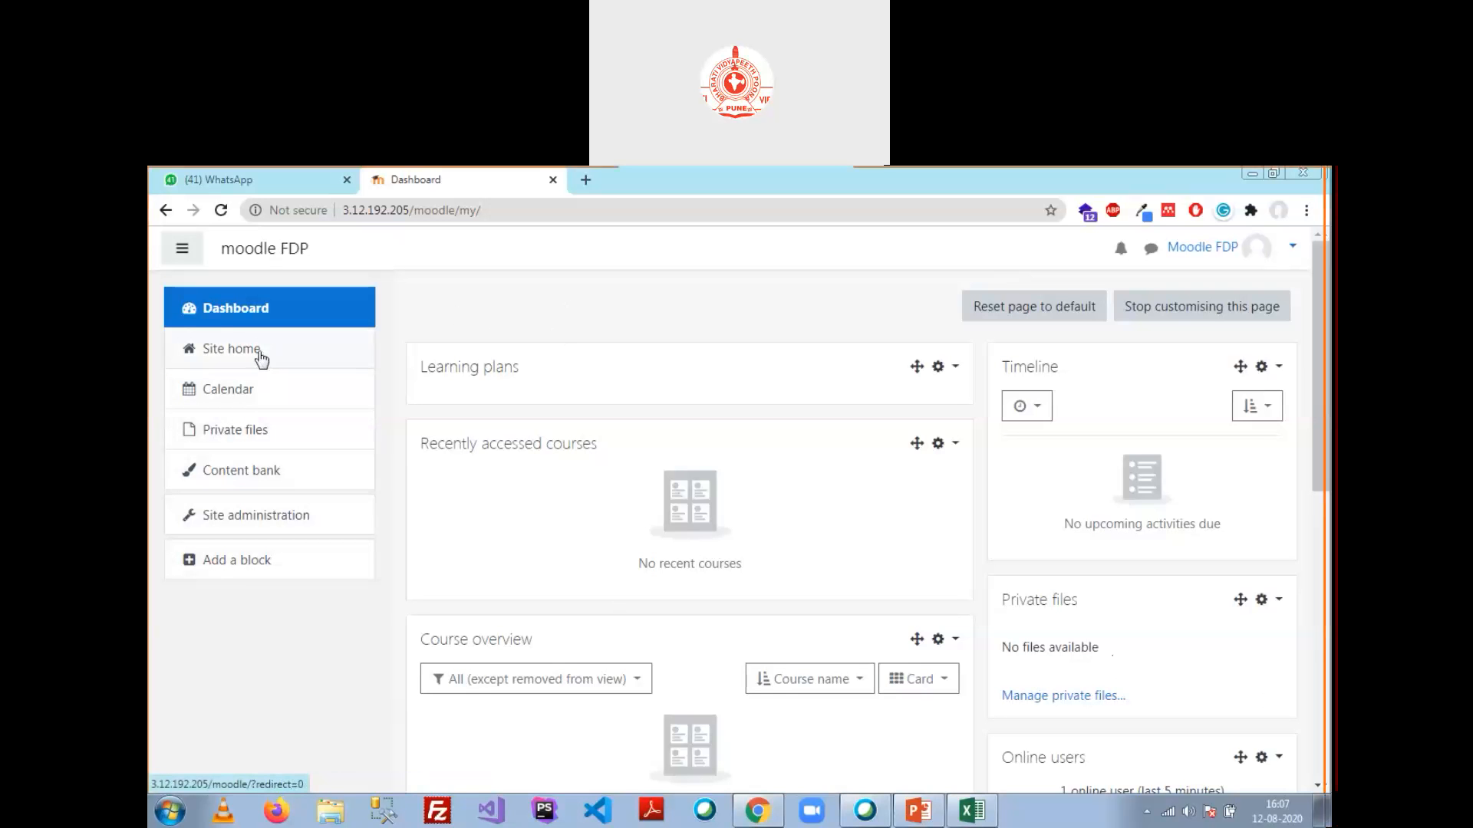
Step: Open Site administration > Users > Browse list of users and scroll through the six accounts
{"action": "left_click", "coordinate": [299, 528]}
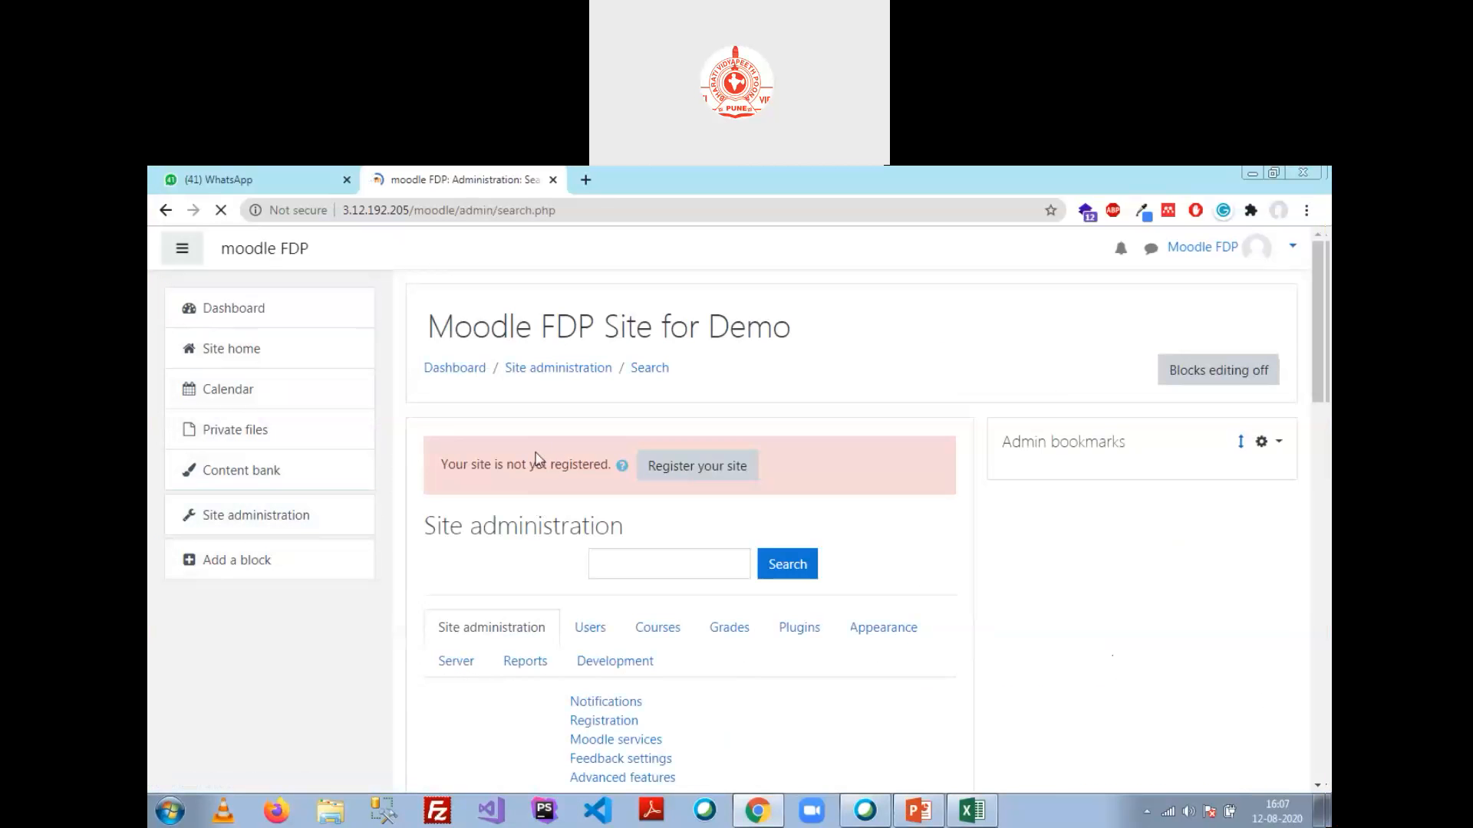
{"action": "scroll", "coordinate": [591, 357], "scroll_direction": "down", "scroll_amount": 2}
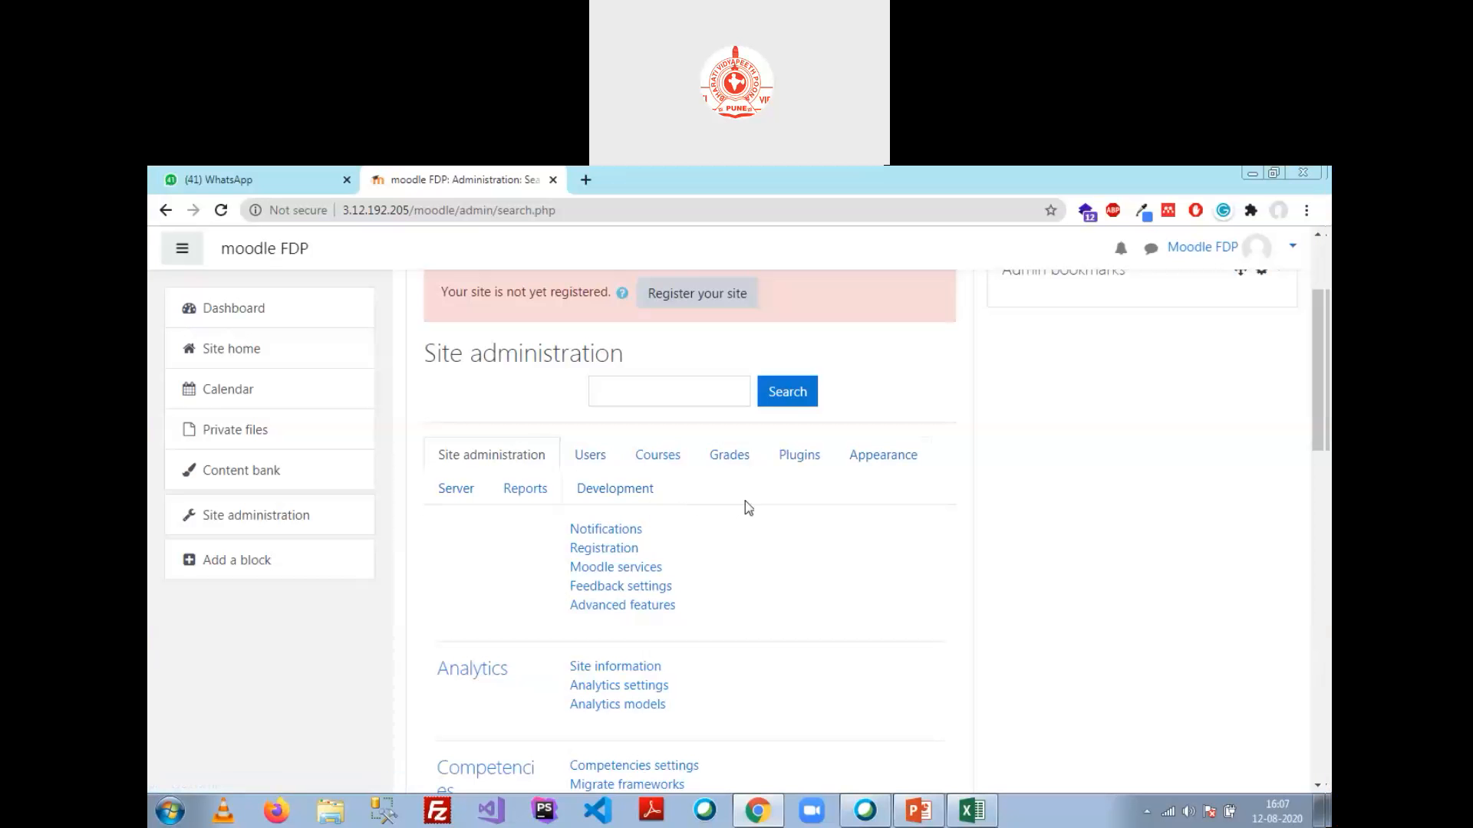
{"action": "left_click", "coordinate": [591, 456]}
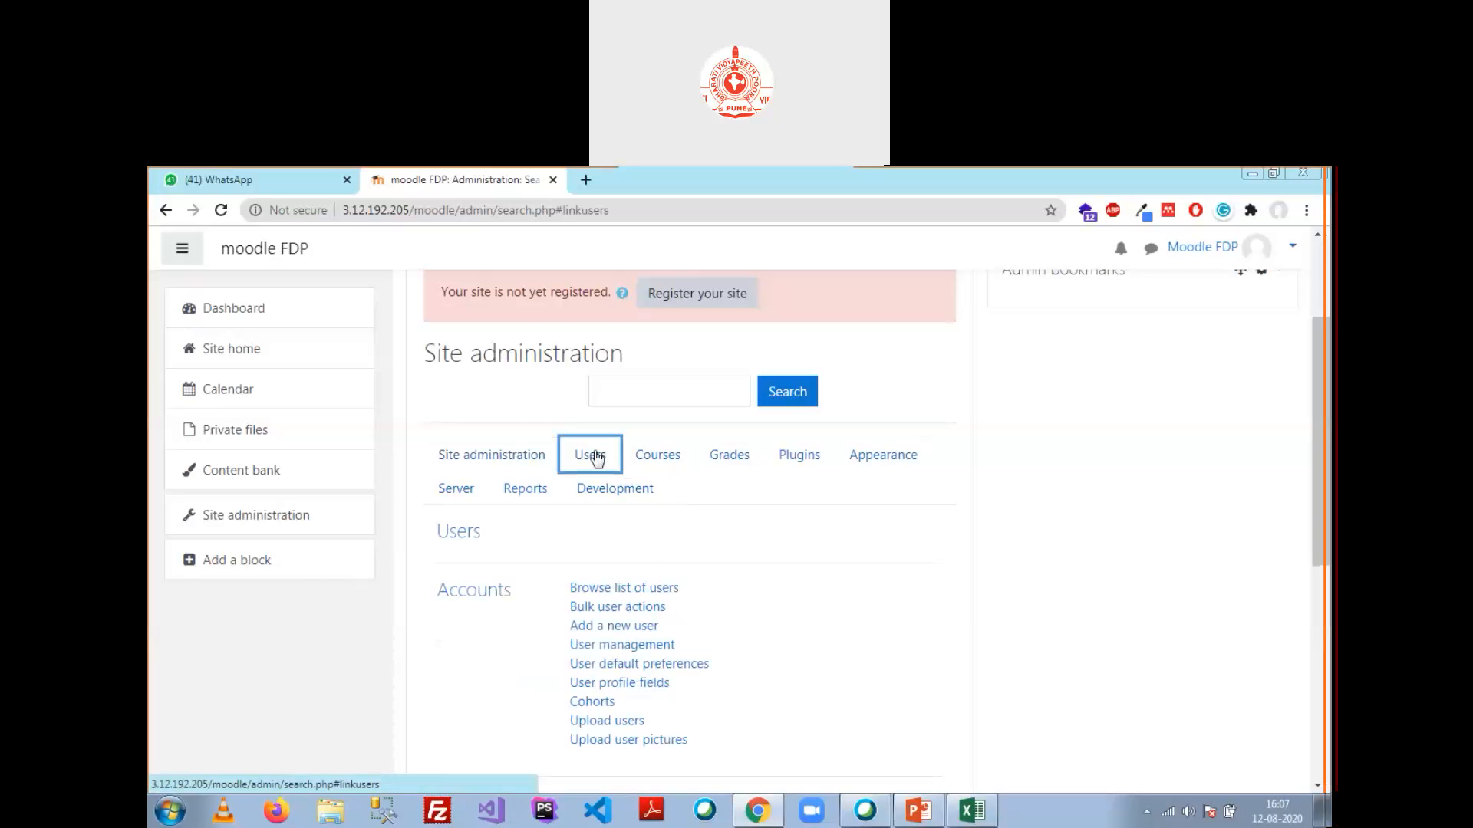
{"action": "scroll", "coordinate": [660, 611], "scroll_direction": "down", "scroll_amount": 1}
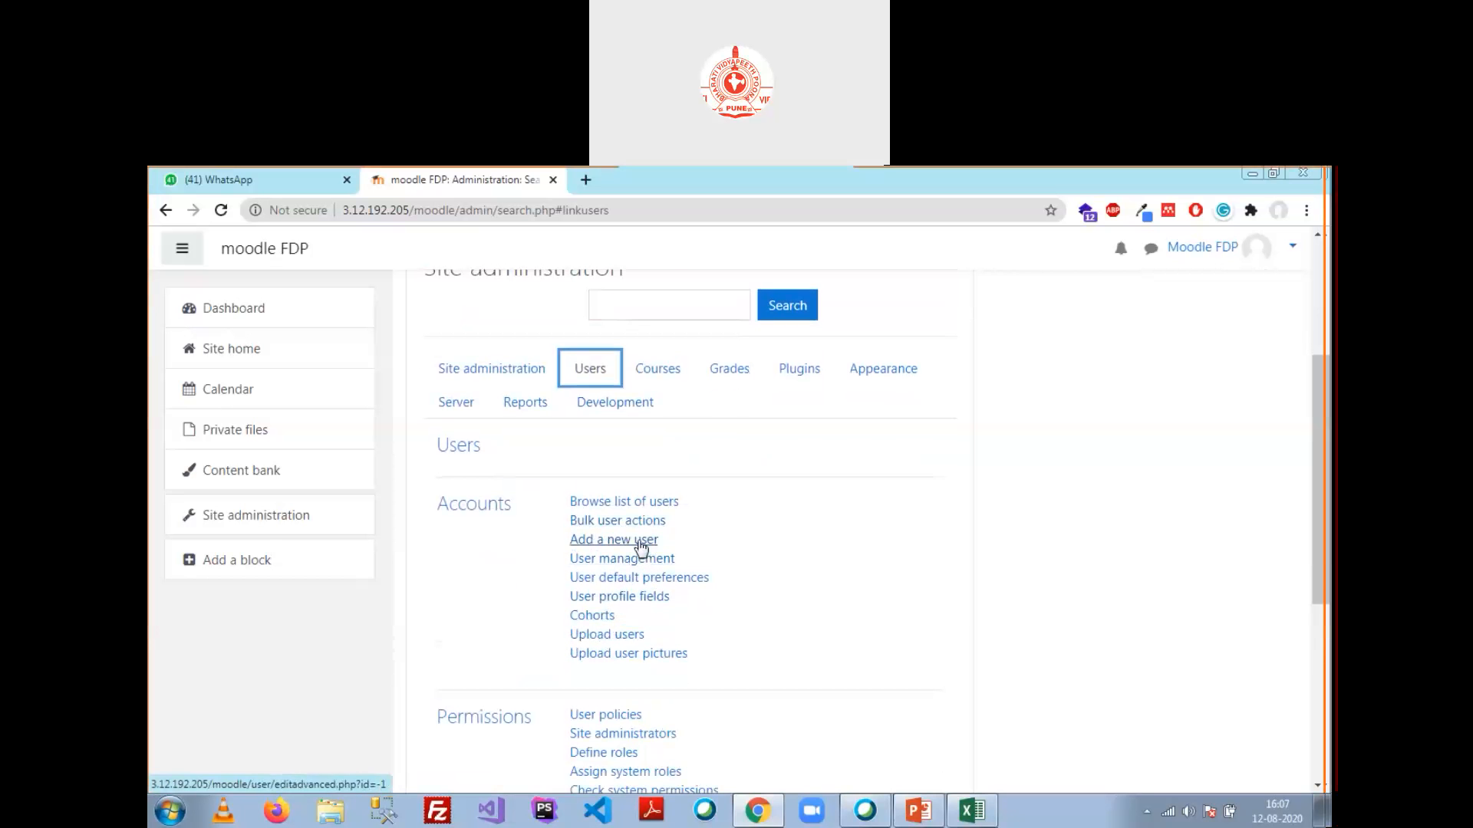
{"action": "left_click", "coordinate": [603, 502]}
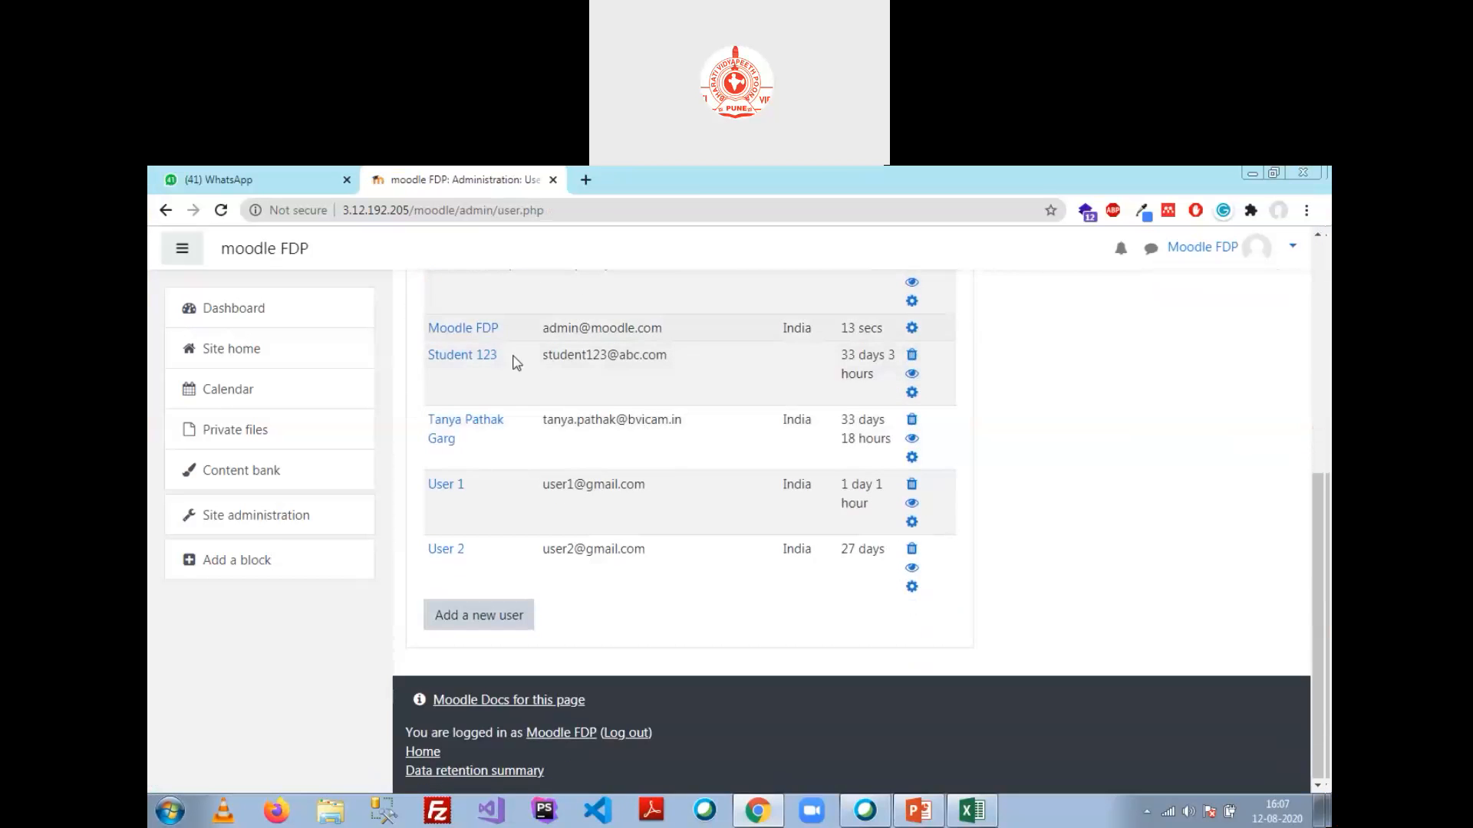
{"action": "scroll", "coordinate": [538, 479], "scroll_direction": "down", "scroll_amount": 2}
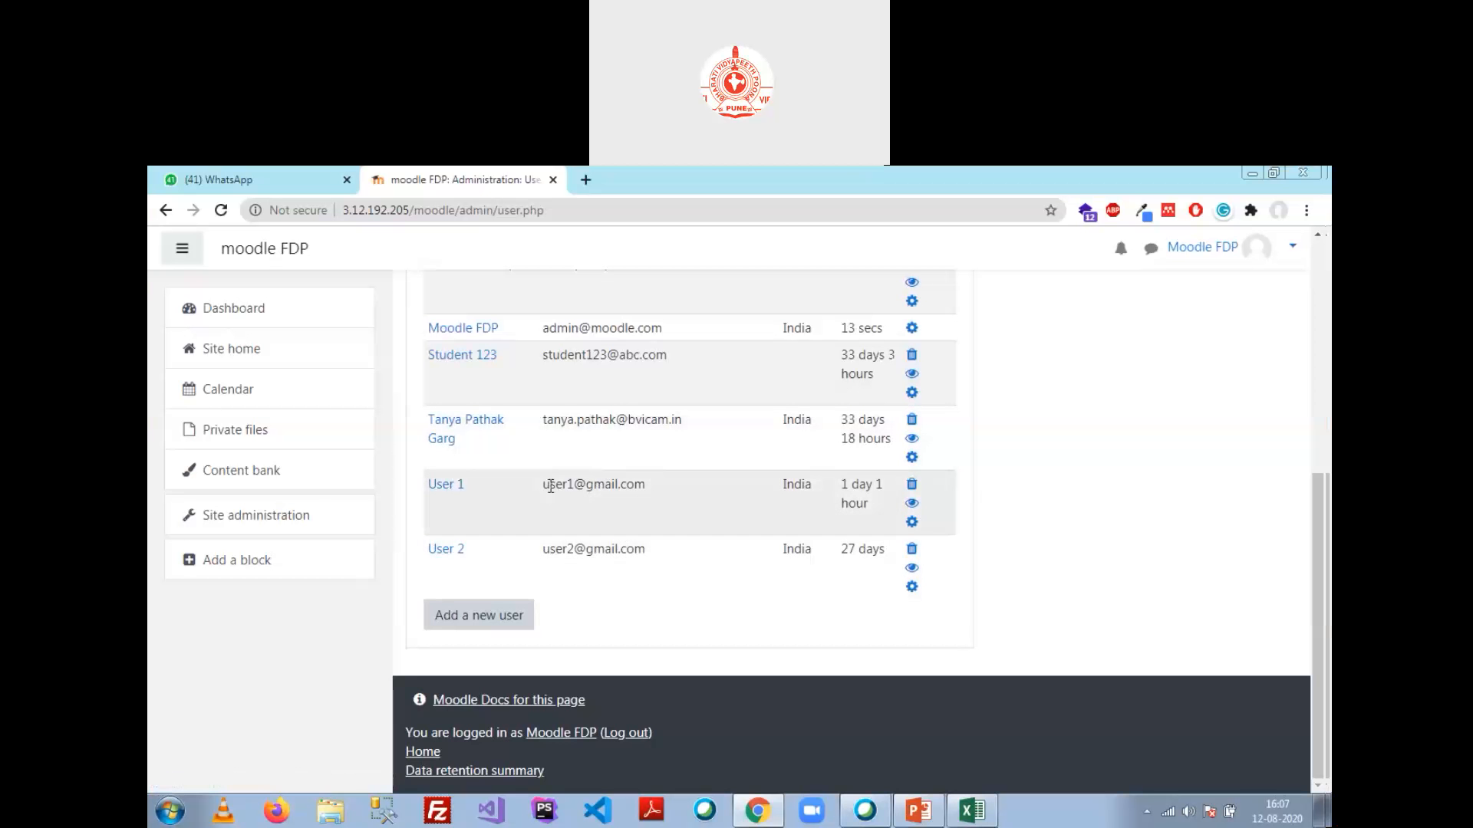
{"action": "scroll", "coordinate": [609, 503], "scroll_direction": "up", "scroll_amount": 2}
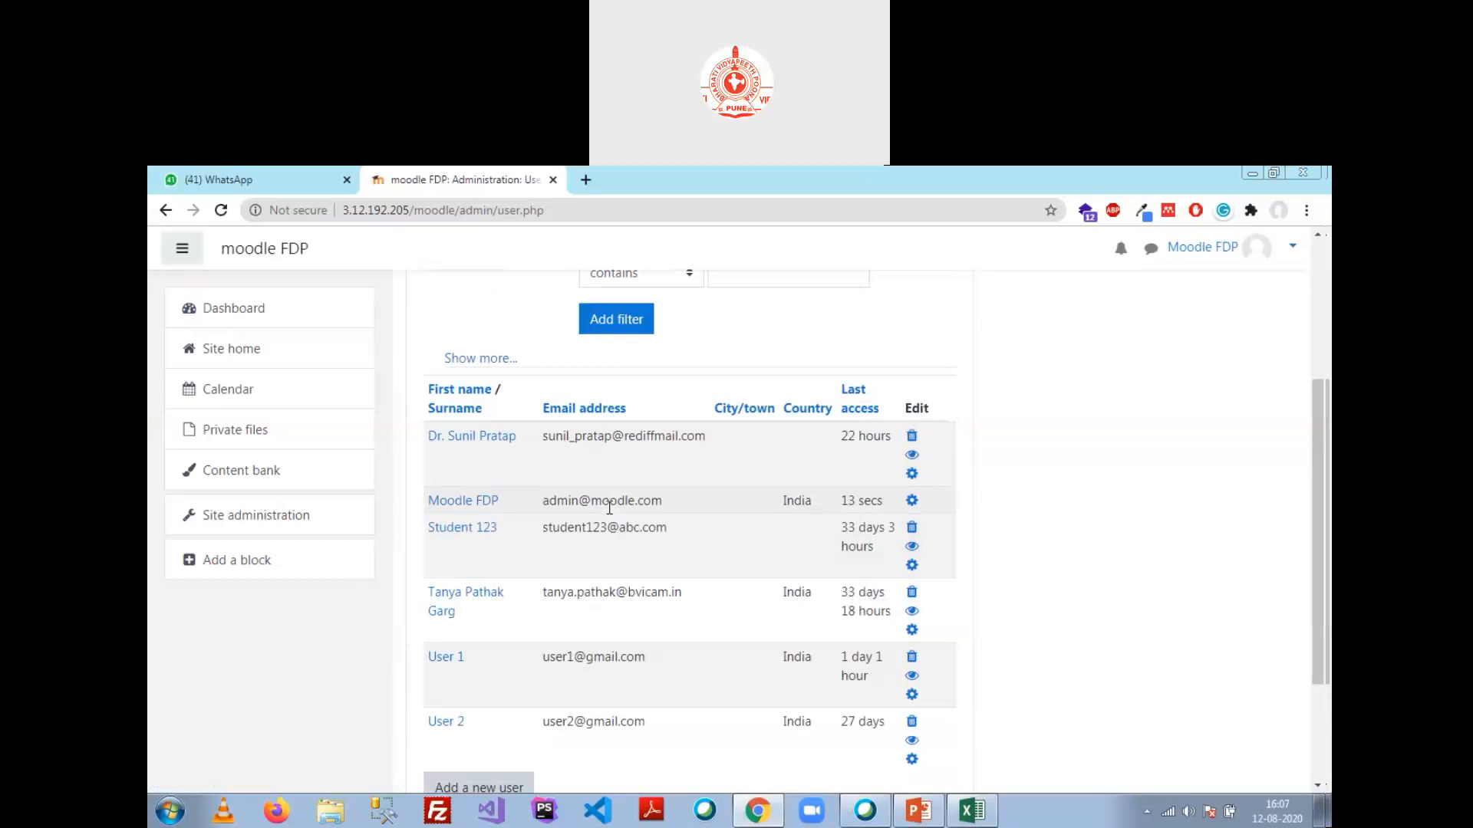
Step: Browse from Site home through Computer SC.Engg. > Sem 1 > Section1 to the Mathematics I course
{"action": "left_click", "coordinate": [230, 354]}
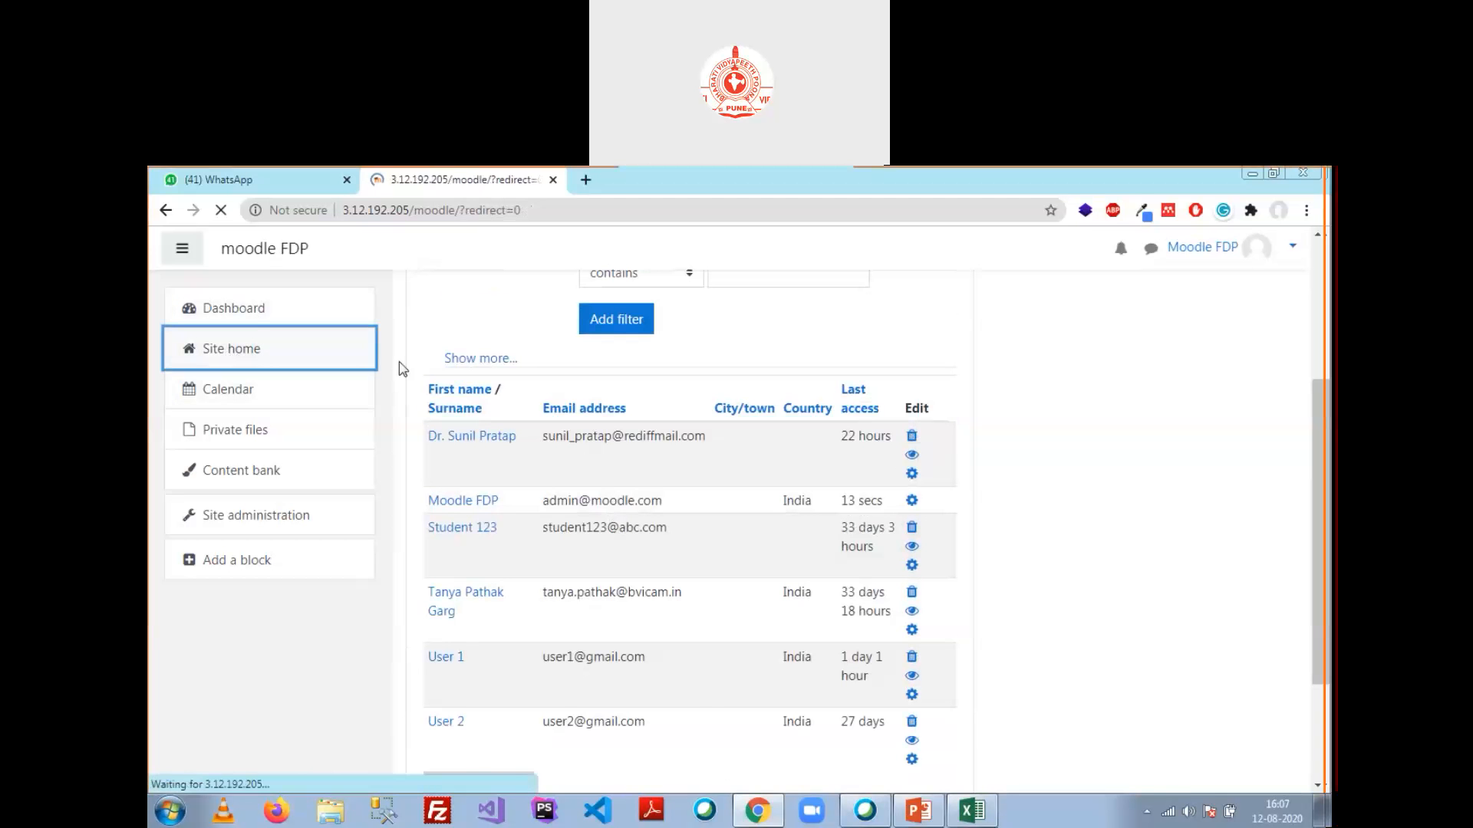
{"action": "scroll", "coordinate": [618, 536], "scroll_direction": "down", "scroll_amount": 2}
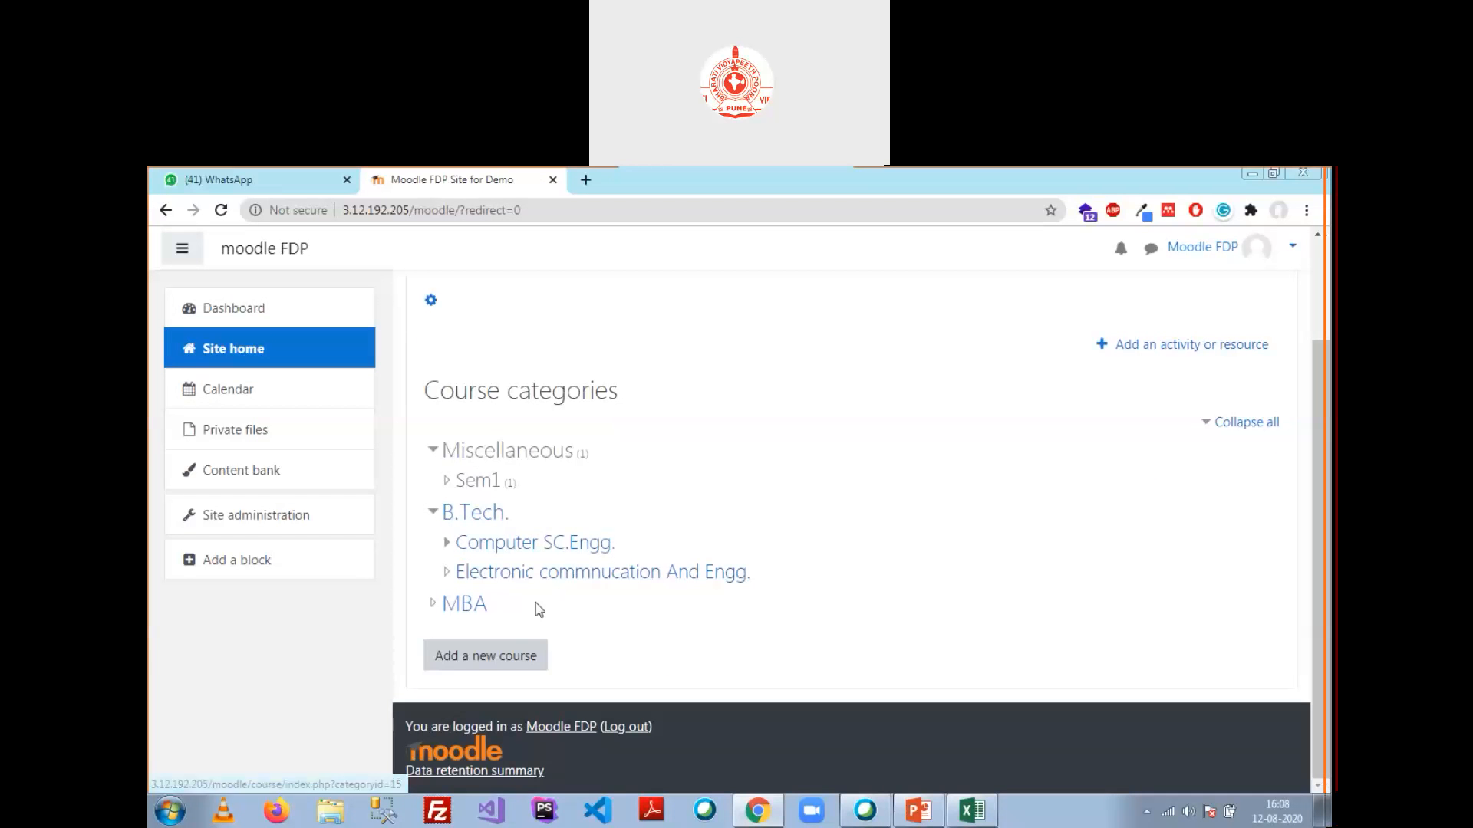
{"action": "left_click", "coordinate": [508, 550]}
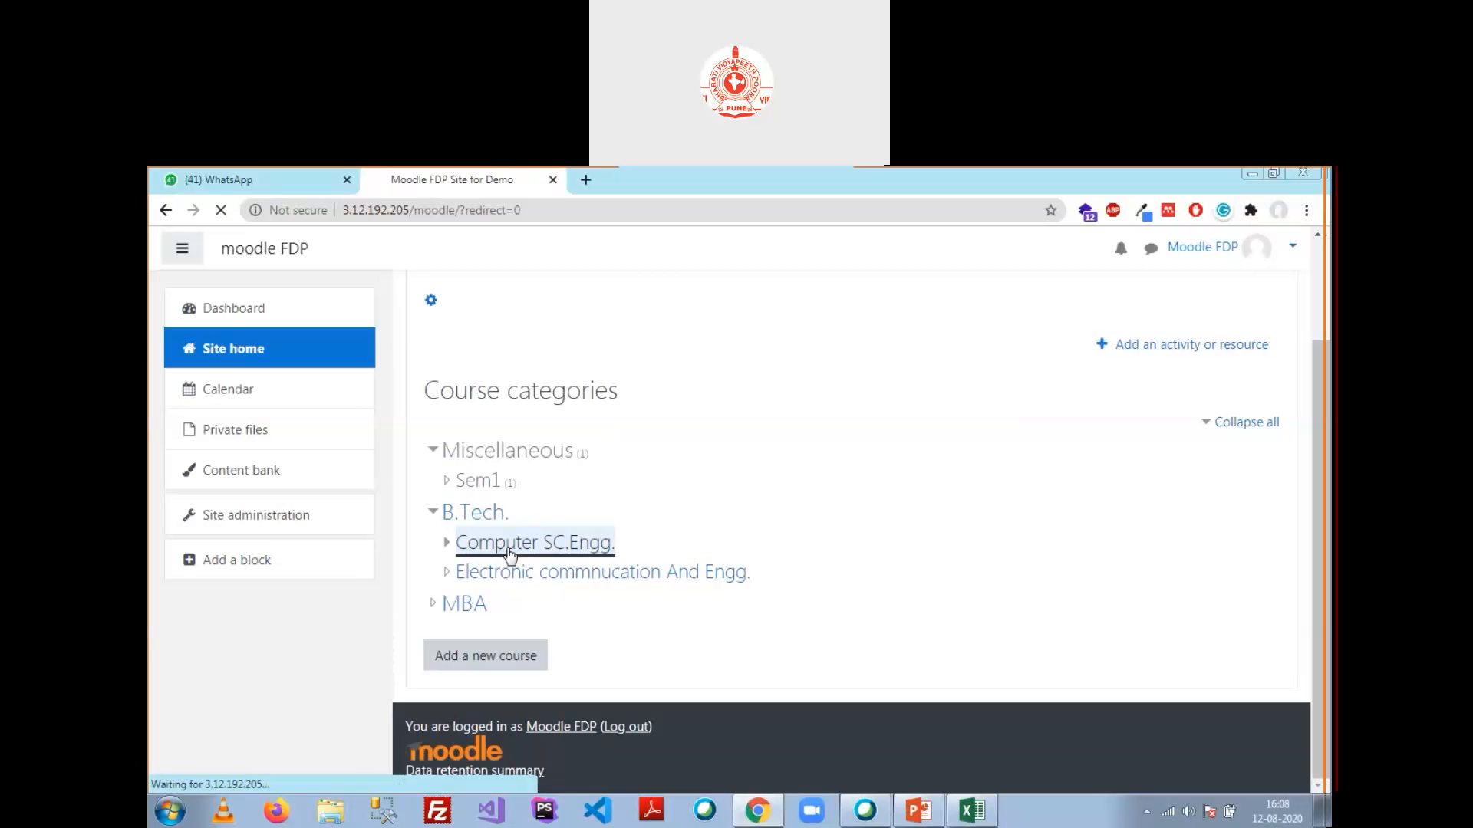
{"action": "left_click", "coordinate": [462, 485]}
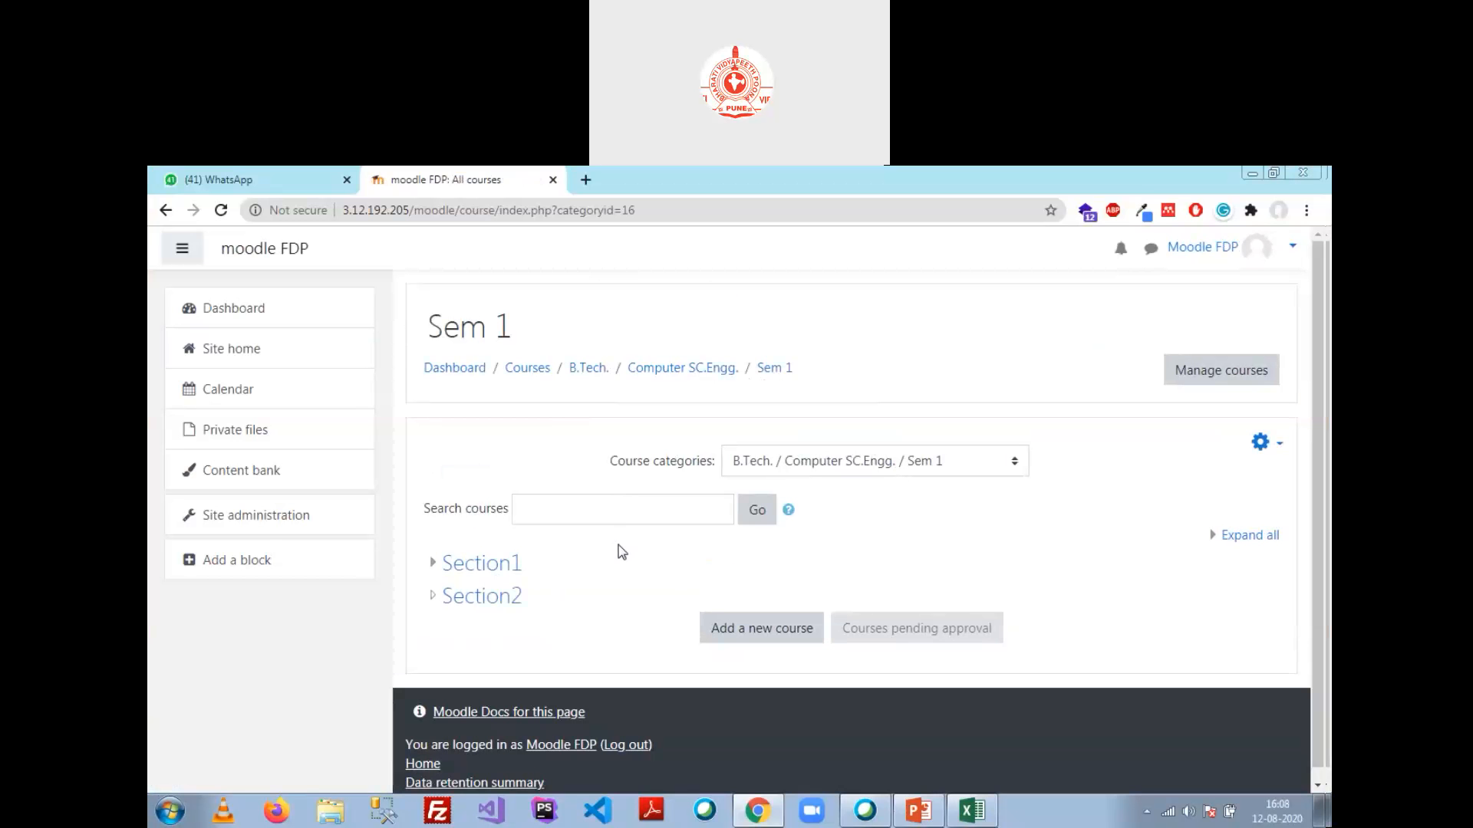
{"action": "left_click", "coordinate": [482, 562]}
{"action": "scroll", "coordinate": [568, 558], "scroll_direction": "down", "scroll_amount": 1}
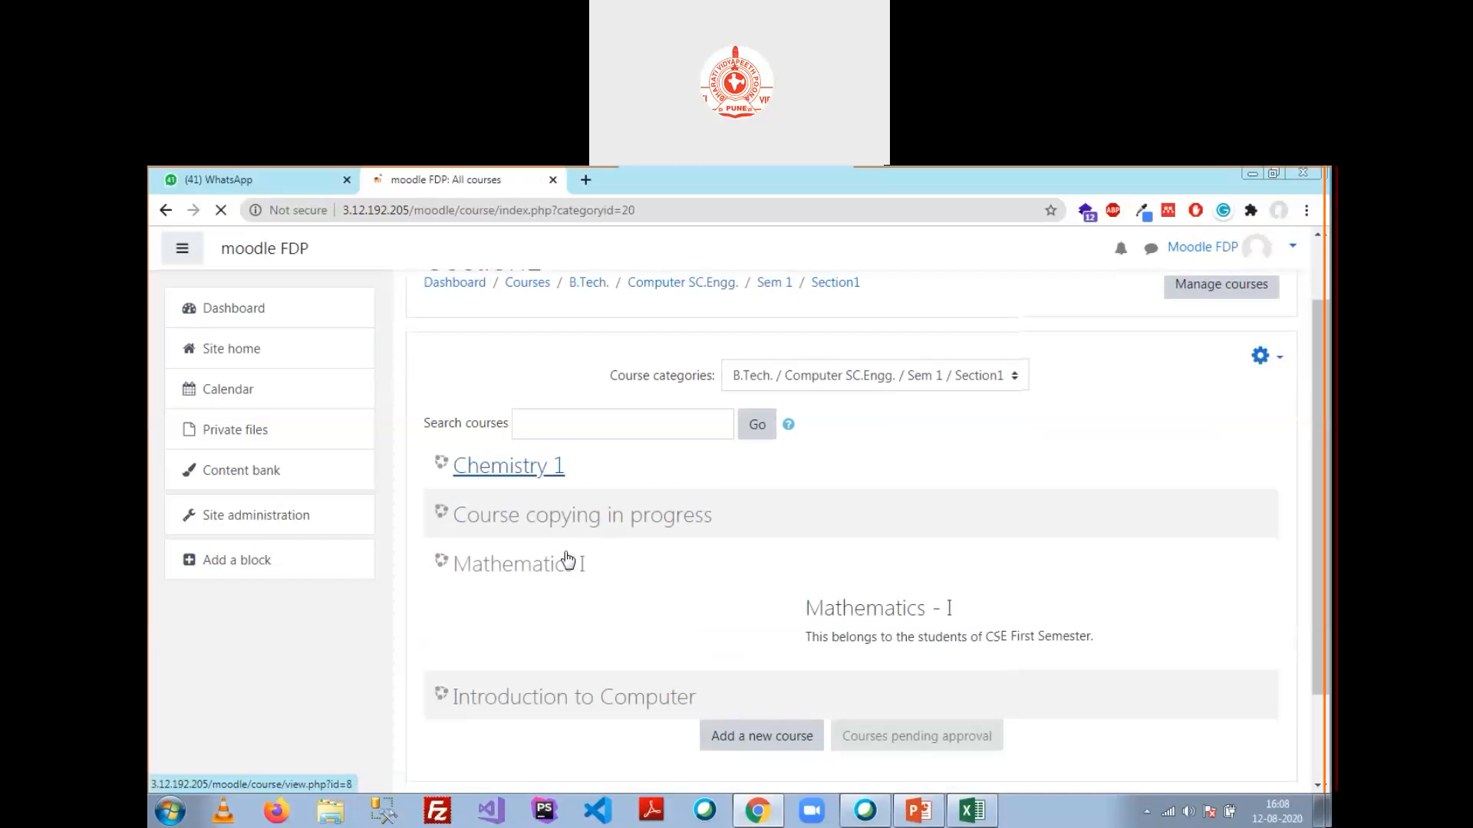
{"action": "left_click", "coordinate": [535, 579]}
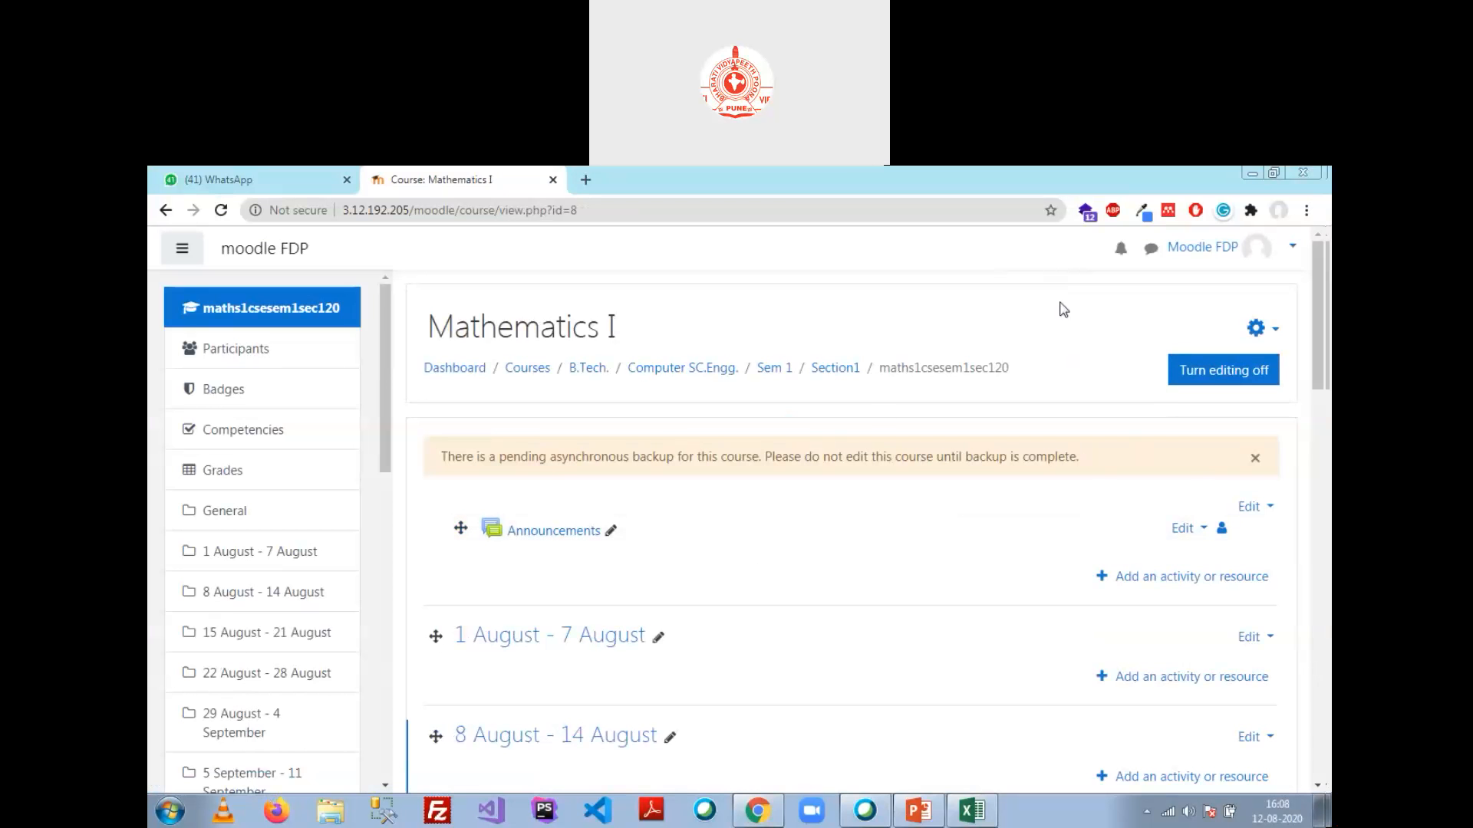
Step: Open the full Course administration page for Mathematics I from the gear menu's More... option
{"action": "left_click_drag", "start_coordinate": [491, 317], "coordinate": [621, 315]}
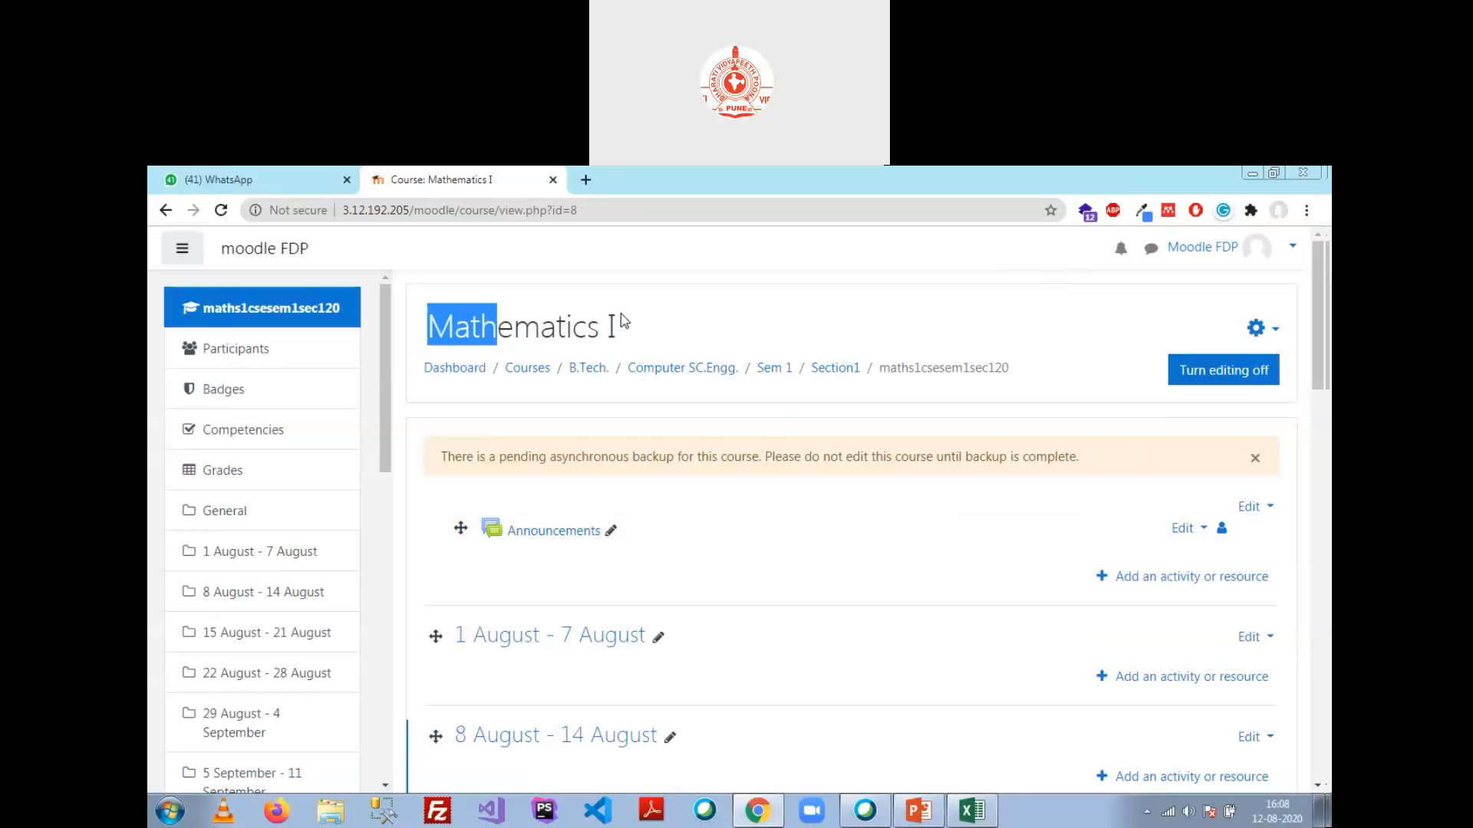
{"action": "left_click", "coordinate": [613, 329]}
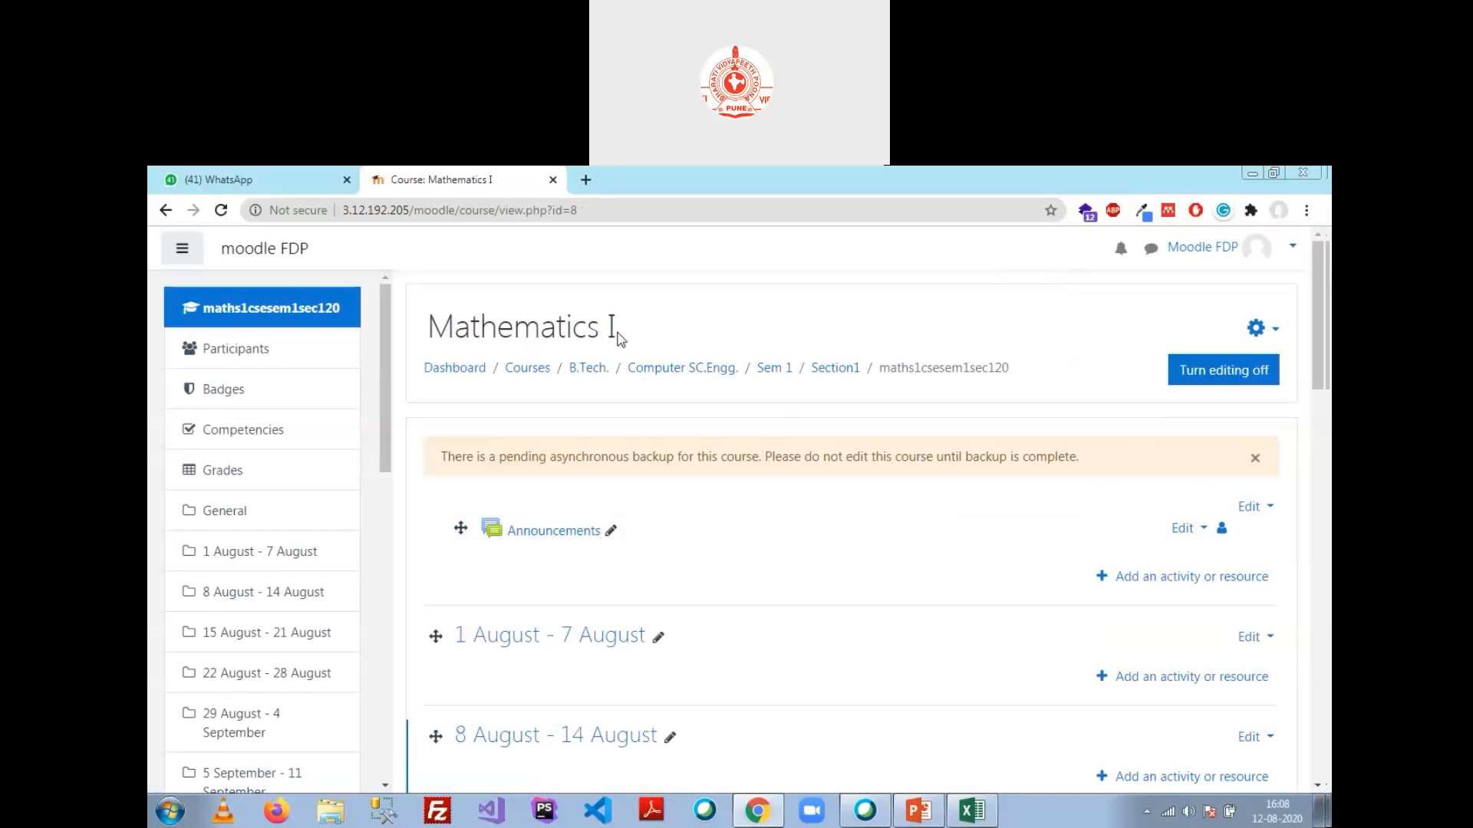
{"action": "left_click", "coordinate": [1275, 336]}
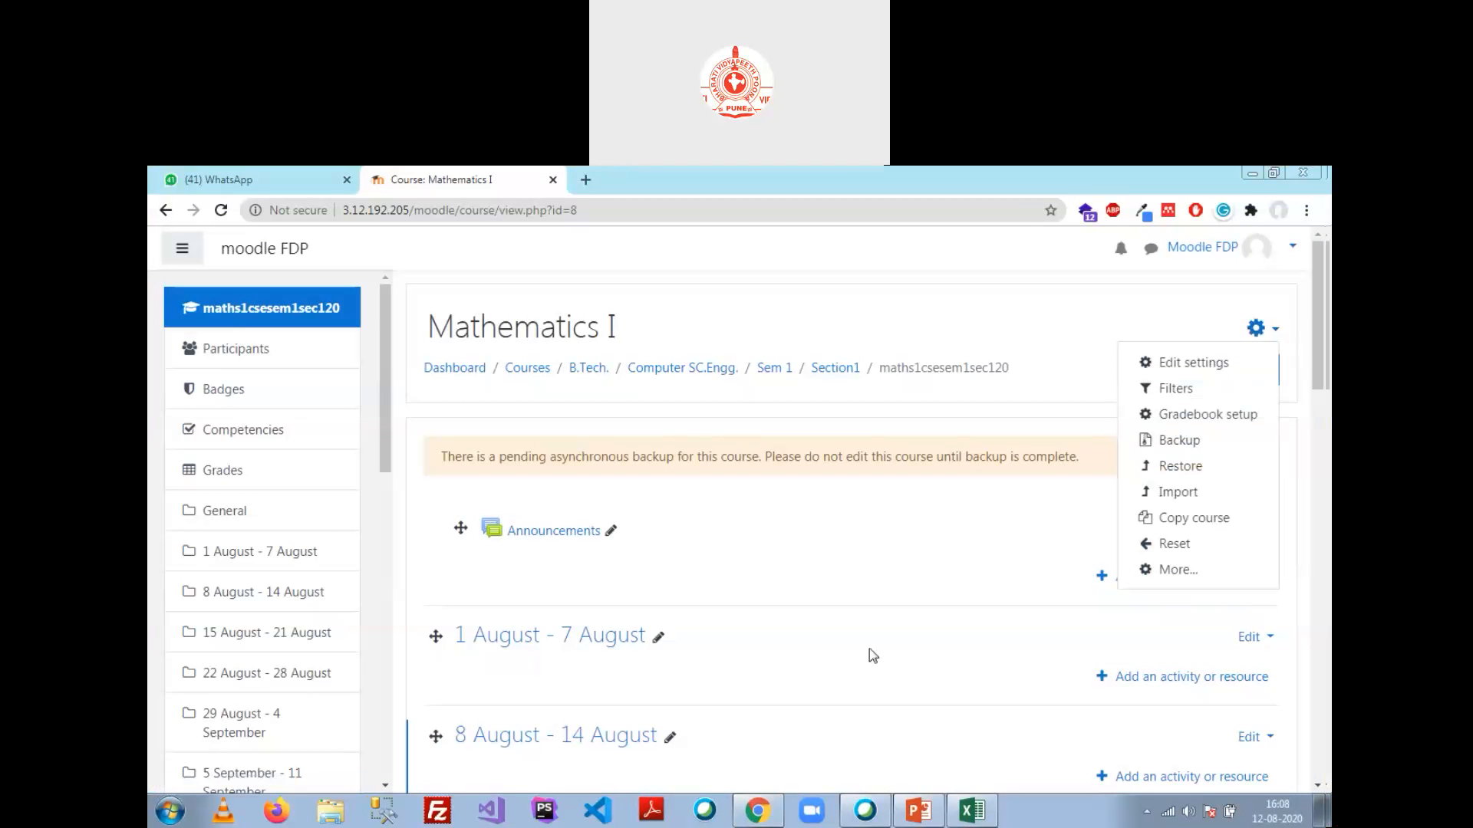
{"action": "left_click", "coordinate": [1176, 571]}
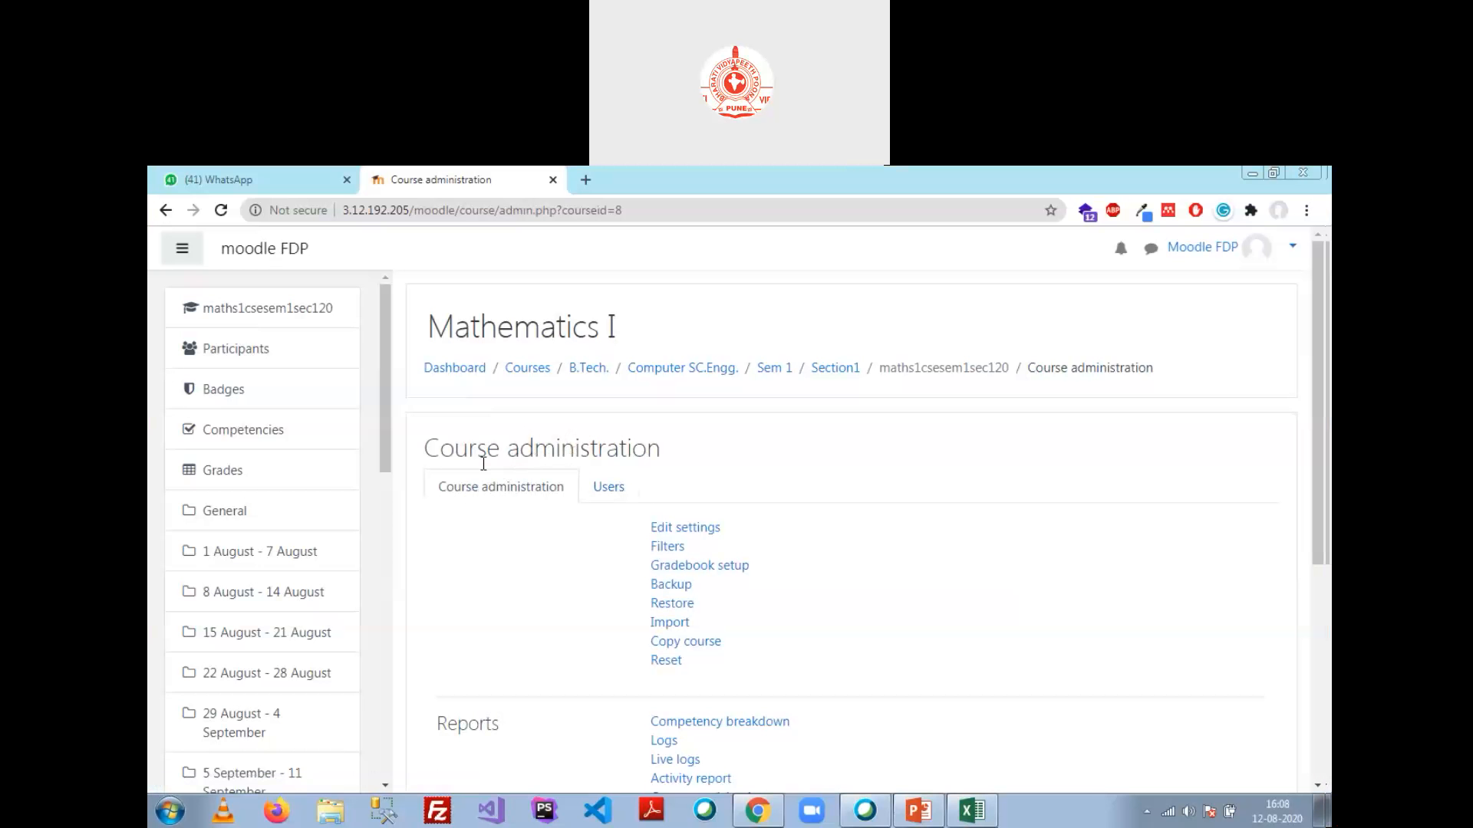
Step: Look over the course's Edit settings form, then return to Course administration
{"action": "left_click", "coordinate": [674, 527]}
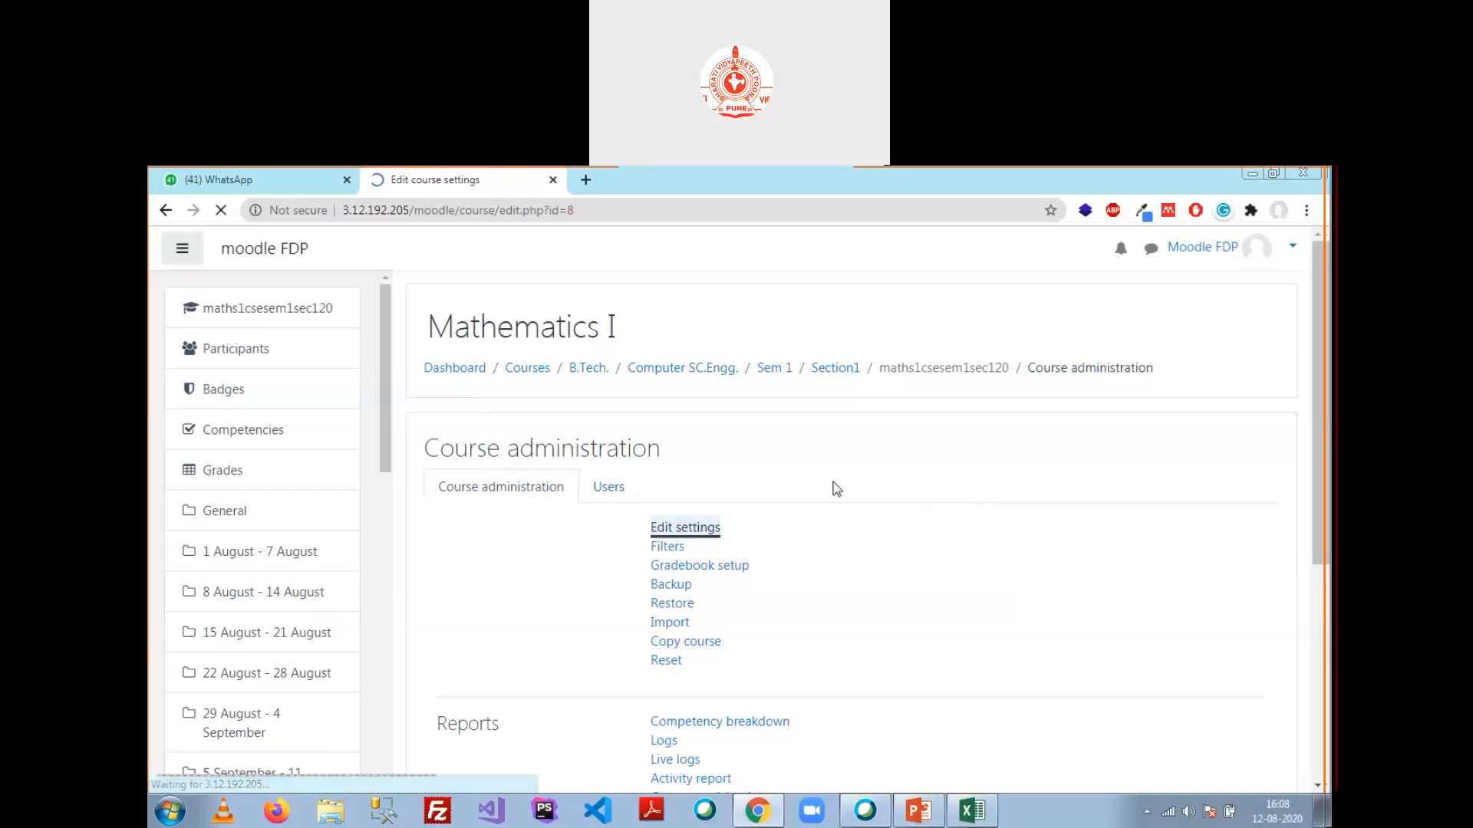
{"action": "scroll", "coordinate": [759, 460], "scroll_direction": "down", "scroll_amount": 15}
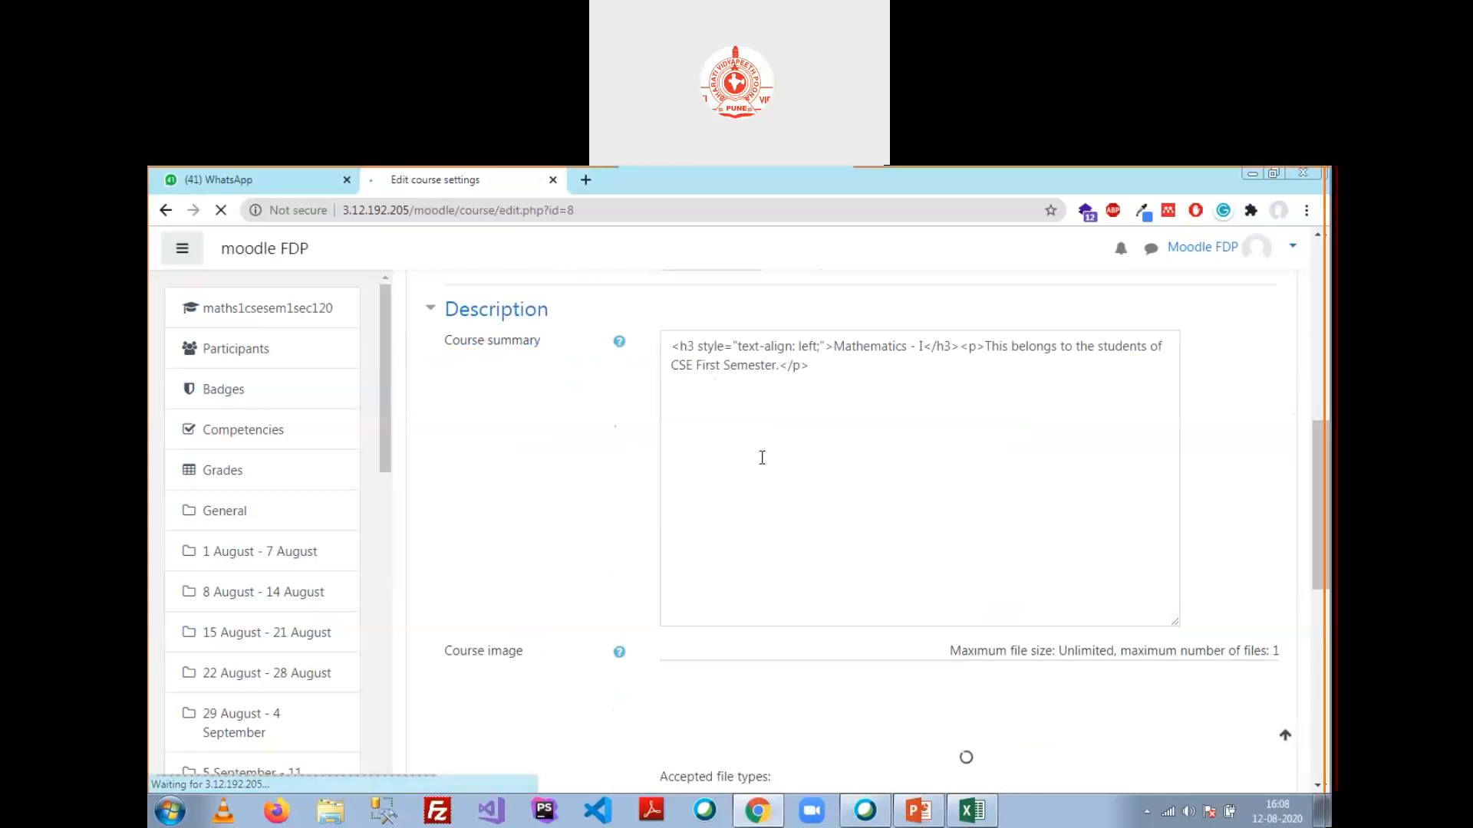
{"action": "scroll", "coordinate": [767, 460], "scroll_direction": "up", "scroll_amount": 15}
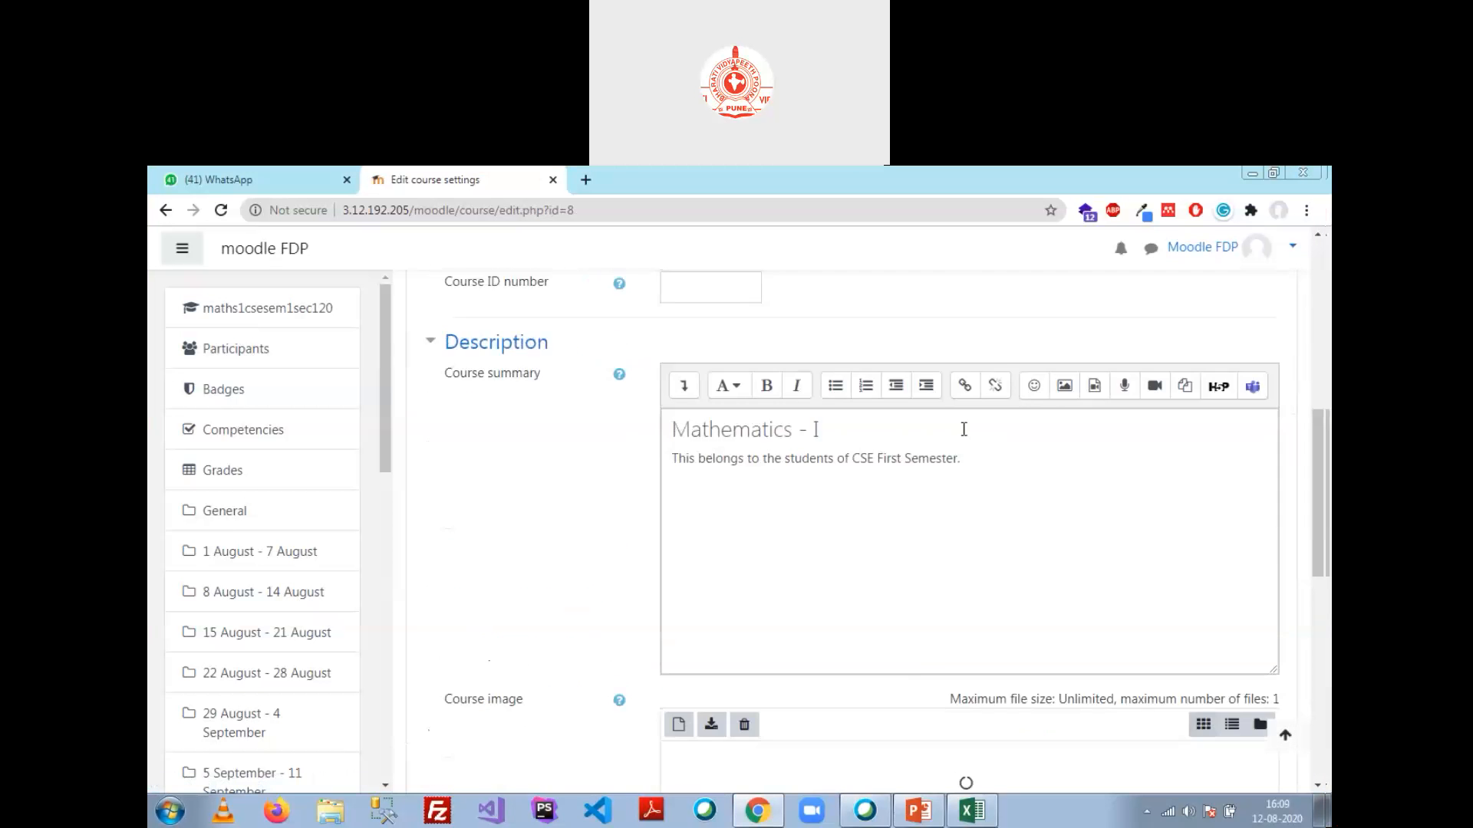
{"action": "left_click", "coordinate": [165, 210]}
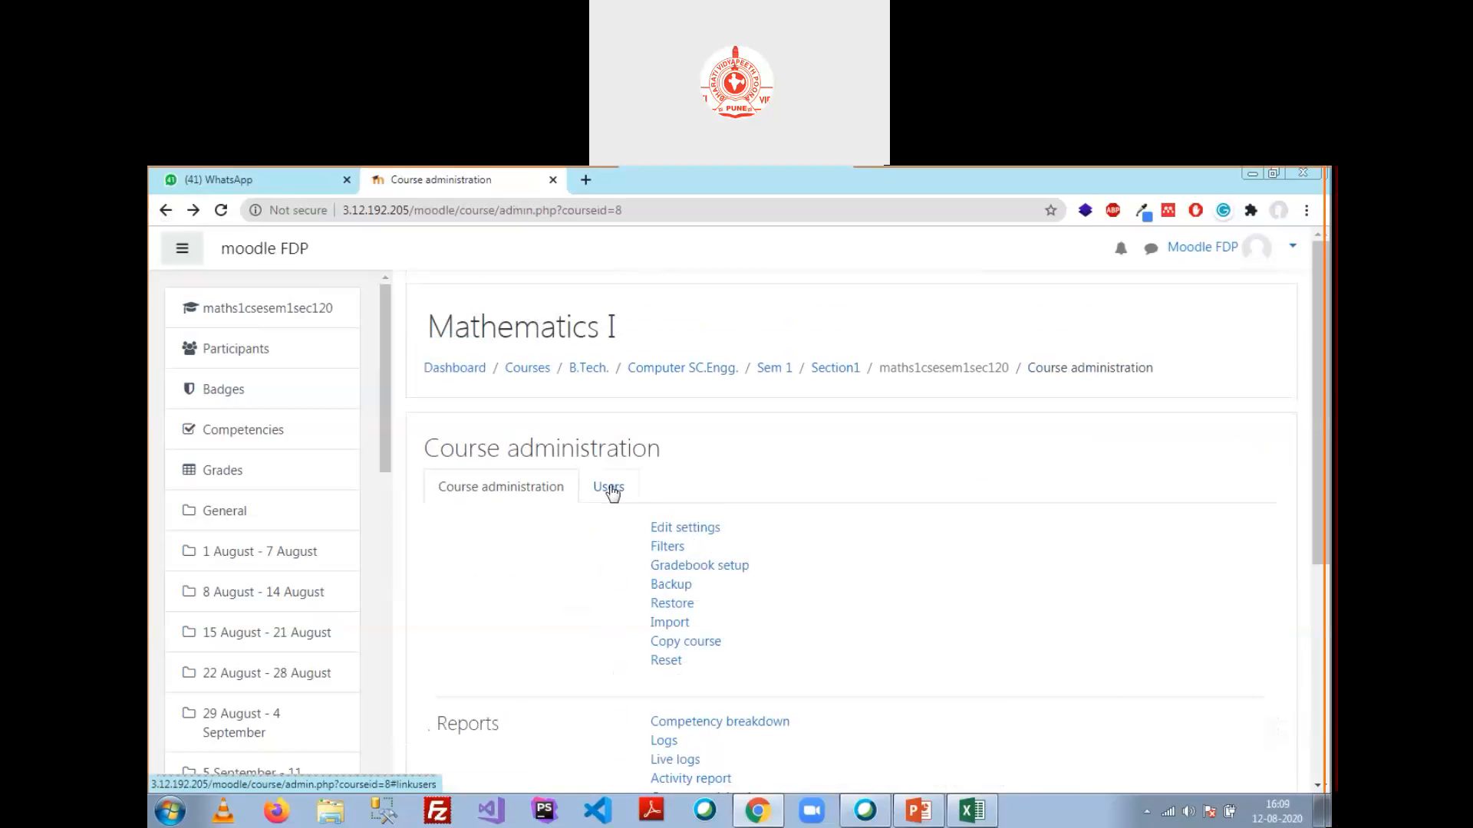
Step: View the course's Enrolled users page, then go back to the Mathematics I course
{"action": "left_click", "coordinate": [610, 489]}
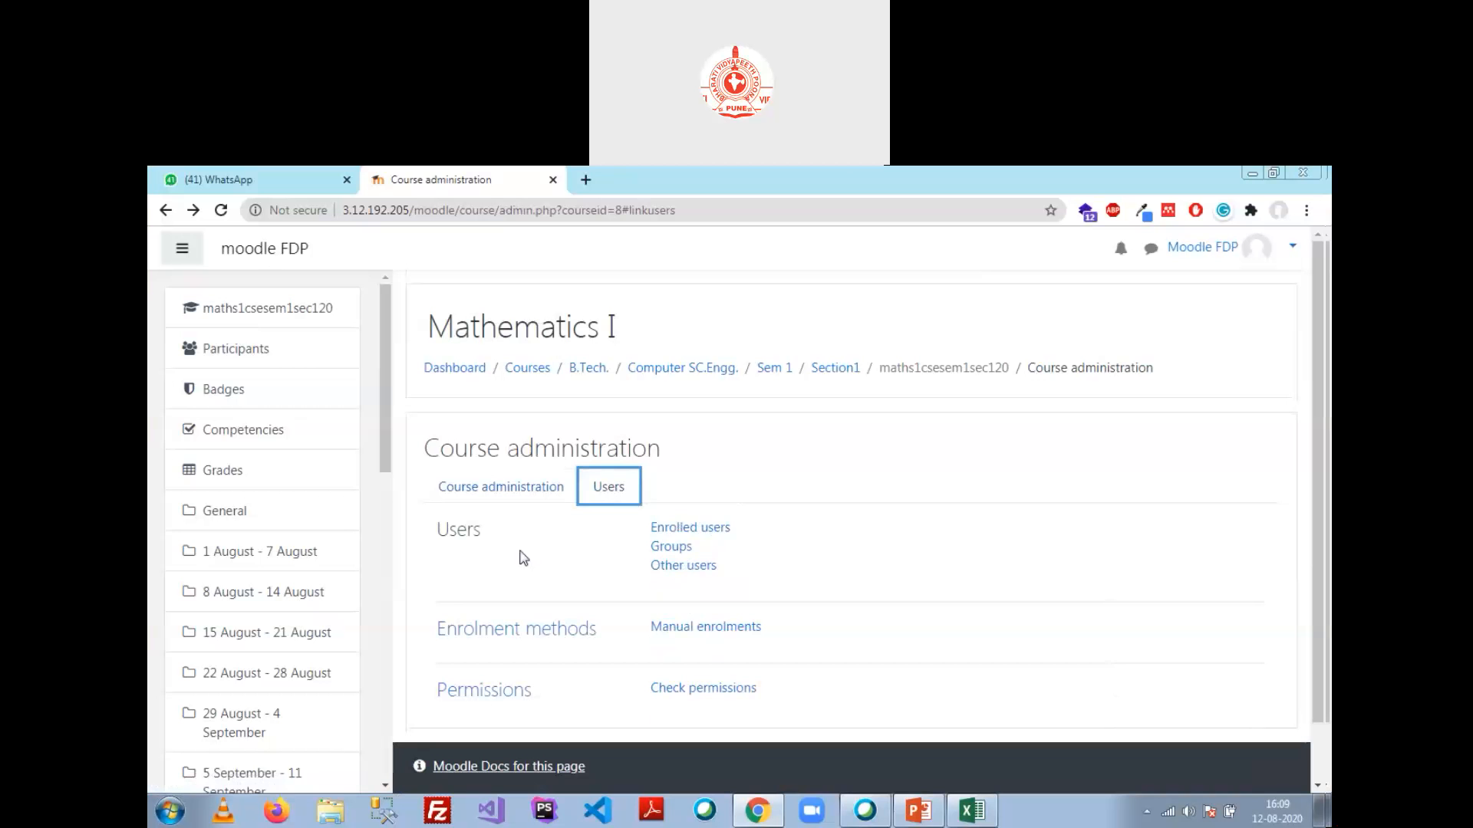
{"action": "left_click", "coordinate": [692, 528]}
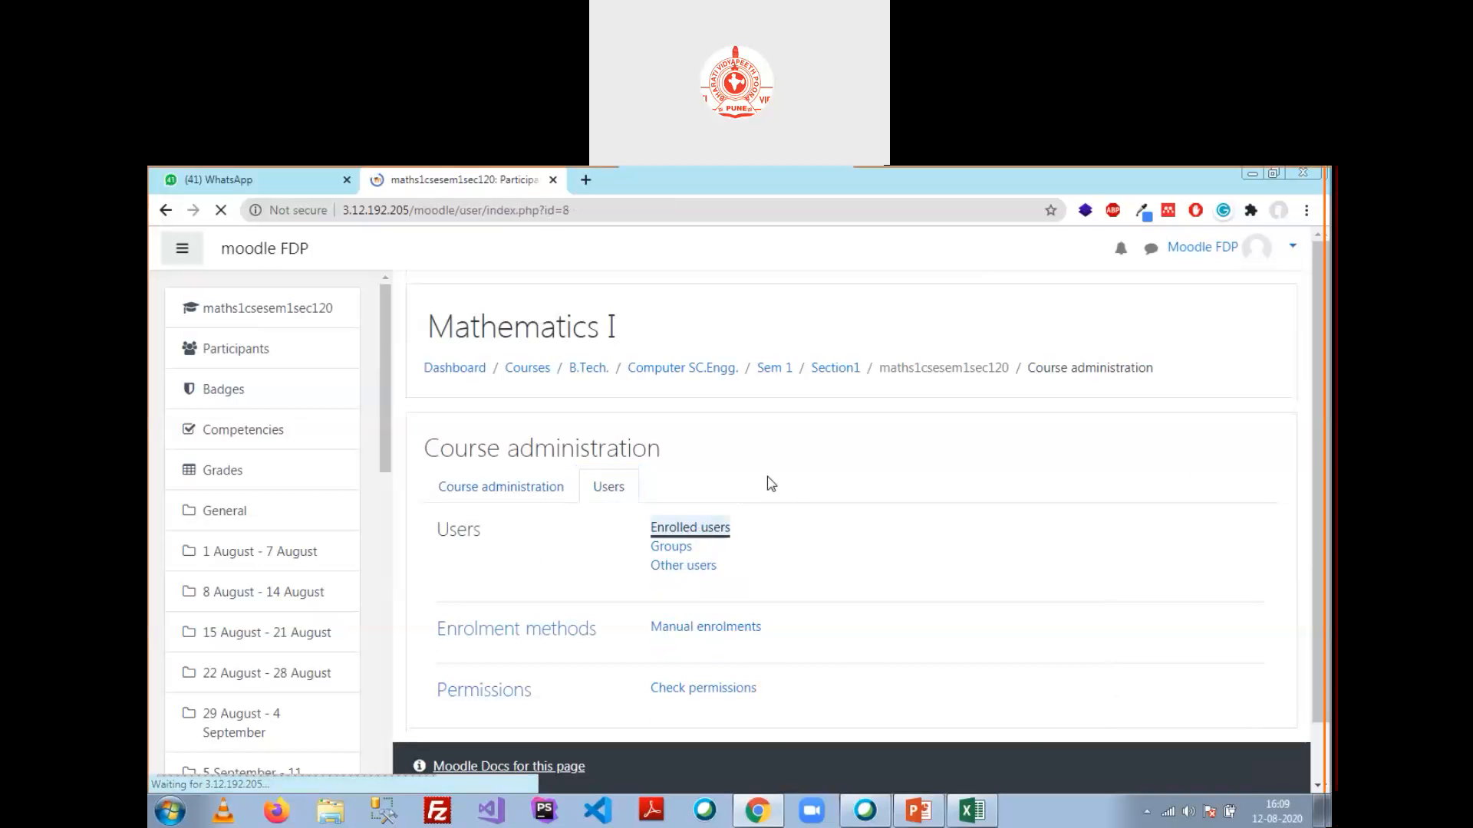
{"action": "scroll", "coordinate": [834, 422], "scroll_direction": "down", "scroll_amount": 3}
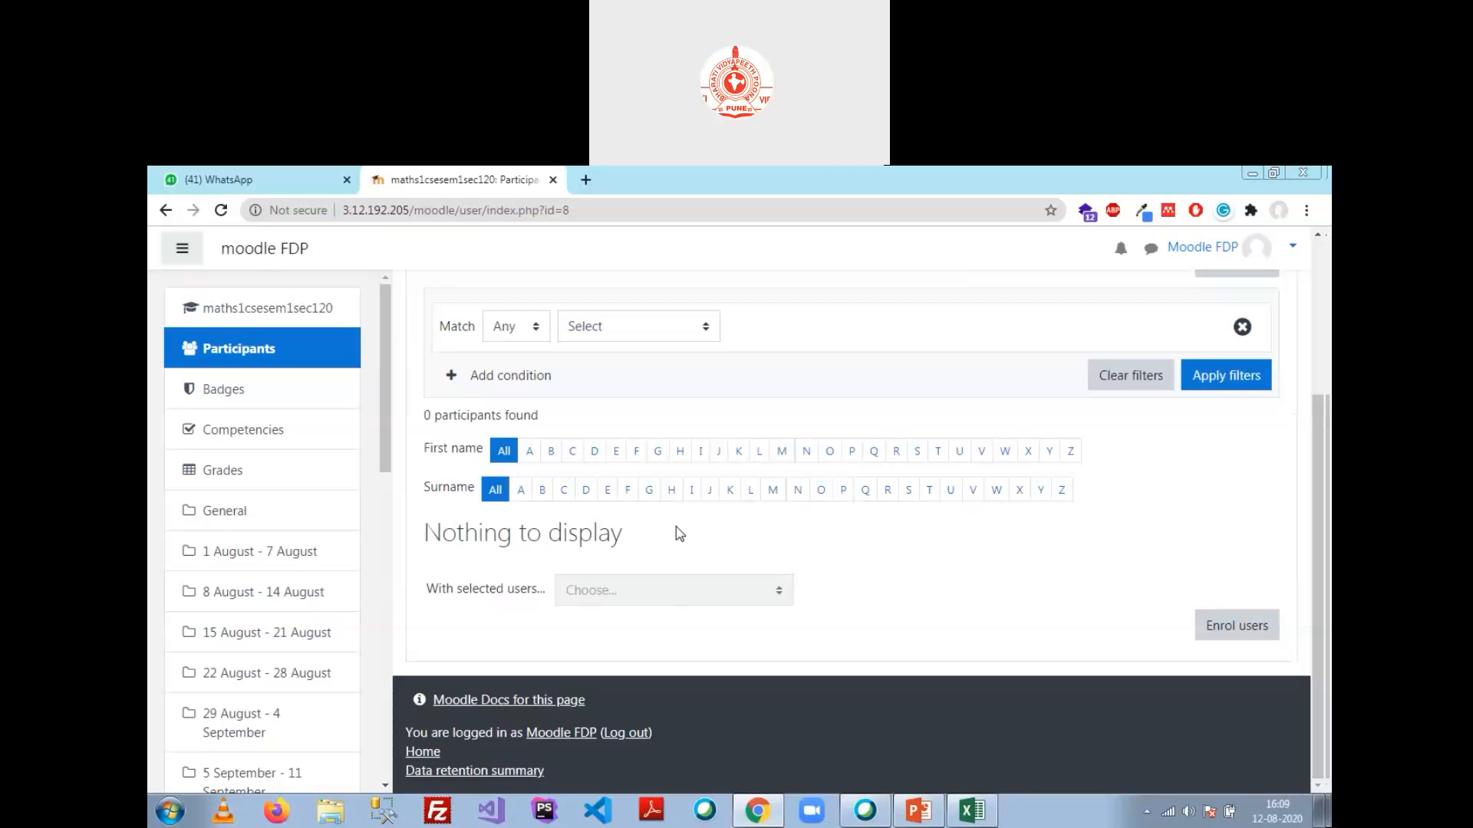
{"action": "scroll", "coordinate": [780, 497], "scroll_direction": "up", "scroll_amount": 3}
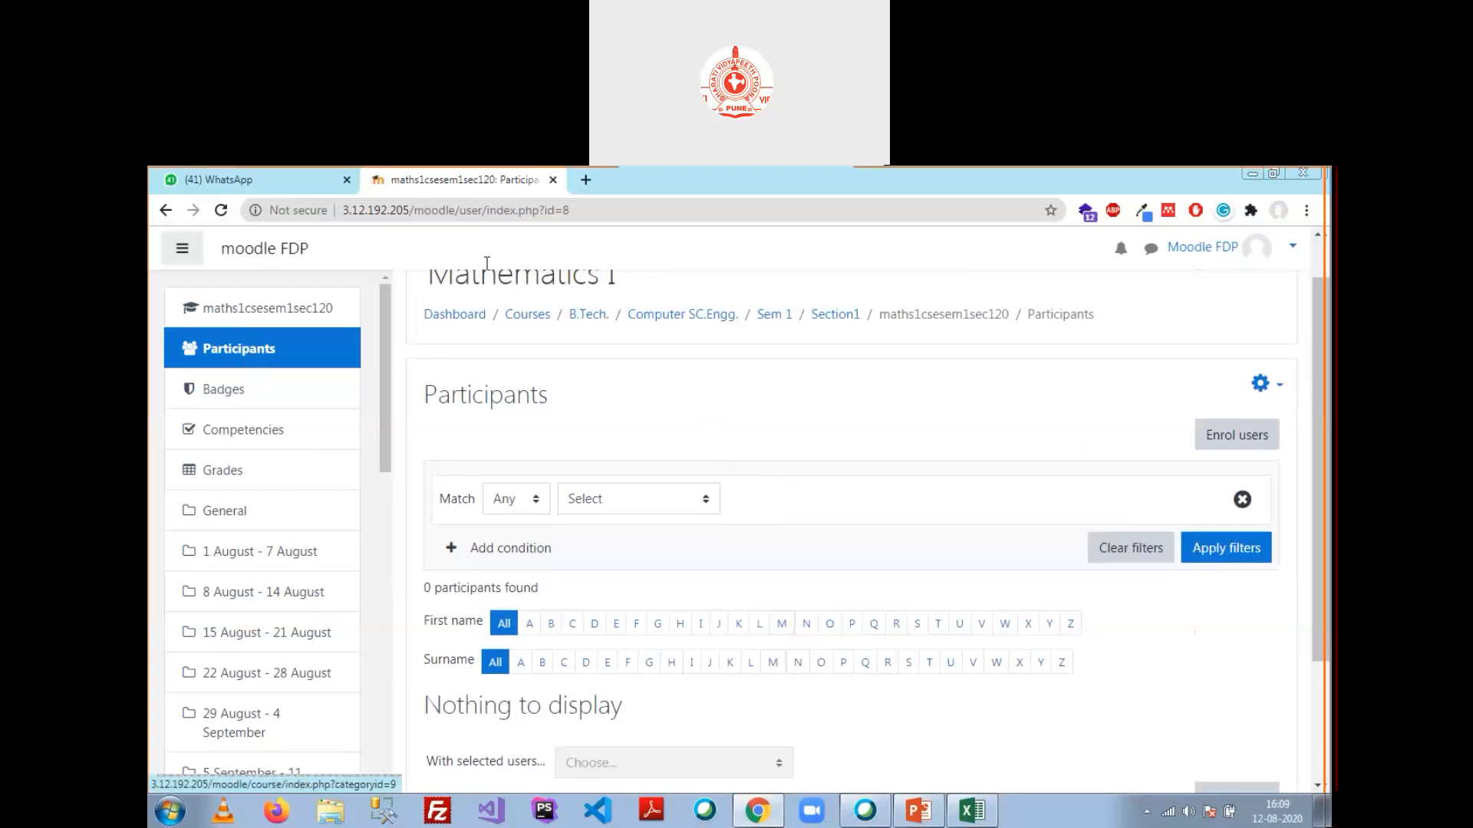
{"action": "left_click", "coordinate": [264, 311]}
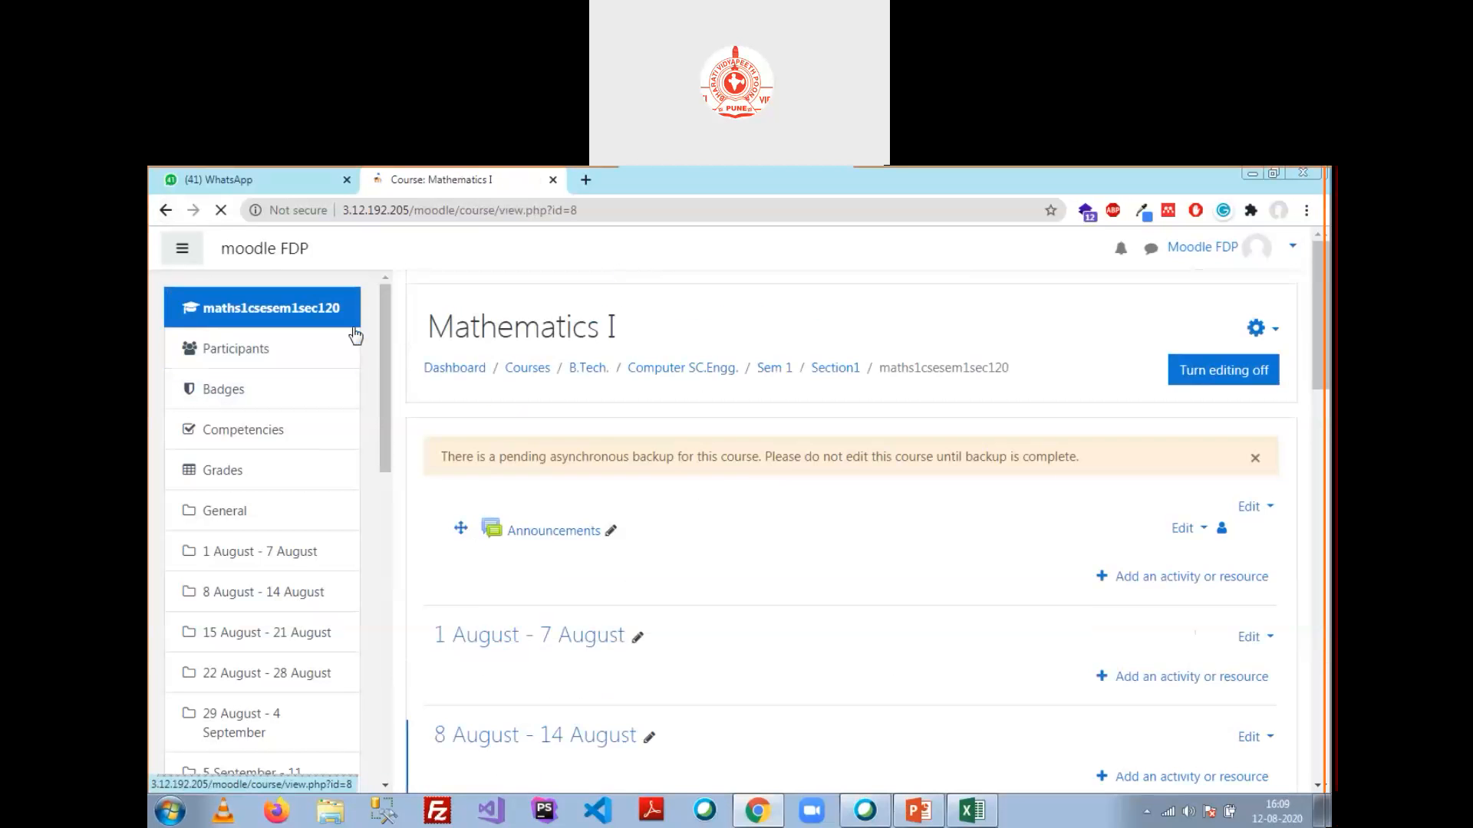
Step: Reach the Participants page through gear > More... > Users, showing 0 participants
{"action": "left_click", "coordinate": [1266, 331]}
{"action": "scroll", "coordinate": [1181, 460], "scroll_direction": "down", "scroll_amount": 1}
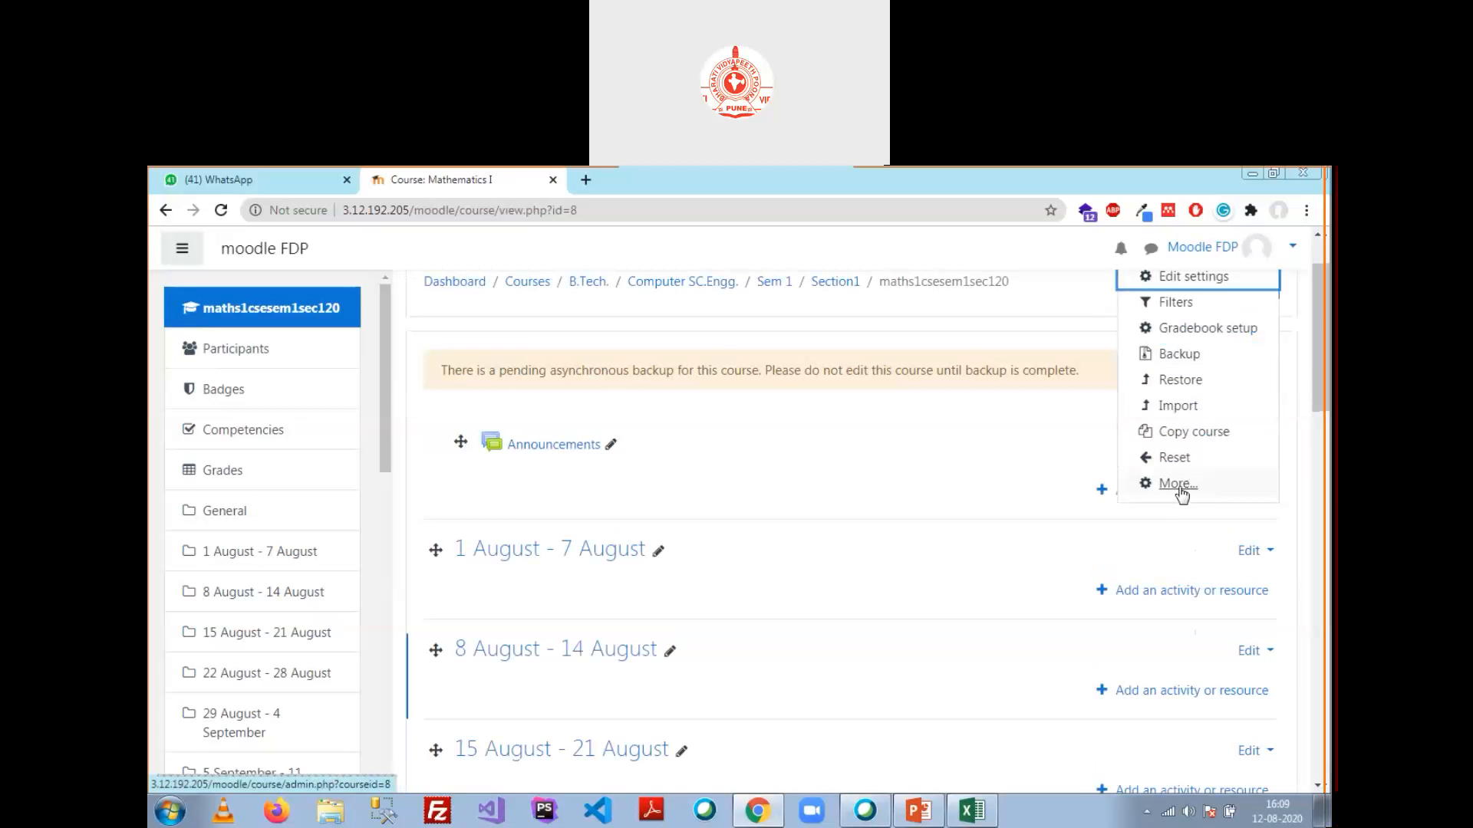
{"action": "left_click", "coordinate": [1179, 485]}
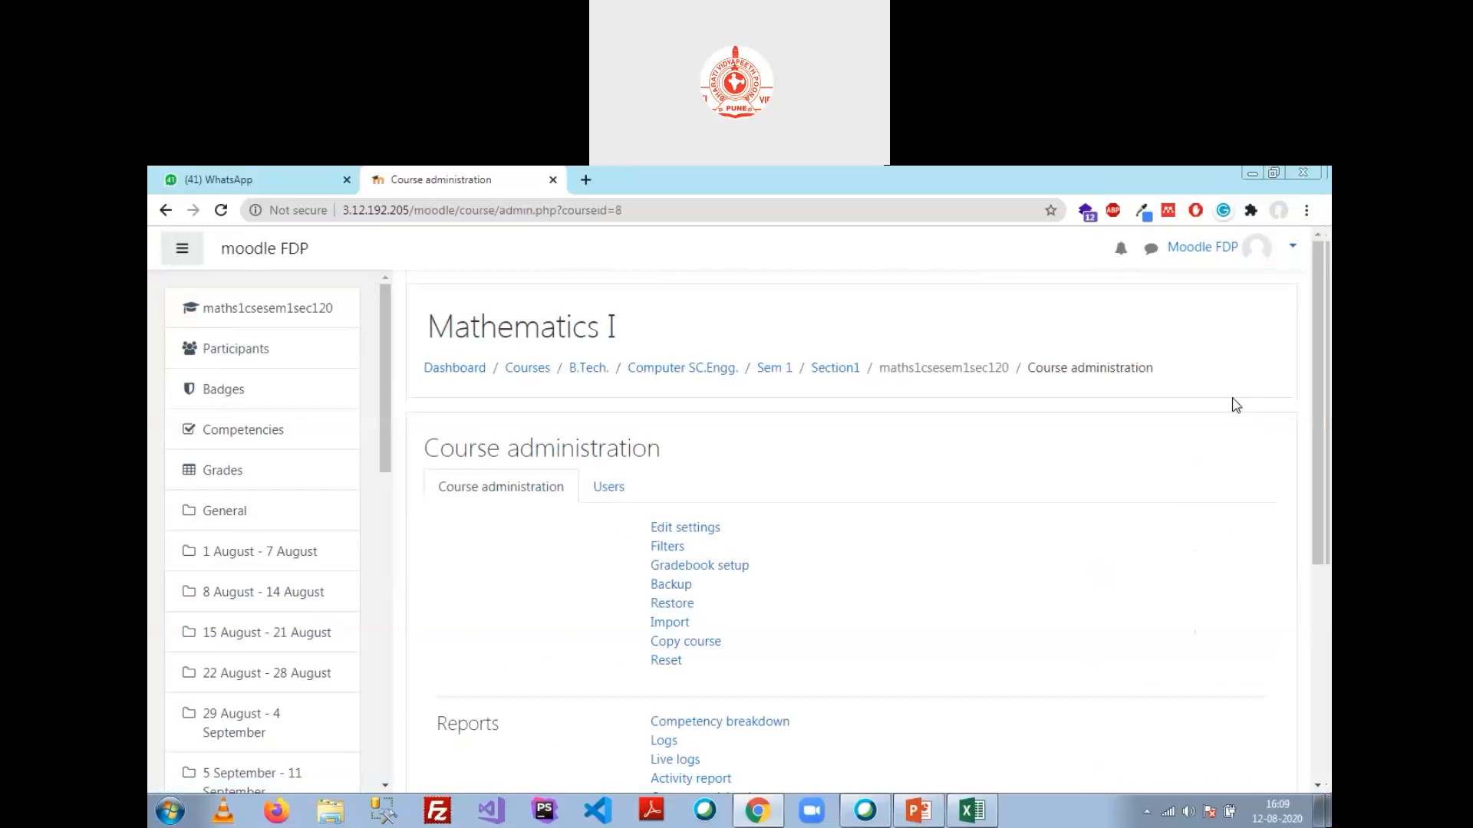
{"action": "left_click", "coordinate": [608, 486]}
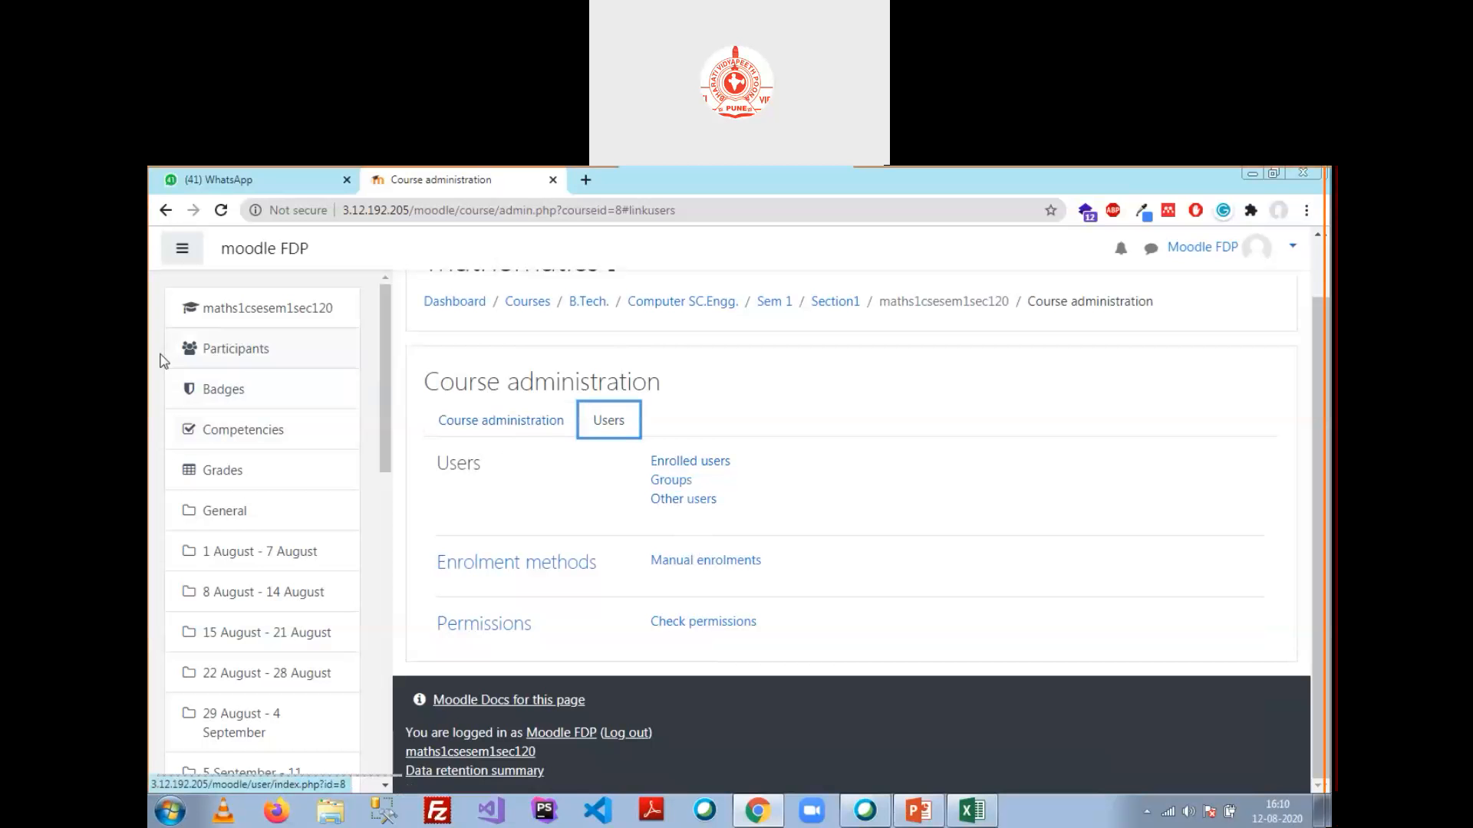
{"action": "left_click", "coordinate": [221, 357]}
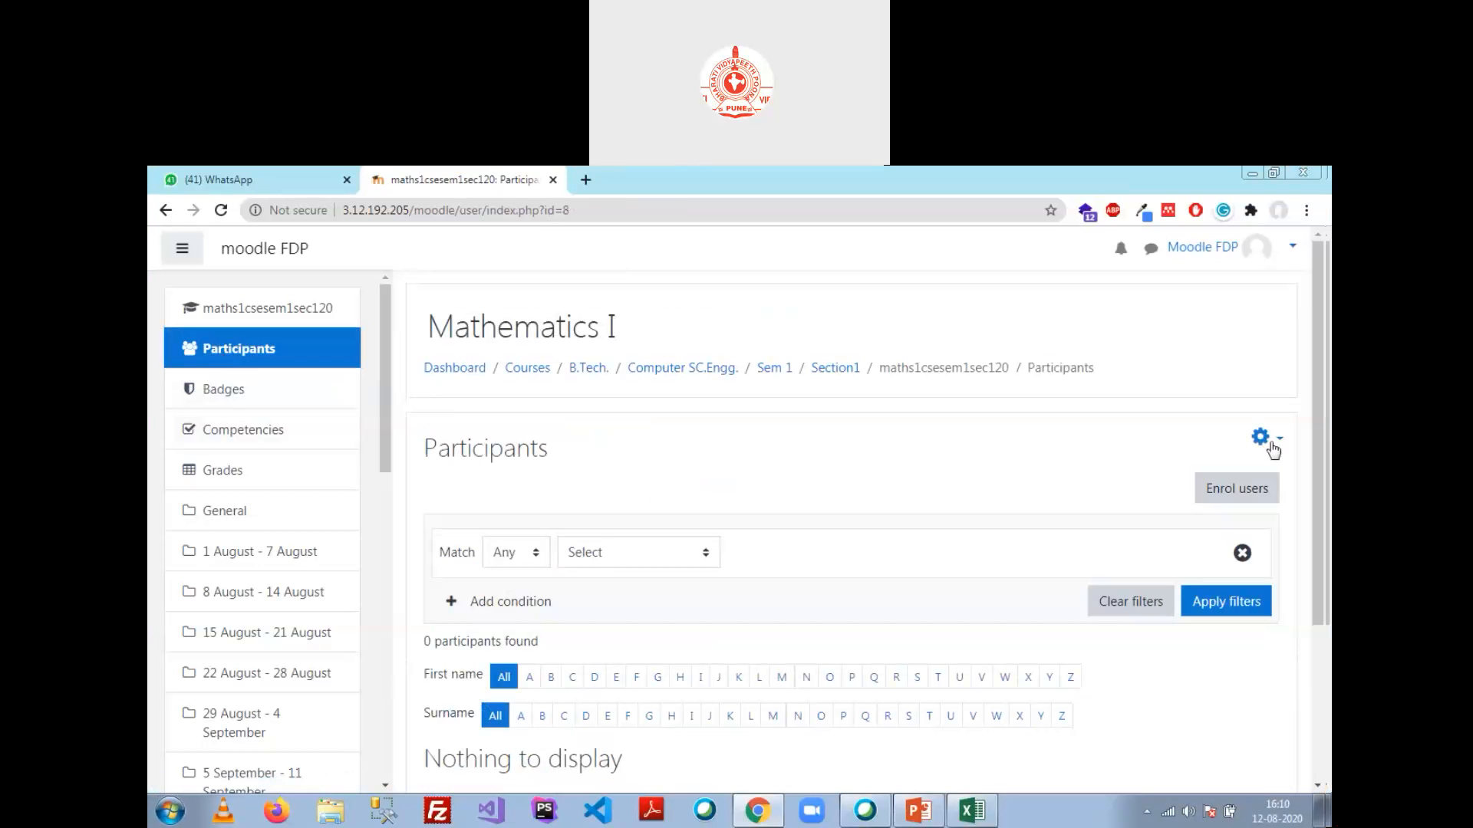
Step: In Enrol users, search 'us', select User 1 and keep Student as the role
{"action": "left_click", "coordinate": [1242, 497]}
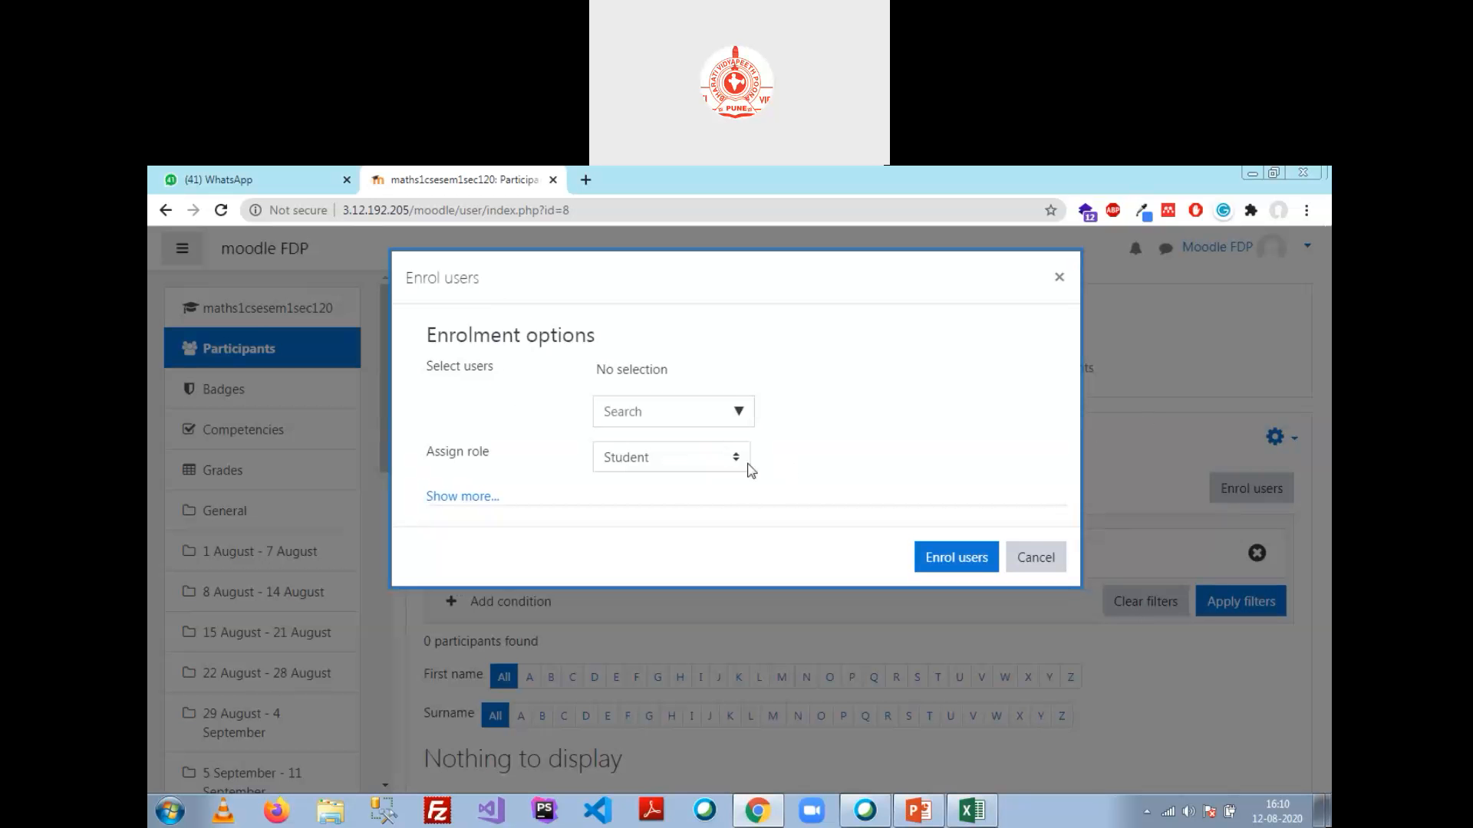
{"action": "left_click", "coordinate": [737, 415]}
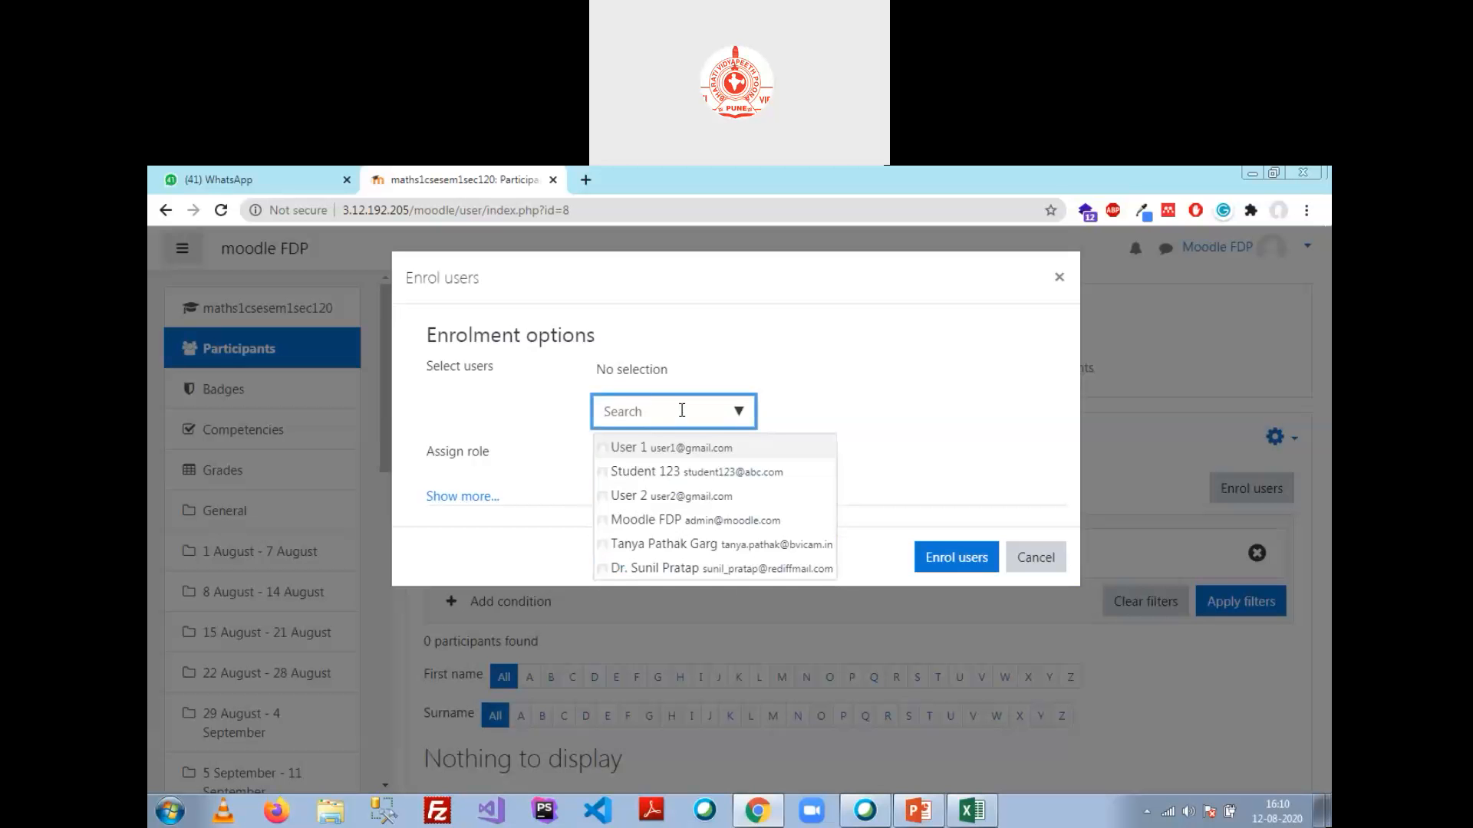
{"action": "type", "text": "user"}
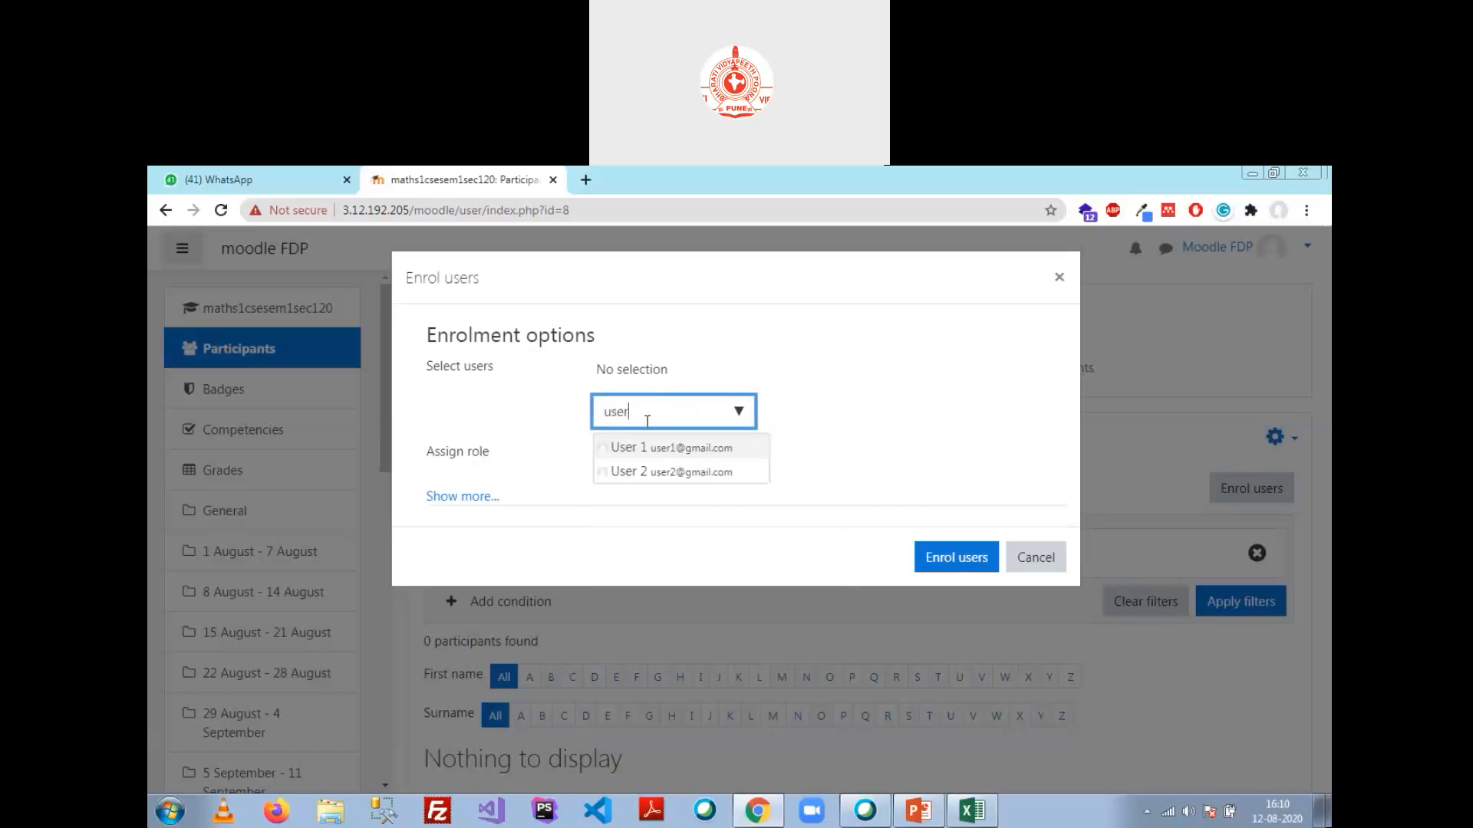
{"action": "left_click", "coordinate": [696, 453]}
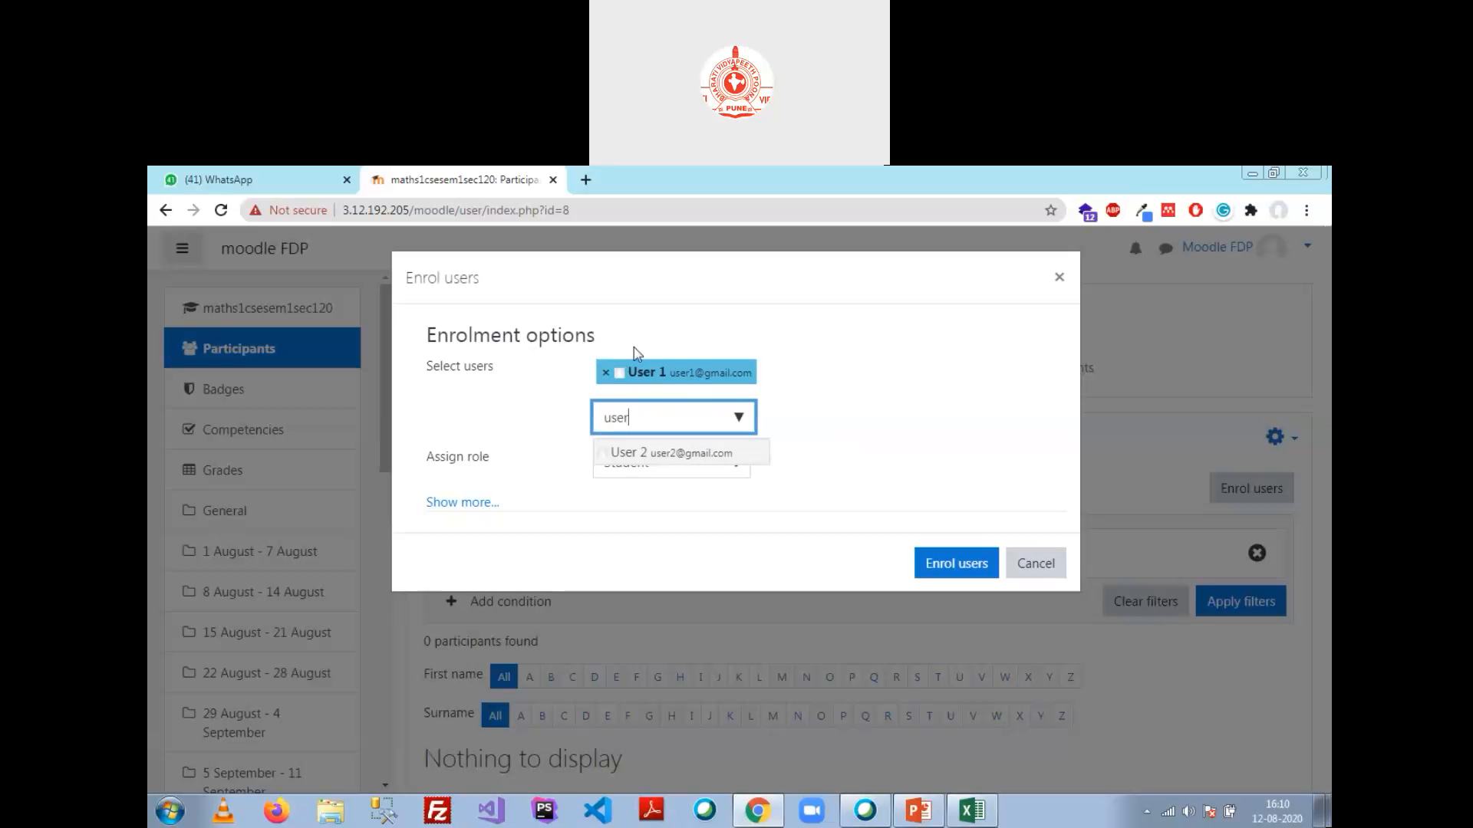
{"action": "left_click", "coordinate": [787, 457]}
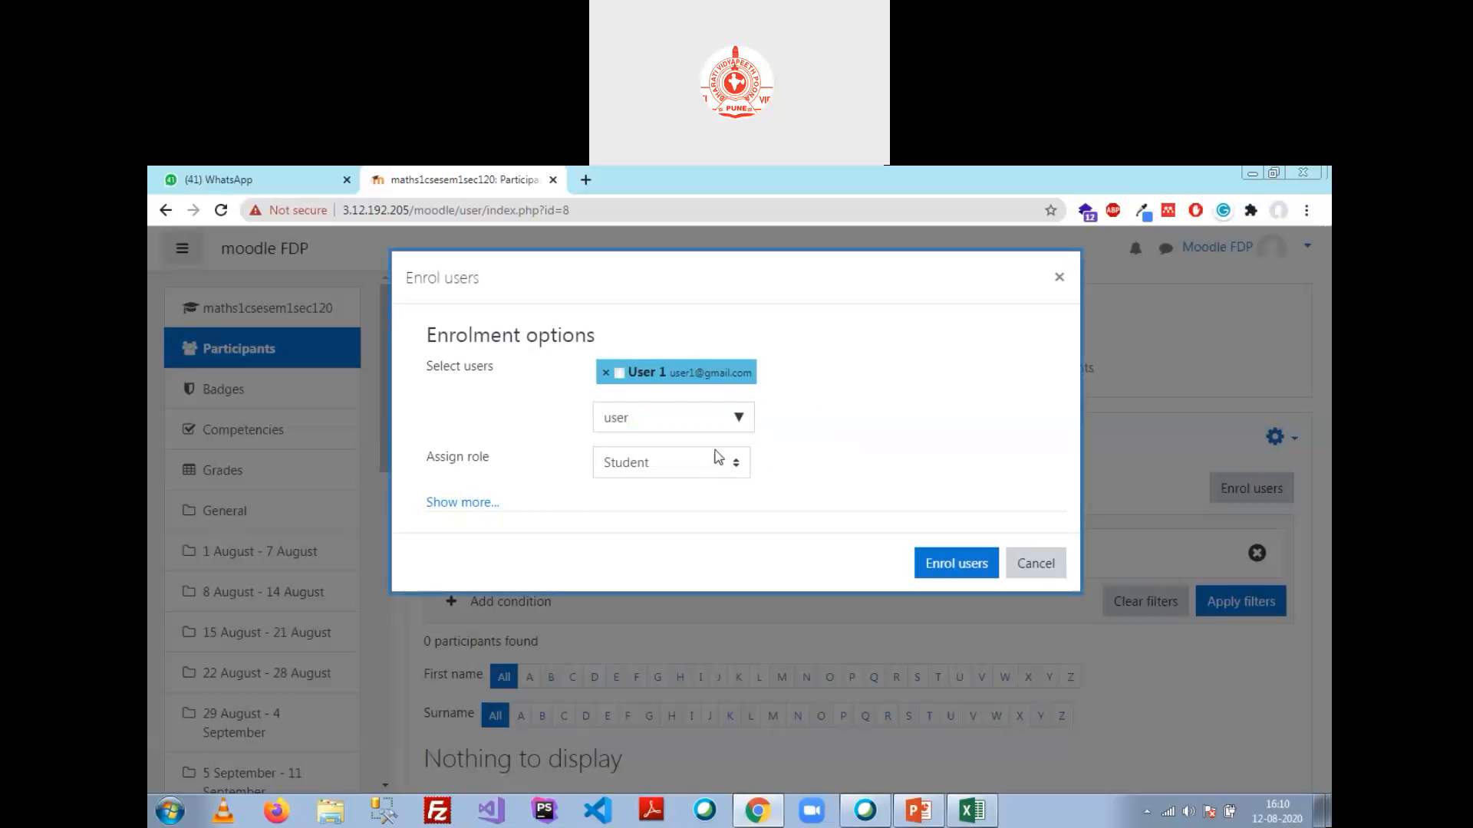
{"action": "left_click", "coordinate": [741, 467]}
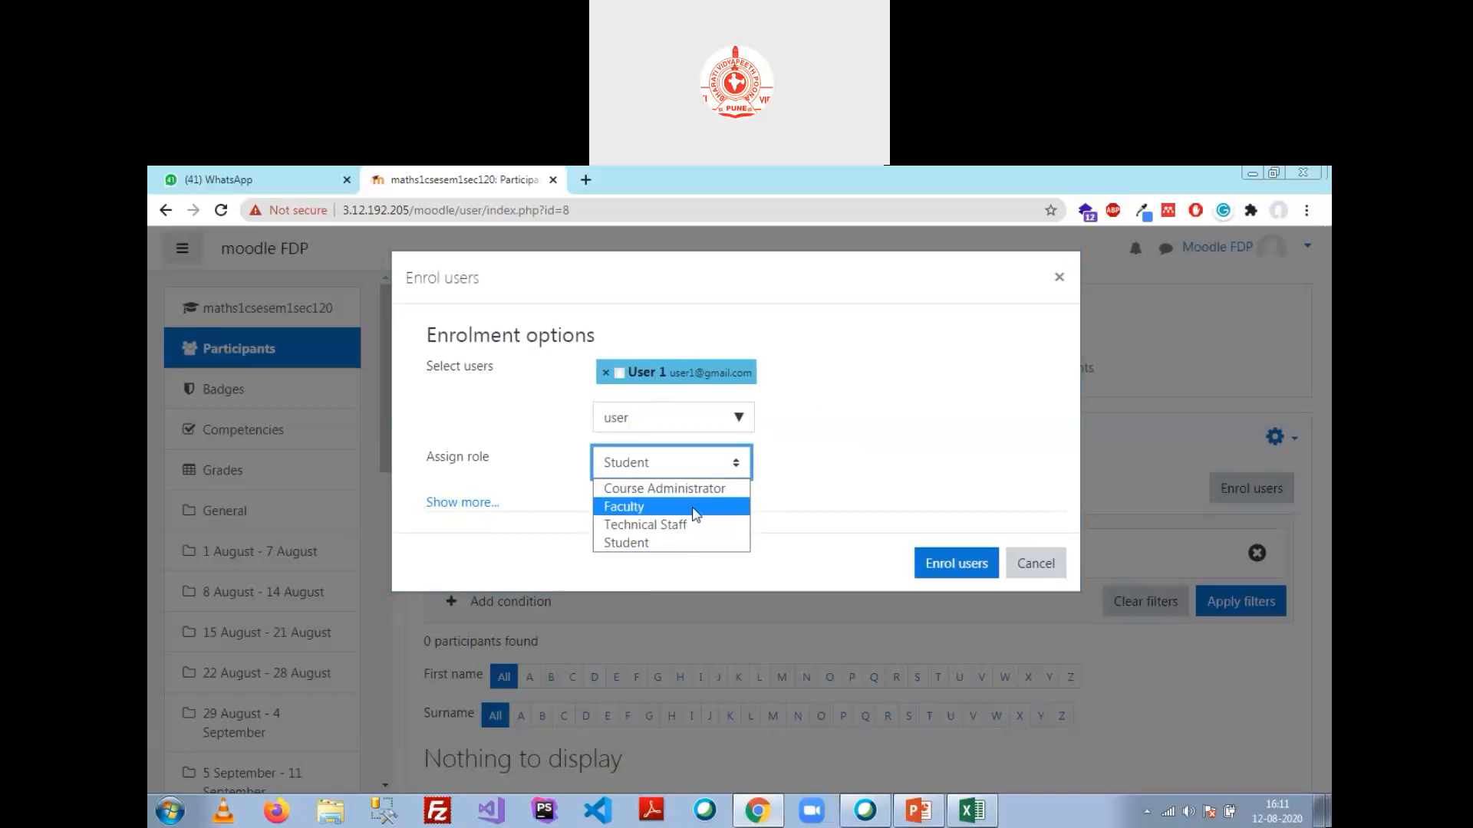
{"action": "left_click", "coordinate": [887, 457]}
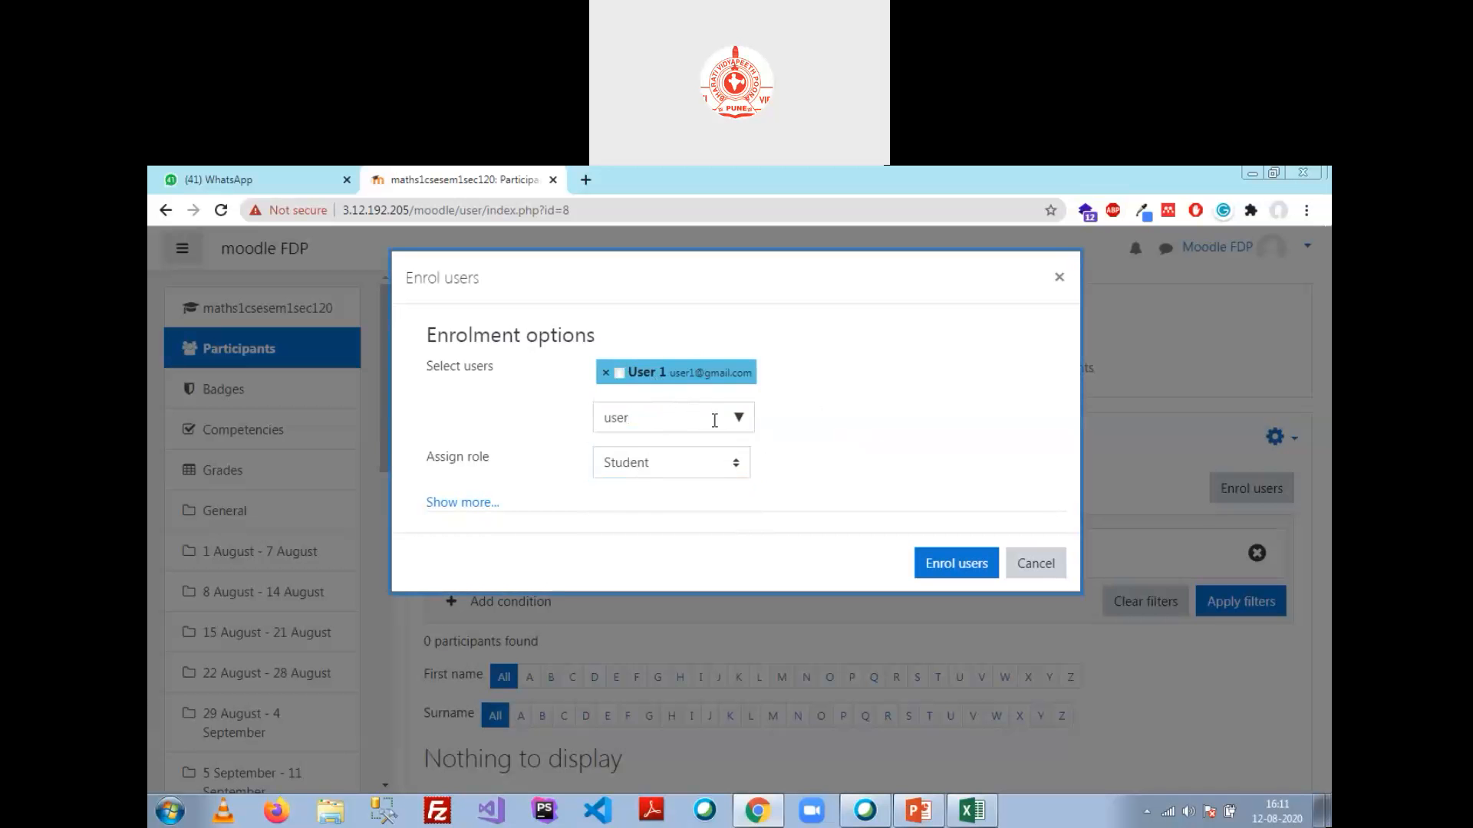
Step: Add User 2 as well and enrol both users as Students
{"action": "left_click", "coordinate": [740, 418]}
{"action": "left_click", "coordinate": [686, 453]}
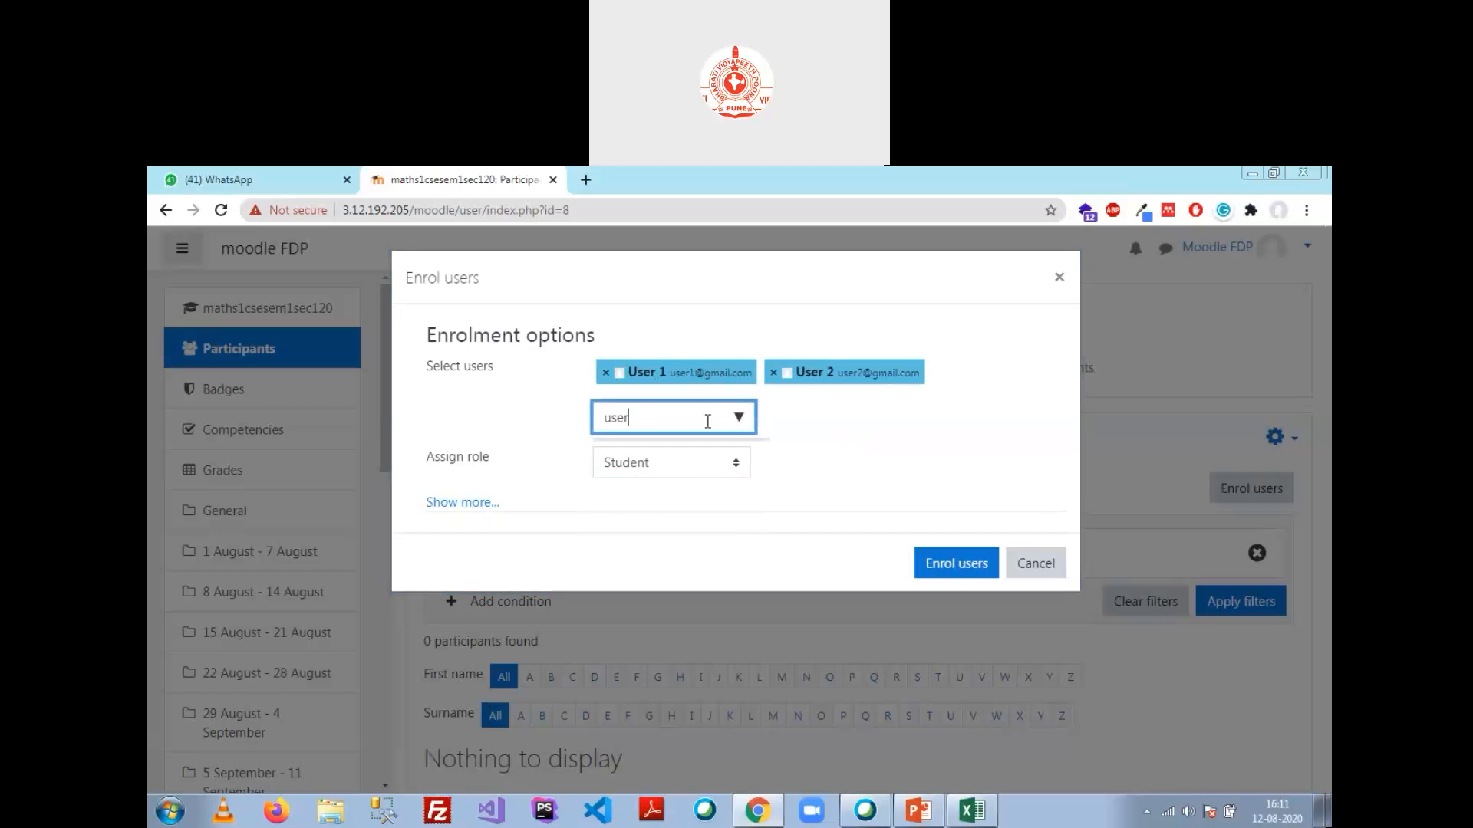
{"action": "left_click", "coordinate": [839, 400]}
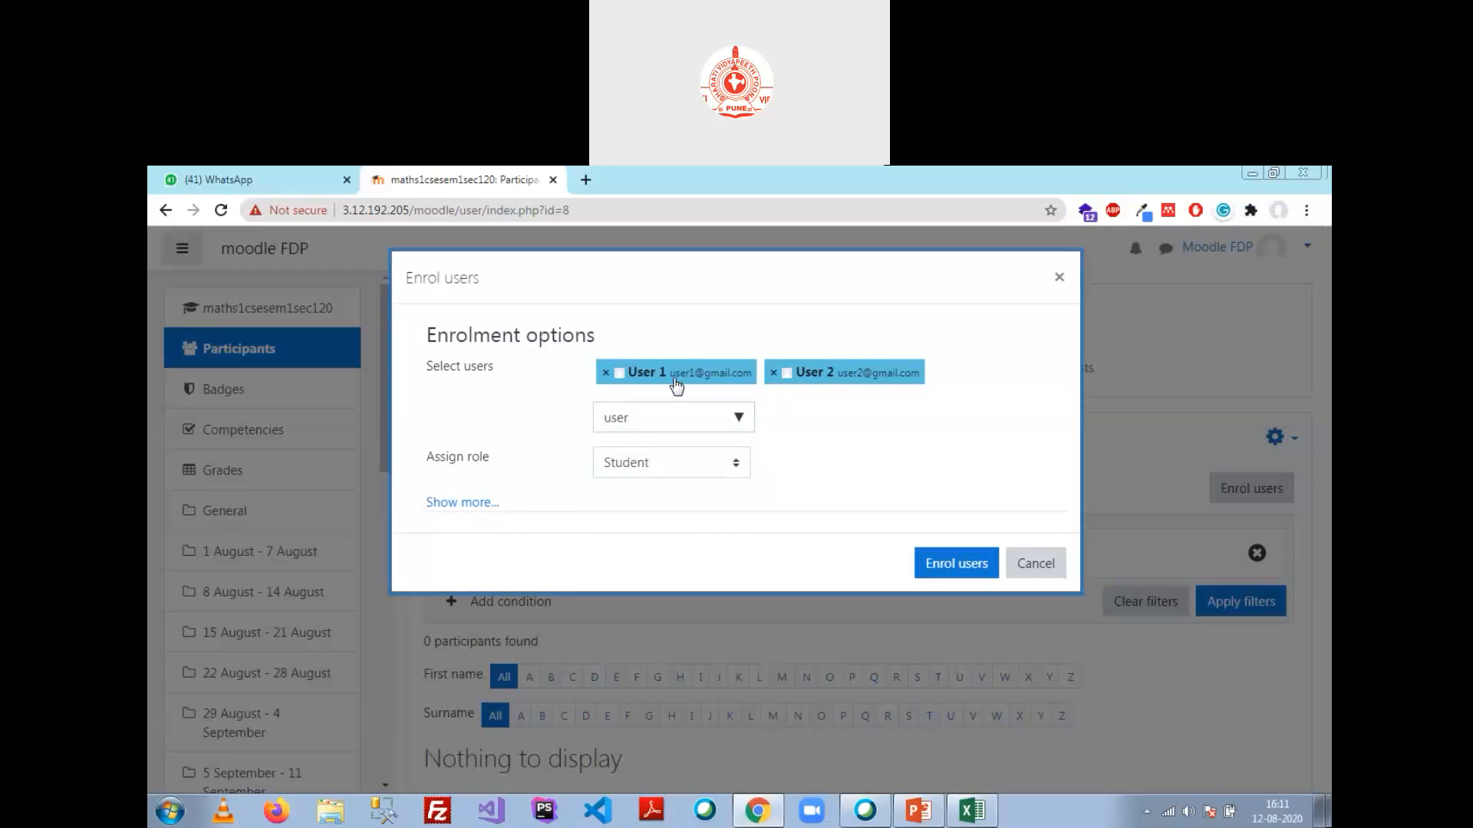
{"action": "left_click", "coordinate": [469, 506]}
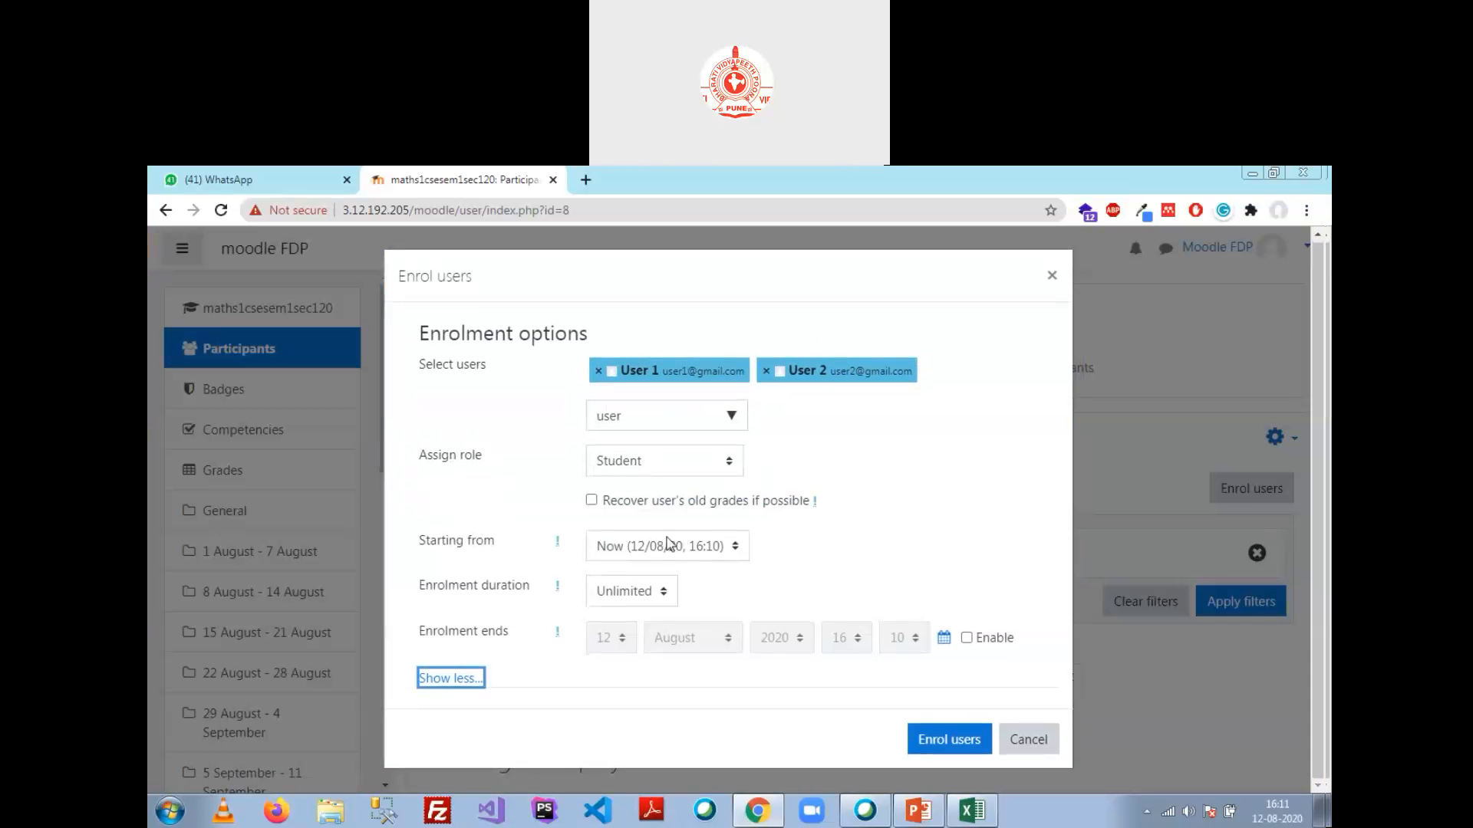
{"action": "left_click", "coordinate": [450, 680]}
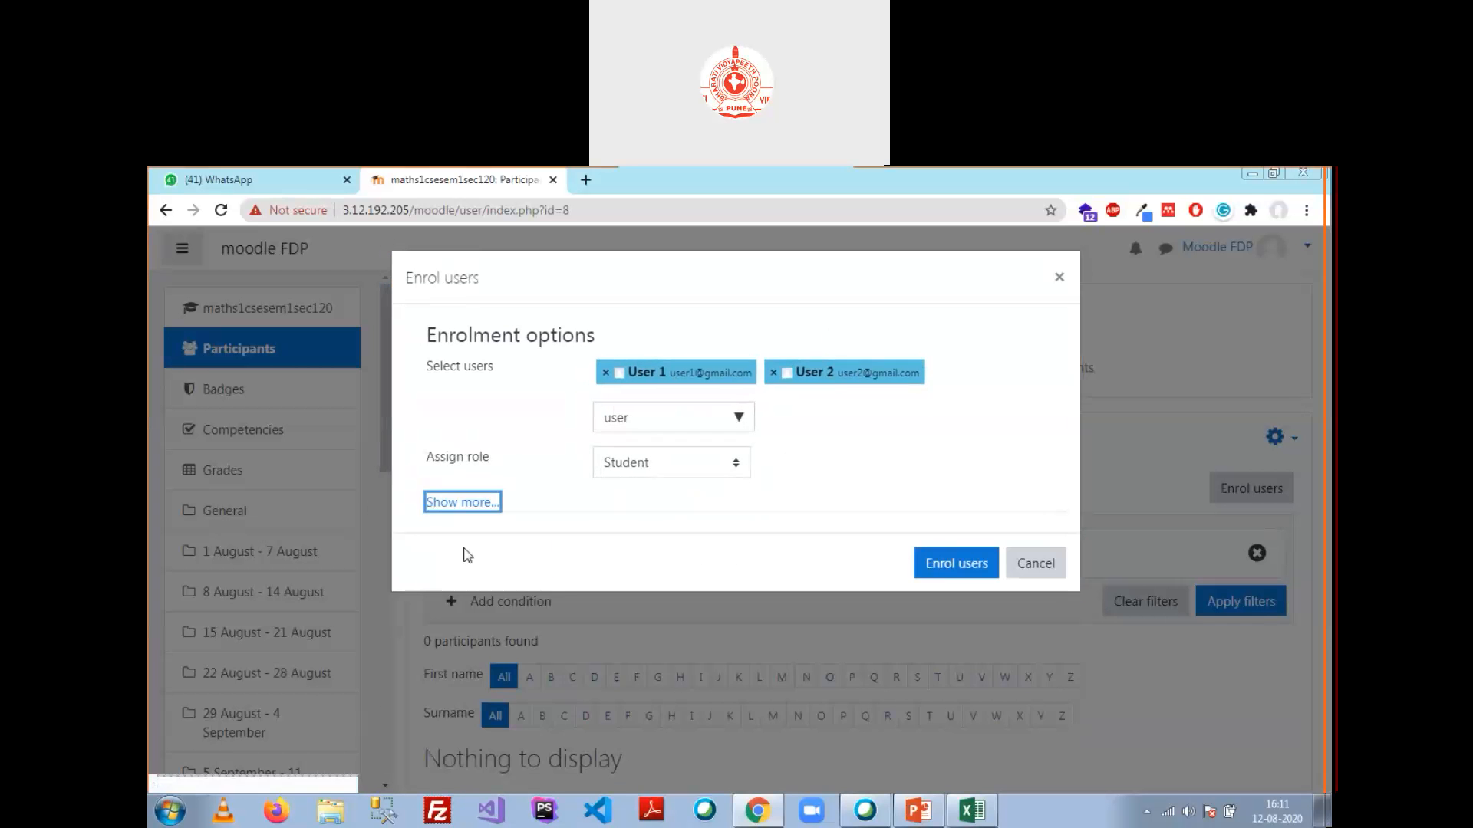
{"action": "left_click", "coordinate": [951, 563]}
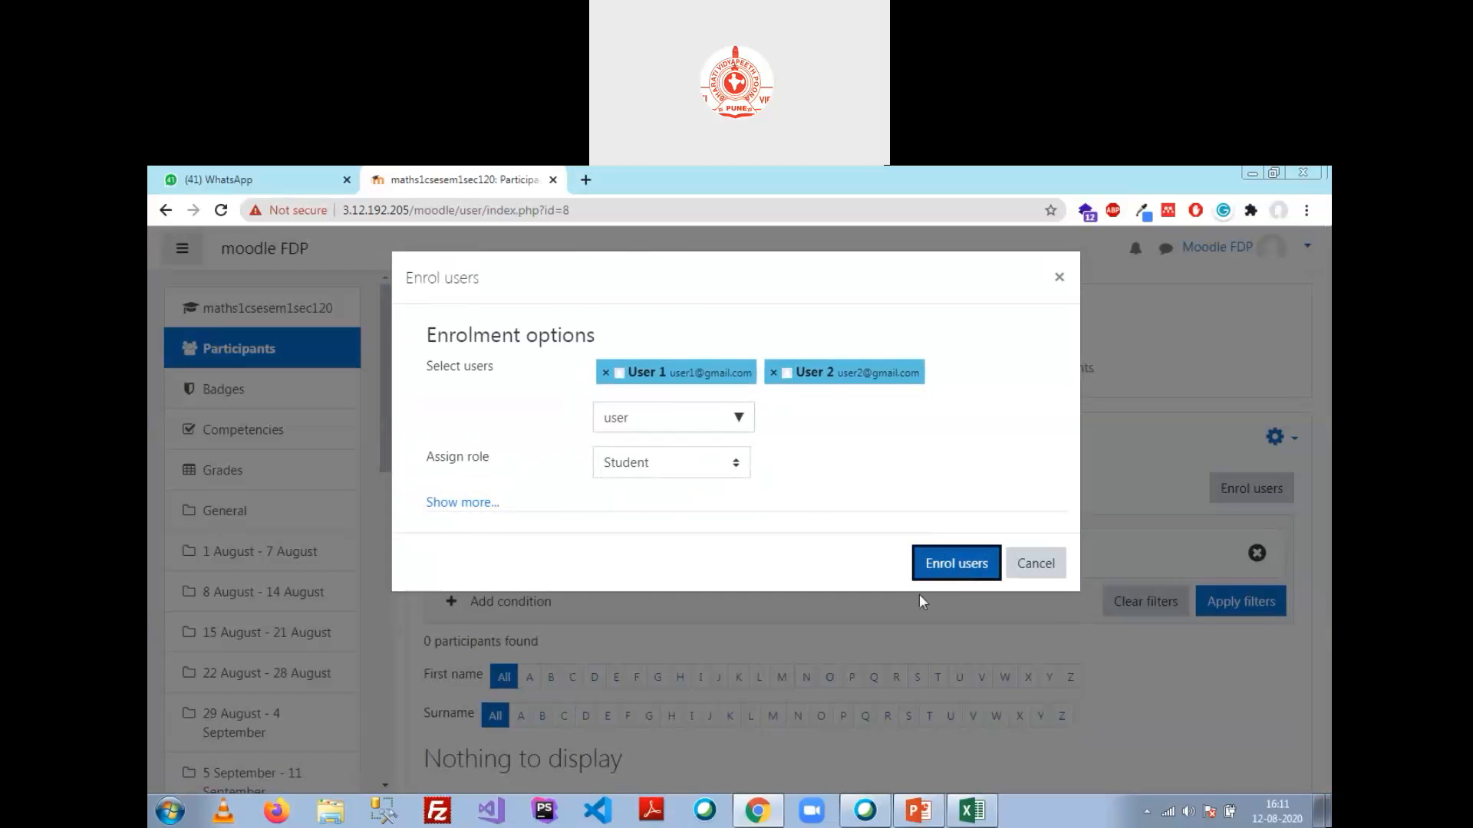
{"action": "scroll", "coordinate": [661, 662], "scroll_direction": "down", "scroll_amount": 4}
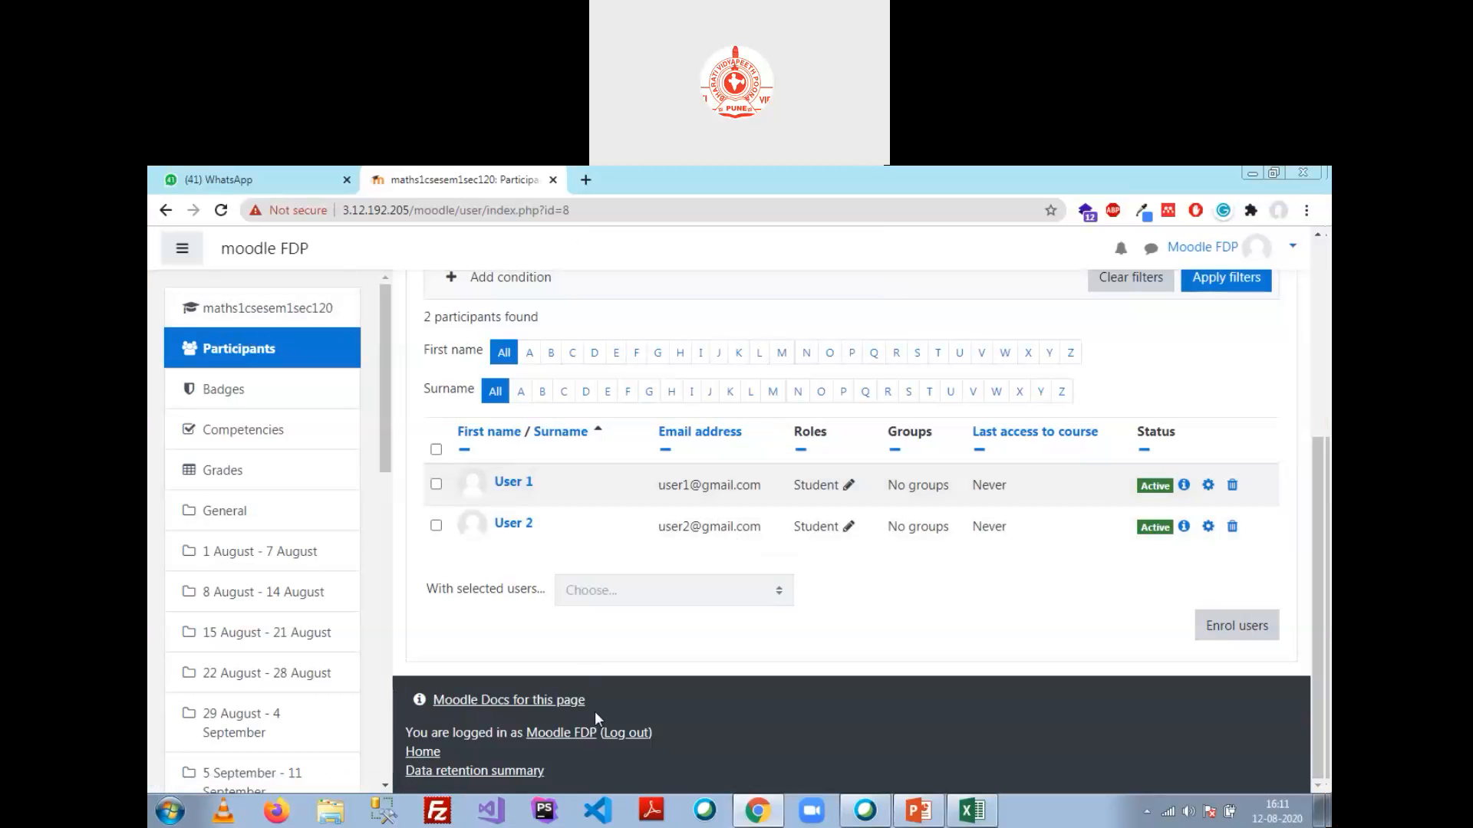
{"action": "key", "text": "ctrl+shift+n"}
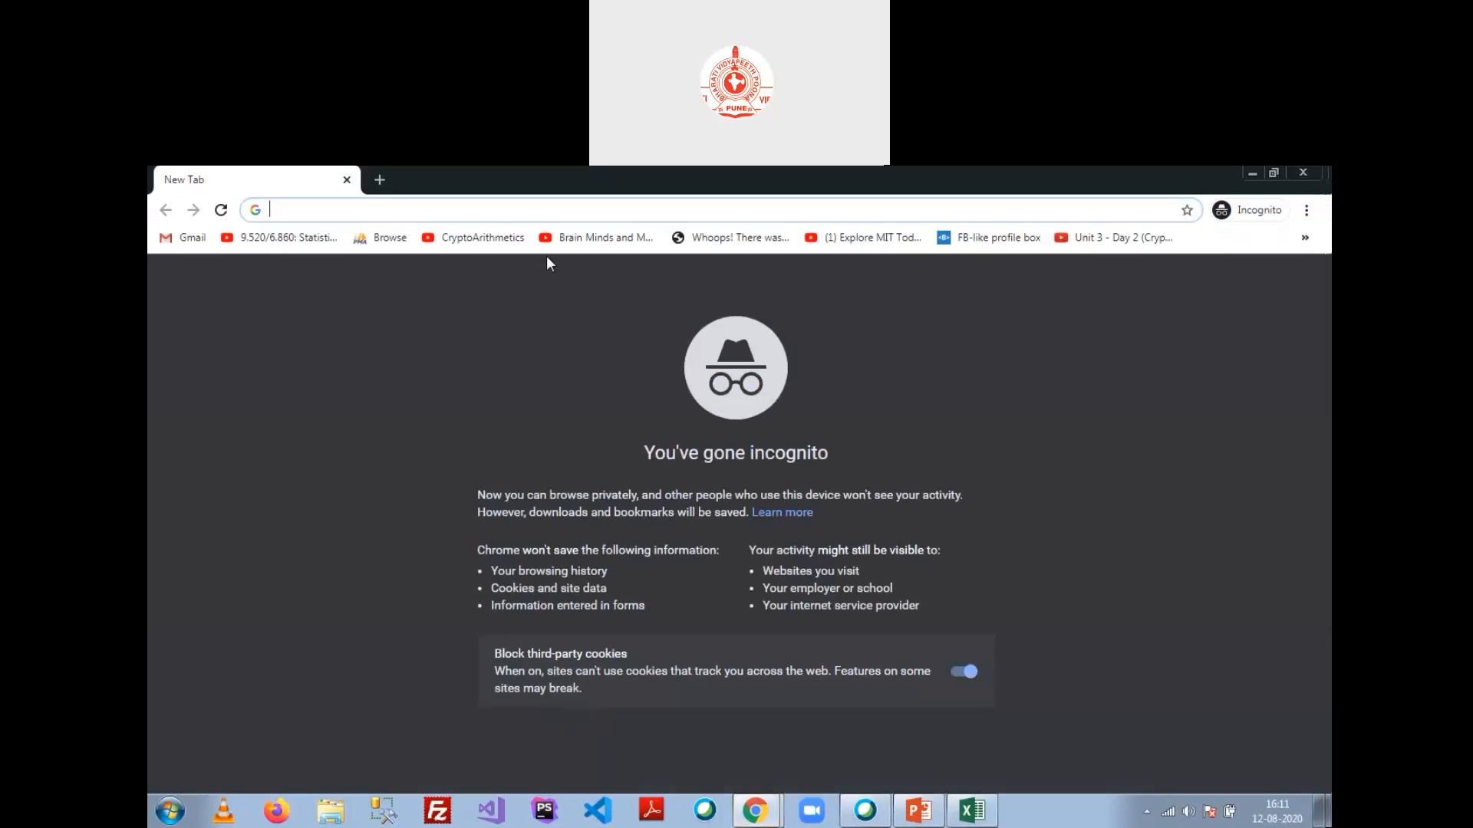
{"action": "type", "text": "3.12.192.205/moodle"}
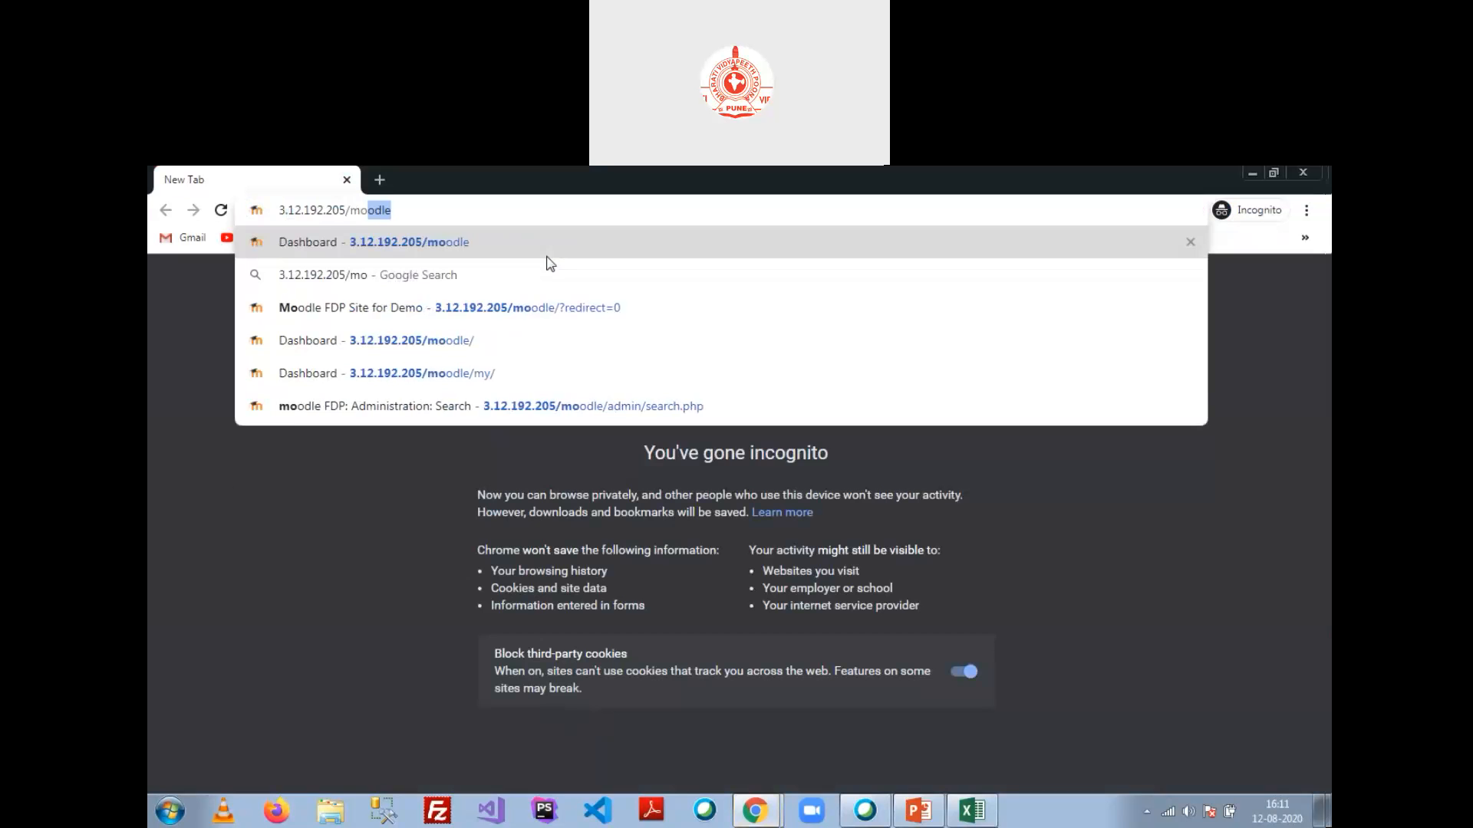
{"action": "key", "text": "Return"}
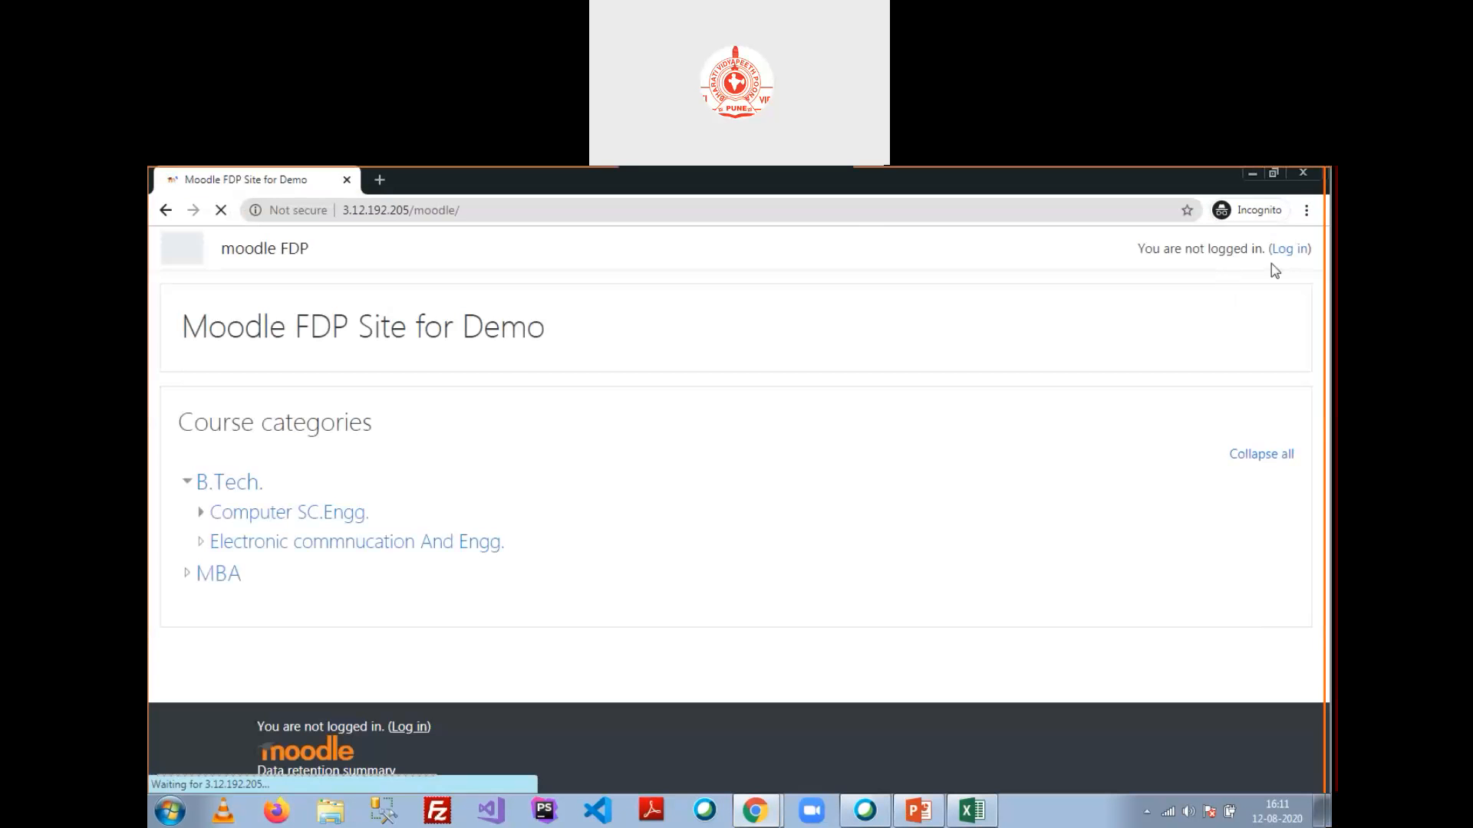
{"action": "left_click", "coordinate": [1288, 250]}
{"action": "left_click", "coordinate": [645, 392]}
{"action": "type", "text": "user"}
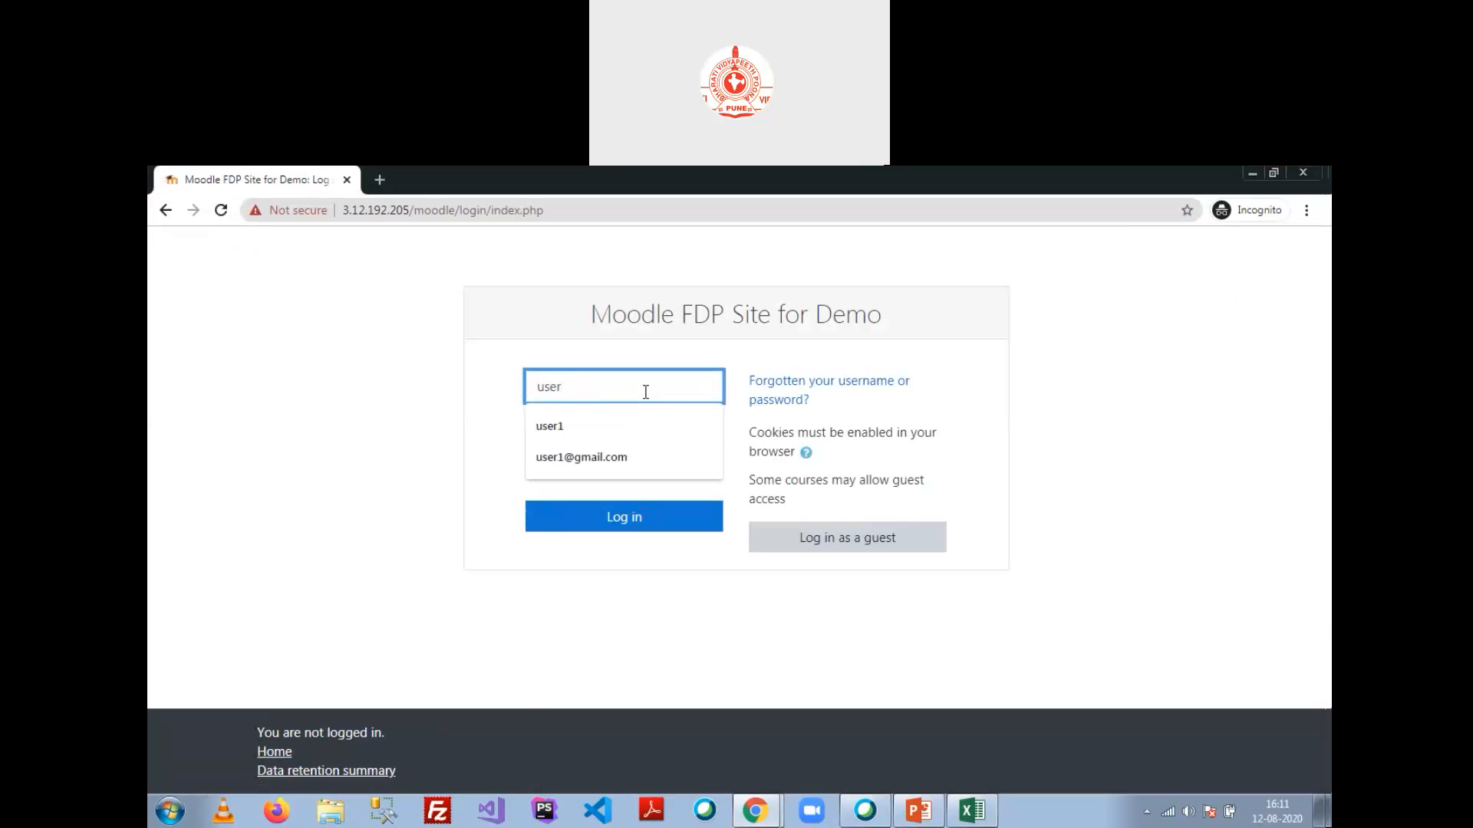
{"action": "key", "text": "Down"}
{"action": "key", "text": "Down"}
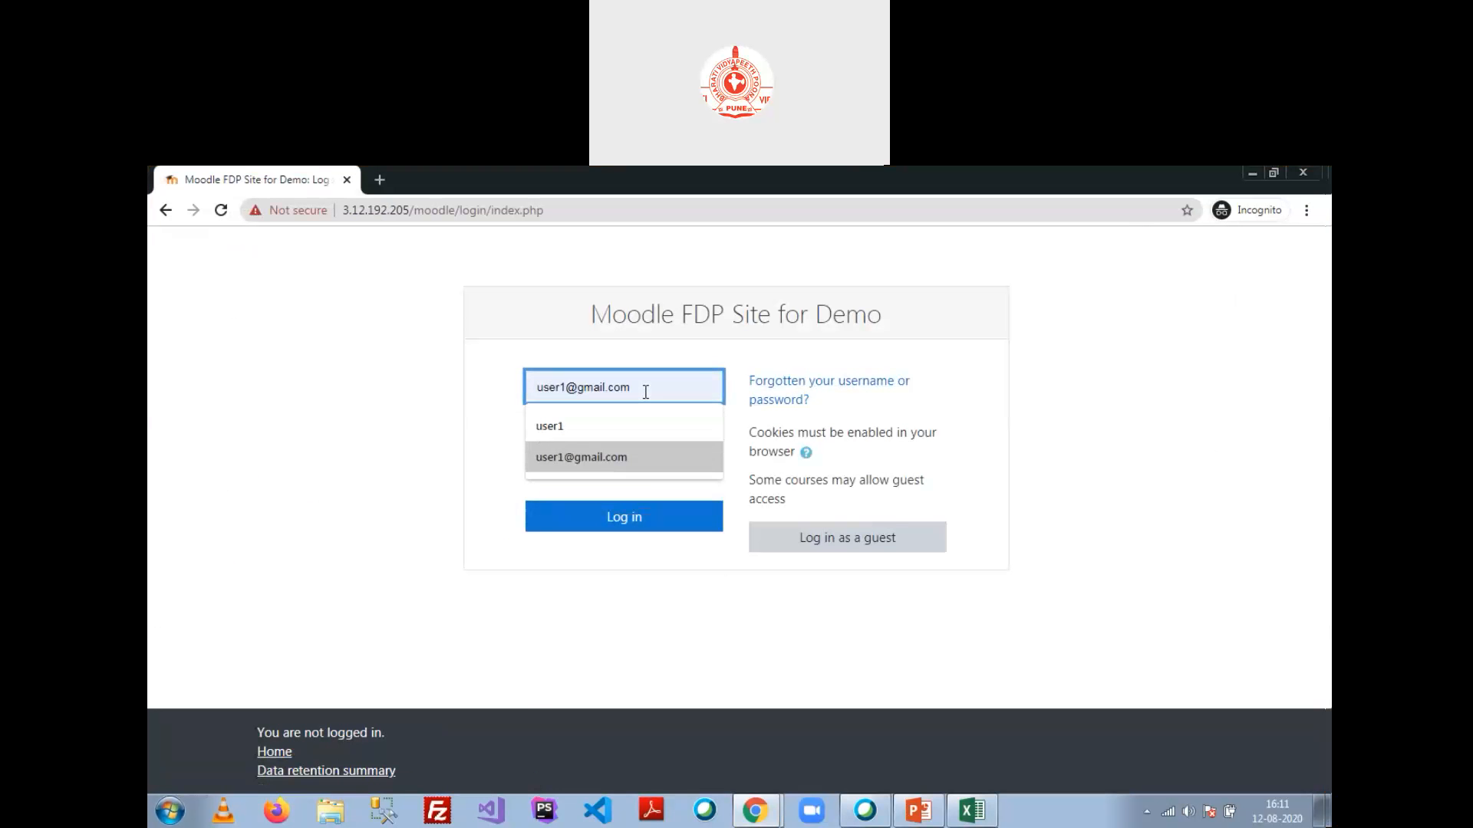
{"action": "key", "text": "Up"}
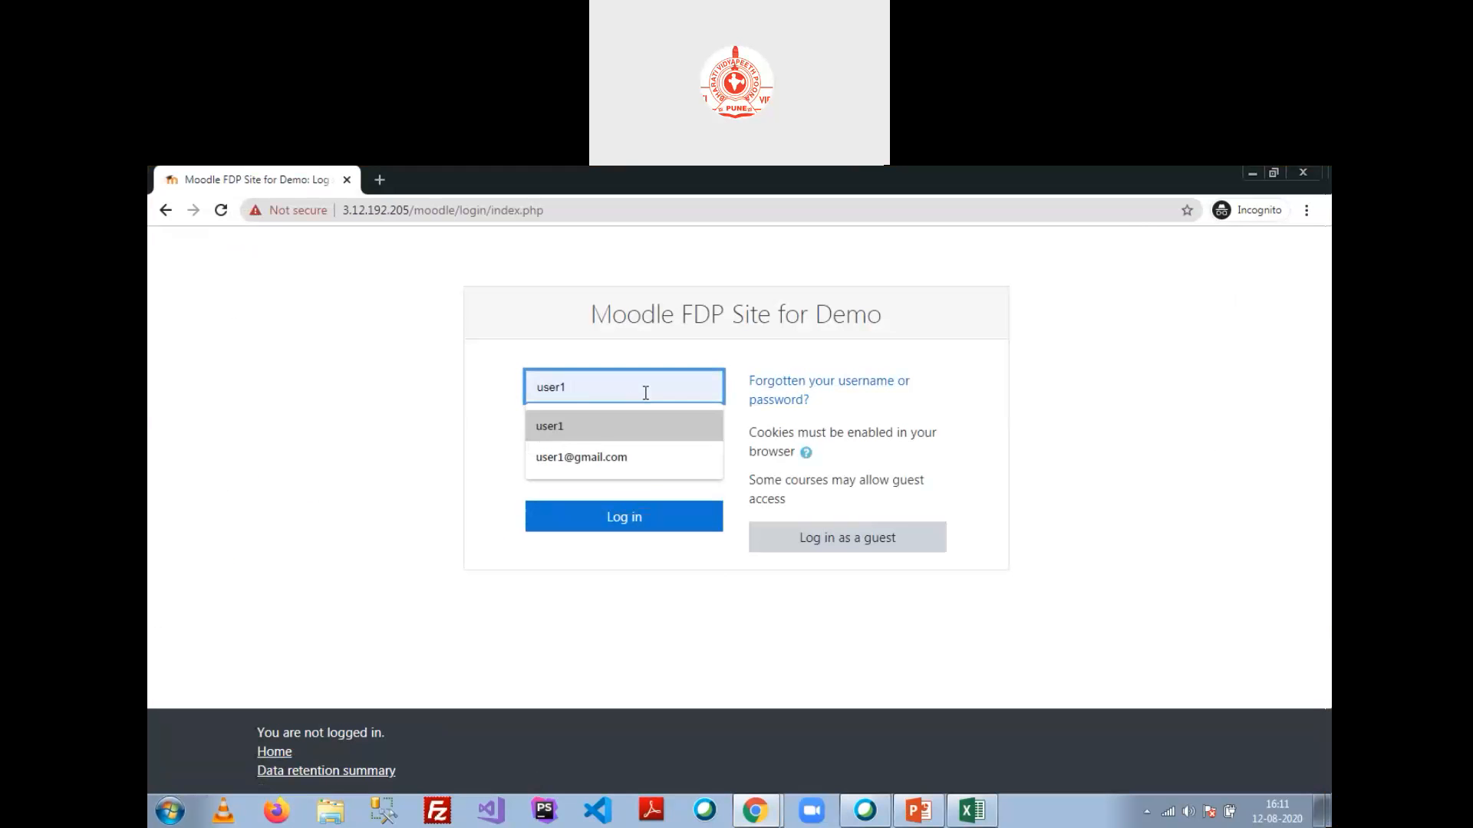
{"action": "key", "text": "Down"}
{"action": "key", "text": "Return"}
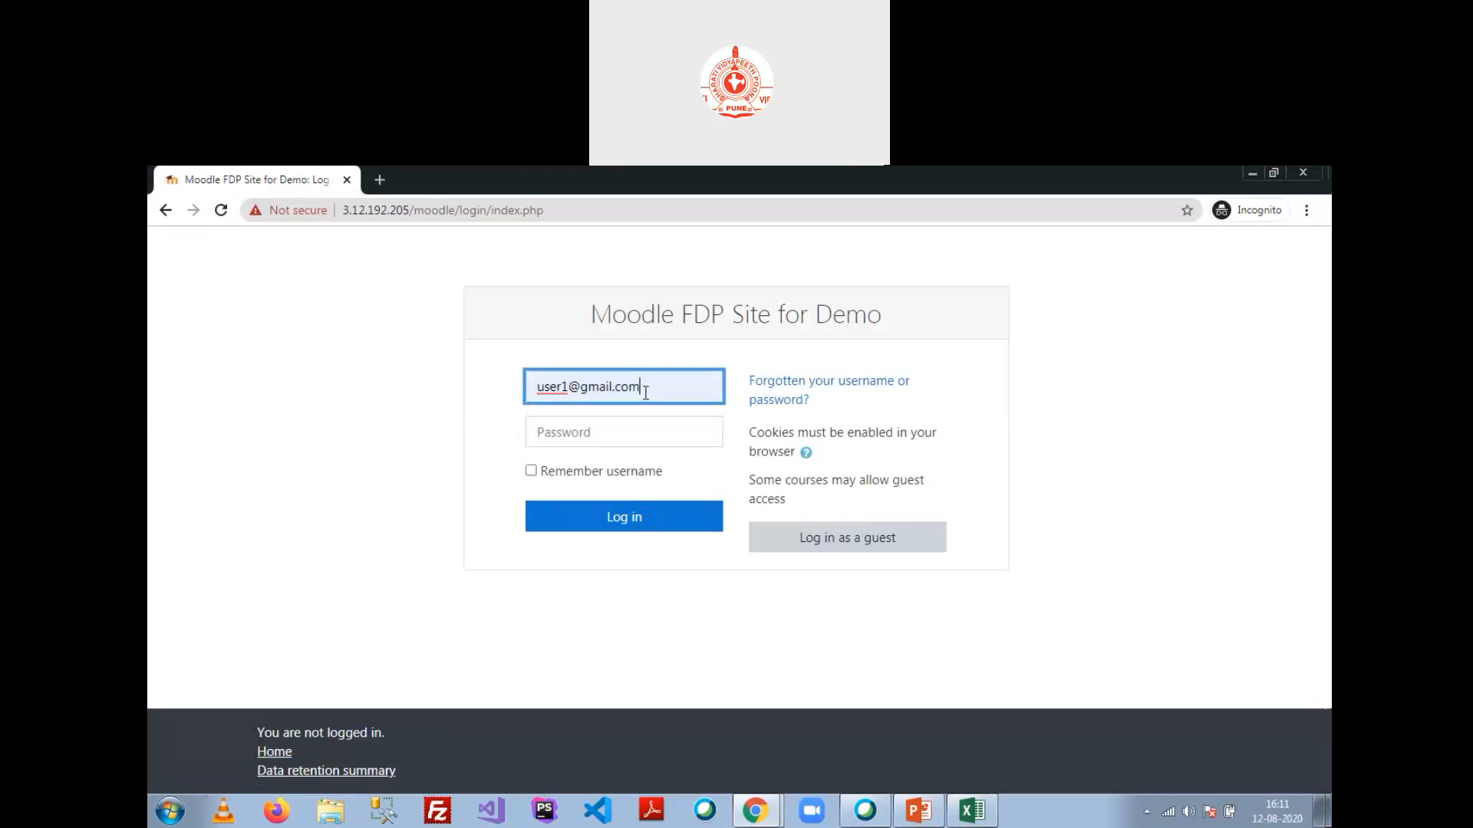
{"action": "left_click", "coordinate": [665, 429]}
{"action": "type", "text": "•"}
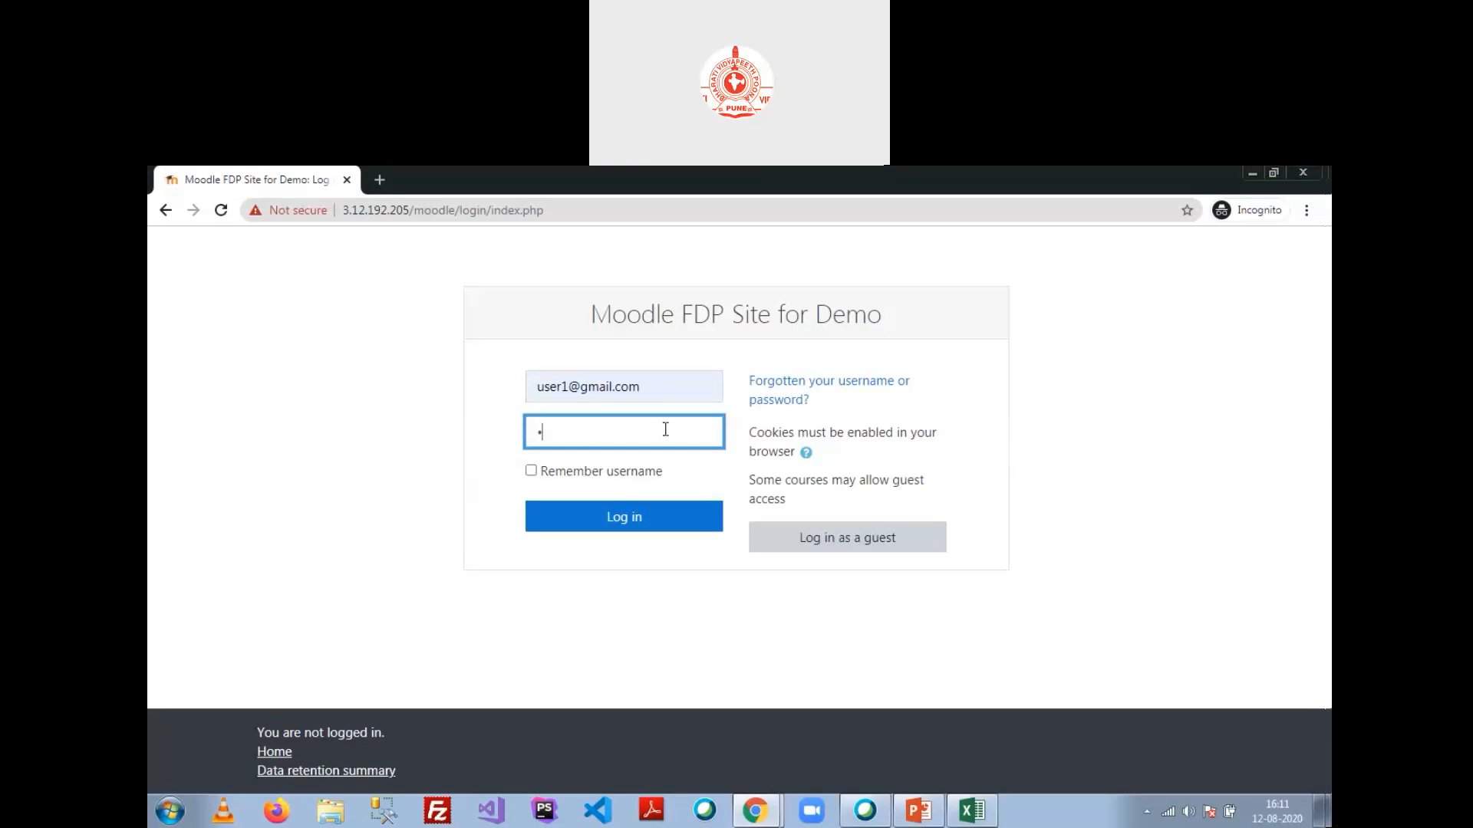
{"action": "type", "text": "•••••••"}
{"action": "key", "text": "Return"}
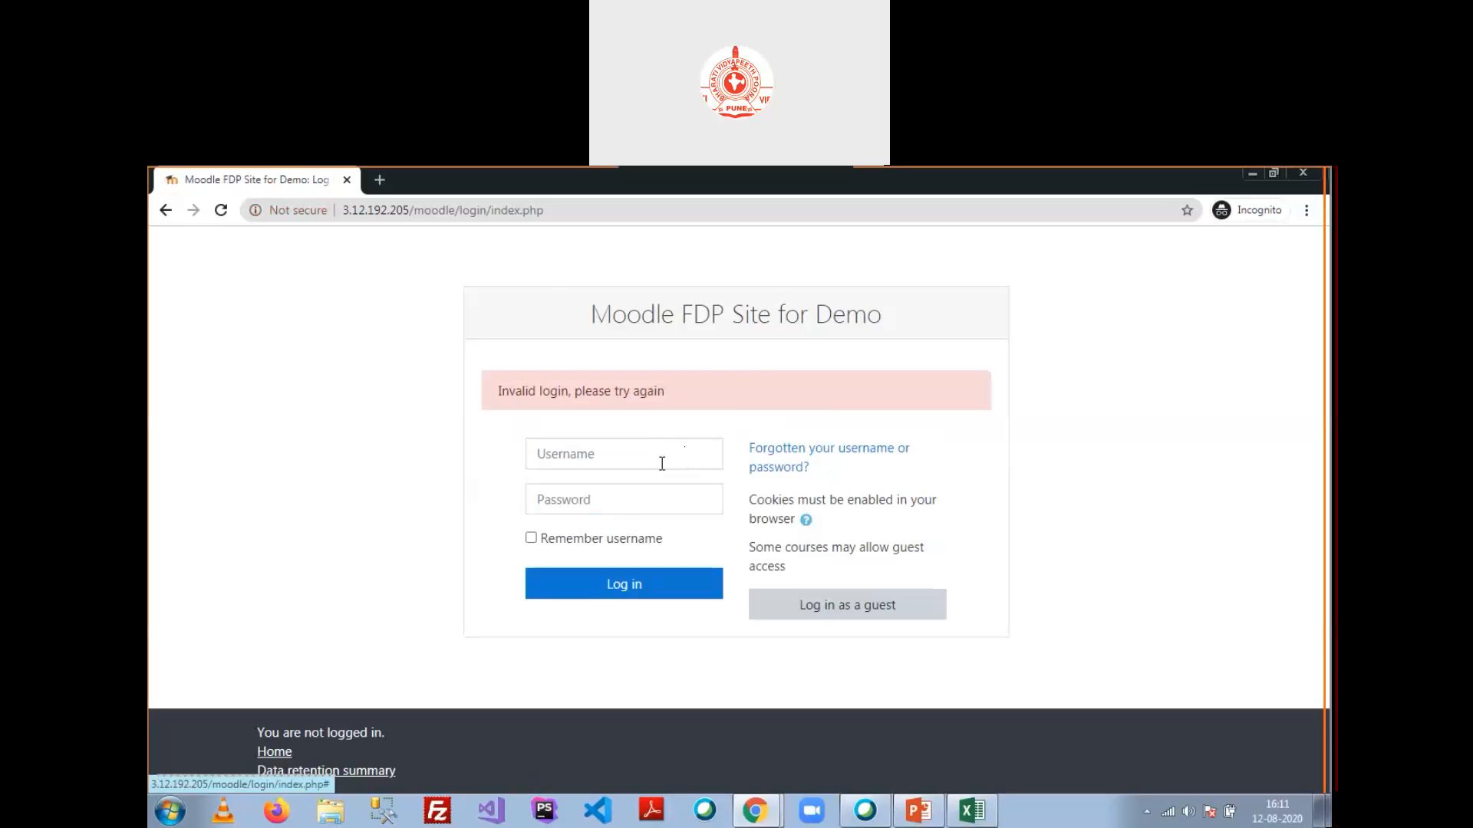
{"action": "left_click", "coordinate": [662, 462]}
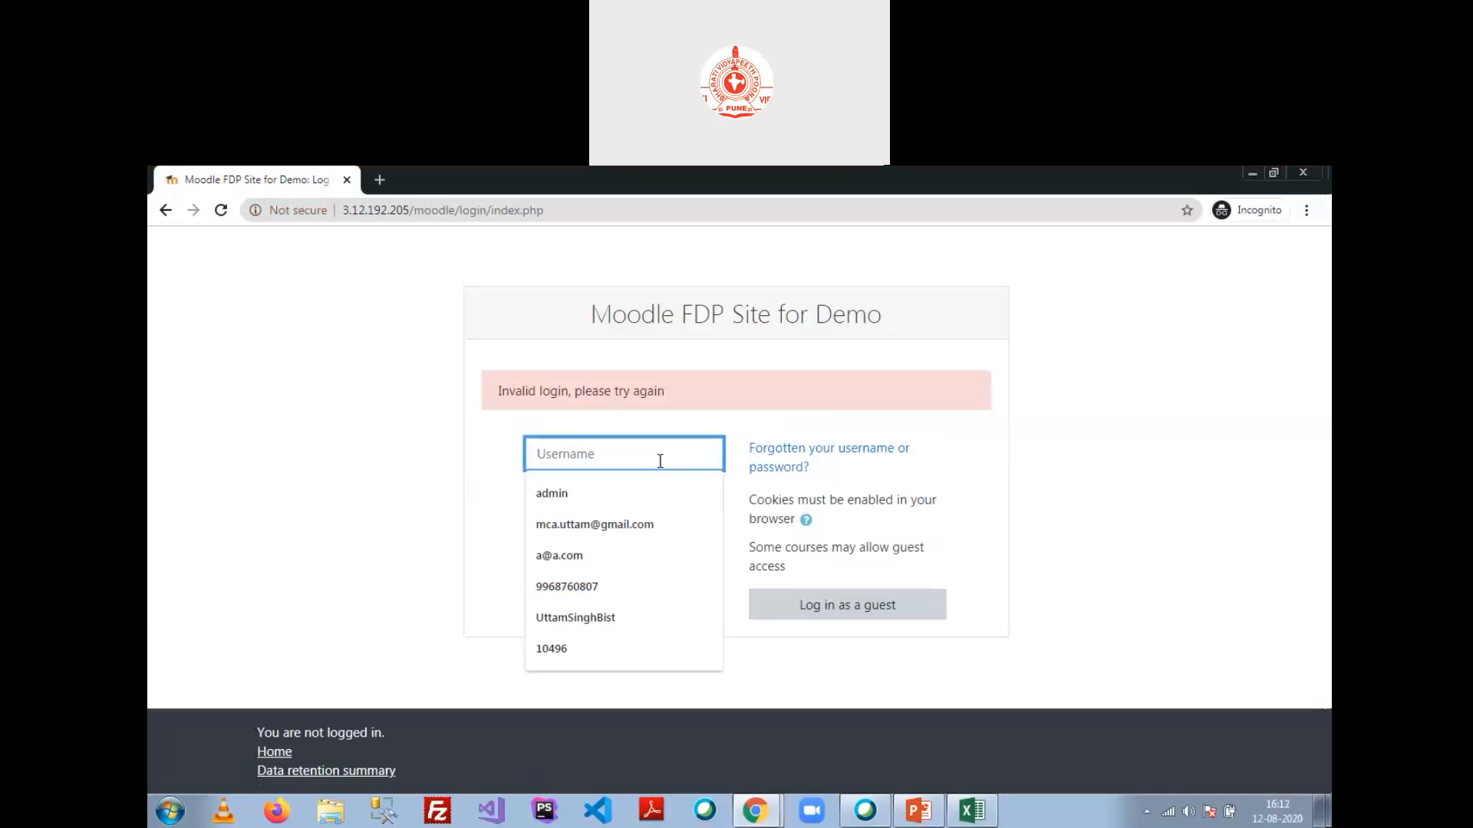
{"action": "key", "text": "alt+Tab"}
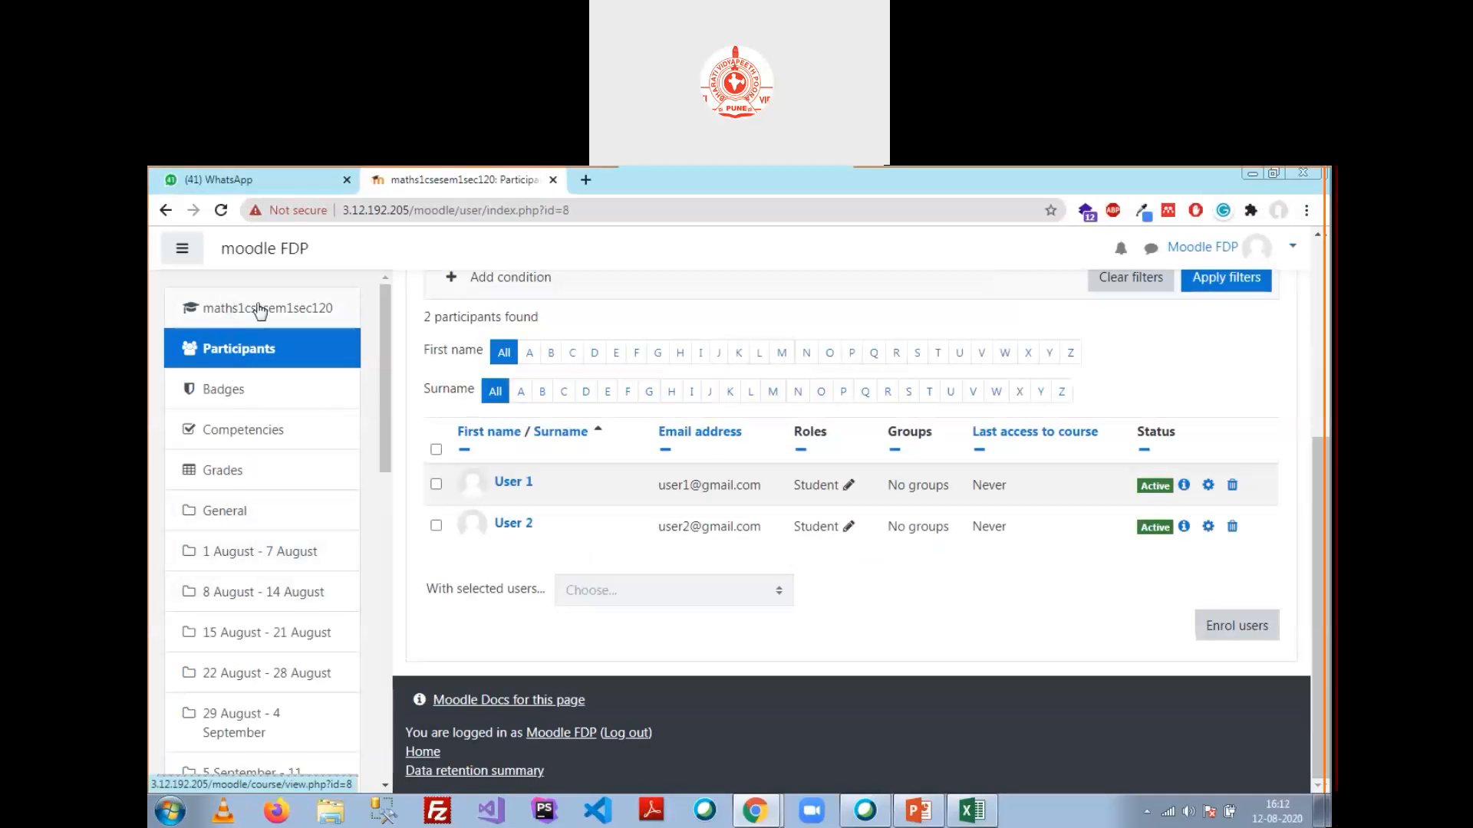
Step: Go from the Dashboard to Site administration > Users > Add a new user
{"action": "scroll", "coordinate": [652, 460], "scroll_direction": "up", "scroll_amount": 5}
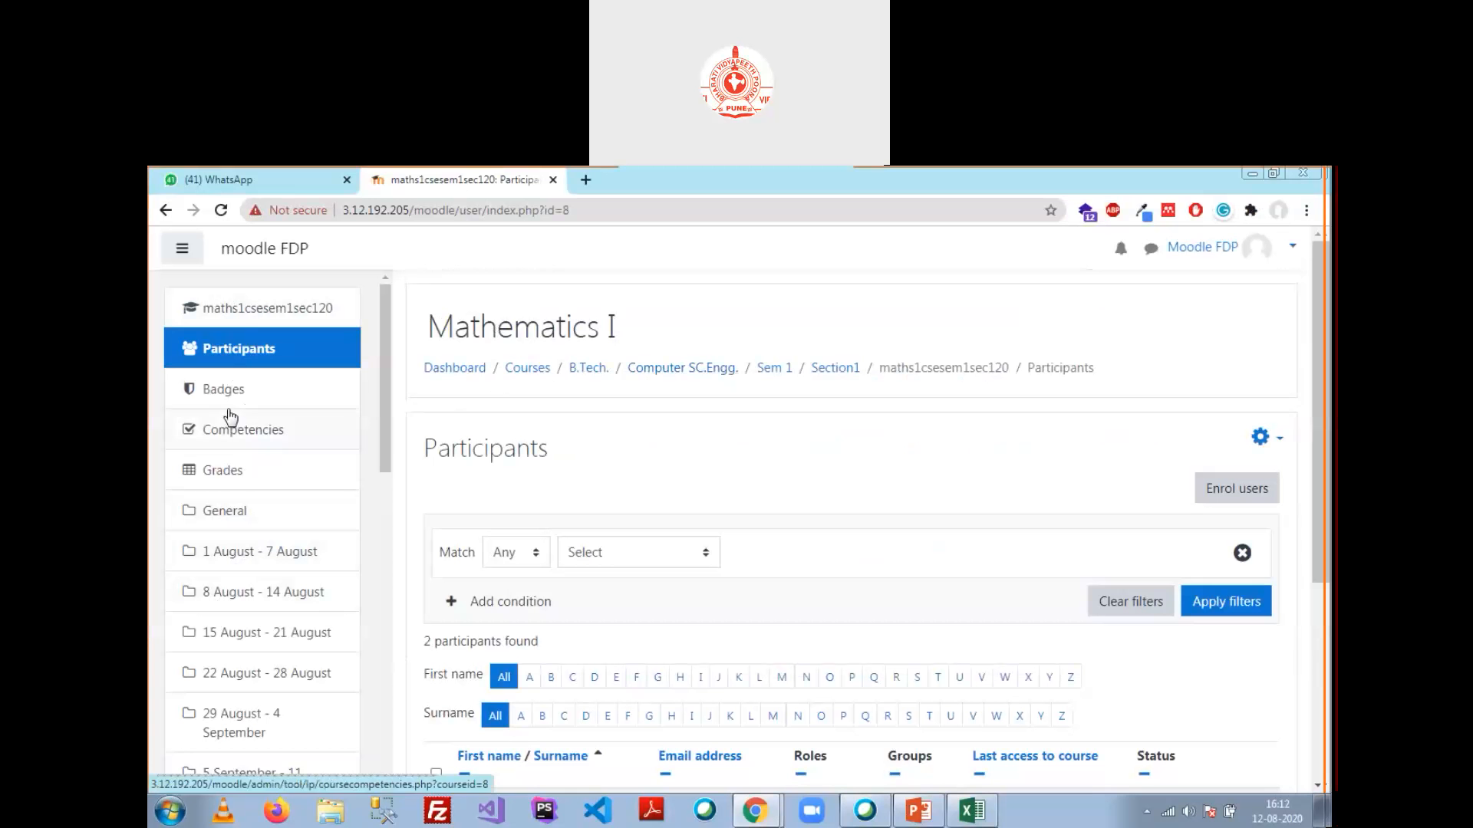
{"action": "left_click", "coordinate": [455, 369]}
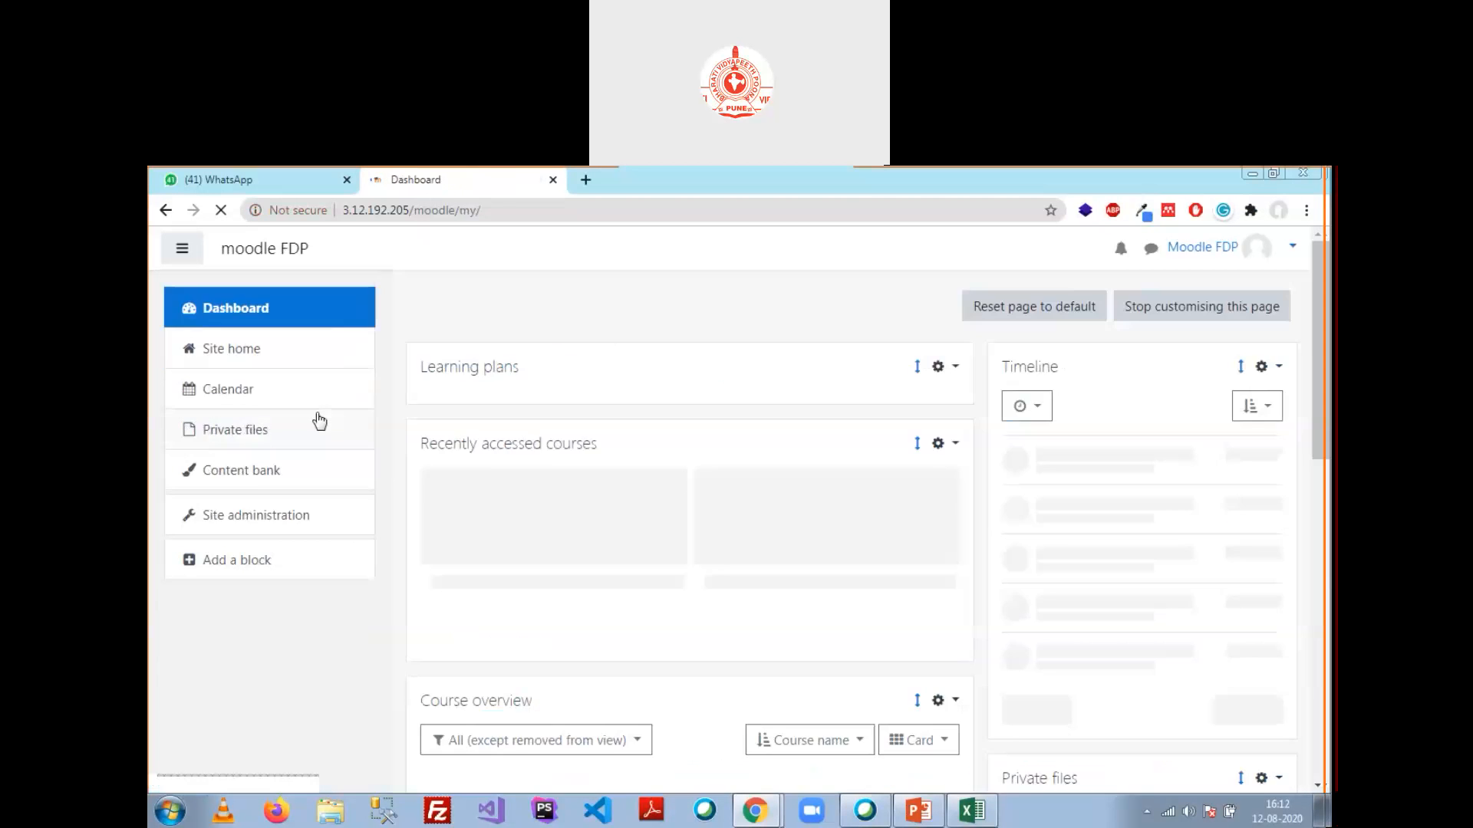
{"action": "left_click", "coordinate": [287, 516]}
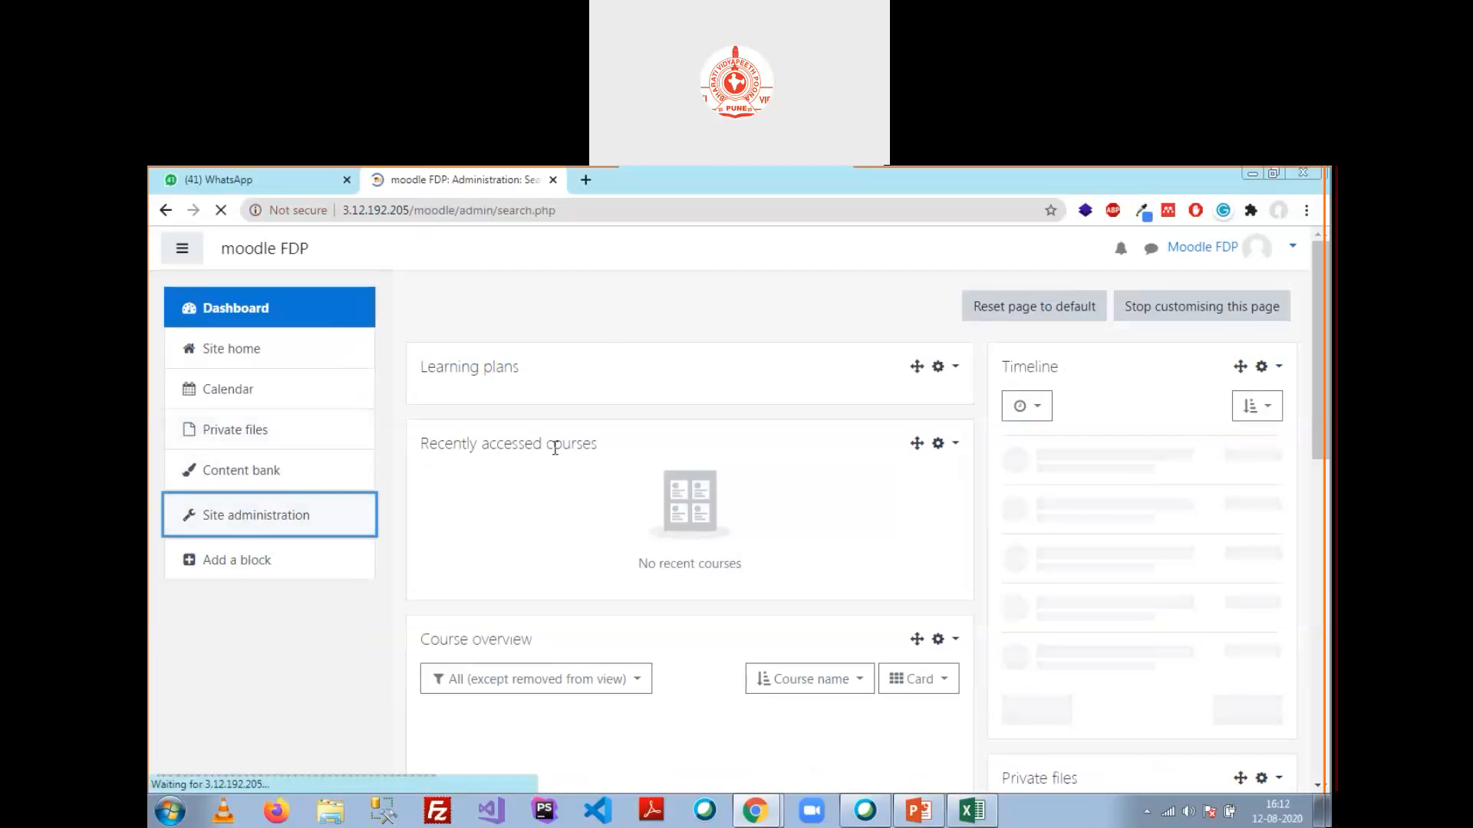
{"action": "left_click", "coordinate": [595, 624]}
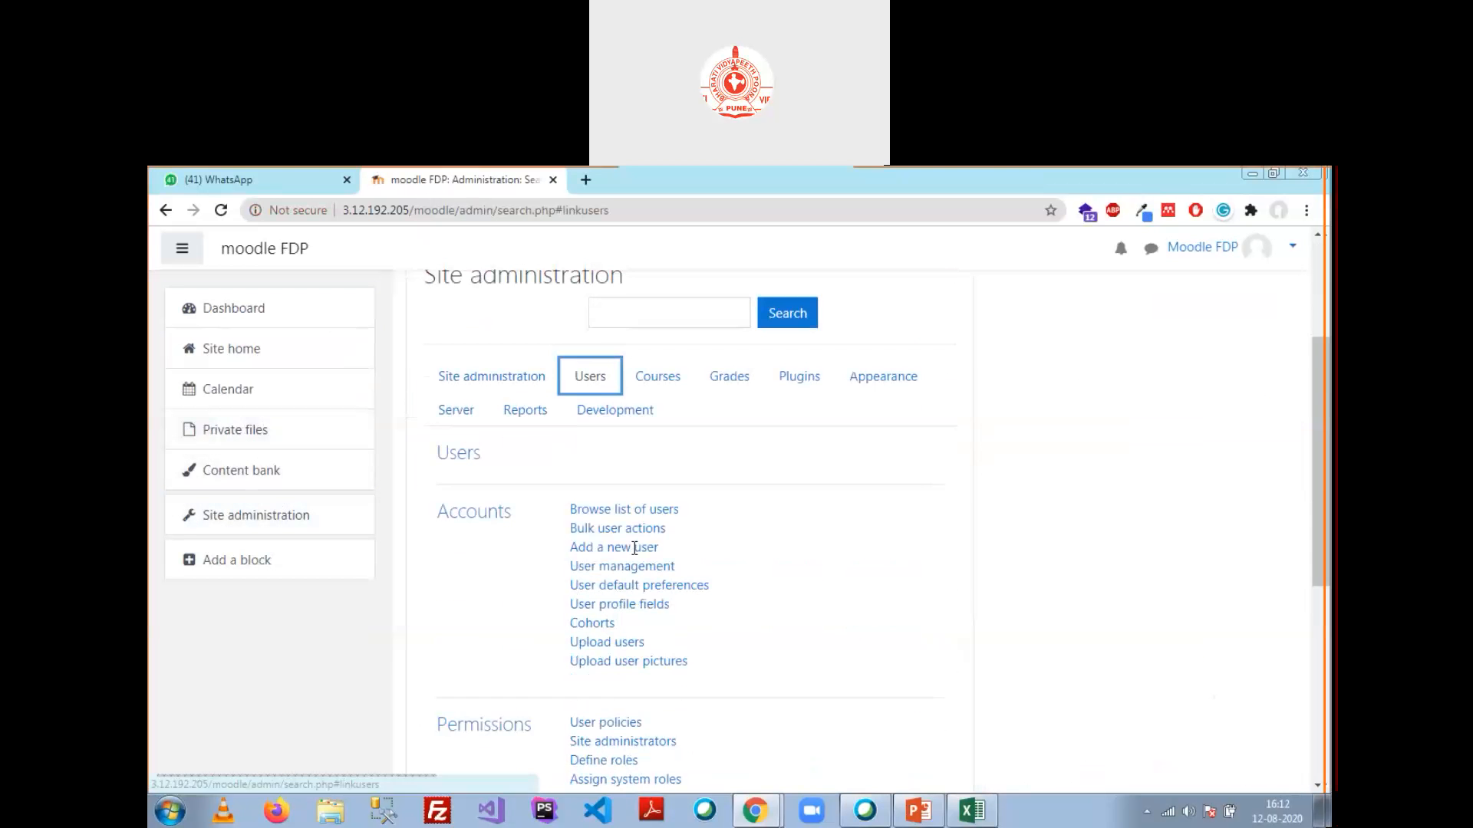
{"action": "left_click", "coordinate": [630, 541]}
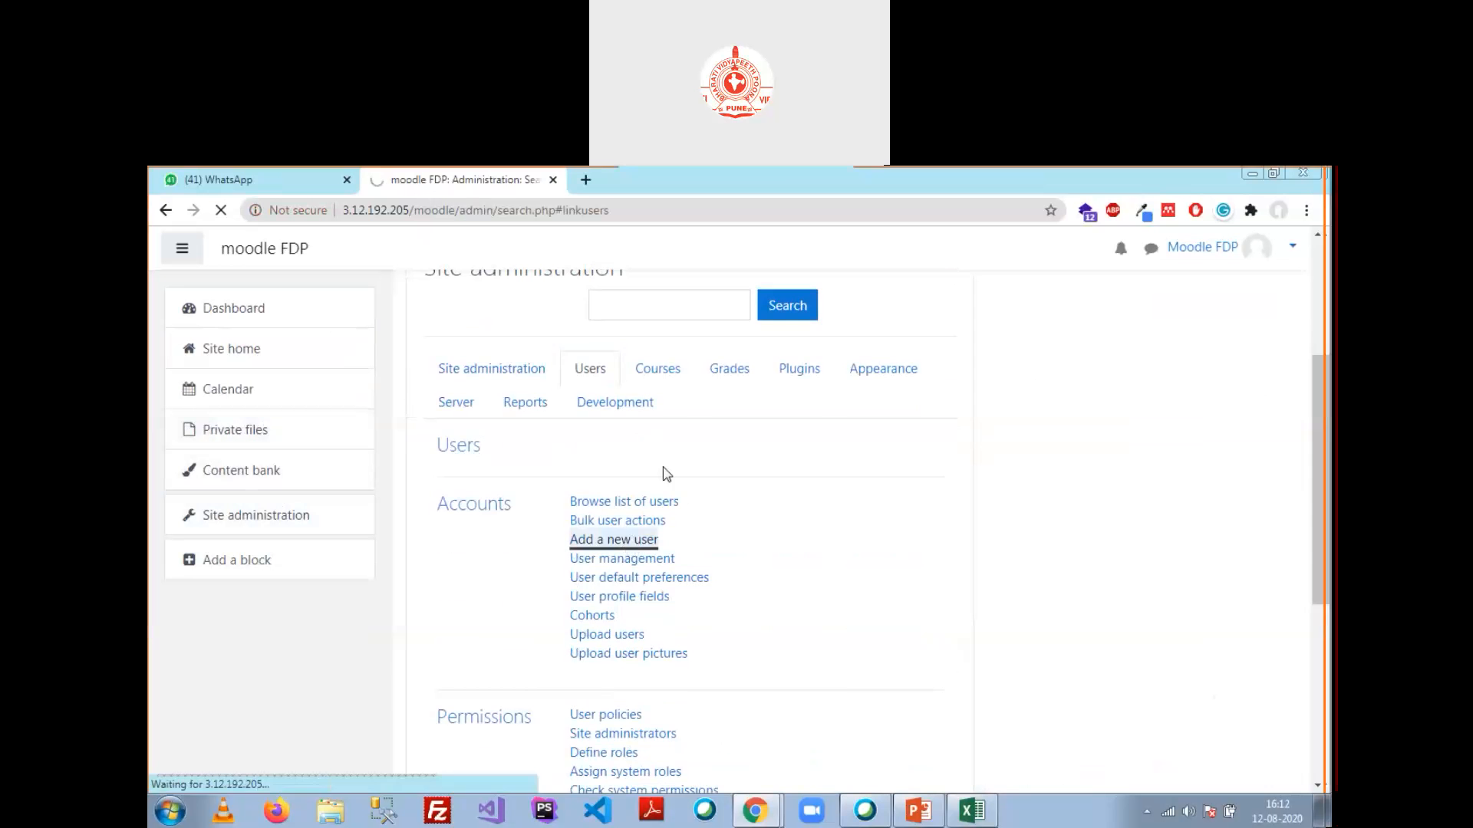
Step: Fill in the new account's username, first name 'User', surname and e-mail address
{"action": "left_click", "coordinate": [683, 510]}
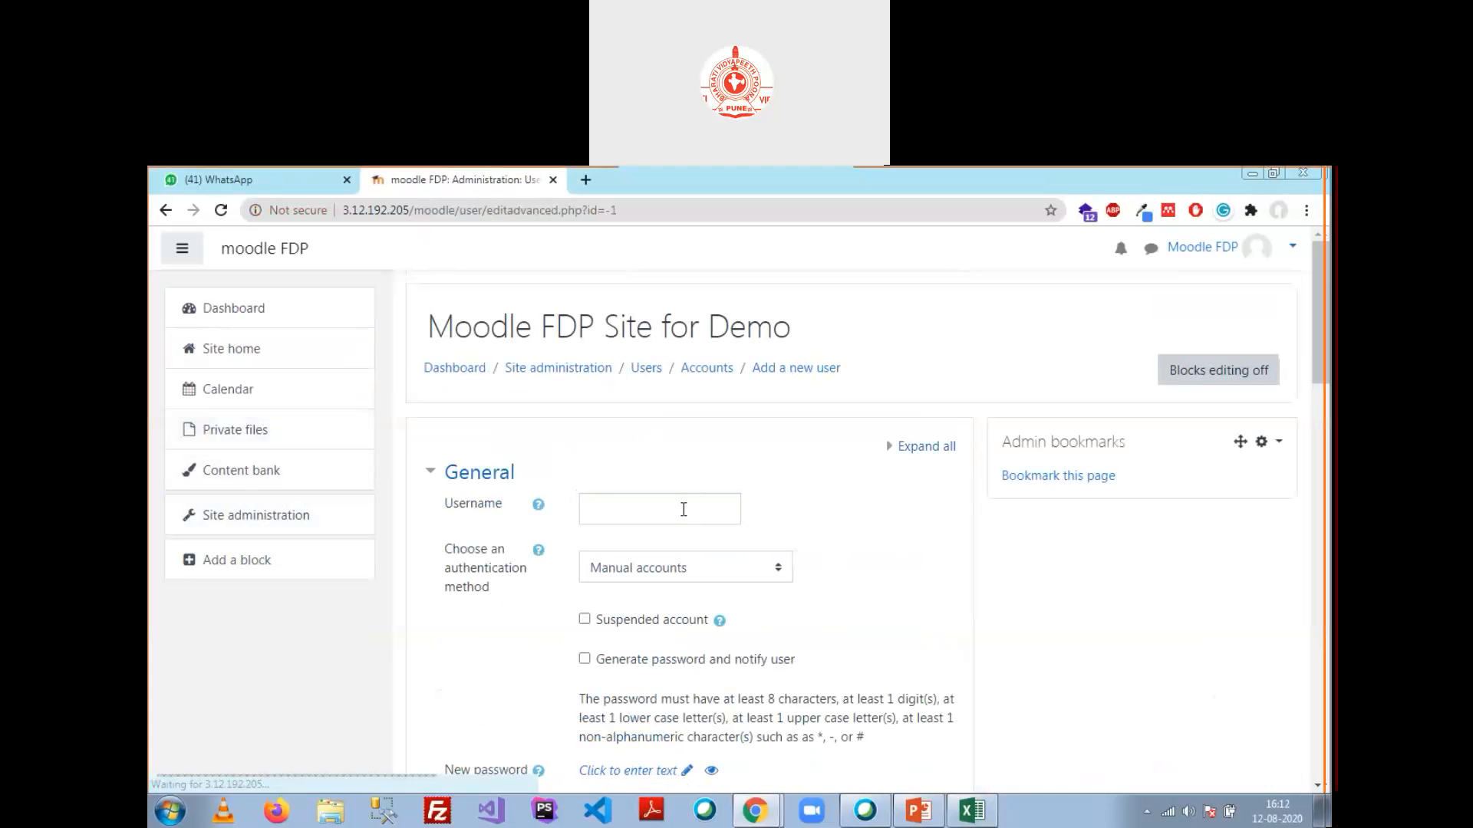
{"action": "left_click", "coordinate": [687, 511]}
{"action": "type", "text": "user3"}
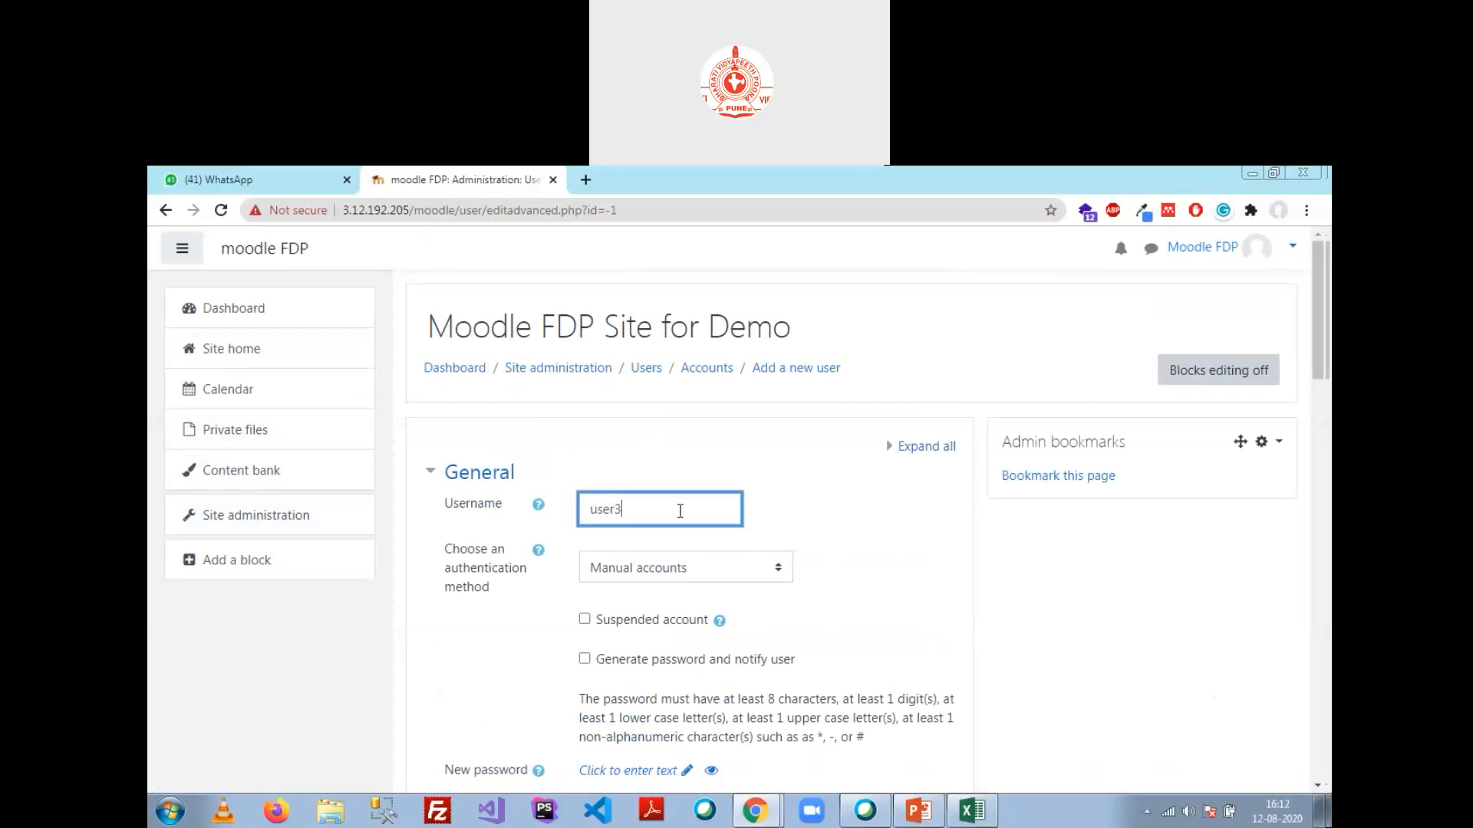
{"action": "key", "text": "Tab"}
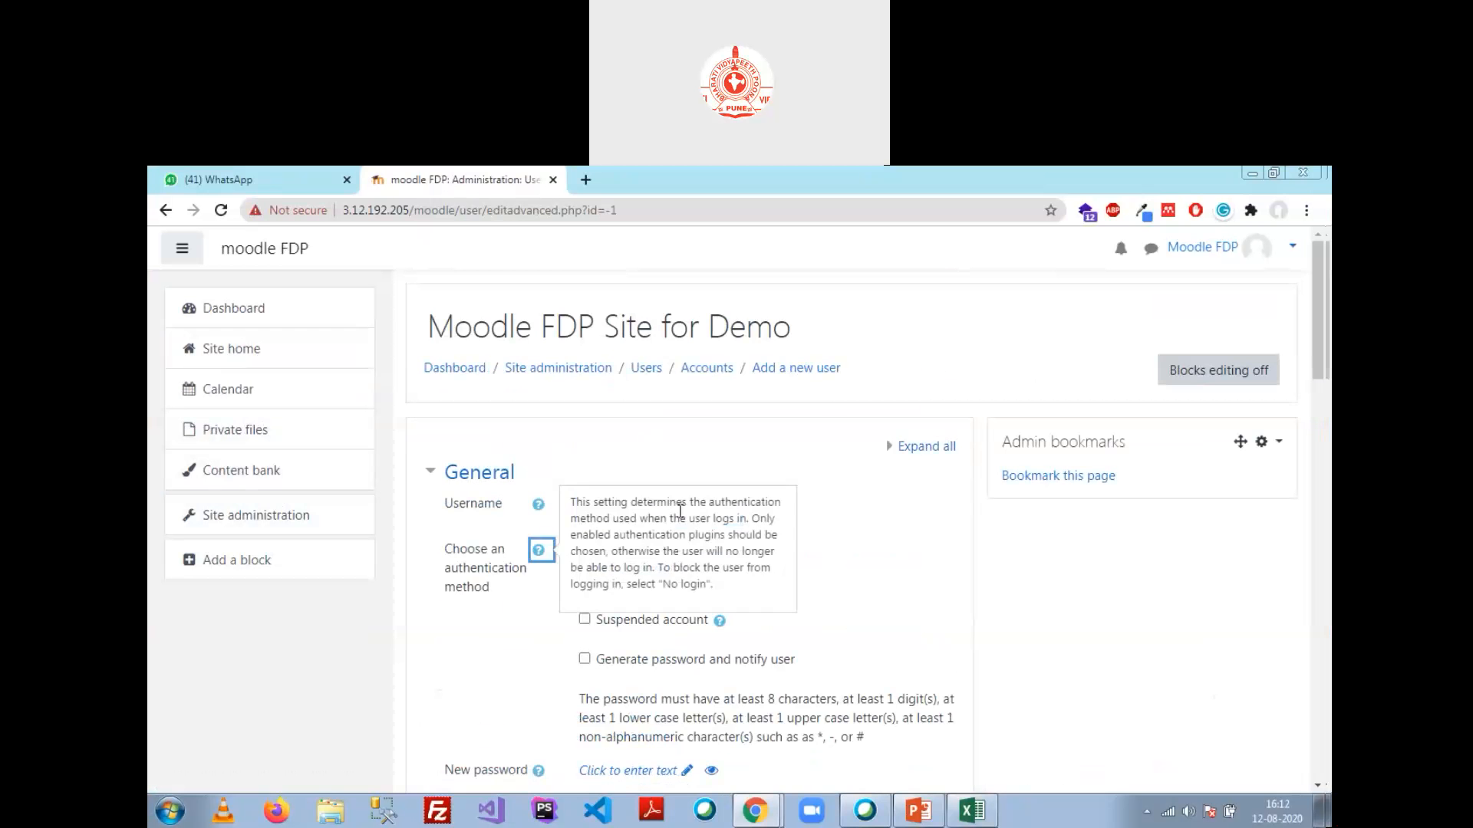
{"action": "left_click", "coordinate": [846, 574]}
{"action": "scroll", "coordinate": [846, 591], "scroll_direction": "down", "scroll_amount": 5}
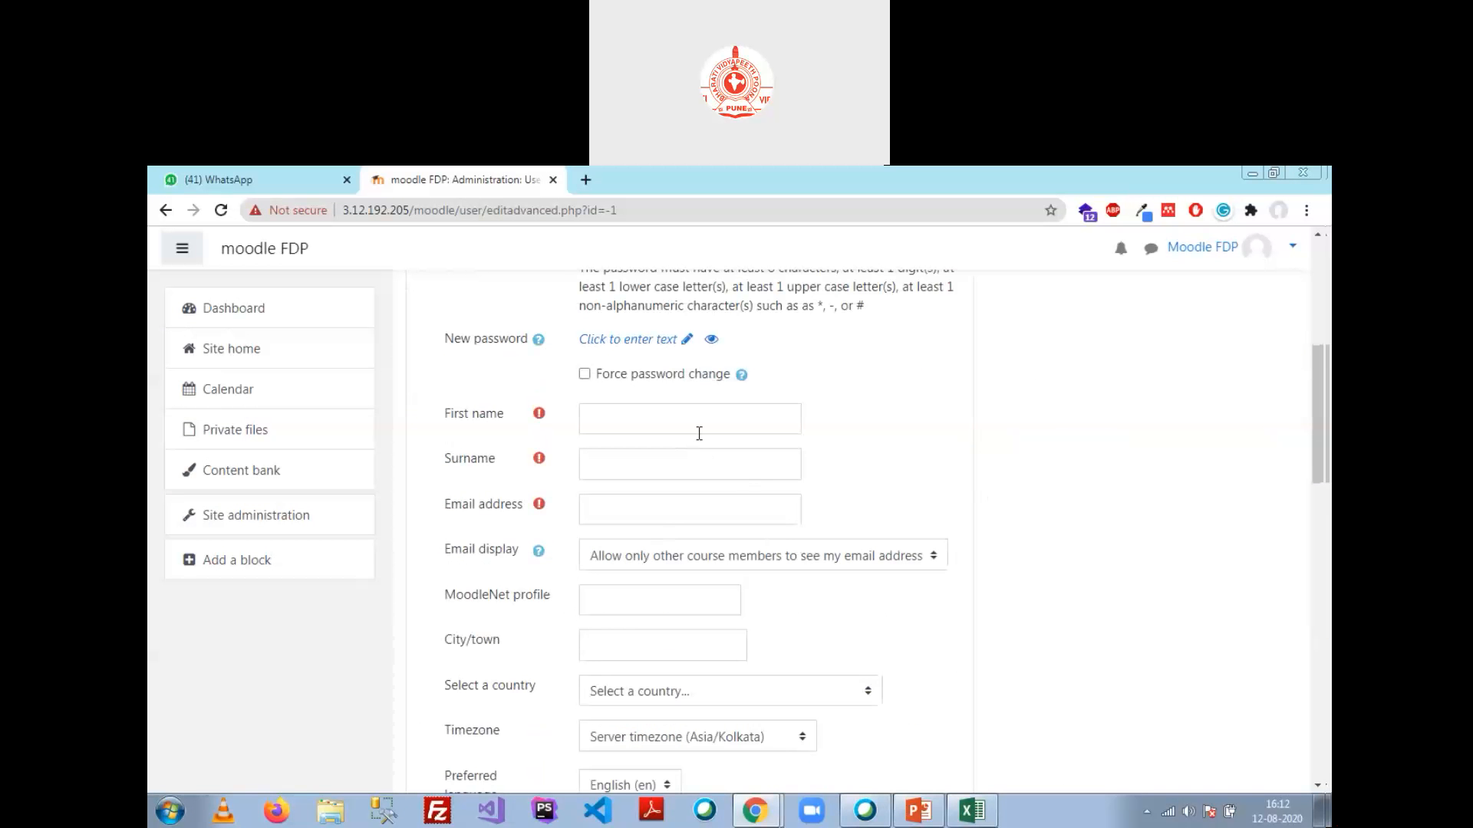
{"action": "left_click", "coordinate": [695, 418]}
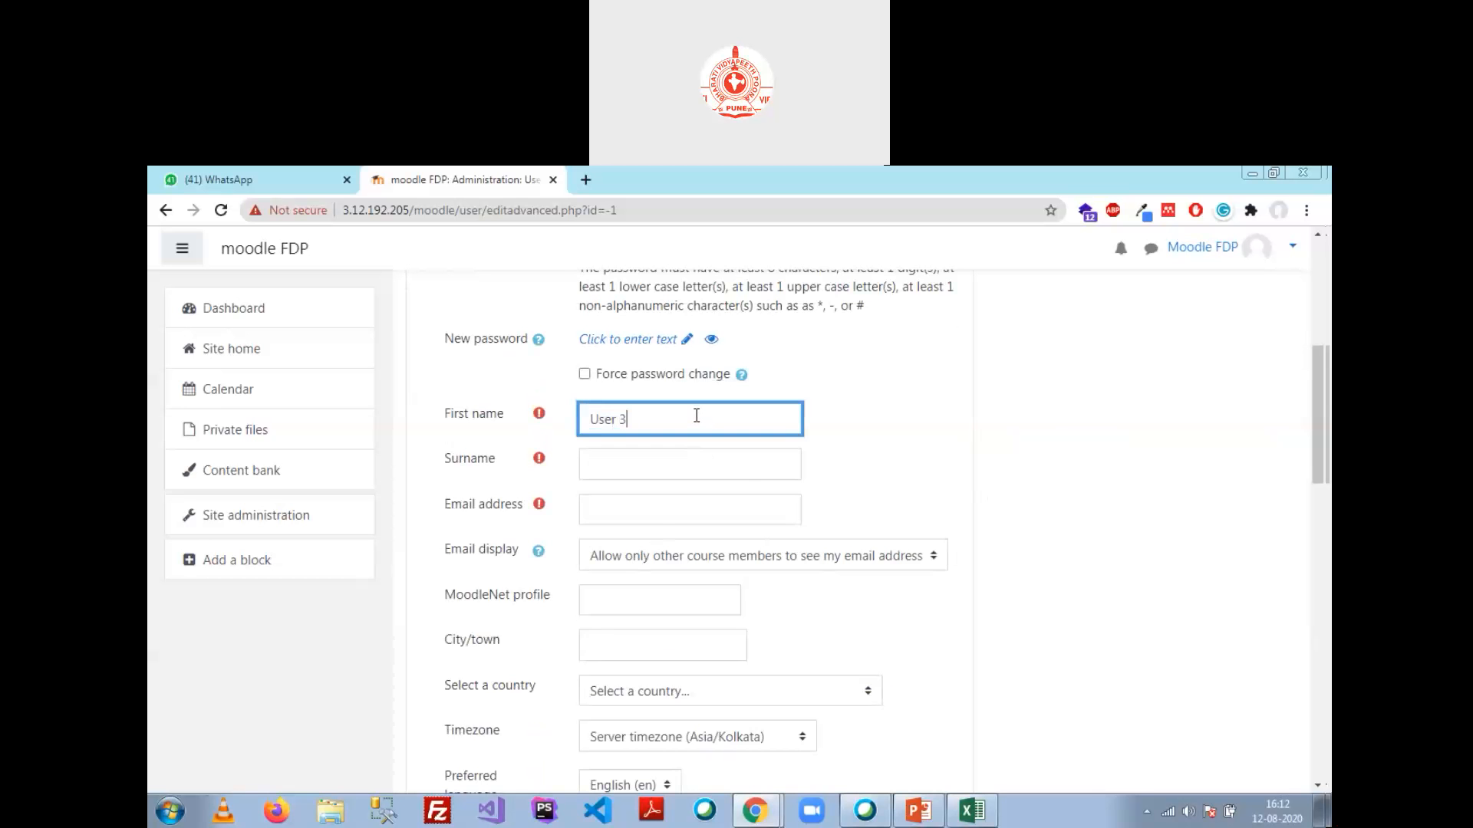
{"action": "key", "text": "Tab"}
{"action": "key", "text": "shift+Tab"}
{"action": "key", "text": "End"}
{"action": "key", "text": "BackSpace"}
{"action": "key", "text": "BackSpace"}
{"action": "key", "text": "Tab"}
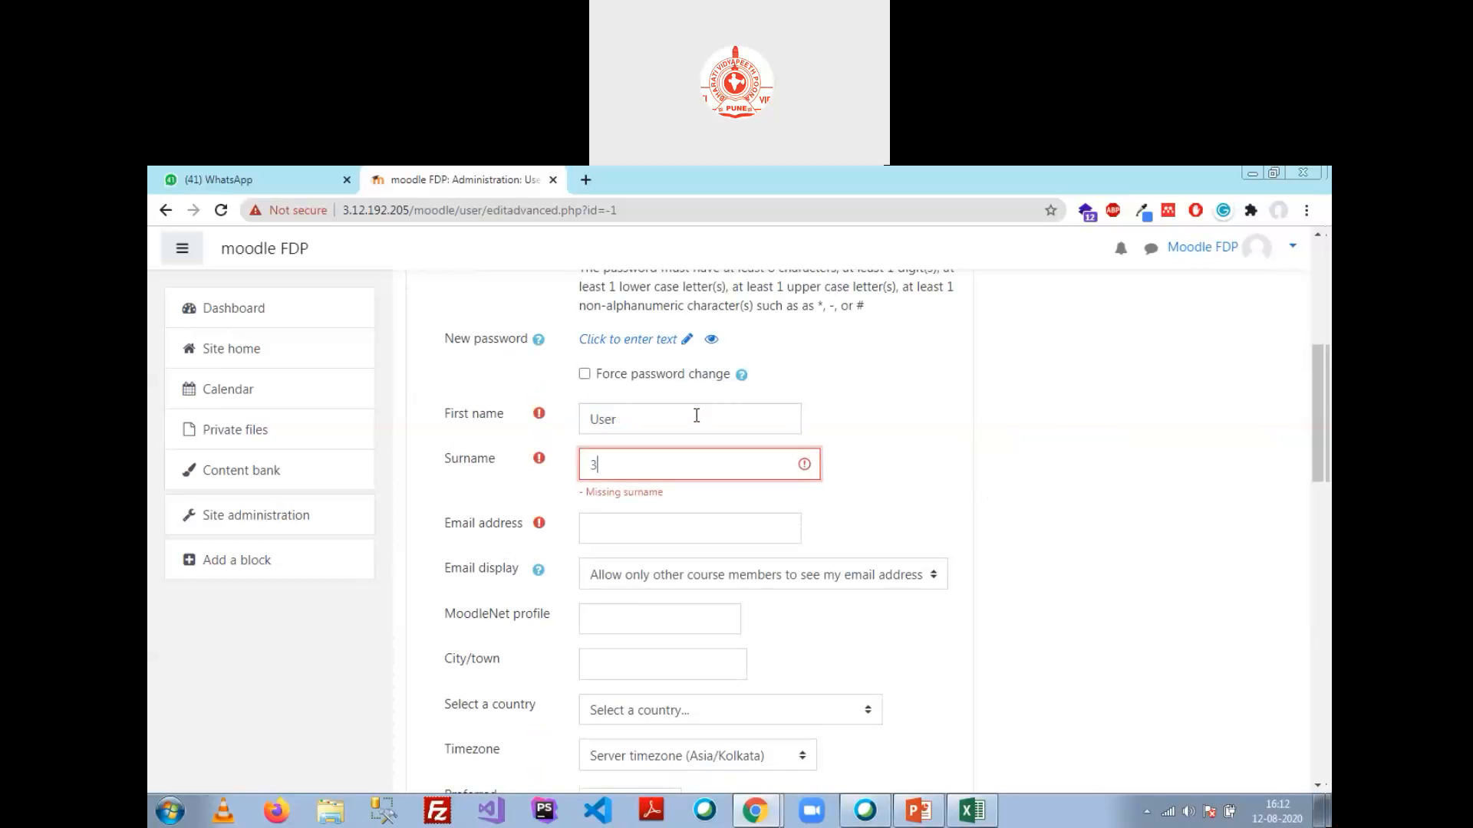
{"action": "key", "text": "Tab"}
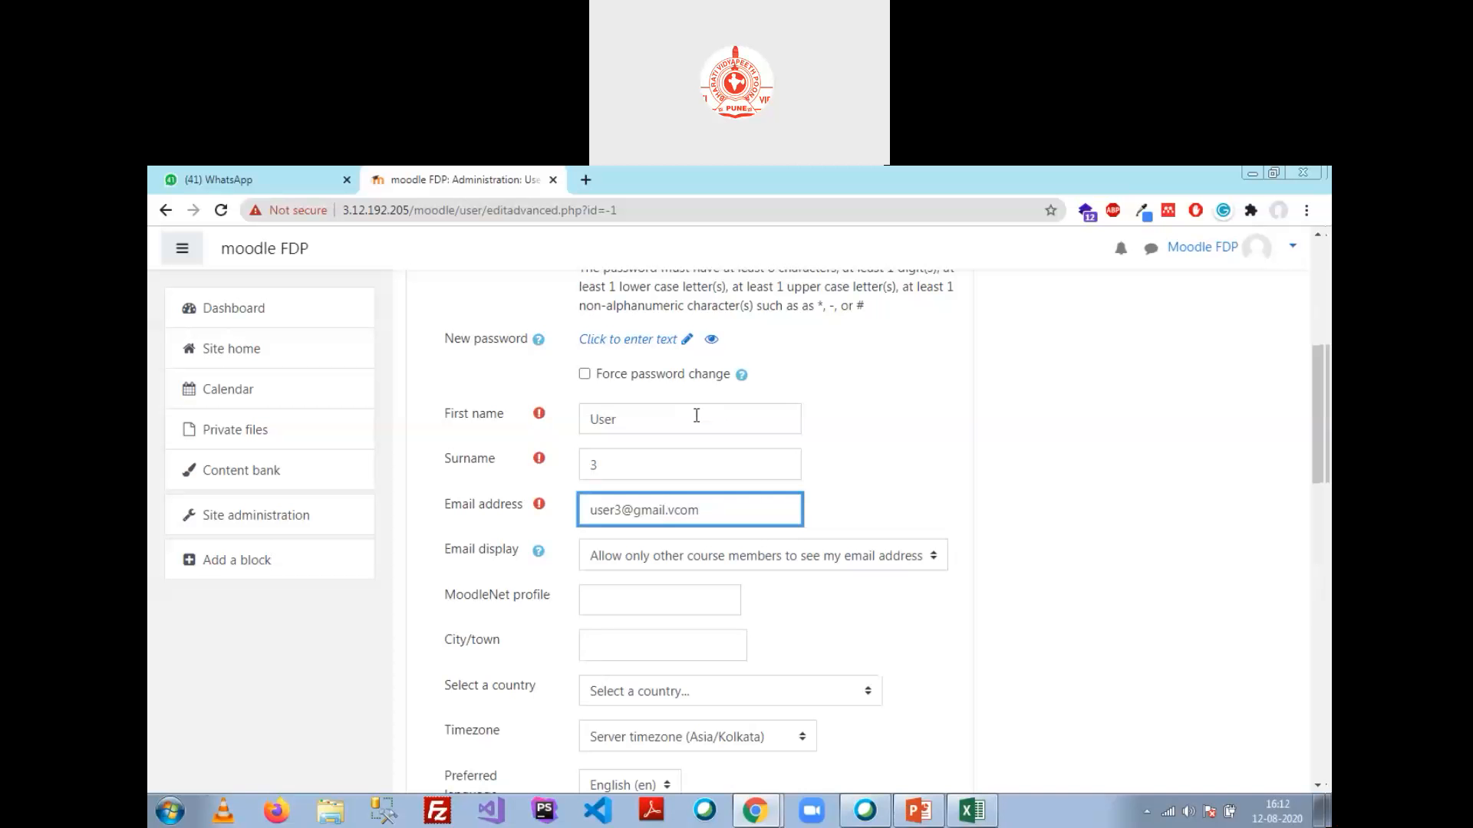
Step: Enter the new user's password and create the account, giving 7 site users
{"action": "scroll", "coordinate": [696, 415], "scroll_direction": "down", "scroll_amount": 15}
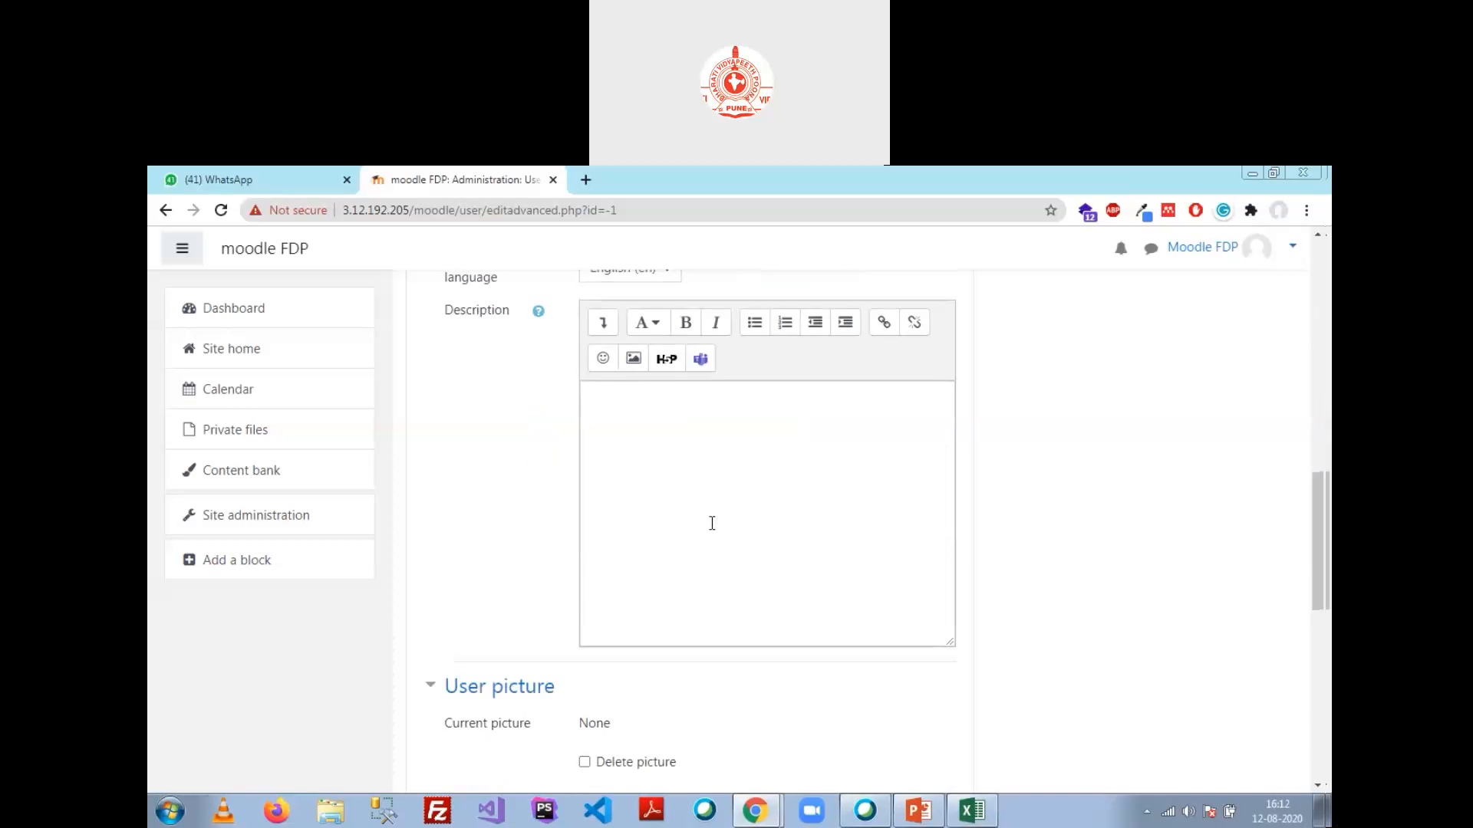
{"action": "left_click", "coordinate": [648, 589]}
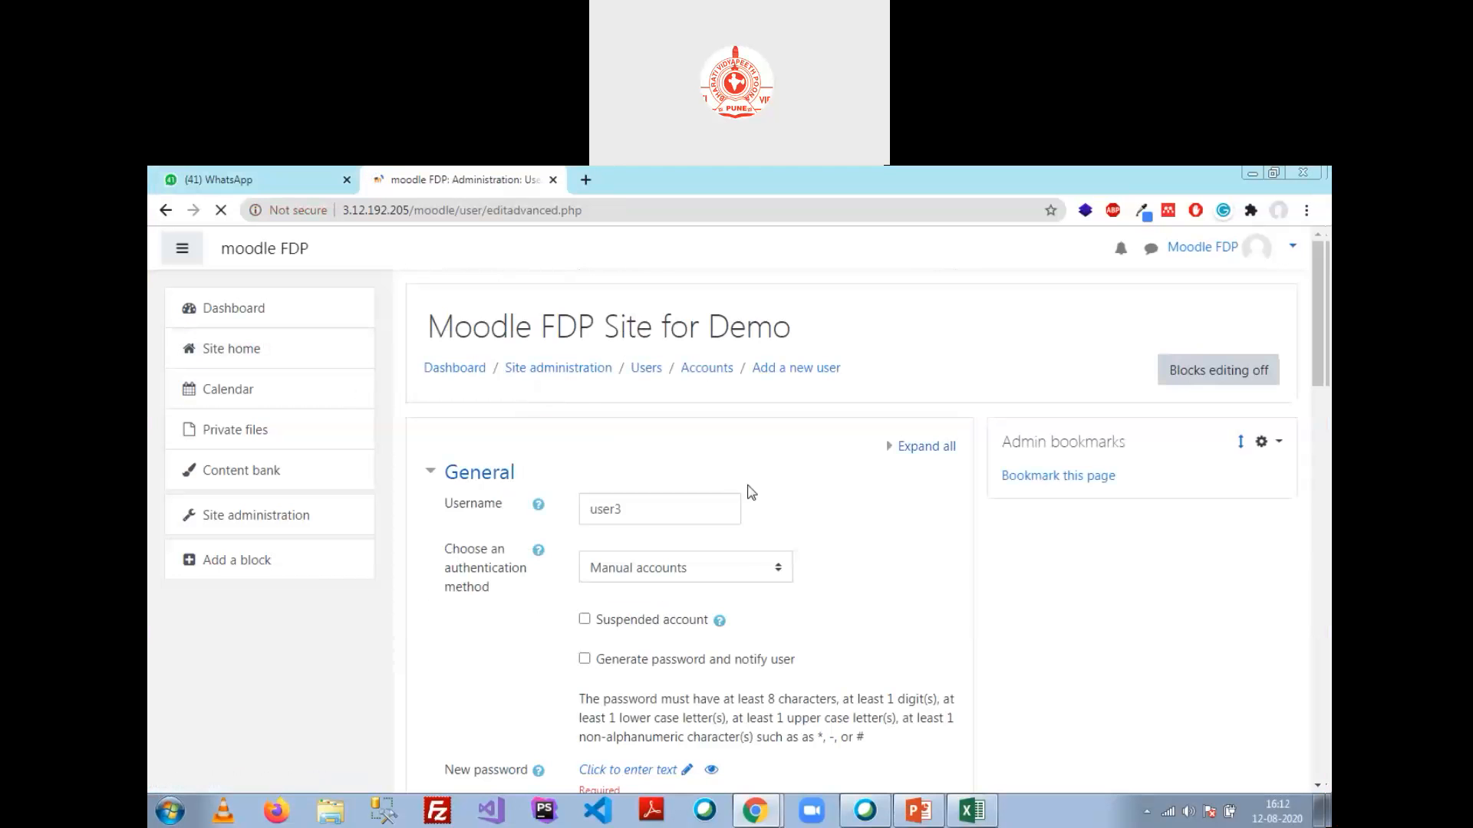
{"action": "scroll", "coordinate": [688, 469], "scroll_direction": "down", "scroll_amount": 6}
{"action": "scroll", "coordinate": [690, 471], "scroll_direction": "up", "scroll_amount": 4}
{"action": "left_click", "coordinate": [675, 597]}
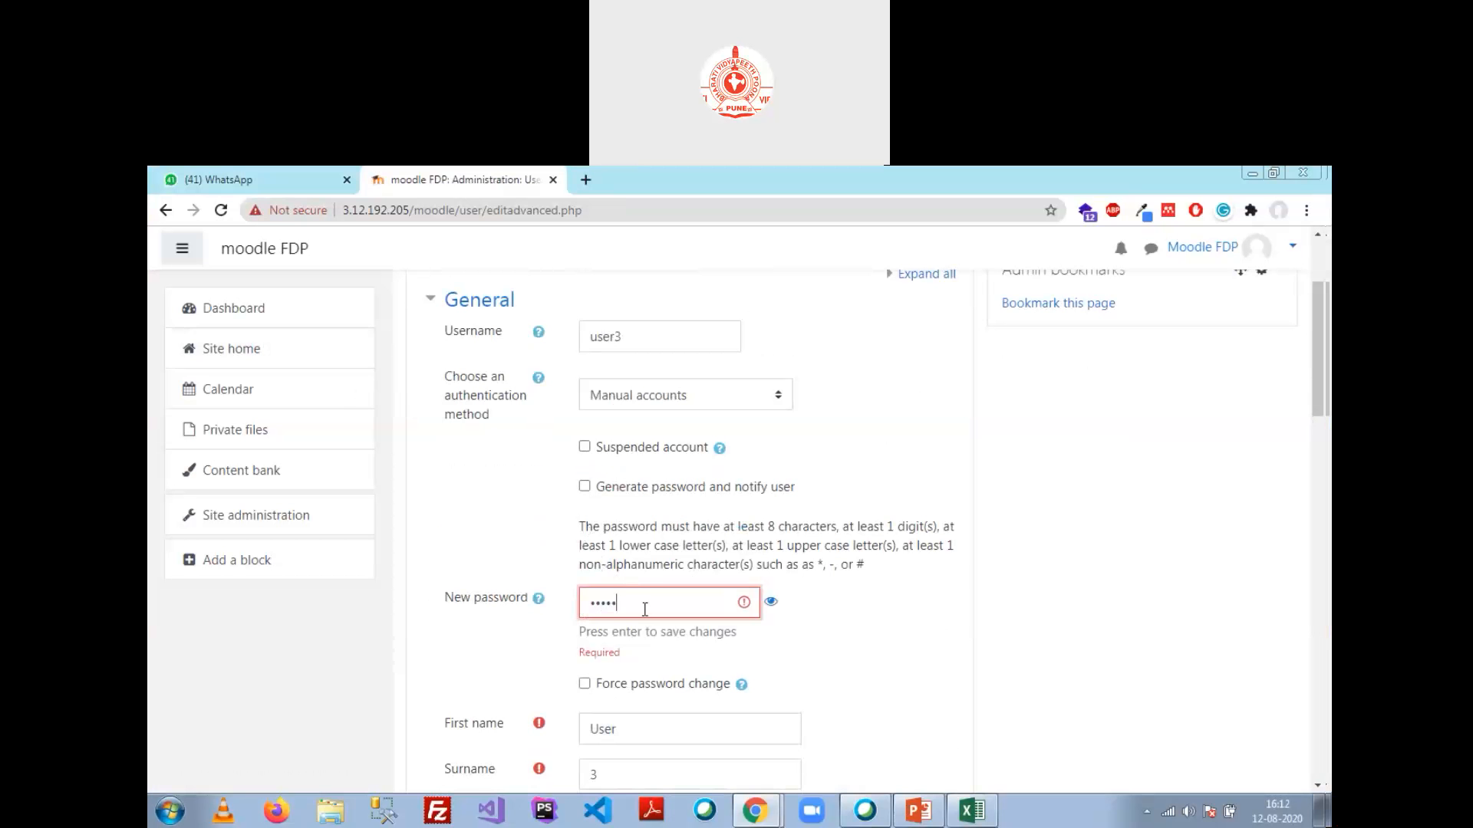
{"action": "type", "text": "User@123"}
{"action": "left_click", "coordinate": [769, 601]}
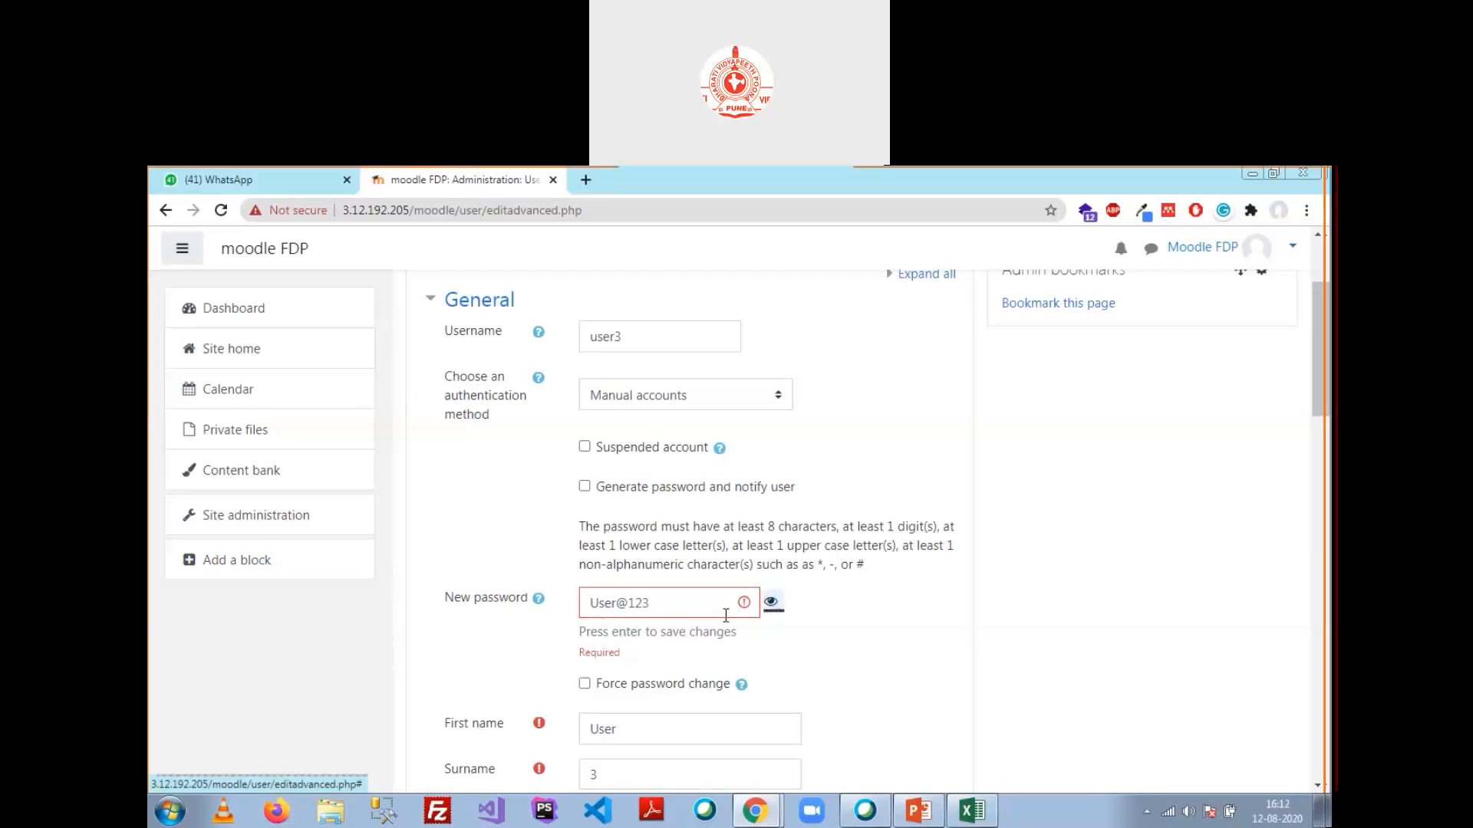
{"action": "key", "text": "Return"}
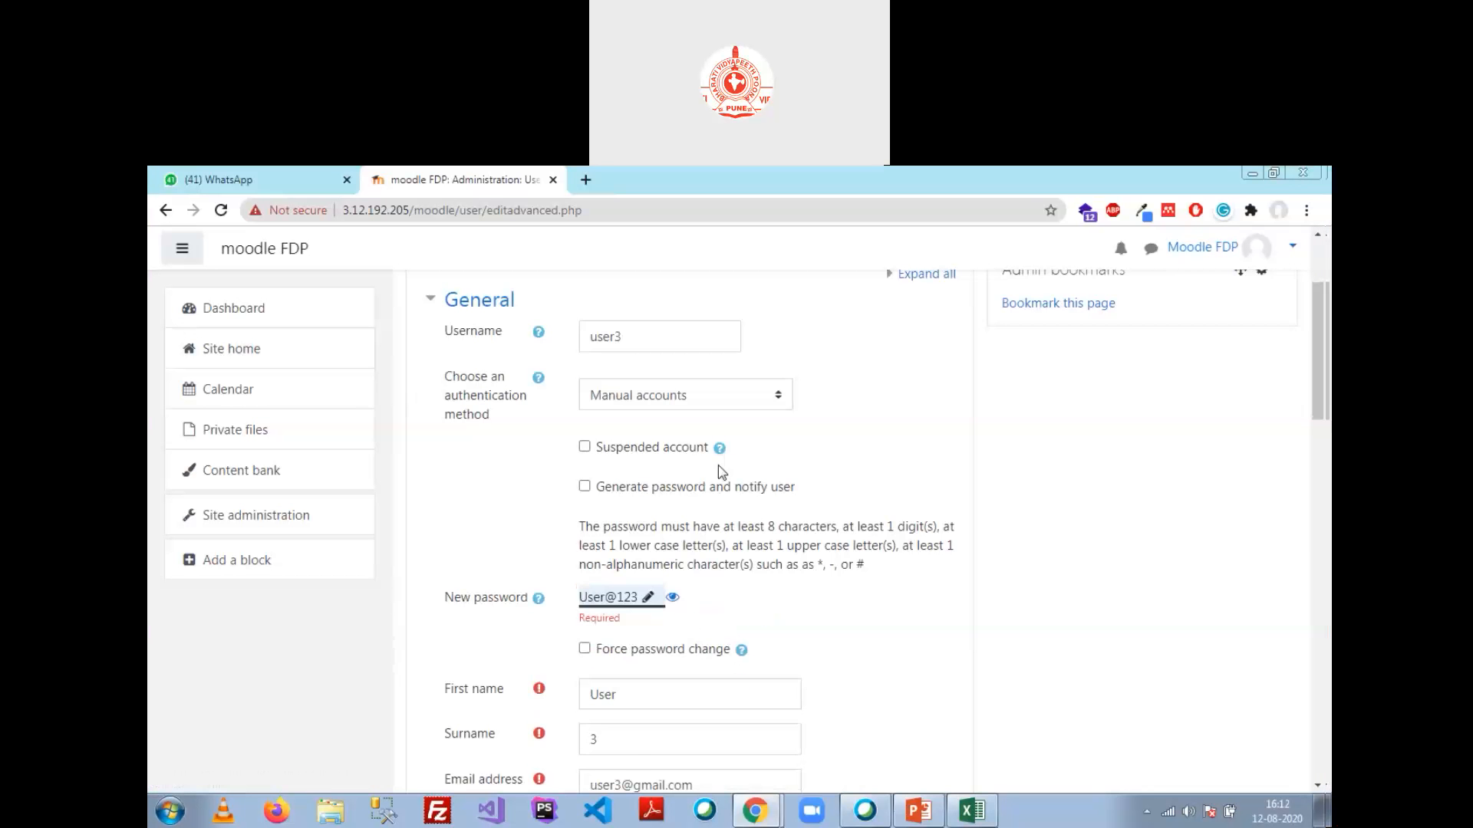
{"action": "scroll", "coordinate": [688, 613], "scroll_direction": "down", "scroll_amount": 15}
{"action": "left_click", "coordinate": [630, 587]}
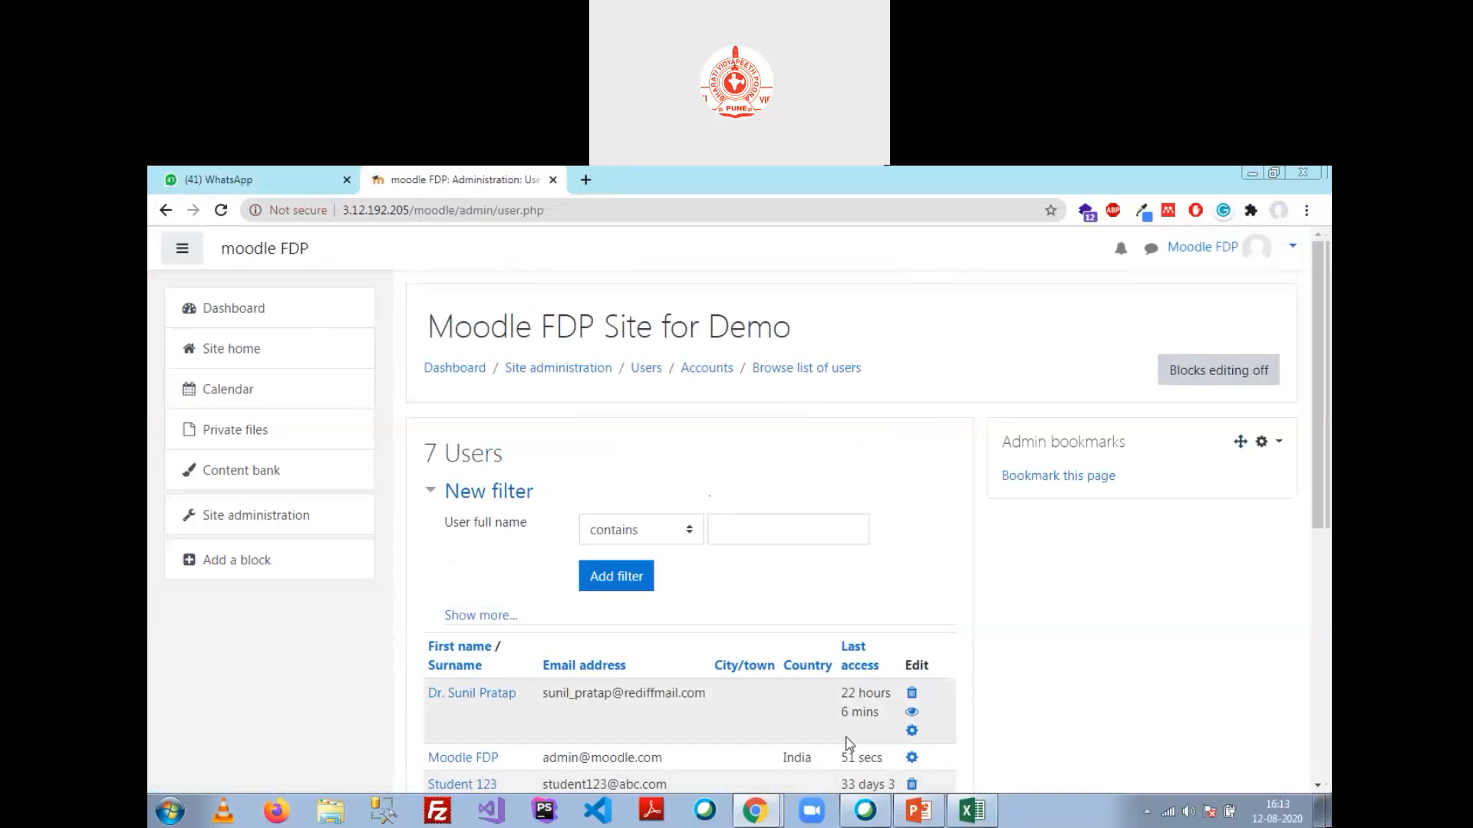
Step: Log in to the private window as the new test user user3 with their password
{"action": "mouse_move", "coordinate": [755, 811]}
{"action": "left_click", "coordinate": [796, 770]}
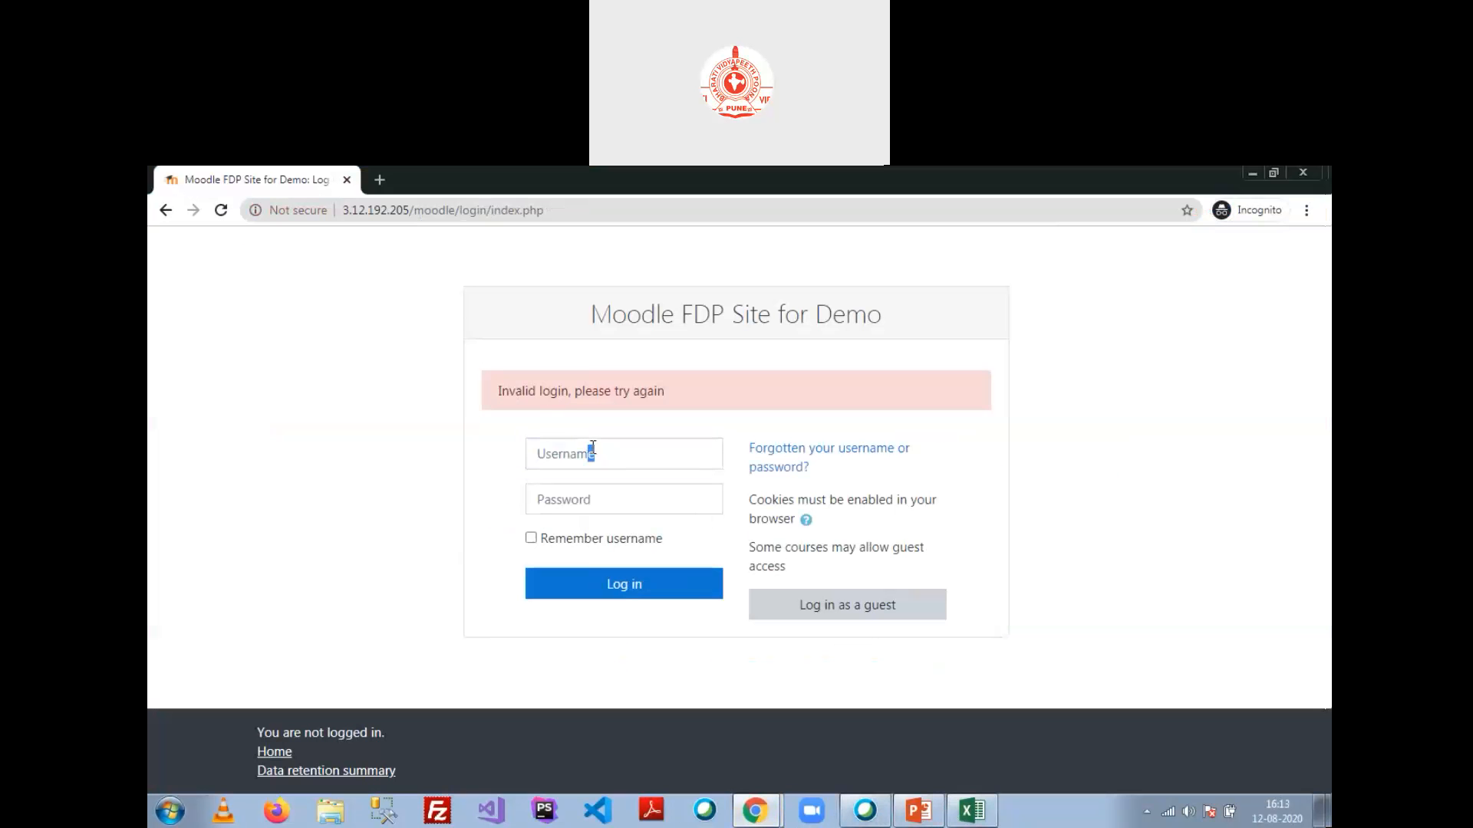
{"action": "left_click", "coordinate": [647, 453]}
{"action": "type", "text": "user3"}
{"action": "key", "text": "Tab"}
{"action": "type", "text": "••"}
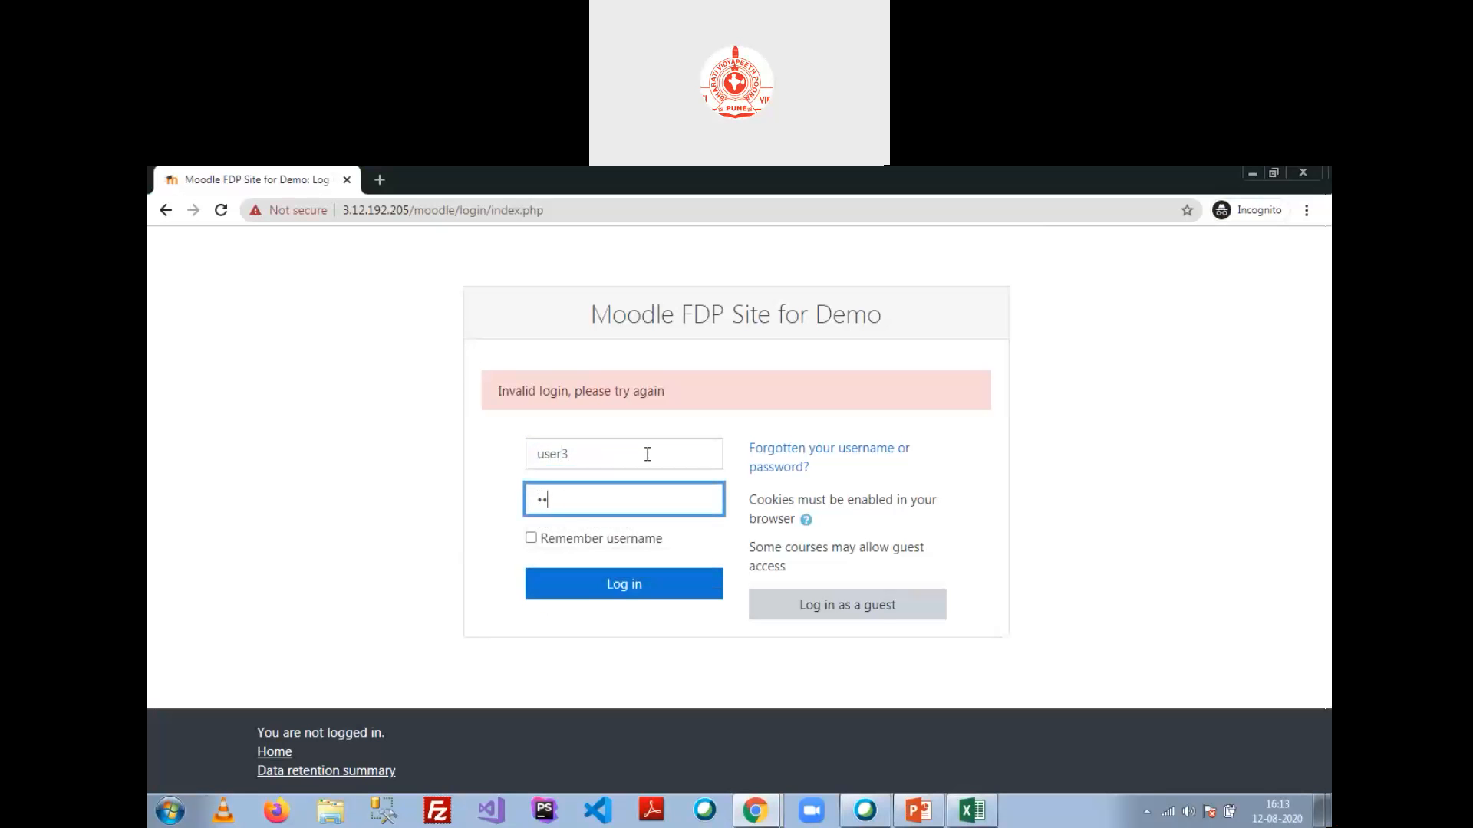
{"action": "key", "text": "Return"}
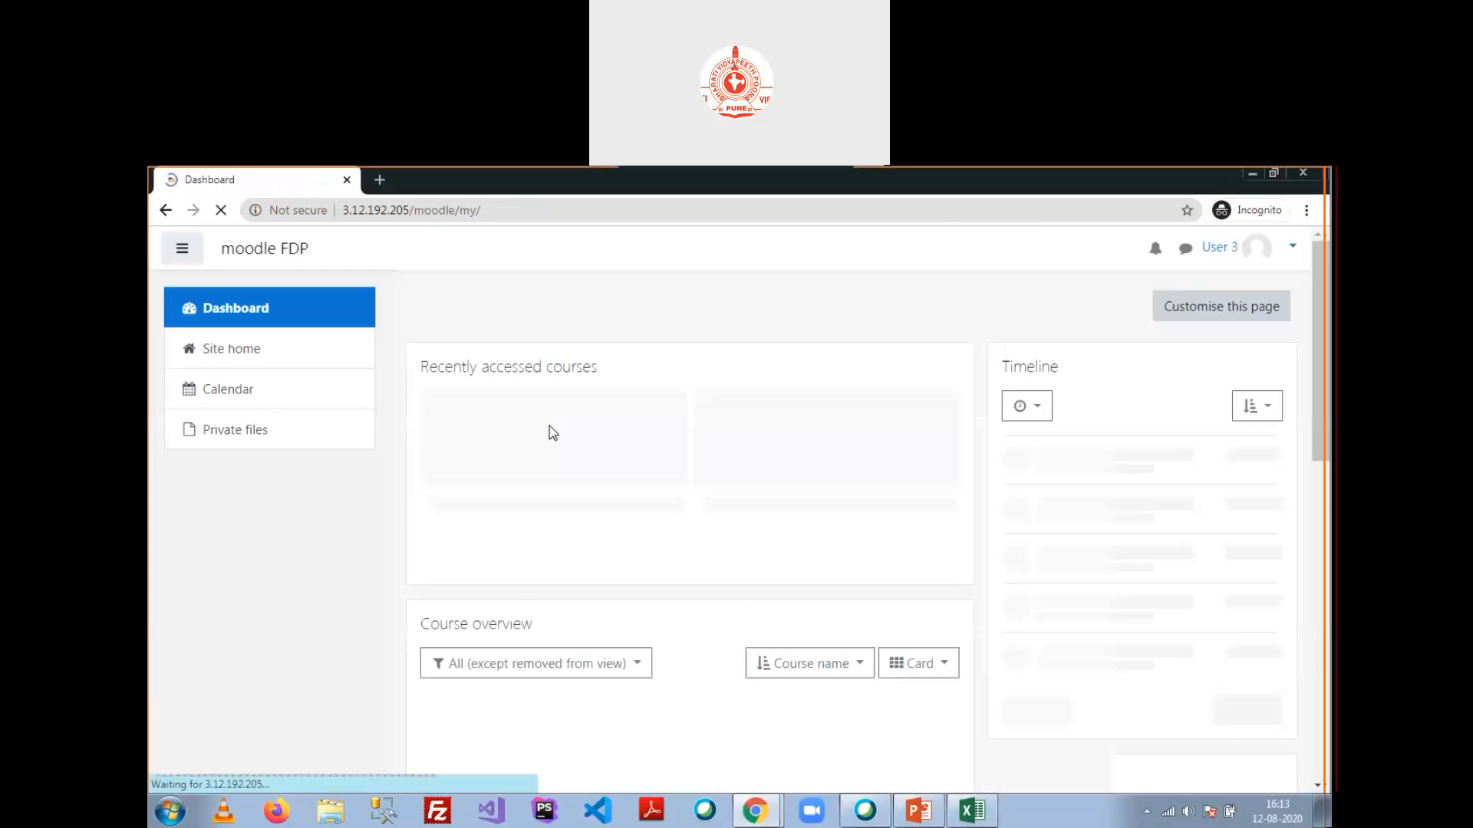
Step: Browse Sem 1 > Section1 to Chemistry 1, where self-enrolment is refused, then return to the admin window
{"action": "left_click", "coordinate": [274, 360]}
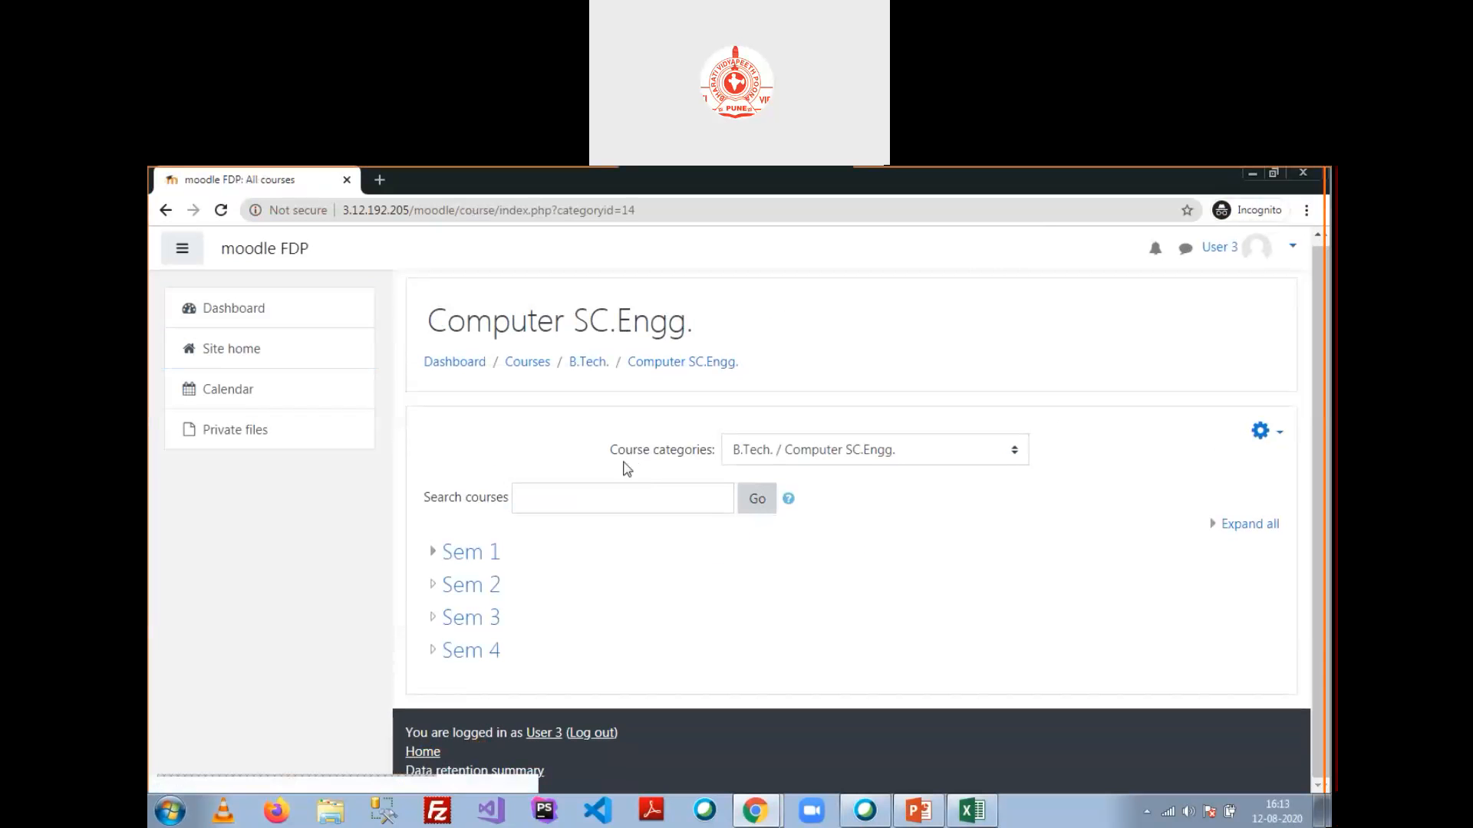
{"action": "left_click", "coordinate": [470, 566]}
{"action": "left_click", "coordinate": [487, 570]}
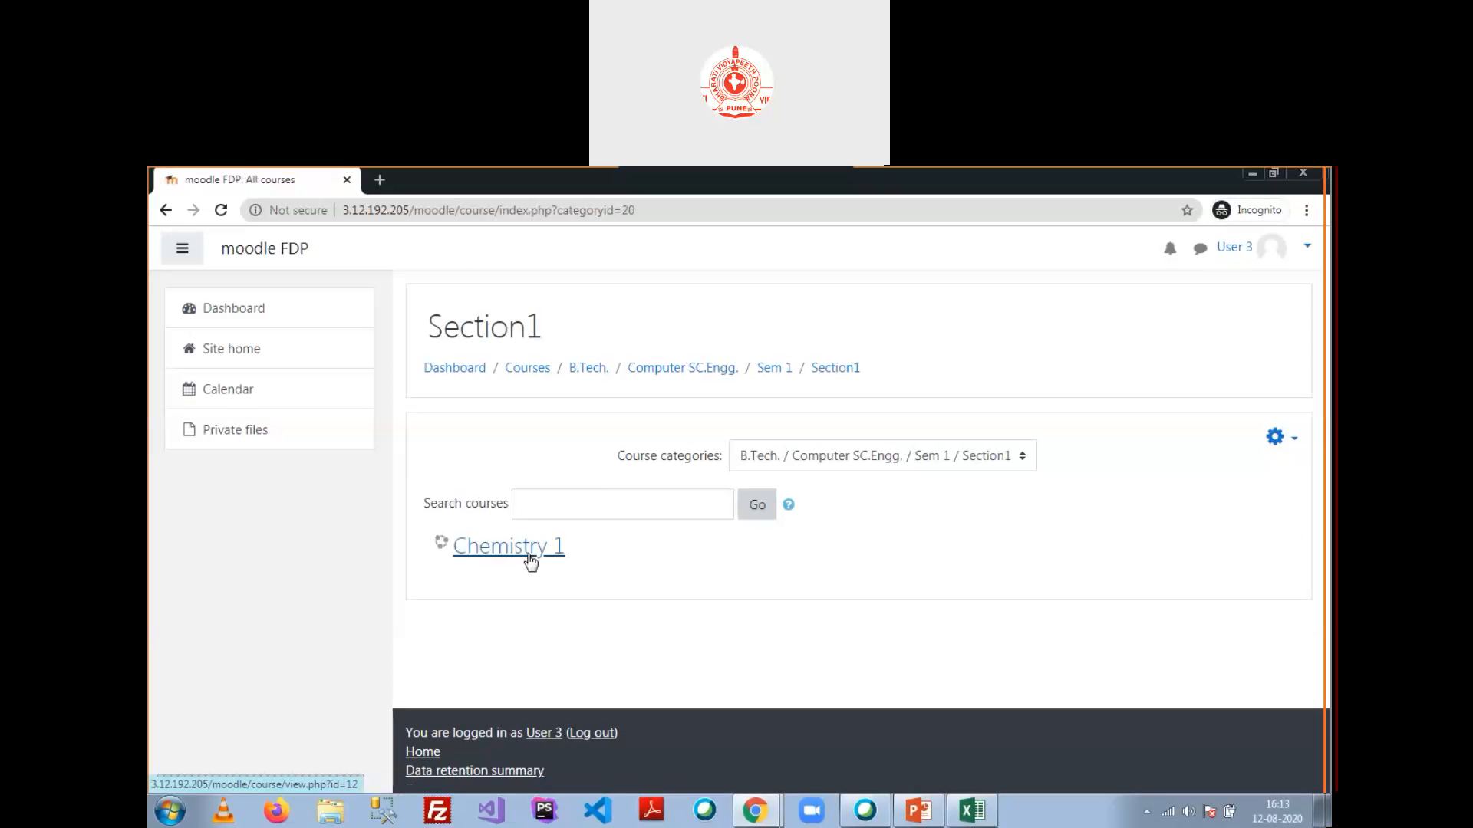
{"action": "left_click", "coordinate": [528, 555]}
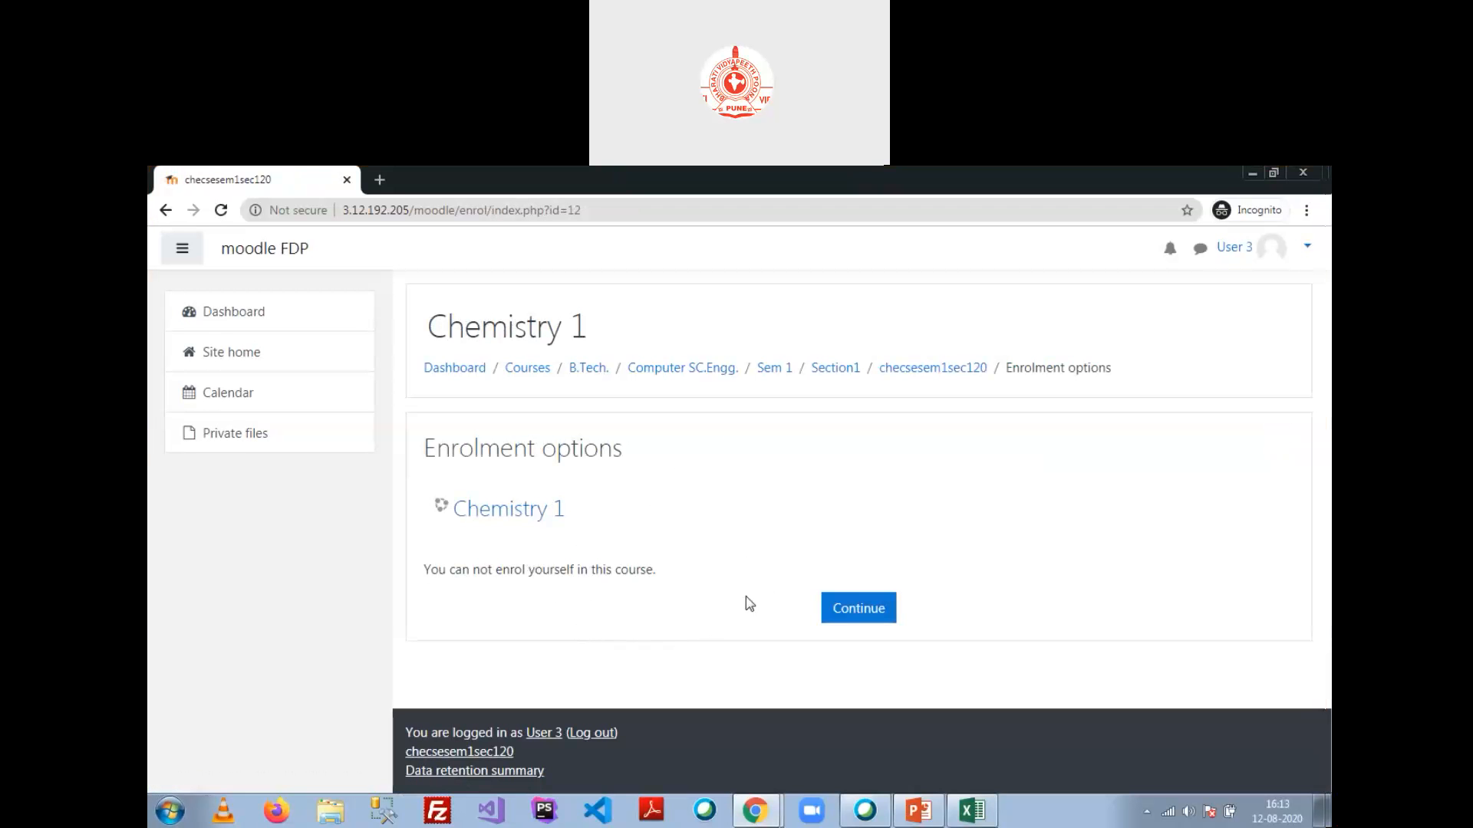
{"action": "key", "text": "alt+Tab"}
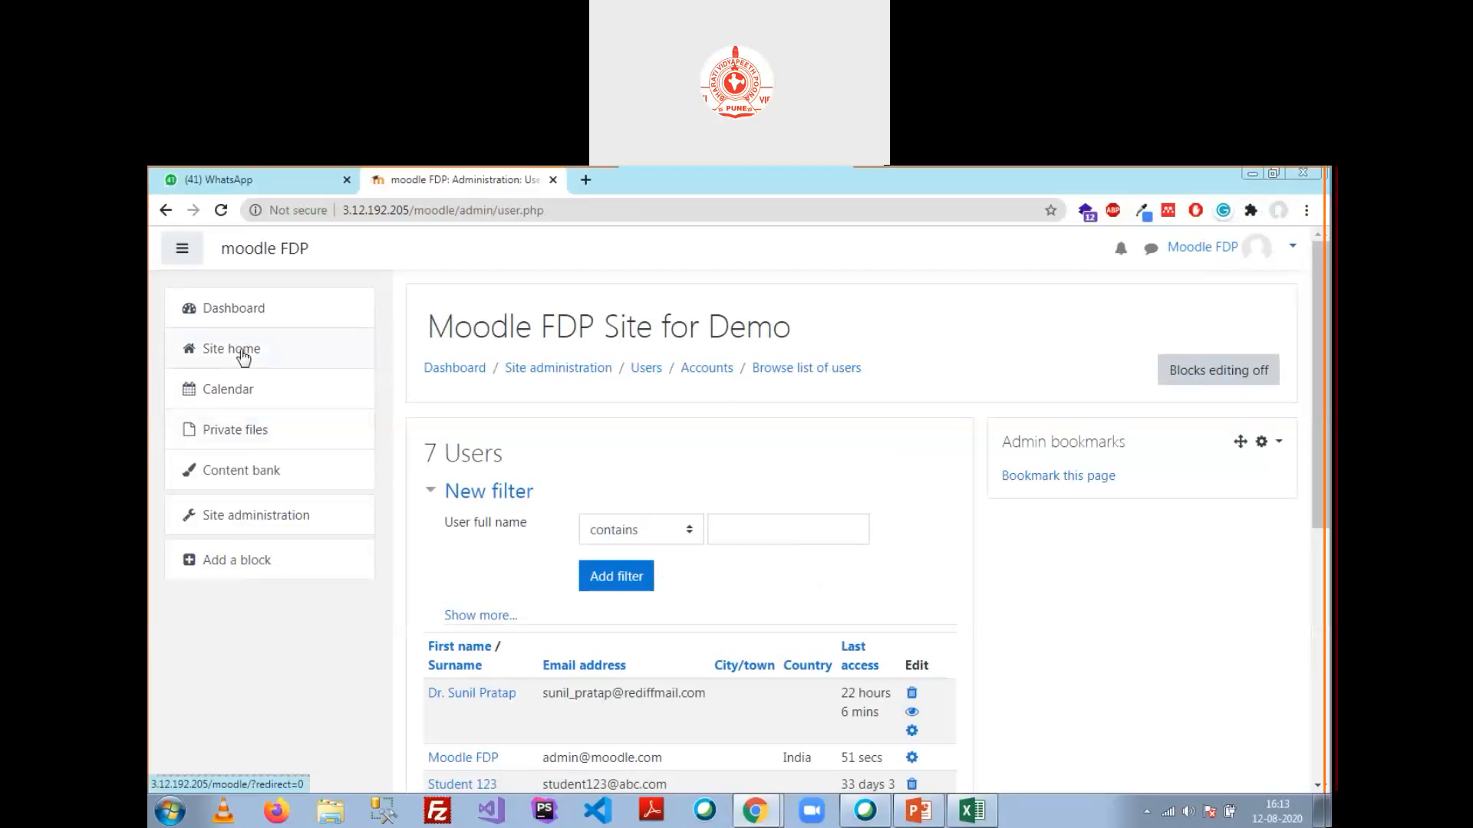
Step: In the admin window, browse Site home > Computer SC.Engg. > Sem 1 > Section1 to Mathematics I
{"action": "left_click", "coordinate": [276, 519]}
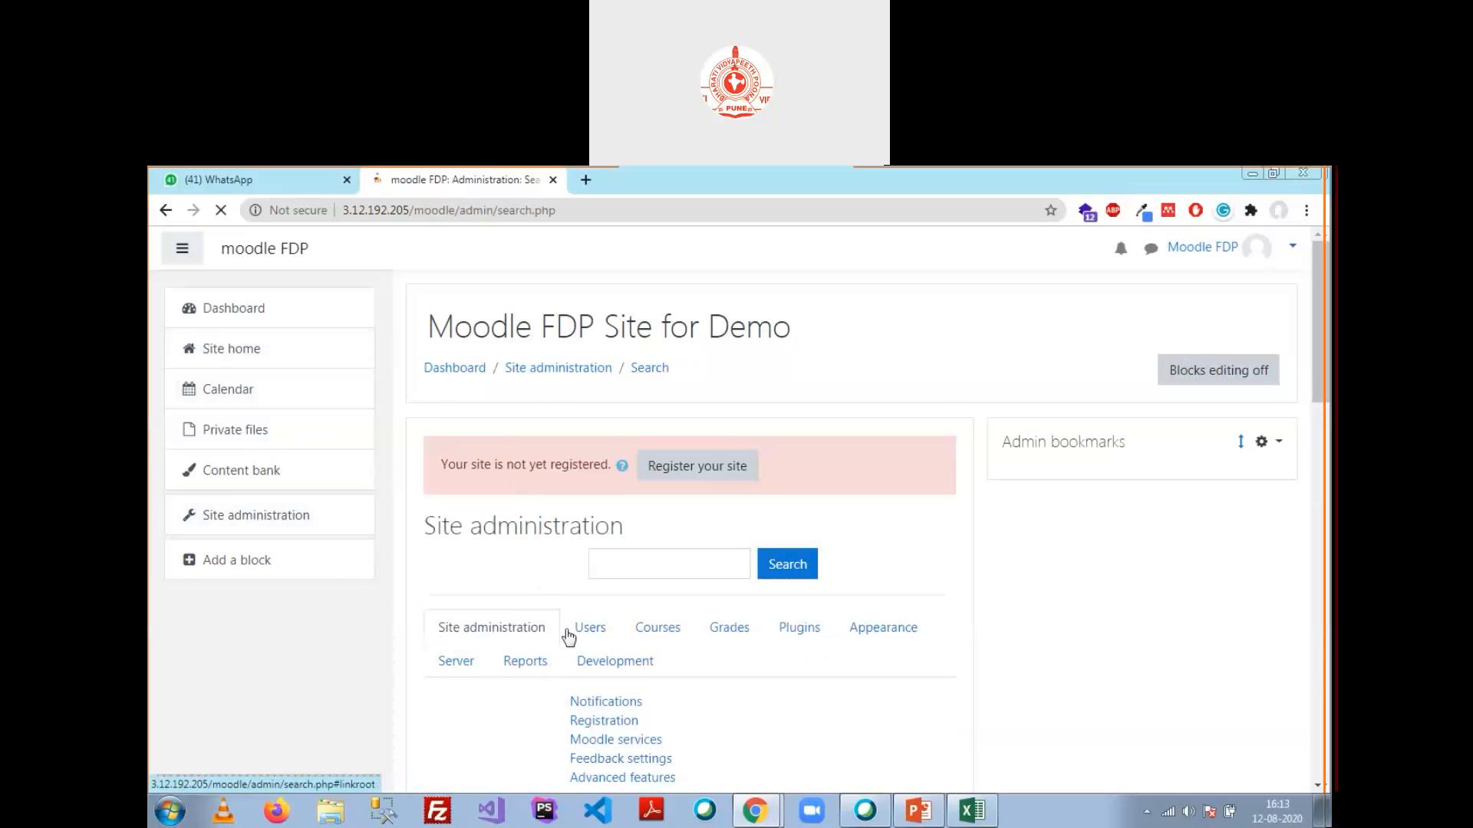
{"action": "left_click", "coordinate": [230, 350]}
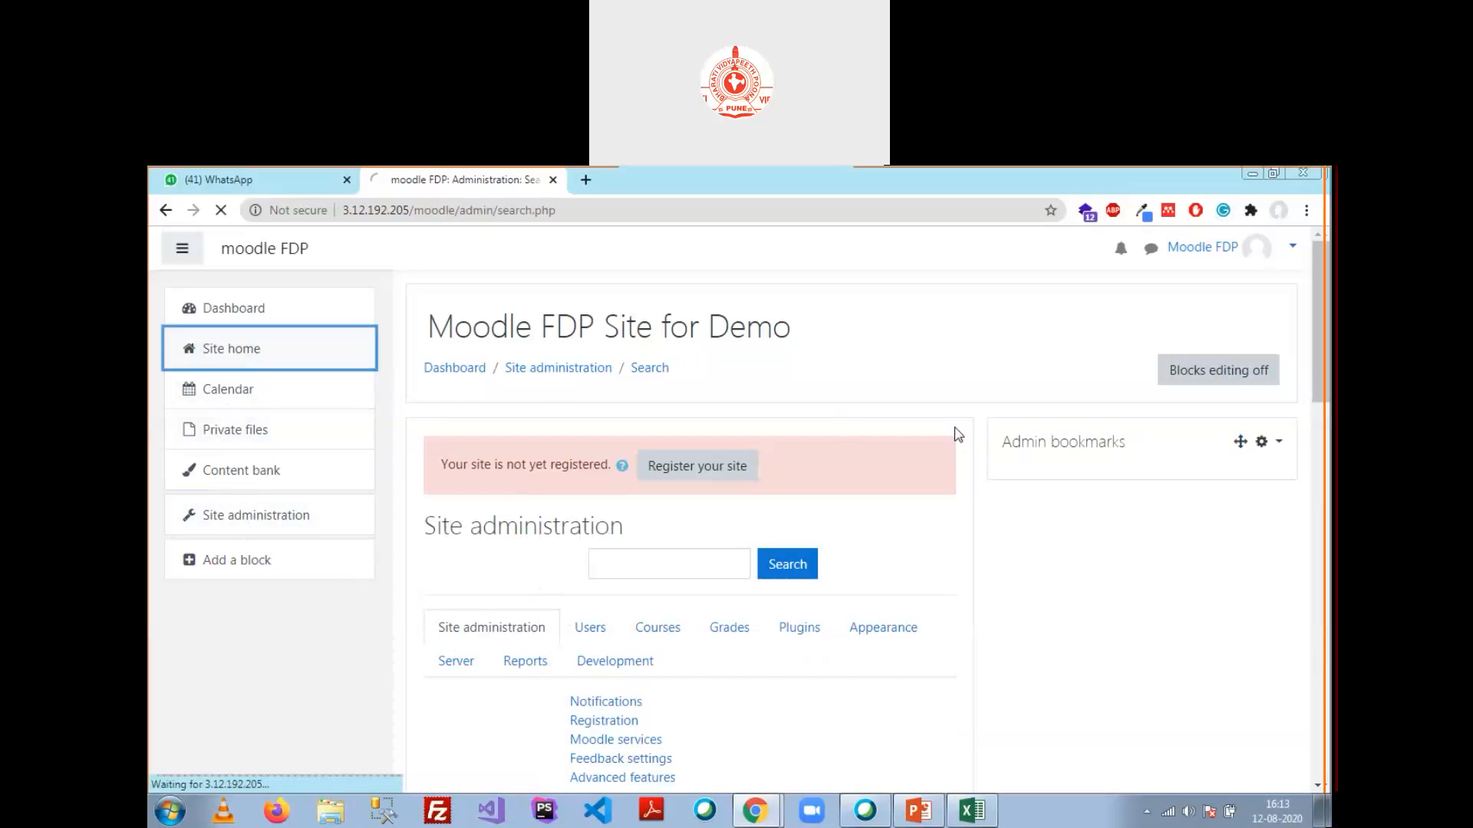
{"action": "left_click", "coordinate": [522, 673]}
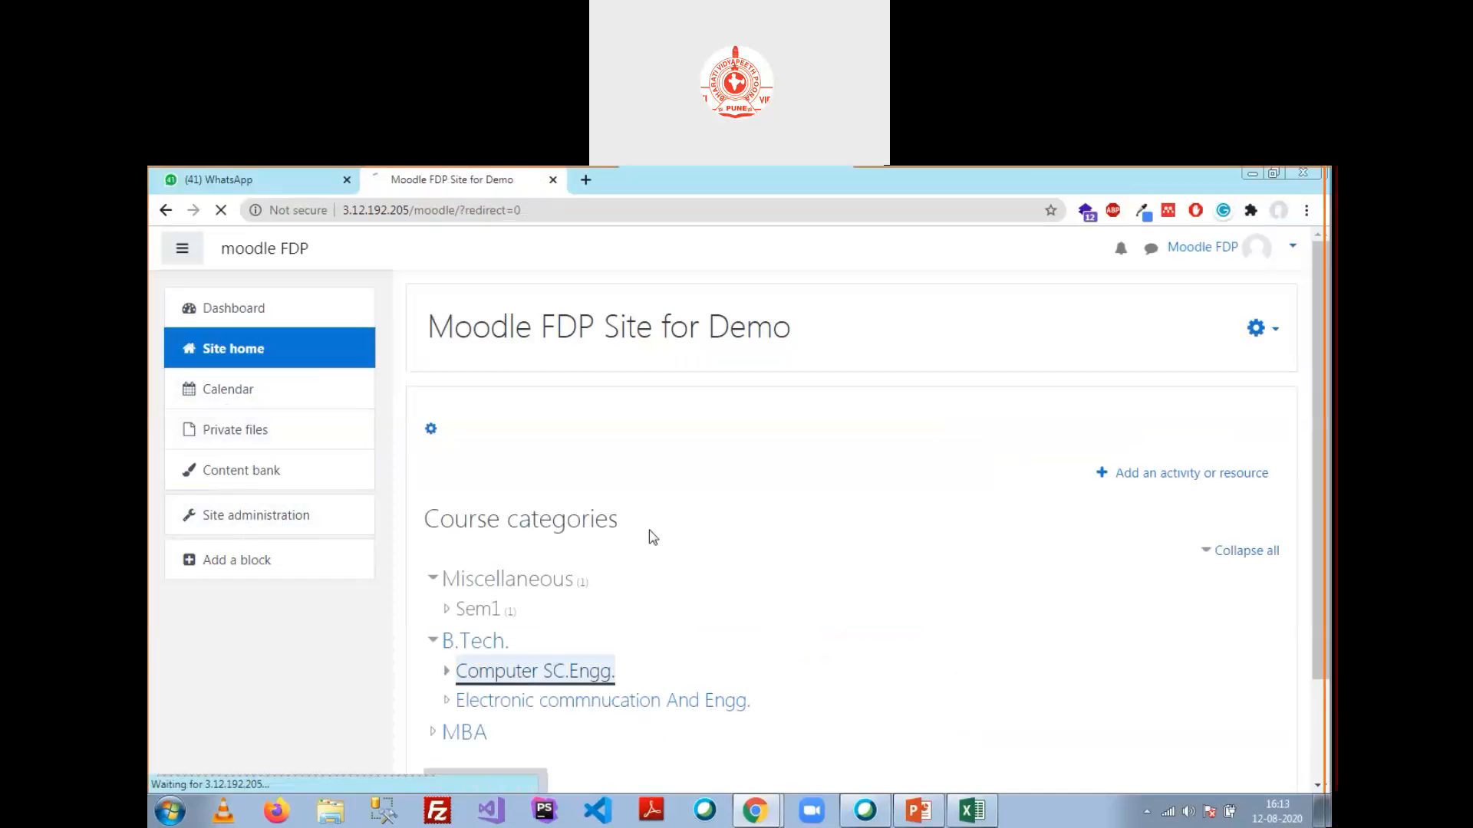
{"action": "left_click", "coordinate": [485, 563]}
{"action": "left_click", "coordinate": [480, 566]}
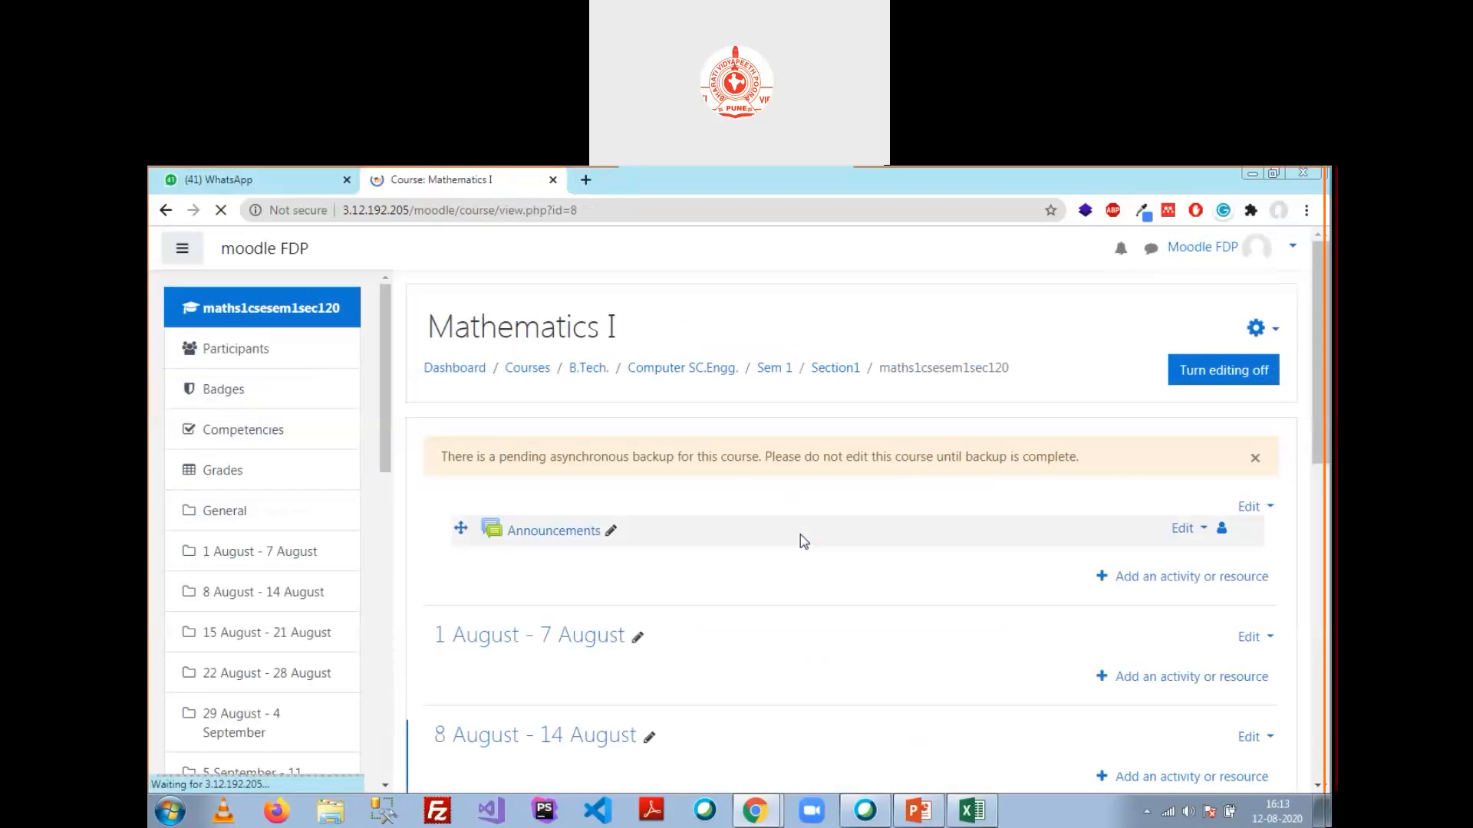
{"action": "scroll", "coordinate": [804, 535], "scroll_direction": "down", "scroll_amount": 2}
{"action": "scroll", "coordinate": [808, 526], "scroll_direction": "up", "scroll_amount": 2}
Step: Open the Mathematics I Participants page through gear > More... > Users
{"action": "left_click", "coordinate": [1258, 329]}
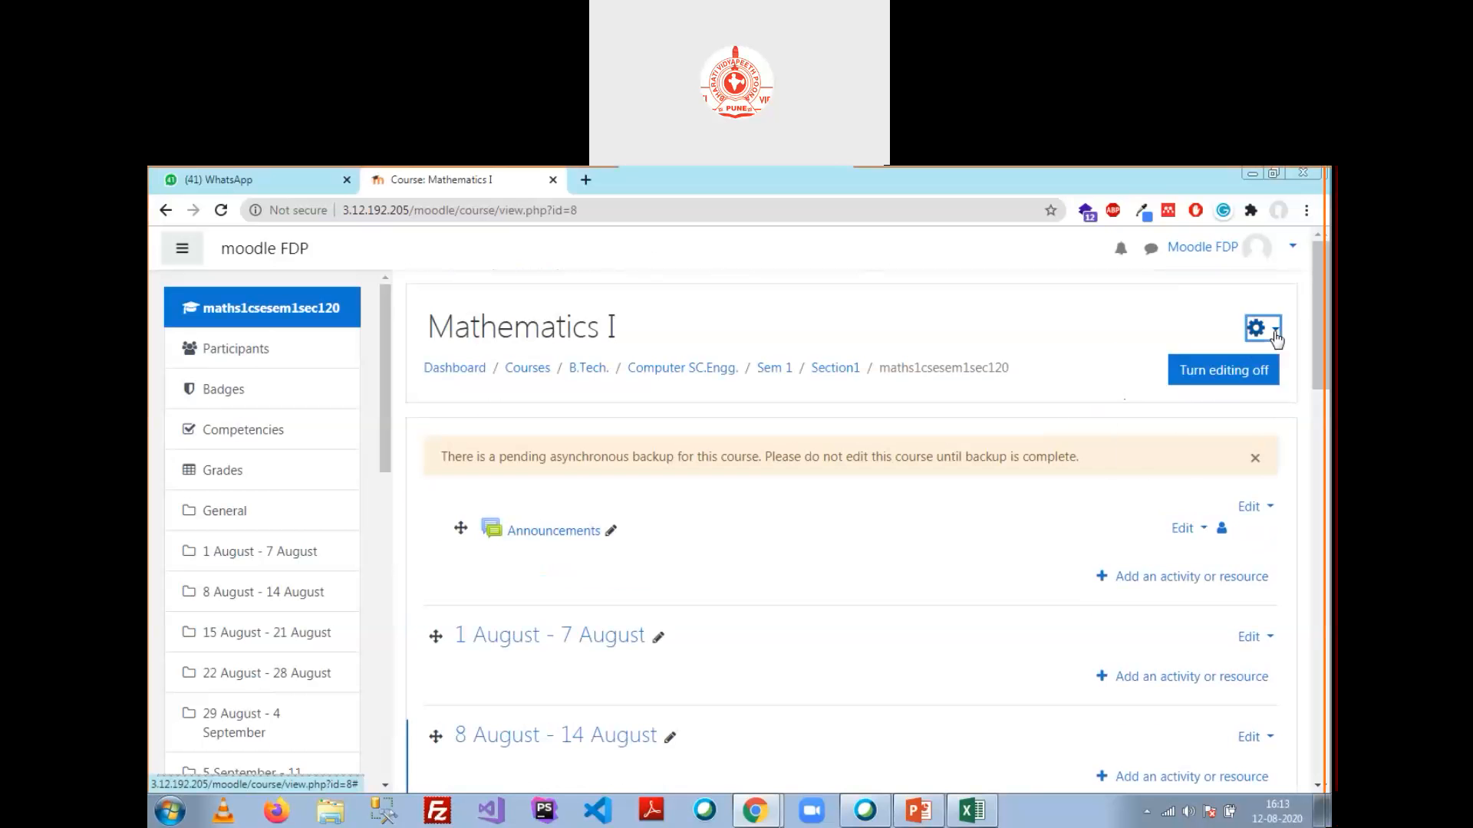
{"action": "left_click", "coordinate": [1185, 570]}
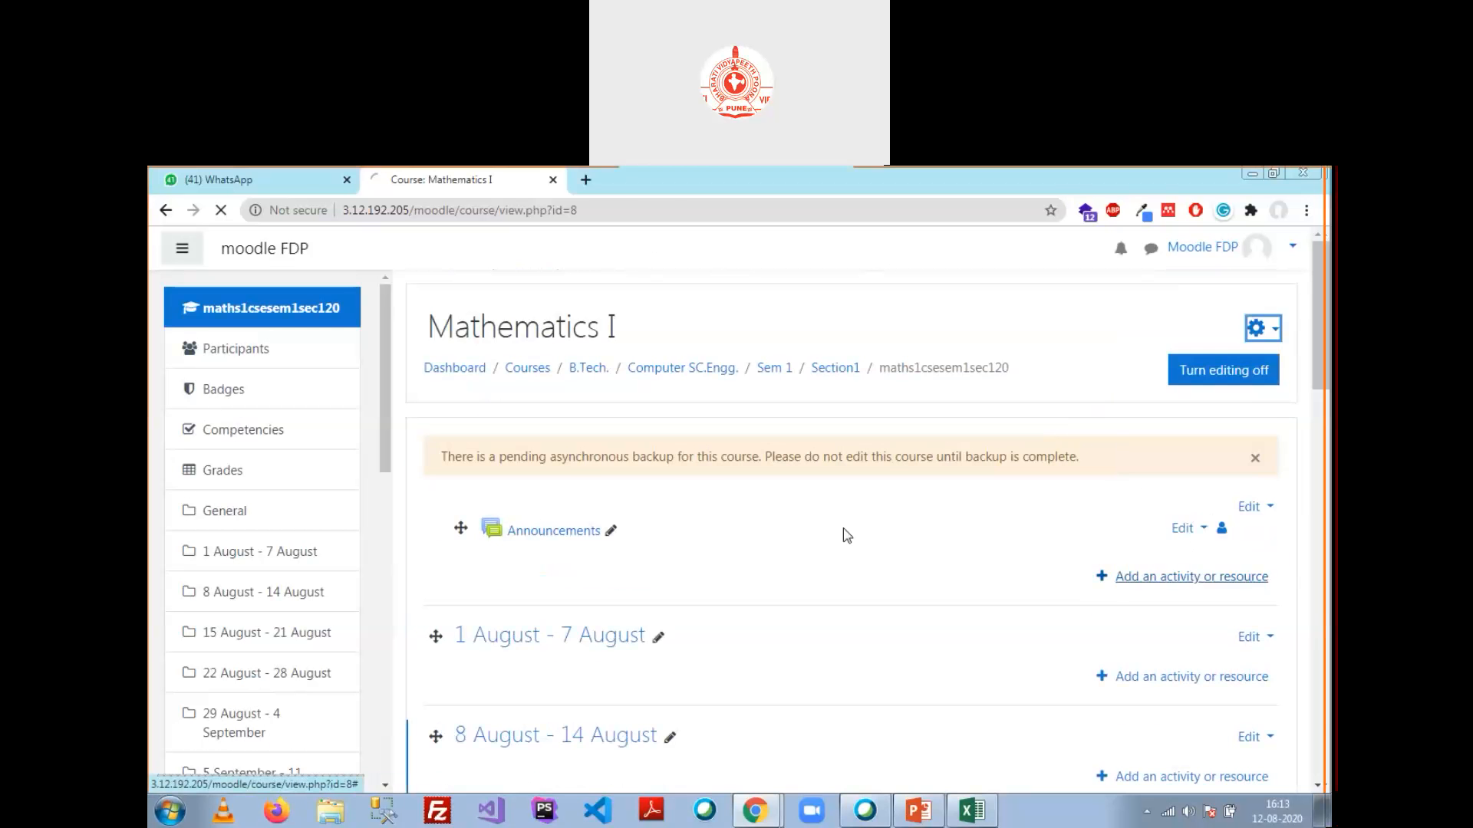
{"action": "left_click", "coordinate": [610, 487]}
{"action": "scroll", "coordinate": [694, 462], "scroll_direction": "down", "scroll_amount": 1}
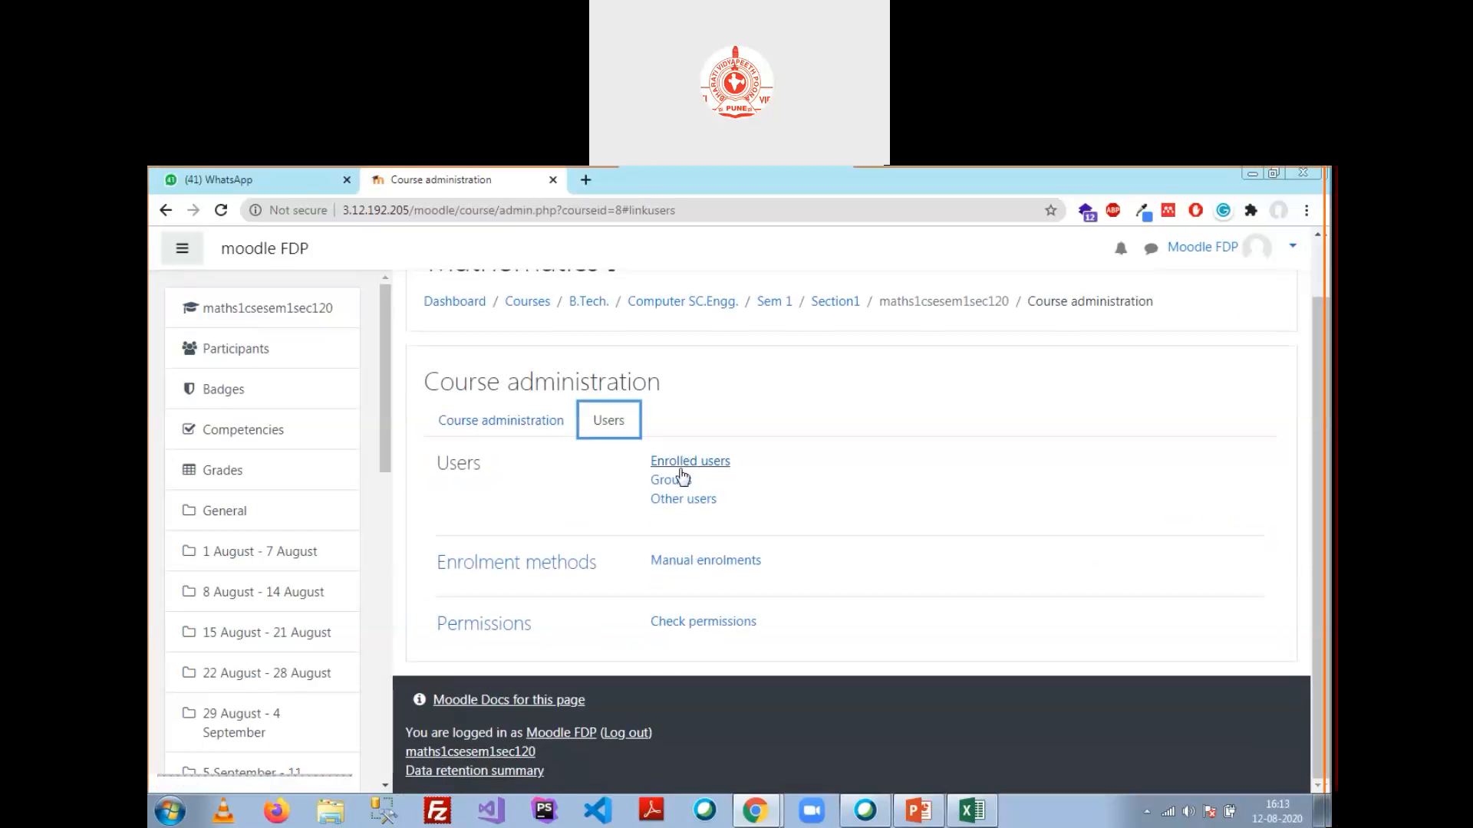
{"action": "left_click", "coordinate": [244, 350]}
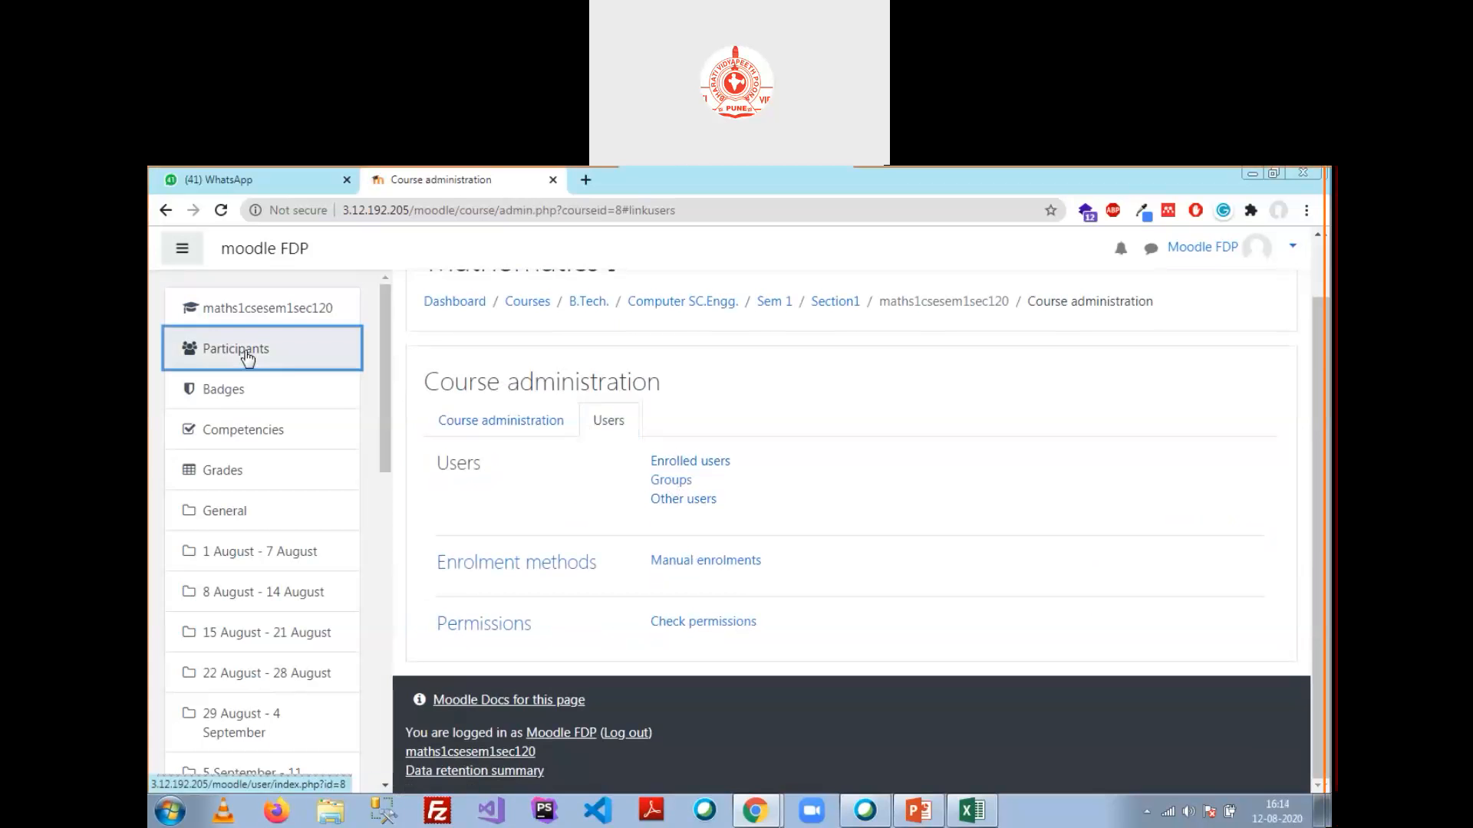
Step: Enrol user3 into the course as a Student, making 3 participants
{"action": "left_click", "coordinate": [1233, 488]}
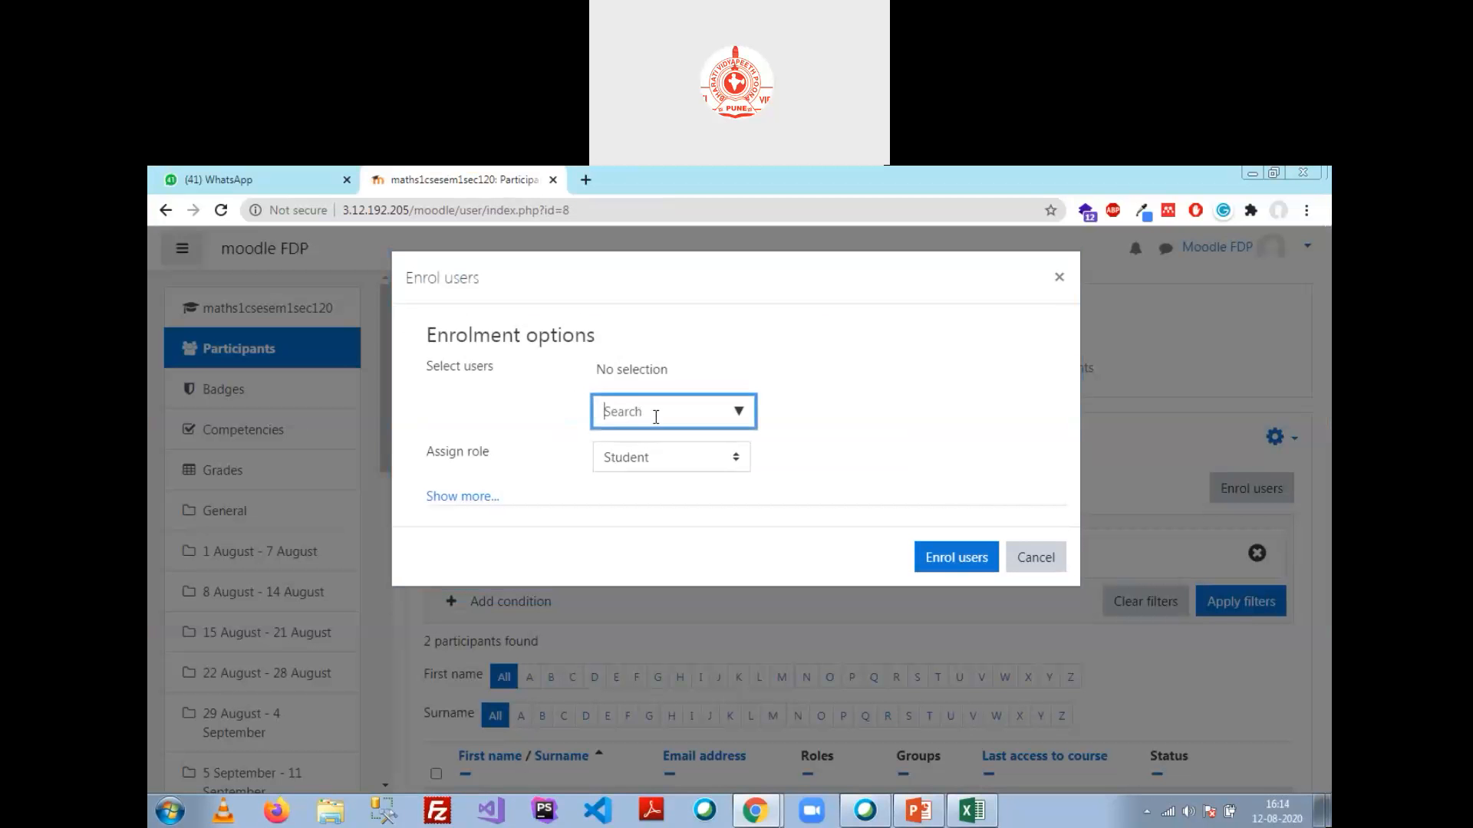
{"action": "type", "text": "user3"}
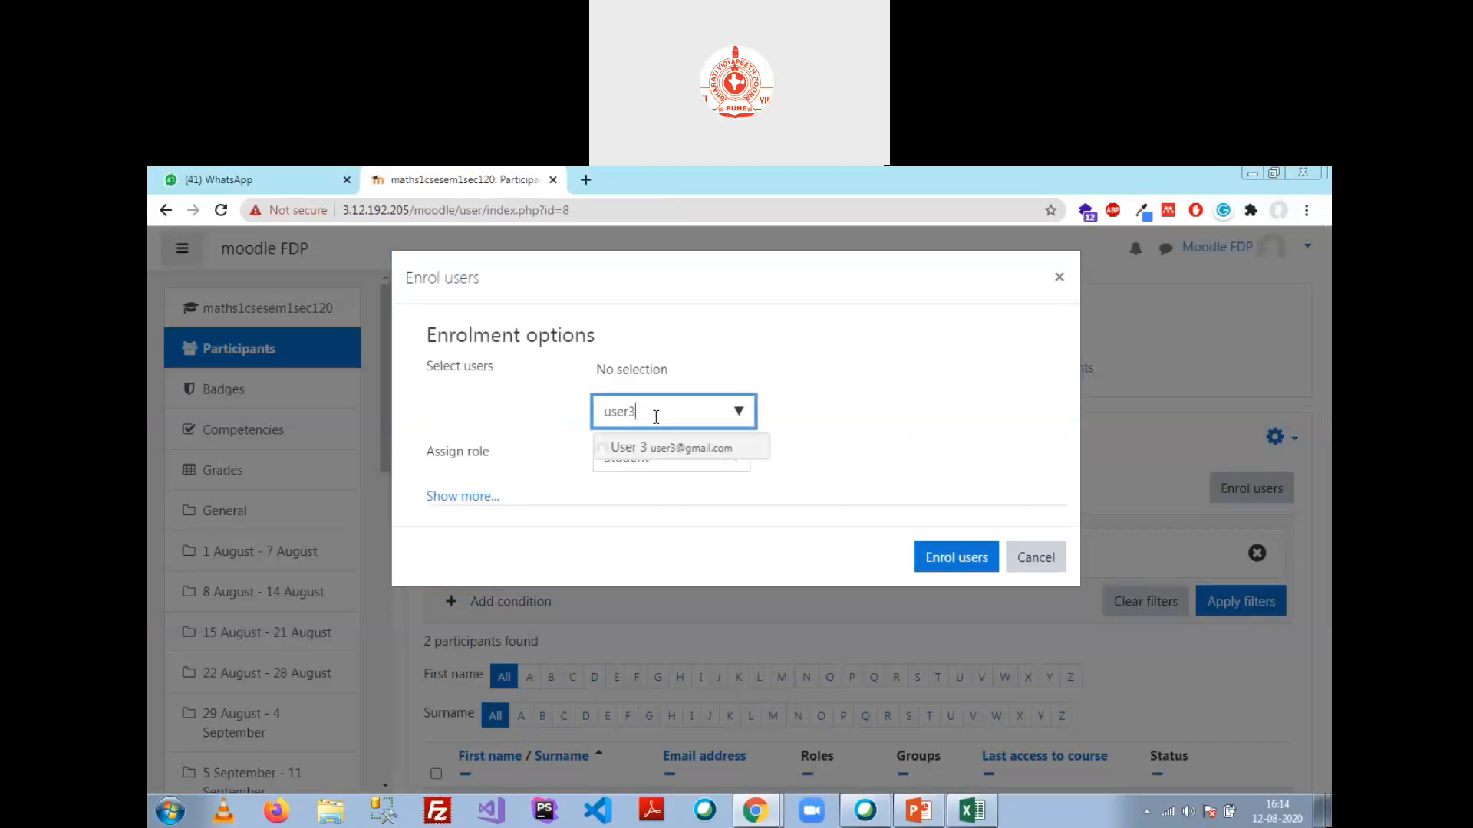
{"action": "left_click", "coordinate": [707, 453]}
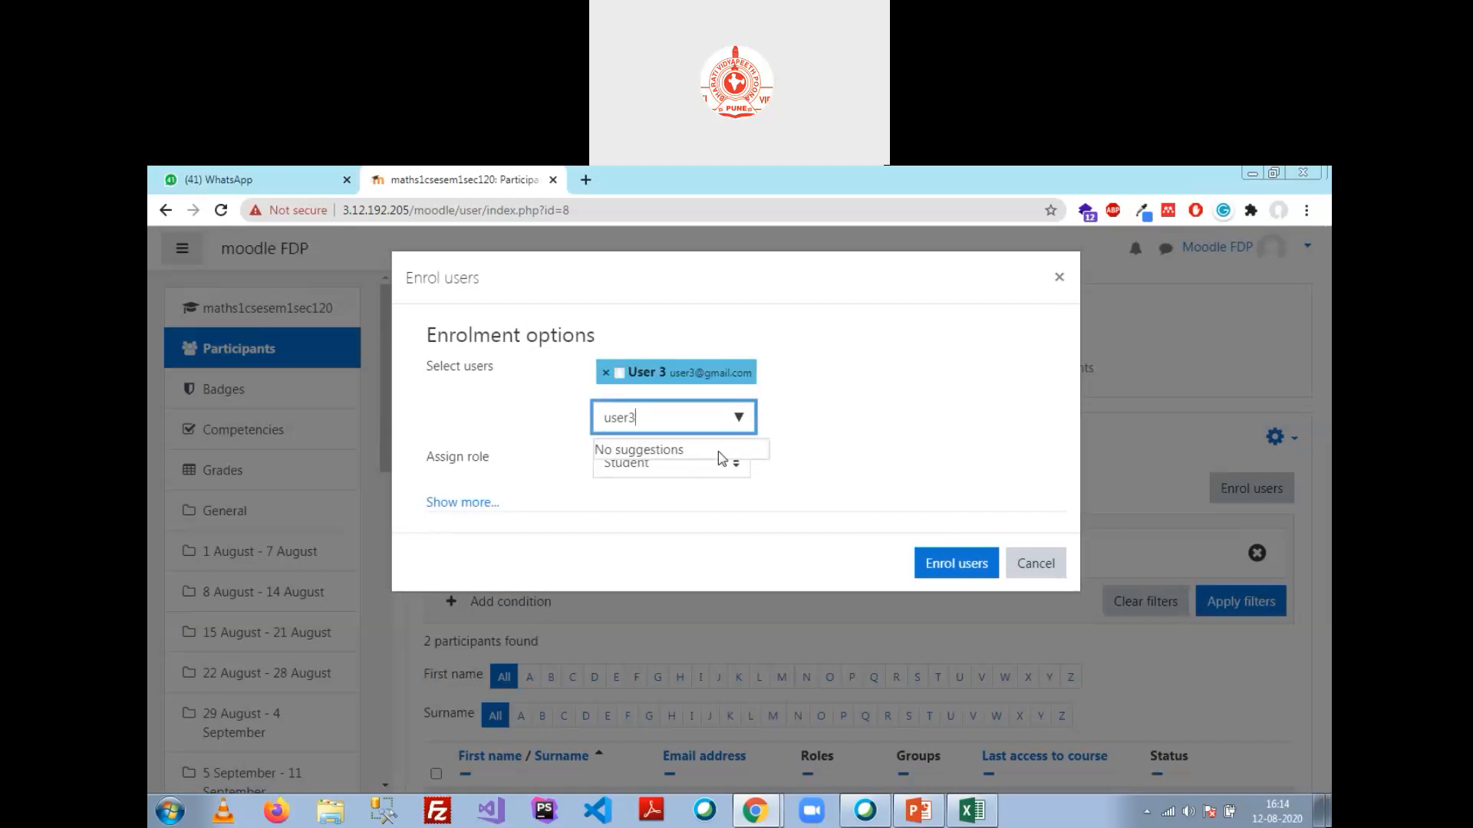
{"action": "left_click", "coordinate": [951, 569]}
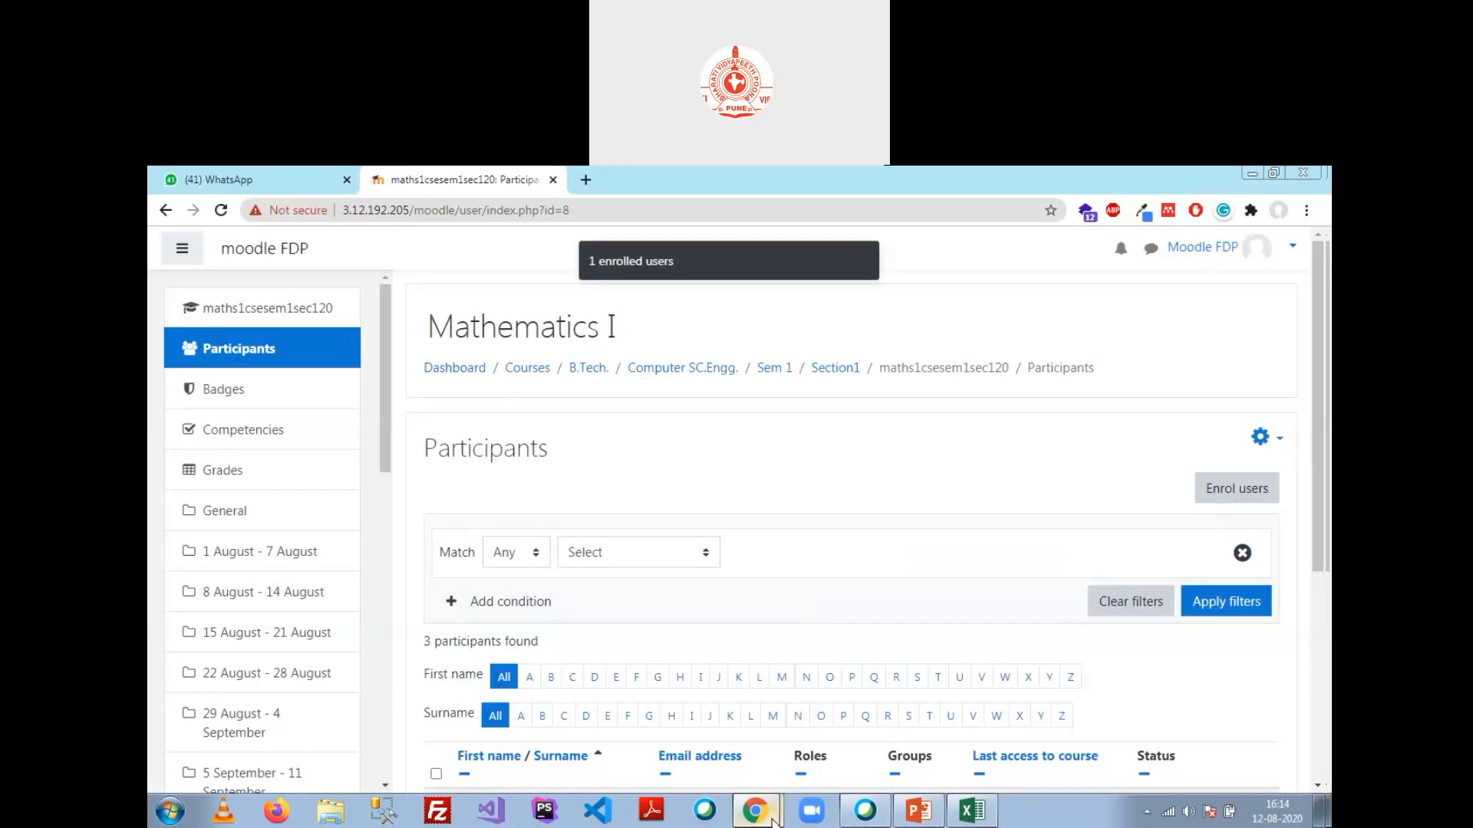
{"action": "scroll", "coordinate": [767, 498], "scroll_direction": "down", "scroll_amount": 5}
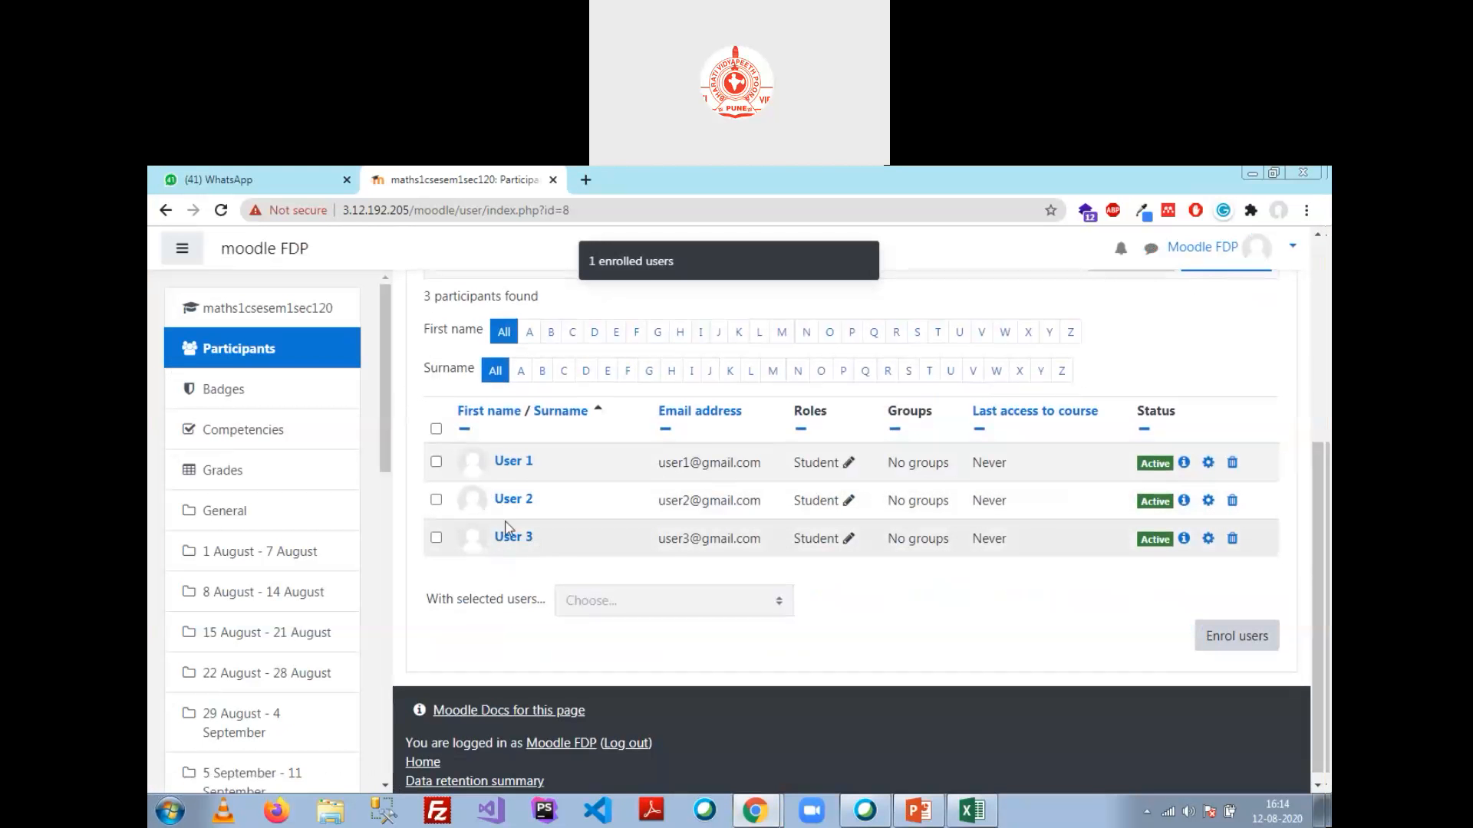
Step: Browse the student window to Sem 1 > Section1, then return to the admin's Mathematics I participants list
{"action": "mouse_move", "coordinate": [742, 824]}
{"action": "left_click", "coordinate": [789, 772]}
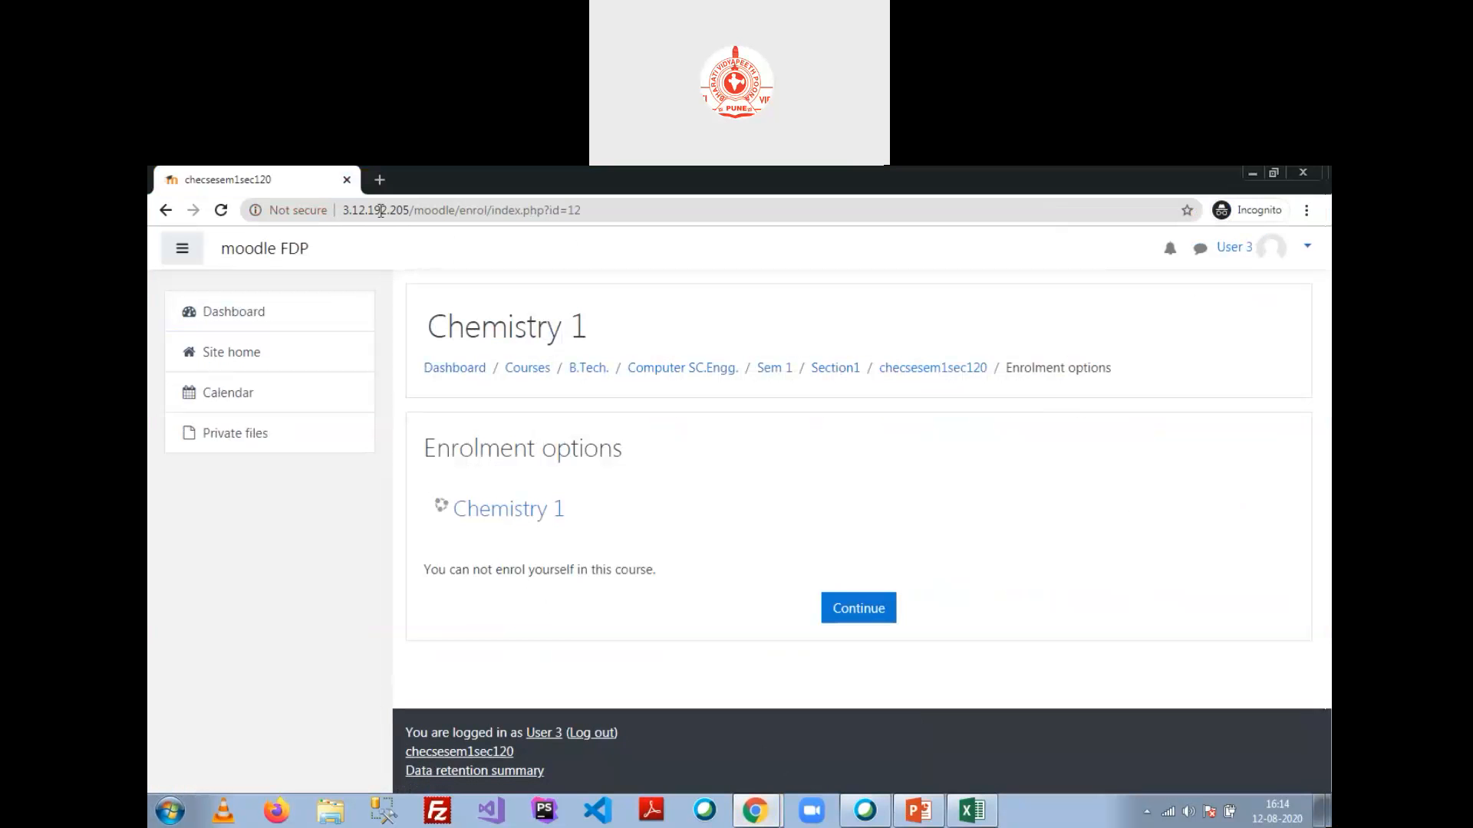
{"action": "left_click", "coordinate": [615, 218]}
{"action": "left_click", "coordinate": [575, 256]}
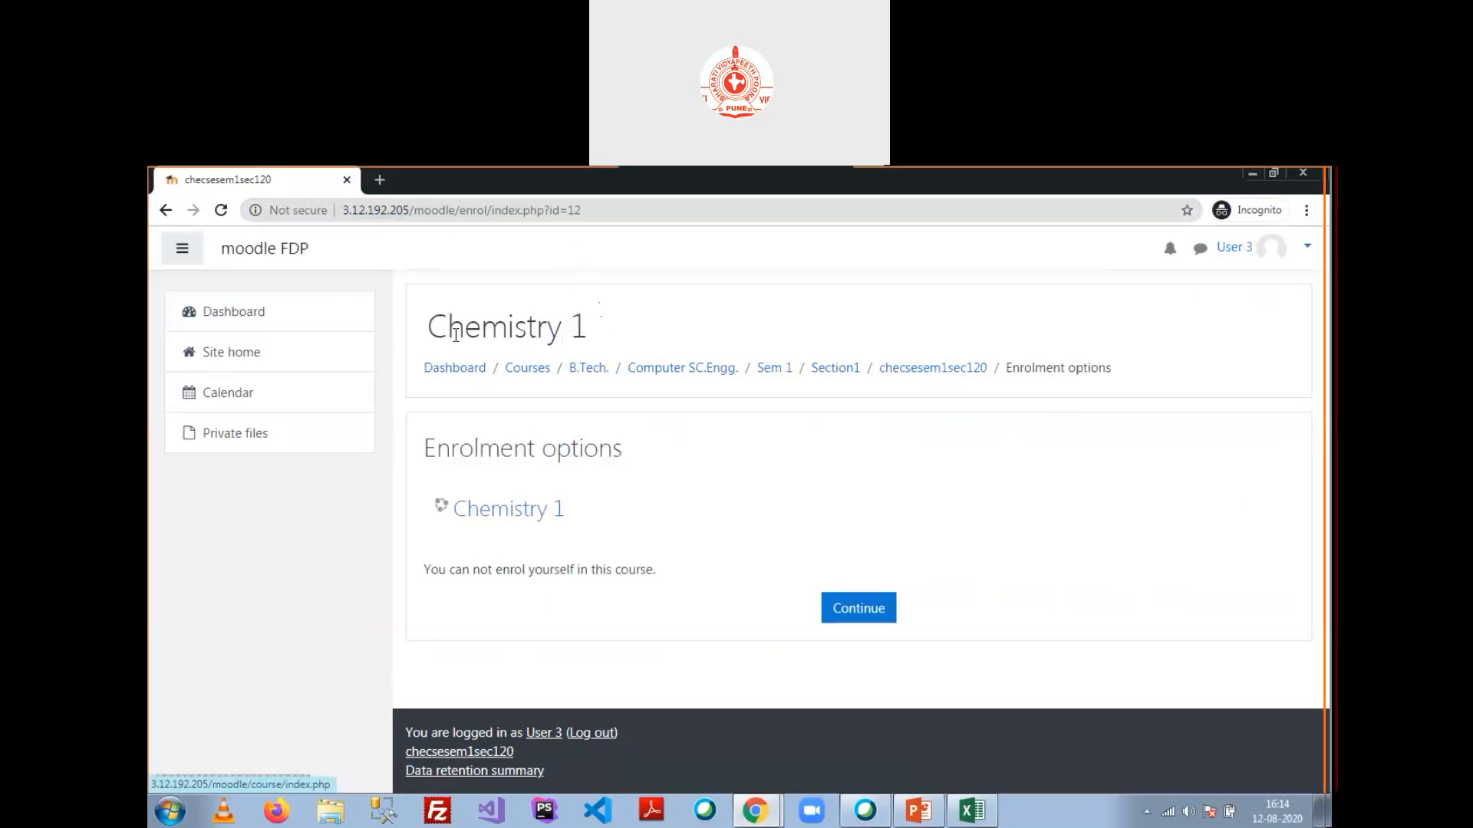
{"action": "left_click", "coordinate": [231, 364]}
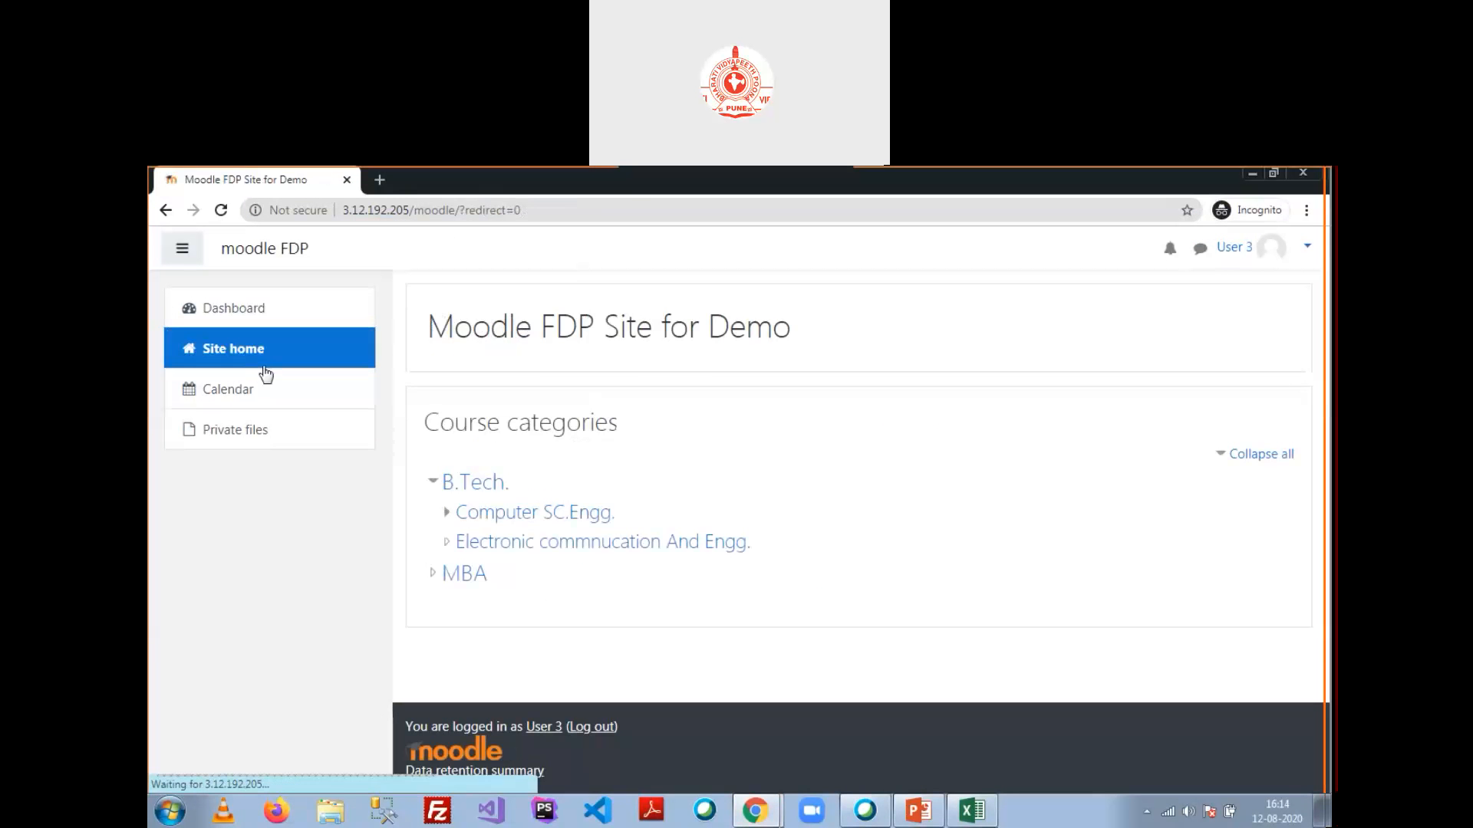
{"action": "left_click", "coordinate": [522, 513]}
{"action": "left_click", "coordinate": [493, 559]}
{"action": "left_click", "coordinate": [529, 555]}
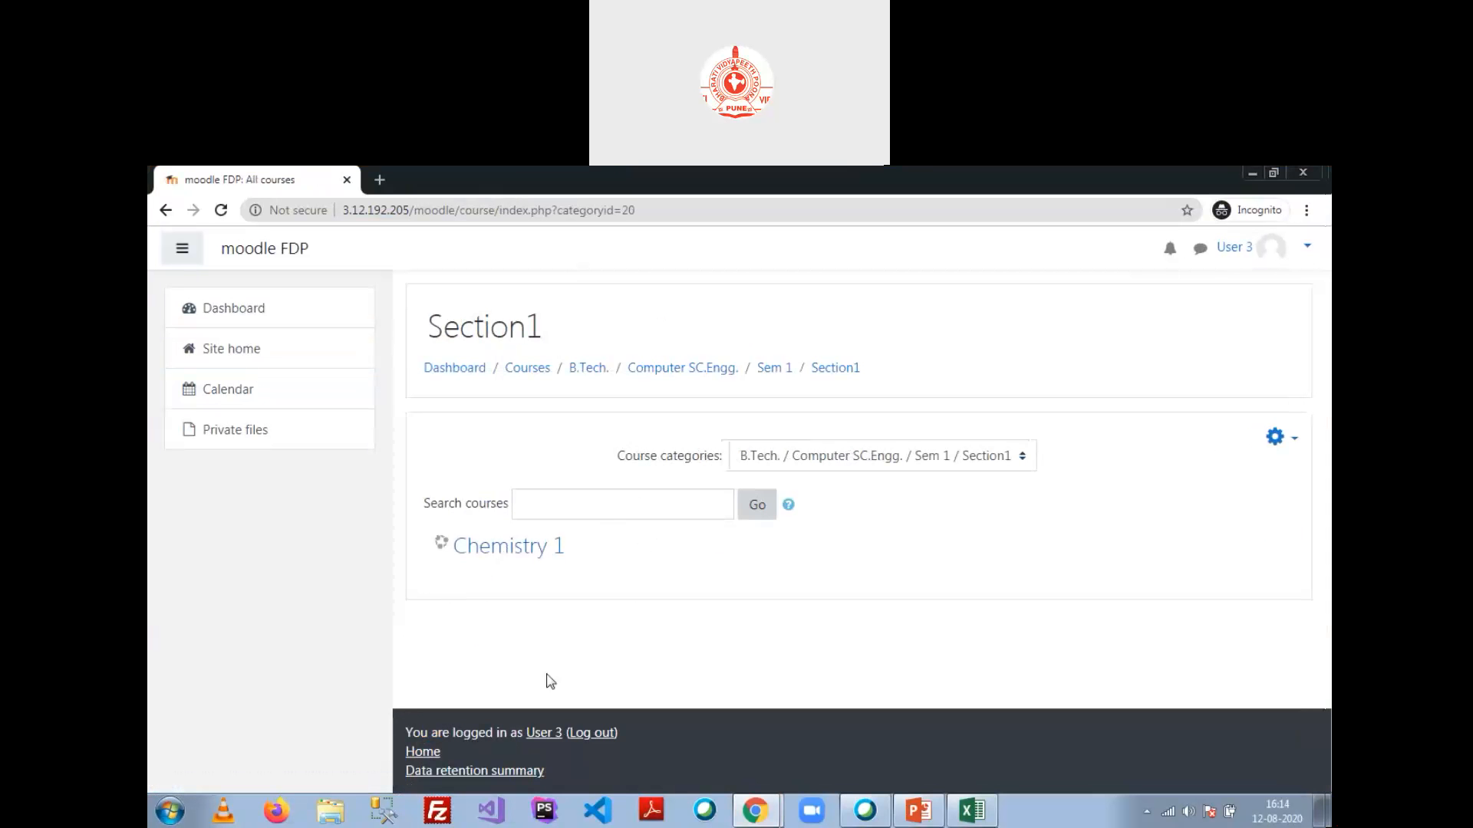
{"action": "left_click", "coordinate": [759, 809]}
{"action": "left_click", "coordinate": [784, 744]}
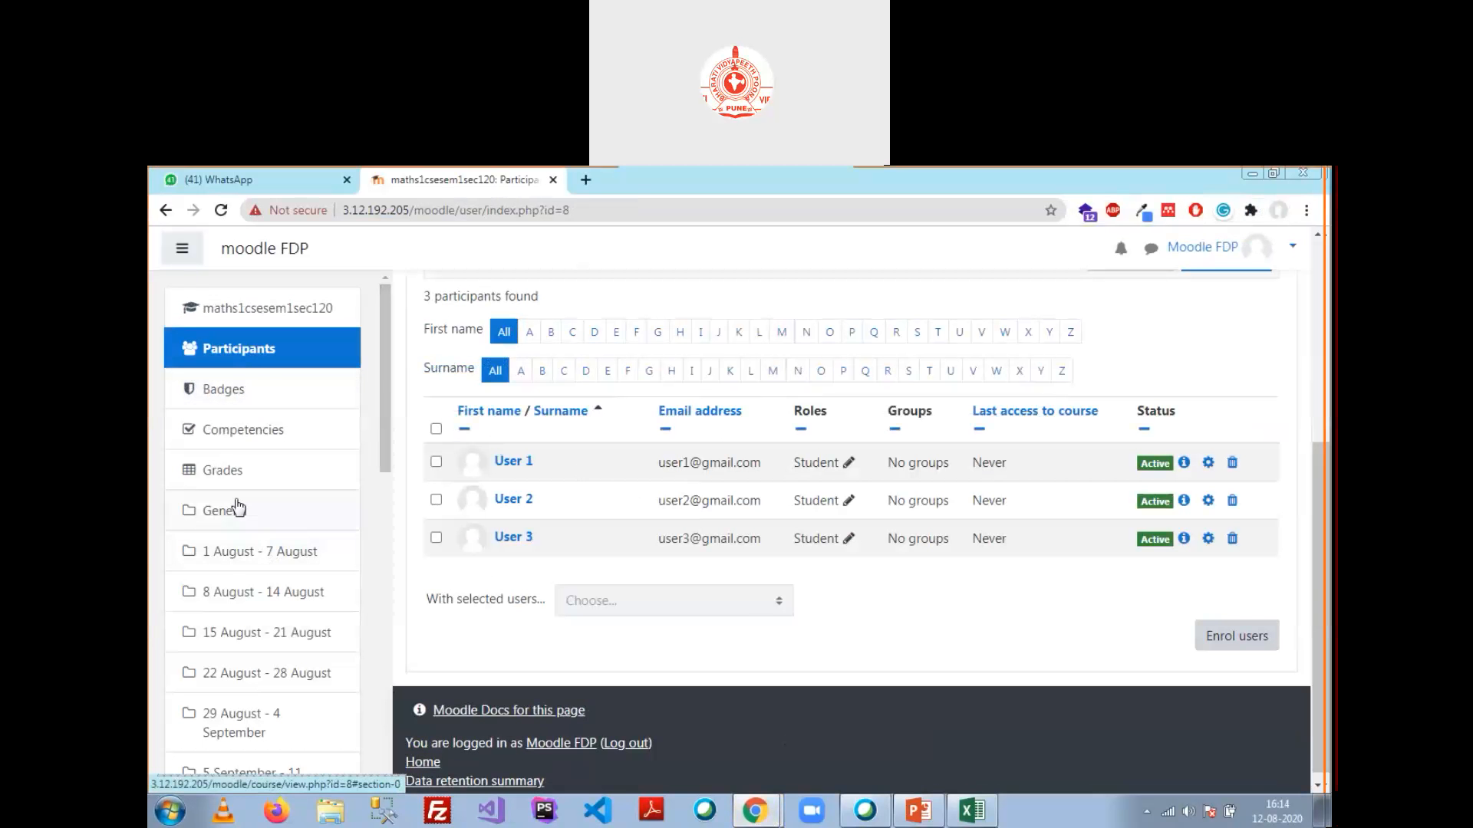
Step: Open the Mathematics I course via Site home > Computer SC.Engg. > Sem 1 > Section1
{"action": "scroll", "coordinate": [253, 518], "scroll_direction": "down", "scroll_amount": 10}
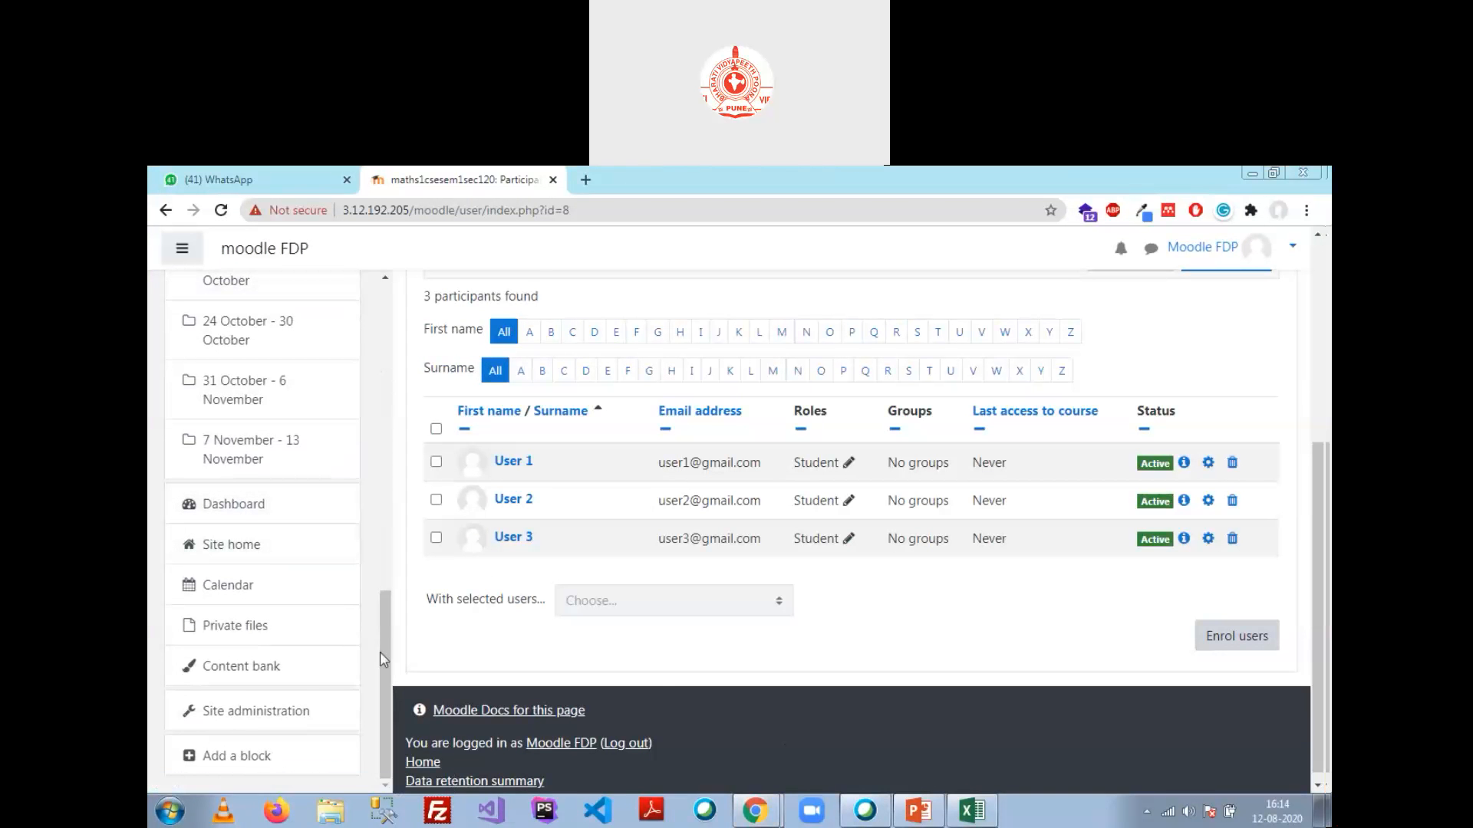
{"action": "left_click", "coordinate": [278, 711]}
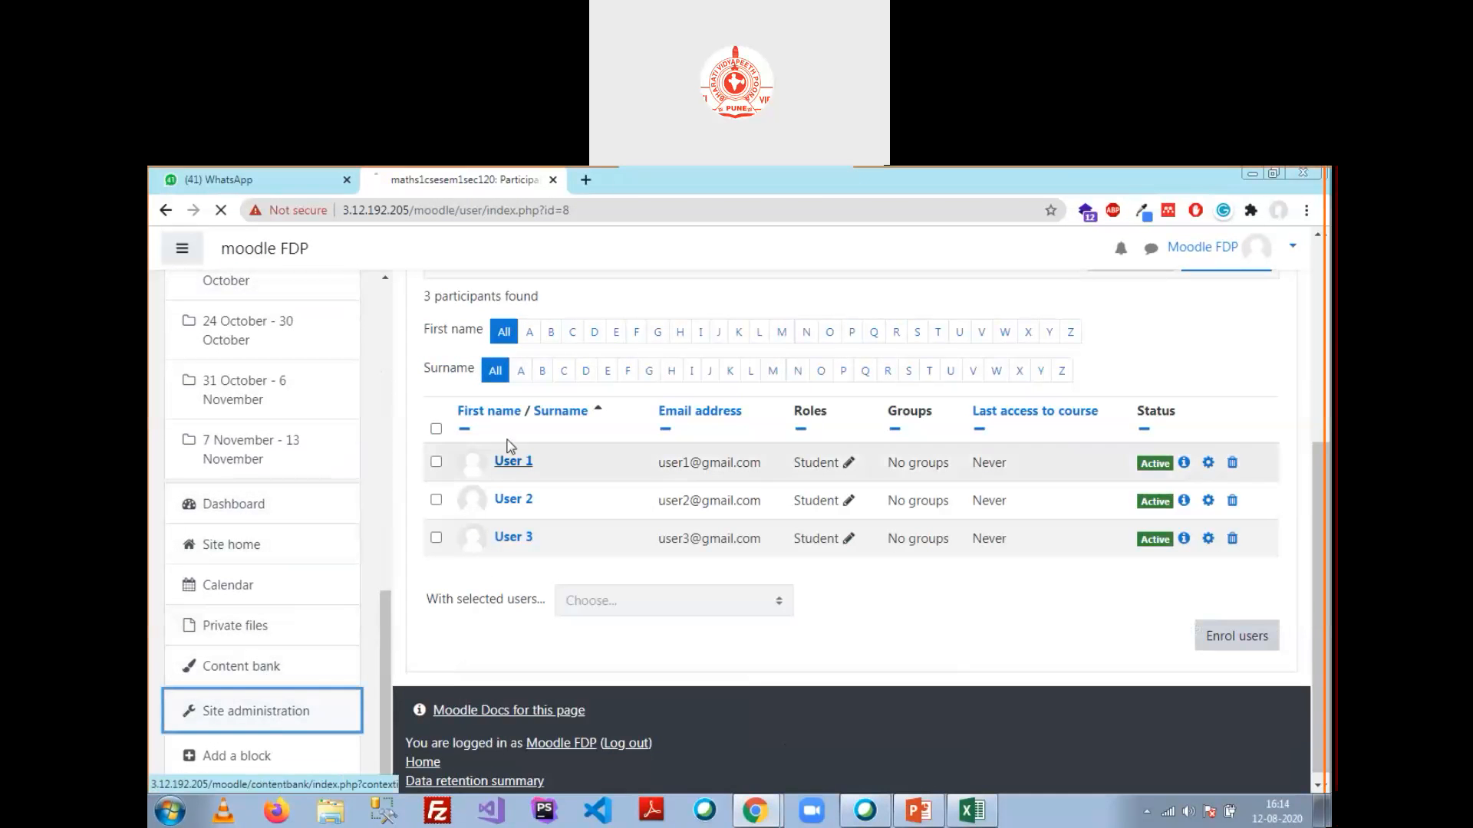
{"action": "left_click", "coordinate": [230, 348]}
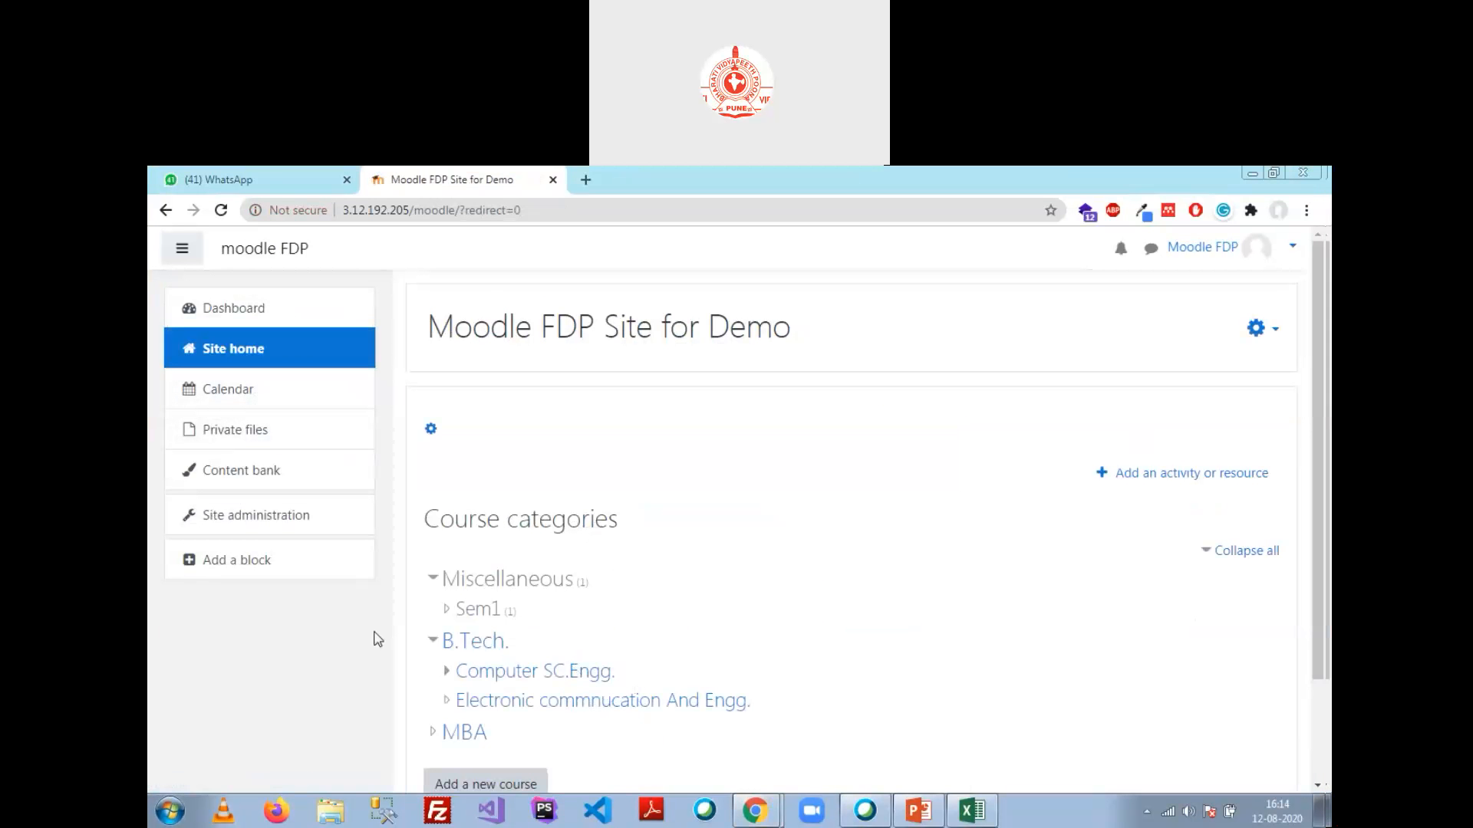
{"action": "left_click", "coordinate": [551, 672]}
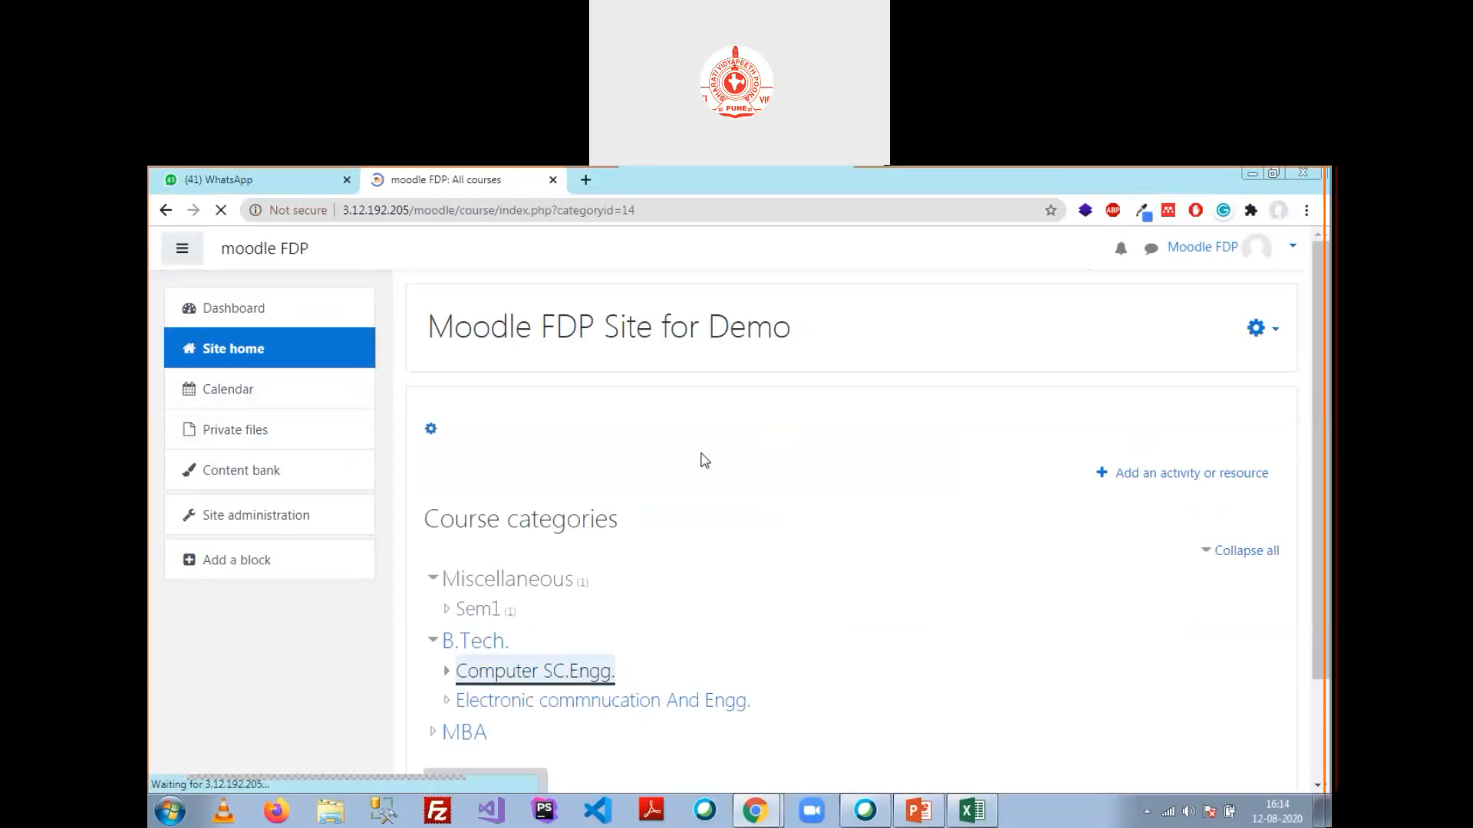
{"action": "left_click", "coordinate": [477, 564]}
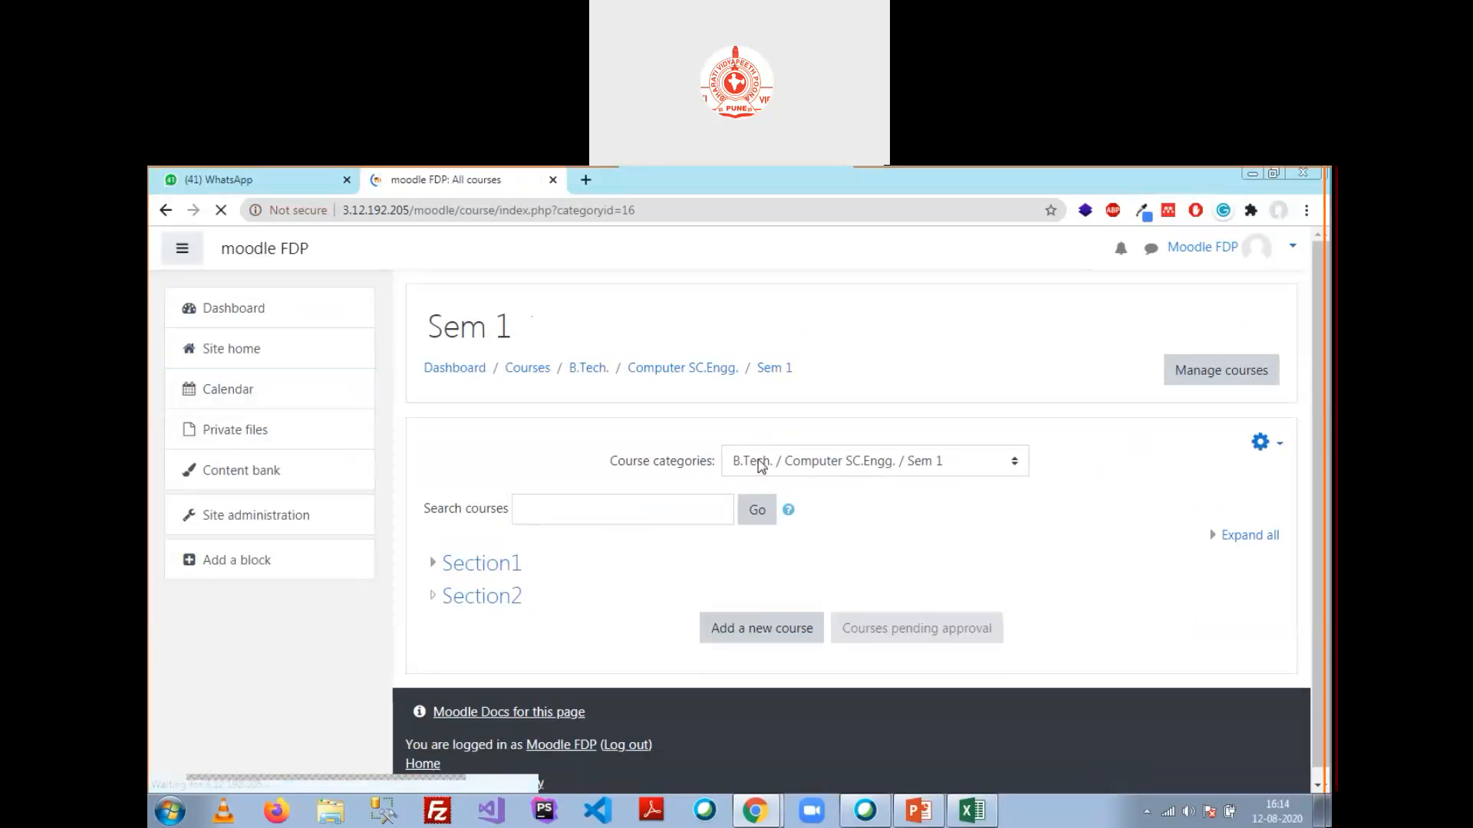
{"action": "left_click", "coordinate": [492, 551]}
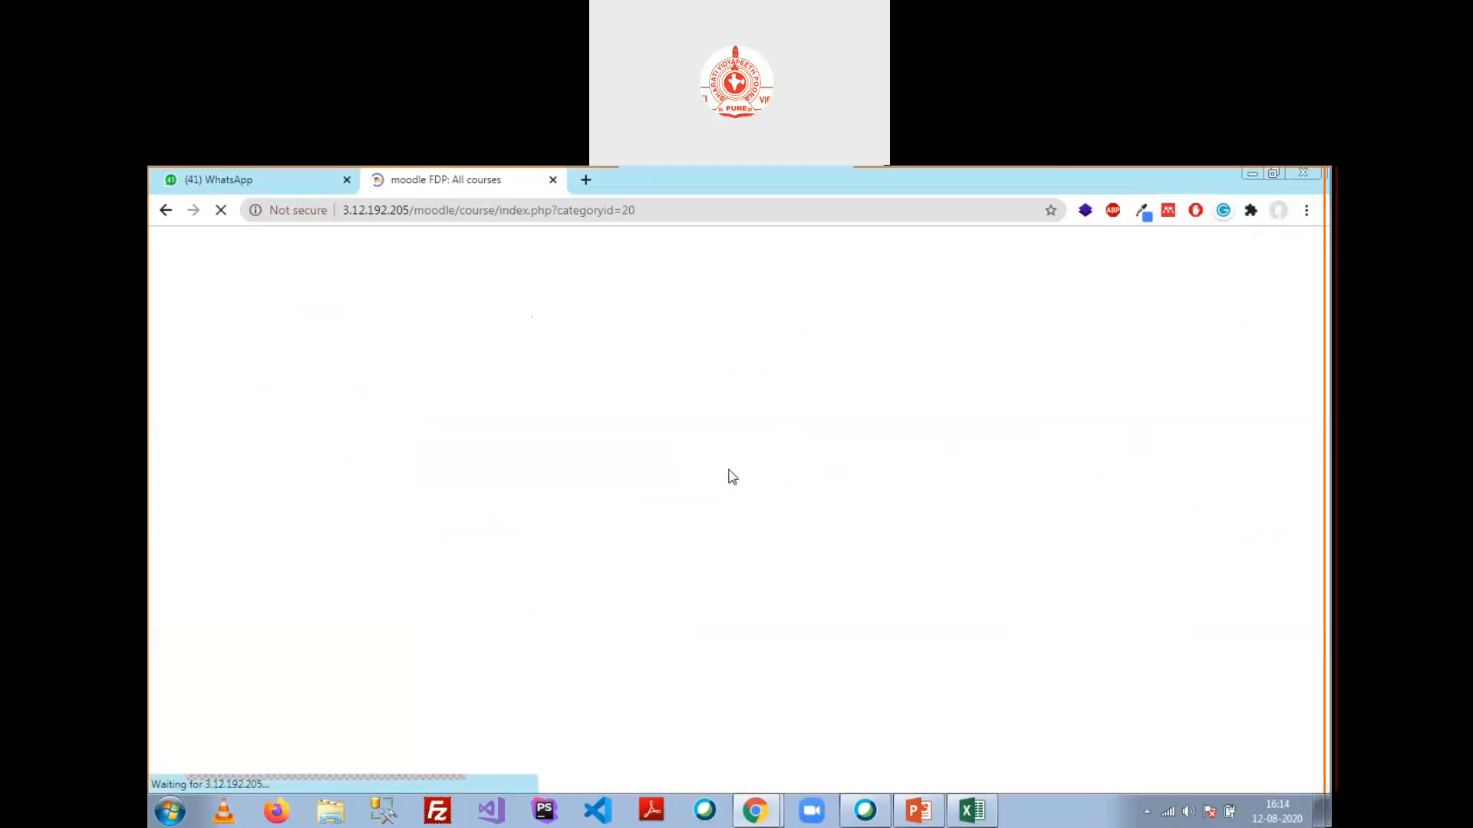
{"action": "scroll", "coordinate": [568, 605], "scroll_direction": "down", "scroll_amount": 3}
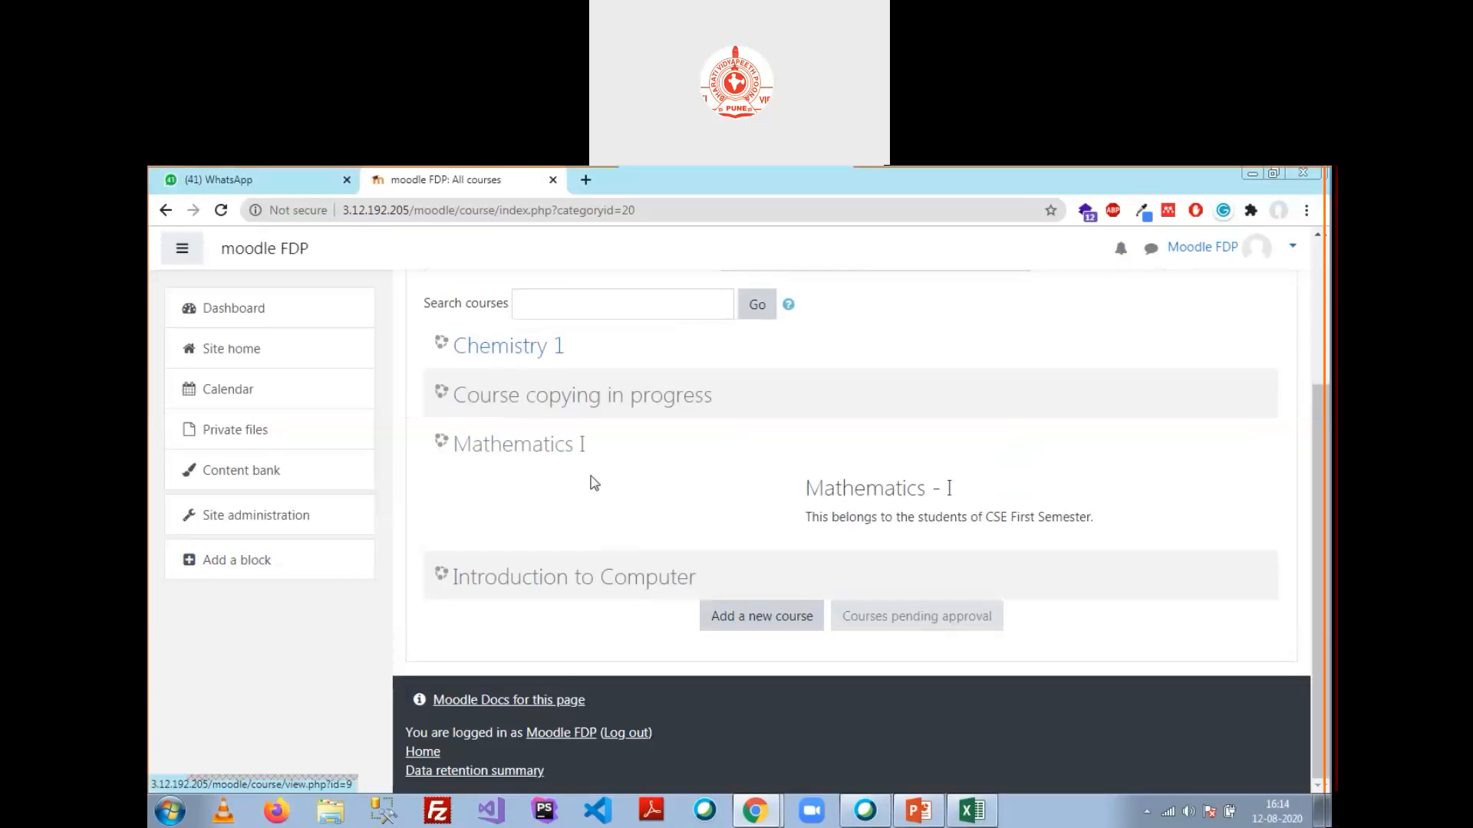
{"action": "left_click", "coordinate": [544, 448]}
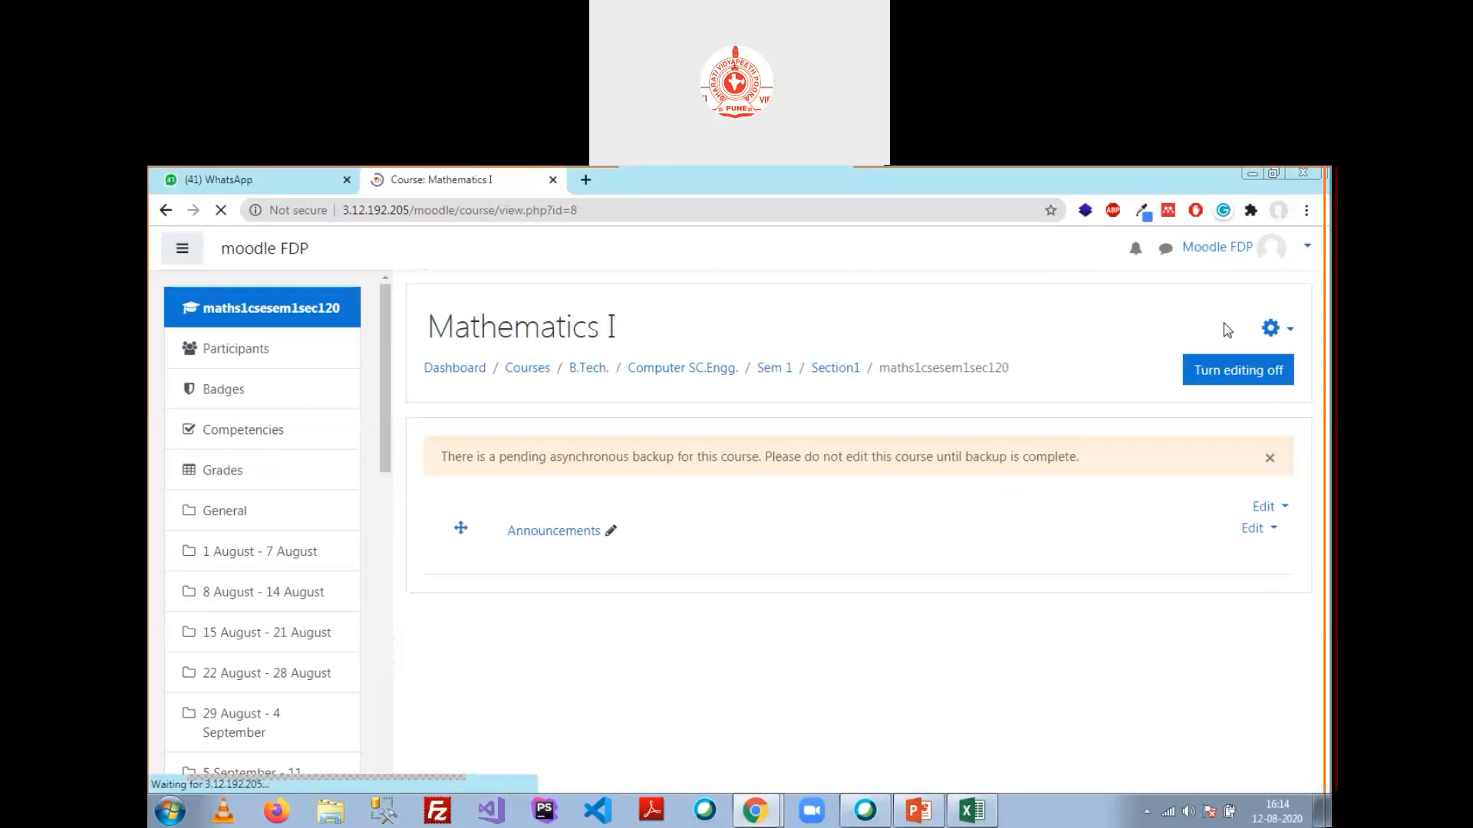
Step: In Mathematics I's settings, change Course visibility from Hide to Show and save and display
{"action": "scroll", "coordinate": [1252, 345], "scroll_direction": "down", "scroll_amount": 1}
{"action": "scroll", "coordinate": [1283, 370], "scroll_direction": "up", "scroll_amount": 1}
{"action": "left_click", "coordinate": [1276, 337]}
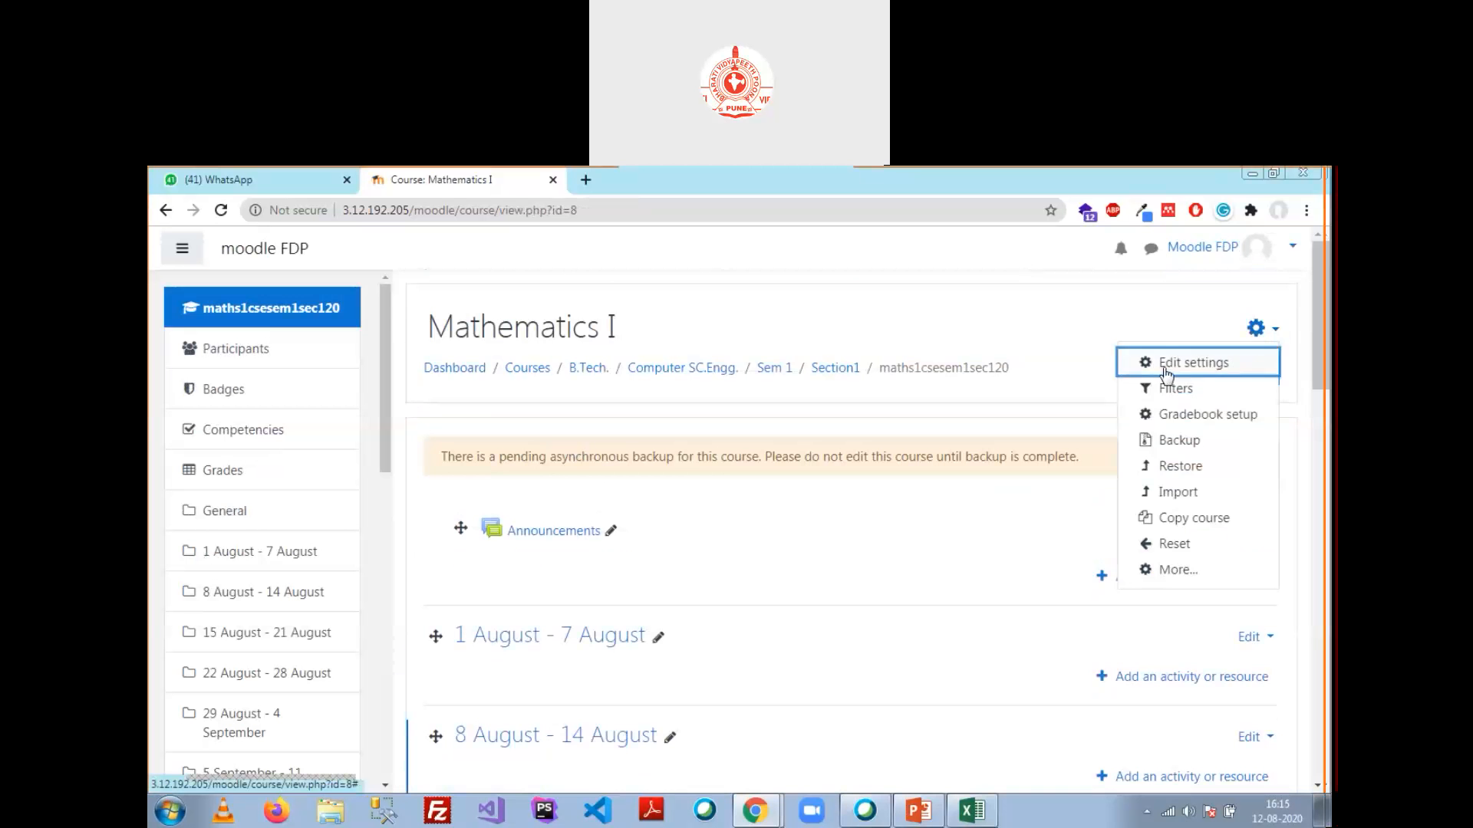
{"action": "left_click", "coordinate": [1258, 361]}
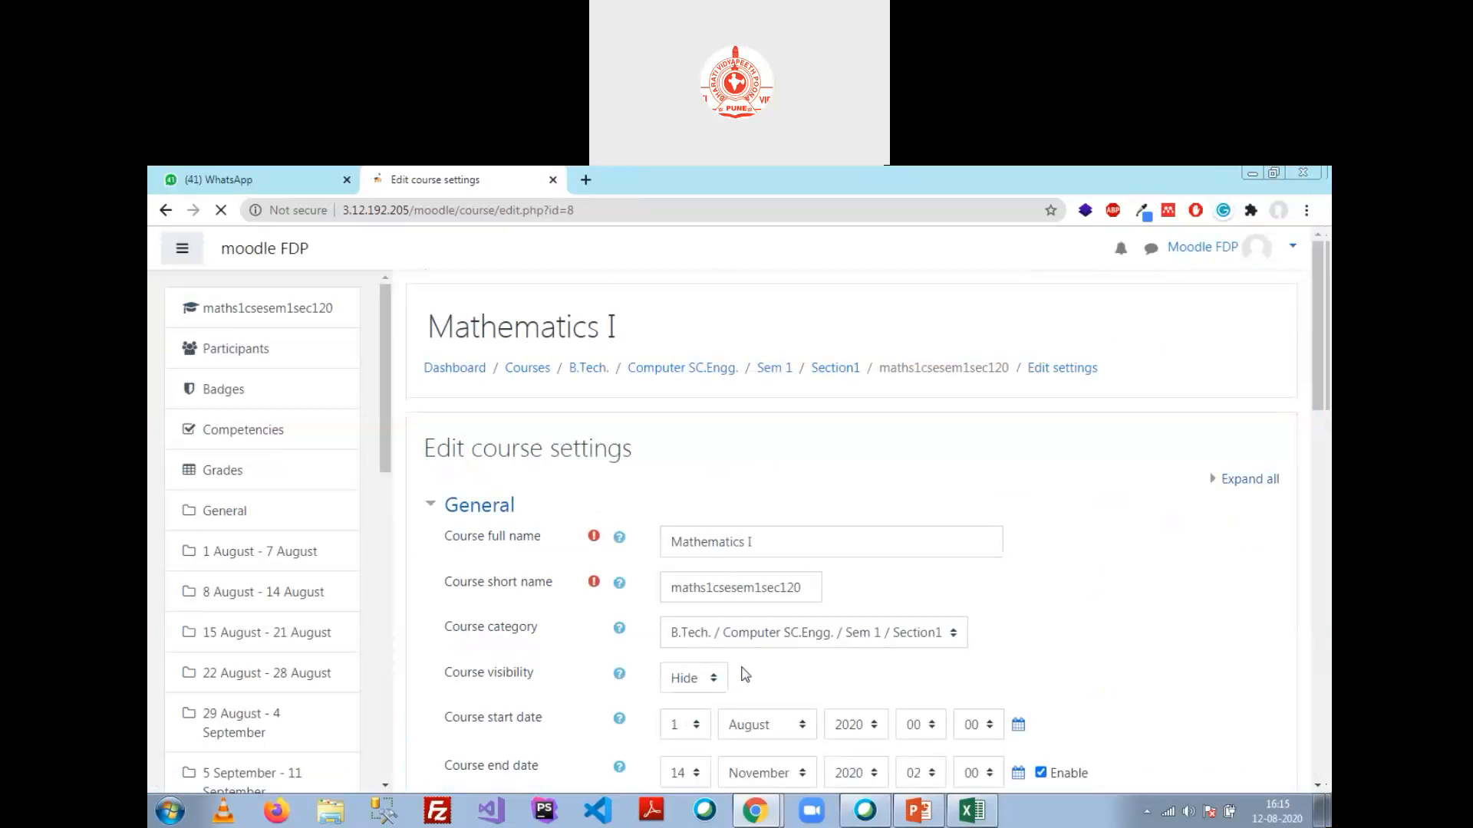
{"action": "left_click", "coordinate": [710, 678]}
{"action": "left_click", "coordinate": [694, 717]}
{"action": "scroll", "coordinate": [804, 578], "scroll_direction": "down", "scroll_amount": 1}
{"action": "scroll", "coordinate": [804, 577], "scroll_direction": "down", "scroll_amount": 15}
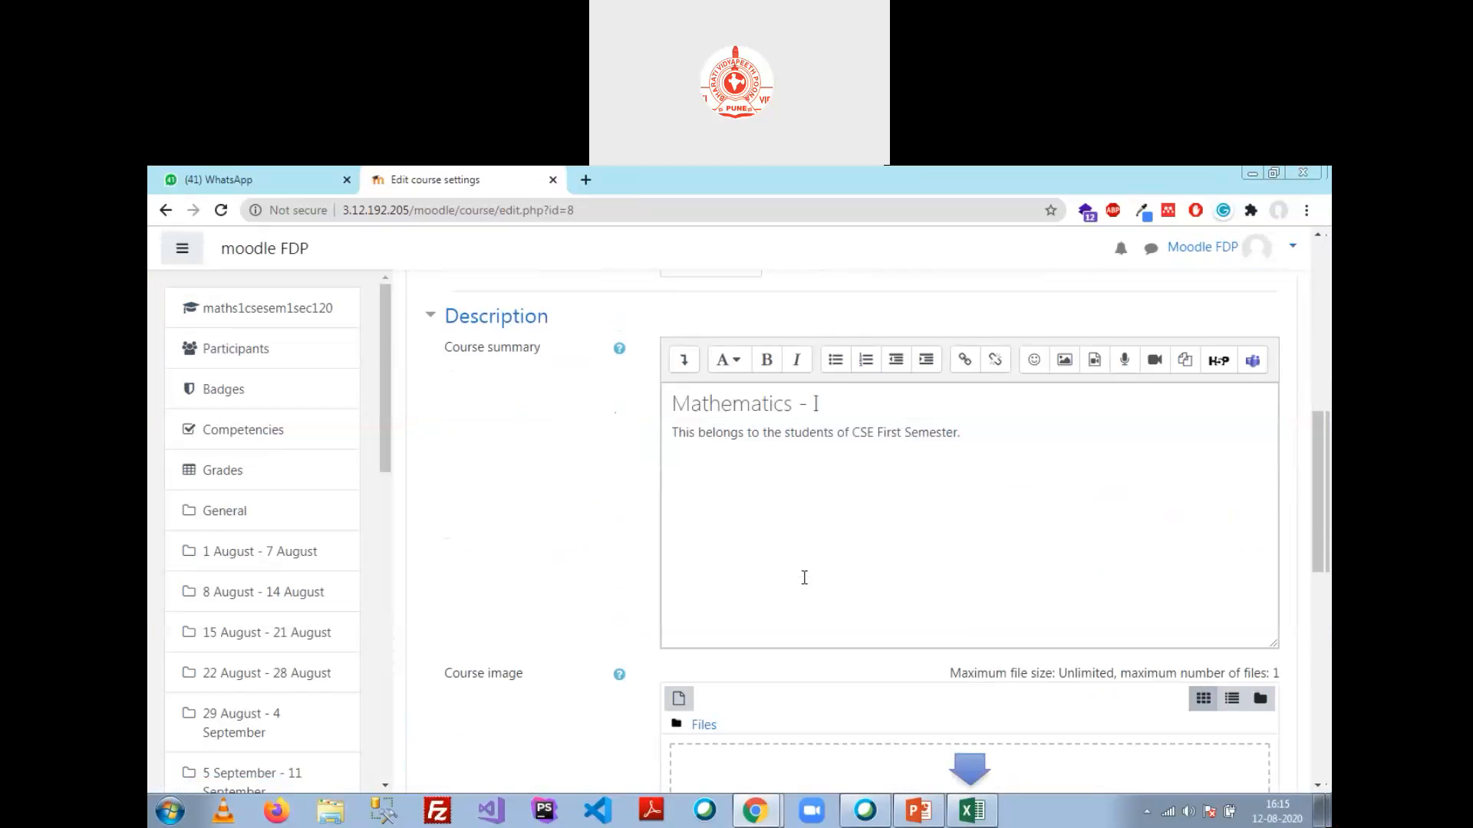
{"action": "left_click", "coordinate": [712, 597]}
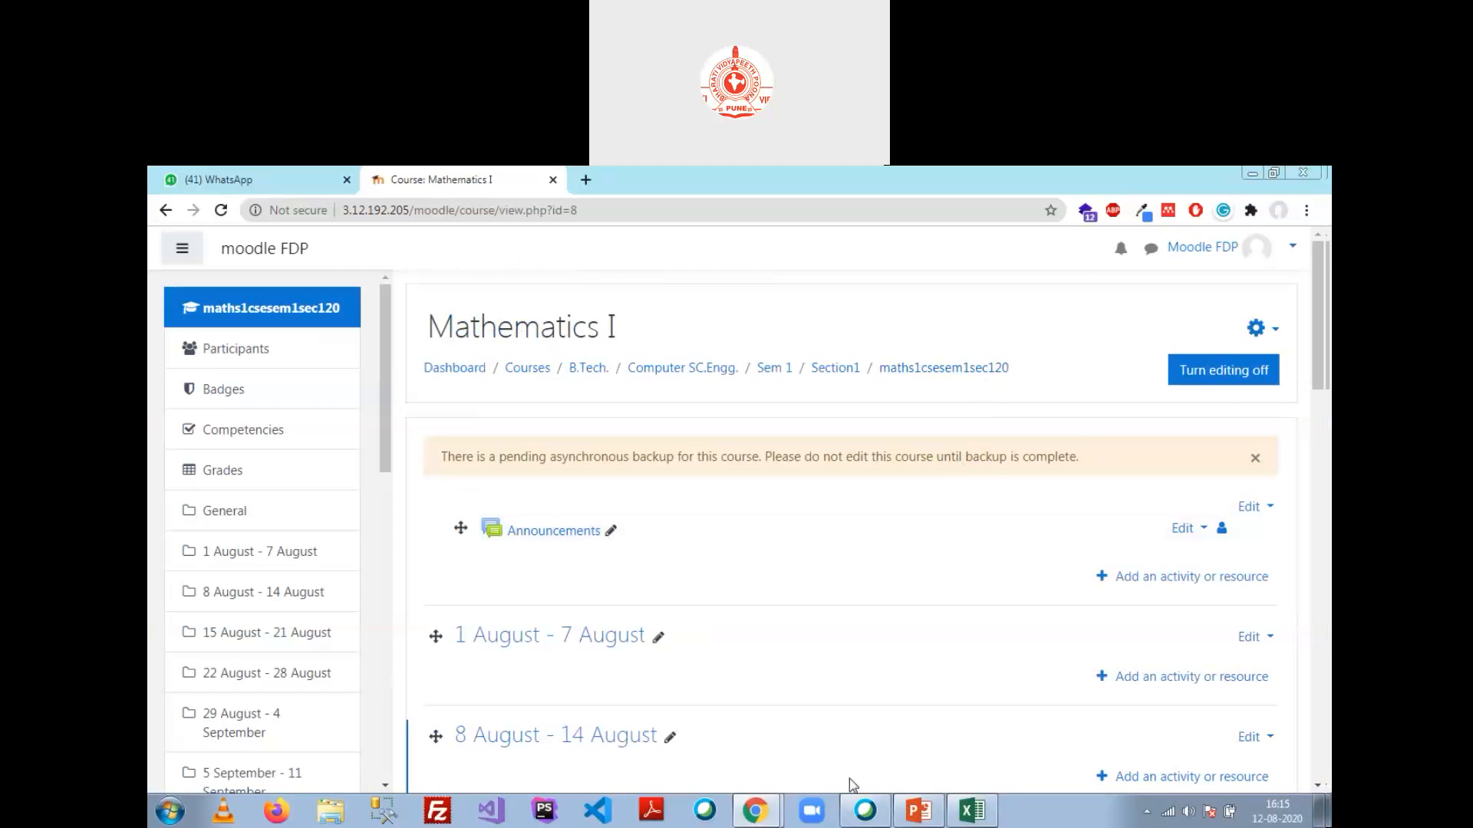
{"action": "mouse_move", "coordinate": [769, 819]}
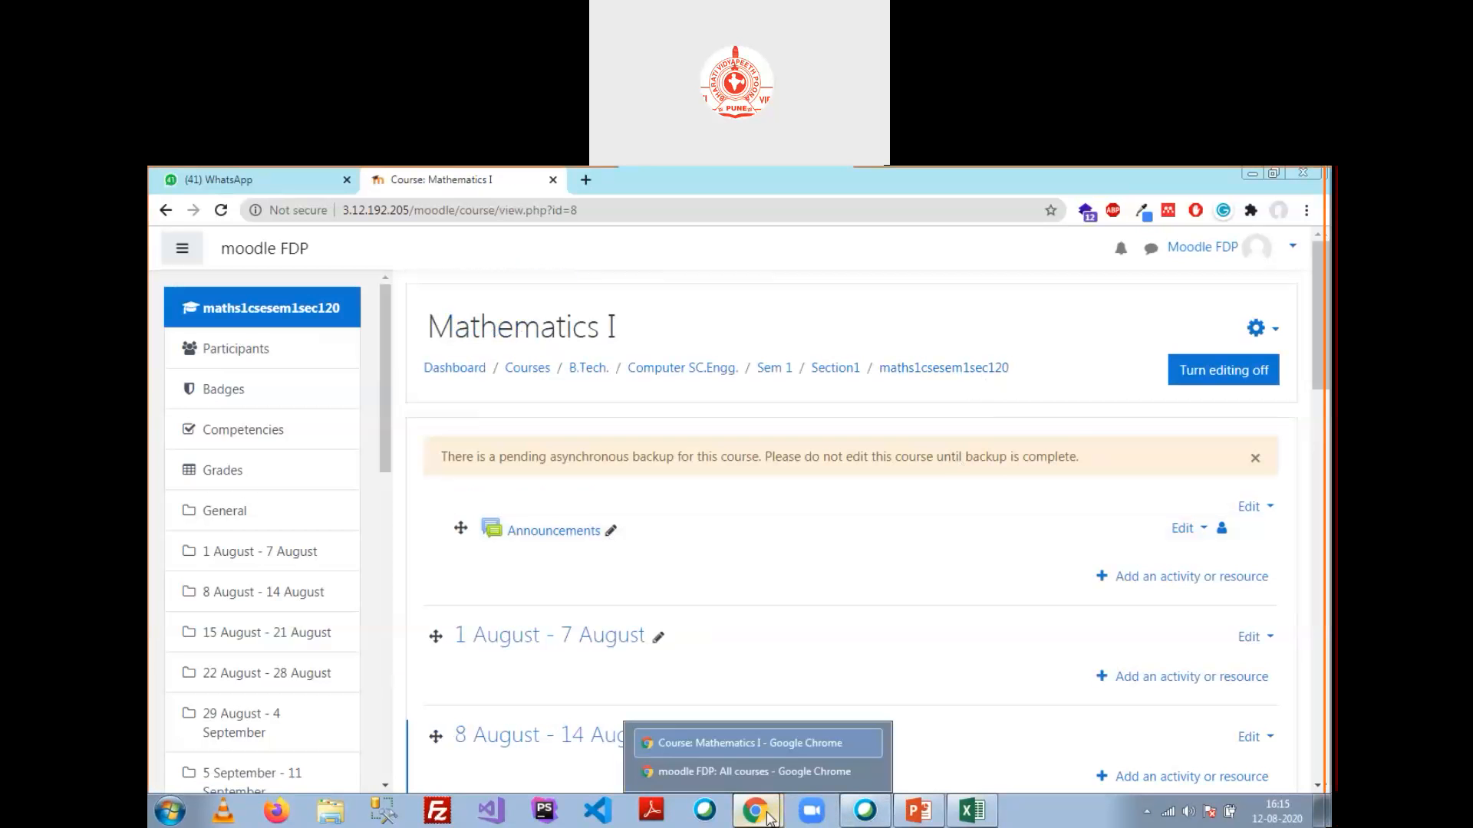
Step: In the student's incognito window, reload the Section1 listing and check Chemistry 1's enrolment options
{"action": "left_click", "coordinate": [754, 771]}
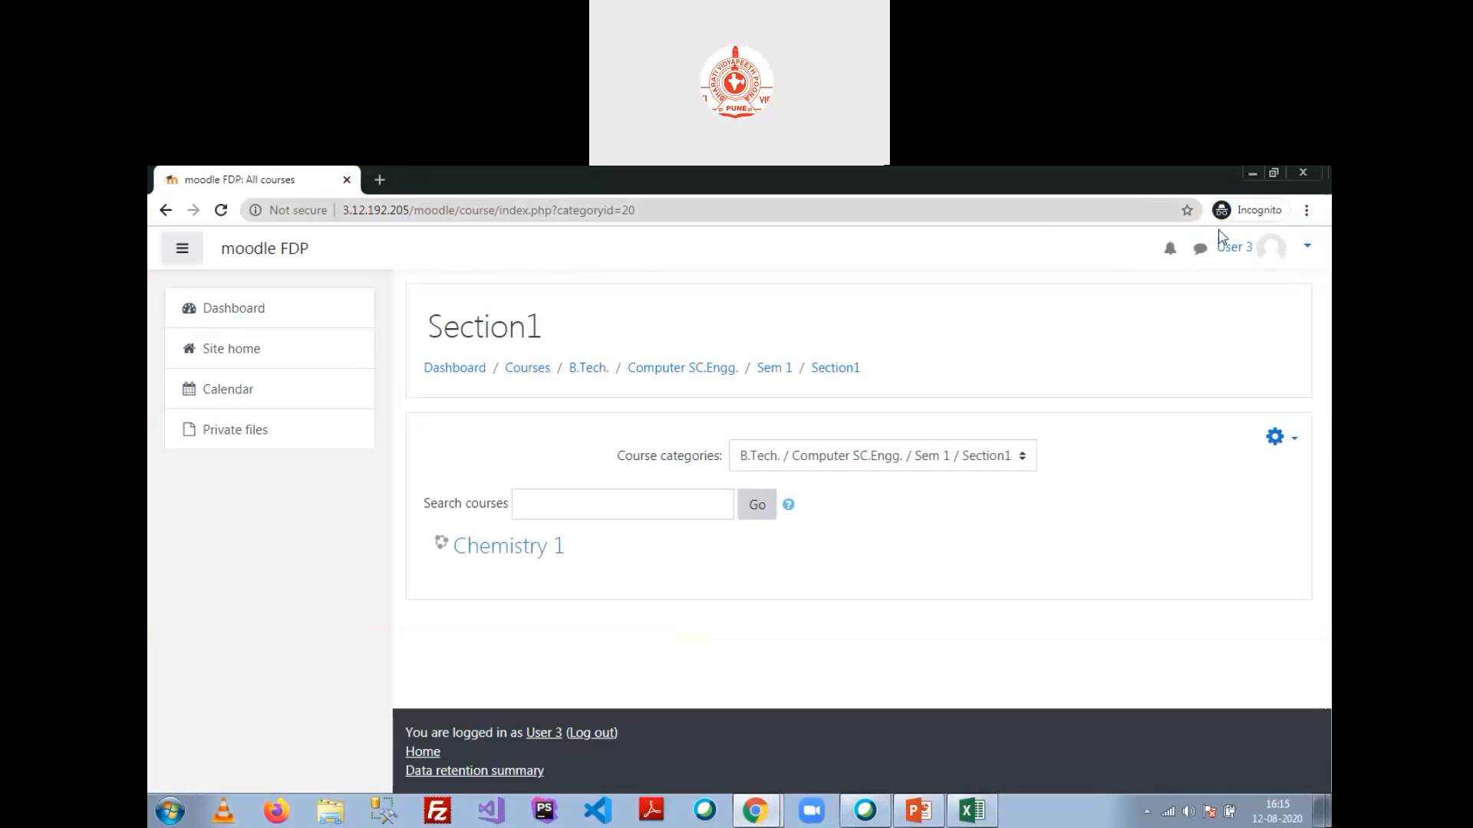
{"action": "left_click", "coordinate": [349, 215]}
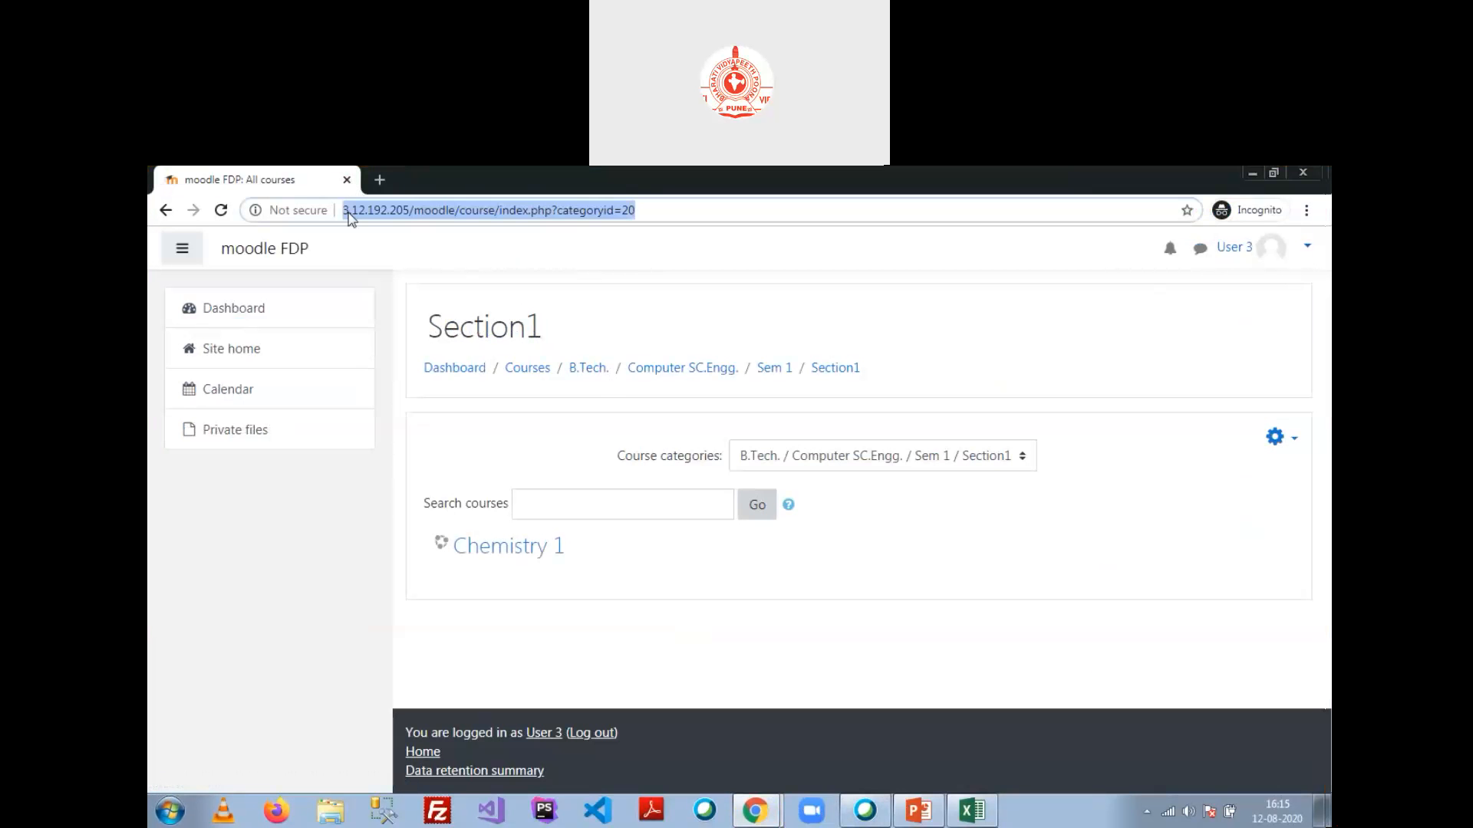
{"action": "key", "text": "Return"}
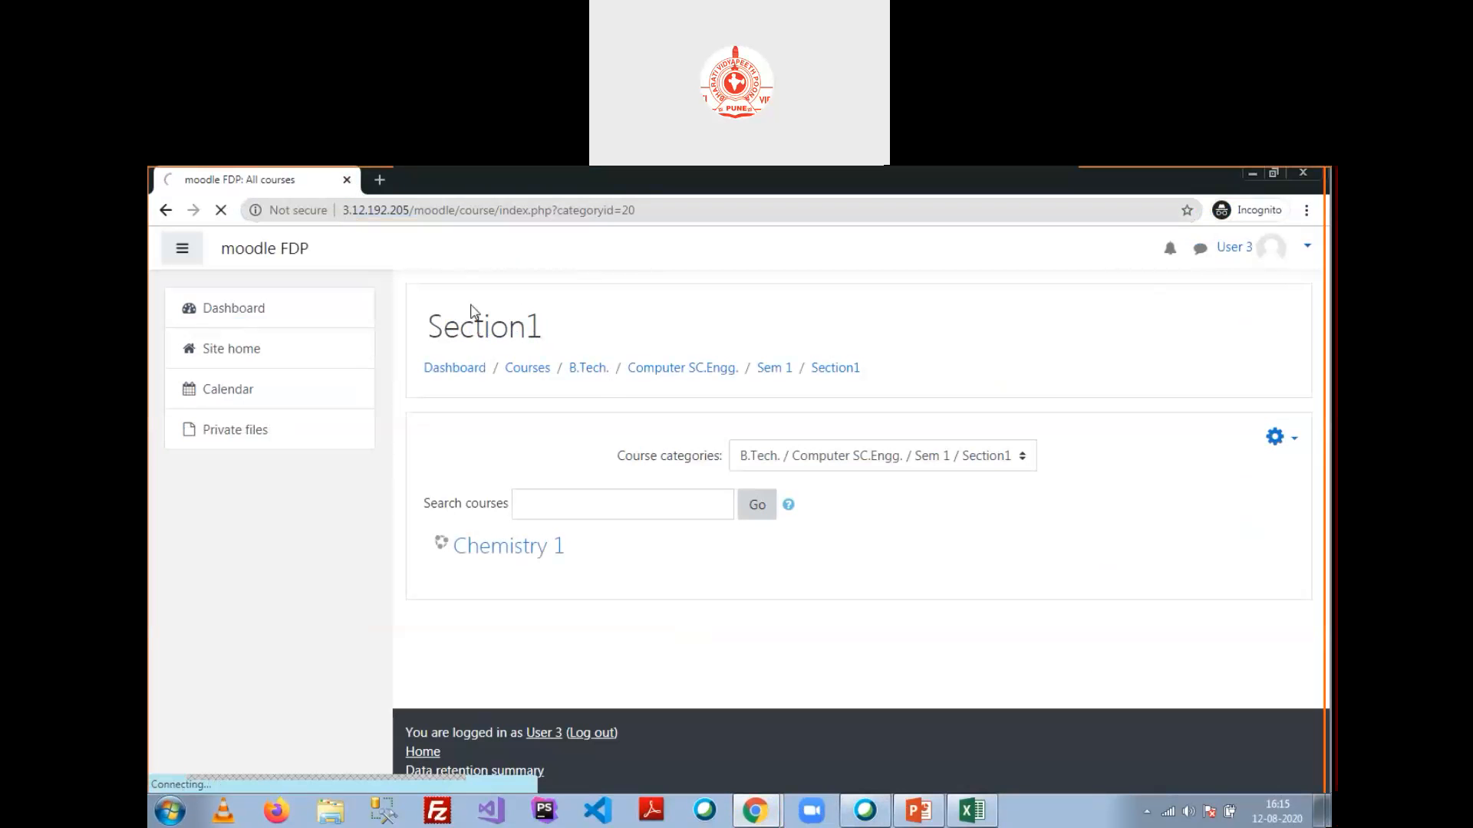
{"action": "scroll", "coordinate": [638, 489], "scroll_direction": "down", "scroll_amount": 1}
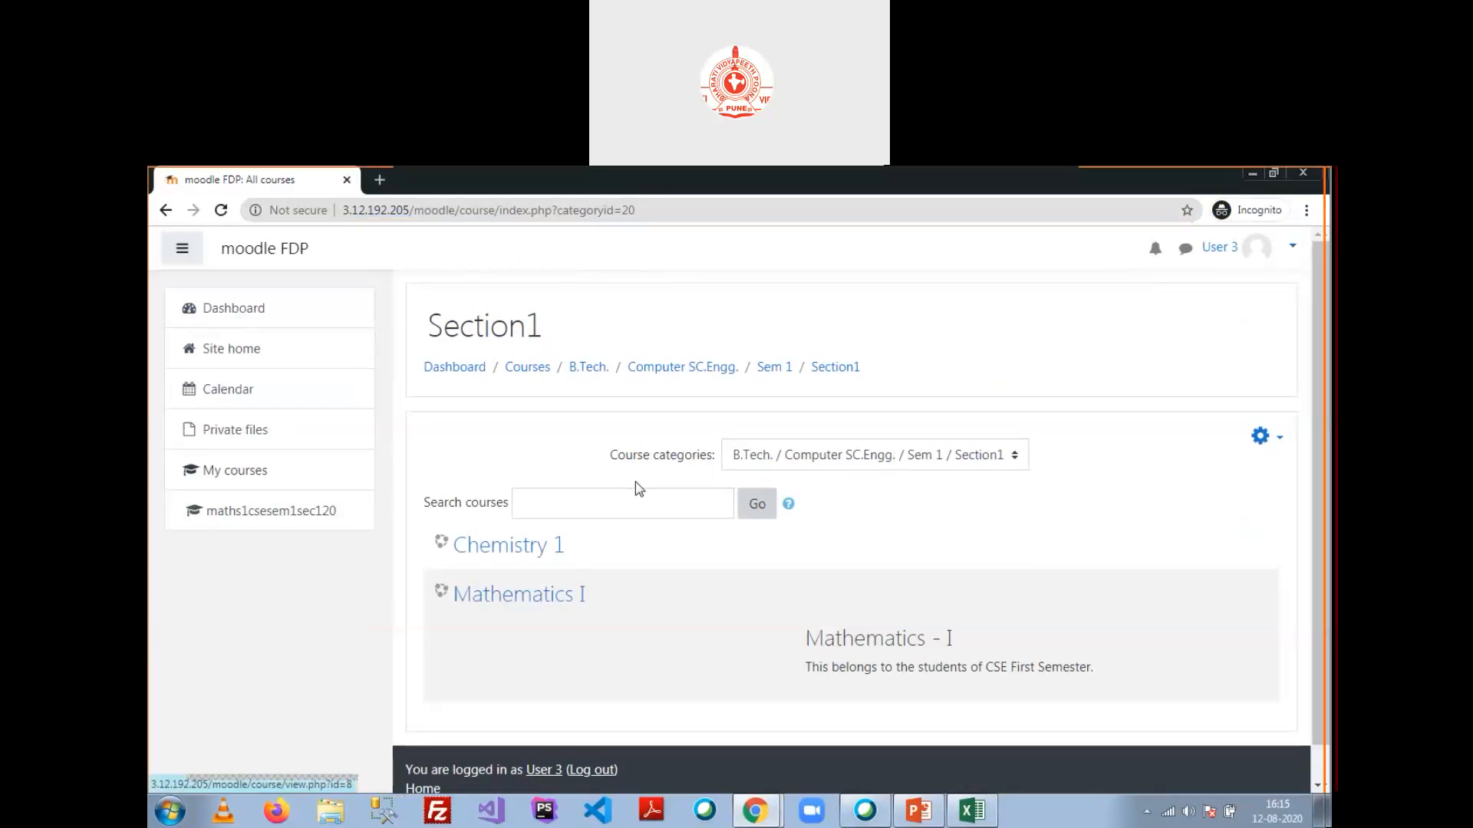
{"action": "left_click", "coordinate": [505, 512]}
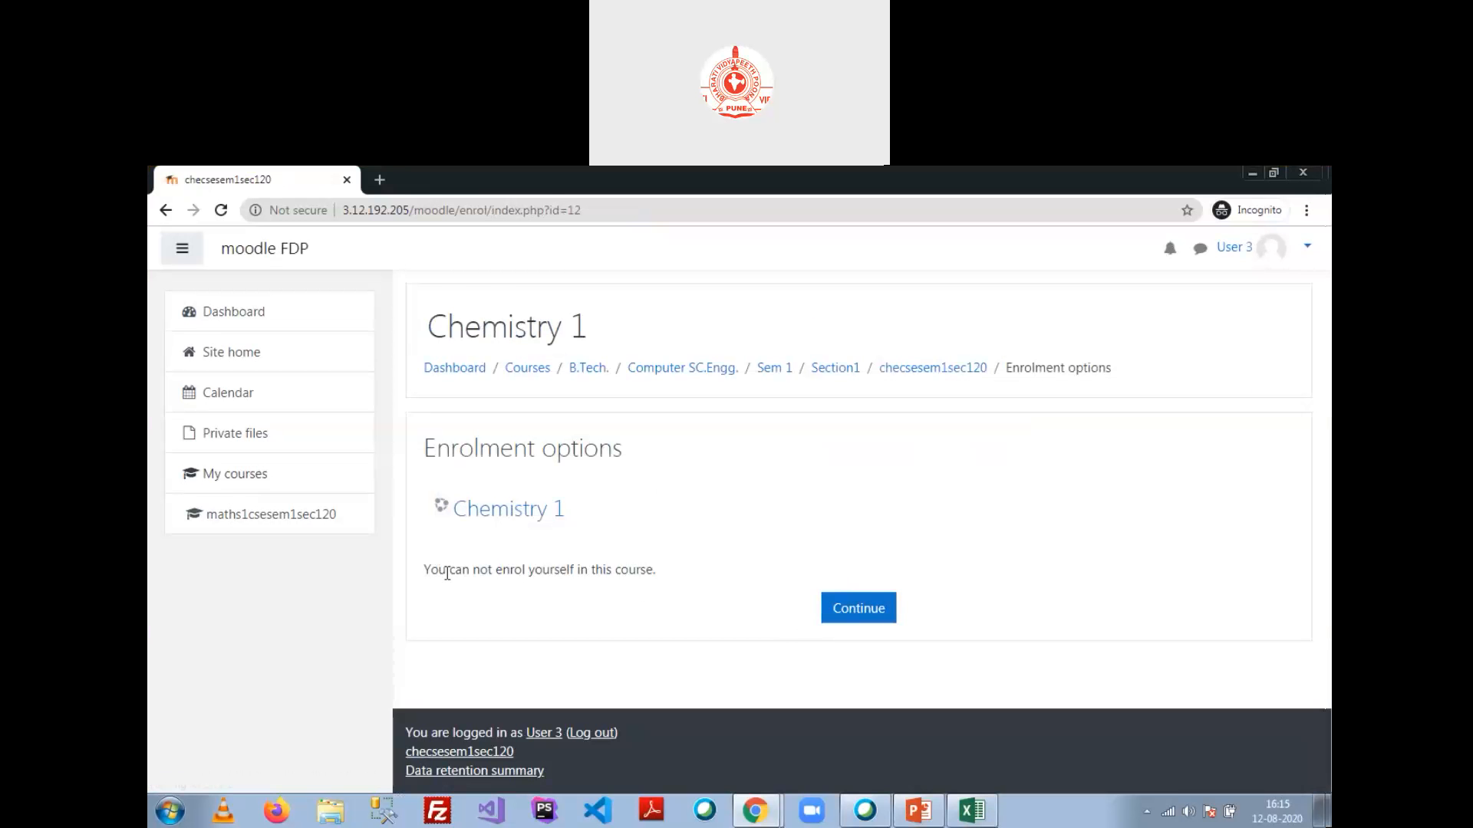
{"action": "left_click", "coordinate": [164, 209]}
Step: Open Mathematics I as the student and browse its weekly sections
{"action": "left_click", "coordinate": [536, 565]}
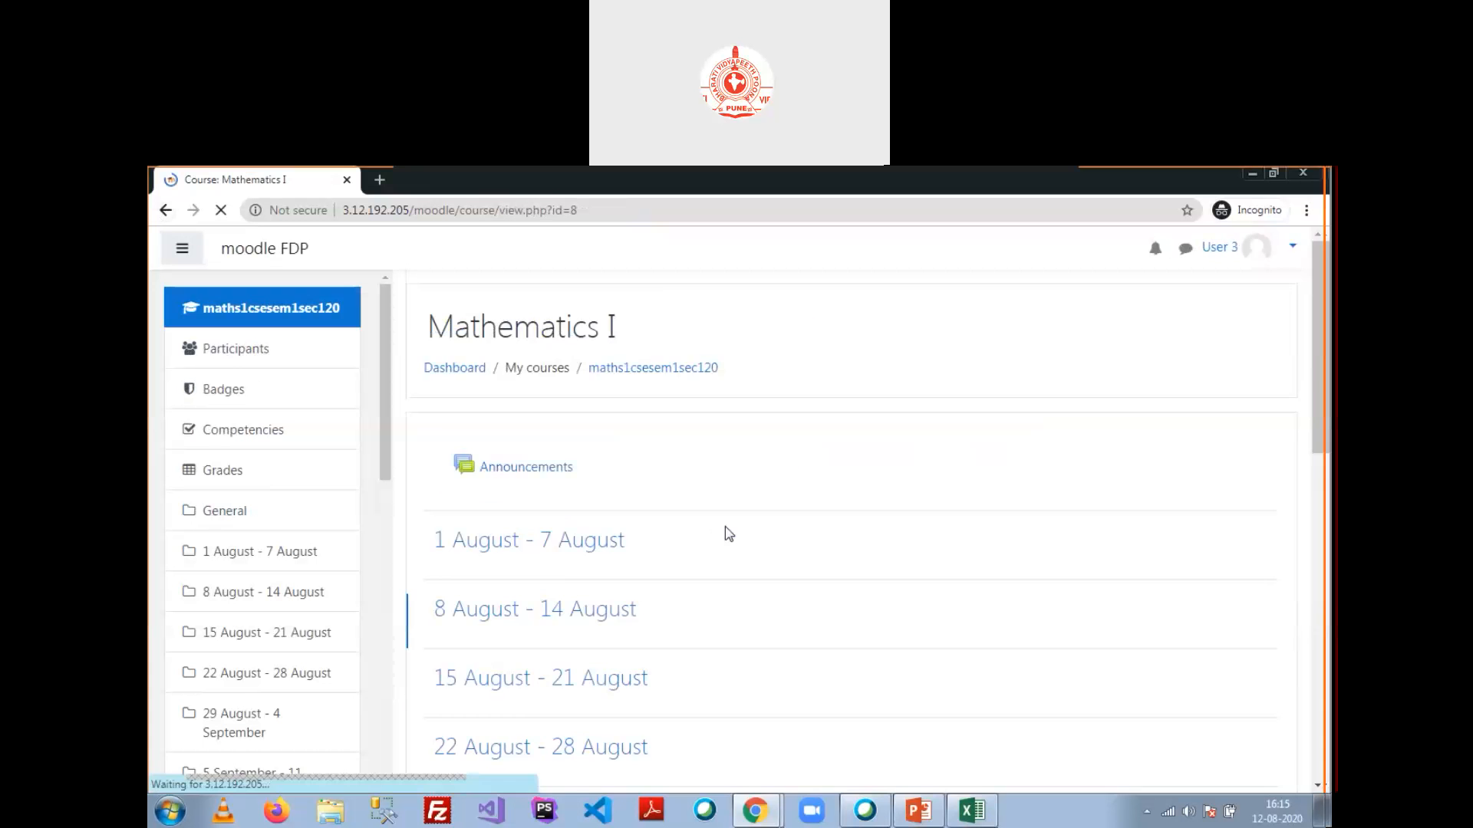
{"action": "scroll", "coordinate": [691, 498], "scroll_direction": "down", "scroll_amount": 10}
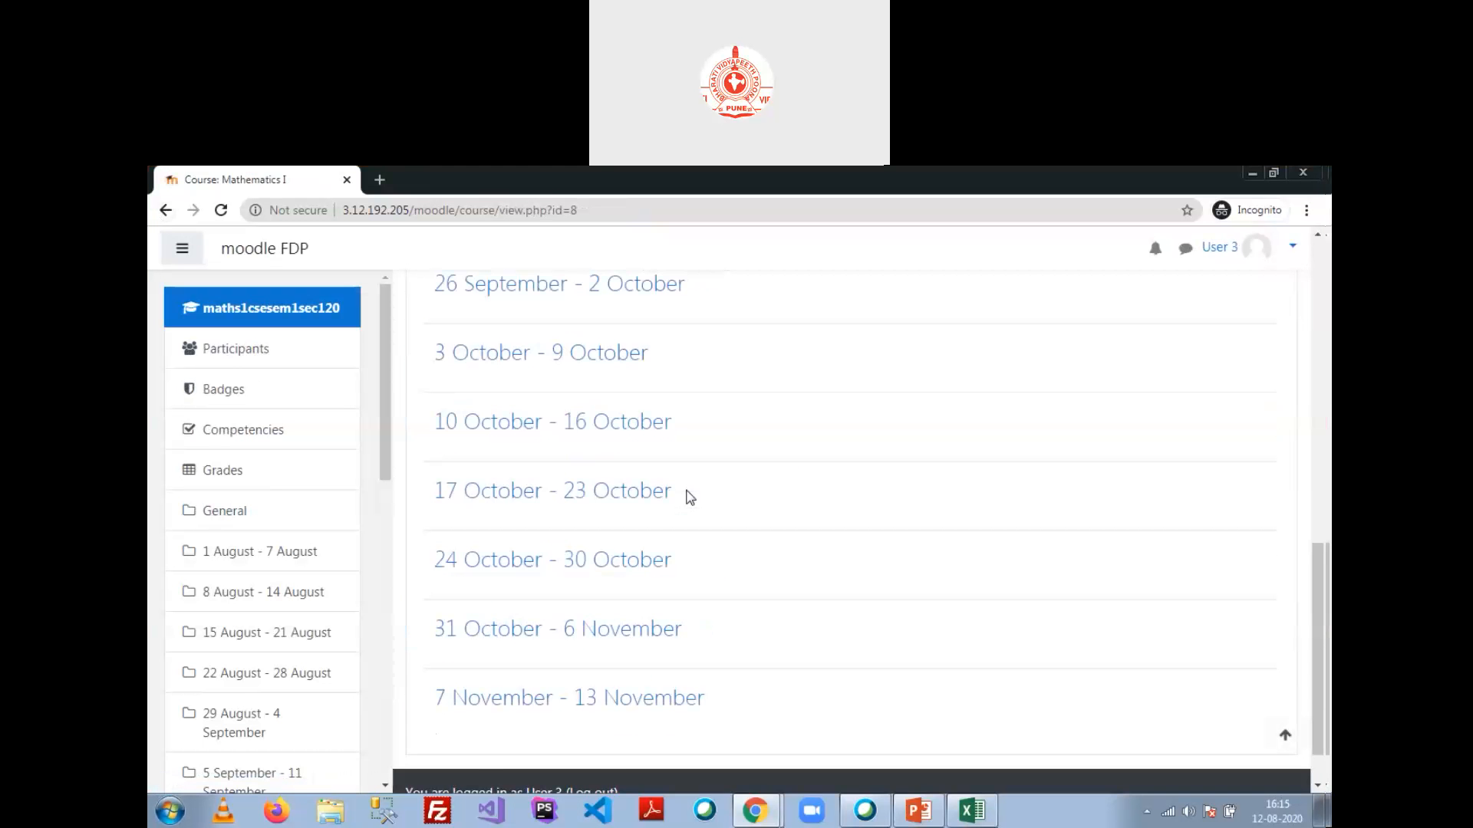
{"action": "scroll", "coordinate": [689, 506], "scroll_direction": "up", "scroll_amount": 2}
{"action": "scroll", "coordinate": [688, 512], "scroll_direction": "up", "scroll_amount": 10}
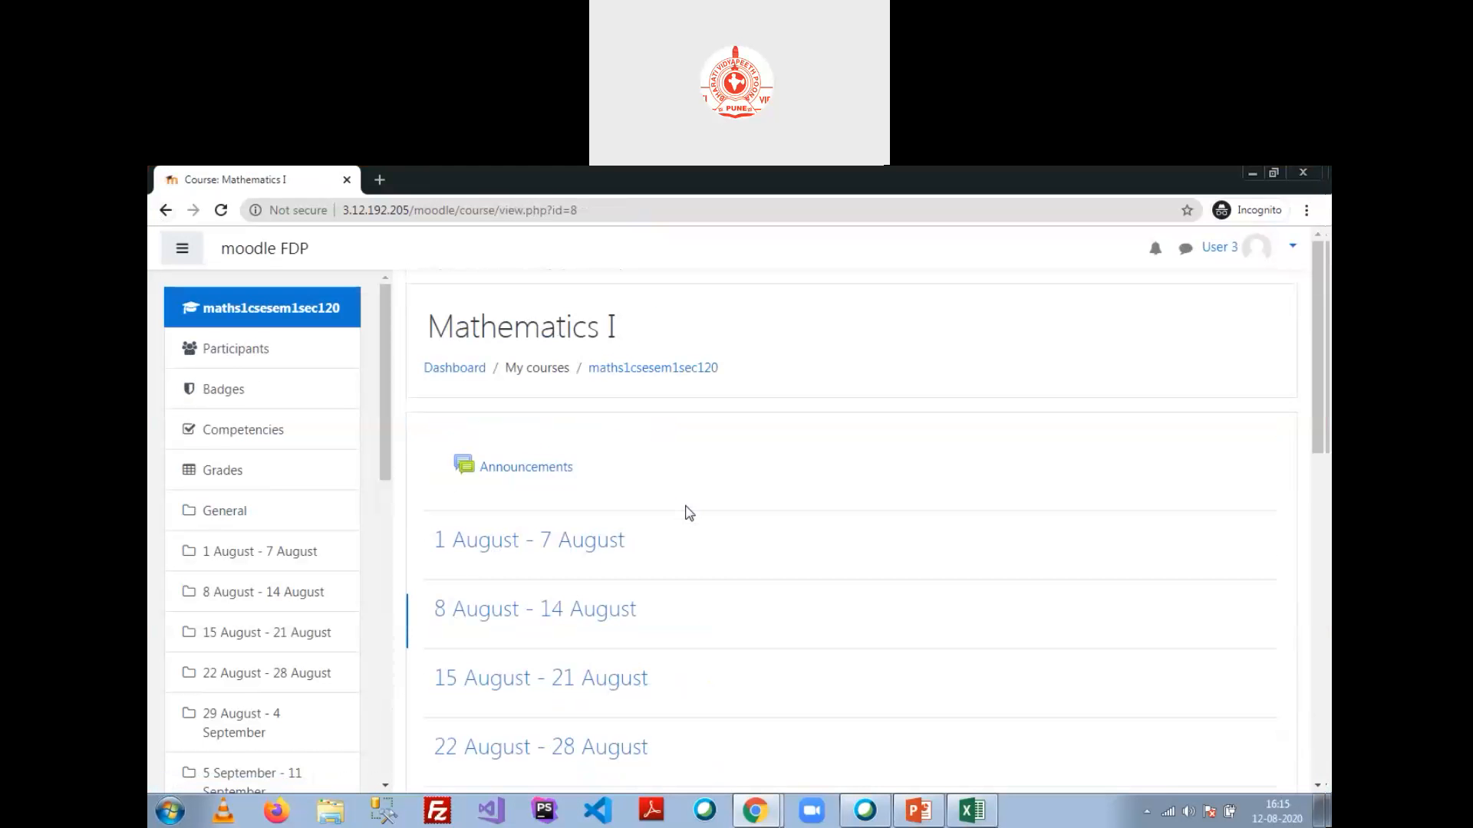
{"action": "scroll", "coordinate": [654, 460], "scroll_direction": "down", "scroll_amount": 3}
{"action": "scroll", "coordinate": [656, 467], "scroll_direction": "up", "scroll_amount": 3}
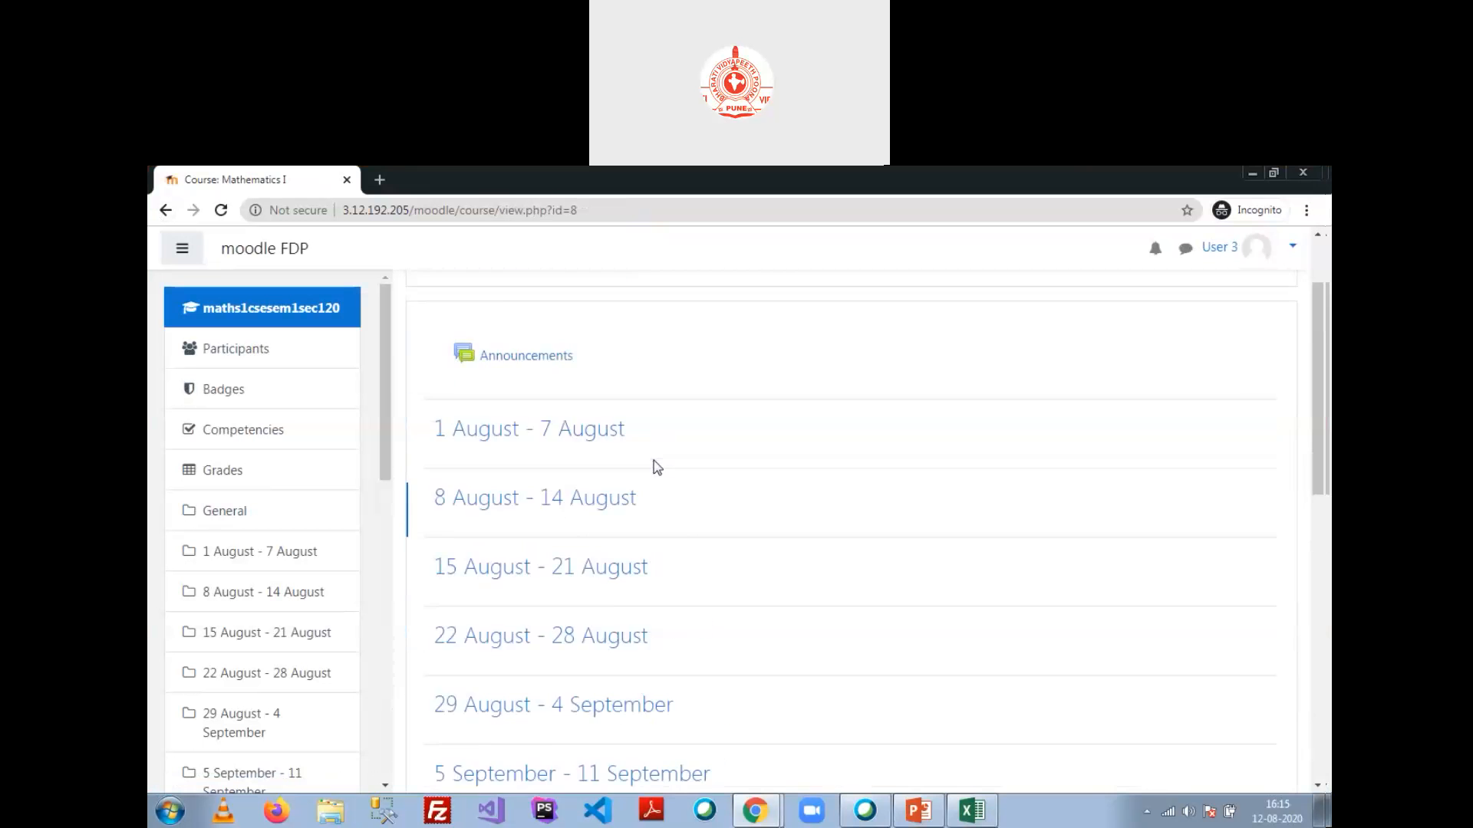
{"action": "scroll", "coordinate": [583, 475], "scroll_direction": "down", "scroll_amount": 10}
{"action": "scroll", "coordinate": [618, 655], "scroll_direction": "up", "scroll_amount": 11}
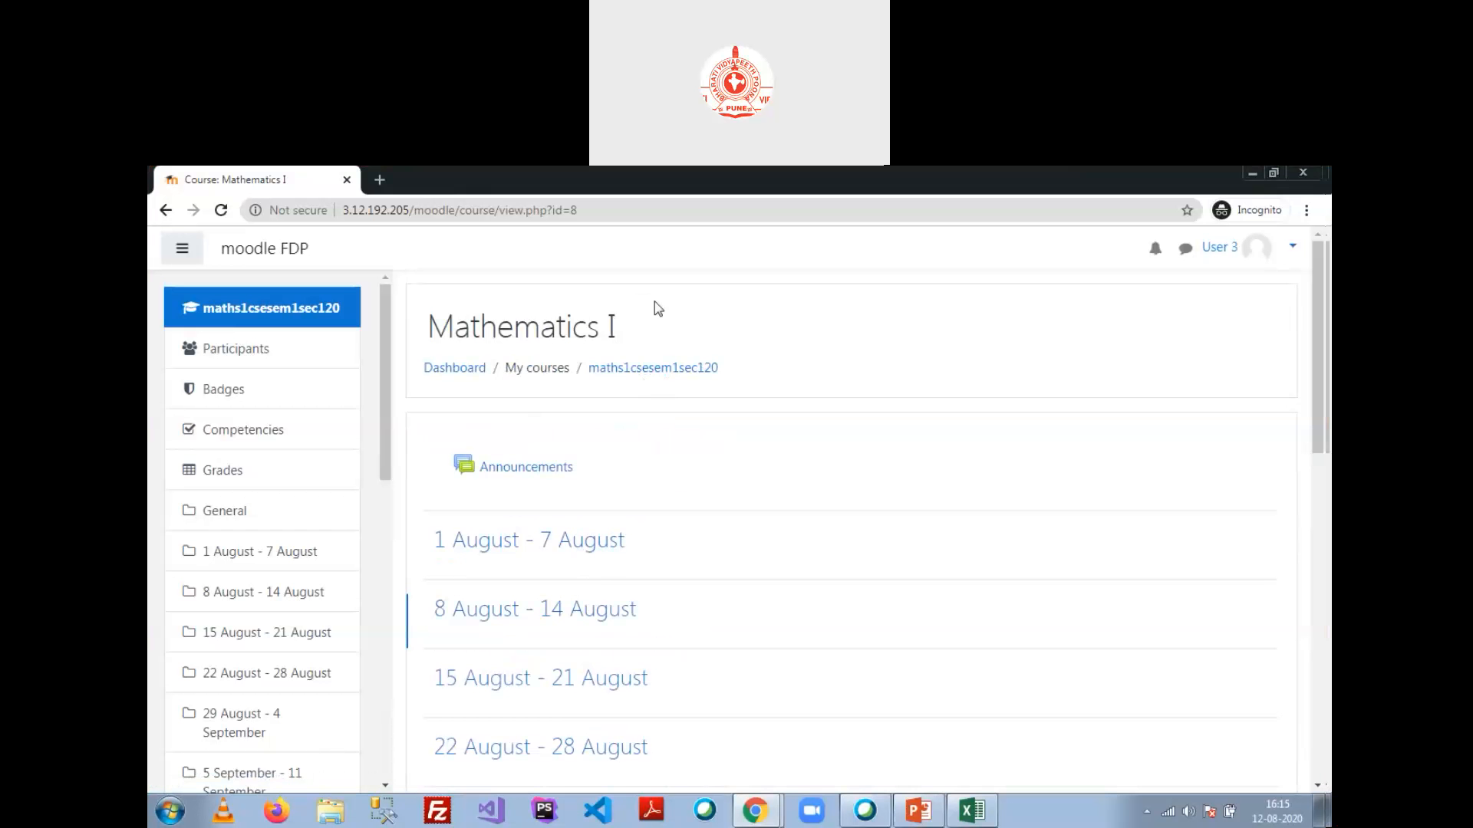
Step: In the admin window, open Introduction to Computer via Site home > Computer SC.Engg. > Sem 1 > Section1
{"action": "left_click", "coordinate": [1253, 173]}
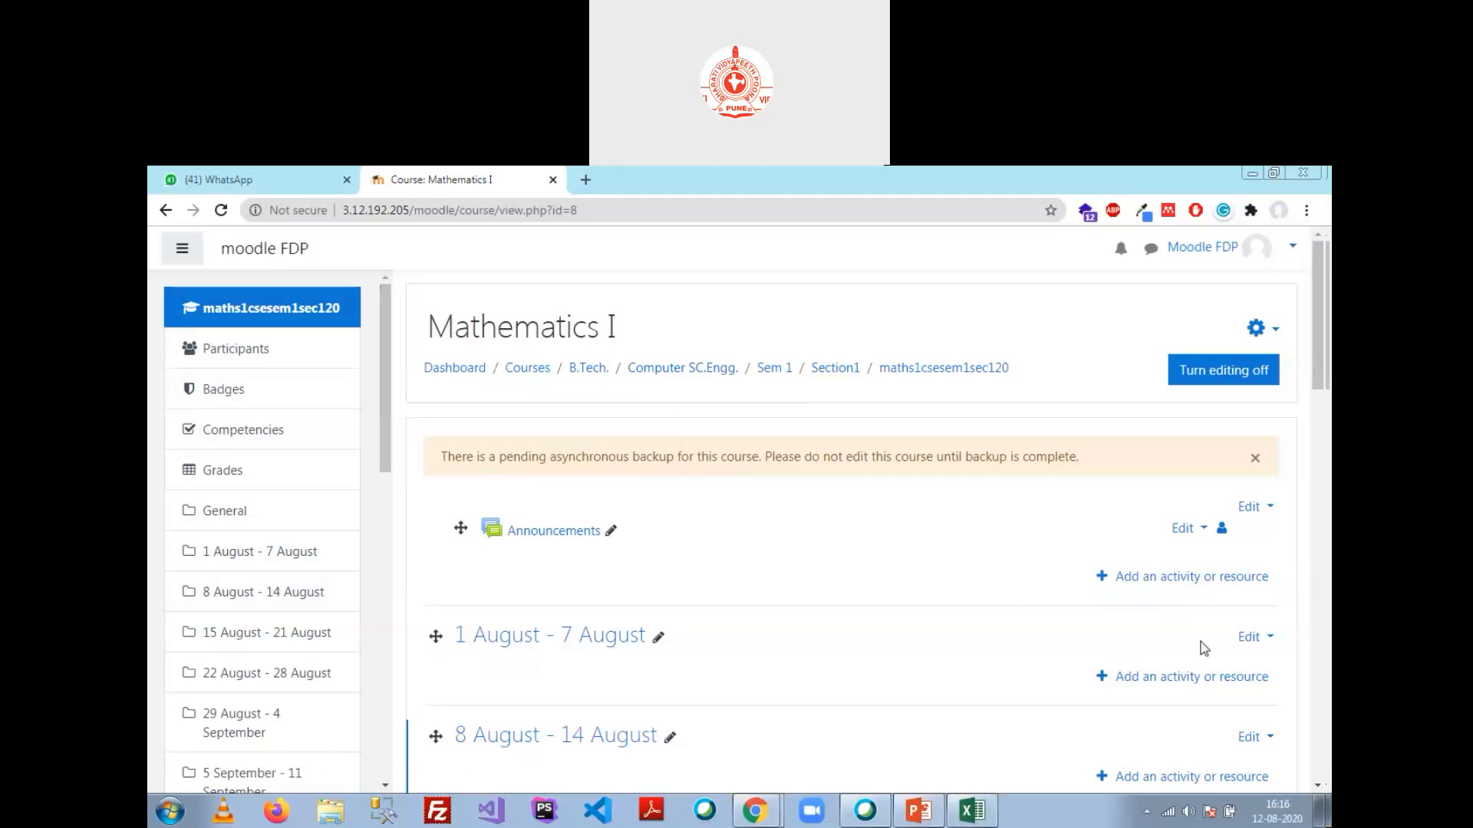
{"action": "left_click_drag", "start_coordinate": [386, 436], "coordinate": [434, 751]}
{"action": "left_click", "coordinate": [299, 711]}
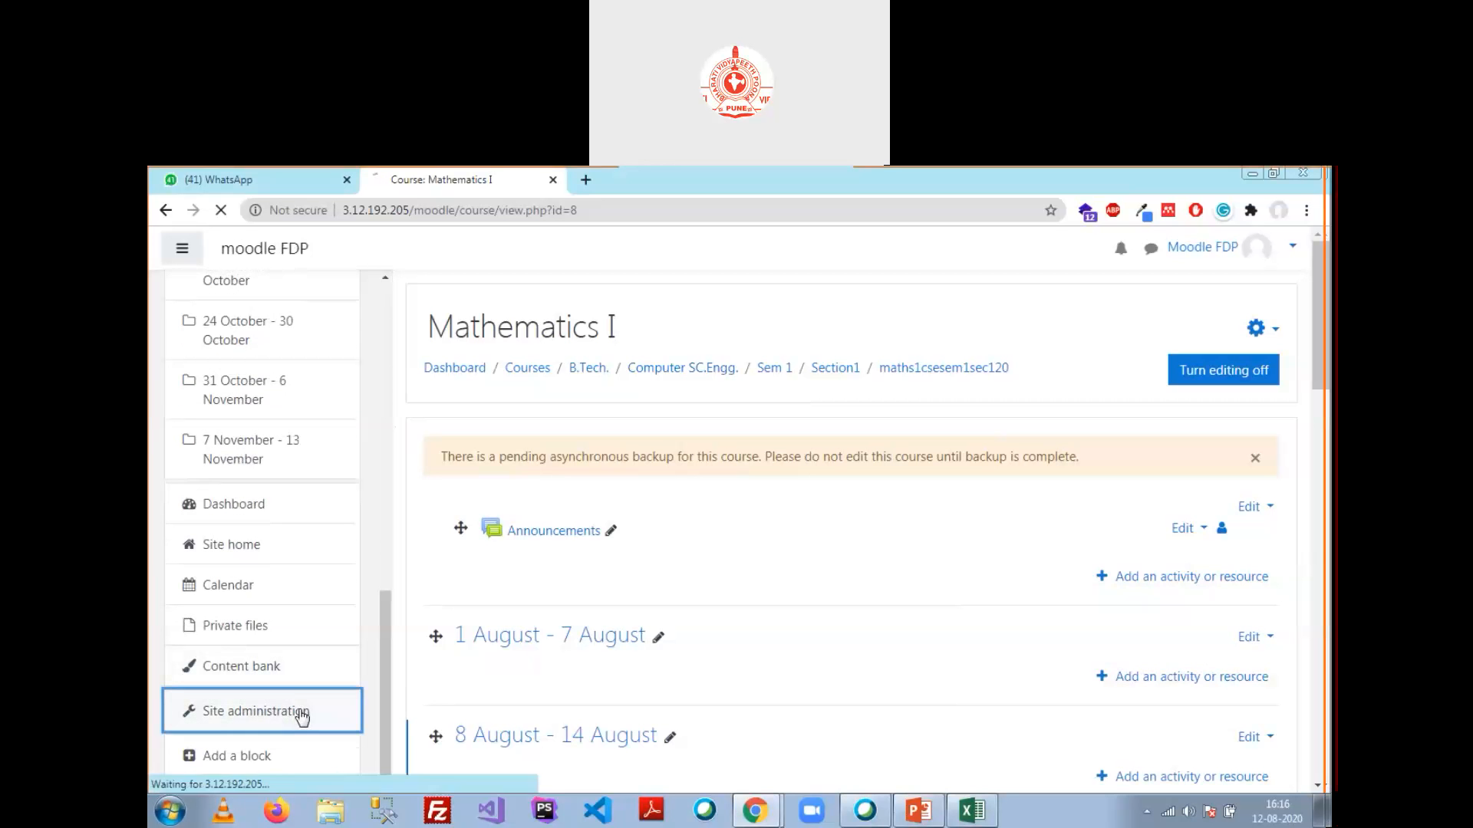
{"action": "left_click", "coordinate": [254, 347]}
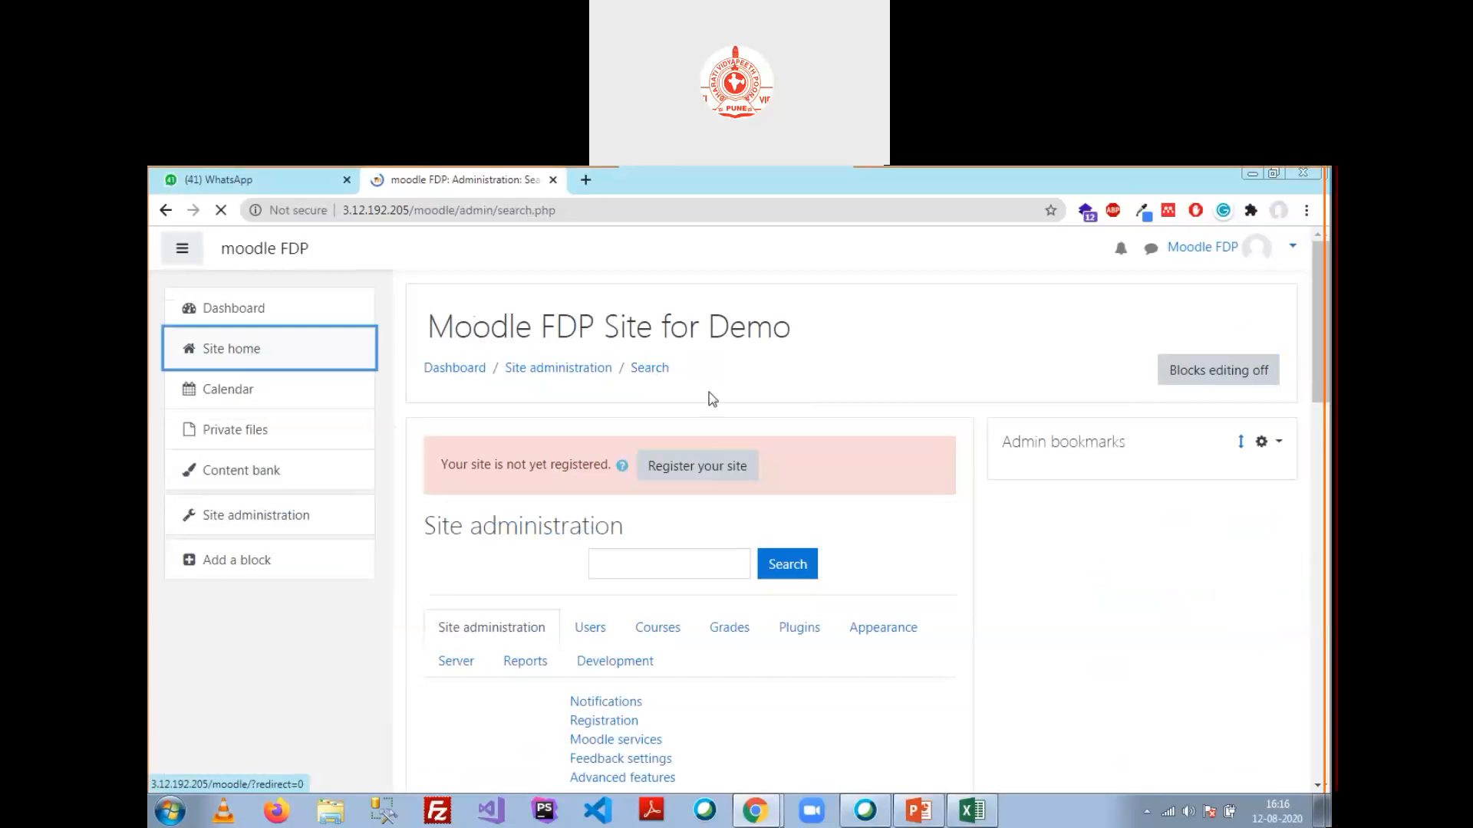
{"action": "left_click", "coordinate": [536, 673]}
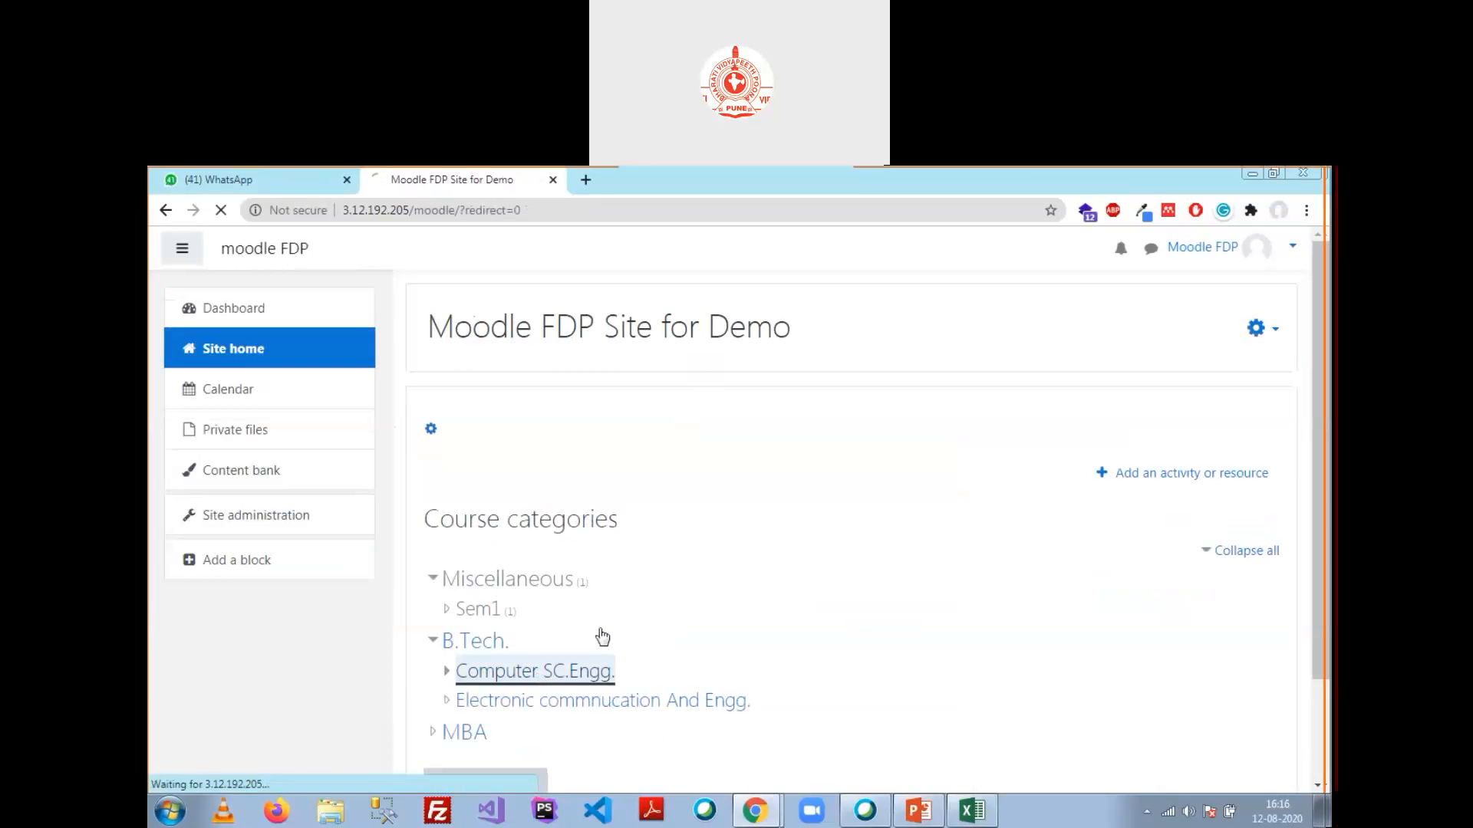
{"action": "left_click", "coordinate": [462, 566]}
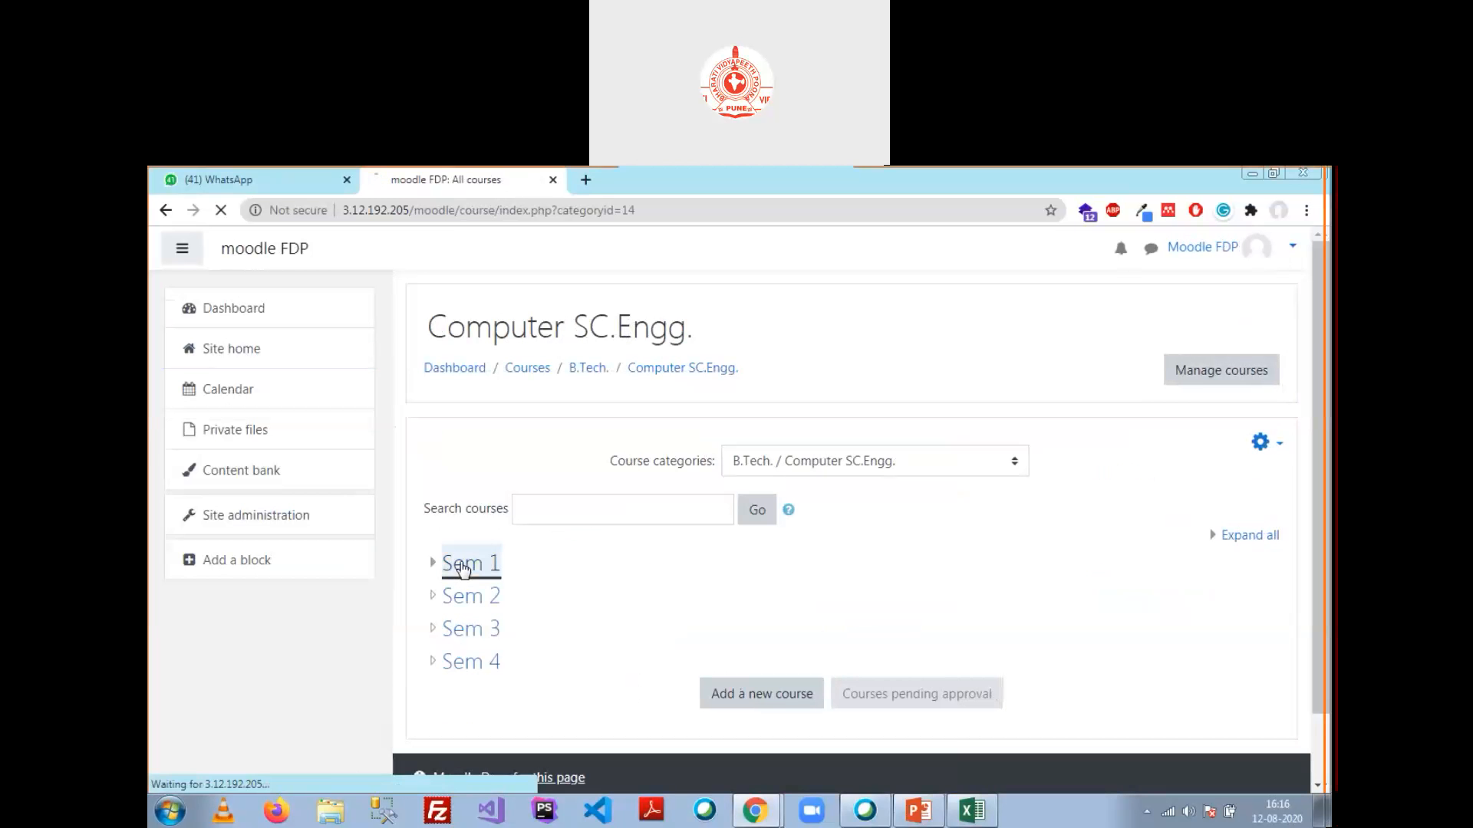
{"action": "left_click", "coordinate": [480, 564]}
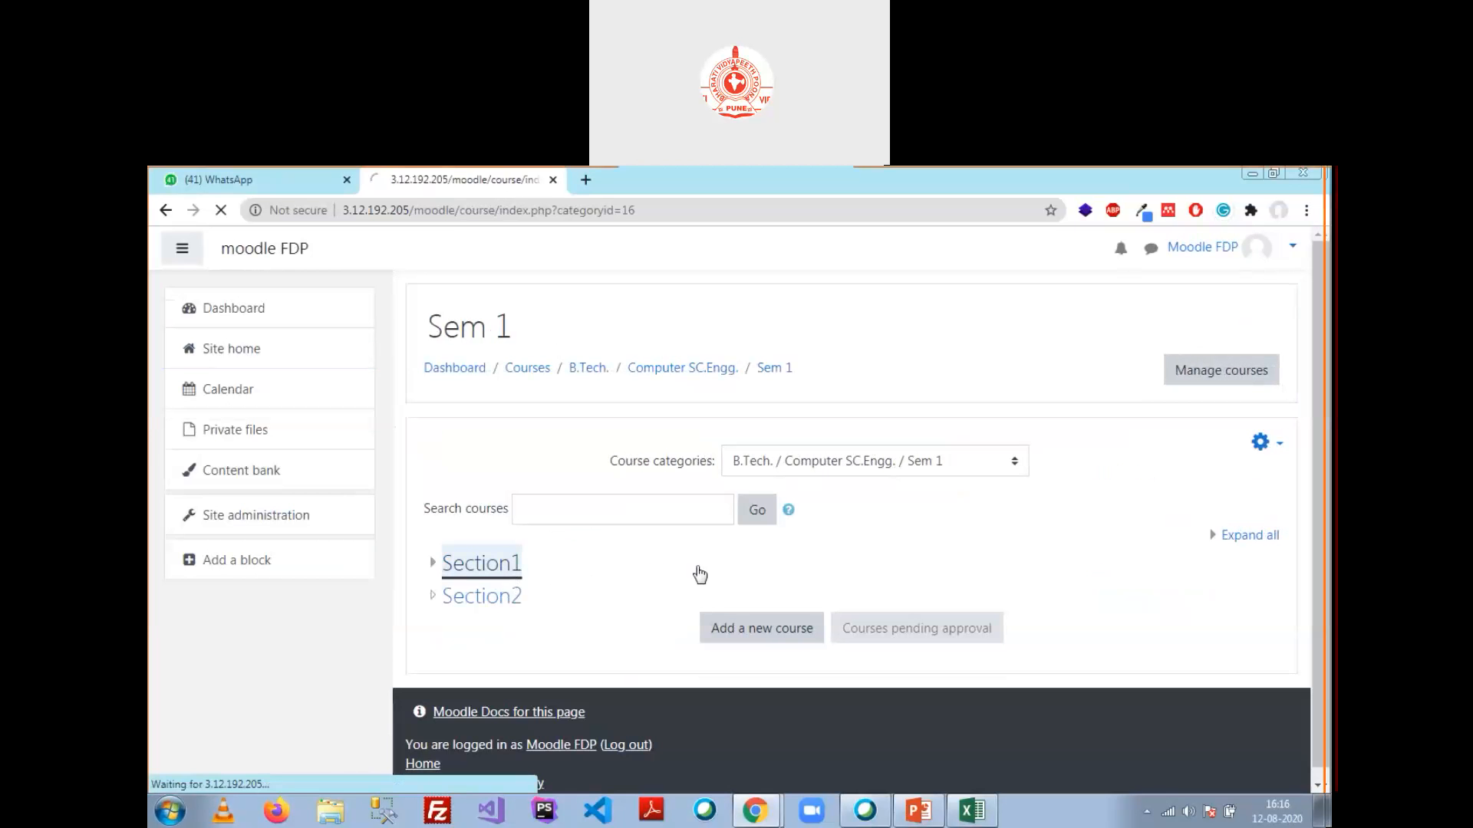
{"action": "scroll", "coordinate": [614, 537], "scroll_direction": "down", "scroll_amount": 3}
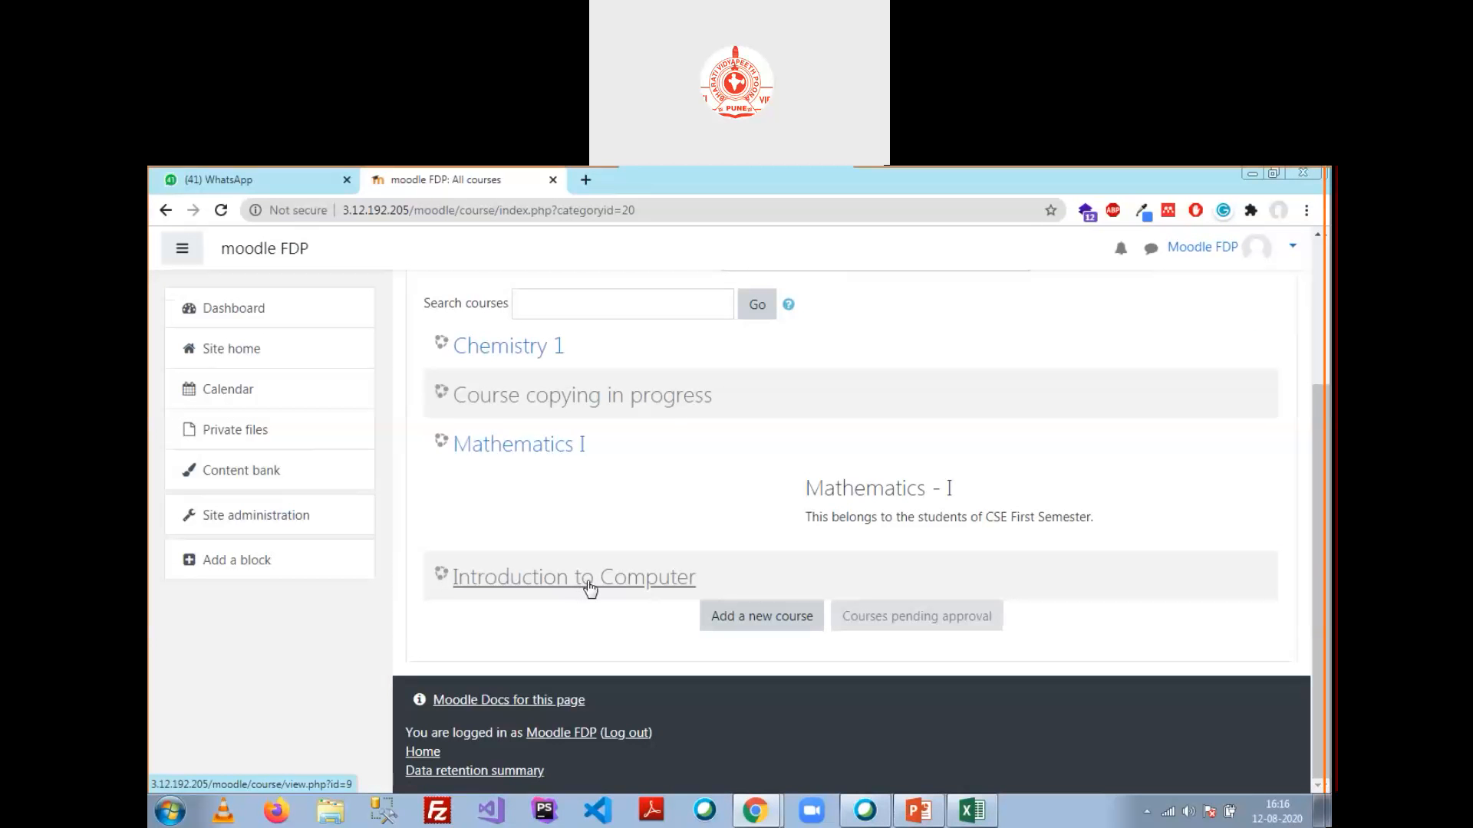
{"action": "left_click", "coordinate": [589, 585]}
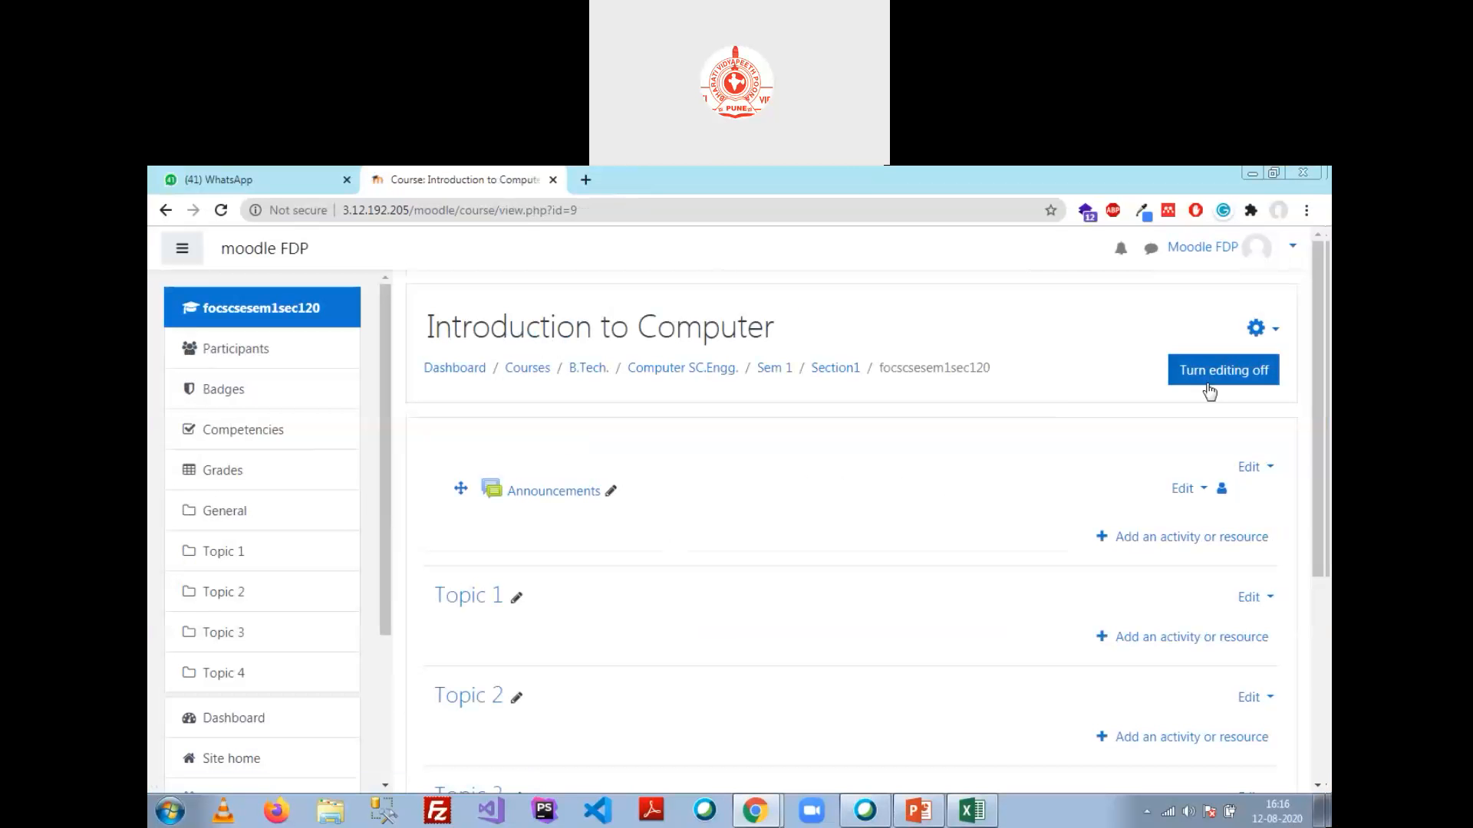
Step: Change Introduction to Computer's Course visibility from Hide to Show, leaving the category unchanged, and save
{"action": "left_click", "coordinate": [1273, 328]}
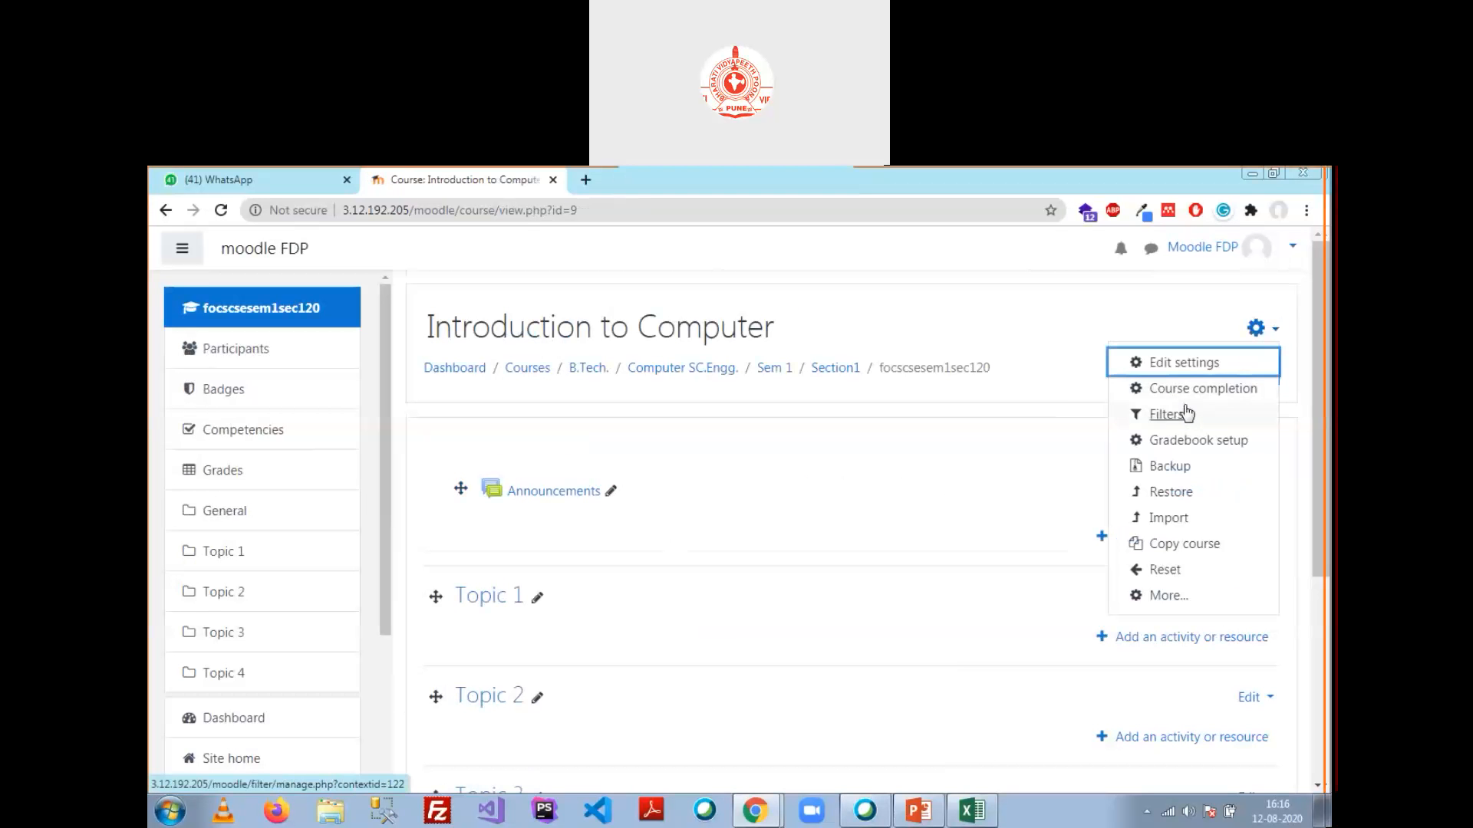
{"action": "left_click", "coordinate": [1188, 365]}
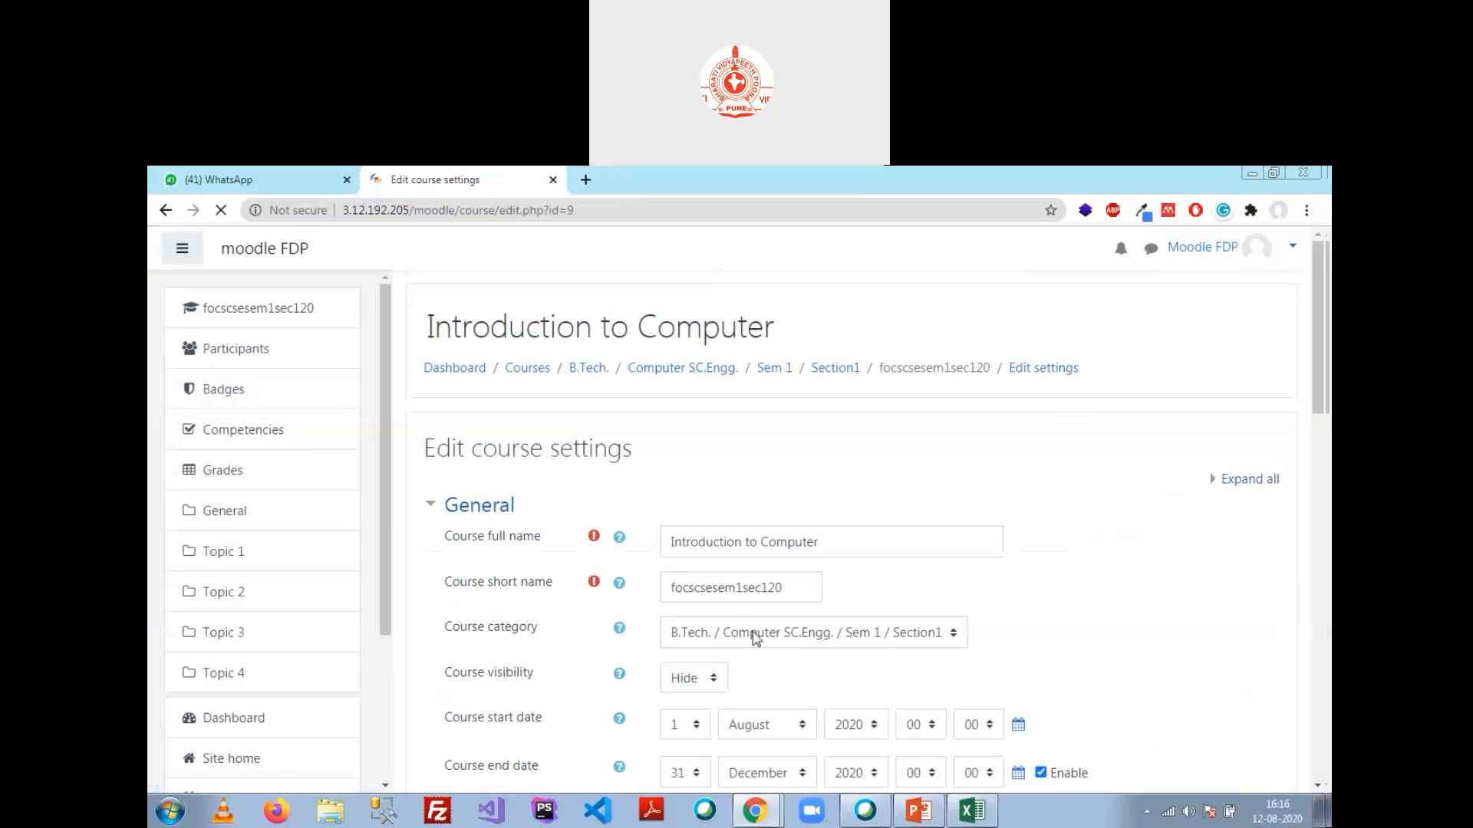
{"action": "left_click", "coordinate": [713, 495]}
{"action": "left_click", "coordinate": [955, 479]}
{"action": "left_click", "coordinate": [694, 538]}
{"action": "left_click", "coordinate": [691, 581]}
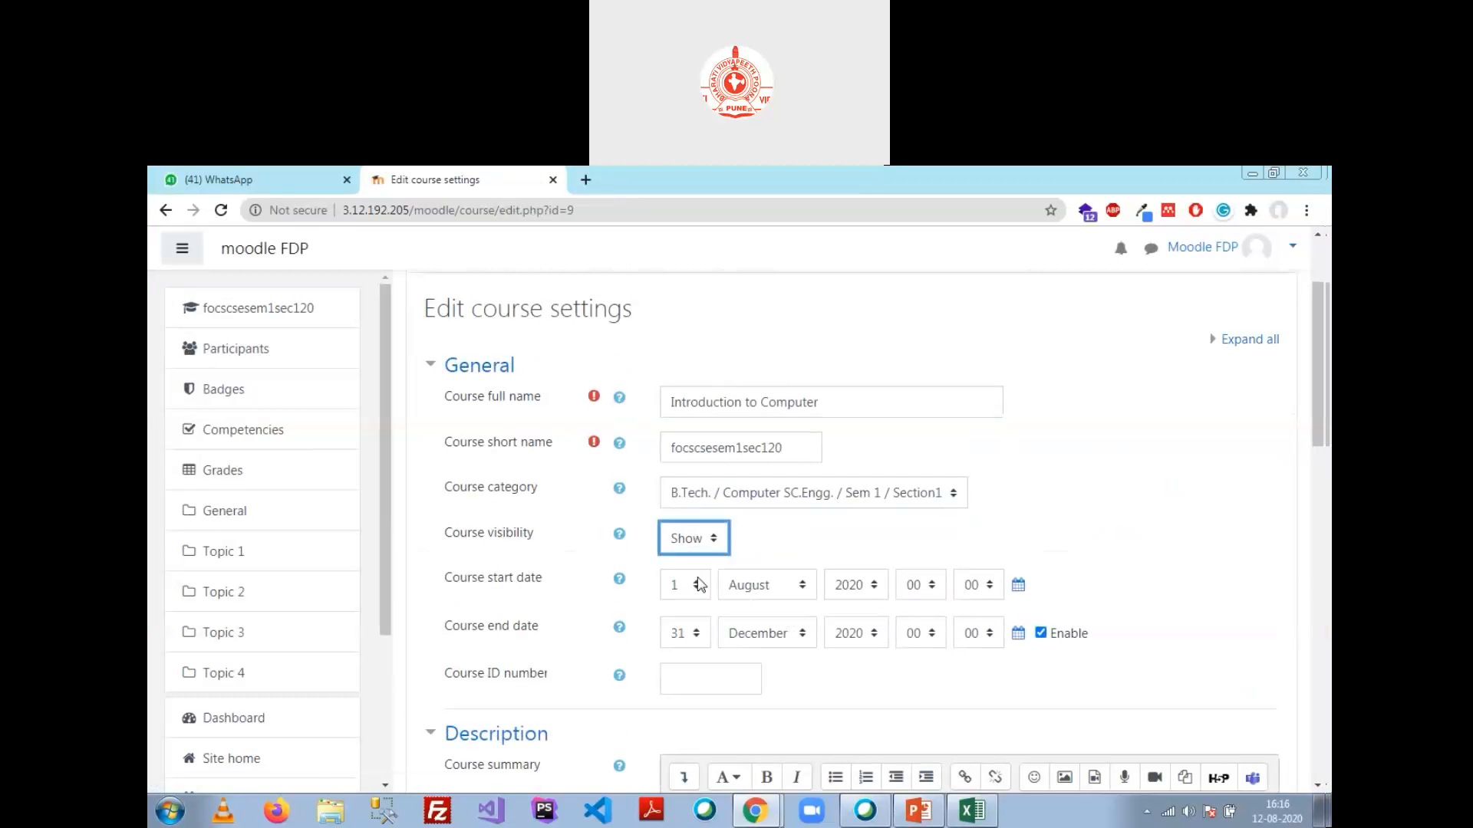
{"action": "scroll", "coordinate": [790, 549], "scroll_direction": "down", "scroll_amount": 15}
{"action": "left_click", "coordinate": [708, 597]}
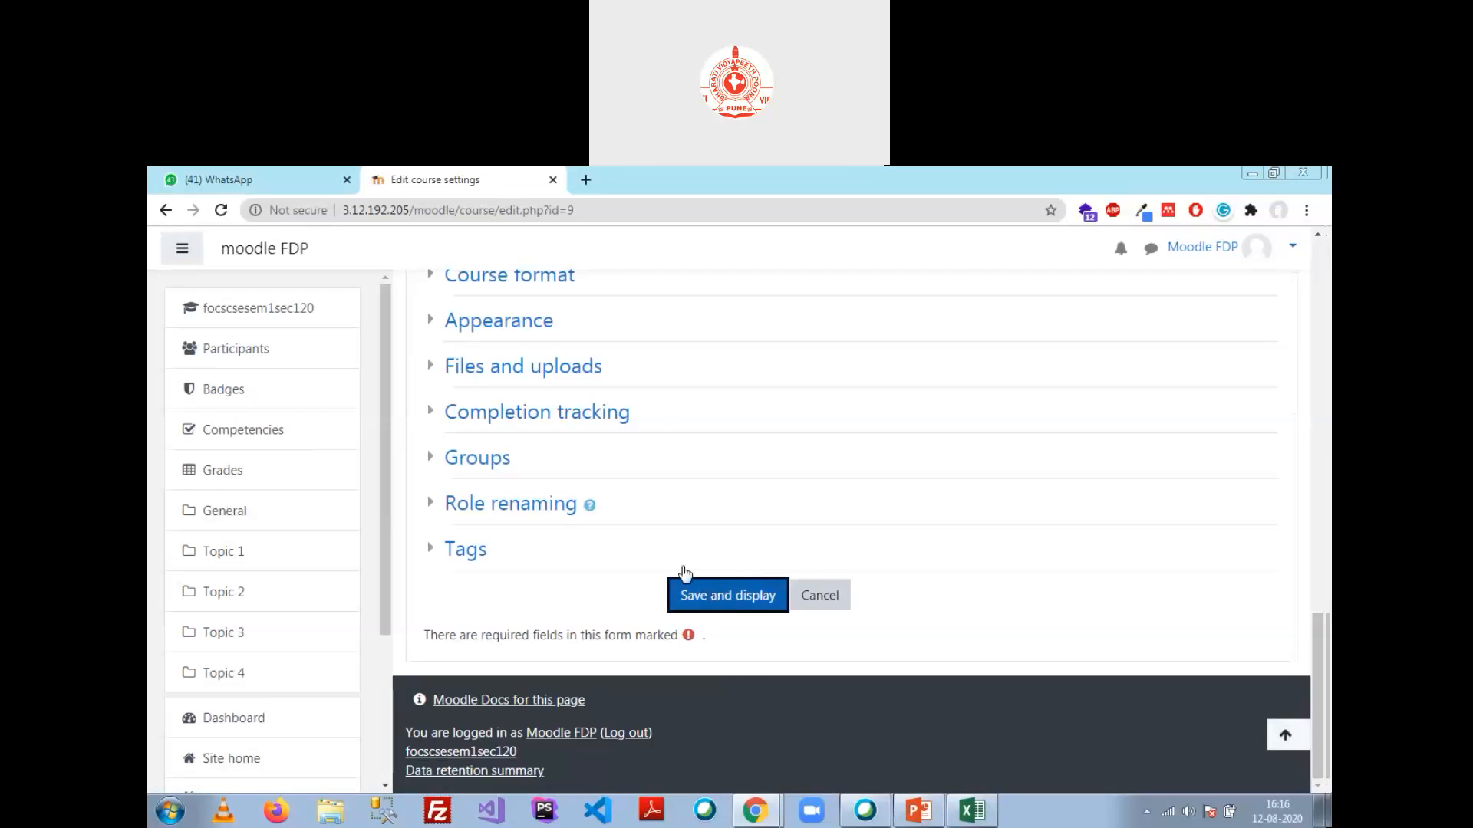
{"action": "mouse_move", "coordinate": [756, 807]}
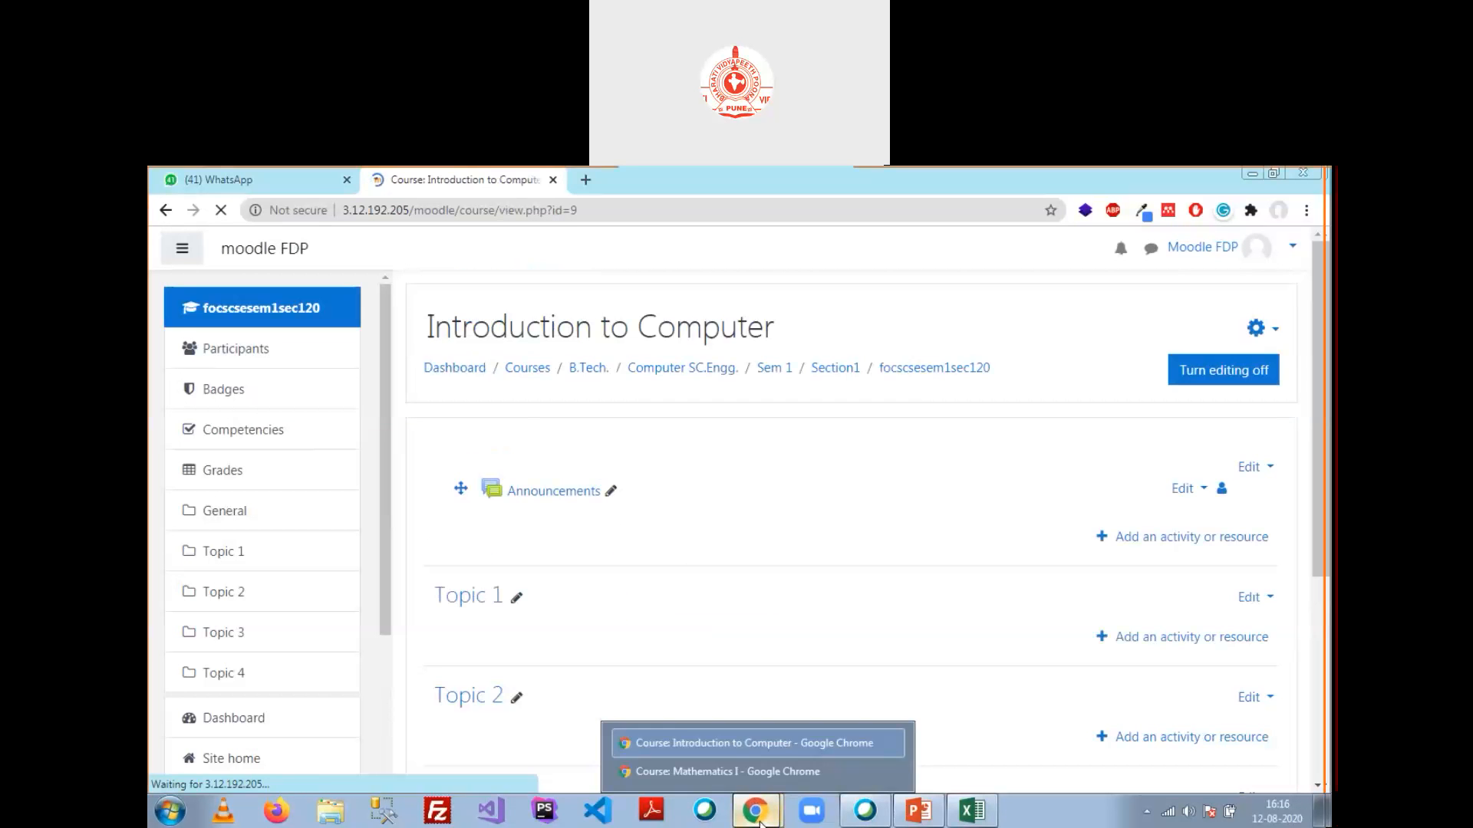
{"action": "left_click", "coordinate": [762, 773]}
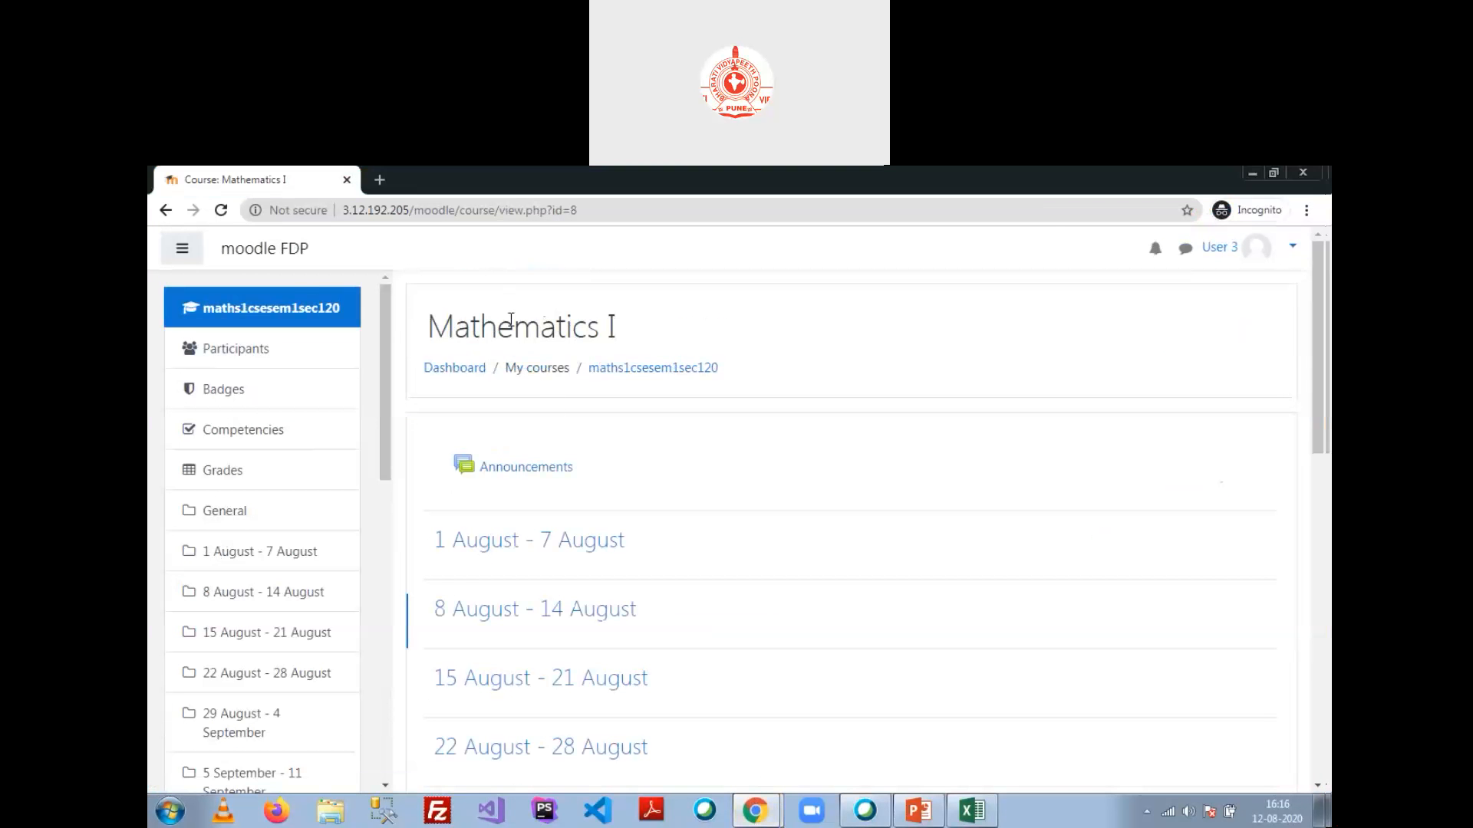
{"action": "key", "text": "alt+Left"}
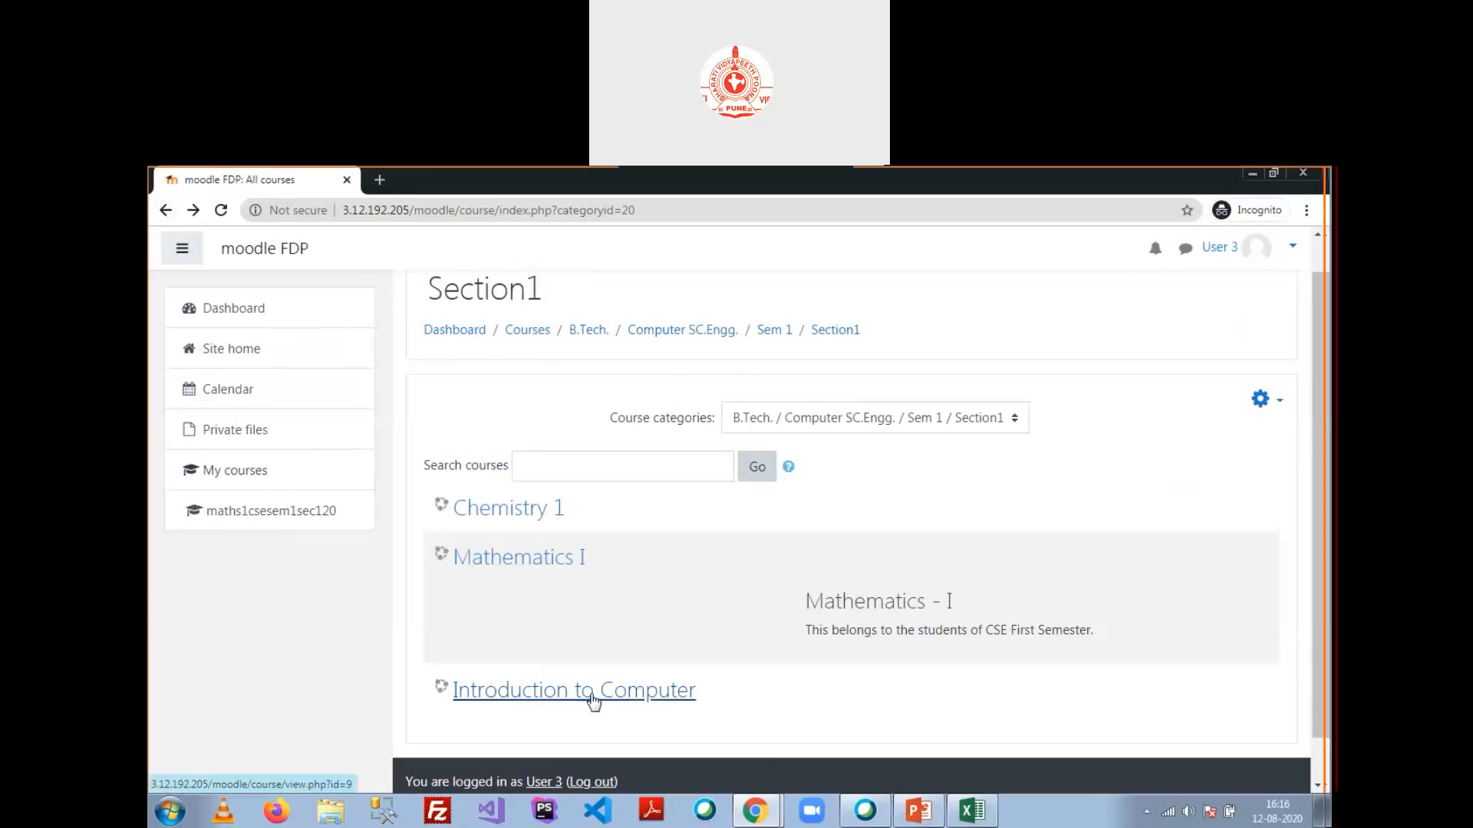
{"action": "left_click", "coordinate": [592, 695]}
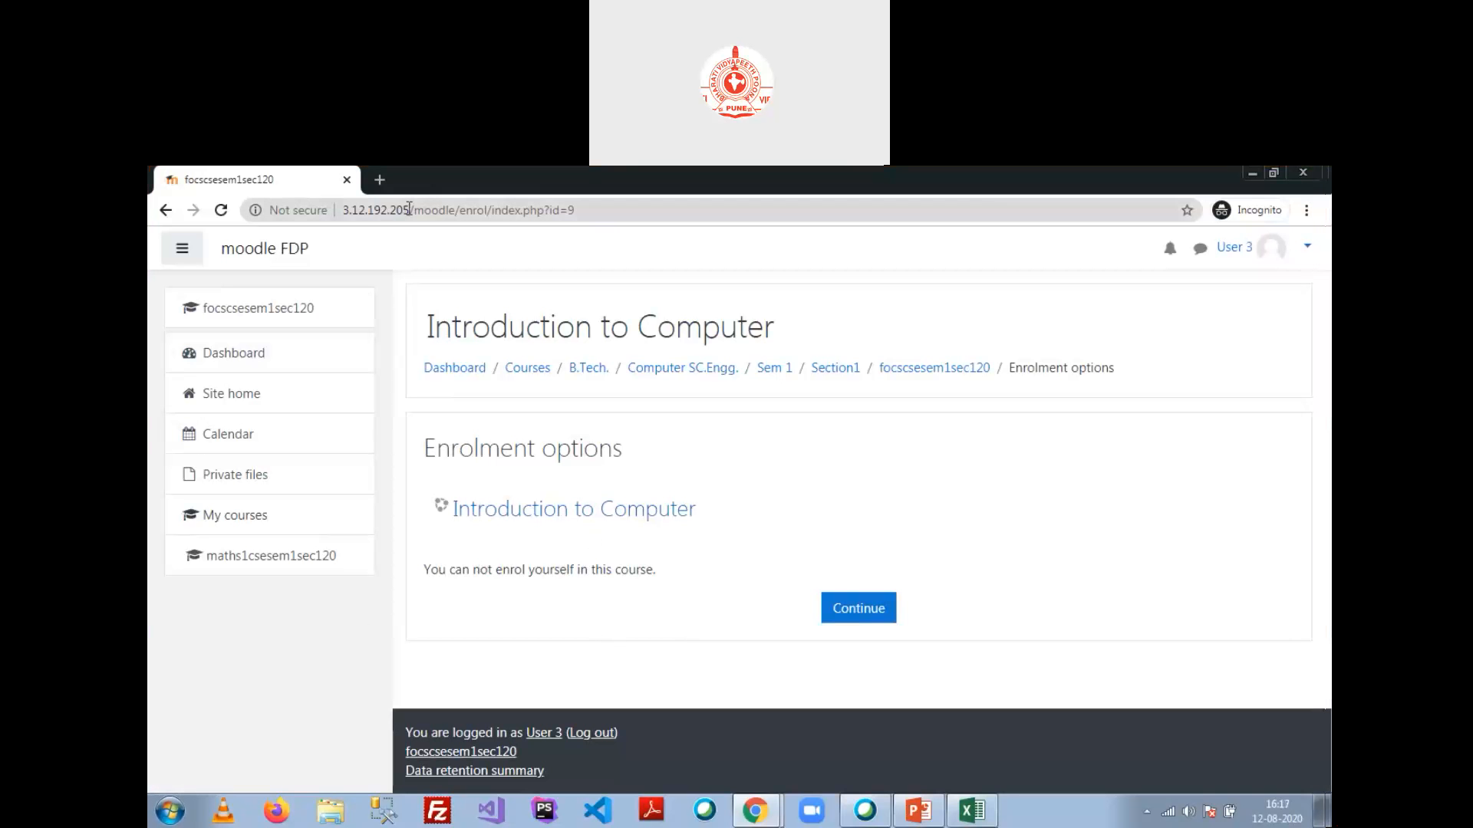
{"action": "left_click", "coordinate": [1254, 175]}
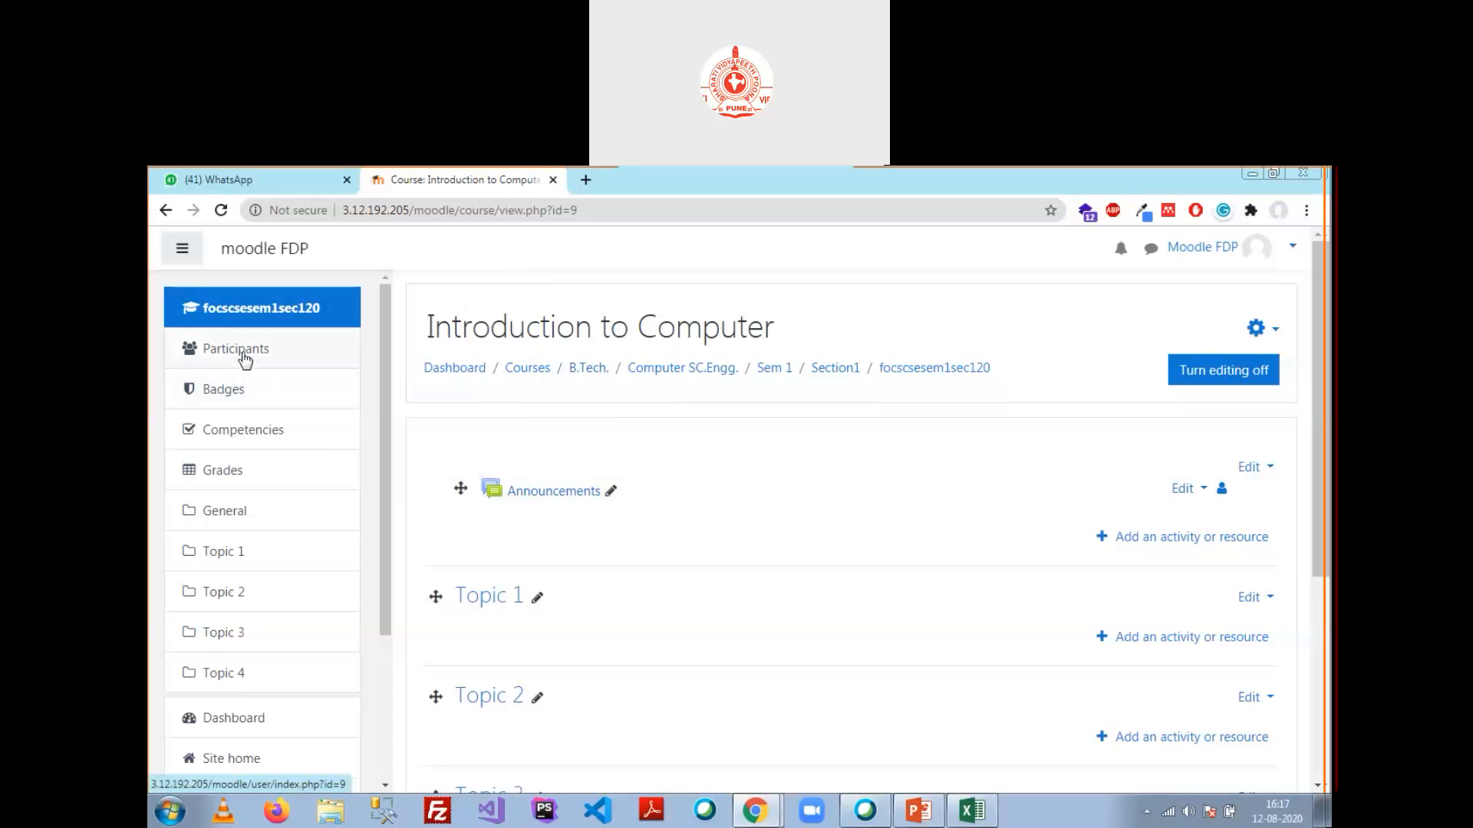
Step: Go to Introduction to Computer's Enrolment methods page under course administration's Users section
{"action": "left_click", "coordinate": [1273, 329]}
{"action": "scroll", "coordinate": [1181, 490], "scroll_direction": "down", "scroll_amount": 2}
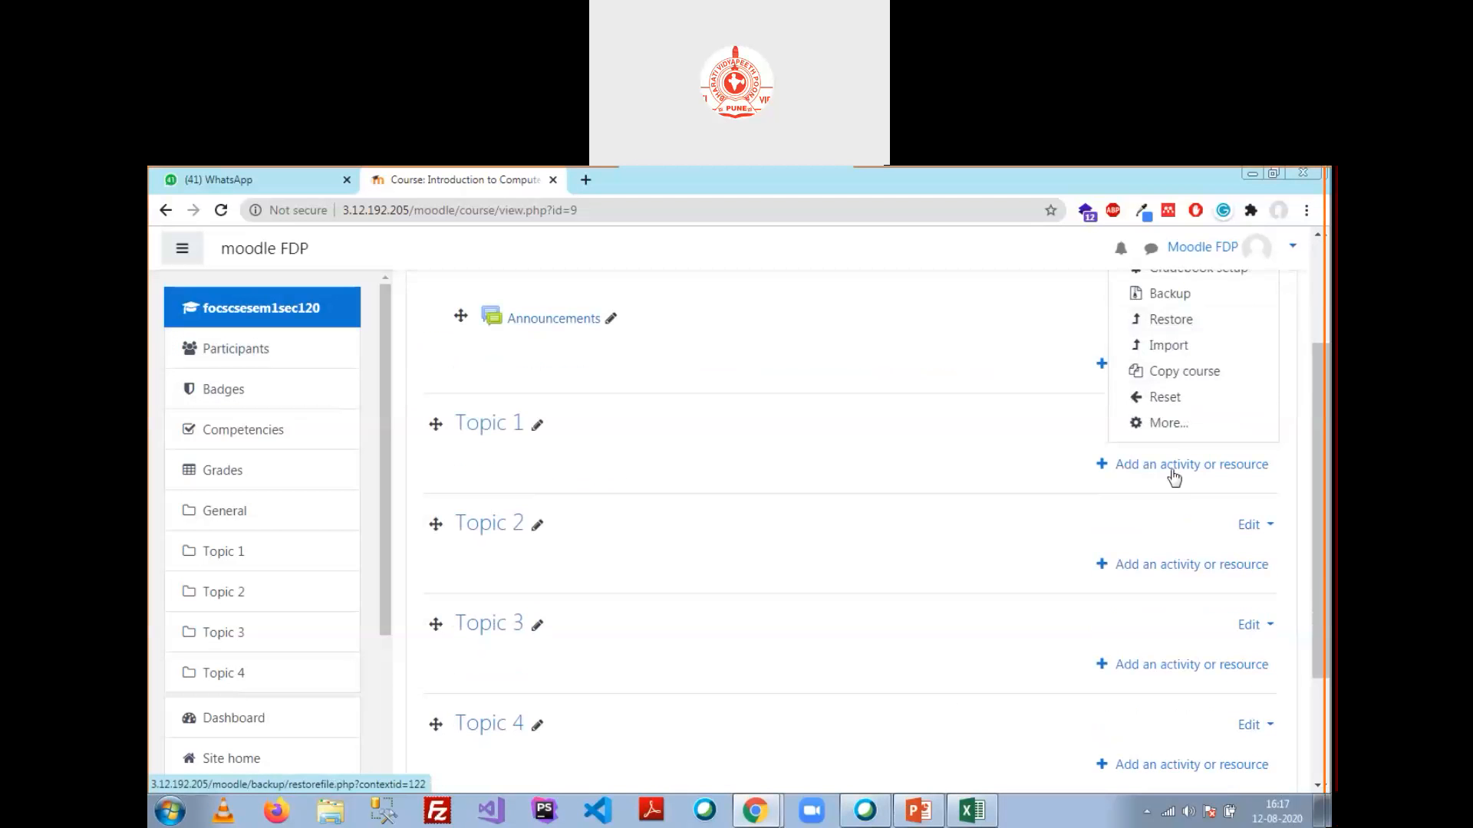
{"action": "left_click", "coordinate": [1169, 424]}
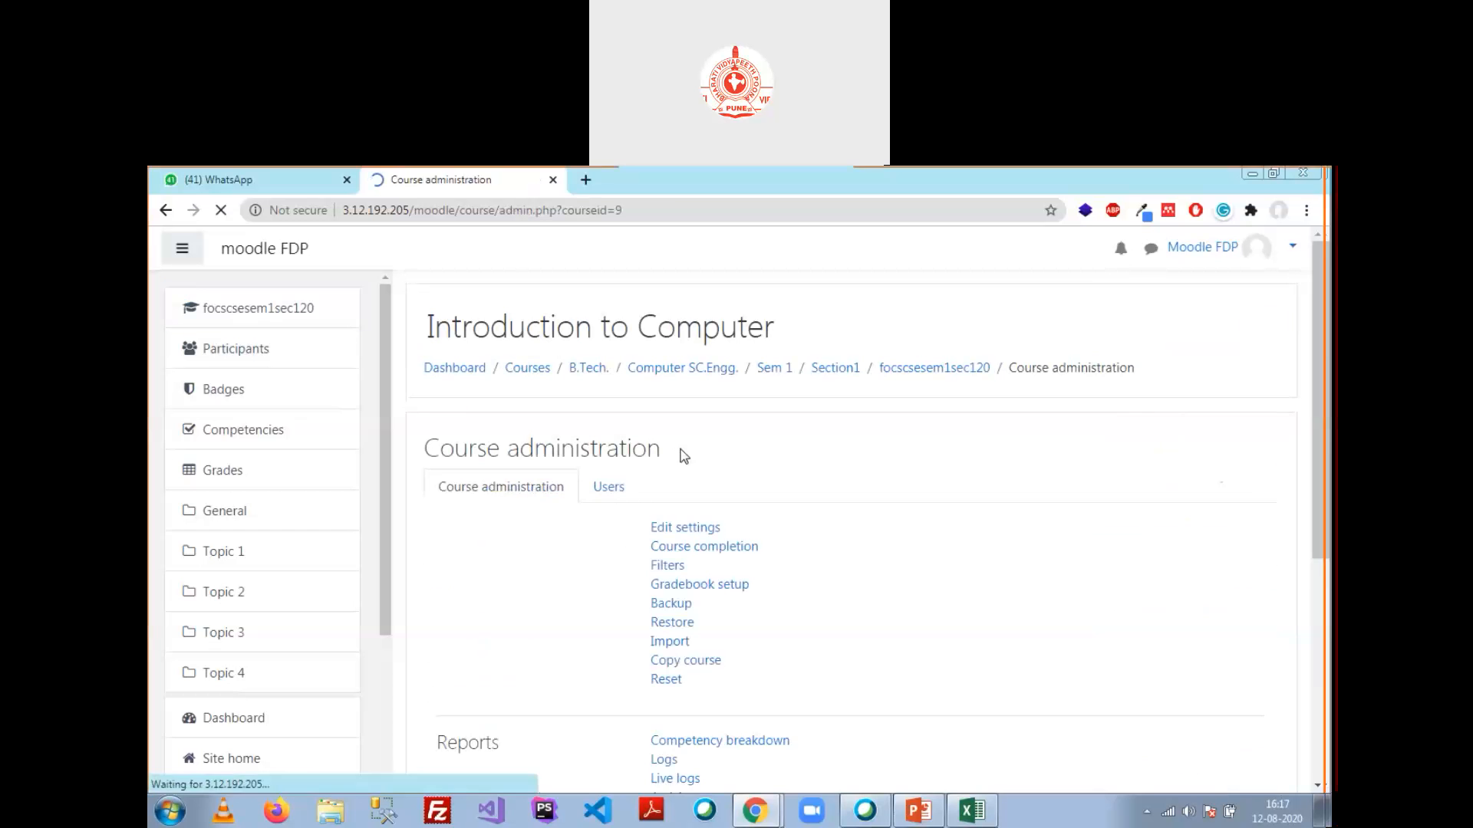
{"action": "left_click", "coordinate": [609, 488]}
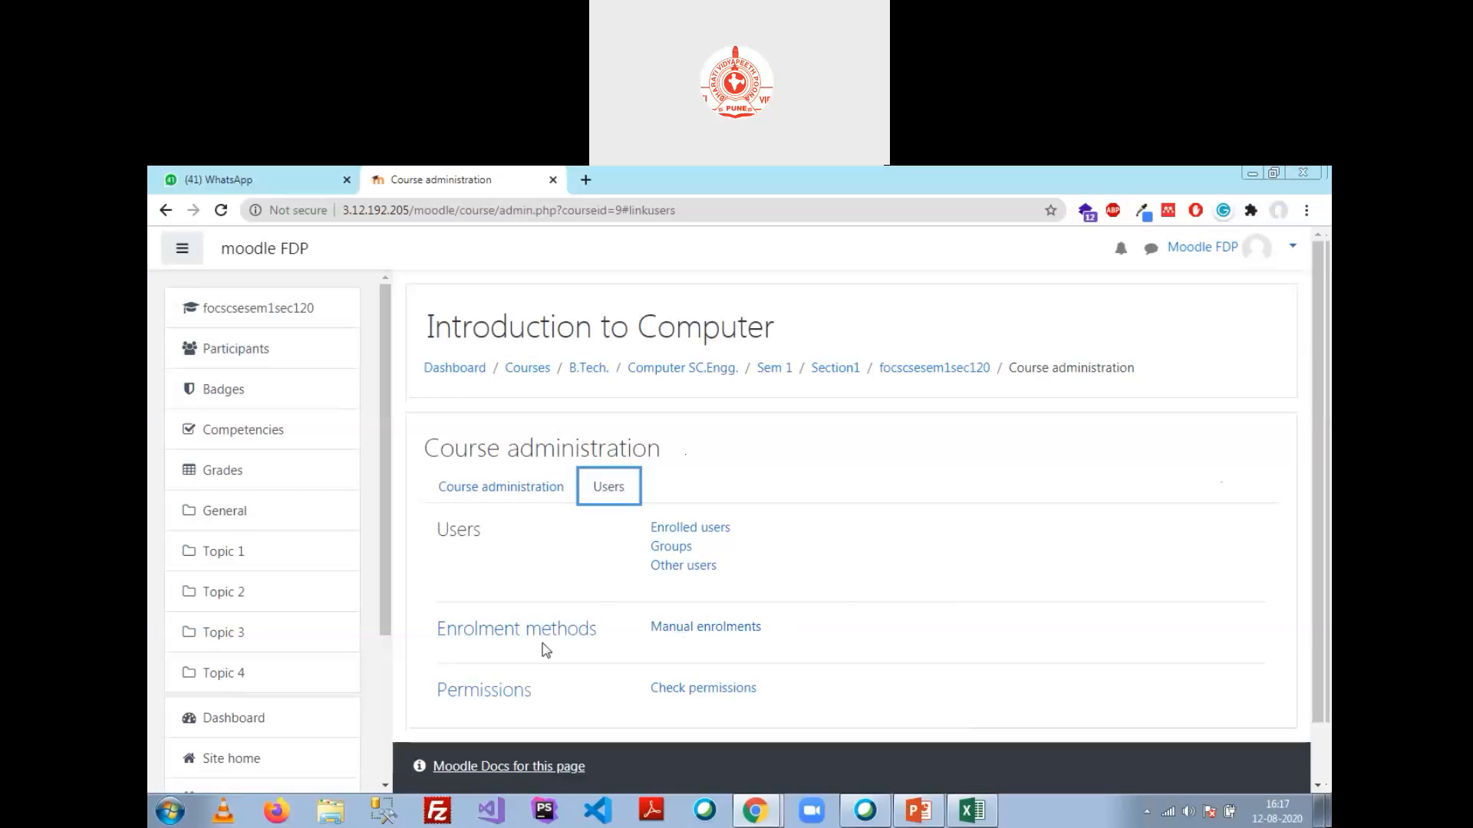
{"action": "left_click", "coordinate": [511, 637]}
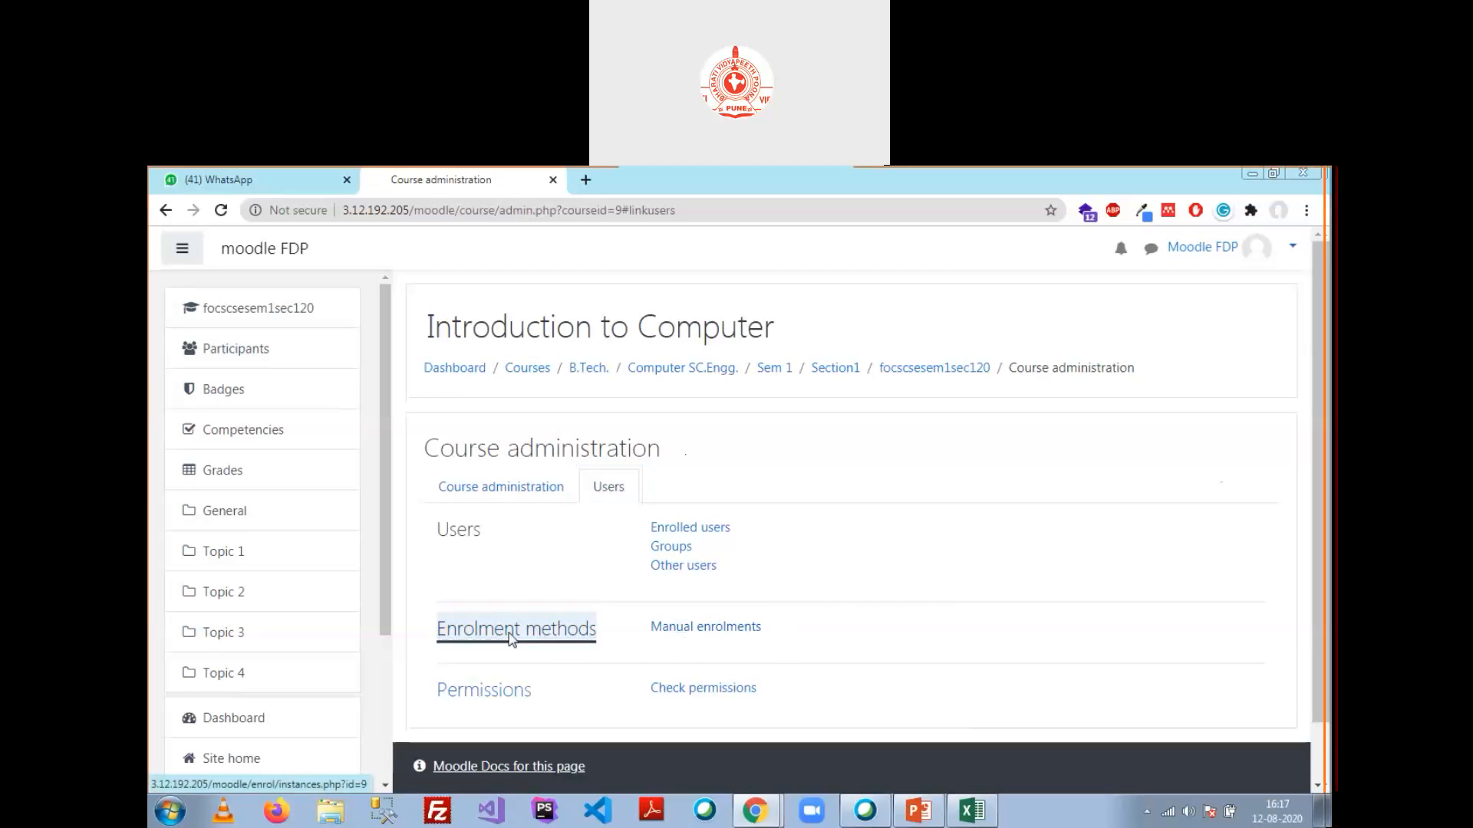
{"action": "scroll", "coordinate": [625, 616], "scroll_direction": "down", "scroll_amount": 1}
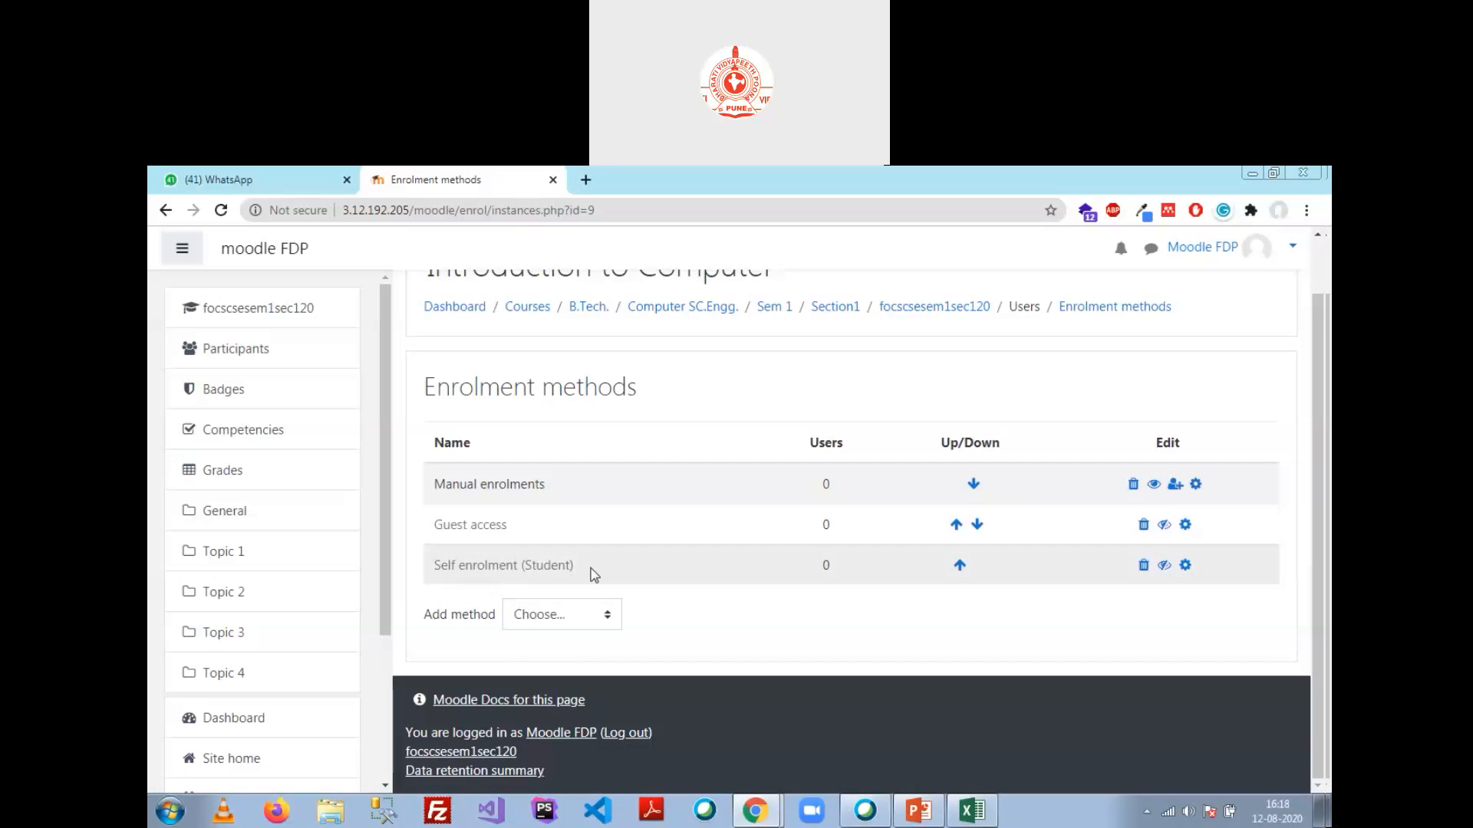
Step: Disable Manual enrolments and enable Self enrolment (Student) for the course
{"action": "left_click", "coordinate": [1153, 484]}
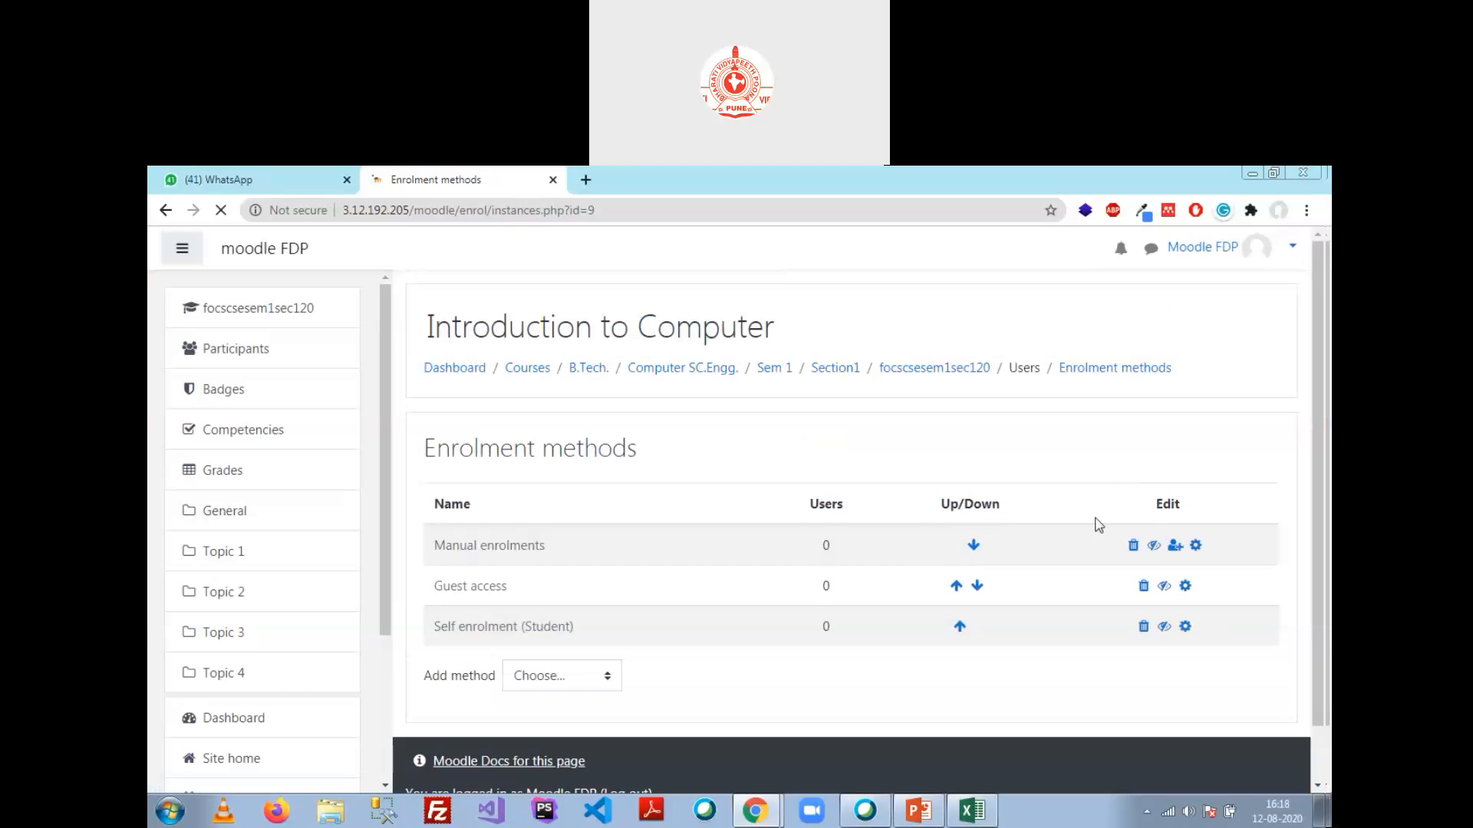
{"action": "left_click", "coordinate": [1164, 566]}
{"action": "scroll", "coordinate": [566, 568], "scroll_direction": "down", "scroll_amount": 1}
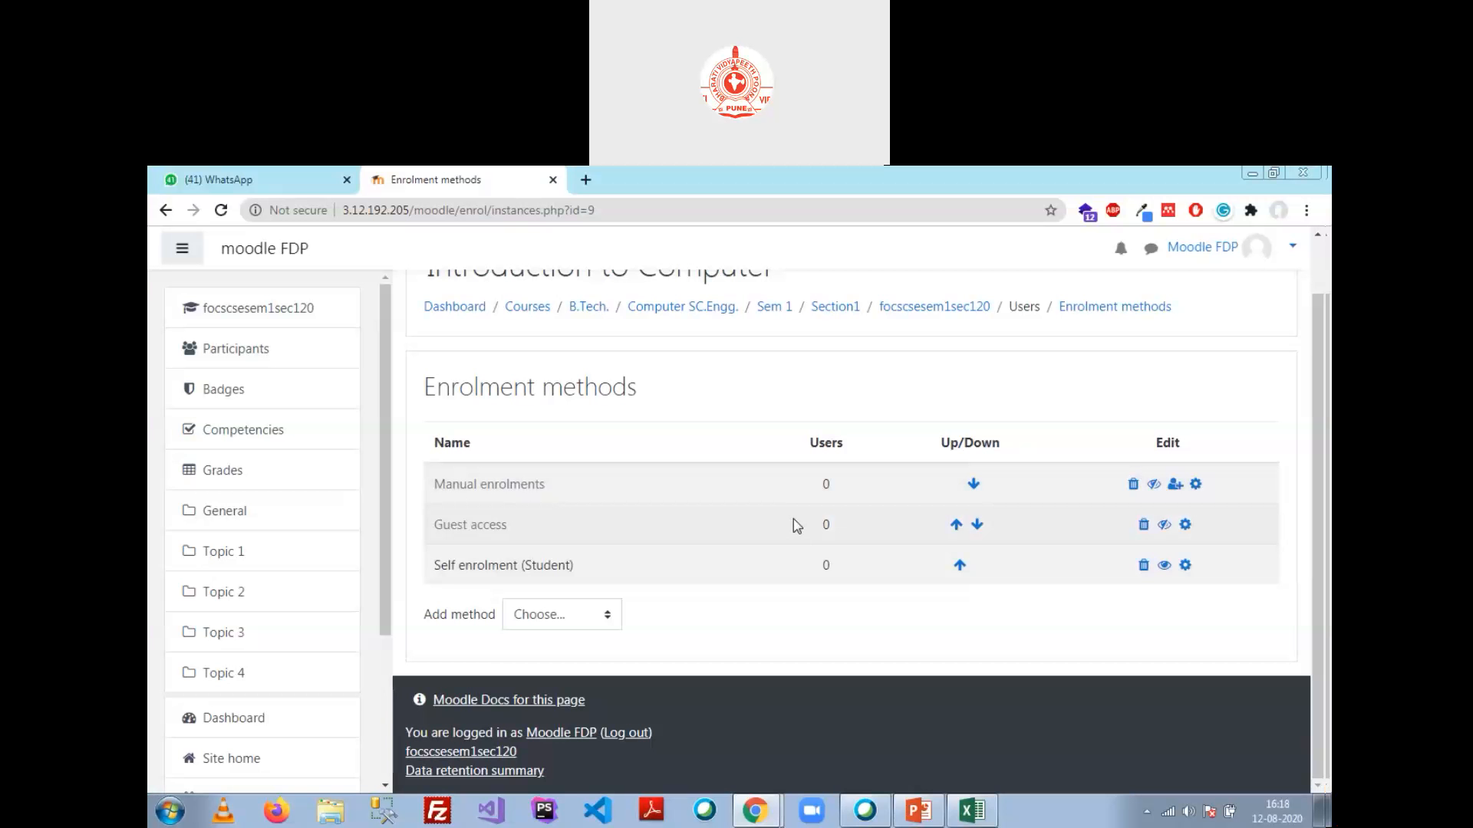
{"action": "key", "text": "alt+Tab"}
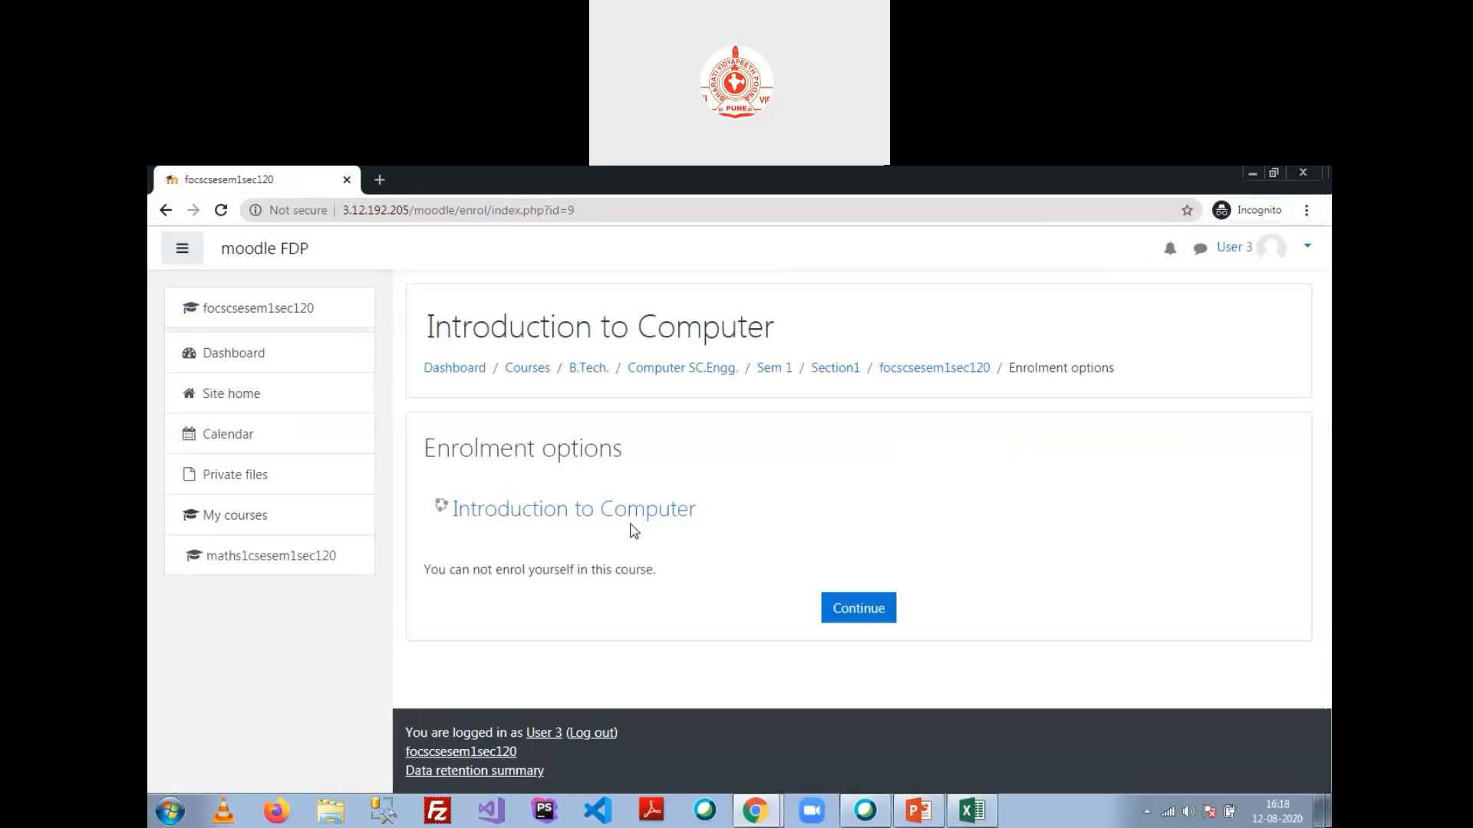
Step: Reload the student's enrolment options page and self-enrol in Introduction to Computer with Enrol me
{"action": "left_click", "coordinate": [588, 216]}
{"action": "key", "text": "Return"}
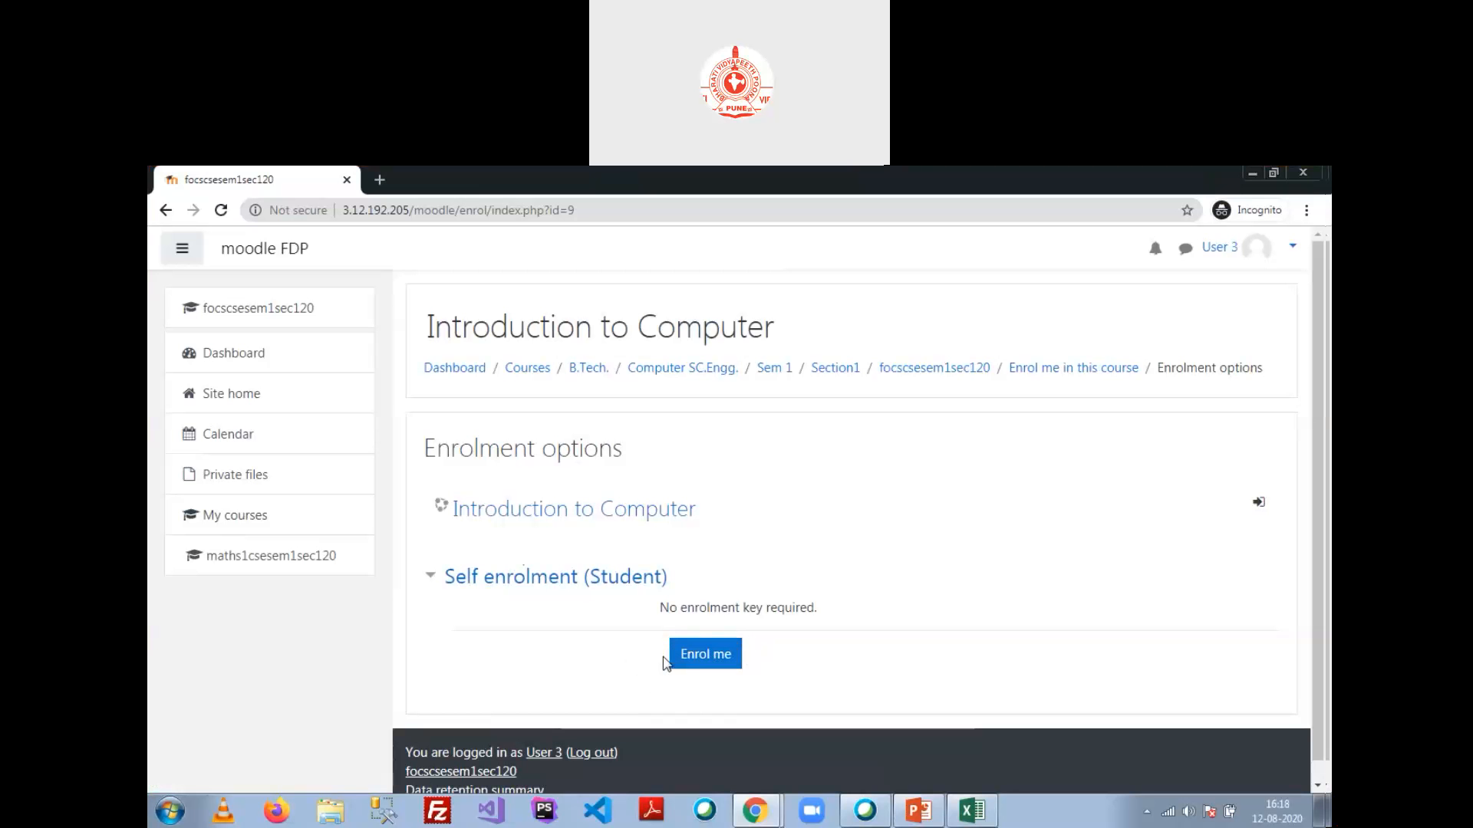
{"action": "left_click", "coordinate": [699, 658]}
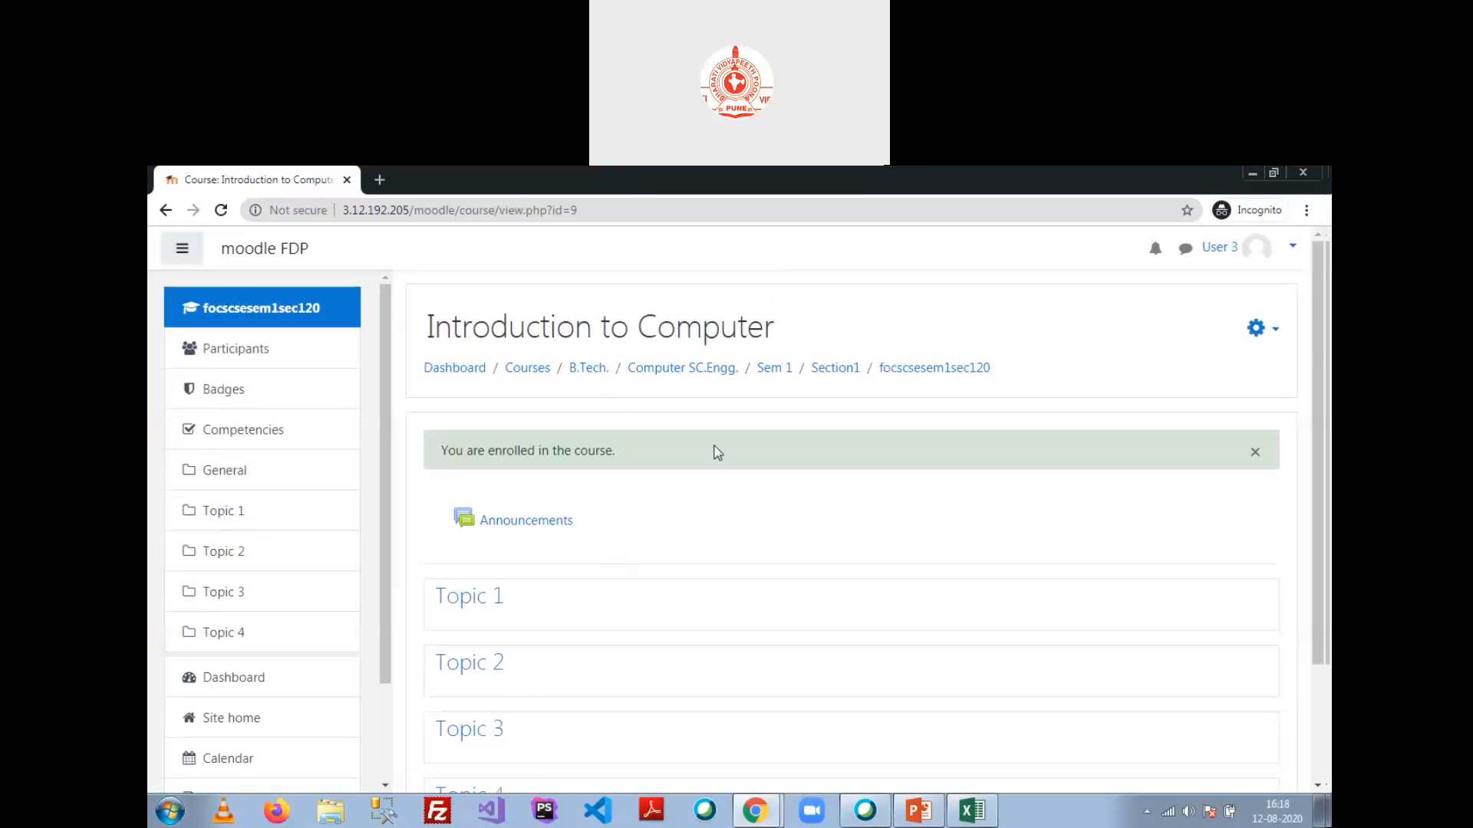
{"action": "scroll", "coordinate": [717, 468], "scroll_direction": "down", "scroll_amount": 3}
{"action": "scroll", "coordinate": [874, 504], "scroll_direction": "up", "scroll_amount": 2}
{"action": "scroll", "coordinate": [860, 493], "scroll_direction": "down", "scroll_amount": 1}
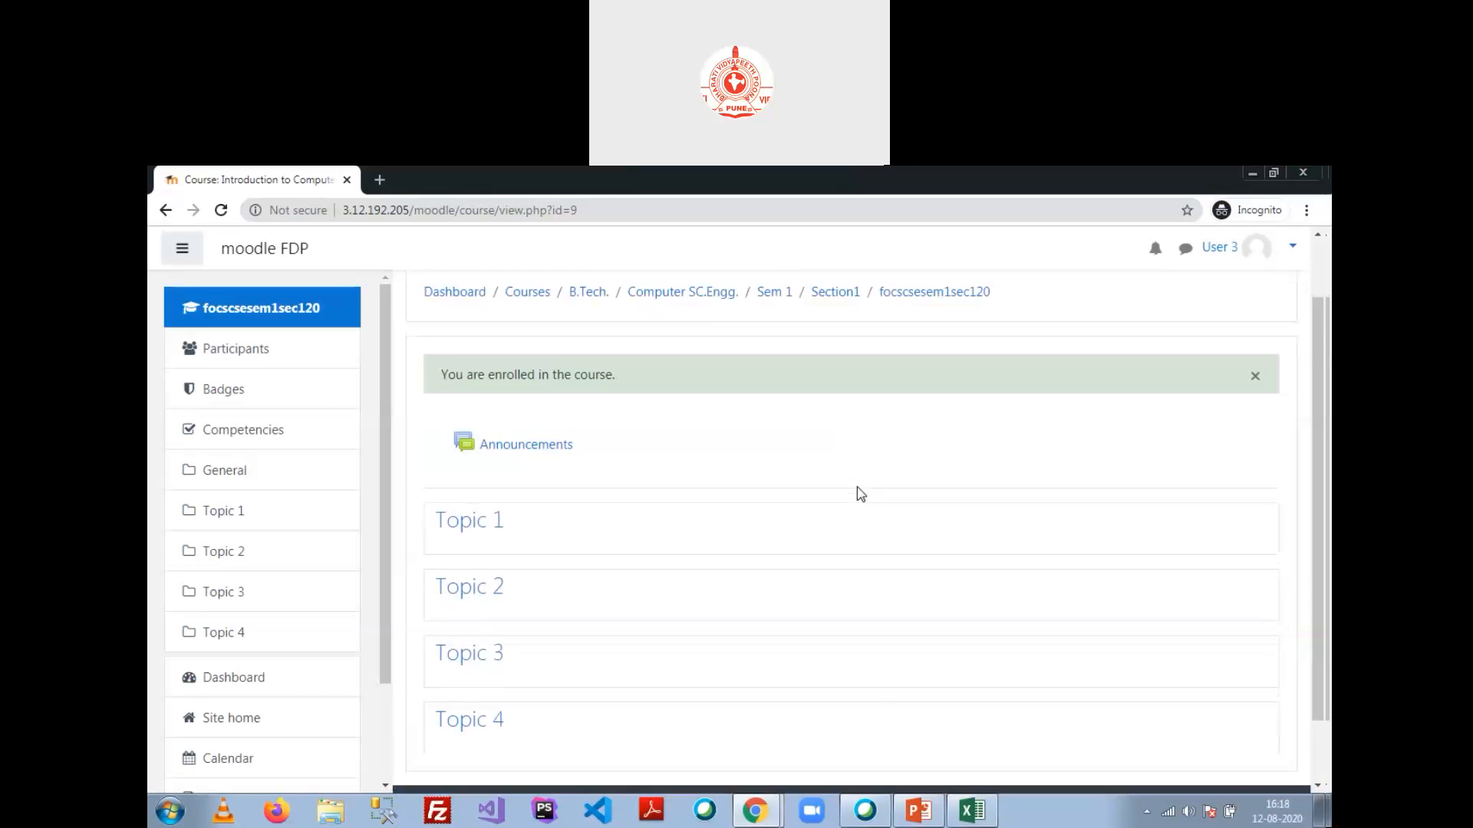
Step: Return to the administrator's window showing Introduction to Computer's enrolment methods
{"action": "scroll", "coordinate": [859, 491], "scroll_direction": "down", "scroll_amount": 1}
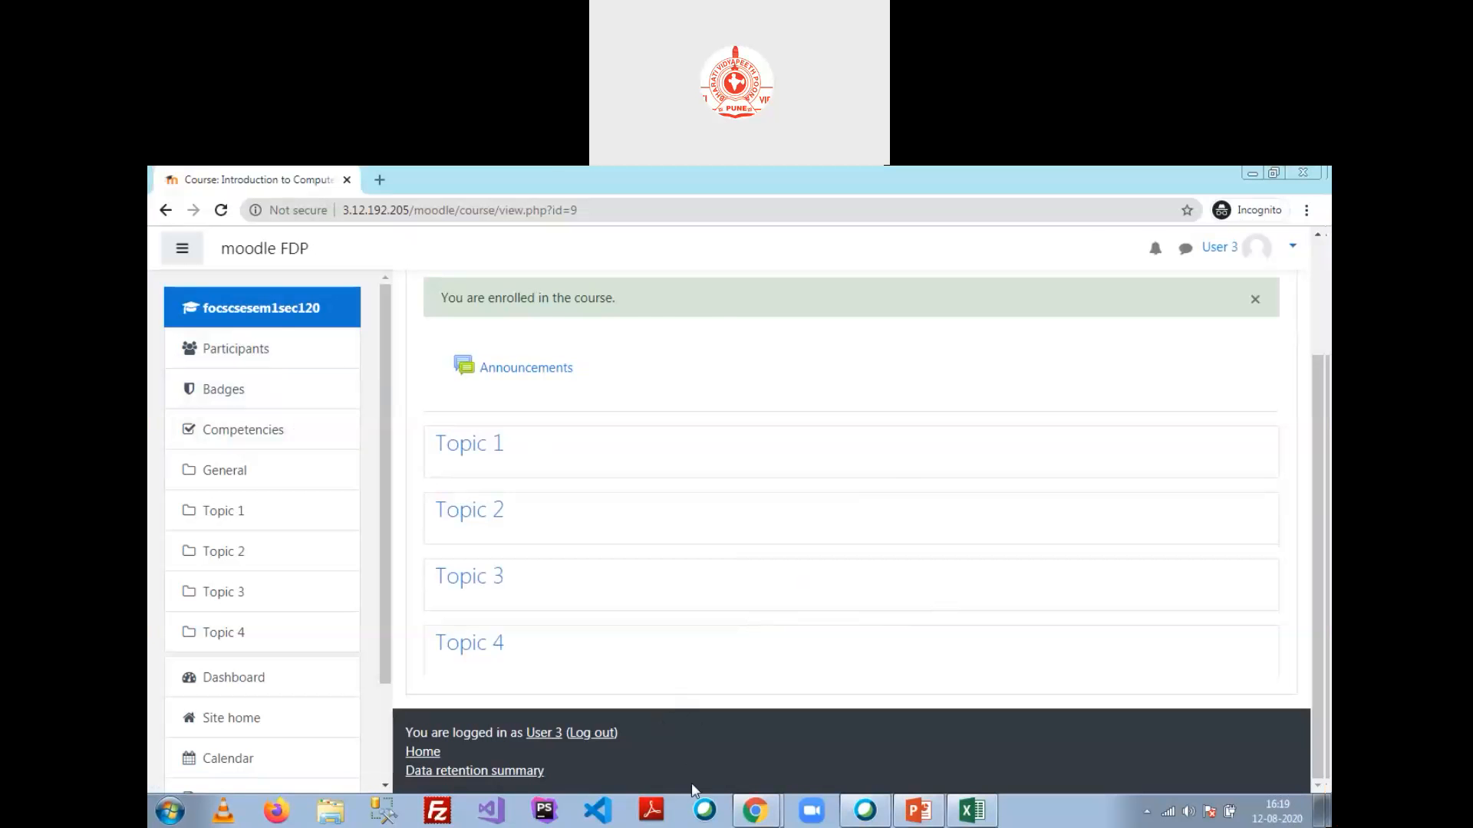
{"action": "key", "text": "alt+Tab"}
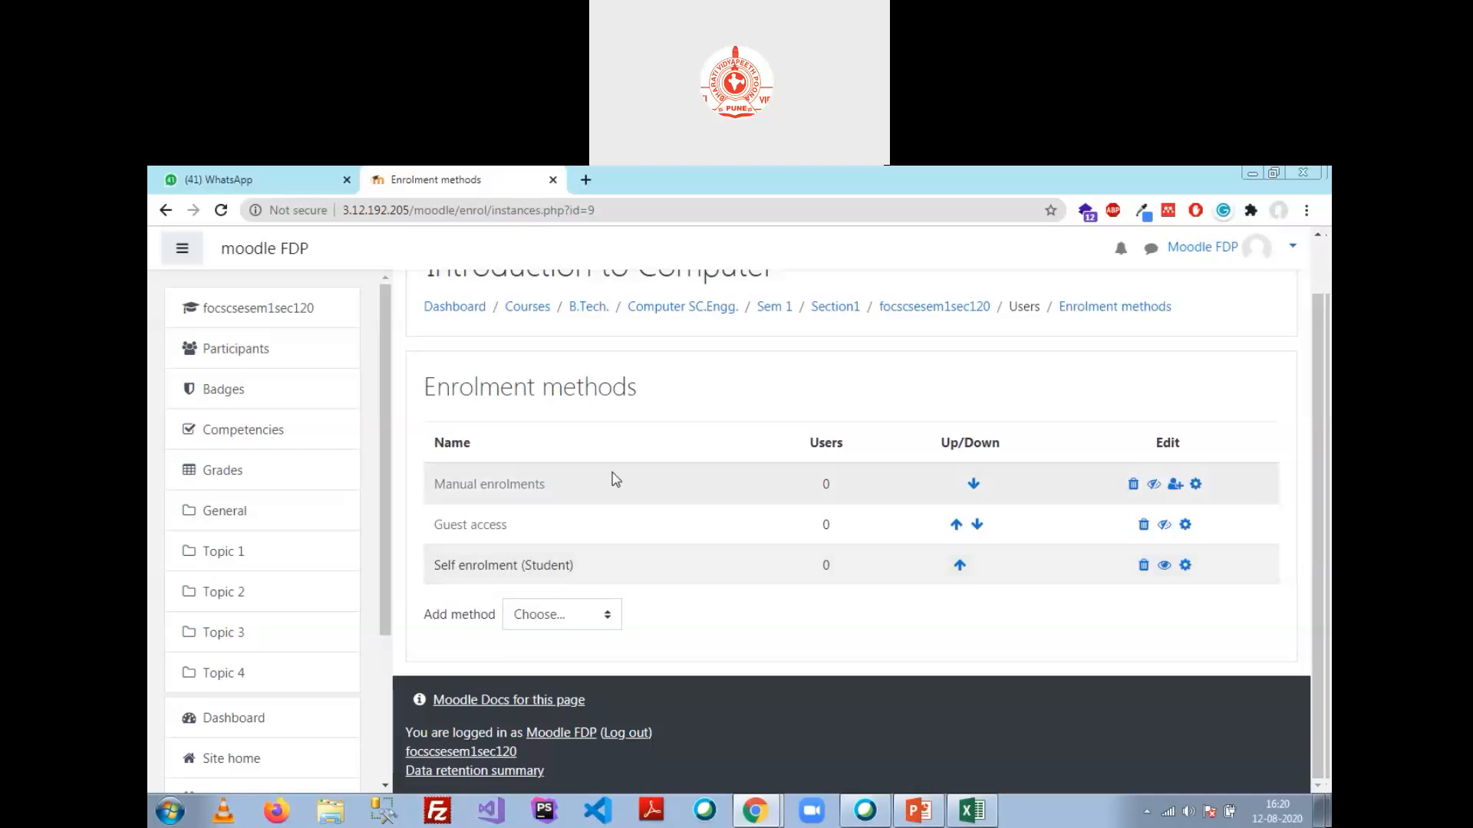
Step: Open Mathematics I via Site home > Computer SC.Engg. > Sem 1 > Section1 and view its Participants
{"action": "scroll", "coordinate": [733, 565], "scroll_direction": "up", "scroll_amount": 1}
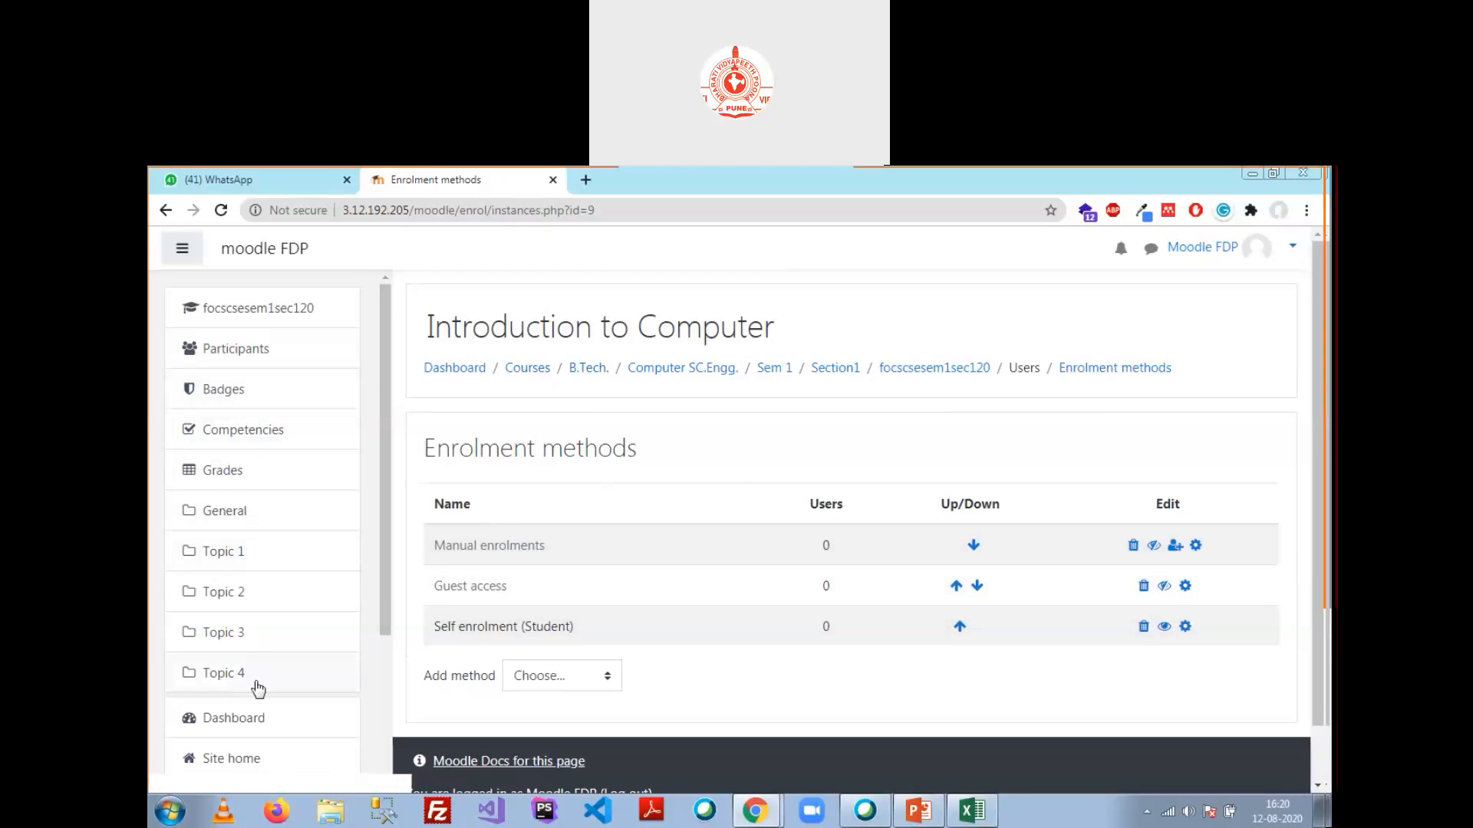
{"action": "scroll", "coordinate": [257, 668], "scroll_direction": "down", "scroll_amount": 3}
{"action": "left_click", "coordinate": [239, 549]}
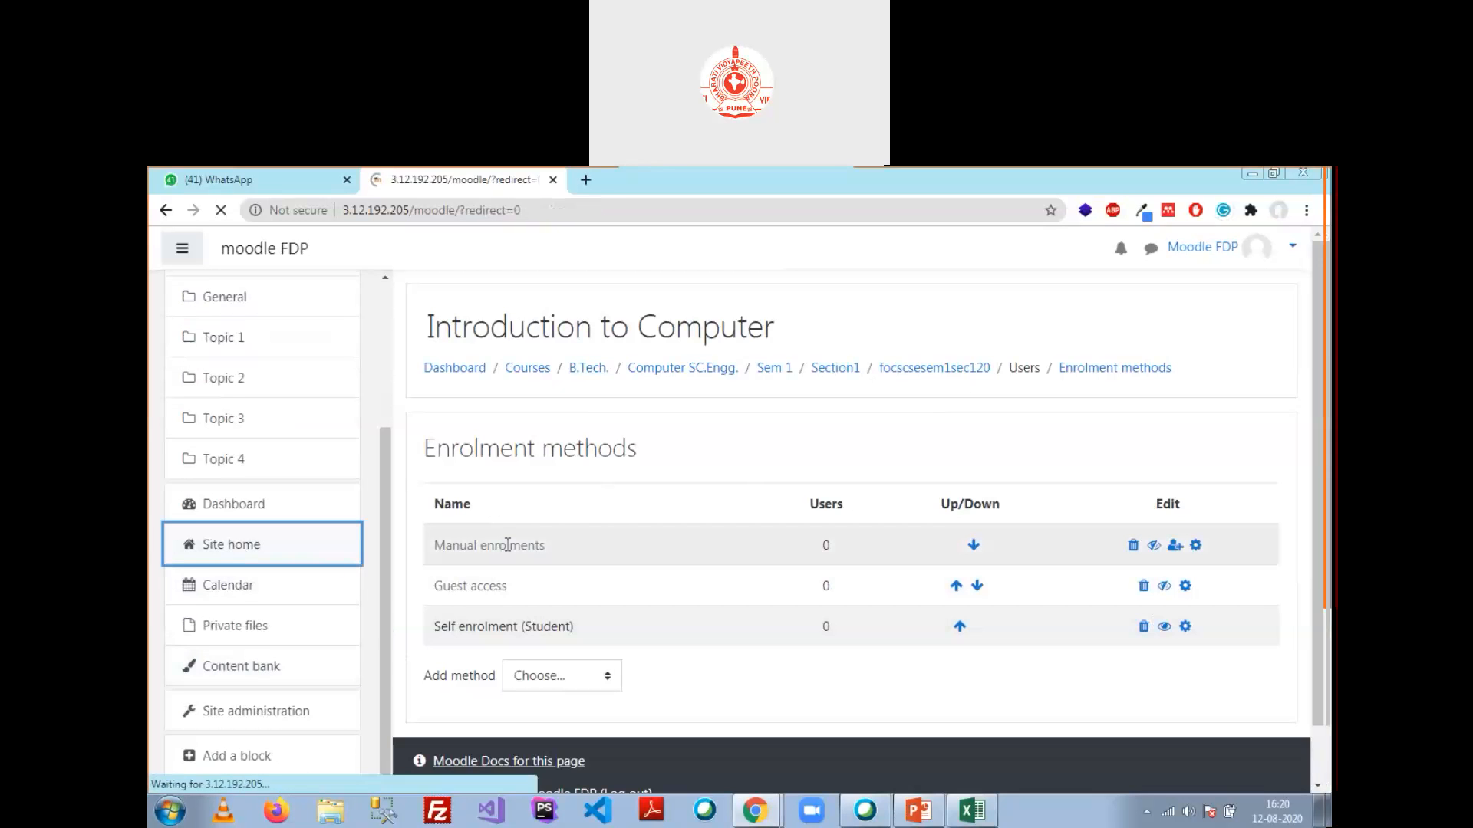
{"action": "left_click", "coordinate": [513, 674]}
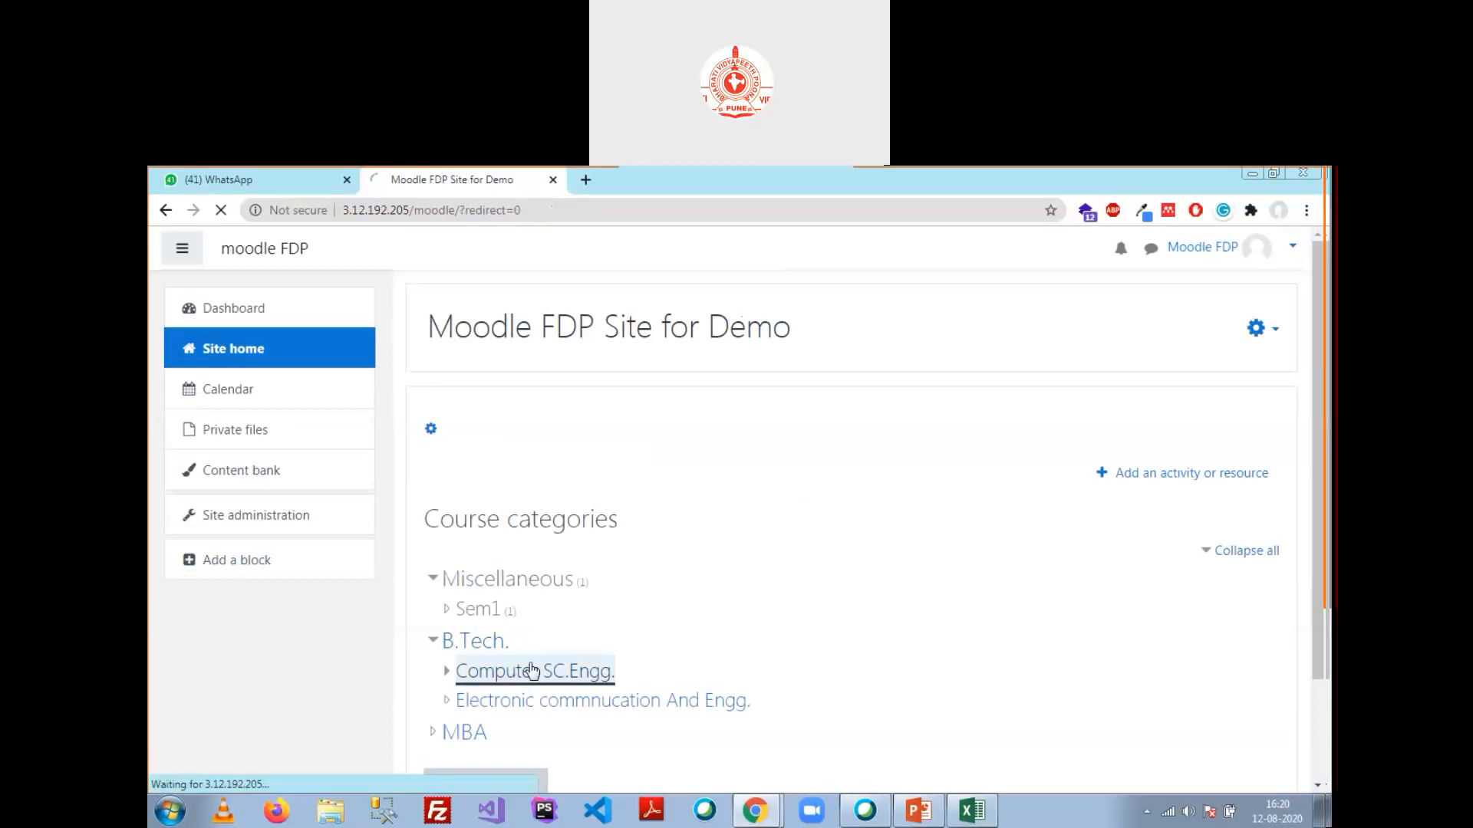
{"action": "left_click", "coordinate": [476, 565]}
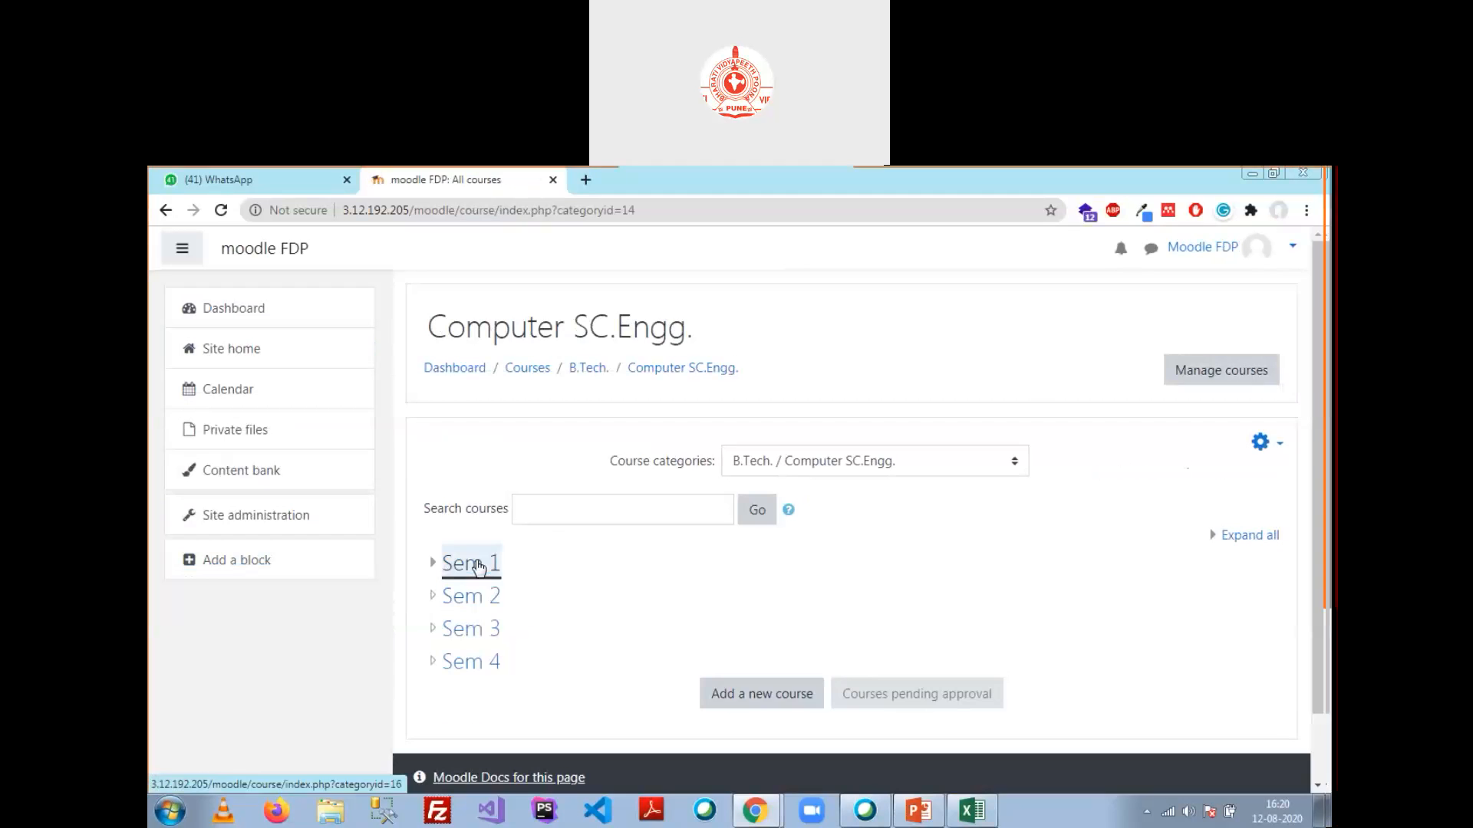
{"action": "left_click", "coordinate": [509, 566]}
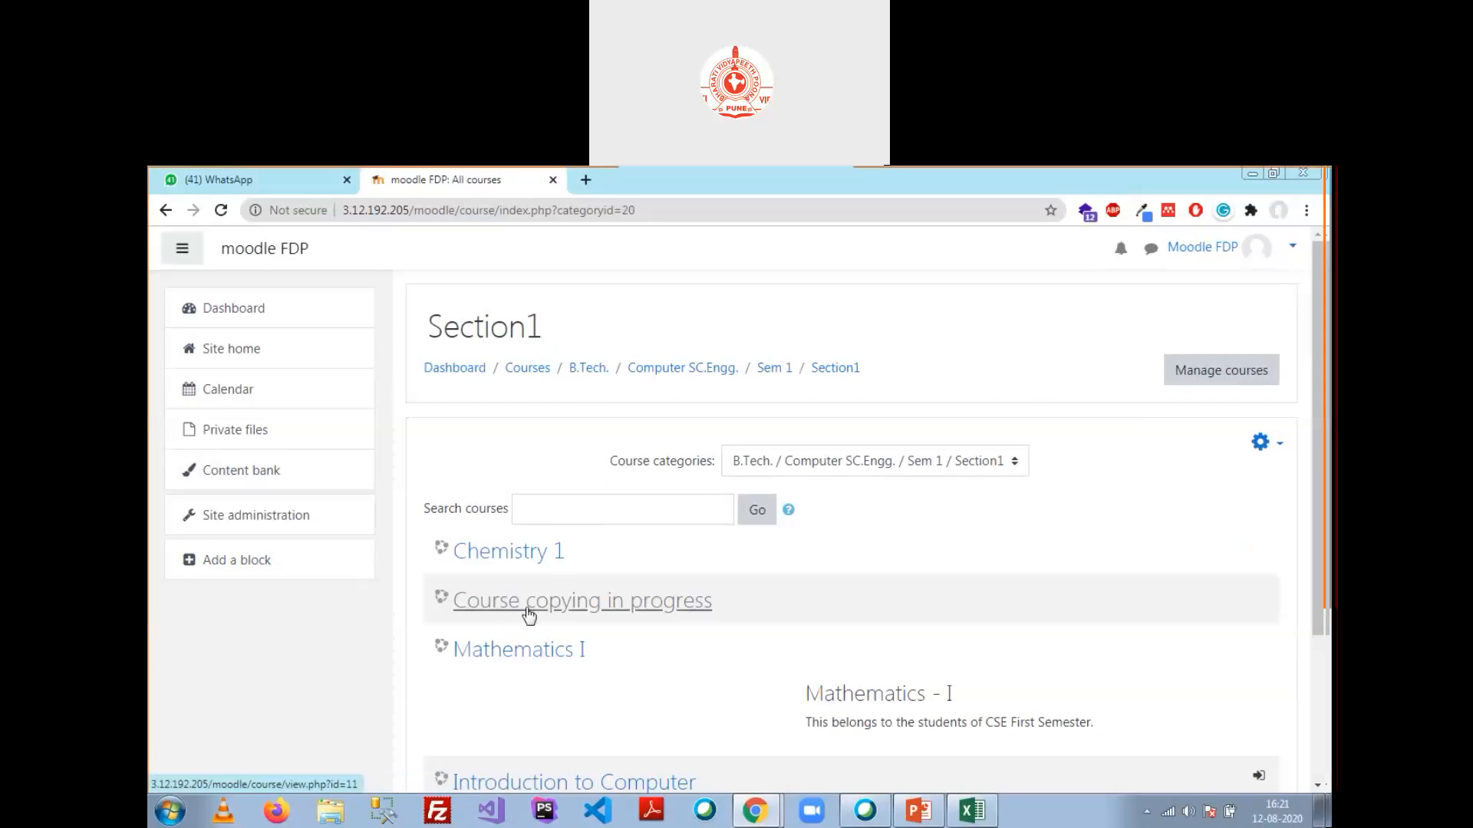
{"action": "scroll", "coordinate": [554, 575], "scroll_direction": "down", "scroll_amount": 3}
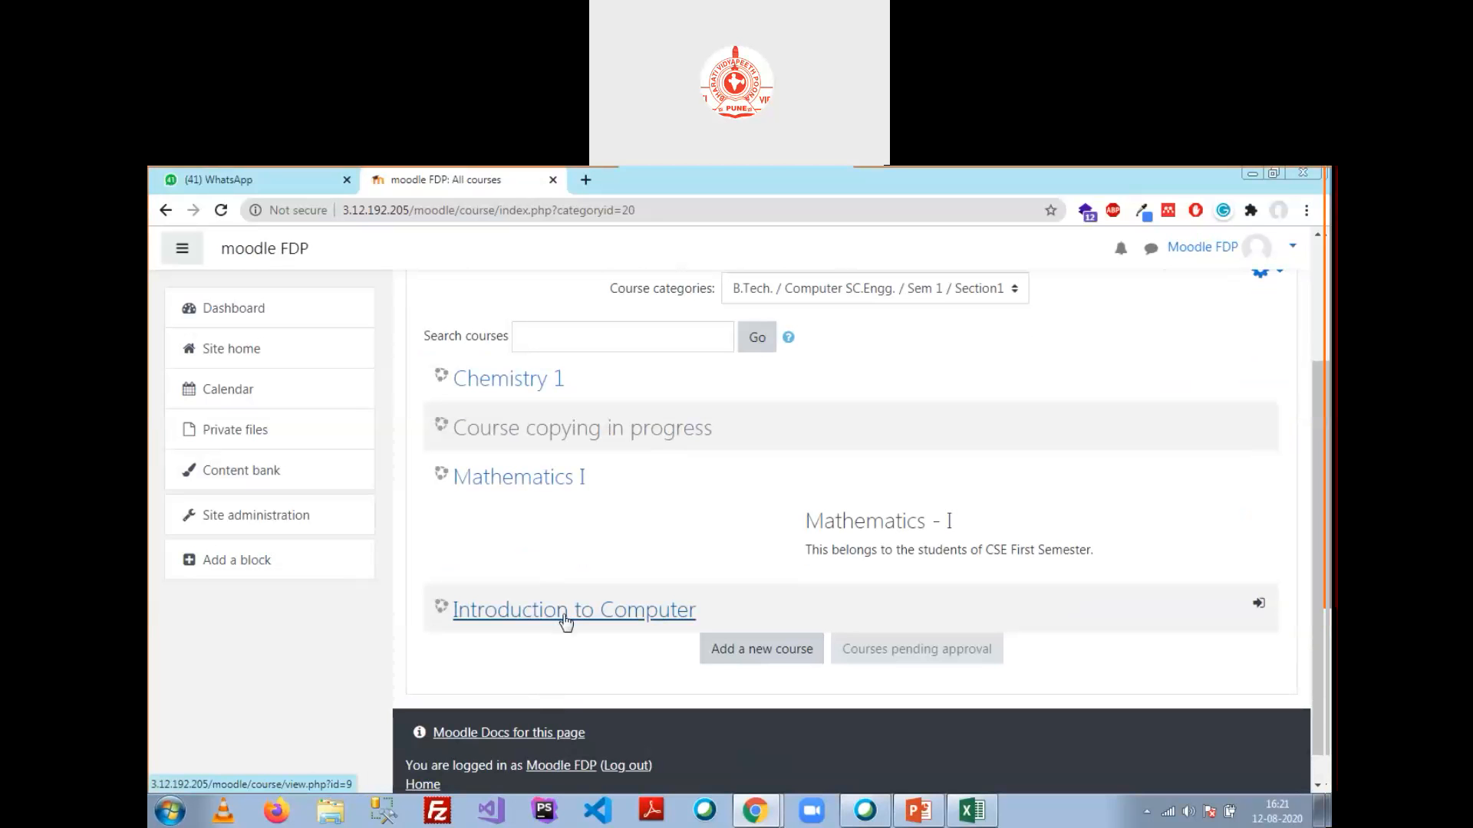
{"action": "left_click", "coordinate": [532, 480]}
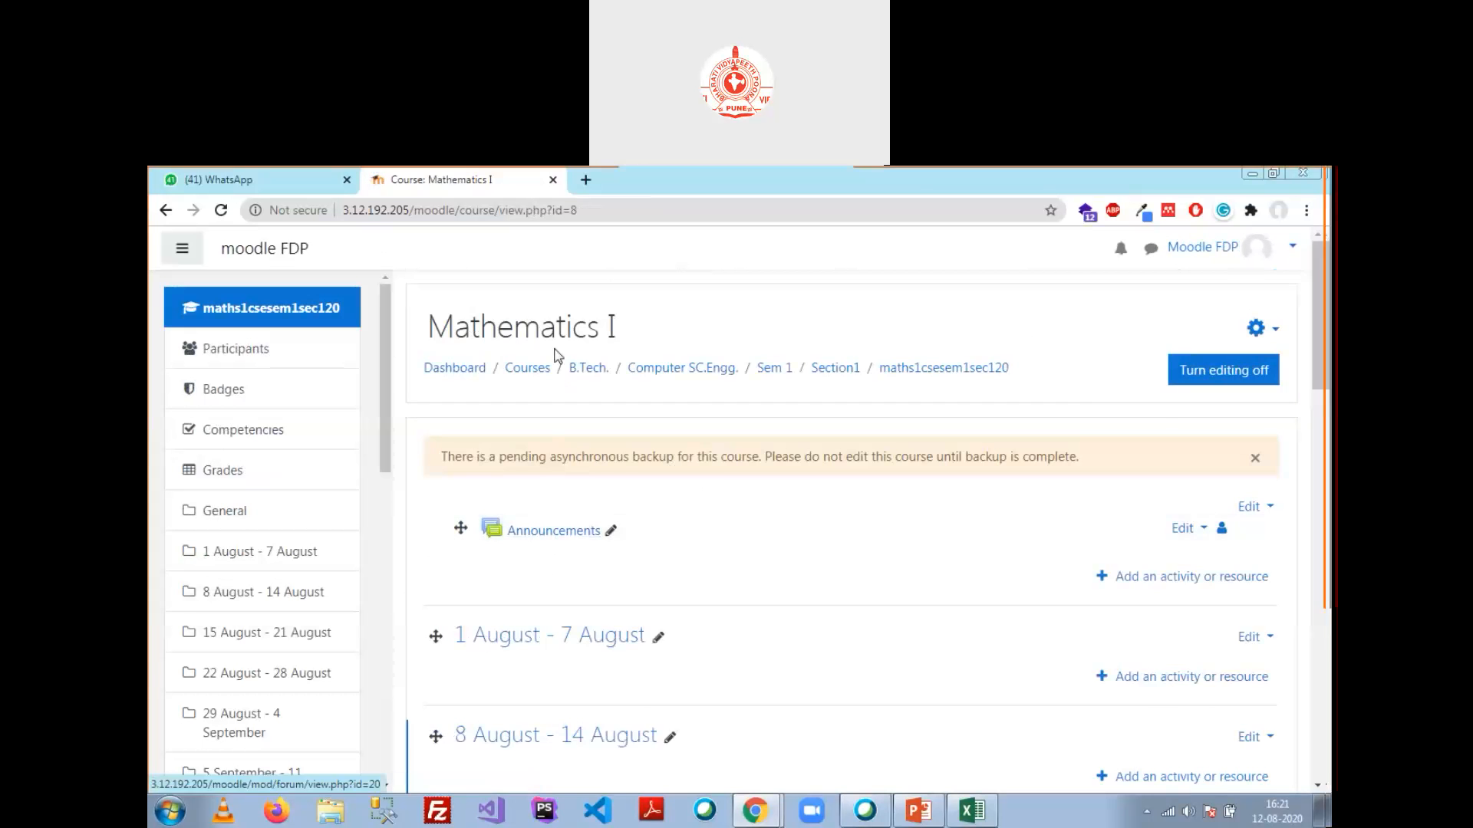
{"action": "scroll", "coordinate": [1075, 405], "scroll_direction": "down", "scroll_amount": 2}
{"action": "scroll", "coordinate": [1072, 381], "scroll_direction": "up", "scroll_amount": 2}
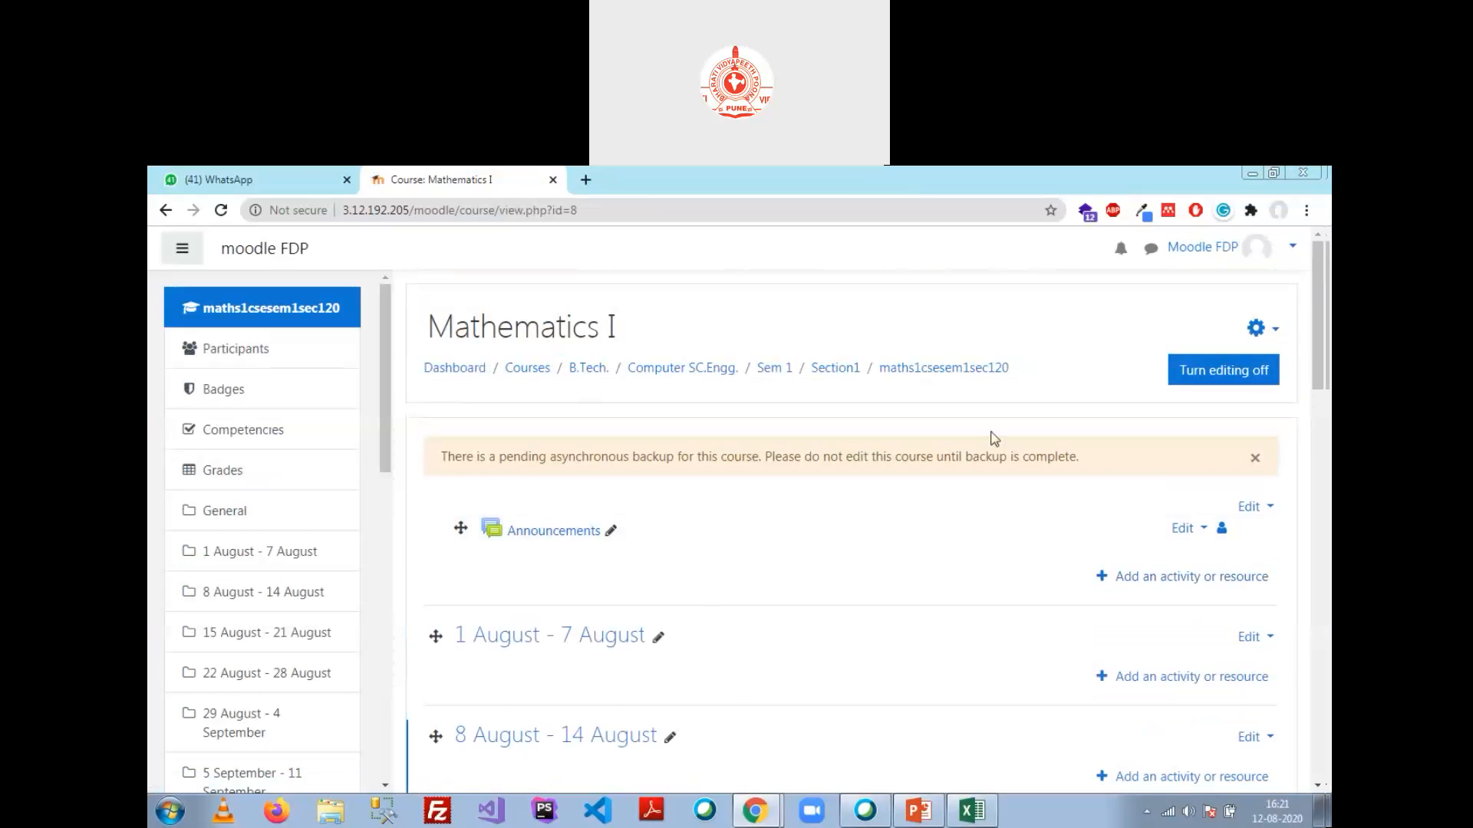
{"action": "left_click", "coordinate": [217, 353]}
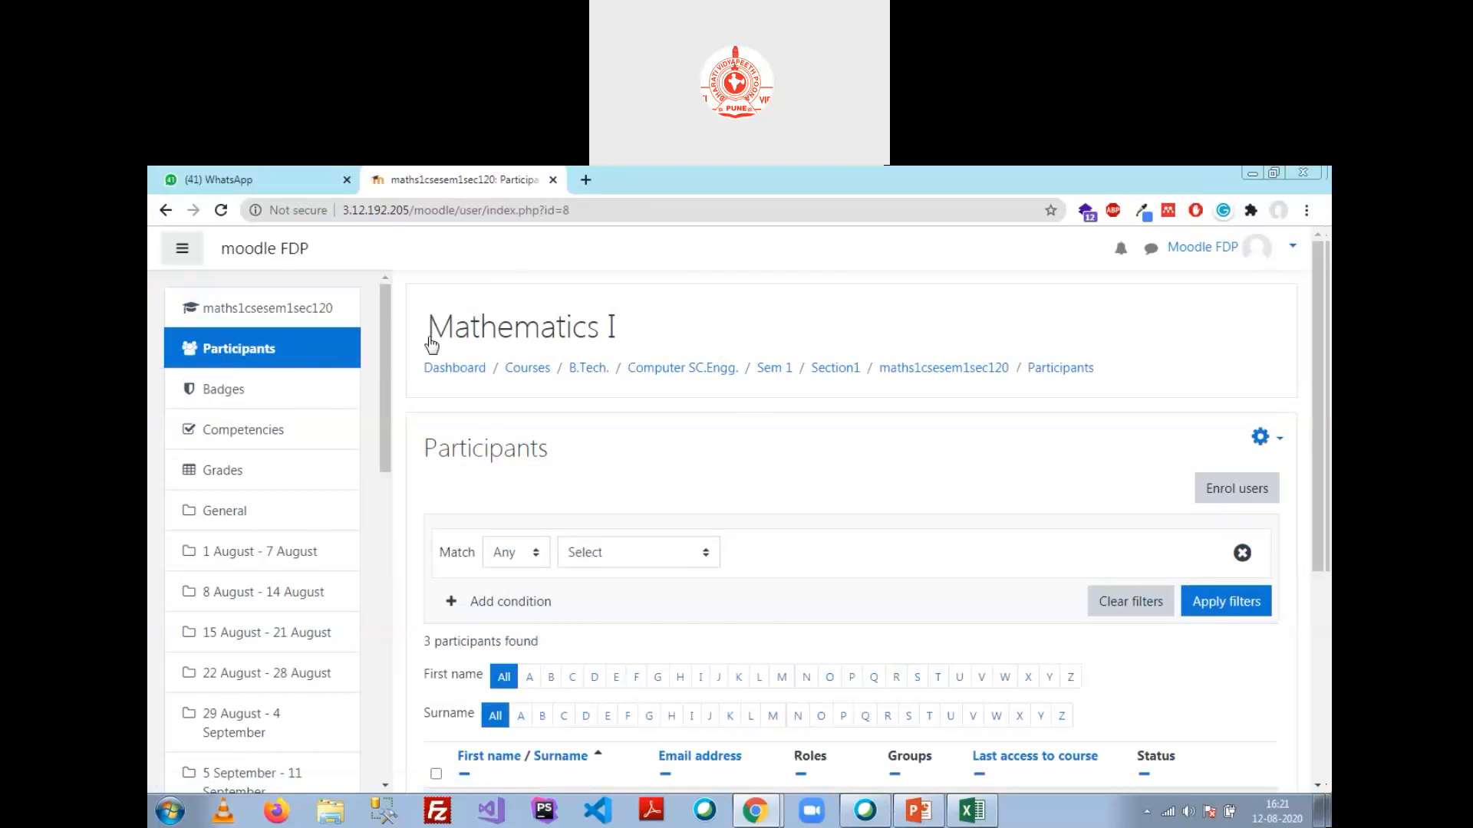
Step: In Enrol users, search for and select the faculty member, assigning the Faculty role
{"action": "left_click", "coordinate": [1240, 494]}
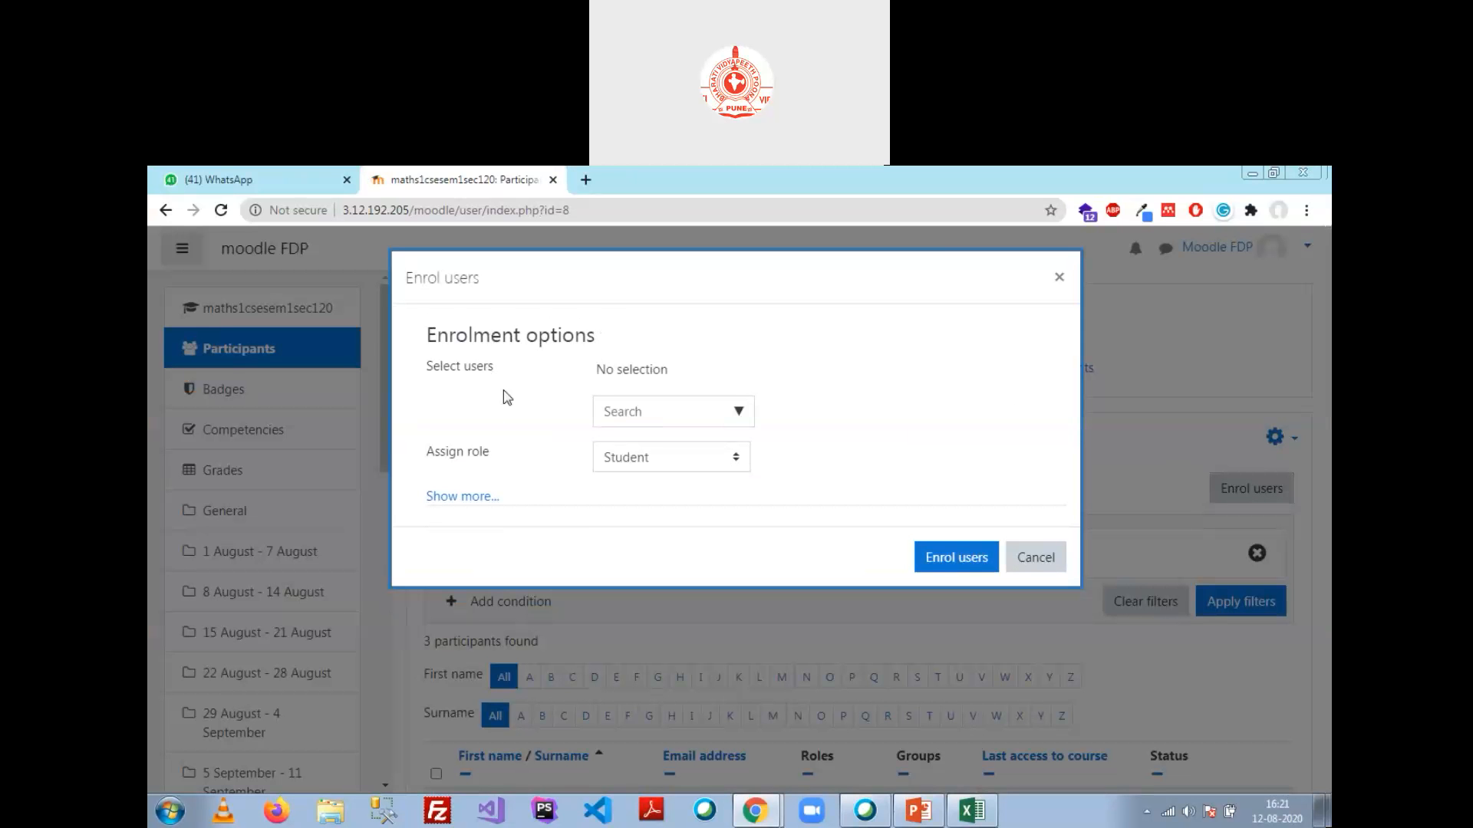
{"action": "left_click", "coordinate": [662, 417]}
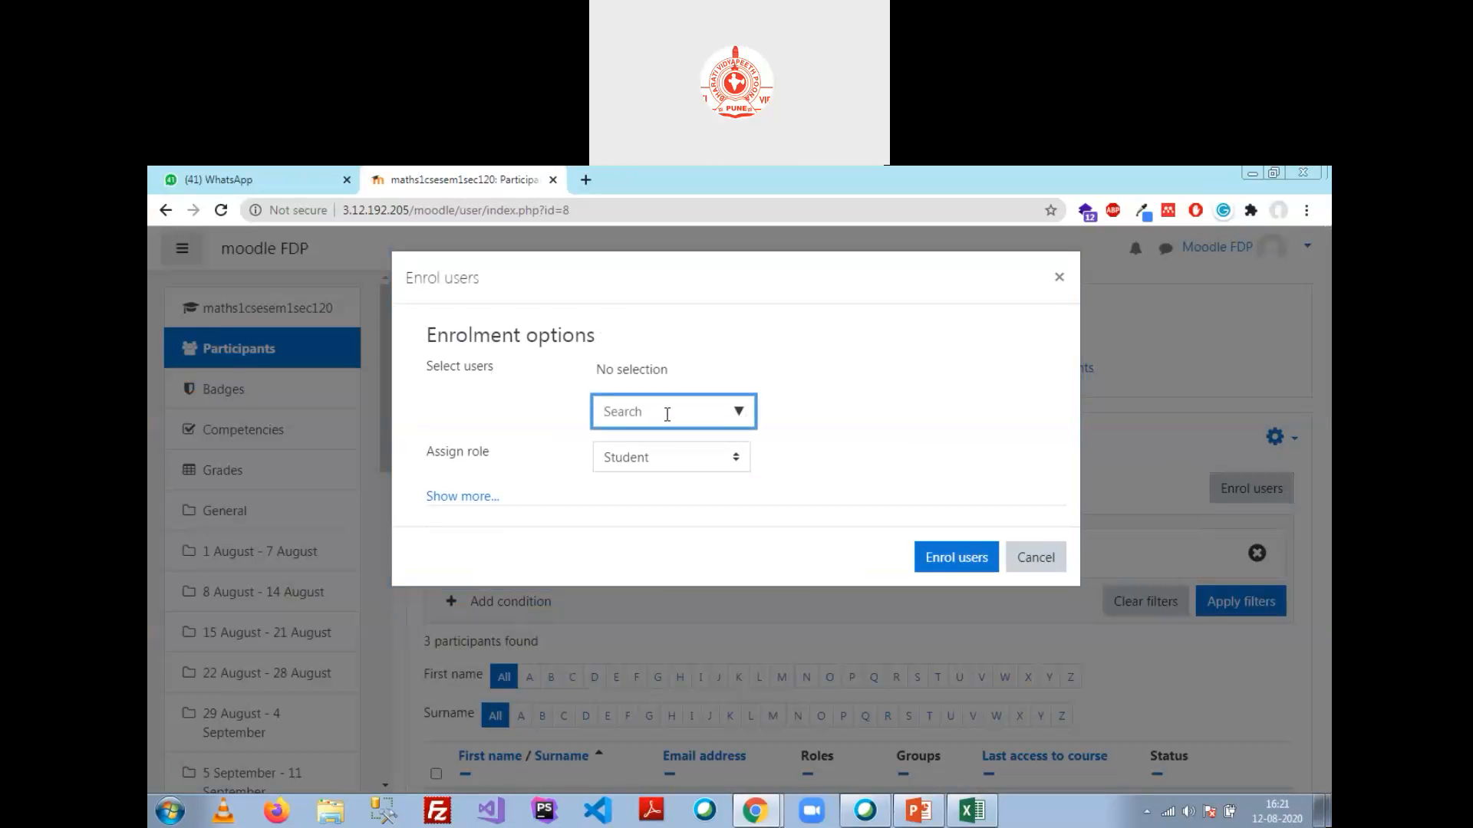
{"action": "type", "text": "user"}
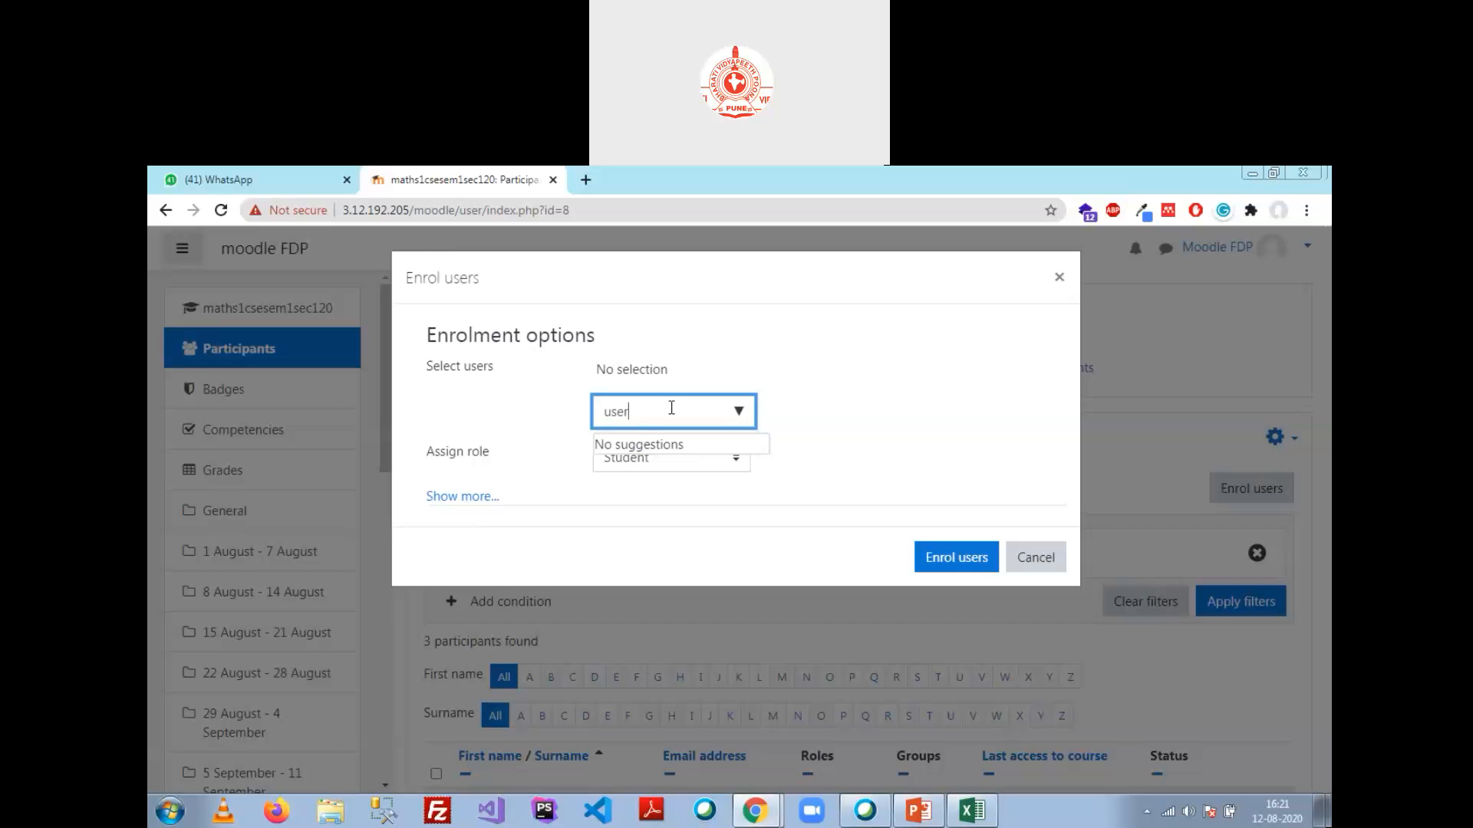
{"action": "key", "text": "BackSpace"}
{"action": "type", "text": "suni"}
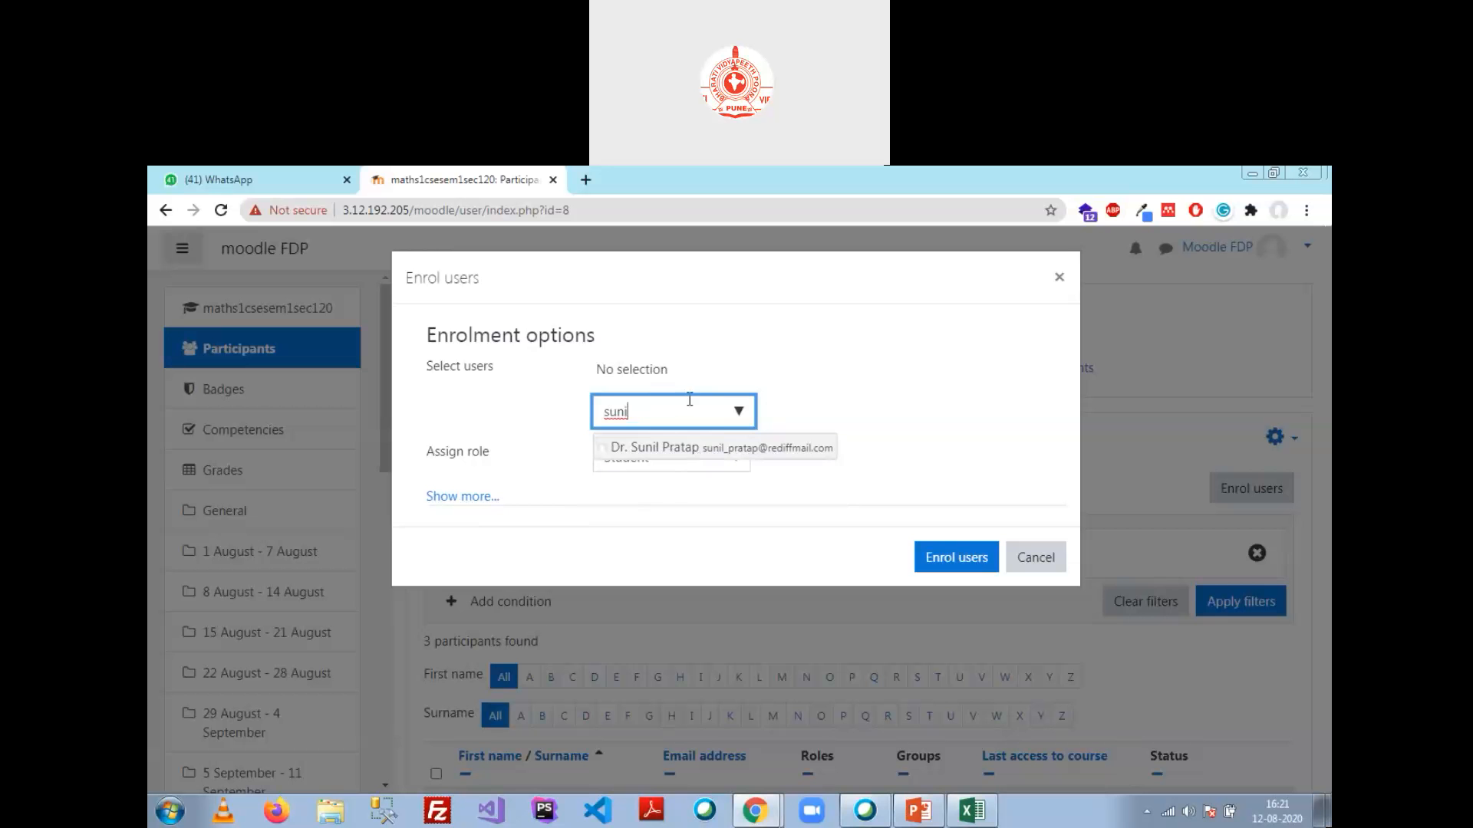
{"action": "key", "text": "ctrl+a"}
{"action": "type", "text": "us"}
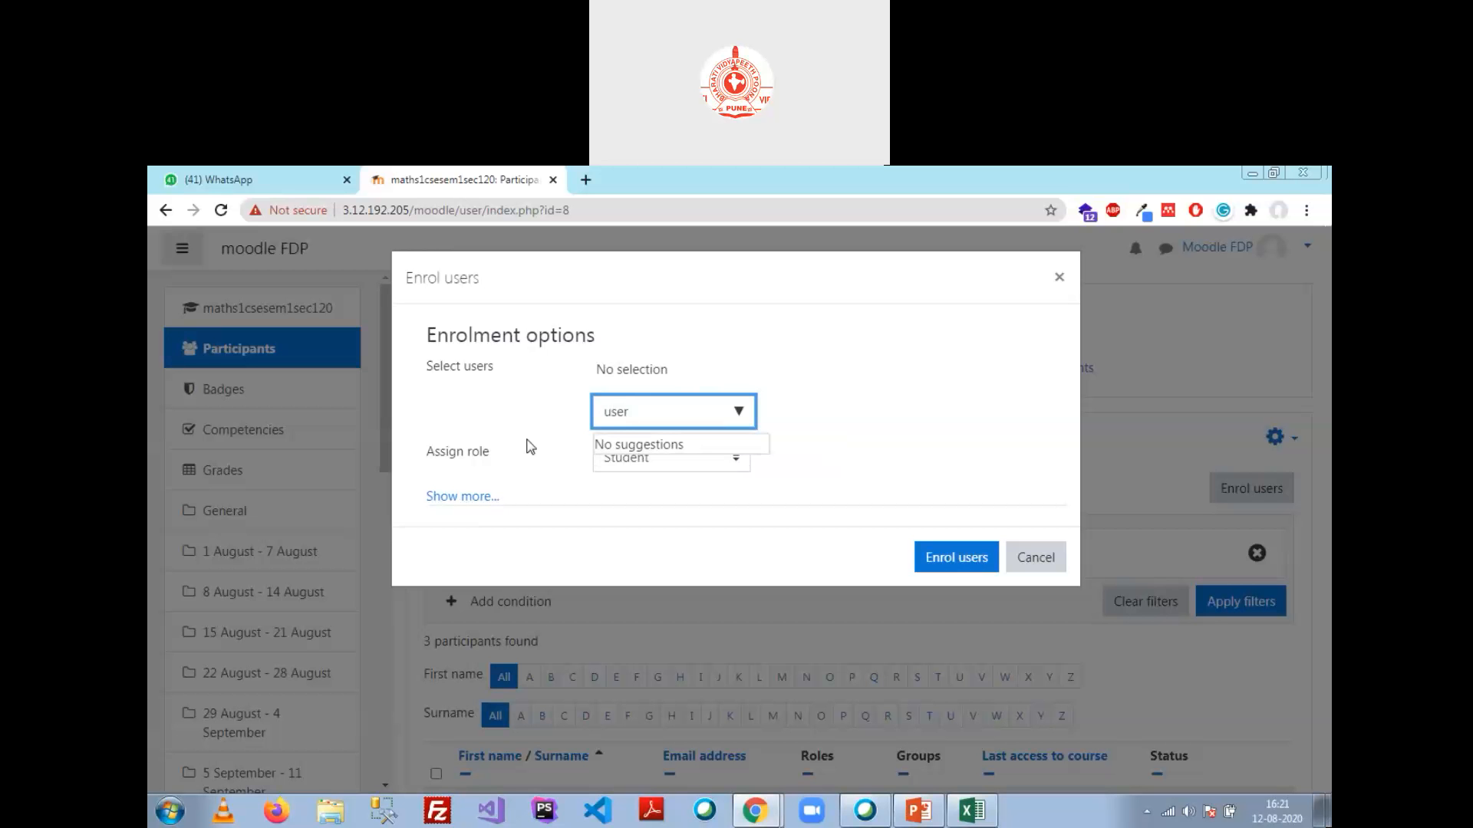
{"action": "key", "text": "BackSpace"}
{"action": "type", "text": "sunil"}
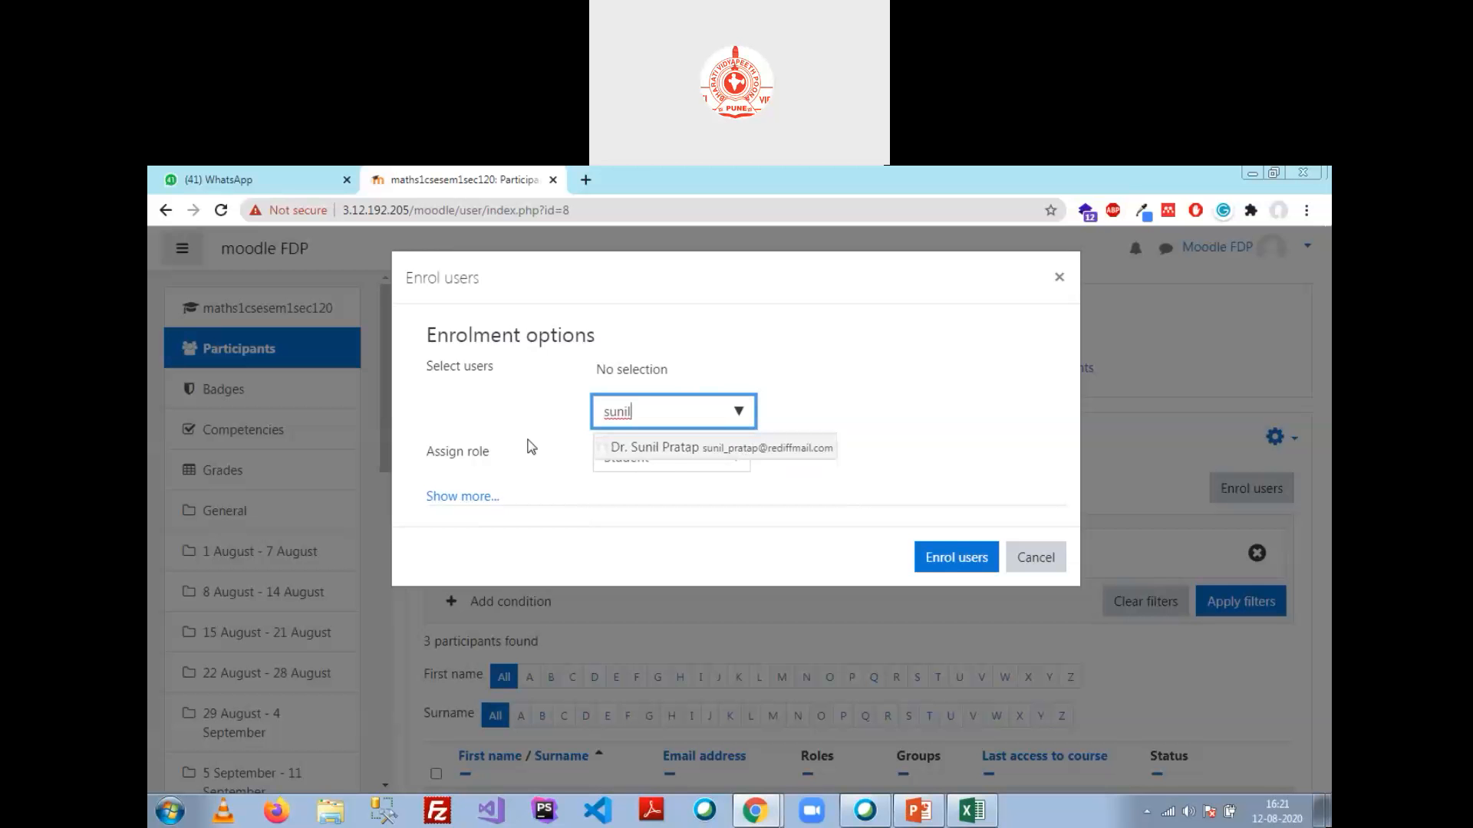
{"action": "left_click", "coordinate": [730, 453]}
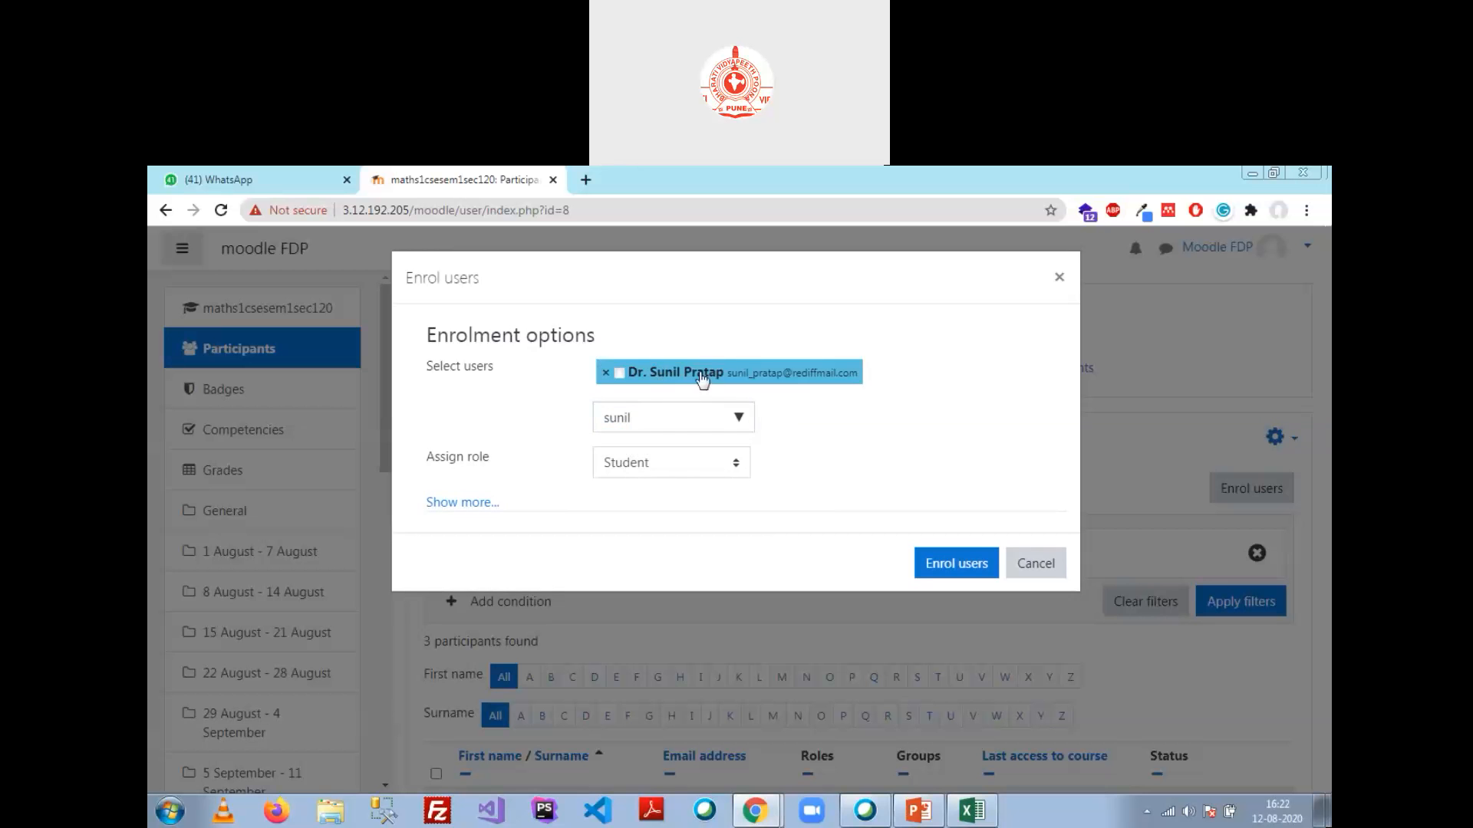
{"action": "left_click", "coordinate": [735, 467]}
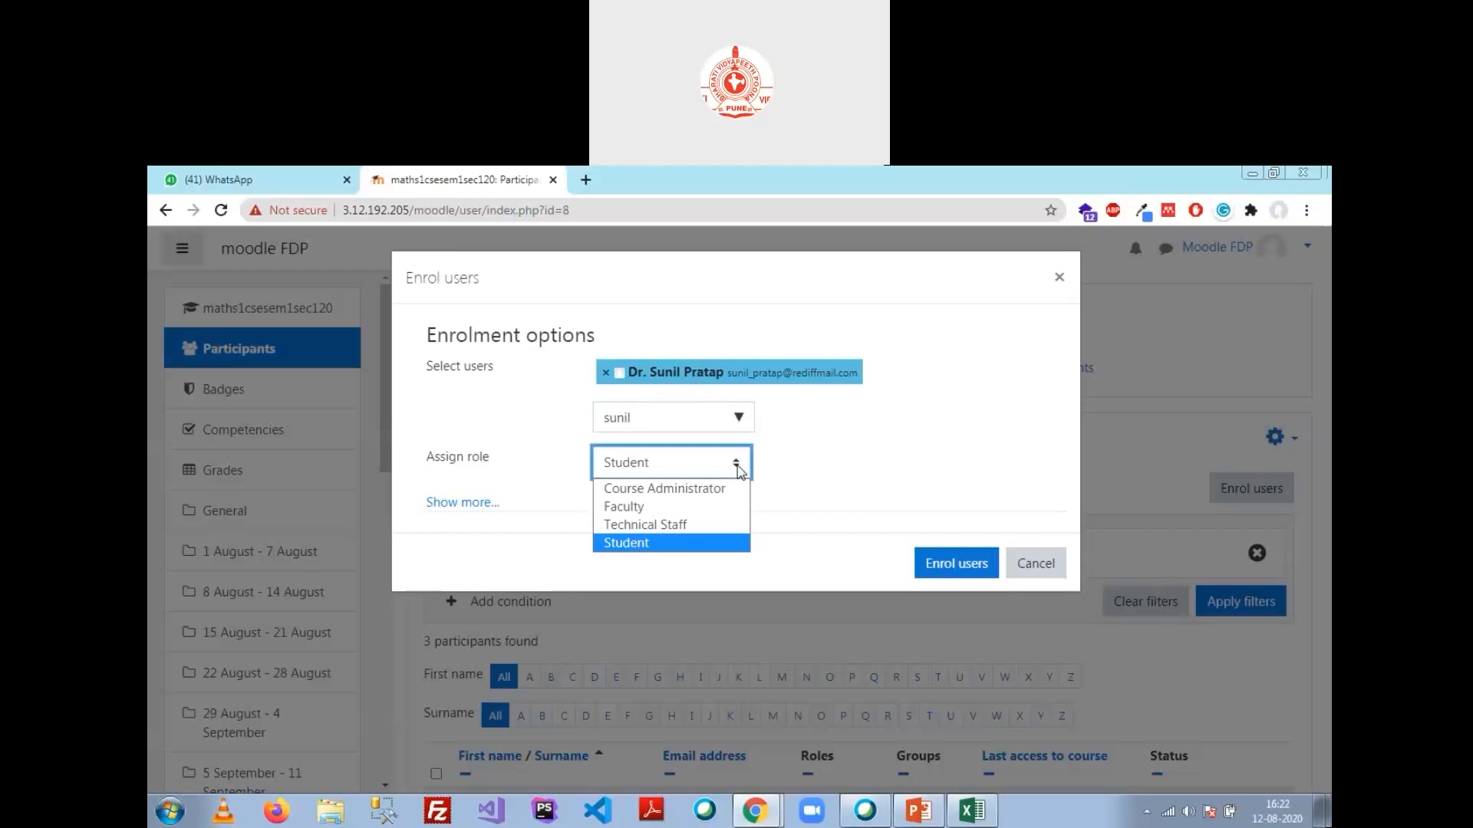
{"action": "left_click", "coordinate": [704, 510]}
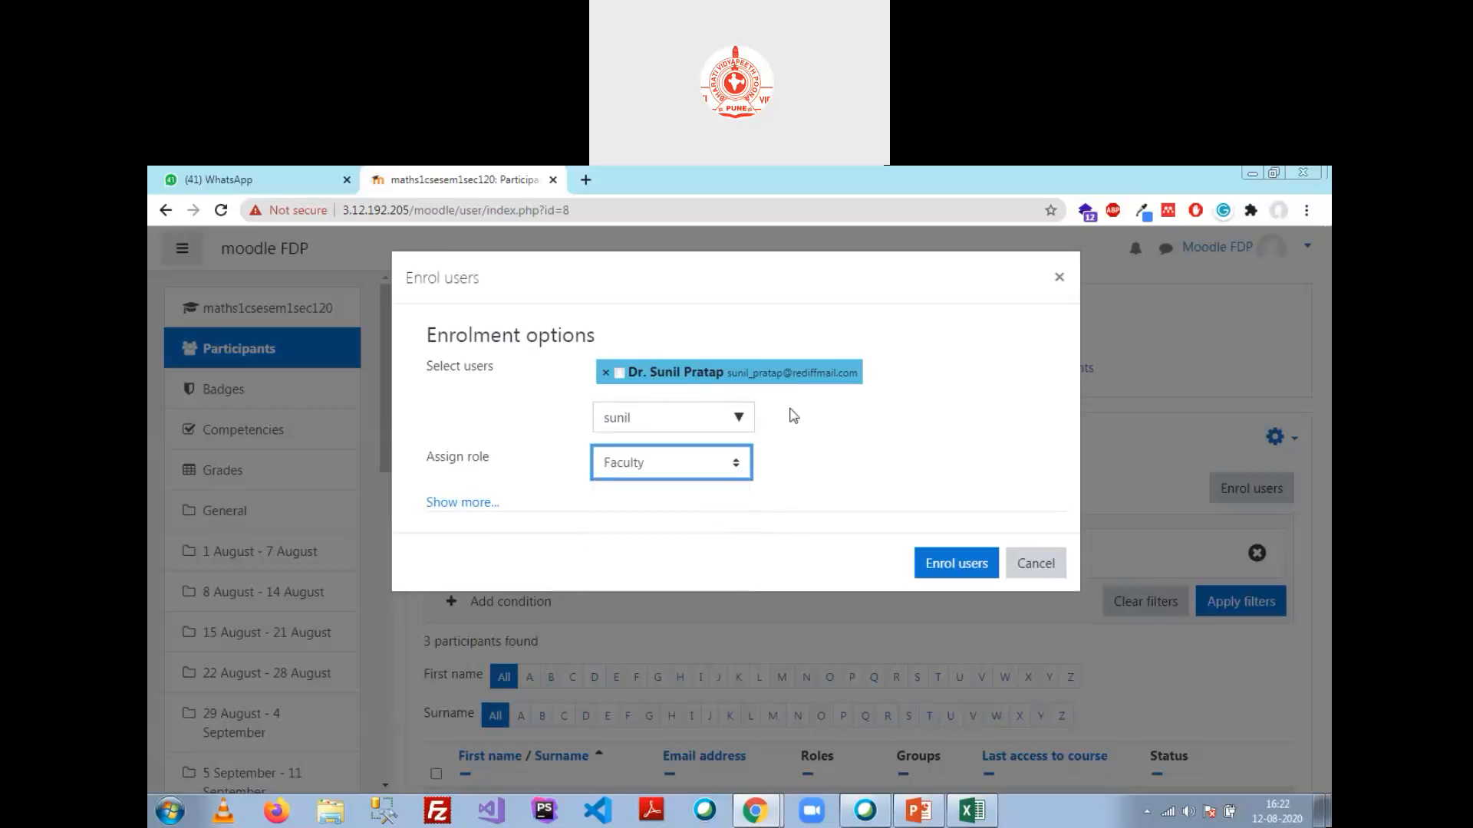
Step: Set the enrolment to start at course start (1/08/20) with a duration of 180 days
{"action": "left_click", "coordinate": [461, 504]}
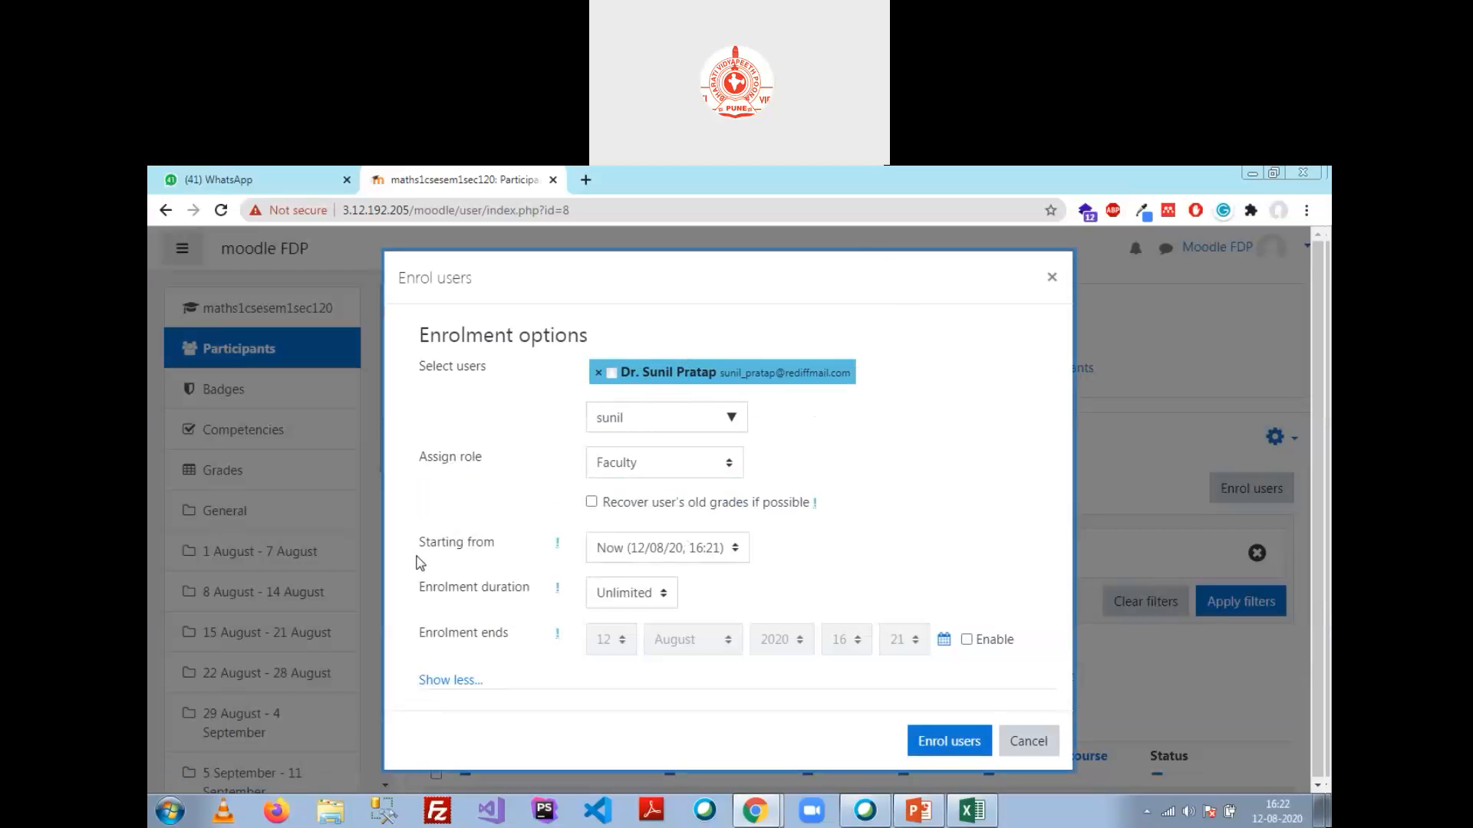
{"action": "left_click", "coordinate": [739, 551]}
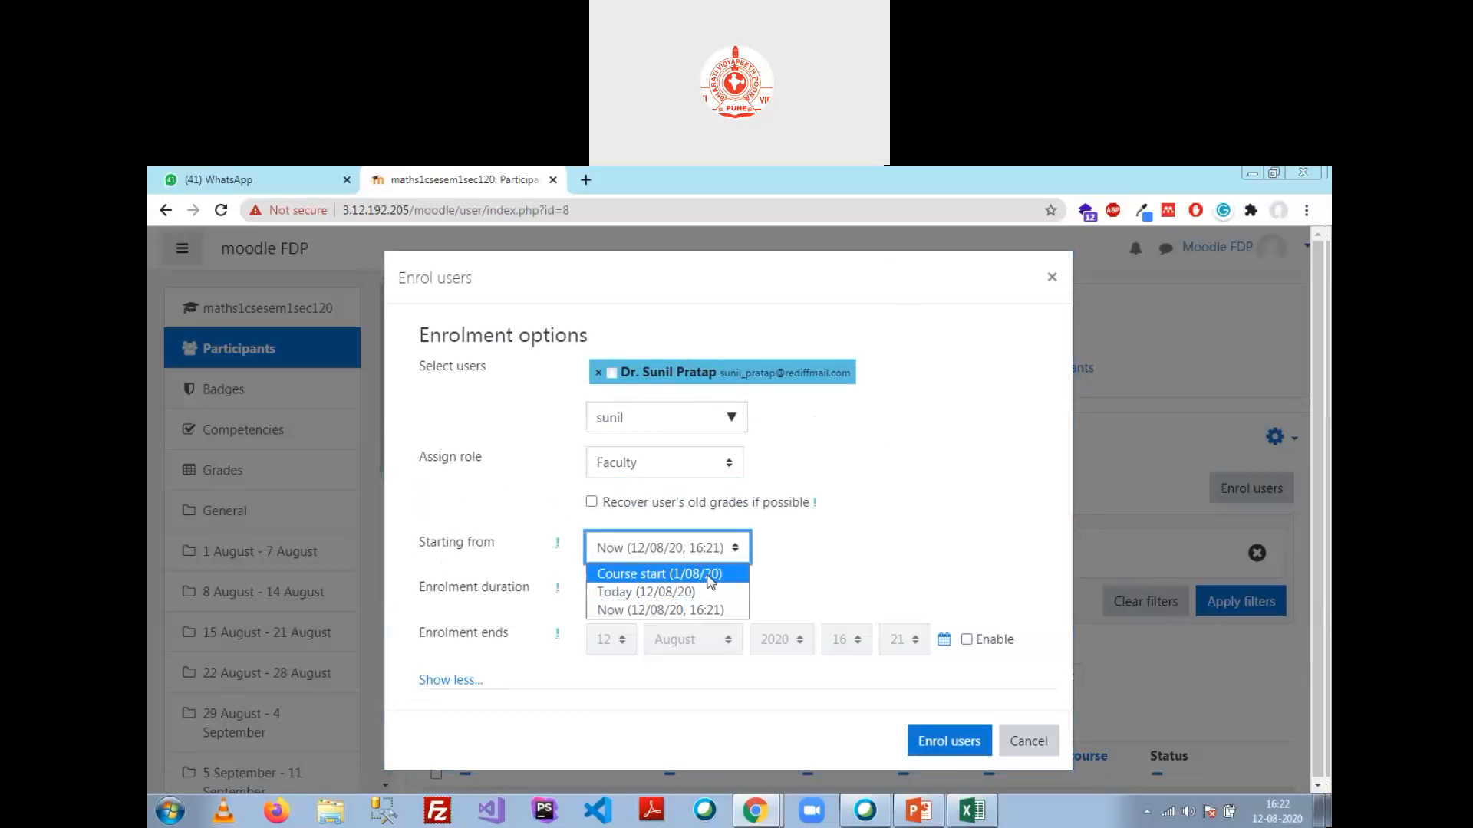
{"action": "left_click", "coordinate": [705, 579]}
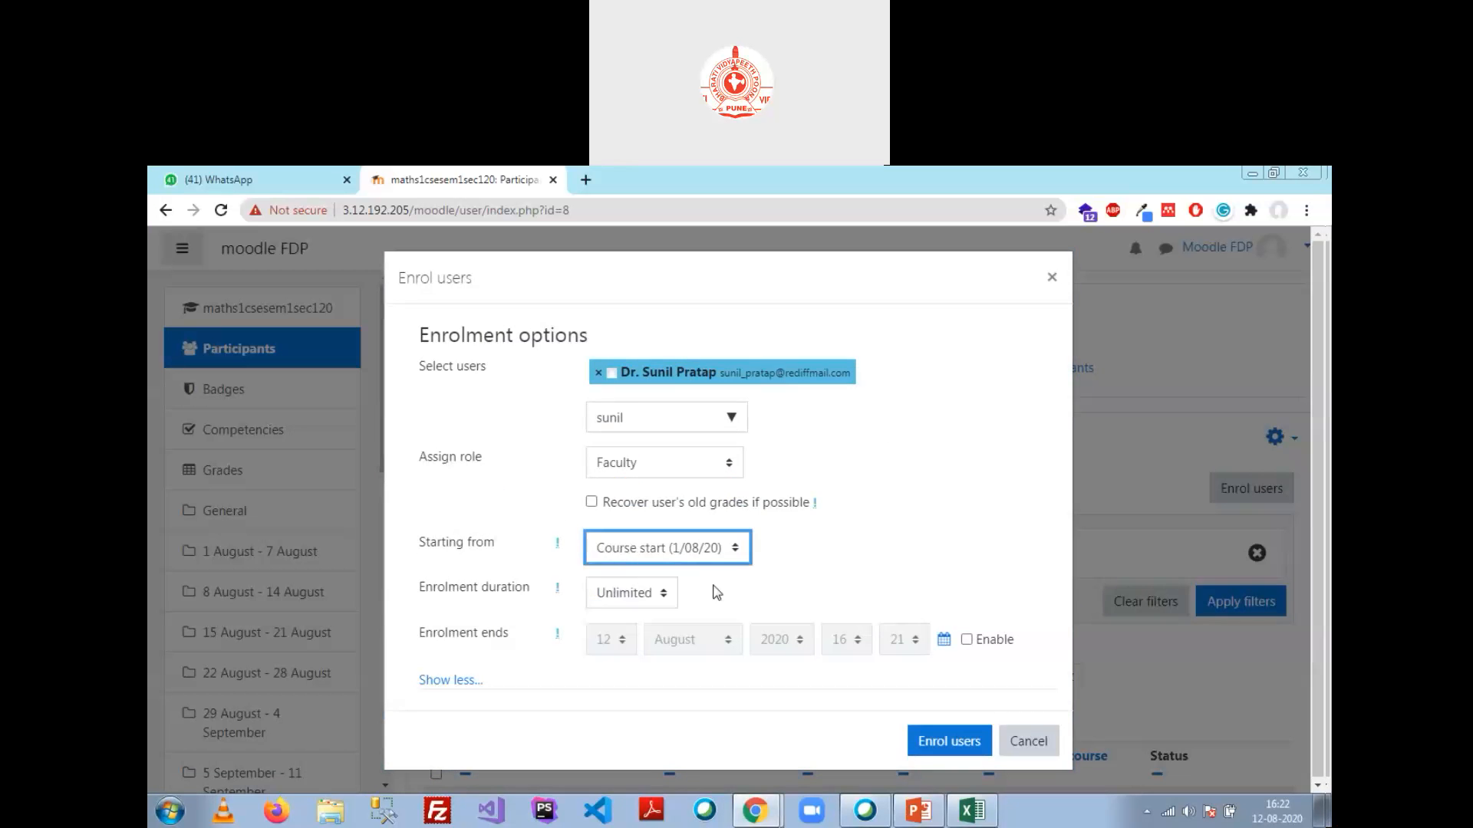
{"action": "left_click", "coordinate": [665, 595]}
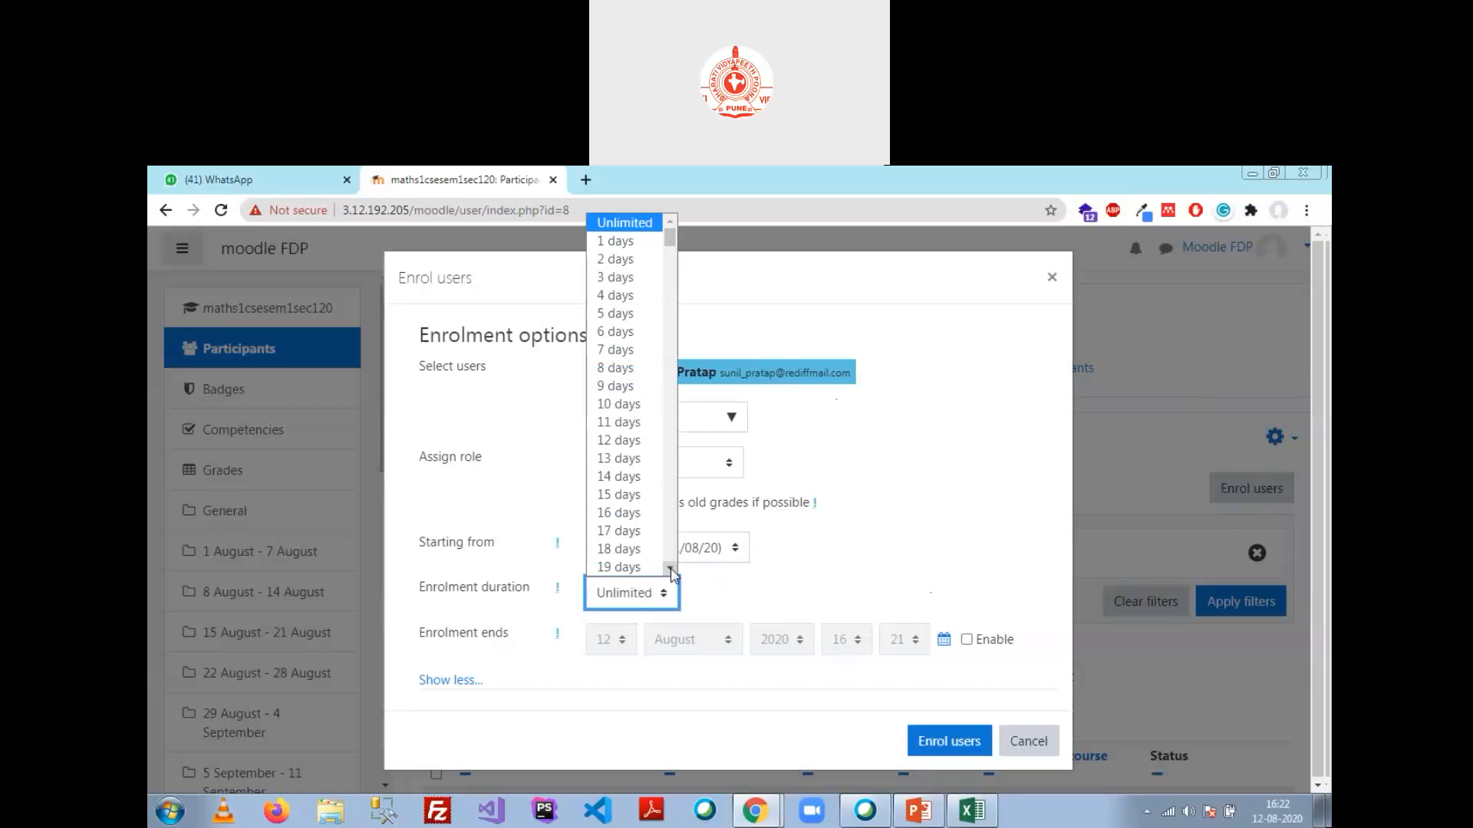
{"action": "scroll", "coordinate": [671, 557], "scroll_direction": "down", "scroll_amount": 20}
{"action": "scroll", "coordinate": [671, 557], "scroll_direction": "down", "scroll_amount": 18}
{"action": "scroll", "coordinate": [667, 562], "scroll_direction": "down", "scroll_amount": 12}
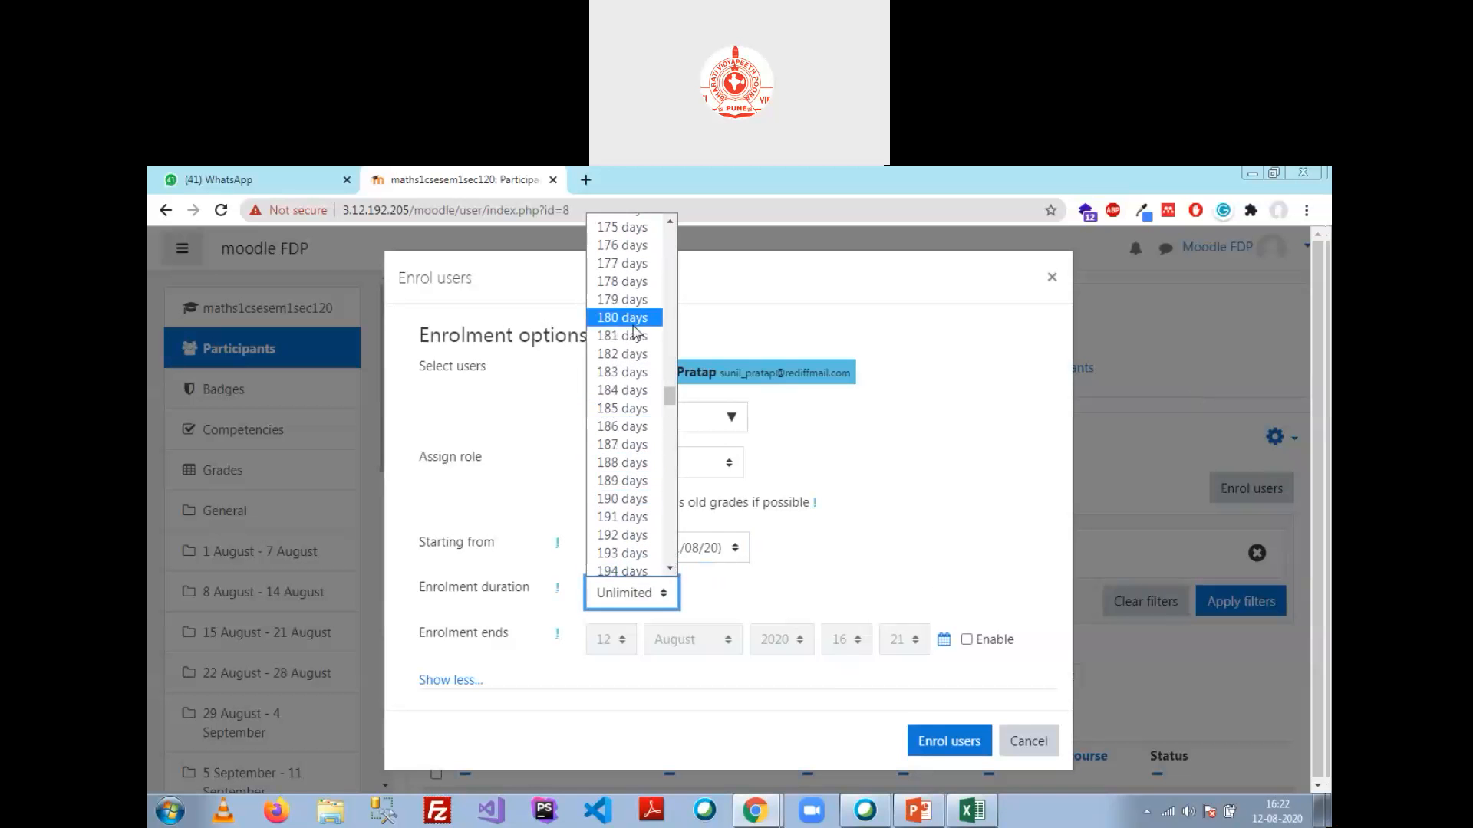
{"action": "left_click", "coordinate": [625, 318]}
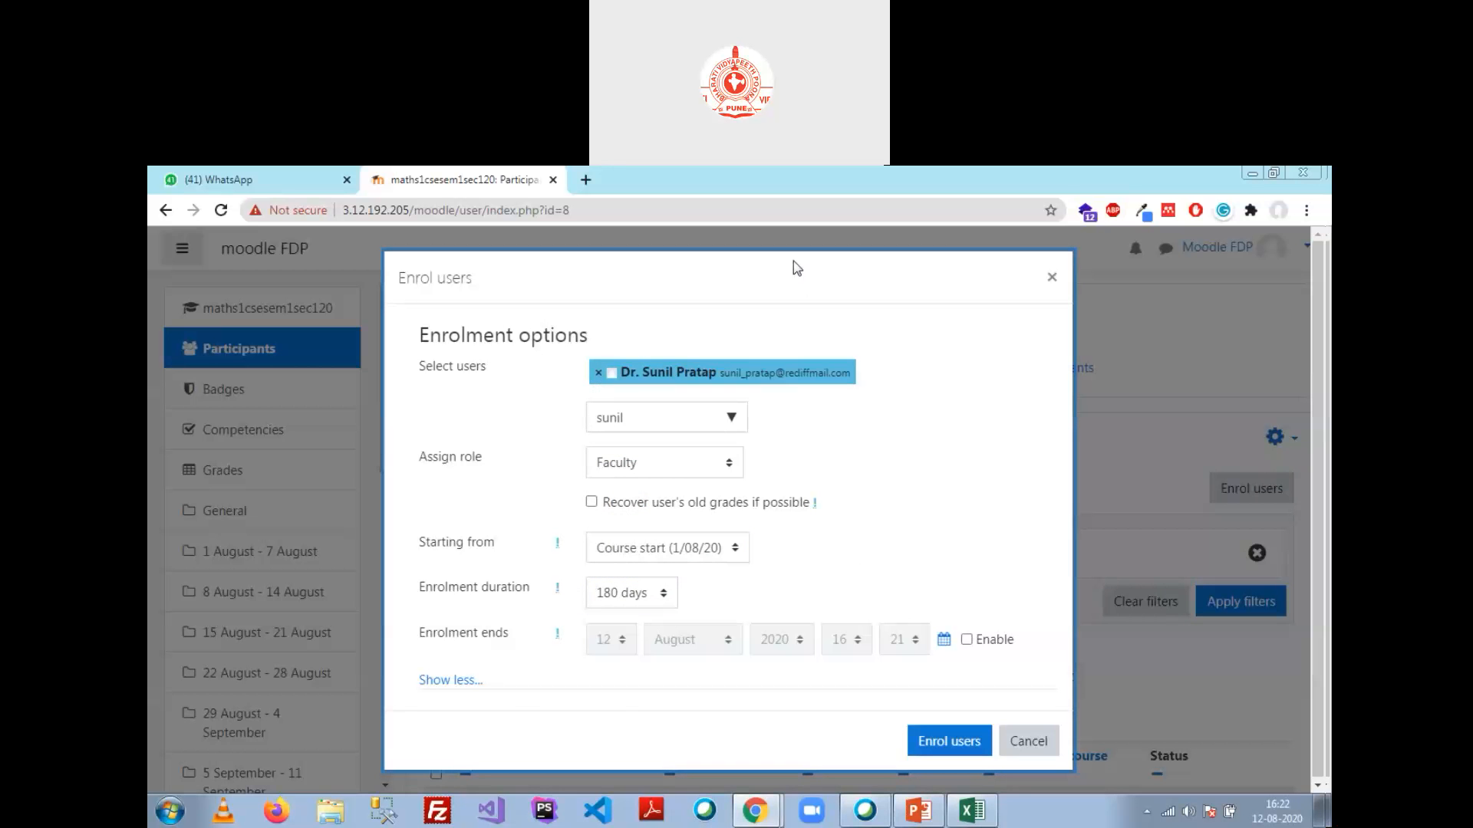
Step: Enrol the faculty member, review the four-participant list, then return to the site home
{"action": "left_click", "coordinate": [948, 742]}
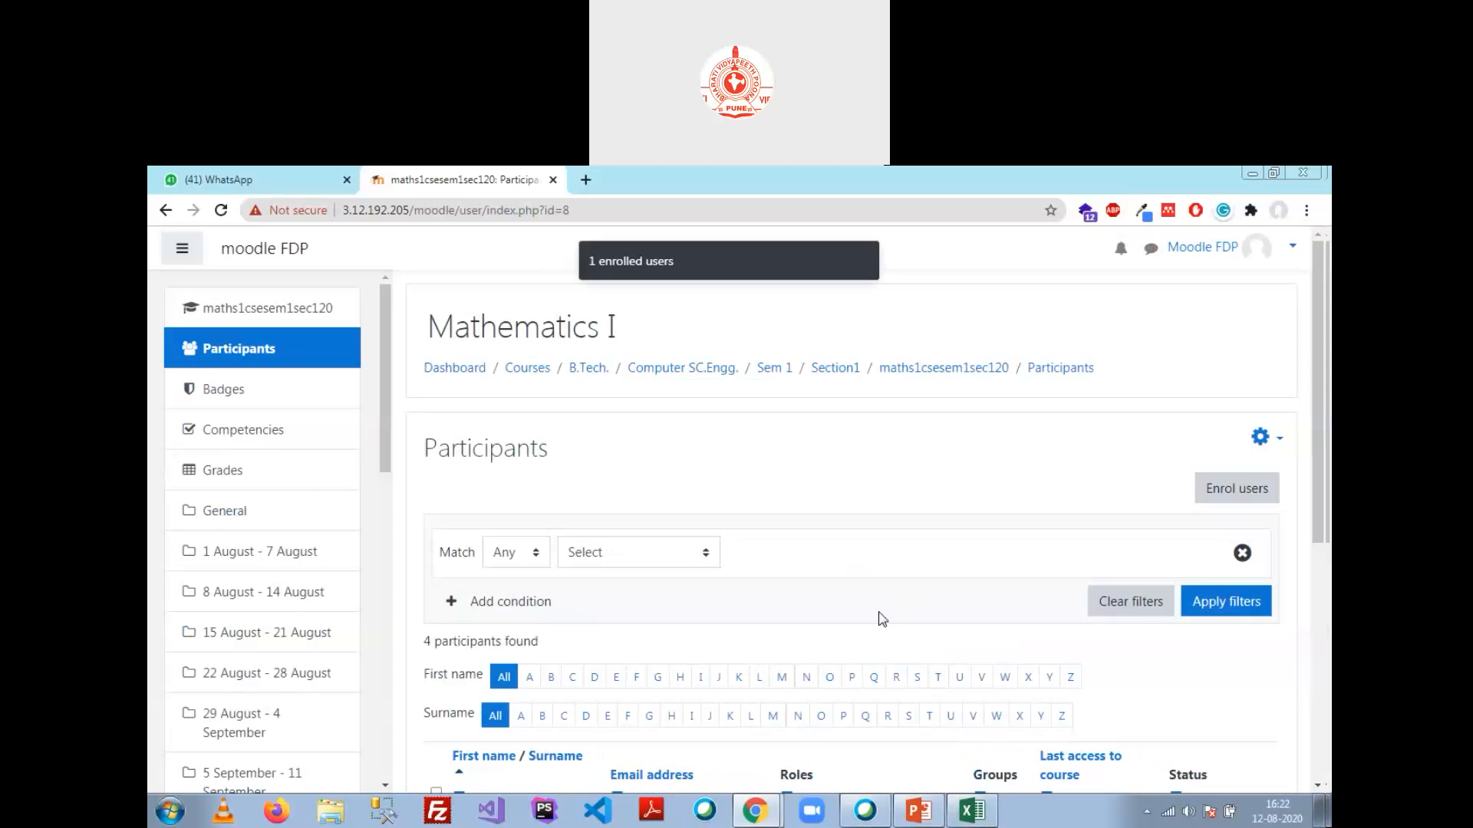
{"action": "scroll", "coordinate": [785, 468], "scroll_direction": "down", "scroll_amount": 5}
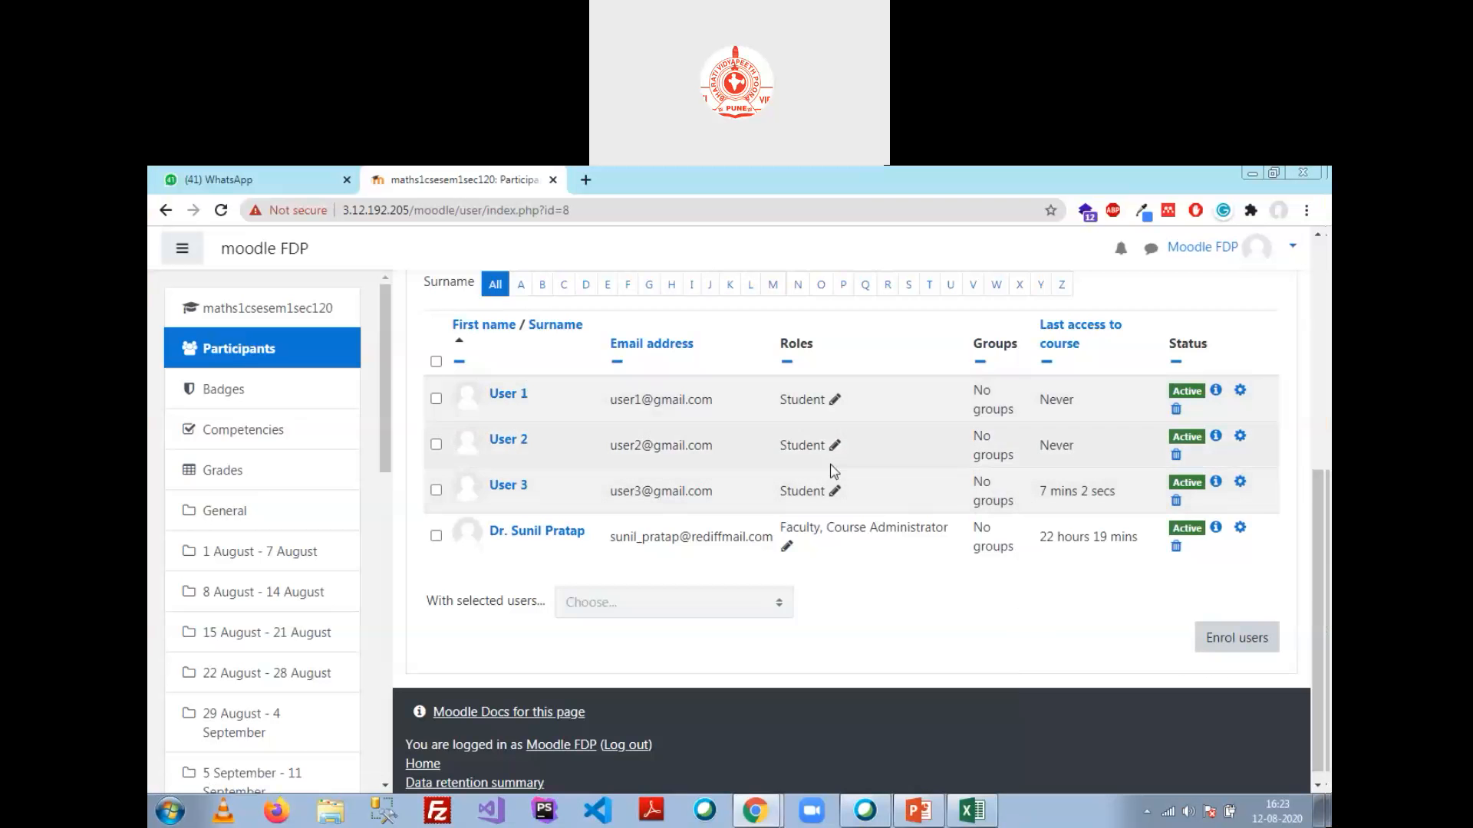
{"action": "scroll", "coordinate": [759, 460], "scroll_direction": "up", "scroll_amount": 3}
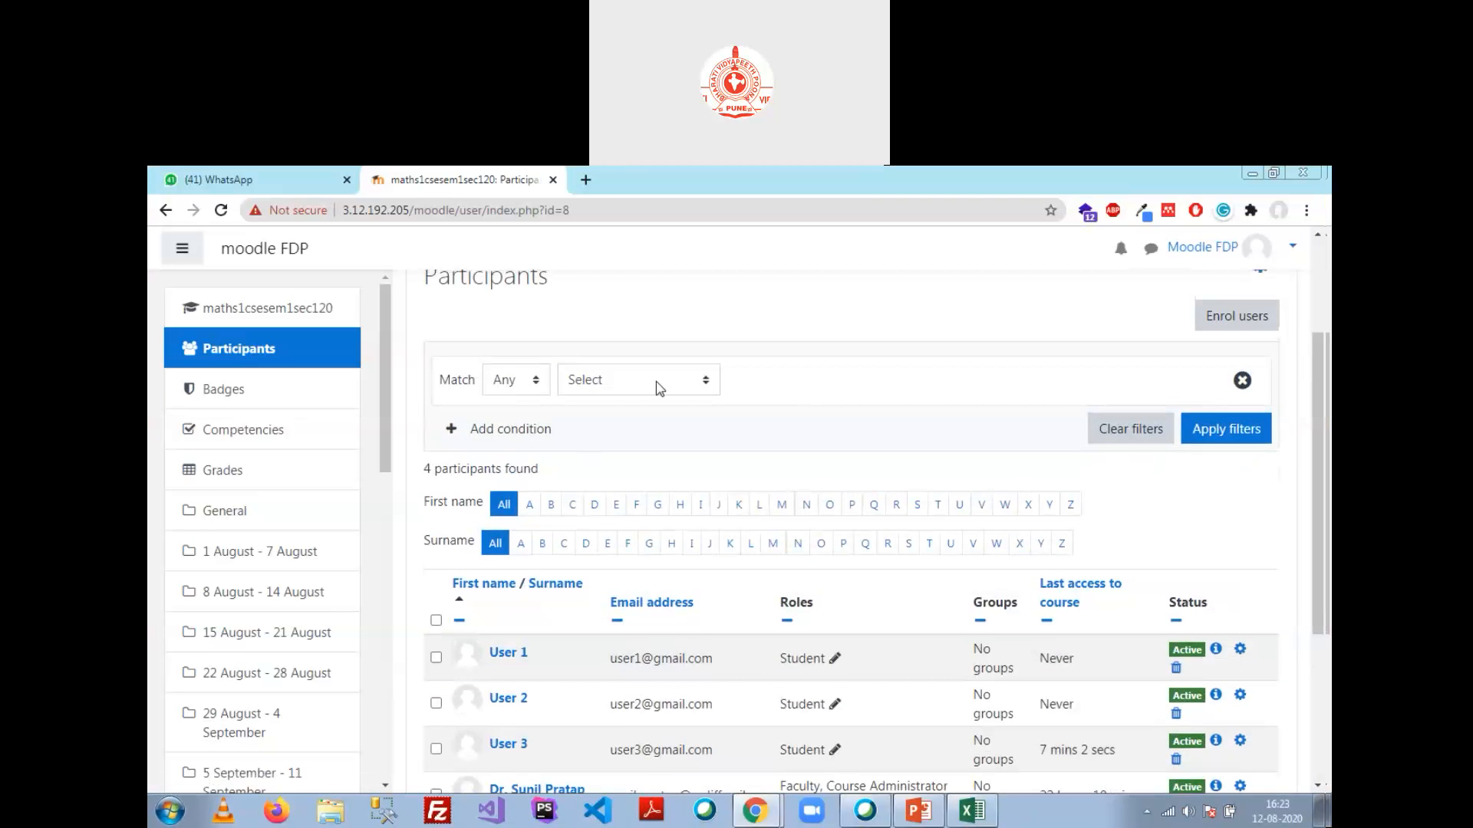
{"action": "scroll", "coordinate": [861, 449], "scroll_direction": "down", "scroll_amount": 2}
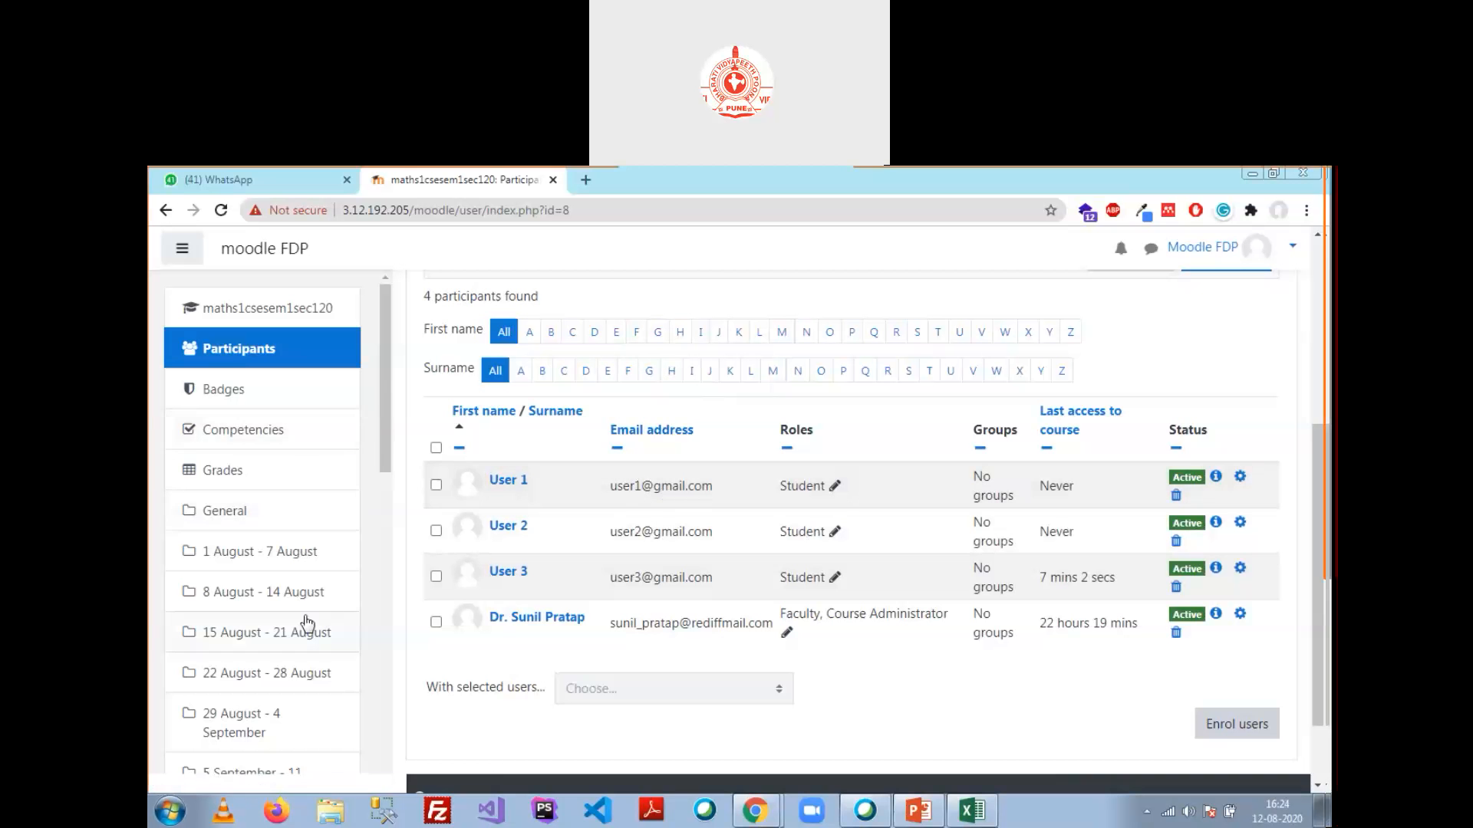
{"action": "left_click_drag", "start_coordinate": [385, 457], "coordinate": [385, 759]}
{"action": "left_click", "coordinate": [244, 547]}
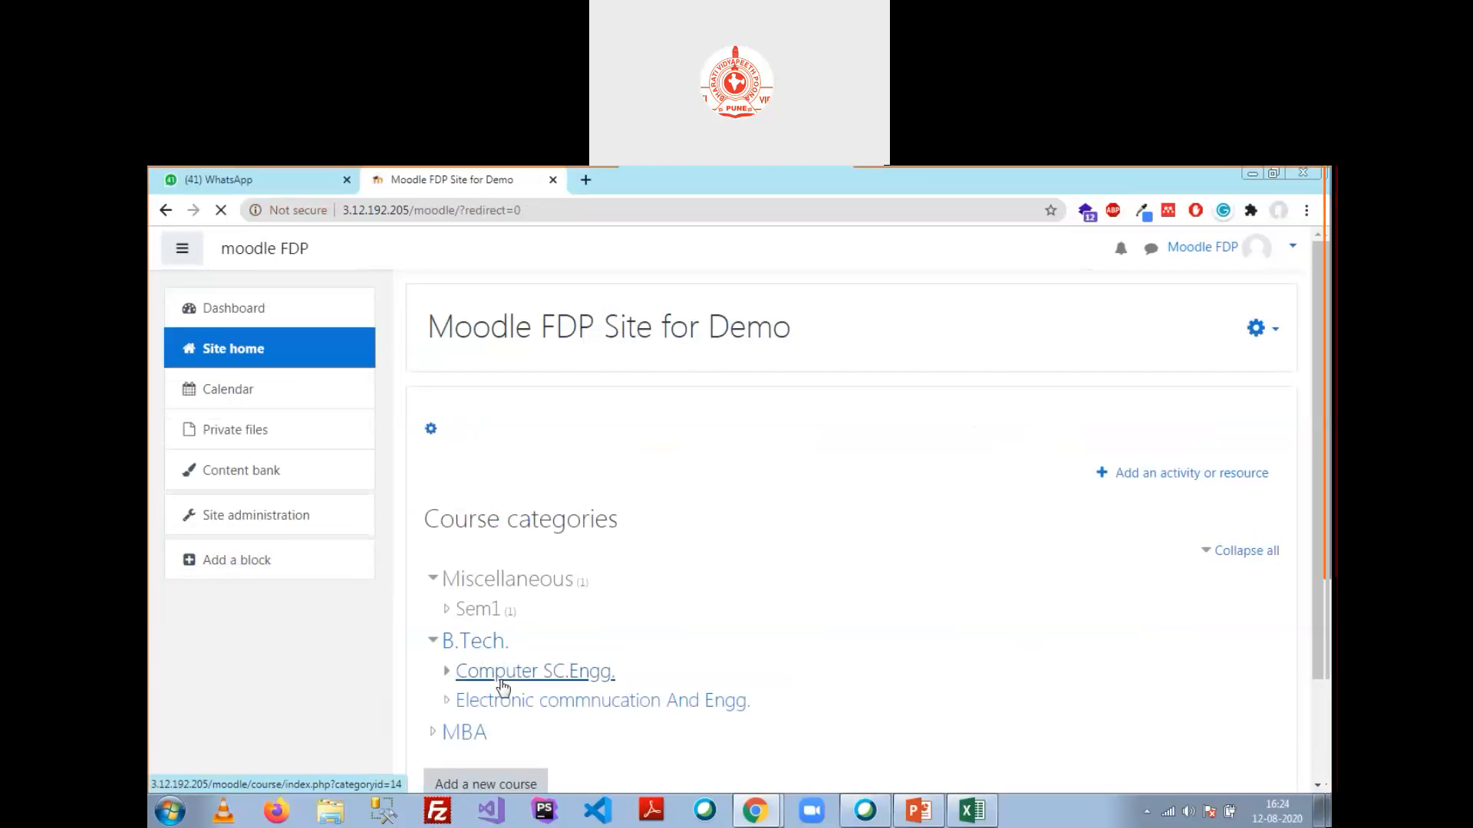
{"action": "left_click", "coordinate": [464, 674]}
{"action": "left_click", "coordinate": [473, 566]}
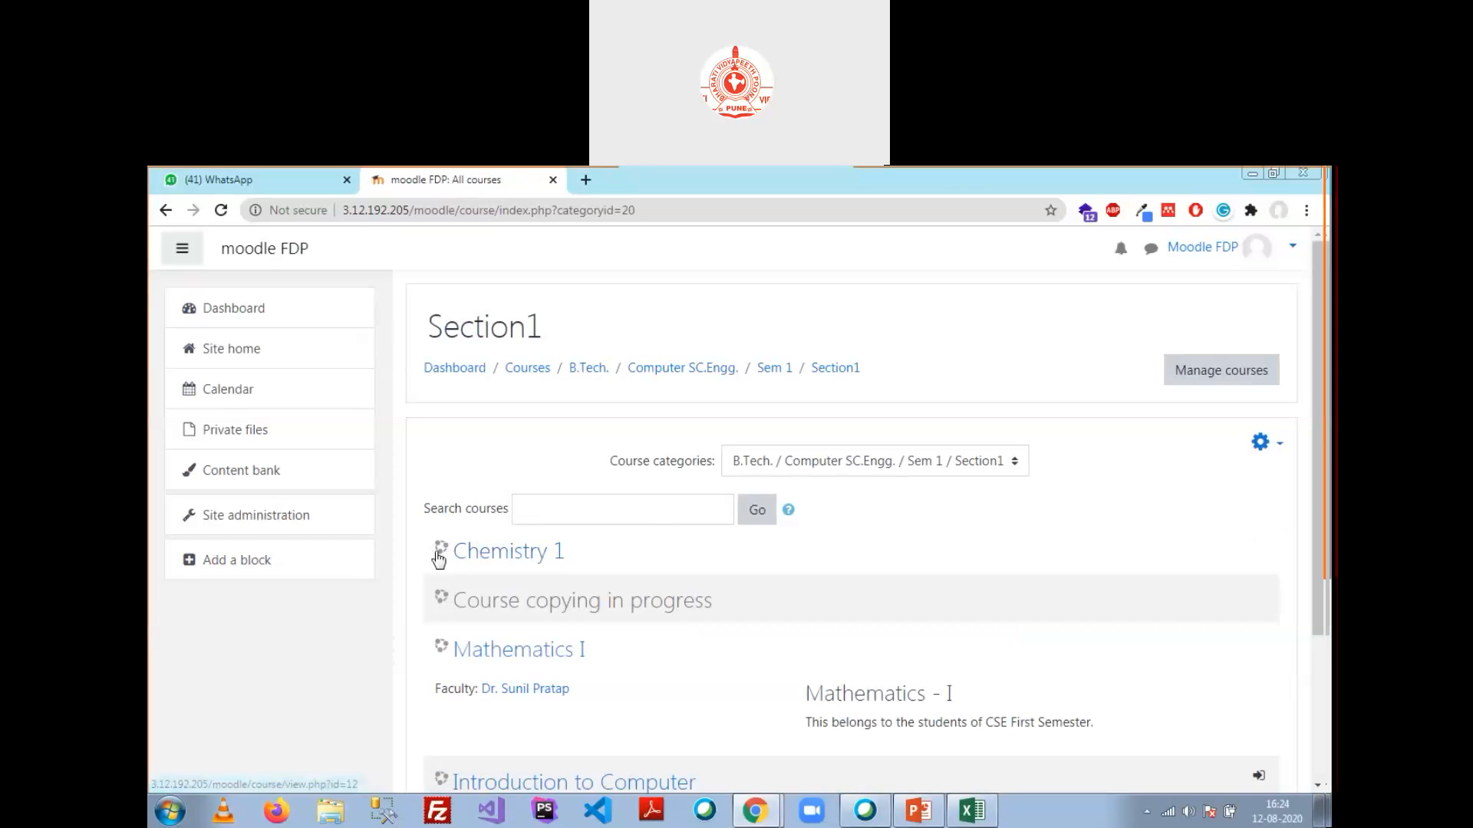
{"action": "left_click", "coordinate": [552, 658]}
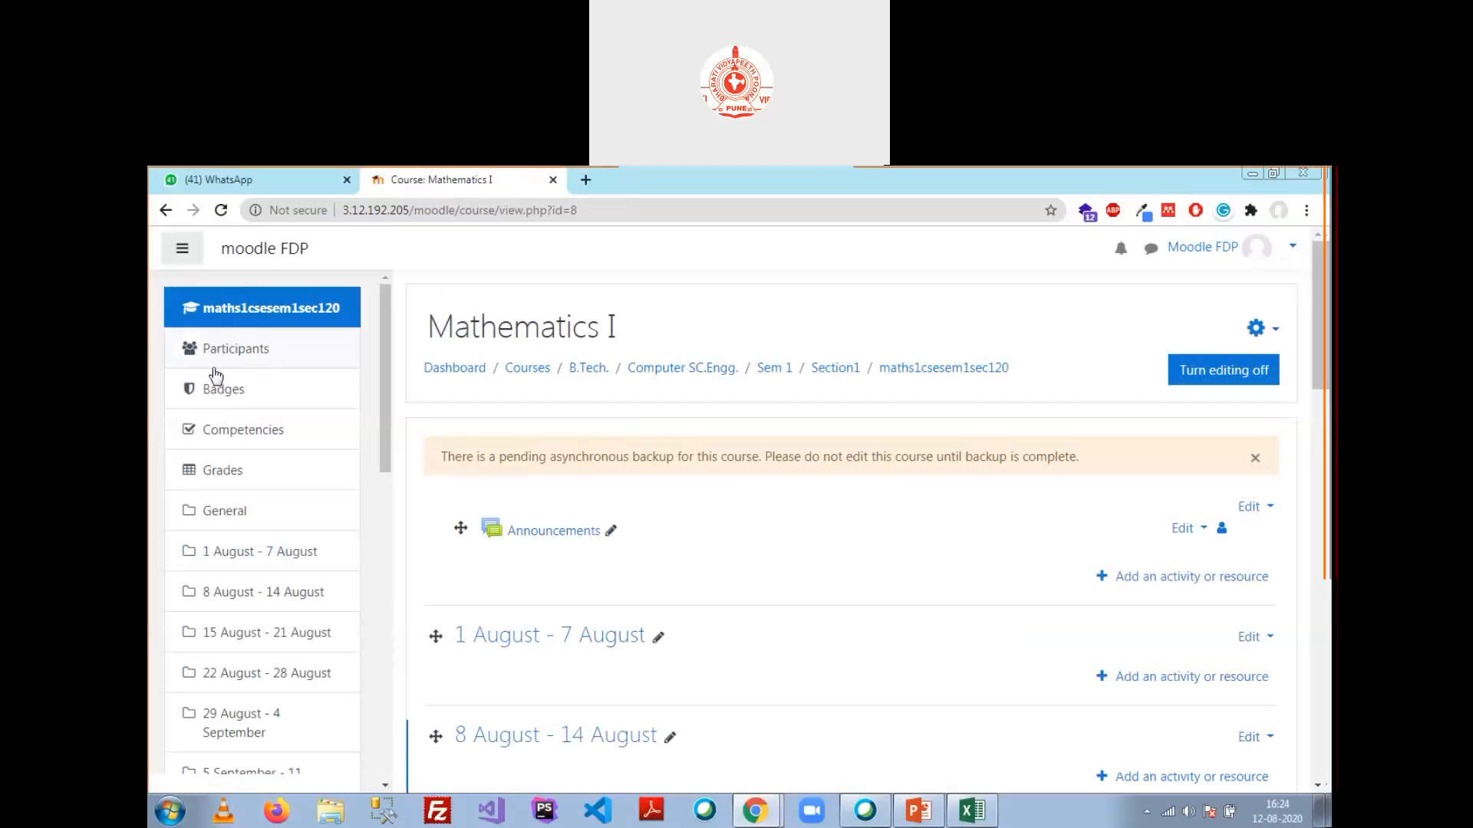
{"action": "left_click", "coordinate": [276, 354]}
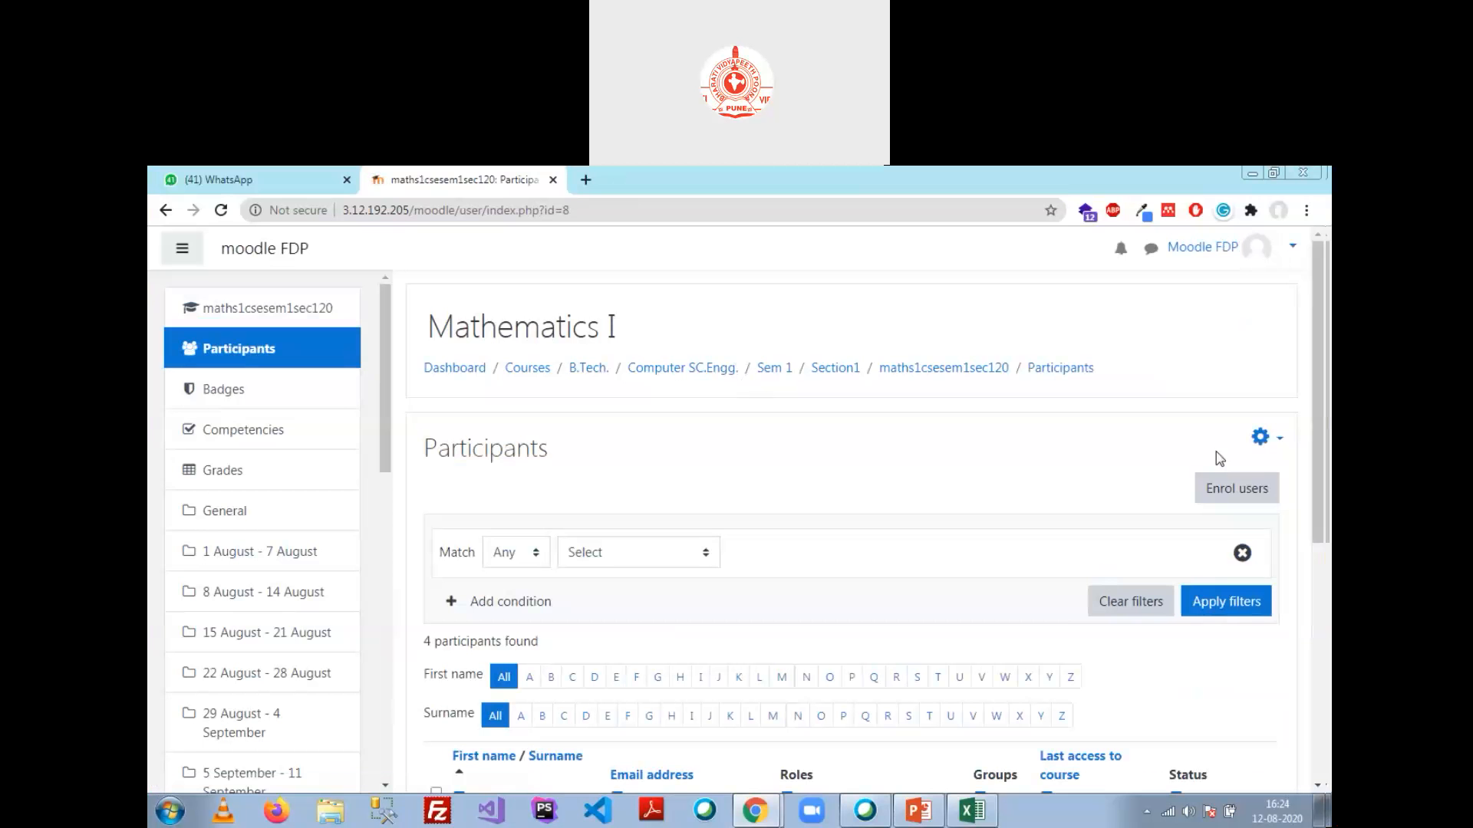
{"action": "left_click", "coordinate": [1243, 495]}
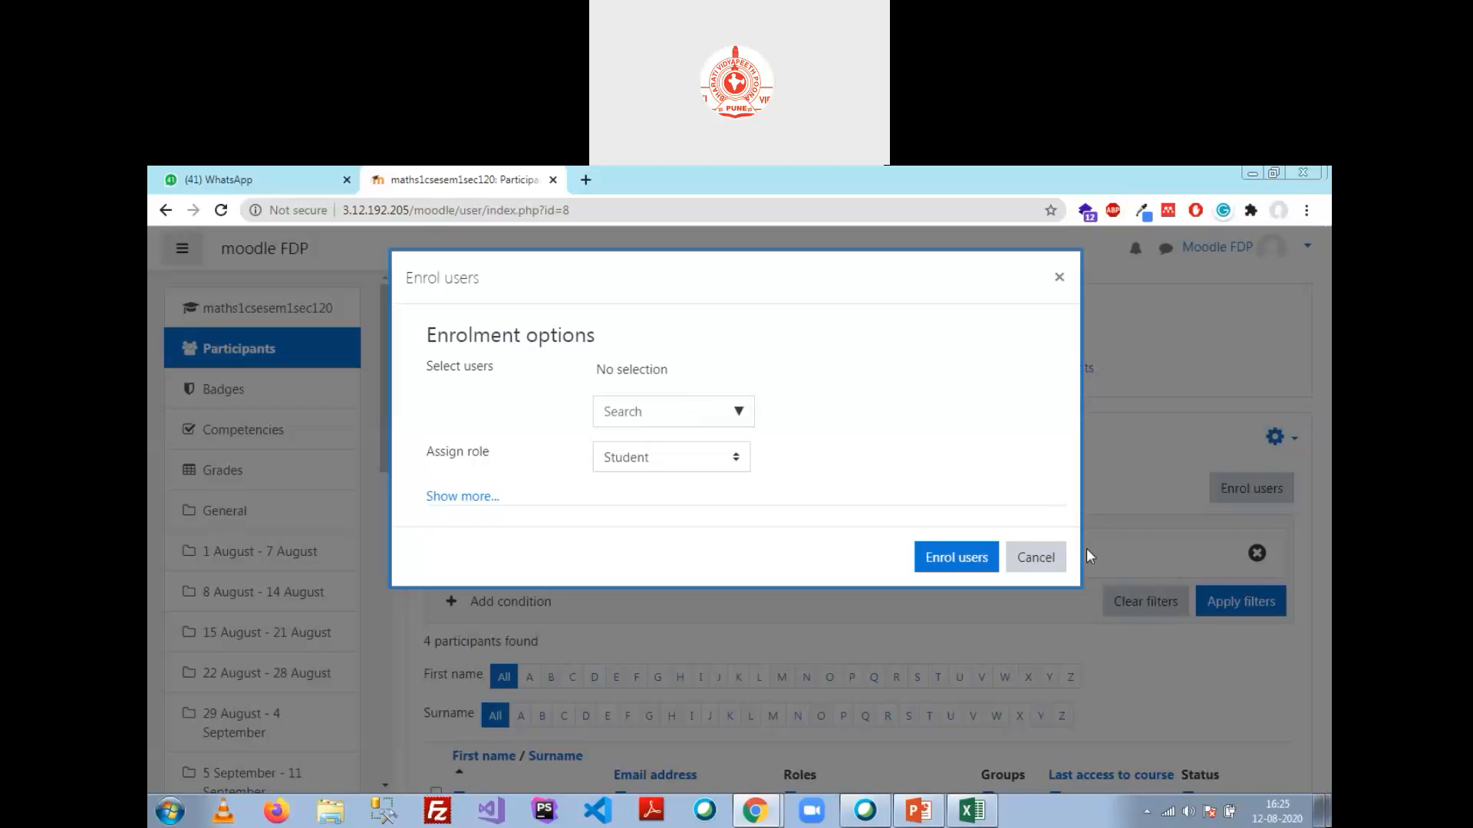
Step: Cancel the Enrol users form without enrolling anyone and go back to the site home
{"action": "left_click", "coordinate": [1013, 568]}
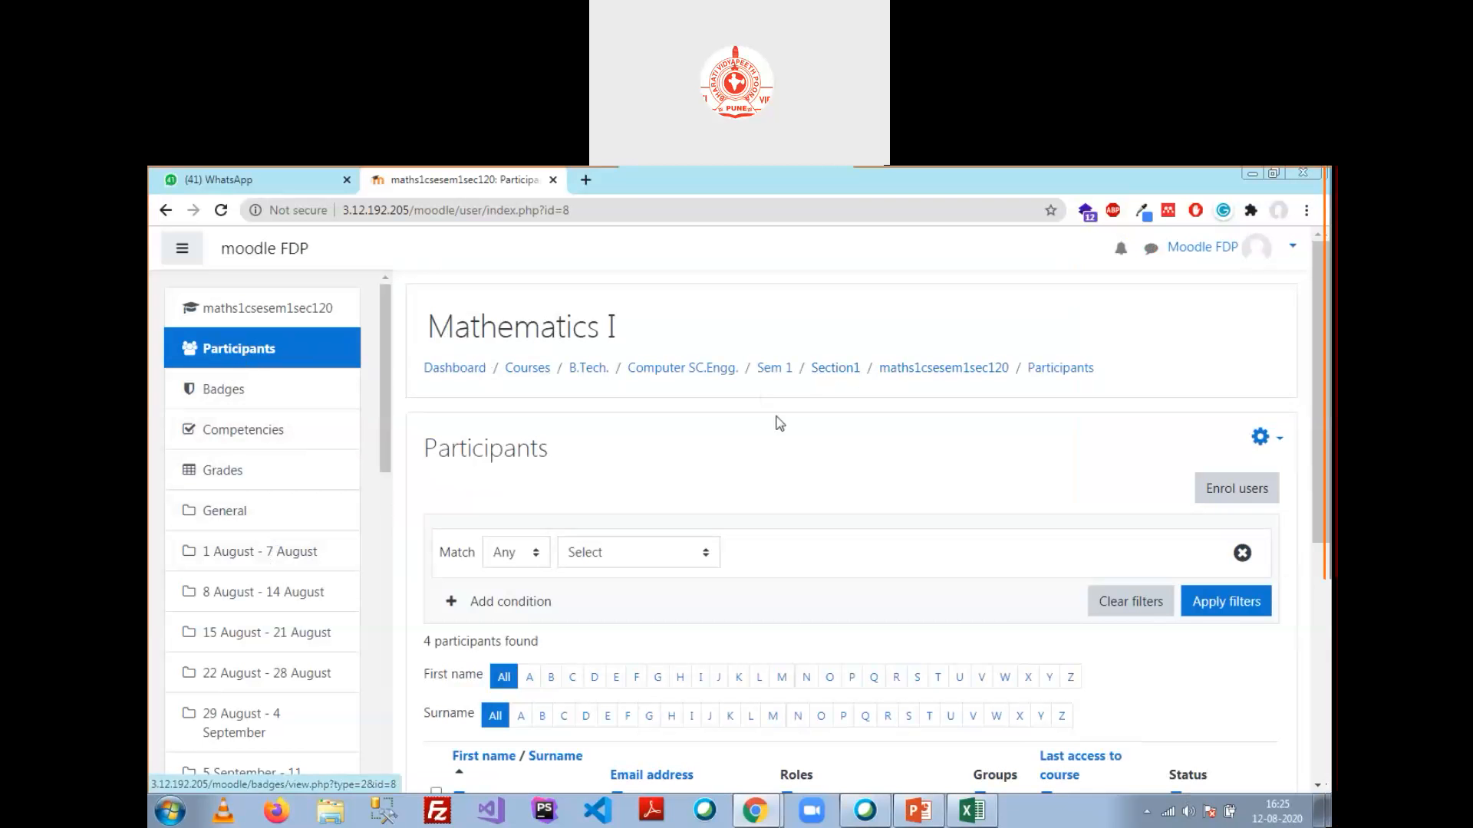
{"action": "left_click_drag", "start_coordinate": [384, 346], "coordinate": [385, 347]}
{"action": "scroll", "coordinate": [322, 461], "scroll_direction": "down", "scroll_amount": 10}
{"action": "left_click", "coordinate": [284, 587]}
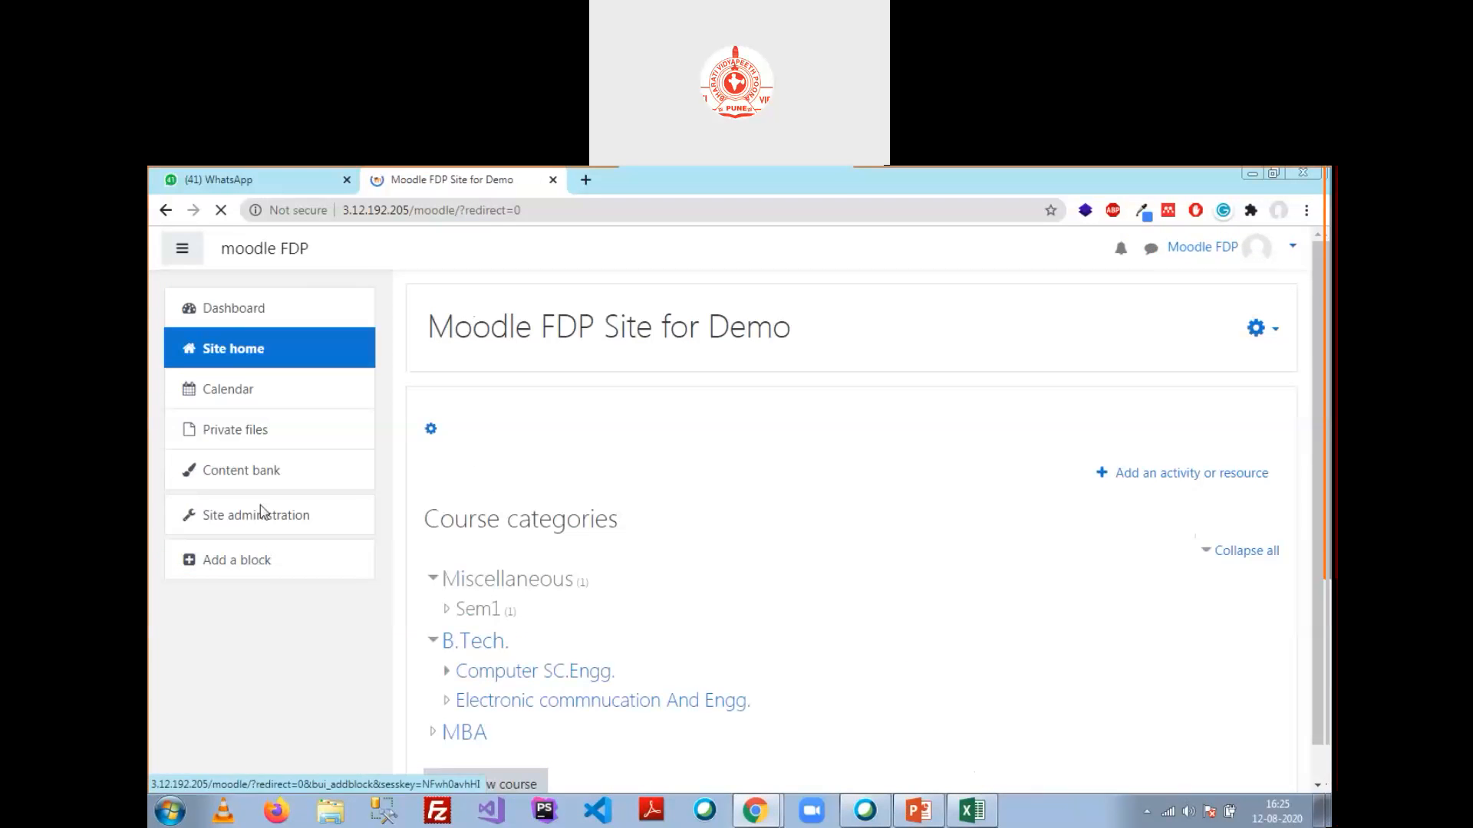
Step: Browse Computer SC.Engg. > Sem 1 > Section1 to reach the Mathematics I course
{"action": "left_click", "coordinate": [510, 675]}
{"action": "left_click", "coordinate": [474, 487]}
{"action": "left_click", "coordinate": [499, 553]}
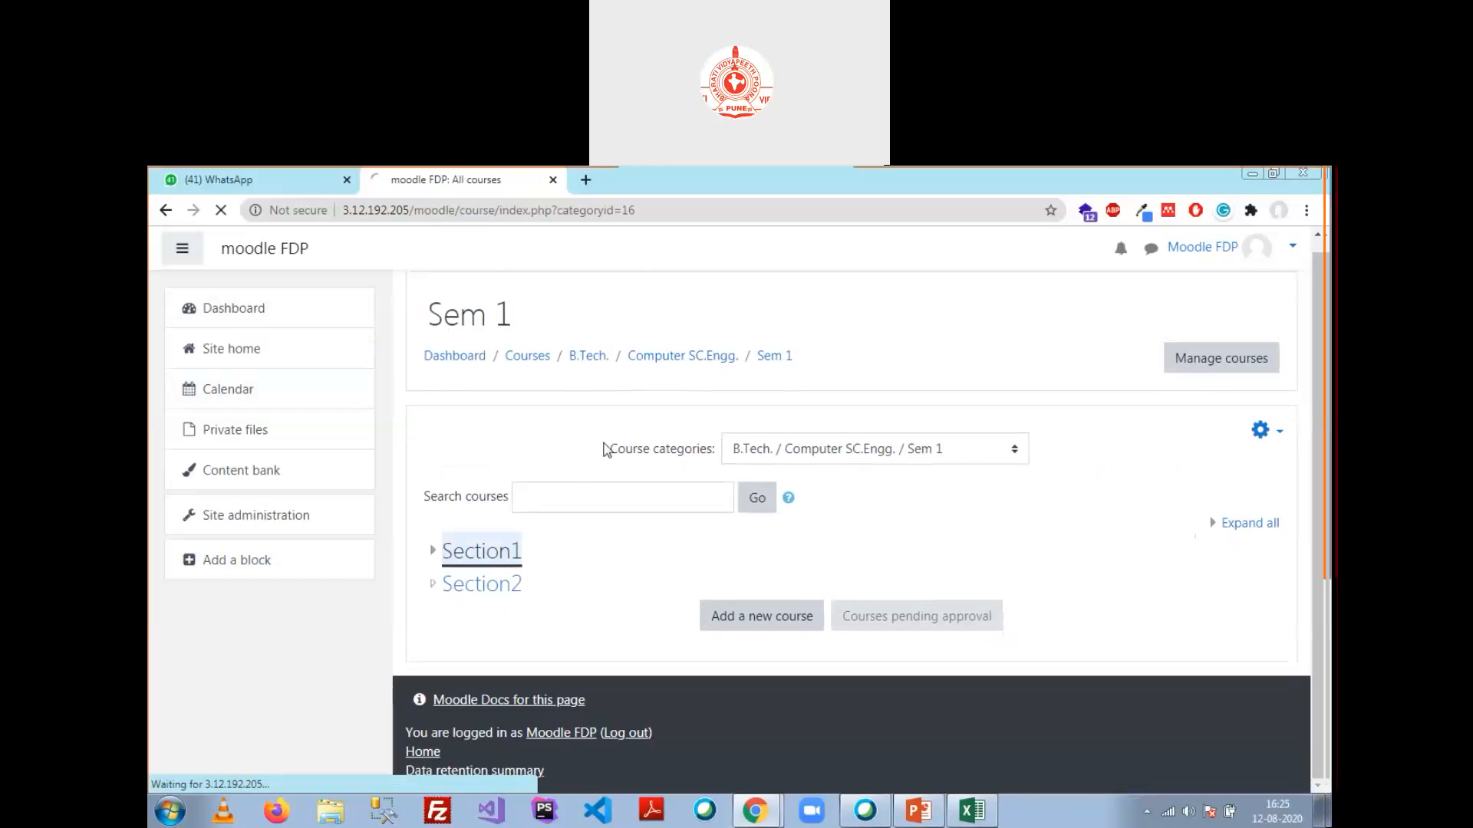
{"action": "scroll", "coordinate": [605, 449], "scroll_direction": "down", "scroll_amount": 2}
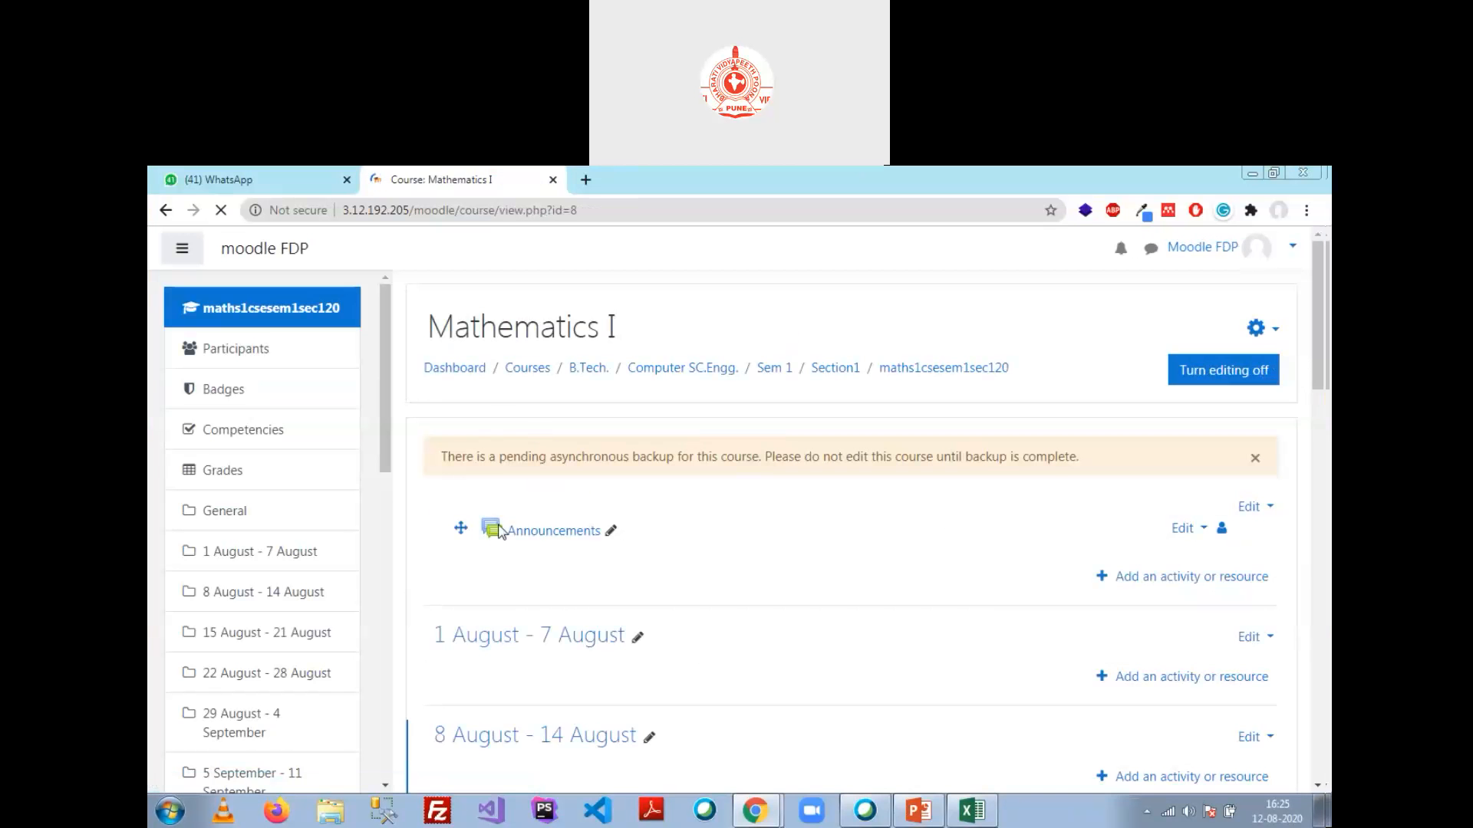
Step: Open Mathematics I's full course administration page at its Users section
{"action": "left_click", "coordinate": [1273, 332]}
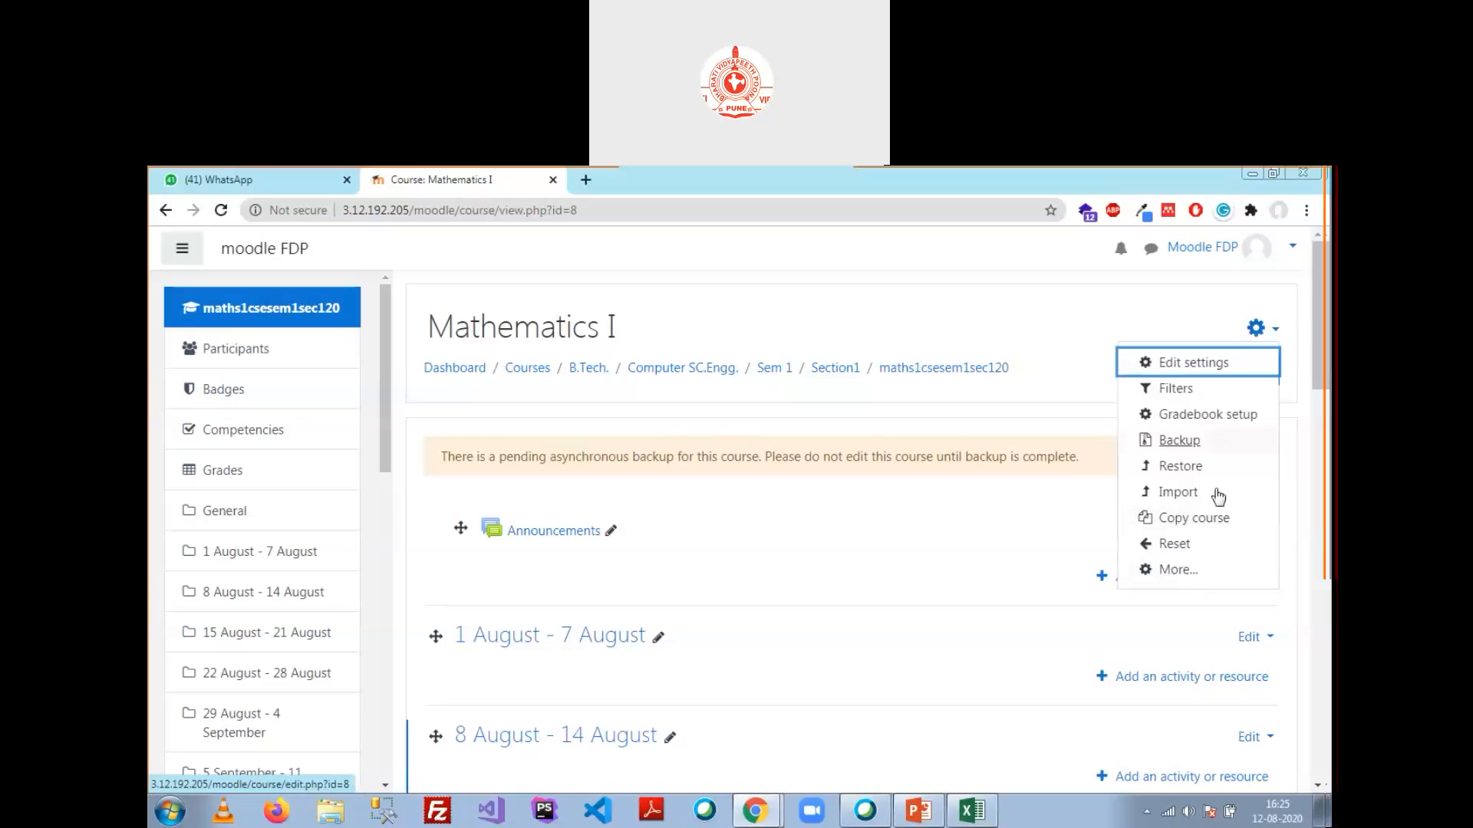
{"action": "left_click", "coordinate": [1177, 572]}
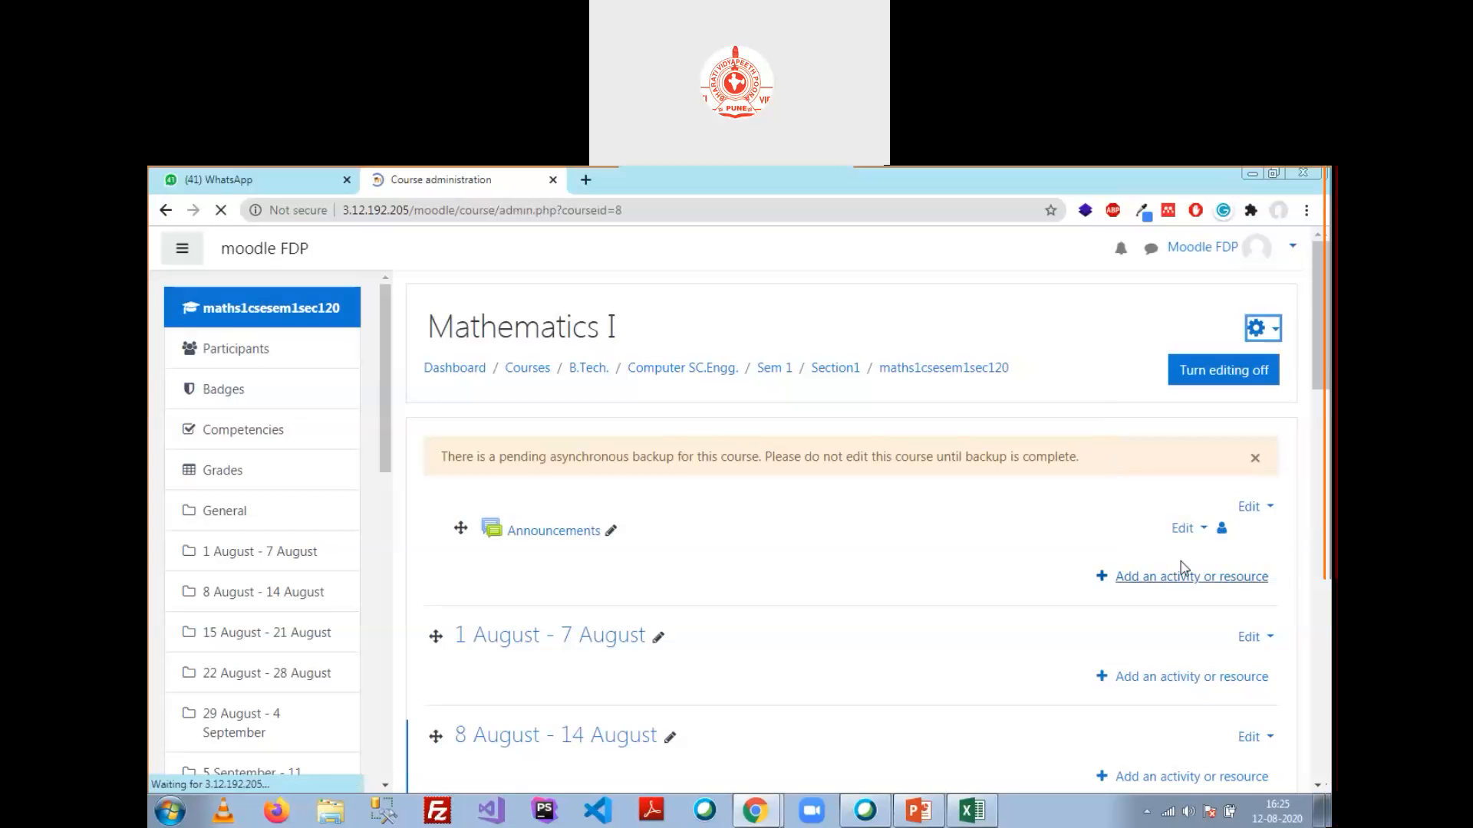
{"action": "left_click", "coordinate": [610, 487]}
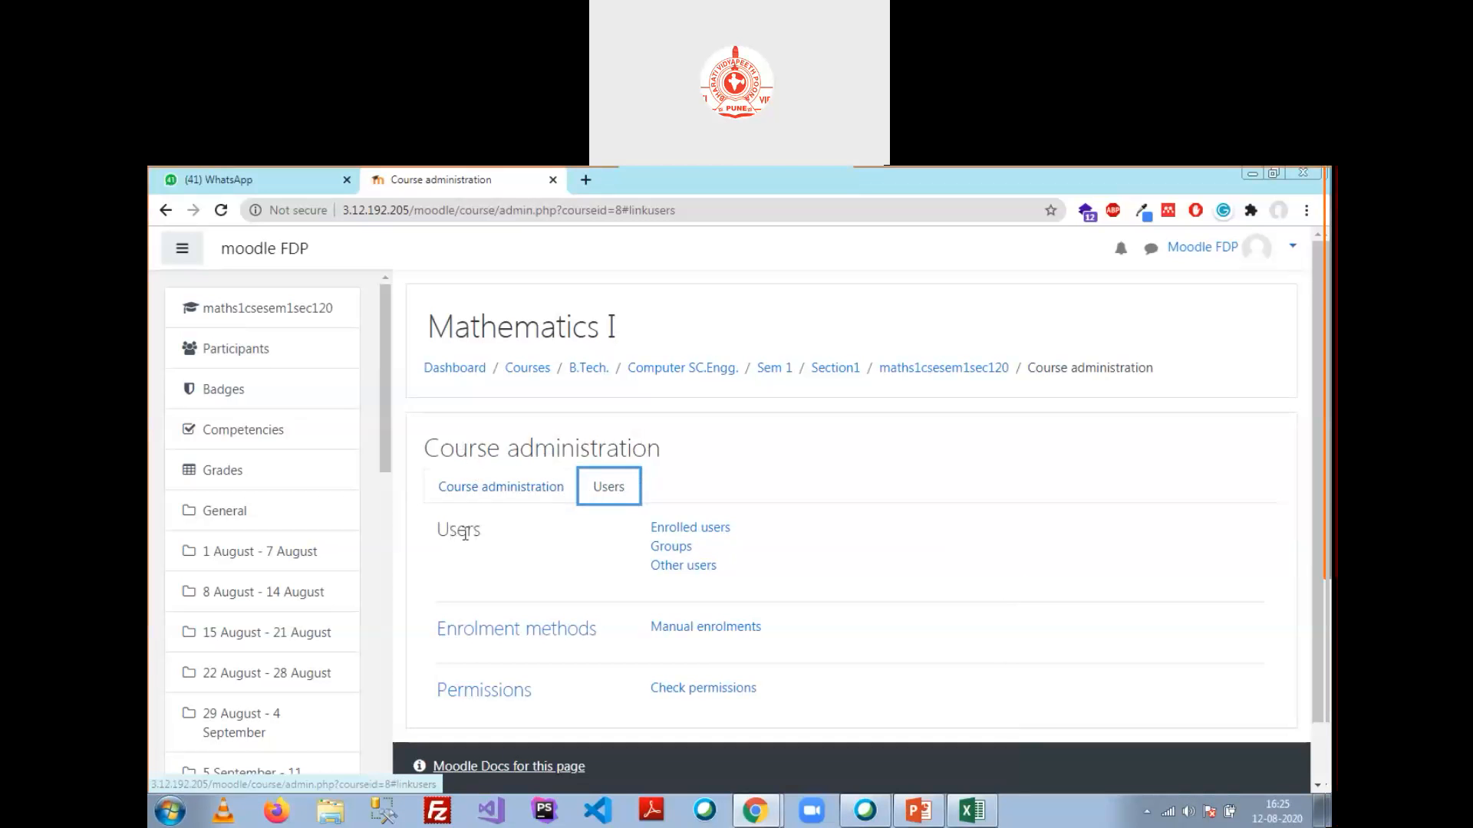
{"action": "right_click", "coordinate": [678, 530]}
Step: View the four enrolled participants in a new tab, then return to course administration
{"action": "left_click", "coordinate": [721, 538]}
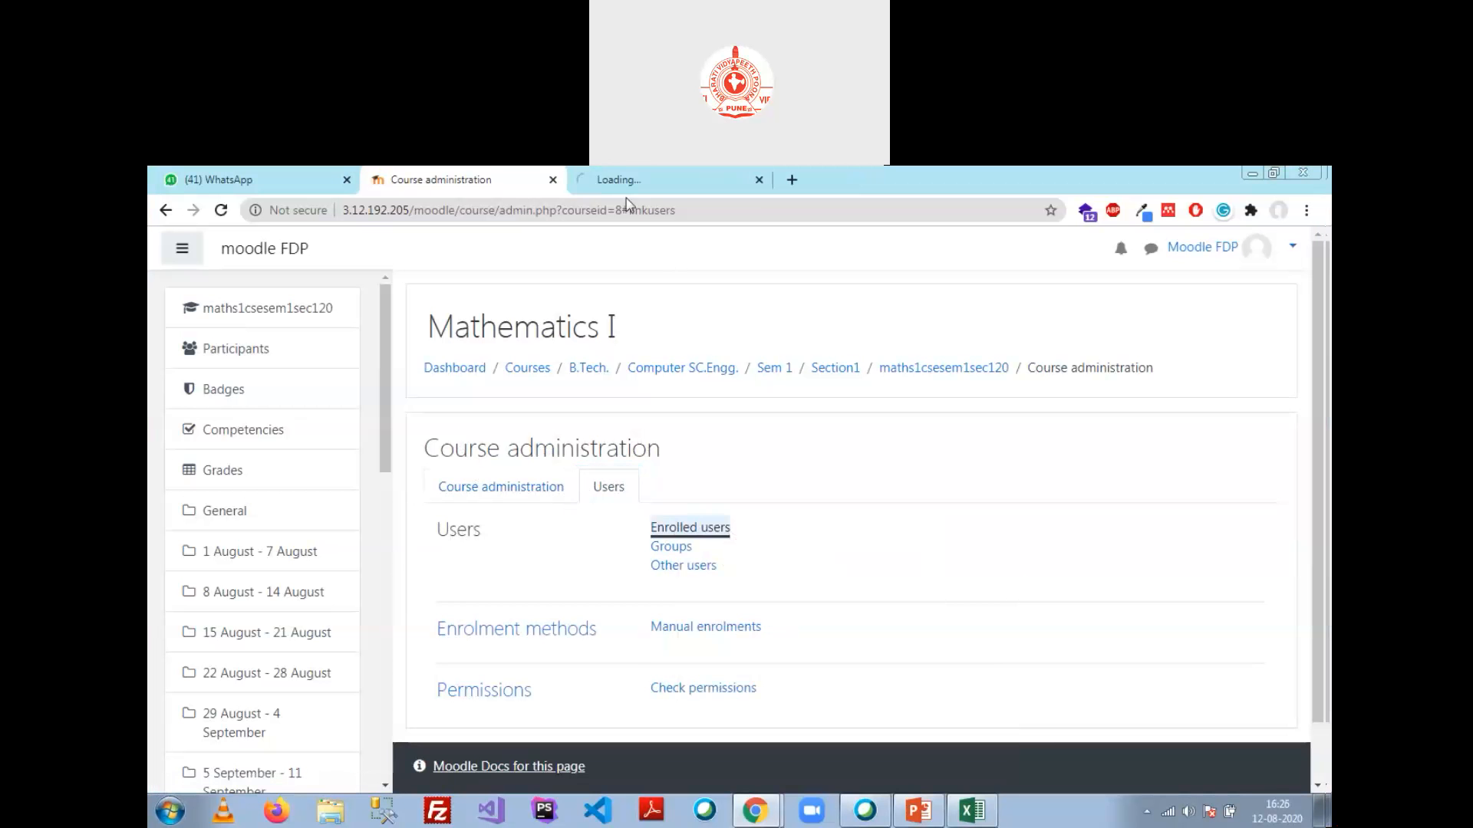
{"action": "left_click", "coordinate": [660, 180]}
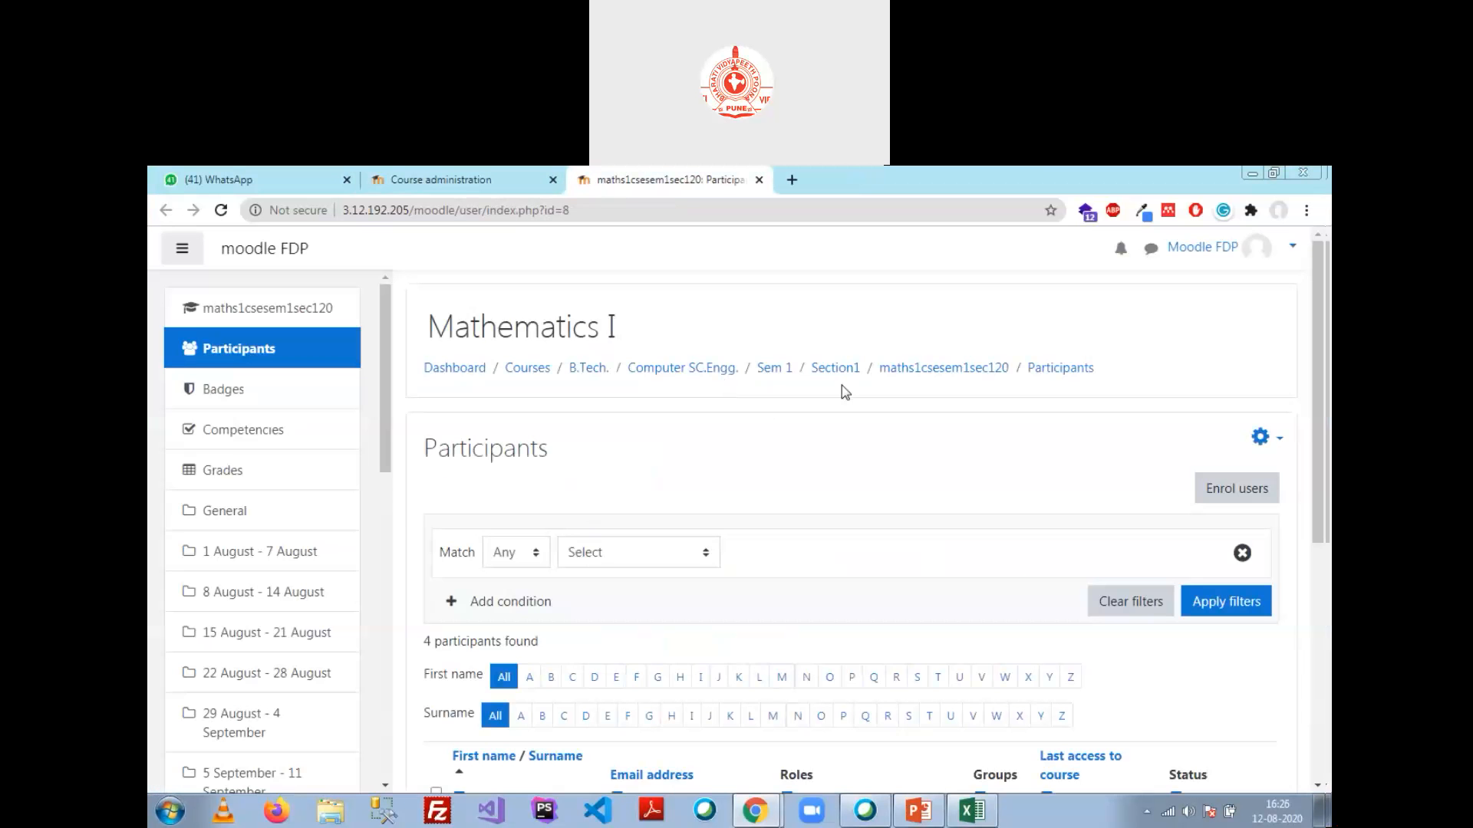
{"action": "scroll", "coordinate": [840, 385], "scroll_direction": "down", "scroll_amount": 5}
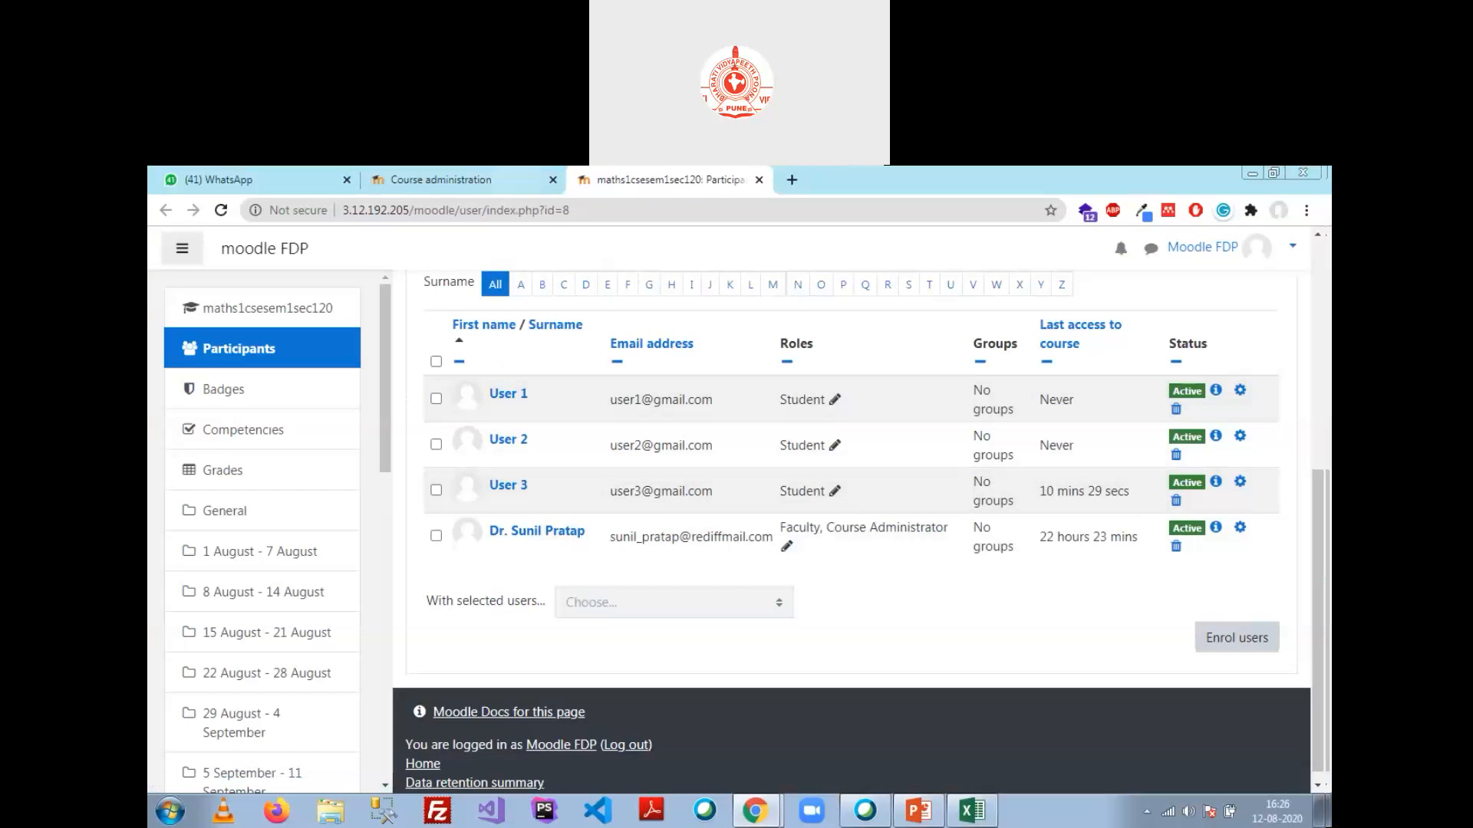
{"action": "left_click", "coordinate": [441, 179]}
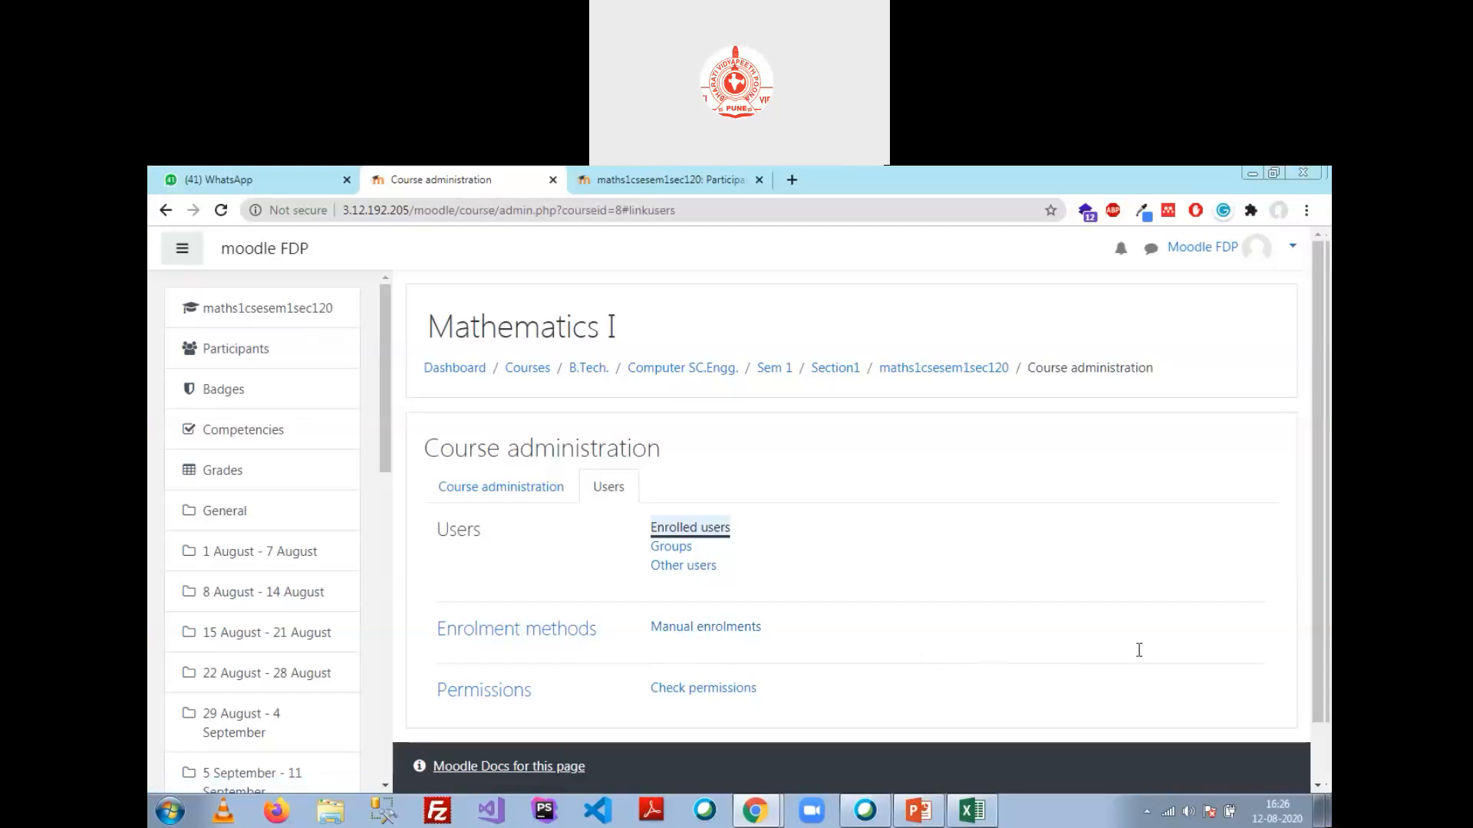
Step: From the Participants page, start enrolling users and try an enrolment duration of 180 days
{"action": "left_click", "coordinate": [198, 346]}
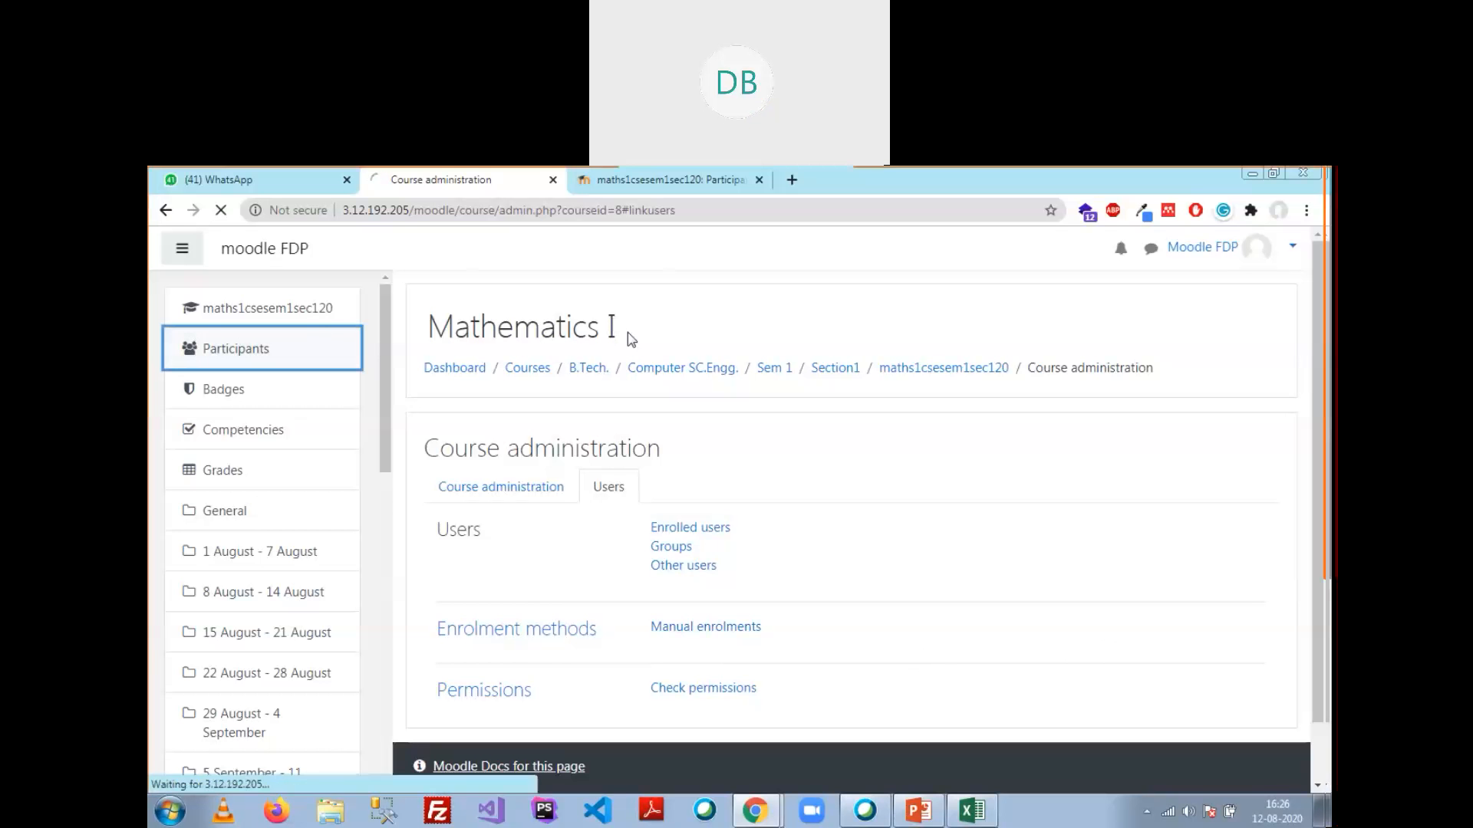
{"action": "left_click", "coordinate": [1269, 489]}
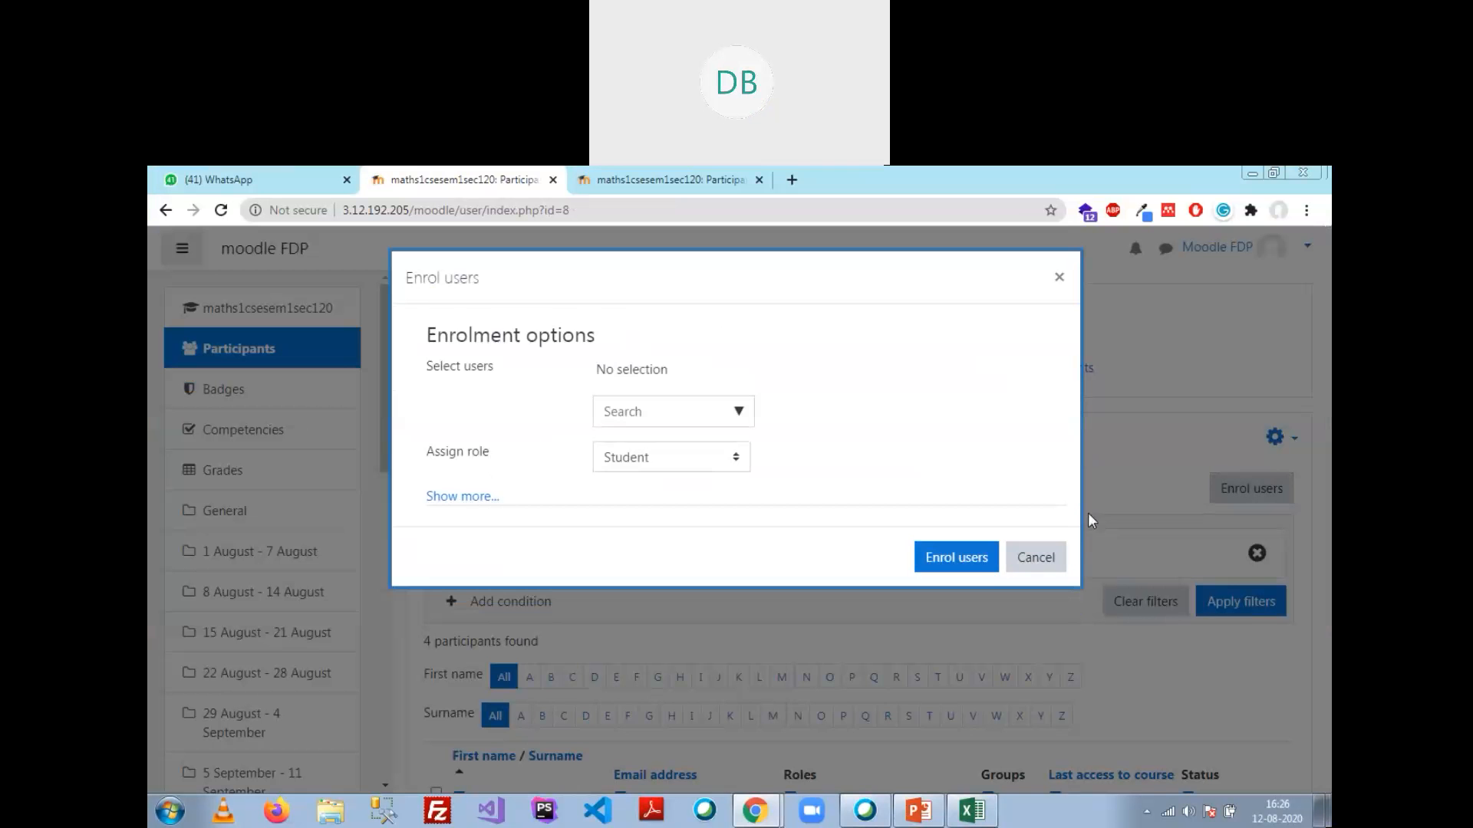
{"action": "left_click", "coordinate": [452, 498]}
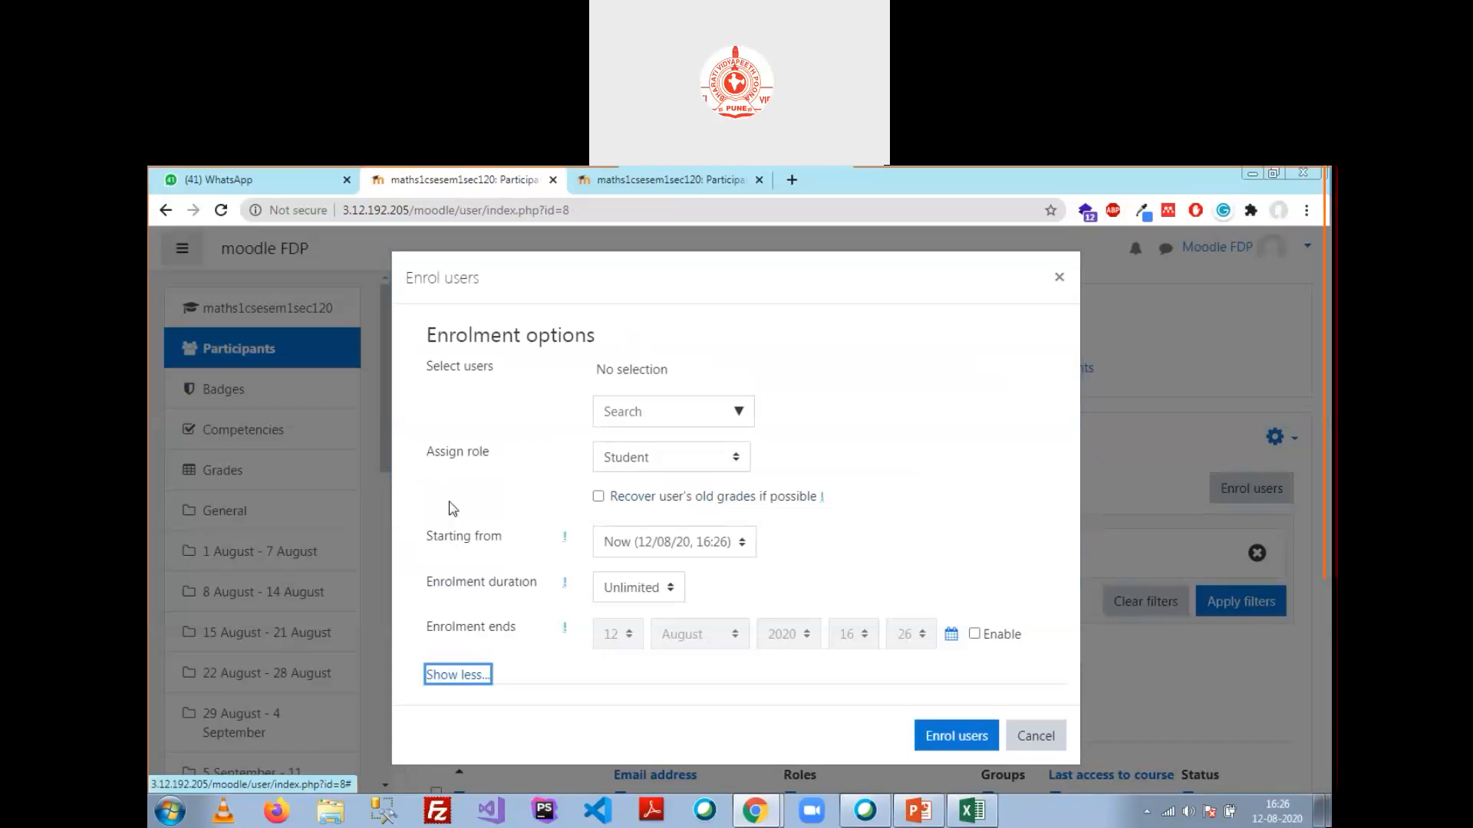
{"action": "left_click", "coordinate": [664, 589]}
{"action": "scroll", "coordinate": [683, 471], "scroll_direction": "down", "scroll_amount": 1}
{"action": "scroll", "coordinate": [681, 467], "scroll_direction": "down", "scroll_amount": 15}
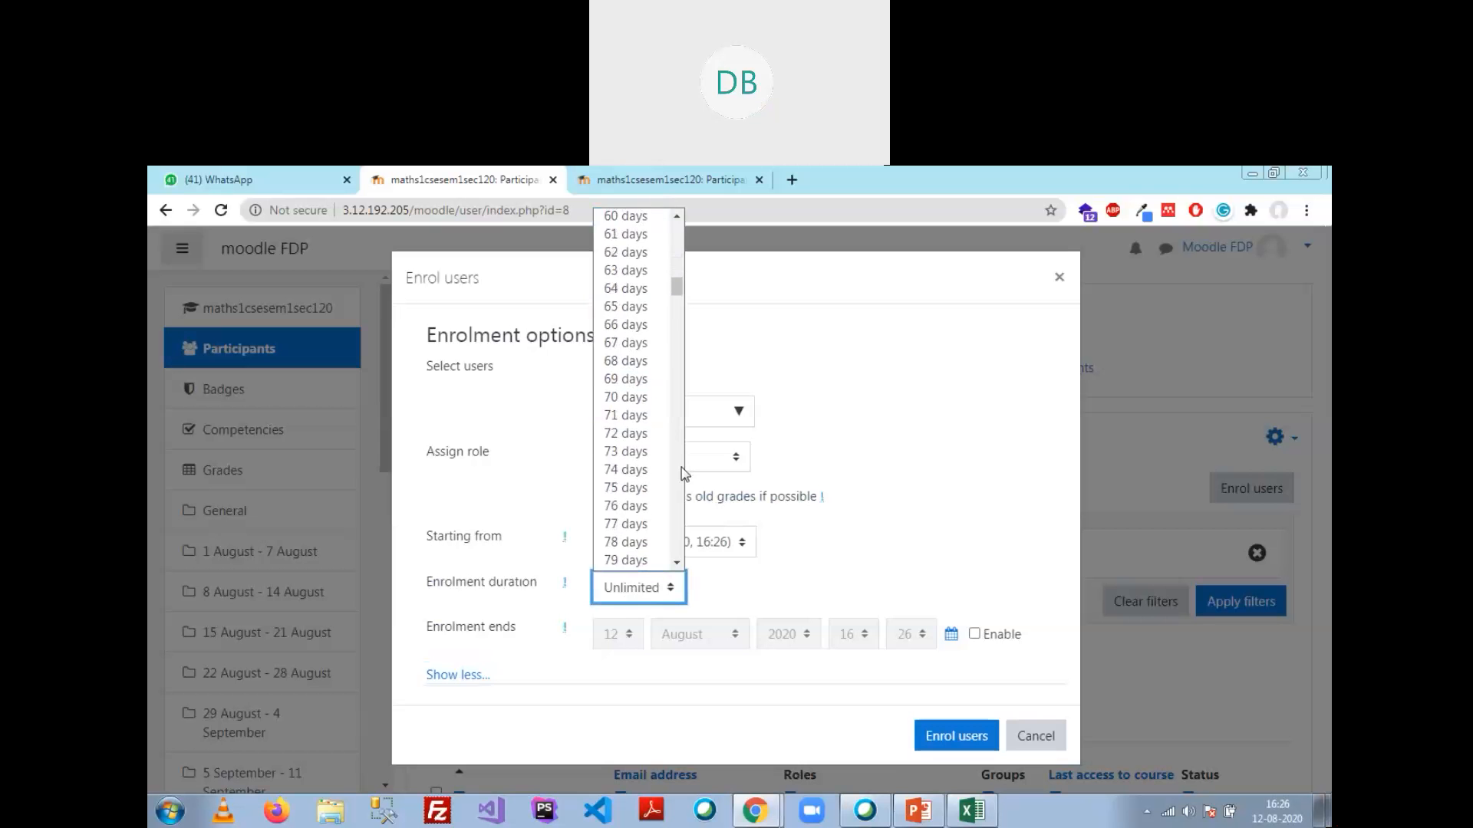
{"action": "left_click_drag", "start_coordinate": [675, 303], "coordinate": [694, 387]}
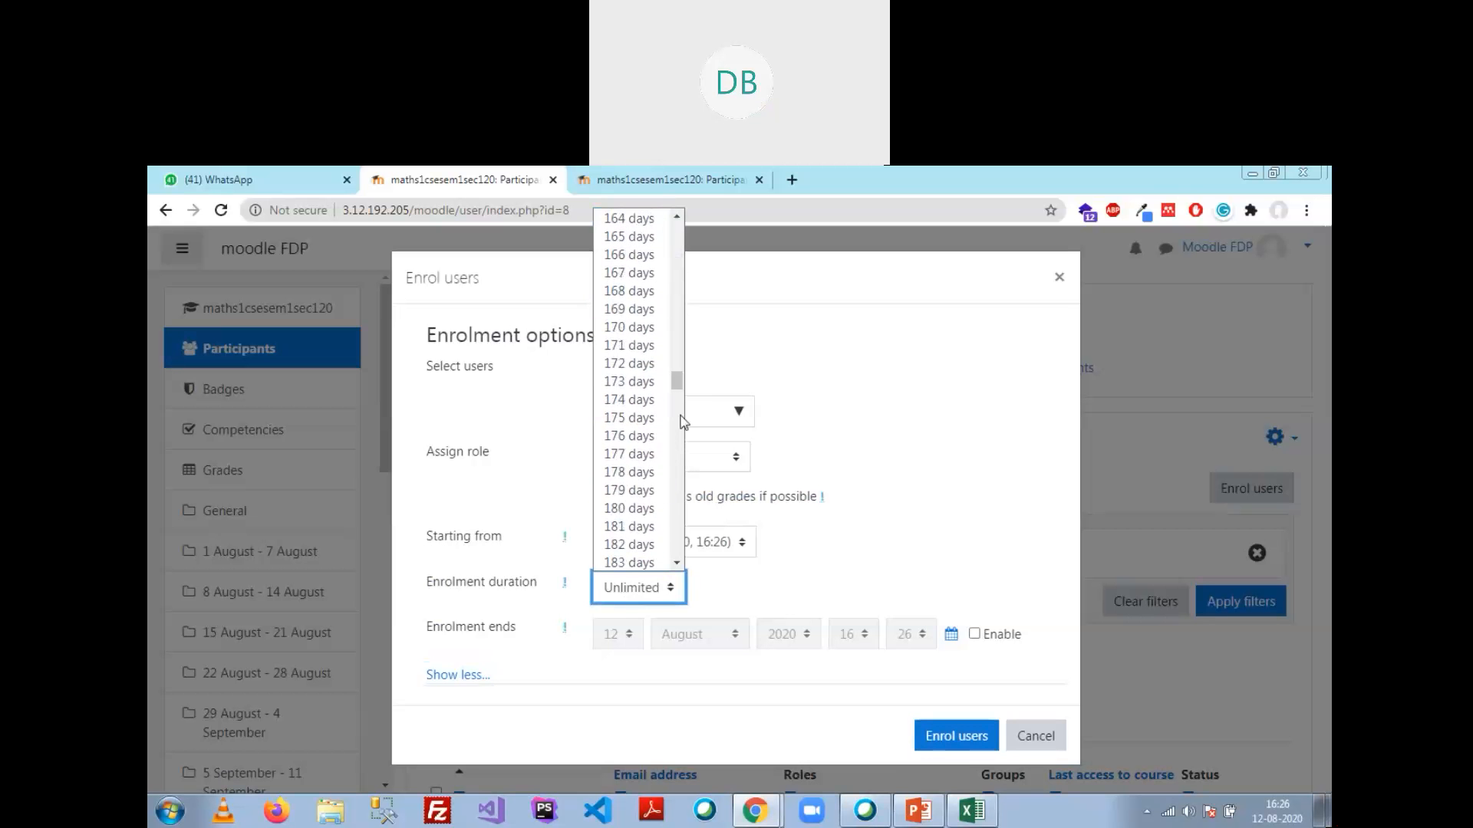
{"action": "left_click", "coordinate": [649, 510]}
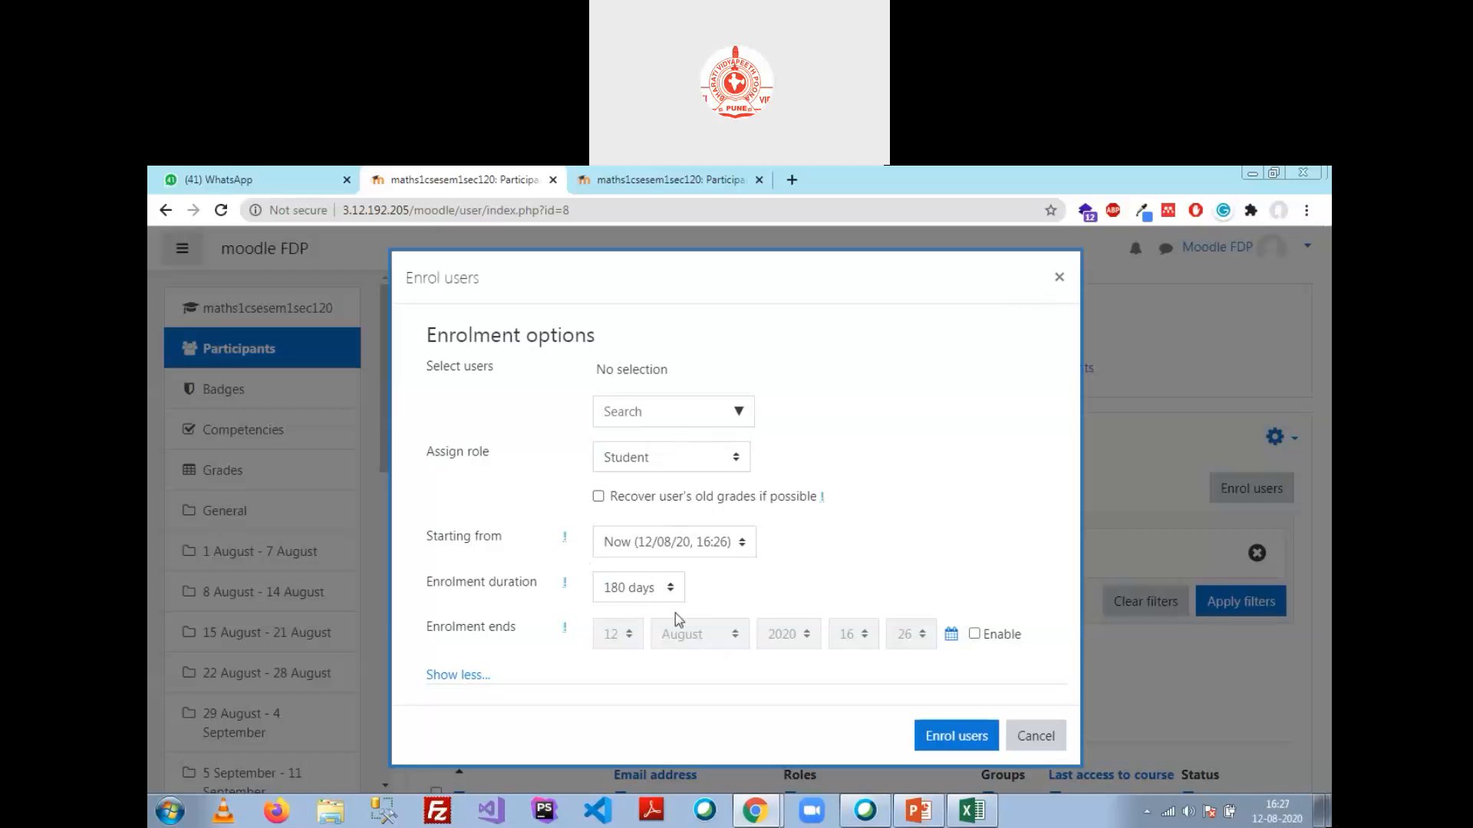
Step: Hide the extra enrolment options and cancel the dialog without enrolling anyone
{"action": "left_click", "coordinate": [464, 676]}
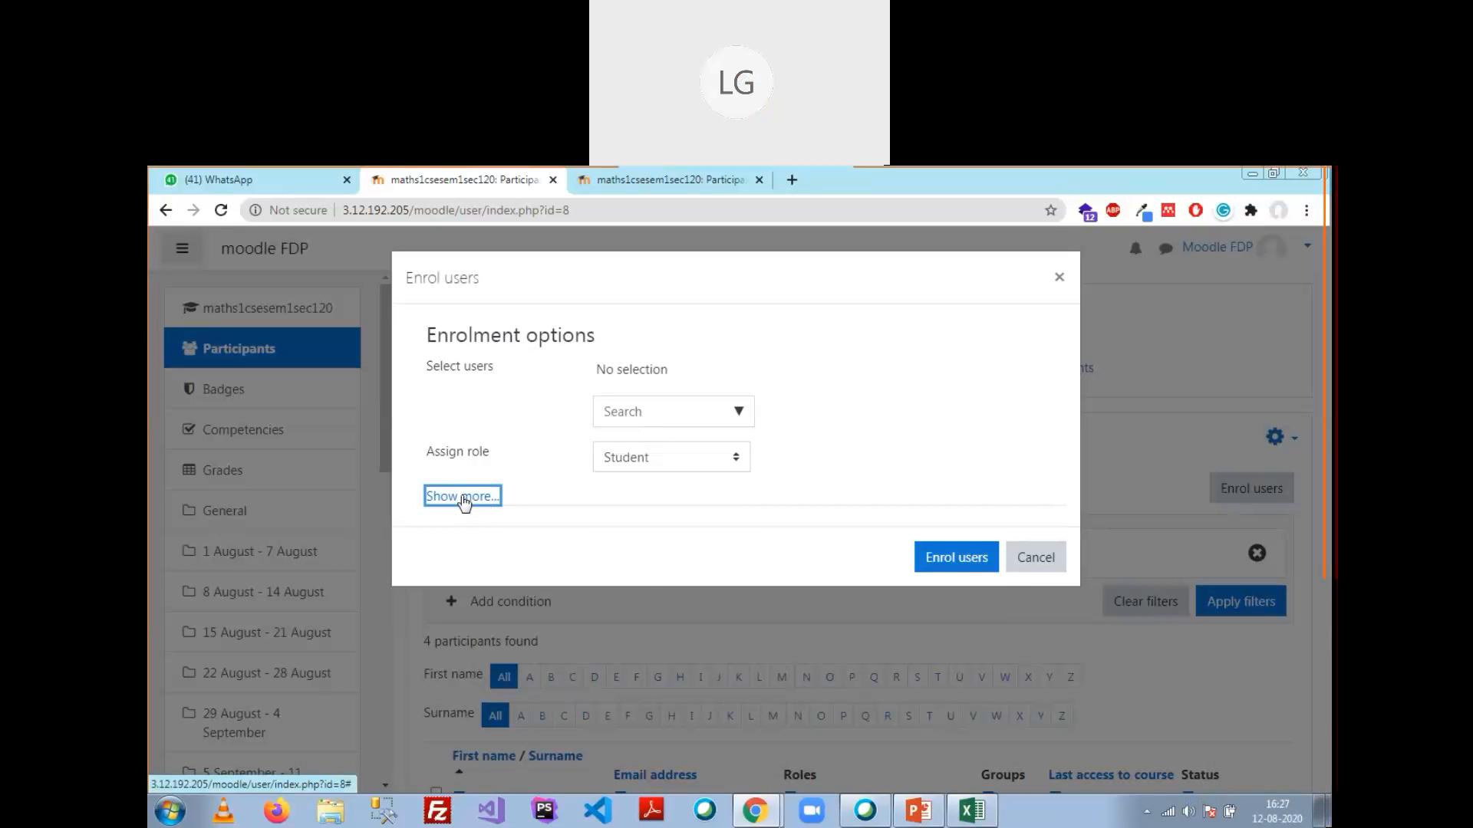
{"action": "left_click", "coordinate": [464, 498]}
{"action": "left_click", "coordinate": [464, 675]}
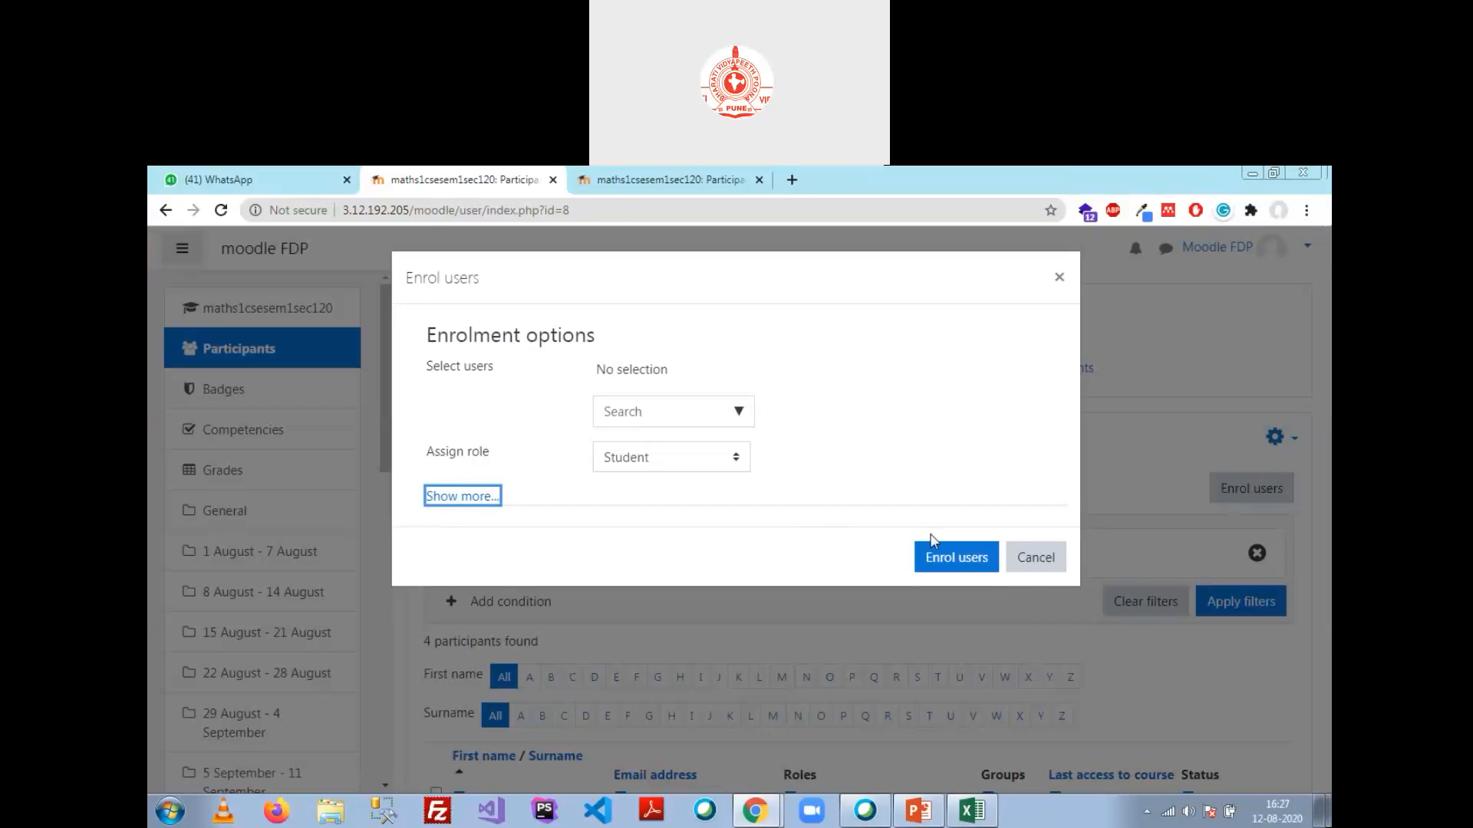
{"action": "left_click", "coordinate": [1033, 560]}
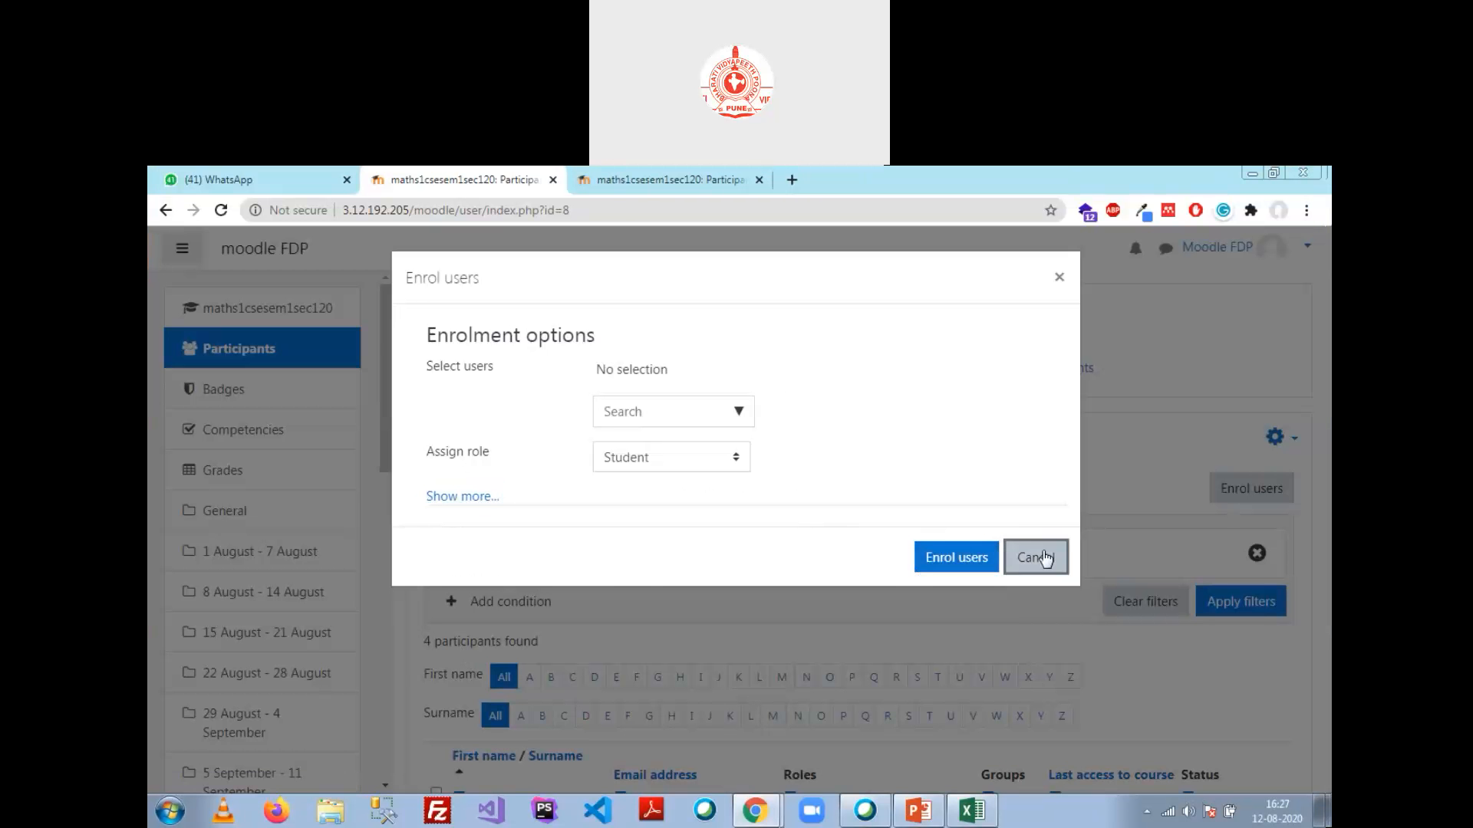
{"action": "scroll", "coordinate": [263, 424], "scroll_direction": "down", "scroll_amount": 3}
Step: Go back to the Mathematics I course administration Users section
{"action": "left_click", "coordinate": [167, 212]}
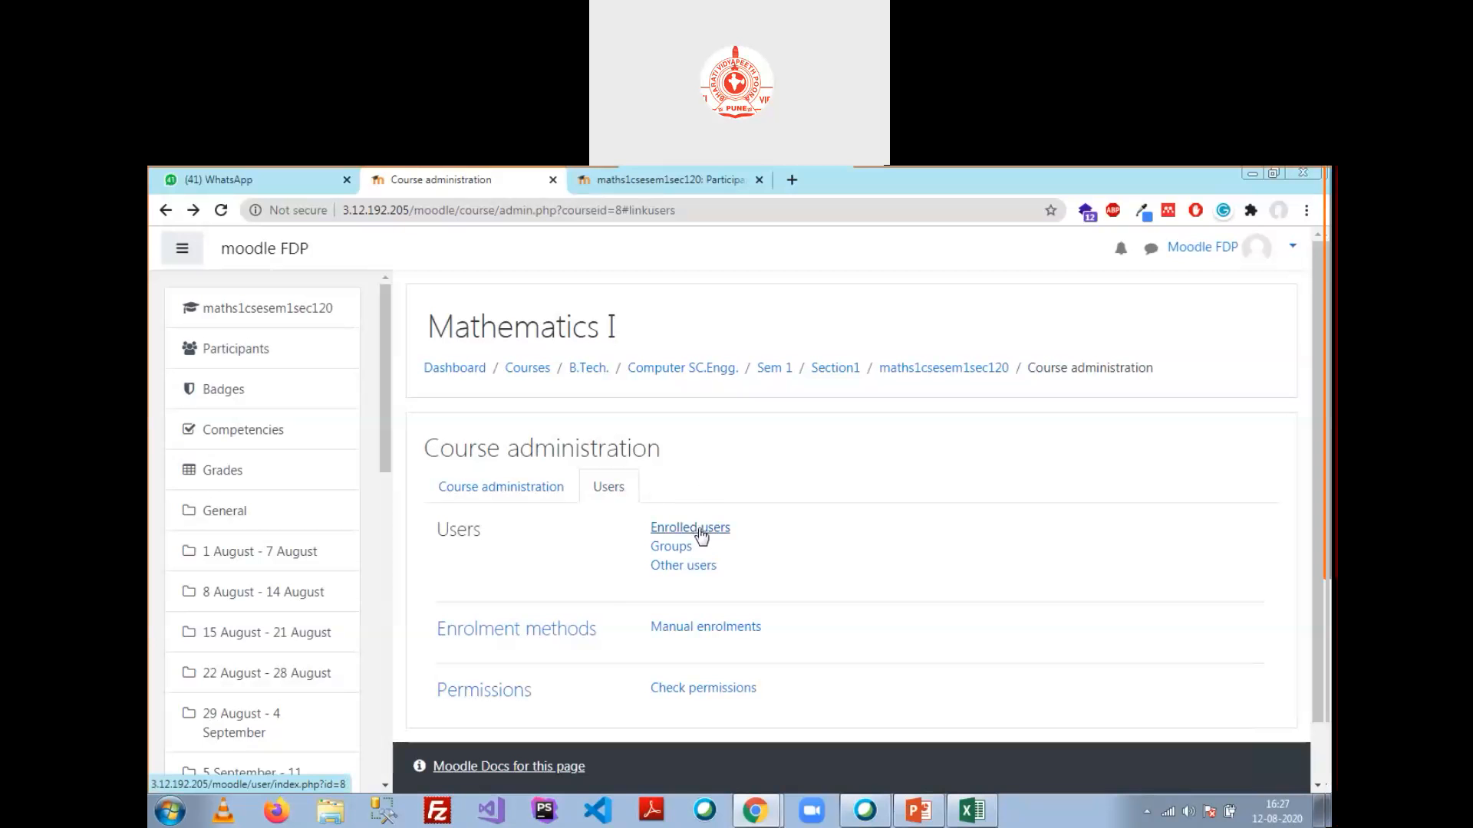
Step: Open the Manual enrolments settings and keep Student as the default role
{"action": "left_click", "coordinate": [714, 627]}
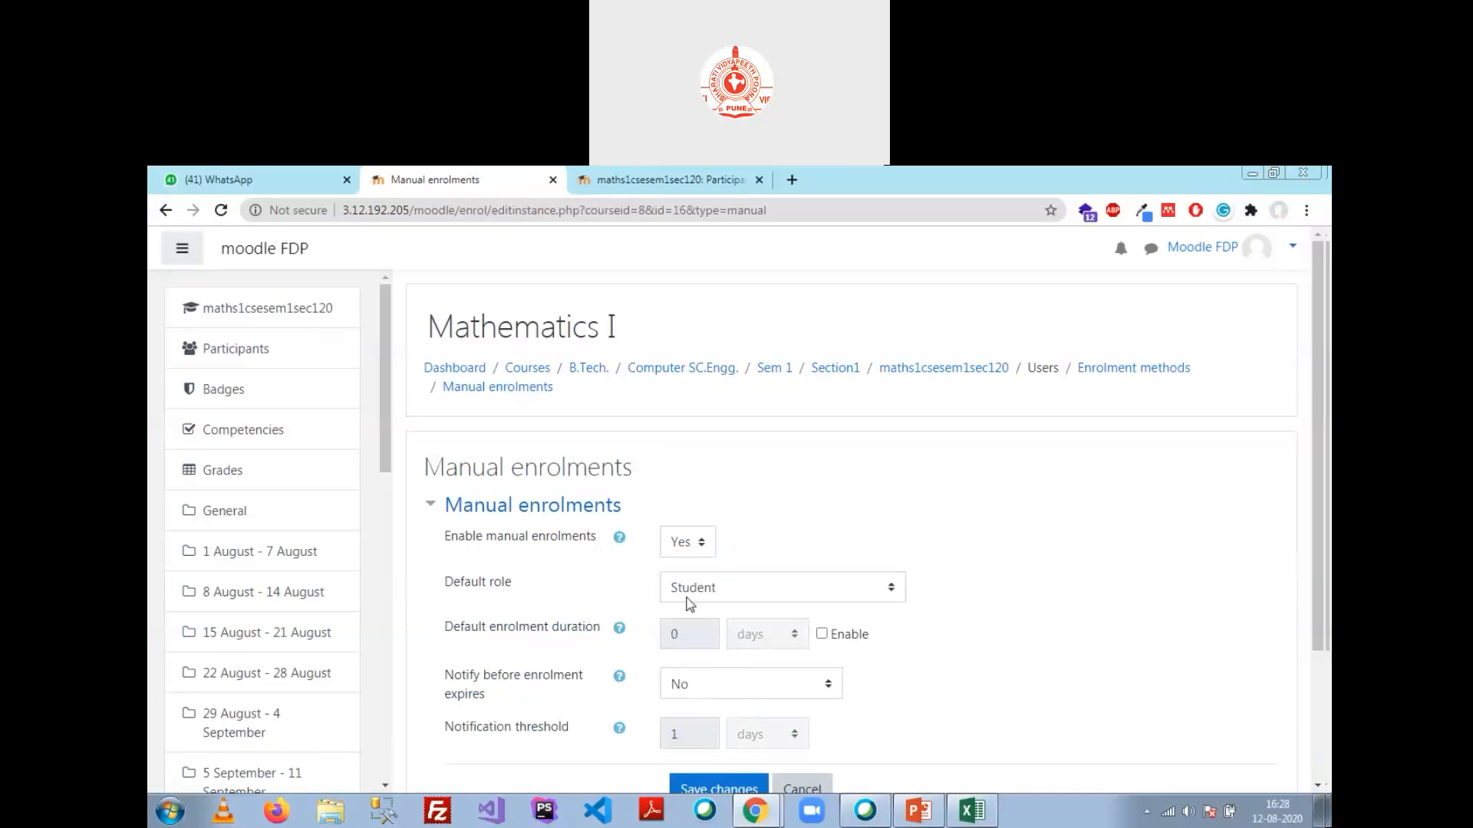
{"action": "left_click", "coordinate": [859, 592]}
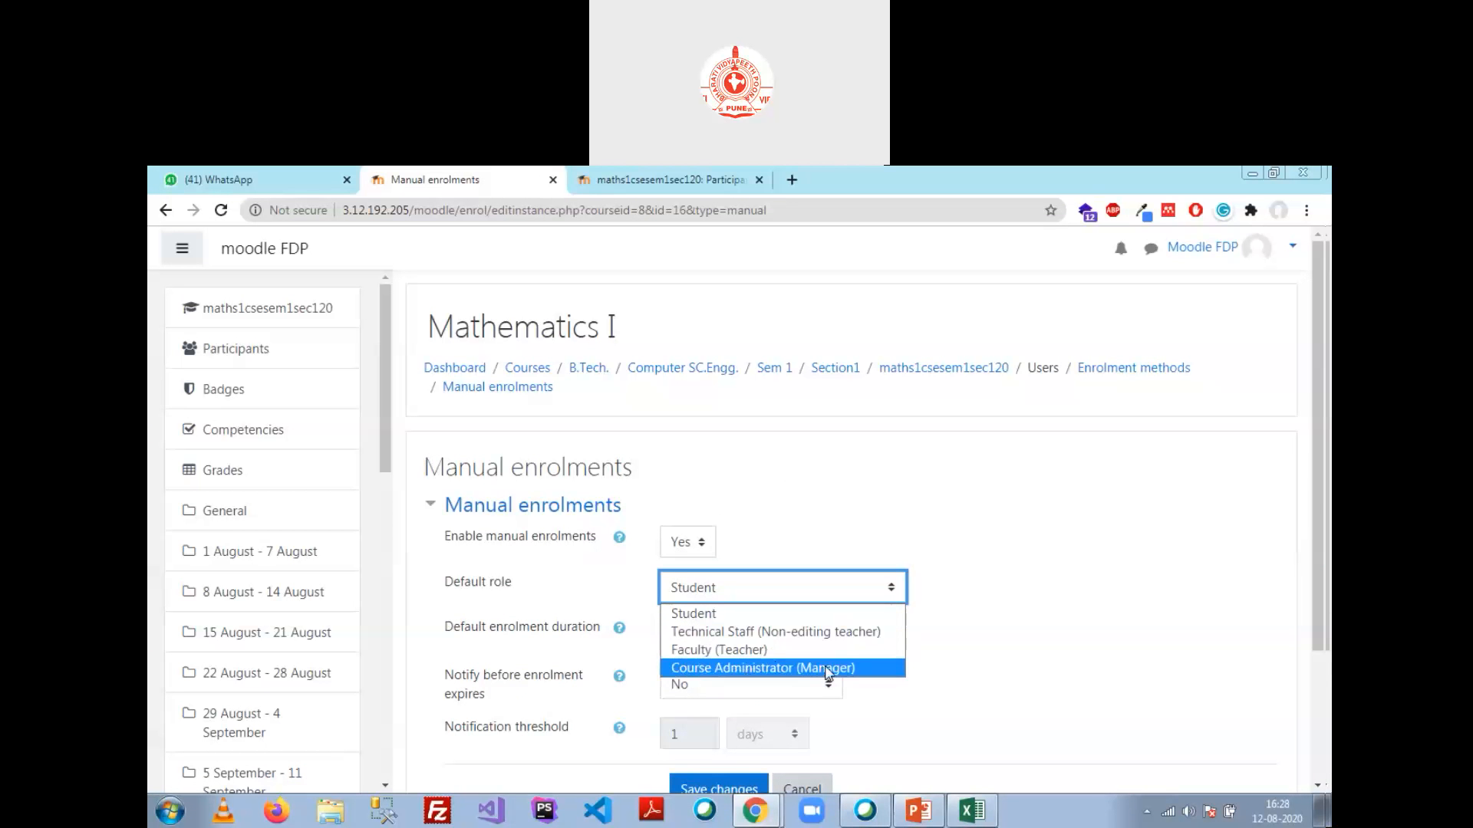
{"action": "left_click", "coordinate": [745, 617]}
{"action": "left_click", "coordinate": [864, 520]}
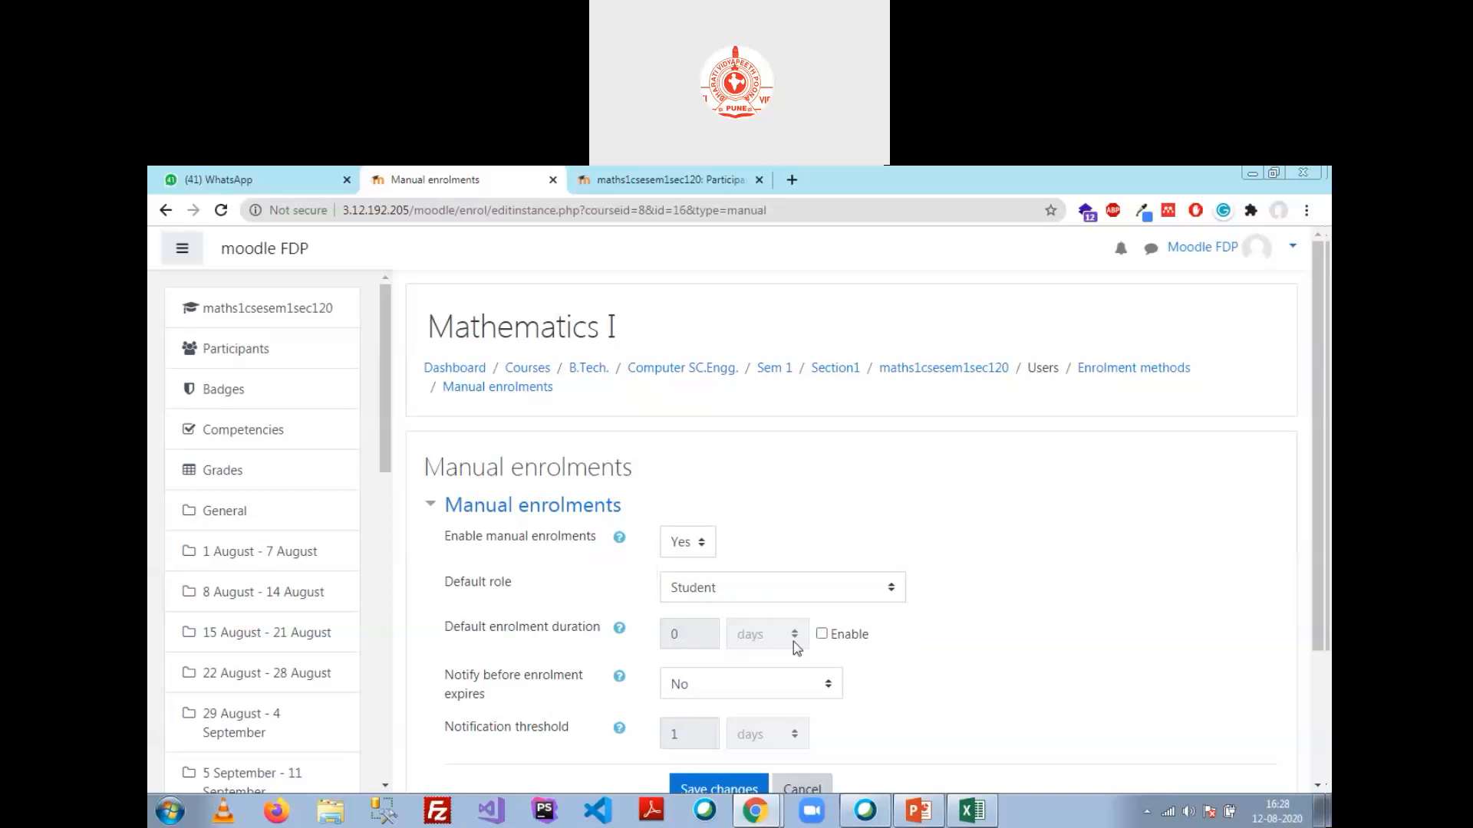
Step: Enable the default enrolment duration and set it to 15 weeks
{"action": "left_click", "coordinate": [821, 633]}
{"action": "left_click", "coordinate": [679, 634]}
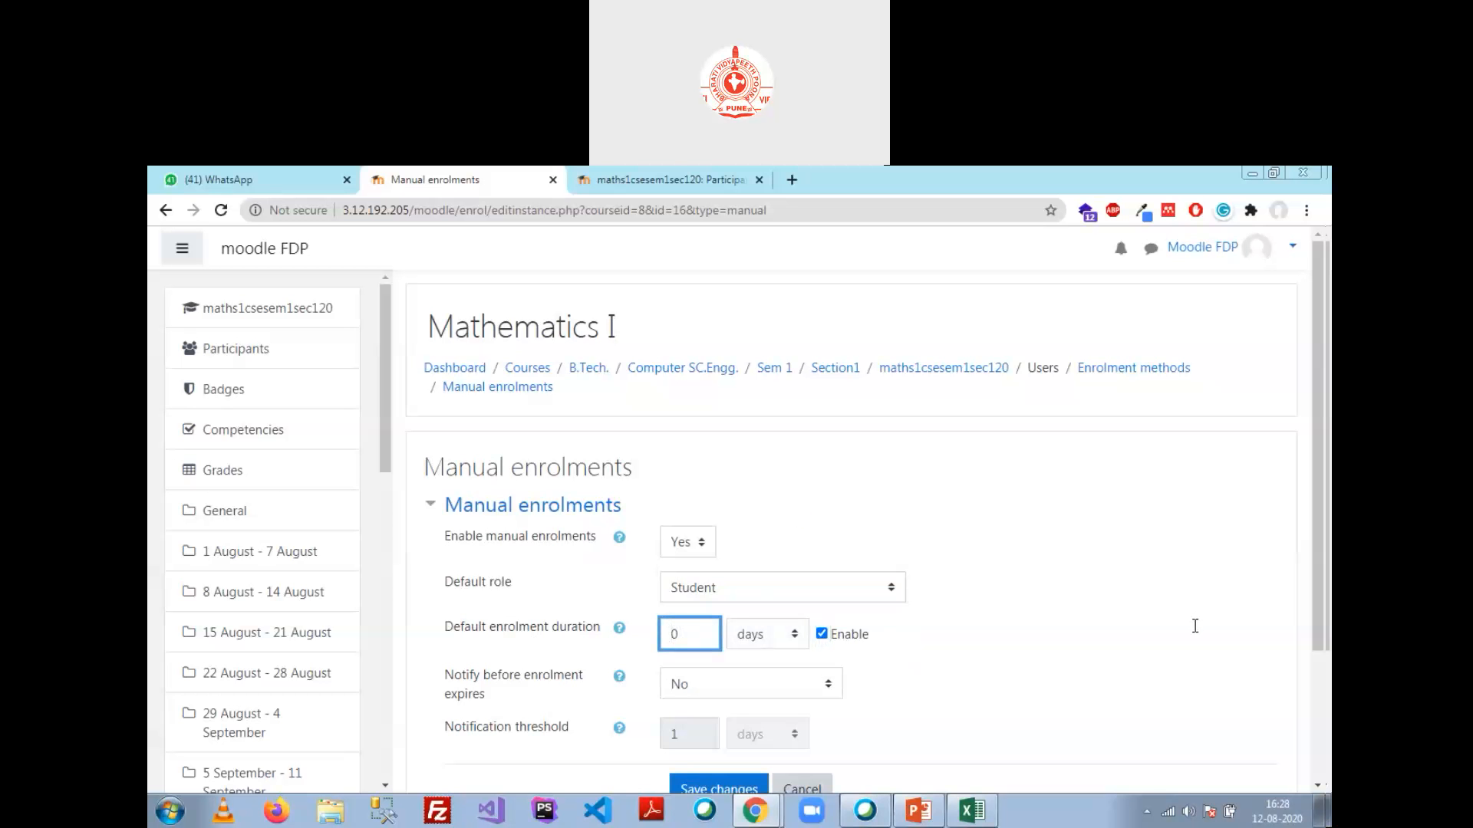
{"action": "type", "text": "180"}
{"action": "key", "text": "Delete"}
{"action": "key", "text": "BackSpace"}
{"action": "key", "text": "BackSpace"}
{"action": "key", "text": "BackSpace"}
{"action": "type", "text": "6"}
{"action": "left_click", "coordinate": [794, 636]}
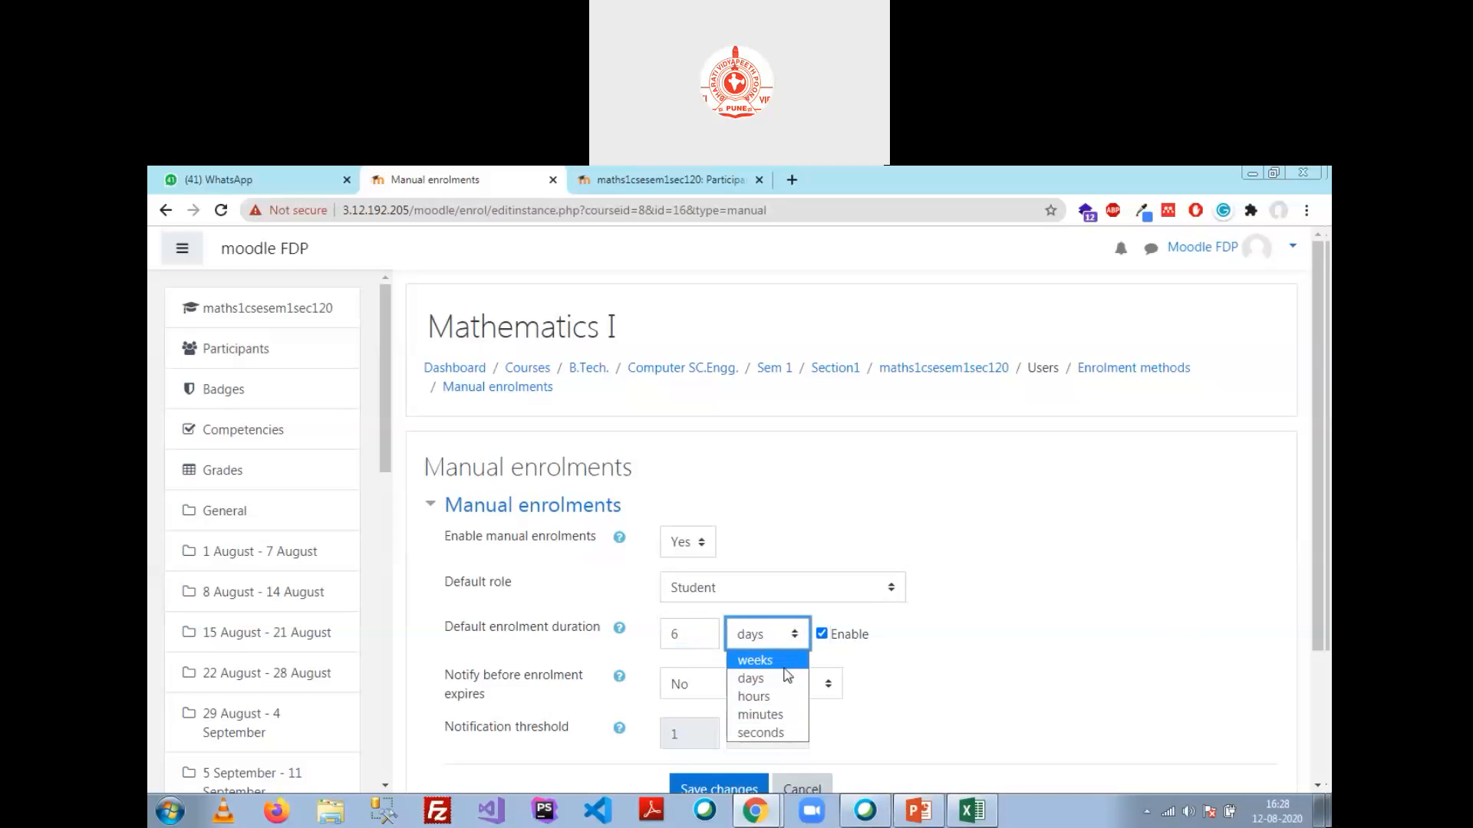
{"action": "left_click", "coordinate": [758, 659]}
{"action": "left_click_drag", "start_coordinate": [702, 633], "coordinate": [618, 648]}
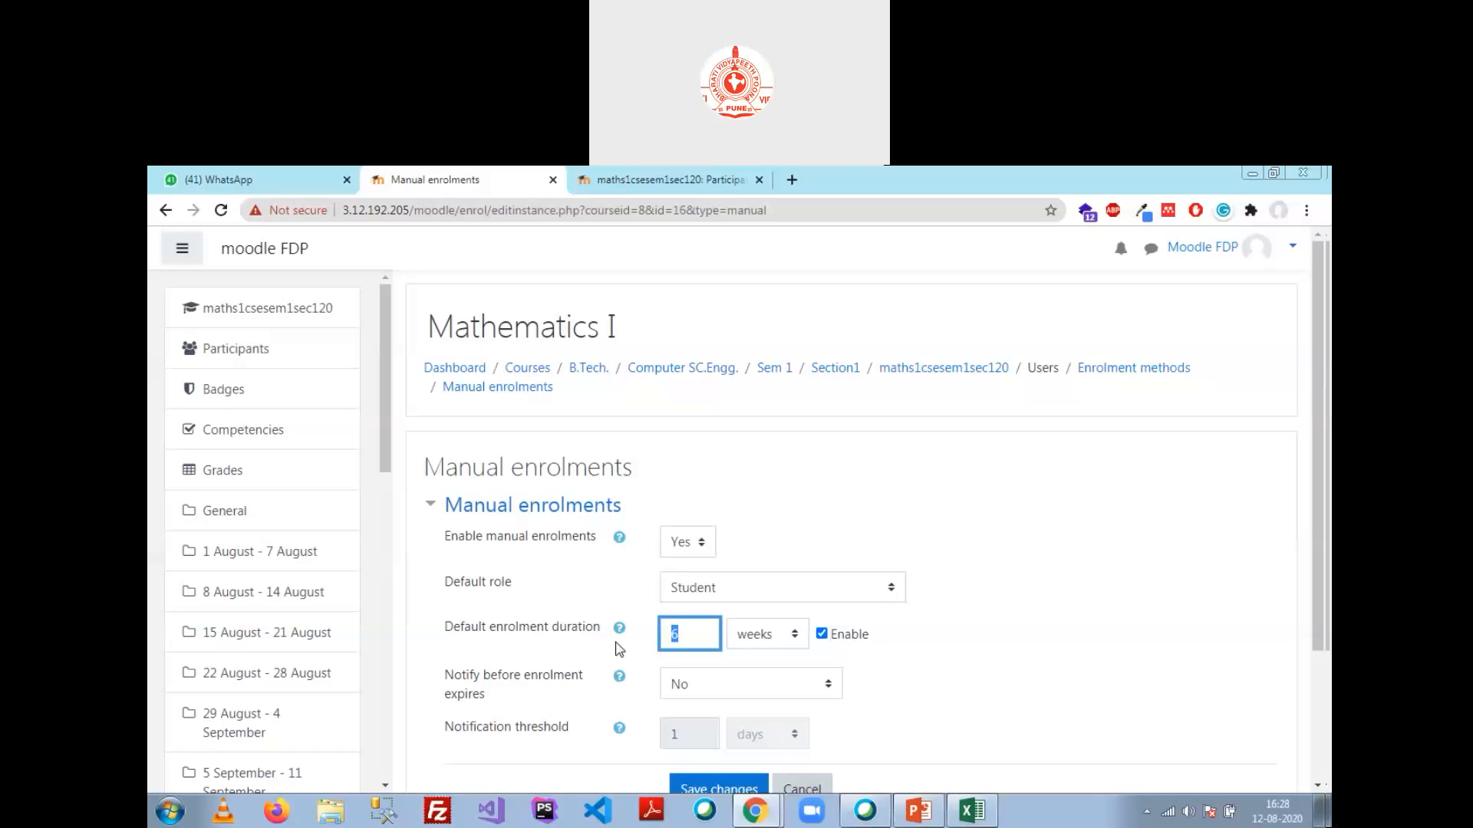
{"action": "type", "text": "15"}
{"action": "left_click", "coordinate": [972, 625]}
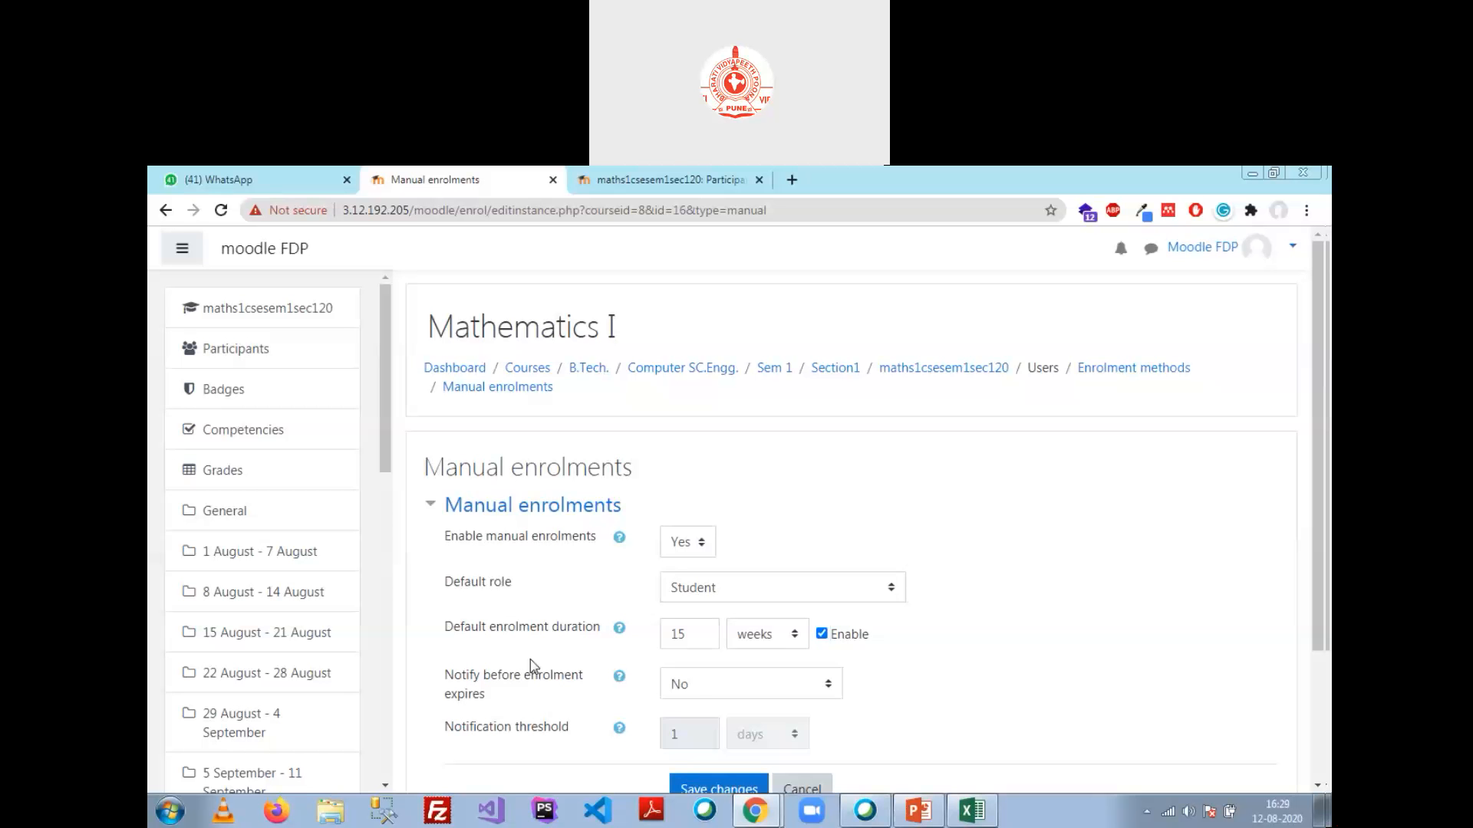
{"action": "left_click", "coordinate": [785, 683]}
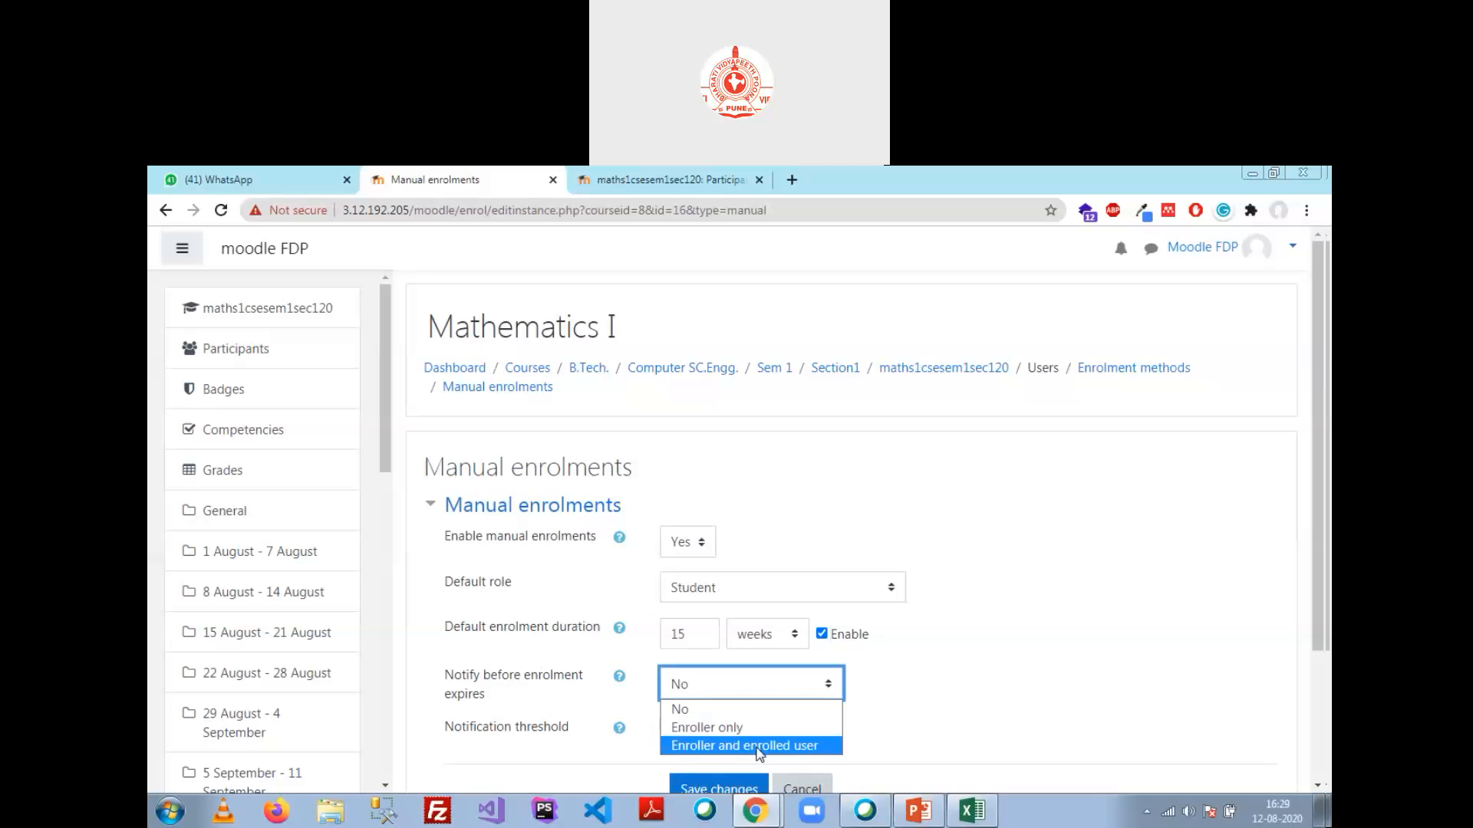
Step: Set expiry notification to 'Enroller and enrolled user' with a notification threshold of 15 days
{"action": "left_click", "coordinate": [759, 746]}
{"action": "left_click", "coordinate": [790, 694]}
{"action": "left_click", "coordinate": [759, 728]}
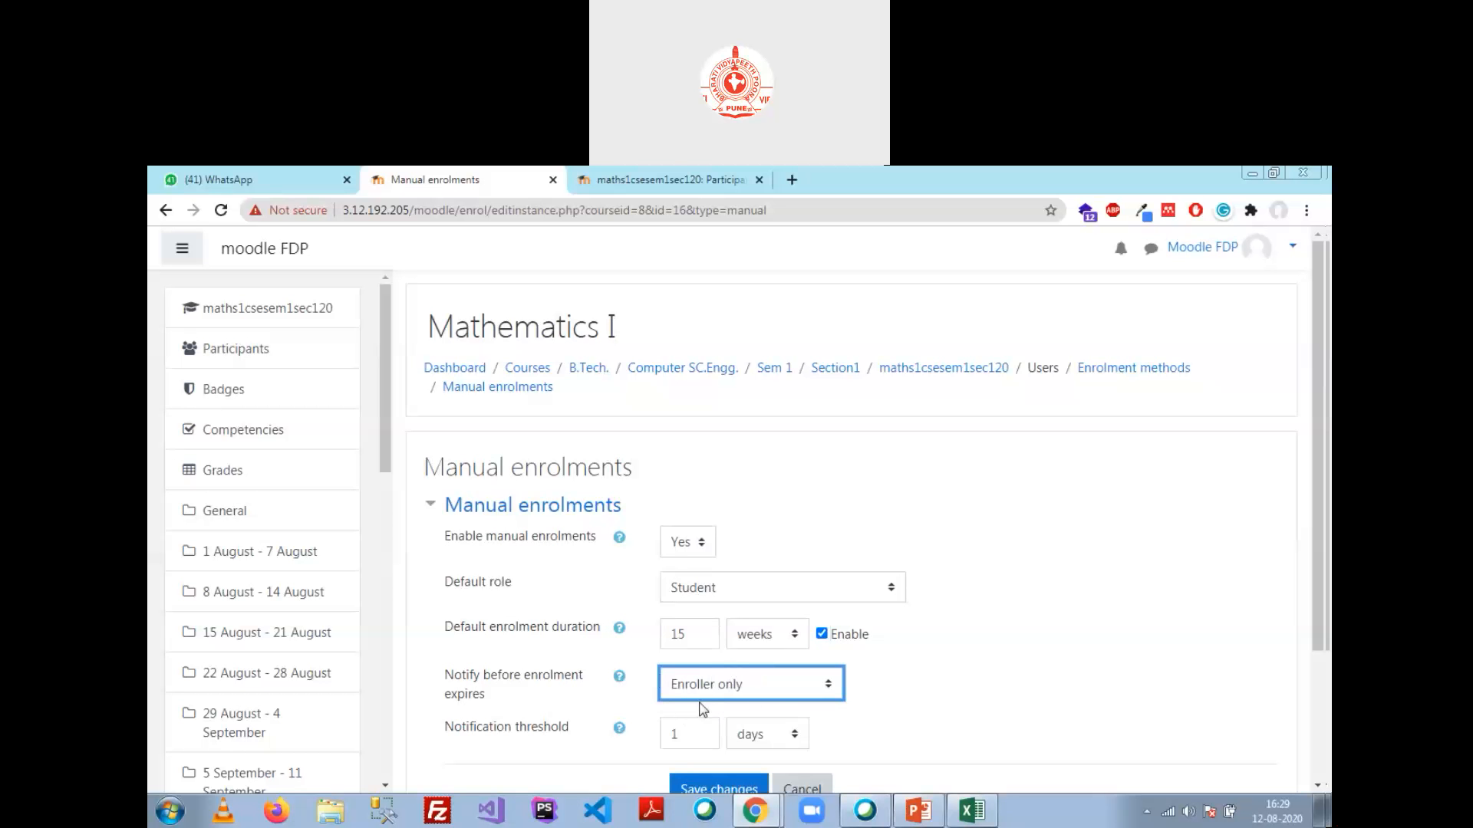
{"action": "left_click", "coordinate": [782, 687]}
{"action": "left_click", "coordinate": [786, 748]}
{"action": "double_click", "coordinate": [682, 735]}
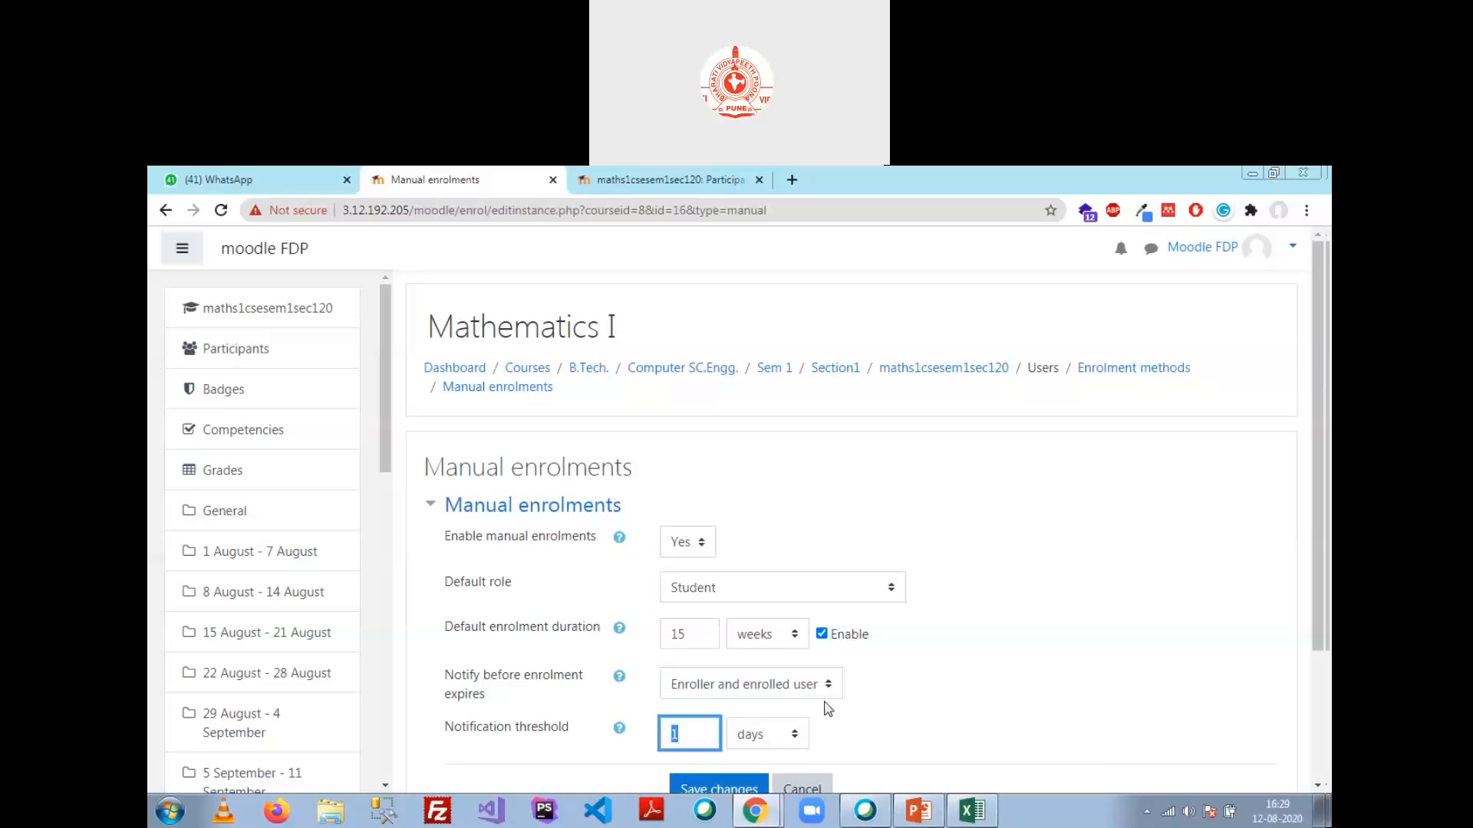
{"action": "scroll", "coordinate": [824, 710], "scroll_direction": "down", "scroll_amount": 1}
{"action": "type", "text": "15"}
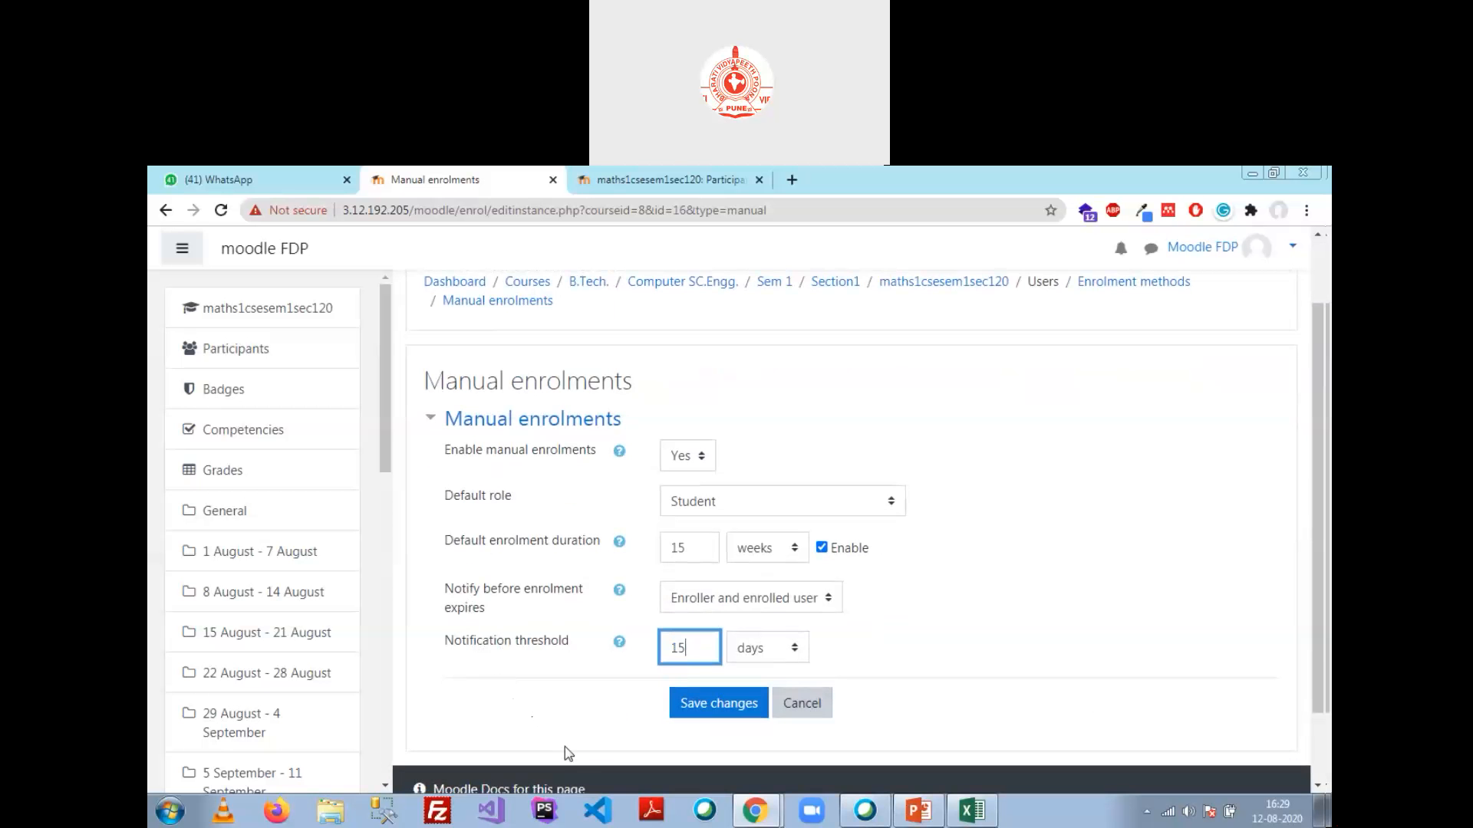
Step: Save the manual enrolment settings and review the Enrolment methods table
{"action": "left_click", "coordinate": [748, 704]}
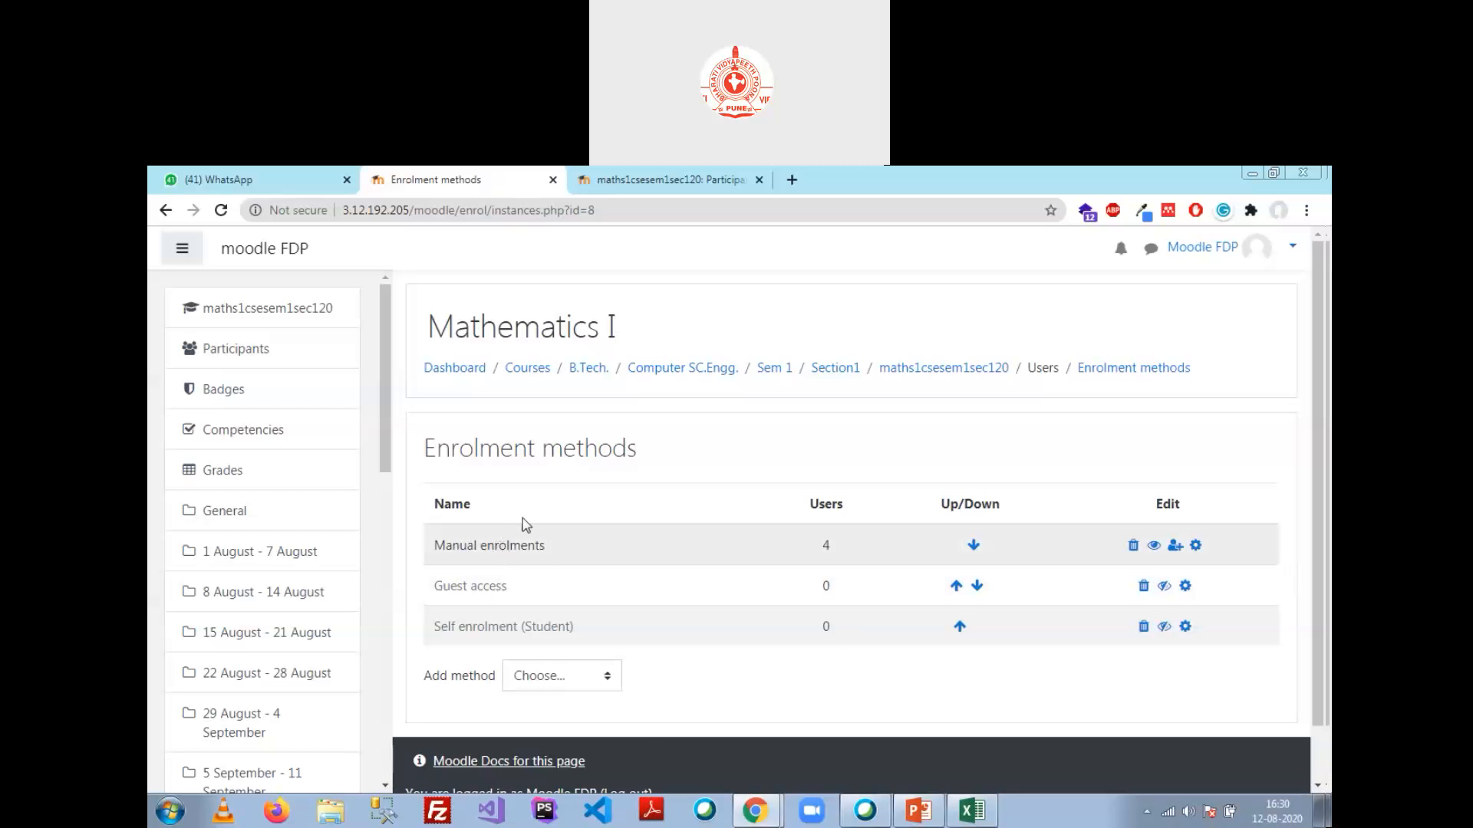
{"action": "scroll", "coordinate": [520, 527], "scroll_direction": "down", "scroll_amount": 1}
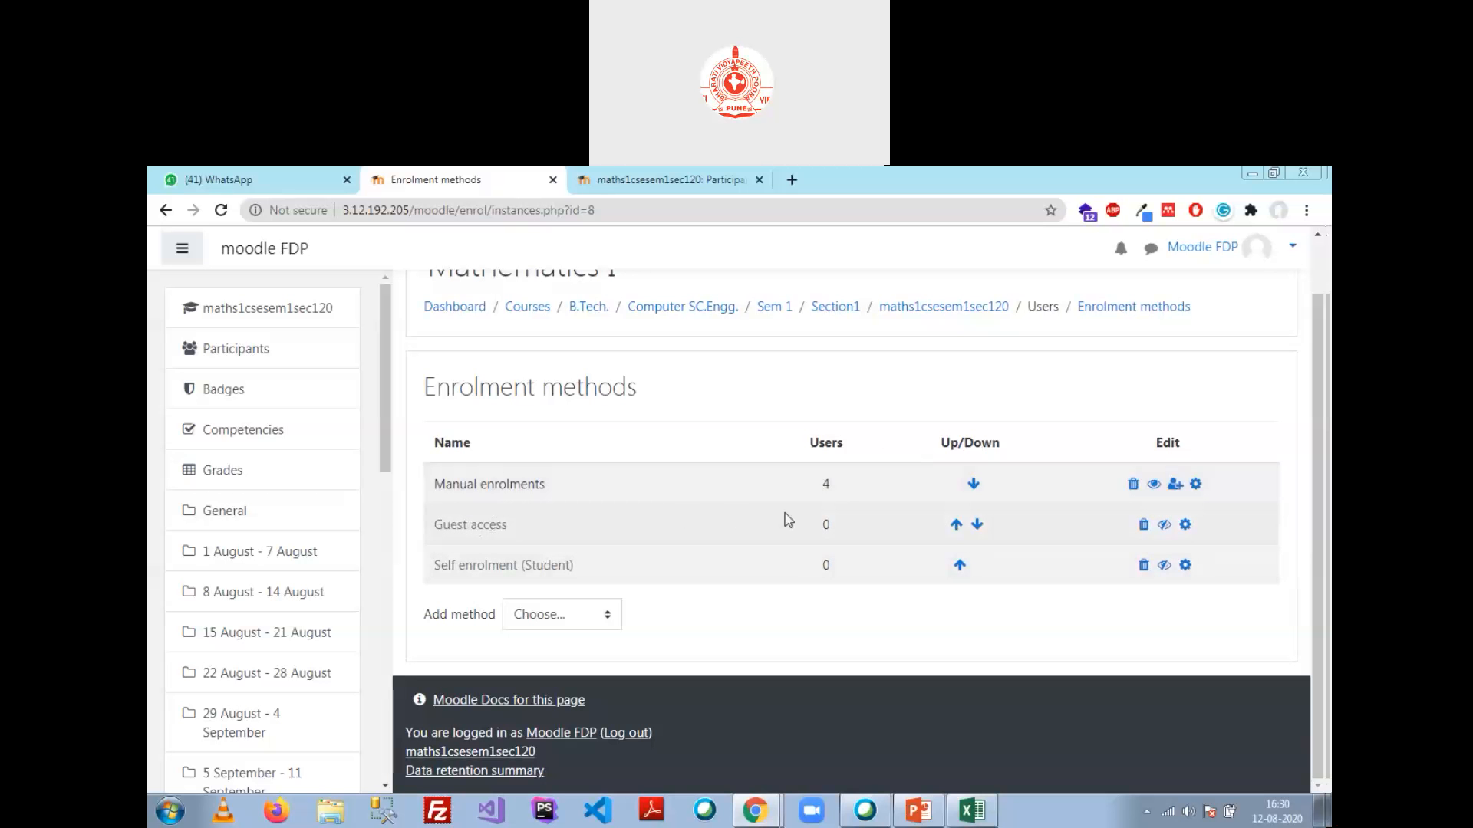
{"action": "left_click", "coordinate": [1144, 525]}
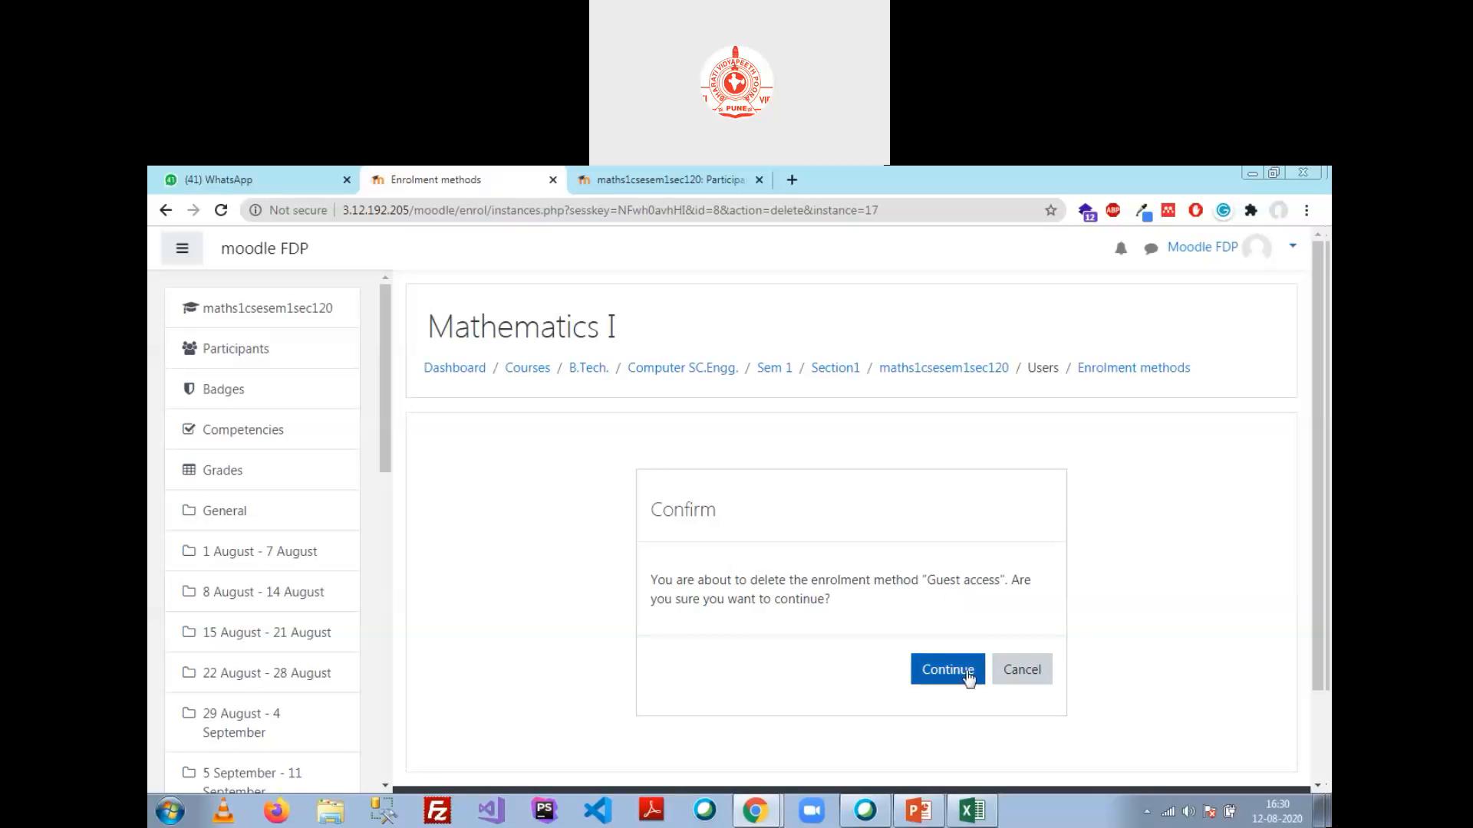
{"action": "left_click", "coordinate": [1010, 673]}
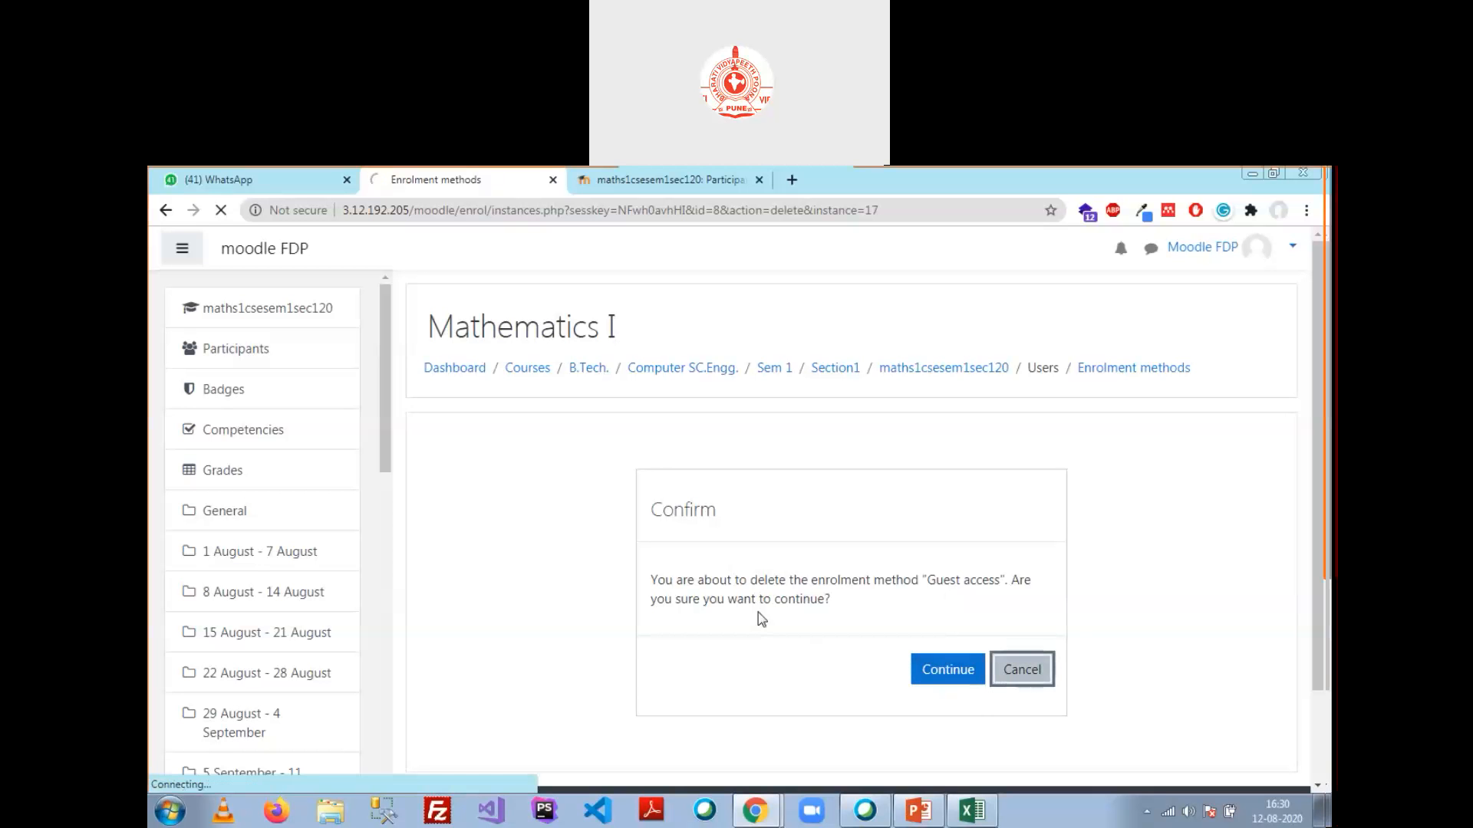
{"action": "scroll", "coordinate": [621, 567], "scroll_direction": "down", "scroll_amount": 1}
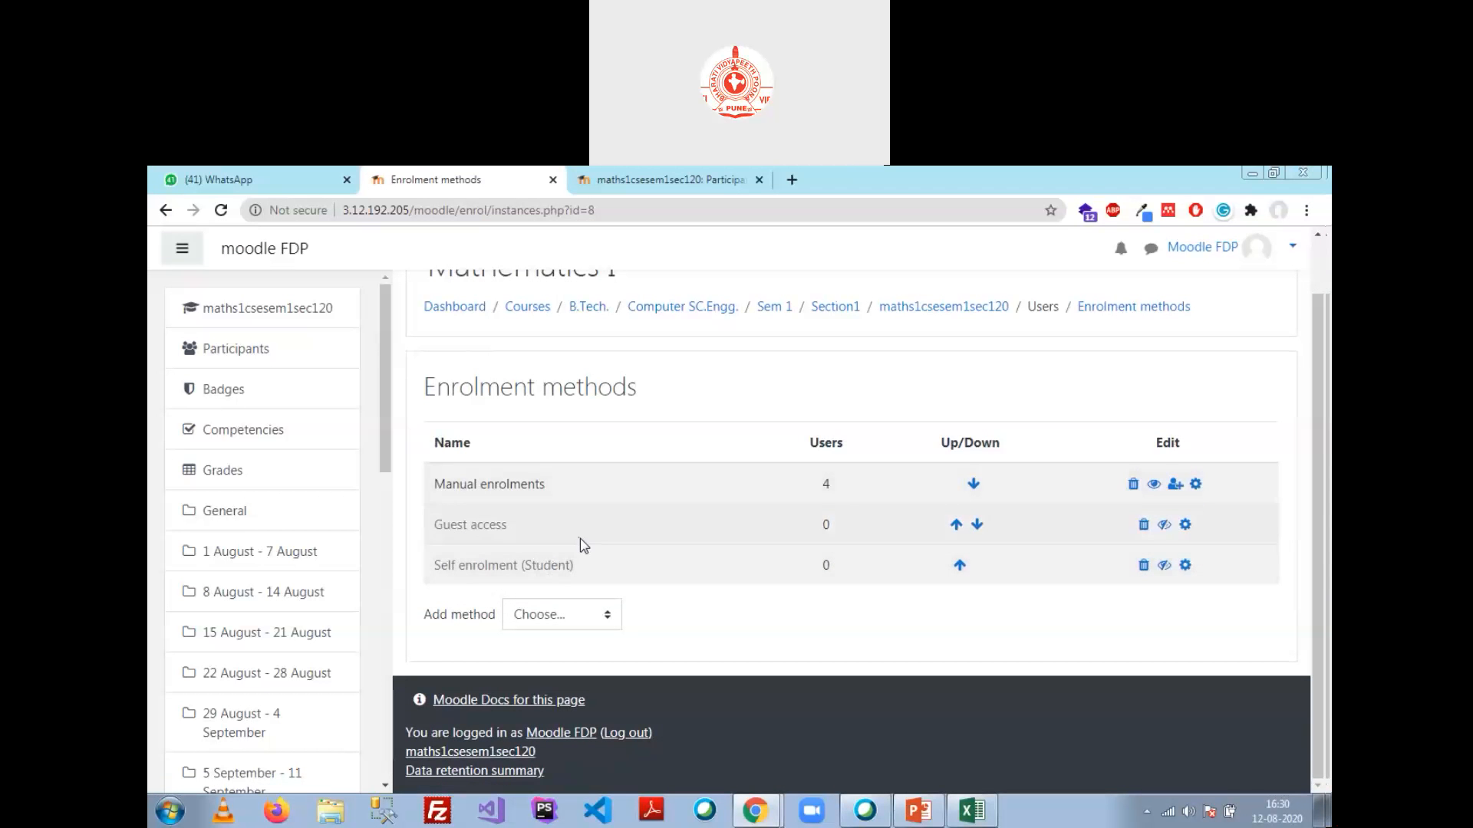
{"action": "scroll", "coordinate": [689, 471], "scroll_direction": "up", "scroll_amount": 1}
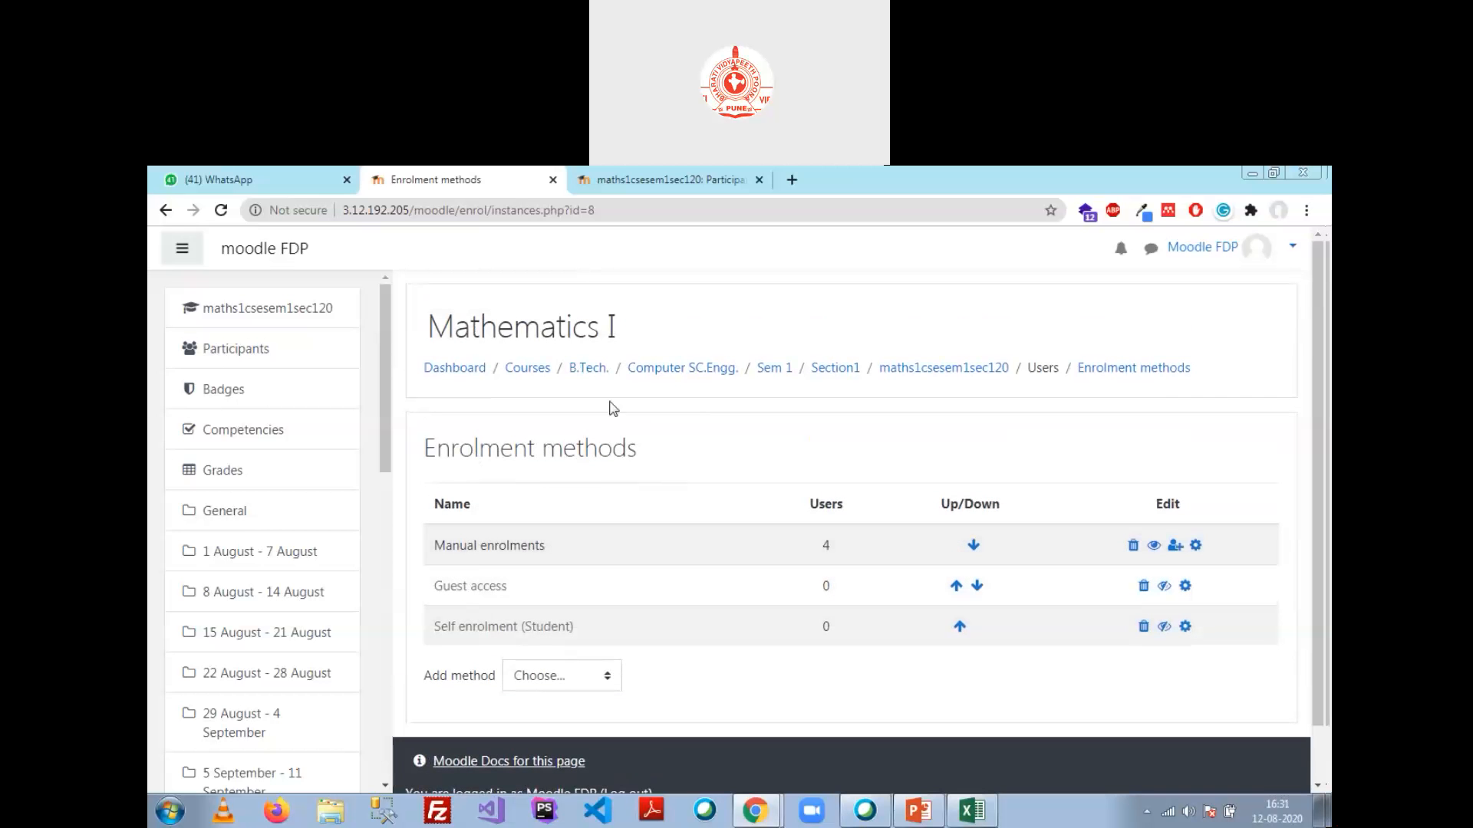
{"action": "left_click", "coordinate": [164, 211]}
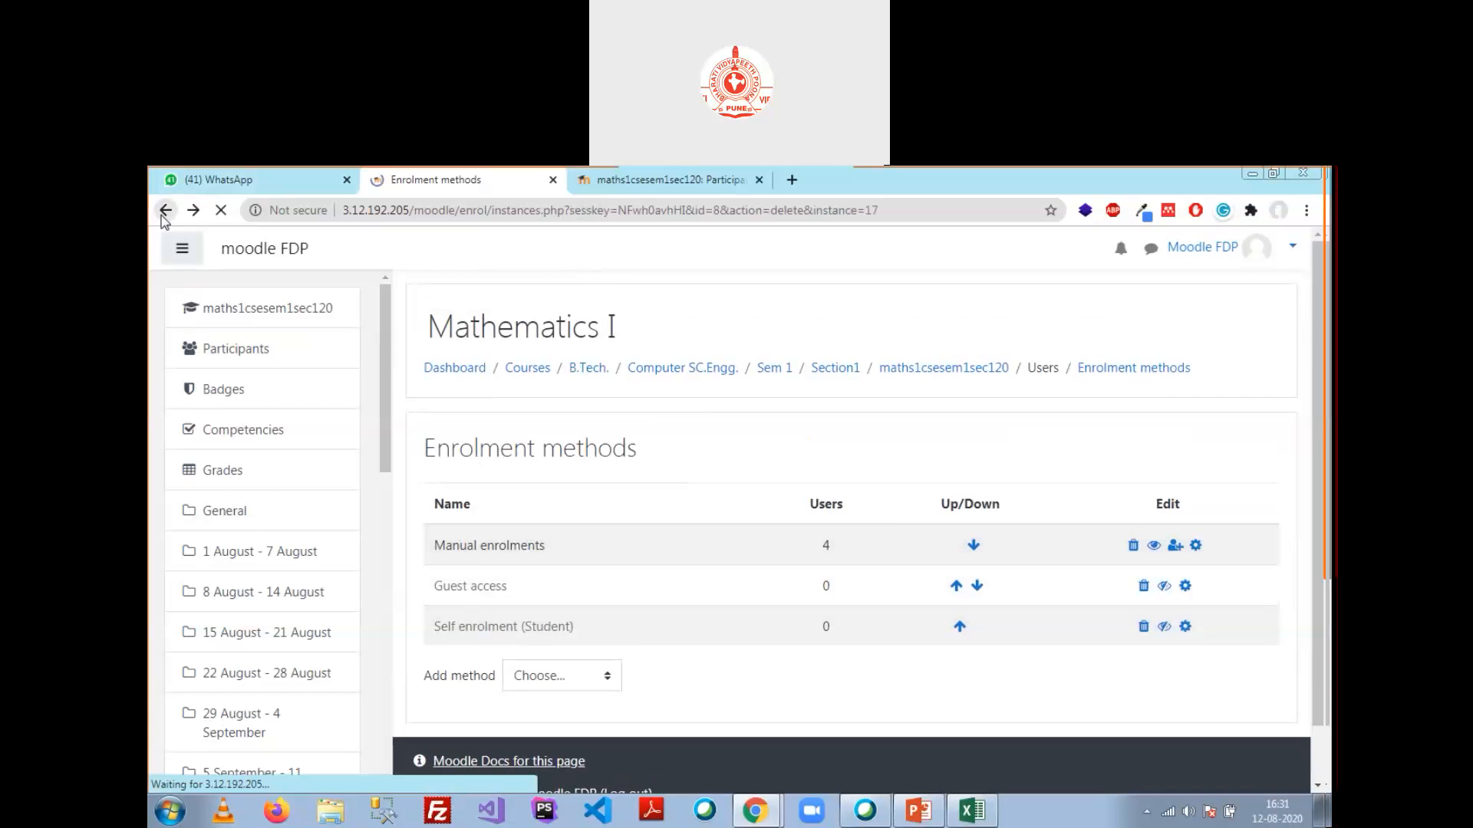
Step: Browse from Site home through Computer SC.Engg. > Sem 1 > Section1 to the Mathematics I course
{"action": "left_click", "coordinate": [164, 211]}
{"action": "scroll", "coordinate": [249, 460], "scroll_direction": "down", "scroll_amount": 10}
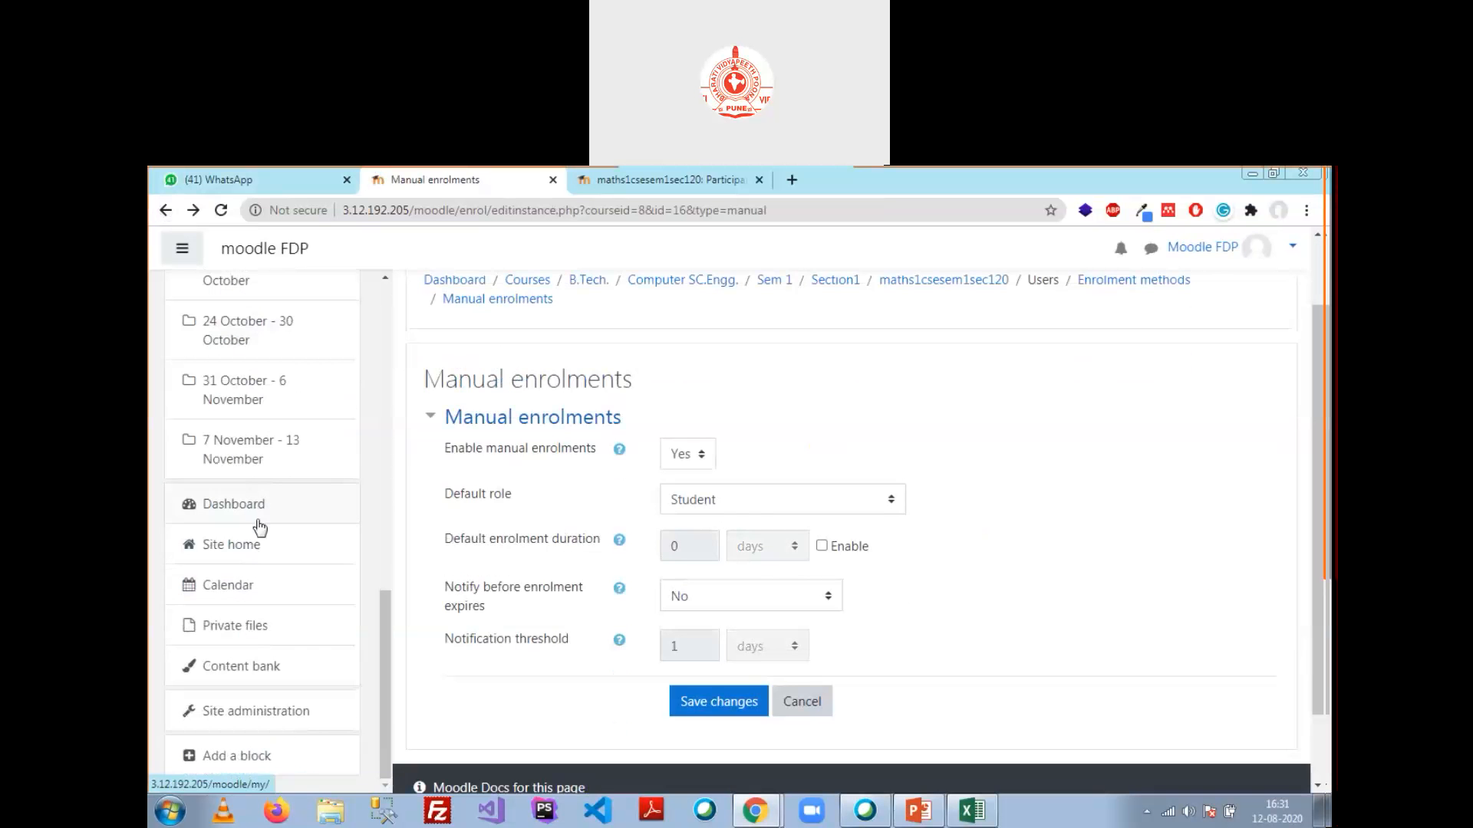
{"action": "left_click", "coordinate": [234, 560]}
{"action": "left_click", "coordinate": [507, 671]}
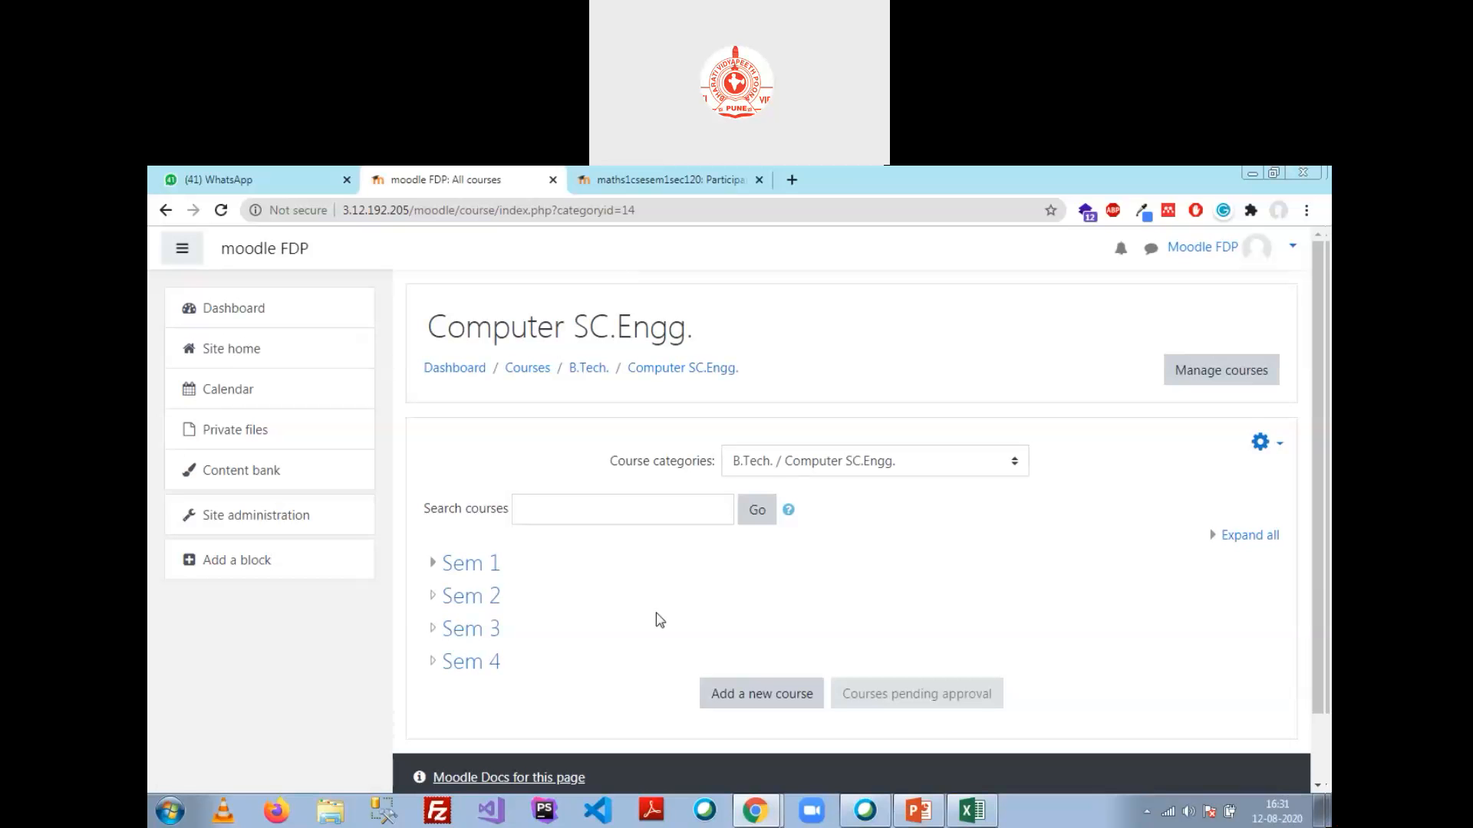
{"action": "left_click", "coordinate": [483, 571]}
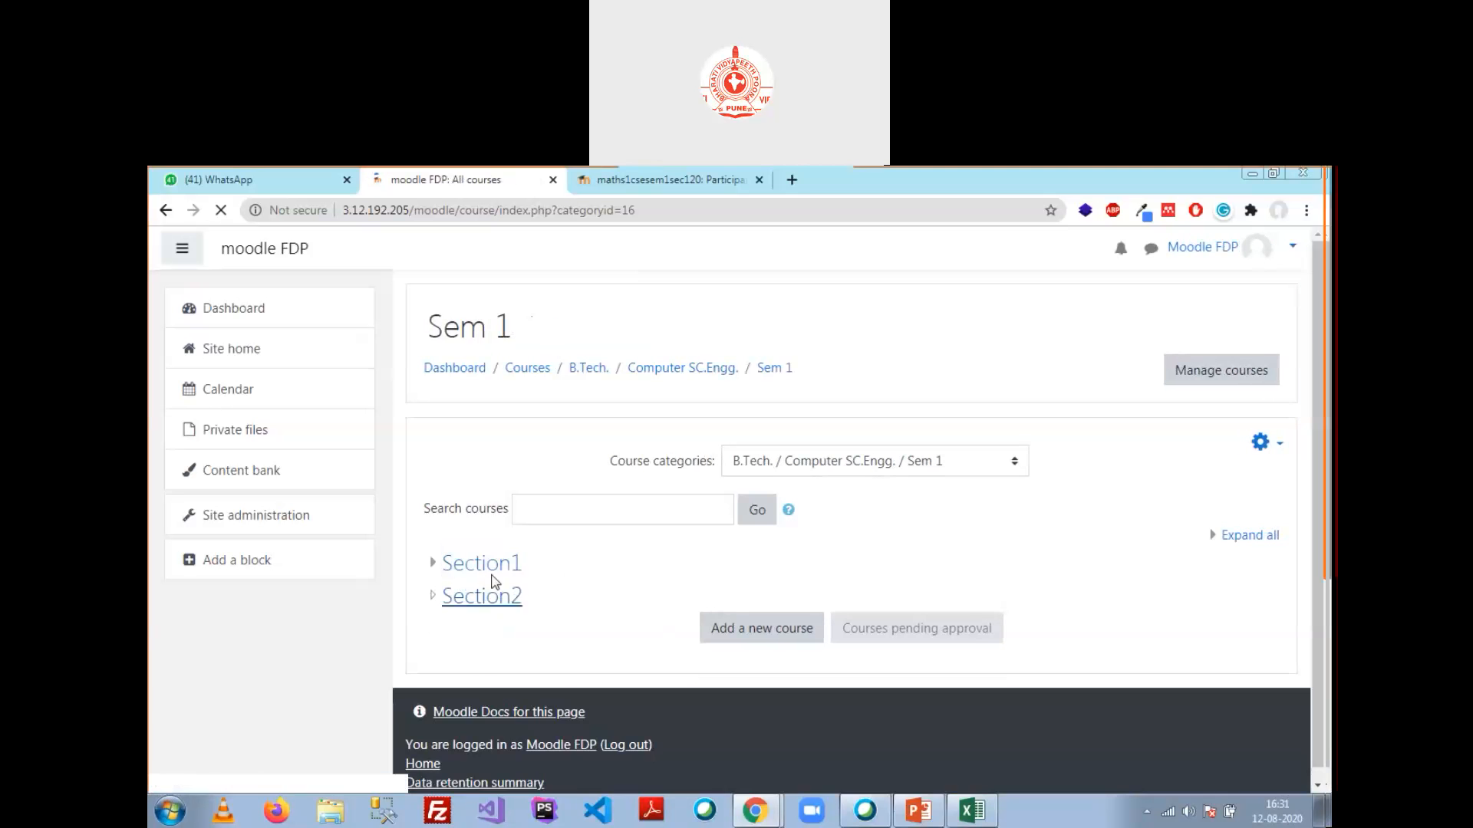
{"action": "left_click", "coordinate": [490, 569]}
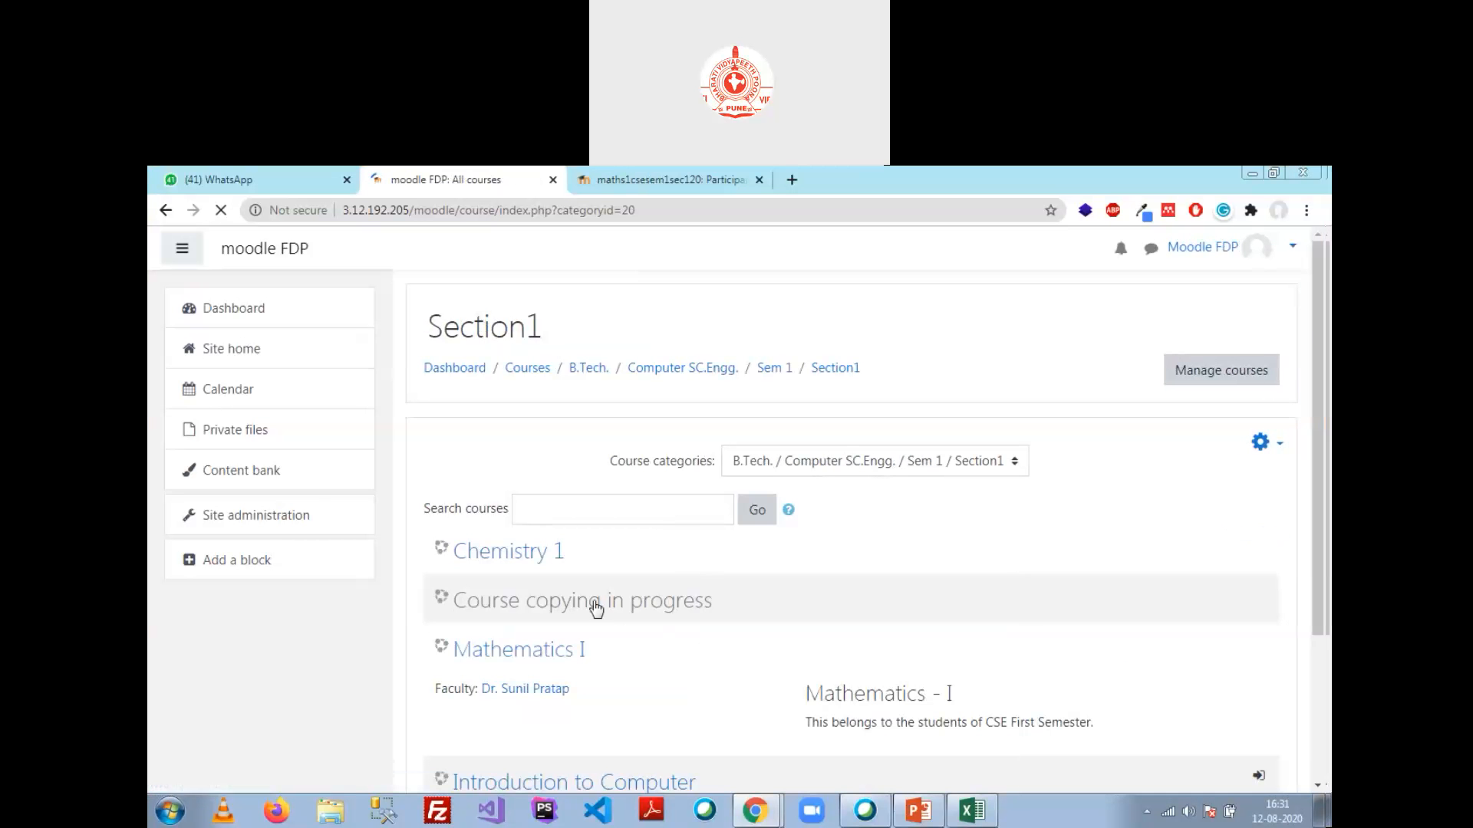
{"action": "scroll", "coordinate": [548, 546], "scroll_direction": "down", "scroll_amount": 2}
{"action": "left_click", "coordinate": [544, 486]}
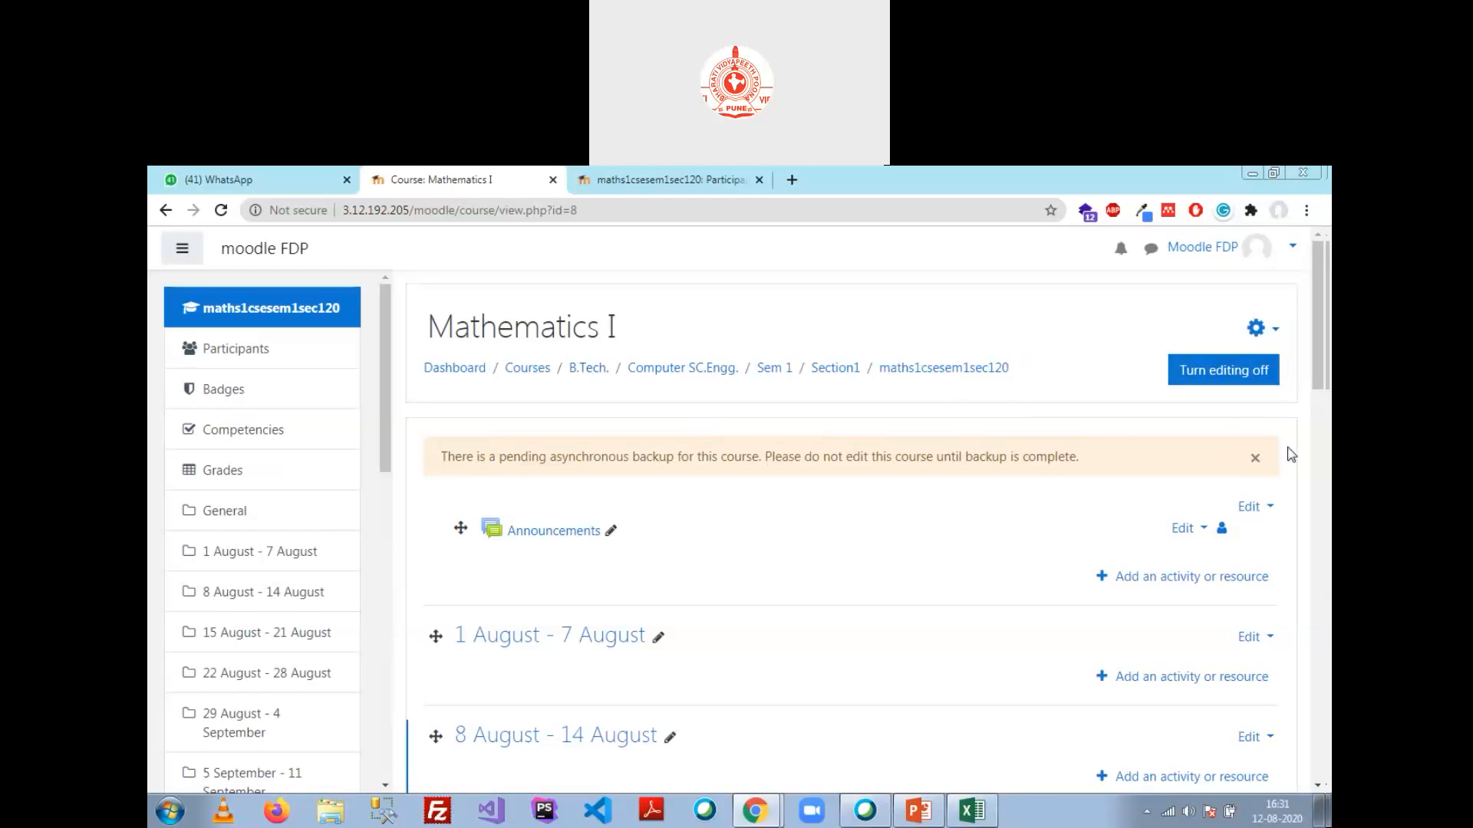
{"action": "left_click", "coordinate": [1258, 328]}
Step: Open the Mathematics I Enrolment methods page from the course administration Users options
{"action": "scroll", "coordinate": [1264, 360], "scroll_direction": "down", "scroll_amount": 1}
{"action": "left_click", "coordinate": [1181, 483]}
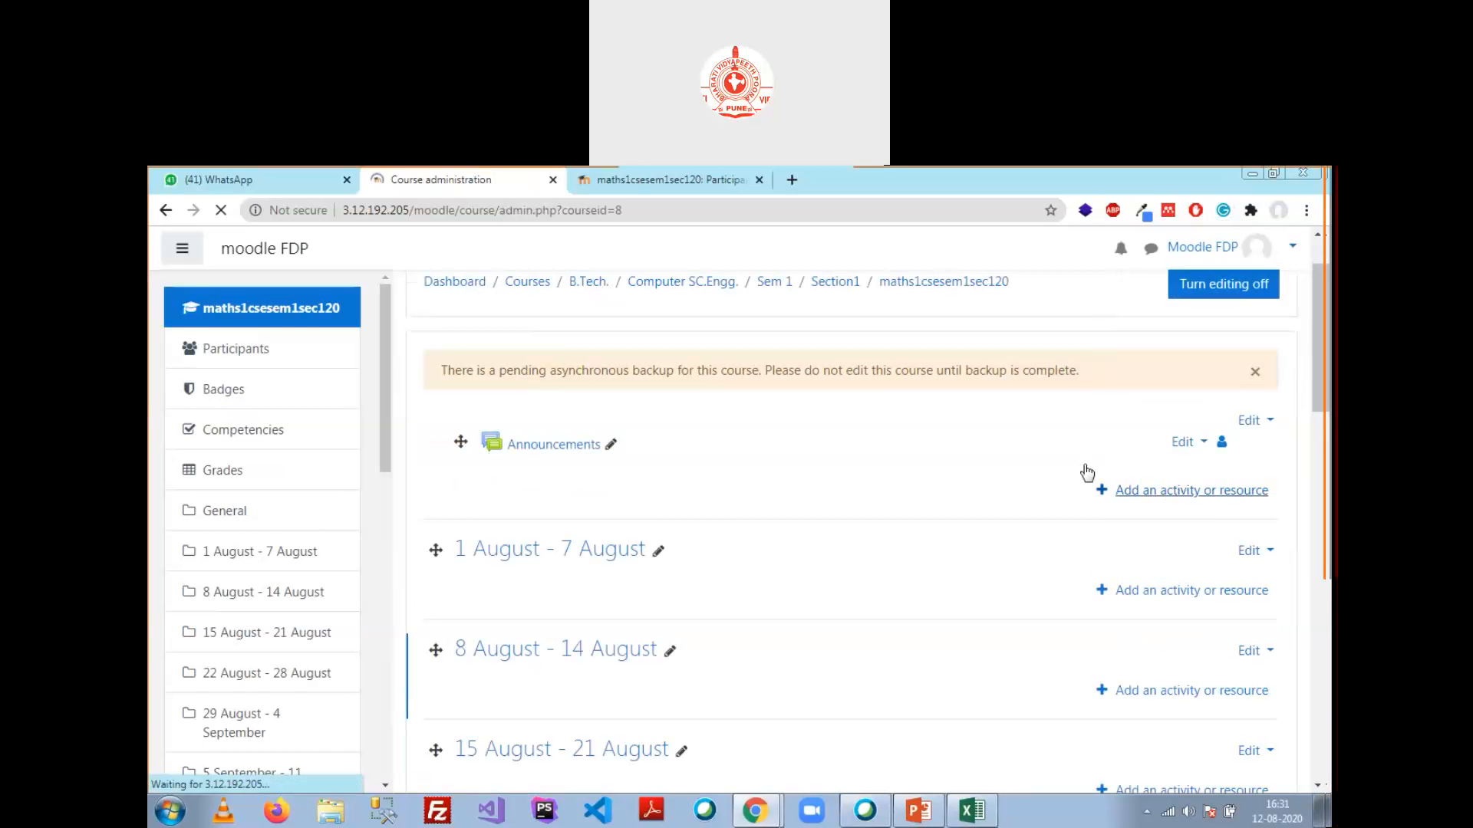
{"action": "left_click", "coordinate": [625, 494]}
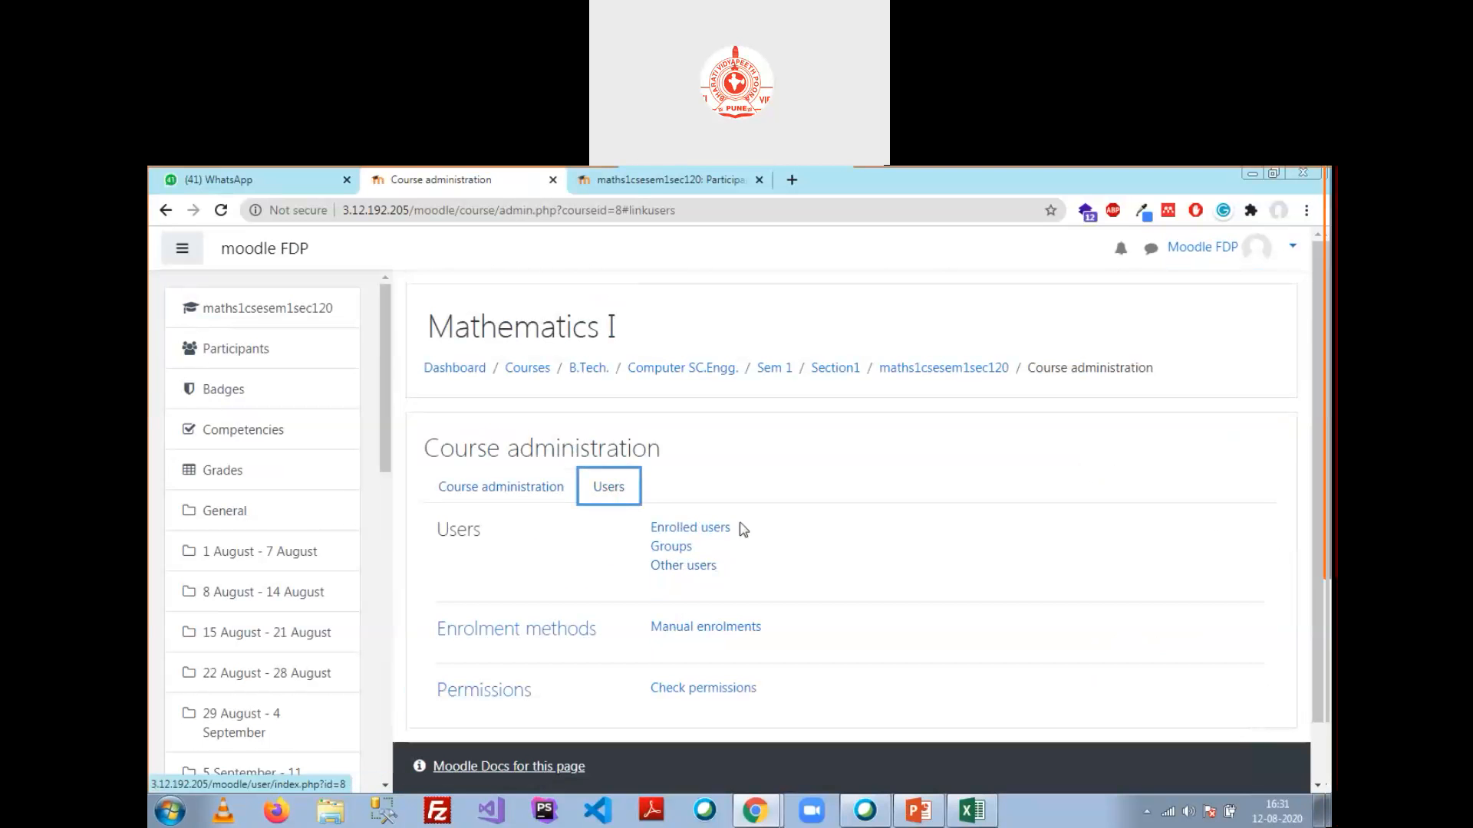
{"action": "left_click", "coordinate": [507, 630]}
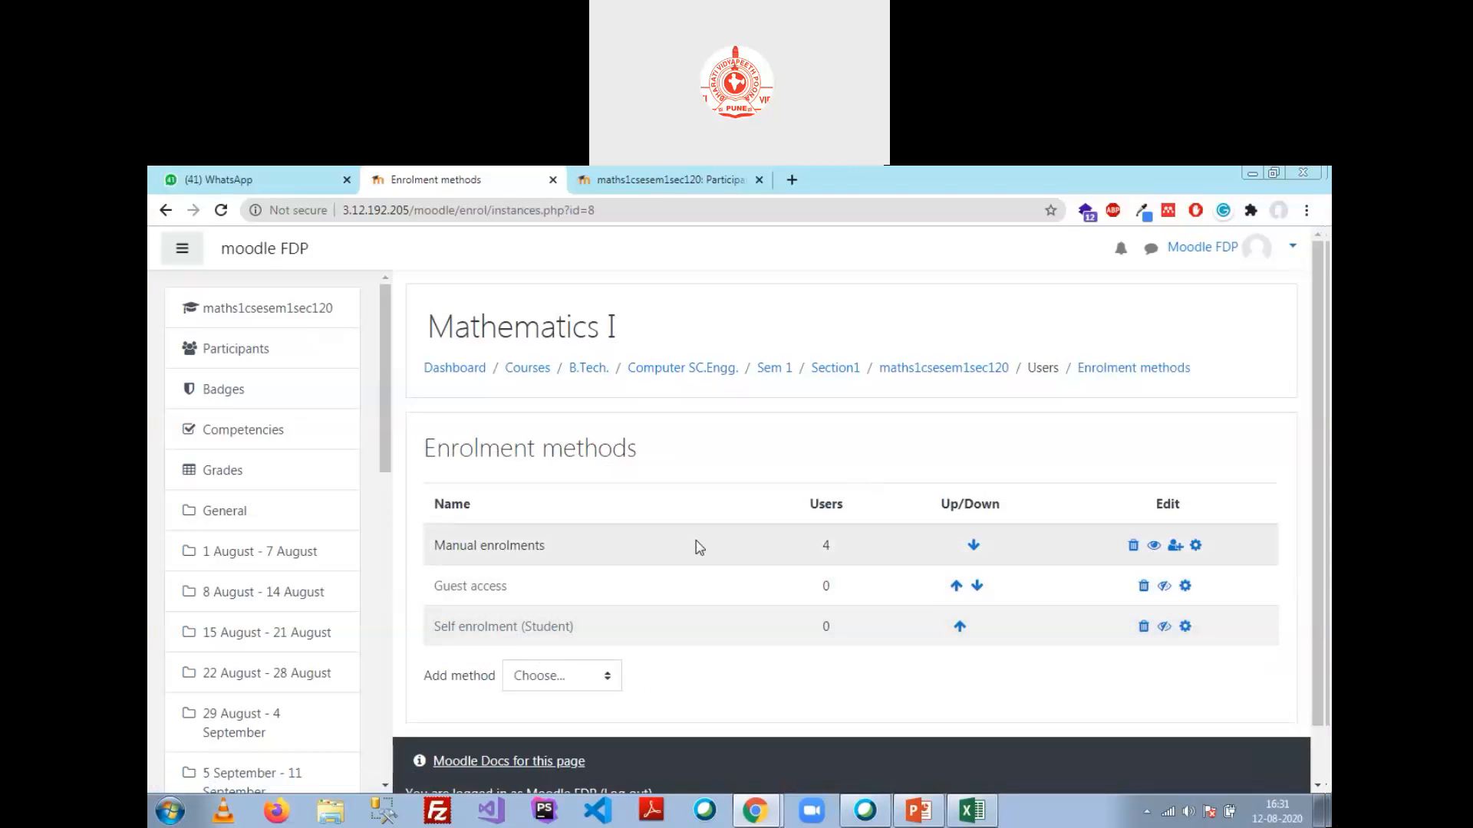
{"action": "scroll", "coordinate": [698, 548], "scroll_direction": "down", "scroll_amount": 1}
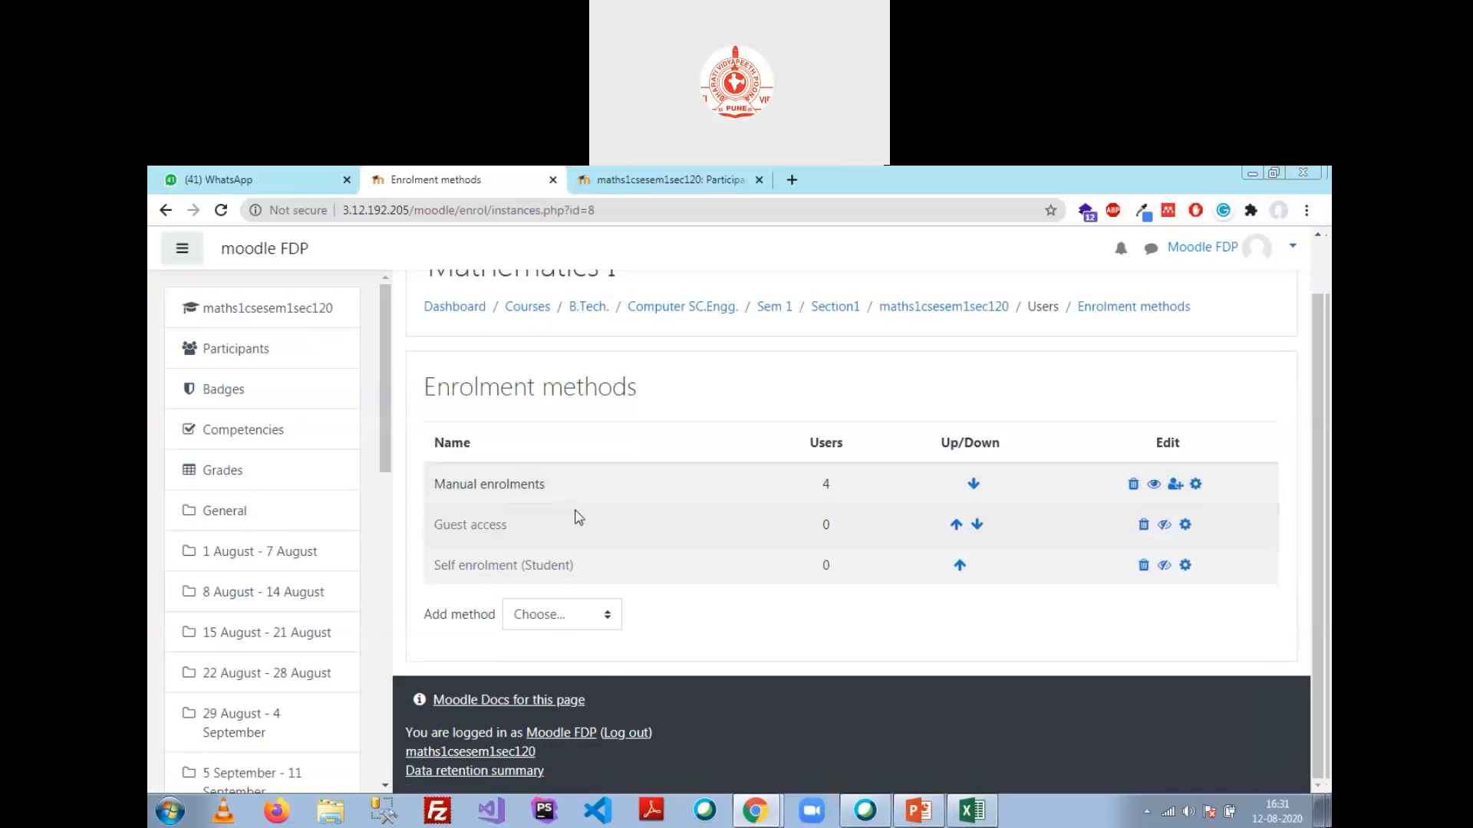
Step: Hide Manual enrolments, show Self enrolment (Student), and return to the Mathematics I course
{"action": "left_click", "coordinate": [1153, 486]}
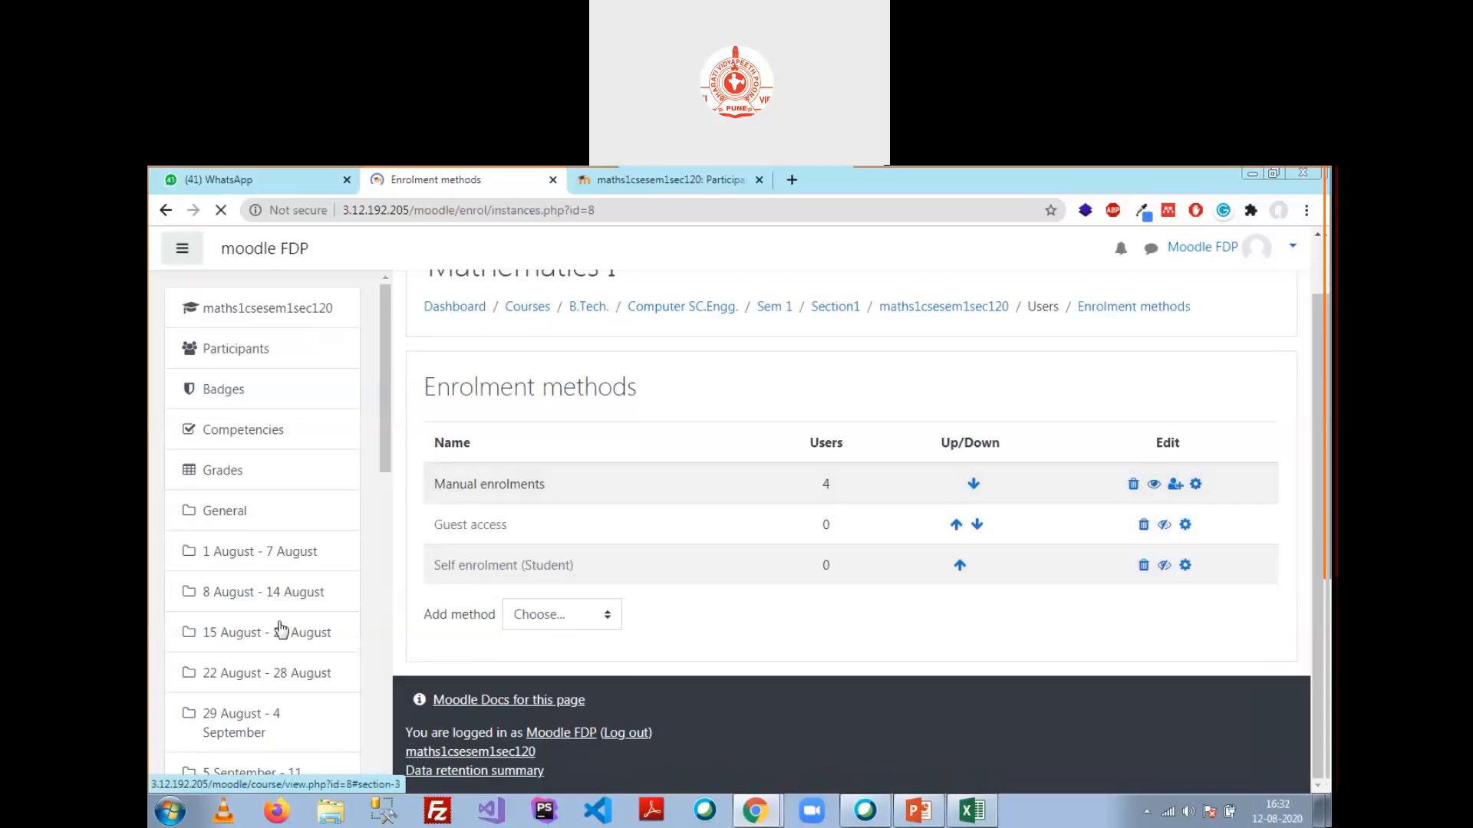
{"action": "scroll", "coordinate": [741, 497], "scroll_direction": "down", "scroll_amount": 1}
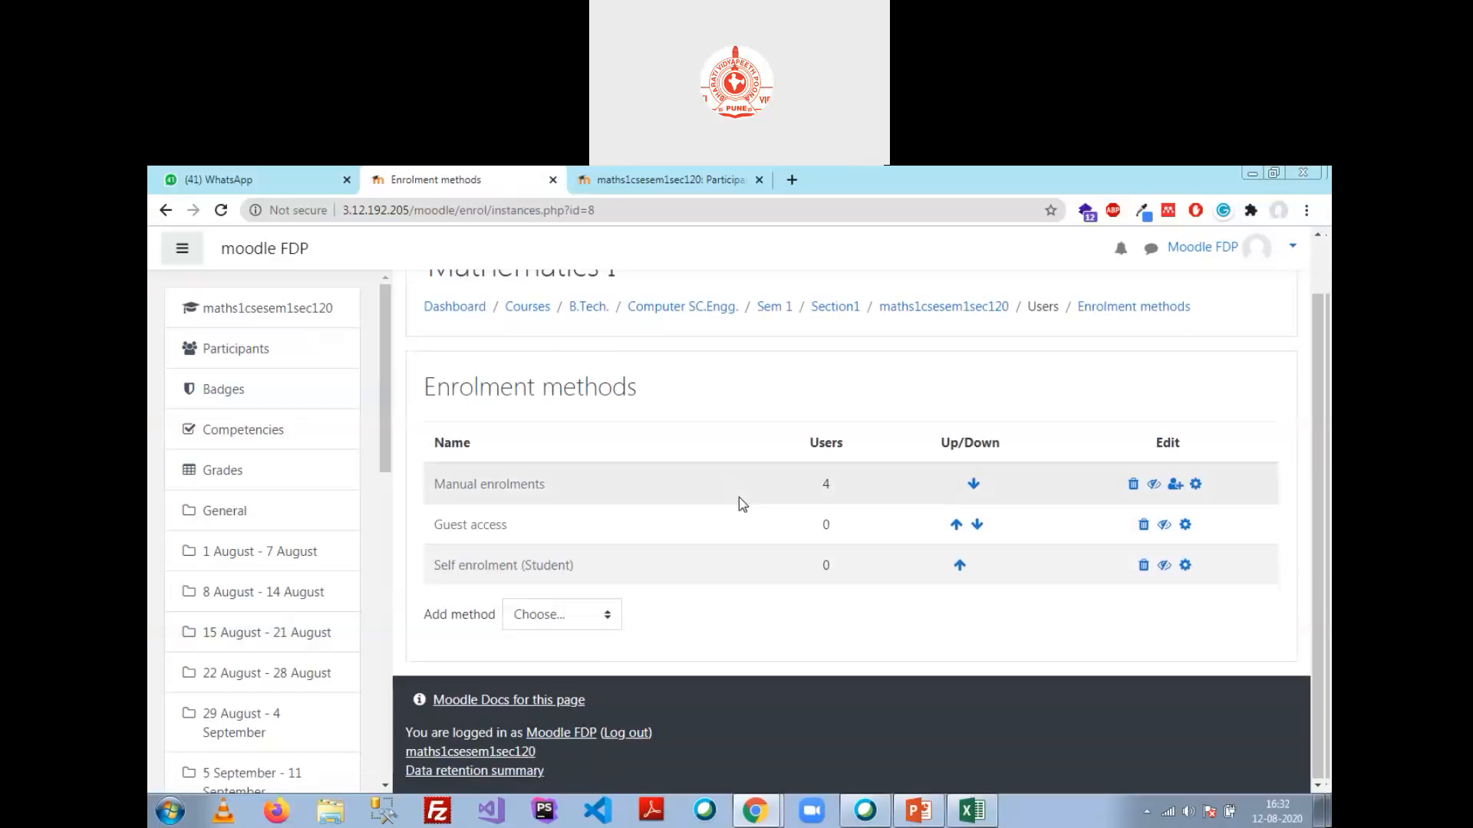
{"action": "left_click", "coordinate": [1165, 565]}
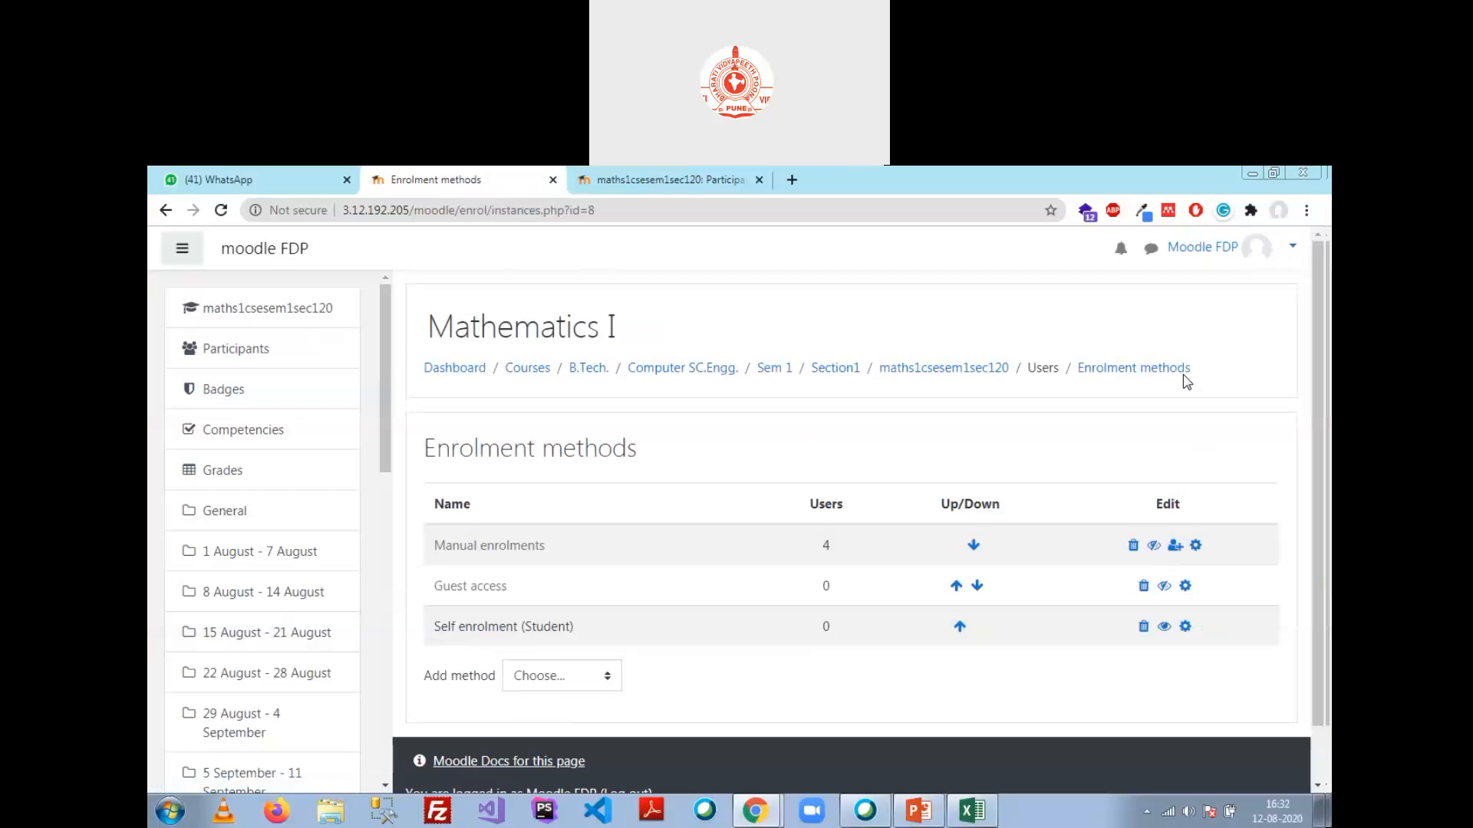
{"action": "left_click", "coordinate": [921, 374]}
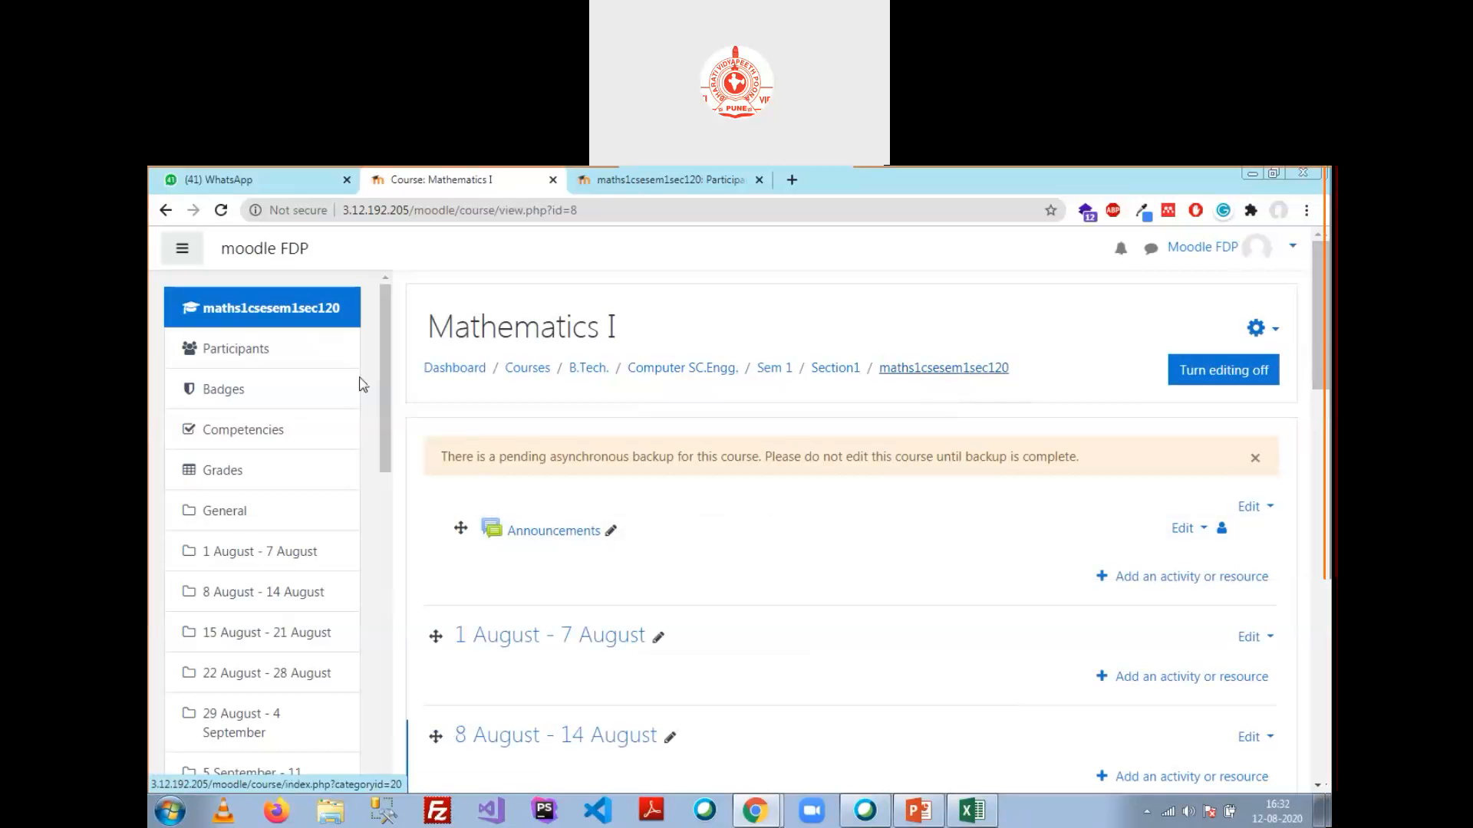
Step: Navigate from Site home via Computer SC.Engg. > Sem 1 > Section1 to Mathematics I
{"action": "scroll", "coordinate": [322, 483], "scroll_direction": "down", "scroll_amount": 10}
{"action": "left_click", "coordinate": [257, 557]}
{"action": "scroll", "coordinate": [537, 613], "scroll_direction": "down", "scroll_amount": 2}
{"action": "left_click", "coordinate": [529, 543]}
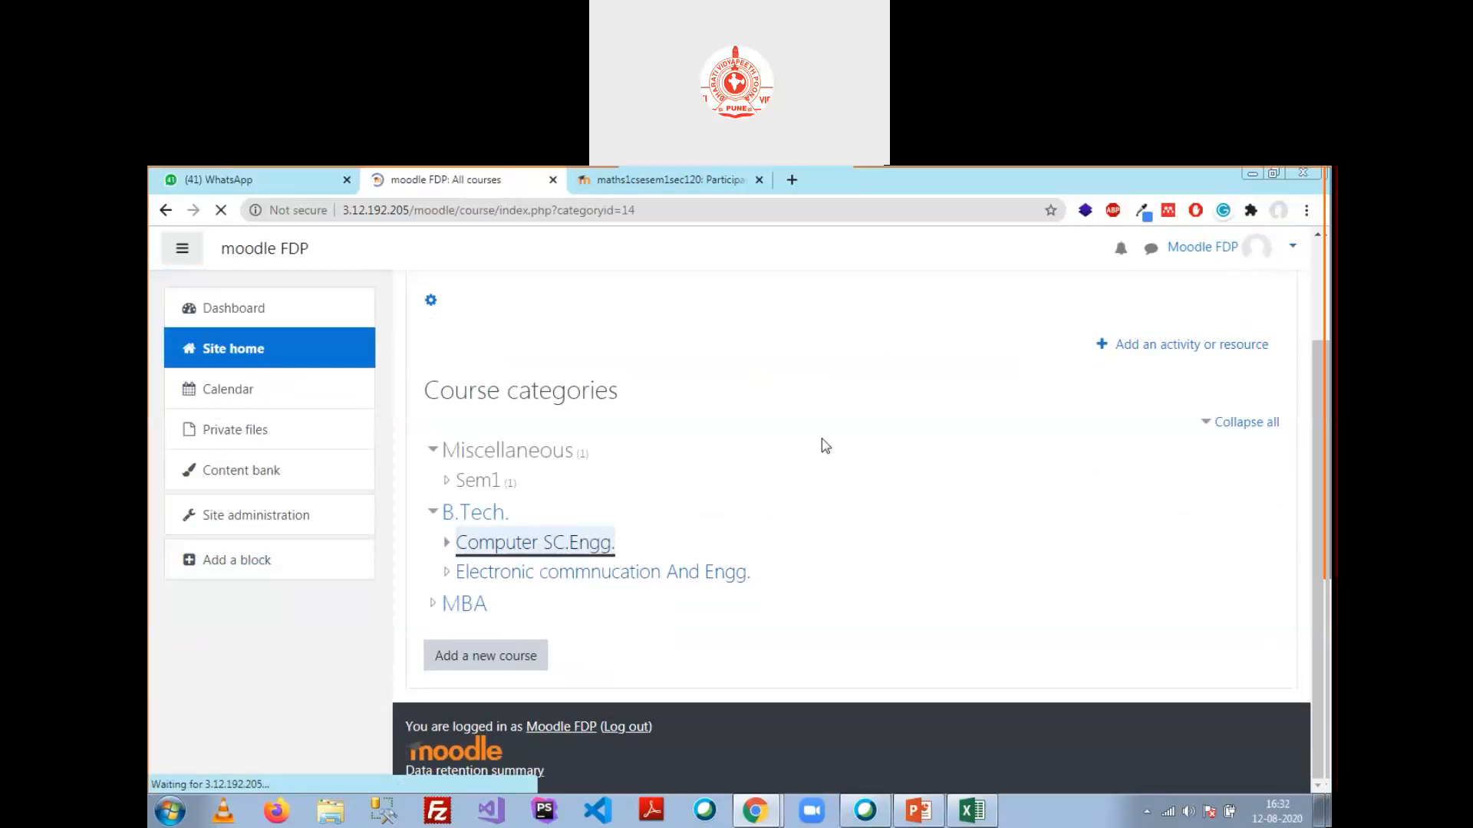
{"action": "left_click", "coordinate": [470, 485]}
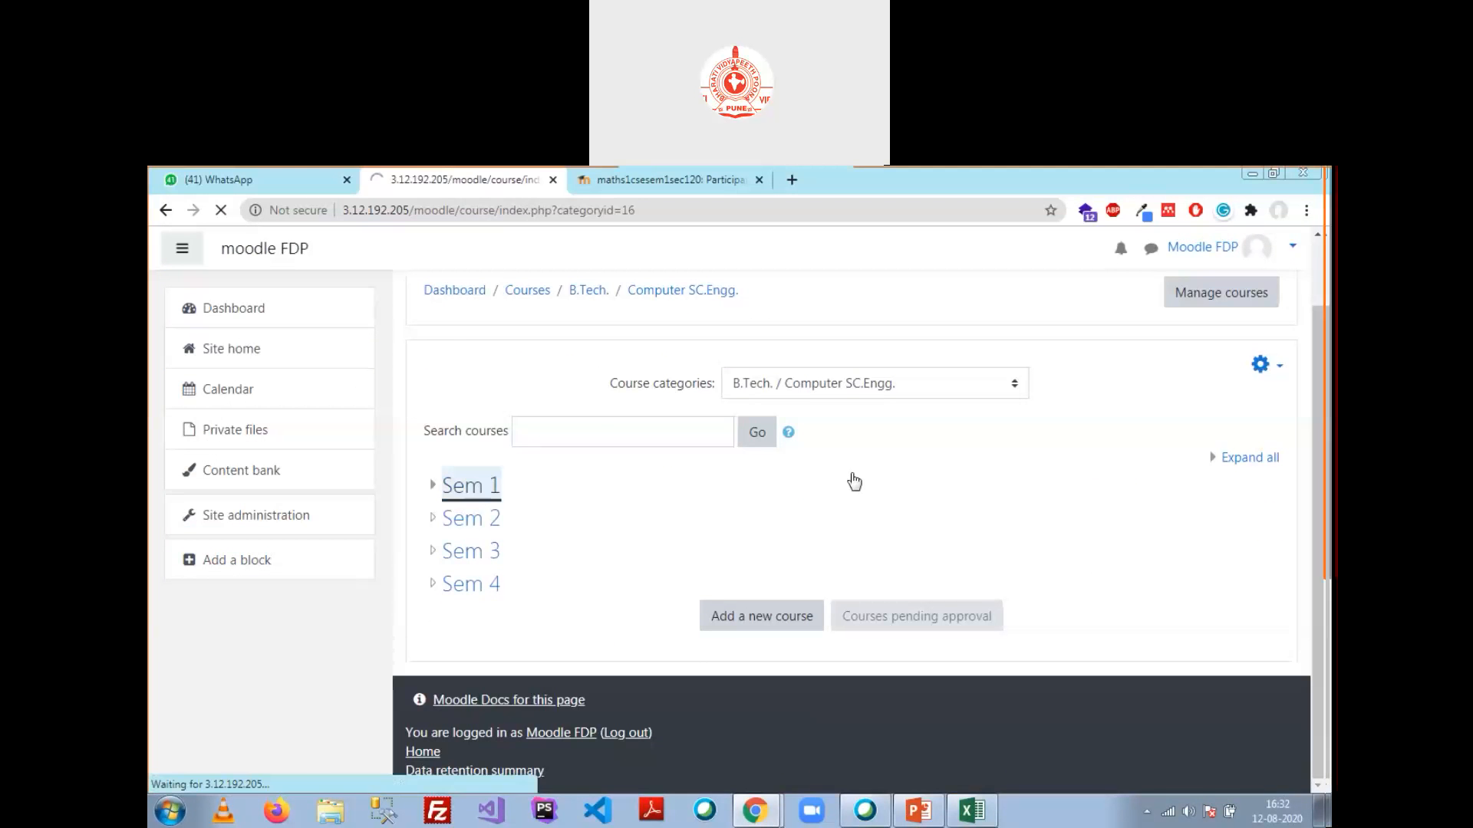
{"action": "left_click", "coordinate": [497, 564]}
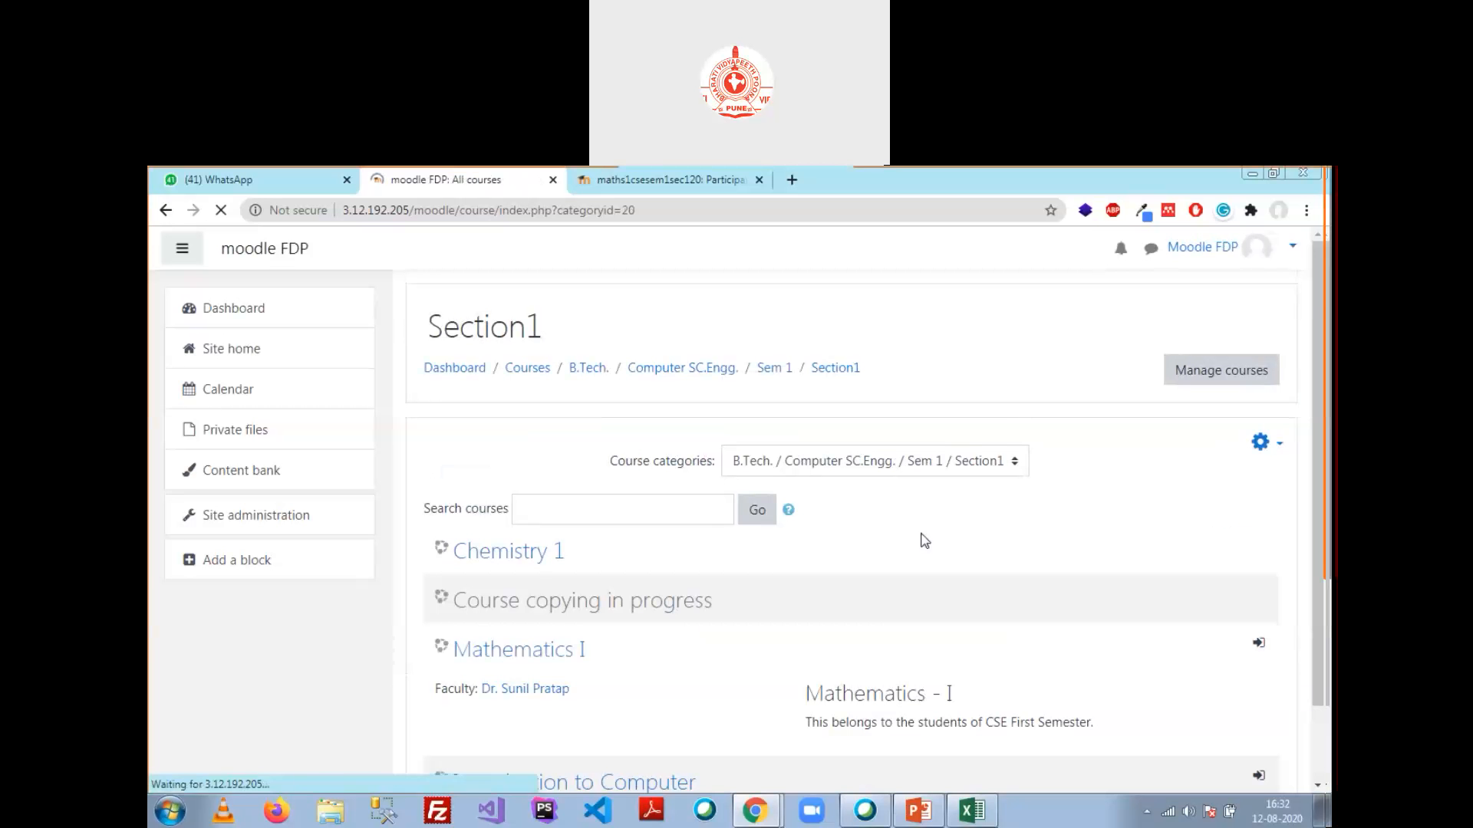
{"action": "left_click", "coordinate": [512, 649]}
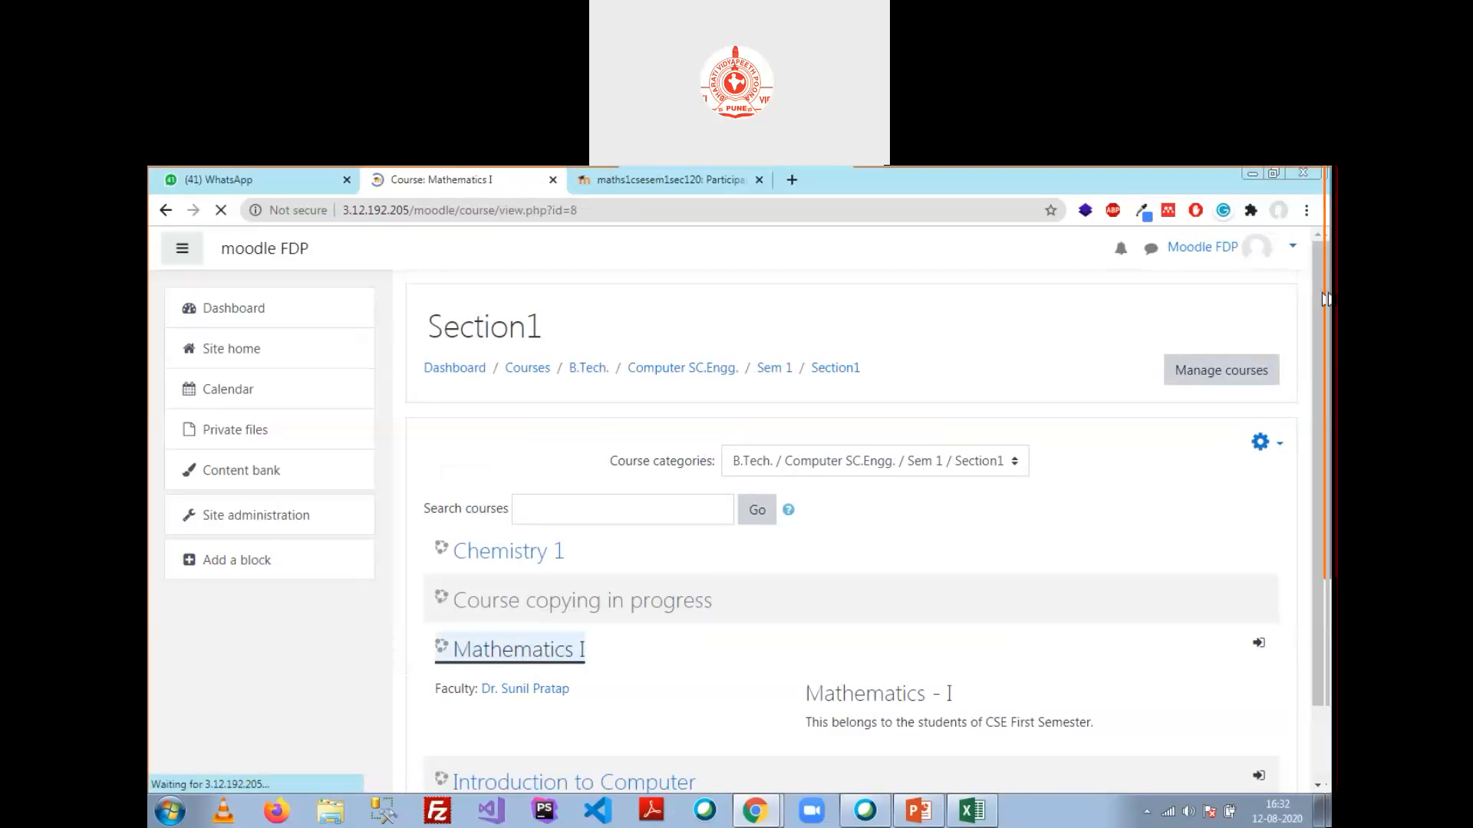
Step: Show the Users section of the Mathematics I course administration page
{"action": "left_click", "coordinate": [1256, 327]}
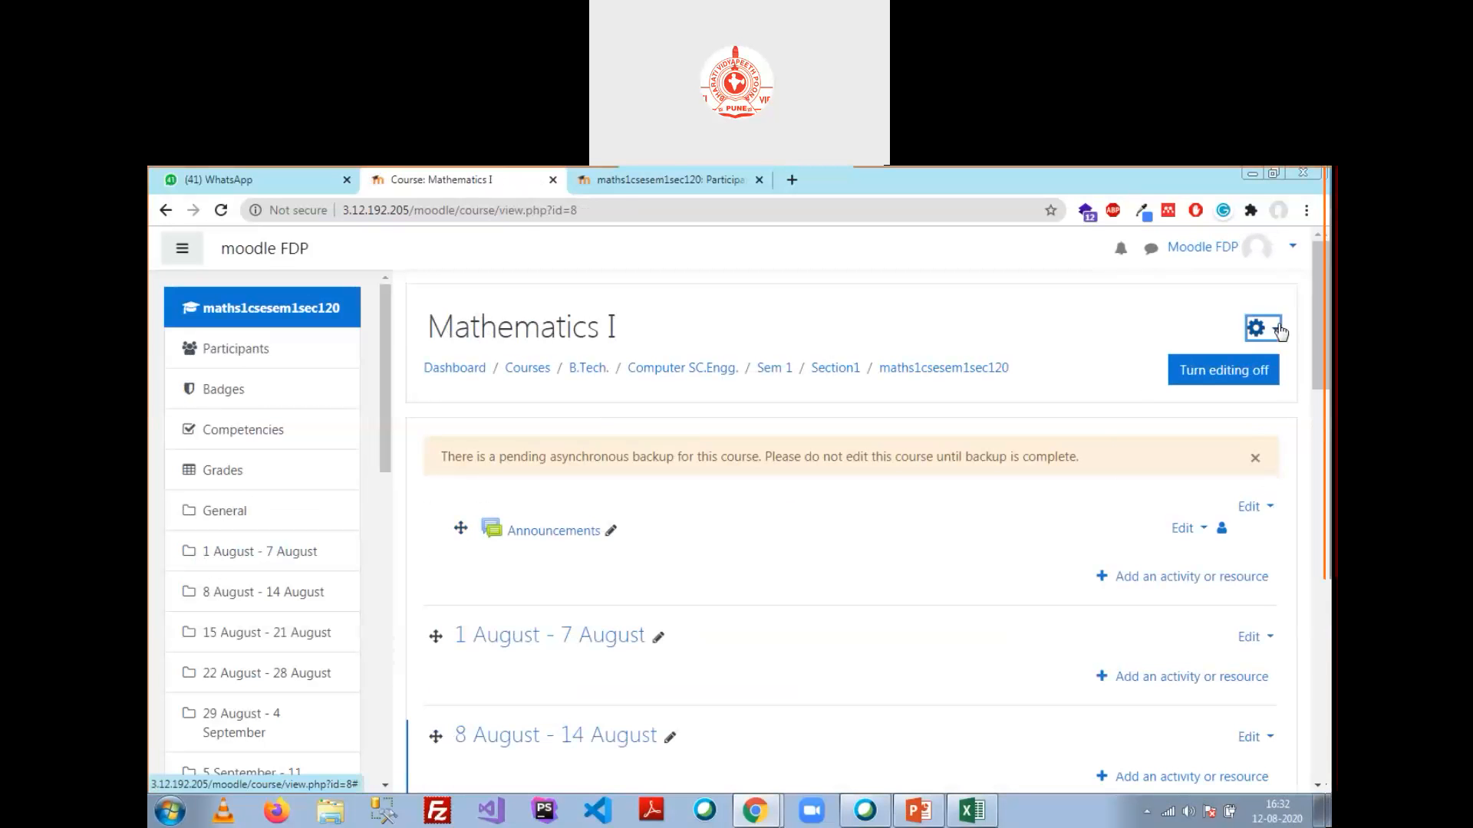
{"action": "left_click", "coordinate": [1178, 569]}
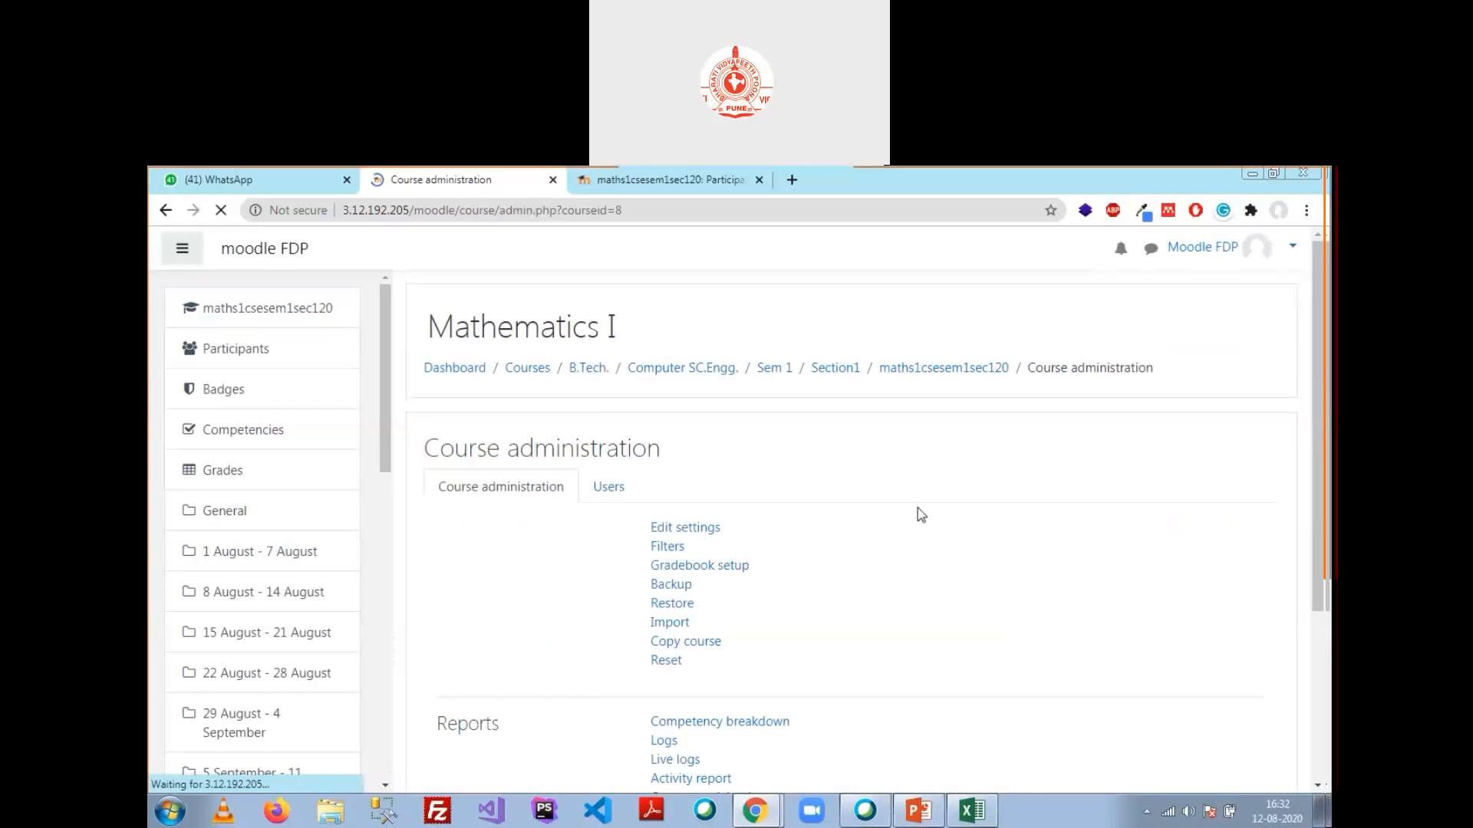
{"action": "left_click", "coordinate": [608, 487]}
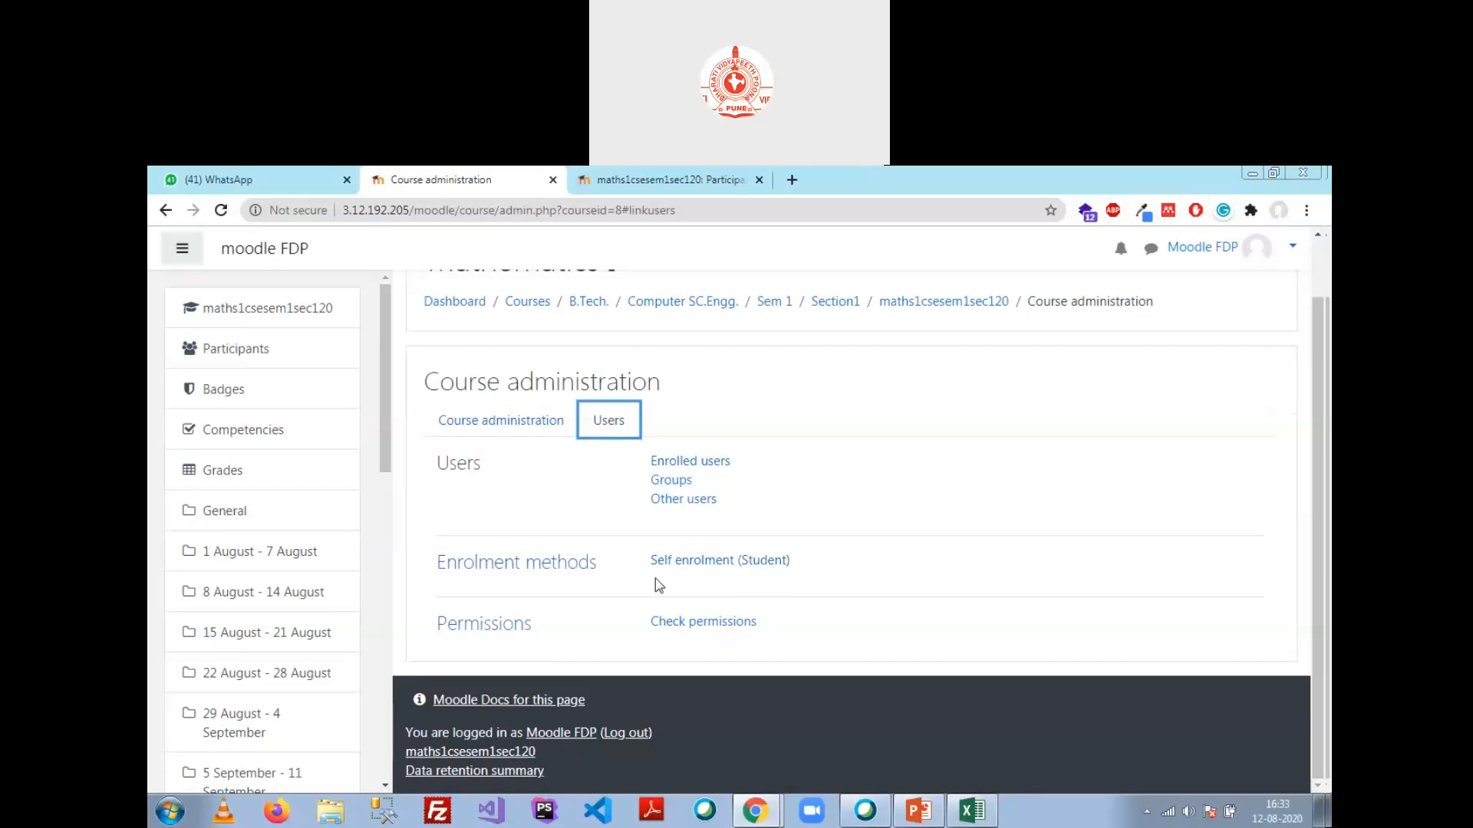
Step: Name the Self enrolment instance 'Self Enrolment' and keep Allow existing enrolments set to Yes
{"action": "left_click", "coordinate": [721, 565]}
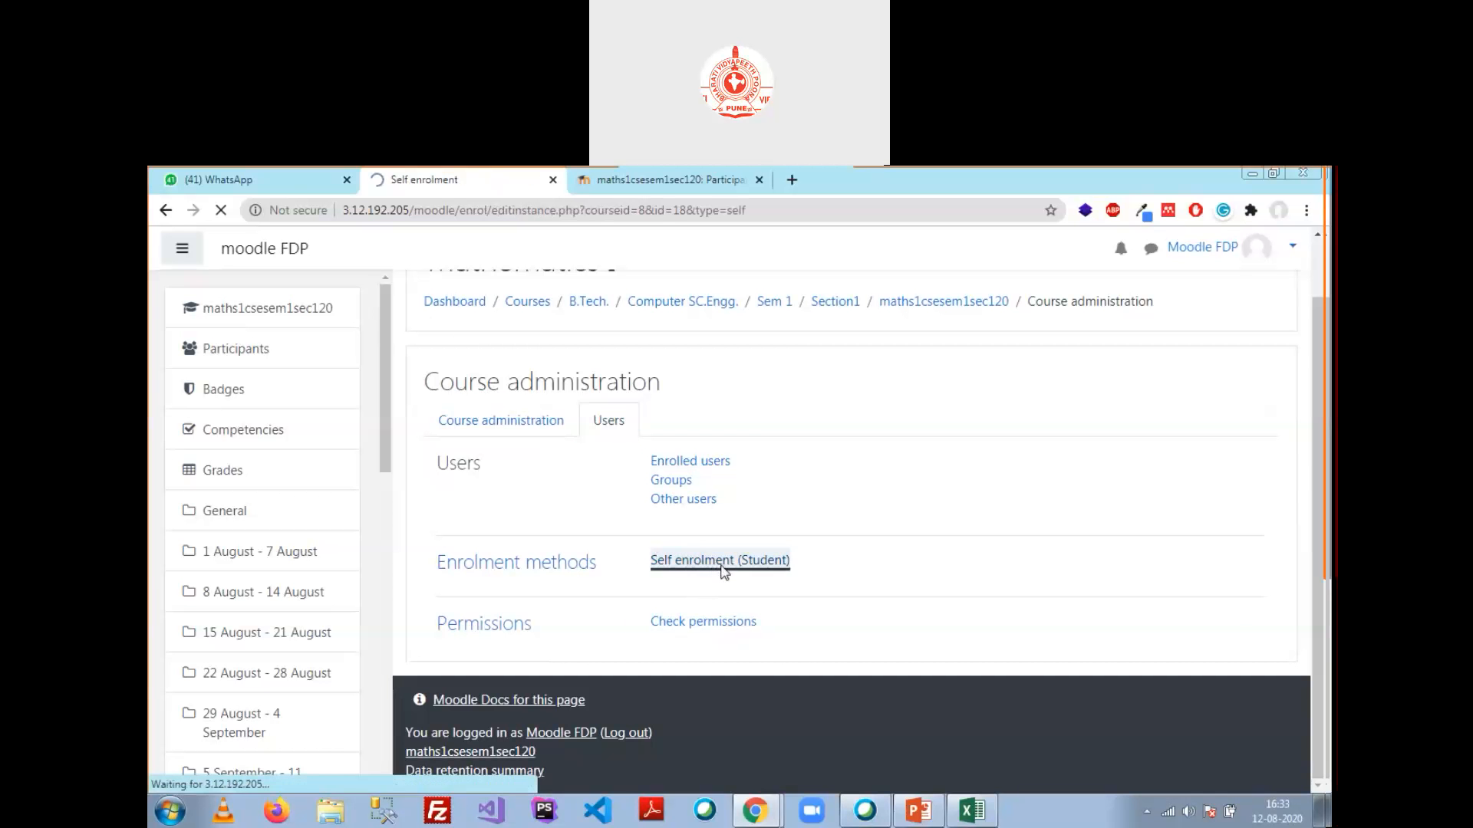
{"action": "left_click", "coordinate": [762, 540]}
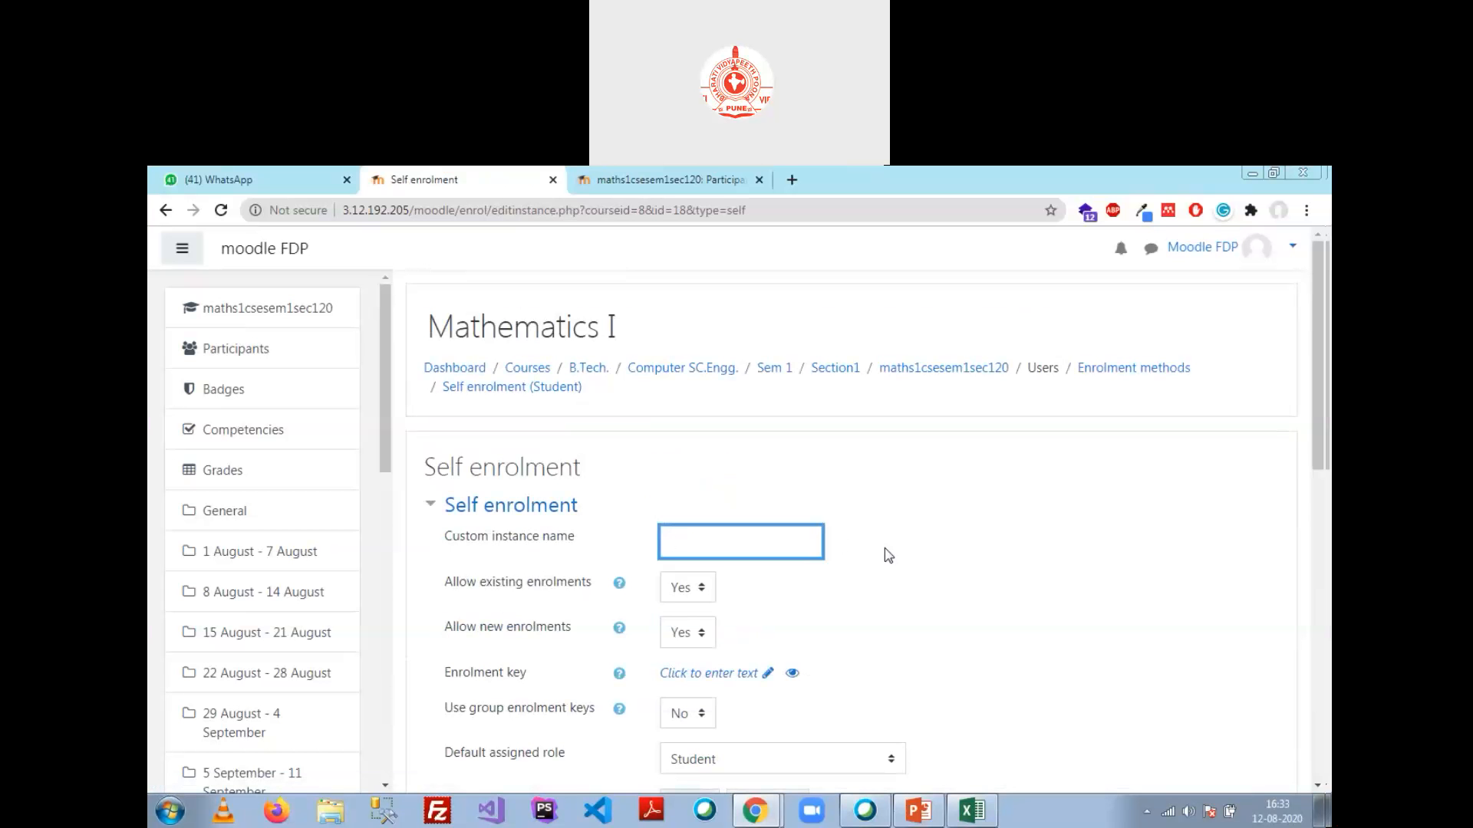
{"action": "type", "text": "Self Enrolment"}
{"action": "left_click", "coordinate": [696, 592]}
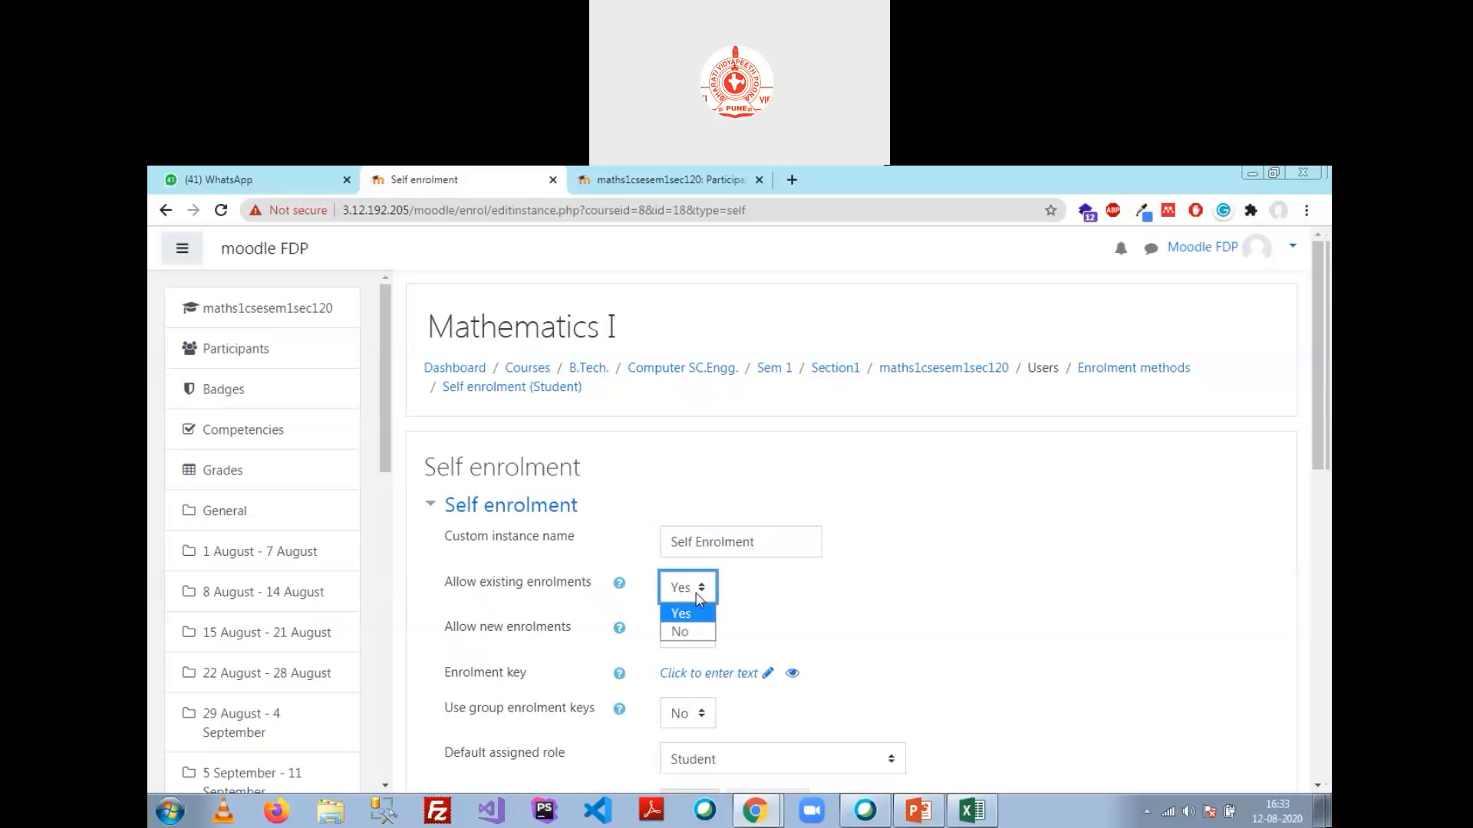
{"action": "left_click", "coordinate": [706, 613]}
{"action": "left_click", "coordinate": [835, 595]}
{"action": "scroll", "coordinate": [835, 595], "scroll_direction": "down", "scroll_amount": 2}
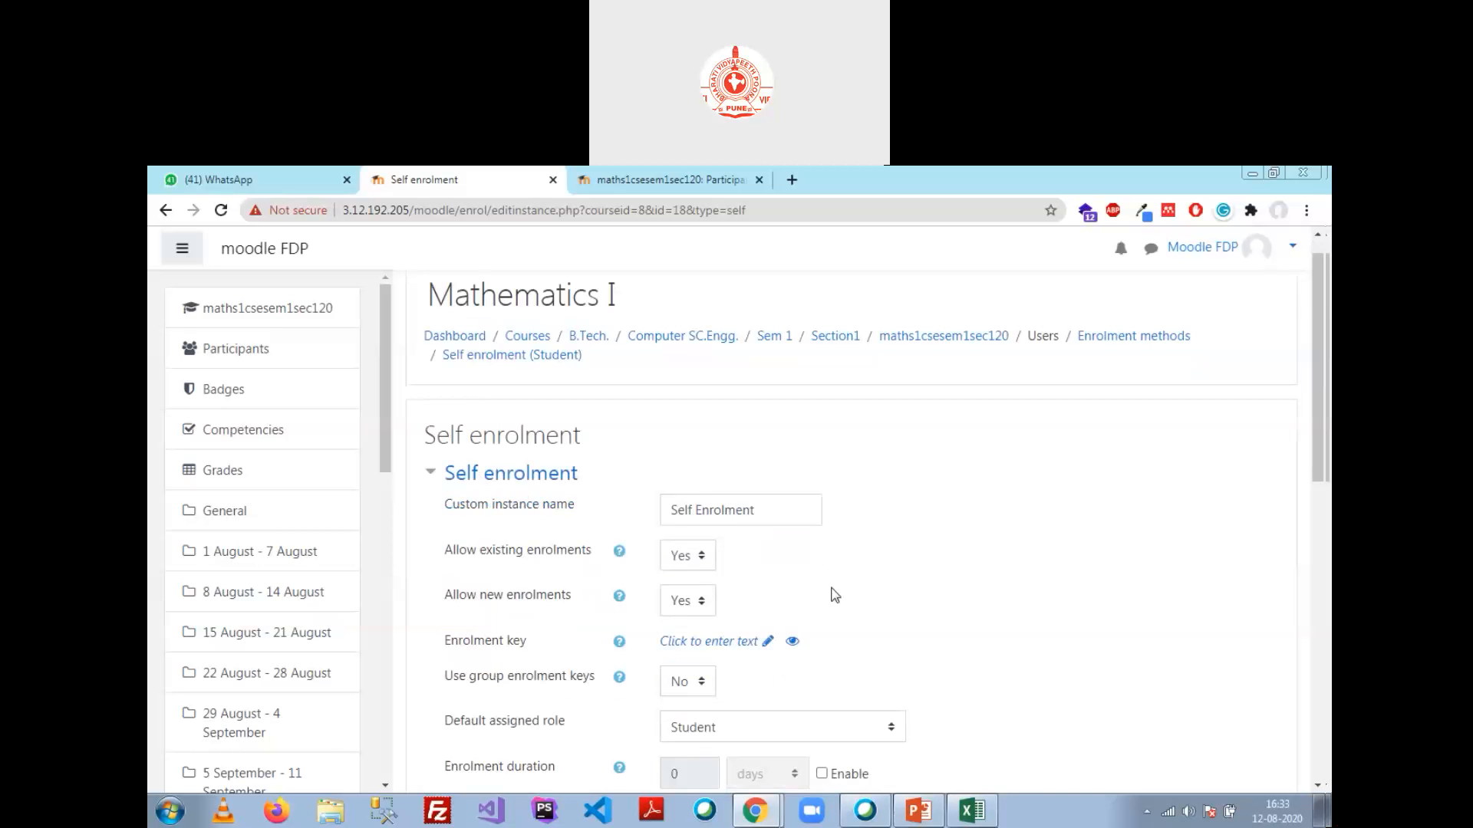
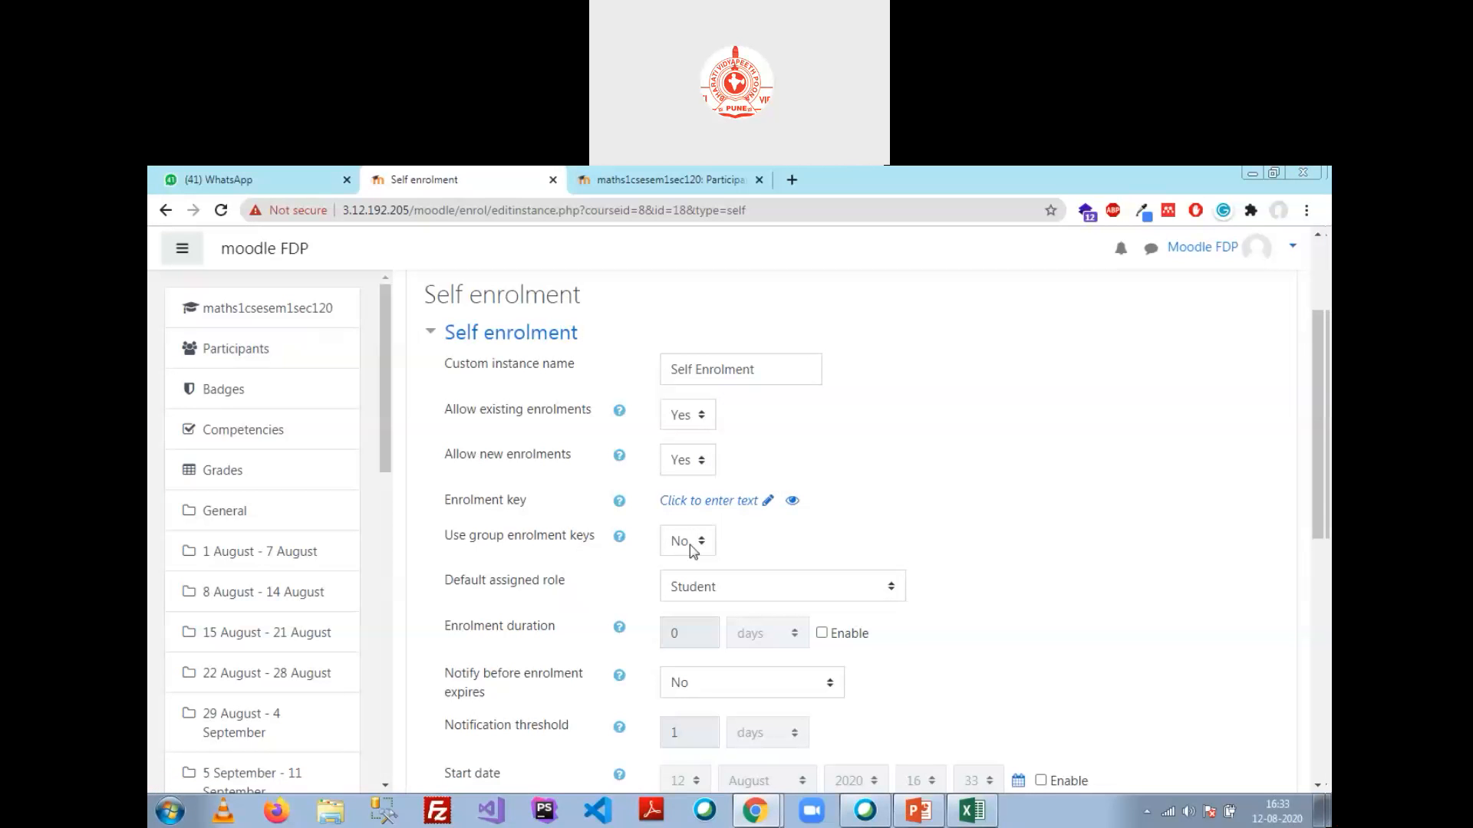
Step: Keep Student as default role, enable a 180-day enrolment duration, and notify teacher and enrolled user before expiry
{"action": "scroll", "coordinate": [660, 522], "scroll_direction": "down", "scroll_amount": 2}
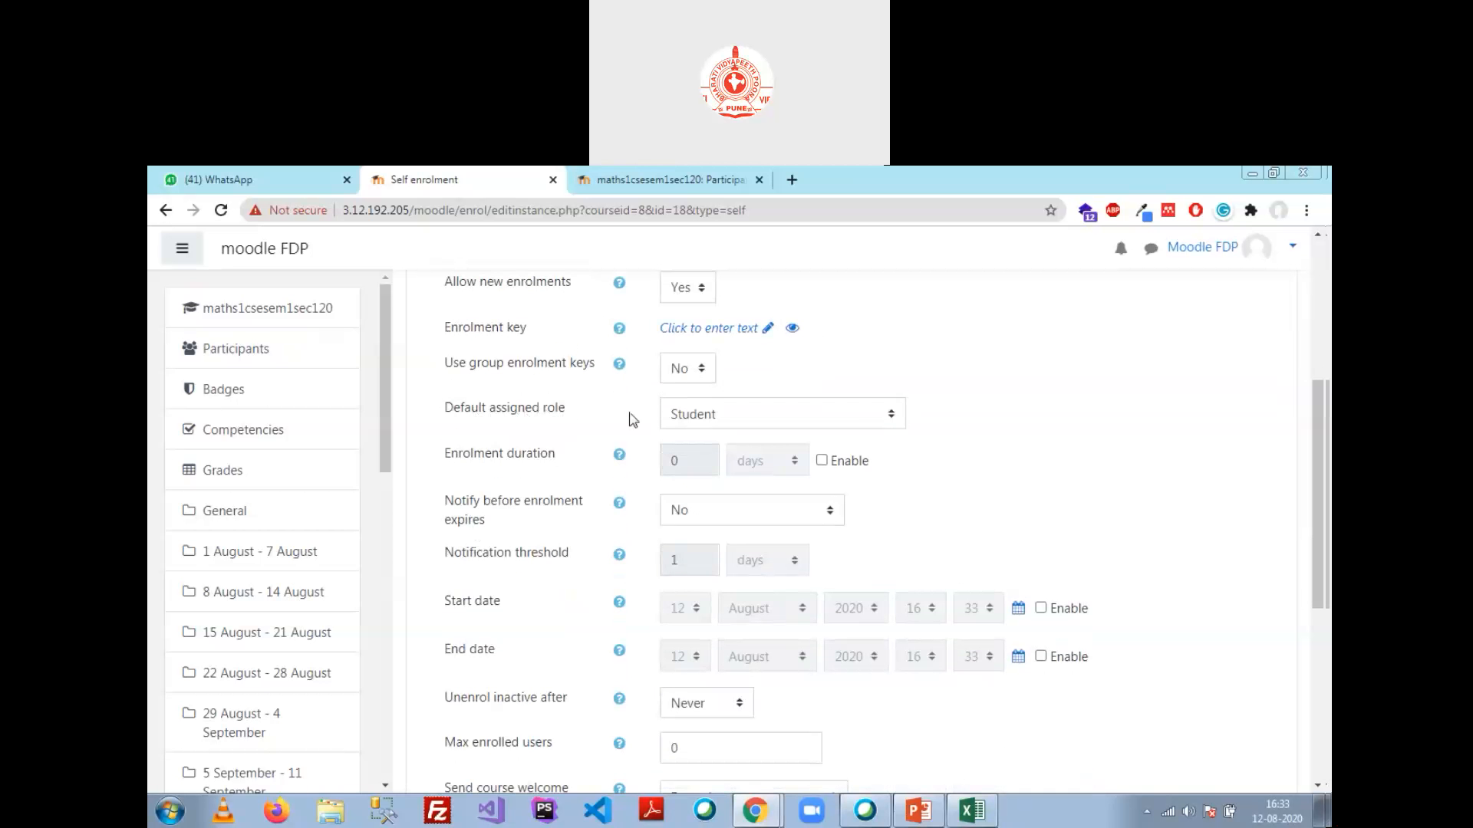
{"action": "left_click", "coordinate": [866, 427]}
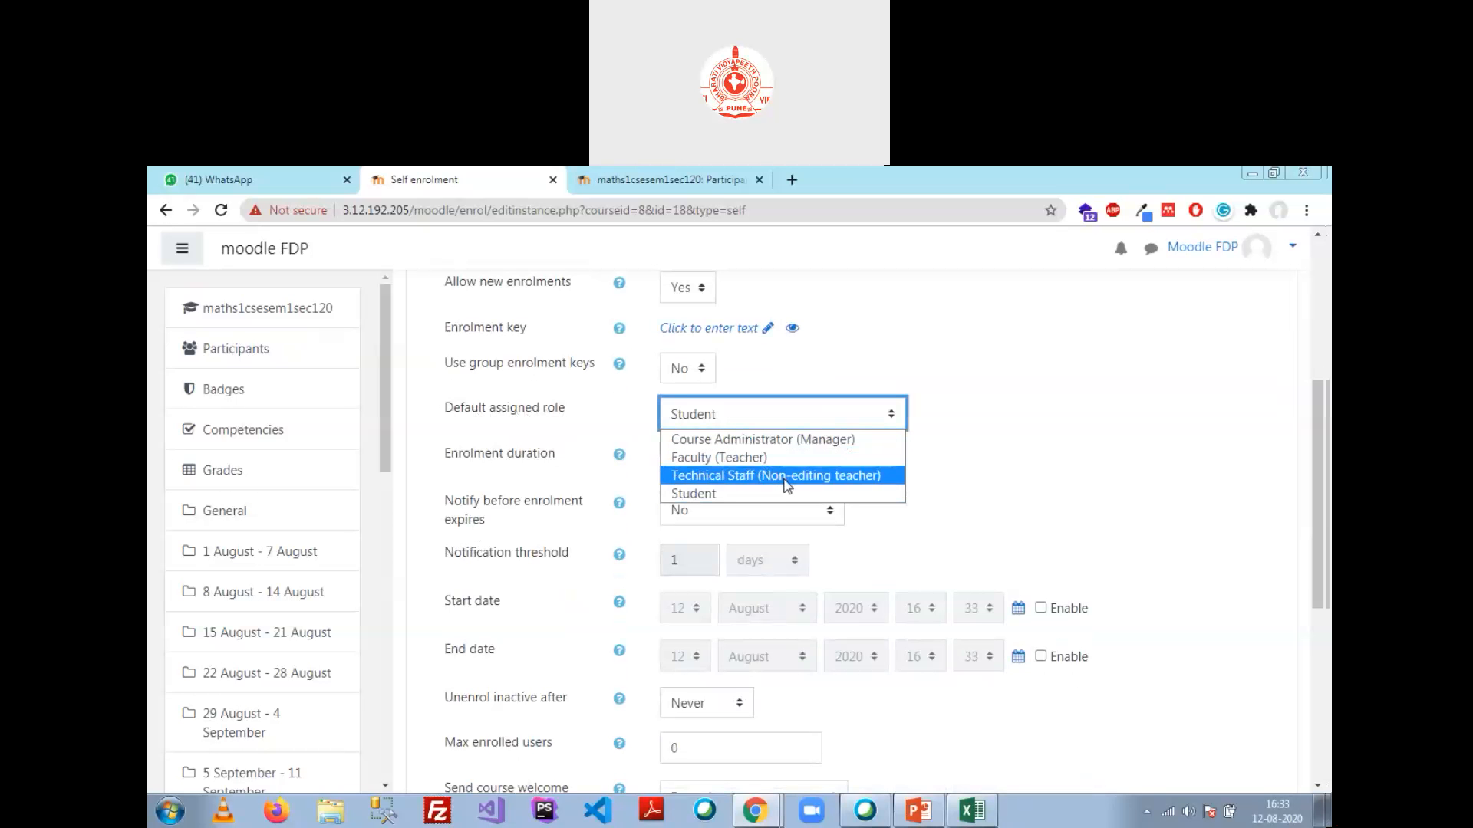
{"action": "left_click", "coordinate": [765, 497]}
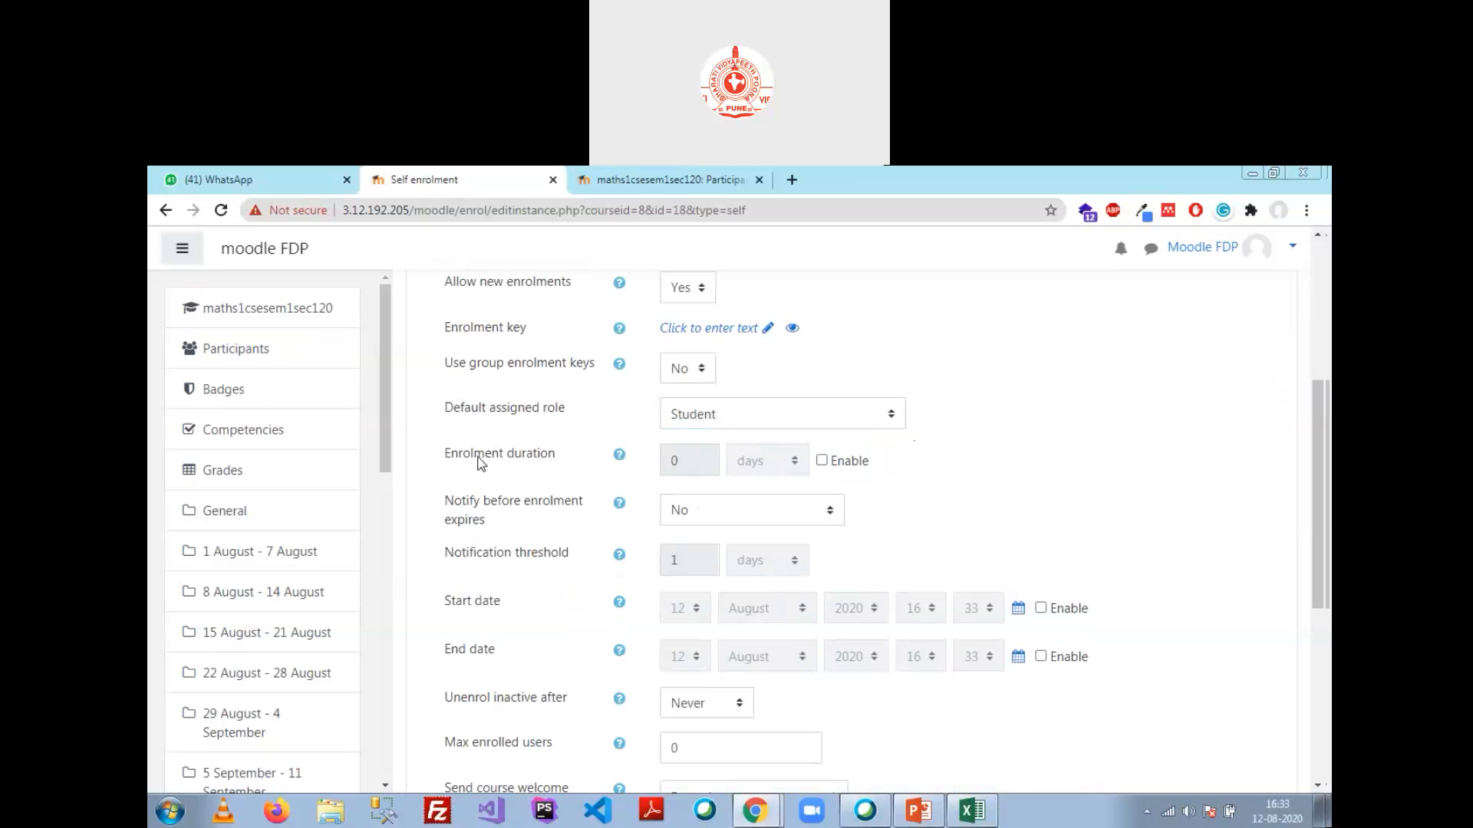
{"action": "left_click", "coordinate": [819, 462]}
{"action": "left_click", "coordinate": [678, 462]}
{"action": "type", "text": "1"}
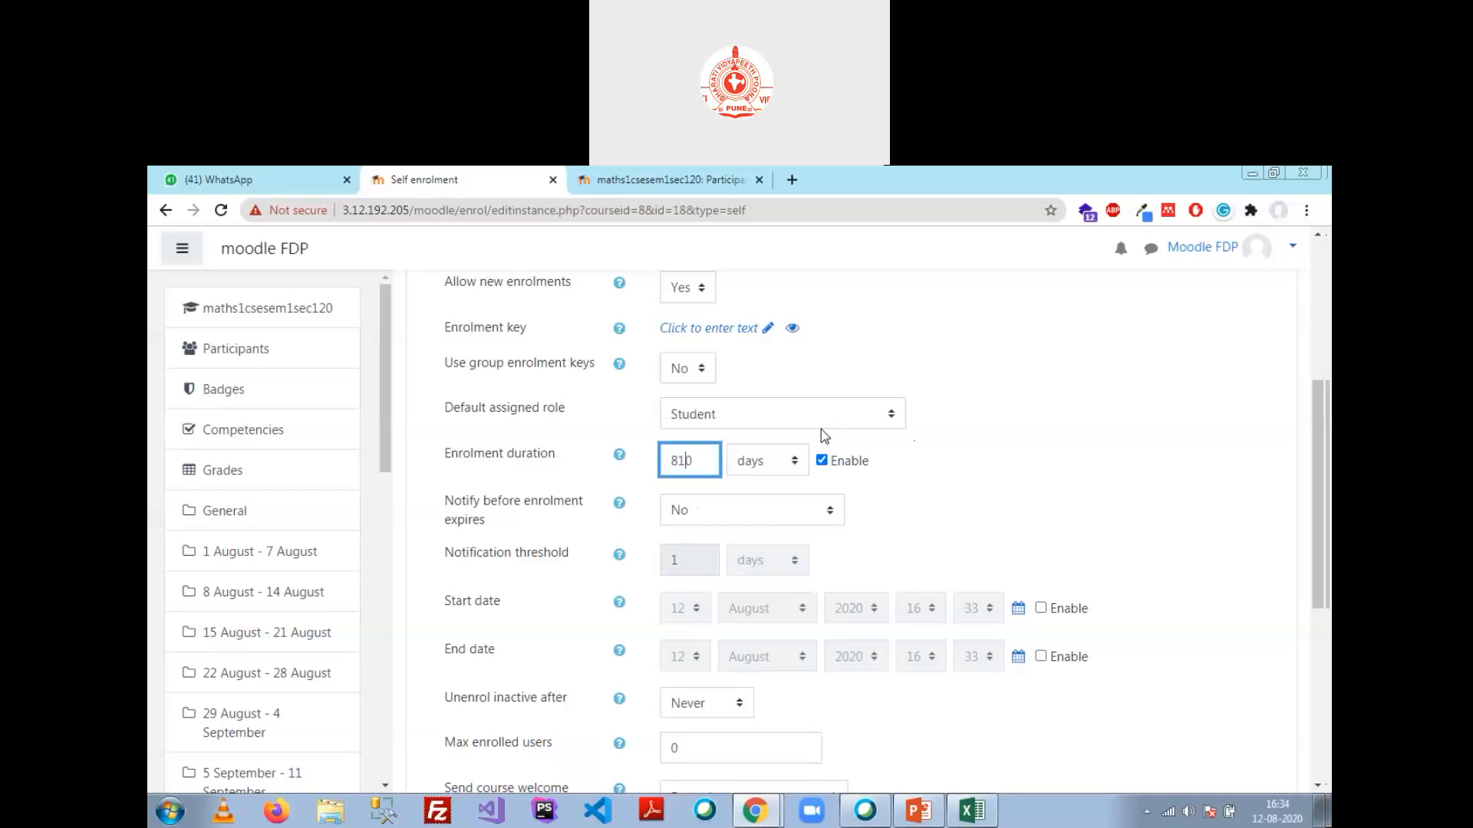
{"action": "type", "text": "80"}
{"action": "key", "text": "Delete"}
{"action": "left_click", "coordinate": [722, 515]}
{"action": "left_click", "coordinate": [743, 574]}
{"action": "left_click", "coordinate": [698, 571]}
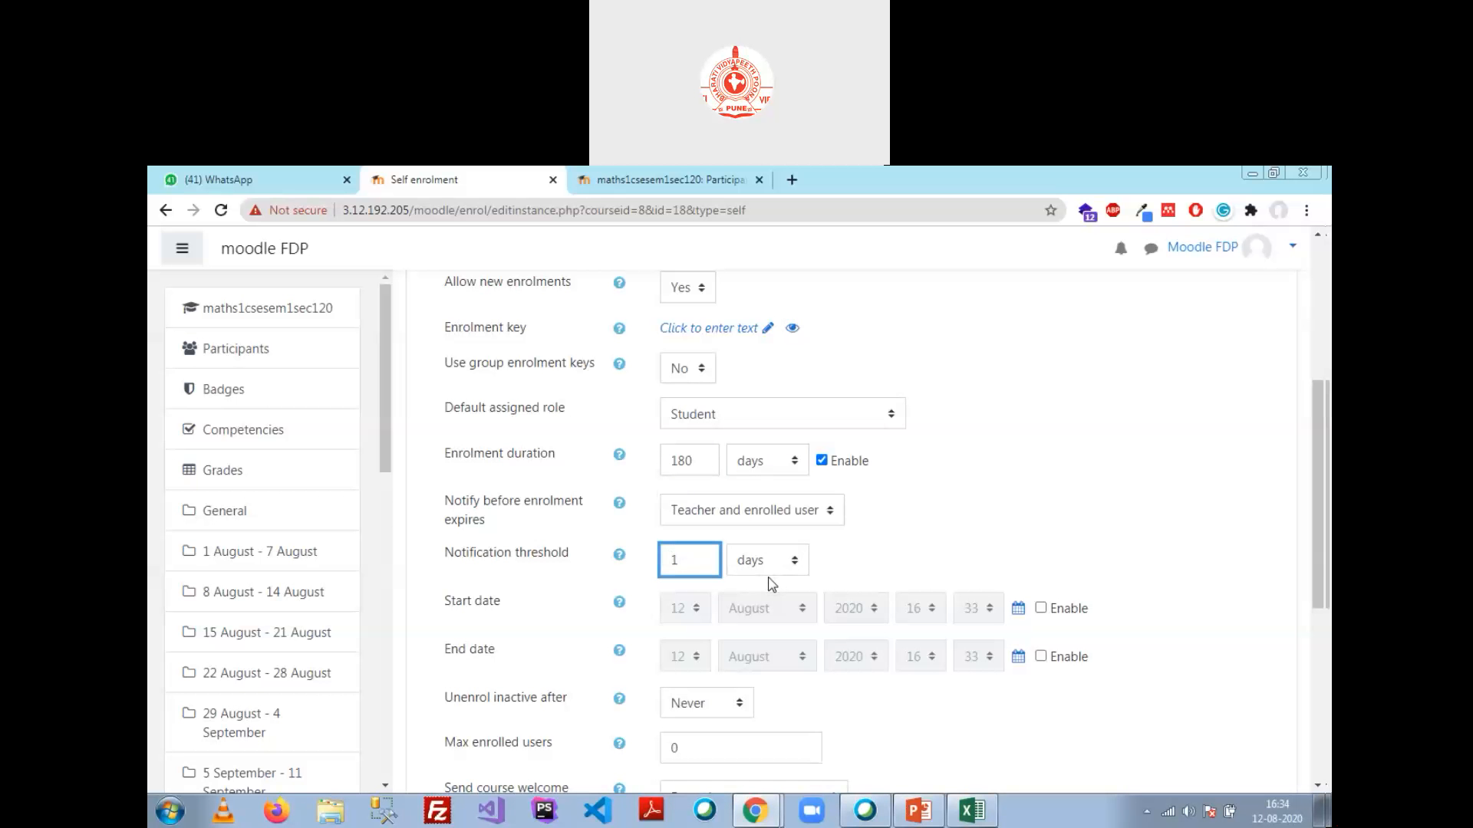
Step: Enable the enrolment start date and end date fields
{"action": "left_click", "coordinate": [944, 504]}
{"action": "scroll", "coordinate": [944, 505], "scroll_direction": "down", "scroll_amount": 2}
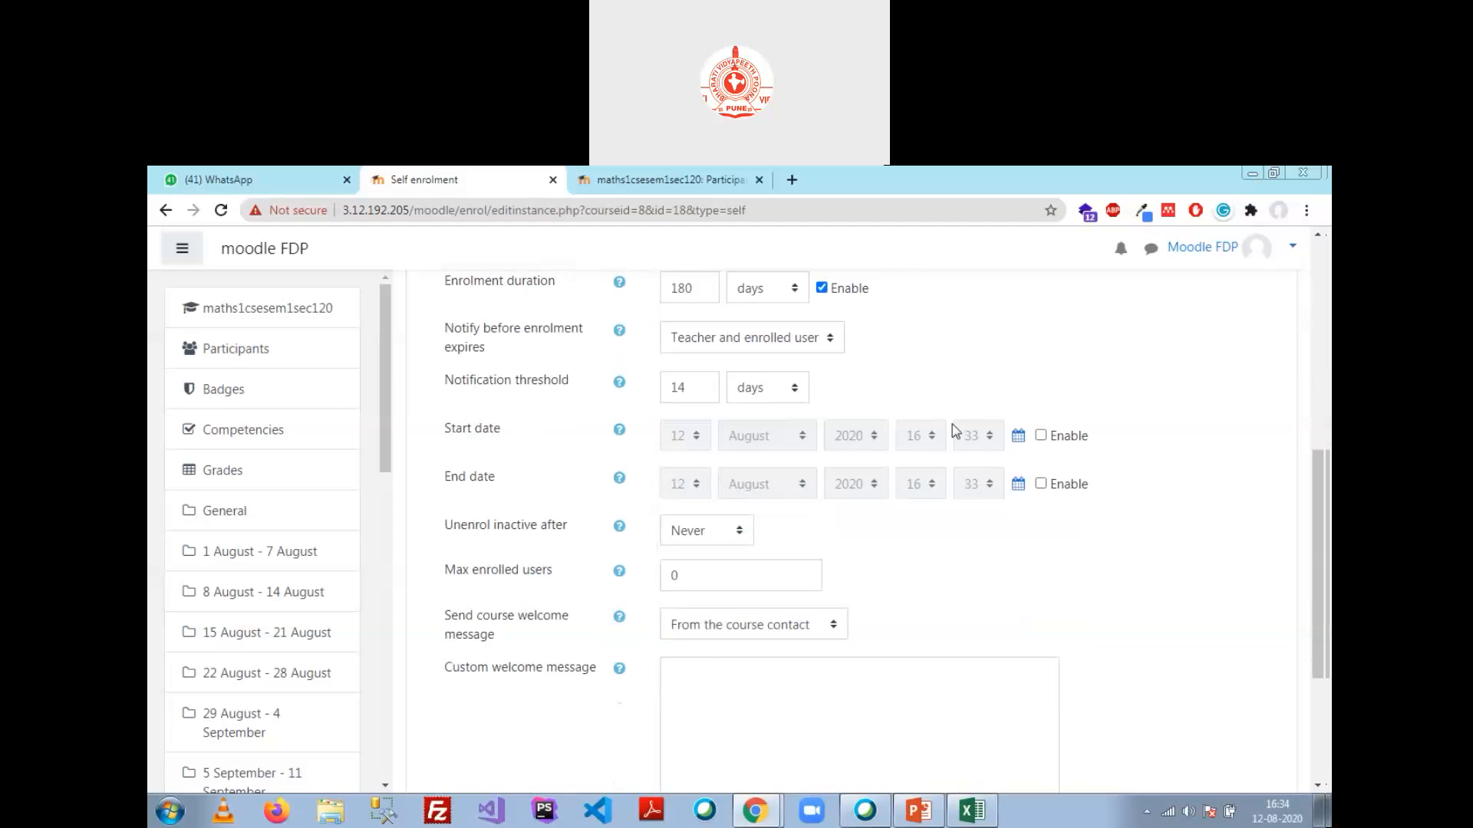
{"action": "left_click", "coordinate": [1041, 436]}
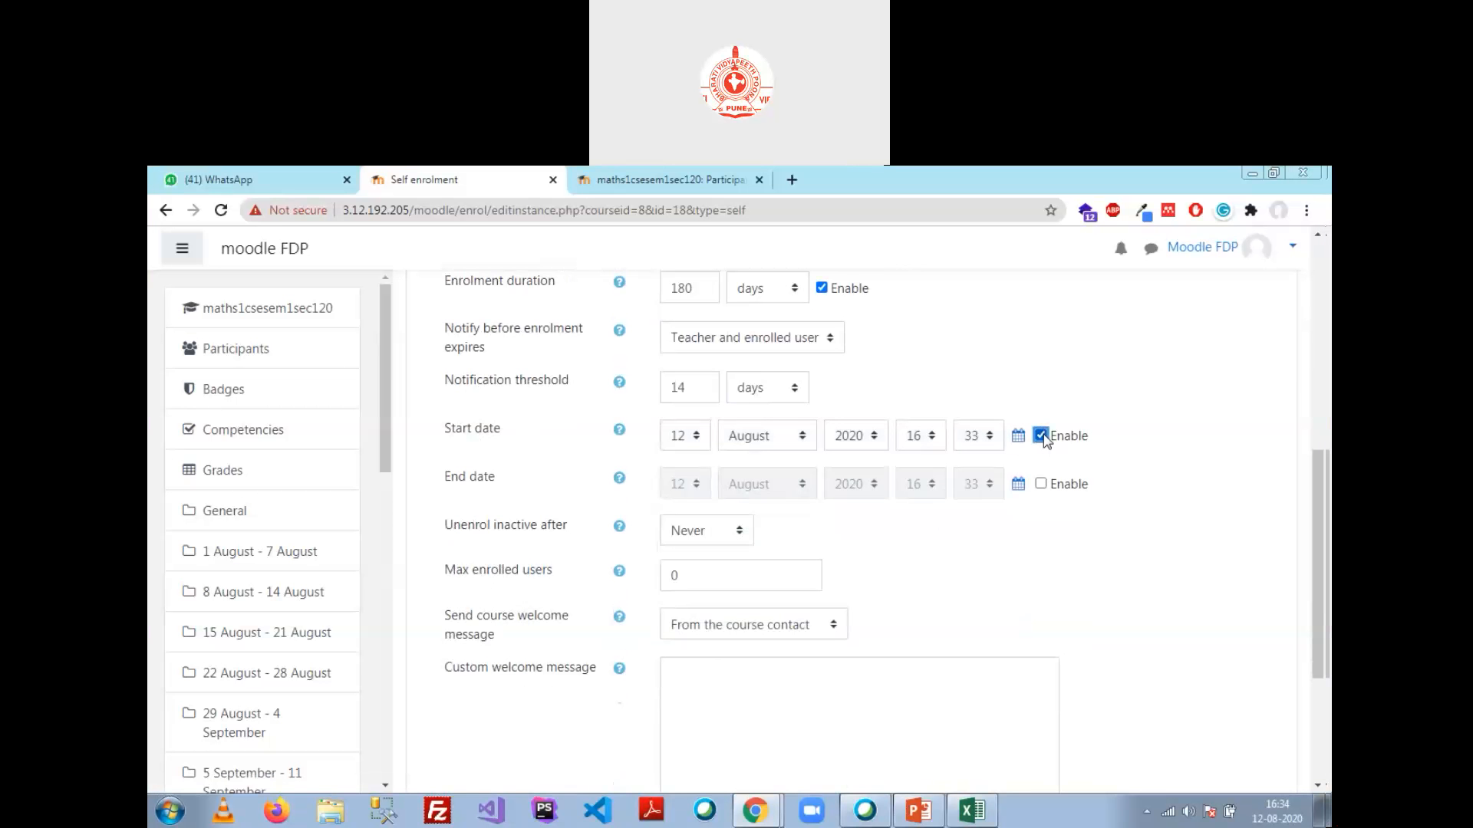
{"action": "left_click", "coordinate": [1040, 484]}
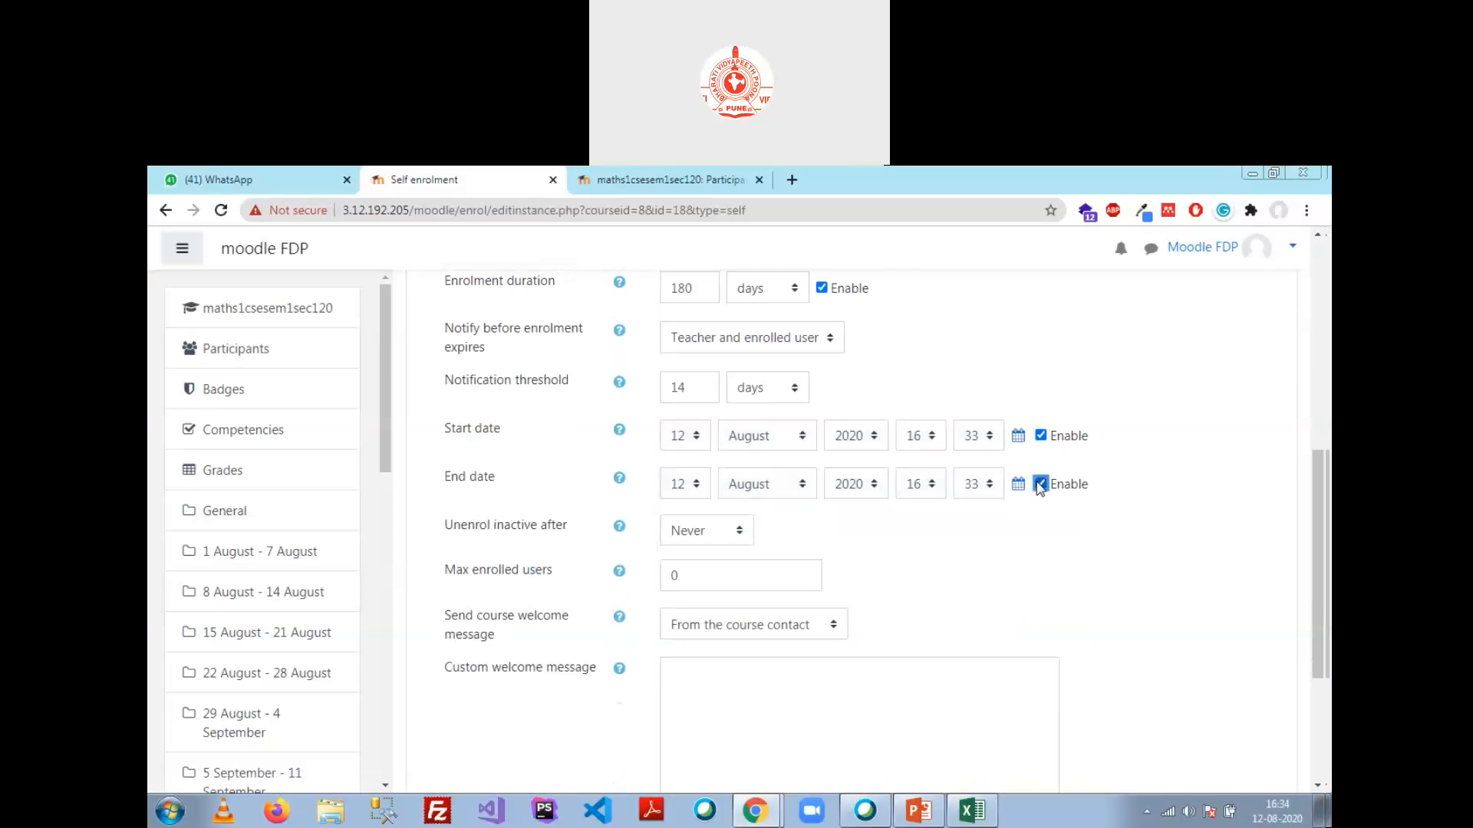
{"action": "left_click", "coordinate": [1042, 485]}
{"action": "left_click", "coordinate": [1041, 435]}
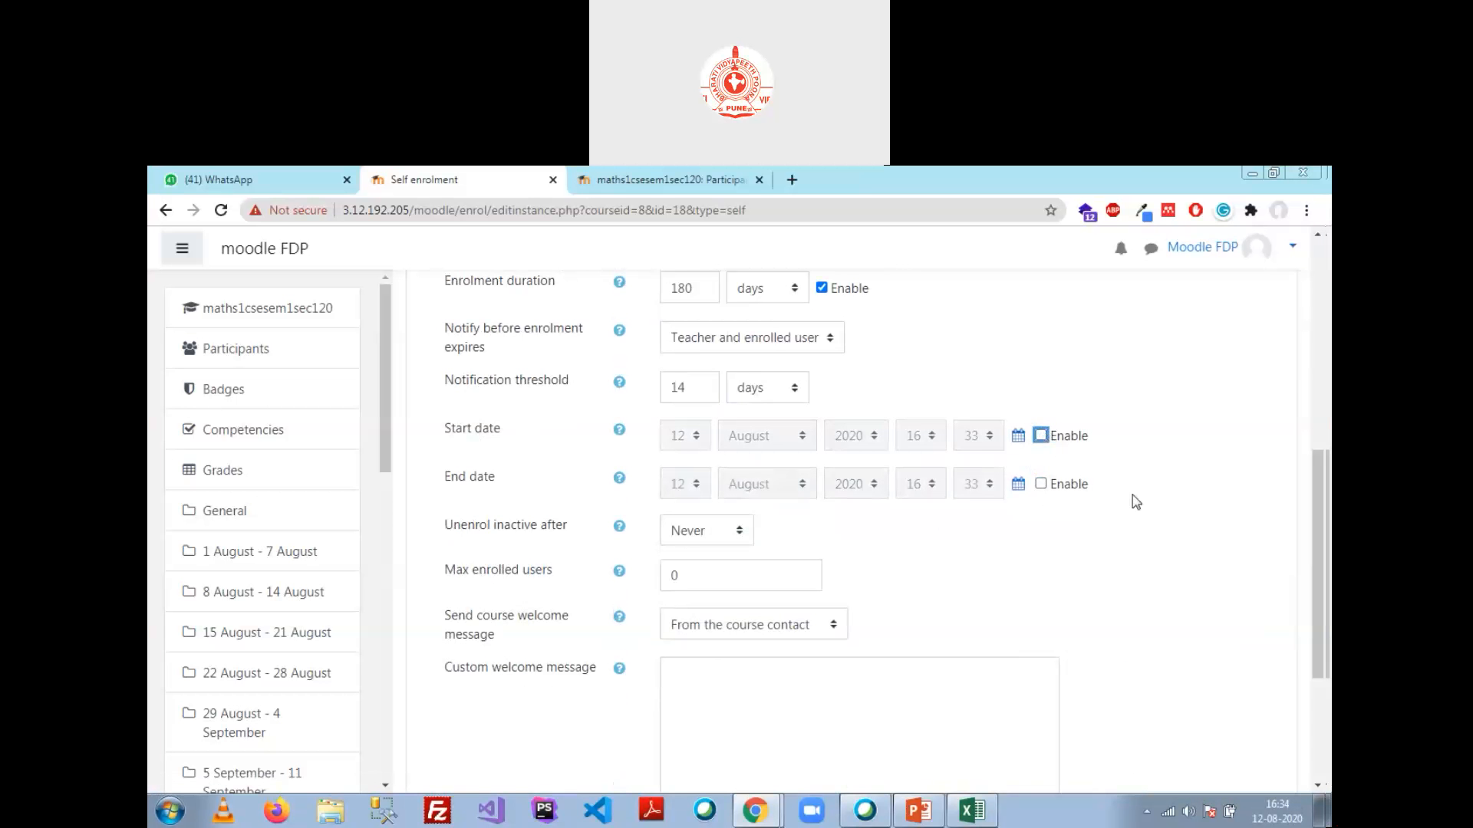
{"action": "left_click", "coordinate": [1041, 435]}
{"action": "left_click", "coordinate": [1041, 483]}
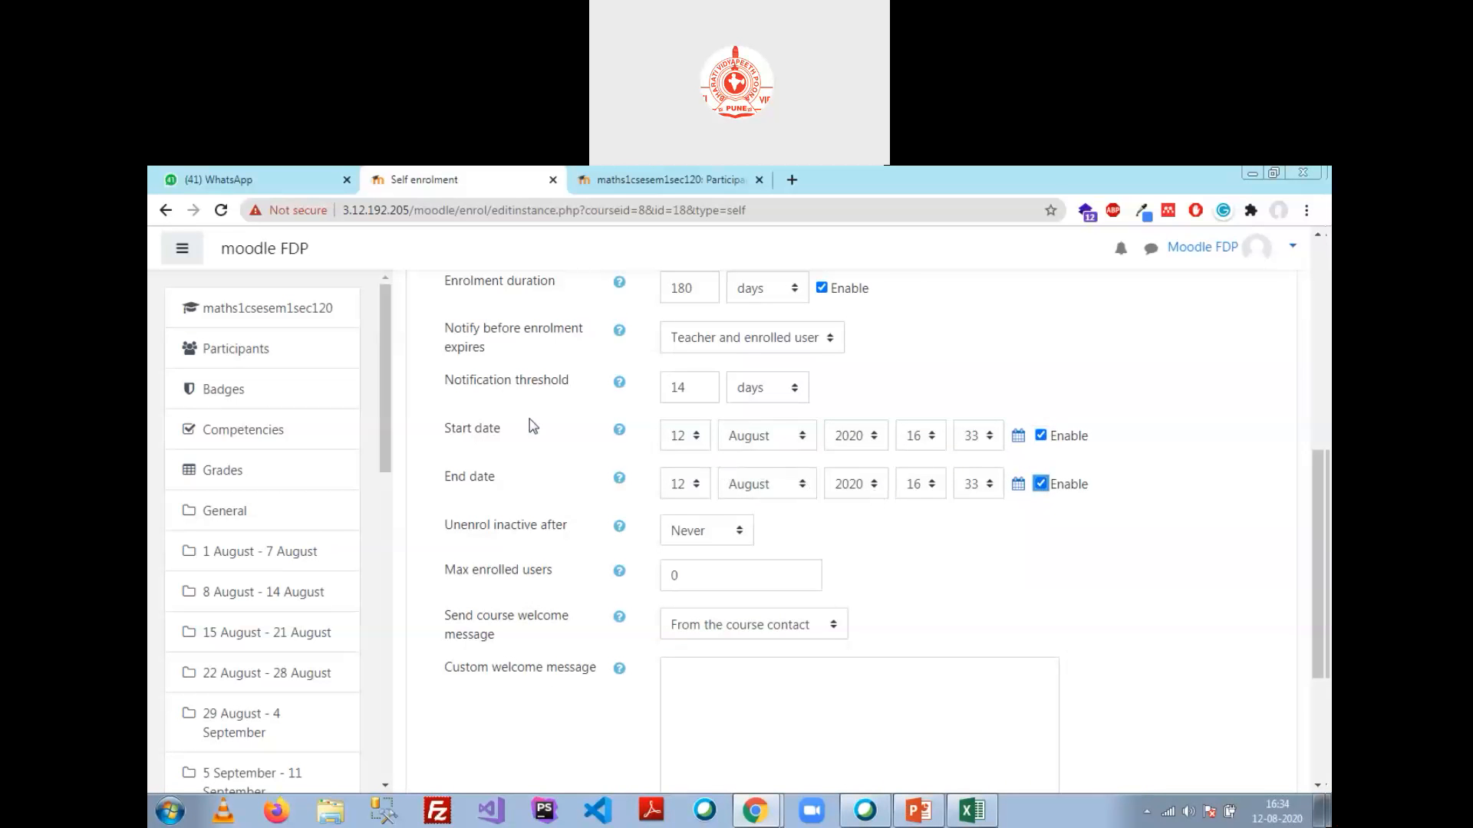
Step: Set the end date to 15 August 2020 at 23:59, leaving the start day at 12
{"action": "left_click", "coordinate": [701, 440]}
{"action": "left_click", "coordinate": [678, 661]}
{"action": "left_click", "coordinate": [694, 484]}
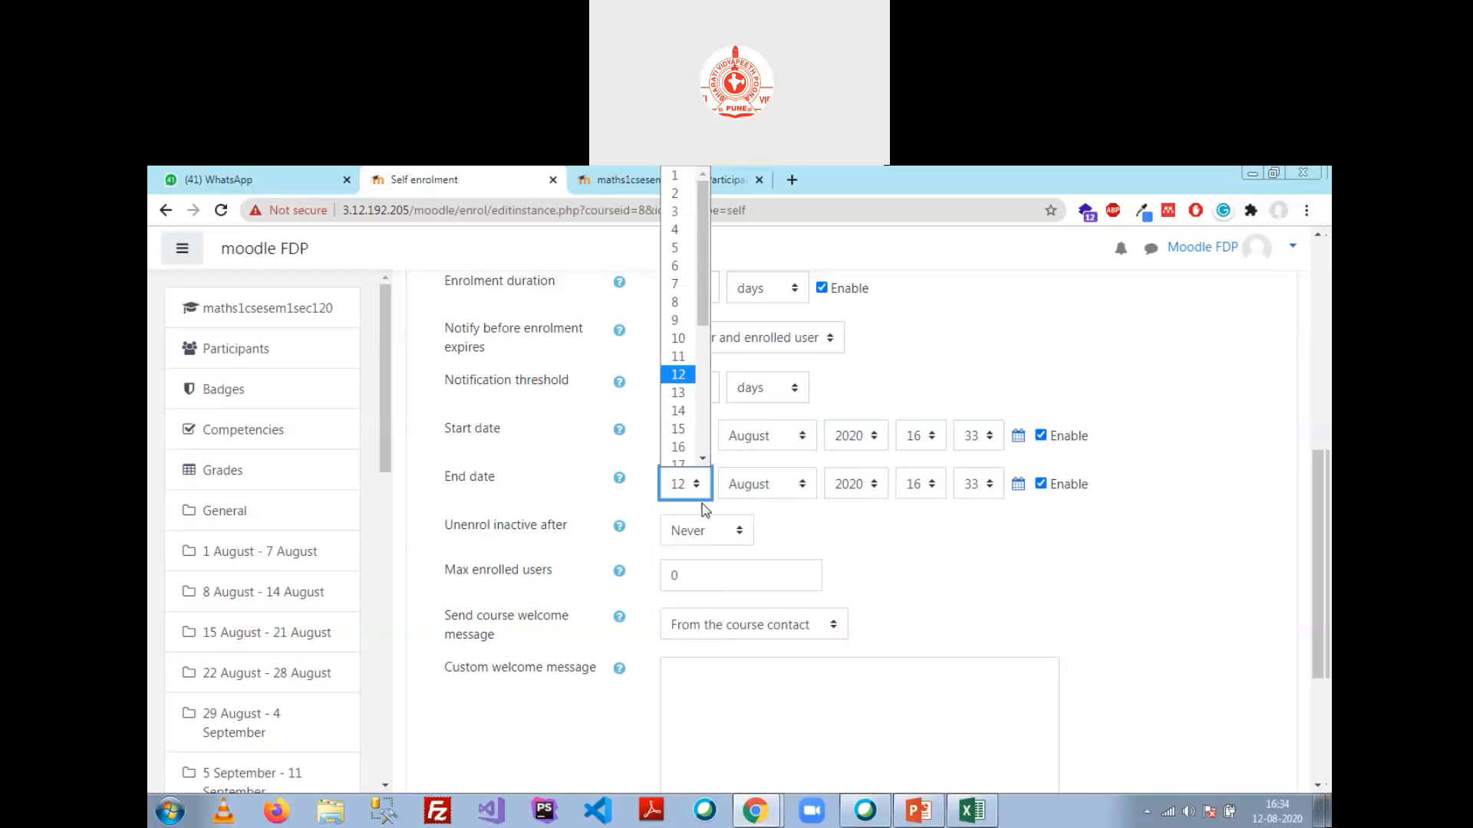
{"action": "left_click", "coordinate": [678, 421]}
{"action": "left_click", "coordinate": [931, 489]}
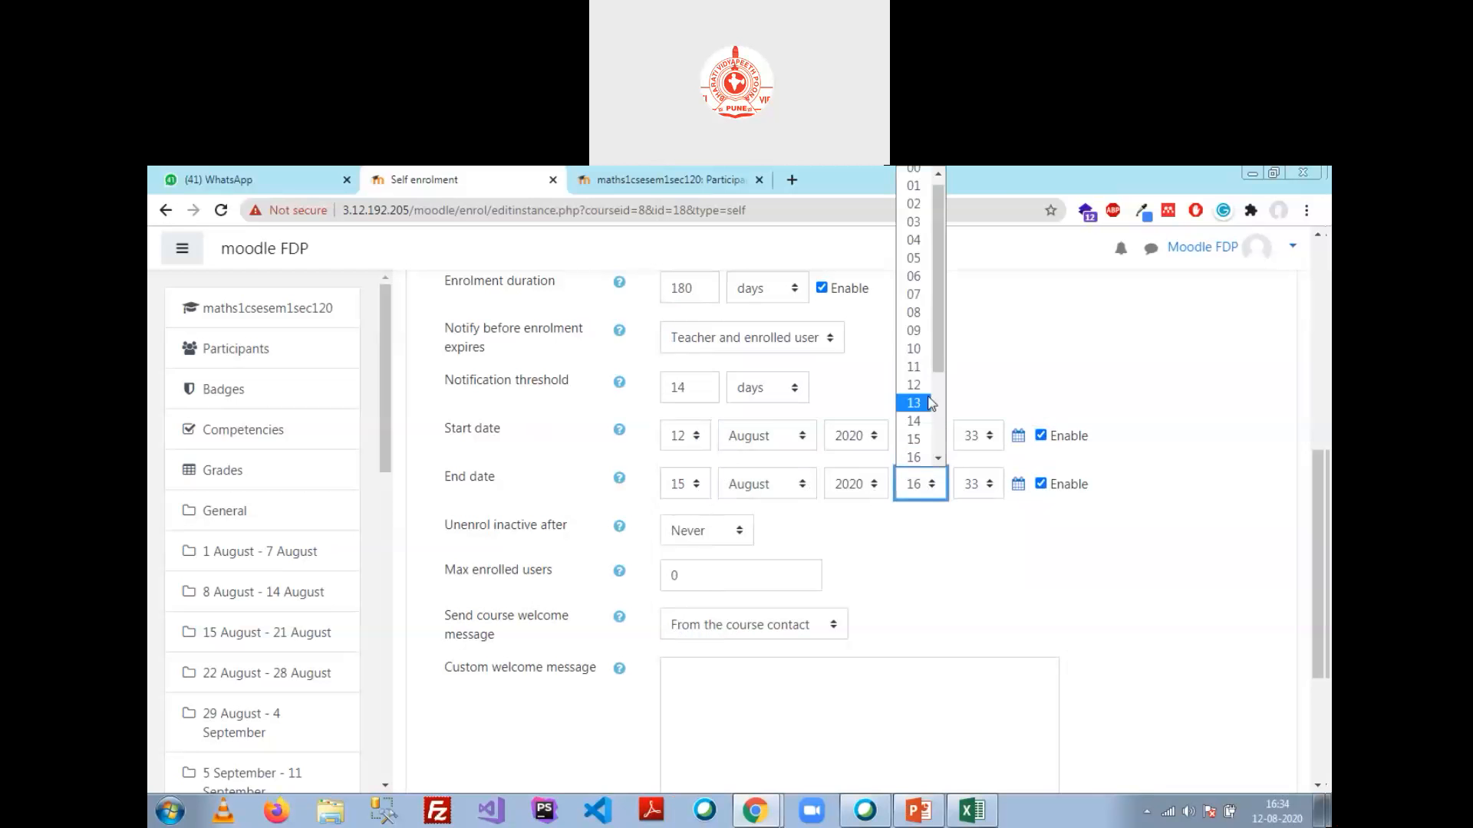
{"action": "left_click_drag", "start_coordinate": [937, 365], "coordinate": [954, 441]}
{"action": "left_click", "coordinate": [920, 463]}
{"action": "left_click", "coordinate": [977, 484]}
{"action": "scroll", "coordinate": [988, 443], "scroll_direction": "down", "scroll_amount": 5}
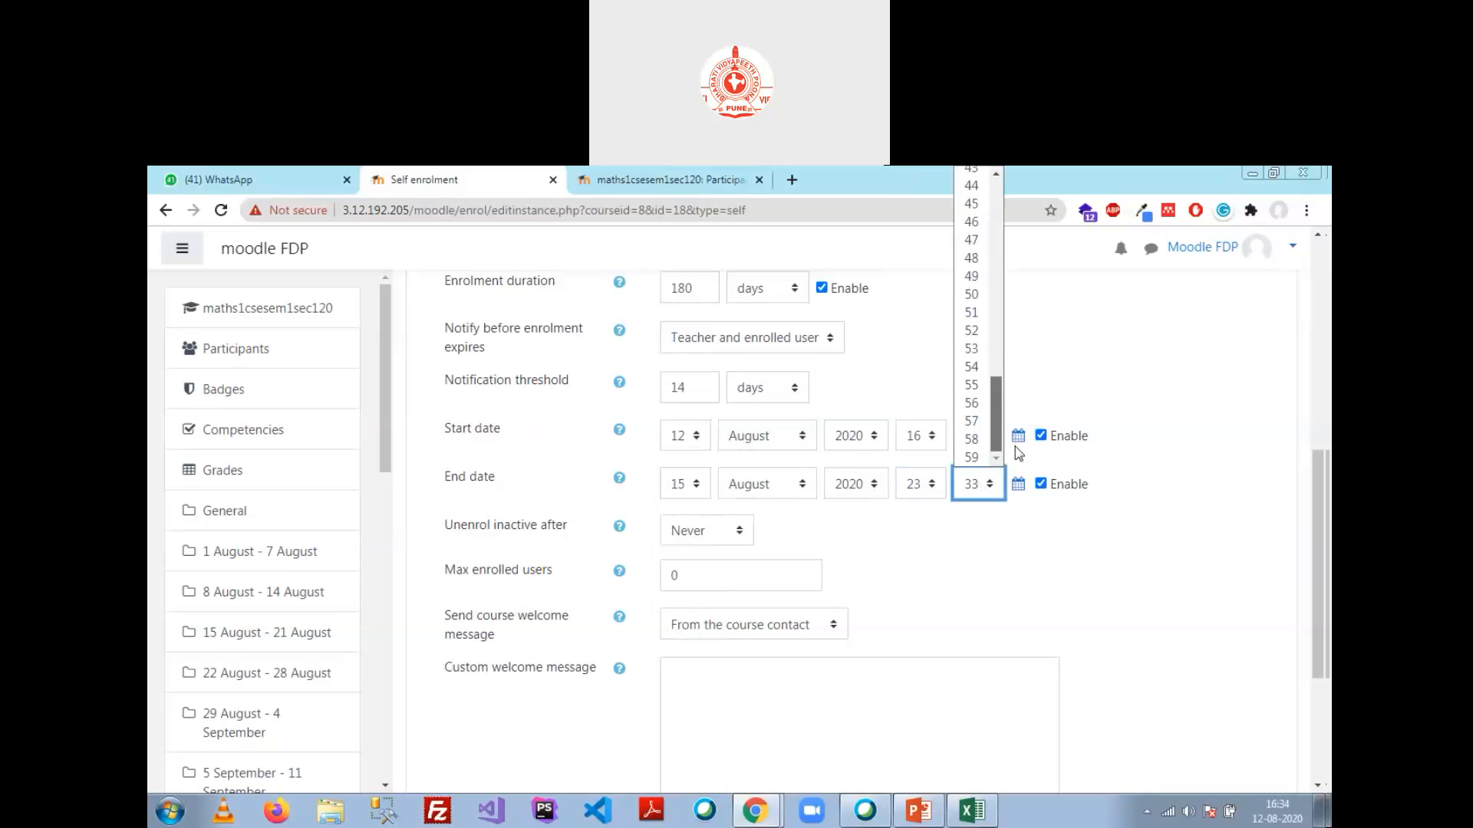
{"action": "left_click", "coordinate": [972, 457]}
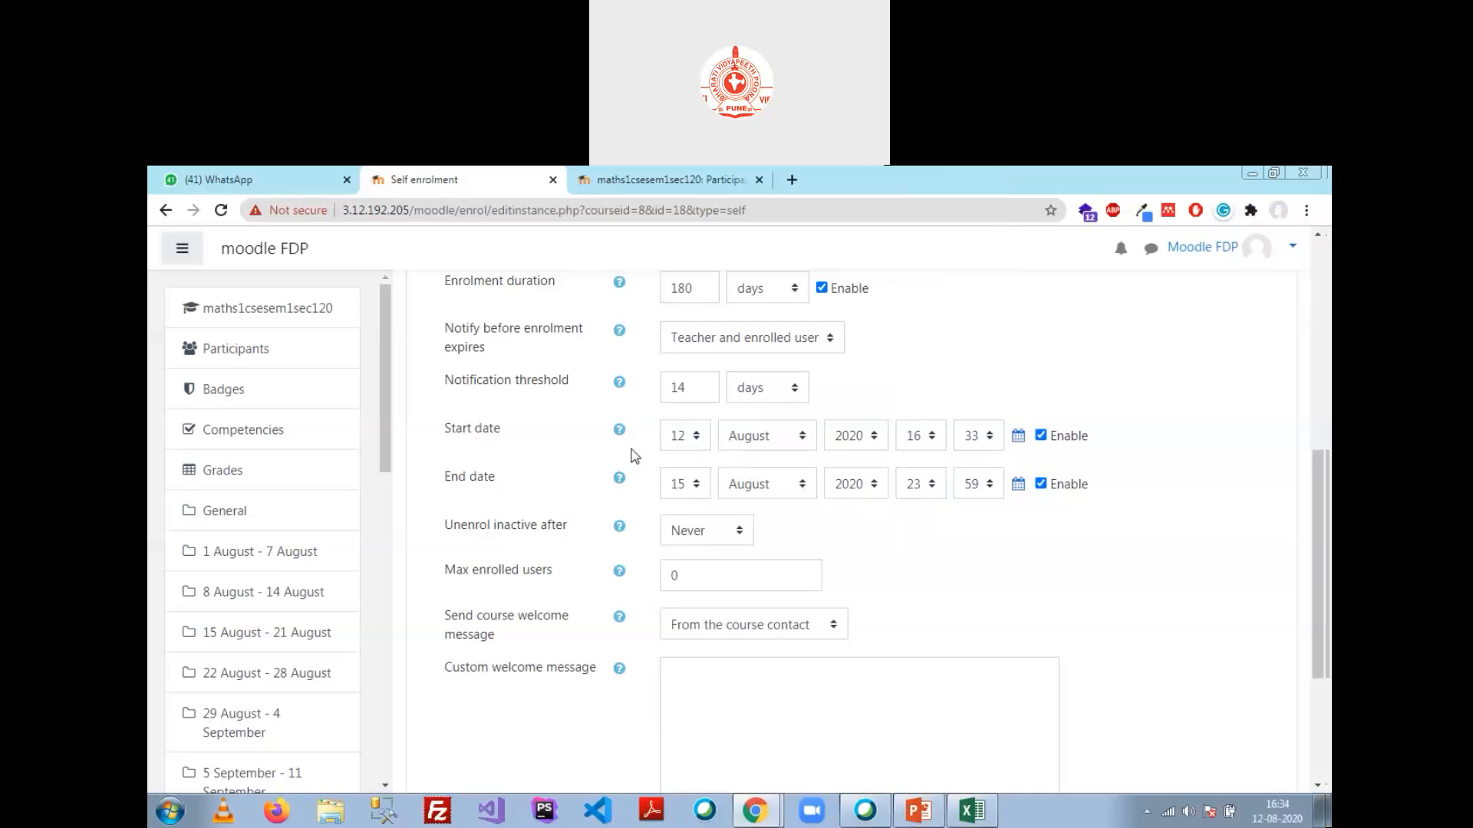
Step: Disable both start and end dates so enrolment has no fixed window
{"action": "left_click", "coordinate": [1041, 436]}
{"action": "left_click", "coordinate": [1041, 484]}
{"action": "scroll", "coordinate": [896, 506], "scroll_direction": "down", "scroll_amount": 1}
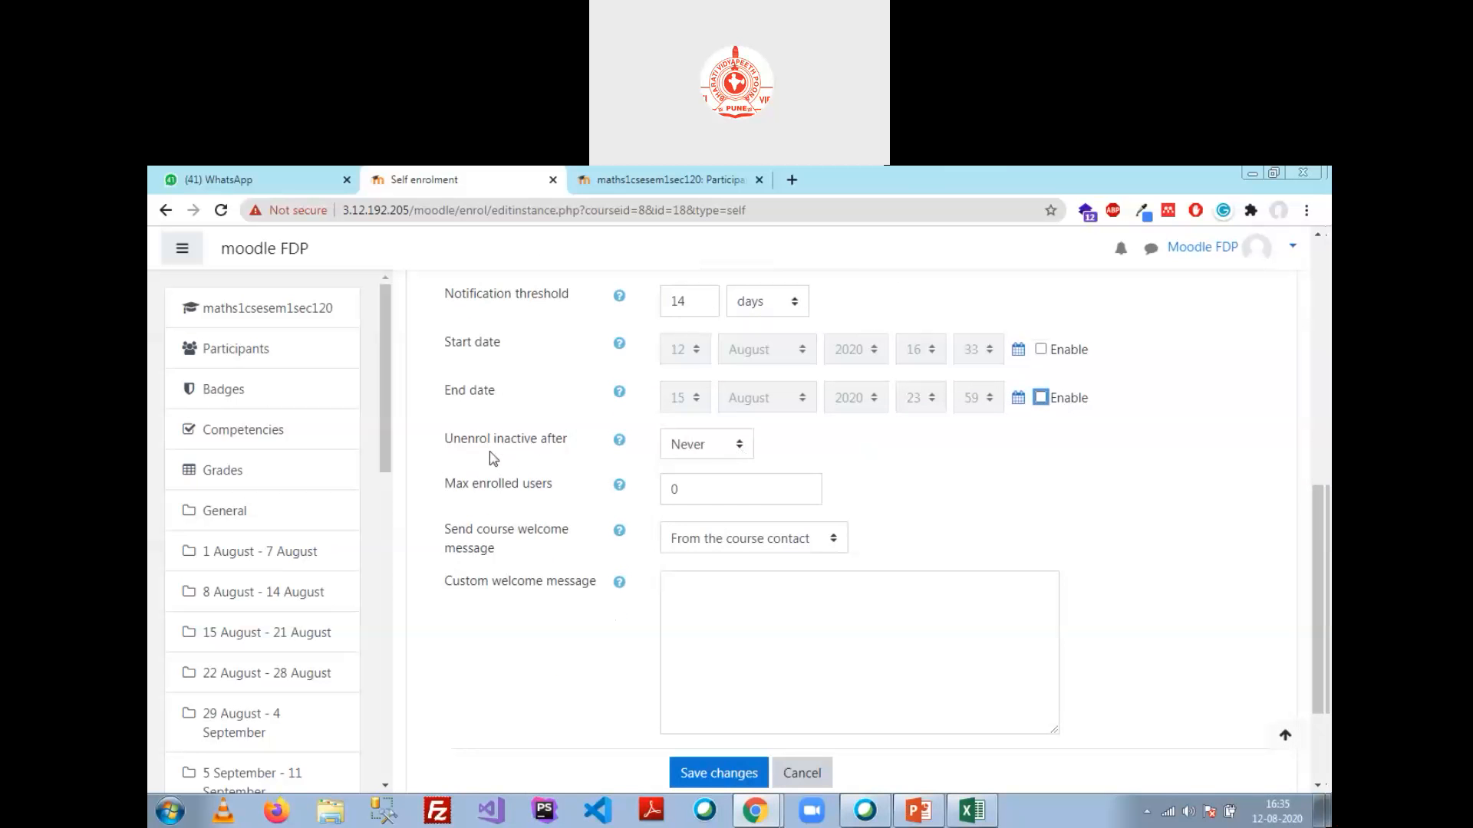
Step: Keep Unenrol inactive after at Never and cap Max enrolled users at 60
{"action": "left_click", "coordinate": [736, 446]}
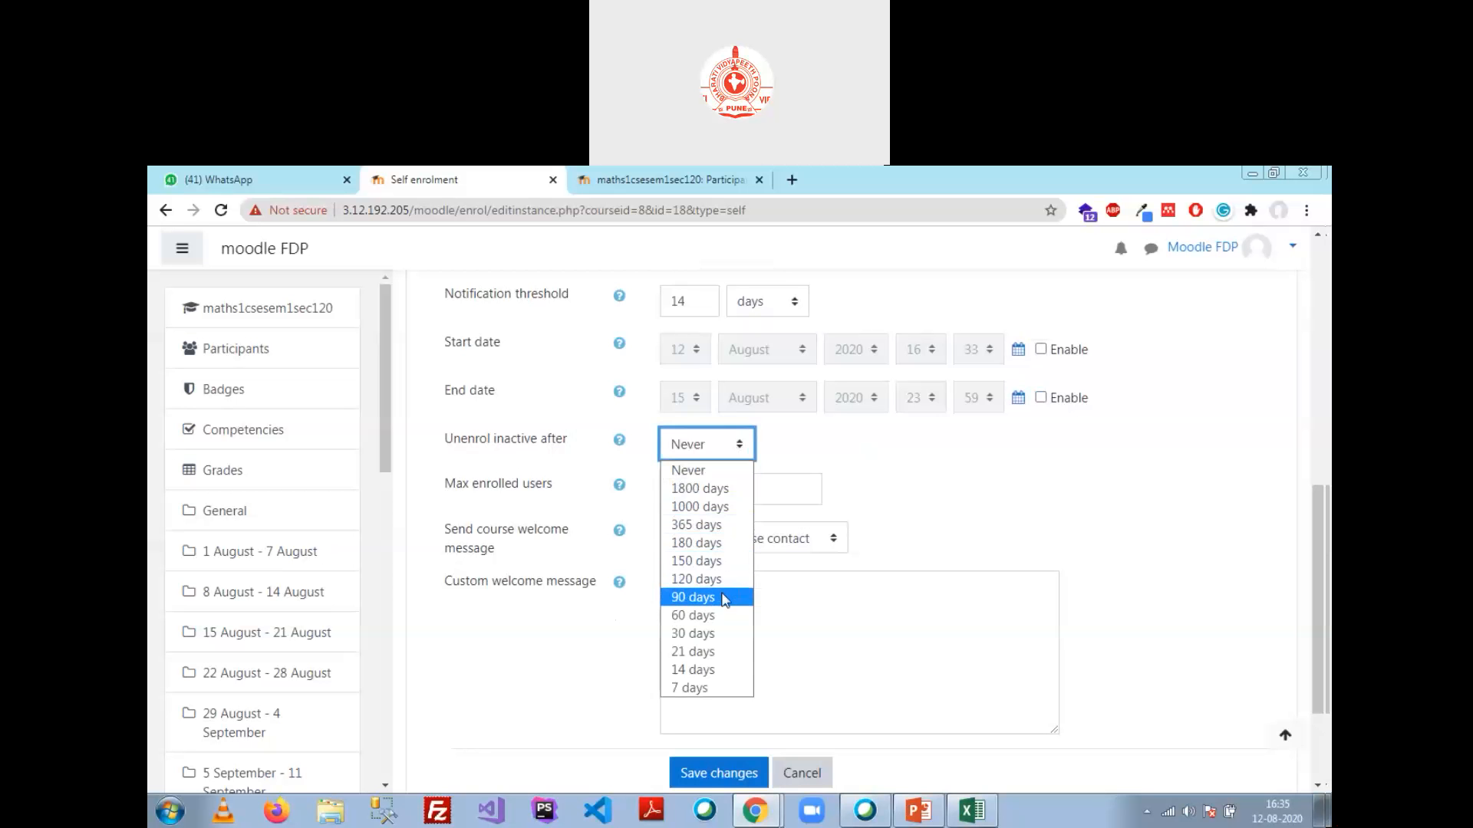
{"action": "left_click", "coordinate": [914, 417]}
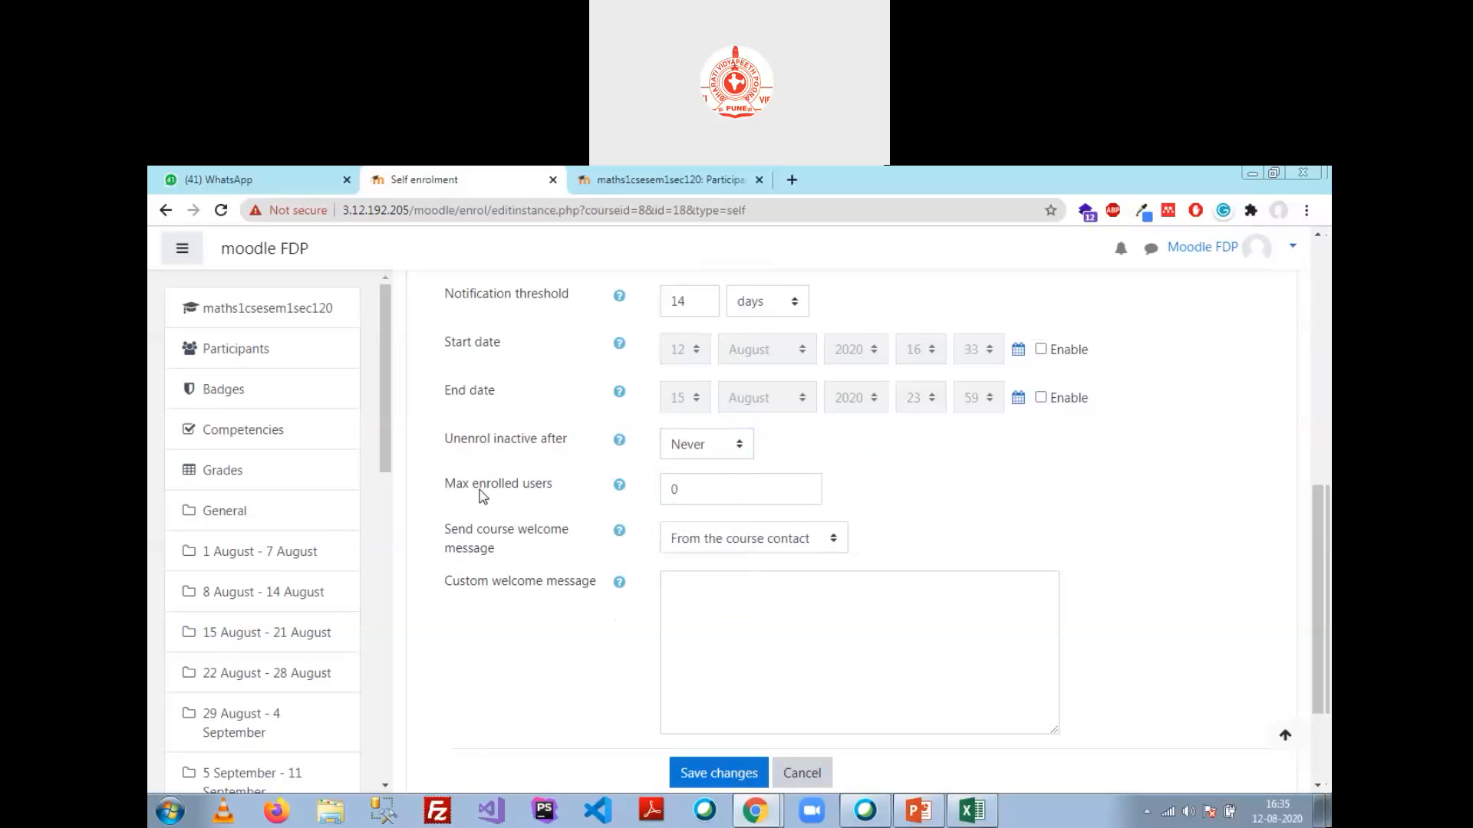
{"action": "key", "text": "Tab"}
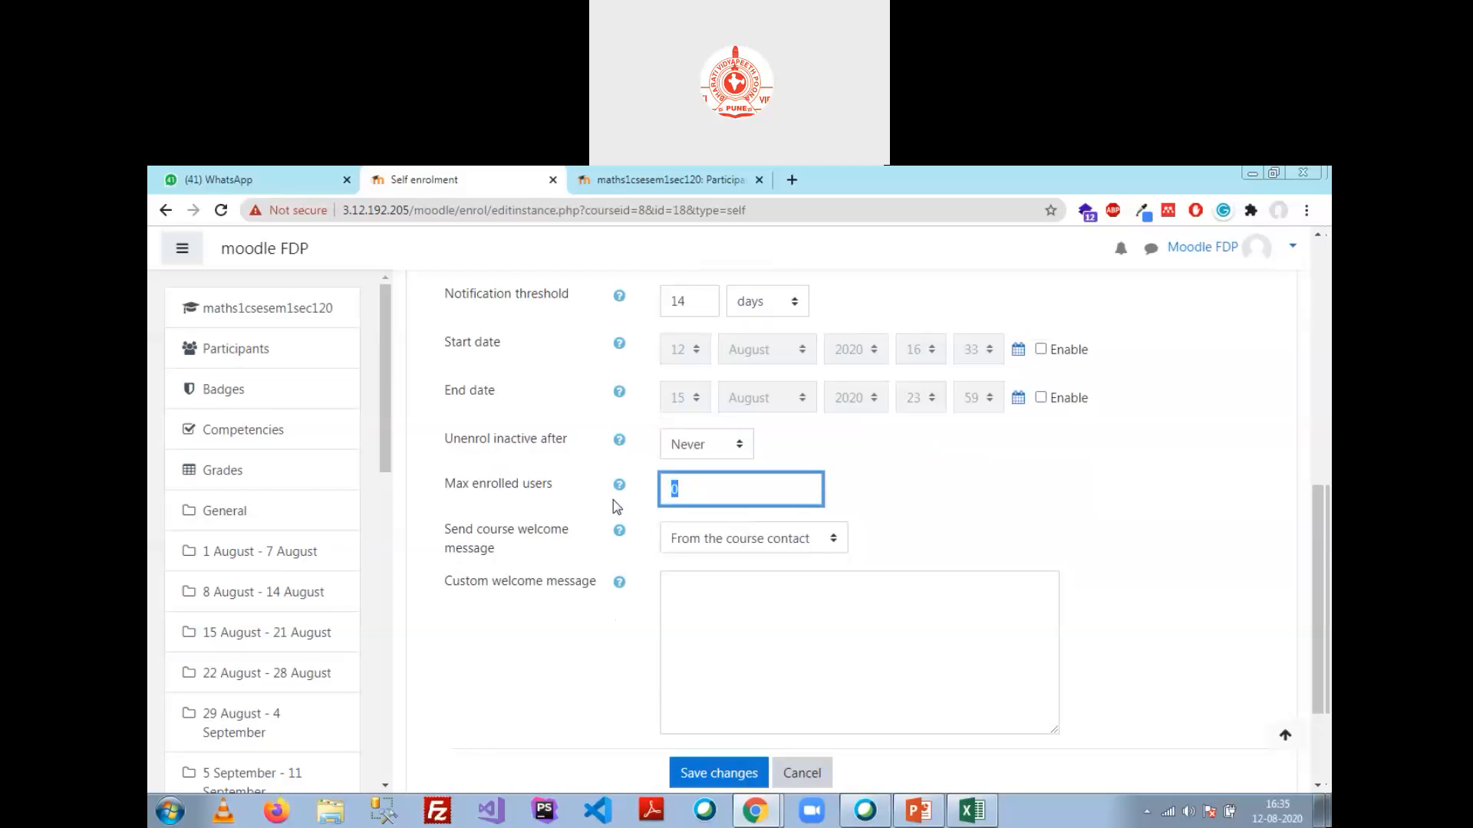
{"action": "type", "text": "60"}
Step: Set Send course welcome message to No
{"action": "left_click", "coordinate": [761, 542]}
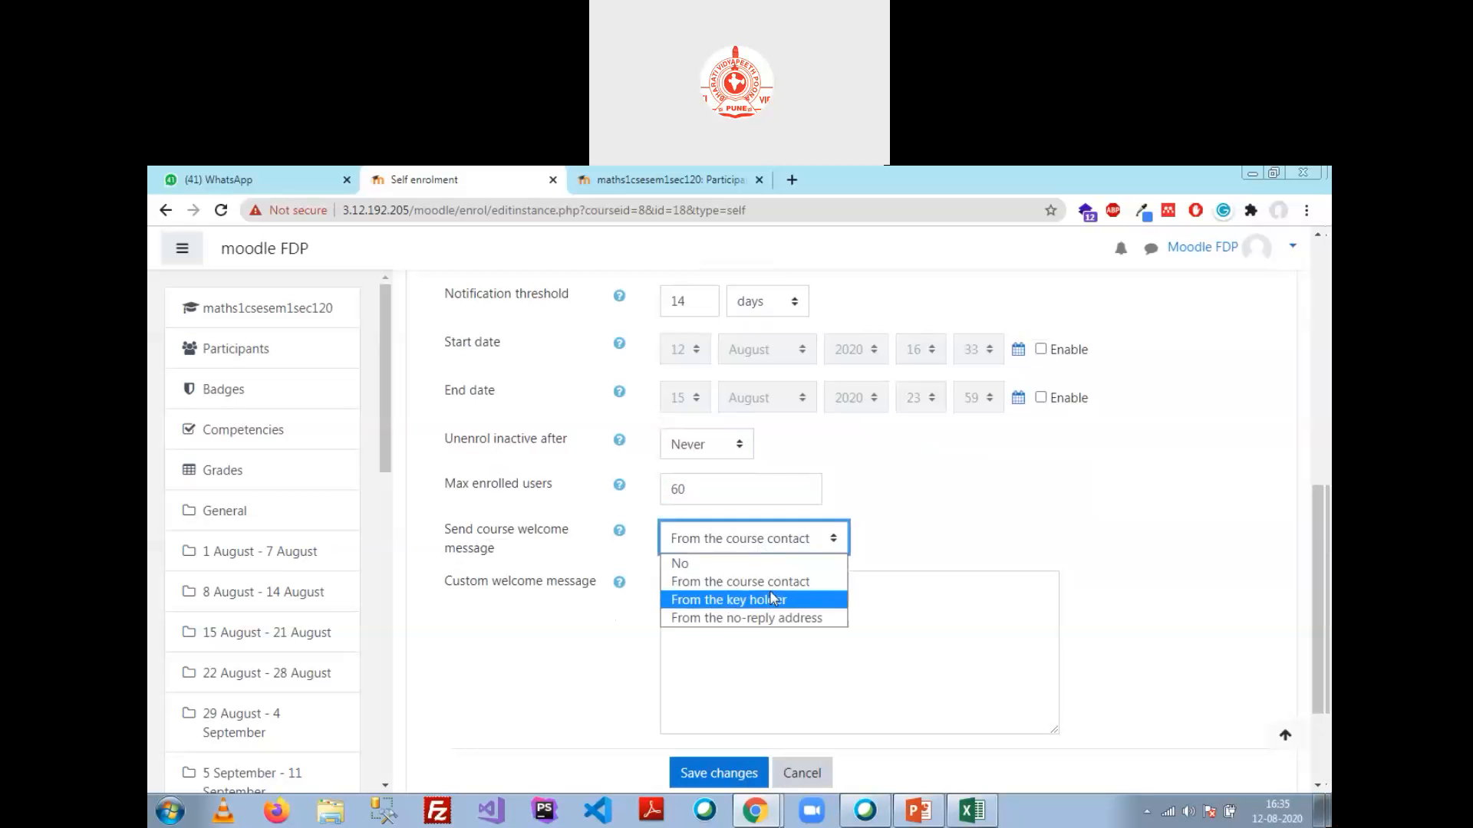
{"action": "left_click", "coordinate": [738, 566]}
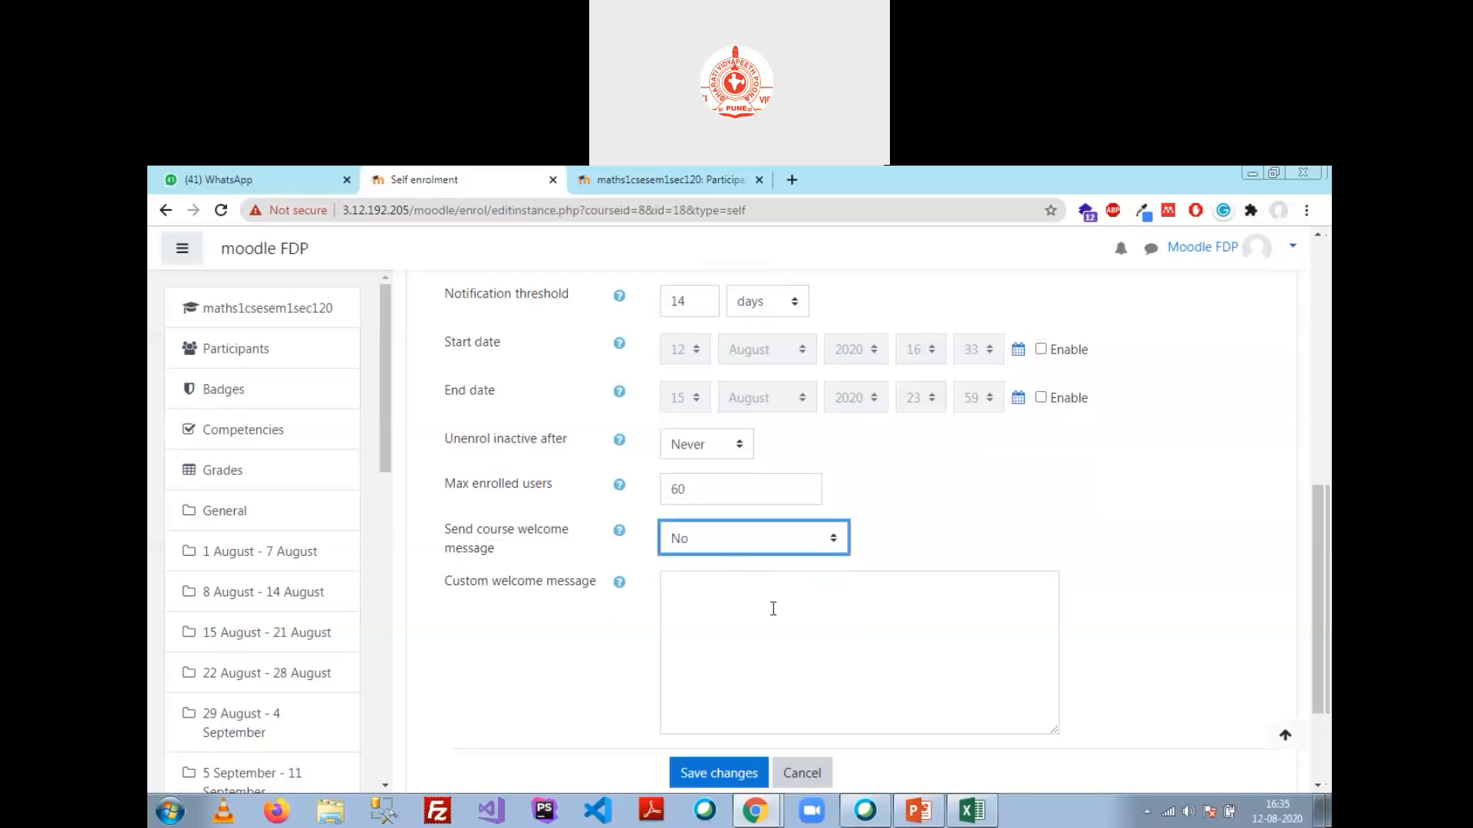
{"action": "left_click", "coordinate": [787, 545]}
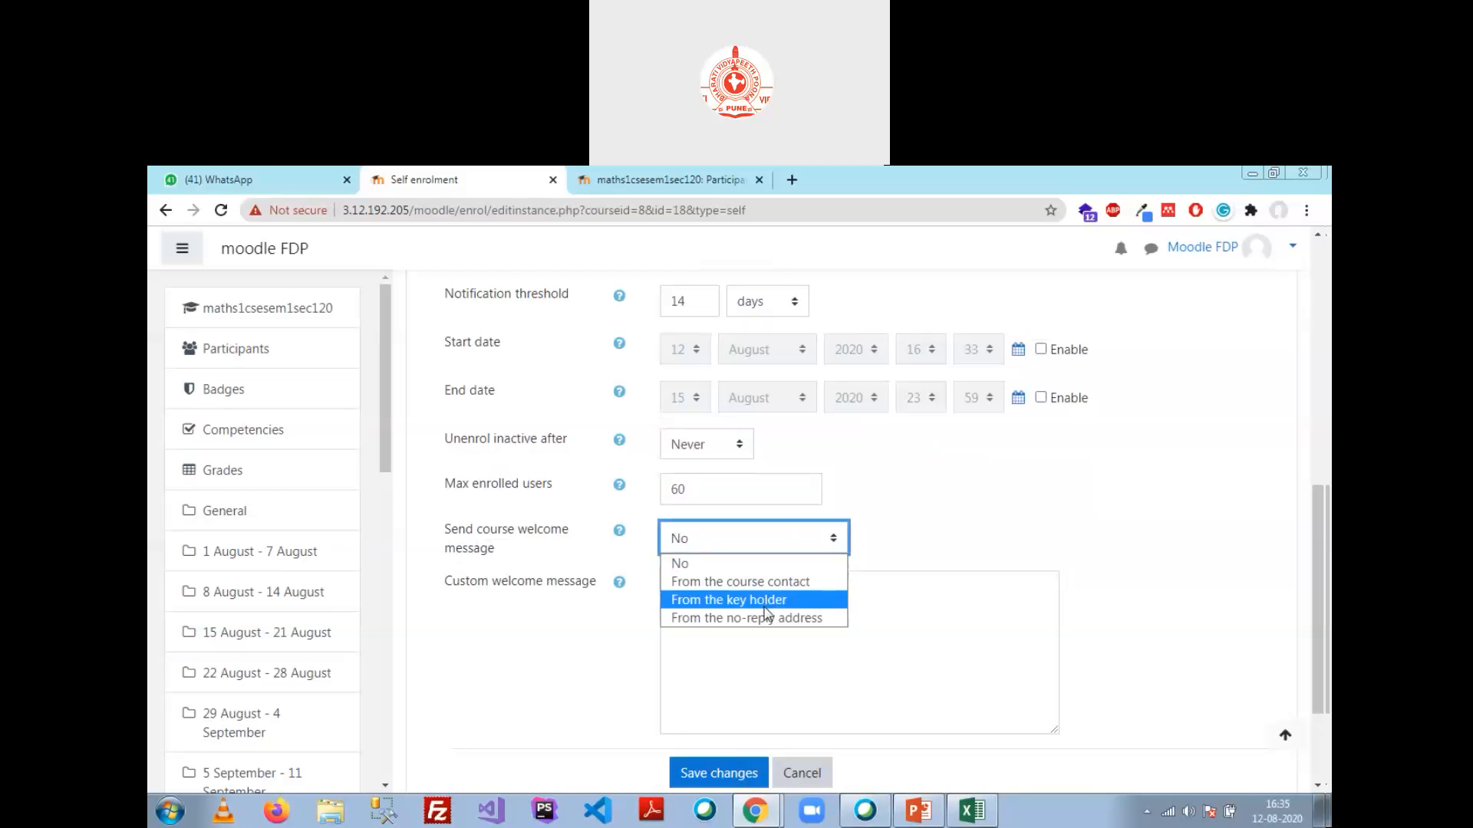
{"action": "left_click", "coordinate": [774, 618]}
{"action": "left_click", "coordinate": [752, 538]}
{"action": "left_click", "coordinate": [748, 565]}
{"action": "left_click", "coordinate": [967, 517]}
{"action": "scroll", "coordinate": [959, 518], "scroll_direction": "down", "scroll_amount": 2}
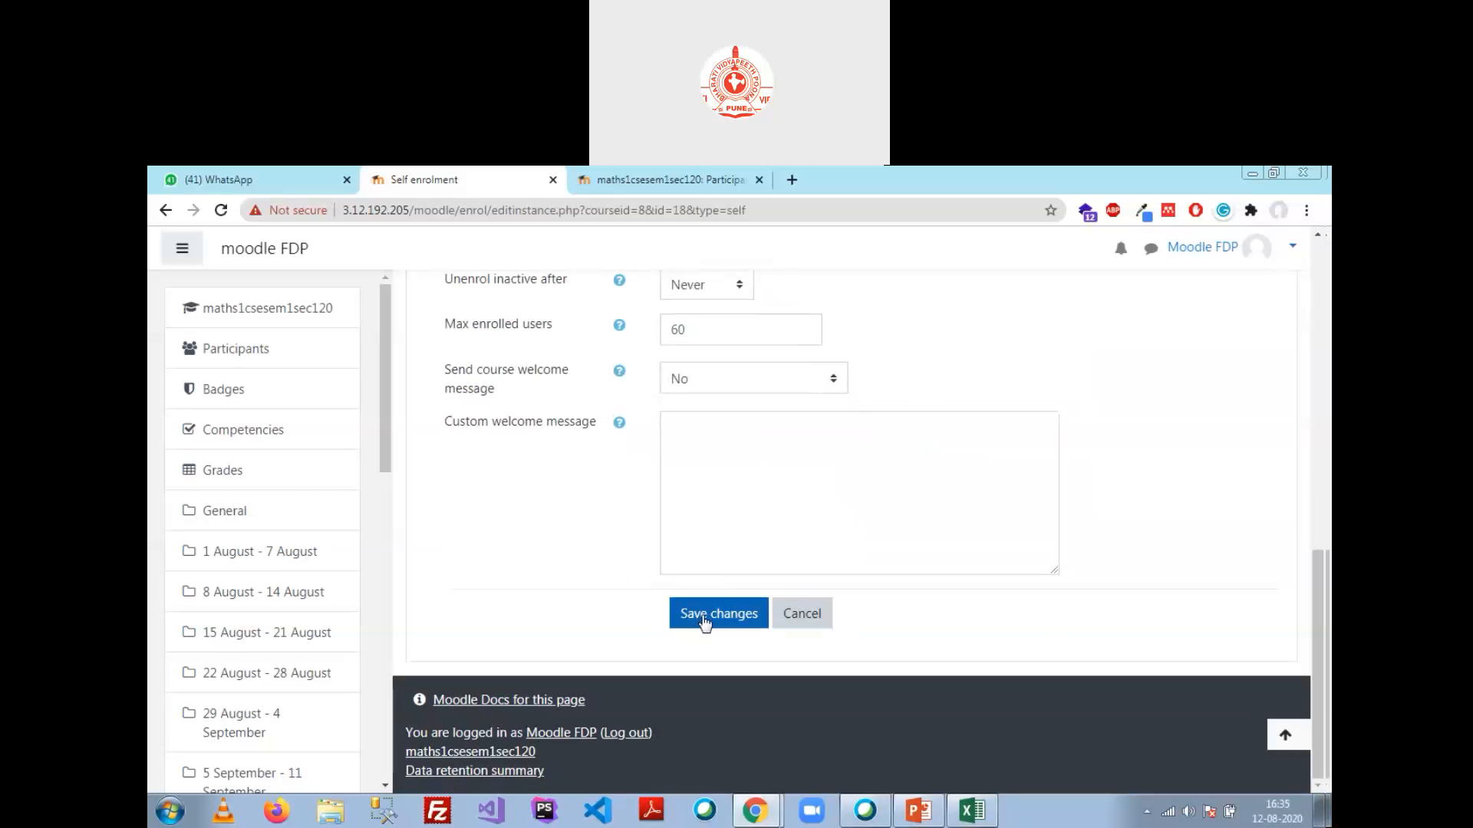
Step: Save the self enrolment settings and return to Site home
{"action": "left_click", "coordinate": [707, 622]}
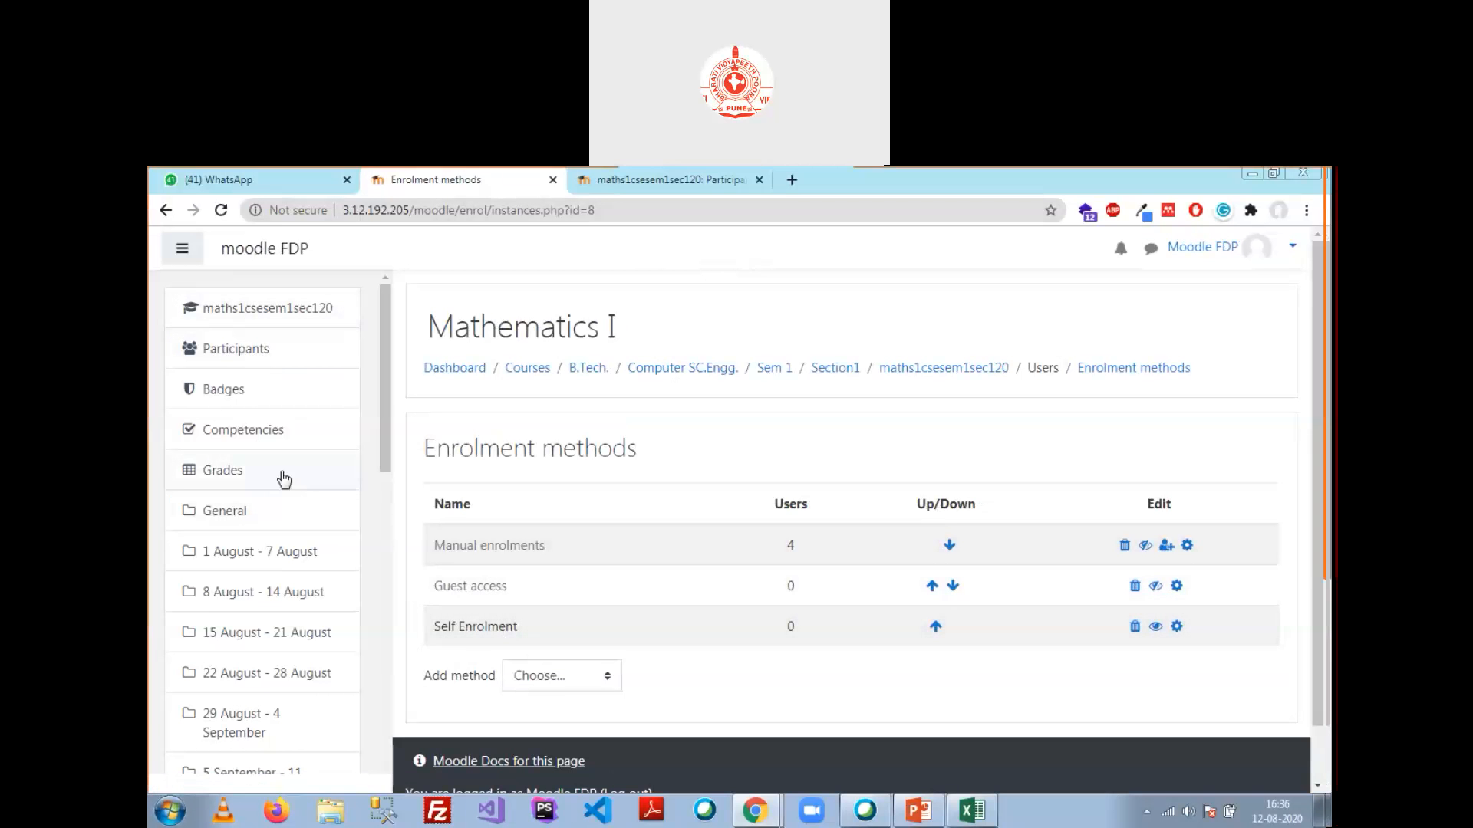
{"action": "scroll", "coordinate": [307, 510], "scroll_direction": "down", "scroll_amount": 10}
{"action": "left_click", "coordinate": [251, 552]}
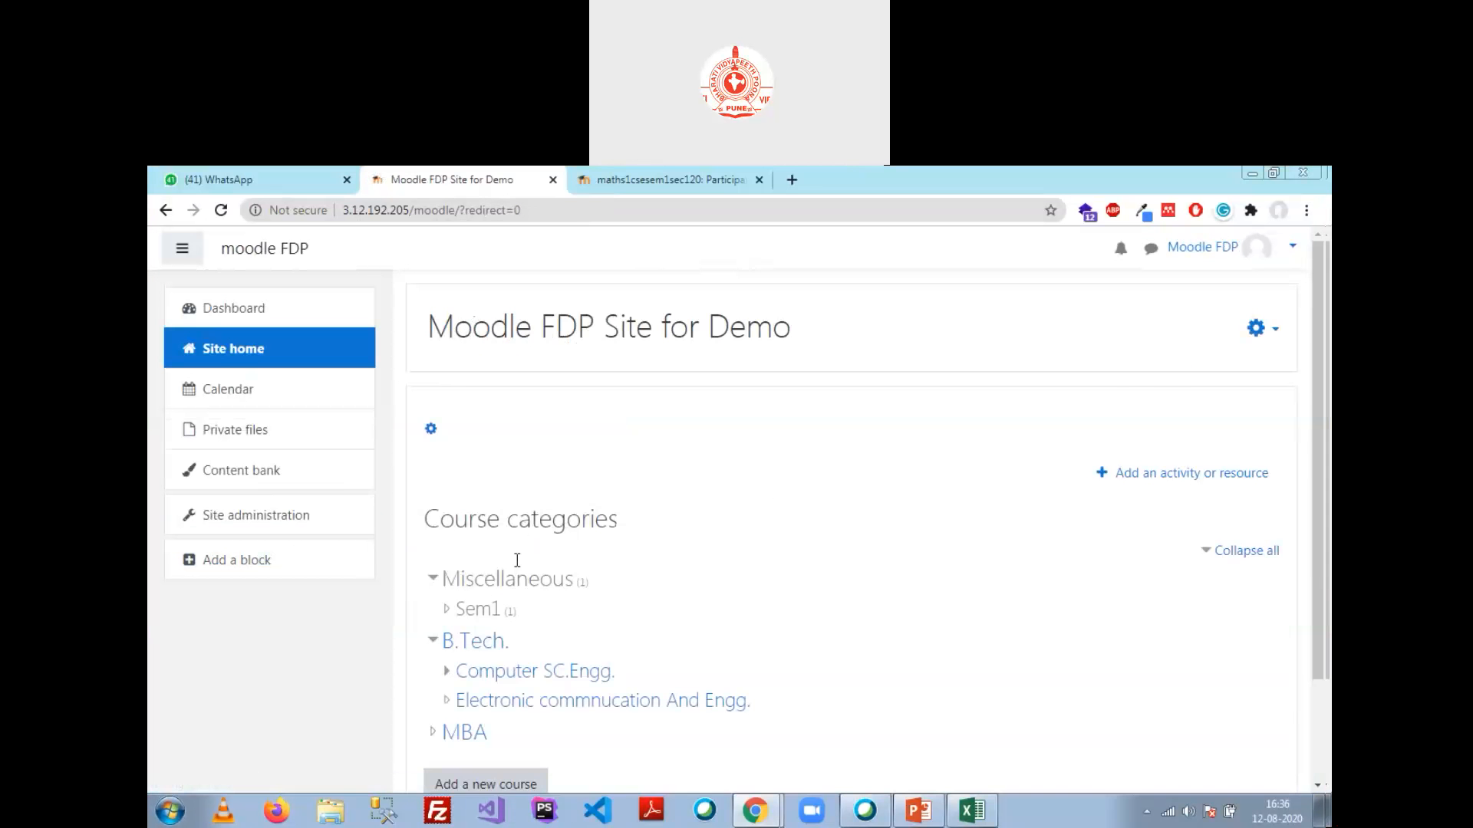
{"action": "scroll", "coordinate": [521, 564], "scroll_direction": "down", "scroll_amount": 2}
Step: Navigate Computer SC.Engg. > Sem 1 > Section1 to the Mathematics I course
{"action": "left_click", "coordinate": [537, 542]}
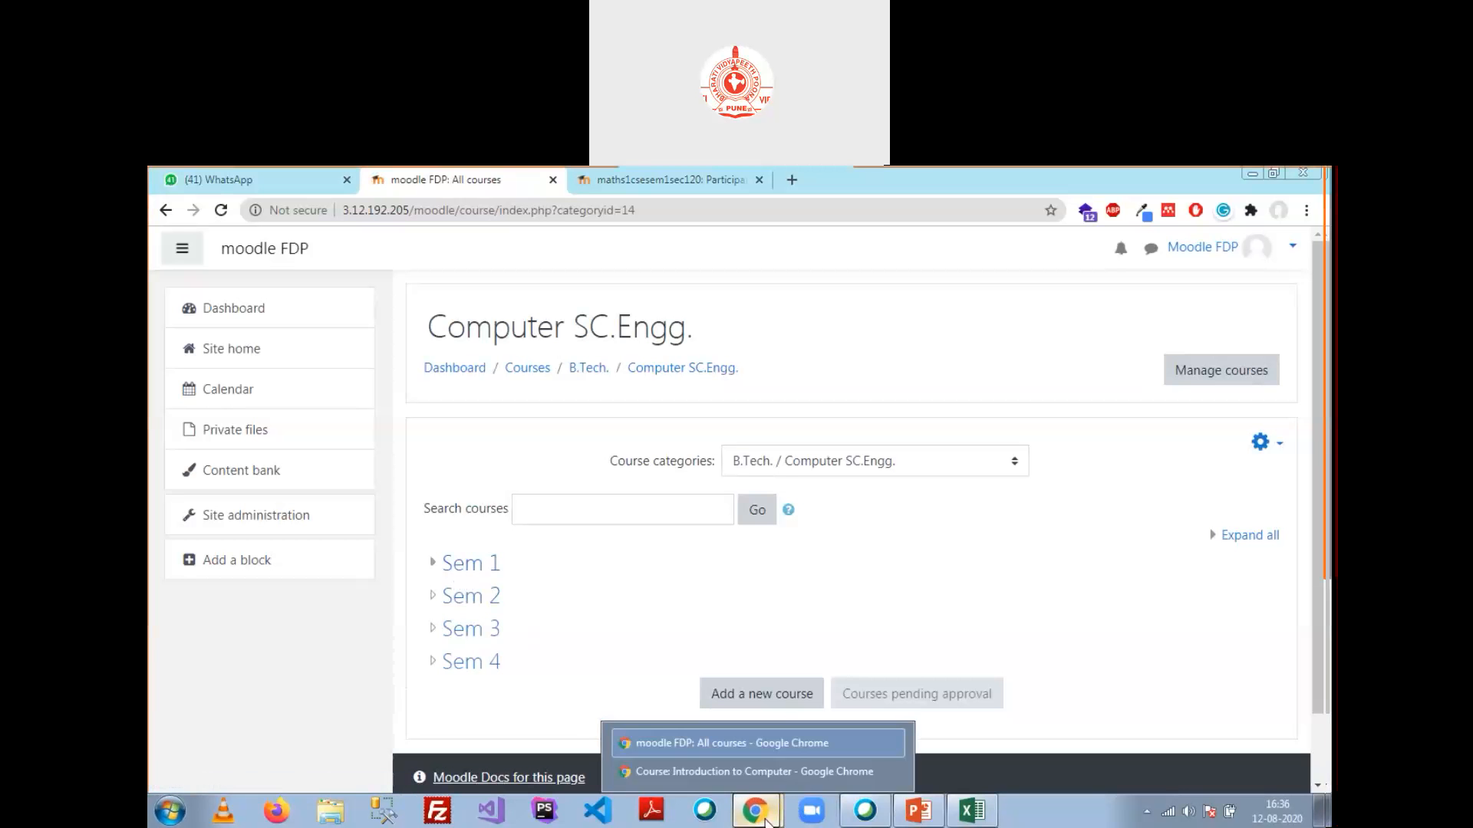
{"action": "left_click", "coordinate": [472, 575]}
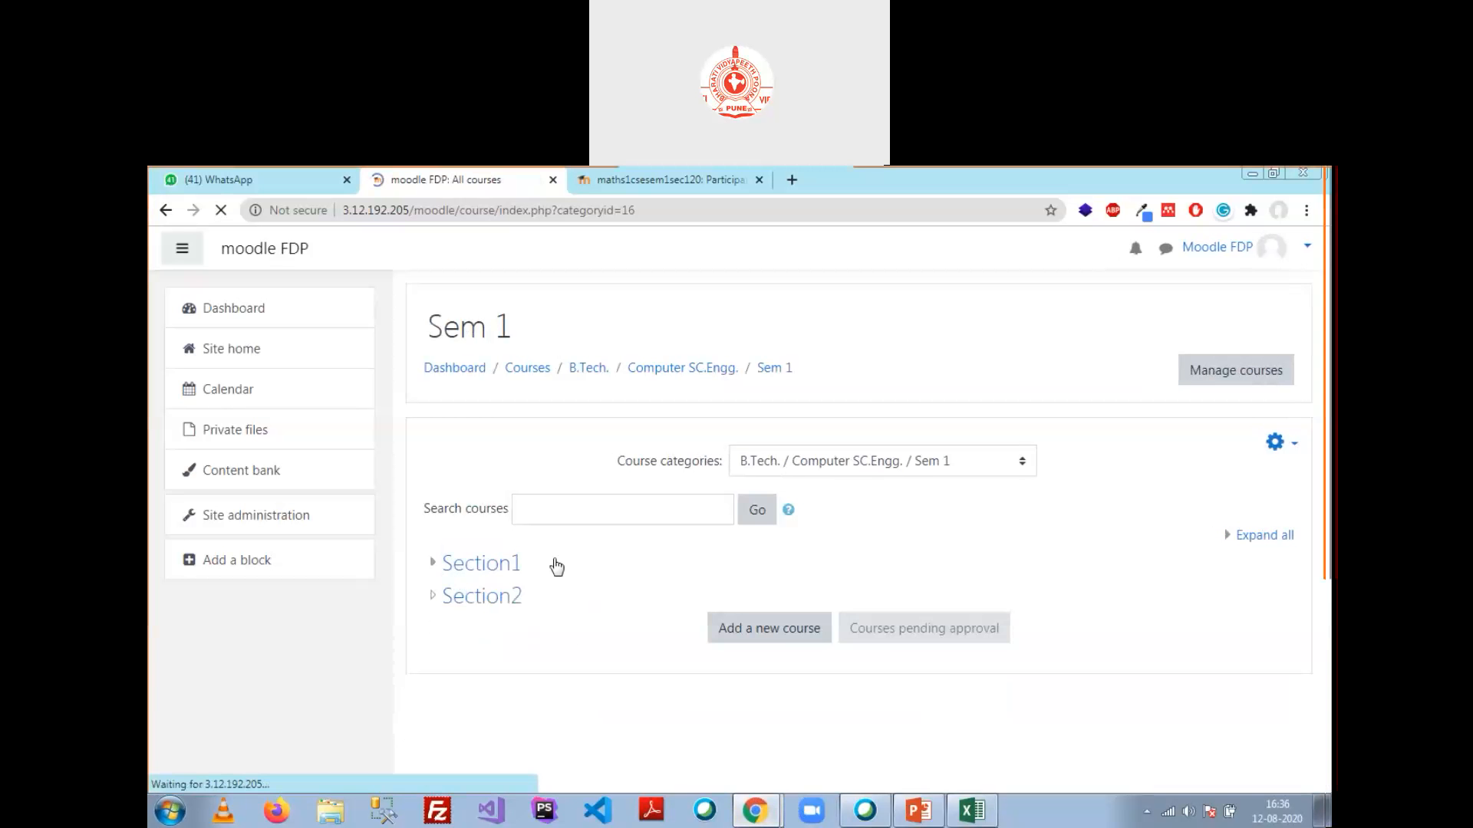
{"action": "left_click", "coordinate": [507, 571]}
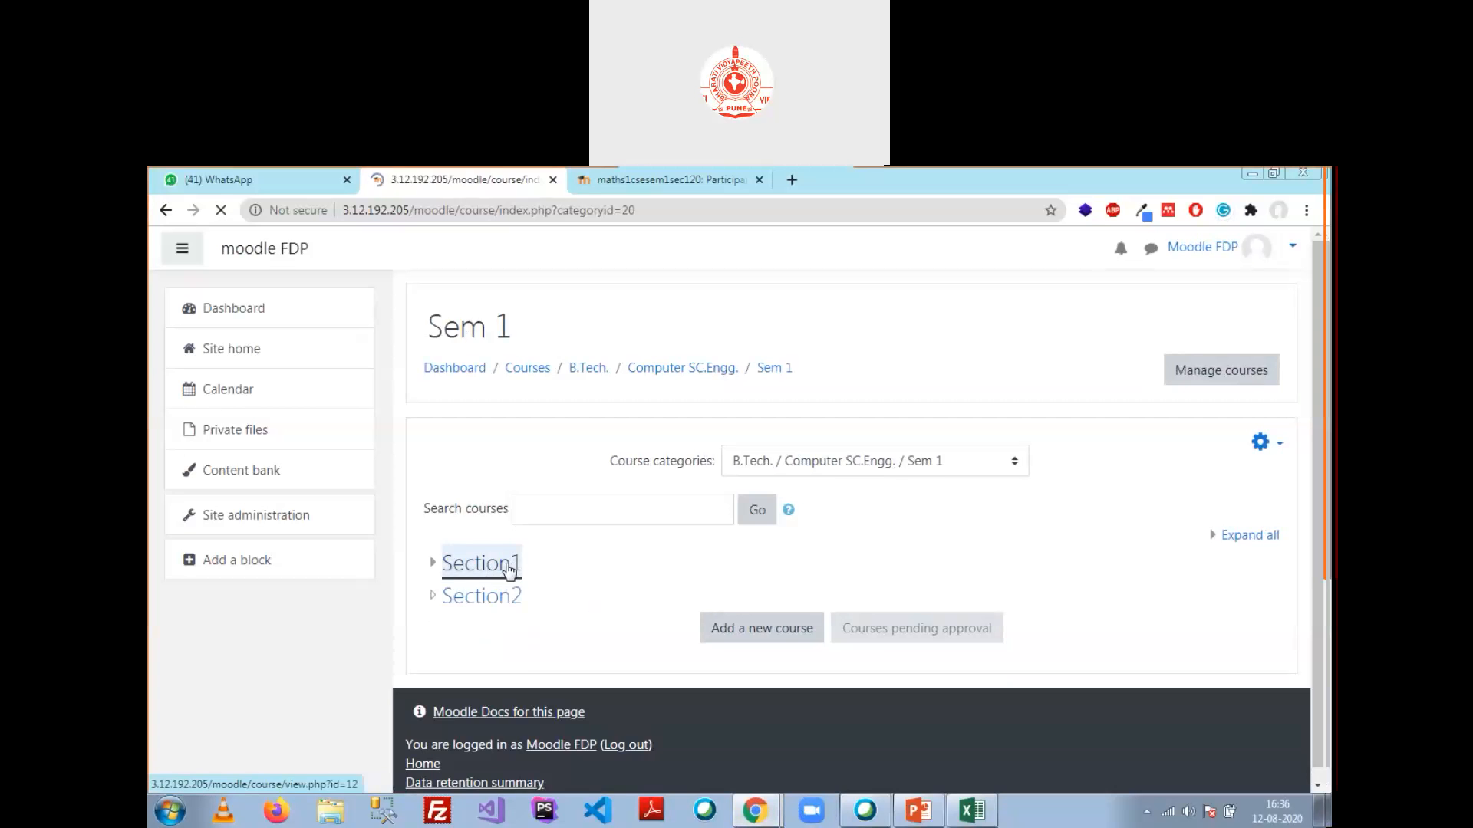
{"action": "left_click", "coordinate": [510, 647]}
{"action": "scroll", "coordinate": [1123, 427], "scroll_direction": "down", "scroll_amount": 2}
{"action": "scroll", "coordinate": [1122, 428], "scroll_direction": "up", "scroll_amount": 2}
Step: Show the Users section of Mathematics I's full course administration page
{"action": "left_click", "coordinate": [1264, 329]}
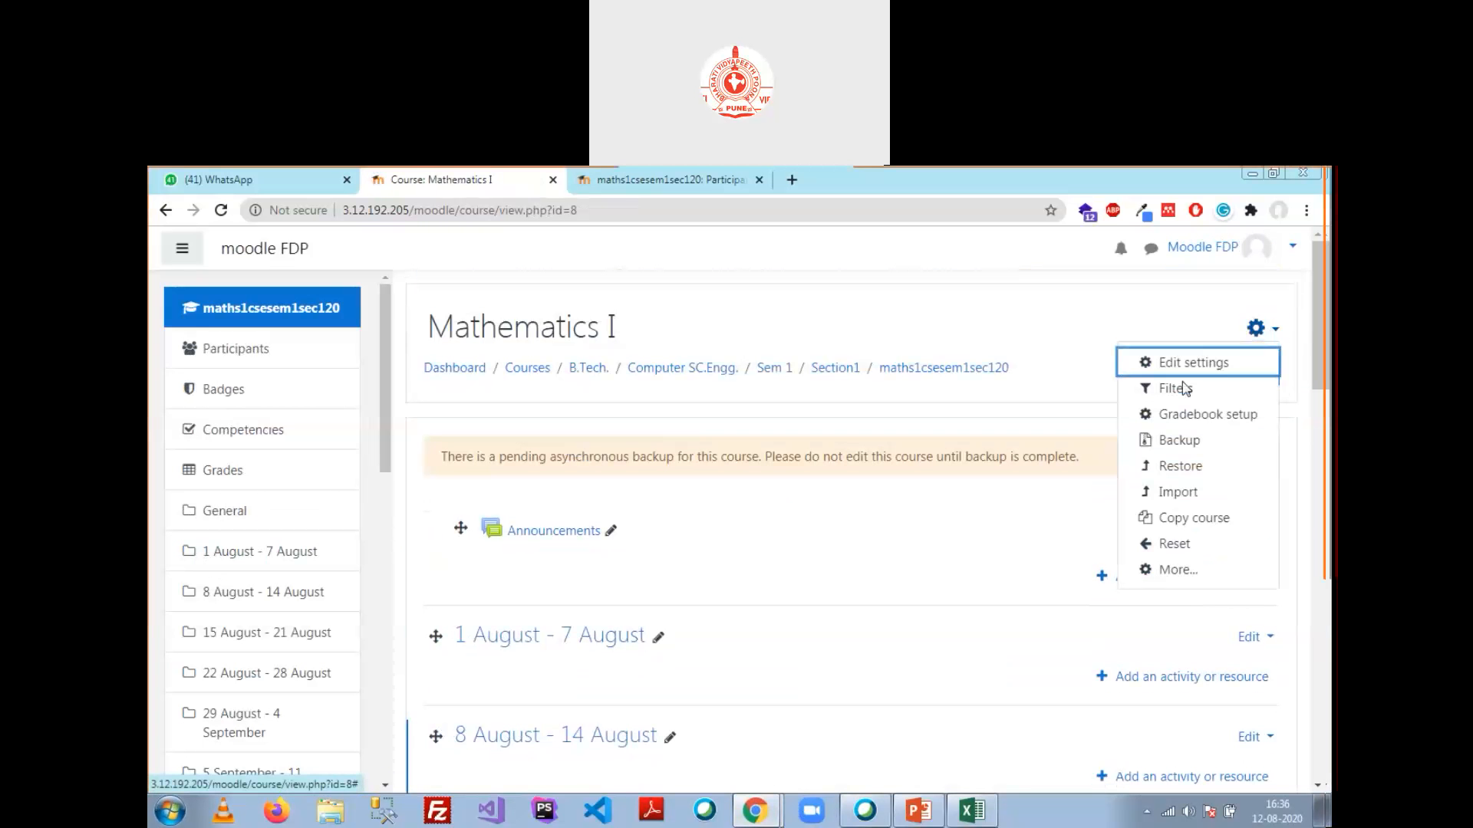
{"action": "scroll", "coordinate": [1185, 390], "scroll_direction": "down", "scroll_amount": 2}
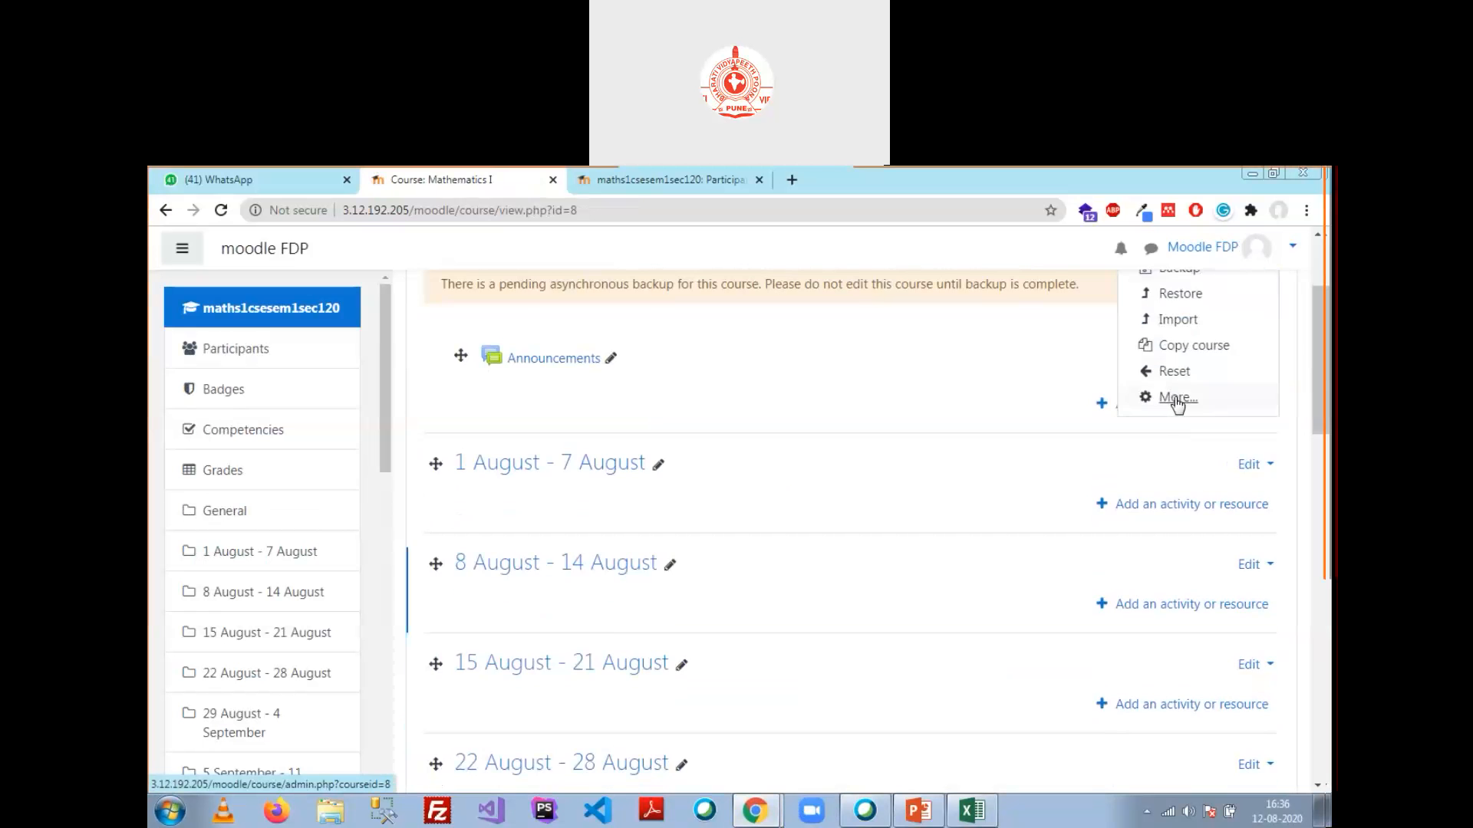
{"action": "left_click", "coordinate": [1175, 399]}
{"action": "left_click", "coordinate": [612, 491]}
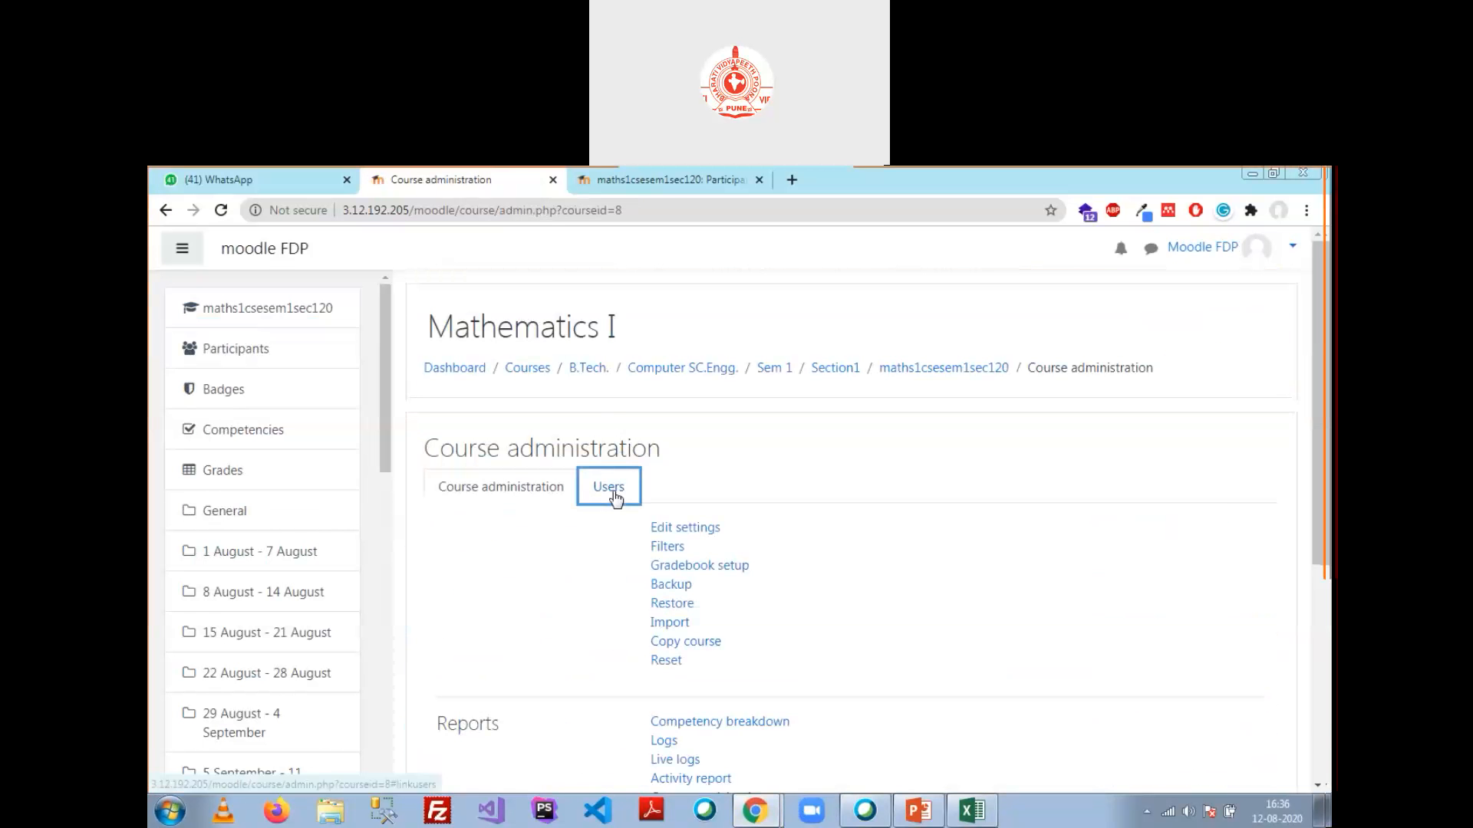
Step: Set User 3's enrolment status to Suspended in the enrolled users list
{"action": "left_click", "coordinate": [694, 528]}
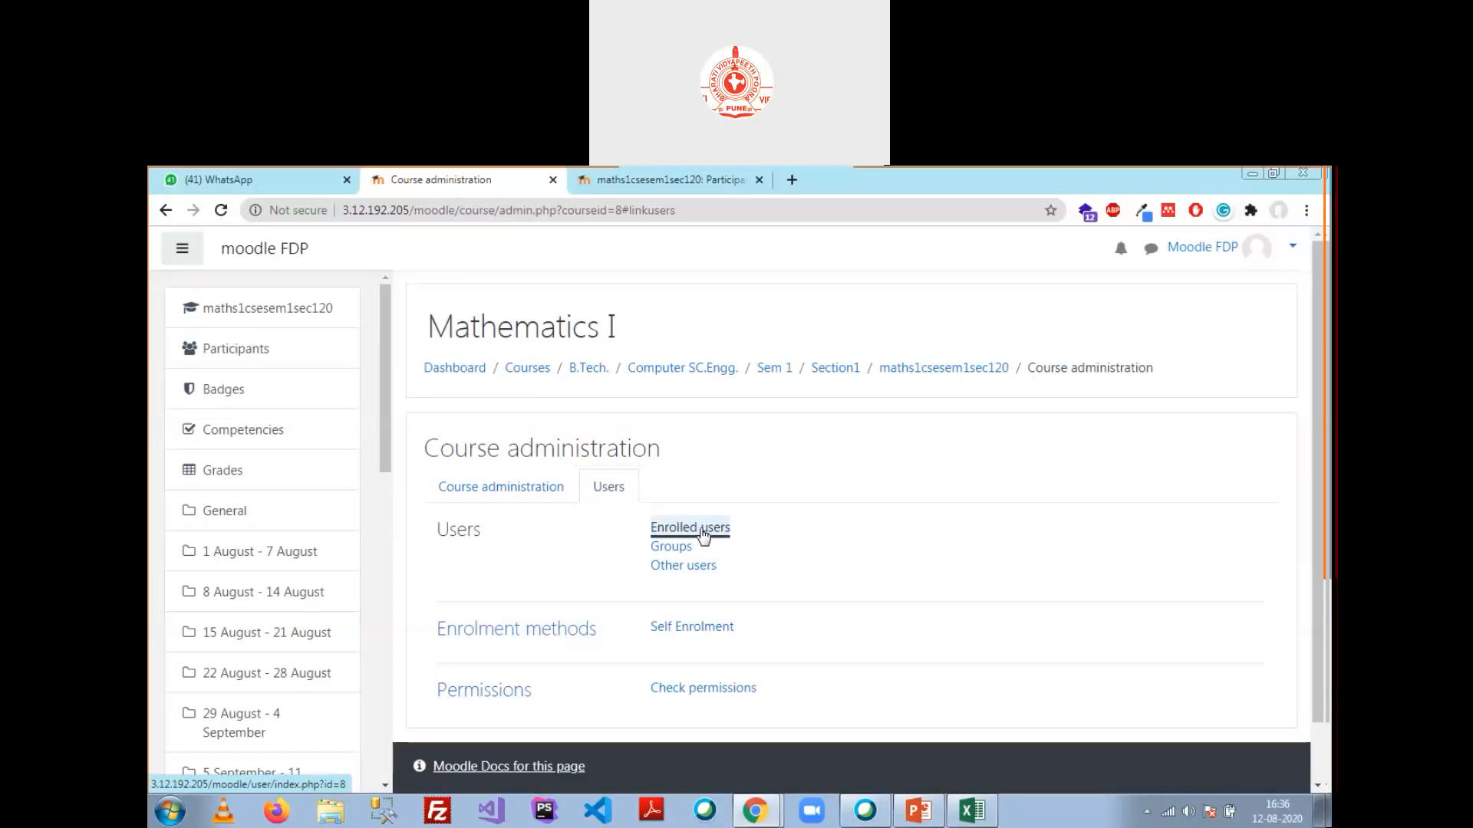
{"action": "scroll", "coordinate": [826, 539], "scroll_direction": "down", "scroll_amount": 5}
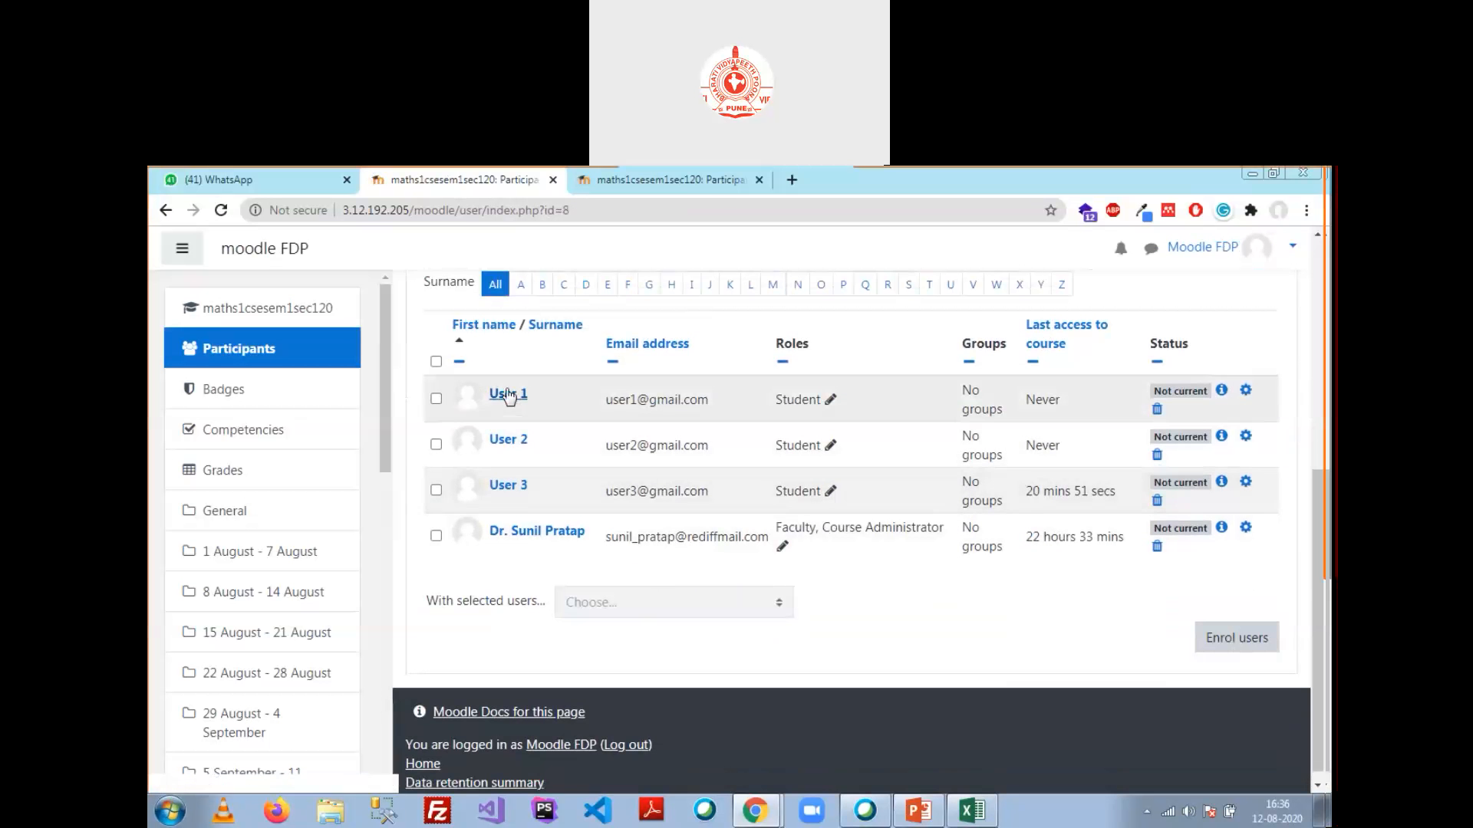
{"action": "left_click", "coordinate": [1246, 482]}
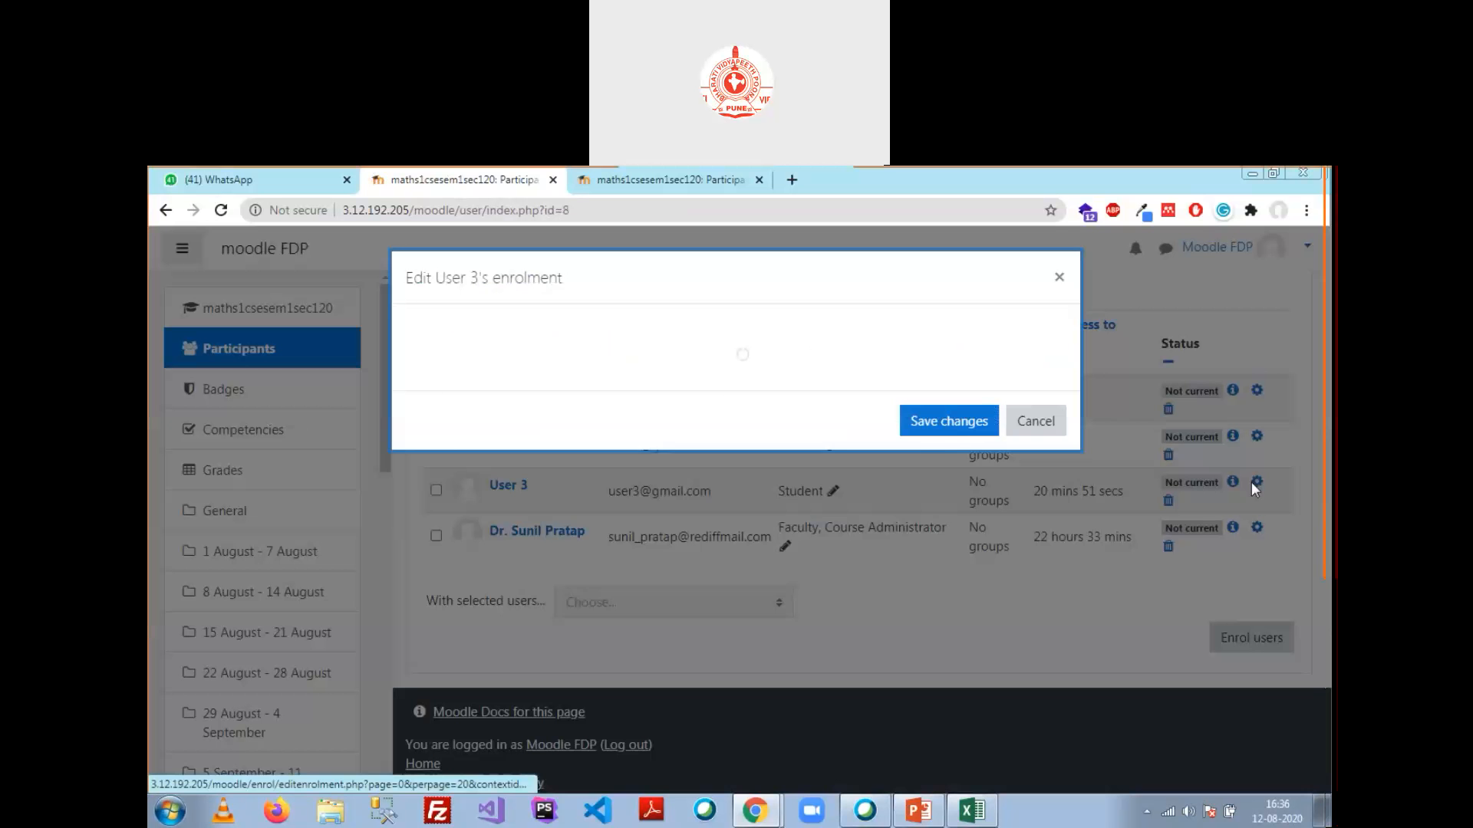
{"action": "left_click", "coordinate": [652, 378]}
{"action": "left_click", "coordinate": [664, 424]}
{"action": "left_click", "coordinate": [951, 642]}
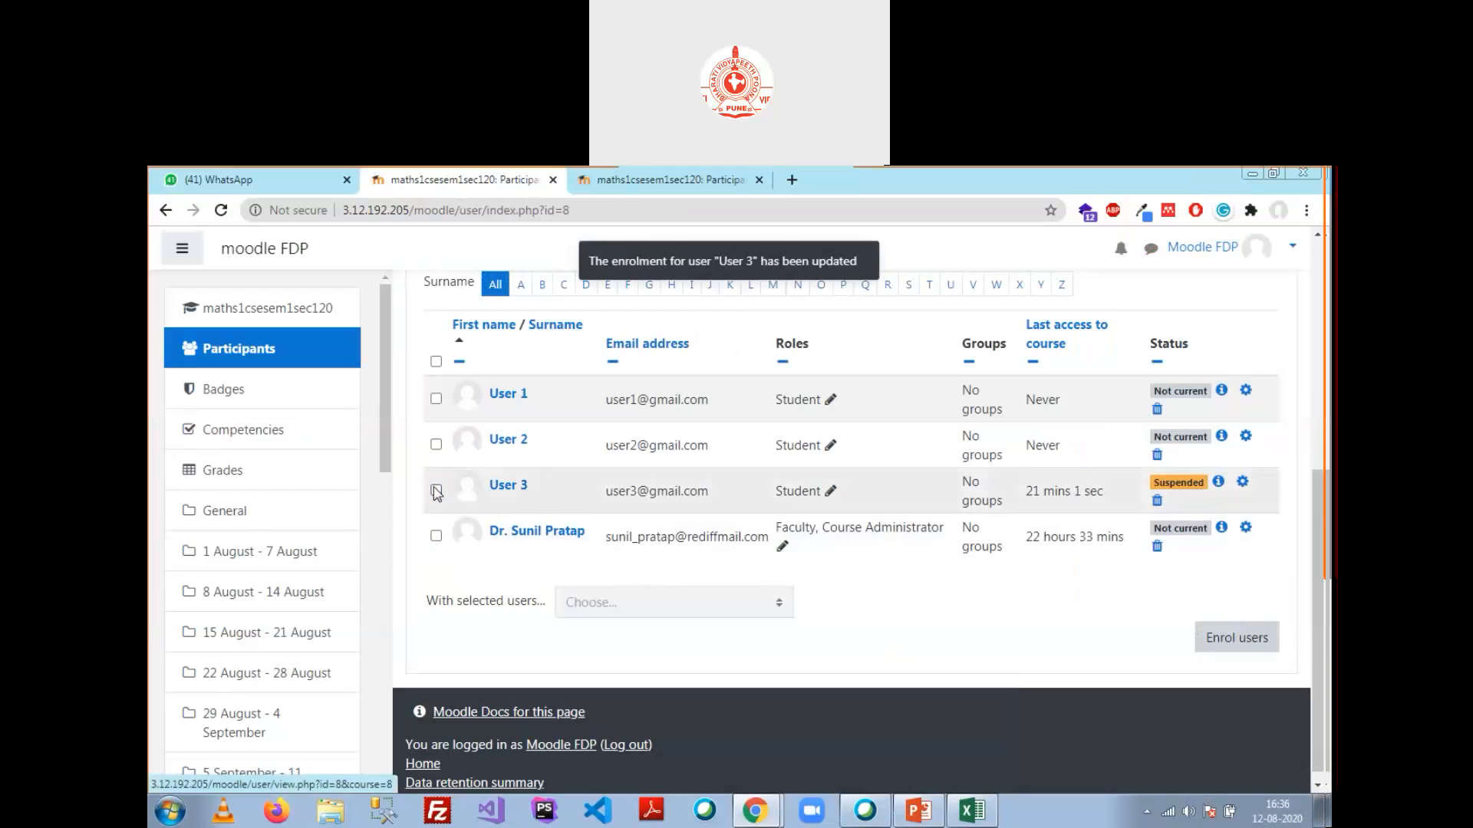
Step: Select User 3 and attempt deleting the enrolment from the bulk actions menu
{"action": "left_click", "coordinate": [436, 489]}
{"action": "left_click", "coordinate": [760, 590]}
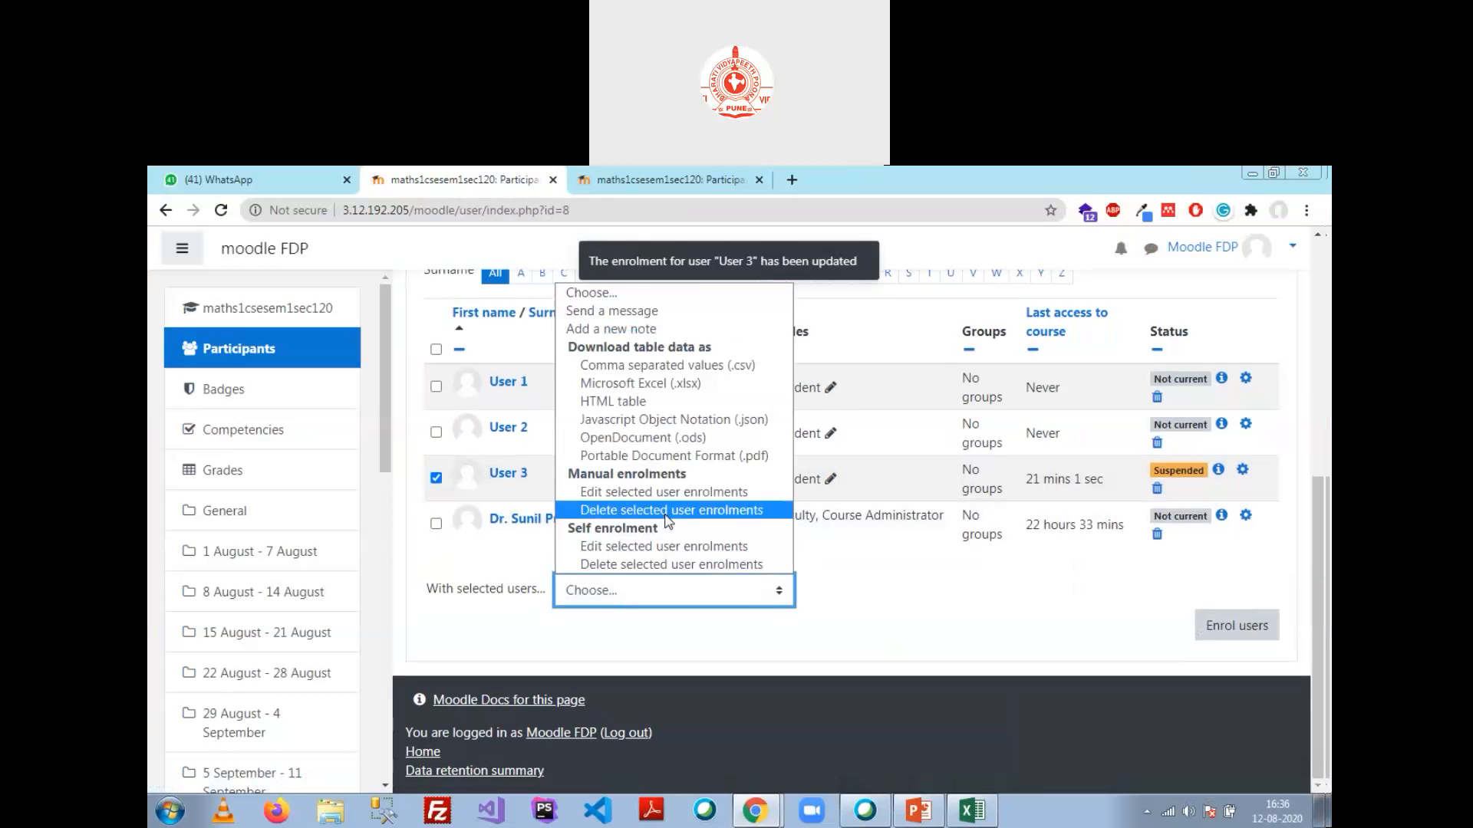
{"action": "left_click", "coordinate": [709, 566]}
{"action": "left_click", "coordinate": [844, 309]}
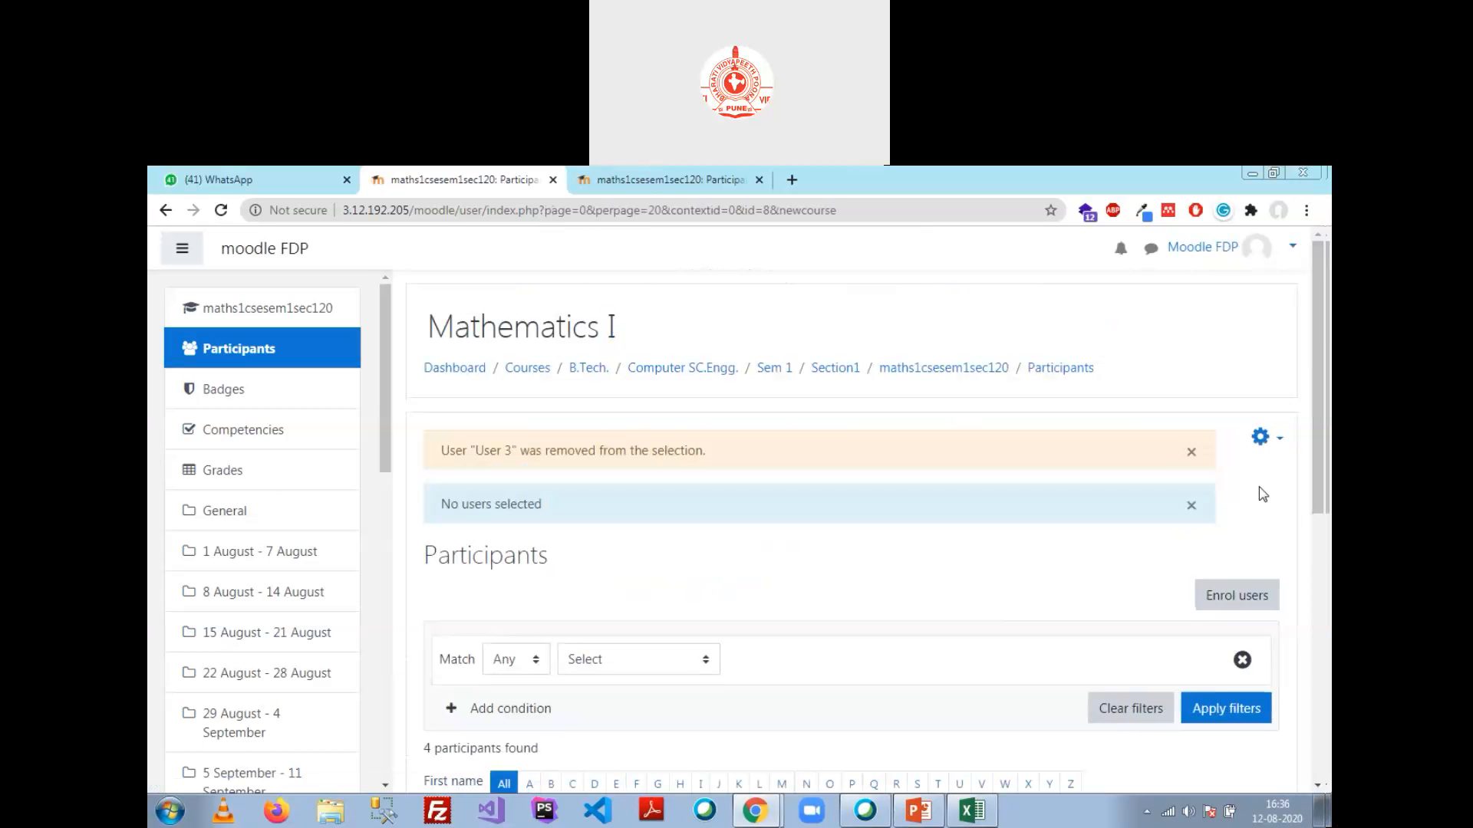
{"action": "scroll", "coordinate": [879, 554], "scroll_direction": "down", "scroll_amount": 6}
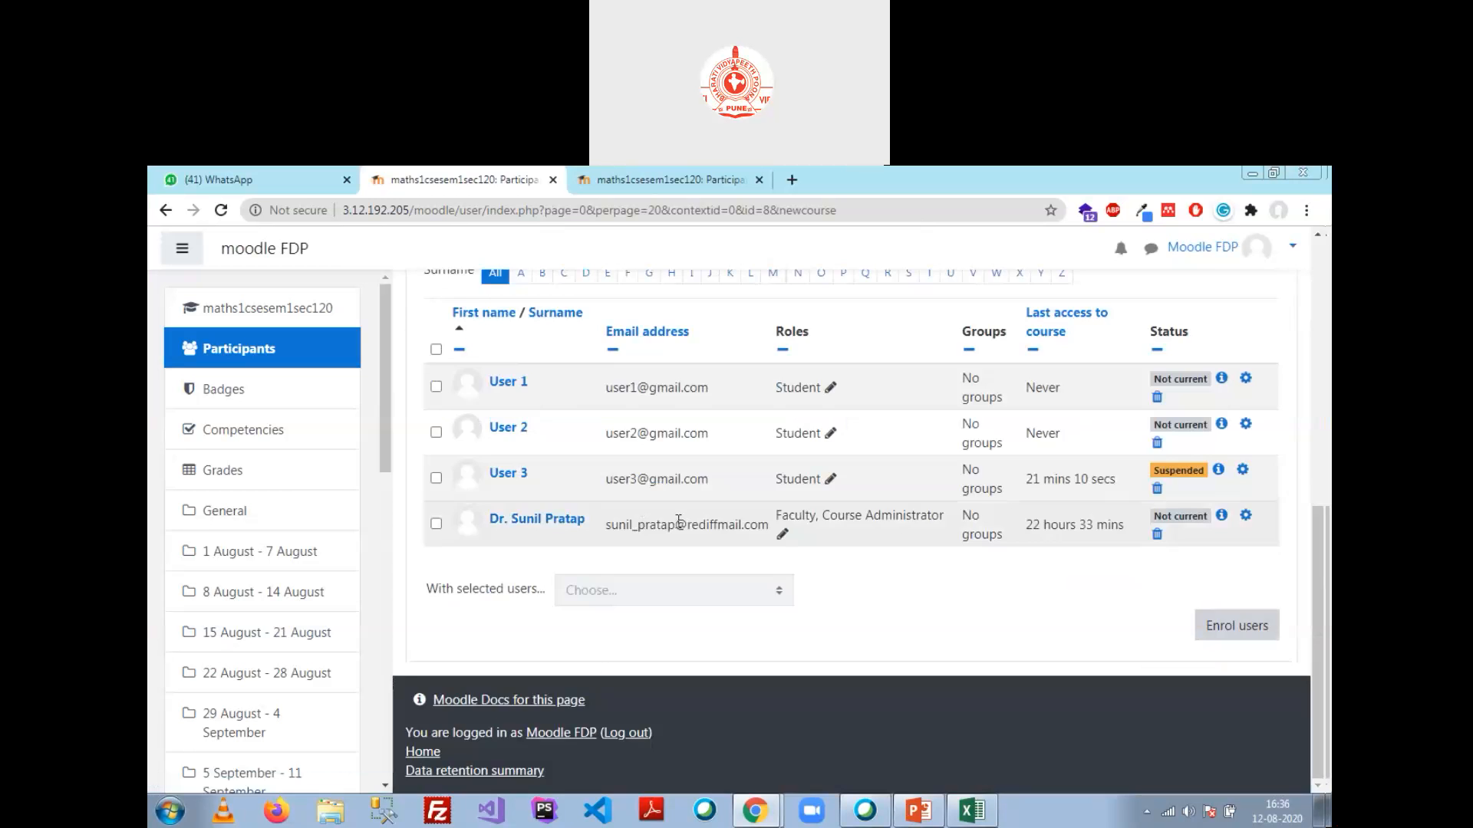
{"action": "scroll", "coordinate": [837, 546], "scroll_direction": "up", "scroll_amount": 5}
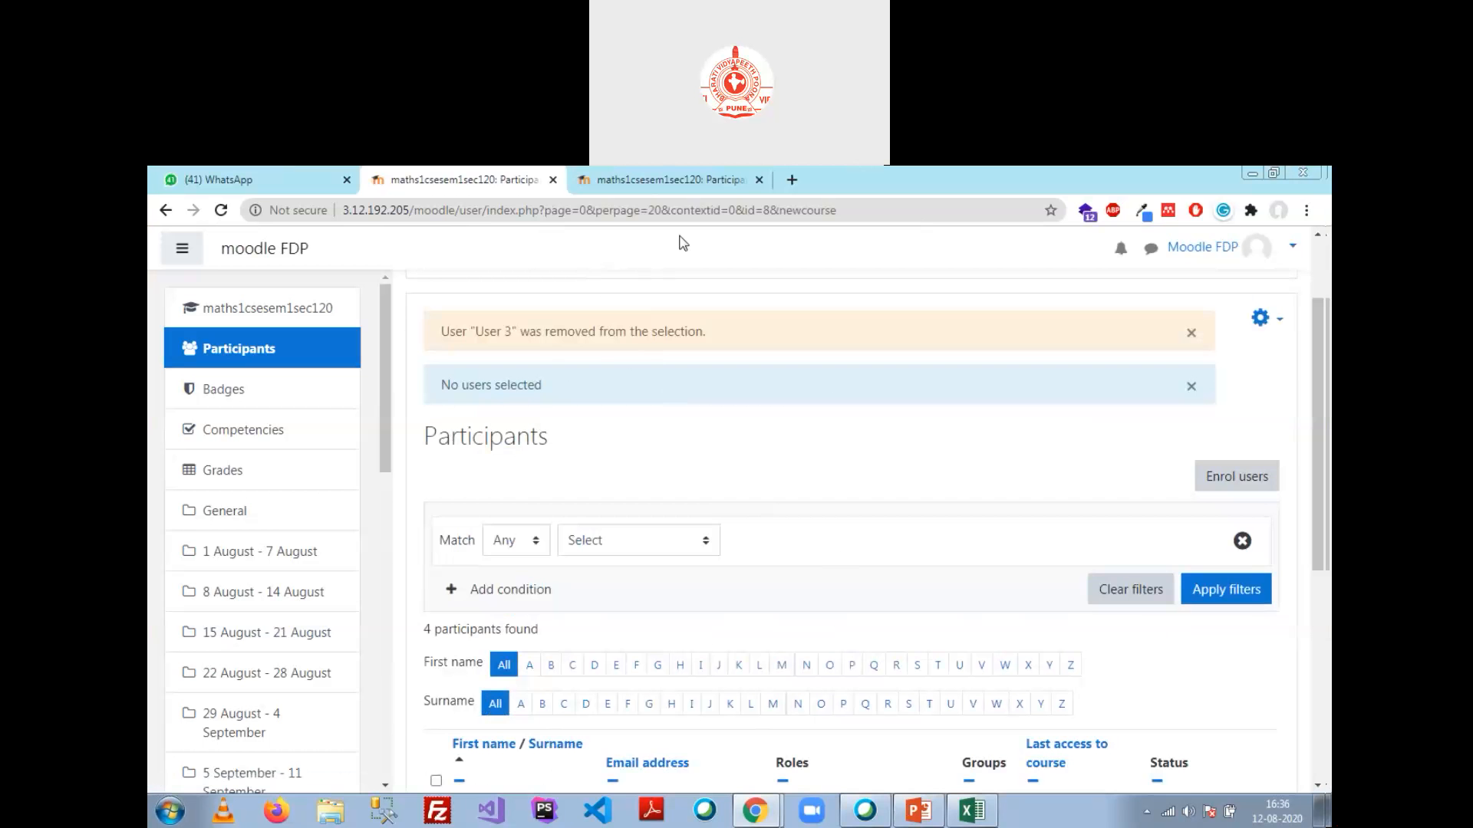
Step: Reload participants and unenrol User 3 via Manual enrolments 'Delete selected user enrolments'
{"action": "key", "text": "F5"}
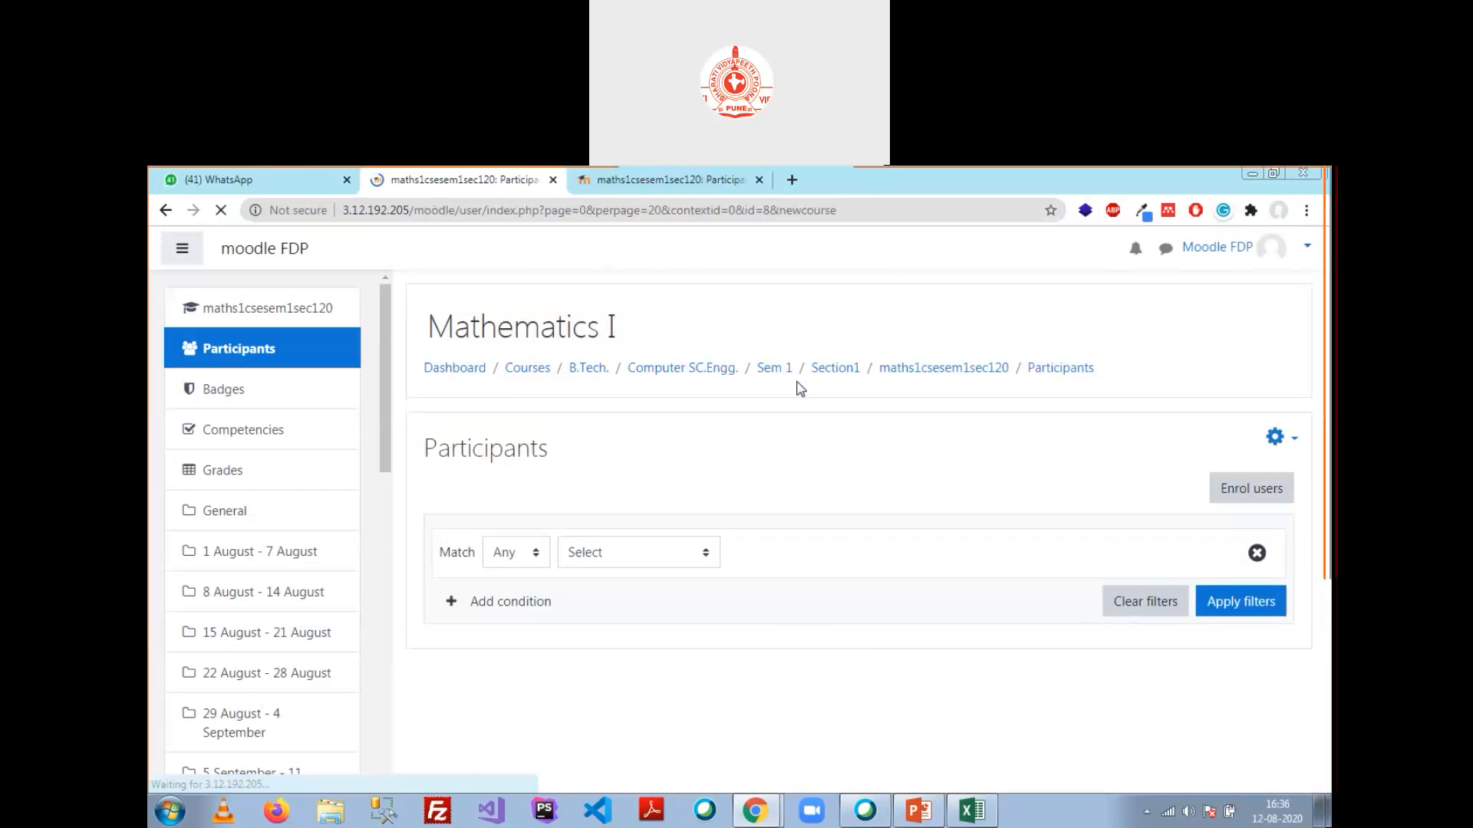
{"action": "scroll", "coordinate": [799, 392], "scroll_direction": "down", "scroll_amount": 3}
{"action": "scroll", "coordinate": [799, 392], "scroll_direction": "down", "scroll_amount": 1}
{"action": "left_click", "coordinate": [435, 543]}
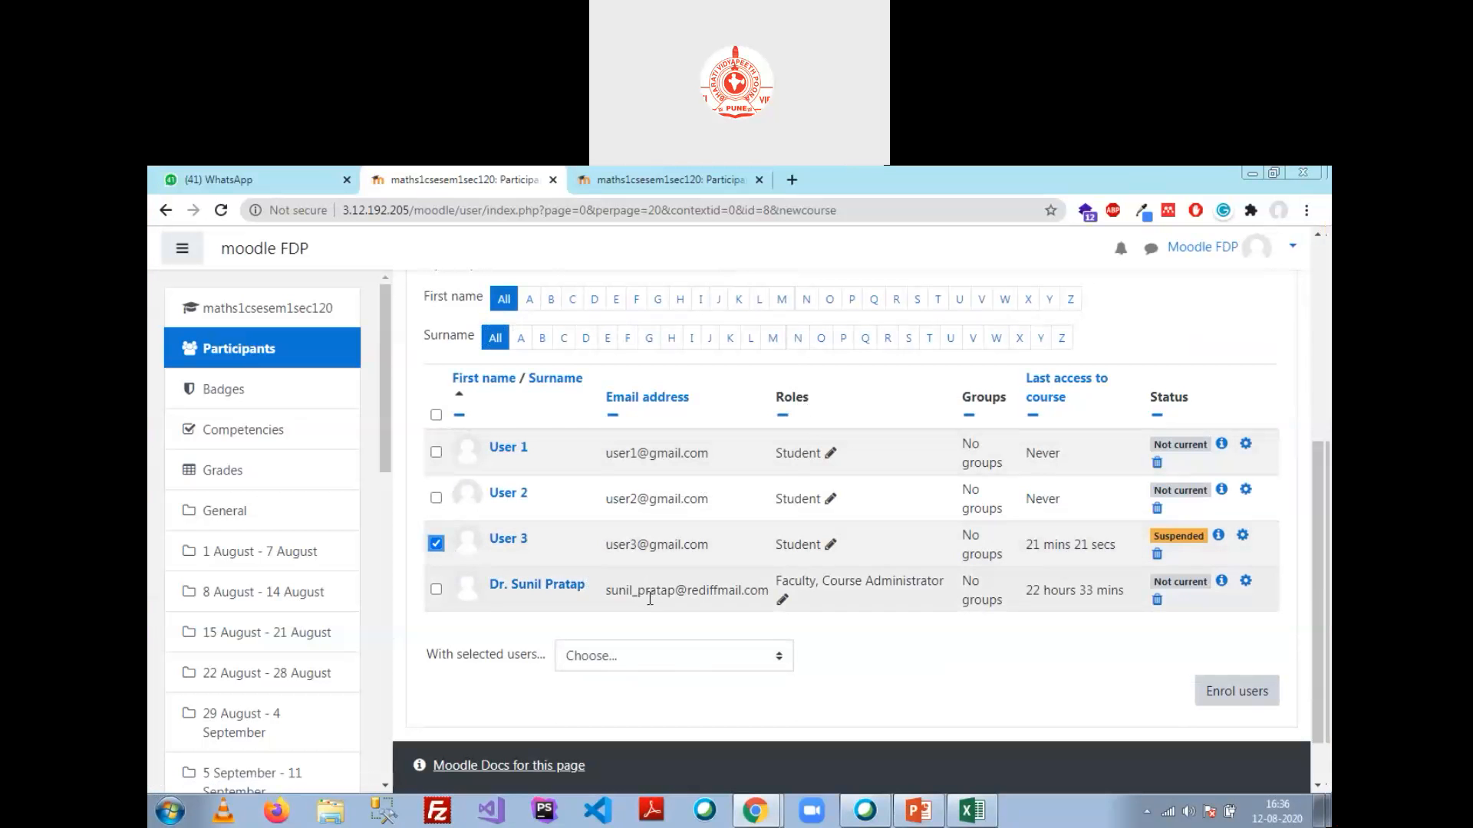
{"action": "left_click", "coordinate": [681, 655]}
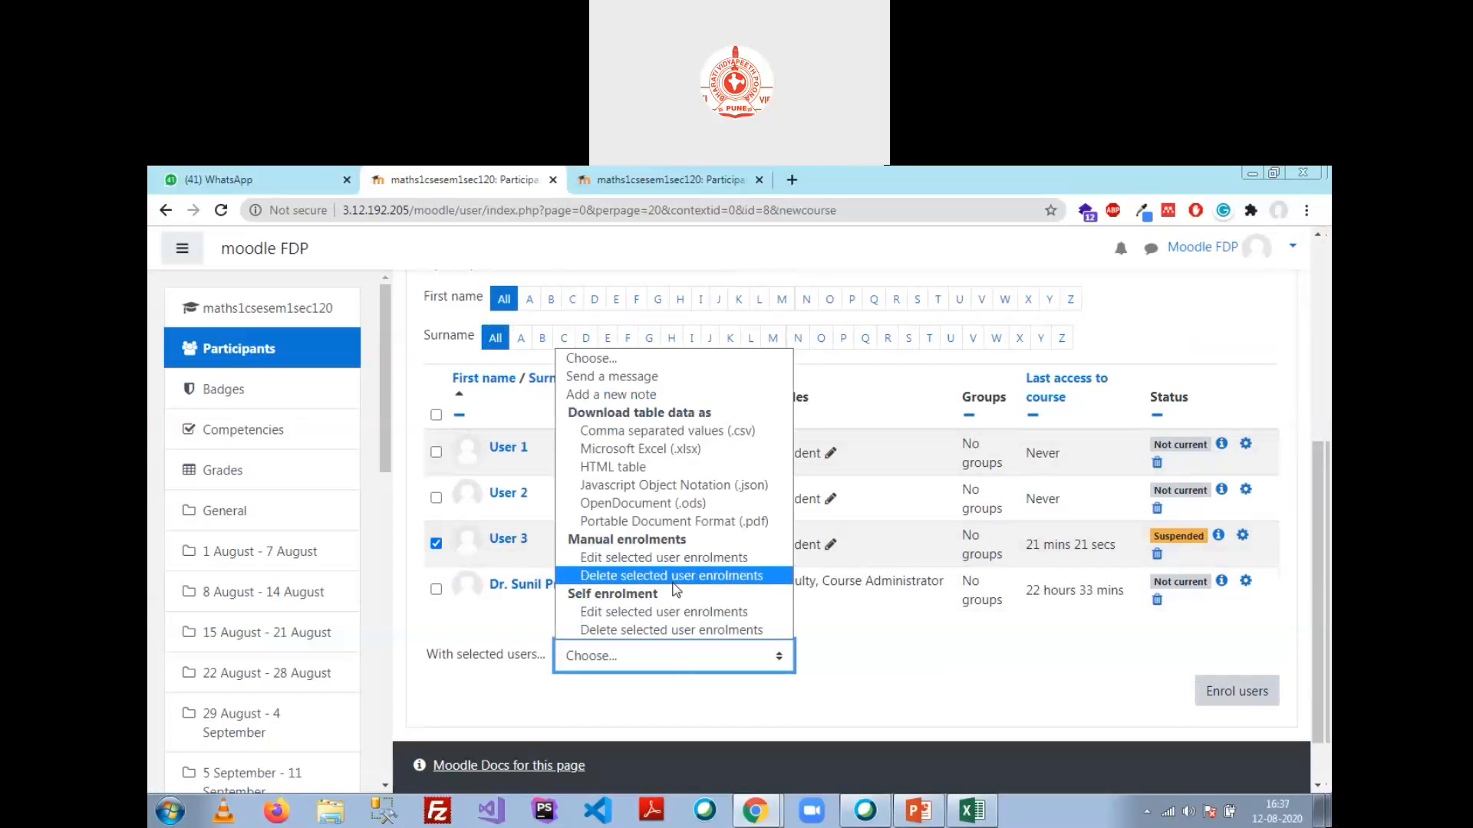
{"action": "left_click", "coordinate": [673, 577]}
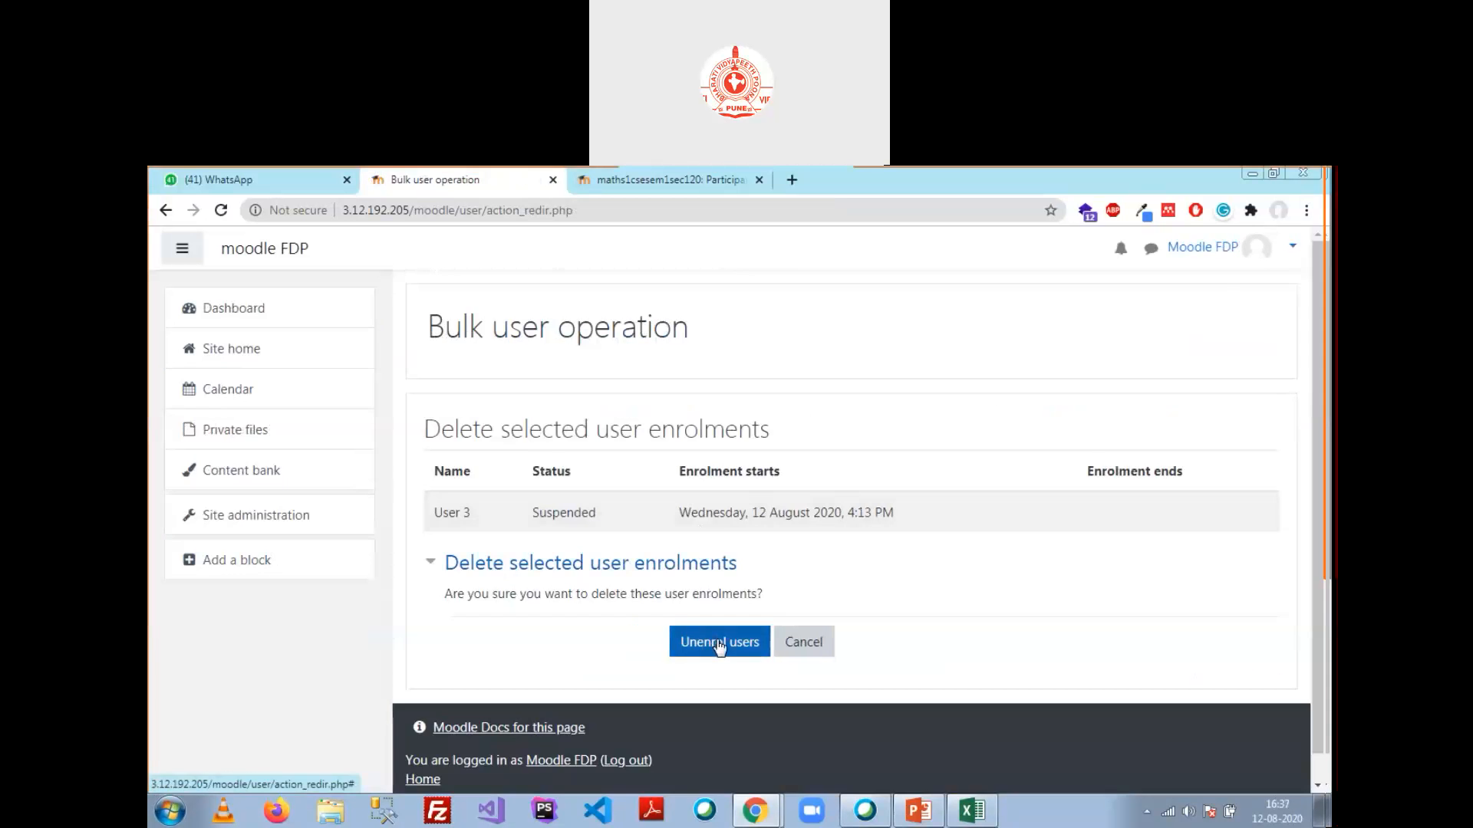
{"action": "left_click", "coordinate": [719, 645]}
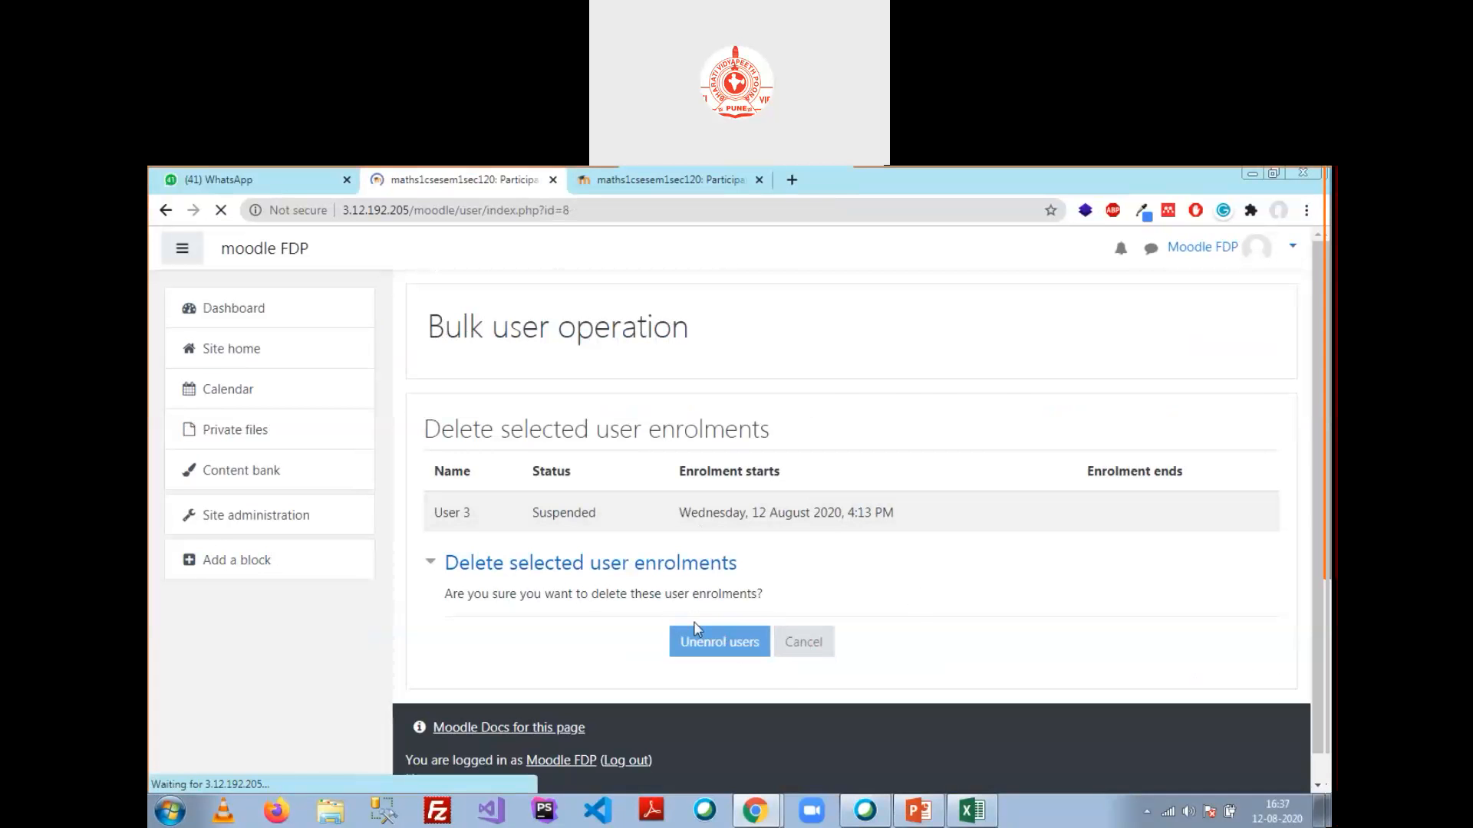
{"action": "scroll", "coordinate": [572, 414], "scroll_direction": "down", "scroll_amount": 6}
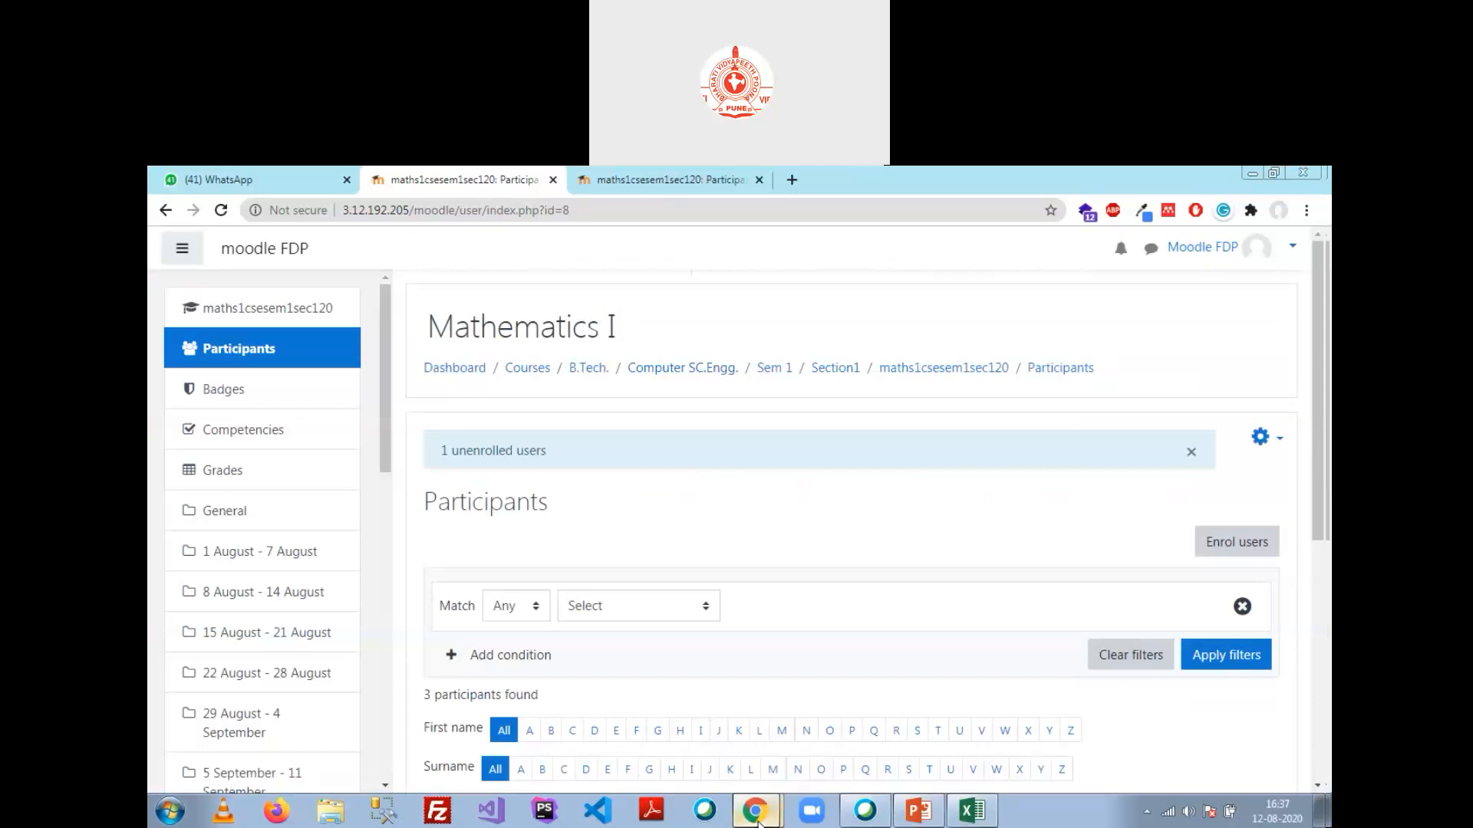
Step: As User 3 in the incognito window, open Mathematics I via Computer SC.Engg. > Sem 1 > Section1 and Enrol me
{"action": "left_click", "coordinate": [819, 782]}
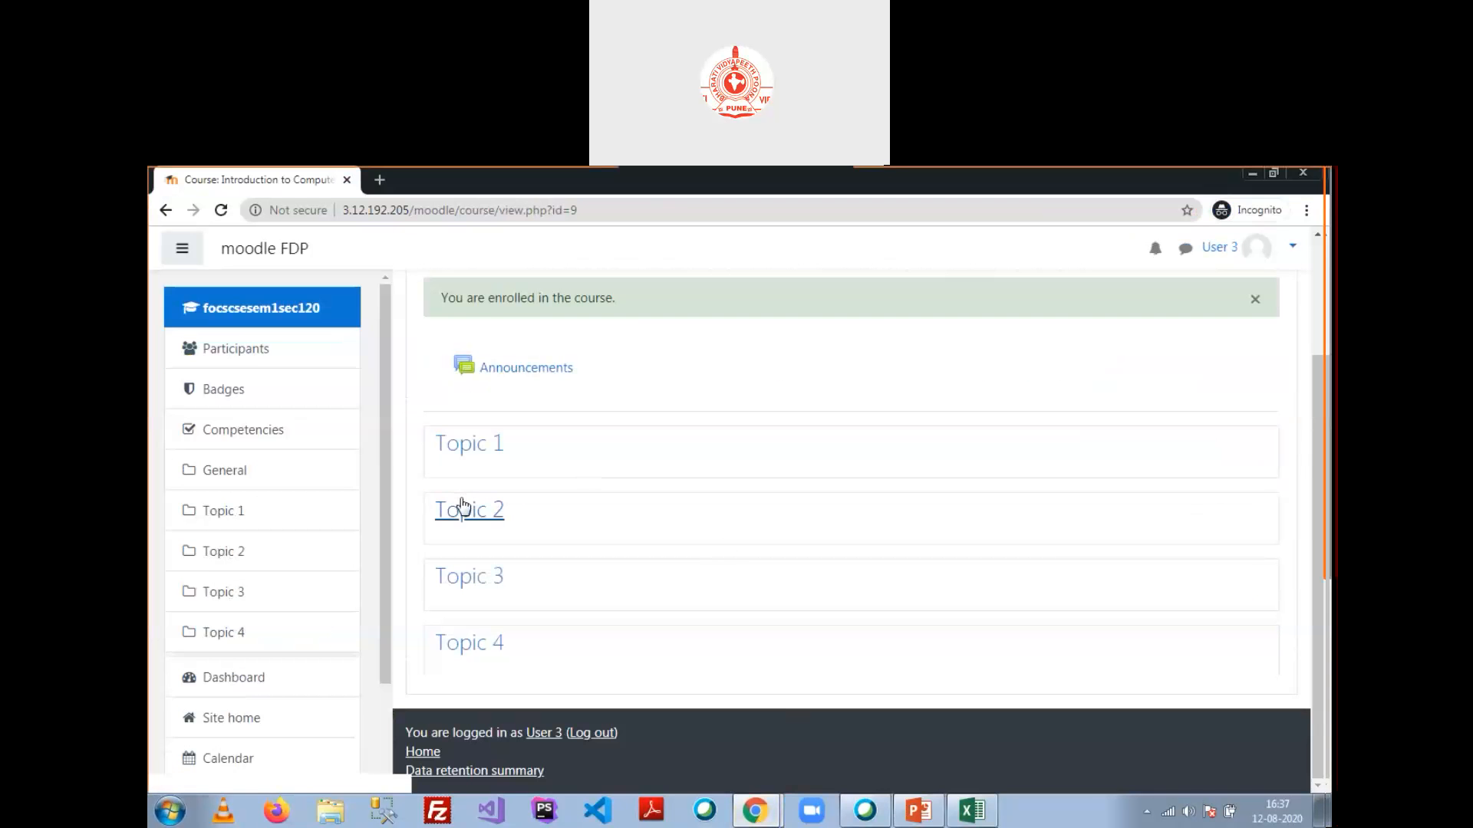
{"action": "scroll", "coordinate": [262, 572], "scroll_direction": "down", "scroll_amount": 2}
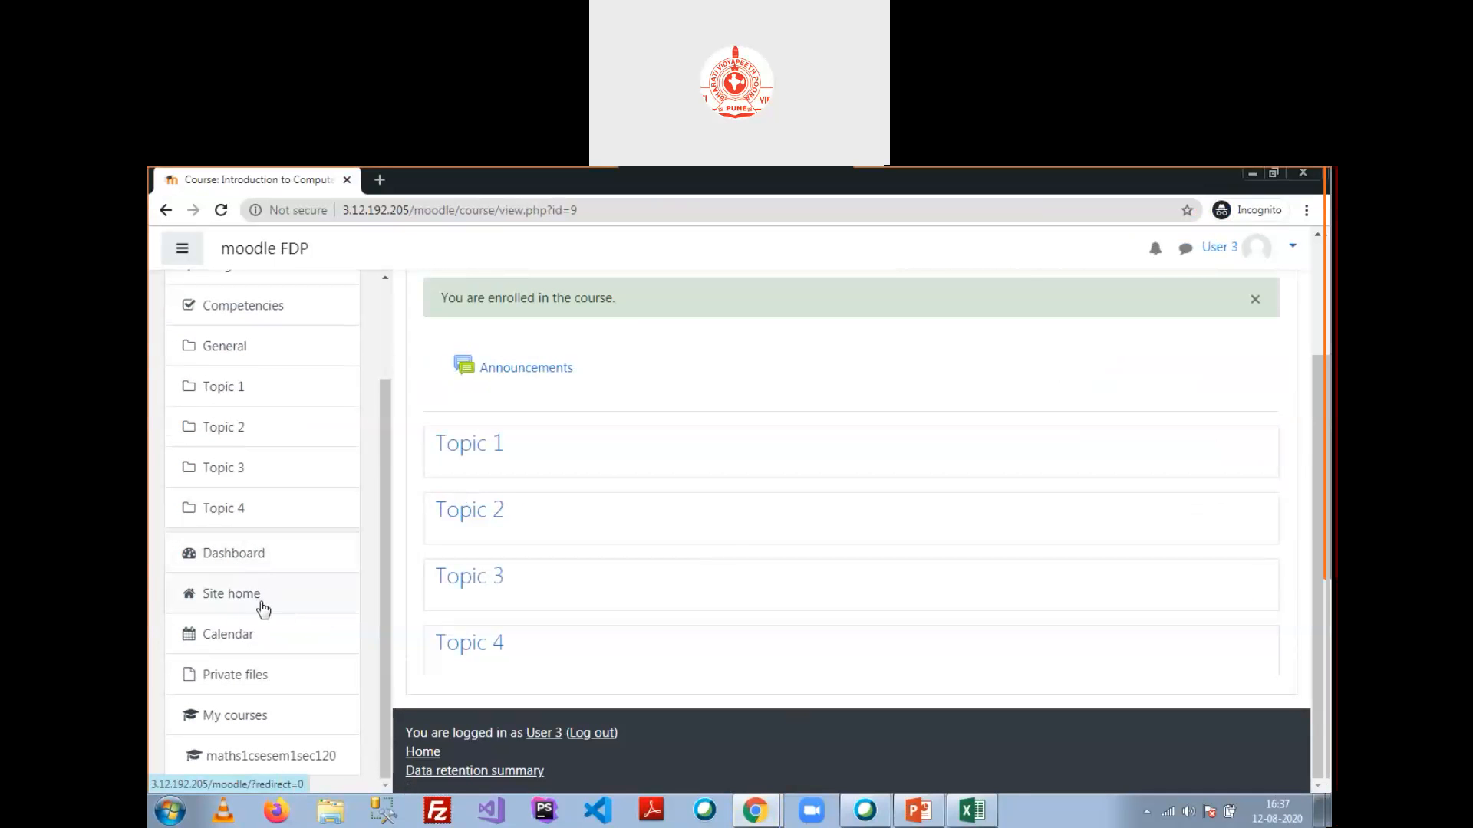
{"action": "left_click", "coordinate": [258, 603]}
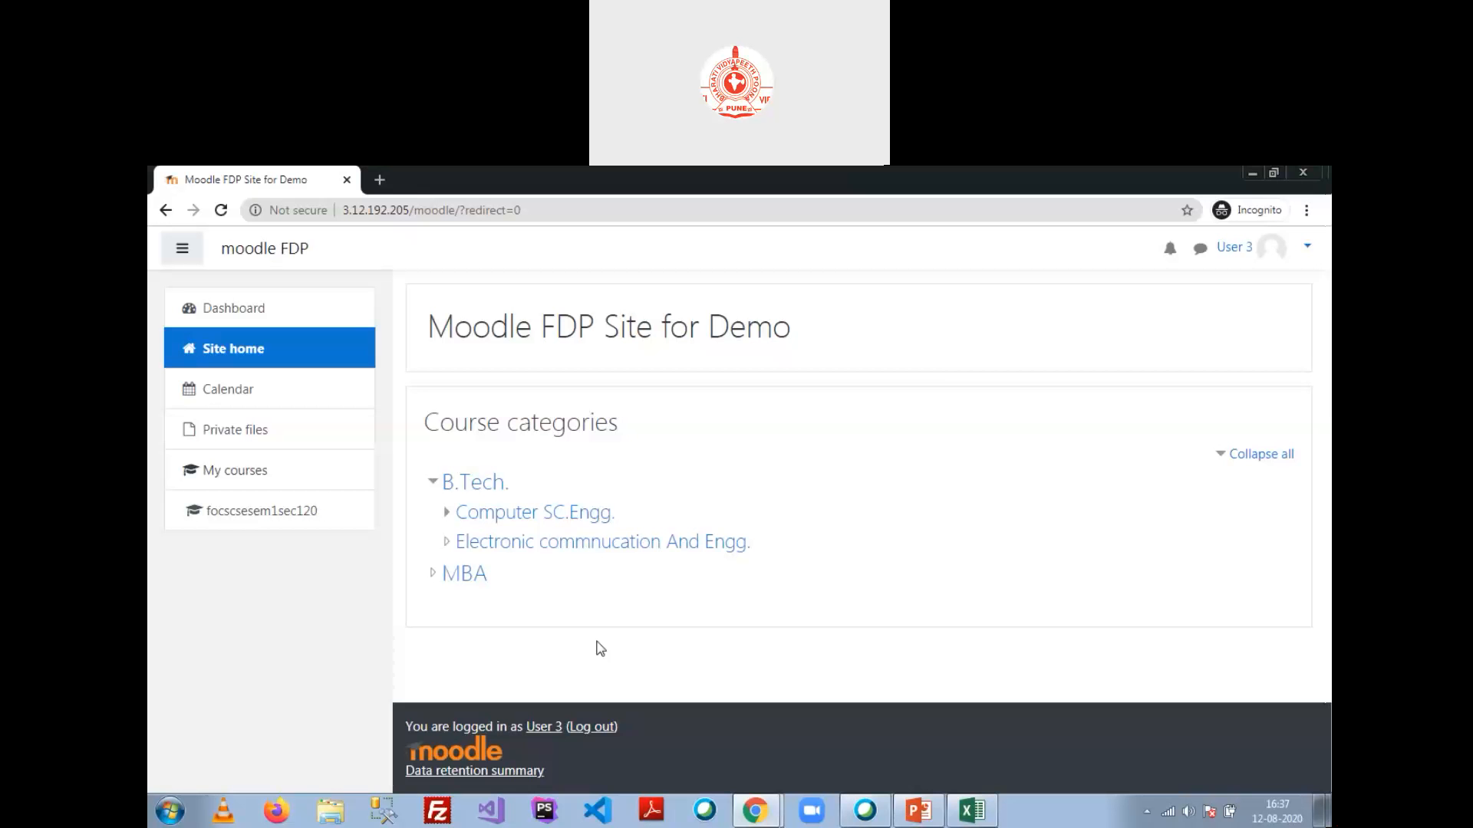
{"action": "left_click", "coordinate": [569, 504]}
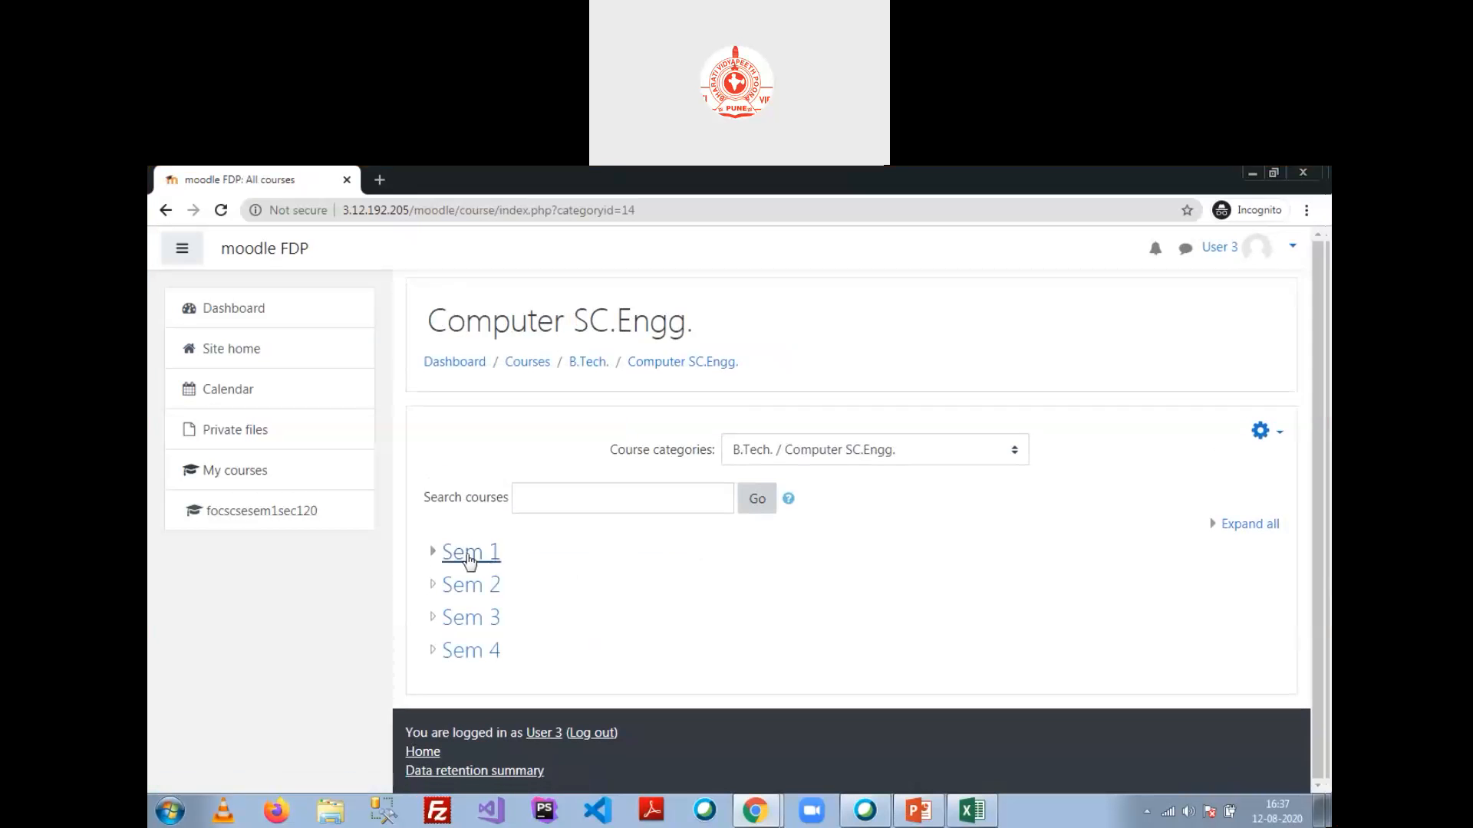
{"action": "left_click", "coordinate": [463, 549]}
{"action": "left_click", "coordinate": [464, 557]}
{"action": "left_click", "coordinate": [560, 614]}
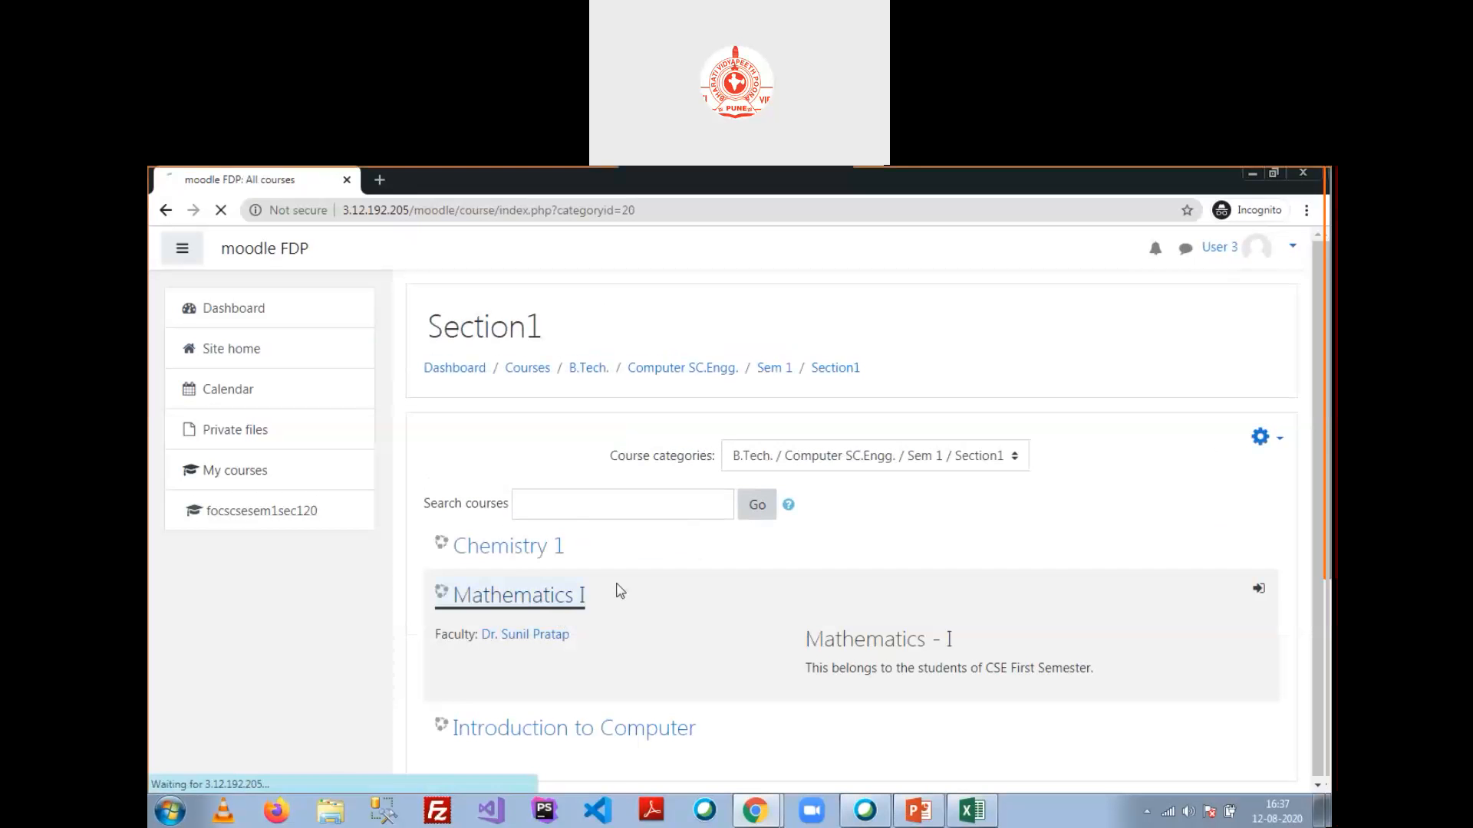
{"action": "scroll", "coordinate": [687, 537], "scroll_direction": "down", "scroll_amount": 3}
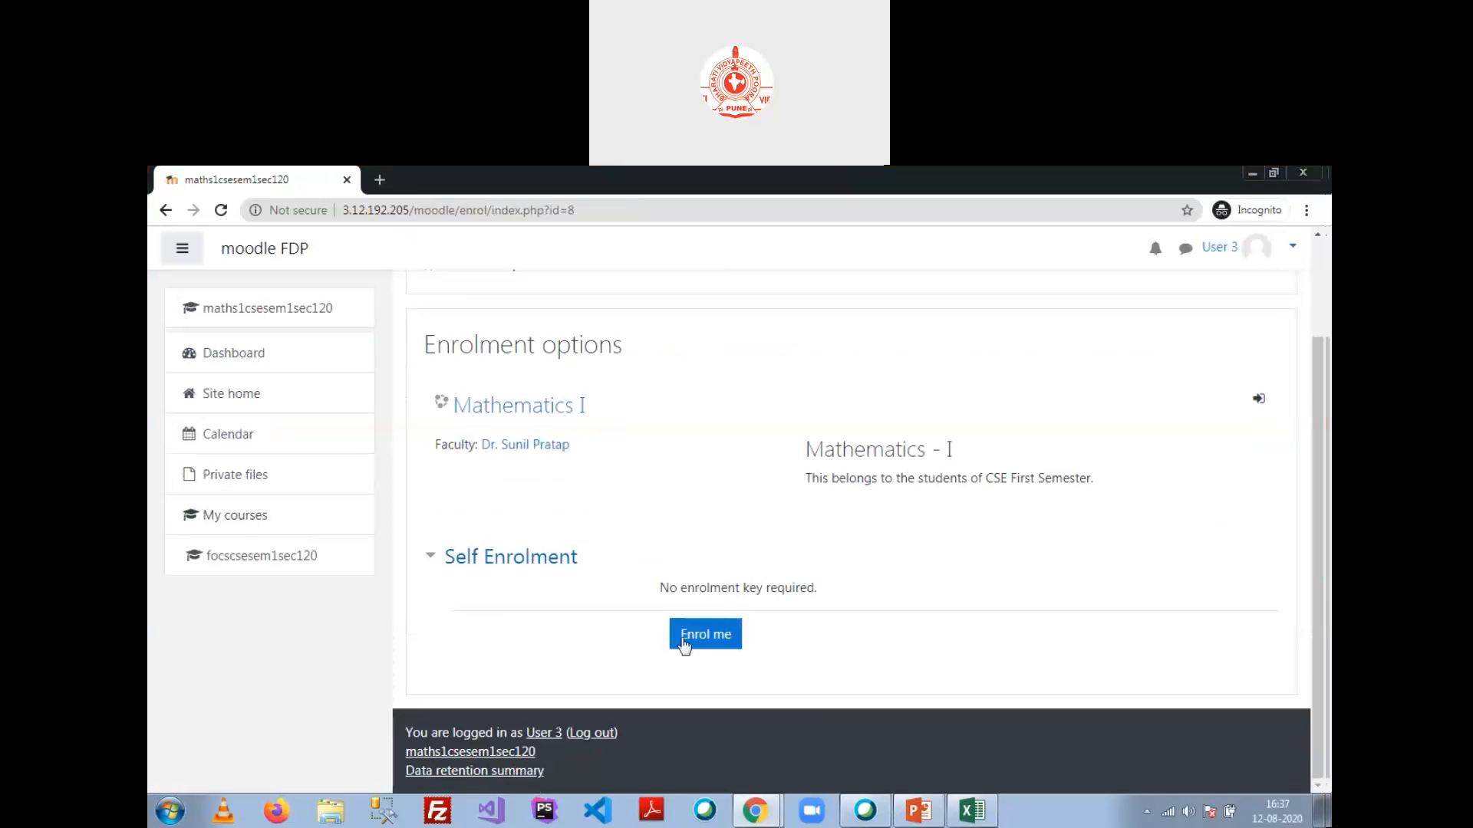
{"action": "left_click", "coordinate": [704, 638]}
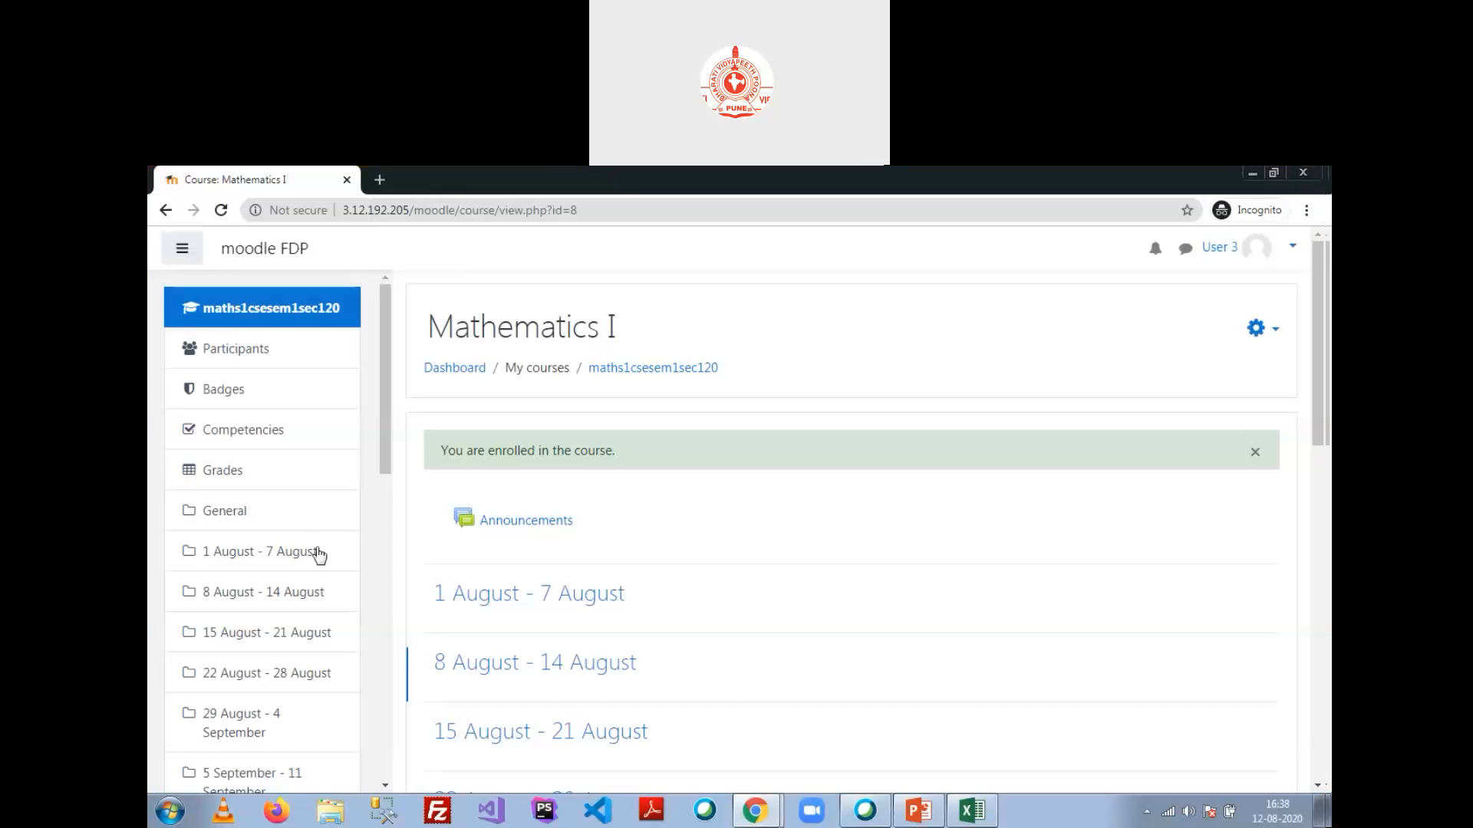
Step: Navigate from Site home via Computer SC.Engg. > Sem 1 > Section1 to the Mathematics I course page
{"action": "scroll", "coordinate": [296, 611], "scroll_direction": "down", "scroll_amount": 8}
{"action": "scroll", "coordinate": [306, 651], "scroll_direction": "down", "scroll_amount": 3}
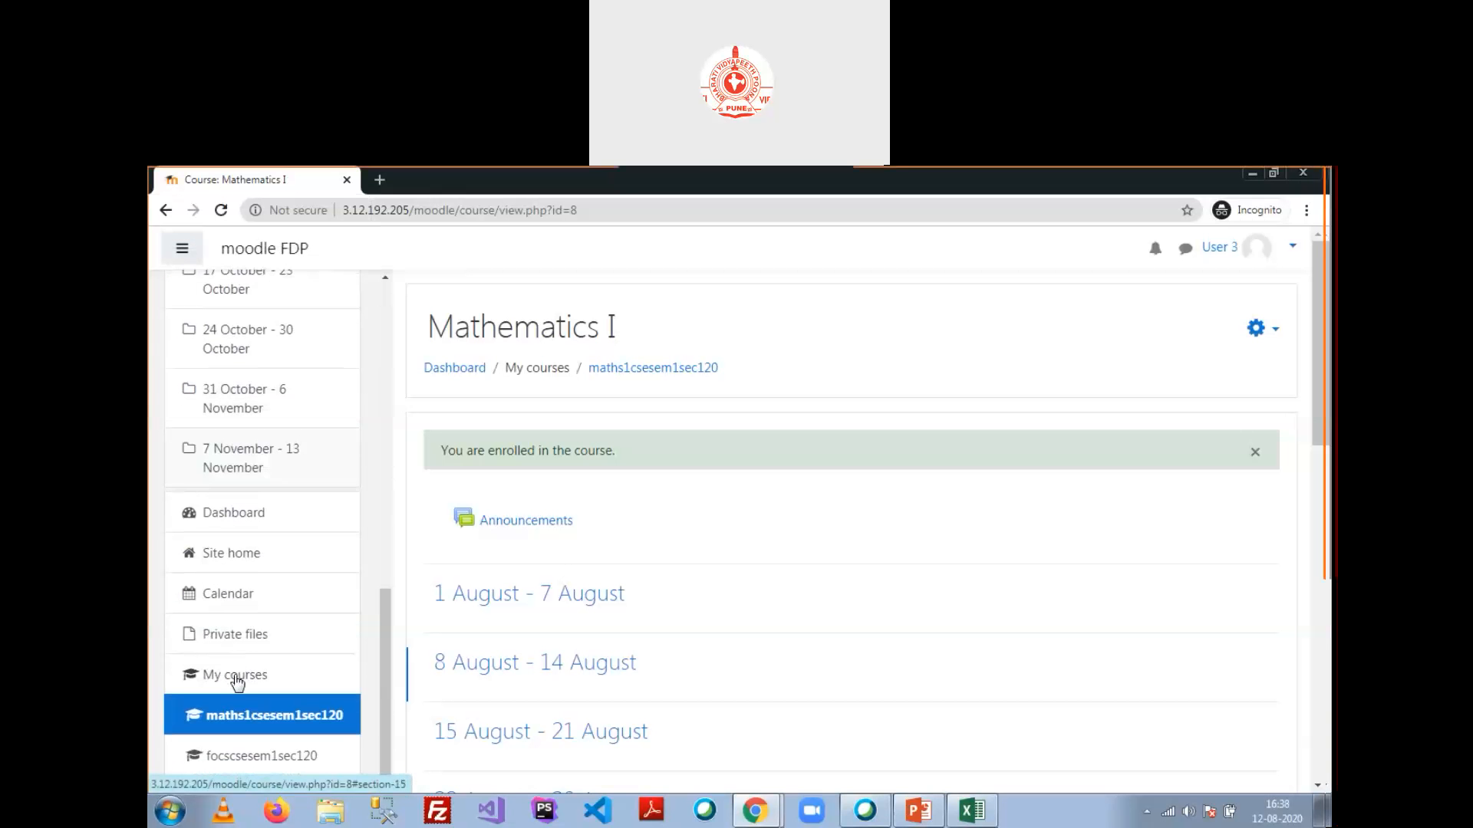
{"action": "left_click", "coordinate": [245, 552]}
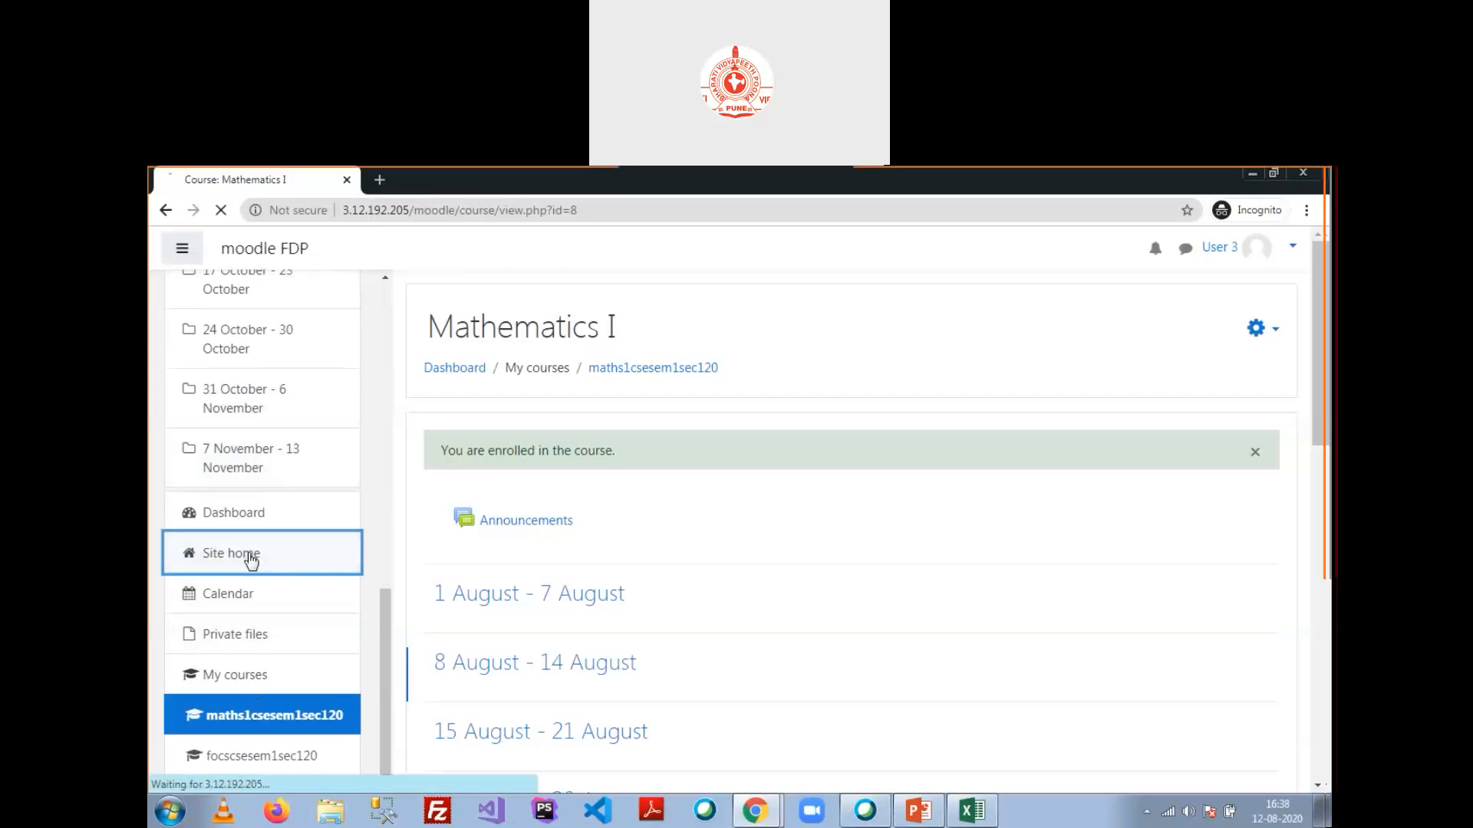
{"action": "left_click", "coordinate": [602, 510]}
{"action": "left_click", "coordinate": [471, 560]}
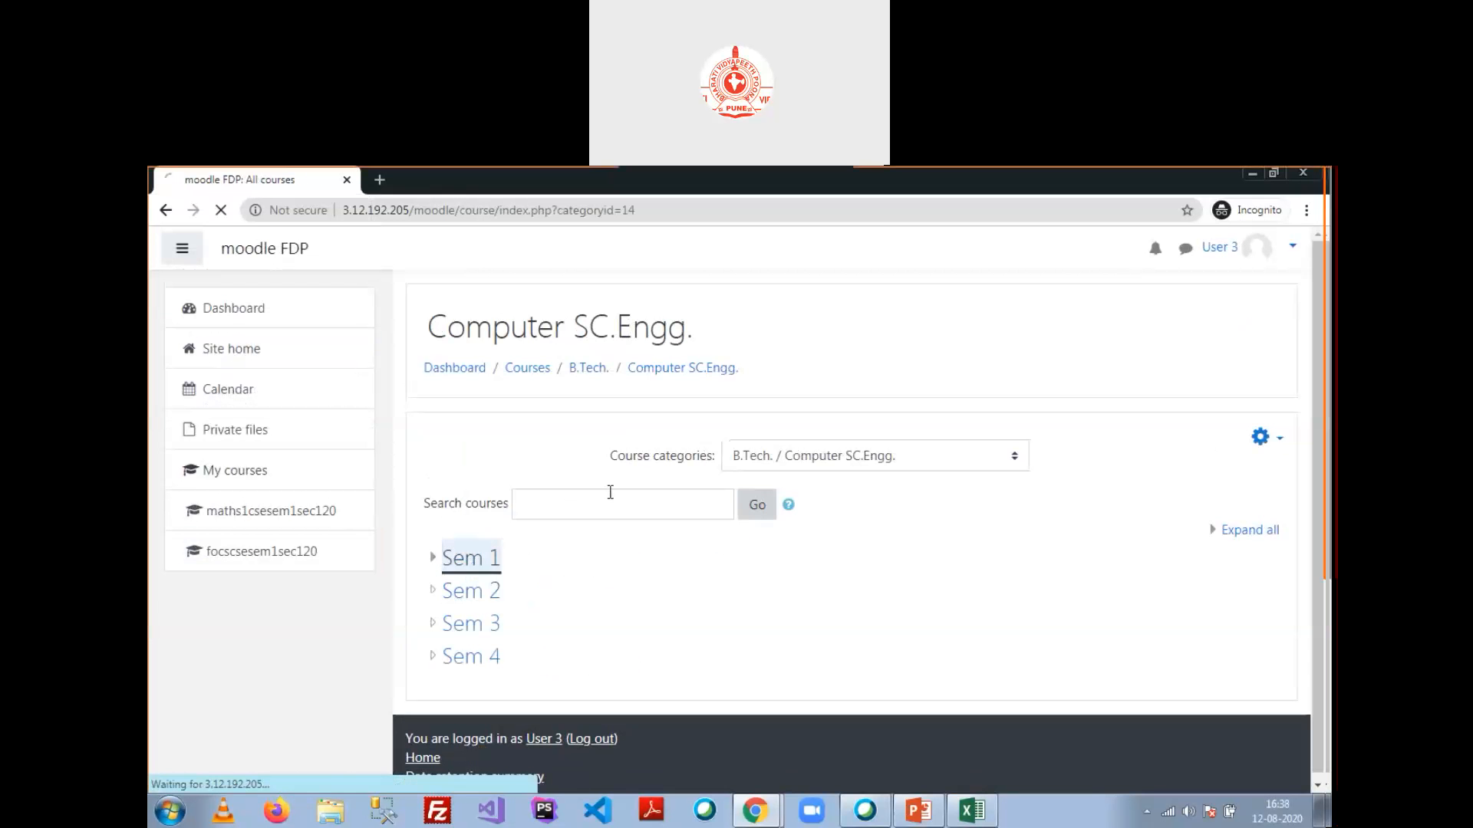
{"action": "left_click", "coordinate": [509, 559]}
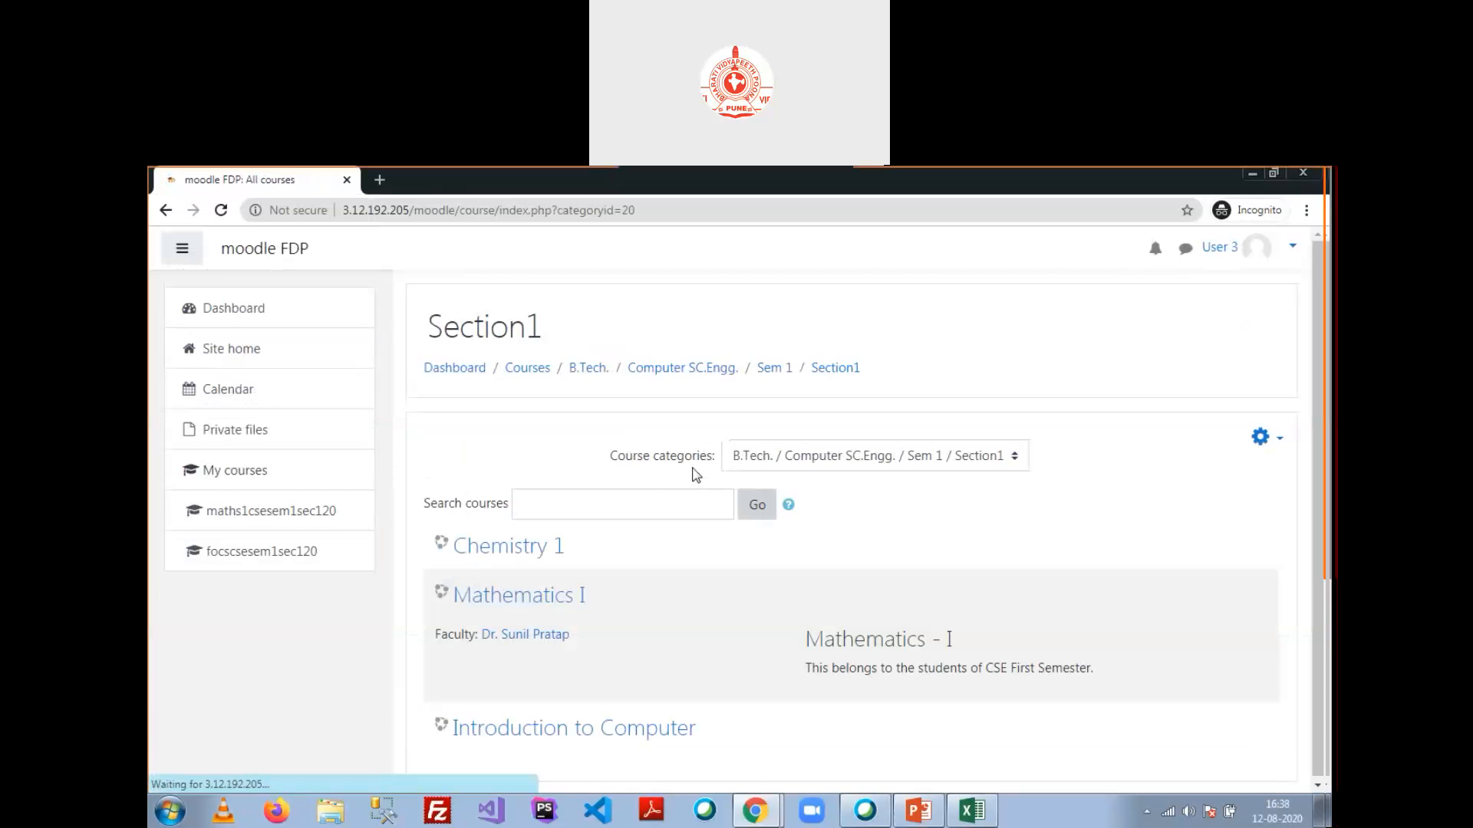
{"action": "scroll", "coordinate": [622, 597], "scroll_direction": "down", "scroll_amount": 1}
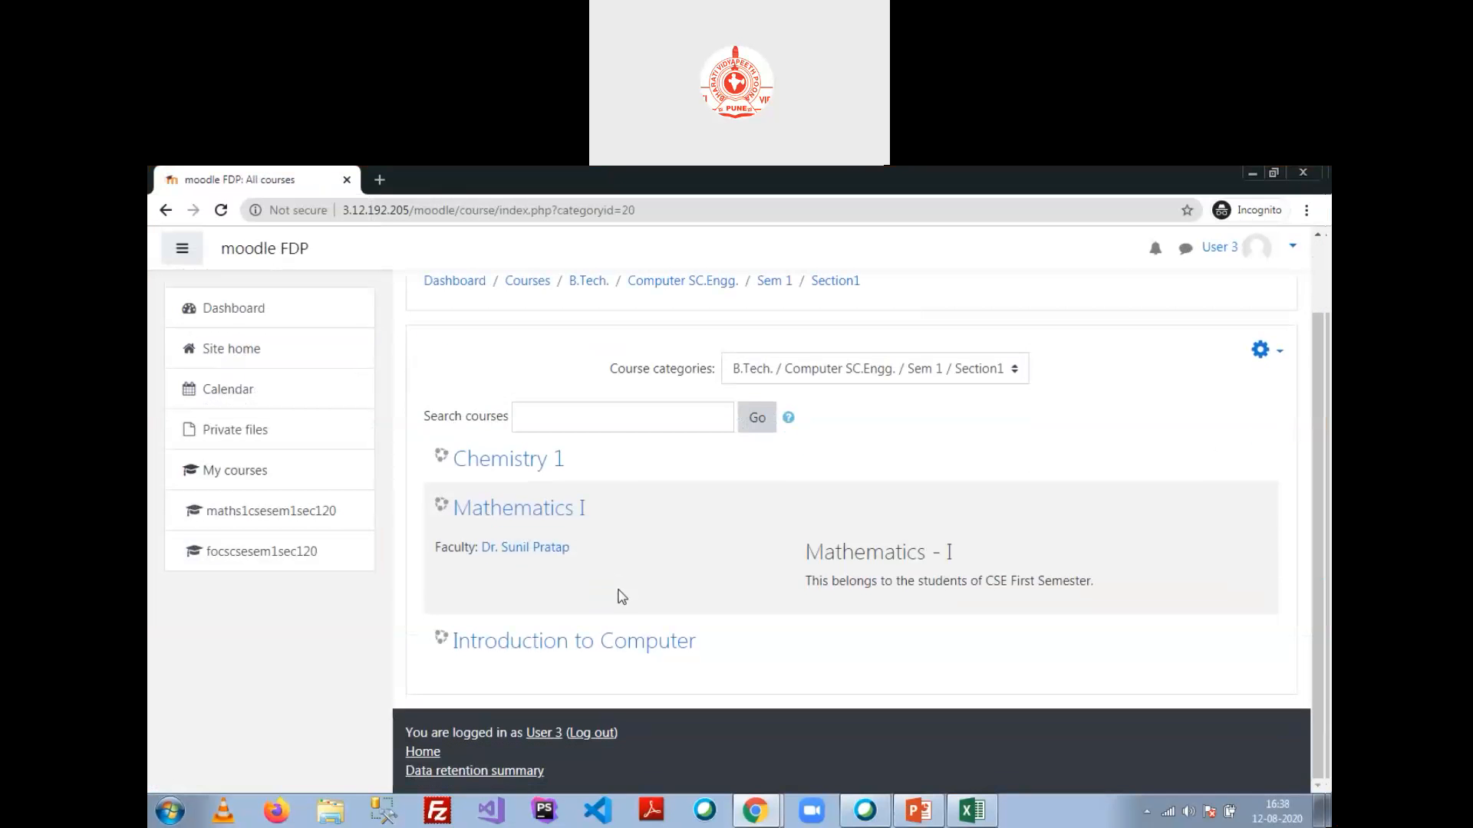
{"action": "left_click", "coordinate": [575, 521]}
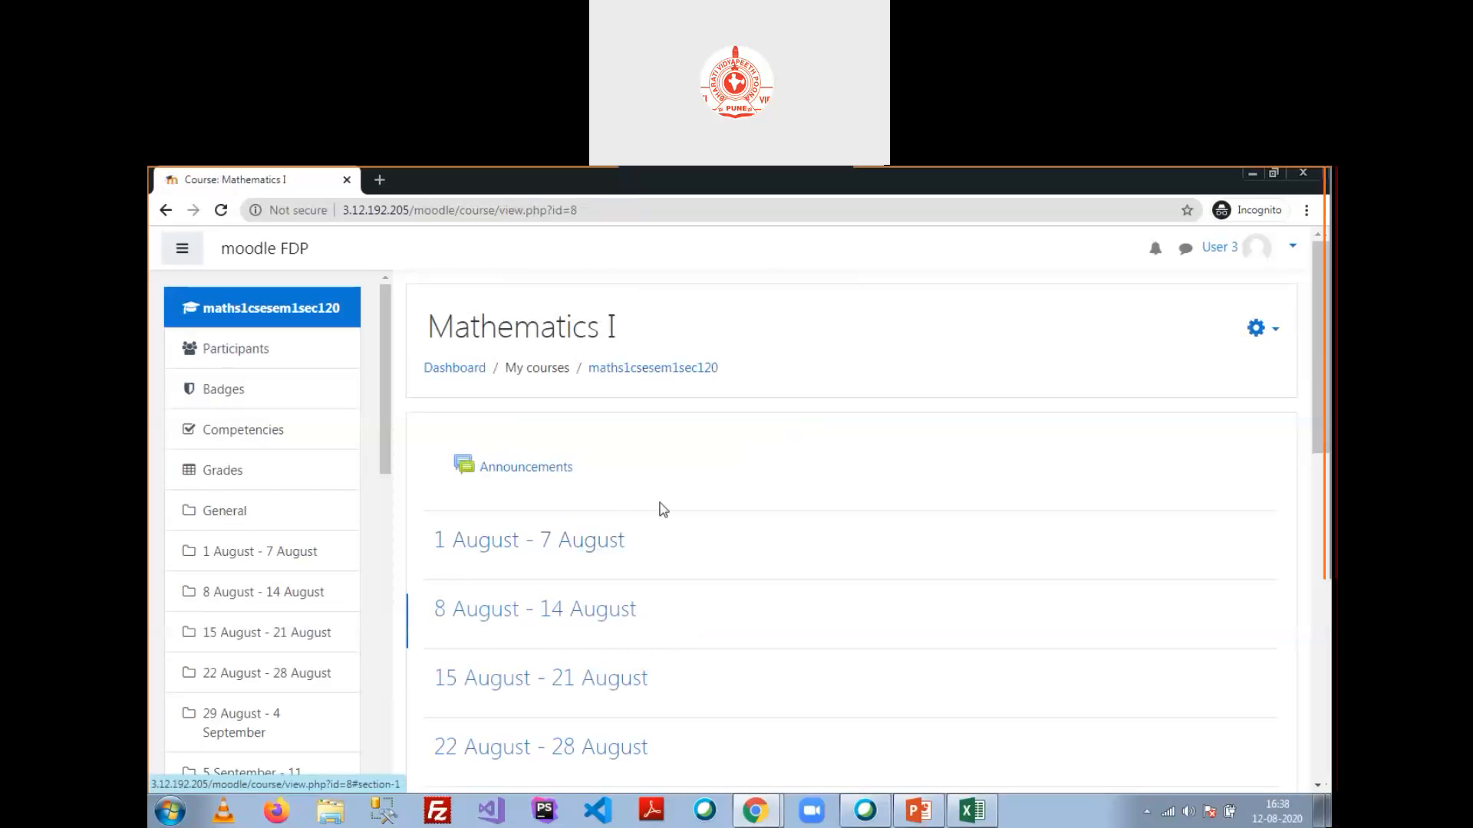
Step: Show the course gear menu offering 'Unenrol me from maths1csesem1sec120'
{"action": "scroll", "coordinate": [668, 521], "scroll_direction": "down", "scroll_amount": 3}
{"action": "scroll", "coordinate": [843, 460], "scroll_direction": "up", "scroll_amount": 3}
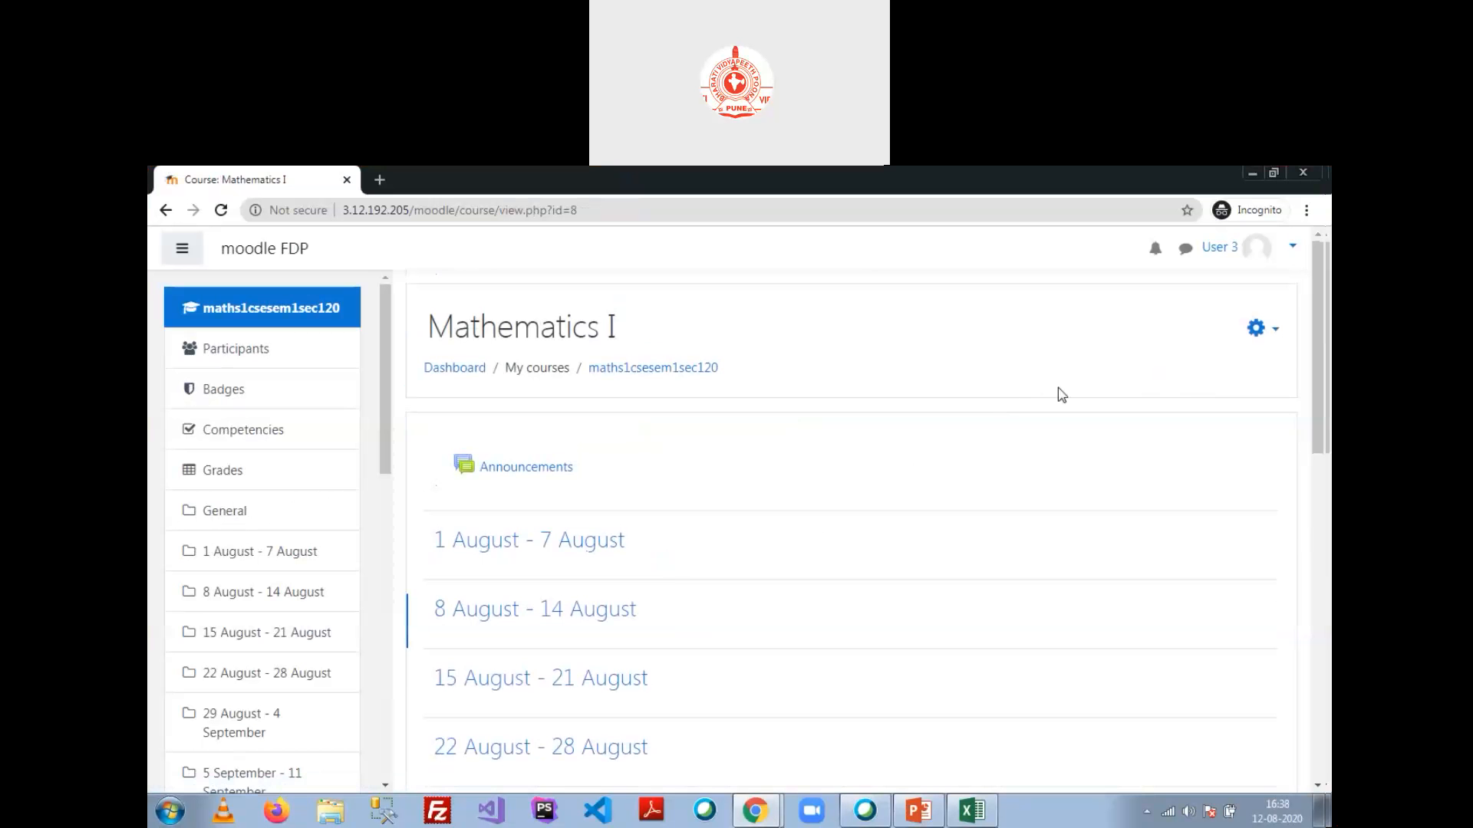
{"action": "left_click", "coordinate": [1277, 331]}
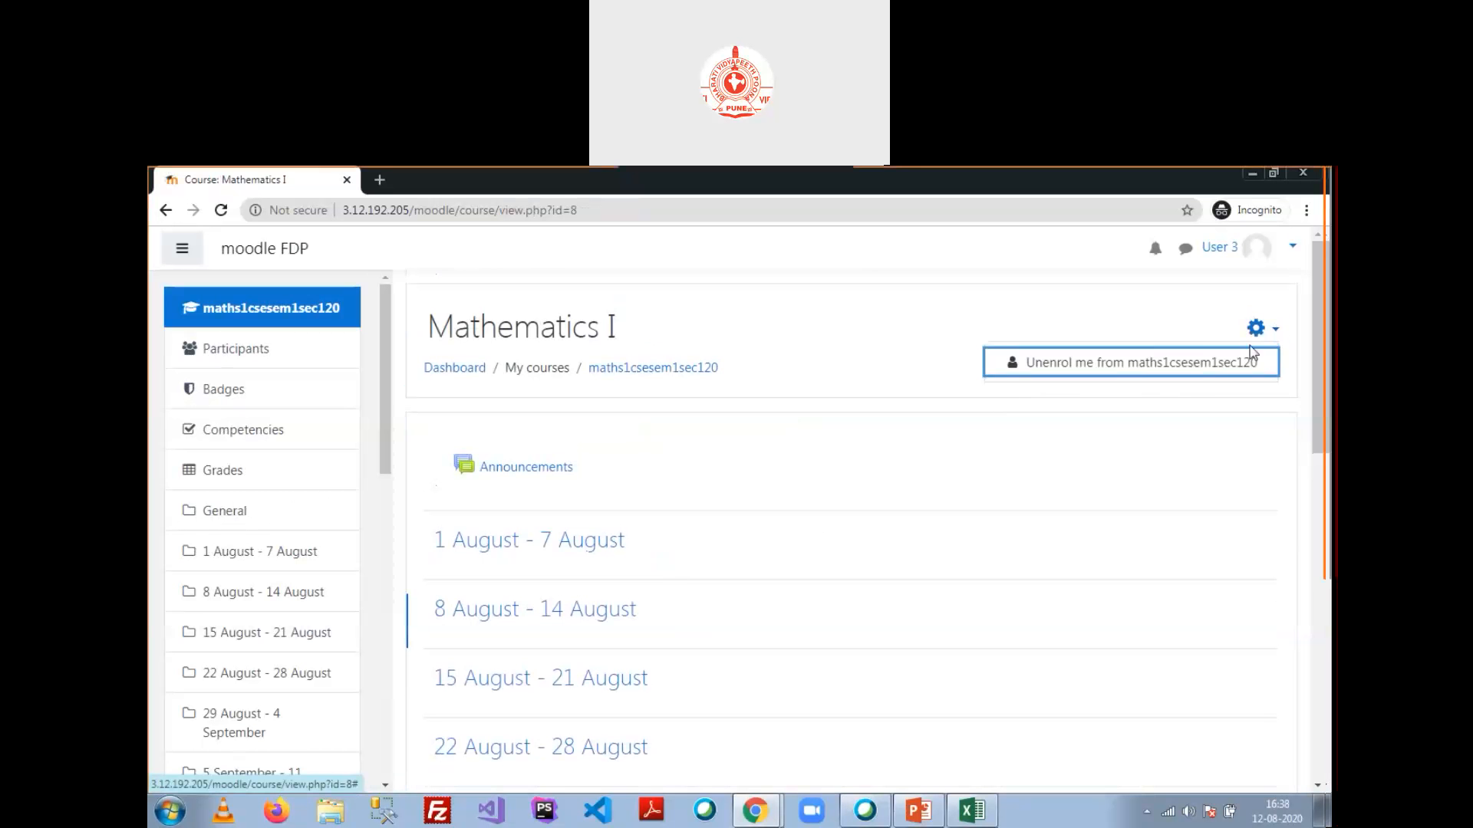
{"action": "key", "text": "Escape"}
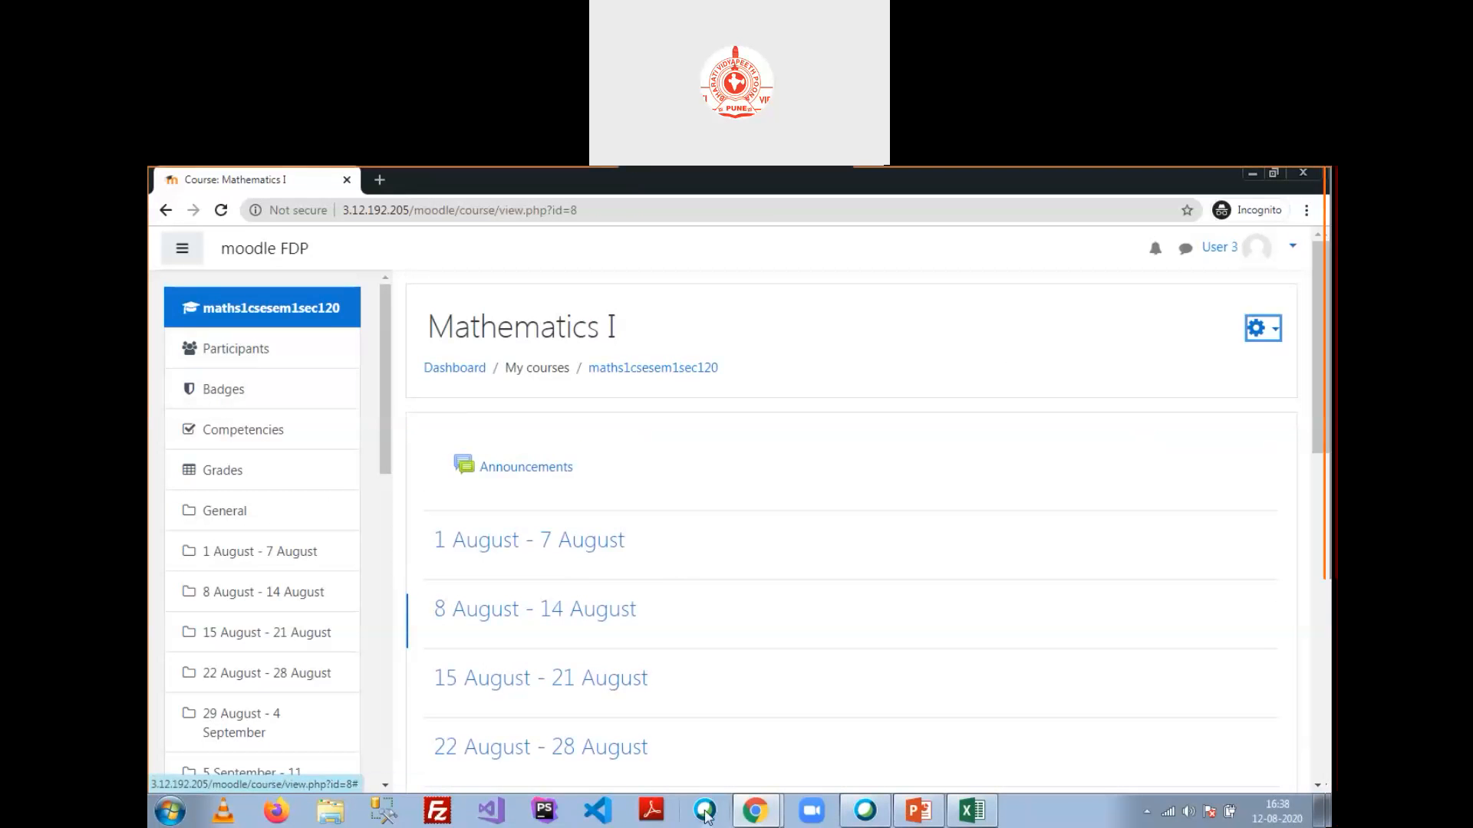
{"action": "left_click", "coordinate": [755, 812]}
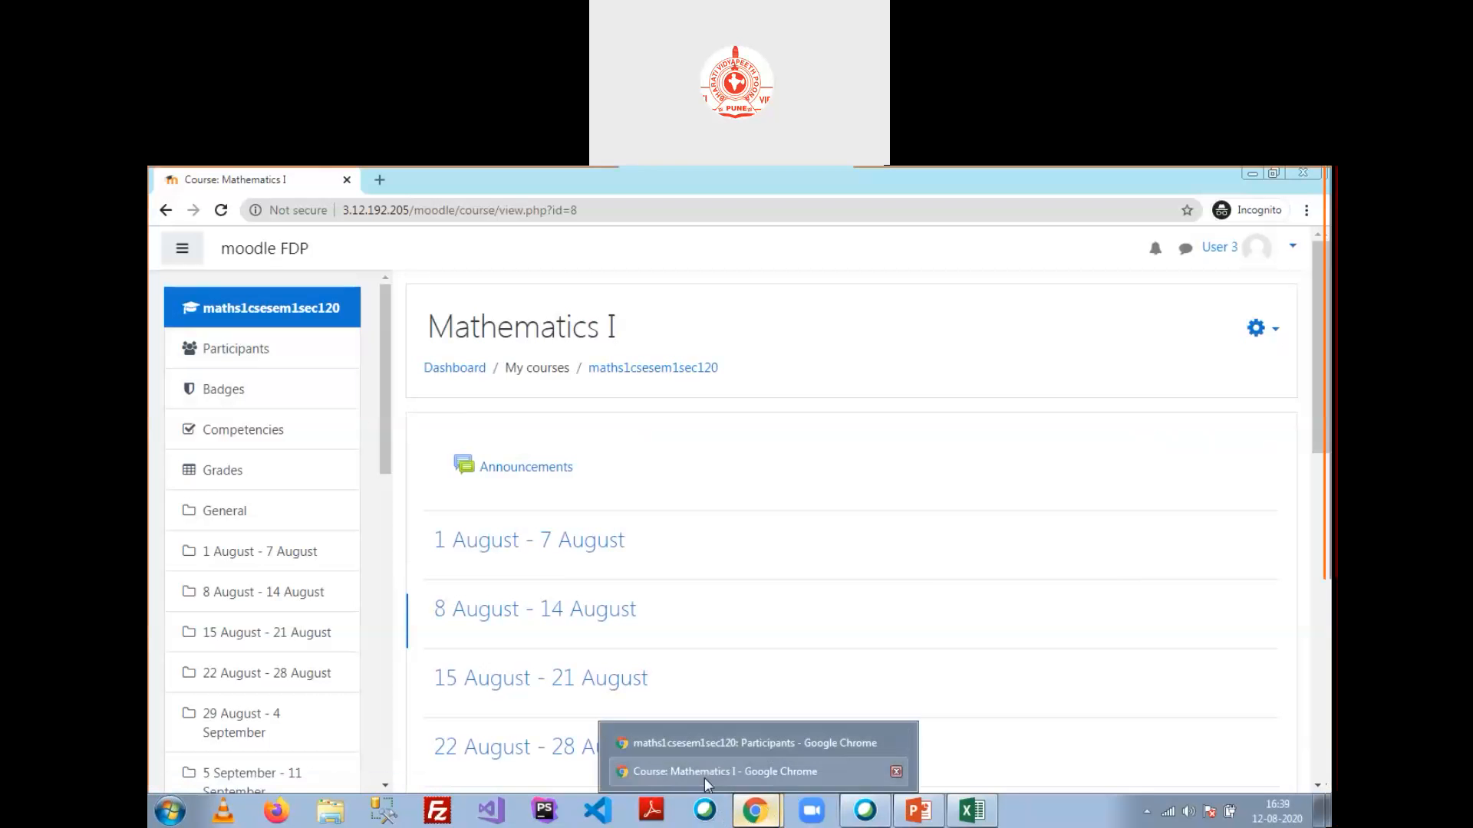
{"action": "left_click", "coordinate": [704, 770]}
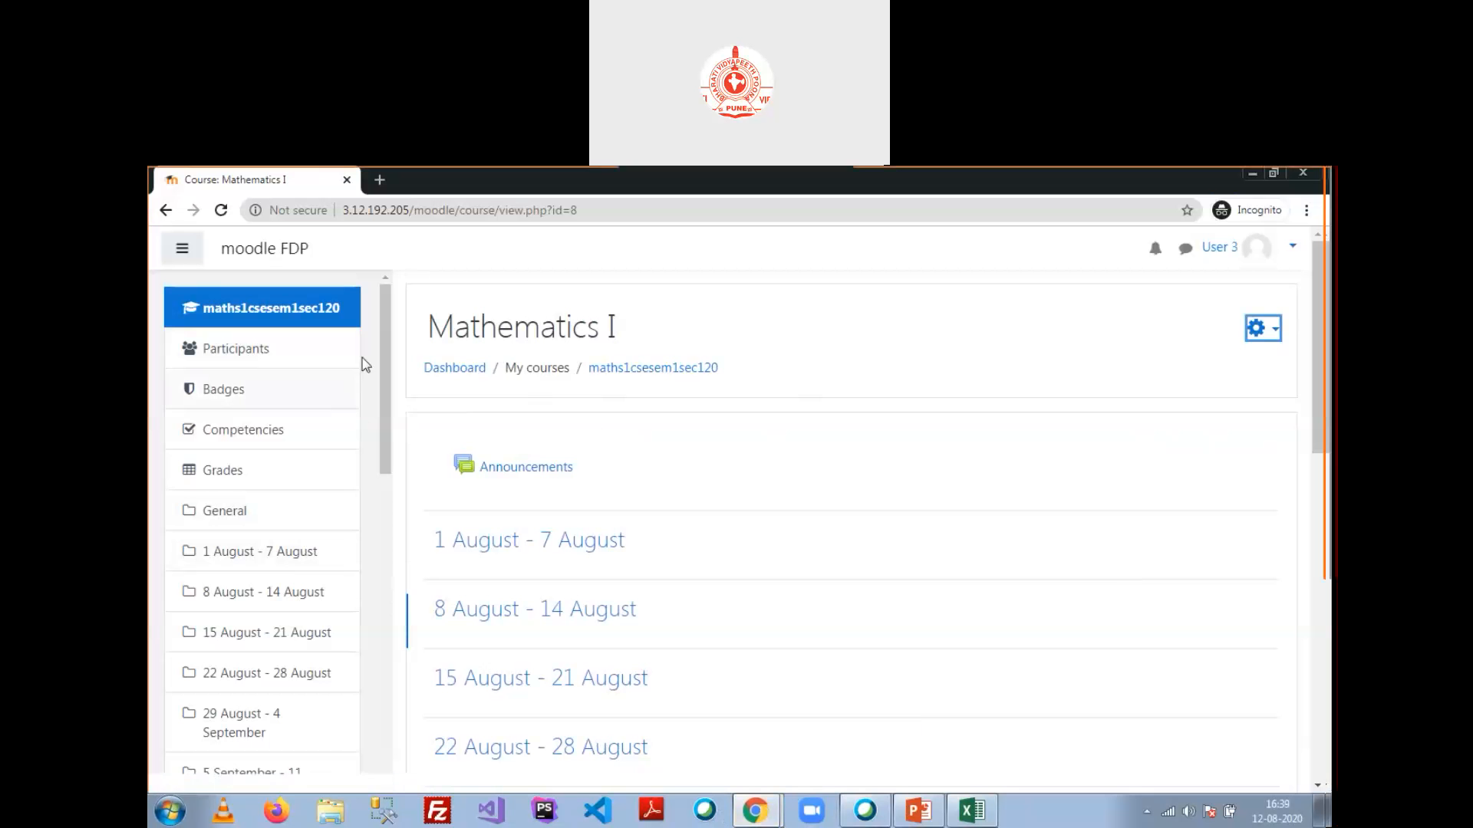
{"action": "left_click", "coordinate": [1269, 334]}
{"action": "left_click", "coordinate": [981, 516]}
{"action": "left_click", "coordinate": [777, 809]}
Step: In the administrator window, reload the Mathematics I participants list to show User 3
{"action": "left_click", "coordinate": [786, 743]}
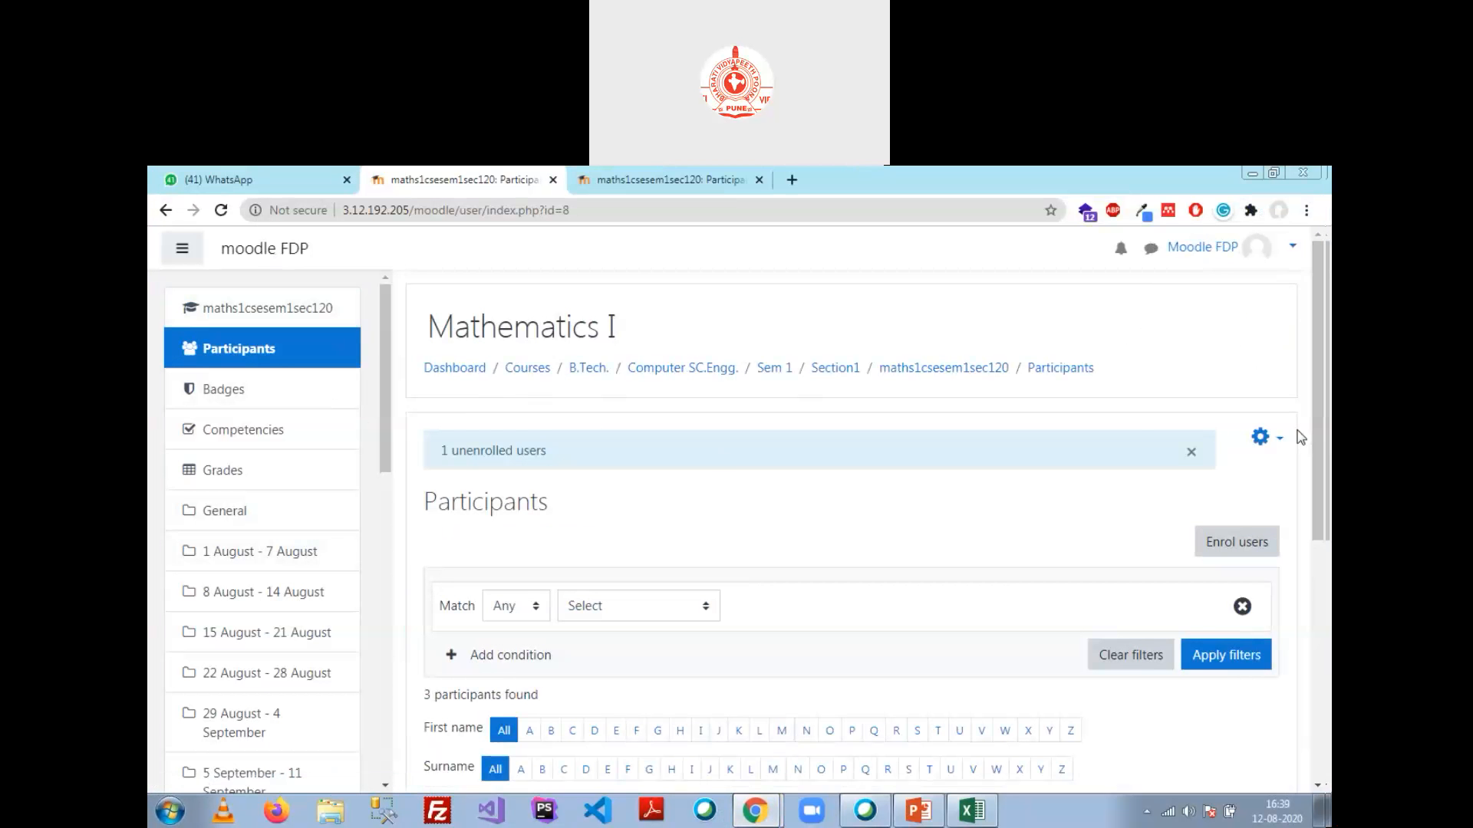
{"action": "left_click", "coordinate": [1278, 443]}
{"action": "scroll", "coordinate": [1185, 537], "scroll_direction": "down", "scroll_amount": 2}
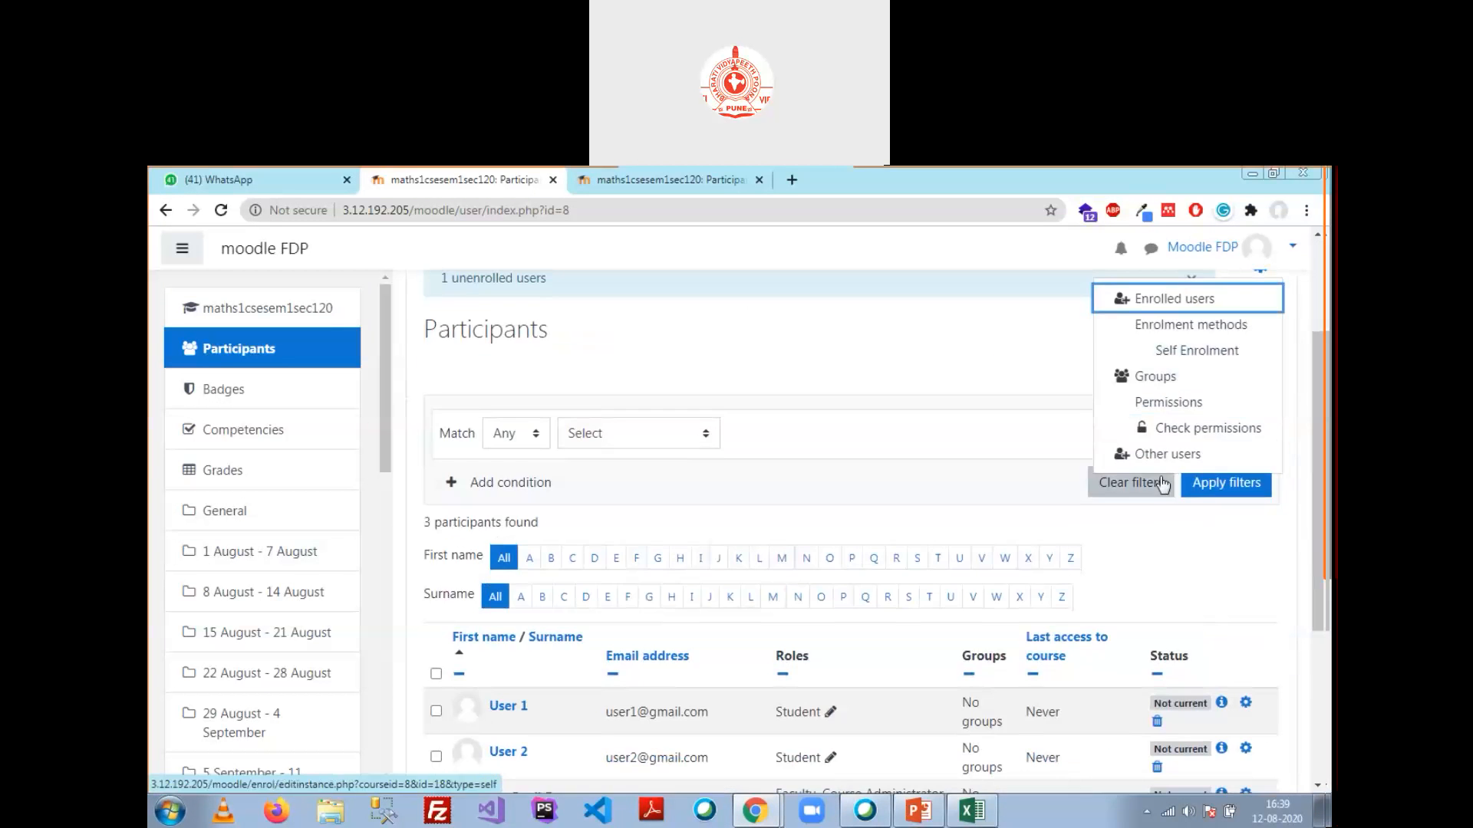
{"action": "left_click", "coordinate": [781, 369]}
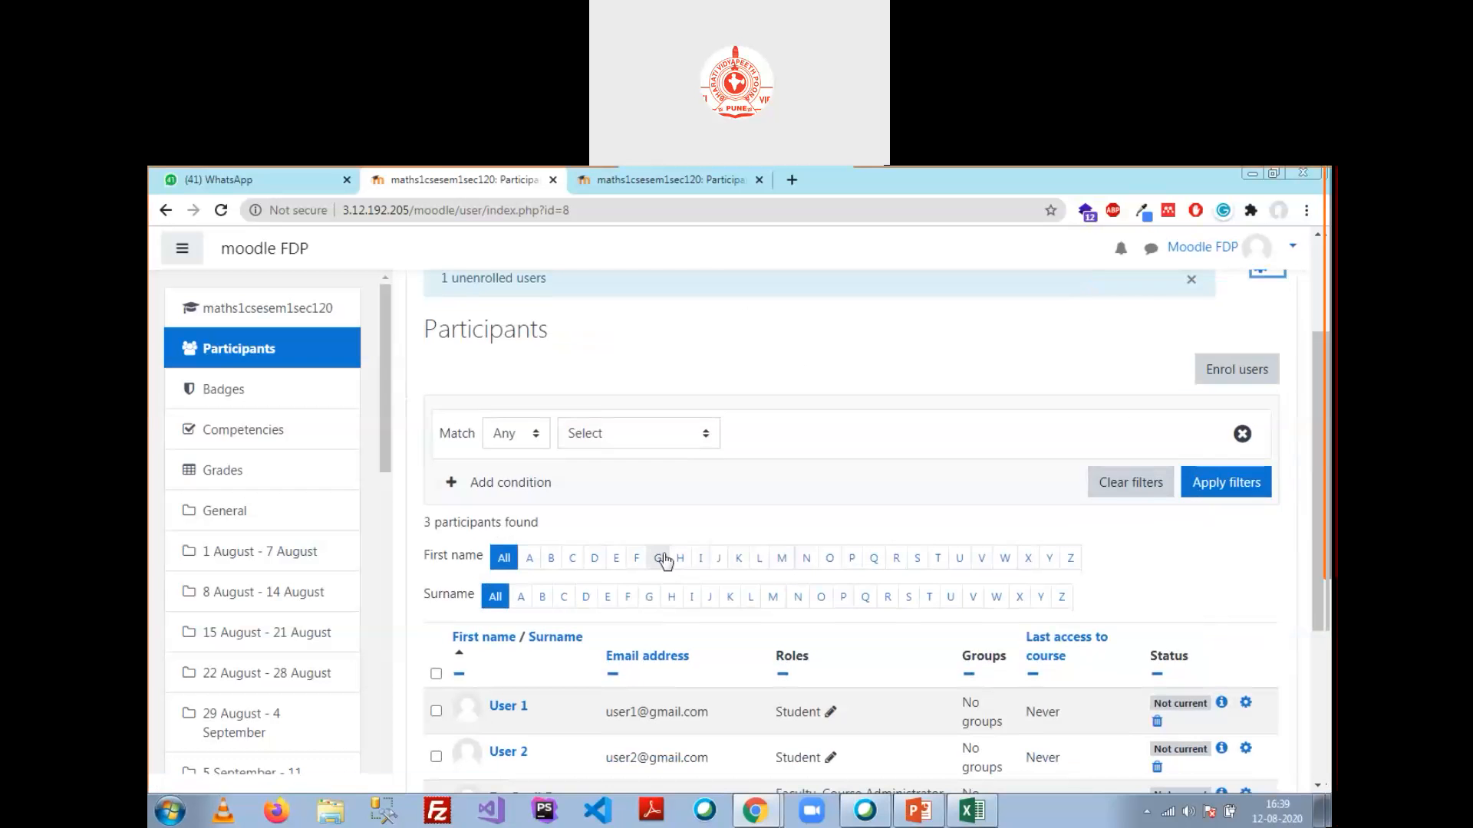
{"action": "scroll", "coordinate": [621, 472], "scroll_direction": "up", "scroll_amount": 1}
{"action": "left_click", "coordinate": [1061, 282]}
{"action": "scroll", "coordinate": [880, 497], "scroll_direction": "down", "scroll_amount": 1}
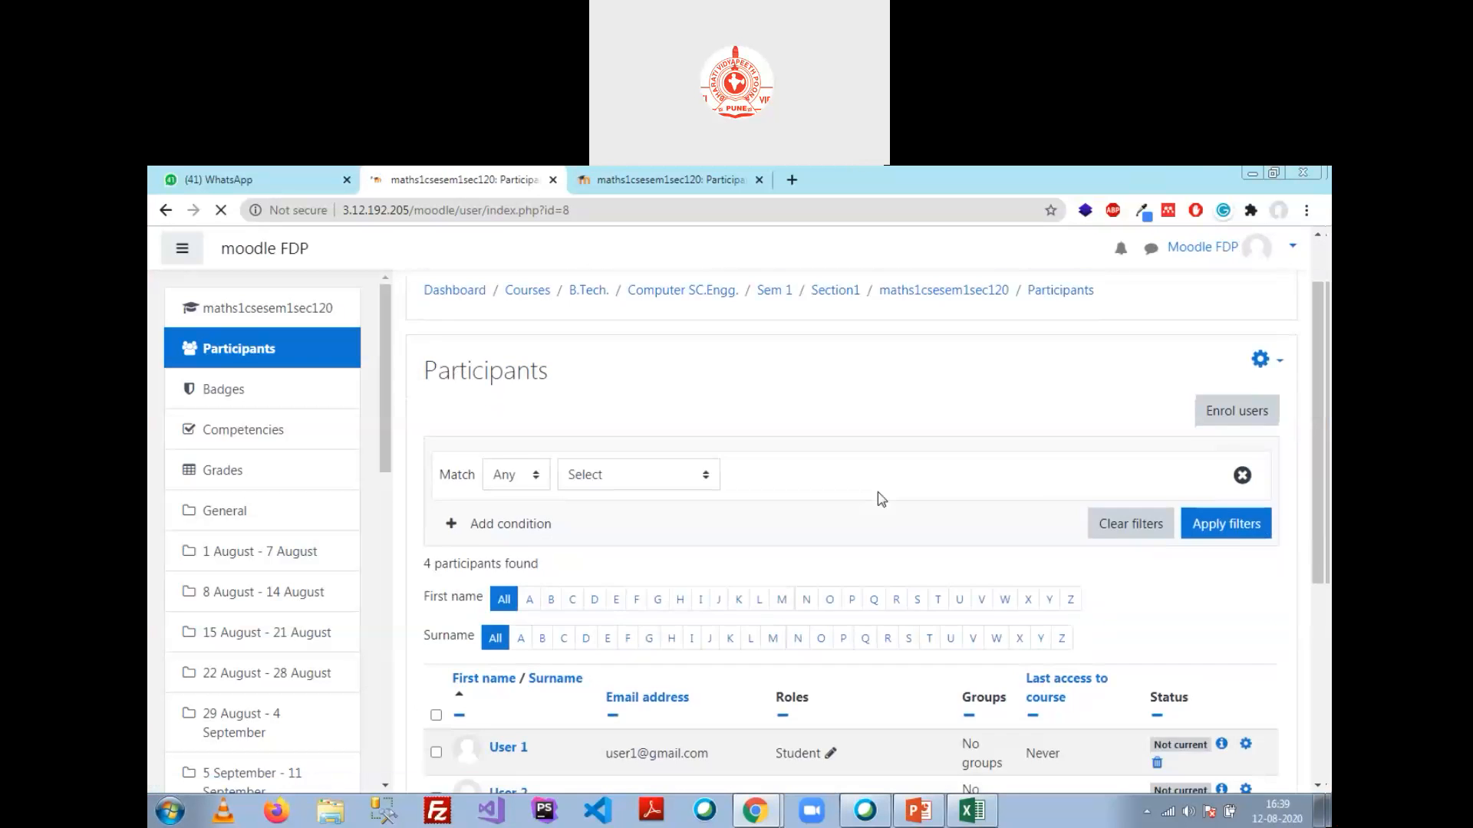
{"action": "scroll", "coordinate": [880, 497], "scroll_direction": "down", "scroll_amount": 5}
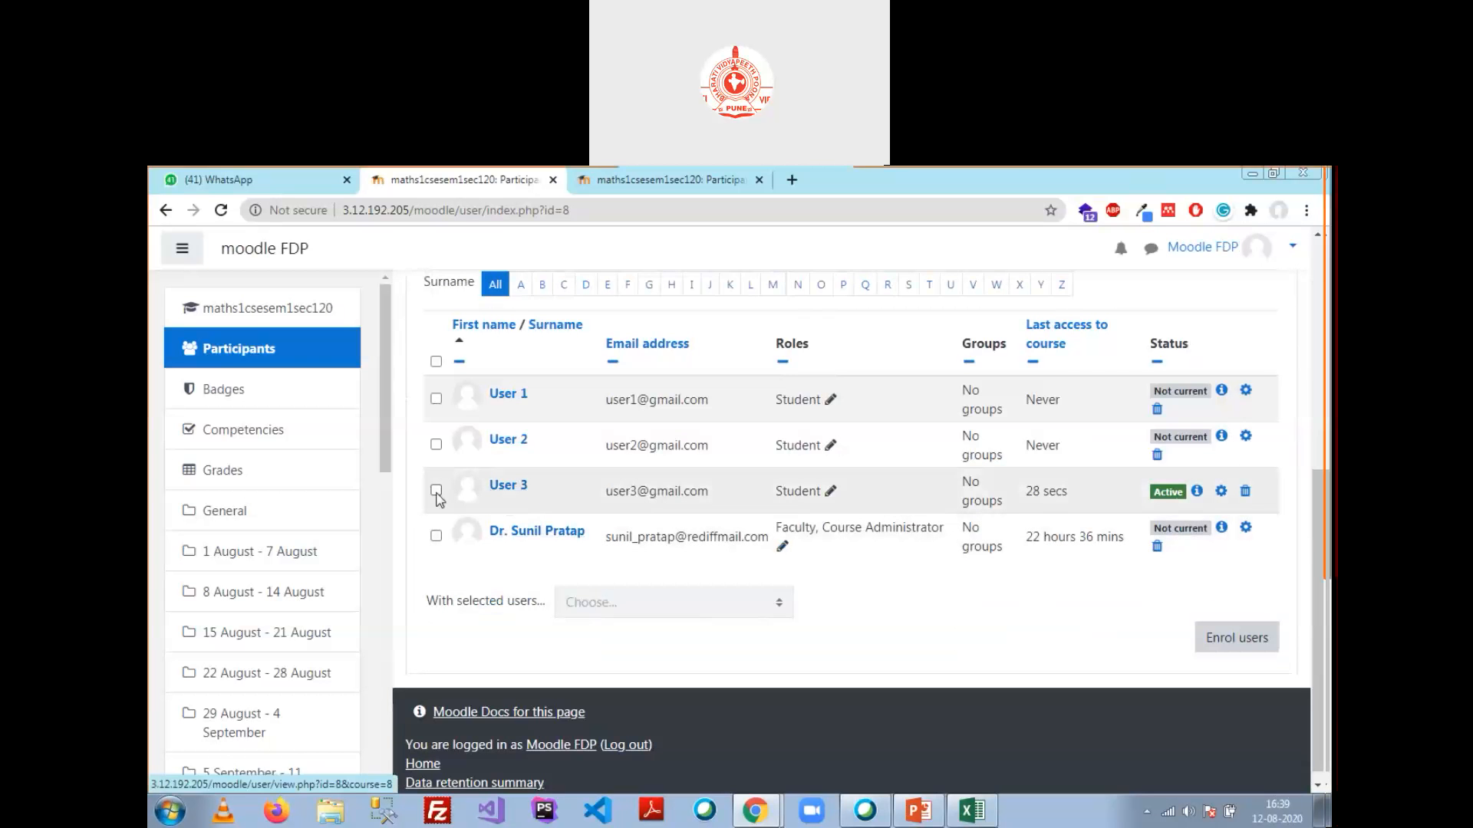
Step: Unenrol User 3 via Self enrolment 'Delete selected user enrolments', then return to Site home
{"action": "left_click", "coordinate": [435, 490]}
{"action": "left_click", "coordinate": [778, 610]}
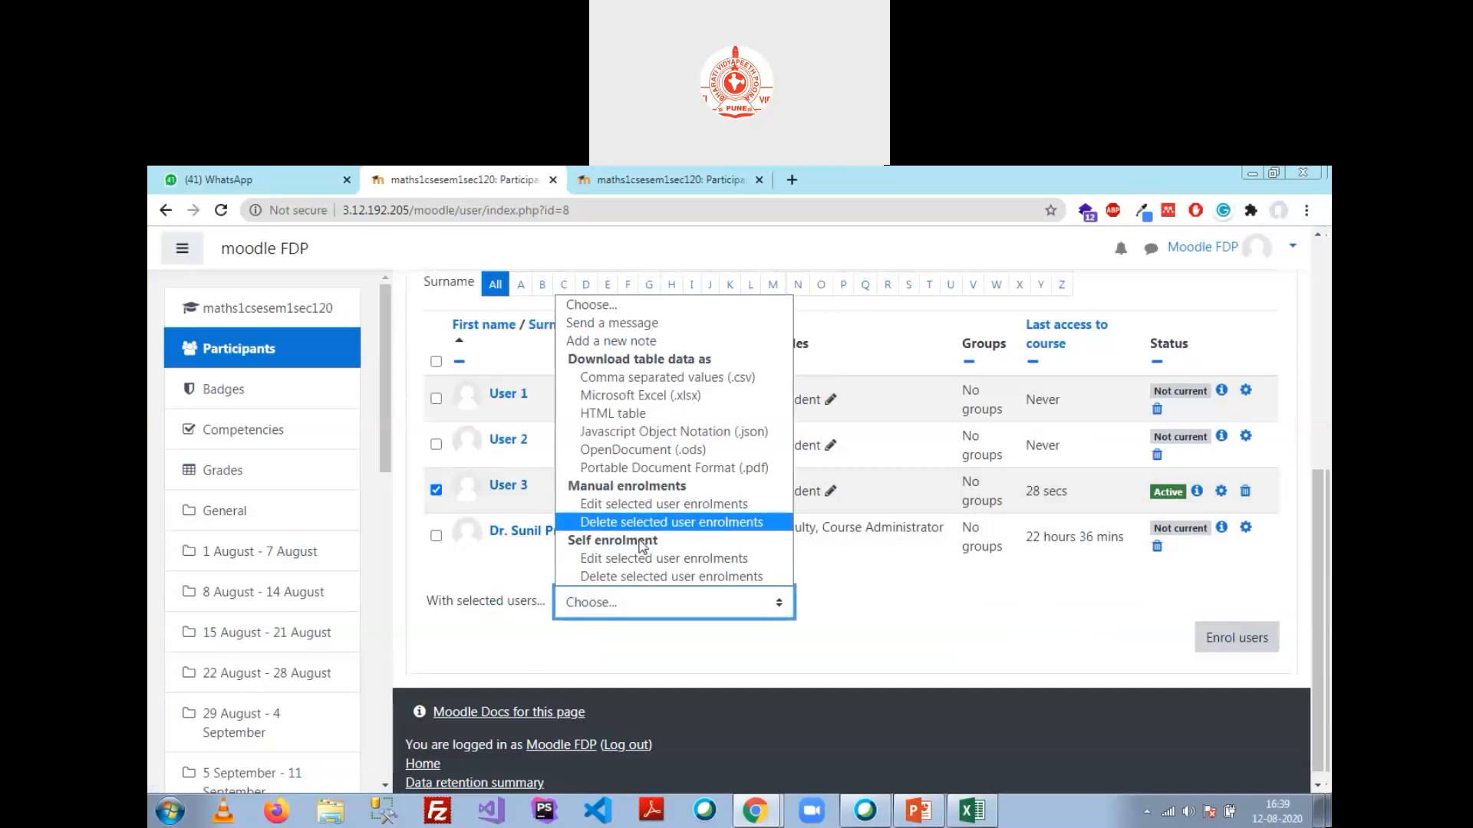
{"action": "left_click", "coordinate": [657, 577]}
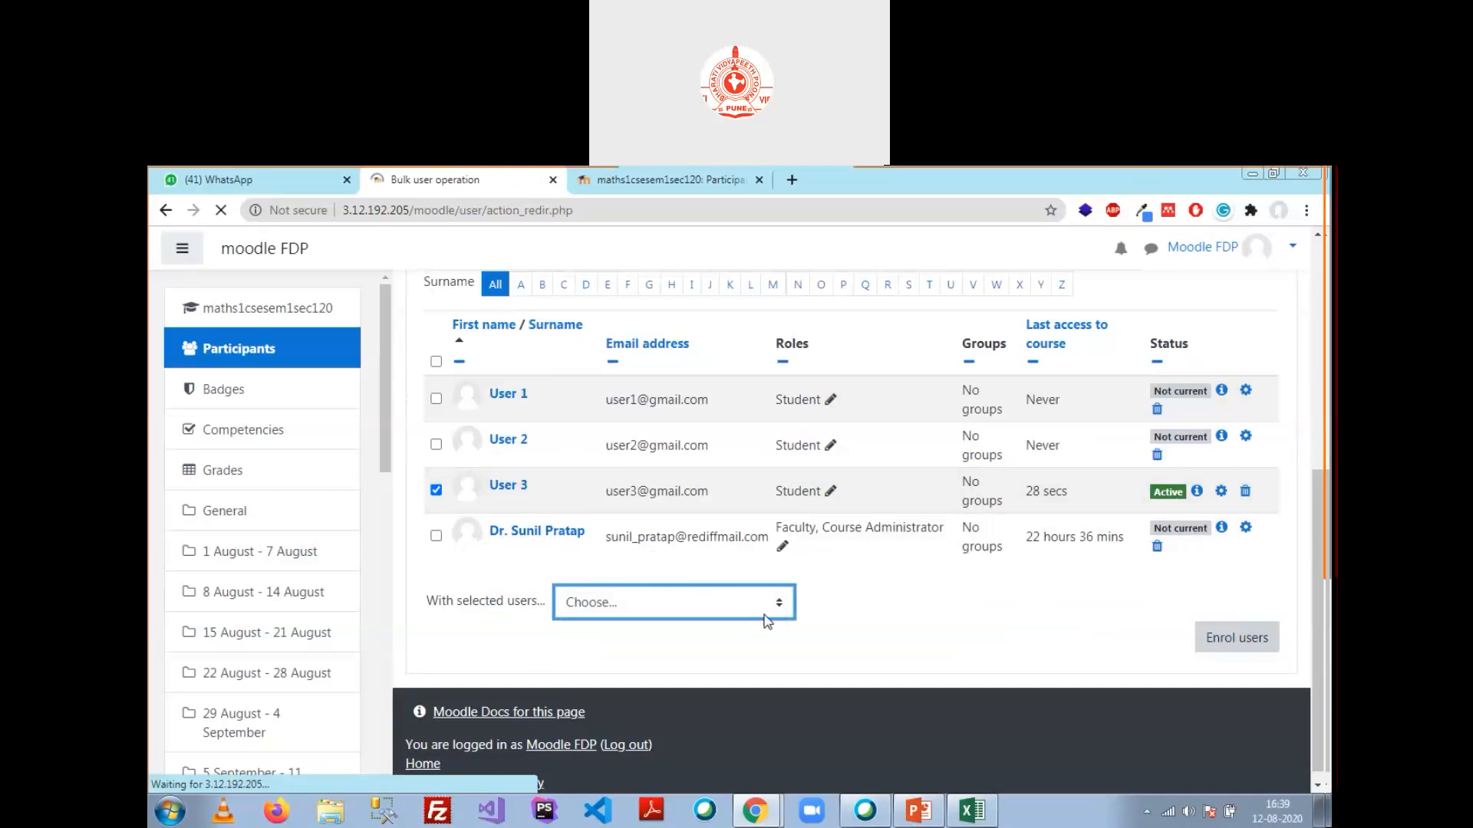
{"action": "left_click", "coordinate": [707, 643]}
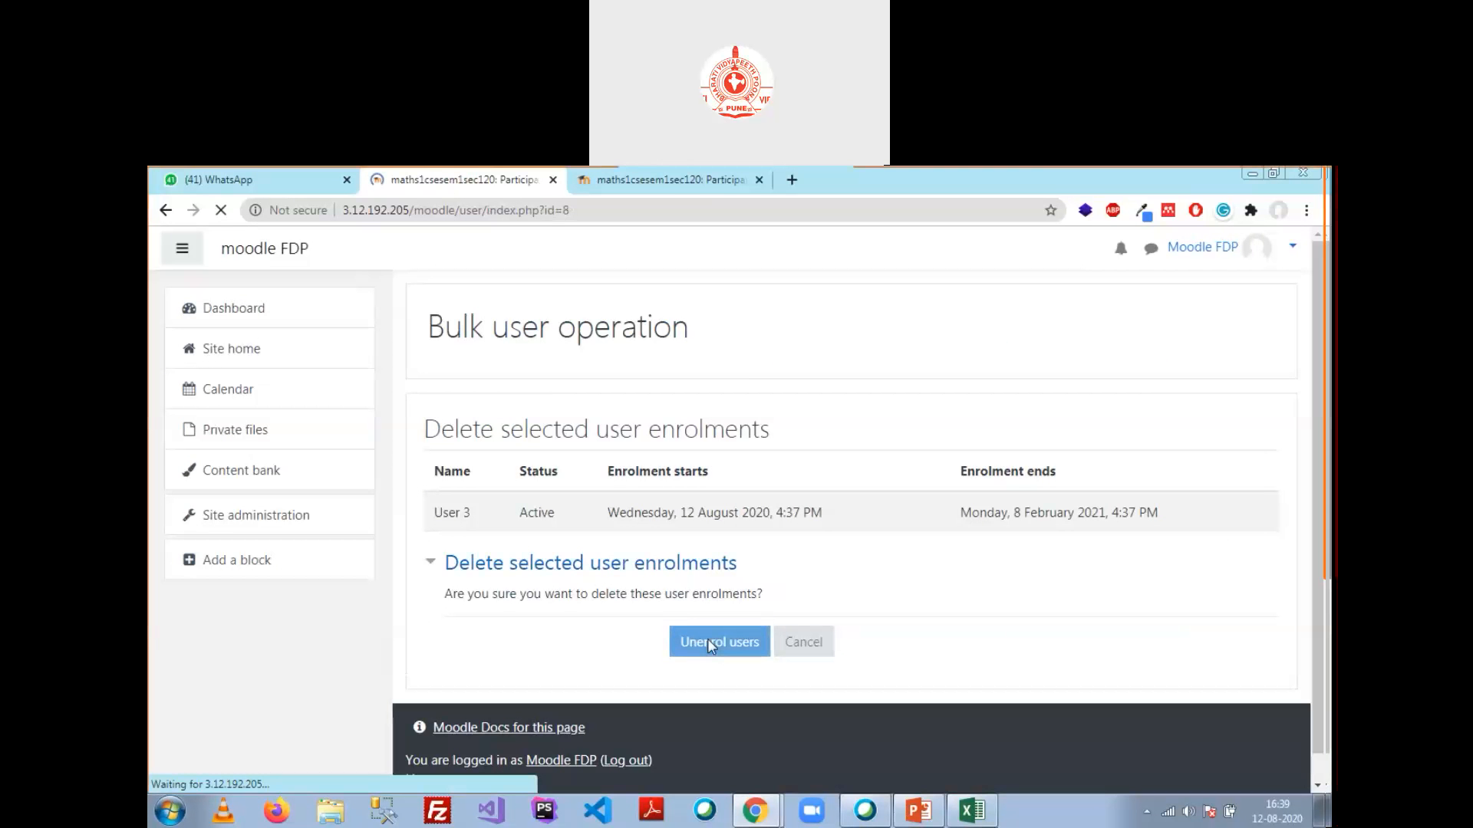
{"action": "scroll", "coordinate": [810, 575], "scroll_direction": "down", "scroll_amount": 3}
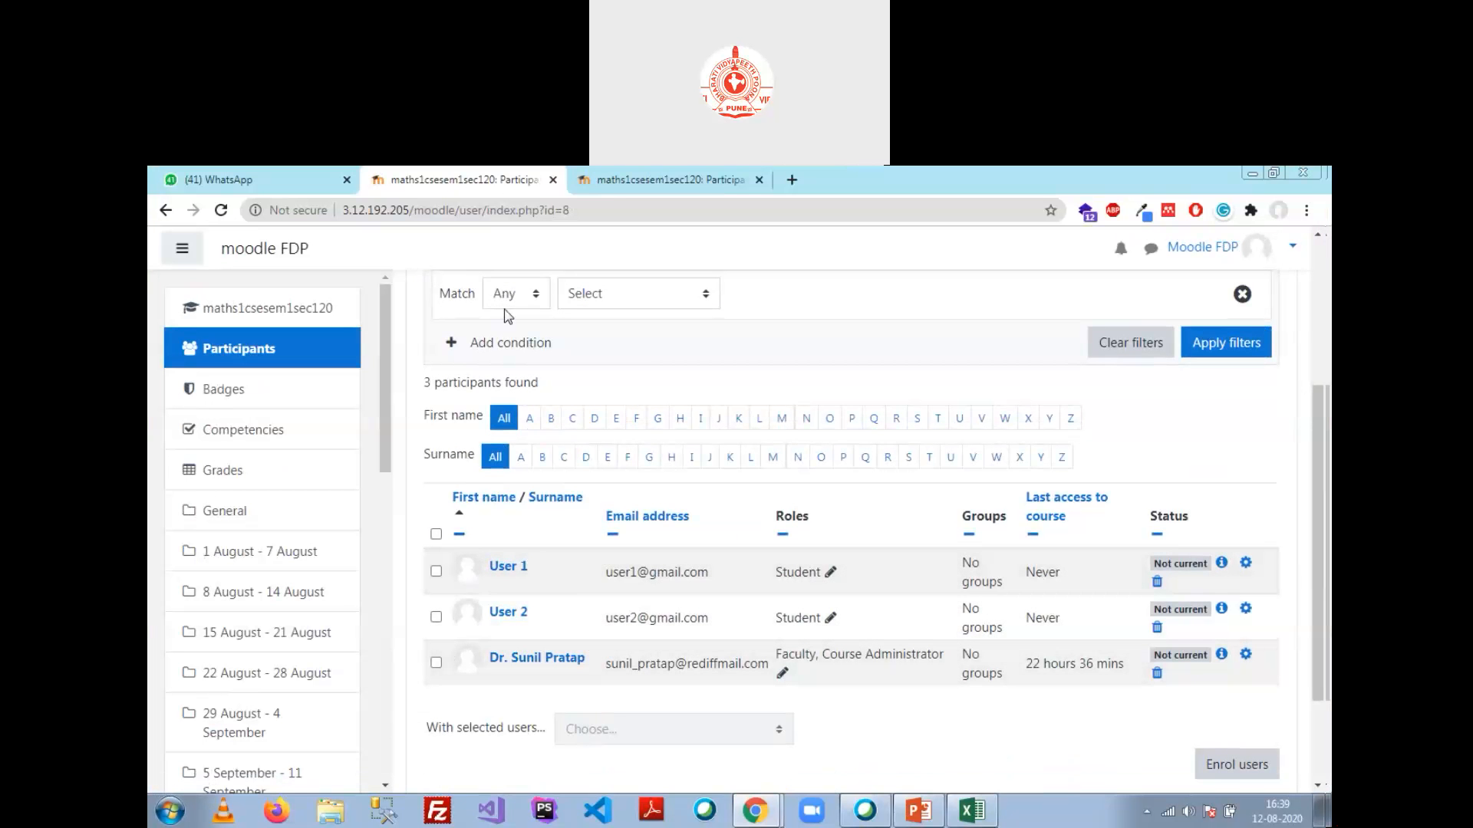
{"action": "left_click_drag", "start_coordinate": [388, 391], "coordinate": [412, 634]}
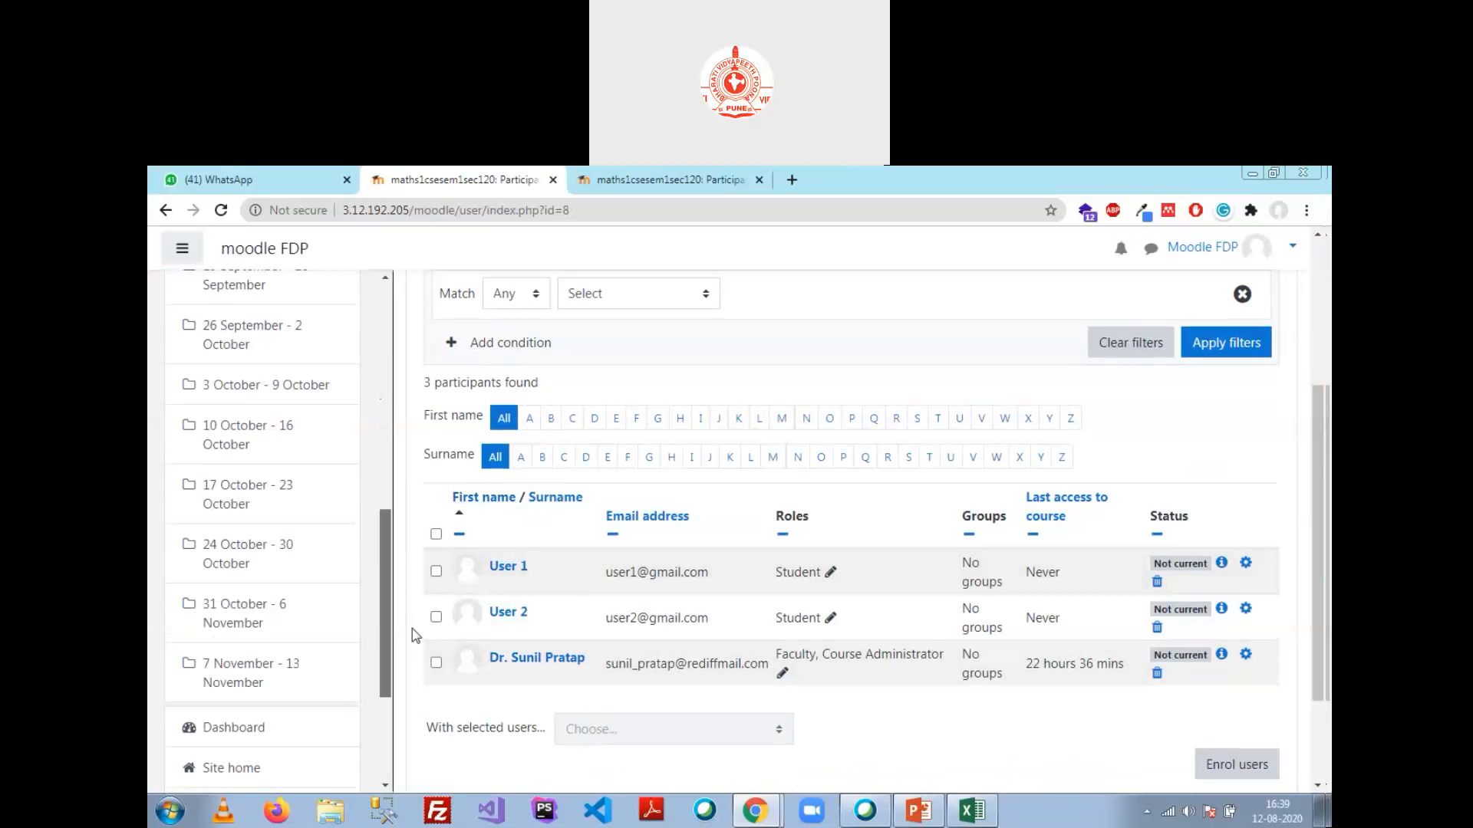
{"action": "scroll", "coordinate": [329, 697], "scroll_direction": "down", "scroll_amount": 3}
{"action": "left_click", "coordinate": [230, 553]}
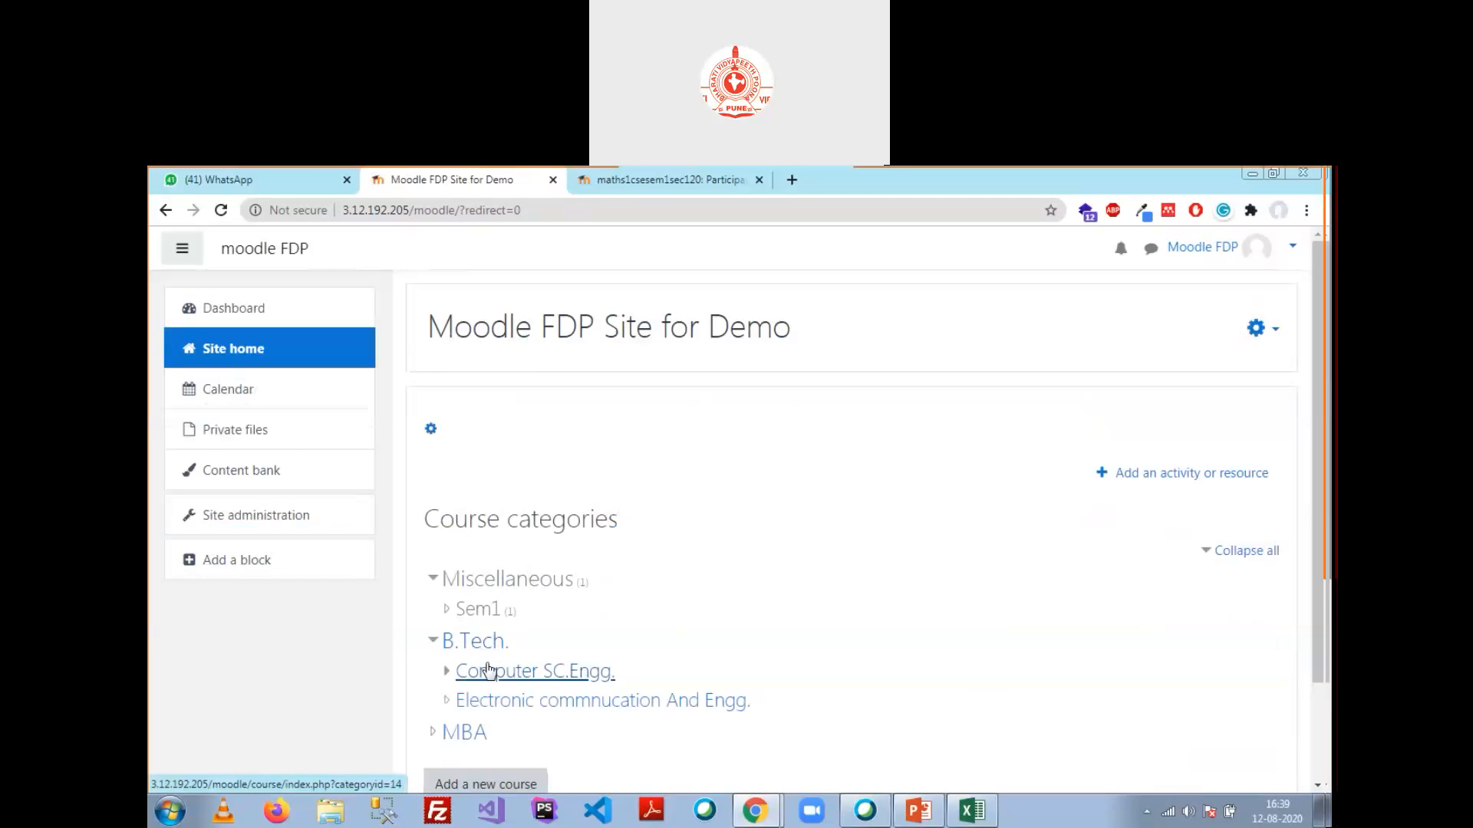
Step: Open Mathematics I's Self Enrolment settings via Computer SC.Engg. > Sem 1 > Section1 and course administration Users
{"action": "left_click", "coordinate": [491, 672]}
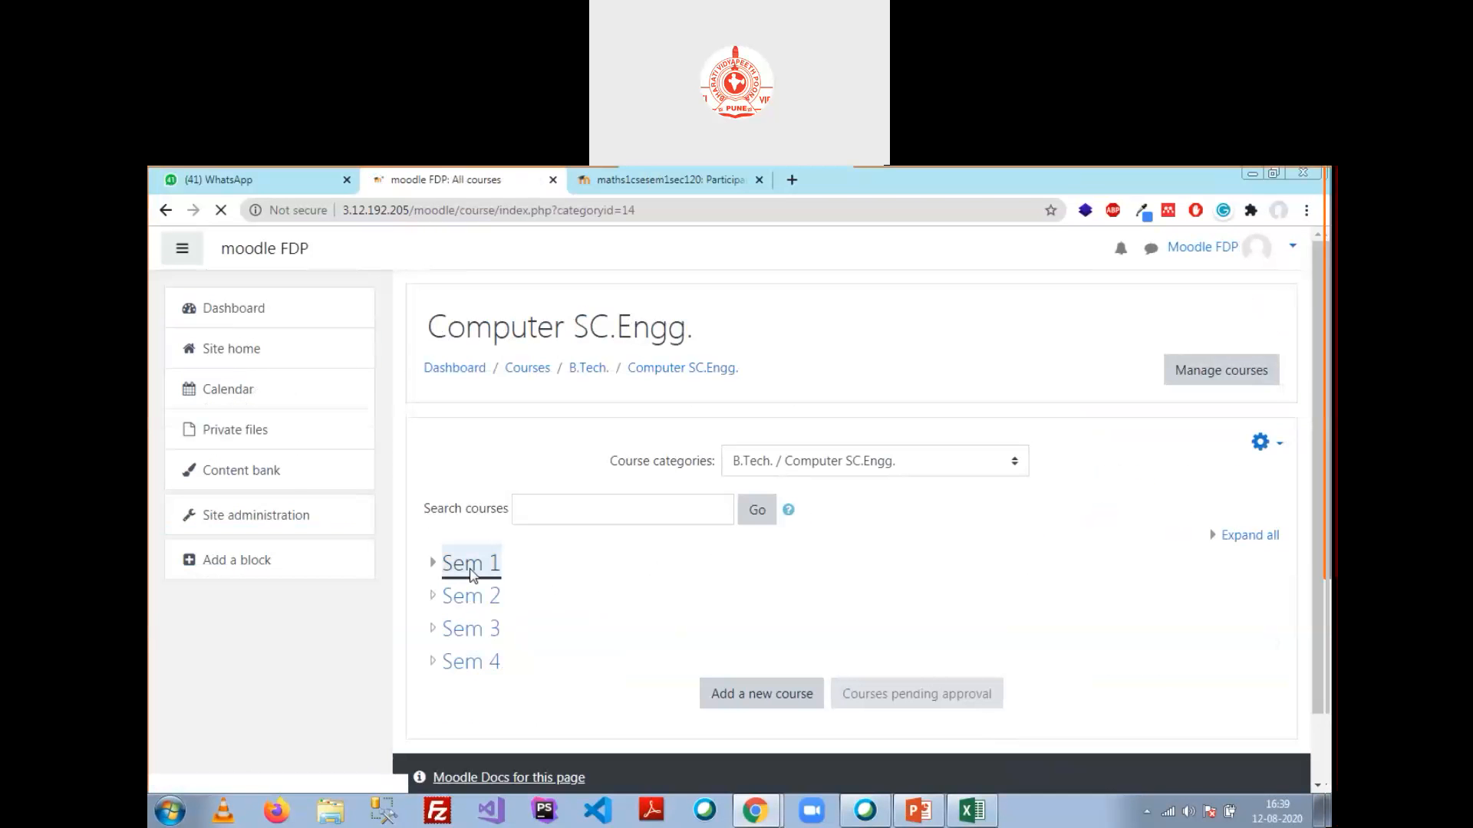
{"action": "left_click", "coordinate": [471, 574]}
{"action": "left_click", "coordinate": [506, 568]}
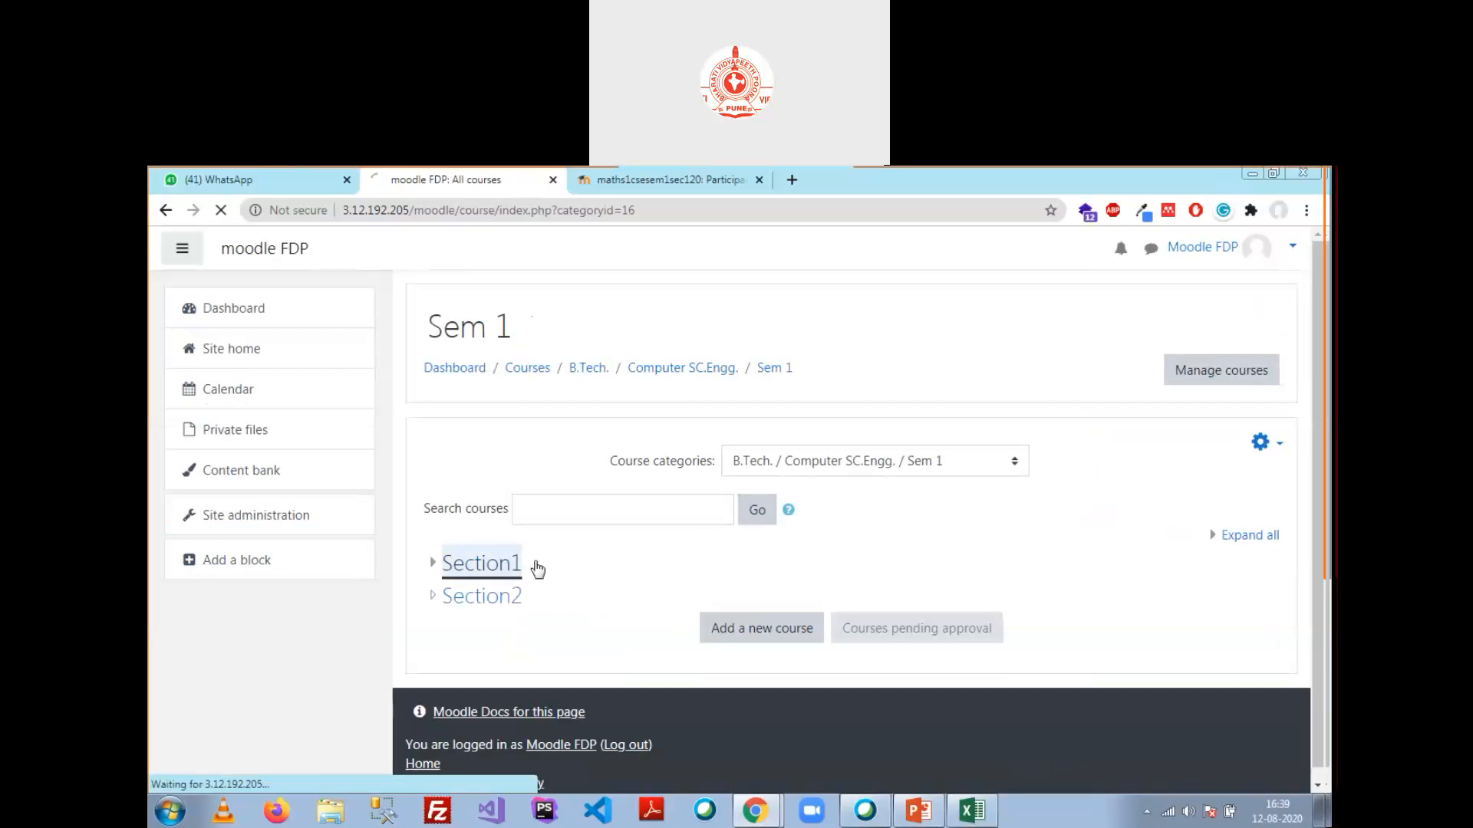
{"action": "scroll", "coordinate": [515, 572], "scroll_direction": "down", "scroll_amount": 3}
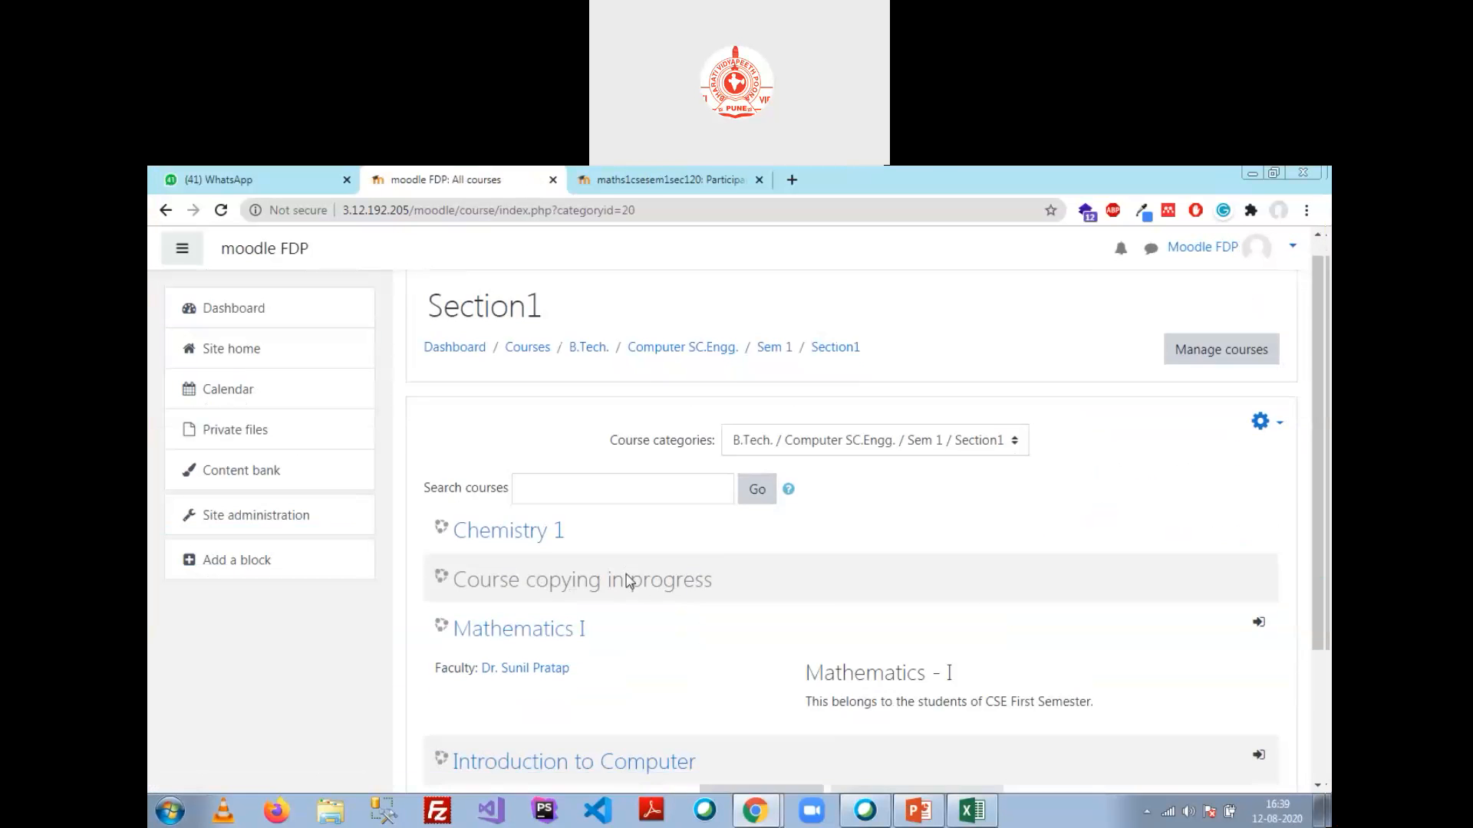
{"action": "left_click", "coordinate": [533, 478]}
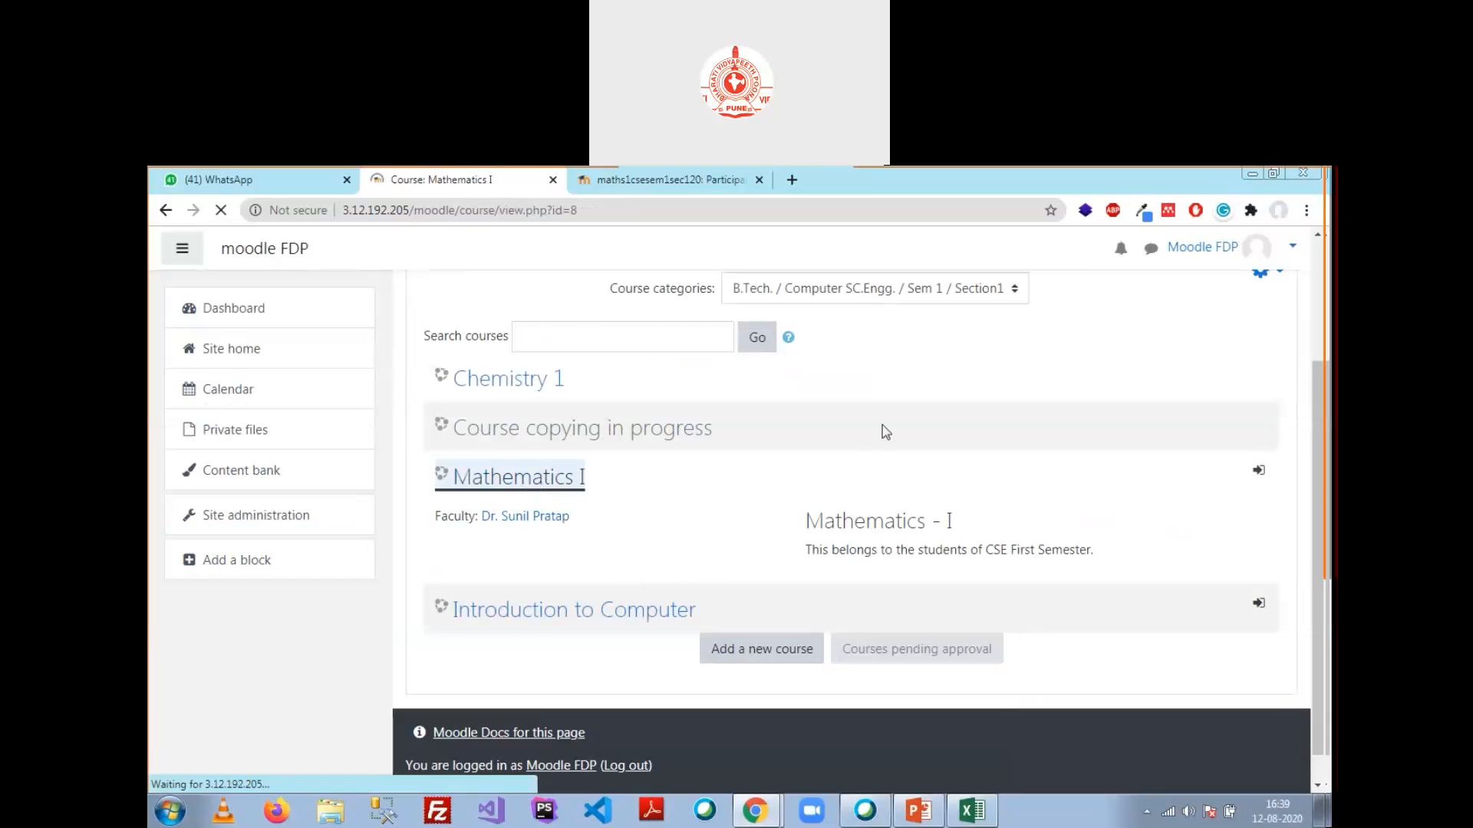
{"action": "left_click", "coordinate": [1274, 330]}
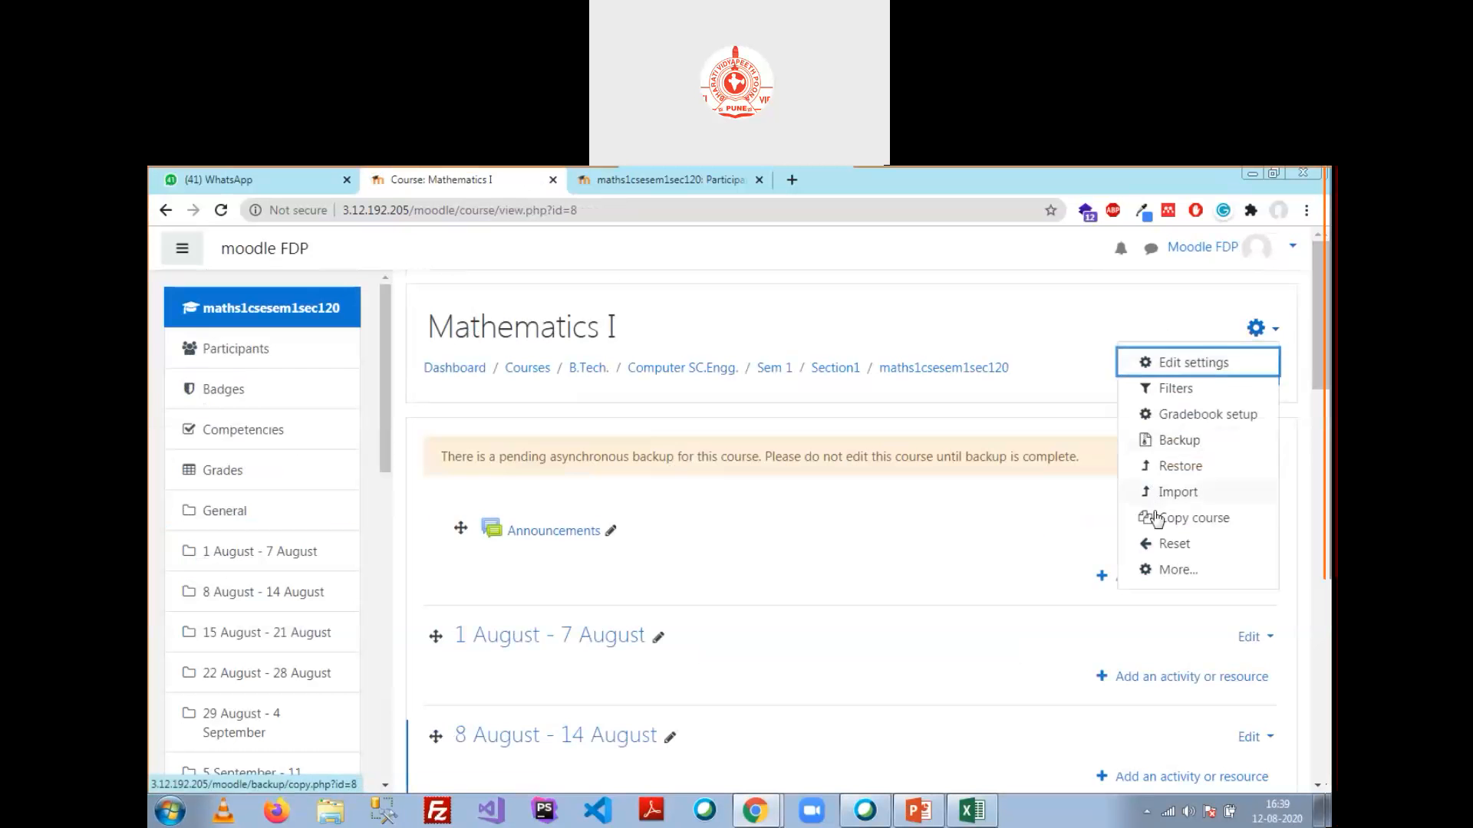
{"action": "left_click", "coordinate": [1177, 569]}
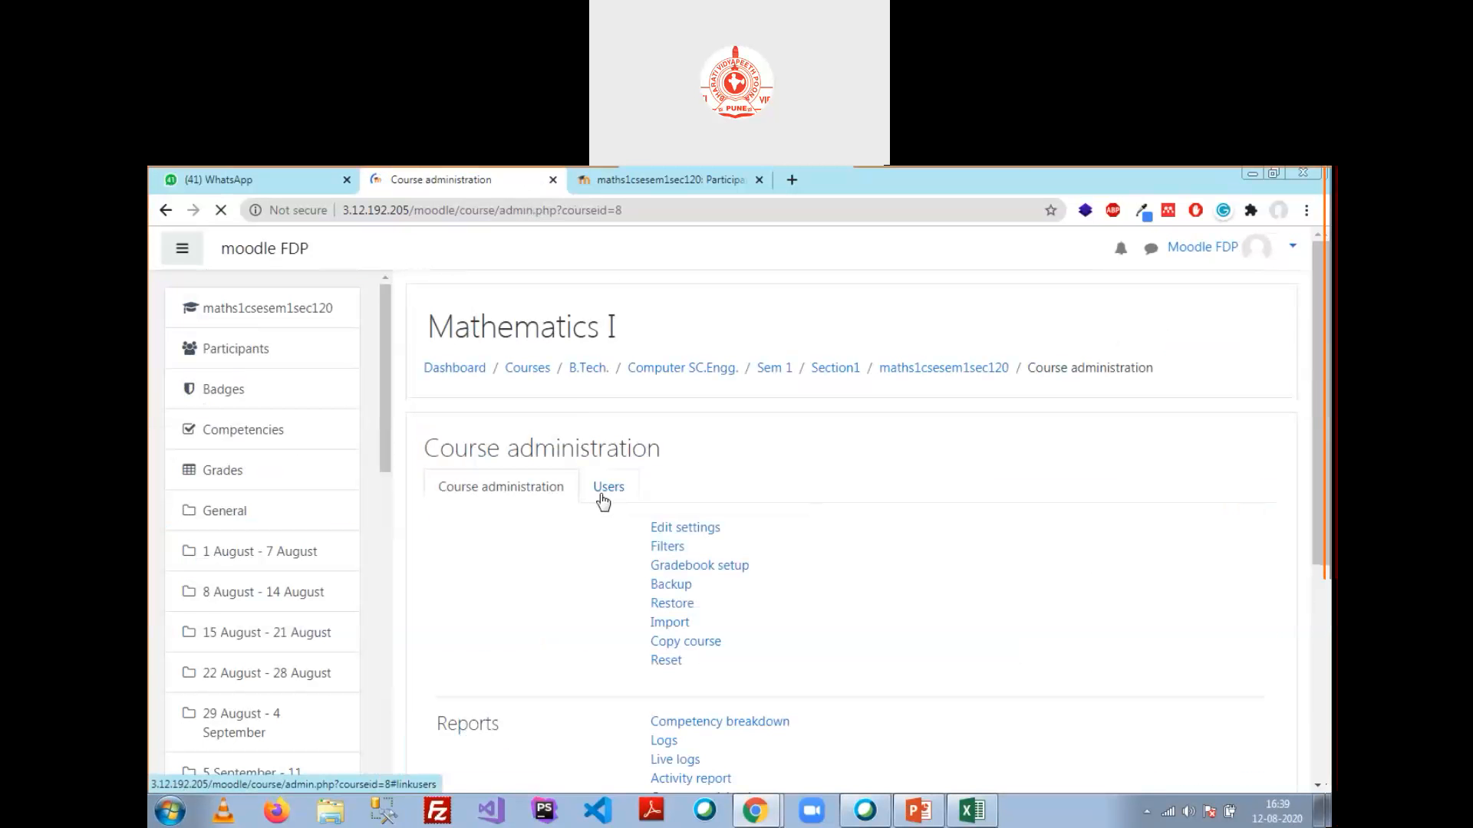
{"action": "left_click", "coordinate": [609, 491]}
{"action": "left_click", "coordinate": [710, 565]}
Step: Enter an enrolment key for self enrolment and save it
{"action": "scroll", "coordinate": [690, 606], "scroll_direction": "down", "scroll_amount": 1}
{"action": "left_click", "coordinate": [712, 589]}
{"action": "type", "text": "•234"}
{"action": "left_click", "coordinate": [832, 591]}
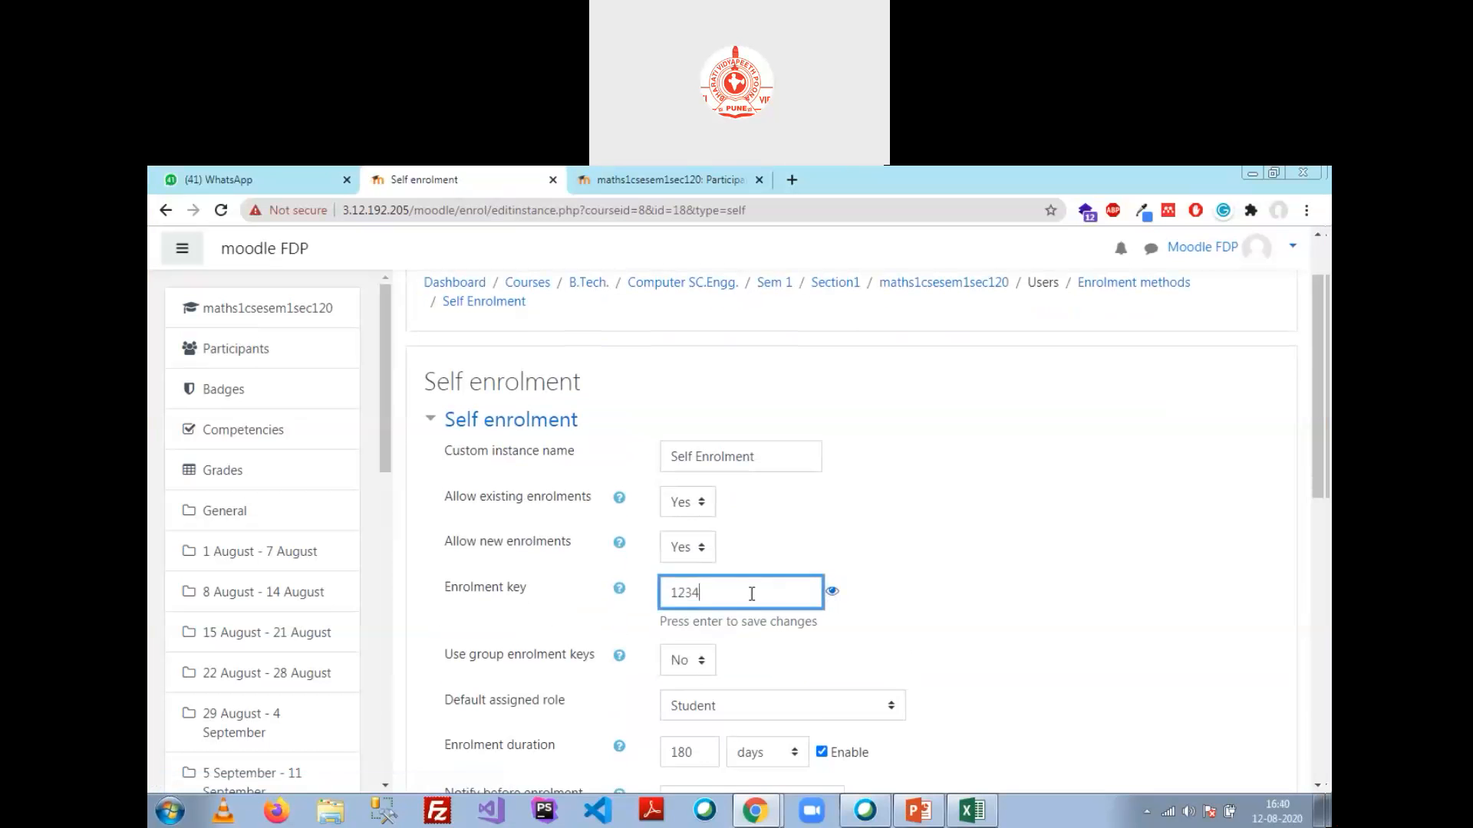
{"action": "key", "text": "Return"}
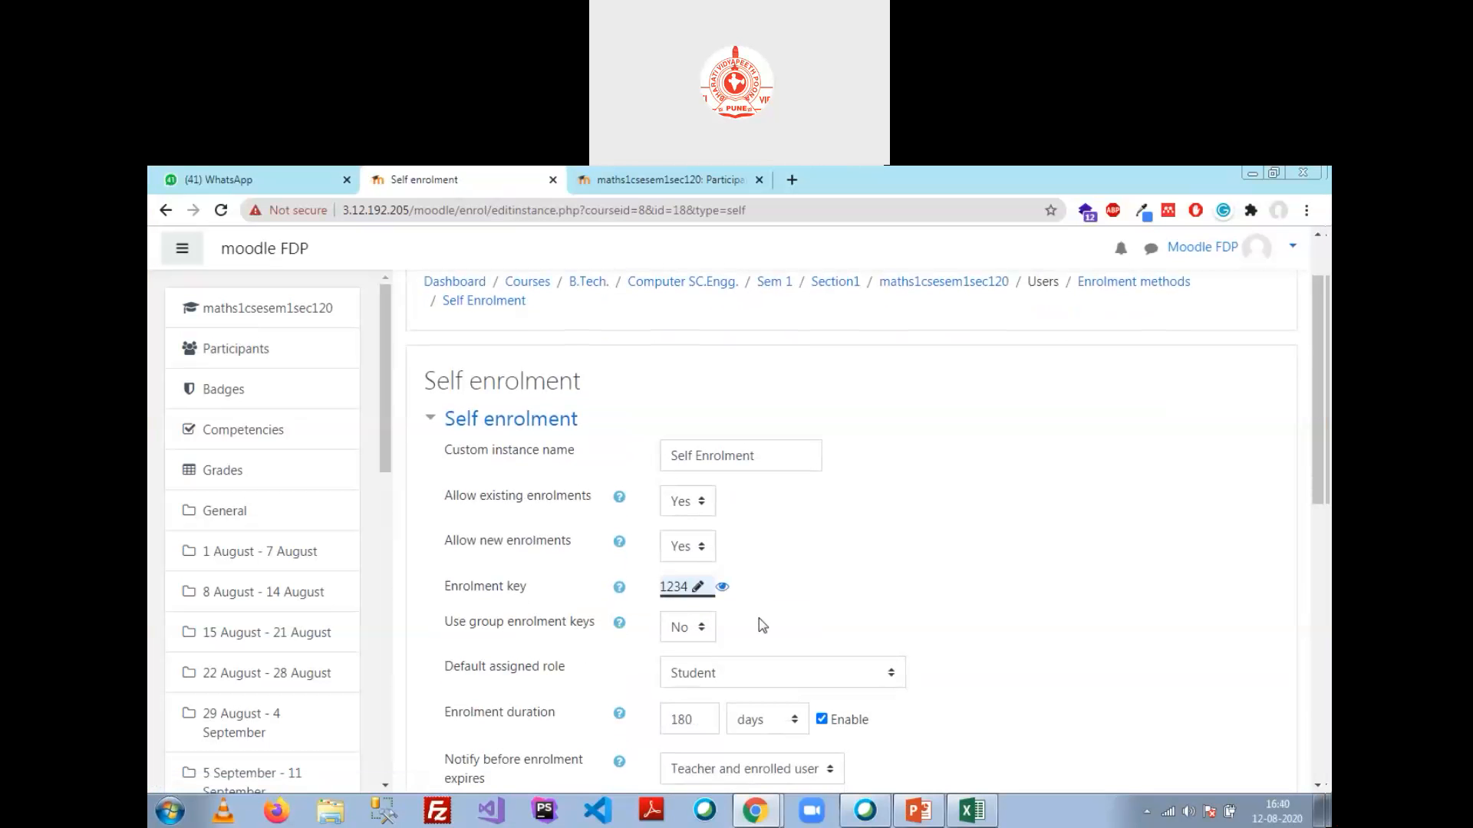
Step: Switch back to User 3's window and reopen the Mathematics I course
{"action": "mouse_move", "coordinate": [754, 811]}
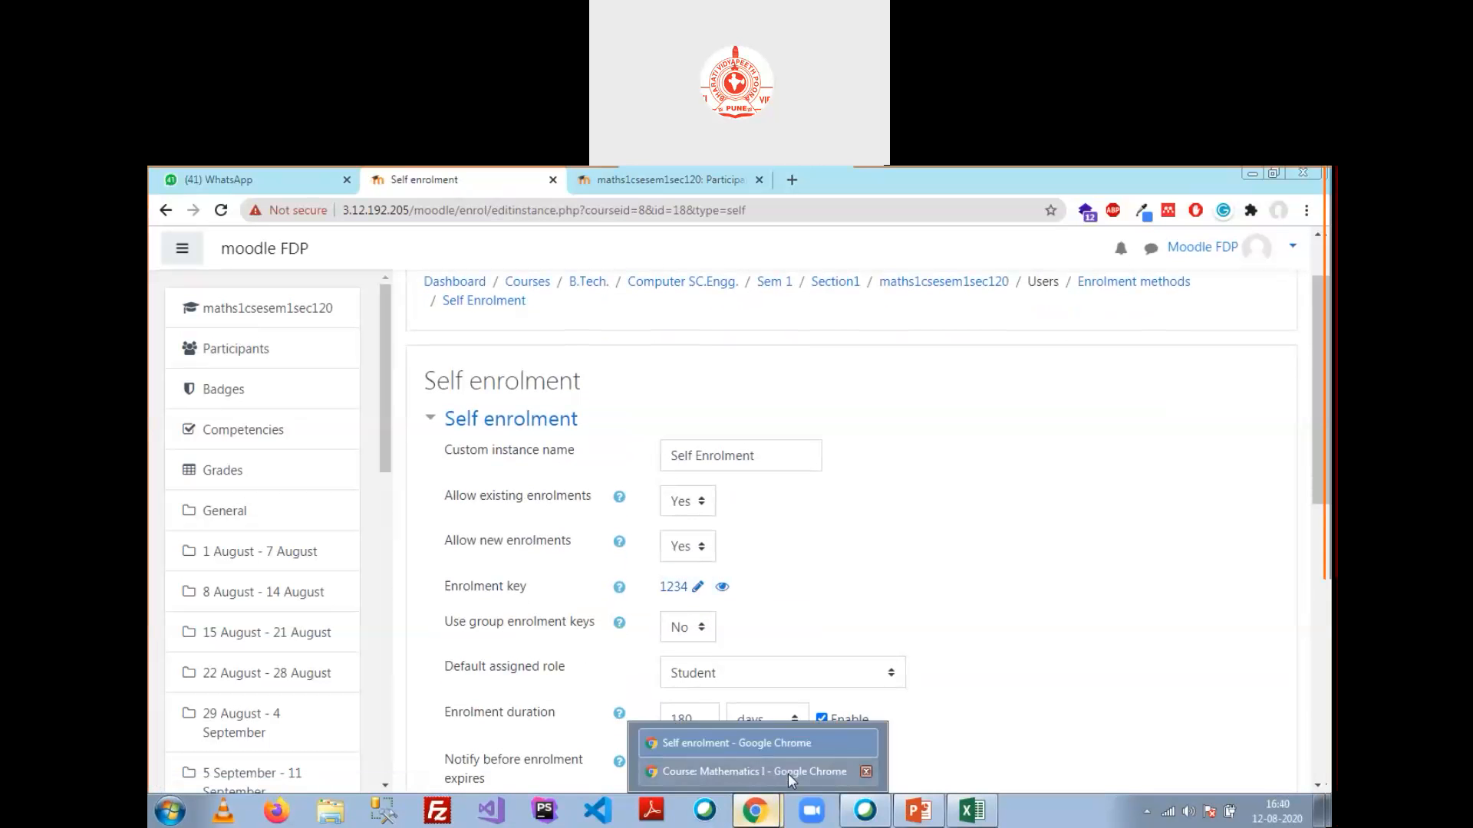
{"action": "left_click", "coordinate": [788, 771]}
{"action": "left_click", "coordinate": [263, 316]}
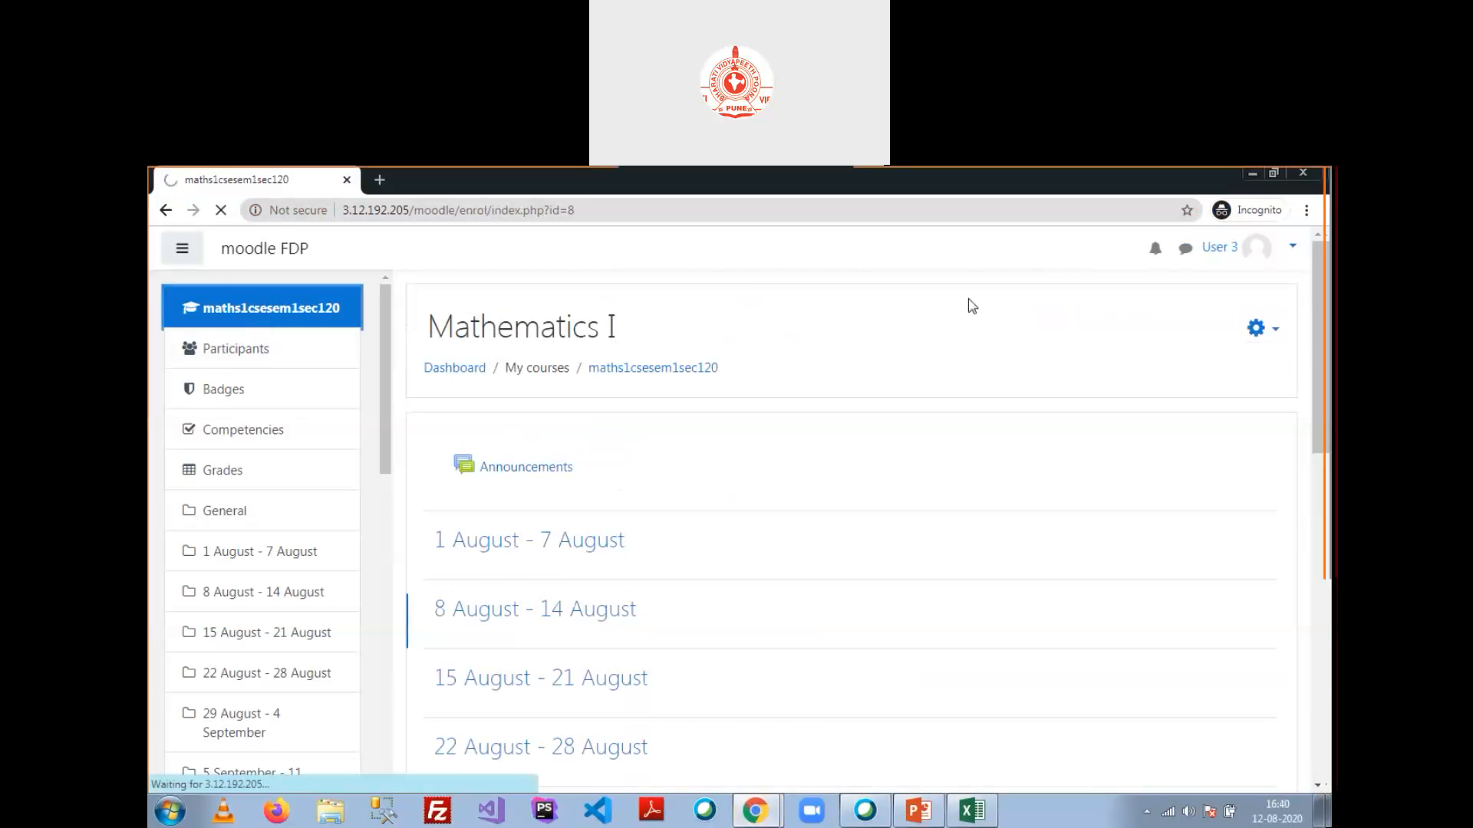
Step: Browse Computer SC.Engg. > Sem 1 > Section1 and self-enrol in Mathematics I without a key
{"action": "left_click", "coordinate": [242, 399]}
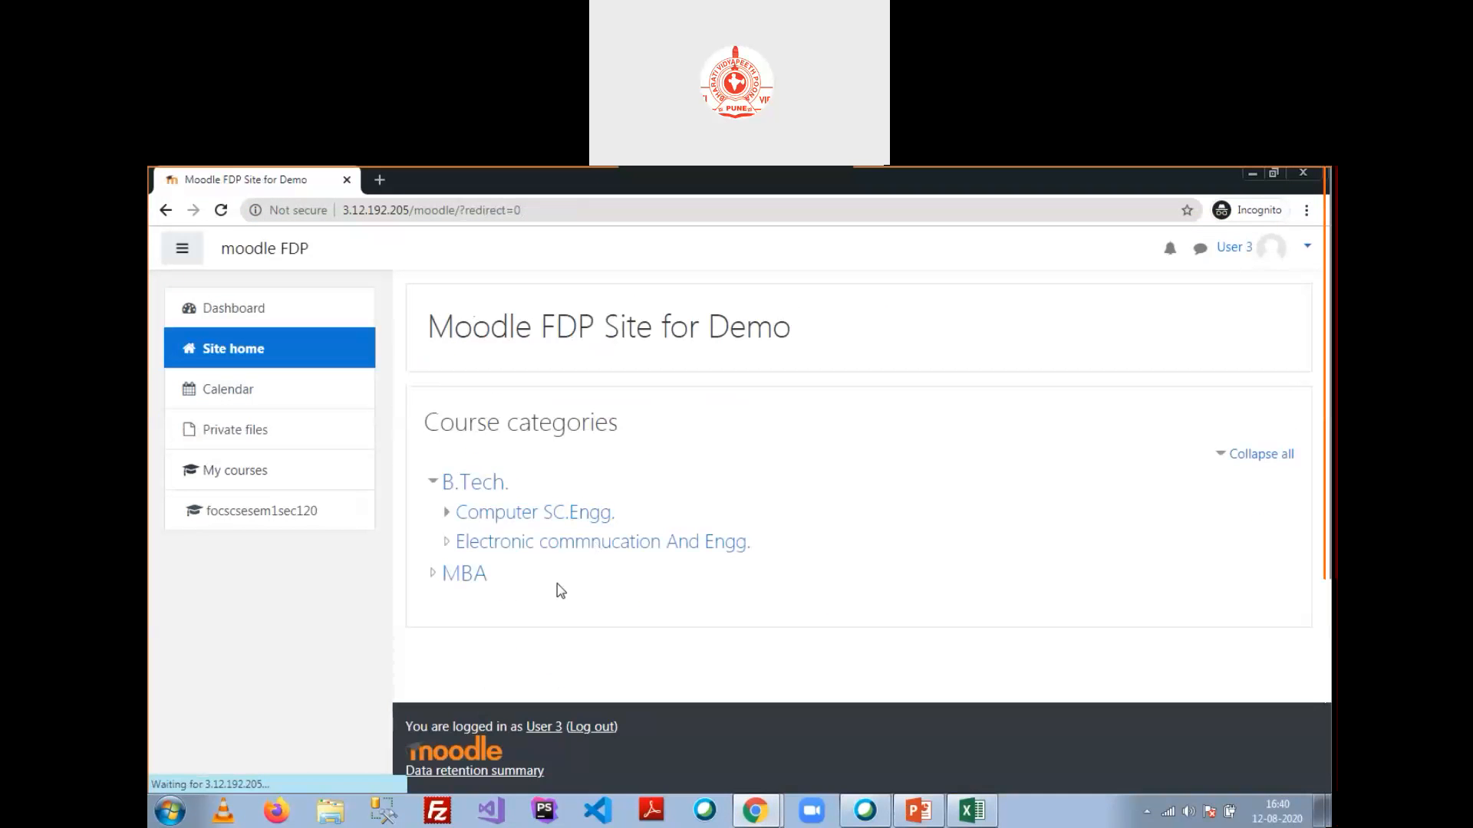
{"action": "left_click", "coordinate": [515, 512]}
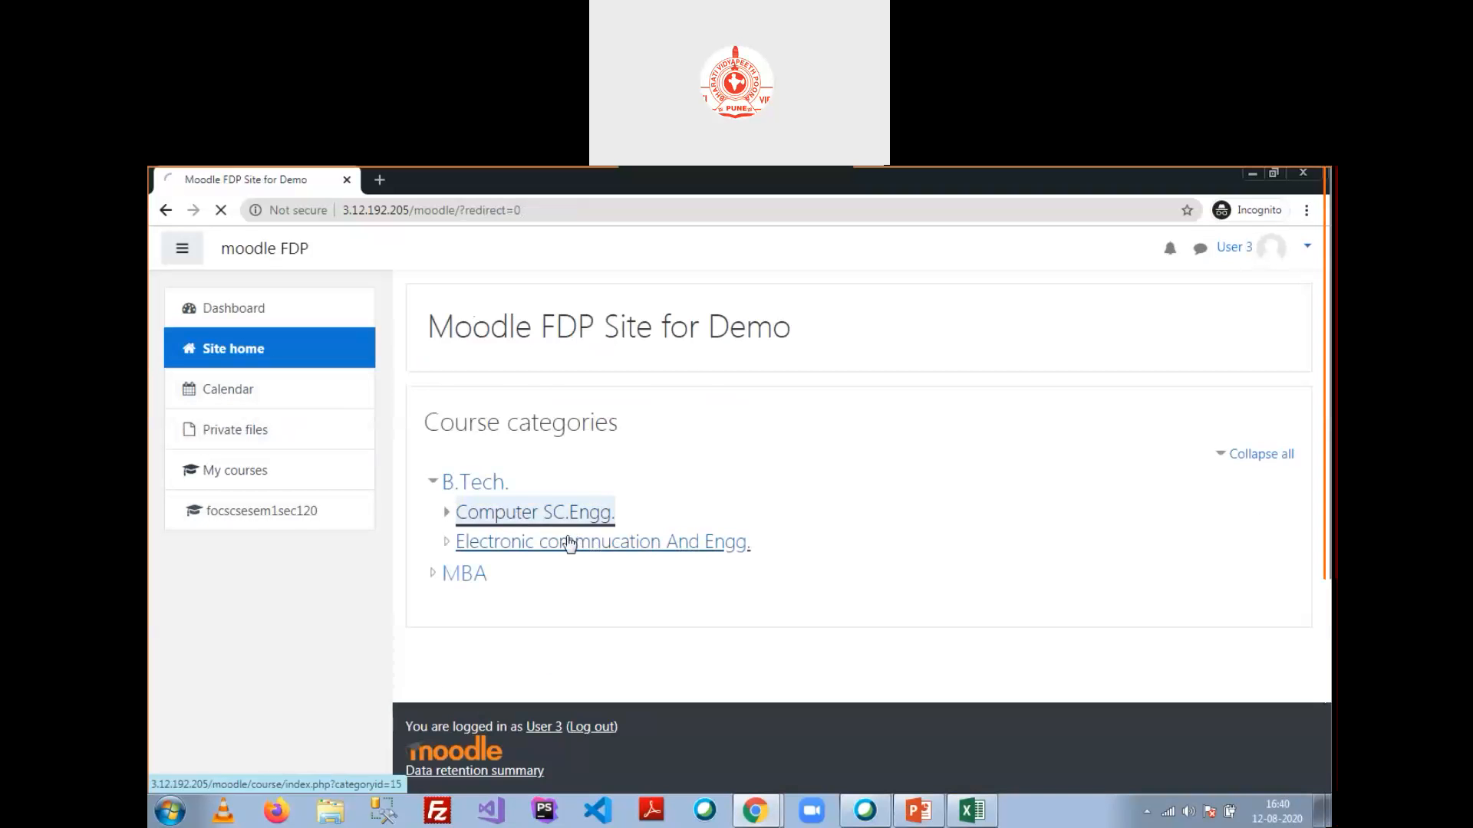
{"action": "left_click", "coordinate": [481, 562]}
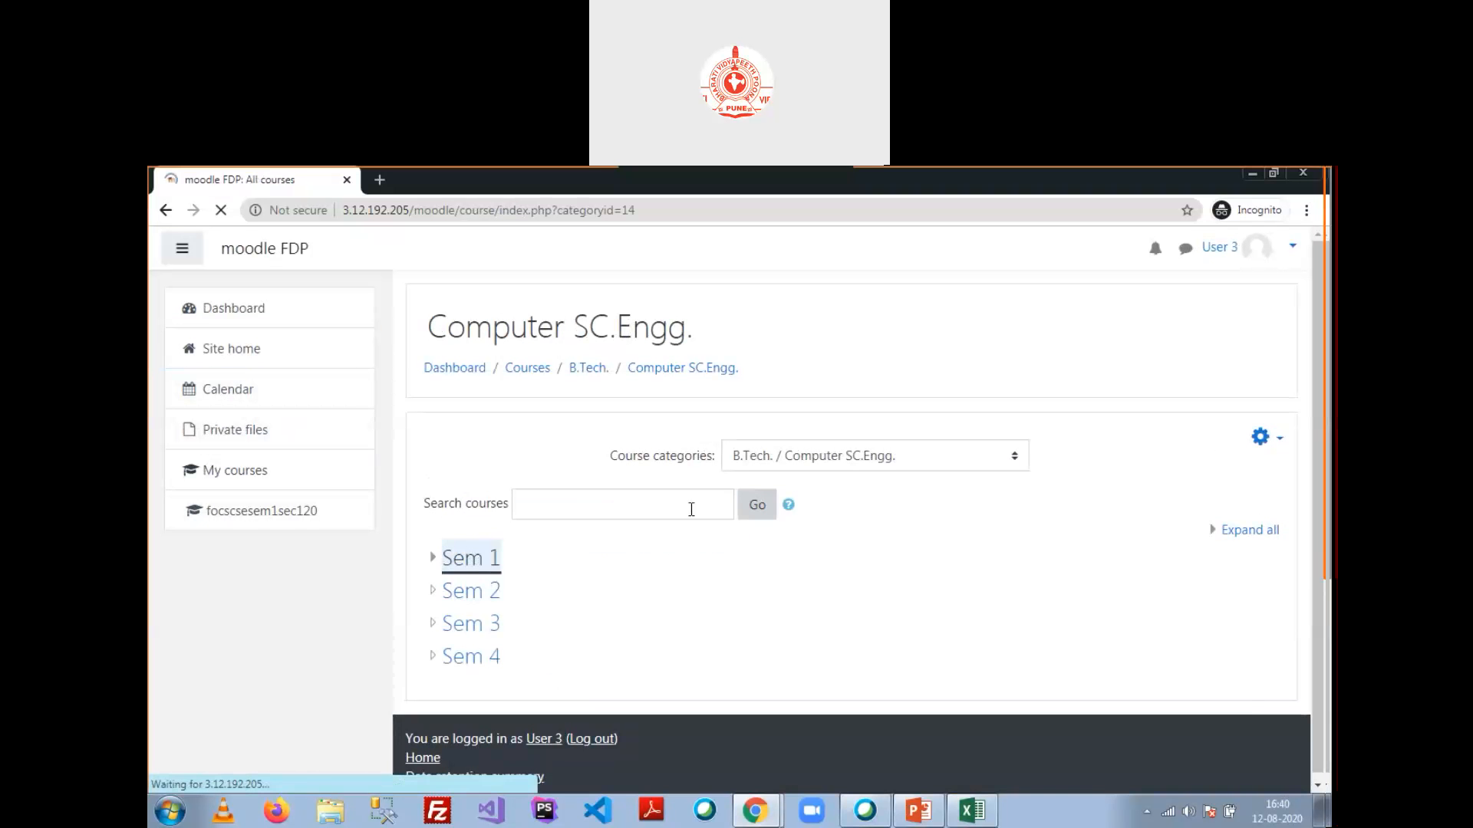
{"action": "left_click", "coordinate": [482, 558]}
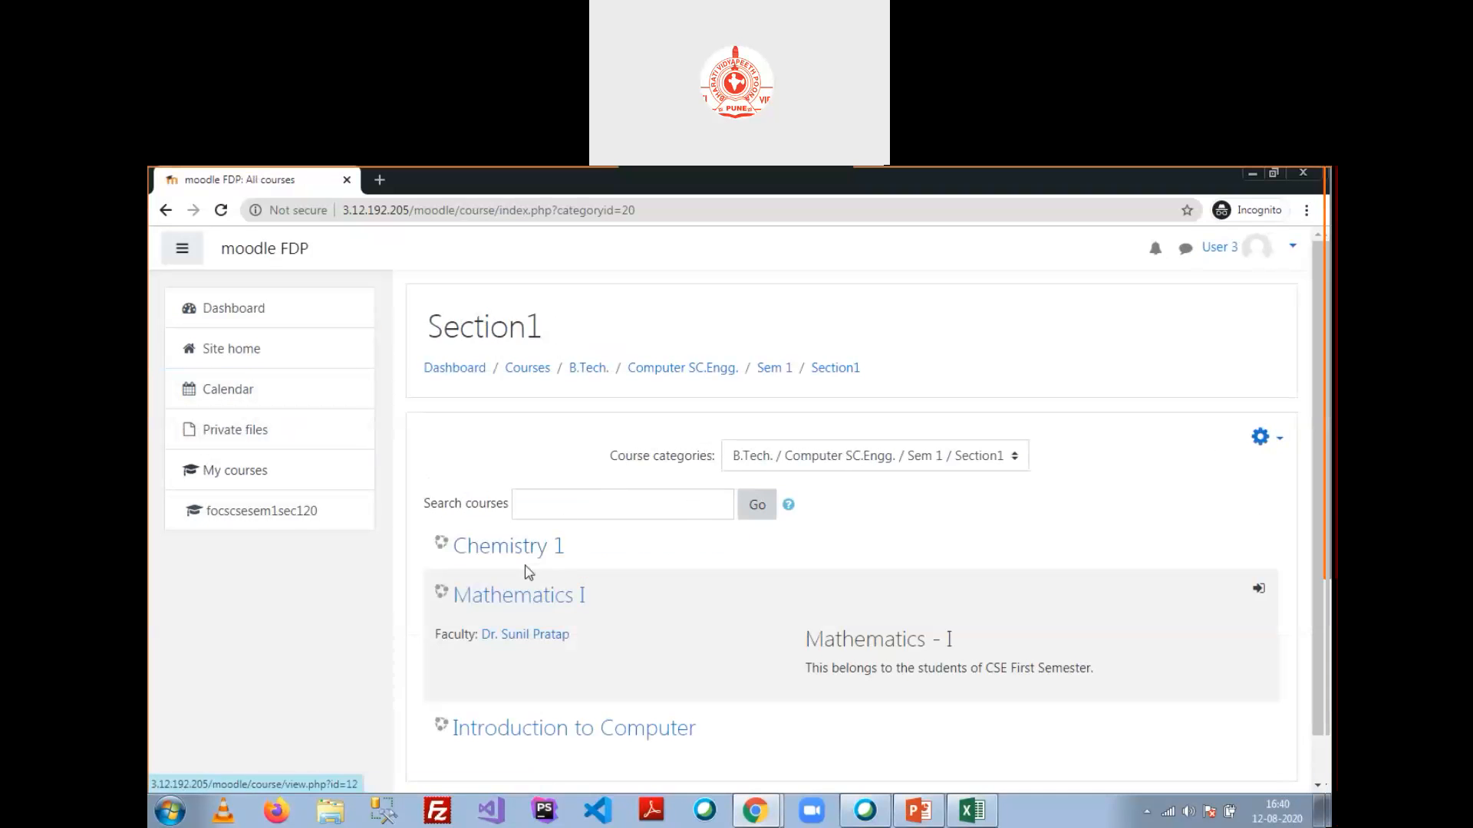
{"action": "left_click", "coordinate": [533, 598]}
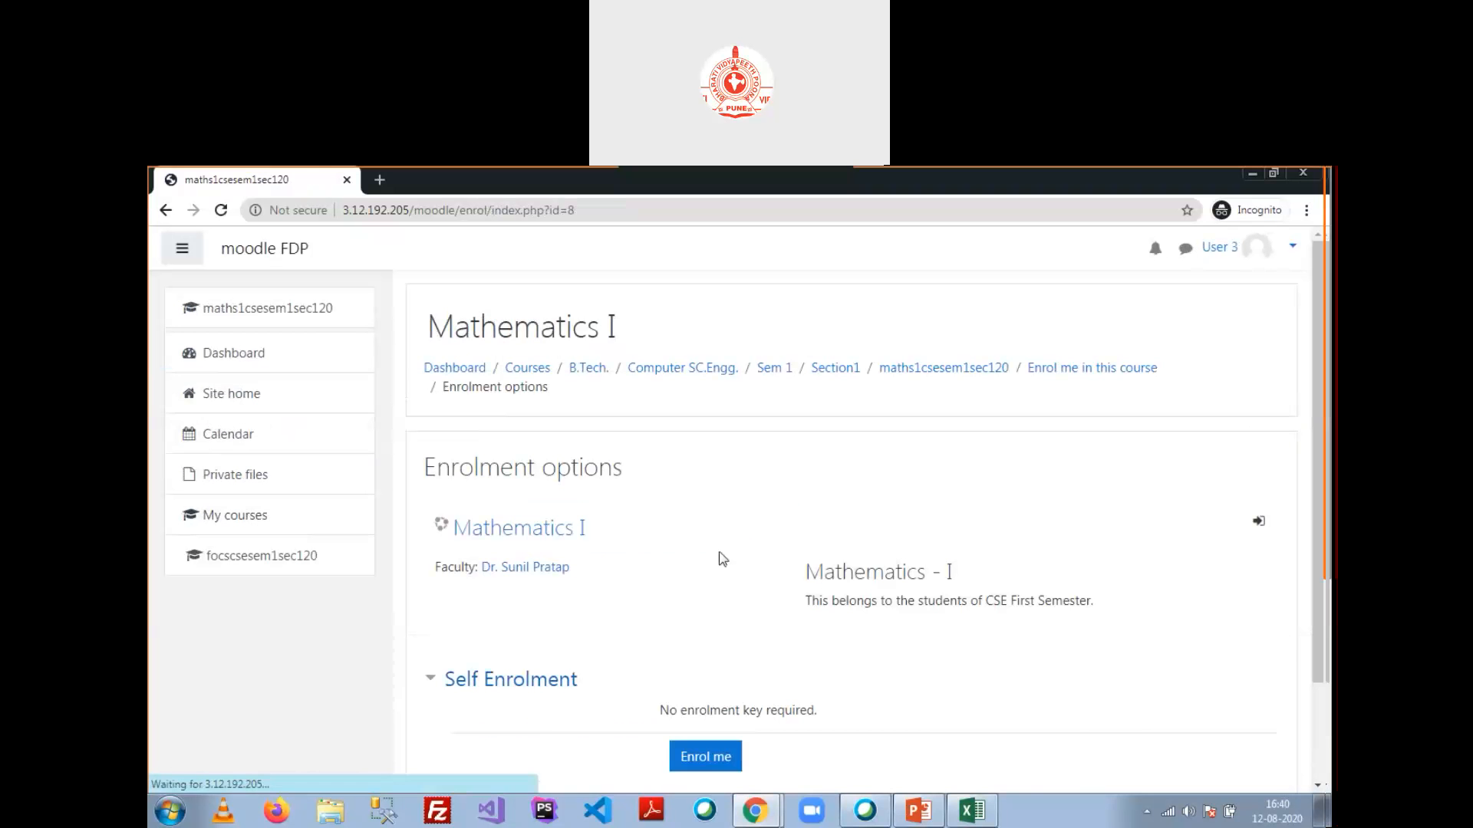
{"action": "scroll", "coordinate": [615, 498], "scroll_direction": "down", "scroll_amount": 2}
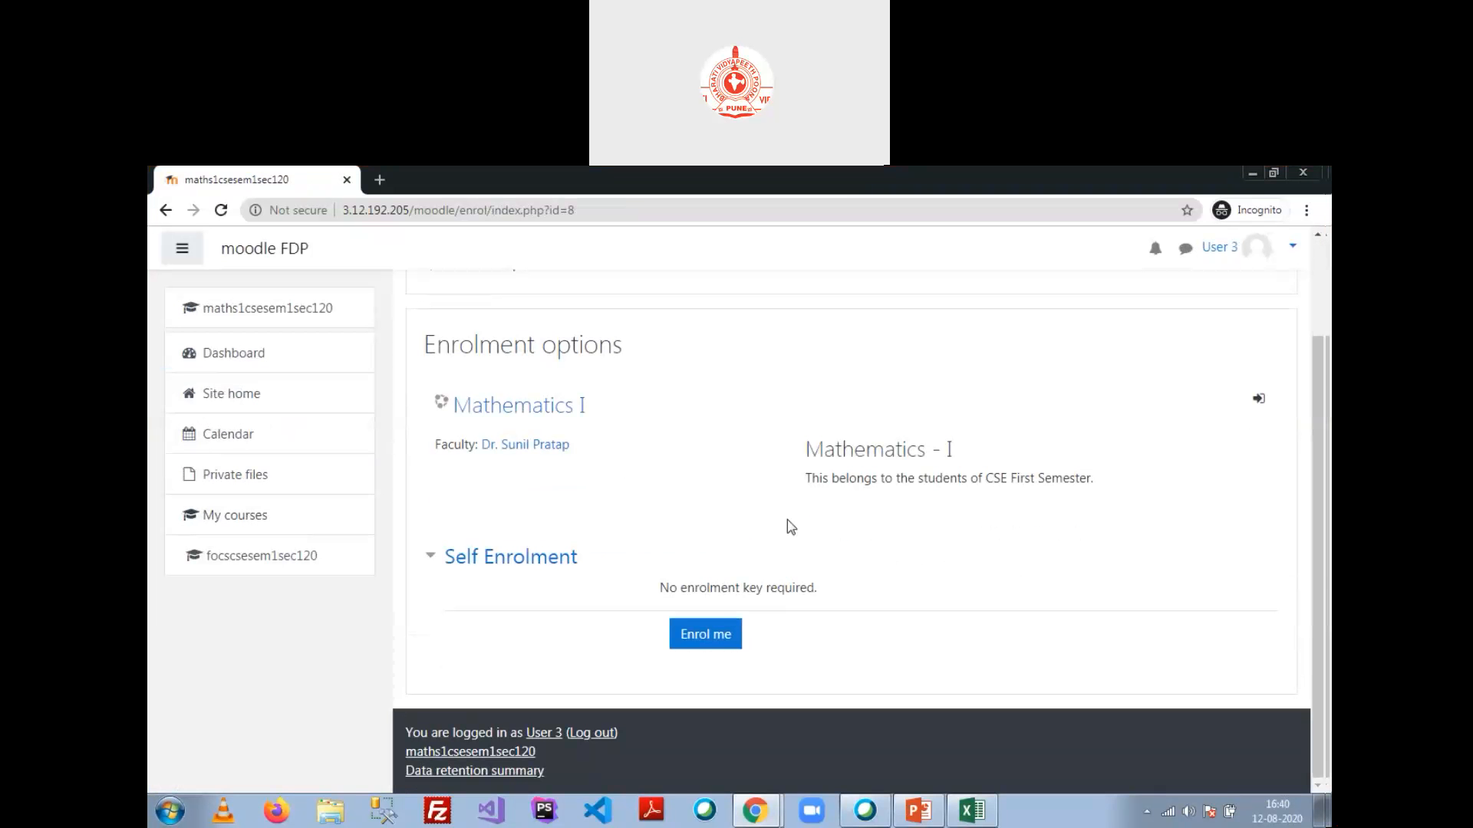
{"action": "left_click", "coordinate": [721, 640]}
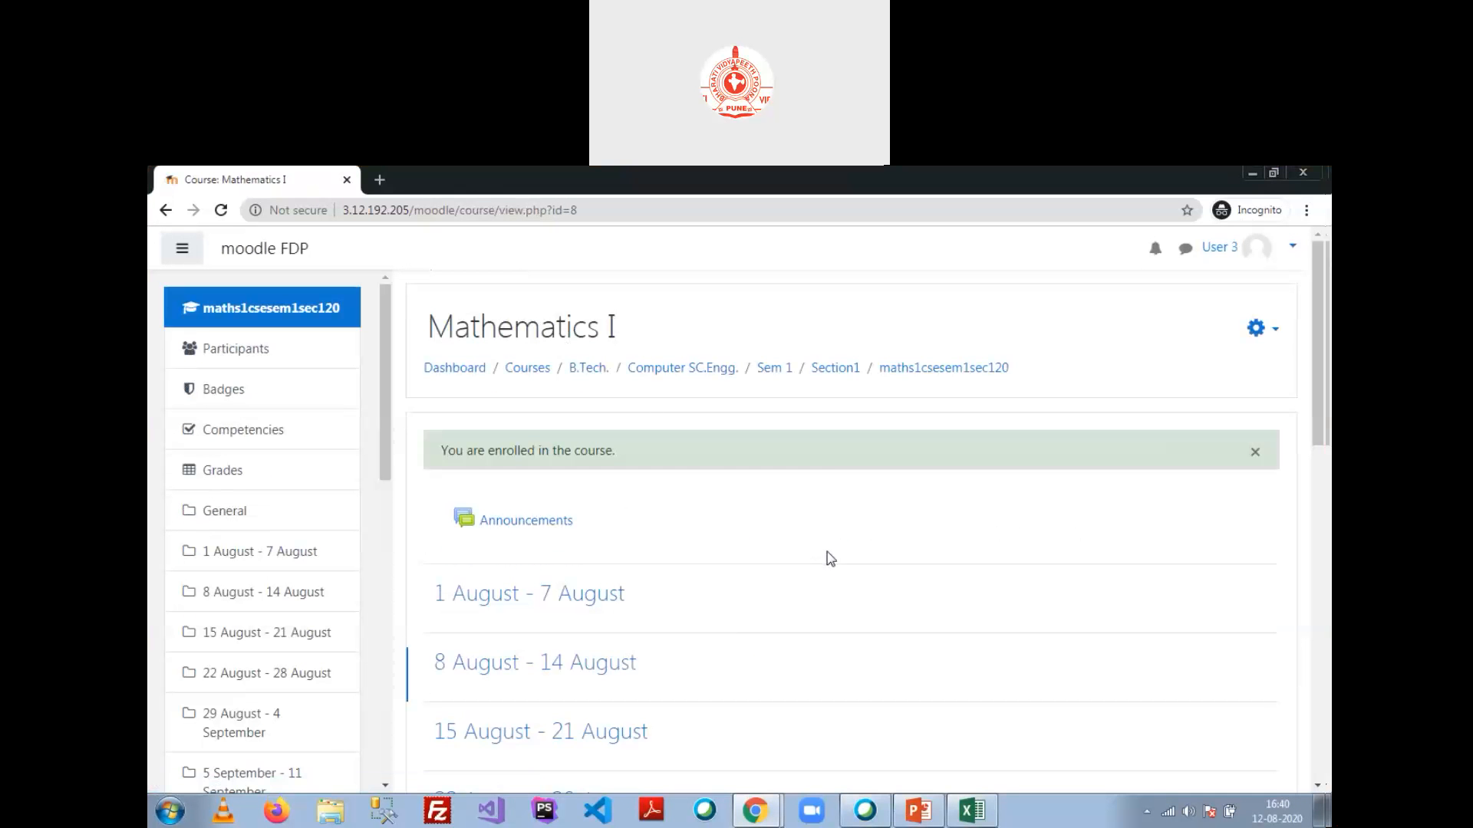
Step: In the administrator's window, save the Self enrolment settings with an enrolment key
{"action": "key", "text": "alt+Tab"}
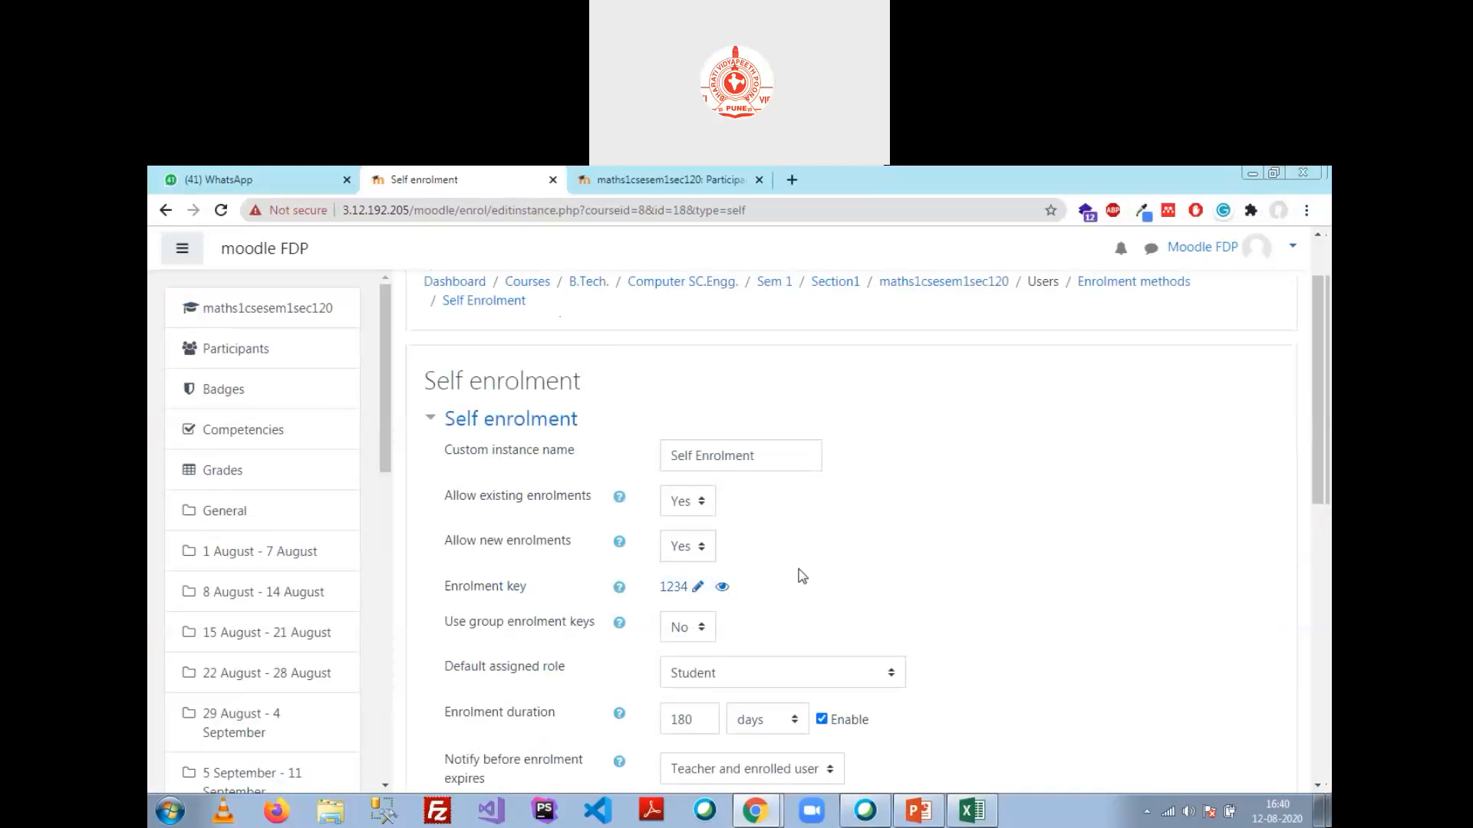
{"action": "scroll", "coordinate": [779, 568], "scroll_direction": "down", "scroll_amount": 10}
{"action": "left_click", "coordinate": [719, 686]}
Step: Back as the student, unenrol from Mathematics I via the course actions menu
{"action": "key", "text": "alt+Tab"}
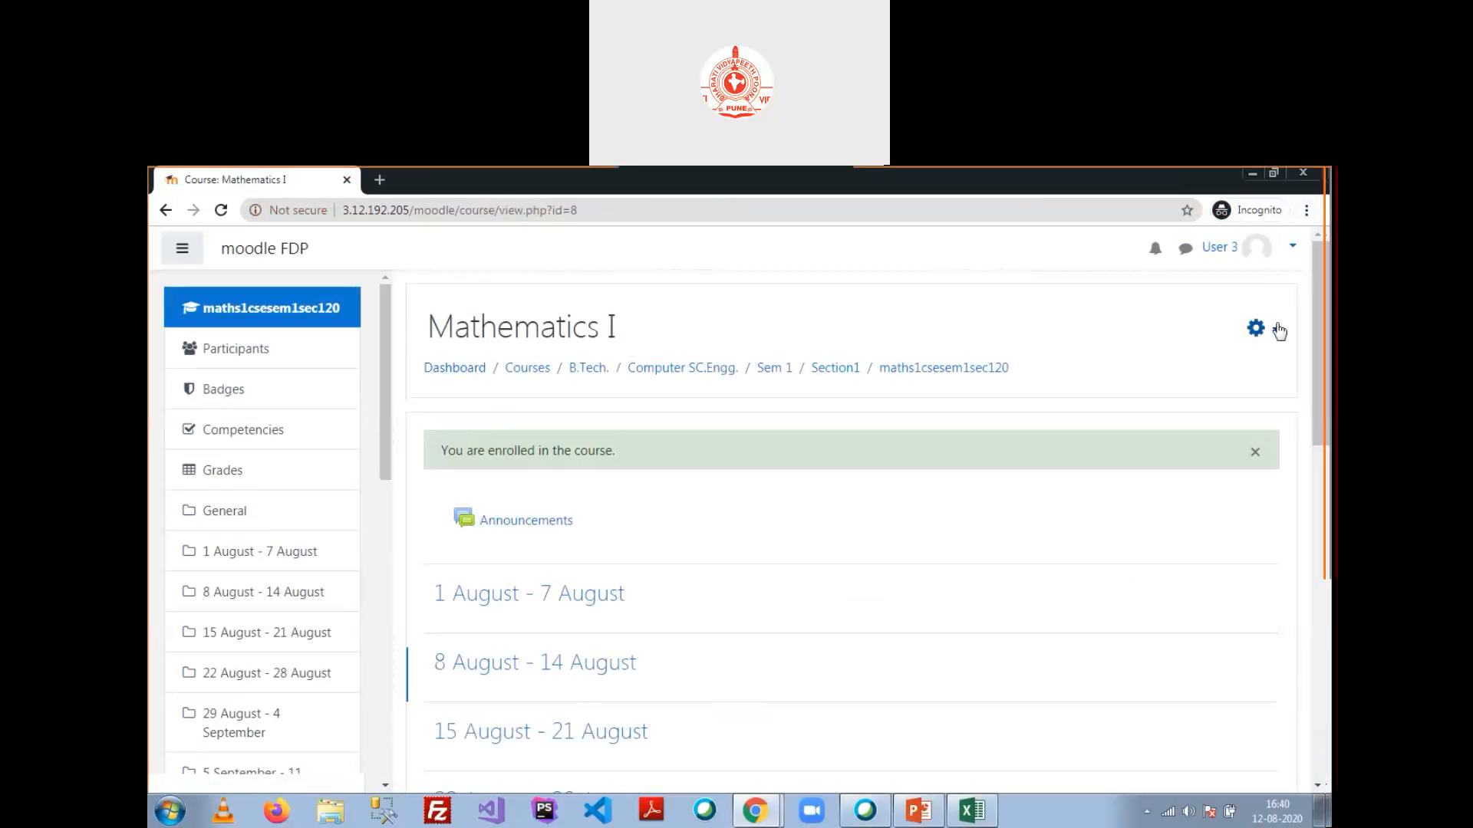
{"action": "left_click", "coordinate": [1262, 328]}
{"action": "left_click", "coordinate": [1196, 365]}
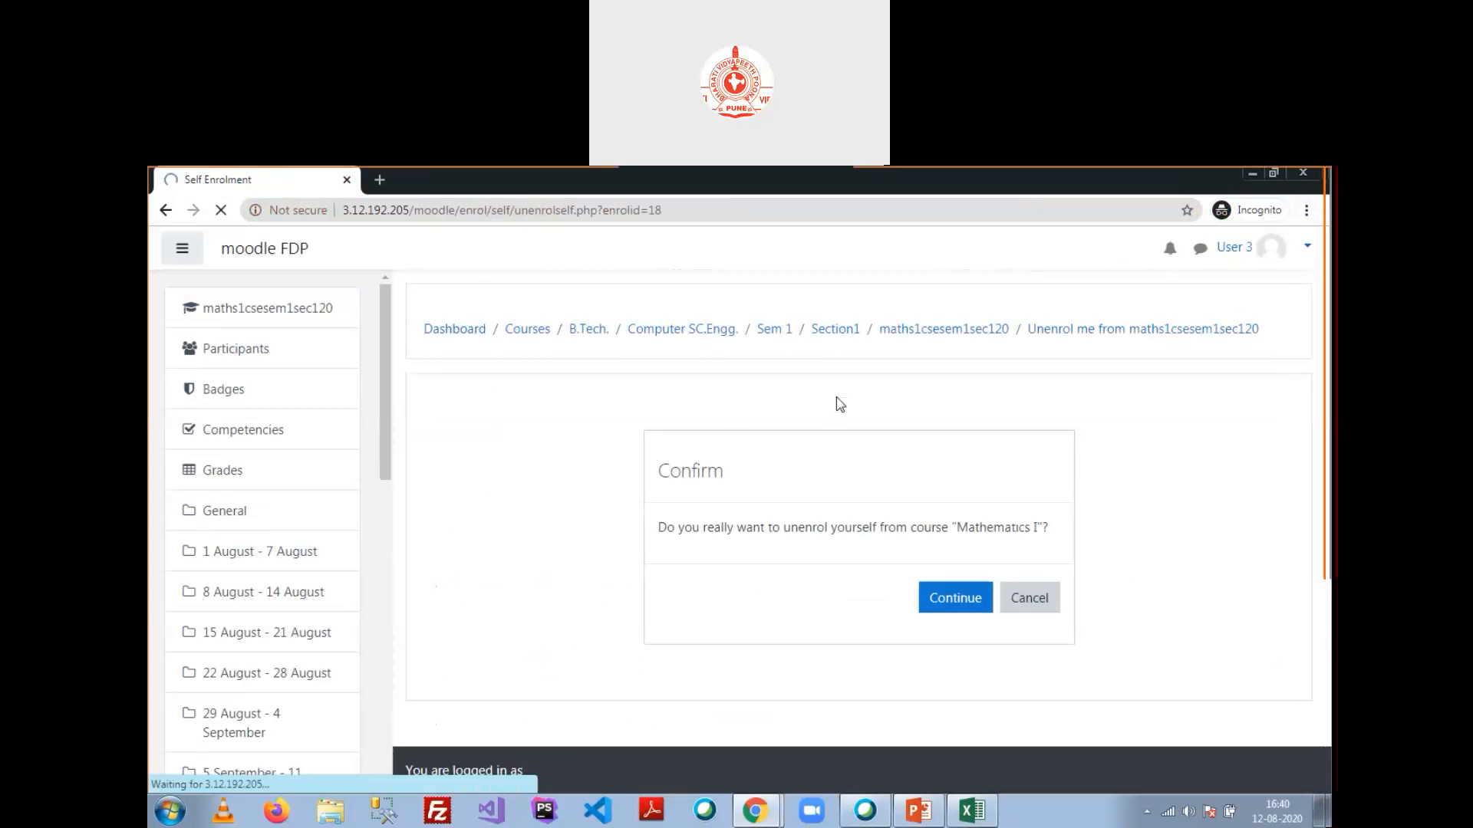
{"action": "left_click", "coordinate": [939, 606]}
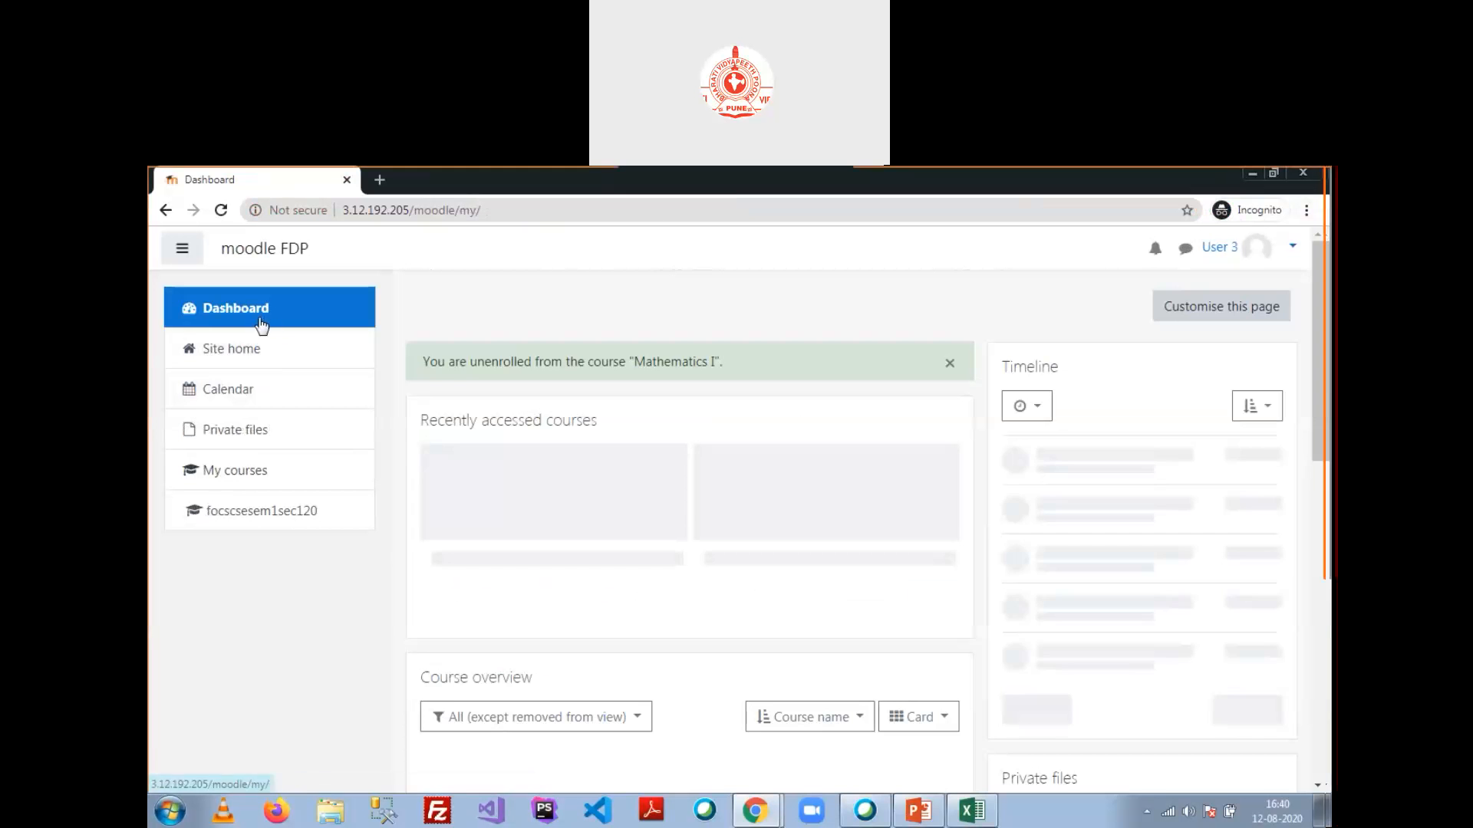
Step: Navigate Site home > Computer SC.Engg. > Sem 1 > Section1 to the Mathematics I enrolment page
{"action": "left_click", "coordinate": [222, 352]}
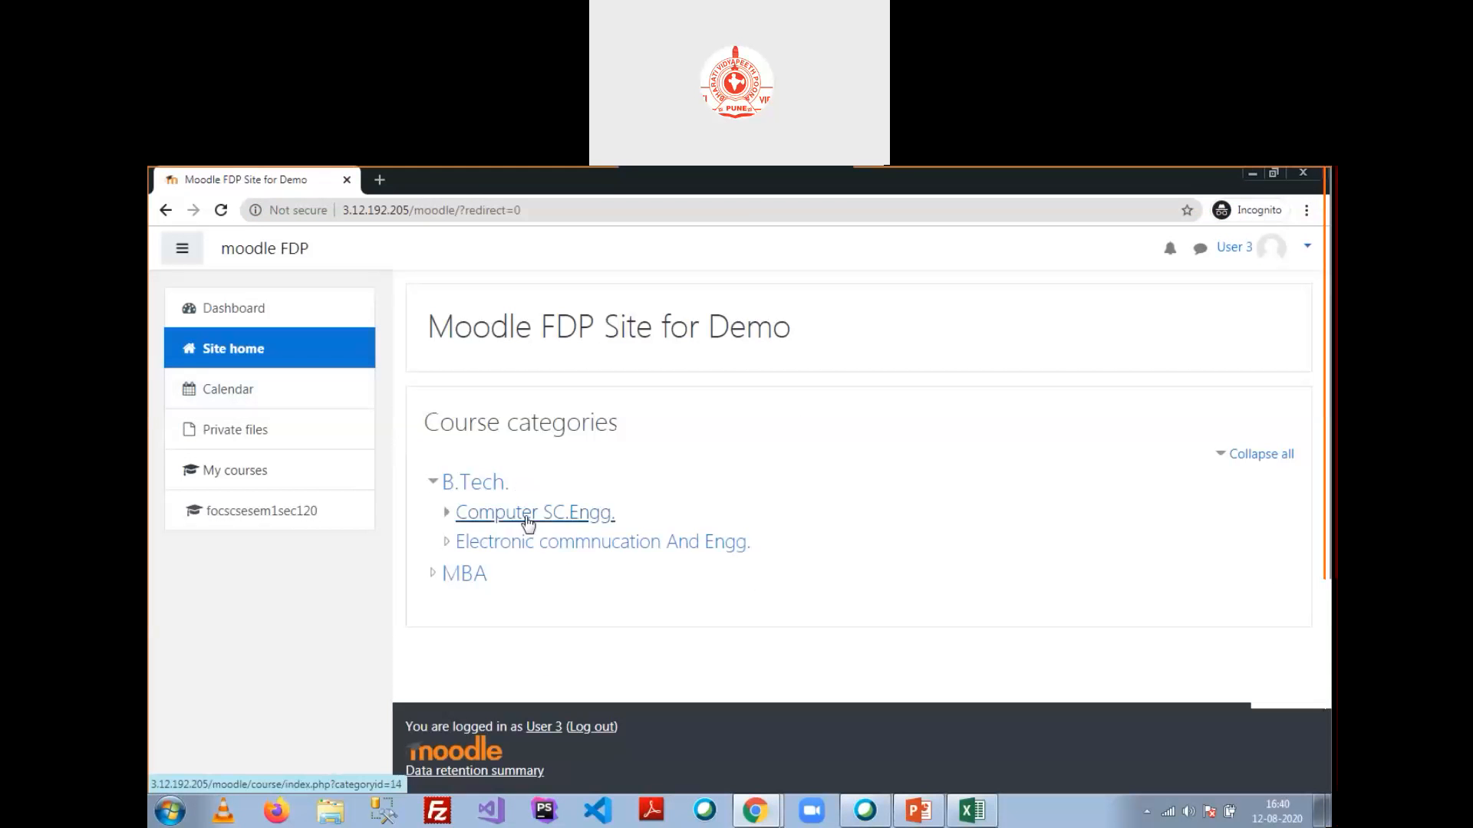
{"action": "left_click", "coordinate": [532, 513]}
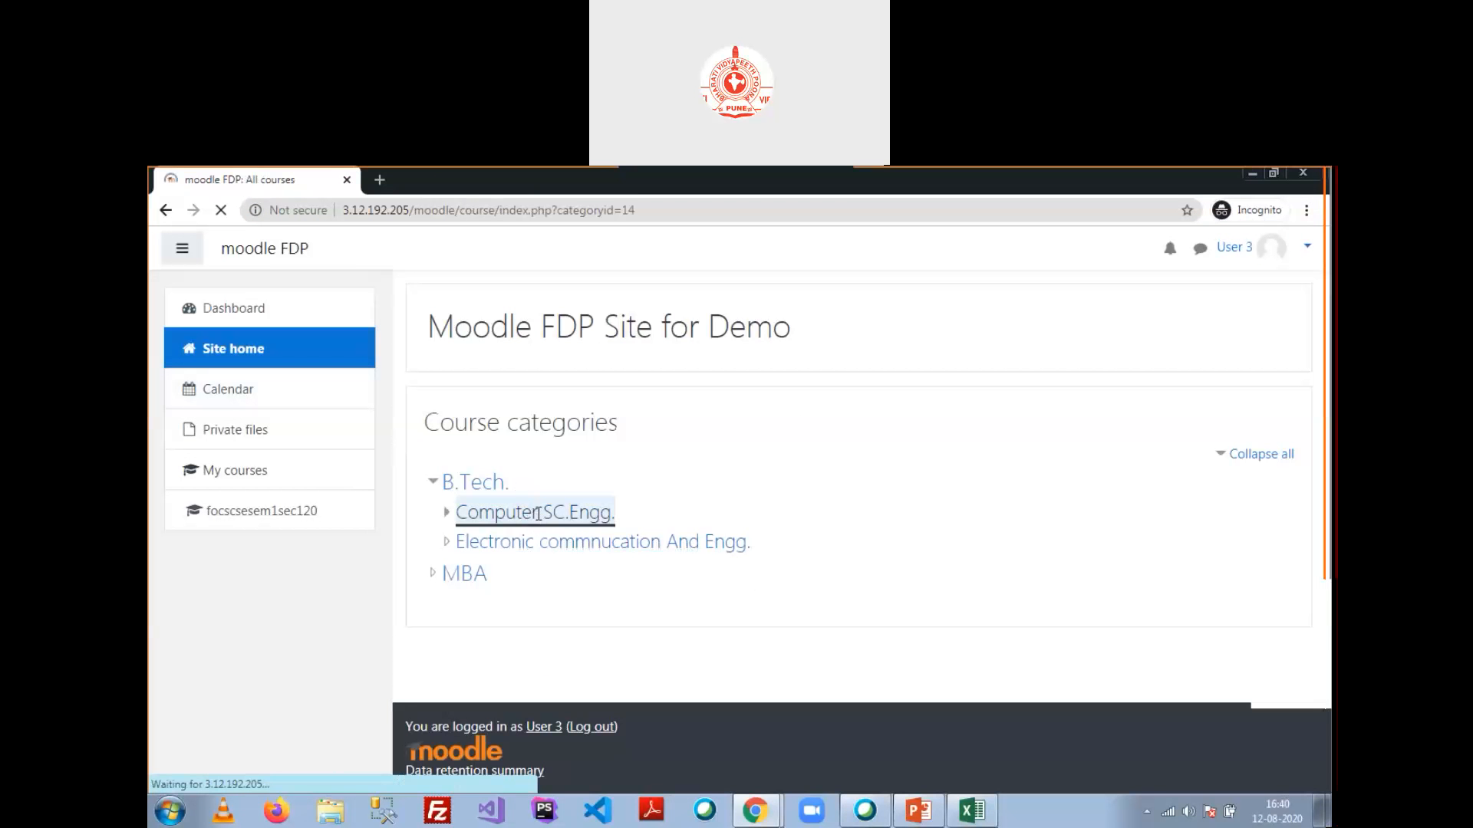
{"action": "left_click", "coordinate": [470, 558]}
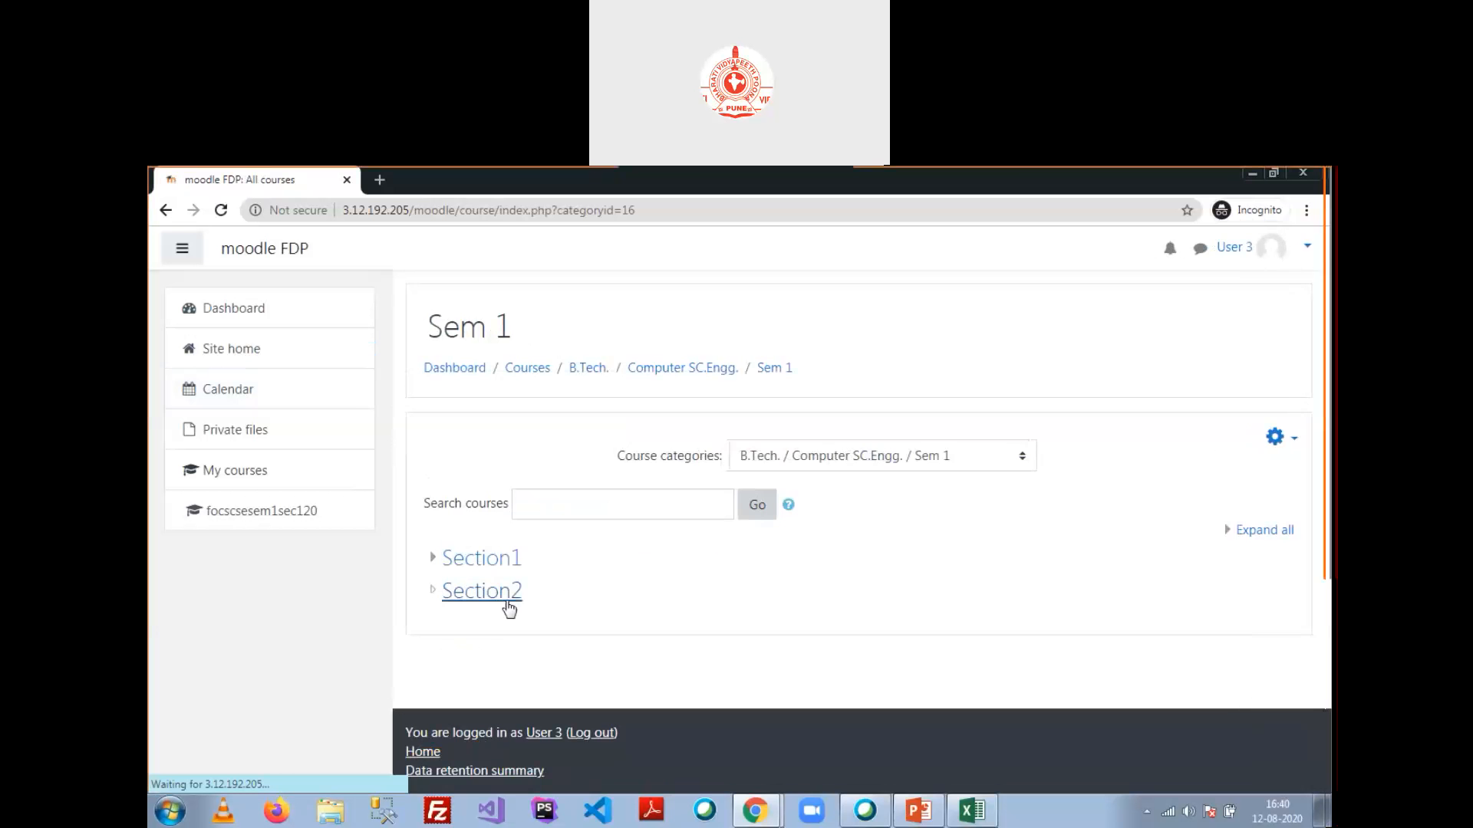
{"action": "left_click", "coordinate": [503, 560]}
{"action": "left_click", "coordinate": [525, 603]}
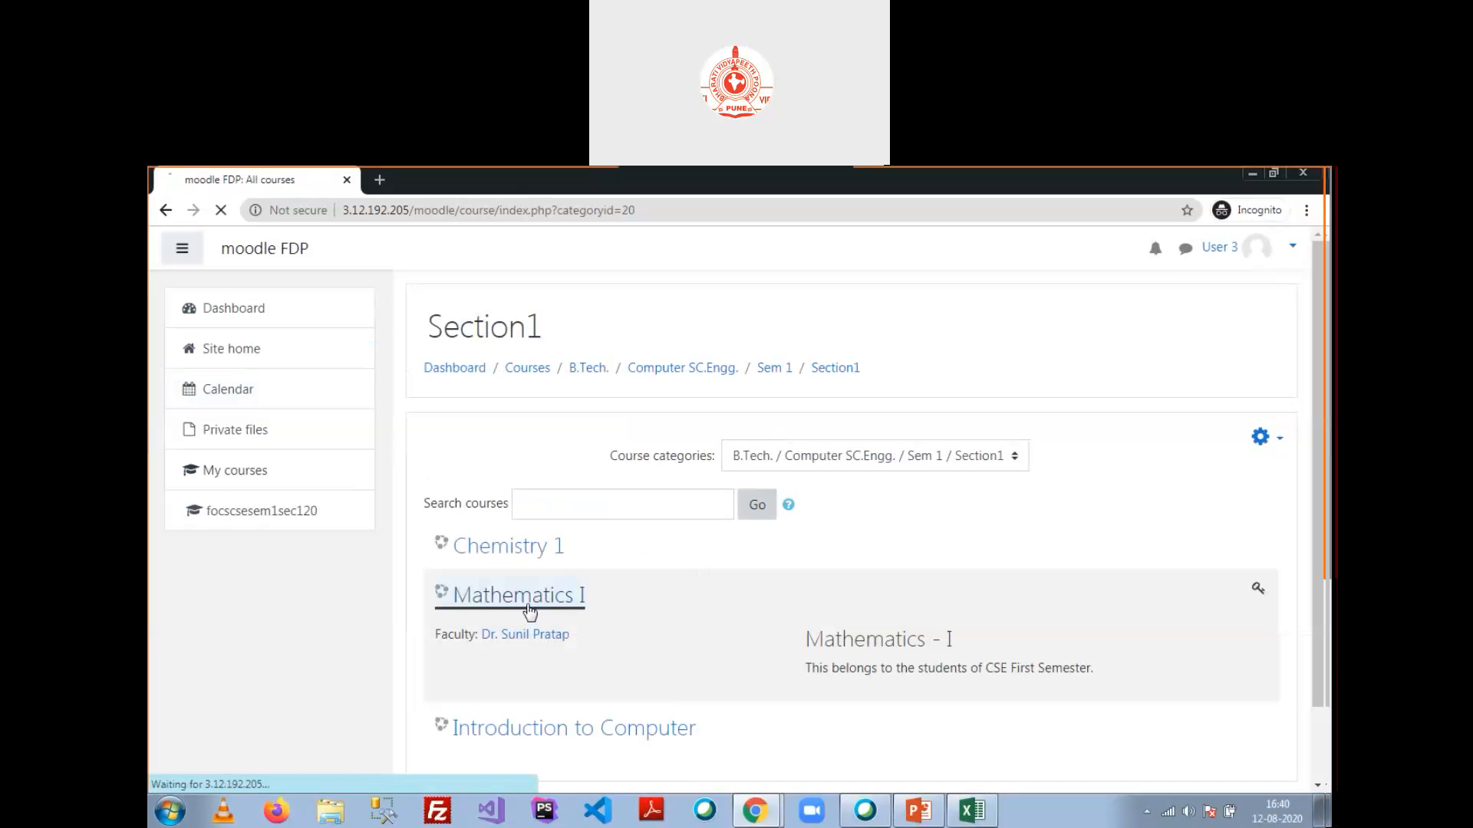
{"action": "scroll", "coordinate": [767, 516], "scroll_direction": "down", "scroll_amount": 3}
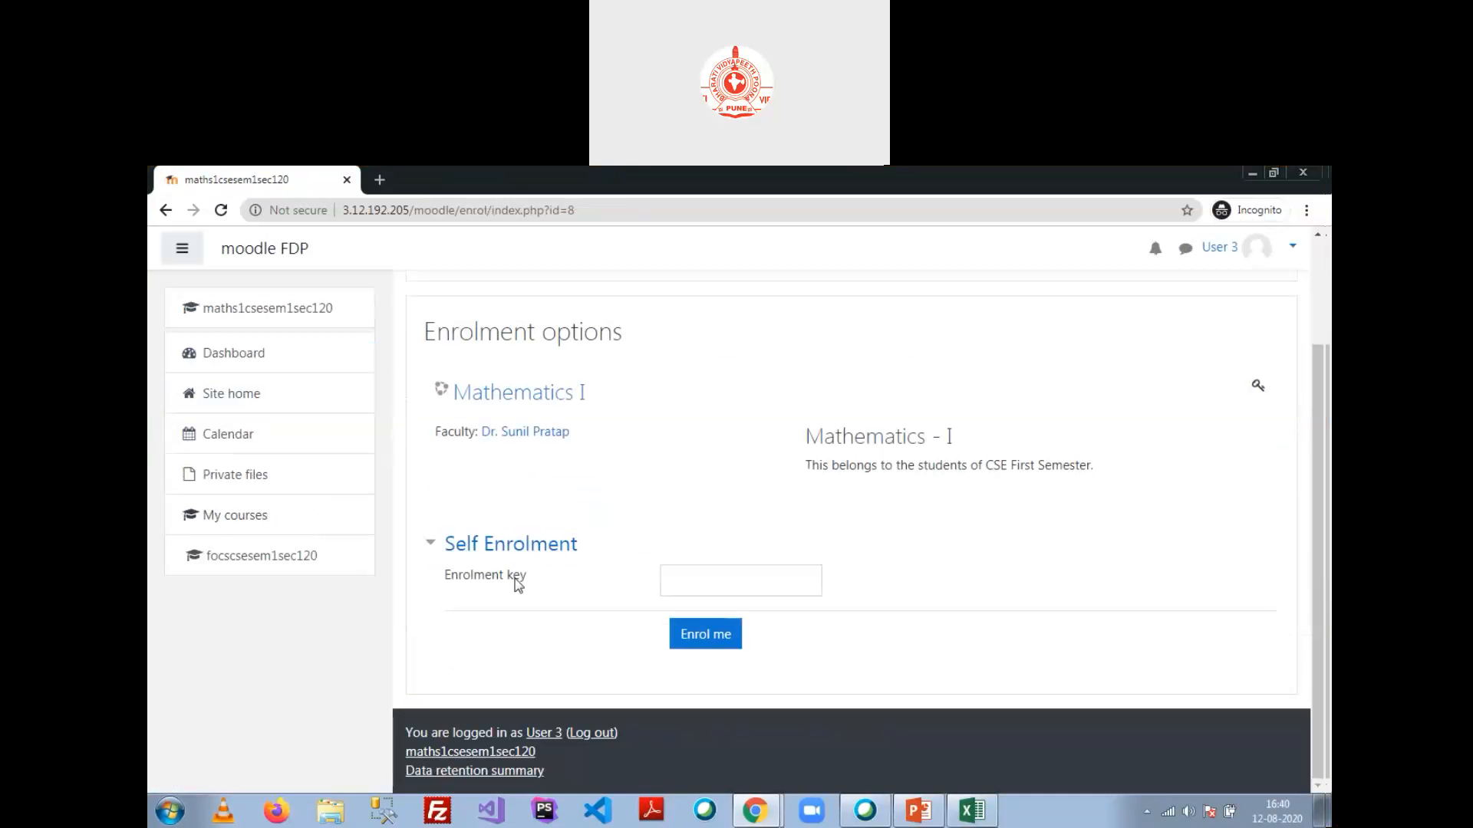
Step: Submit the enrolment key, then replace the rejected key with the correct one to enrol
{"action": "left_click", "coordinate": [679, 582]}
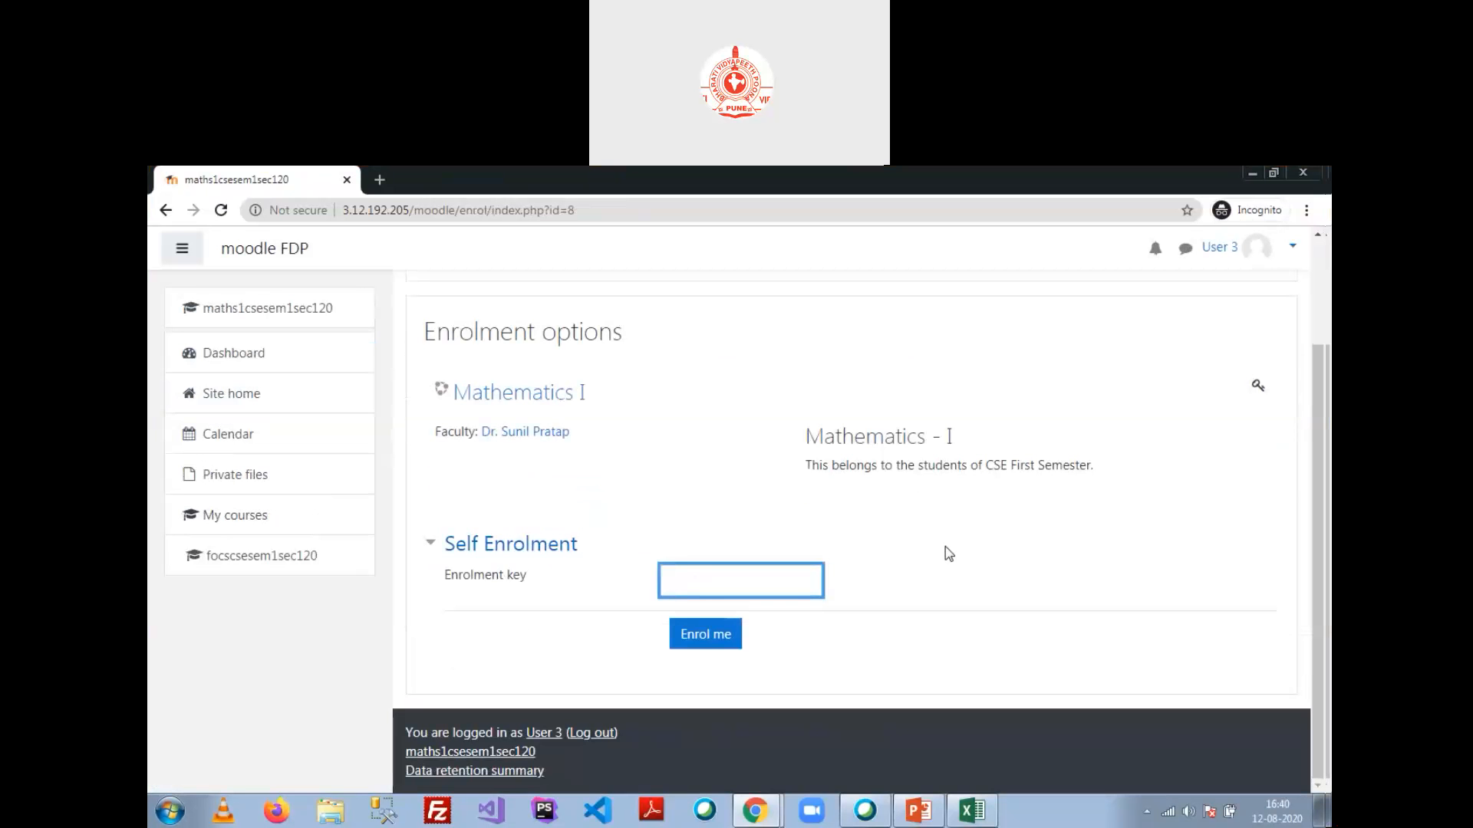
{"action": "type", "text": "••••••••"}
{"action": "left_click", "coordinate": [713, 630]}
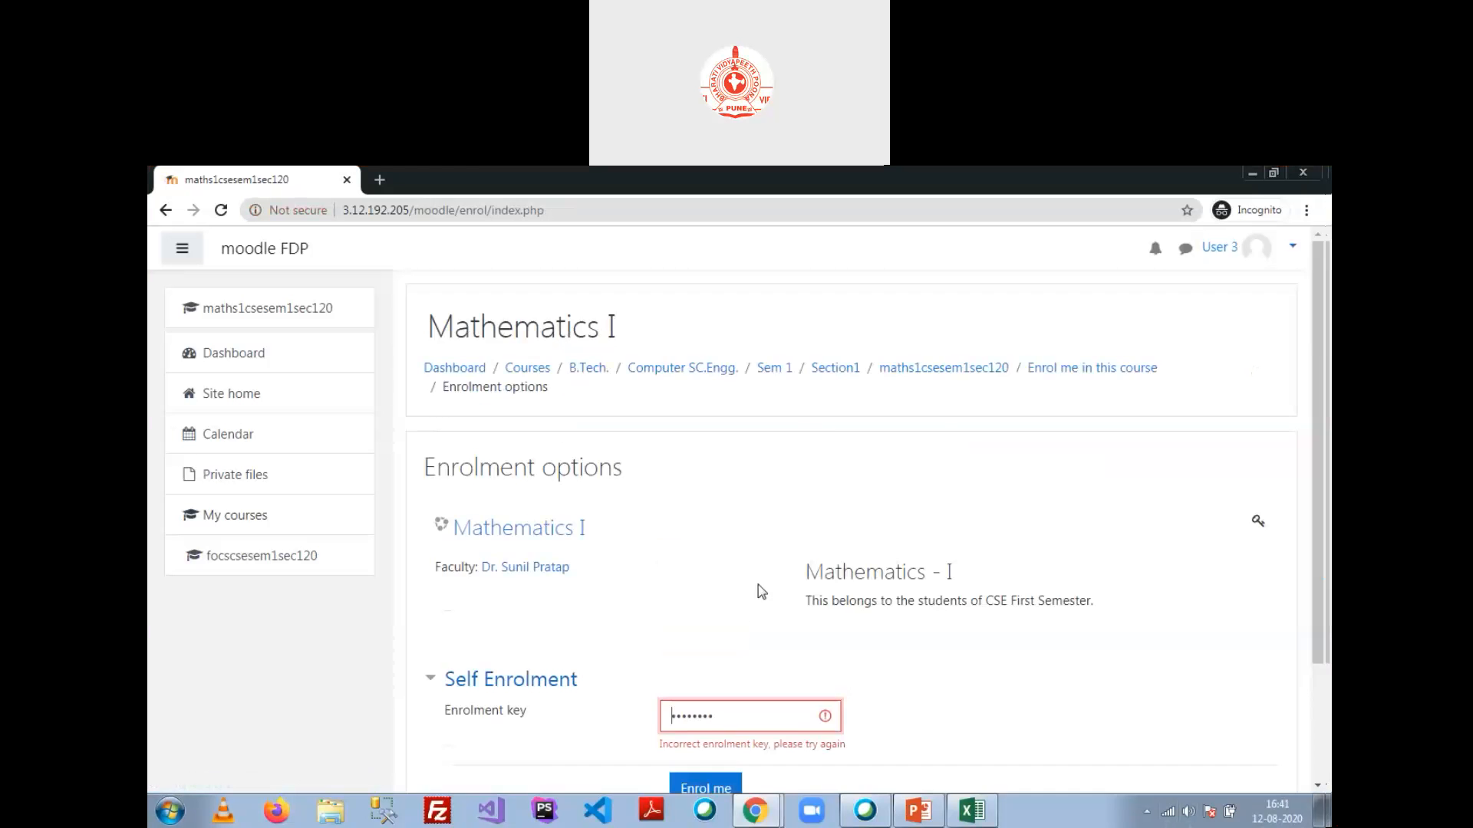
{"action": "left_click_drag", "start_coordinate": [721, 568], "coordinate": [649, 569]}
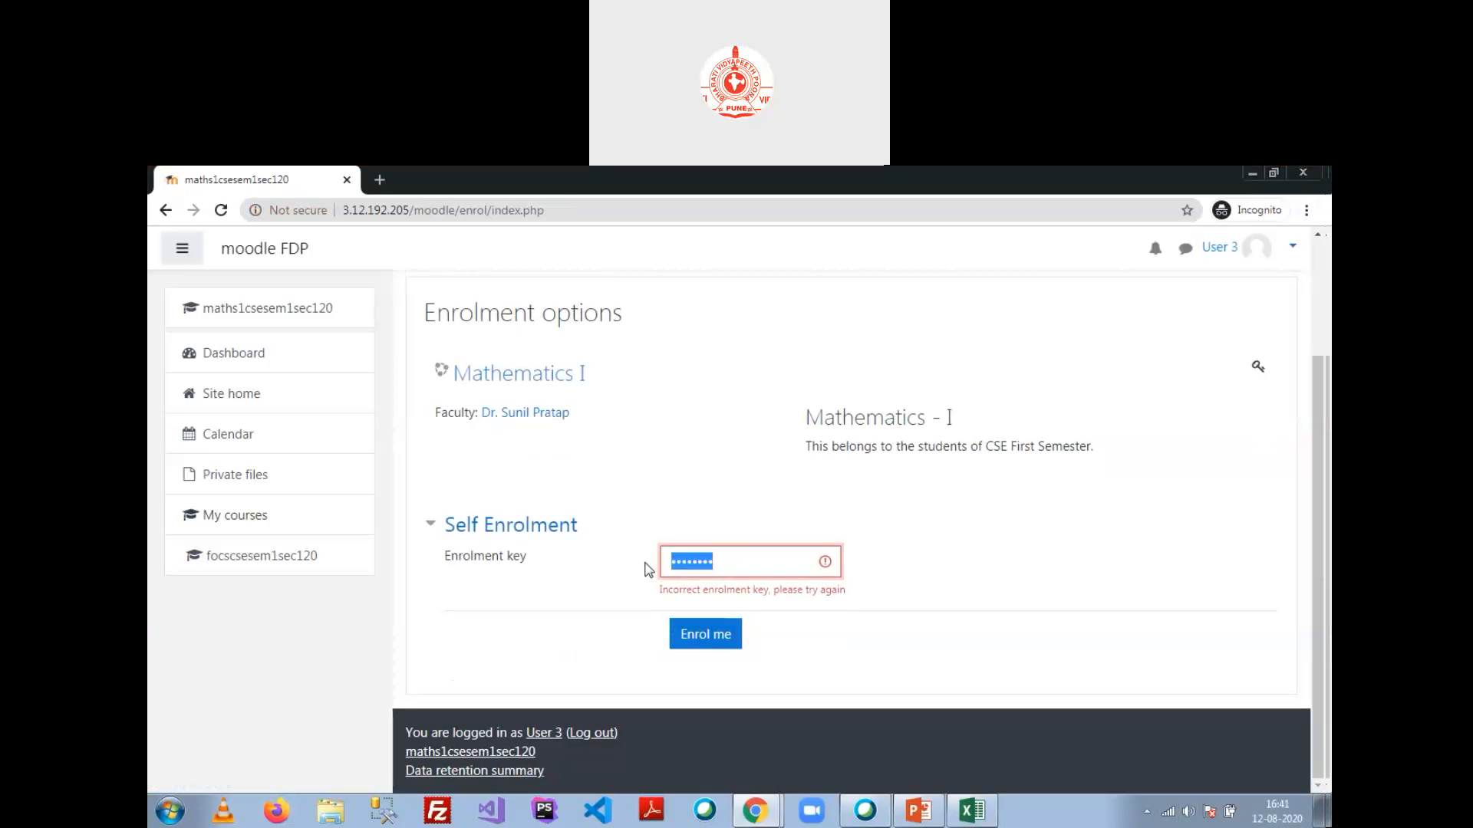
{"action": "type", "text": "****"}
{"action": "left_click", "coordinate": [706, 632]}
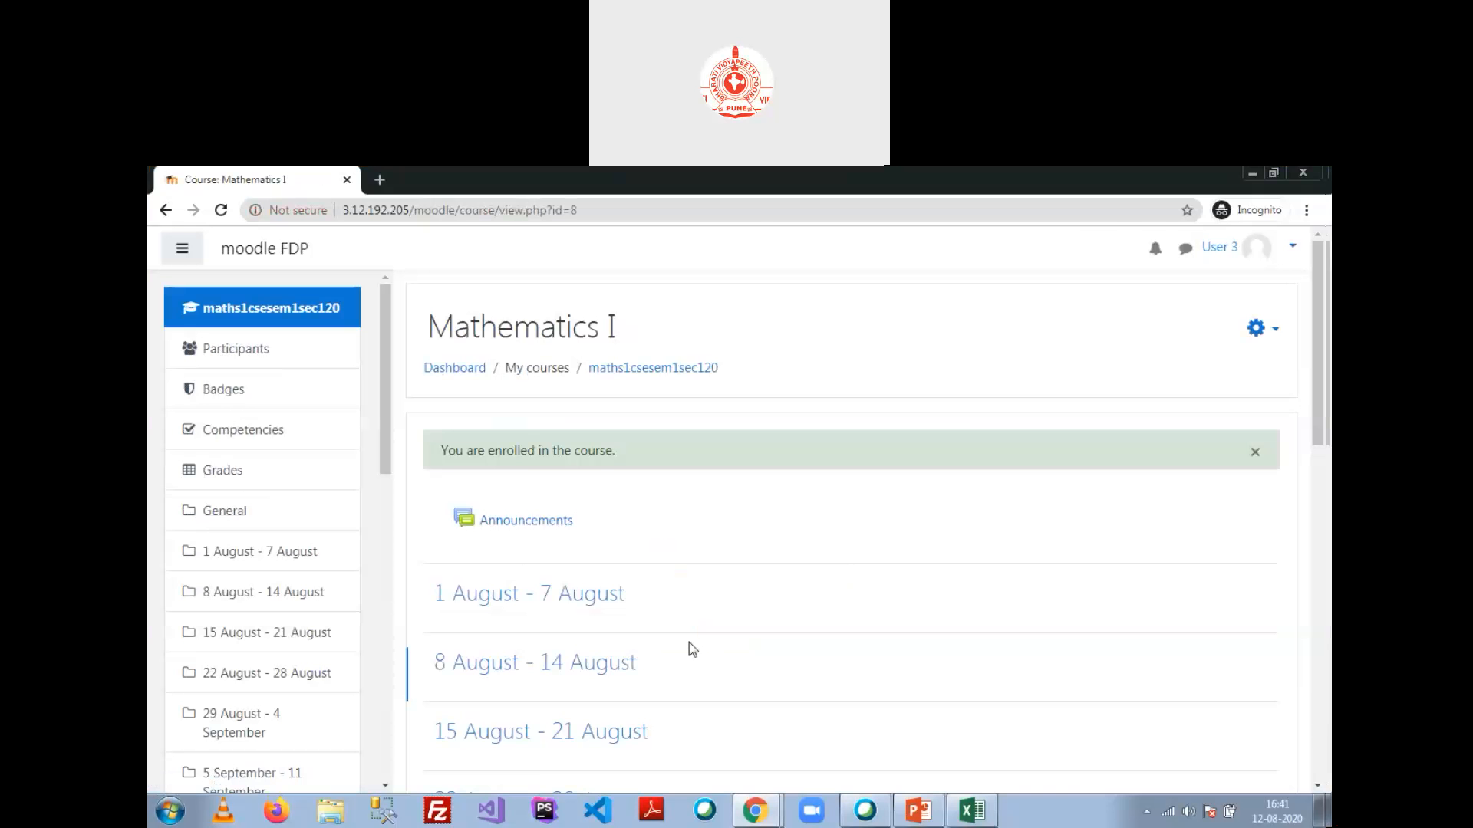
{"action": "key", "text": "alt+Tab"}
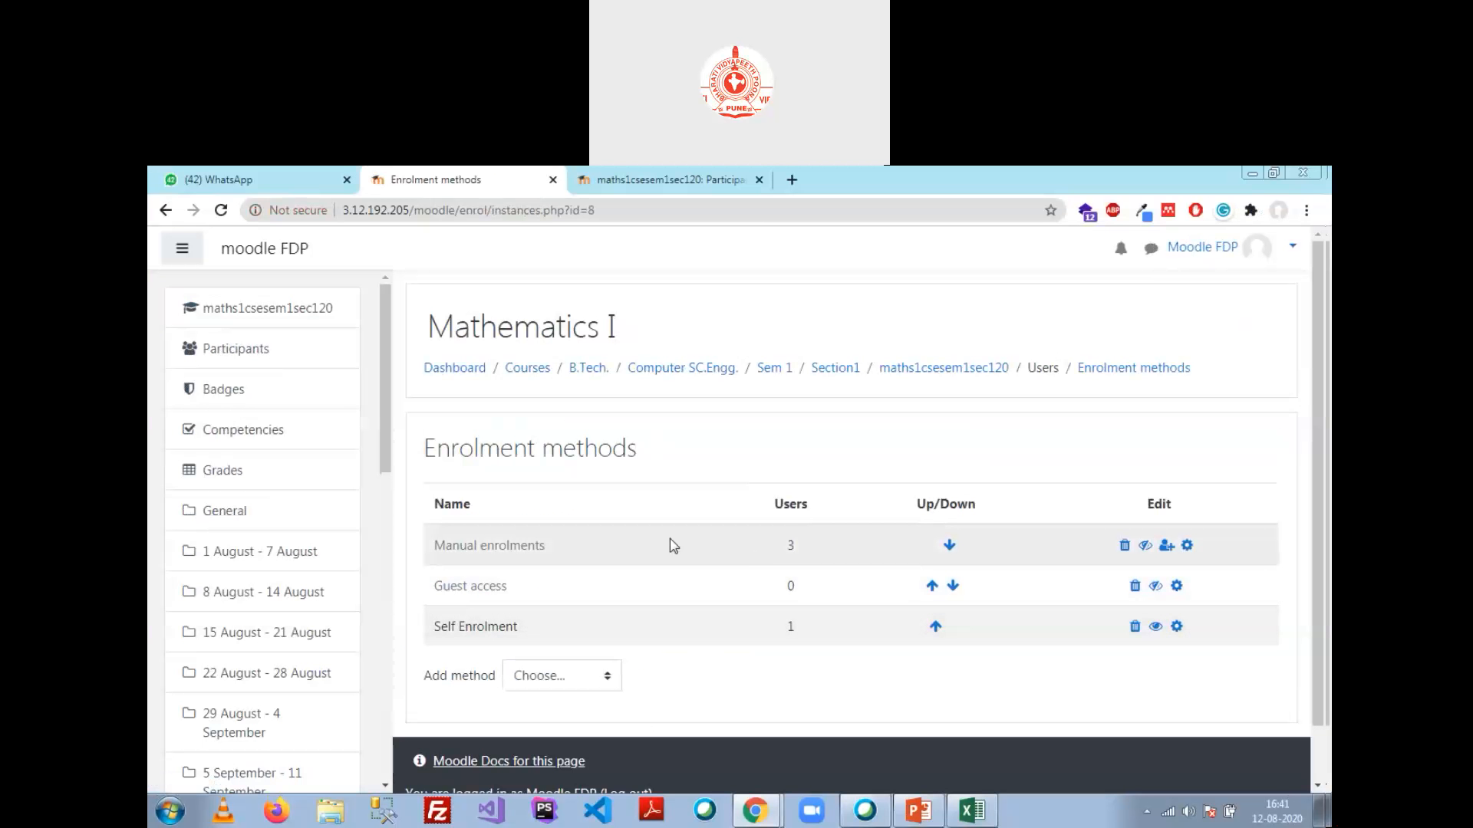
Step: Review Enrolment methods showing Self Enrolment with 1 user, then go to the Mathematics I course page
{"action": "scroll", "coordinate": [670, 539], "scroll_direction": "down", "scroll_amount": 1}
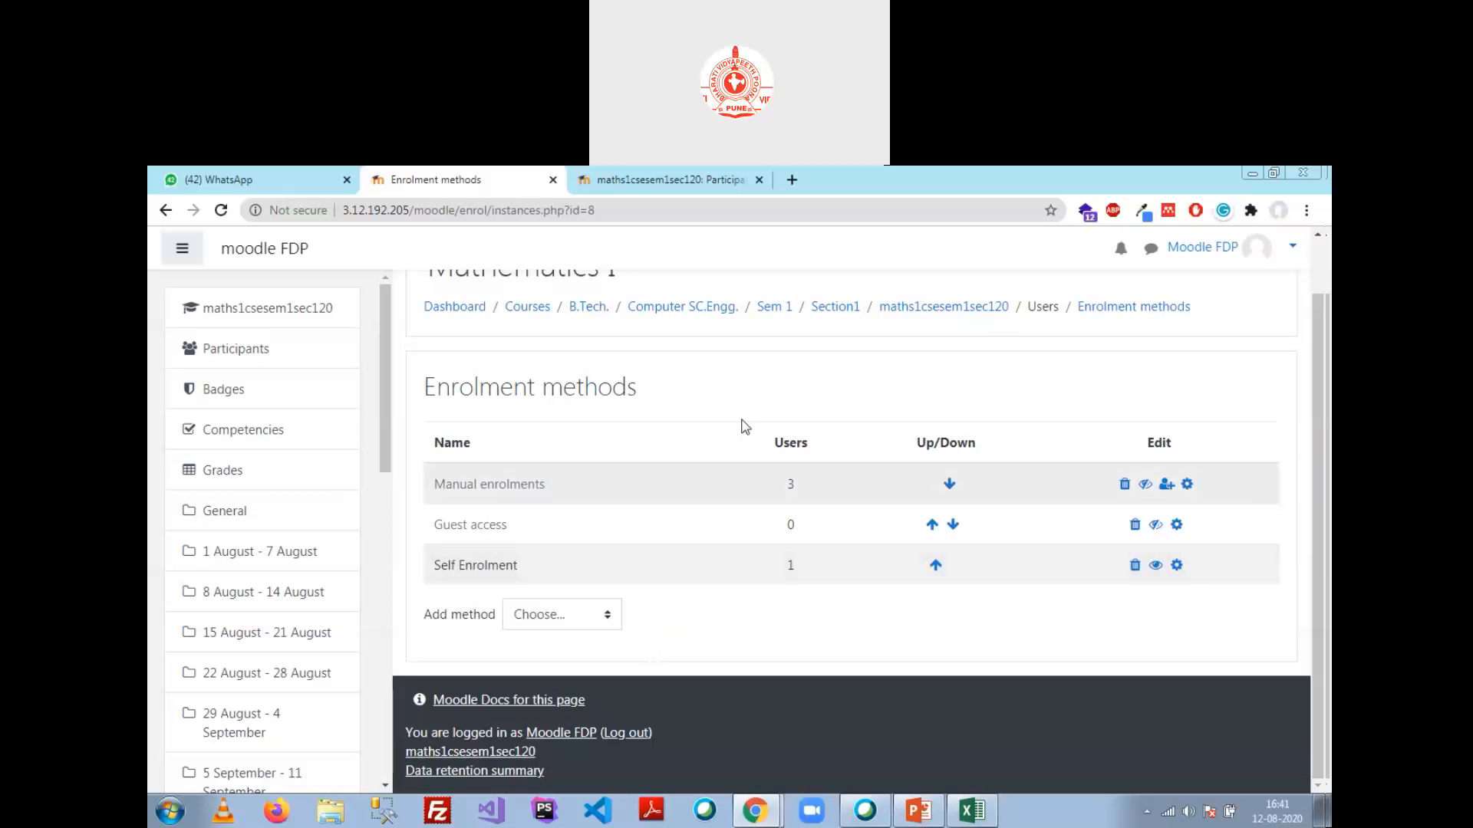
{"action": "left_click", "coordinate": [912, 309]}
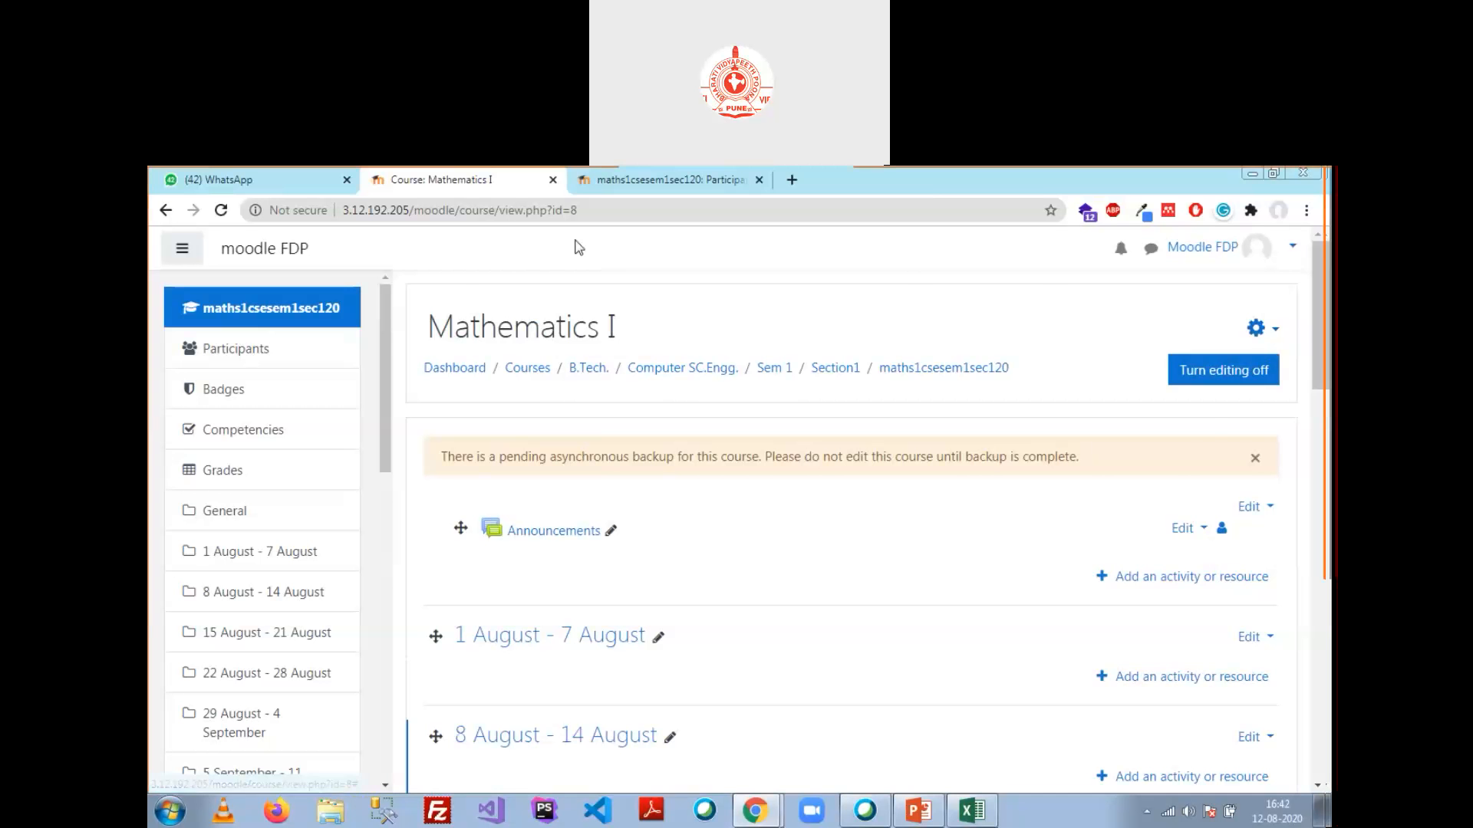
Step: From Mathematics I Participants, search 'user' and manually enrol User 3 as a Student
{"action": "left_click", "coordinate": [596, 188]}
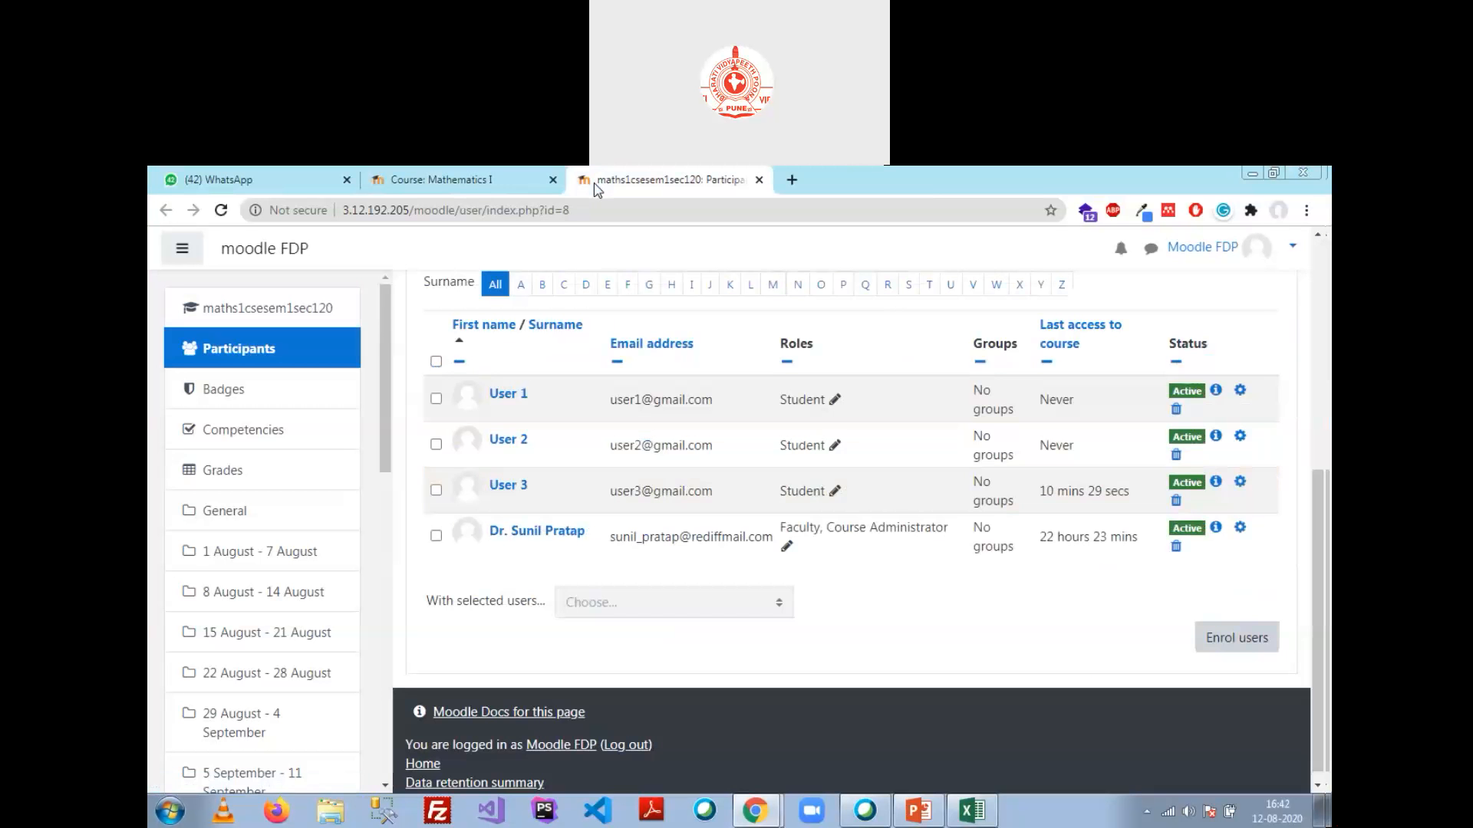
{"action": "left_click", "coordinate": [453, 180]}
{"action": "left_click", "coordinate": [255, 357]}
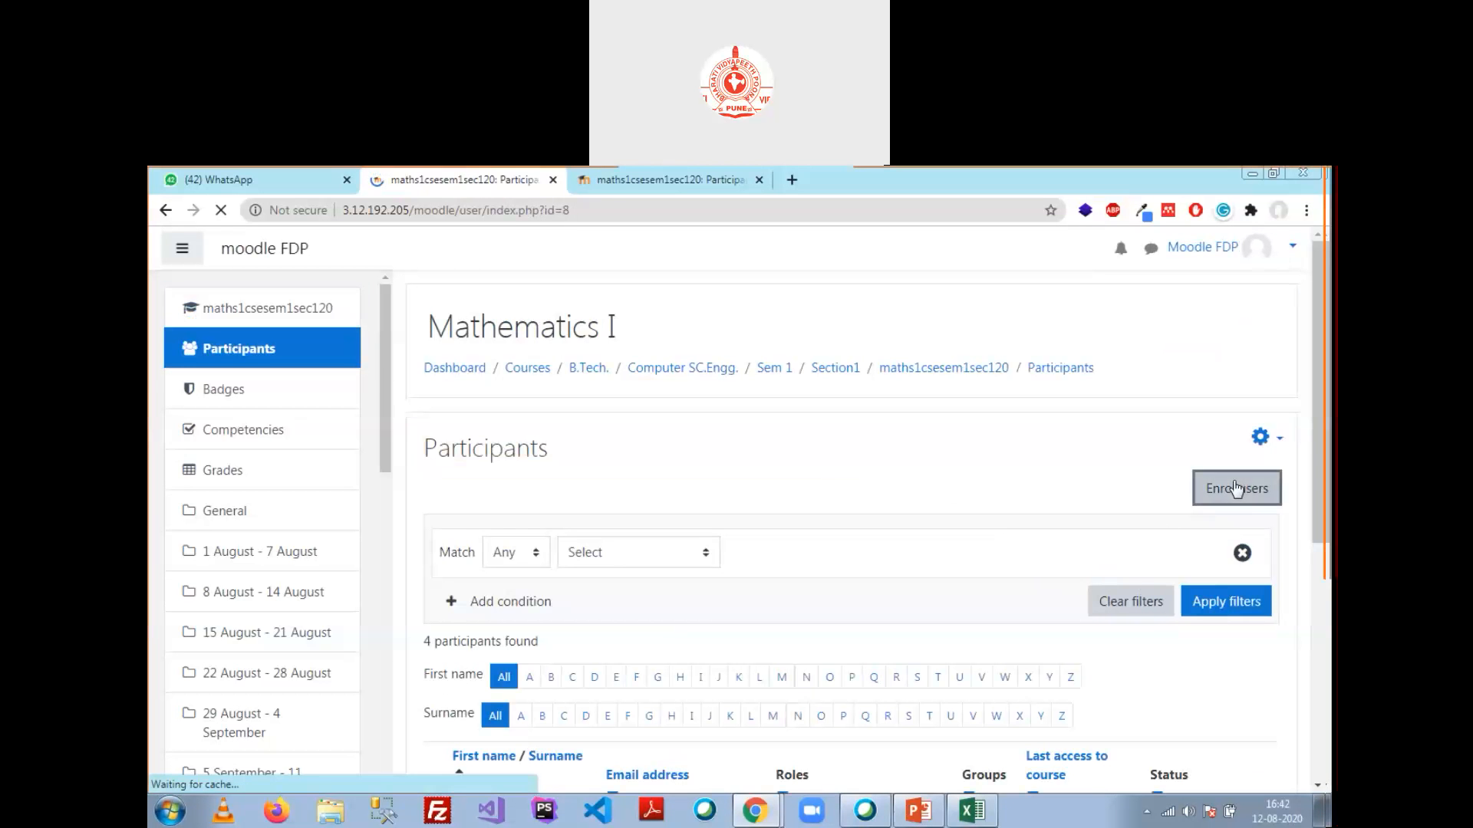
{"action": "left_click", "coordinate": [1237, 489]}
{"action": "left_click", "coordinate": [675, 409]}
{"action": "type", "text": "user"}
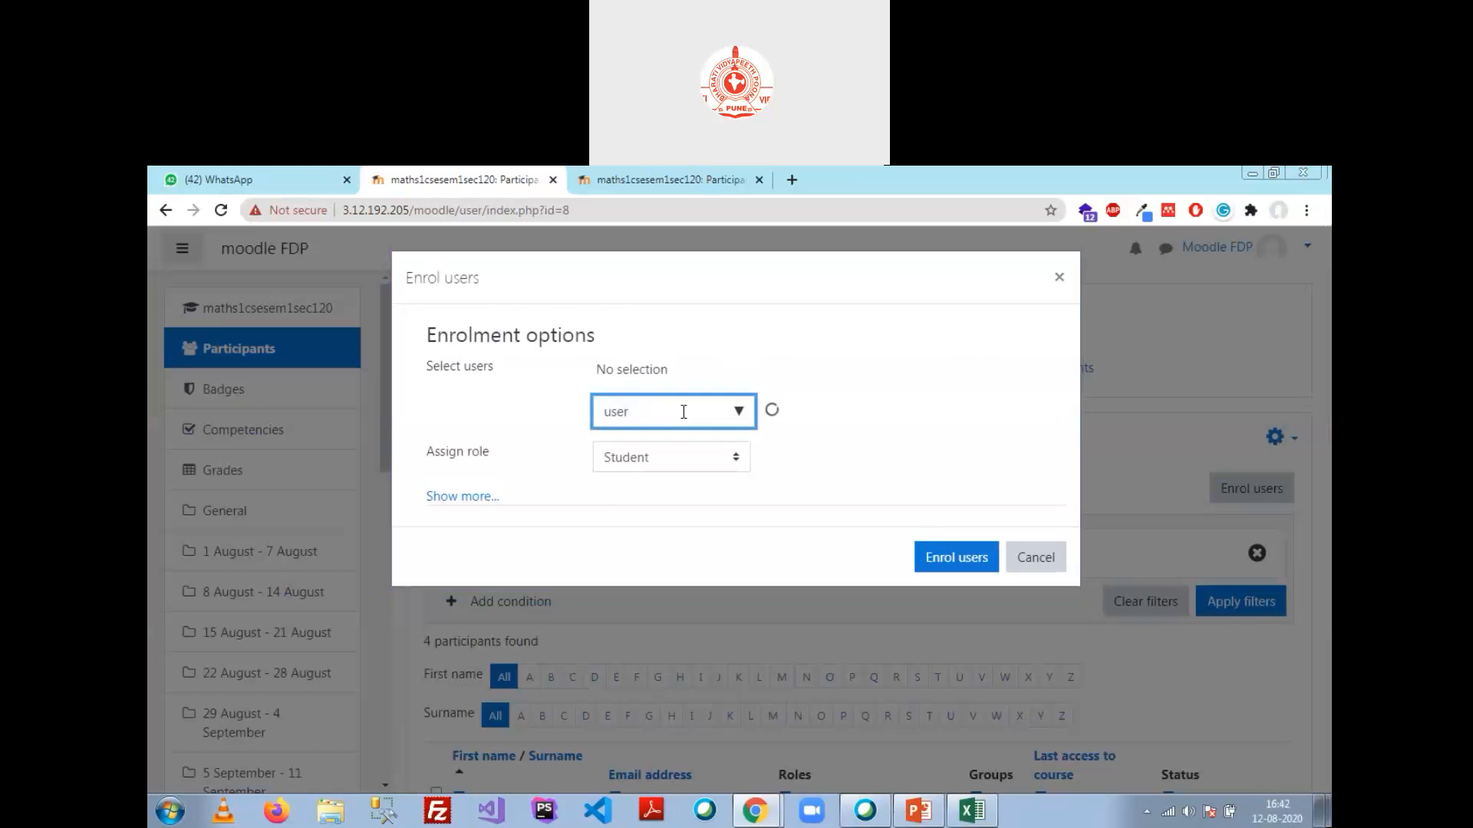
{"action": "left_click", "coordinate": [704, 459]}
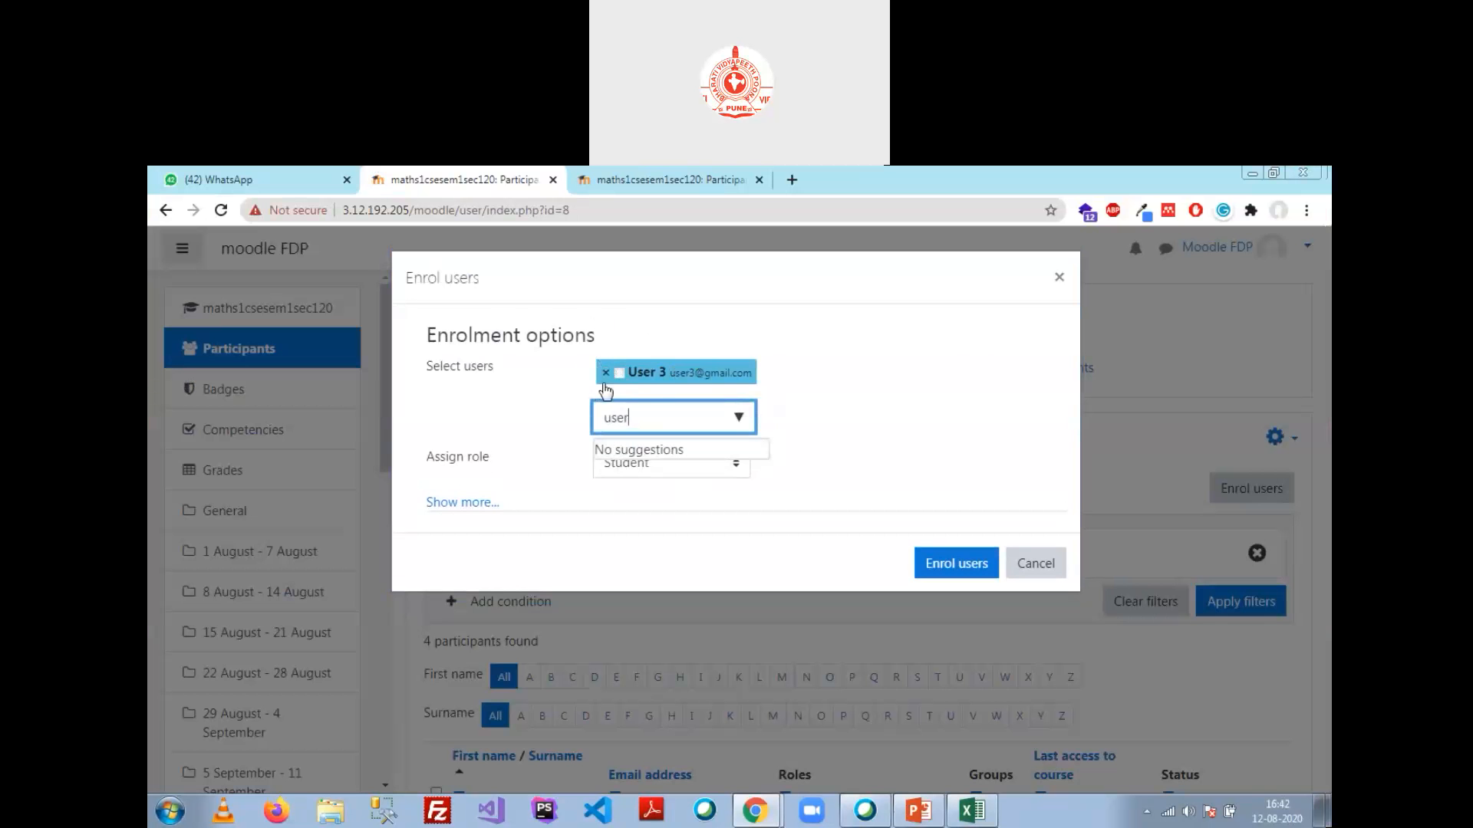
{"action": "left_click", "coordinate": [939, 577]}
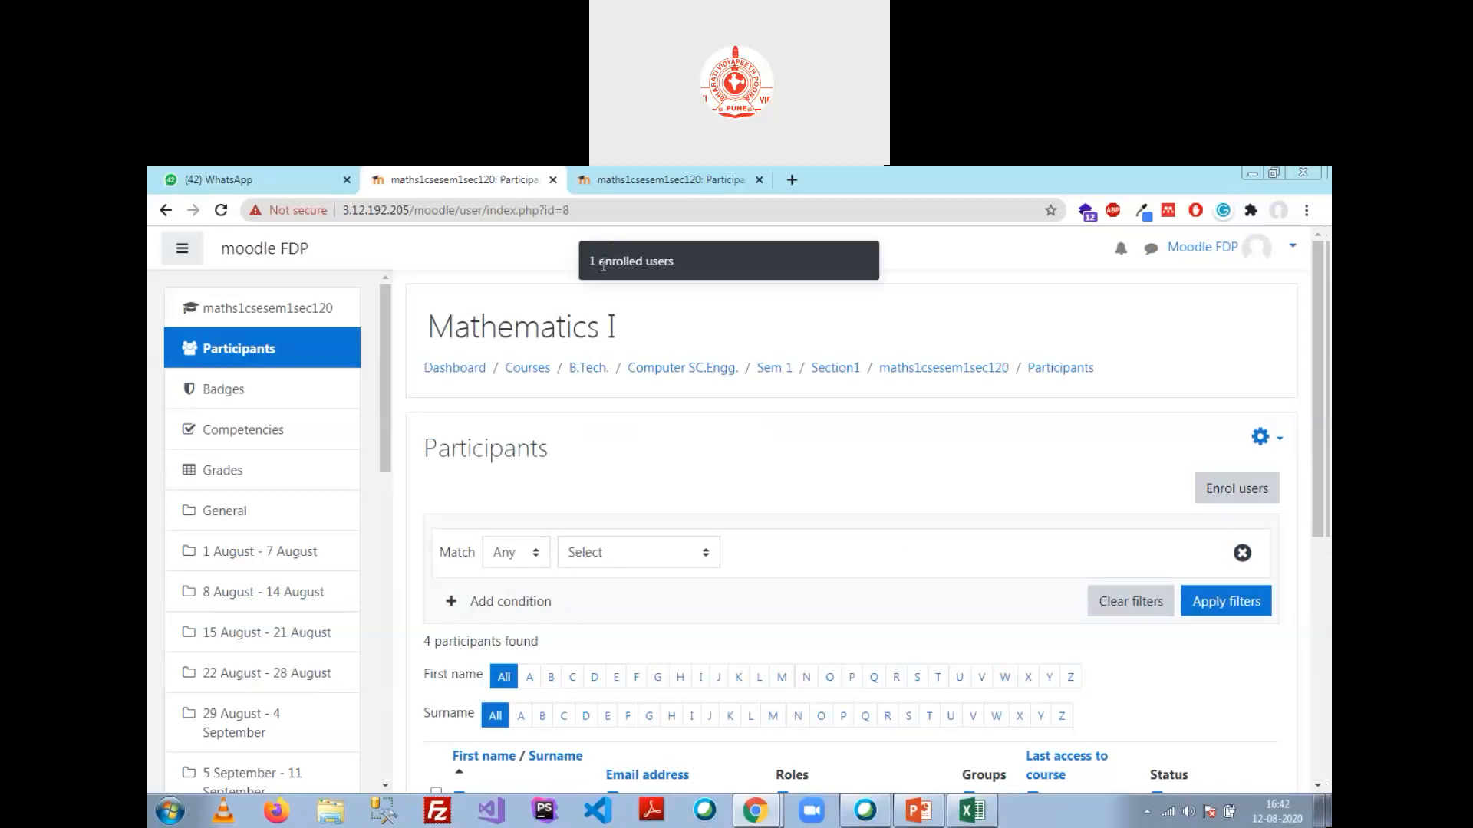
Step: Reload the Participants list and check that 4 participants appear, with User 3 active
{"action": "left_click", "coordinate": [1057, 372]}
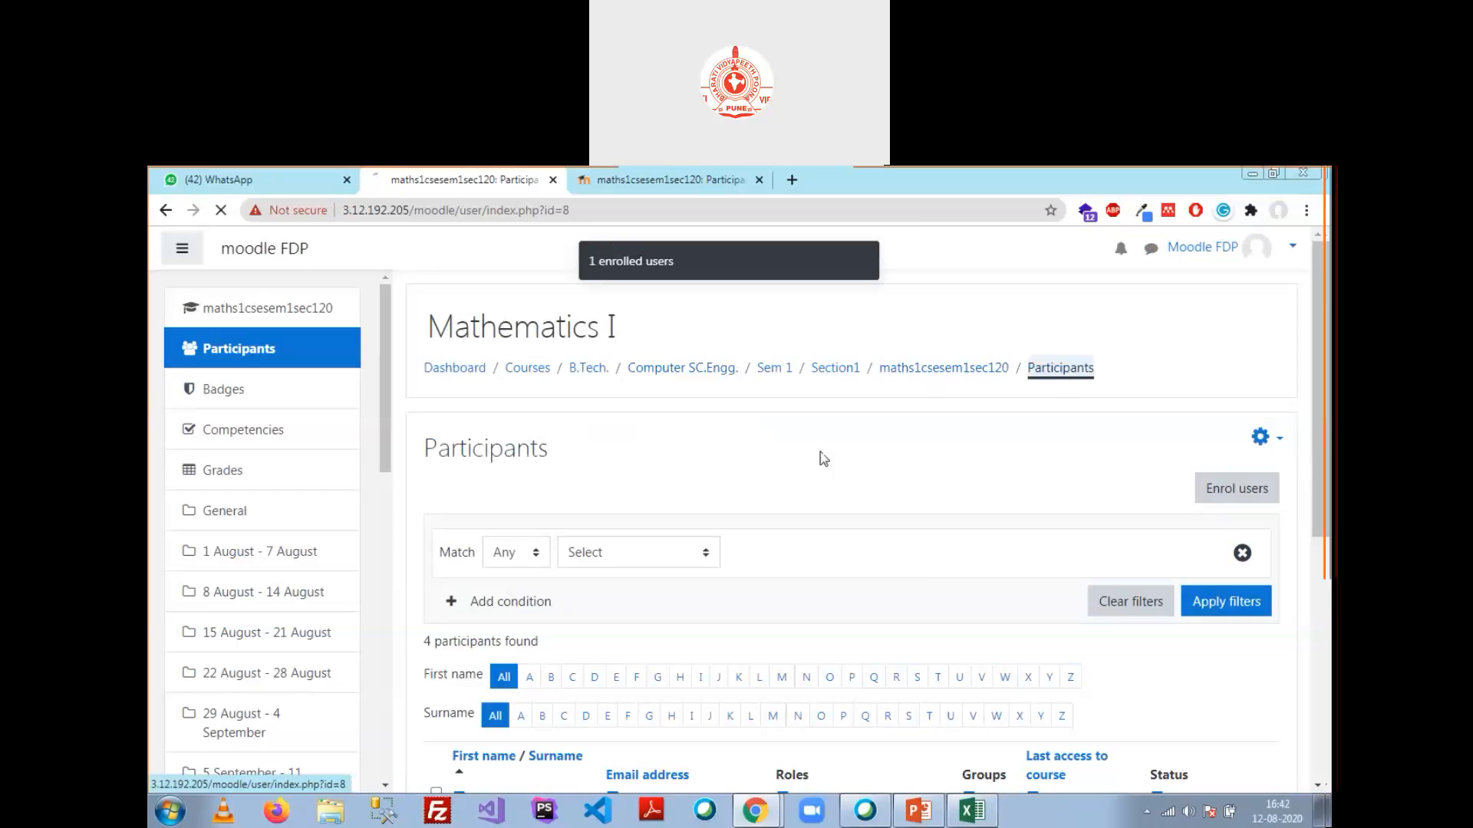
{"action": "scroll", "coordinate": [675, 491], "scroll_direction": "down", "scroll_amount": 1}
{"action": "scroll", "coordinate": [676, 491], "scroll_direction": "down", "scroll_amount": 4}
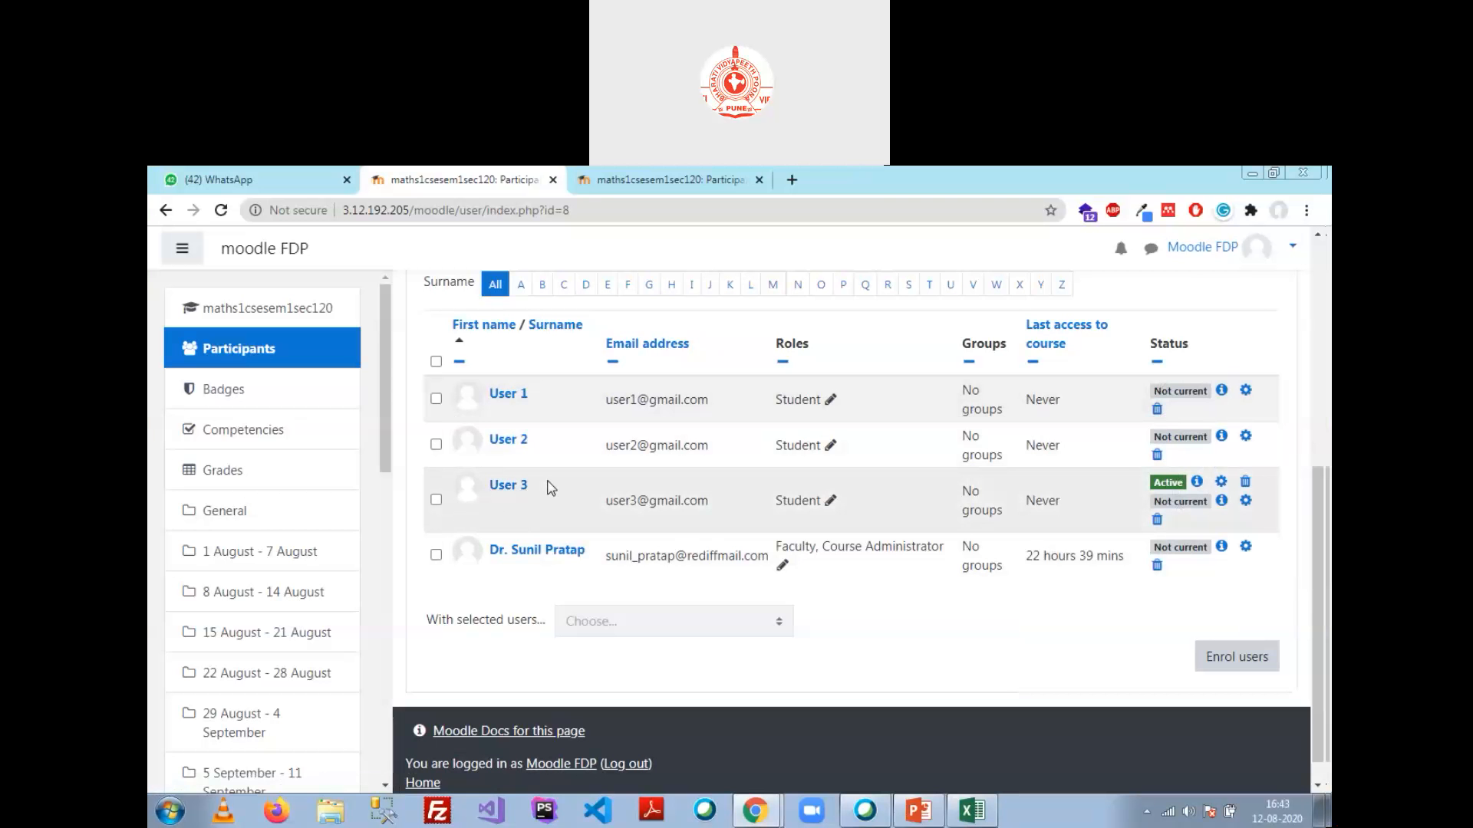
{"action": "scroll", "coordinate": [528, 497], "scroll_direction": "up", "scroll_amount": 3}
{"action": "scroll", "coordinate": [526, 491], "scroll_direction": "up", "scroll_amount": 2}
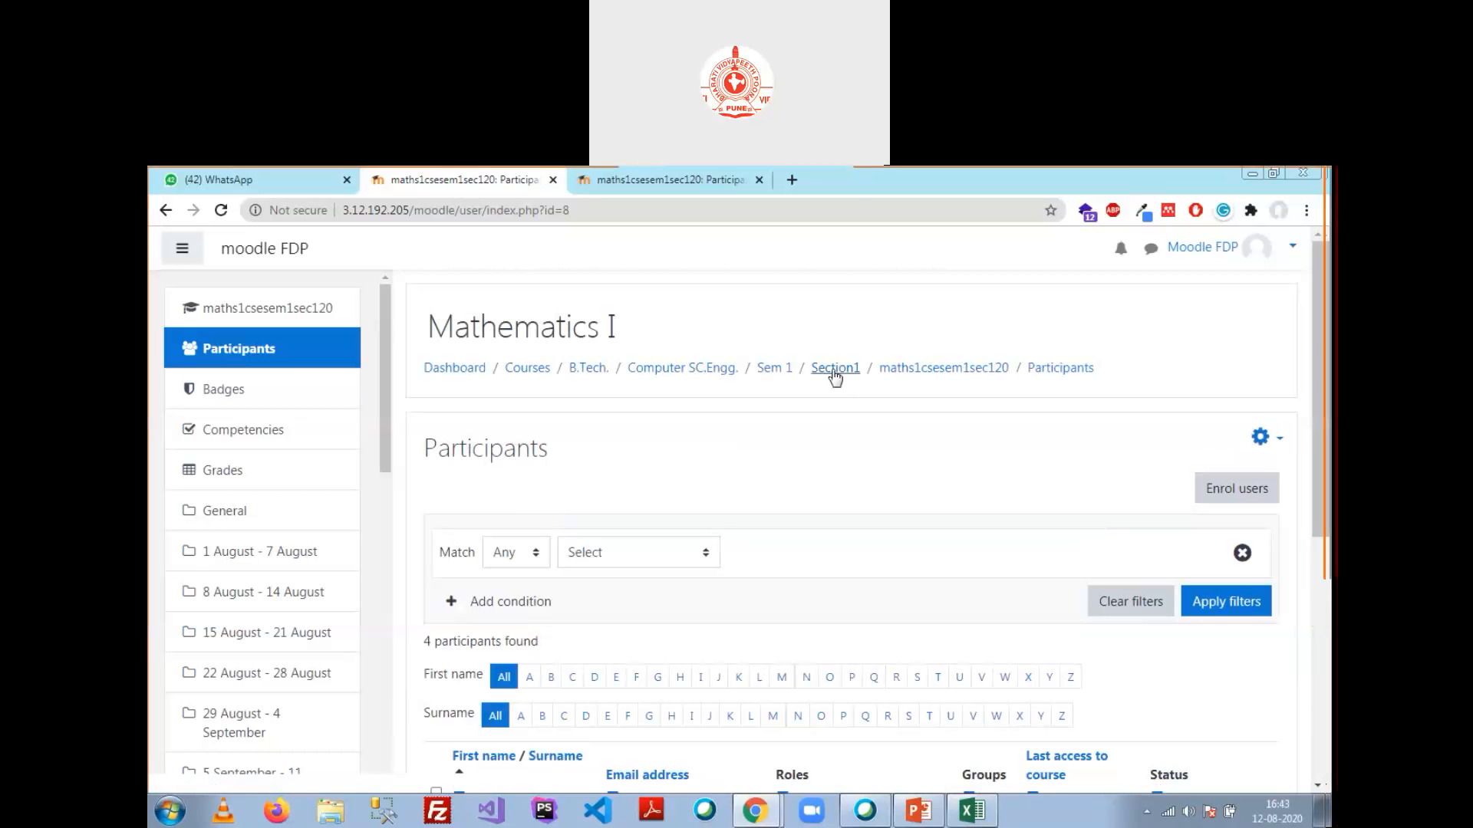
Step: Open Mathematics I's Enrolment methods through the gear menu, More... and the Users tab
{"action": "left_click", "coordinate": [898, 368]}
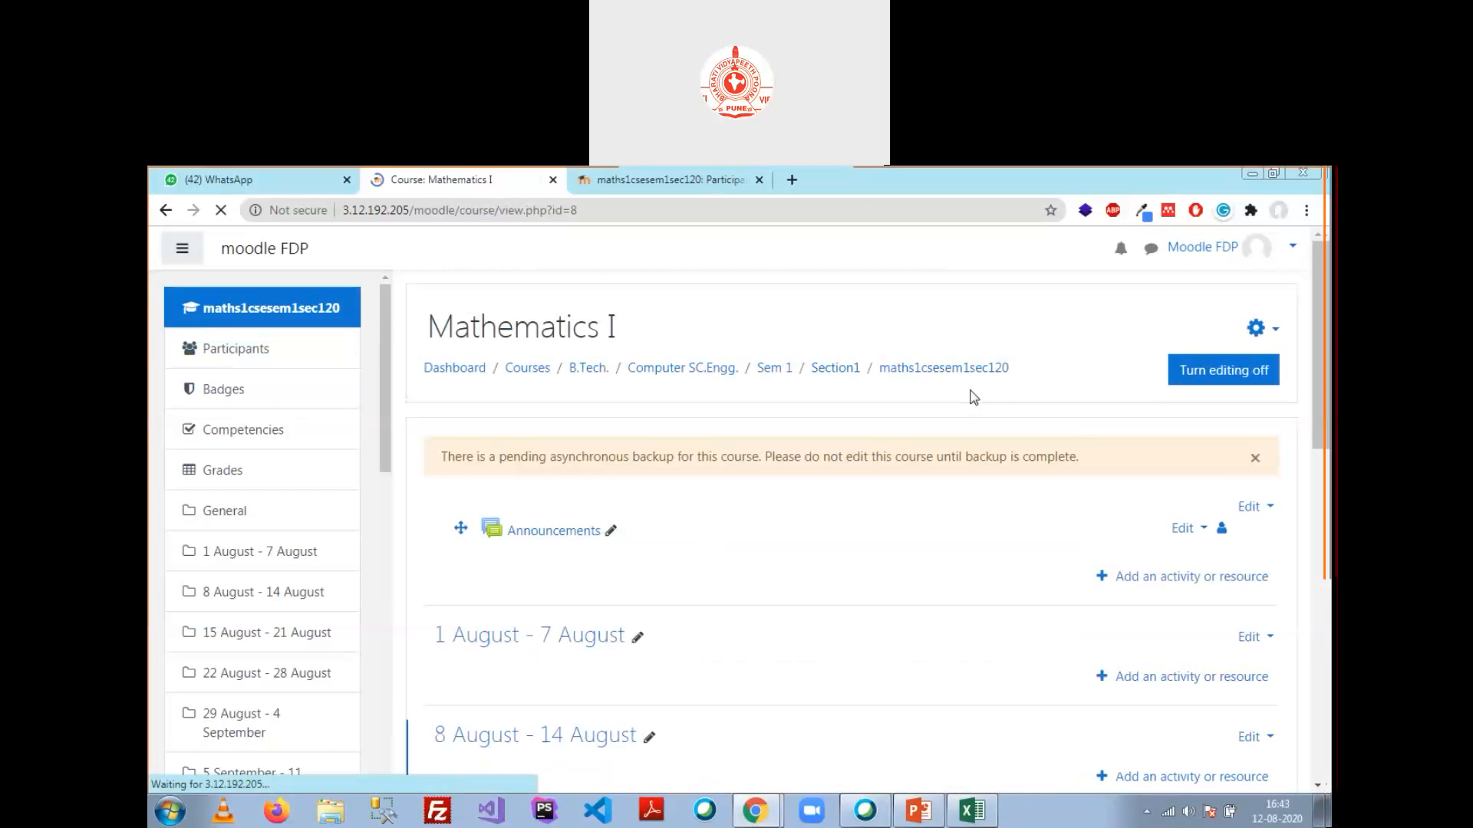
{"action": "left_click", "coordinate": [1258, 328]}
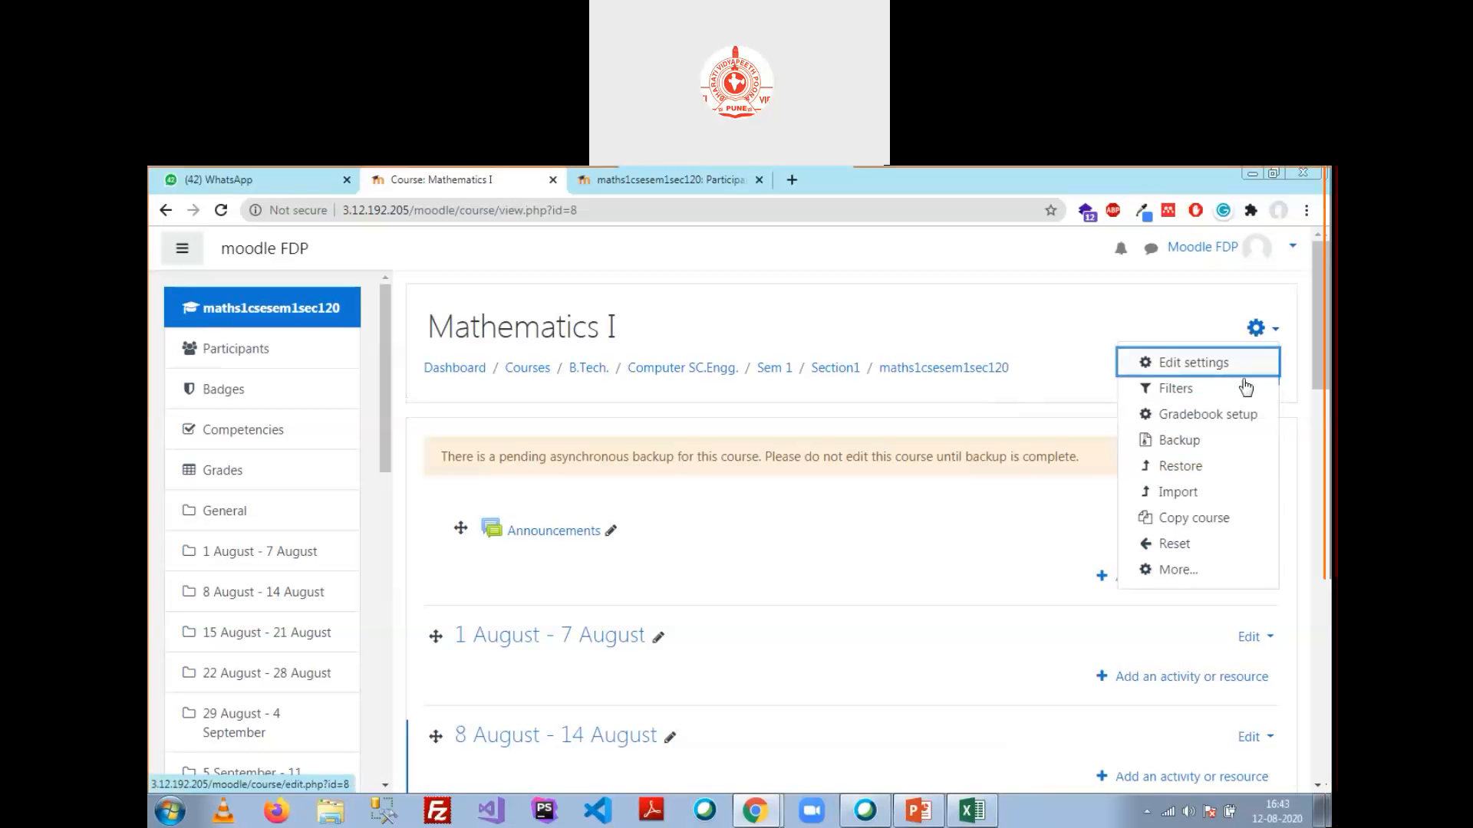
{"action": "left_click", "coordinate": [1177, 571]}
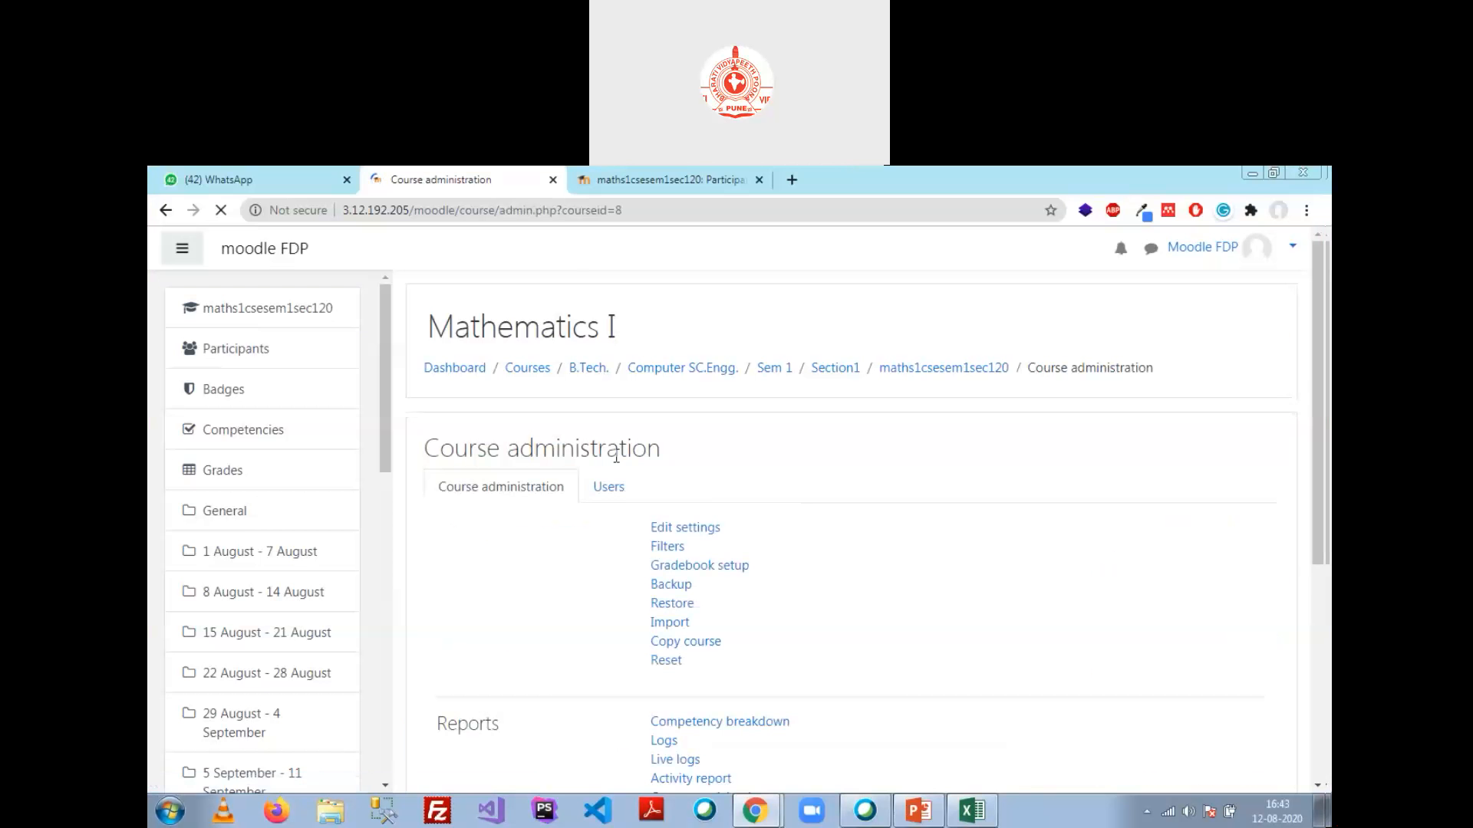
{"action": "left_click", "coordinate": [618, 491]}
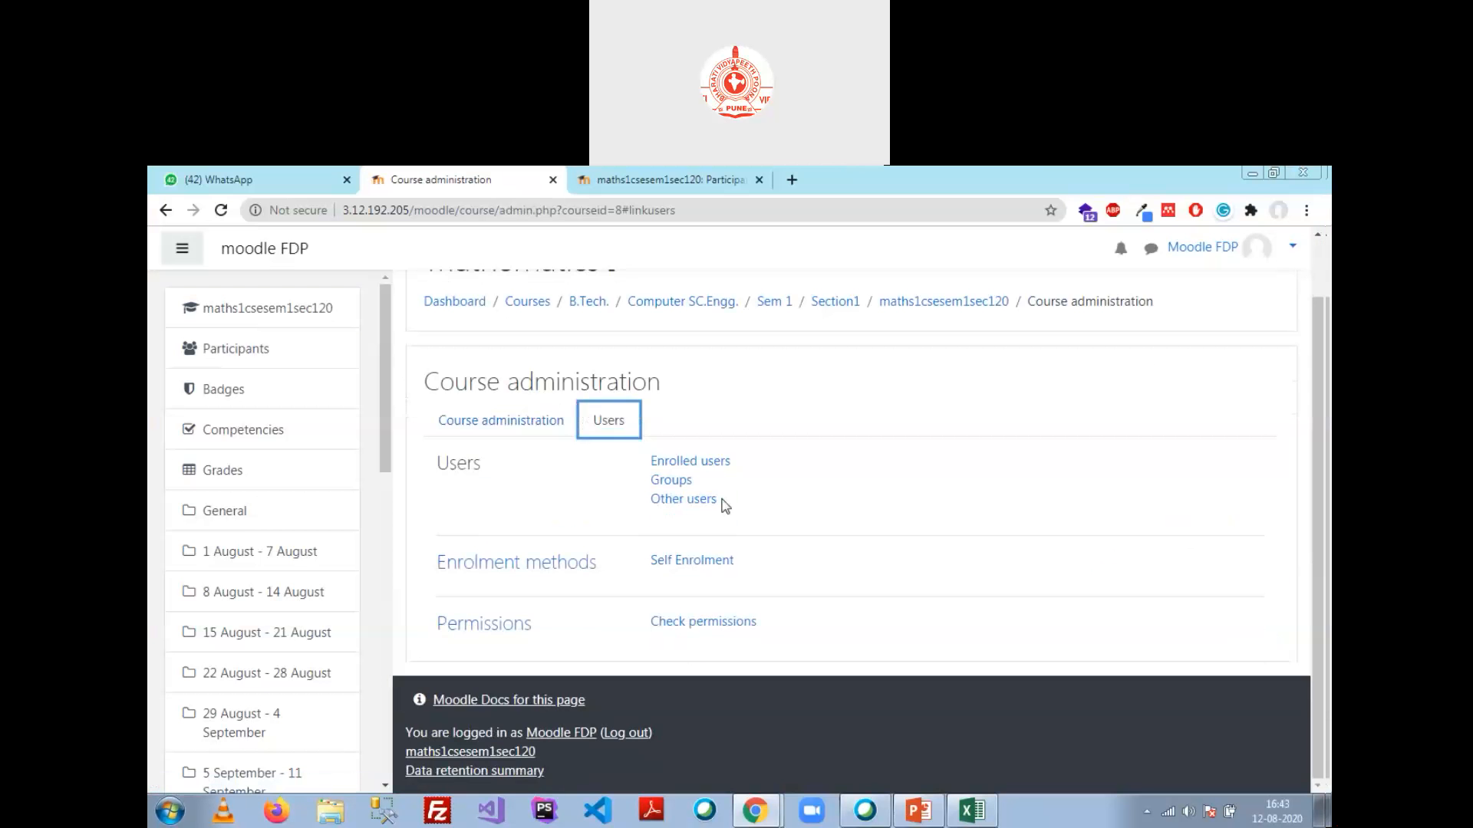
{"action": "left_click", "coordinate": [591, 565]}
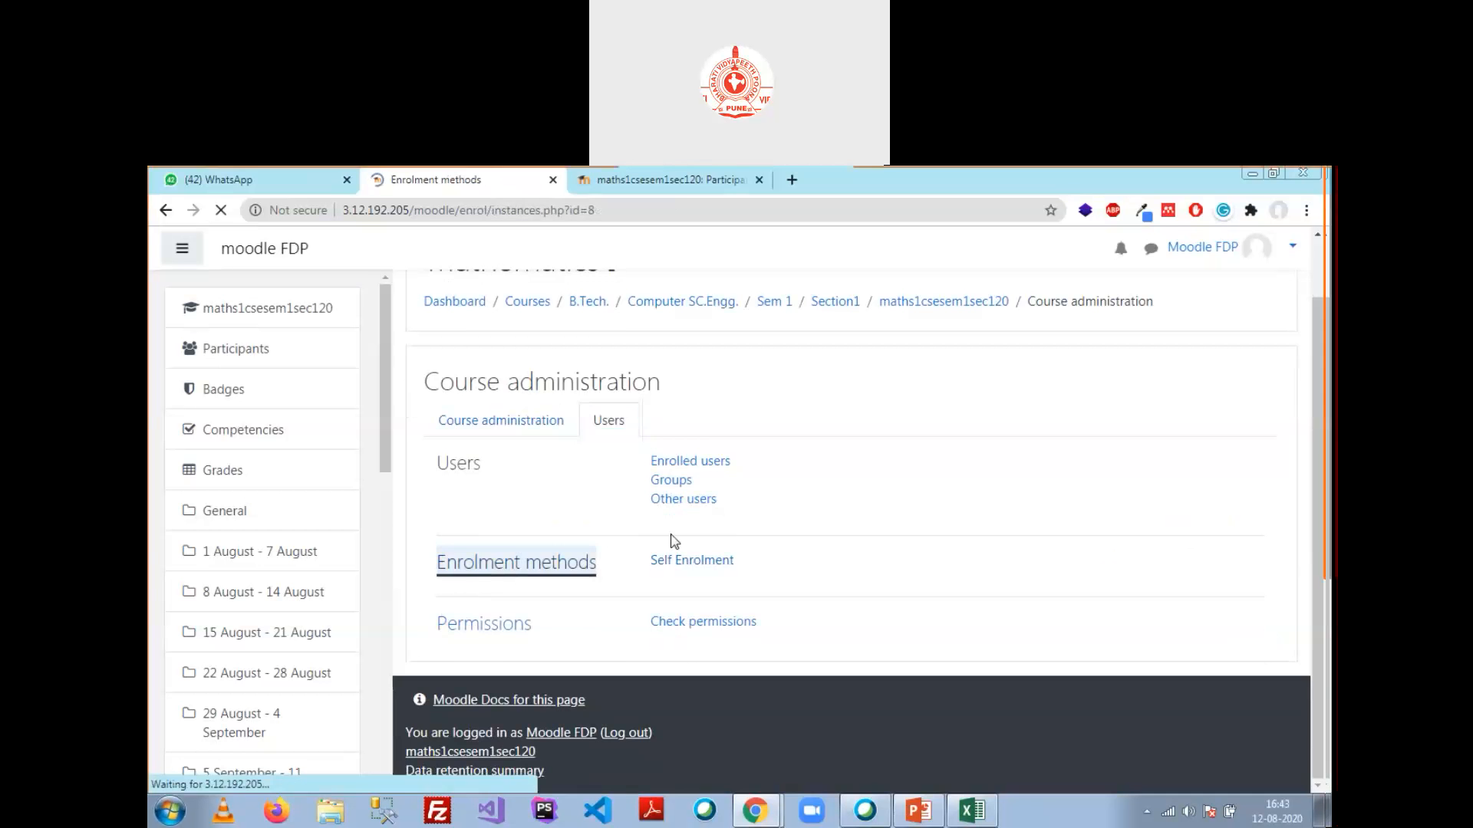
Step: Review the Self Enrolment and Manual enrolments (4 users) entries in the list
{"action": "scroll", "coordinate": [821, 521], "scroll_direction": "down", "scroll_amount": 1}
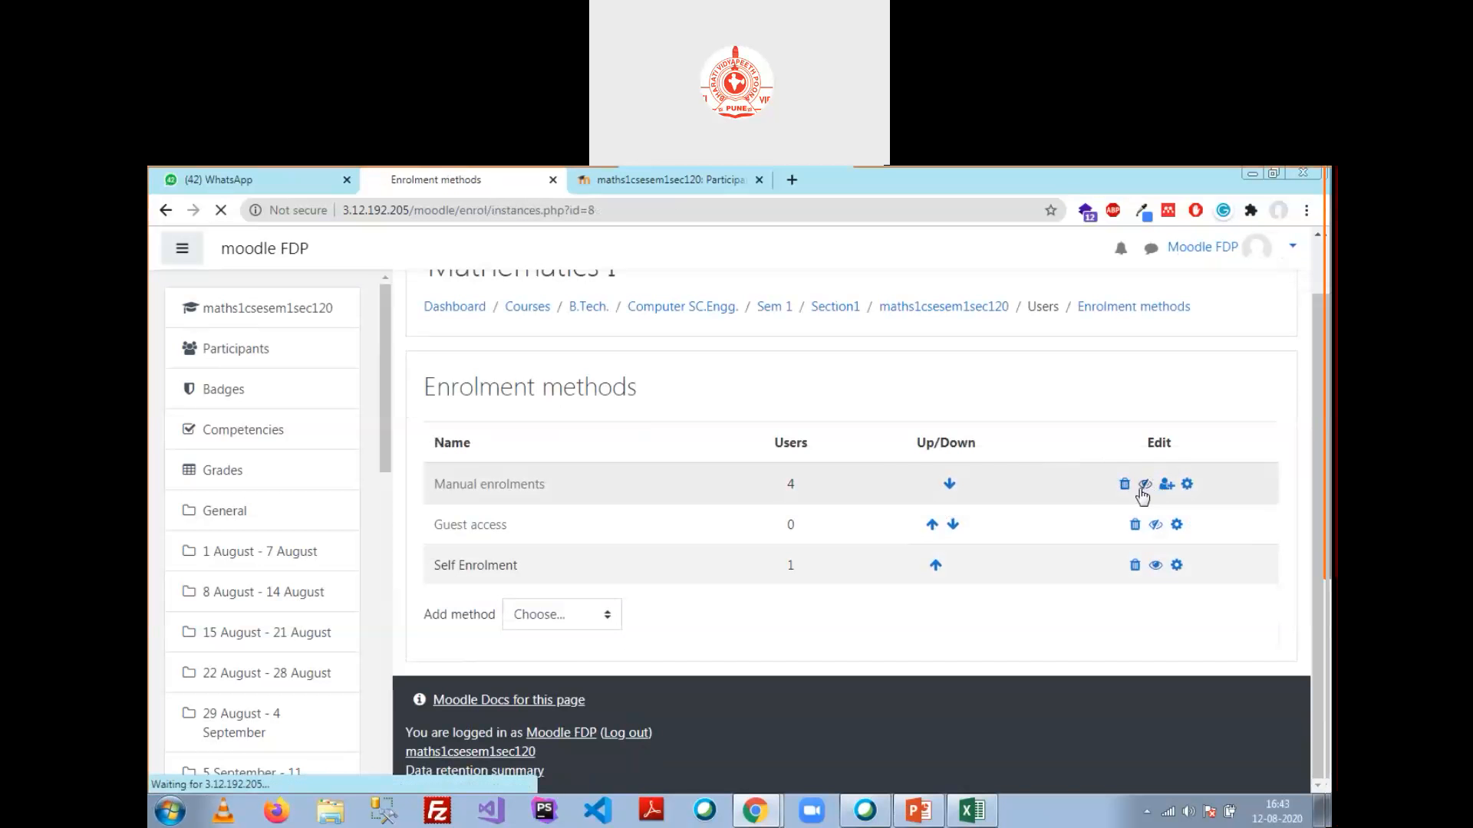
{"action": "scroll", "coordinate": [524, 581], "scroll_direction": "up", "scroll_amount": 1}
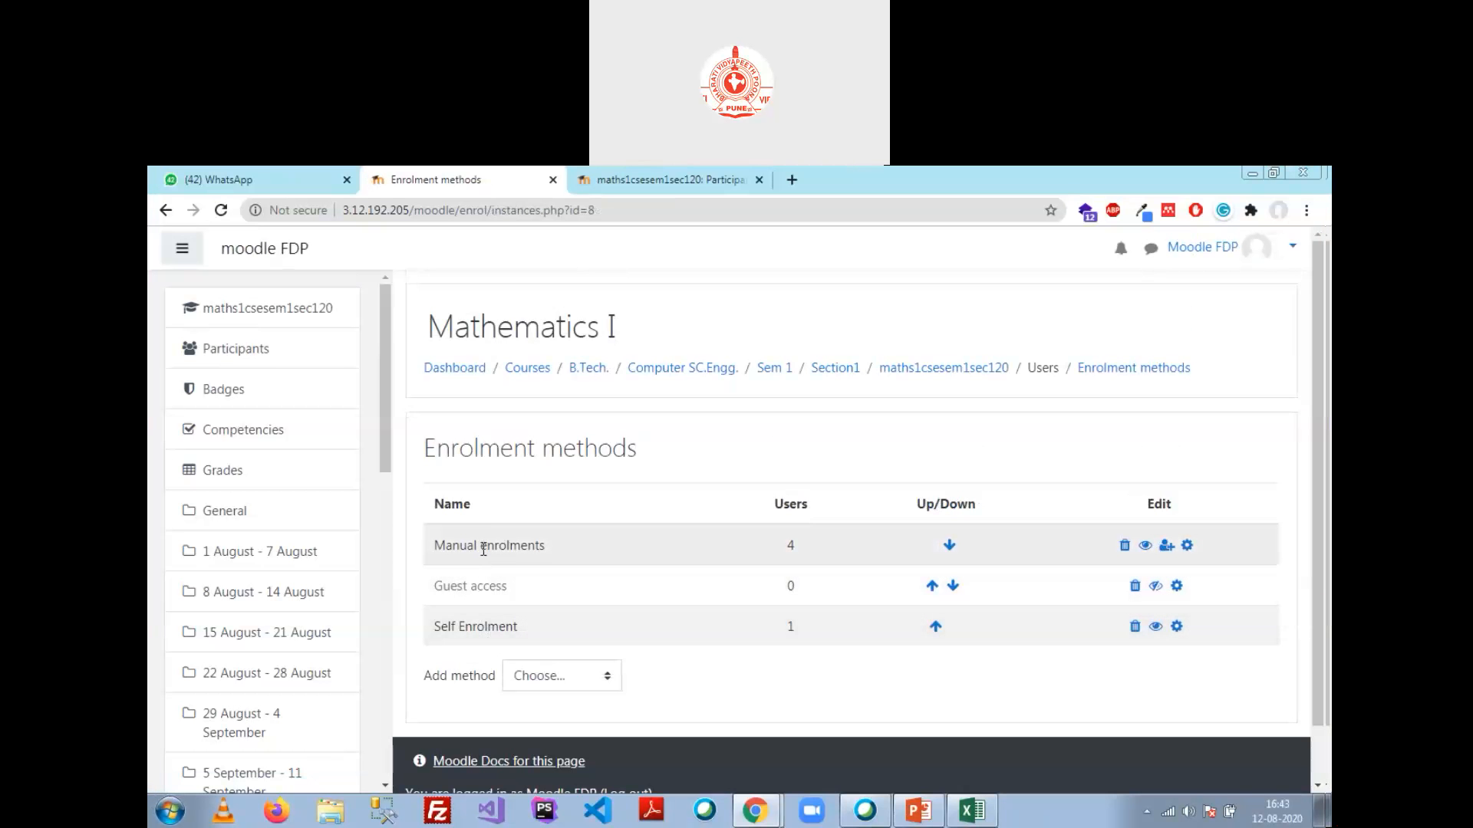
{"action": "double_click", "coordinate": [483, 627]}
{"action": "double_click", "coordinate": [510, 546]}
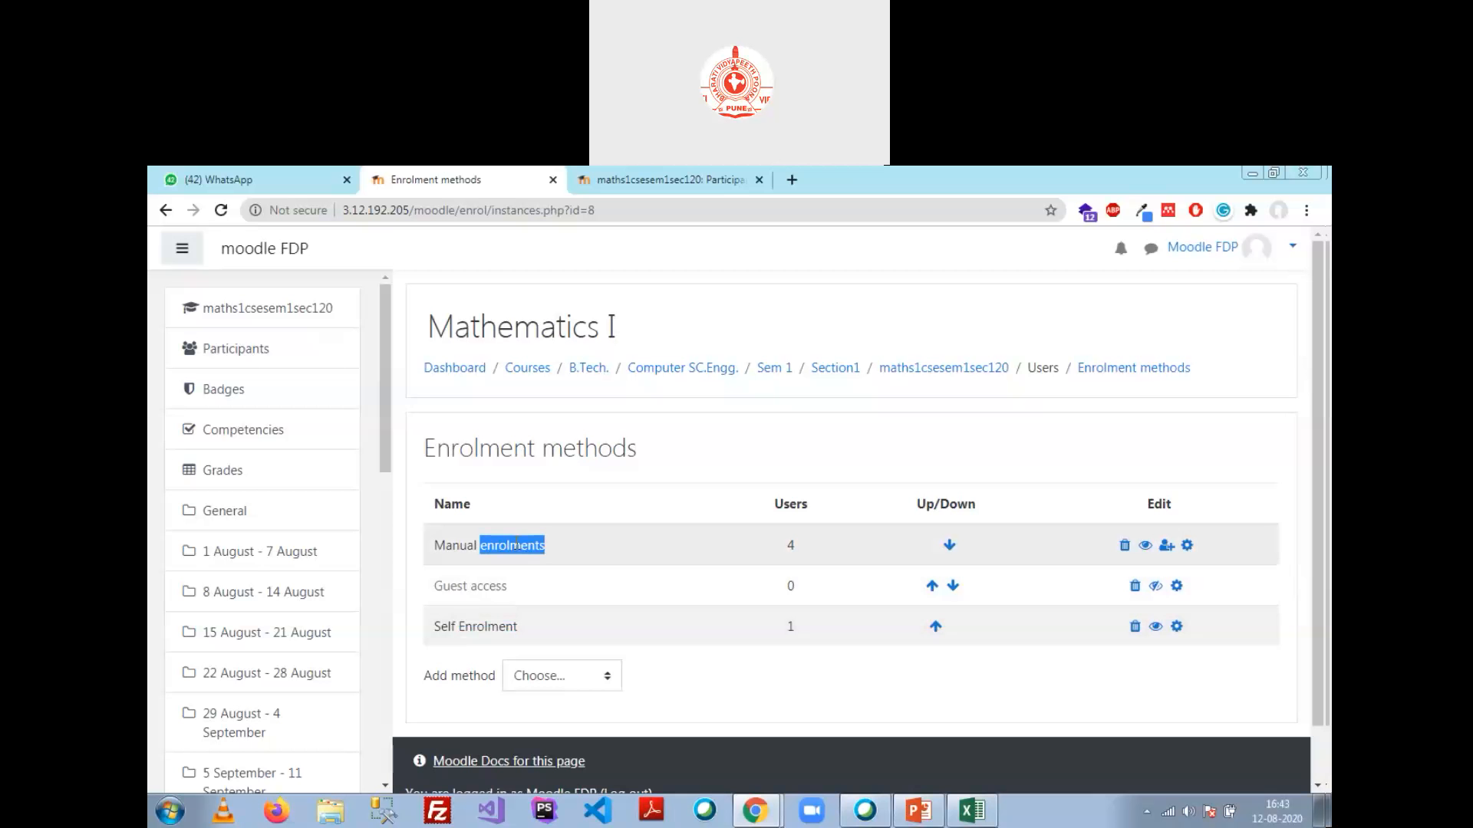
{"action": "left_click", "coordinate": [446, 545]}
{"action": "double_click", "coordinate": [503, 547]}
{"action": "scroll", "coordinate": [945, 522], "scroll_direction": "down", "scroll_amount": 1}
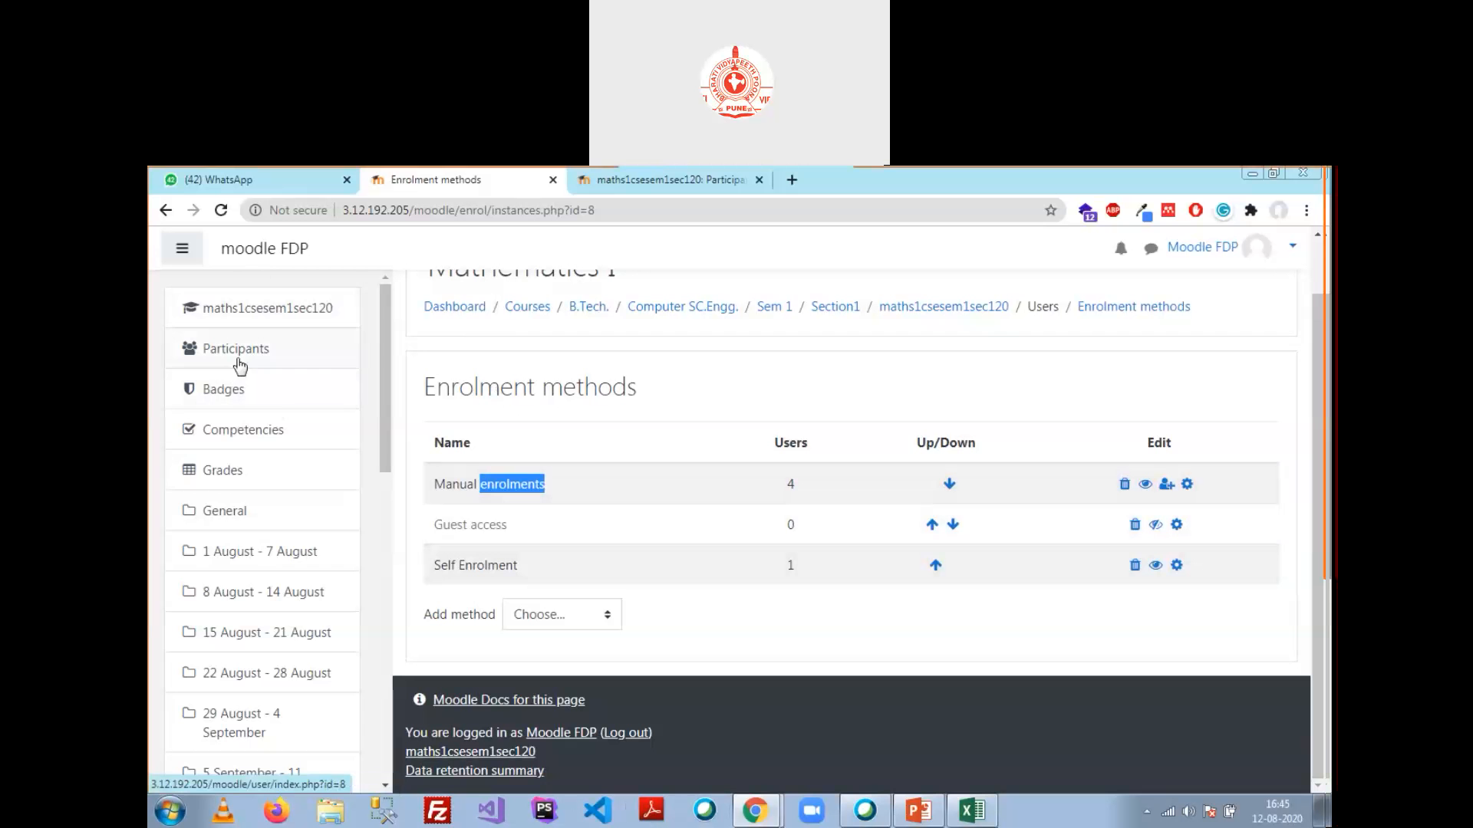
{"action": "left_click_drag", "start_coordinate": [384, 398], "coordinate": [435, 740]}
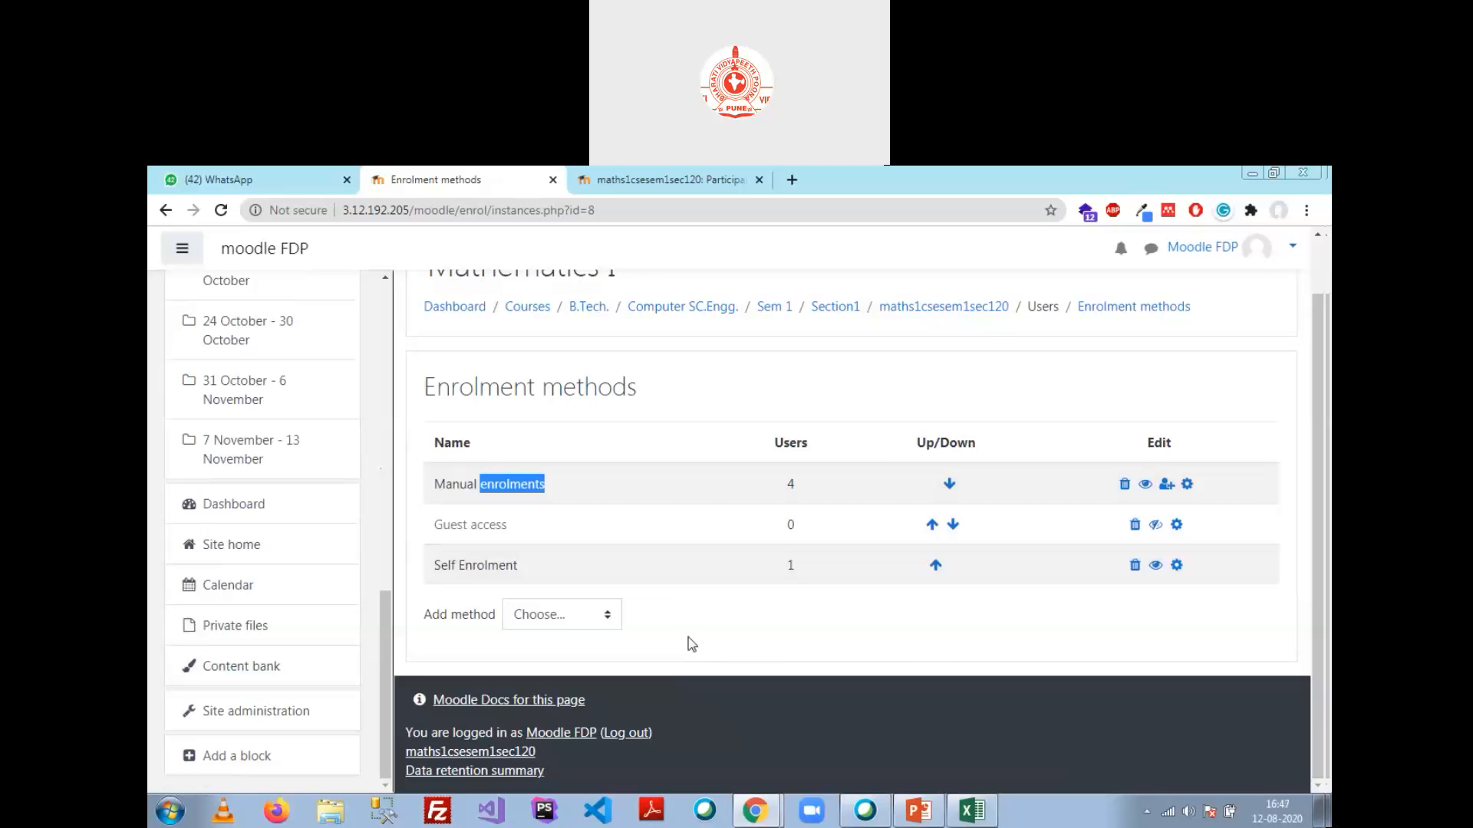
Step: In the Excel workbook, change the E1 header to email
{"action": "left_click", "coordinate": [980, 815]}
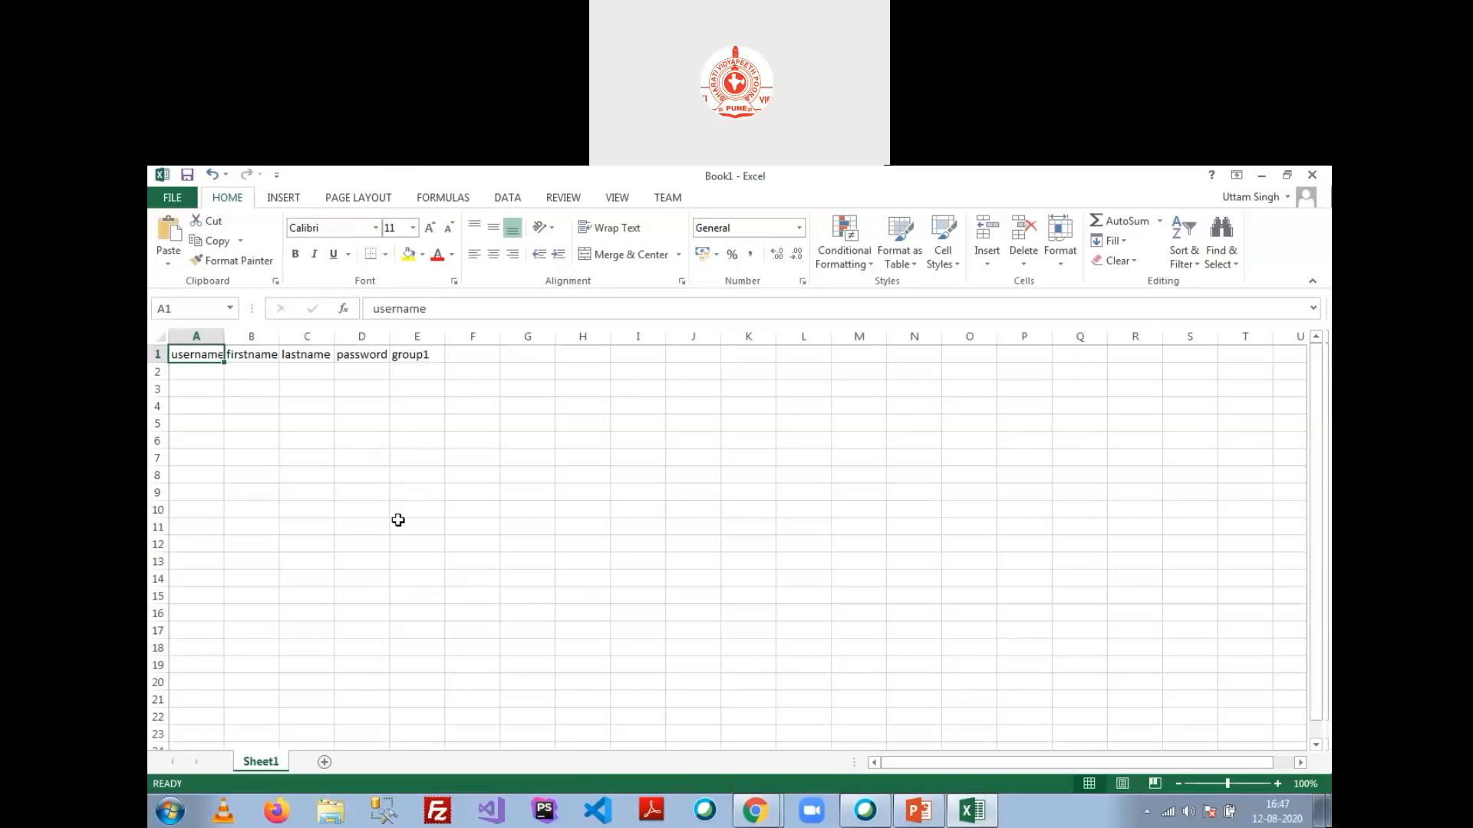
{"action": "key", "text": "Right"}
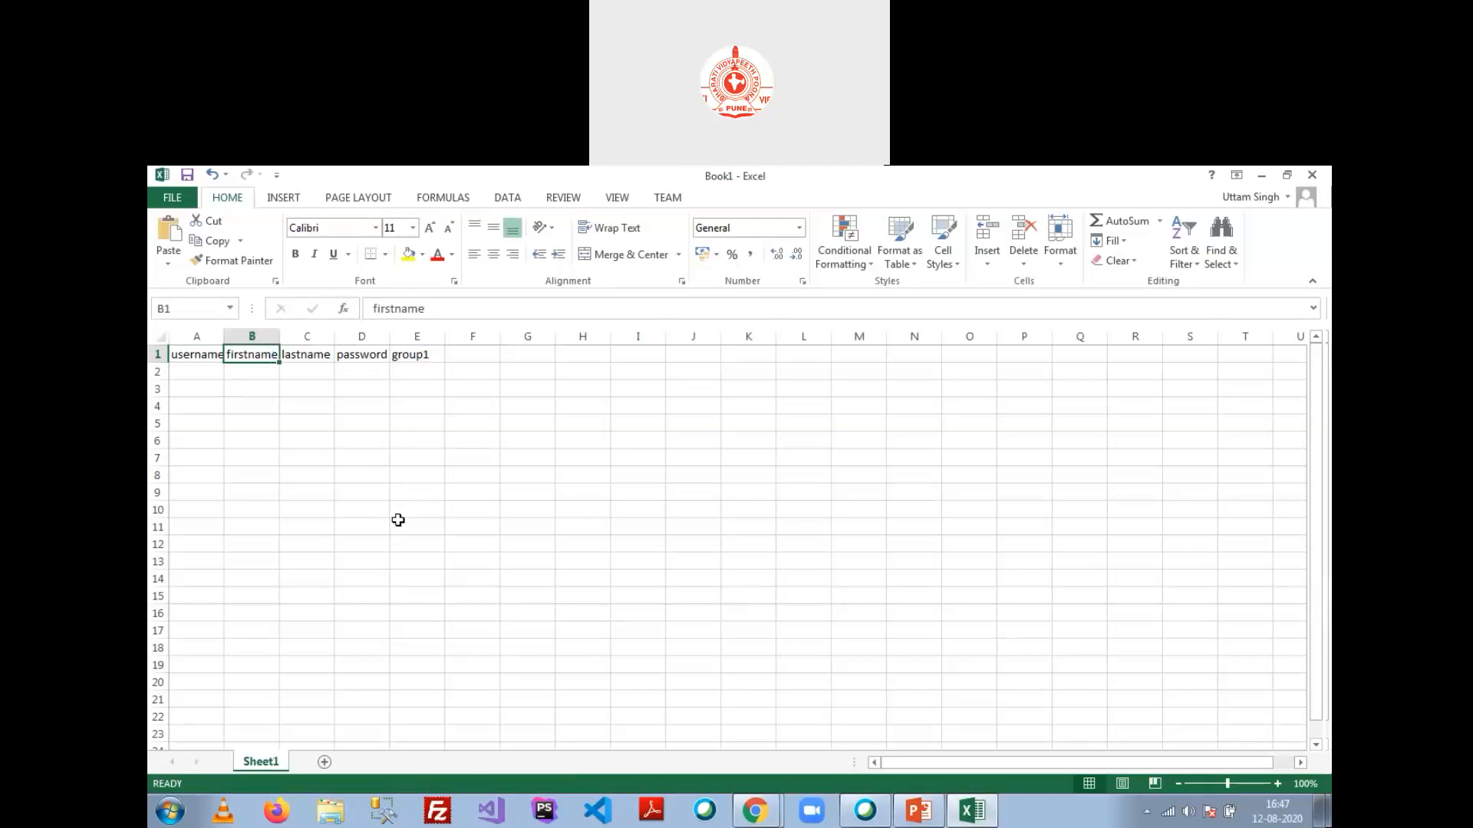
{"action": "key", "text": "Right"}
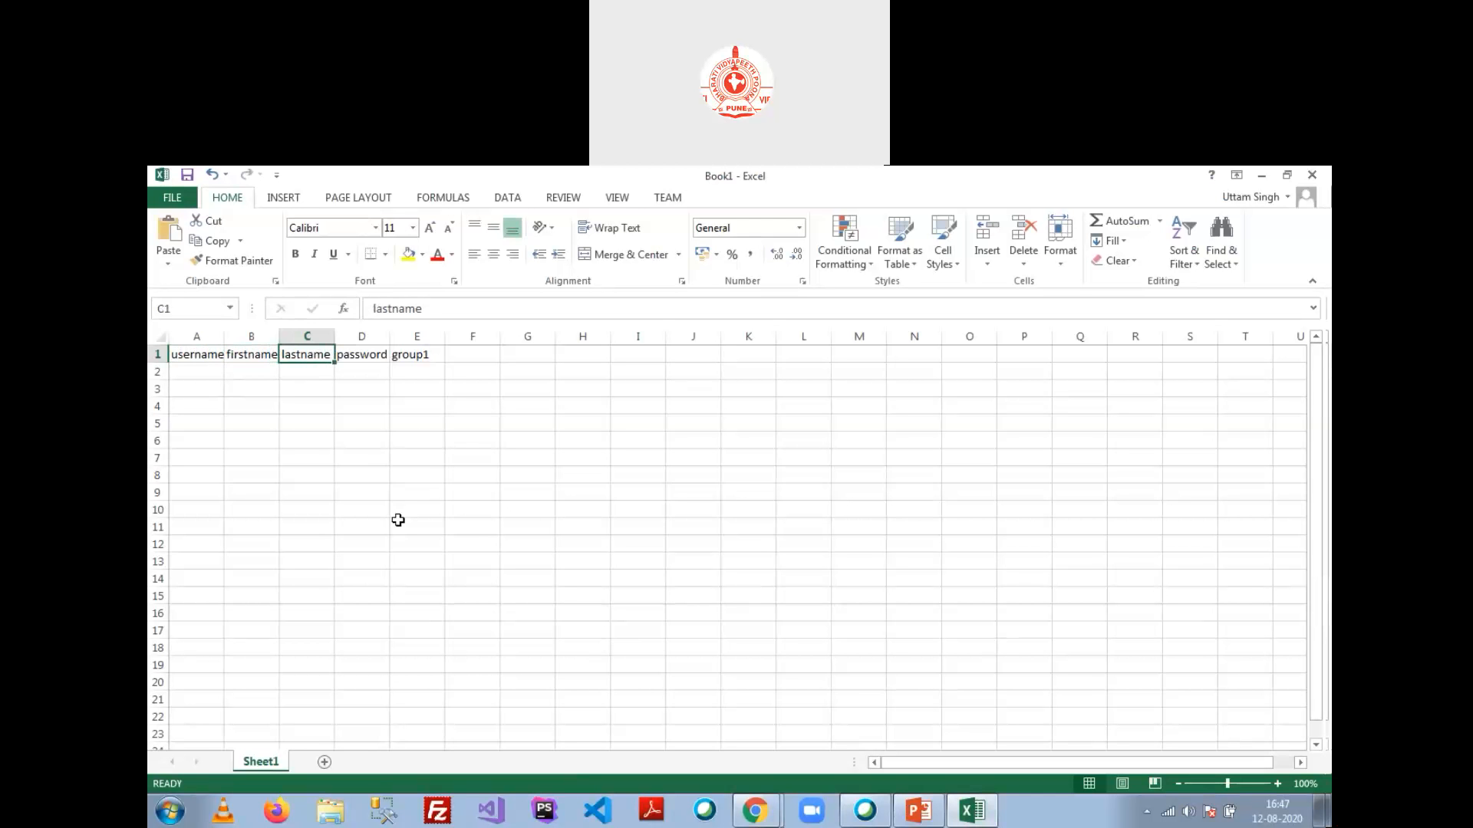
{"action": "key", "text": "Right"}
{"action": "key", "text": "Right"}
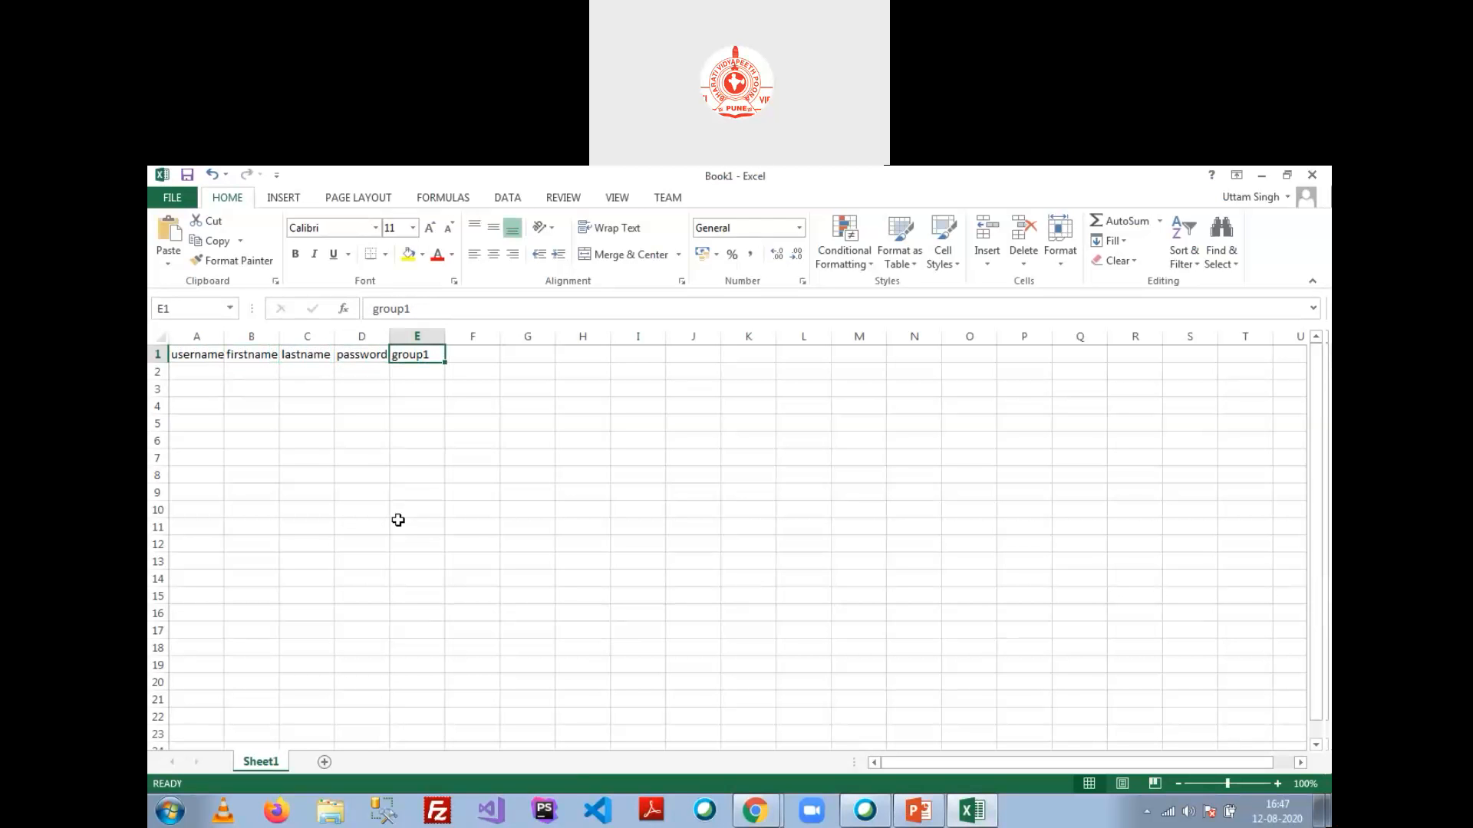
{"action": "type", "text": "course1"}
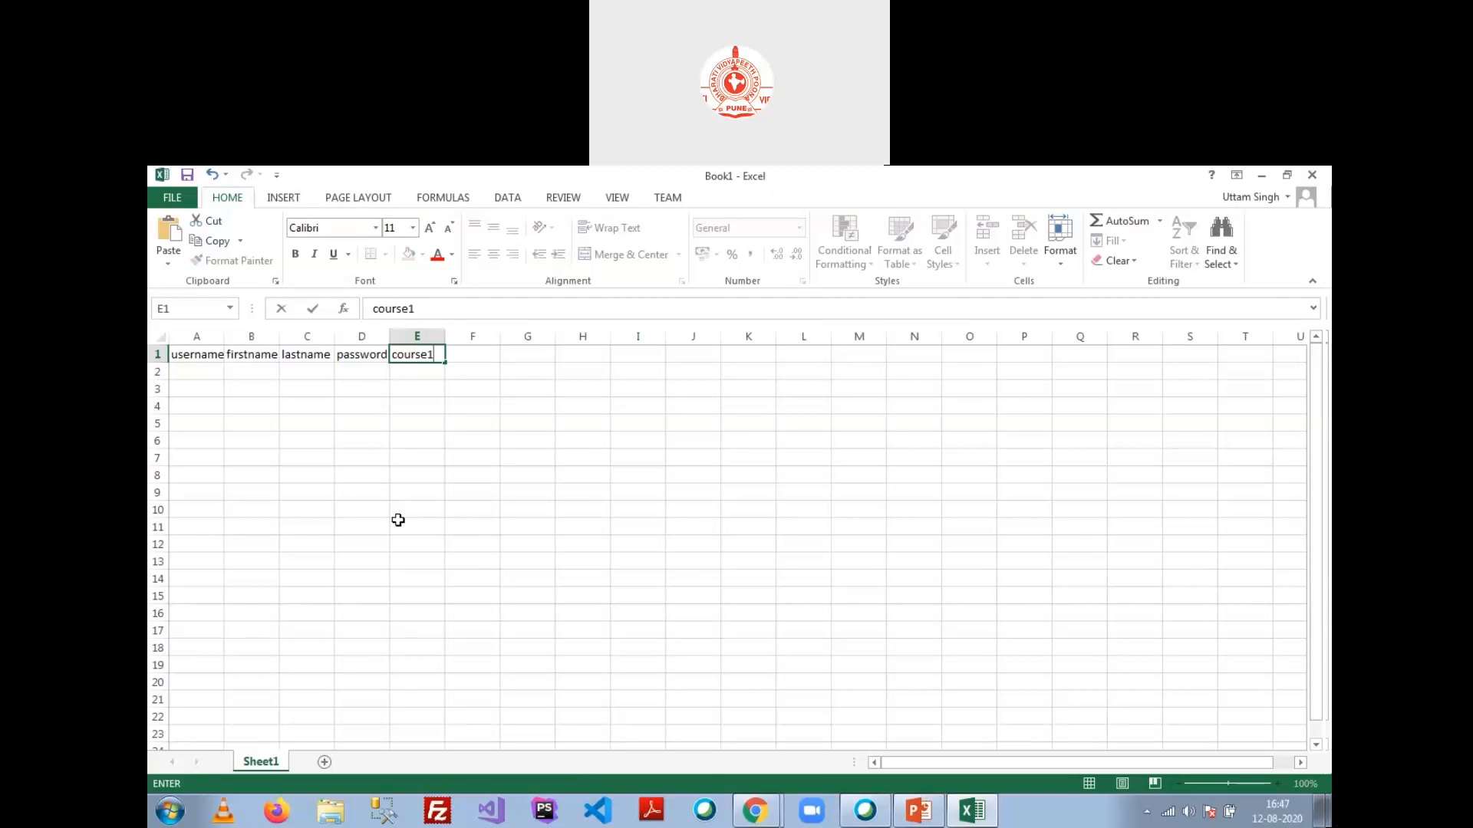
{"action": "key", "text": "BackSpace"}
{"action": "key", "text": "BackSpace"}
{"action": "key", "text": "BackSpace"}
{"action": "key", "text": "BackSpace"}
{"action": "key", "text": "BackSpace"}
{"action": "key", "text": "BackSpace"}
{"action": "key", "text": "BackSpace"}
{"action": "type", "text": "email"}
{"action": "key", "text": "Right"}
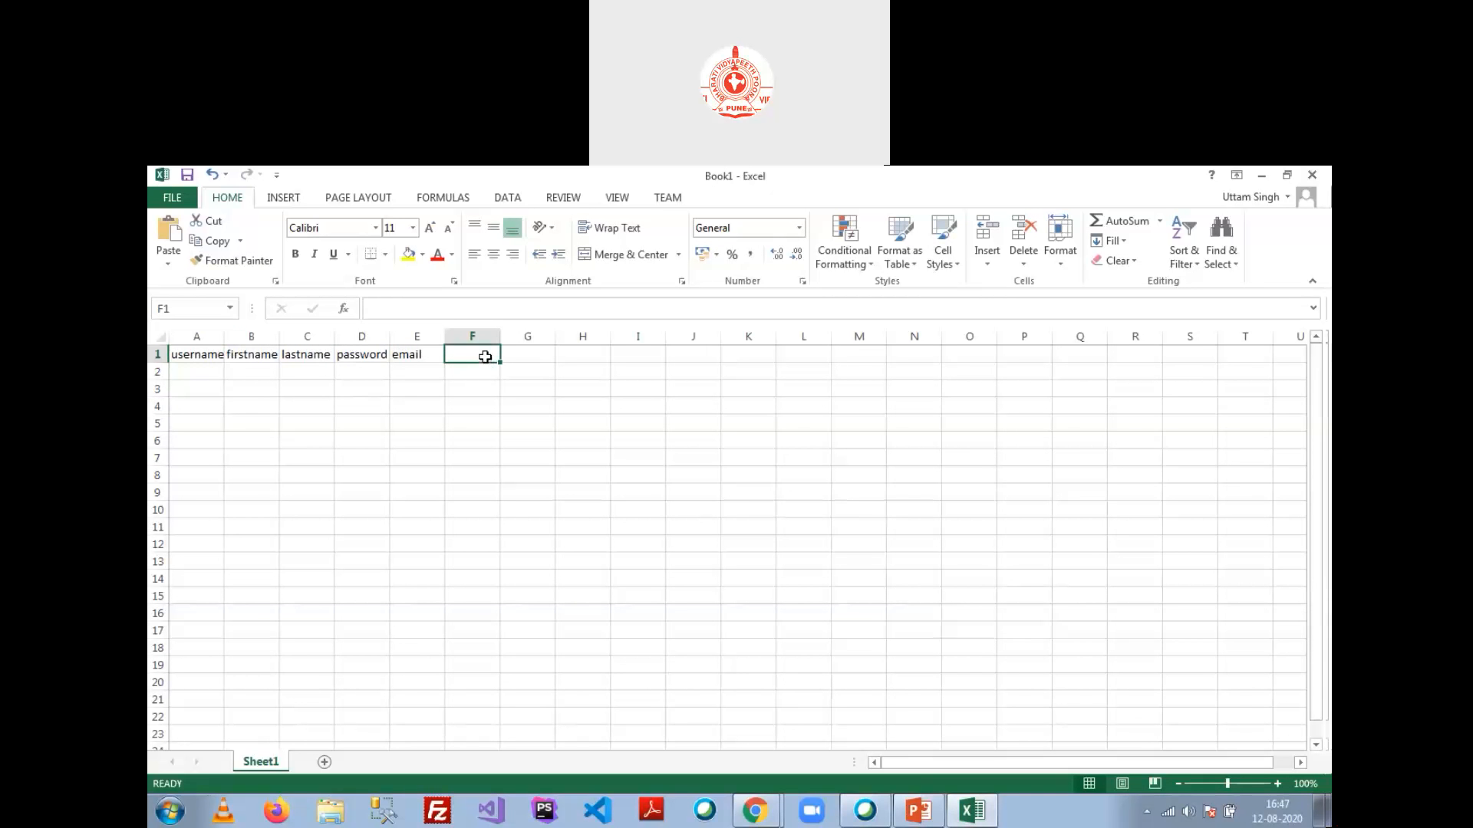
Step: Enter role1, role2 and role3 headers in F1:H1, correcting the H1 typo
{"action": "type", "text": "role"}
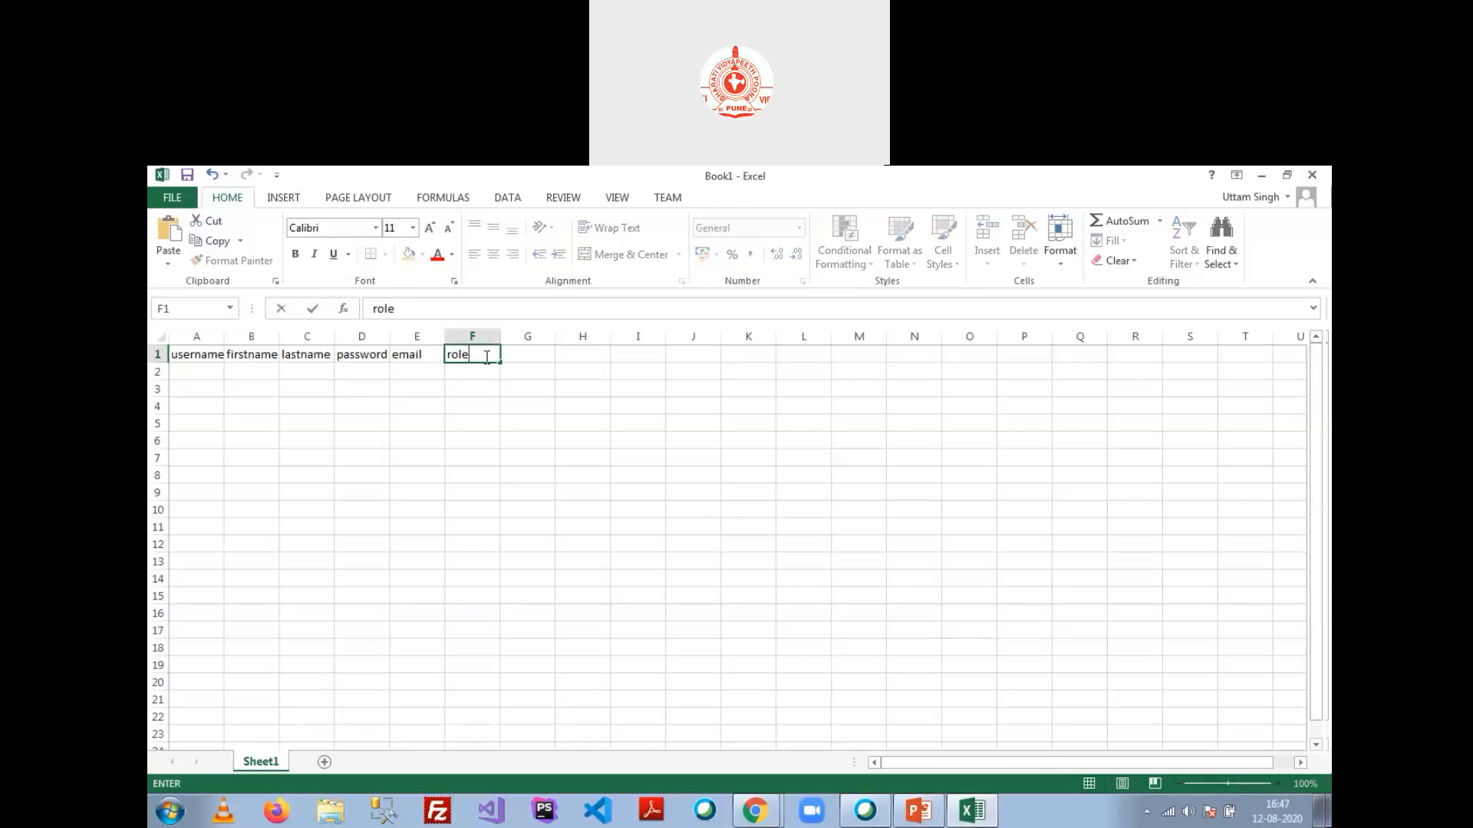
{"action": "type", "text": "1"}
{"action": "key", "text": "Tab"}
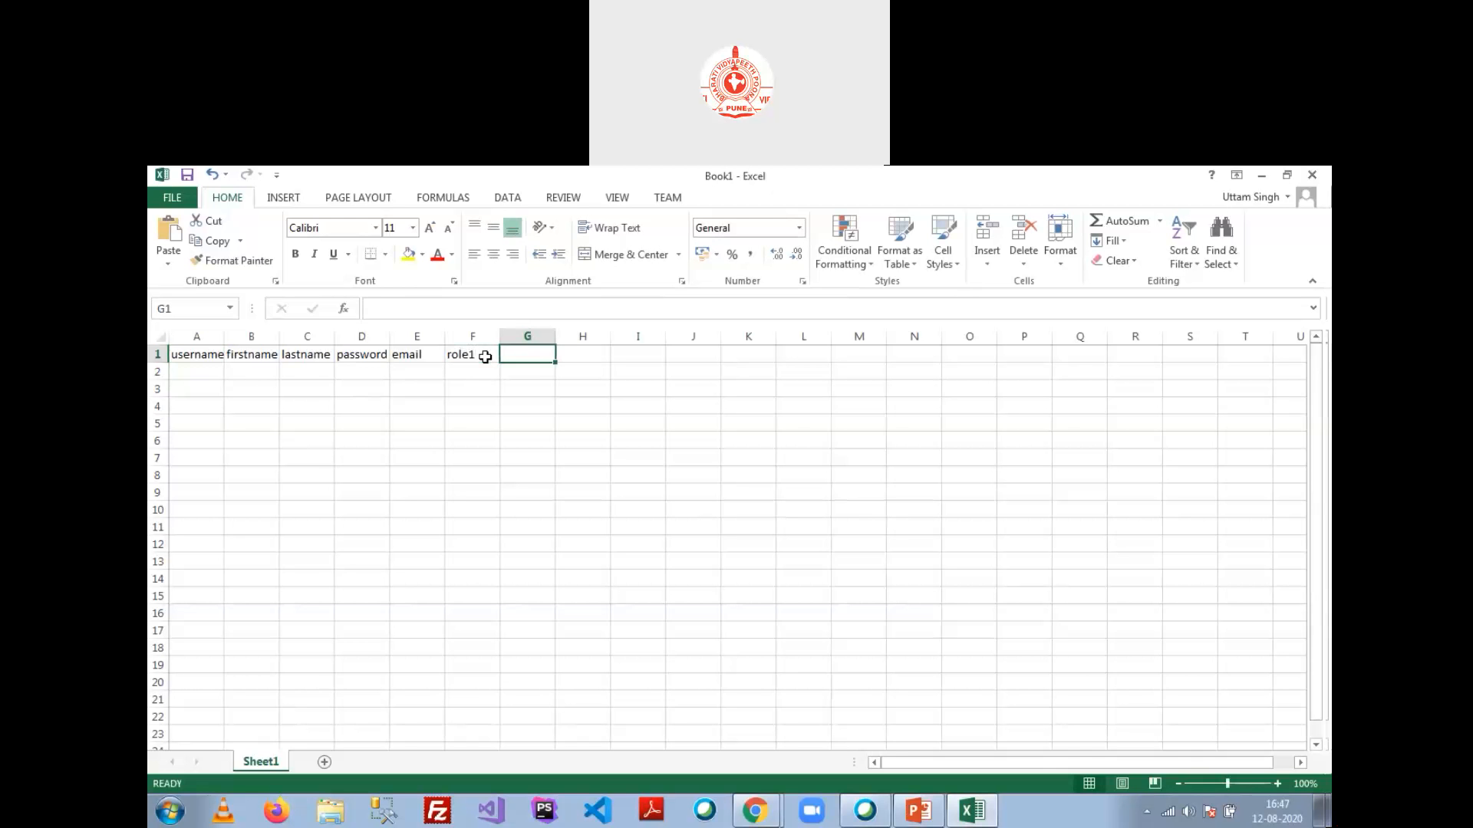
{"action": "type", "text": "role2"}
{"action": "key", "text": "Tab"}
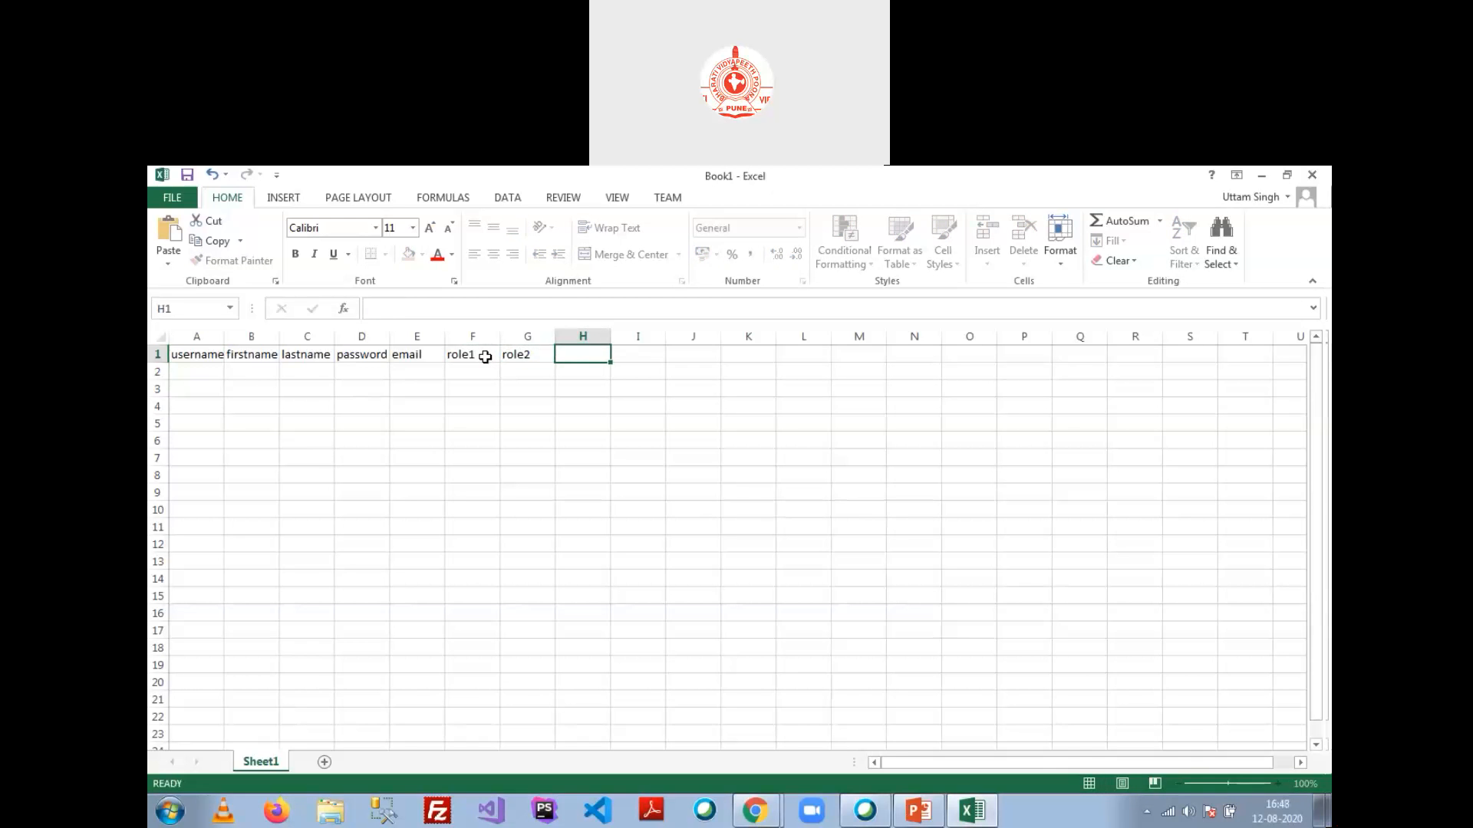
{"action": "type", "text": "rol3"}
{"action": "key", "text": "Tab"}
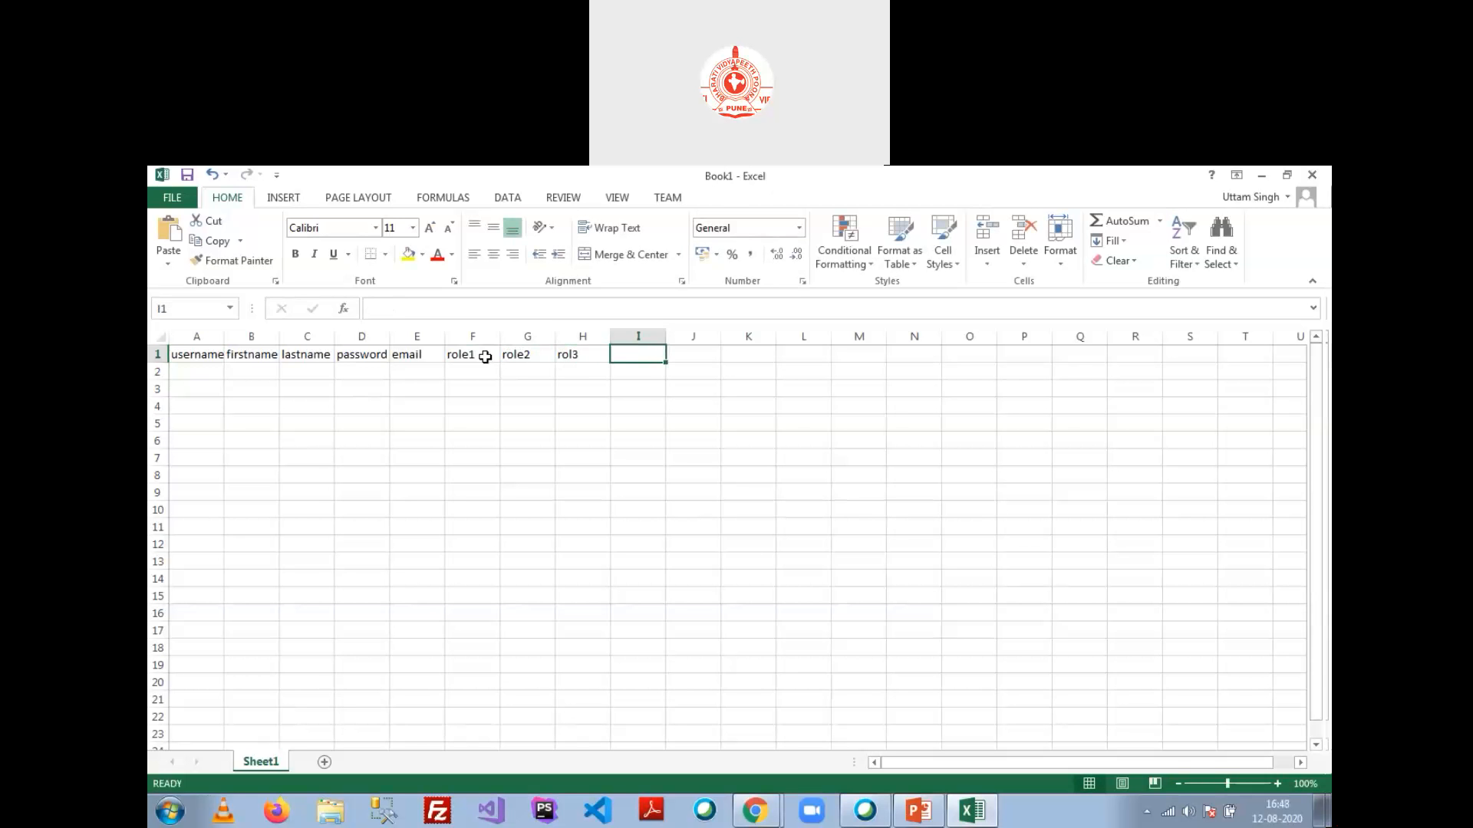
{"action": "key", "text": "Left"}
{"action": "type", "text": "role"}
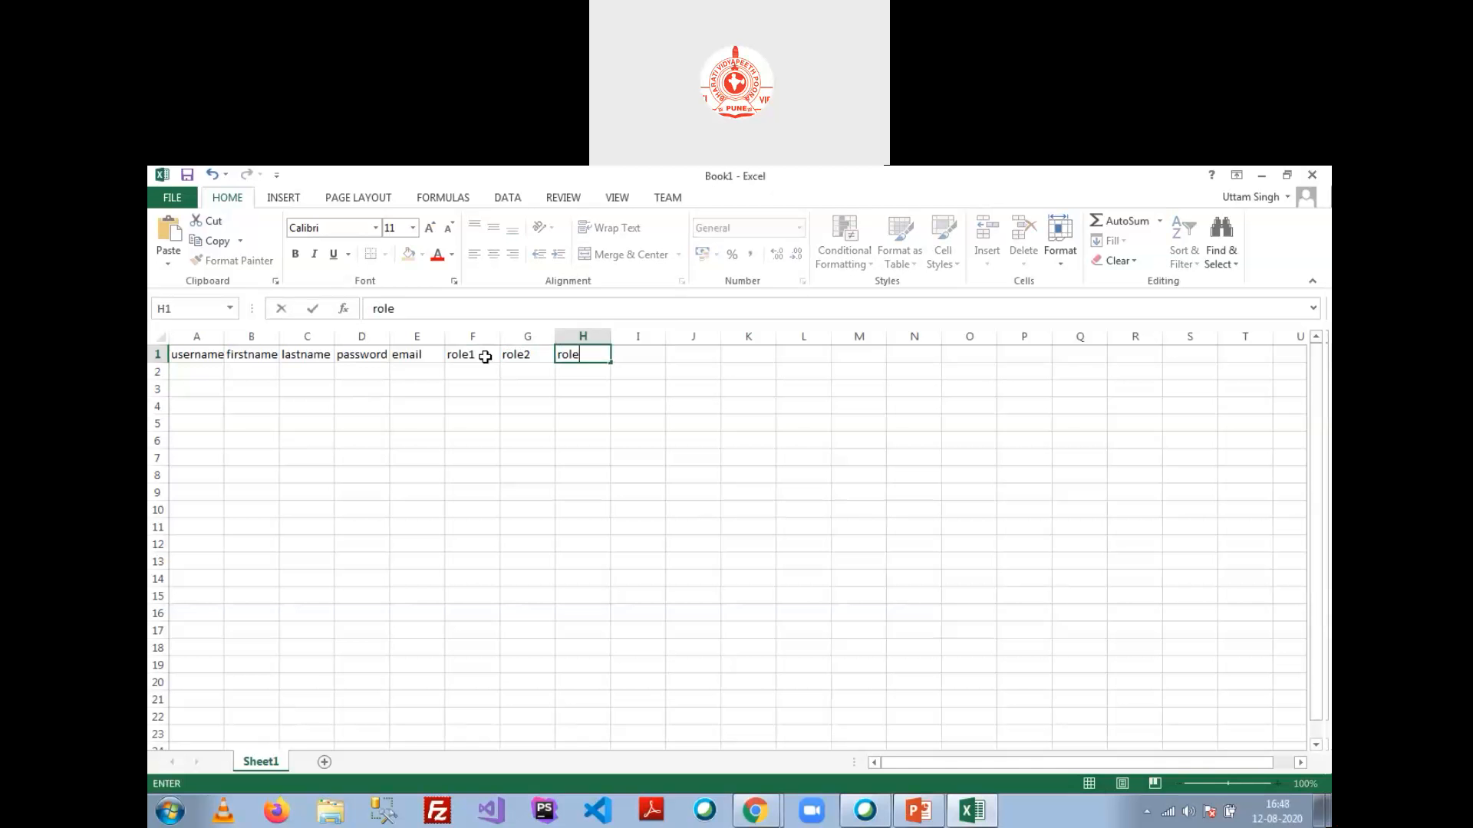
{"action": "type", "text": "3"}
{"action": "key", "text": "Tab"}
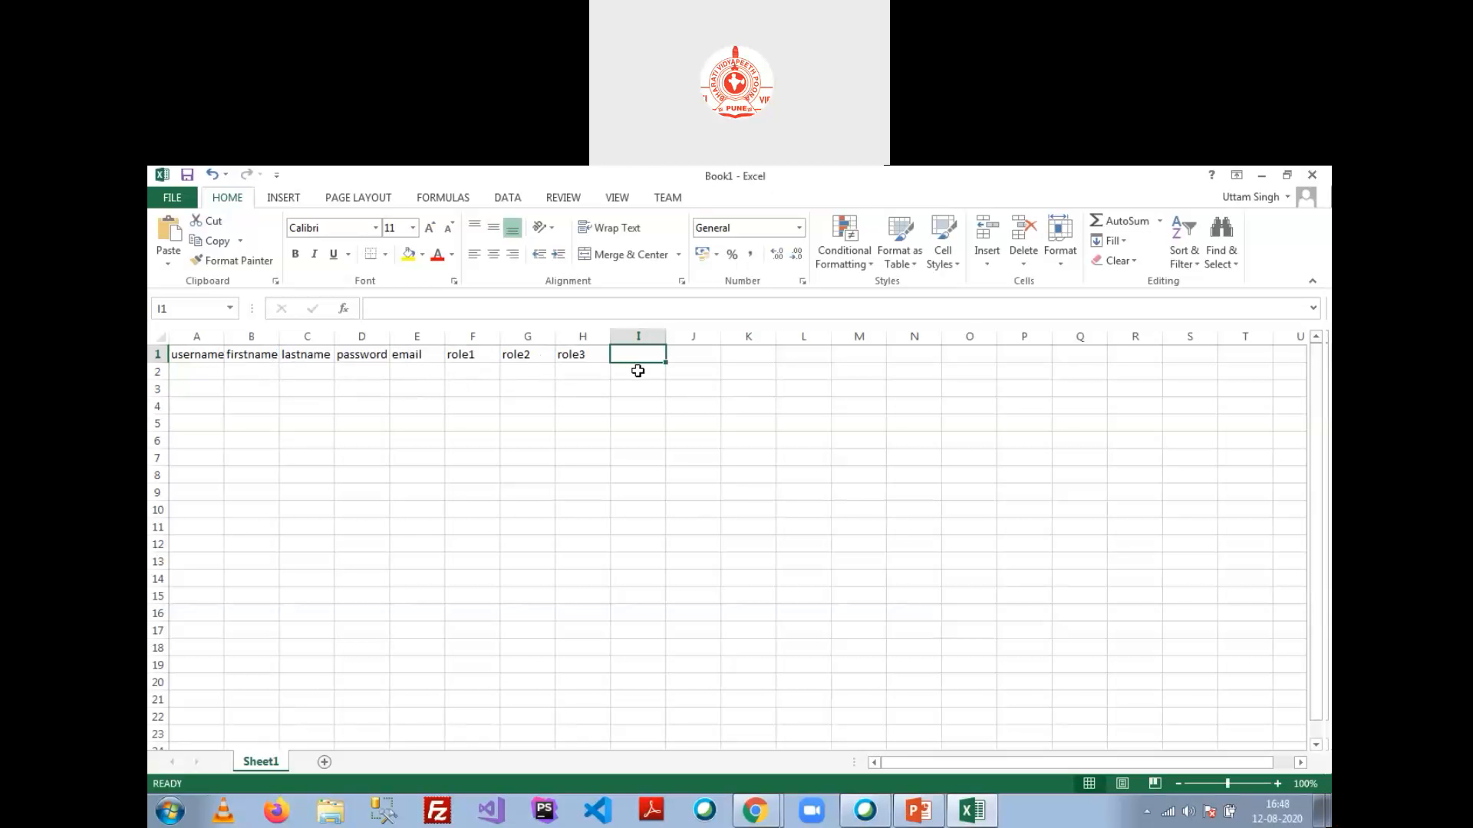
Step: Clear the role2 and role3 headers from G1 and H1
{"action": "key", "text": "Left"}
{"action": "key", "text": "Left"}
{"action": "key", "text": "Delete"}
{"action": "key", "text": "Right"}
{"action": "key", "text": "Delete"}
{"action": "key", "text": "Left"}
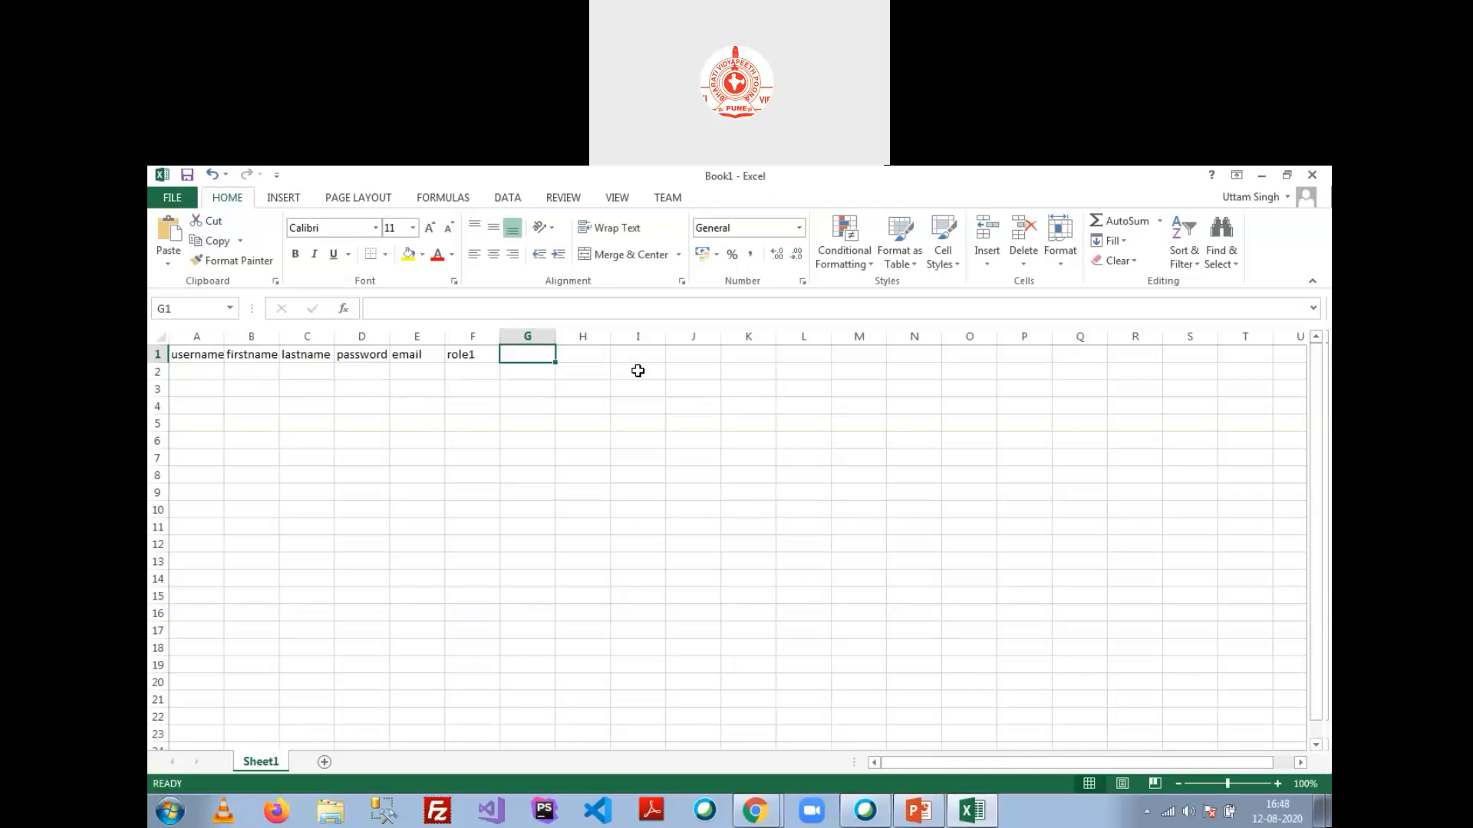
Step: Type course1, course2 and course3 headers into G1 through I1
{"action": "type", "text": "course1"}
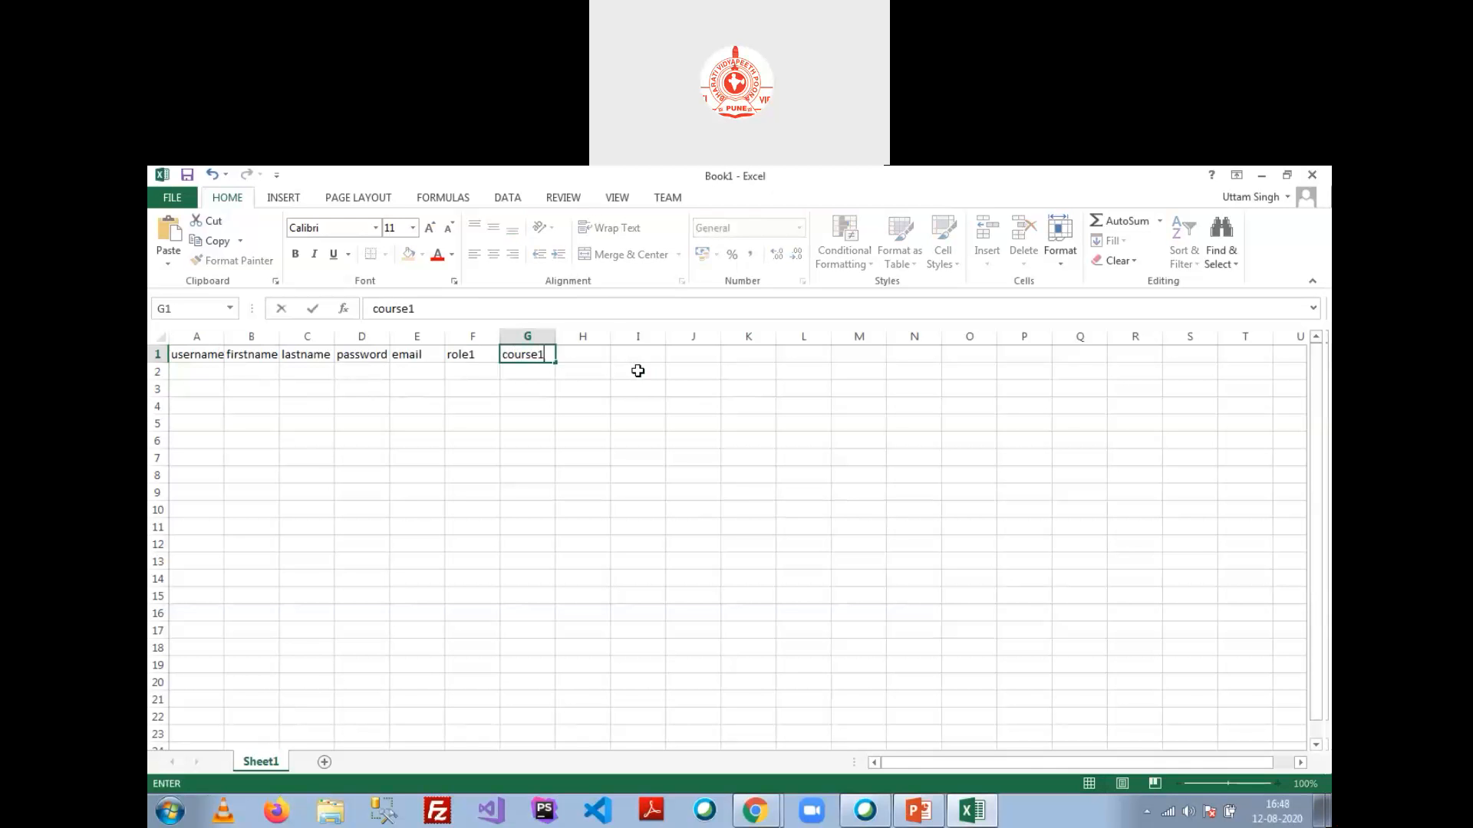
{"action": "key", "text": "Tab"}
{"action": "type", "text": "co"}
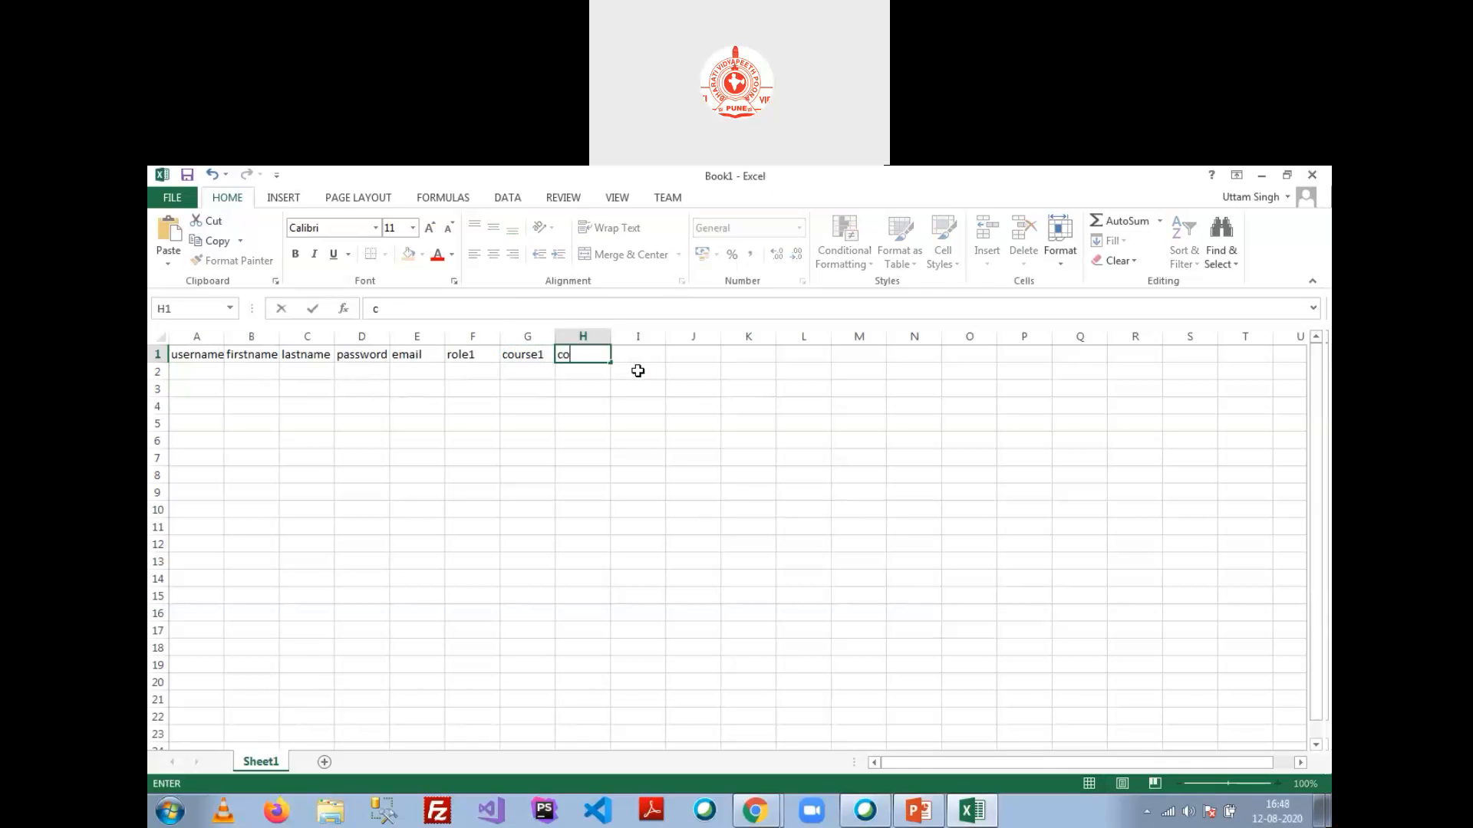
{"action": "type", "text": "urse1"}
{"action": "key", "text": "BackSpace"}
{"action": "type", "text": "2"}
{"action": "key", "text": "Tab"}
{"action": "type", "text": "course3"}
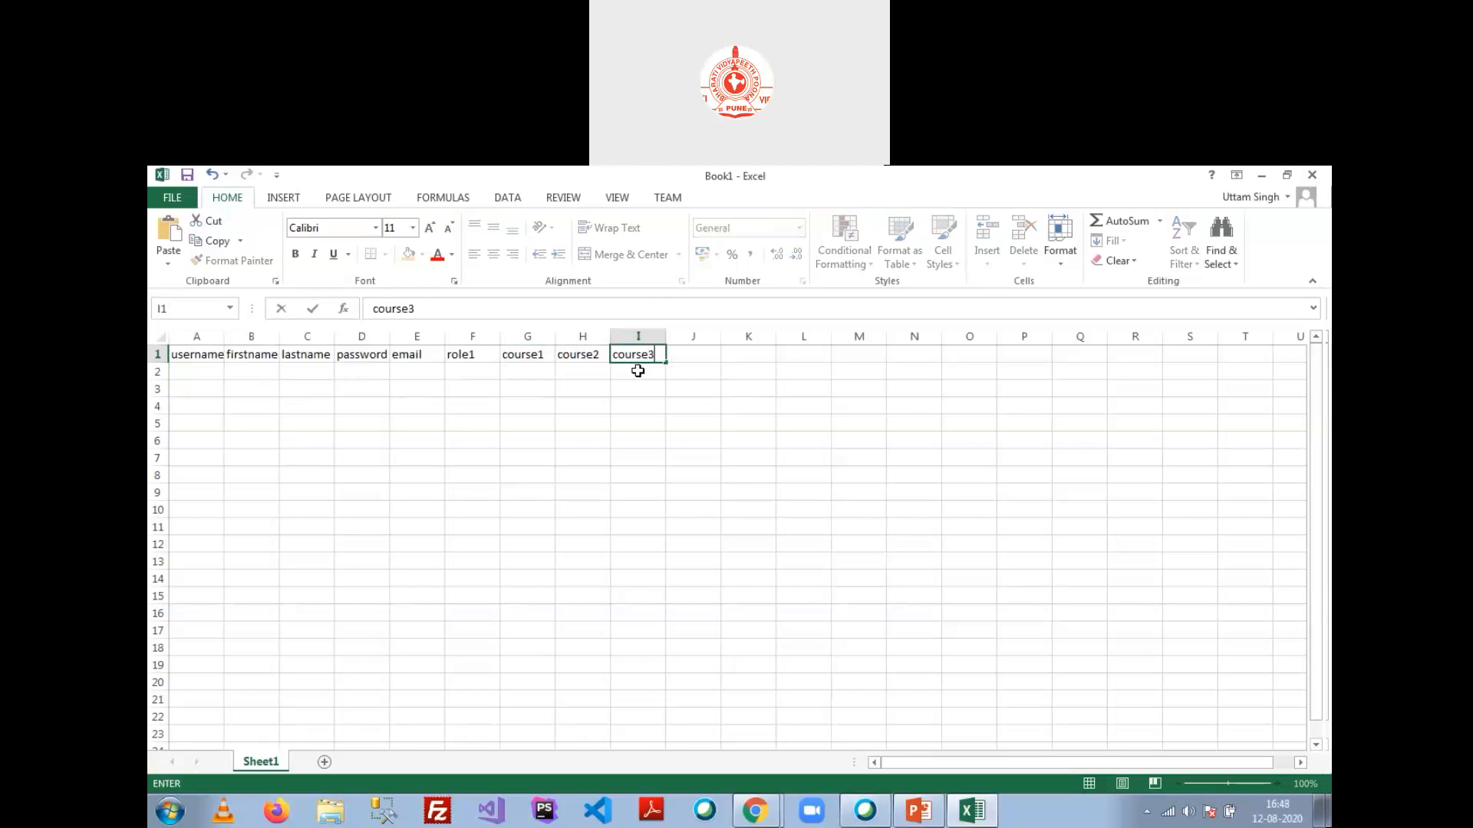
Step: Enter user4 in A2 and fill the username series down to user10 in A8
{"action": "left_click", "coordinate": [186, 370]}
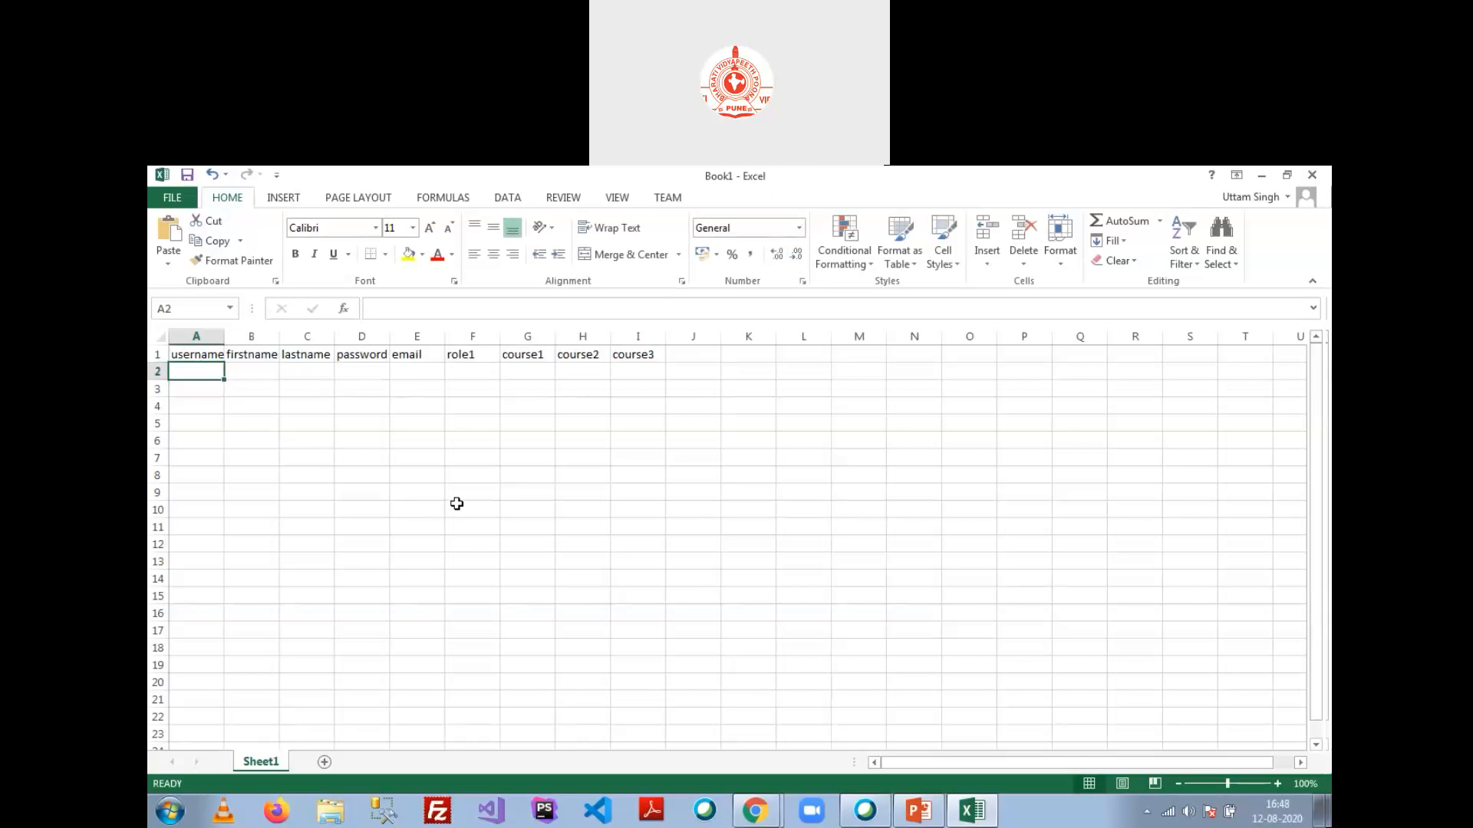
{"action": "type", "text": "user4"}
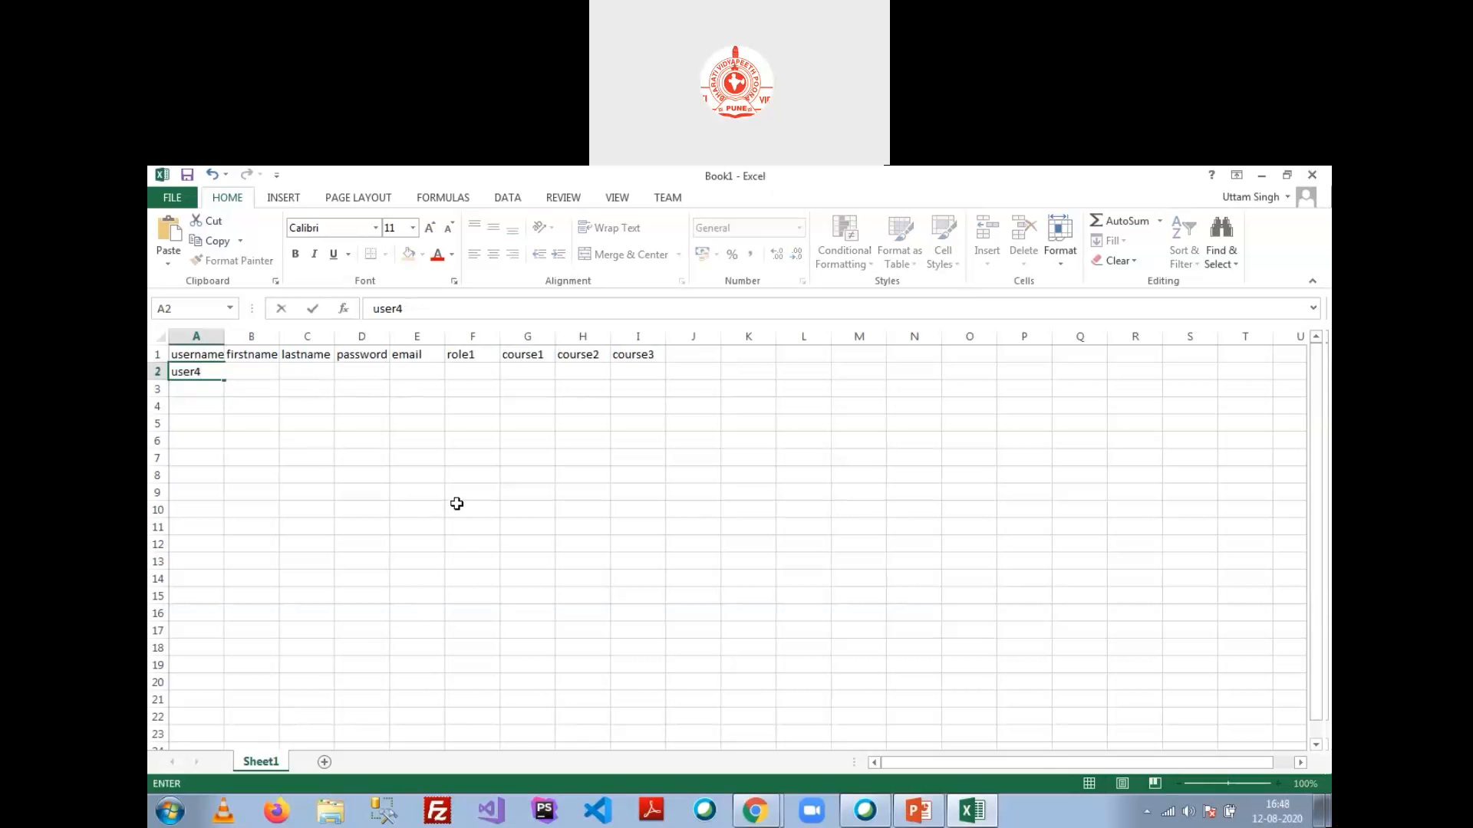
{"action": "key", "text": "Return"}
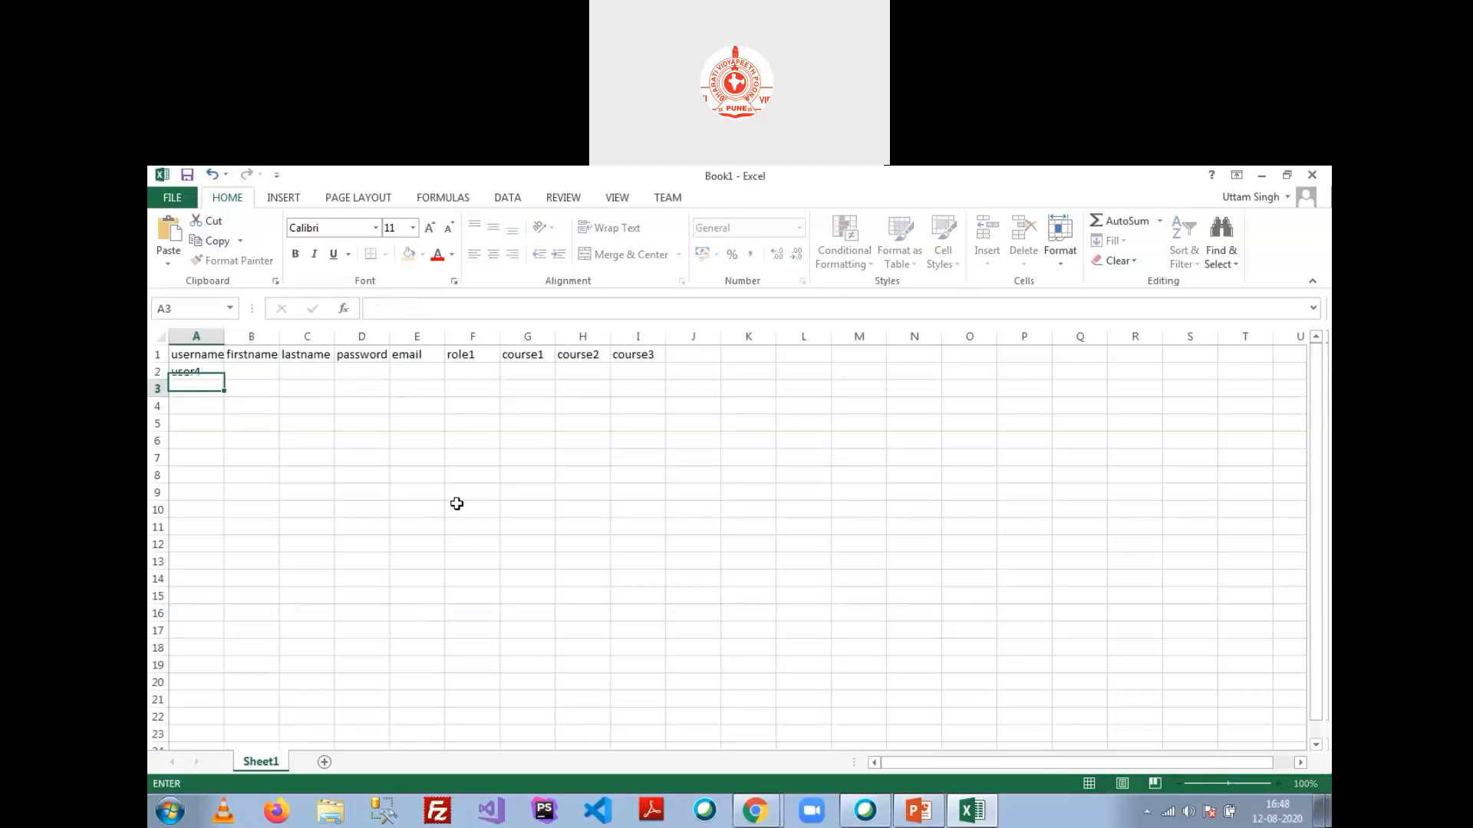
{"action": "left_click", "coordinate": [195, 371]}
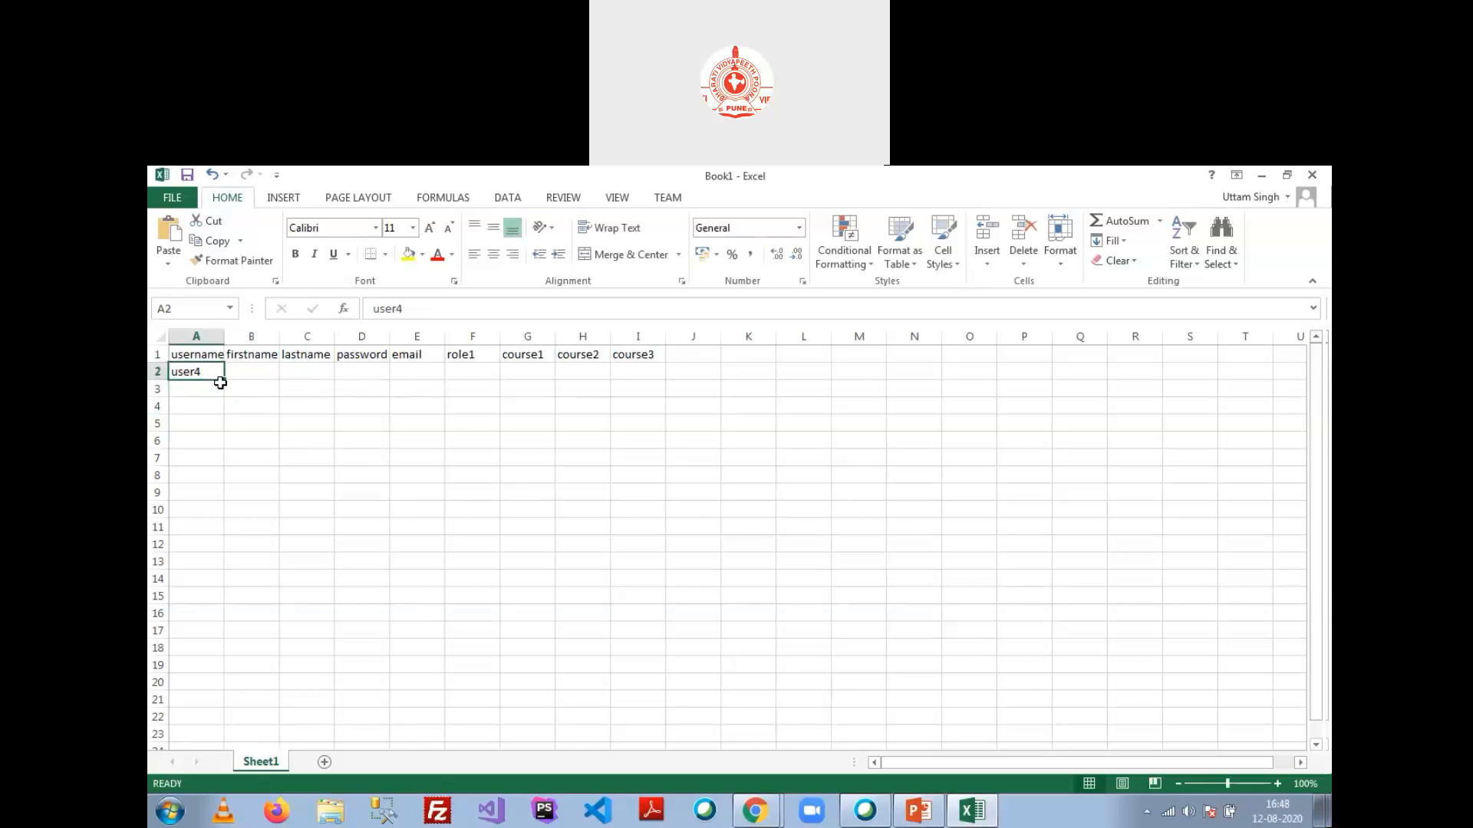
{"action": "left_click_drag", "start_coordinate": [223, 378], "coordinate": [211, 488]}
Step: Fill the firstname User from B2 down to B8
{"action": "left_click", "coordinate": [251, 371]}
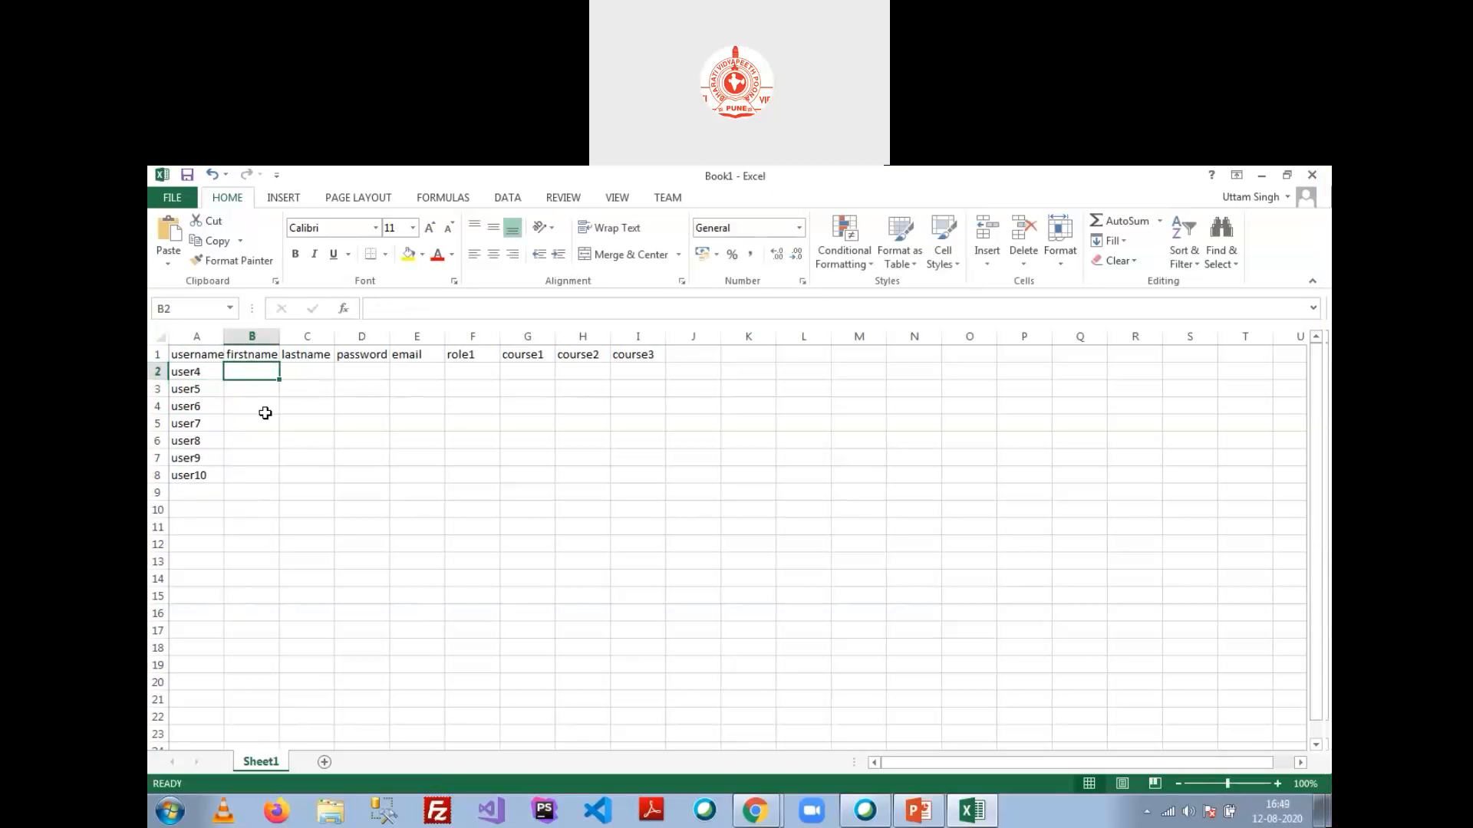
{"action": "type", "text": "User"}
{"action": "key", "text": "Return"}
{"action": "left_click", "coordinate": [260, 373]}
{"action": "left_click_drag", "start_coordinate": [278, 382], "coordinate": [272, 475]}
Step: Start lastnames 4 and 5 in C2:C3 for the series to 10, then type a sample password in D2
{"action": "left_click", "coordinate": [316, 368]}
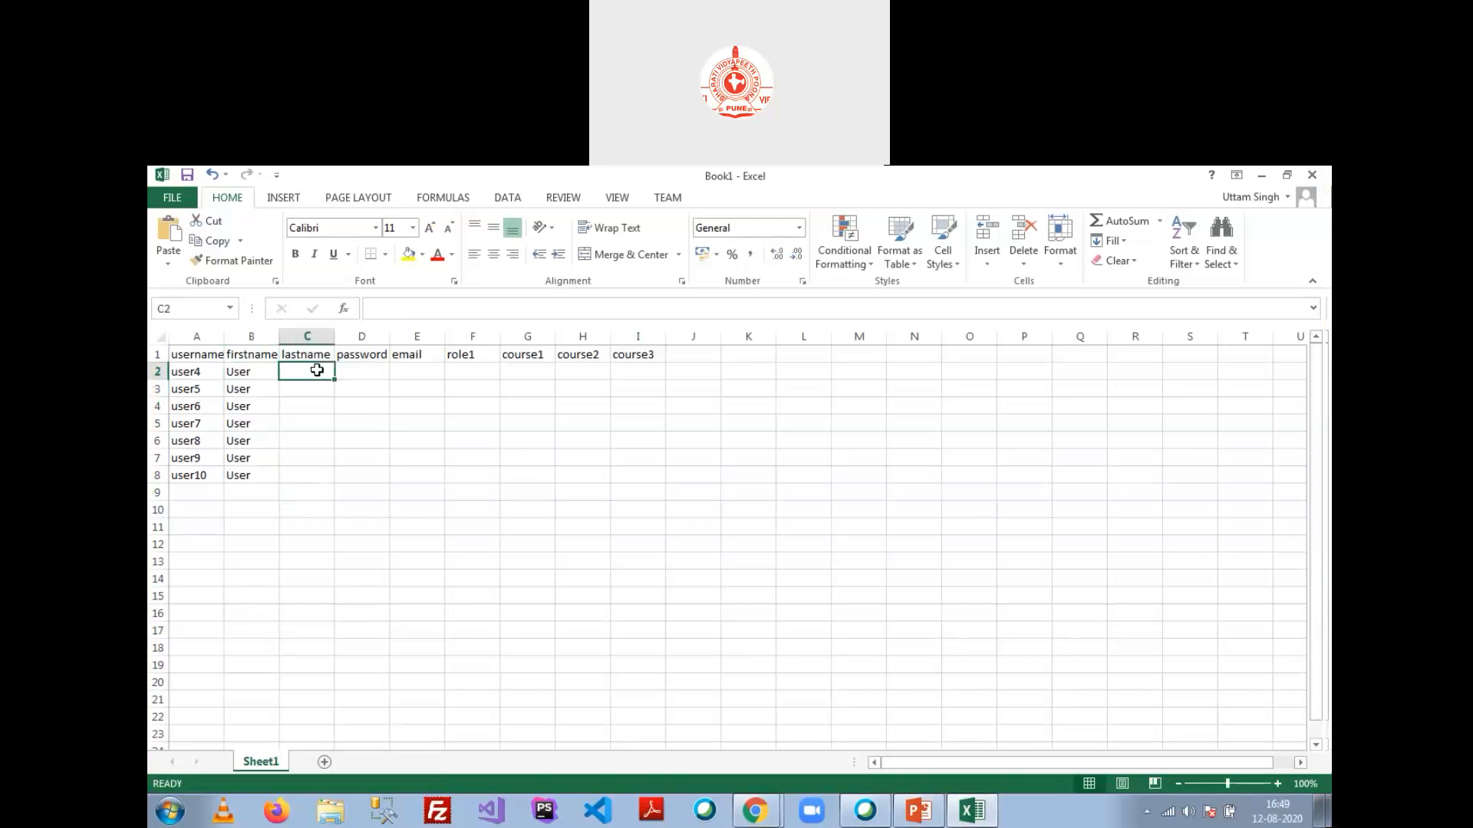
{"action": "type", "text": "4"}
{"action": "key", "text": "Return"}
{"action": "type", "text": "5"}
{"action": "key", "text": "Return"}
{"action": "left_click_drag", "start_coordinate": [319, 372], "coordinate": [338, 483]}
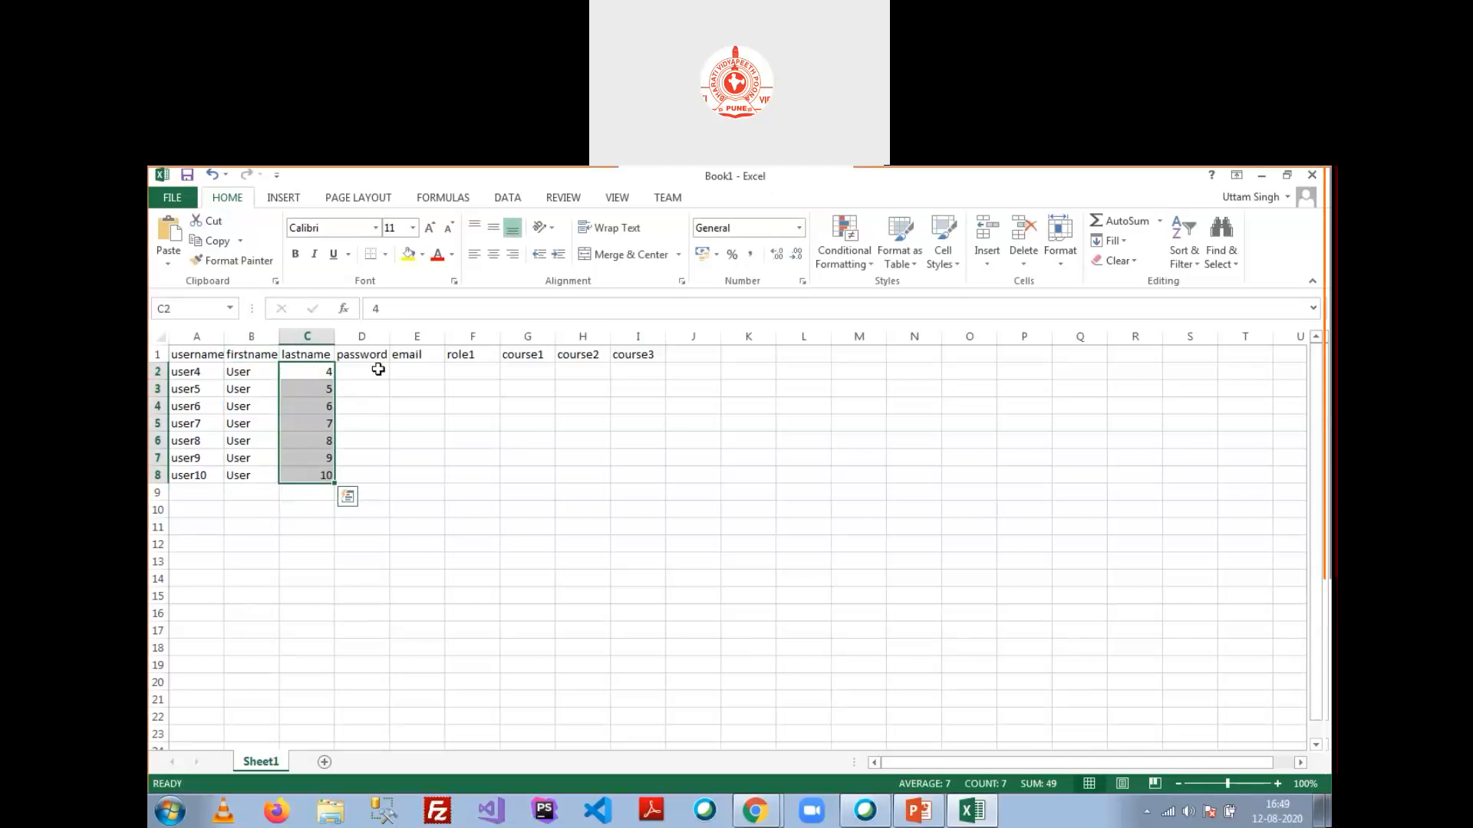
{"action": "left_click", "coordinate": [379, 368]}
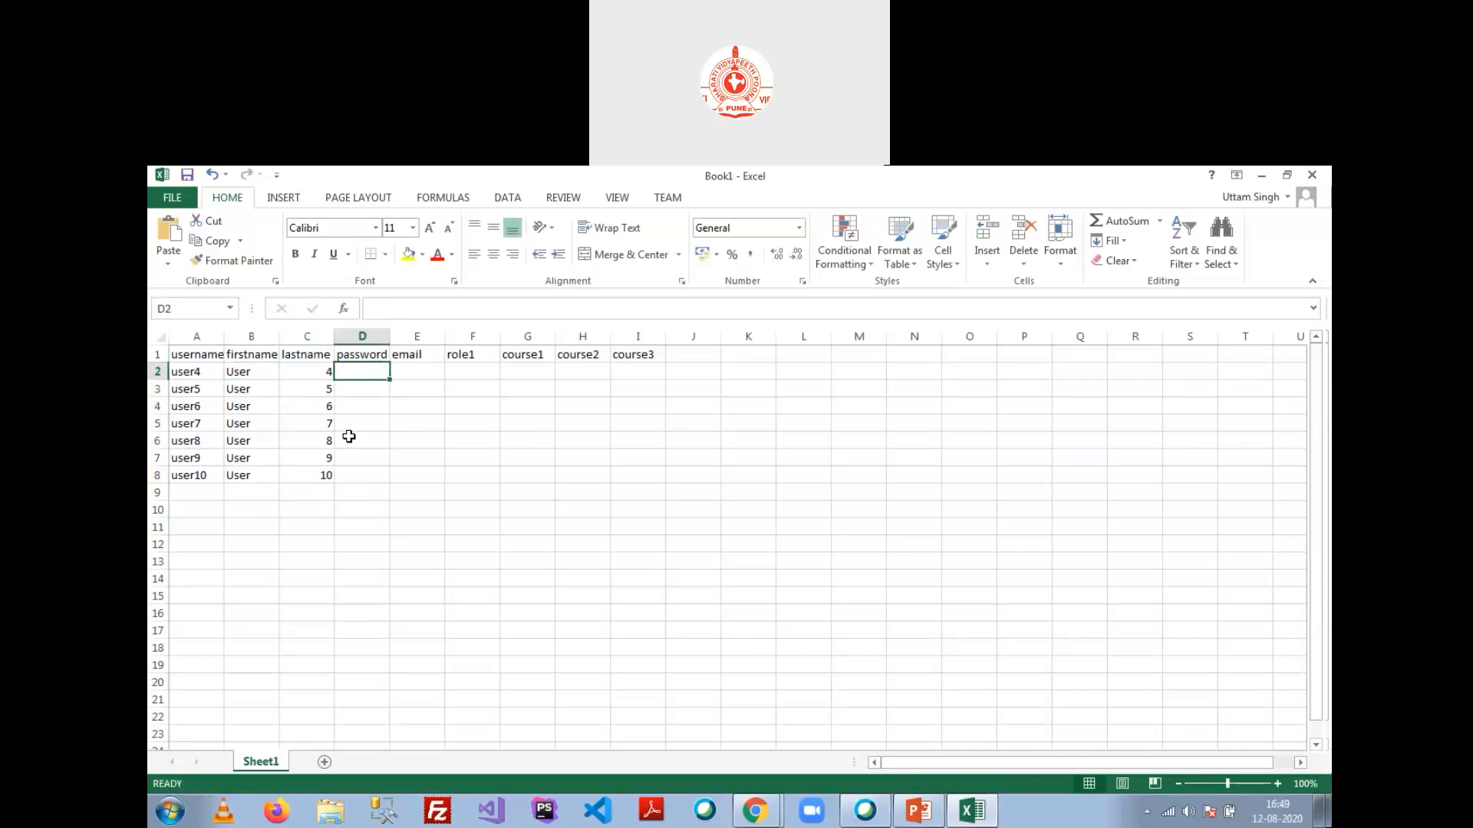
{"action": "type", "text": "User@123"}
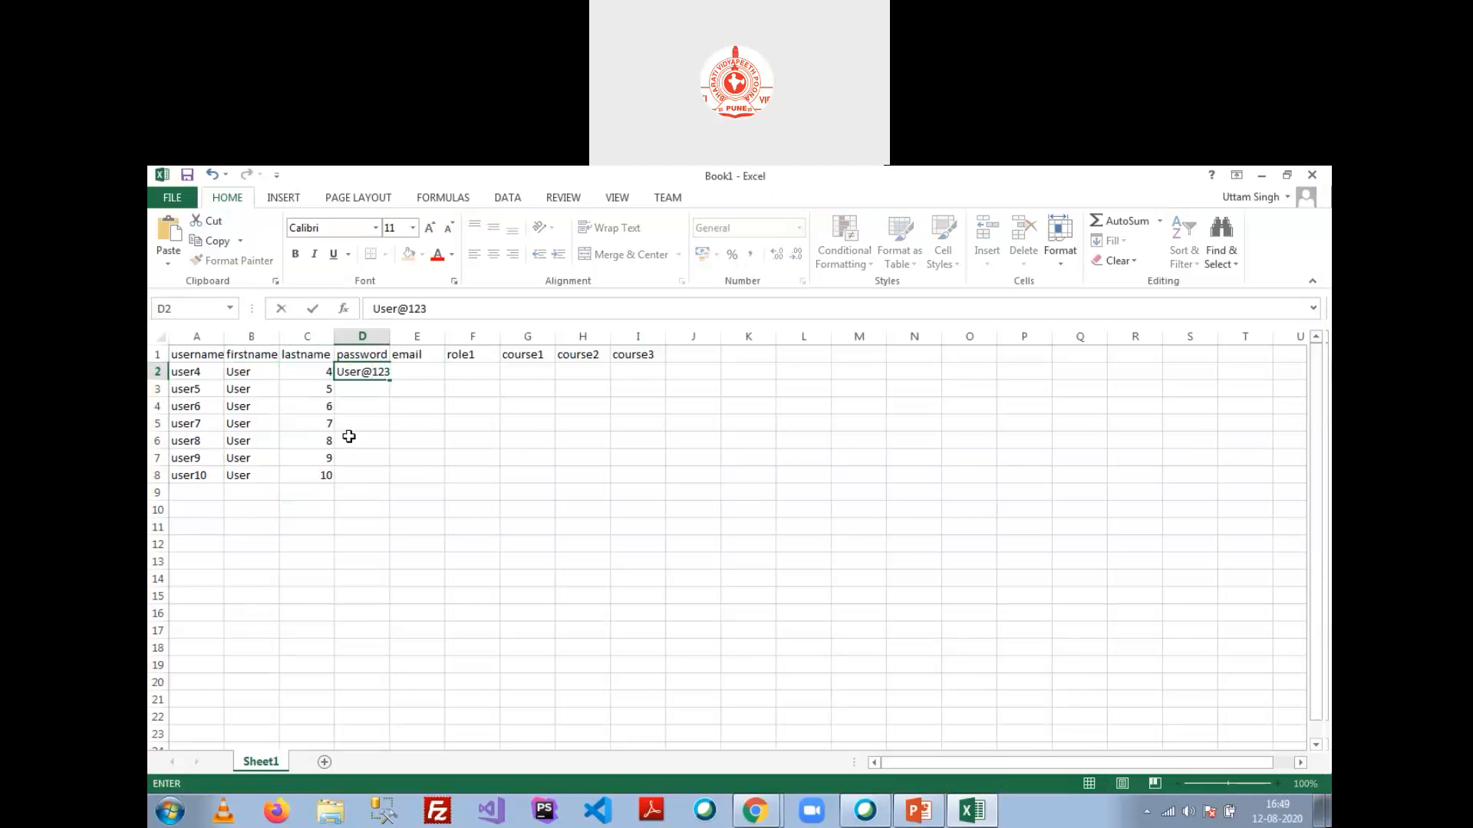
Step: Close the hung Outlook message window and copy the password in D2
{"action": "left_click", "coordinate": [349, 436]}
{"action": "left_click", "coordinate": [377, 379]}
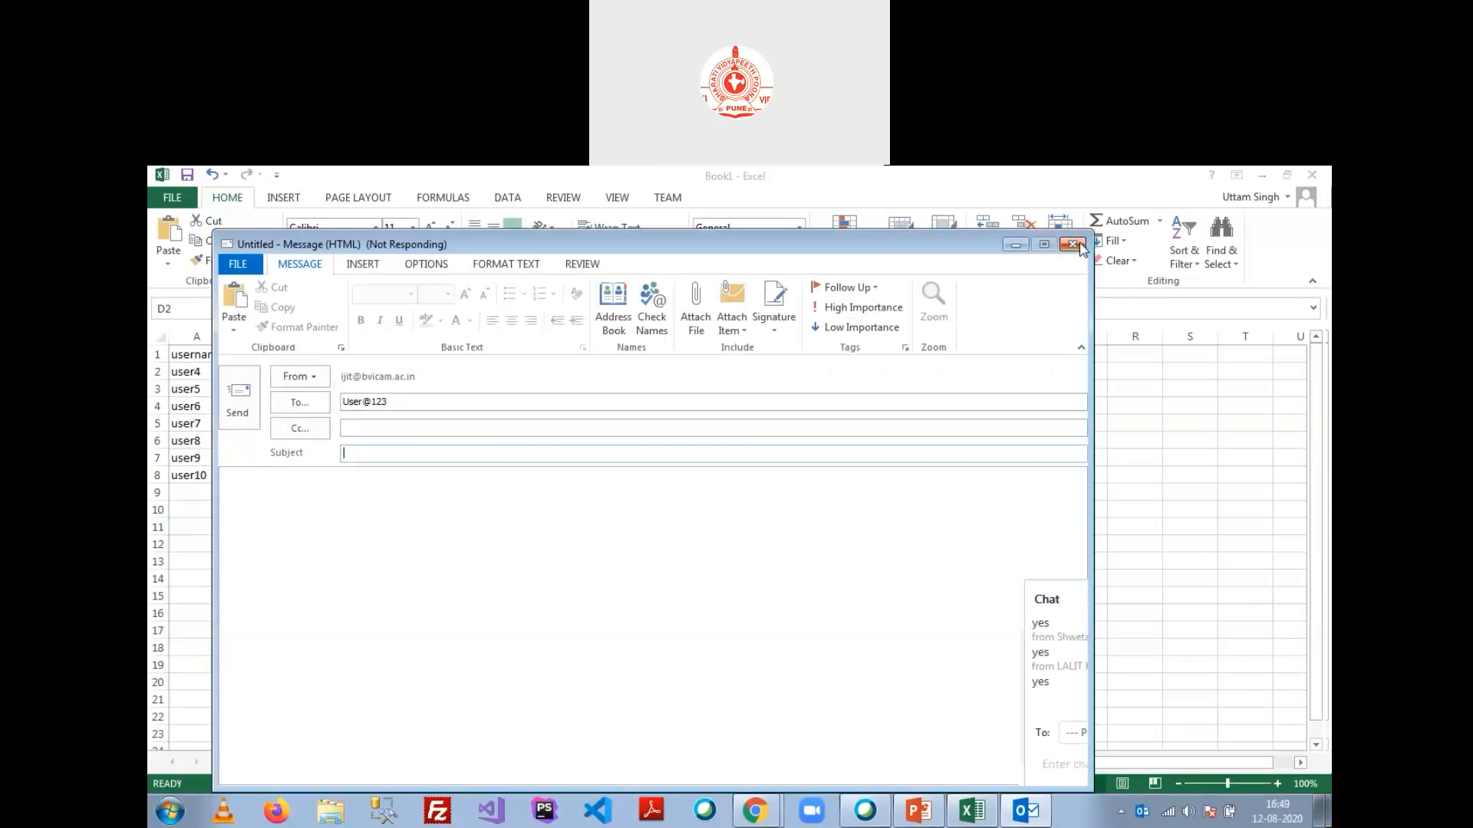
{"action": "left_click", "coordinate": [1072, 244]}
{"action": "left_click", "coordinate": [559, 533]}
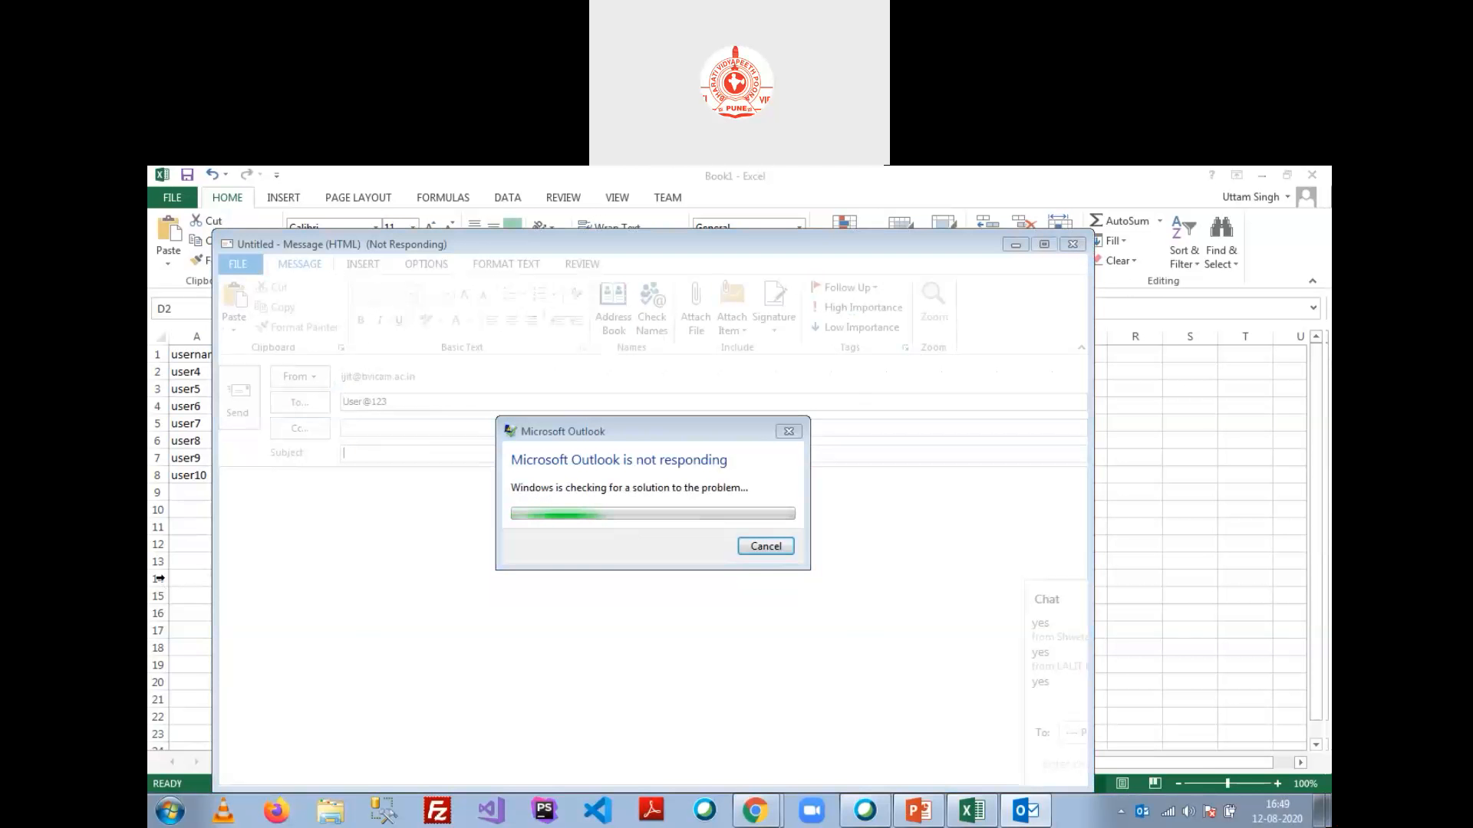
{"action": "key", "text": "ctrl+c"}
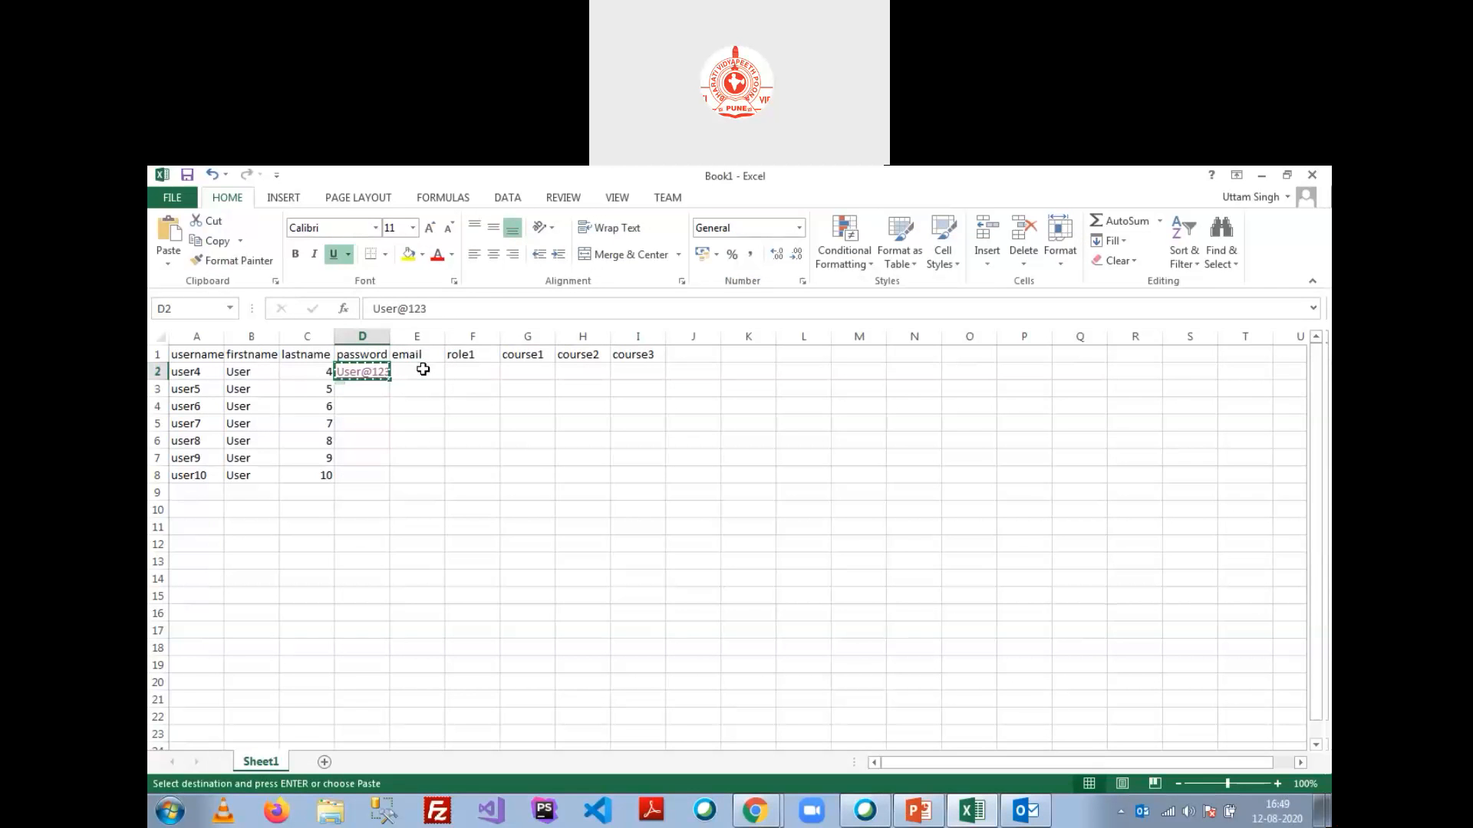
Step: Paste the password into D3:D8
{"action": "key", "text": "Down"}
{"action": "key", "text": "shift+Down"}
{"action": "key", "text": "shift+Down"}
{"action": "key", "text": "shift+Down"}
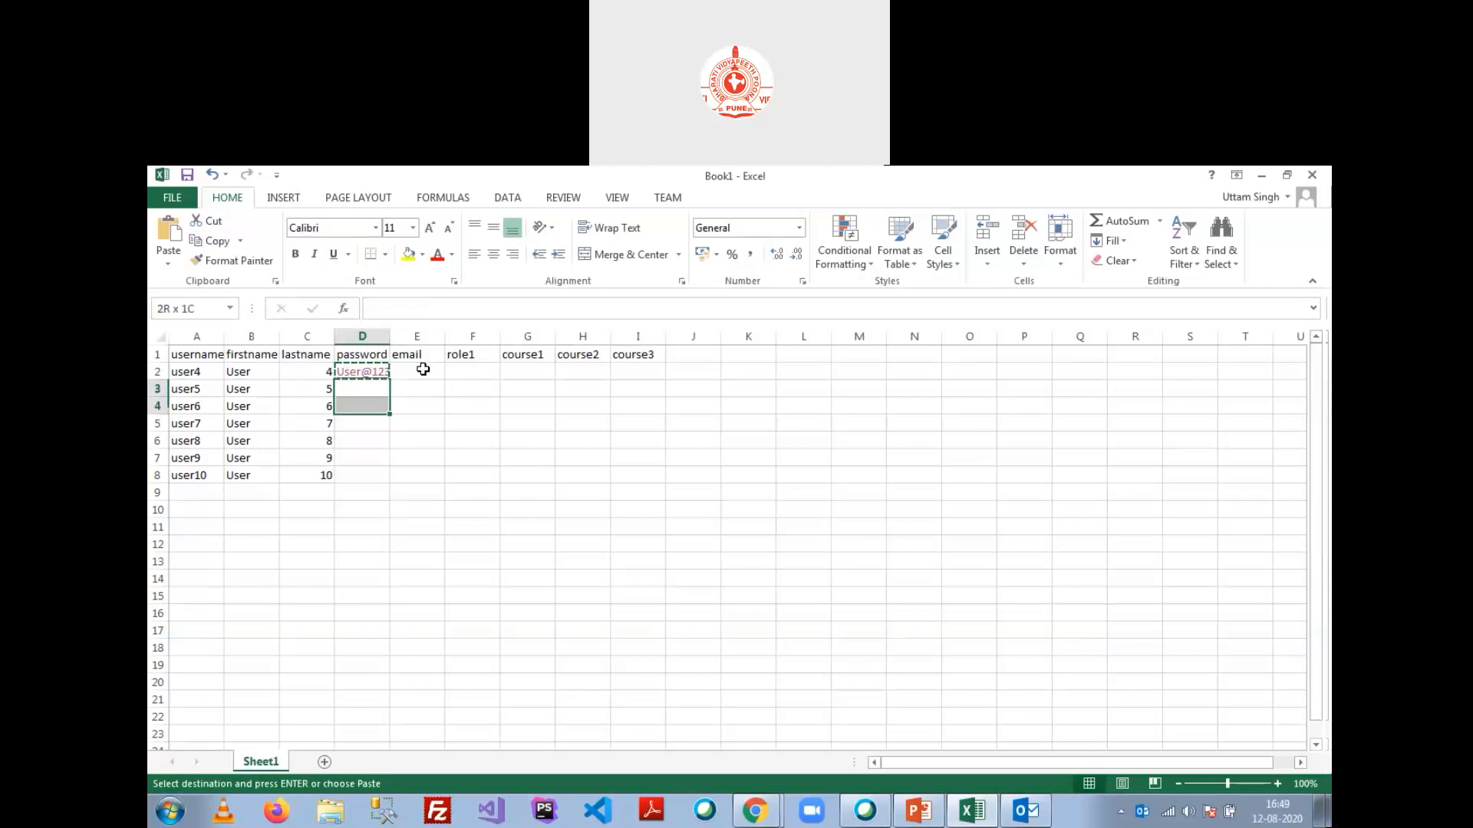
{"action": "key", "text": "shift+Down"}
{"action": "key", "text": "shift+Down"}
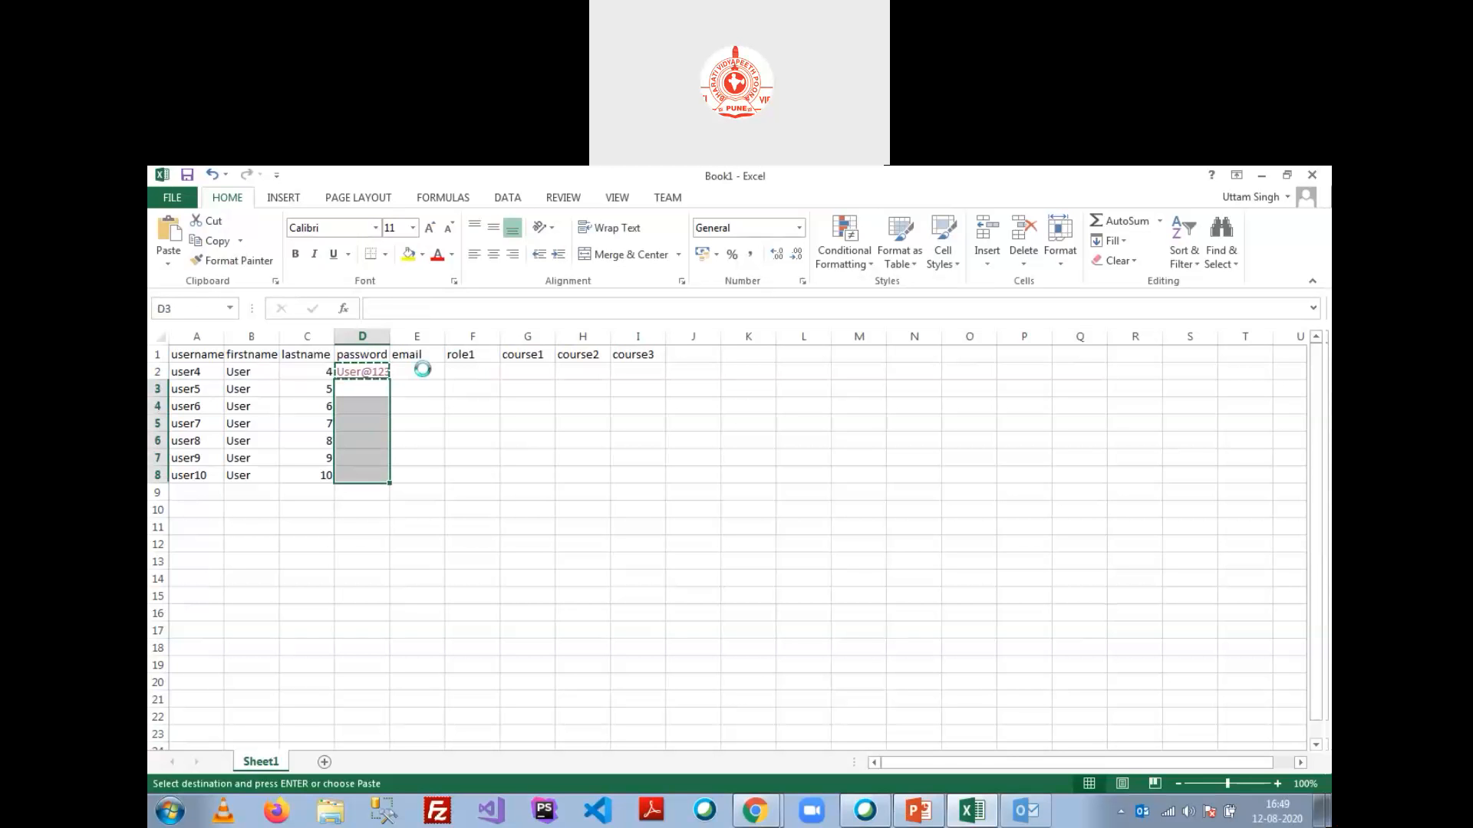
{"action": "key", "text": "ctrl+v"}
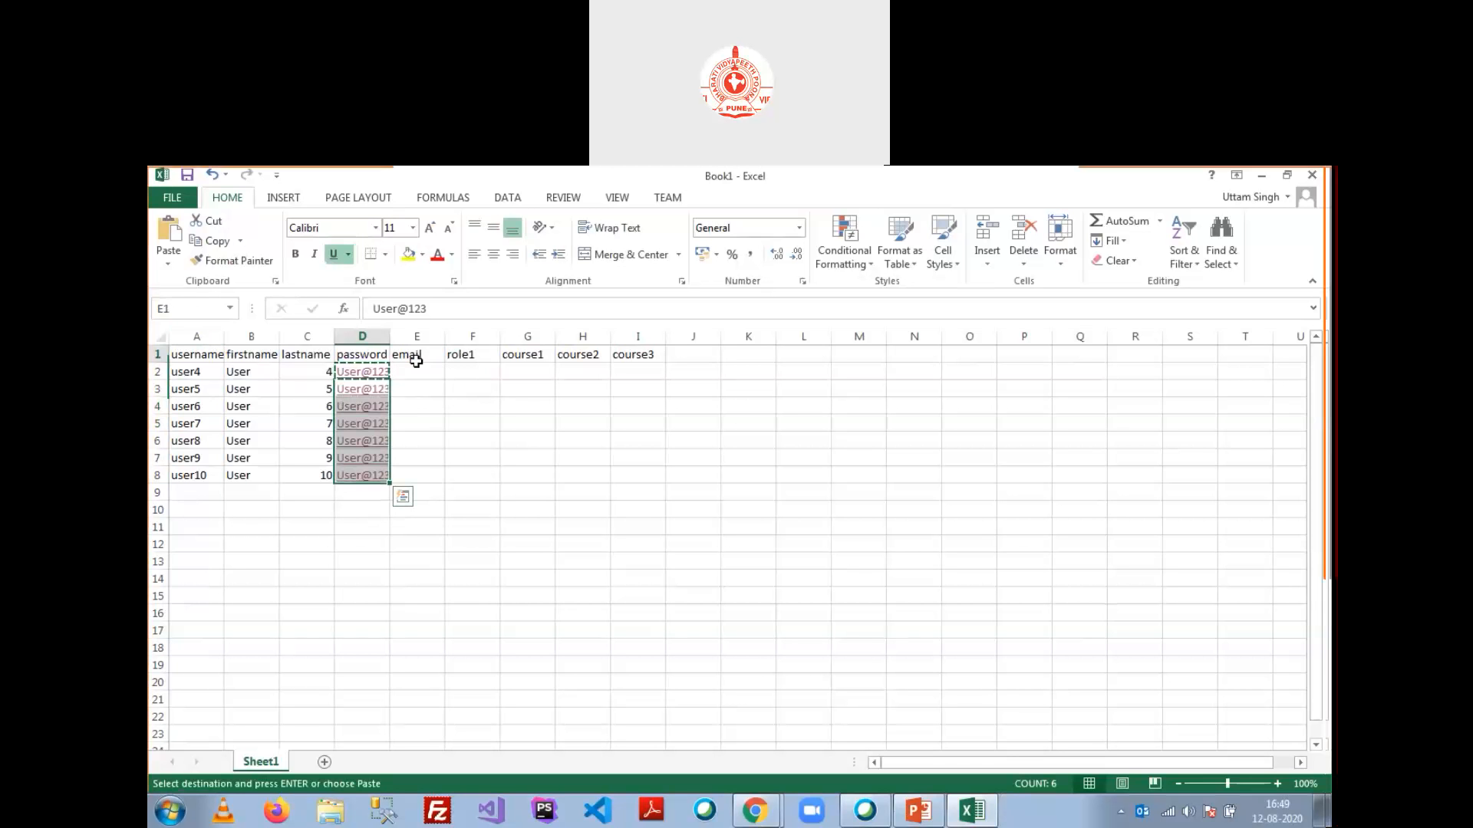
Step: Enter a sample email address in E2 and copy it down column E
{"action": "left_click", "coordinate": [423, 358]}
{"action": "left_click", "coordinate": [430, 369]}
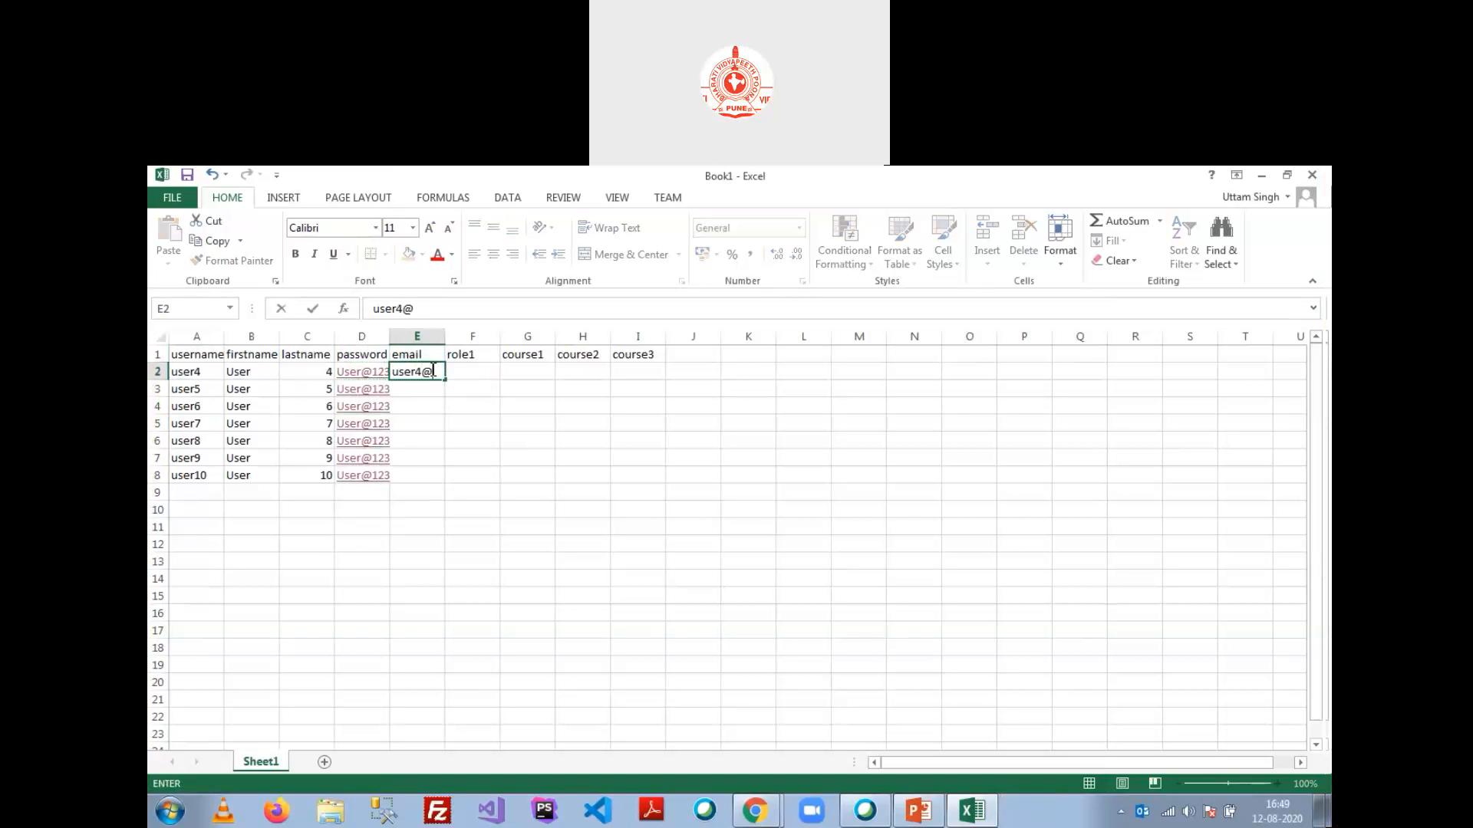
{"action": "key", "text": "Return"}
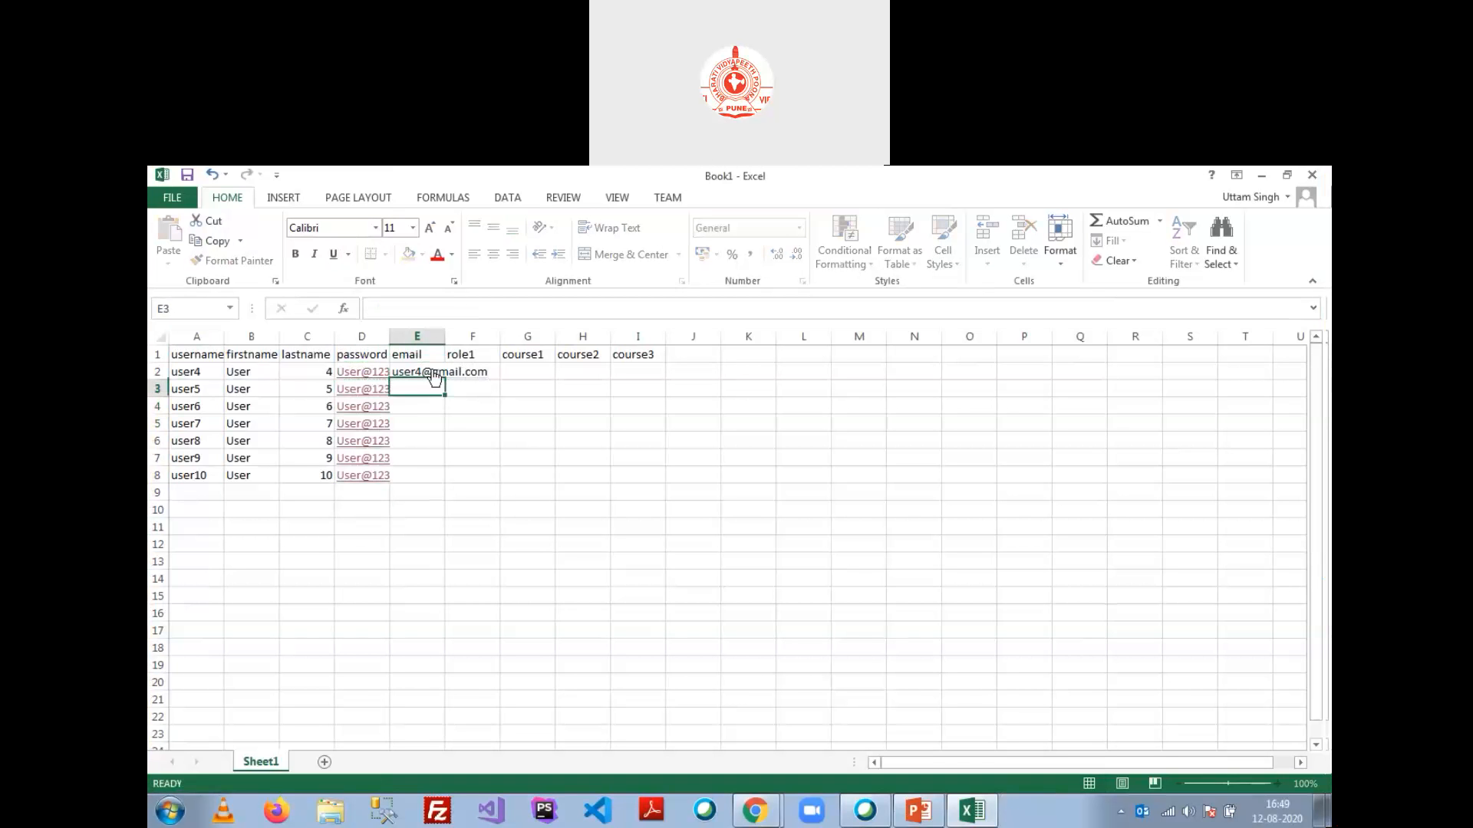
{"action": "key", "text": "Up"}
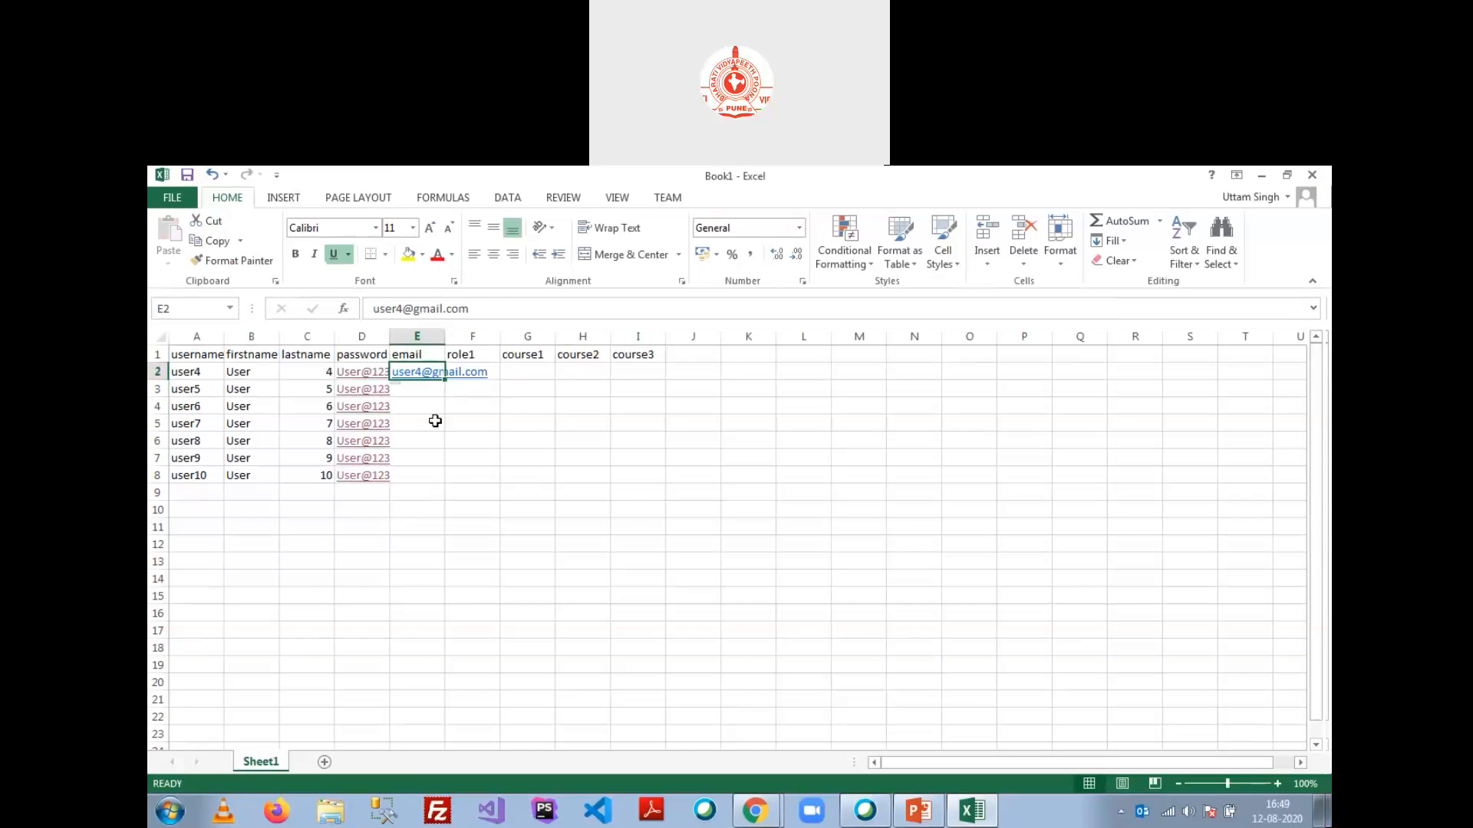
{"action": "left_click_drag", "start_coordinate": [445, 379], "coordinate": [446, 484]}
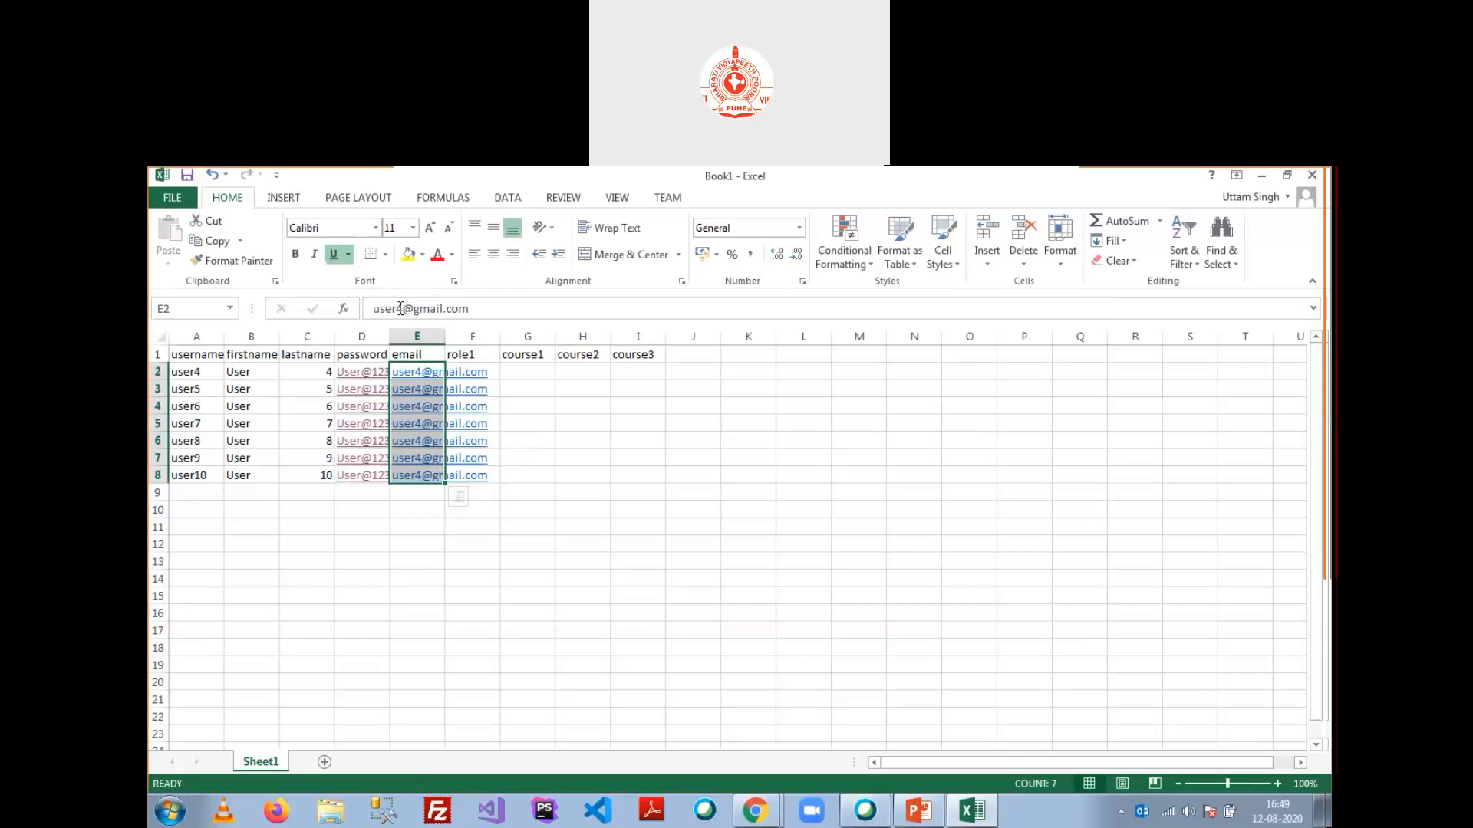
Step: Make the emails unique by editing E3 and filling numbered variants down to E8
{"action": "left_click", "coordinate": [582, 389]}
{"action": "left_click", "coordinate": [420, 389]}
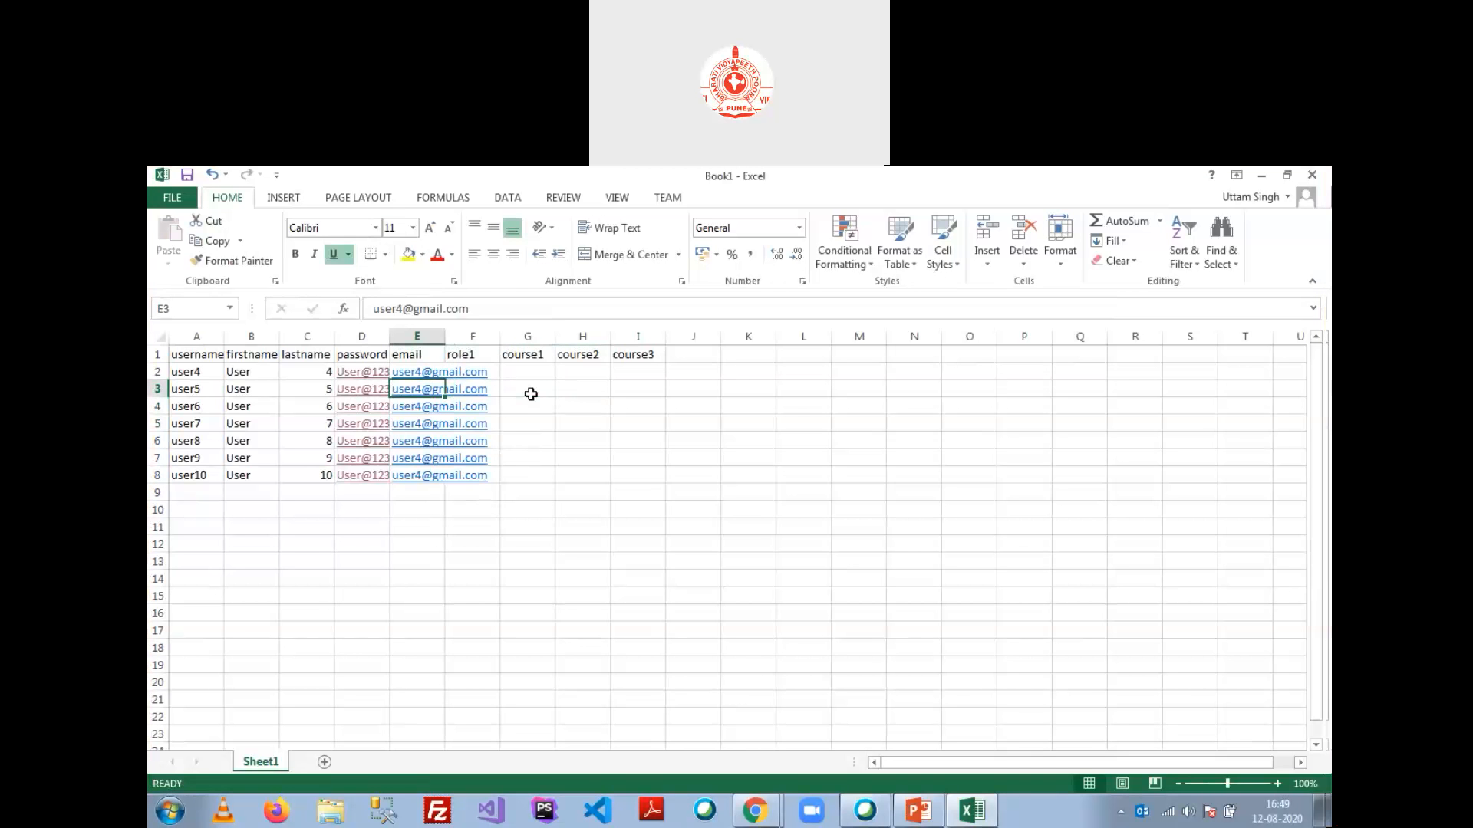
{"action": "left_click", "coordinate": [400, 313]}
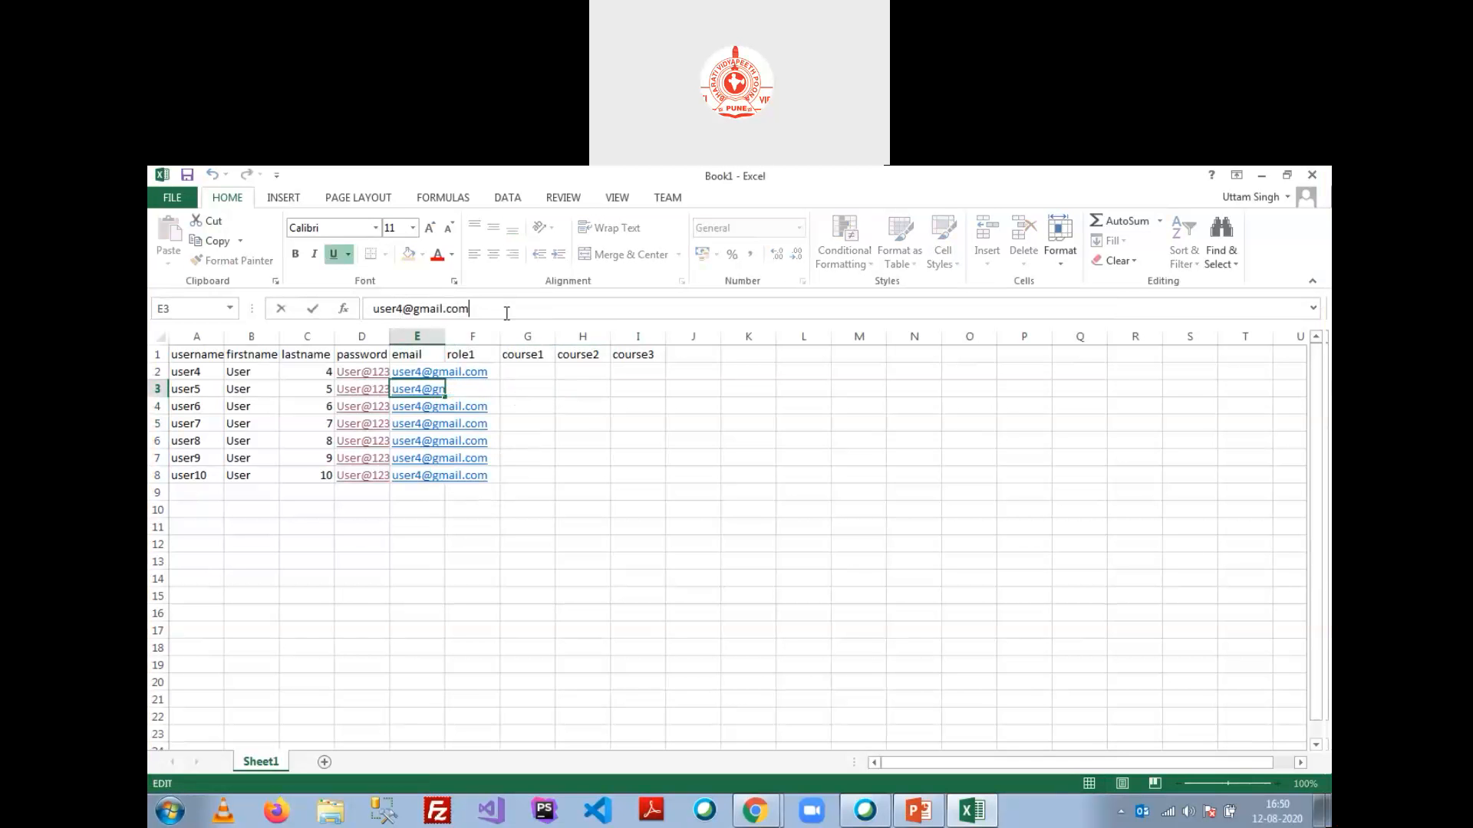
{"action": "type", "text": "1"}
{"action": "key", "text": "Return"}
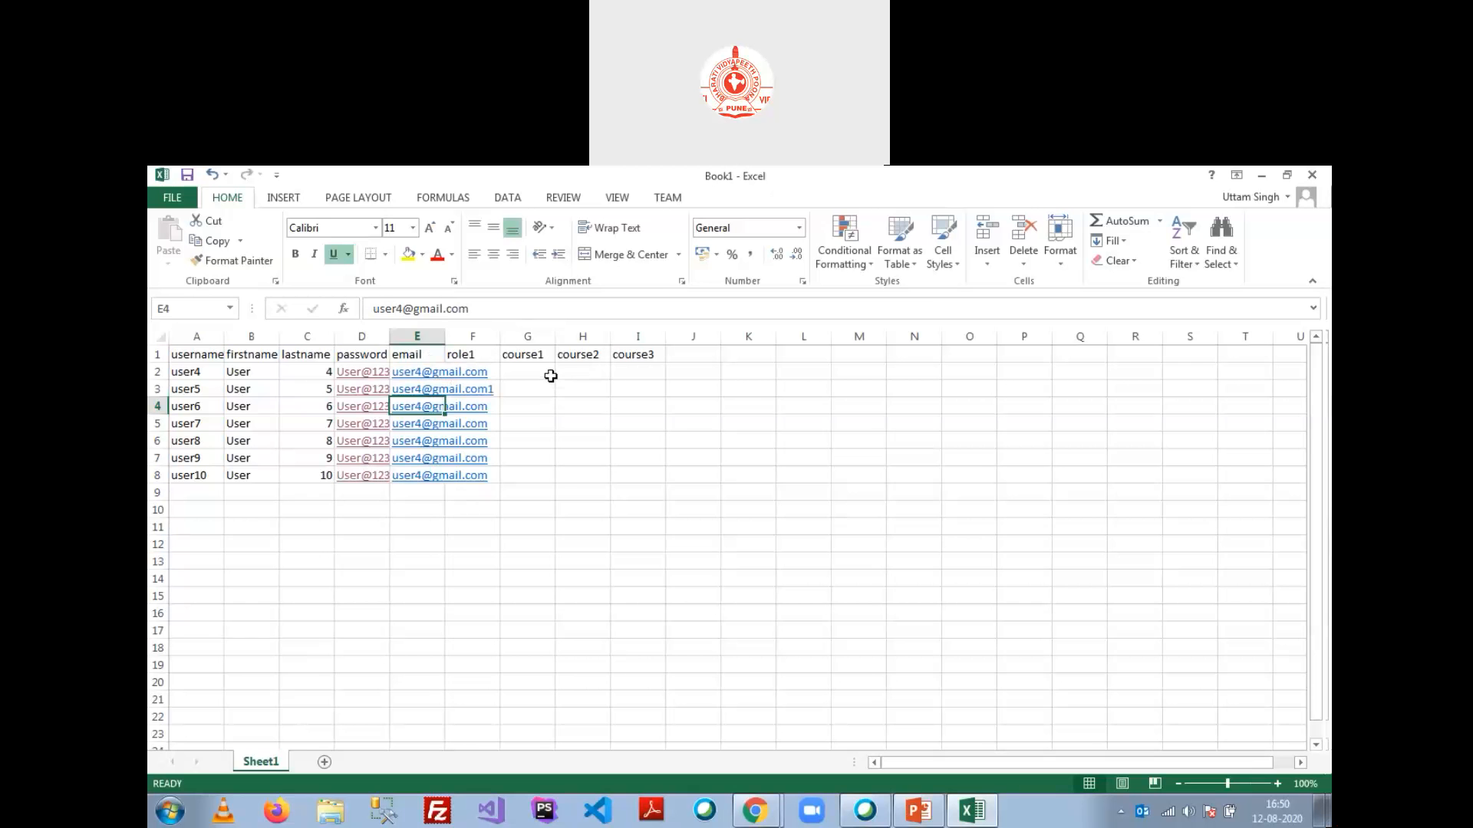
{"action": "key", "text": "Up"}
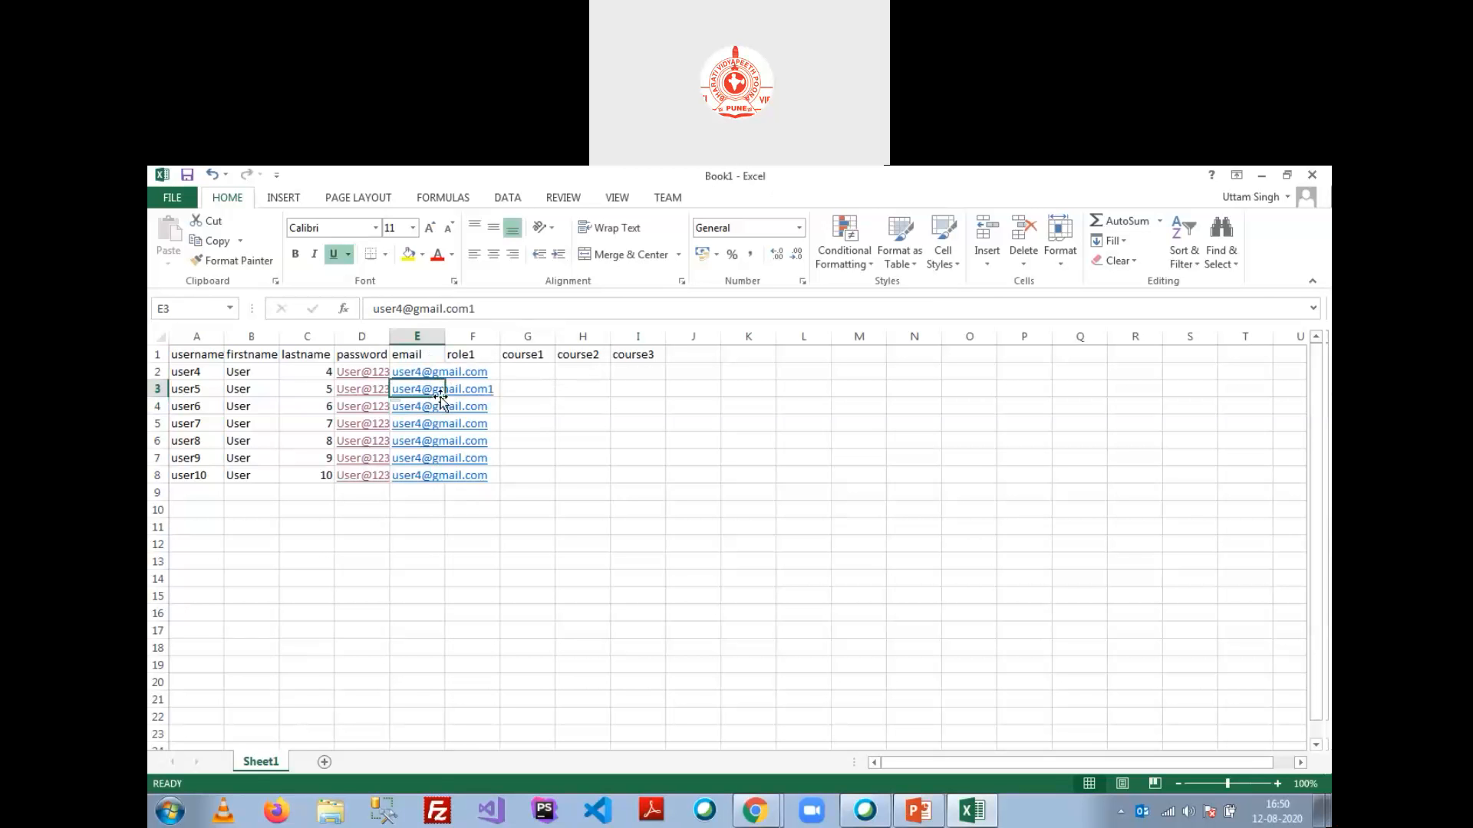
{"action": "left_click_drag", "start_coordinate": [445, 398], "coordinate": [447, 481]}
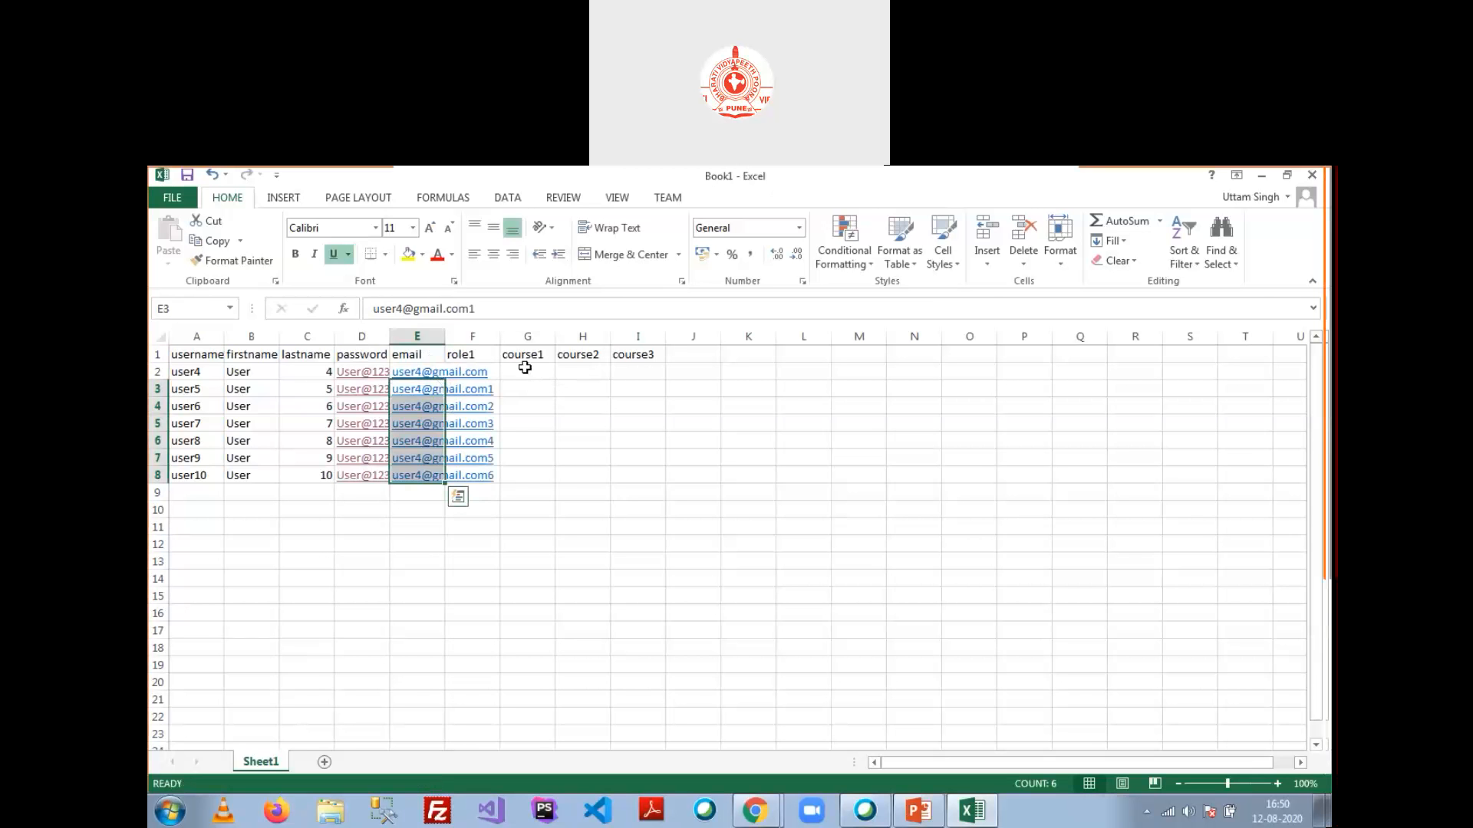
Step: Set role1 to student in F2:F7 and teacher in F8
{"action": "key", "text": "Right"}
{"action": "key", "text": "Up"}
{"action": "type", "text": "student"}
{"action": "key", "text": "Return"}
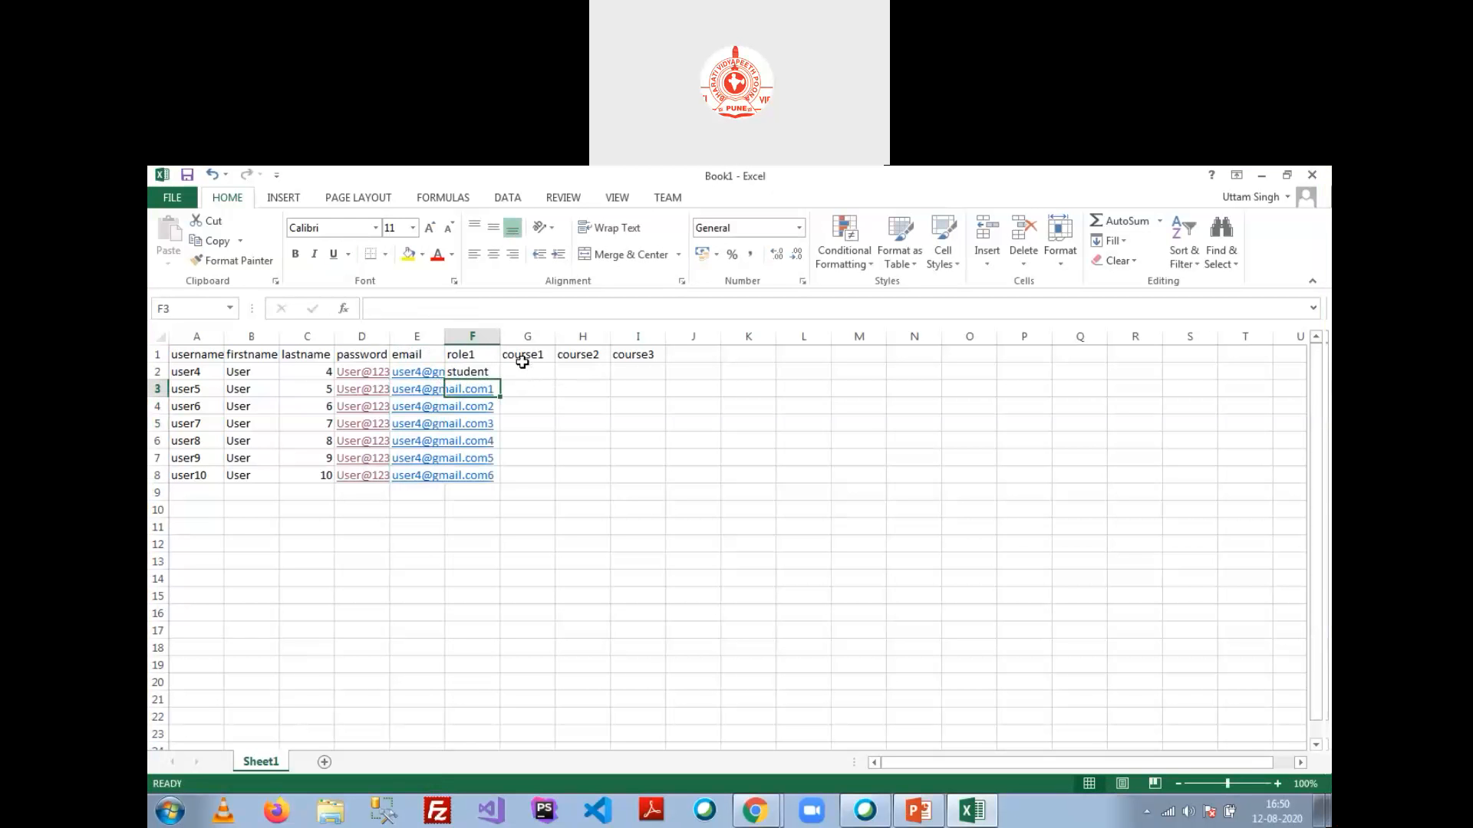
{"action": "left_click", "coordinate": [484, 374]}
{"action": "left_click_drag", "start_coordinate": [501, 380], "coordinate": [500, 463]}
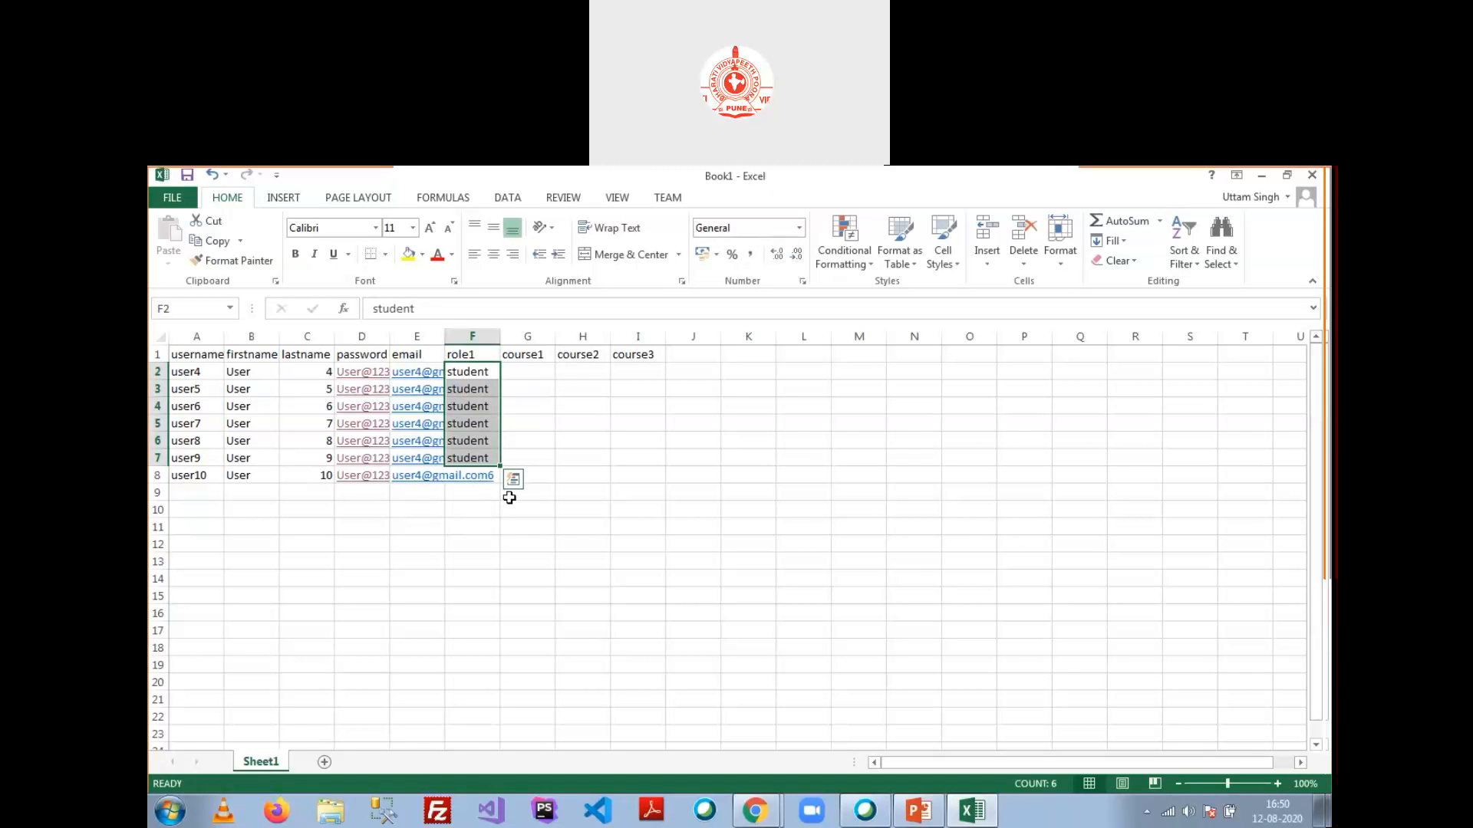
{"action": "key", "text": "Down"}
{"action": "key", "text": "Down"}
{"action": "key", "text": "Down"}
{"action": "key", "text": "Down"}
{"action": "key", "text": "Down"}
{"action": "key", "text": "Down"}
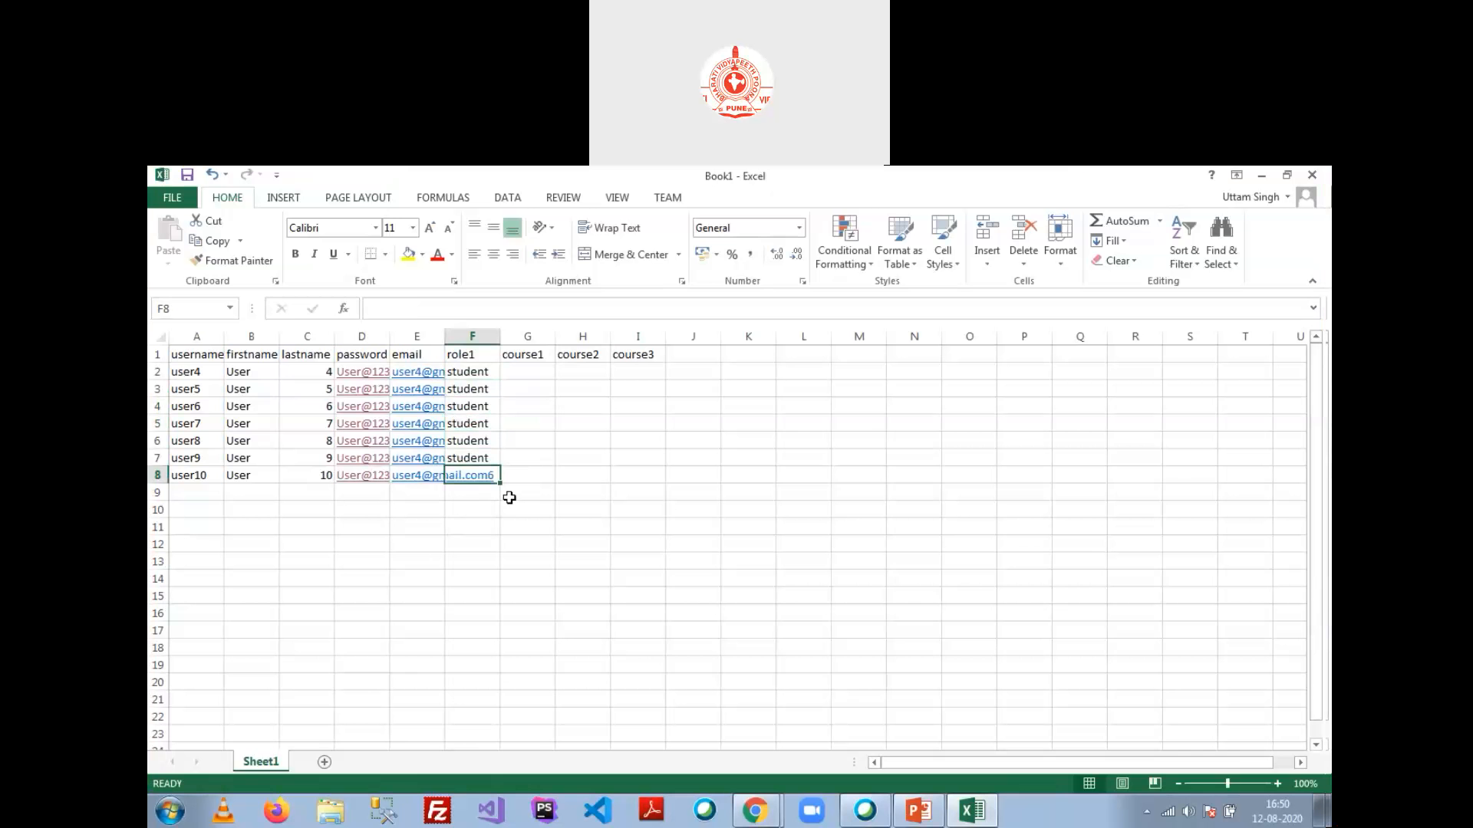
{"action": "type", "text": "teacher"}
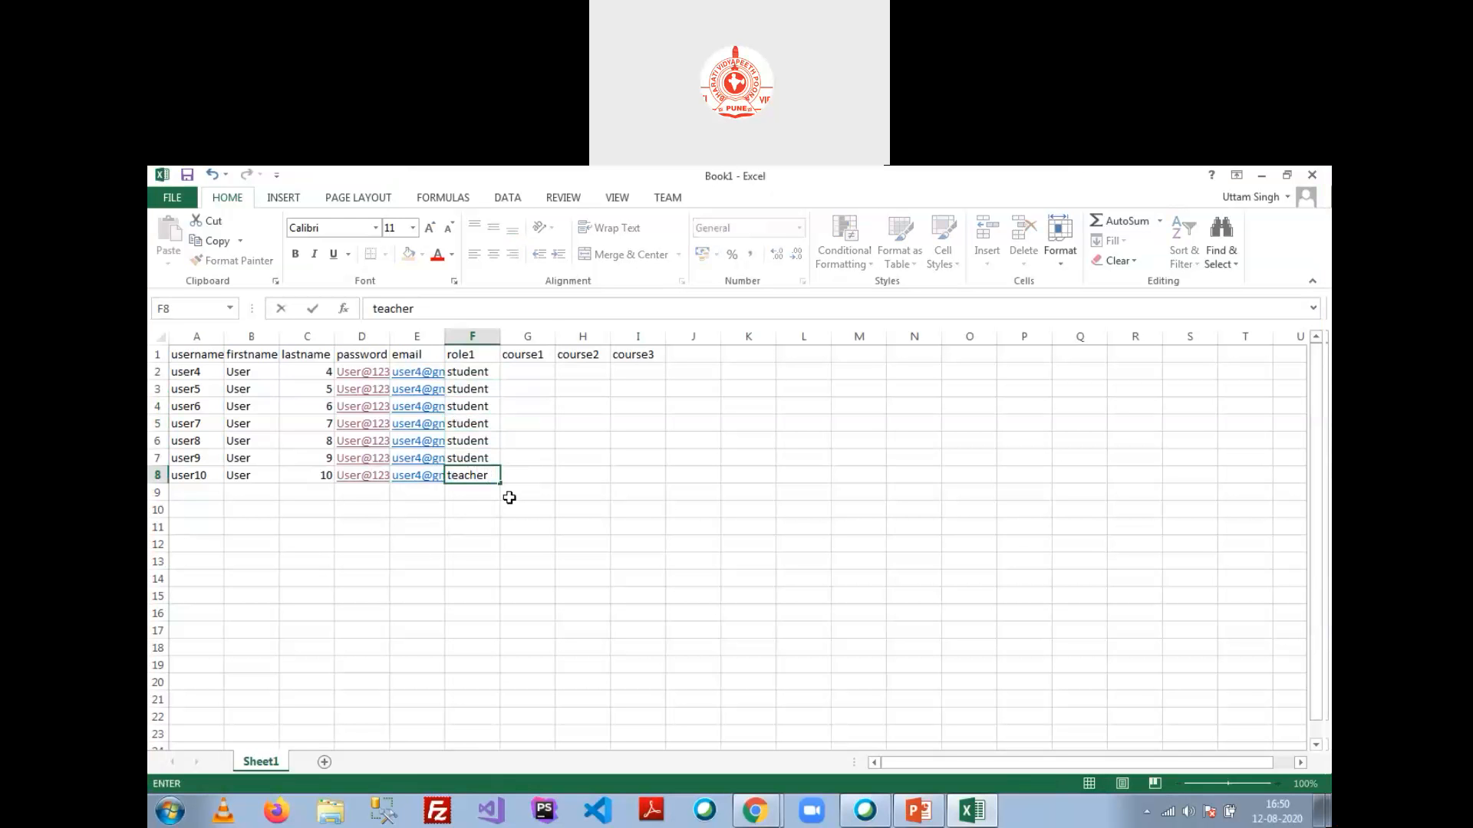
{"action": "left_click", "coordinate": [552, 411]}
{"action": "left_click", "coordinate": [533, 371]}
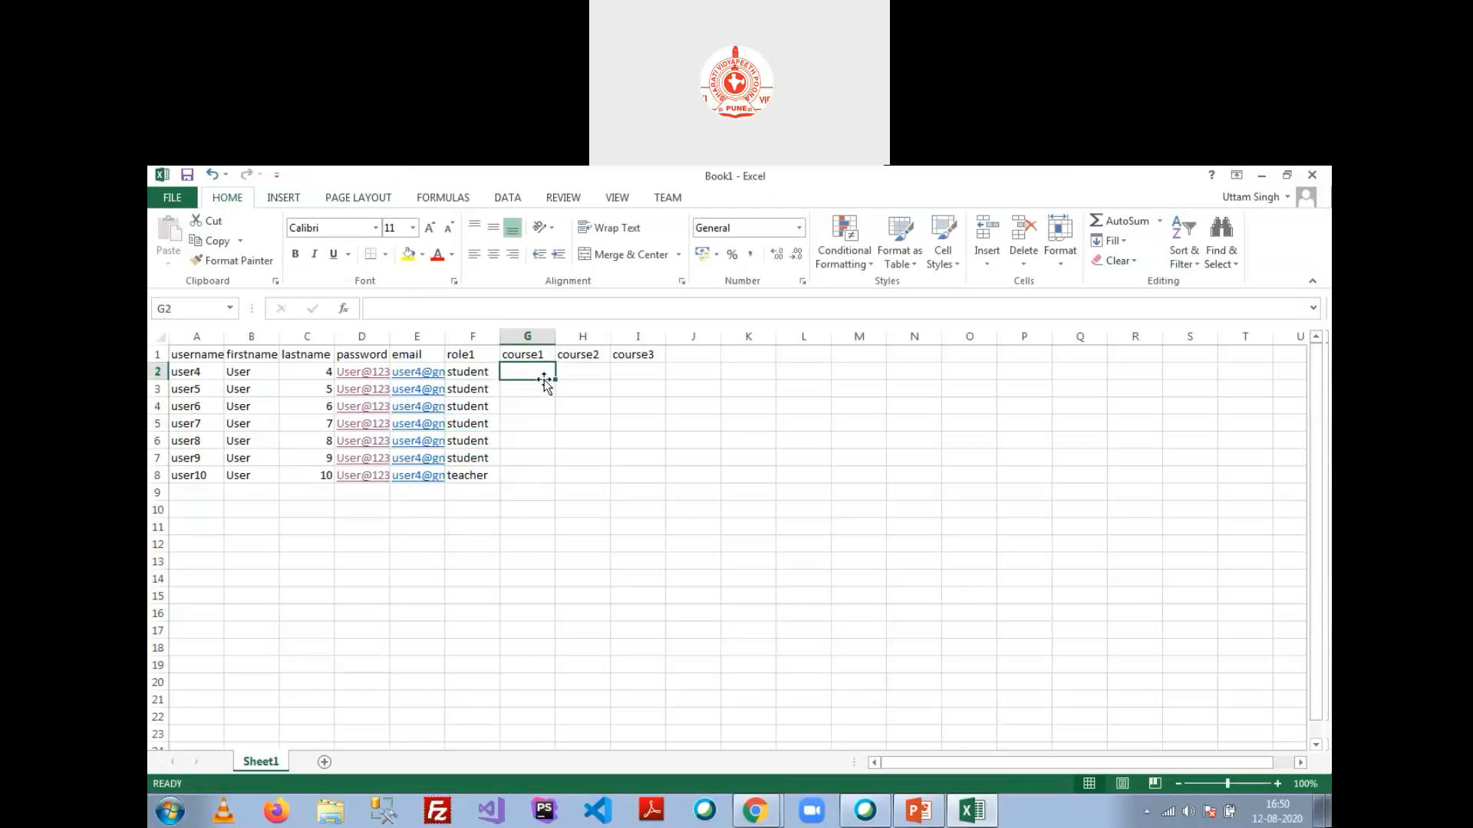
{"action": "key", "text": "alt+Tab"}
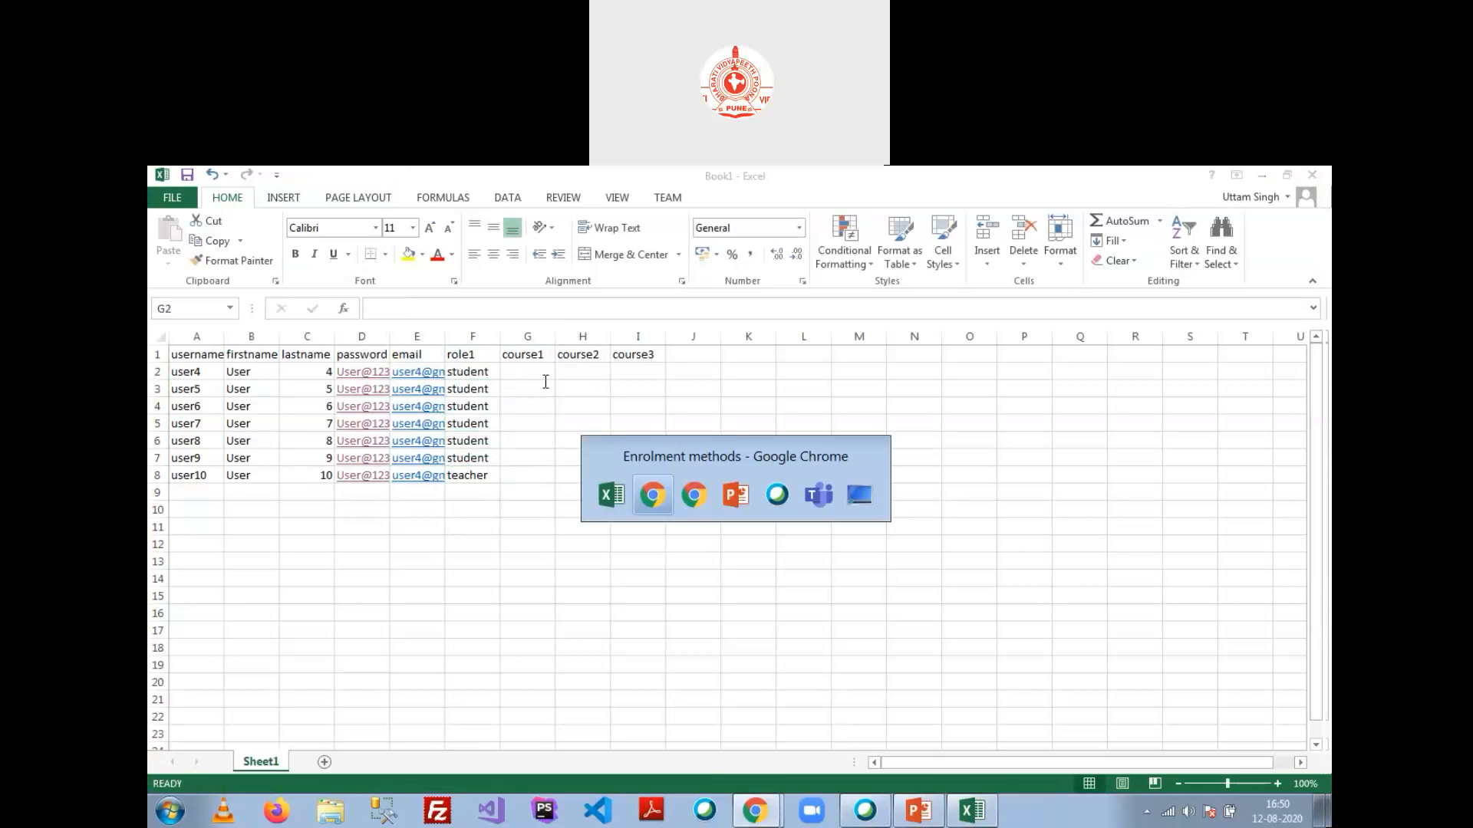
Step: Open Introduction to Computer, Mathematics I and Chemistry 1 from the Section1 category in new tabs
{"action": "scroll", "coordinate": [315, 529], "scroll_direction": "up", "scroll_amount": 15}
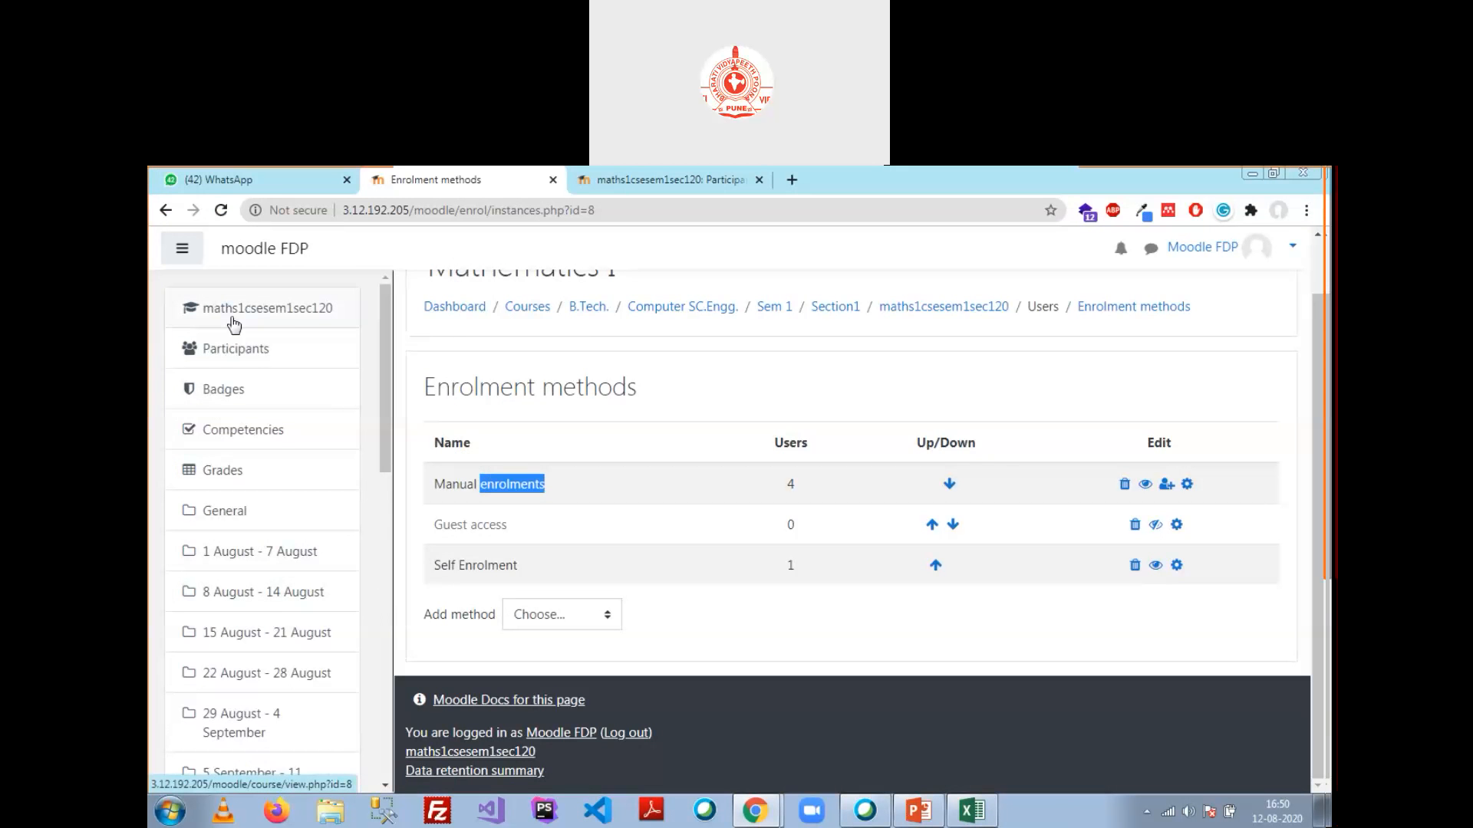
{"action": "left_click", "coordinate": [332, 310]}
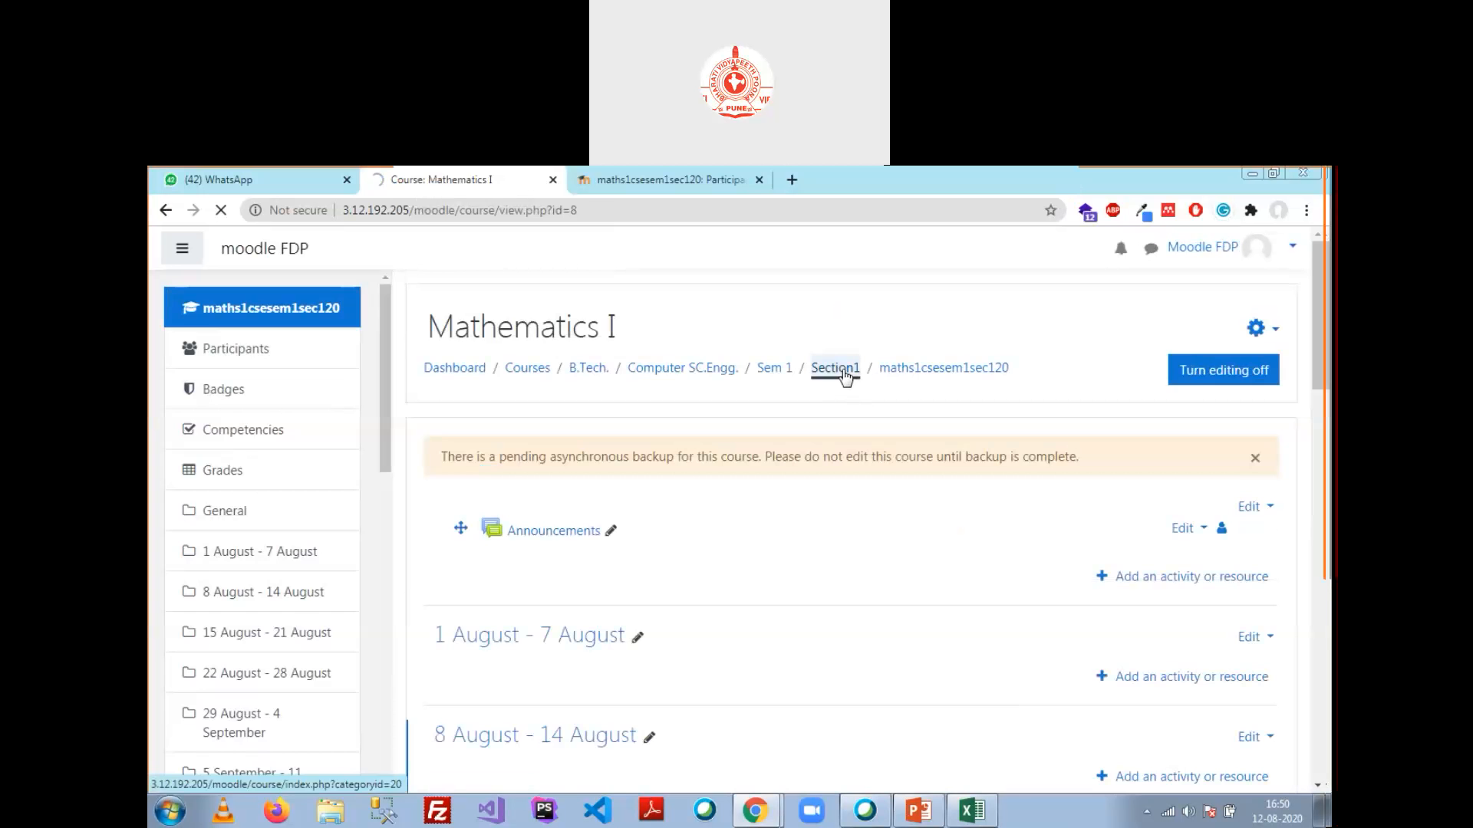
{"action": "left_click", "coordinate": [840, 371]}
{"action": "scroll", "coordinate": [767, 430], "scroll_direction": "down", "scroll_amount": 3}
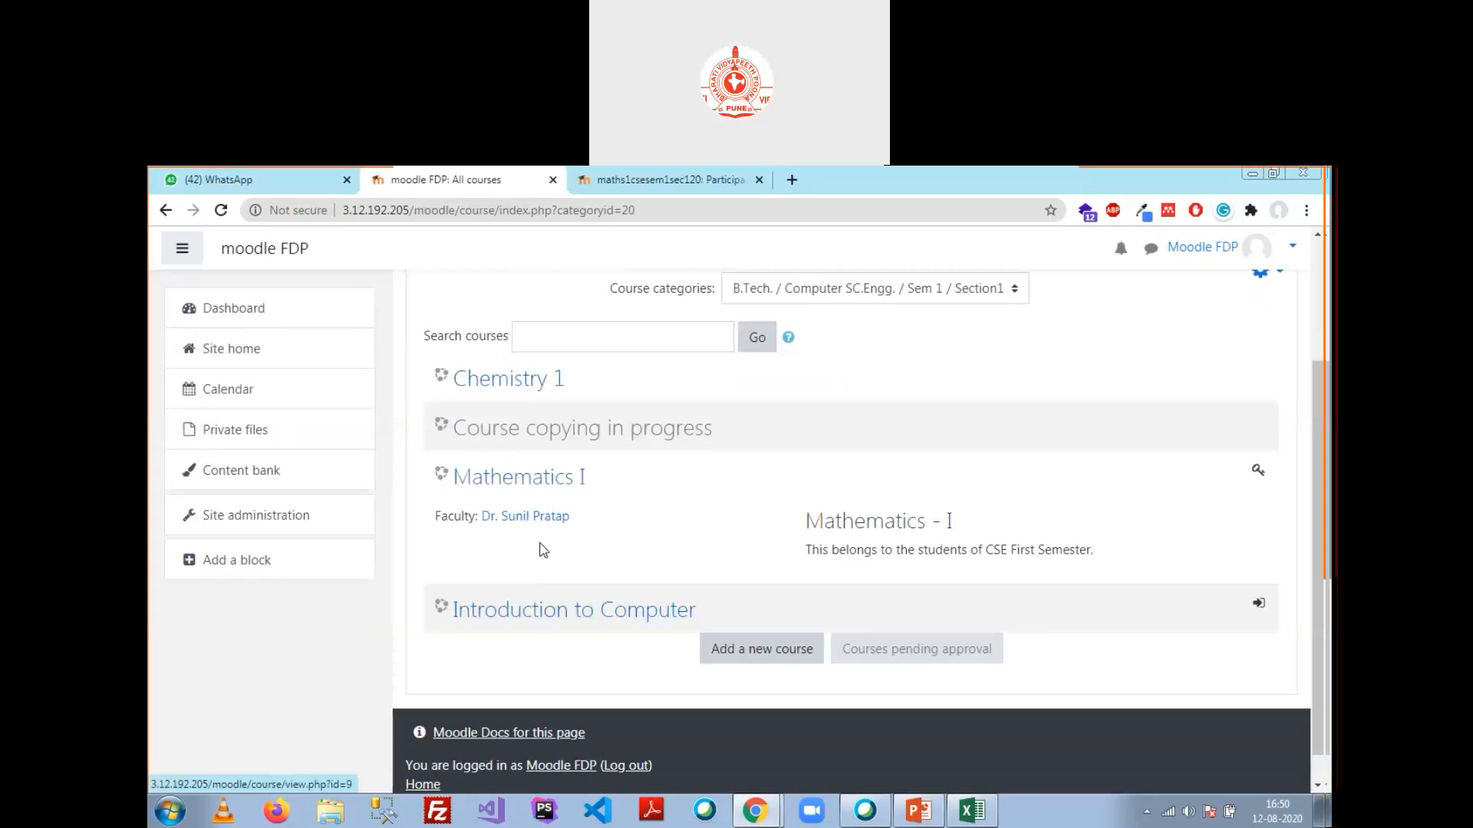
{"action": "right_click", "coordinate": [565, 616]}
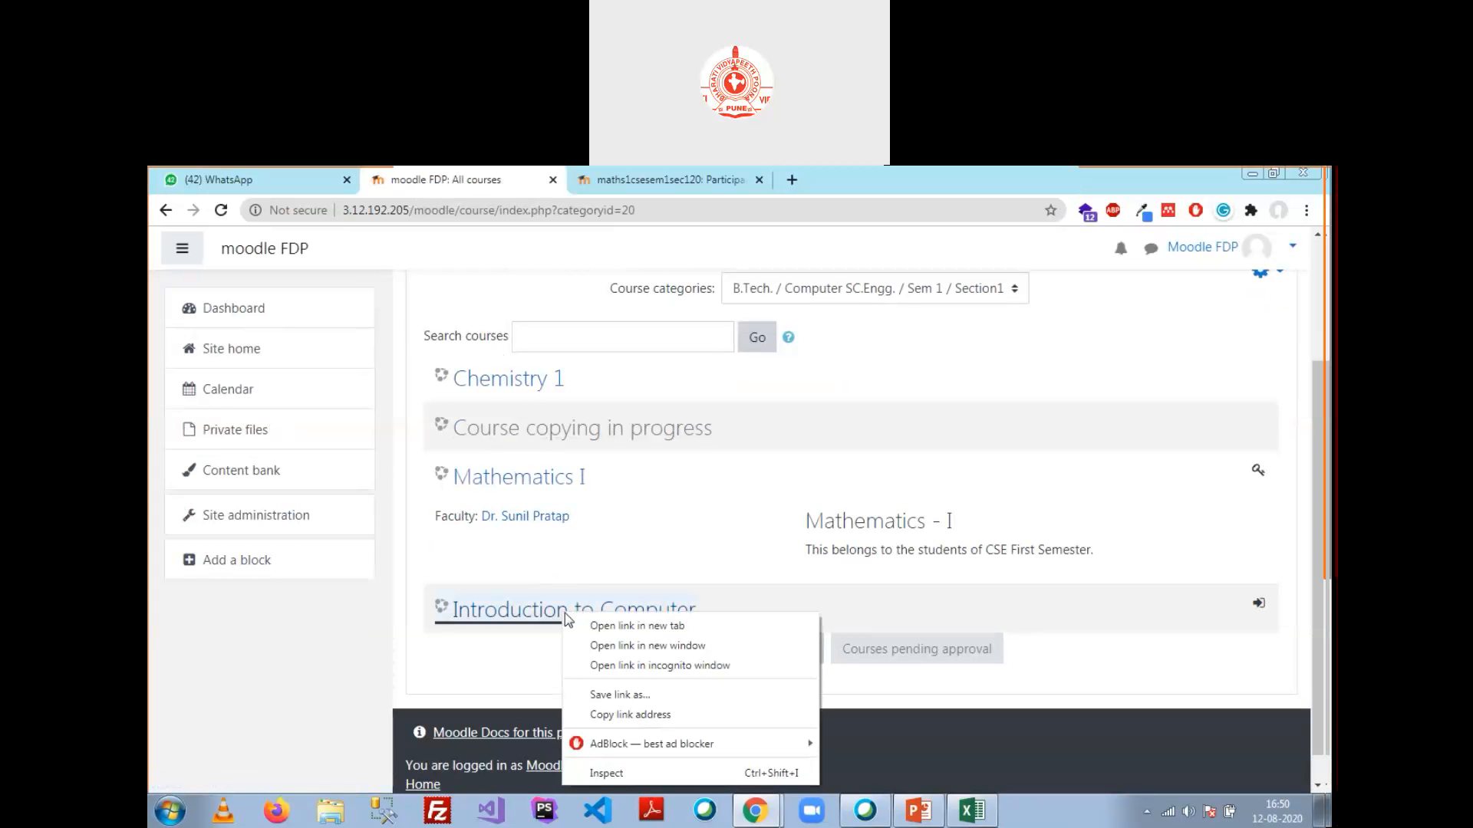
{"action": "left_click", "coordinate": [609, 632]}
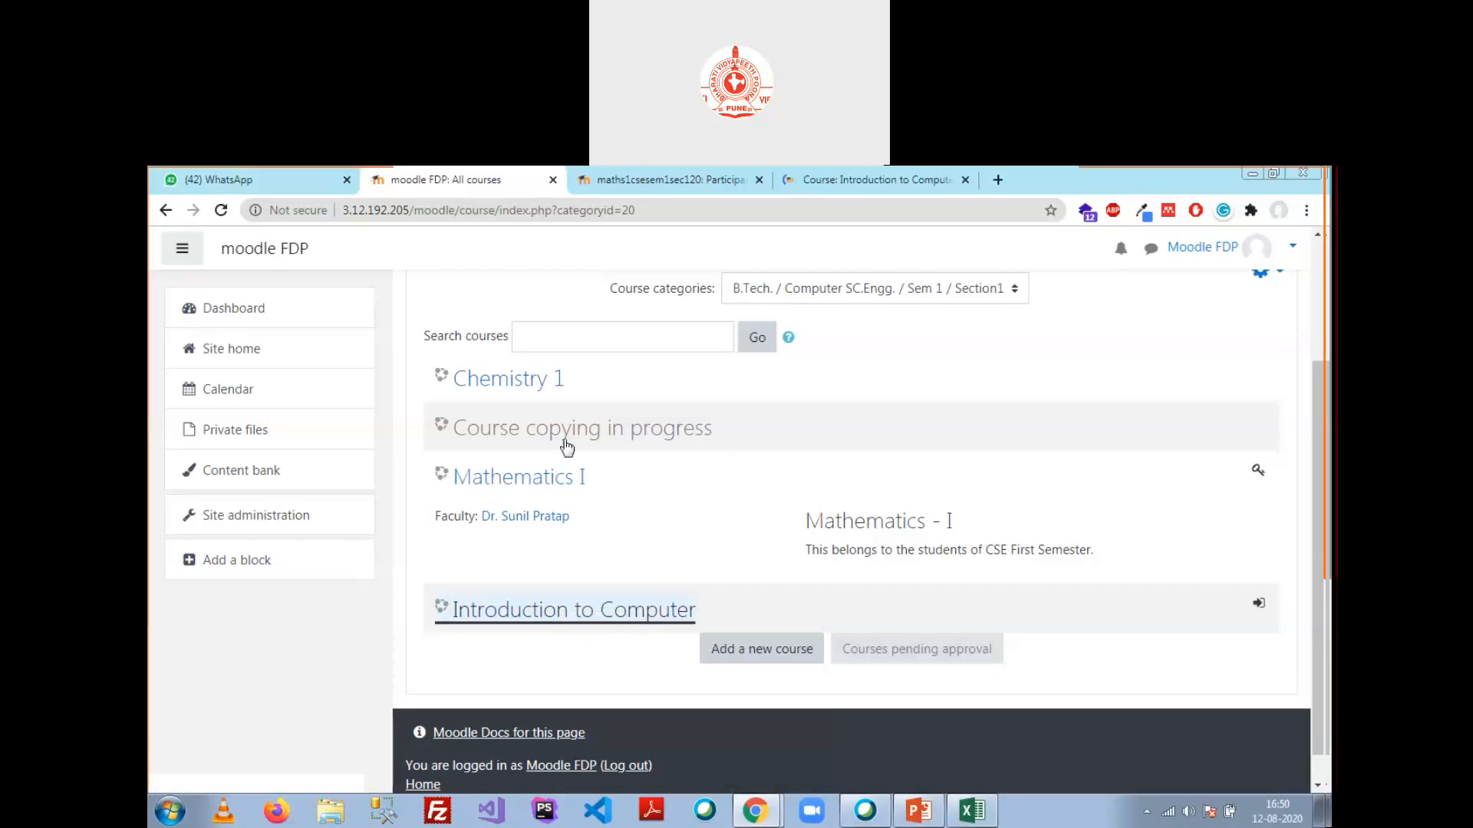
{"action": "right_click", "coordinate": [529, 479]}
{"action": "left_click", "coordinate": [560, 495]}
{"action": "right_click", "coordinate": [551, 381]}
{"action": "left_click", "coordinate": [560, 390]}
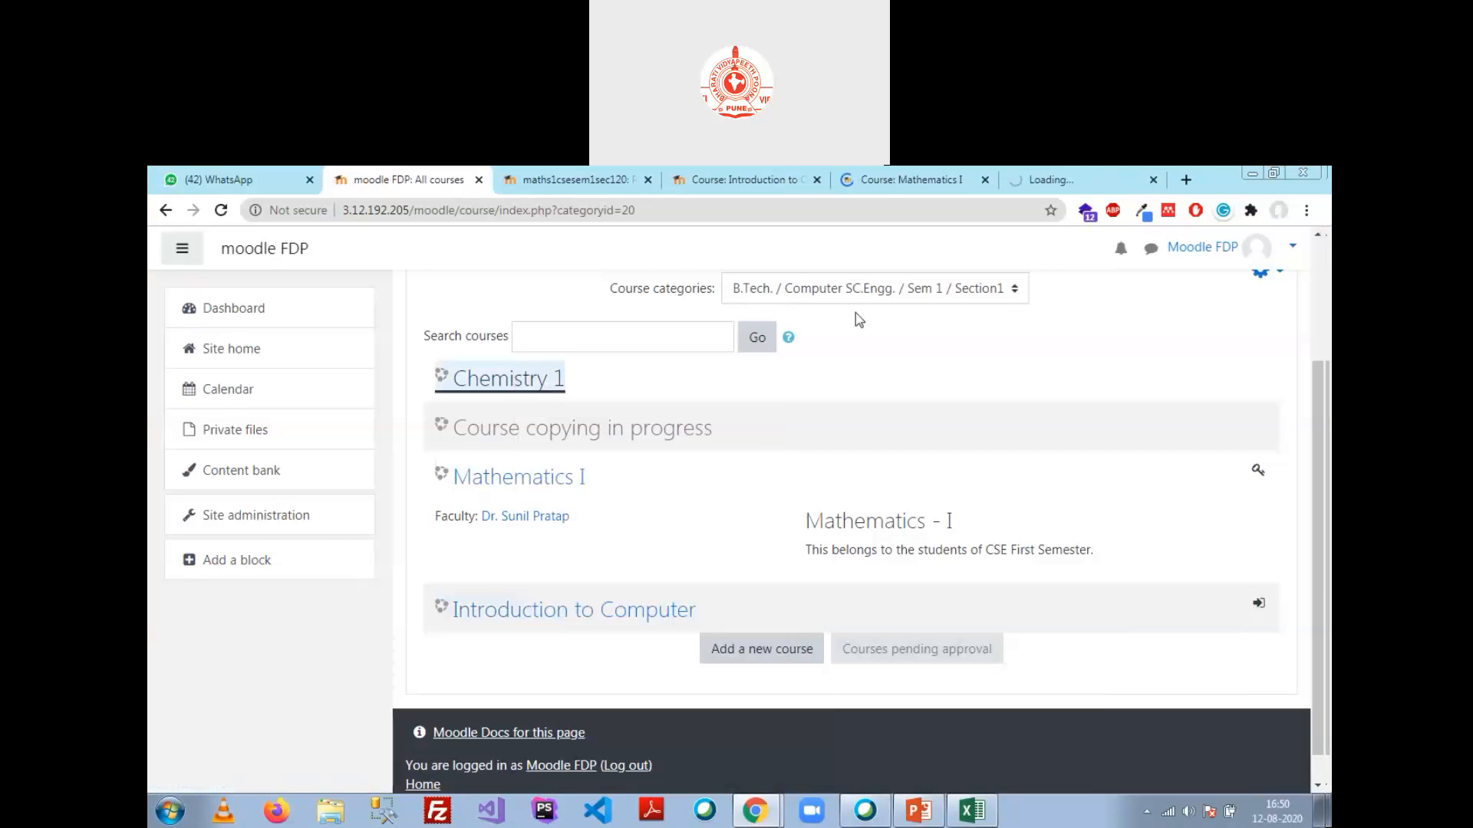
Step: Check the course short names, such as focscsesem1sec120 and maths1csesem1sec120, then return to Excel
{"action": "left_click", "coordinate": [1275, 174]}
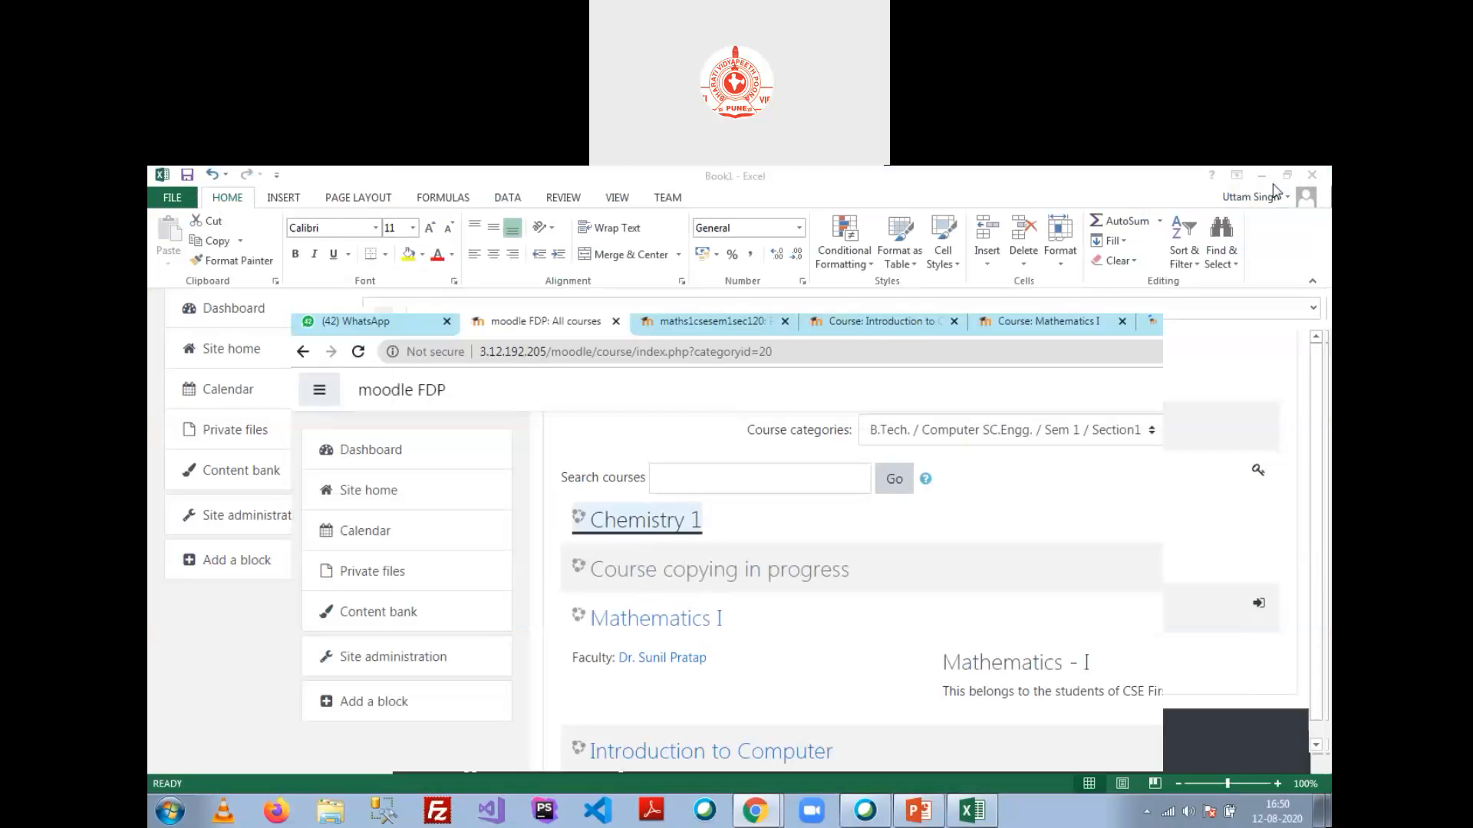
{"action": "left_click", "coordinate": [707, 328]}
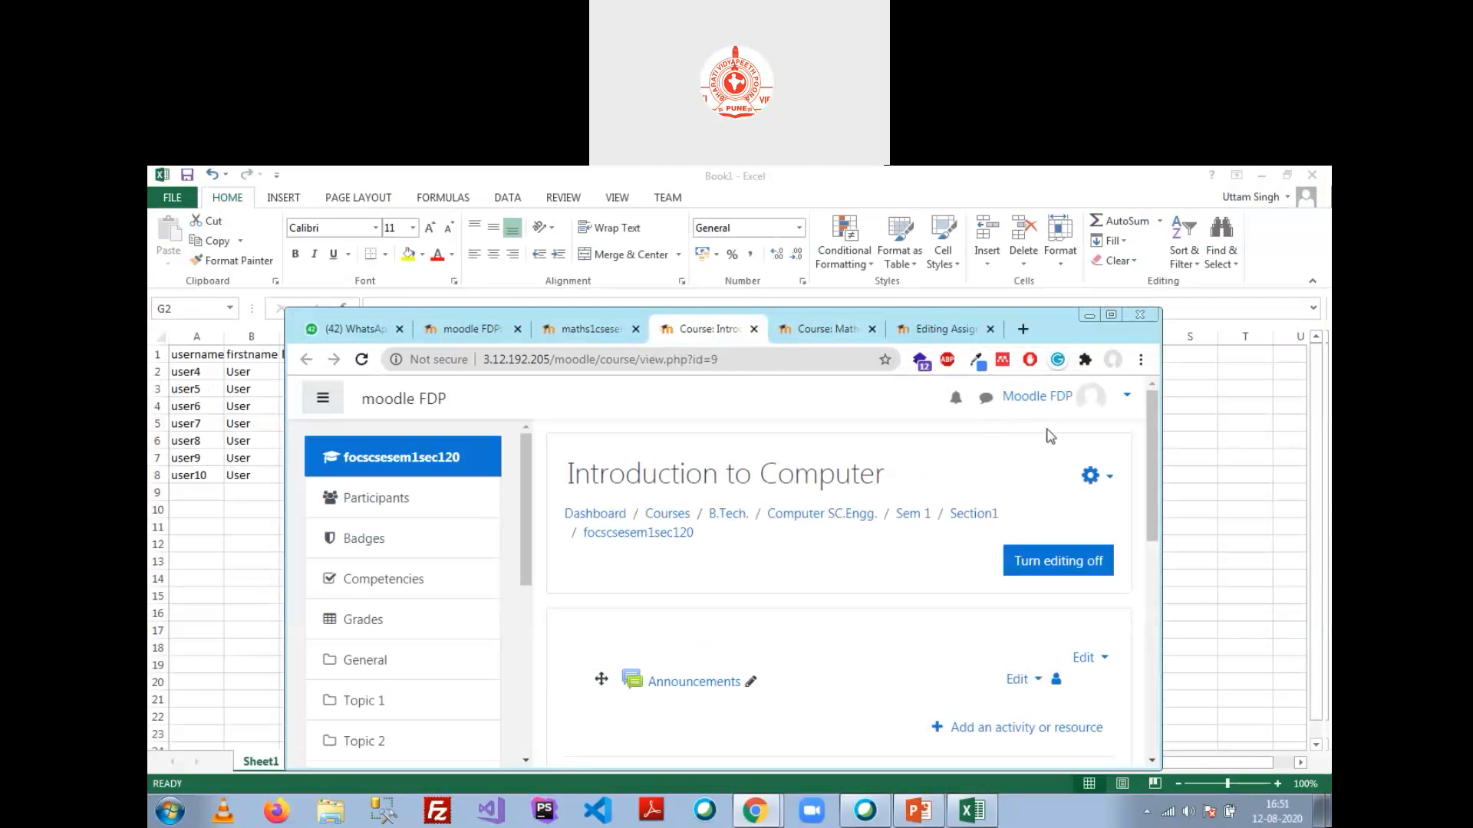
{"action": "left_click", "coordinate": [587, 330]}
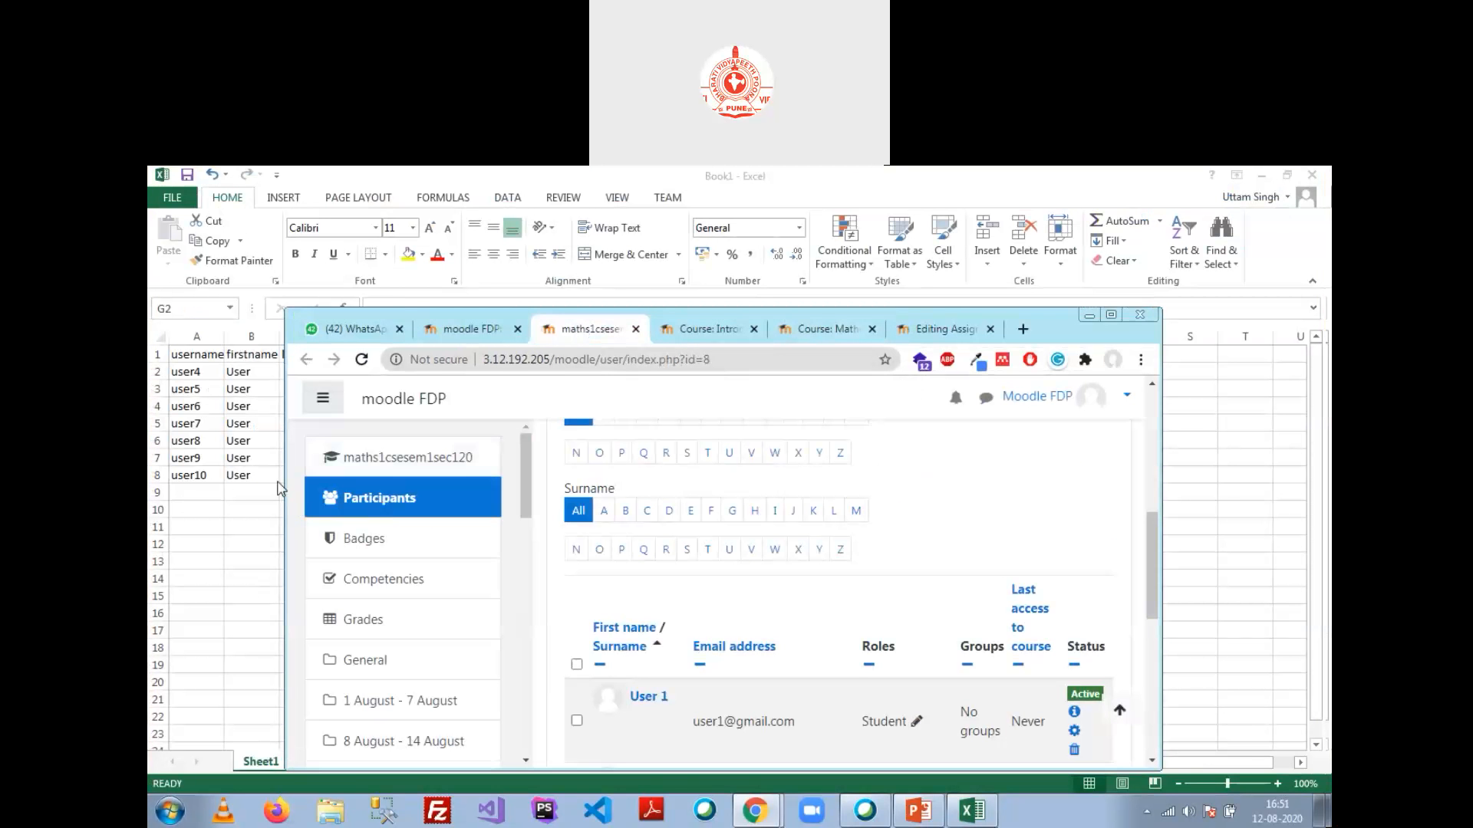
{"action": "left_click_drag", "start_coordinate": [285, 483], "coordinate": [191, 450]}
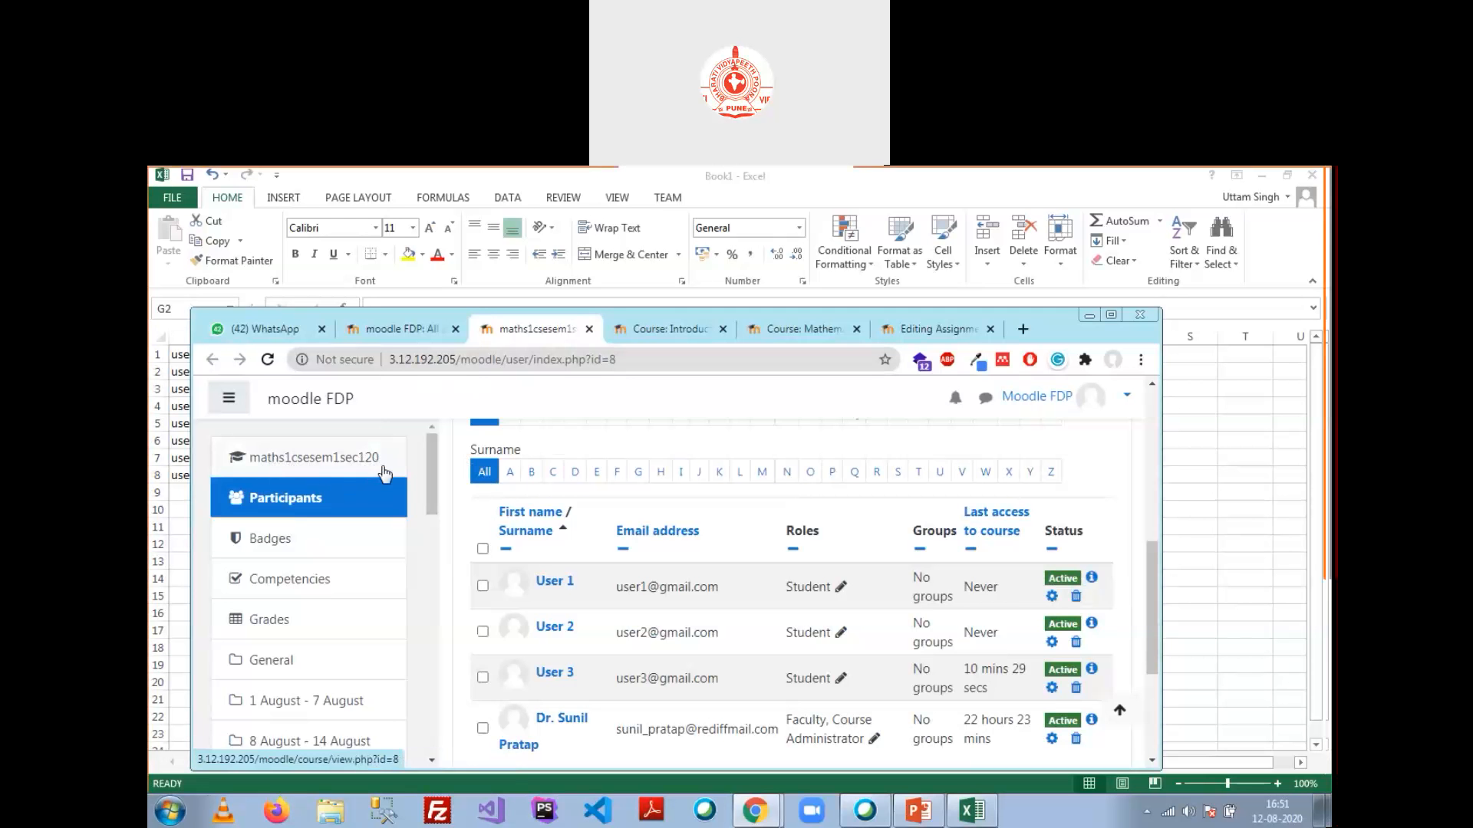
{"action": "key", "text": "alt+Tab"}
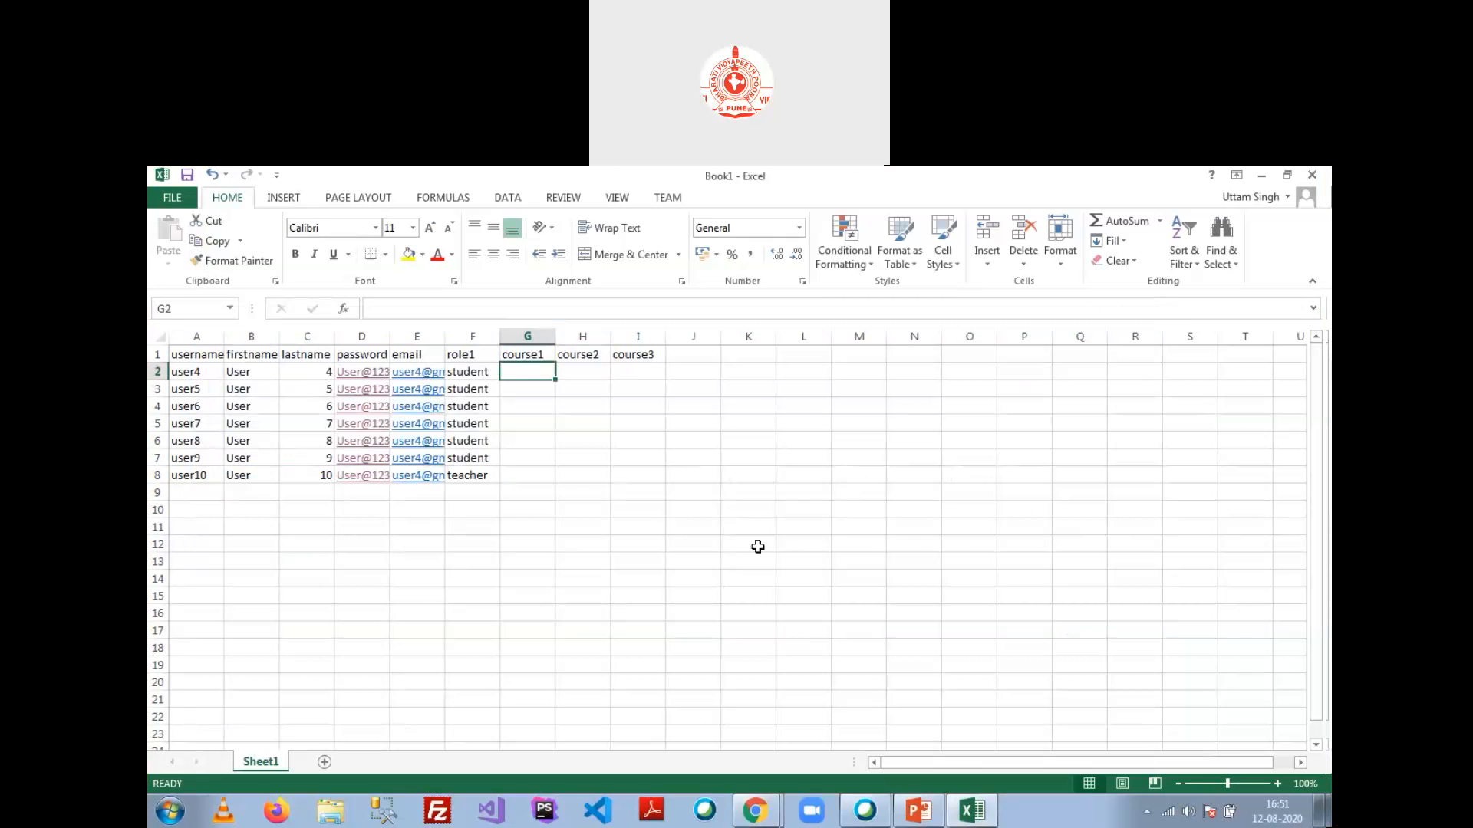
Step: Enter maths1csesem1sec120 as course1 in G2, adding the missing 'cse' to the first entry
{"action": "type", "text": "maths1sem1sec12"}
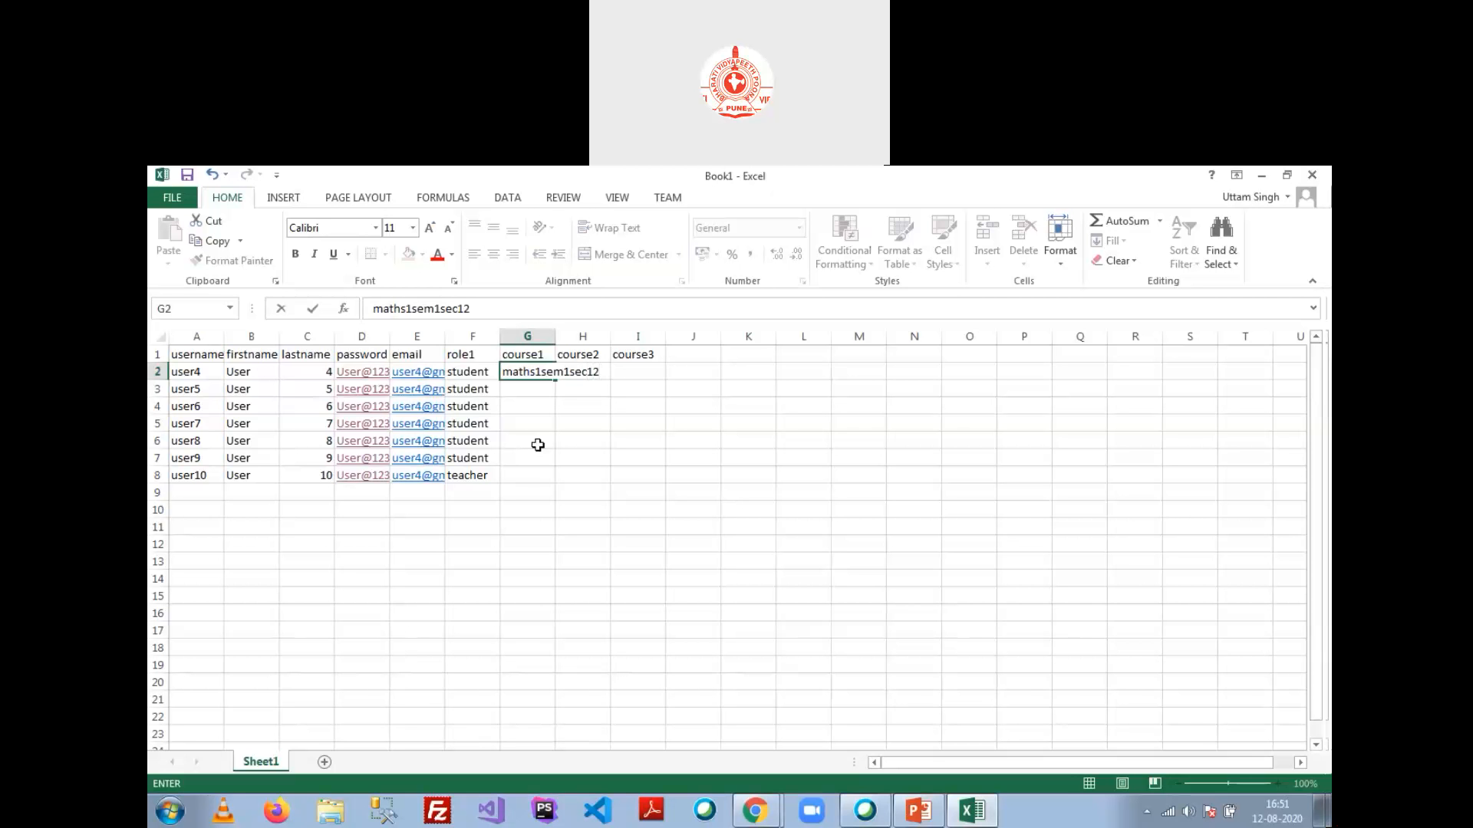
{"action": "type", "text": "0"}
{"action": "key", "text": "Return"}
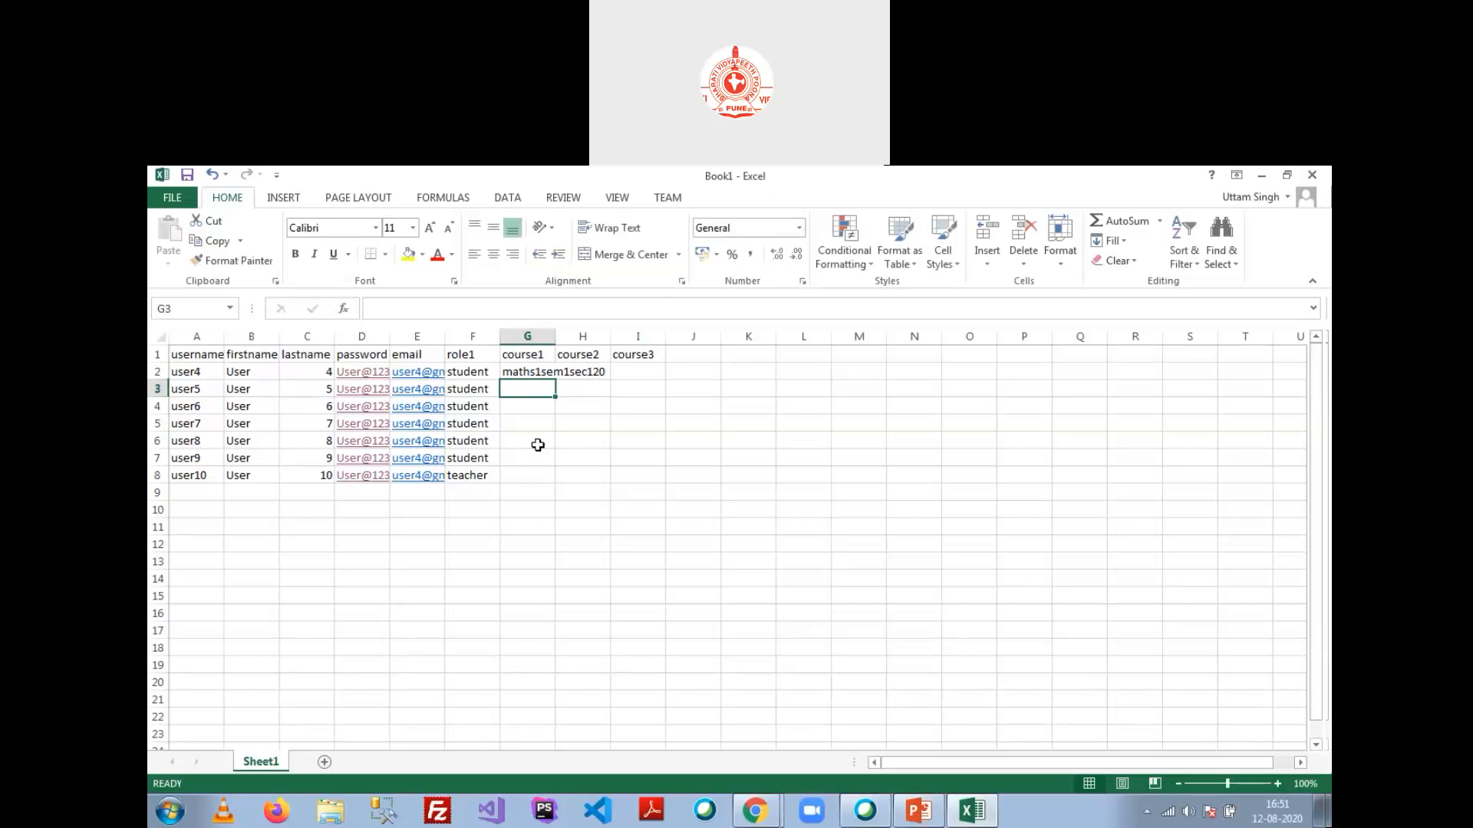
{"action": "key", "text": "alt+Tab"}
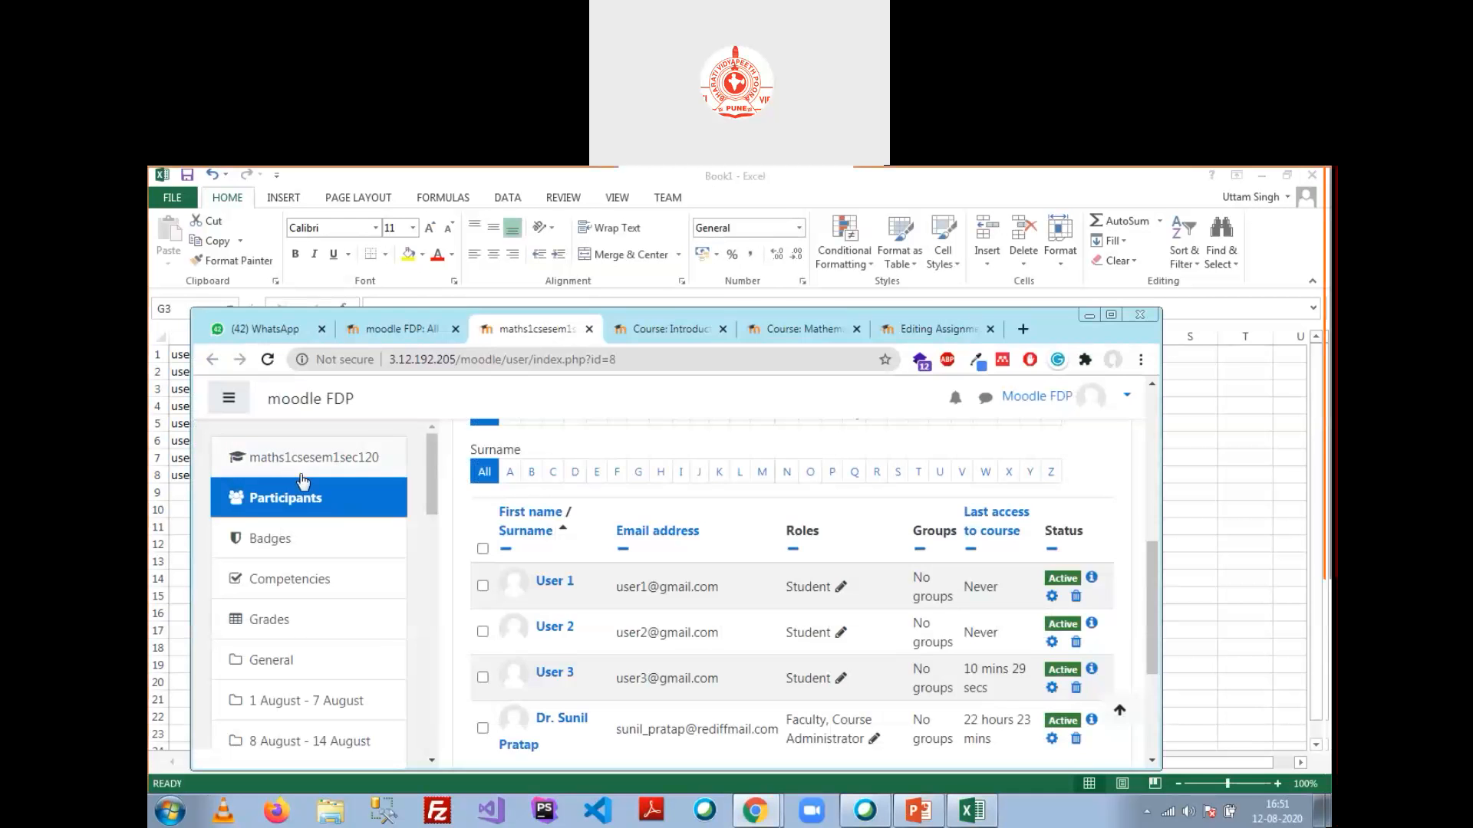
{"action": "key", "text": "alt+Tab"}
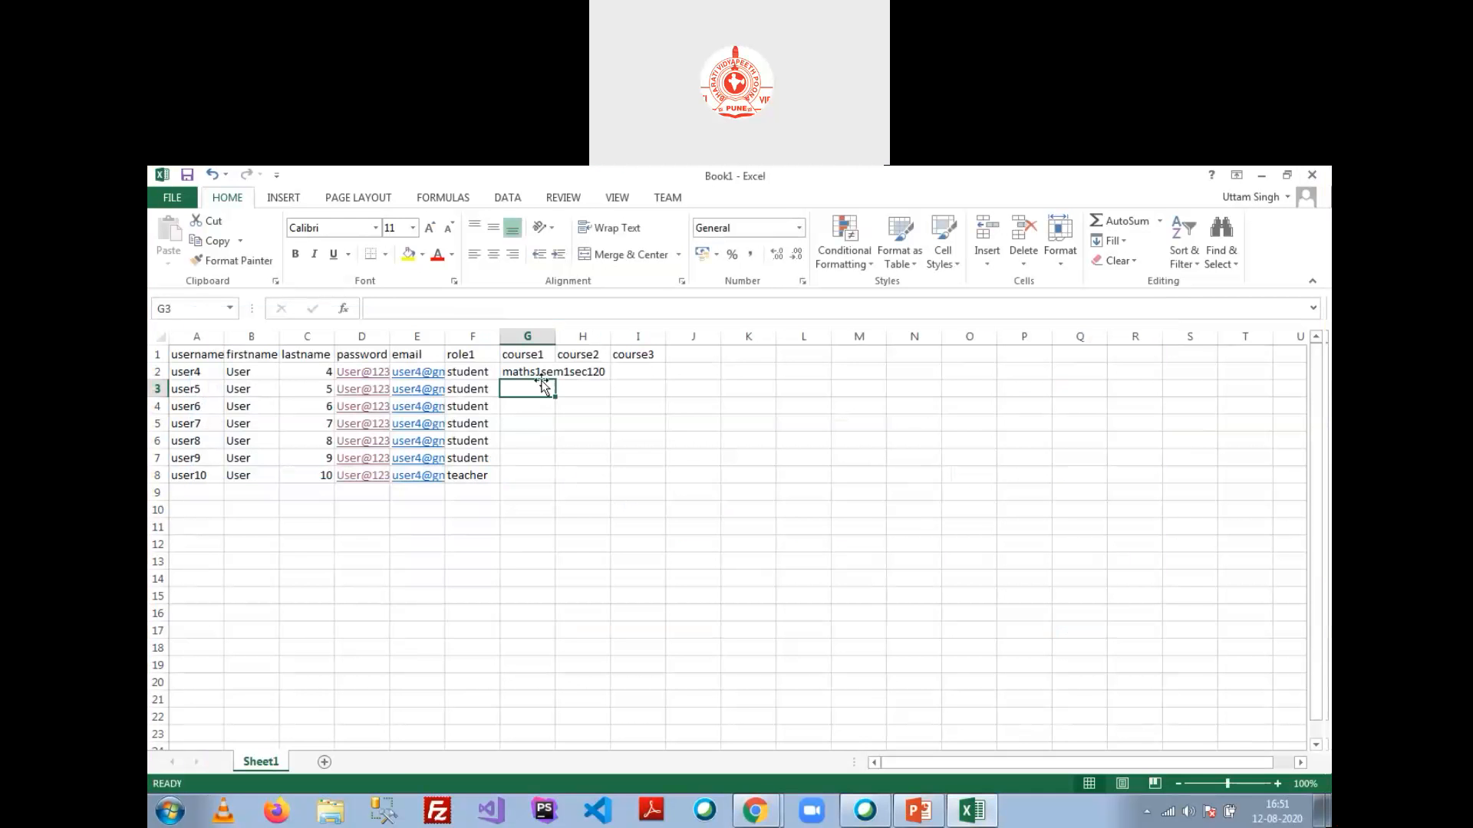
{"action": "left_click", "coordinate": [540, 367]}
{"action": "left_click", "coordinate": [420, 309]}
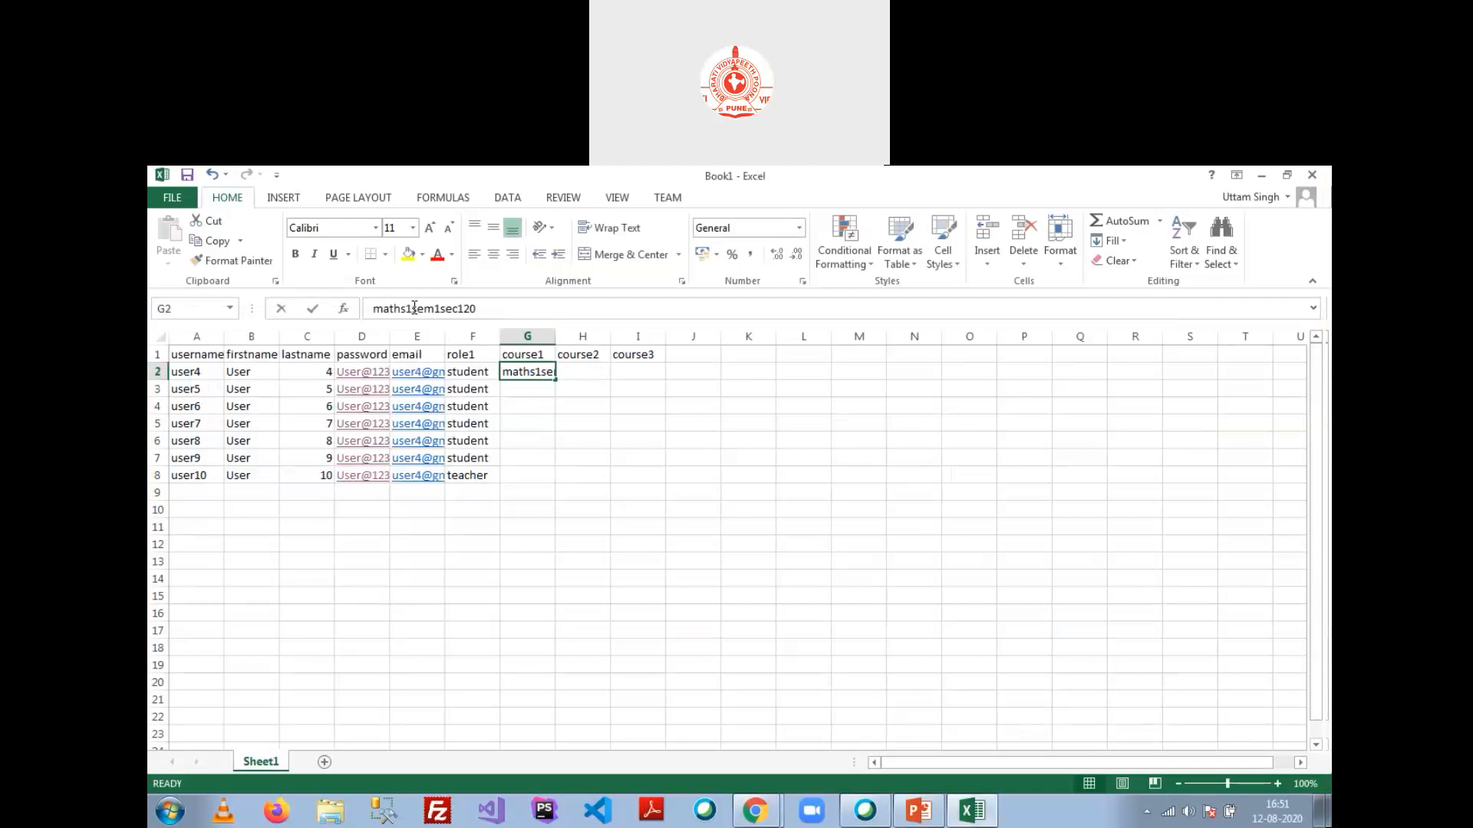
{"action": "type", "text": "cse"}
{"action": "left_click", "coordinate": [540, 431]}
{"action": "left_click", "coordinate": [526, 370]}
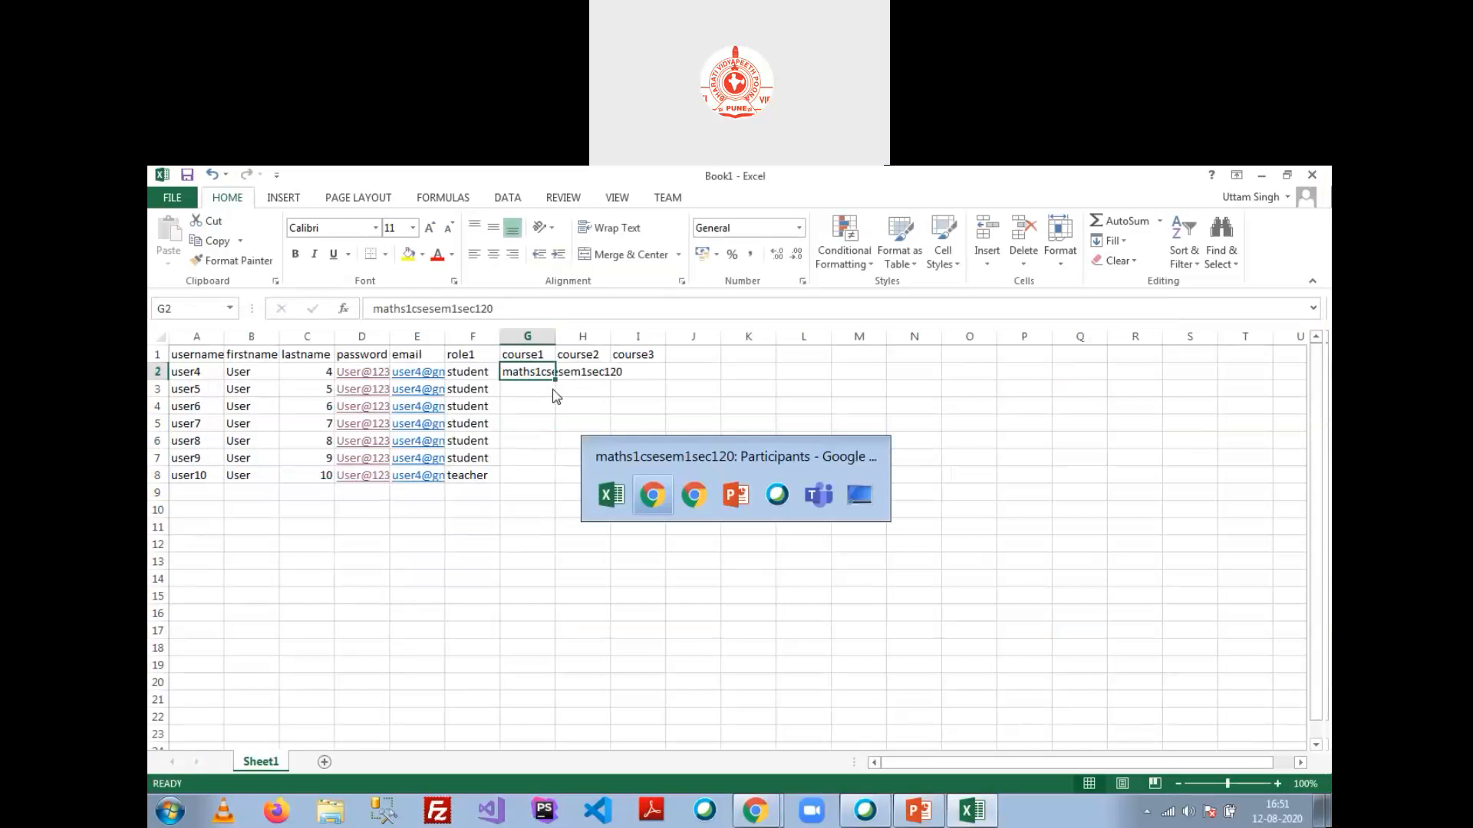
{"action": "key", "text": "alt+Tab"}
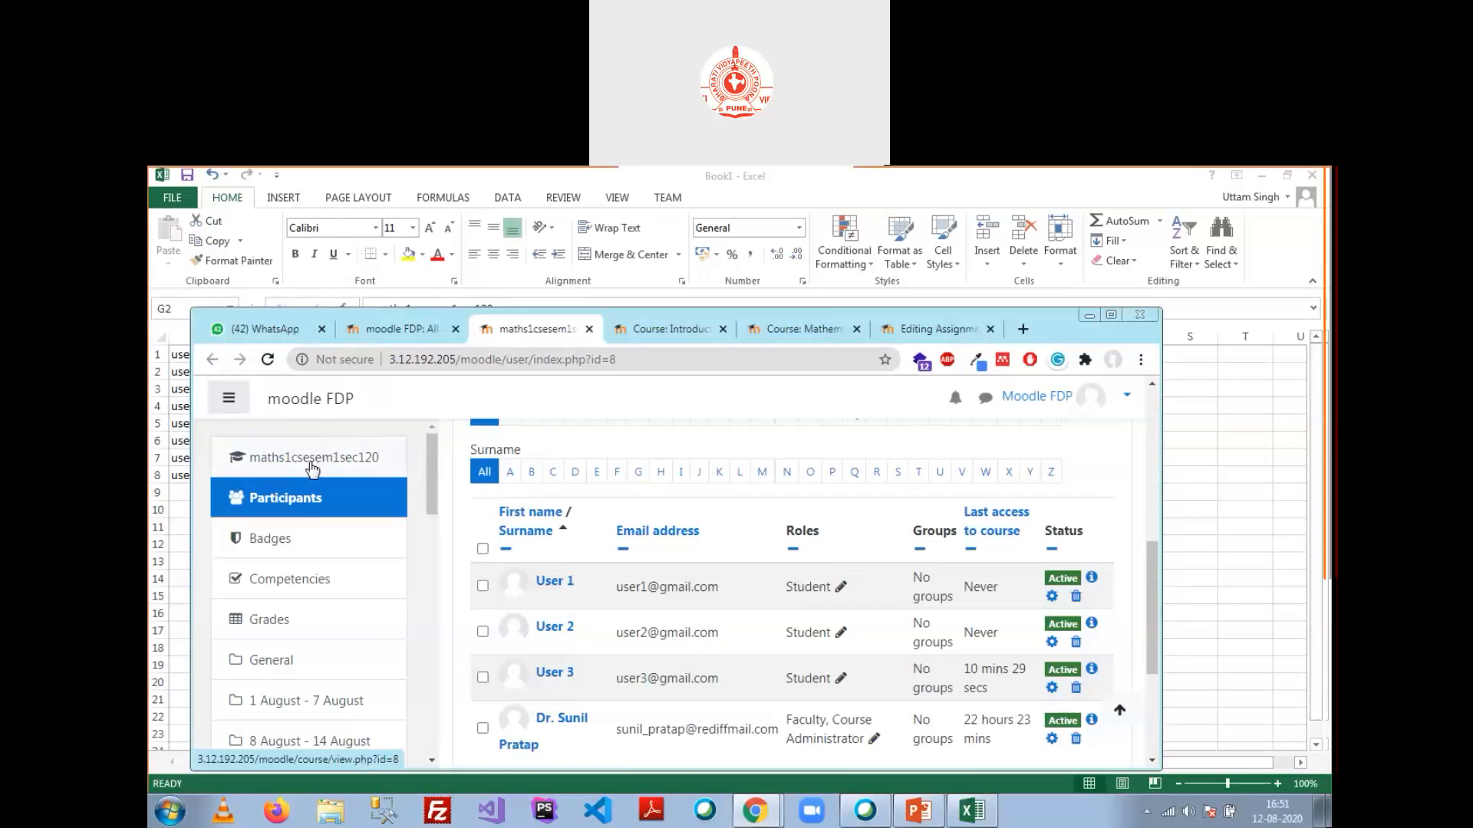
{"action": "key", "text": "alt+Tab"}
Step: Copy maths1csesem1sec120 from G2 into G3 through G8
{"action": "key", "text": "ctrl+c"}
{"action": "left_click", "coordinate": [540, 390]}
{"action": "left_click_drag", "start_coordinate": [539, 389], "coordinate": [530, 473]}
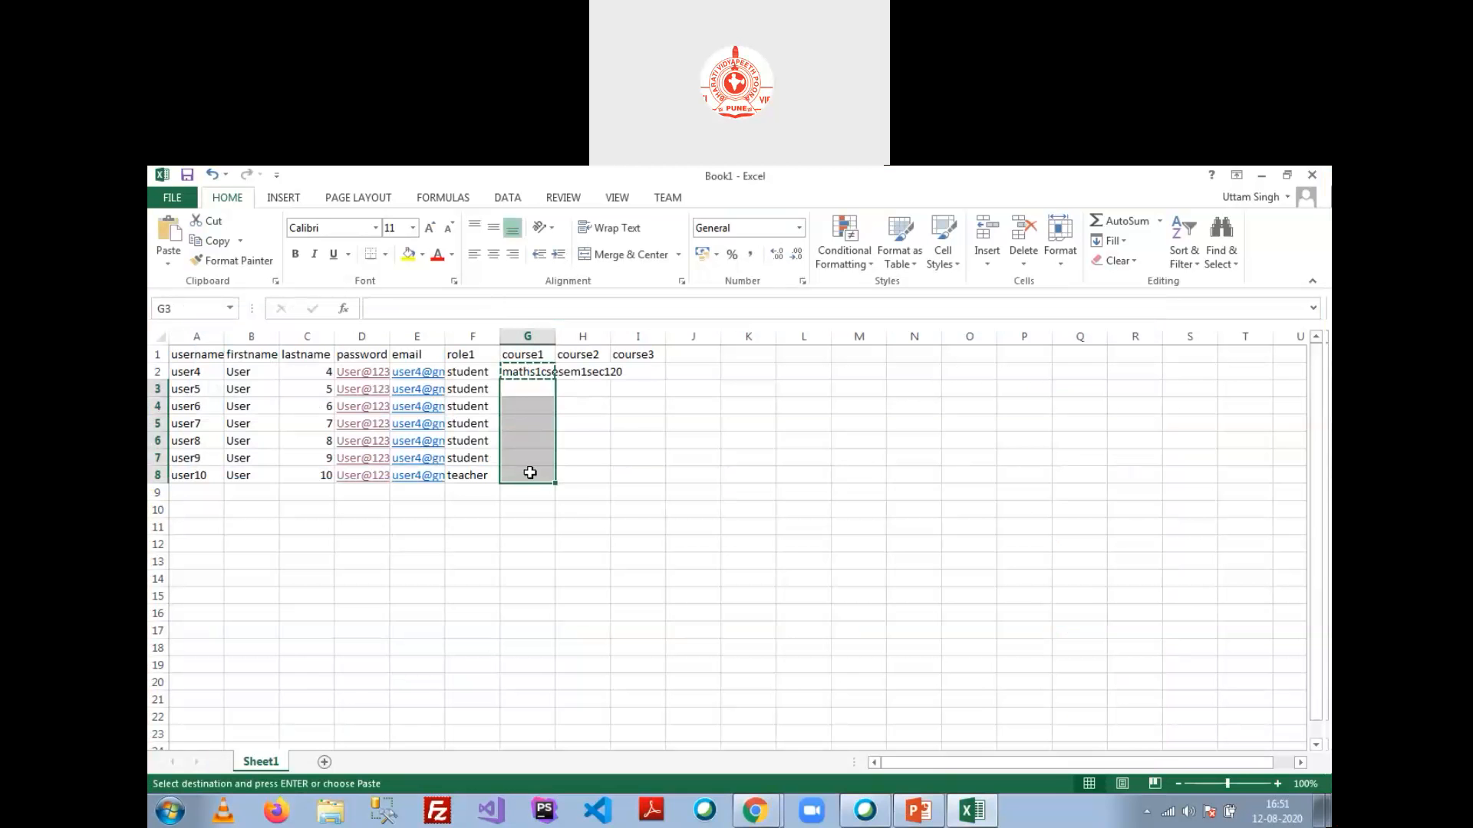
{"action": "key", "text": "ctrl+v"}
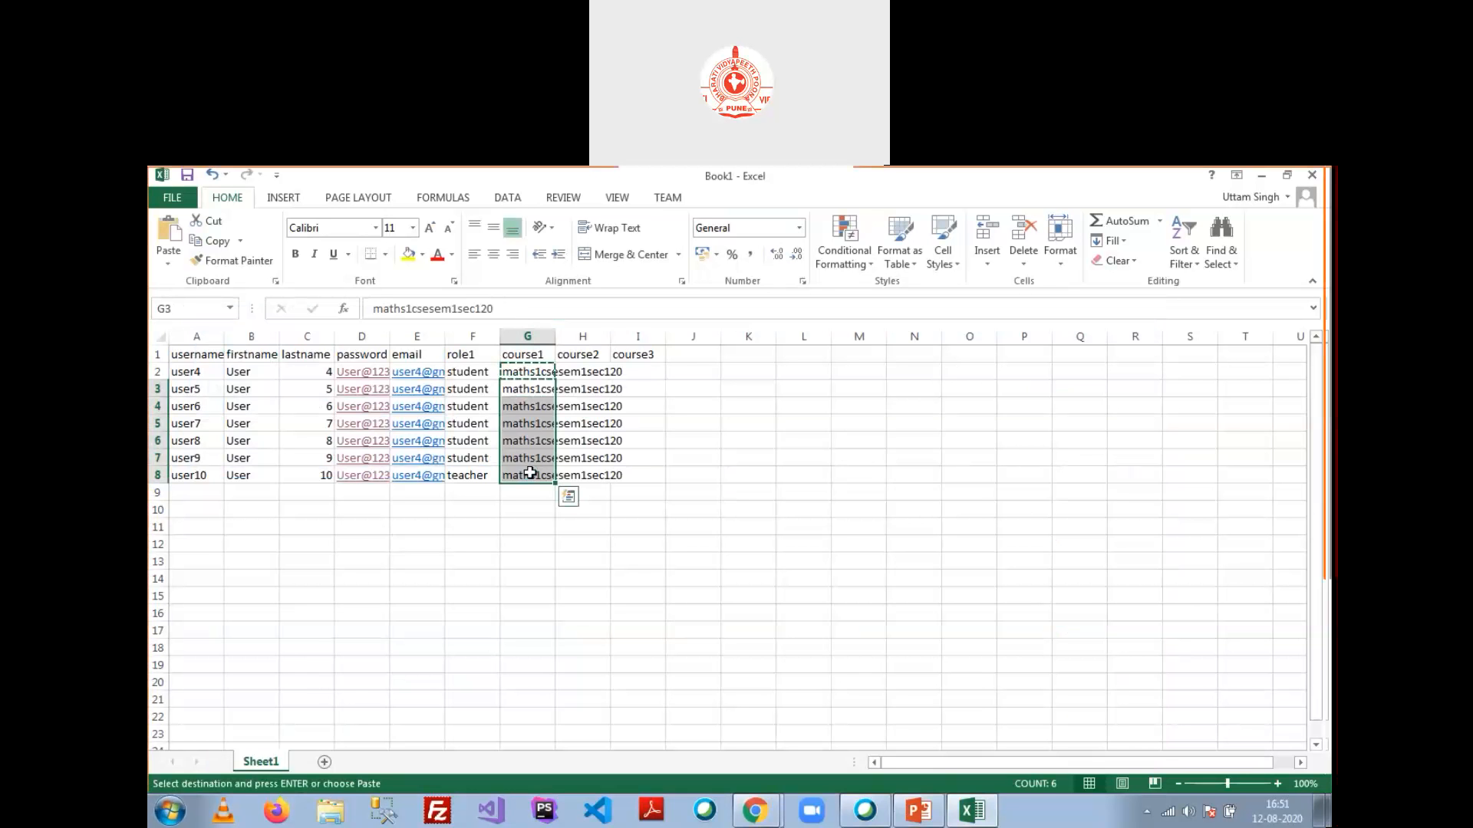
{"action": "left_click", "coordinate": [576, 371]}
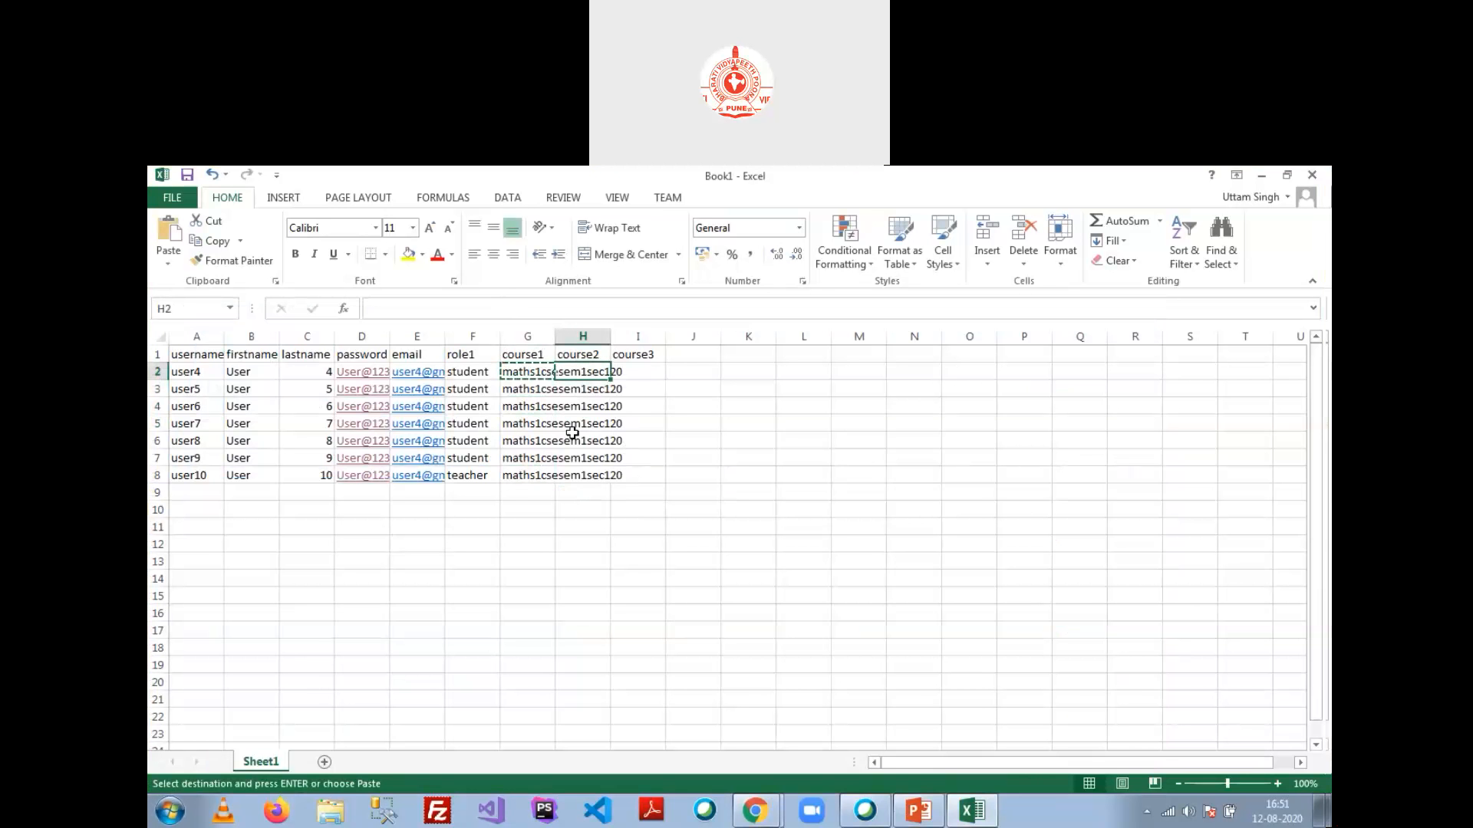
{"action": "key", "text": "alt+Tab"}
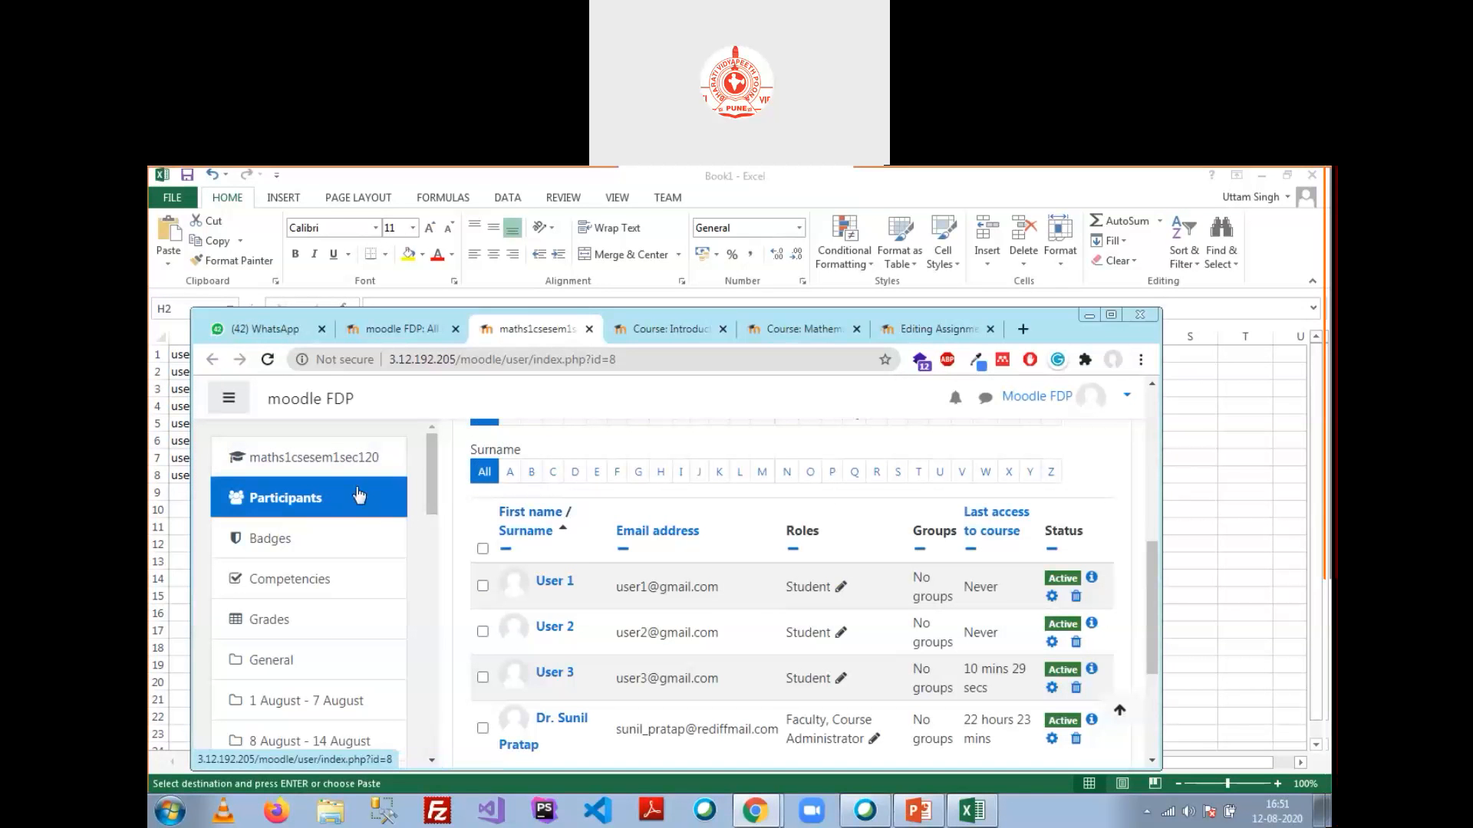
{"action": "left_click", "coordinate": [663, 328]}
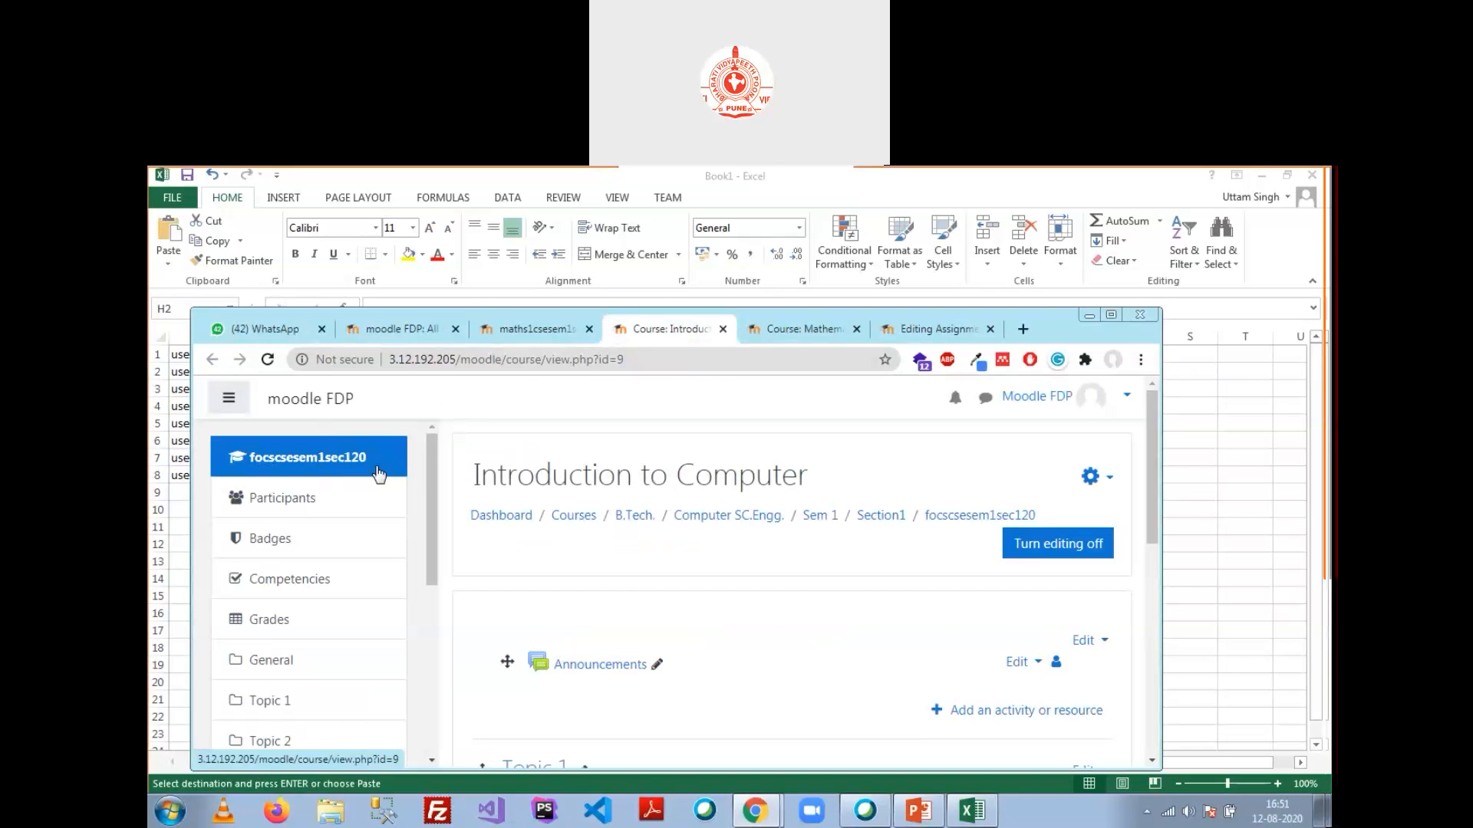
Step: Enter focssem1sec120 in H2 and copy it down into H3:H8
{"action": "key", "text": "alt+Tab"}
{"action": "type", "text": "focssem1se"}
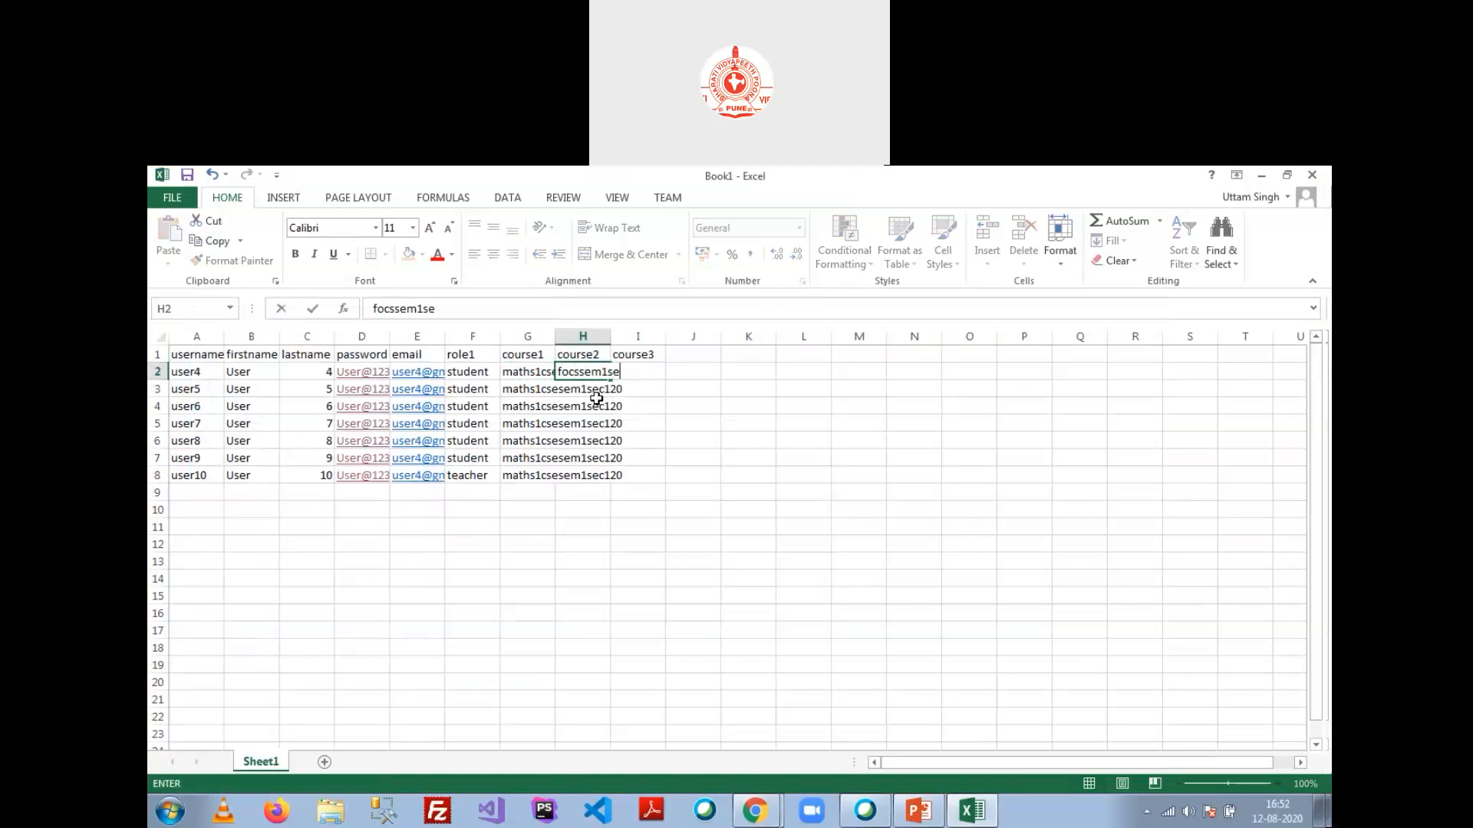
{"action": "type", "text": "c120"}
{"action": "key", "text": "Return"}
{"action": "key", "text": "Up"}
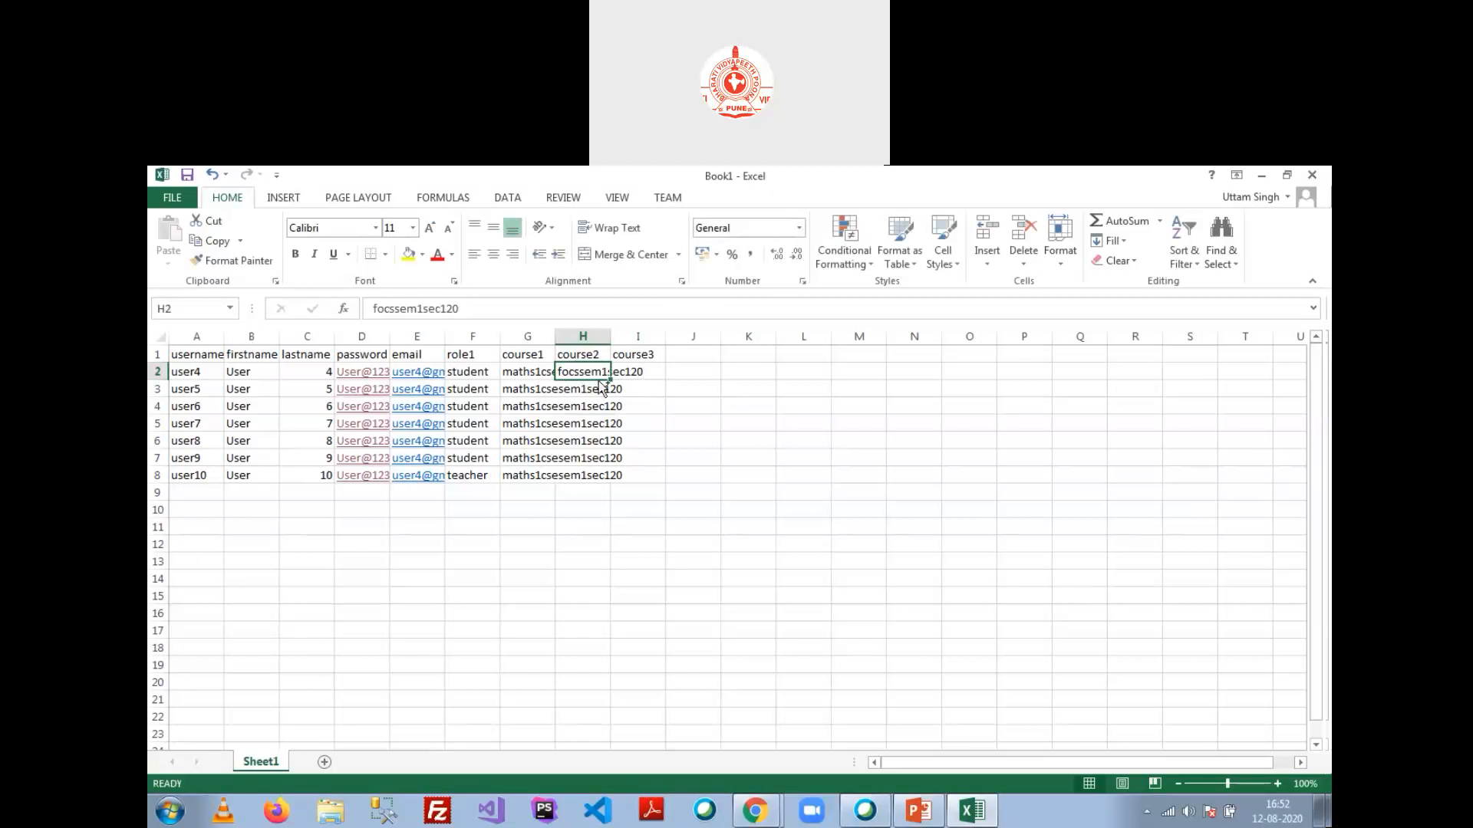
{"action": "key", "text": "ctrl+c"}
{"action": "left_click_drag", "start_coordinate": [587, 390], "coordinate": [589, 473]}
{"action": "key", "text": "ctrl+v"}
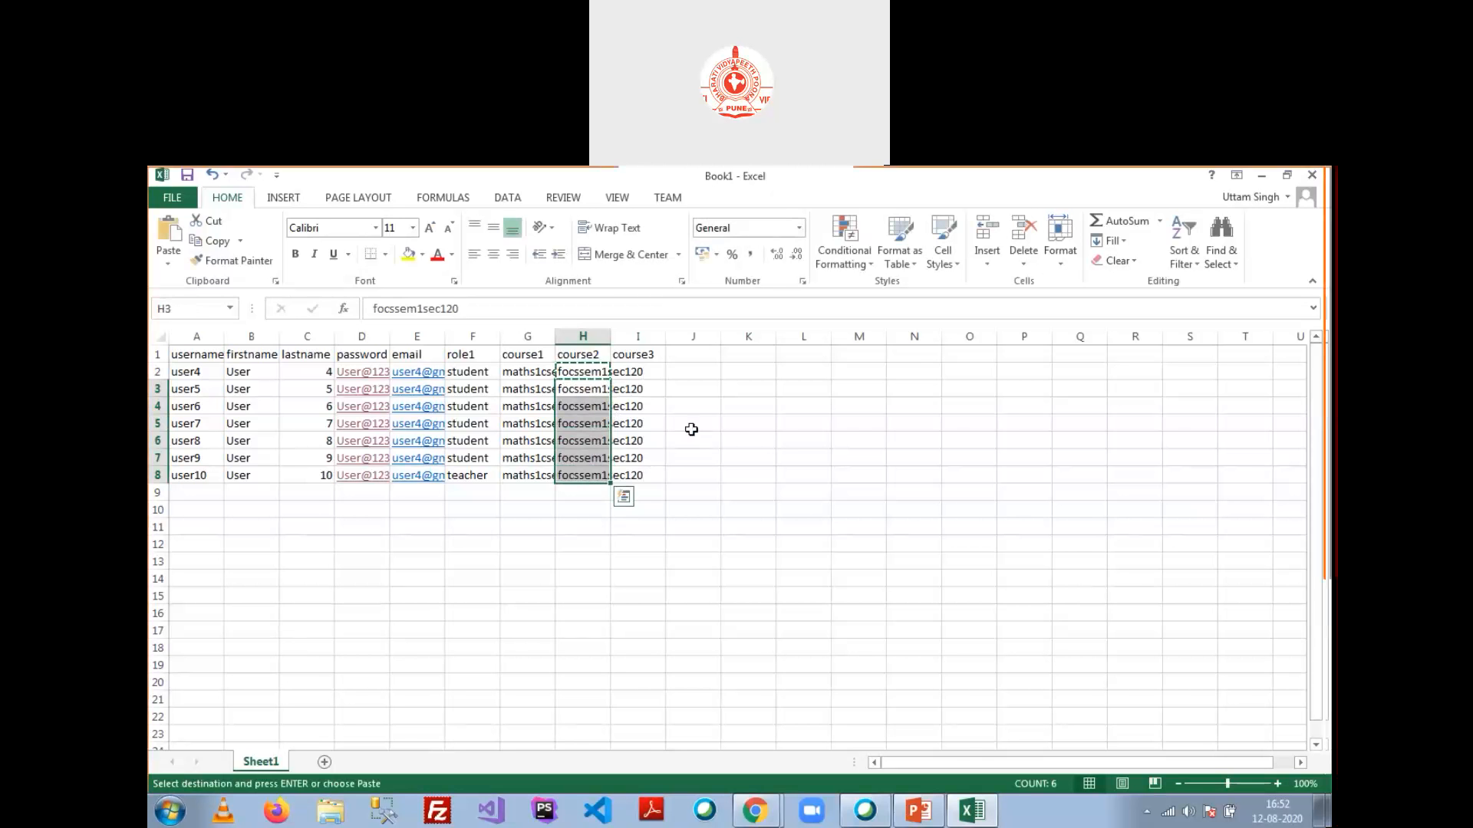
{"action": "left_click", "coordinate": [683, 420]}
{"action": "left_click", "coordinate": [652, 376]}
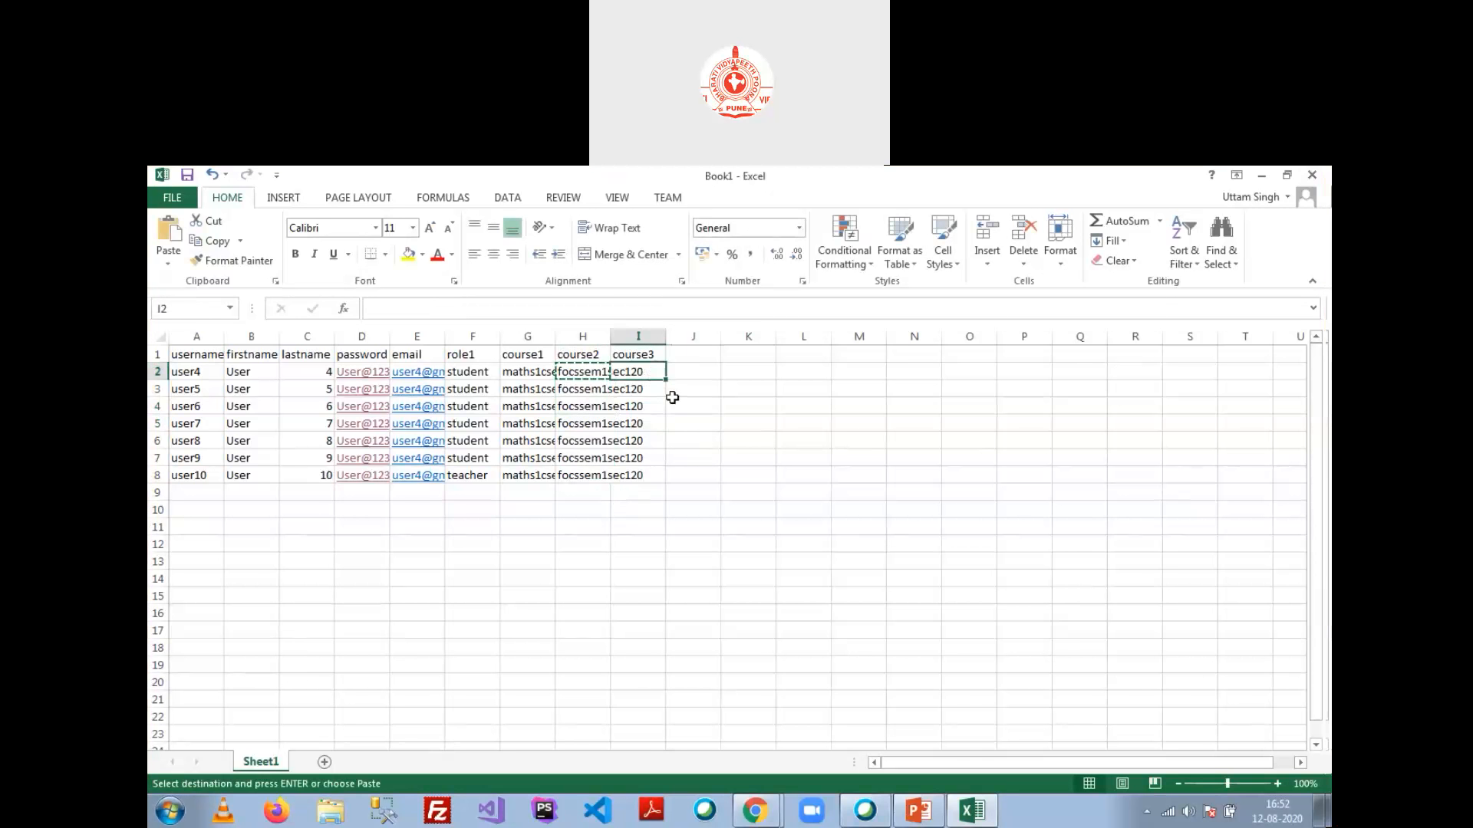
{"action": "key", "text": "alt+Tab"}
{"action": "left_click", "coordinate": [792, 337]}
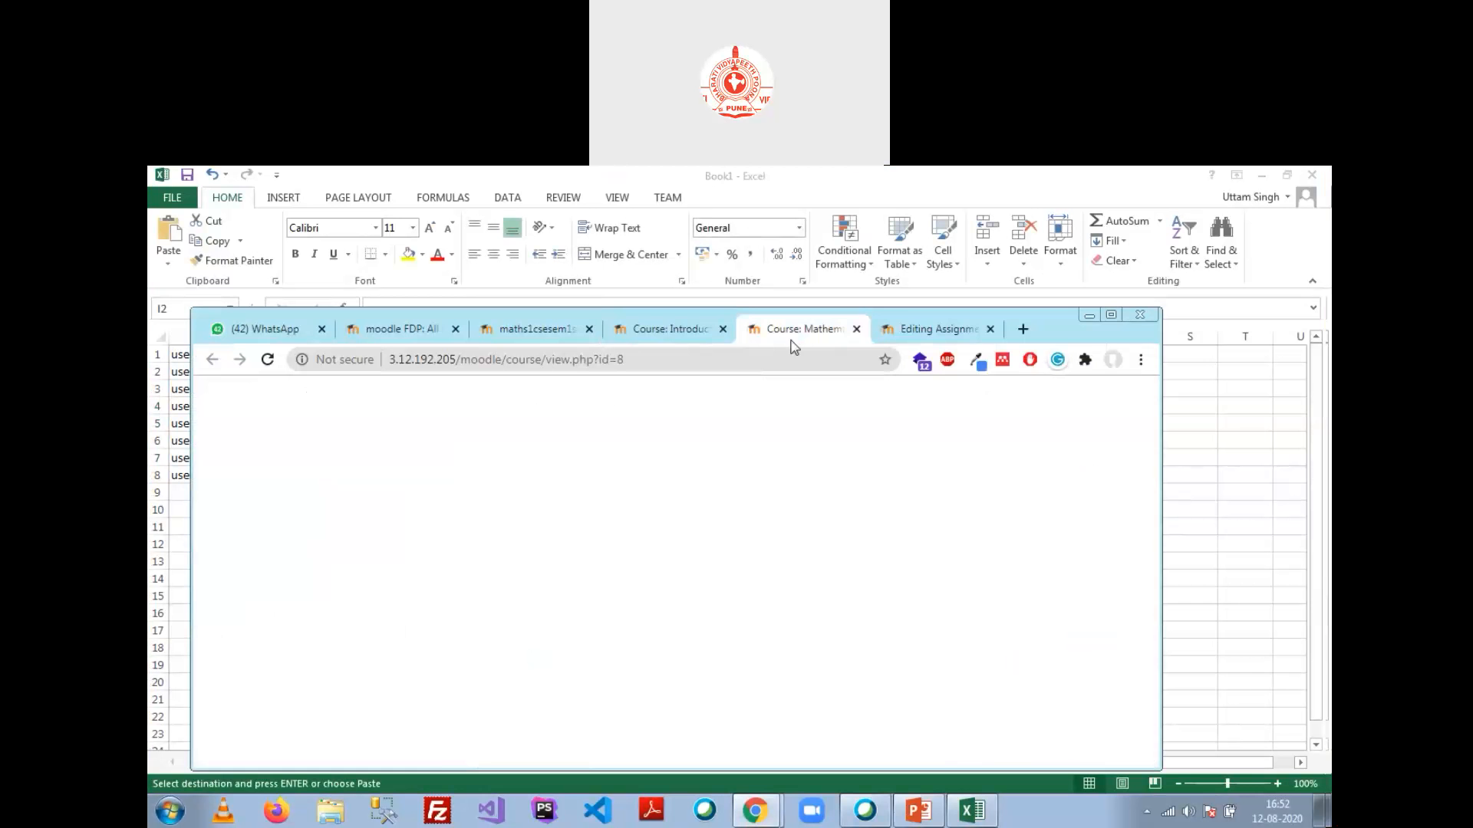
Step: Read Chemistry 1's short name, enter checsesem1sec120 in I2 and paste it into I3:I8
{"action": "left_click", "coordinate": [890, 330]}
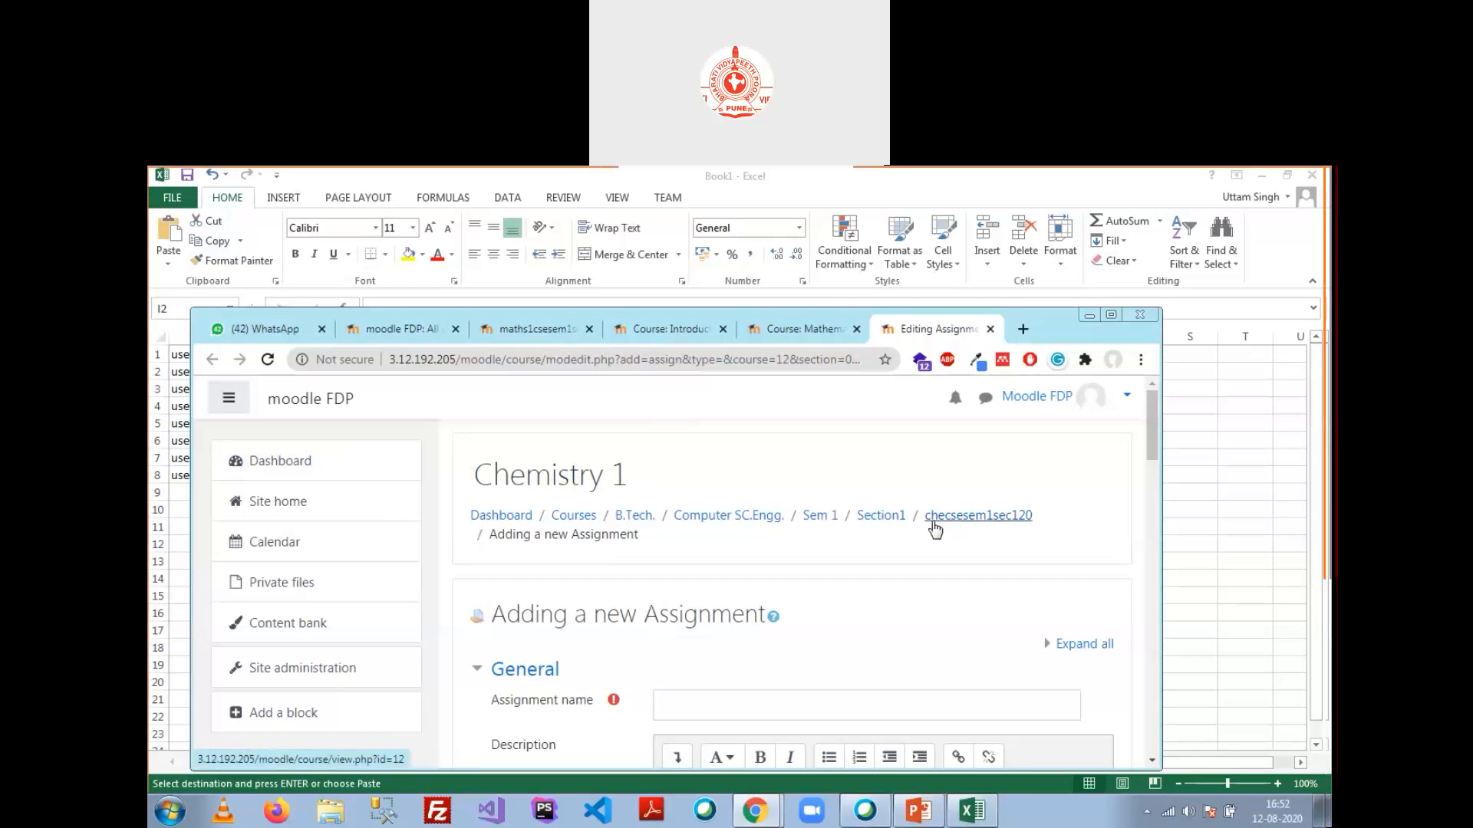
{"action": "key", "text": "alt+Tab"}
{"action": "type", "text": "chec"}
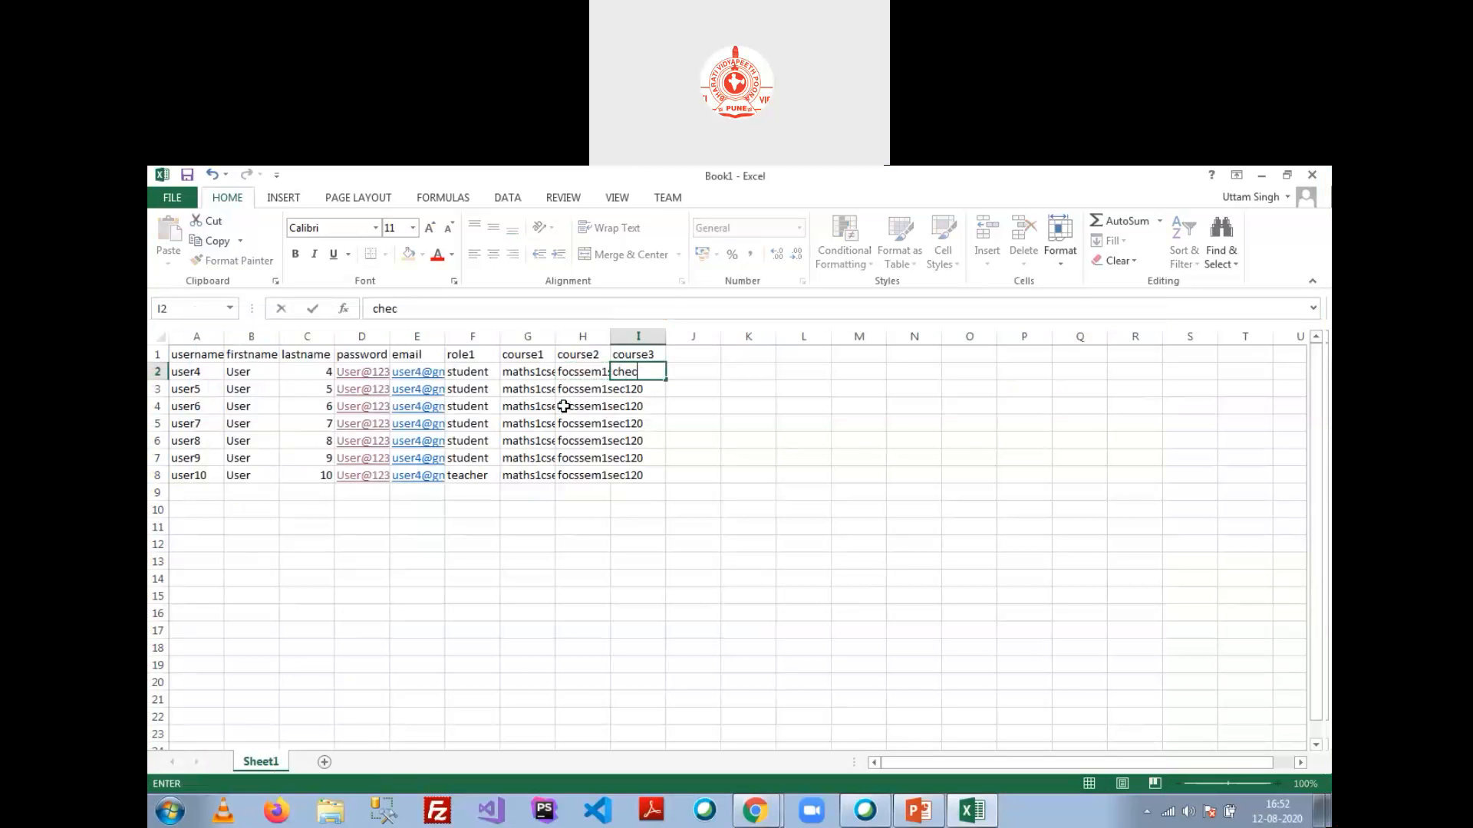
{"action": "type", "text": "sesem1sec120"}
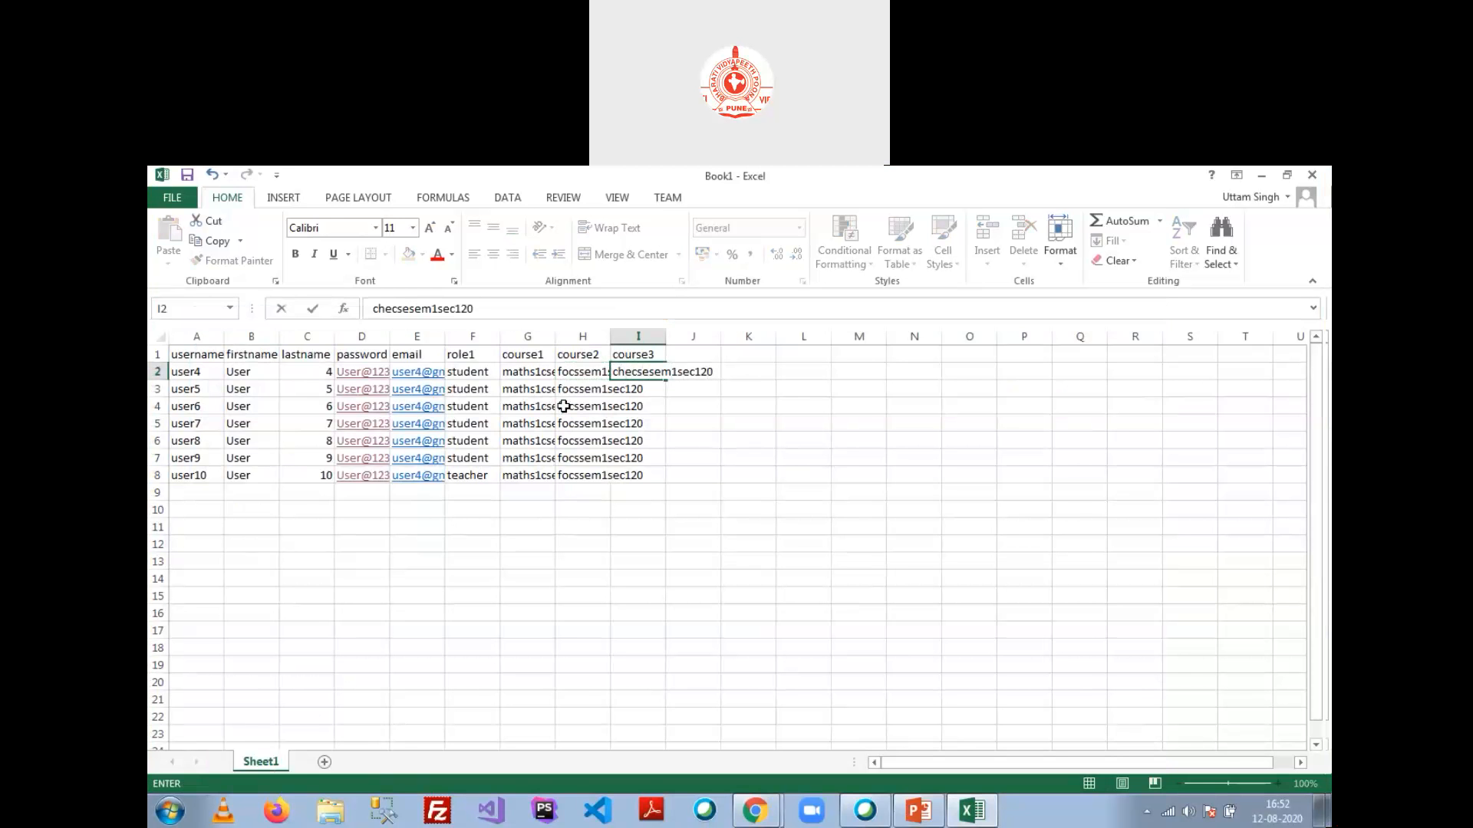
{"action": "key", "text": "Return"}
{"action": "key", "text": "Up"}
{"action": "key", "text": "ctrl+c"}
{"action": "left_click_drag", "start_coordinate": [635, 391], "coordinate": [643, 473]}
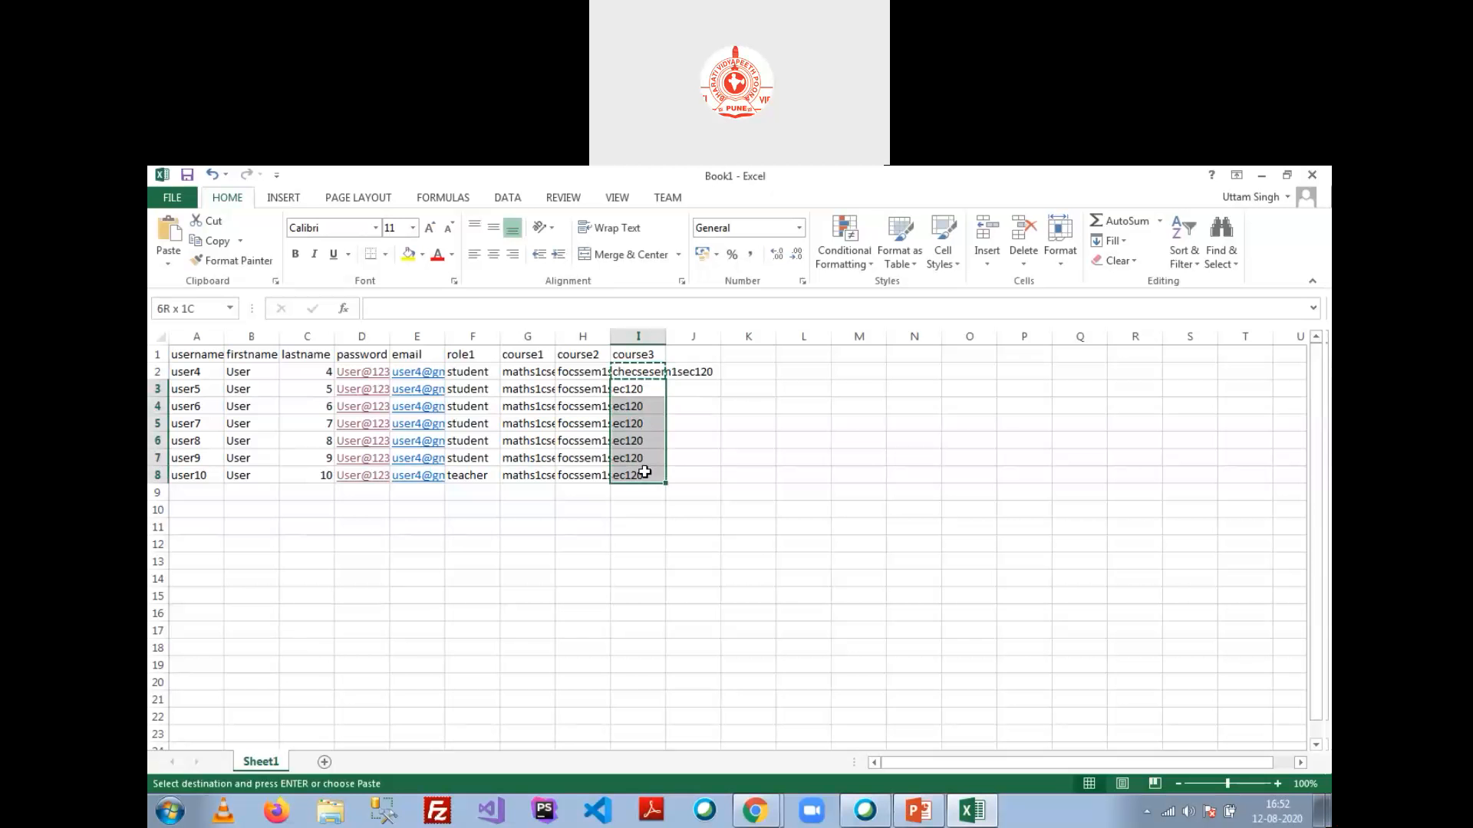
{"action": "key", "text": "ctrl+v"}
{"action": "left_click_drag", "start_coordinate": [196, 336], "coordinate": [665, 336]}
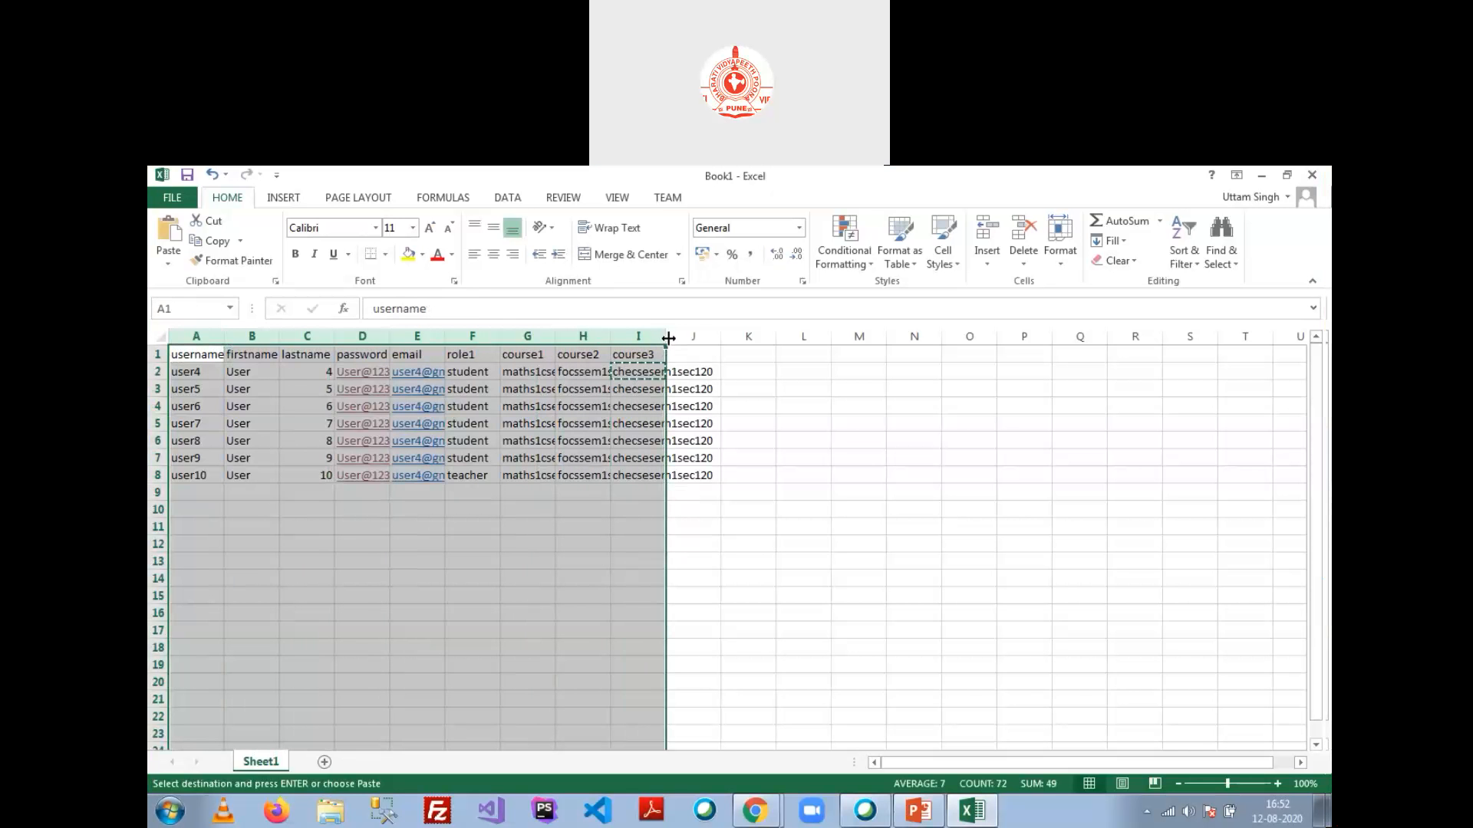
Step: AutoFit the widths of columns A through I to their contents
{"action": "double_click", "coordinate": [666, 336]}
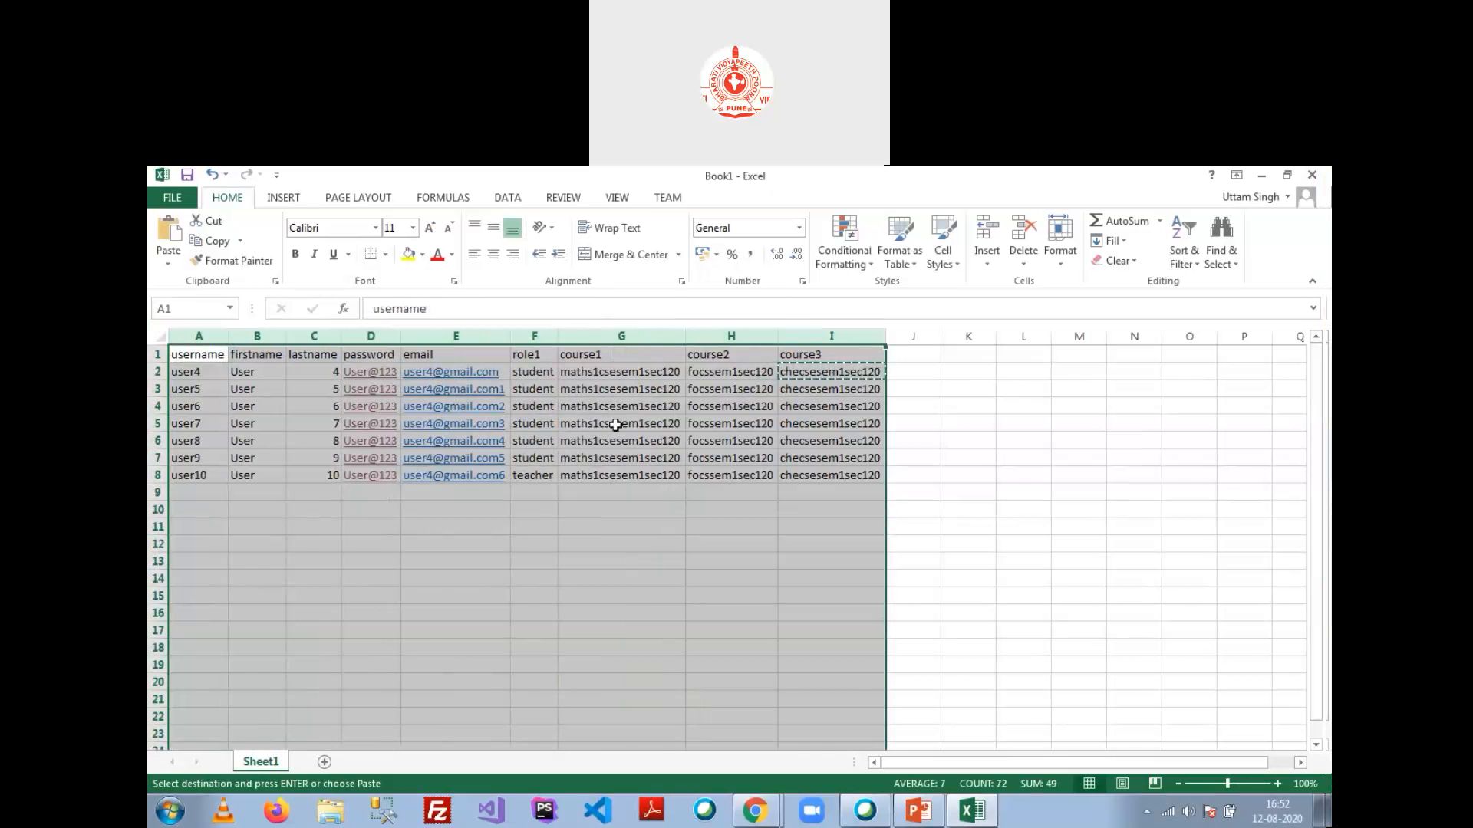
{"action": "left_click", "coordinate": [771, 392]}
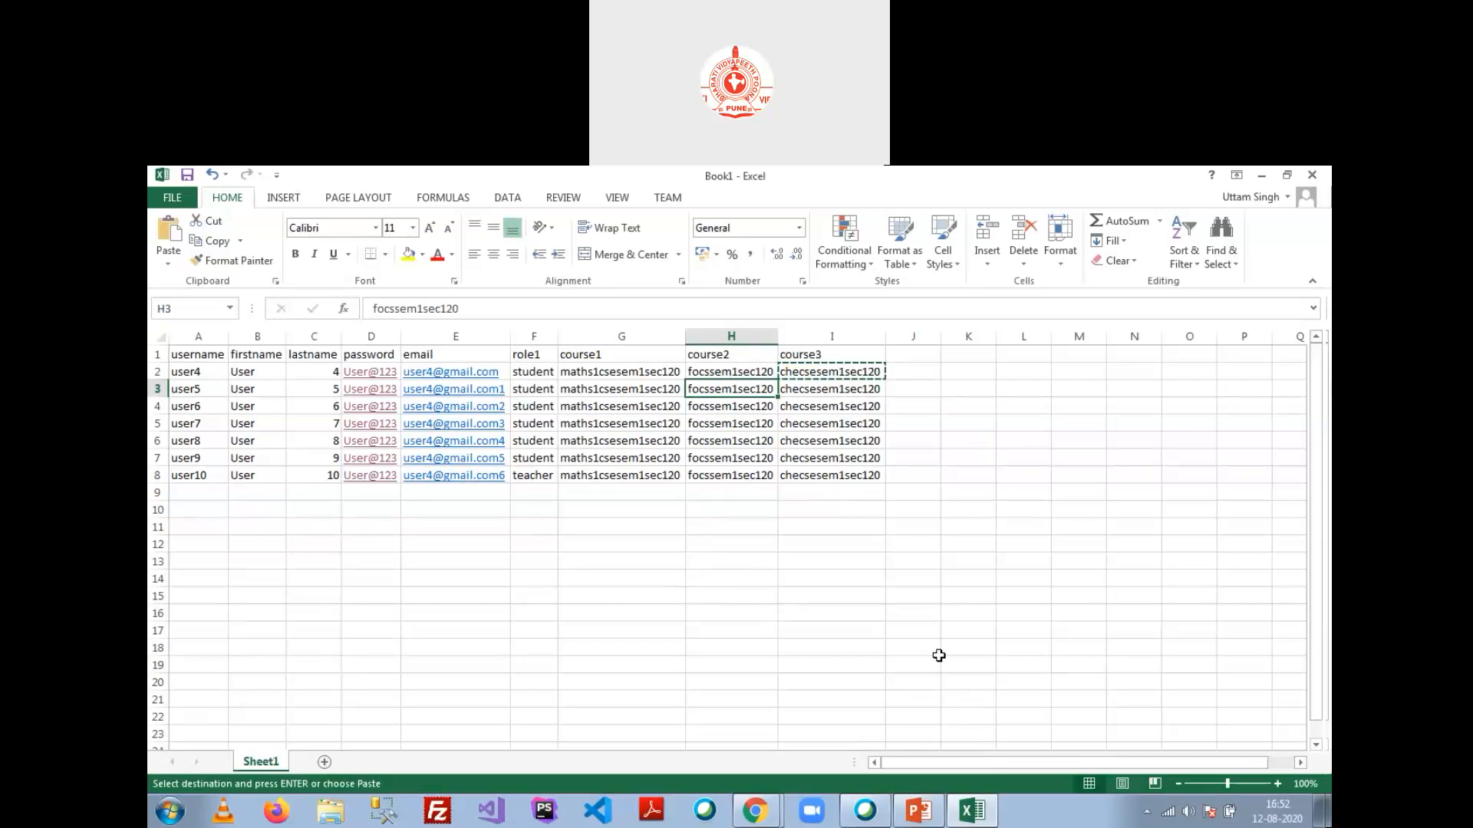
{"action": "left_click", "coordinate": [535, 471]}
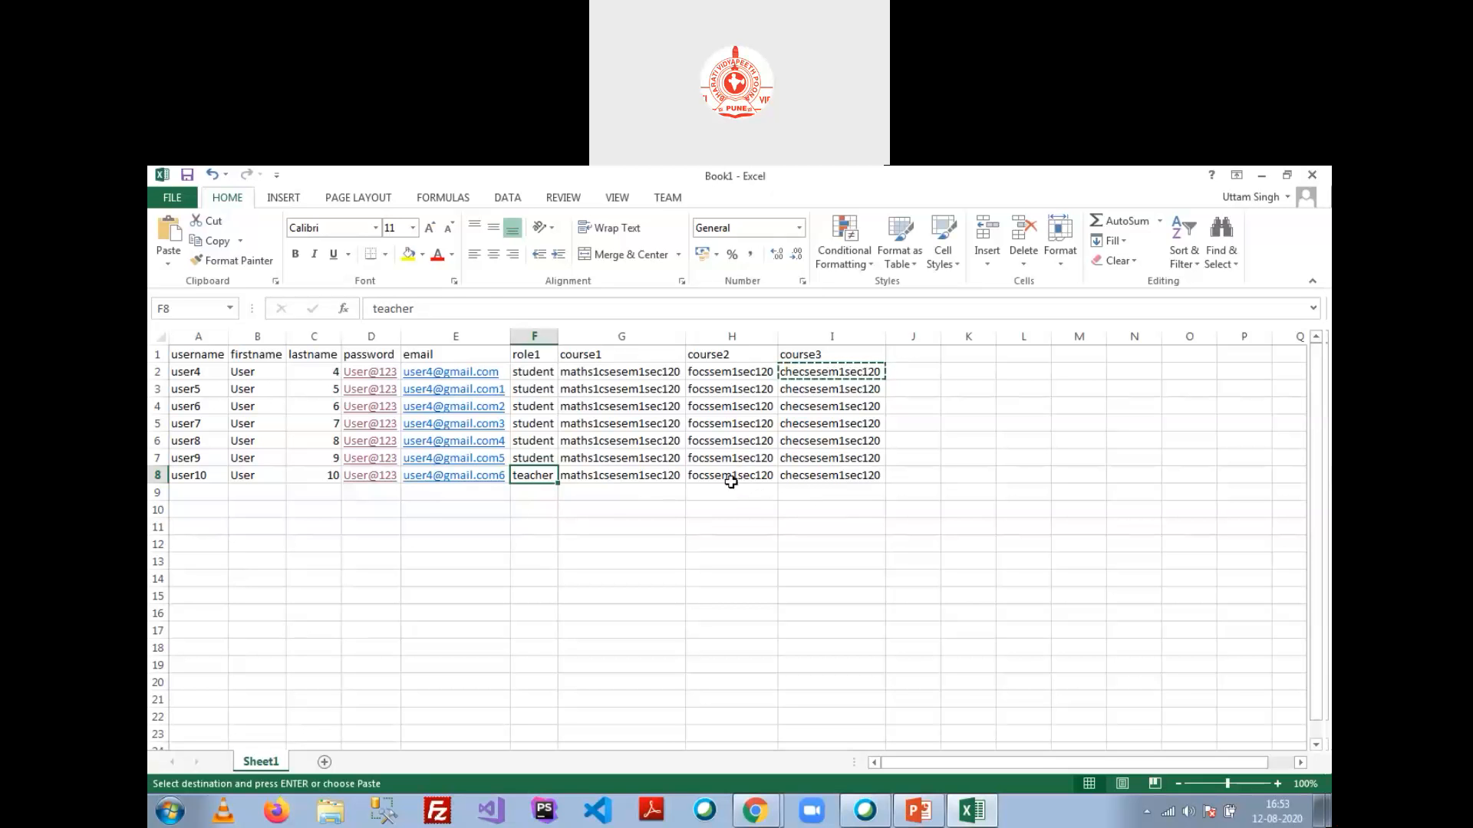
Step: Clear the last user's course2 and course3 cells, then undo to restore them
{"action": "left_click", "coordinate": [630, 477]}
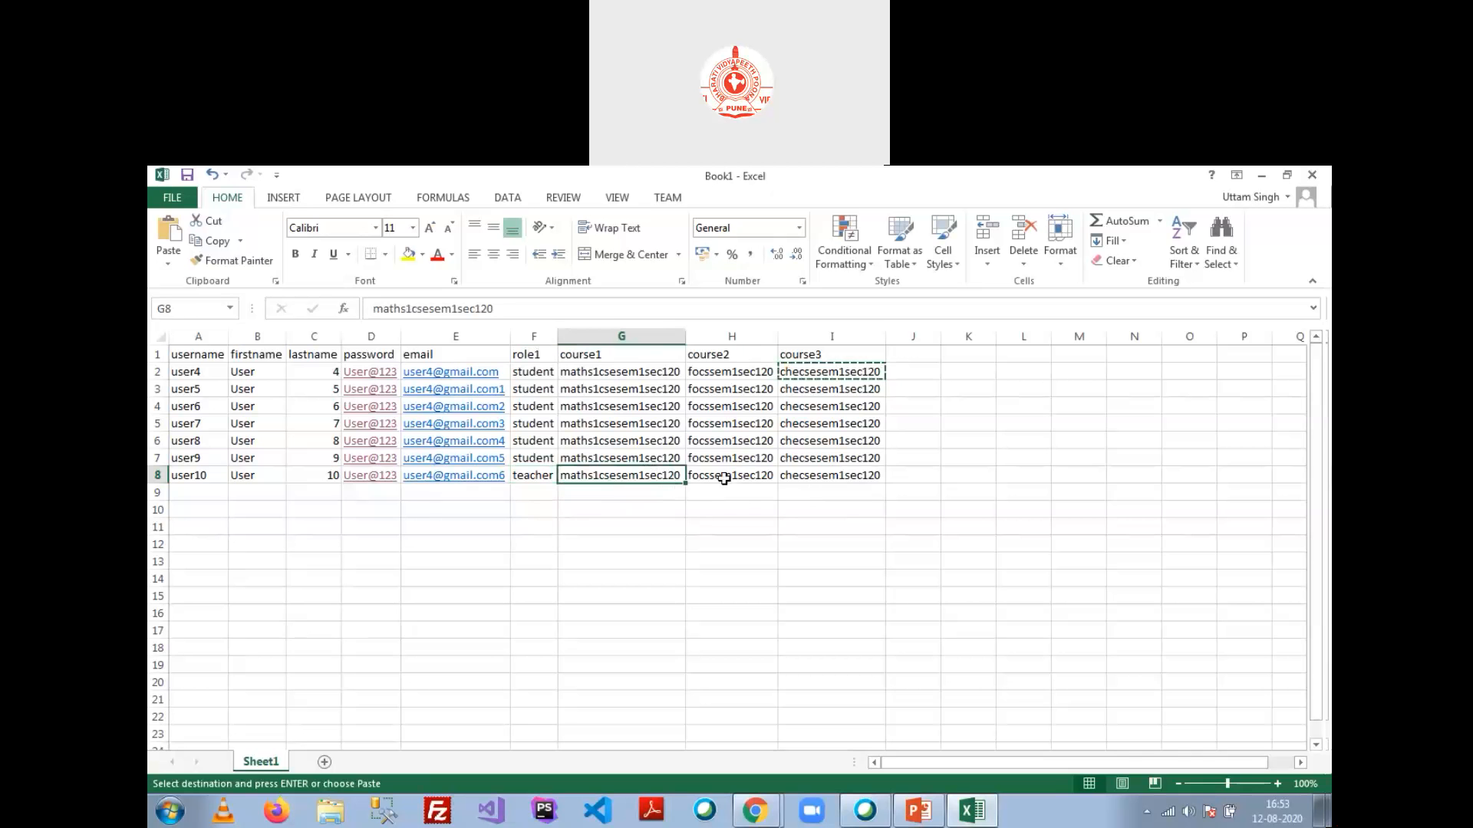
{"action": "left_click_drag", "start_coordinate": [726, 480], "coordinate": [818, 479]}
{"action": "key", "text": "Delete"}
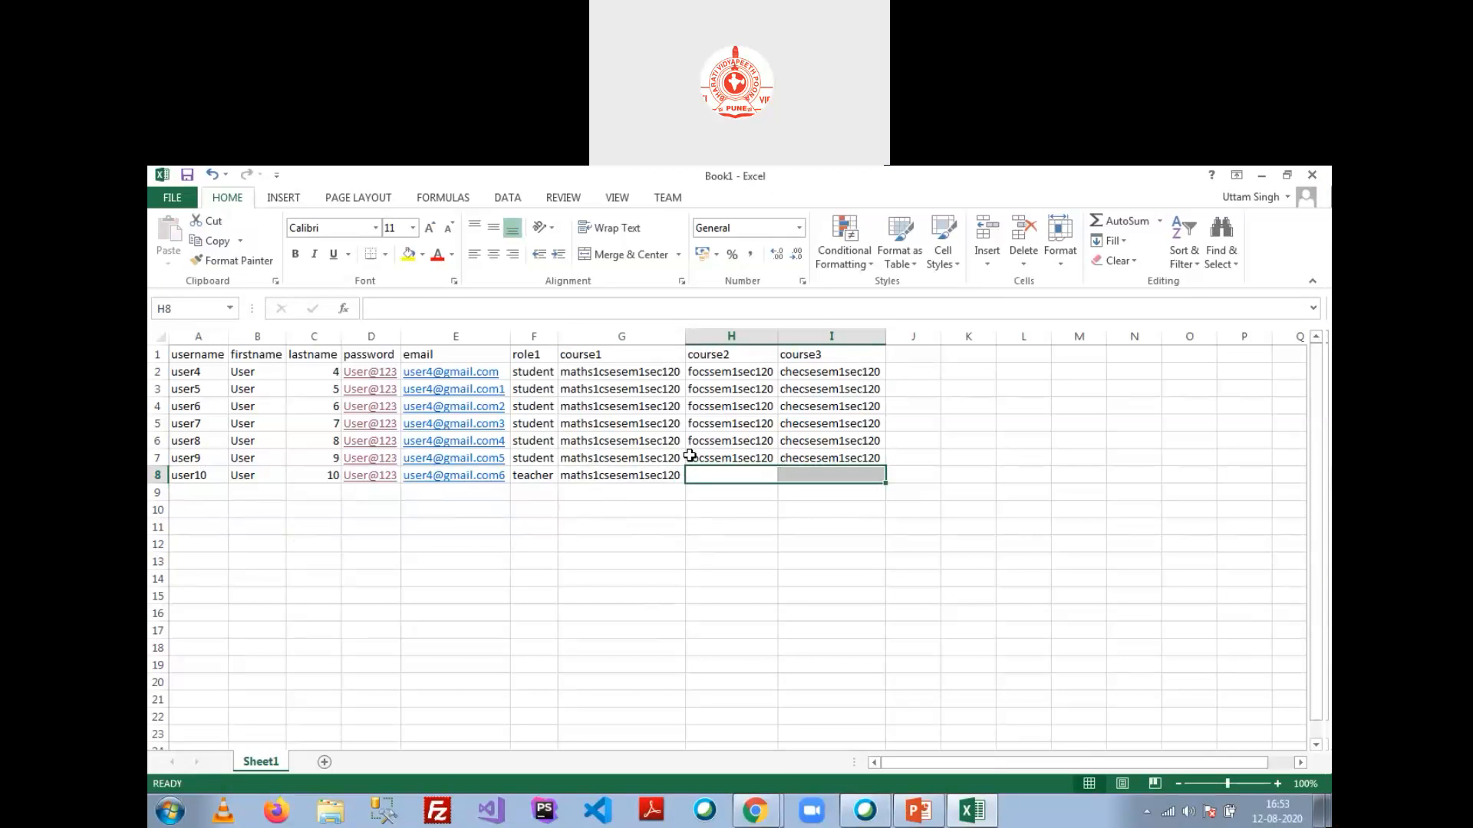
{"action": "key", "text": "ctrl+z"}
{"action": "left_click", "coordinate": [680, 525]}
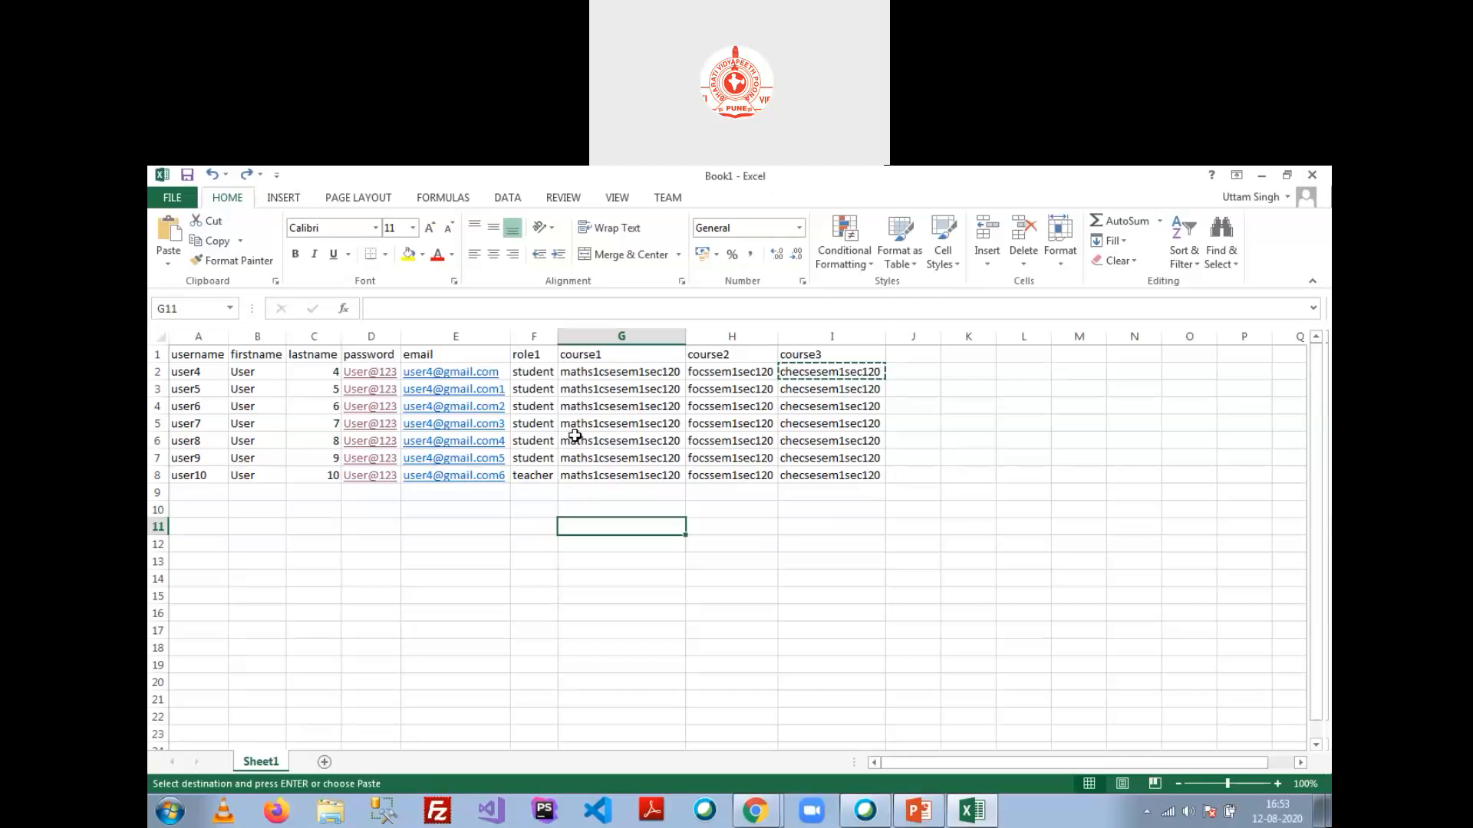
{"action": "left_click", "coordinate": [540, 478]}
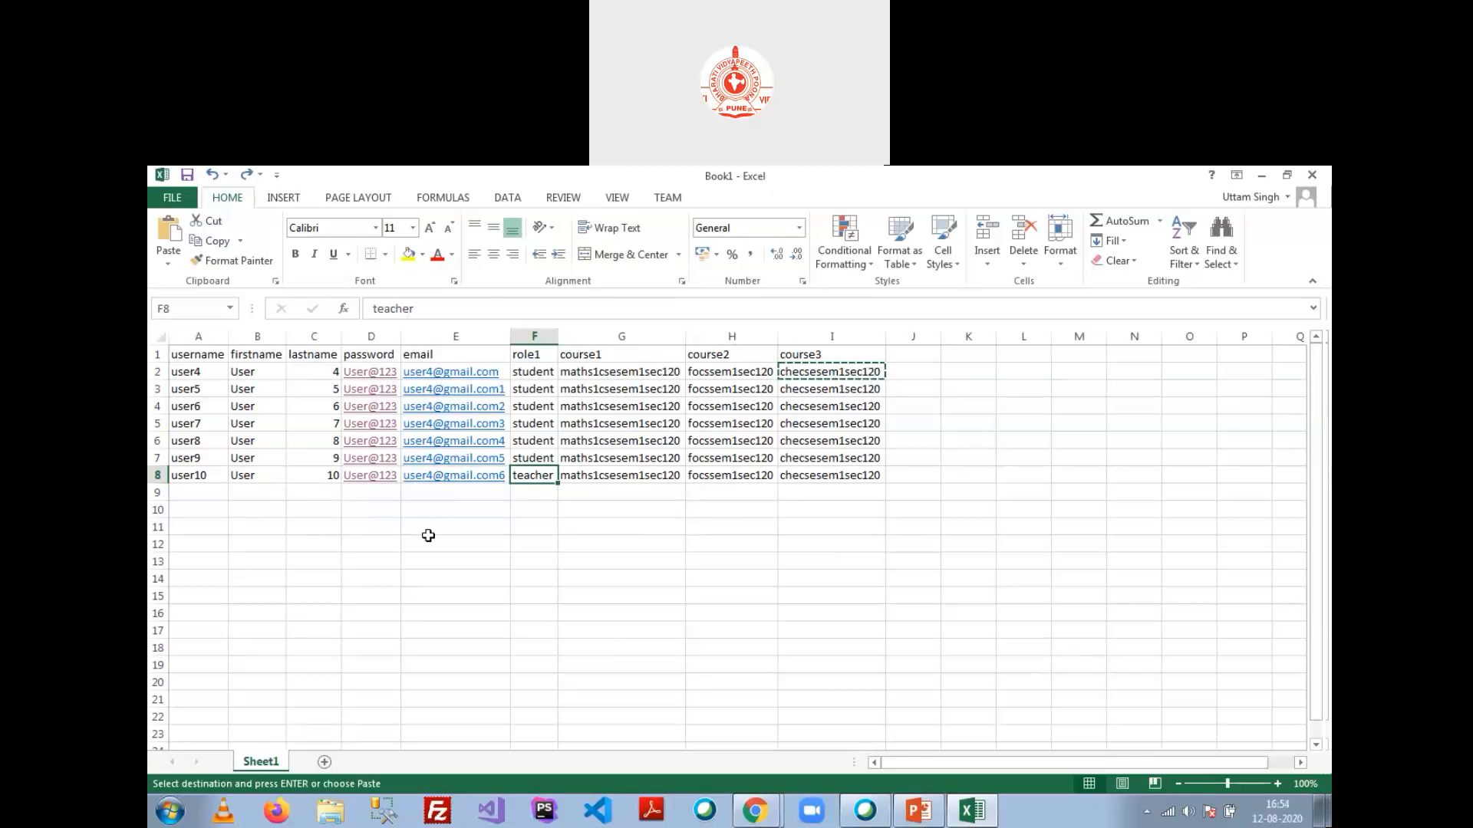
Step: Open the FILE backstage to show Book1's Info page
{"action": "left_click", "coordinate": [170, 201]}
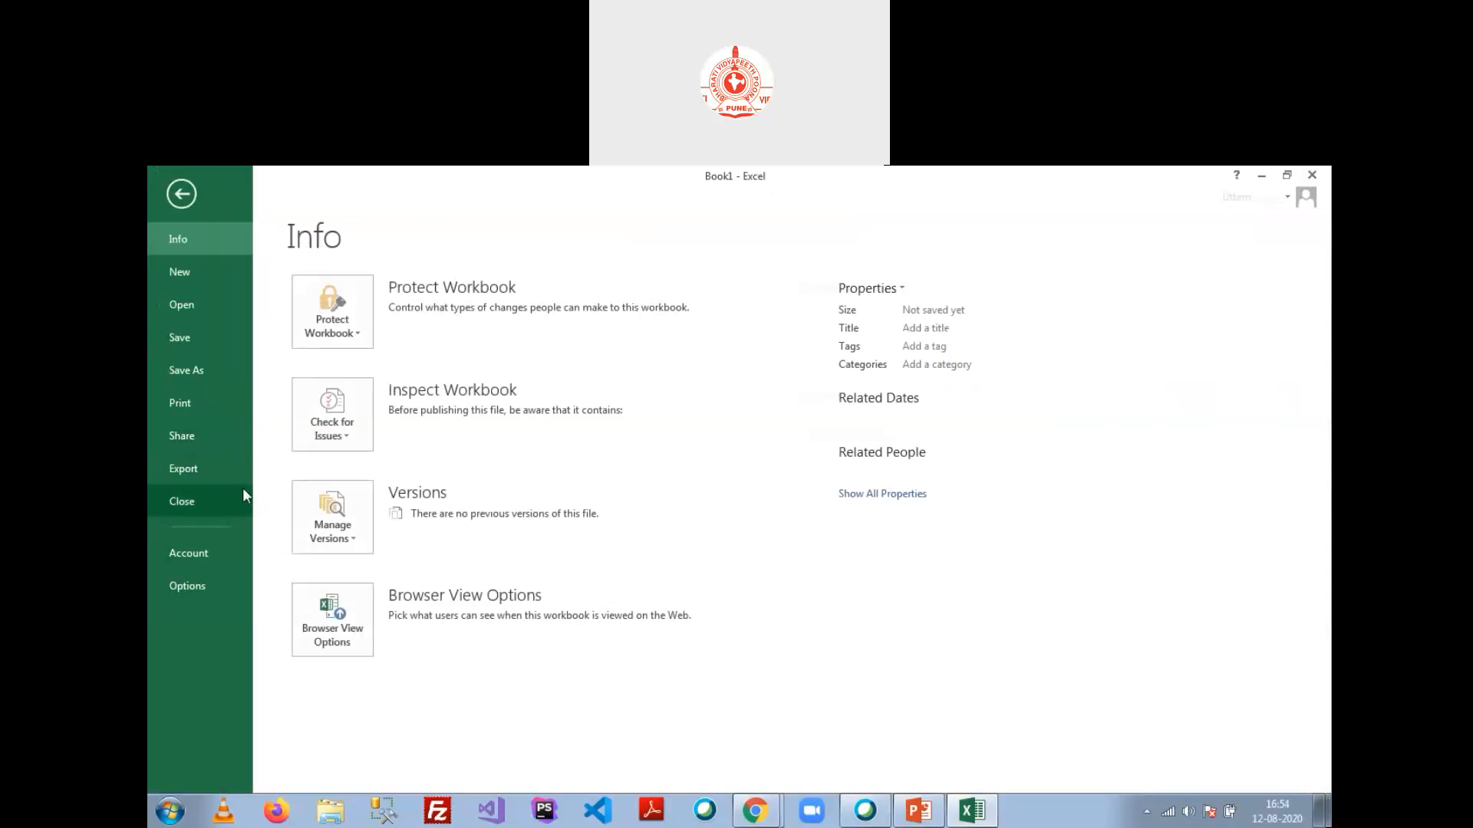
Step: Save the sheet as Book1.csv on the Desktop with type CSV (Comma delimited) (*.csv)
{"action": "left_click", "coordinate": [195, 366]}
{"action": "left_click", "coordinate": [403, 353]}
{"action": "left_click", "coordinate": [634, 352]}
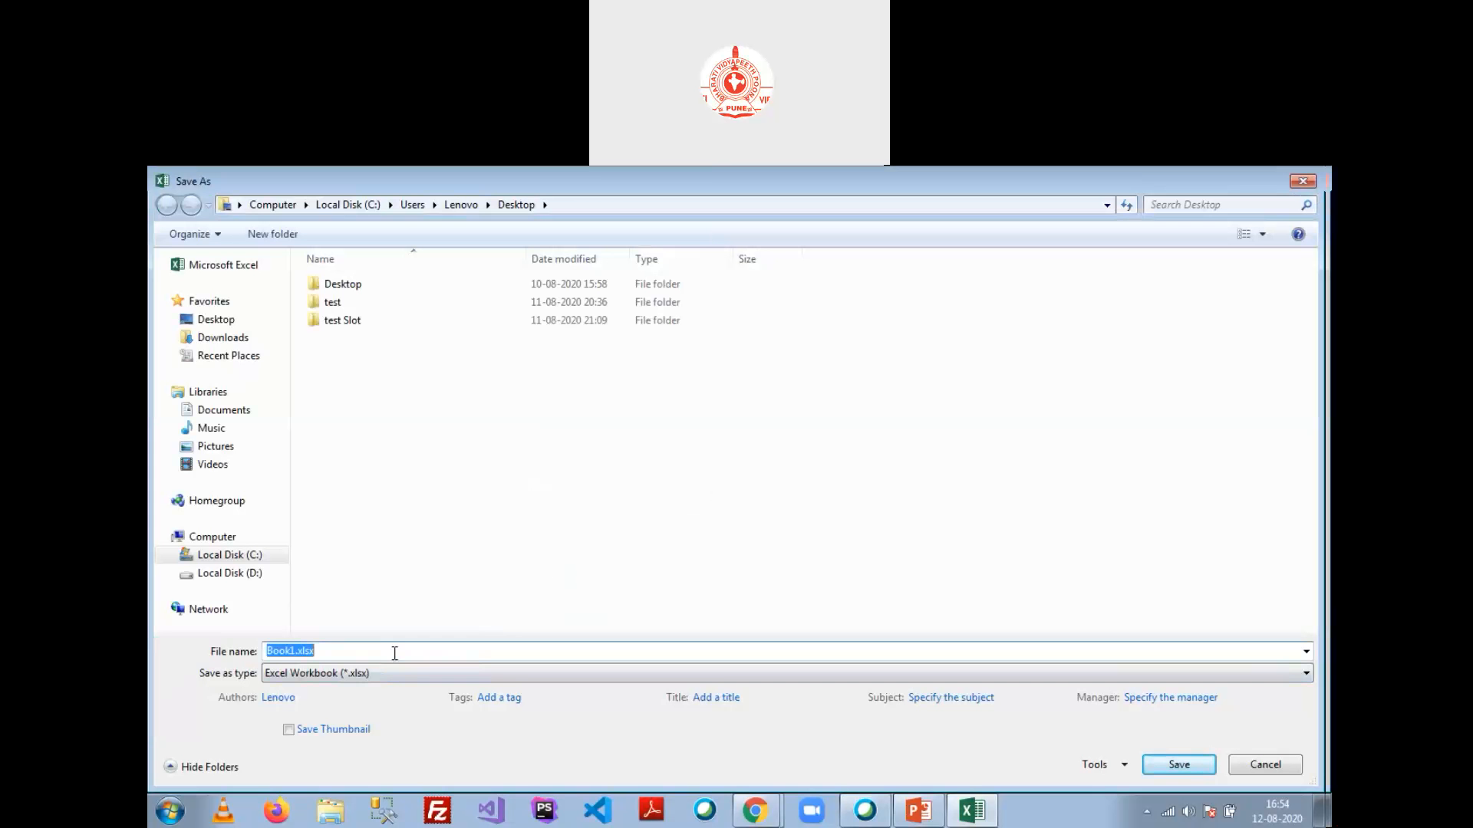
{"action": "left_click", "coordinate": [411, 675]}
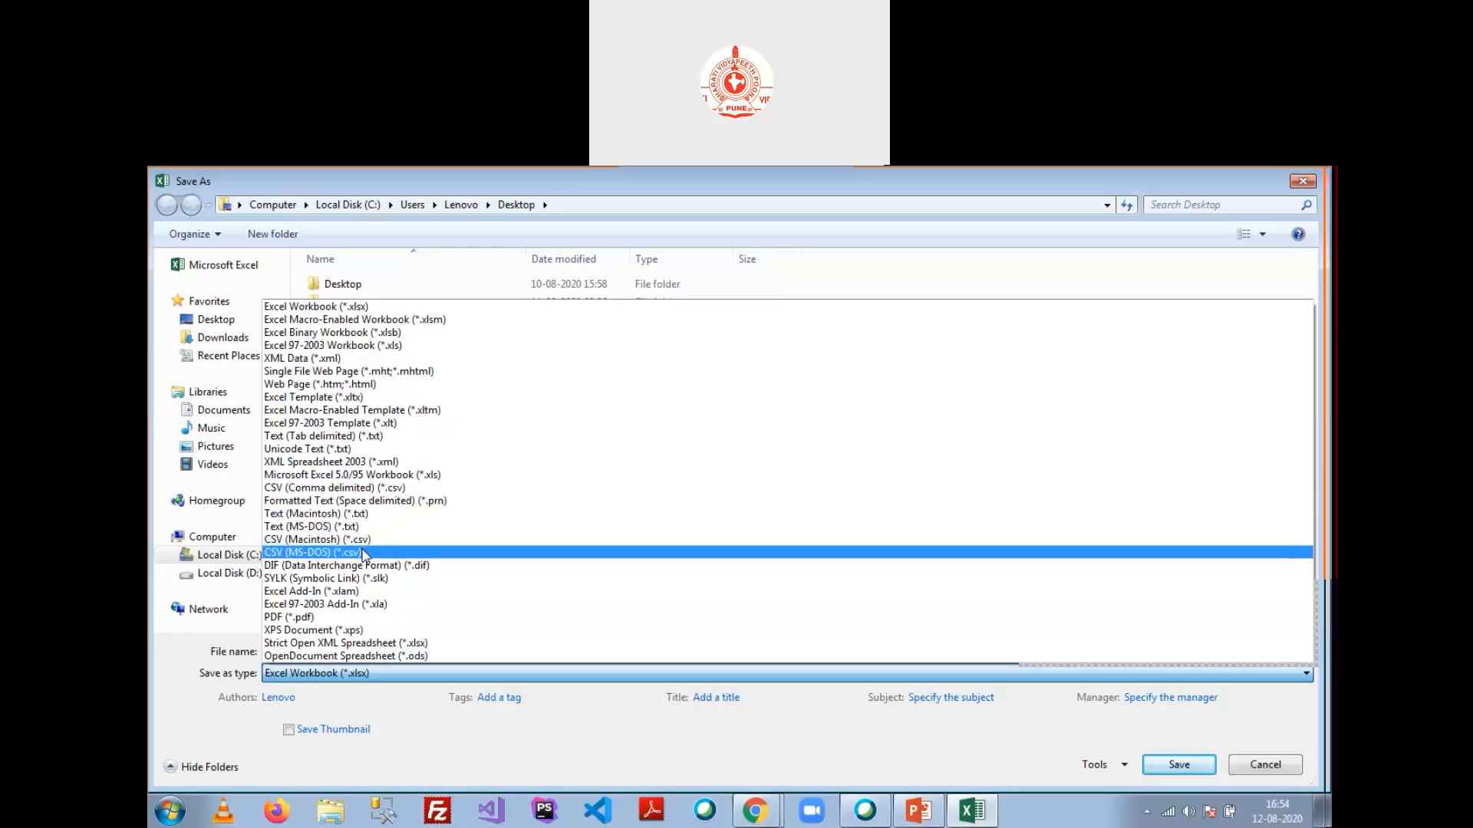
{"action": "left_click", "coordinate": [366, 489]}
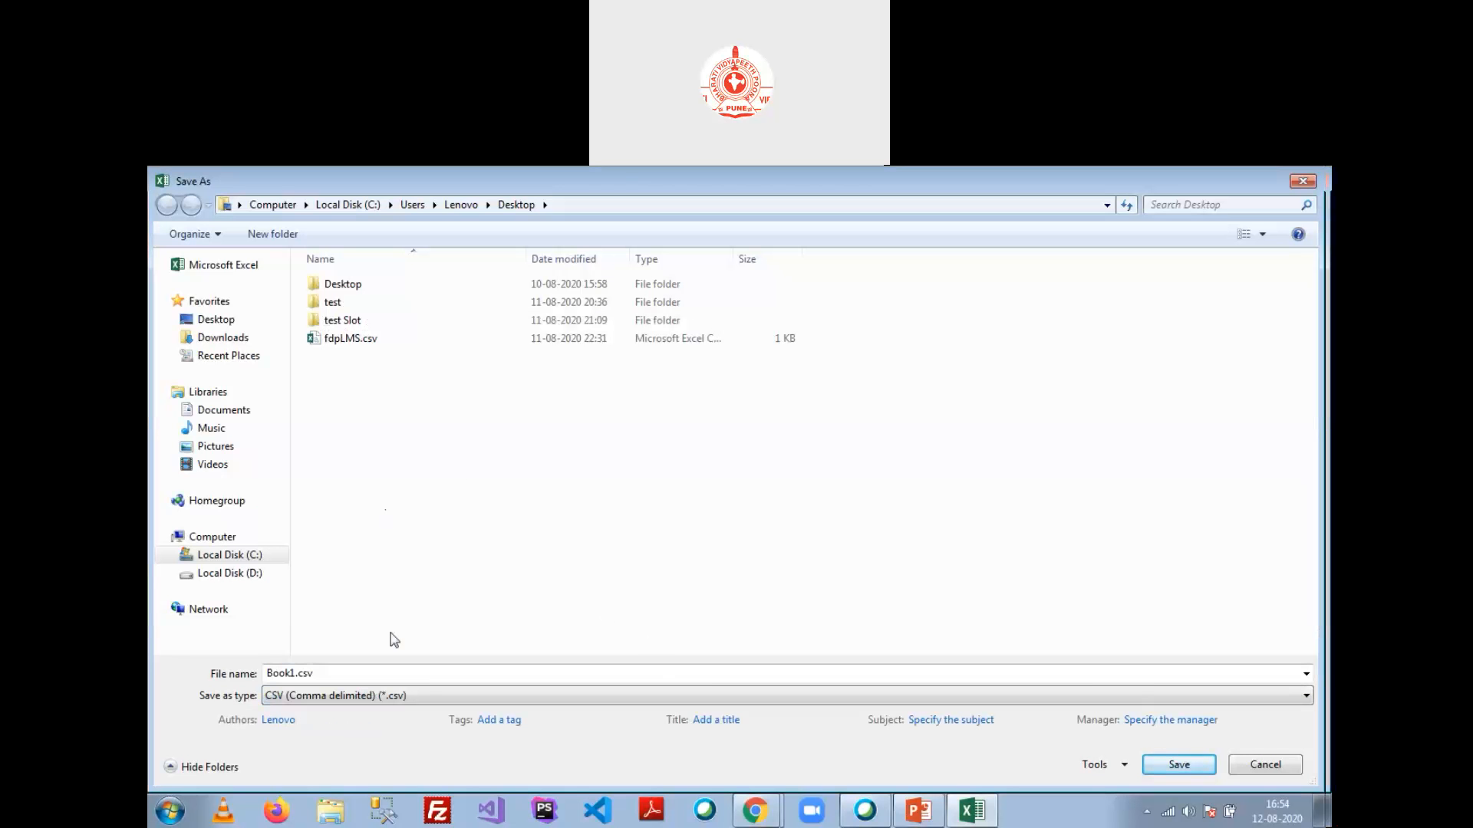
{"action": "double_click", "coordinate": [1073, 190]}
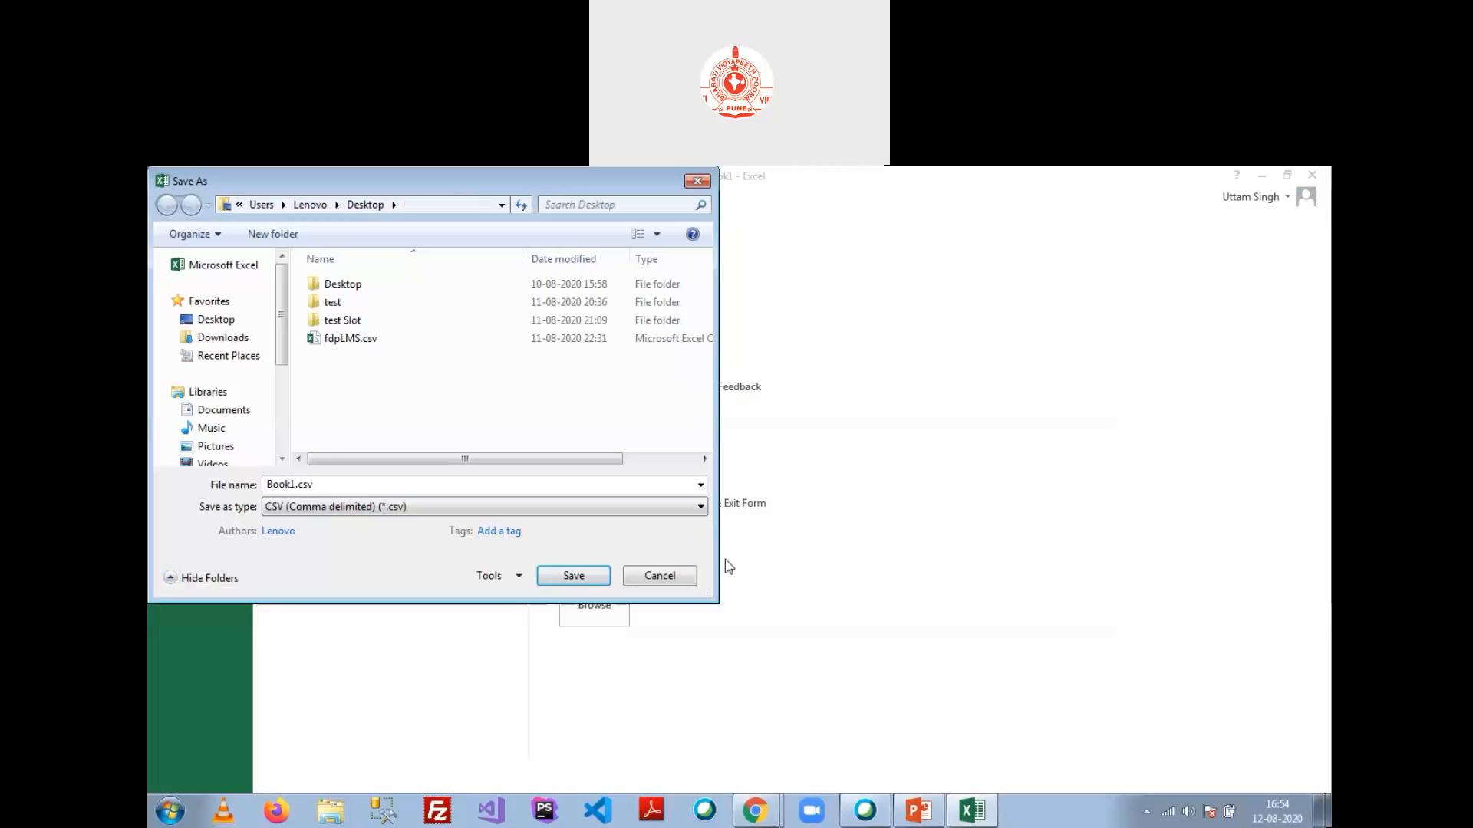
{"action": "left_click", "coordinate": [571, 576]}
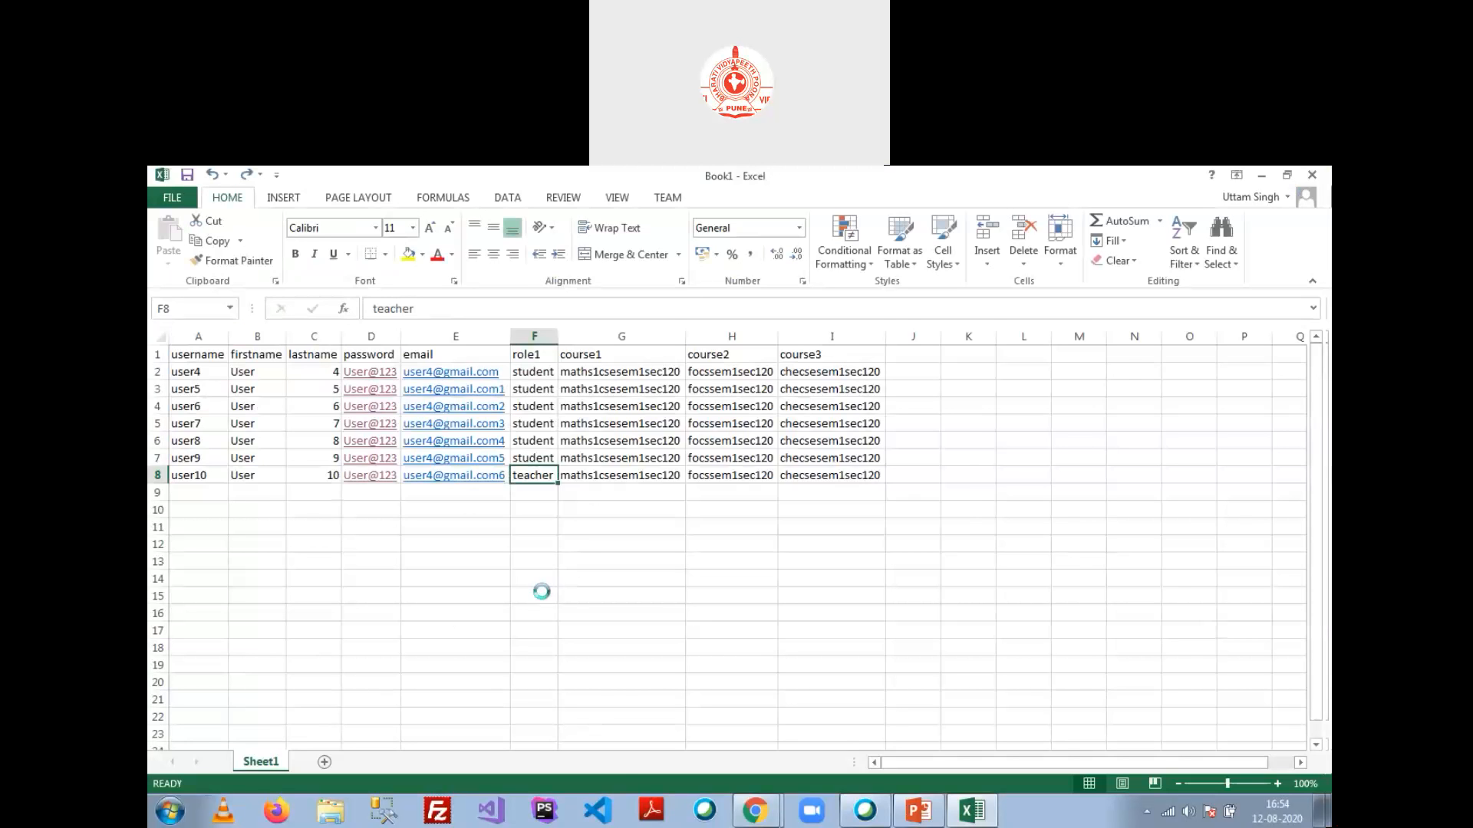
Step: Return to Moodle in Chrome and go to Site administration > Users > Upload users
{"action": "left_click", "coordinate": [755, 810]}
{"action": "left_click", "coordinate": [756, 744]}
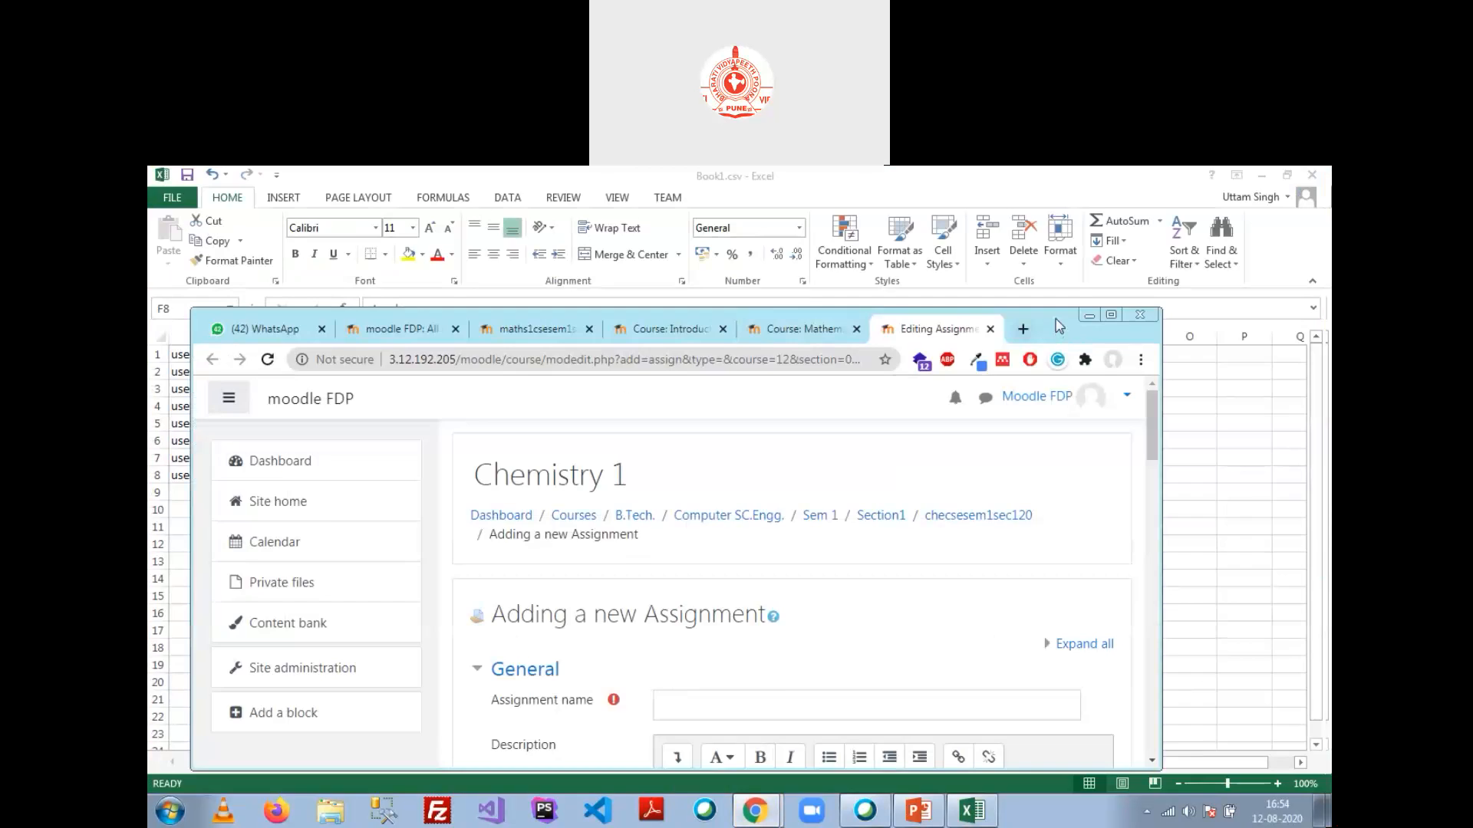
{"action": "double_click", "coordinate": [1059, 326]}
{"action": "left_click", "coordinate": [399, 181]}
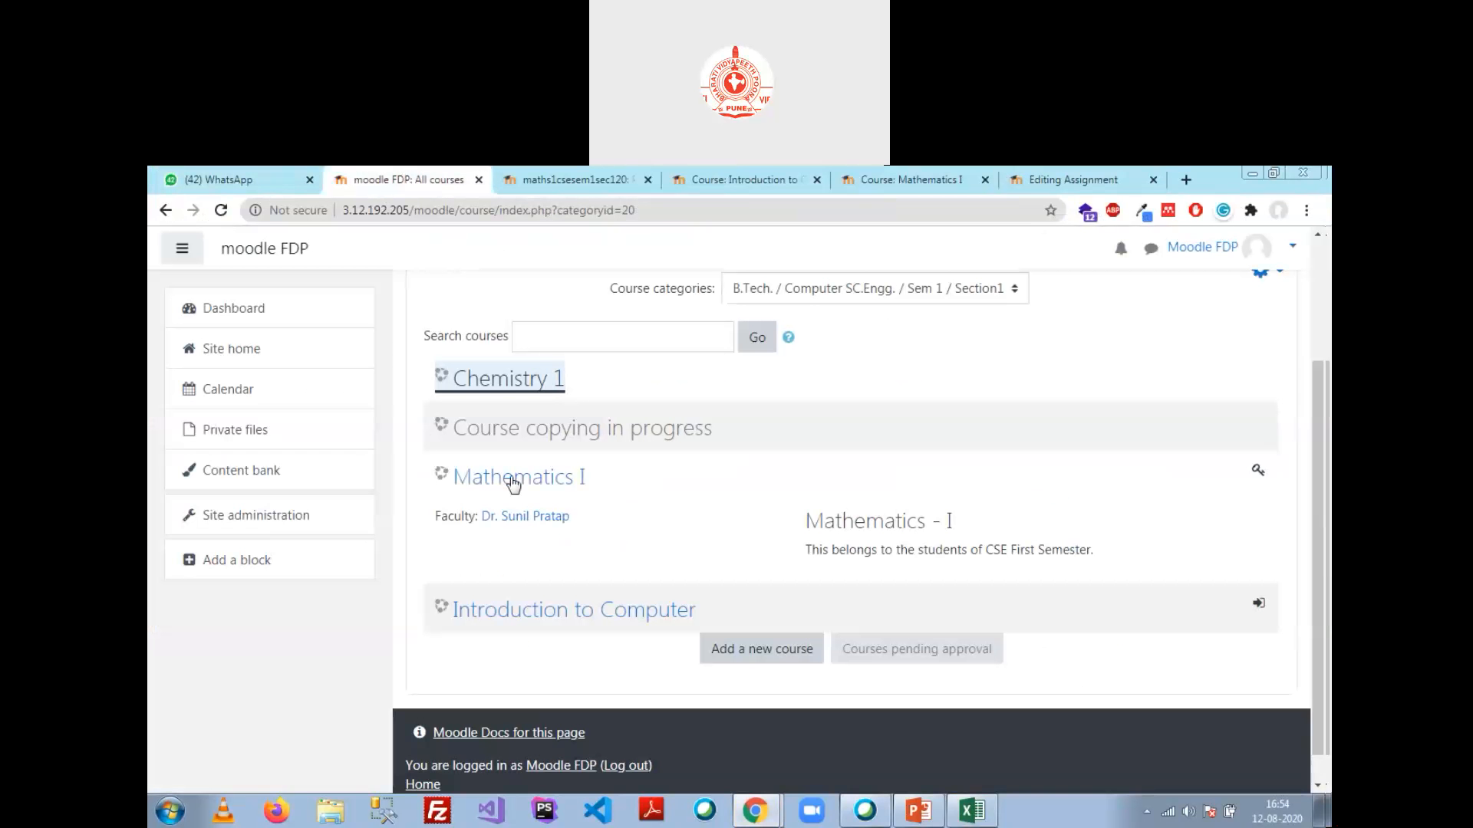
{"action": "left_click", "coordinate": [250, 520]}
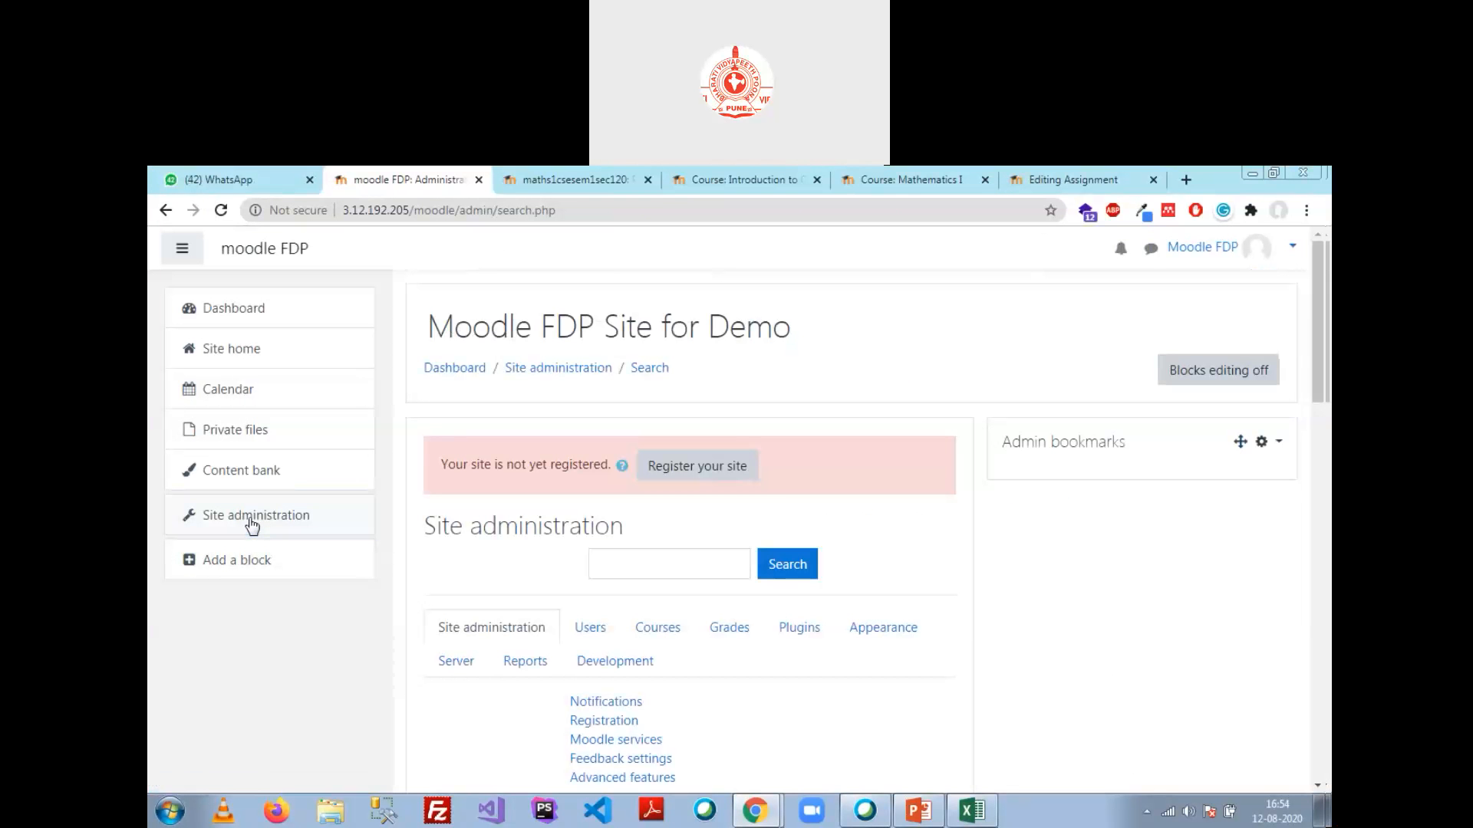
{"action": "left_click", "coordinate": [601, 635]}
{"action": "scroll", "coordinate": [718, 593], "scroll_direction": "down", "scroll_amount": 3}
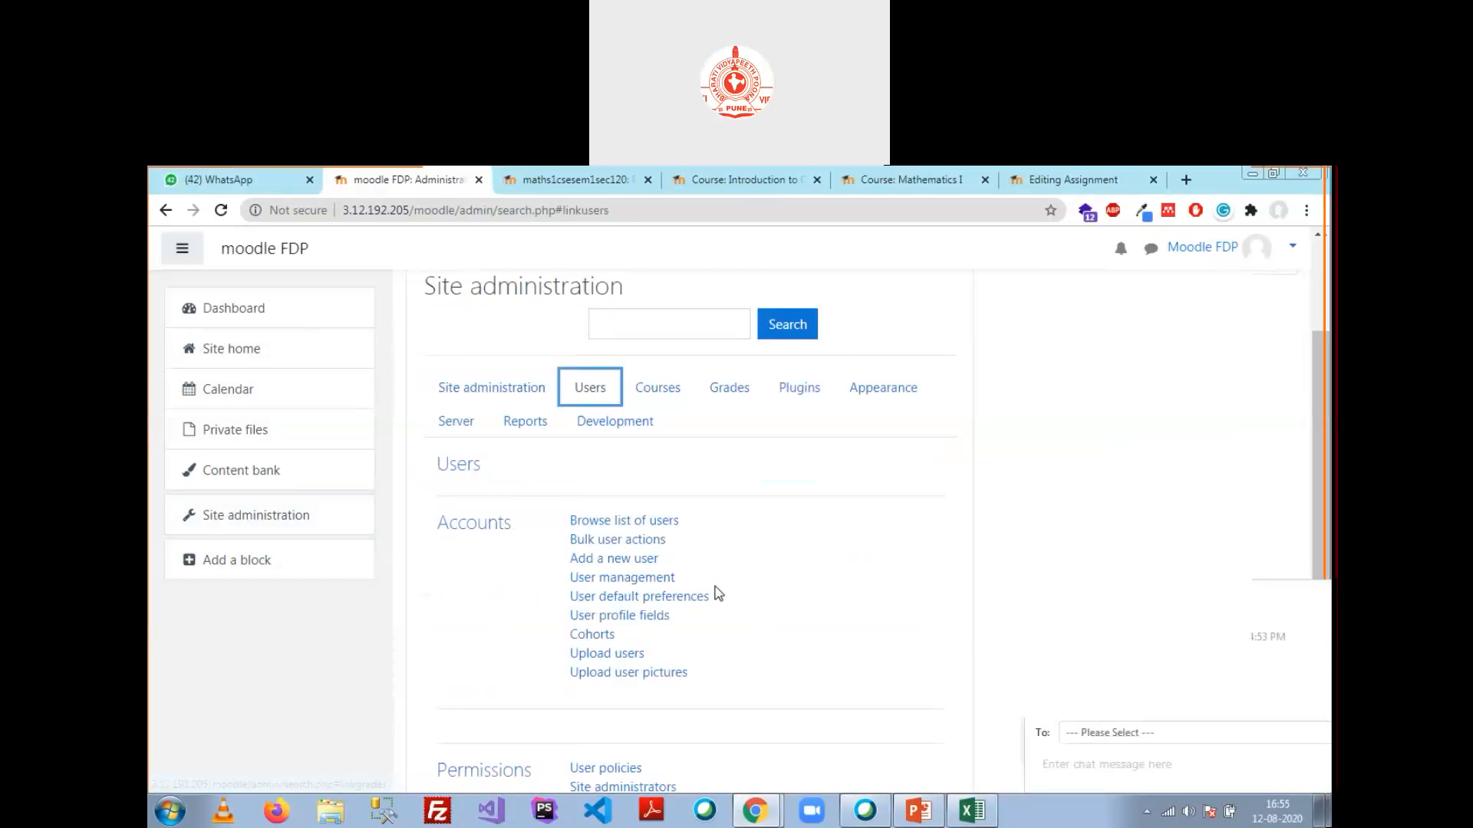
{"action": "left_click", "coordinate": [614, 637]}
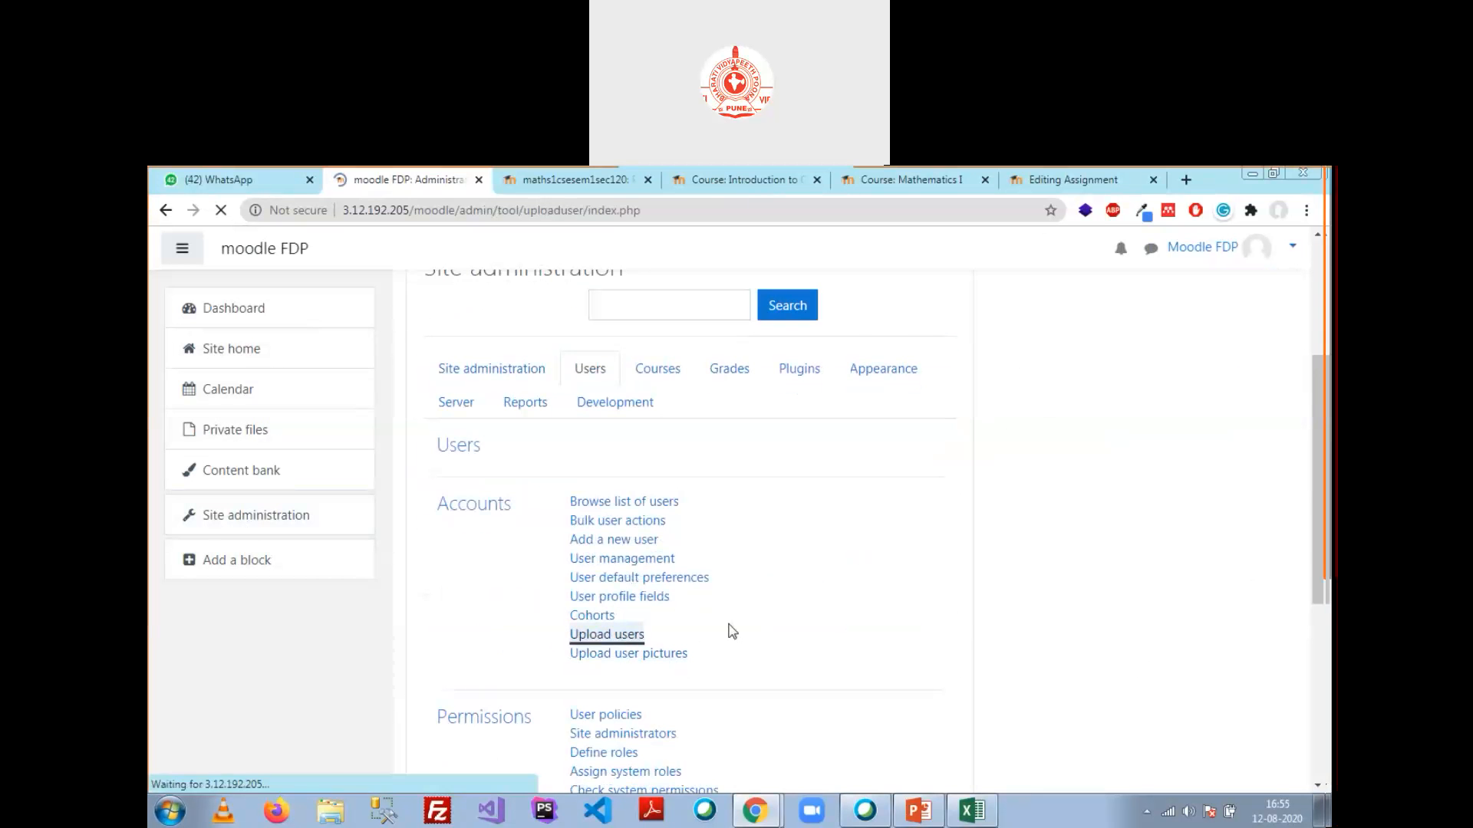
{"action": "scroll", "coordinate": [697, 563], "scroll_direction": "down", "scroll_amount": 2}
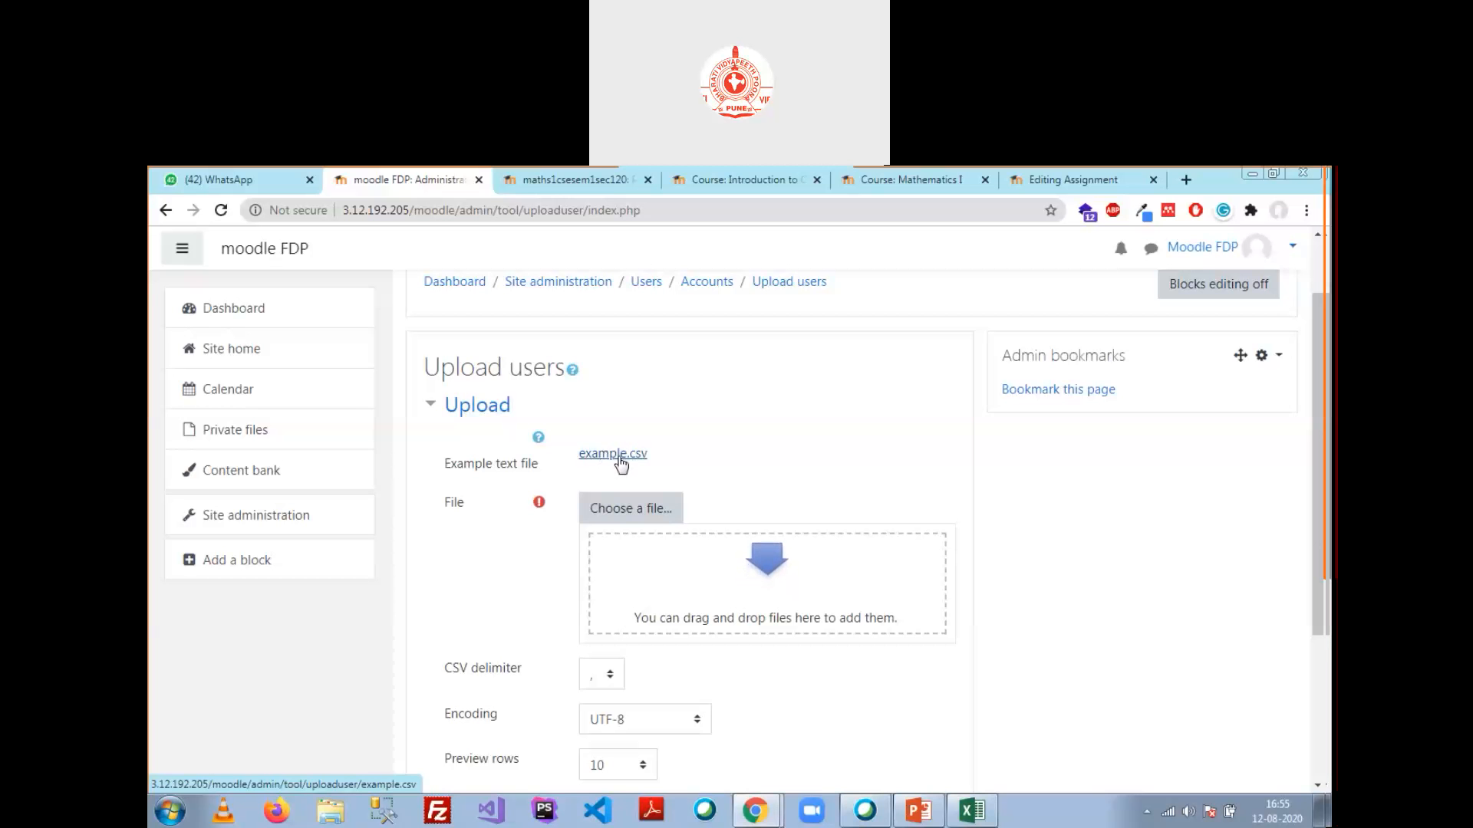
Step: Upload Book1.csv from the Desktop through the file picker
{"action": "left_click", "coordinate": [634, 510]}
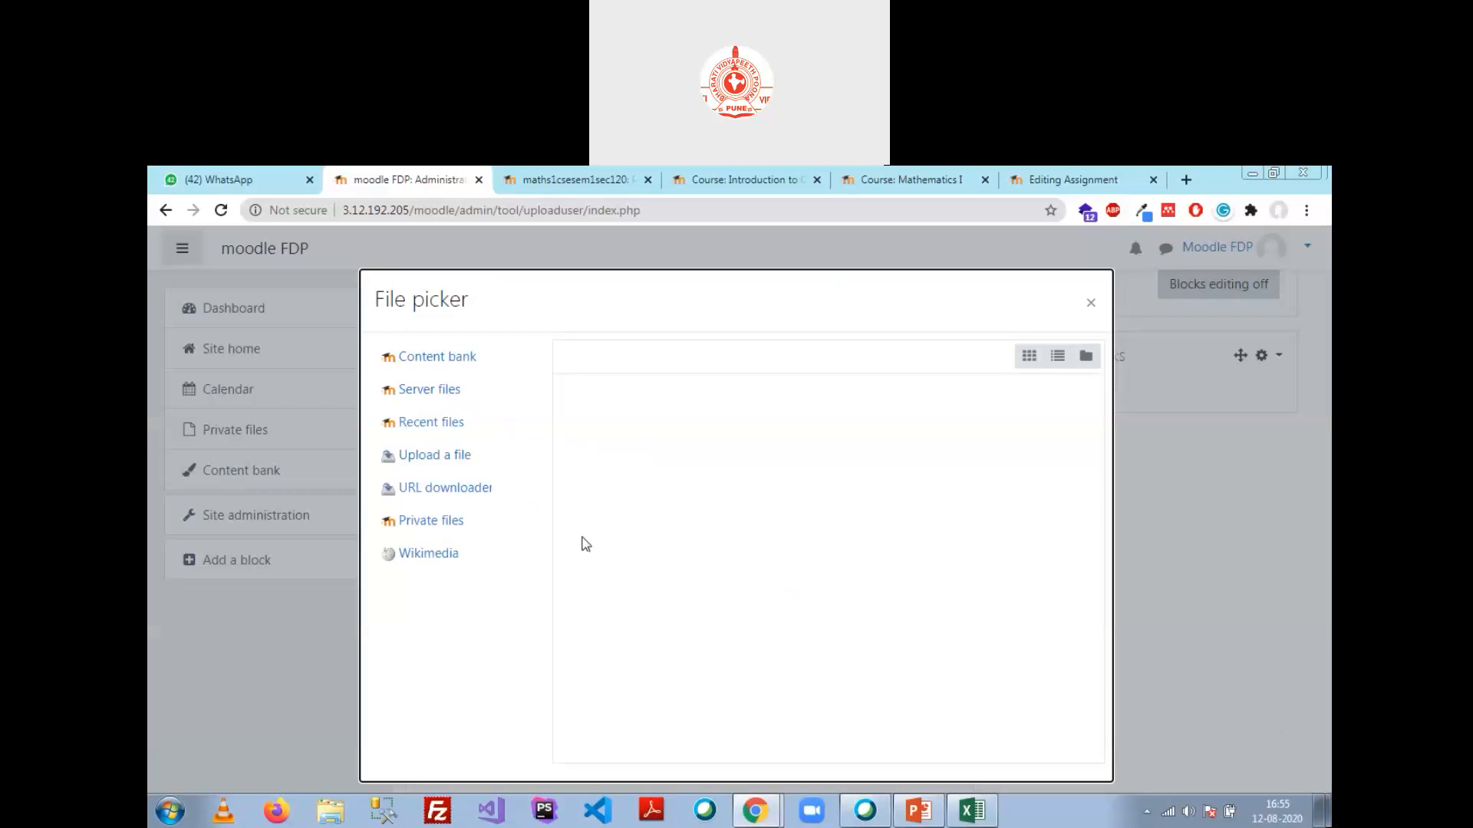
{"action": "left_click", "coordinate": [614, 446]}
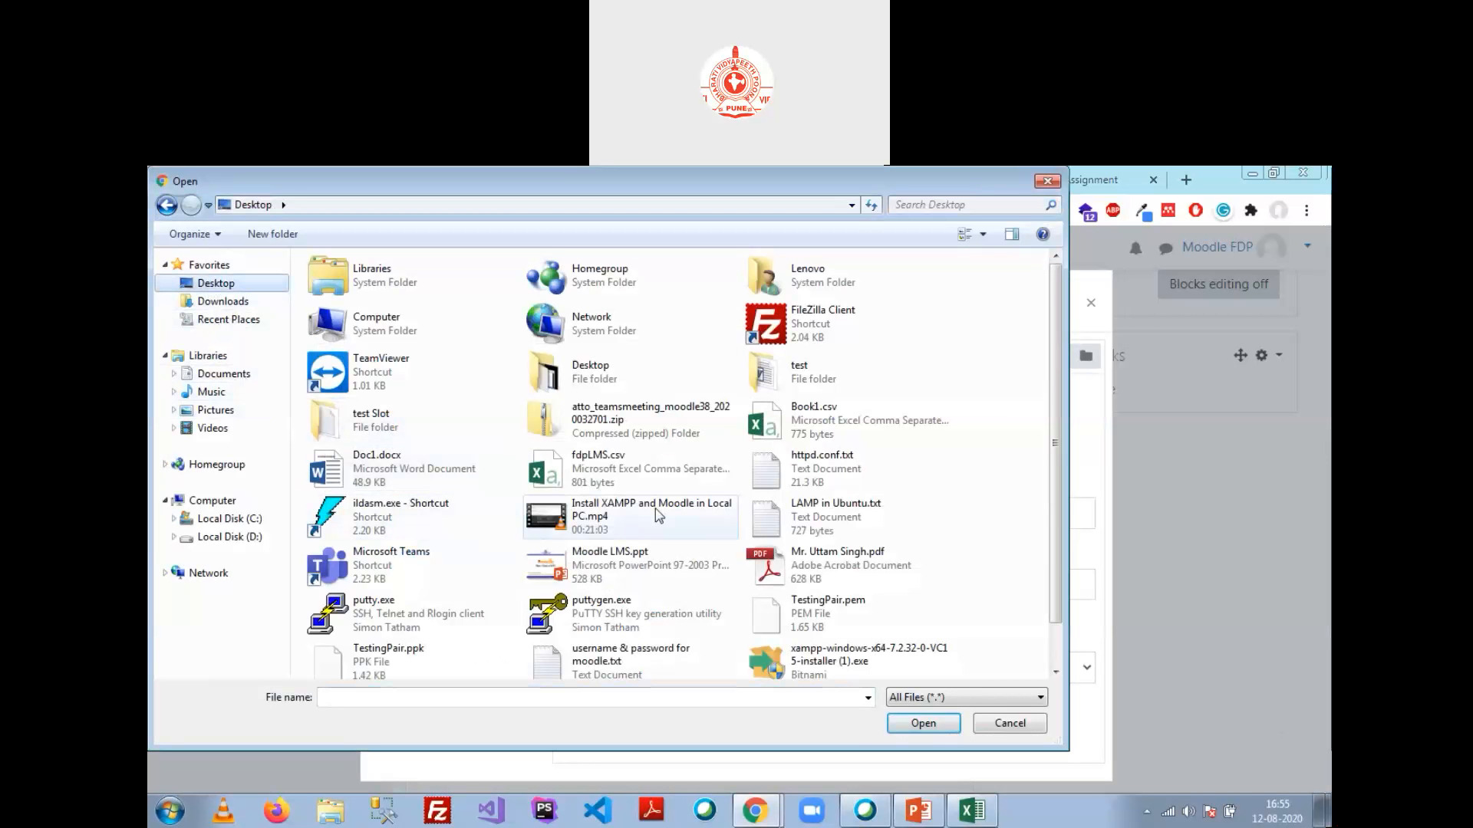
{"action": "double_click", "coordinate": [797, 420]}
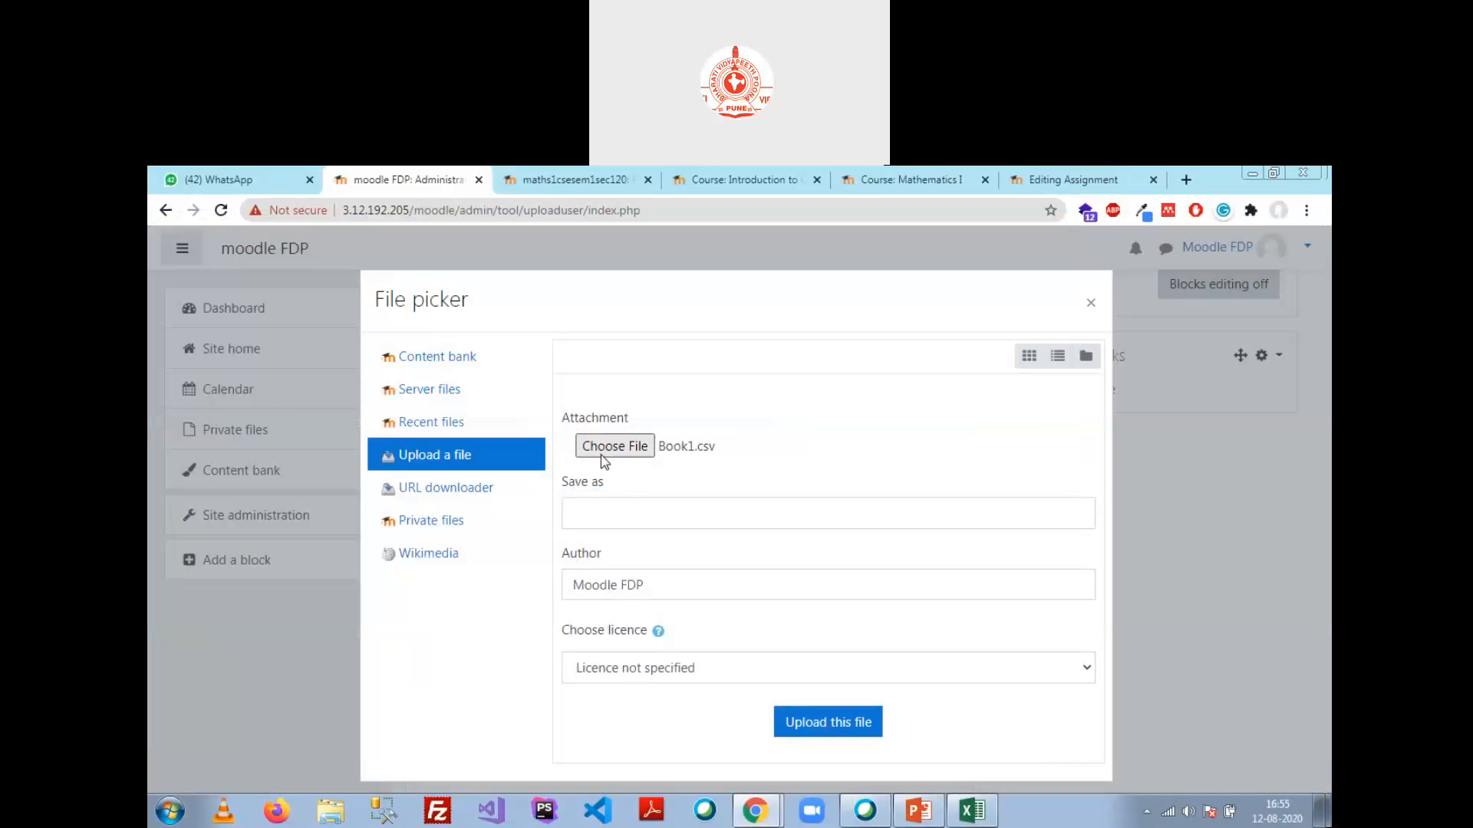
{"action": "left_click", "coordinate": [809, 734]}
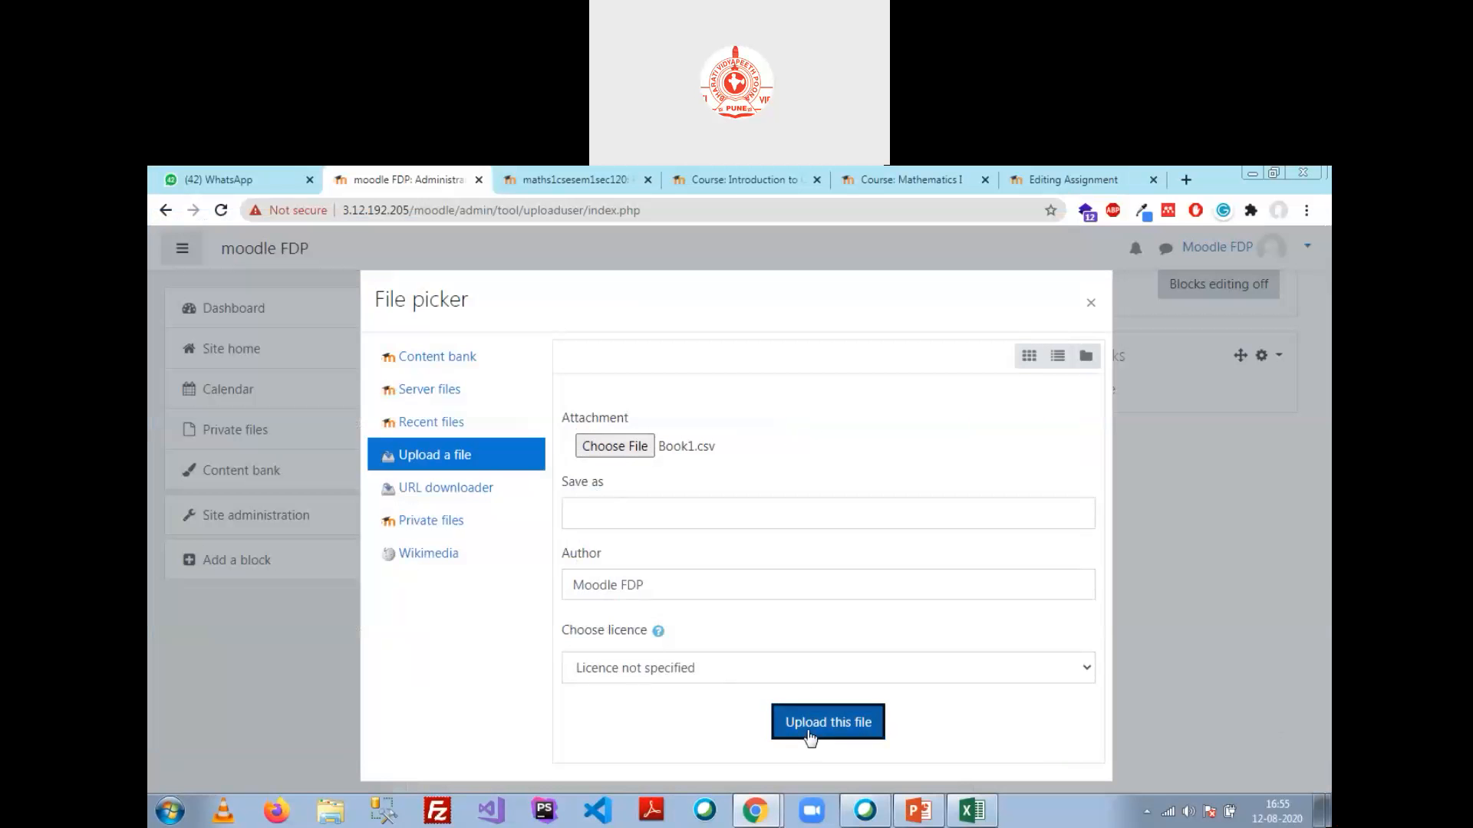
Step: Submit the CSV with 10 preview rows and review the listed users
{"action": "scroll", "coordinate": [678, 602], "scroll_direction": "down", "scroll_amount": 3}
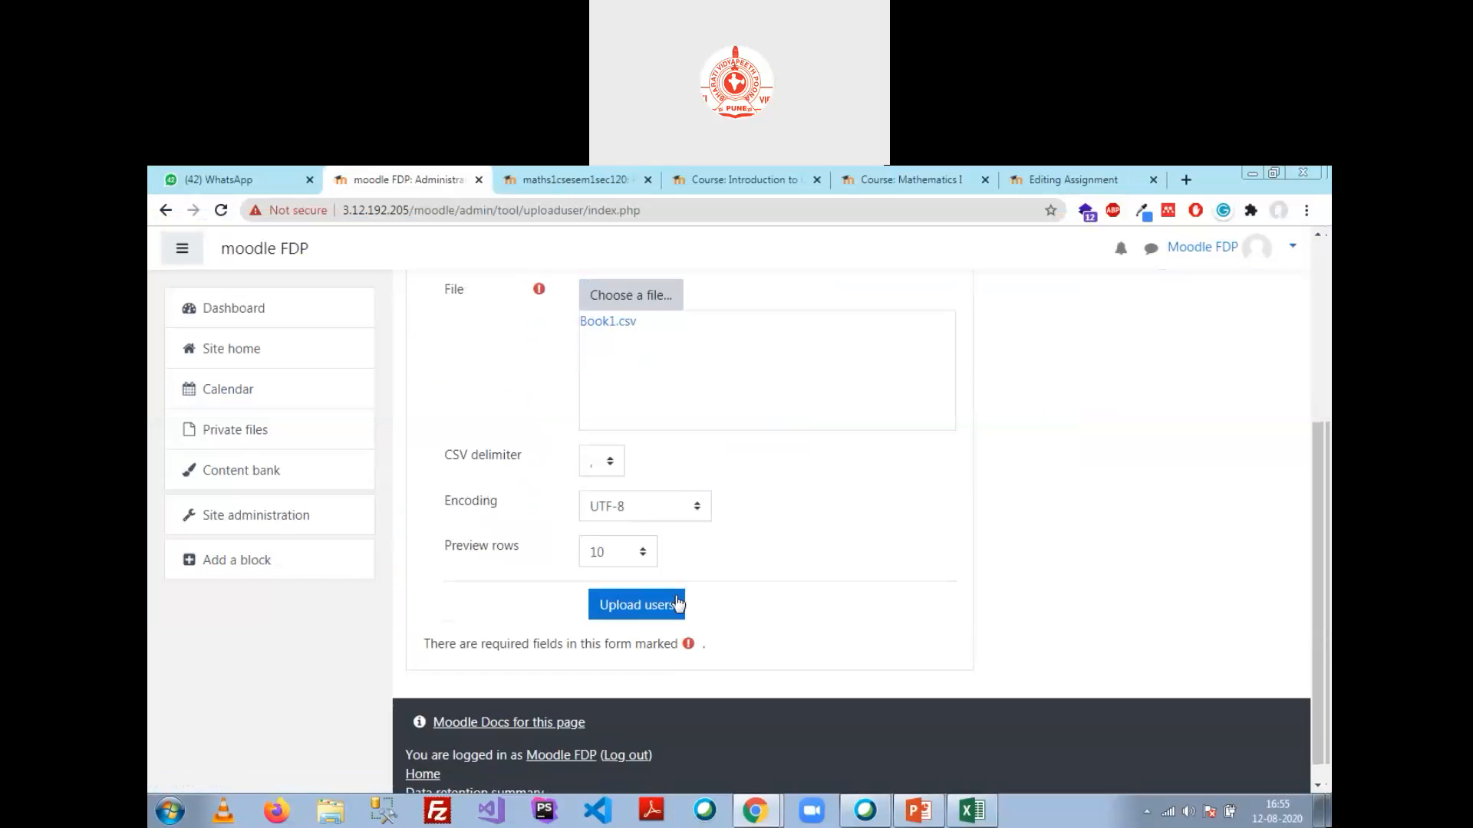
{"action": "left_click", "coordinate": [675, 600]}
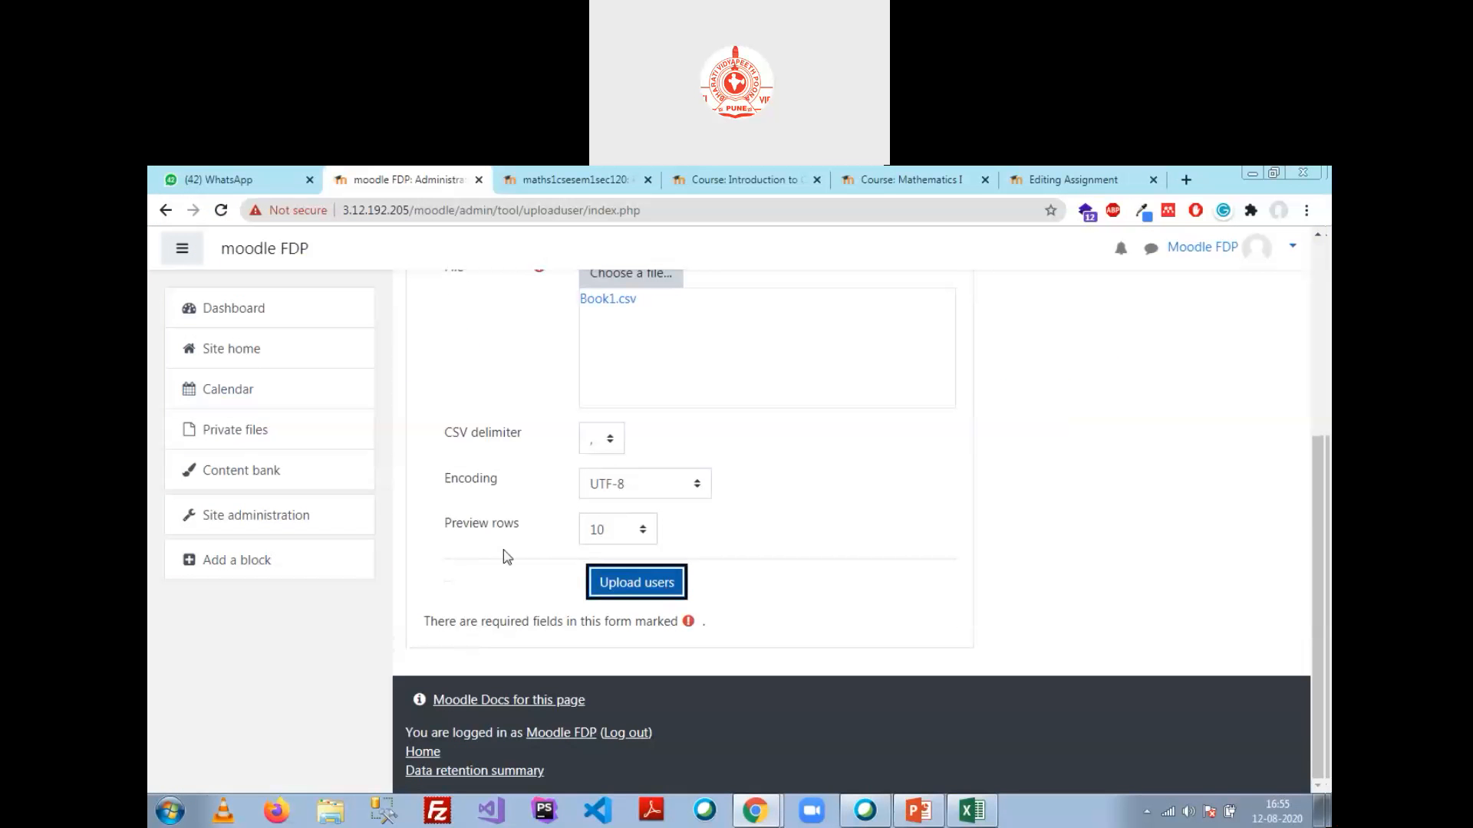
{"action": "left_click", "coordinate": [655, 536]}
{"action": "left_click", "coordinate": [783, 536]}
{"action": "left_click", "coordinate": [637, 582]}
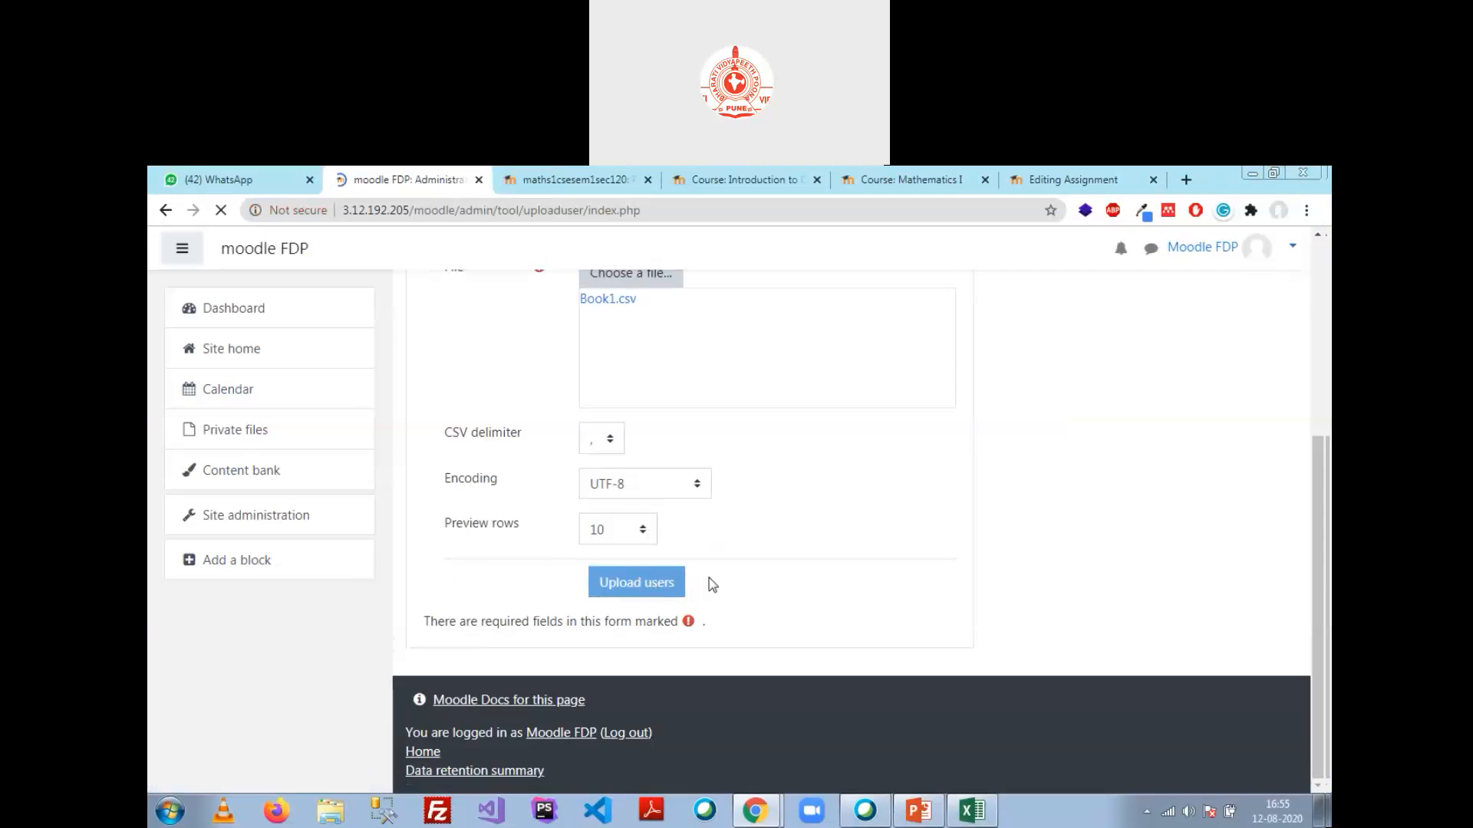
{"action": "scroll", "coordinate": [813, 491], "scroll_direction": "down", "scroll_amount": 3}
{"action": "scroll", "coordinate": [813, 492], "scroll_direction": "up", "scroll_amount": 3}
{"action": "scroll", "coordinate": [813, 492], "scroll_direction": "down", "scroll_amount": 1}
Step: Review the preview columns and settings, then run Upload users to create user4 to user10
{"action": "left_click_drag", "start_coordinate": [551, 784], "coordinate": [681, 783]}
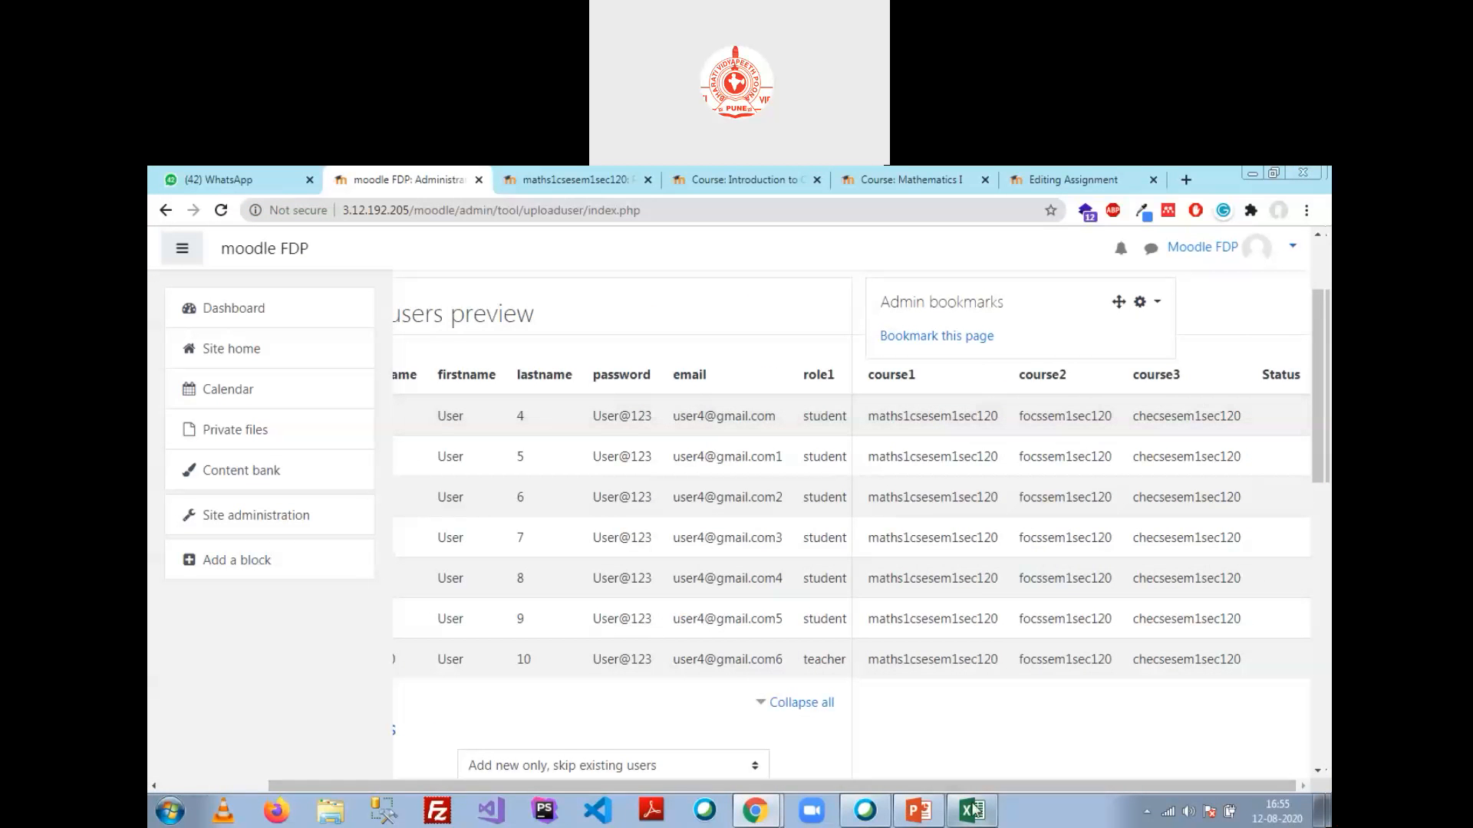
{"action": "scroll", "coordinate": [620, 506], "scroll_direction": "down", "scroll_amount": 3}
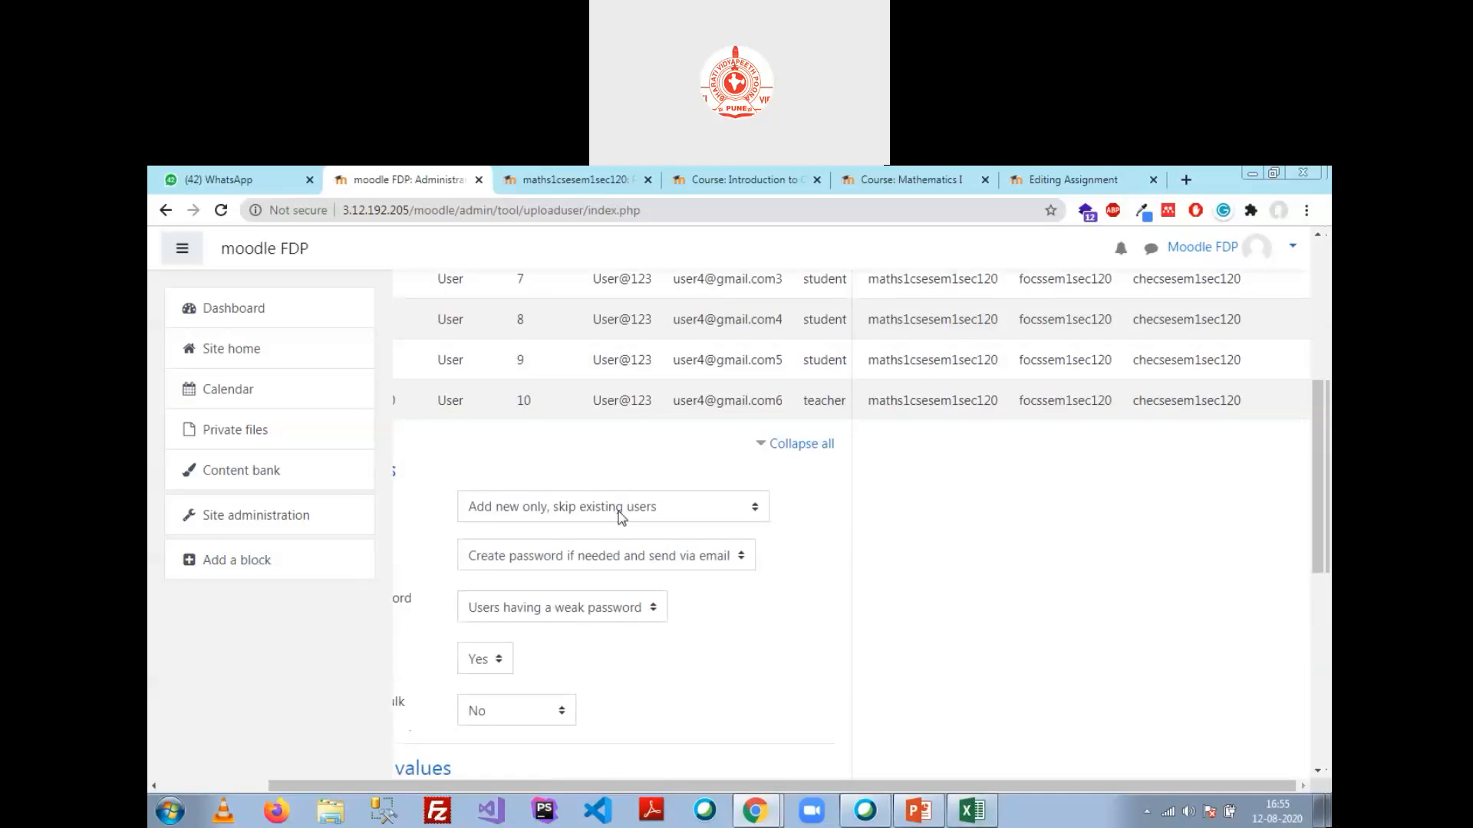
{"action": "scroll", "coordinate": [619, 515], "scroll_direction": "down", "scroll_amount": 6}
{"action": "left_click", "coordinate": [515, 568]}
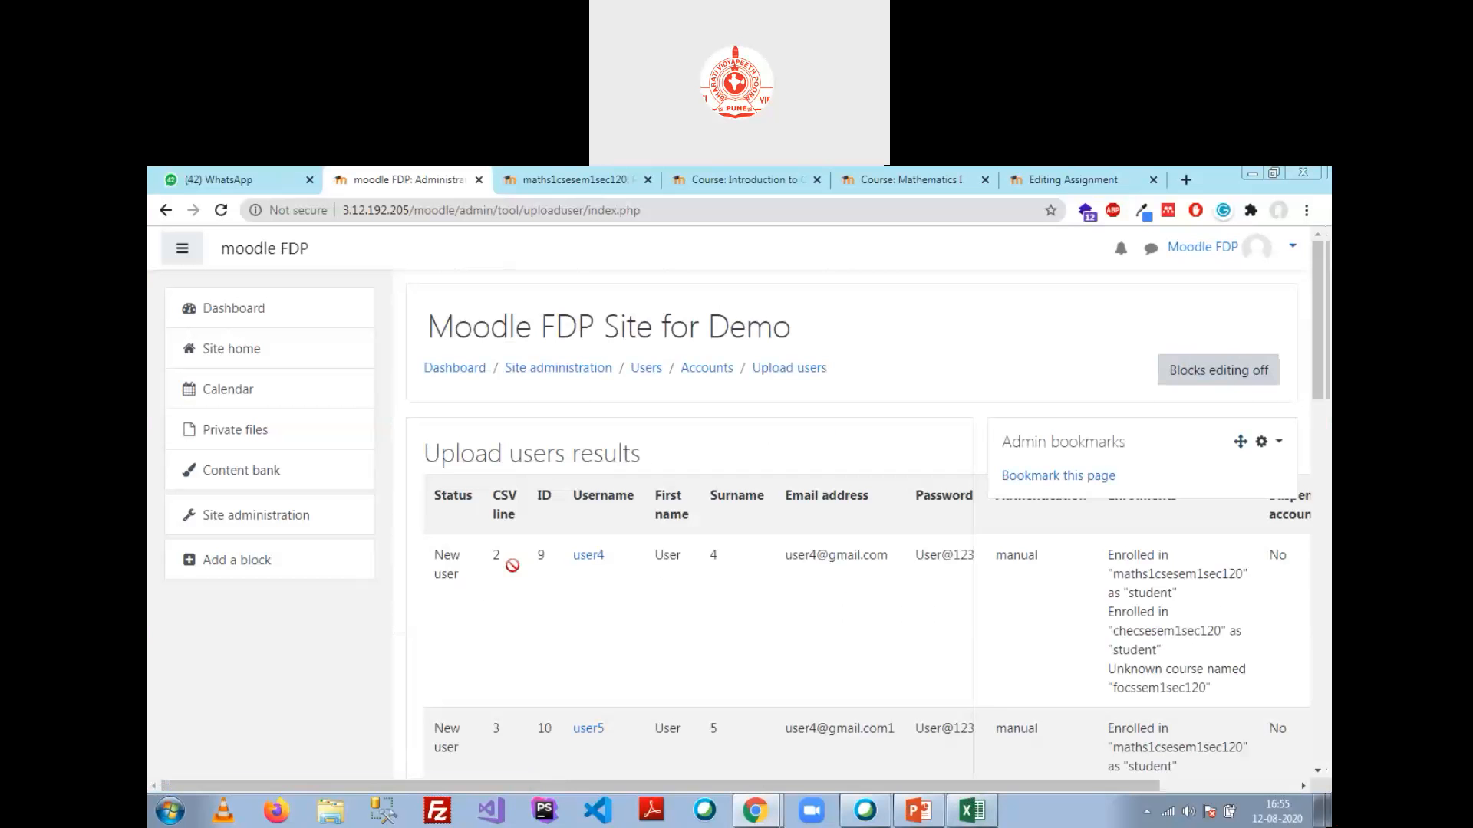
Step: Review the upload results (user5–user10 created, 0 errors) and return to the Upload users form
{"action": "scroll", "coordinate": [546, 540], "scroll_direction": "down", "scroll_amount": 5}
{"action": "scroll", "coordinate": [562, 562], "scroll_direction": "down", "scroll_amount": 6}
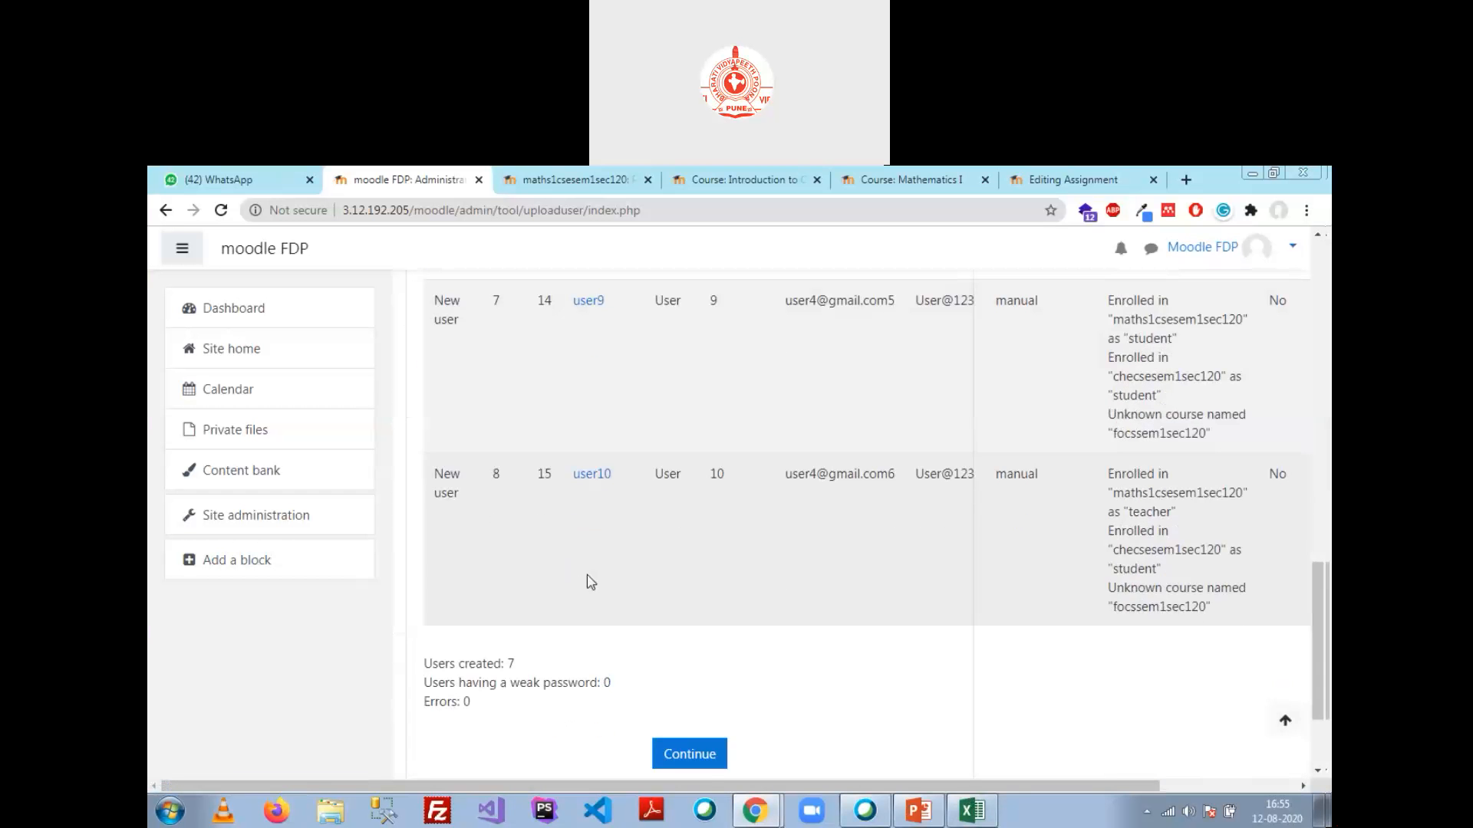
{"action": "left_click_drag", "start_coordinate": [678, 784], "coordinate": [990, 811]}
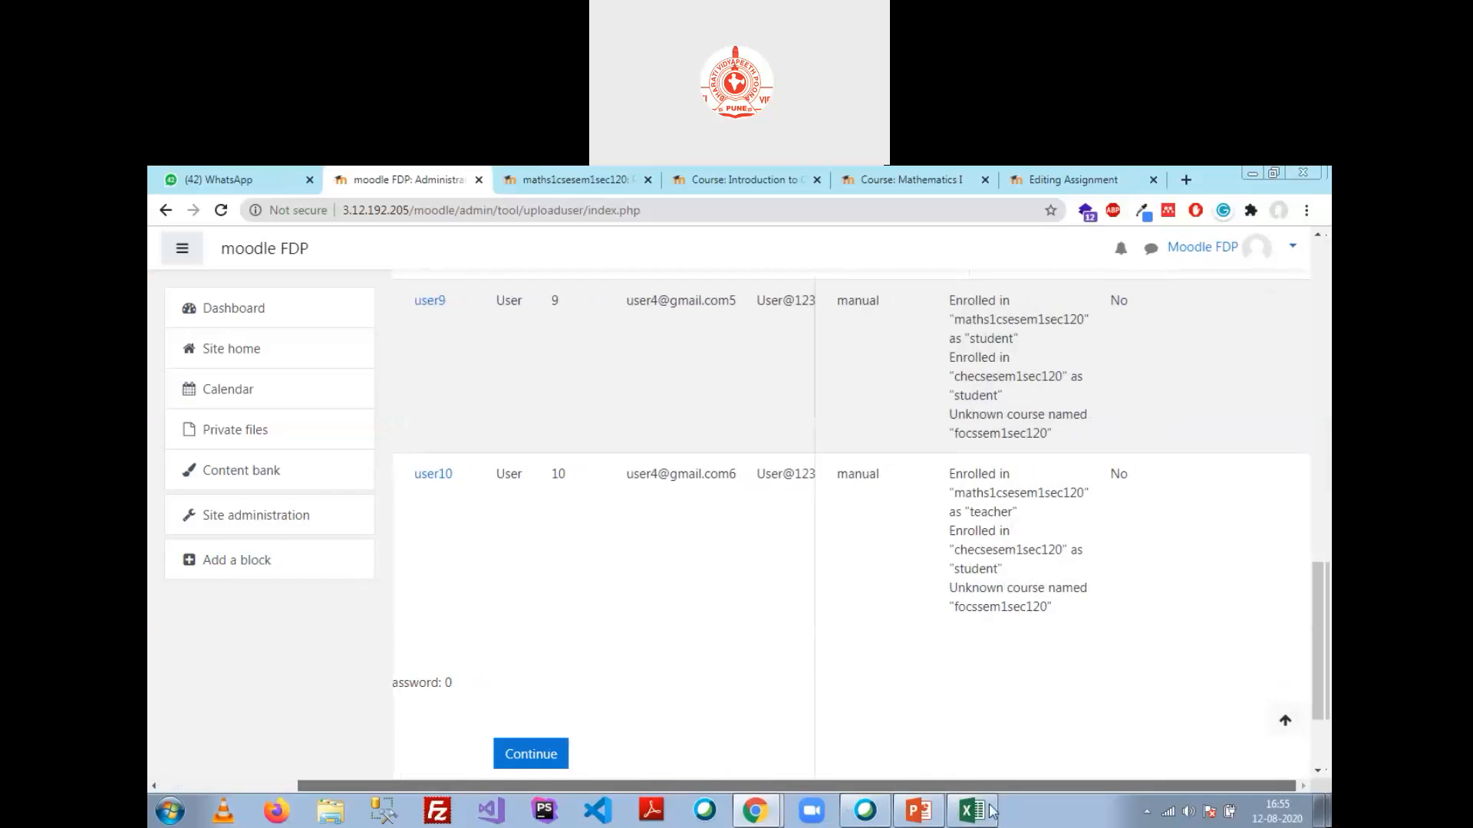
{"action": "scroll", "coordinate": [951, 484], "scroll_direction": "up", "scroll_amount": 5}
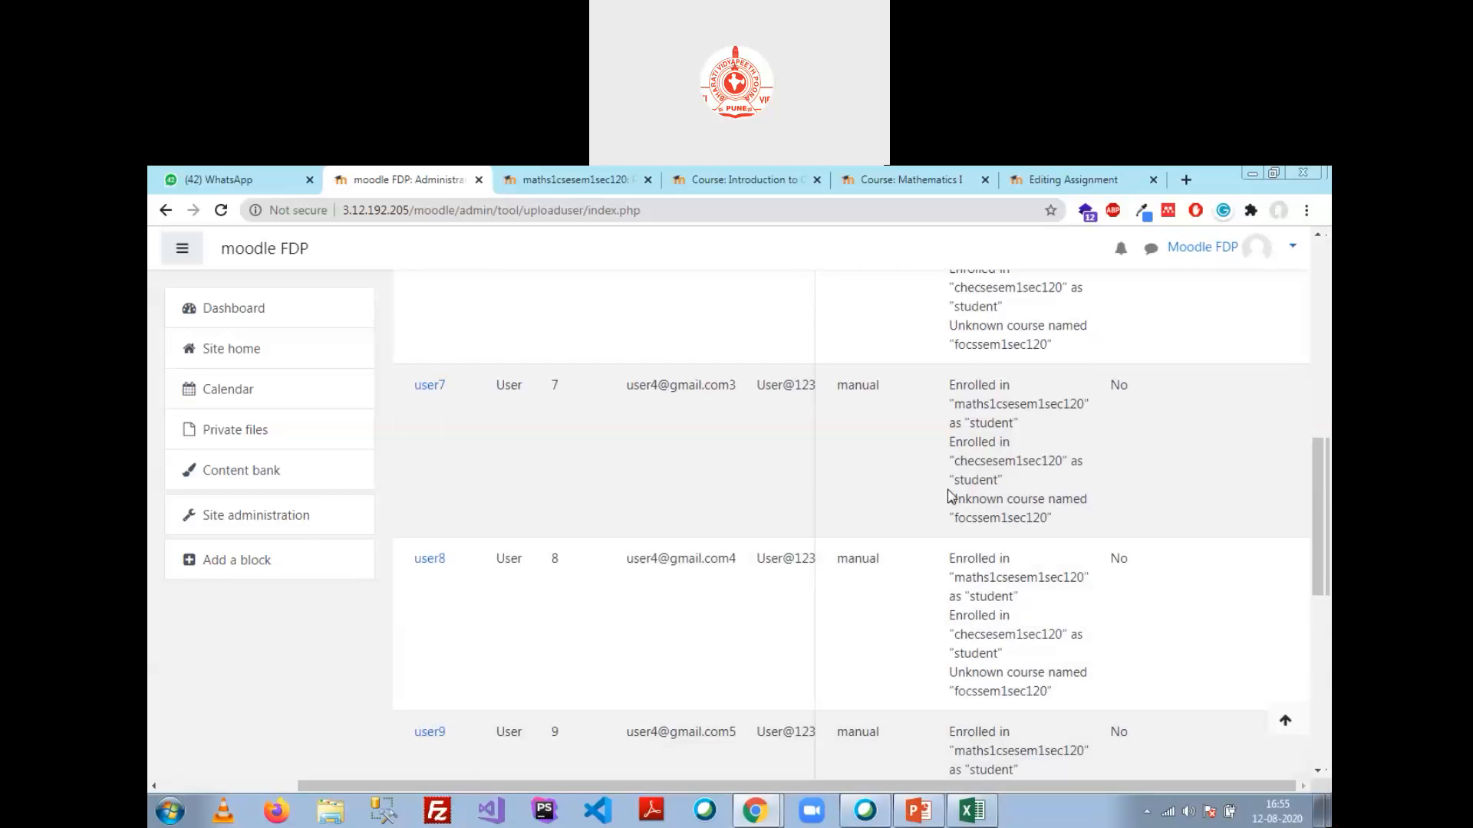
{"action": "scroll", "coordinate": [951, 497], "scroll_direction": "up", "scroll_amount": 9}
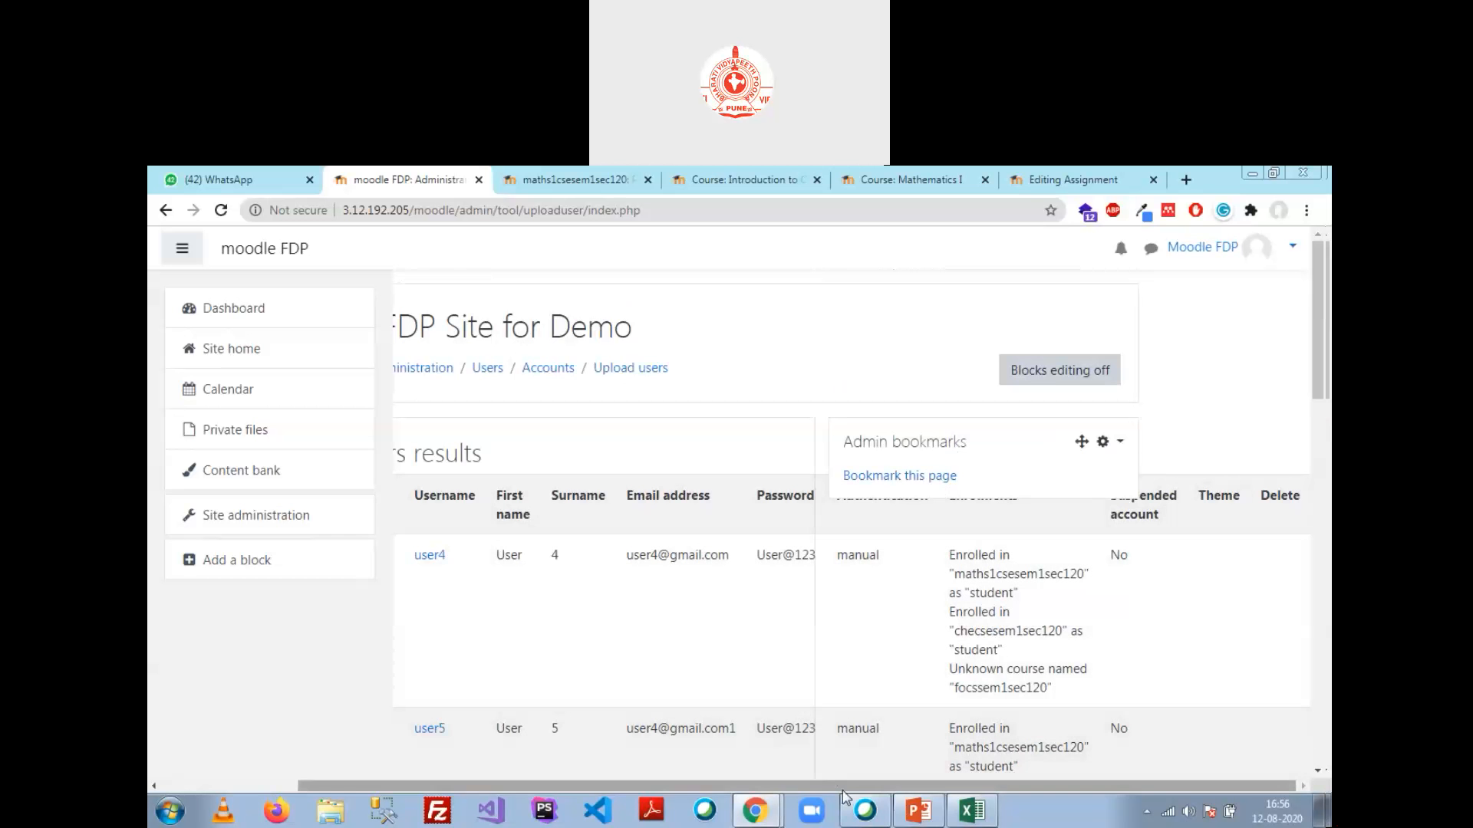
{"action": "scroll", "coordinate": [940, 658], "scroll_direction": "down", "scroll_amount": 1}
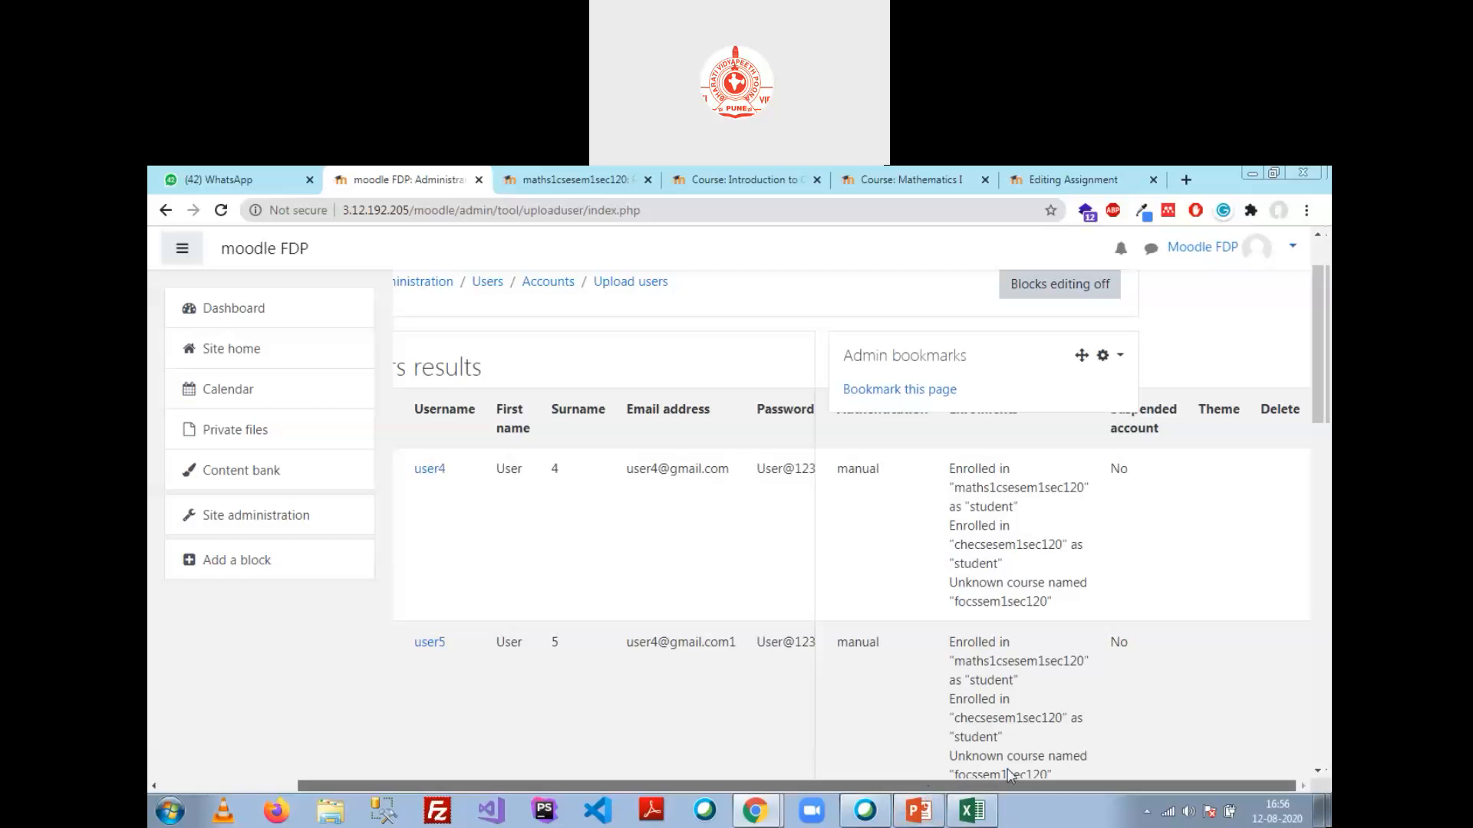
{"action": "scroll", "coordinate": [637, 636], "scroll_direction": "down", "scroll_amount": 12}
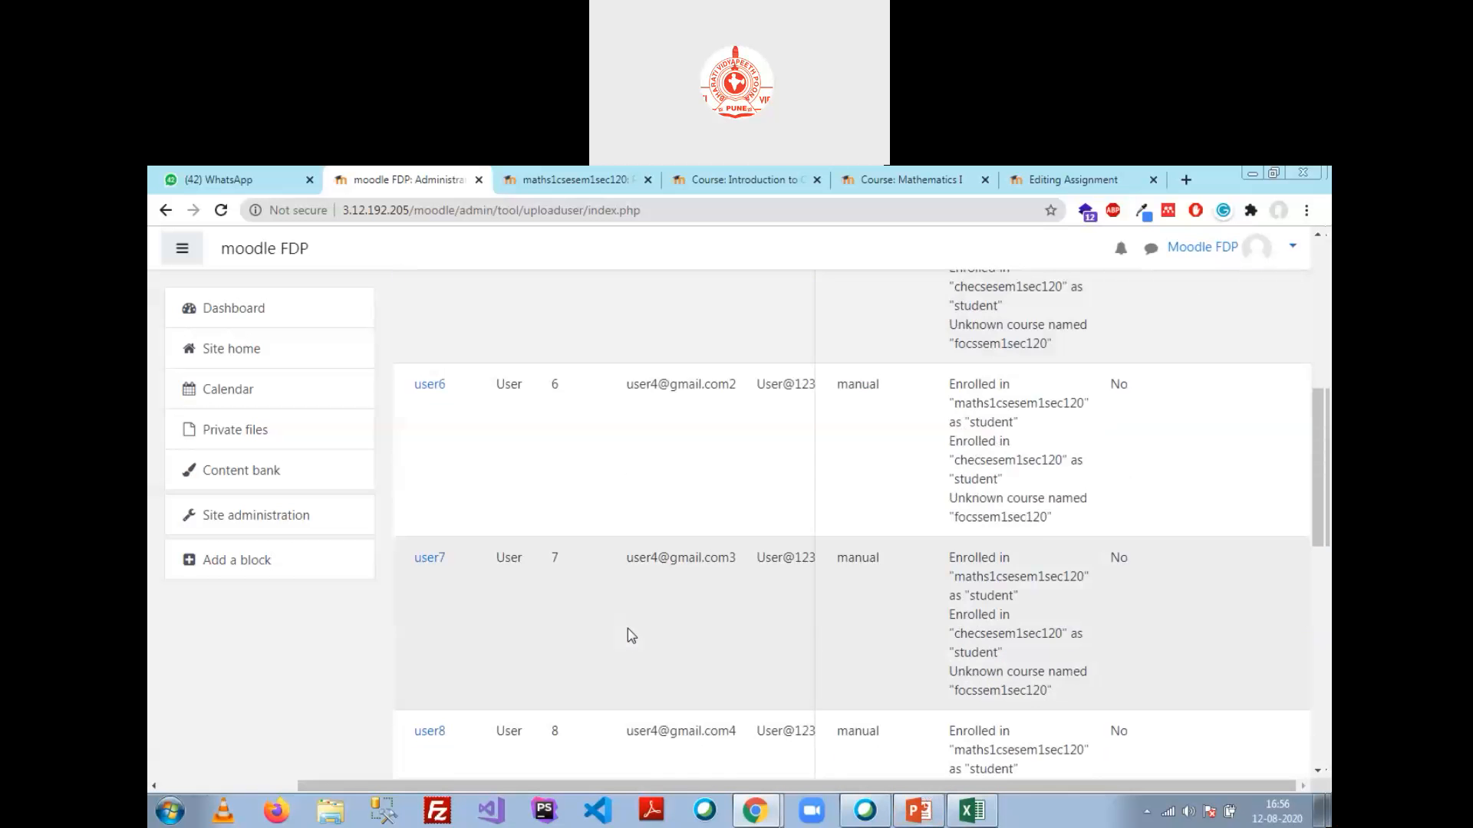
{"action": "scroll", "coordinate": [632, 641], "scroll_direction": "down", "scroll_amount": 3}
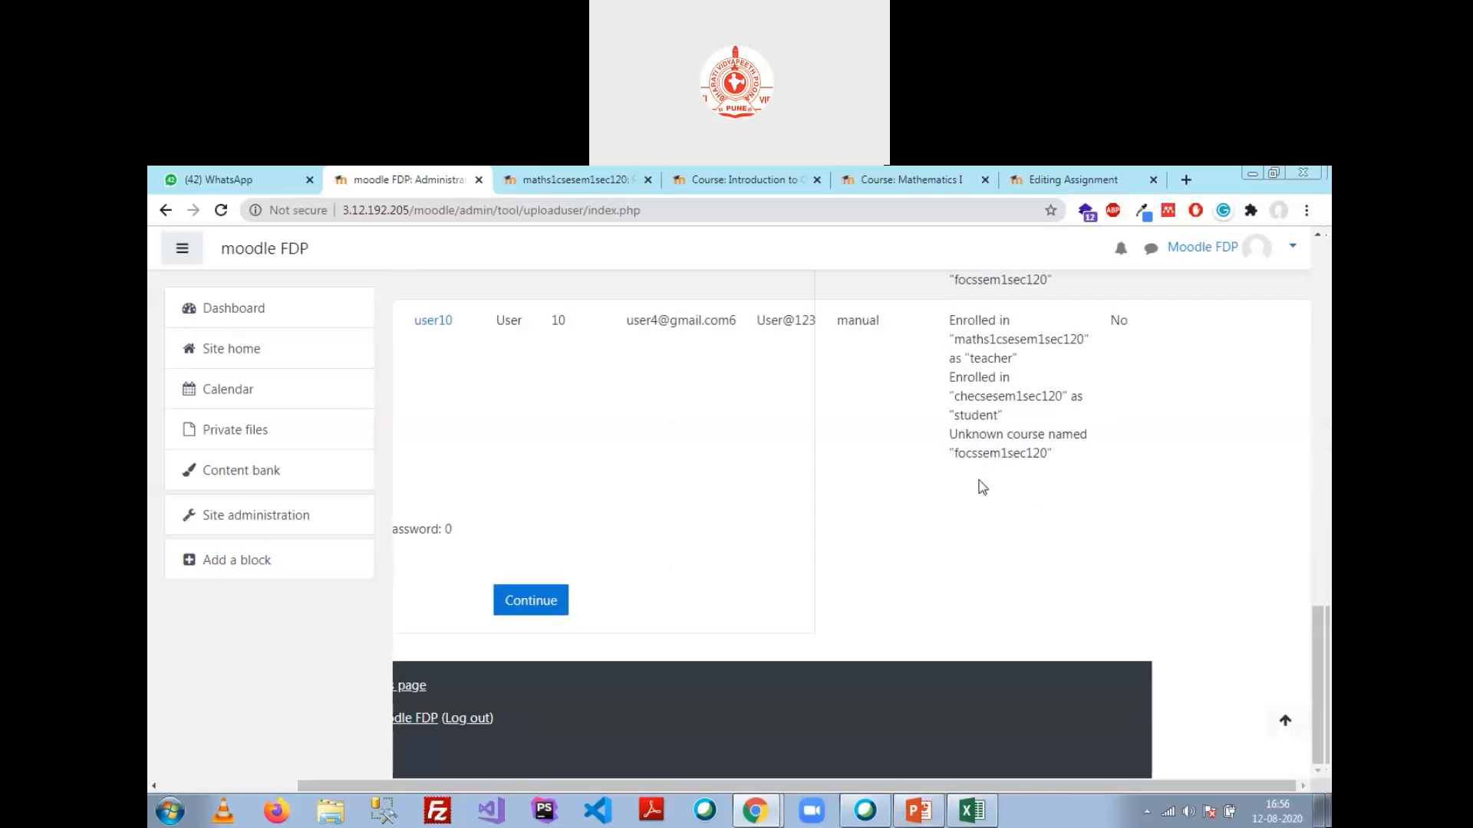
{"action": "left_click", "coordinate": [549, 608]}
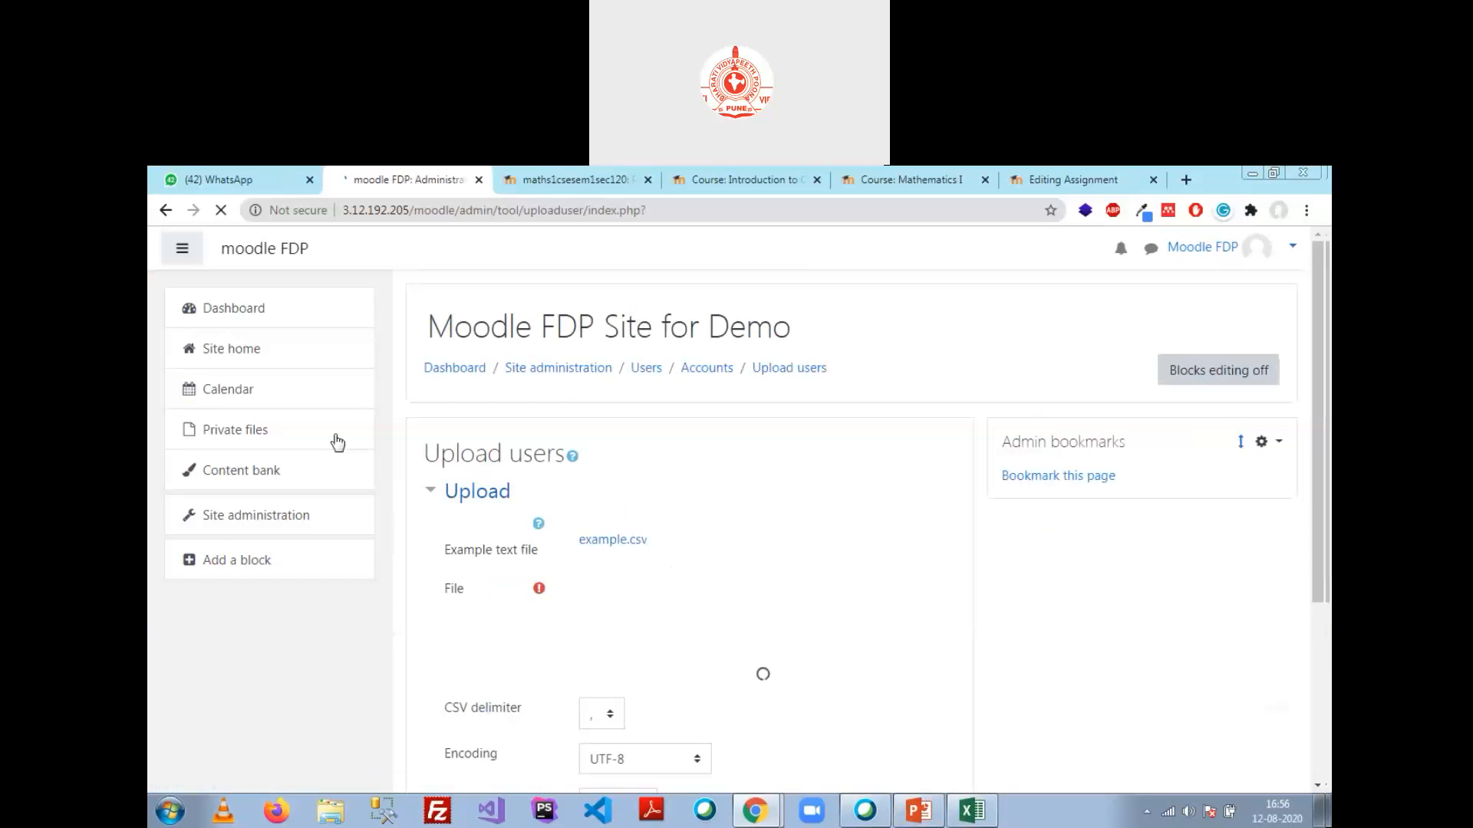
Step: Go from Site home through Computer SC.Engg. > Sem 1 > Section1 to Mathematics I (maths1csesem1sec120)
{"action": "left_click", "coordinate": [240, 354]}
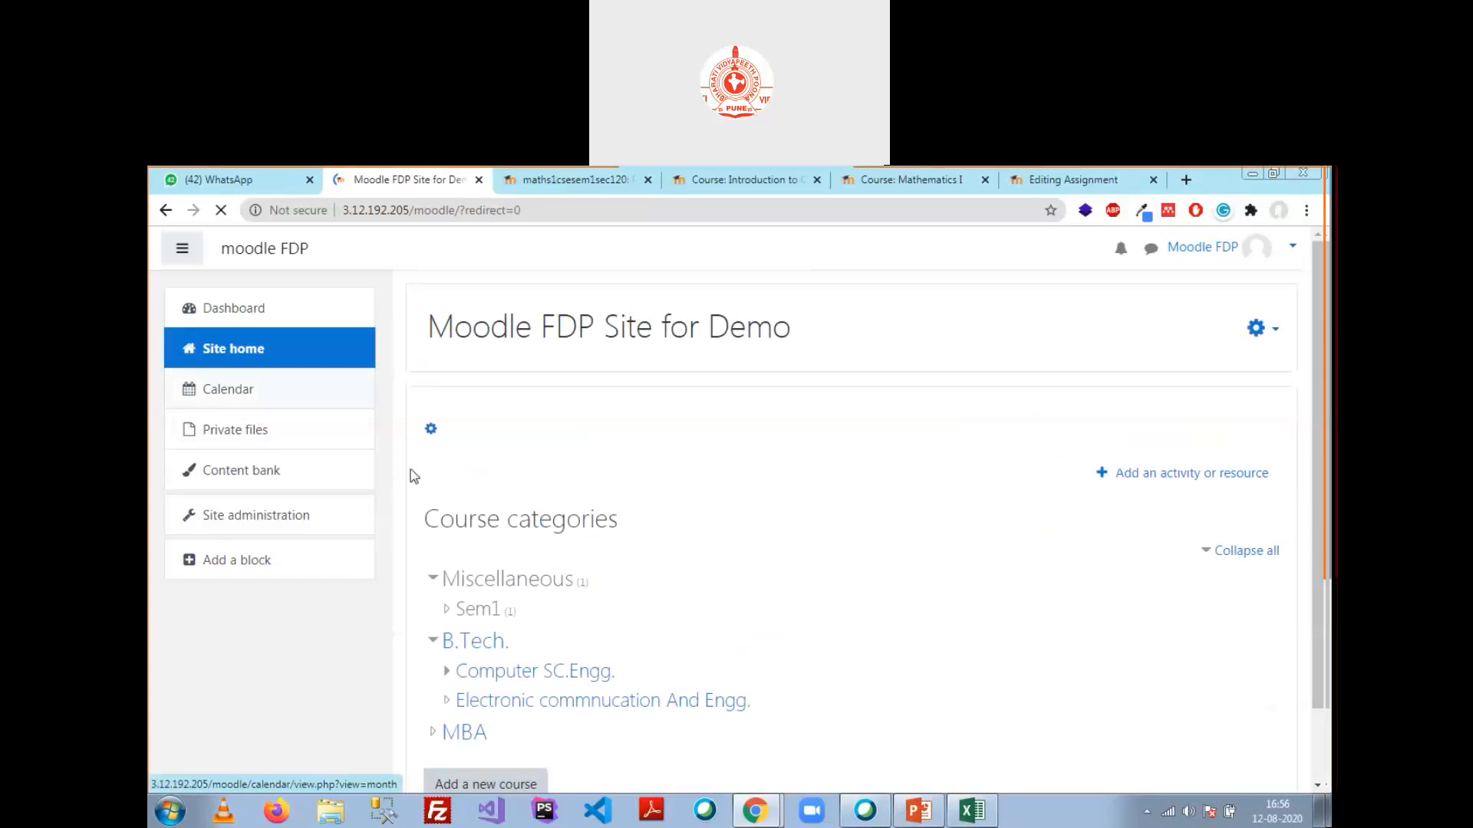
{"action": "left_click", "coordinate": [532, 679]}
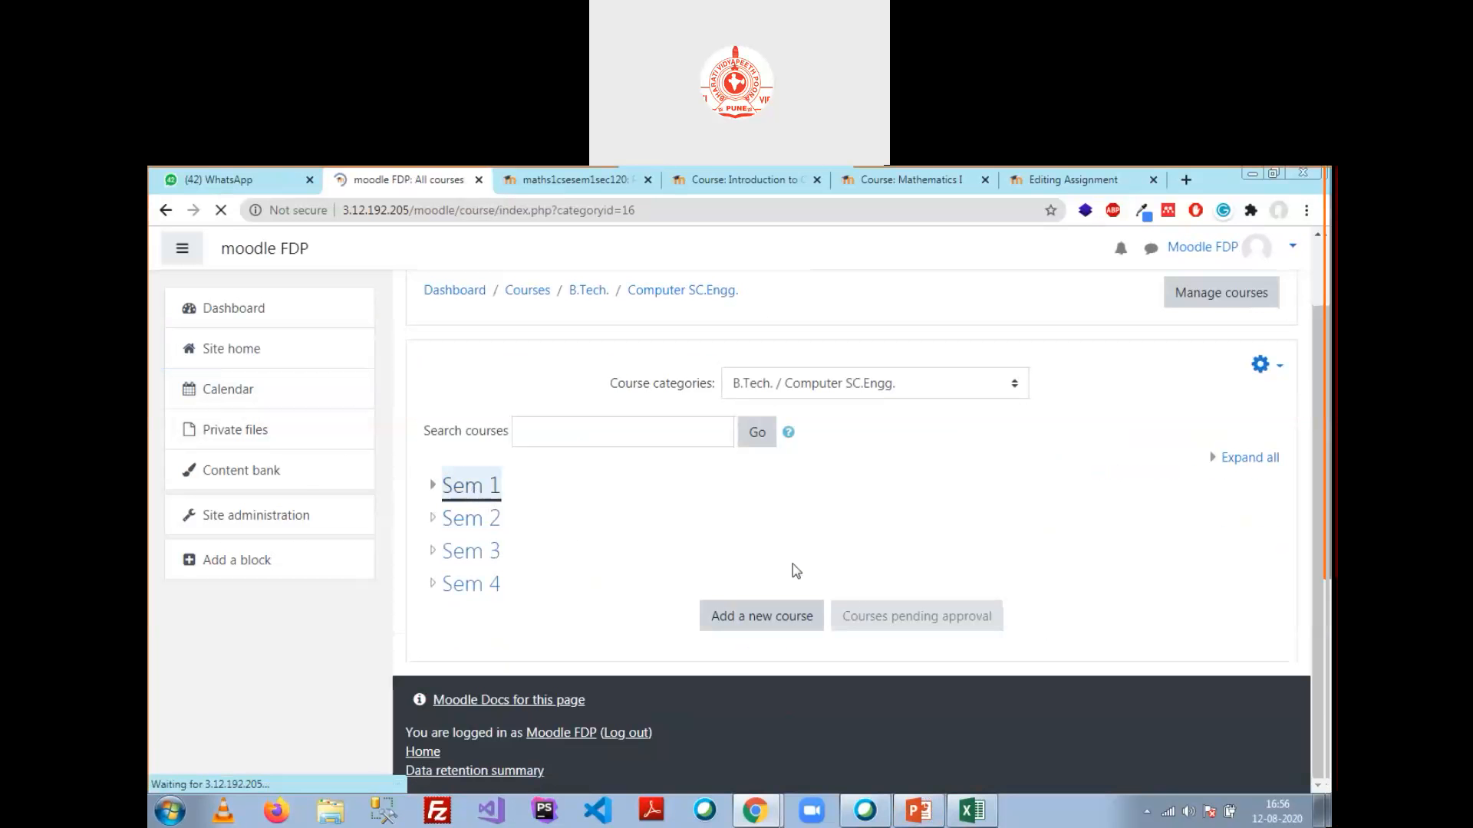
{"action": "left_click", "coordinate": [483, 563]}
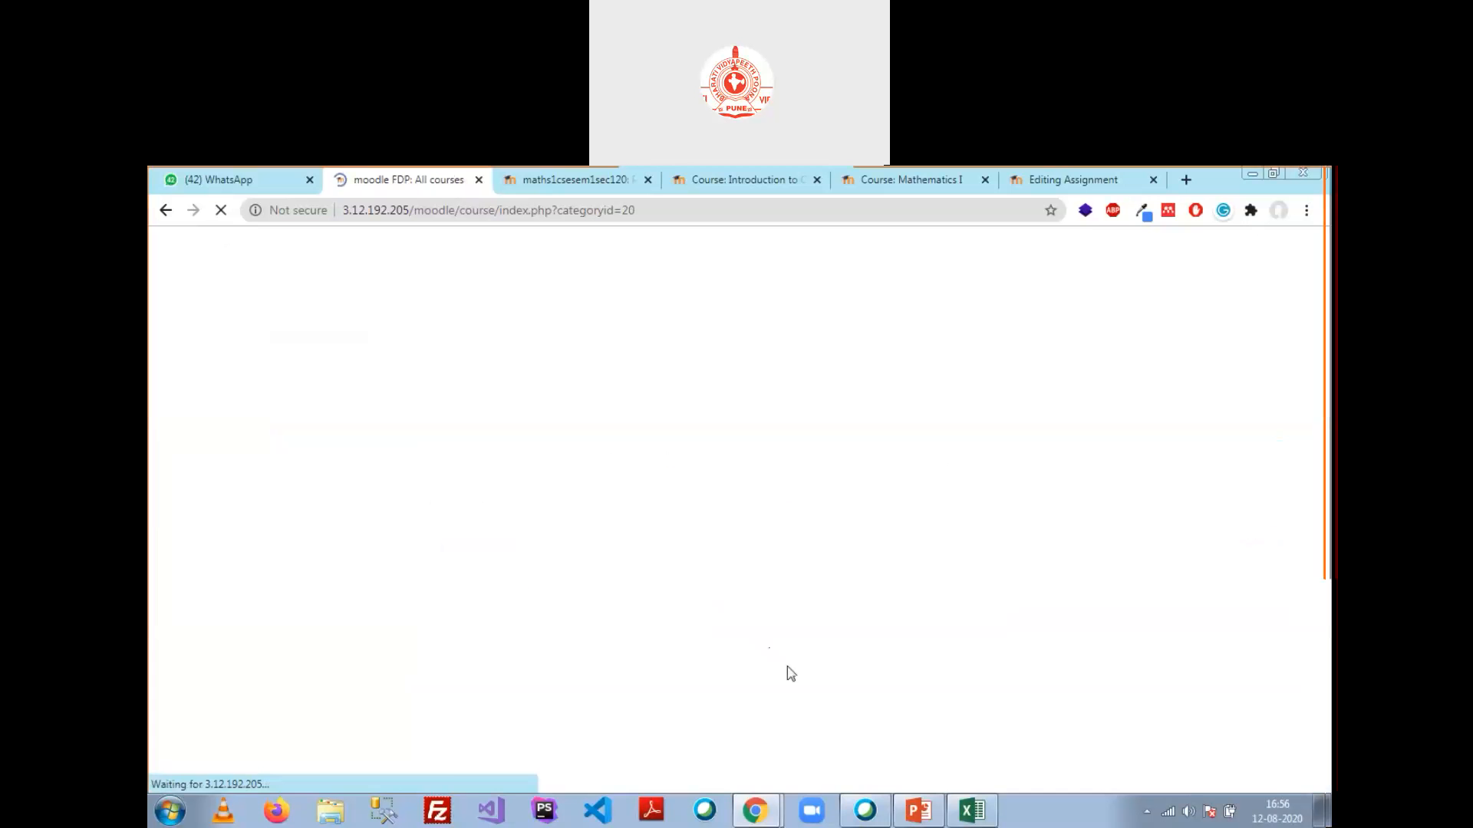
{"action": "scroll", "coordinate": [714, 559], "scroll_direction": "down", "scroll_amount": 2}
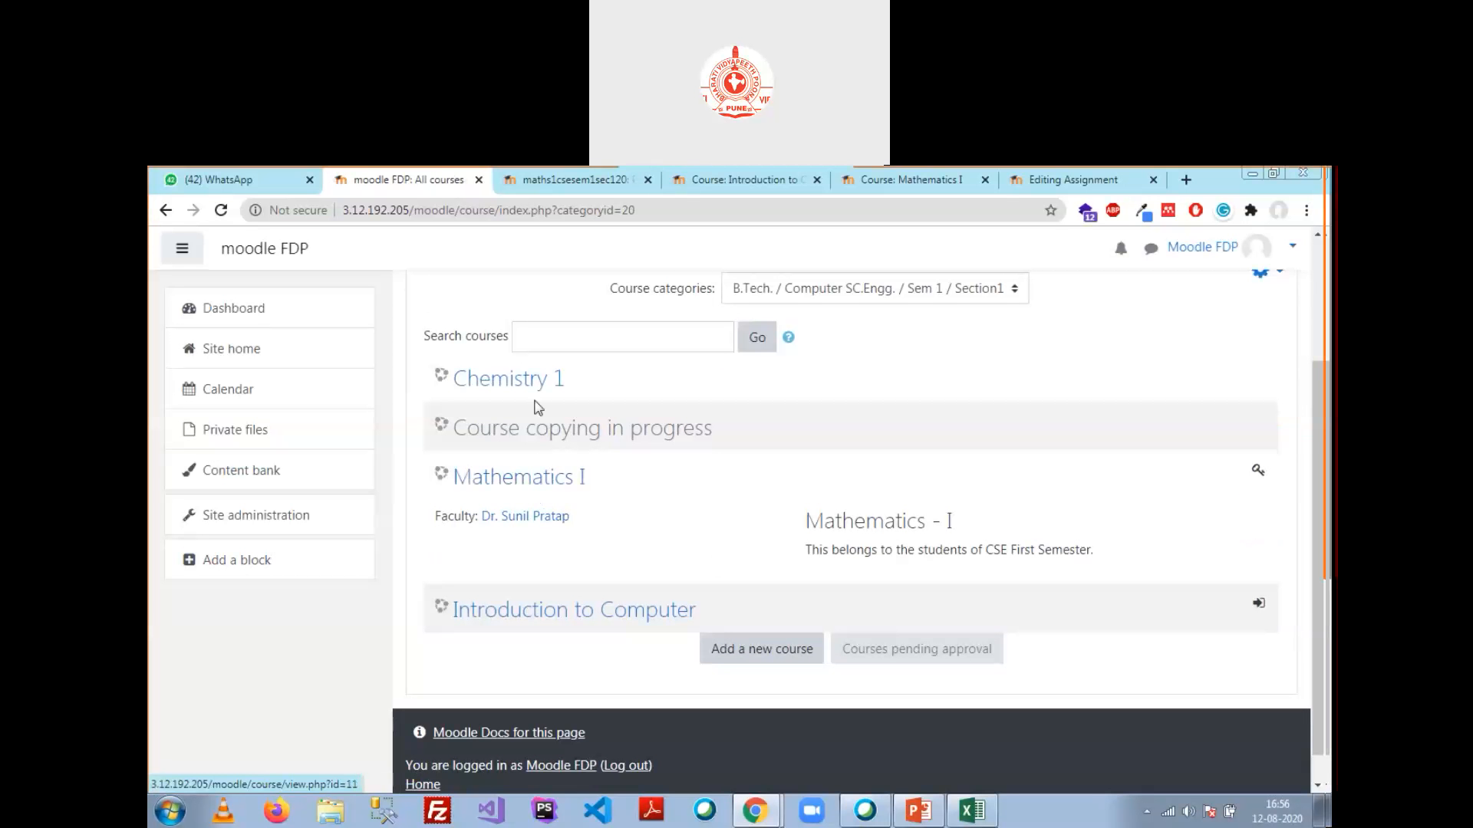
{"action": "left_click", "coordinate": [535, 497]}
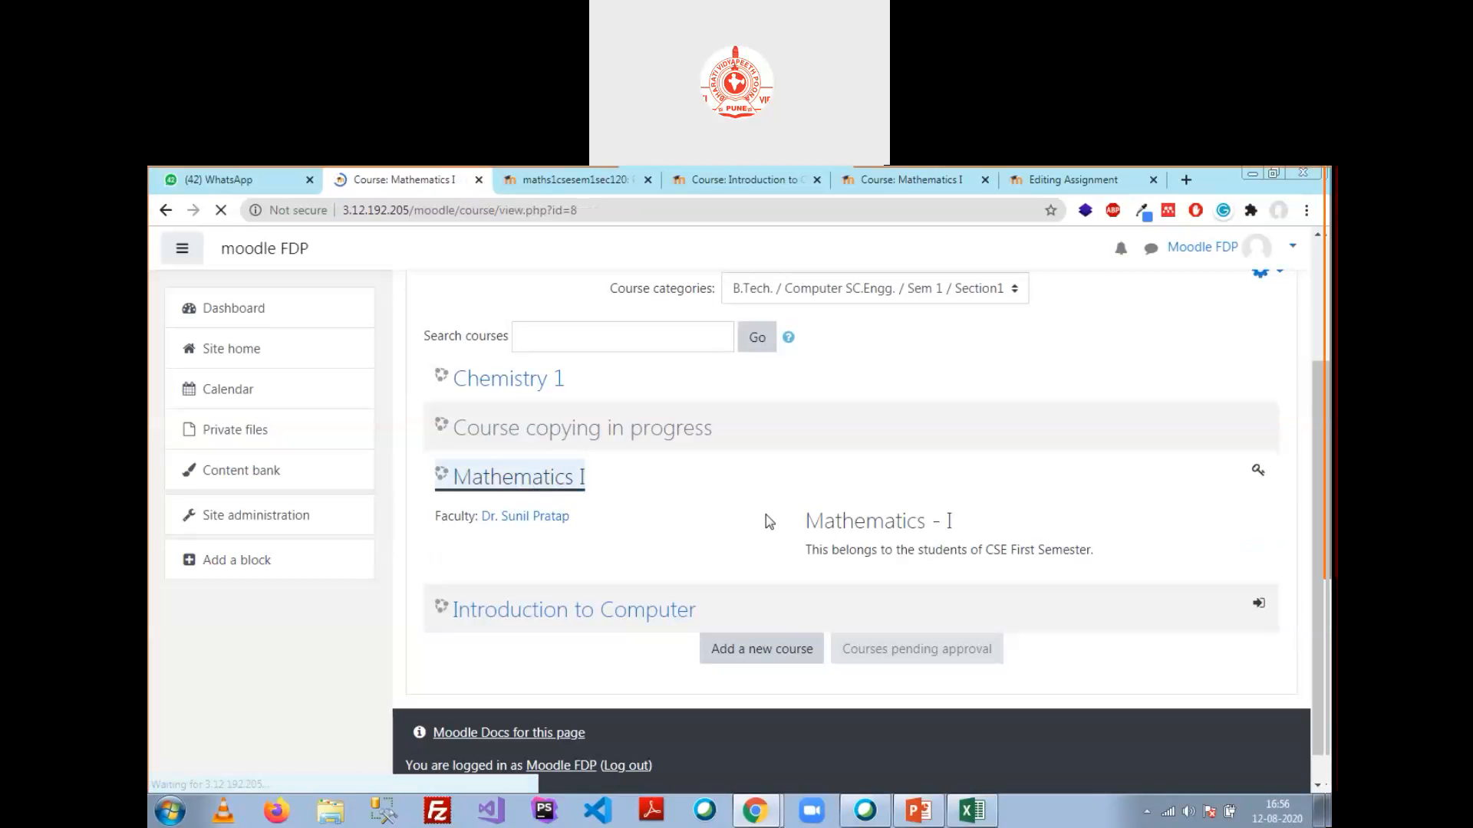
{"action": "scroll", "coordinate": [769, 530], "scroll_direction": "down", "scroll_amount": 15}
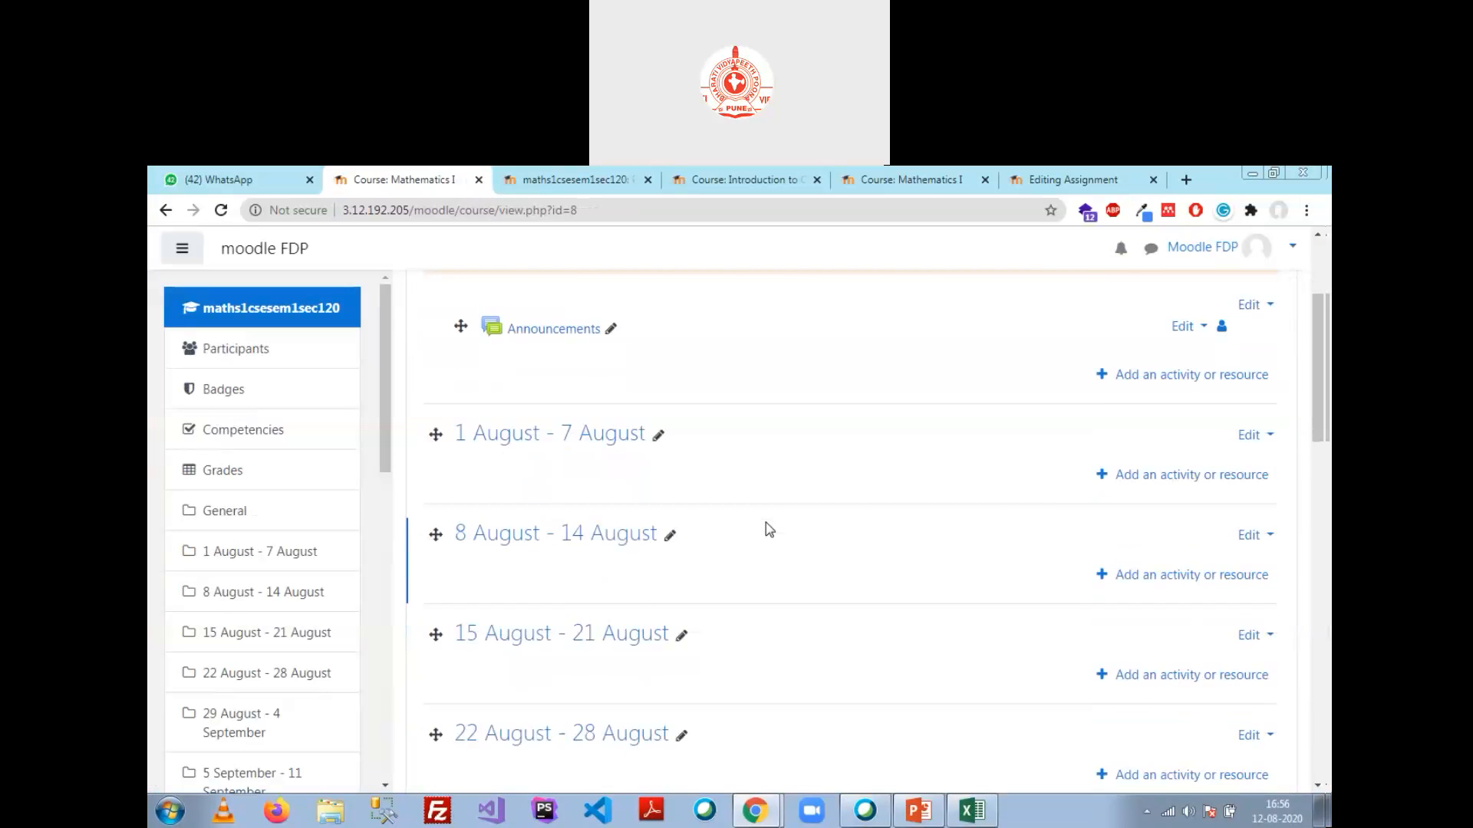
{"action": "scroll", "coordinate": [769, 529], "scroll_direction": "down", "scroll_amount": 2}
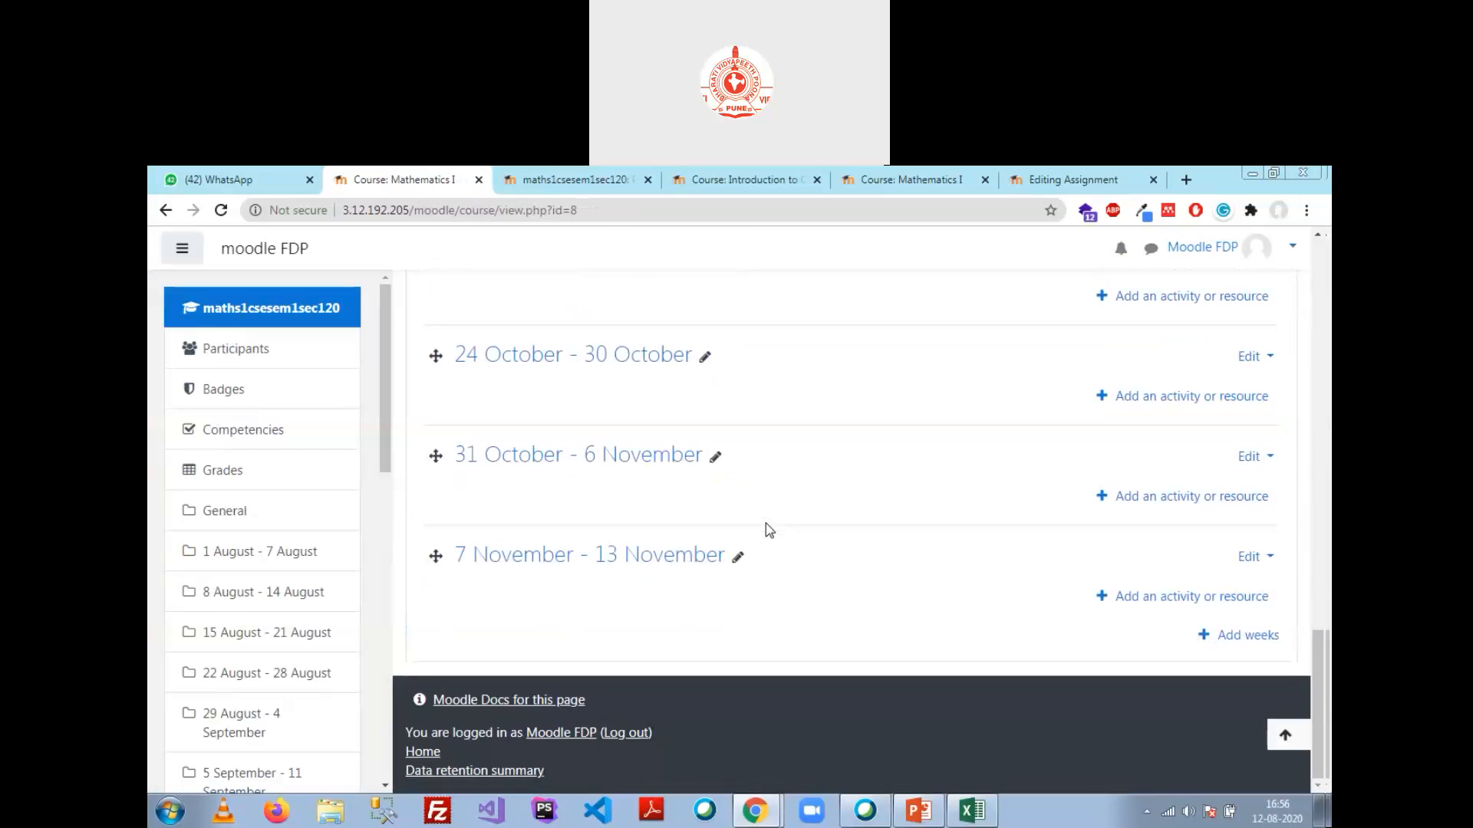
{"action": "scroll", "coordinate": [770, 529], "scroll_direction": "up", "scroll_amount": 15}
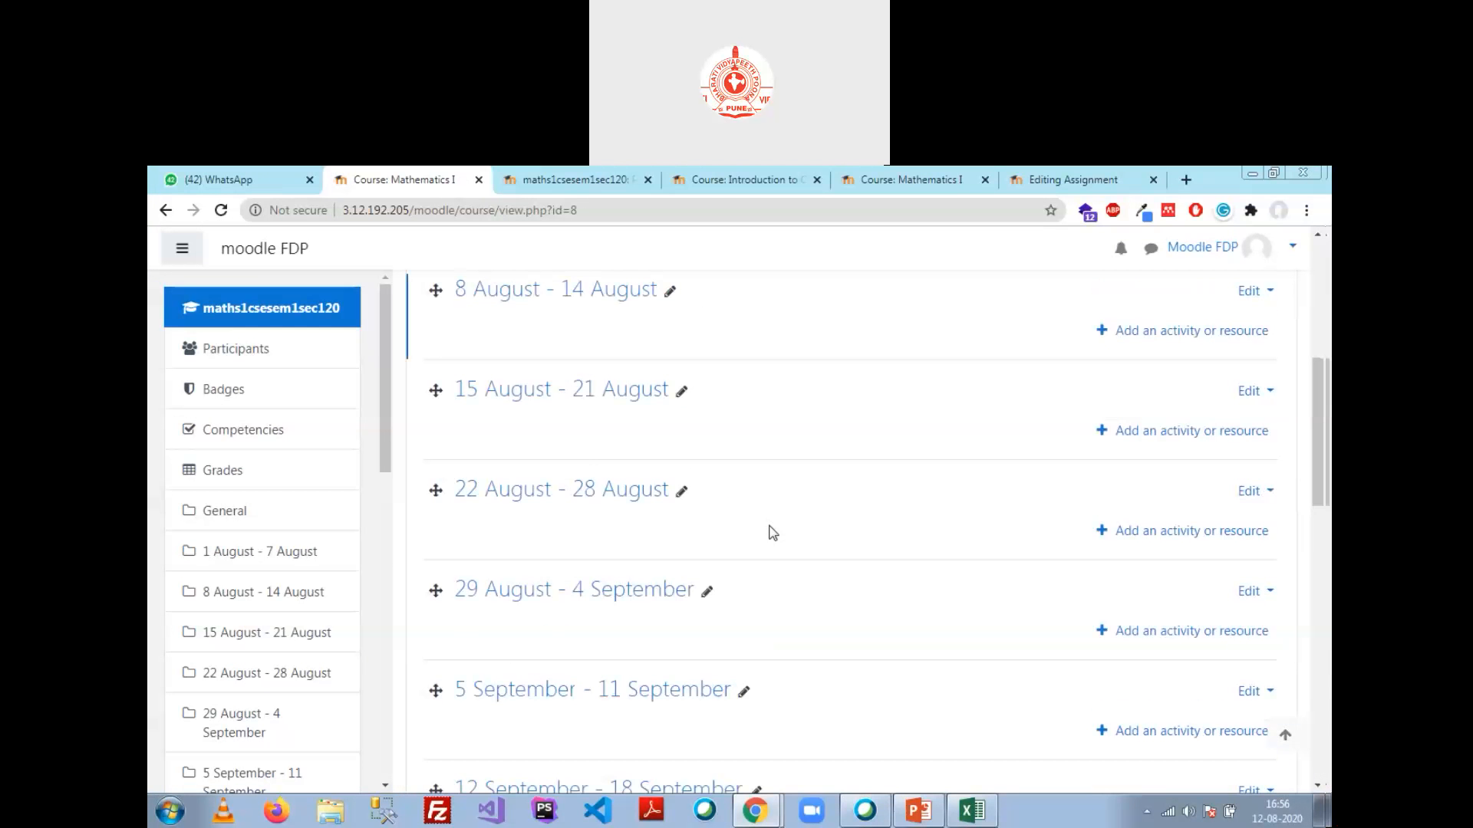
Step: Check Mathematics I's 11 participants: User 1–User 9 as Student, User 10 as Technical Staff
{"action": "left_click", "coordinate": [236, 341]}
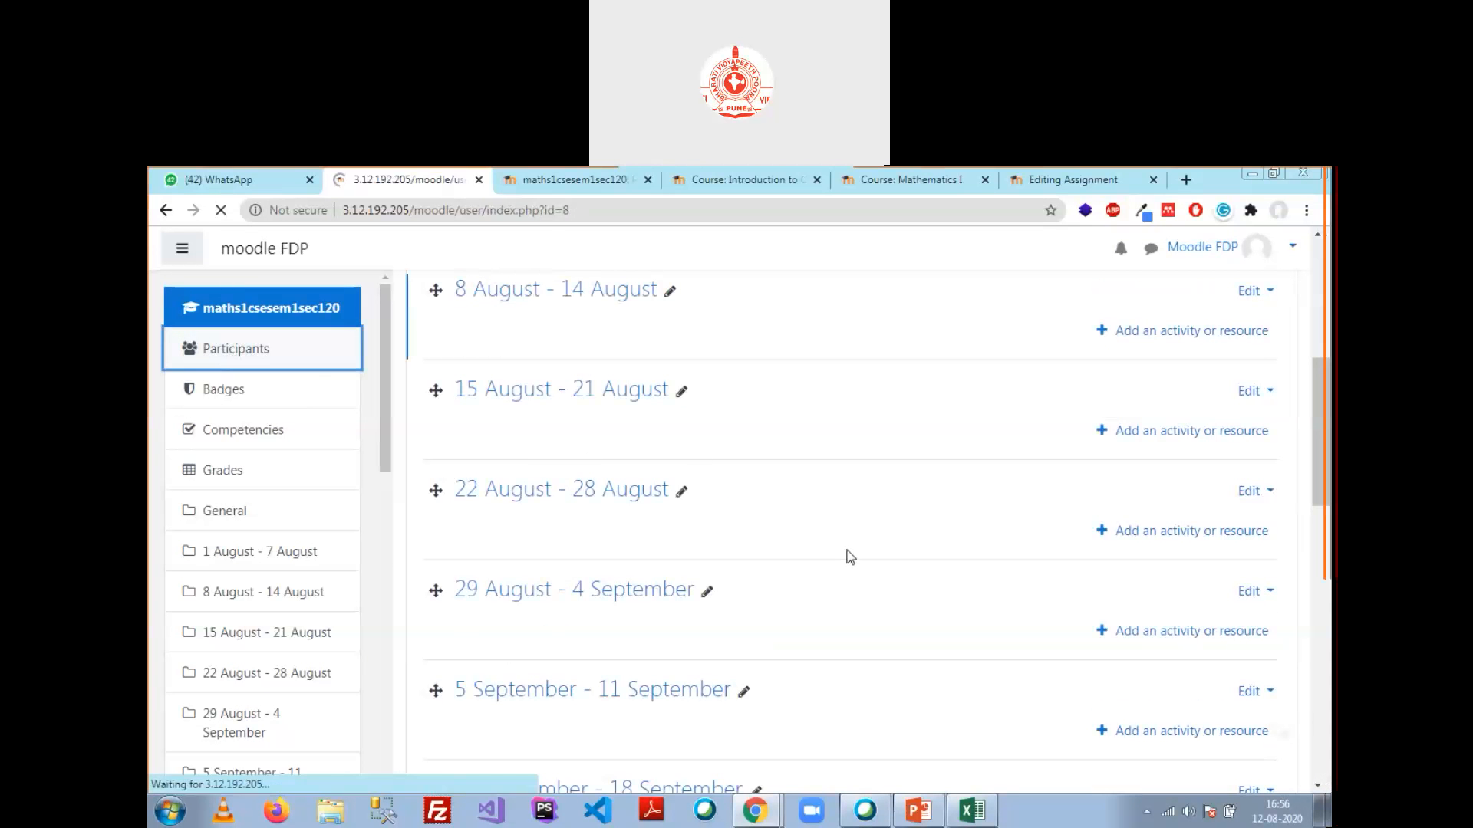
{"action": "scroll", "coordinate": [862, 530], "scroll_direction": "down", "scroll_amount": 10}
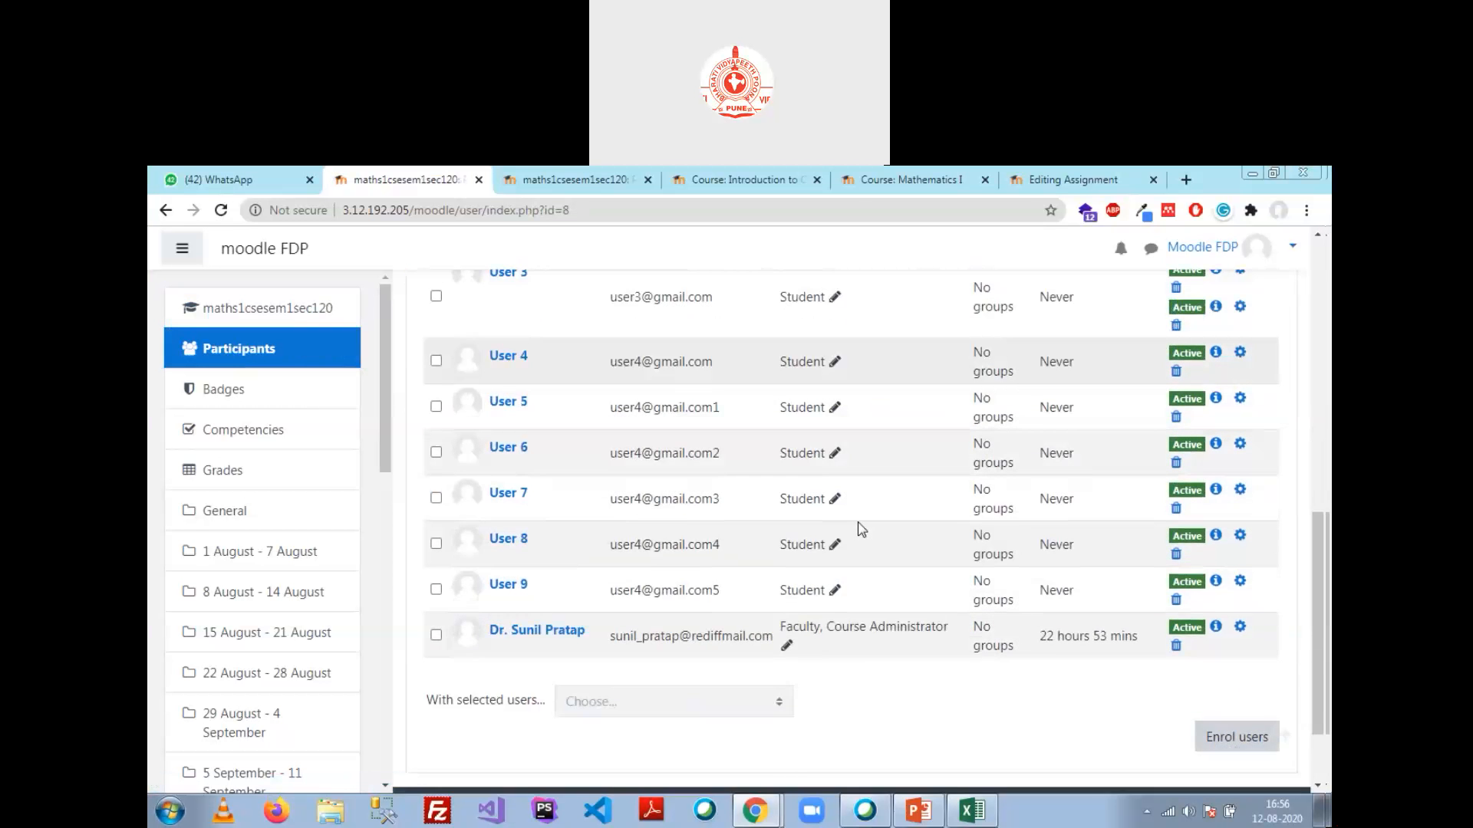
{"action": "scroll", "coordinate": [859, 527], "scroll_direction": "up", "scroll_amount": 4}
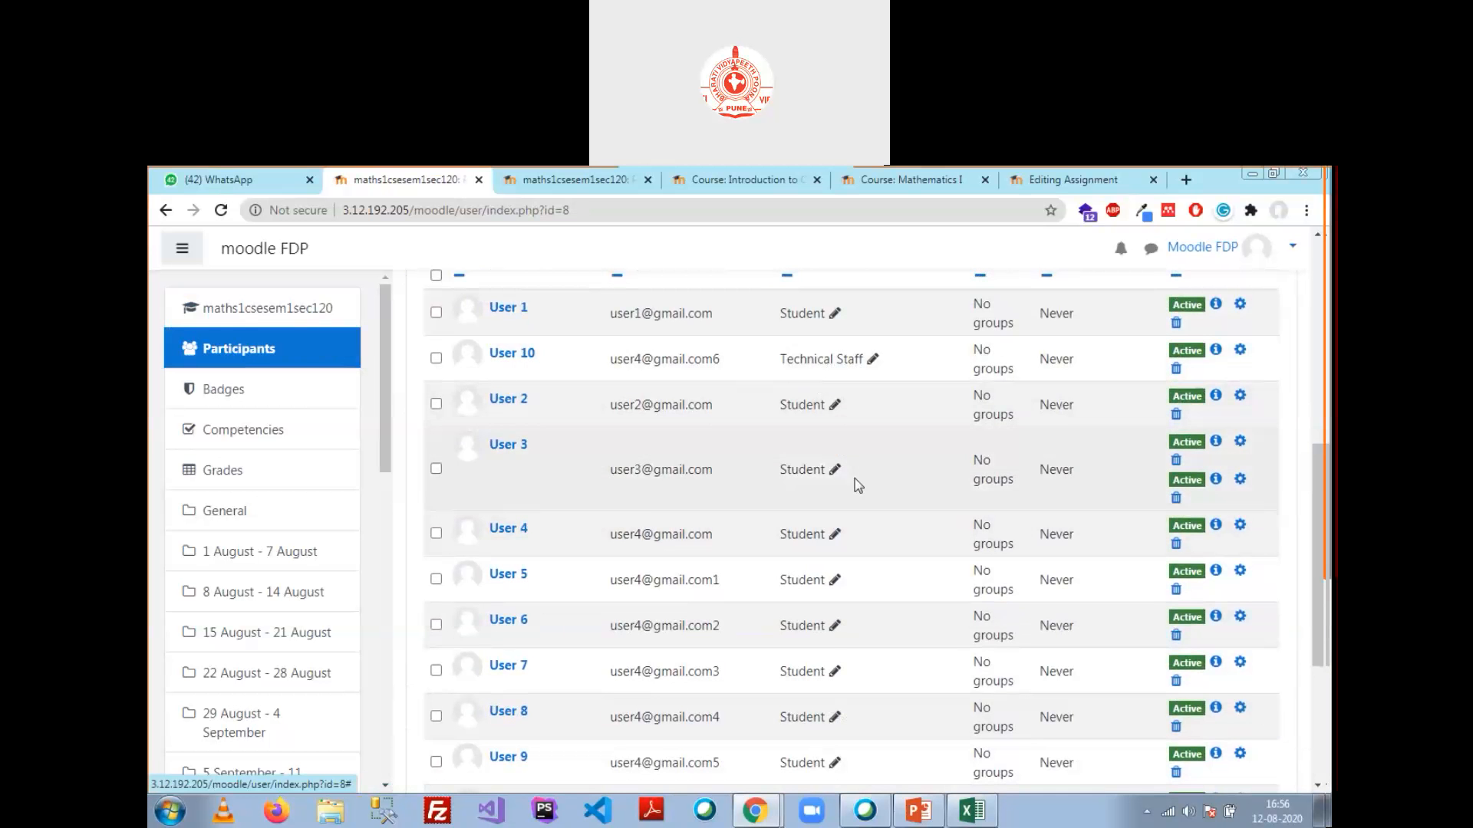
{"action": "scroll", "coordinate": [856, 483], "scroll_direction": "down", "scroll_amount": 4}
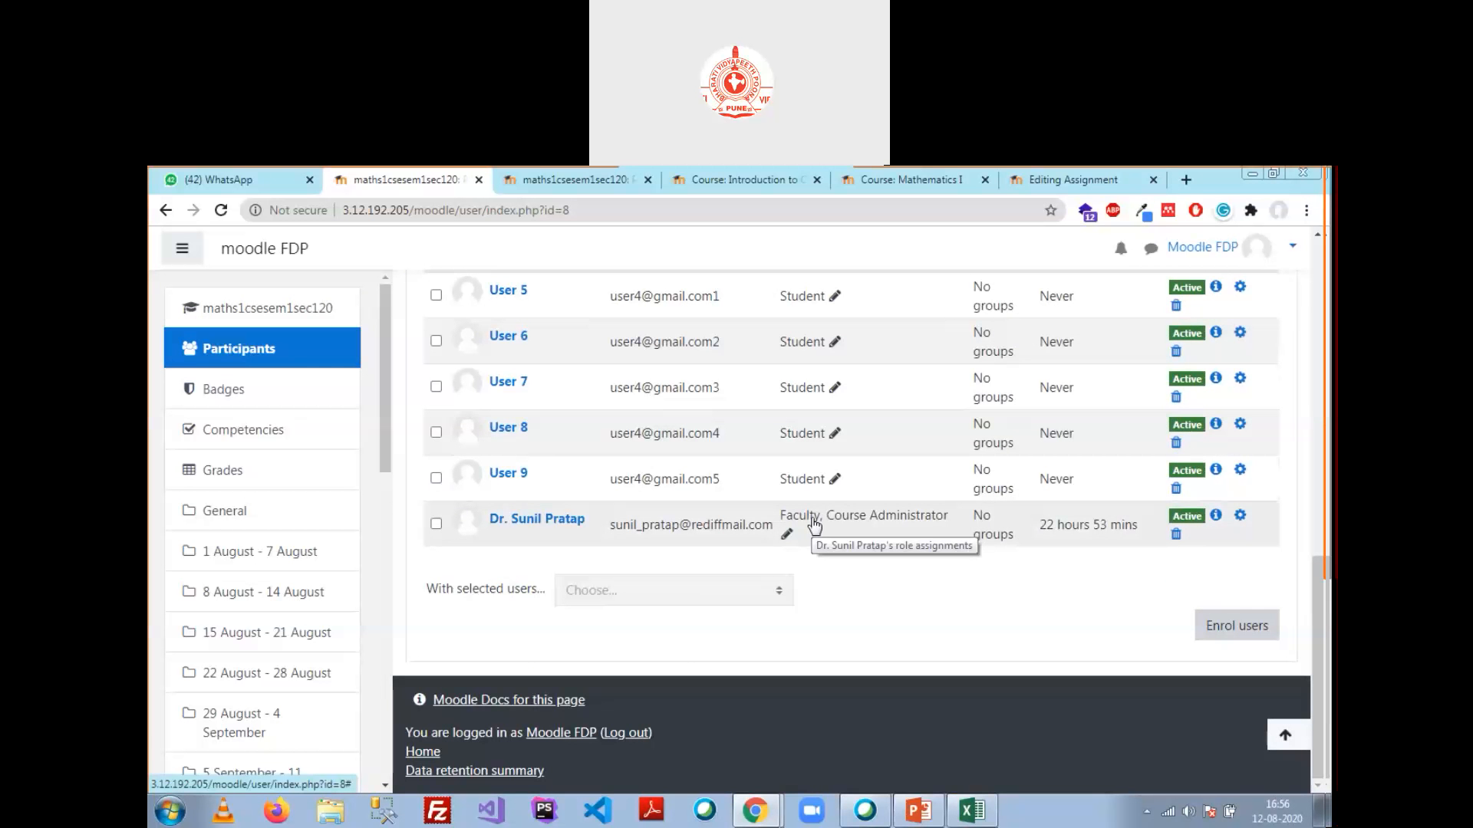
{"action": "scroll", "coordinate": [815, 525], "scroll_direction": "up", "scroll_amount": 7}
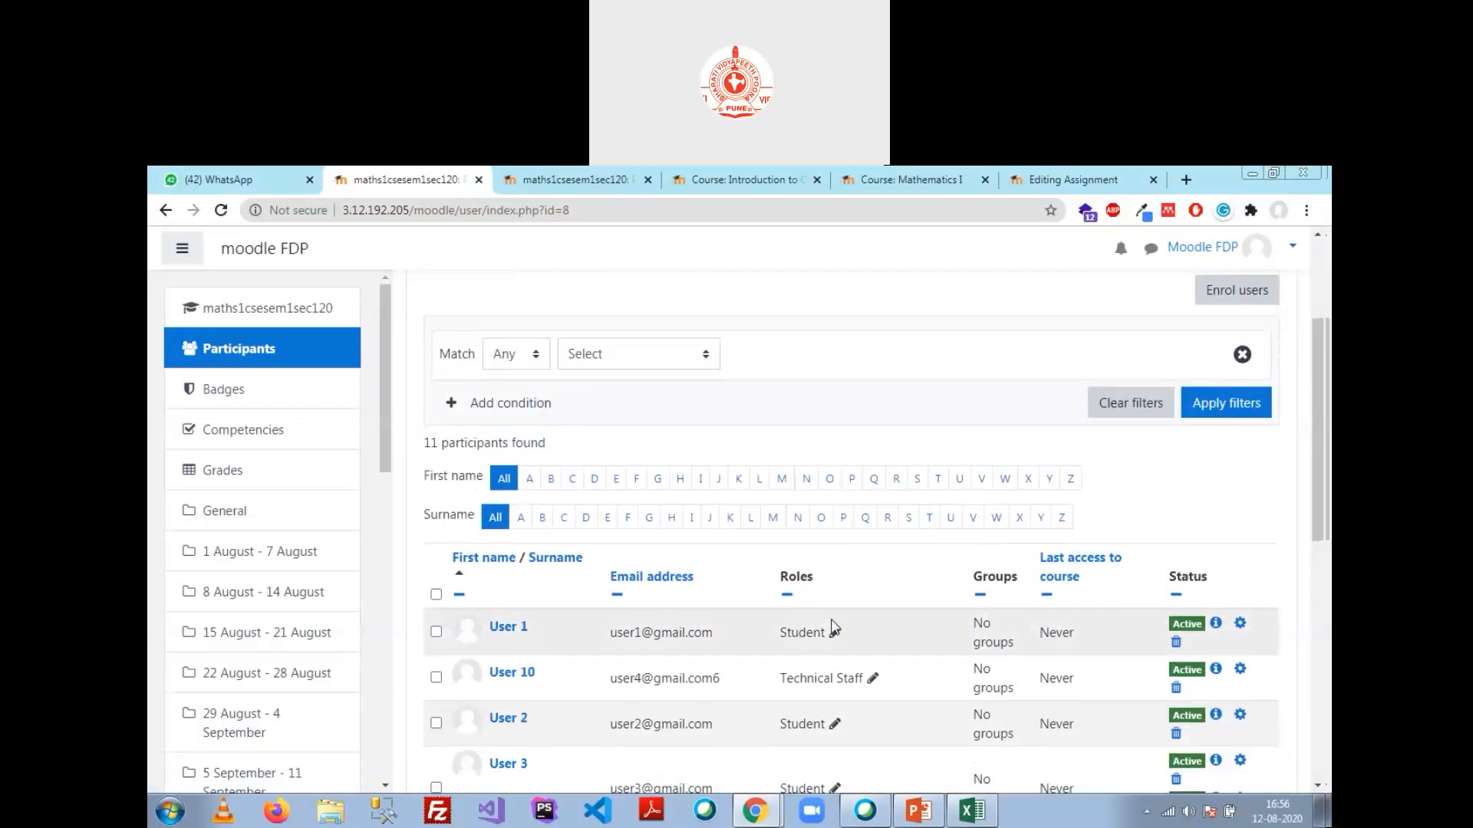
{"action": "scroll", "coordinate": [834, 627], "scroll_direction": "down", "scroll_amount": 4}
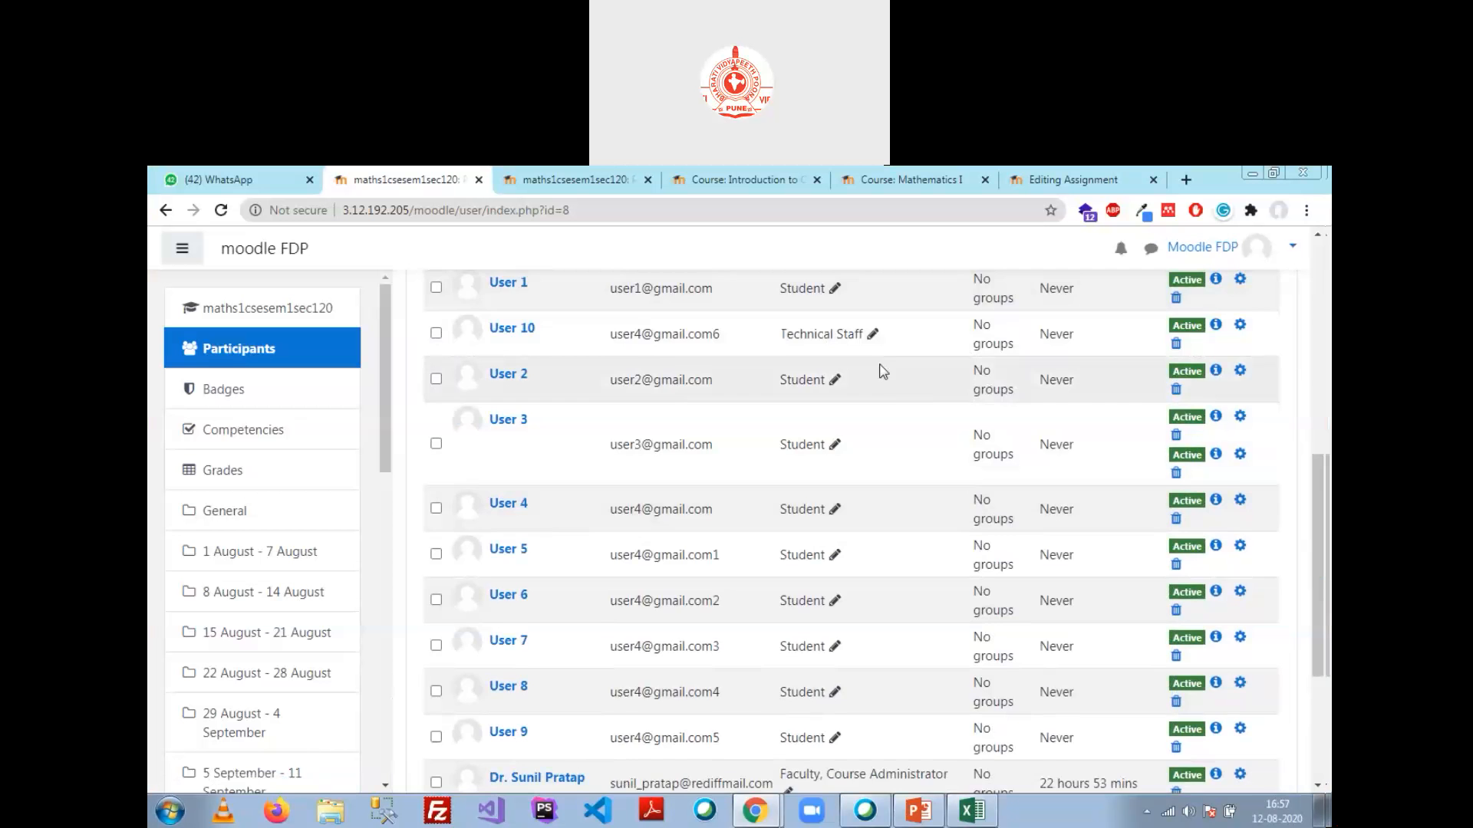
{"action": "scroll", "coordinate": [883, 399], "scroll_direction": "down", "scroll_amount": 3}
{"action": "scroll", "coordinate": [821, 489], "scroll_direction": "up", "scroll_amount": 4}
{"action": "scroll", "coordinate": [645, 369], "scroll_direction": "down", "scroll_amount": 2}
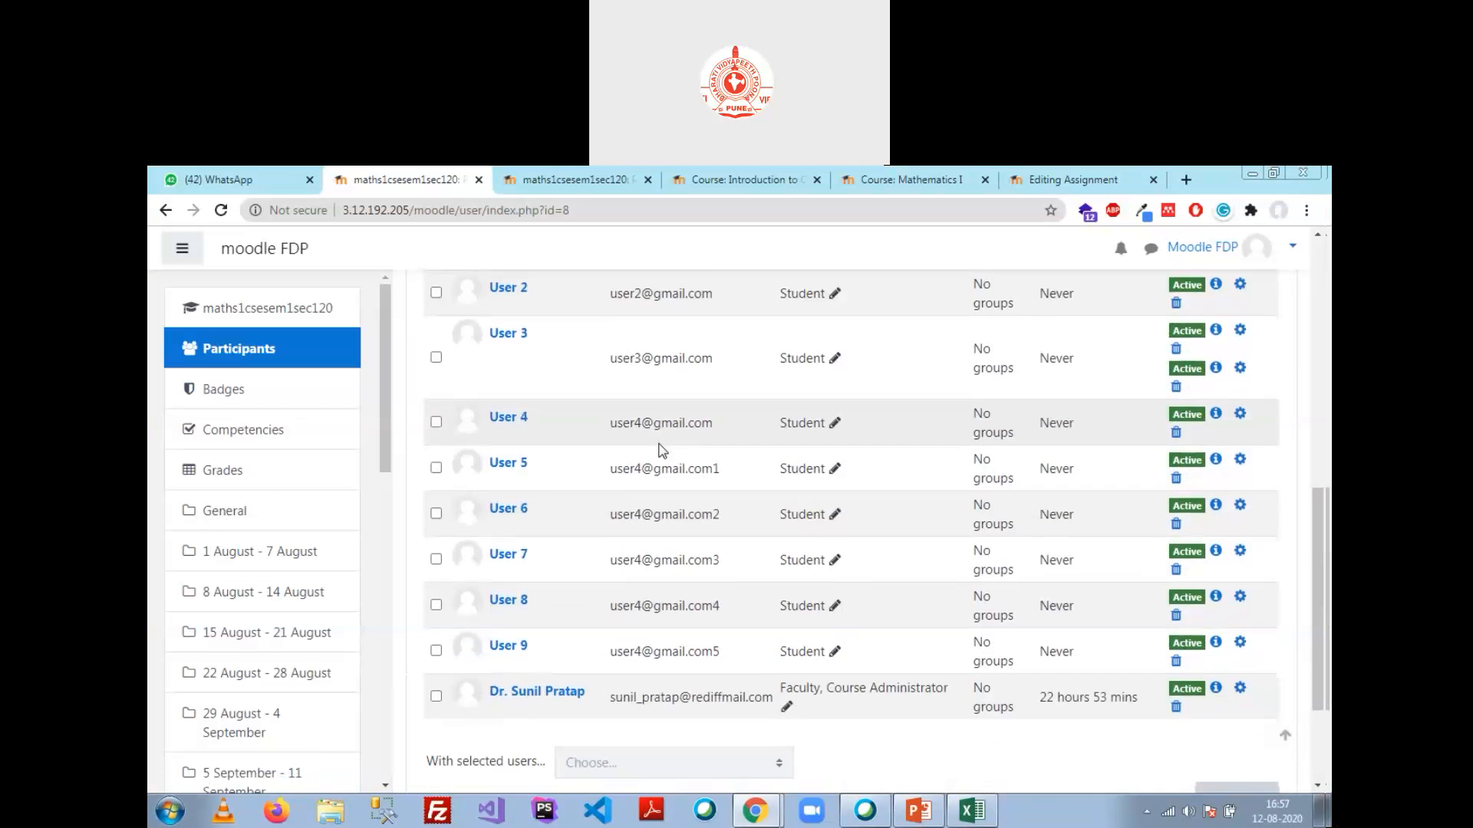
{"action": "scroll", "coordinate": [659, 460], "scroll_direction": "down", "scroll_amount": 2}
{"action": "scroll", "coordinate": [660, 479], "scroll_direction": "up", "scroll_amount": 4}
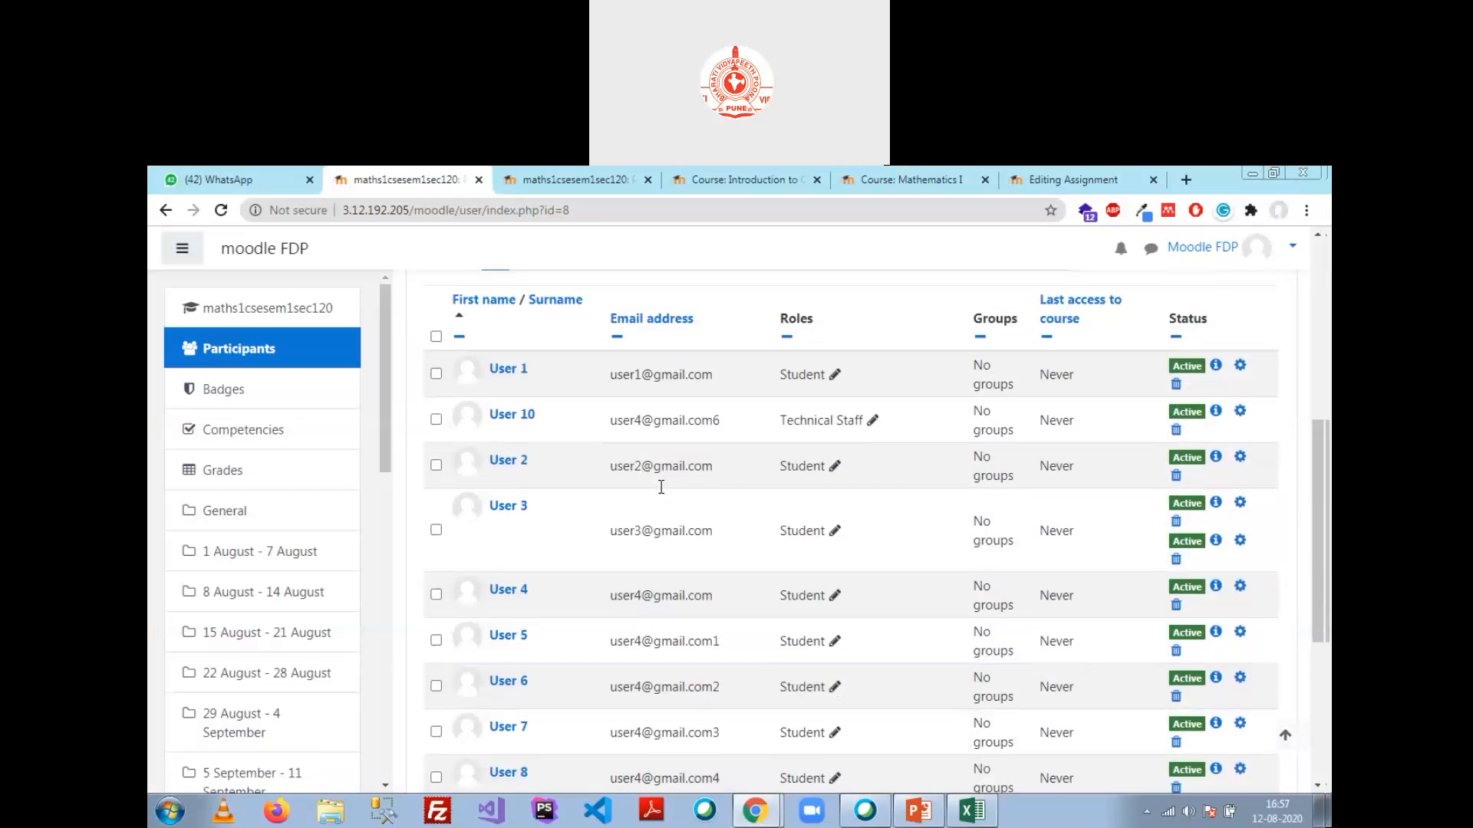
{"action": "scroll", "coordinate": [661, 487], "scroll_direction": "up", "scroll_amount": 2}
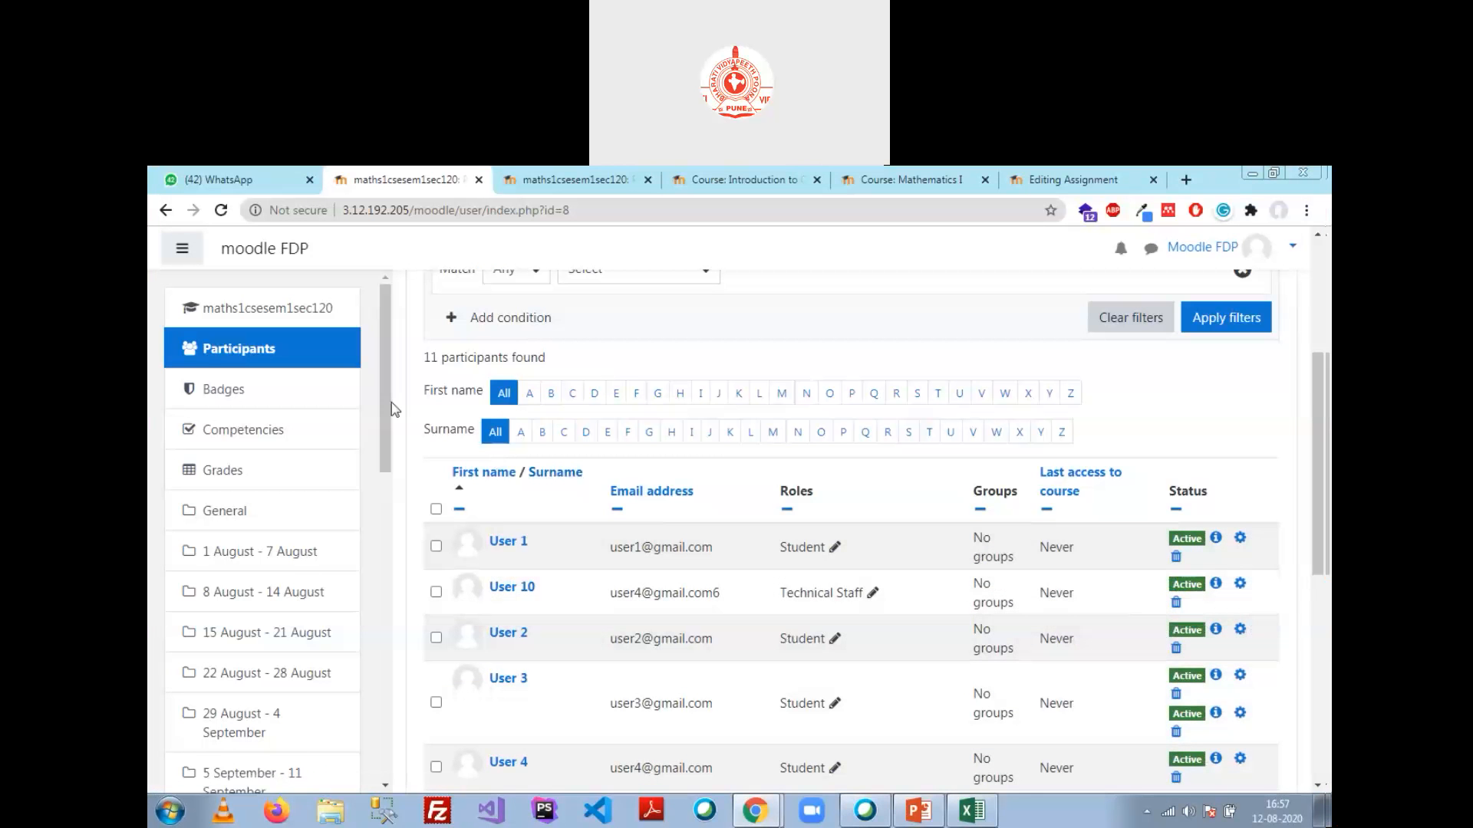
Step: Navigate via Site home, Computer SC.Engg. and Section1 to the Introduction to Computer course
{"action": "left_click", "coordinate": [167, 211]}
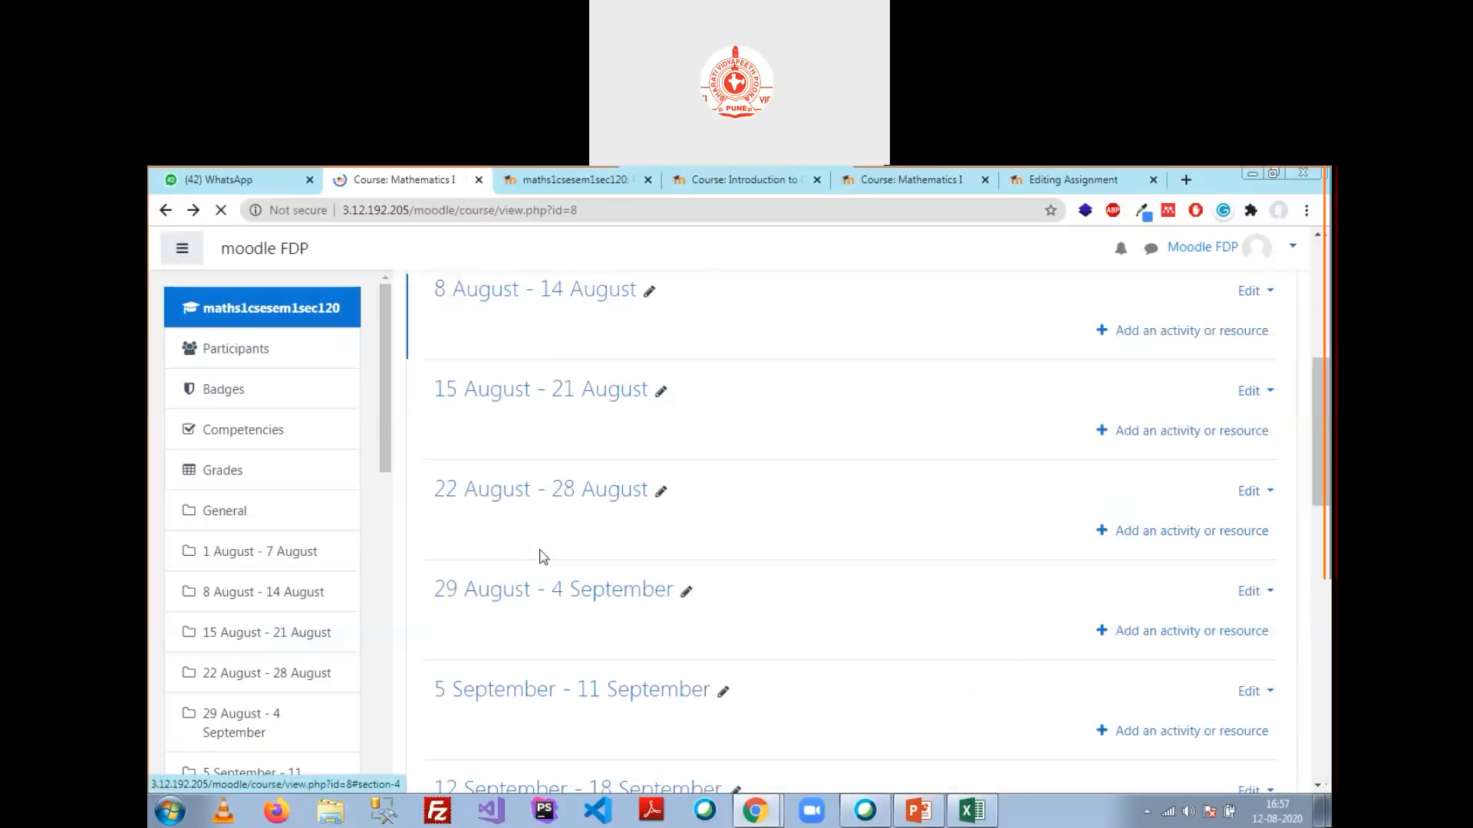
{"action": "scroll", "coordinate": [414, 506], "scroll_direction": "down", "scroll_amount": 6}
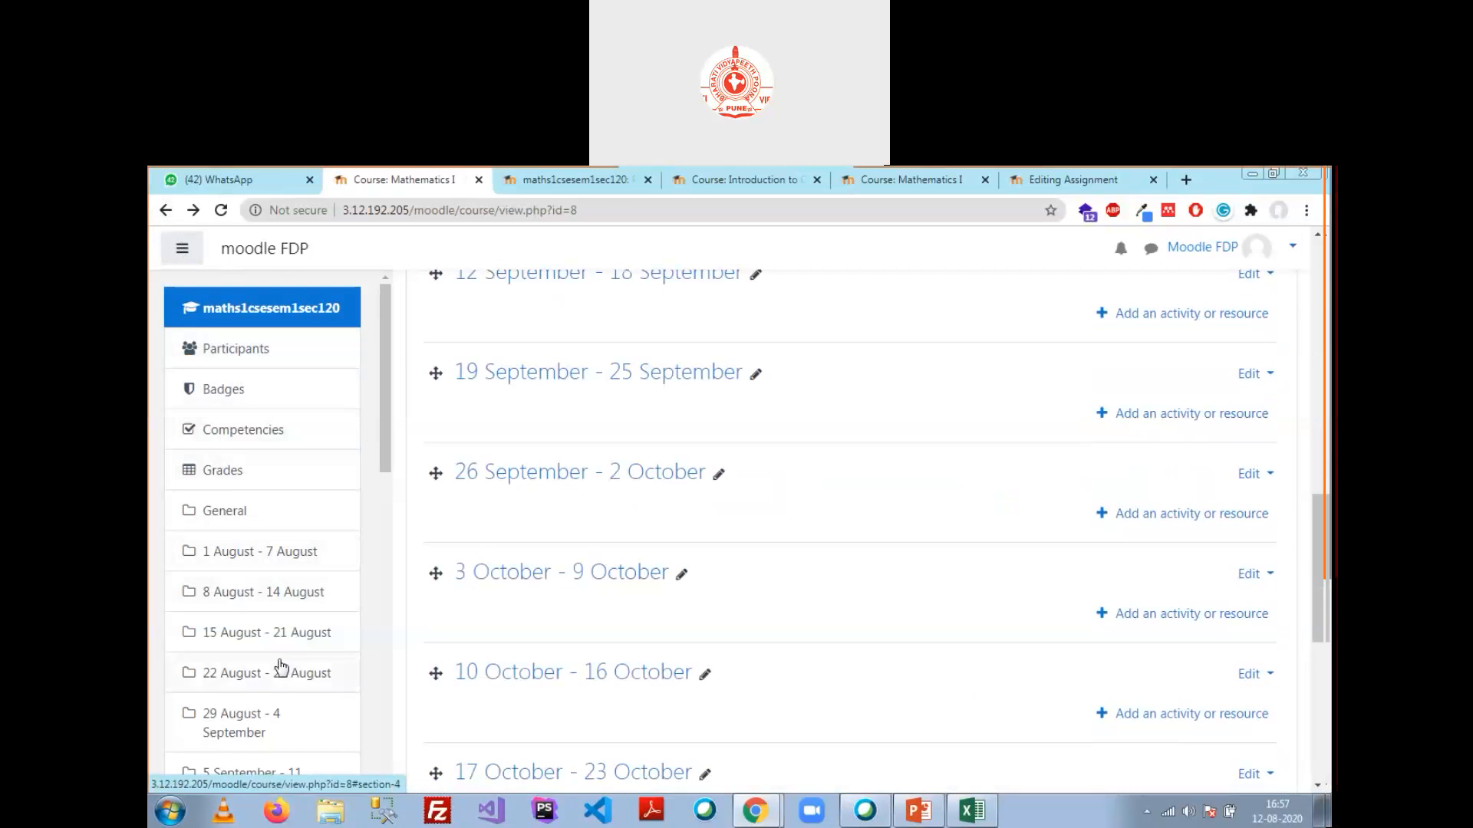
{"action": "scroll", "coordinate": [280, 667], "scroll_direction": "down", "scroll_amount": 2}
{"action": "scroll", "coordinate": [280, 674], "scroll_direction": "down", "scroll_amount": 8}
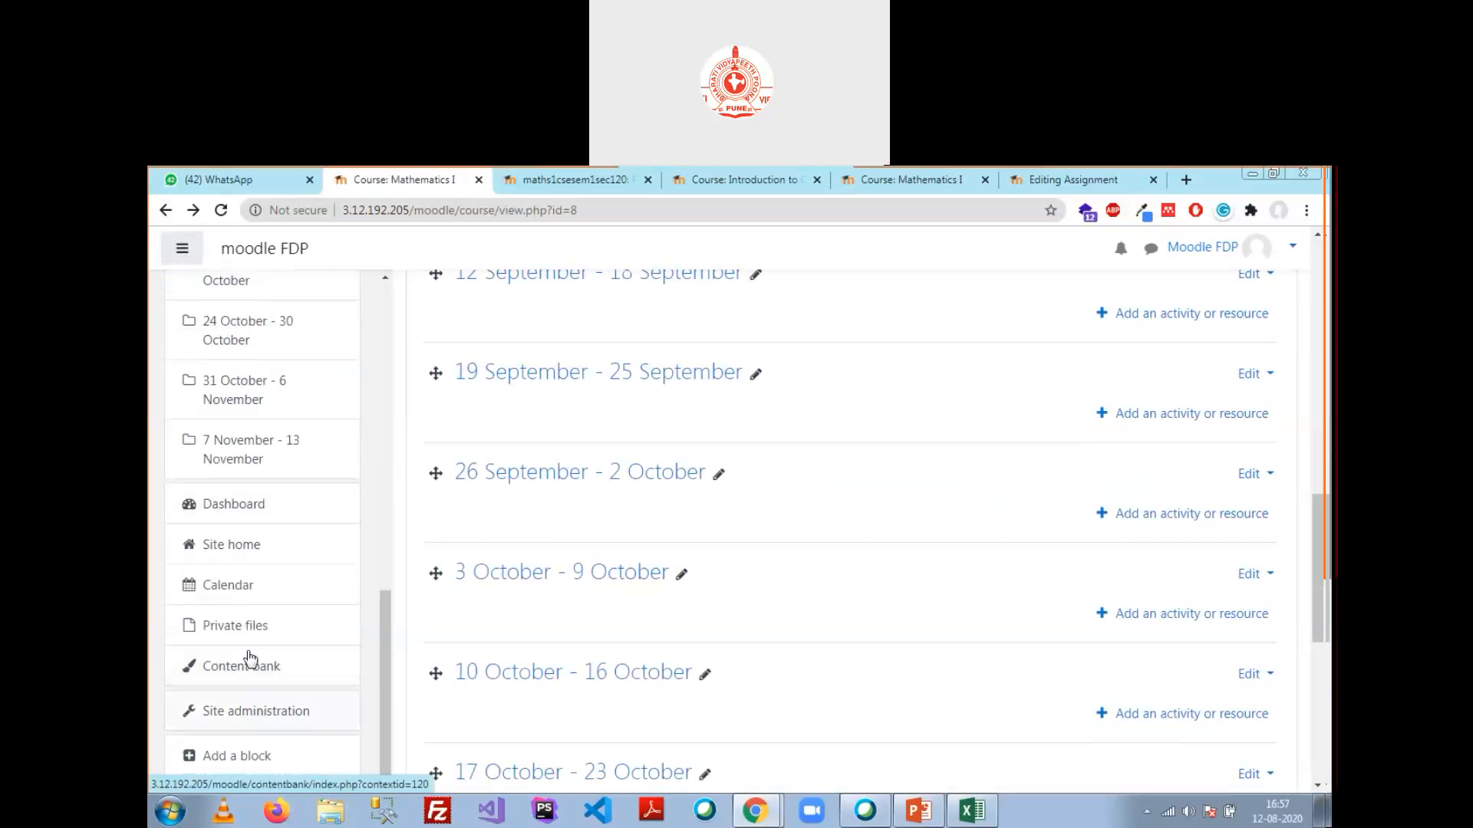
{"action": "left_click", "coordinate": [262, 547]}
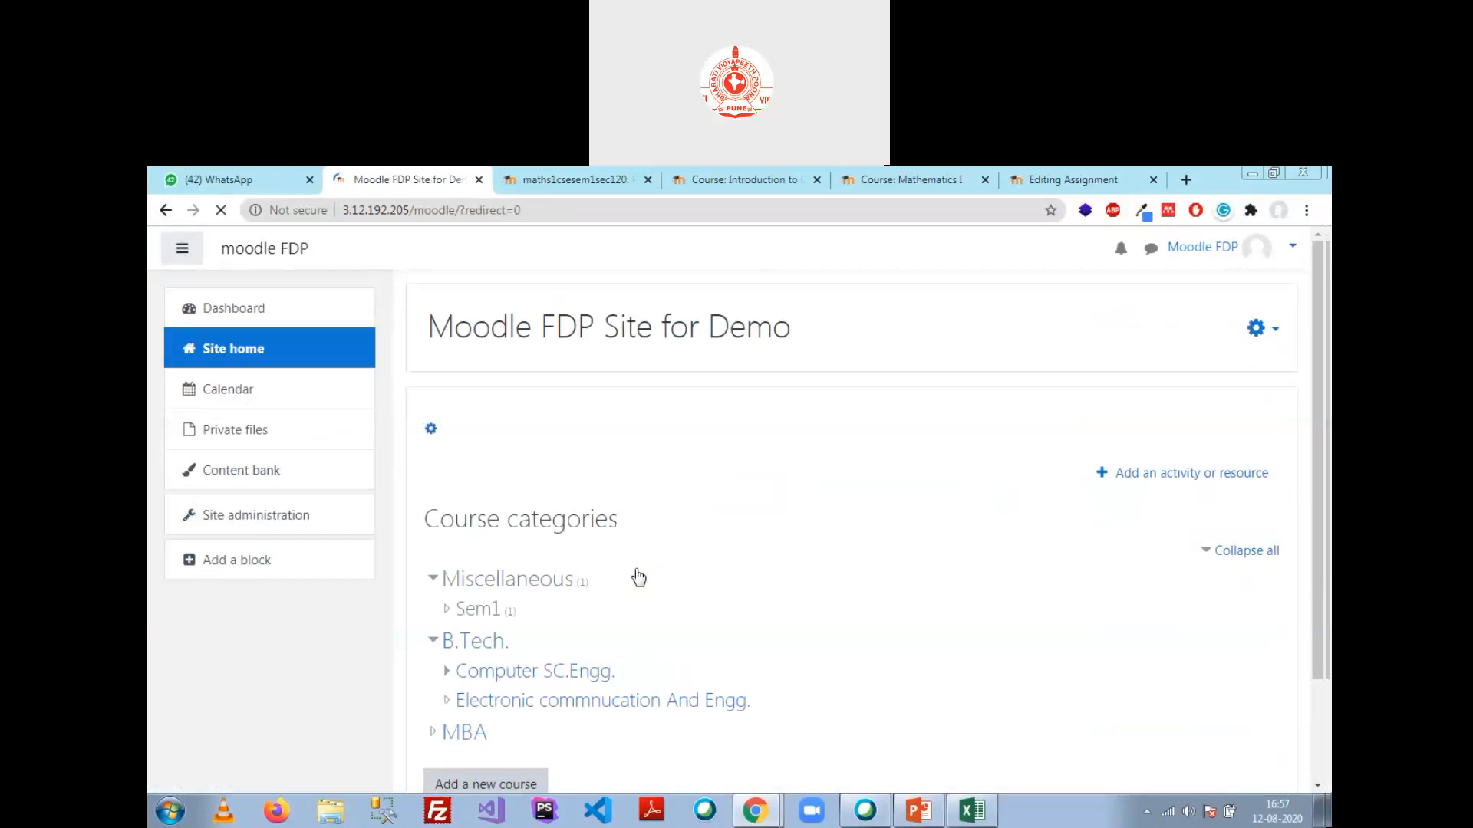
{"action": "scroll", "coordinate": [570, 608], "scroll_direction": "down", "scroll_amount": 2}
{"action": "left_click", "coordinate": [491, 543]}
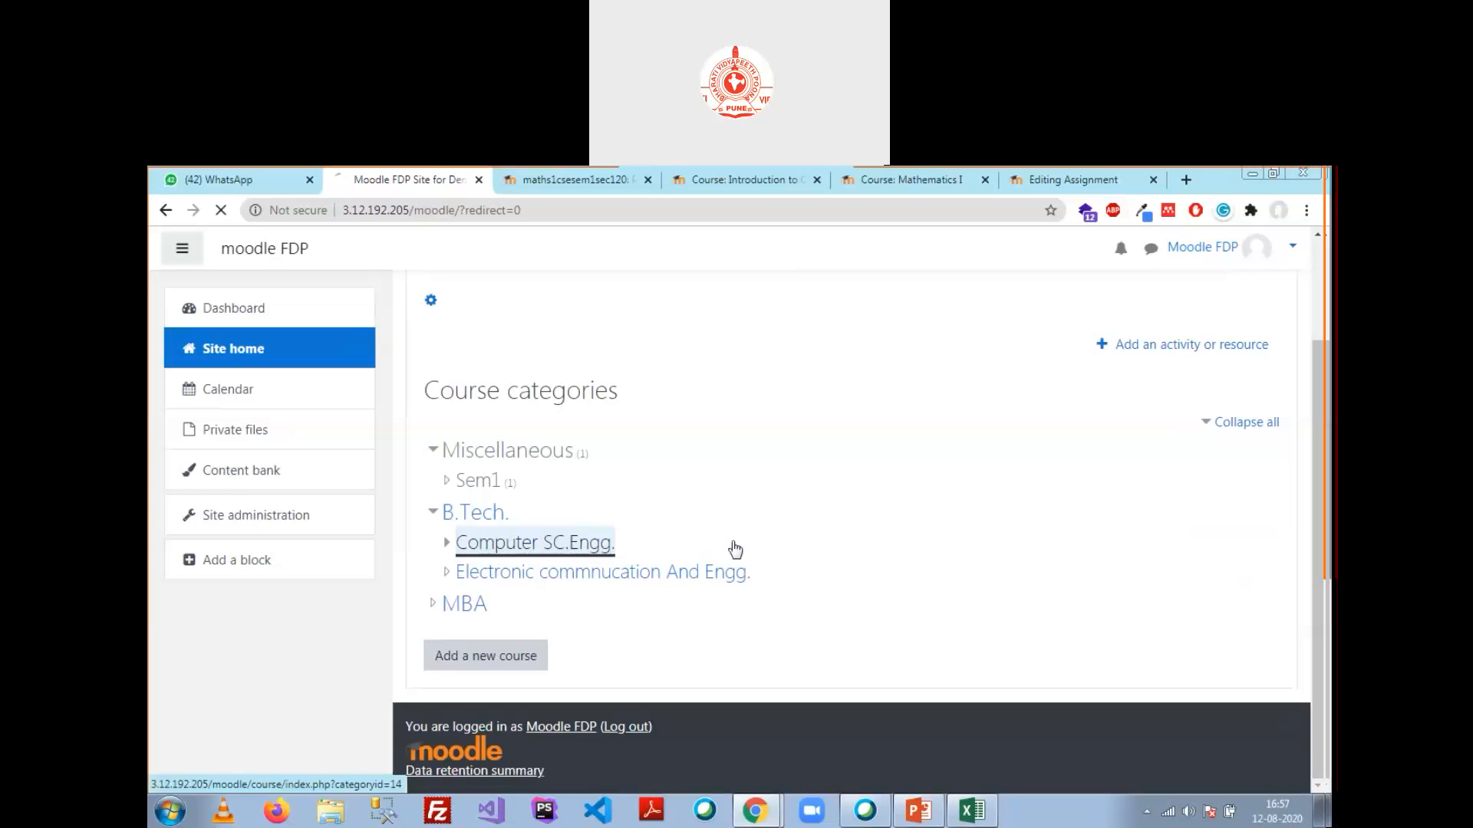
{"action": "scroll", "coordinate": [606, 540], "scroll_direction": "down", "scroll_amount": 1}
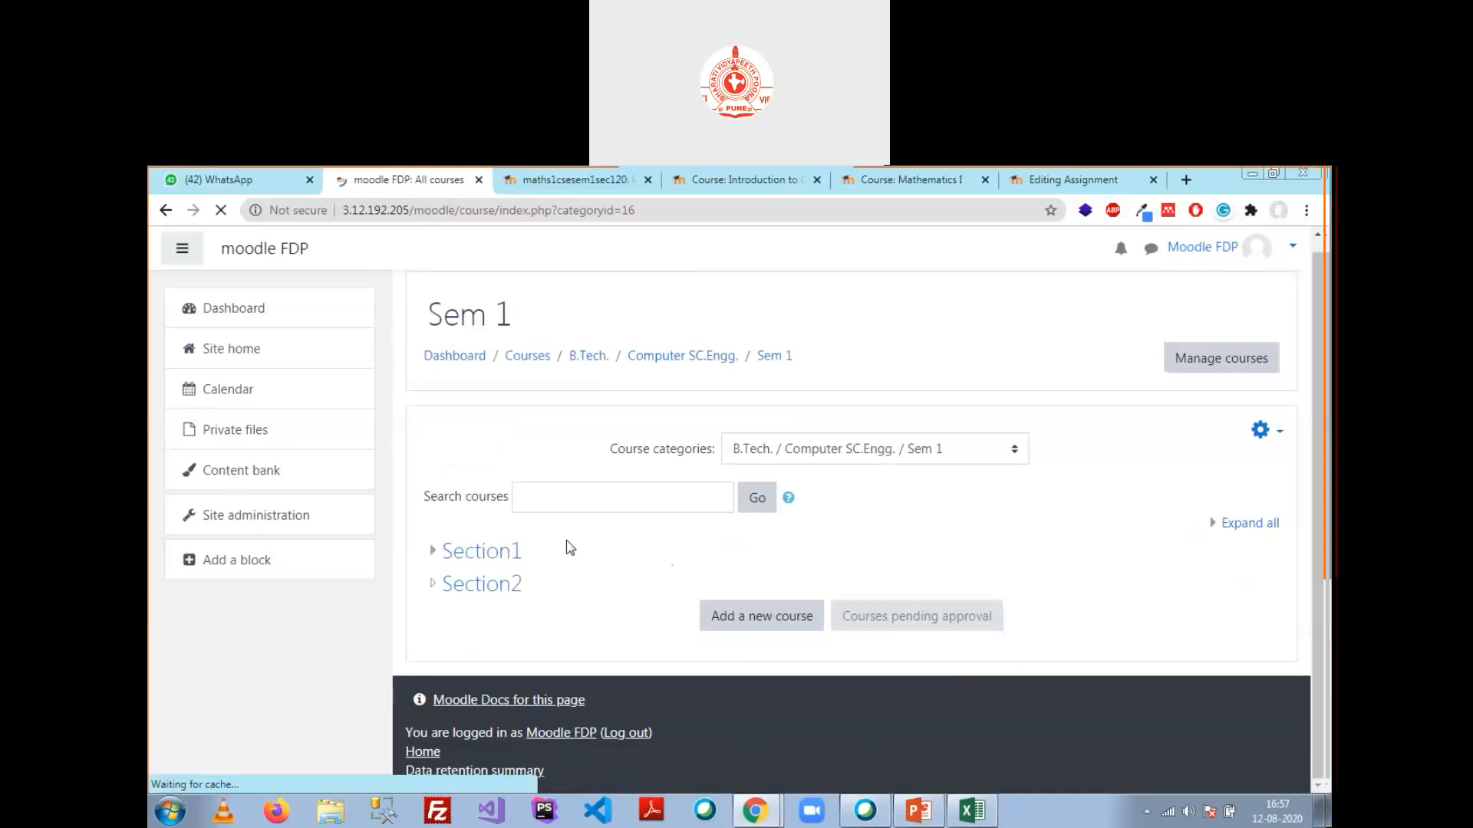
{"action": "left_click", "coordinate": [493, 547]}
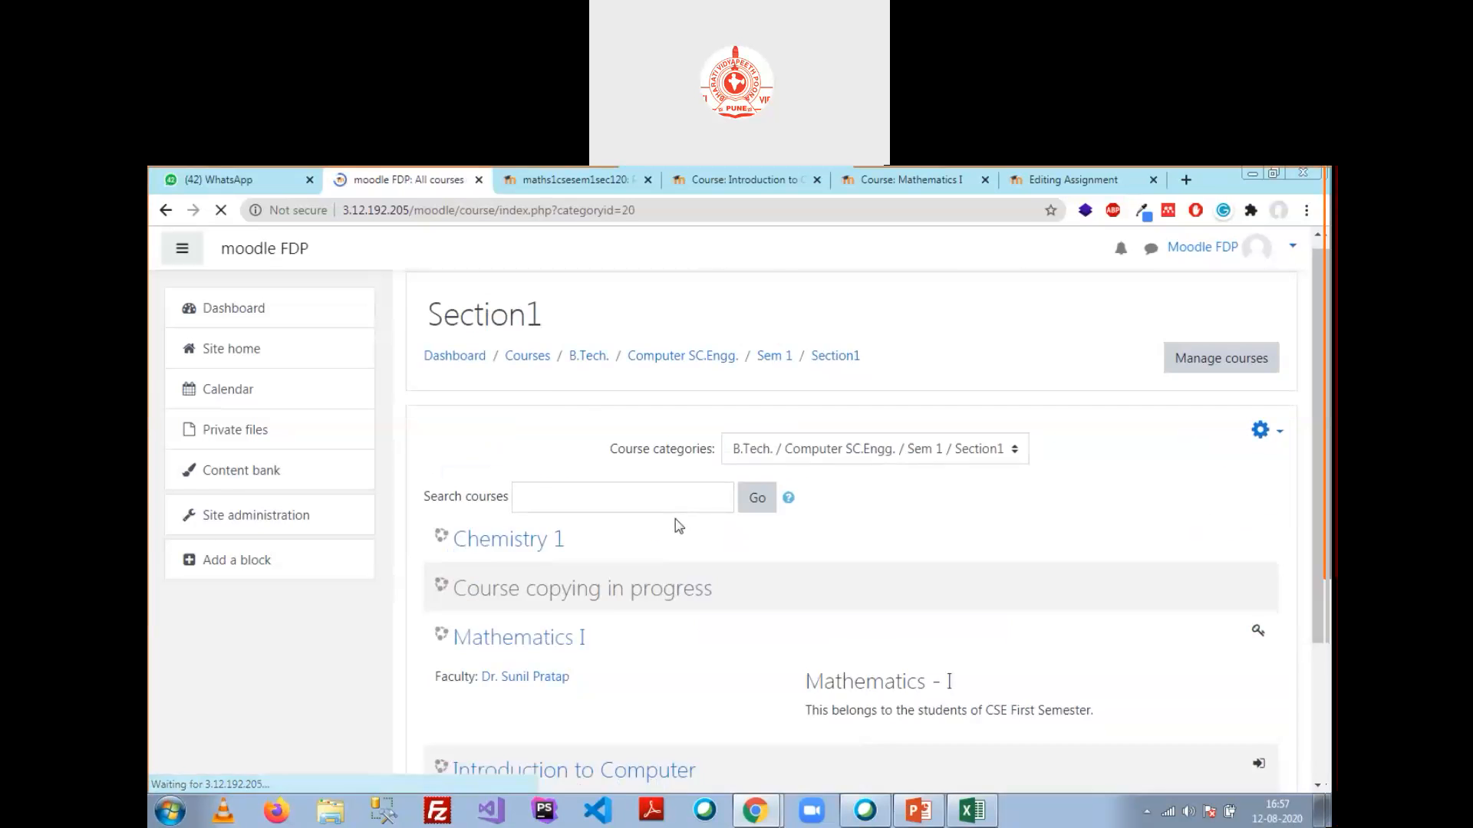
{"action": "scroll", "coordinate": [569, 527], "scroll_direction": "down", "scroll_amount": 3}
{"action": "left_click", "coordinate": [550, 580]}
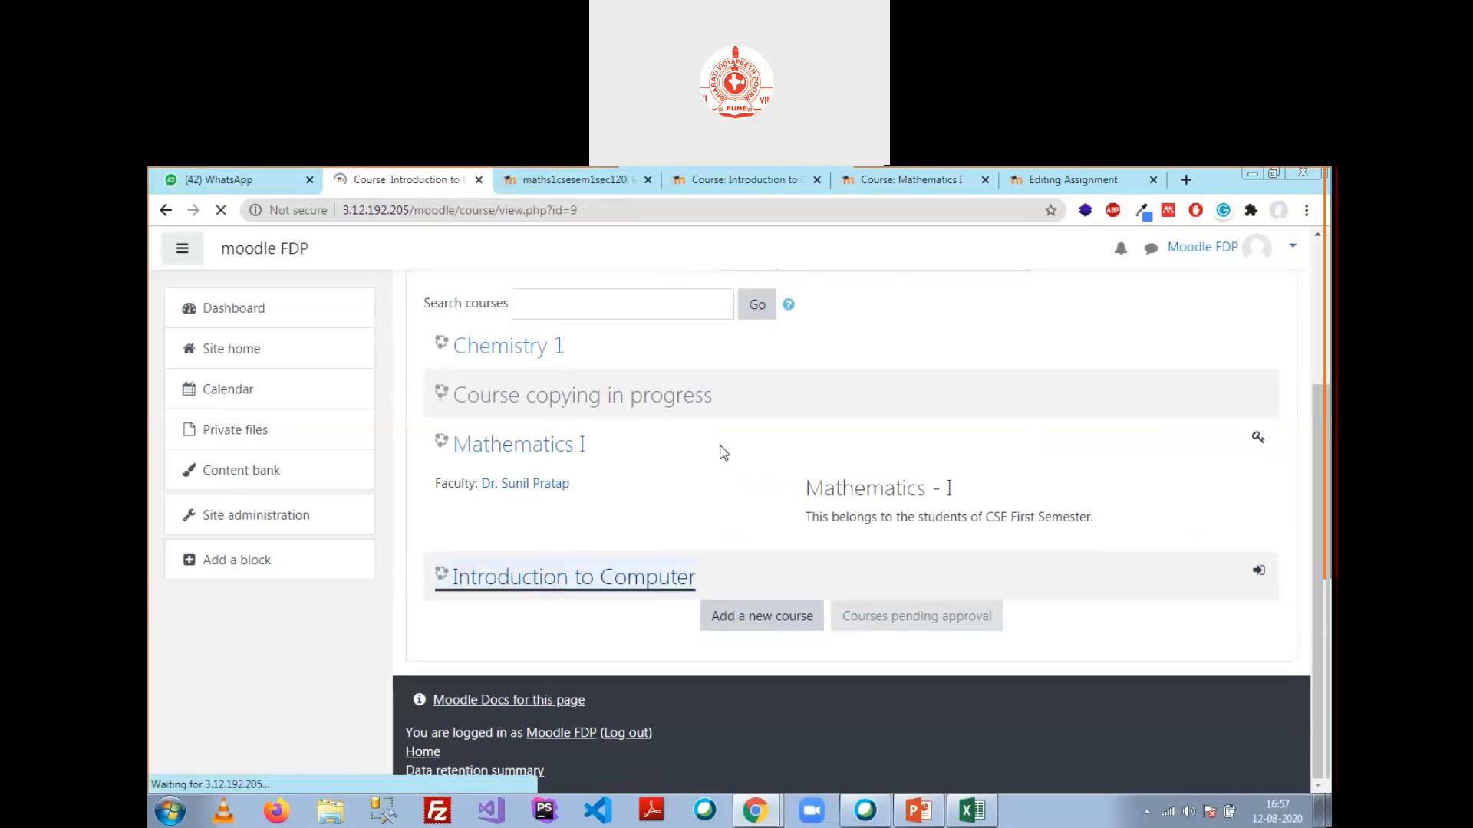
Step: Show Introduction to Computer's participants: 1 participant, User 3 enrolled as Student
{"action": "left_click", "coordinate": [305, 352]}
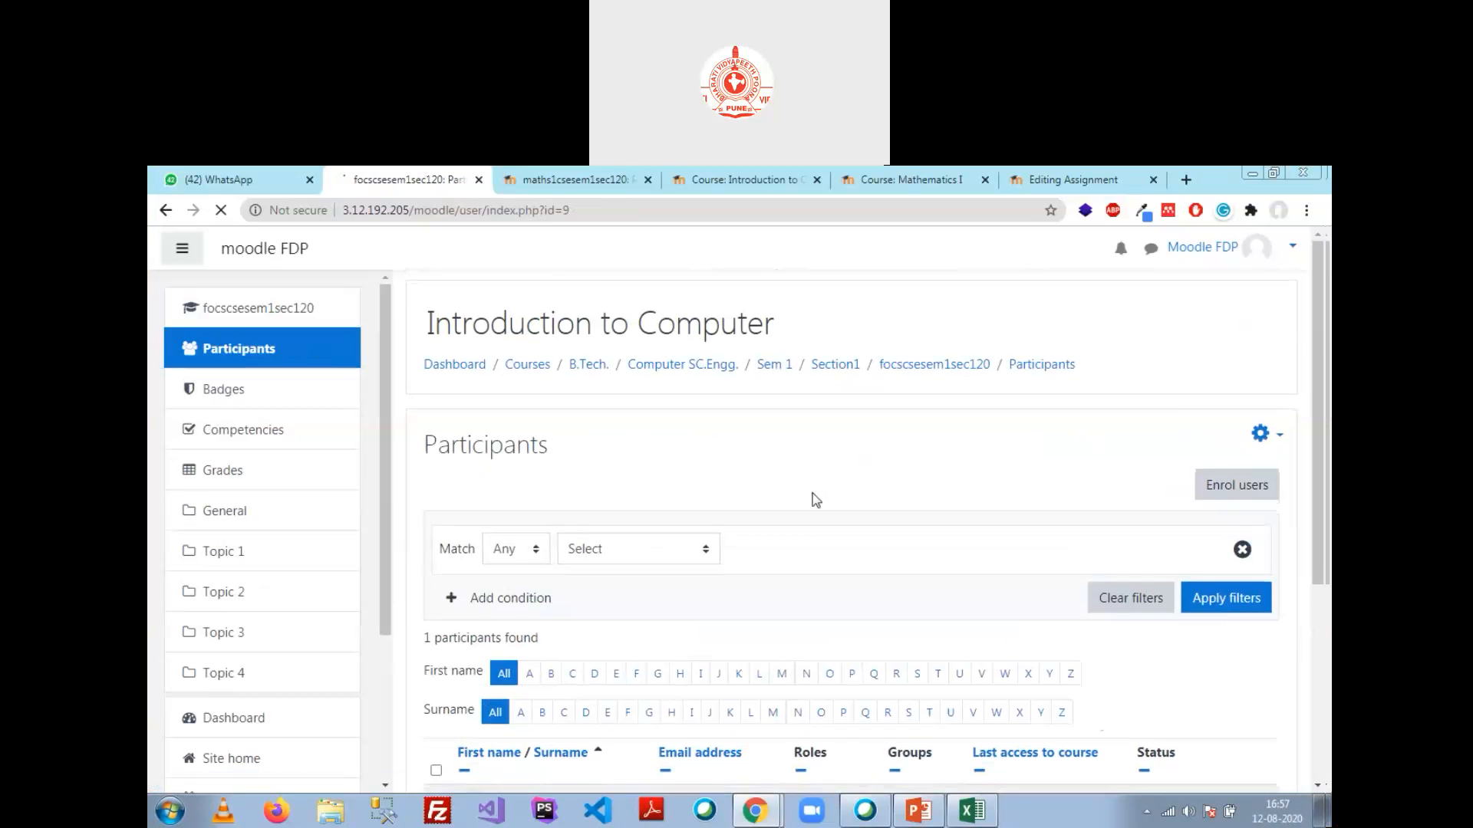
{"action": "scroll", "coordinate": [813, 500], "scroll_direction": "down", "scroll_amount": 3}
{"action": "scroll", "coordinate": [767, 499], "scroll_direction": "down", "scroll_amount": 2}
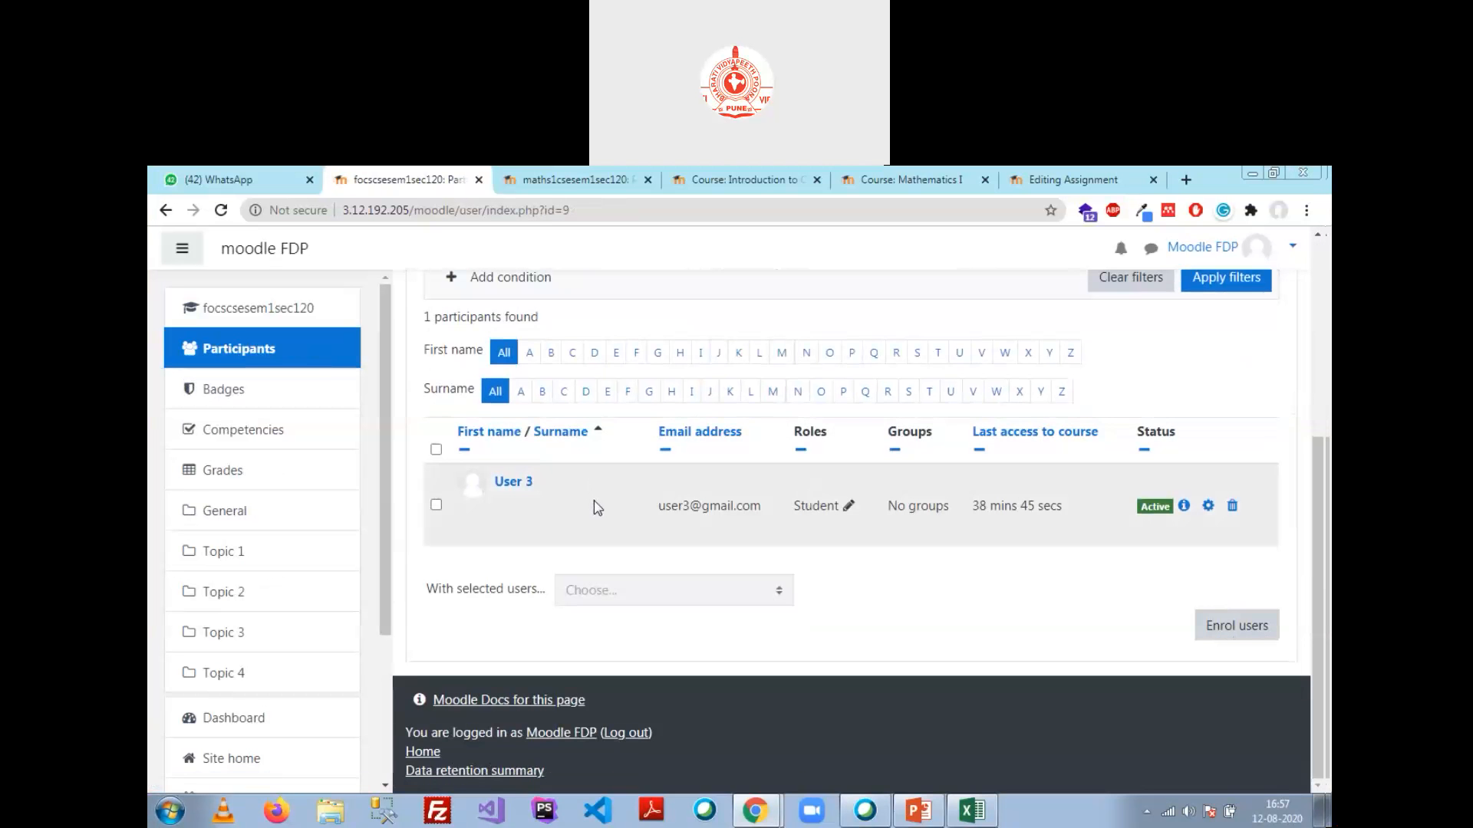
{"action": "left_click", "coordinate": [280, 349]}
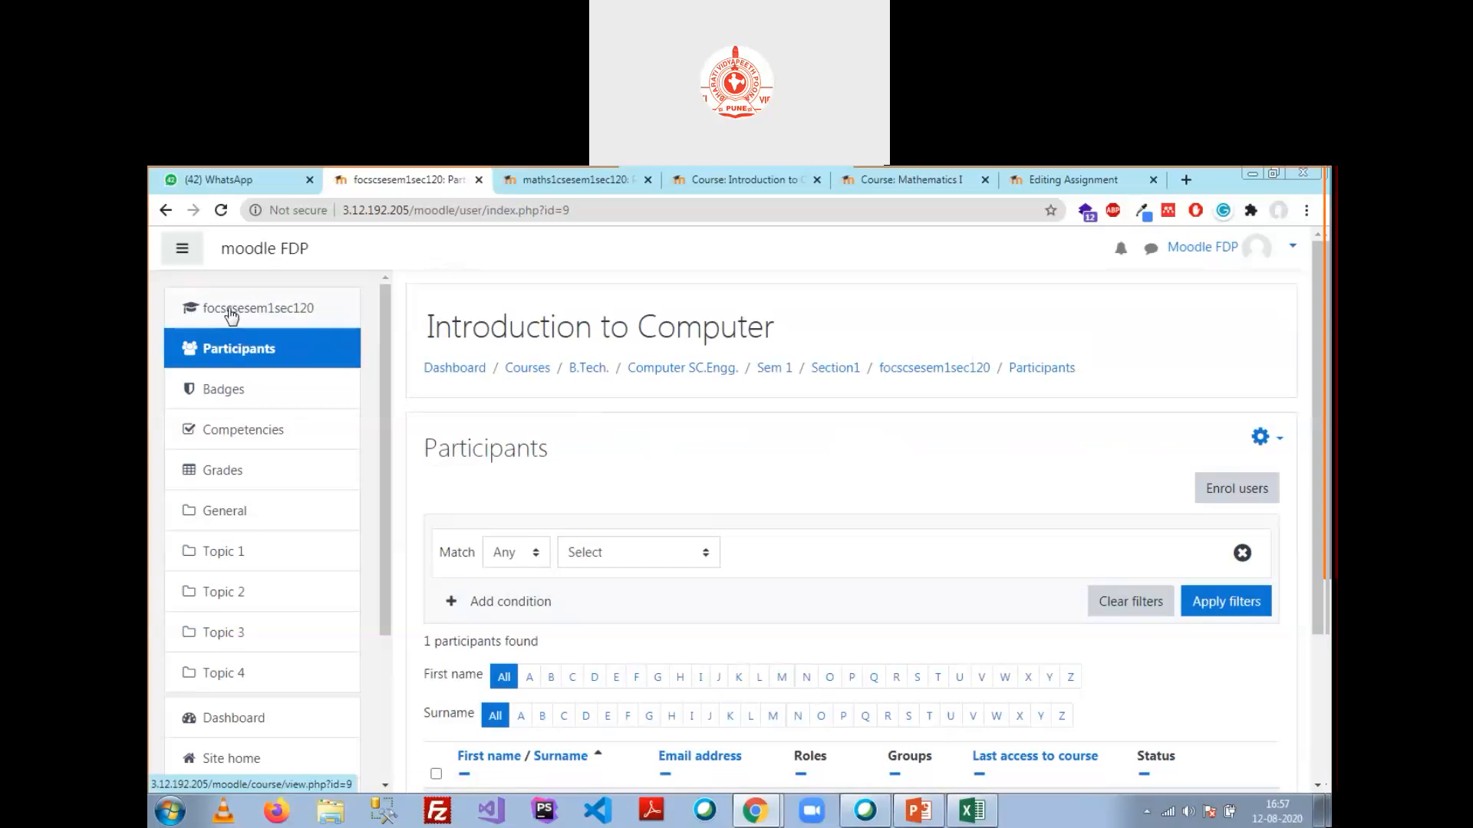
{"action": "left_click", "coordinate": [974, 810]}
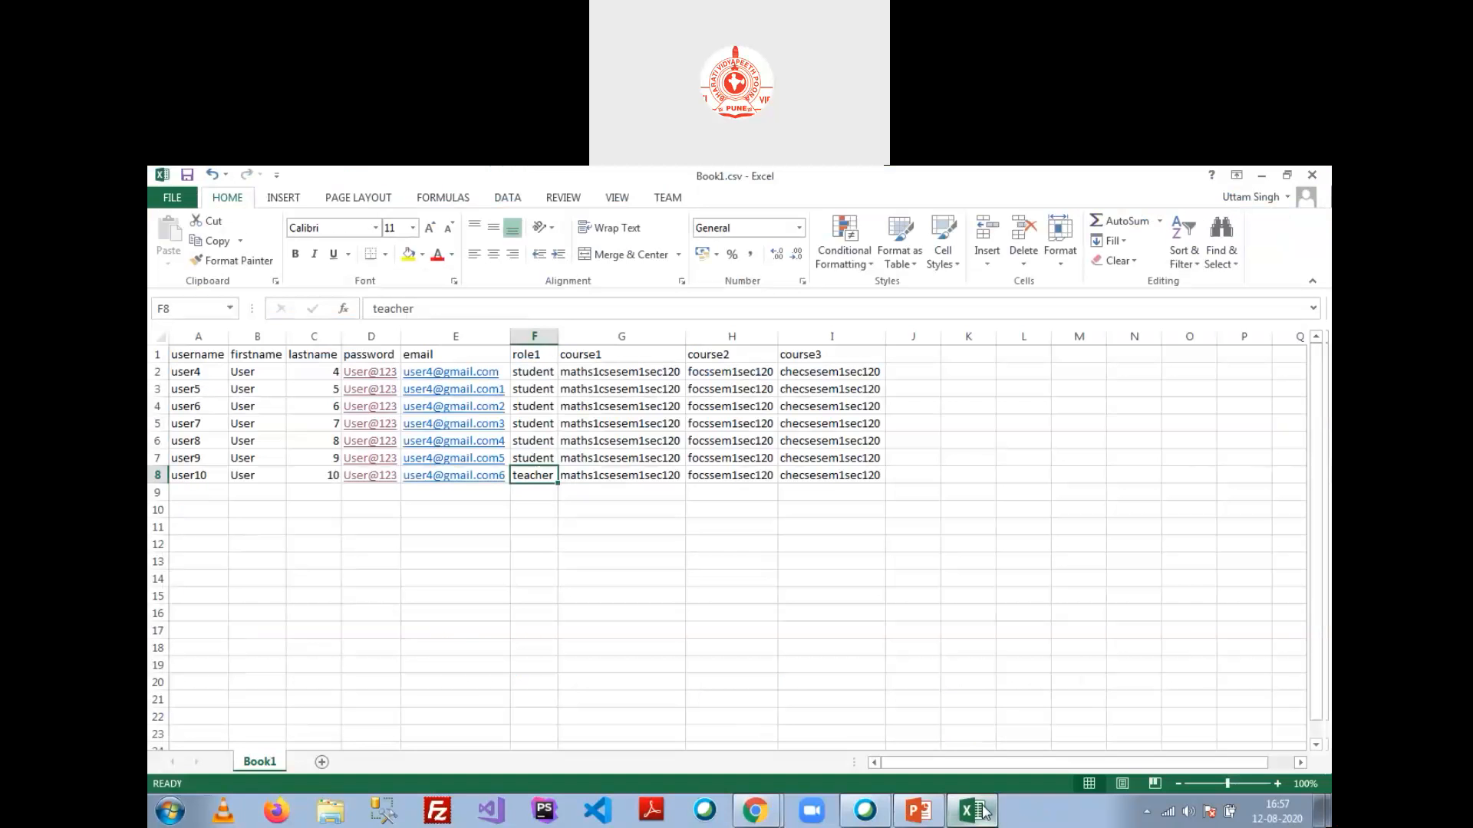
{"action": "left_click", "coordinate": [734, 374]}
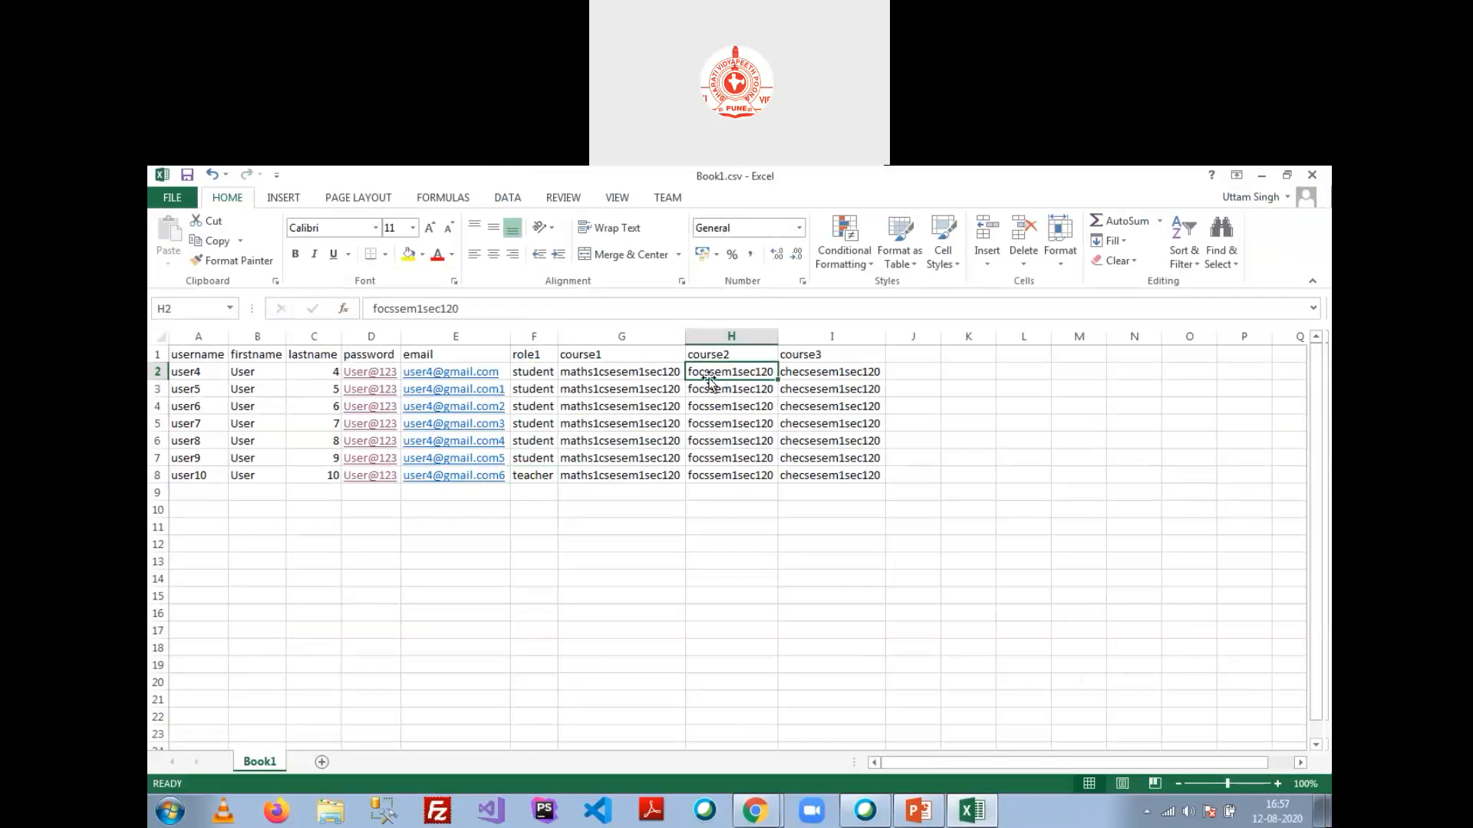
{"action": "left_click", "coordinate": [724, 423]}
{"action": "left_click", "coordinate": [719, 440]}
{"action": "double_click", "coordinate": [711, 372]}
{"action": "left_click", "coordinate": [741, 424]}
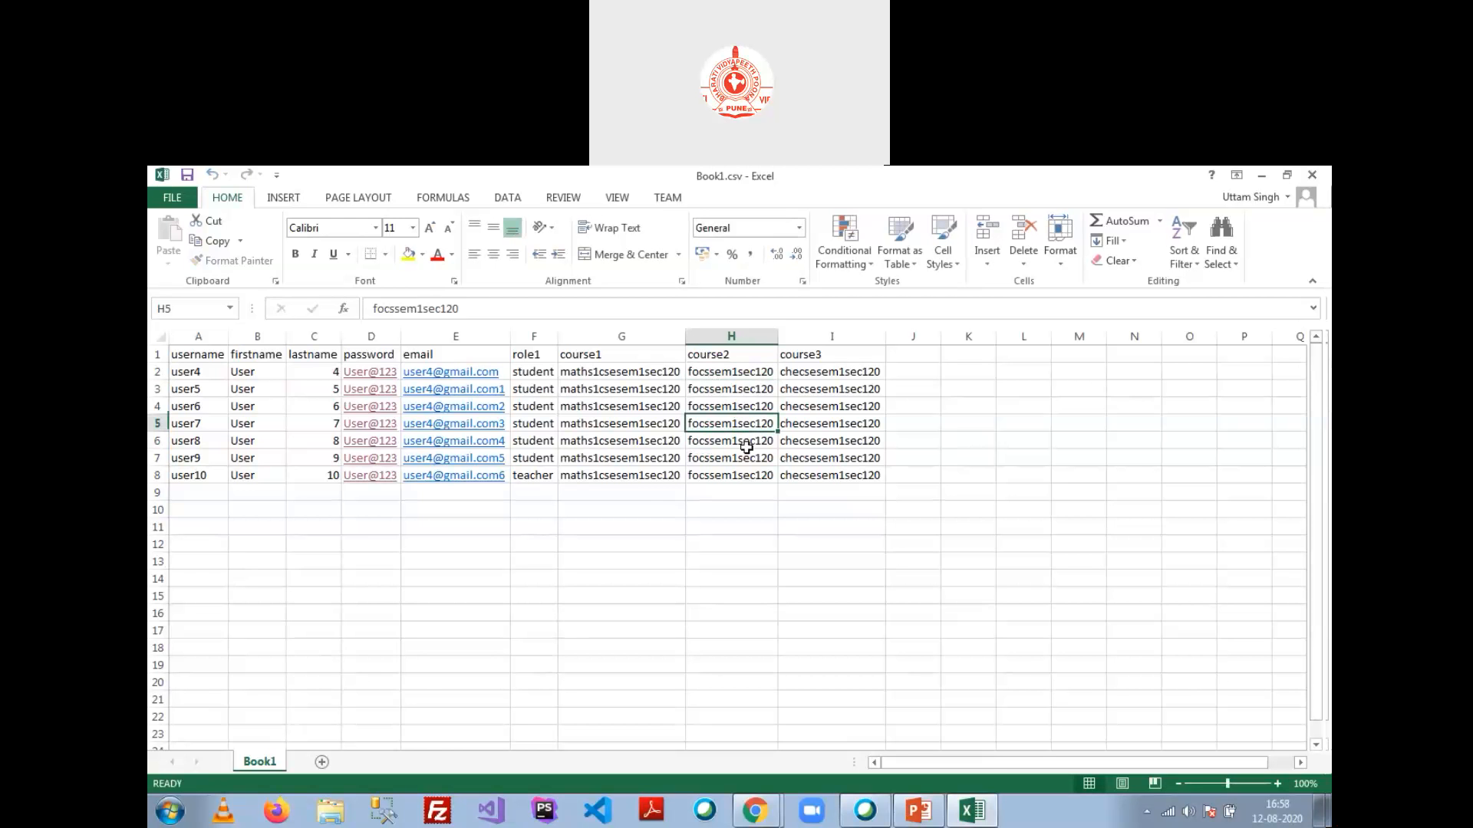
{"action": "left_click", "coordinate": [1252, 174]}
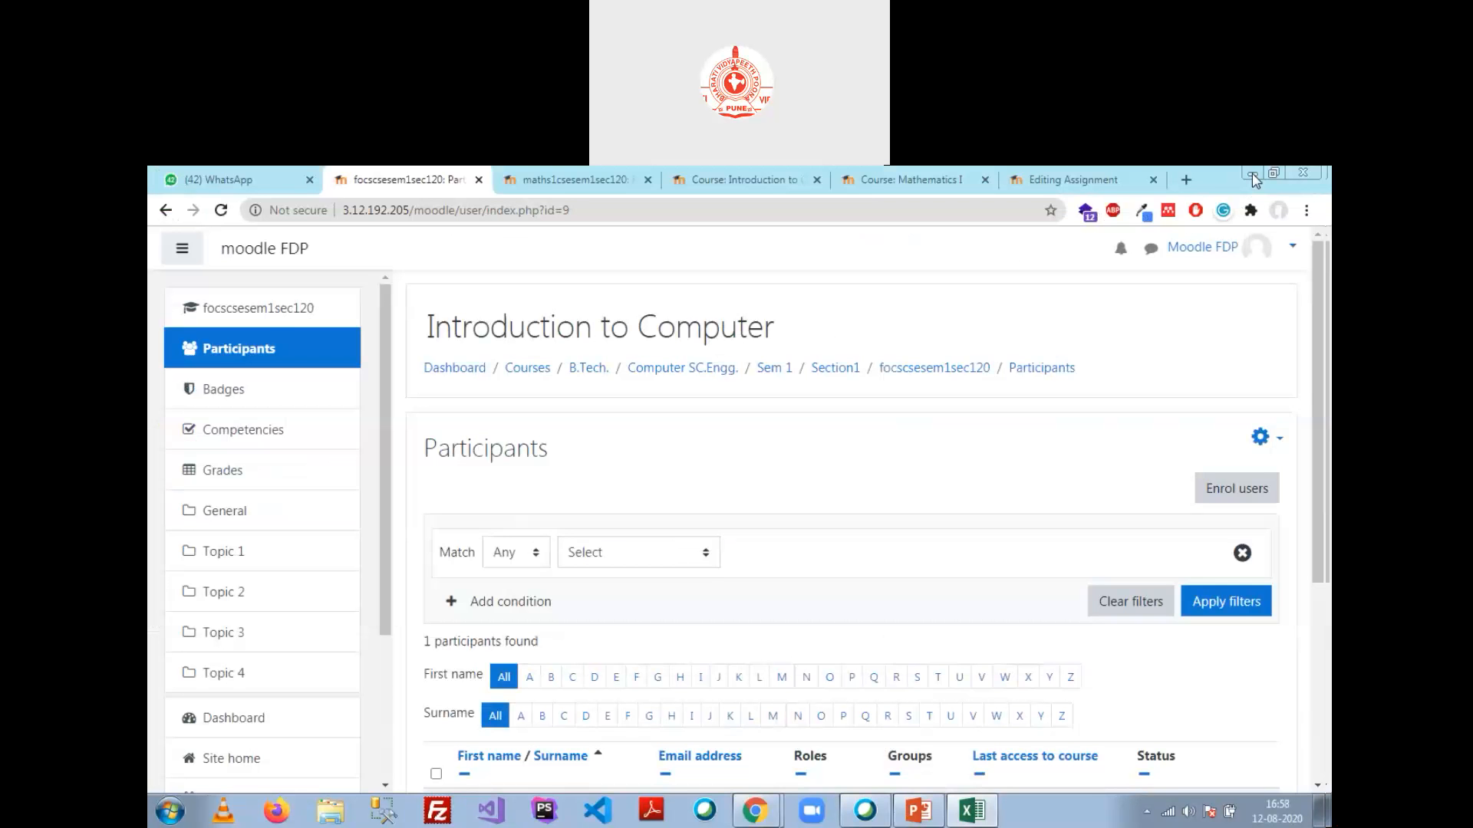
Step: Navigate via Site home, Computer SC.Engg. > Sem 1 > Section1 to the Chemistry 1 course
{"action": "scroll", "coordinate": [702, 572], "scroll_direction": "down", "scroll_amount": 4}
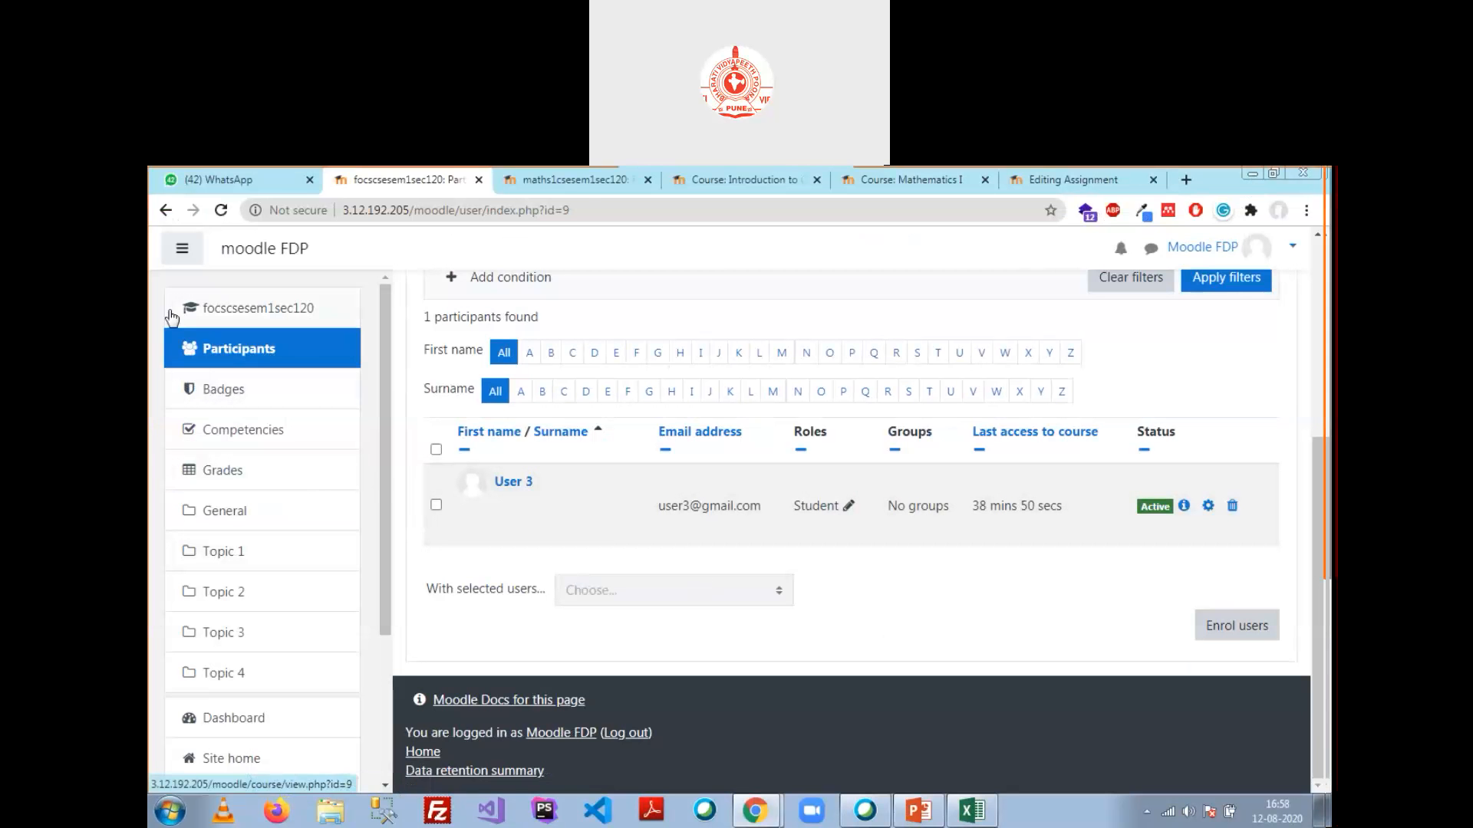
{"action": "left_click", "coordinate": [167, 212]}
{"action": "scroll", "coordinate": [303, 552], "scroll_direction": "down", "scroll_amount": 3}
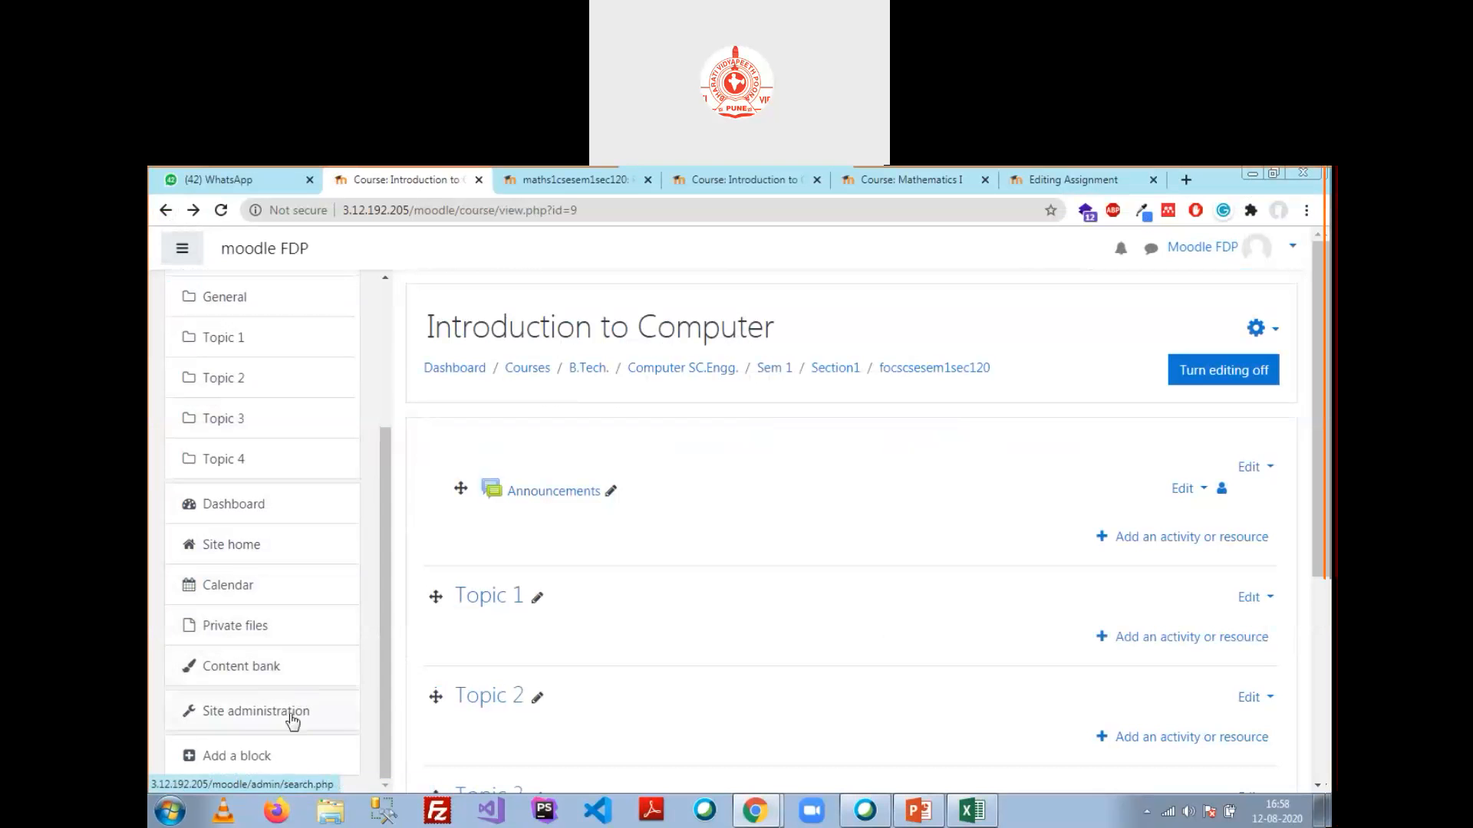
{"action": "left_click", "coordinate": [249, 554]}
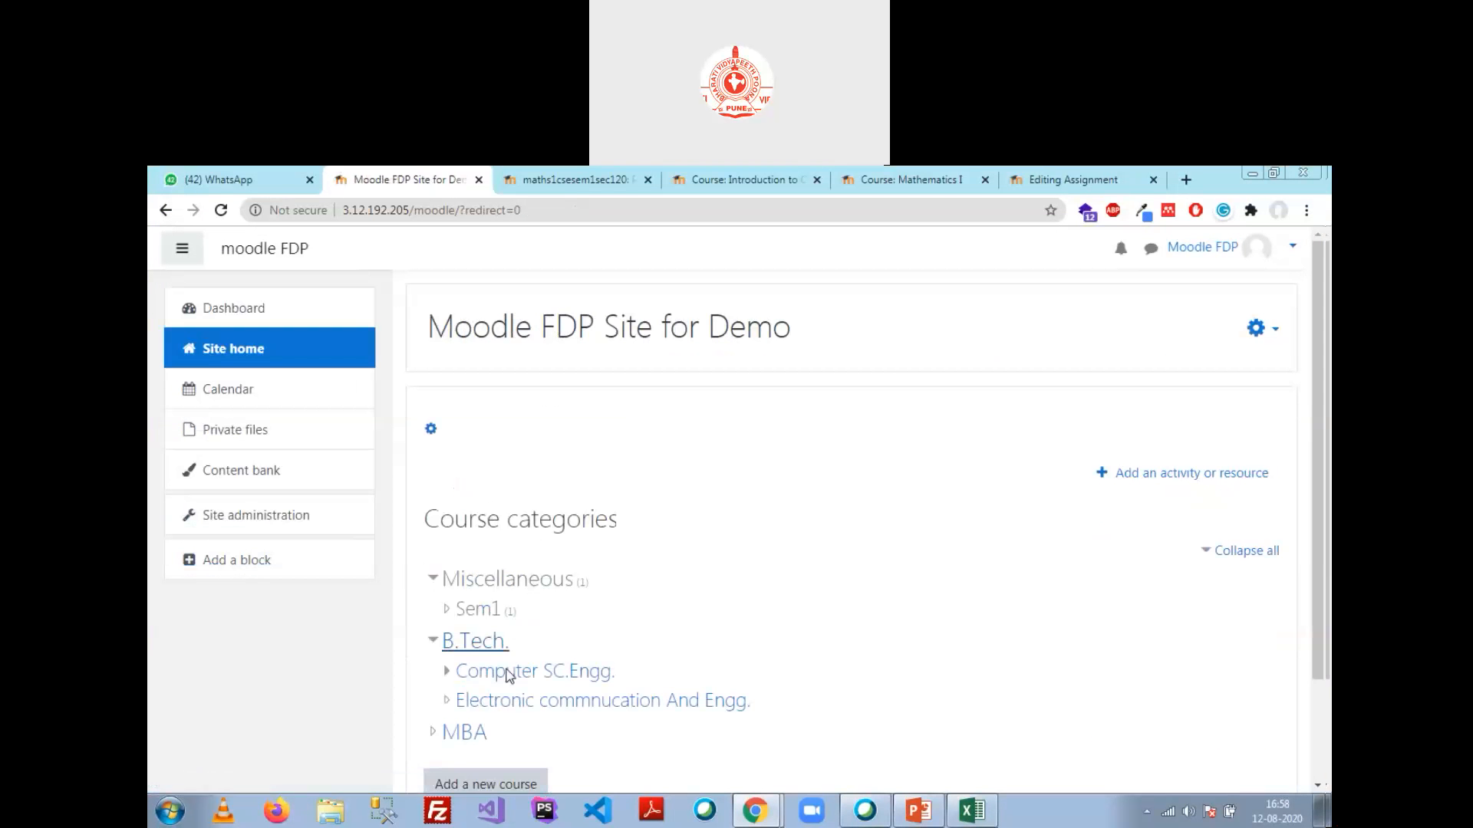
{"action": "left_click", "coordinate": [513, 674]}
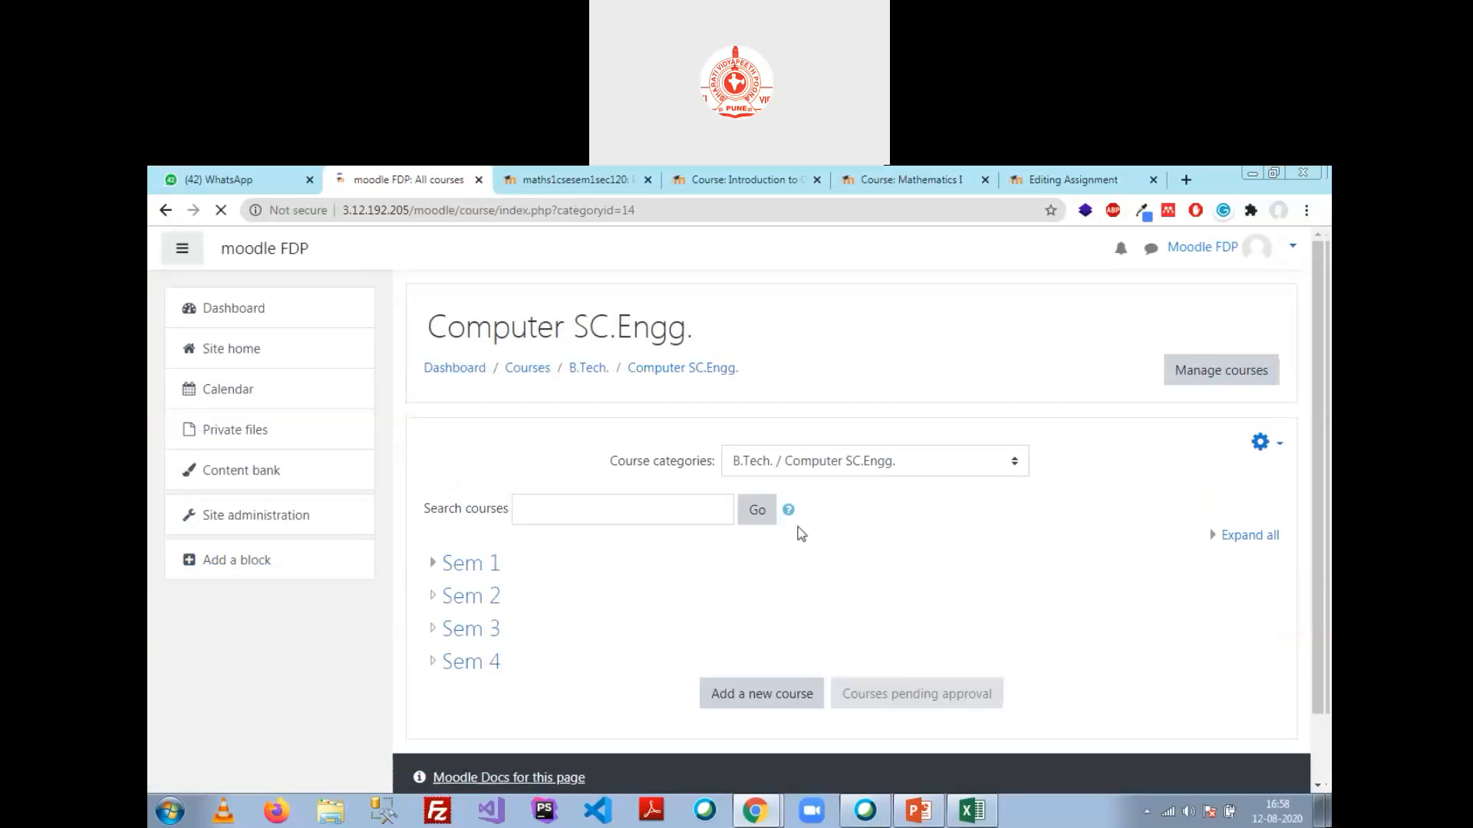
{"action": "left_click", "coordinate": [491, 565]}
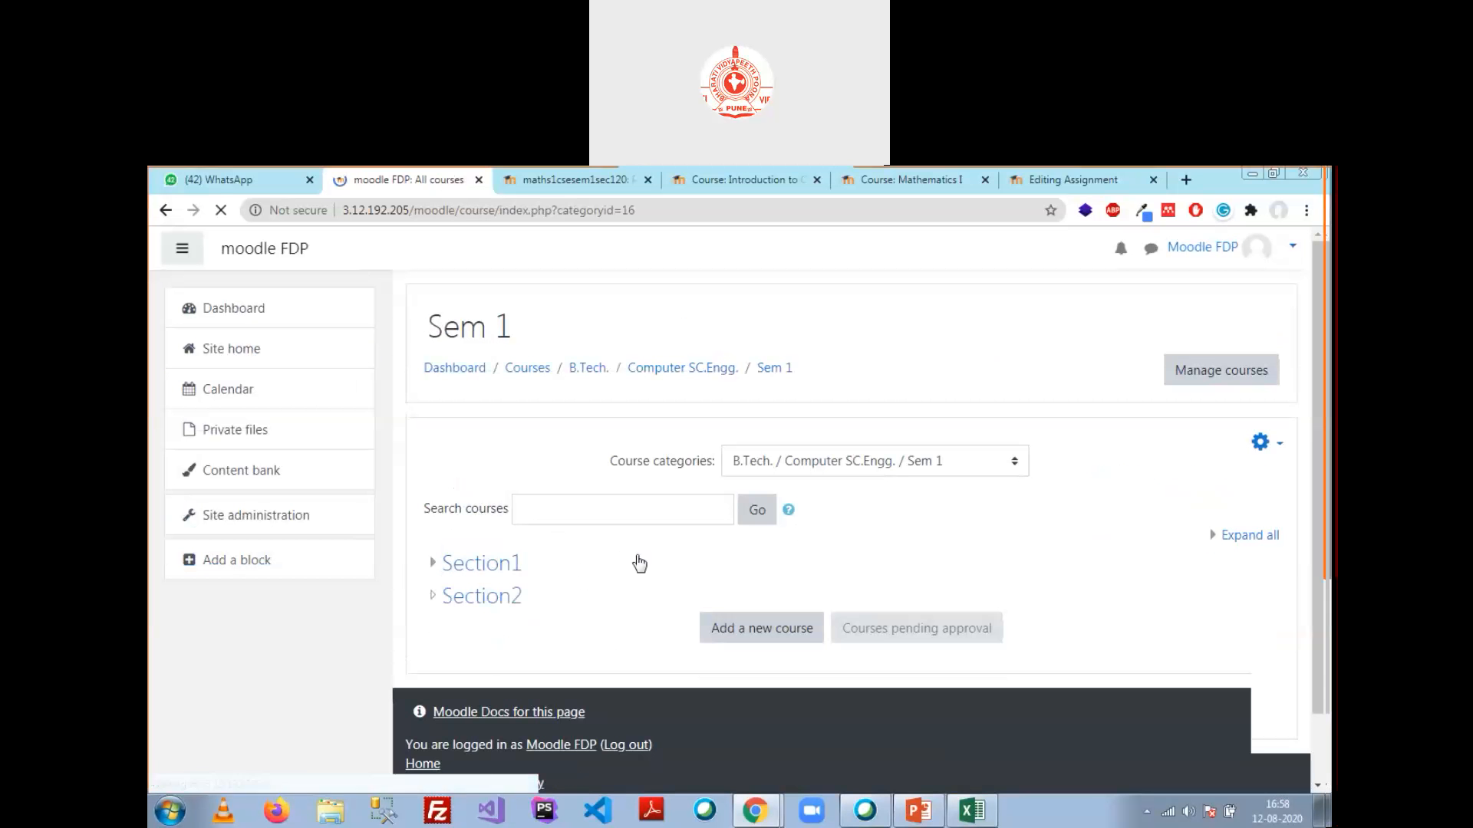
{"action": "left_click", "coordinate": [499, 564]}
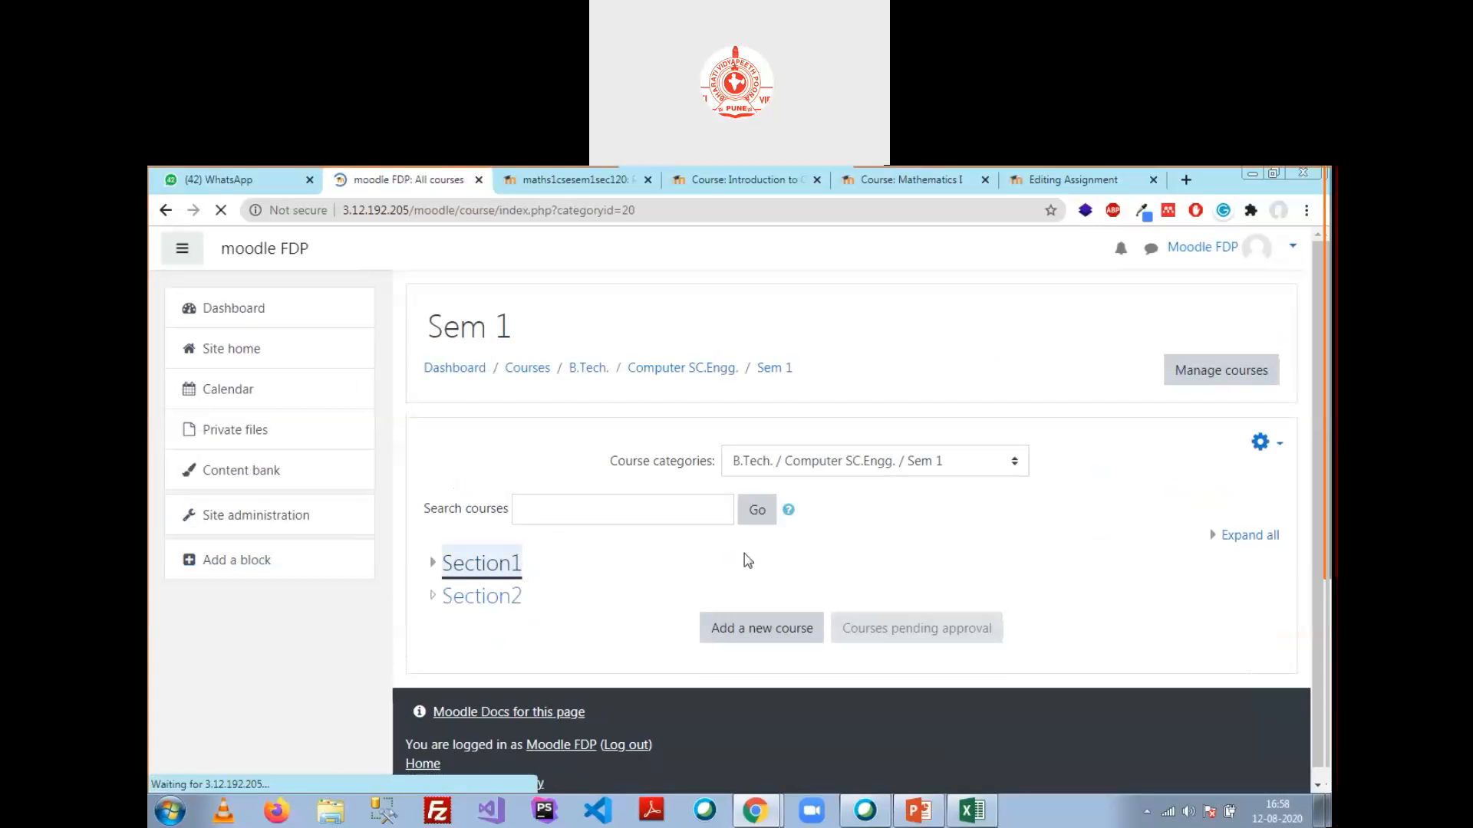
{"action": "scroll", "coordinate": [748, 561], "scroll_direction": "down", "scroll_amount": 2}
{"action": "left_click", "coordinate": [537, 387]}
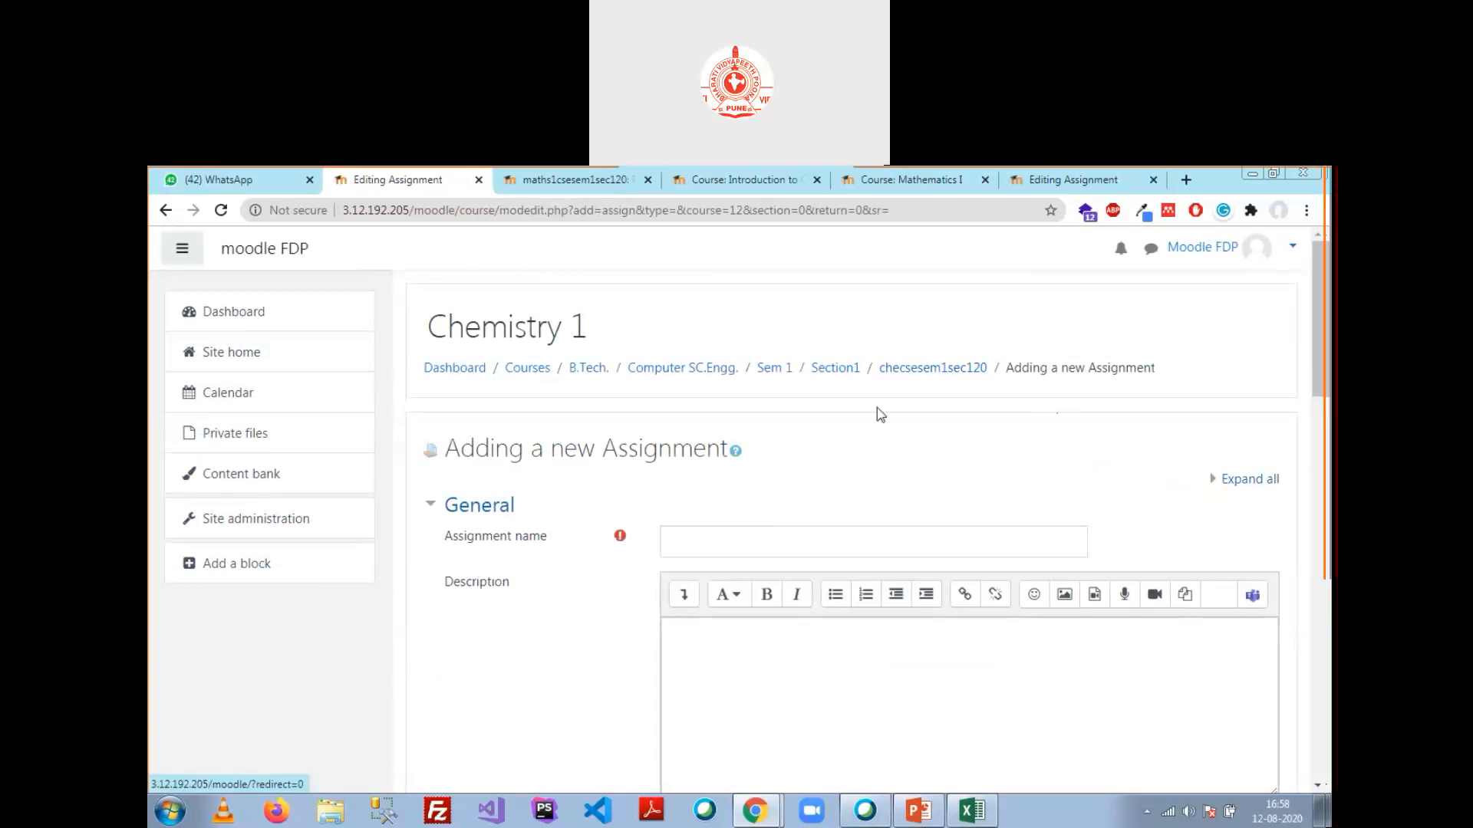
Step: Create and save an assignment named 'test' with description 'test' in Chemistry 1
{"action": "left_click", "coordinate": [933, 368]}
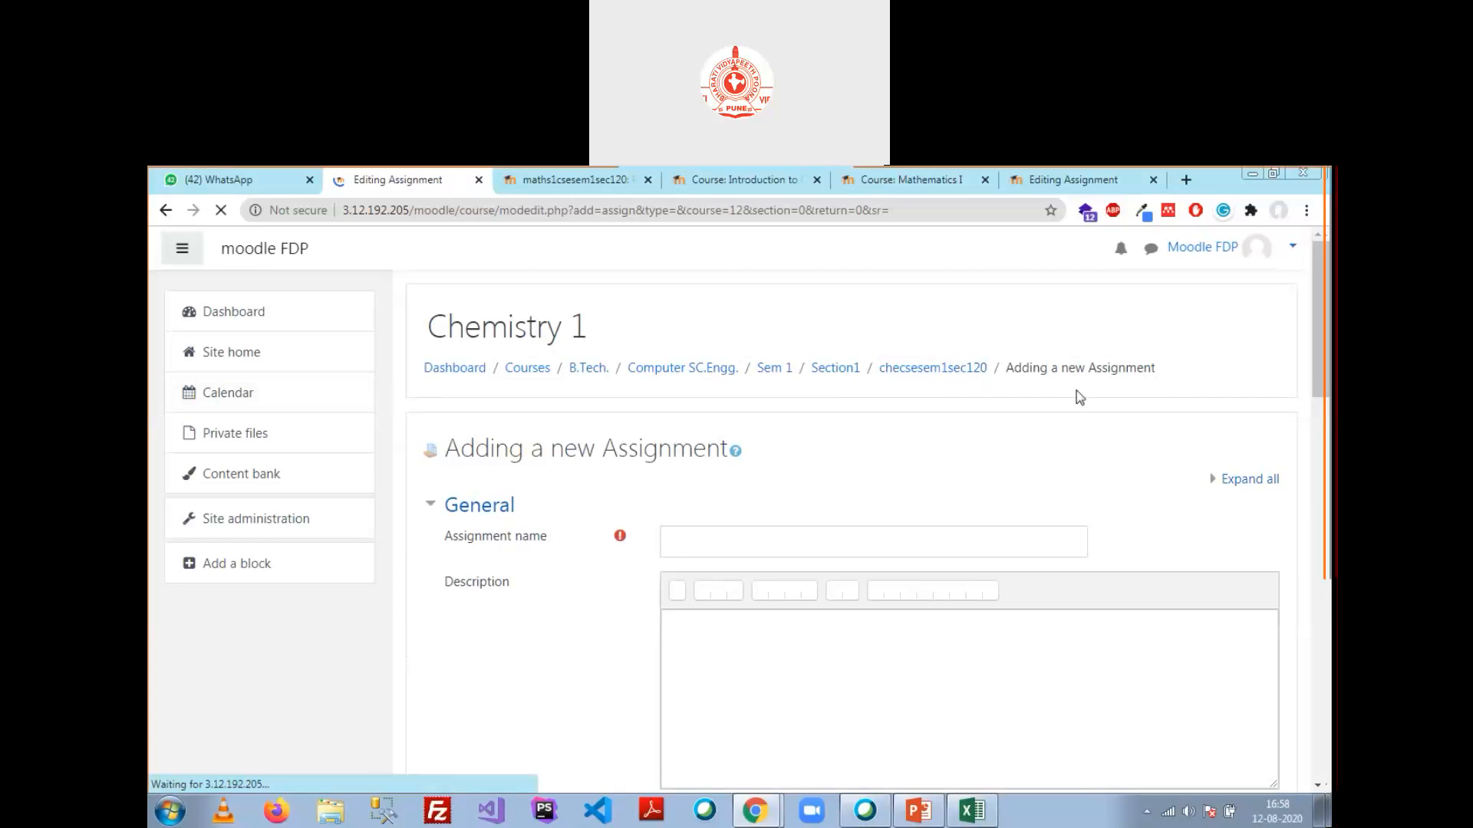
{"action": "left_click", "coordinate": [721, 535]}
{"action": "type", "text": "p"}
{"action": "key", "text": "BackSpace"}
{"action": "type", "text": "test"}
{"action": "key", "text": "Tab"}
{"action": "key", "text": "Tab"}
{"action": "type", "text": "test"}
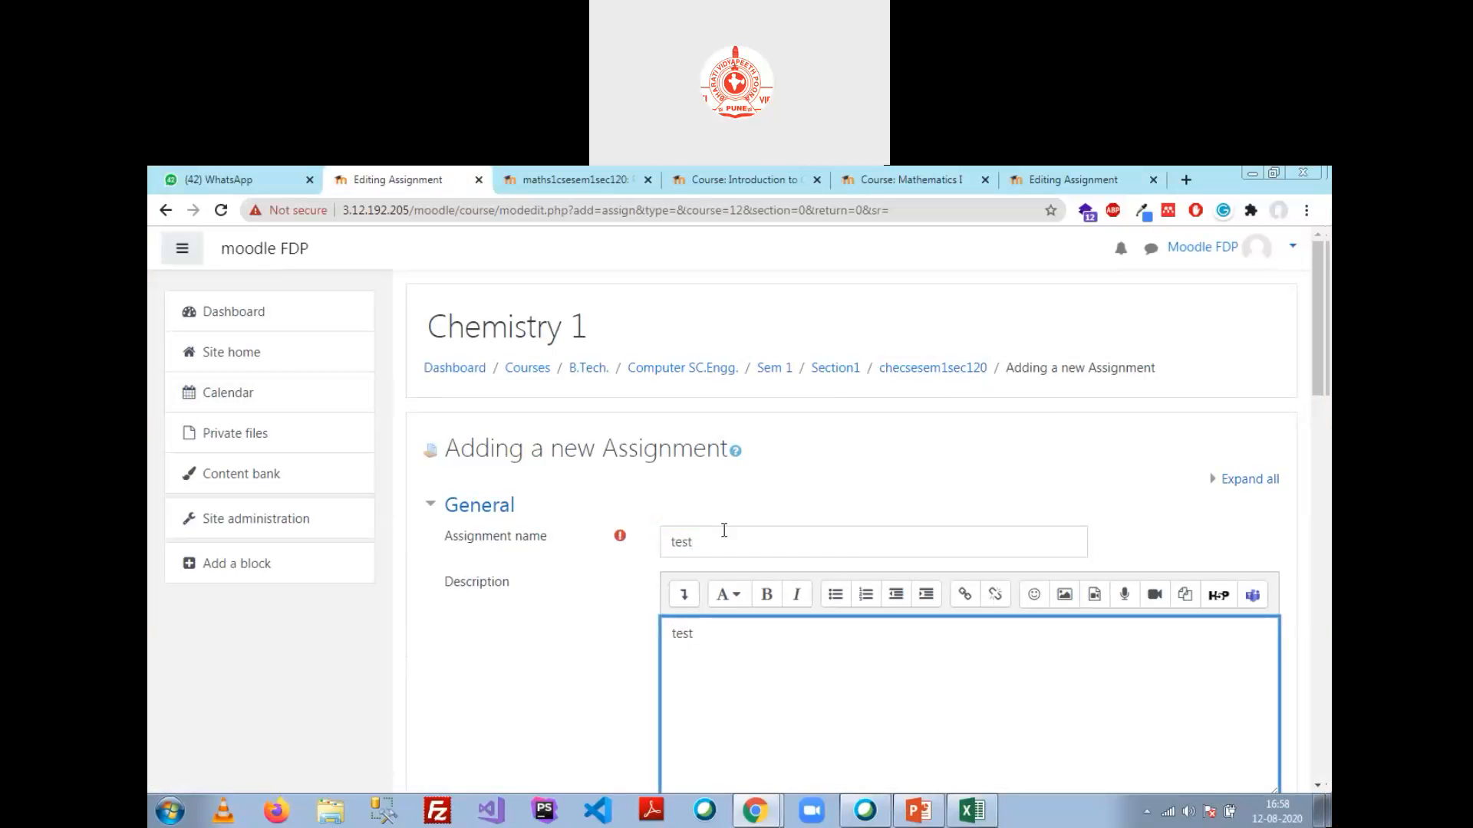
{"action": "scroll", "coordinate": [723, 535], "scroll_direction": "down", "scroll_amount": 1}
{"action": "scroll", "coordinate": [722, 534], "scroll_direction": "down", "scroll_amount": 10}
{"action": "scroll", "coordinate": [713, 550], "scroll_direction": "down", "scroll_amount": 15}
{"action": "left_click", "coordinate": [723, 597]}
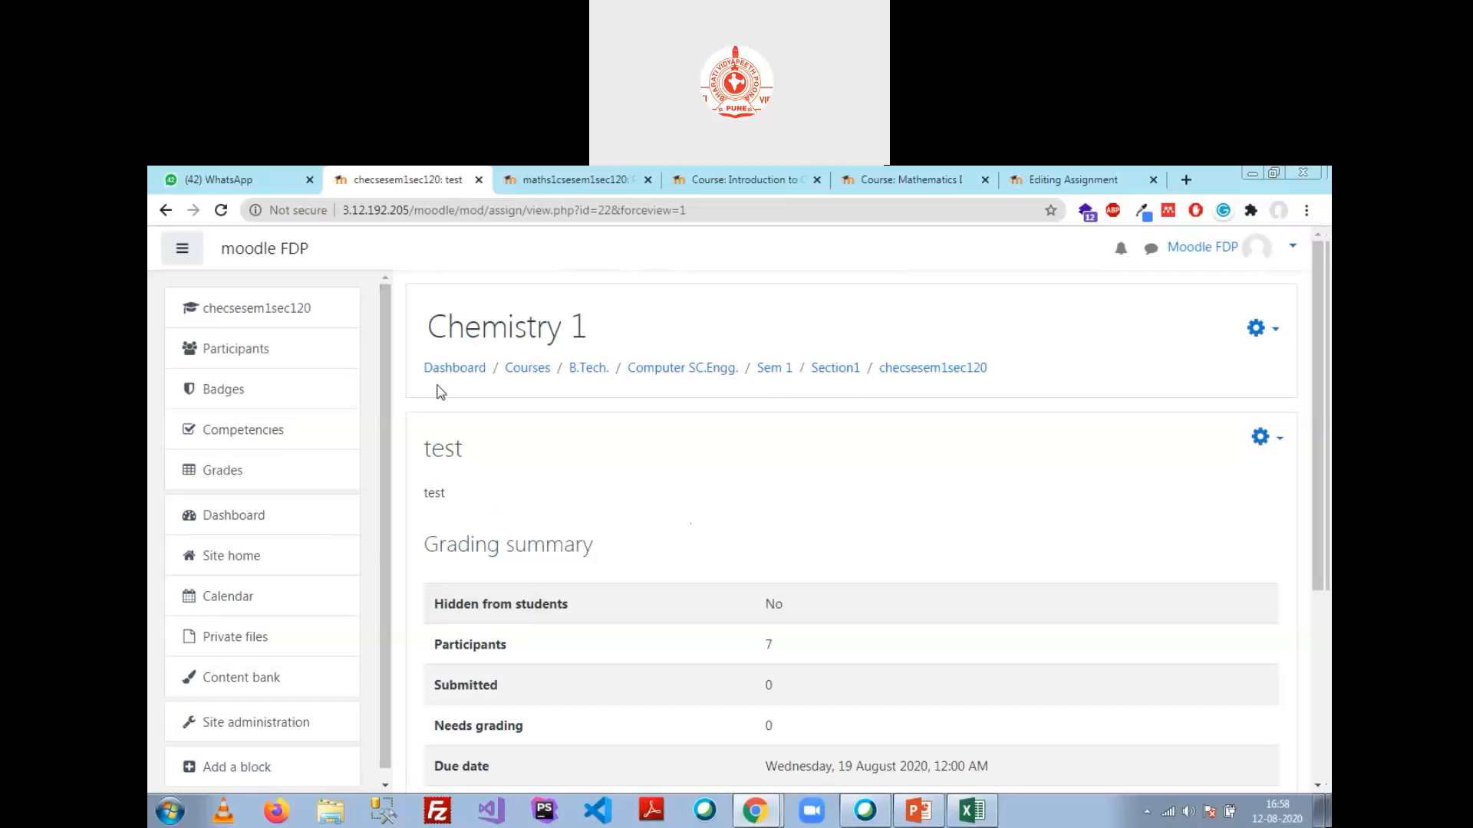
Step: Check Chemistry 1's participants: 7 found, User 4 to User 10 enrolled as Students
{"action": "left_click", "coordinate": [951, 369]}
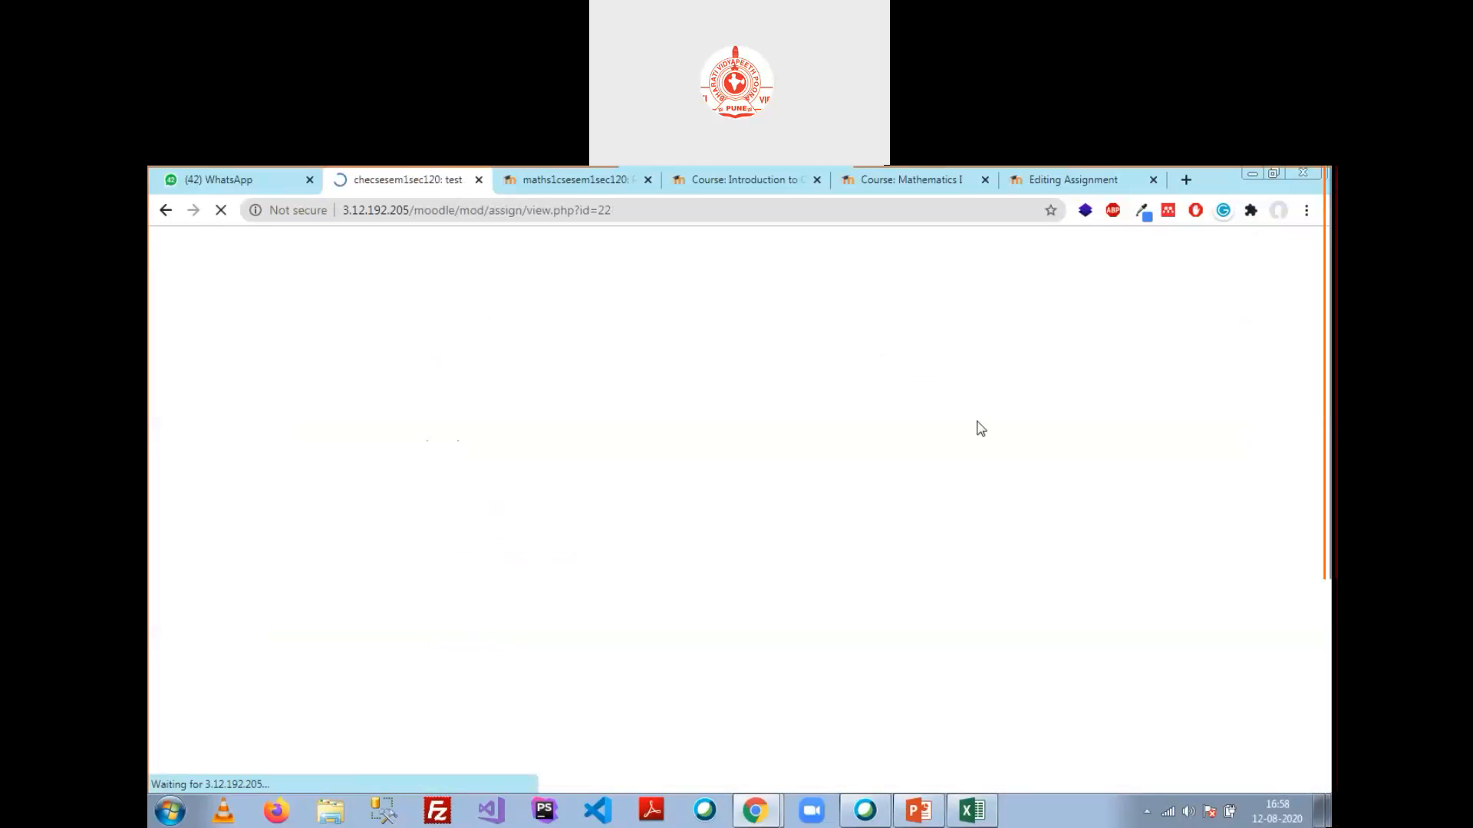
{"action": "left_click", "coordinate": [237, 347]}
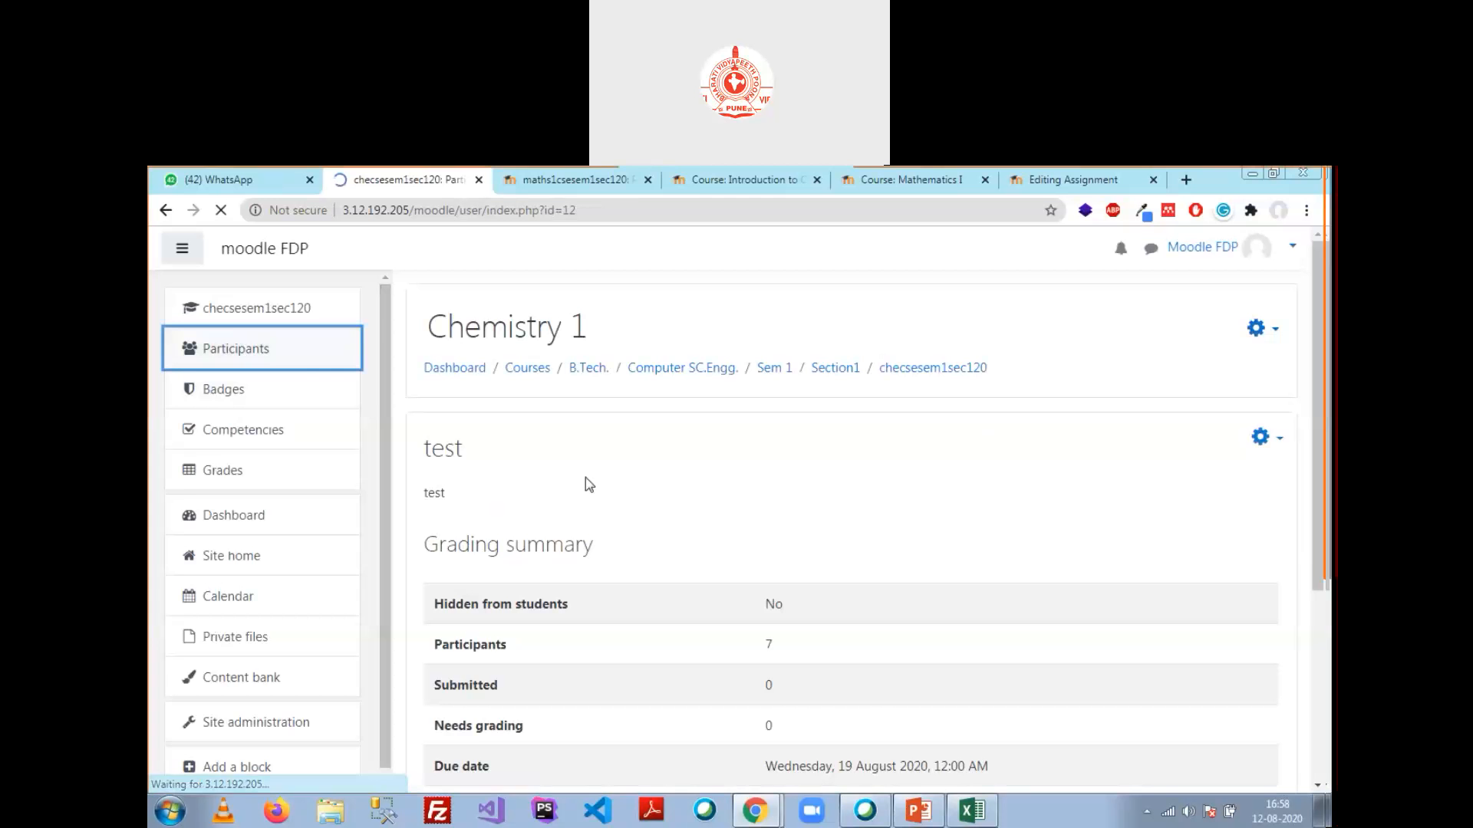
{"action": "scroll", "coordinate": [612, 507], "scroll_direction": "down", "scroll_amount": 7}
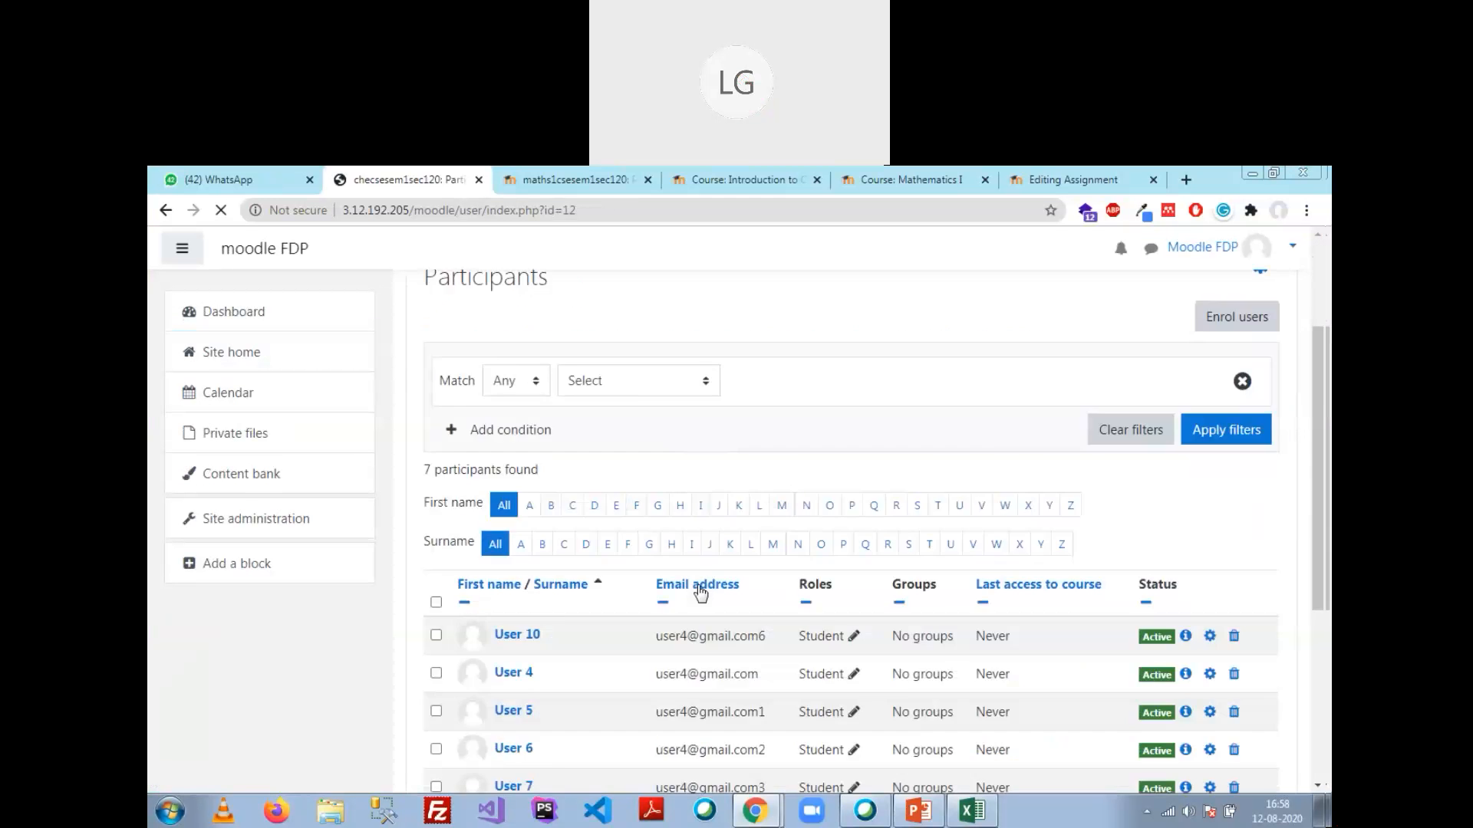
{"action": "scroll", "coordinate": [699, 585], "scroll_direction": "up", "scroll_amount": 2}
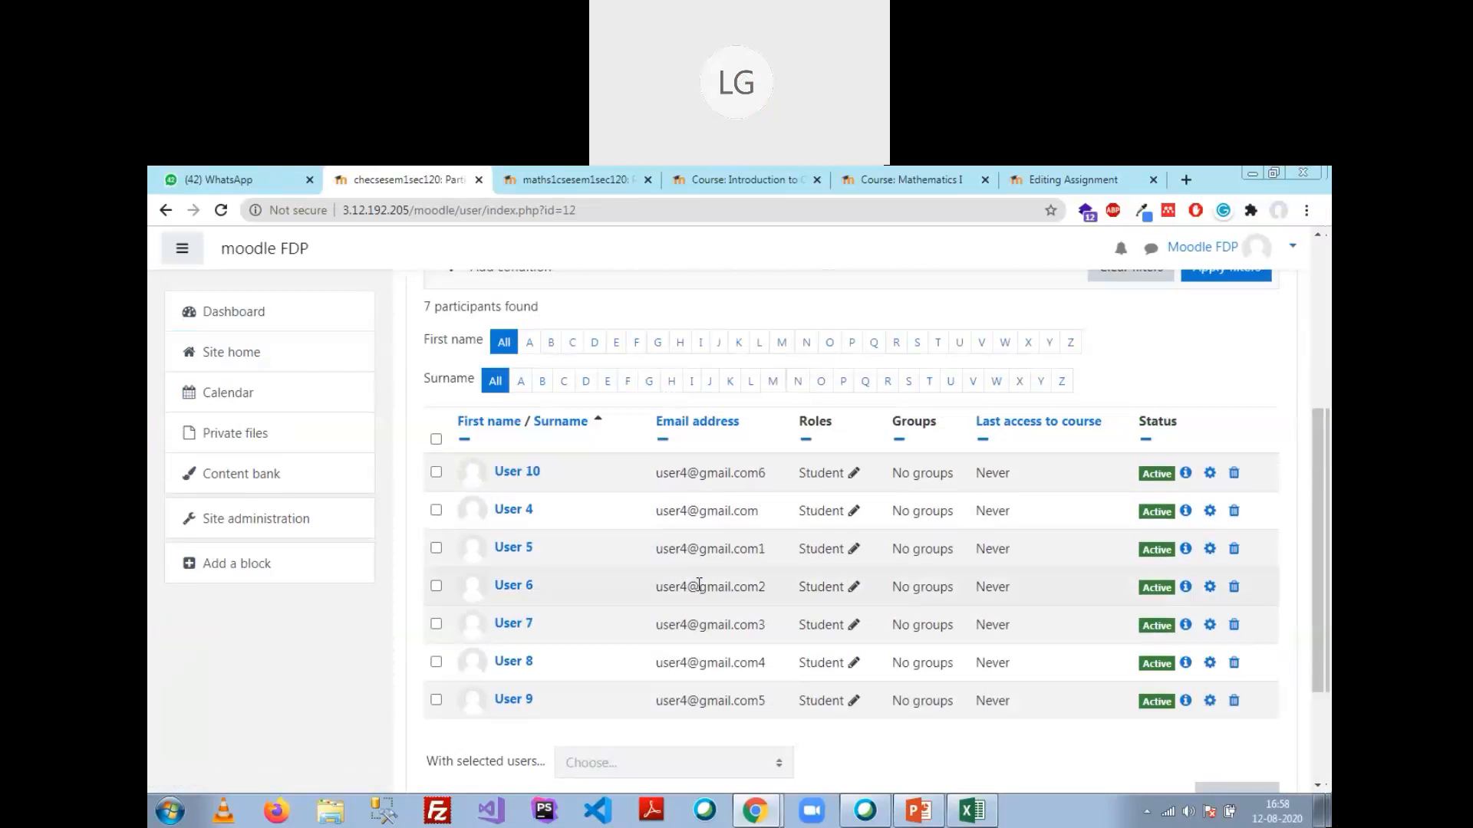
{"action": "scroll", "coordinate": [699, 584], "scroll_direction": "up", "scroll_amount": 3}
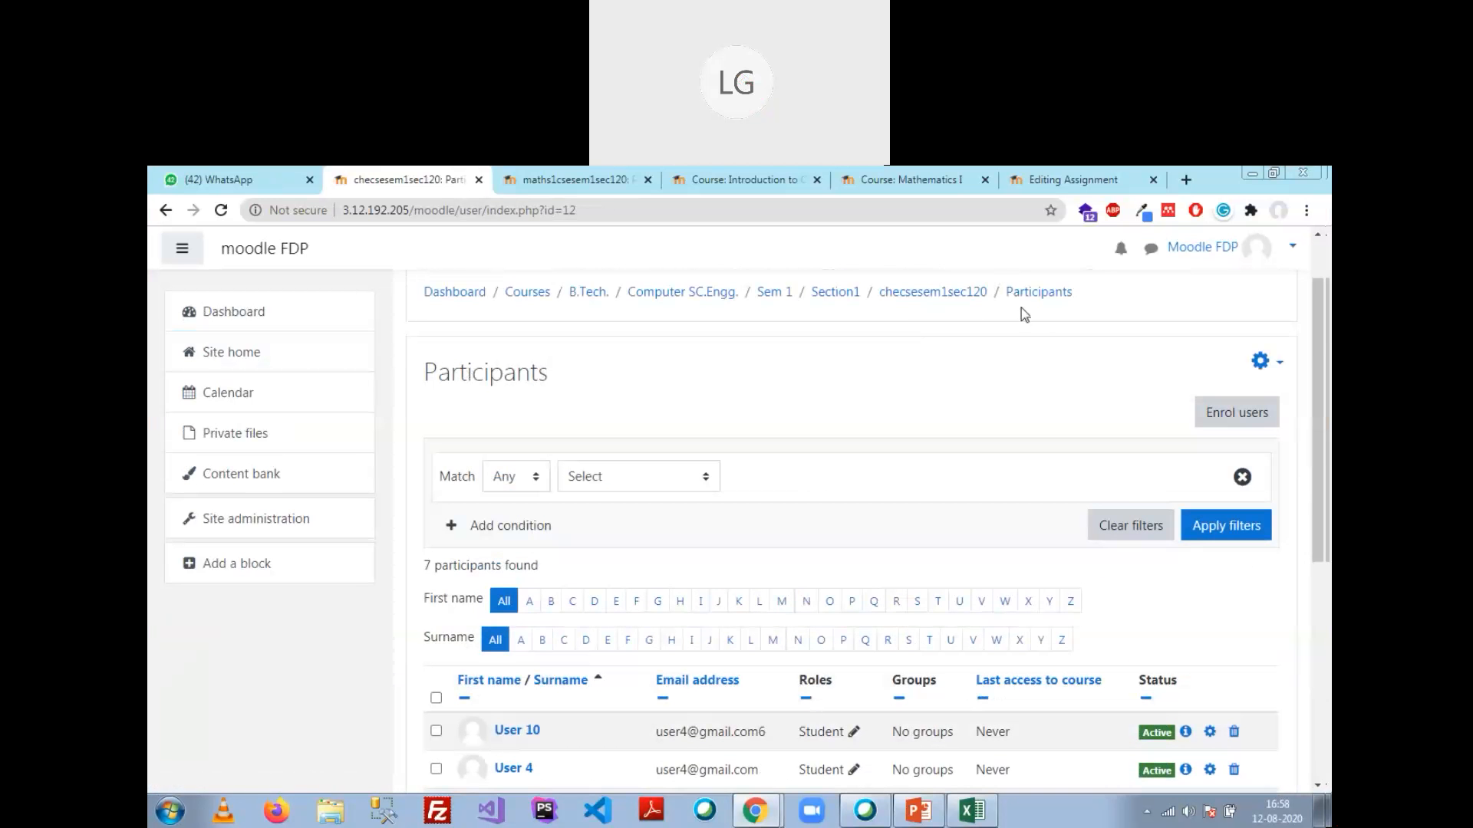
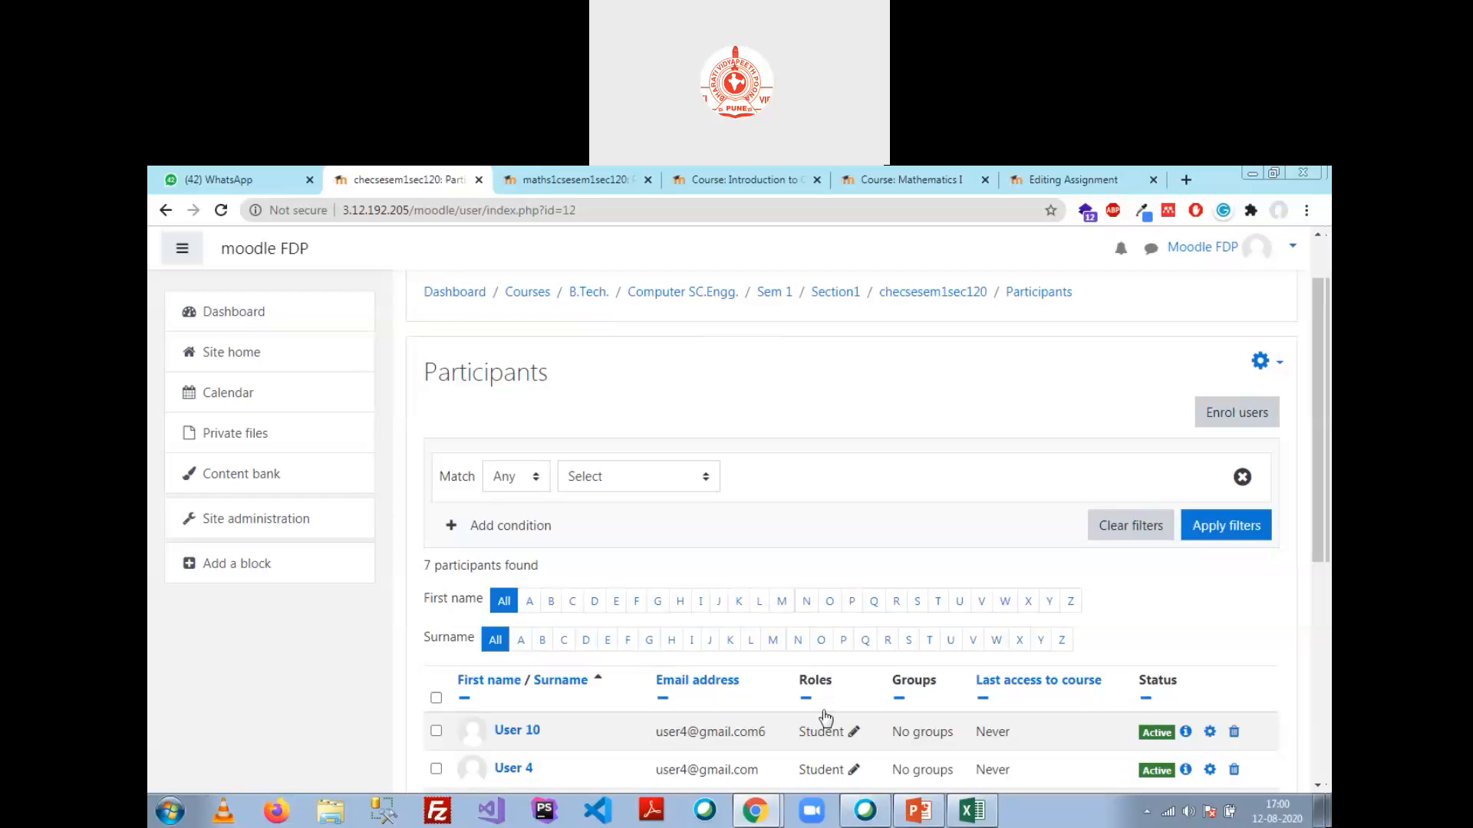
Step: Bring the Moodle LMS PowerPoint presentation to the front at slide 19, the Assignment slide
{"action": "mouse_move", "coordinate": [756, 809]}
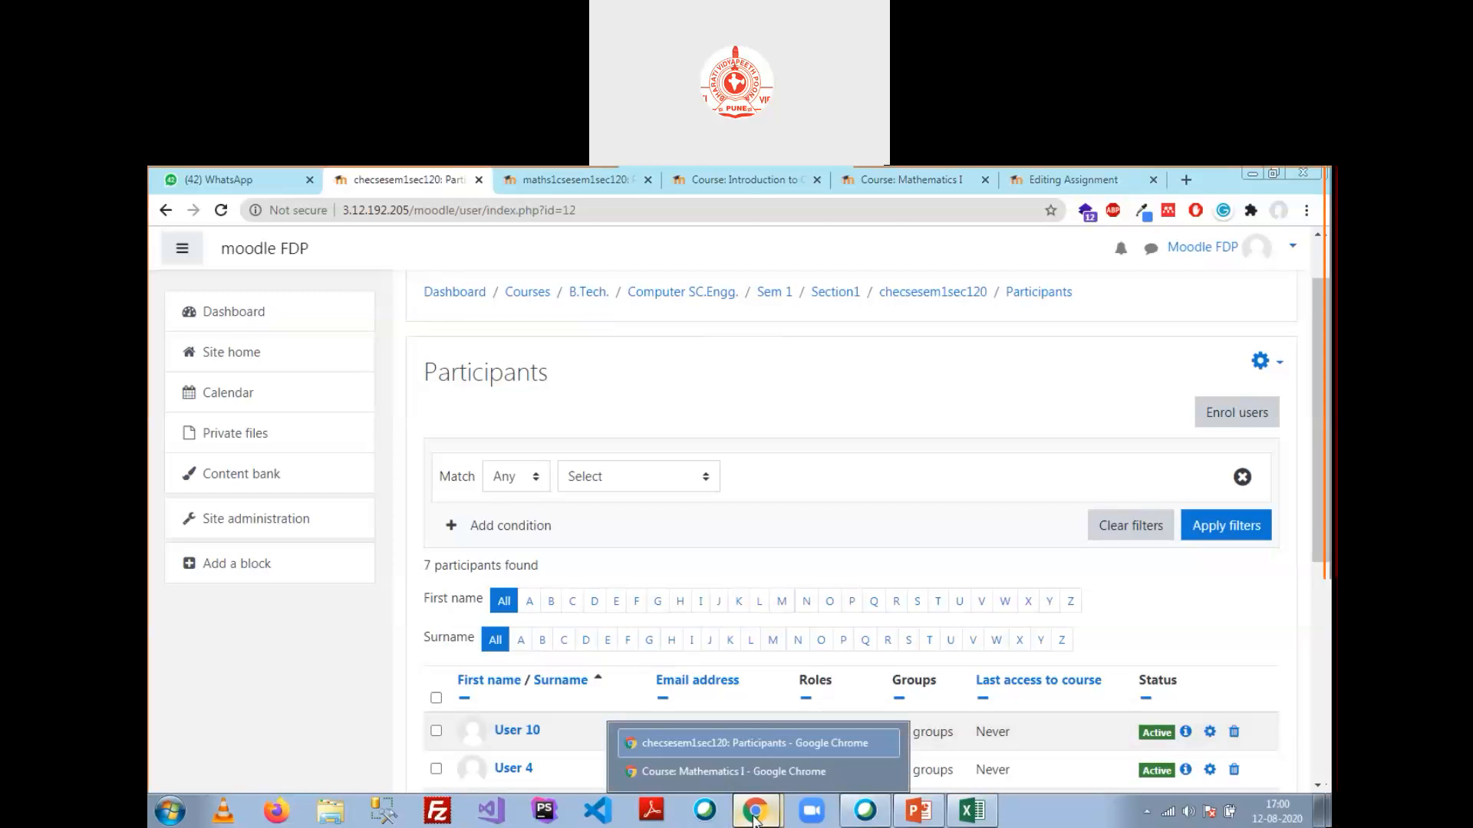
{"action": "left_click", "coordinate": [918, 810]}
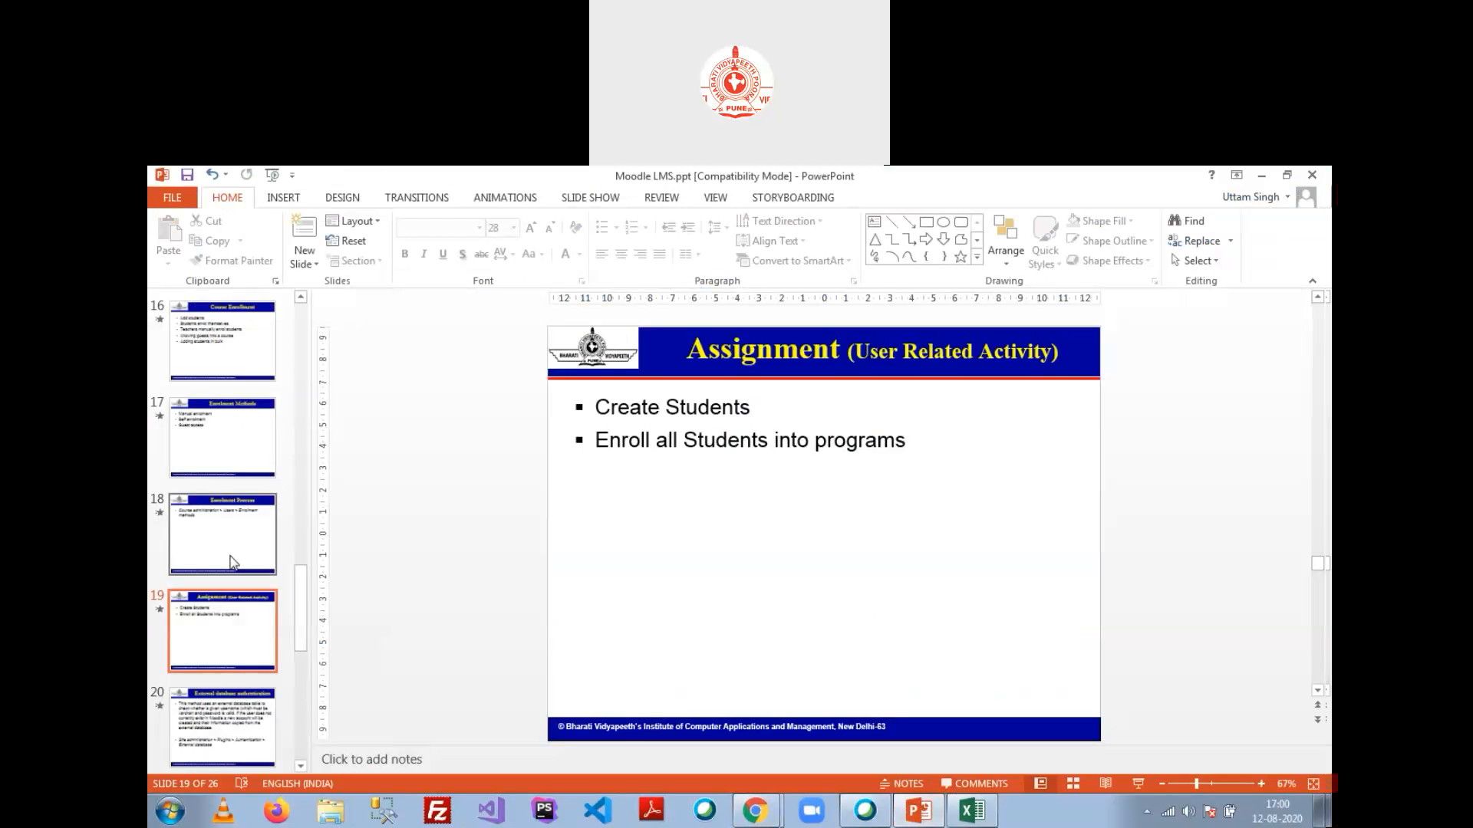
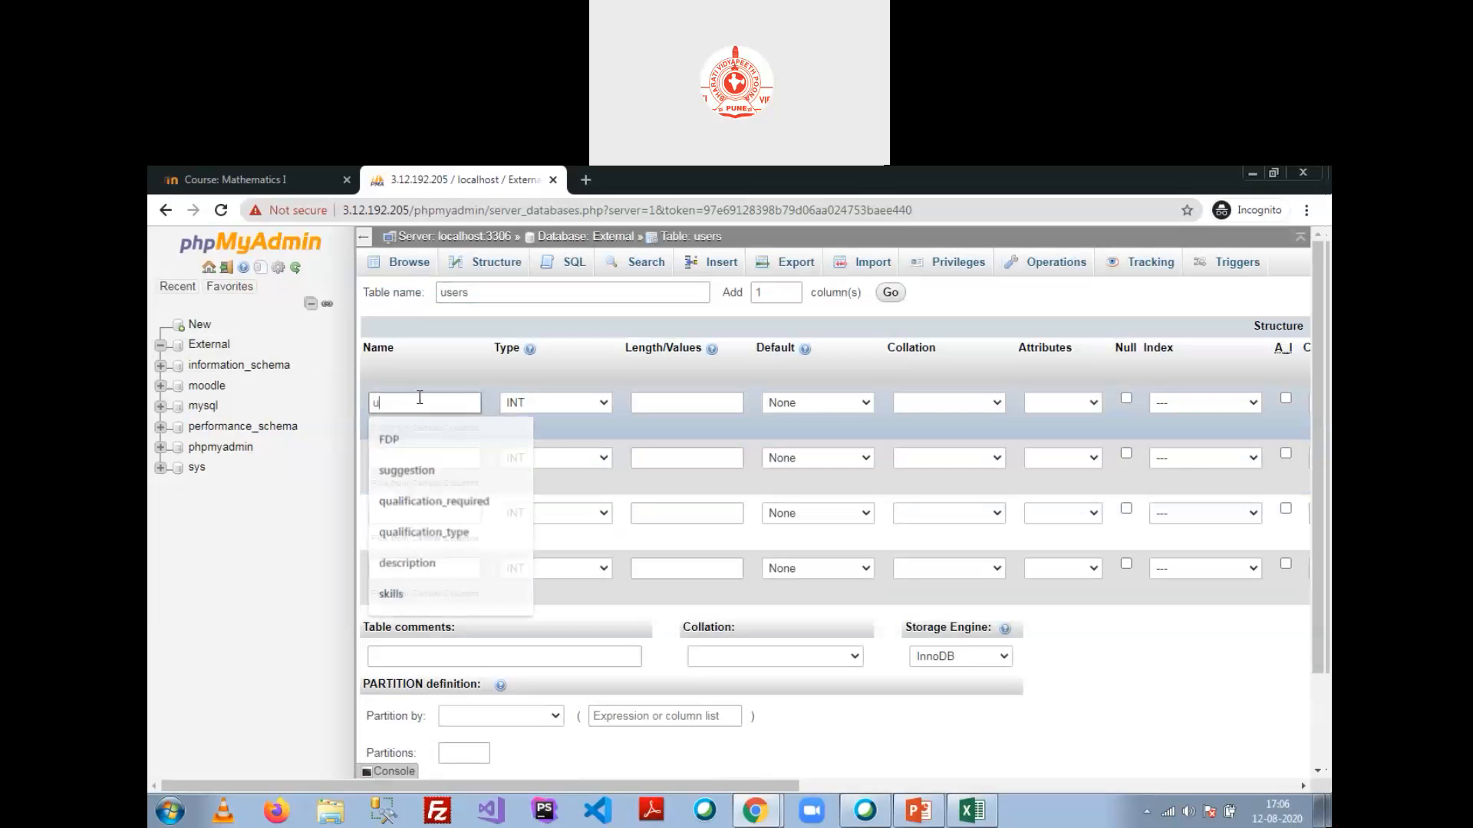
Step: Define the username column as VARCHAR length 50 and make it the PRIMARY key
{"action": "key", "text": "BackSpace"}
{"action": "type", "text": "me"}
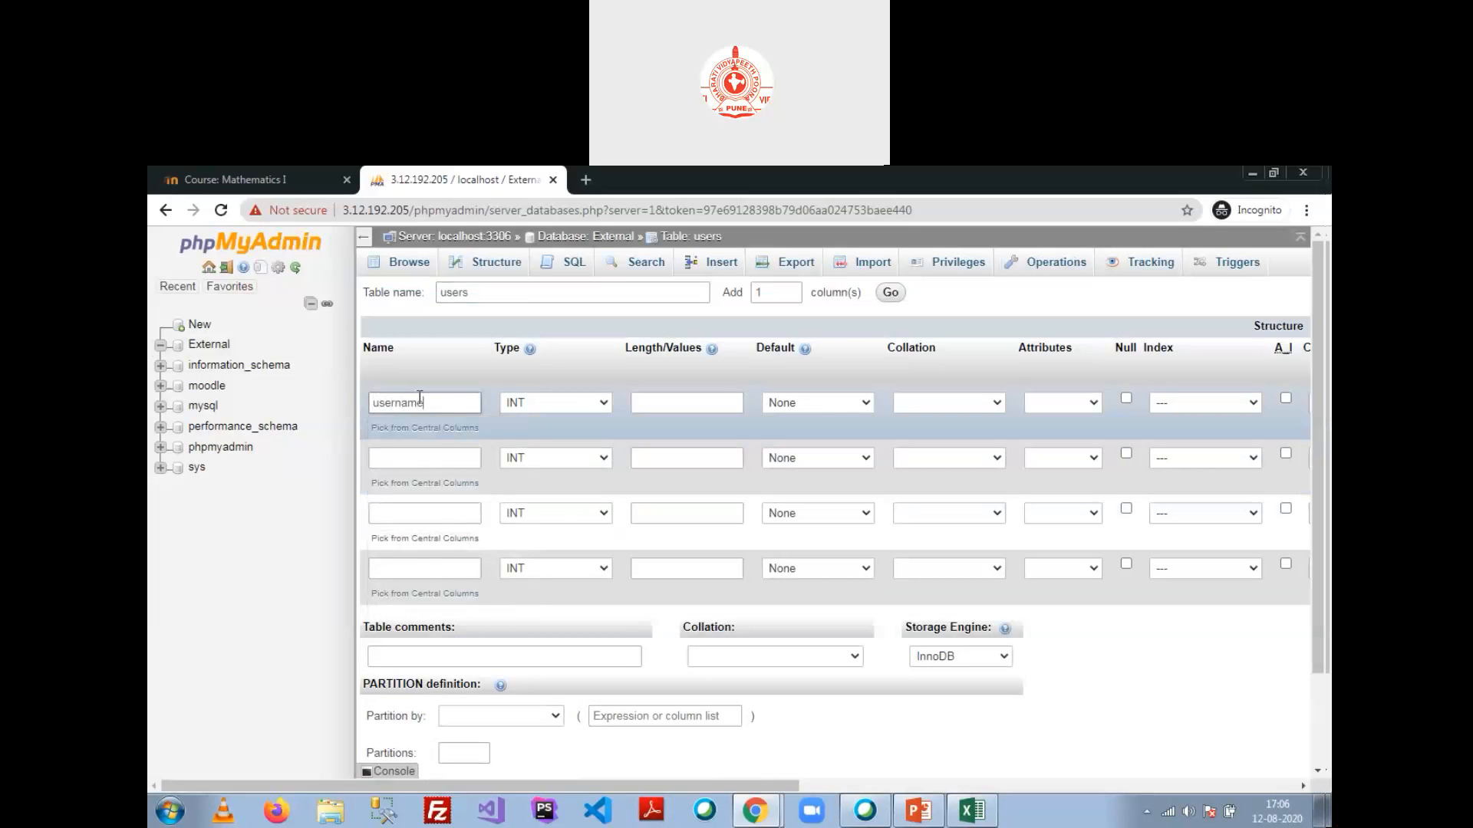
{"action": "left_click", "coordinate": [1155, 595]}
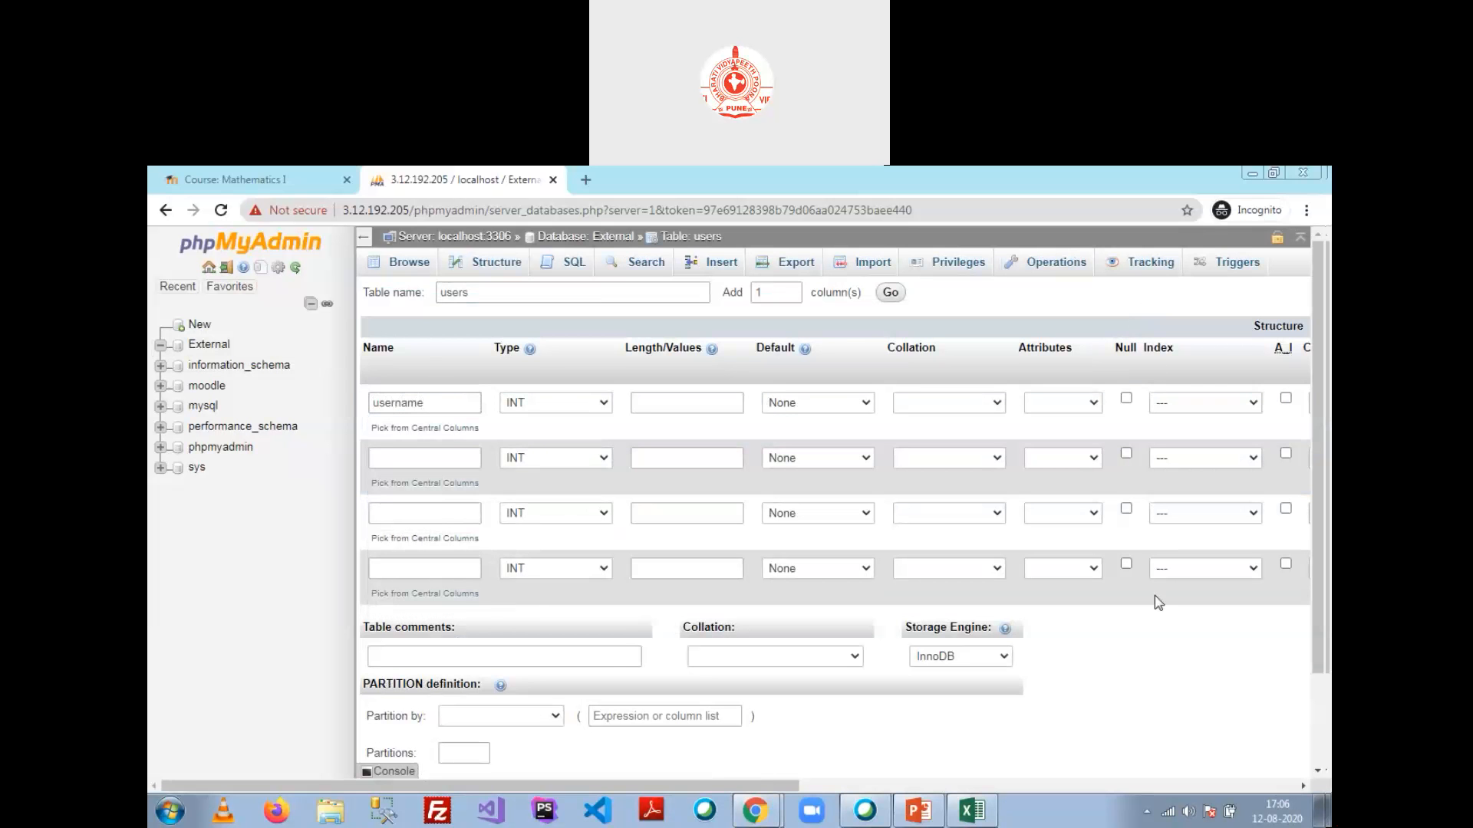
{"action": "left_click", "coordinate": [602, 405]}
{"action": "left_click", "coordinate": [617, 428]}
{"action": "left_click", "coordinate": [660, 403]}
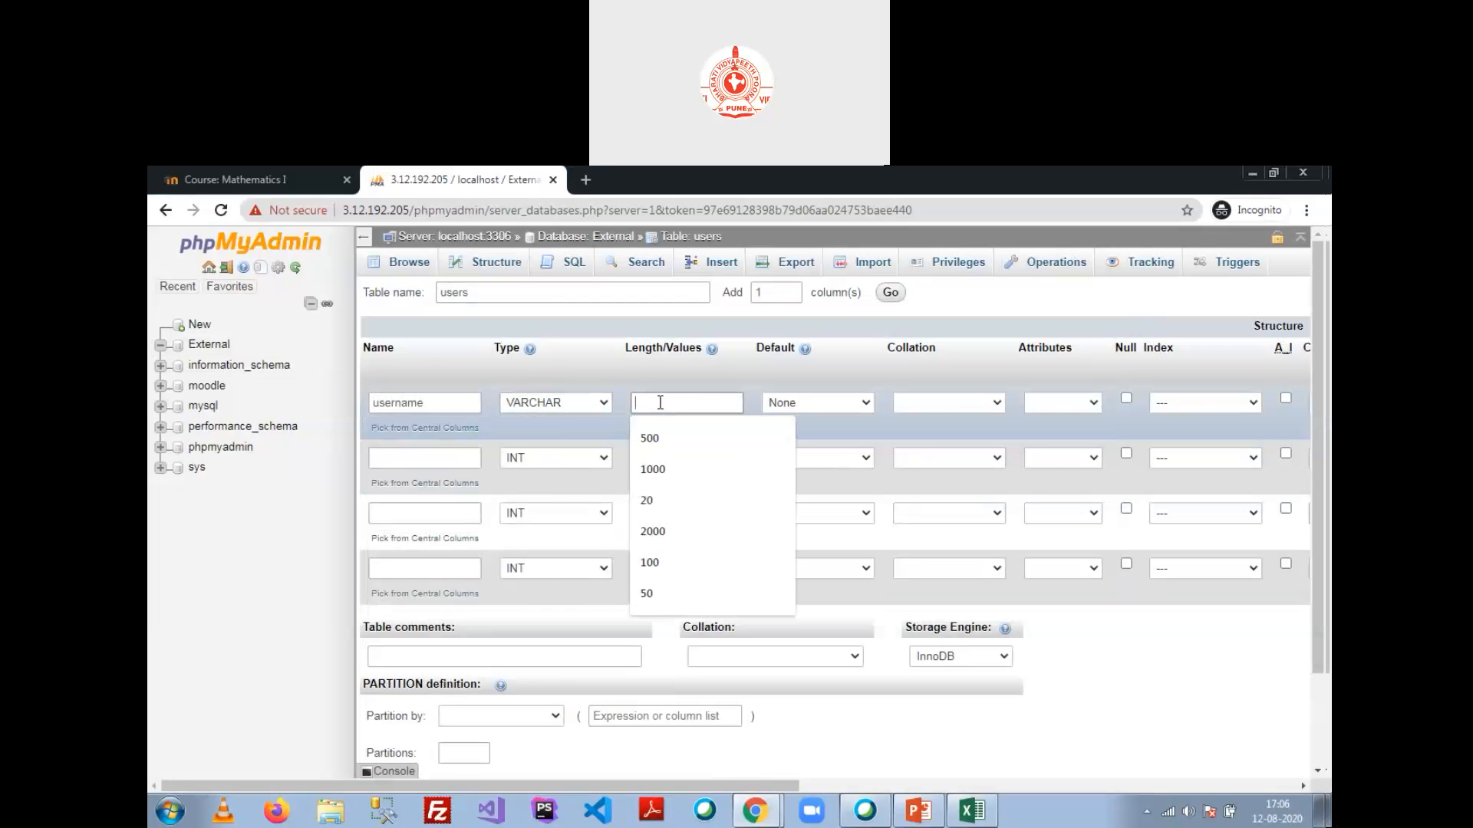
{"action": "type", "text": "50"}
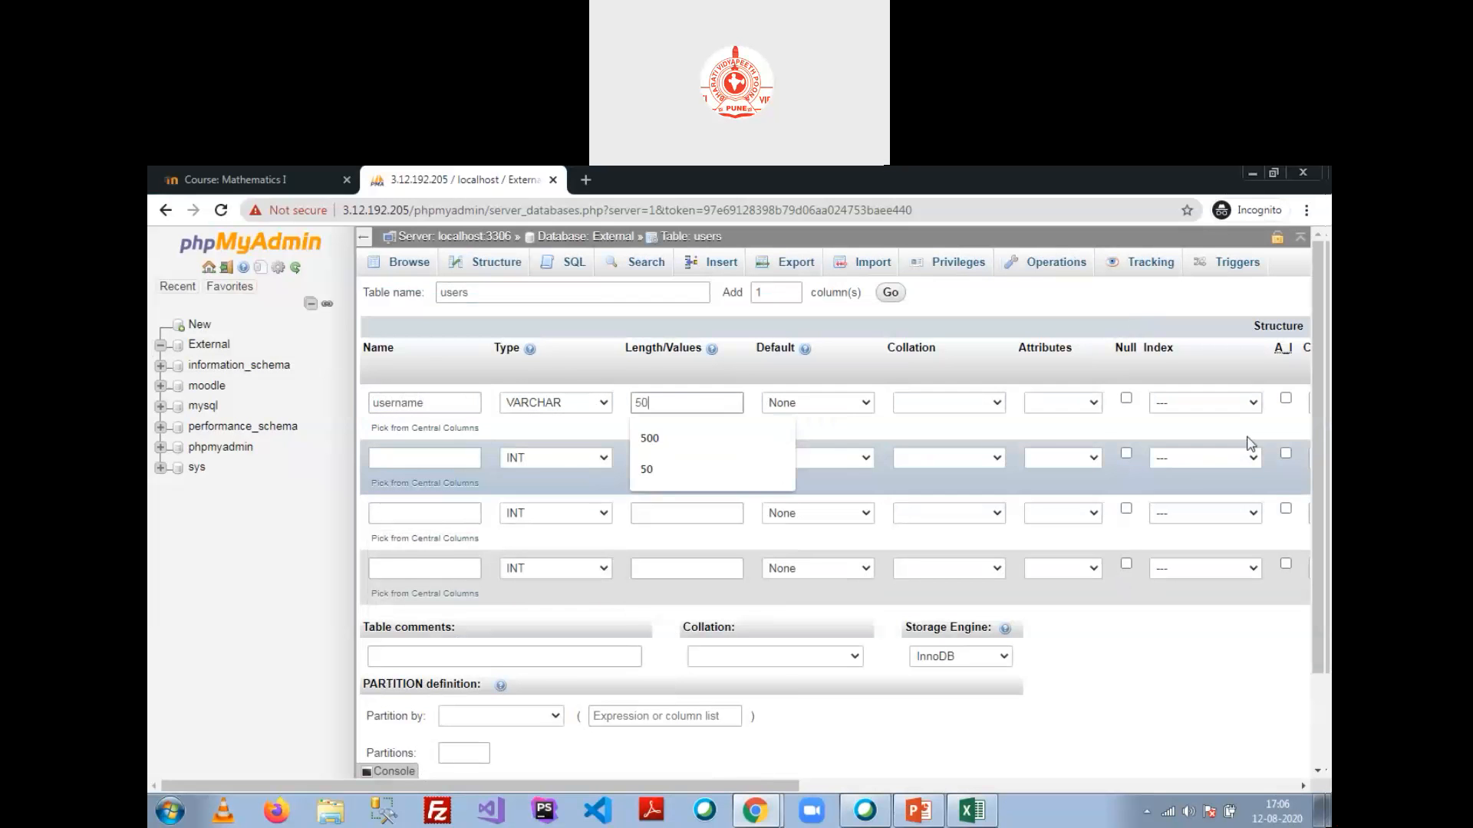
{"action": "left_click_drag", "start_coordinate": [713, 786], "coordinate": [594, 827]}
{"action": "left_click_drag", "start_coordinate": [690, 822], "coordinate": [661, 777]}
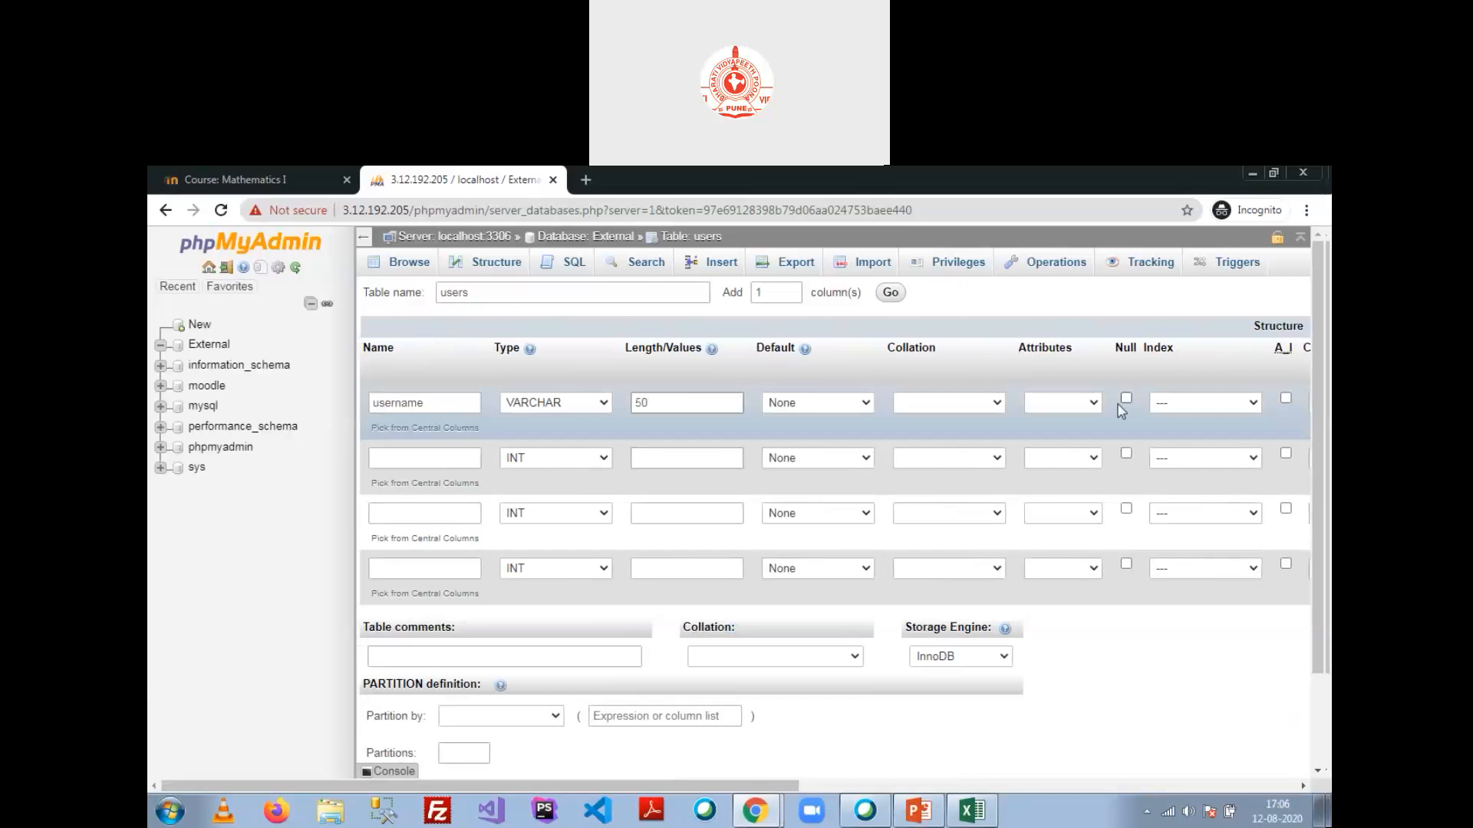
{"action": "left_click", "coordinate": [1226, 413]}
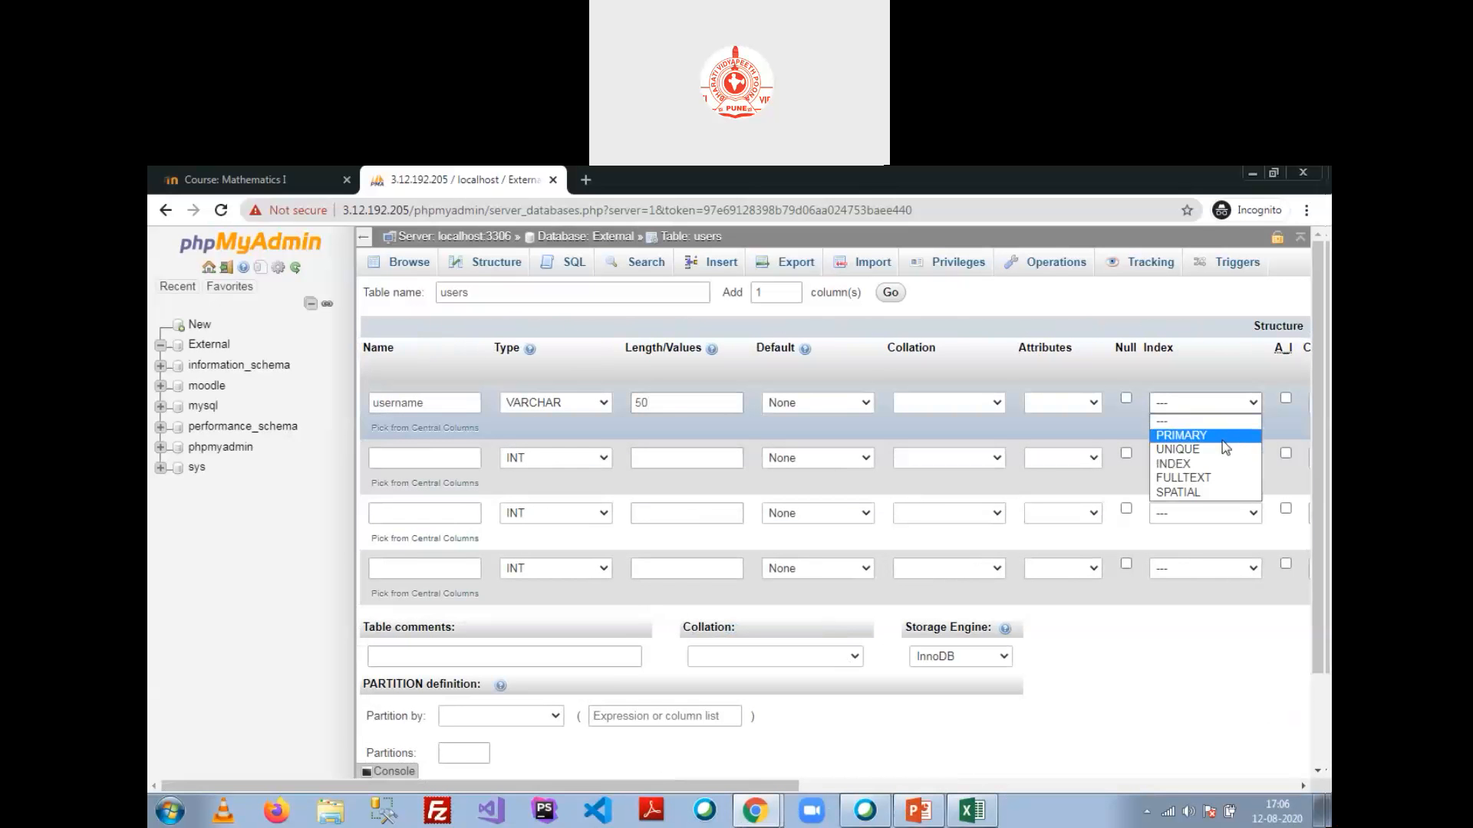
{"action": "left_click", "coordinate": [1181, 435]}
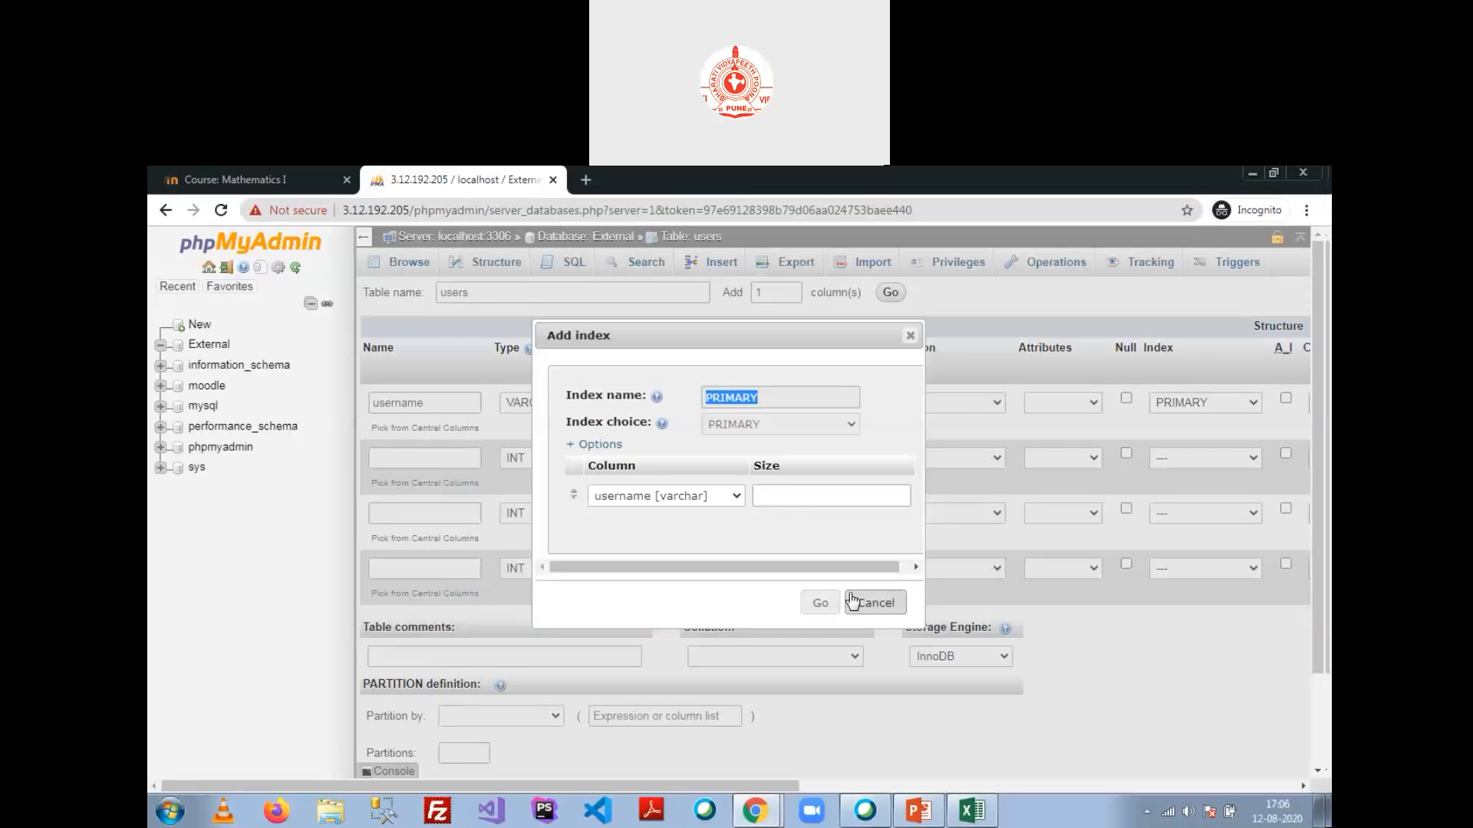
{"action": "left_click", "coordinate": [822, 604]}
Step: Add a second column named password as VARCHAR with length 50
{"action": "left_click", "coordinate": [419, 457]}
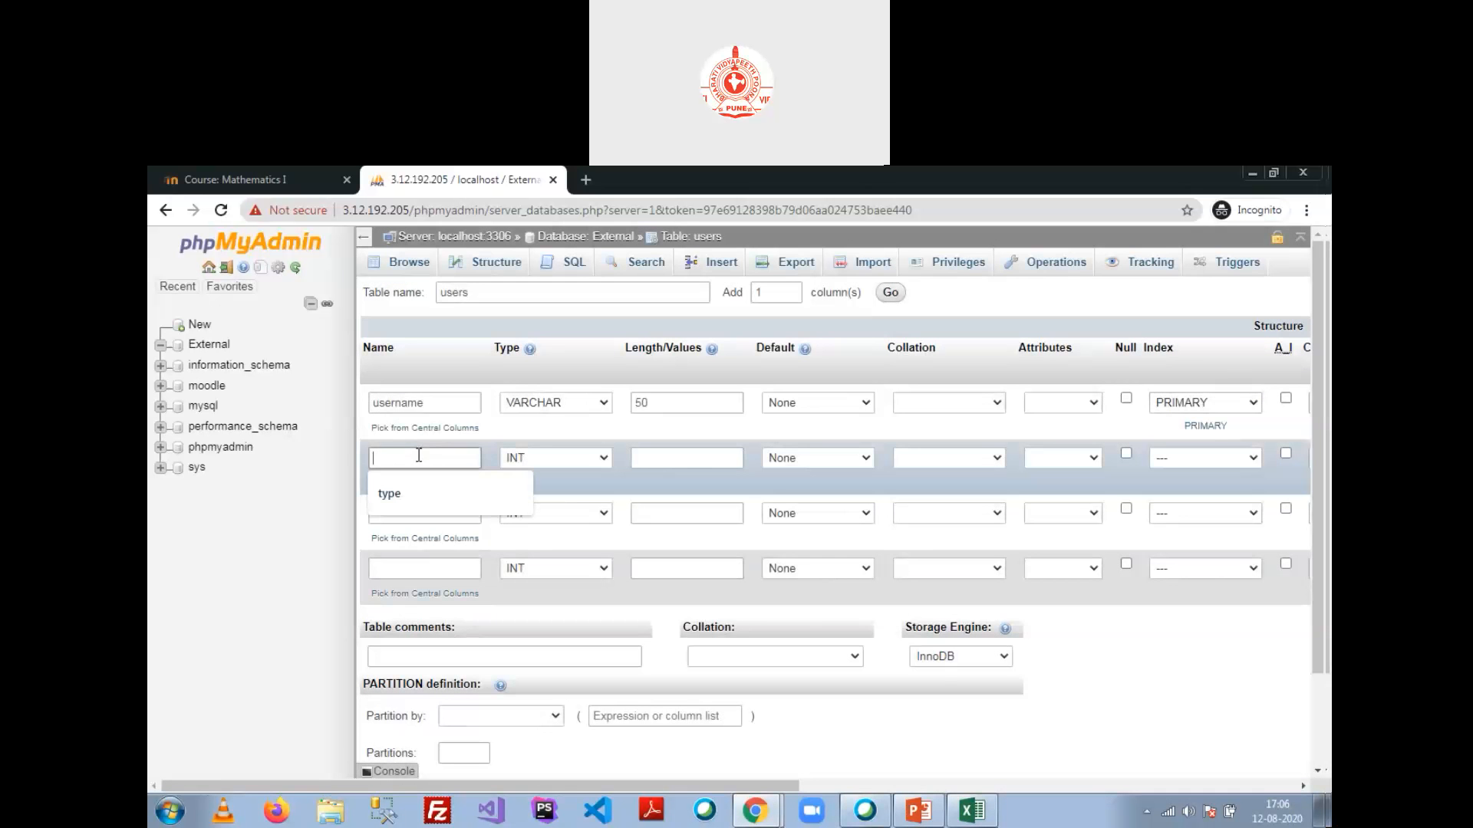
{"action": "type", "text": "password"}
{"action": "left_click", "coordinate": [572, 459]}
{"action": "left_click", "coordinate": [583, 486]}
{"action": "left_click", "coordinate": [658, 459]}
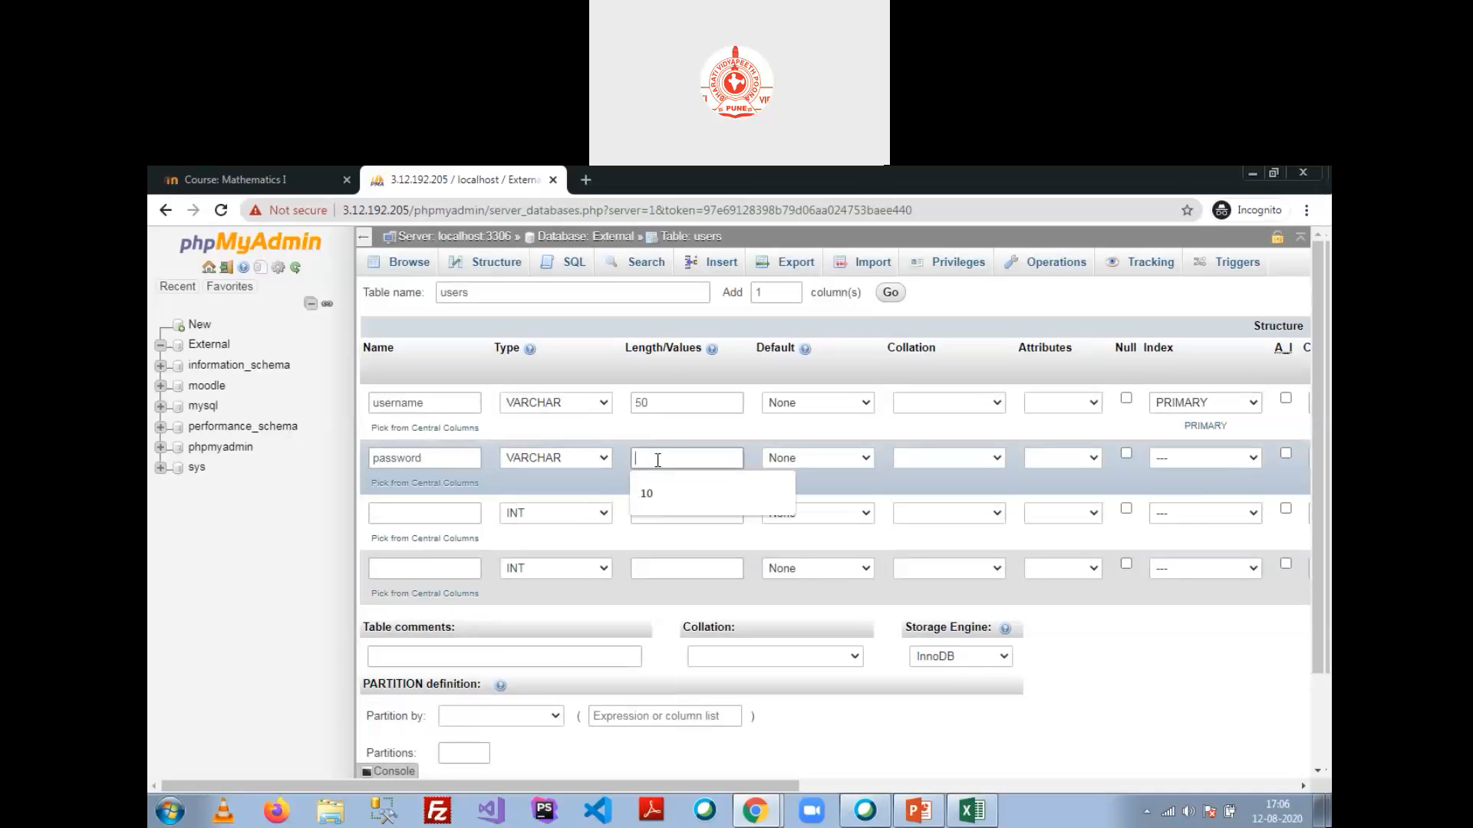
{"action": "type", "text": "50"}
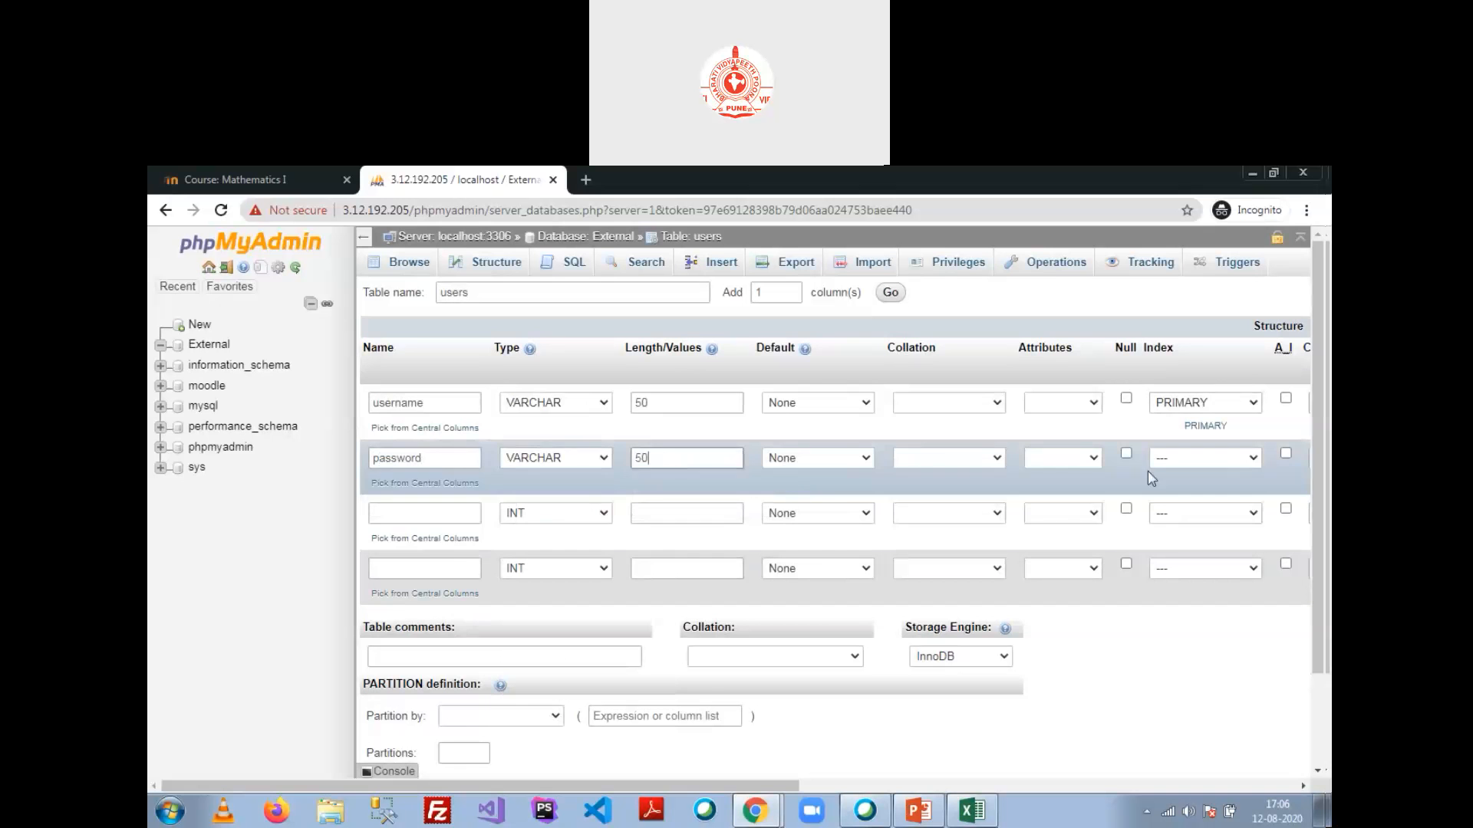
{"action": "left_click", "coordinate": [432, 513]}
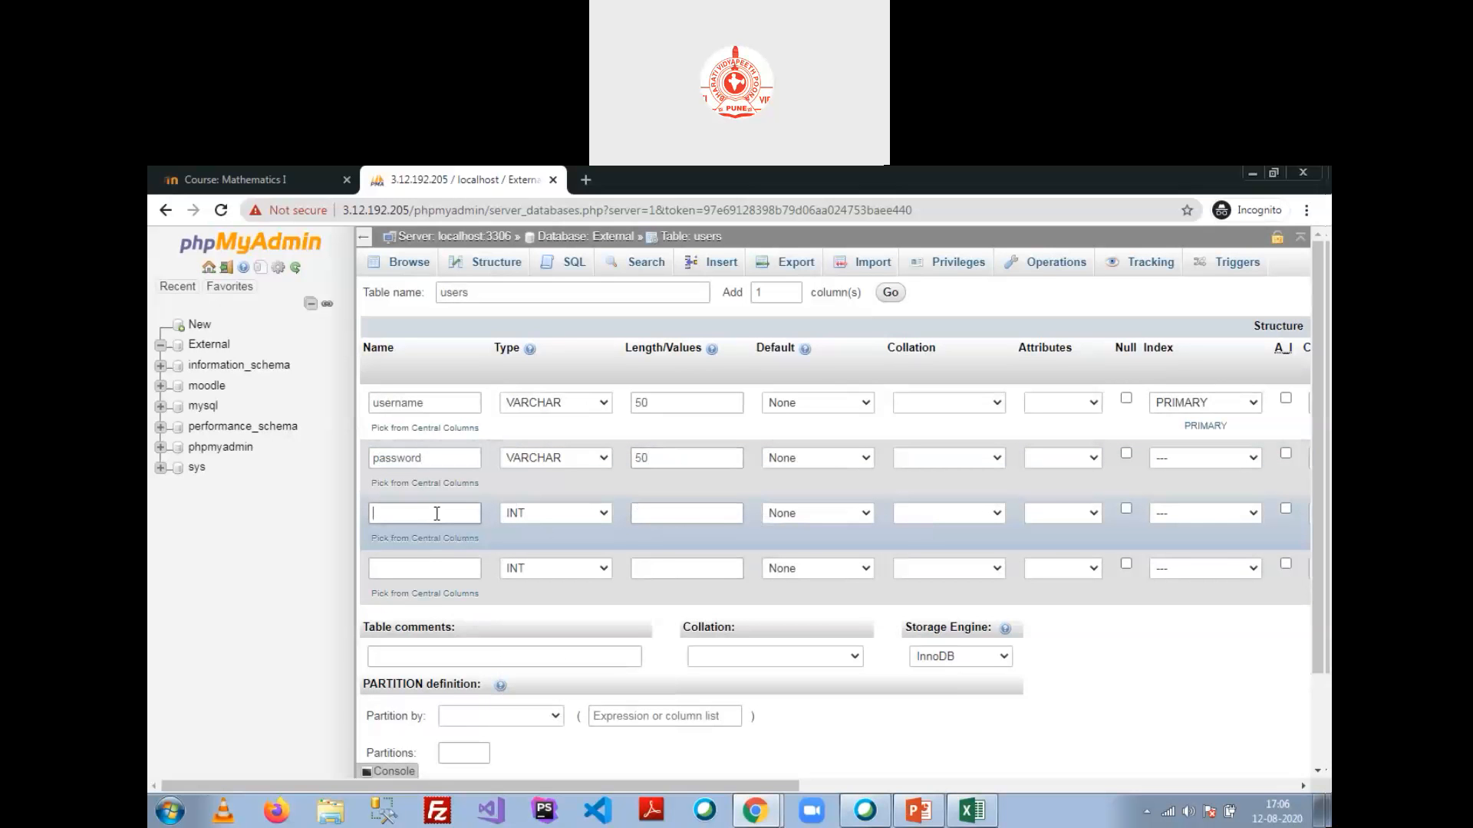
Step: Name the third column firstname, with type VARCHAR and length 50
{"action": "type", "text": "First"}
{"action": "key", "text": "BackSpace"}
{"action": "key", "text": "BackSpace"}
{"action": "key", "text": "BackSpace"}
{"action": "key", "text": "BackSpace"}
{"action": "type", "text": "Nam"}
{"action": "key", "text": "BackSpace"}
{"action": "key", "text": "BackSpace"}
{"action": "type", "text": "firtat name"}
{"action": "key", "text": "BackSpace"}
{"action": "key", "text": "BackSpace"}
{"action": "key", "text": "BackSpace"}
{"action": "key", "text": "BackSpace"}
{"action": "key", "text": "BackSpace"}
{"action": "type", "text": "name"}
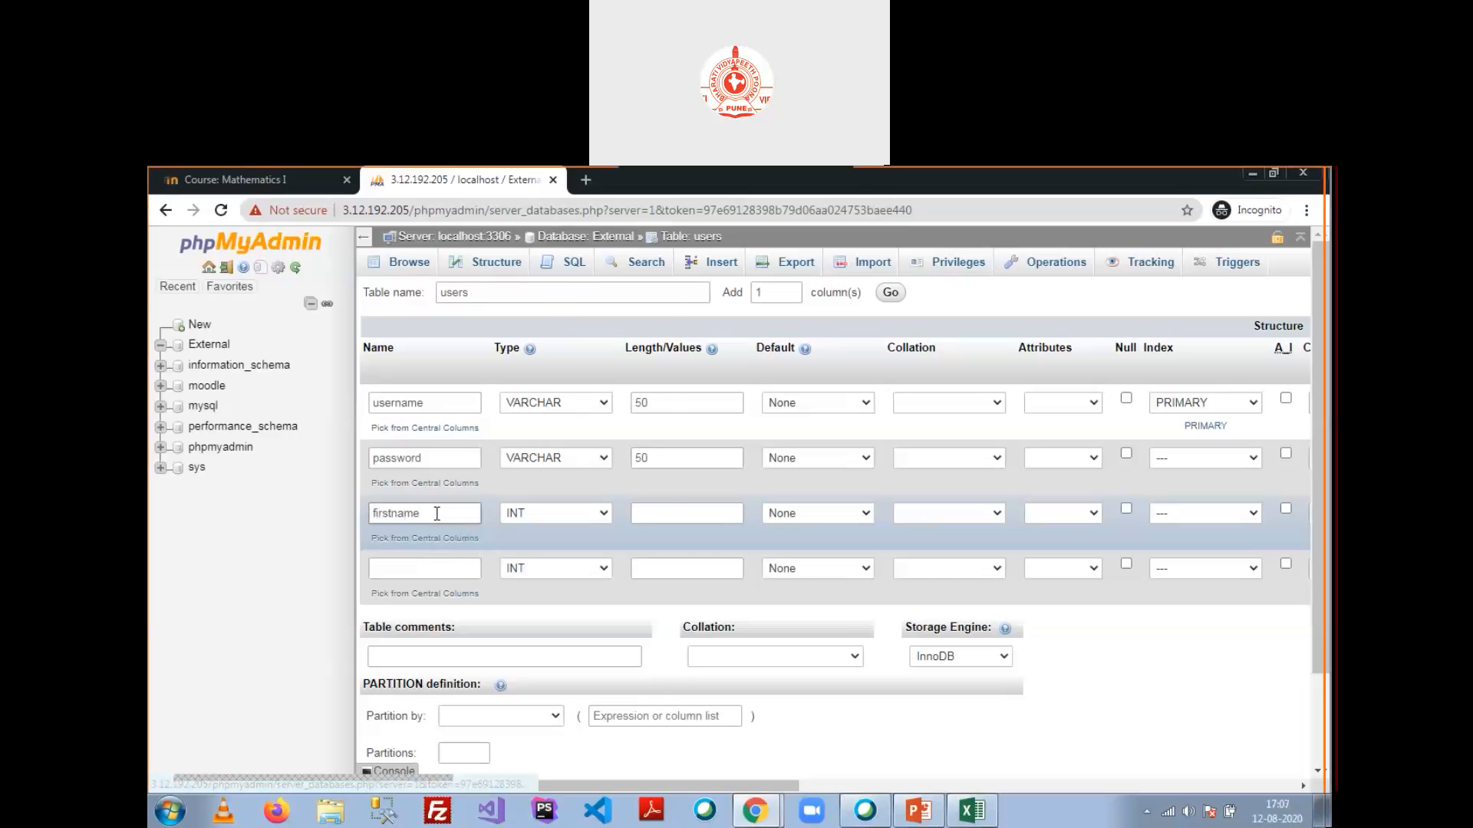
{"action": "left_click", "coordinate": [557, 515]}
{"action": "left_click", "coordinate": [533, 236]}
{"action": "left_click", "coordinate": [685, 513]}
{"action": "type", "text": "50"}
Step: Add an l_name VARCHAR(50) column and save the users table
{"action": "left_click", "coordinate": [449, 569]}
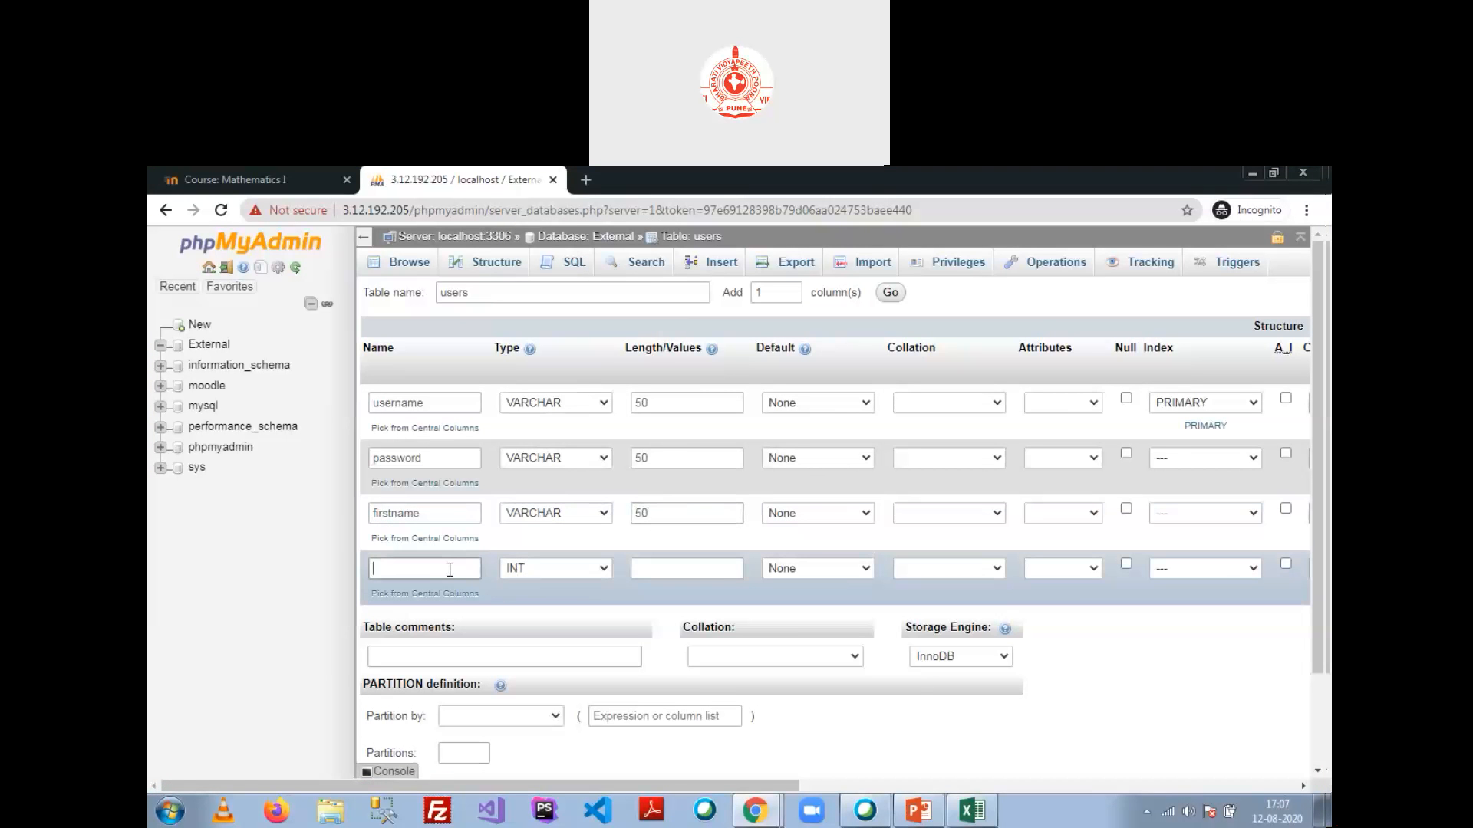
{"action": "type", "text": "l_name"}
{"action": "left_click", "coordinate": [541, 571]}
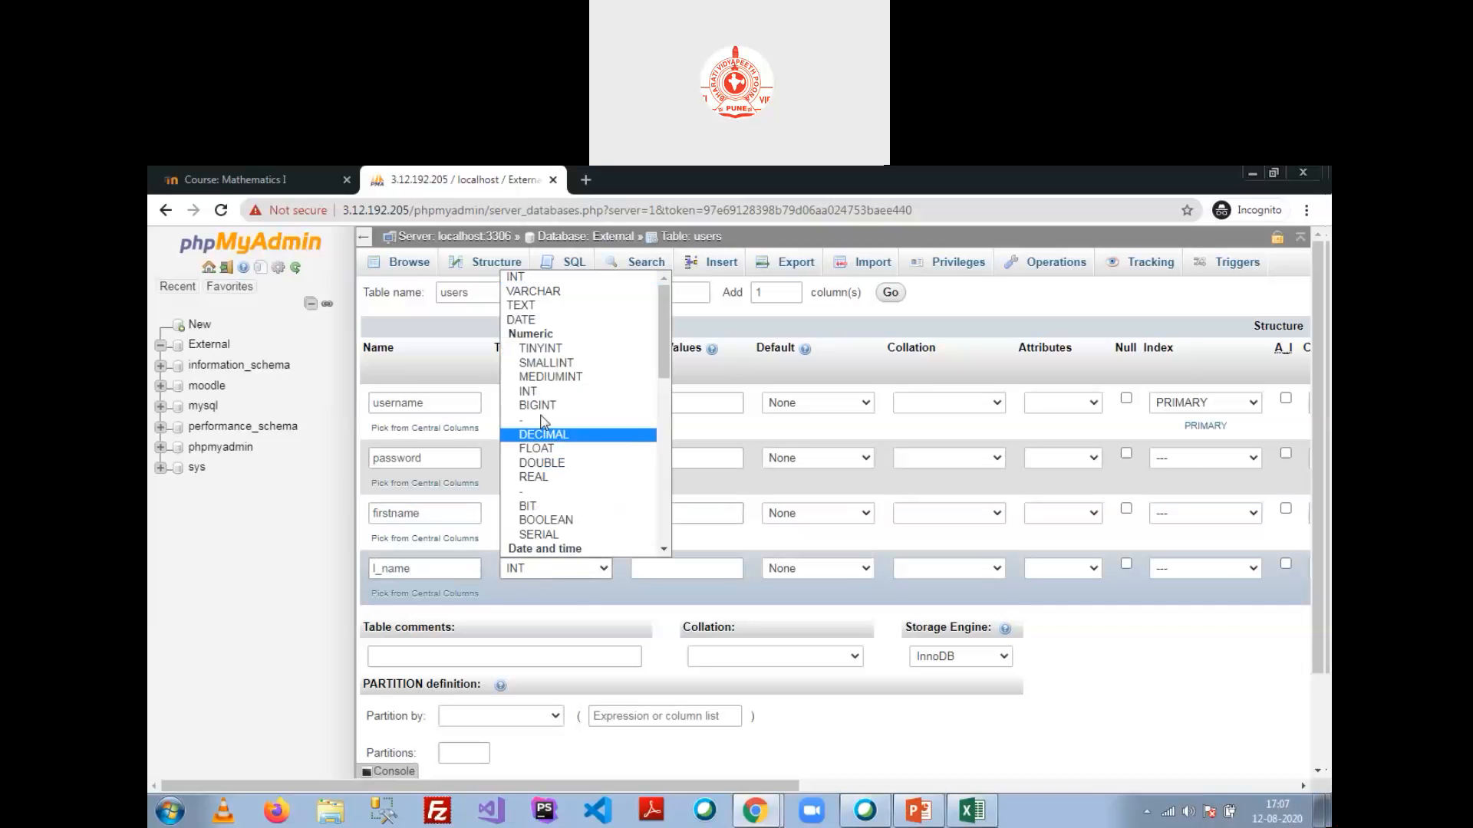
{"action": "left_click", "coordinate": [573, 298]}
{"action": "left_click", "coordinate": [672, 569]}
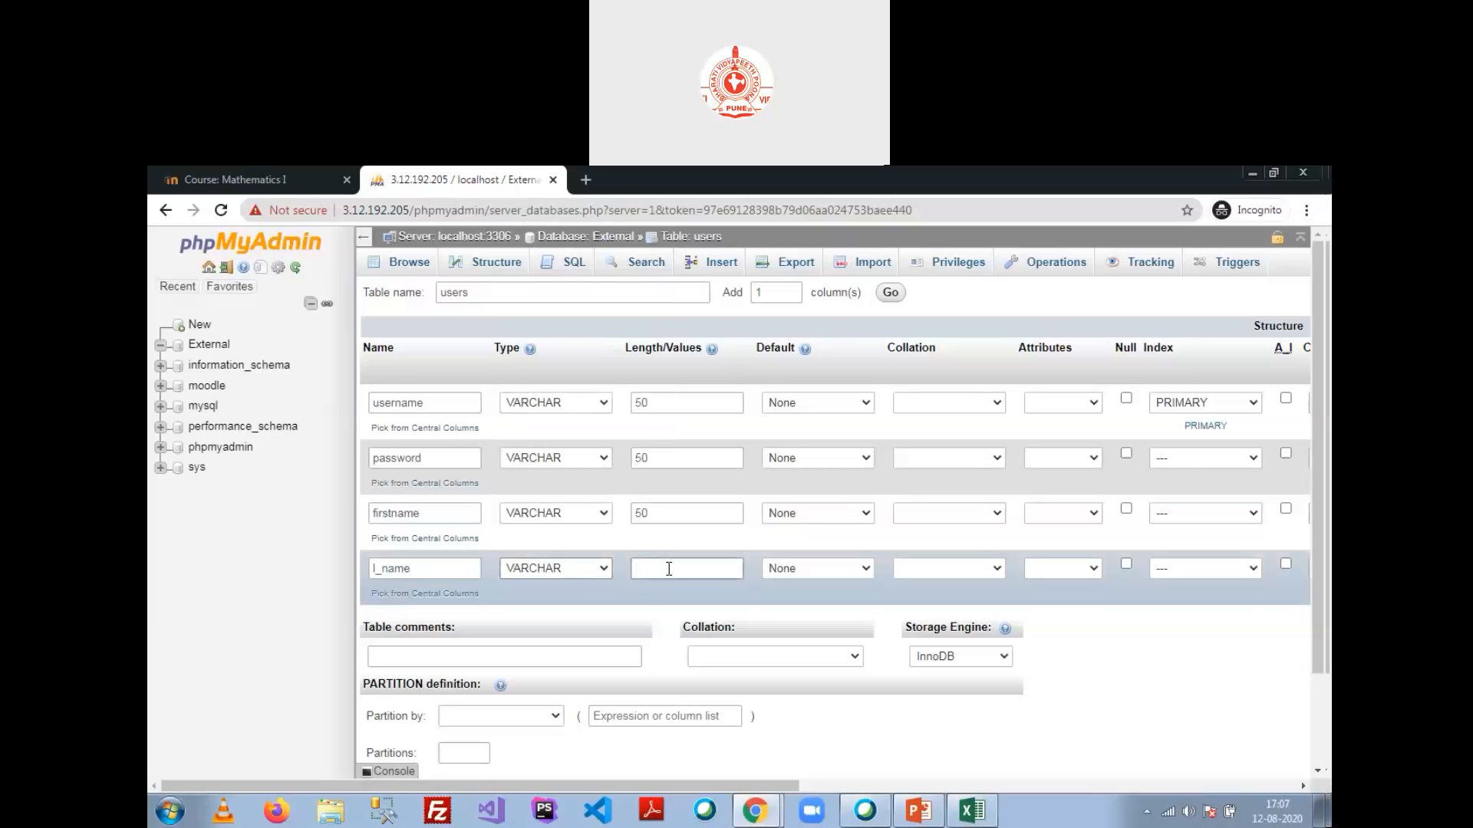
{"action": "type", "text": "50"}
{"action": "scroll", "coordinate": [668, 569], "scroll_direction": "down", "scroll_amount": 2}
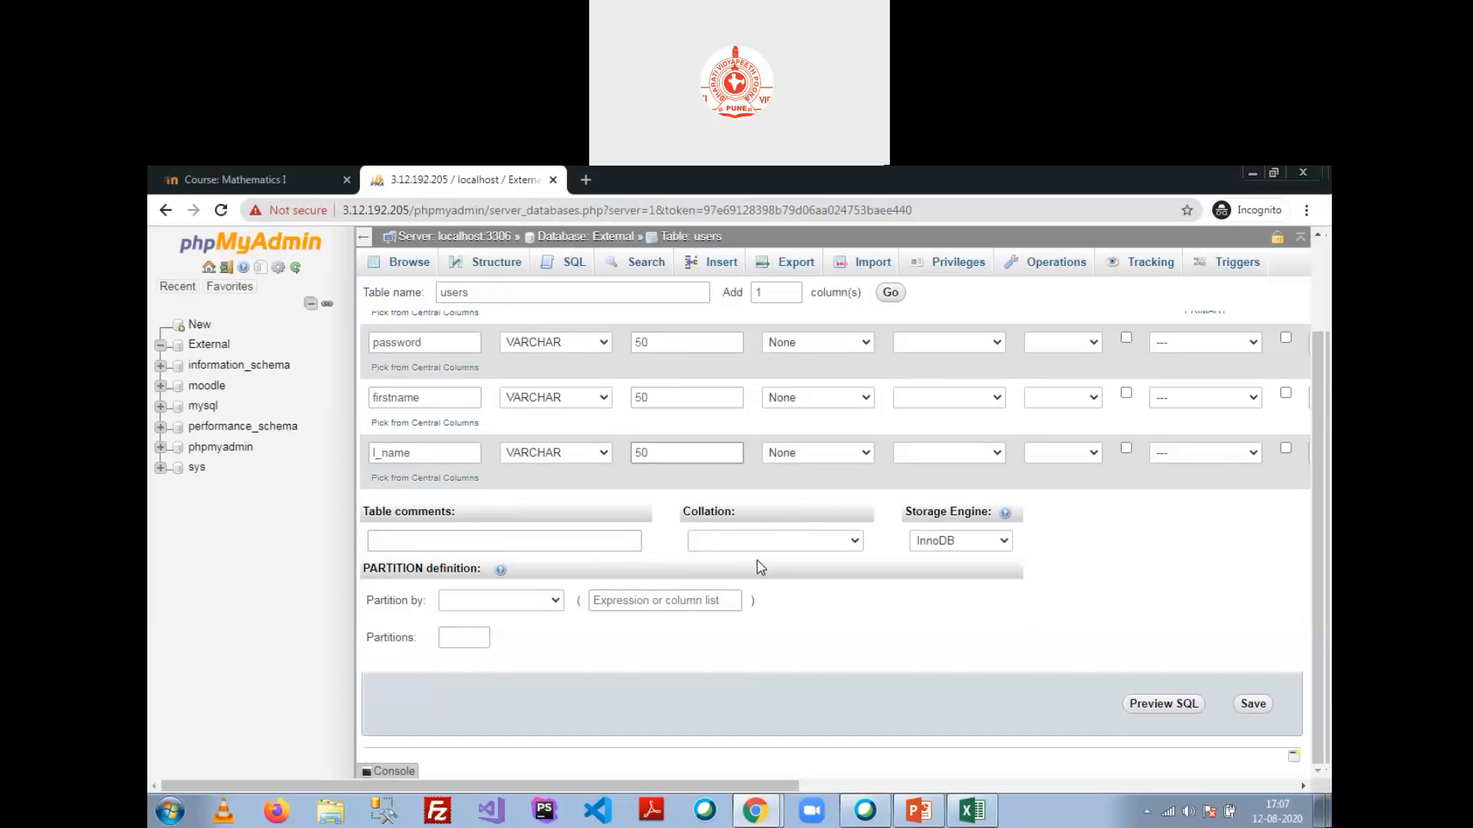
{"action": "key", "text": "Return"}
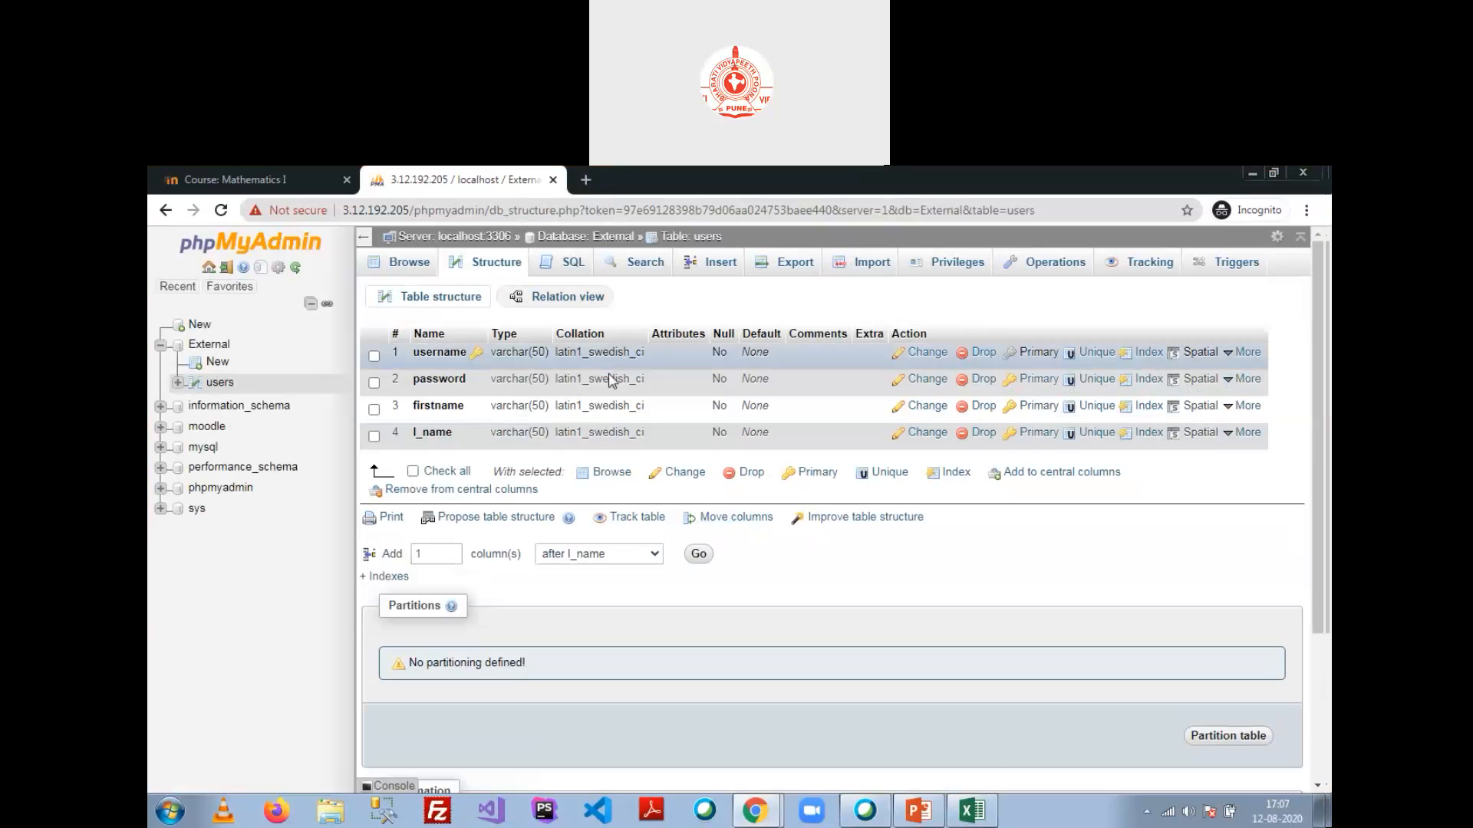
{"action": "left_click", "coordinate": [754, 812]}
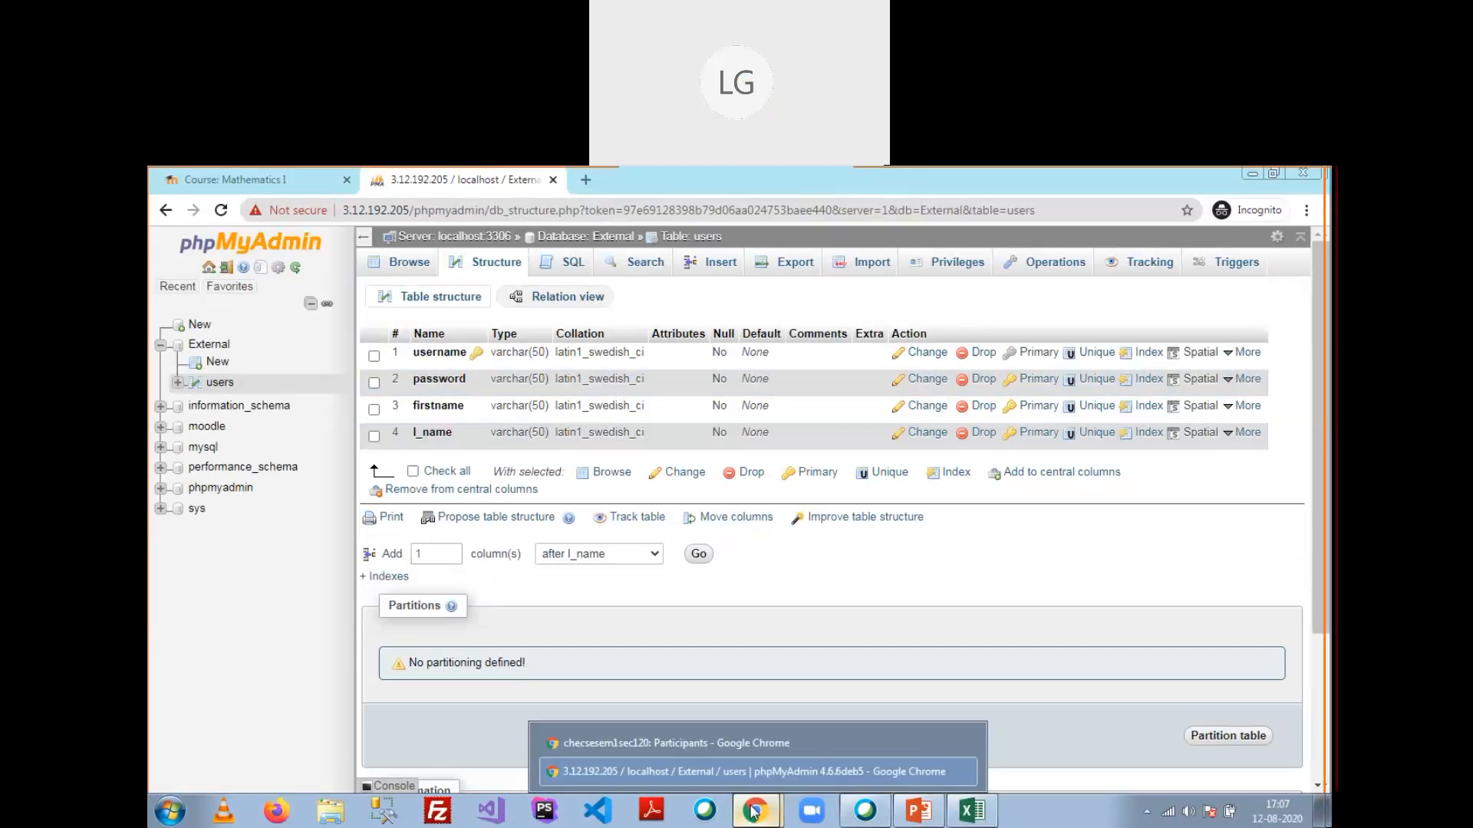
{"action": "left_click", "coordinate": [830, 578]}
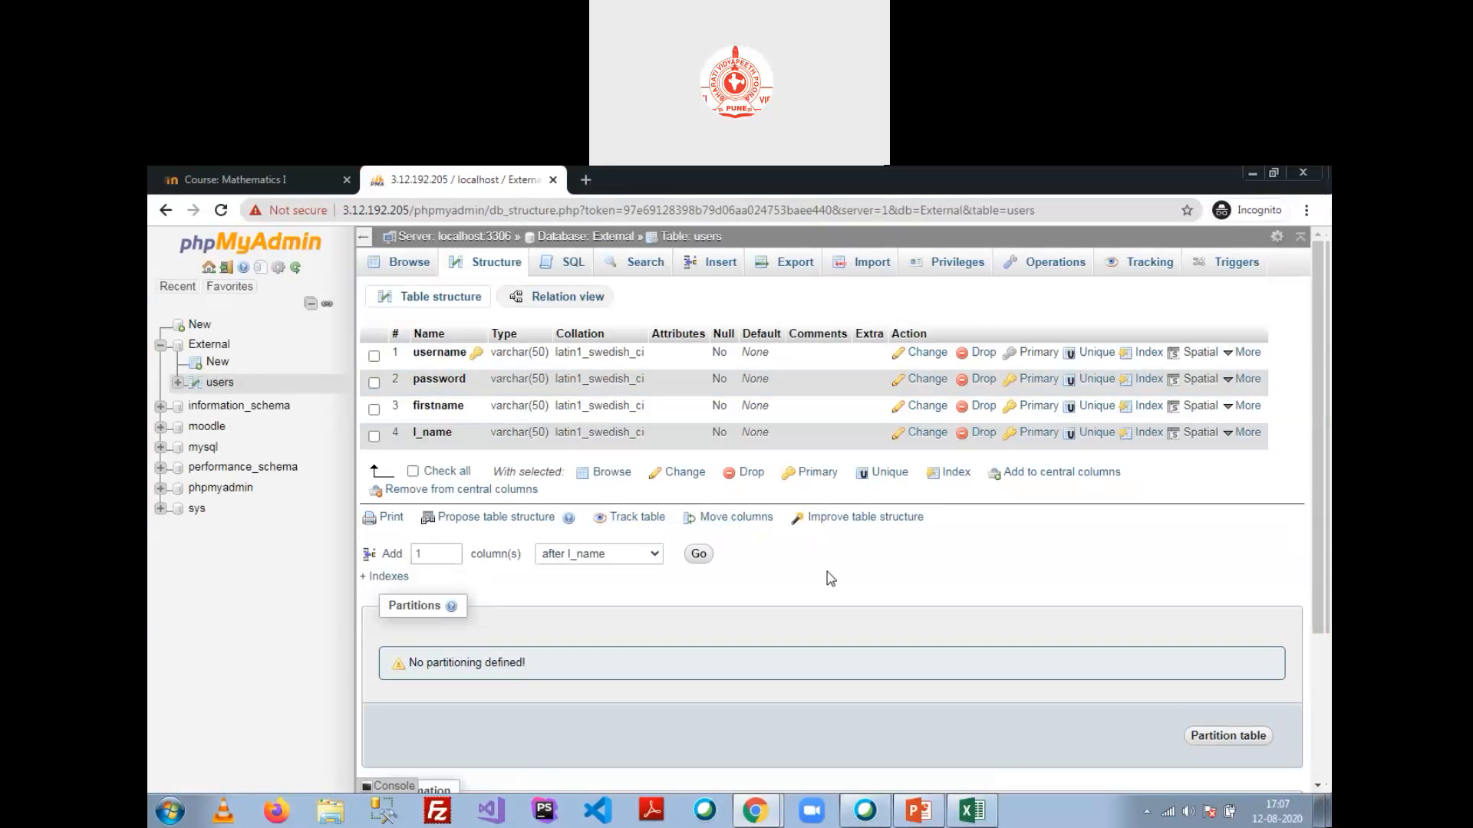
{"action": "left_click", "coordinate": [971, 807]}
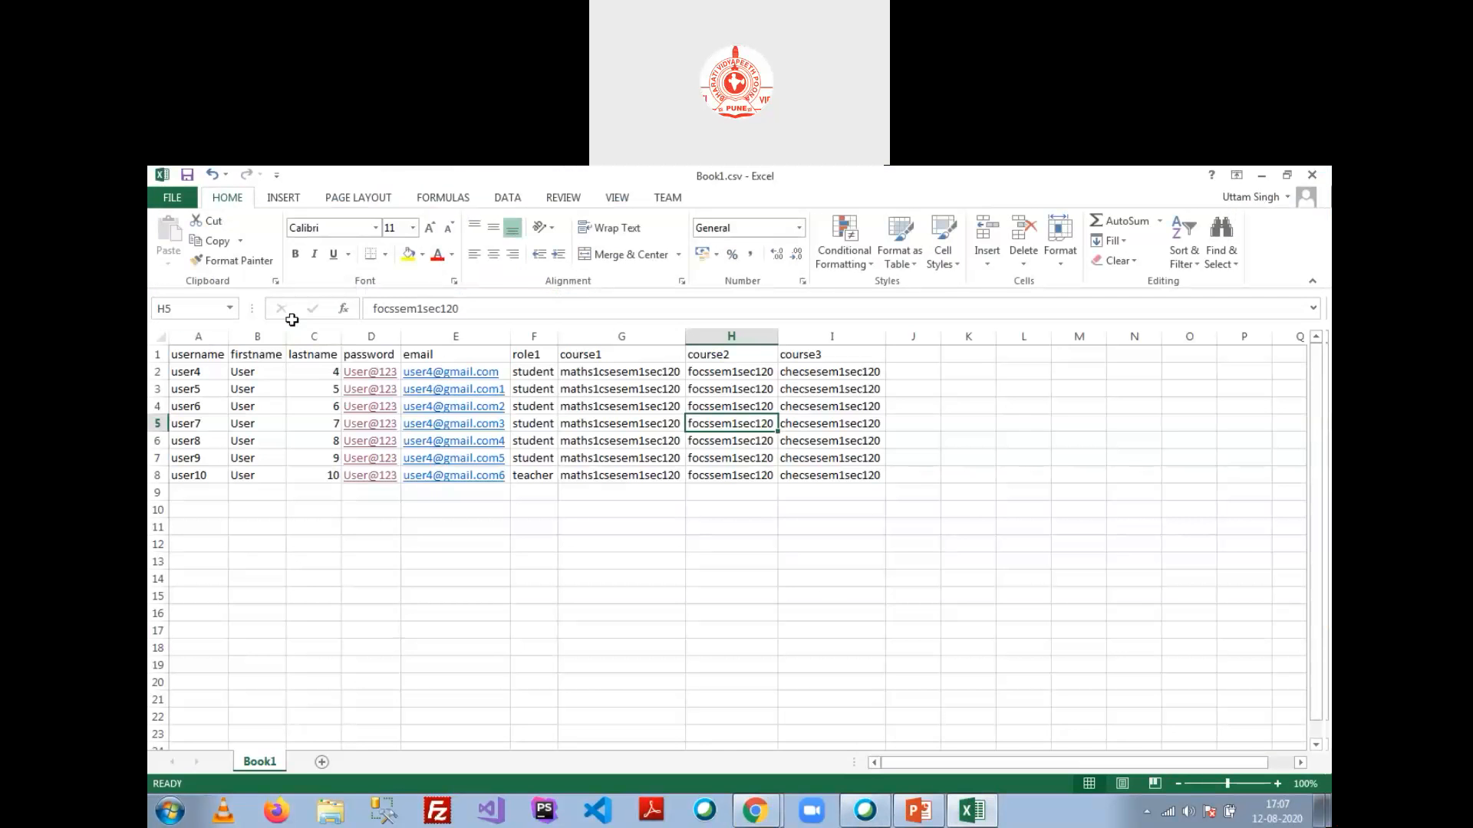
{"action": "left_click", "coordinate": [244, 359]}
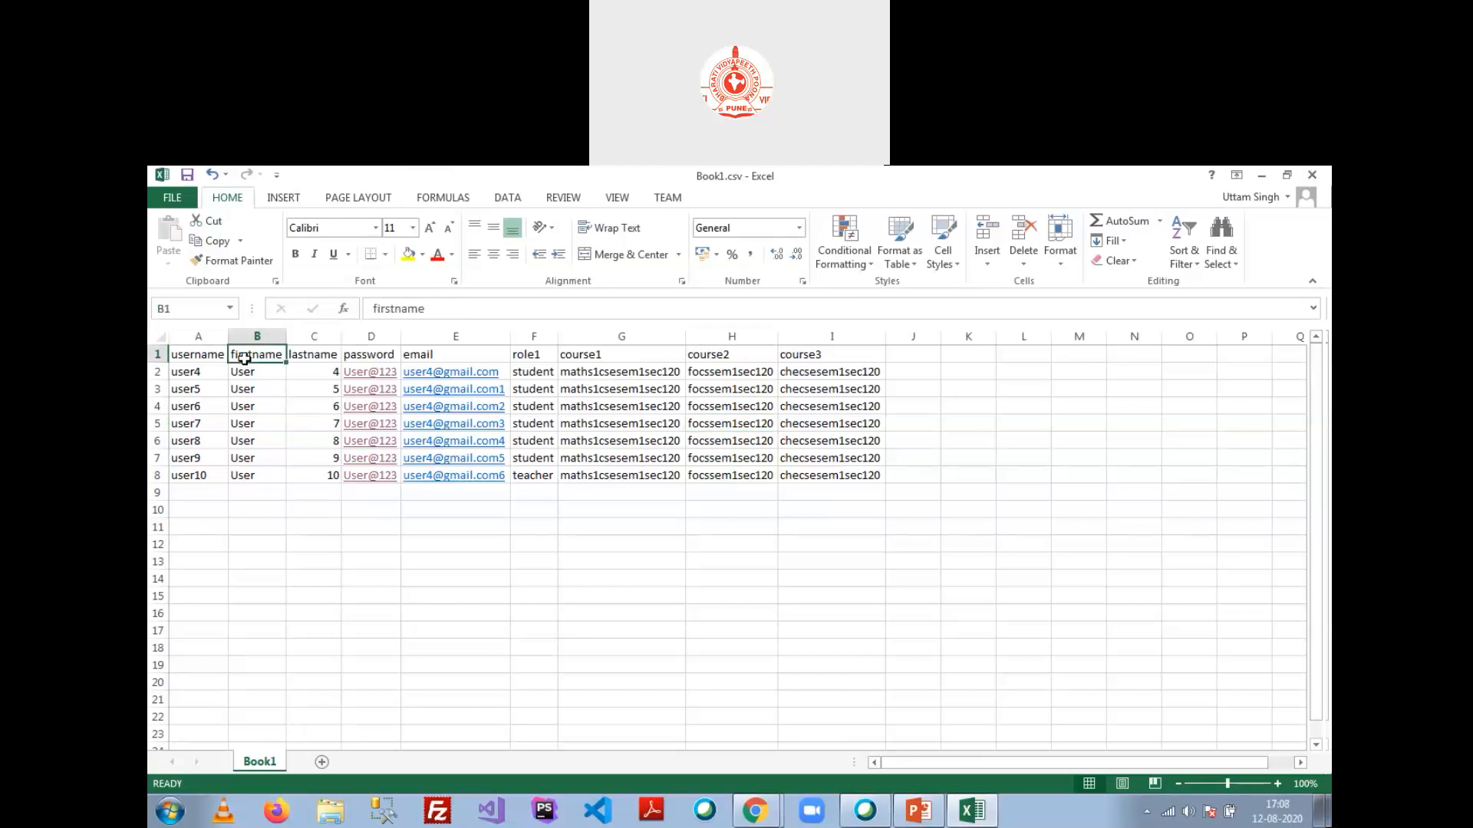
{"action": "left_click", "coordinate": [311, 355]}
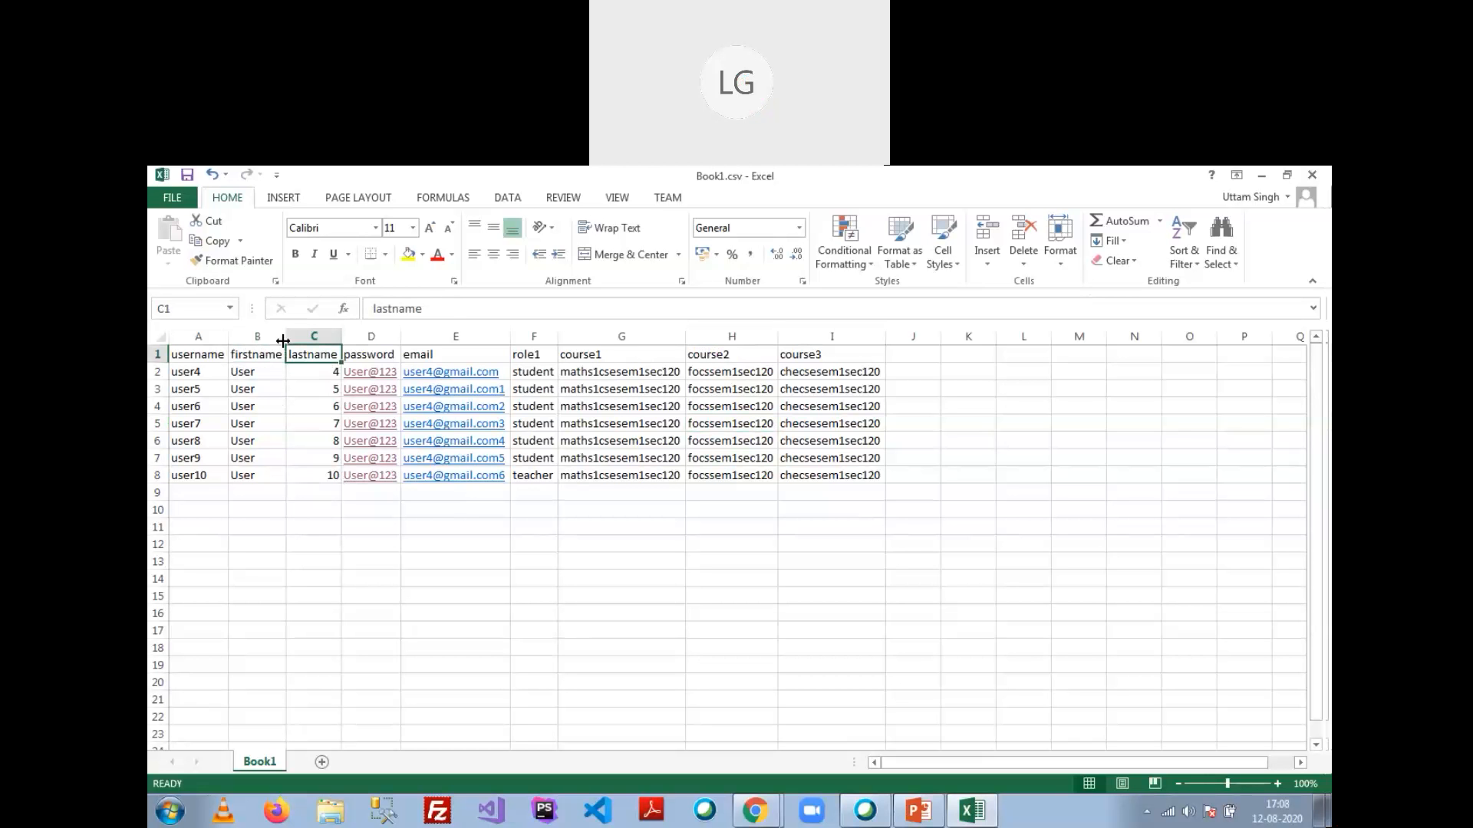
{"action": "left_click", "coordinate": [270, 373]}
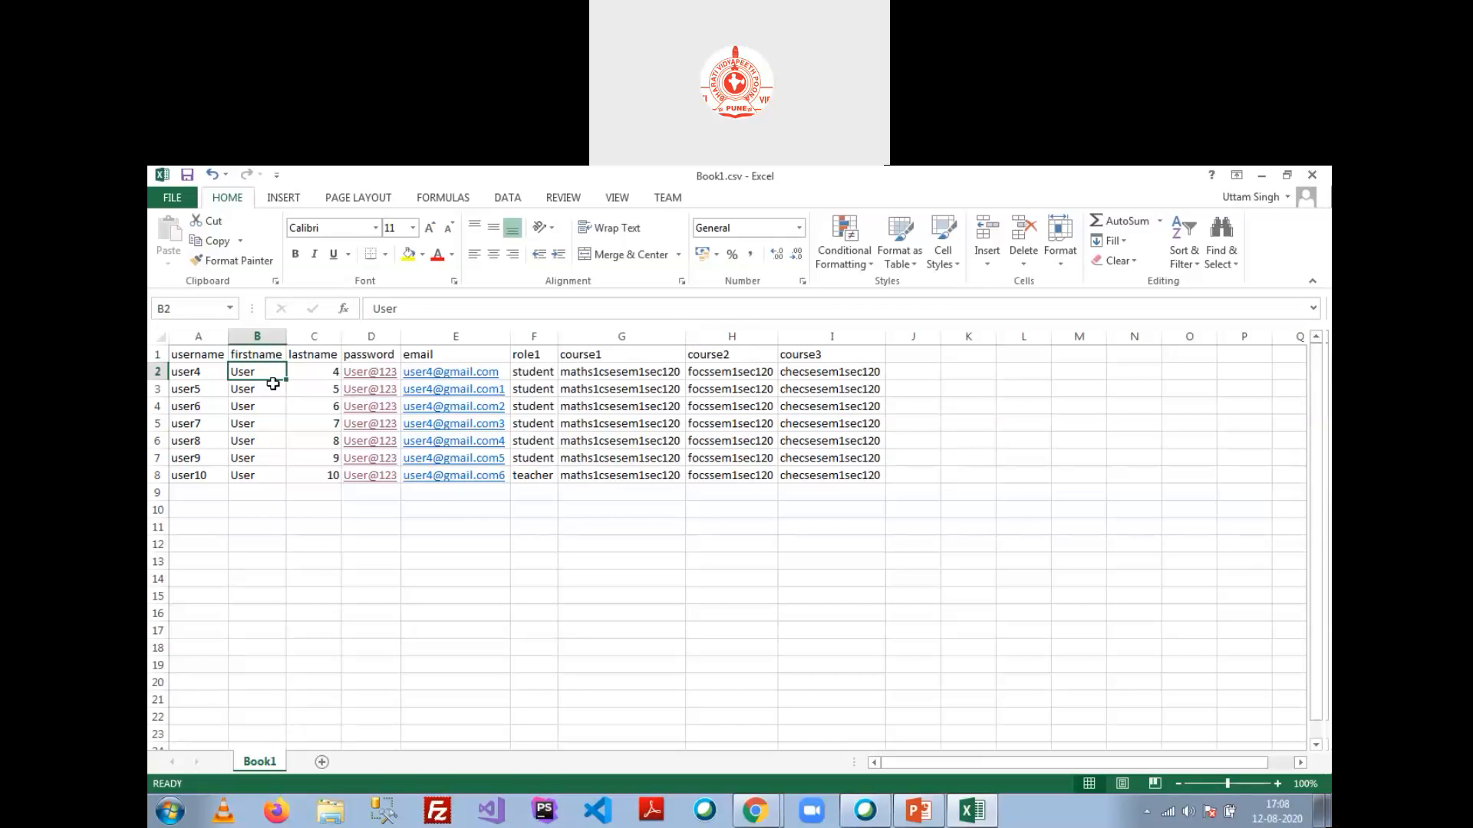
{"action": "left_click", "coordinate": [1262, 181]}
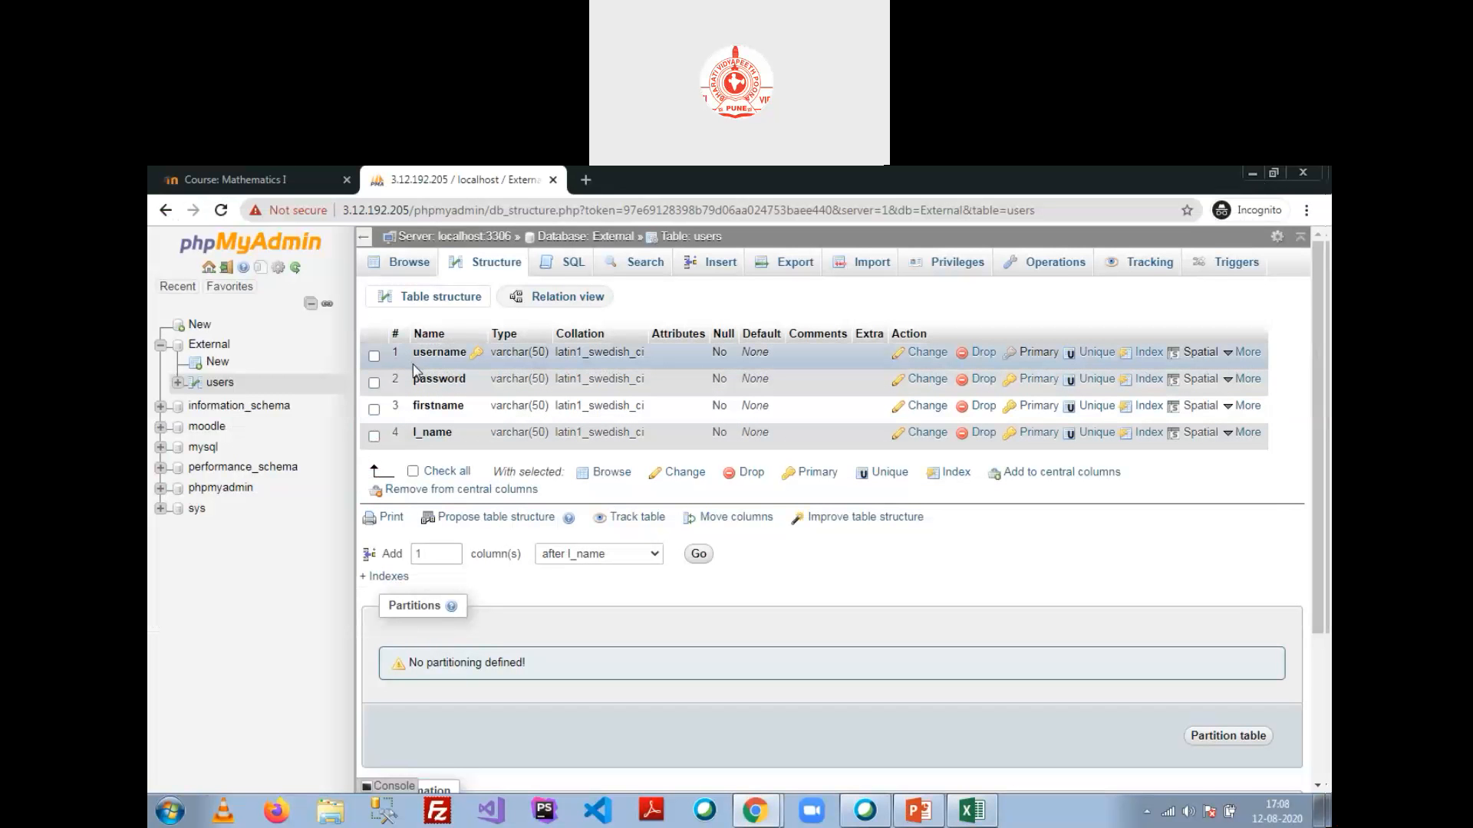
Step: Switch to Moodle's Site administration and review the external database authentication slide
{"action": "left_click", "coordinate": [756, 811]}
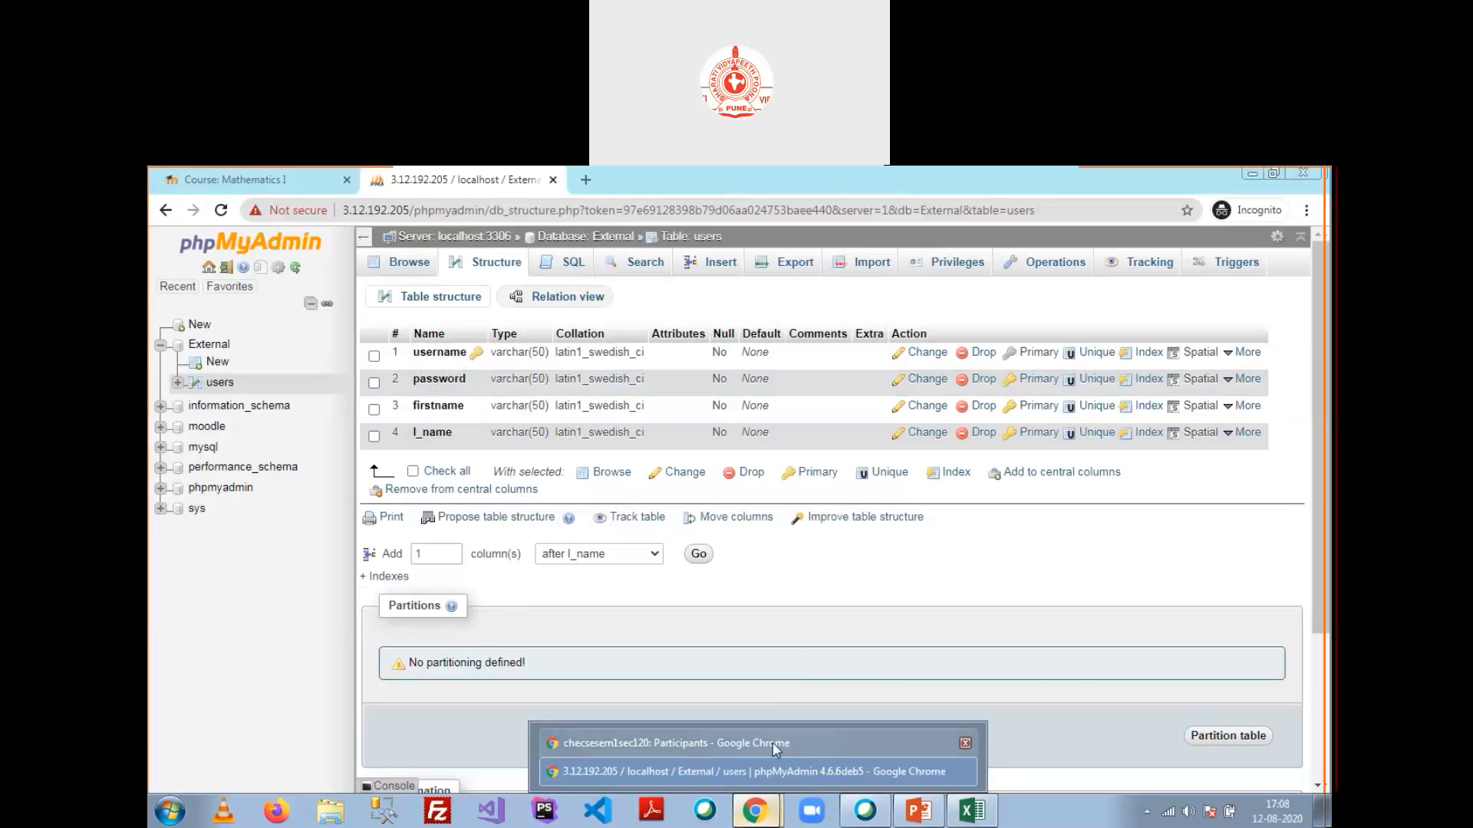
{"action": "left_click", "coordinate": [775, 744]}
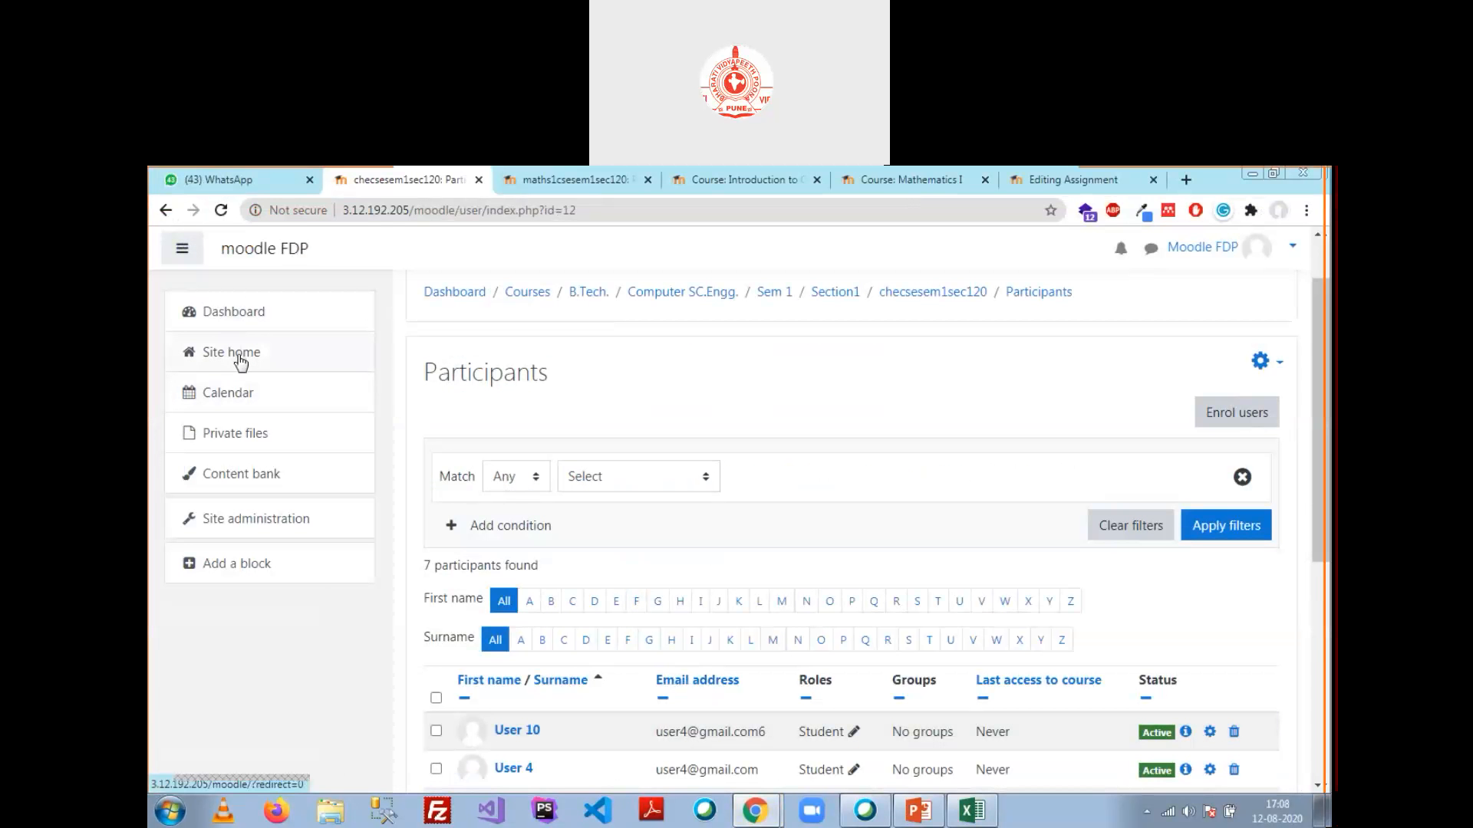
{"action": "left_click", "coordinate": [272, 515]}
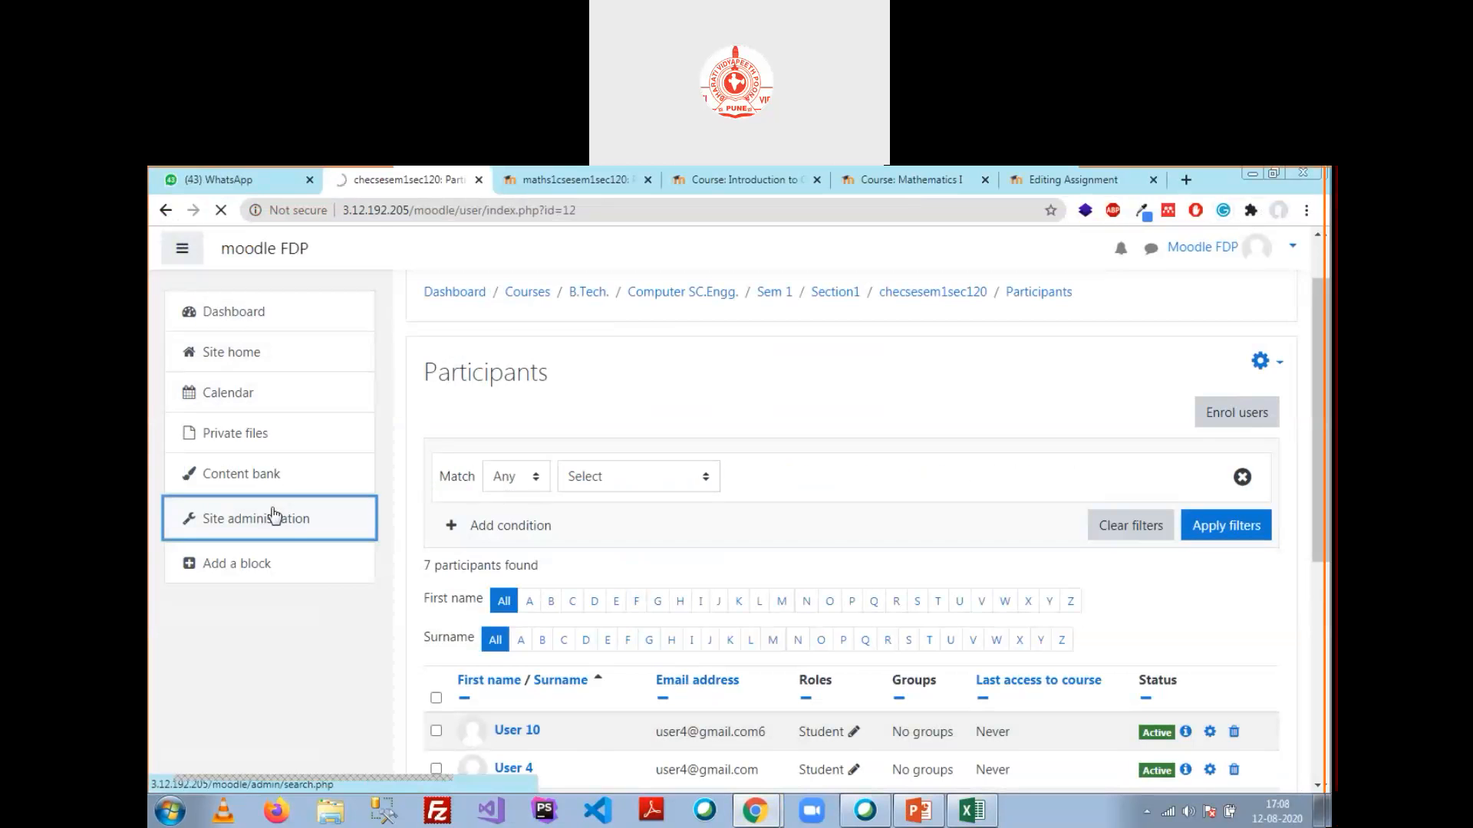
{"action": "scroll", "coordinate": [851, 498], "scroll_direction": "down", "scroll_amount": 3}
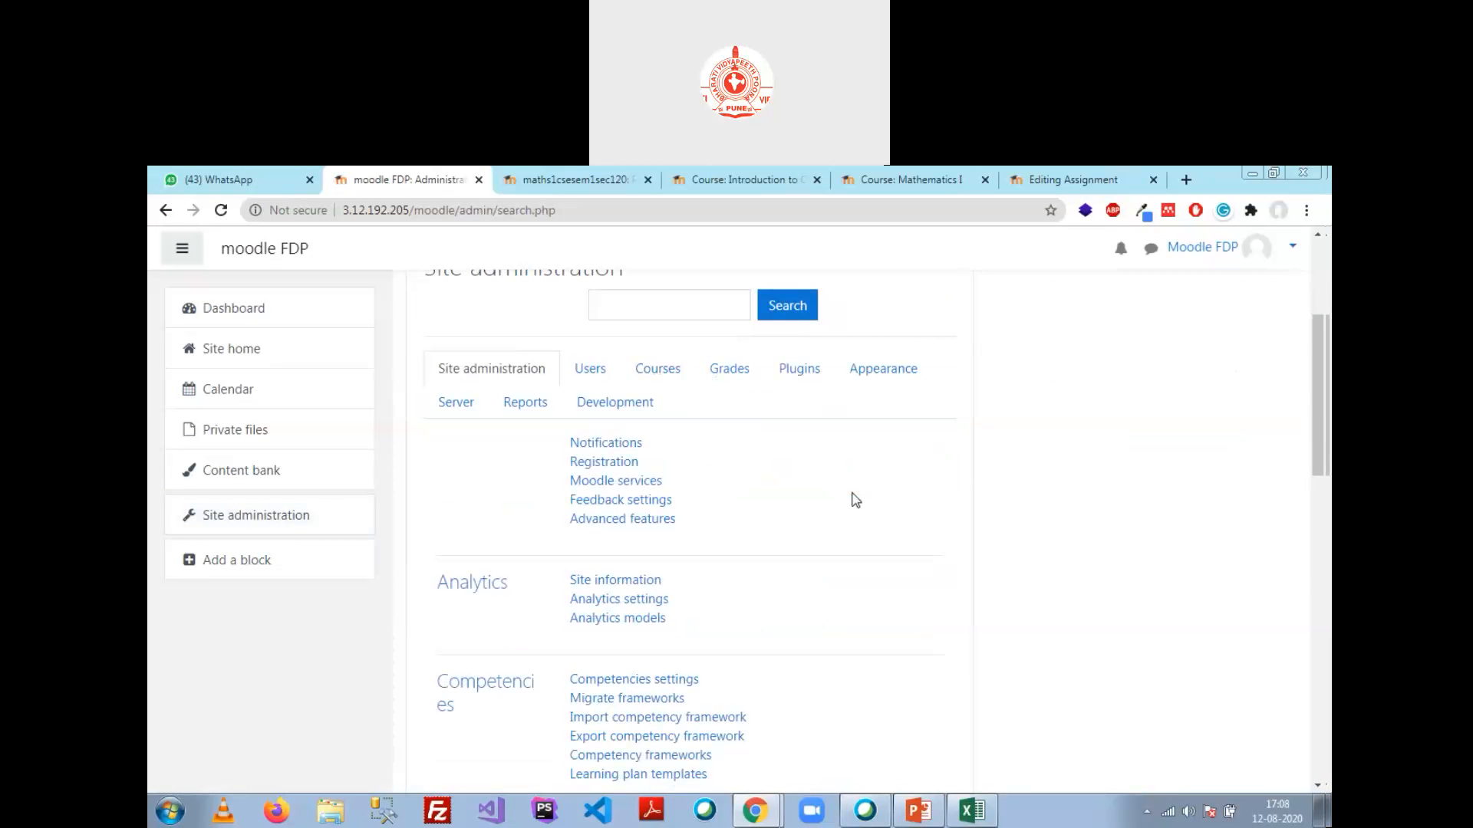
{"action": "left_click", "coordinate": [918, 811]}
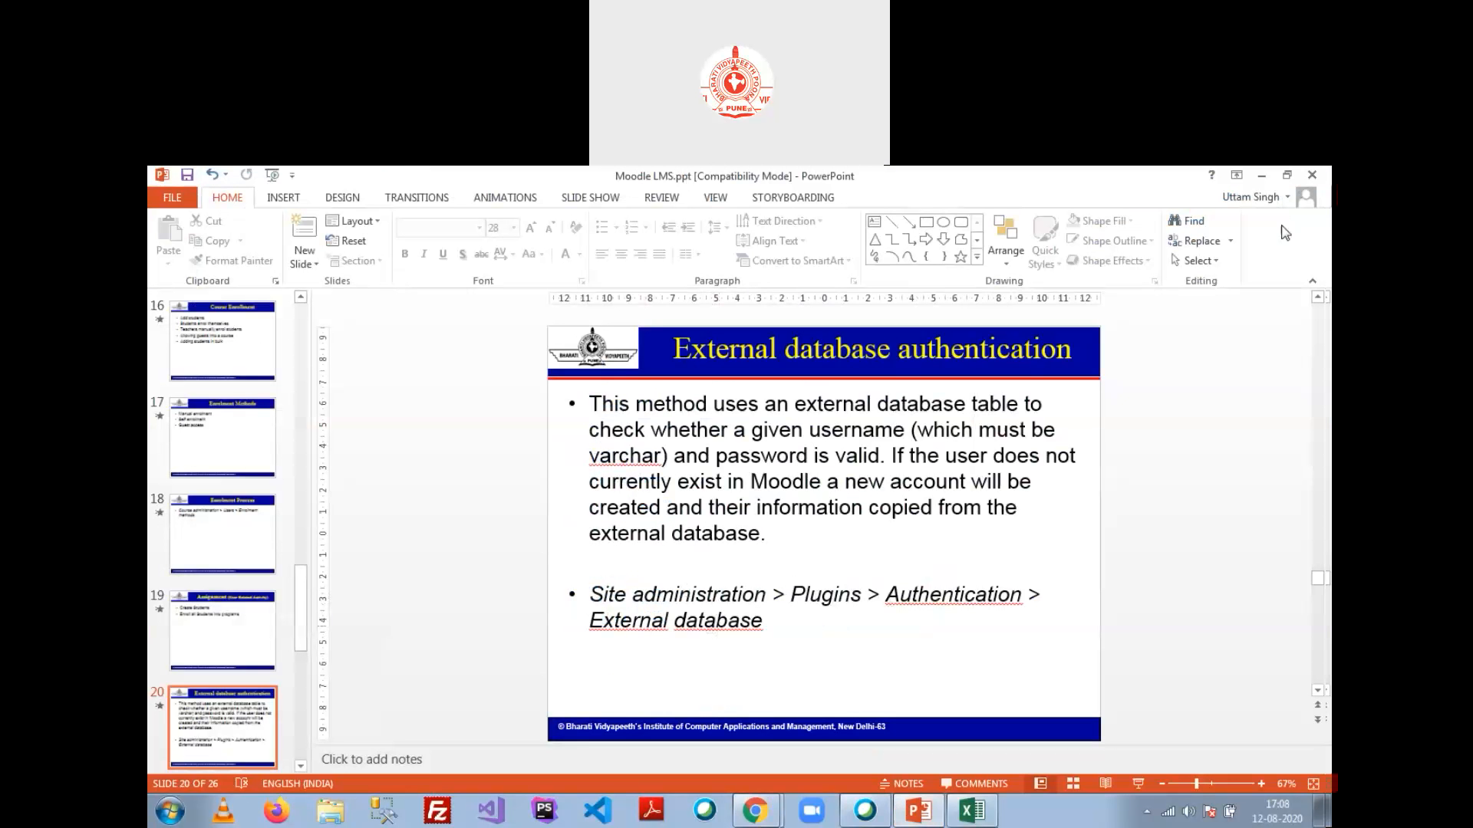
Step: Return to Moodle's Plugins listing and scroll down to the Authentication section
{"action": "left_click", "coordinate": [1264, 181]}
{"action": "left_click", "coordinate": [801, 372]}
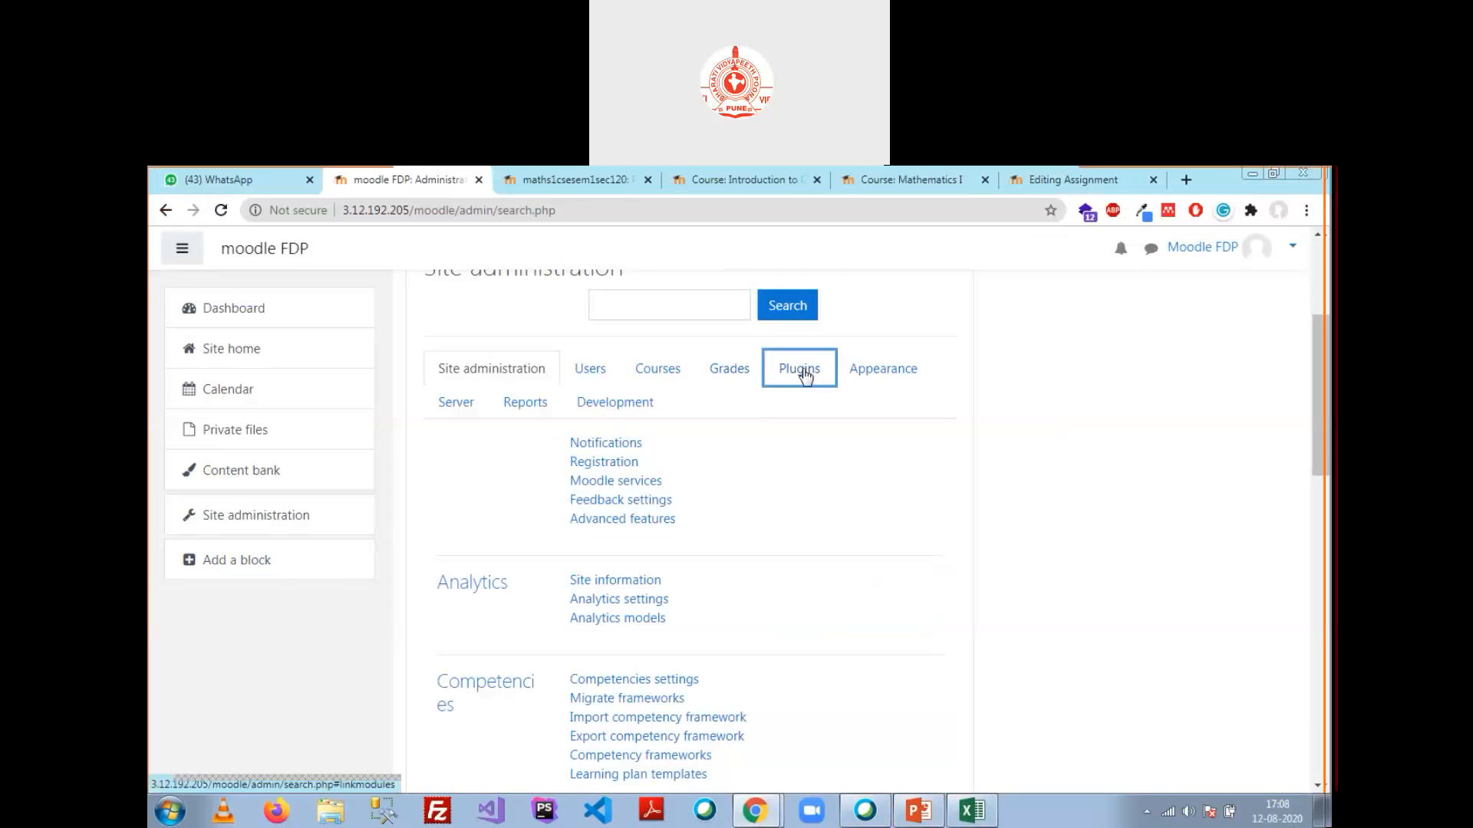
{"action": "scroll", "coordinate": [651, 460], "scroll_direction": "down", "scroll_amount": 6}
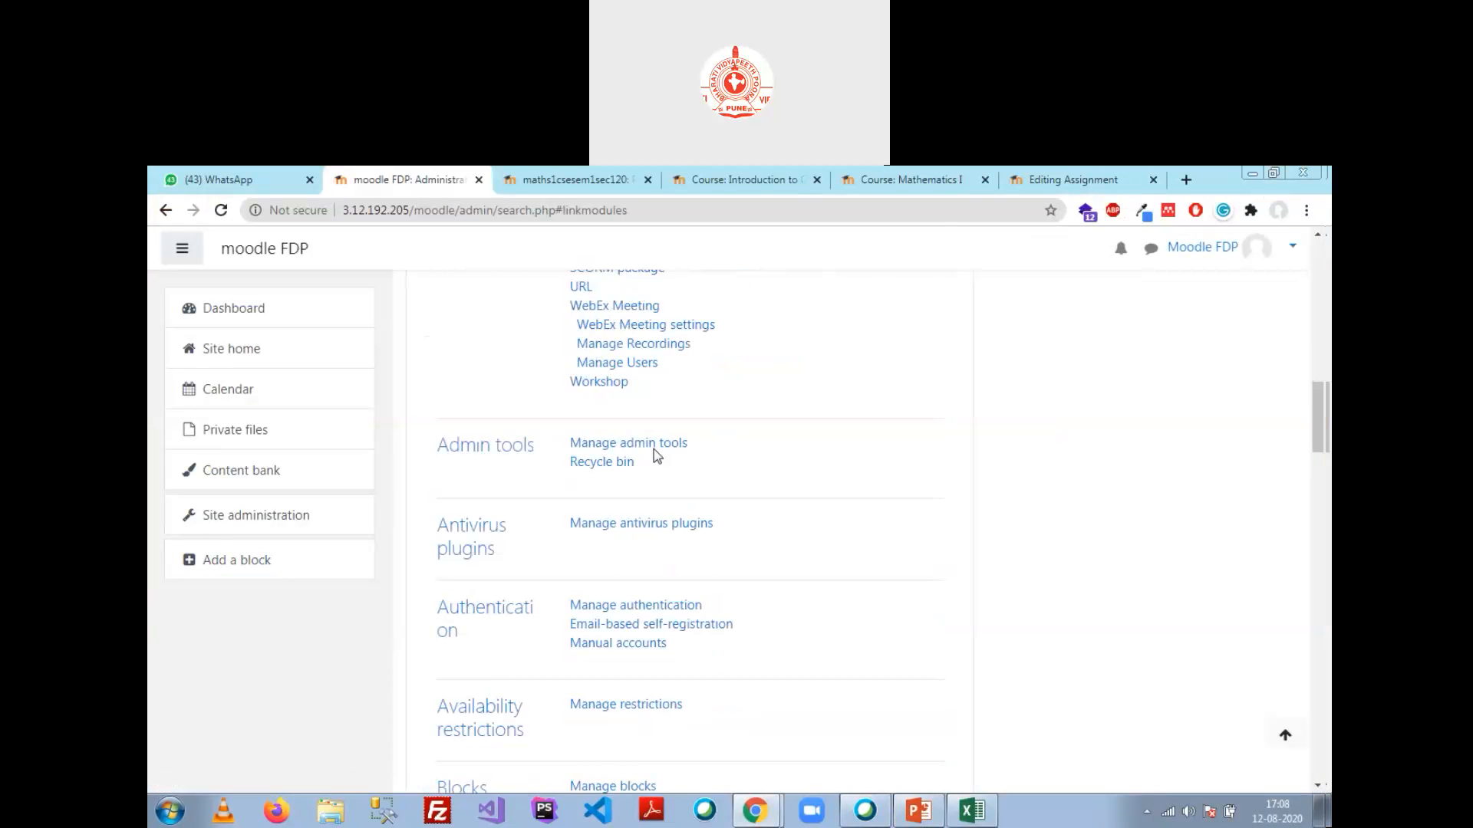
{"action": "scroll", "coordinate": [652, 476], "scroll_direction": "down", "scroll_amount": 1}
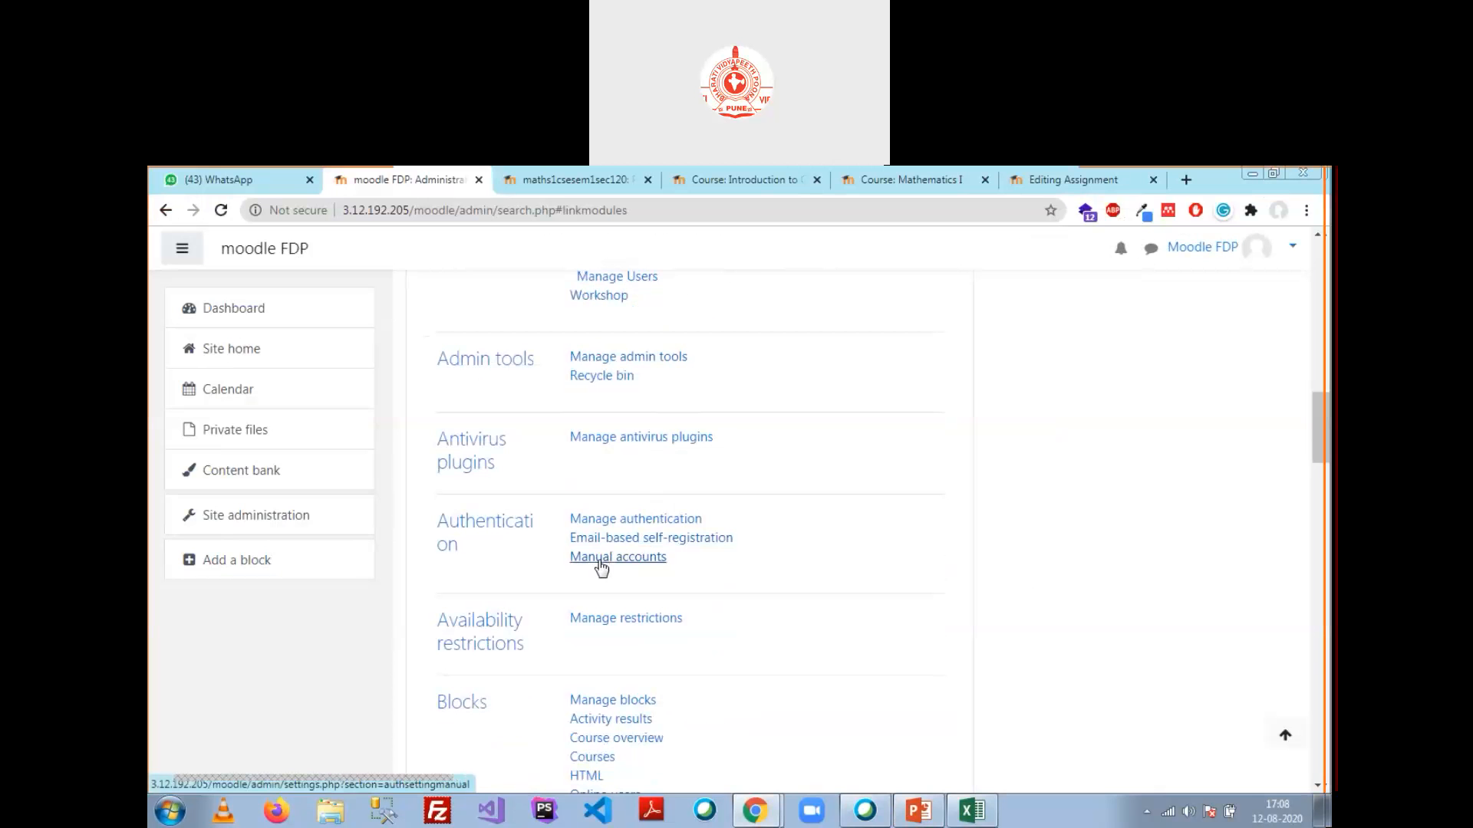
Step: In Authentication, enable External database with its eye icon and go to its Settings
{"action": "left_click", "coordinate": [492, 521]}
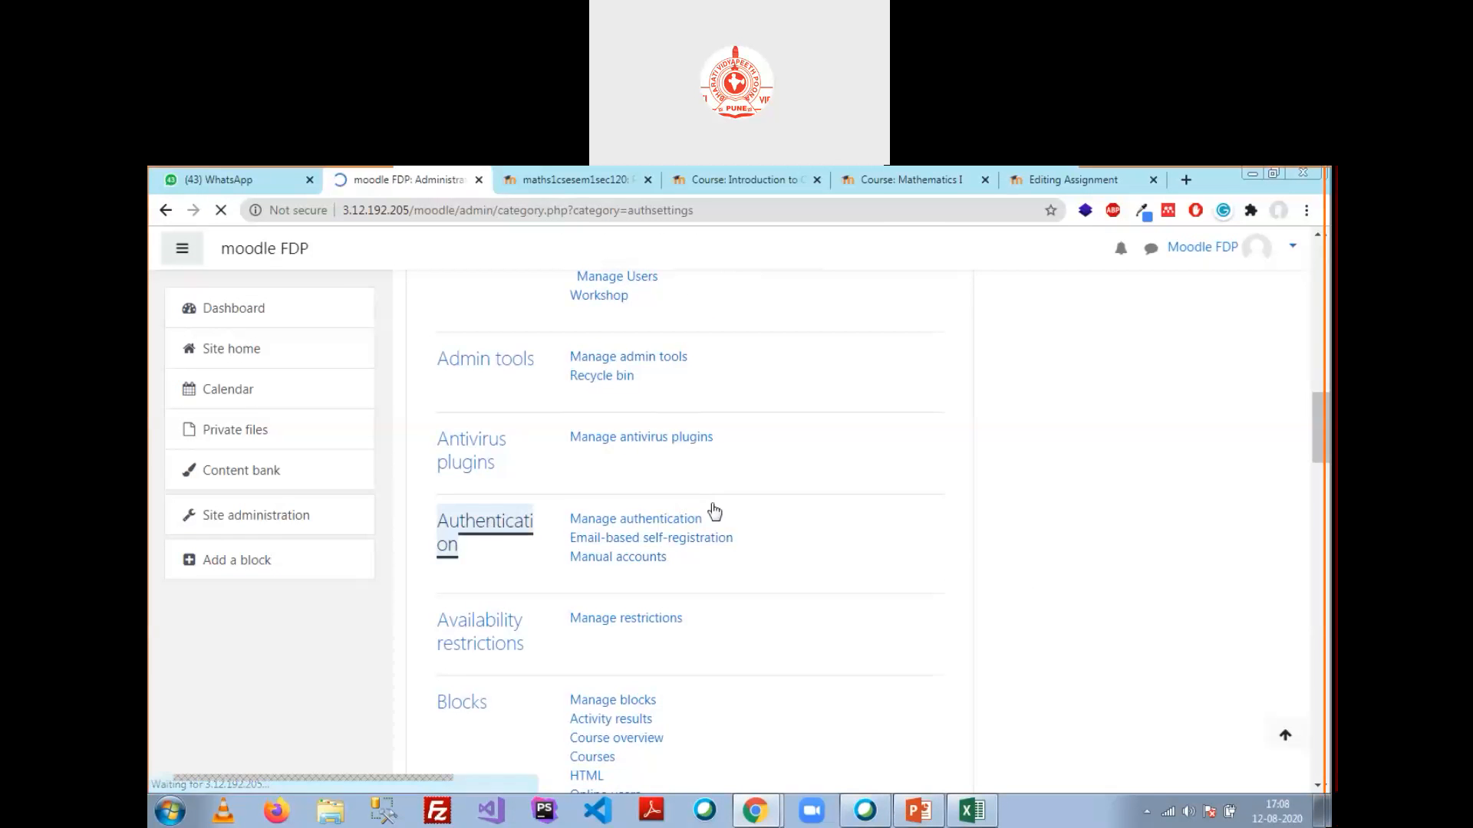
{"action": "scroll", "coordinate": [779, 510], "scroll_direction": "down", "scroll_amount": 4}
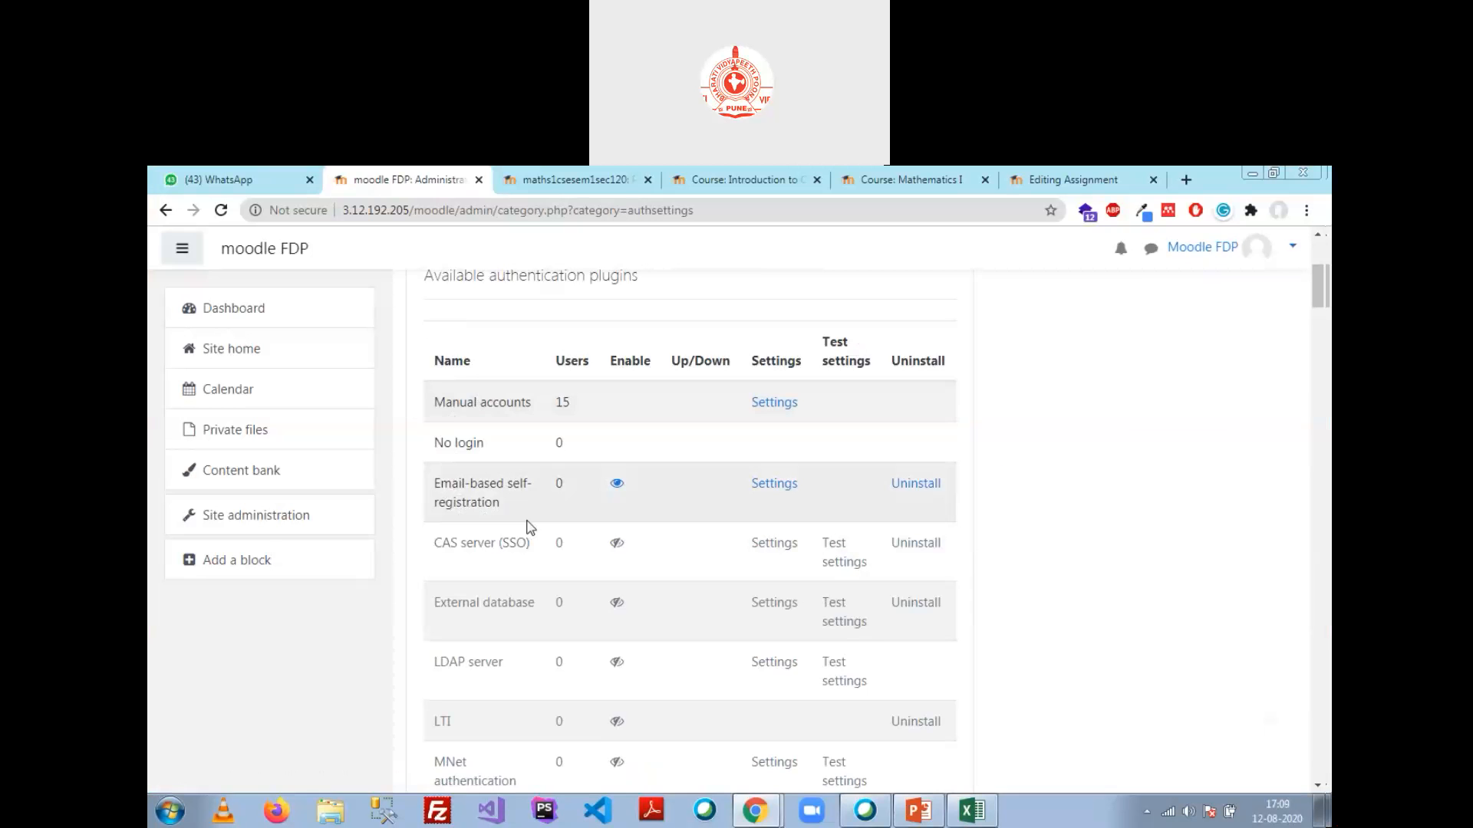
{"action": "scroll", "coordinate": [529, 527], "scroll_direction": "down", "scroll_amount": 2}
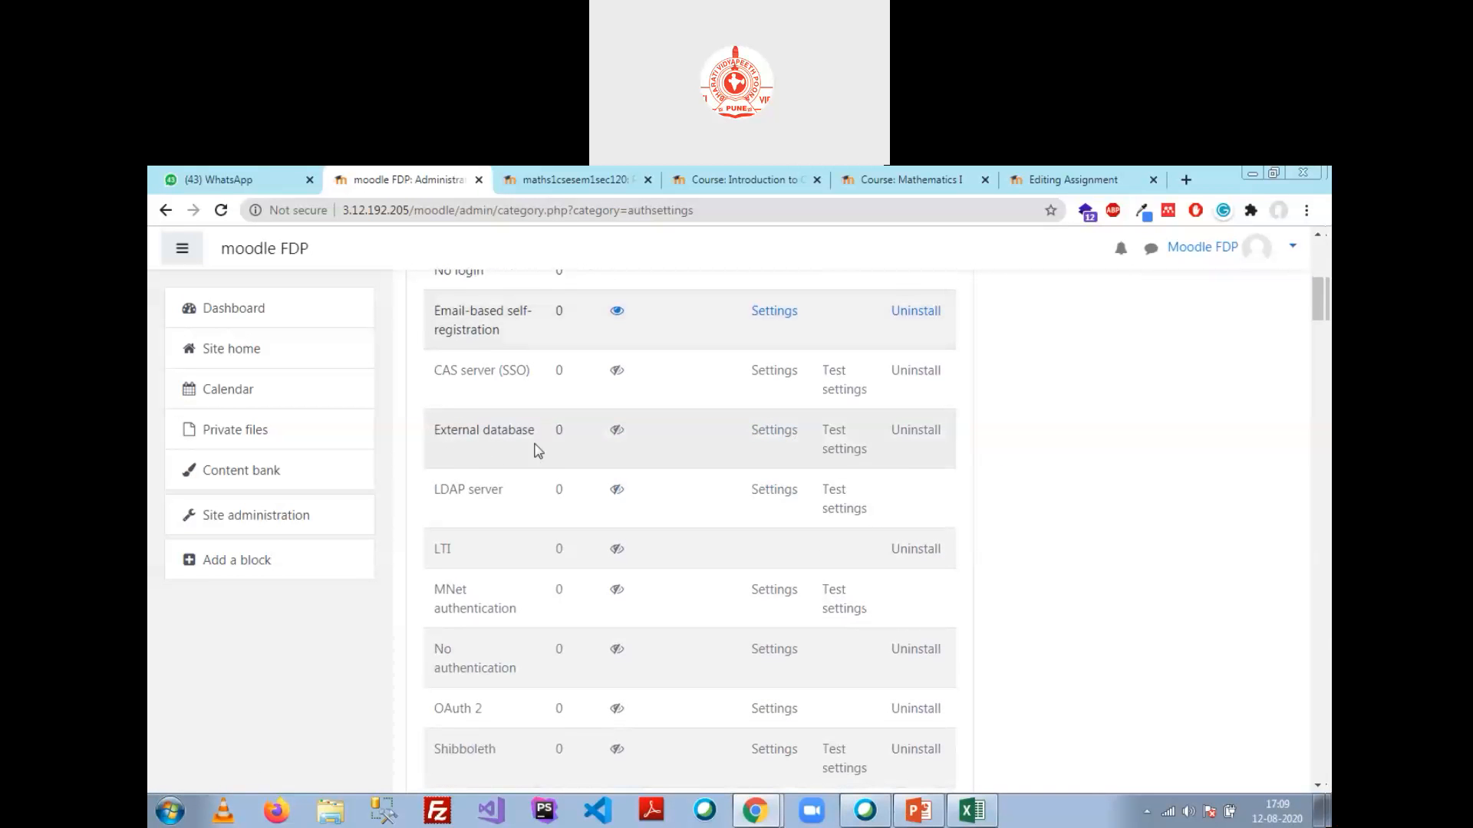
{"action": "left_click", "coordinate": [616, 433]}
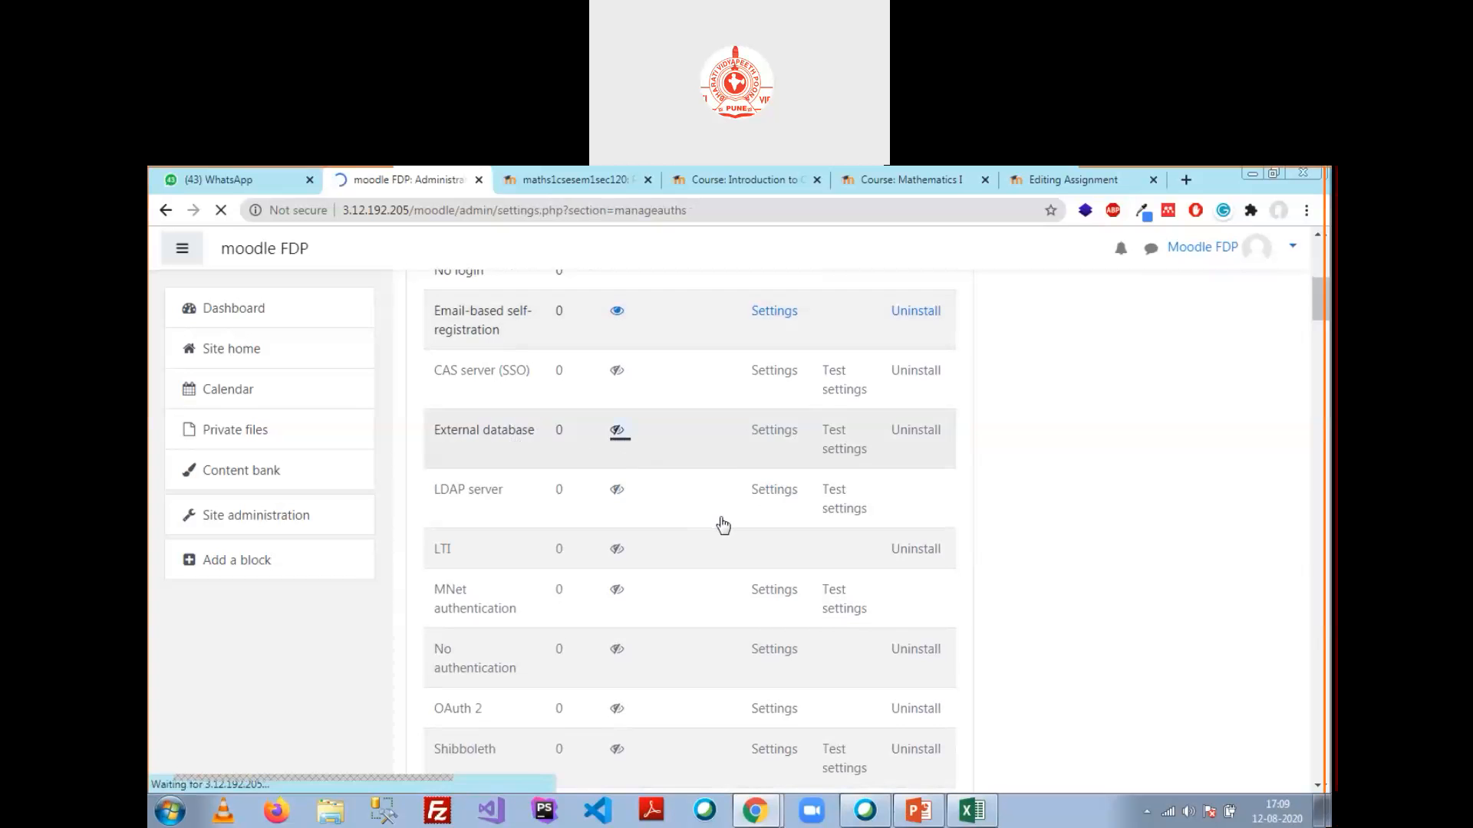
{"action": "scroll", "coordinate": [698, 610], "scroll_direction": "down", "scroll_amount": 3}
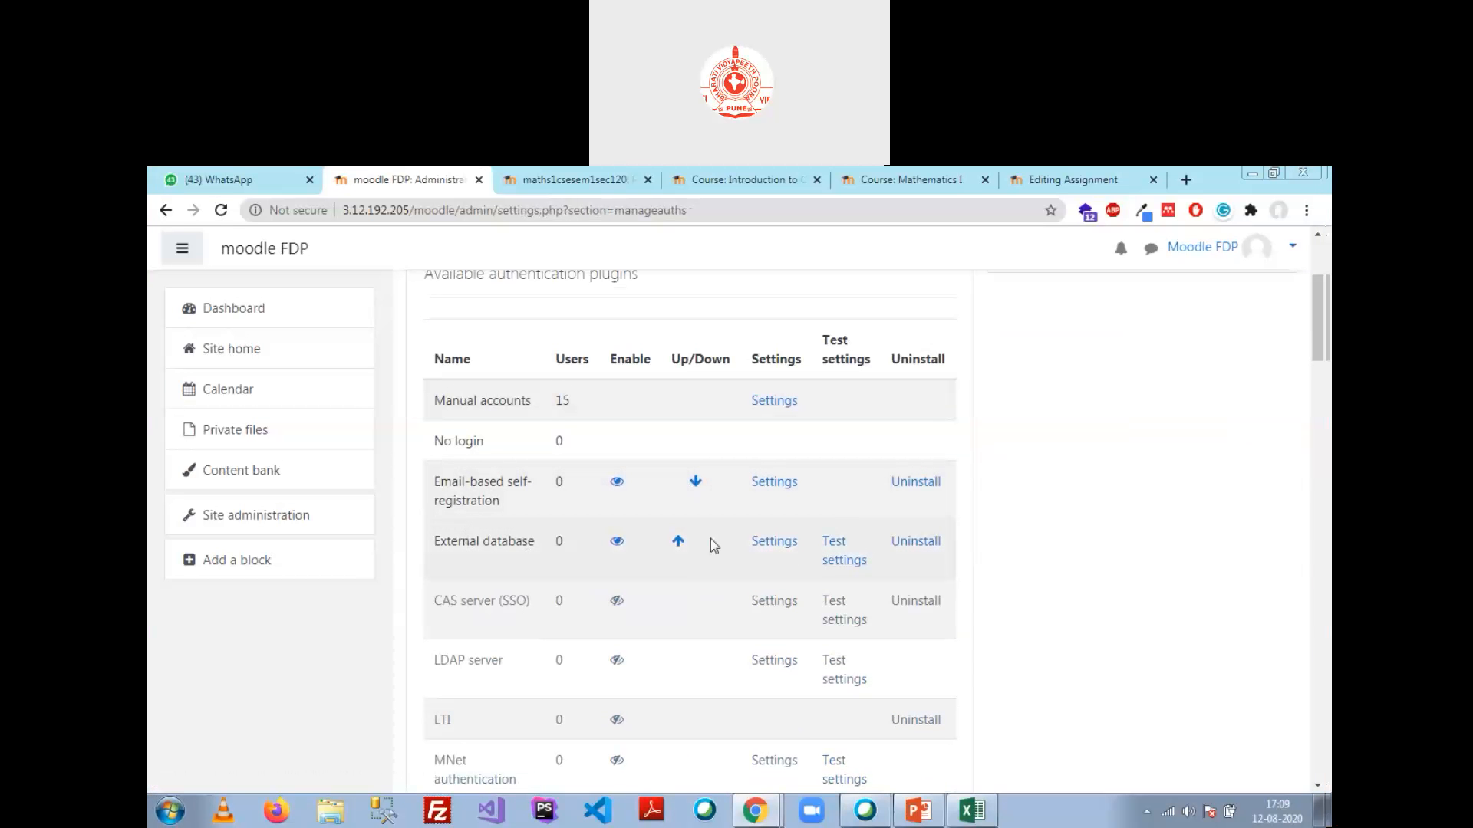
{"action": "left_click", "coordinate": [766, 546]}
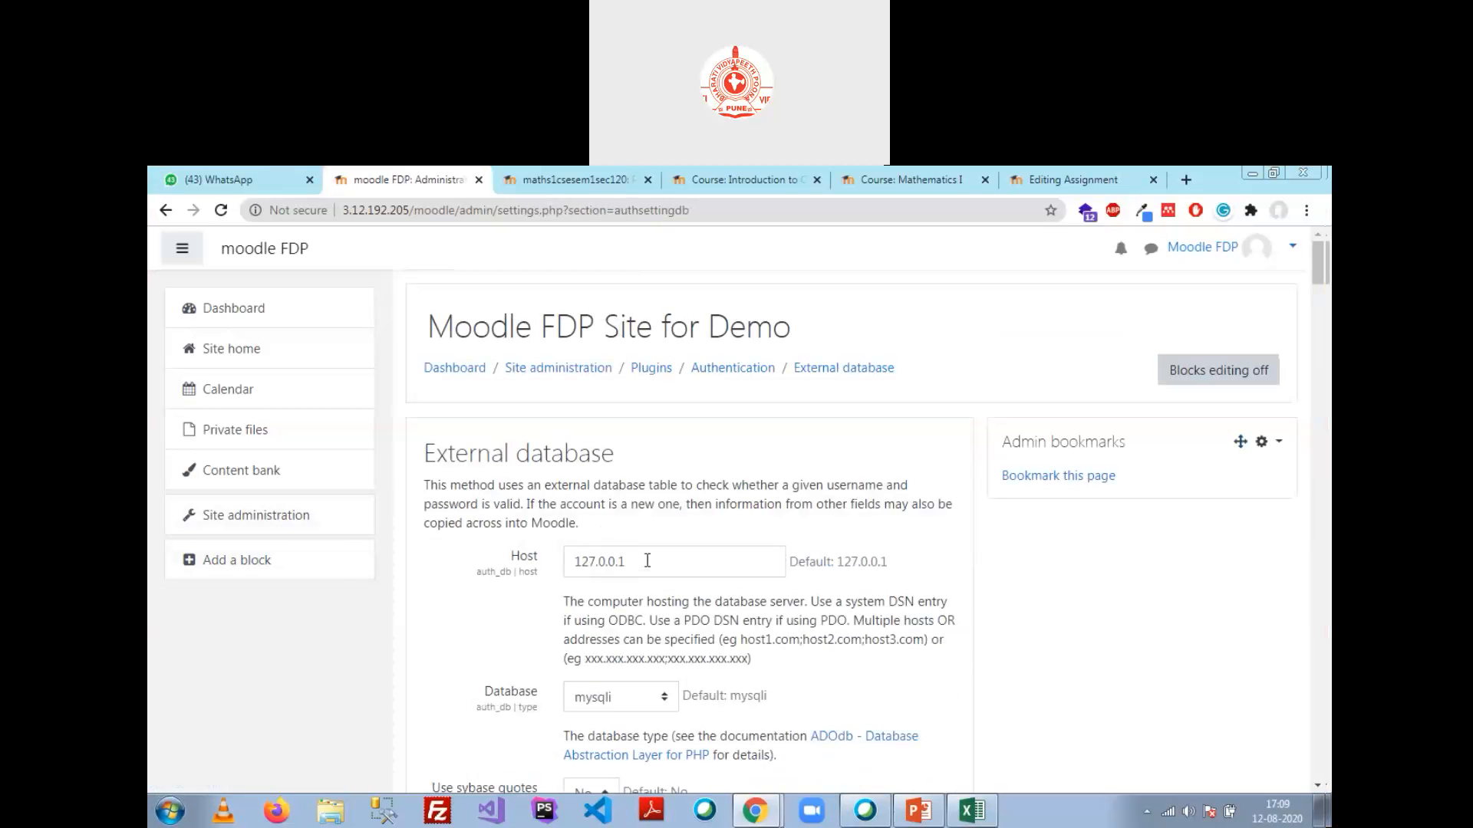
{"action": "left_click_drag", "start_coordinate": [647, 561], "coordinate": [543, 567]}
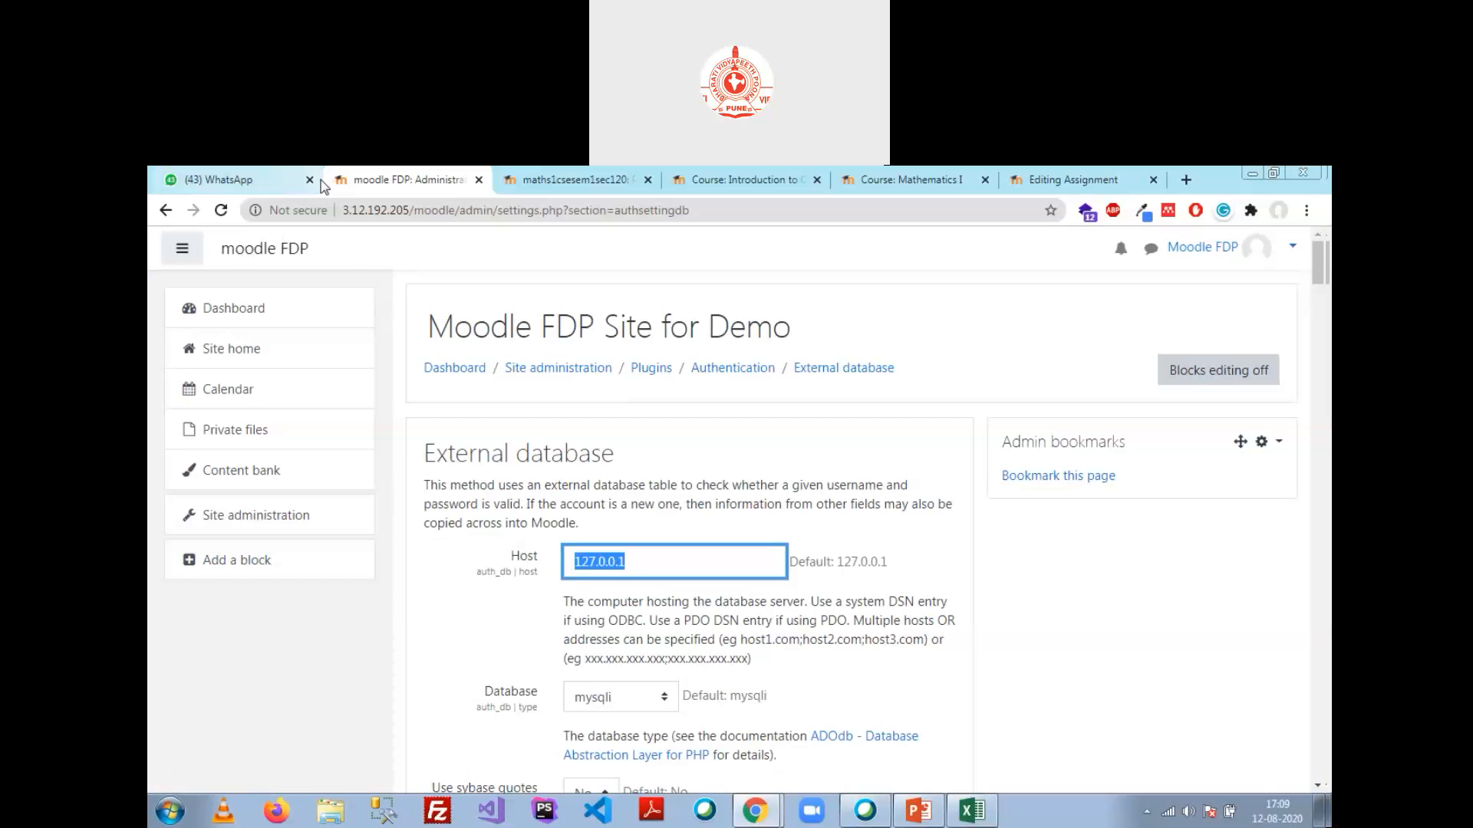
{"action": "left_click_drag", "start_coordinate": [343, 209], "coordinate": [408, 211]}
{"action": "key", "text": "ctrl+c"}
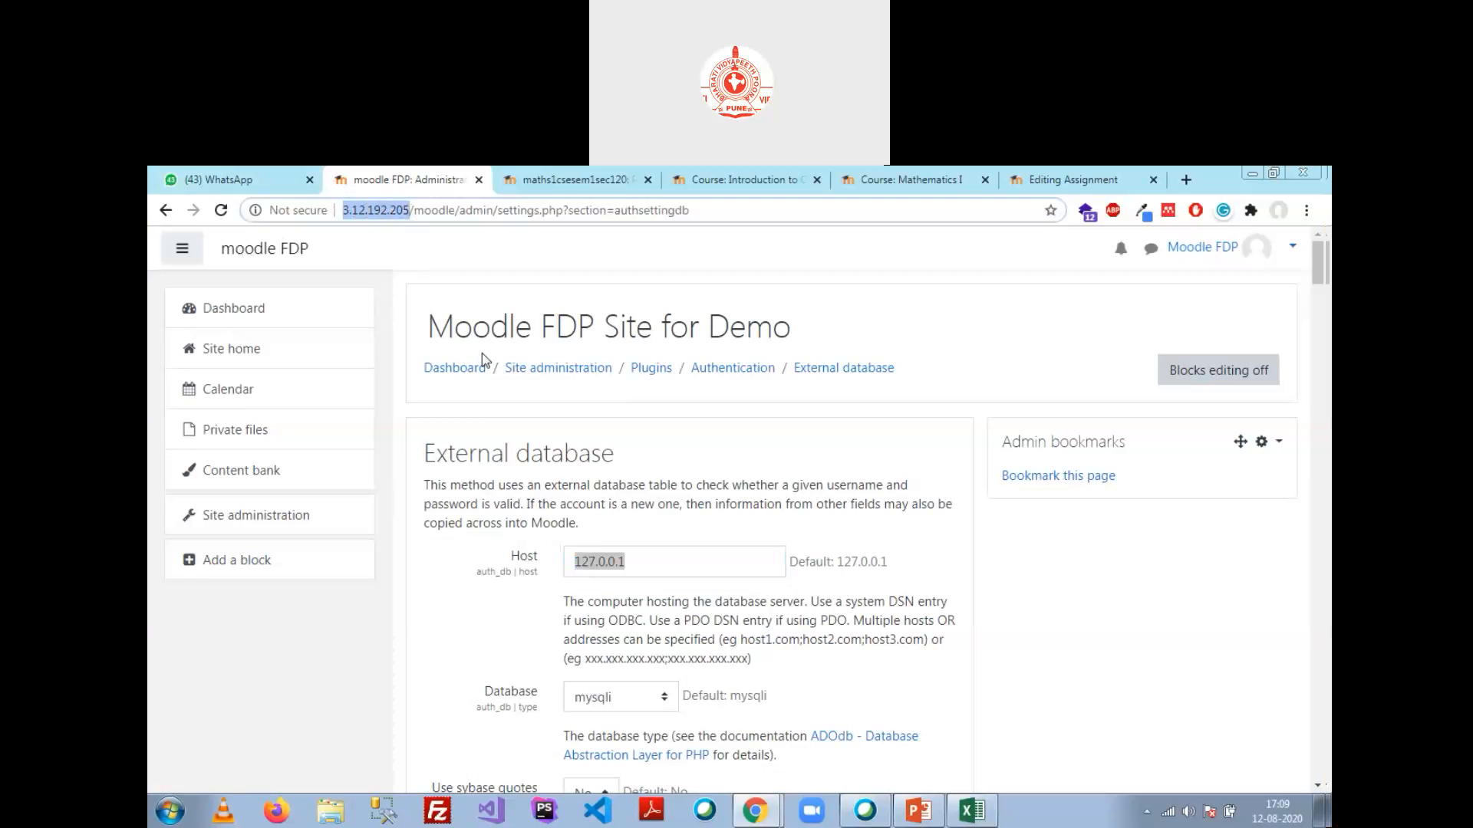
{"action": "left_click", "coordinate": [635, 561]}
{"action": "left_click_drag", "start_coordinate": [636, 562], "coordinate": [474, 560]}
{"action": "key", "text": "ctrl+v"}
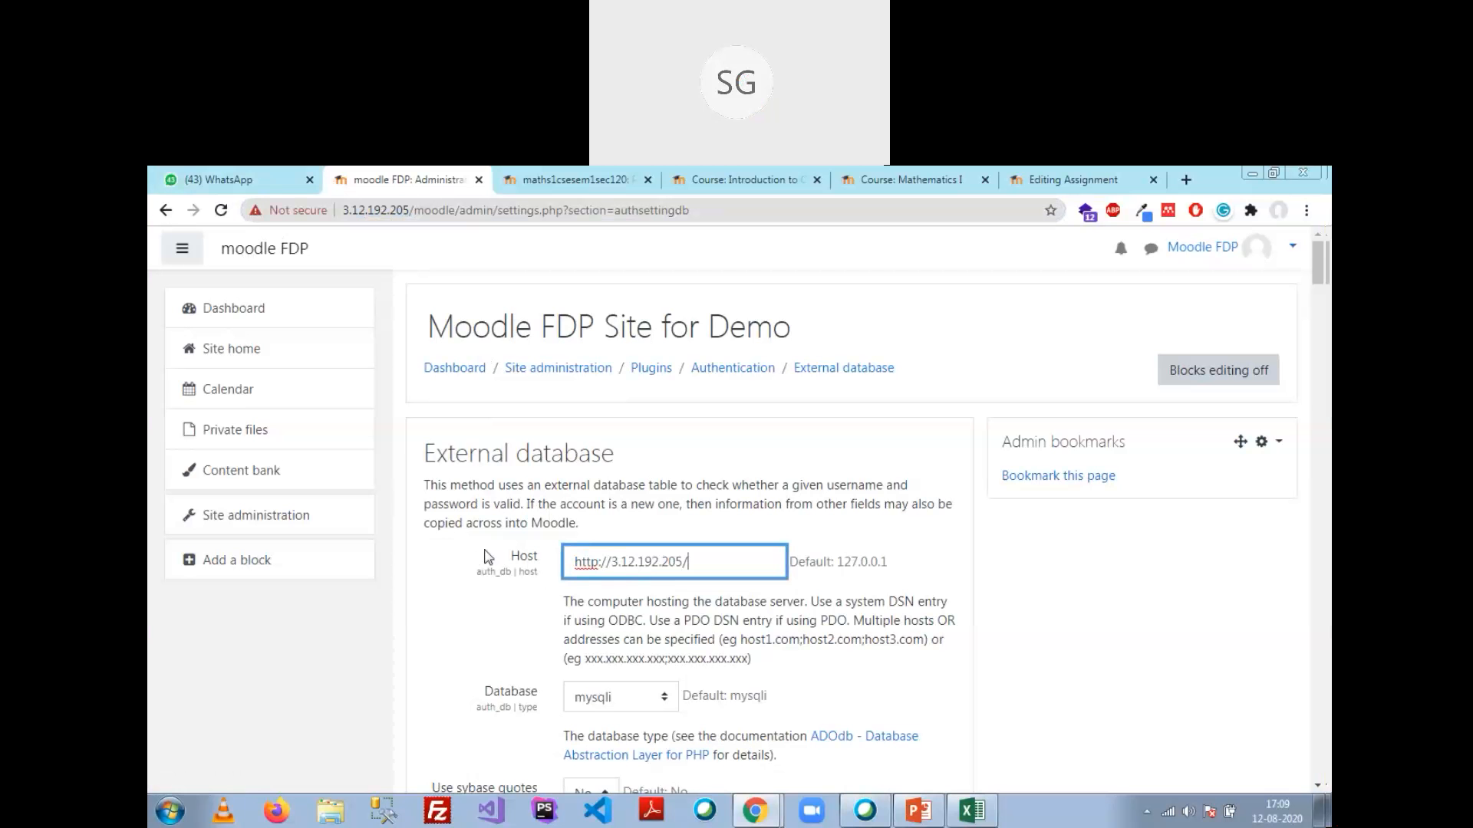
{"action": "key", "text": "BackSpace"}
{"action": "left_click", "coordinate": [609, 564]}
{"action": "key", "text": "BackSpace"}
{"action": "key", "text": "BackSpace"}
{"action": "key", "text": "BackSpace"}
{"action": "key", "text": "BackSpace"}
{"action": "key", "text": "BackSpace"}
{"action": "key", "text": "BackSpace"}
{"action": "key", "text": "BackSpace"}
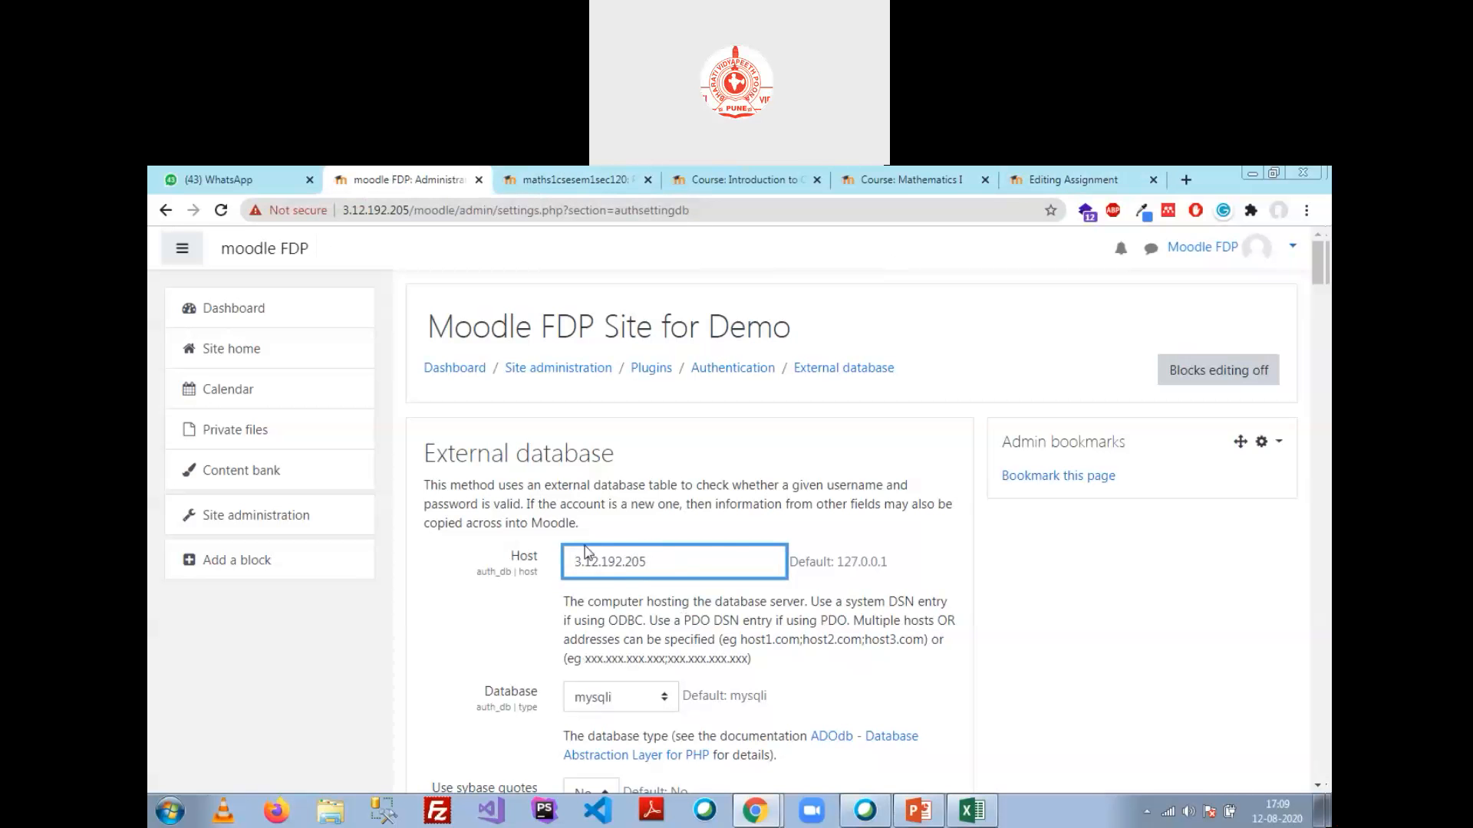
{"action": "left_click_drag", "start_coordinate": [675, 566], "coordinate": [393, 559]}
{"action": "key", "text": "ctrl+c"}
Step: Check the External database's structure in phpMyAdmin, then return to Moodle
{"action": "left_click", "coordinate": [754, 811]}
{"action": "left_click", "coordinate": [794, 770]}
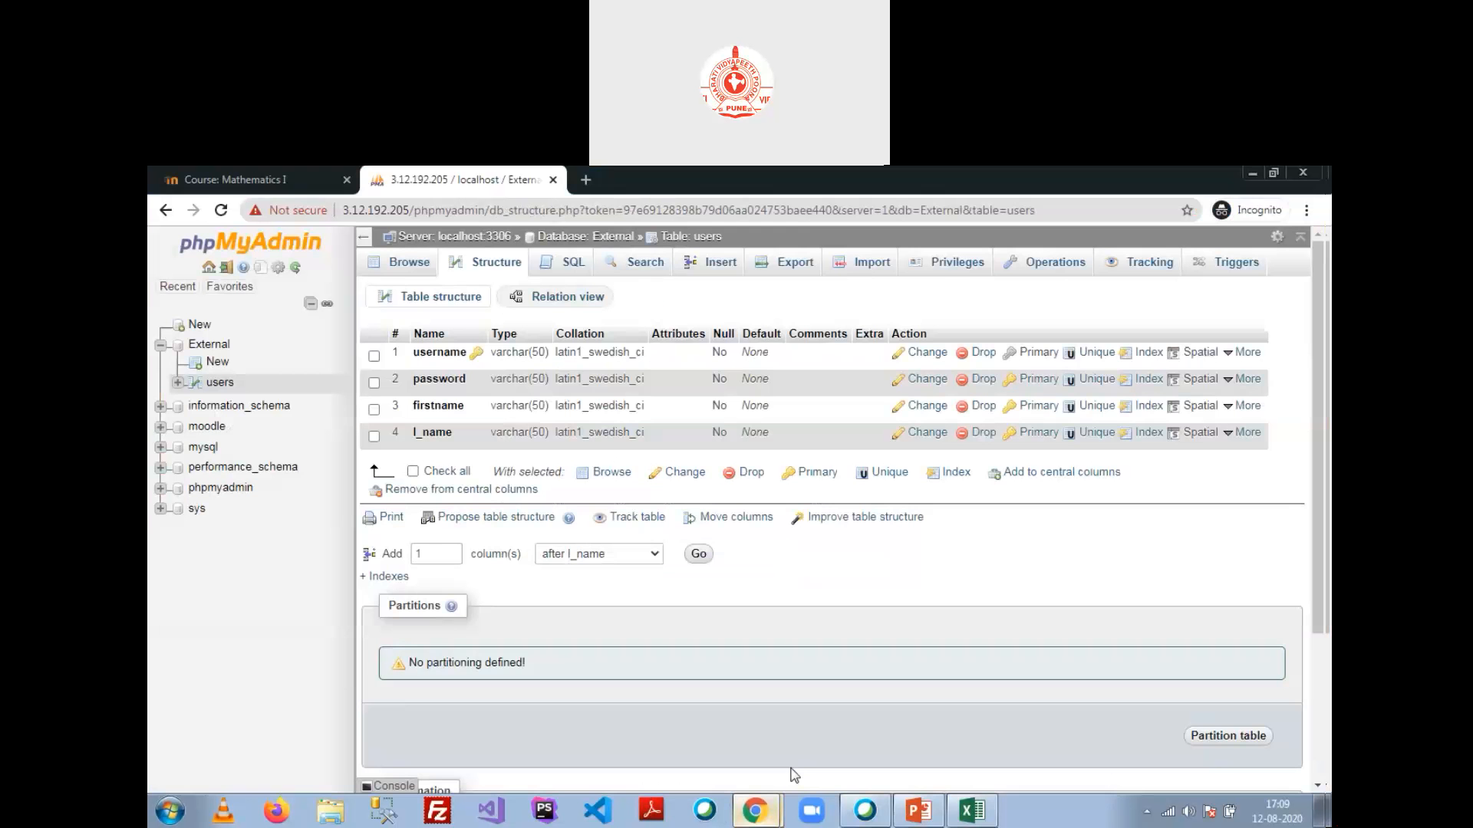
{"action": "left_click", "coordinate": [203, 344]}
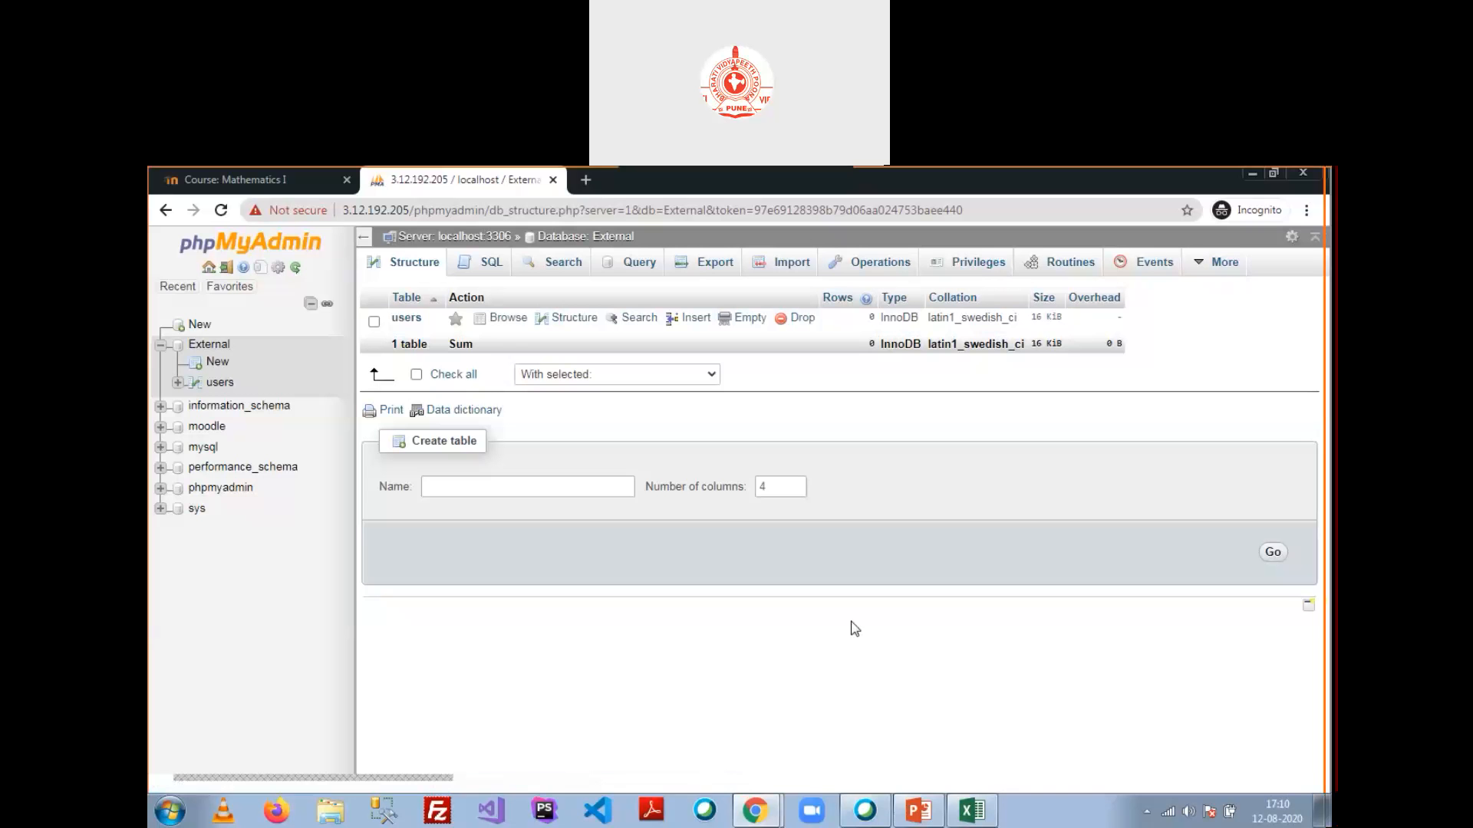
{"action": "left_click", "coordinate": [721, 747]}
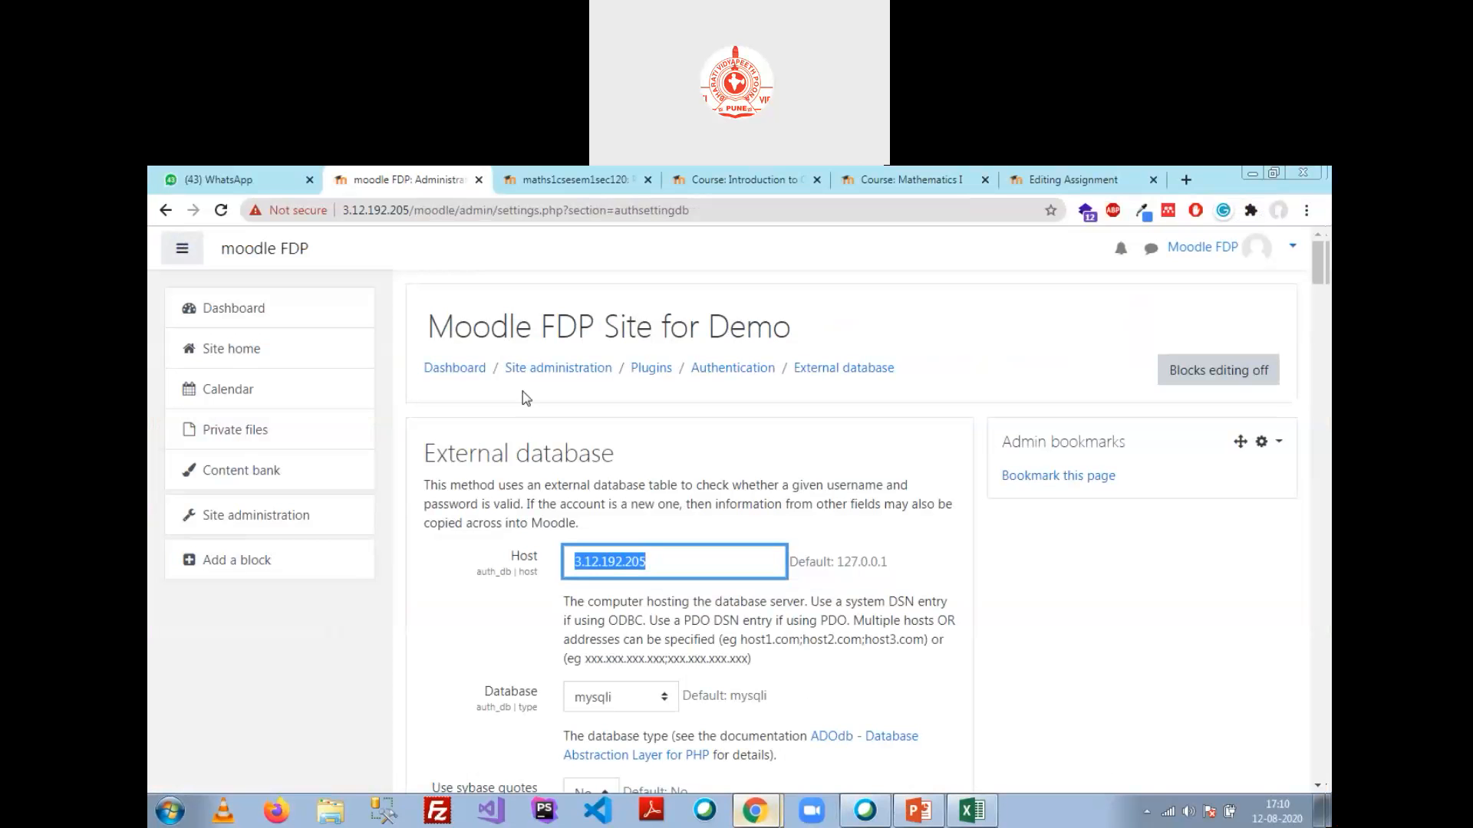
Step: Clear the External database Host field and enter bvicam.in instead
{"action": "type", "text": "localhost"}
{"action": "key", "text": "BackSpace"}
{"action": "key", "text": "BackSpace"}
{"action": "key", "text": "BackSpace"}
{"action": "key", "text": "BackSpace"}
{"action": "key", "text": "BackSpace"}
{"action": "key", "text": "BackSpace"}
{"action": "key", "text": "BackSpace"}
{"action": "key", "text": "BackSpace"}
{"action": "key", "text": "BackSpace"}
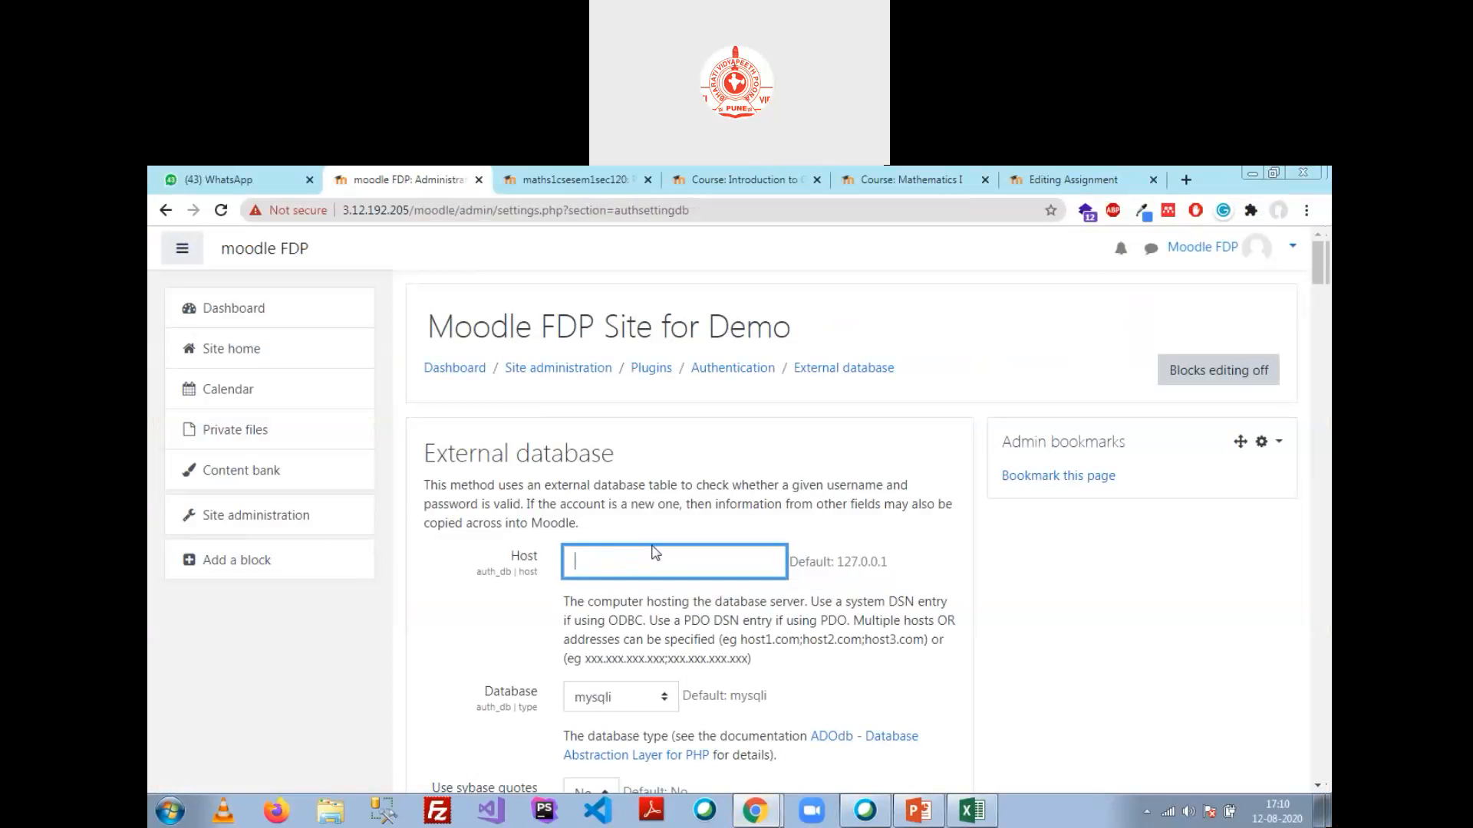
{"action": "key", "text": "ctrl+v"}
{"action": "key", "text": "BackSpace"}
{"action": "key", "text": "BackSpace"}
{"action": "key", "text": "BackSpace"}
{"action": "key", "text": "BackSpace"}
{"action": "key", "text": "BackSpace"}
{"action": "key", "text": "BackSpace"}
{"action": "key", "text": "BackSpace"}
{"action": "key", "text": "BackSpace"}
{"action": "key", "text": "Delete"}
{"action": "key", "text": "Delete"}
{"action": "key", "text": "Delete"}
{"action": "key", "text": "Delete"}
{"action": "key", "text": "Delete"}
{"action": "key", "text": "Delete"}
{"action": "key", "text": "Delete"}
{"action": "key", "text": "Delete"}
{"action": "key", "text": "Delete"}
{"action": "key", "text": "Delete"}
{"action": "key", "text": "Delete"}
{"action": "key", "text": "Delete"}
{"action": "type", "text": "bvicam.in"}
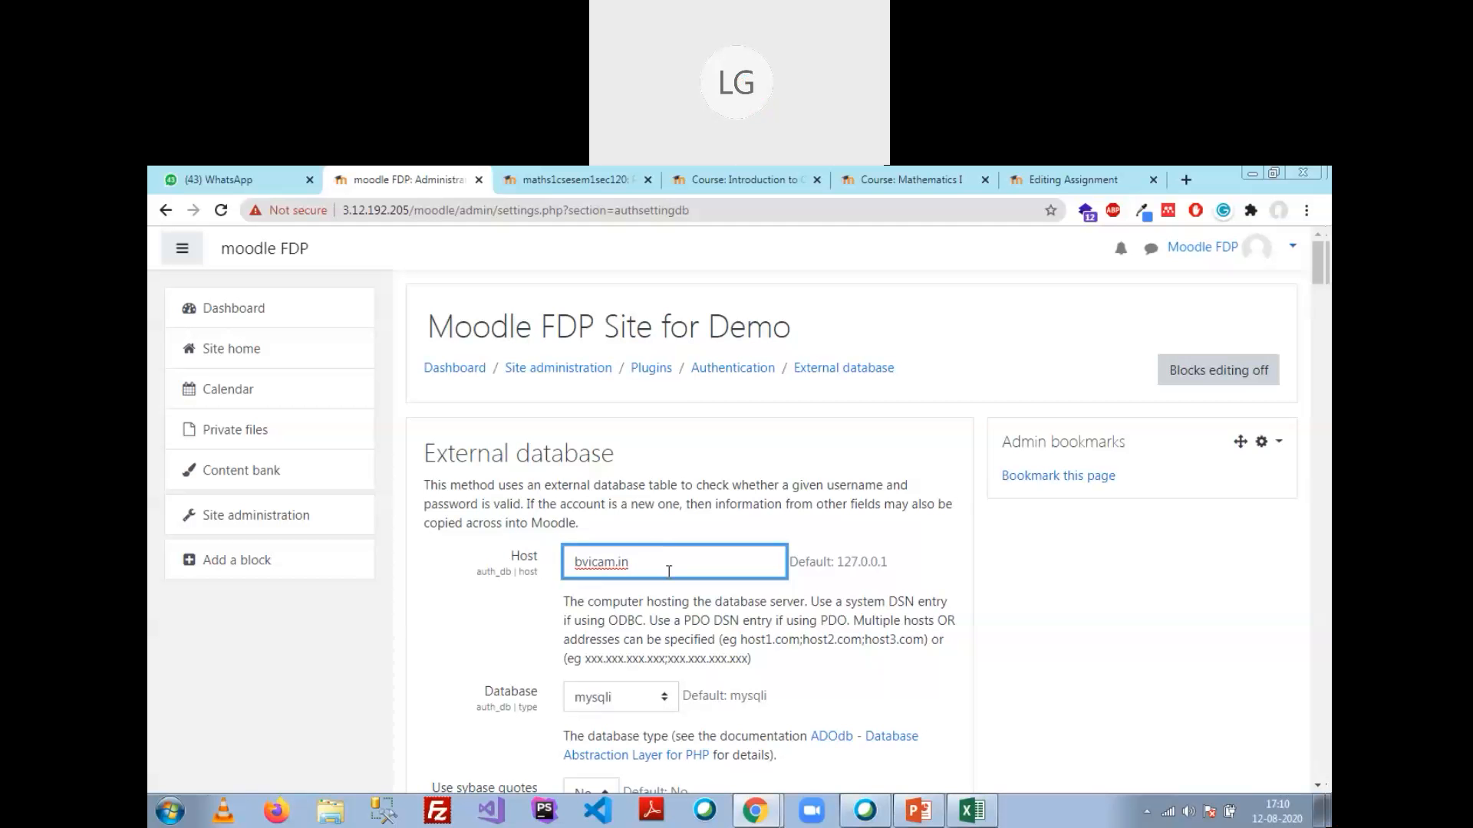
{"action": "left_click", "coordinate": [661, 700]}
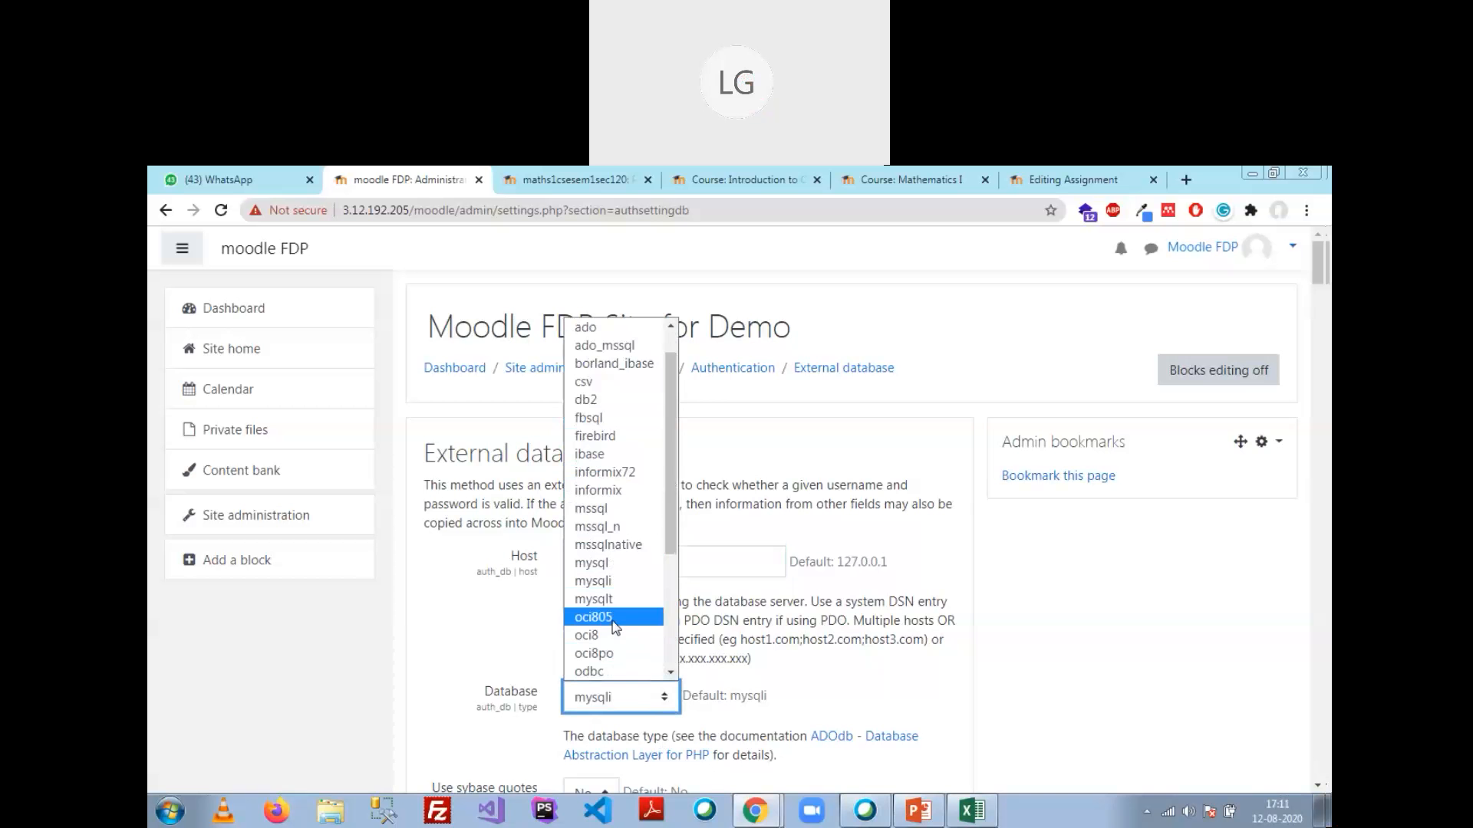
{"action": "scroll", "coordinate": [617, 618], "scroll_direction": "down", "scroll_amount": 4}
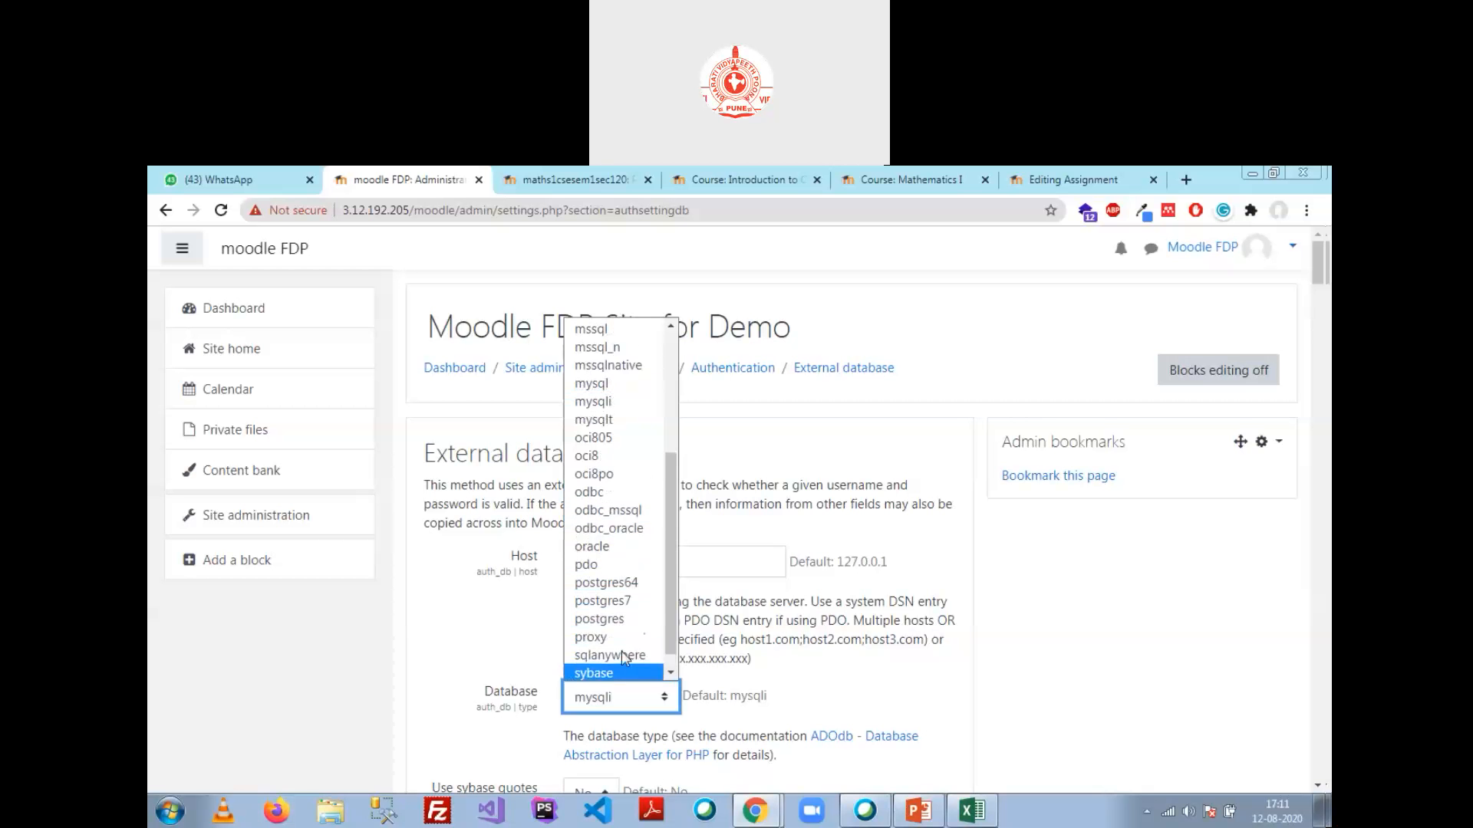
{"action": "scroll", "coordinate": [598, 613], "scroll_direction": "up", "scroll_amount": 5}
{"action": "left_click", "coordinate": [969, 541]}
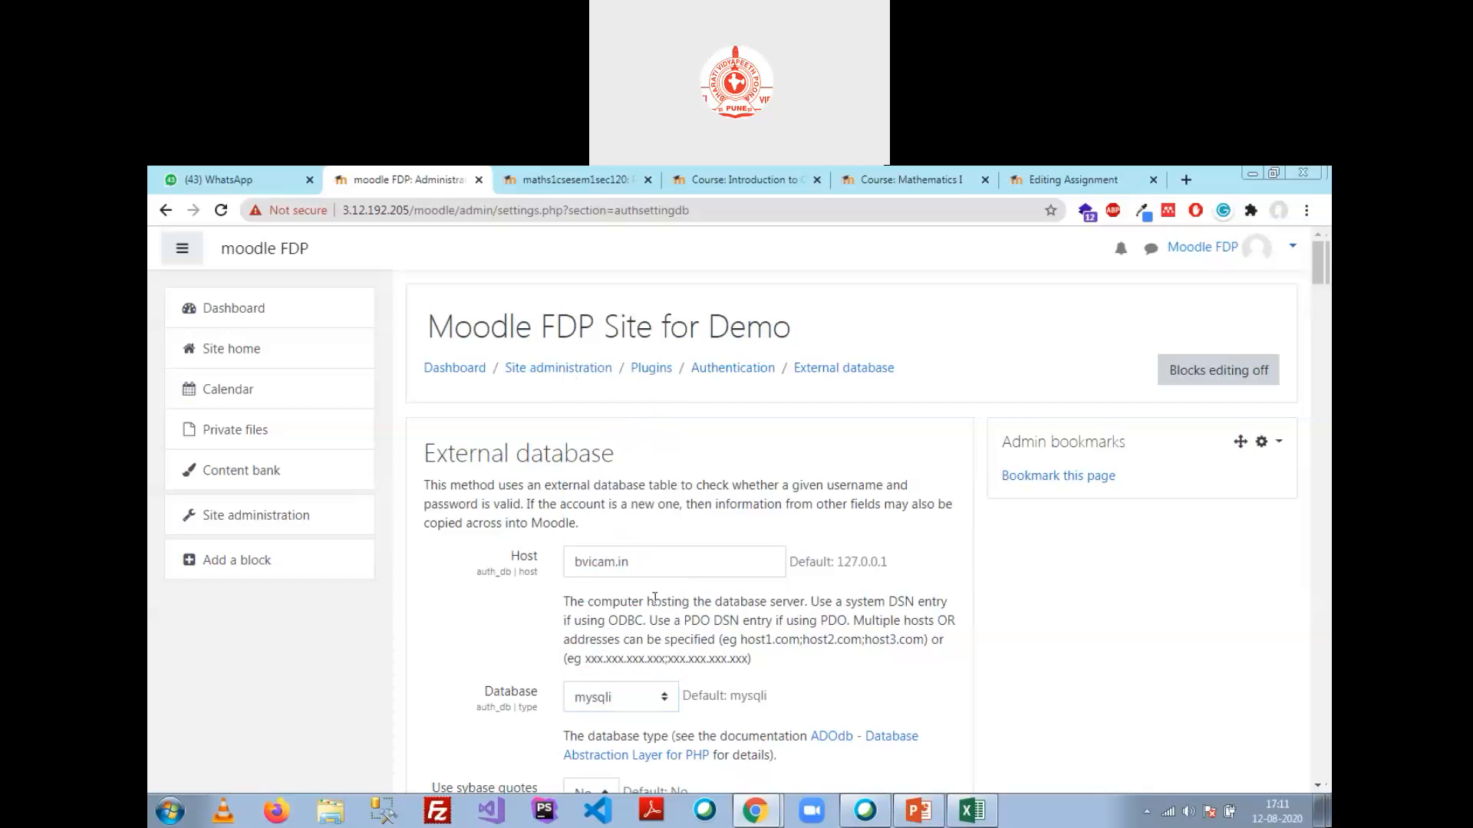
{"action": "left_click_drag", "start_coordinate": [634, 562], "coordinate": [503, 566]}
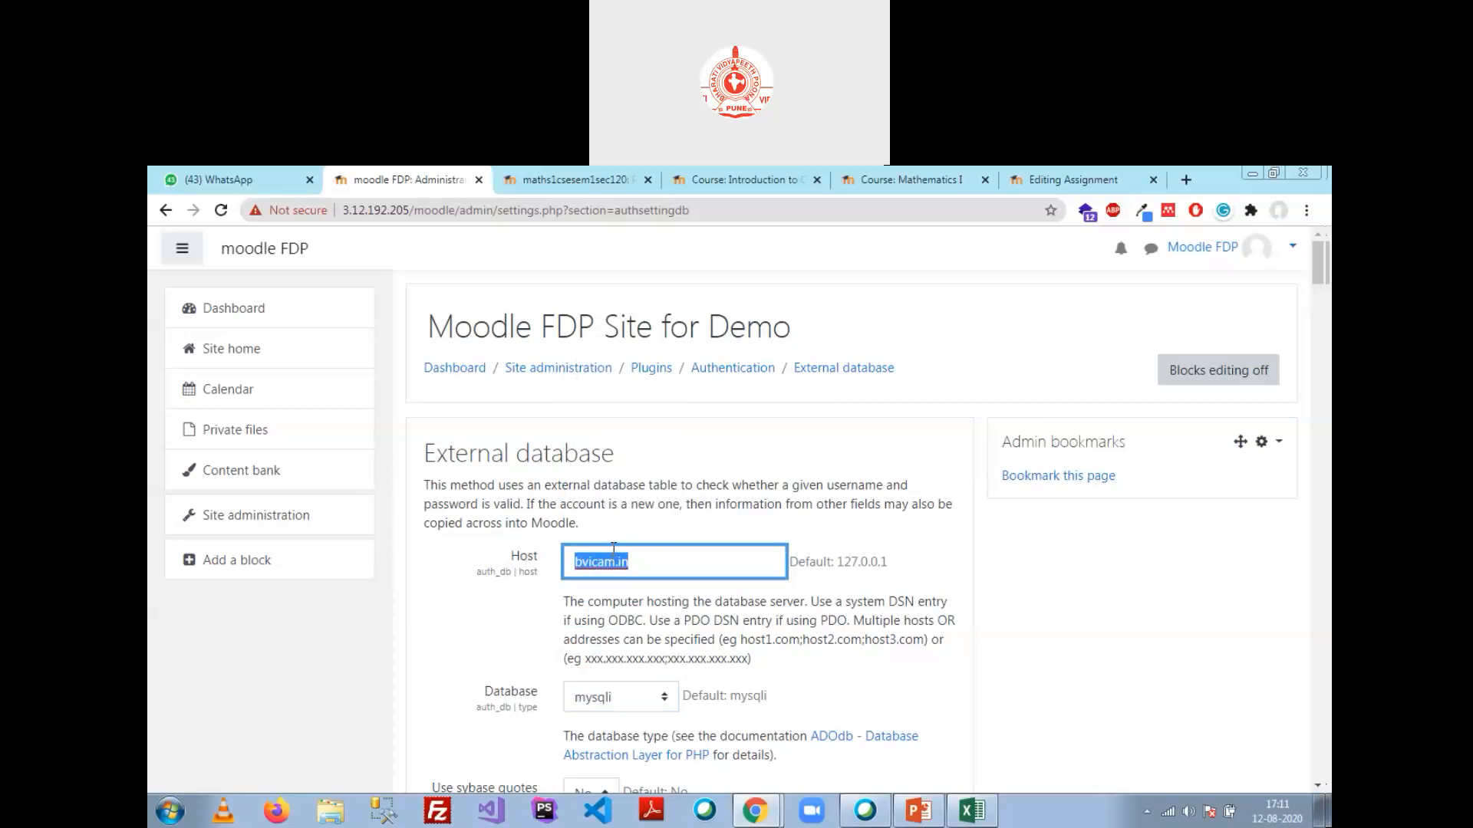
{"action": "key", "text": "ctrl+v"}
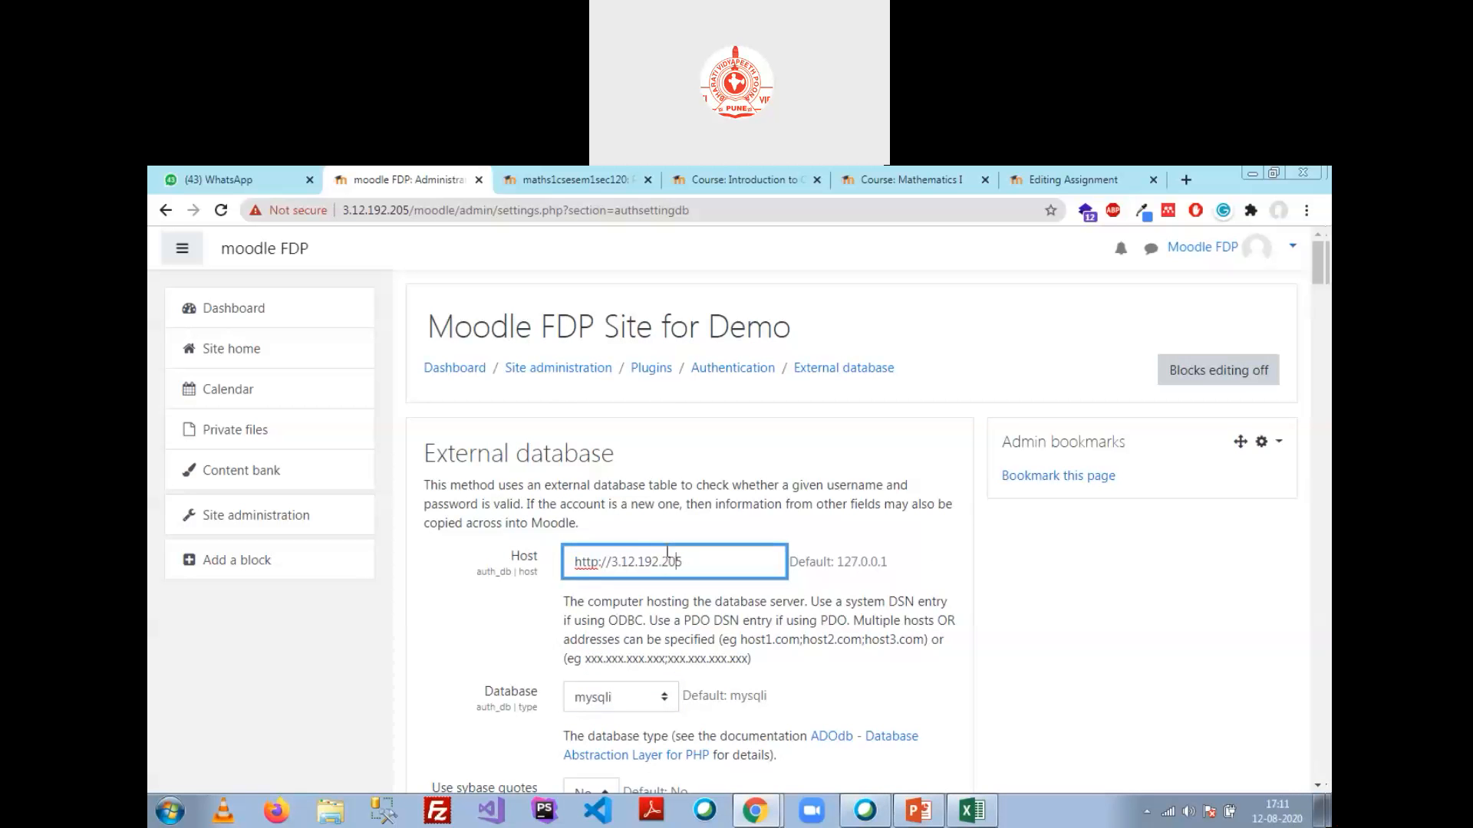
{"action": "key", "text": "Left"}
{"action": "key", "text": "Left"}
{"action": "key", "text": "Left"}
{"action": "key", "text": "BackSpace"}
{"action": "key", "text": "BackSpace"}
{"action": "key", "text": "BackSpace"}
{"action": "key", "text": "BackSpace"}
{"action": "key", "text": "BackSpace"}
{"action": "key", "text": "BackSpace"}
{"action": "key", "text": "BackSpace"}
{"action": "left_click", "coordinate": [808, 597]}
Step: Keep mysqli as the database type and scroll down toward DB name
{"action": "scroll", "coordinate": [864, 637], "scroll_direction": "down", "scroll_amount": 3}
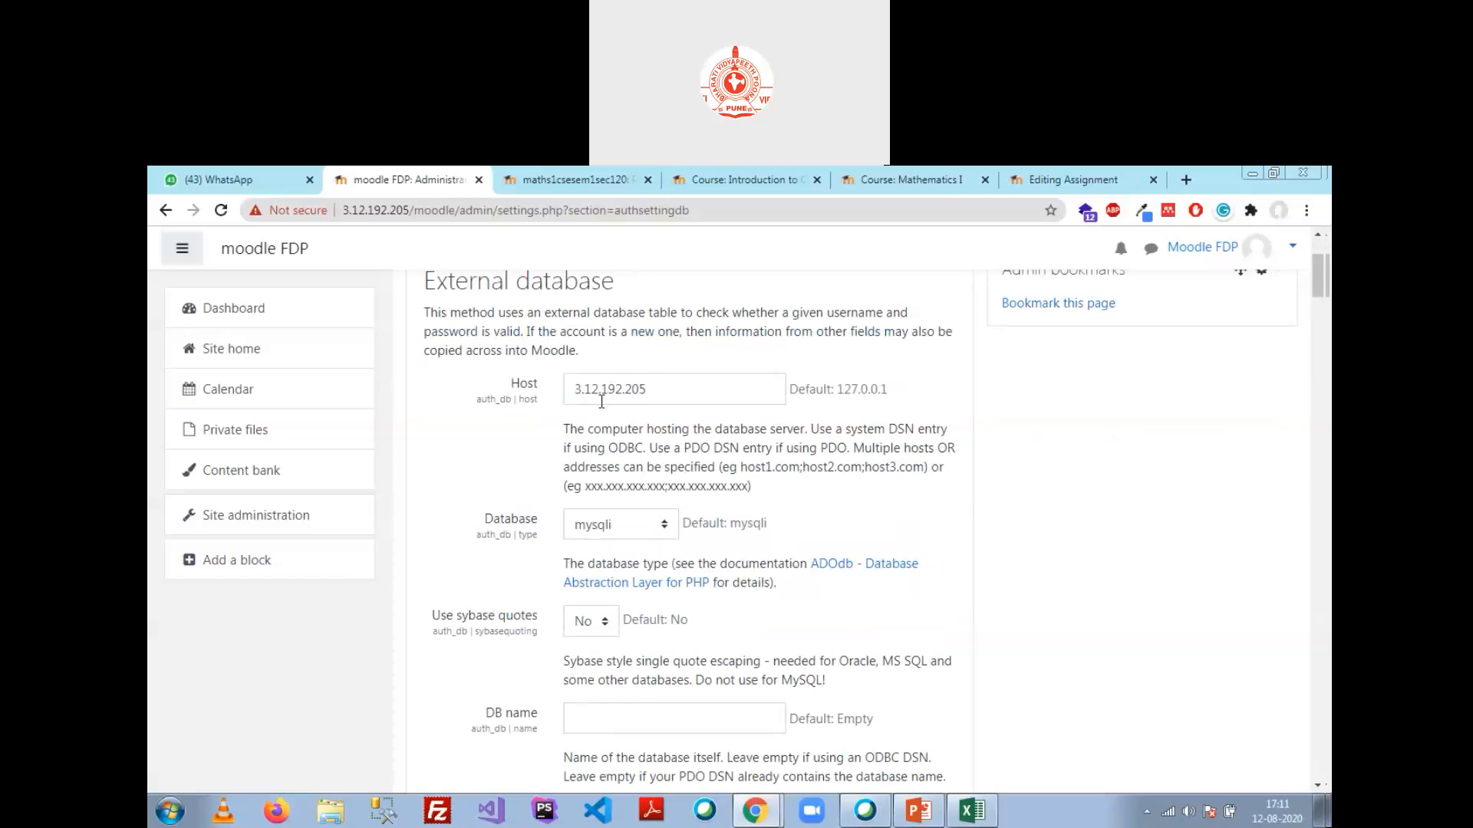
{"action": "left_click", "coordinate": [664, 525]}
{"action": "scroll", "coordinate": [629, 454], "scroll_direction": "down", "scroll_amount": 2}
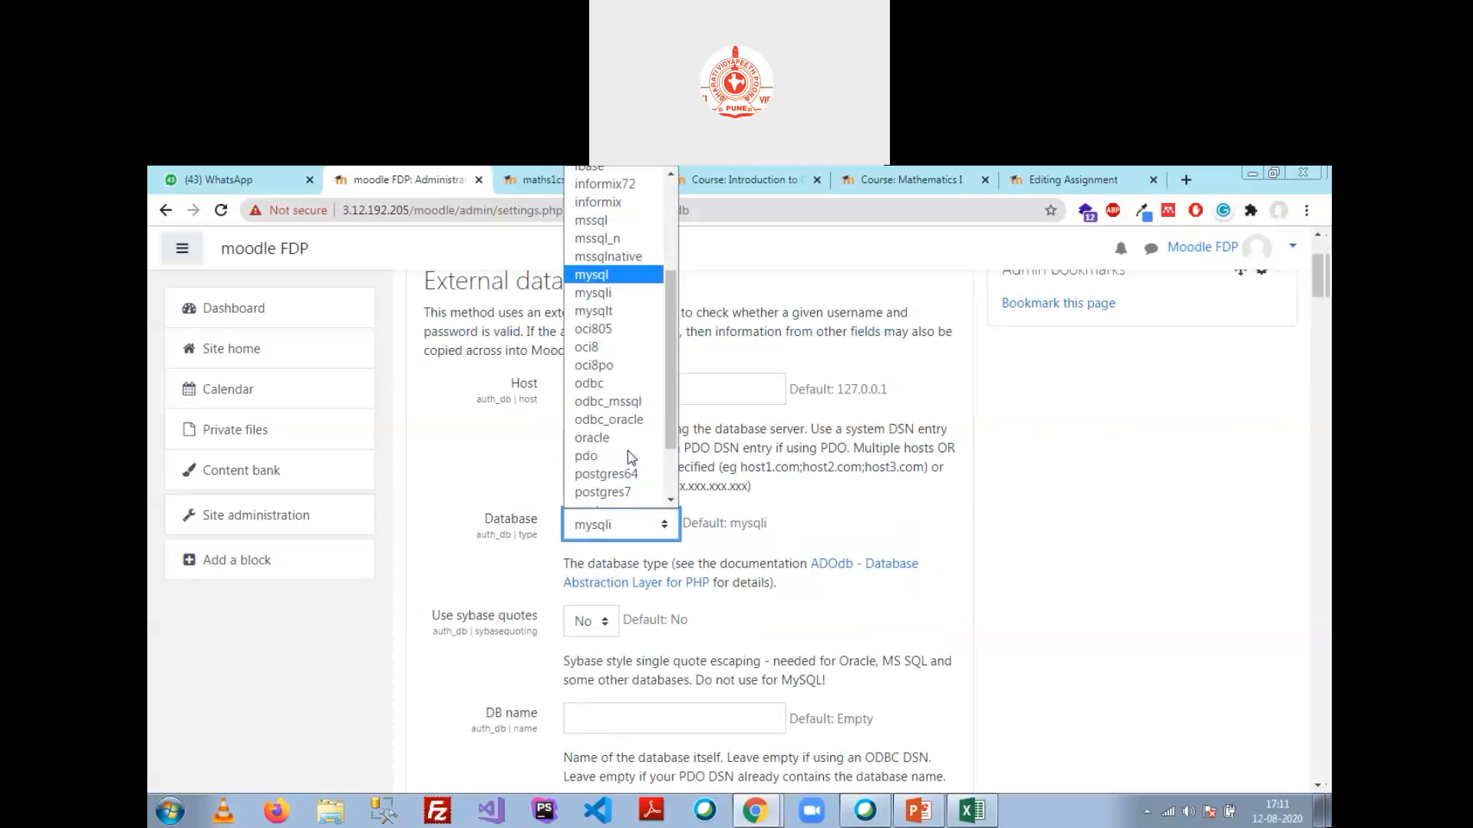
{"action": "scroll", "coordinate": [617, 328], "scroll_direction": "up", "scroll_amount": 2}
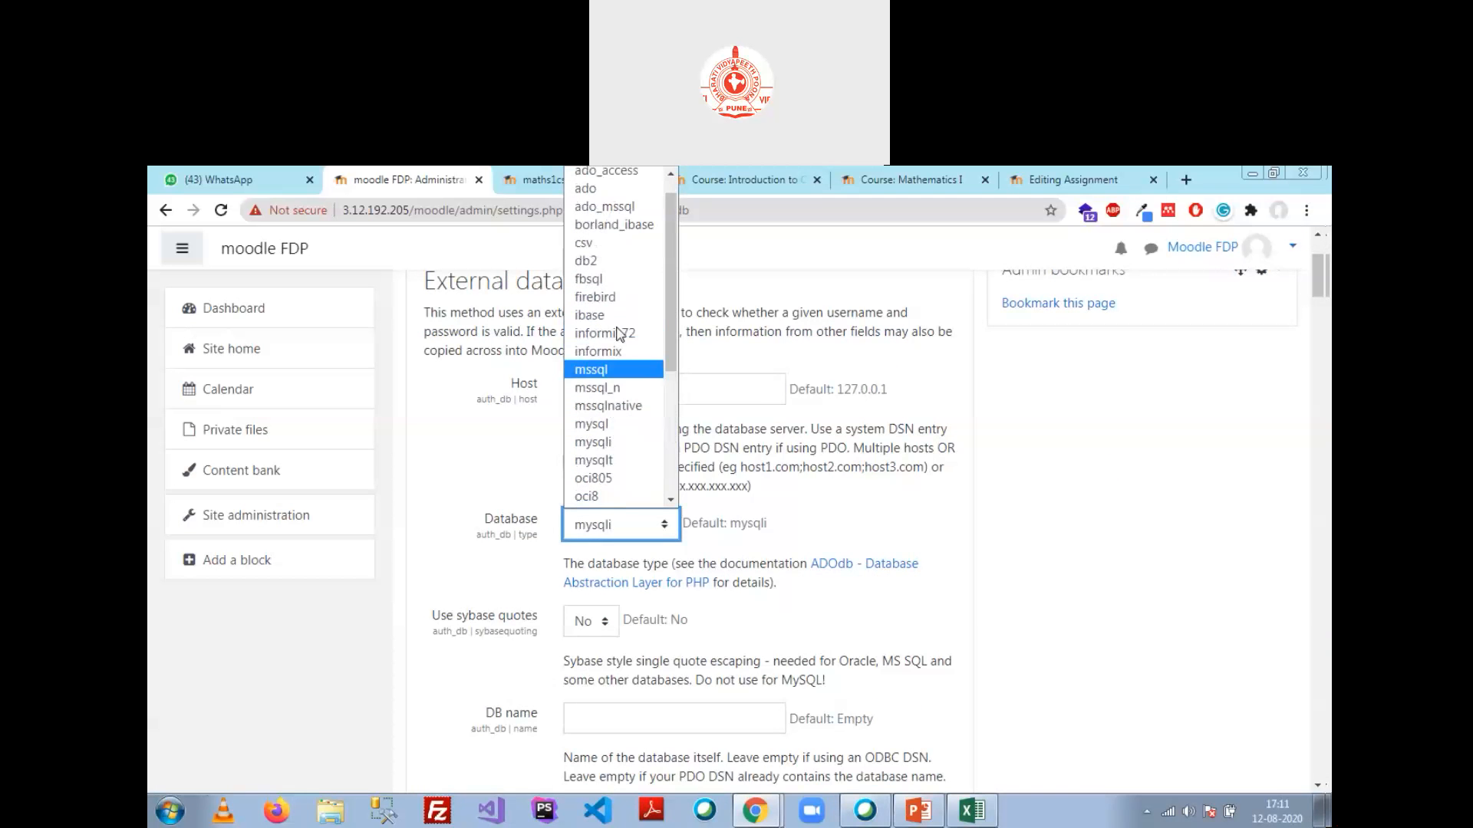
{"action": "scroll", "coordinate": [617, 331], "scroll_direction": "up", "scroll_amount": 1}
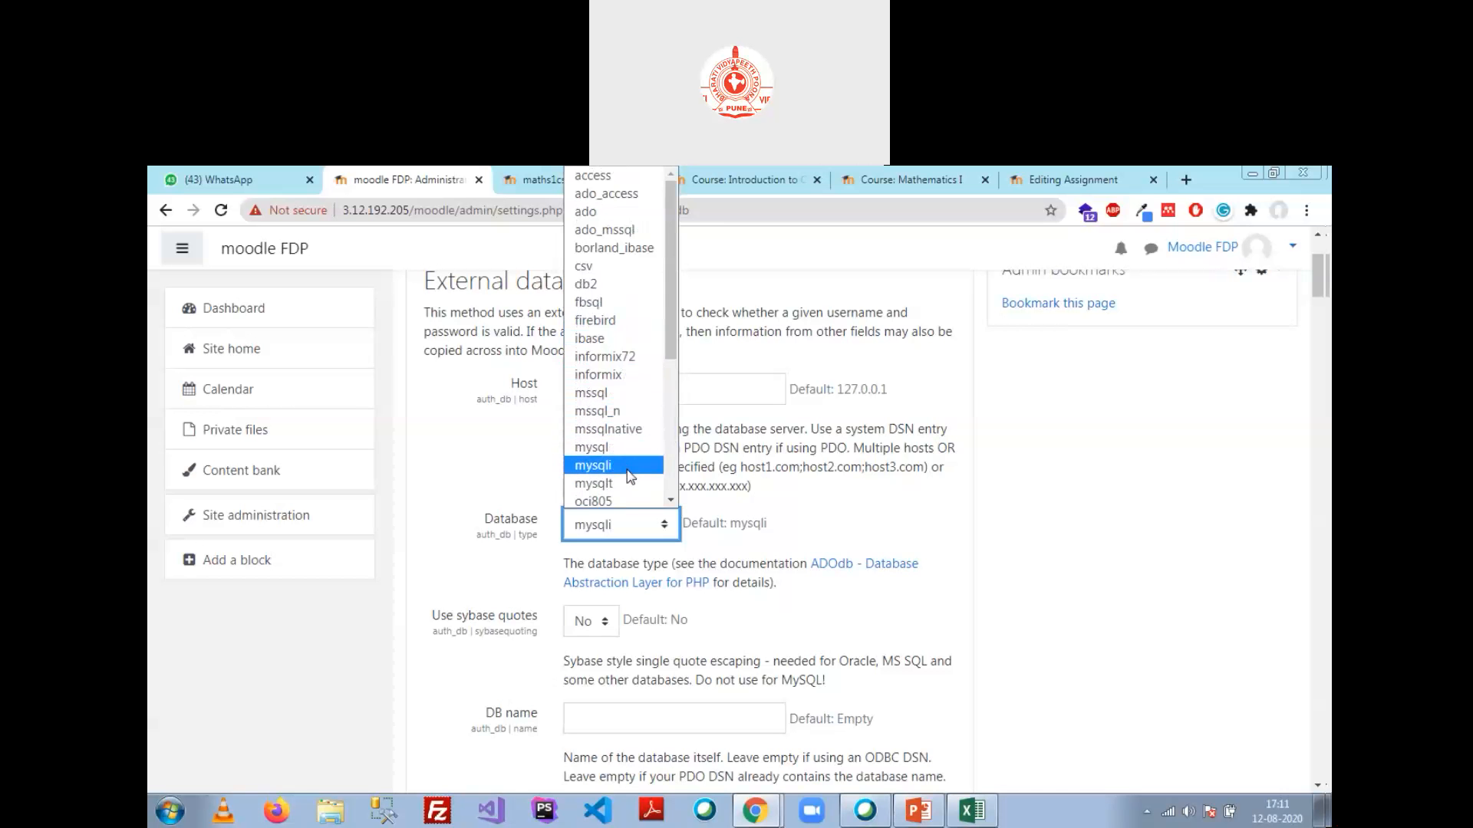
{"action": "scroll", "coordinate": [629, 475], "scroll_direction": "down", "scroll_amount": 2}
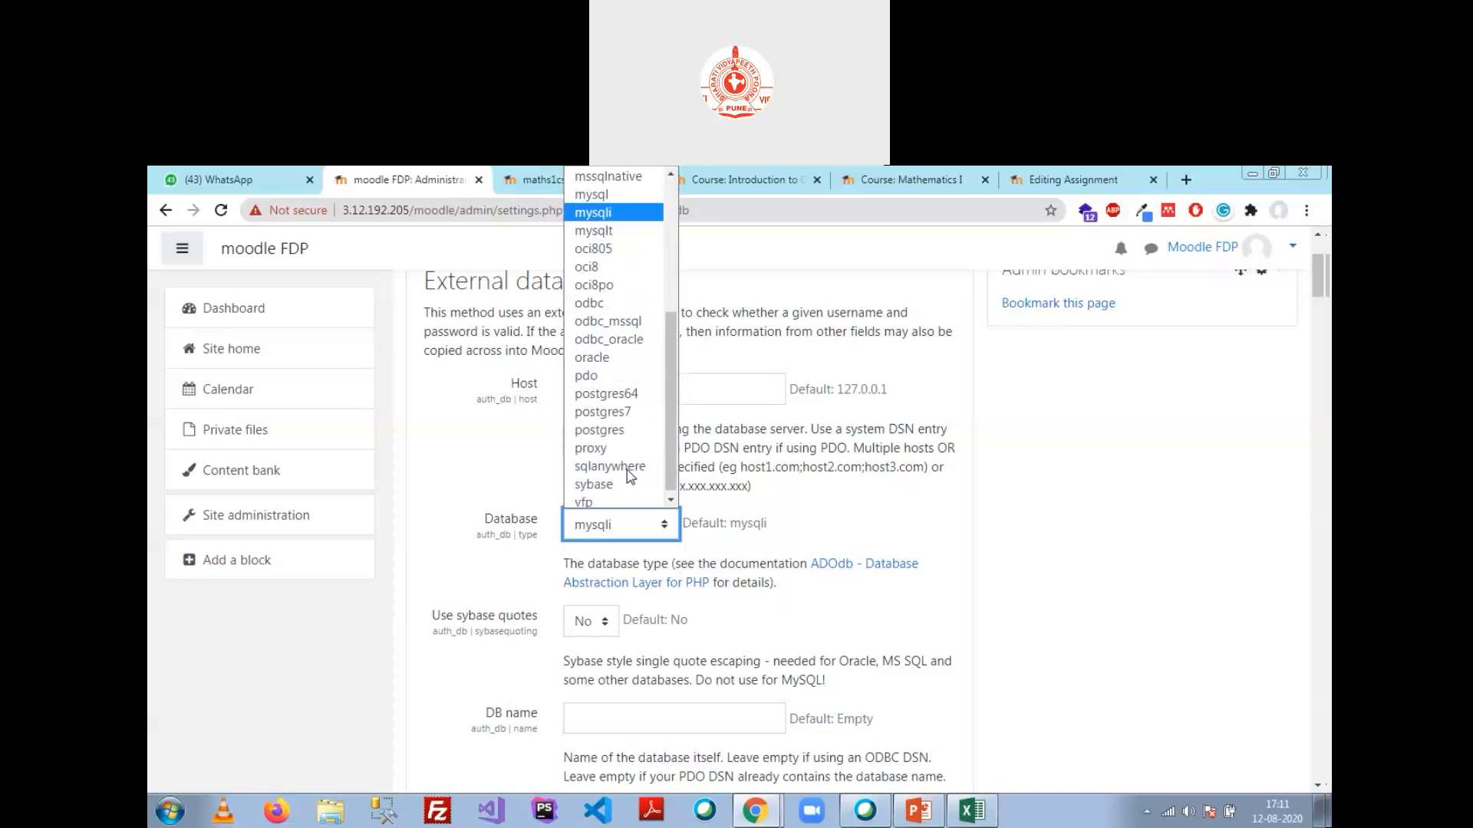
{"action": "scroll", "coordinate": [629, 475], "scroll_direction": "up", "scroll_amount": 2}
{"action": "scroll", "coordinate": [627, 470], "scroll_direction": "up", "scroll_amount": 1}
{"action": "left_click", "coordinate": [628, 470]}
{"action": "left_click", "coordinate": [785, 585]}
{"action": "scroll", "coordinate": [795, 564], "scroll_direction": "down", "scroll_amount": 1}
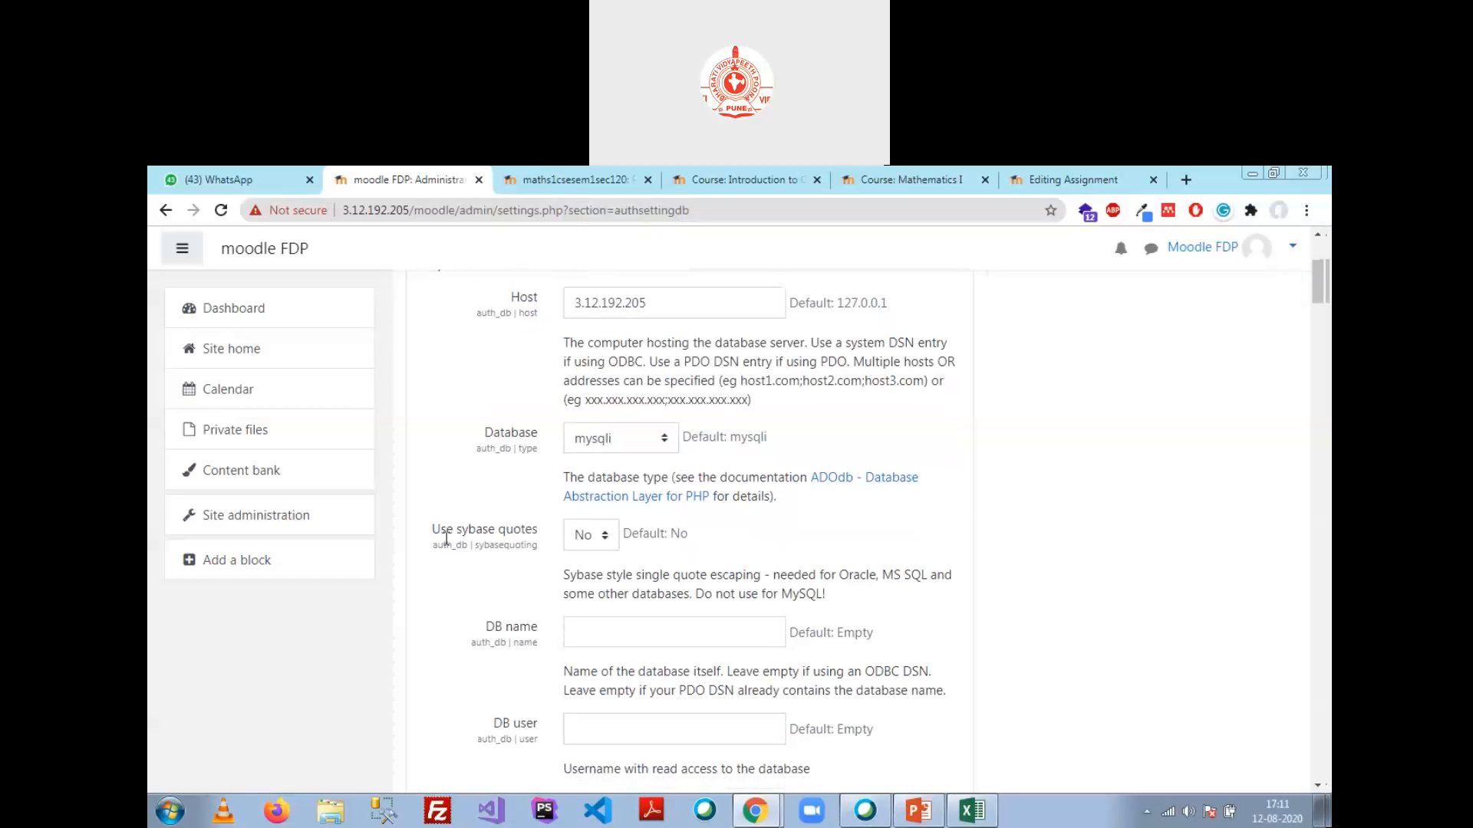
Step: After checking phpMyAdmin, enter External as the DB name
{"action": "scroll", "coordinate": [731, 518], "scroll_direction": "down", "scroll_amount": 3}
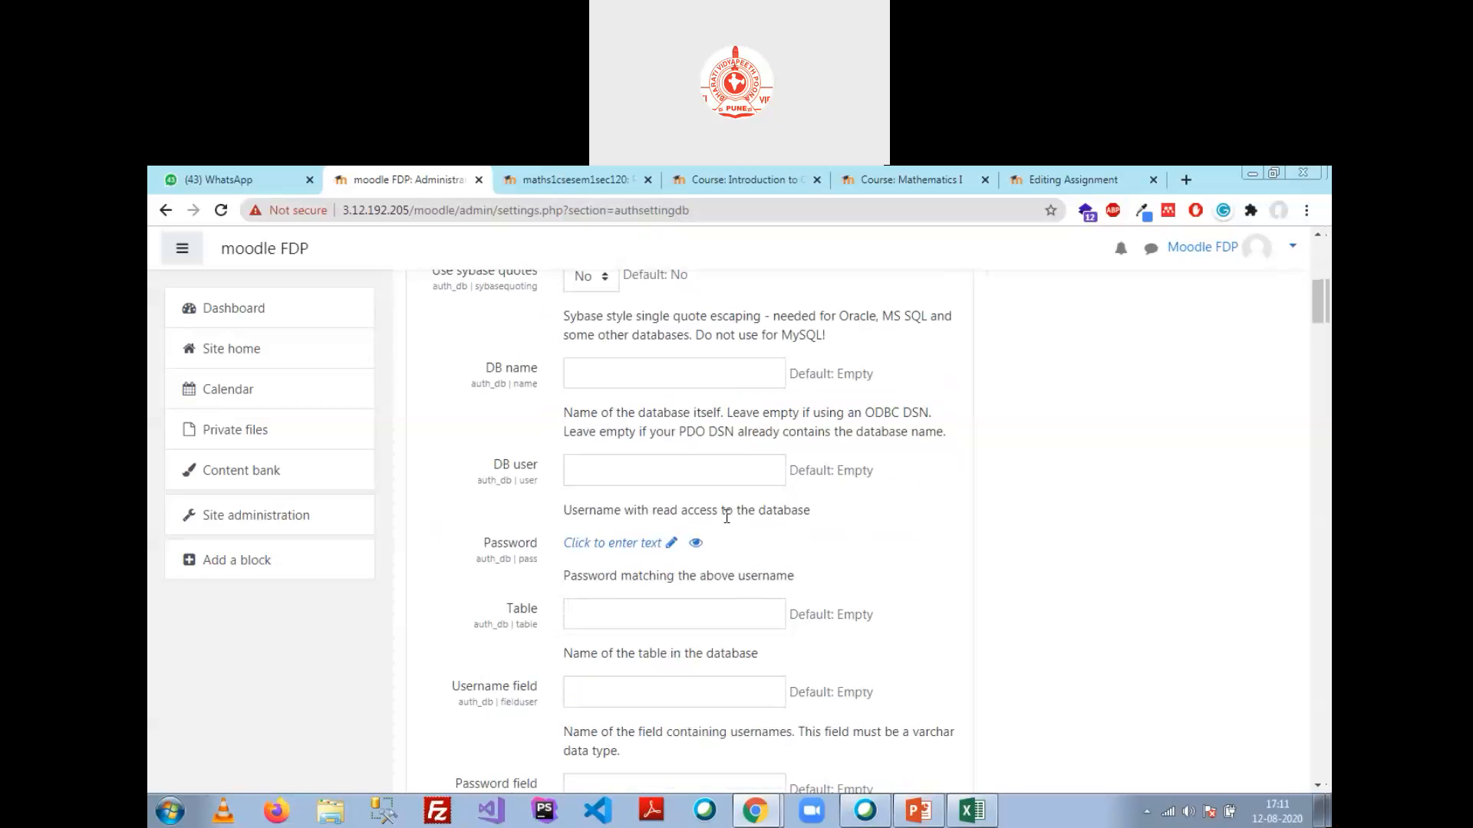
{"action": "left_click", "coordinate": [644, 377]}
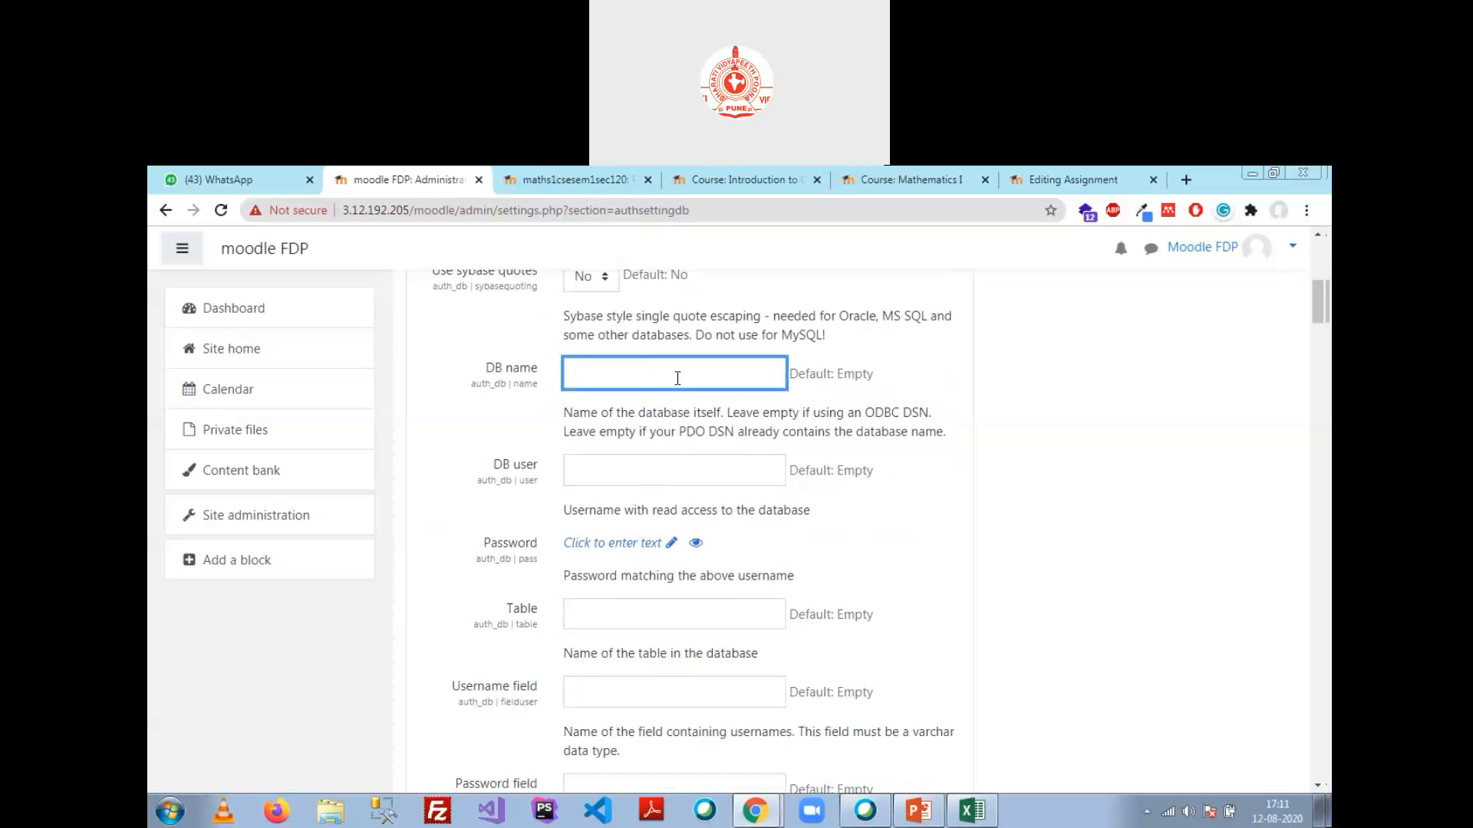
{"action": "left_click", "coordinate": [755, 811]}
{"action": "left_click", "coordinate": [836, 763]}
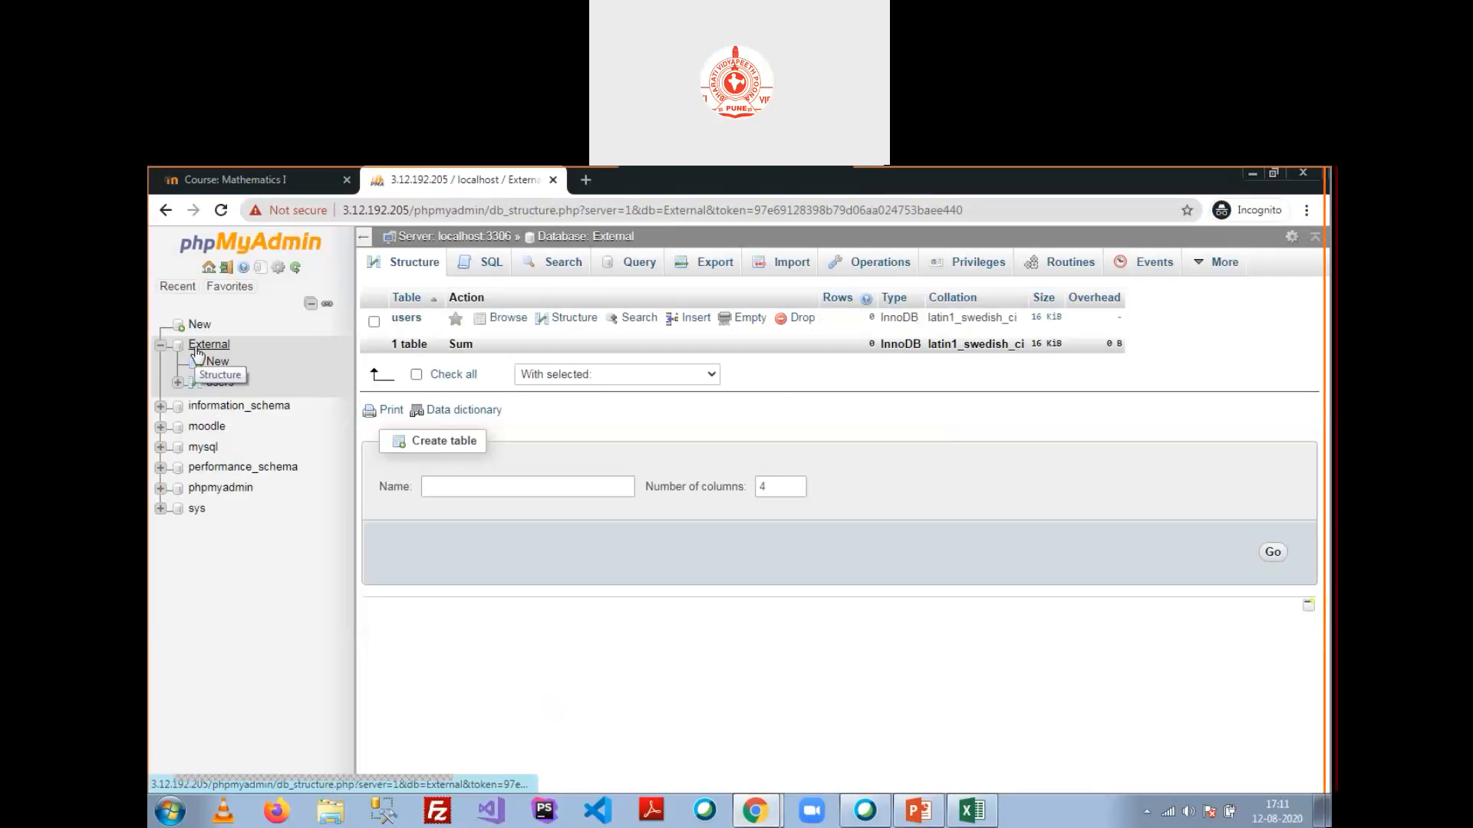
{"action": "left_click", "coordinate": [758, 819]}
{"action": "left_click", "coordinate": [678, 750]}
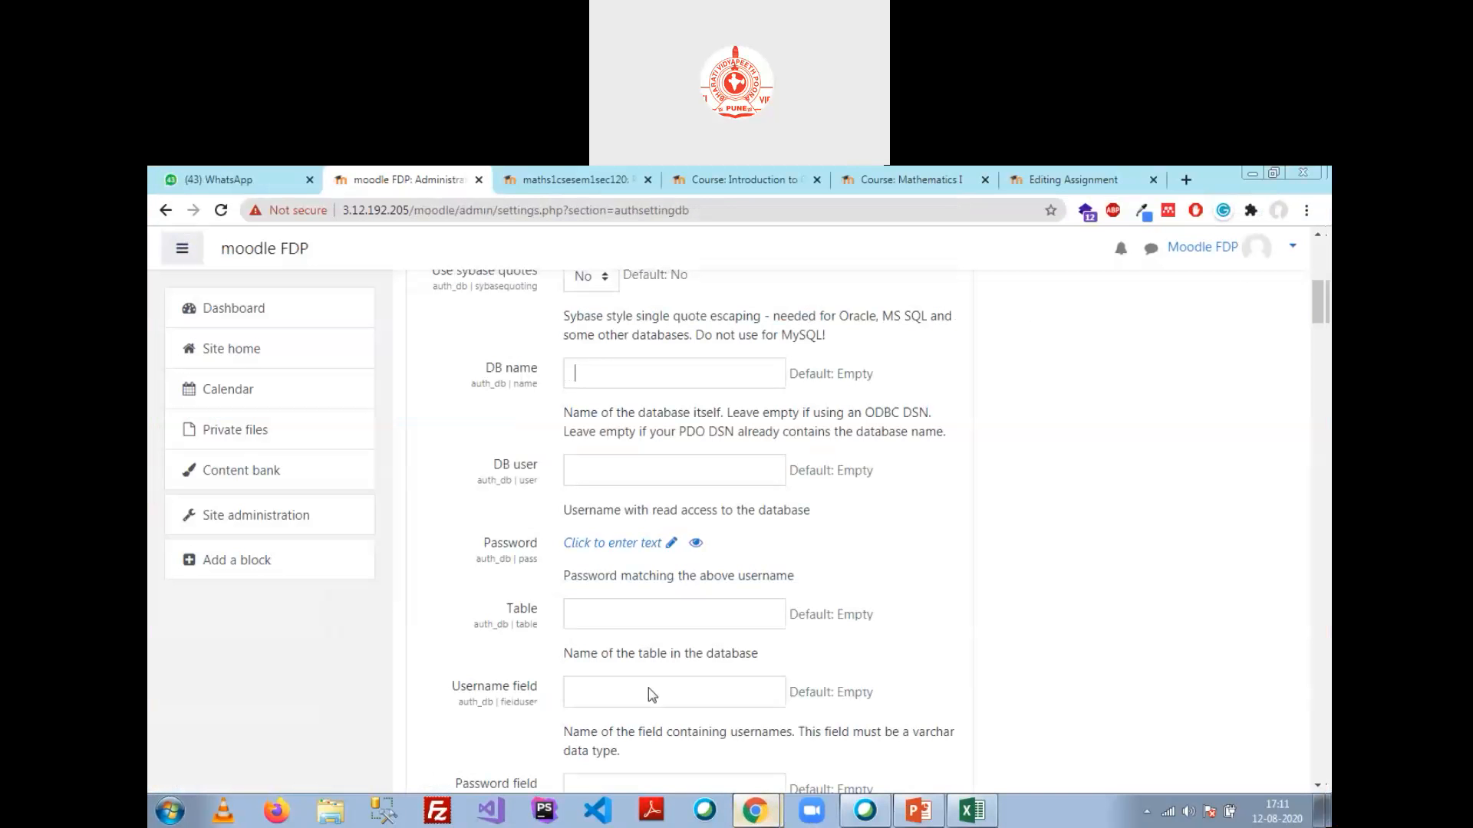
{"action": "left_click", "coordinate": [603, 366]}
{"action": "type", "text": "External"}
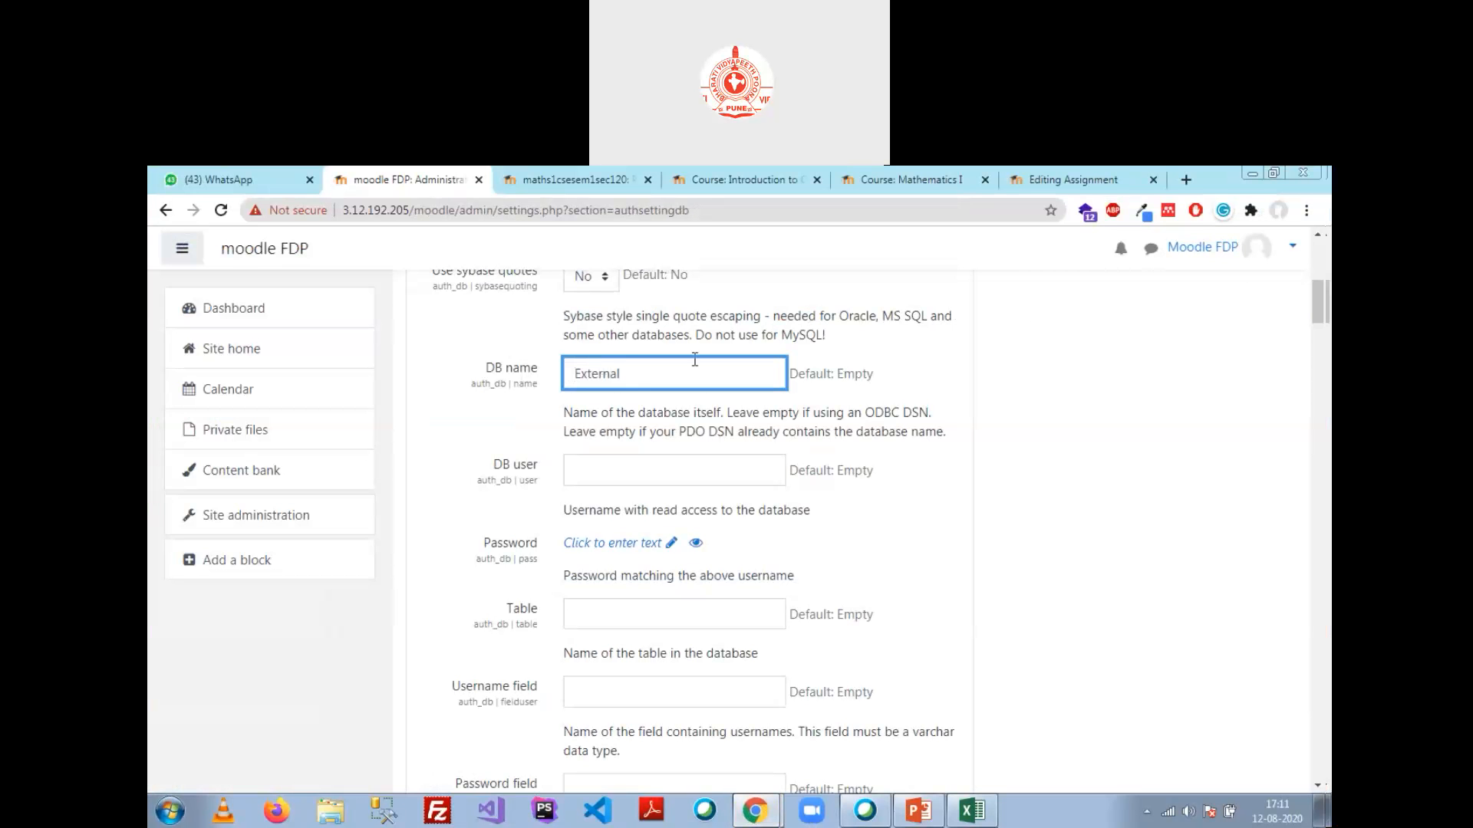
Step: Set DB user to root and enter the database account's password
{"action": "left_click", "coordinate": [623, 467]}
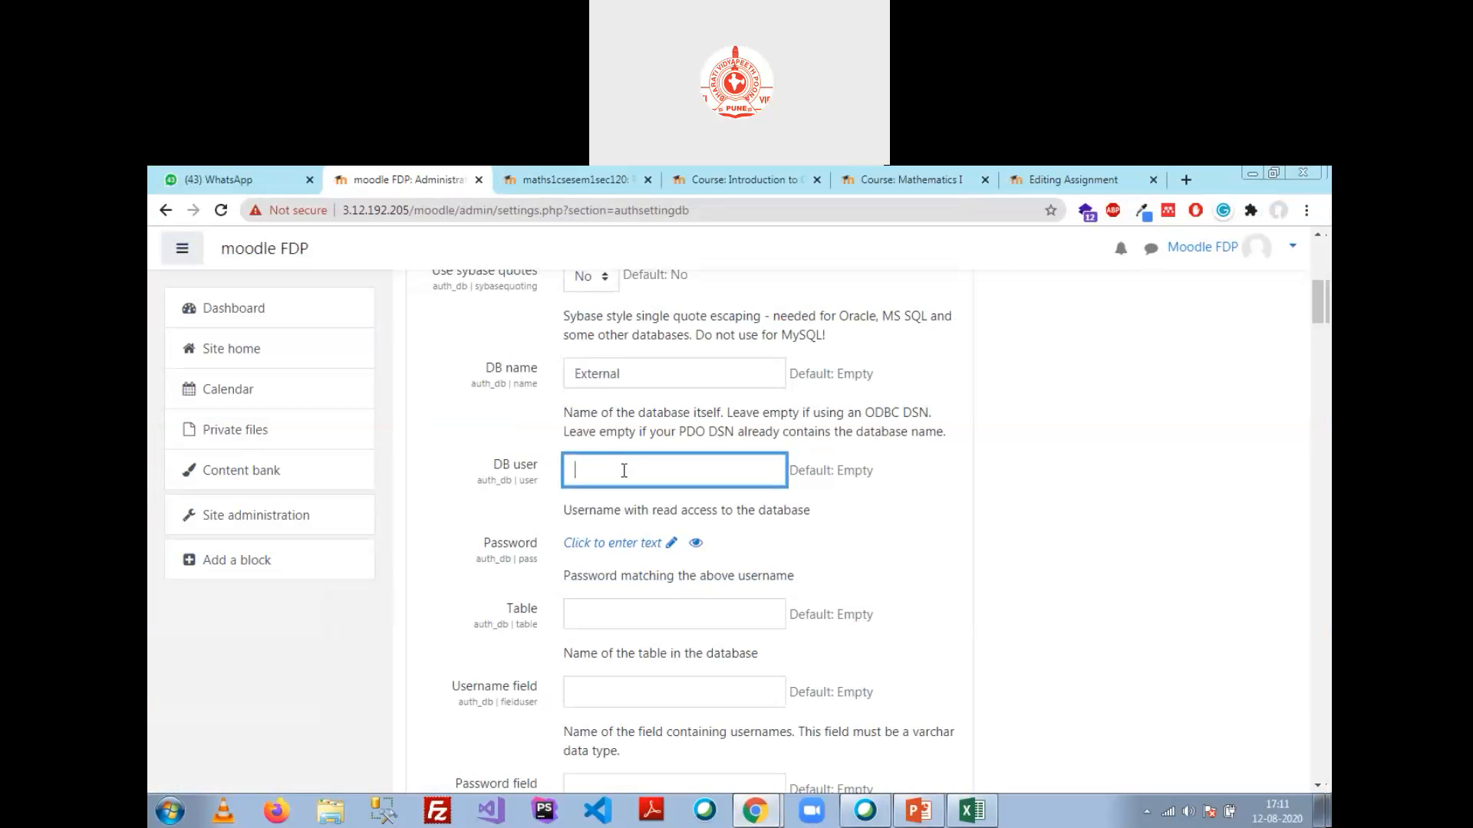
{"action": "type", "text": "root"}
{"action": "left_click", "coordinate": [597, 544]}
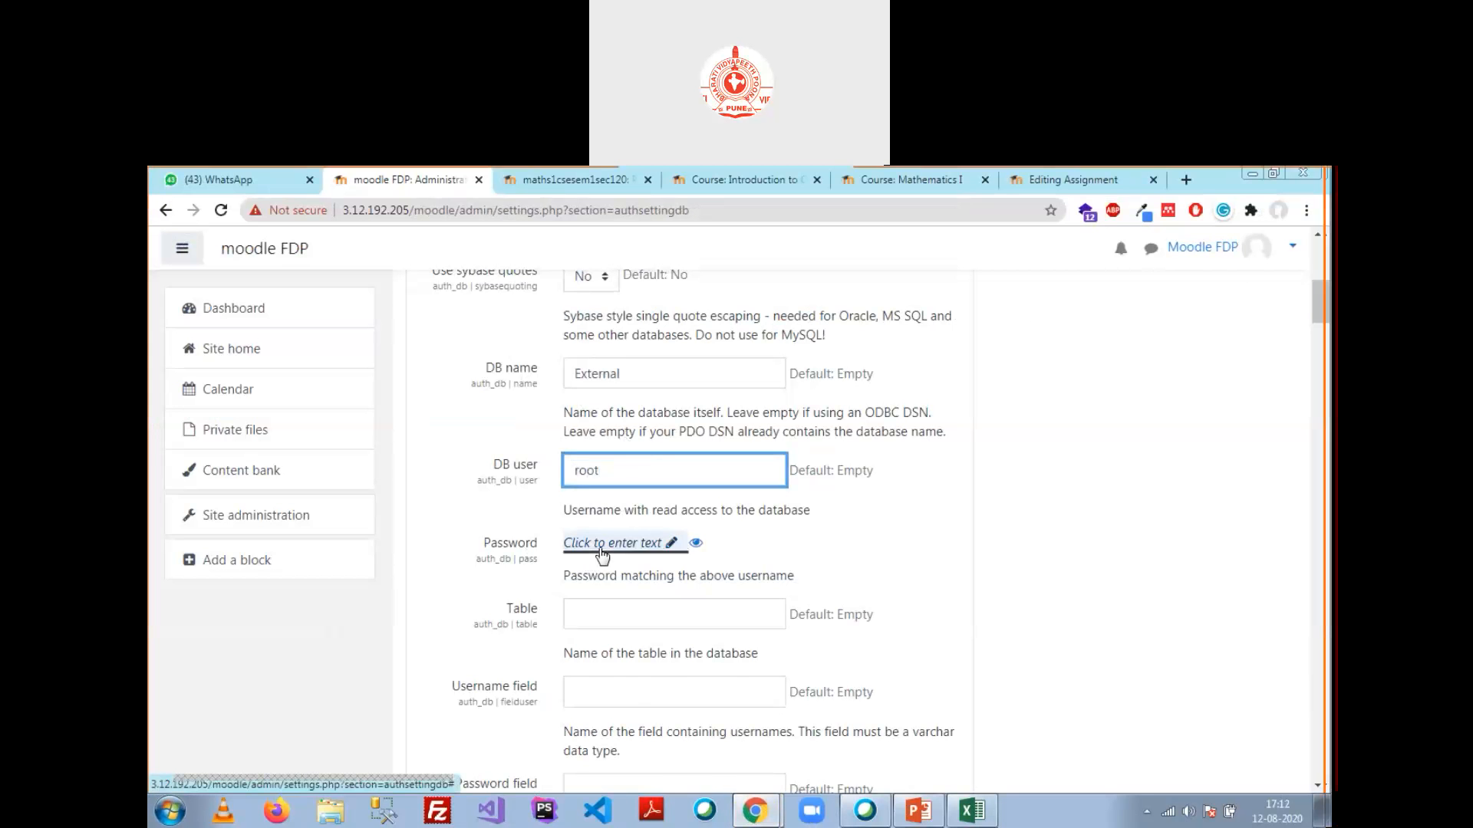
{"action": "type", "text": "***************"}
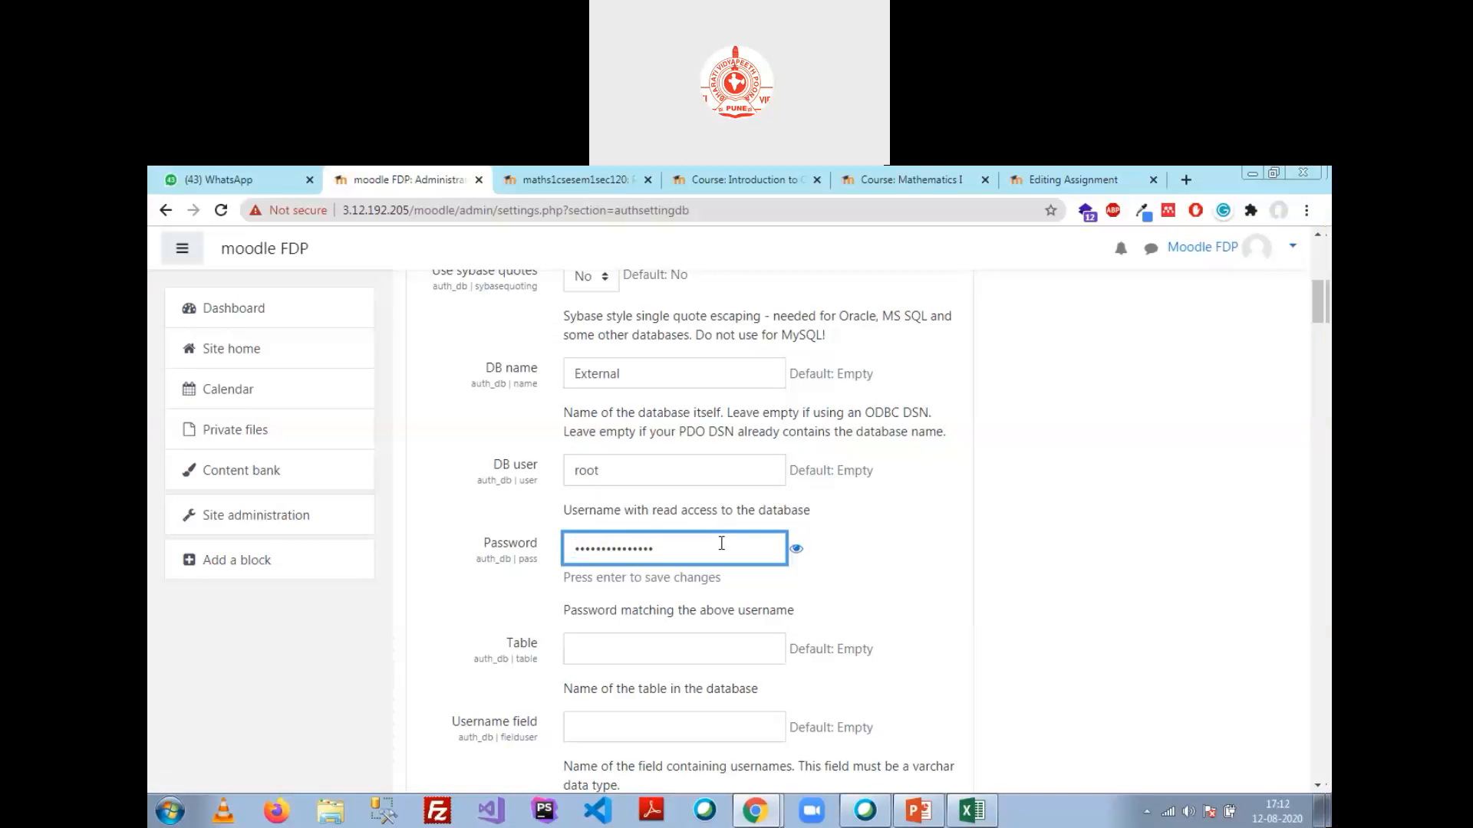
{"action": "left_click", "coordinate": [797, 549]}
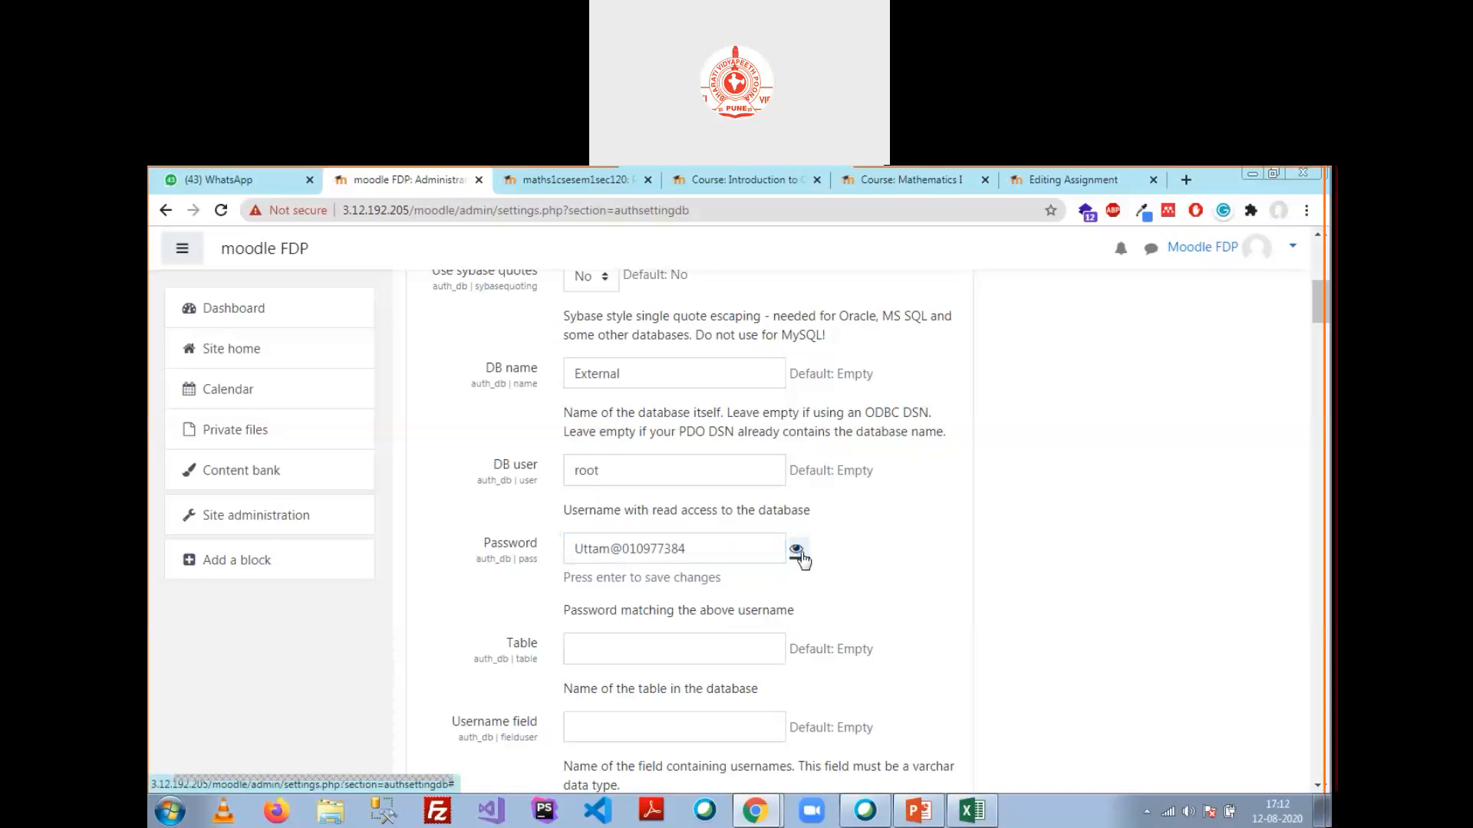
{"action": "left_click", "coordinate": [797, 550]}
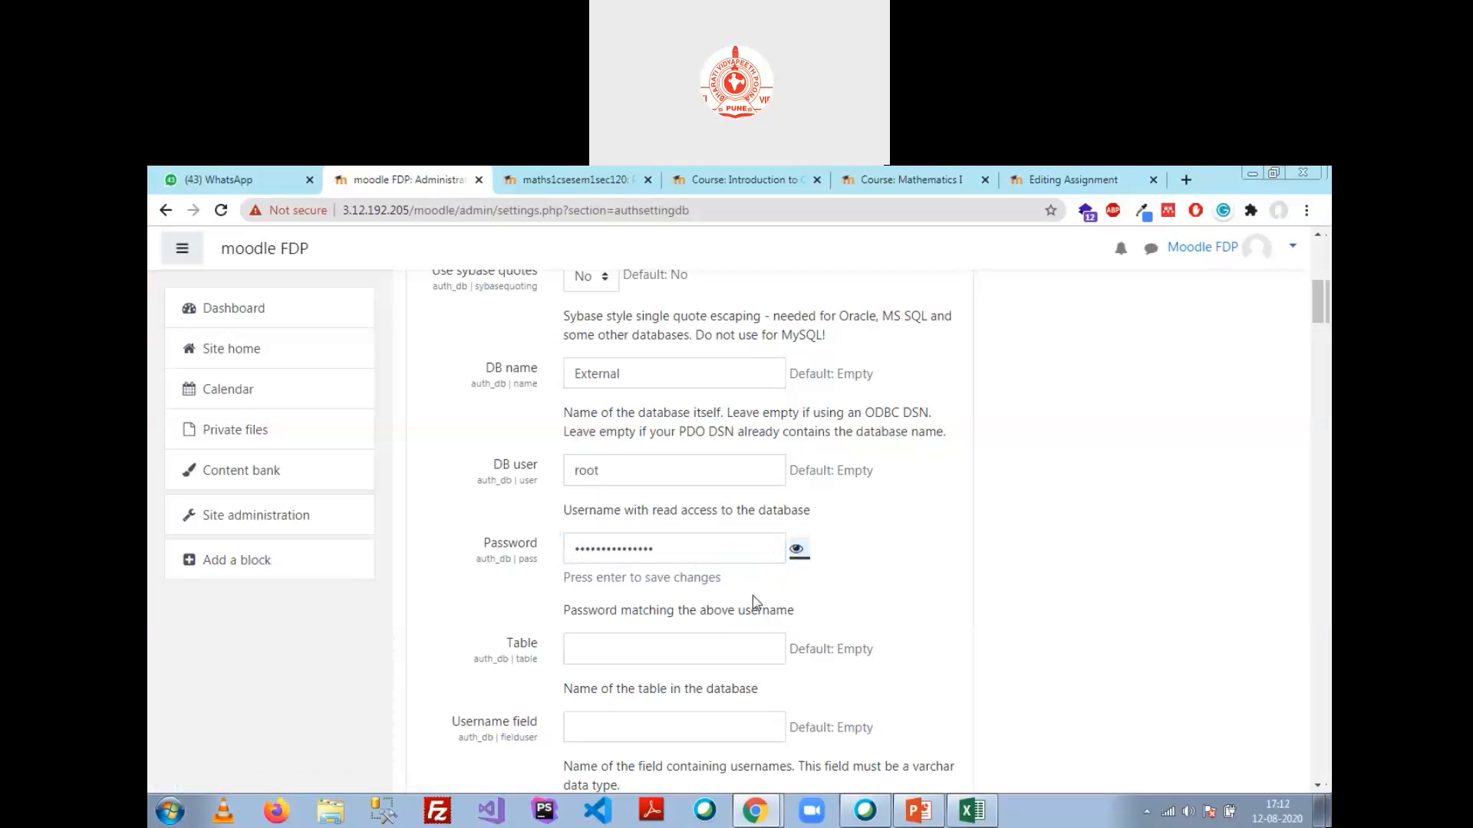
{"action": "scroll", "coordinate": [897, 587], "scroll_direction": "down", "scroll_amount": 1}
{"action": "left_click", "coordinate": [683, 529]}
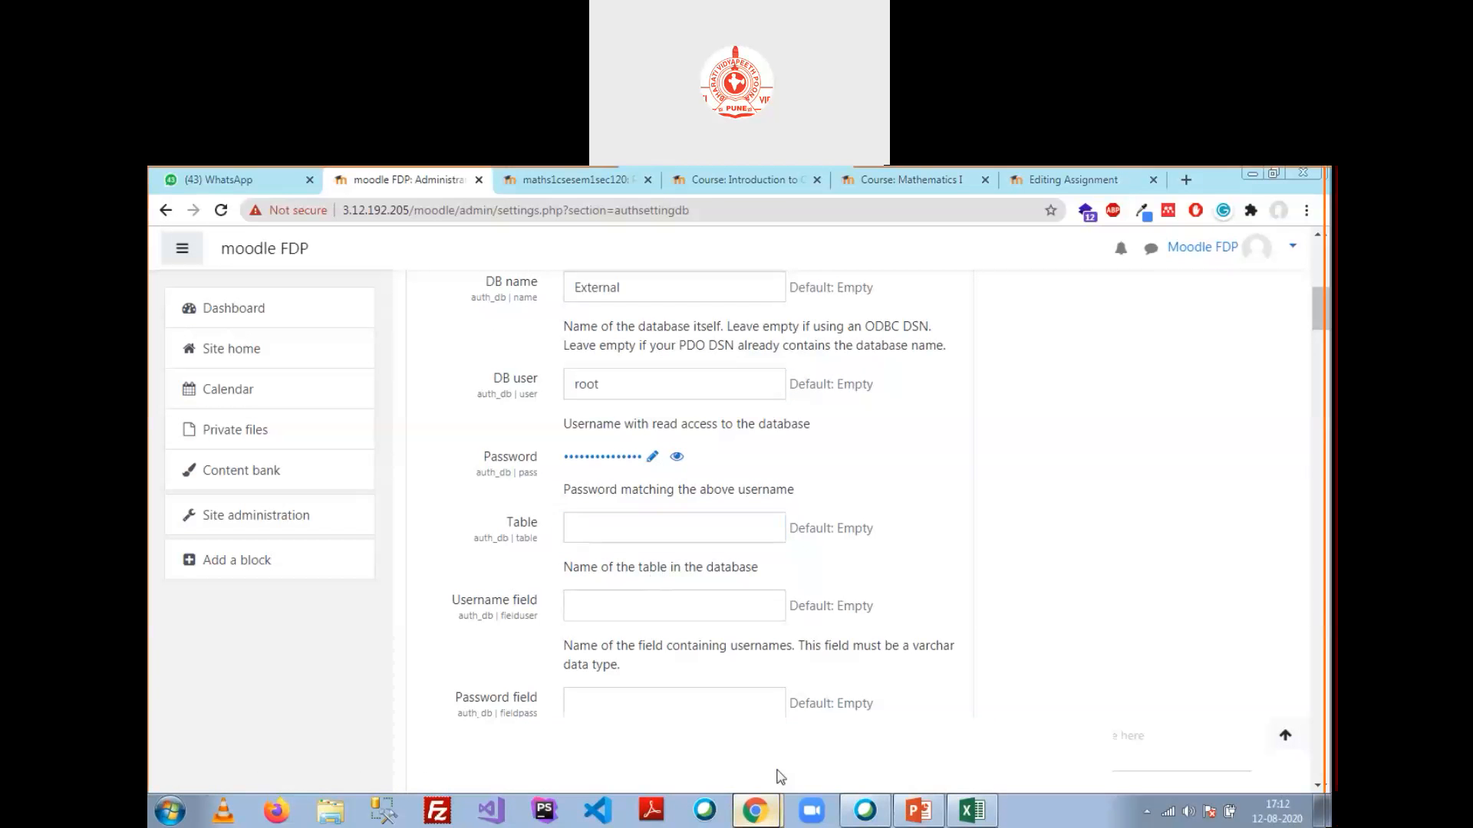
Step: Confirm the table name in phpMyAdmin and enter users as the Table setting
{"action": "left_click", "coordinate": [768, 716]}
{"action": "left_click", "coordinate": [752, 818]}
{"action": "left_click", "coordinate": [731, 737]}
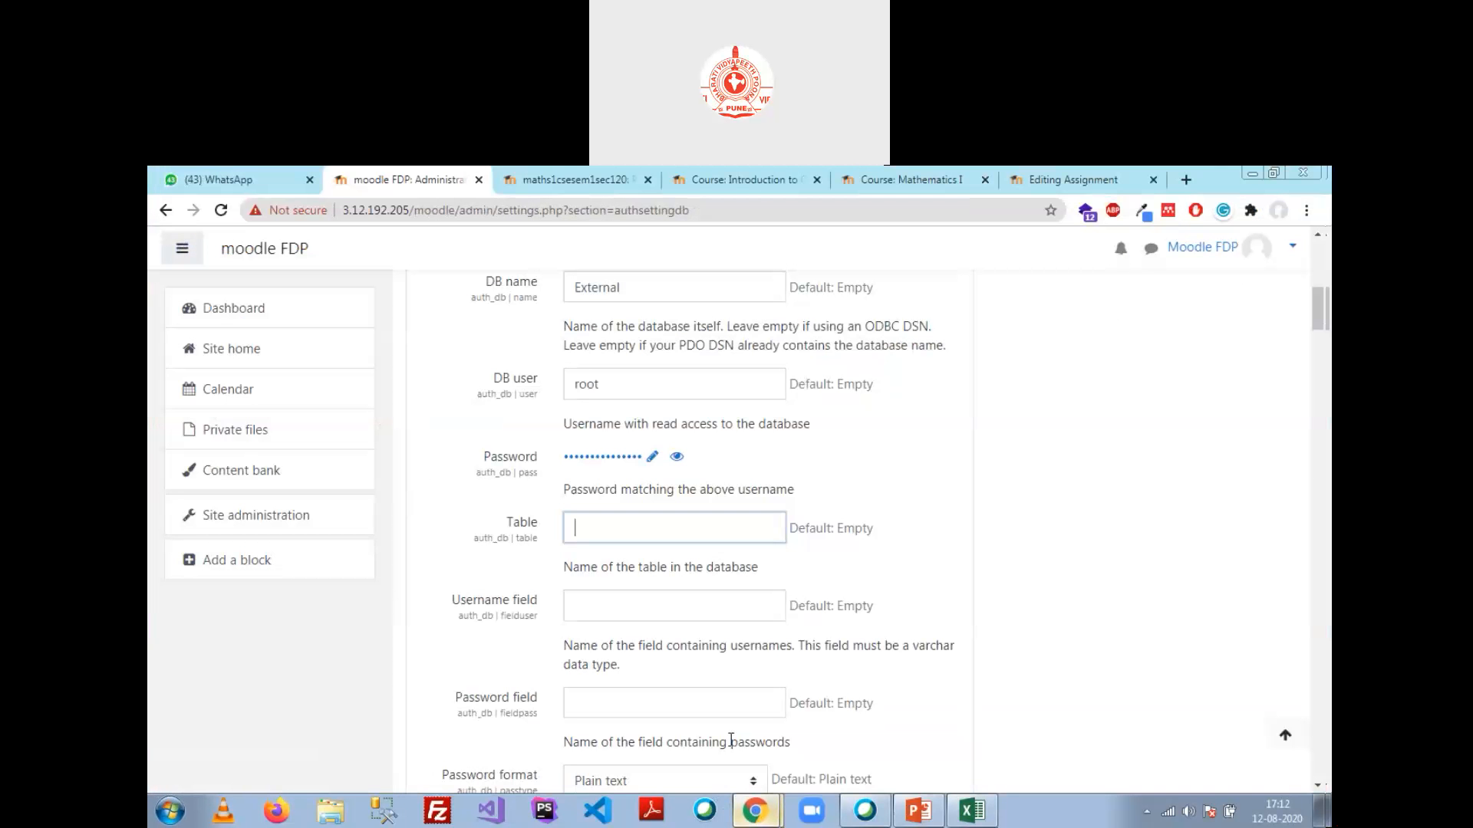
{"action": "type", "text": "users"}
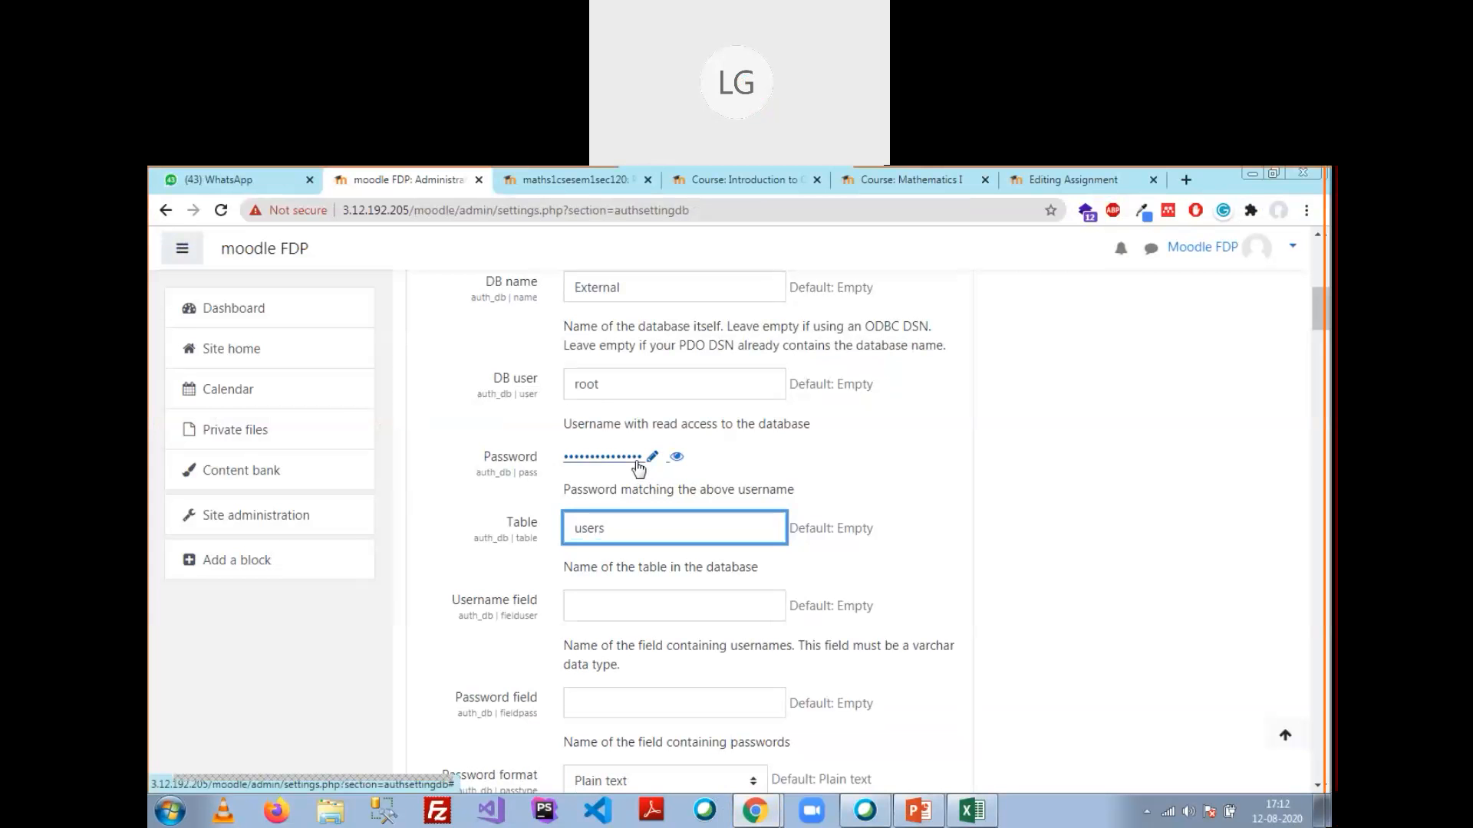
{"action": "double_click", "coordinate": [594, 389]}
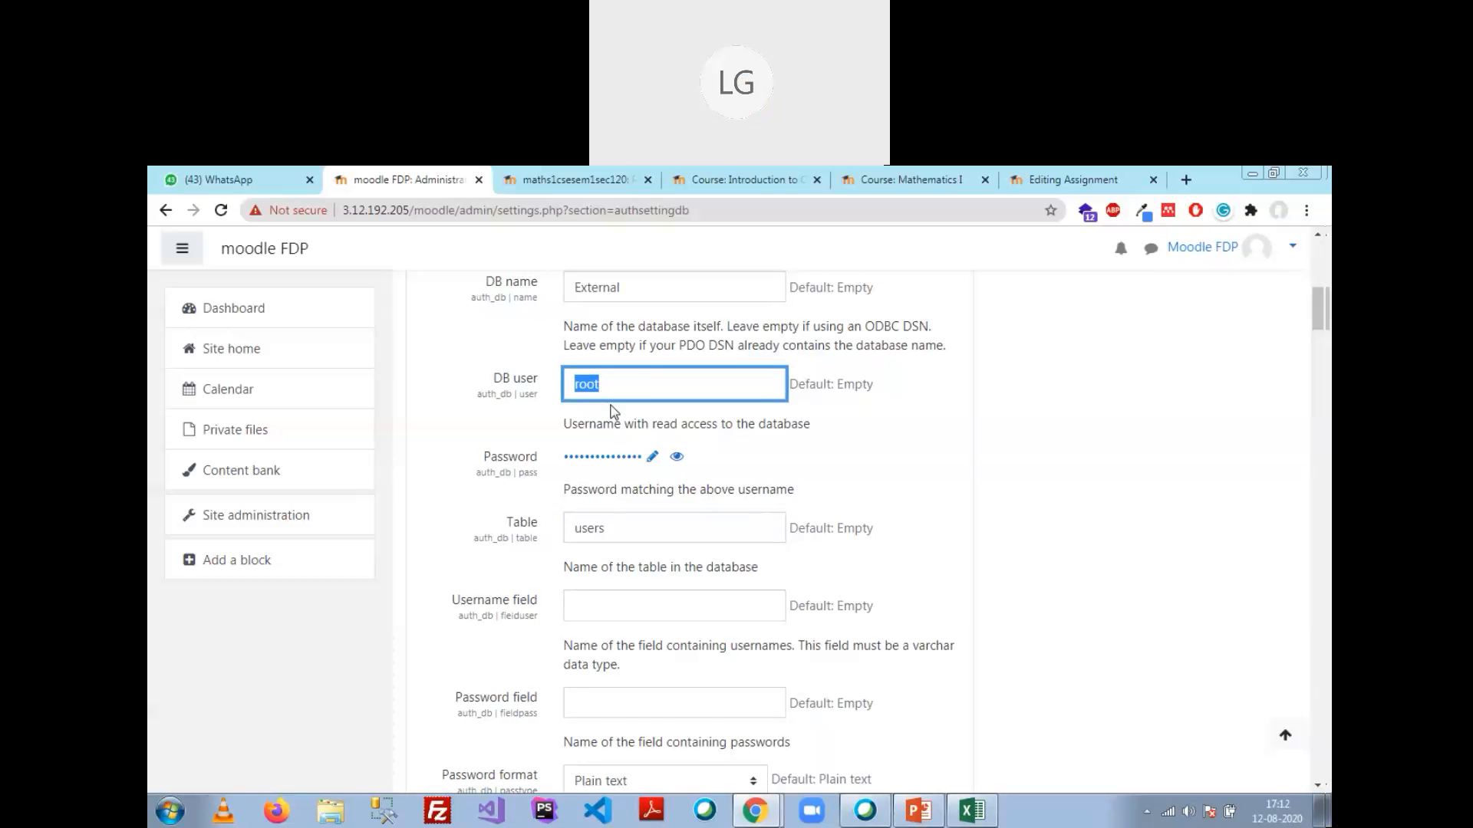
{"action": "scroll", "coordinate": [647, 598], "scroll_direction": "down", "scroll_amount": 1}
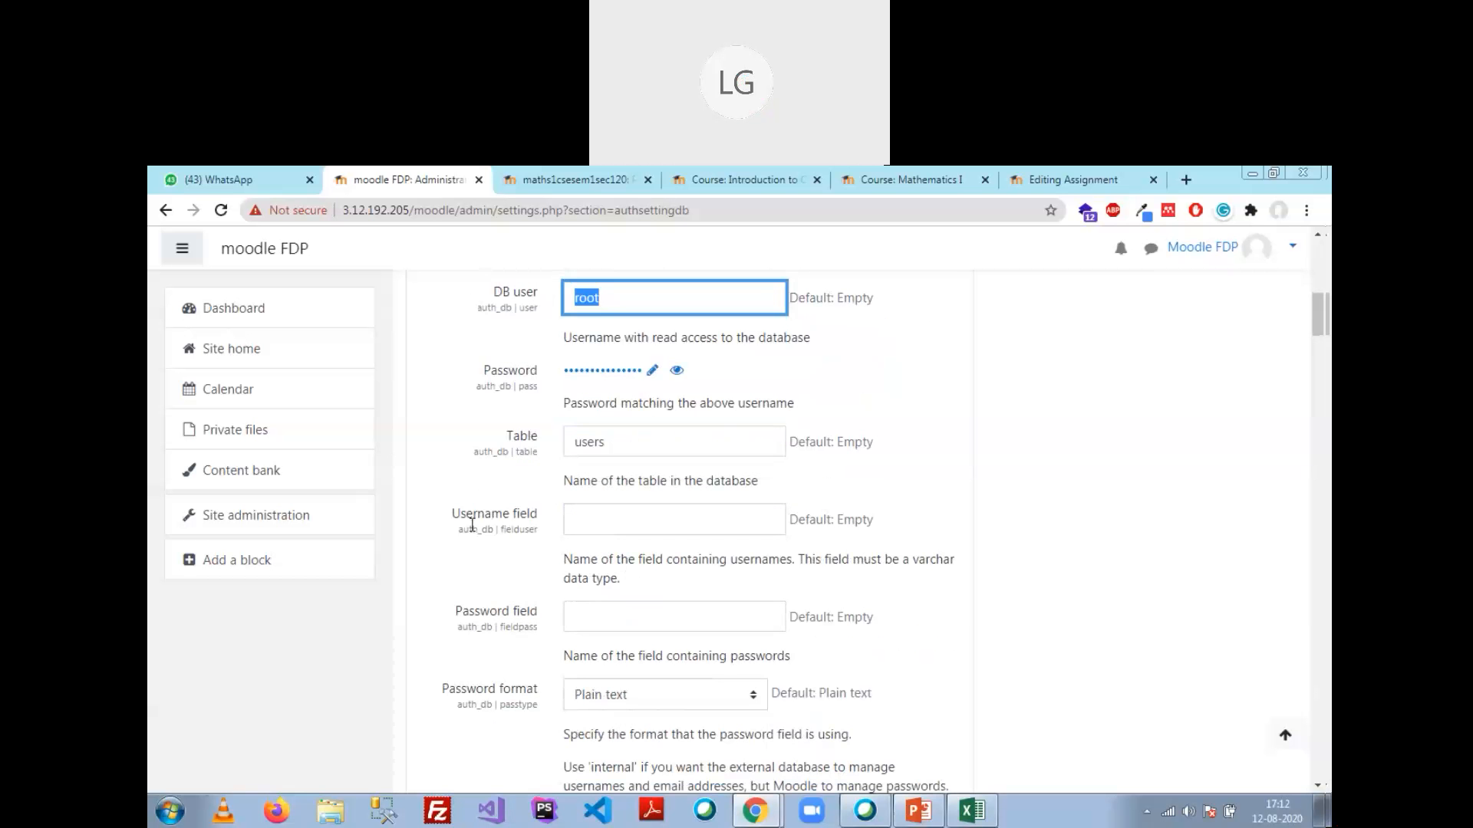
{"action": "left_click", "coordinate": [599, 519]}
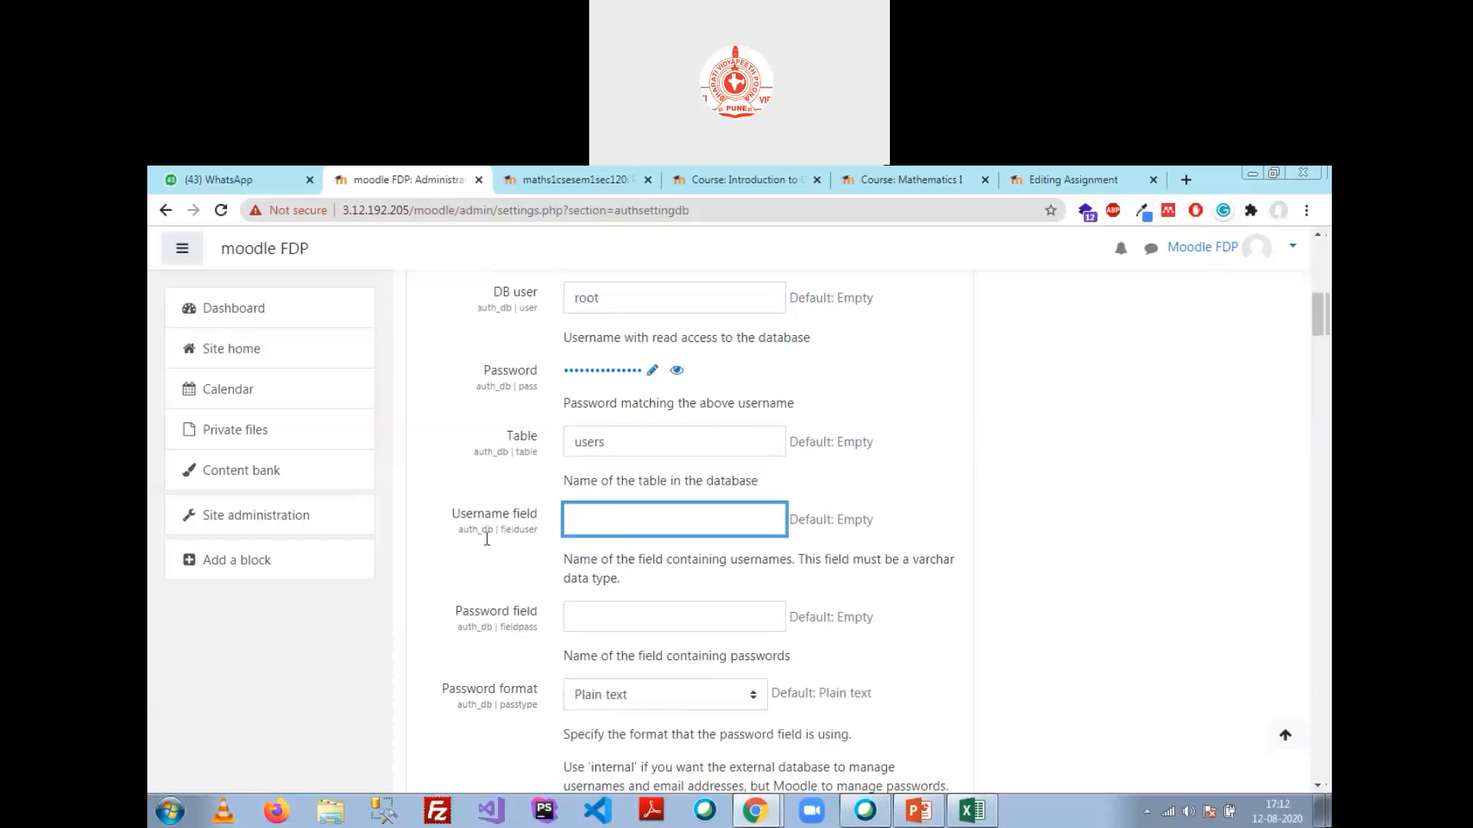
{"action": "left_click", "coordinate": [757, 811]}
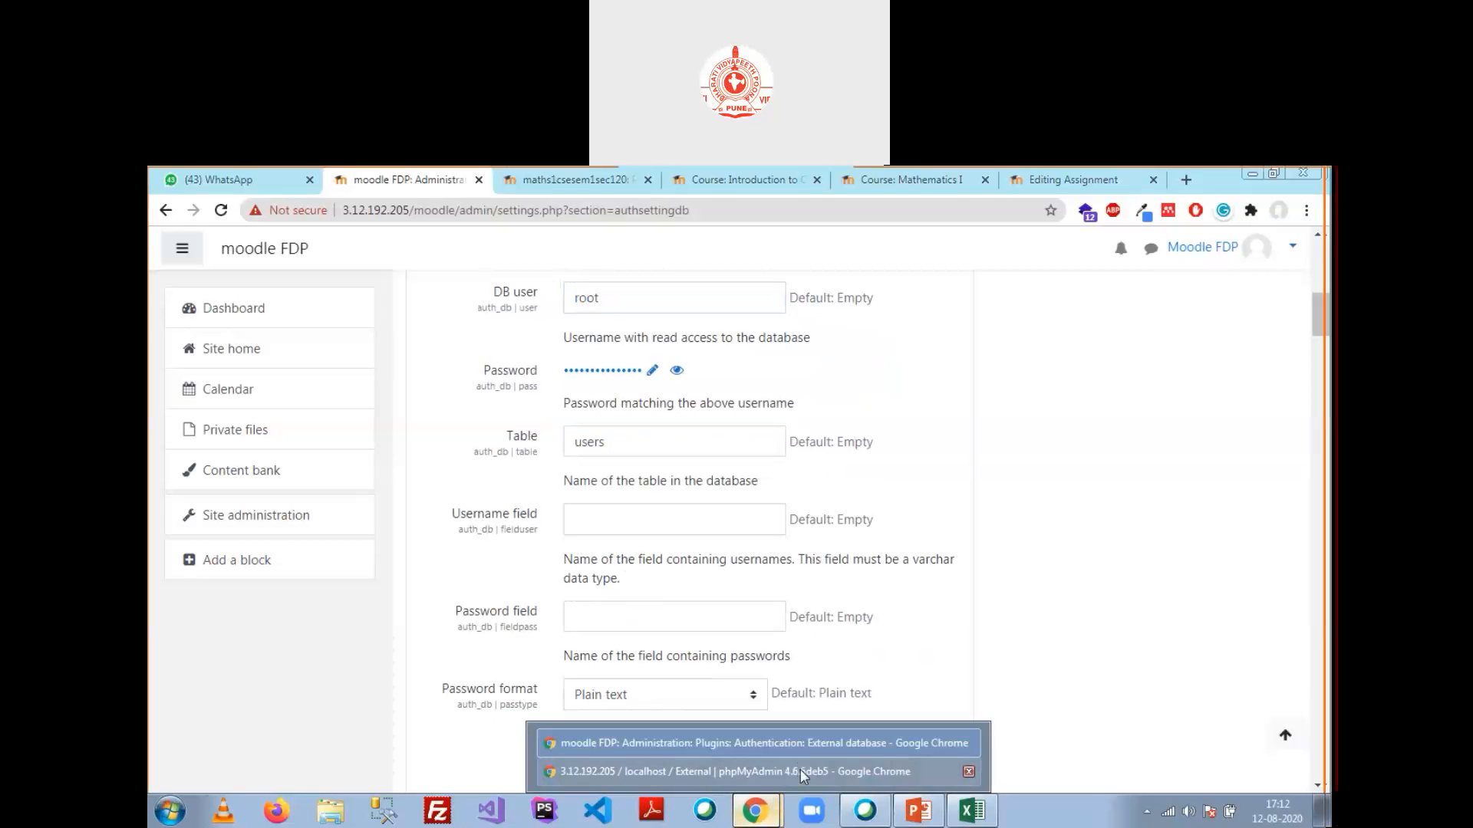
Step: Check the users table's columns in phpMyAdmin and enter username in the Username field
{"action": "left_click", "coordinate": [799, 770]}
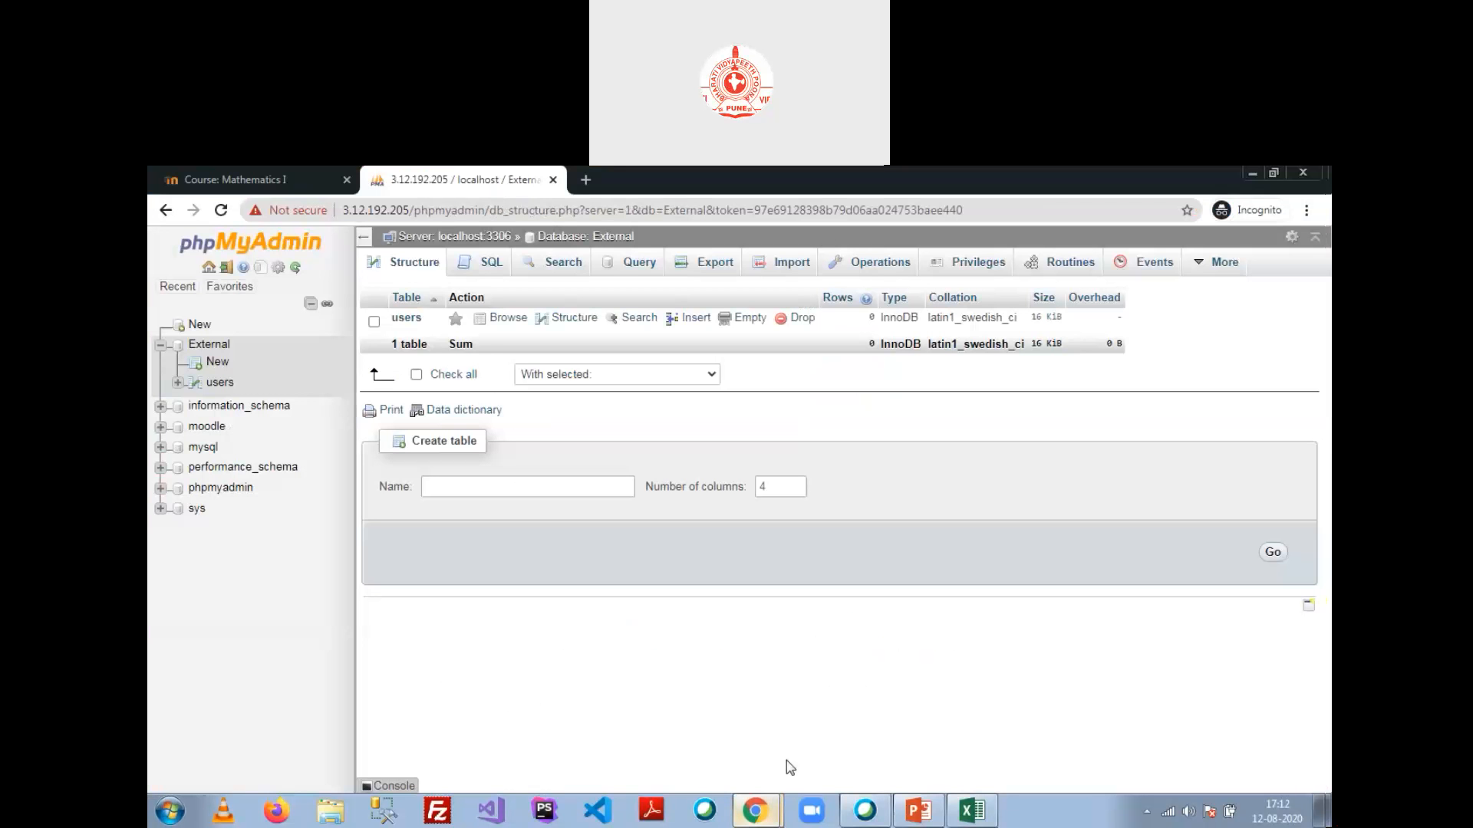
{"action": "left_click", "coordinate": [218, 382]}
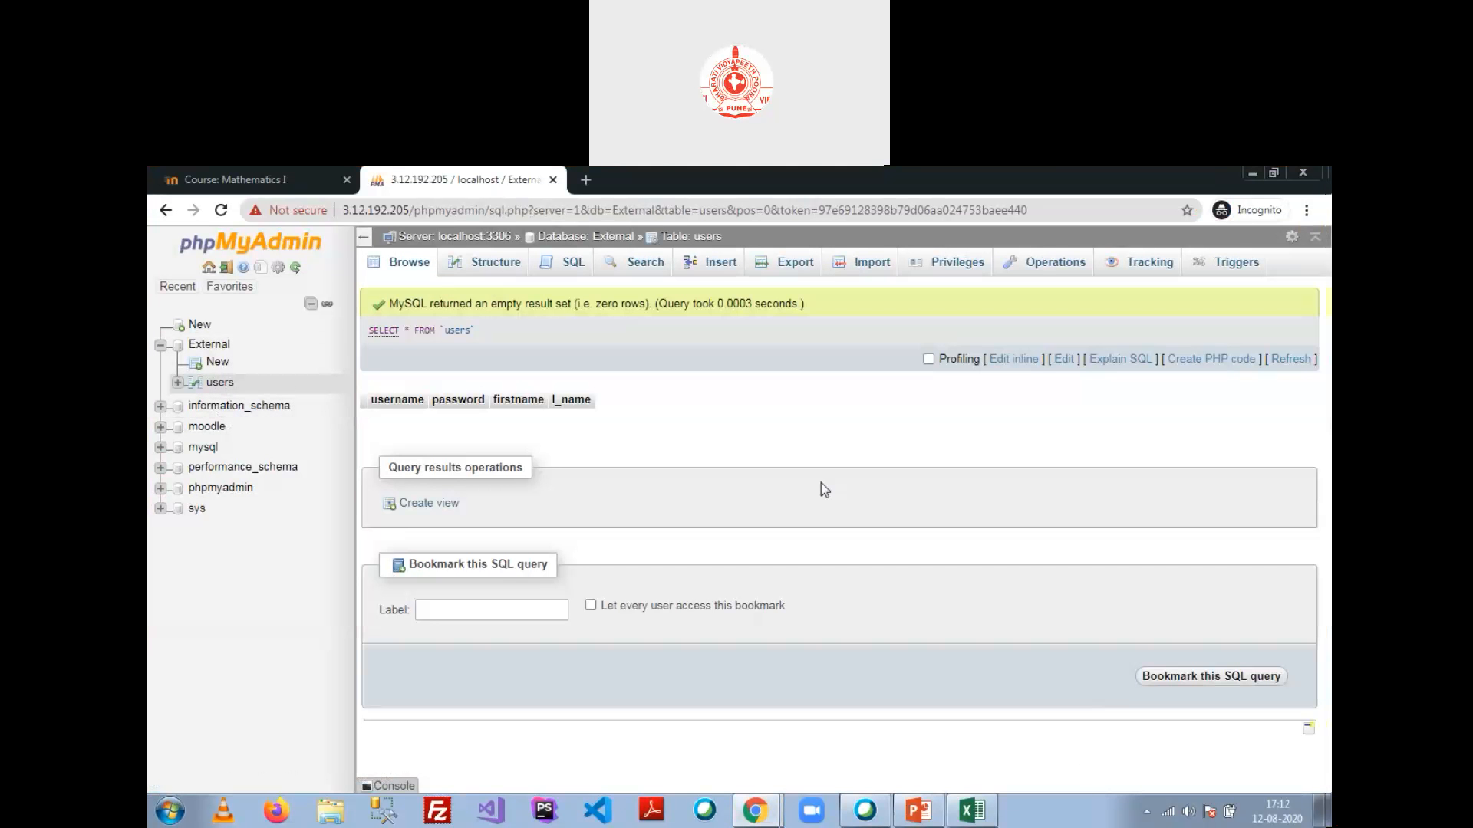
{"action": "left_click", "coordinate": [755, 810]}
{"action": "left_click", "coordinate": [707, 743]}
{"action": "type", "text": "username"}
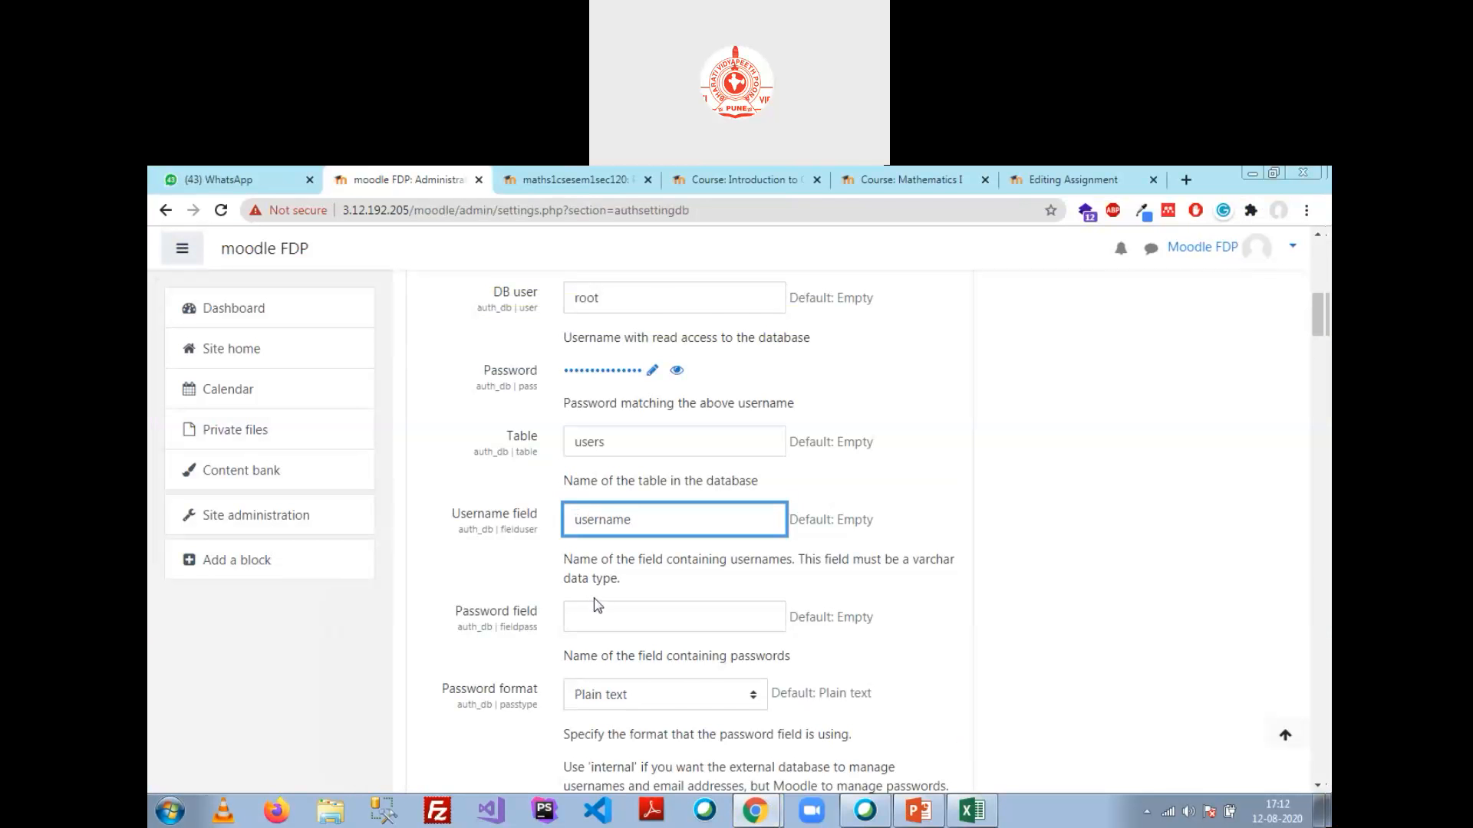
{"action": "scroll", "coordinate": [596, 605], "scroll_direction": "down", "scroll_amount": 1}
{"action": "left_click", "coordinate": [608, 529]}
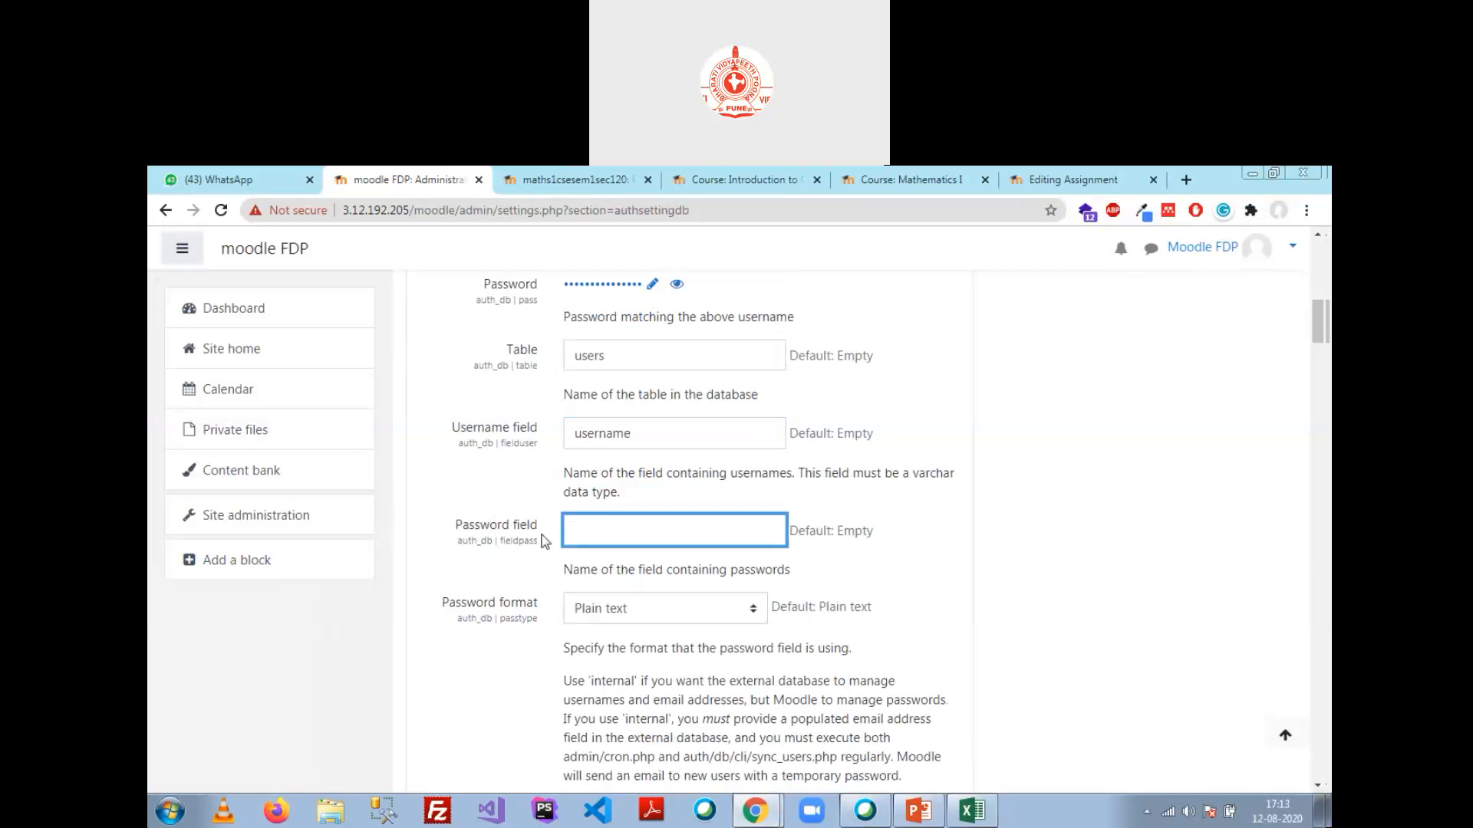
{"action": "mouse_move", "coordinate": [782, 817]}
{"action": "left_click", "coordinate": [841, 772]}
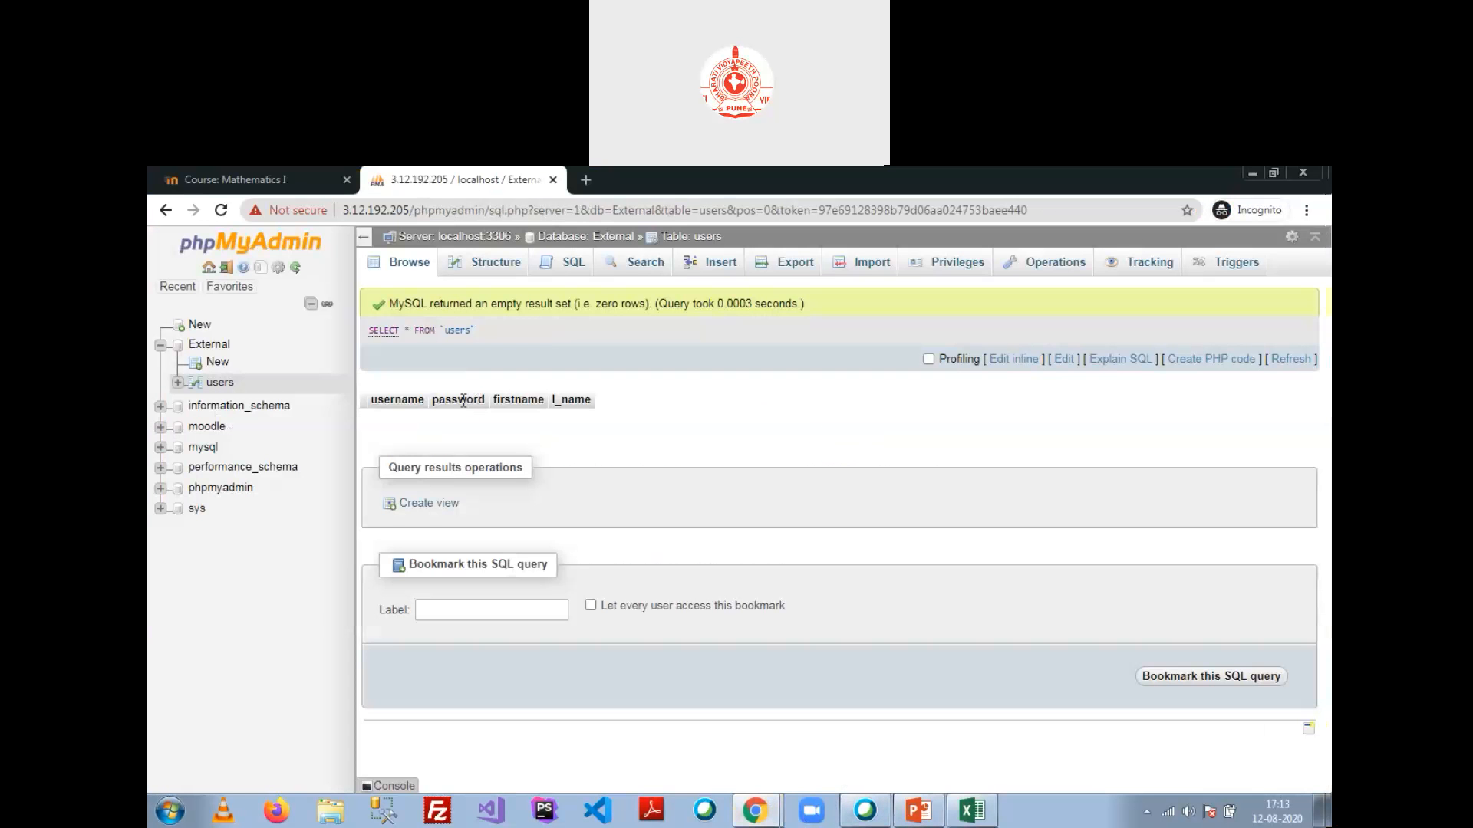
{"action": "left_click", "coordinate": [752, 814]}
{"action": "left_click", "coordinate": [678, 751]}
{"action": "type", "text": "pa"}
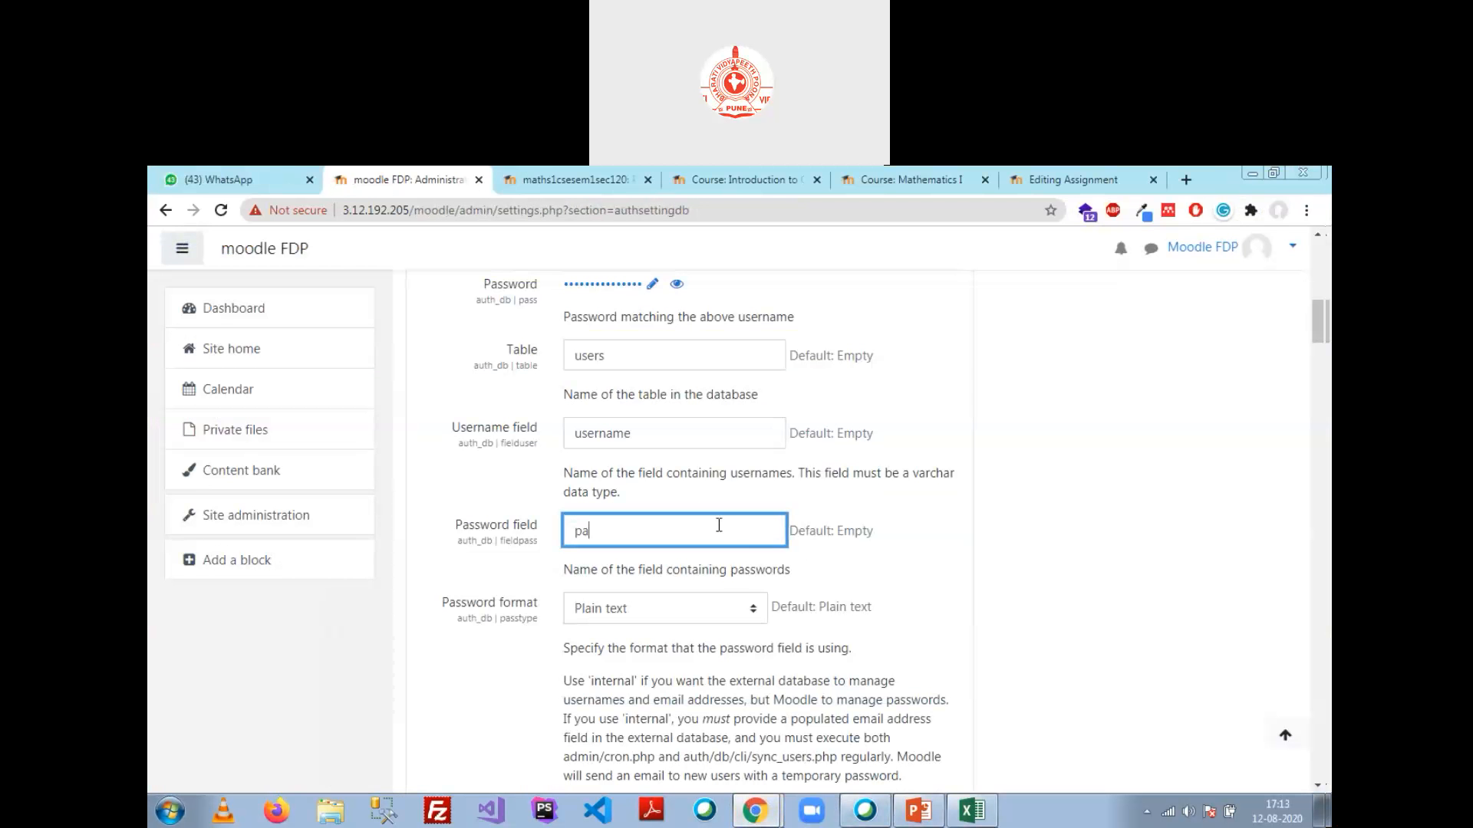
{"action": "type", "text": "ssword"}
{"action": "scroll", "coordinate": [527, 637], "scroll_direction": "down", "scroll_amount": 1}
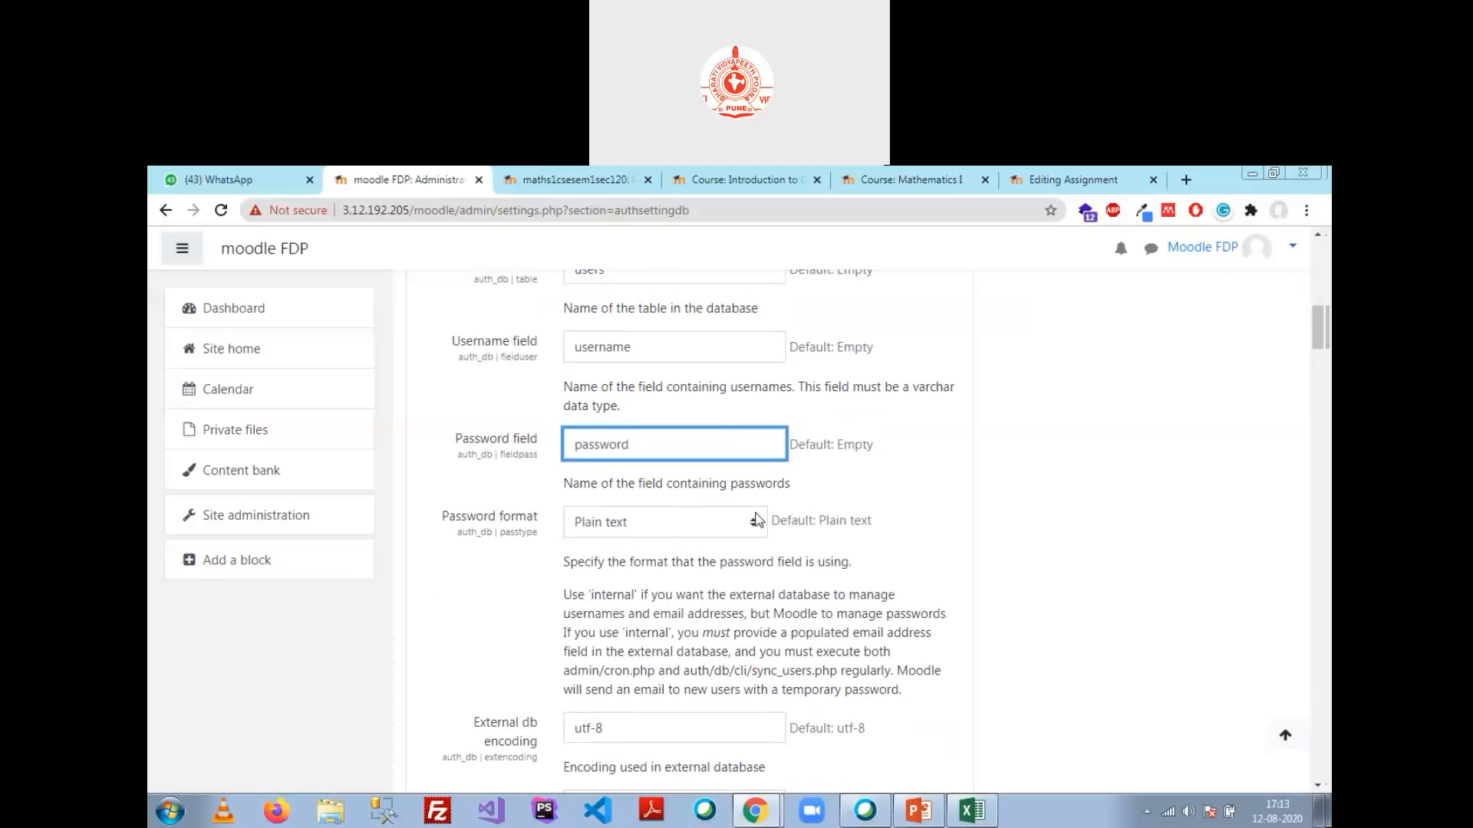
{"action": "left_click", "coordinate": [755, 811]}
{"action": "left_click", "coordinate": [823, 770]}
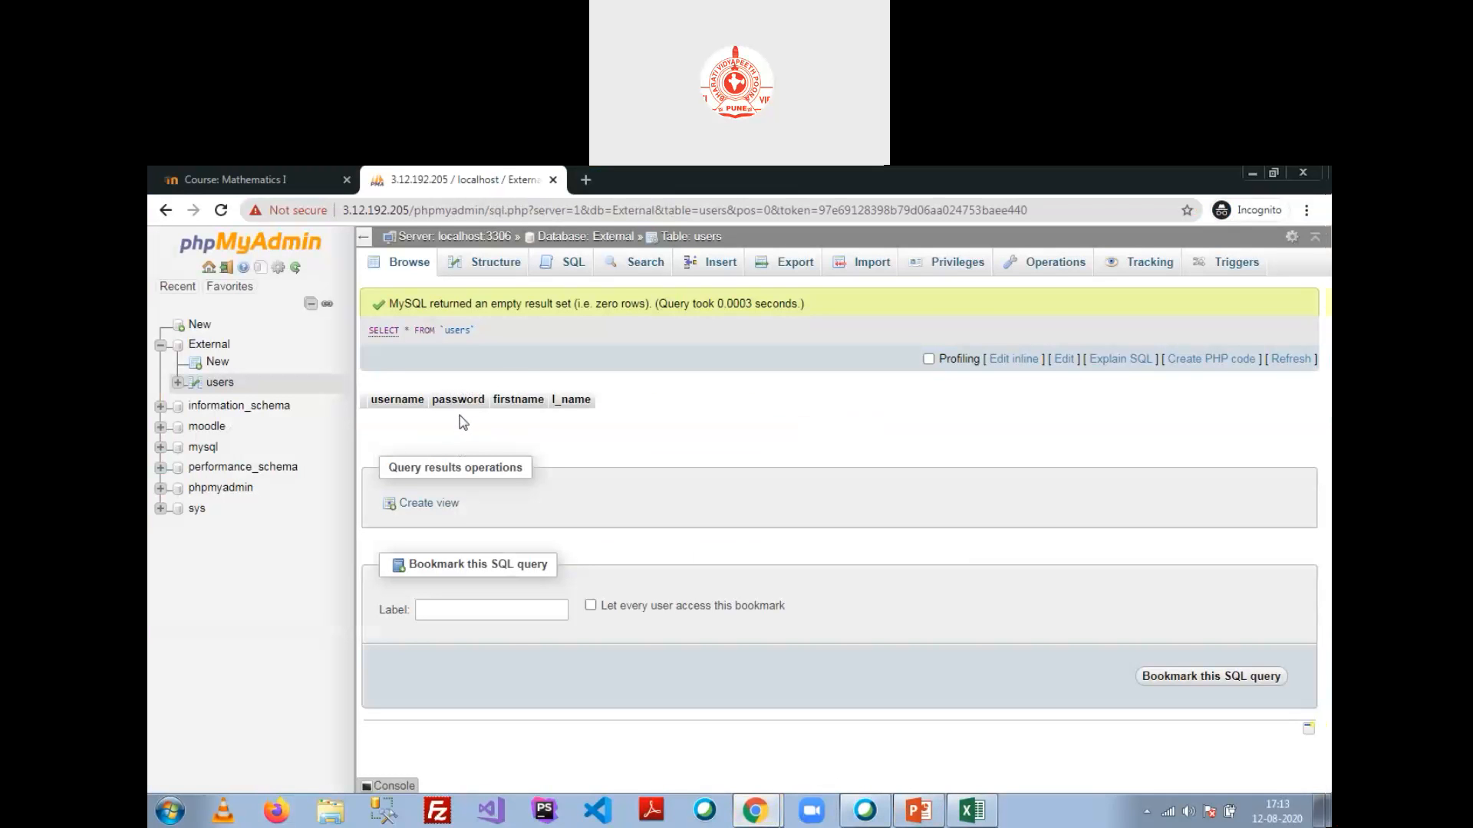
{"action": "left_click", "coordinate": [754, 811]}
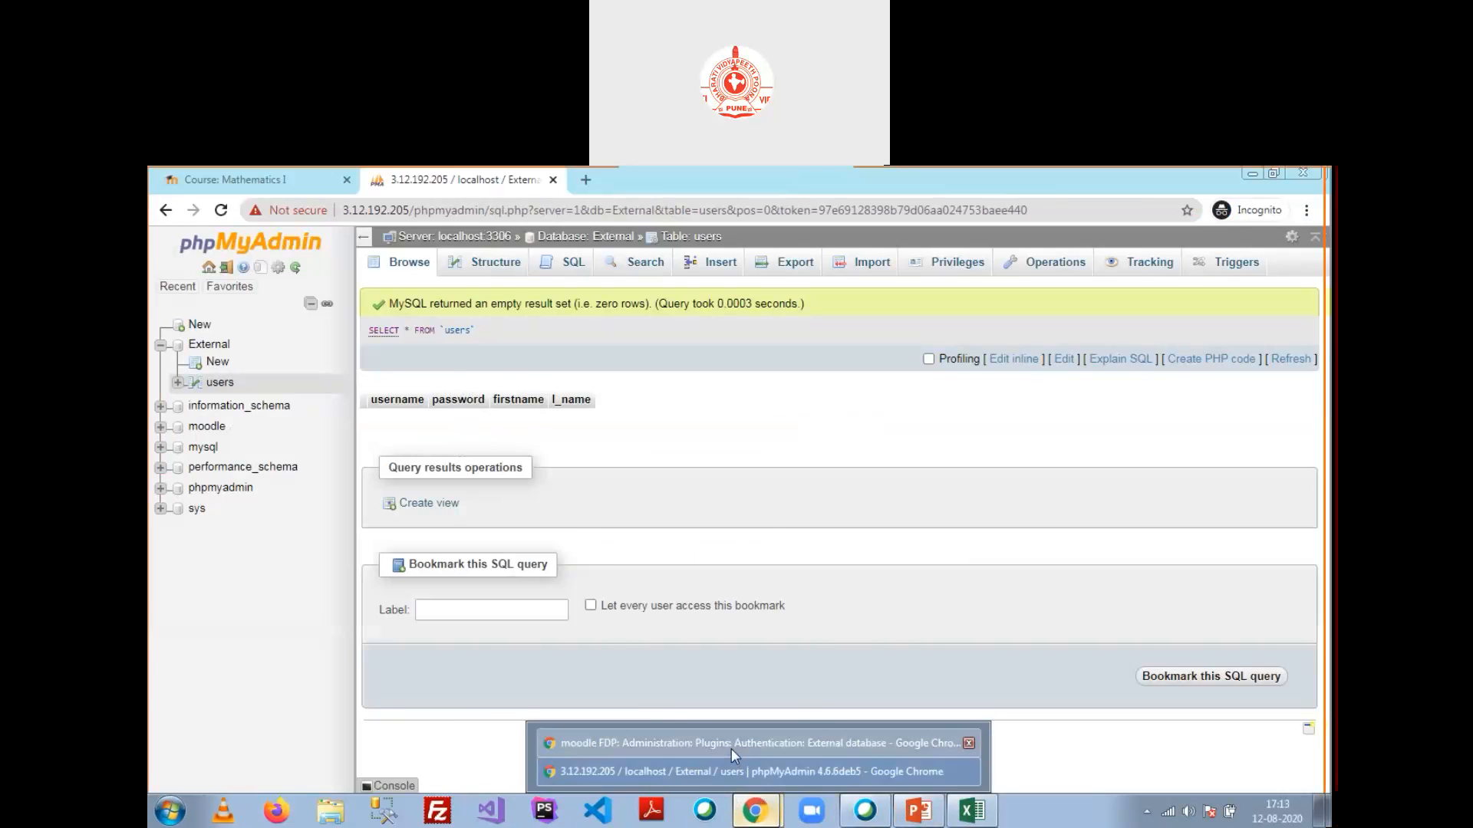
{"action": "left_click", "coordinate": [730, 749]}
{"action": "left_click", "coordinate": [748, 530]}
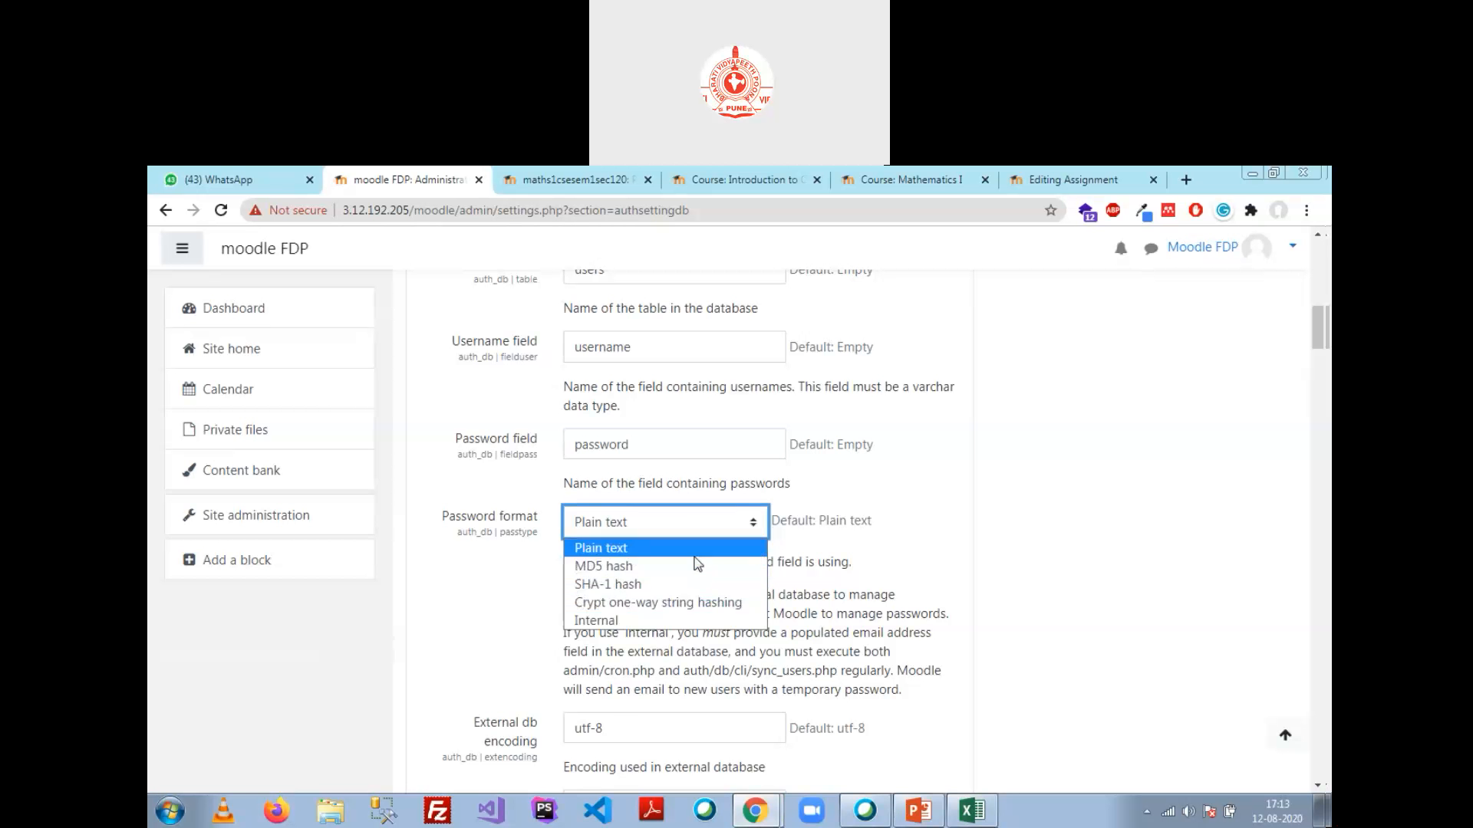
{"action": "left_click", "coordinate": [928, 533]}
{"action": "scroll", "coordinate": [882, 549], "scroll_direction": "down", "scroll_amount": 2}
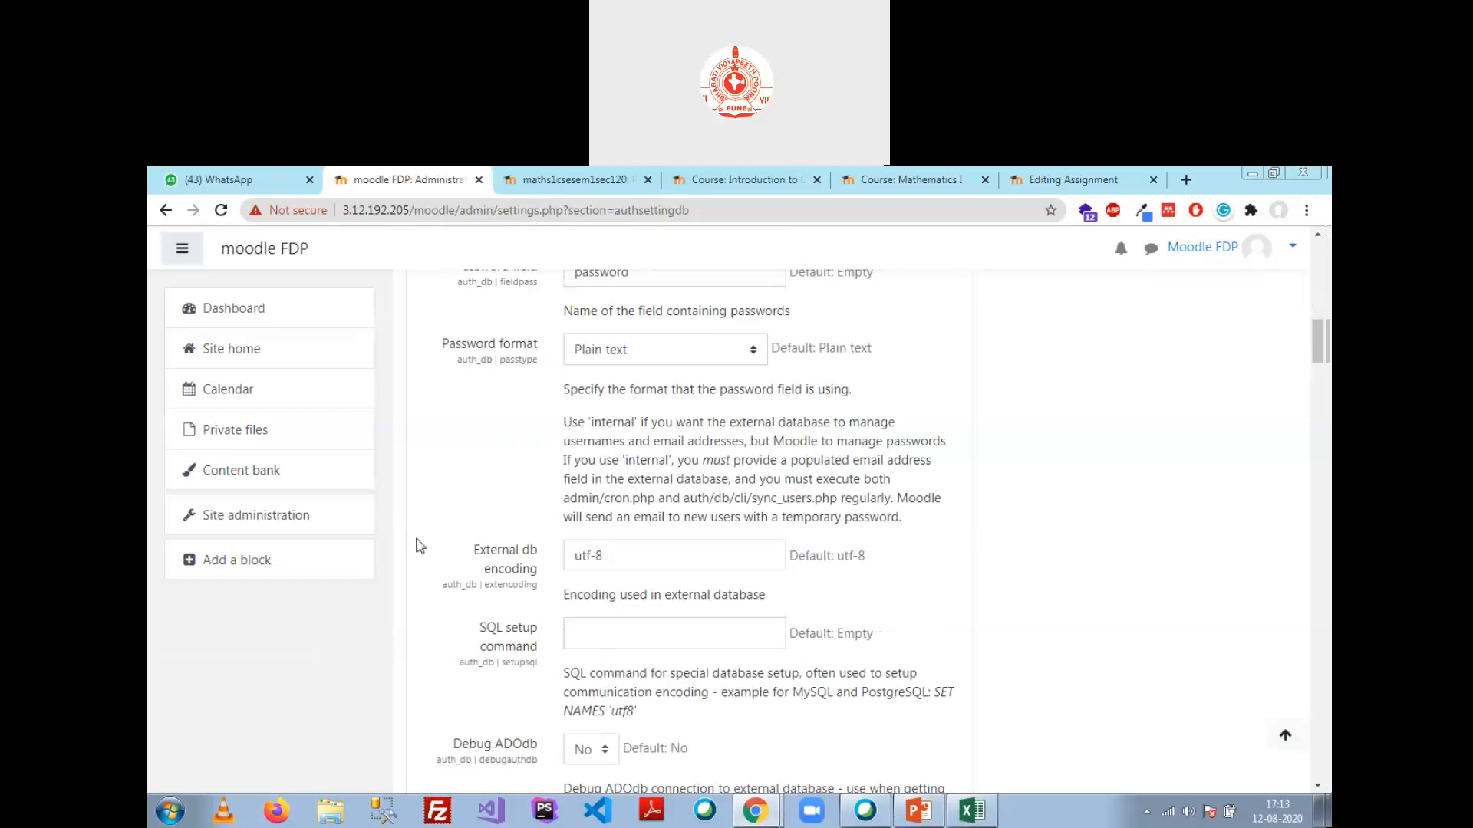
{"action": "scroll", "coordinate": [606, 571], "scroll_direction": "down", "scroll_amount": 2}
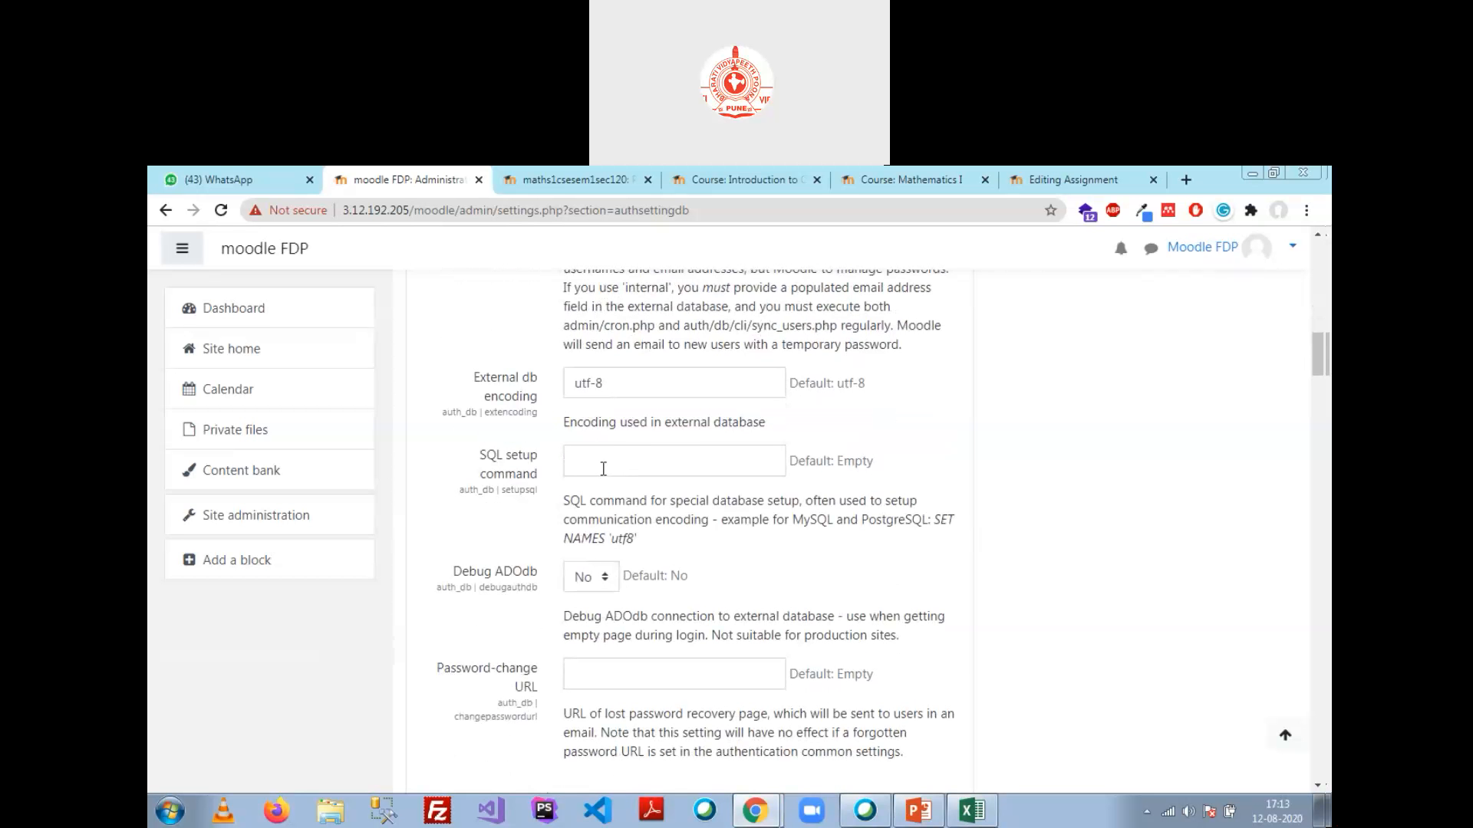
{"action": "left_click", "coordinate": [603, 469]}
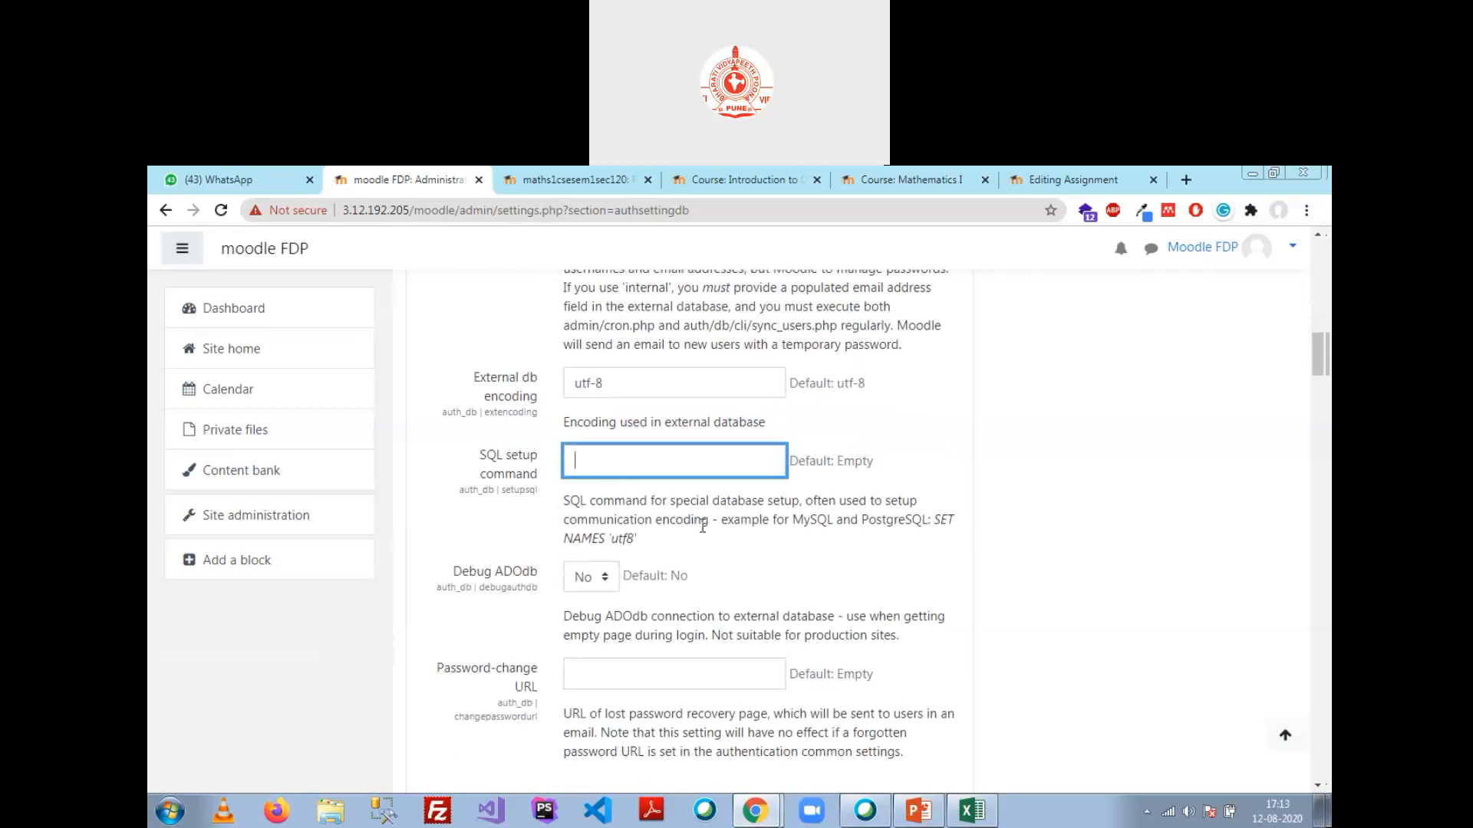
{"action": "scroll", "coordinate": [703, 526], "scroll_direction": "down", "scroll_amount": 2}
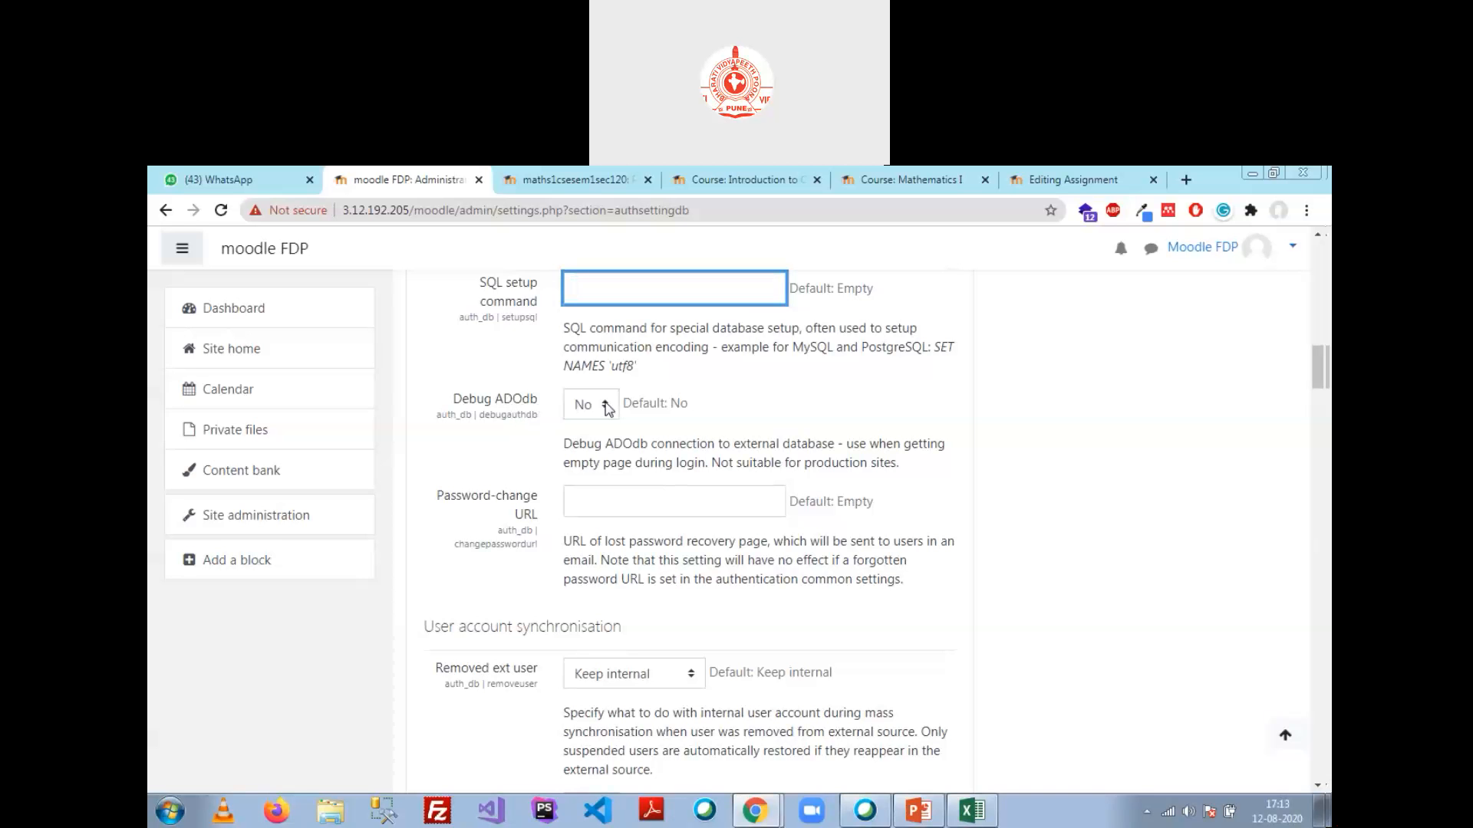
{"action": "scroll", "coordinate": [613, 414], "scroll_direction": "down", "scroll_amount": 1}
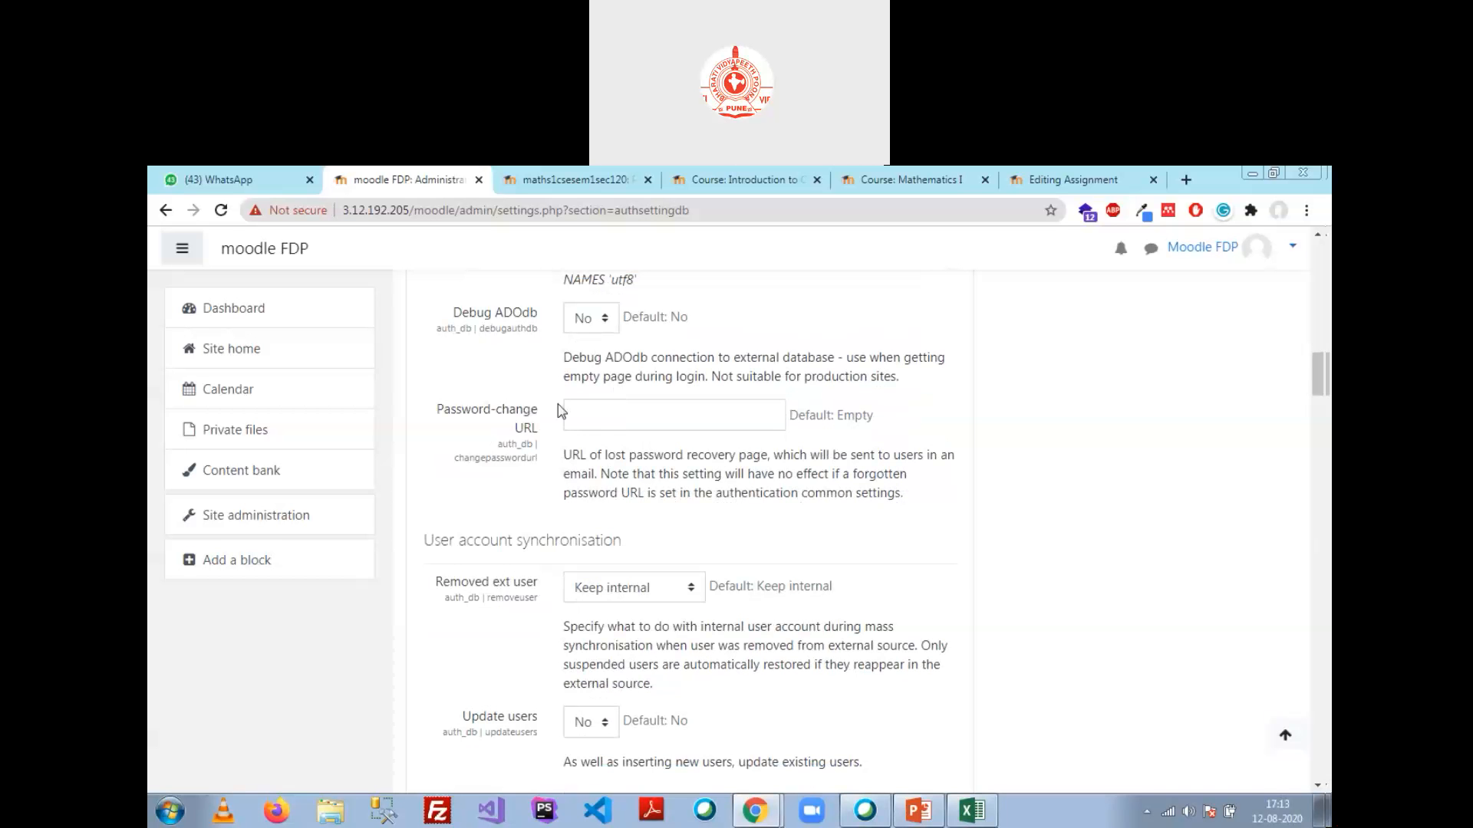
{"action": "left_click", "coordinate": [658, 422]}
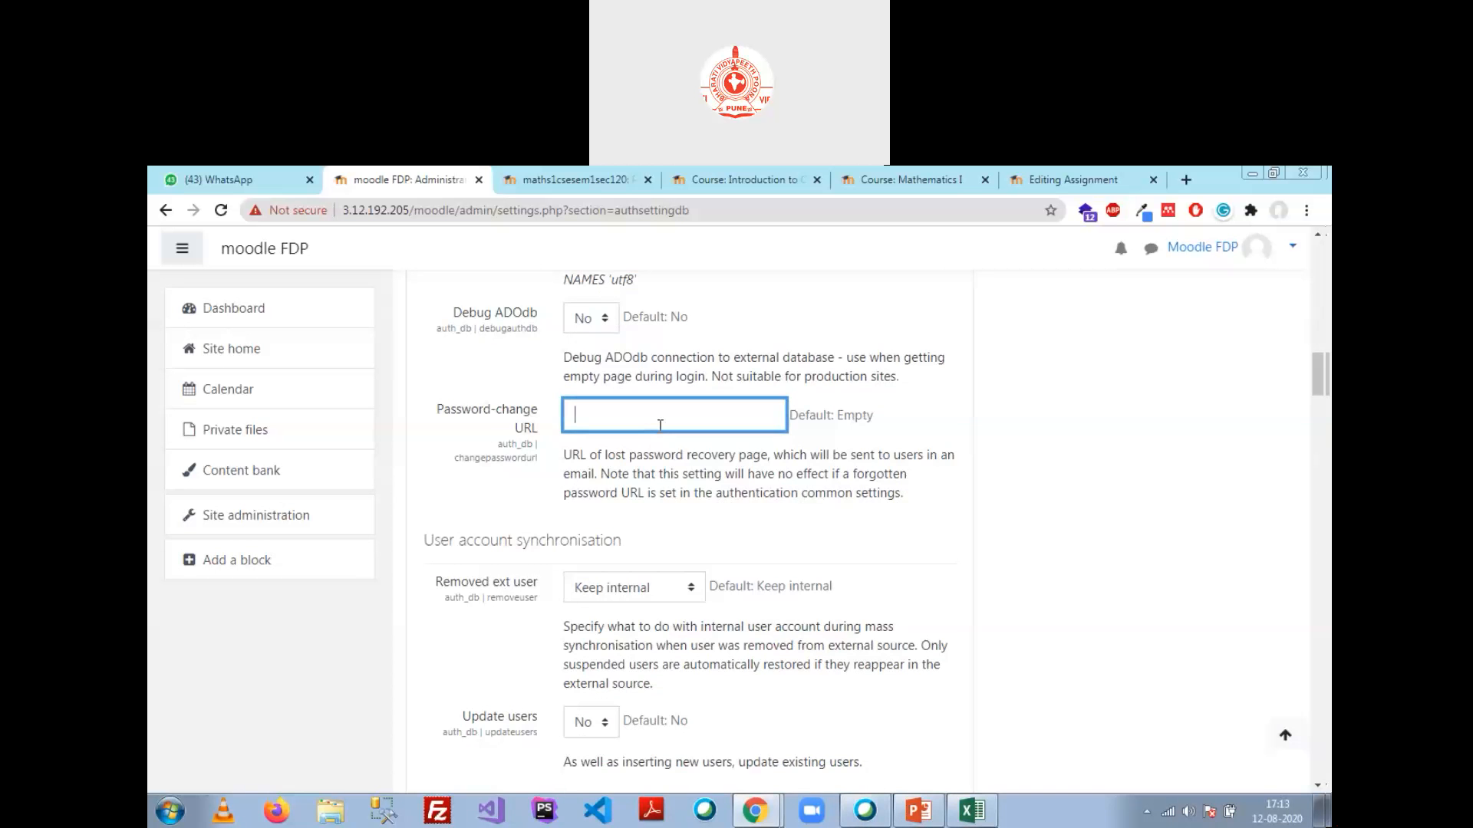
{"action": "scroll", "coordinate": [690, 459], "scroll_direction": "down", "scroll_amount": 3}
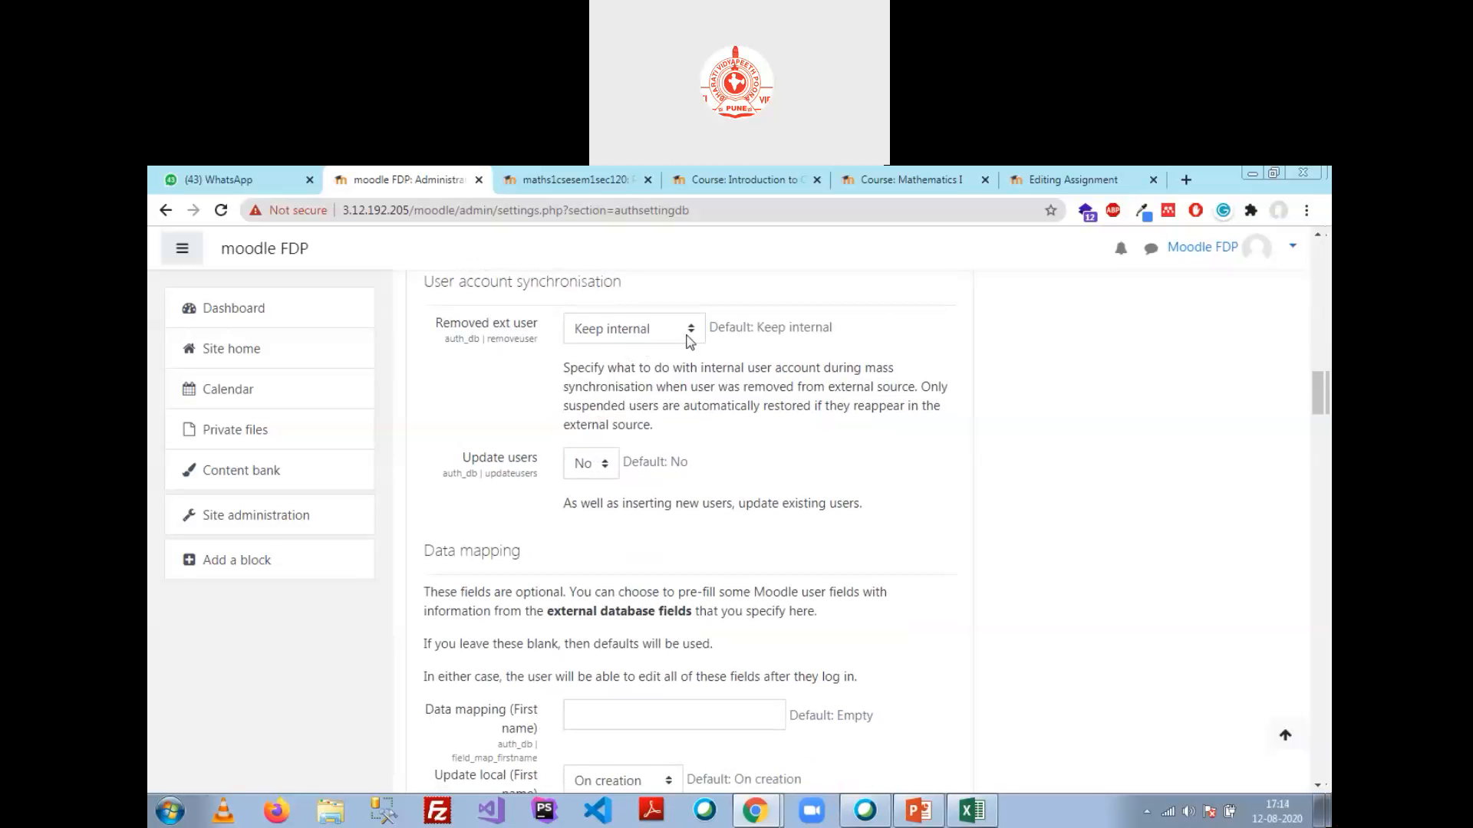
Step: Enter firstname as the First name data mapping in the External database settings
{"action": "scroll", "coordinate": [686, 368], "scroll_direction": "down", "scroll_amount": 4}
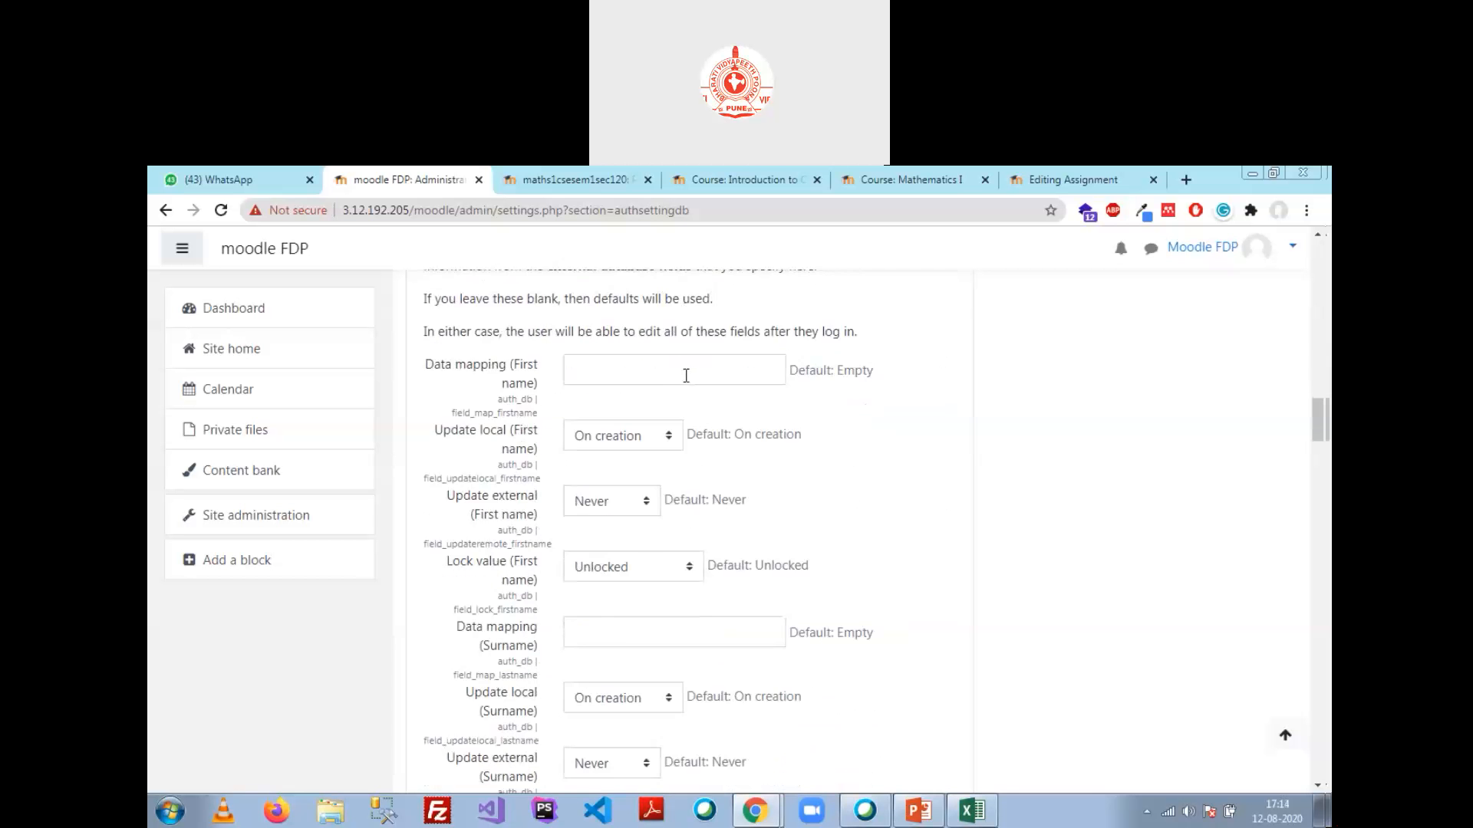
{"action": "scroll", "coordinate": [686, 374], "scroll_direction": "up", "scroll_amount": 2}
{"action": "scroll", "coordinate": [503, 383], "scroll_direction": "down", "scroll_amount": 1}
{"action": "scroll", "coordinate": [460, 384], "scroll_direction": "down", "scroll_amount": 1}
{"action": "left_click", "coordinate": [603, 360]}
{"action": "type", "text": "firstname"}
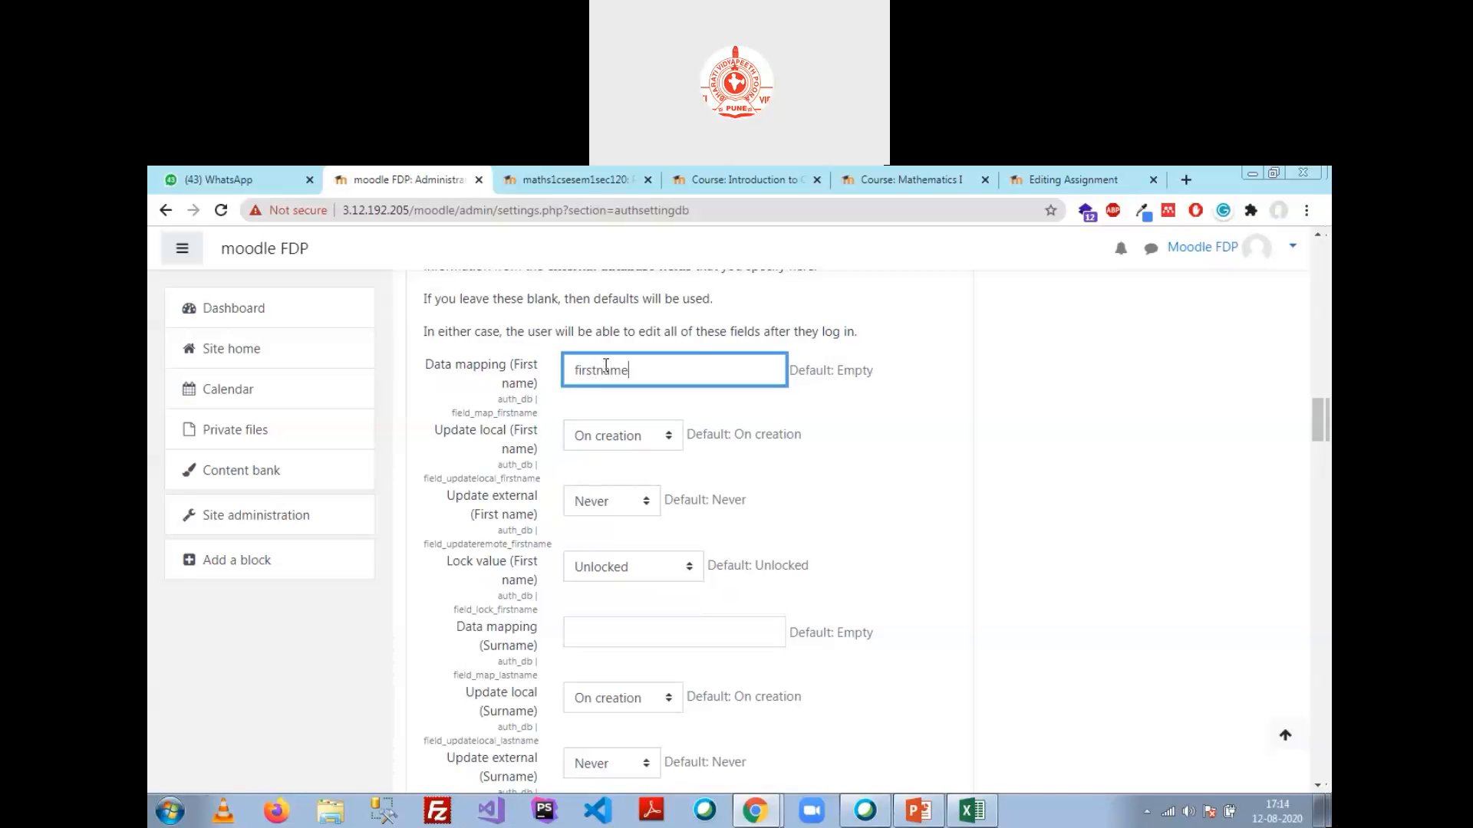
{"action": "double_click", "coordinate": [616, 371]}
Step: Check it against the firstname column in phpMyAdmin's users table, then return to Moodle
{"action": "left_click", "coordinate": [767, 818]}
{"action": "left_click", "coordinate": [752, 772]}
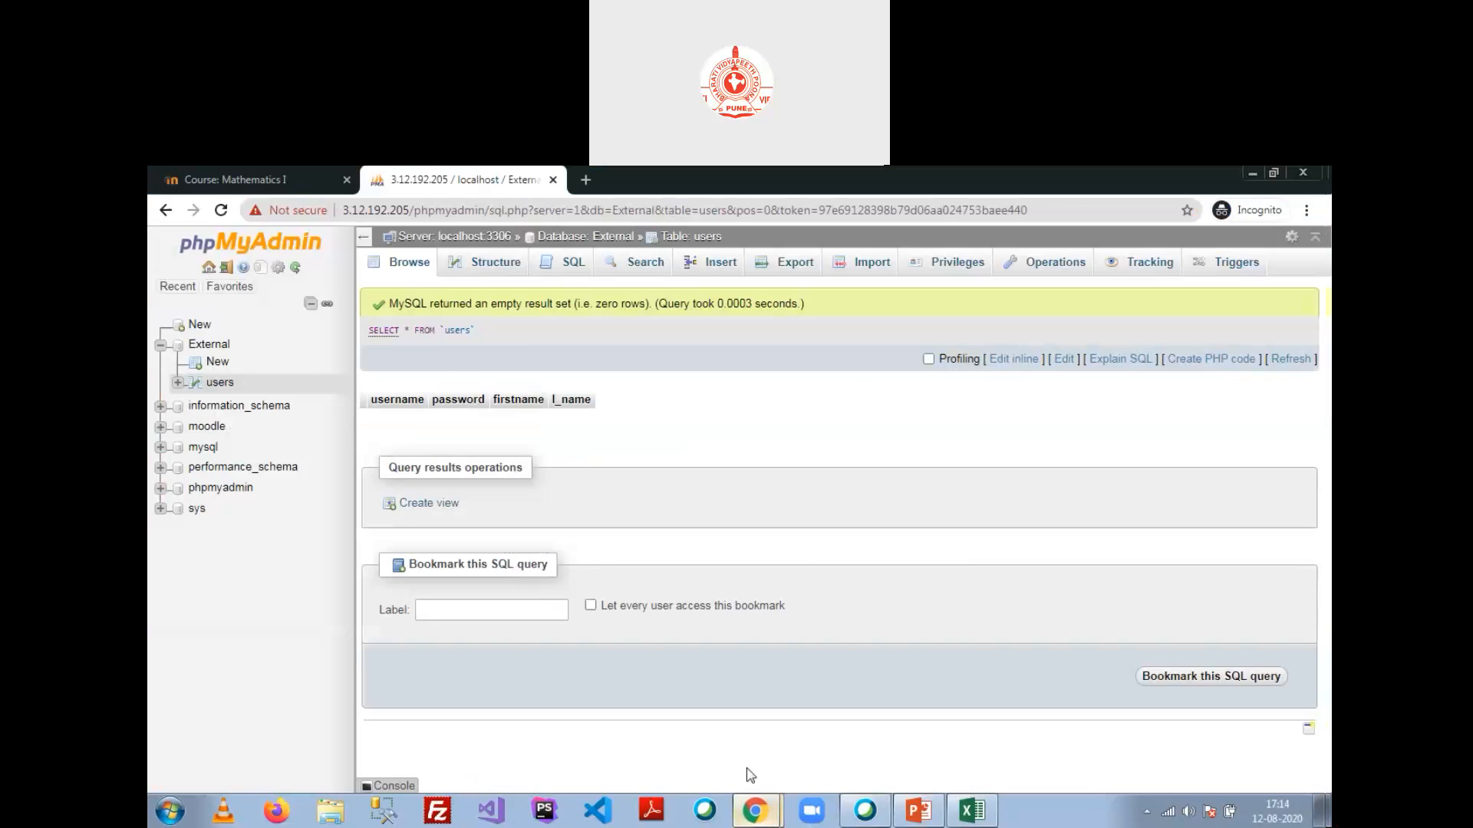
{"action": "double_click", "coordinate": [525, 399]}
{"action": "key", "text": "alt+Tab"}
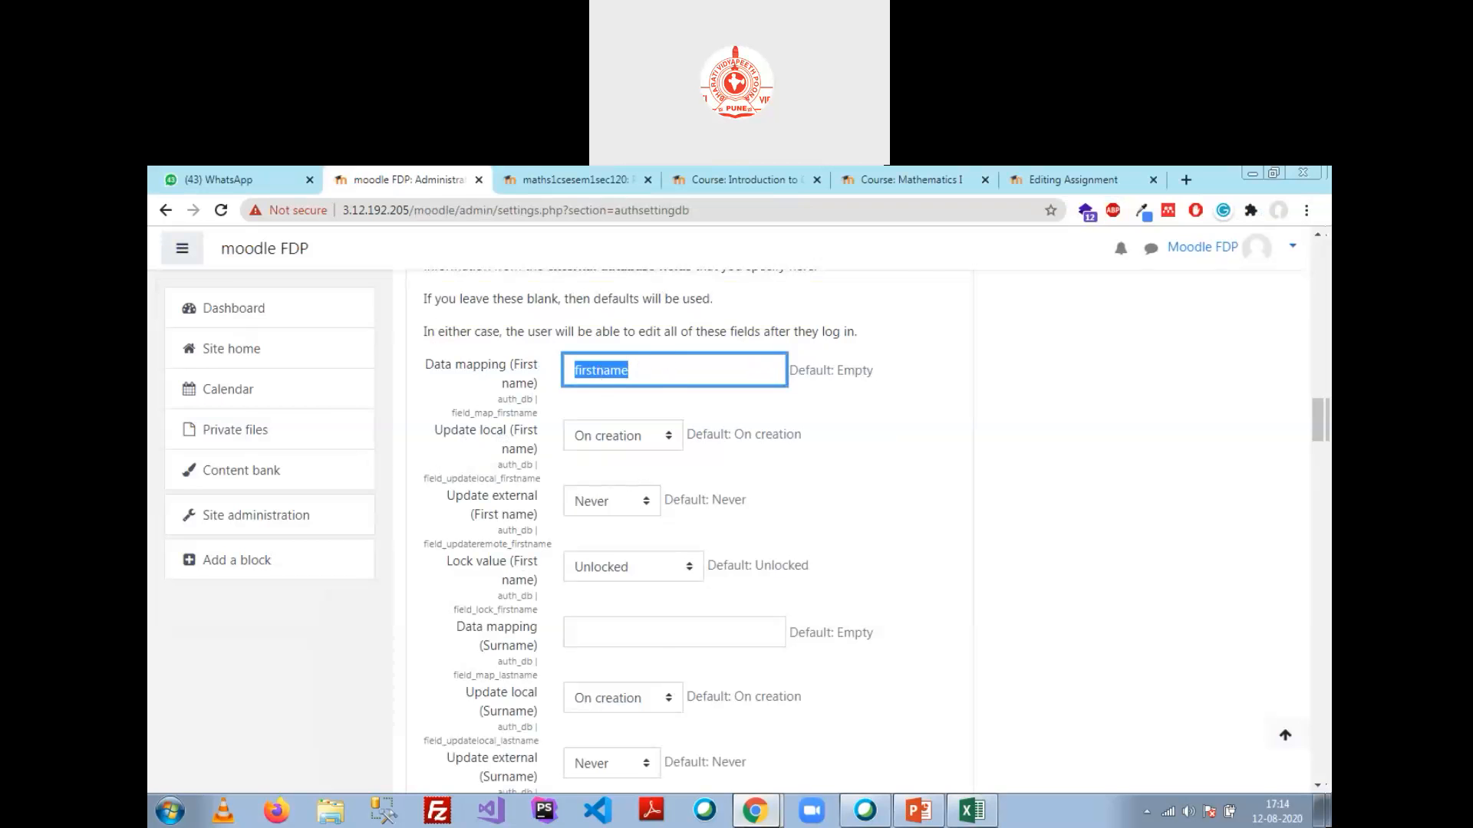
{"action": "mouse_move", "coordinate": [754, 811]}
{"action": "left_click", "coordinate": [739, 764]}
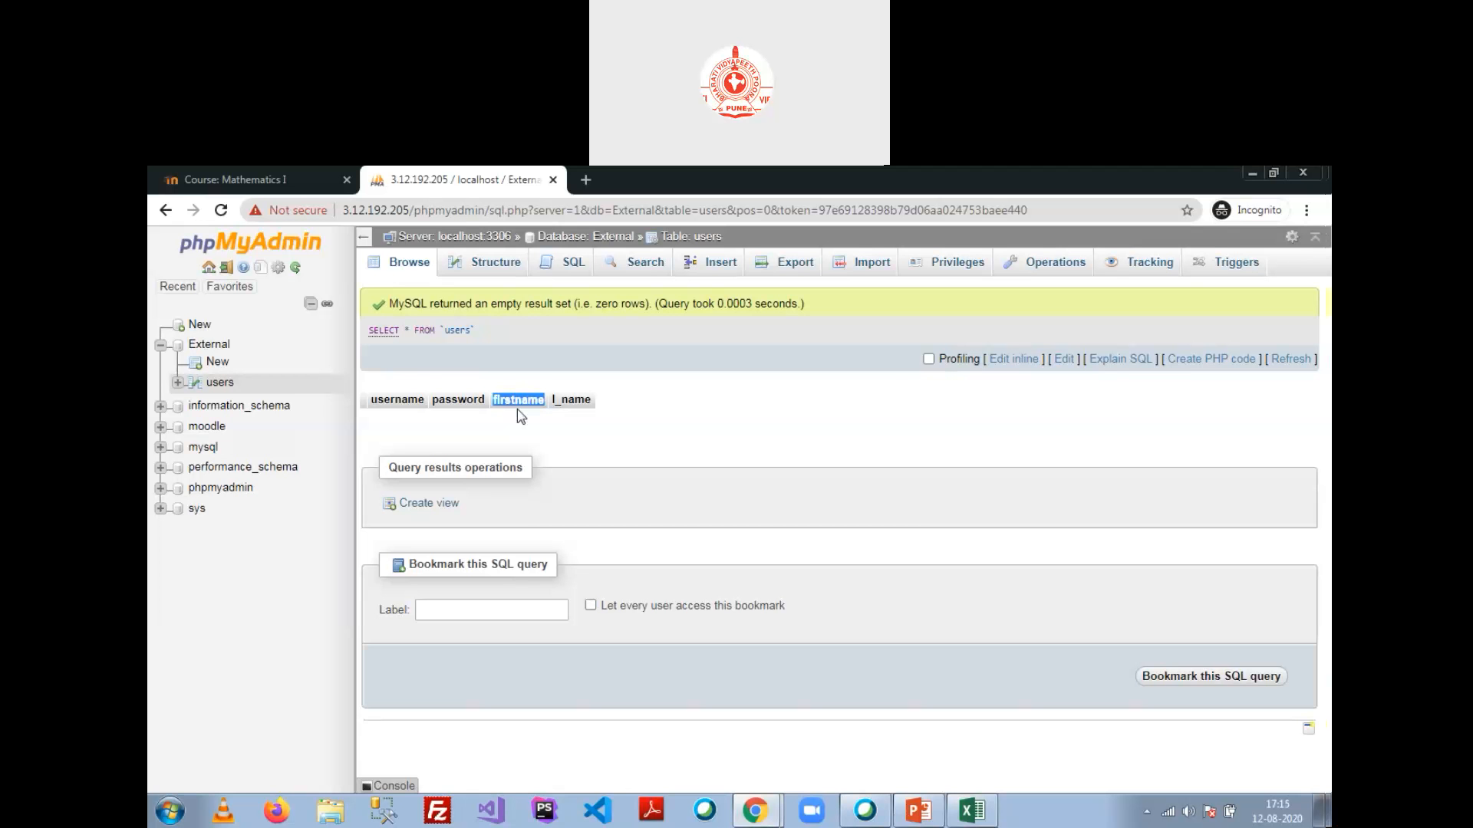
{"action": "key", "text": "alt+Tab"}
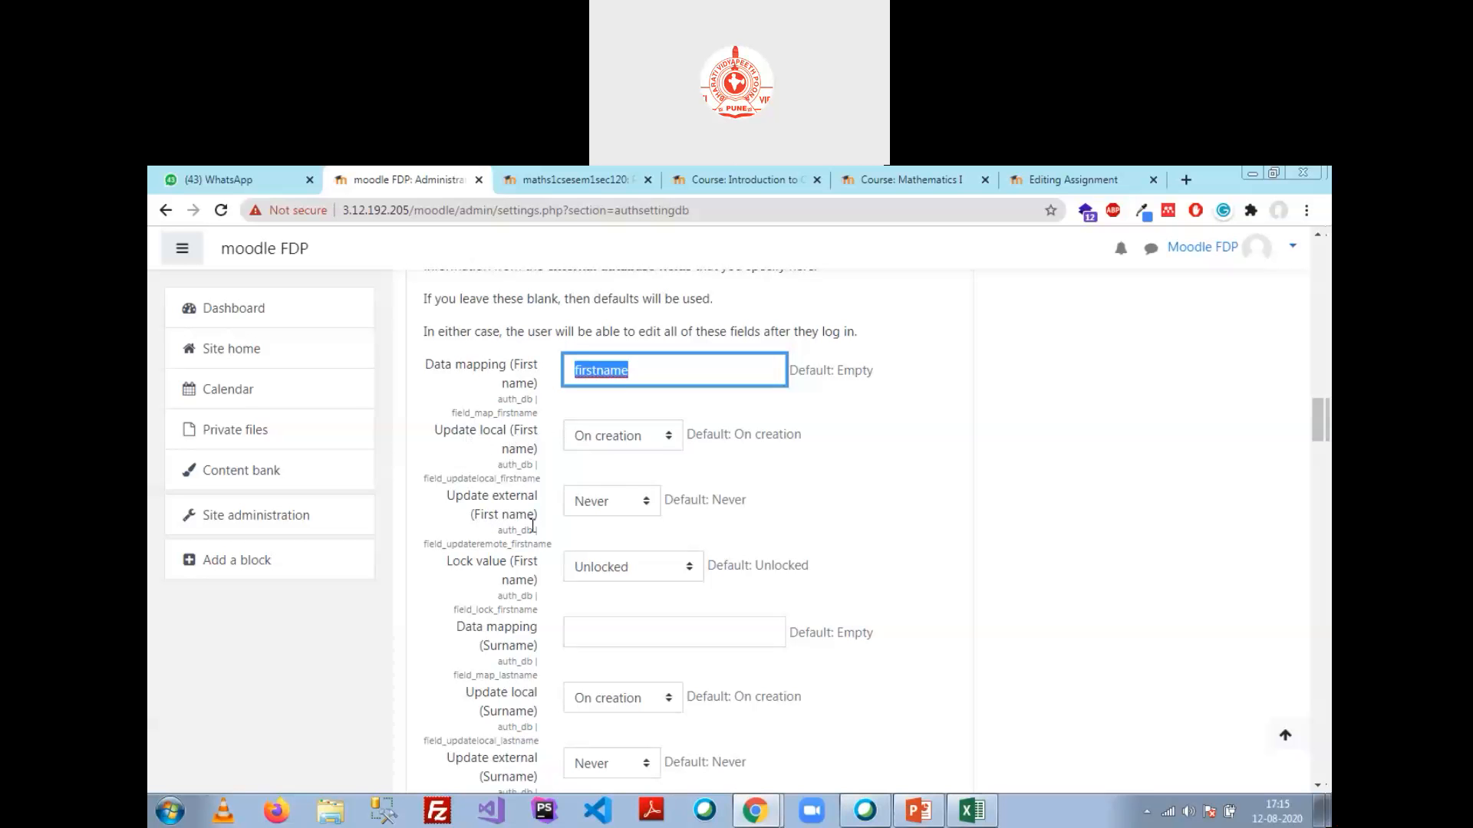
Step: Keep First name external updates at Never and set its lock value to Locked
{"action": "left_click", "coordinate": [648, 505]}
{"action": "left_click", "coordinate": [643, 546]}
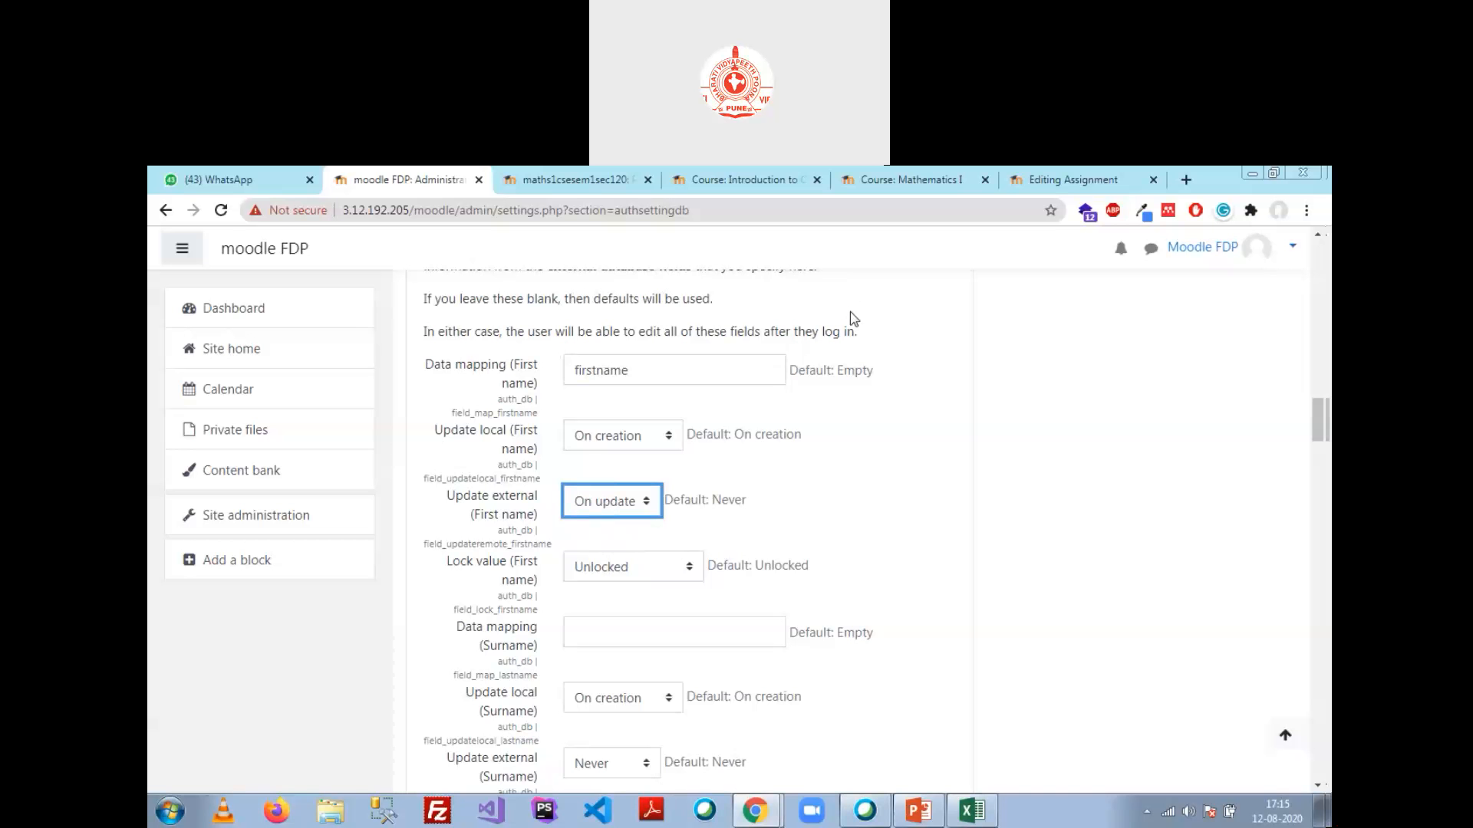
{"action": "left_click", "coordinate": [645, 508]}
{"action": "left_click", "coordinate": [606, 525]}
{"action": "left_click", "coordinate": [836, 497]}
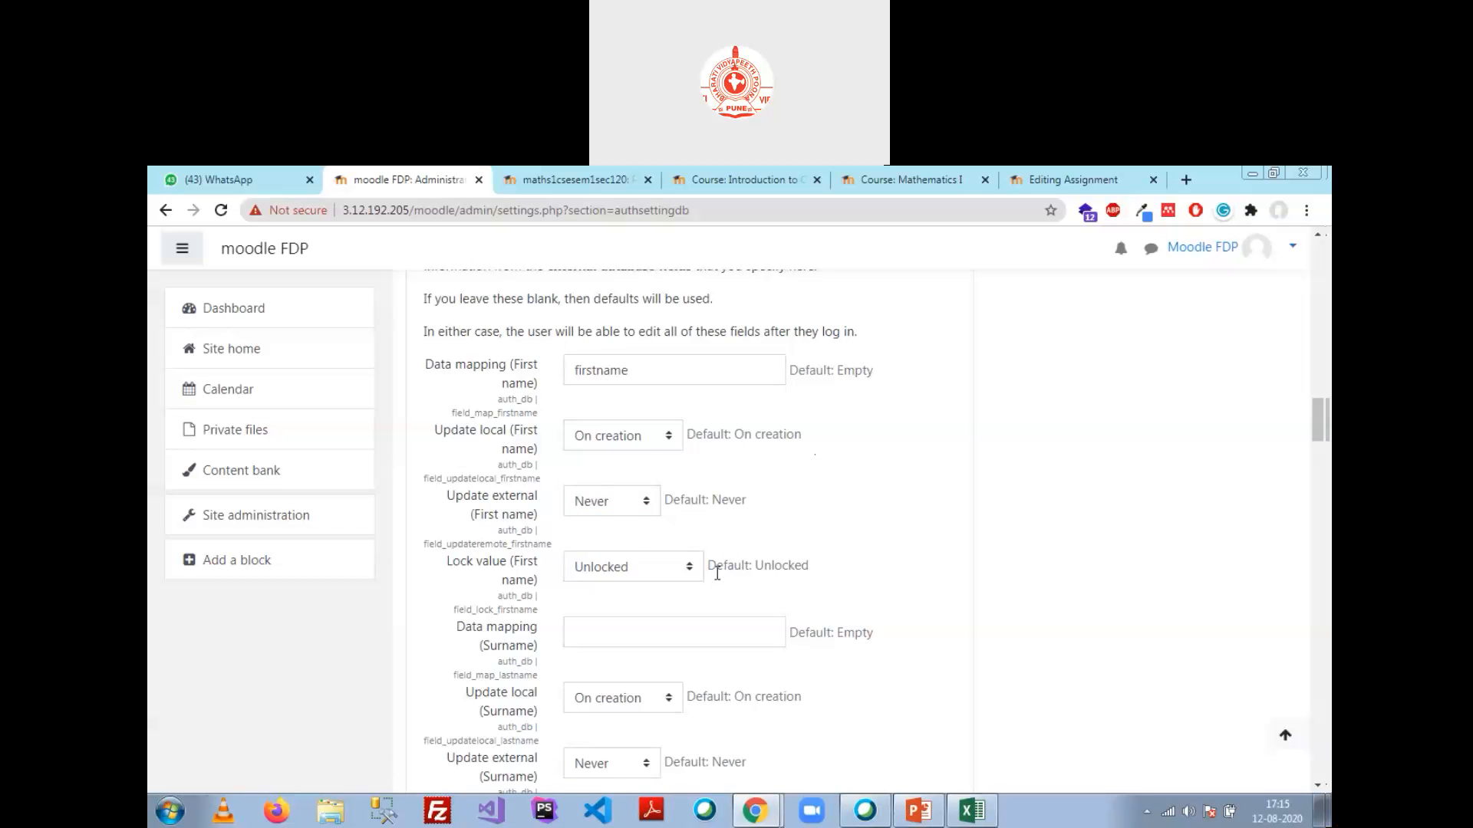
{"action": "scroll", "coordinate": [713, 568], "scroll_direction": "down", "scroll_amount": 1}
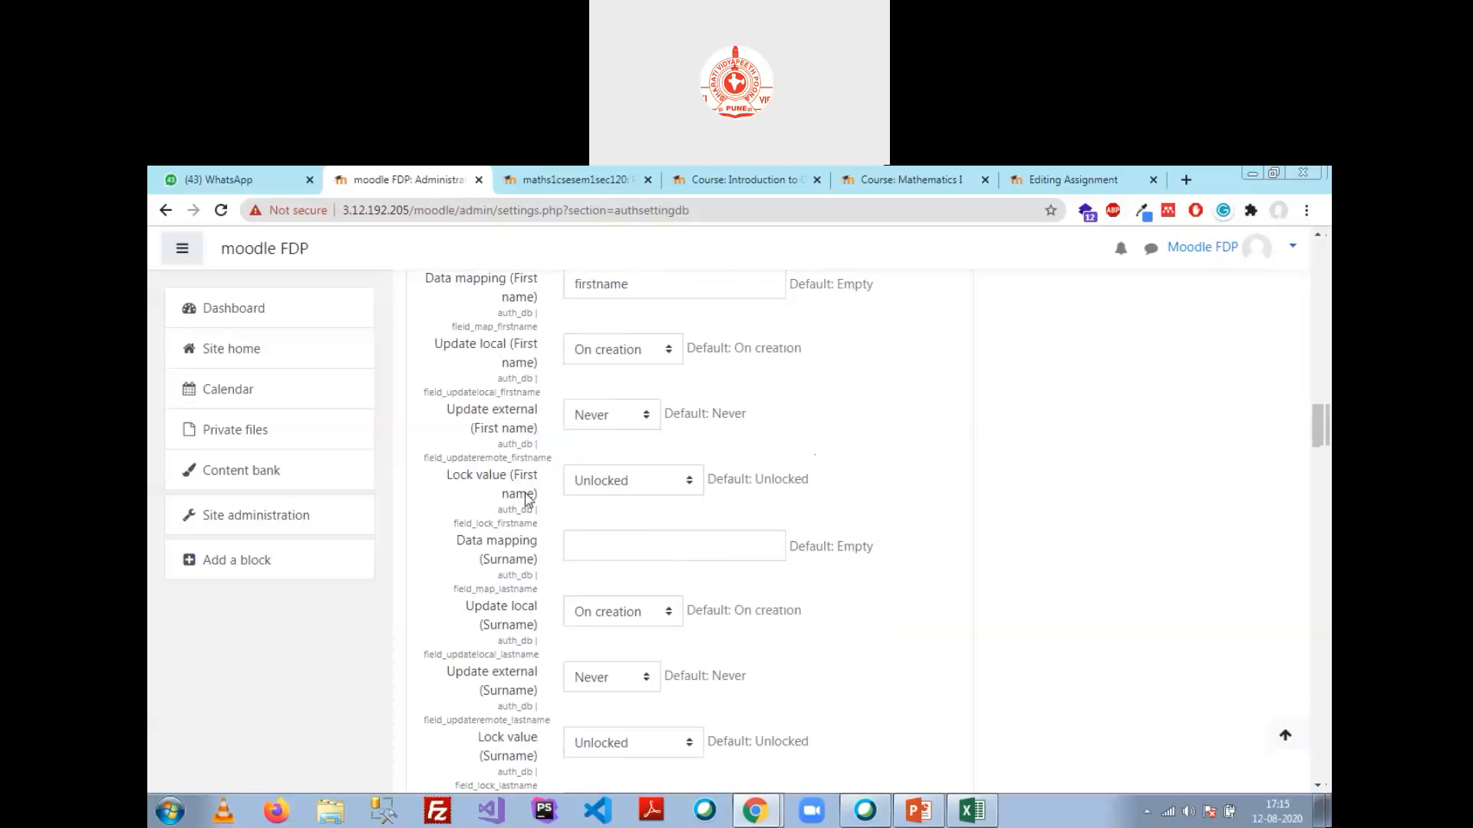
{"action": "left_click", "coordinate": [636, 484]}
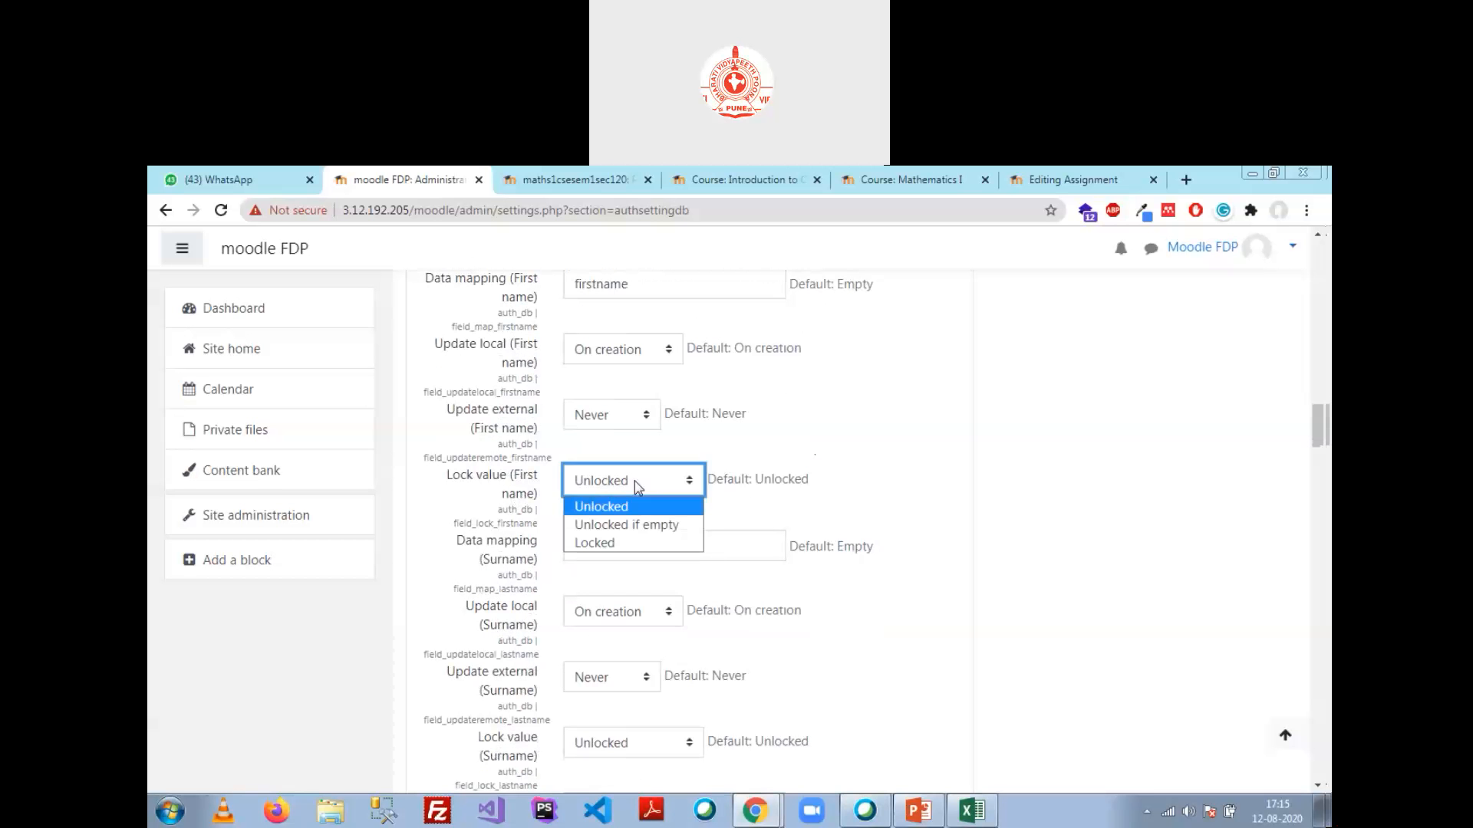
{"action": "left_click", "coordinate": [650, 544]}
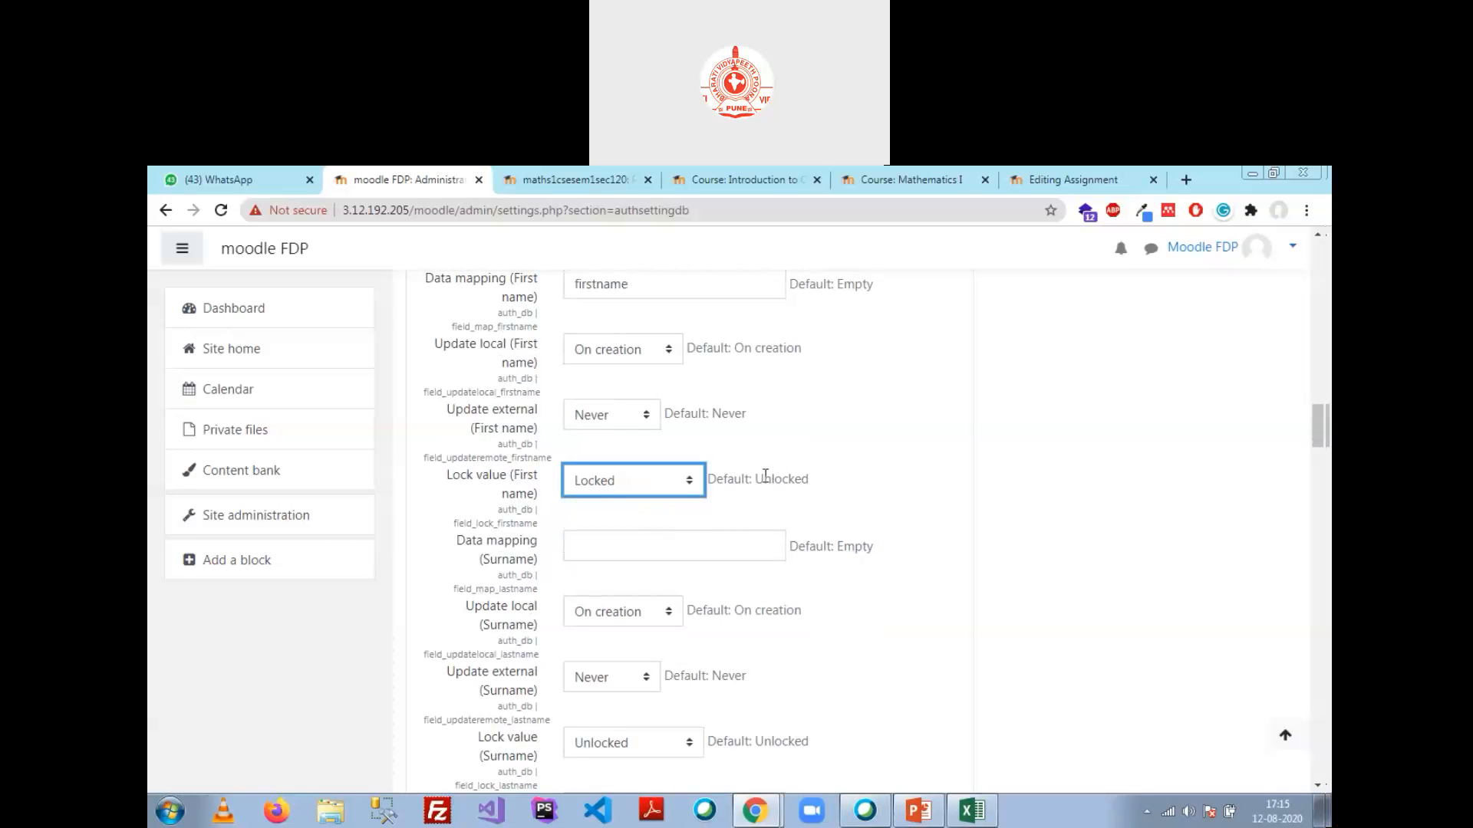
{"action": "left_click", "coordinate": [645, 550]}
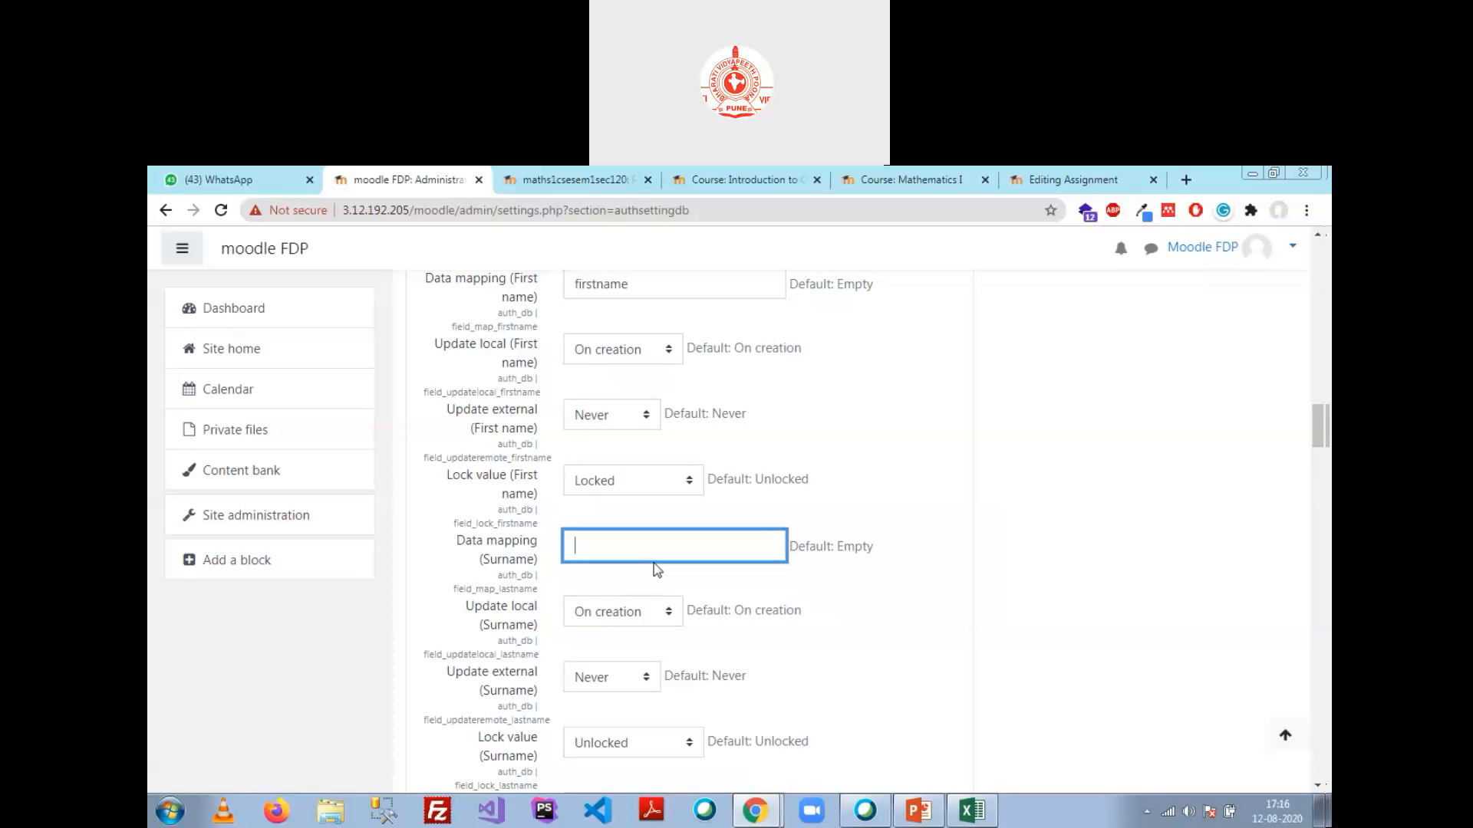
Step: Enter l_name as the Surname data mapping, verifying the column name in phpMyAdmin
{"action": "type", "text": "l_name"}
{"action": "left_click", "coordinate": [767, 813]}
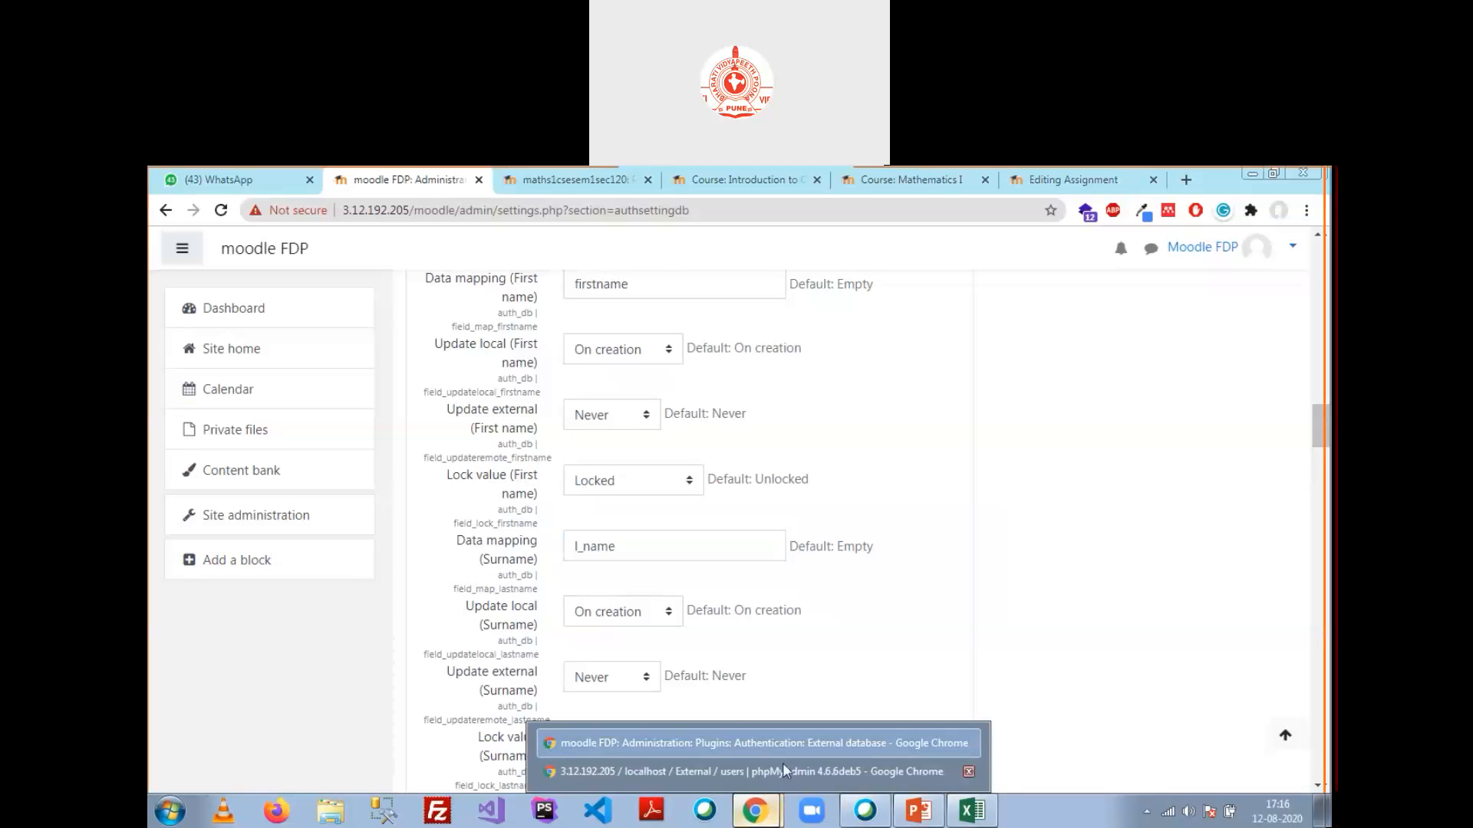
{"action": "left_click", "coordinate": [782, 767]}
{"action": "double_click", "coordinate": [572, 400]}
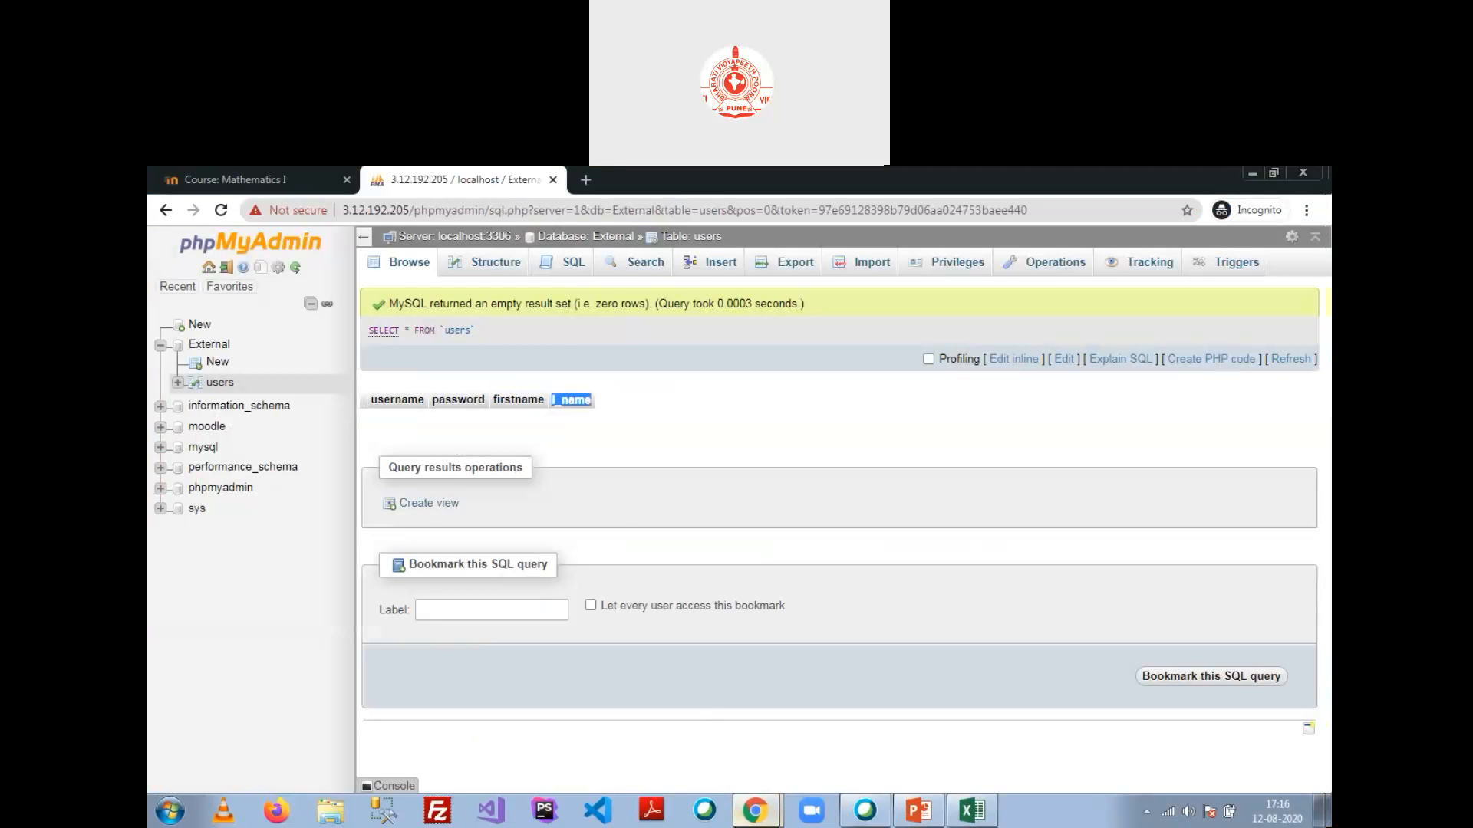
{"action": "left_click", "coordinate": [756, 815]}
{"action": "left_click", "coordinate": [734, 741]}
Step: Scroll down to the email mapping and bring phpMyAdmin's users table back up
{"action": "scroll", "coordinate": [654, 626], "scroll_direction": "down", "scroll_amount": 3}
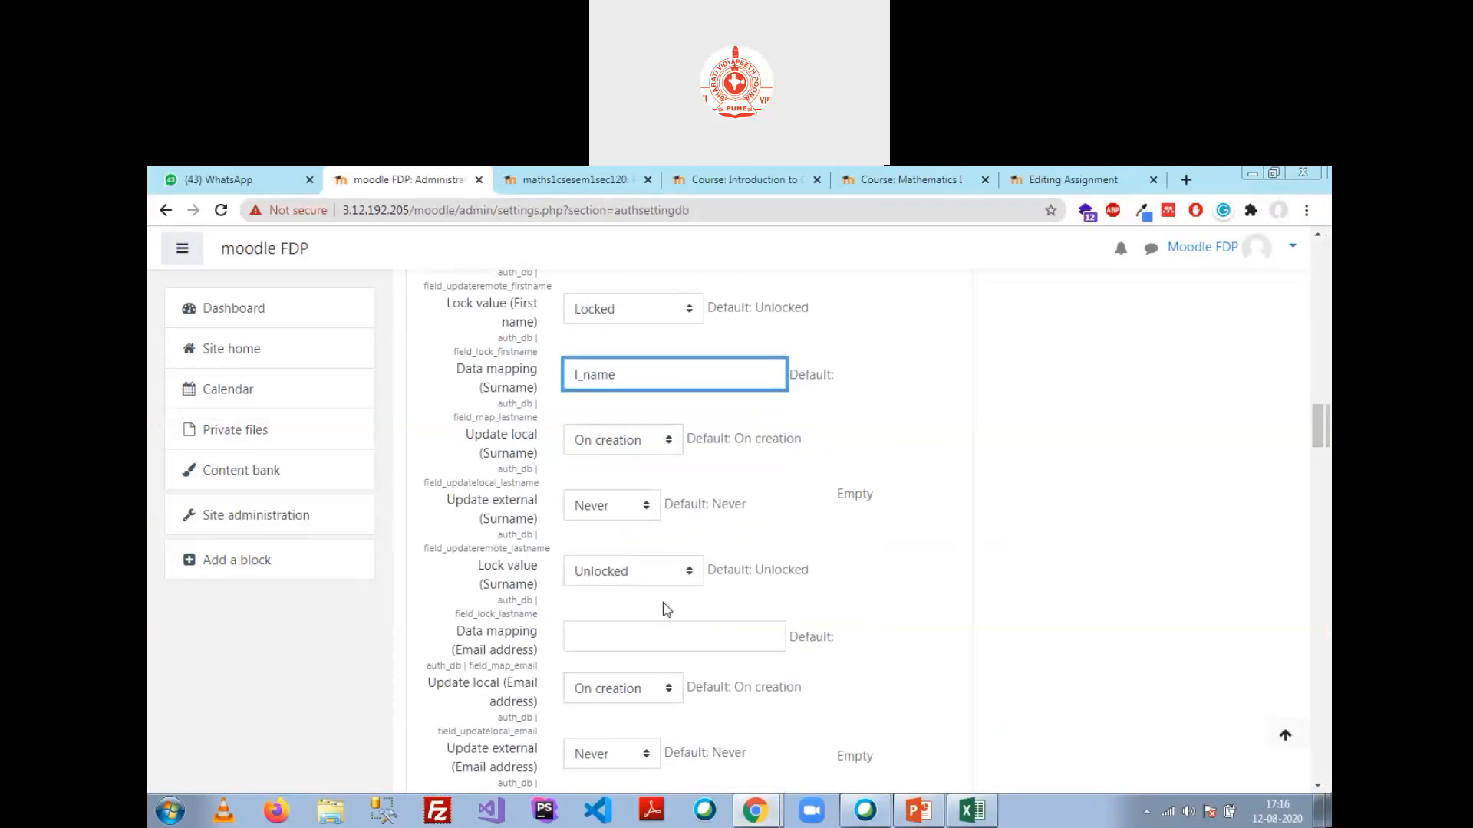
{"action": "scroll", "coordinate": [650, 700], "scroll_direction": "down", "scroll_amount": 1}
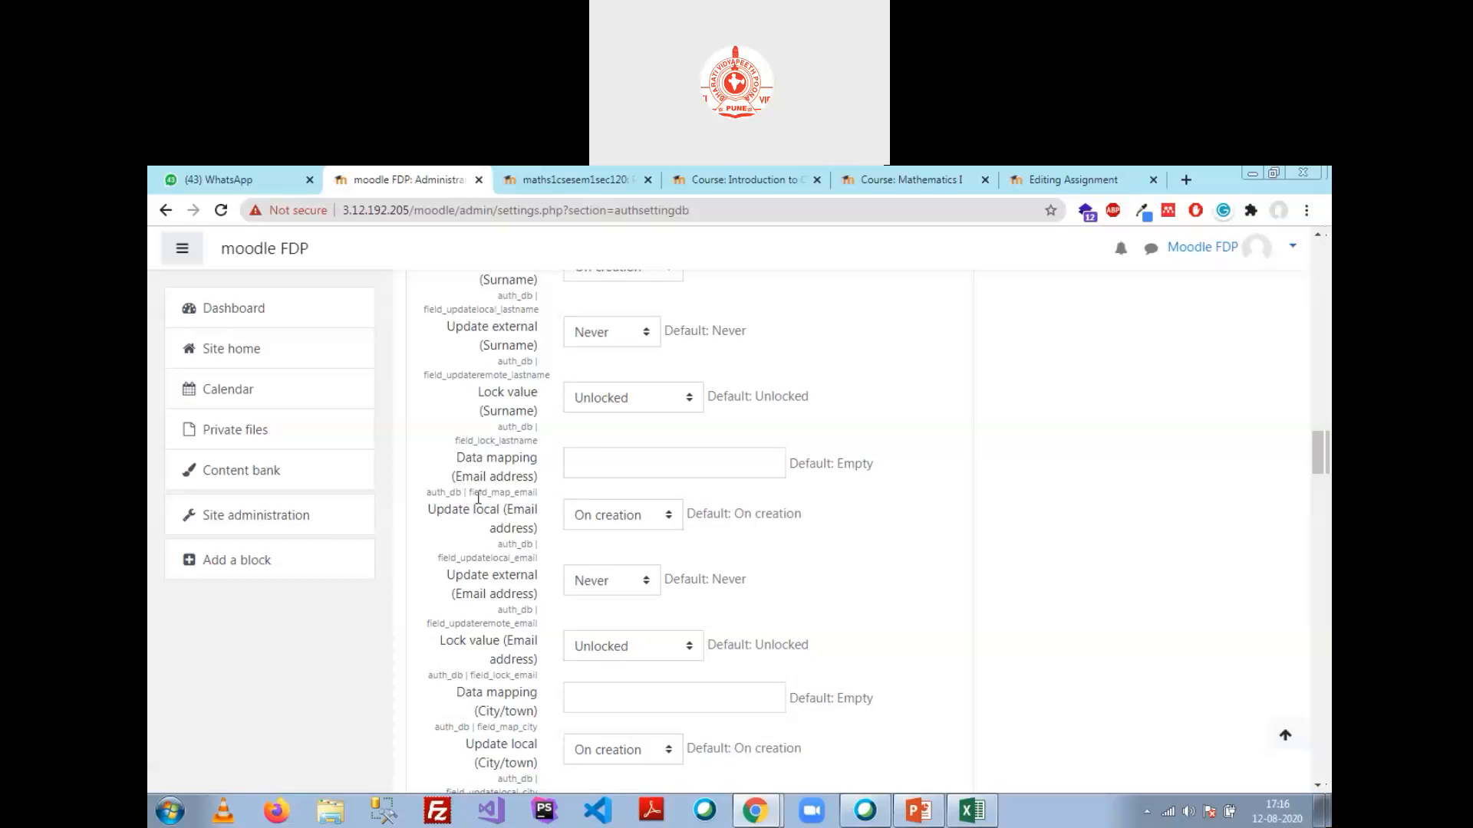
{"action": "mouse_move", "coordinate": [755, 811]}
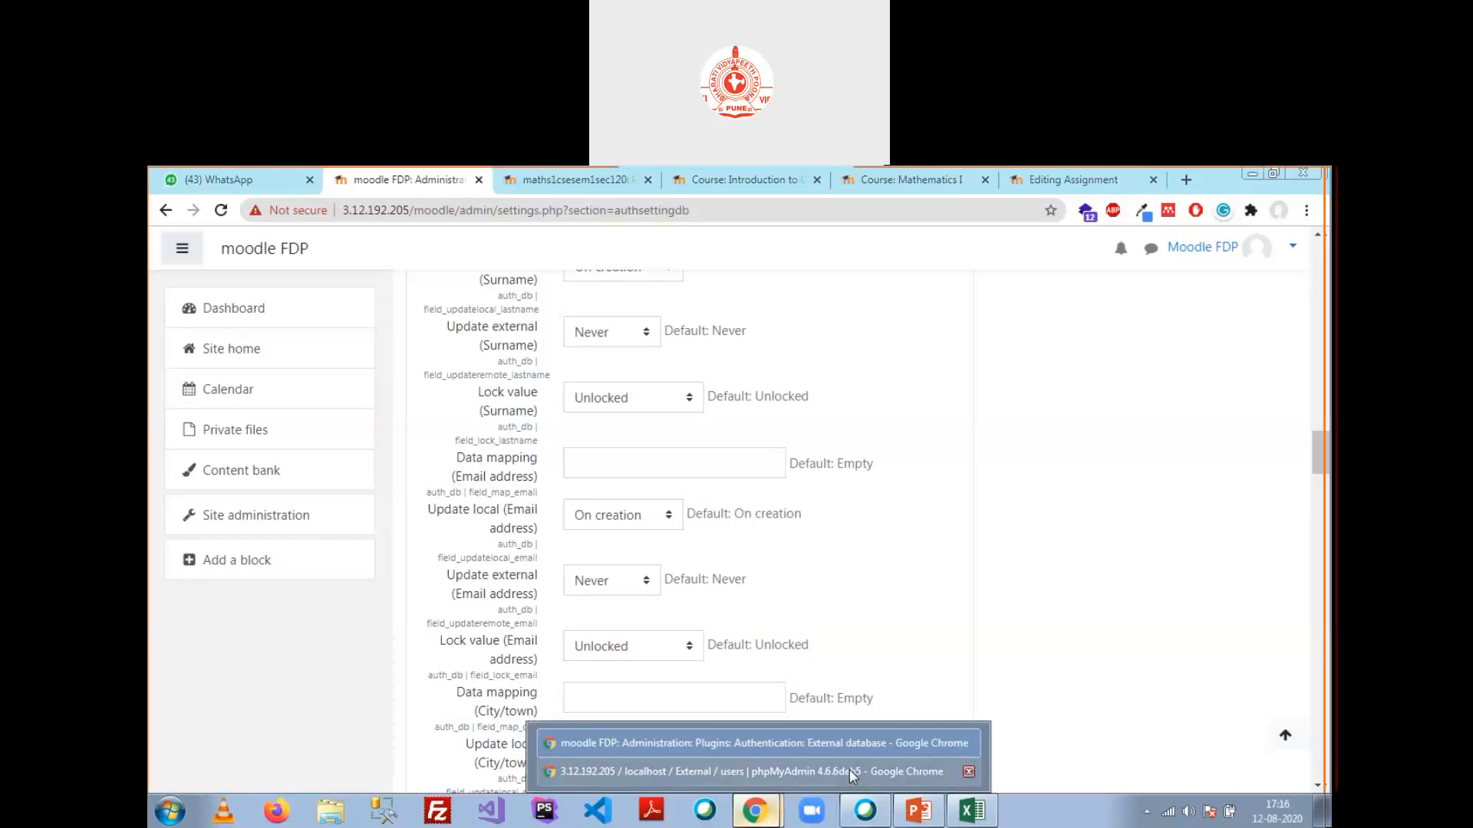
{"action": "left_click", "coordinate": [847, 772]}
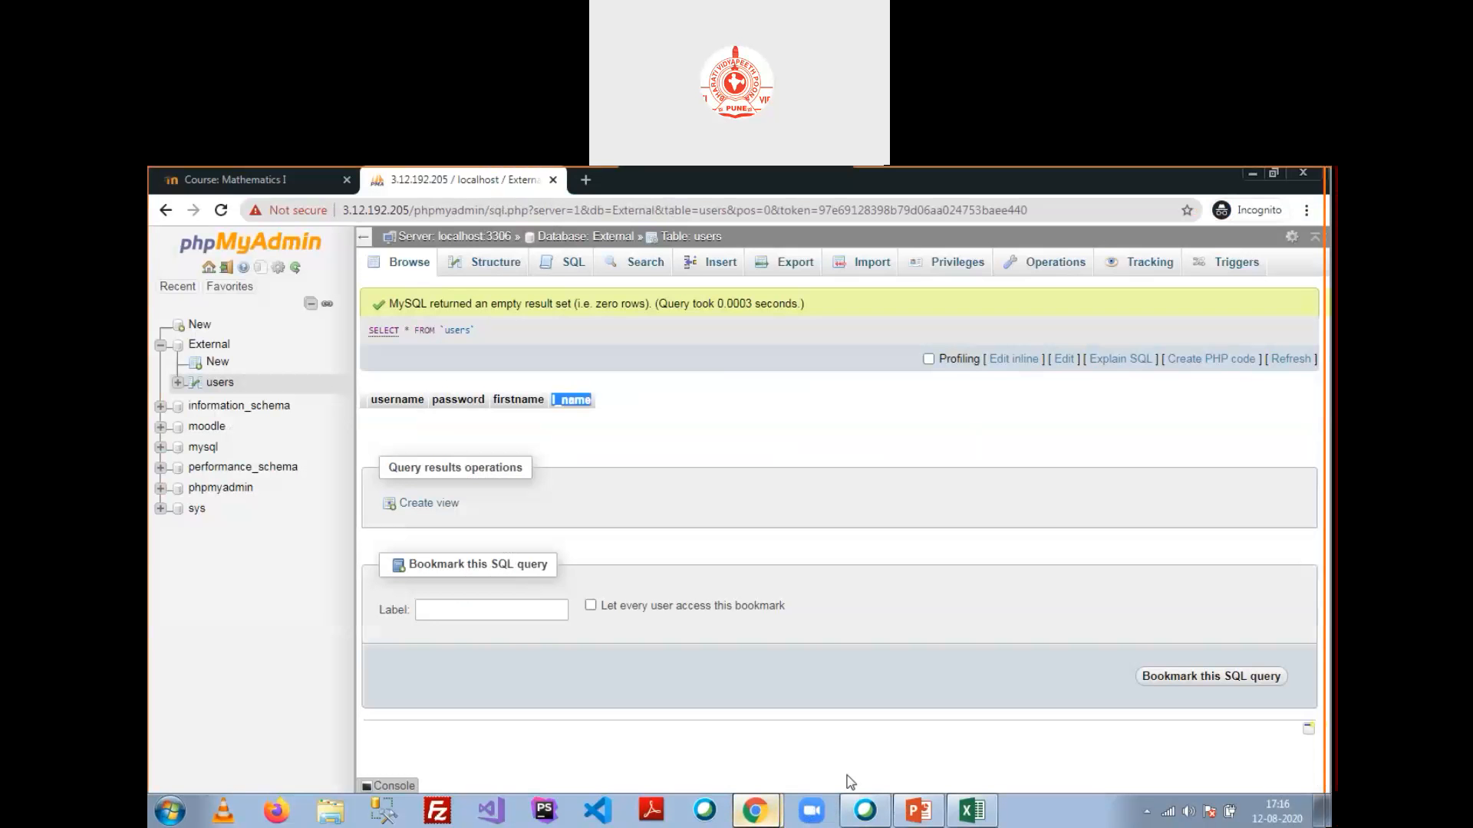
Step: Add a new column named email_address after l_name in the users table structure
{"action": "left_click", "coordinate": [491, 262]}
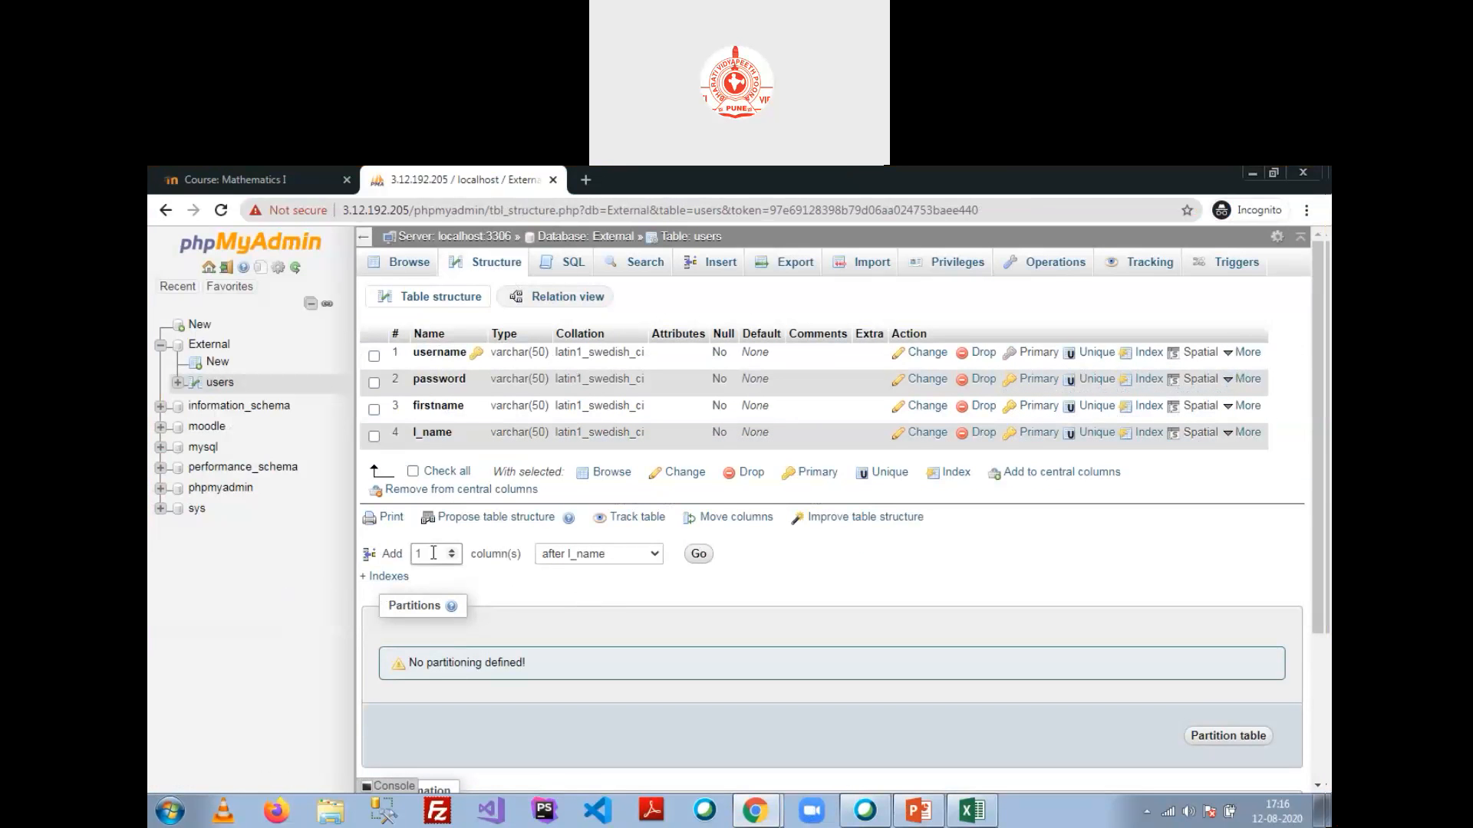
{"action": "left_click", "coordinate": [698, 553]}
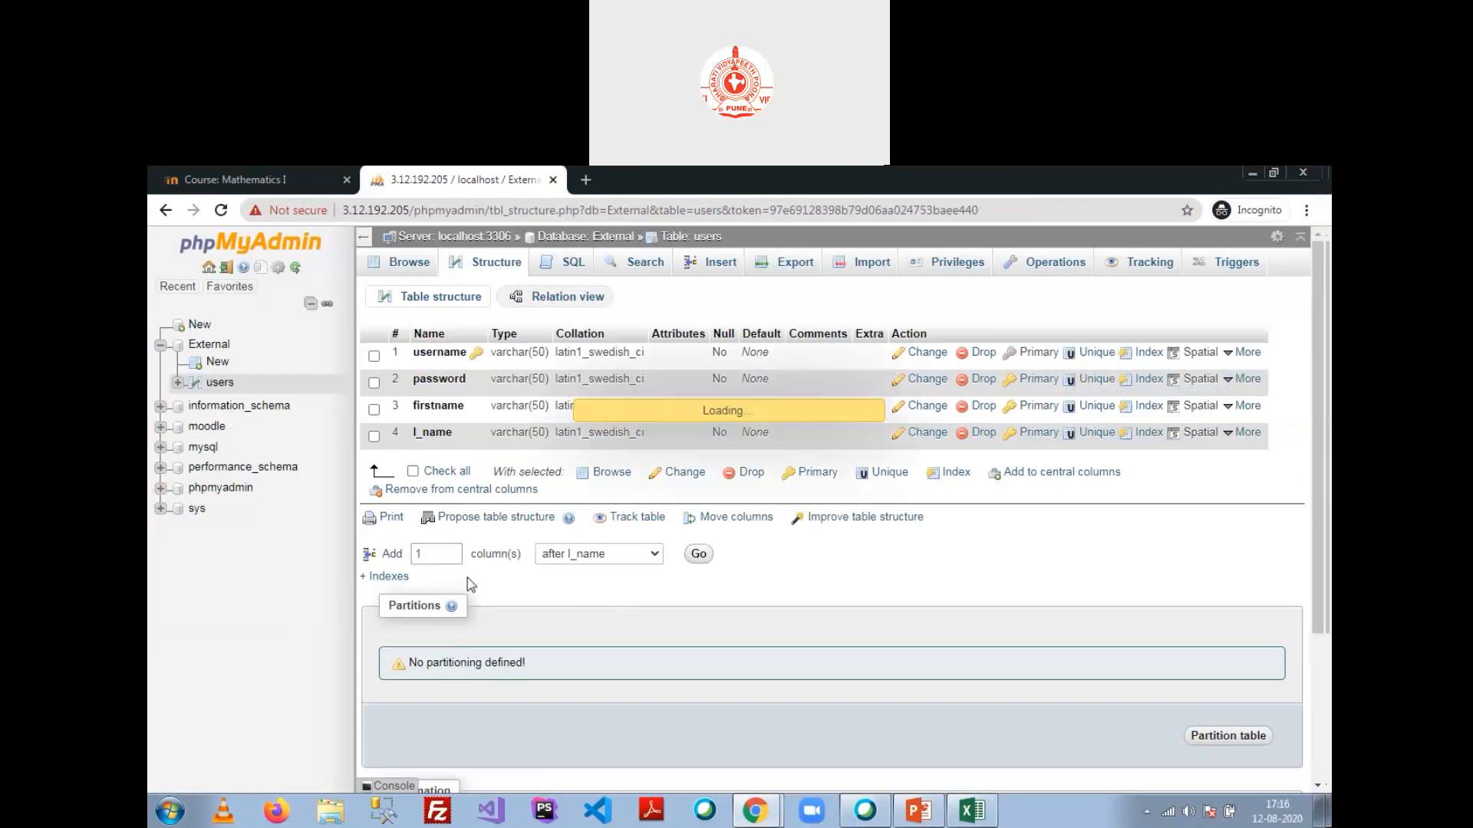
{"action": "left_click", "coordinate": [473, 371]}
{"action": "type", "text": "email"}
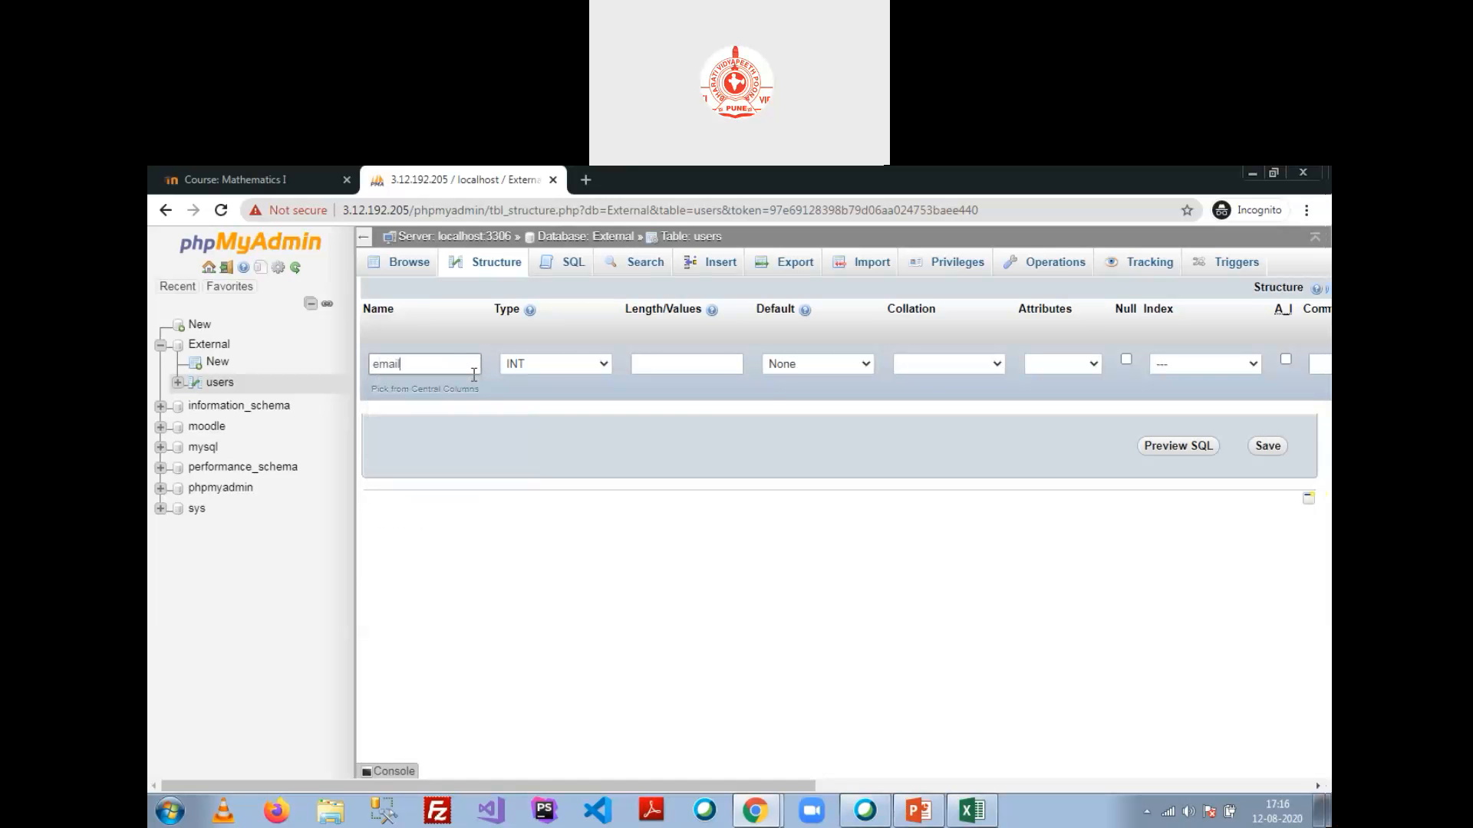
{"action": "key", "text": "Tab"}
{"action": "double_click", "coordinate": [415, 364]}
{"action": "key", "text": "ctrl+c"}
Step: Make email_address VARCHAR(60) with a UNIQUE index, save it, and browse the empty table
{"action": "left_click", "coordinate": [567, 362]}
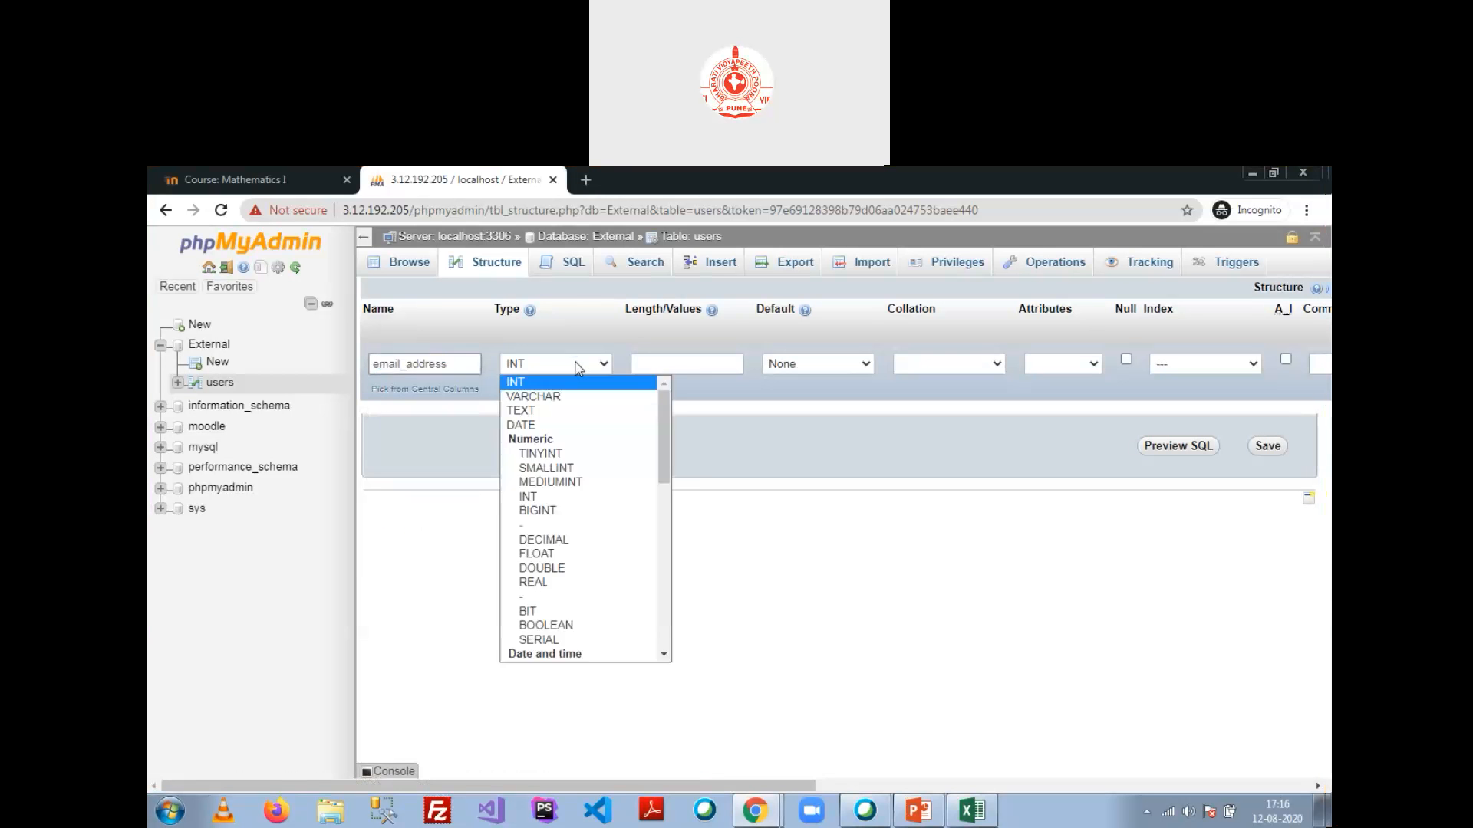
{"action": "left_click", "coordinate": [583, 396]}
{"action": "left_click", "coordinate": [683, 360]}
{"action": "type", "text": "20"}
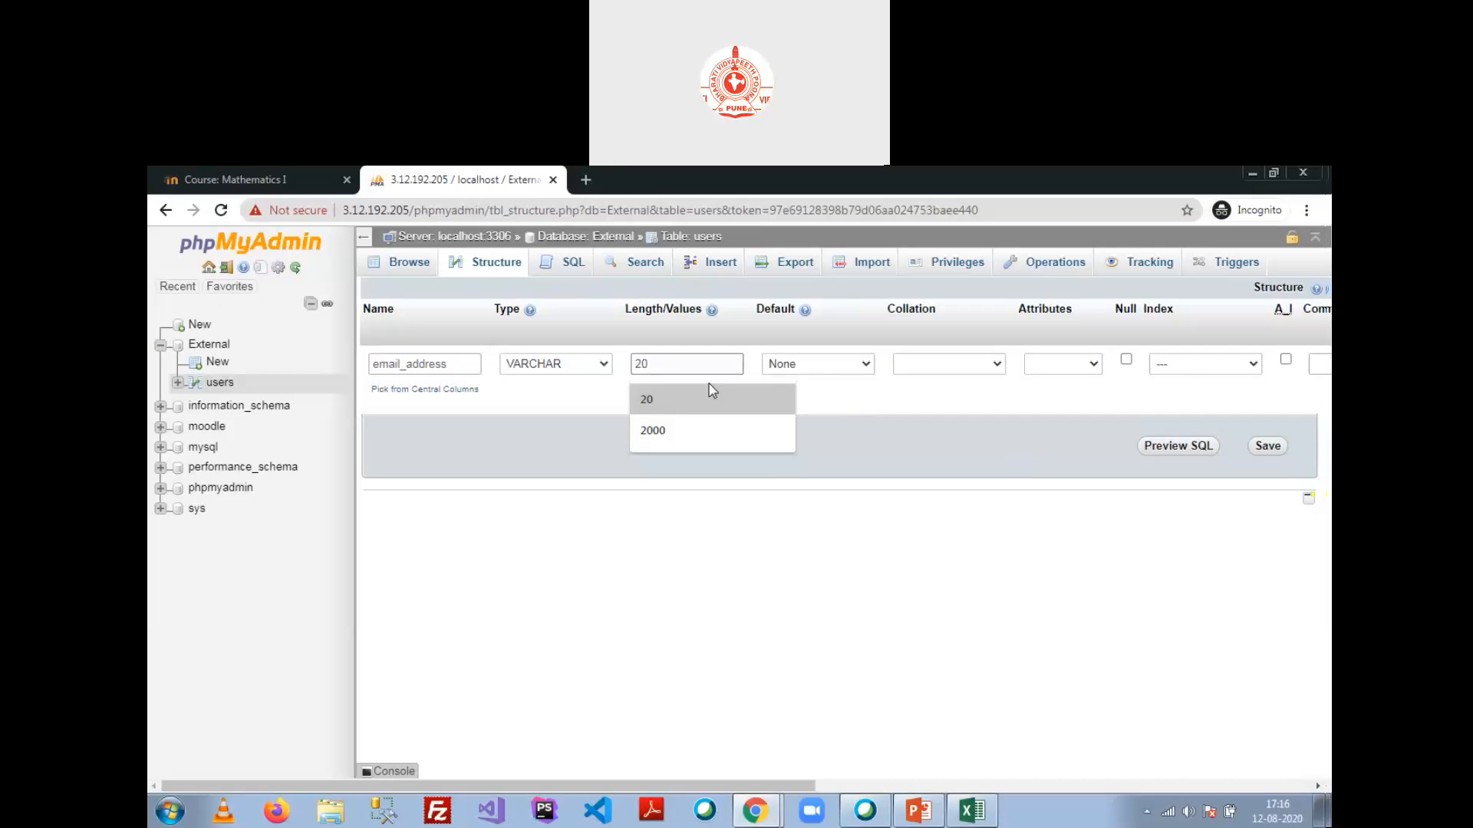
{"action": "left_click_drag", "start_coordinate": [659, 363], "coordinate": [627, 379]}
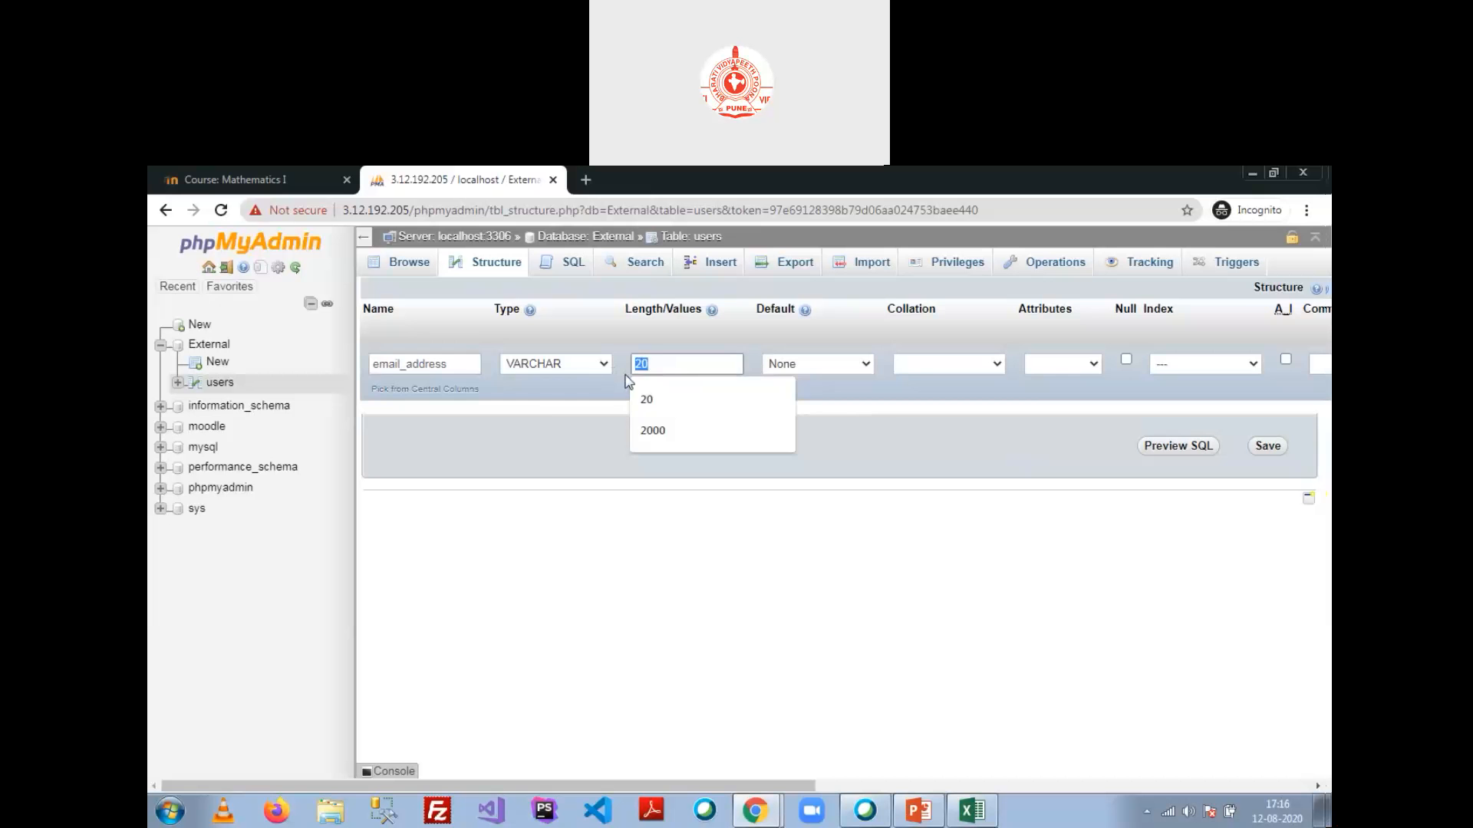
{"action": "type", "text": "60"}
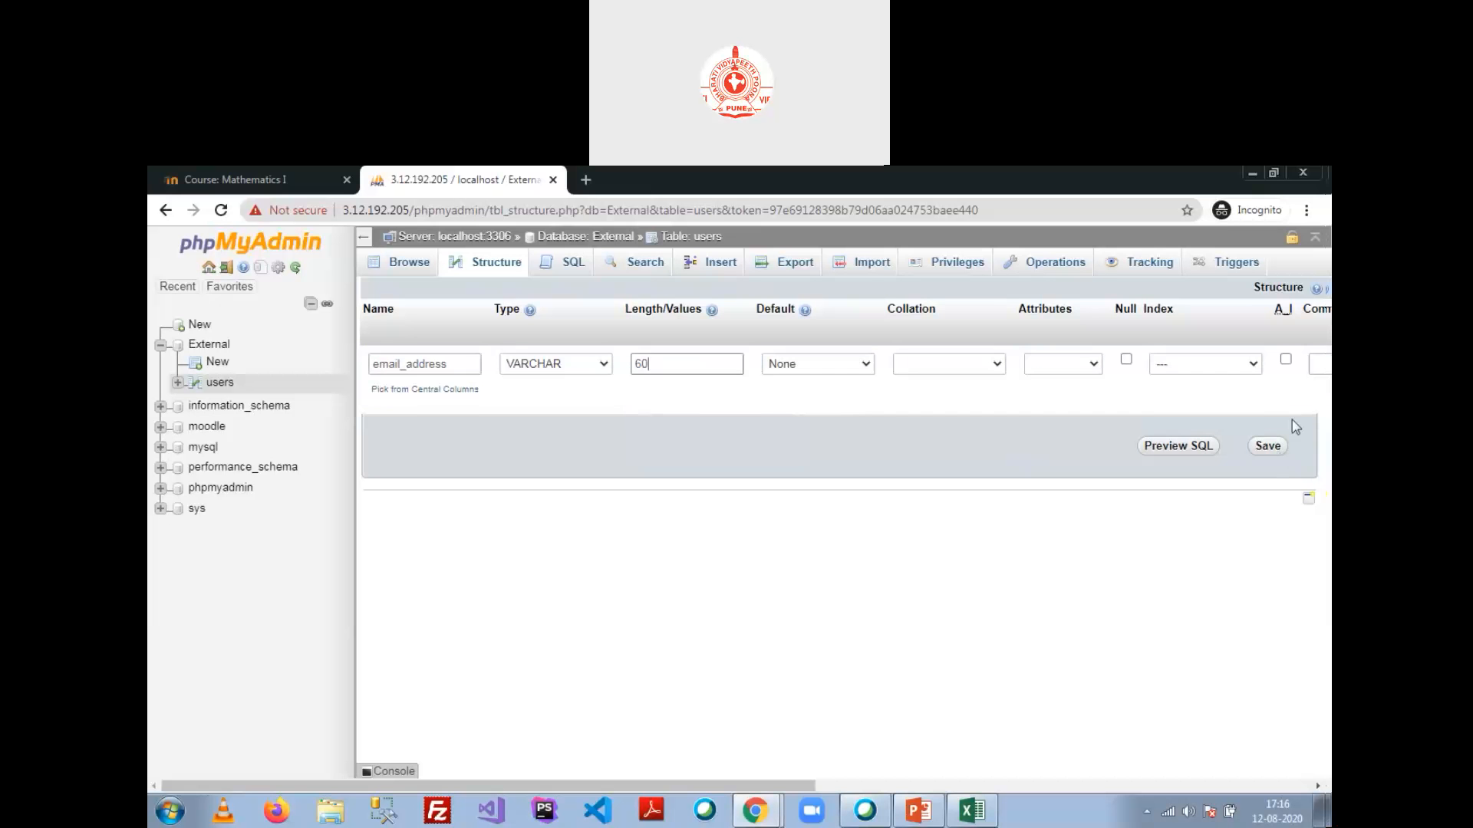
{"action": "left_click", "coordinate": [1243, 363]}
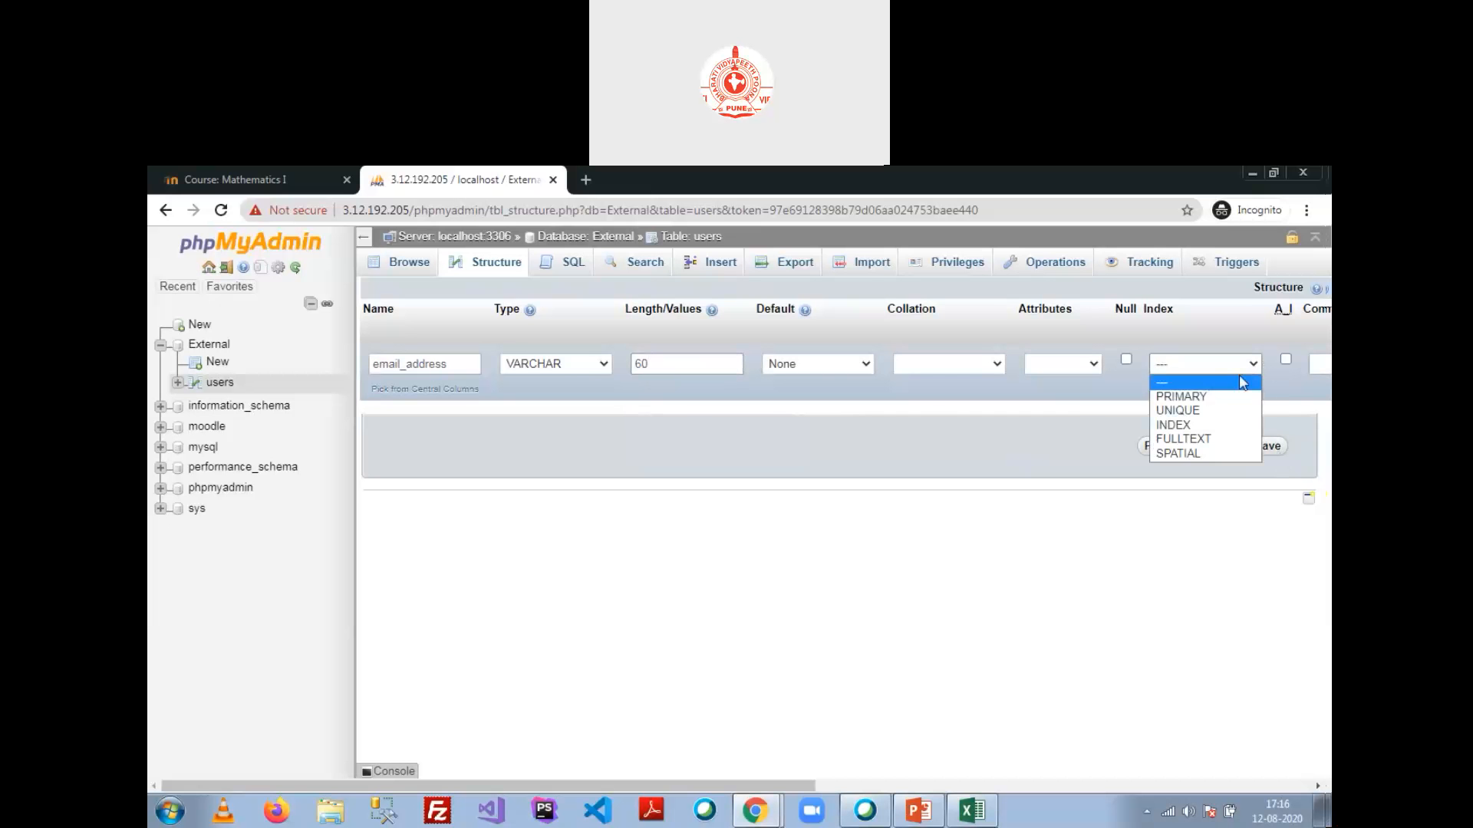
{"action": "left_click", "coordinate": [1234, 412]}
{"action": "left_click", "coordinate": [828, 603]}
{"action": "left_click", "coordinate": [1268, 446]}
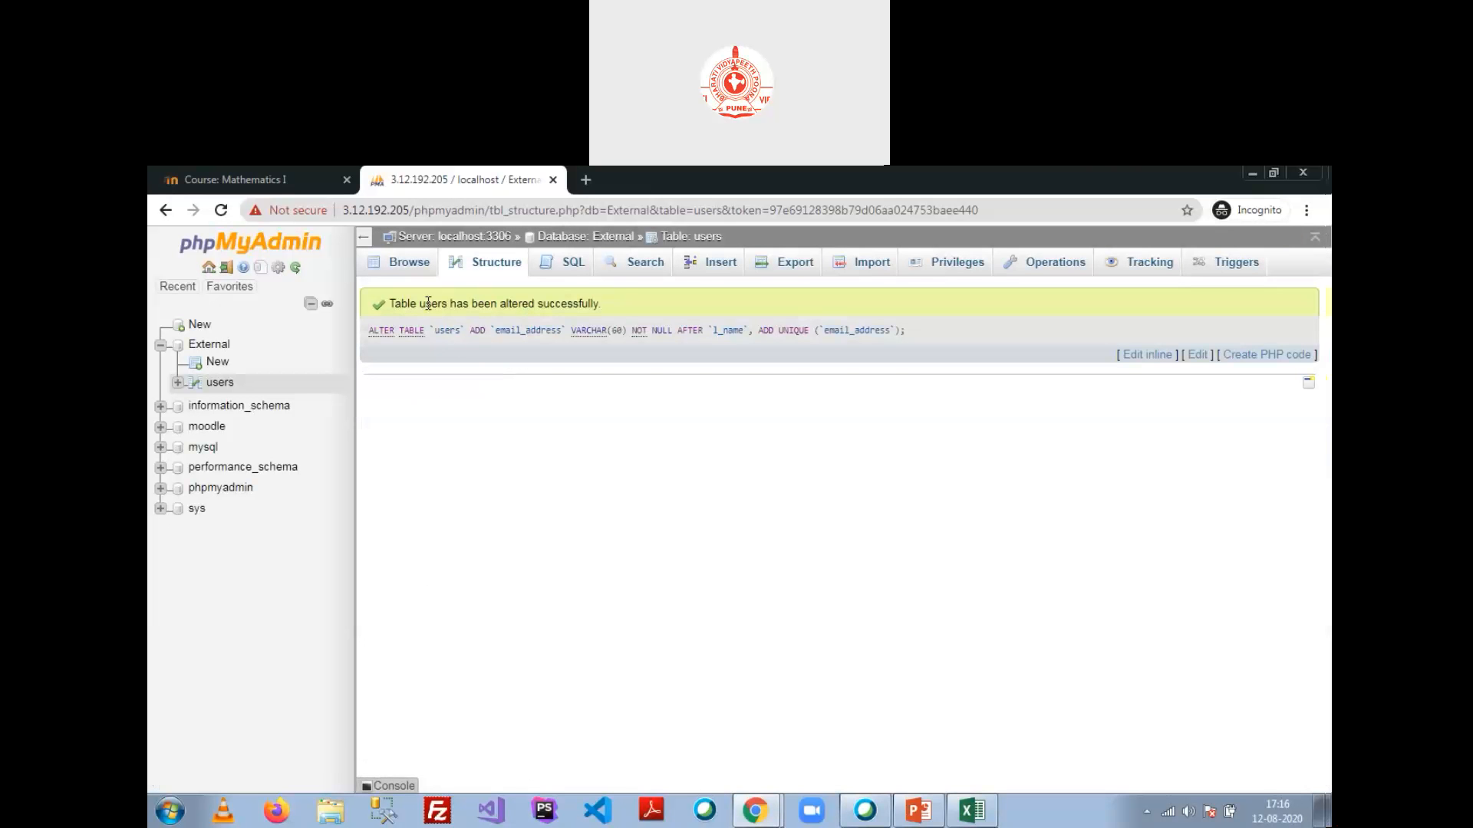
{"action": "left_click", "coordinate": [405, 262]}
{"action": "left_click", "coordinate": [832, 472]}
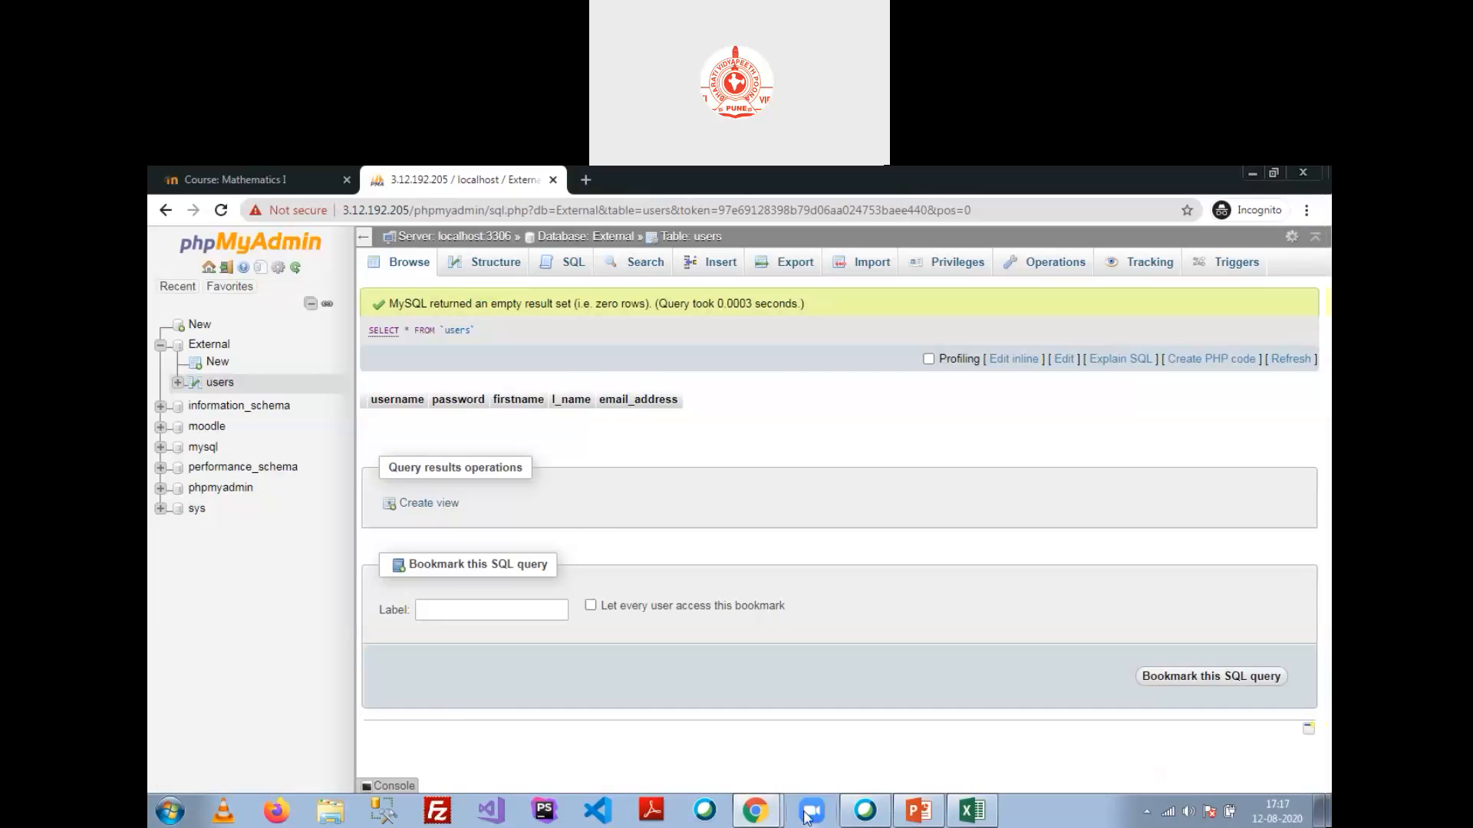
Step: Paste email_address into the Email address data mapping and save the External database settings
{"action": "left_click", "coordinate": [756, 811]}
{"action": "left_click", "coordinate": [820, 750]}
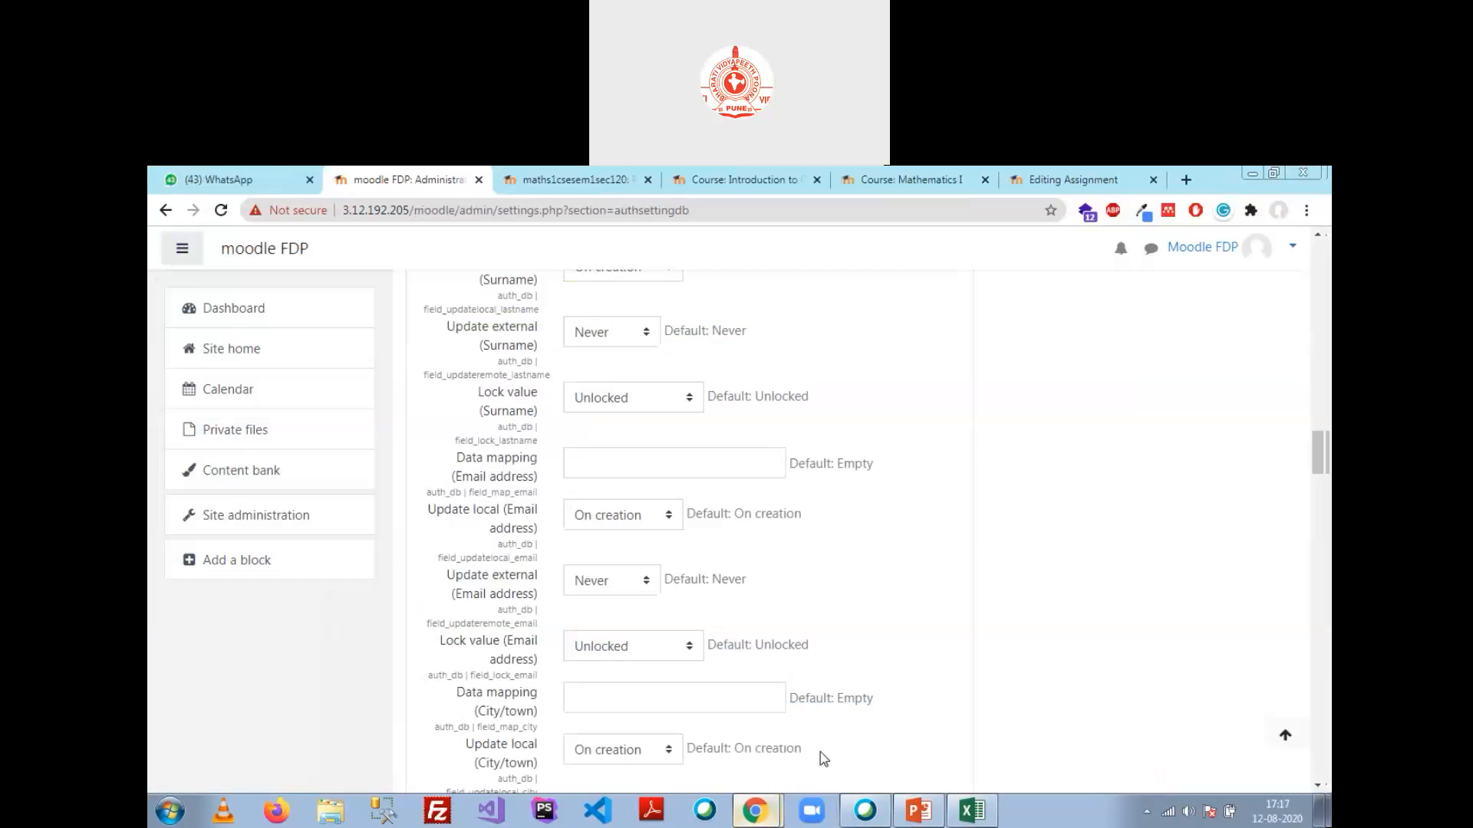
{"action": "left_click", "coordinate": [622, 468]}
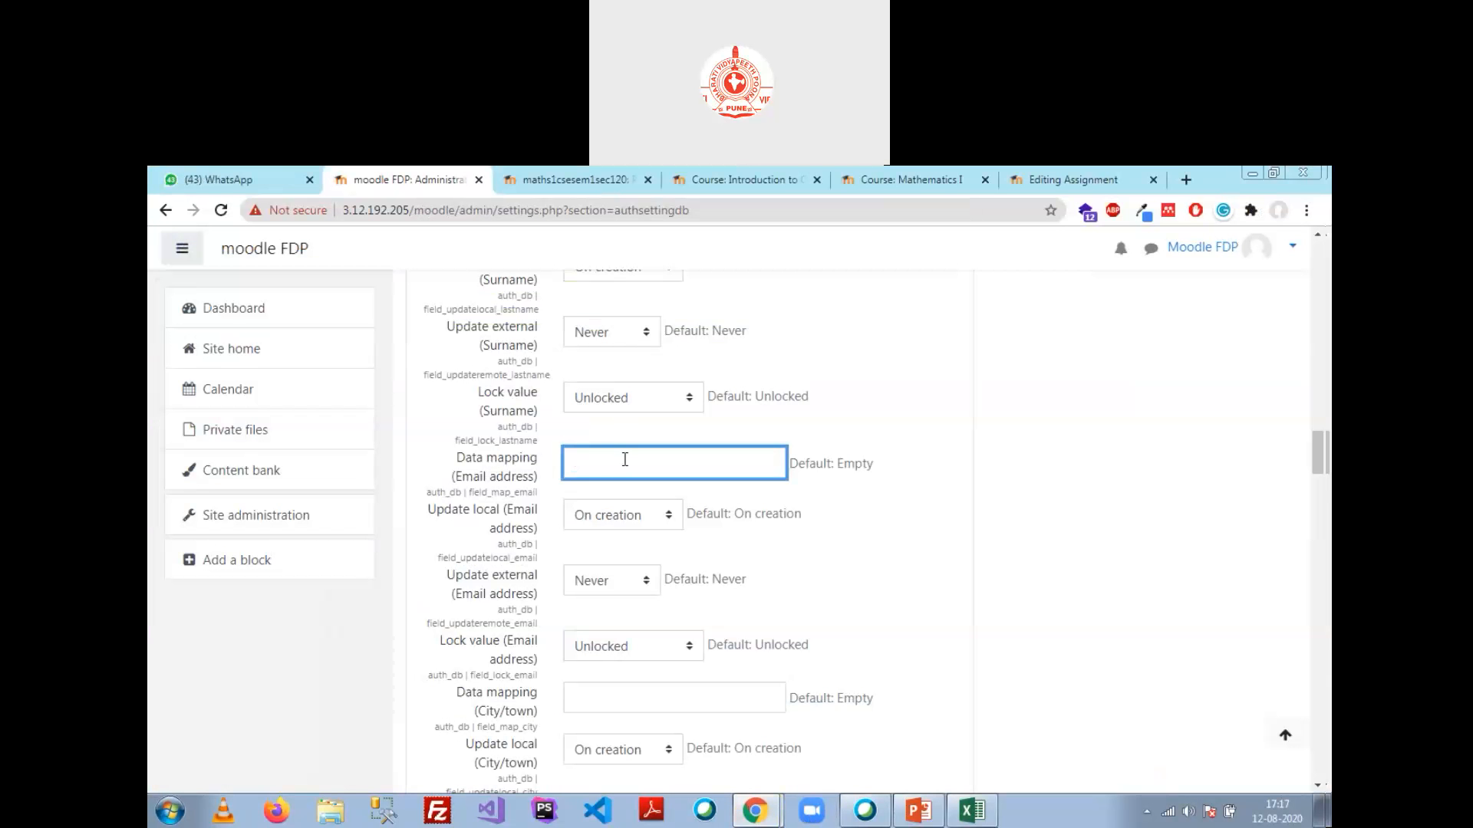
{"action": "key", "text": "ctrl+v"}
{"action": "scroll", "coordinate": [647, 645], "scroll_direction": "down", "scroll_amount": 2}
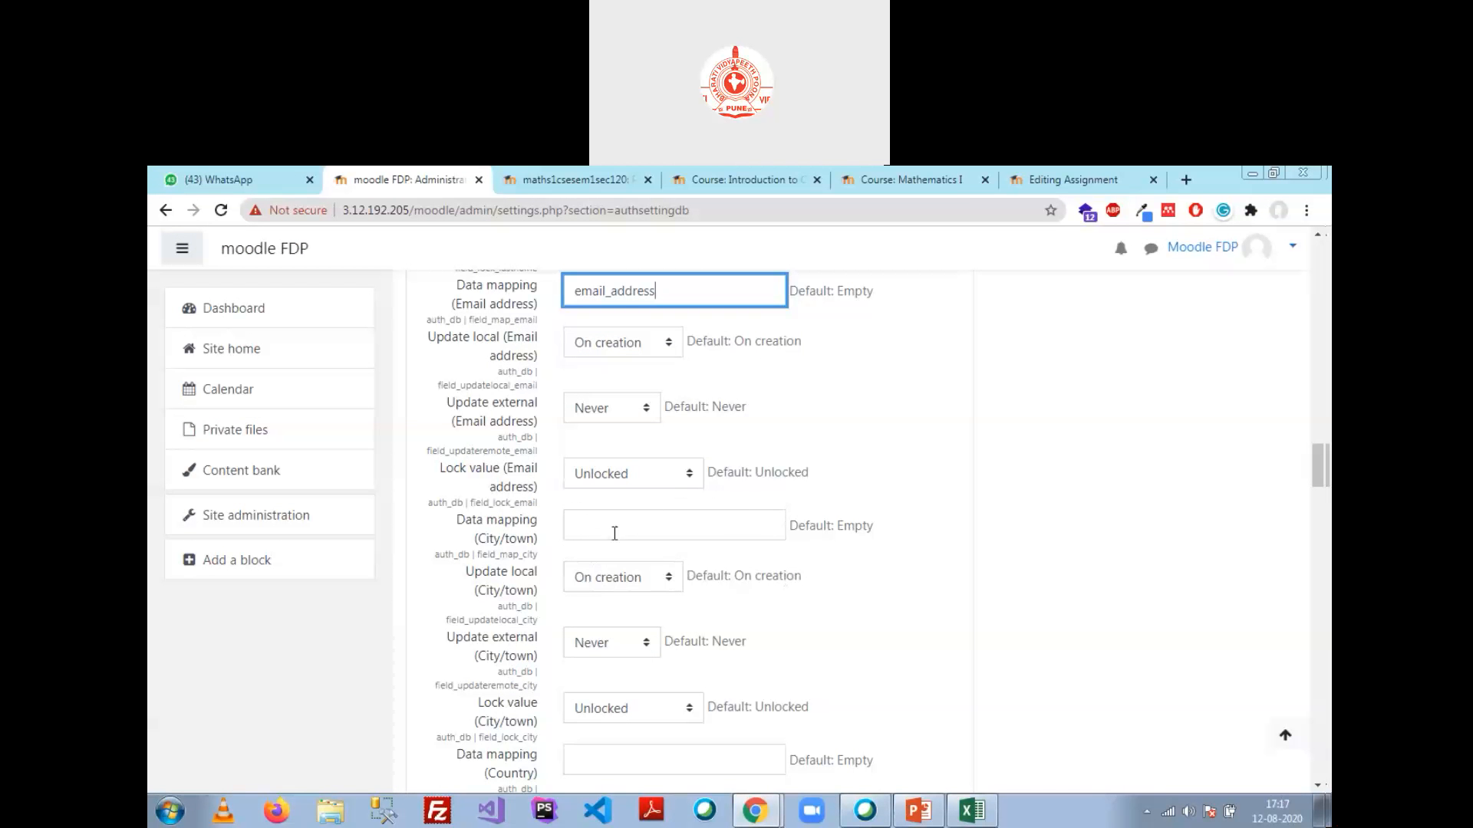
{"action": "scroll", "coordinate": [621, 591], "scroll_direction": "down", "scroll_amount": 3}
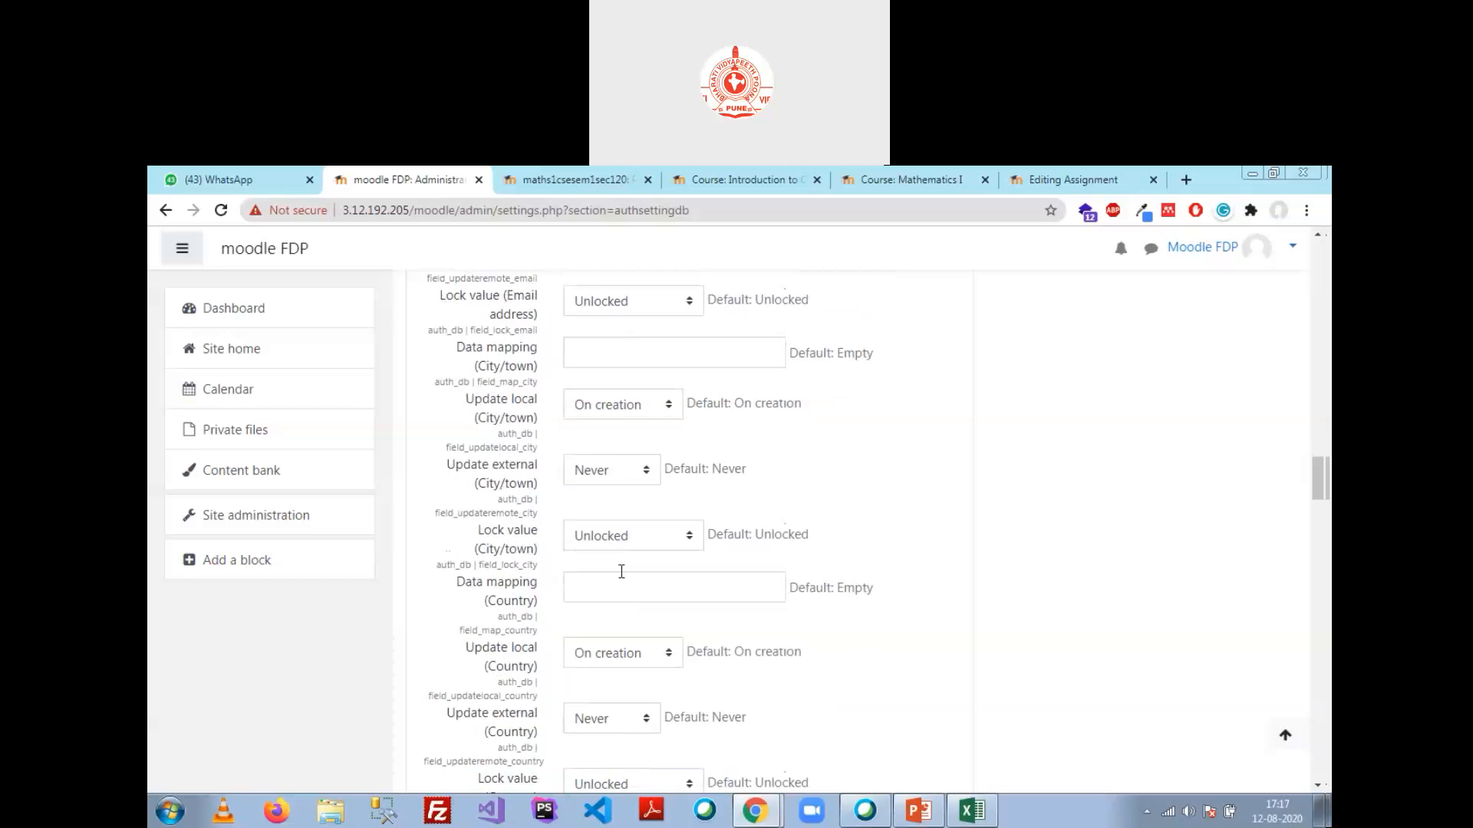
{"action": "scroll", "coordinate": [621, 490], "scroll_direction": "down", "scroll_amount": 3}
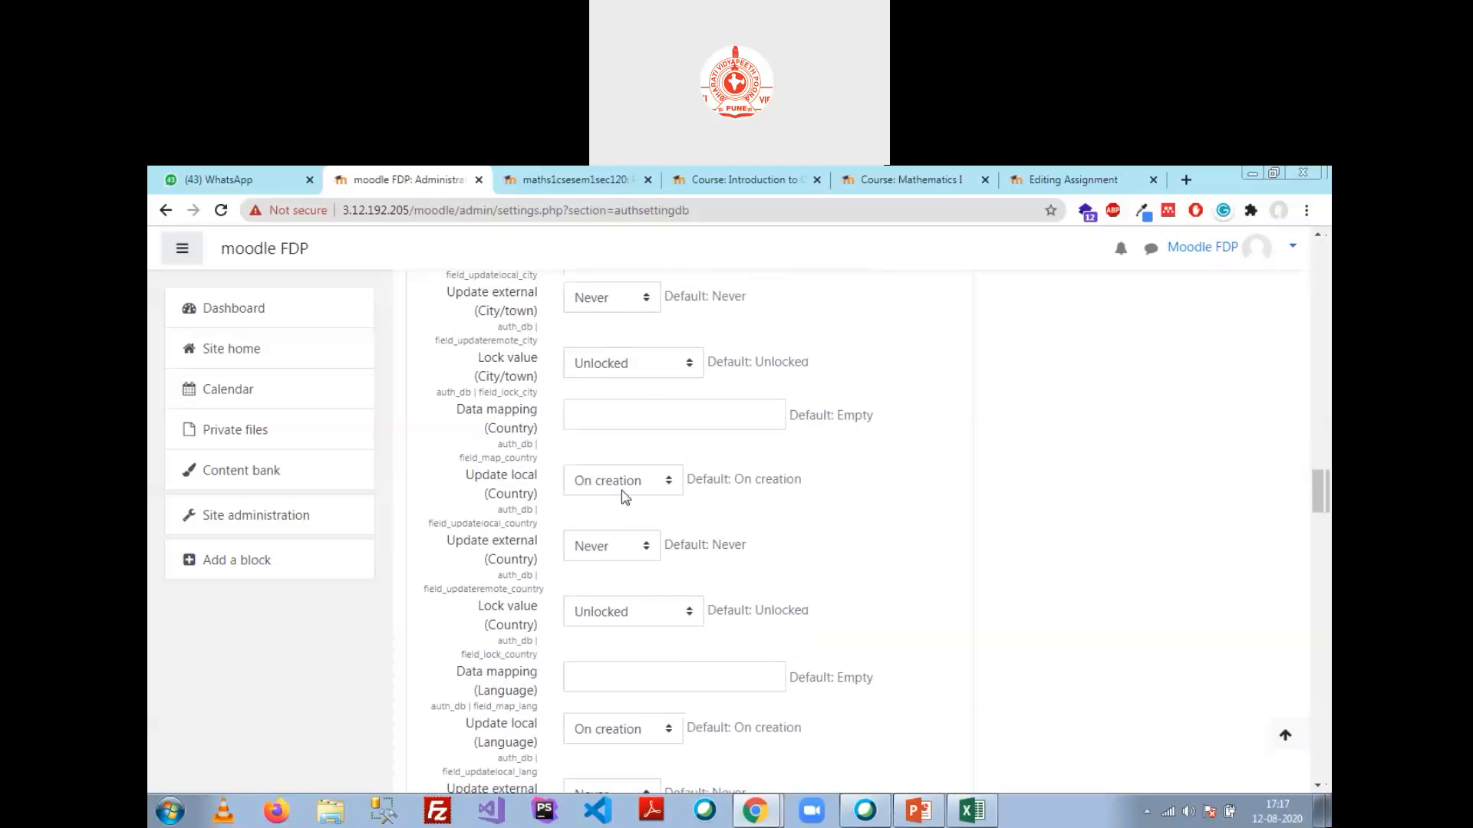
{"action": "scroll", "coordinate": [606, 491], "scroll_direction": "down", "scroll_amount": 2}
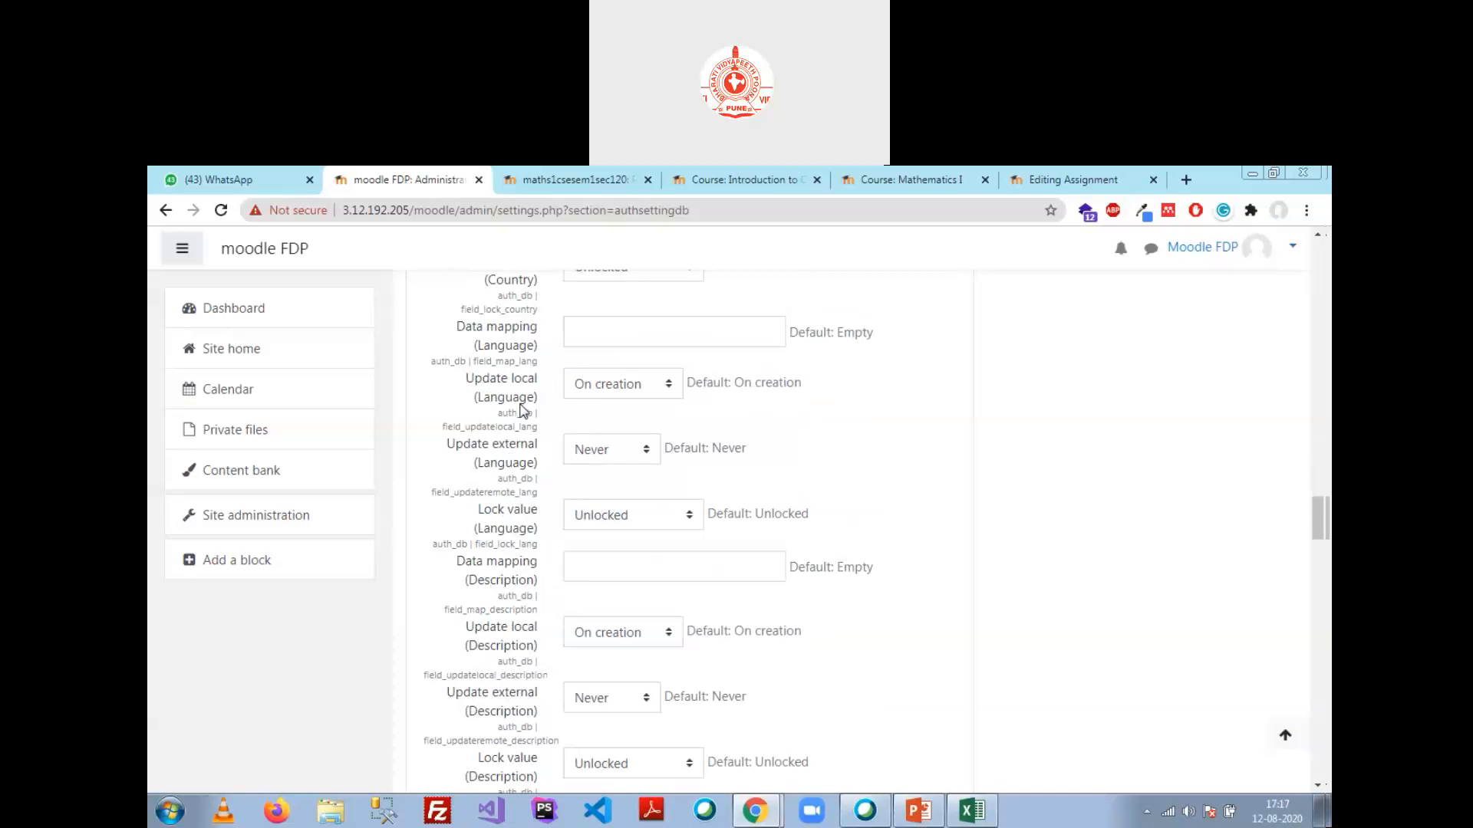
{"action": "scroll", "coordinate": [536, 537], "scroll_direction": "down", "scroll_amount": 1}
{"action": "scroll", "coordinate": [529, 544], "scroll_direction": "down", "scroll_amount": 2}
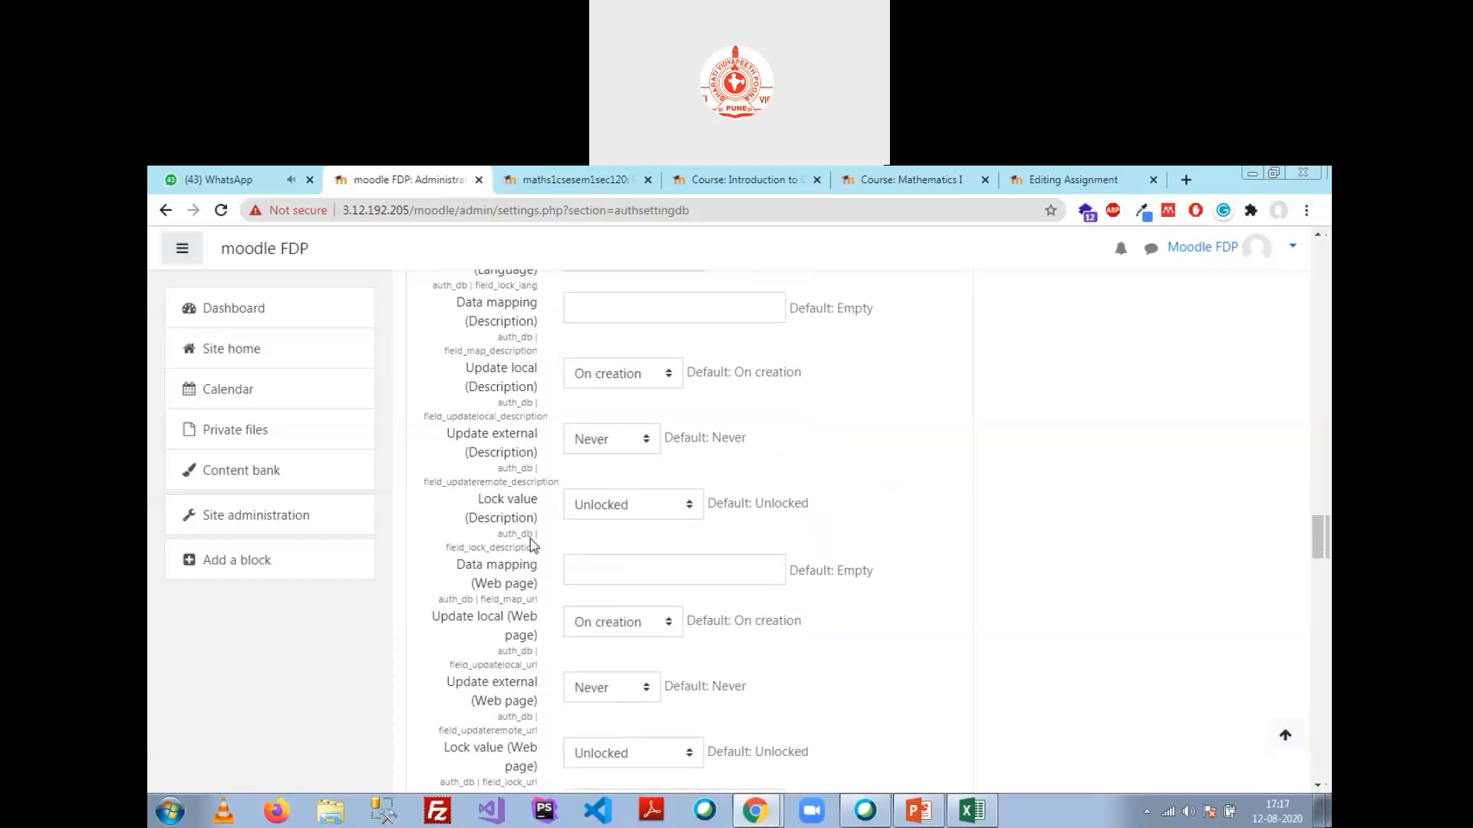
{"action": "scroll", "coordinate": [530, 533], "scroll_direction": "down", "scroll_amount": 3}
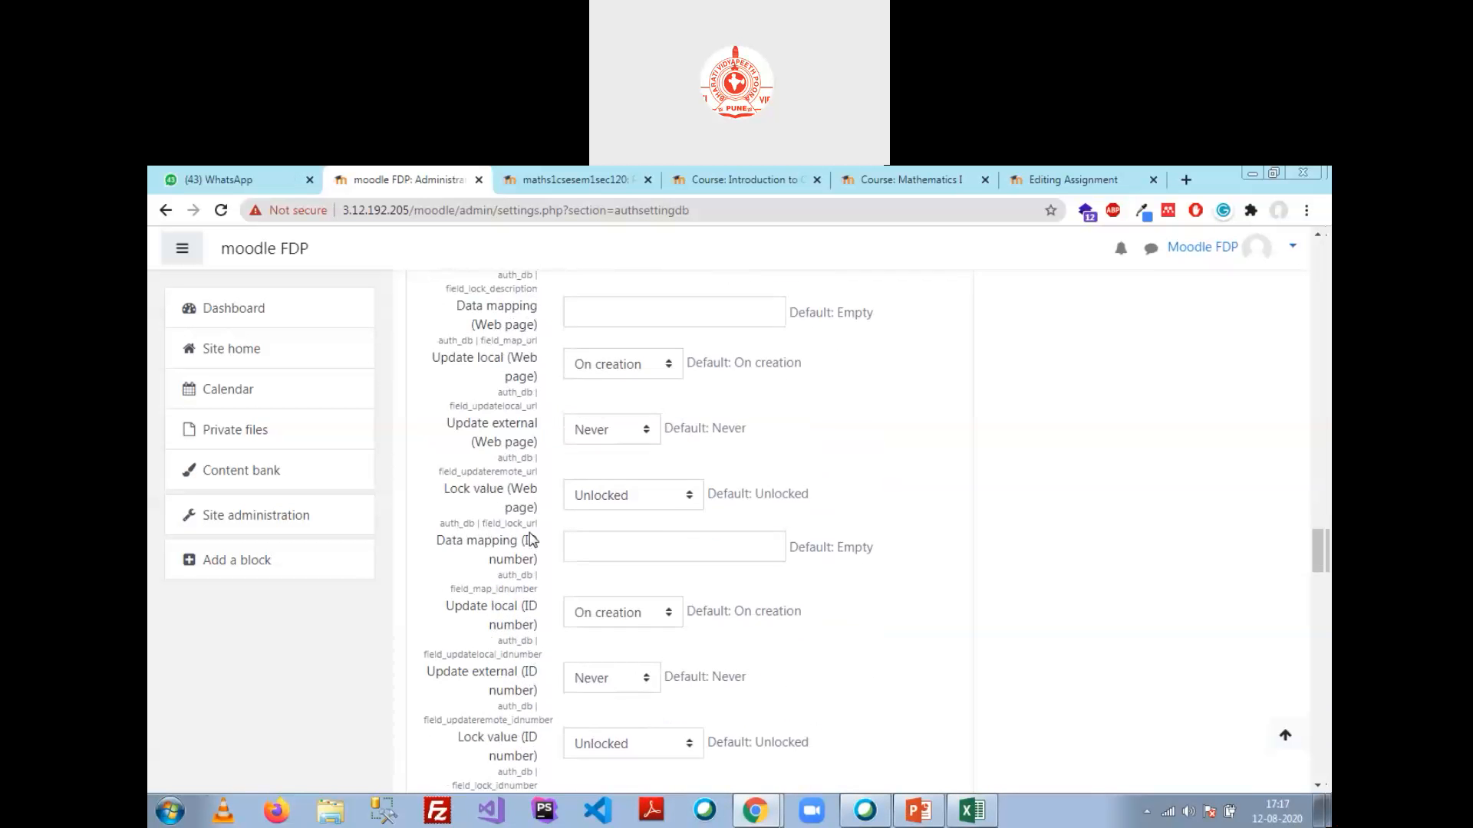
{"action": "scroll", "coordinate": [530, 539], "scroll_direction": "down", "scroll_amount": 2}
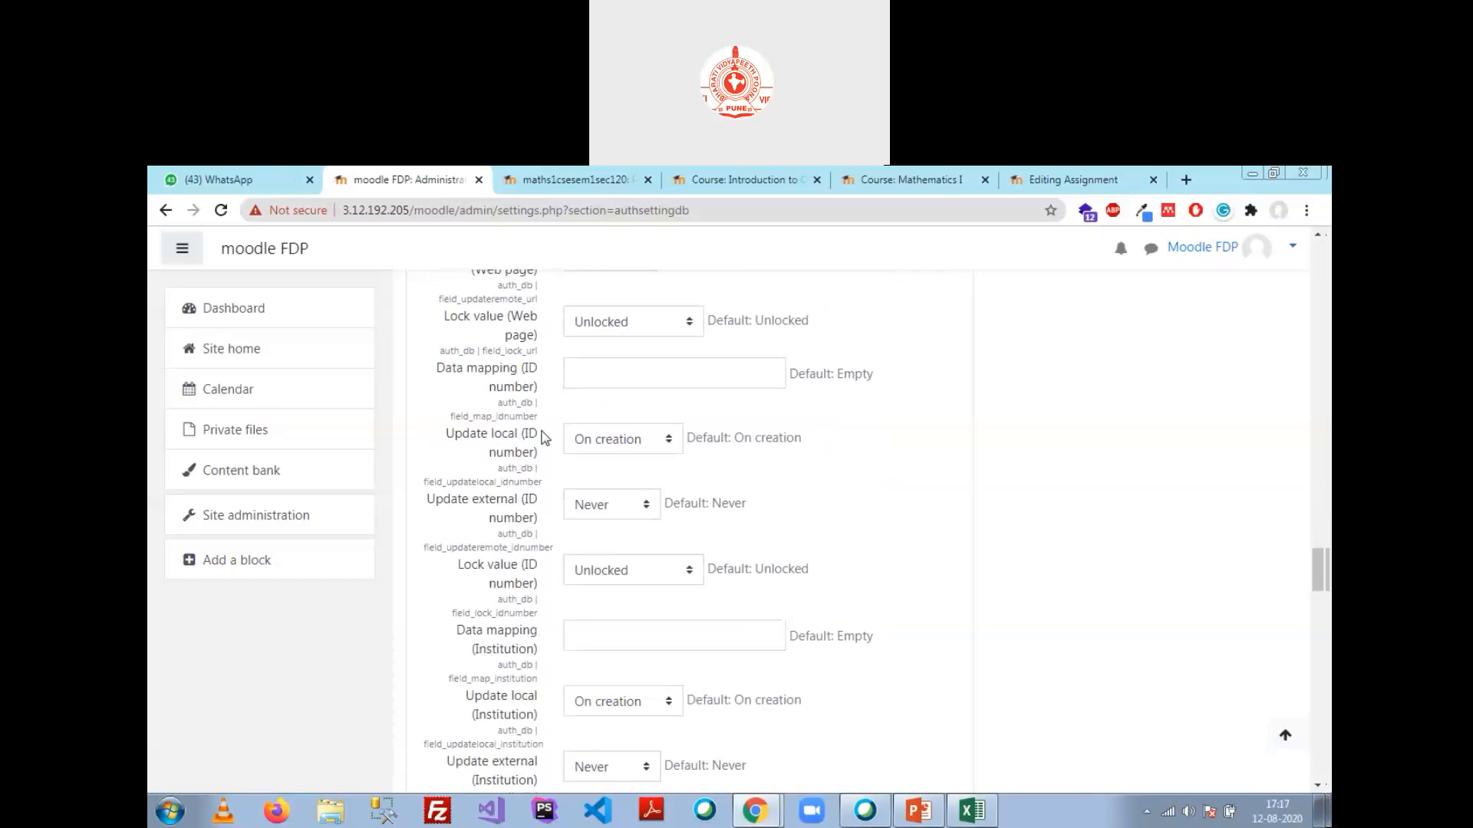
{"action": "scroll", "coordinate": [535, 539], "scroll_direction": "down", "scroll_amount": 2}
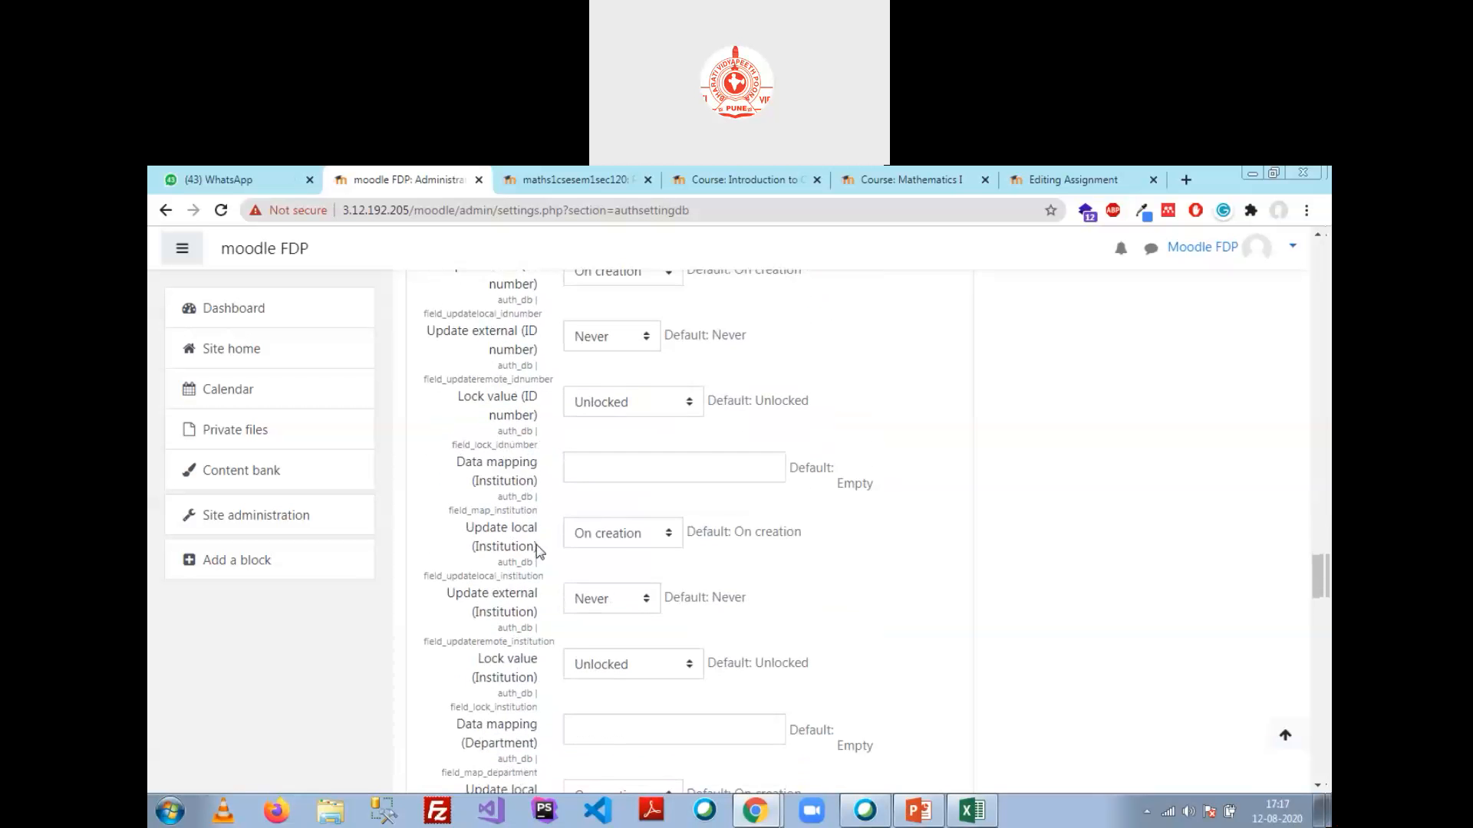
{"action": "scroll", "coordinate": [536, 541], "scroll_direction": "down", "scroll_amount": 1}
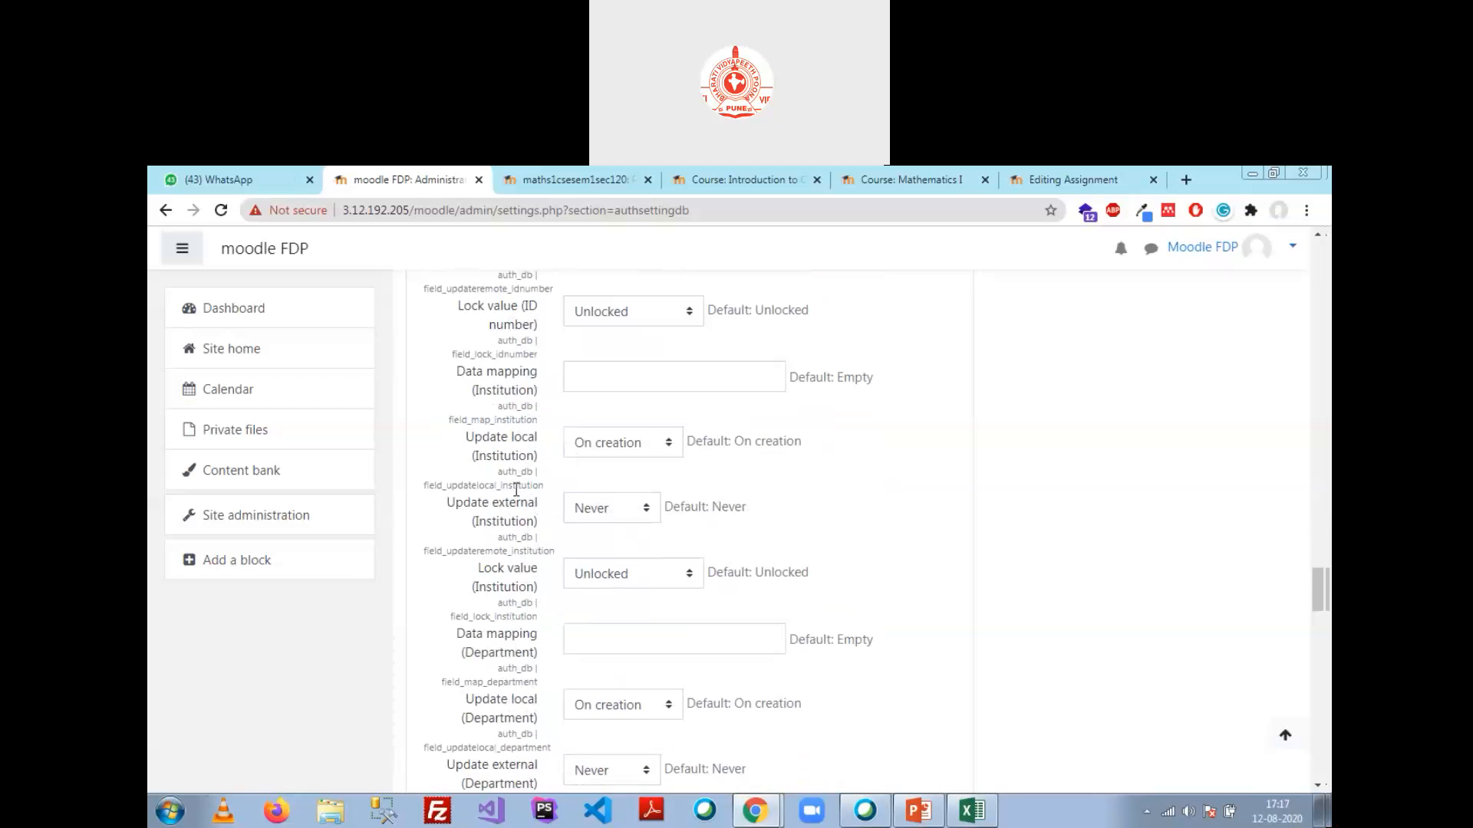
{"action": "scroll", "coordinate": [610, 510], "scroll_direction": "down", "scroll_amount": 3}
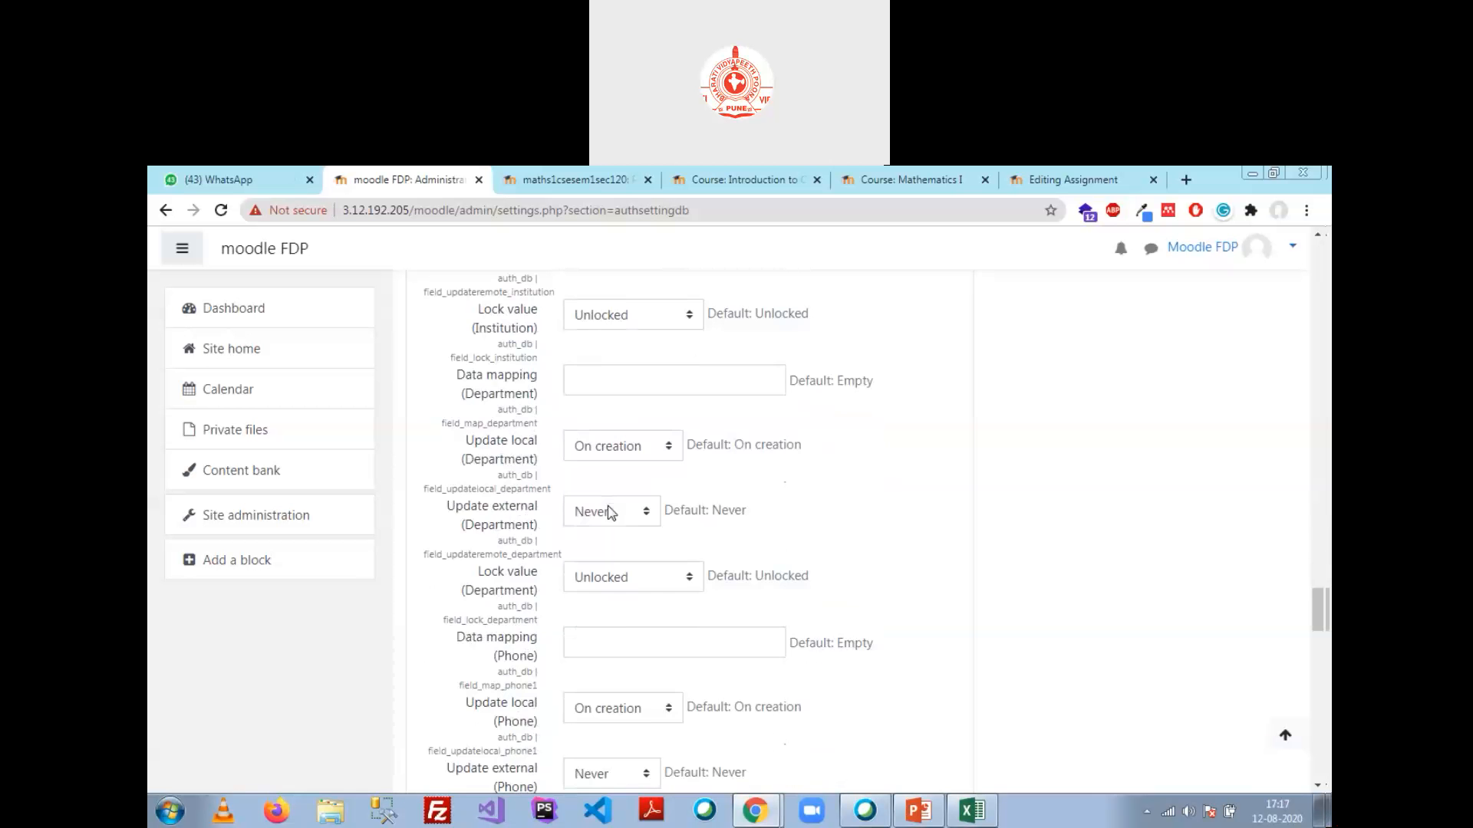
{"action": "scroll", "coordinate": [529, 542], "scroll_direction": "down", "scroll_amount": 2}
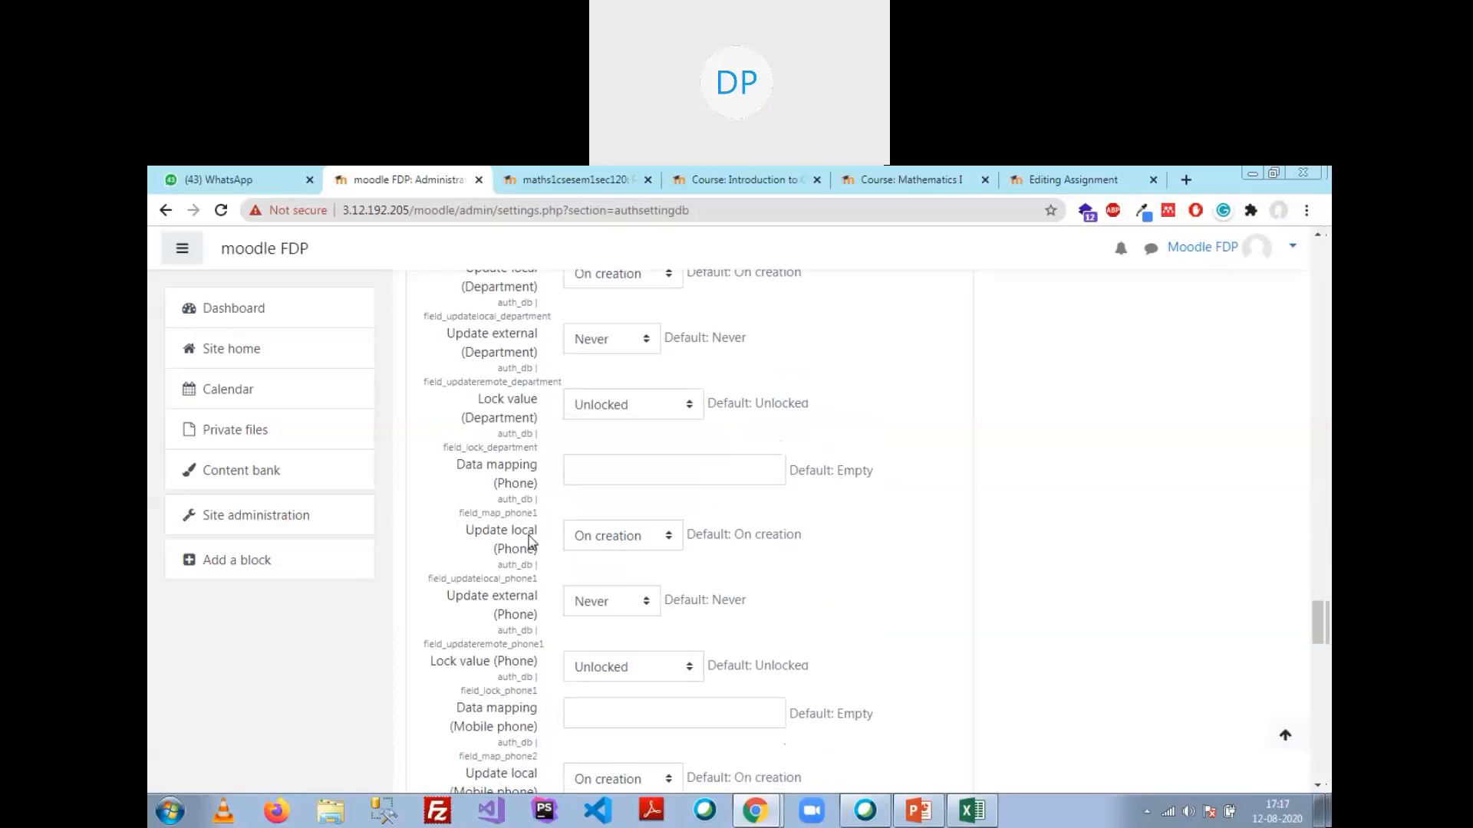
{"action": "scroll", "coordinate": [529, 540], "scroll_direction": "down", "scroll_amount": 3}
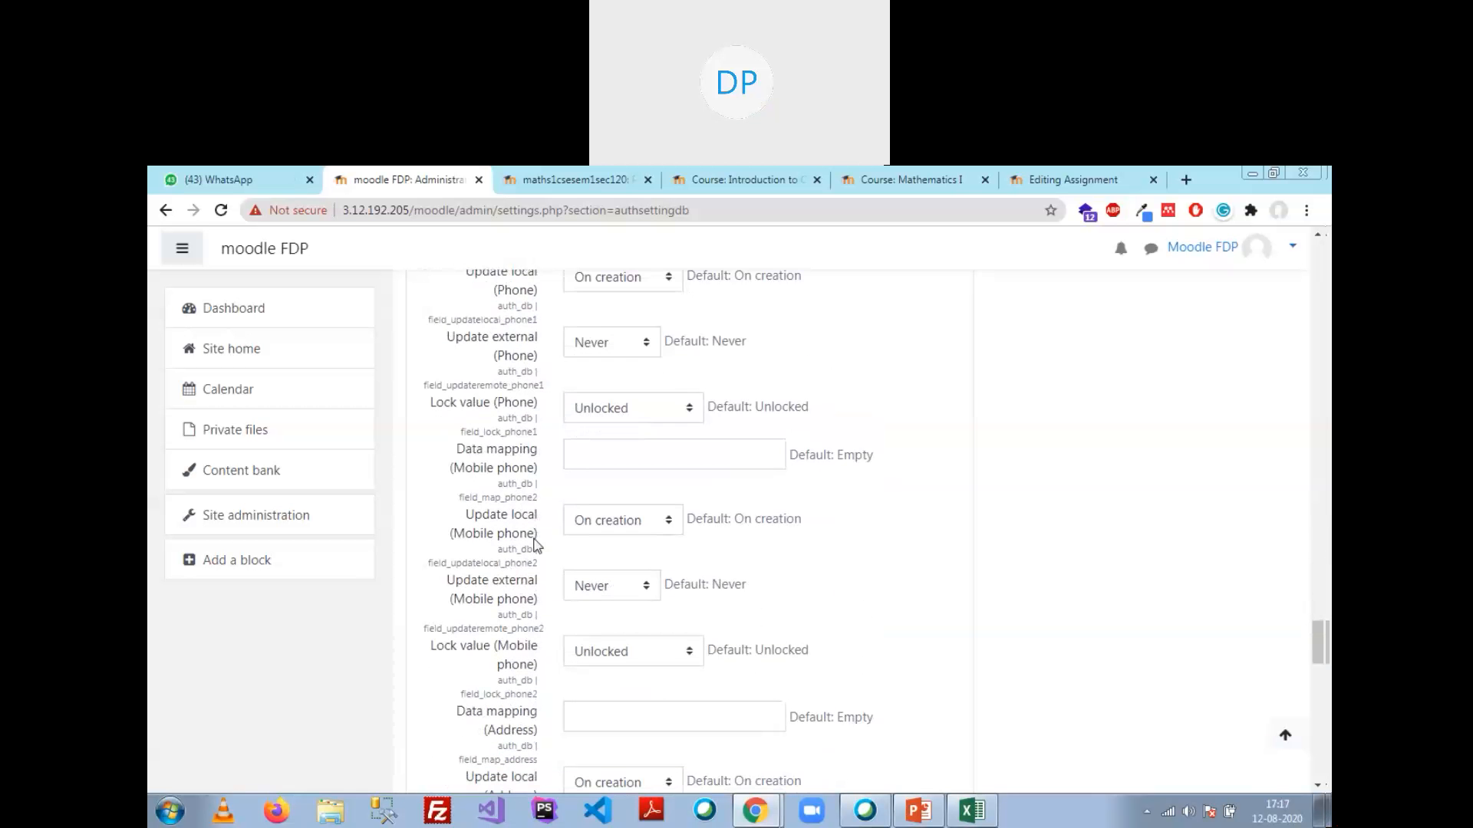
{"action": "scroll", "coordinate": [535, 529], "scroll_direction": "down", "scroll_amount": 1}
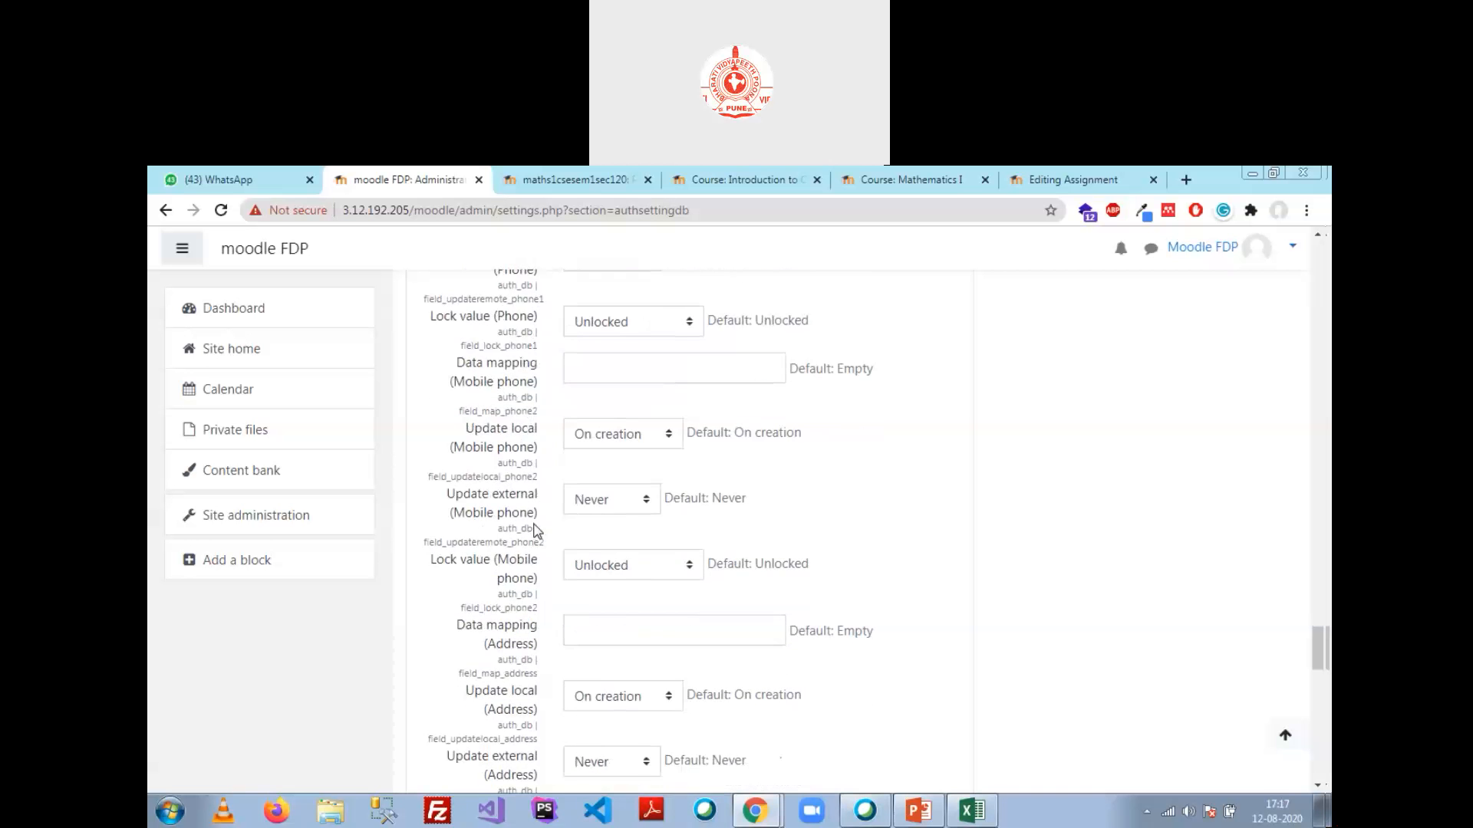
{"action": "scroll", "coordinate": [535, 526], "scroll_direction": "down", "scroll_amount": 2}
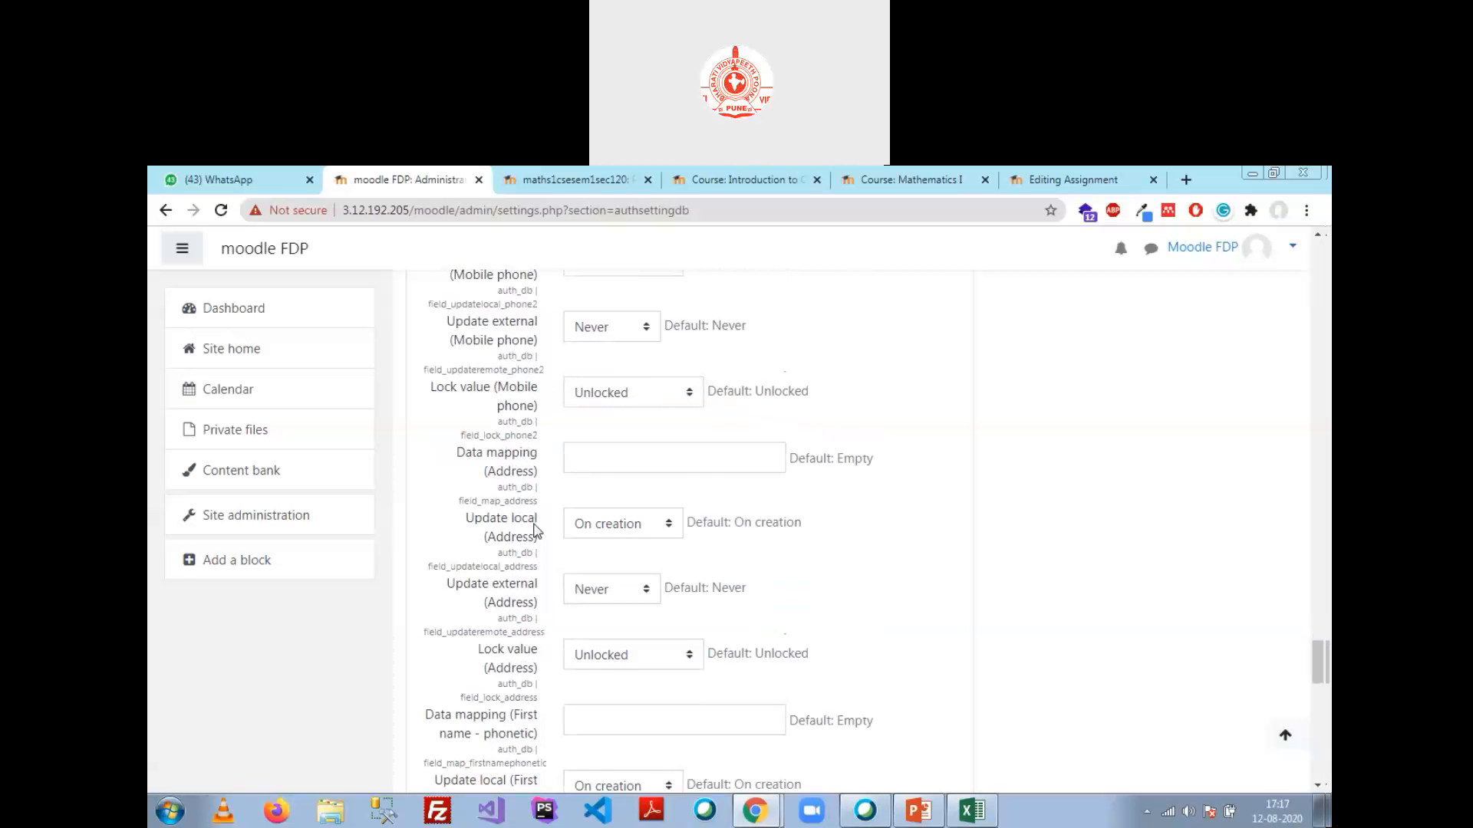
{"action": "scroll", "coordinate": [535, 530], "scroll_direction": "down", "scroll_amount": 3}
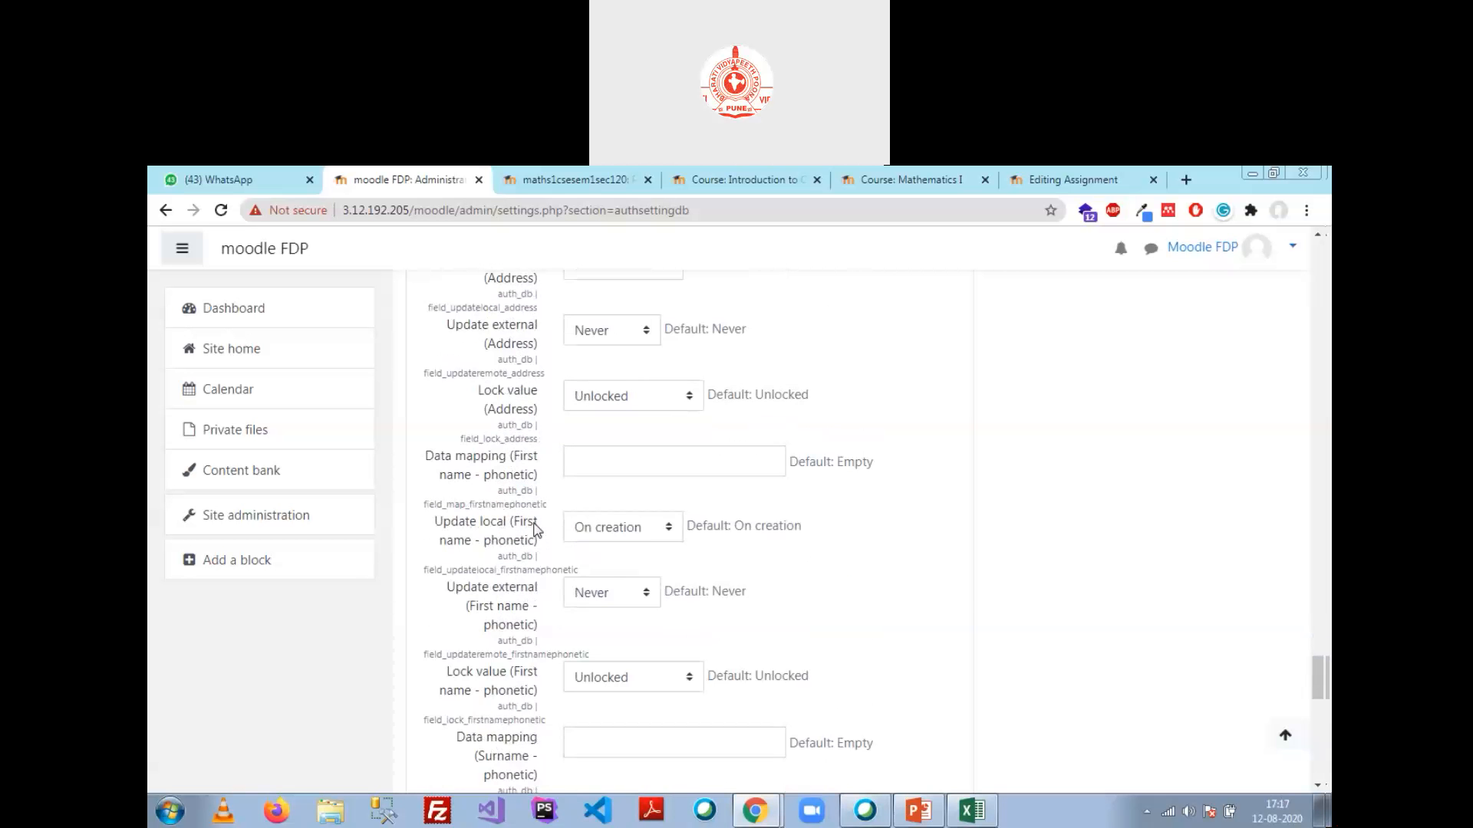
{"action": "scroll", "coordinate": [543, 482], "scroll_direction": "down", "scroll_amount": 1}
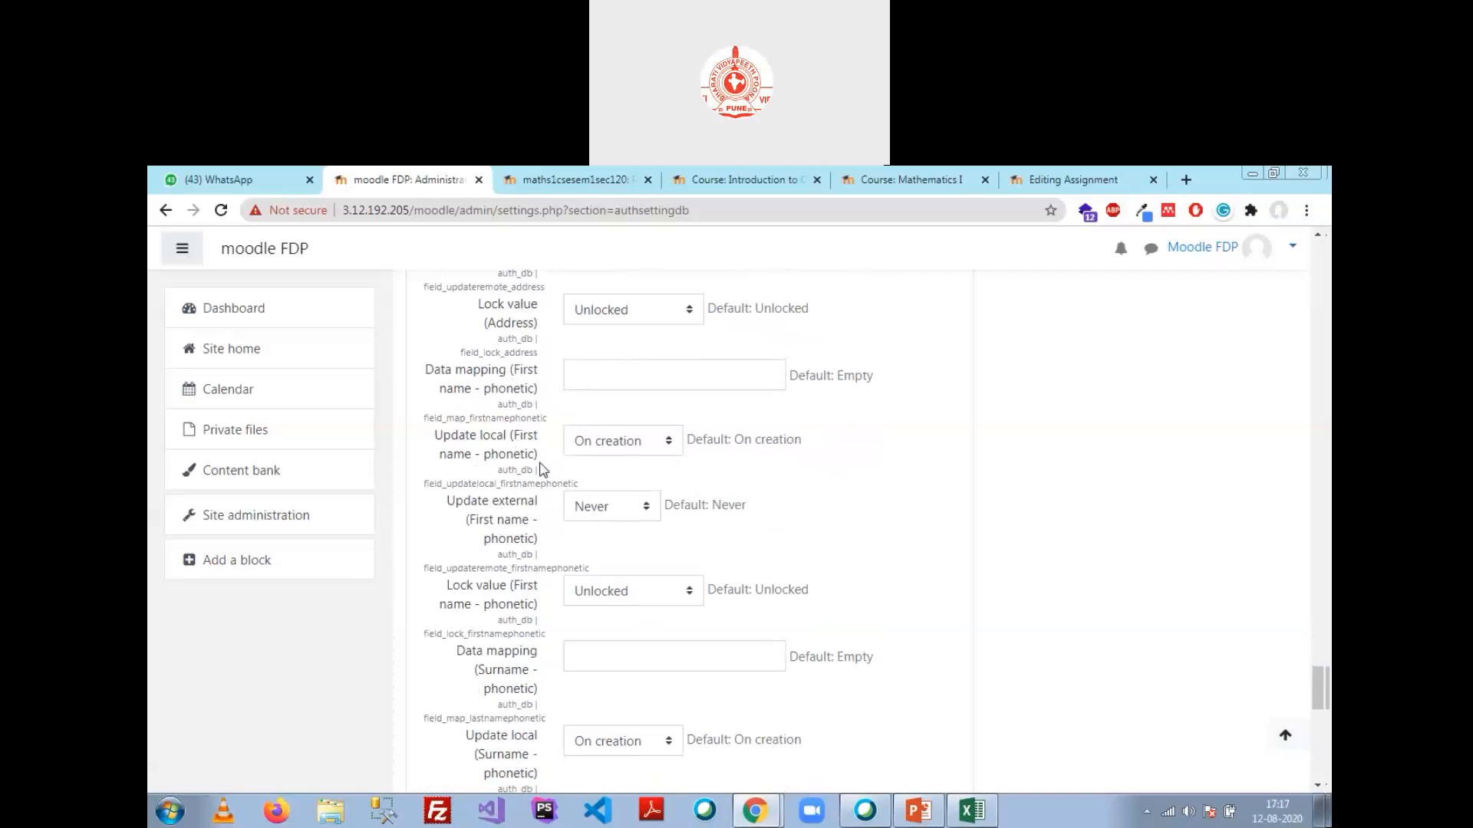
{"action": "scroll", "coordinate": [636, 442], "scroll_direction": "down", "scroll_amount": 6}
{"action": "scroll", "coordinate": [636, 443], "scroll_direction": "down", "scroll_amount": 5}
{"action": "left_click", "coordinate": [613, 621]}
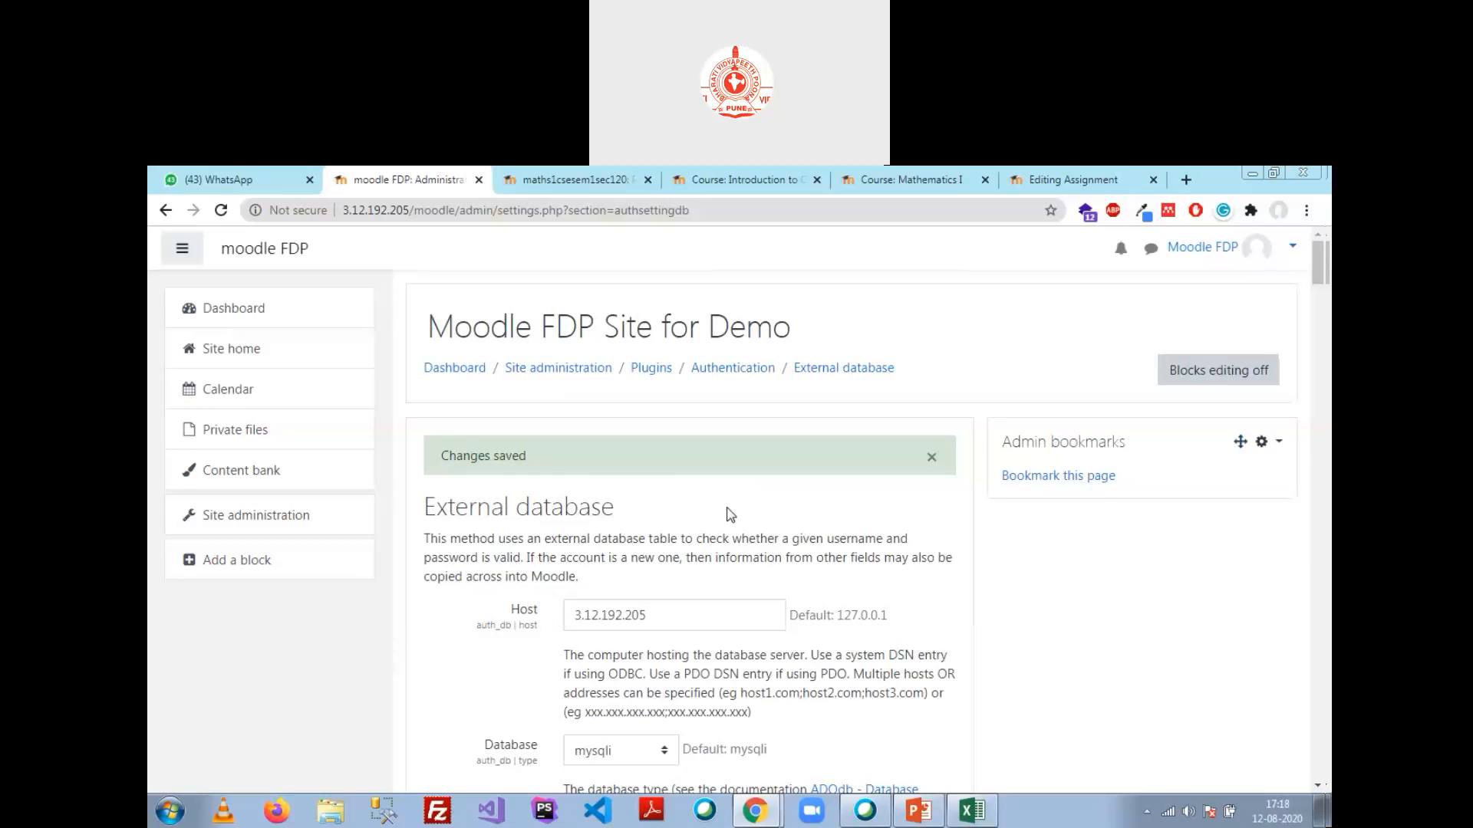
Step: Run Test settings for External database, which fails to connect to host 3.12.192.205
{"action": "scroll", "coordinate": [729, 514], "scroll_direction": "down", "scroll_amount": 1}
{"action": "scroll", "coordinate": [730, 515], "scroll_direction": "down", "scroll_amount": 5}
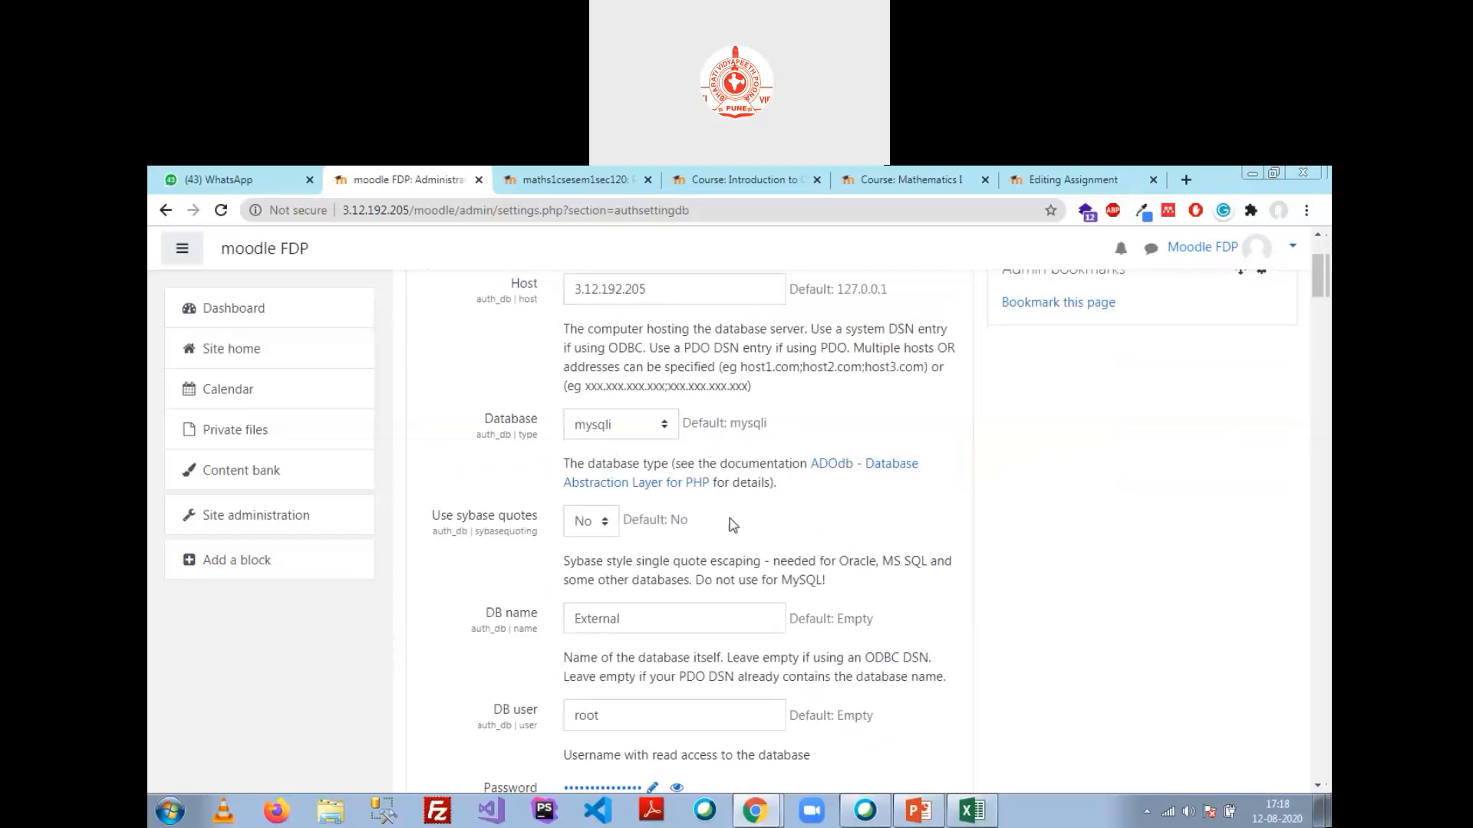
{"action": "scroll", "coordinate": [730, 383], "scroll_direction": "up", "scroll_amount": 6}
{"action": "left_click", "coordinate": [730, 283]}
{"action": "scroll", "coordinate": [699, 524], "scroll_direction": "down", "scroll_amount": 5}
{"action": "scroll", "coordinate": [700, 524], "scroll_direction": "down", "scroll_amount": 3}
{"action": "scroll", "coordinate": [838, 452], "scroll_direction": "up", "scroll_amount": 1}
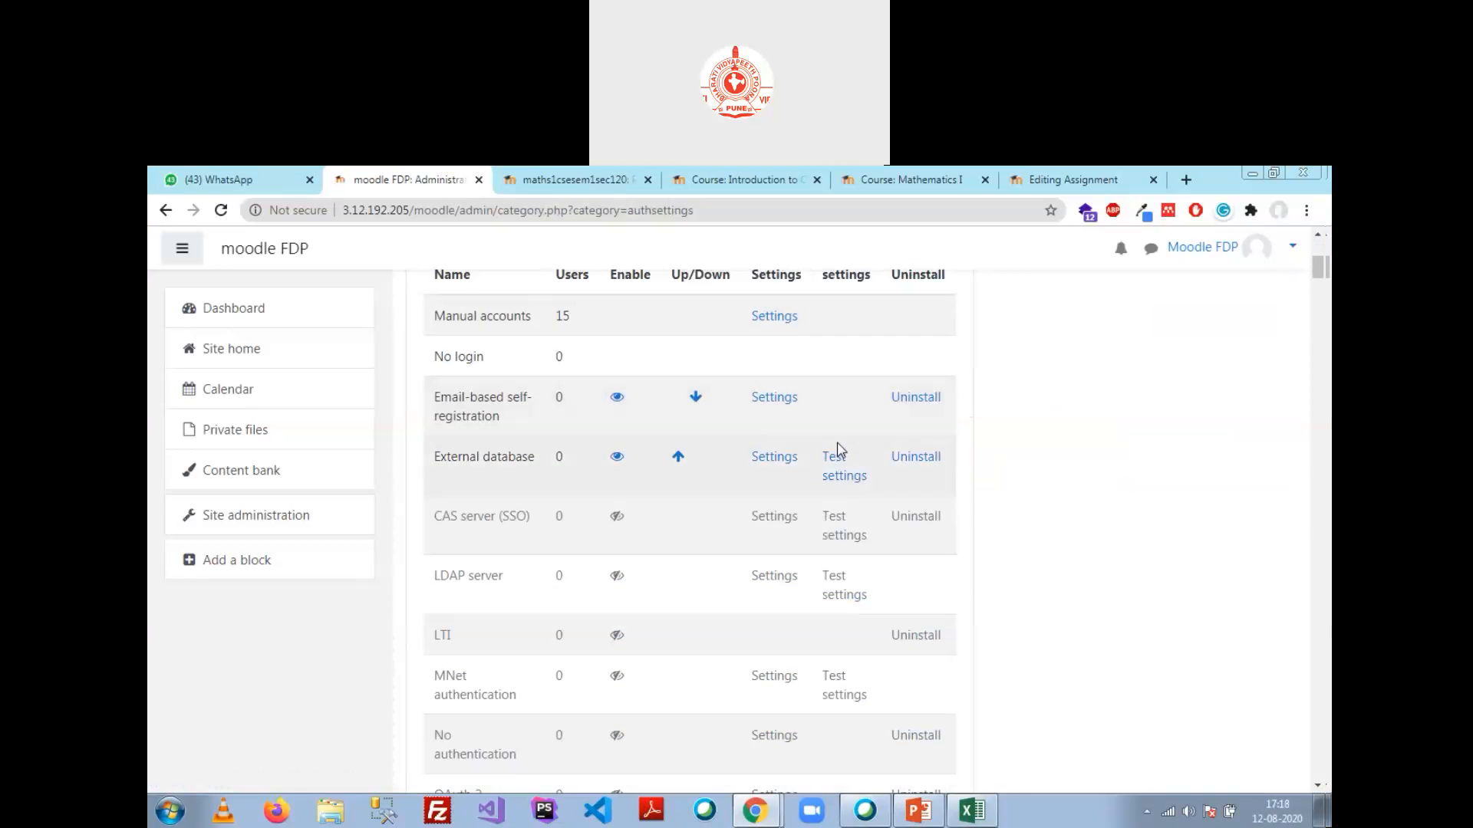
{"action": "left_click", "coordinate": [841, 474]}
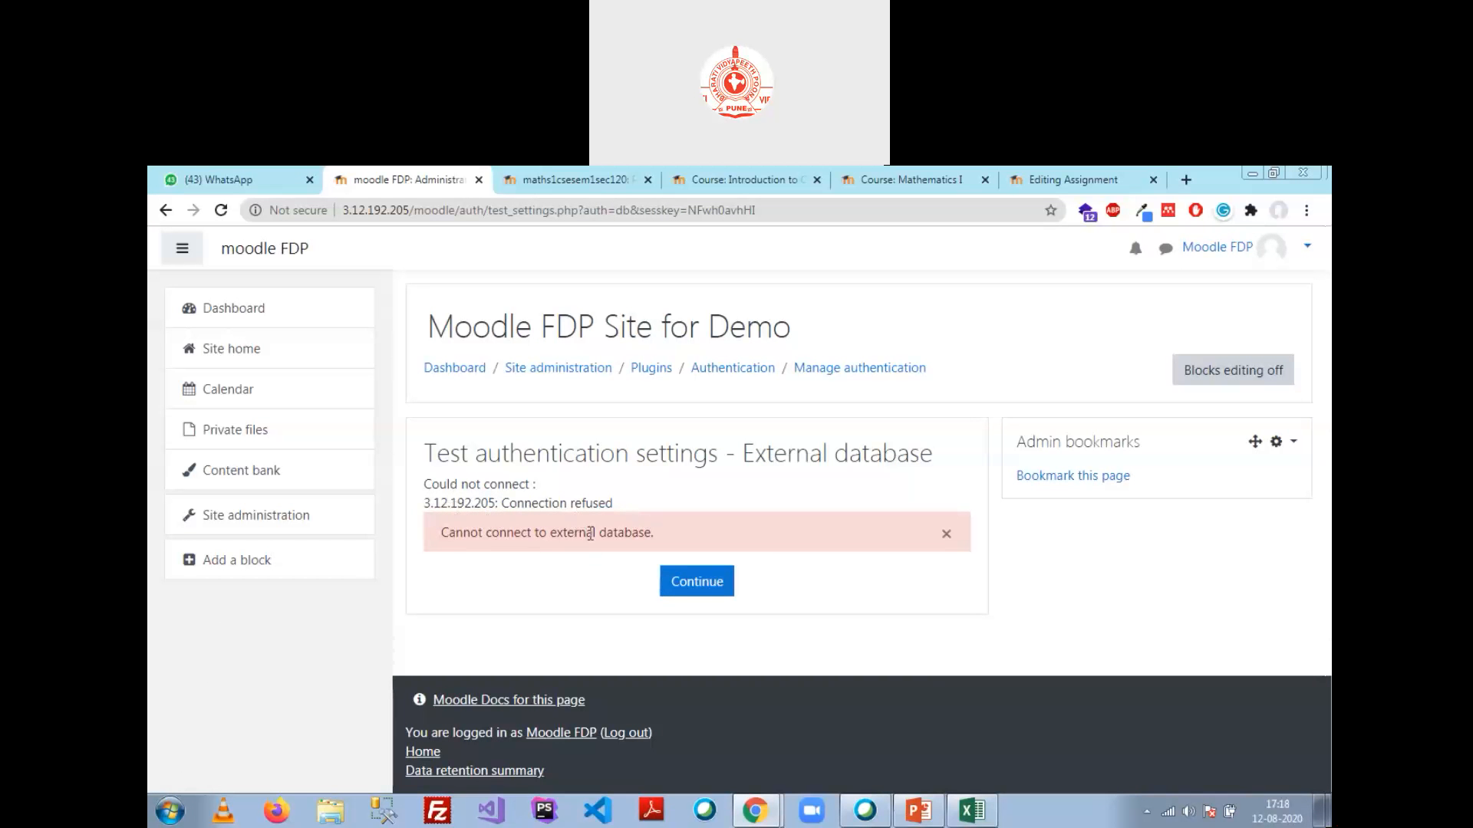
Step: Reopen the External database settings, change Host to 127.0.0.1, and save
{"action": "left_click", "coordinate": [947, 534]}
{"action": "left_click", "coordinate": [698, 530]}
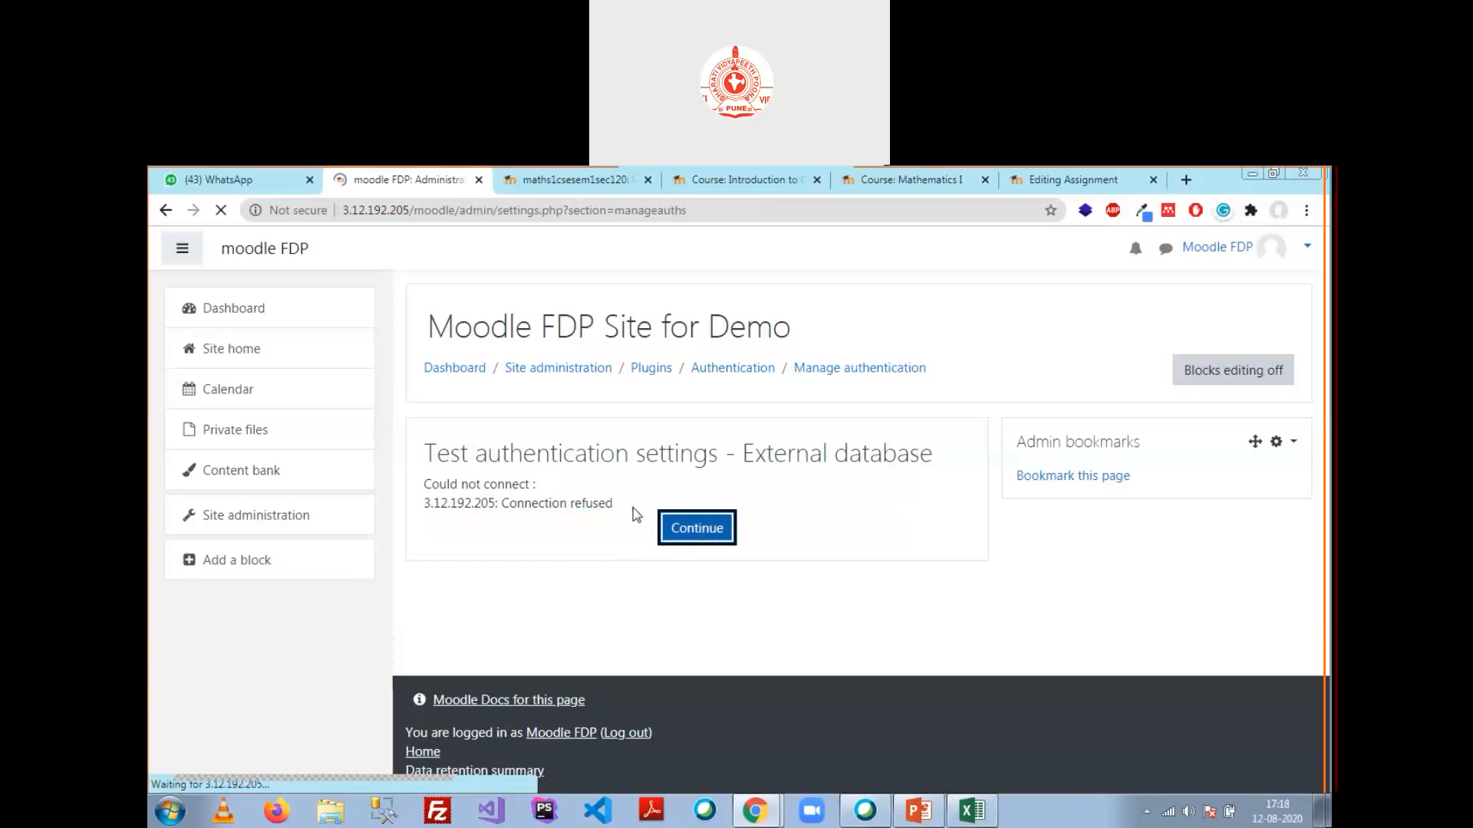
{"action": "scroll", "coordinate": [772, 601], "scroll_direction": "down", "scroll_amount": 2}
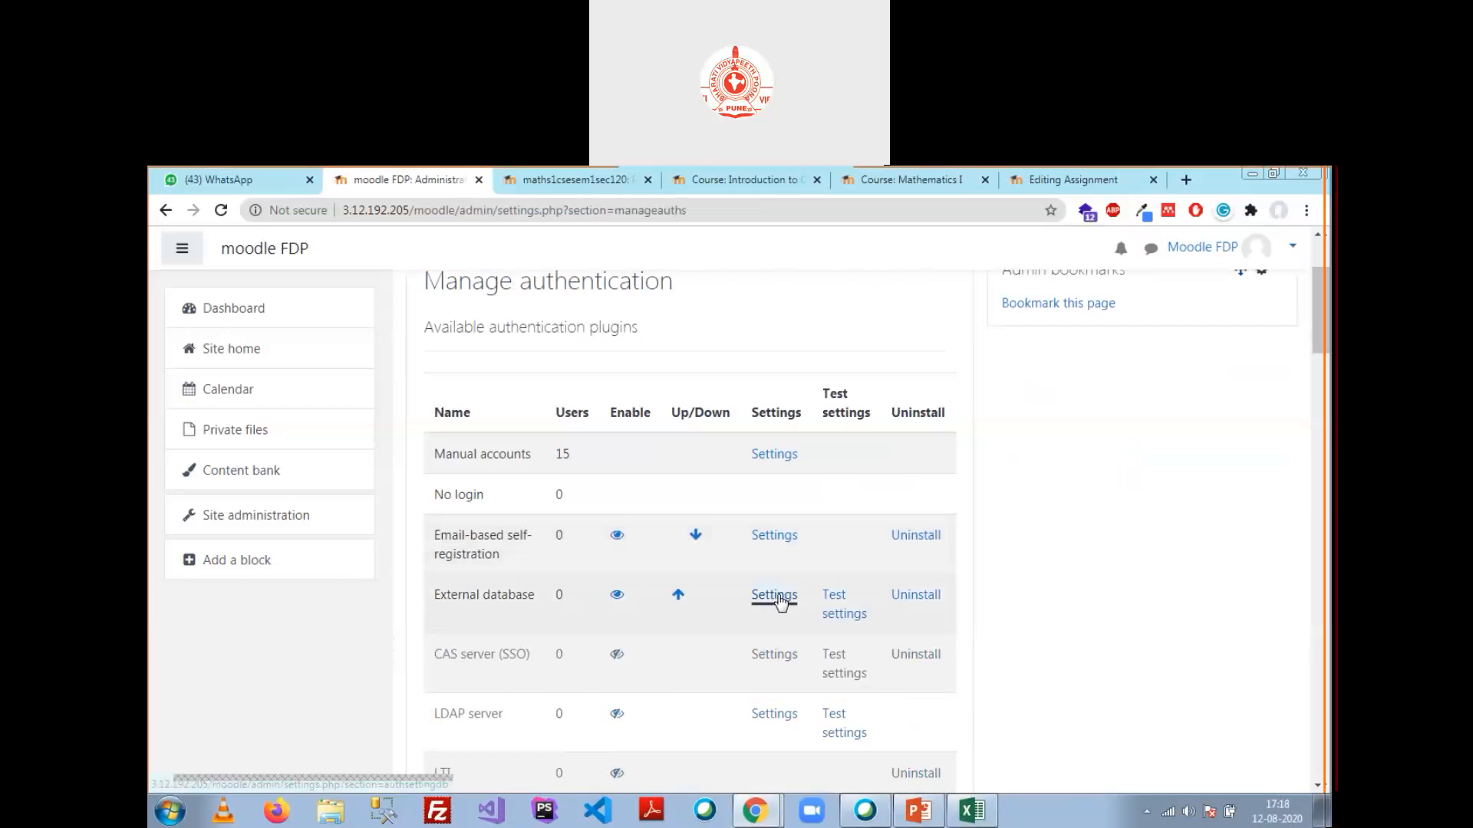
{"action": "left_click", "coordinate": [778, 598]}
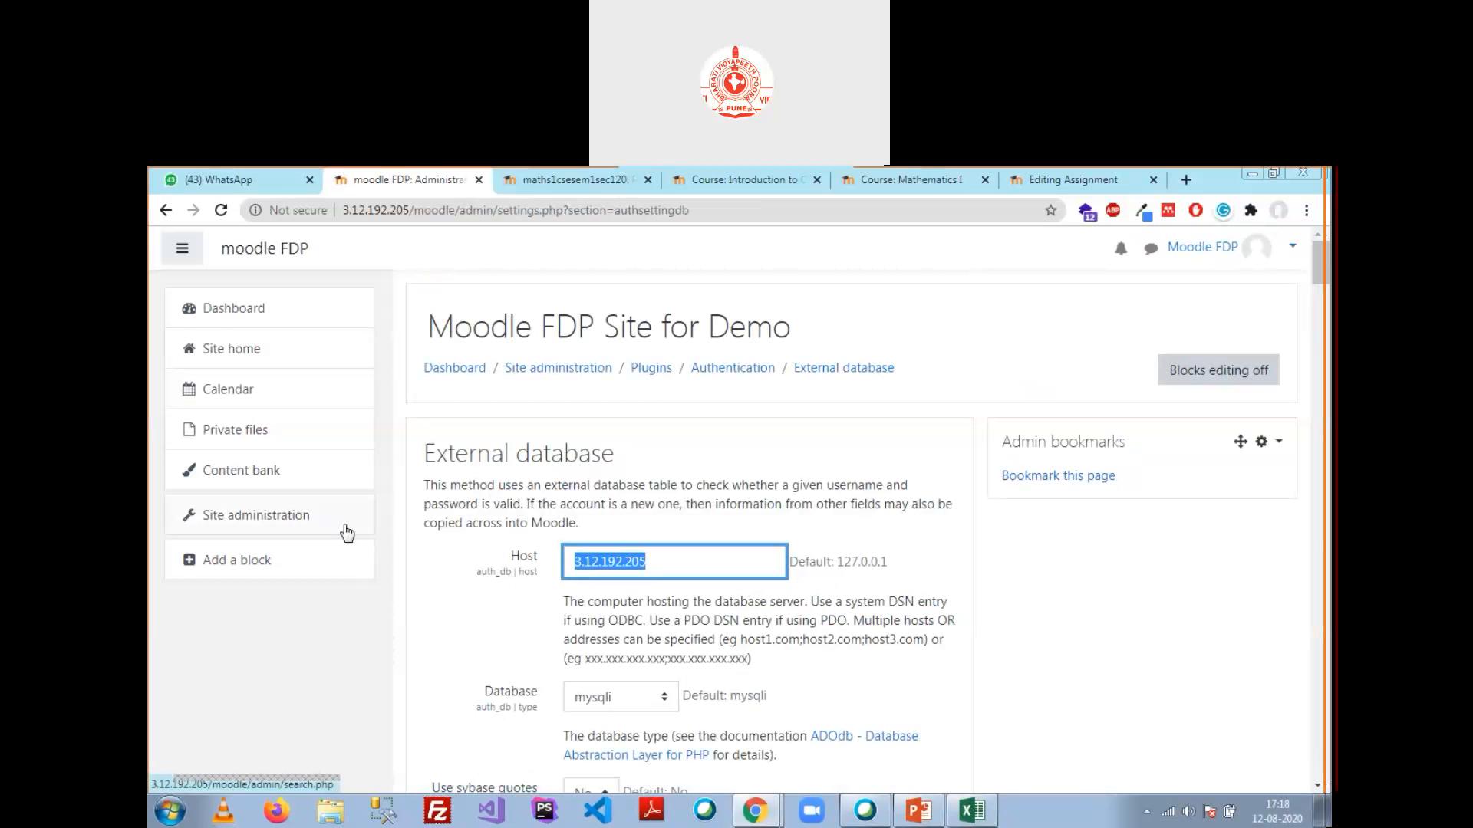
{"action": "type", "text": "127.0.0.1"}
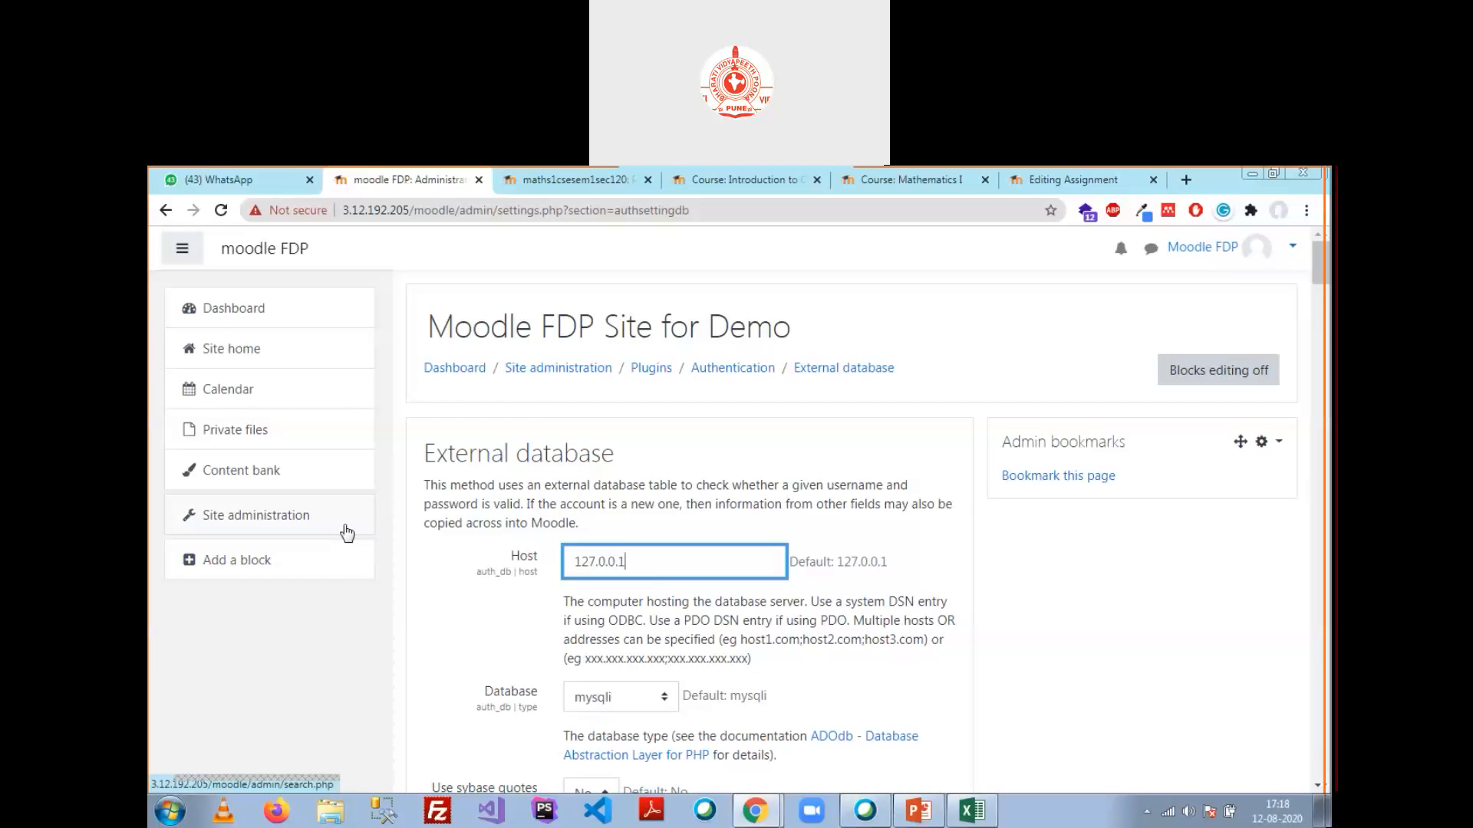
{"action": "scroll", "coordinate": [903, 661], "scroll_direction": "down", "scroll_amount": 10}
{"action": "scroll", "coordinate": [779, 549], "scroll_direction": "down", "scroll_amount": 15}
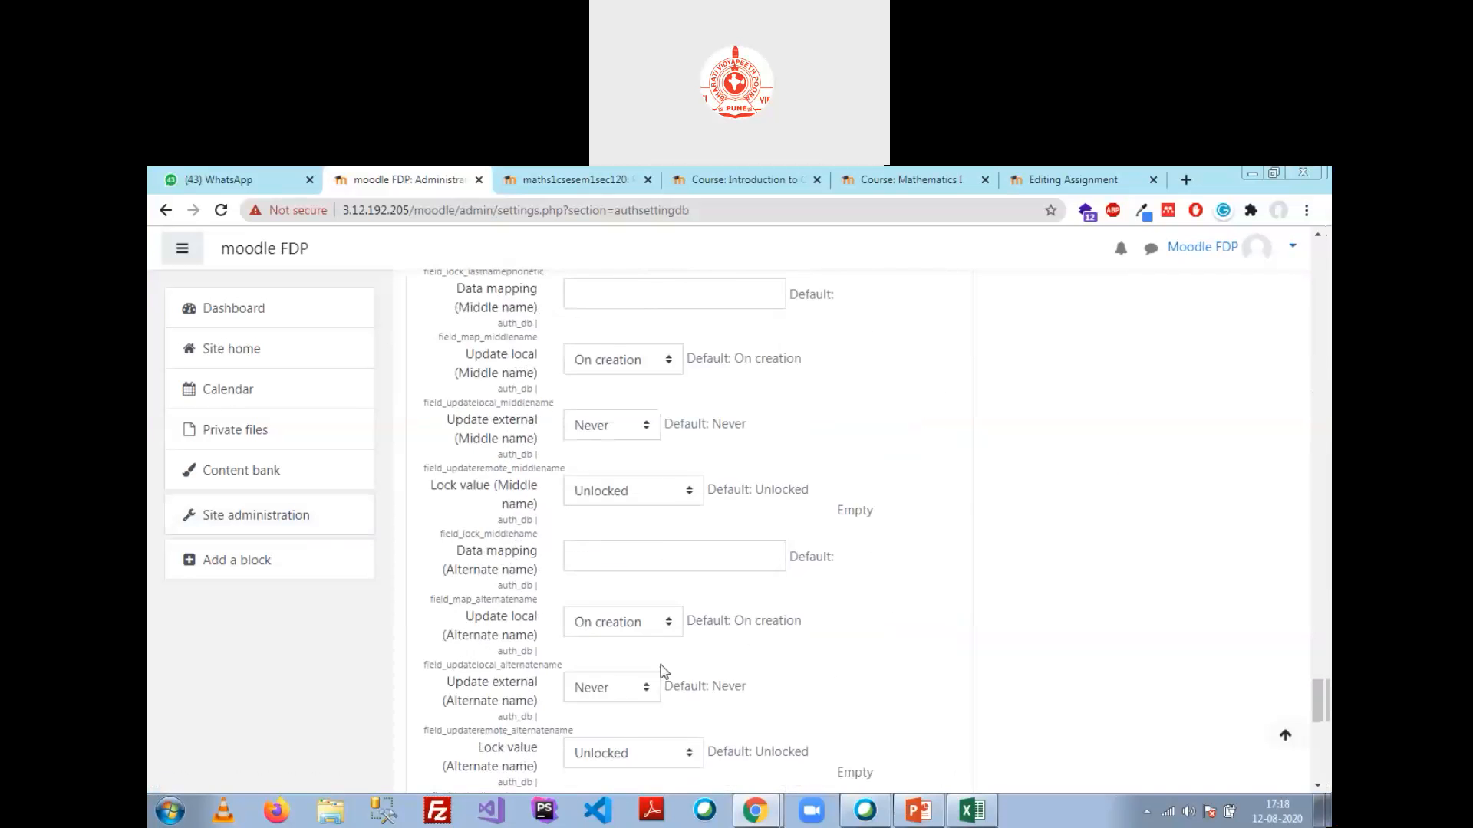
{"action": "scroll", "coordinate": [664, 672], "scroll_direction": "down", "scroll_amount": 3}
{"action": "left_click", "coordinate": [613, 615]}
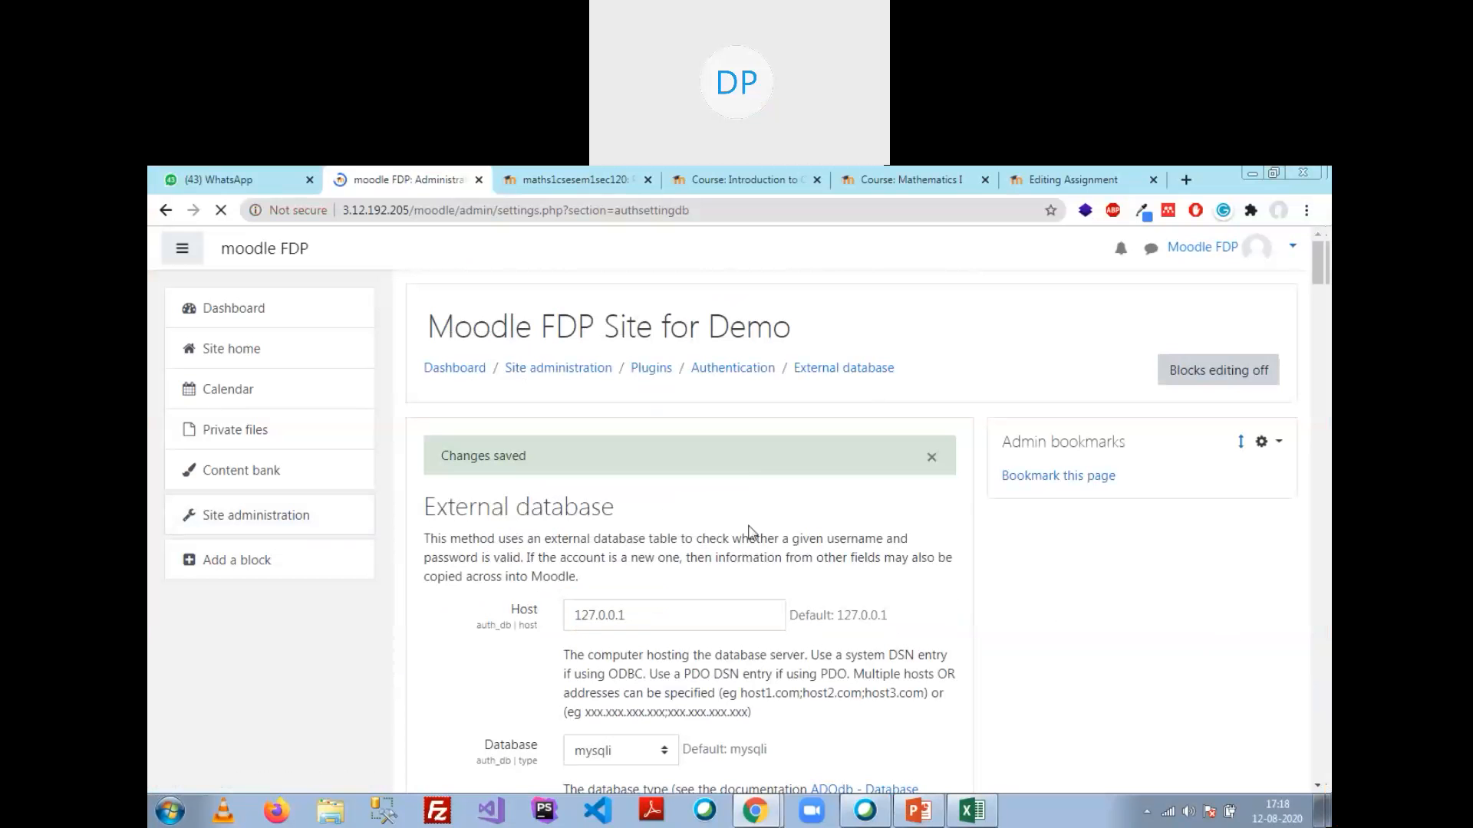
{"action": "left_click", "coordinate": [930, 457]}
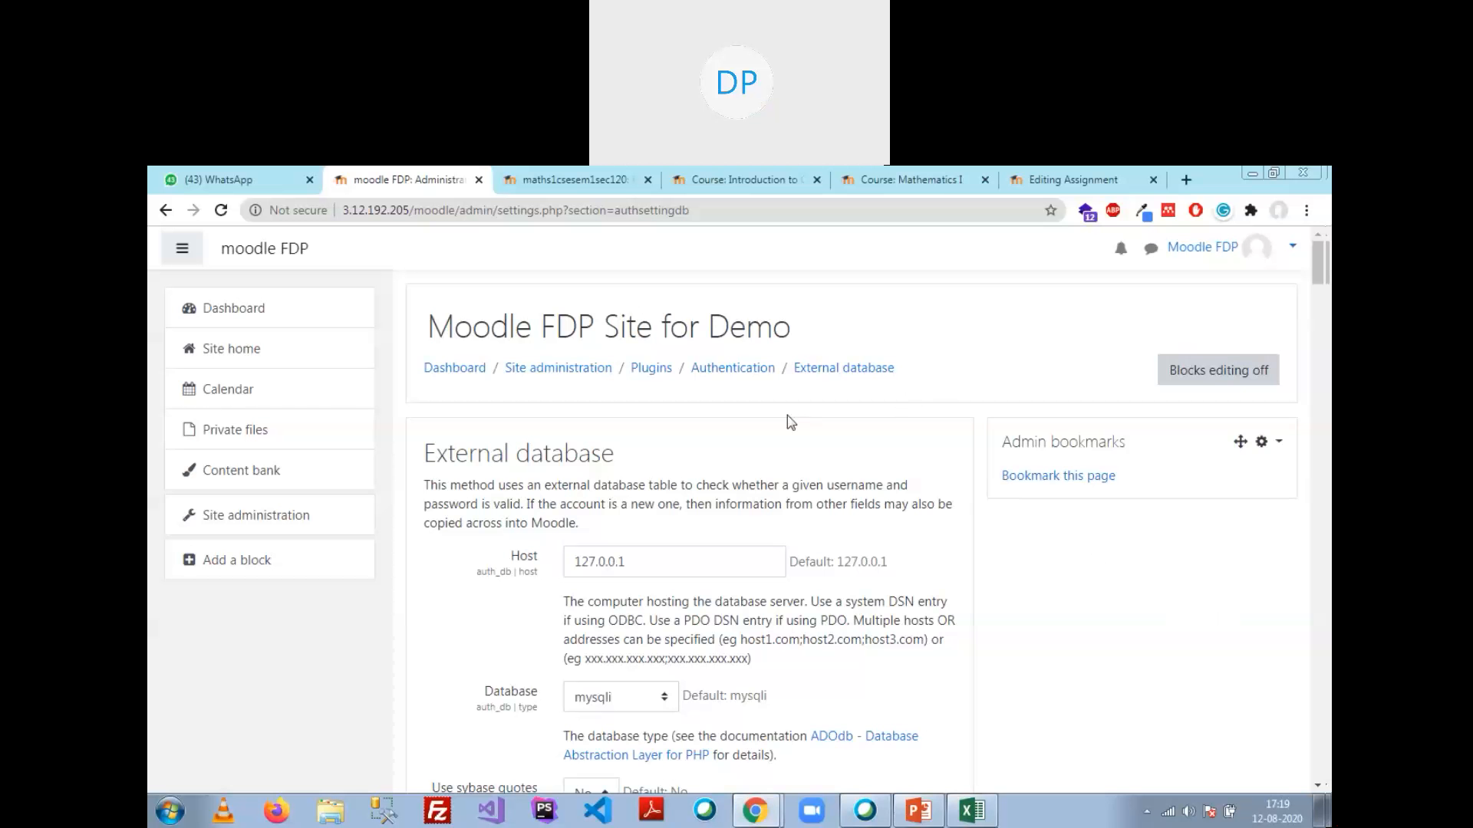
Step: Save the settings again and rerun the External database test, which reports the users table empty
{"action": "scroll", "coordinate": [843, 495], "scroll_direction": "down", "scroll_amount": 10}
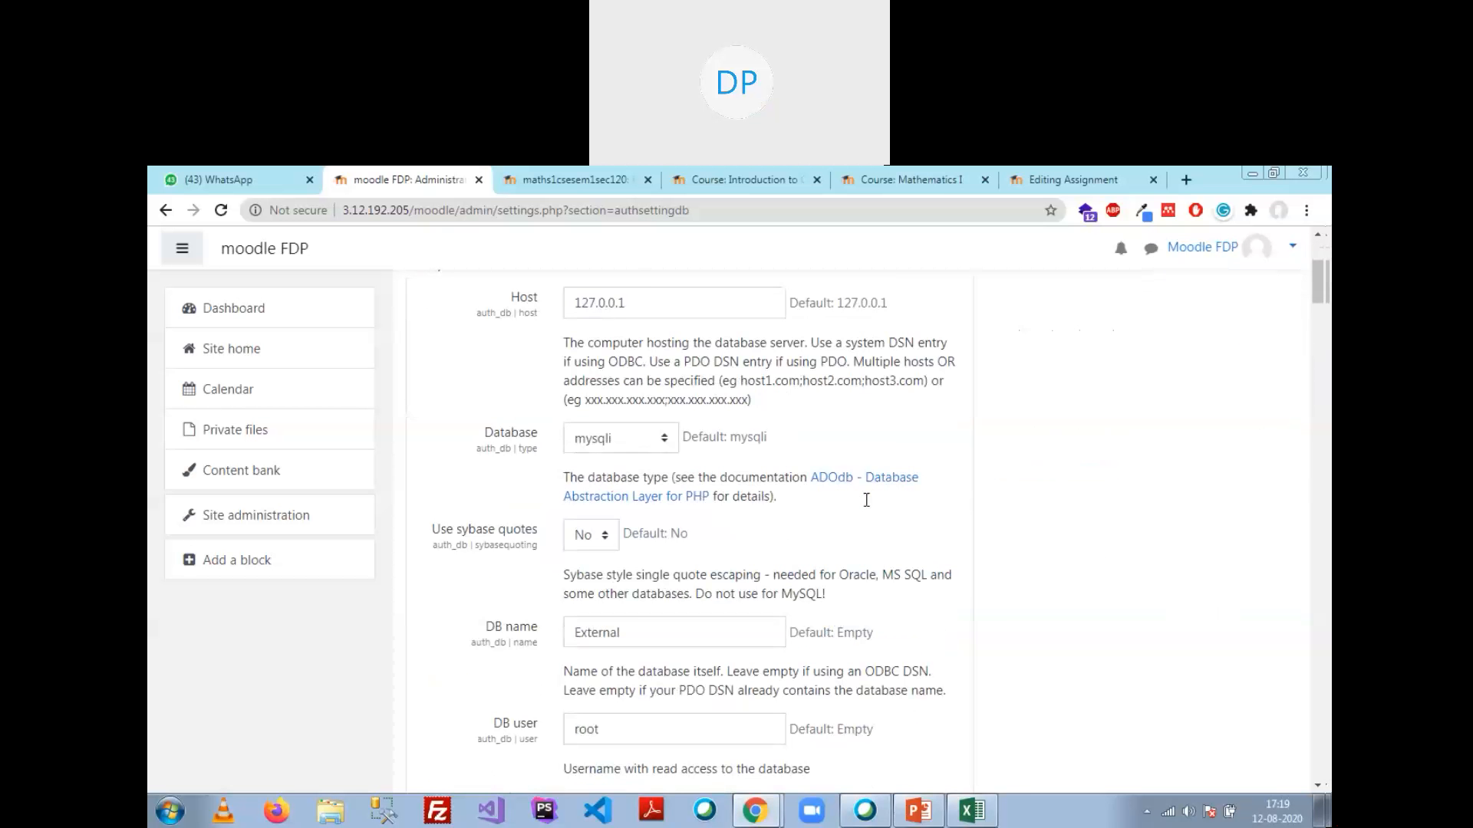
{"action": "scroll", "coordinate": [811, 487], "scroll_direction": "down", "scroll_amount": 20}
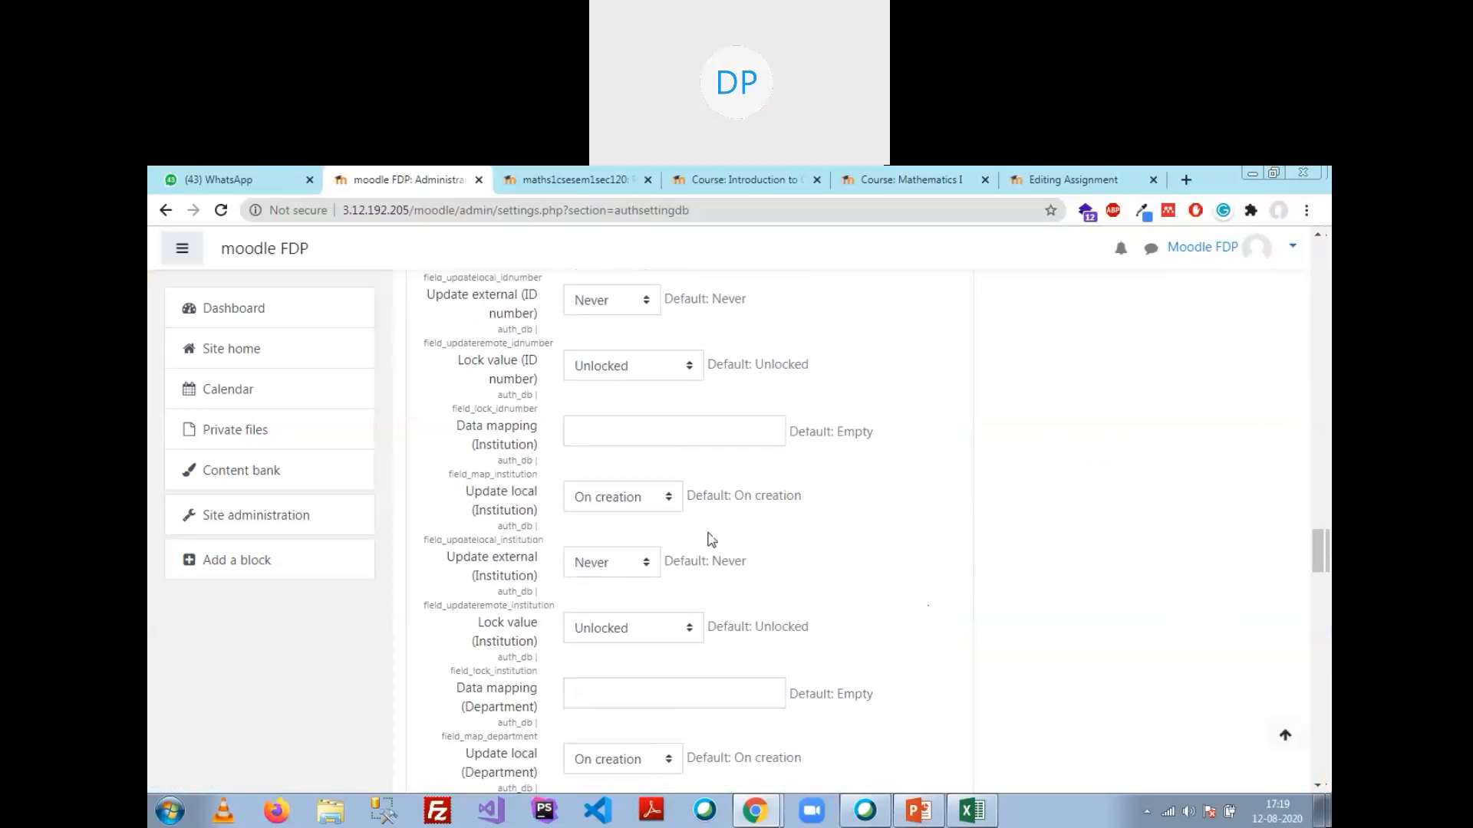
{"action": "left_click", "coordinate": [637, 621]}
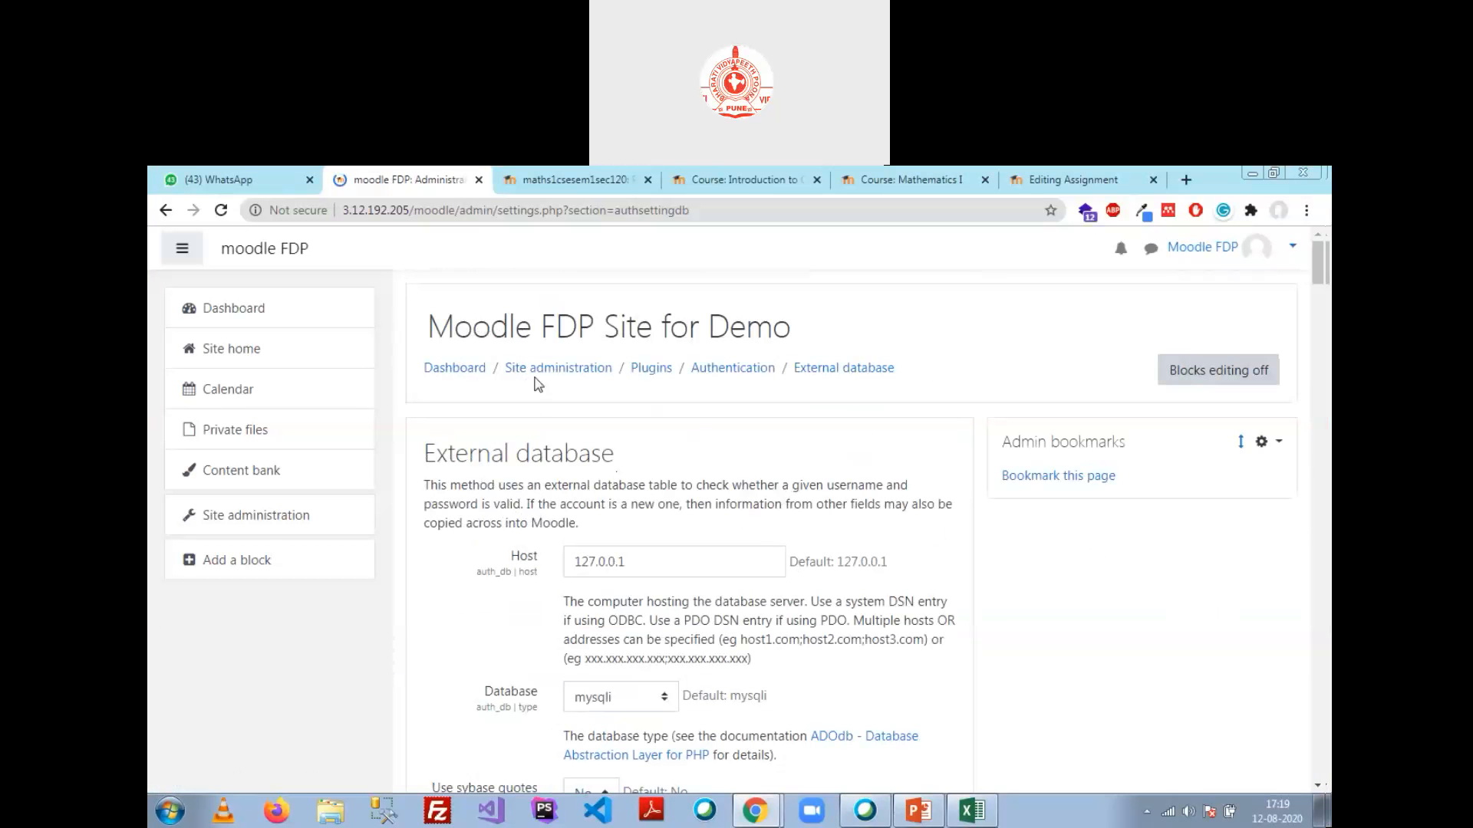
{"action": "left_click", "coordinate": [734, 367]}
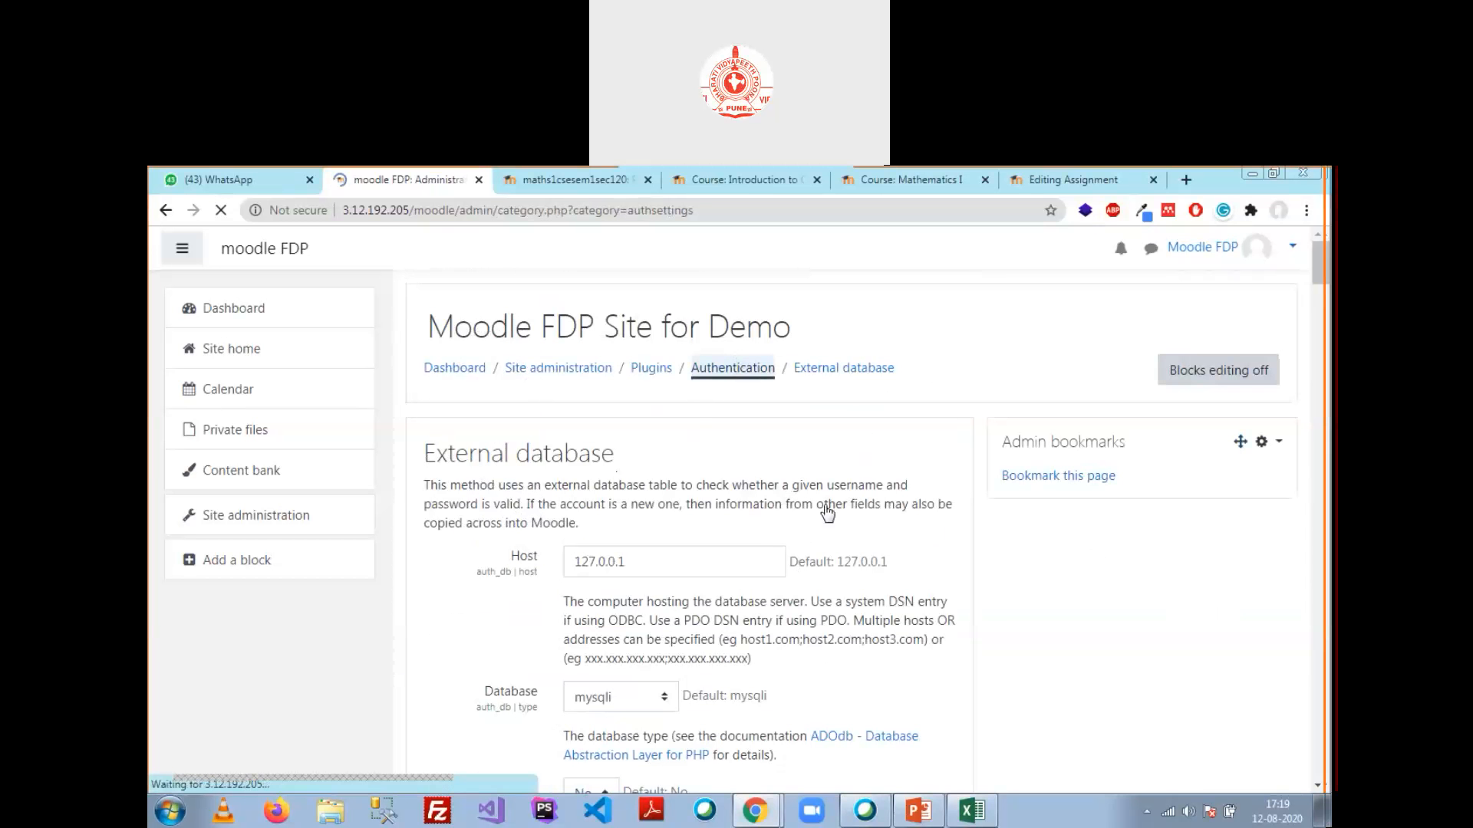
{"action": "scroll", "coordinate": [829, 592], "scroll_direction": "down", "scroll_amount": 5}
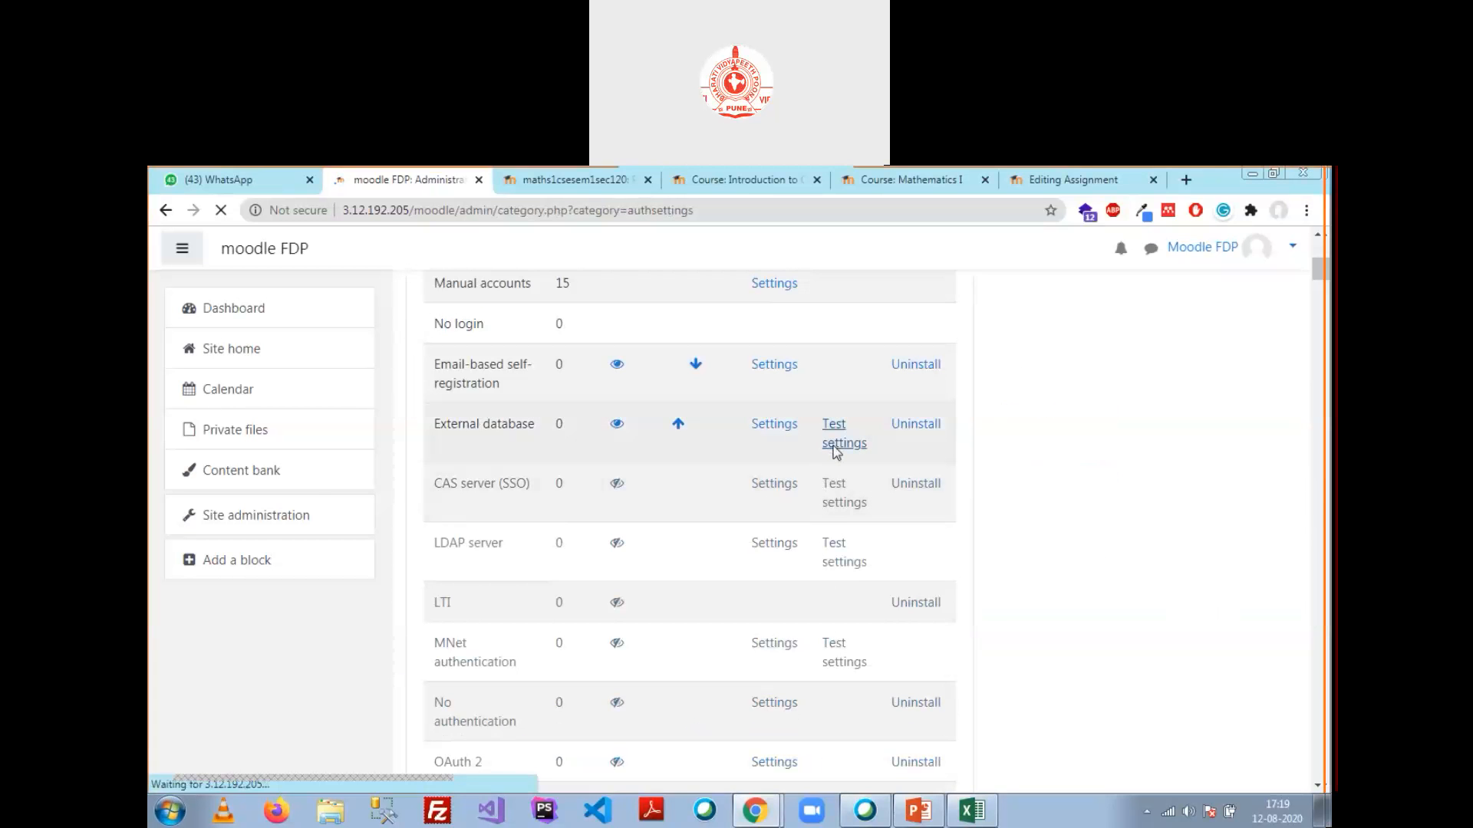
{"action": "scroll", "coordinate": [806, 490], "scroll_direction": "up", "scroll_amount": 3}
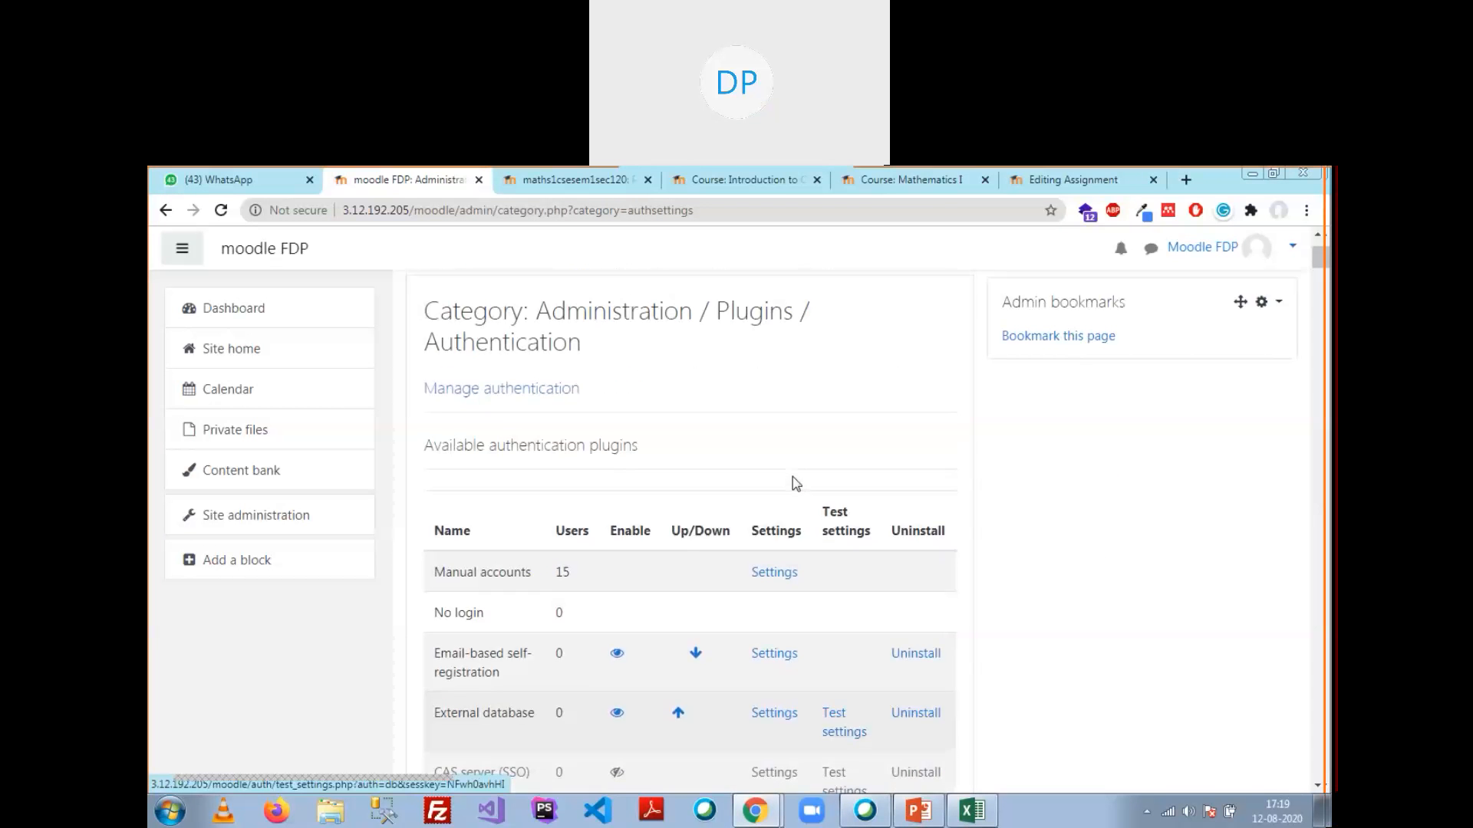
{"action": "scroll", "coordinate": [792, 483], "scroll_direction": "down", "scroll_amount": 2}
{"action": "left_click", "coordinate": [842, 560]}
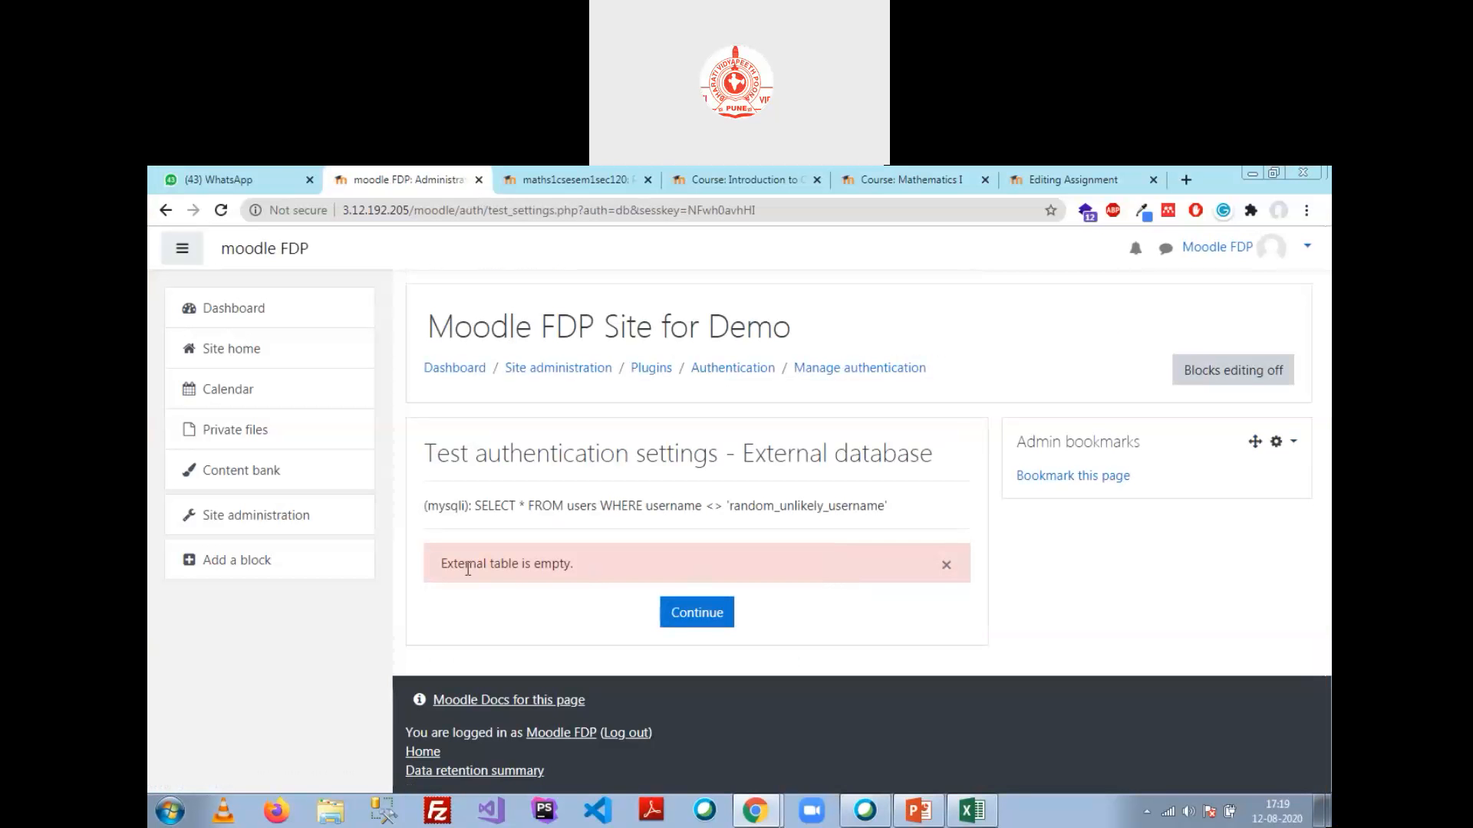
{"action": "left_click_drag", "start_coordinate": [464, 564], "coordinate": [550, 564]}
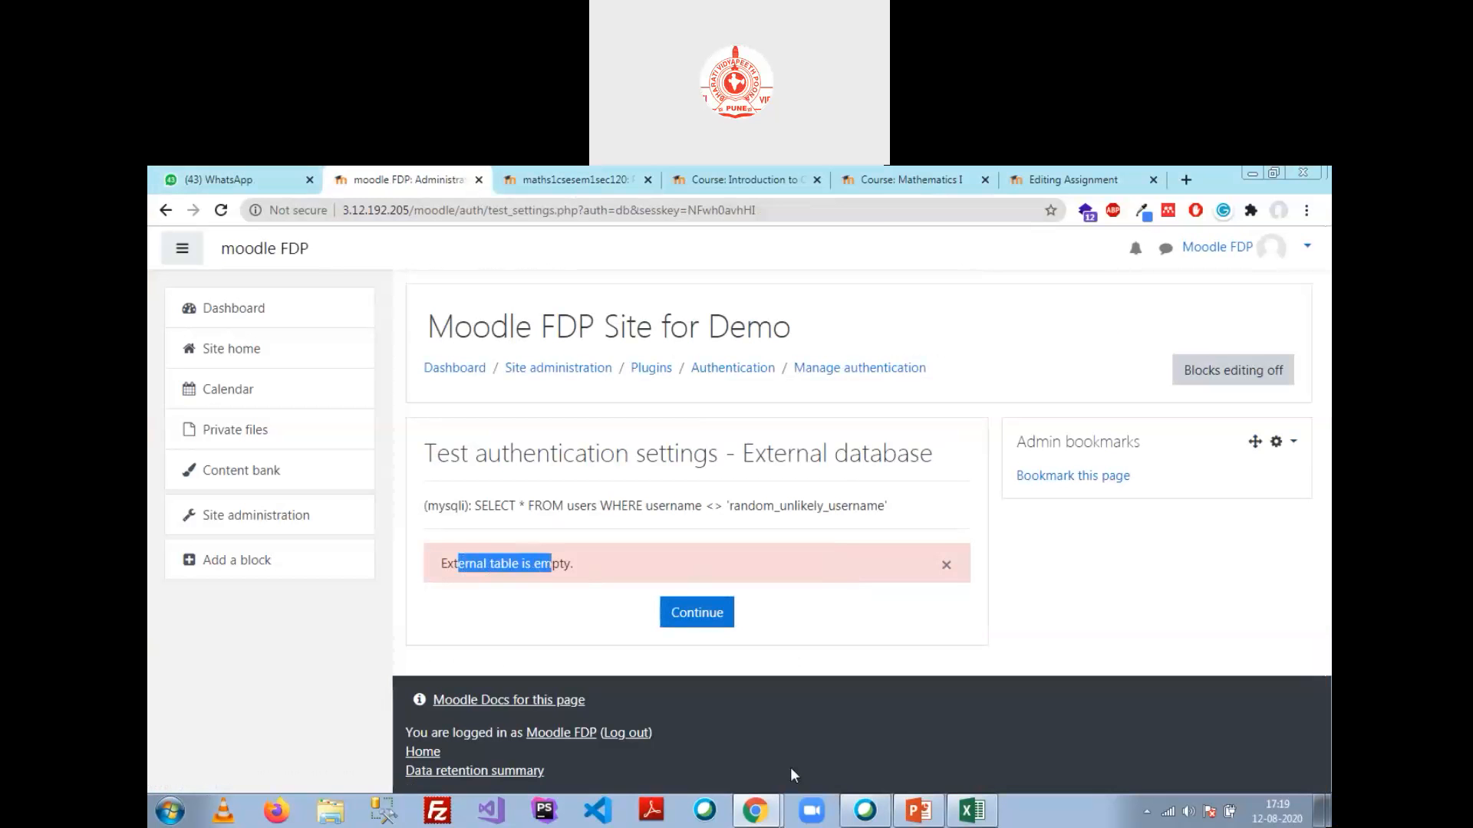
{"action": "left_click", "coordinate": [755, 811]}
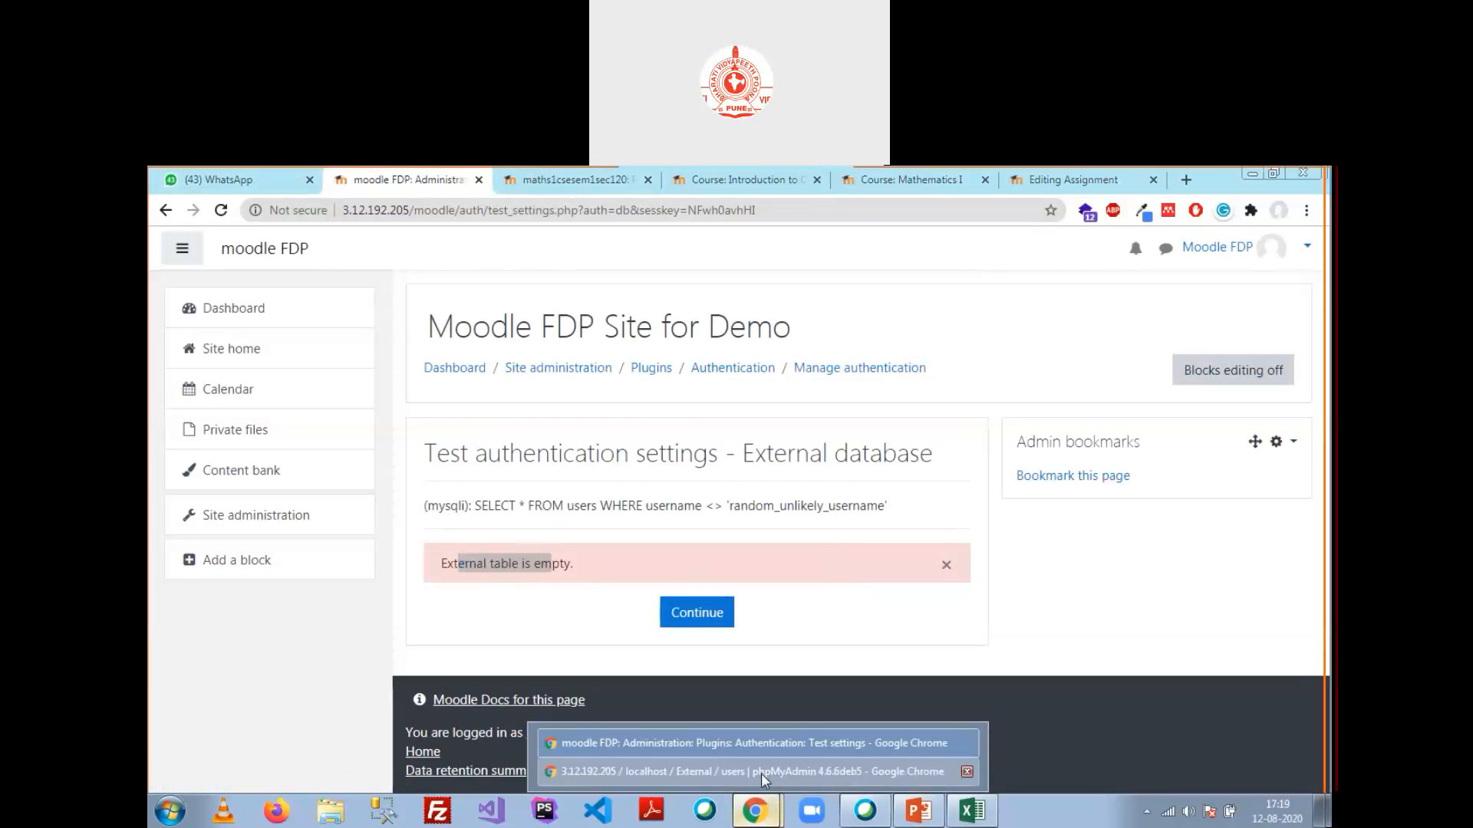
Step: Open the users table's Insert form and enter a sample username and password
{"action": "left_click", "coordinate": [761, 772]}
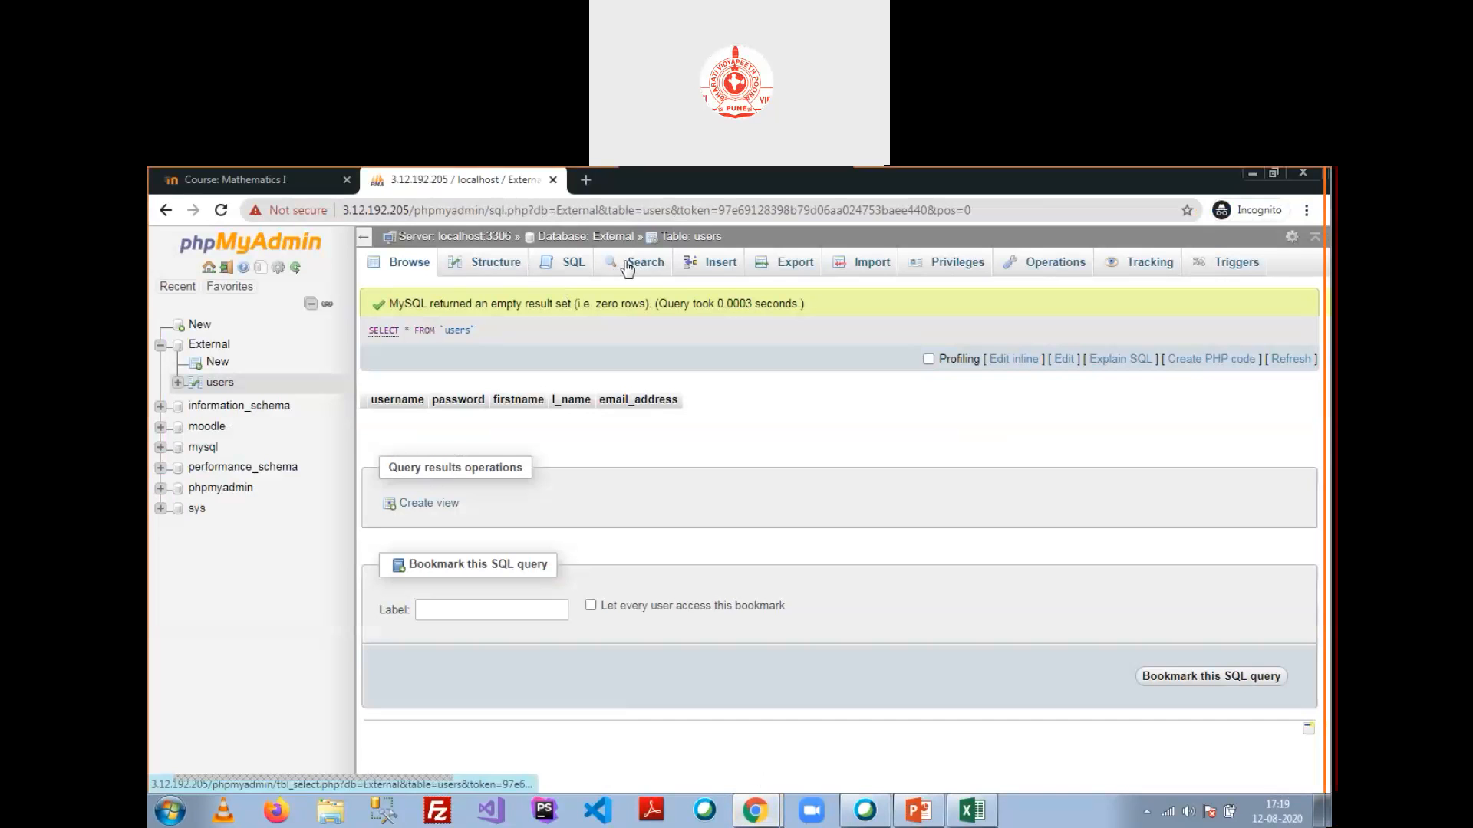
{"action": "left_click", "coordinate": [723, 272]}
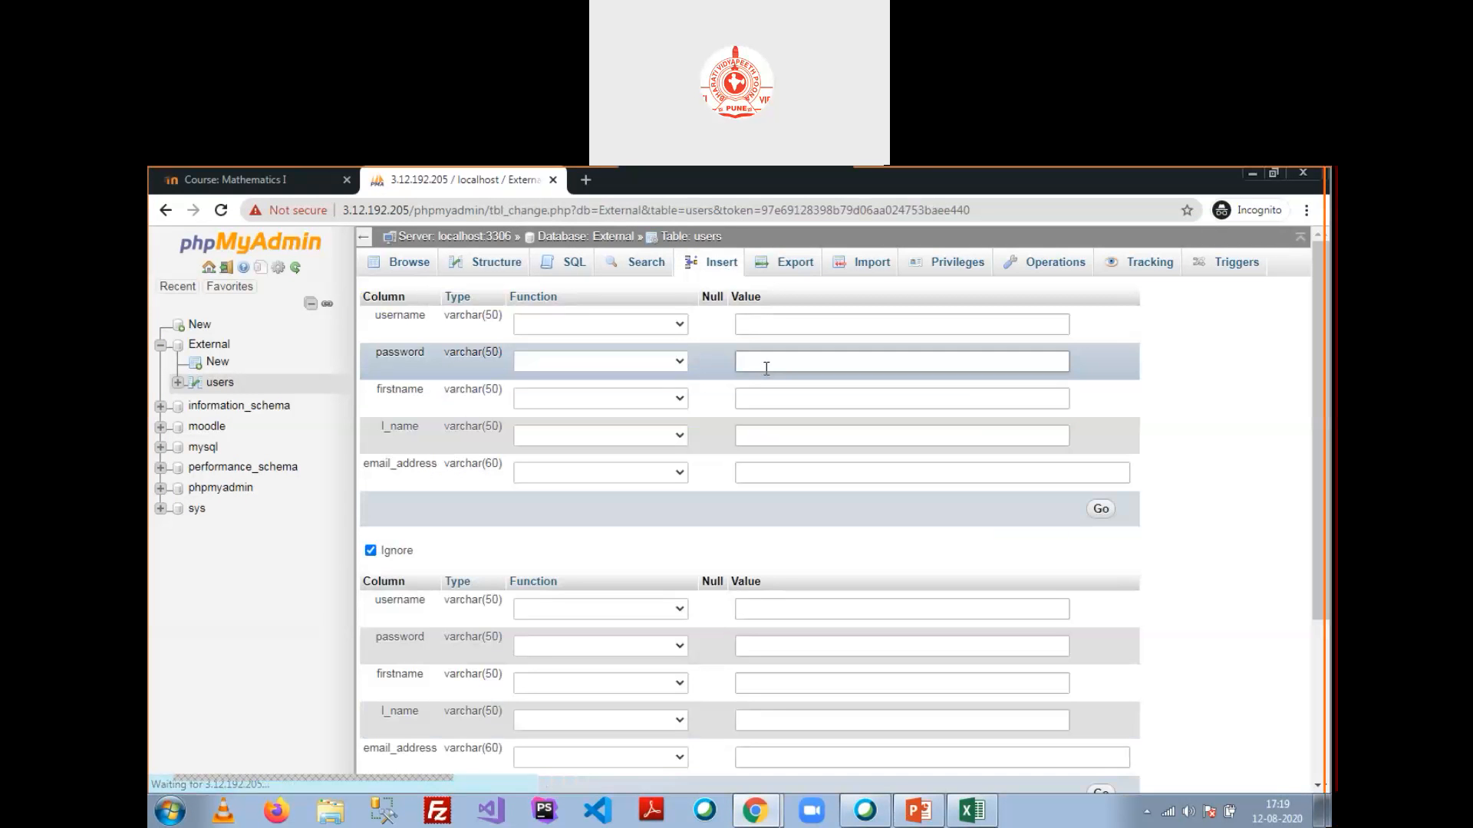
{"action": "left_click", "coordinate": [793, 325]}
{"action": "type", "text": "user"}
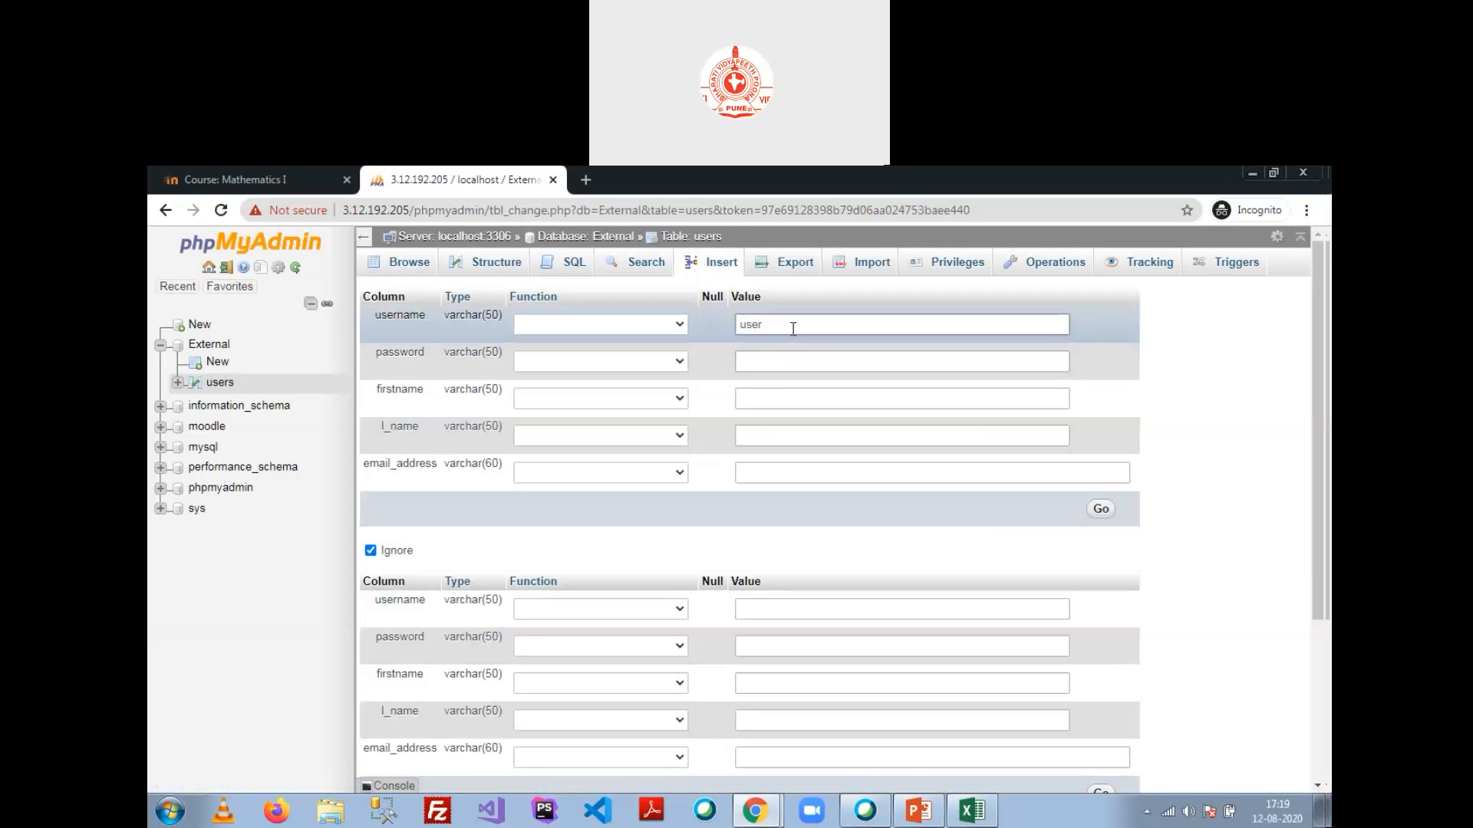
{"action": "type", "text": "1"}
{"action": "key", "text": "BackSpace"}
{"action": "type", "text": "11"}
{"action": "key", "text": "Tab"}
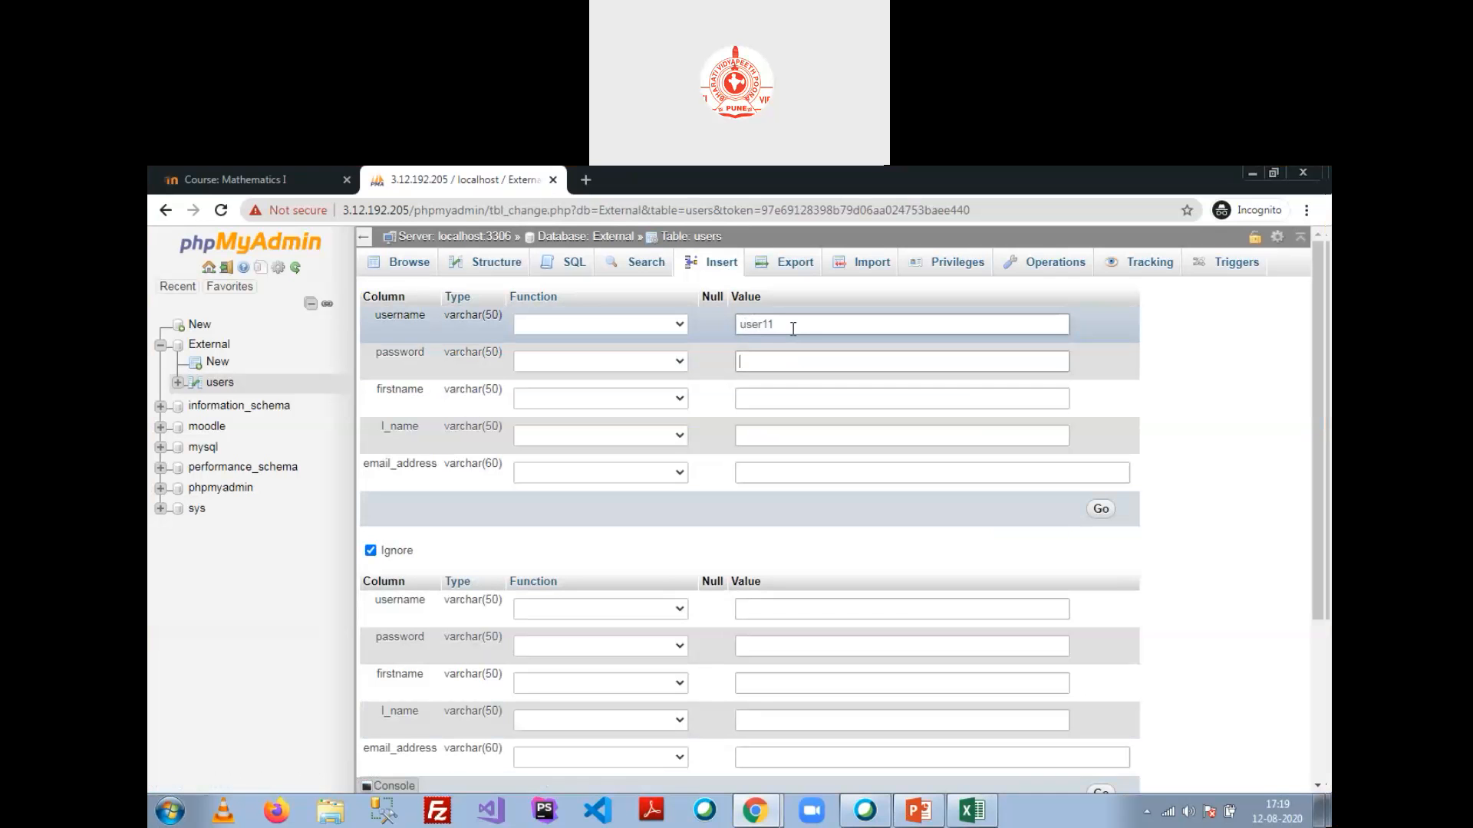
{"action": "type", "text": "user"}
{"action": "type", "text": "User"}
{"action": "type", "text": "@123"}
Step: Fill in the sample user's first name, last name and e-mail address, then insert the row
{"action": "key", "text": "Tab"}
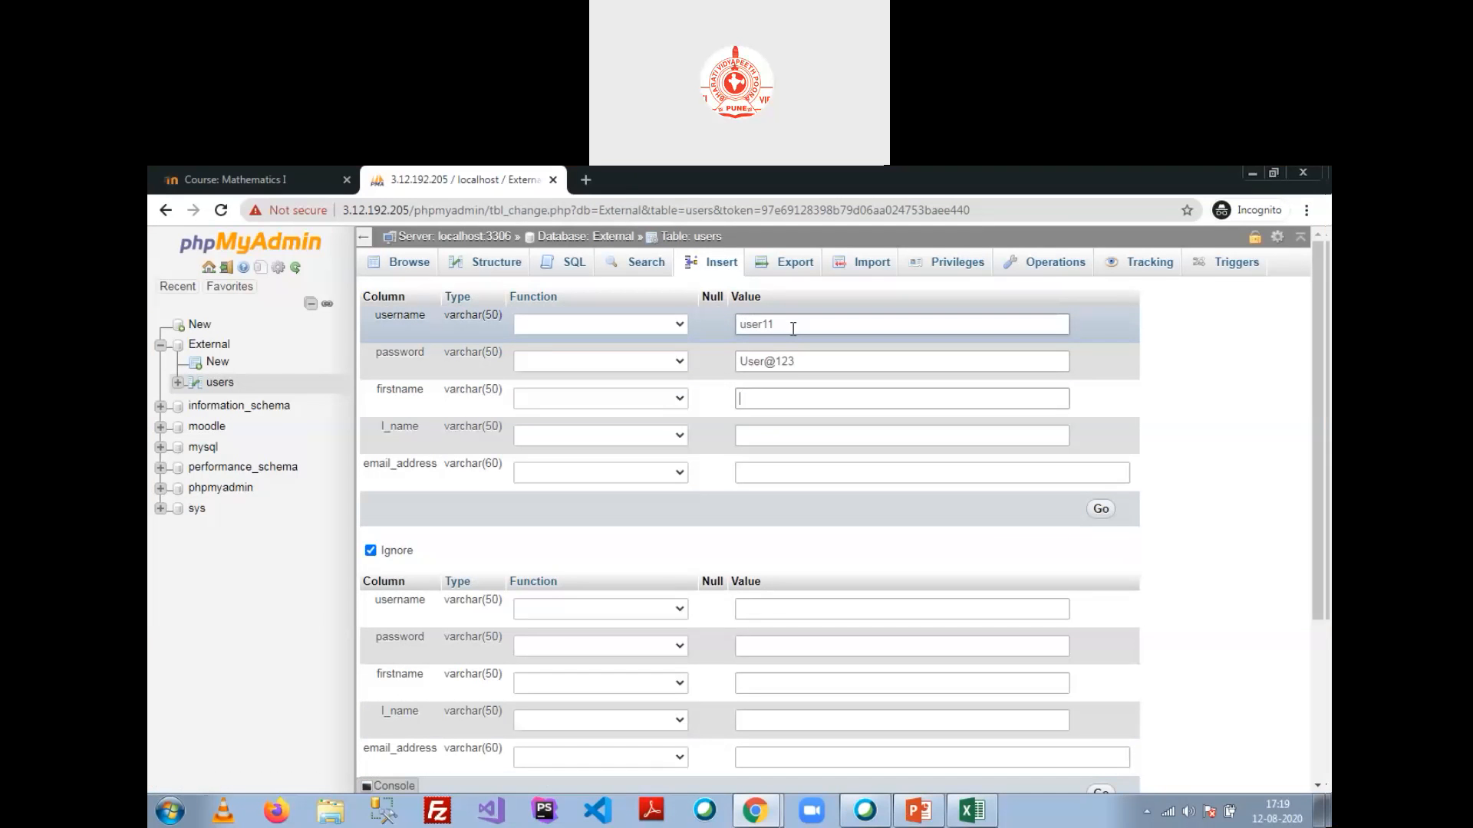
{"action": "type", "text": "User"}
{"action": "key", "text": "Tab"}
{"action": "type", "text": "11"}
{"action": "key", "text": "Tab"}
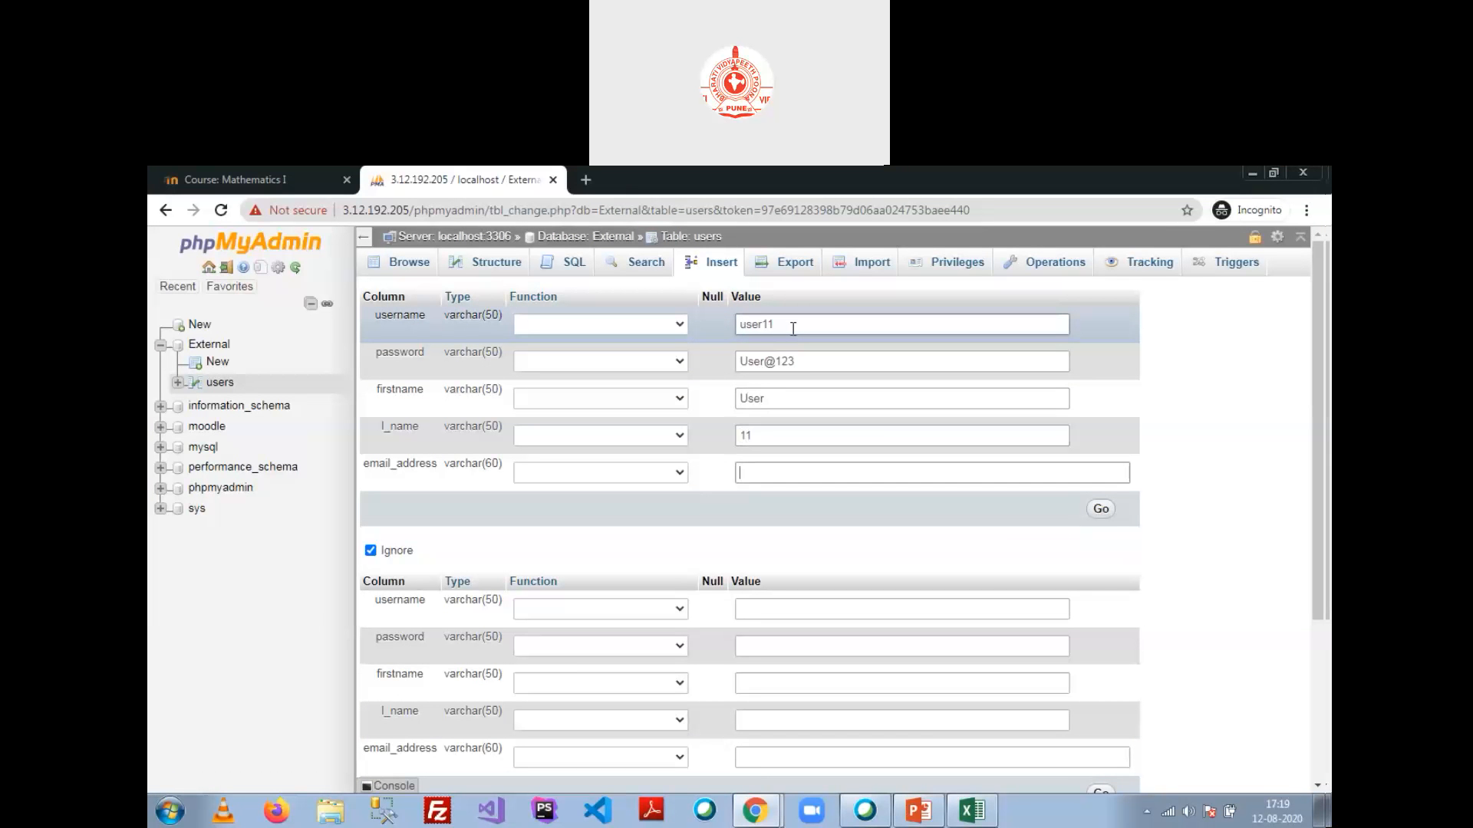
{"action": "scroll", "coordinate": [844, 468], "scroll_direction": "down", "scroll_amount": 2}
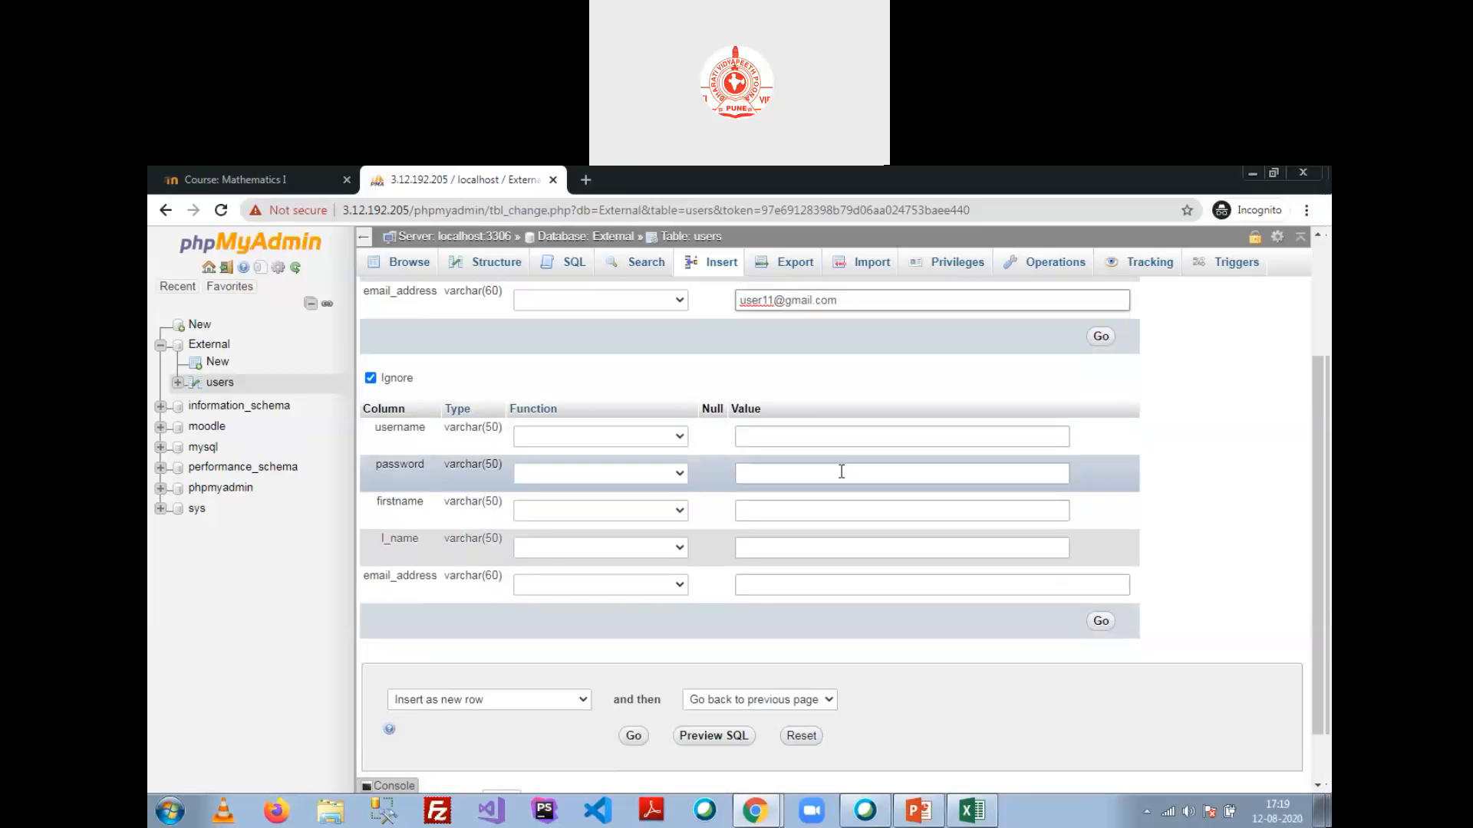
{"action": "left_click", "coordinate": [1095, 347]}
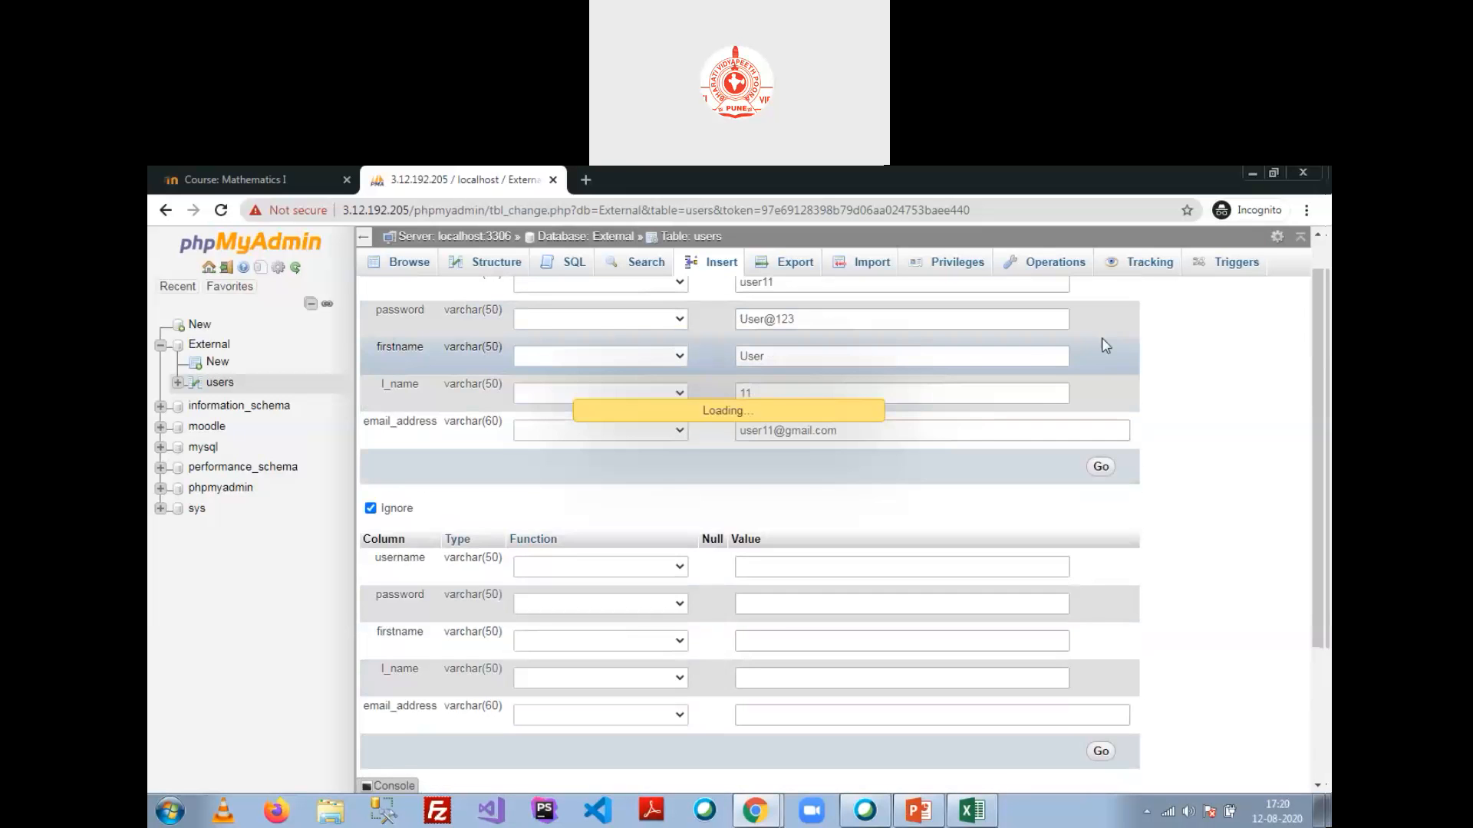
Step: Rerun the External database test, now listing username, password, firstname, l_name and email_address columns
{"action": "key", "text": "alt+Tab"}
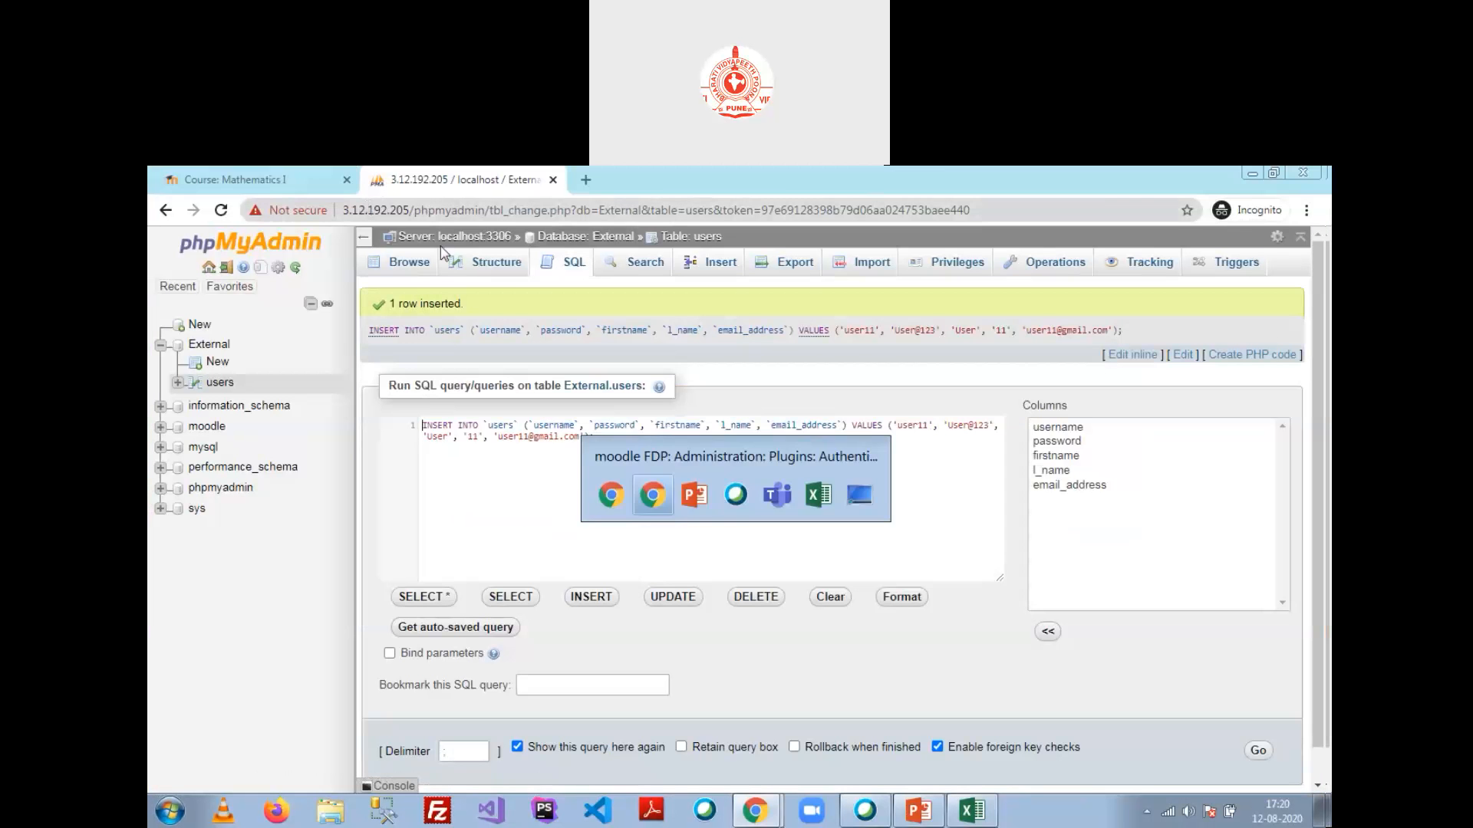
{"action": "left_click", "coordinate": [699, 610]}
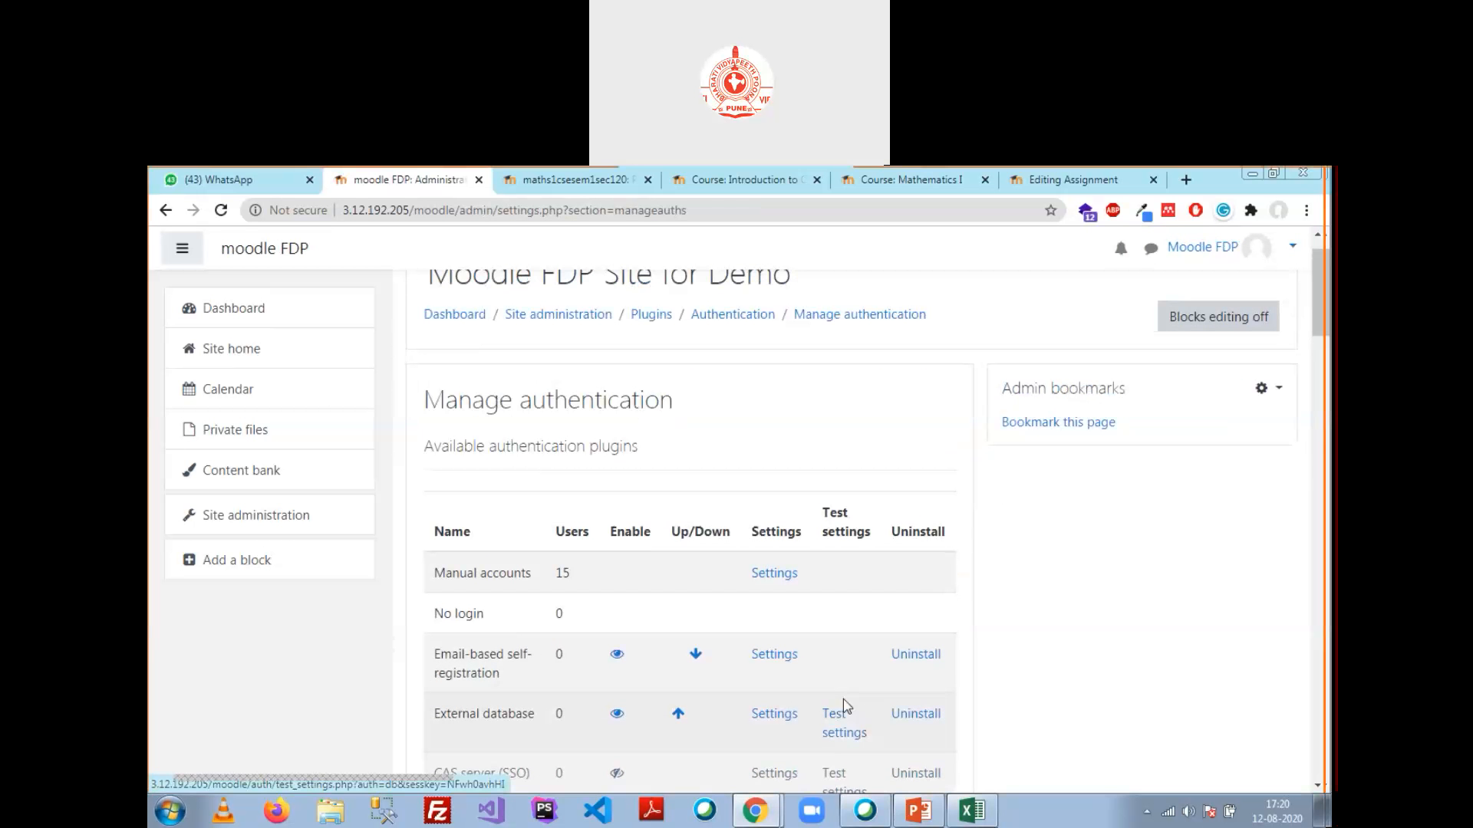
{"action": "left_click", "coordinate": [844, 734]}
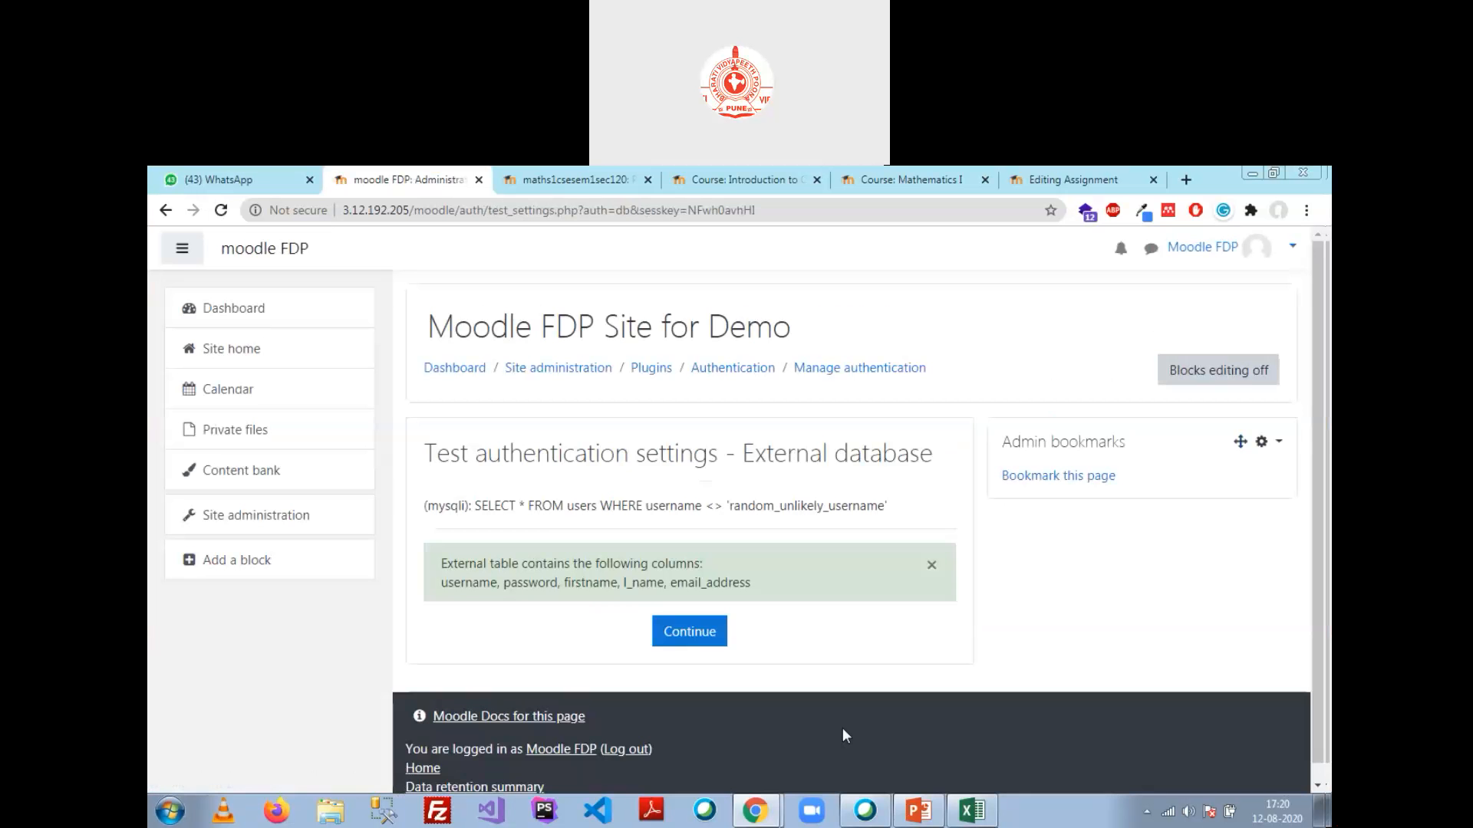
{"action": "left_click", "coordinate": [701, 639]}
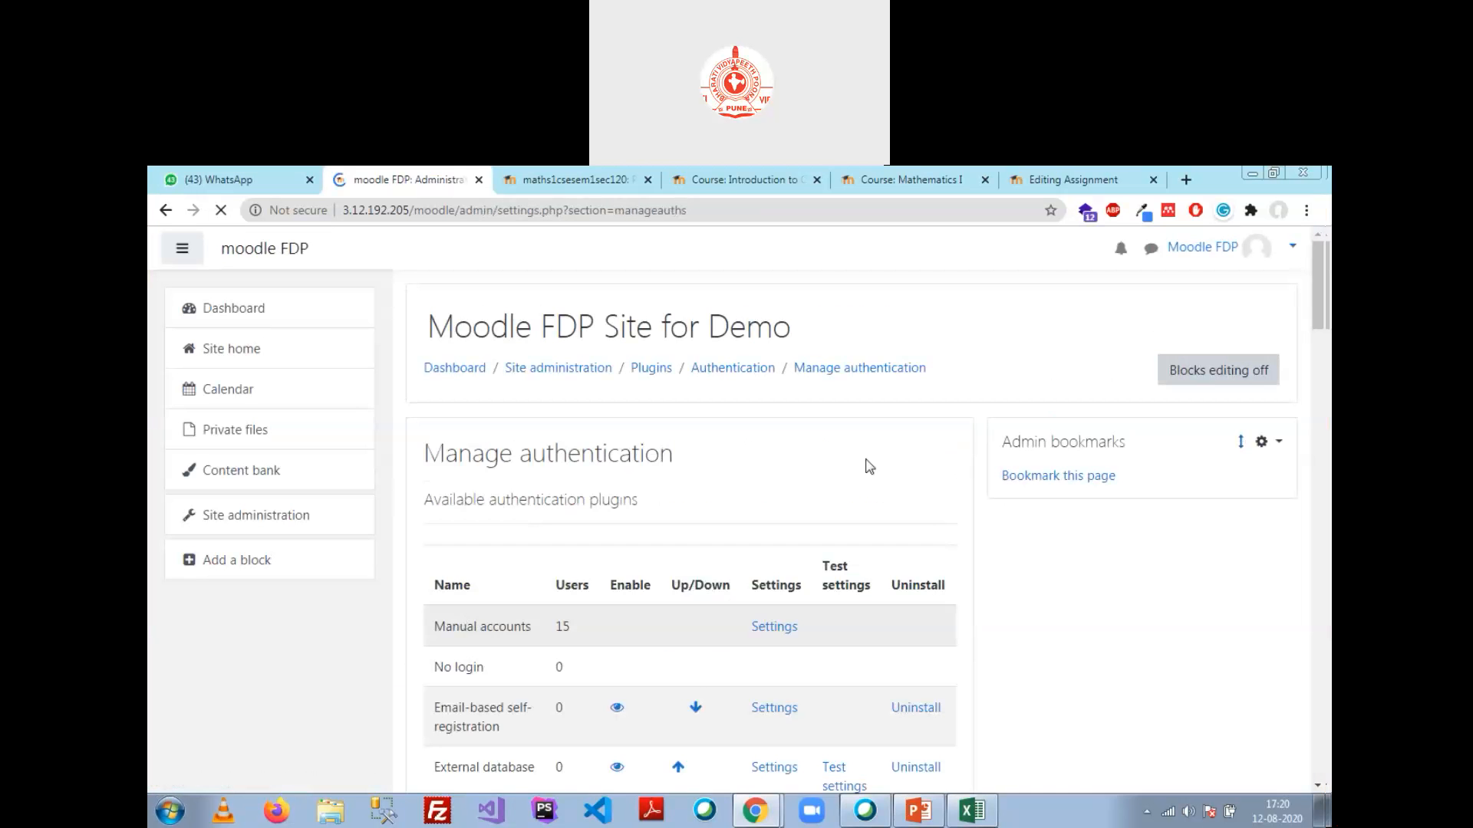
Step: Log the current user out of Moodle in the incognito window
{"action": "mouse_move", "coordinate": [755, 810]}
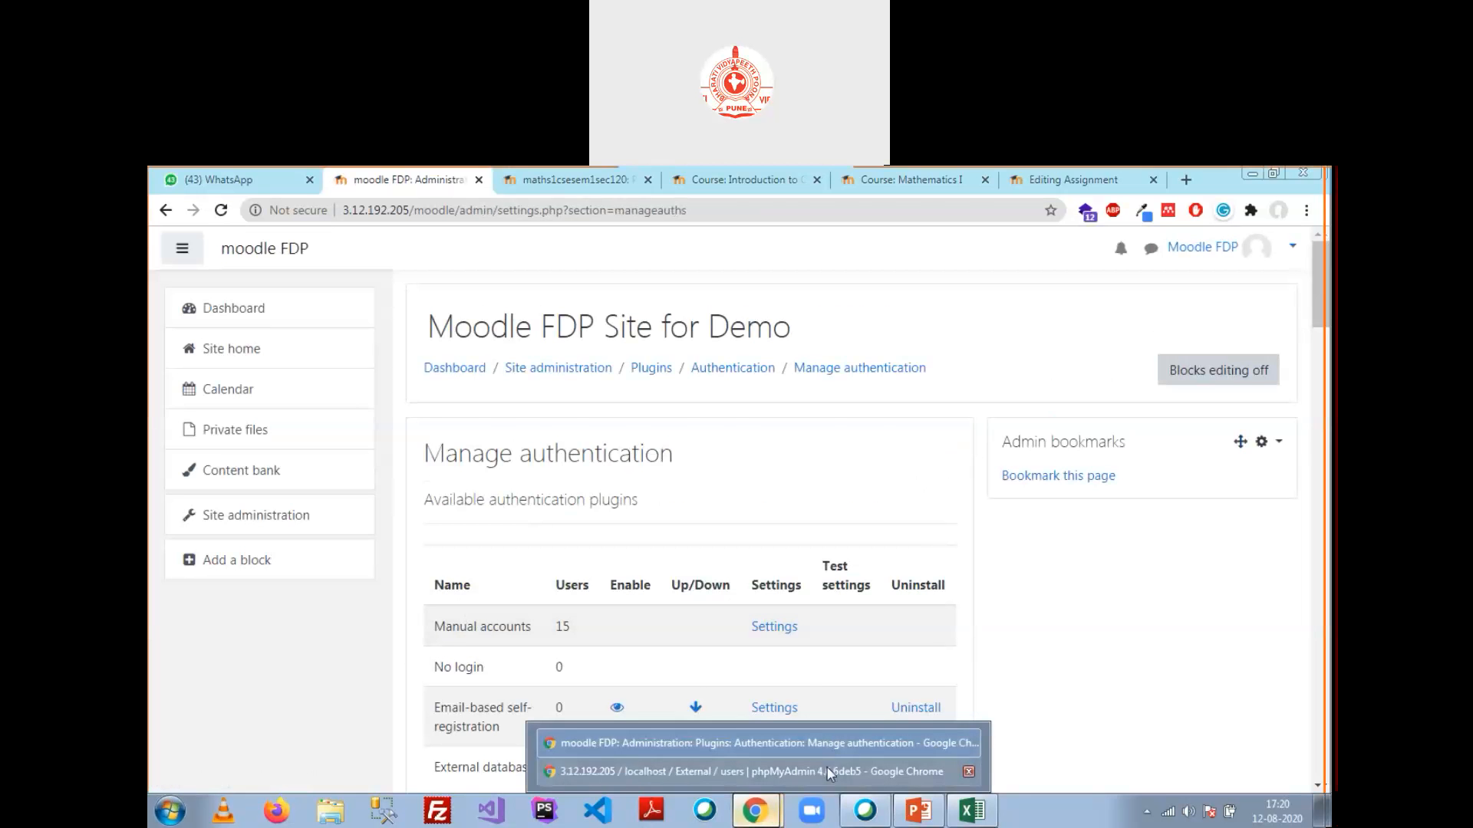
{"action": "left_click", "coordinate": [829, 773]}
{"action": "left_click", "coordinate": [284, 178]}
{"action": "left_click", "coordinate": [1295, 259]}
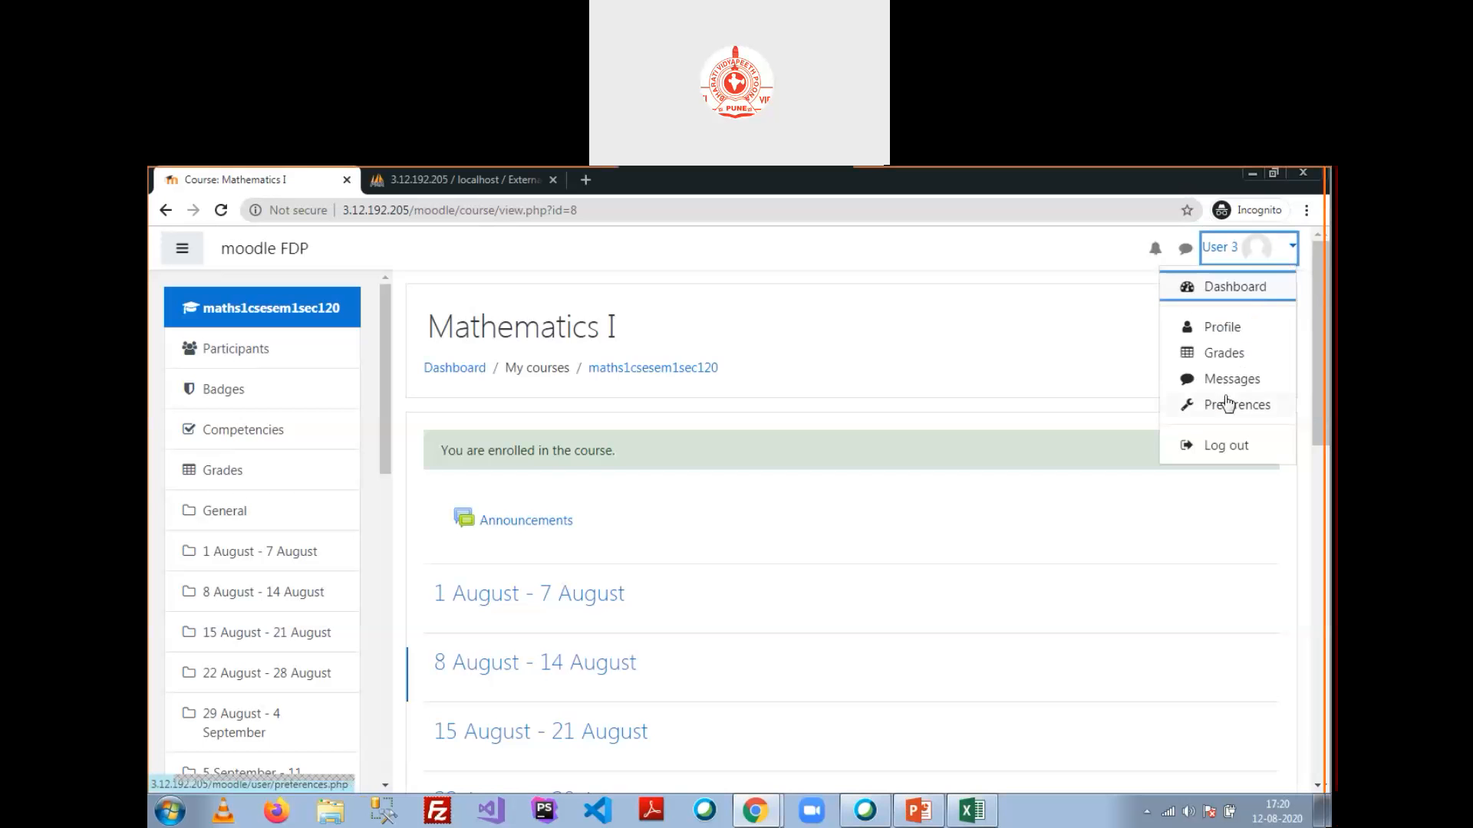
{"action": "scroll", "coordinate": [1220, 406], "scroll_direction": "down", "scroll_amount": 2}
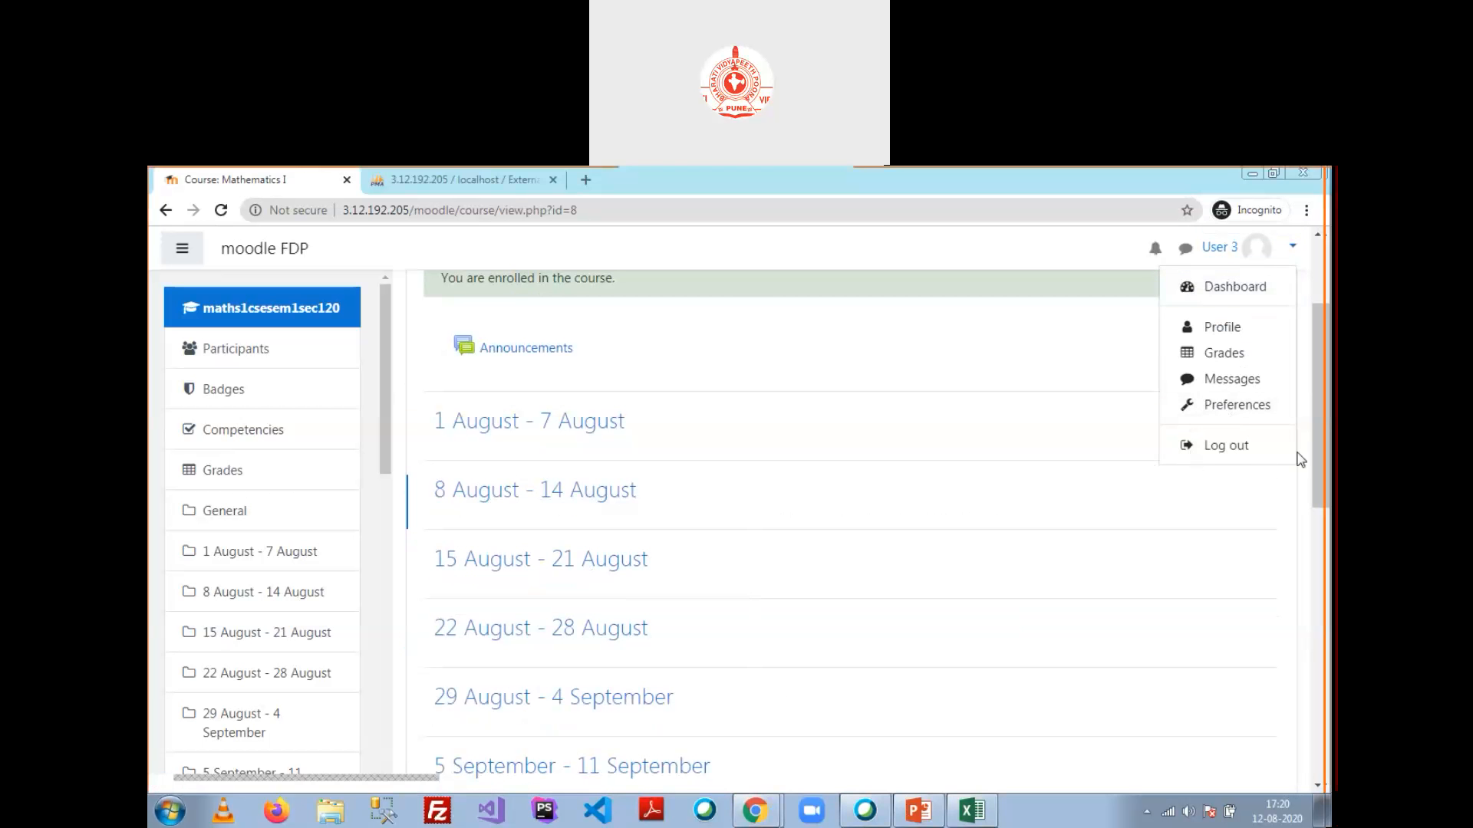
{"action": "left_click", "coordinate": [1251, 451]}
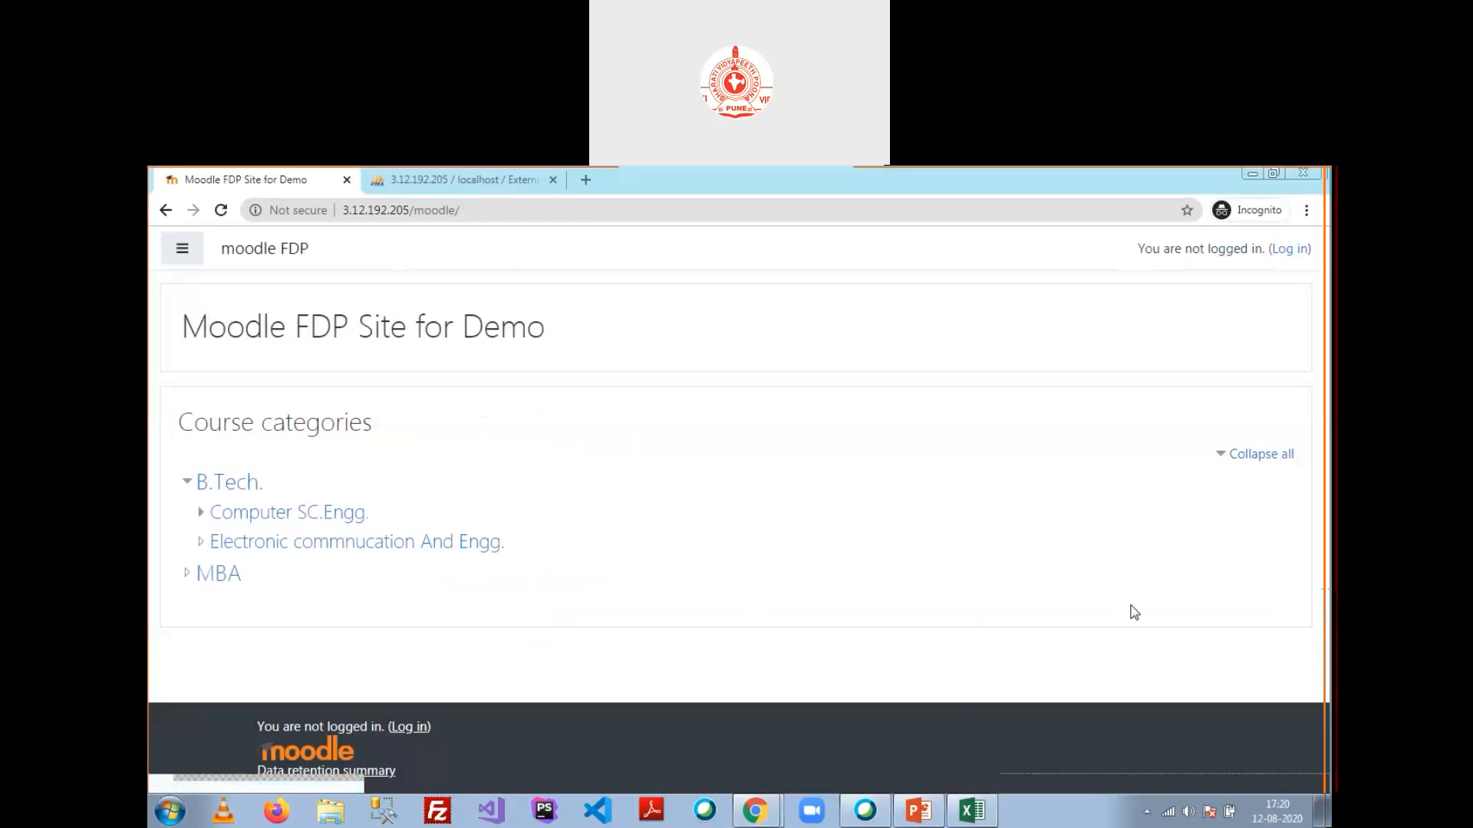
Step: On the Moodle login page, enter username user11 and begin the password
{"action": "left_click", "coordinate": [1289, 249]}
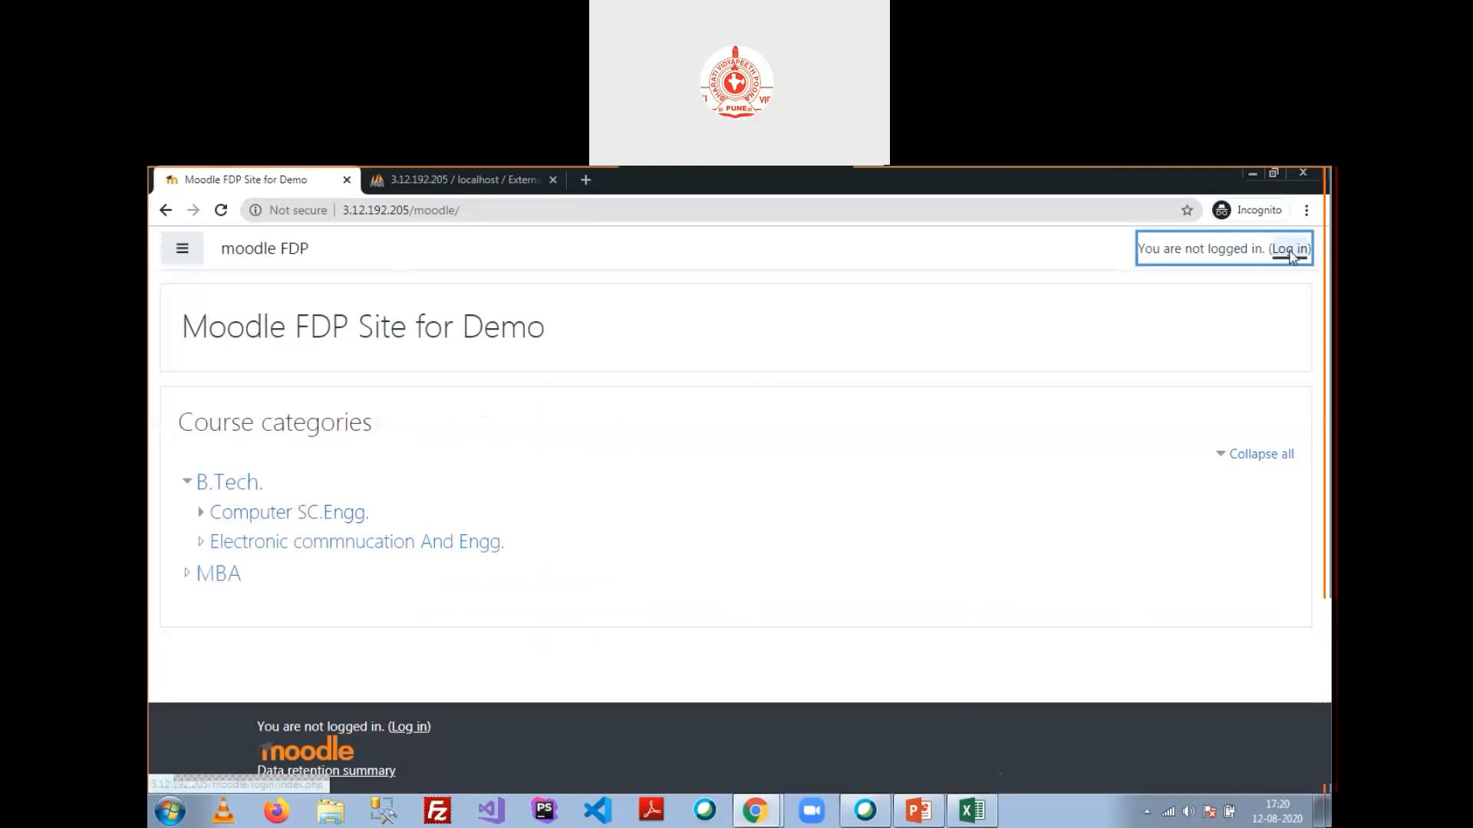
{"action": "left_click", "coordinate": [598, 401]}
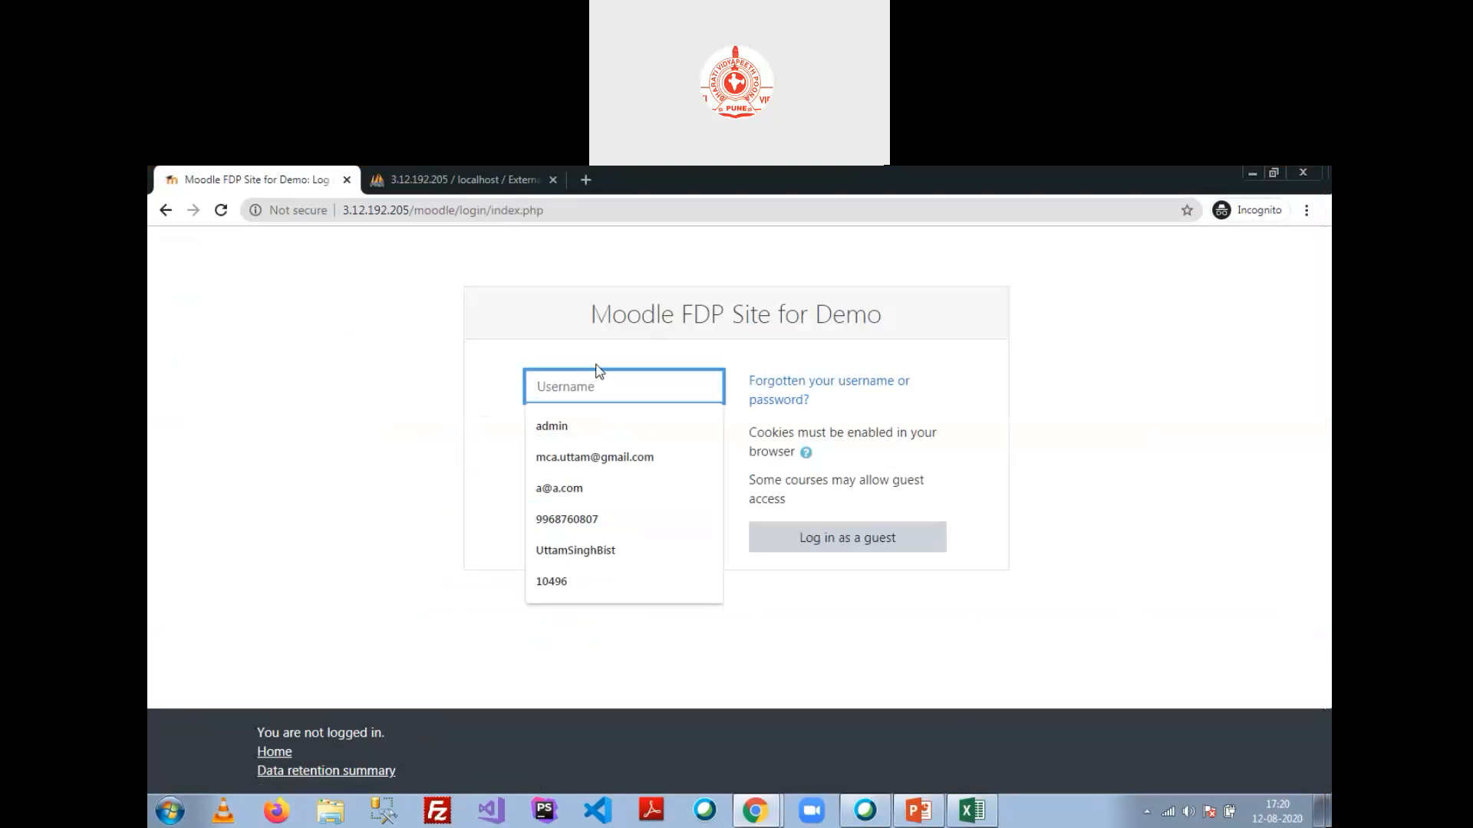
{"action": "type", "text": "user11"}
{"action": "key", "text": "Tab"}
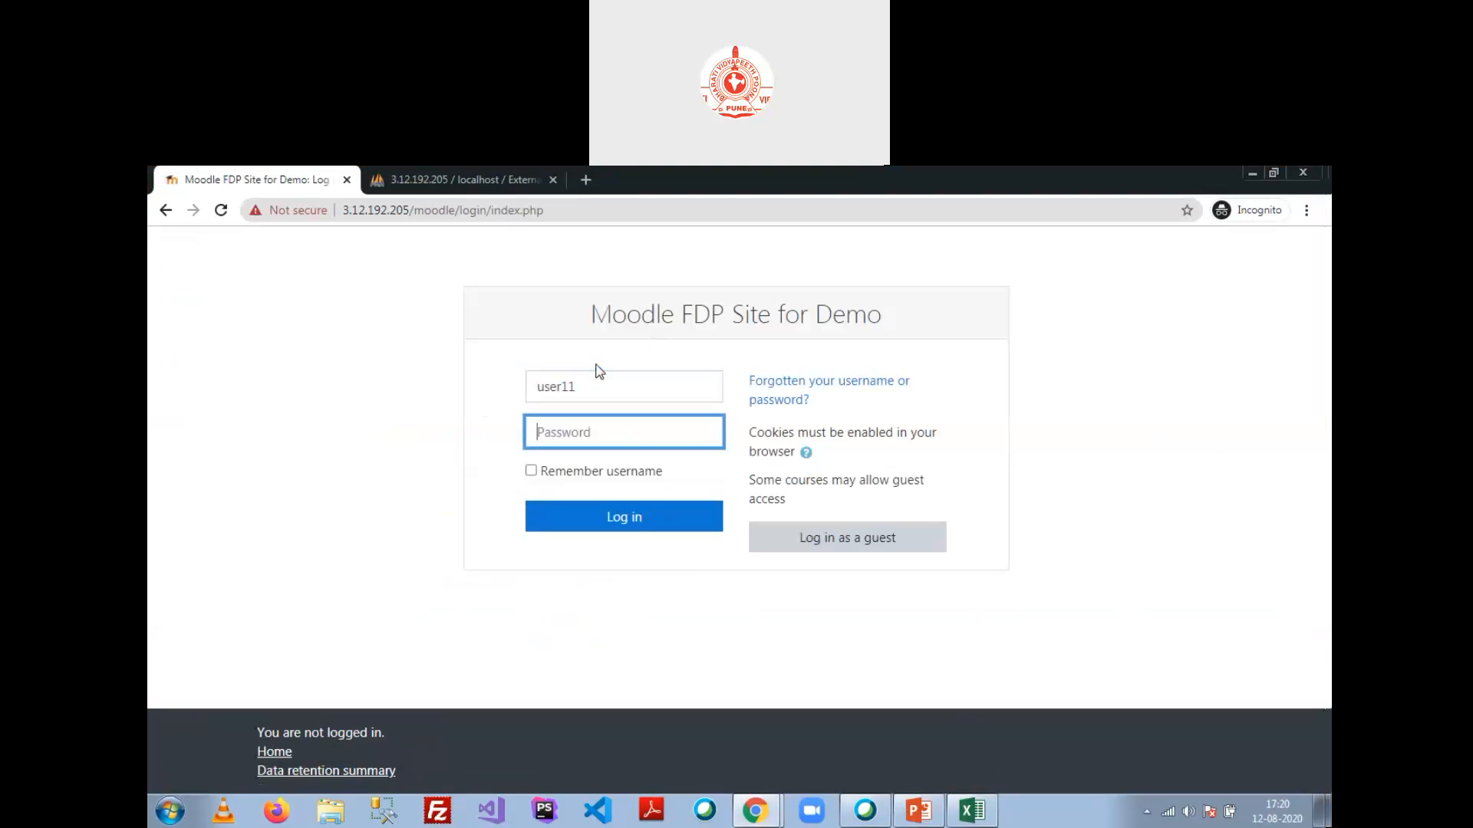
{"action": "type", "text": "••••••"}
{"action": "key", "text": "BackSpace"}
{"action": "key", "text": "BackSpace"}
{"action": "key", "text": "BackSpace"}
{"action": "key", "text": "BackSpace"}
Step: Re-enter the password, check the user row in phpMyAdmin, and log in as user11
{"action": "left_click", "coordinate": [453, 179]}
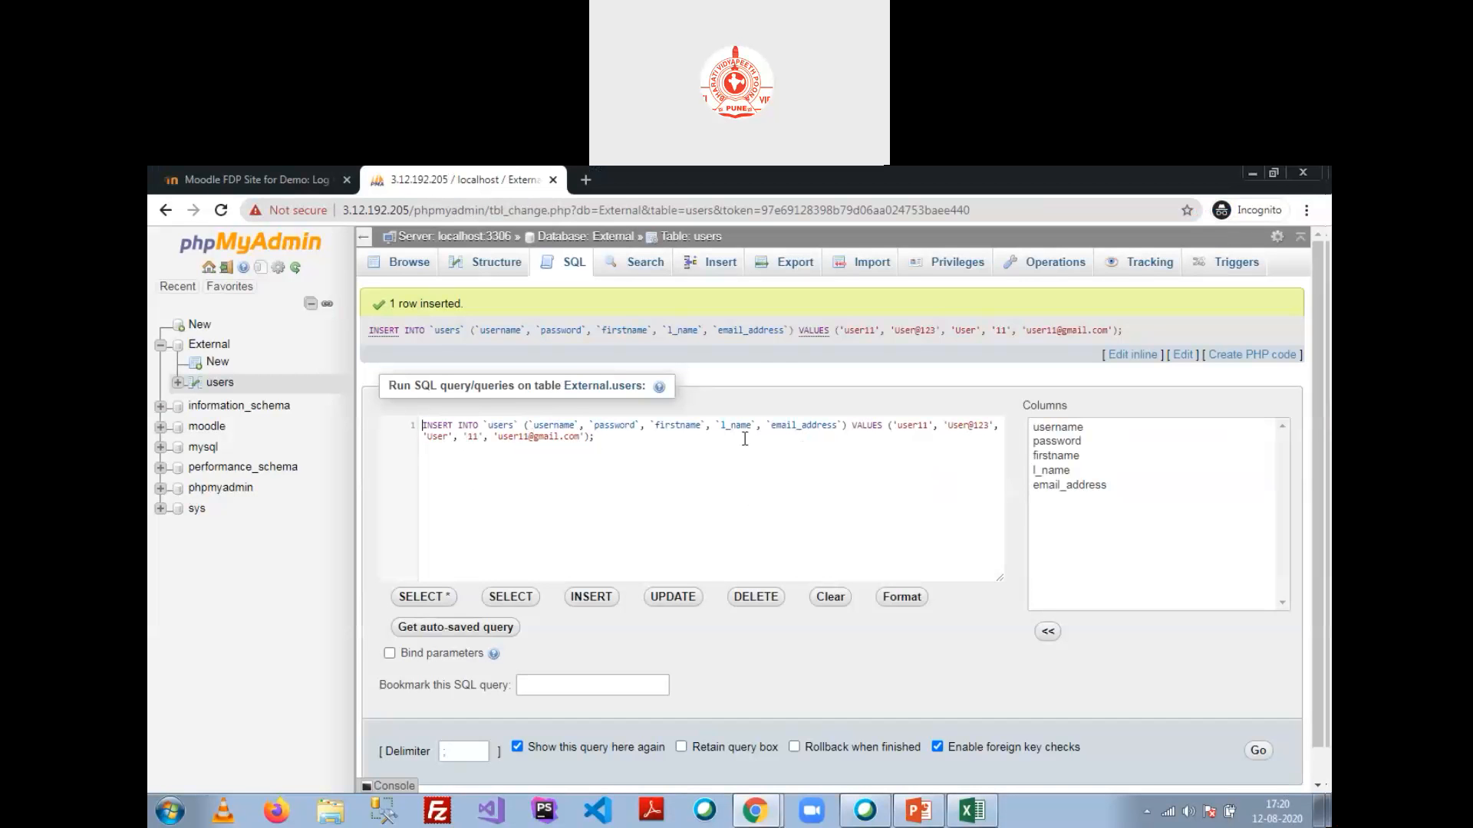
{"action": "key", "text": "ctrl+Tab"}
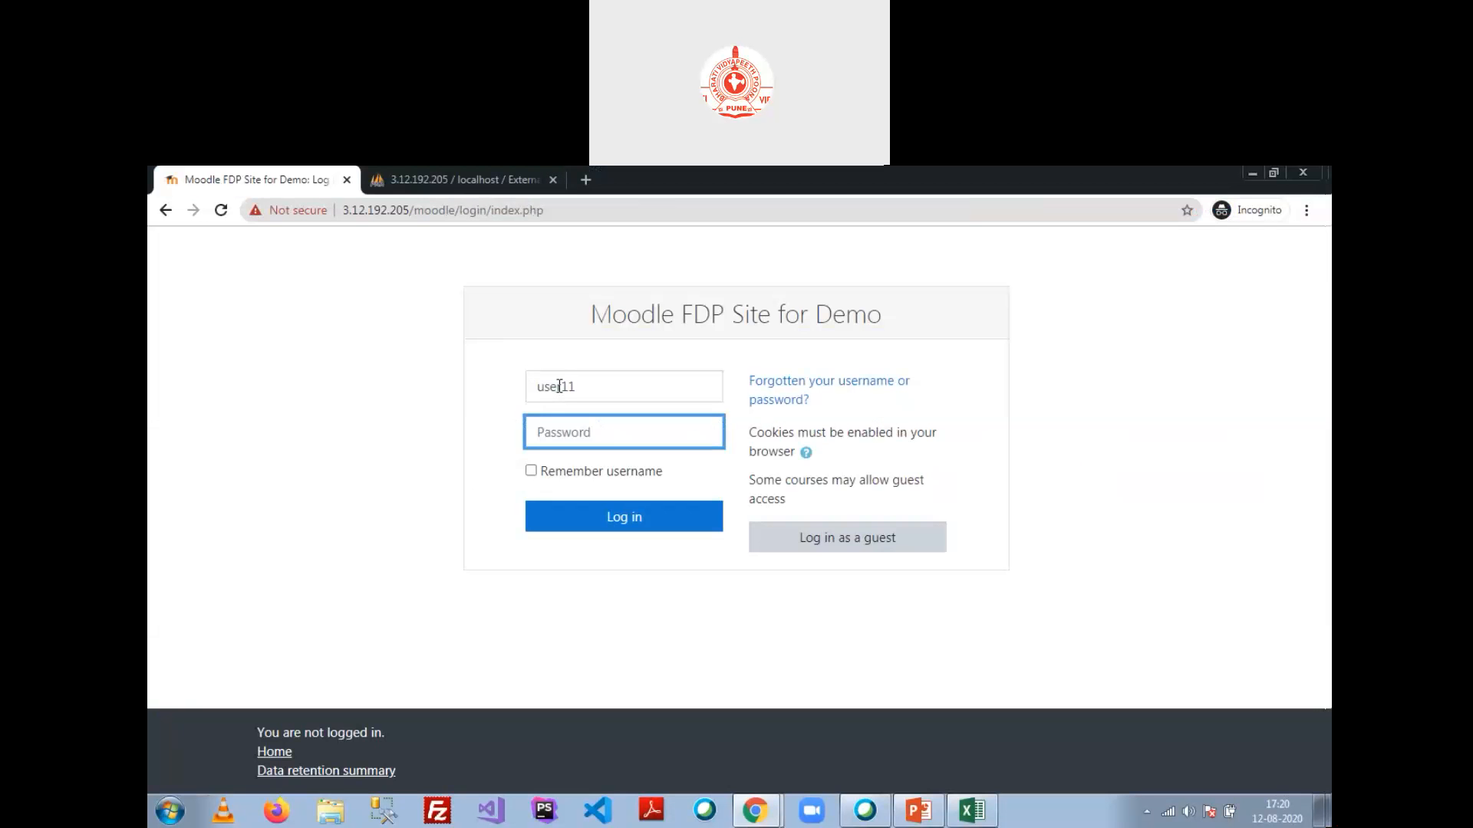
{"action": "type", "text": "••••••••"}
{"action": "left_click", "coordinate": [638, 520]}
{"action": "left_click", "coordinate": [484, 180]}
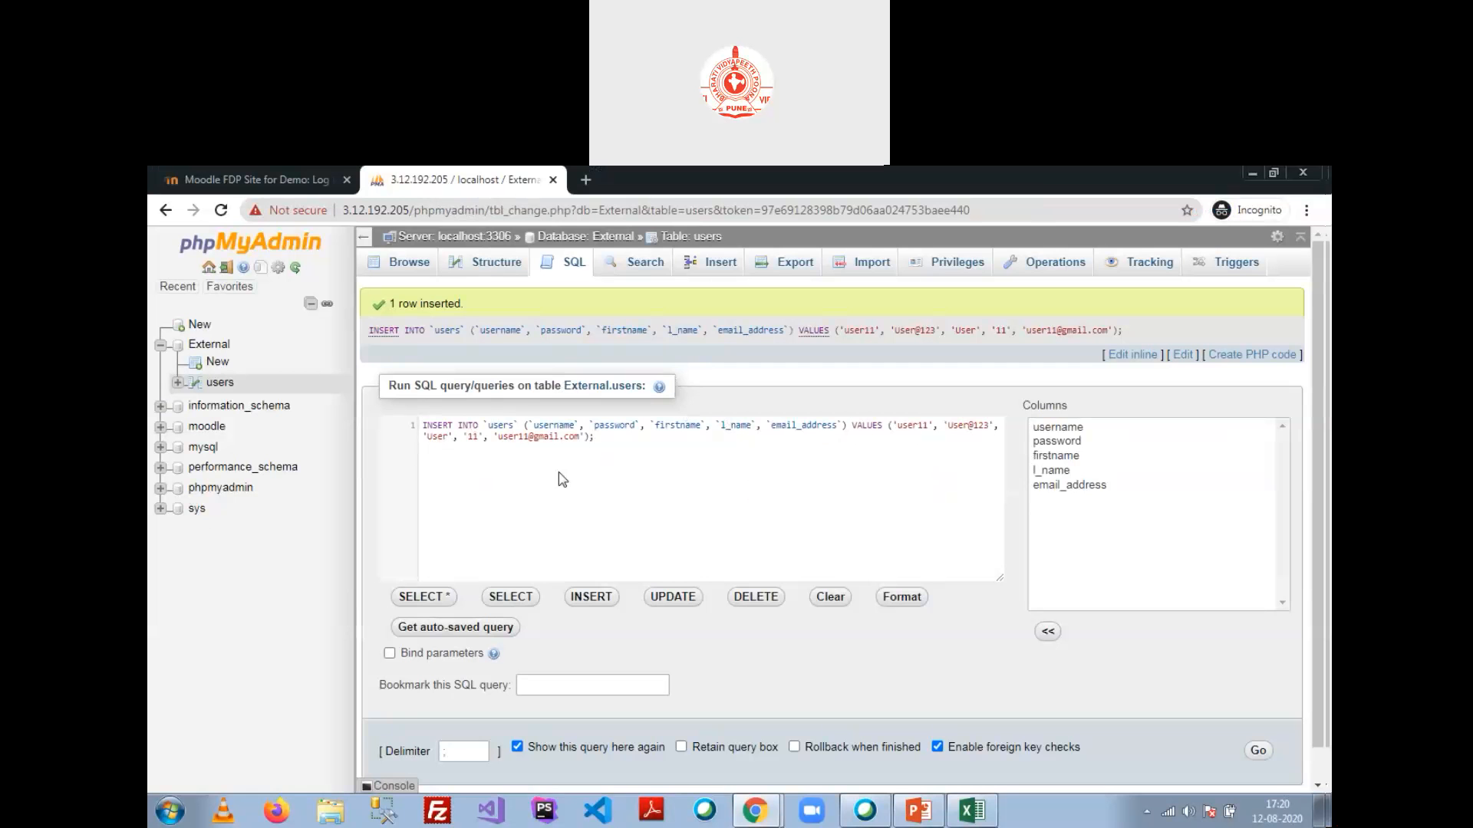
{"action": "left_click", "coordinate": [192, 178]}
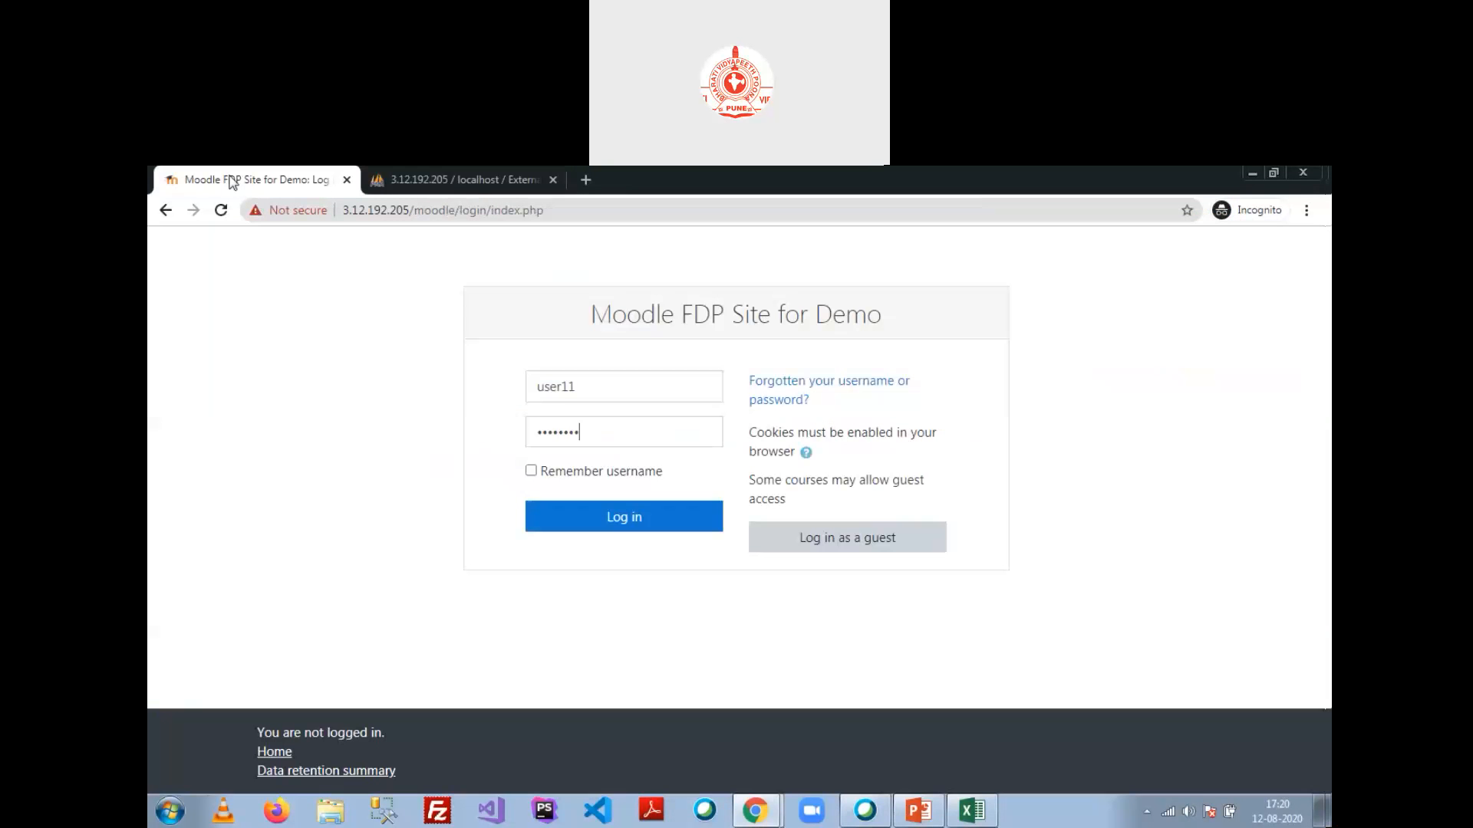
{"action": "left_click", "coordinate": [621, 519]}
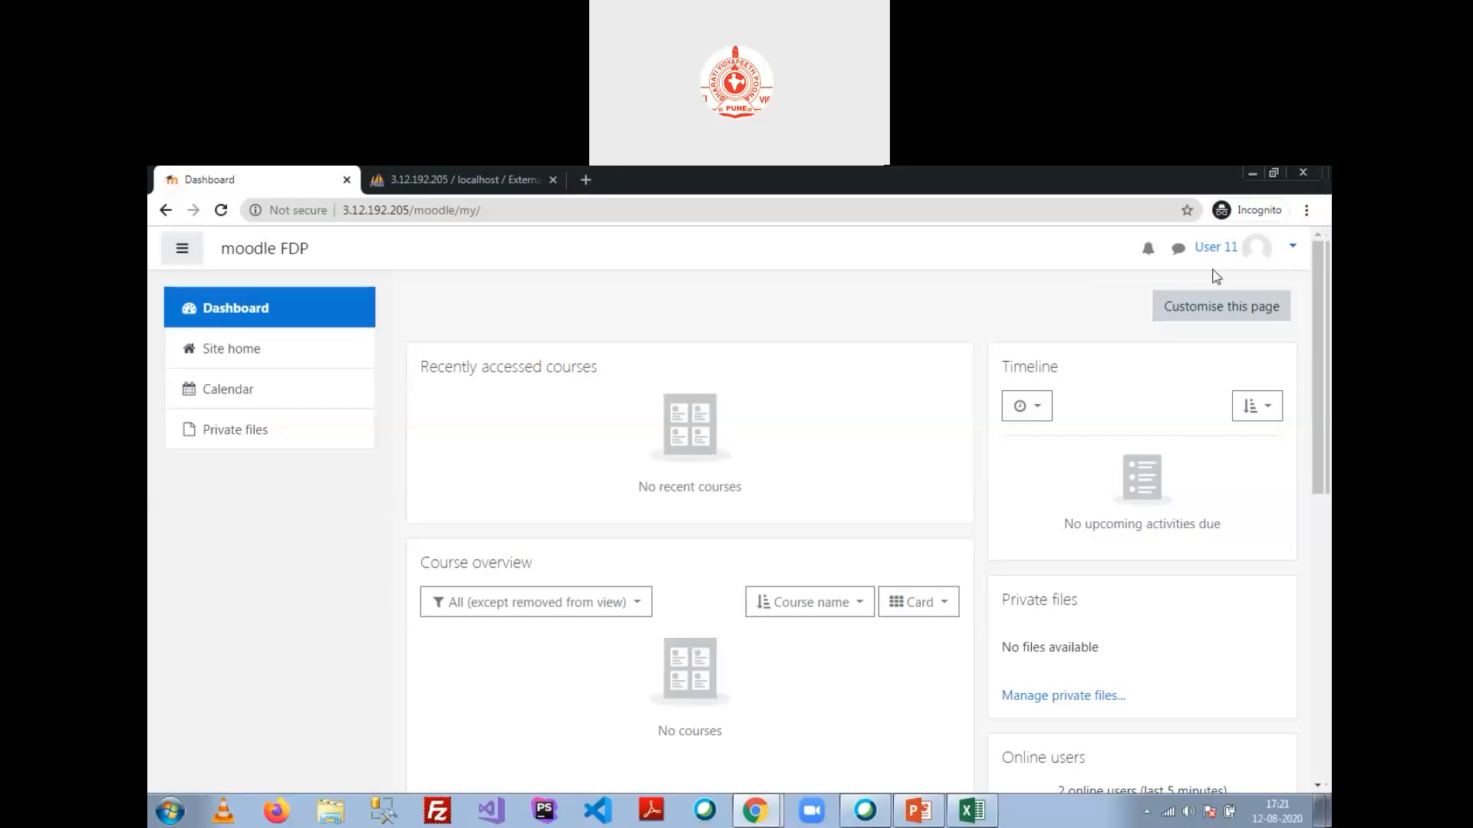
Step: Browse Computer SC.Engg. > Sem 1 > Section1 to Mathematics I's enrolment key field
{"action": "left_click", "coordinate": [238, 361]}
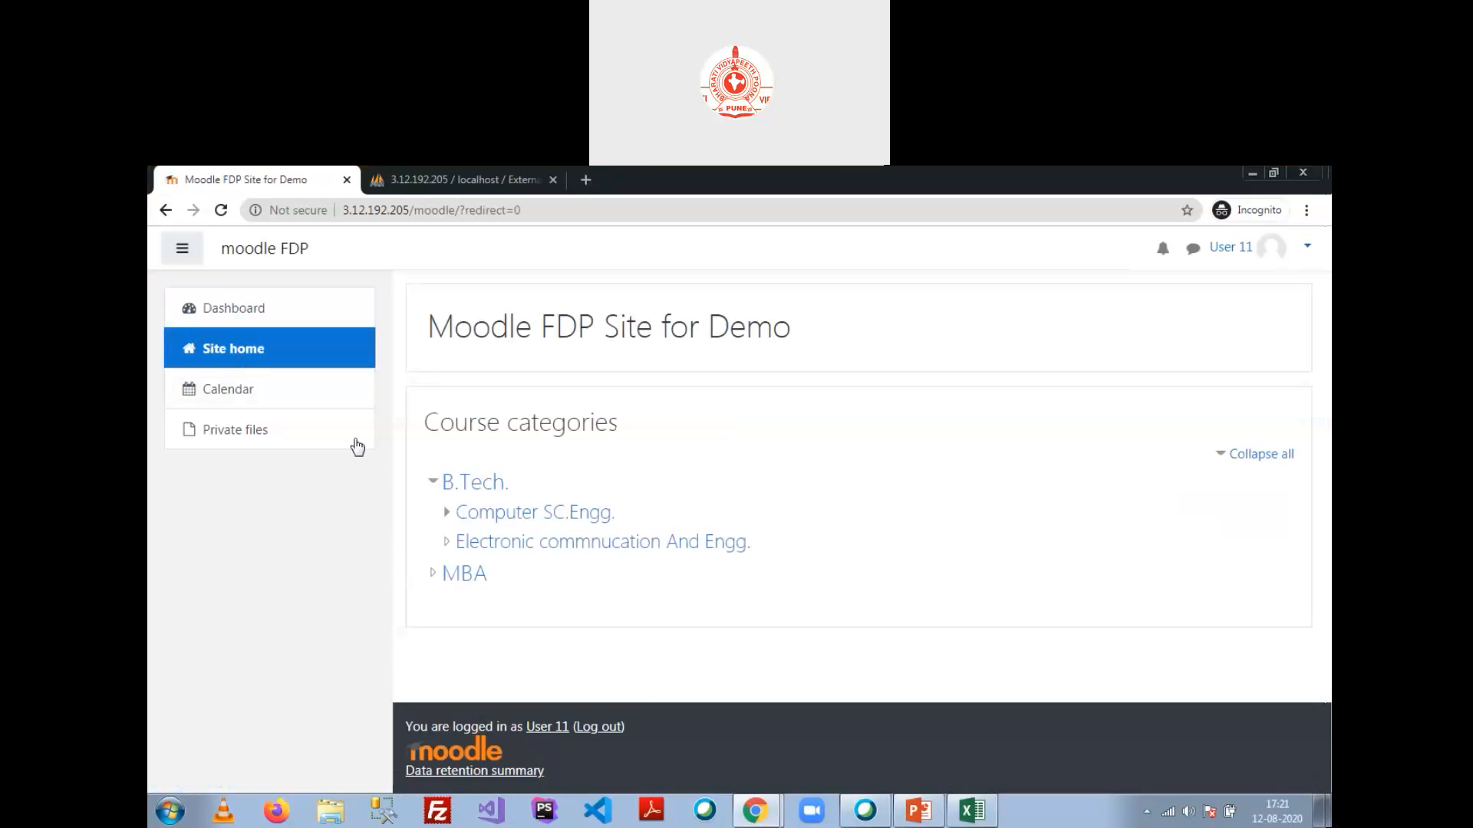
{"action": "left_click", "coordinate": [493, 515]}
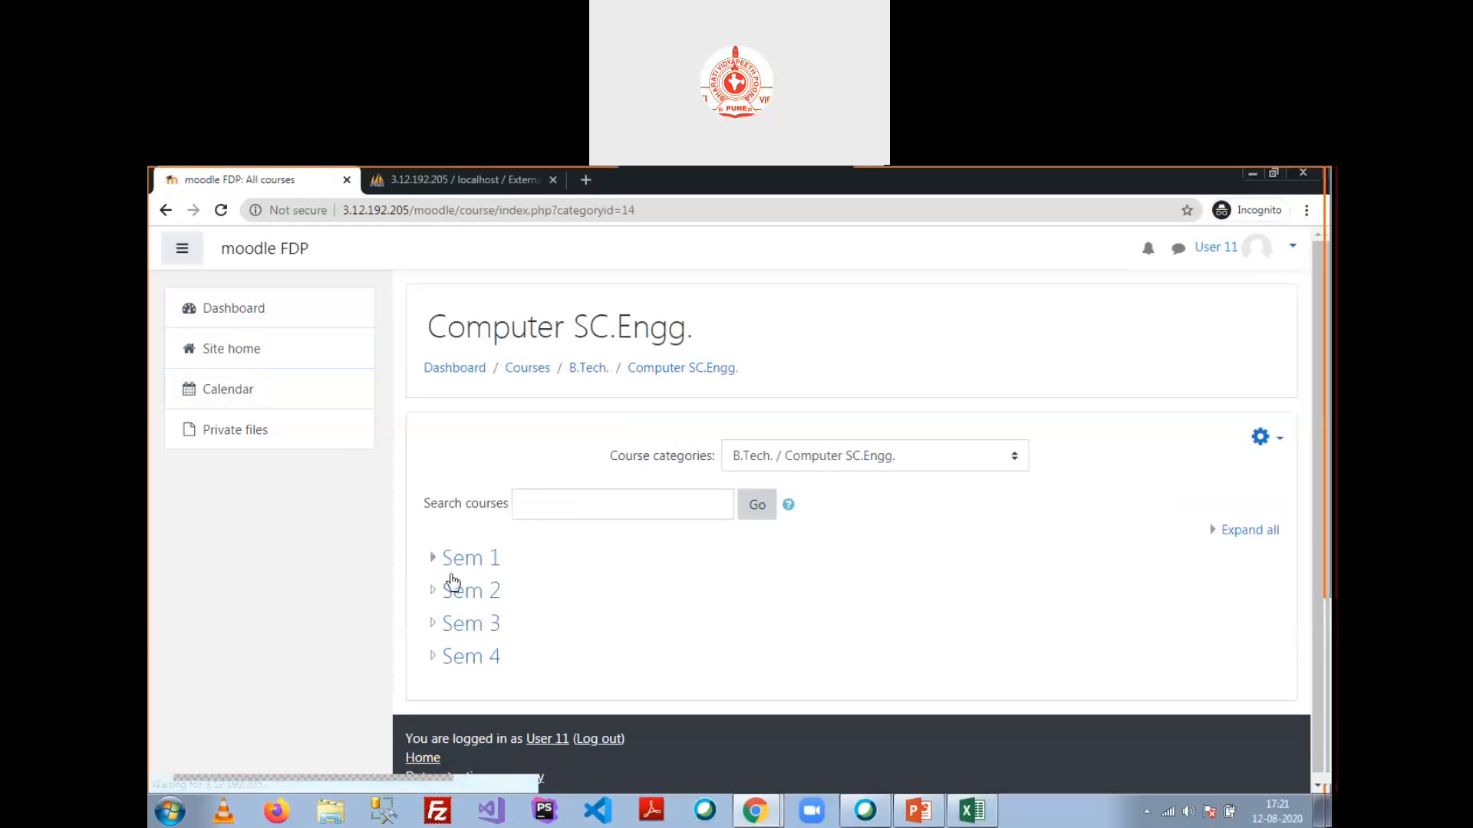
{"action": "left_click", "coordinate": [477, 560]}
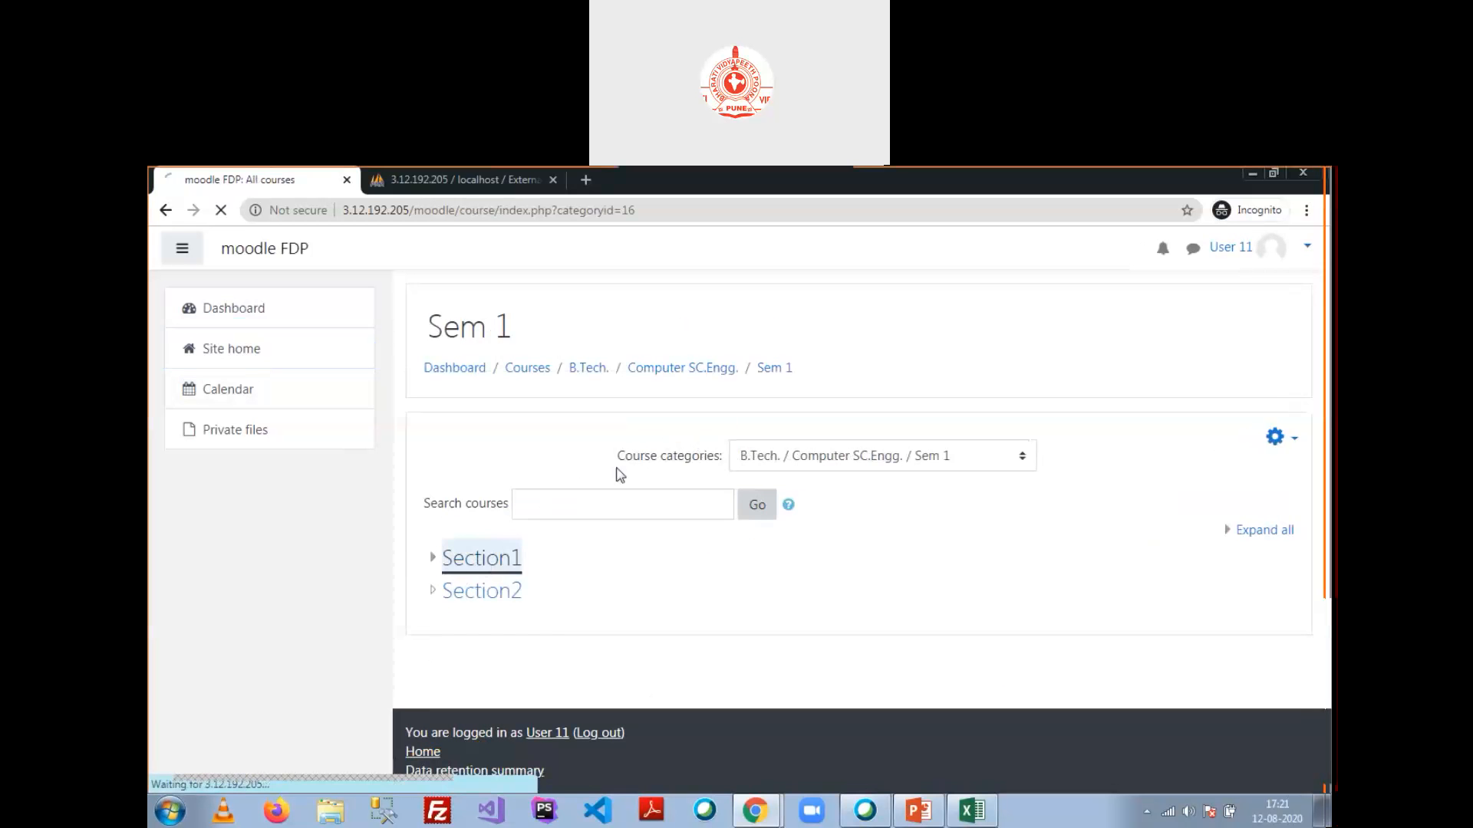
{"action": "scroll", "coordinate": [621, 460], "scroll_direction": "down", "scroll_amount": 1}
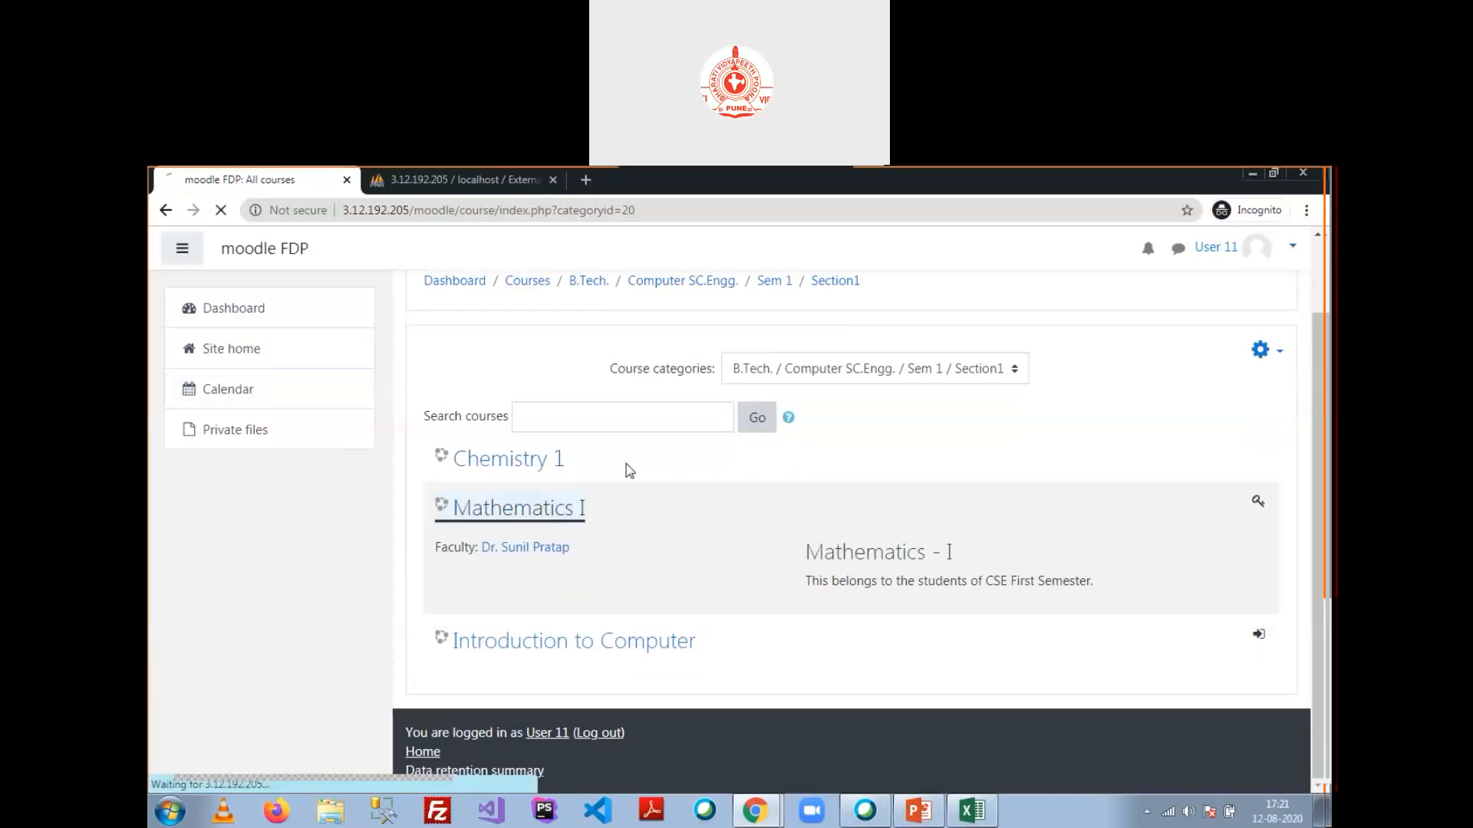
{"action": "scroll", "coordinate": [649, 520], "scroll_direction": "down", "scroll_amount": 2}
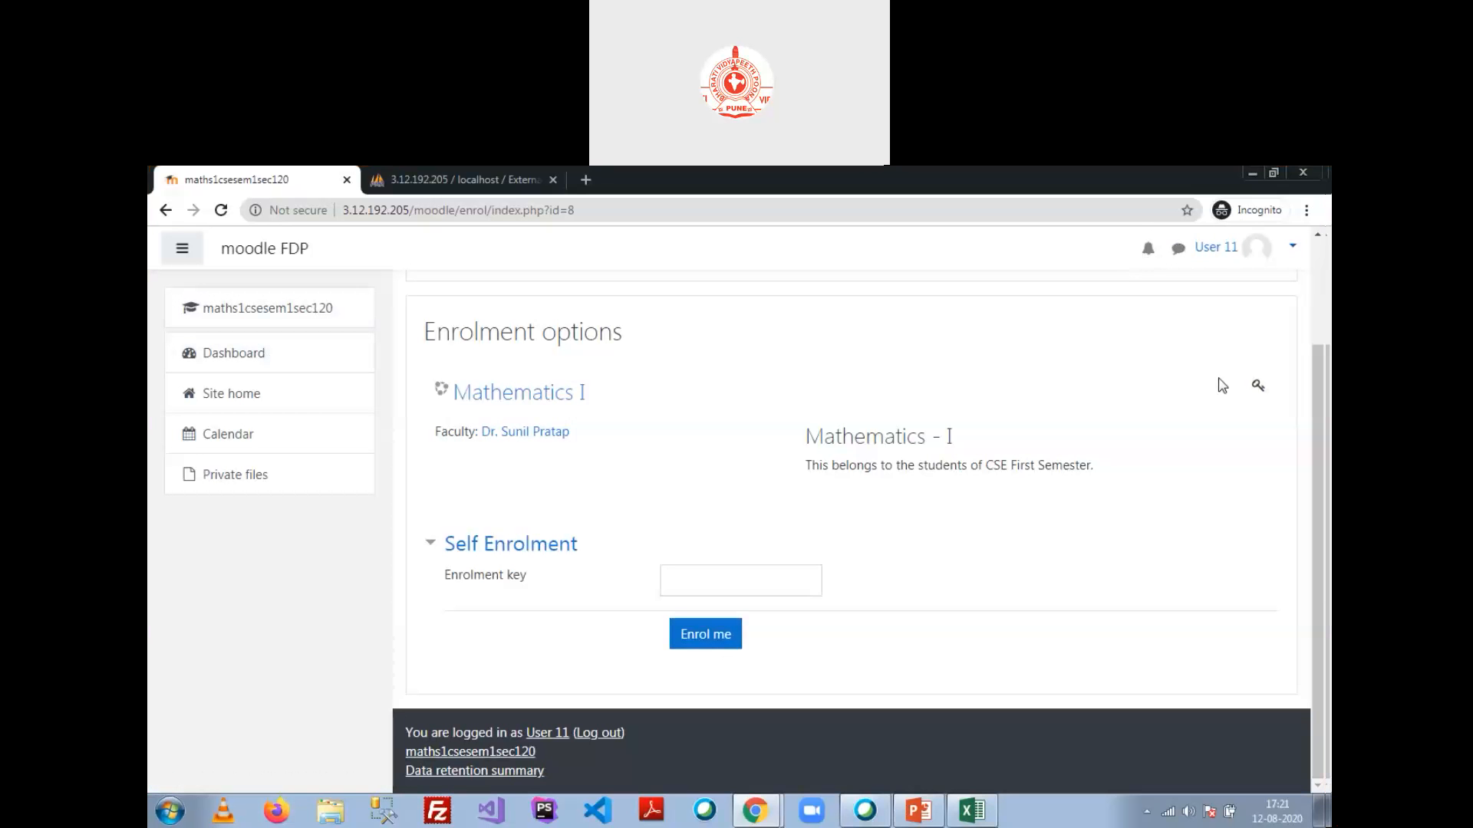
{"action": "left_click", "coordinate": [693, 581]}
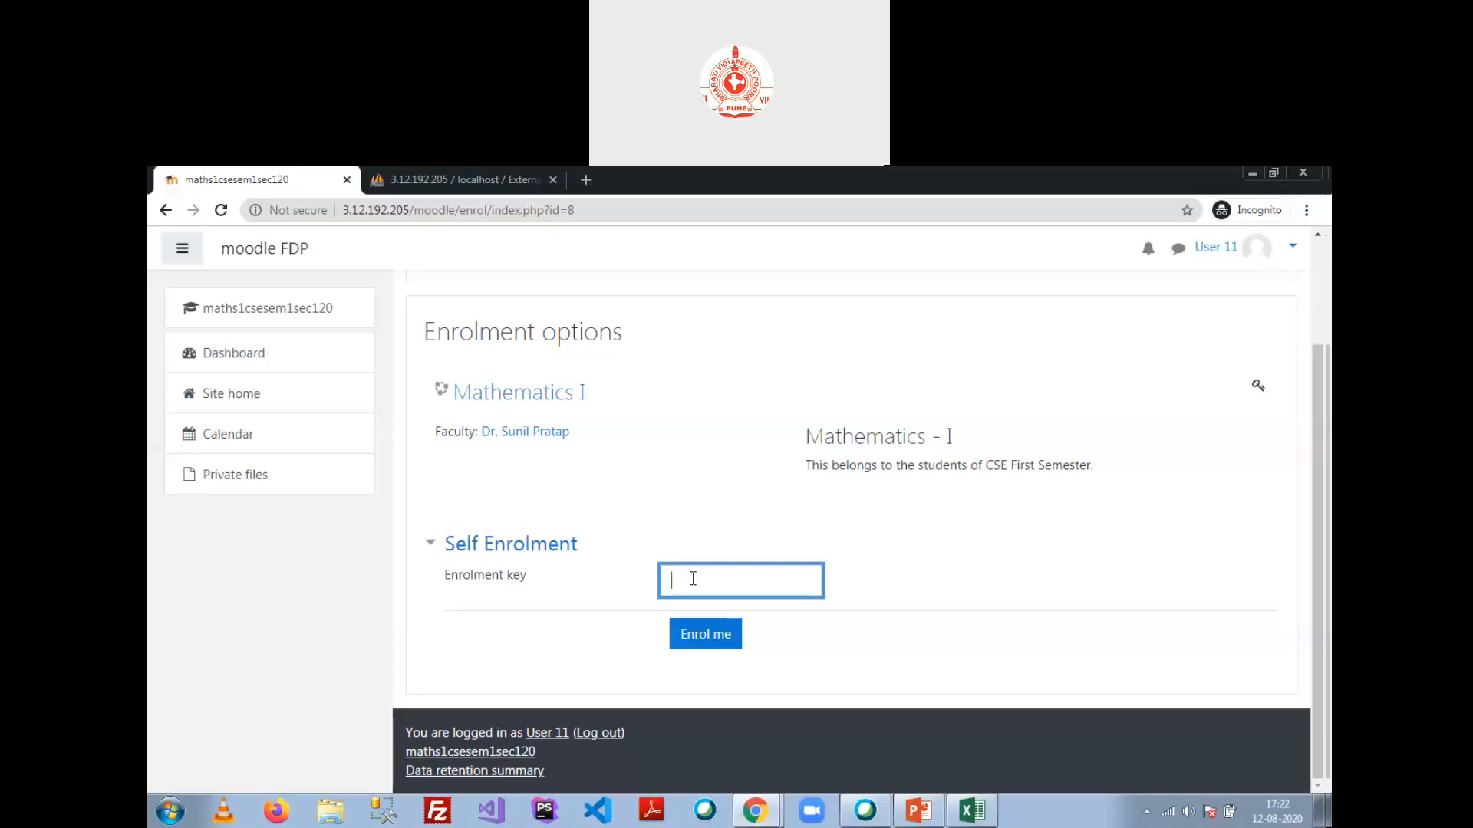
{"action": "left_click", "coordinate": [499, 178]}
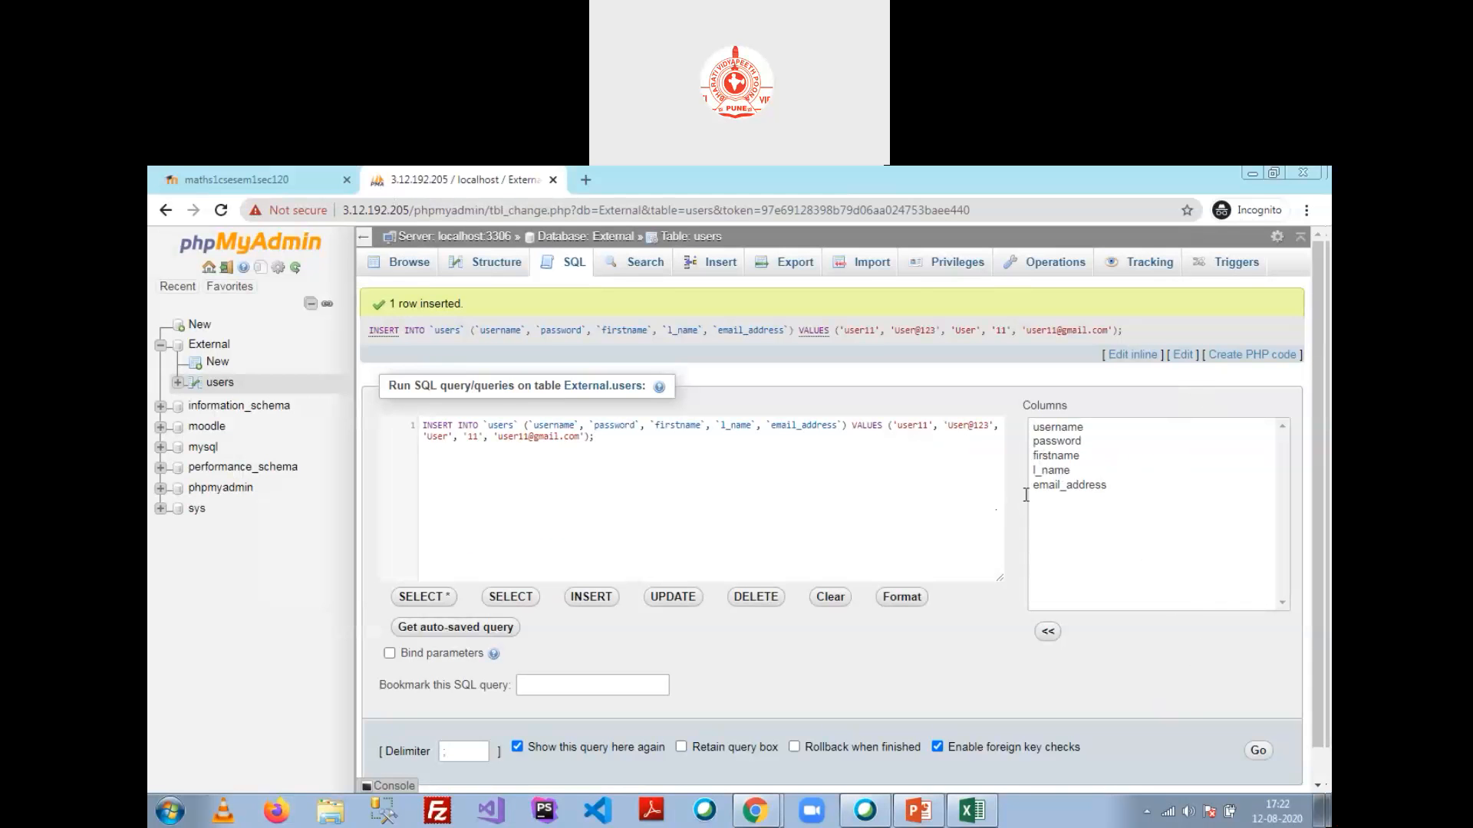
Step: In the Moodle admin window, open the External database authentication settings
{"action": "left_click", "coordinate": [729, 507]}
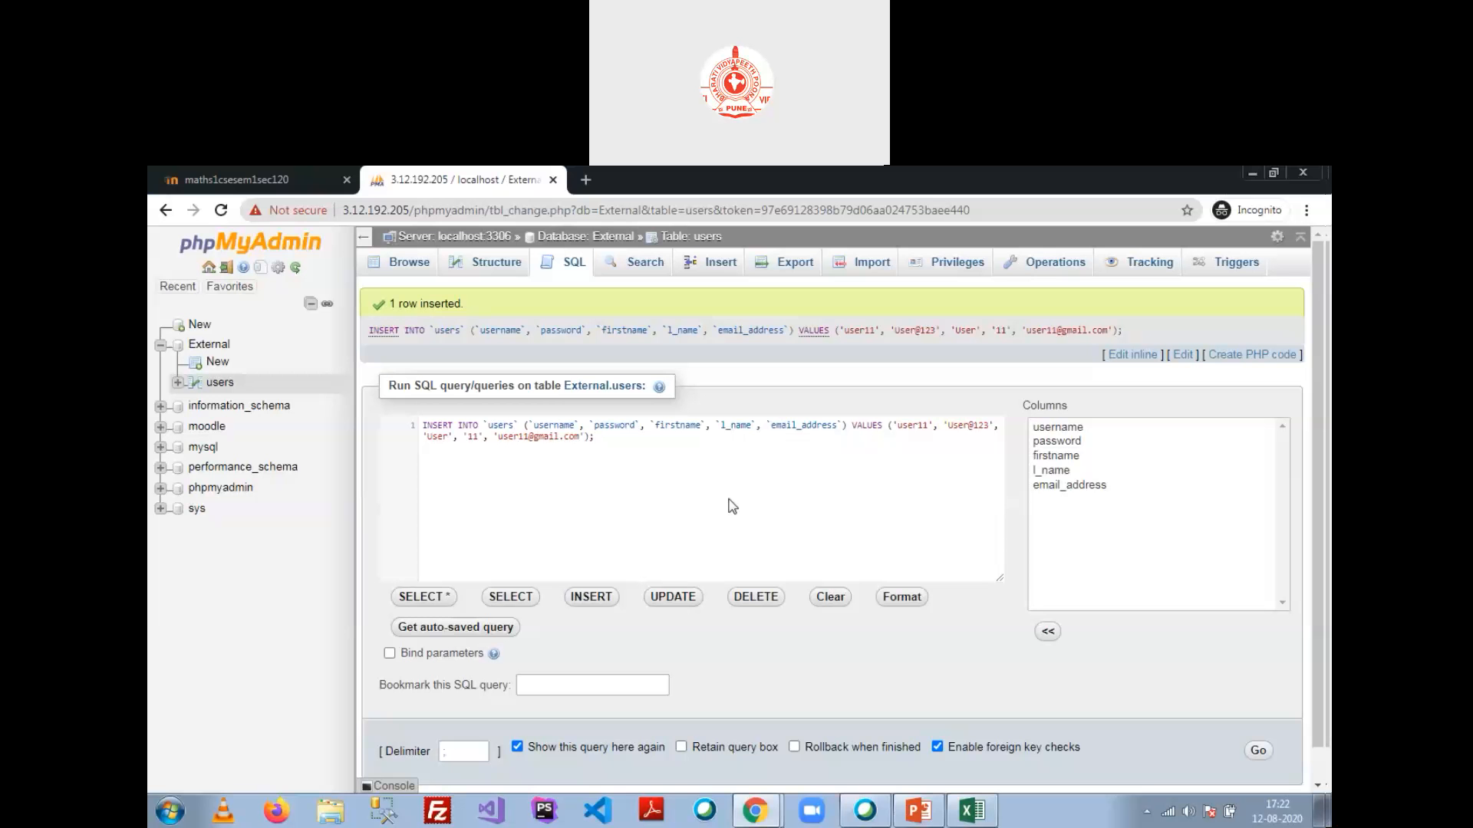
{"action": "left_click", "coordinate": [751, 807]}
{"action": "left_click", "coordinate": [711, 743]}
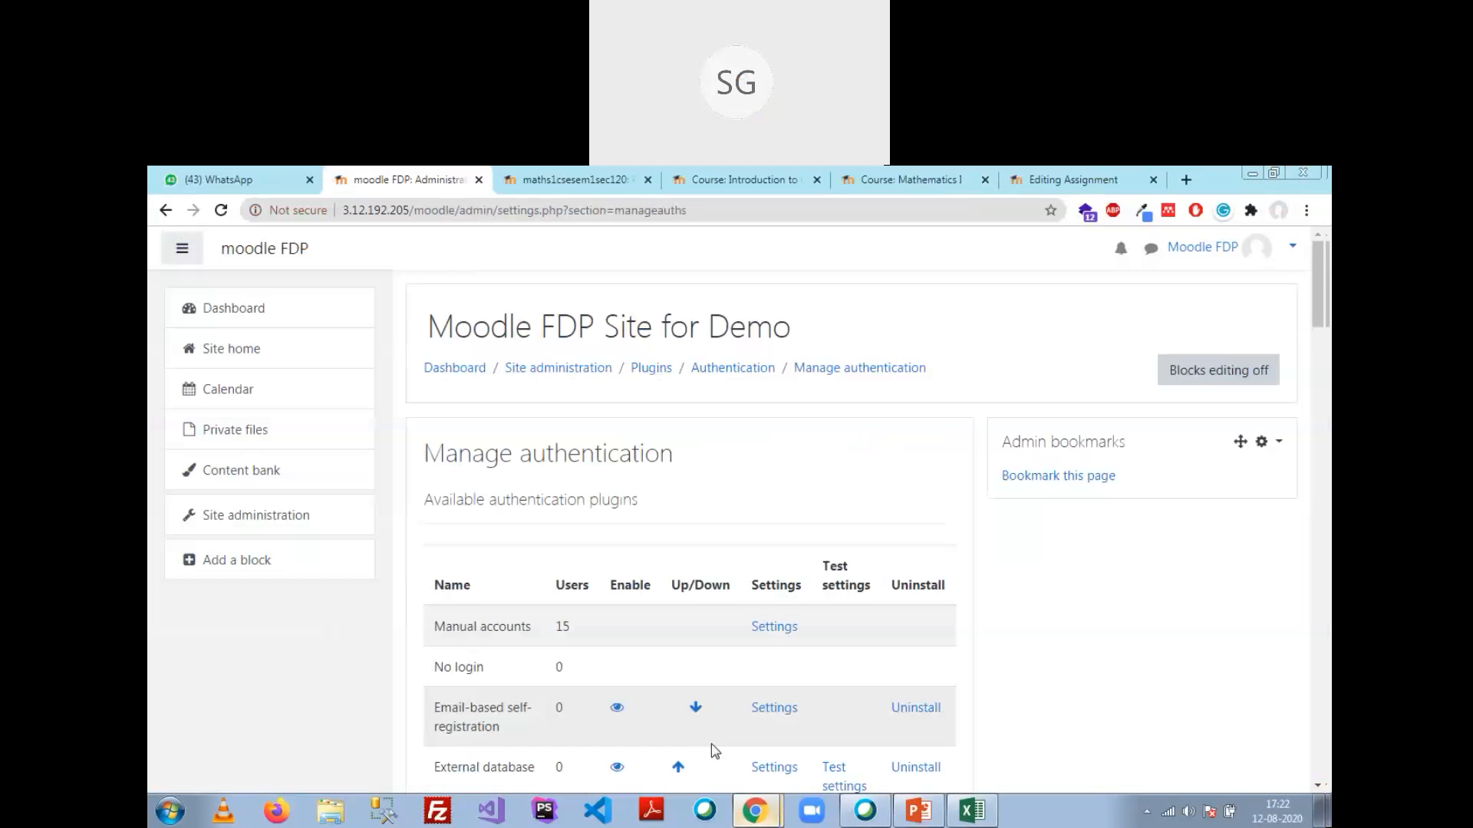
{"action": "scroll", "coordinate": [713, 750], "scroll_direction": "down", "scroll_amount": 3}
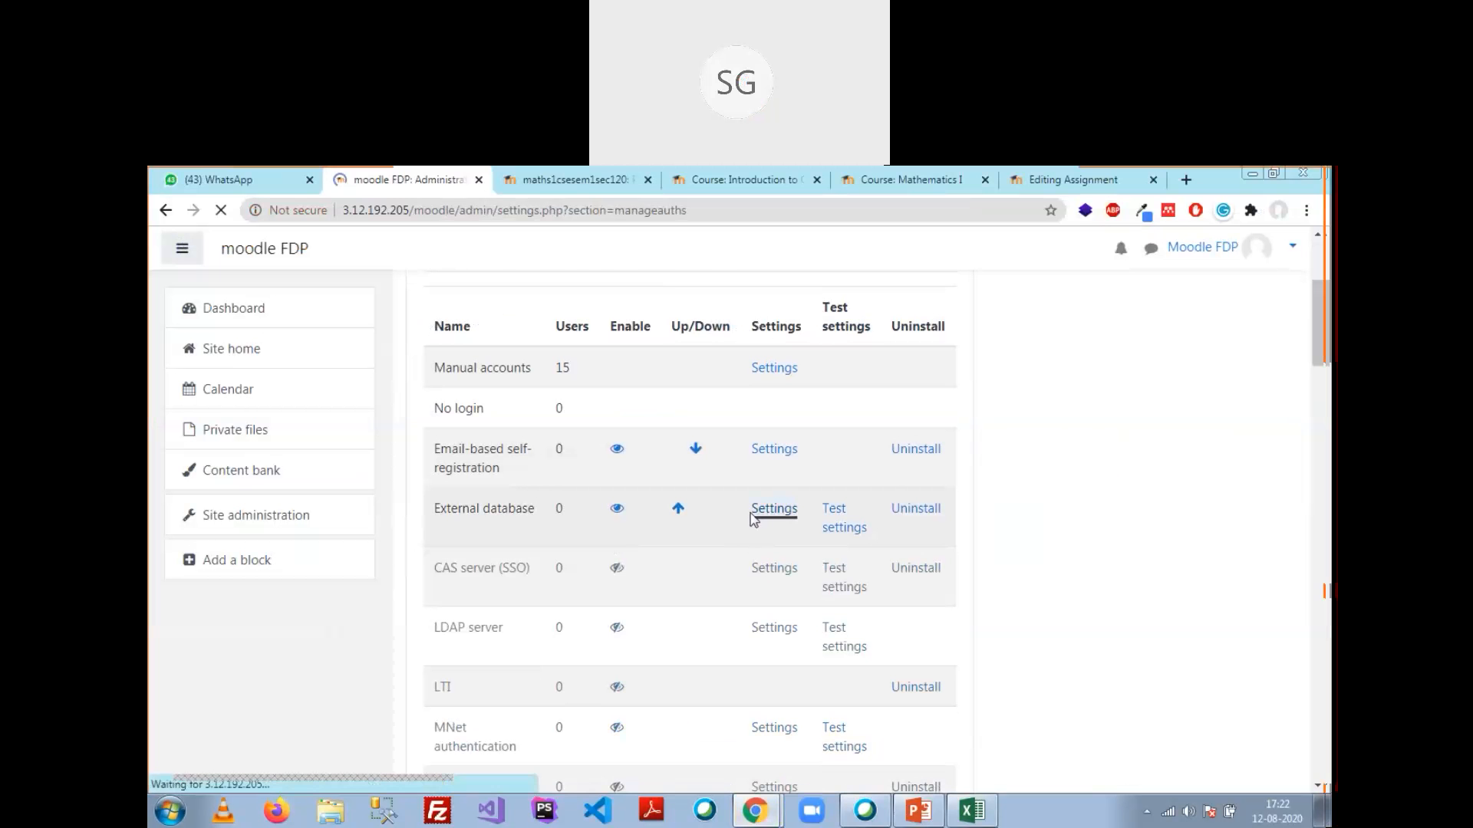
{"action": "left_click", "coordinate": [763, 513]}
Step: Review the settings, checking Host 127.0.0.1, the mysqli database type and field mappings
{"action": "scroll", "coordinate": [679, 506], "scroll_direction": "down", "scroll_amount": 5}
{"action": "scroll", "coordinate": [660, 487], "scroll_direction": "up", "scroll_amount": 4}
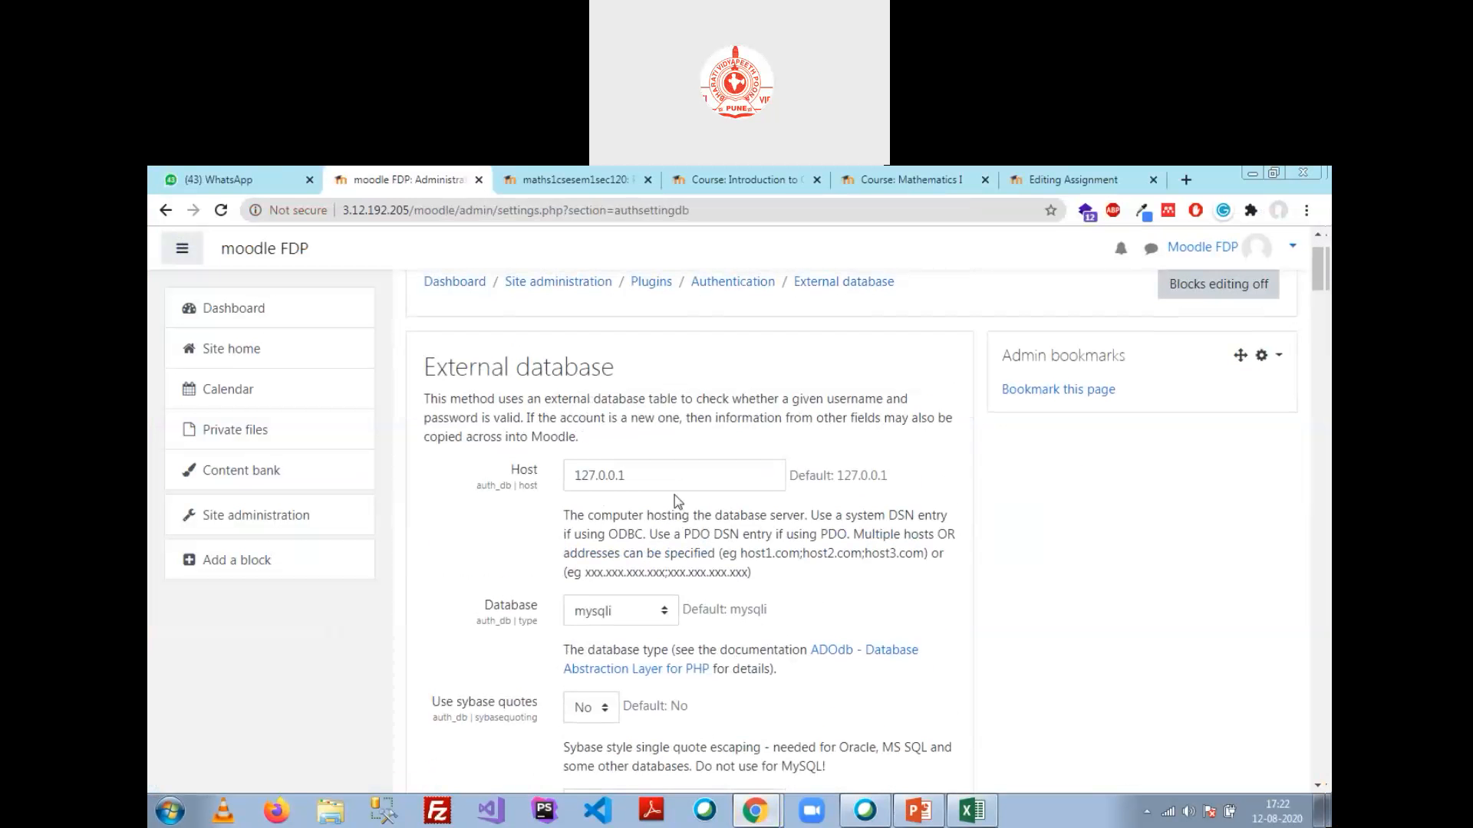
{"action": "scroll", "coordinate": [656, 484], "scroll_direction": "down", "scroll_amount": 10}
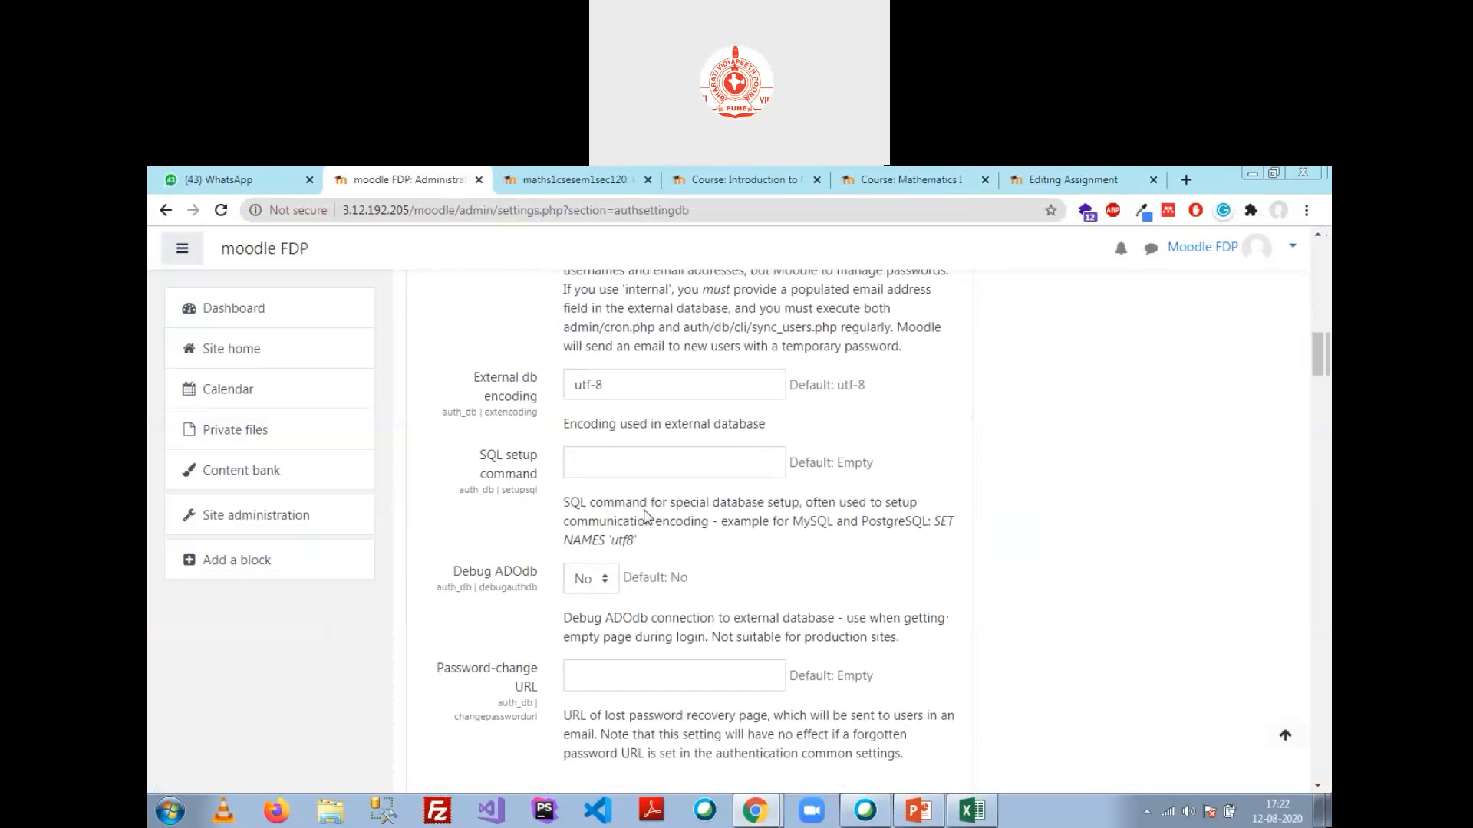
{"action": "scroll", "coordinate": [647, 515], "scroll_direction": "down", "scroll_amount": 15}
{"action": "scroll", "coordinate": [646, 514], "scroll_direction": "up", "scroll_amount": 4}
{"action": "scroll", "coordinate": [647, 514], "scroll_direction": "down", "scroll_amount": 5}
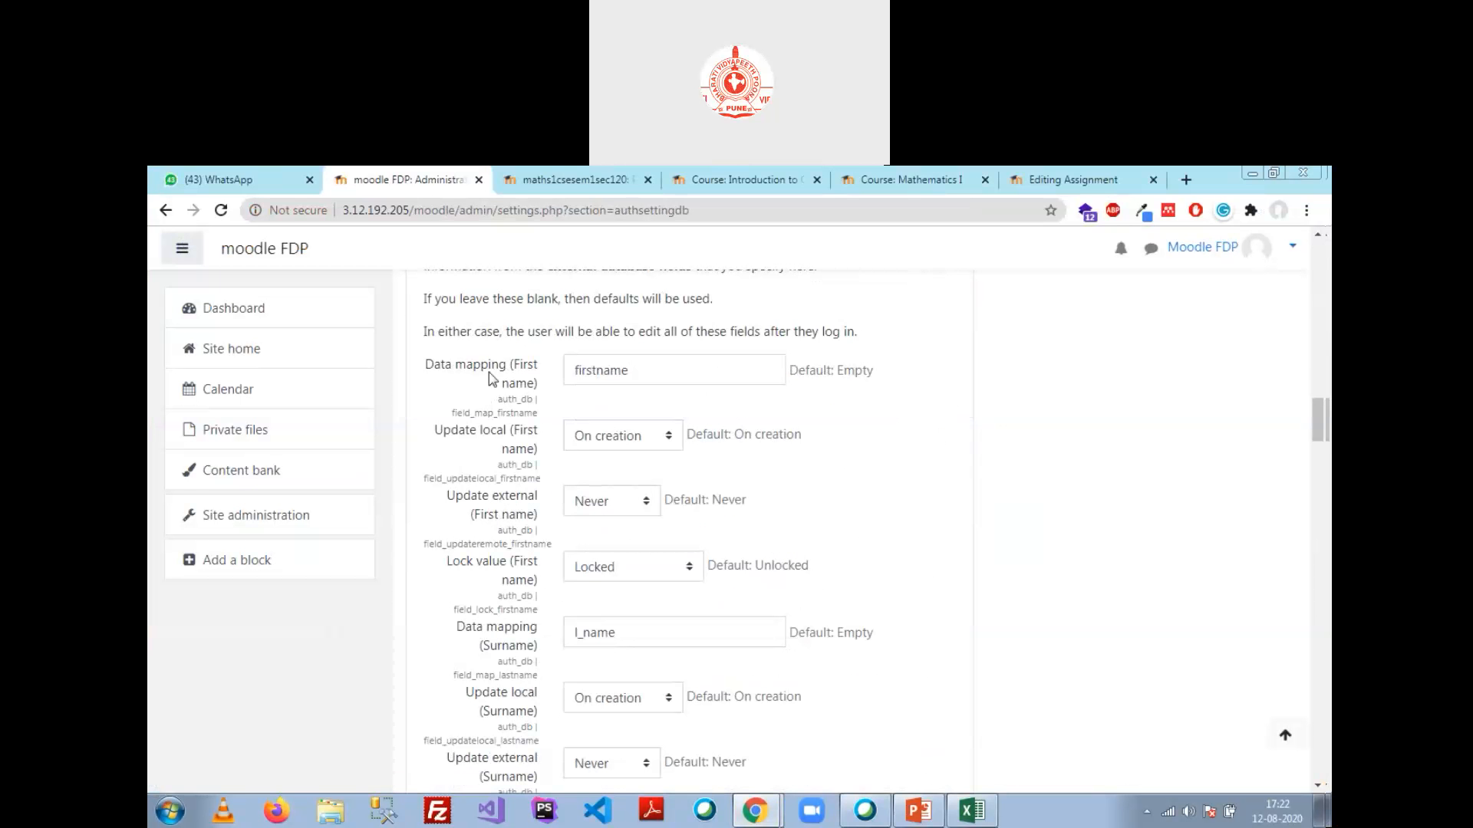
{"action": "scroll", "coordinate": [612, 475], "scroll_direction": "up", "scroll_amount": 10}
{"action": "scroll", "coordinate": [664, 517], "scroll_direction": "up", "scroll_amount": 5}
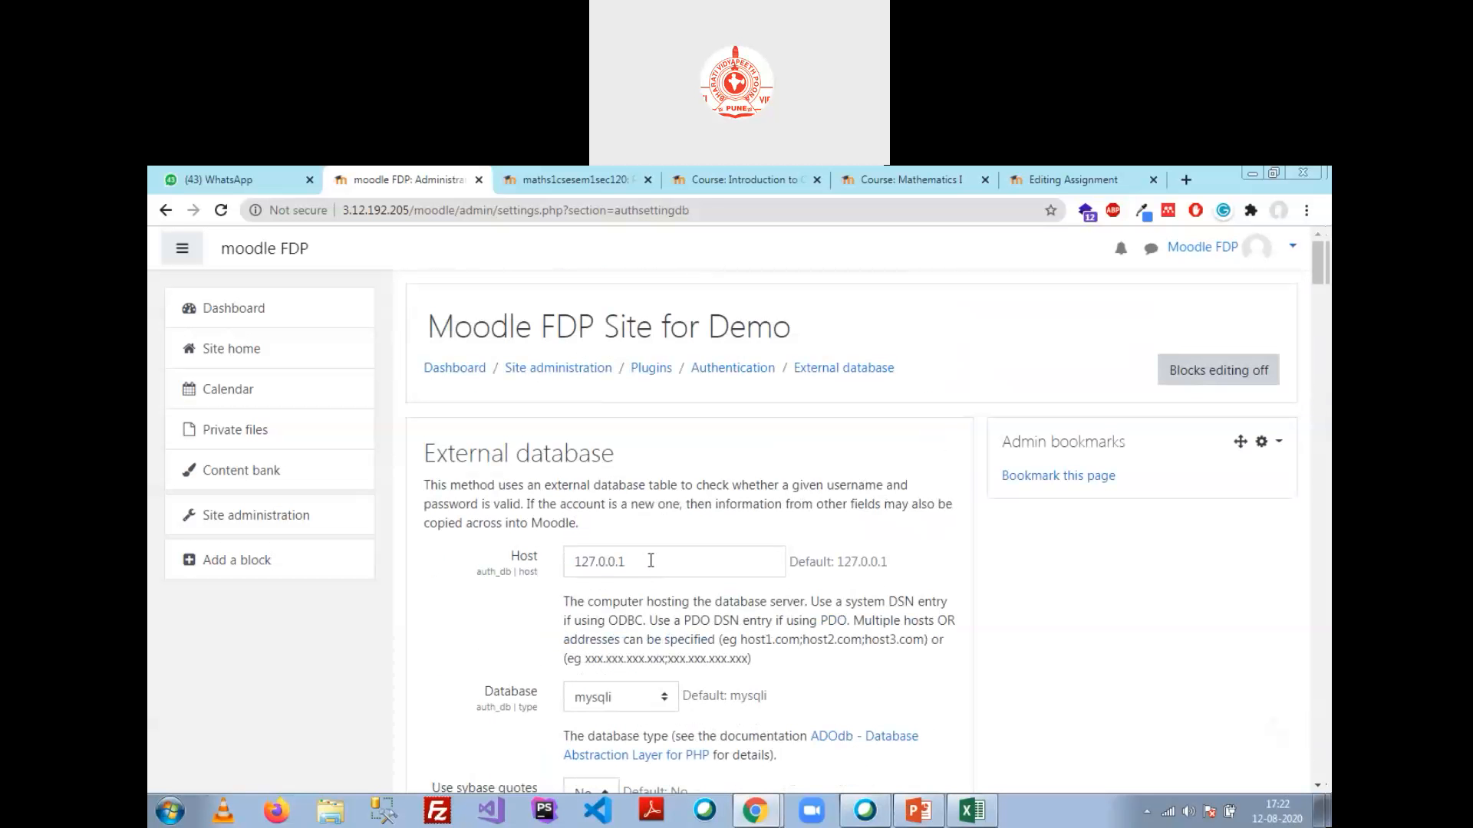
{"action": "left_click", "coordinate": [644, 561]}
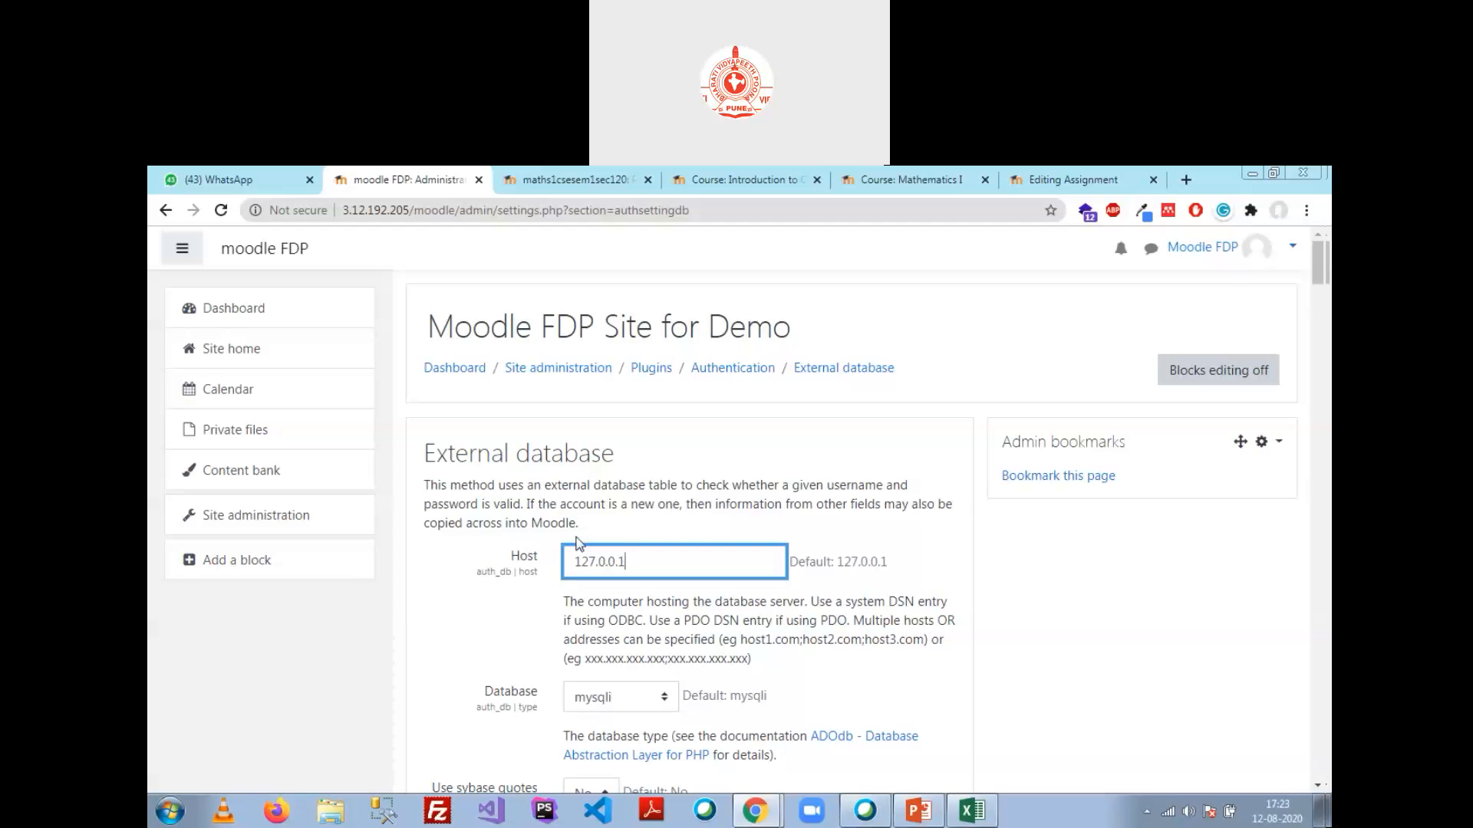
{"action": "scroll", "coordinate": [513, 571], "scroll_direction": "down", "scroll_amount": 2}
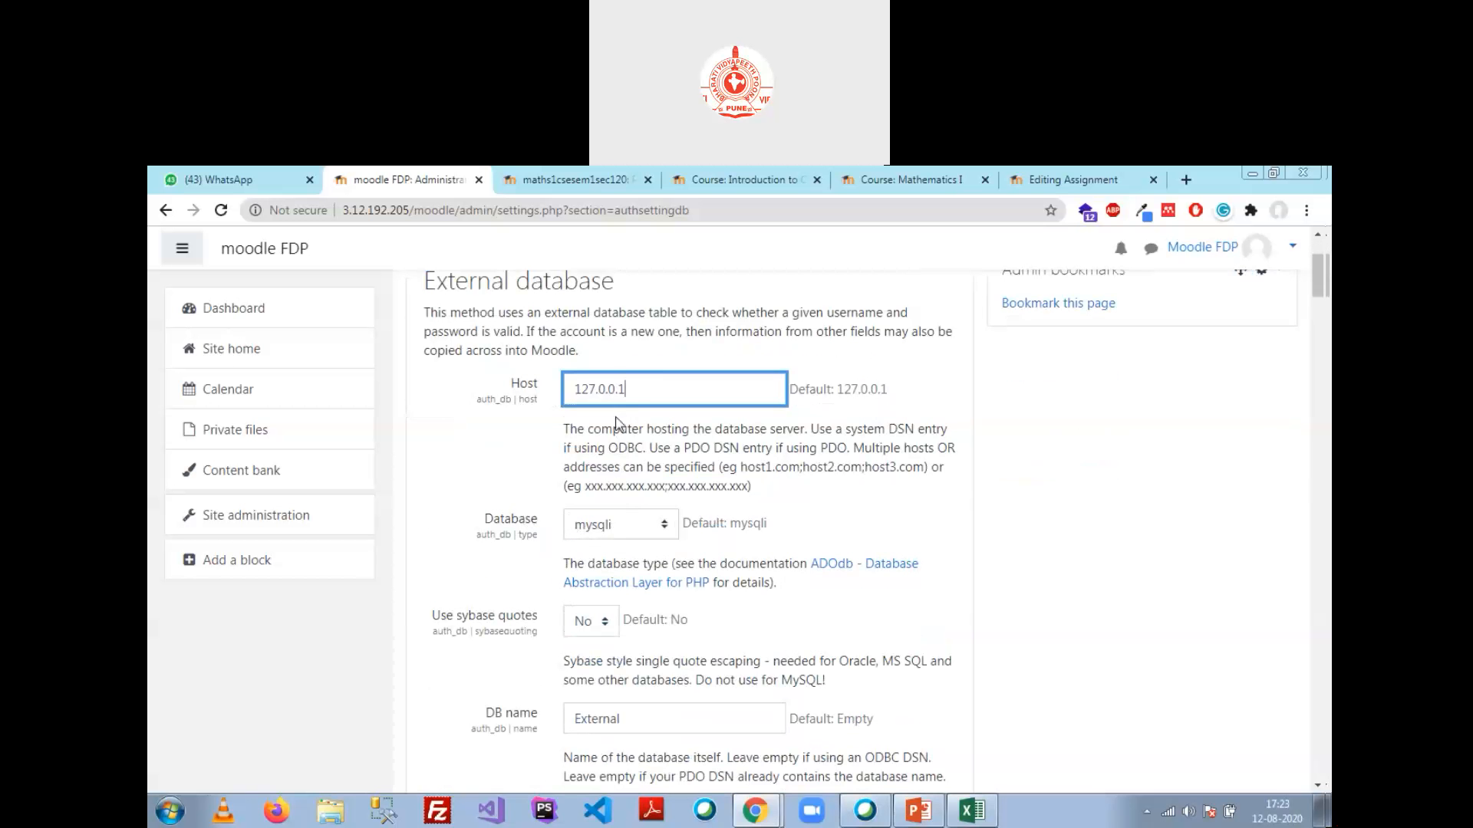
{"action": "left_click_drag", "start_coordinate": [635, 389], "coordinate": [548, 400]}
{"action": "left_click", "coordinate": [660, 393]}
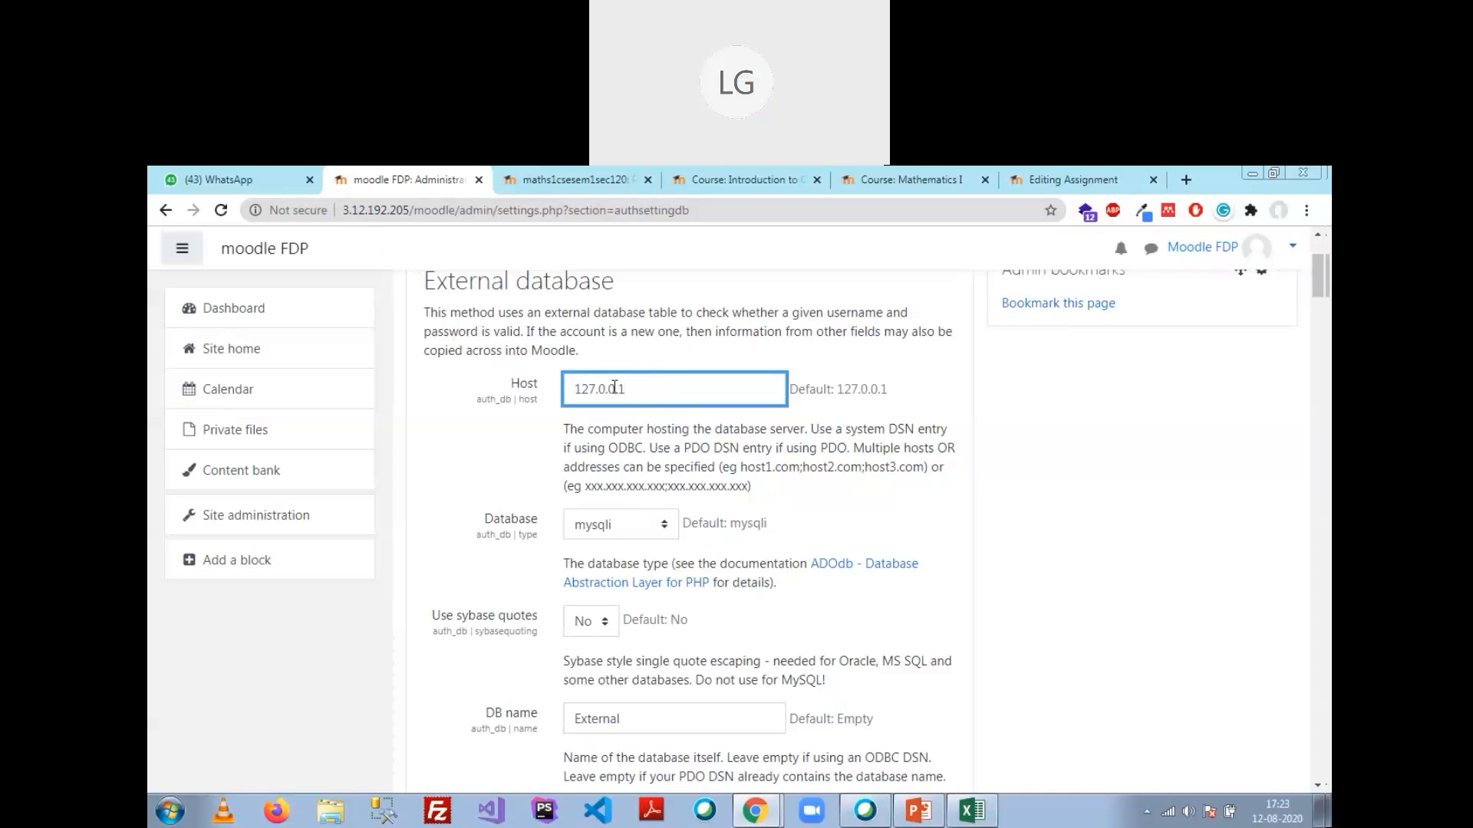
{"action": "scroll", "coordinate": [491, 398], "scroll_direction": "up", "scroll_amount": 3}
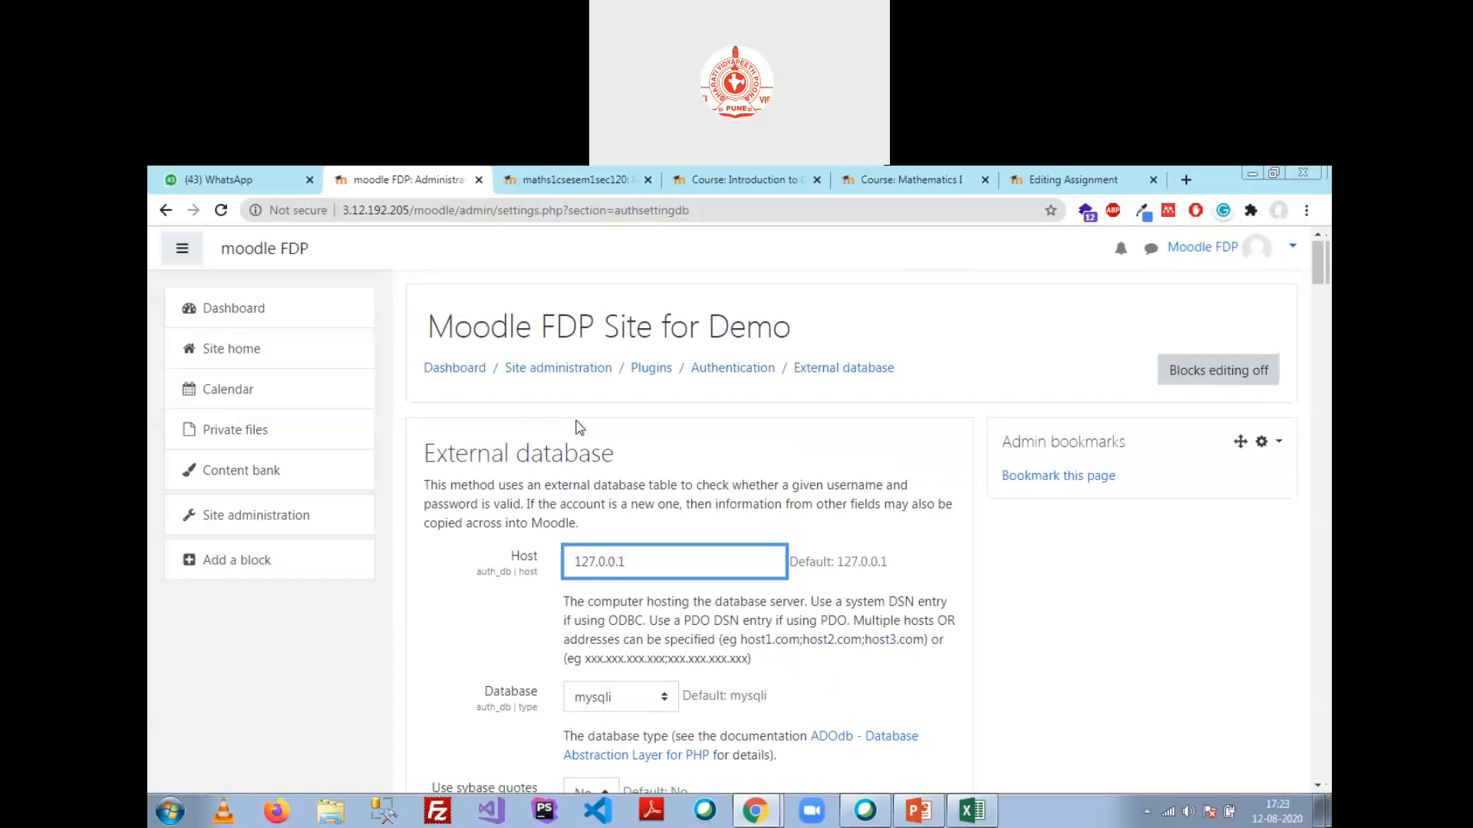
Step: Name a new phpMyAdmin database External1, then start localhost/phpmyadmin in a new tab
{"action": "left_click", "coordinate": [752, 810]}
{"action": "left_click", "coordinate": [807, 773]}
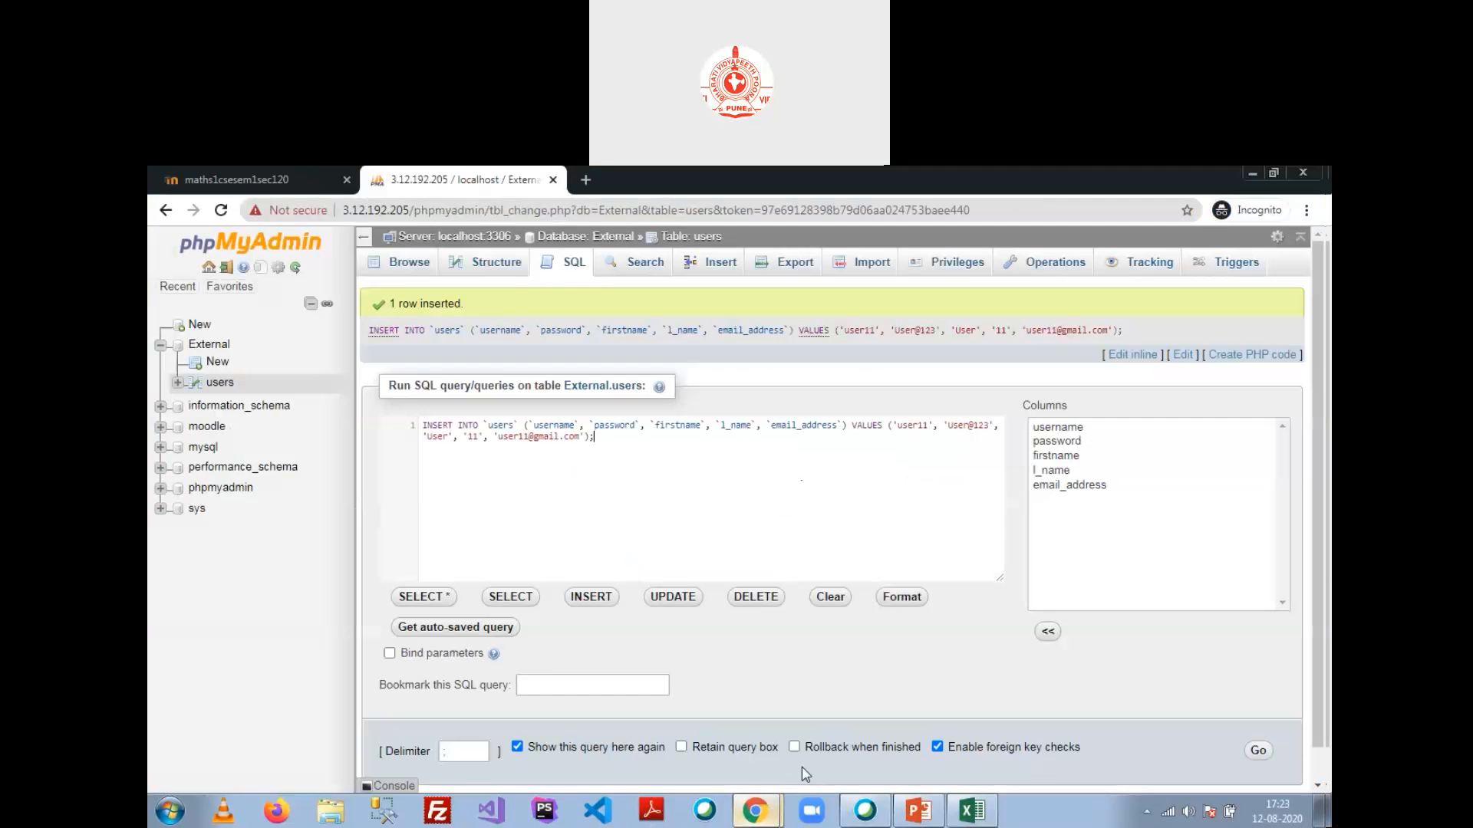
{"action": "left_click", "coordinate": [200, 324]}
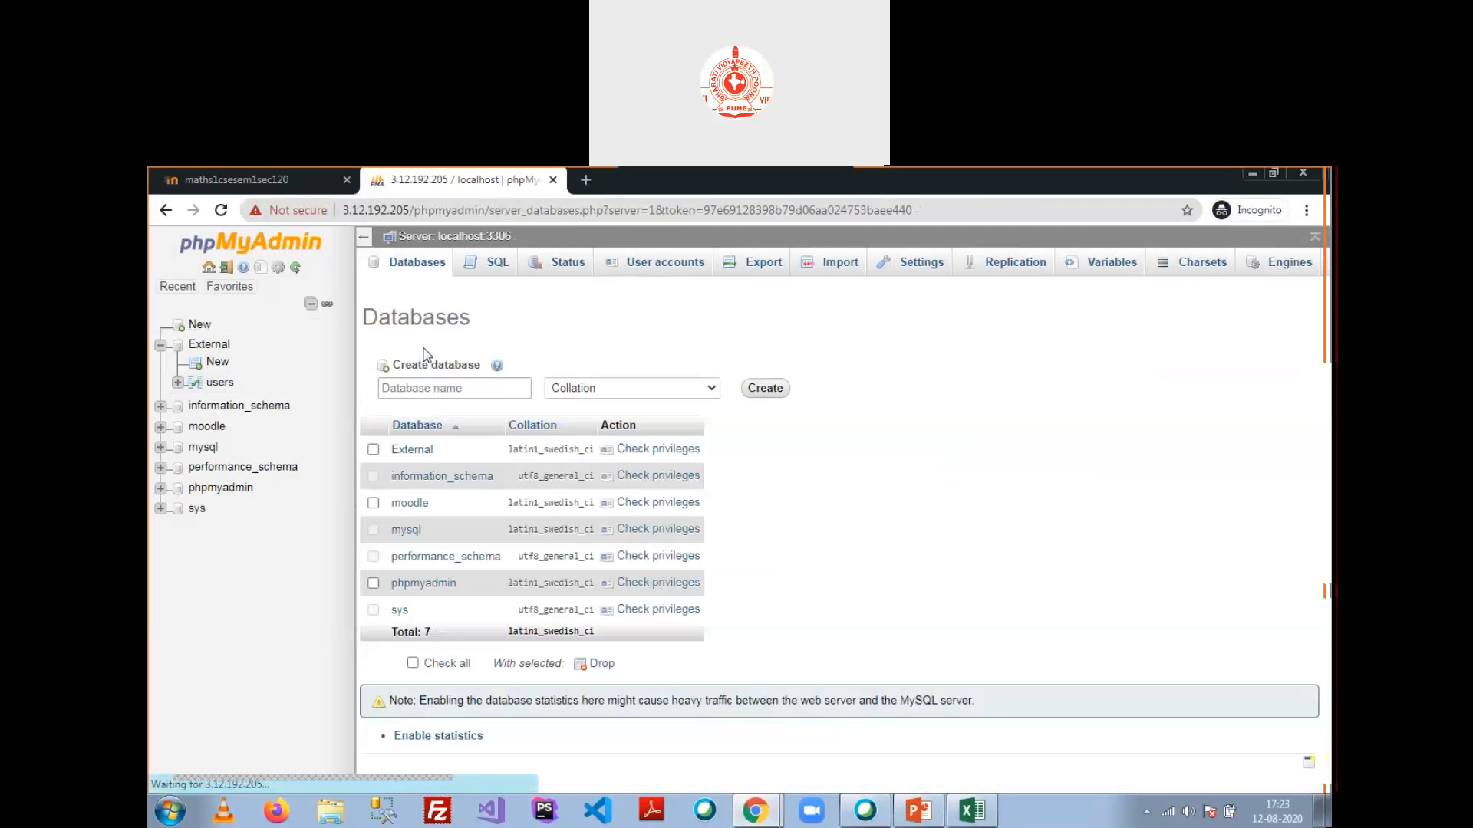
{"action": "left_click", "coordinate": [422, 387]}
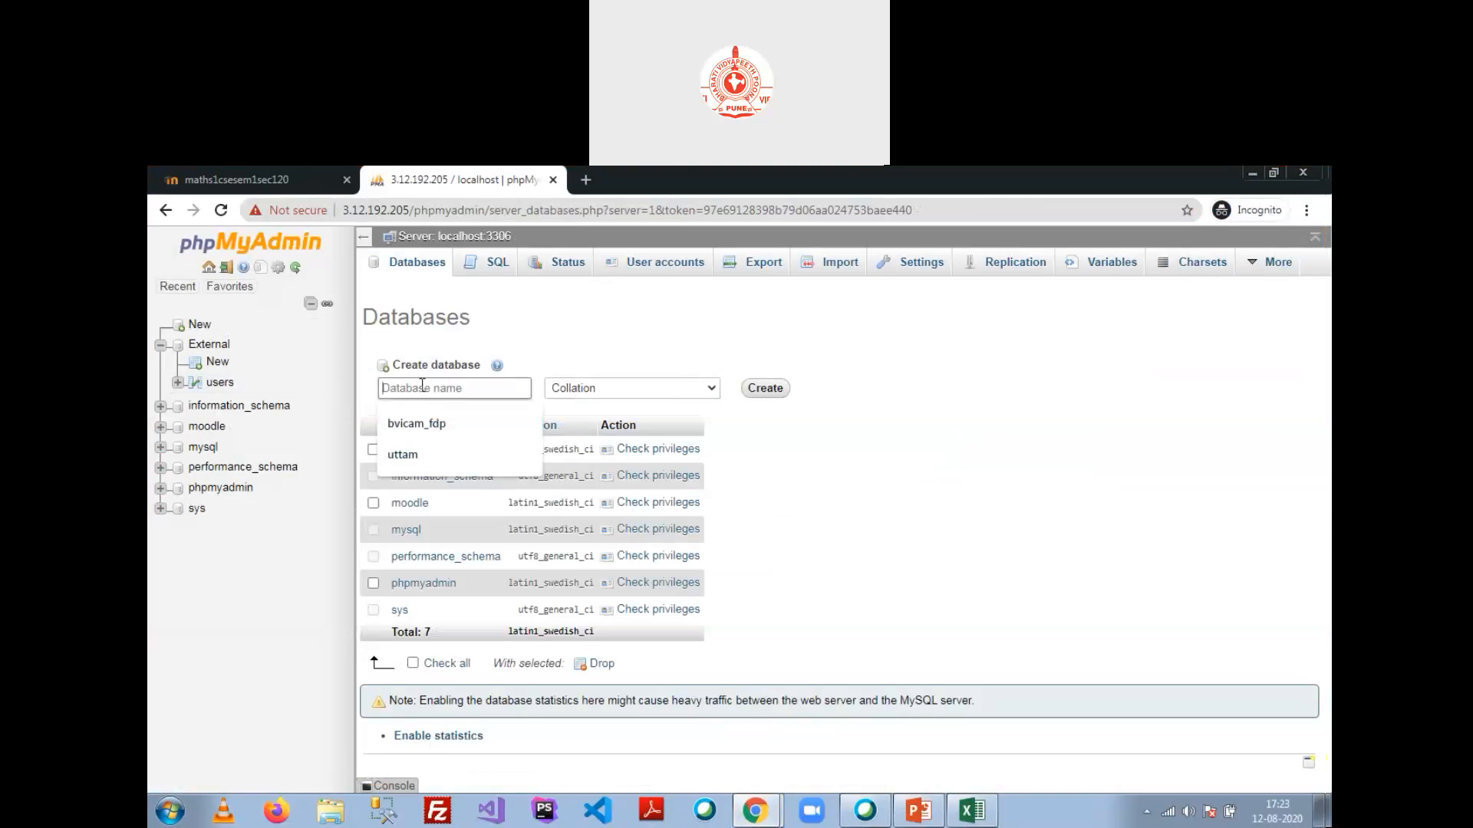
{"action": "type", "text": "Extern"}
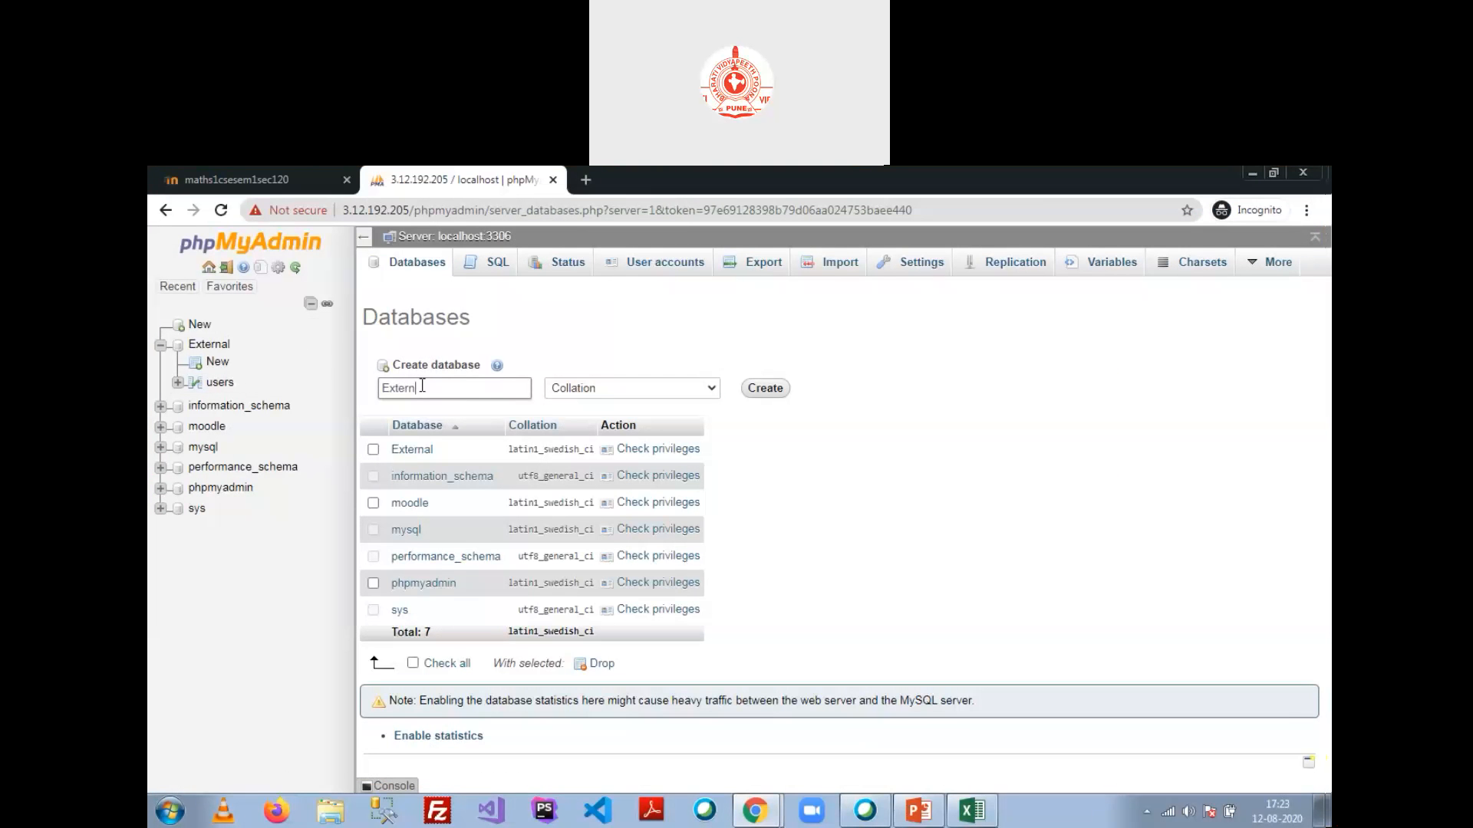
{"action": "type", "text": "al1"}
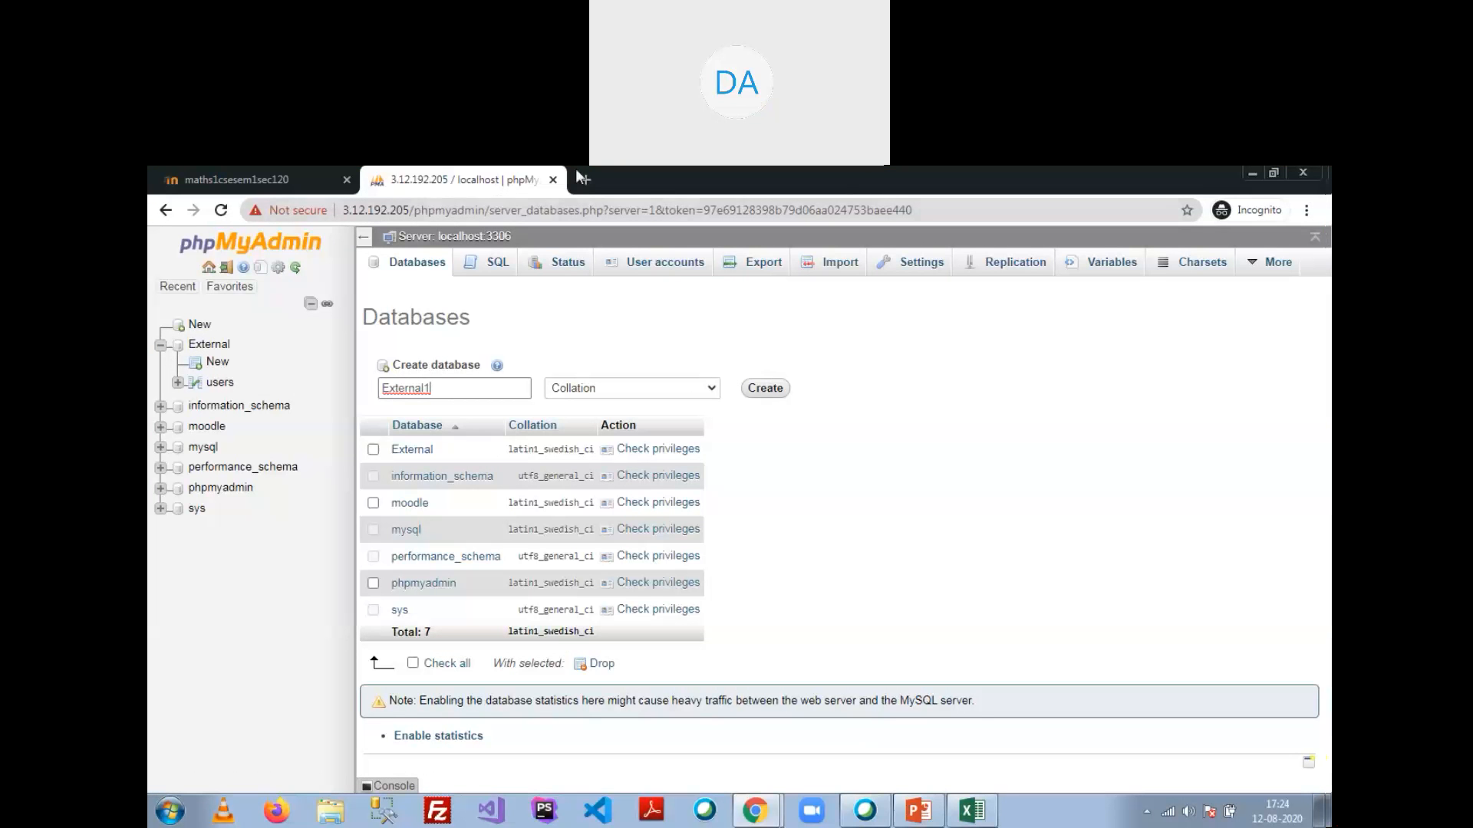
{"action": "left_click", "coordinate": [589, 181]}
{"action": "type", "text": "localhost/phpy"}
Step: Fix the typo so the new tab's address reads localhost/phpmyadmin
{"action": "key", "text": "BackSpace"}
{"action": "key", "text": "BackSpace"}
{"action": "type", "text": "pm"}
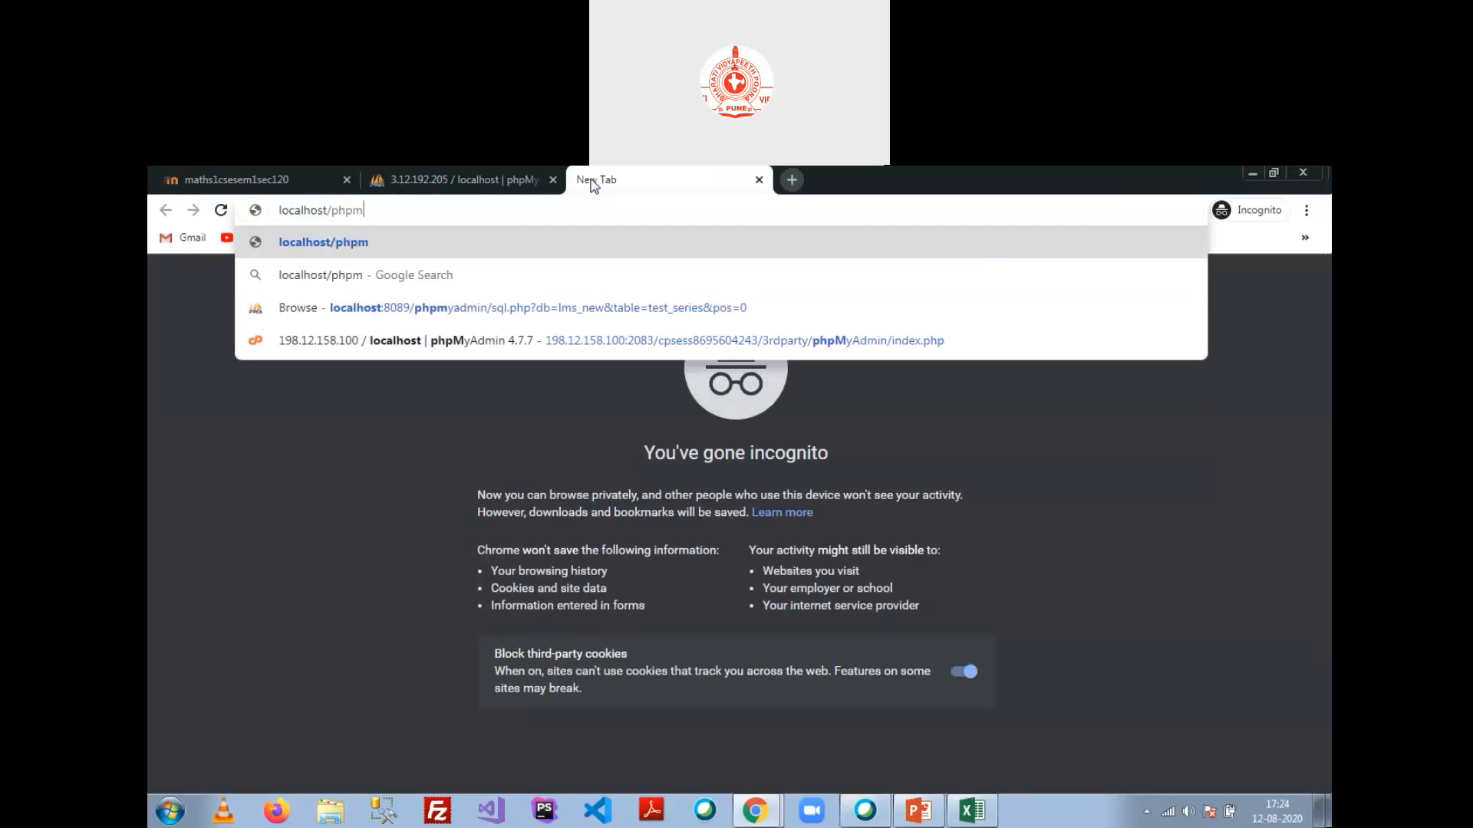
{"action": "type", "text": "yadmin"}
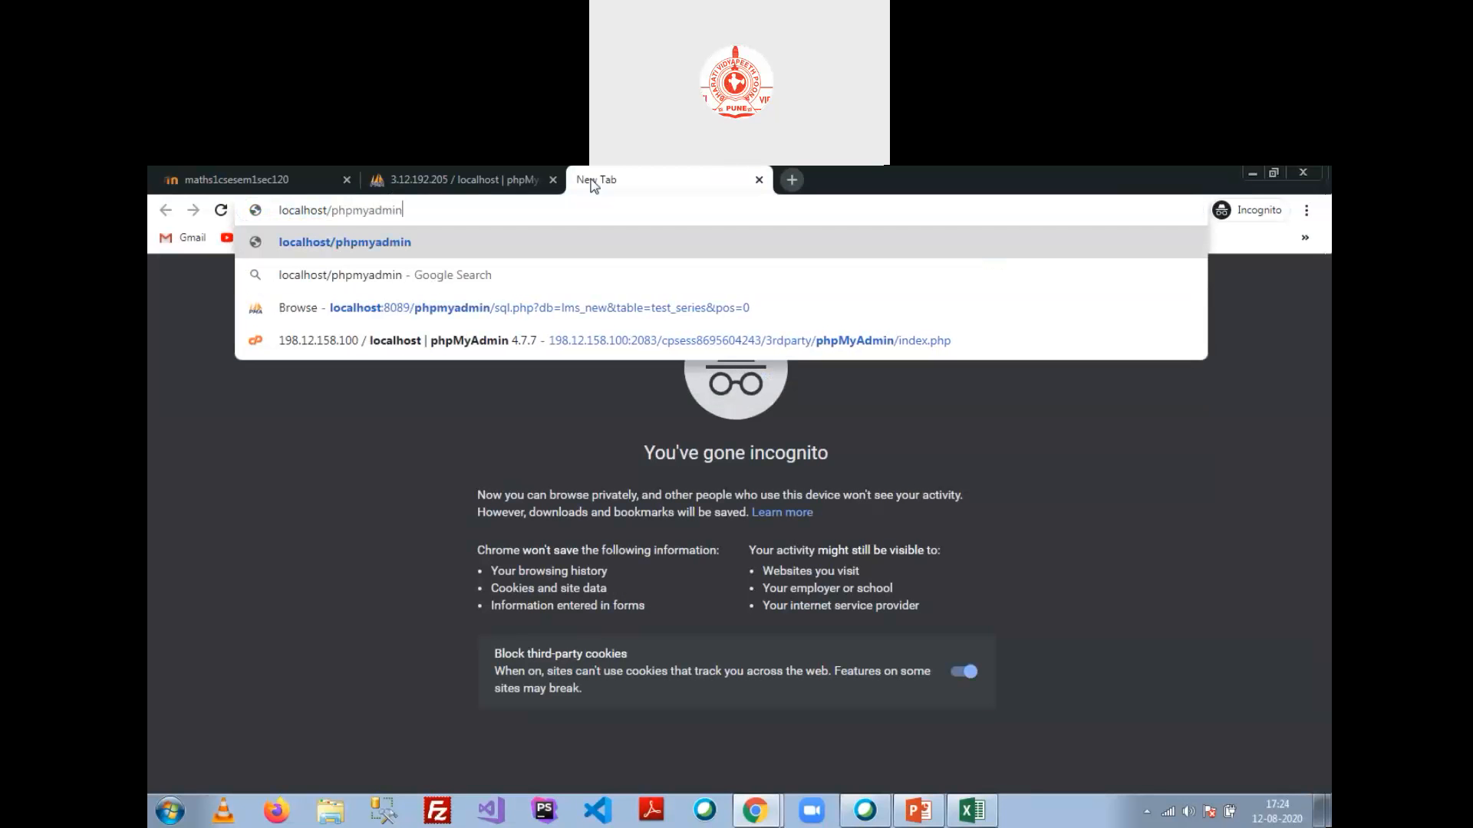
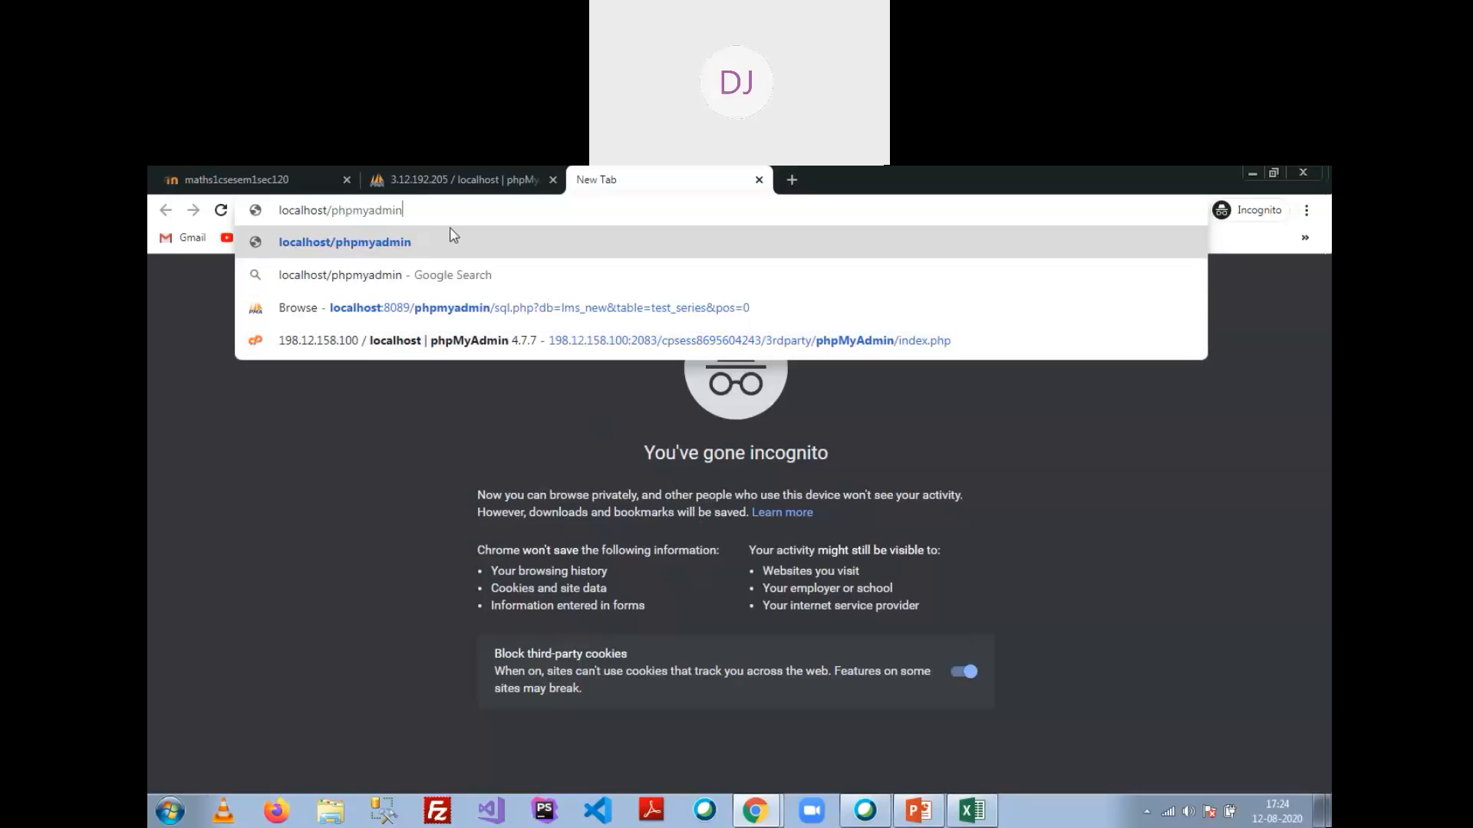
Step: Create database External1 and begin a table named 'test' with 6 columns
{"action": "left_click", "coordinate": [488, 181]}
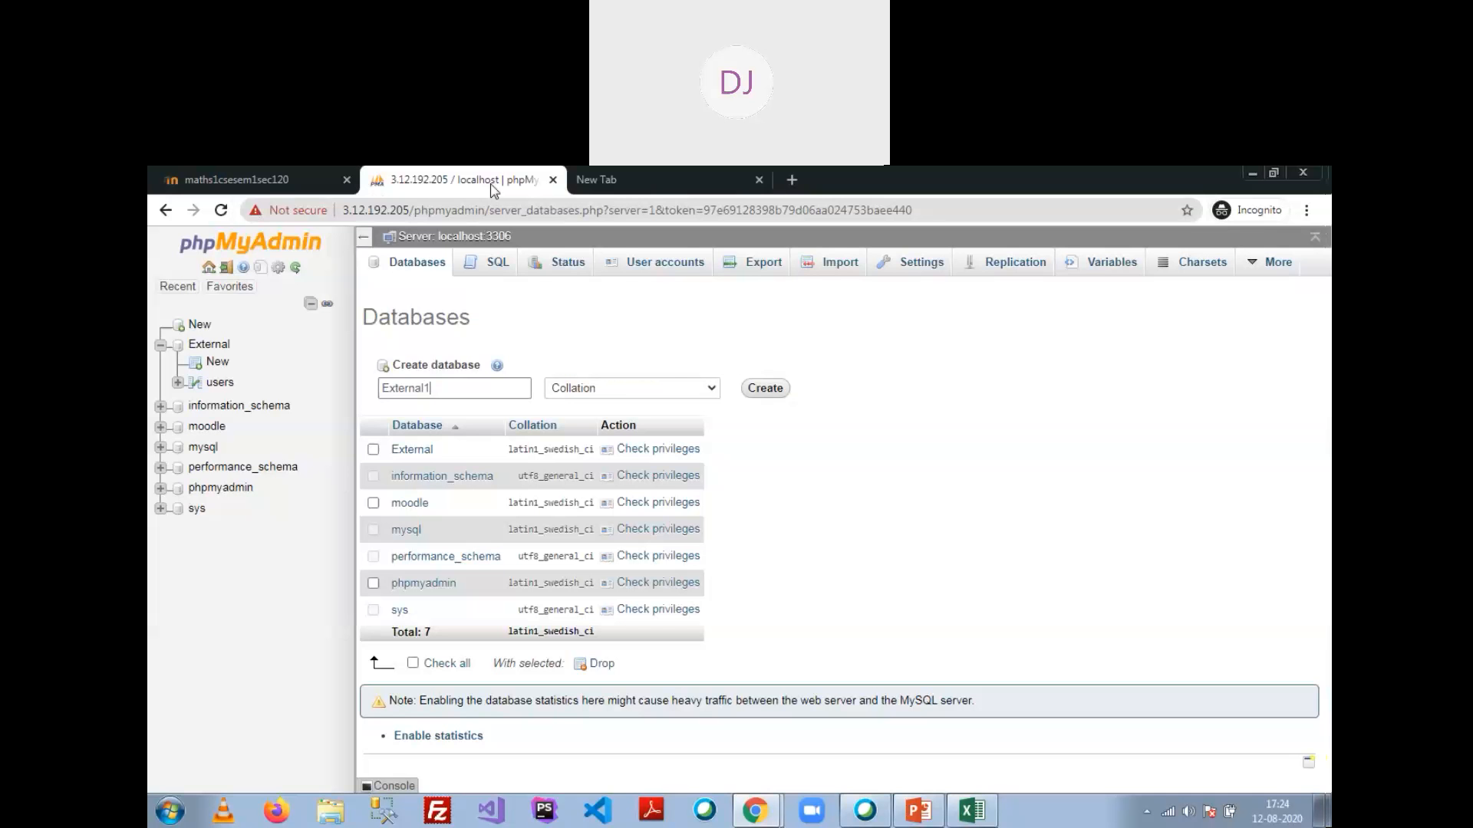
{"action": "left_click", "coordinate": [777, 391]}
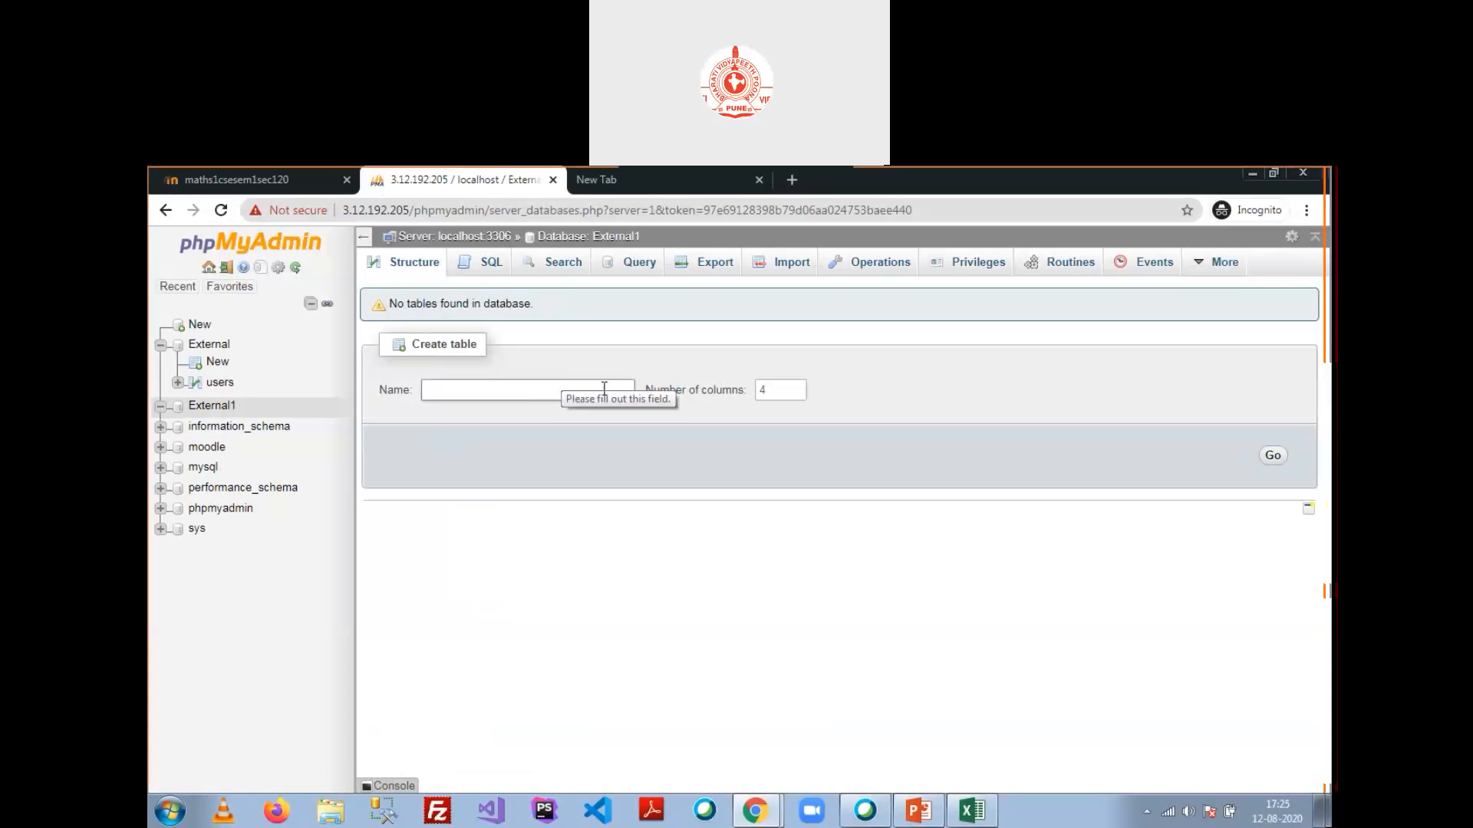
{"action": "left_click_drag", "start_coordinate": [773, 390], "coordinate": [758, 392]}
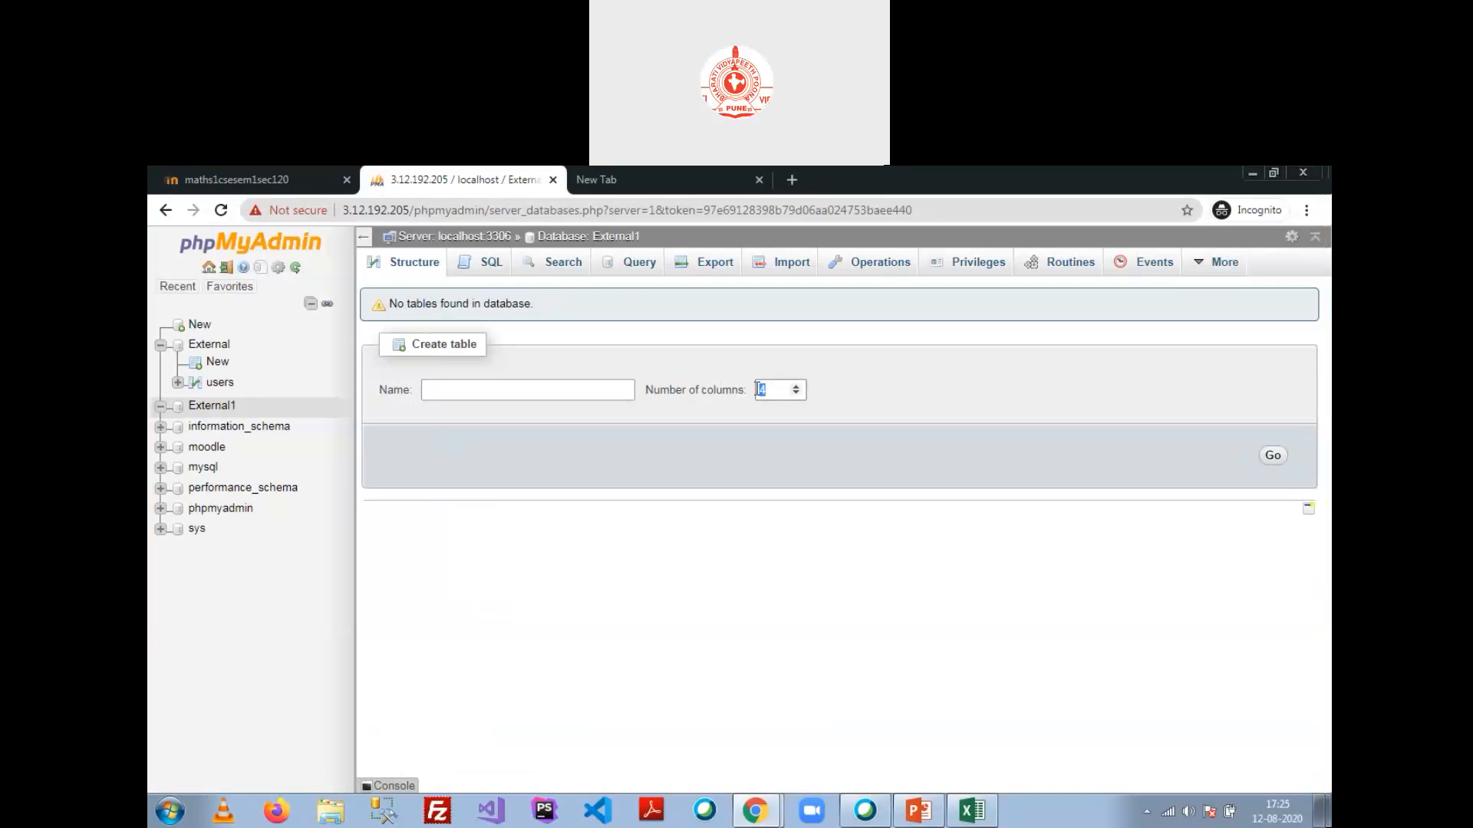
{"action": "type", "text": "6"}
{"action": "left_click", "coordinate": [547, 395]}
{"action": "type", "text": "test"}
{"action": "key", "text": "Return"}
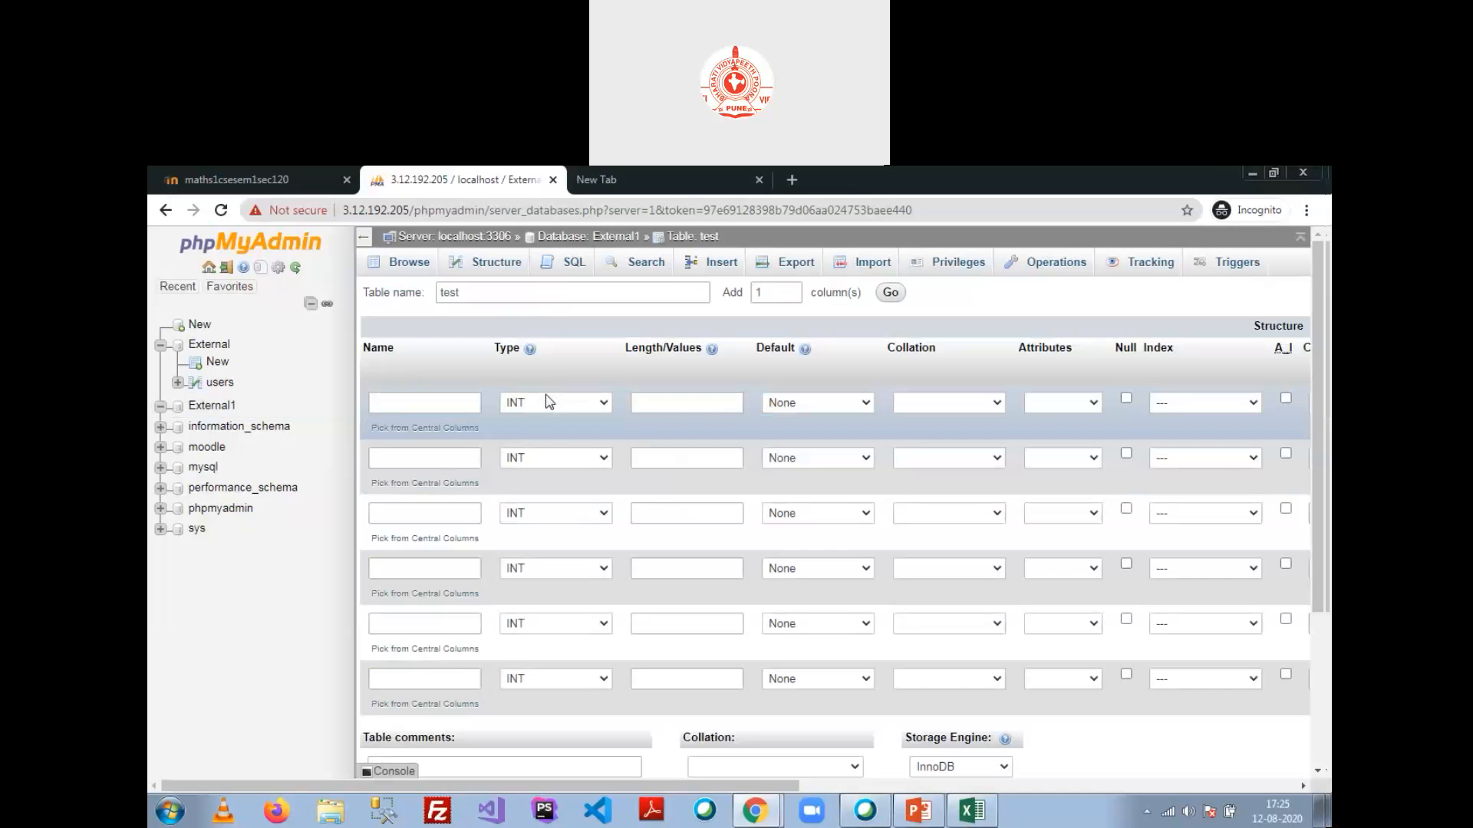
Step: Name the first column 'email', type VARCHAR with length 60
{"action": "scroll", "coordinate": [430, 429], "scroll_direction": "down", "scroll_amount": 2}
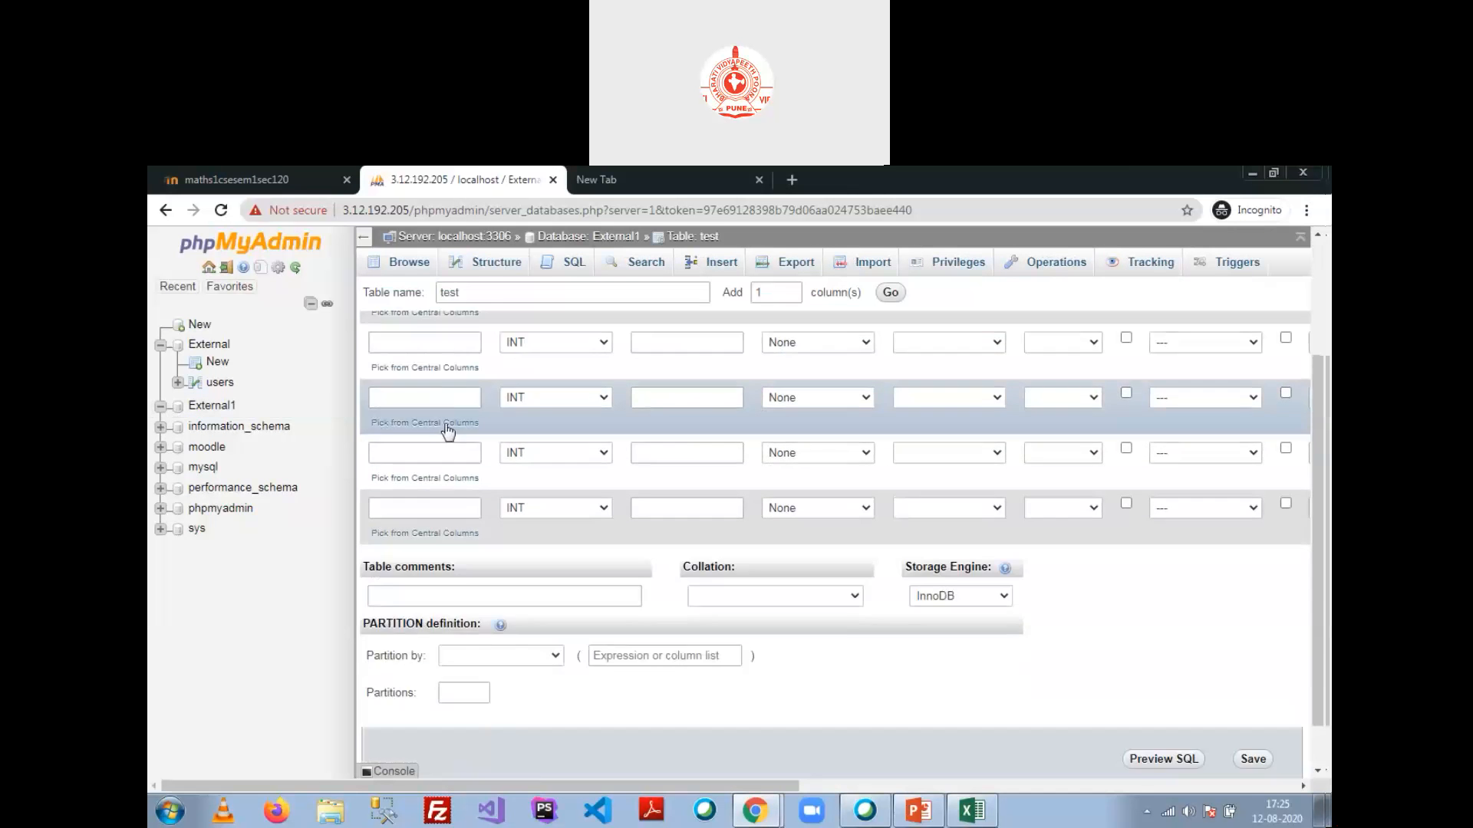
{"action": "scroll", "coordinate": [469, 489], "scroll_direction": "up", "scroll_amount": 2}
{"action": "left_click", "coordinate": [432, 403]}
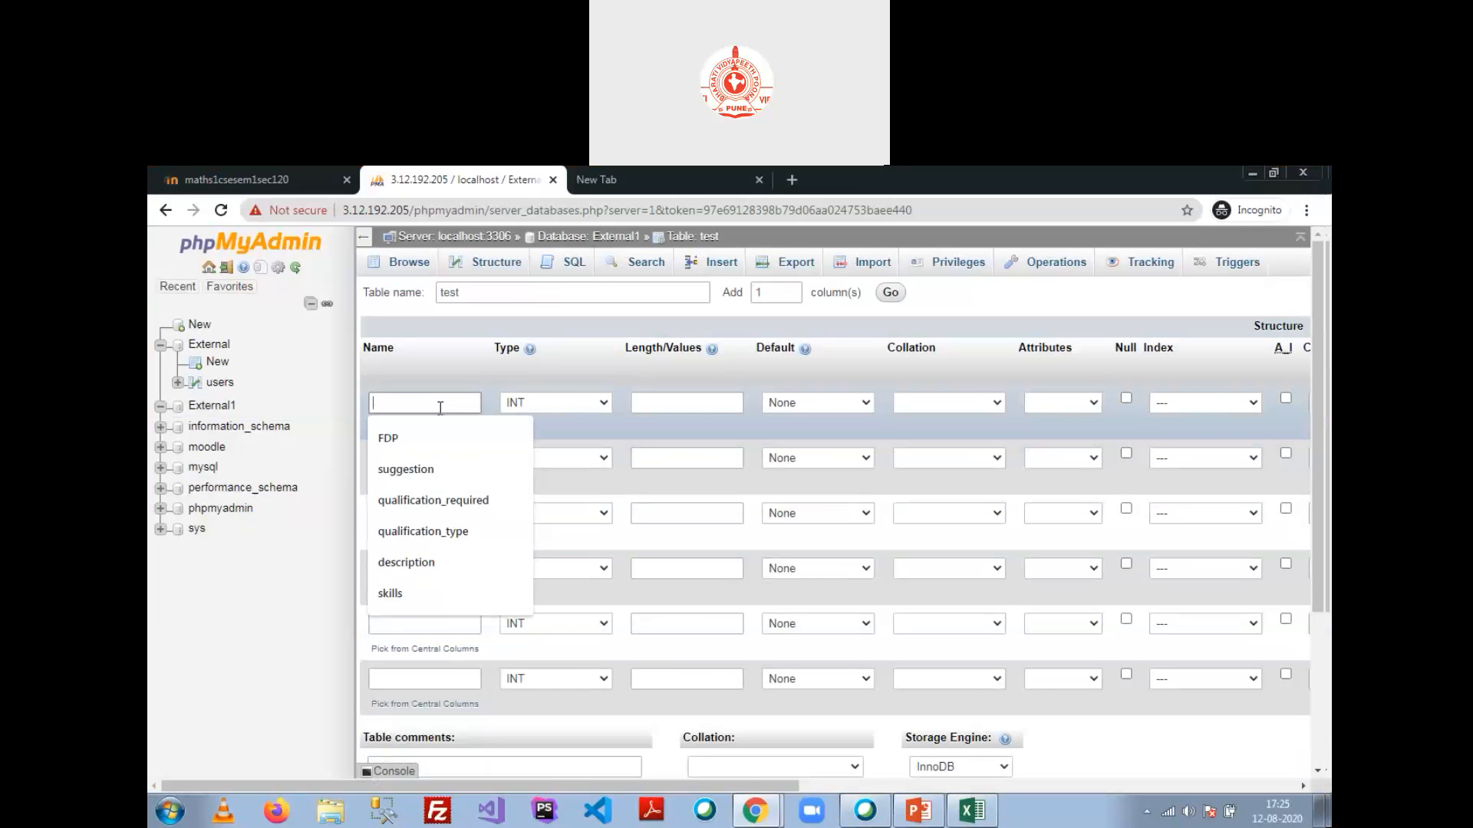
{"action": "type", "text": "userid"}
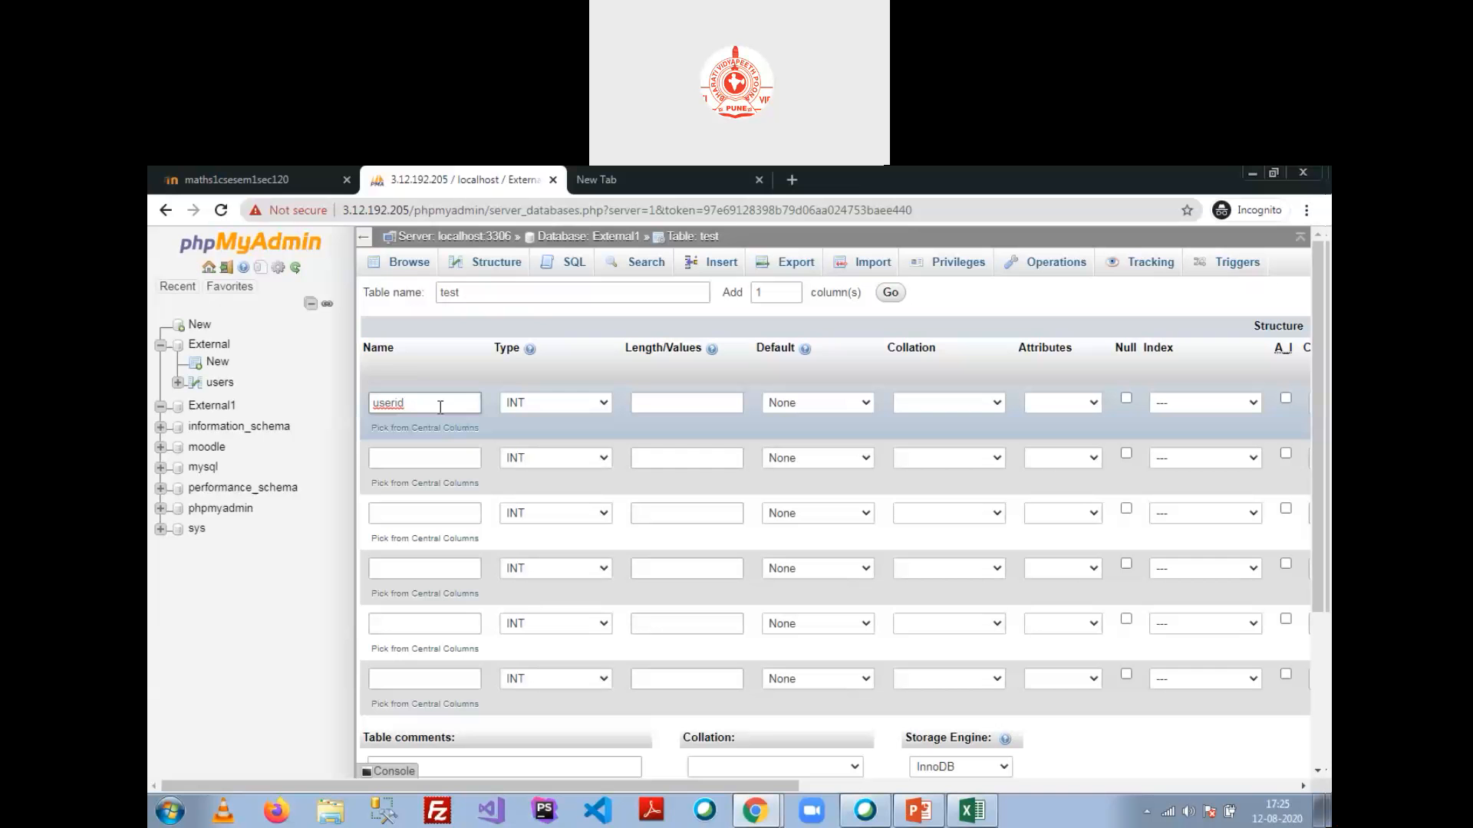
{"action": "type", "text": "email"}
{"action": "key", "text": "BackSpace"}
{"action": "key", "text": "BackSpace"}
{"action": "key", "text": "BackSpace"}
{"action": "key", "text": "BackSpace"}
{"action": "key", "text": "BackSpace"}
{"action": "key", "text": "BackSpace"}
{"action": "key", "text": "BackSpace"}
{"action": "key", "text": "BackSpace"}
{"action": "key", "text": "BackSpace"}
{"action": "key", "text": "BackSpace"}
{"action": "type", "text": "email"}
{"action": "left_click", "coordinate": [593, 405]}
{"action": "left_click", "coordinate": [583, 435]}
{"action": "left_click", "coordinate": [674, 404]}
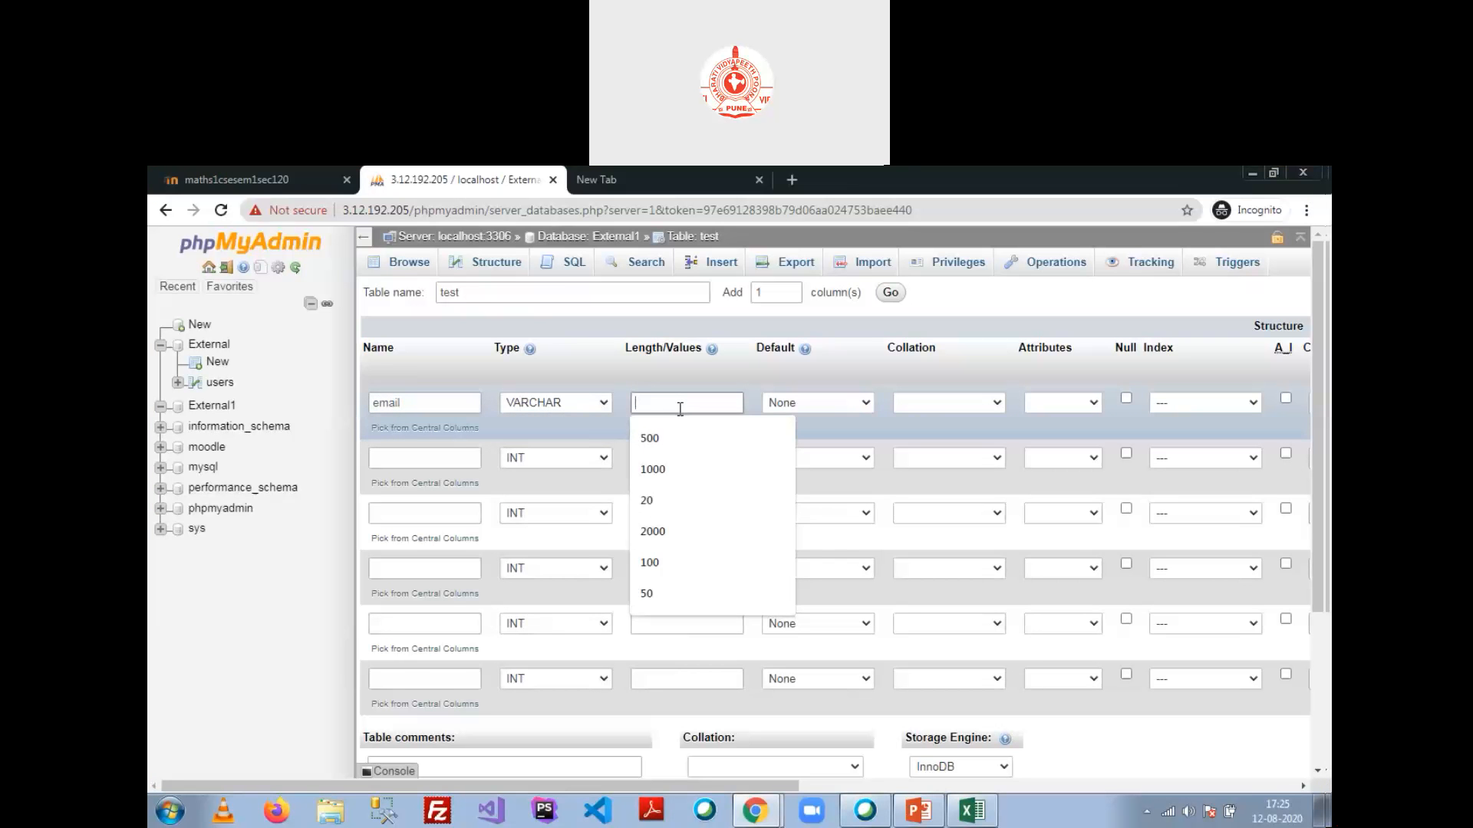
{"action": "type", "text": "60"}
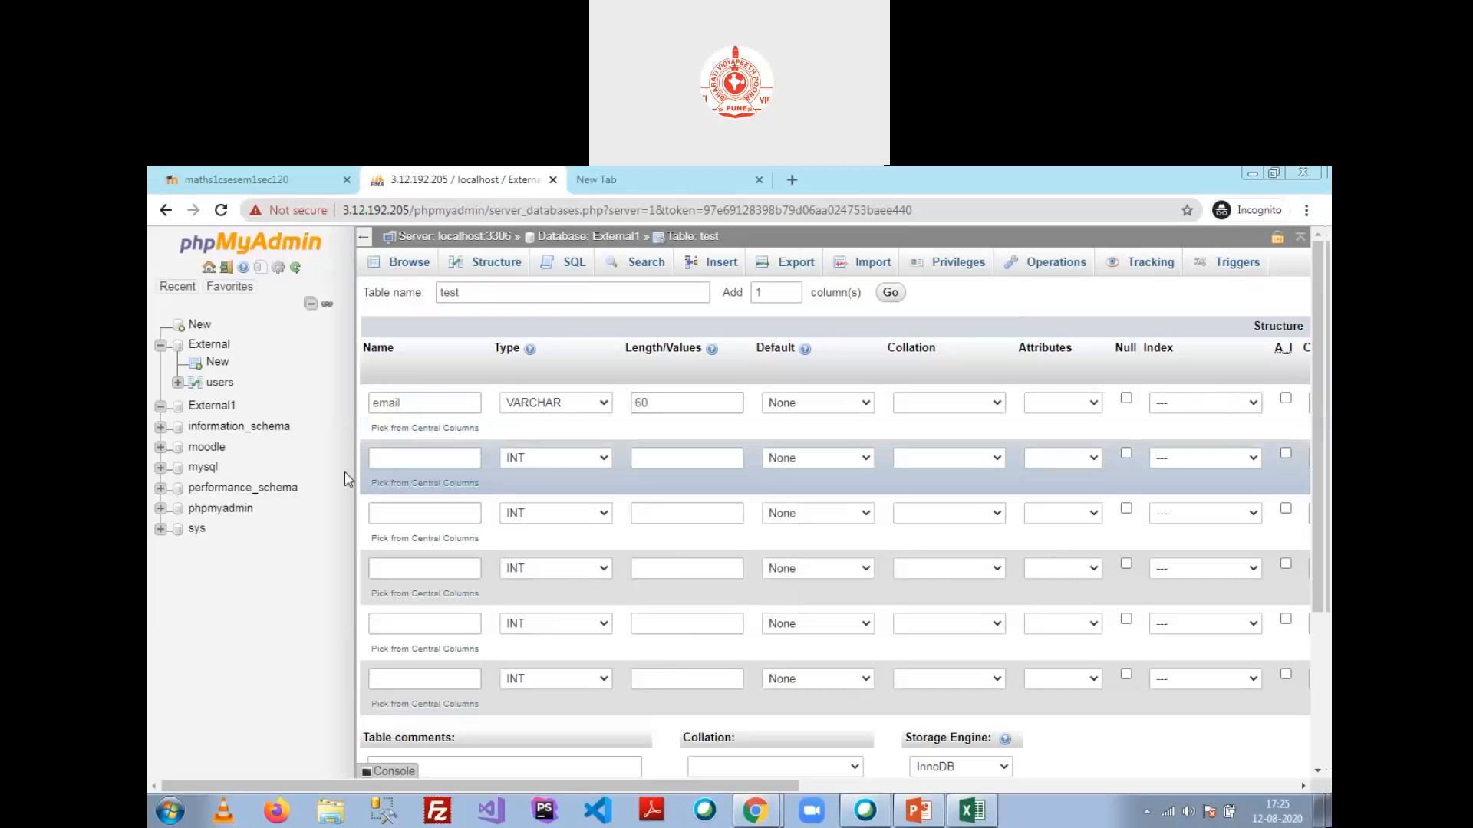
{"action": "left_click", "coordinate": [394, 404]}
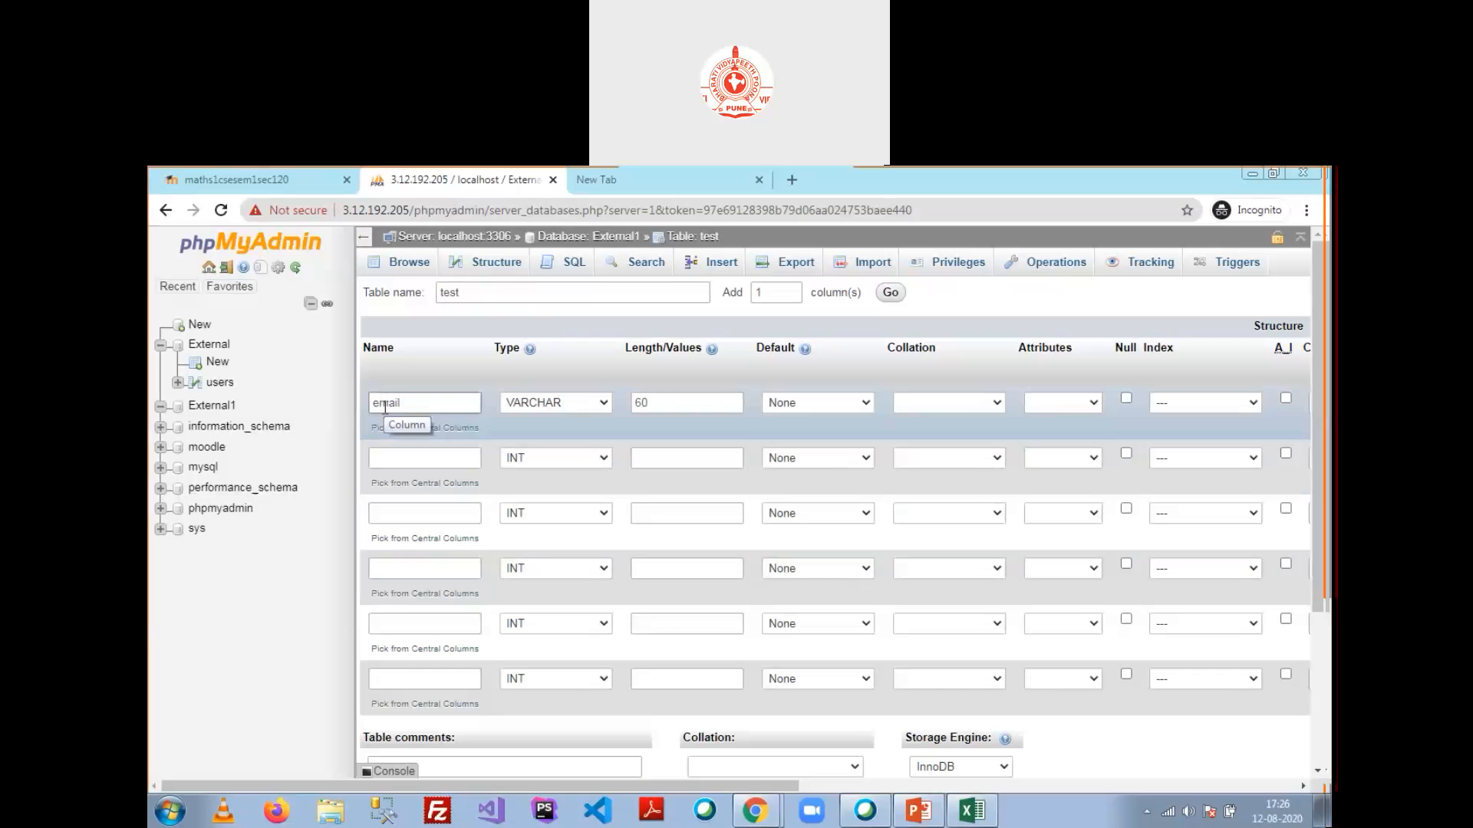
Step: Make the email column the PRIMARY key
{"action": "left_click", "coordinate": [1255, 404]}
{"action": "left_click", "coordinate": [1181, 435]}
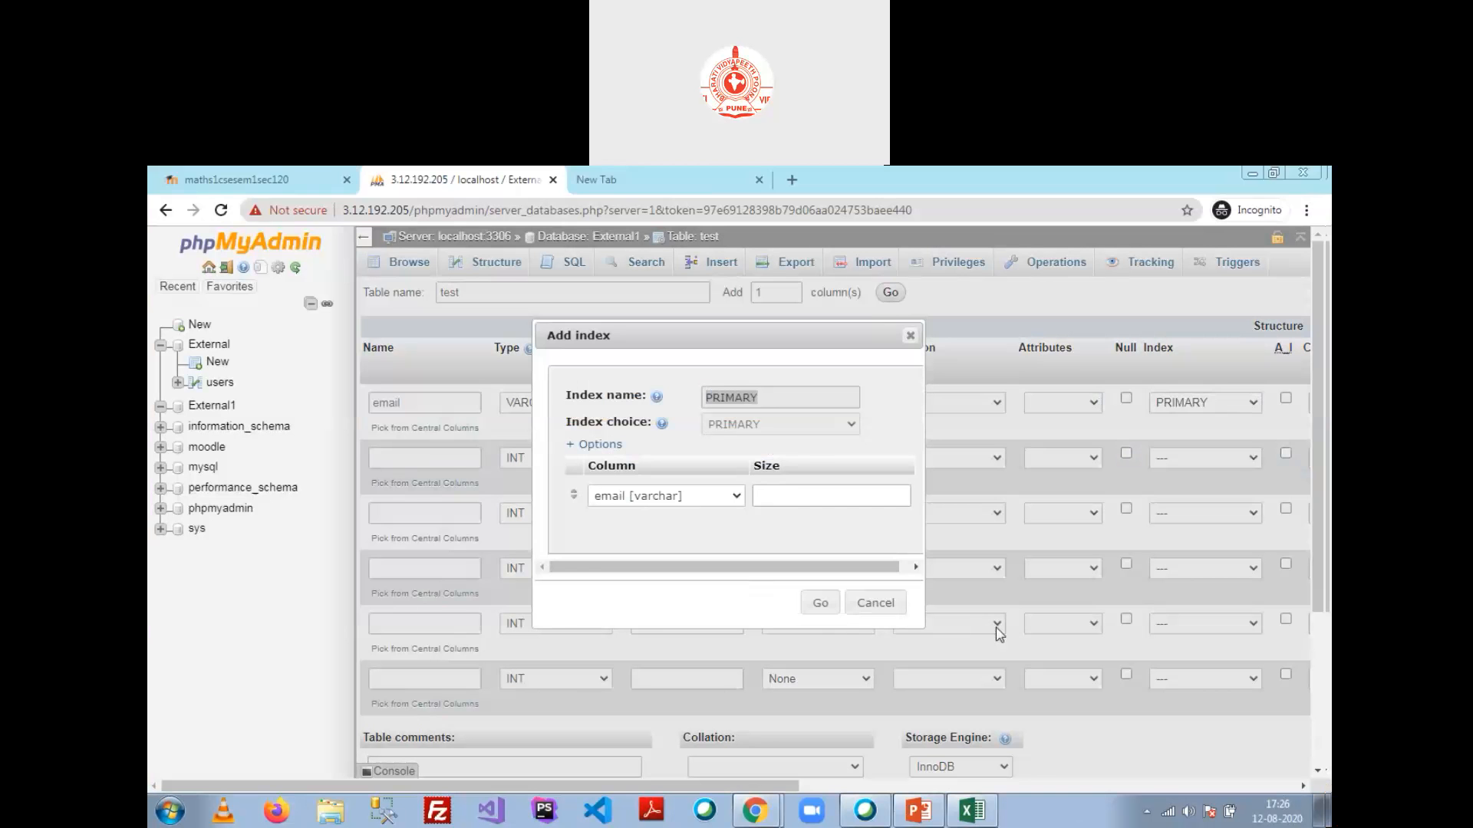
{"action": "left_click", "coordinate": [818, 603]}
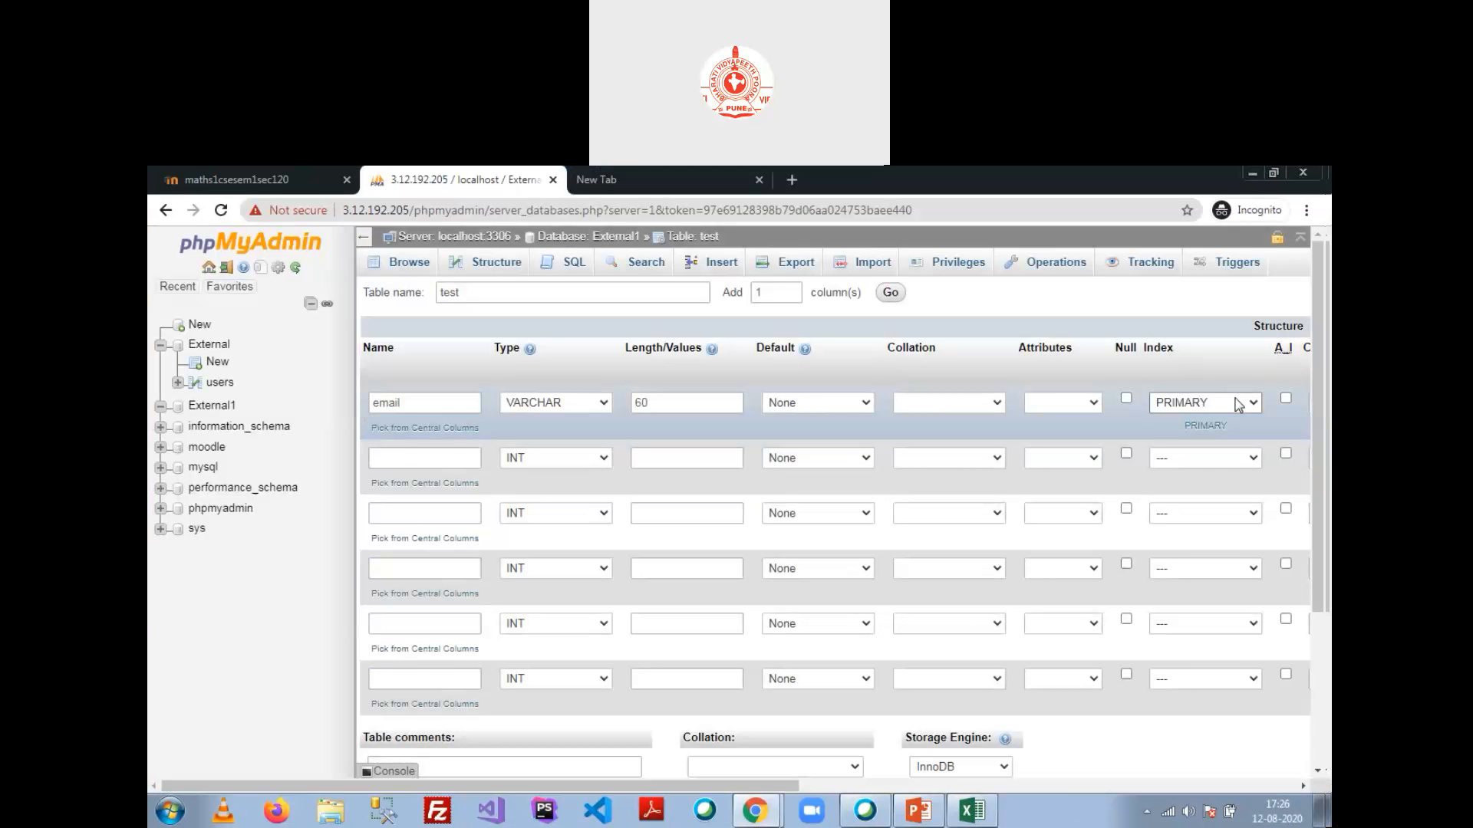
{"action": "left_click_drag", "start_coordinate": [412, 394], "coordinate": [372, 400]}
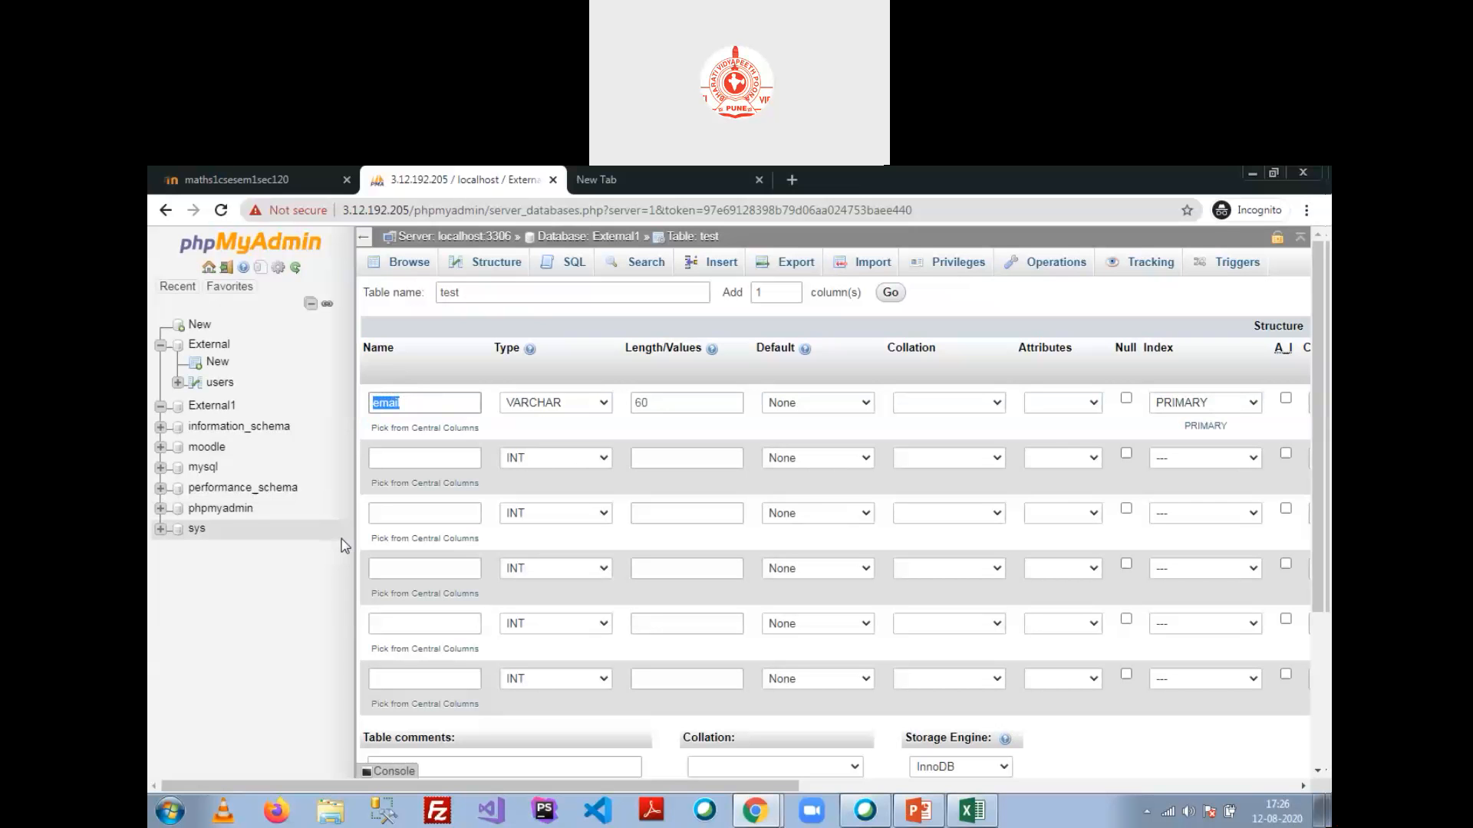
Step: Add columns fname and lname, both VARCHAR with length 30
{"action": "left_click", "coordinate": [382, 458]}
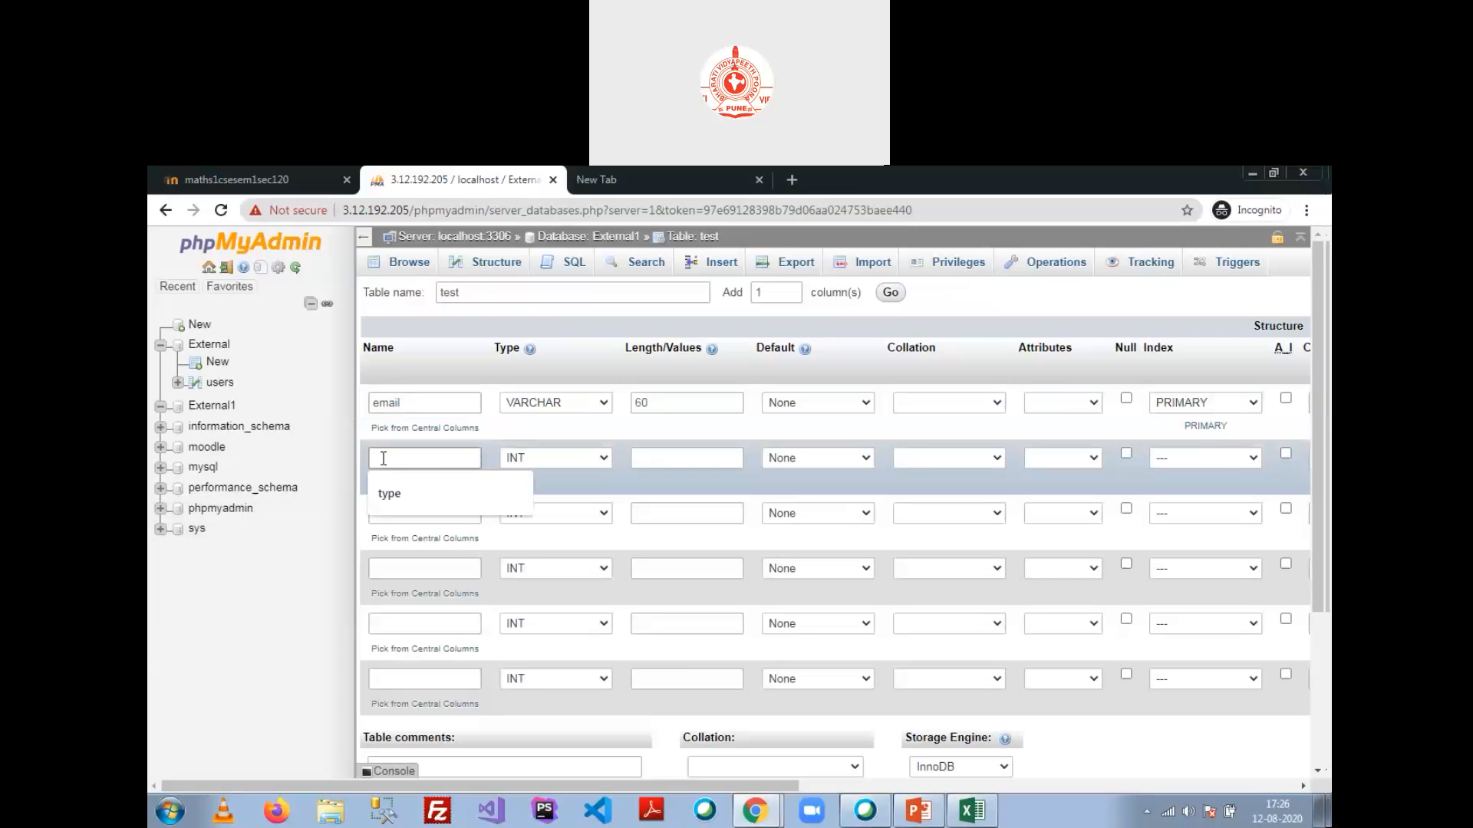
{"action": "type", "text": "first"}
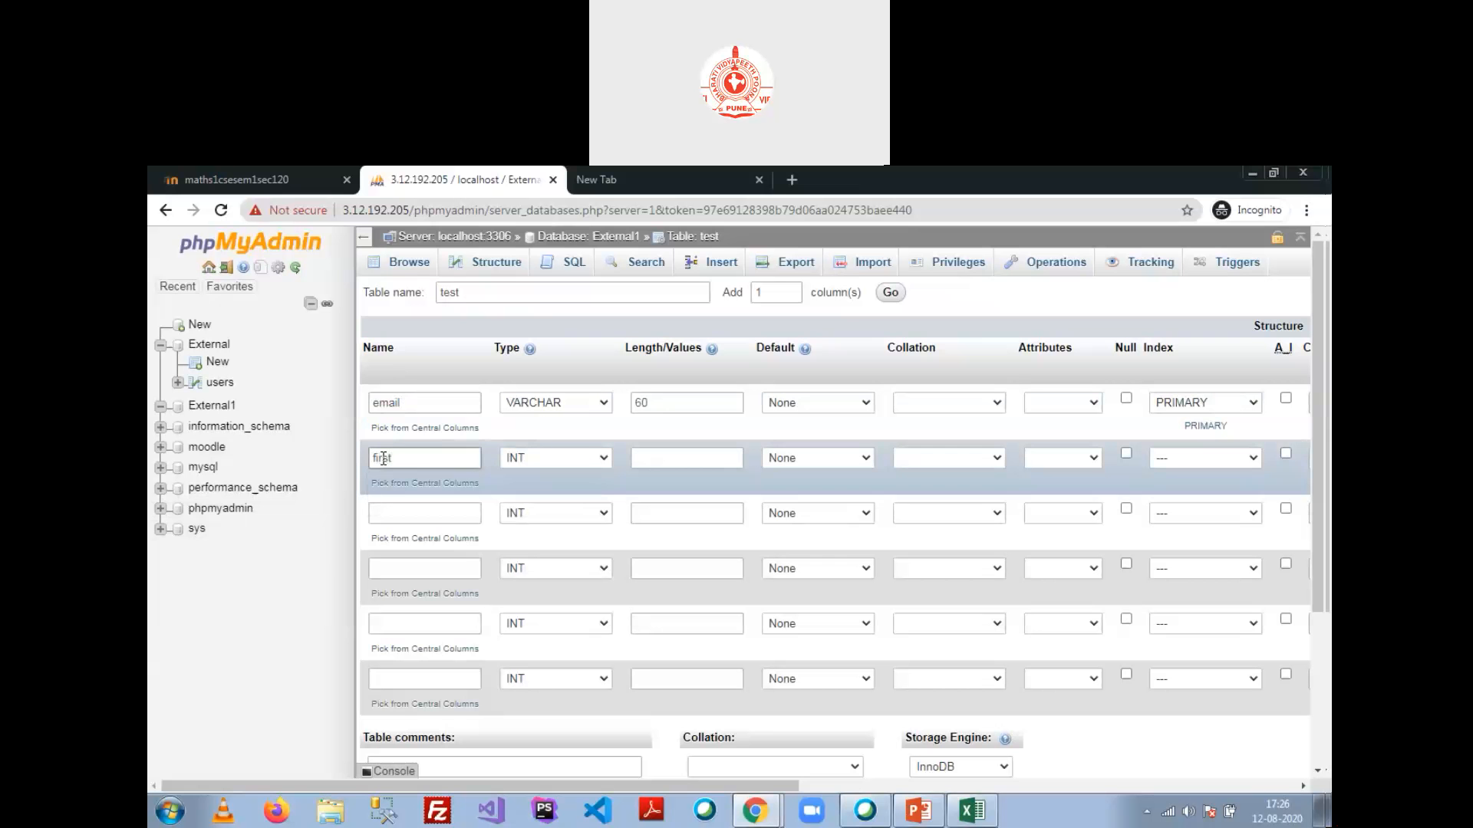
{"action": "type", "text": "name"}
{"action": "key", "text": "BackSpace"}
{"action": "key", "text": "BackSpace"}
{"action": "key", "text": "BackSpace"}
{"action": "key", "text": "BackSpace"}
{"action": "key", "text": "BackSpace"}
{"action": "key", "text": "BackSpace"}
{"action": "type", "text": "name"}
{"action": "left_click", "coordinate": [415, 508]}
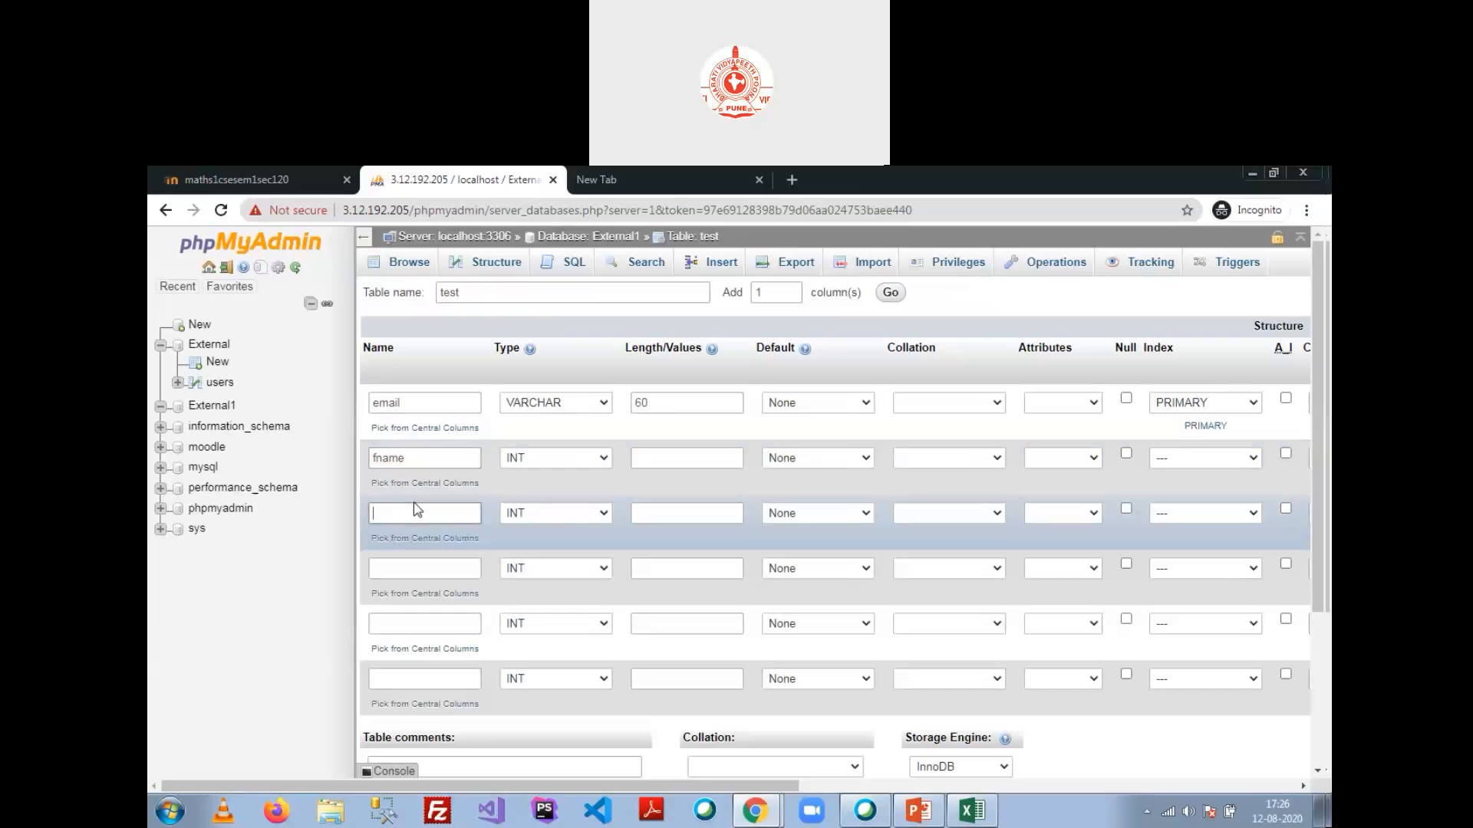
{"action": "type", "text": "lname"}
{"action": "left_click", "coordinate": [546, 458]}
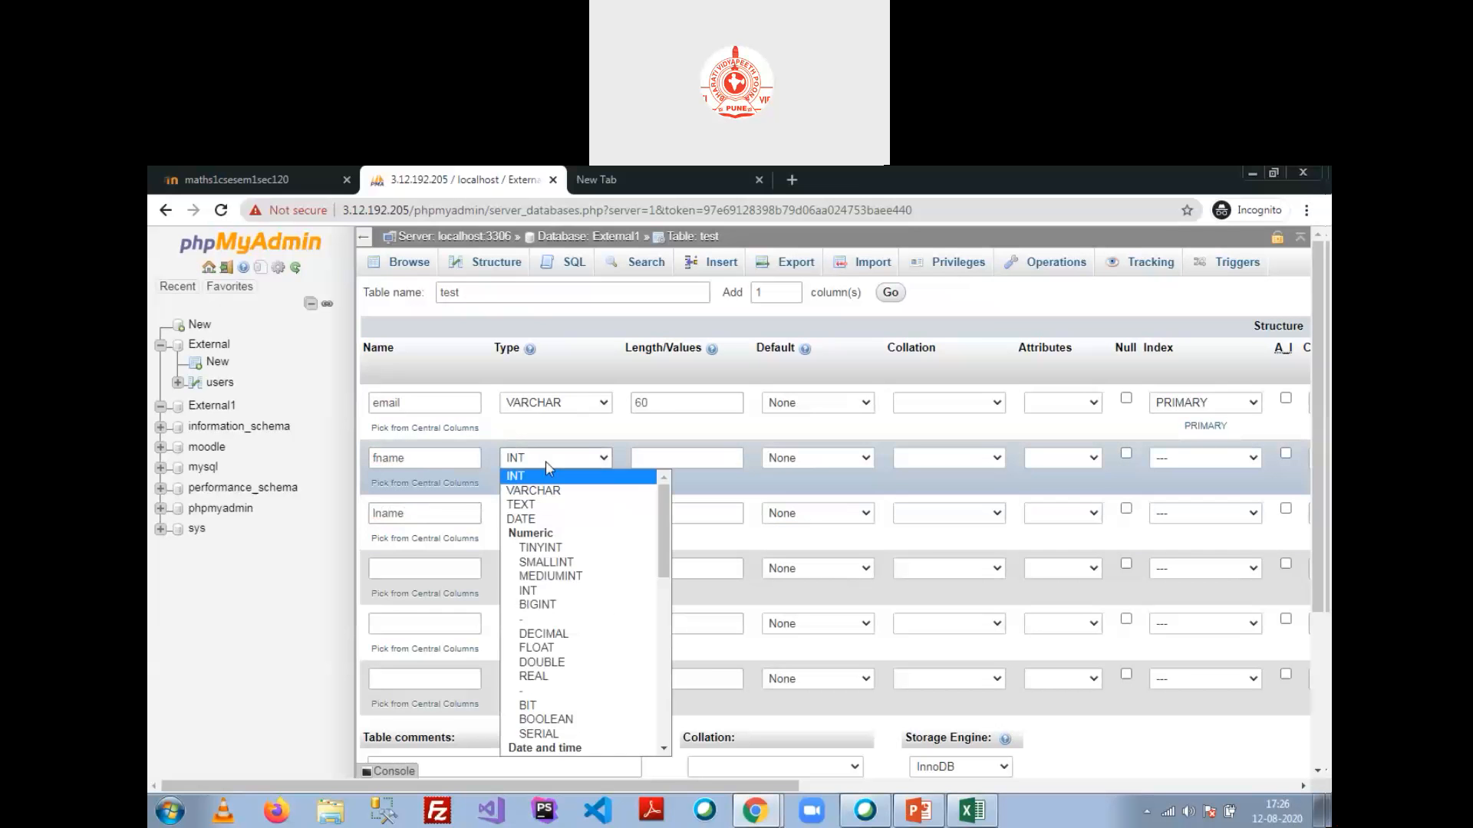
{"action": "left_click", "coordinate": [555, 492]}
{"action": "left_click", "coordinate": [562, 513]}
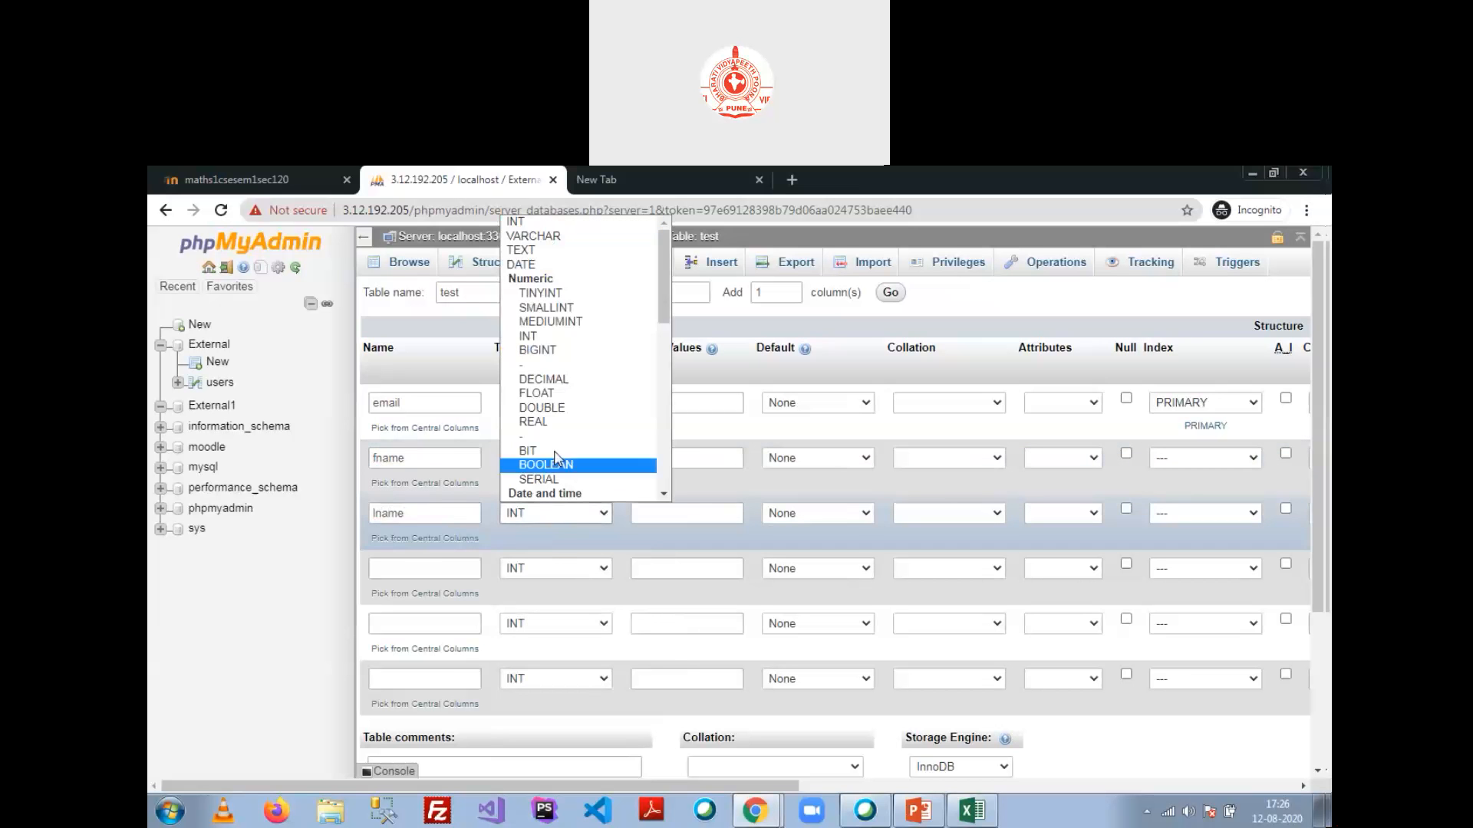
{"action": "left_click", "coordinate": [557, 236]}
{"action": "left_click", "coordinate": [643, 458]}
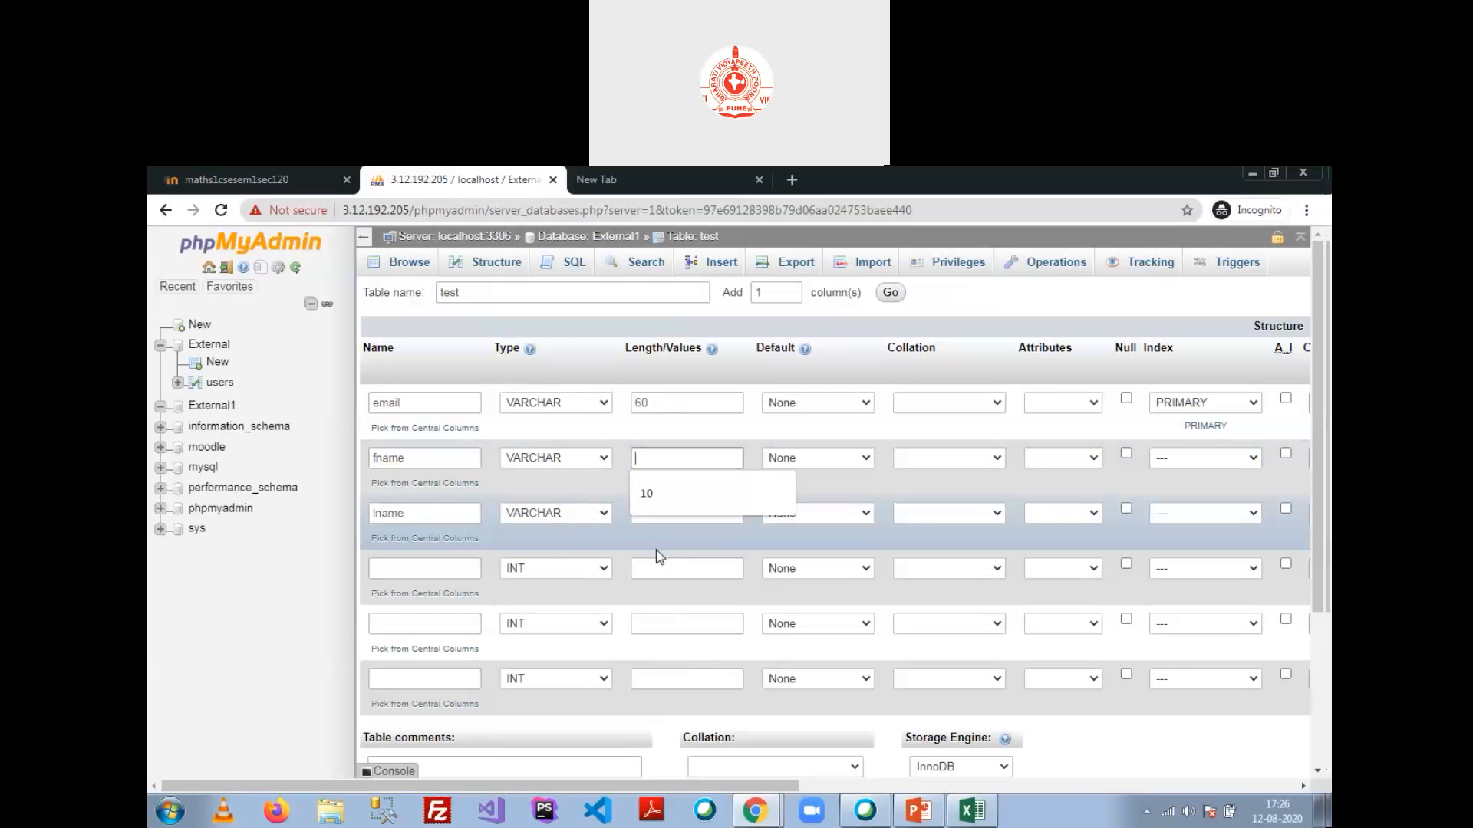
{"action": "type", "text": "30"}
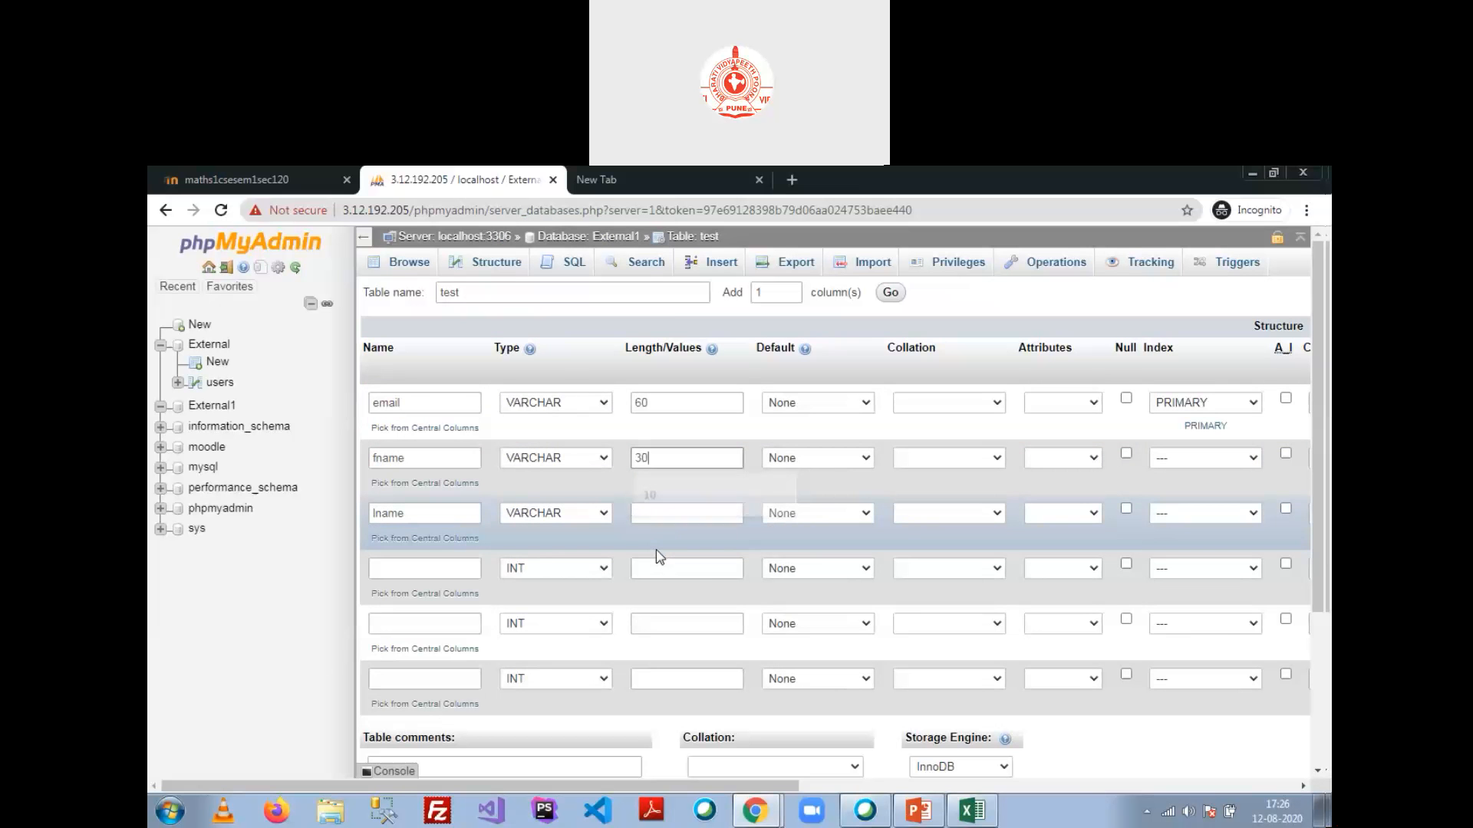
{"action": "left_click", "coordinate": [709, 512]}
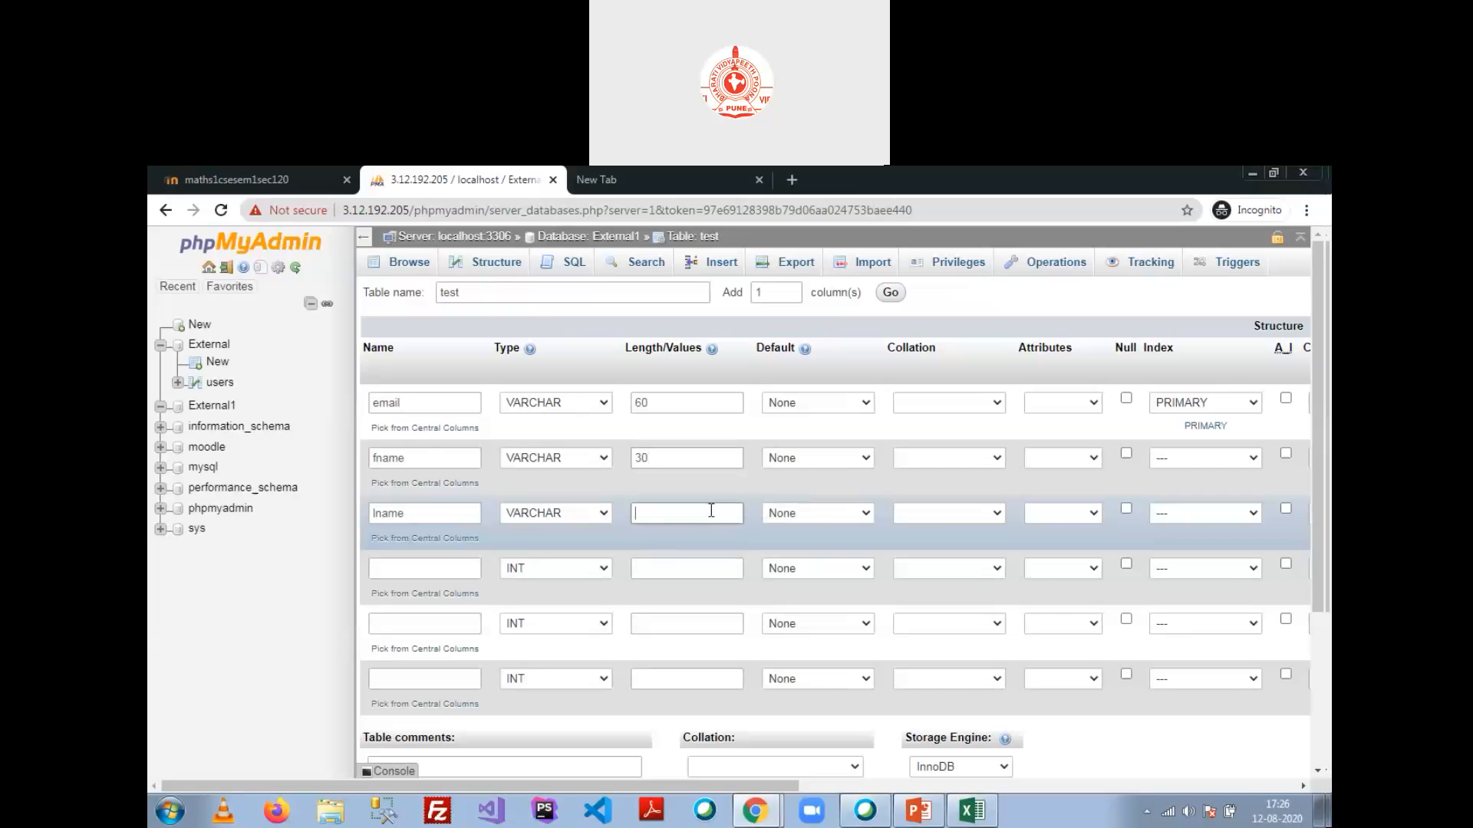
{"action": "type", "text": "30"}
Step: Add columns pass as VARCHAR(20) and city as VARCHAR(60)
{"action": "scroll", "coordinate": [537, 499], "scroll_direction": "down", "scroll_amount": 1}
{"action": "left_click", "coordinate": [418, 479]}
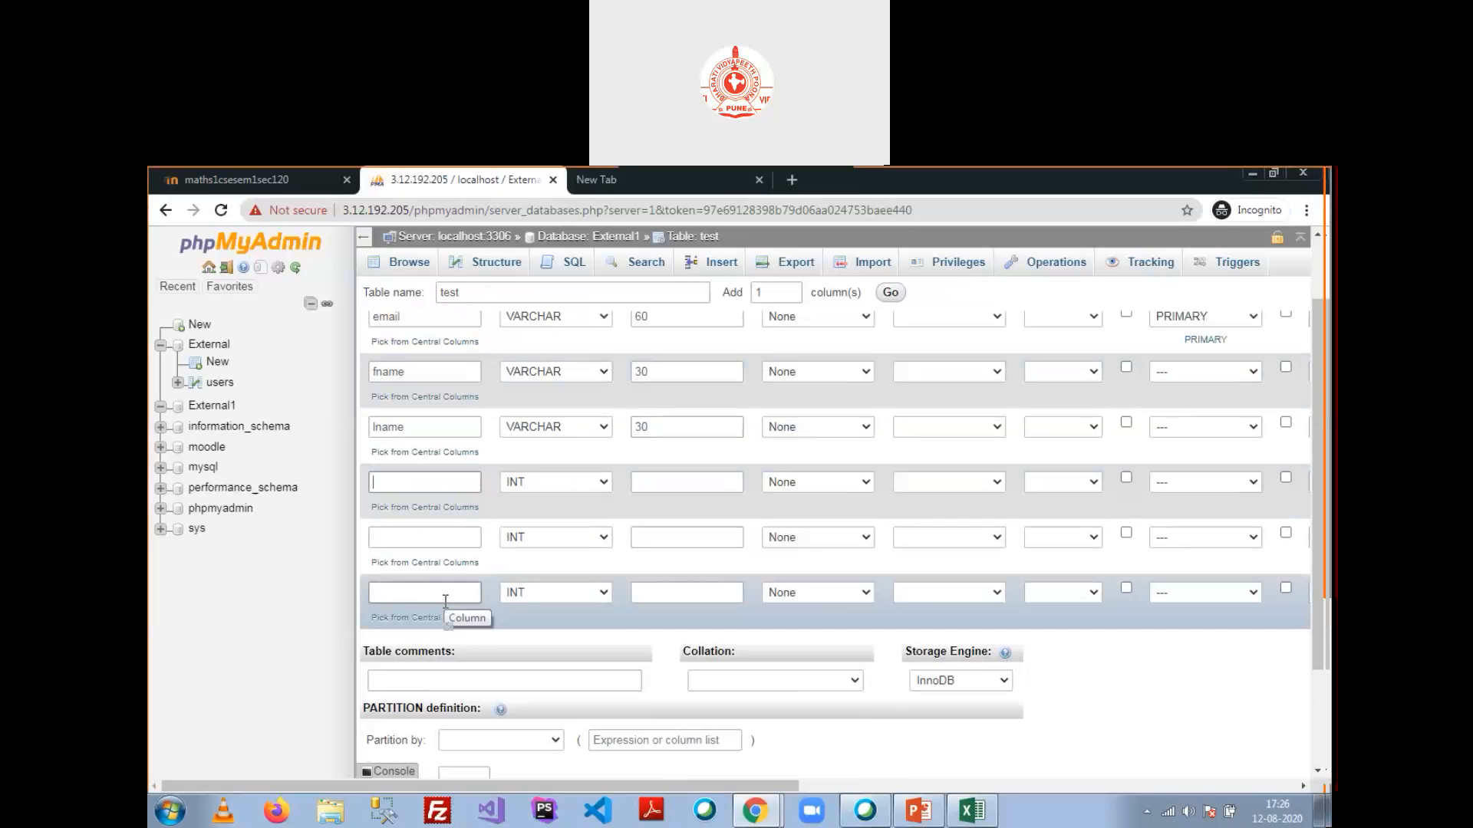
{"action": "type", "text": "passwo"}
{"action": "key", "text": "BackSpace"}
{"action": "key", "text": "BackSpace"}
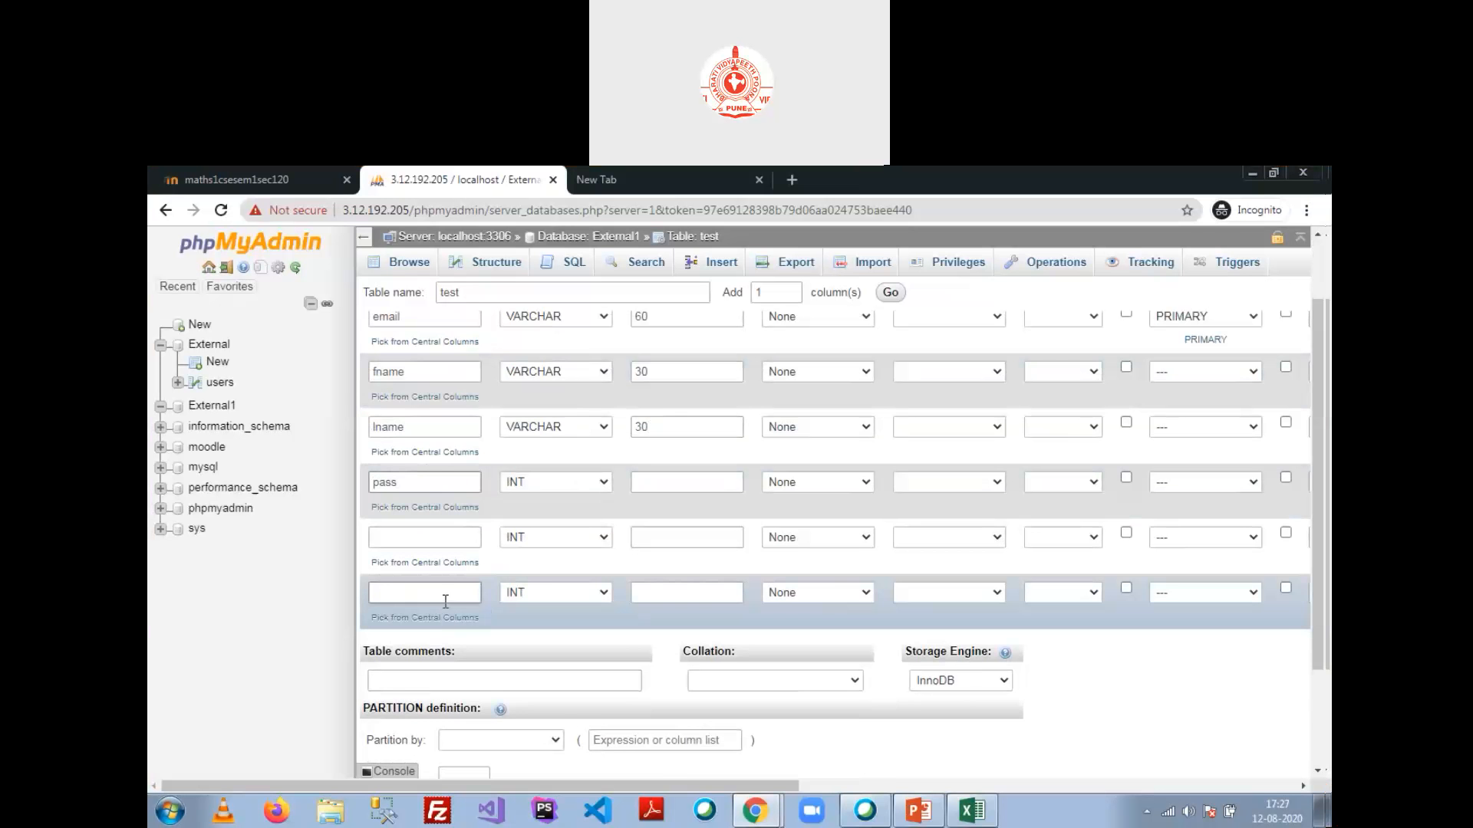
{"action": "left_click", "coordinate": [577, 484]}
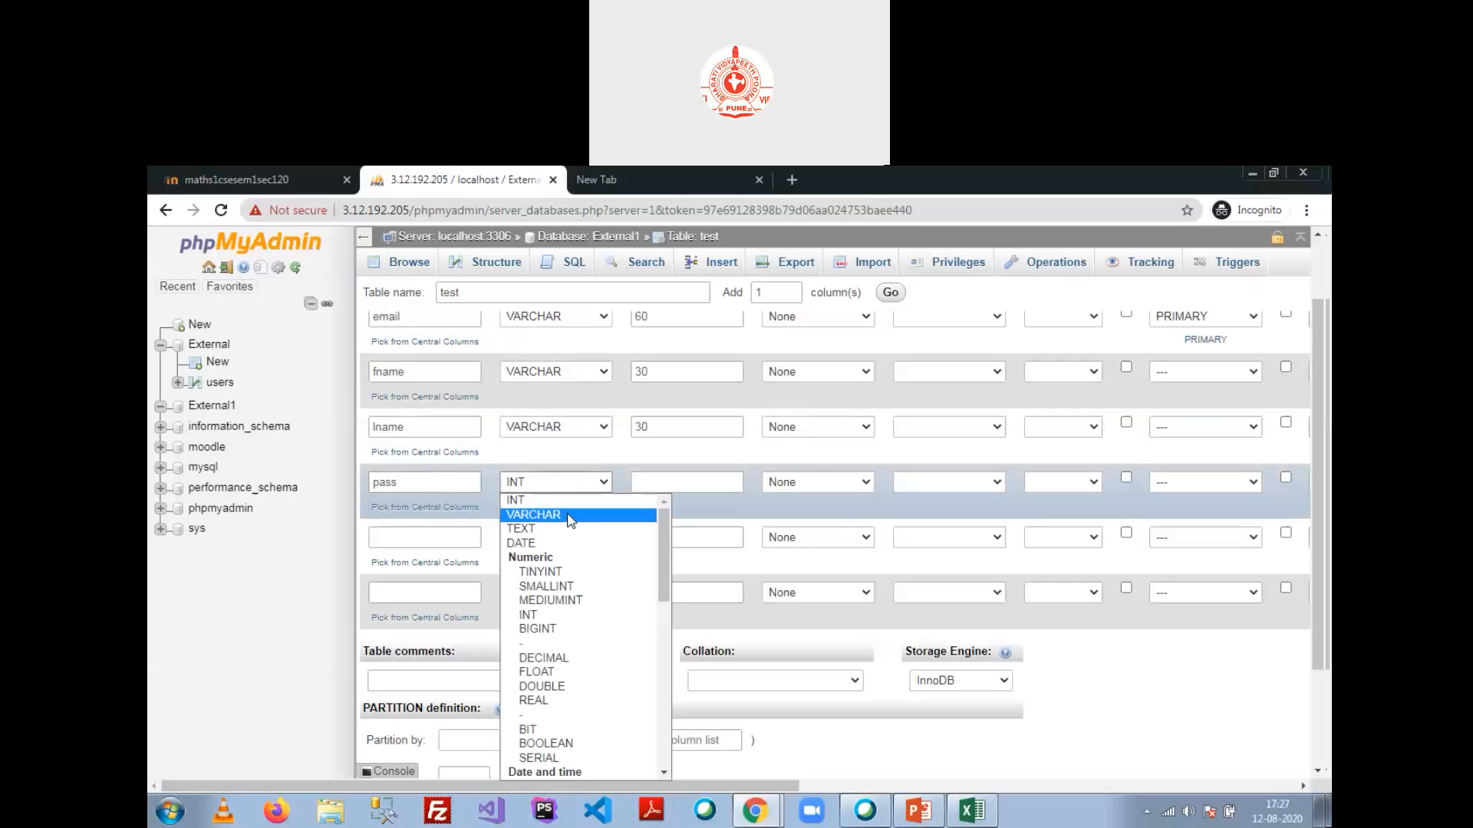
{"action": "left_click", "coordinate": [572, 515]}
{"action": "left_click", "coordinate": [690, 474]}
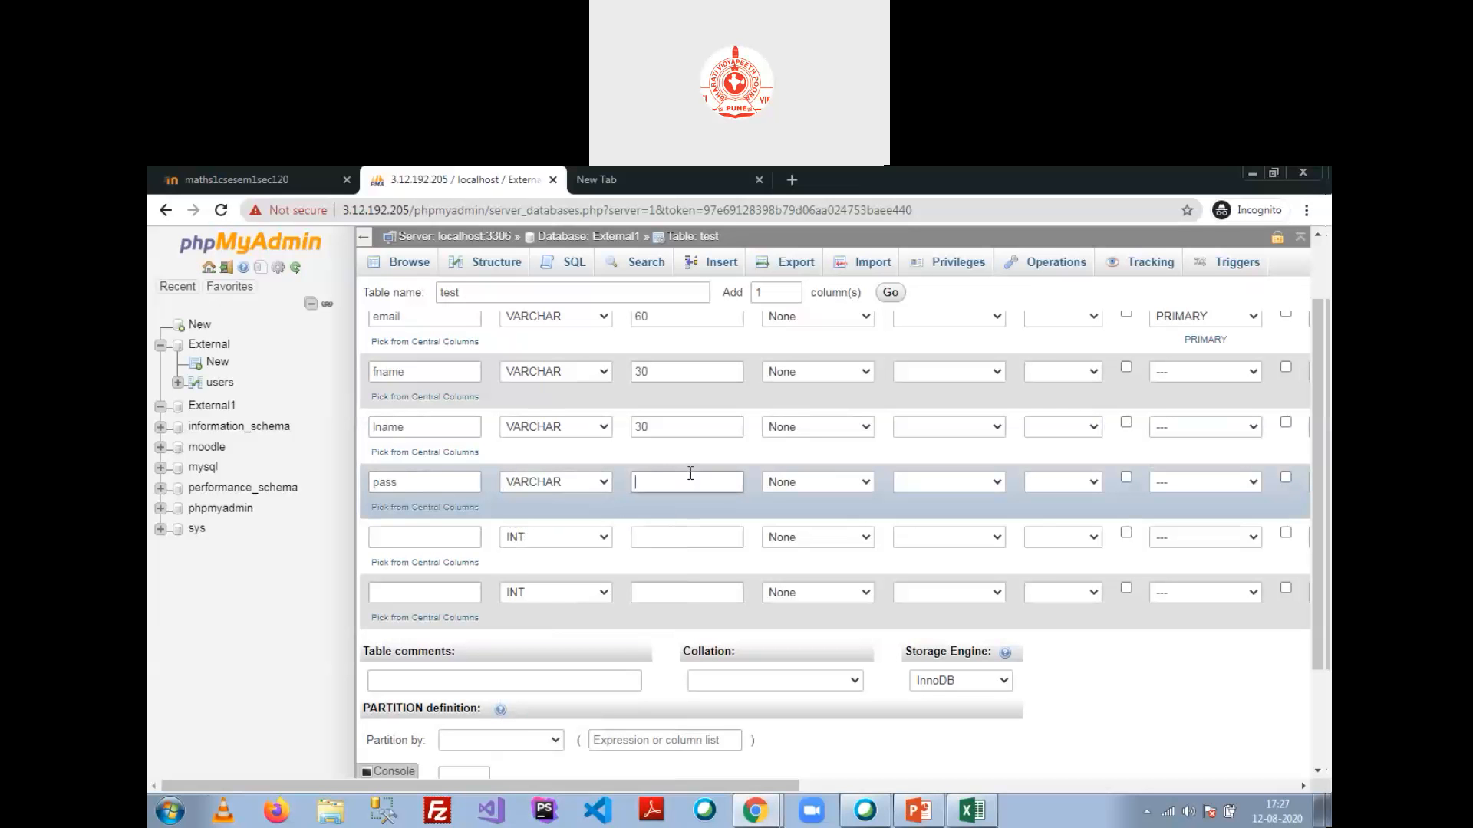
{"action": "type", "text": "20"}
{"action": "type", "text": "city"}
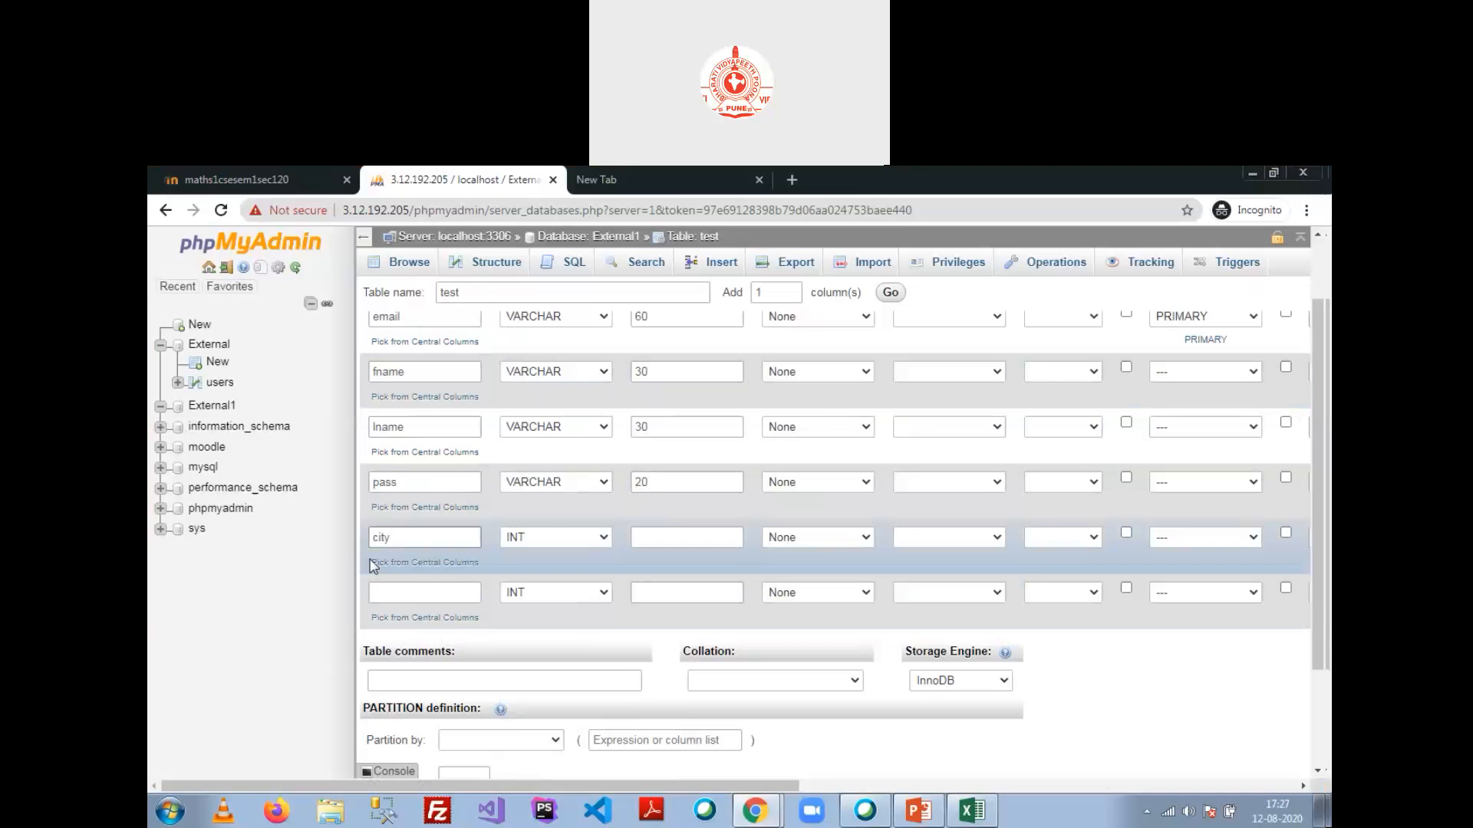
{"action": "left_click", "coordinate": [578, 537]}
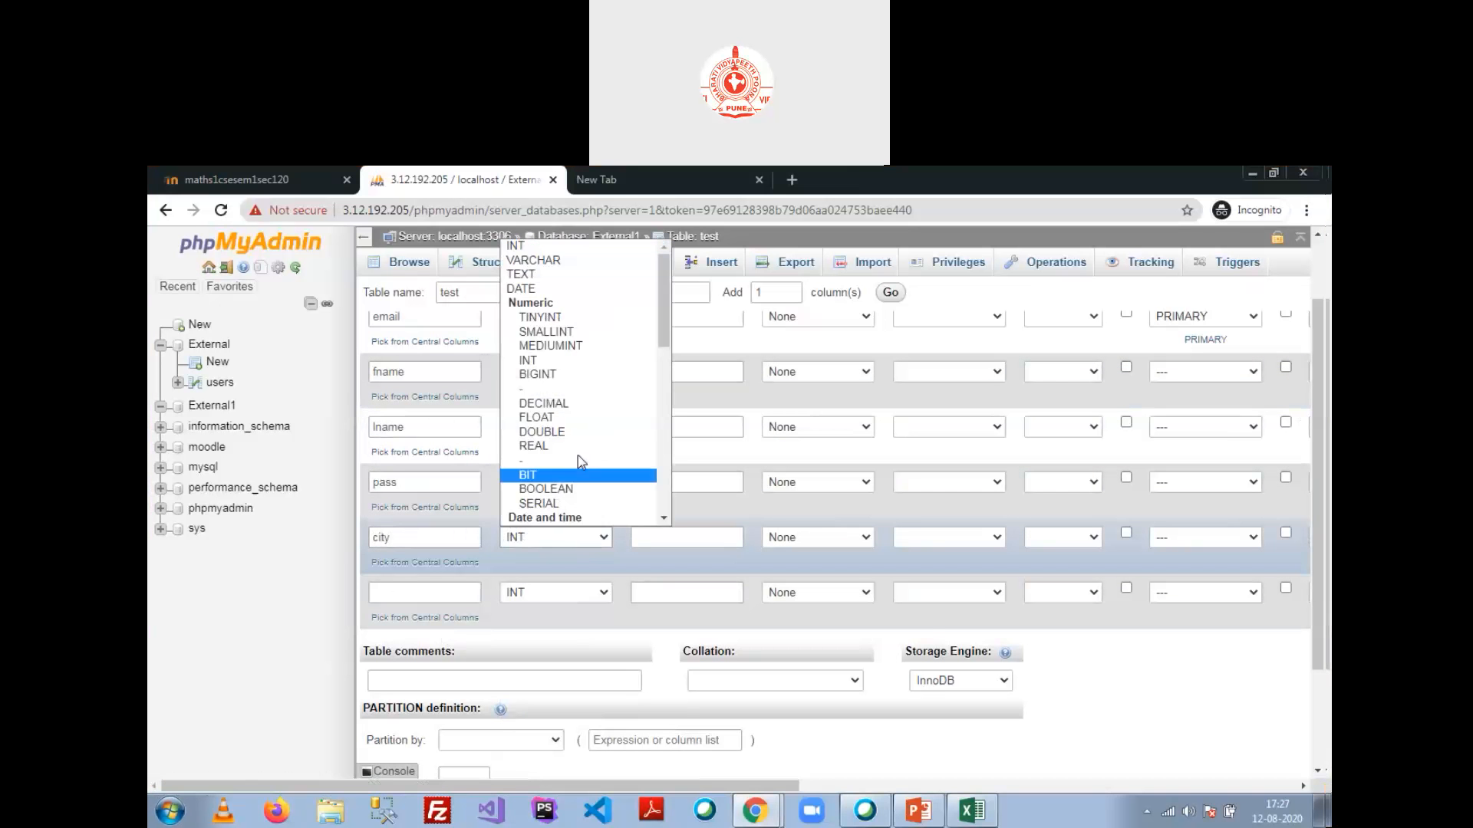
{"action": "left_click", "coordinate": [557, 261]}
{"action": "left_click", "coordinate": [662, 540]}
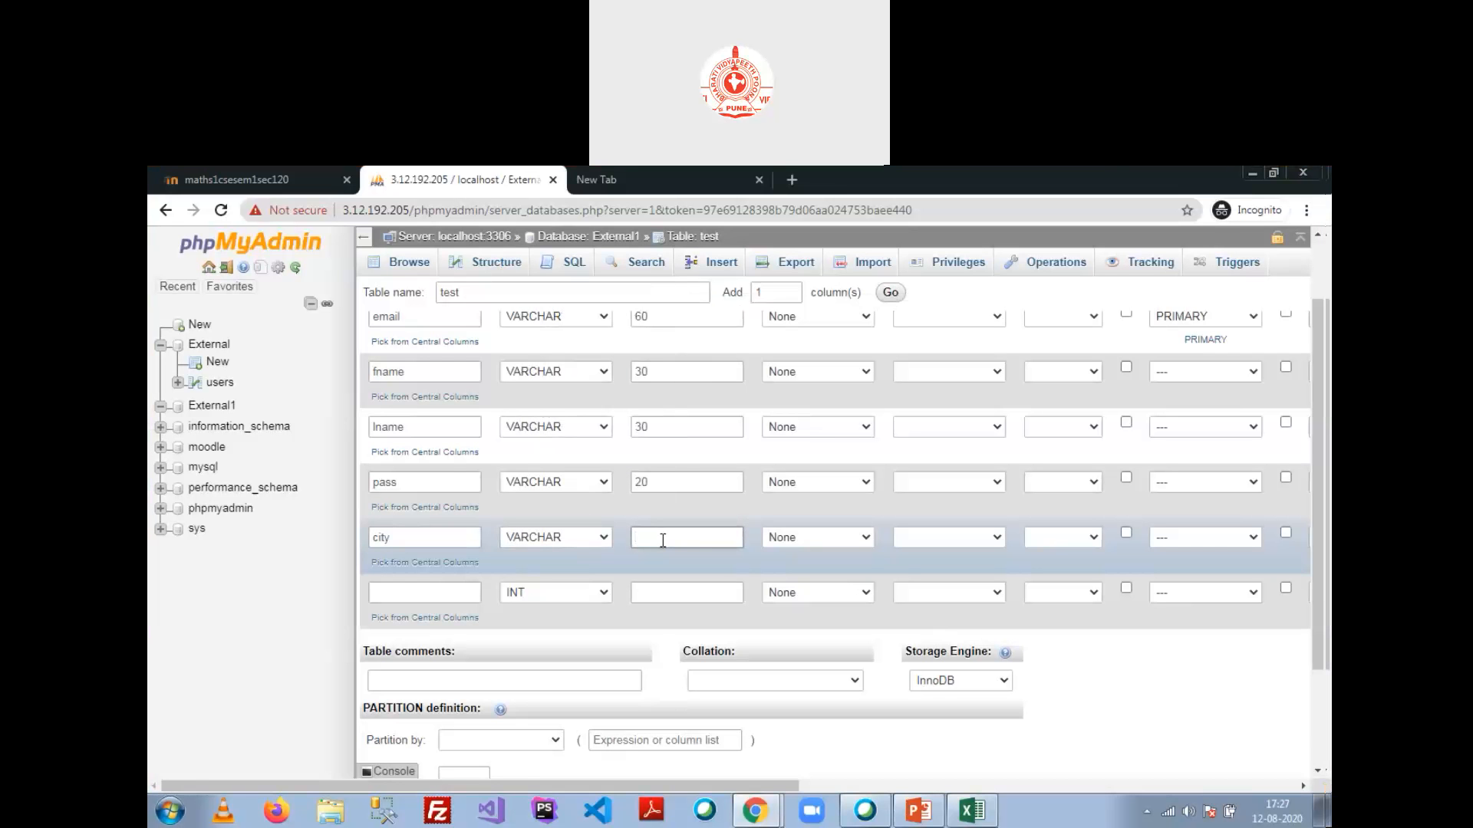
{"action": "type", "text": "60"}
{"action": "left_click", "coordinate": [425, 591]}
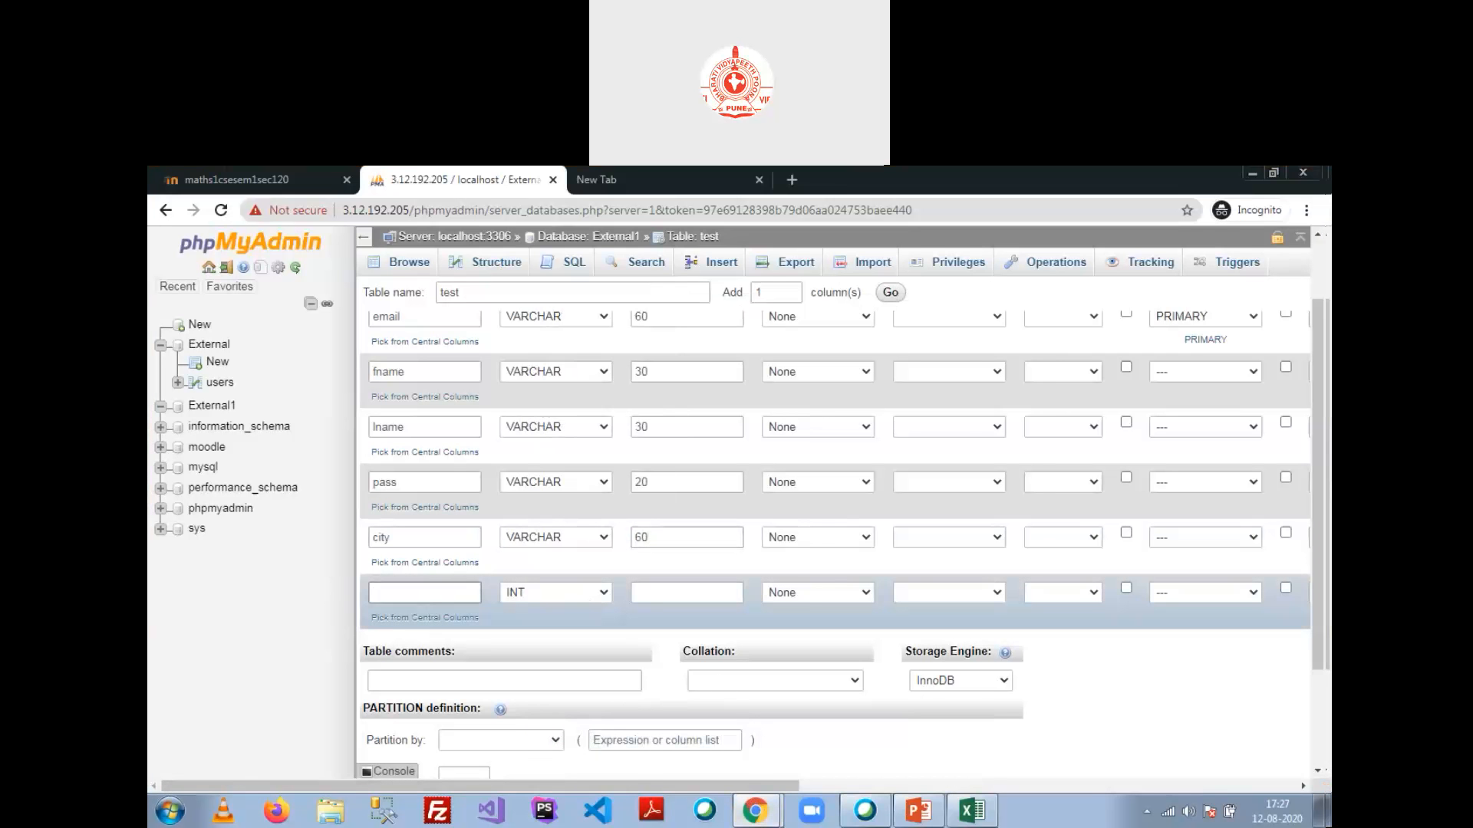
{"action": "left_click", "coordinate": [752, 817]}
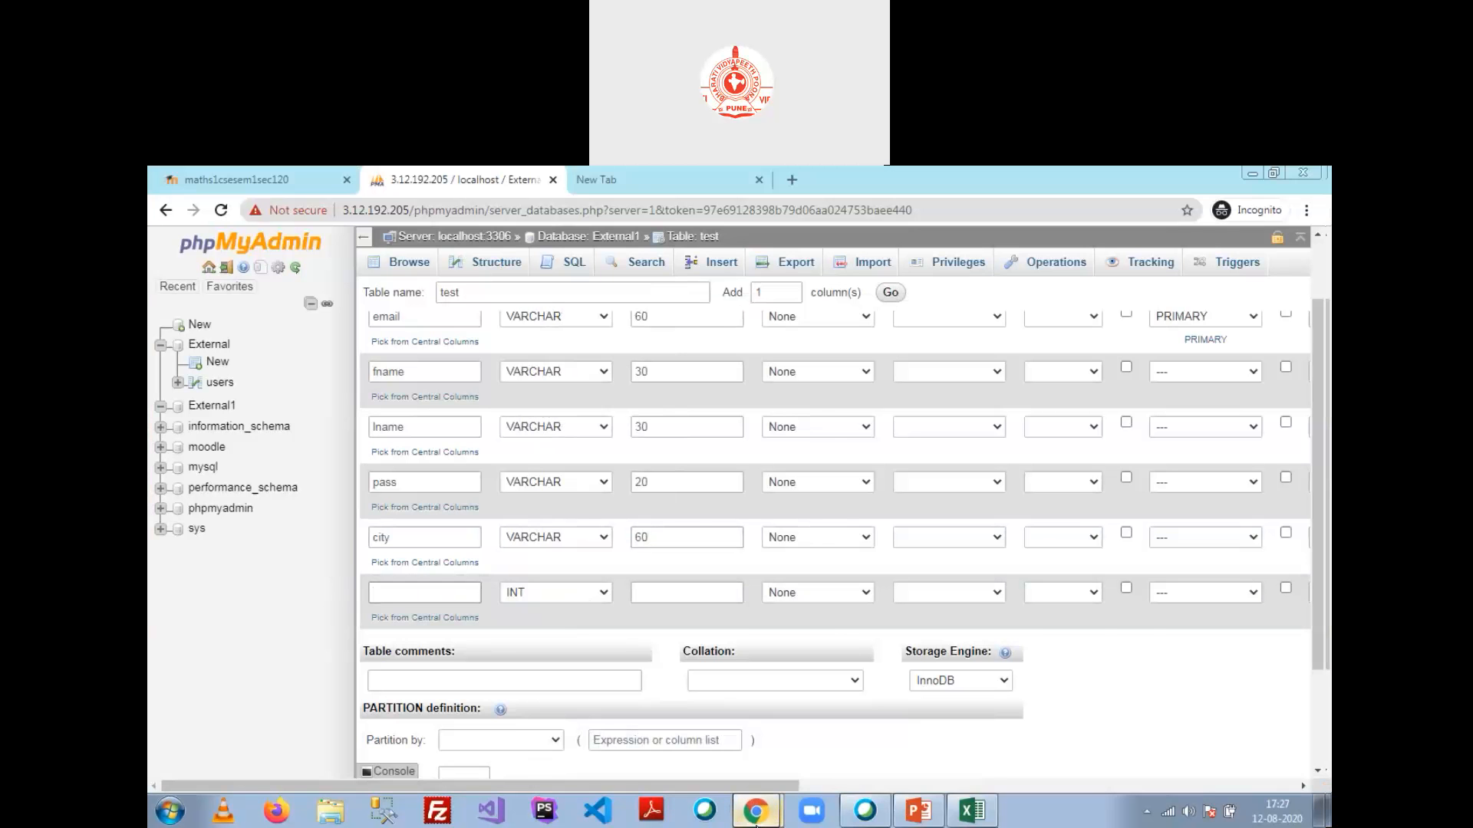
Step: Open the External database's users table in a new browser tab
{"action": "left_click", "coordinate": [770, 737]}
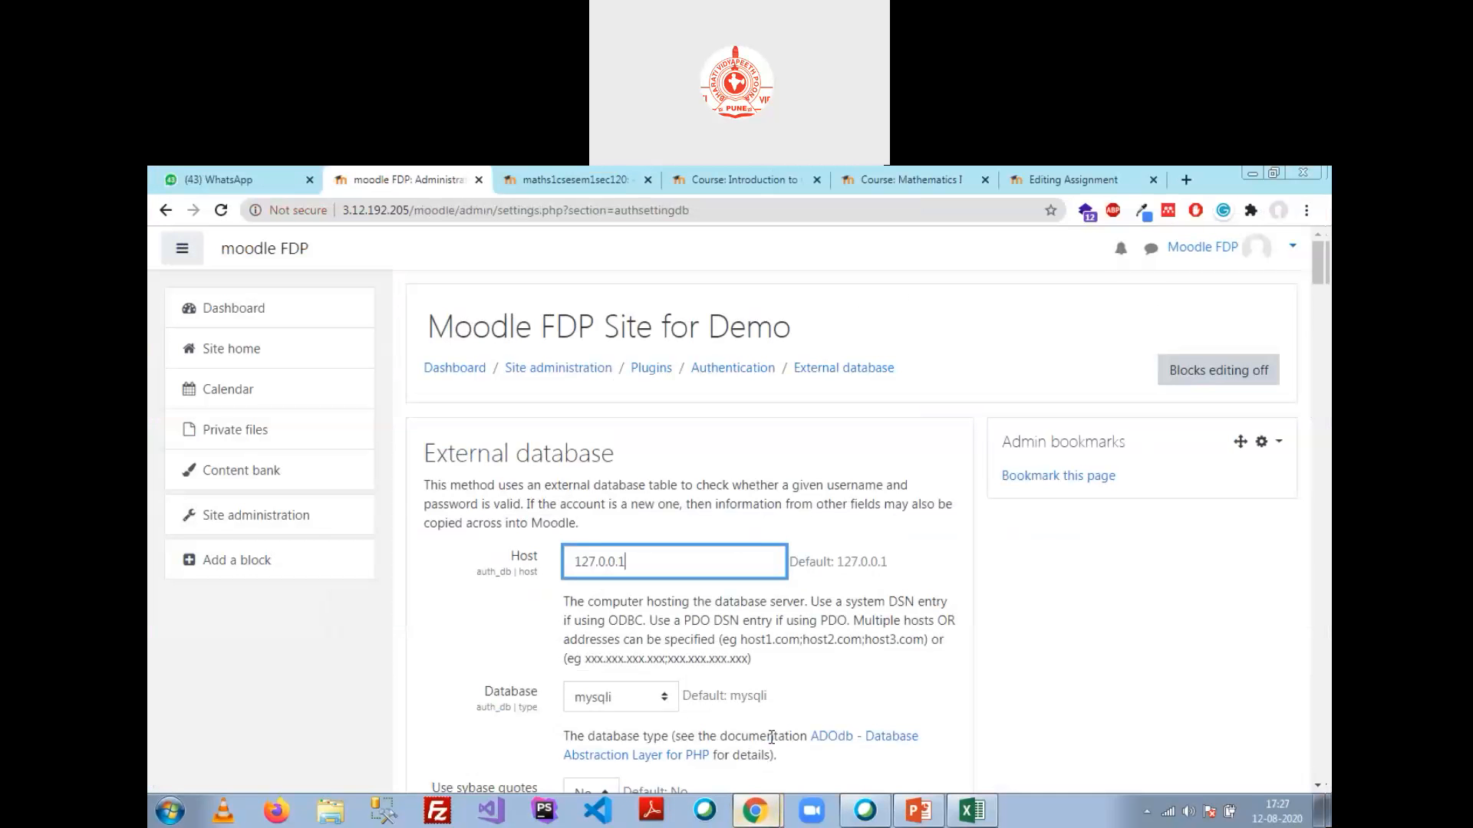
{"action": "left_click", "coordinate": [767, 801]}
{"action": "left_click", "coordinate": [808, 776]}
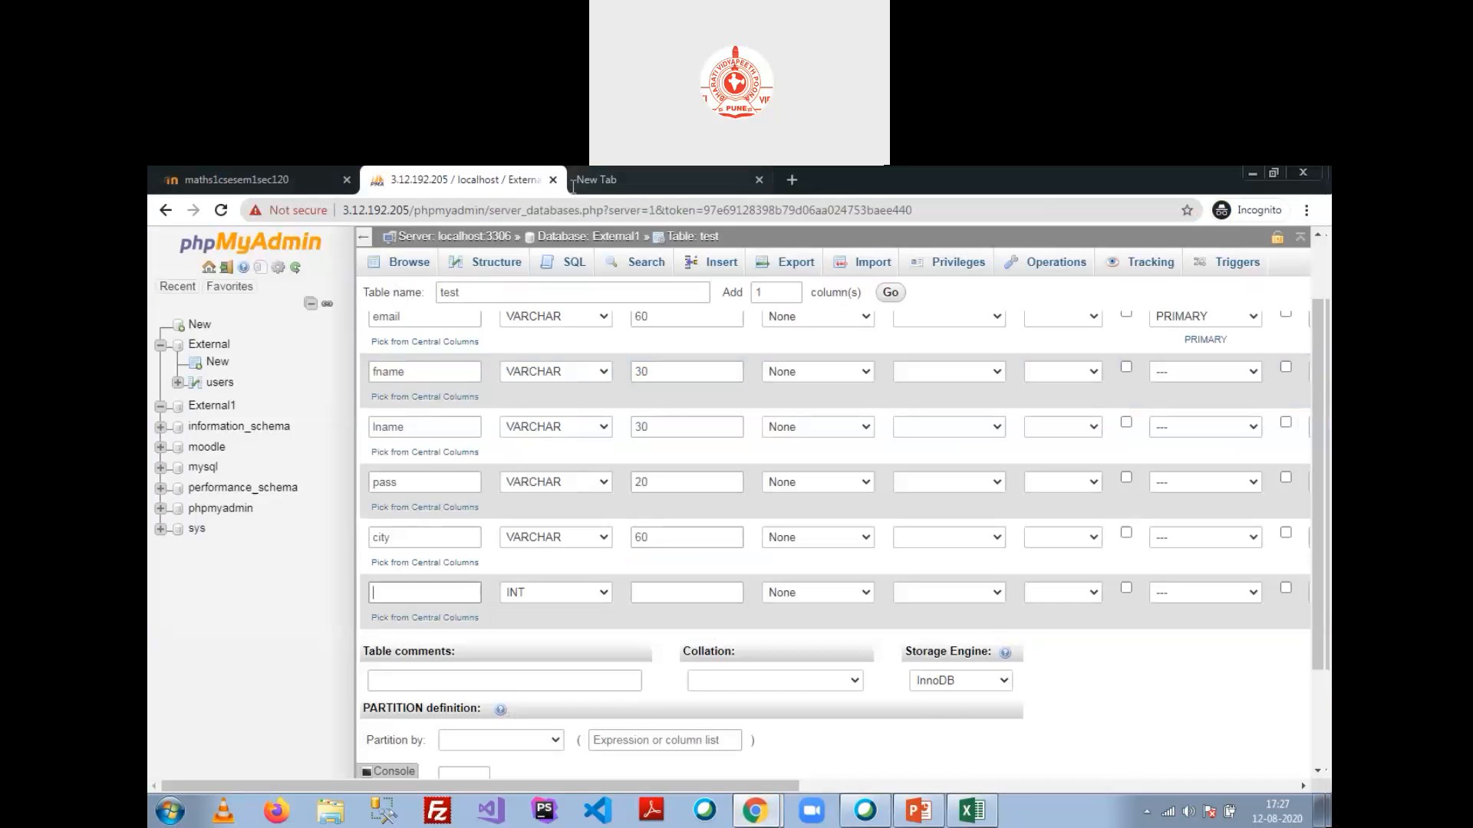
{"action": "right_click", "coordinate": [204, 404]}
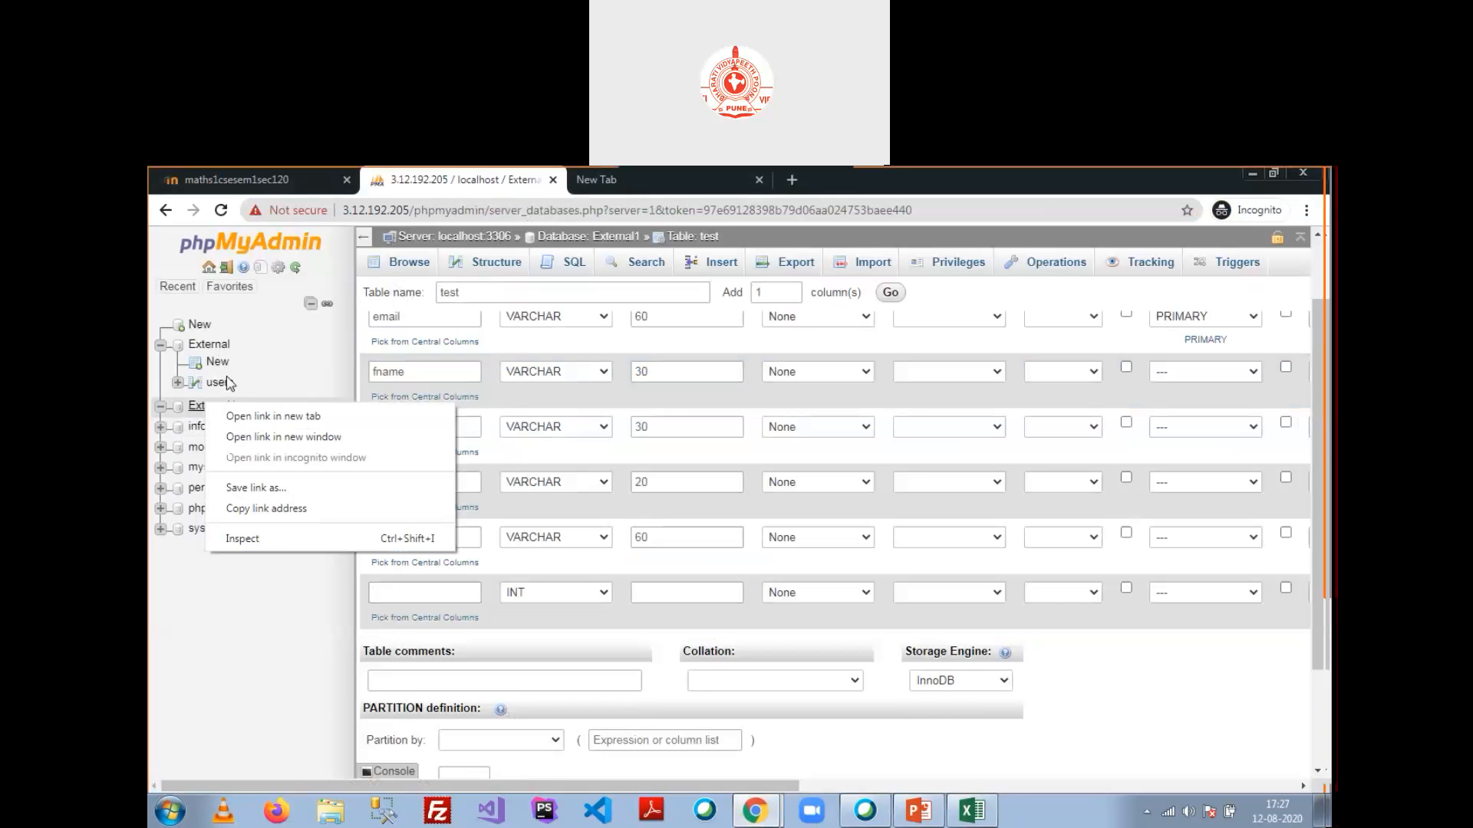
{"action": "right_click", "coordinate": [228, 384]}
{"action": "left_click", "coordinate": [274, 392]}
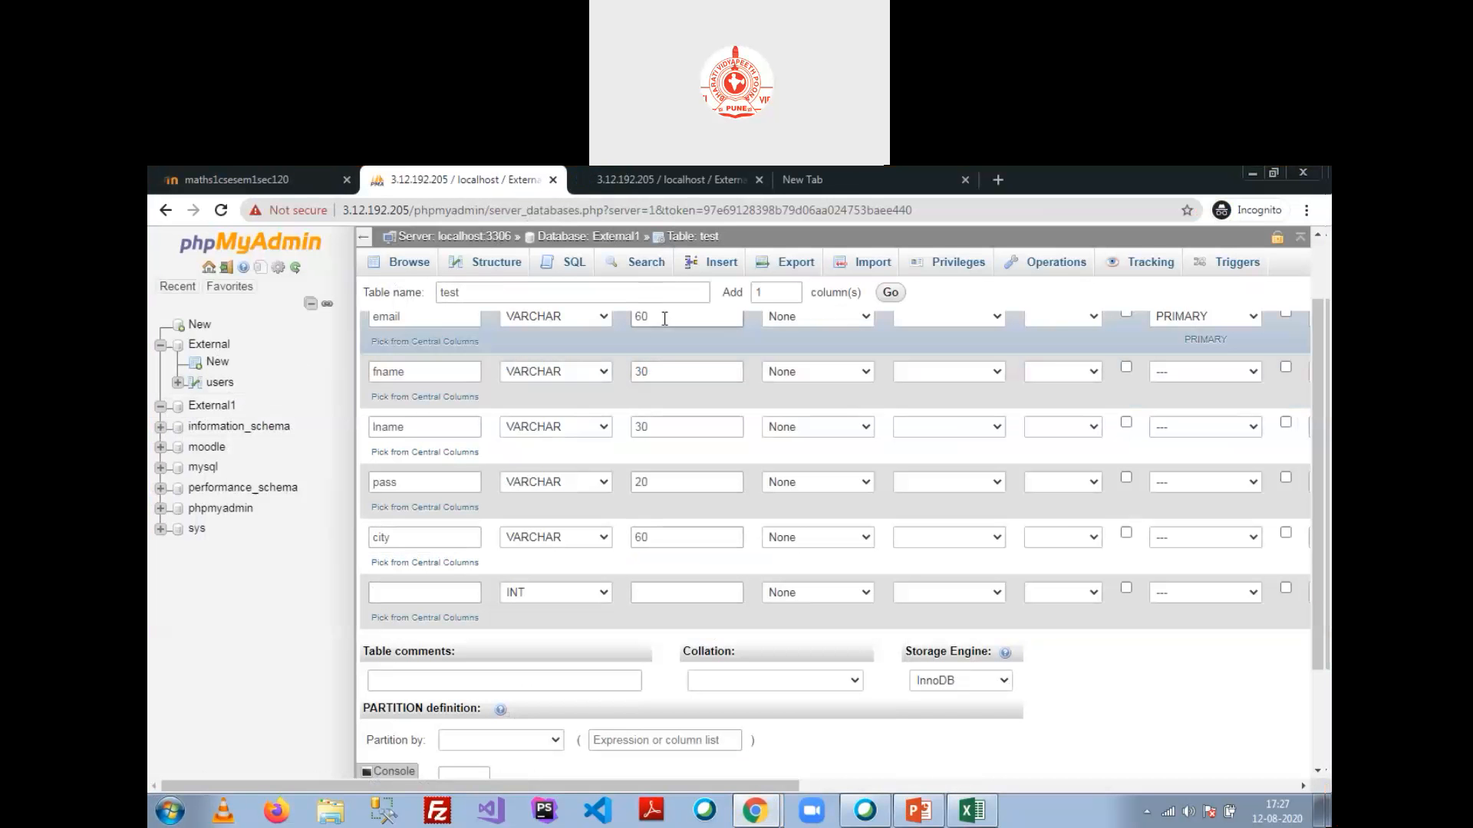
Step: Resize the phpMyAdmin window, view the users table's stored row, then return to the test form
{"action": "left_click", "coordinate": [1273, 172]}
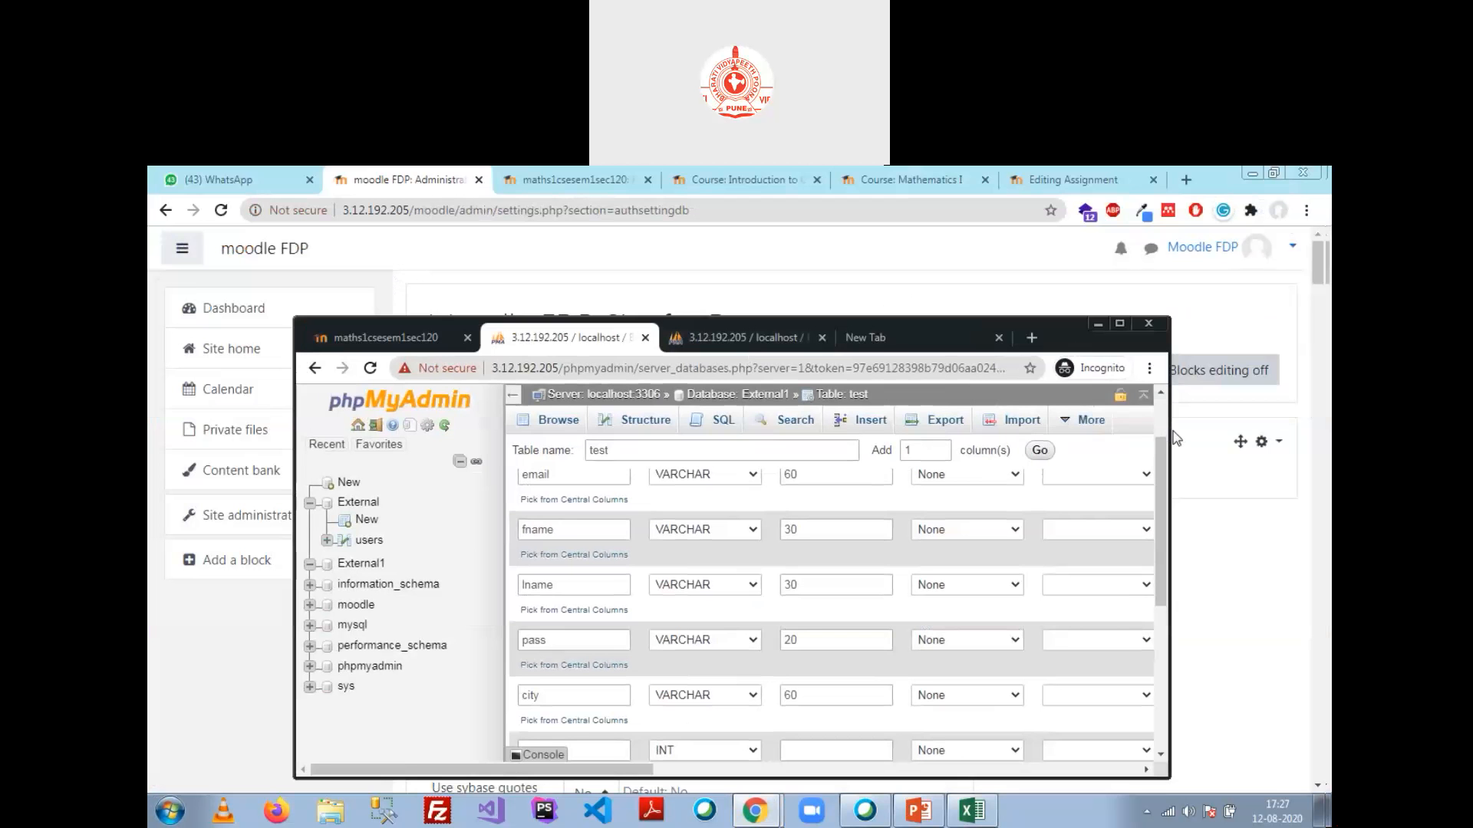
{"action": "left_click_drag", "start_coordinate": [1170, 420], "coordinate": [1269, 410]}
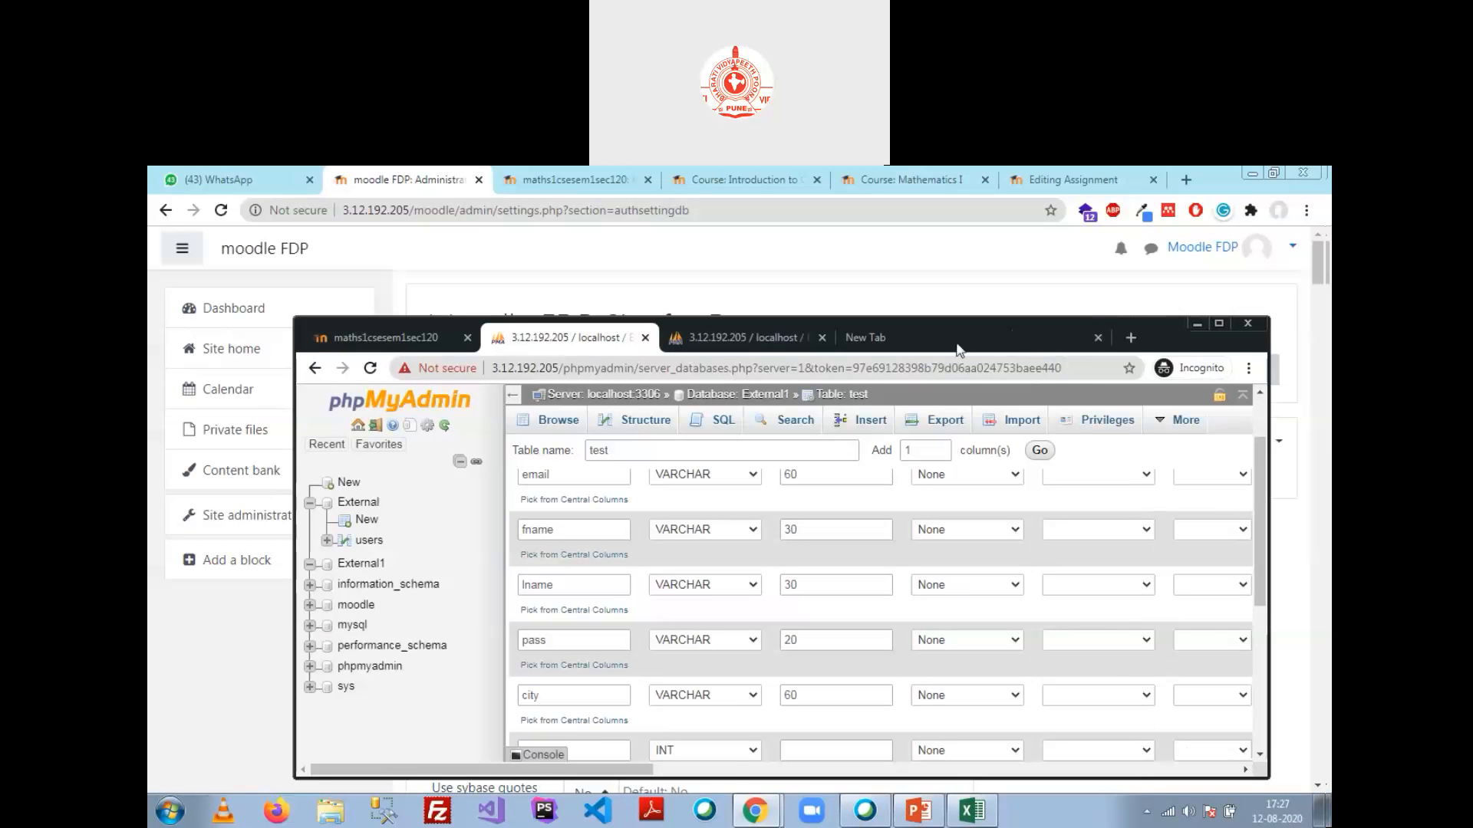
{"action": "left_click", "coordinate": [1007, 338]}
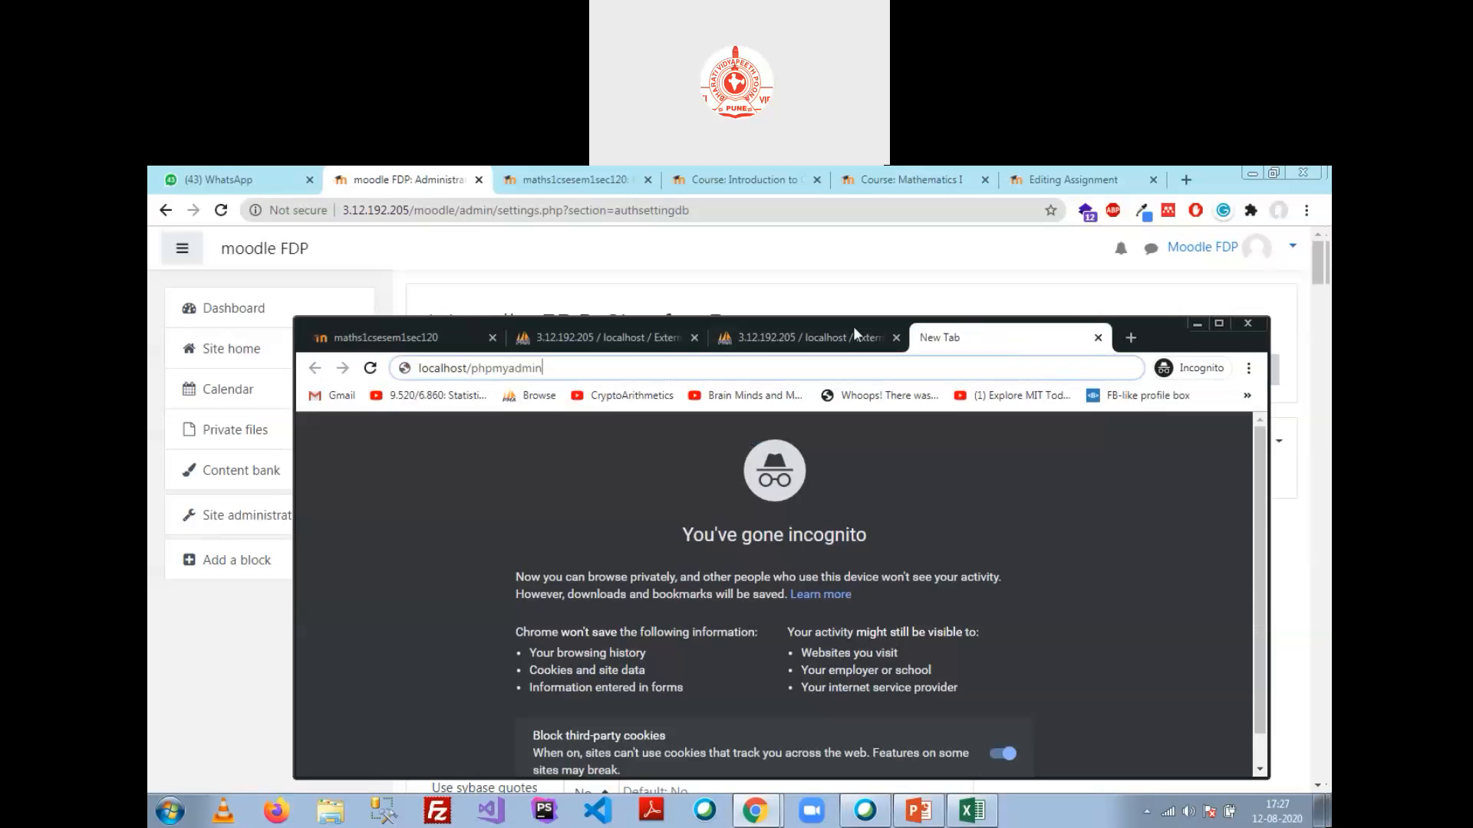
{"action": "left_click", "coordinate": [816, 338]}
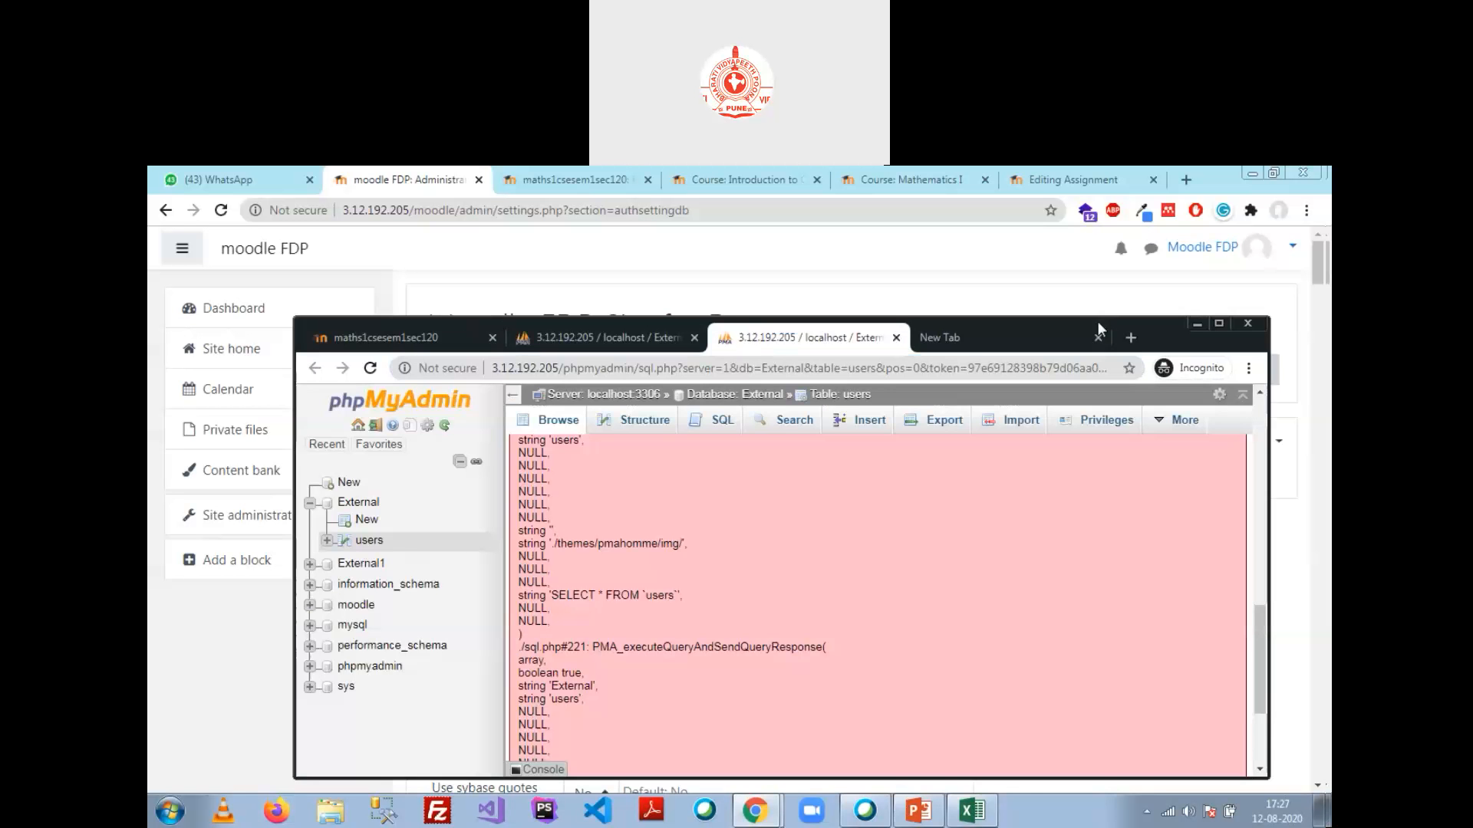
{"action": "left_click_drag", "start_coordinate": [1097, 321], "coordinate": [1060, 239]}
{"action": "scroll", "coordinate": [671, 539], "scroll_direction": "up", "scroll_amount": 5}
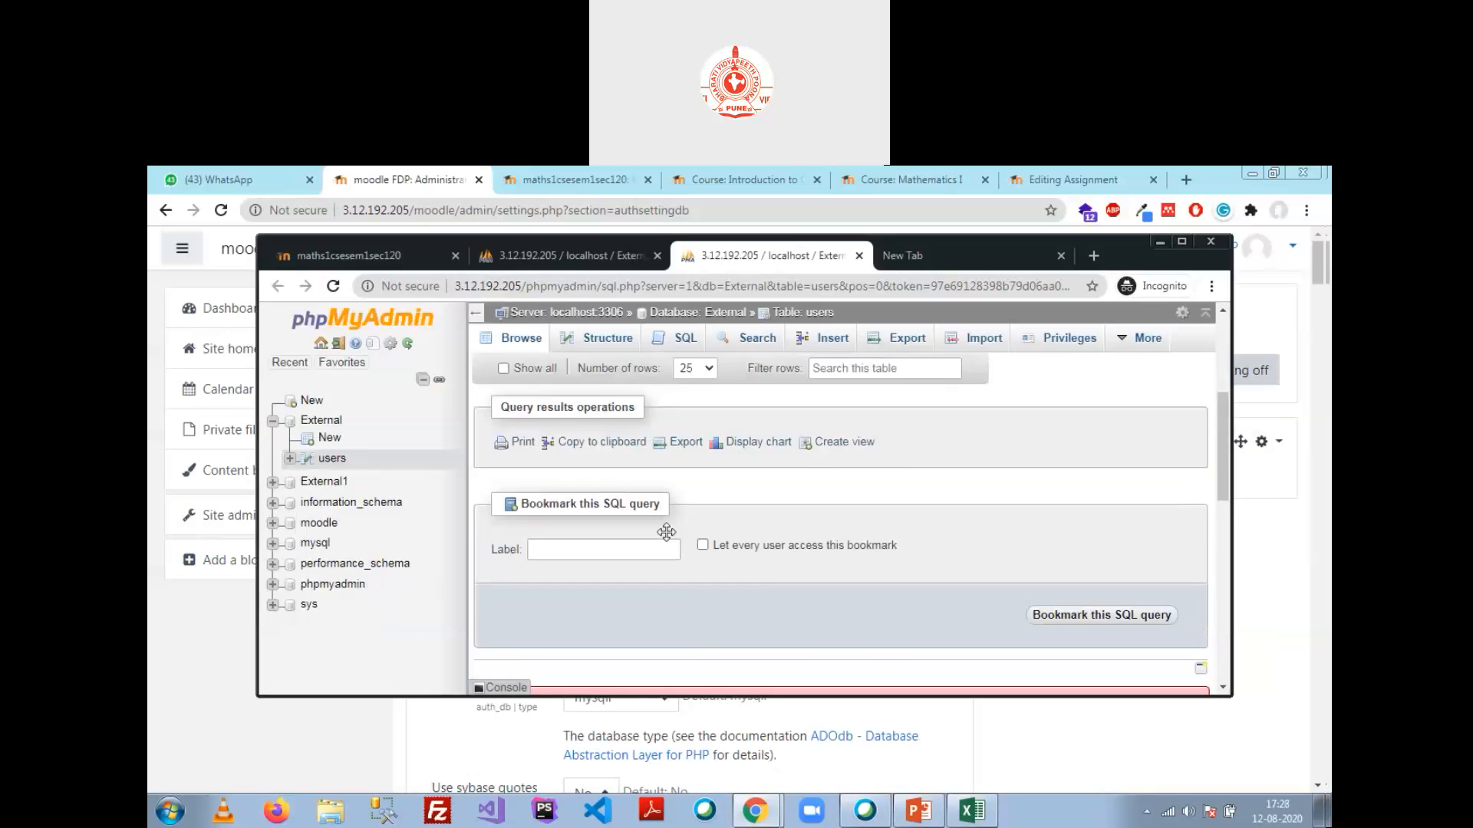
{"action": "scroll", "coordinate": [665, 531], "scroll_direction": "up", "scroll_amount": 3}
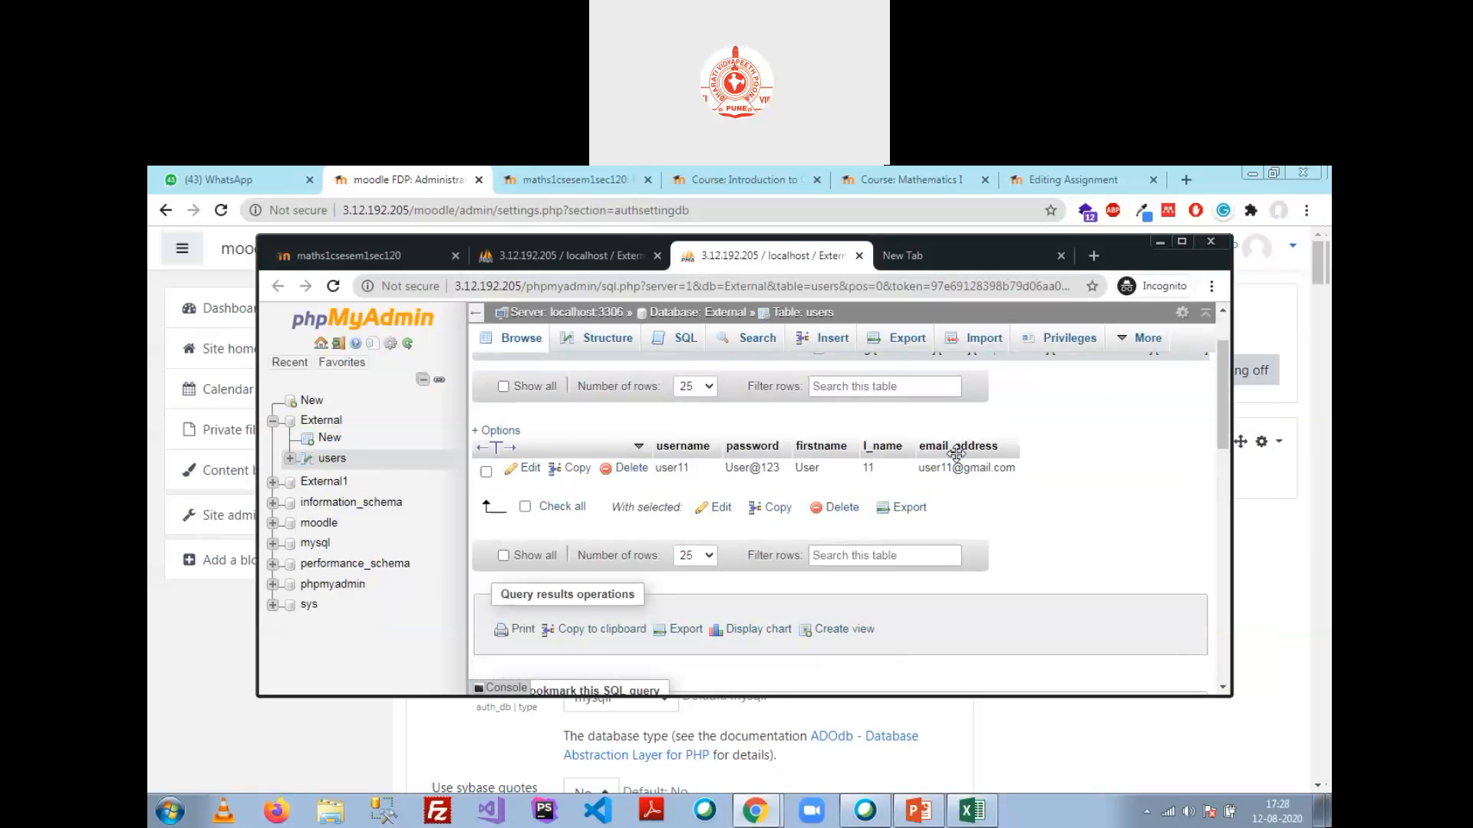
{"action": "left_click", "coordinate": [537, 265]}
Step: Define the sixth column as country VARCHAR(20) and save the test table
{"action": "scroll", "coordinate": [537, 611], "scroll_direction": "down", "scroll_amount": 3}
{"action": "scroll", "coordinate": [524, 573], "scroll_direction": "up", "scroll_amount": 2}
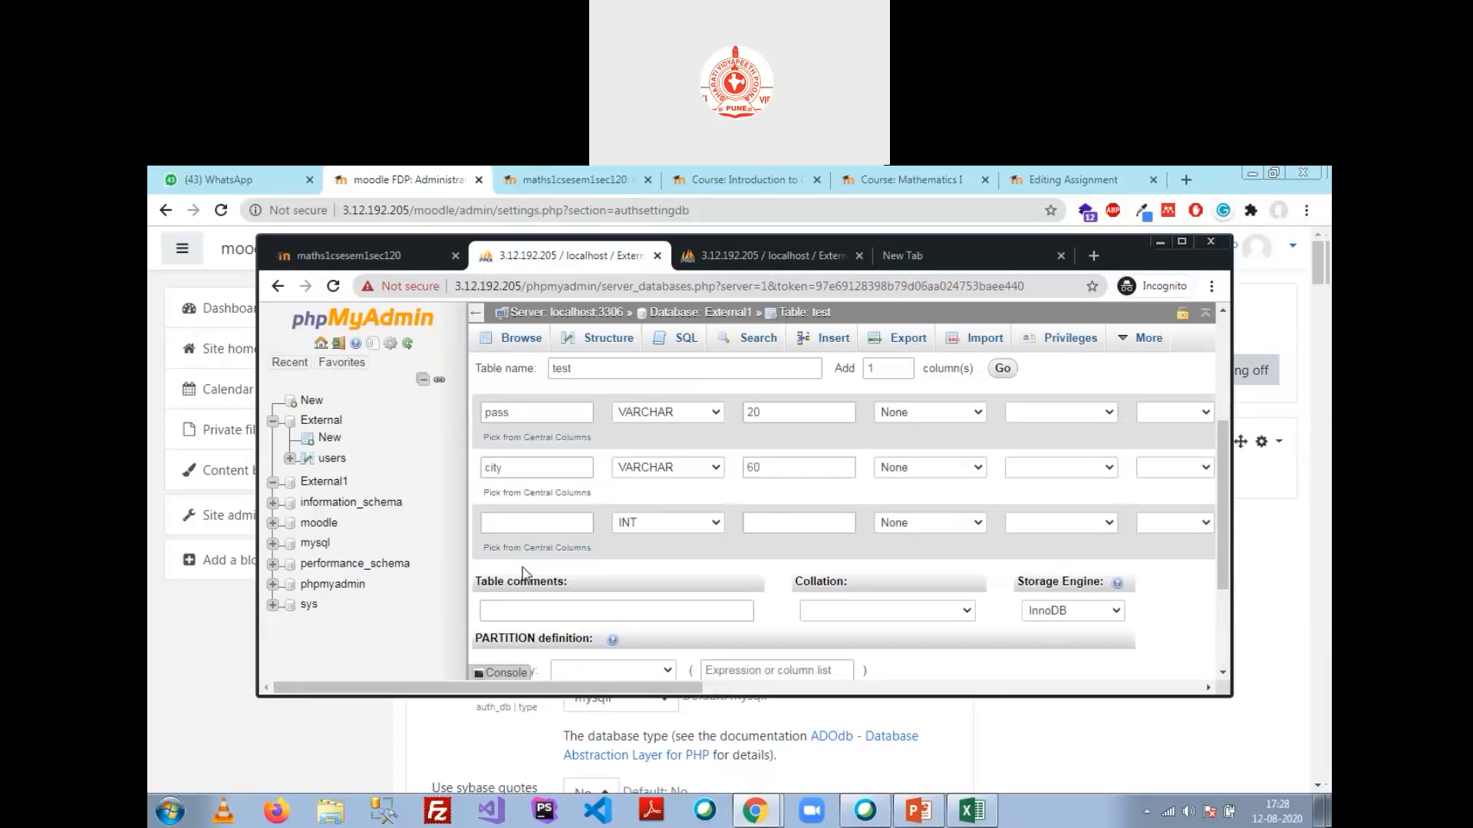
{"action": "scroll", "coordinate": [526, 577], "scroll_direction": "up", "scroll_amount": 1}
{"action": "scroll", "coordinate": [527, 579], "scroll_direction": "up", "scroll_amount": 1}
{"action": "left_click", "coordinate": [533, 616]}
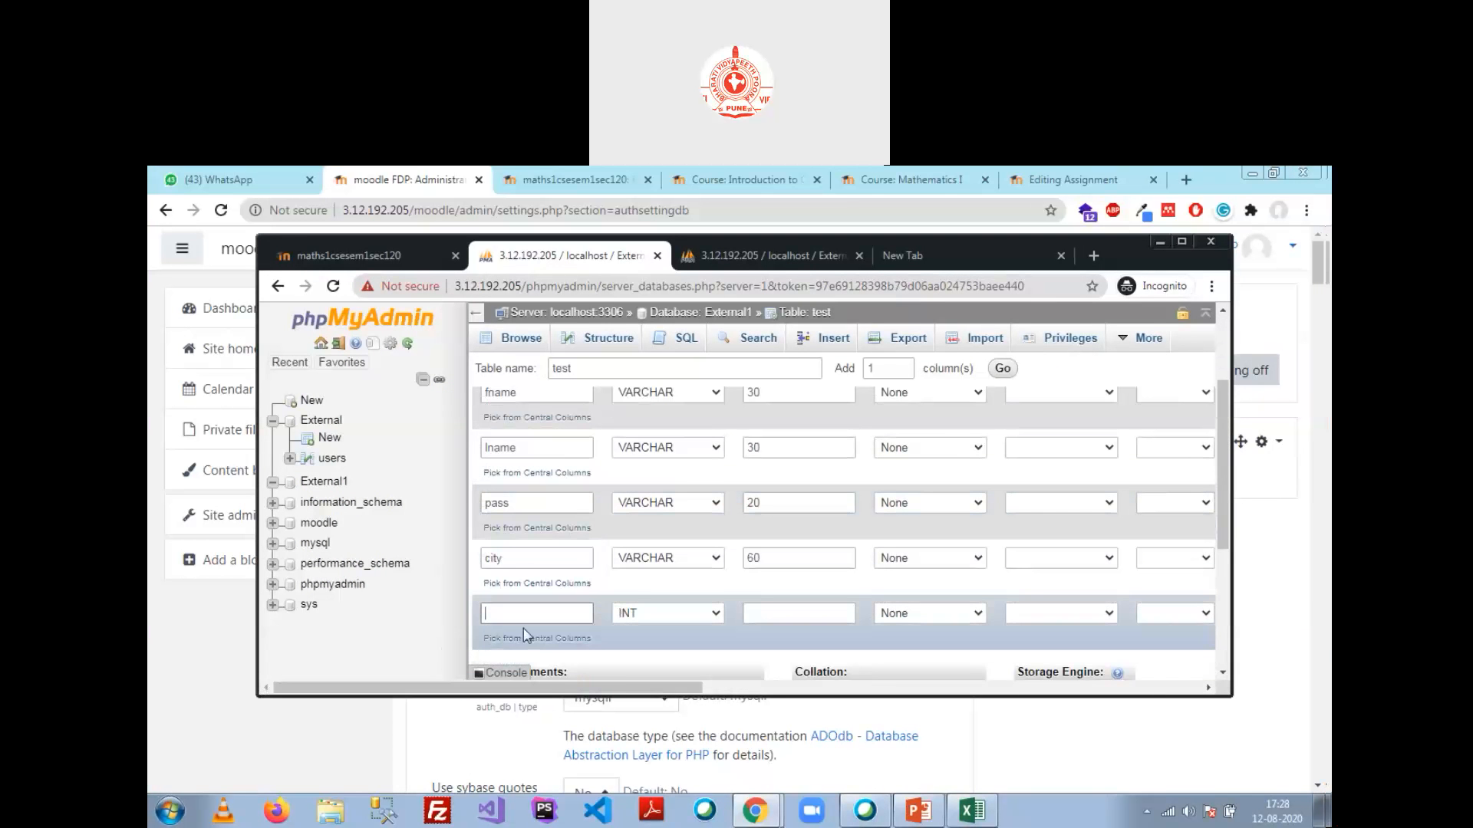
{"action": "scroll", "coordinate": [585, 570], "scroll_direction": "down", "scroll_amount": 3}
{"action": "scroll", "coordinate": [559, 591], "scroll_direction": "up", "scroll_amount": 3}
{"action": "type", "text": "country"}
{"action": "left_click", "coordinate": [666, 613]}
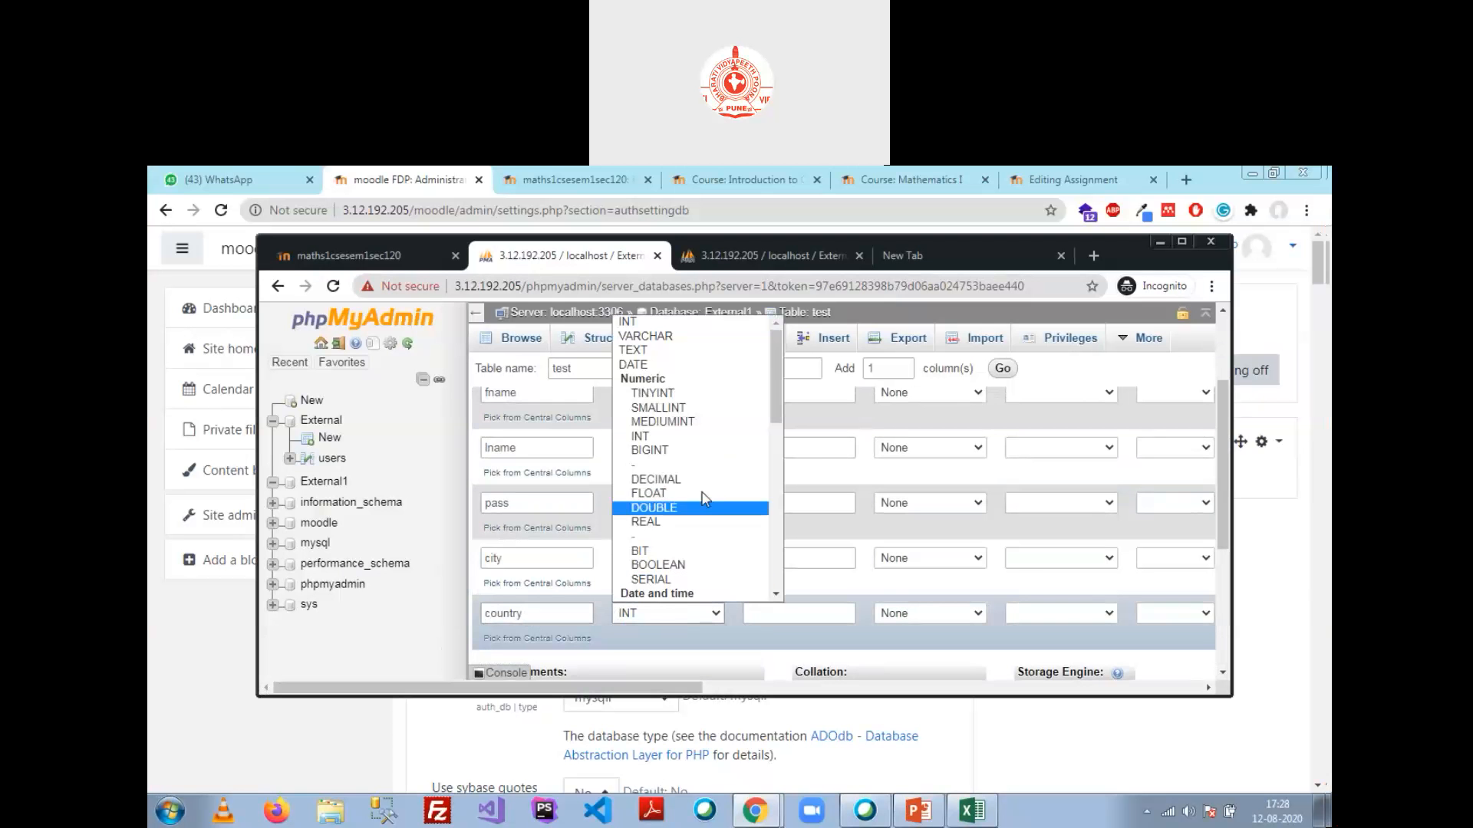
{"action": "left_click", "coordinate": [704, 393]}
{"action": "left_click", "coordinate": [689, 619]}
{"action": "left_click", "coordinate": [673, 330]}
{"action": "left_click", "coordinate": [769, 612]}
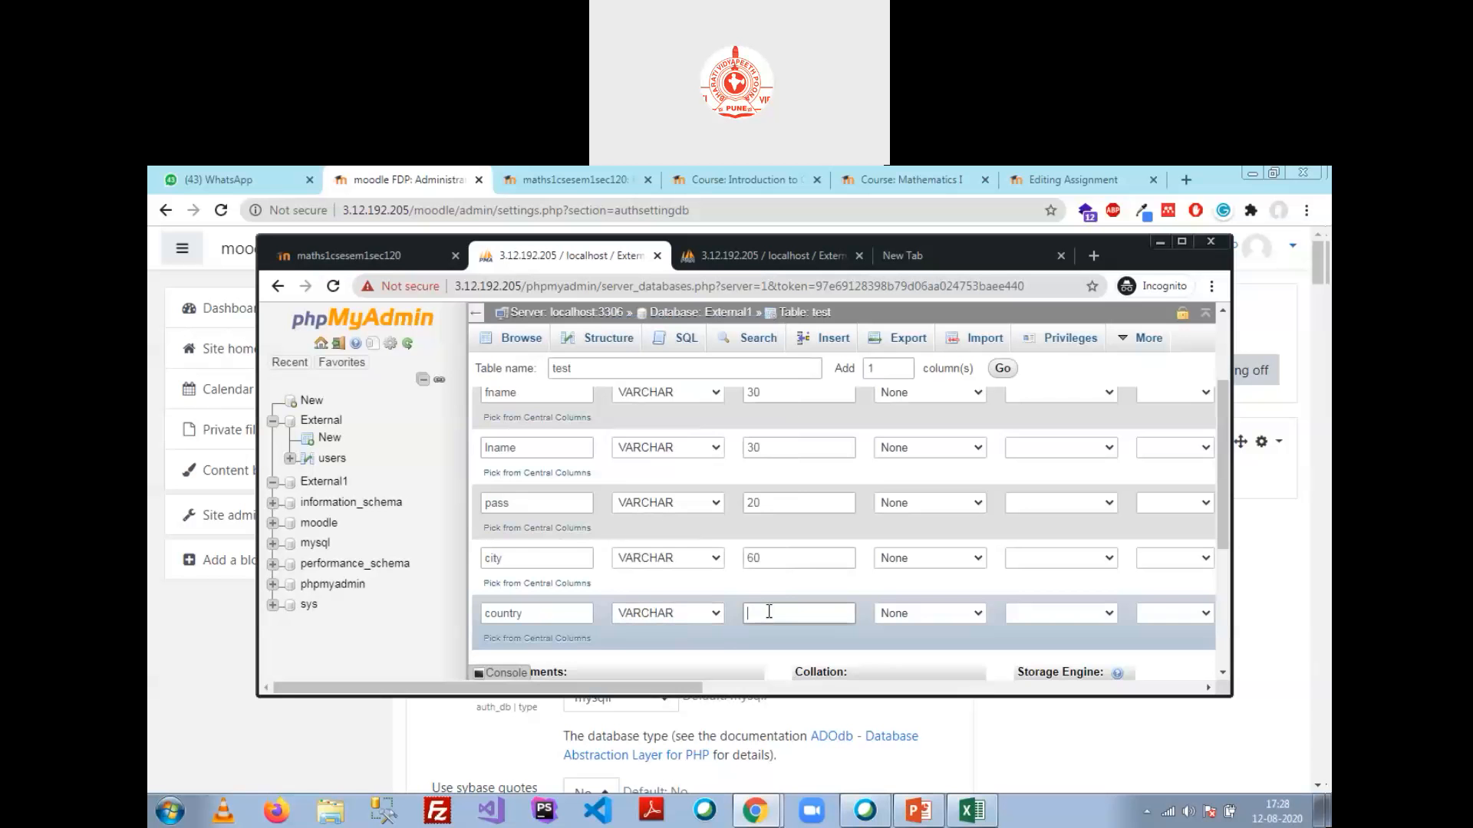
{"action": "type", "text": "20"}
{"action": "scroll", "coordinate": [849, 535], "scroll_direction": "down", "scroll_amount": 4}
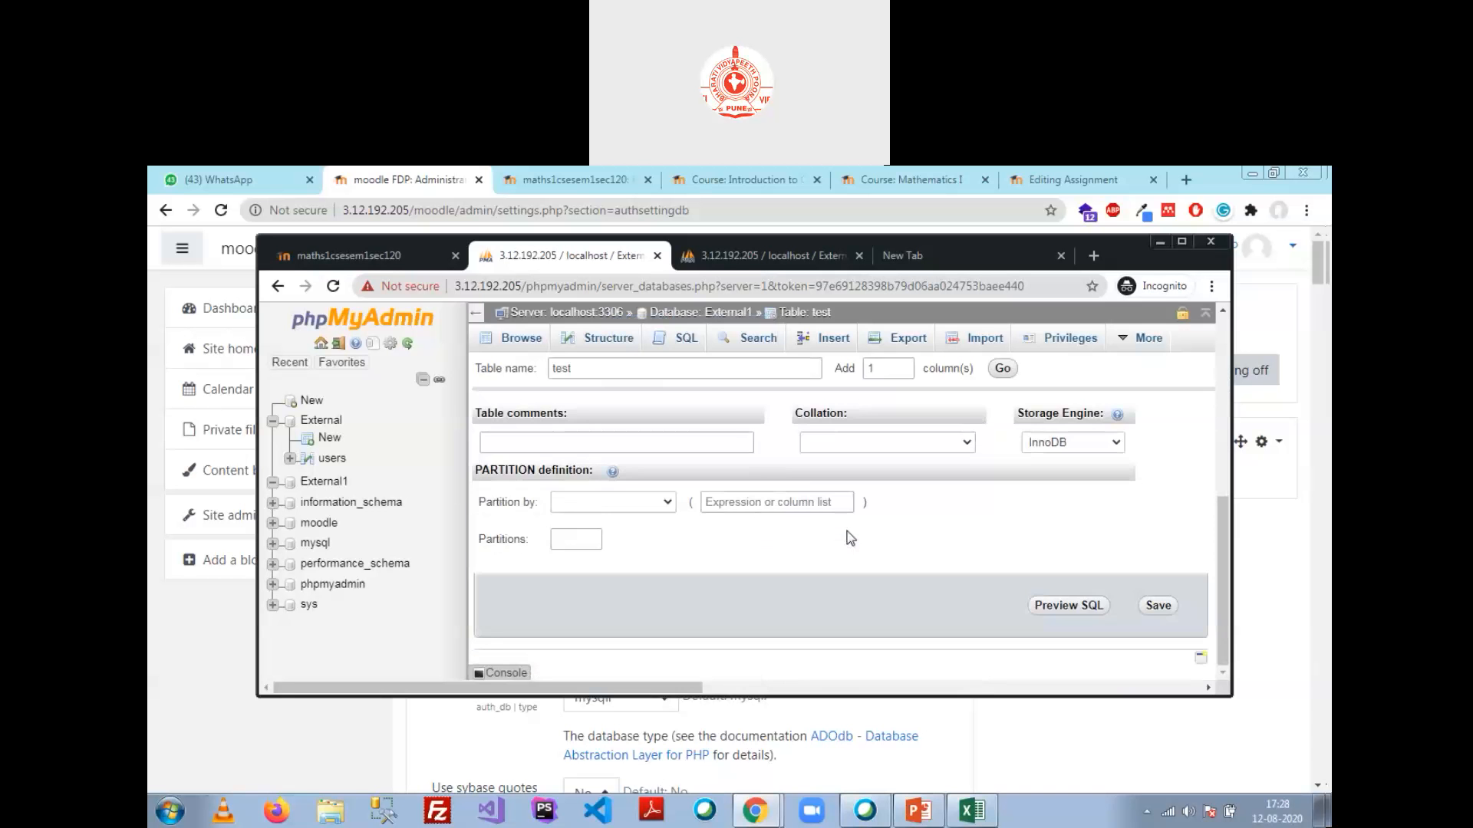
{"action": "scroll", "coordinate": [848, 529], "scroll_direction": "up", "scroll_amount": 3}
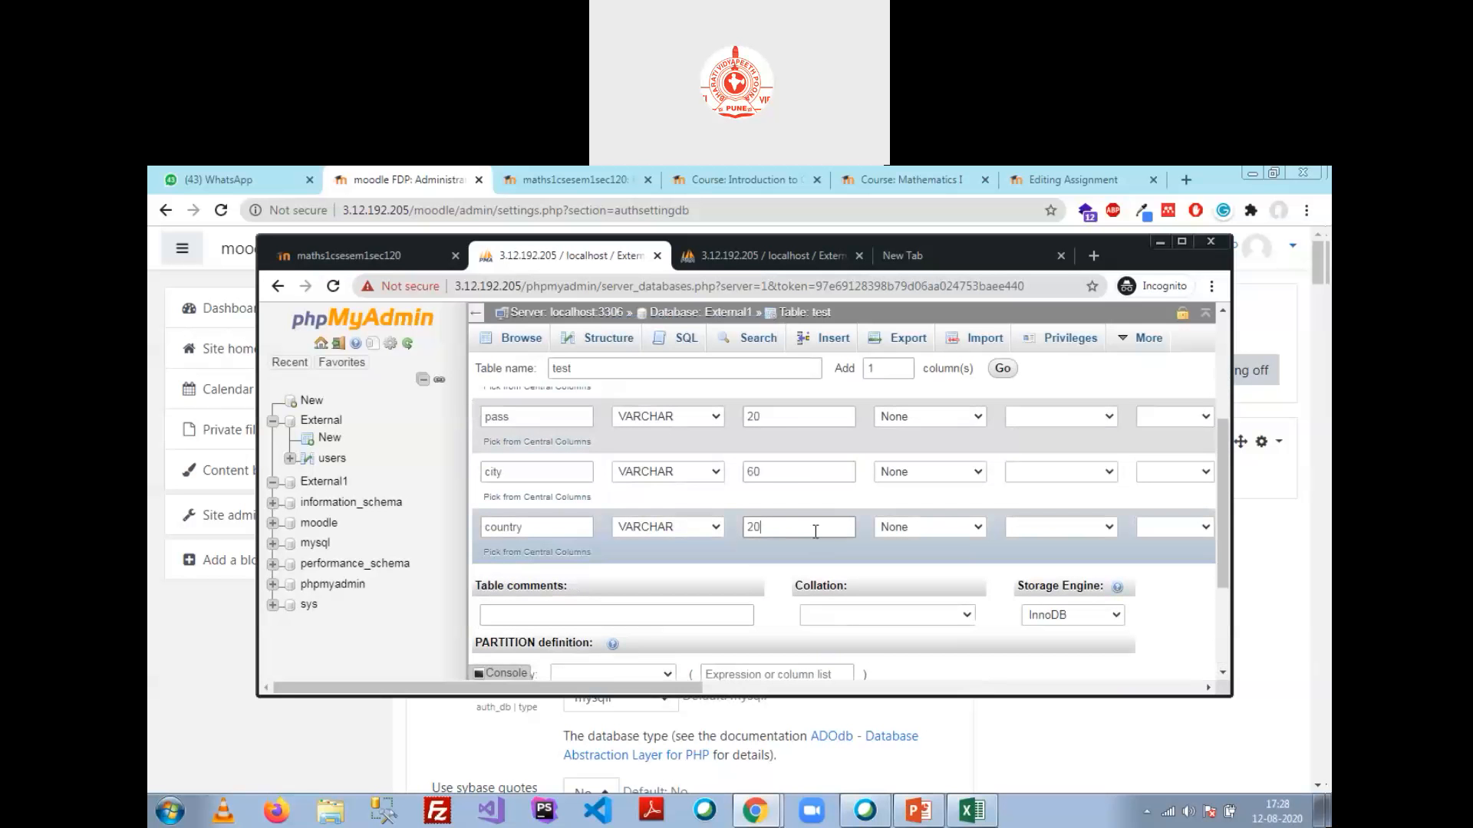
{"action": "key", "text": "Return"}
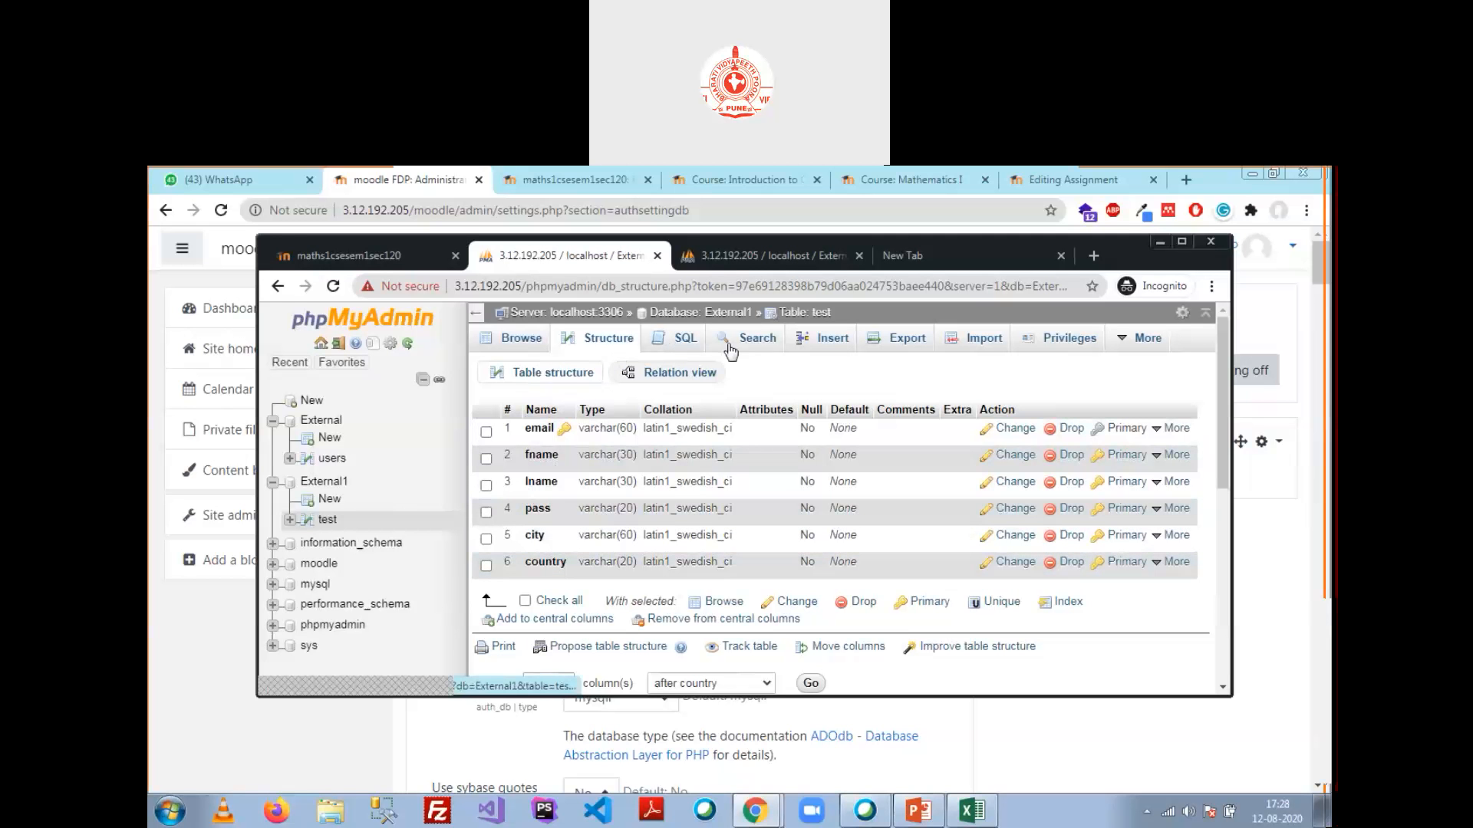
Step: In the Insert form, enter the sample email, first name 'User' and last name '12'
{"action": "left_click", "coordinate": [799, 347]}
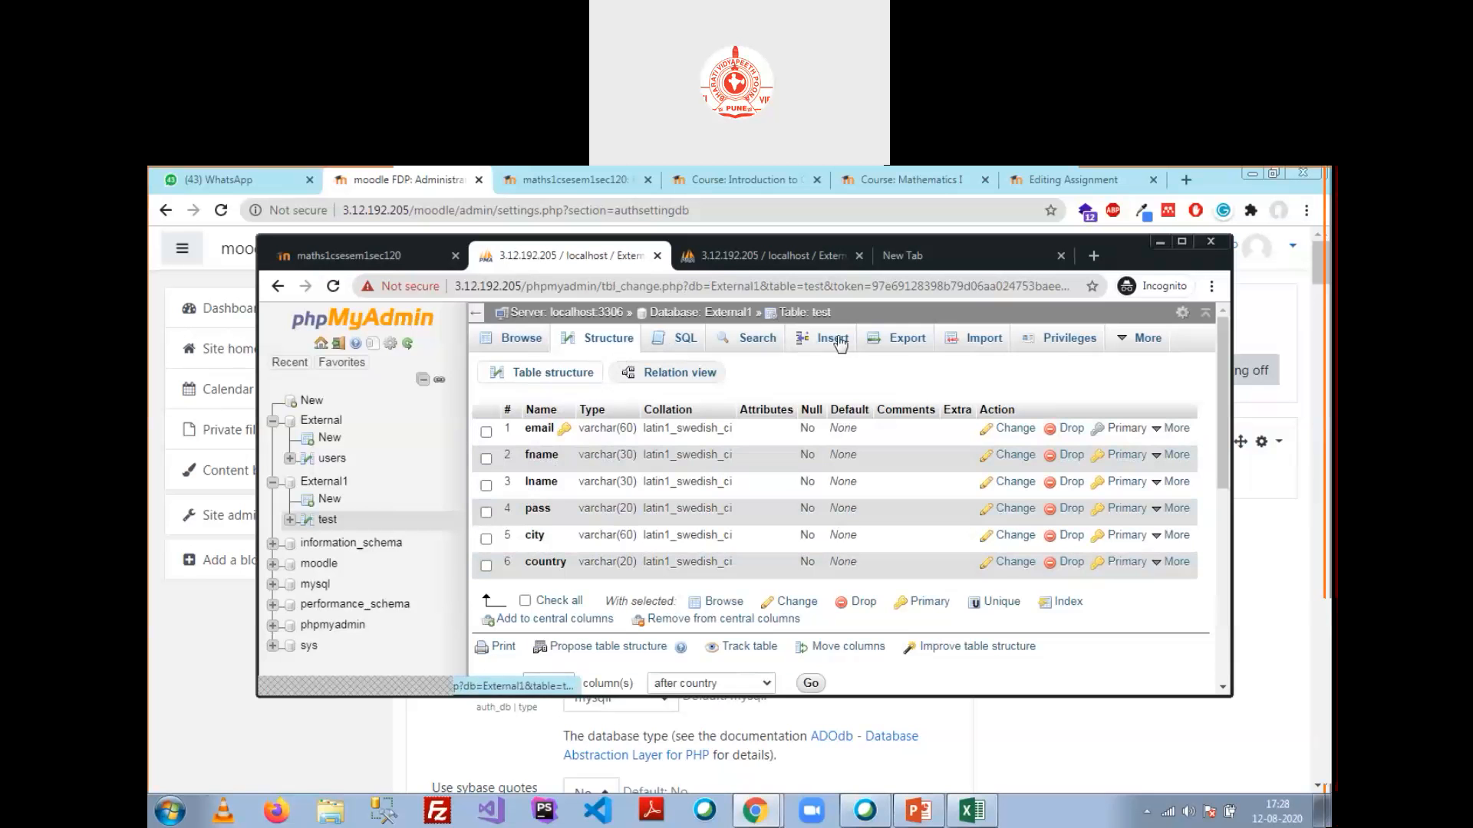
{"action": "left_click", "coordinate": [852, 400]}
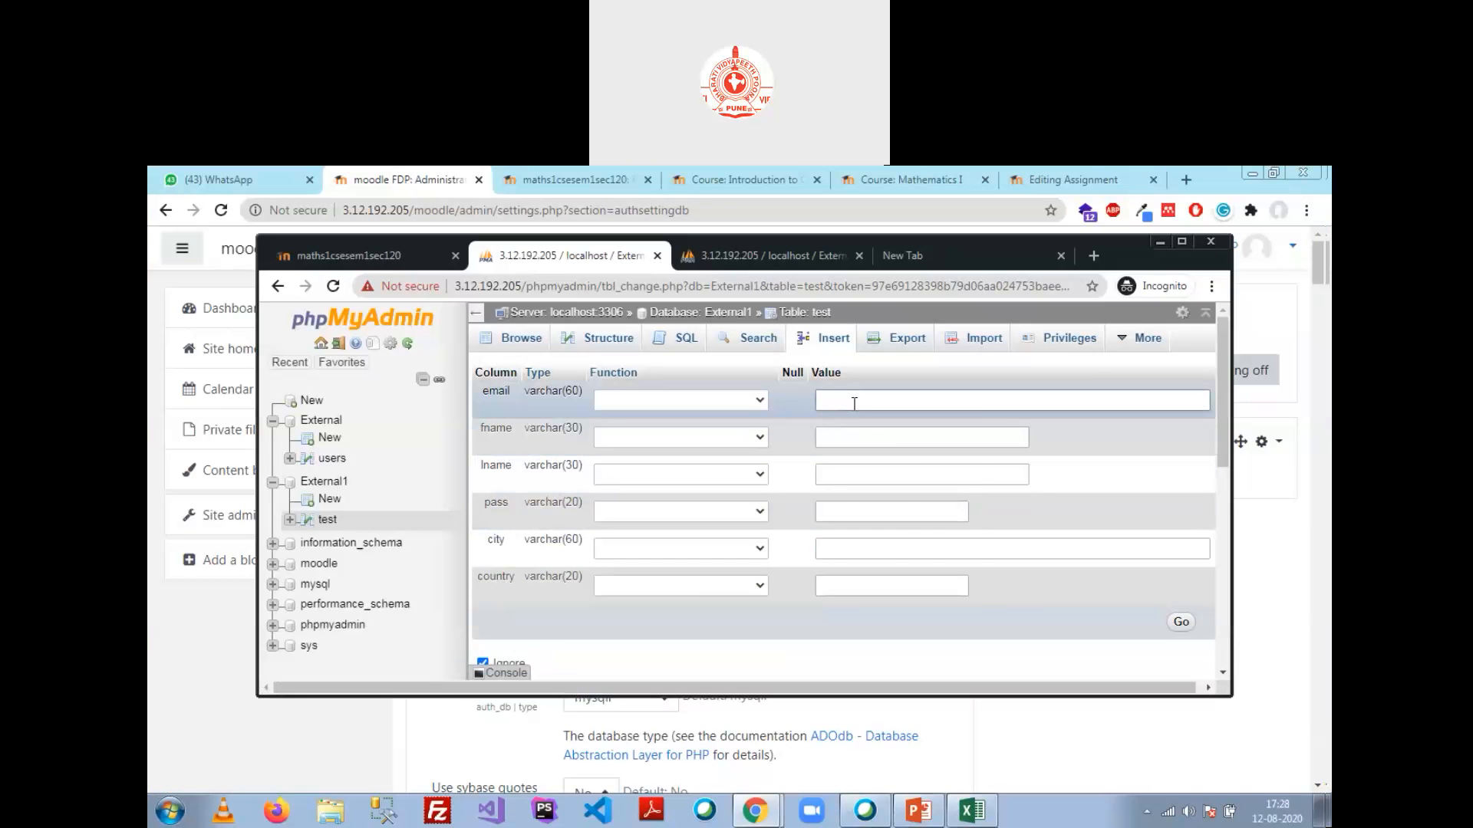
{"action": "left_click_drag", "start_coordinate": [923, 402], "coordinate": [817, 405]}
{"action": "left_click", "coordinate": [903, 447]}
{"action": "type", "text": "User"}
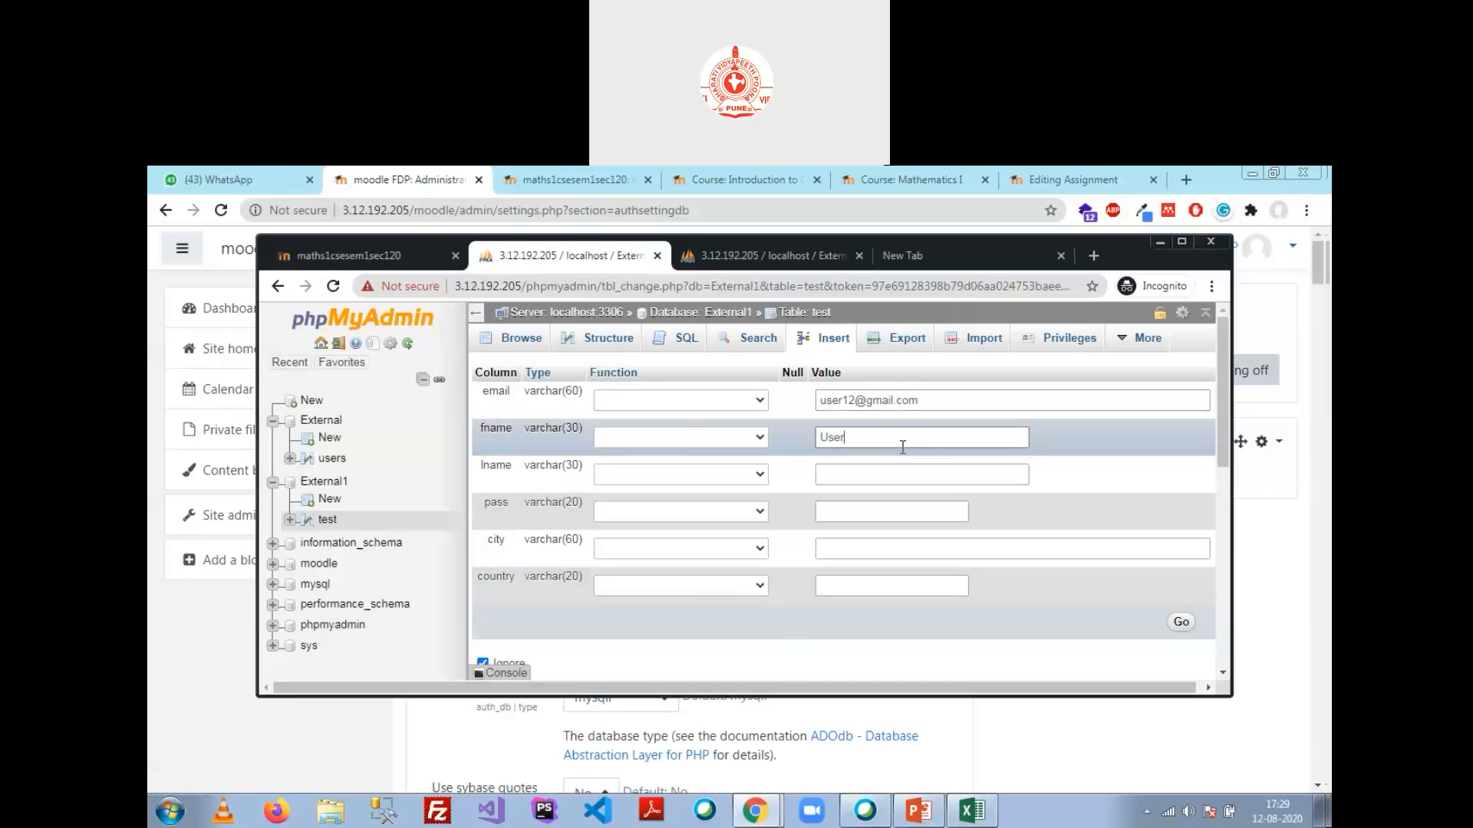
{"action": "key", "text": "Tab"}
{"action": "type", "text": "12"}
Step: Enter a password, city 'Delhi' and country 'India', save the row and browse the table
{"action": "key", "text": "Tab"}
{"action": "type", "text": "User@123"}
{"action": "key", "text": "Tab"}
{"action": "type", "text": "Delhi"}
{"action": "key", "text": "Tab"}
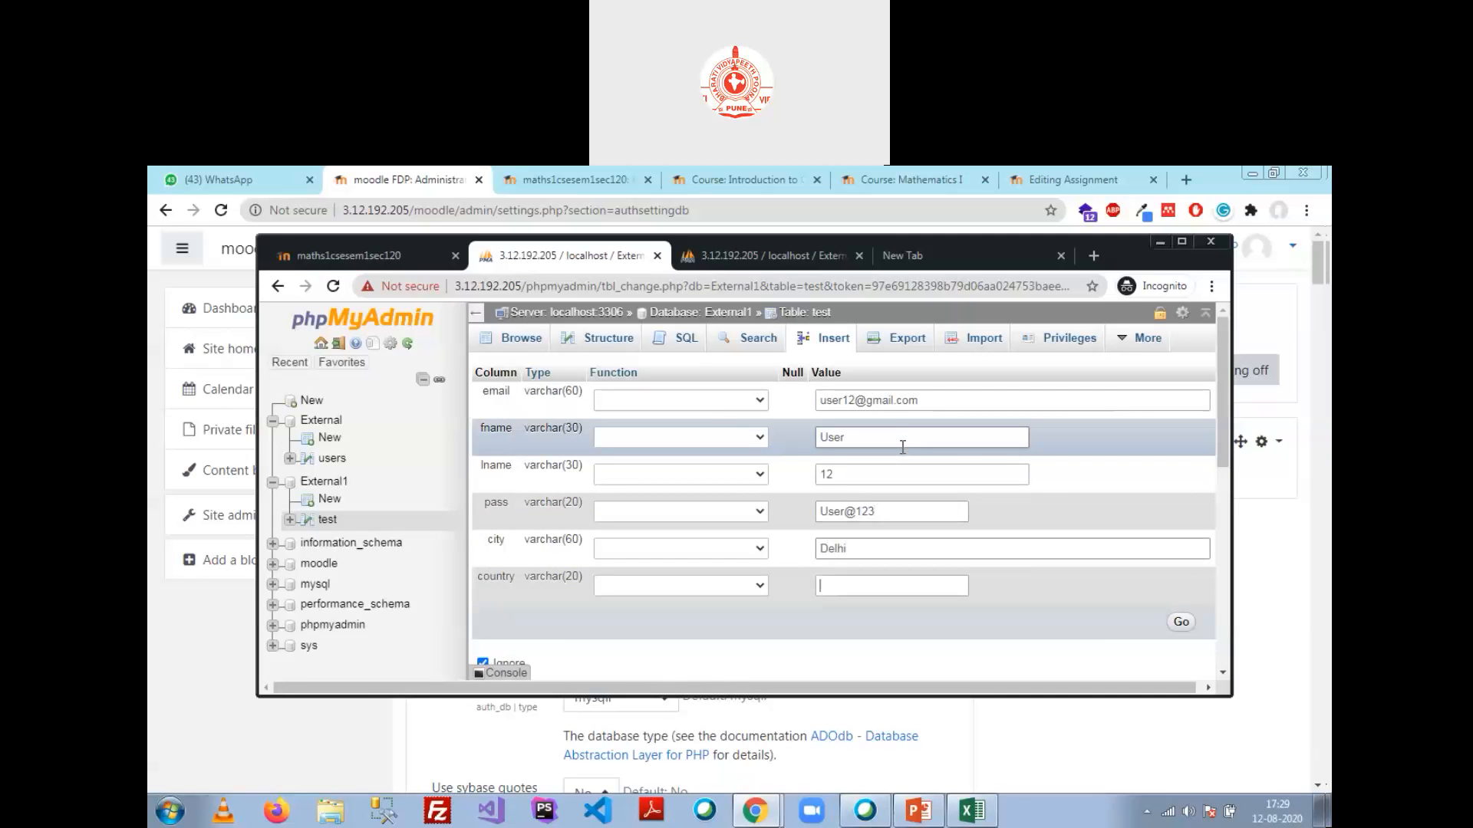
{"action": "type", "text": "India"}
{"action": "key", "text": "Return"}
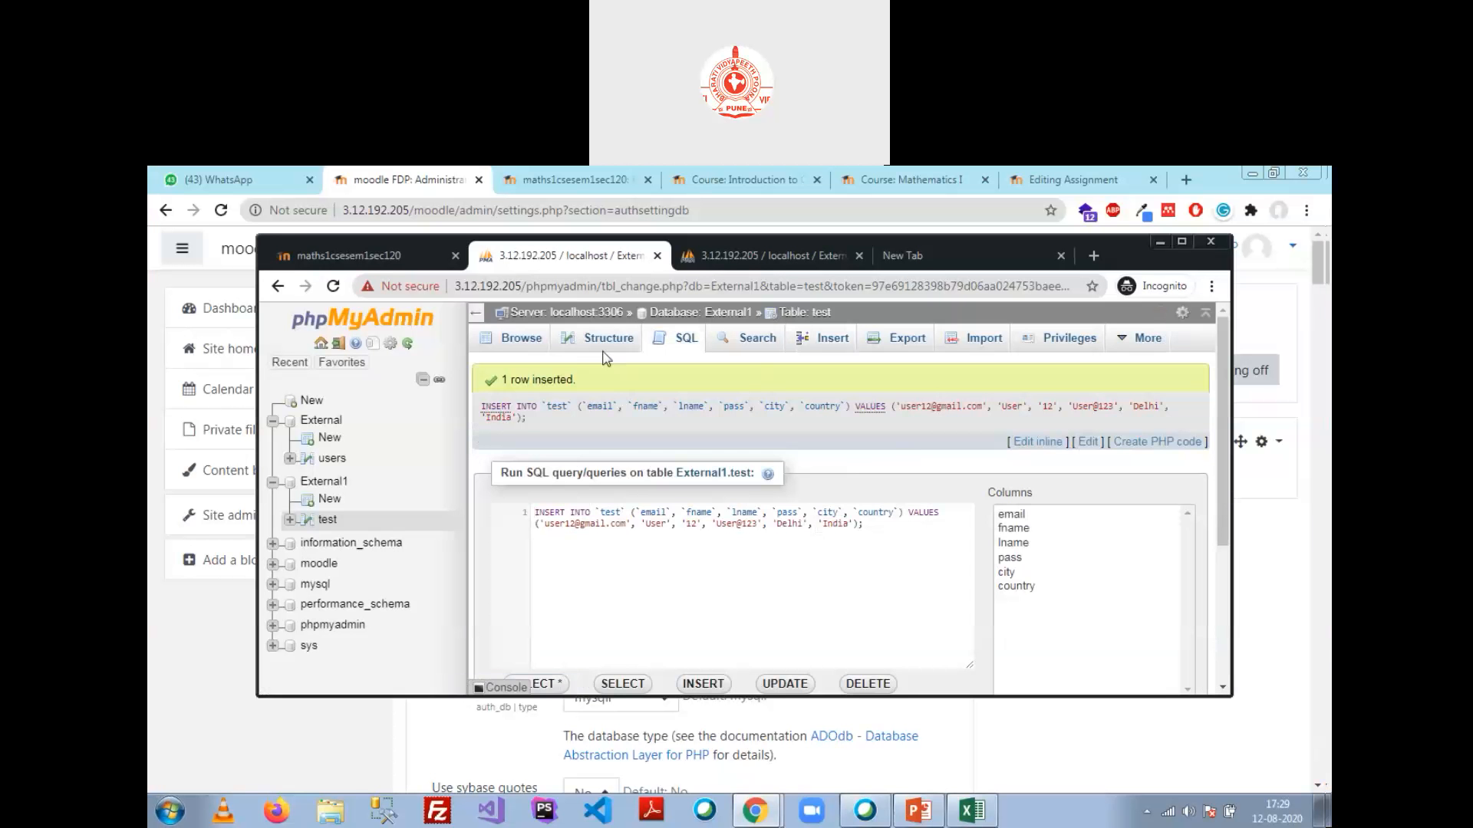
{"action": "left_click", "coordinate": [519, 339]}
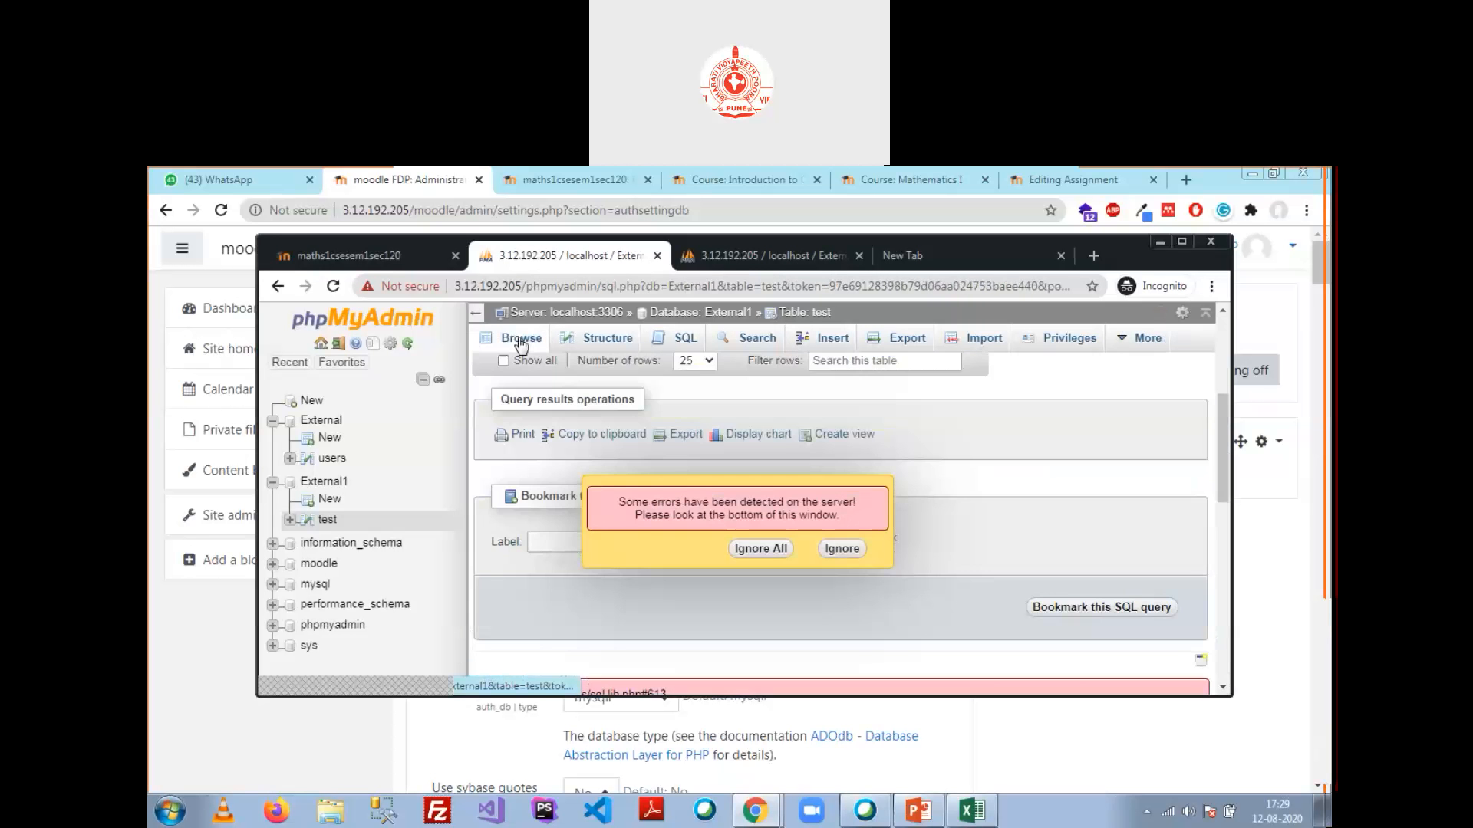
Step: Dismiss the server error, confirm the test table's single row, and minimize the browser
{"action": "left_click", "coordinate": [842, 550]}
{"action": "scroll", "coordinate": [869, 535], "scroll_direction": "up", "scroll_amount": 3}
{"action": "scroll", "coordinate": [870, 535], "scroll_direction": "up", "scroll_amount": 3}
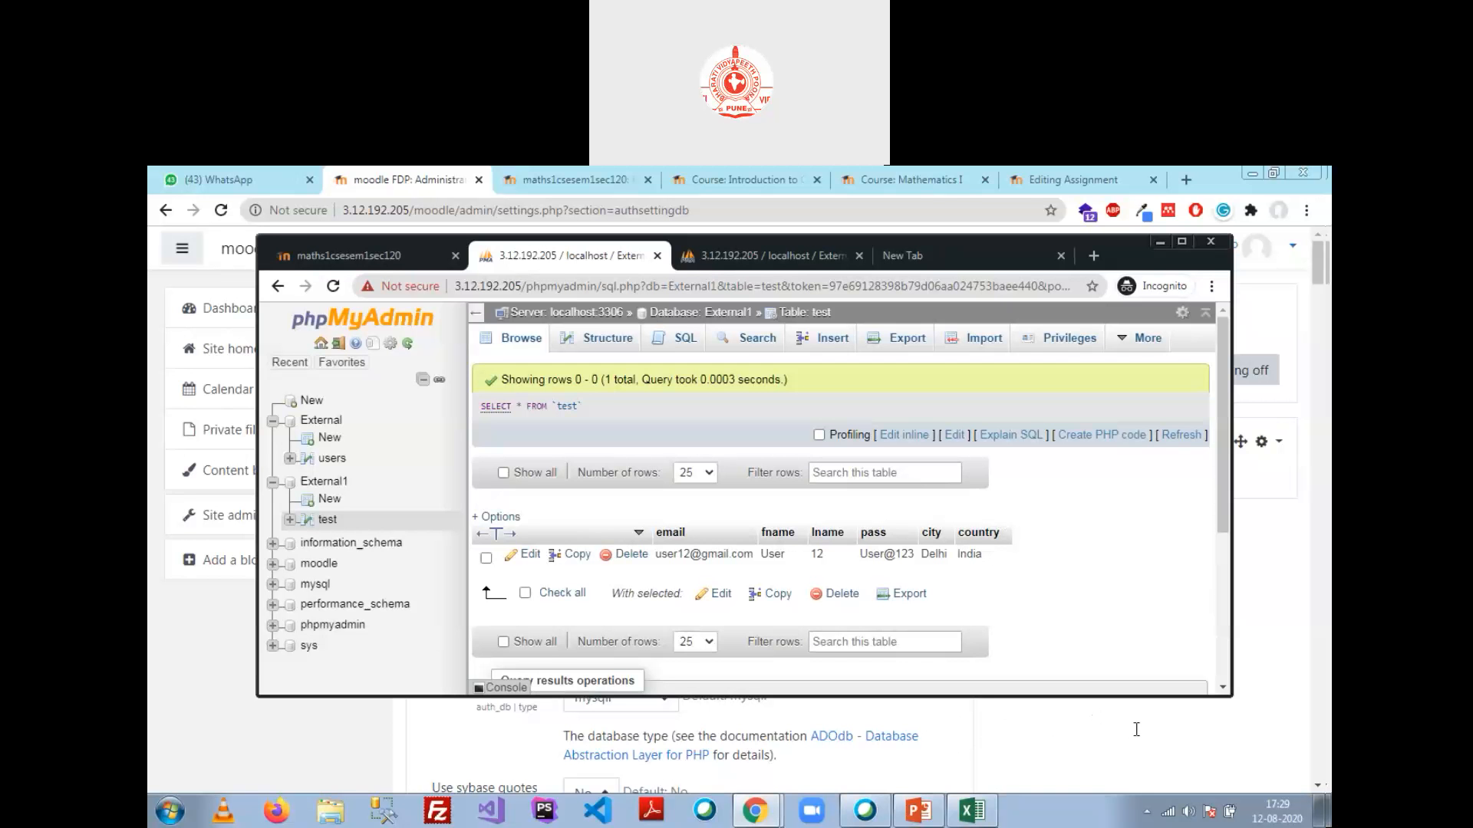
{"action": "left_click", "coordinate": [1002, 732]}
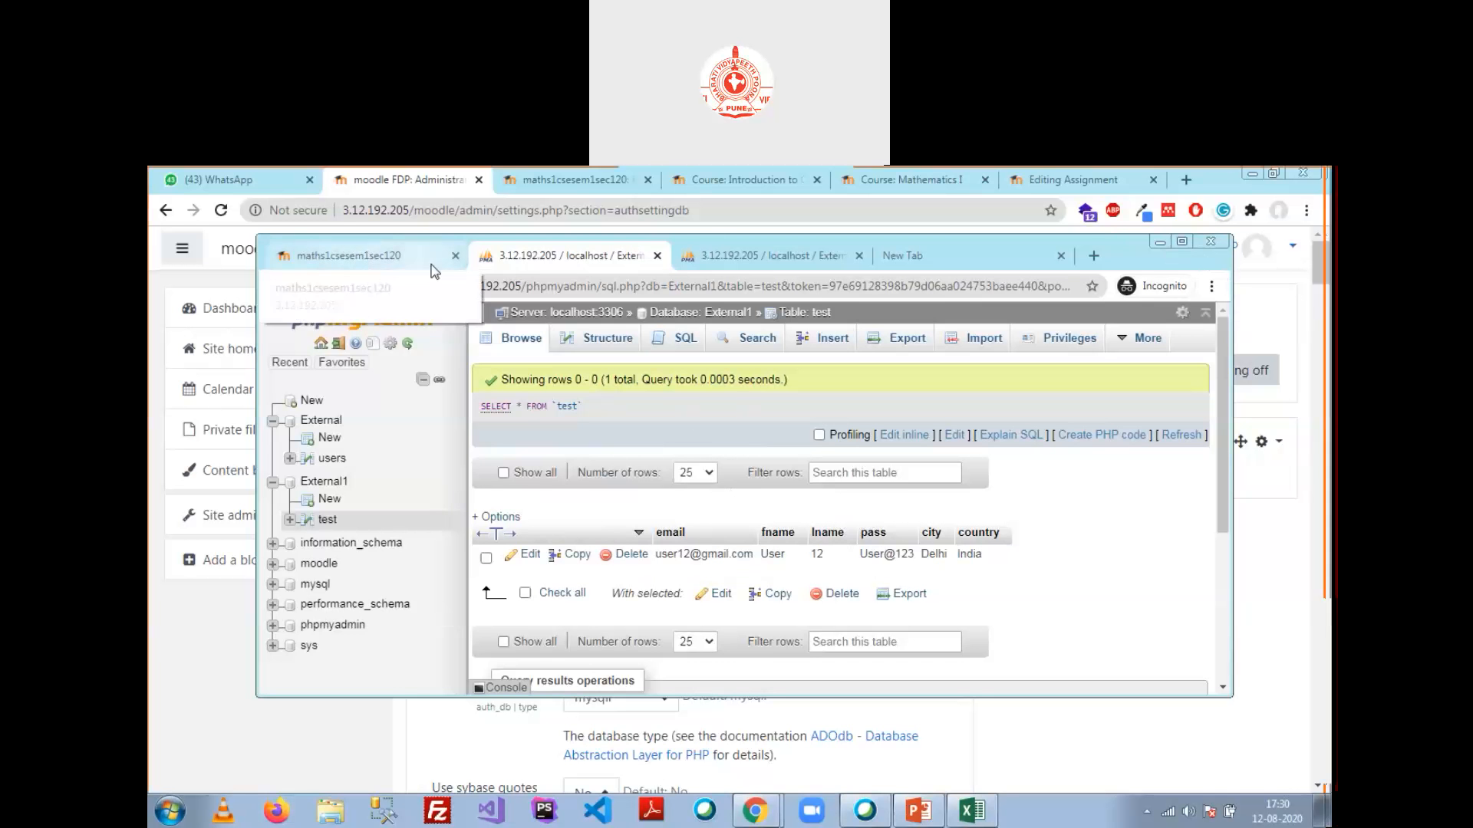
Step: In Moodle, go to Site administration > Plugins > Manage authentication
{"action": "left_click", "coordinate": [1158, 242]}
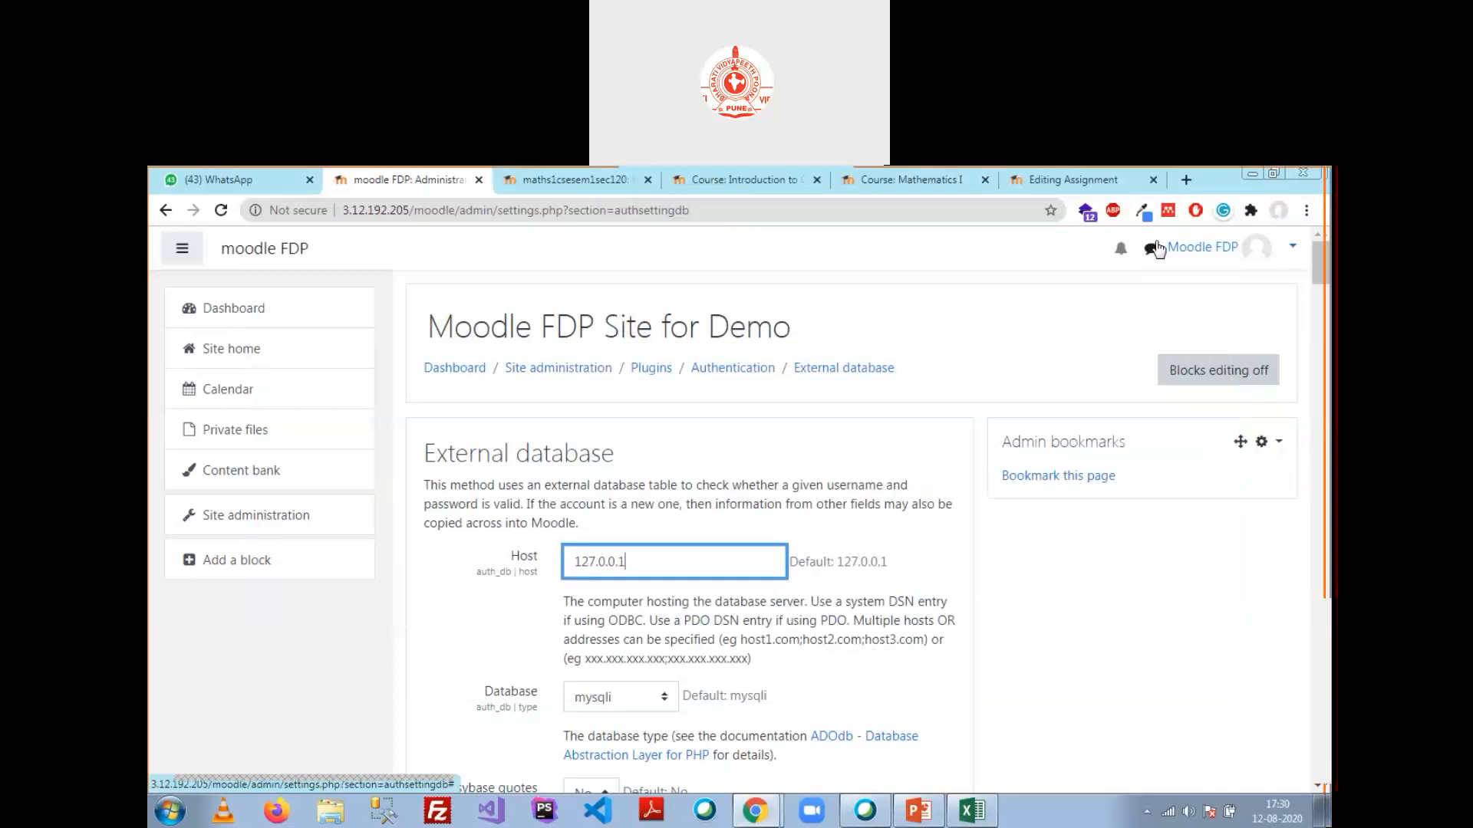
{"action": "left_click", "coordinate": [239, 529]}
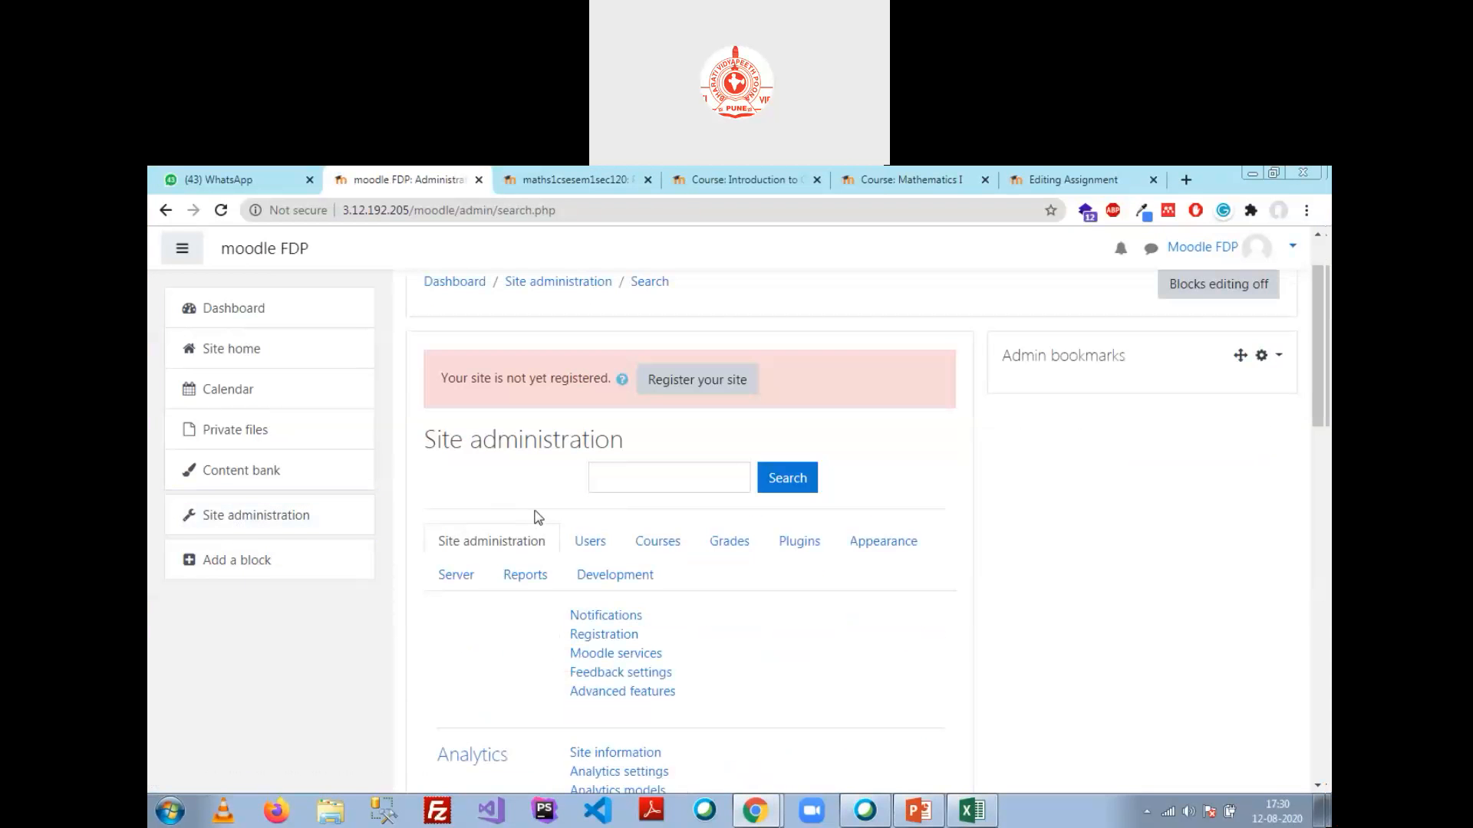
{"action": "scroll", "coordinate": [538, 518], "scroll_direction": "down", "scroll_amount": 1}
{"action": "left_click", "coordinate": [812, 458]}
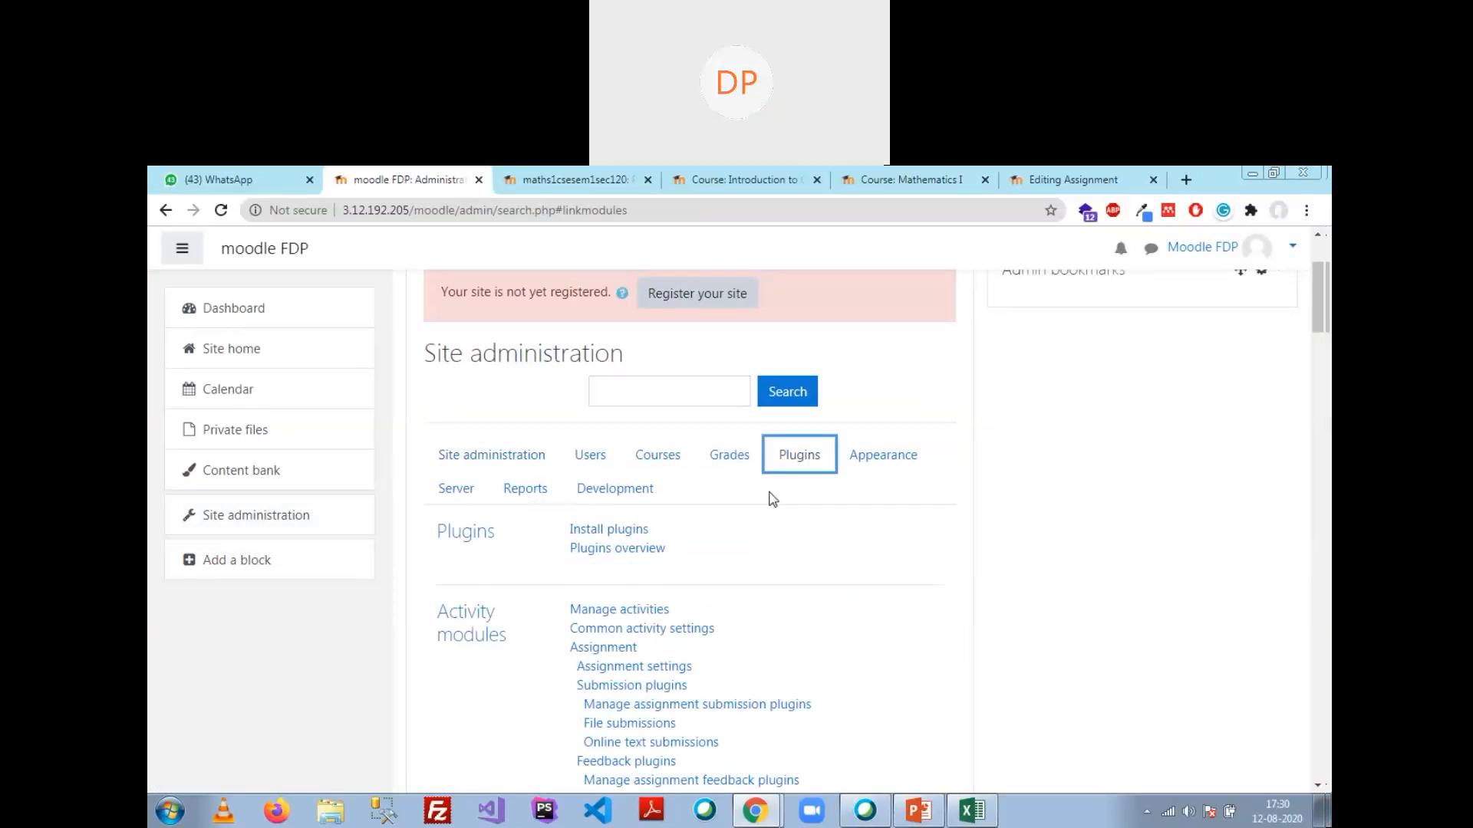
{"action": "scroll", "coordinate": [772, 500], "scroll_direction": "down", "scroll_amount": 3}
{"action": "scroll", "coordinate": [772, 500], "scroll_direction": "down", "scroll_amount": 8}
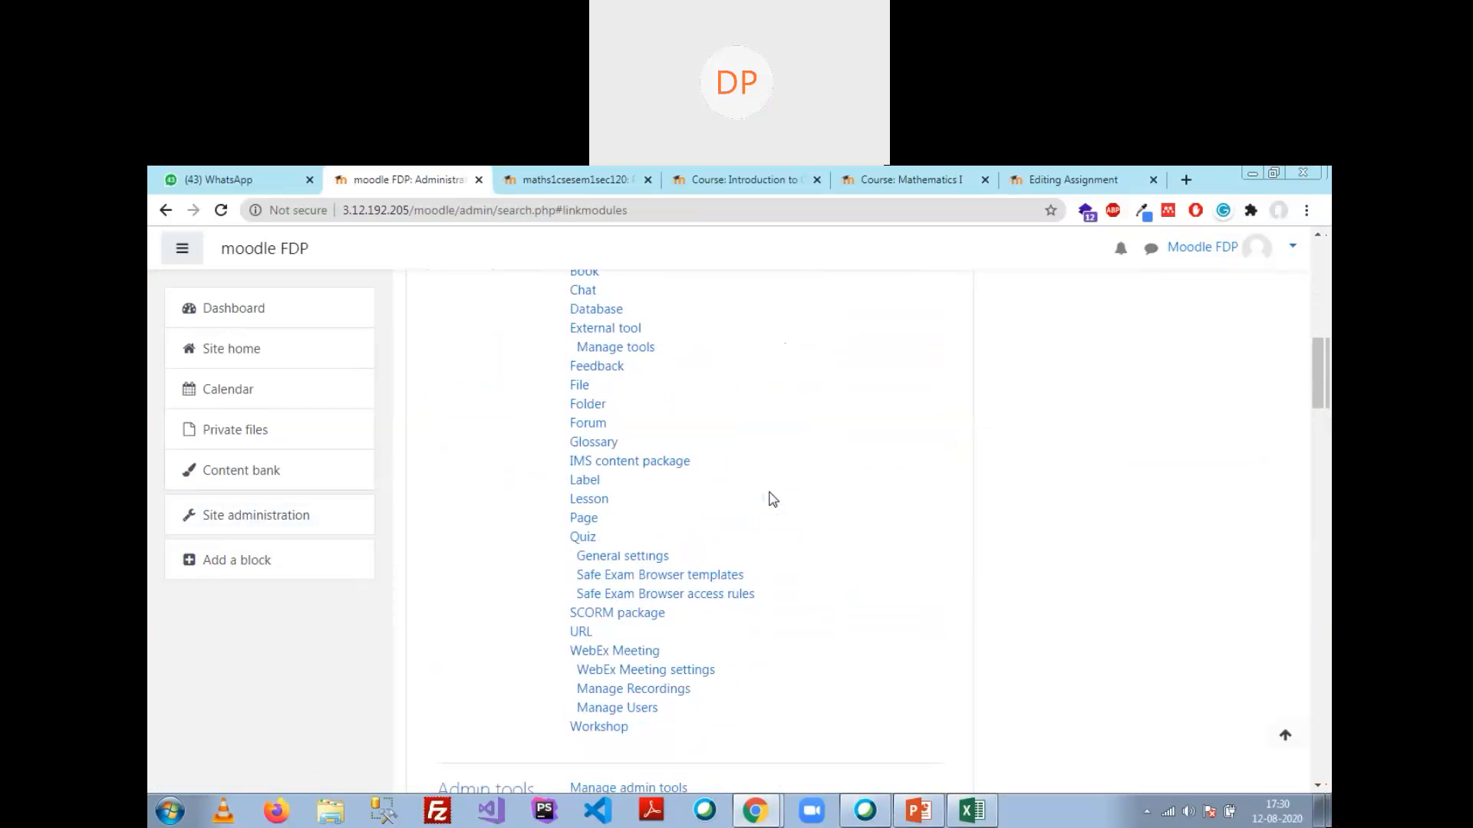
{"action": "scroll", "coordinate": [773, 499], "scroll_direction": "down", "scroll_amount": 1}
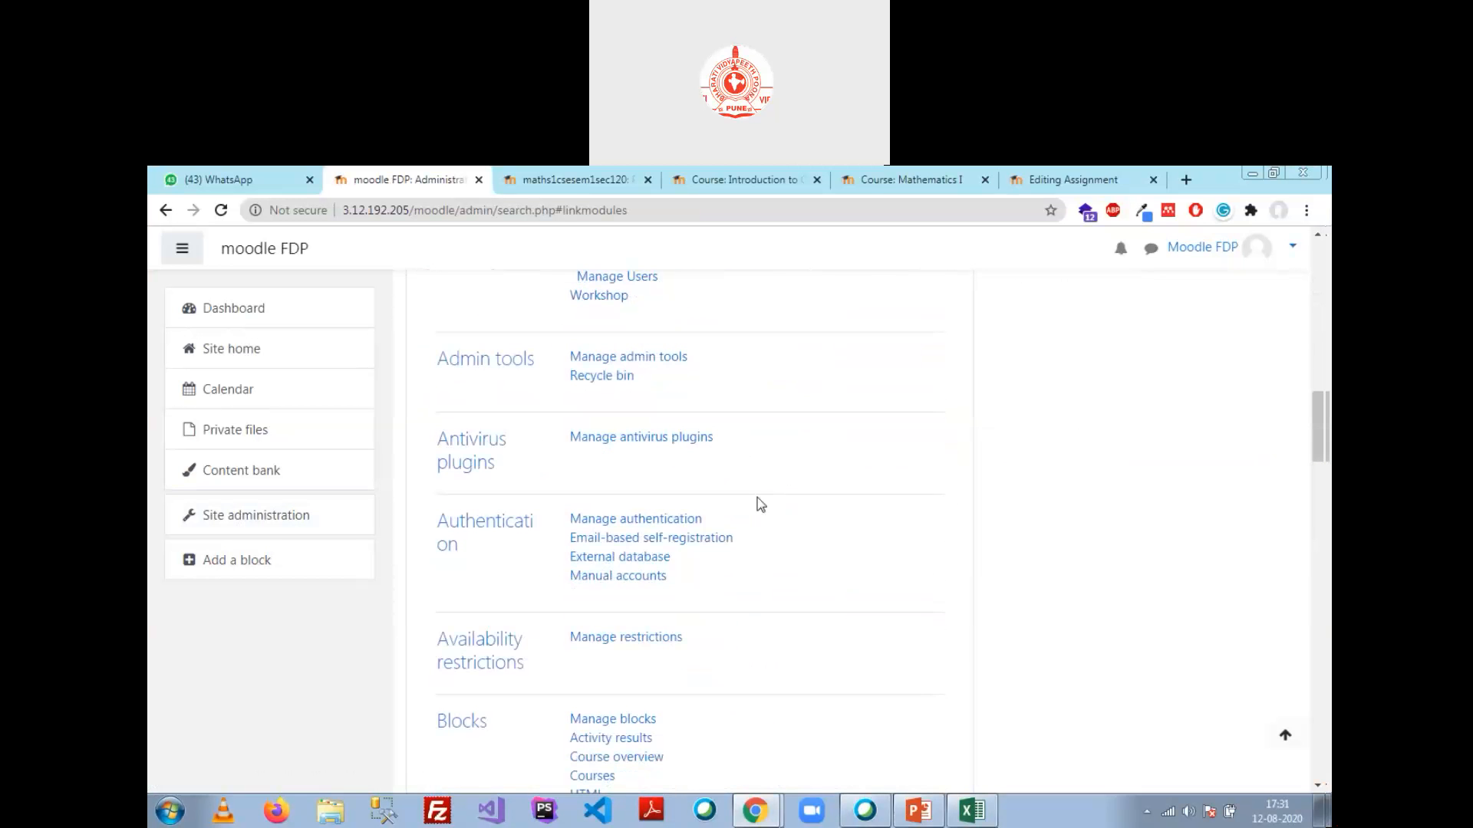
{"action": "left_click", "coordinate": [499, 529]}
Step: Confirm External database is enabled and open its settings
{"action": "scroll", "coordinate": [500, 531], "scroll_direction": "down", "scroll_amount": 5}
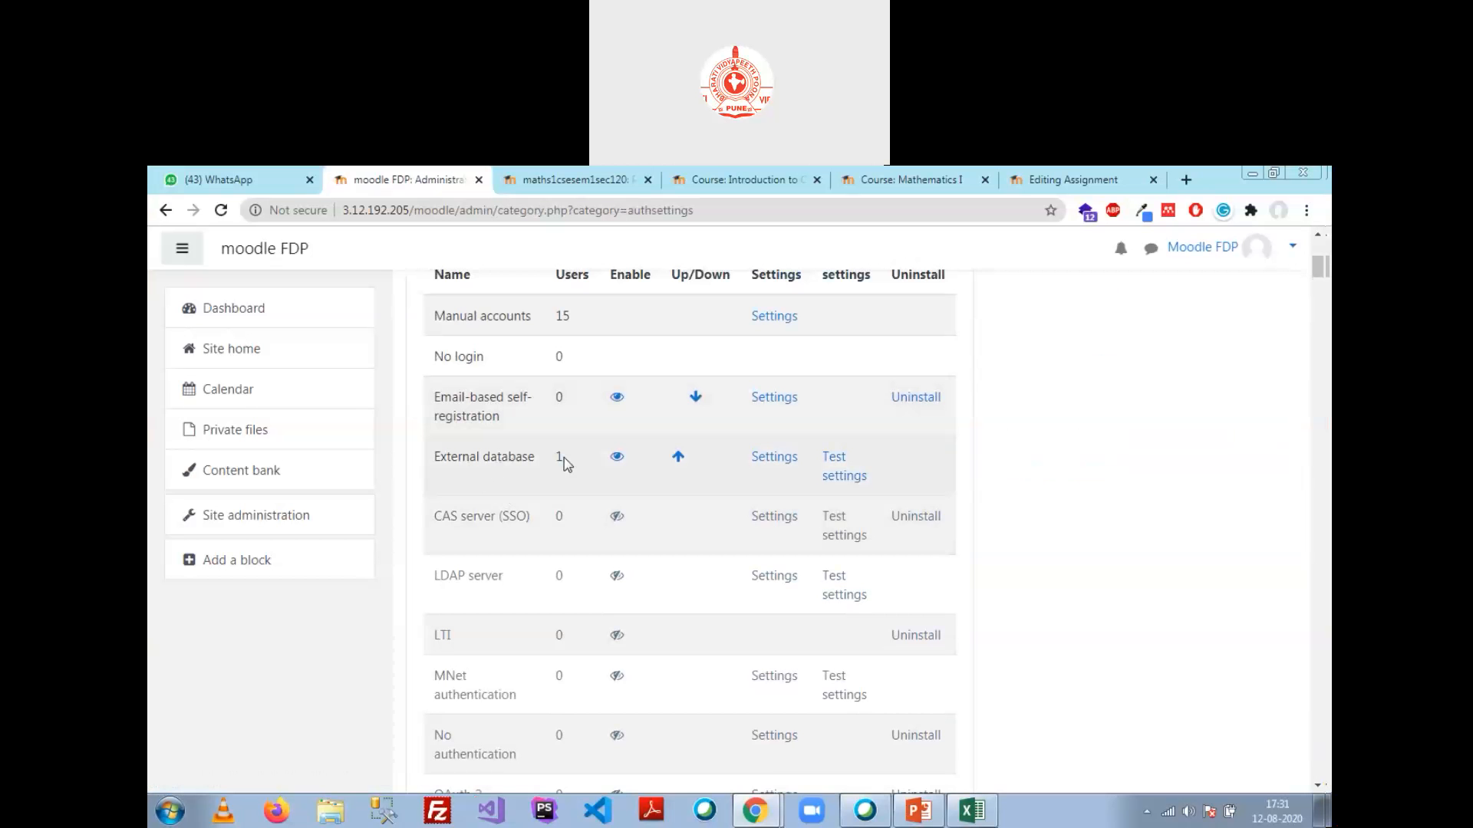
{"action": "scroll", "coordinate": [499, 474], "scroll_direction": "down", "scroll_amount": 3}
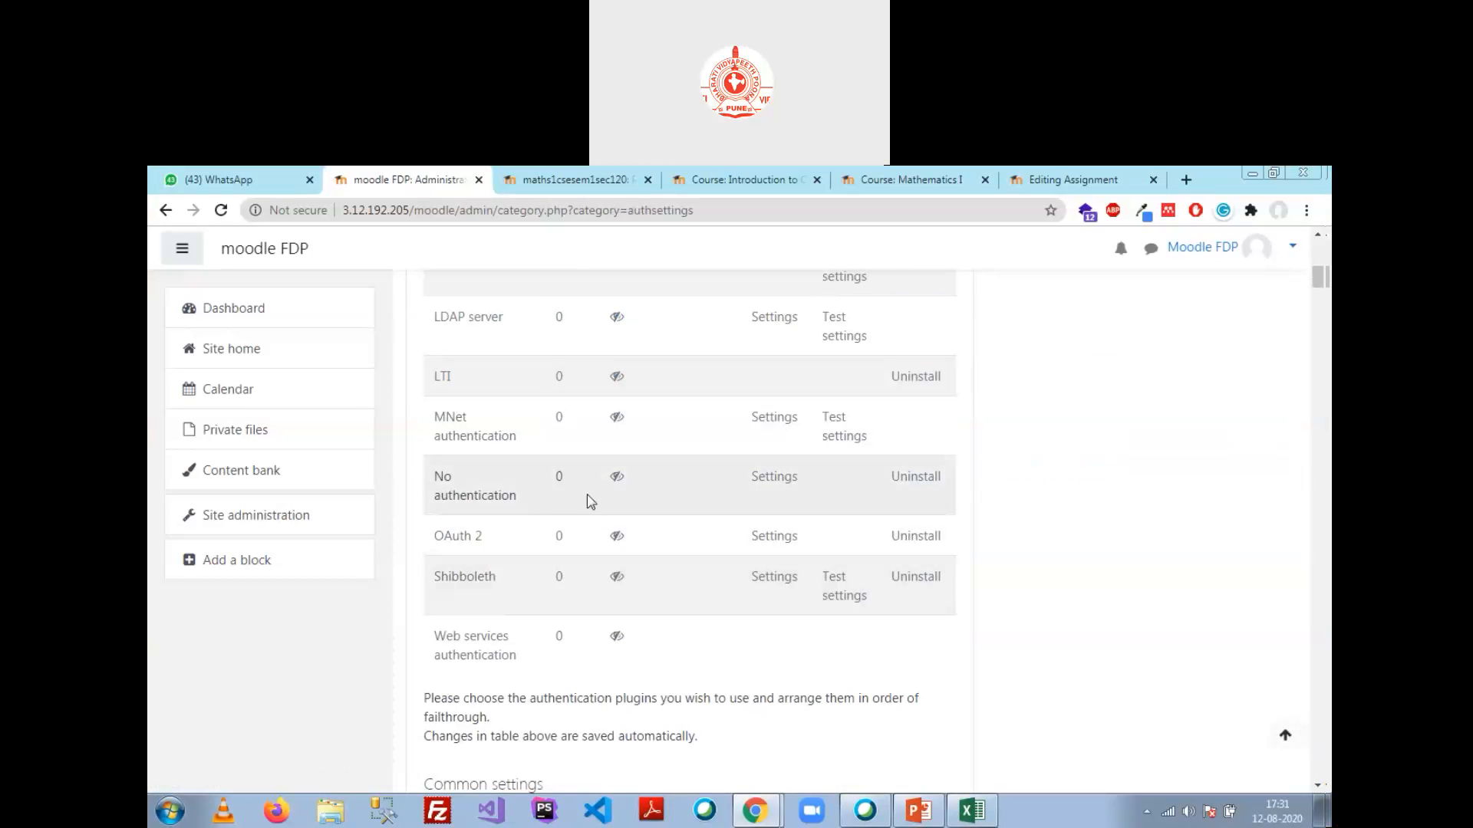
{"action": "scroll", "coordinate": [590, 501], "scroll_direction": "up", "scroll_amount": 4}
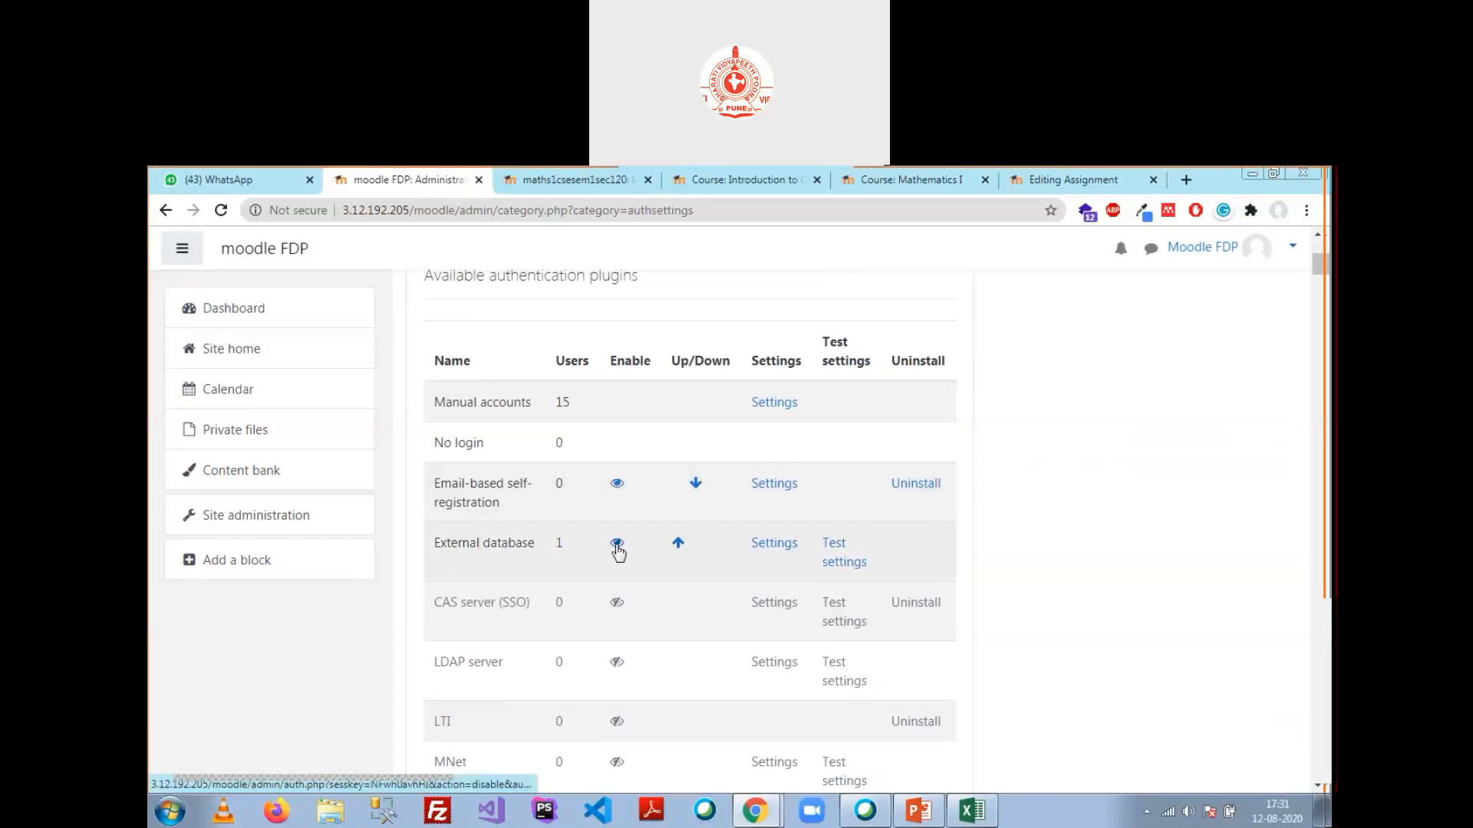
{"action": "left_click", "coordinate": [786, 546]}
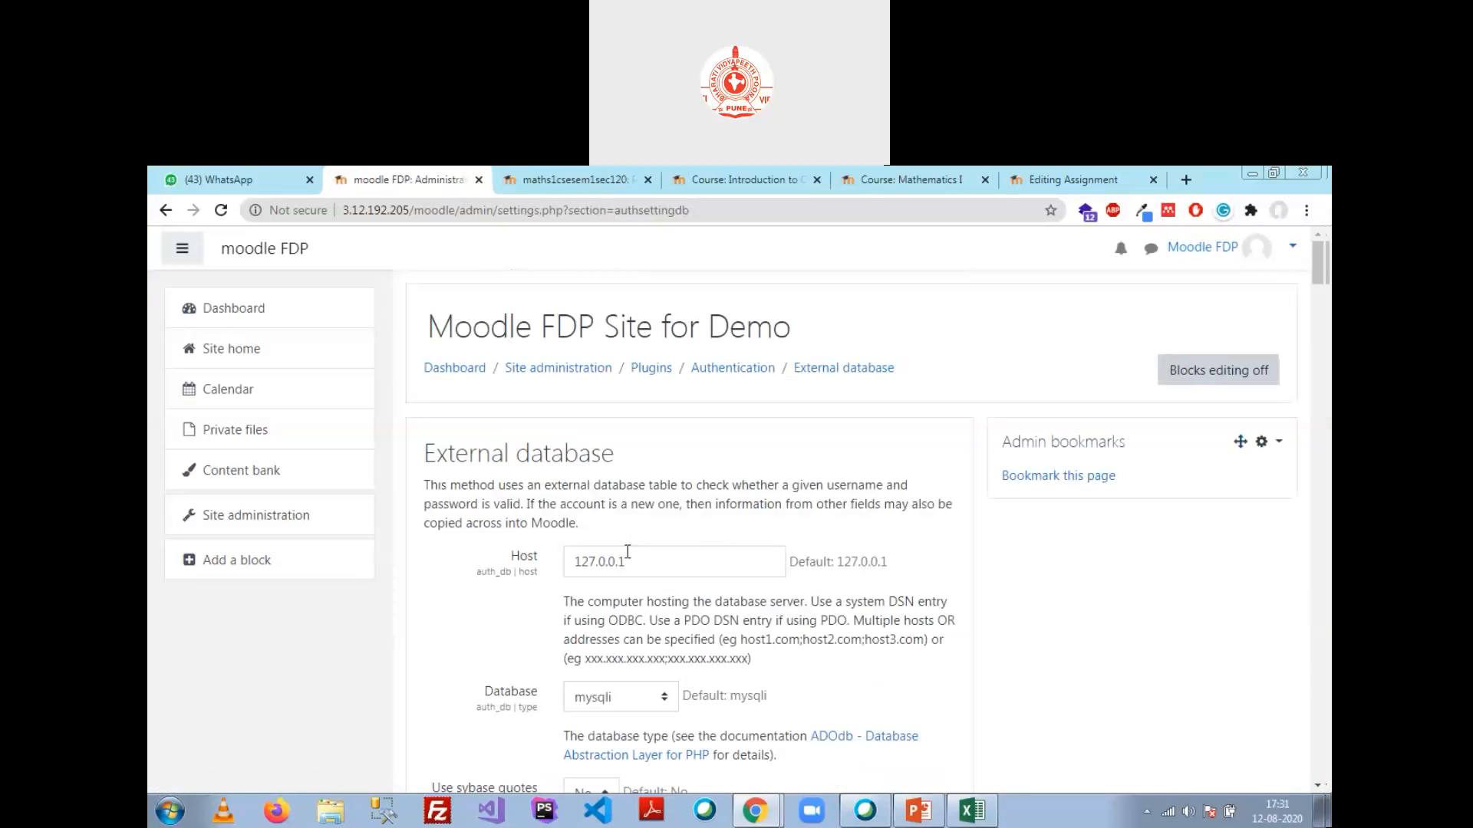
{"action": "left_click", "coordinate": [636, 565]}
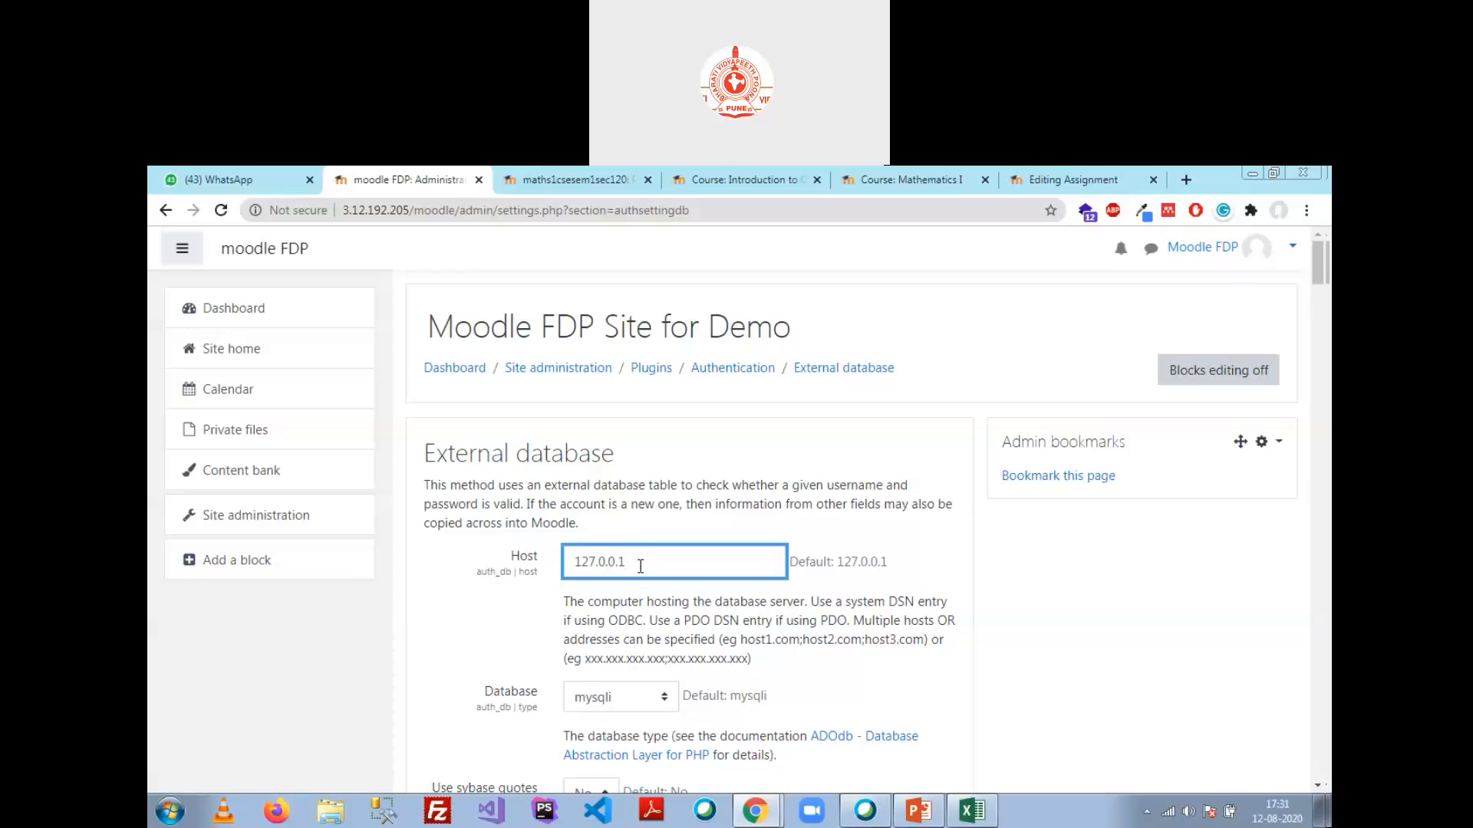
{"action": "left_click_drag", "start_coordinate": [633, 571], "coordinate": [571, 562]}
{"action": "left_click_drag", "start_coordinate": [344, 211], "coordinate": [409, 213]}
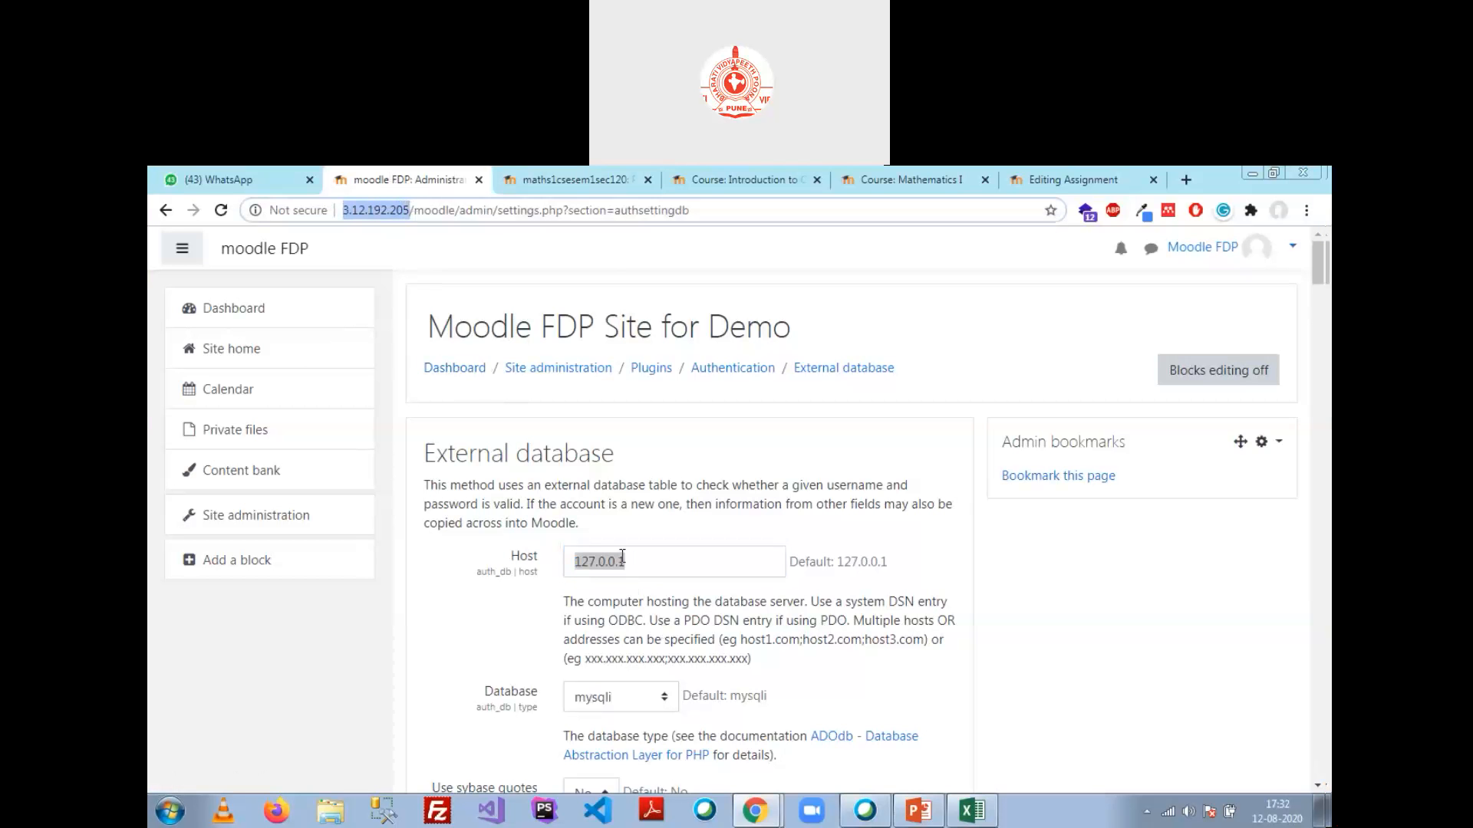
{"action": "left_click", "coordinate": [647, 564]}
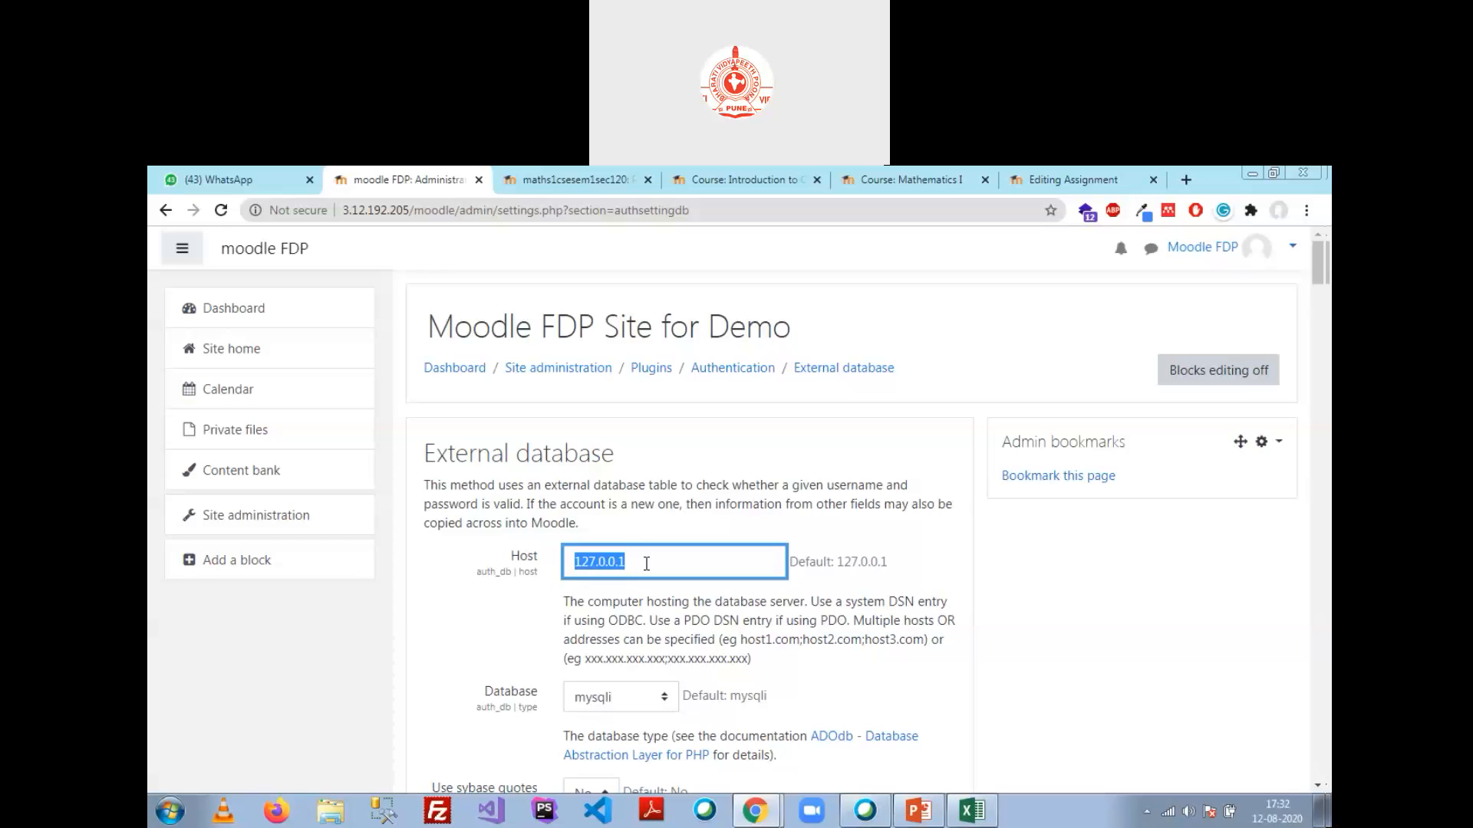
{"action": "left_click", "coordinate": [643, 568]}
{"action": "left_click_drag", "start_coordinate": [571, 568], "coordinate": [659, 567]}
{"action": "scroll", "coordinate": [679, 560], "scroll_direction": "down", "scroll_amount": 1}
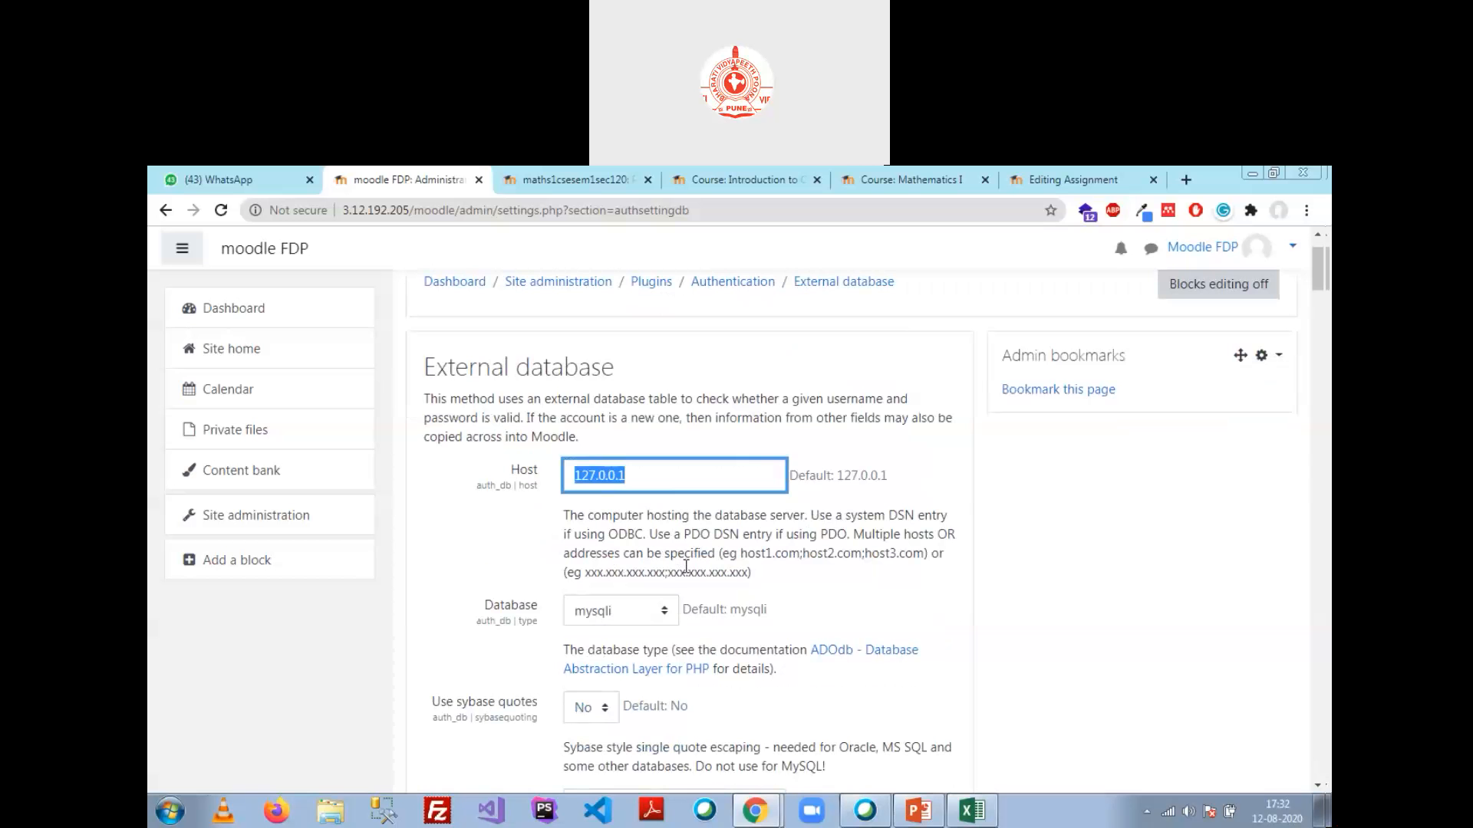
{"action": "left_click", "coordinate": [782, 569]}
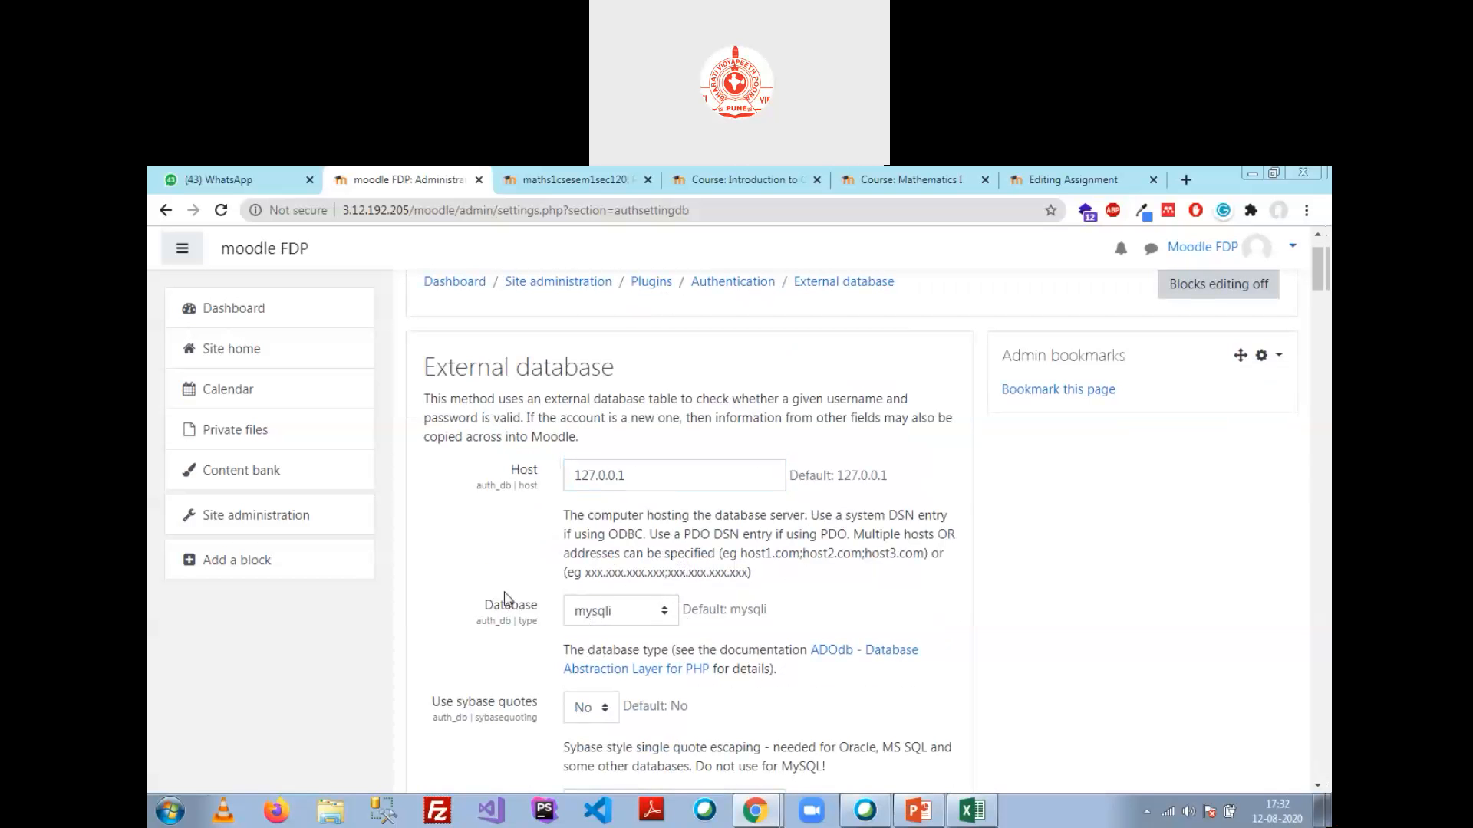
{"action": "left_click", "coordinate": [624, 620]}
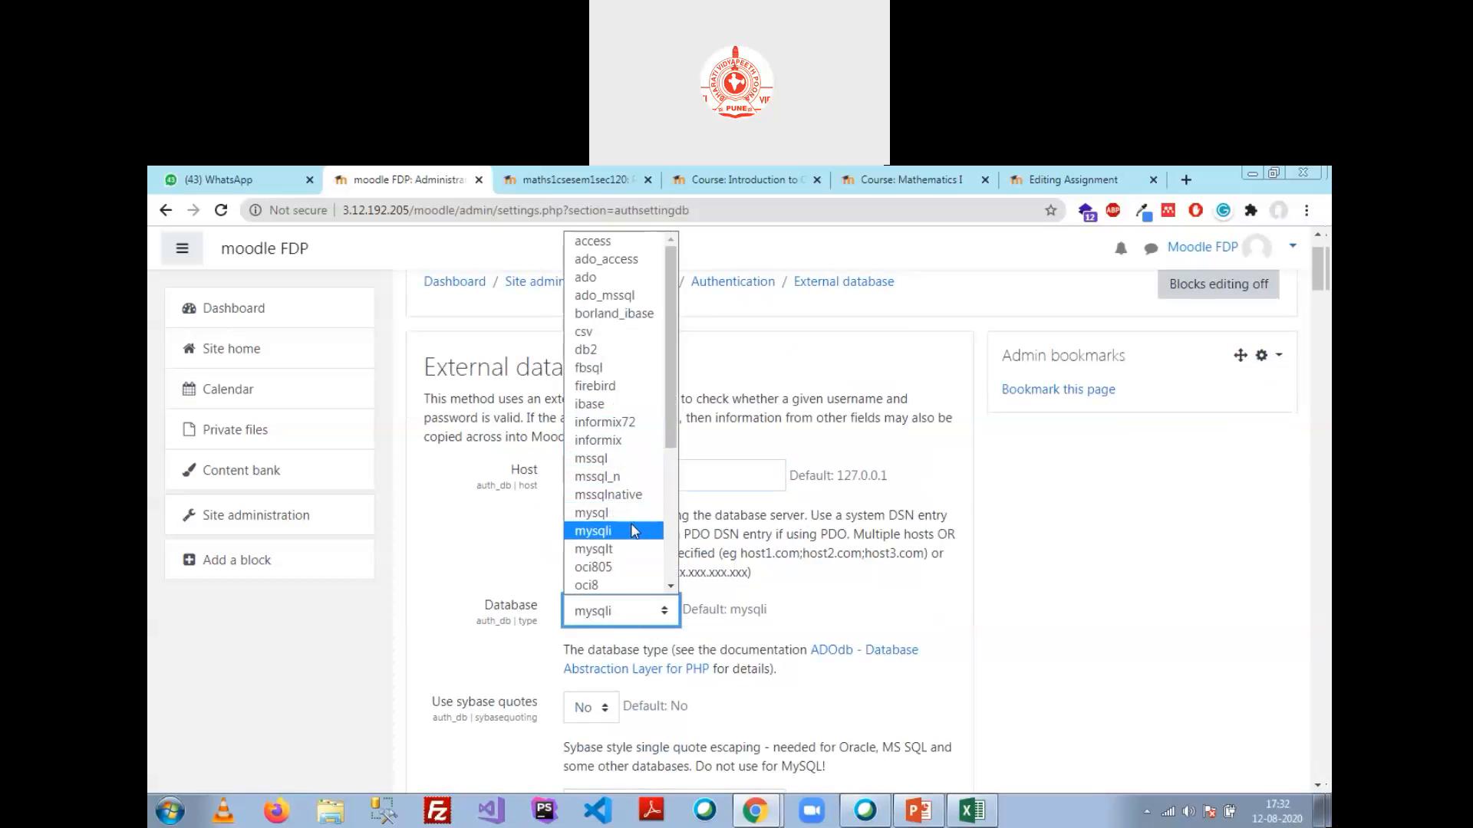
{"action": "scroll", "coordinate": [650, 508], "scroll_direction": "down", "scroll_amount": 2}
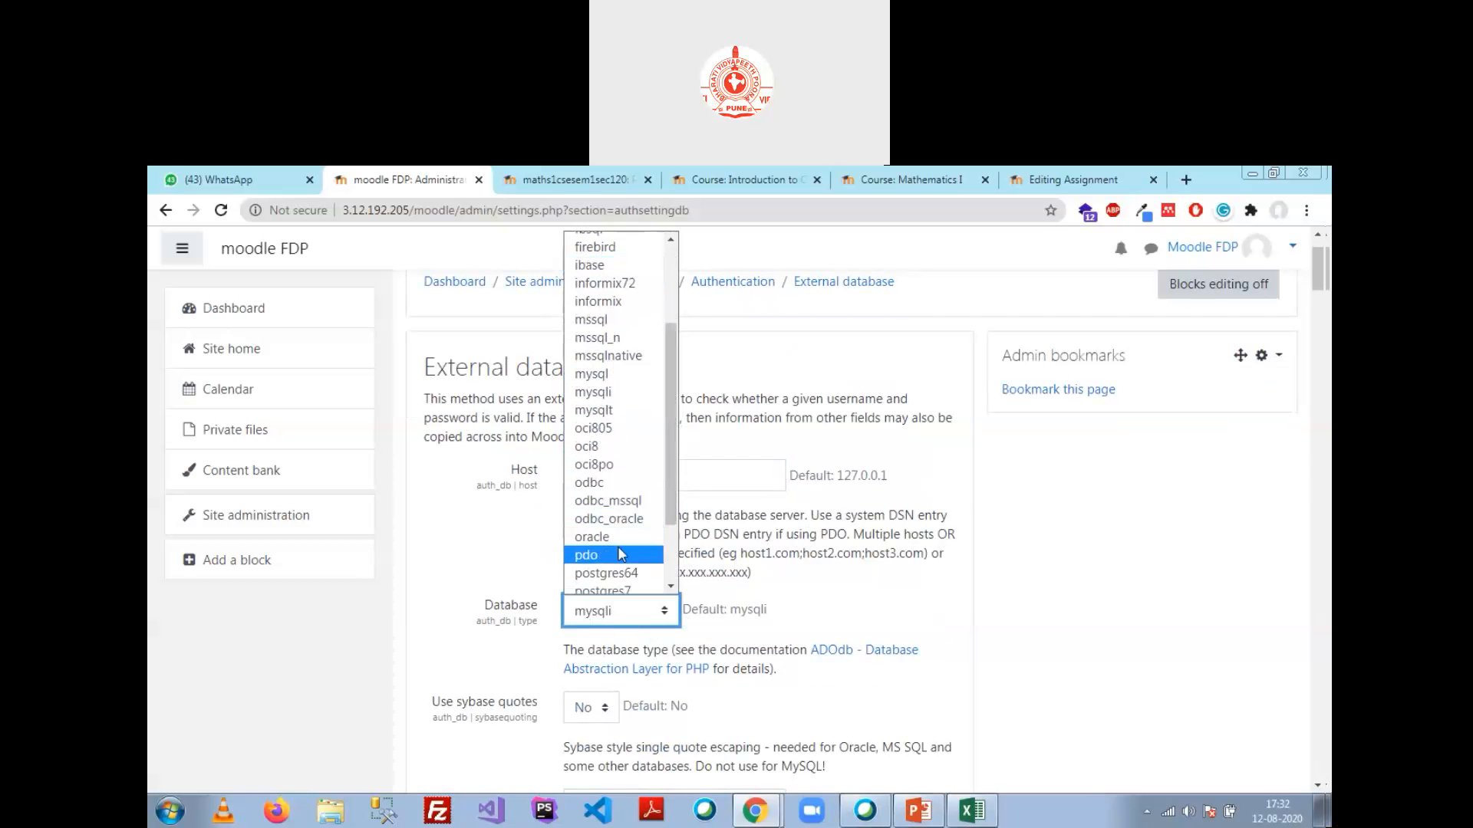
{"action": "left_click", "coordinate": [852, 592]}
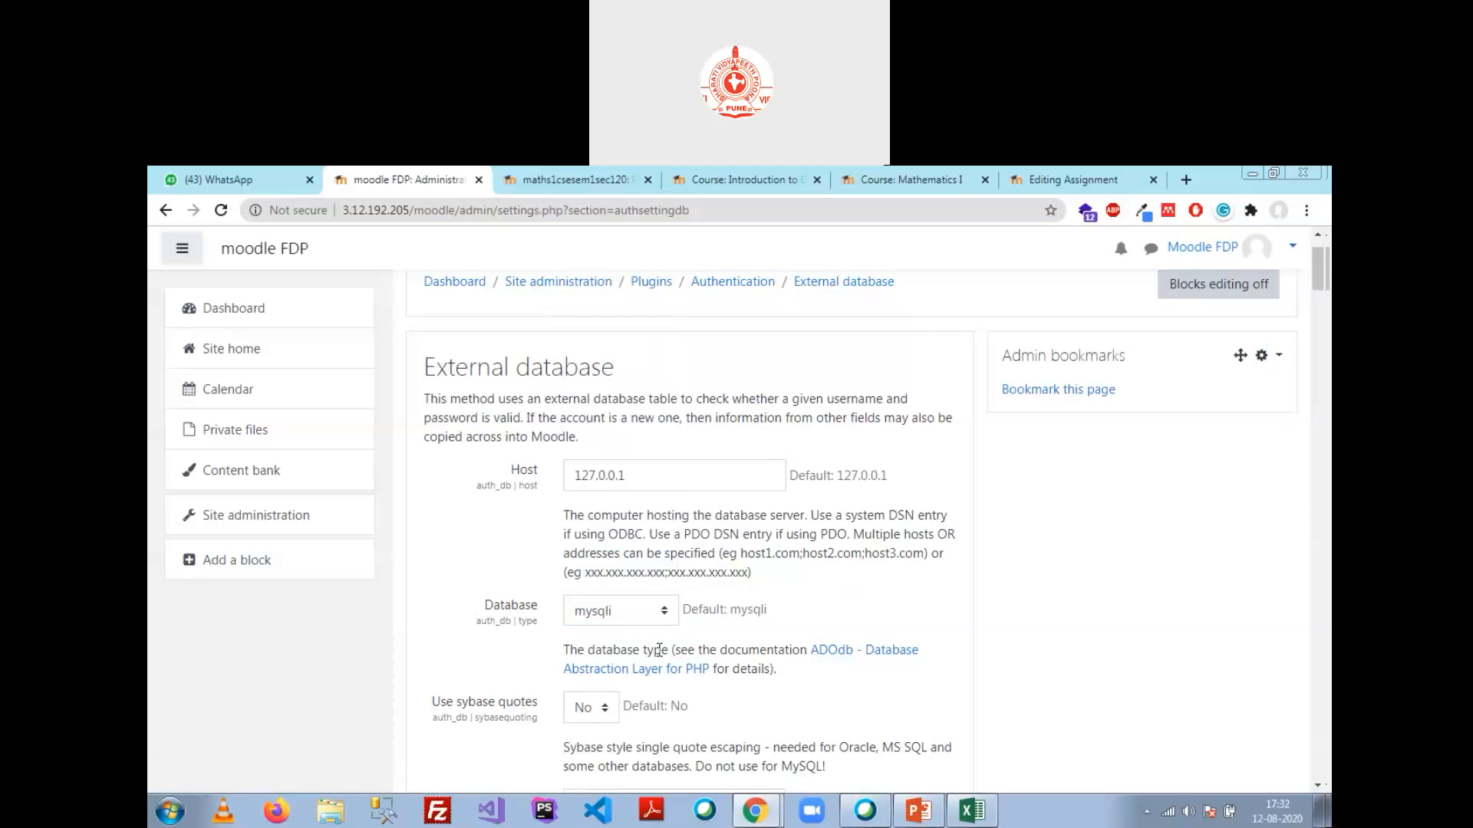
{"action": "scroll", "coordinate": [659, 649], "scroll_direction": "down", "scroll_amount": 3}
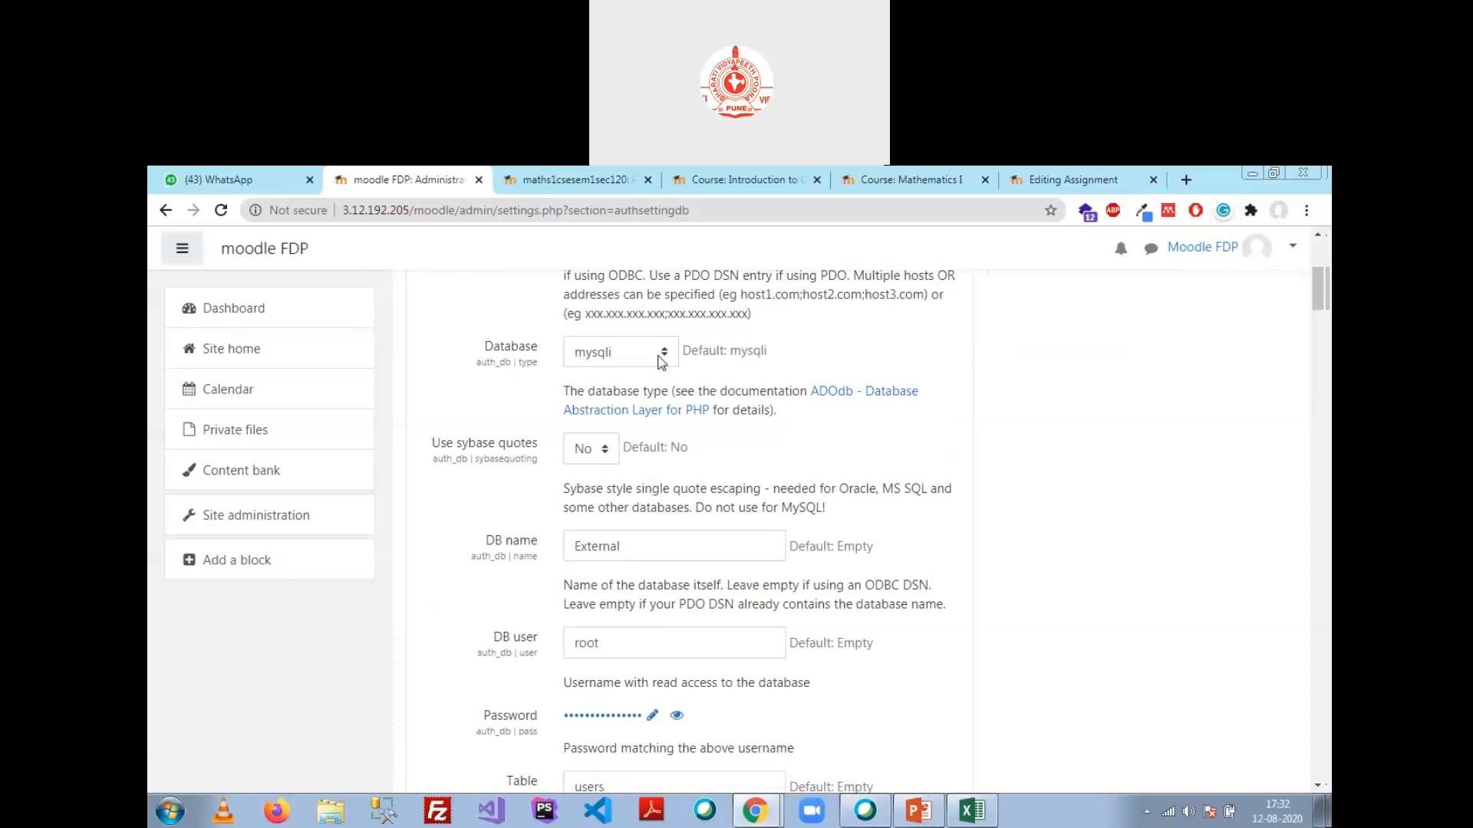
{"action": "left_click_drag", "start_coordinate": [652, 546], "coordinate": [445, 562]}
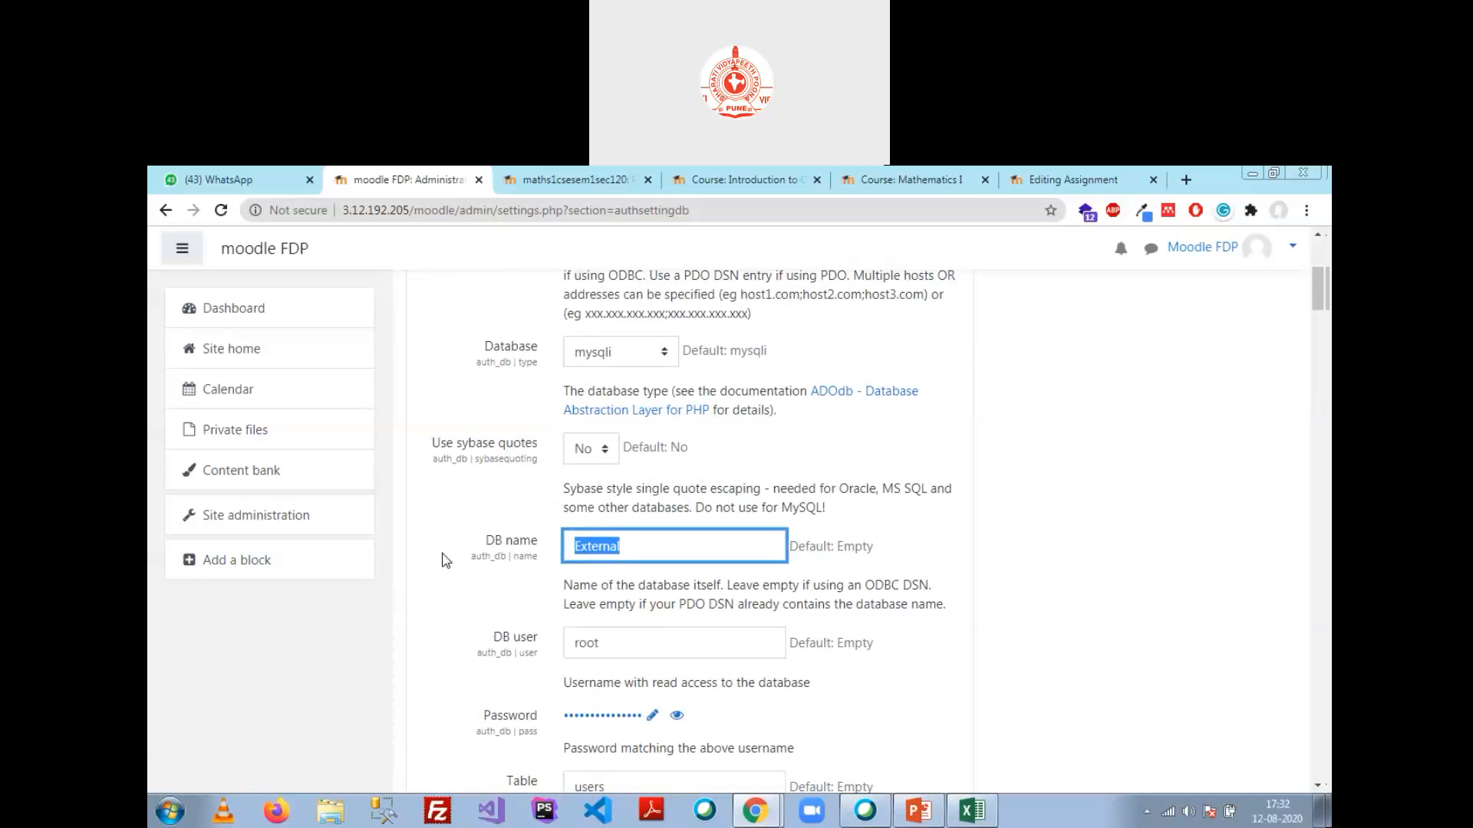
{"action": "left_click", "coordinate": [754, 811]}
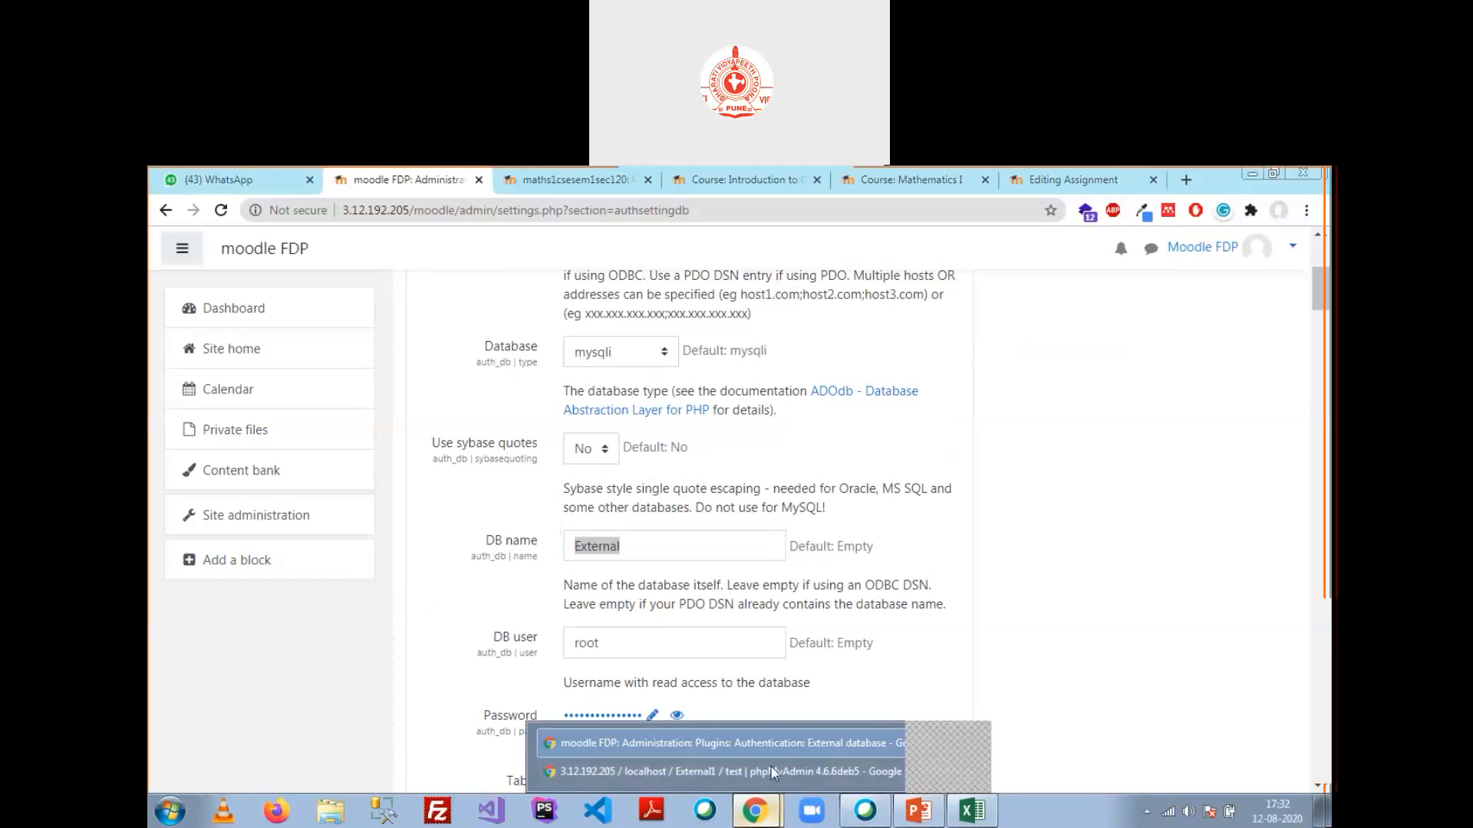
Step: Set DB name to External1 and the table from 'users' to 'test', checking names in phpMyAdmin
{"action": "left_click", "coordinate": [770, 770]}
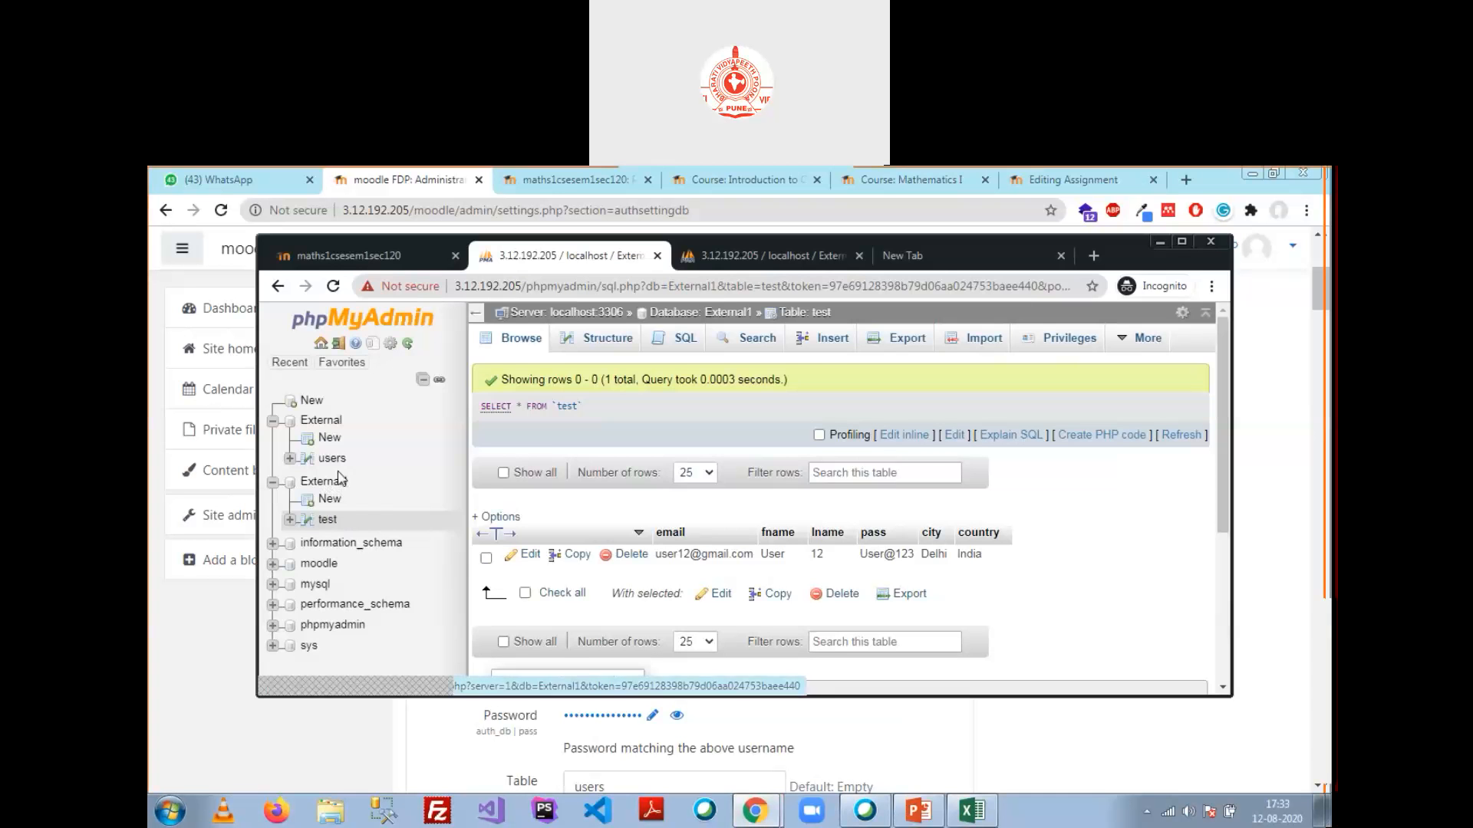
{"action": "key", "text": "alt+Tab"}
{"action": "type", "text": "External1"}
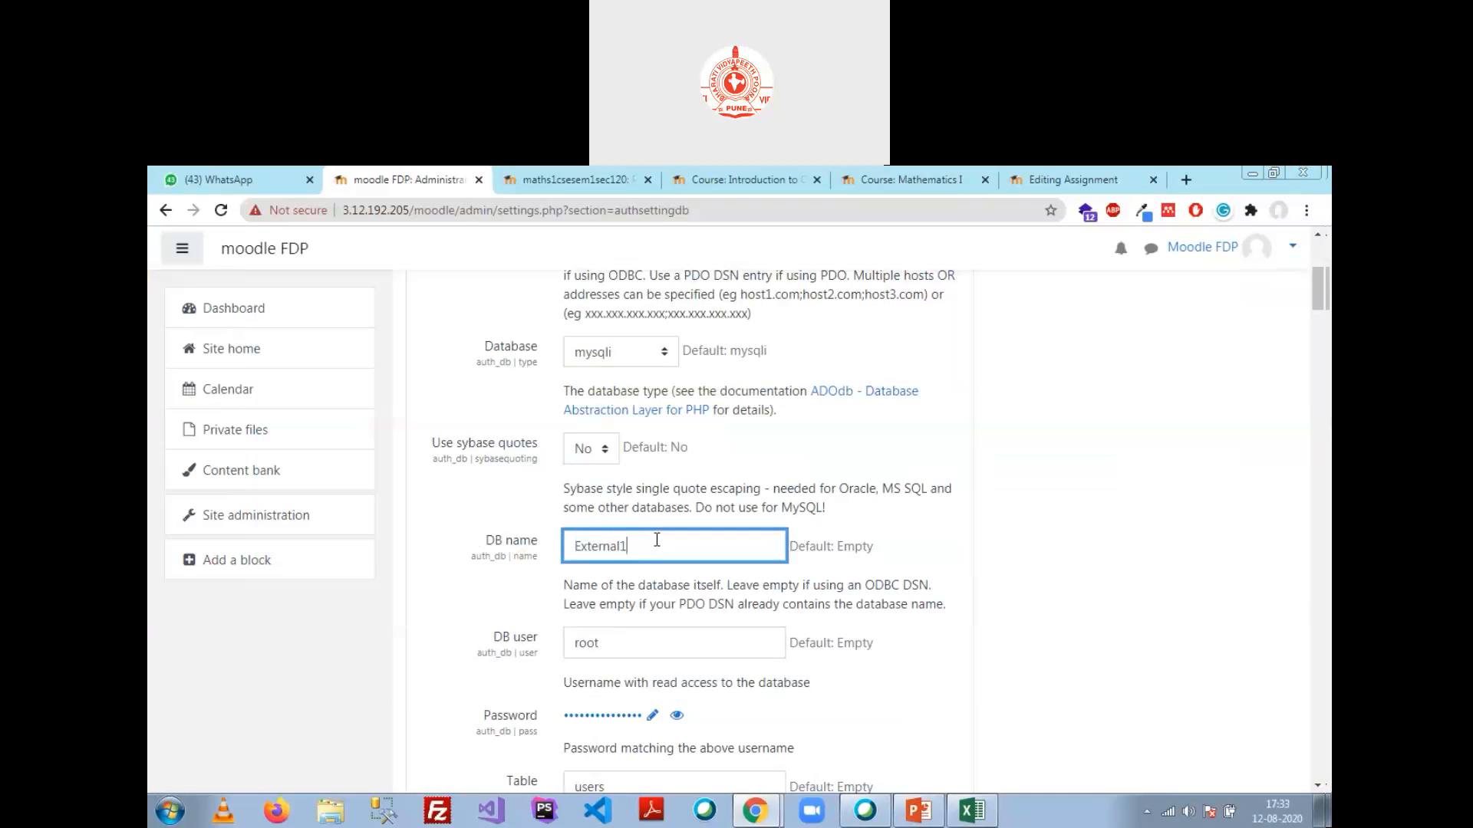
{"action": "scroll", "coordinate": [629, 571], "scroll_direction": "down", "scroll_amount": 2}
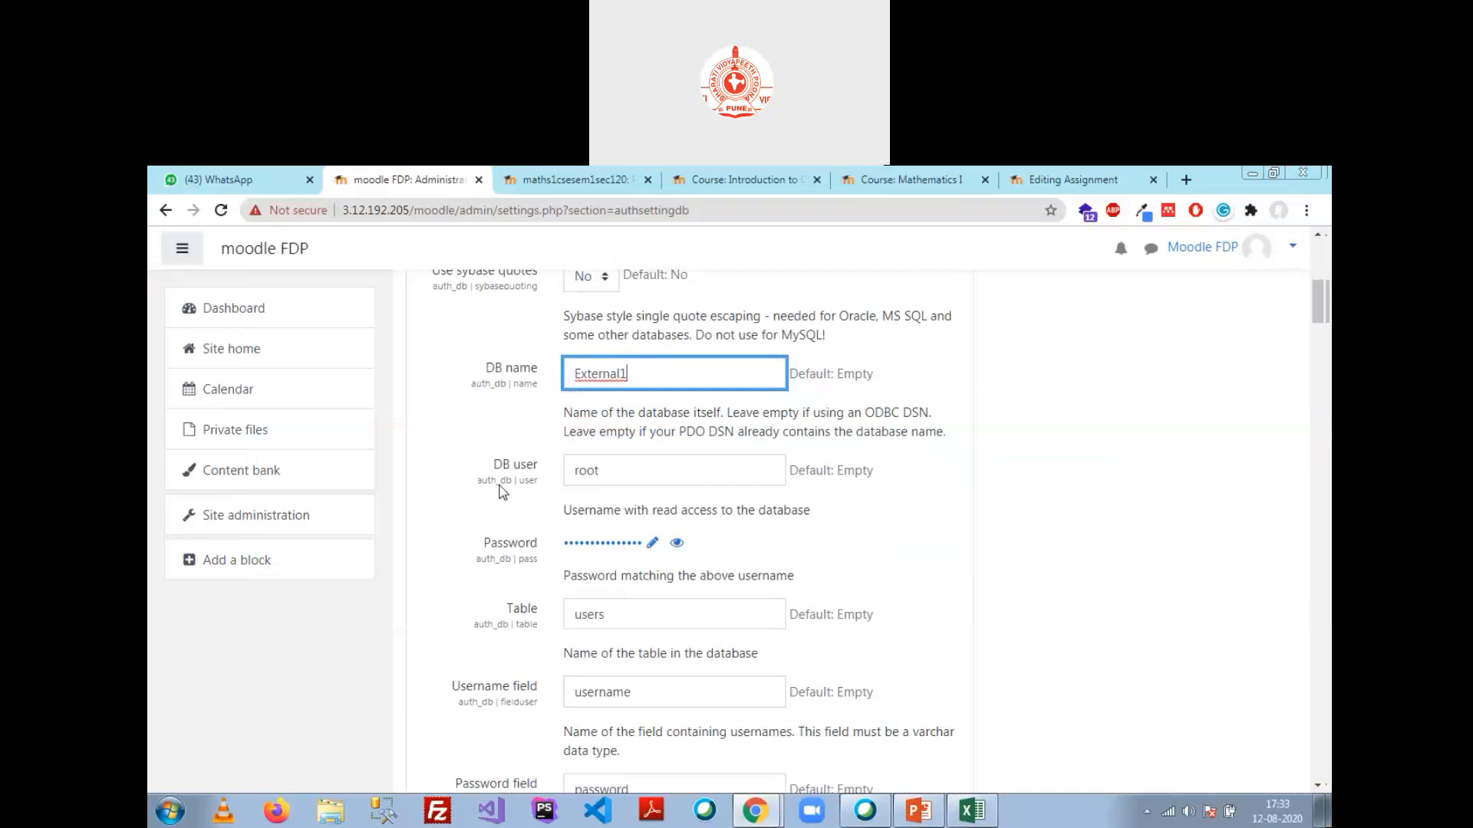
{"action": "left_click", "coordinate": [611, 476]}
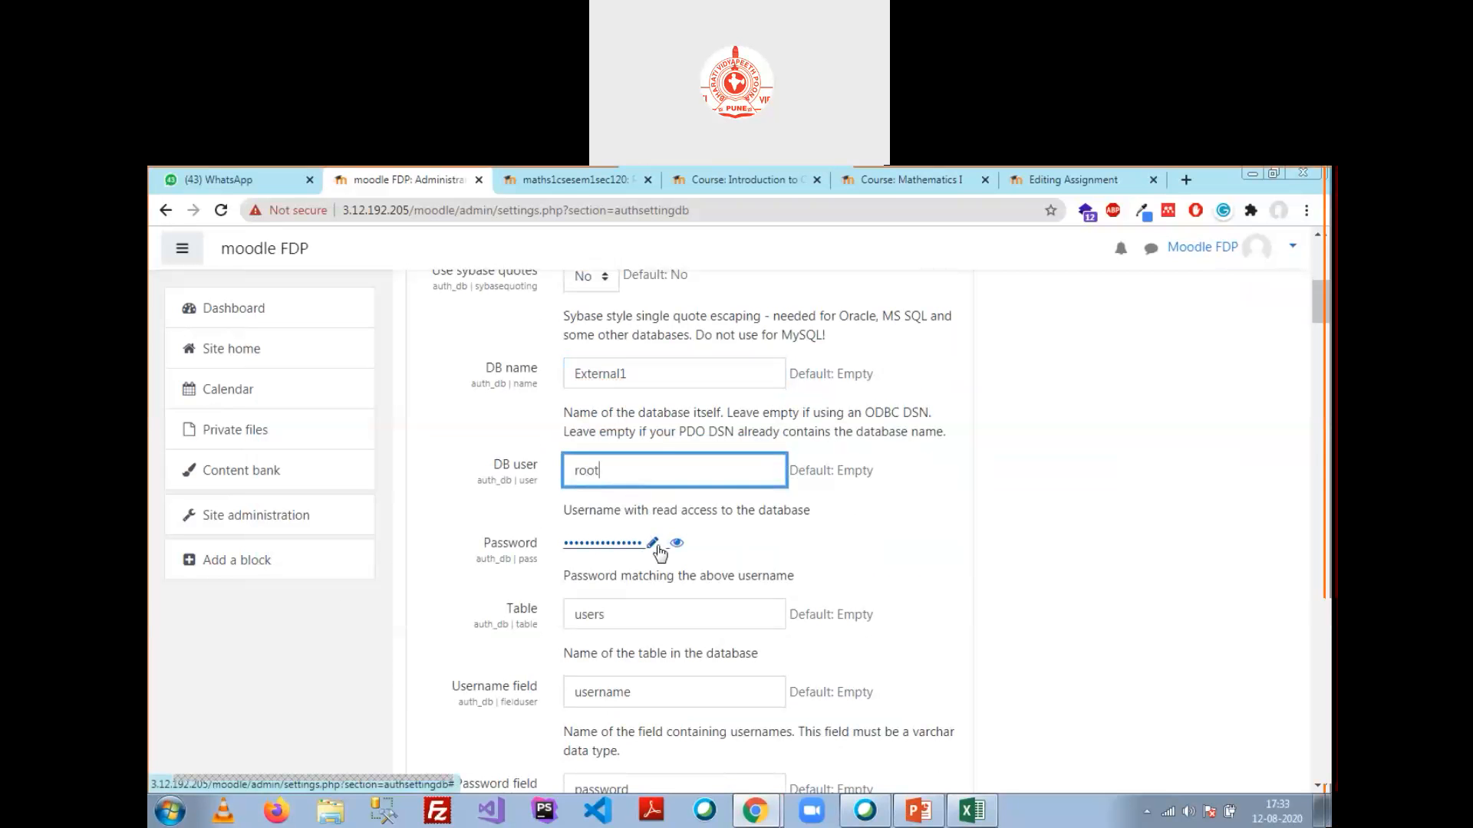
{"action": "scroll", "coordinate": [658, 537], "scroll_direction": "down", "scroll_amount": 1}
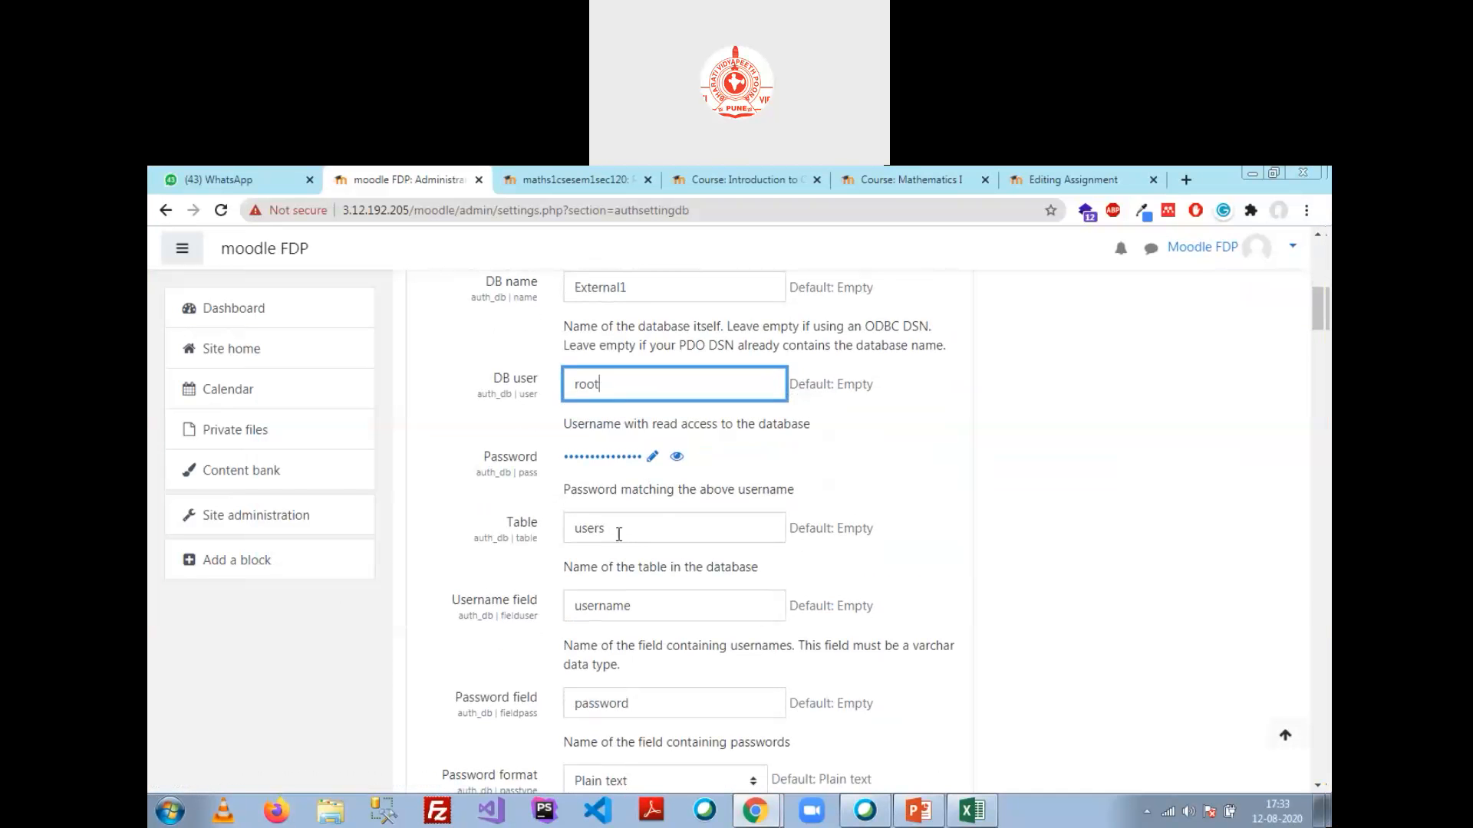
{"action": "left_click_drag", "start_coordinate": [618, 529], "coordinate": [446, 525]}
{"action": "type", "text": "test"}
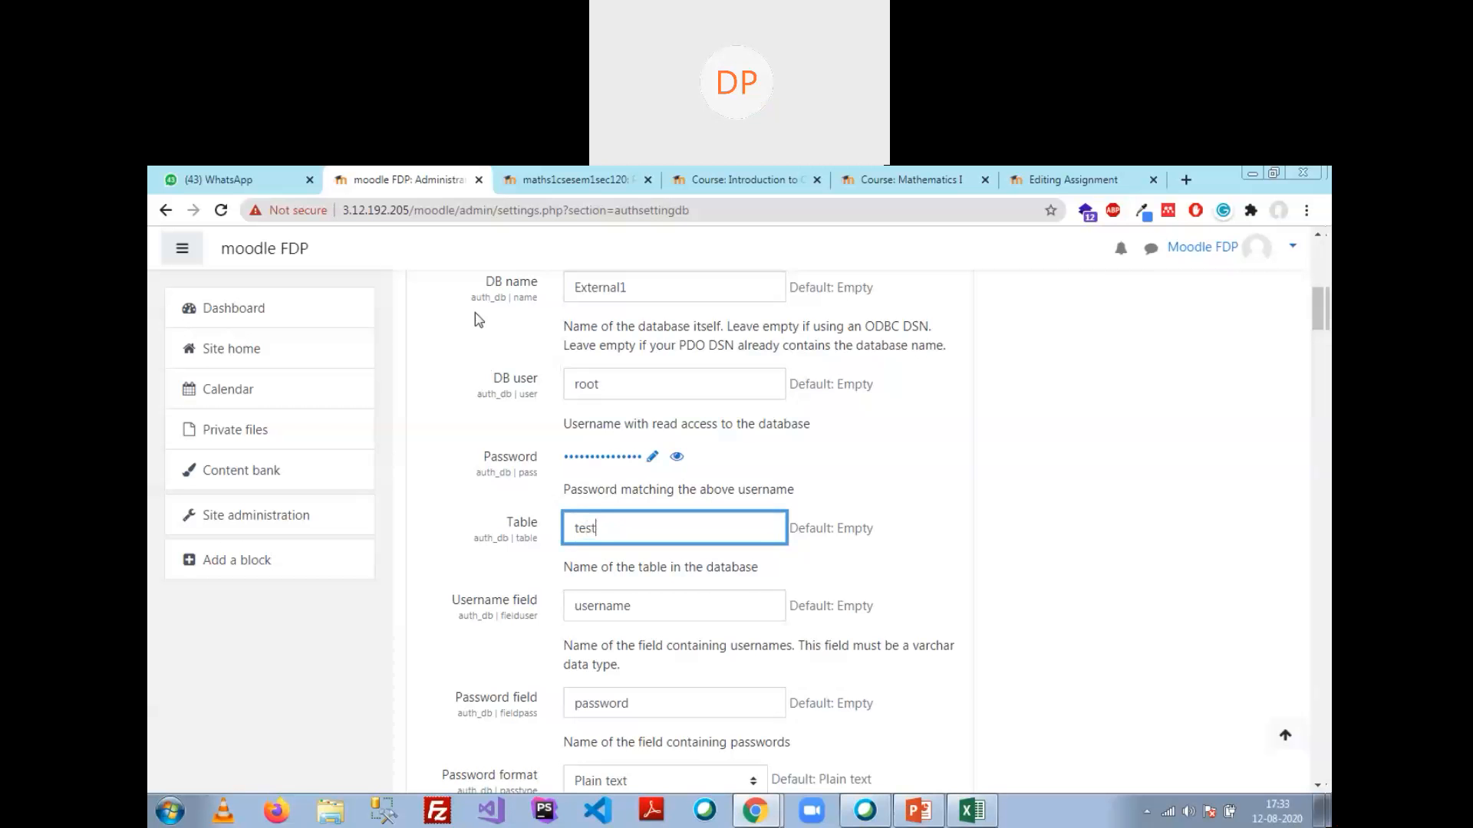
{"action": "key", "text": "alt+Tab"}
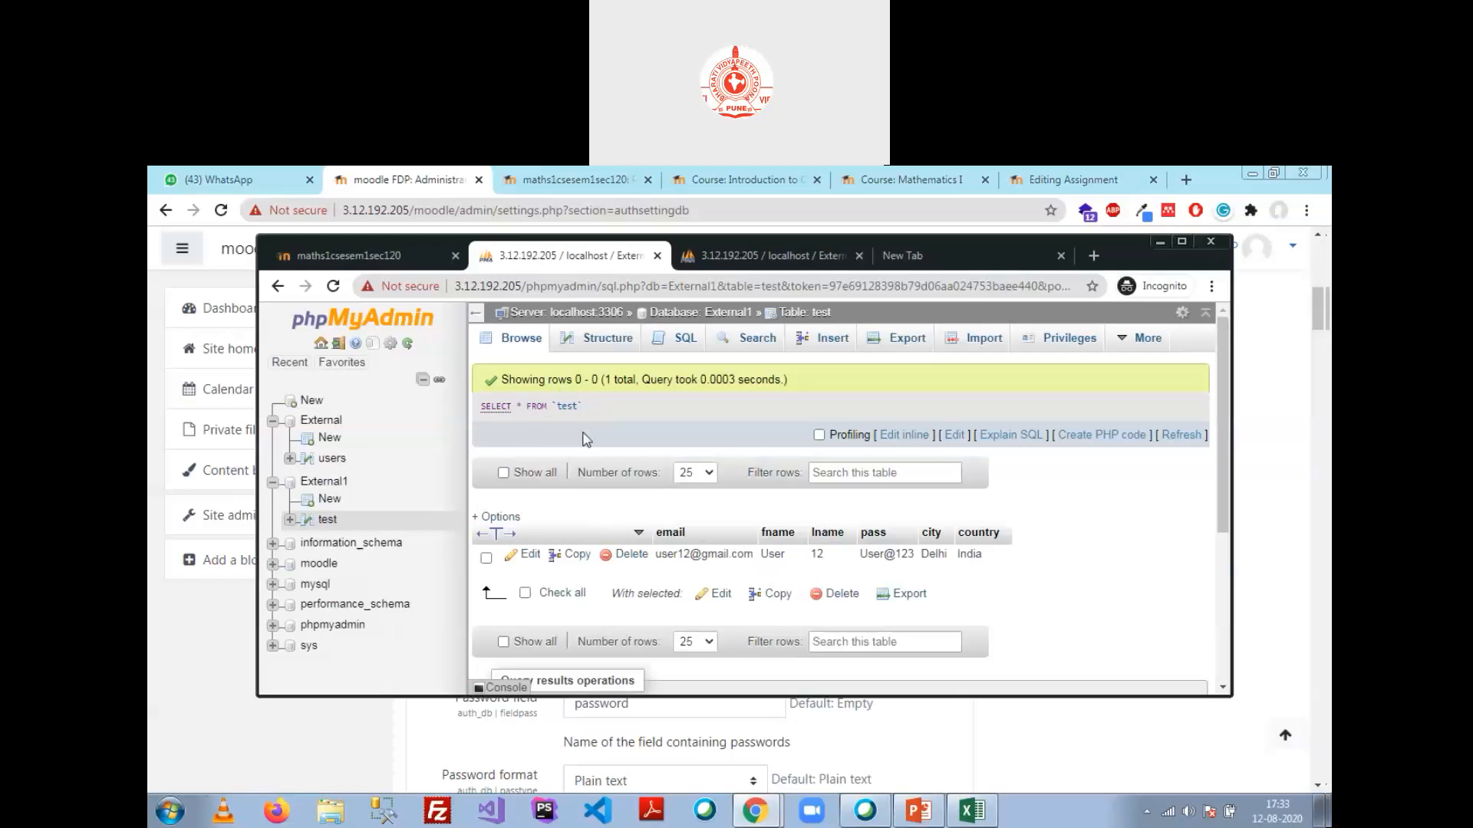
Step: Set the username field to email and the password field to pass, checking column names in phpMyAdmin
{"action": "key", "text": "alt+Tab"}
{"action": "scroll", "coordinate": [634, 588], "scroll_direction": "down", "scroll_amount": 1}
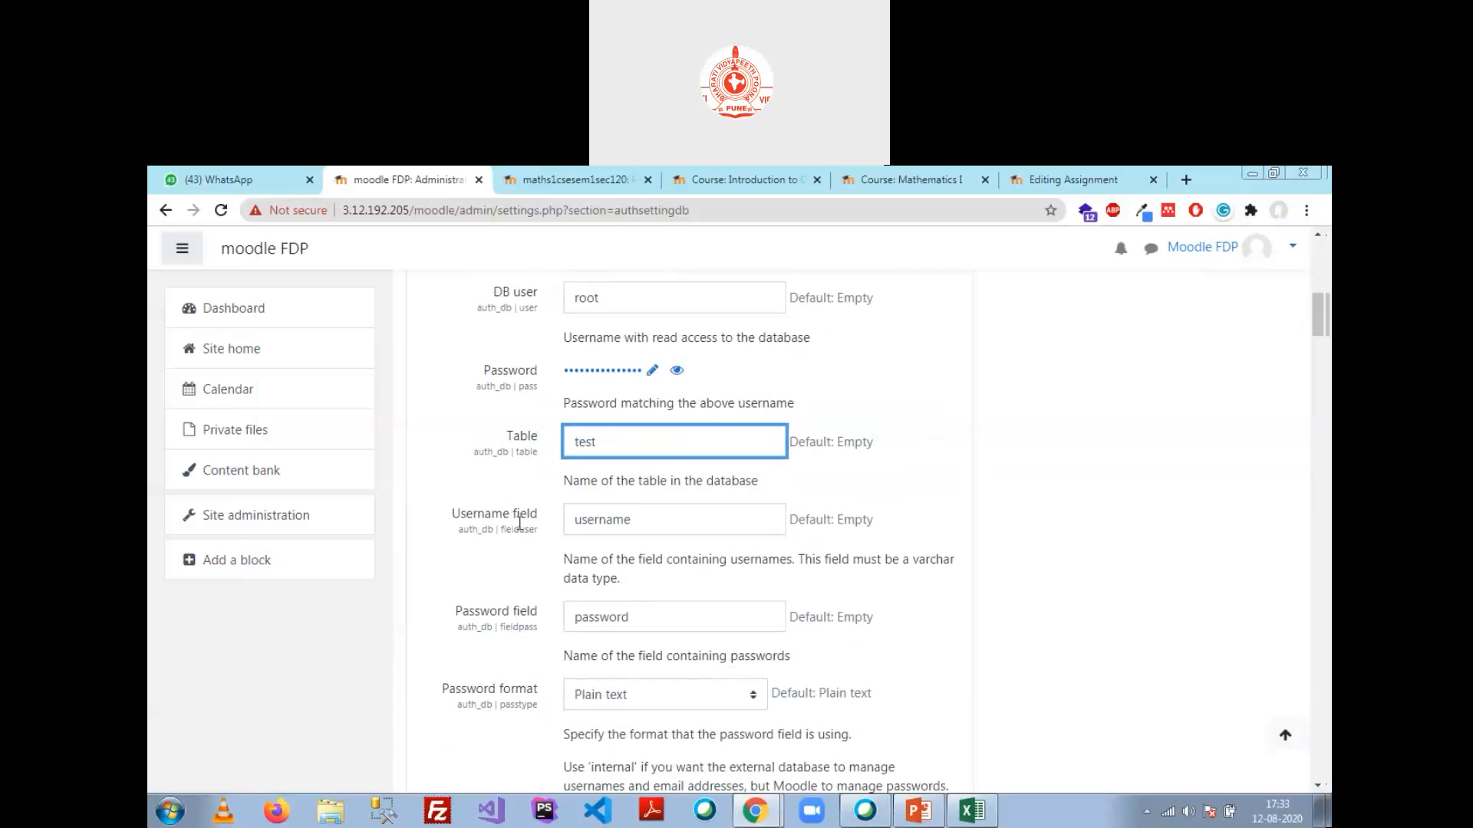
{"action": "double_click", "coordinate": [636, 521]}
{"action": "key", "text": "alt+Tab"}
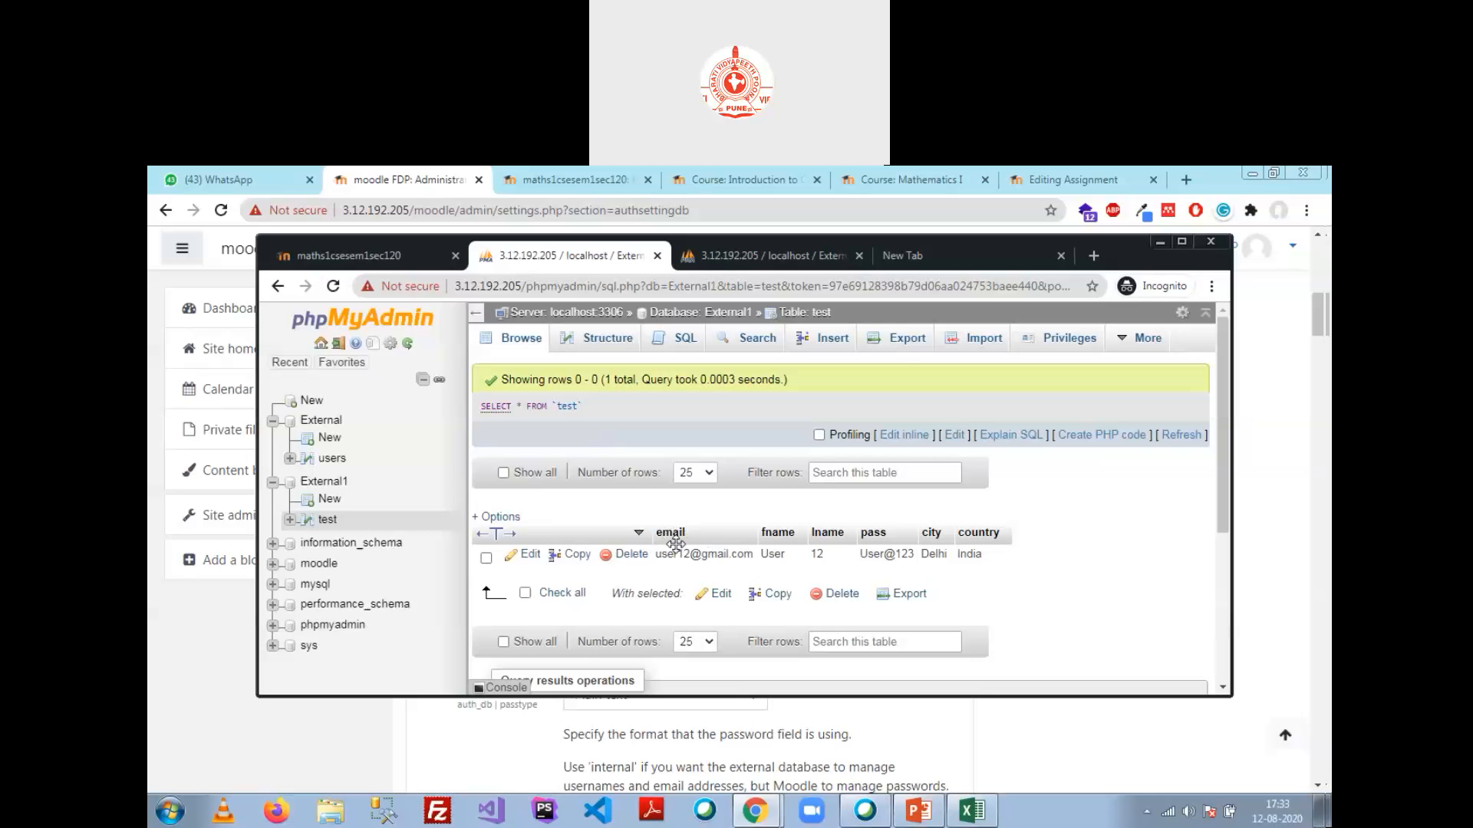
{"action": "key", "text": "alt+Tab"}
{"action": "type", "text": "email"}
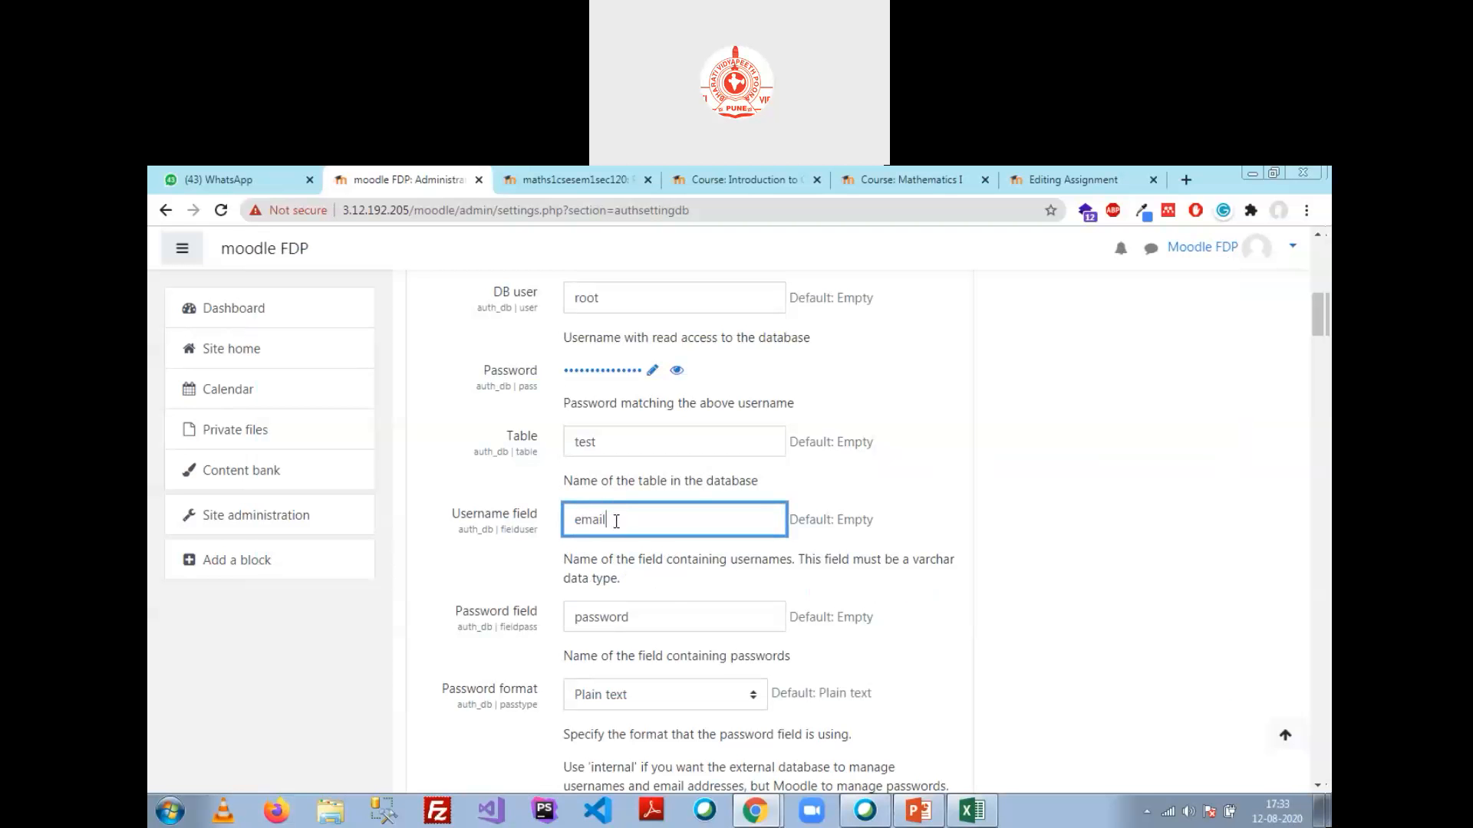
{"action": "left_click", "coordinate": [664, 620]}
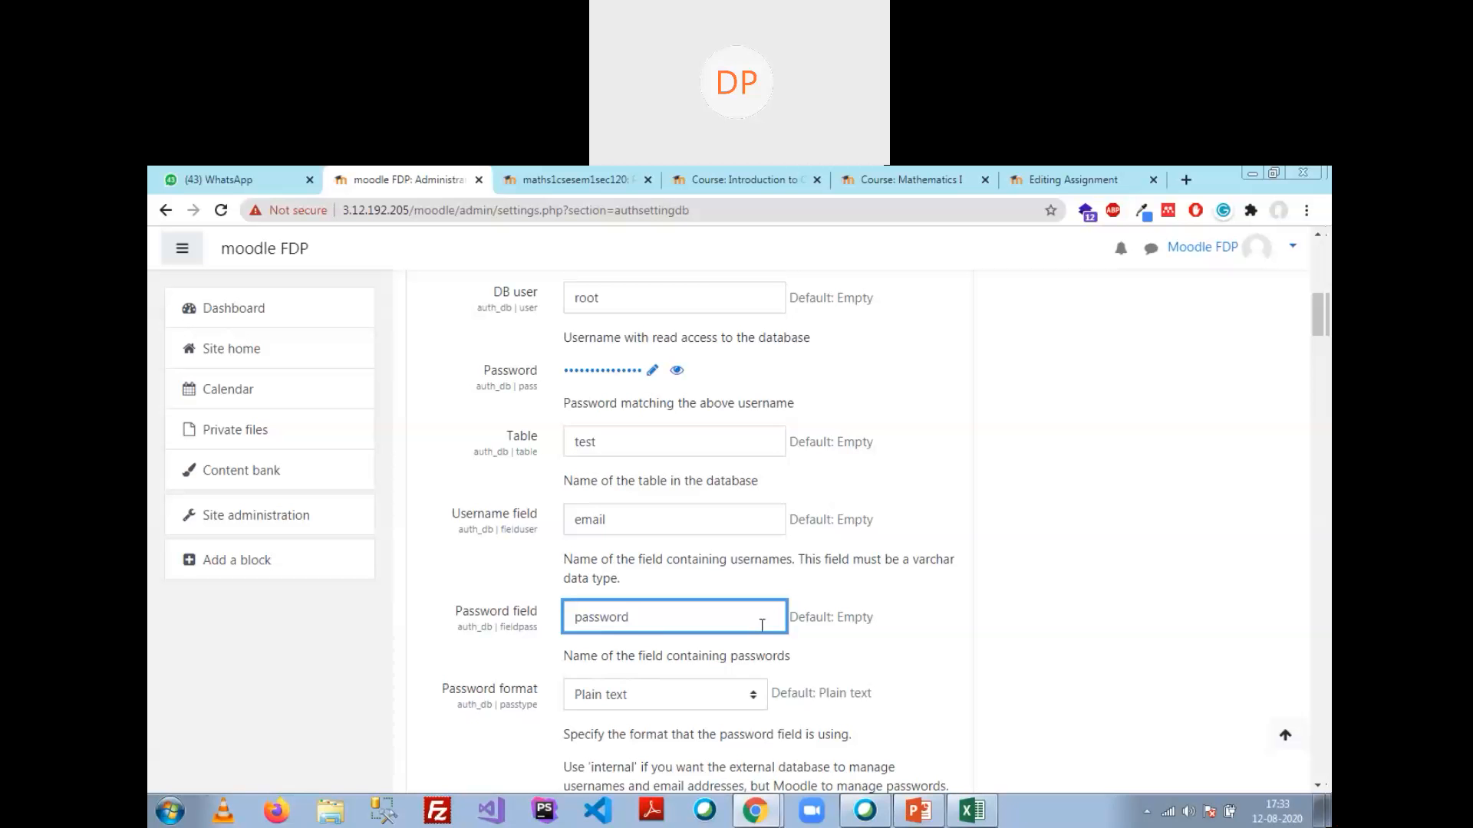
{"action": "key", "text": "BackSpace"}
{"action": "key", "text": "BackSpace"}
{"action": "key", "text": "BackSpace"}
{"action": "key", "text": "BackSpace"}
{"action": "key", "text": "BackSpace"}
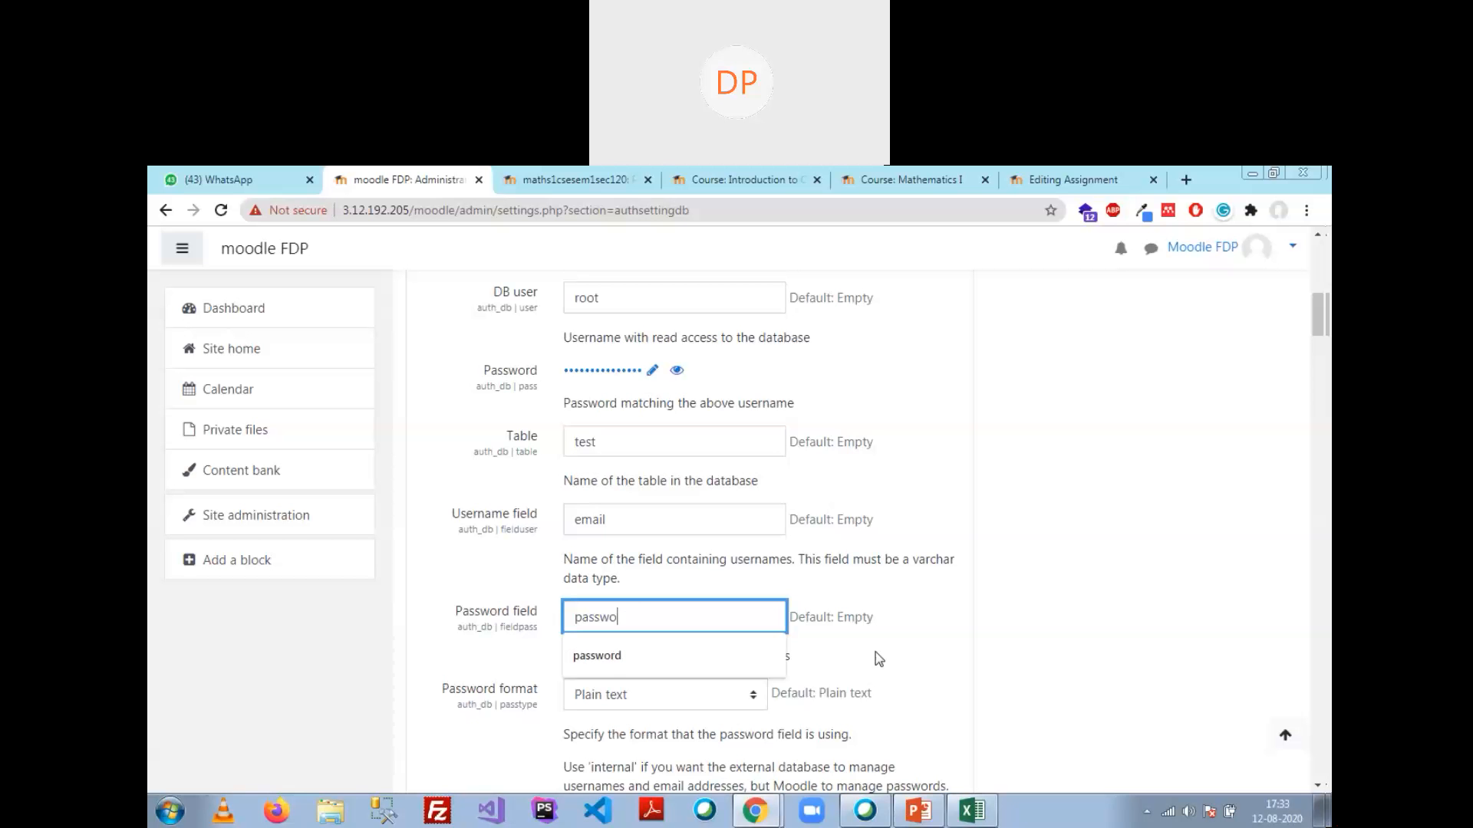
{"action": "type", "text": "s"}
{"action": "key", "text": "alt+Tab"}
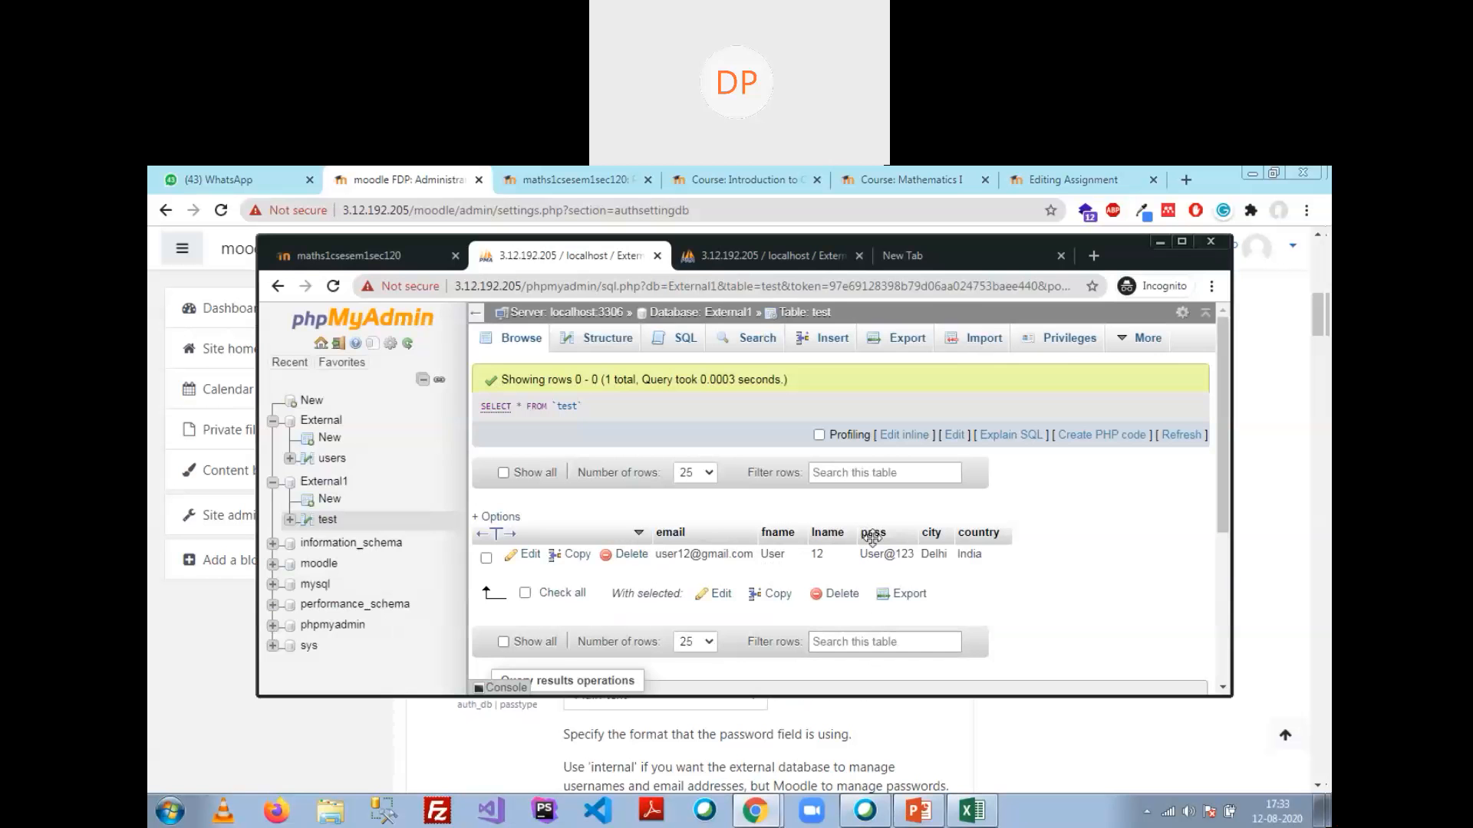
{"action": "key", "text": "alt+Tab"}
Step: Leave the external database encoding as utf-8
{"action": "scroll", "coordinate": [712, 554], "scroll_direction": "down", "scroll_amount": 2}
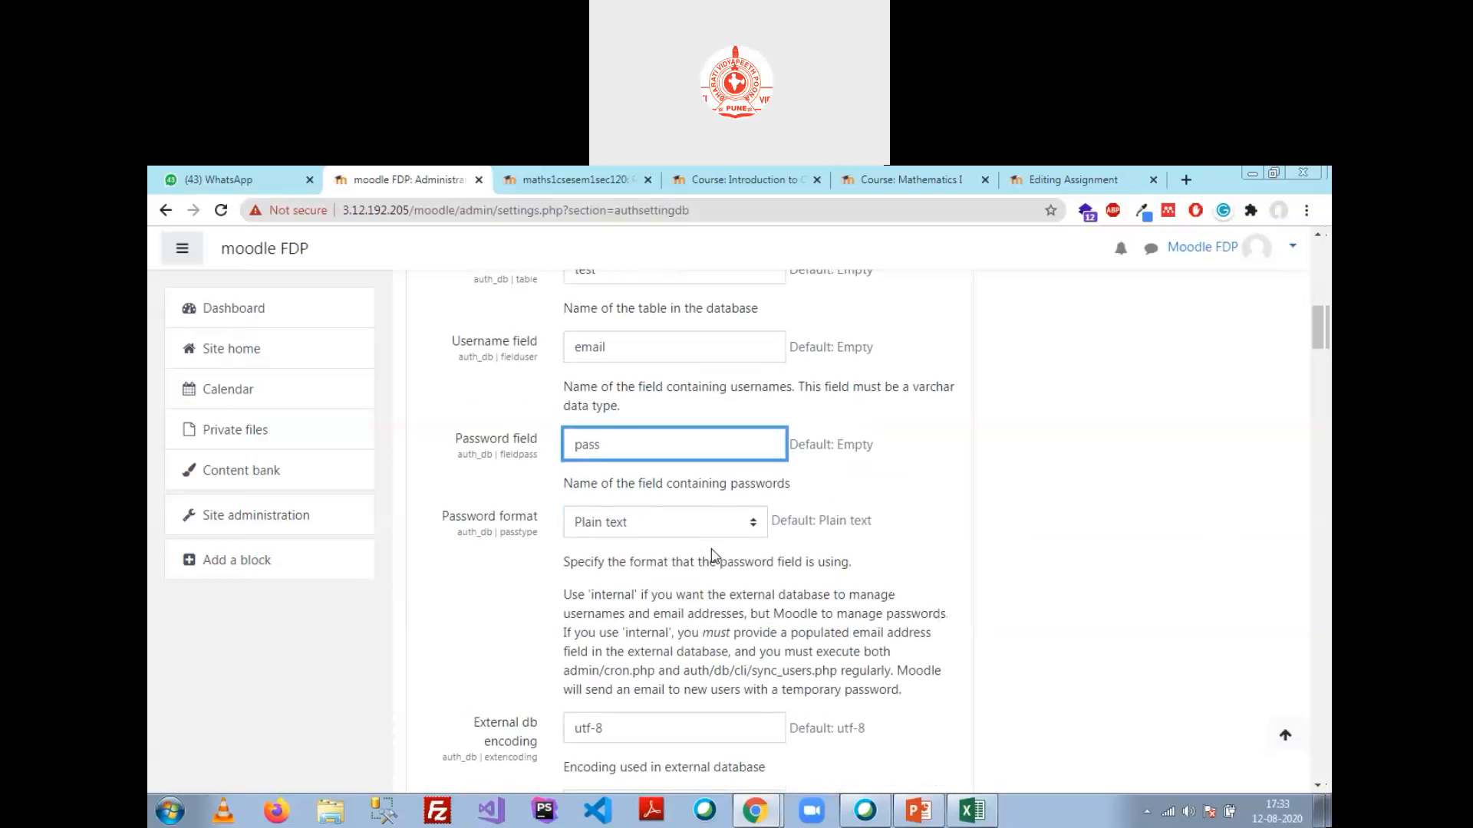
{"action": "scroll", "coordinate": [724, 598], "scroll_direction": "down", "scroll_amount": 1}
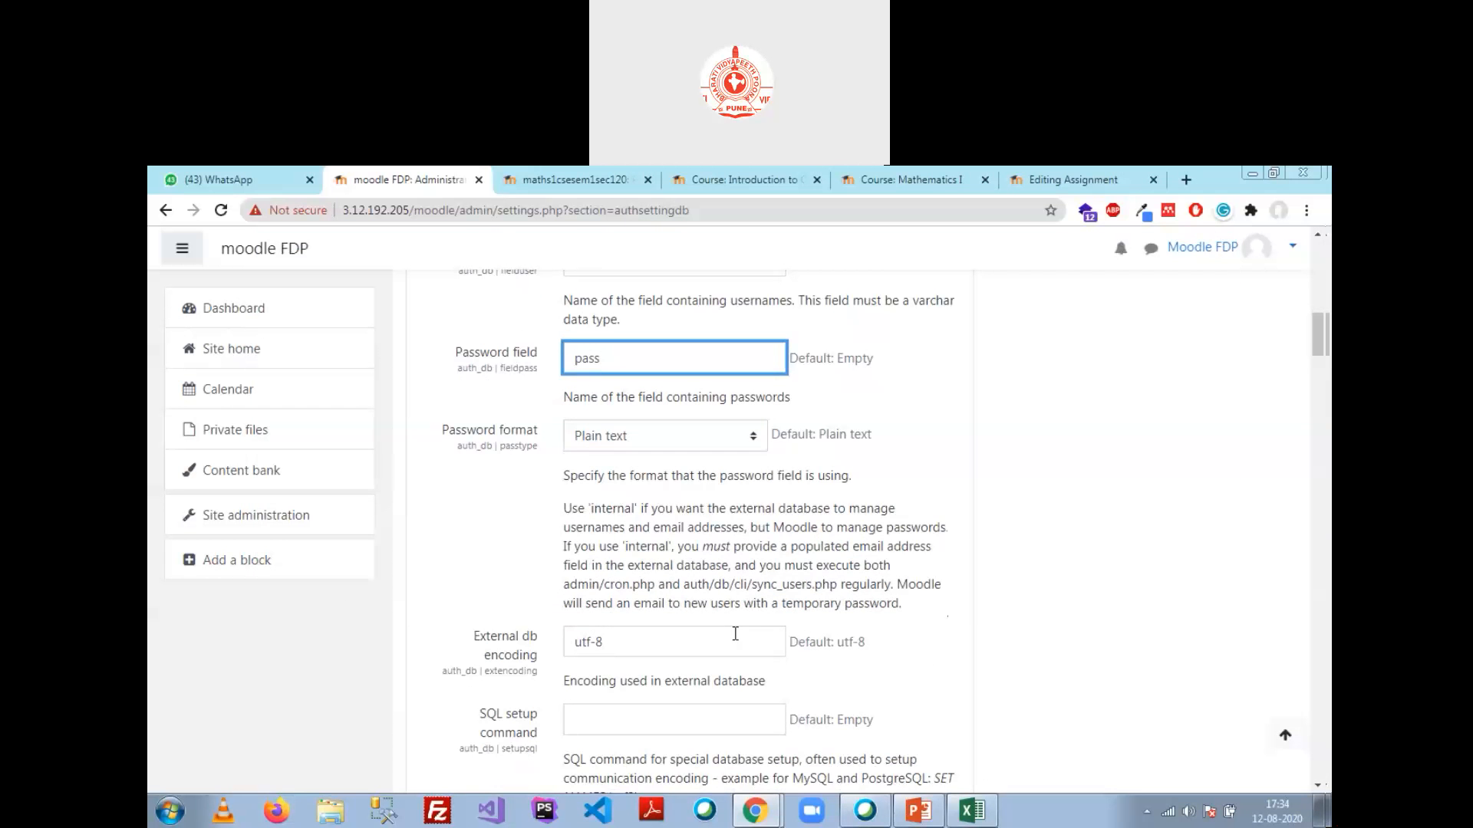
{"action": "left_click", "coordinate": [735, 633]}
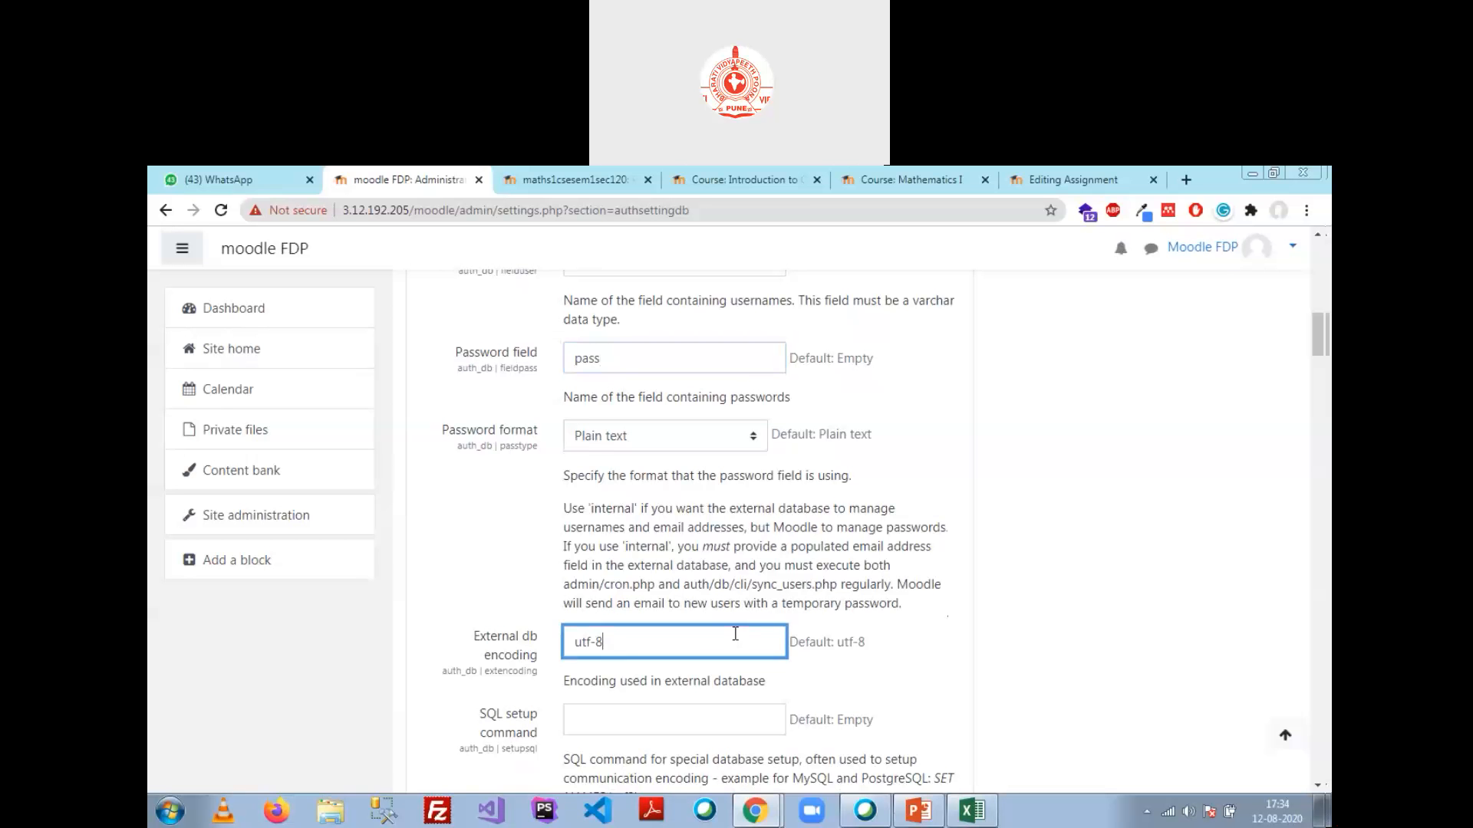
{"action": "left_click", "coordinate": [1134, 398]}
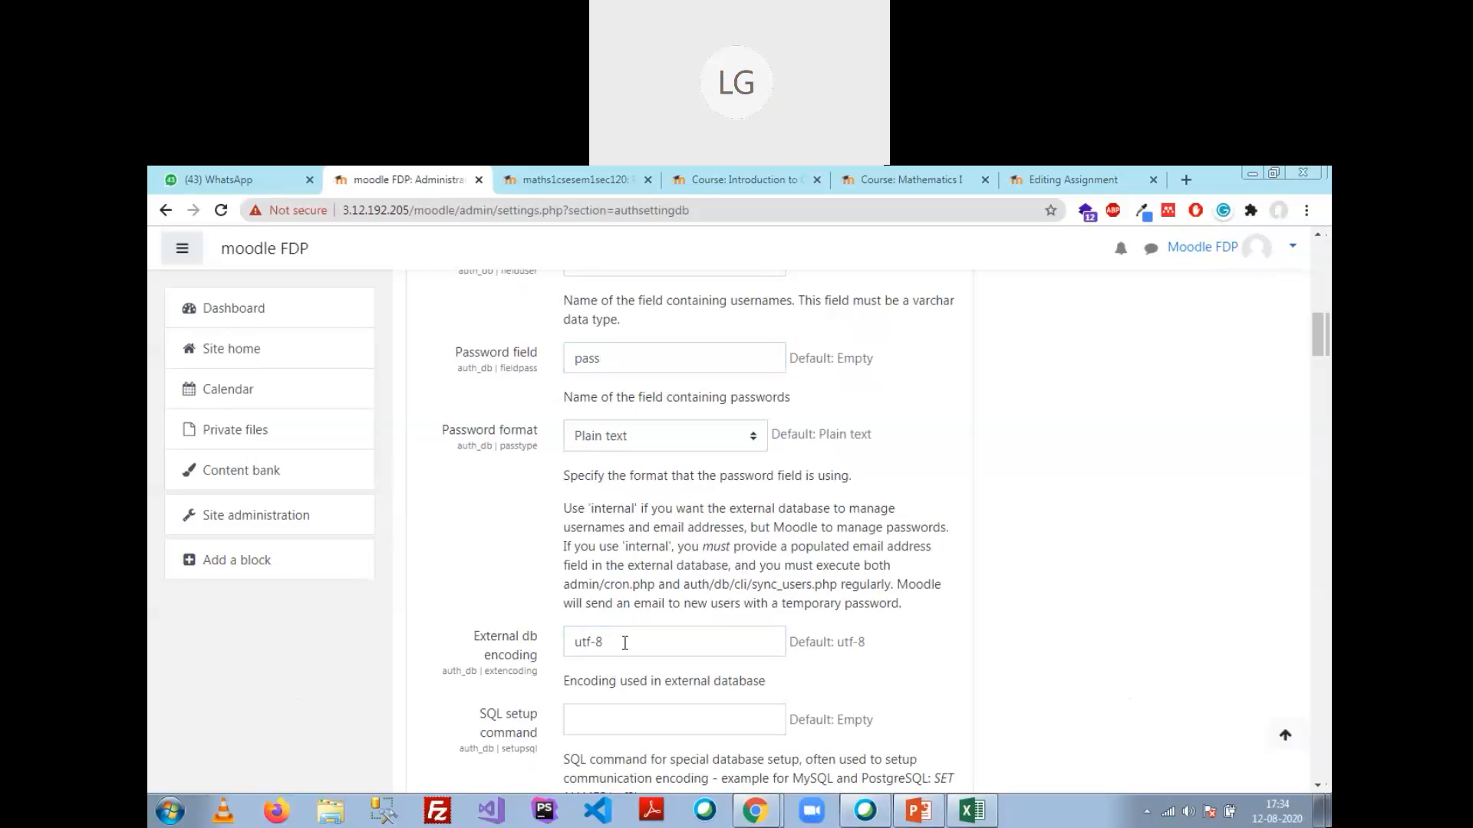
Step: Confirm the table name test and the field settings, then scroll down to Data mapping
{"action": "scroll", "coordinate": [706, 579], "scroll_direction": "up", "scroll_amount": 5}
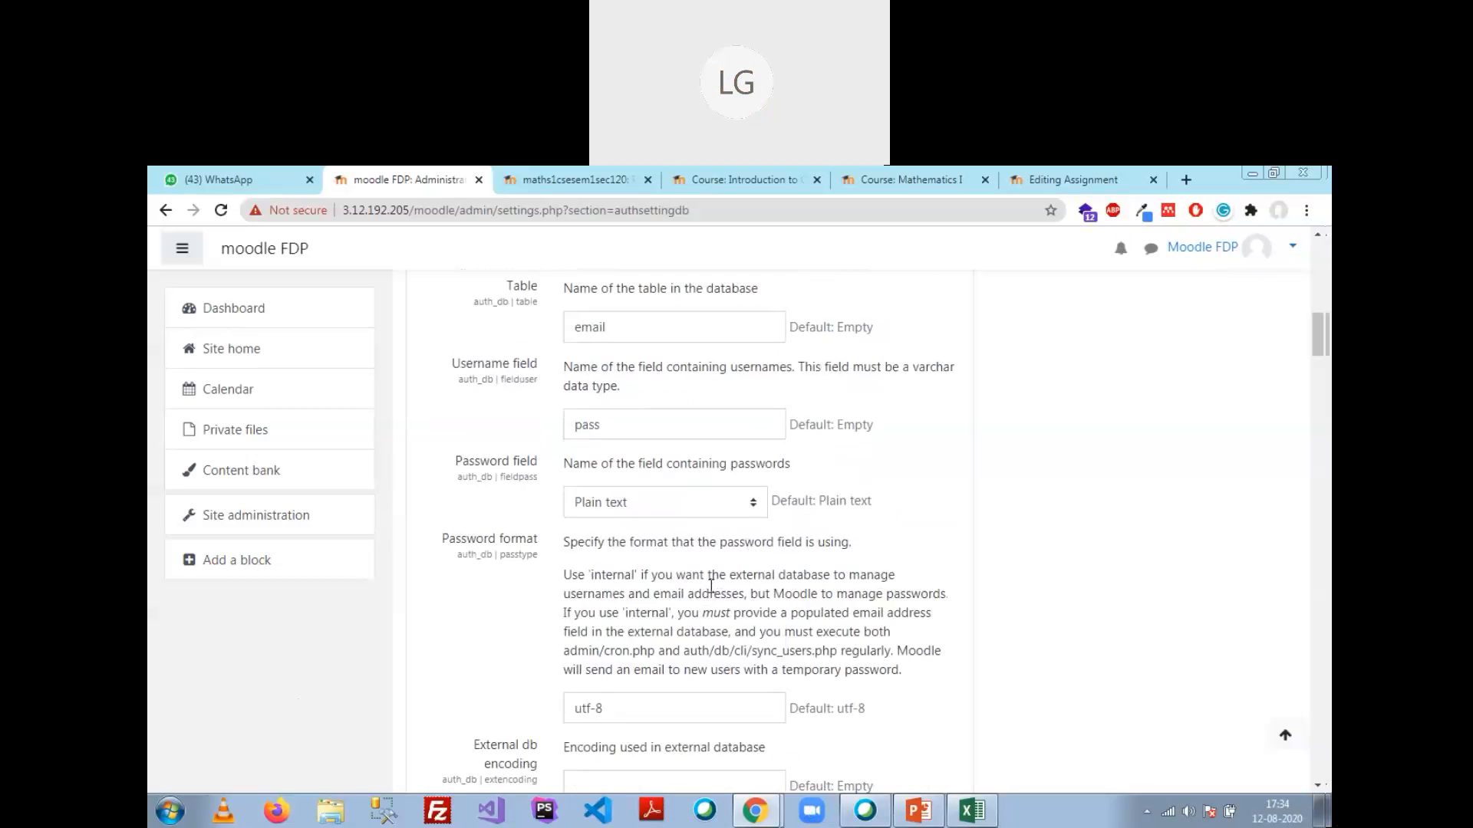
{"action": "scroll", "coordinate": [711, 586], "scroll_direction": "up", "scroll_amount": 2}
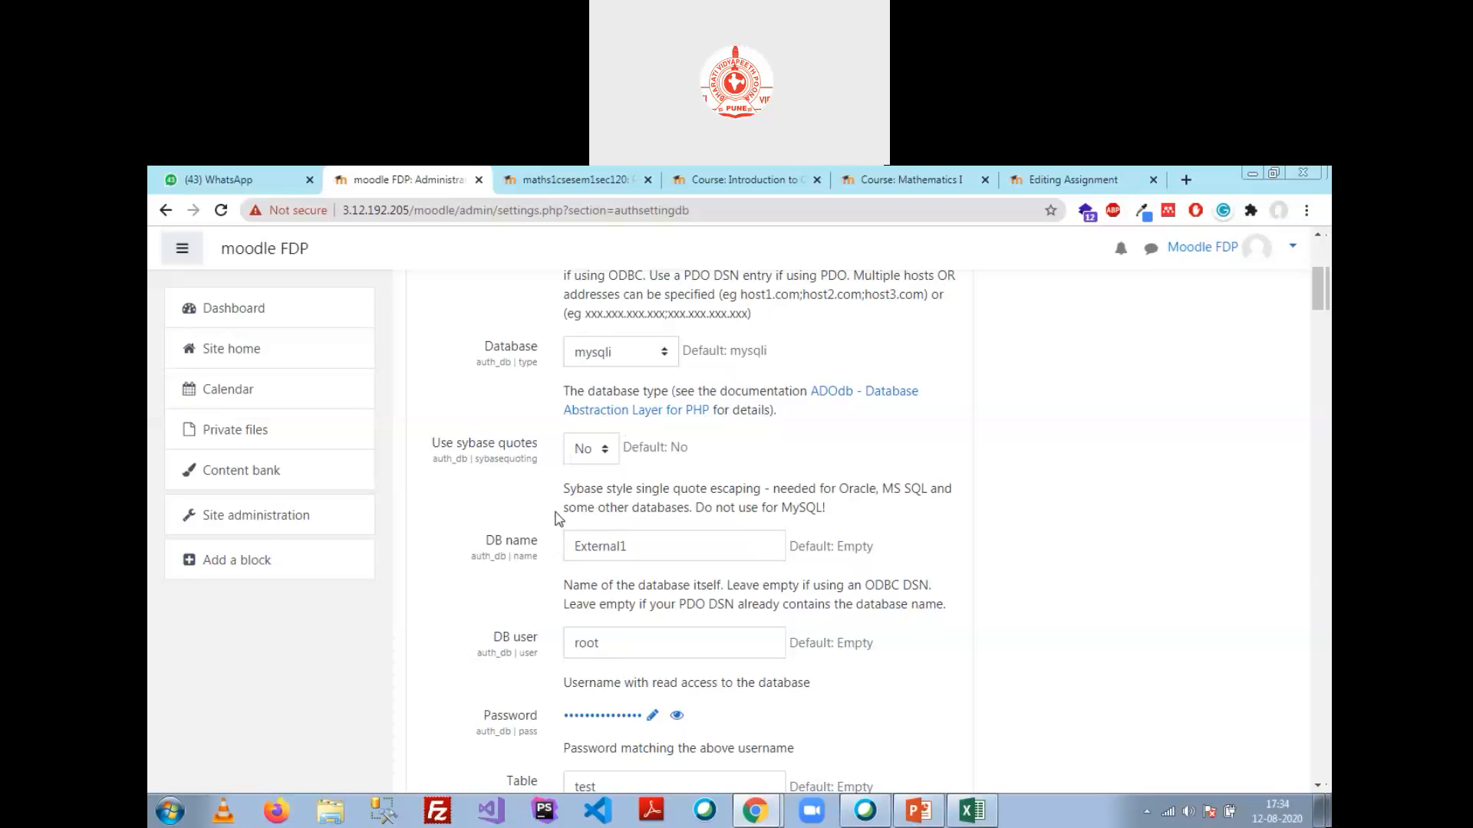
{"action": "scroll", "coordinate": [675, 536], "scroll_direction": "down", "scroll_amount": 3}
{"action": "scroll", "coordinate": [681, 531], "scroll_direction": "down", "scroll_amount": 2}
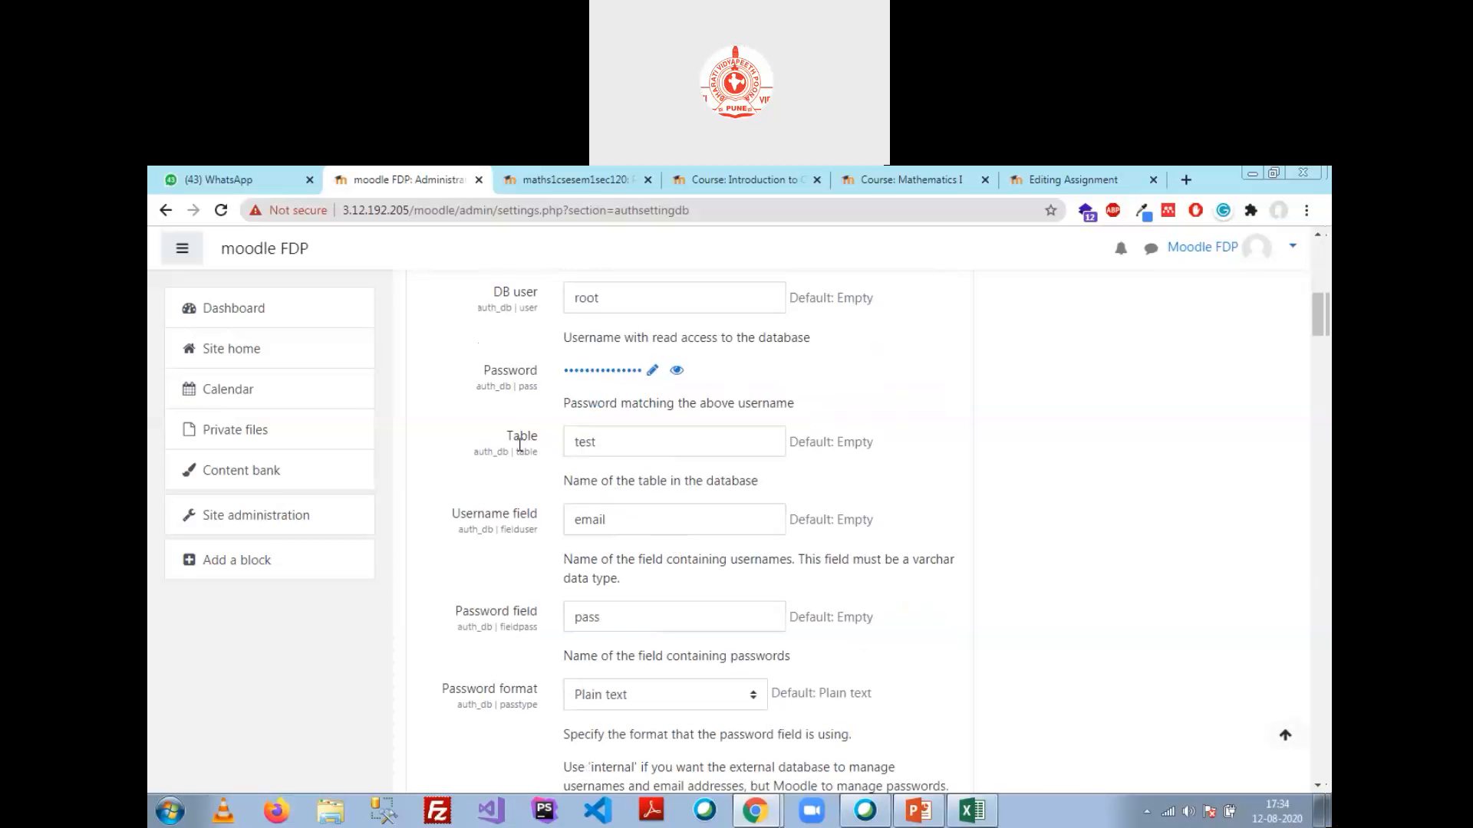
{"action": "double_click", "coordinate": [583, 443]}
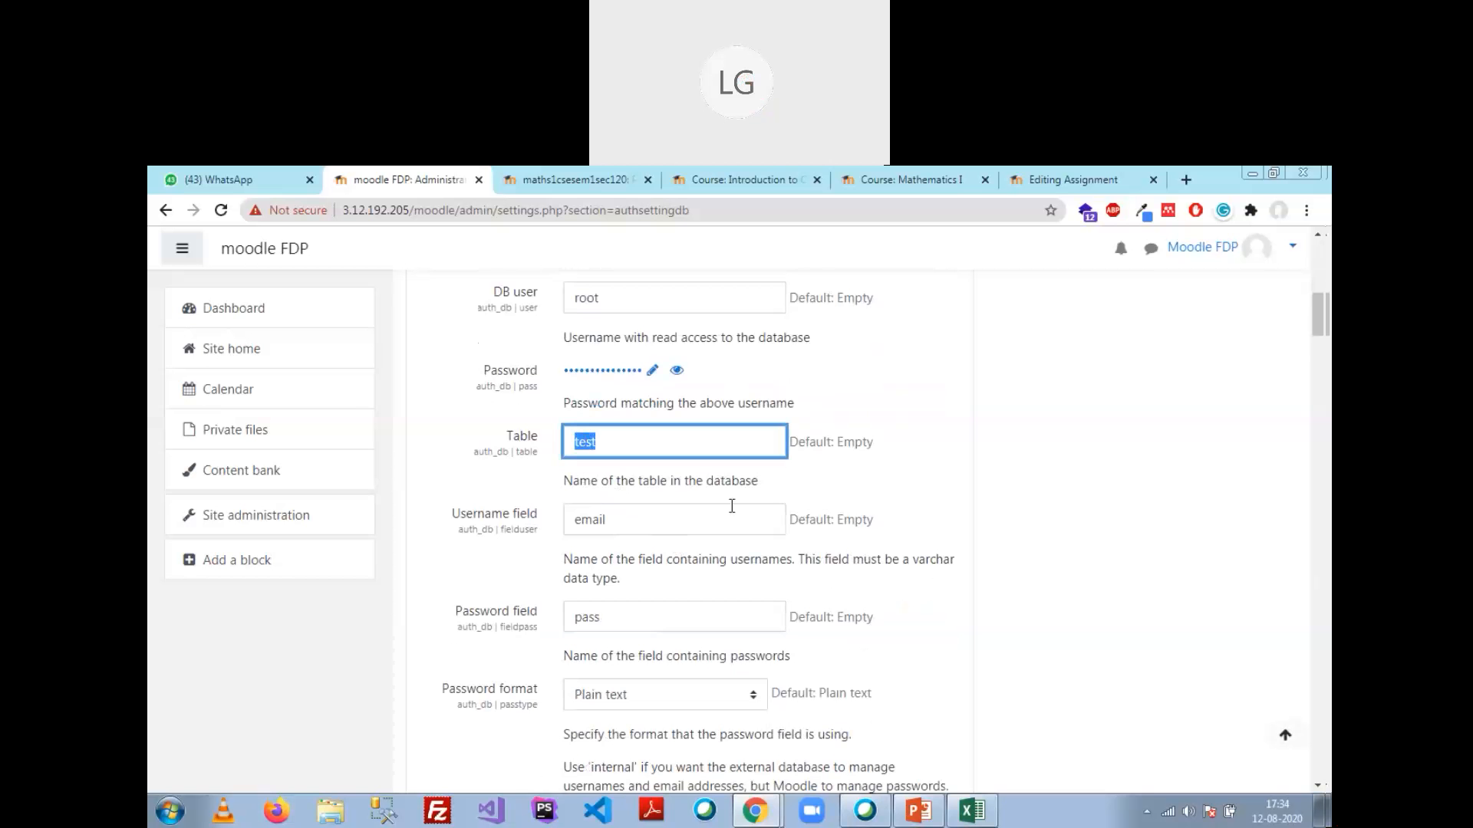
{"action": "key", "text": "alt+Tab"}
{"action": "key", "text": "alt+Tab"}
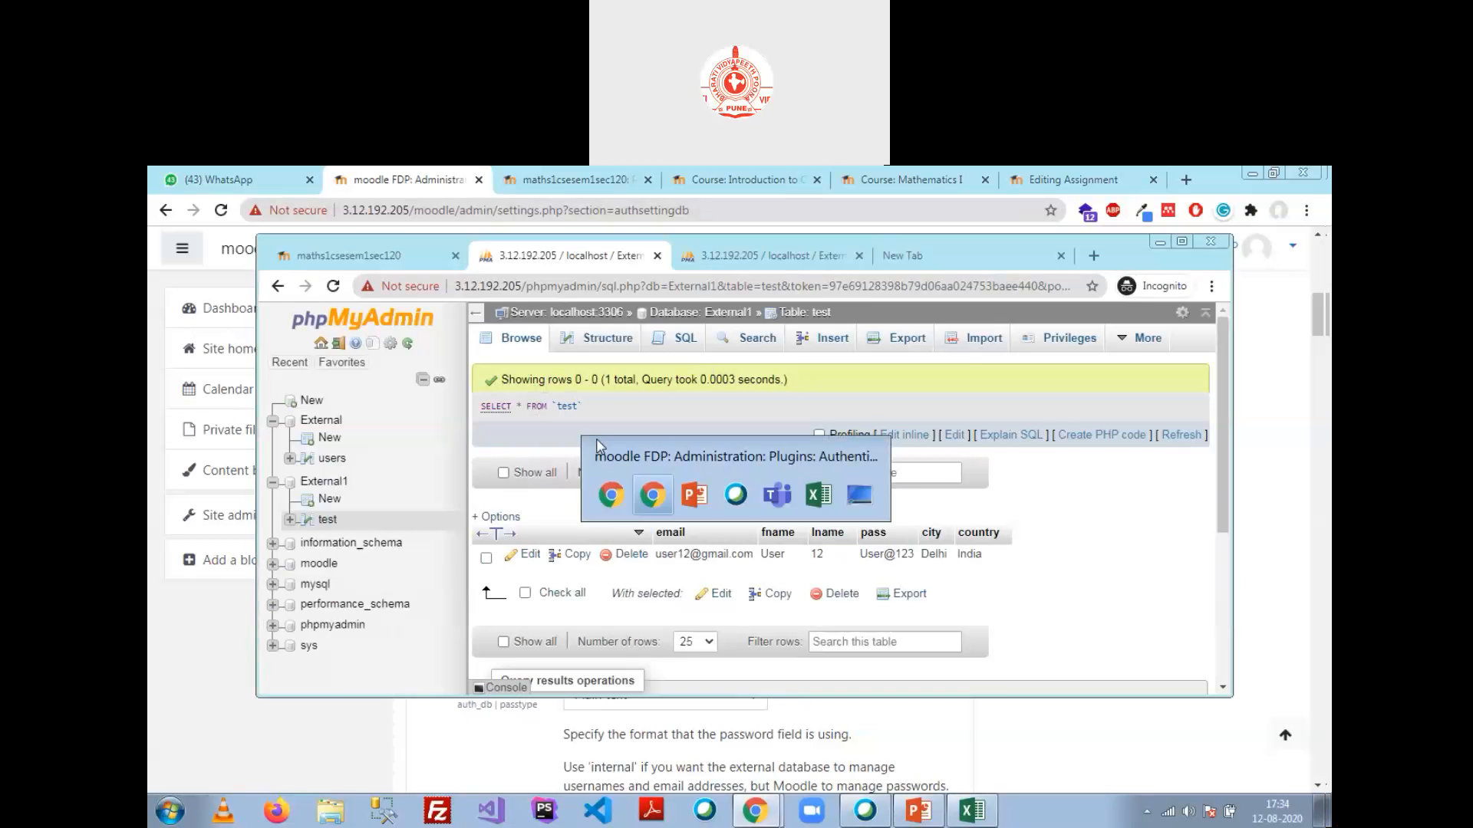
{"action": "key", "text": "Tab"}
{"action": "left_click", "coordinate": [628, 618]}
{"action": "left_click", "coordinate": [889, 600]}
{"action": "scroll", "coordinate": [874, 602], "scroll_direction": "down", "scroll_amount": 5}
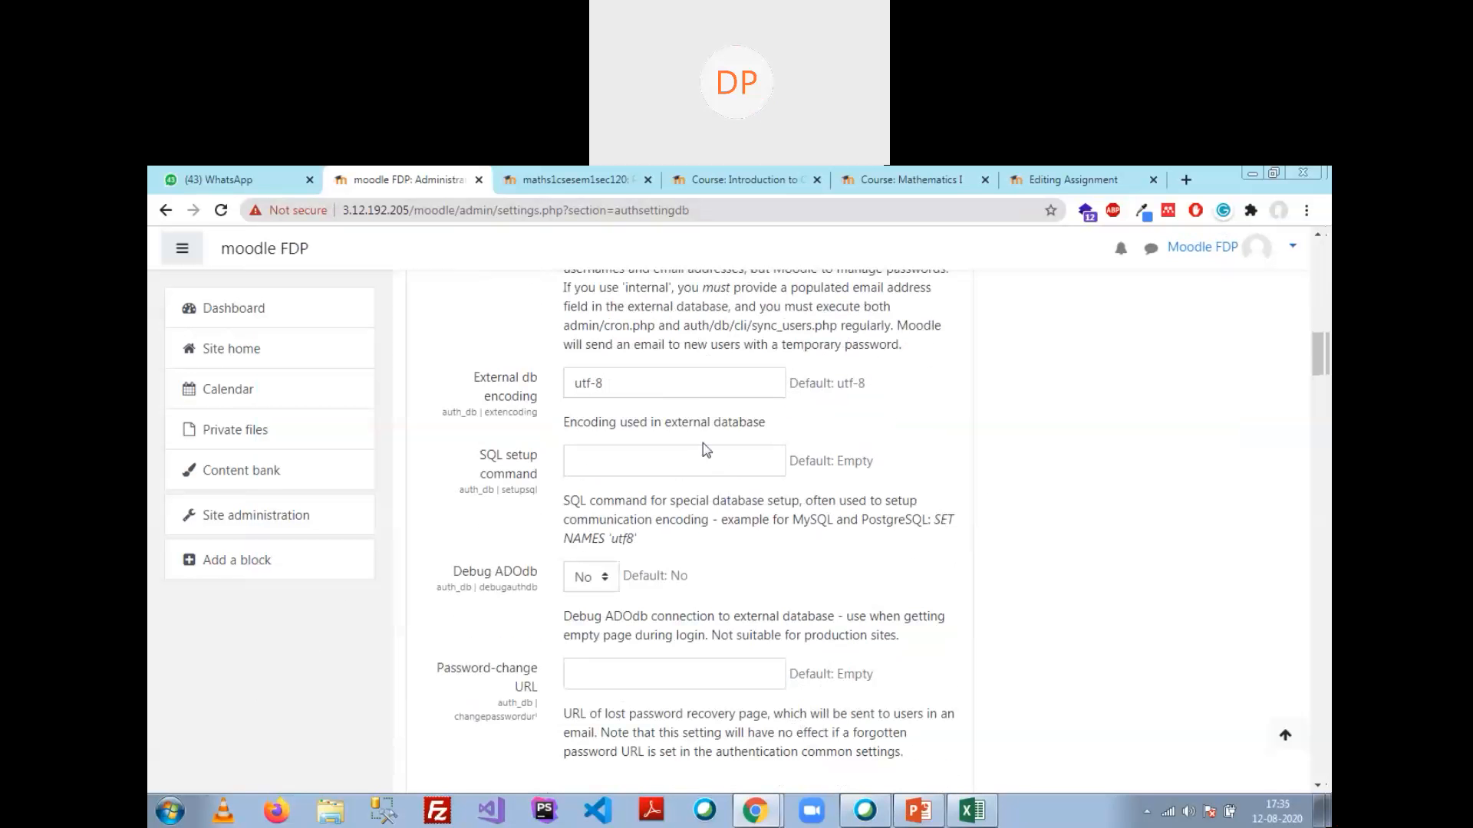
{"action": "scroll", "coordinate": [706, 450], "scroll_direction": "down", "scroll_amount": 6}
{"action": "scroll", "coordinate": [705, 454], "scroll_direction": "down", "scroll_amount": 5}
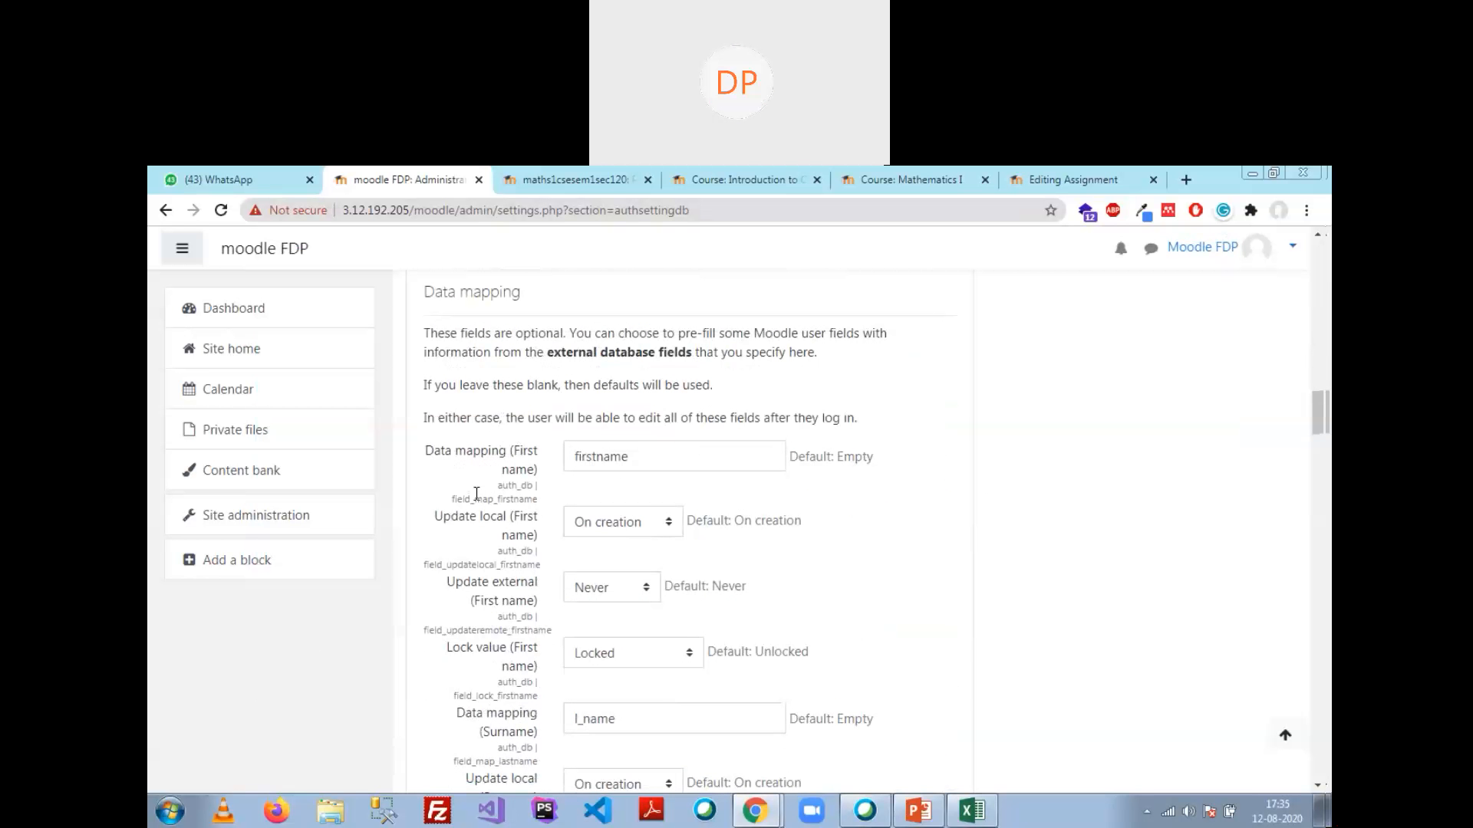
Step: Replace the firstname and l_name mapping values for First name and Surname with fname
{"action": "left_click", "coordinate": [650, 451]}
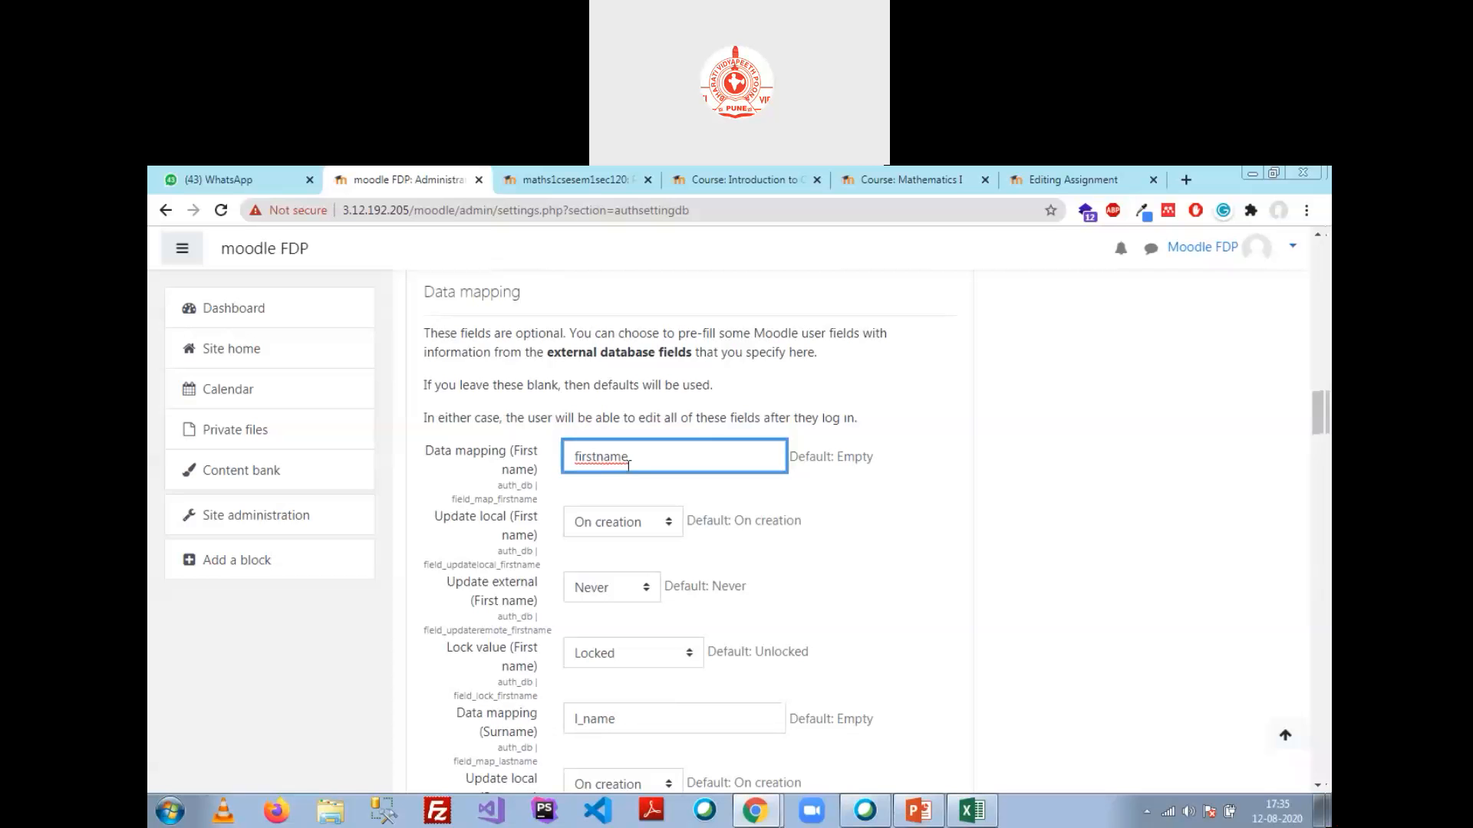
{"action": "left_click_drag", "start_coordinate": [628, 464], "coordinate": [428, 454]}
{"action": "type", "text": "fname"}
{"action": "left_click", "coordinate": [632, 721]}
{"action": "left_click_drag", "start_coordinate": [630, 723], "coordinate": [537, 733]}
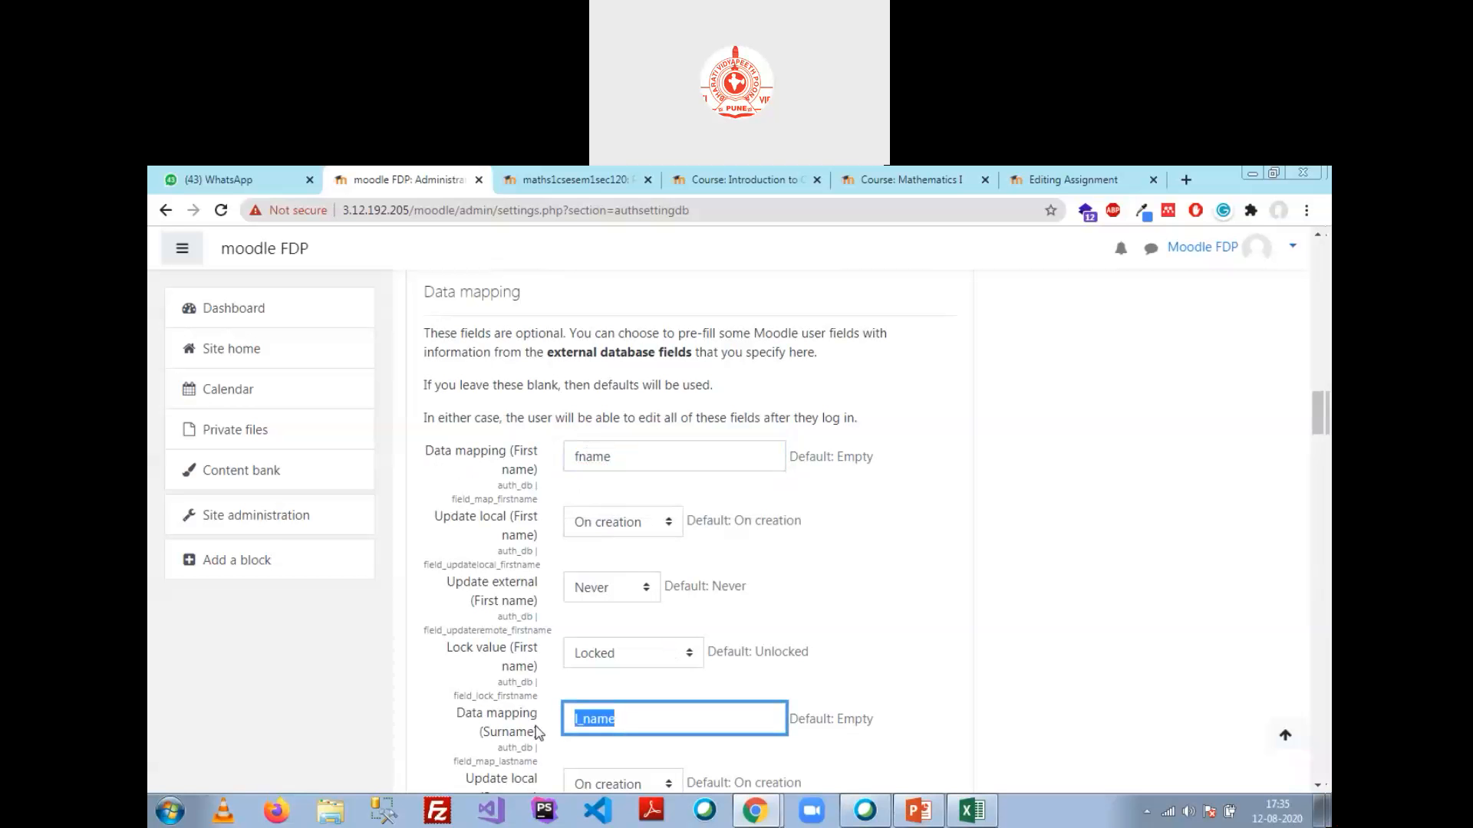
{"action": "type", "text": "fname"}
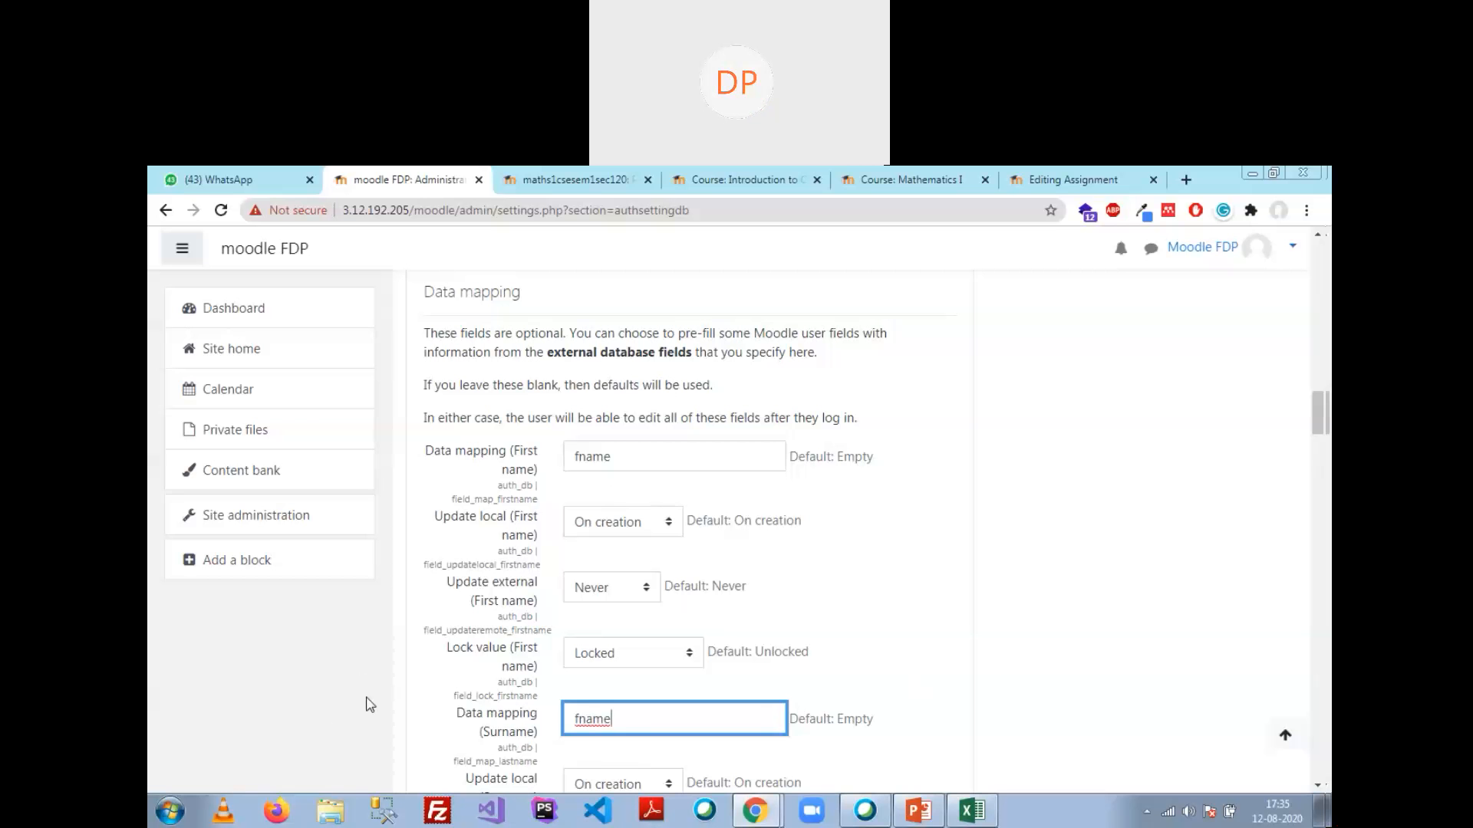
{"action": "left_click", "coordinate": [1204, 659]}
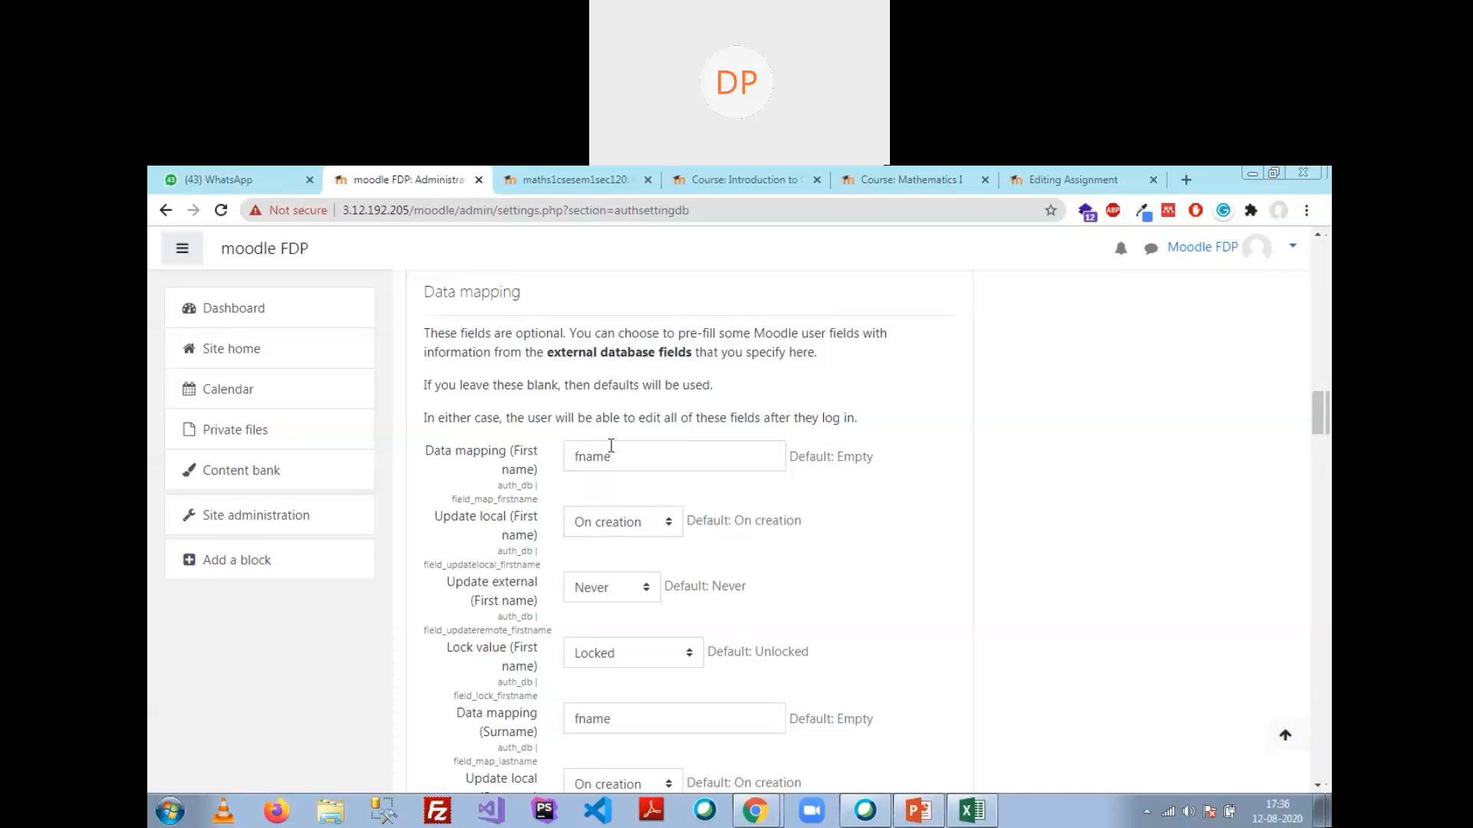
Step: Correct the Surname mapping to lname while keeping First name as fname
{"action": "left_click", "coordinate": [582, 458]}
{"action": "key", "text": "BackSpace"}
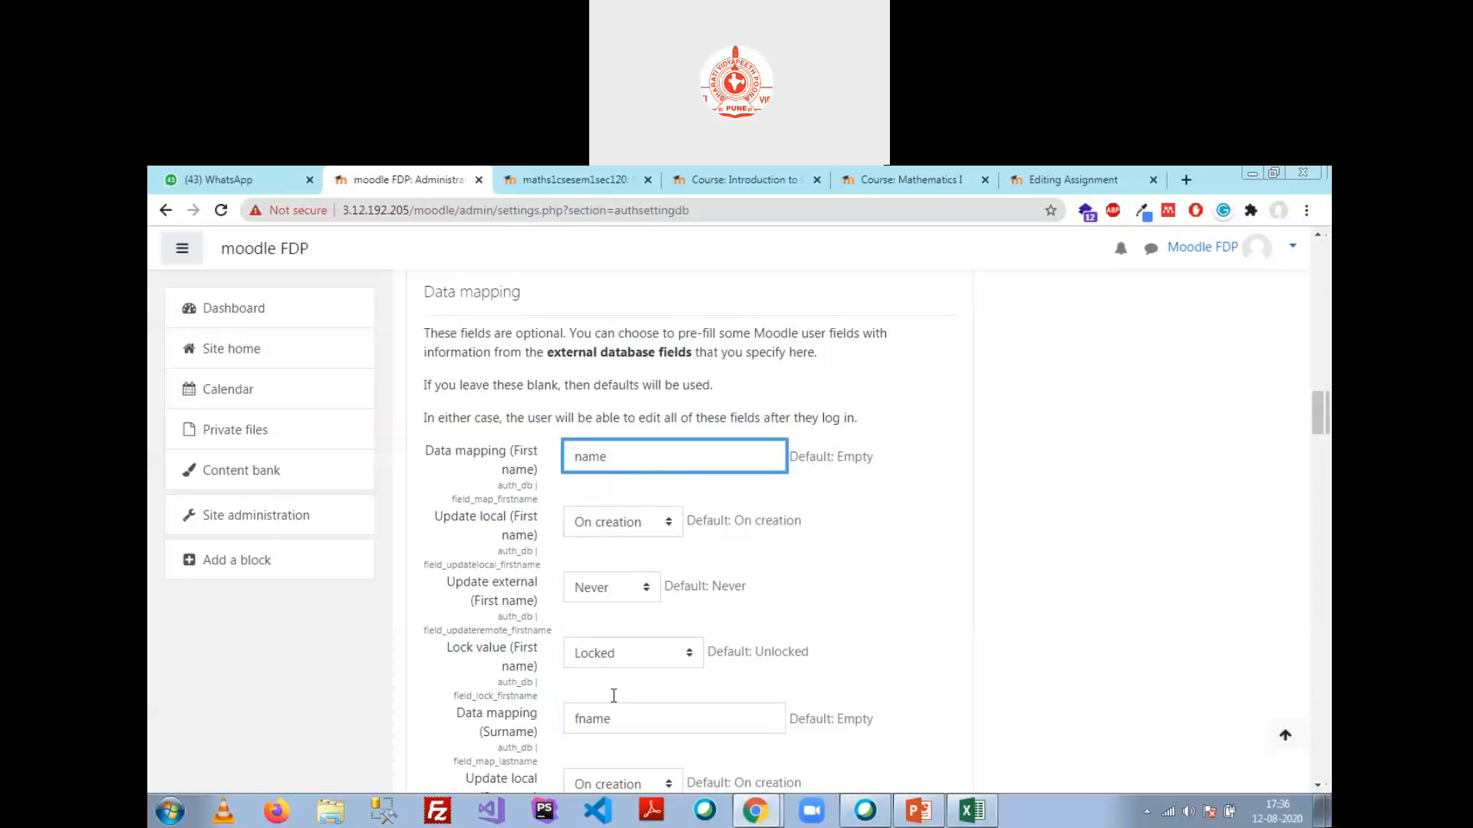
{"action": "left_click", "coordinate": [579, 723]}
{"action": "key", "text": "BackSpace"}
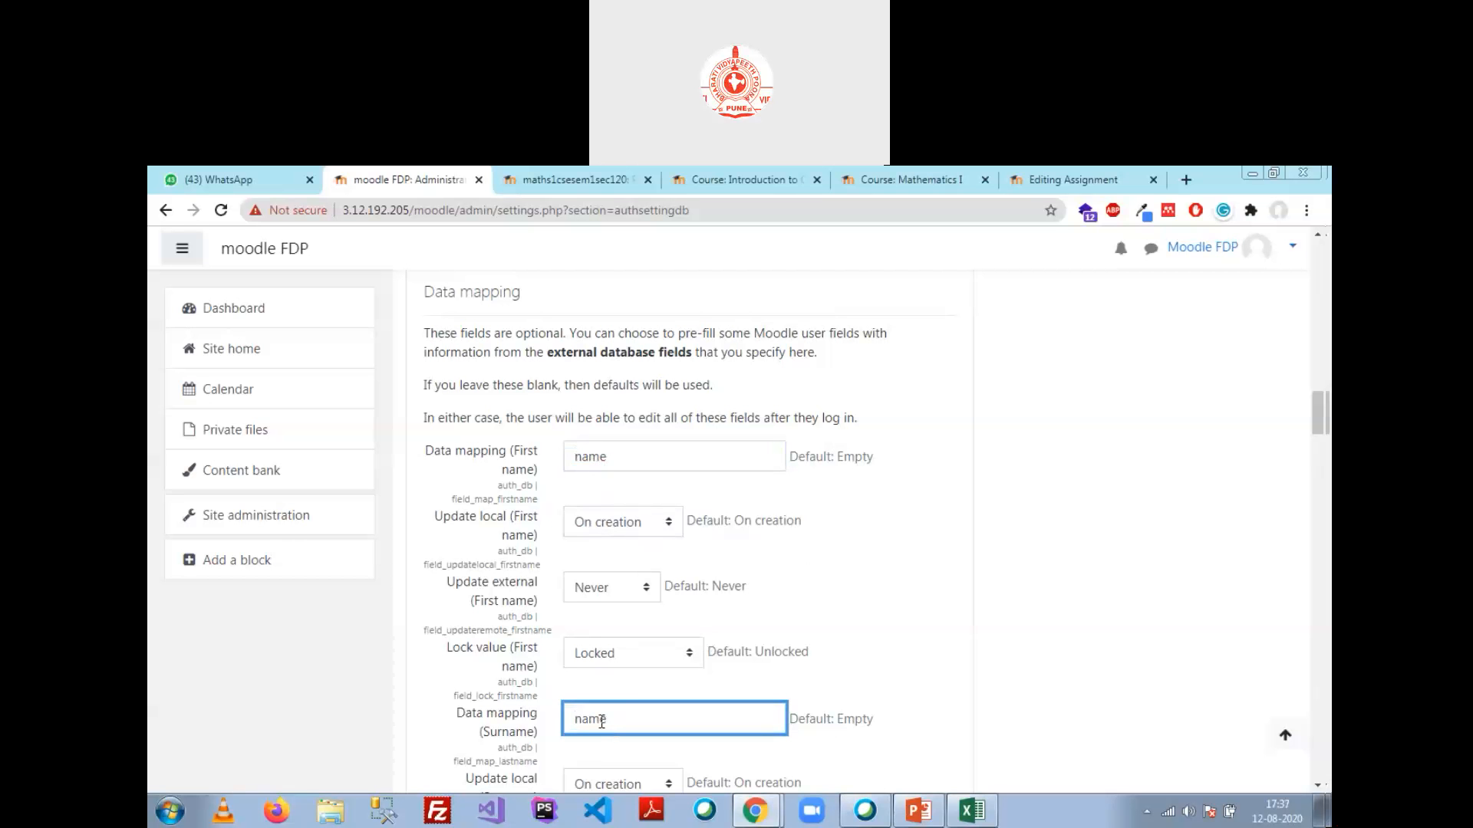
{"action": "left_click", "coordinate": [602, 458]}
{"action": "type", "text": "f"}
{"action": "left_click", "coordinate": [709, 728]}
{"action": "left_click", "coordinate": [897, 576]}
Step: Trim the Email address mapping from email_address toward email
{"action": "scroll", "coordinate": [650, 554], "scroll_direction": "down", "scroll_amount": 2}
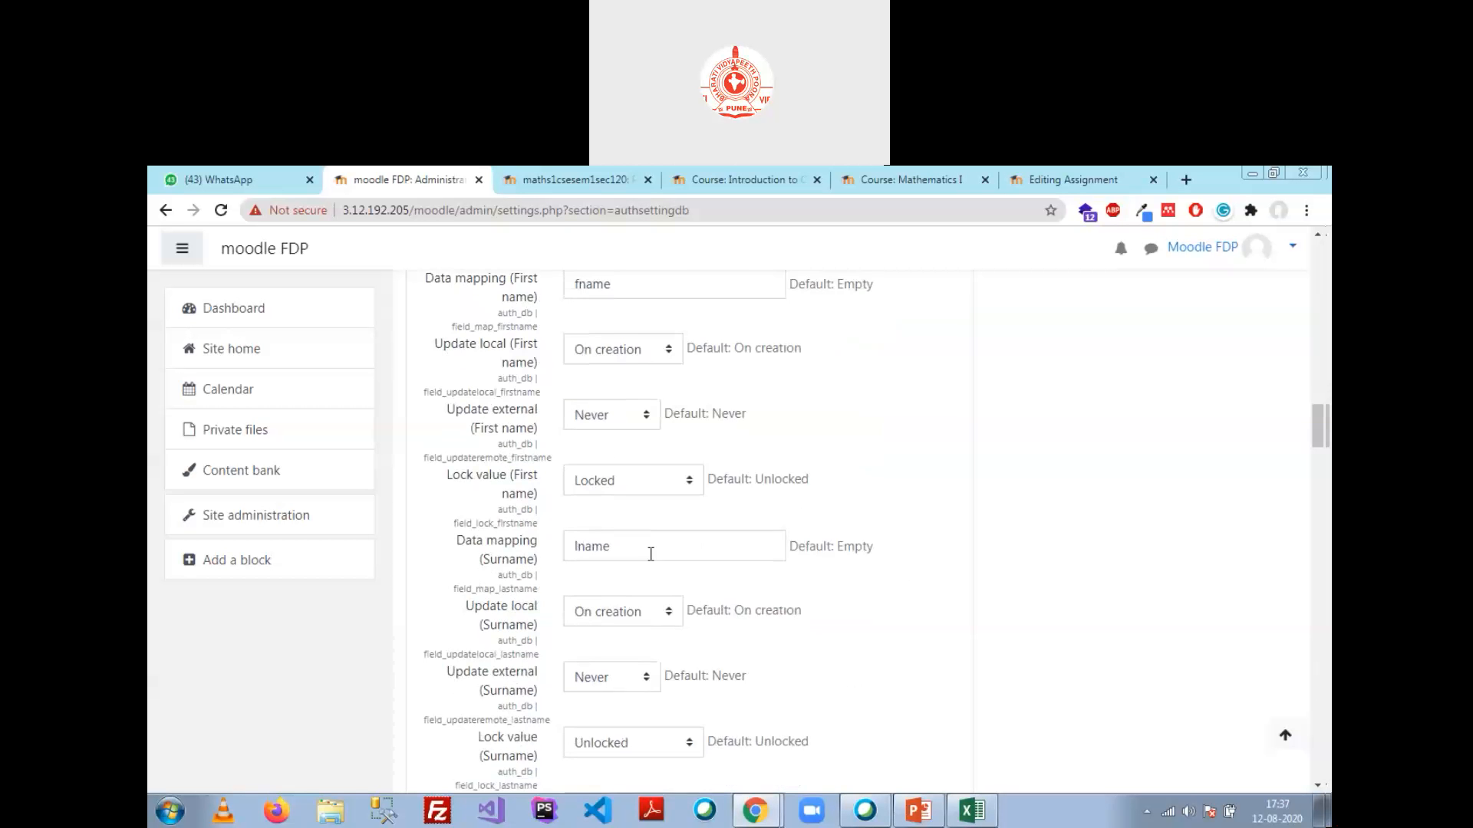
{"action": "scroll", "coordinate": [650, 554], "scroll_direction": "down", "scroll_amount": 4}
{"action": "scroll", "coordinate": [658, 568], "scroll_direction": "up", "scroll_amount": 2}
{"action": "scroll", "coordinate": [656, 391], "scroll_direction": "down", "scroll_amount": 1}
{"action": "left_click", "coordinate": [675, 546]}
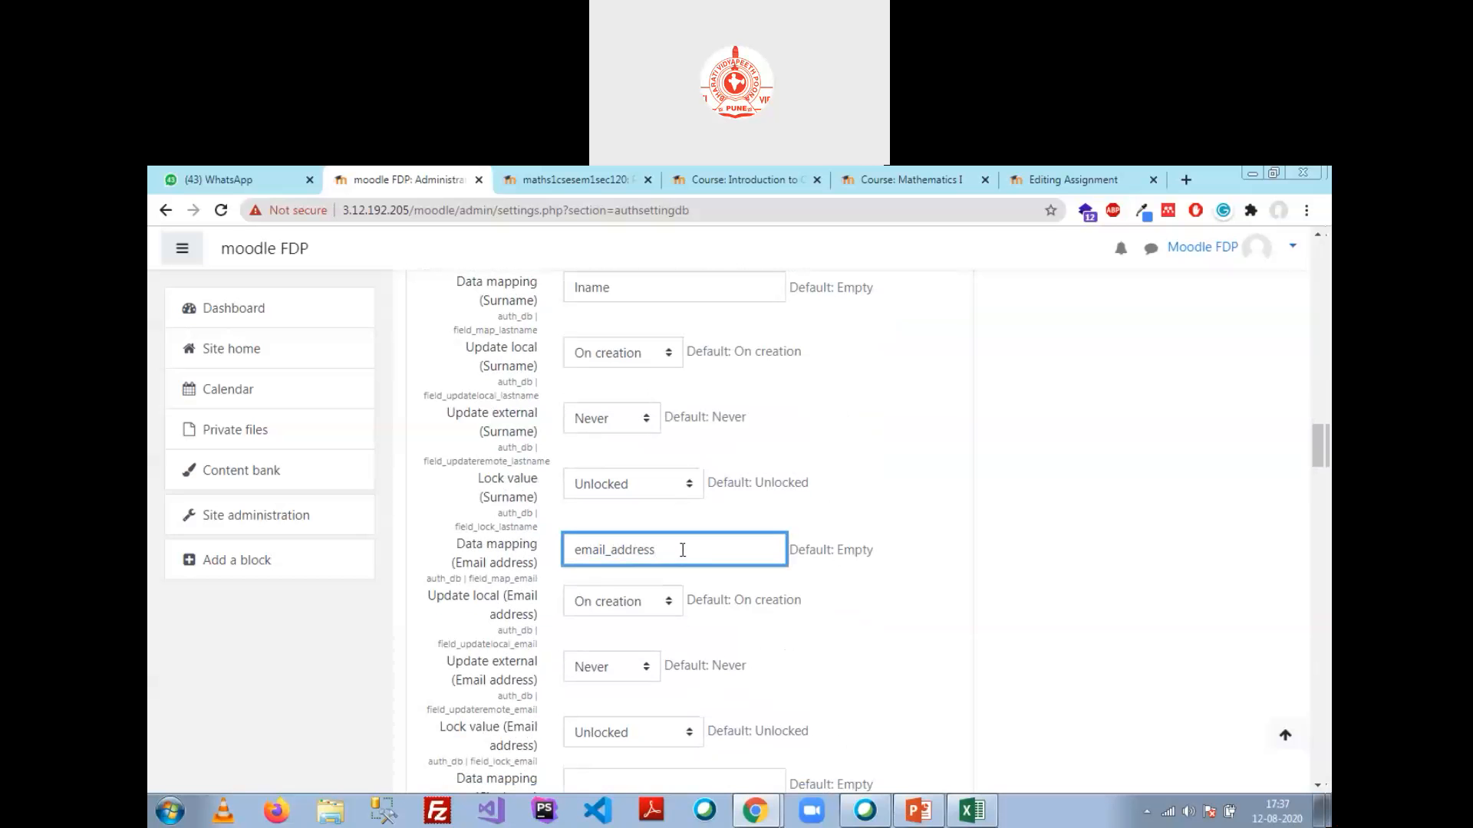
{"action": "key", "text": "BackSpace"}
{"action": "key", "text": "BackSpace"}
{"action": "key", "text": "BackSpace"}
{"action": "key", "text": "BackSpace"}
{"action": "key", "text": "BackSpace"}
{"action": "key", "text": "BackSpace"}
{"action": "key", "text": "BackSpace"}
{"action": "key", "text": "BackSpace"}
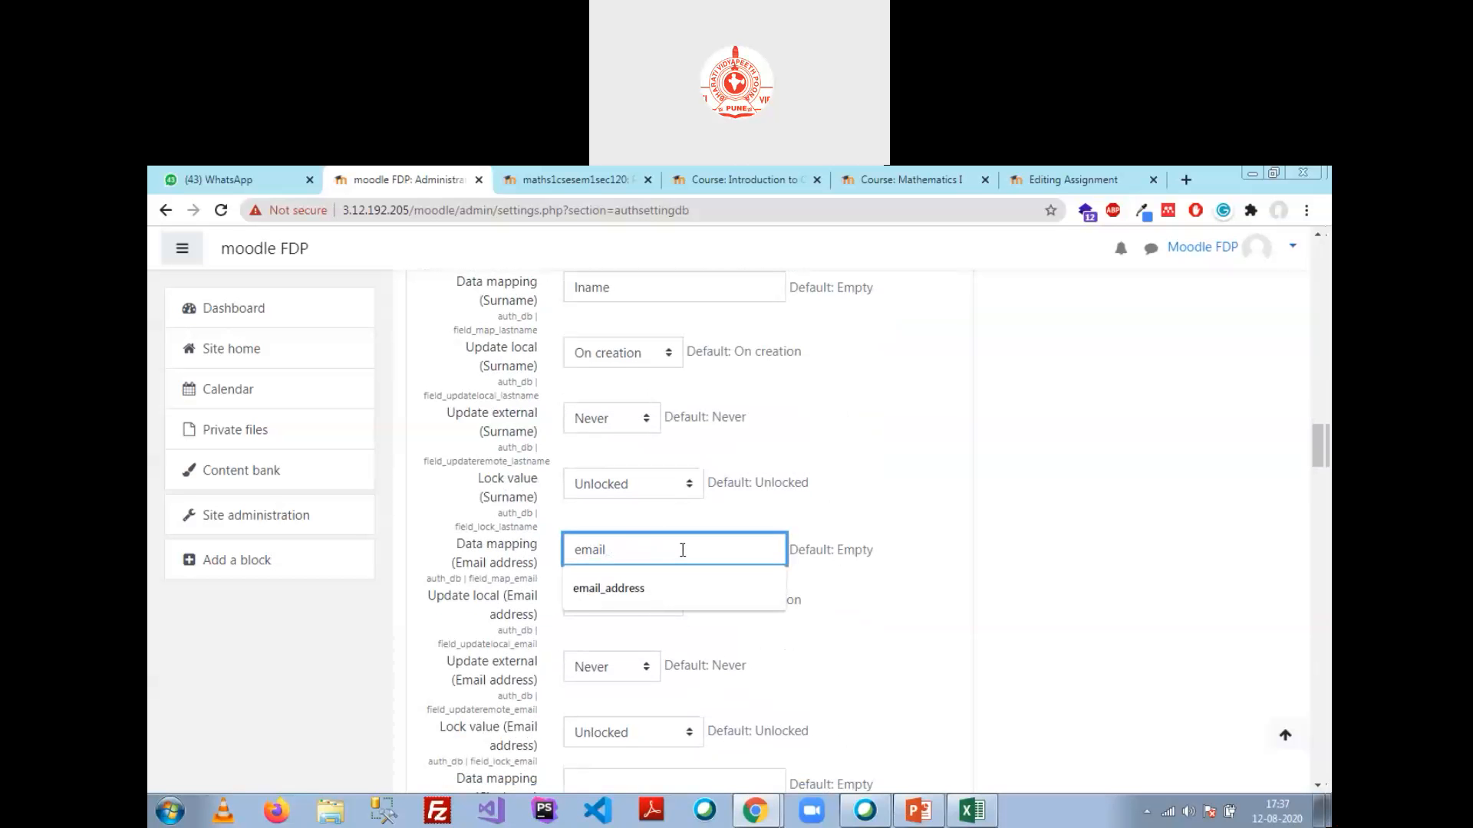
{"action": "left_click", "coordinate": [523, 562]}
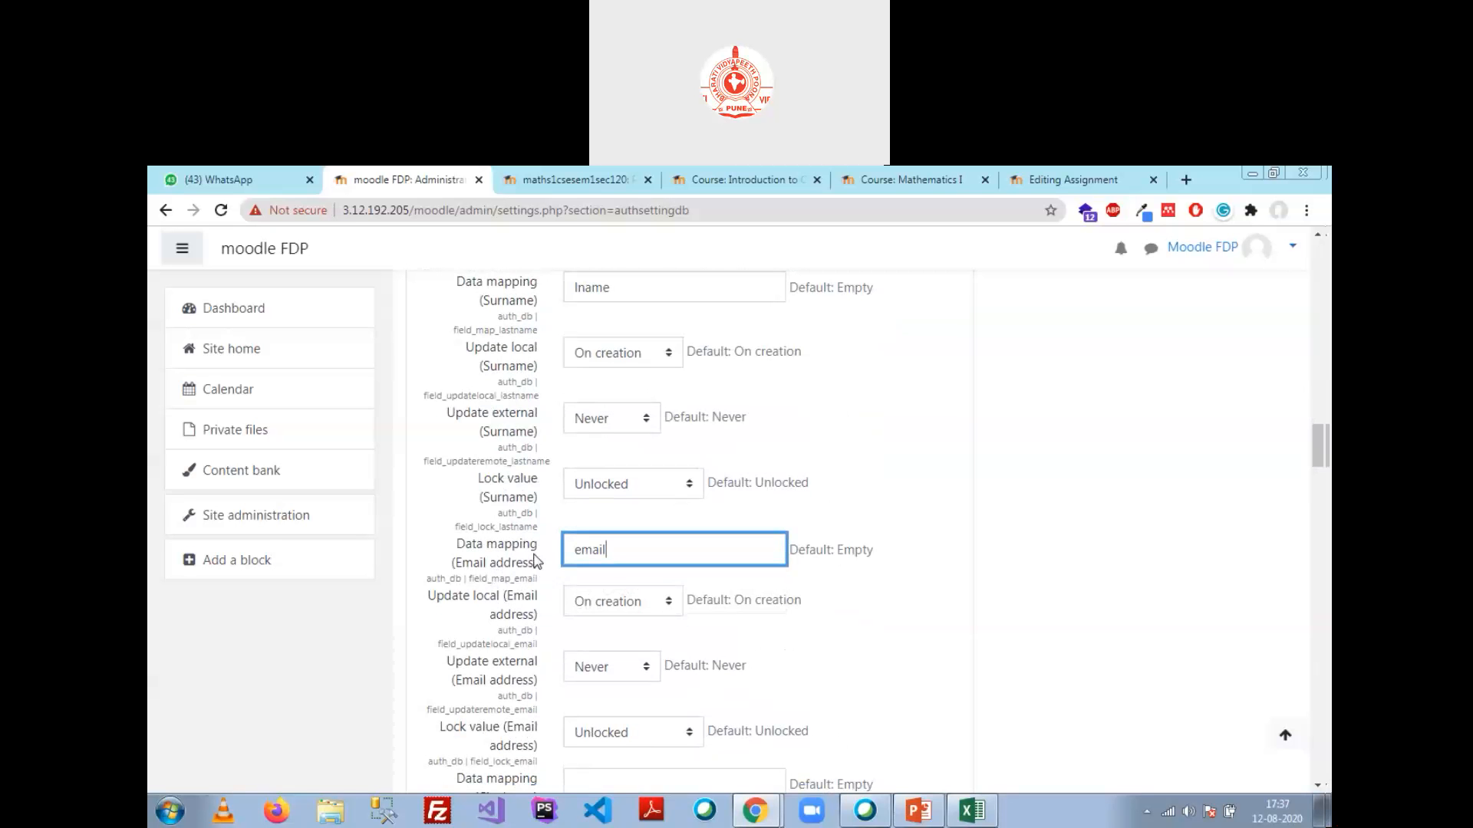
{"action": "type", "text": "_"}
Step: Verify the Email mapping reads email, matching the username field value
{"action": "scroll", "coordinate": [624, 562], "scroll_direction": "up", "scroll_amount": 3}
{"action": "scroll", "coordinate": [624, 562], "scroll_direction": "up", "scroll_amount": 10}
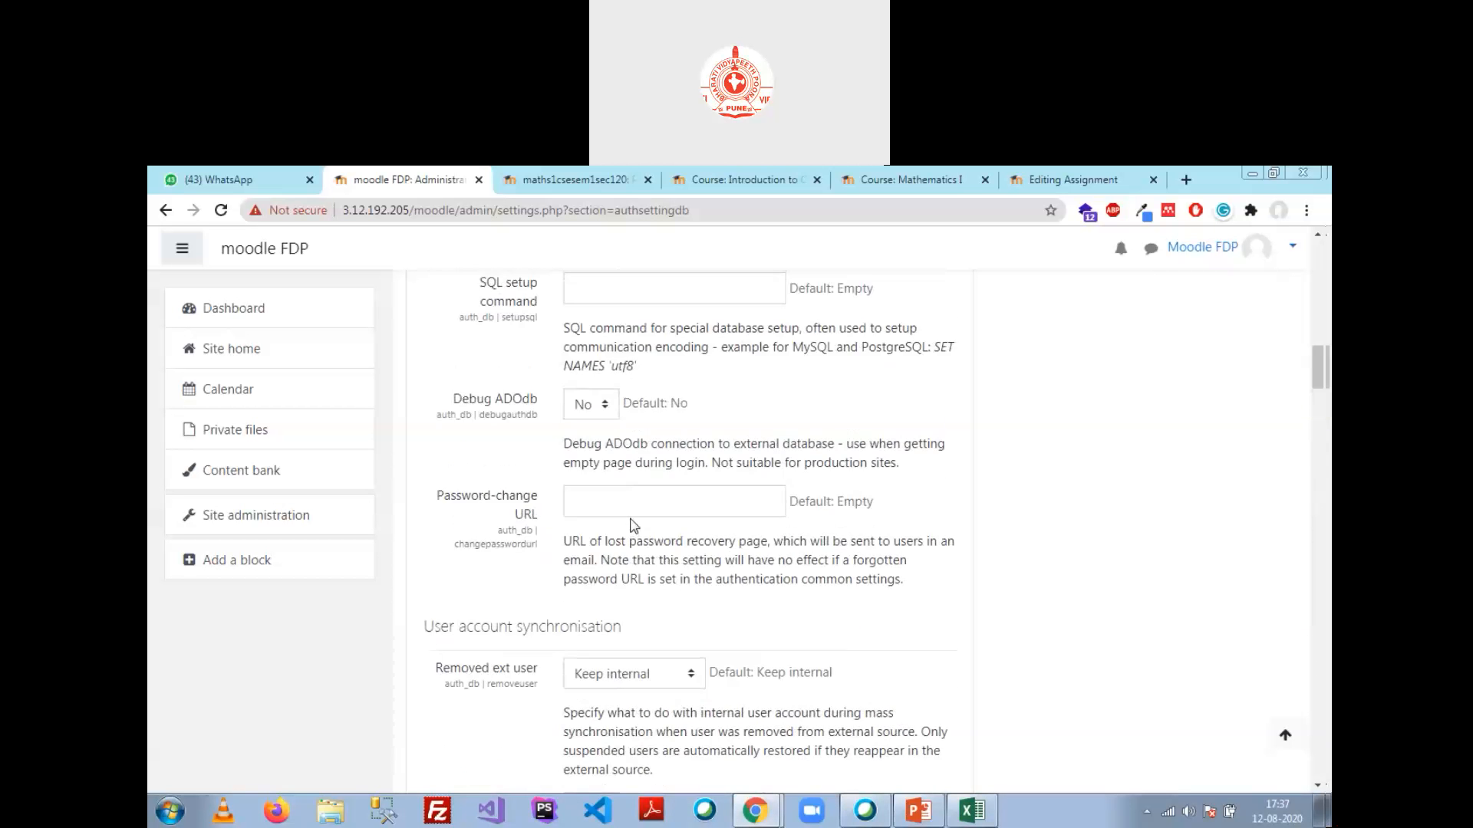
{"action": "scroll", "coordinate": [633, 525], "scroll_direction": "up", "scroll_amount": 2}
{"action": "scroll", "coordinate": [634, 525], "scroll_direction": "down", "scroll_amount": 6}
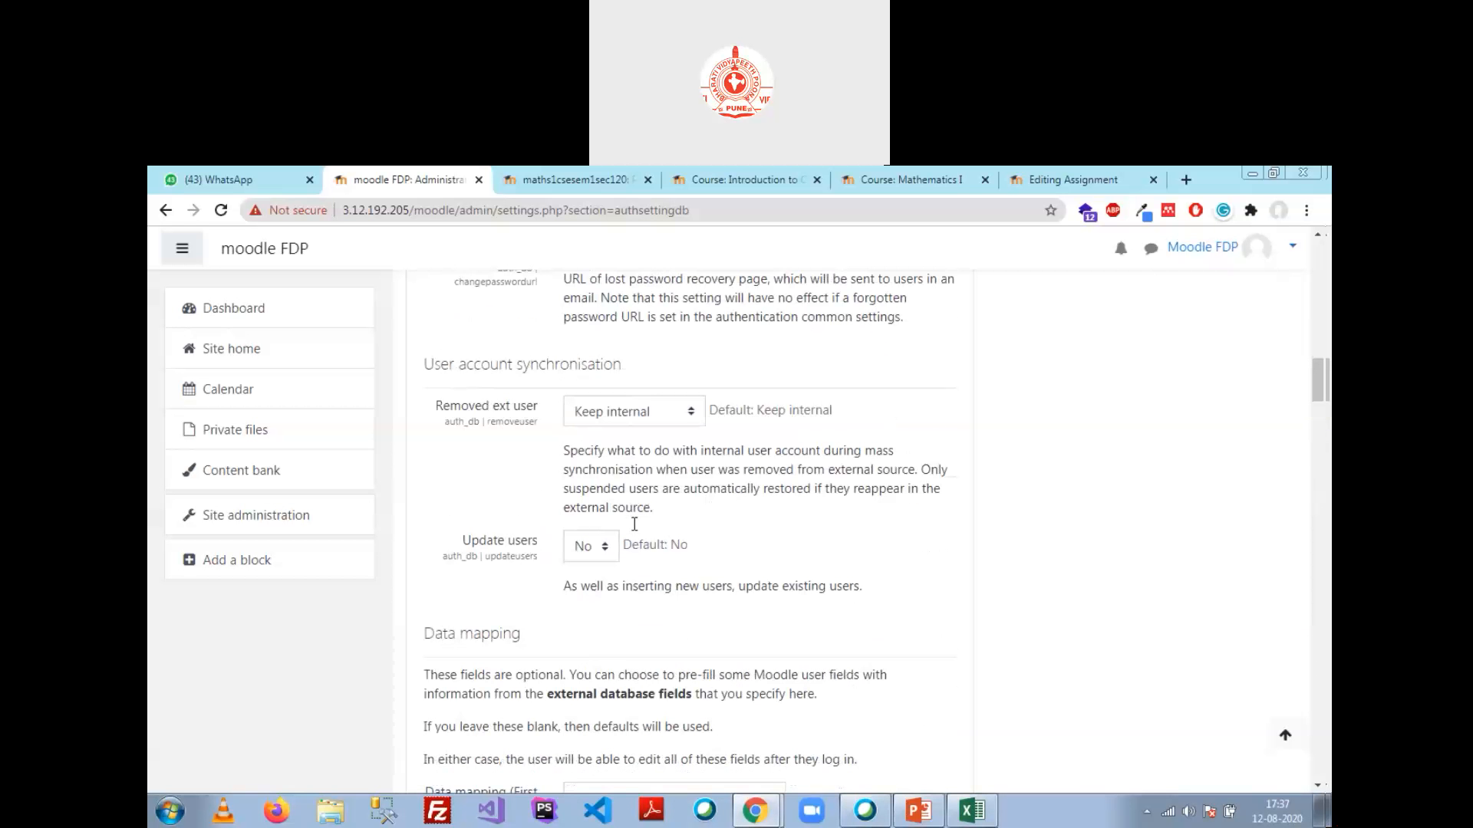
{"action": "scroll", "coordinate": [634, 524], "scroll_direction": "up", "scroll_amount": 10}
{"action": "double_click", "coordinate": [634, 520]}
{"action": "scroll", "coordinate": [716, 550], "scroll_direction": "down", "scroll_amount": 7}
{"action": "scroll", "coordinate": [719, 551], "scroll_direction": "down", "scroll_amount": 12}
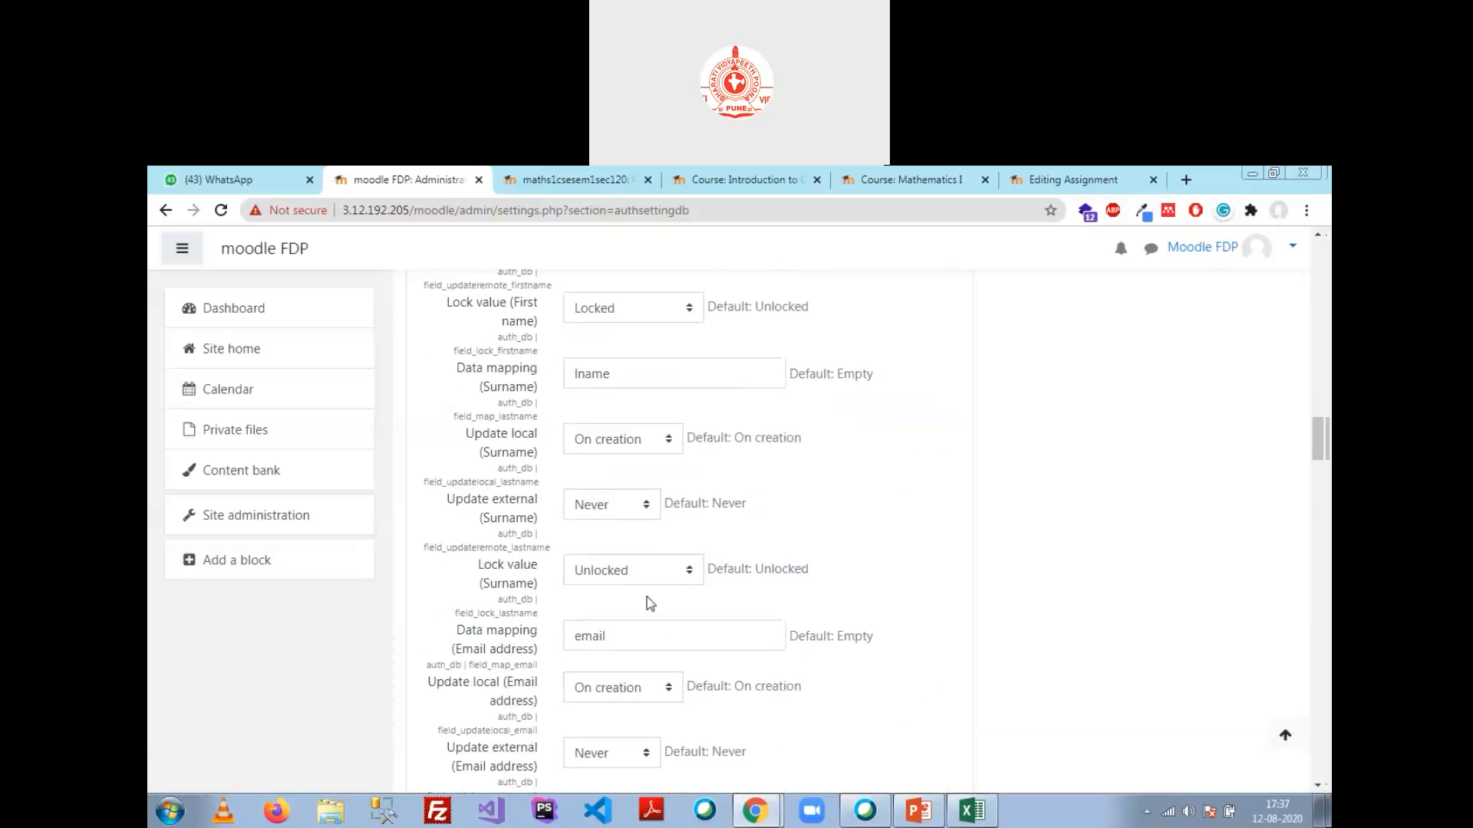
{"action": "double_click", "coordinate": [589, 638]}
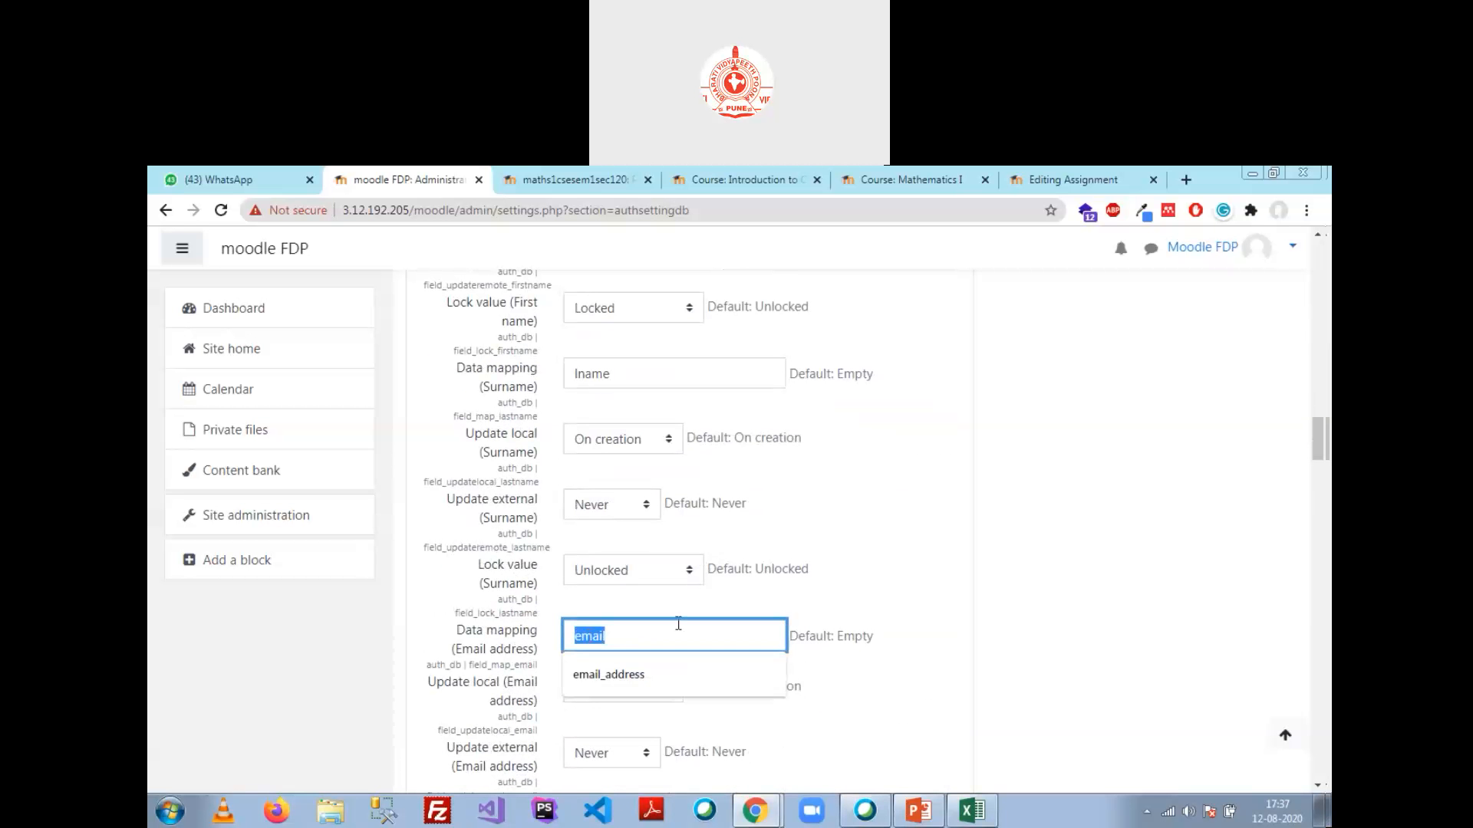
{"action": "left_click", "coordinate": [882, 650]}
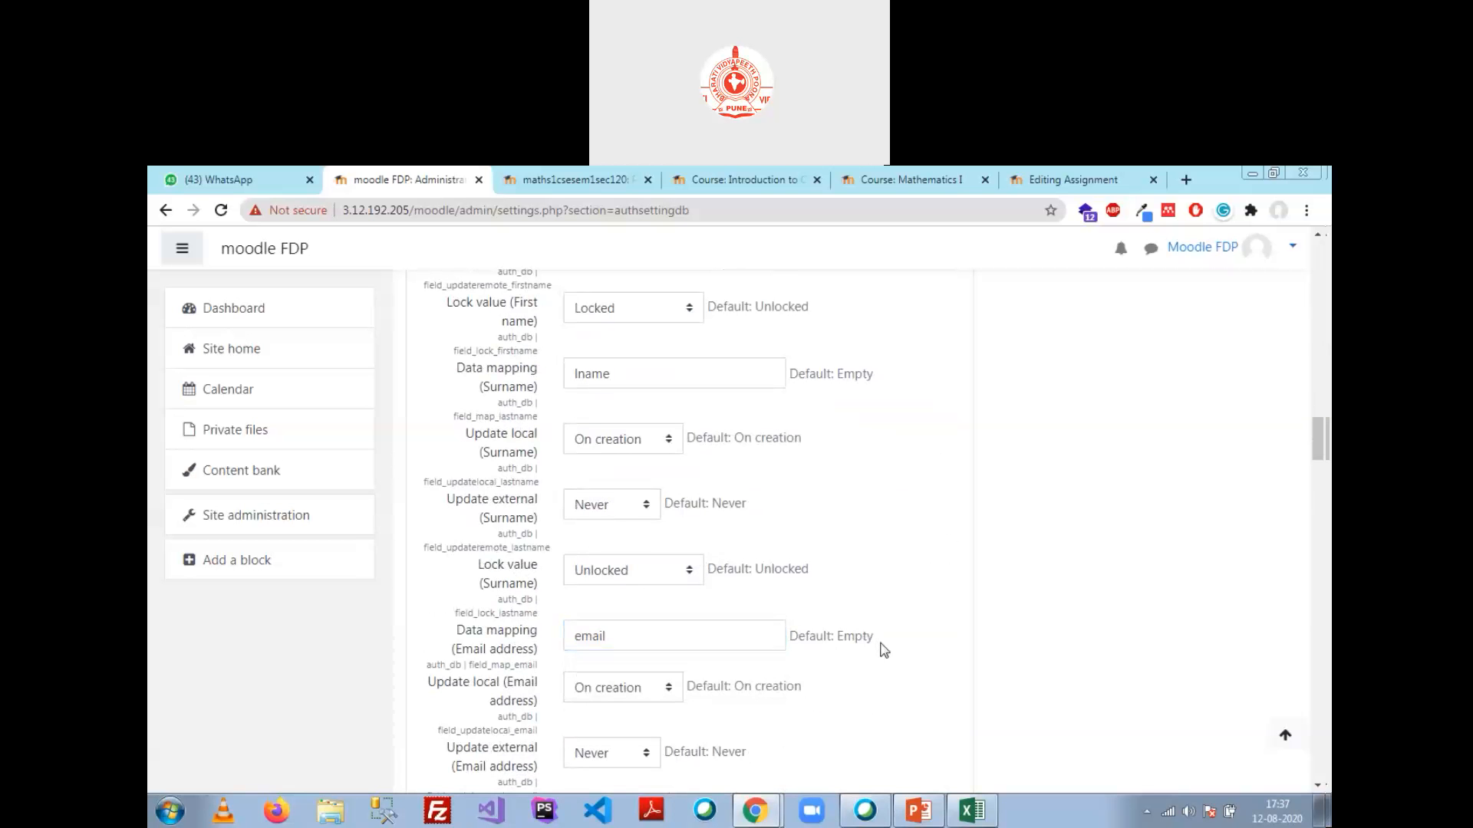
Step: Map City/town to city and Country to country, then return to phpMyAdmin
{"action": "scroll", "coordinate": [844, 656], "scroll_direction": "down", "scroll_amount": 4}
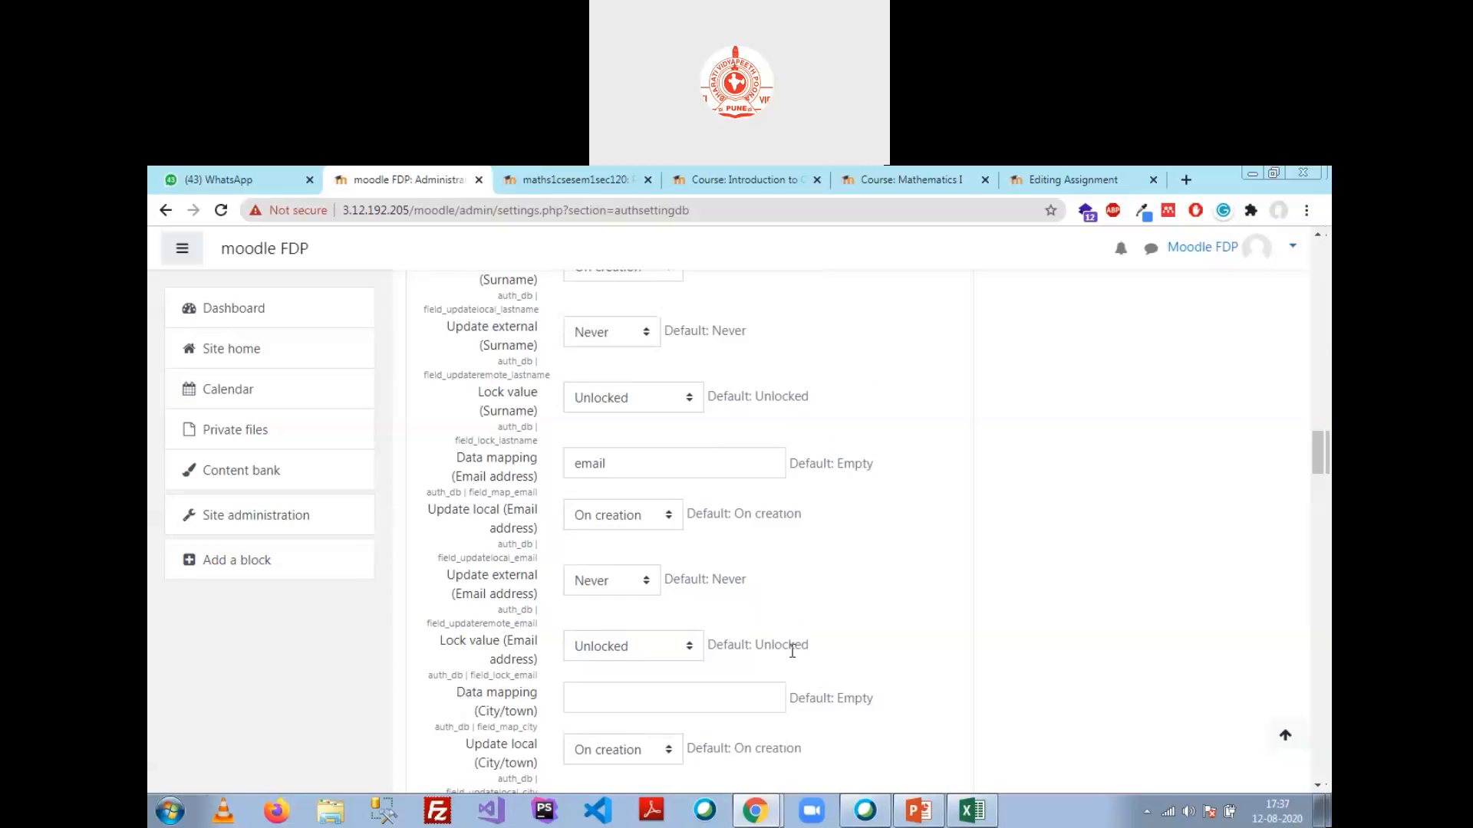
{"action": "scroll", "coordinate": [730, 535], "scroll_direction": "down", "scroll_amount": 2}
{"action": "left_click", "coordinate": [651, 443]}
{"action": "type", "text": "city"}
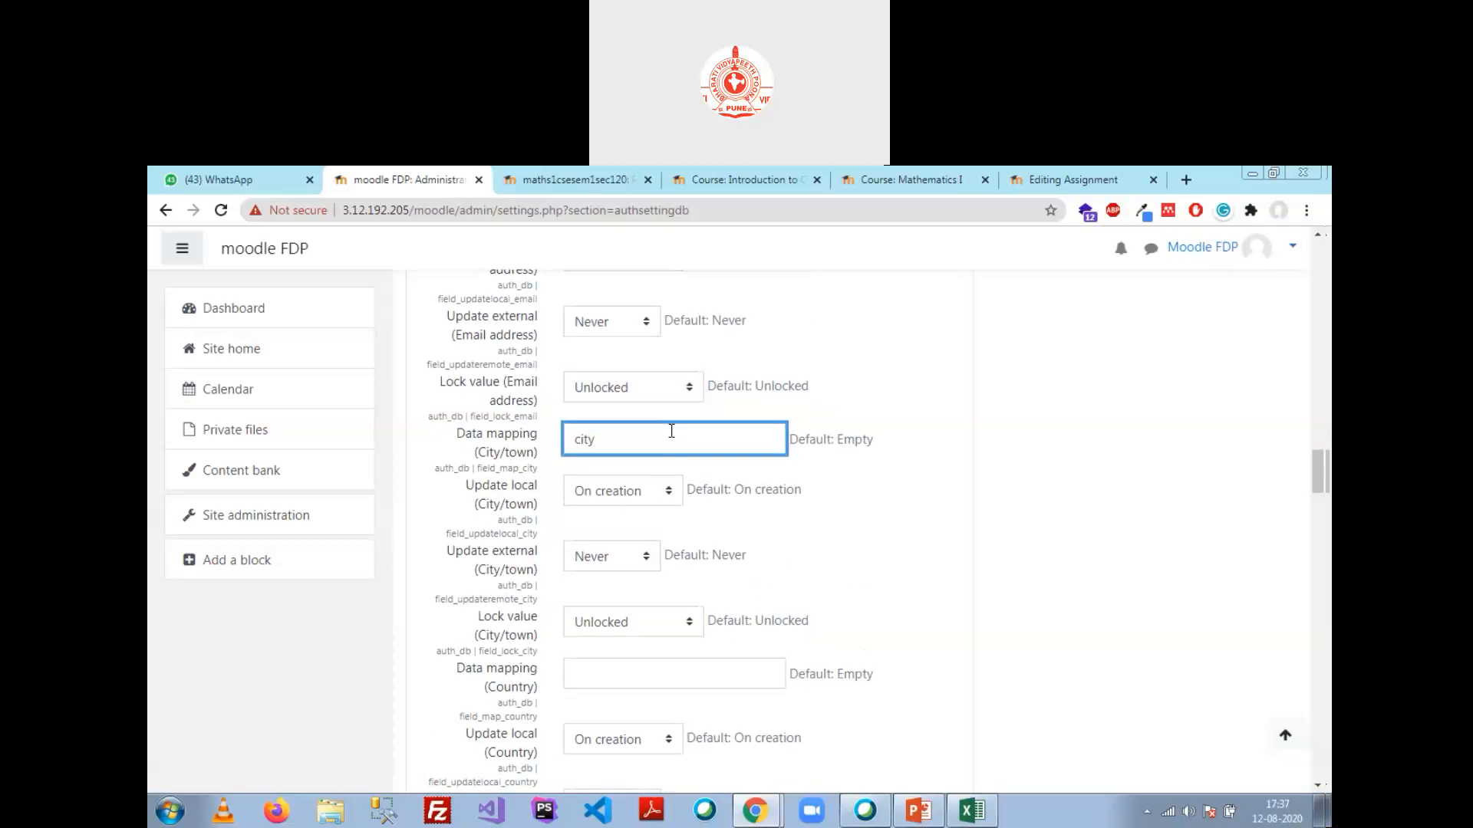
{"action": "left_click", "coordinate": [644, 675]}
{"action": "type", "text": "country"}
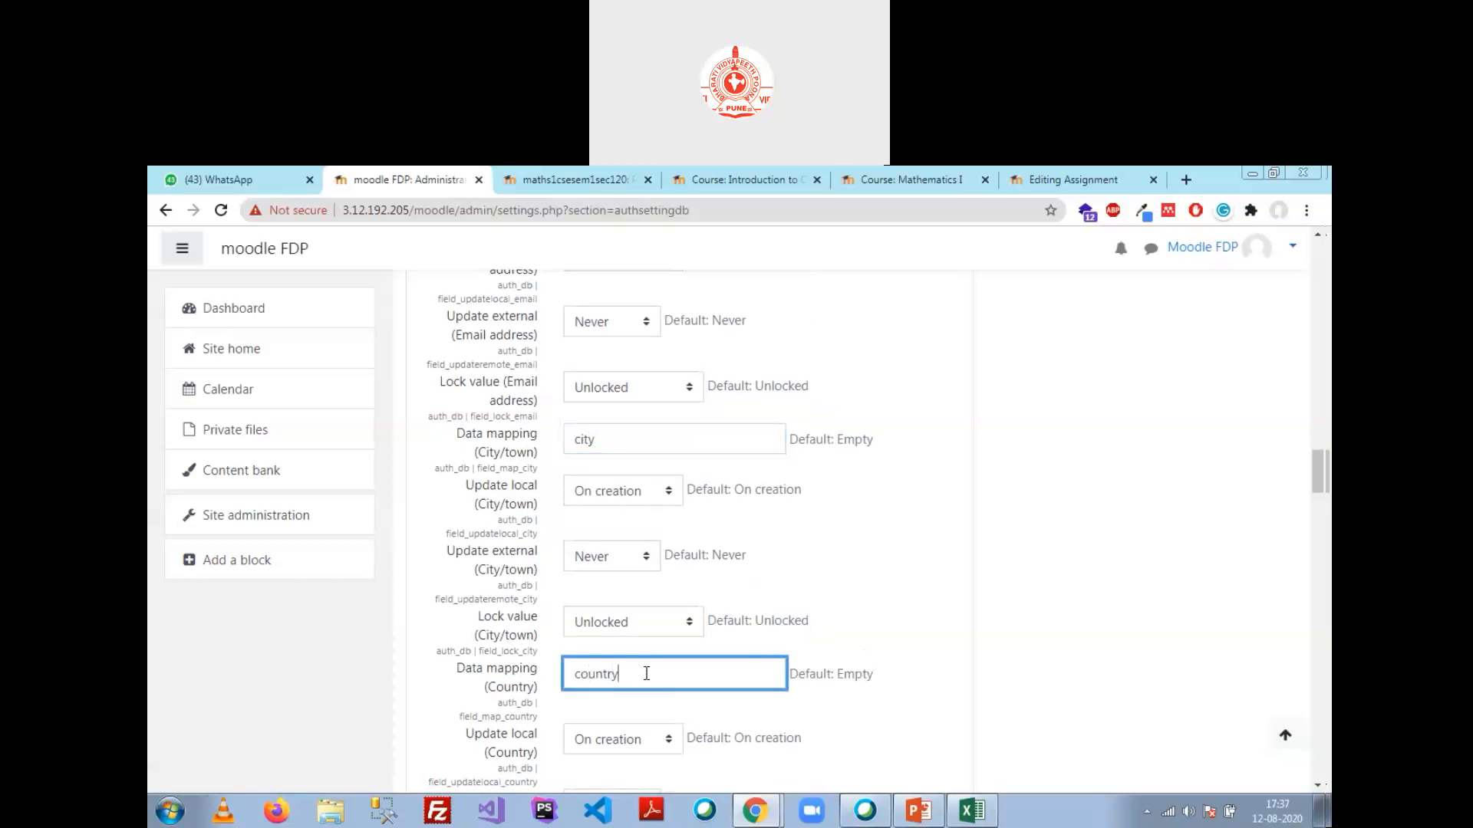
{"action": "key", "text": "alt+Tab"}
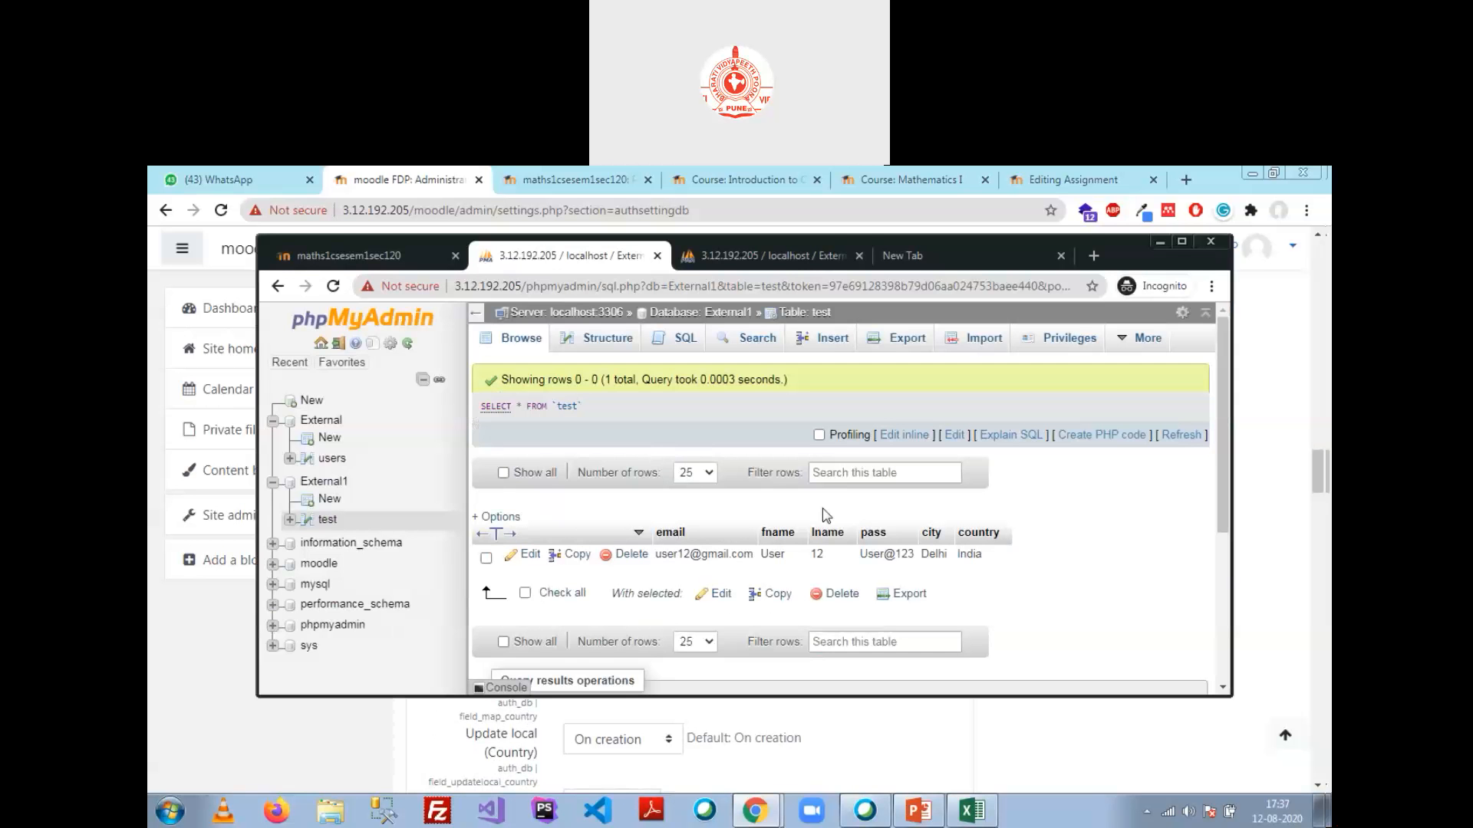
Step: Save the External database authentication settings
{"action": "left_click_drag", "start_coordinate": [1061, 244], "coordinate": [1006, 240]}
{"action": "key", "text": "alt+Tab"}
{"action": "scroll", "coordinate": [788, 604], "scroll_direction": "down", "scroll_amount": 10}
{"action": "scroll", "coordinate": [785, 606], "scroll_direction": "down", "scroll_amount": 20}
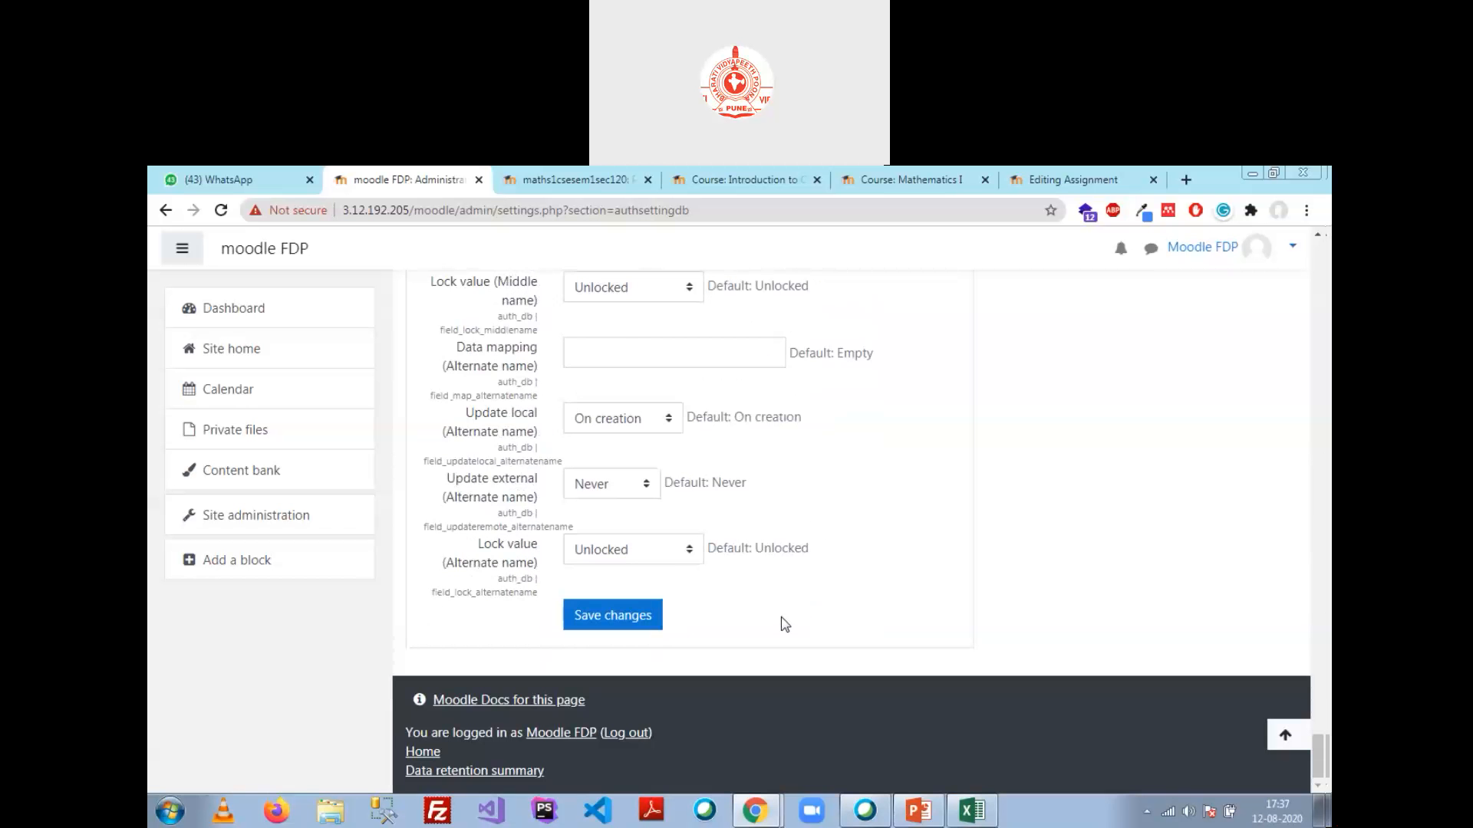
{"action": "left_click", "coordinate": [618, 617]}
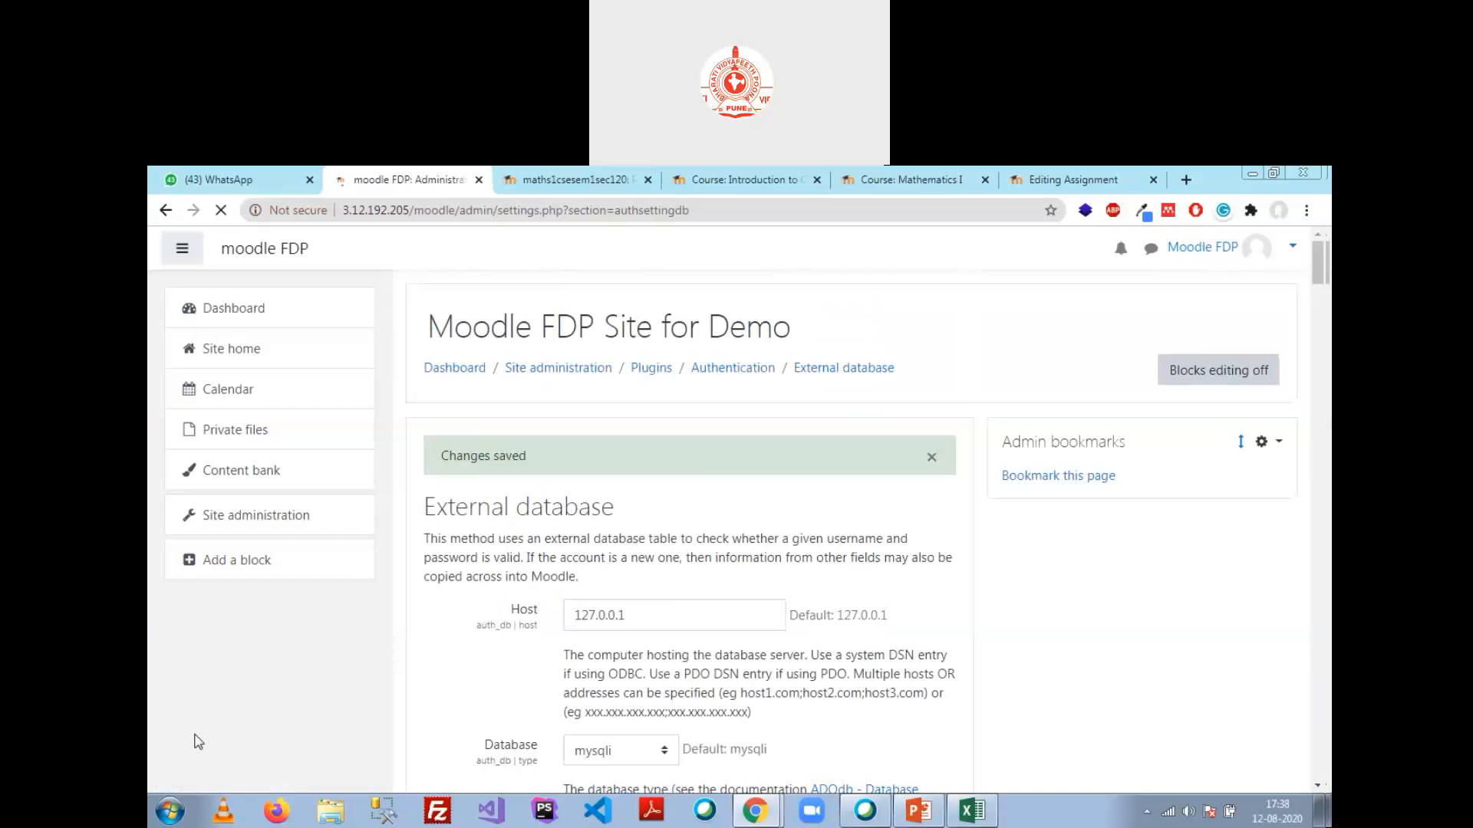
Step: Test the External database connection, which lists columns email, fname, lname, pass, city, country
{"action": "scroll", "coordinate": [679, 543], "scroll_direction": "down", "scroll_amount": 5}
{"action": "scroll", "coordinate": [679, 542], "scroll_direction": "up", "scroll_amount": 5}
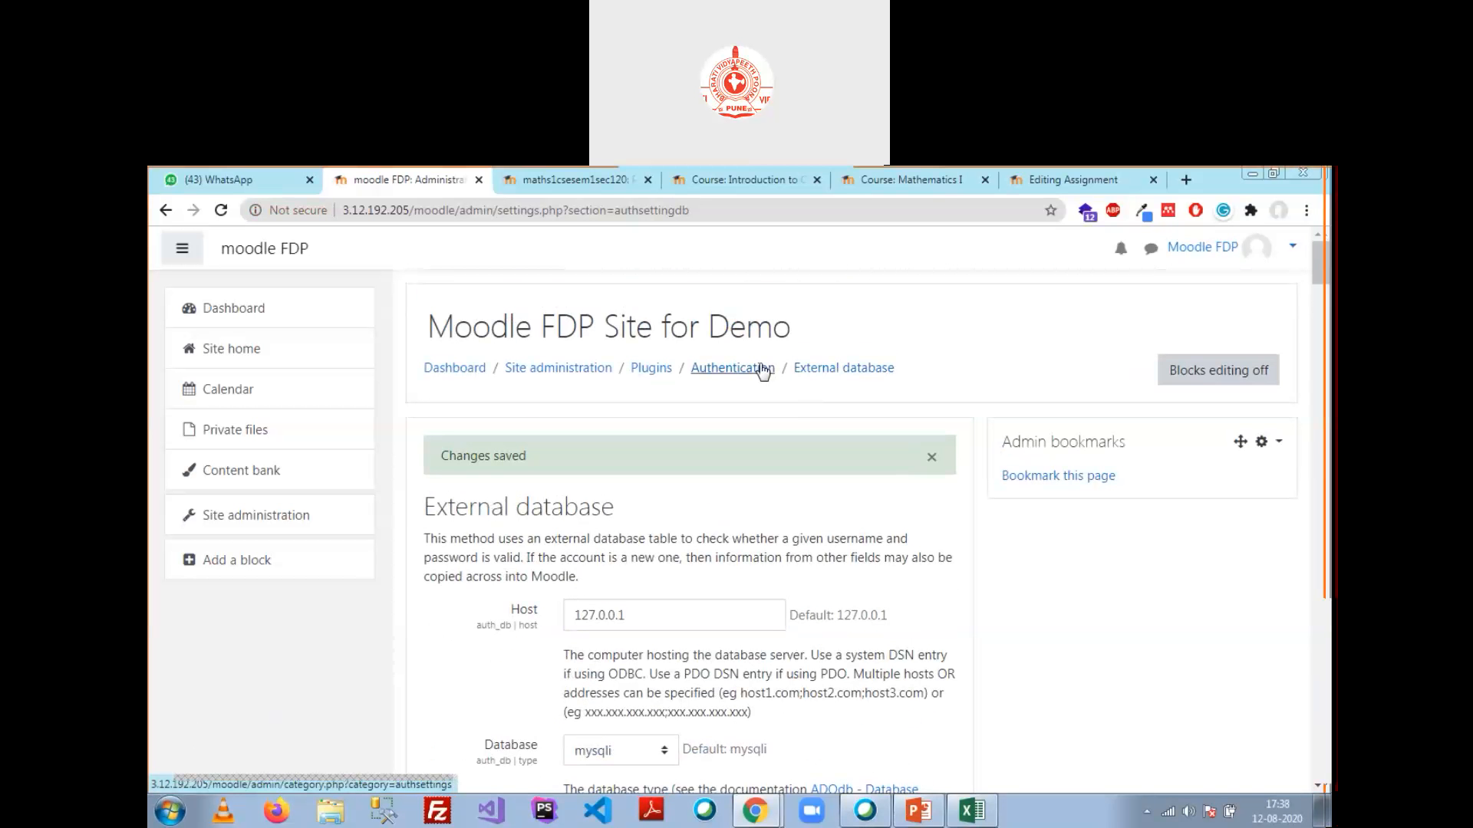
{"action": "left_click", "coordinate": [762, 370]}
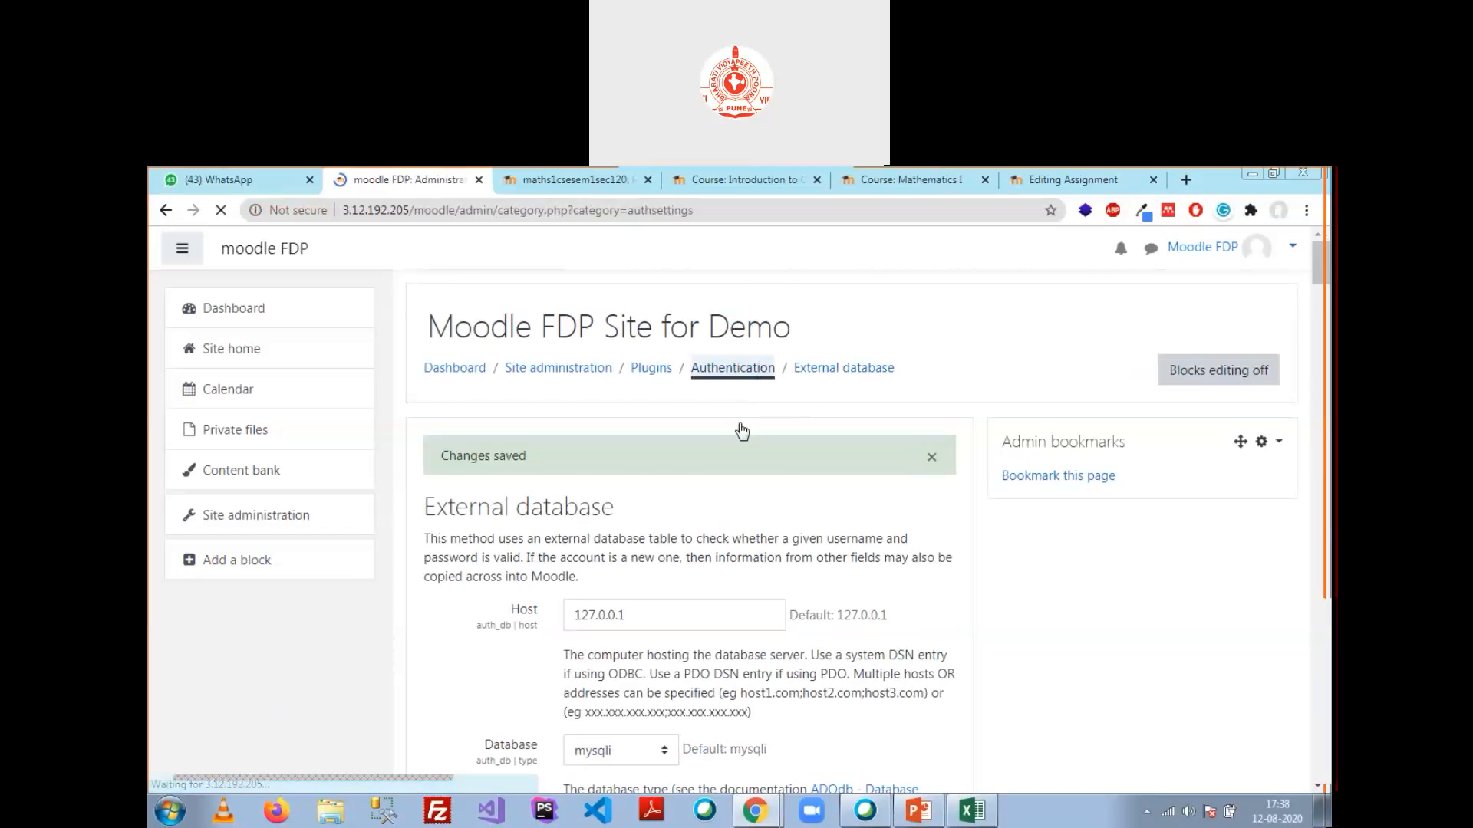
{"action": "scroll", "coordinate": [728, 504], "scroll_direction": "down", "scroll_amount": 6}
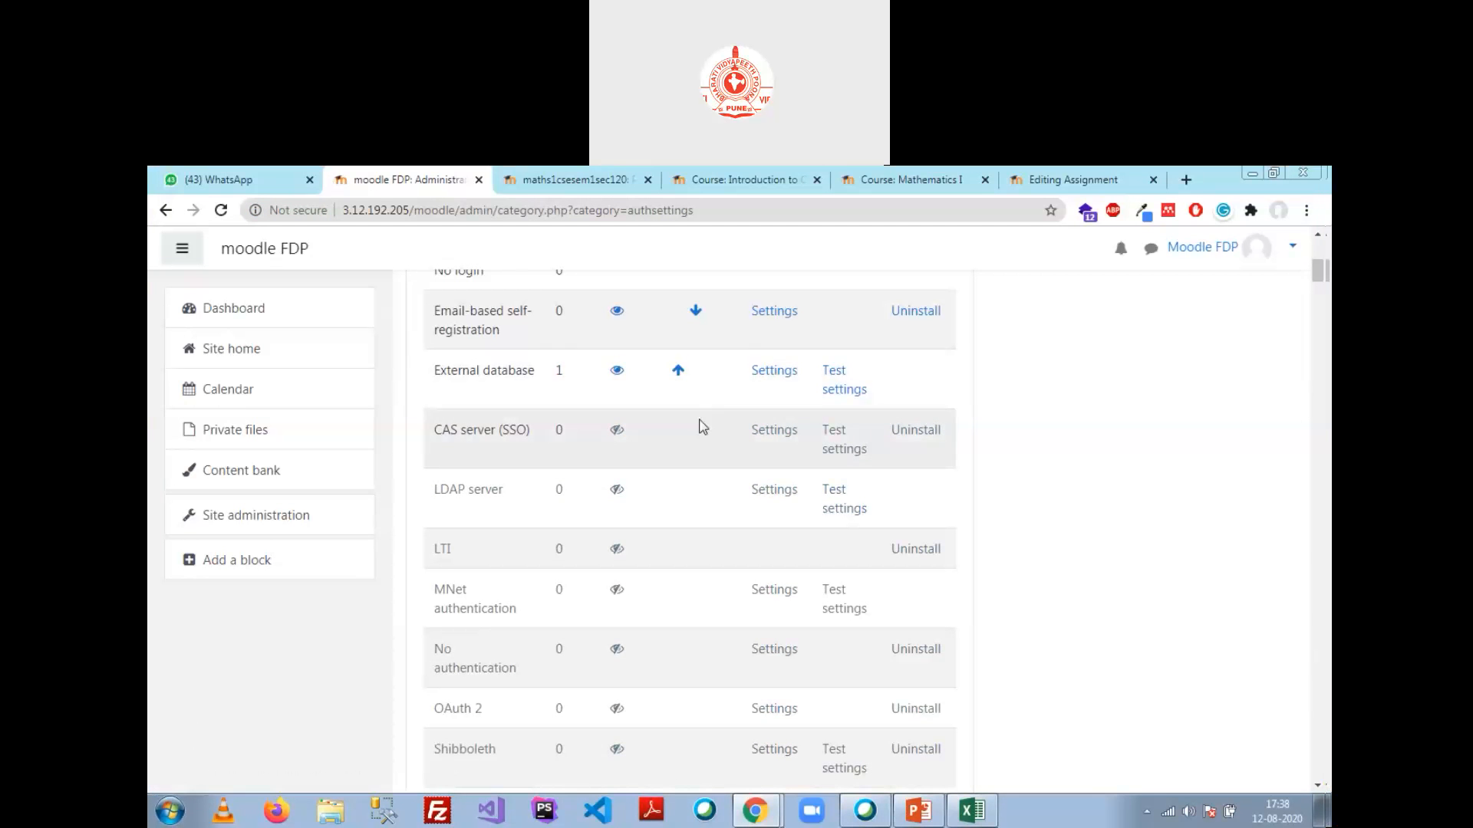
{"action": "left_click", "coordinate": [842, 393]}
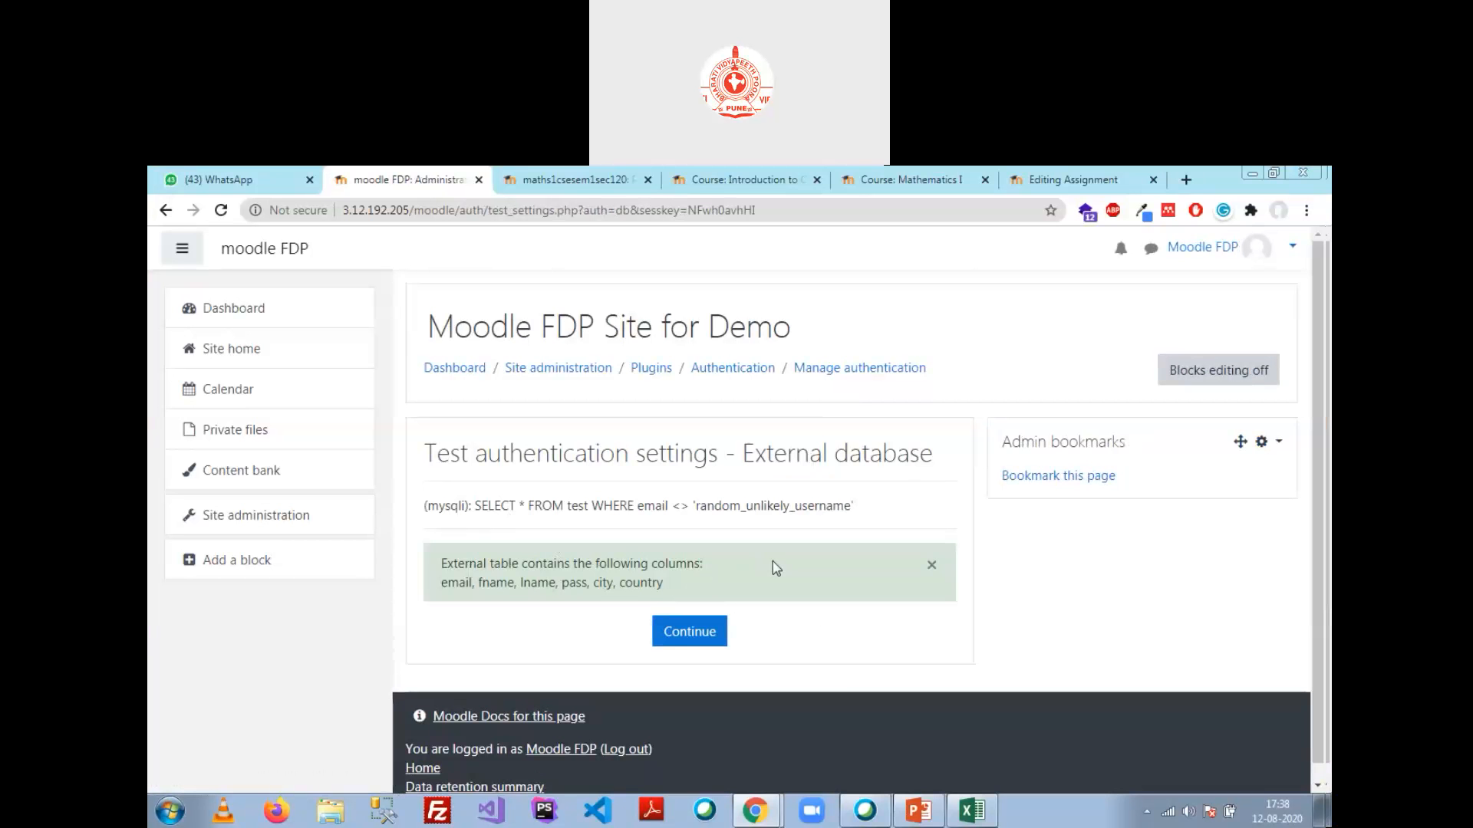
{"action": "left_click", "coordinate": [723, 636]}
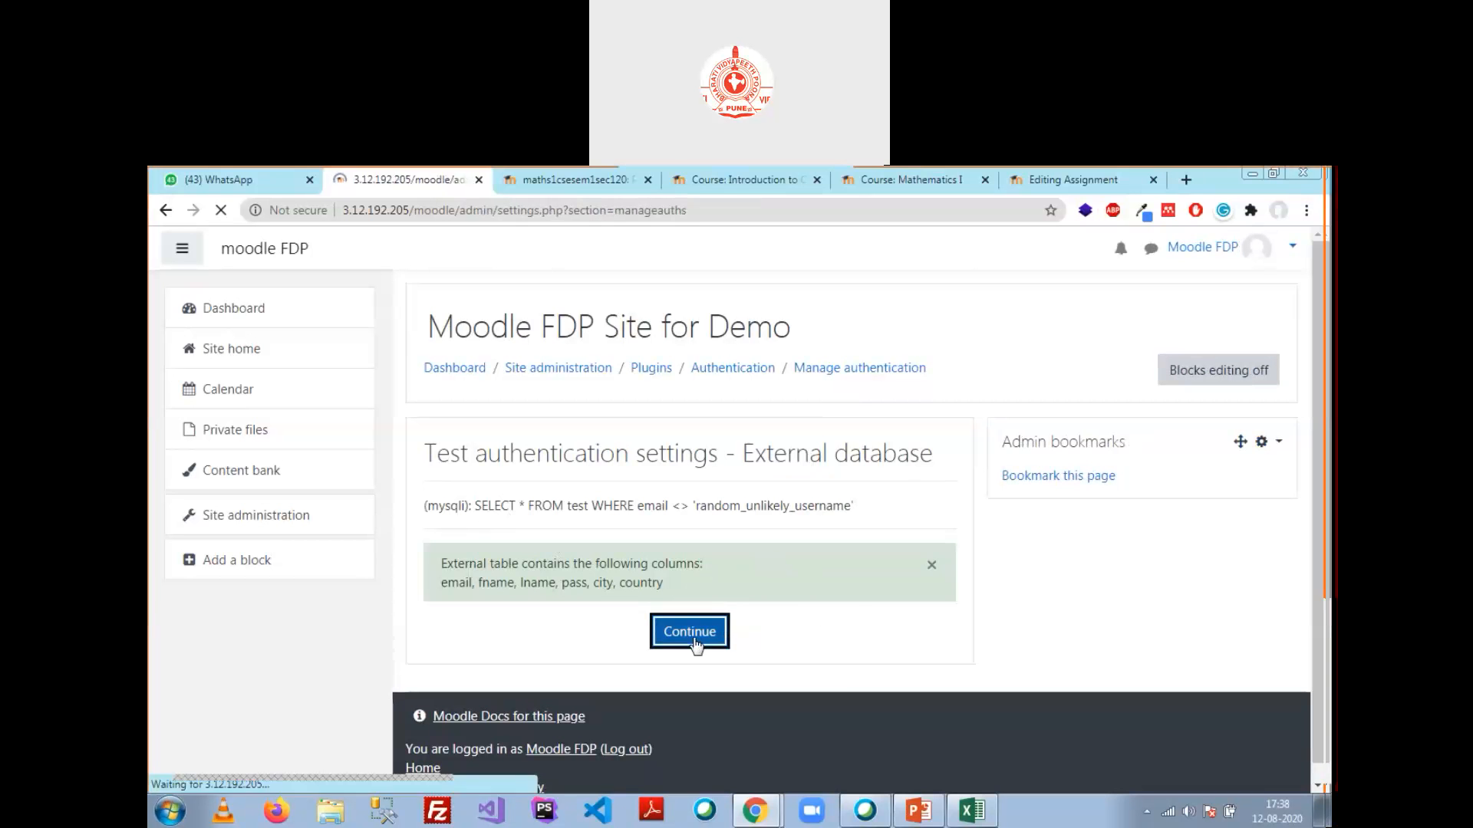
Step: Bring the incognito phpMyAdmin window to the front from the taskbar
{"action": "scroll", "coordinate": [637, 491], "scroll_direction": "down", "scroll_amount": 5}
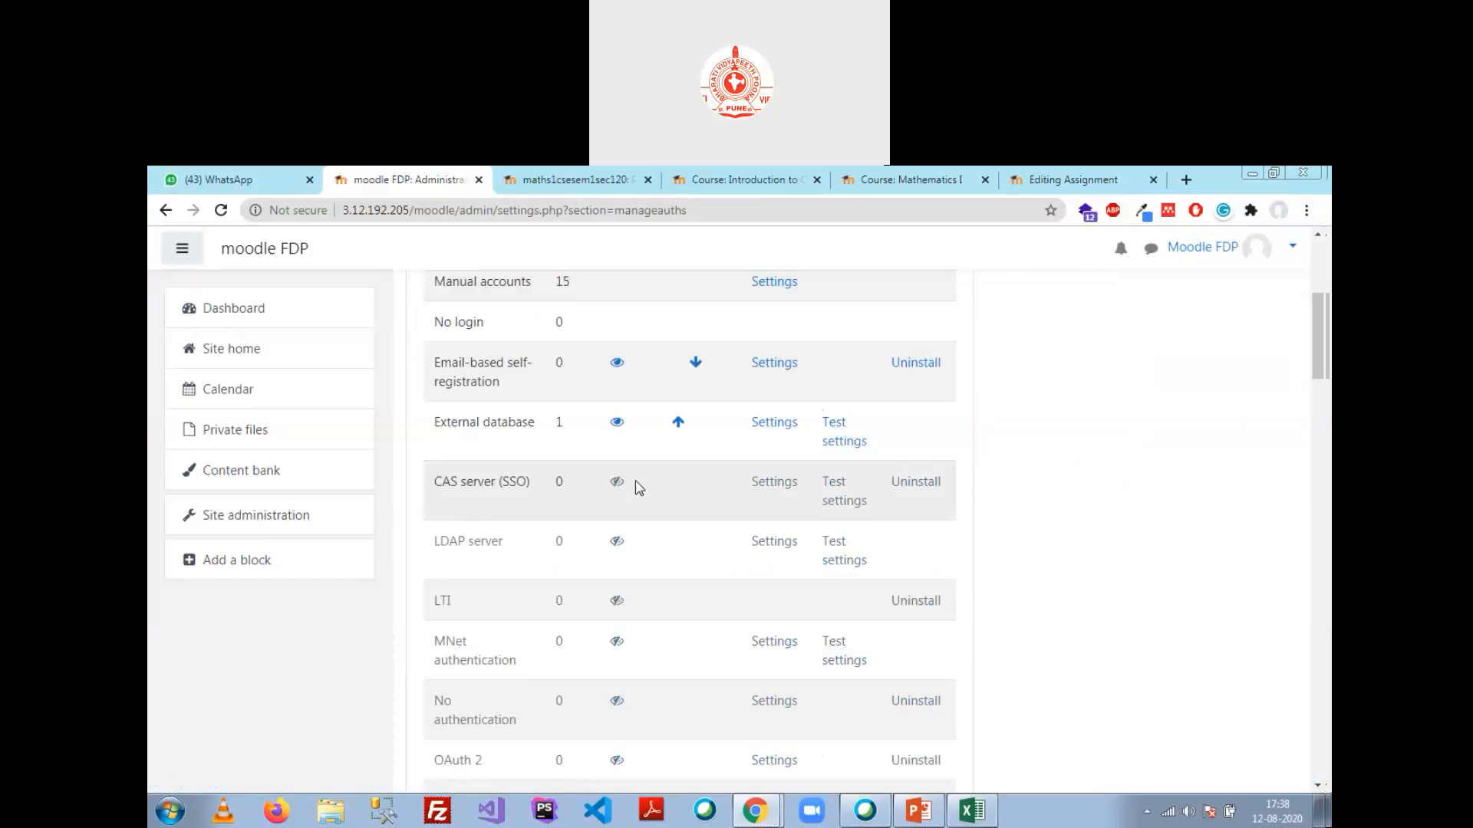
{"action": "scroll", "coordinate": [637, 494], "scroll_direction": "up", "scroll_amount": 5}
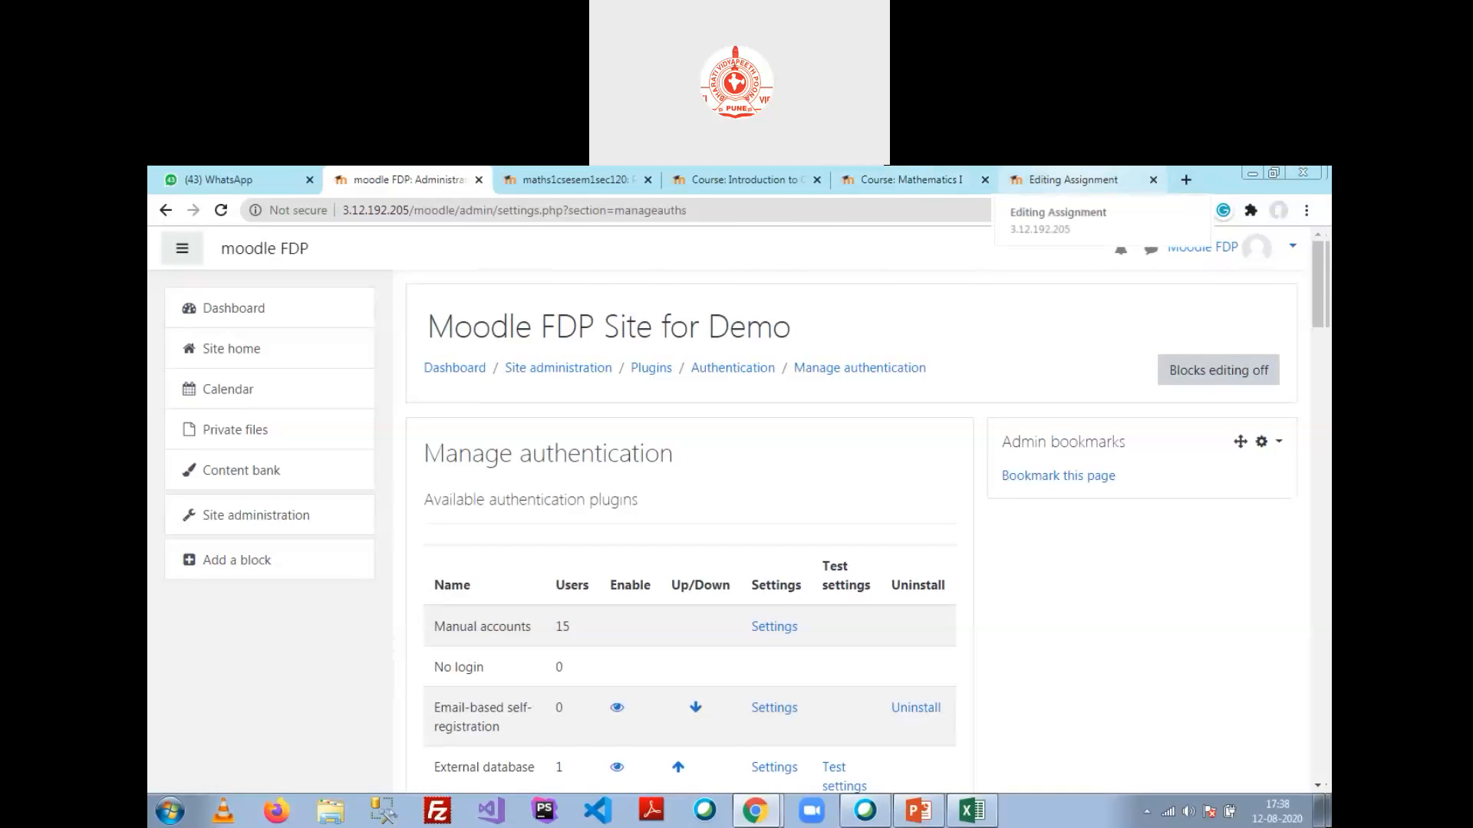
{"action": "mouse_move", "coordinate": [755, 811]}
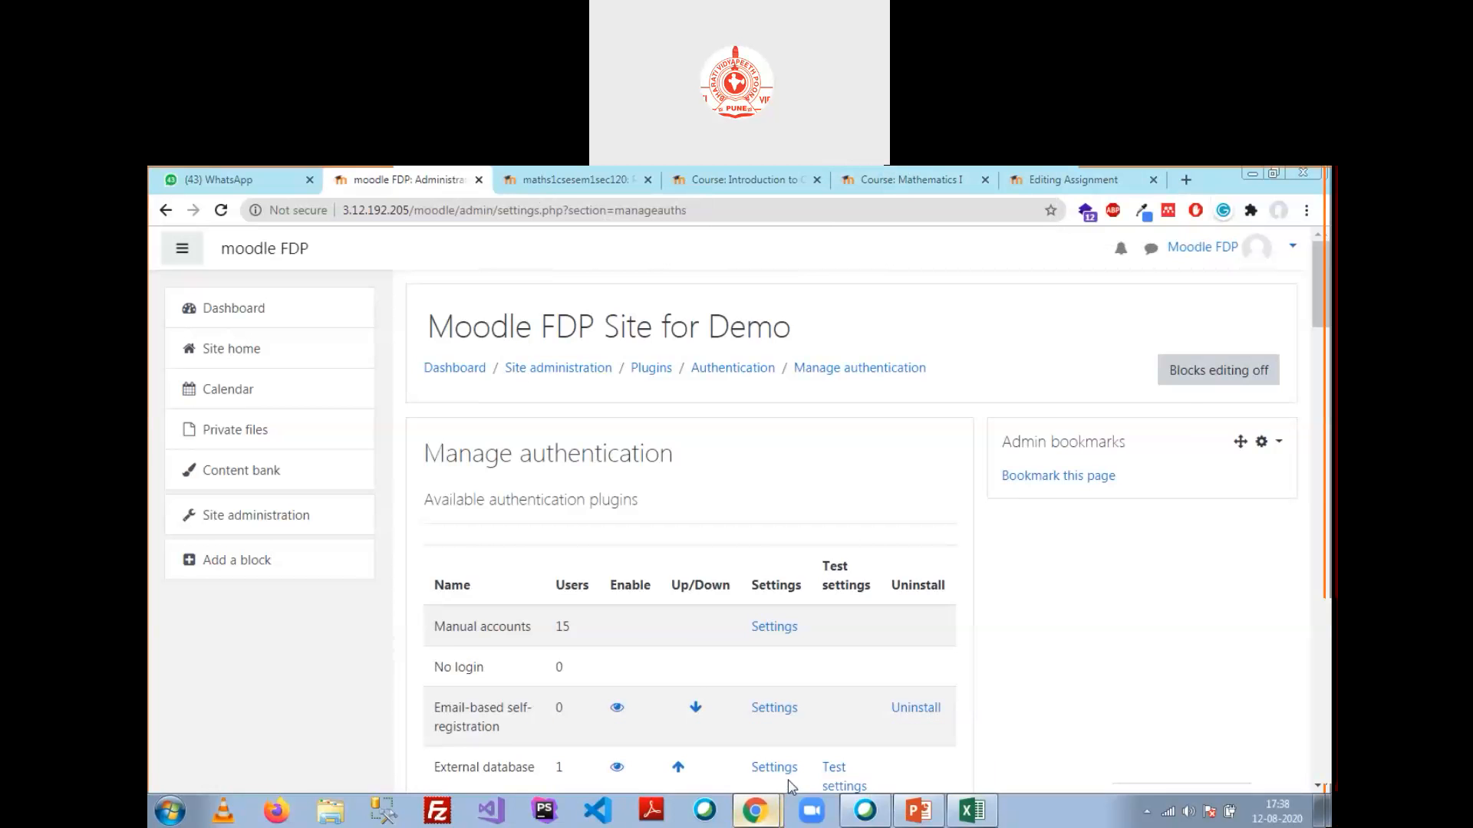
{"action": "left_click", "coordinate": [788, 780]}
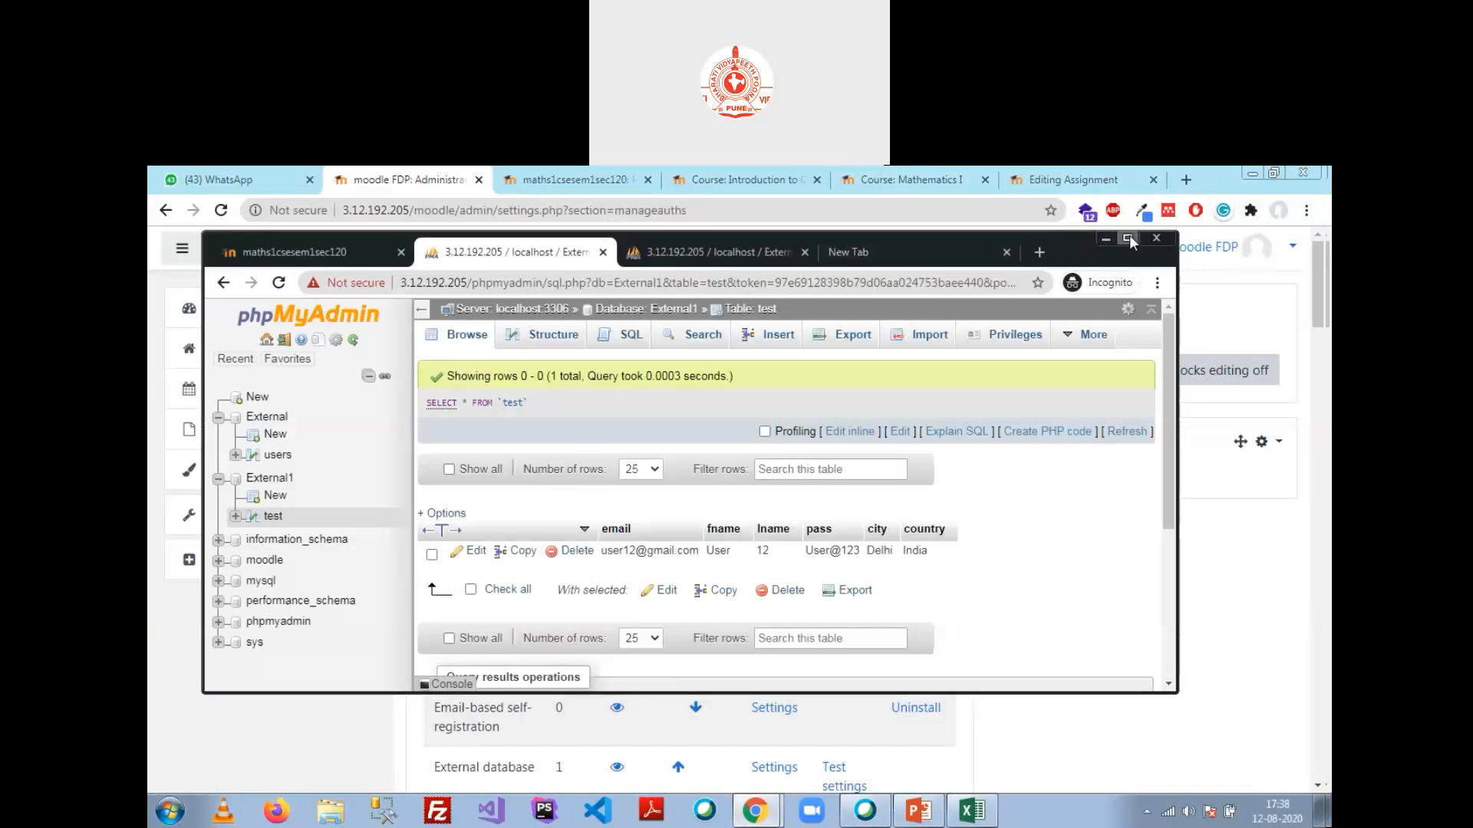
Step: Maximize the incognito window and log out of the current student account on Moodle
{"action": "left_click", "coordinate": [1129, 238]}
{"action": "left_click", "coordinate": [307, 181]}
{"action": "left_click", "coordinate": [1291, 256]}
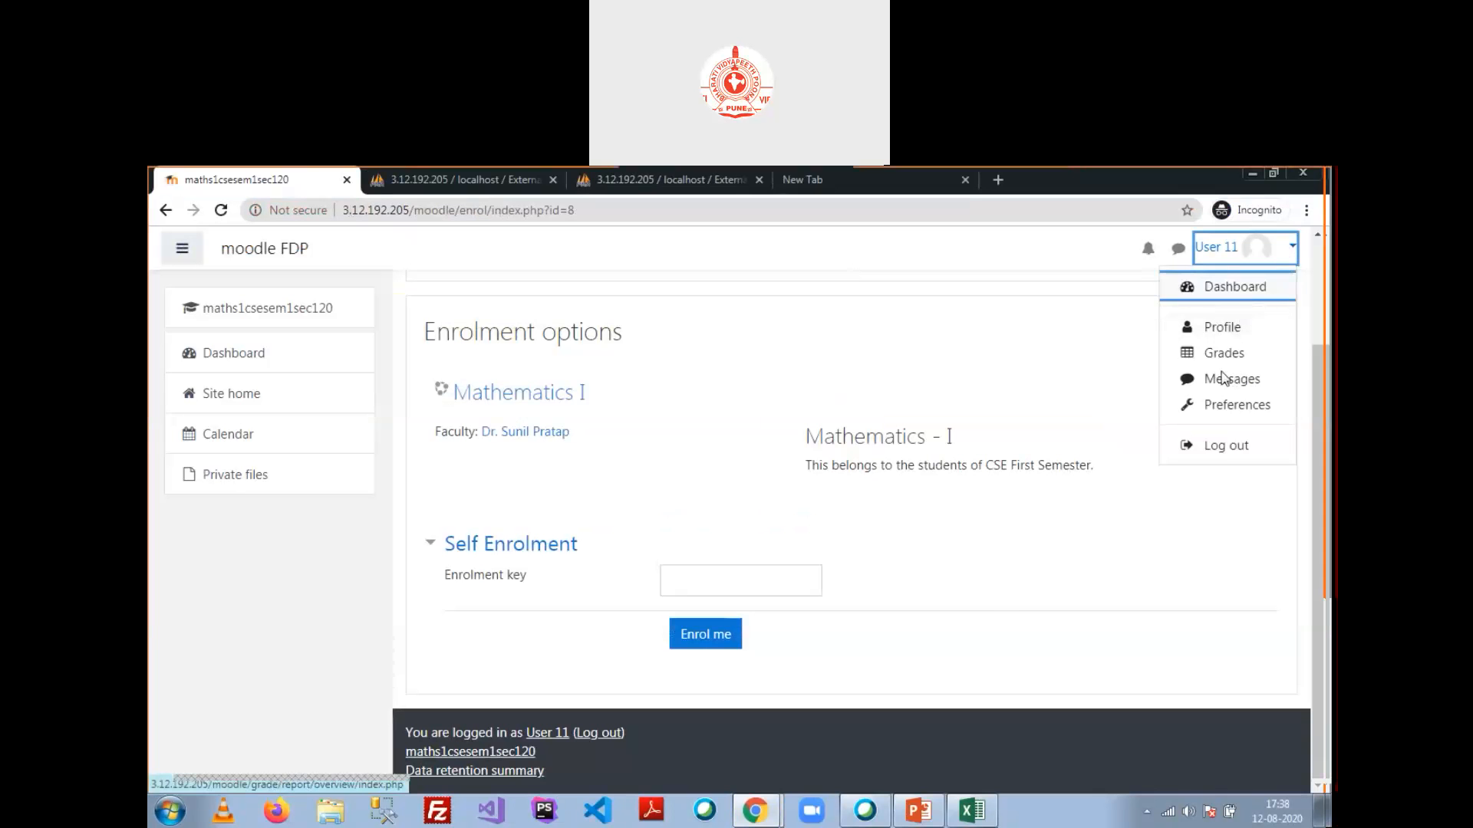
{"action": "left_click", "coordinate": [1217, 455]}
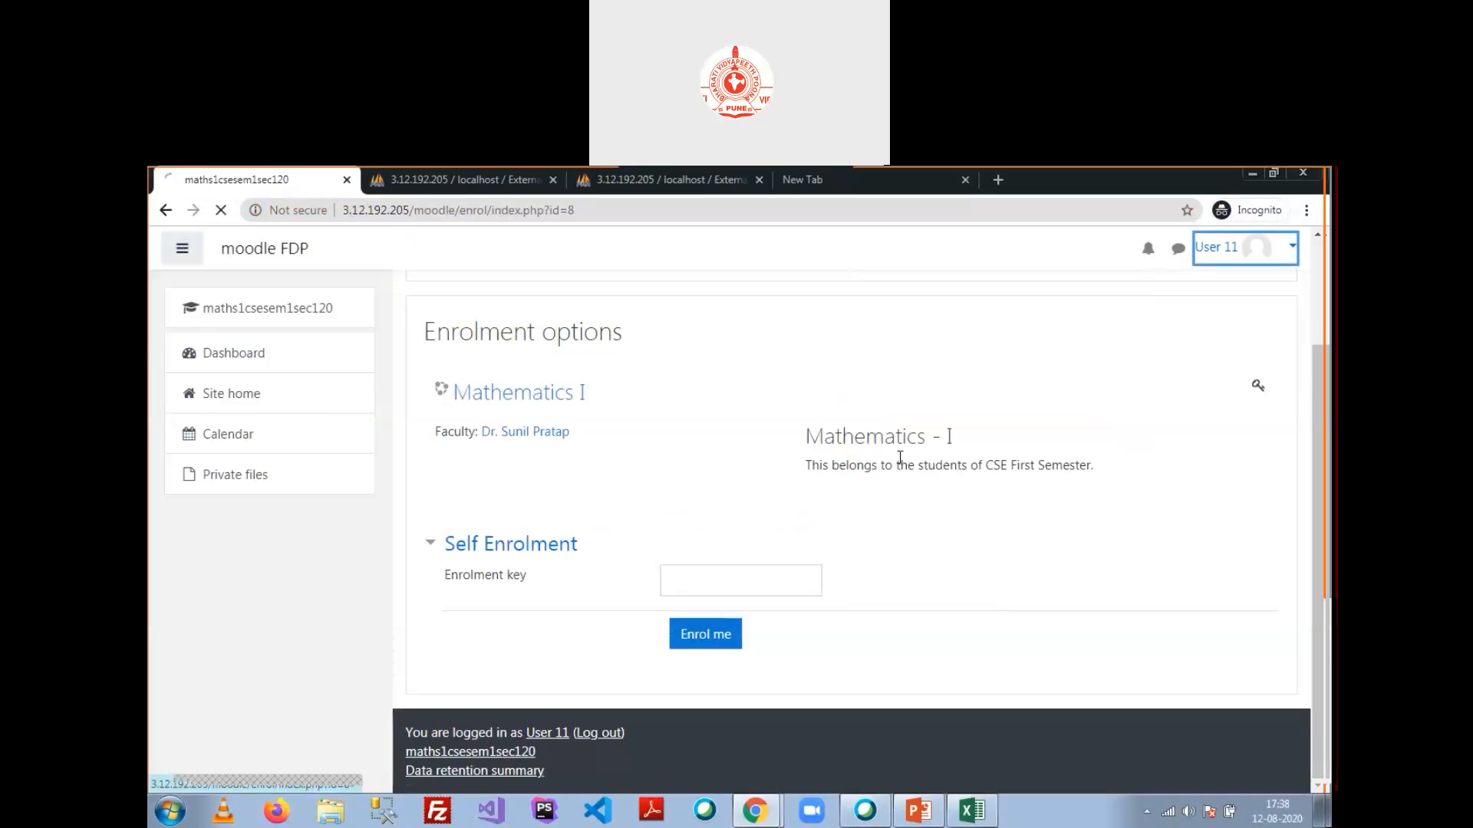
Step: Log in with the new external-table user's e-mail and password, reaching the Dashboard
{"action": "left_click", "coordinate": [1290, 247]}
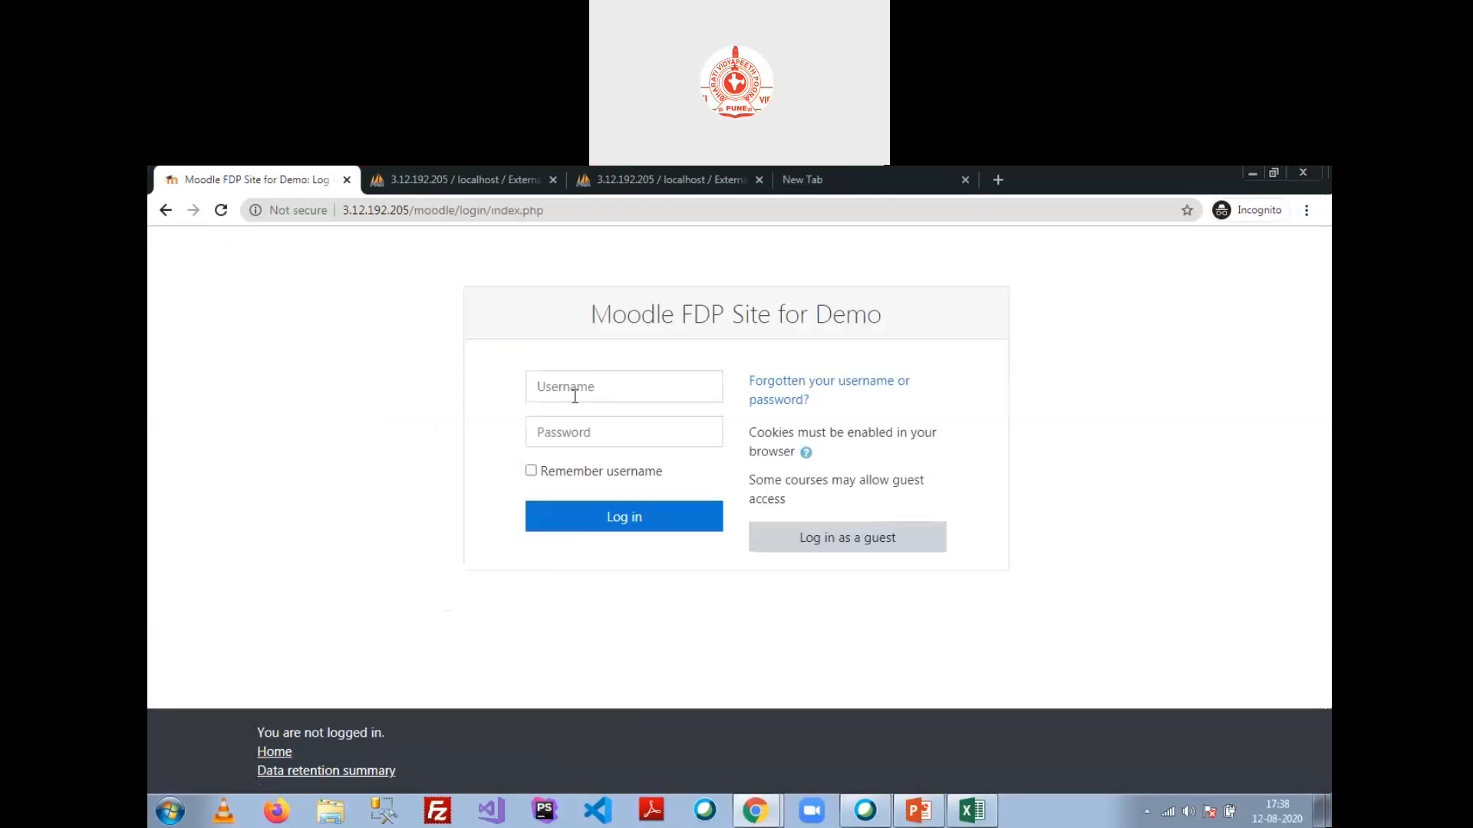
{"action": "left_click", "coordinate": [576, 385]}
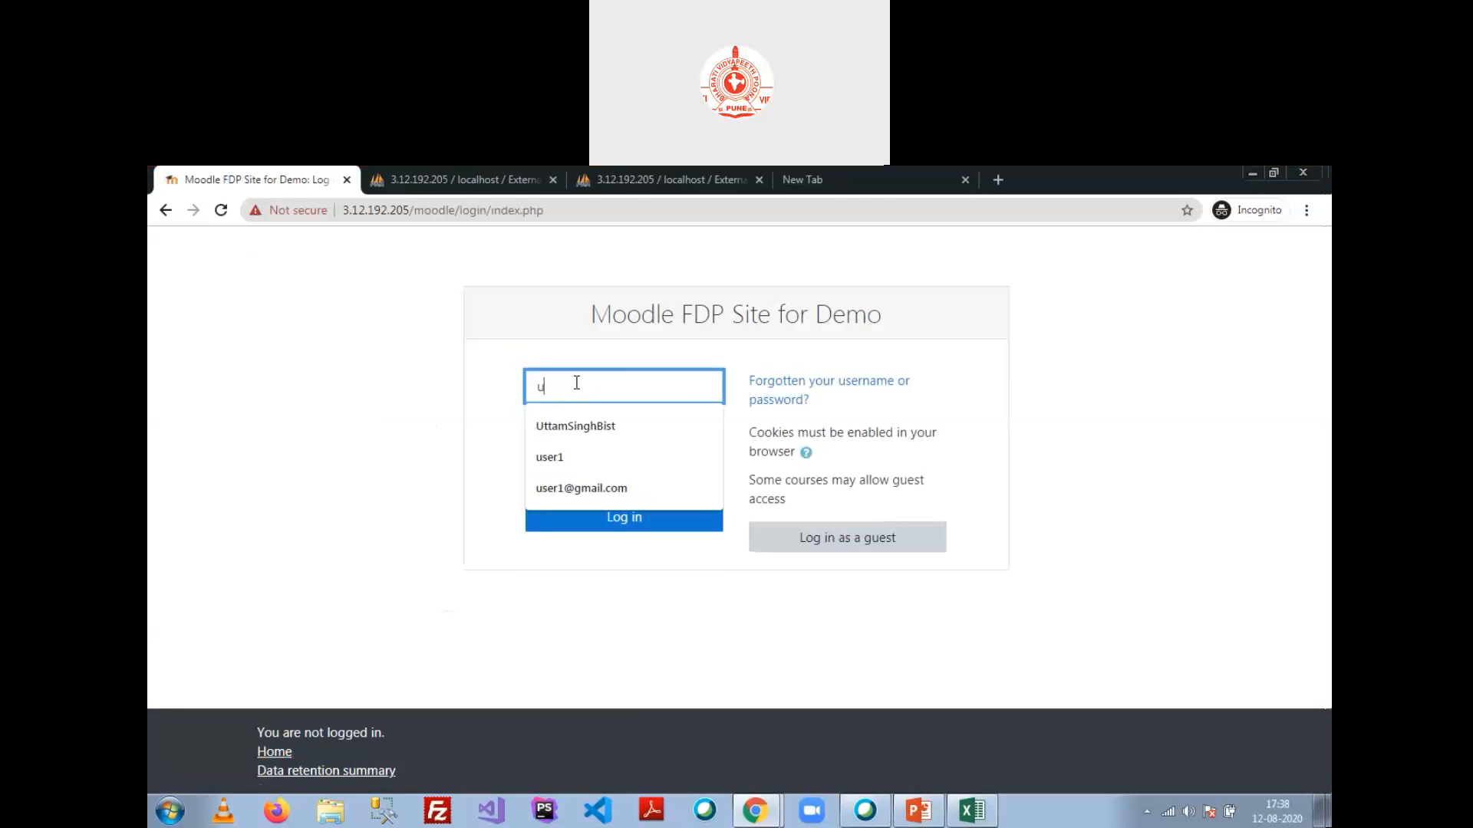
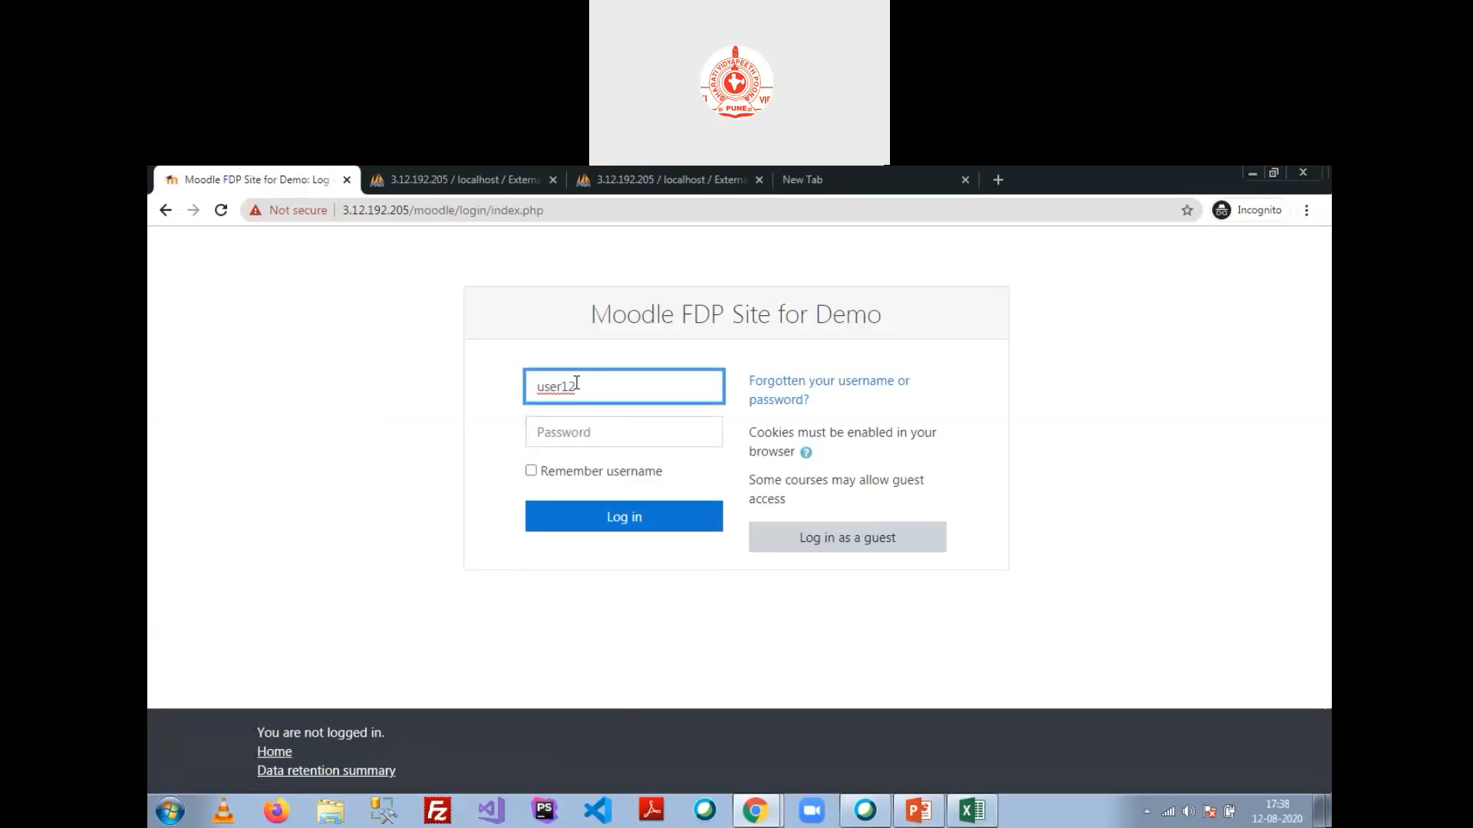
{"action": "key", "text": "Tab"}
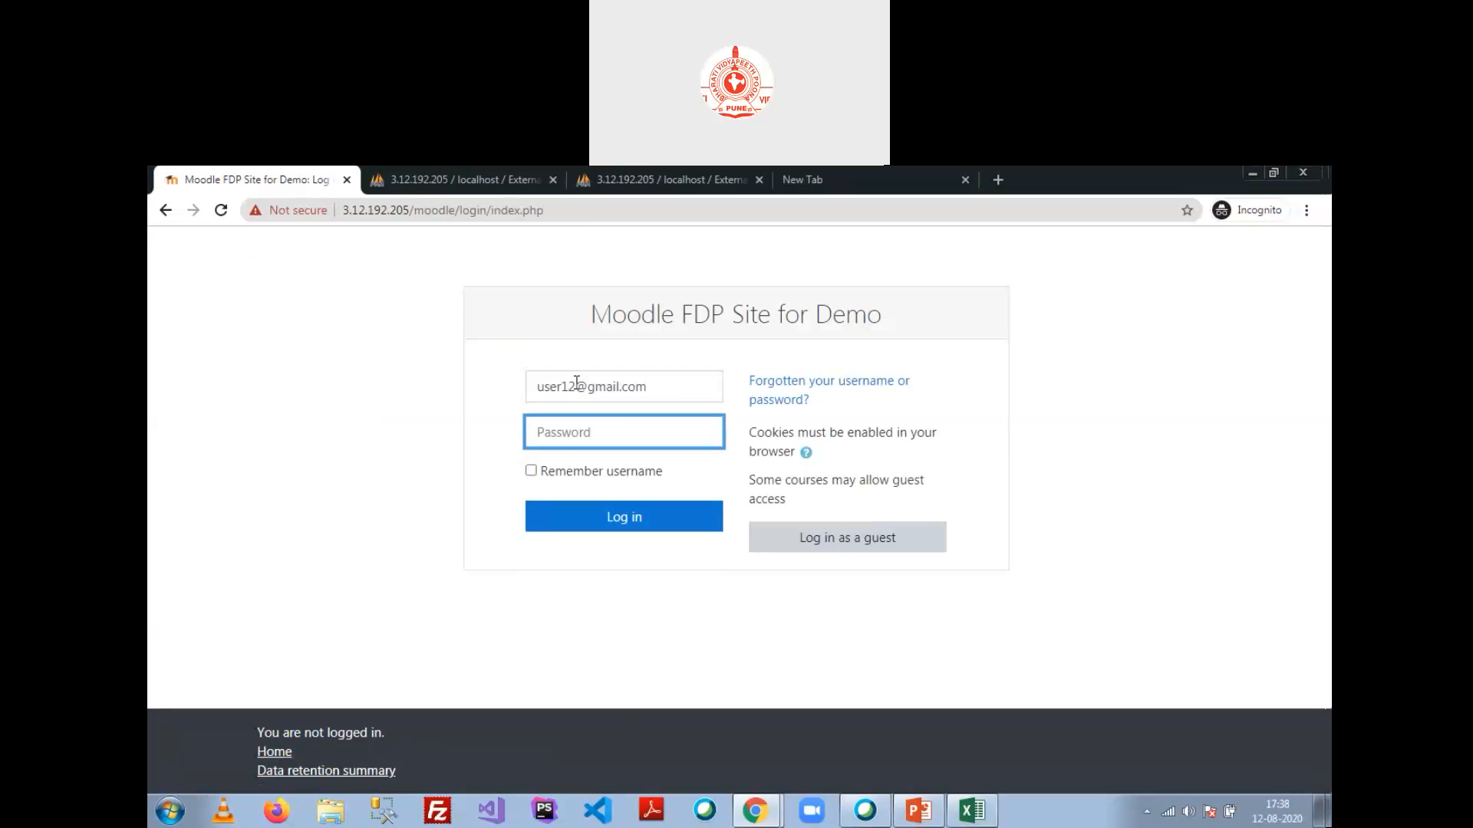
{"action": "type", "text": "********"}
{"action": "left_click", "coordinate": [614, 528]}
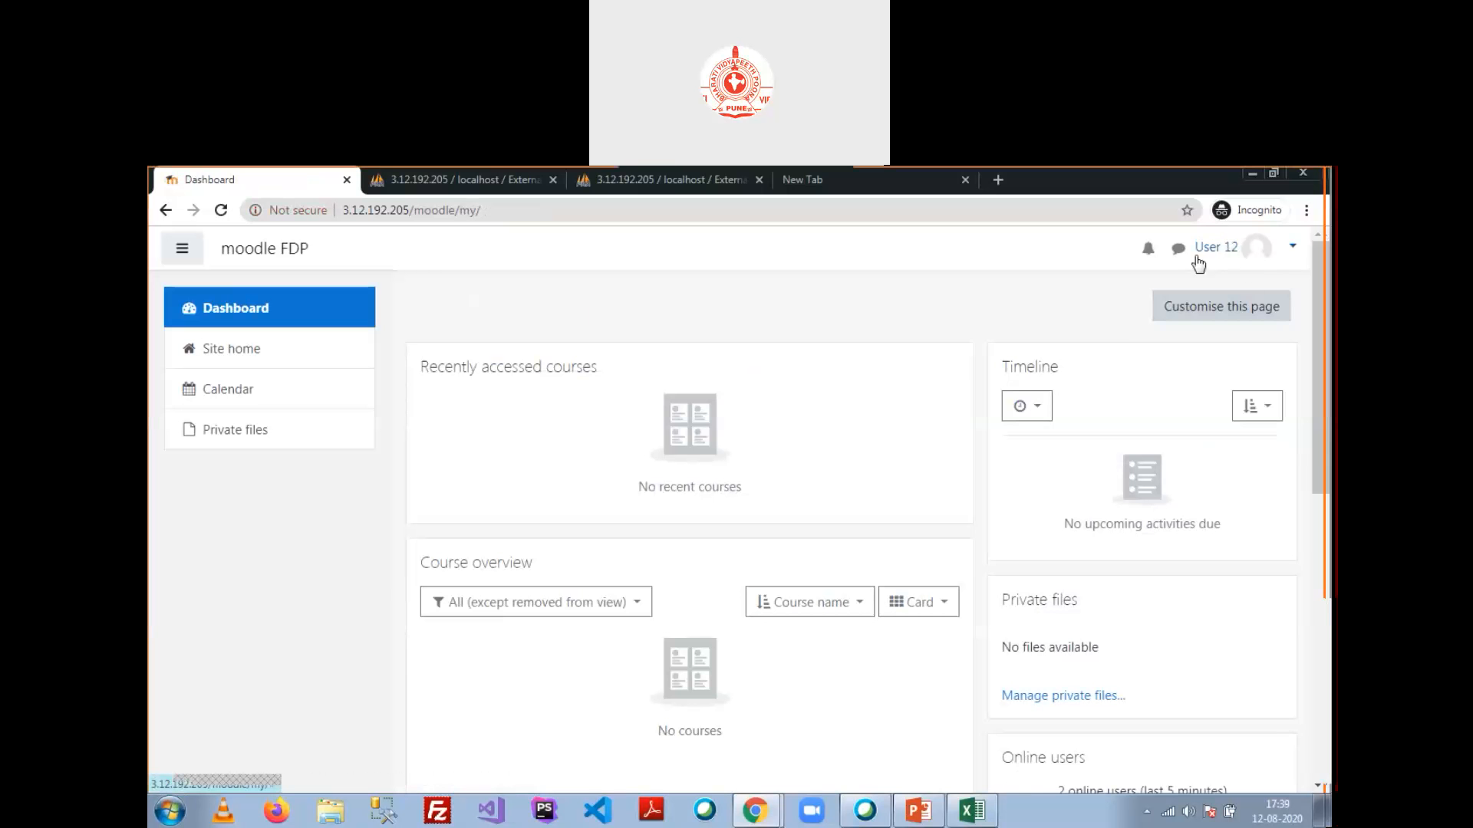
{"action": "left_click", "coordinate": [1293, 246]}
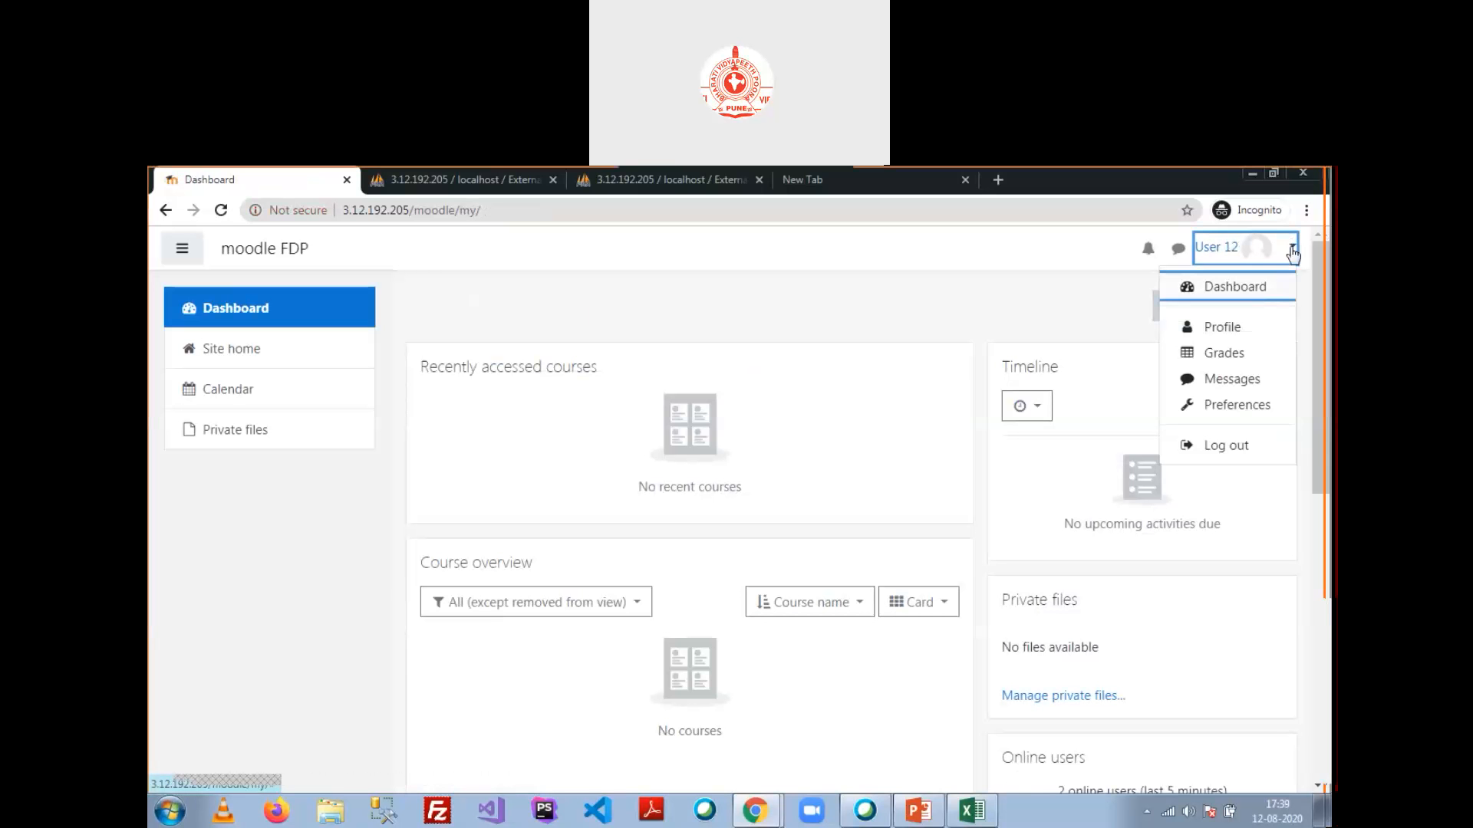
{"action": "left_click", "coordinate": [1064, 287]}
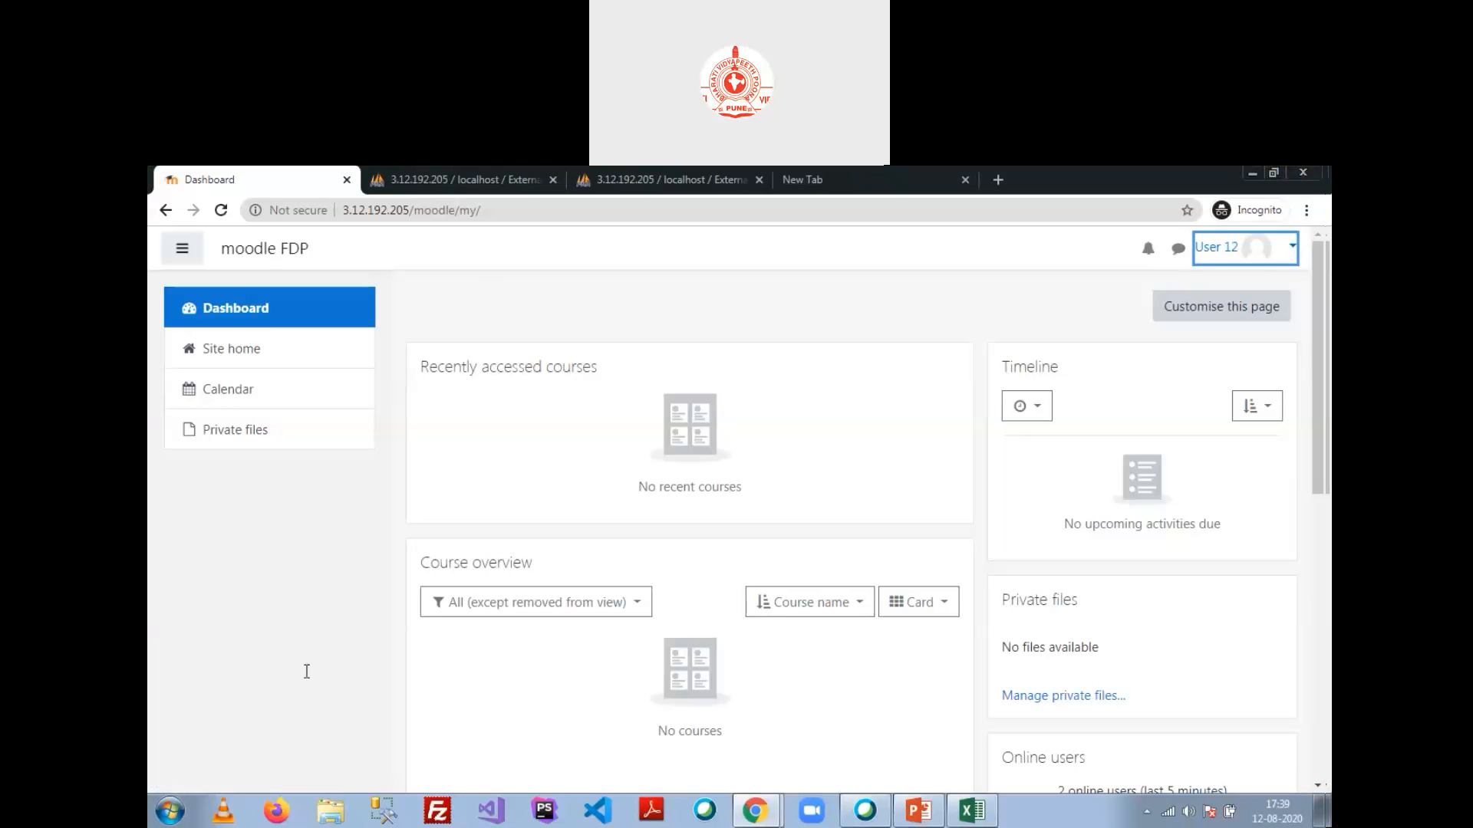
{"action": "left_click", "coordinate": [440, 491]}
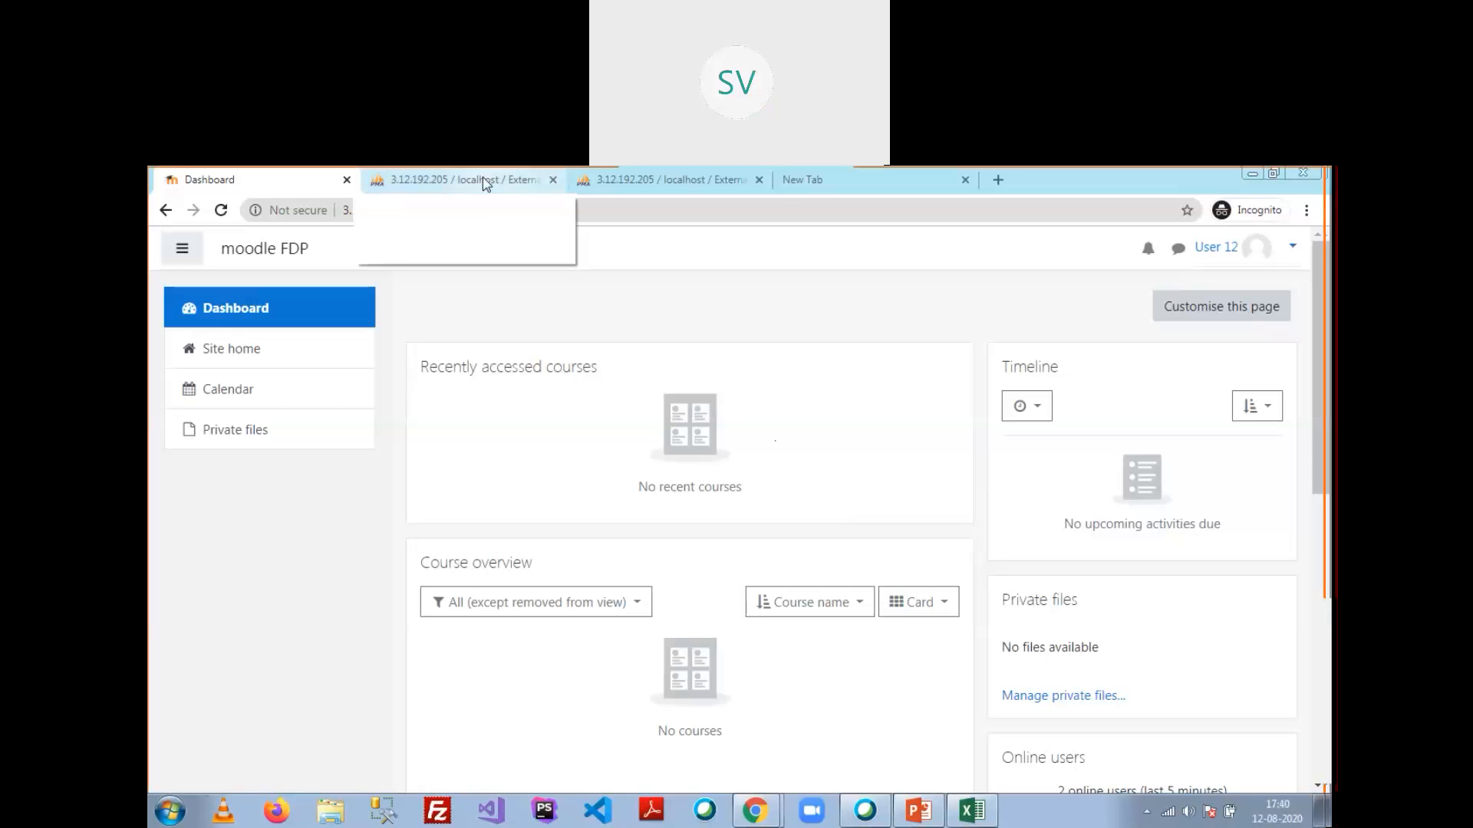
Step: Show the External users table page, briefly checking the users spreadsheet in Excel
{"action": "left_click", "coordinate": [604, 184]}
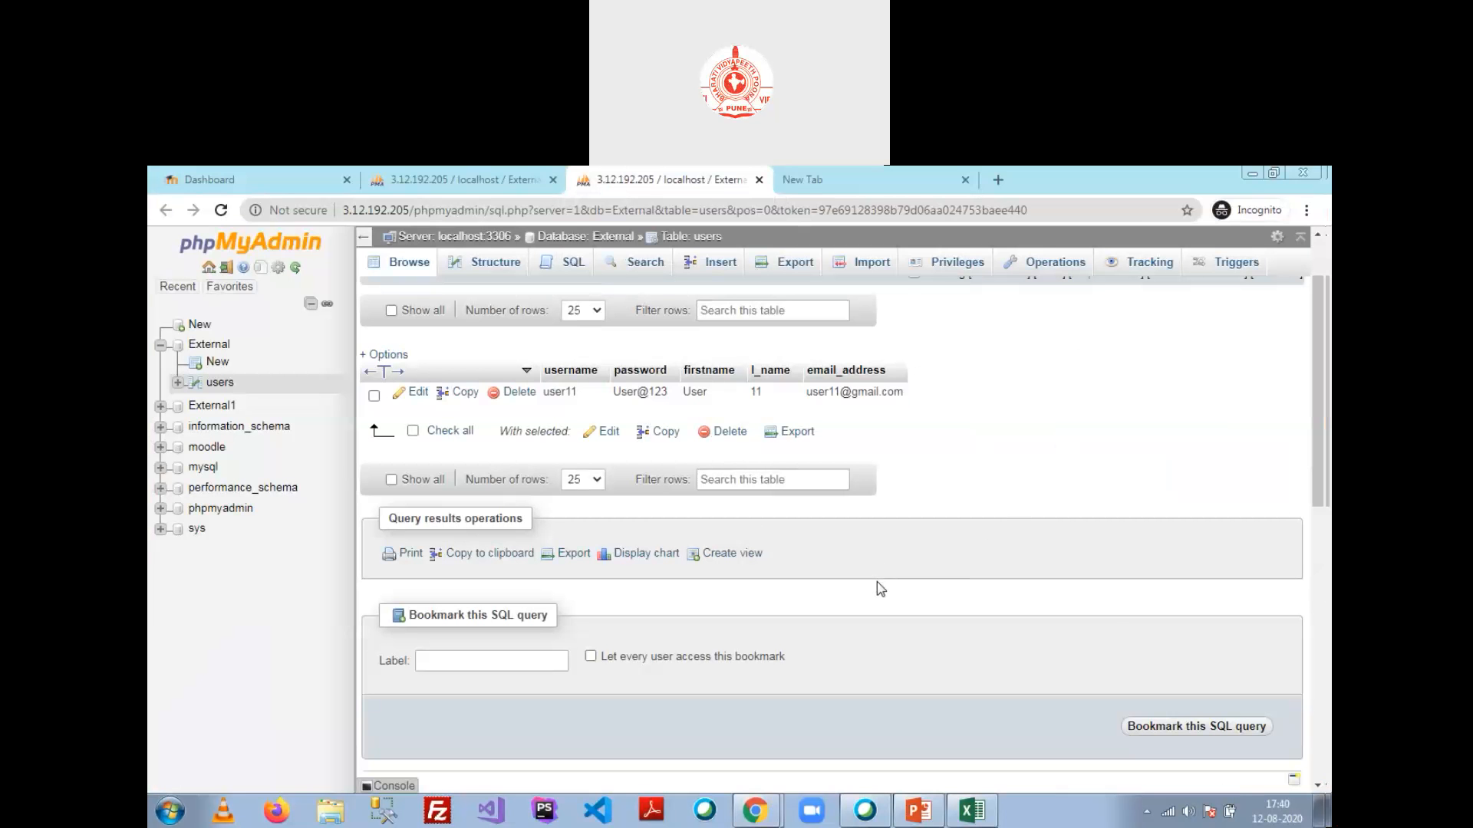
{"action": "left_click", "coordinate": [961, 809]}
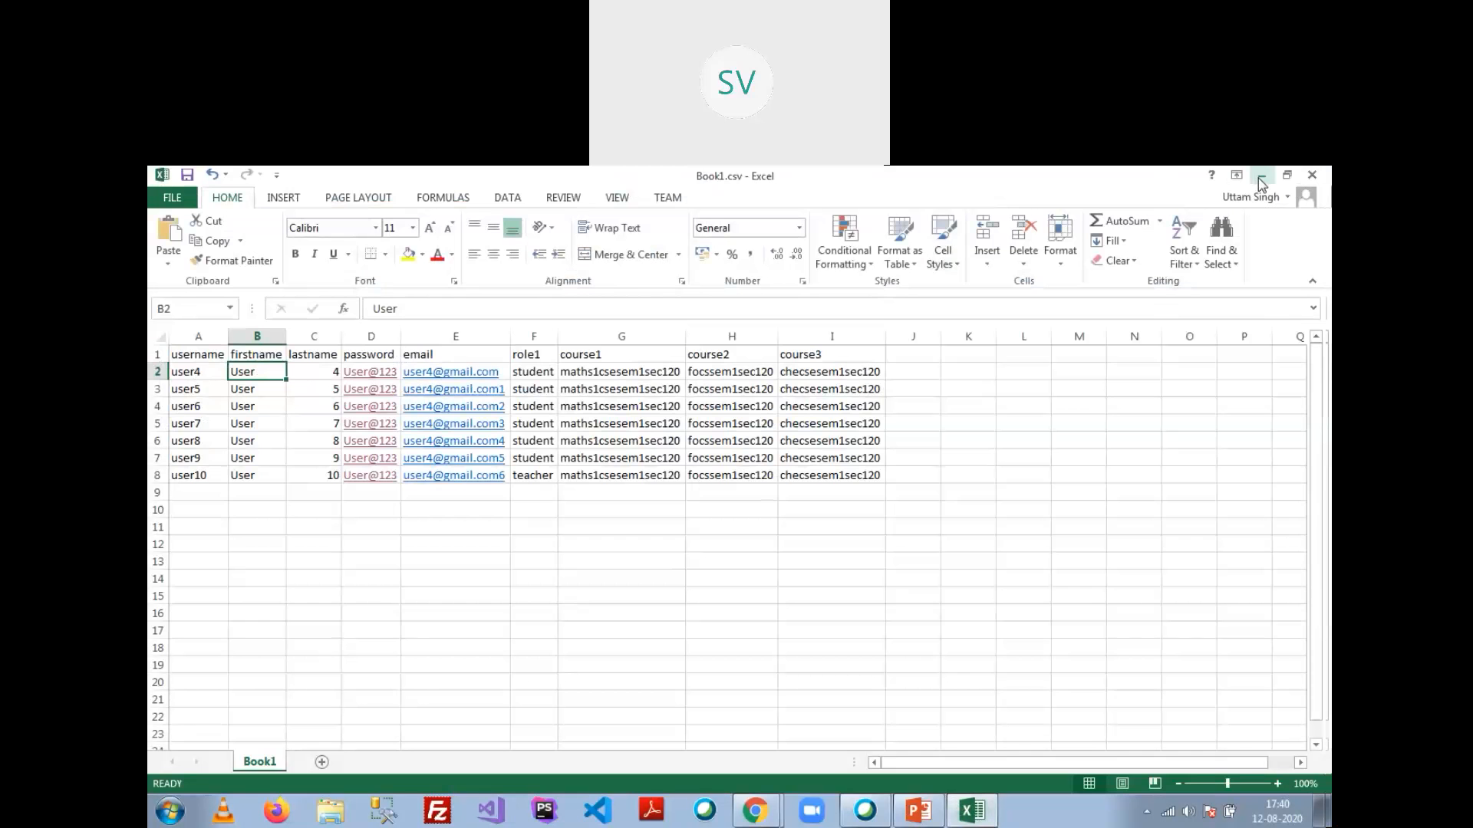
{"action": "left_click", "coordinate": [1260, 176]}
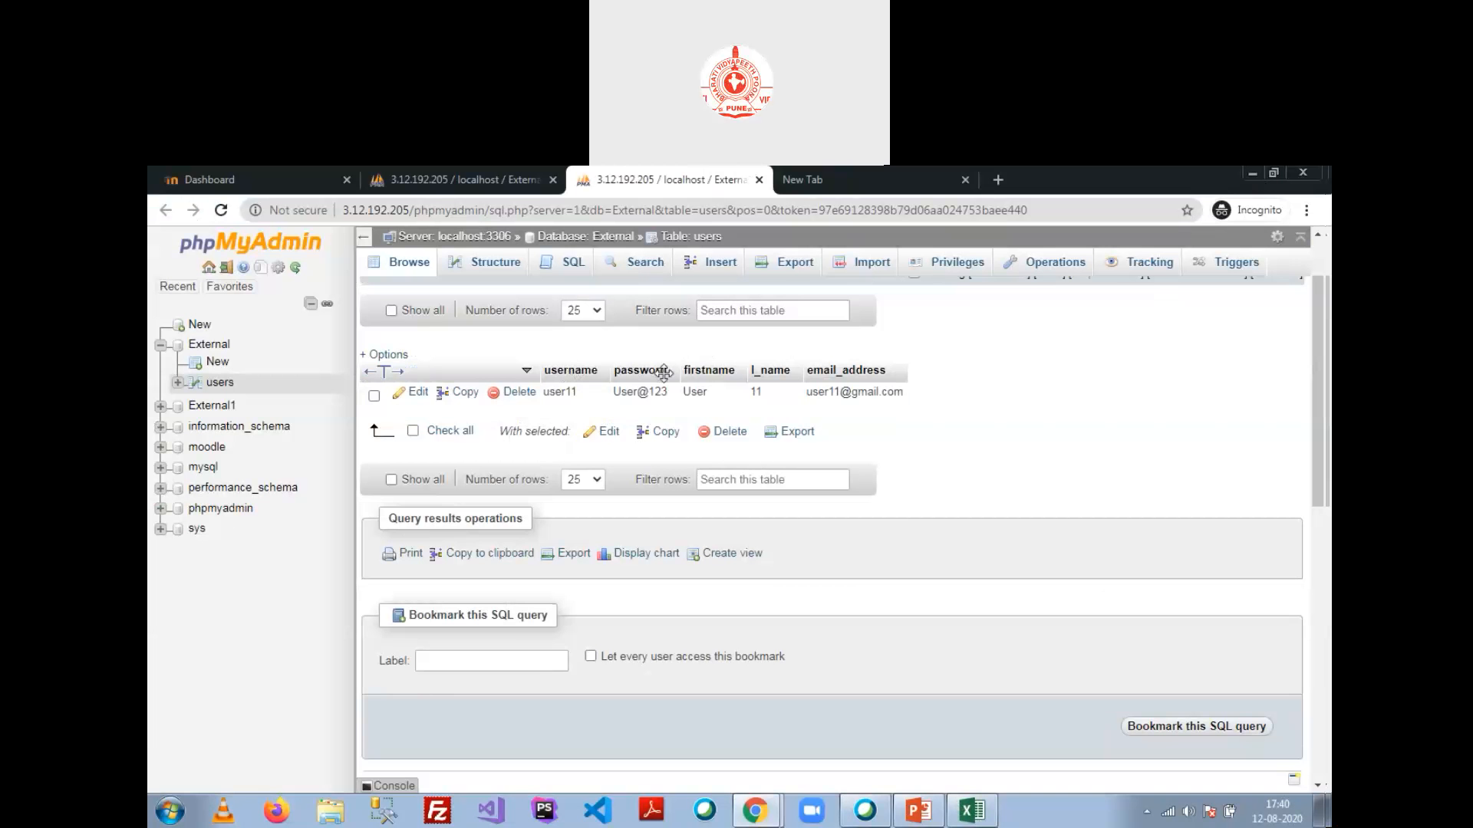
Step: Open the External1 database's test table, ignoring the server error notice
{"action": "left_click", "coordinate": [211, 409]}
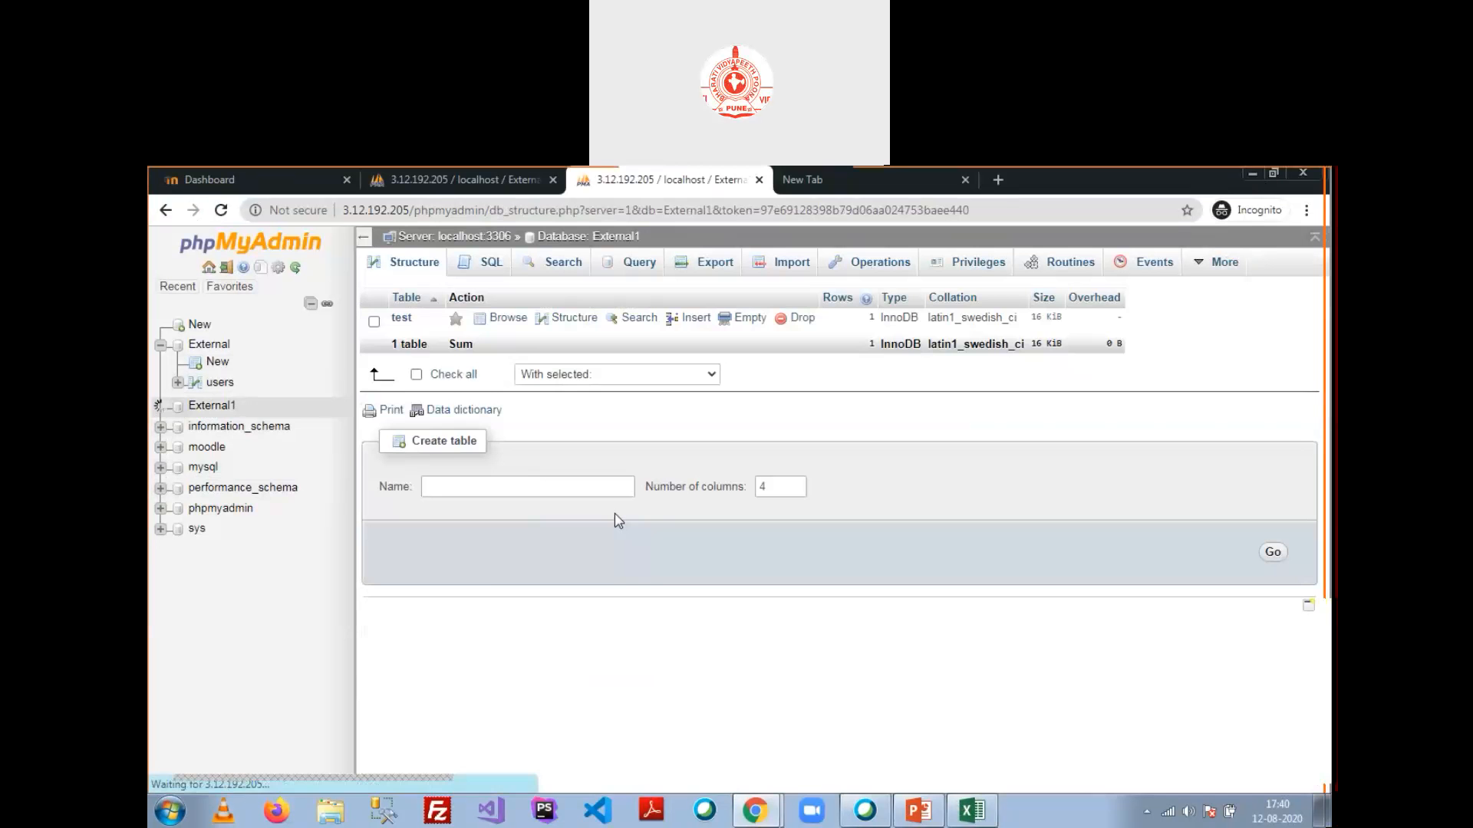
{"action": "left_click", "coordinate": [401, 318]}
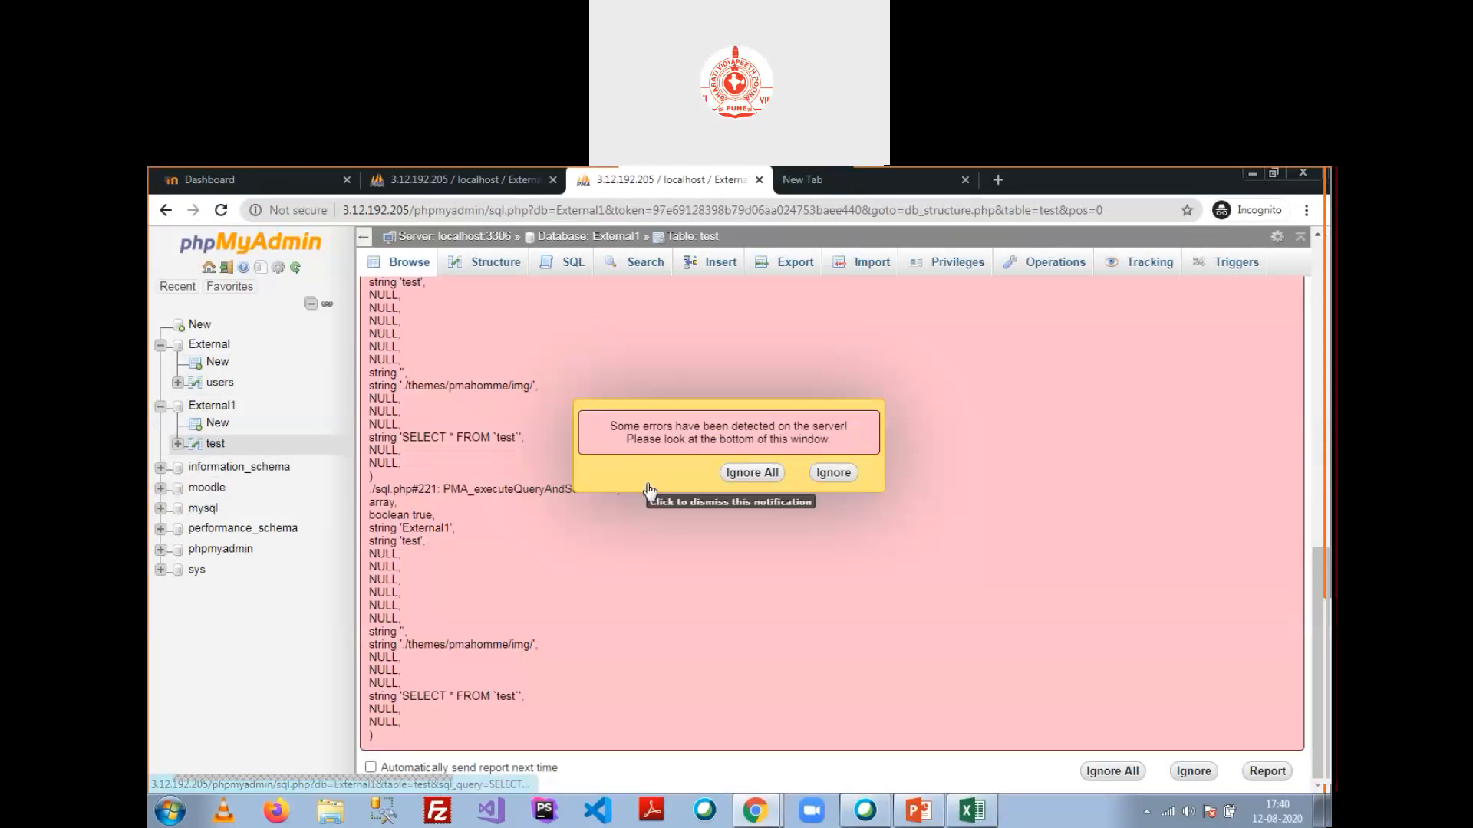
{"action": "left_click", "coordinate": [647, 486]}
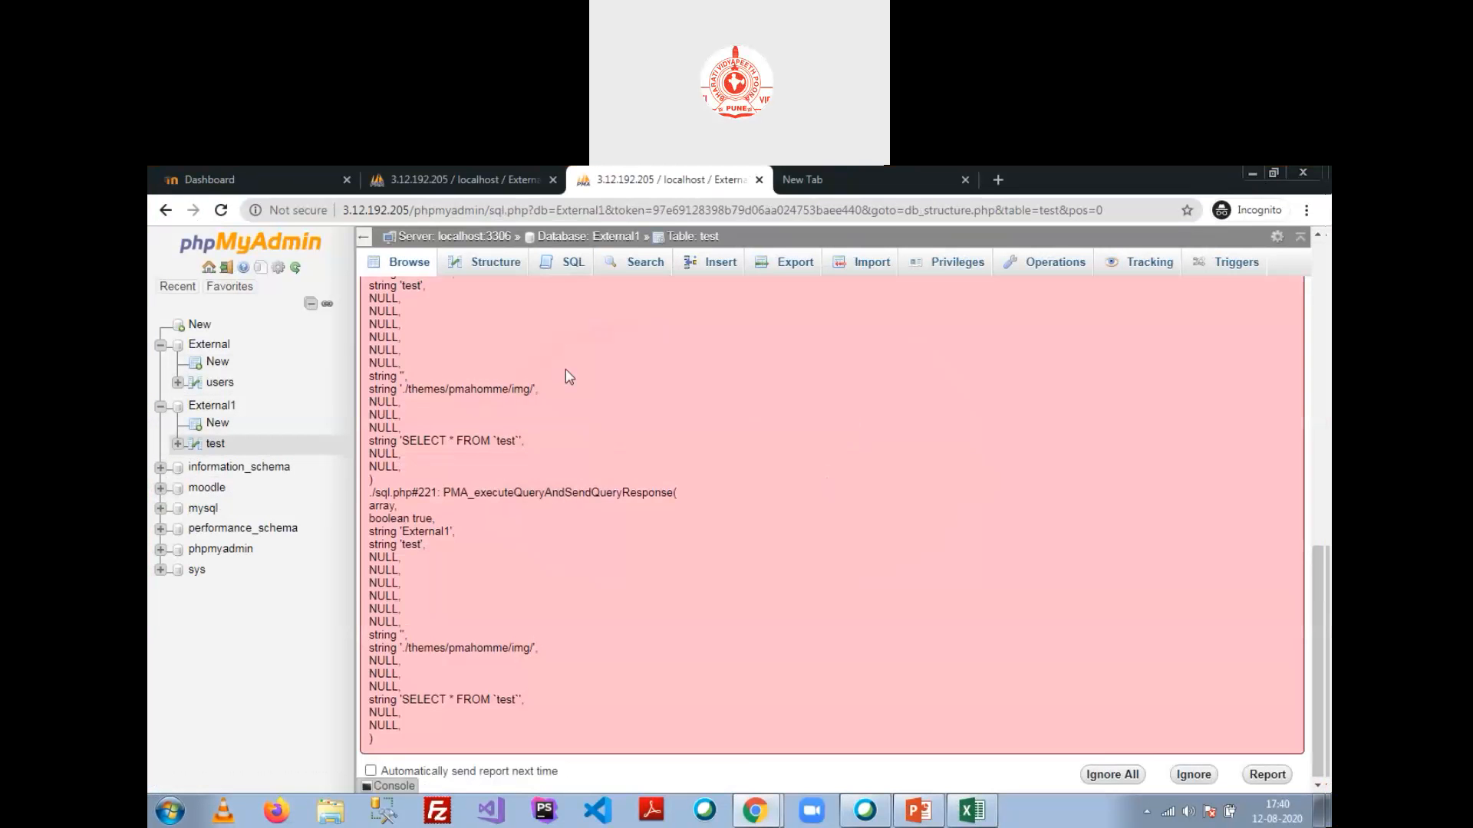
{"action": "scroll", "coordinate": [583, 407], "scroll_direction": "up", "scroll_amount": 9}
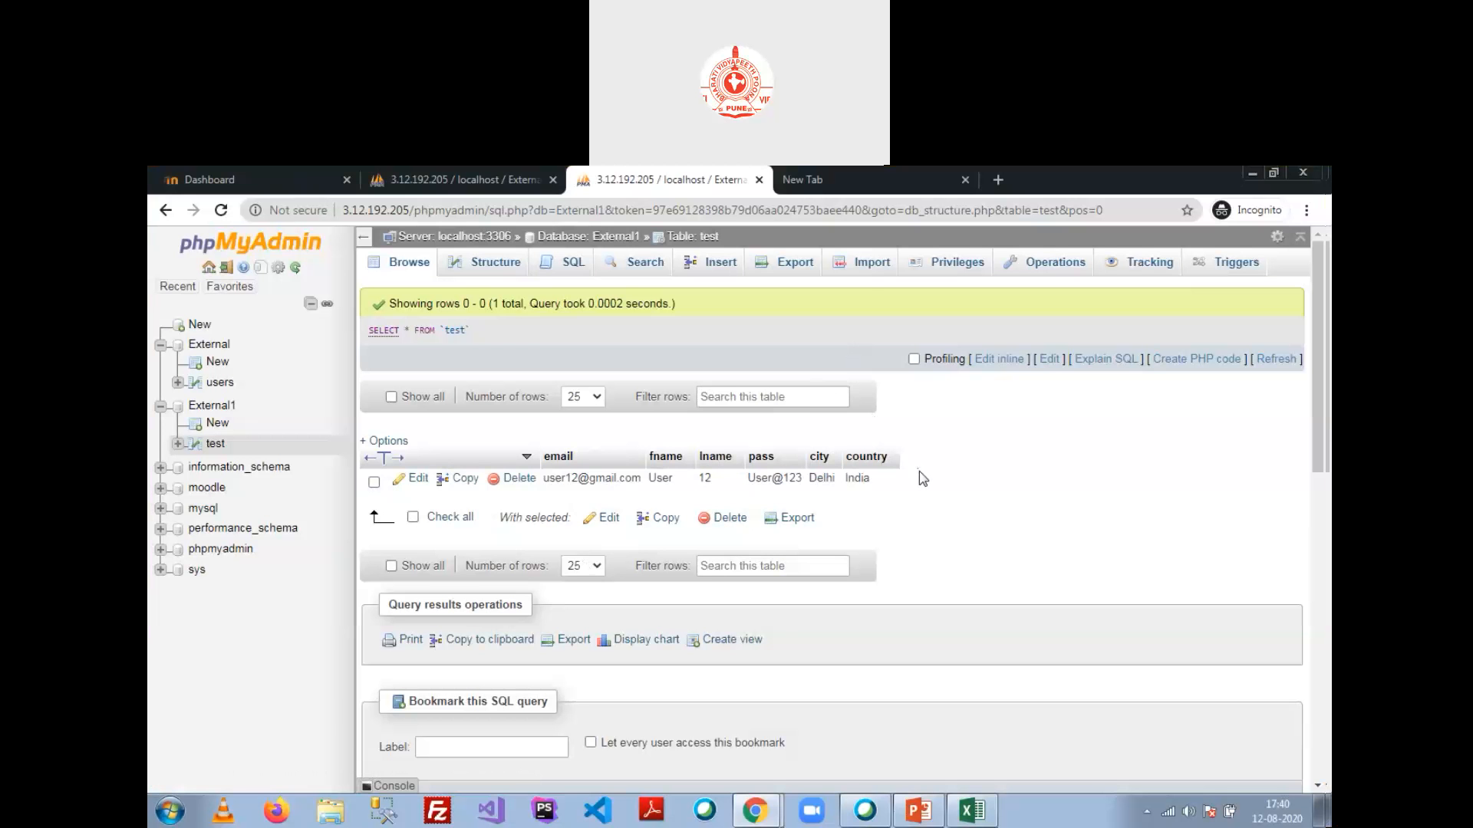
{"action": "left_click", "coordinate": [867, 270]}
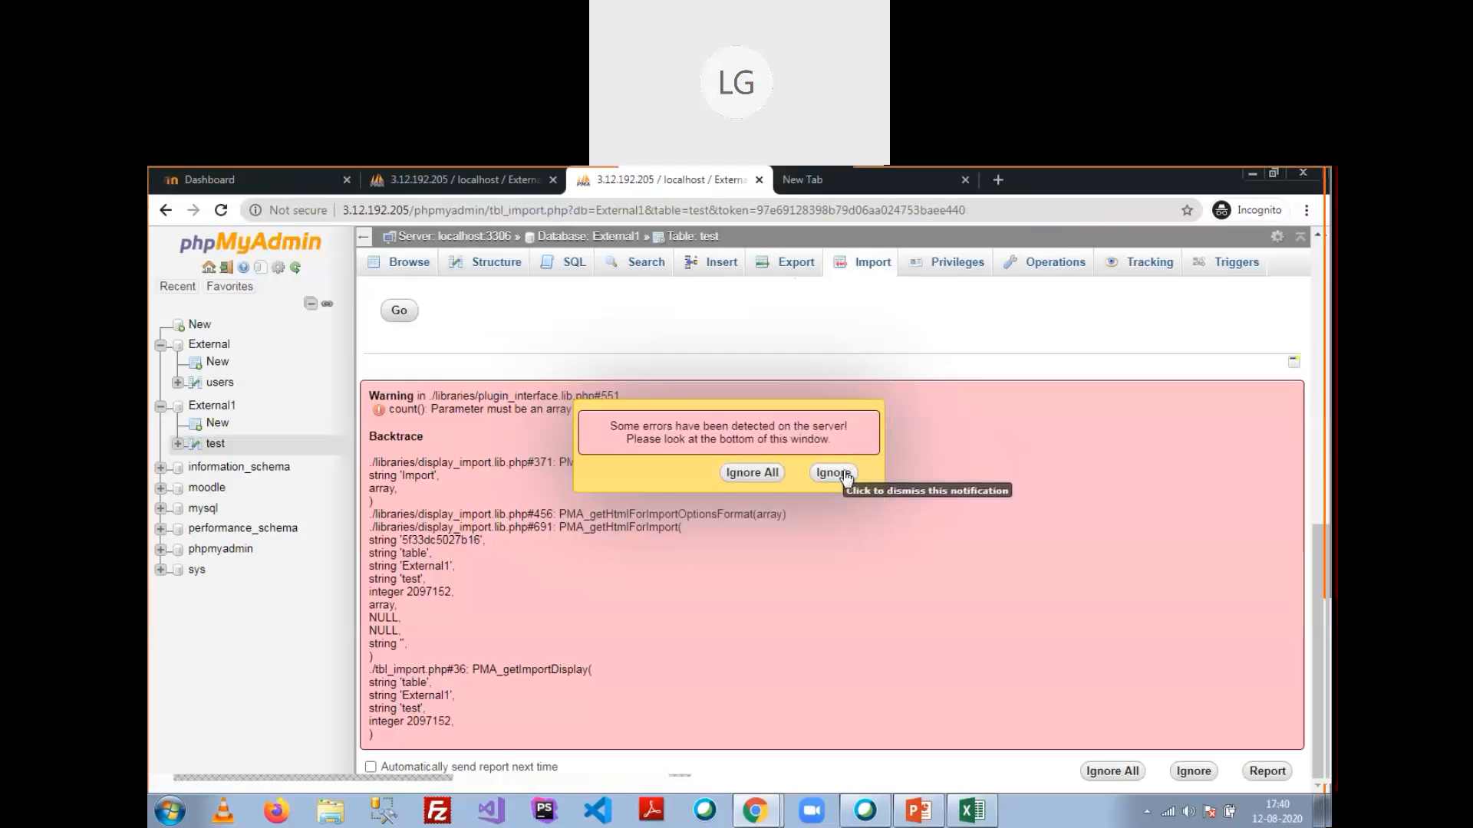
{"action": "left_click", "coordinate": [855, 473]}
{"action": "left_click", "coordinate": [864, 268]}
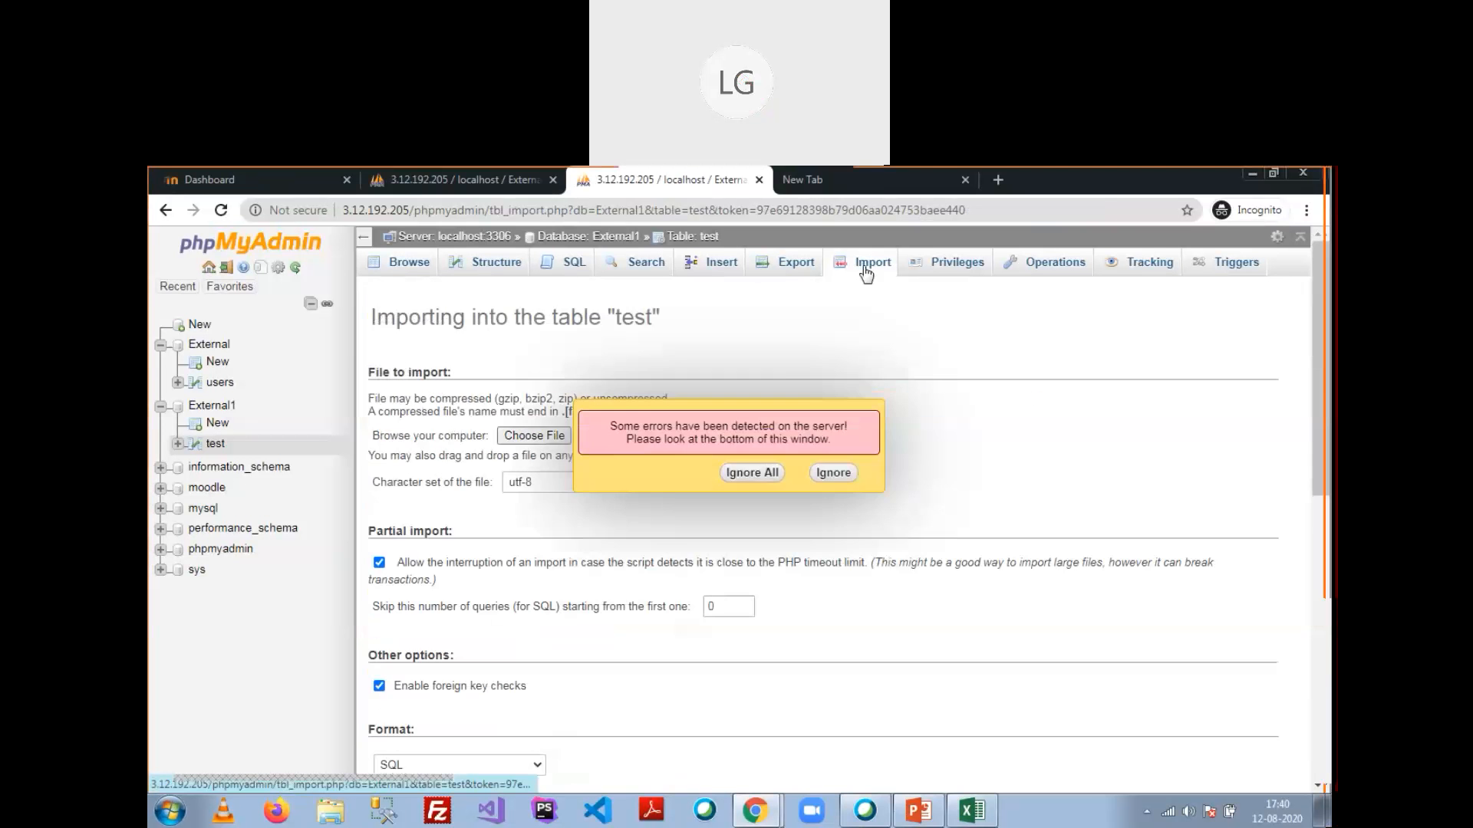
{"action": "left_click", "coordinate": [834, 473]}
{"action": "scroll", "coordinate": [838, 468], "scroll_direction": "up", "scroll_amount": 3}
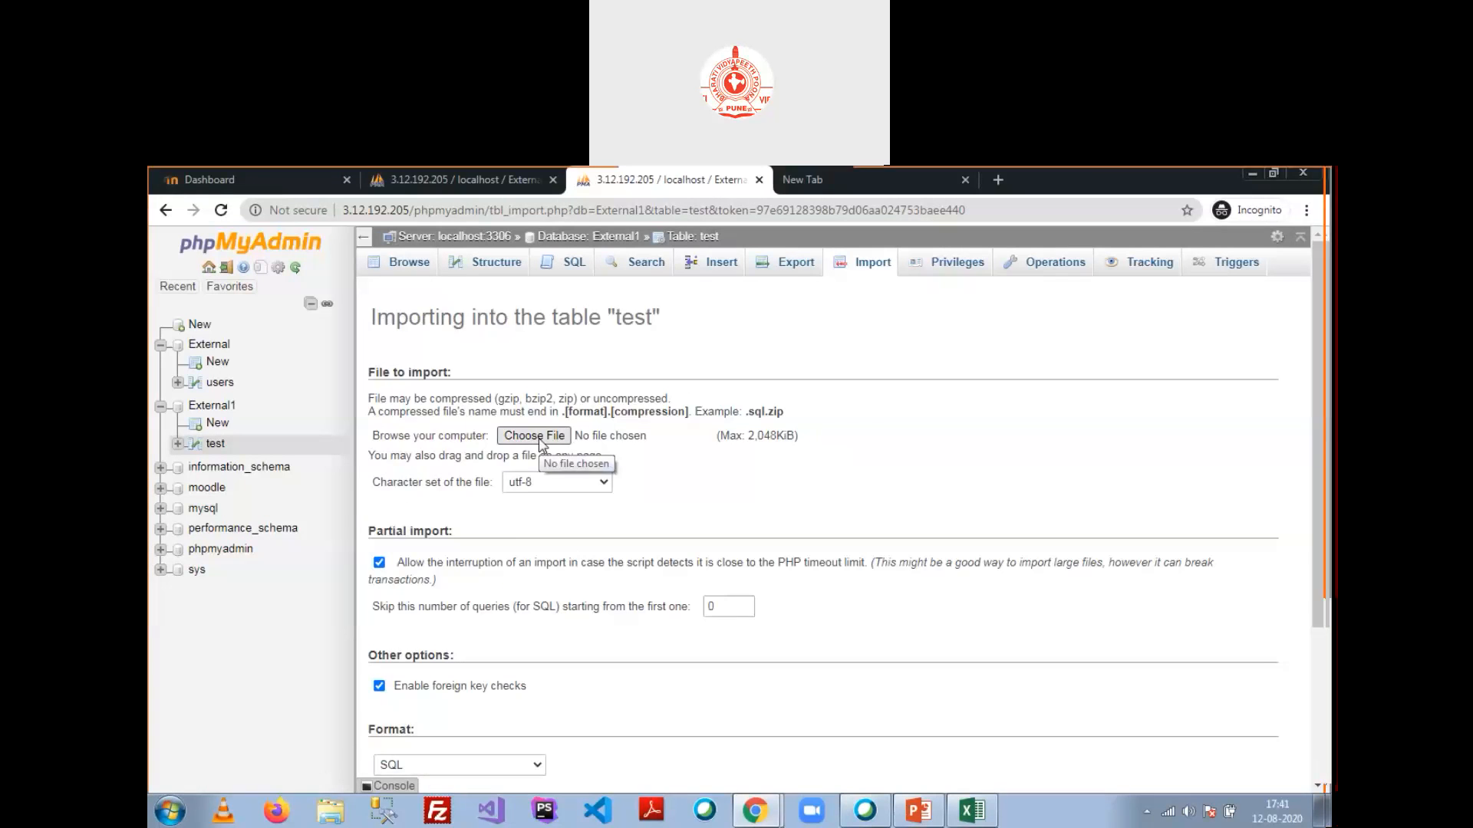
{"action": "scroll", "coordinate": [537, 490], "scroll_direction": "down", "scroll_amount": 3}
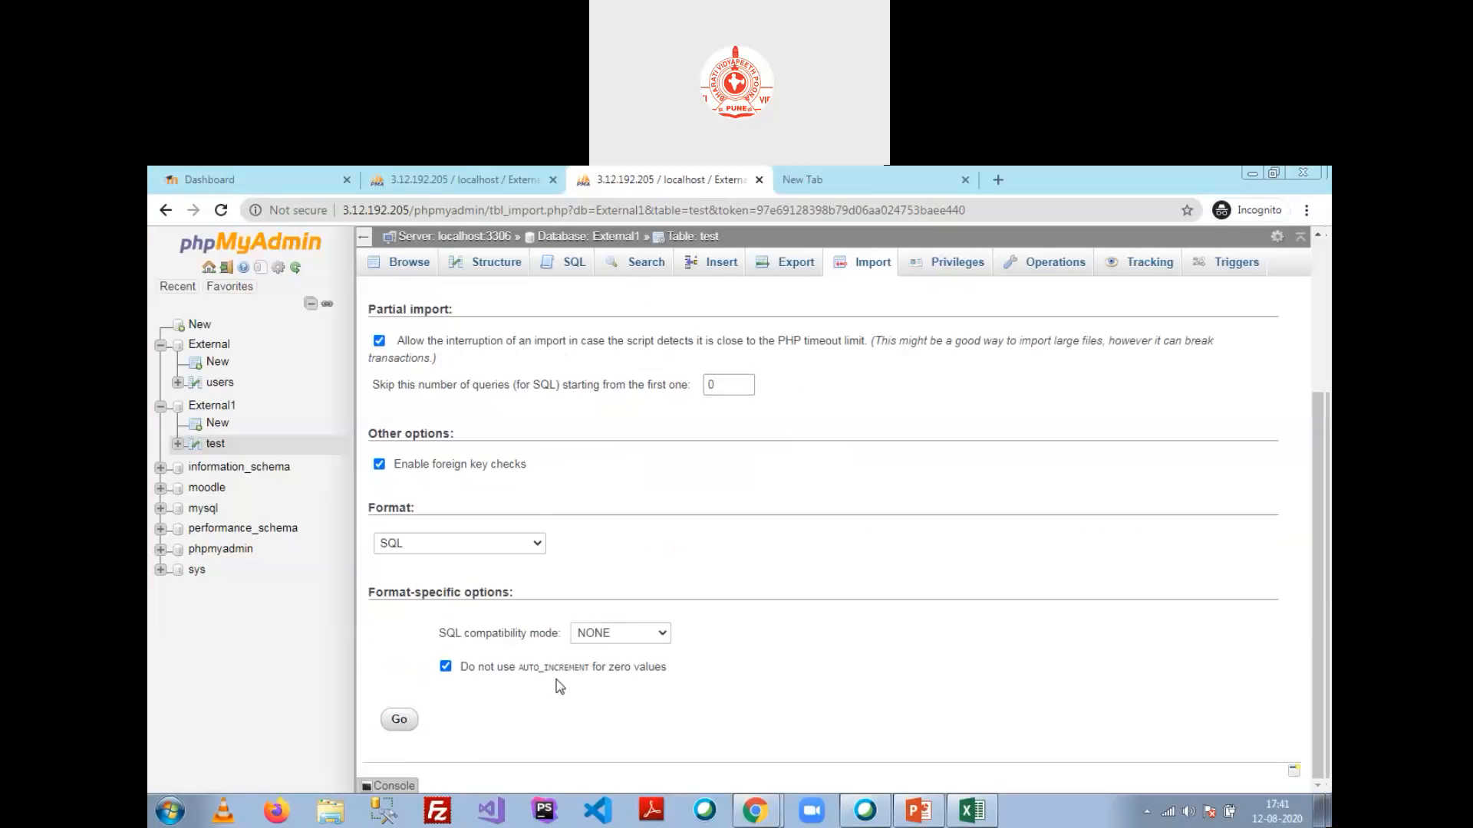
{"action": "left_click", "coordinate": [932, 457]}
{"action": "scroll", "coordinate": [688, 393], "scroll_direction": "up", "scroll_amount": 3}
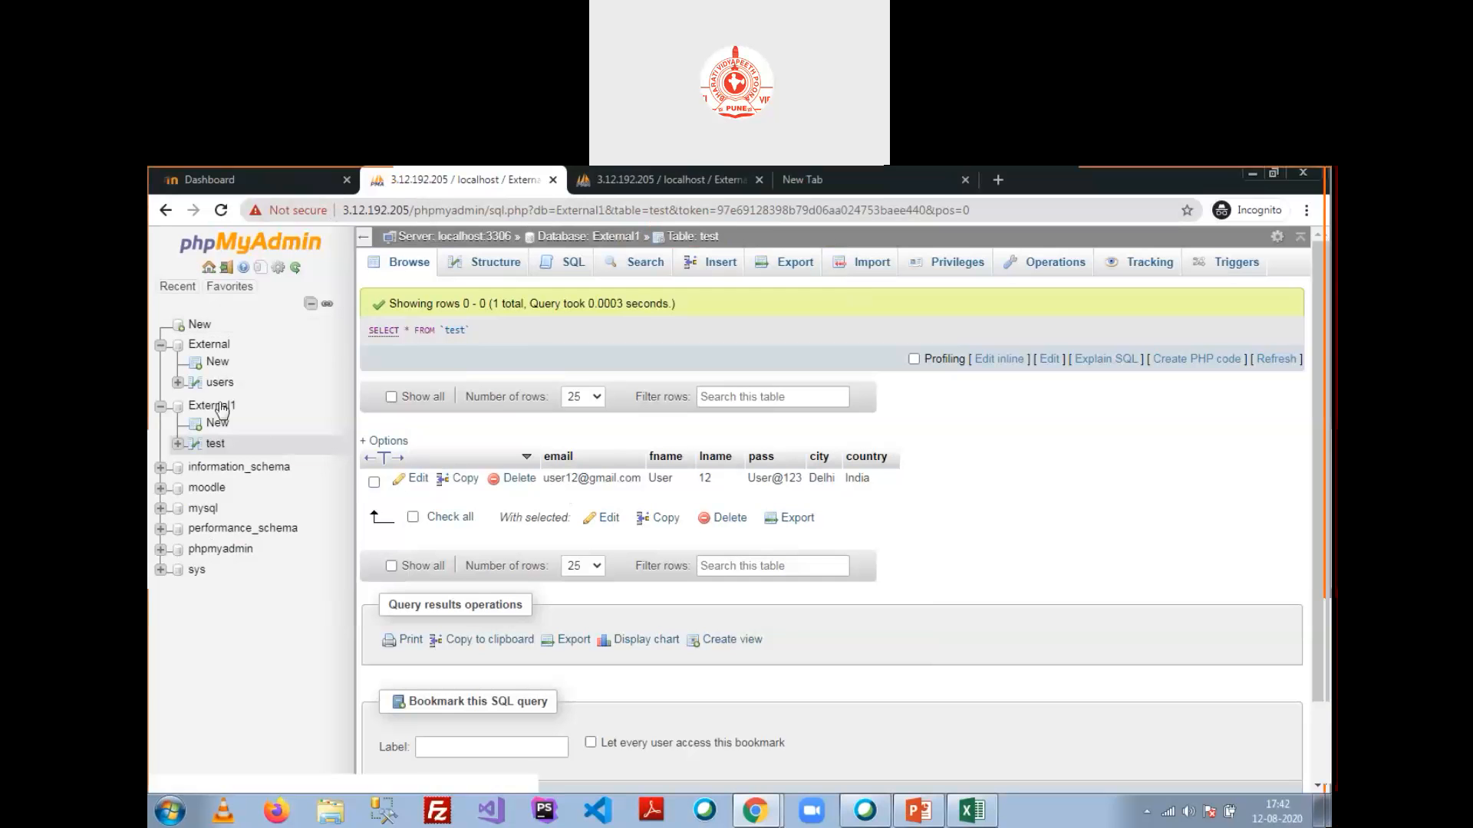
Step: Open the moodle database's mdl_user table listing 17 users, then view its structure
{"action": "key", "text": "alt+Tab"}
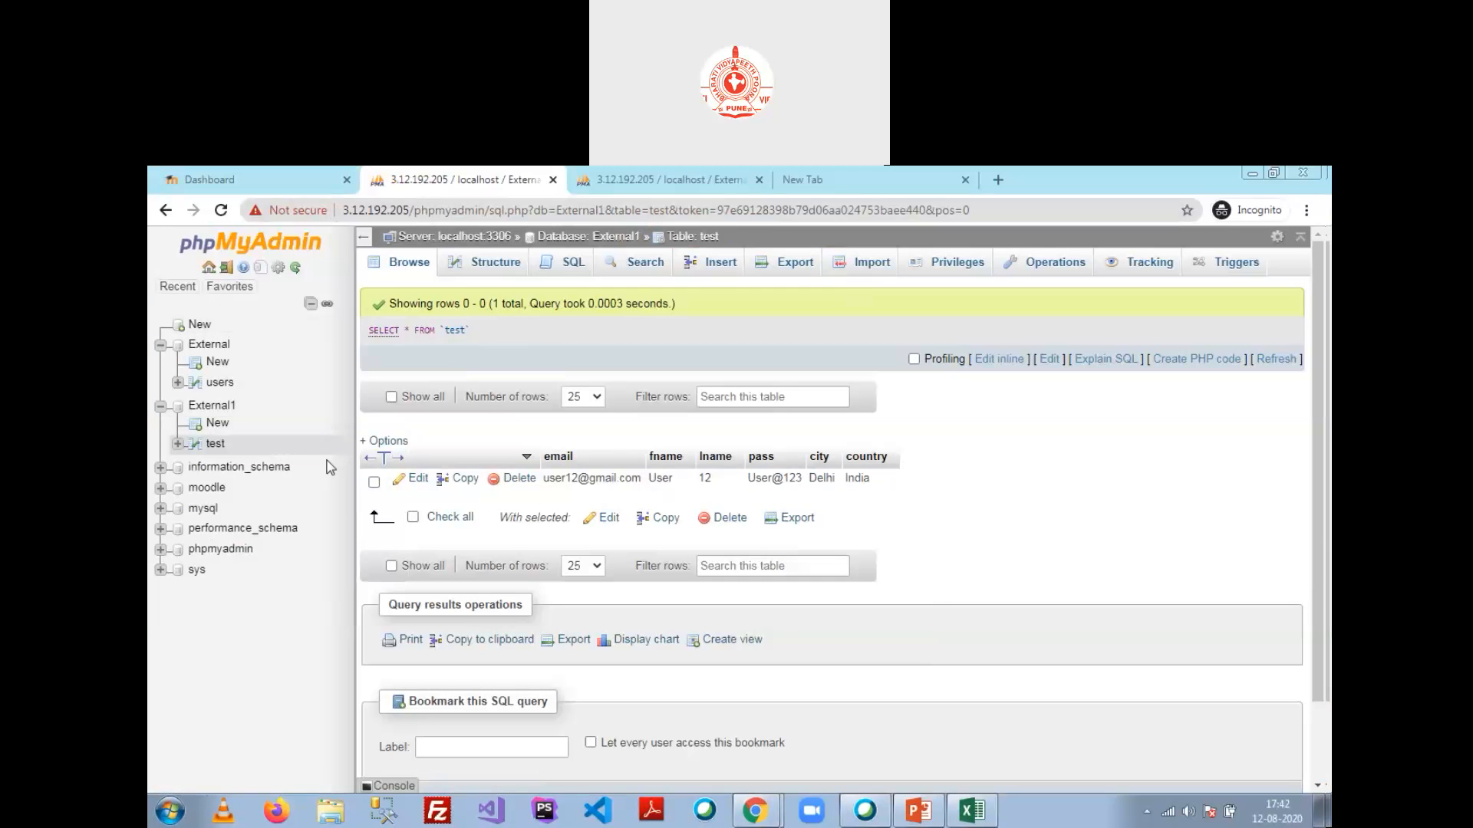
{"action": "left_click", "coordinate": [162, 492]}
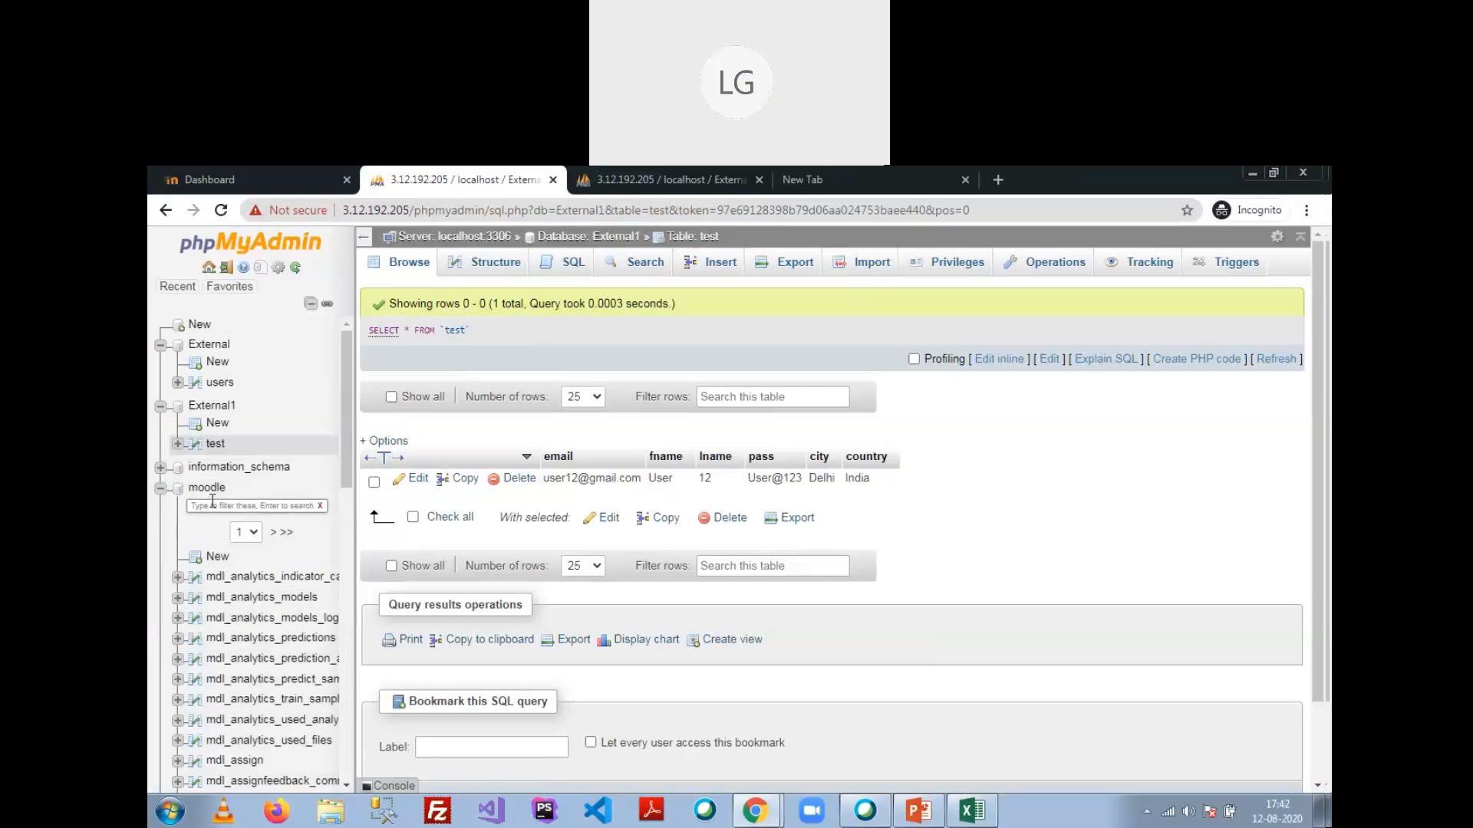
{"action": "scroll", "coordinate": [236, 471], "scroll_direction": "down", "scroll_amount": 5}
{"action": "scroll", "coordinate": [236, 469], "scroll_direction": "up", "scroll_amount": 4}
{"action": "left_click", "coordinate": [284, 447]}
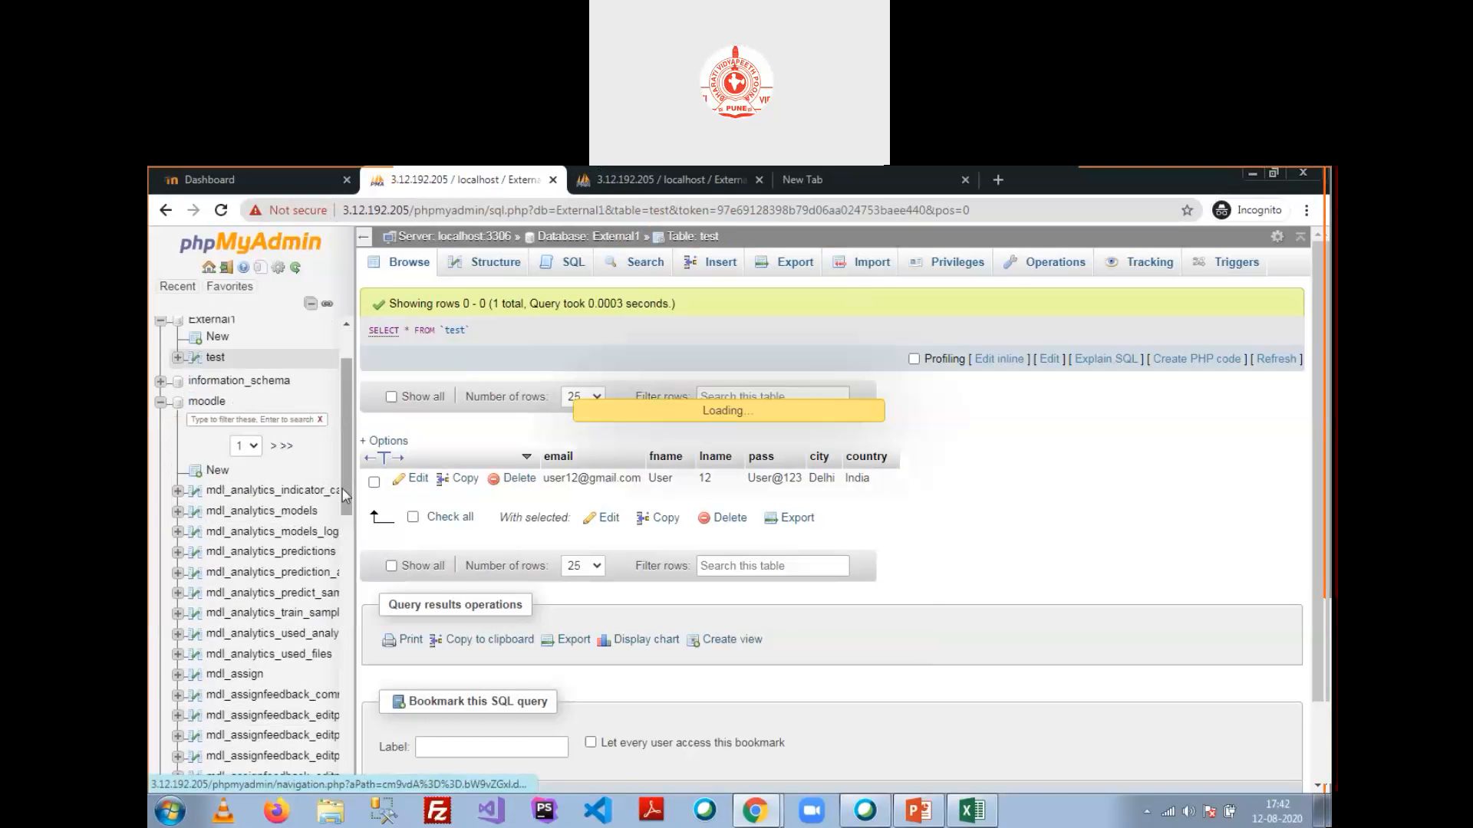
{"action": "left_click", "coordinate": [240, 487]}
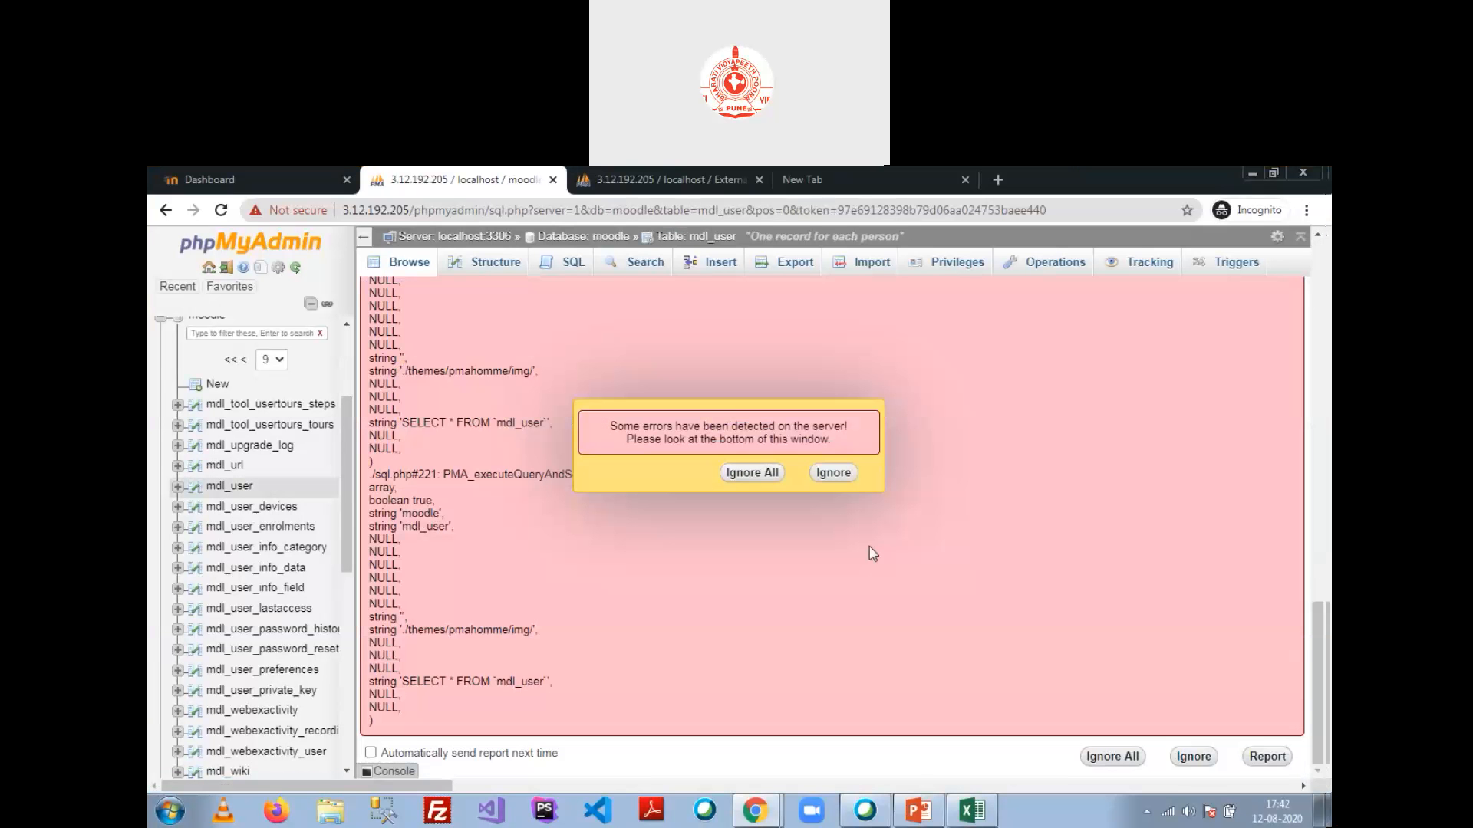
{"action": "left_click", "coordinate": [833, 472]}
{"action": "scroll", "coordinate": [696, 488], "scroll_direction": "up", "scroll_amount": 2}
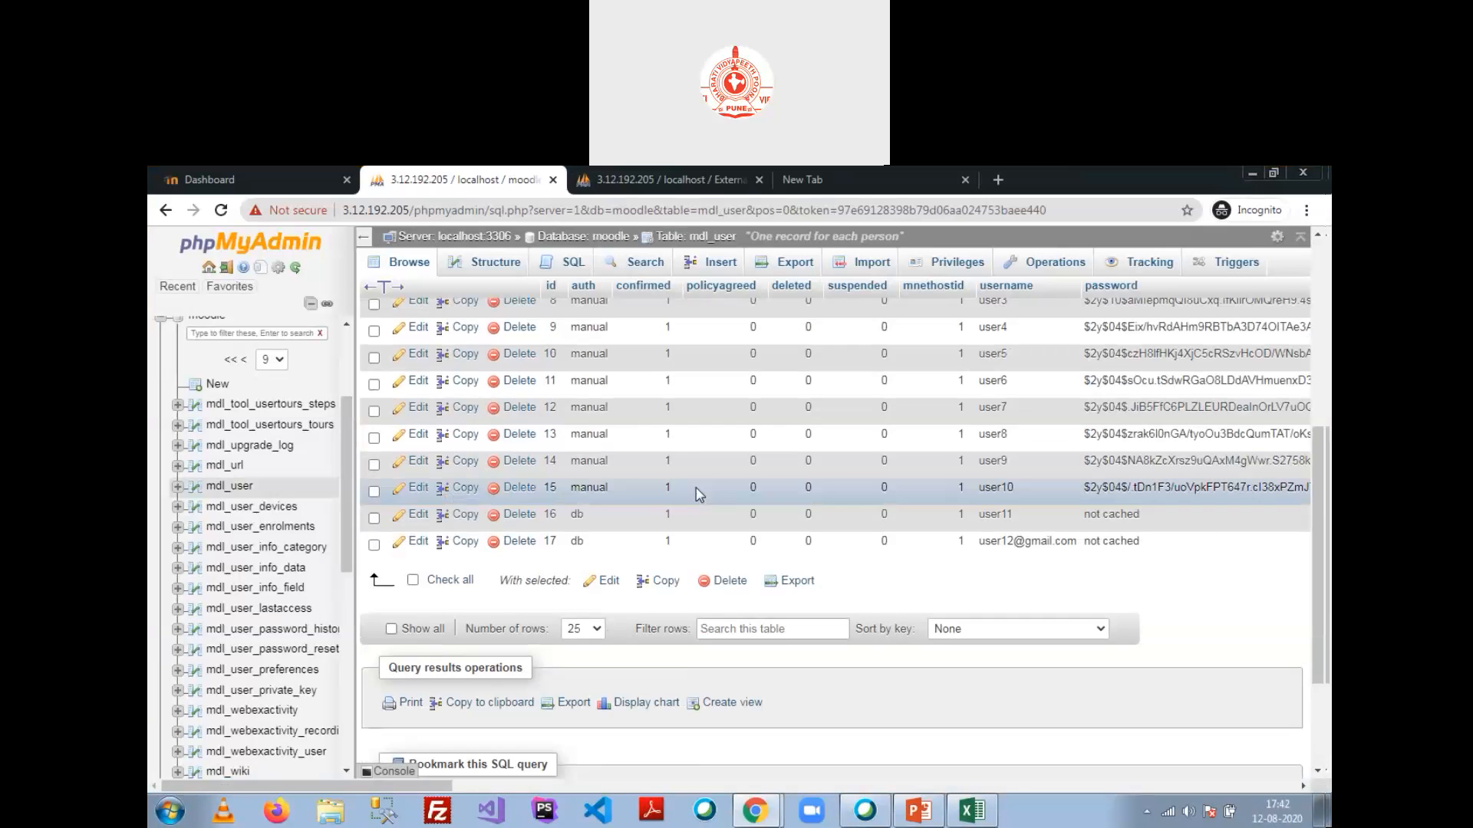
{"action": "scroll", "coordinate": [697, 488], "scroll_direction": "up", "scroll_amount": 5}
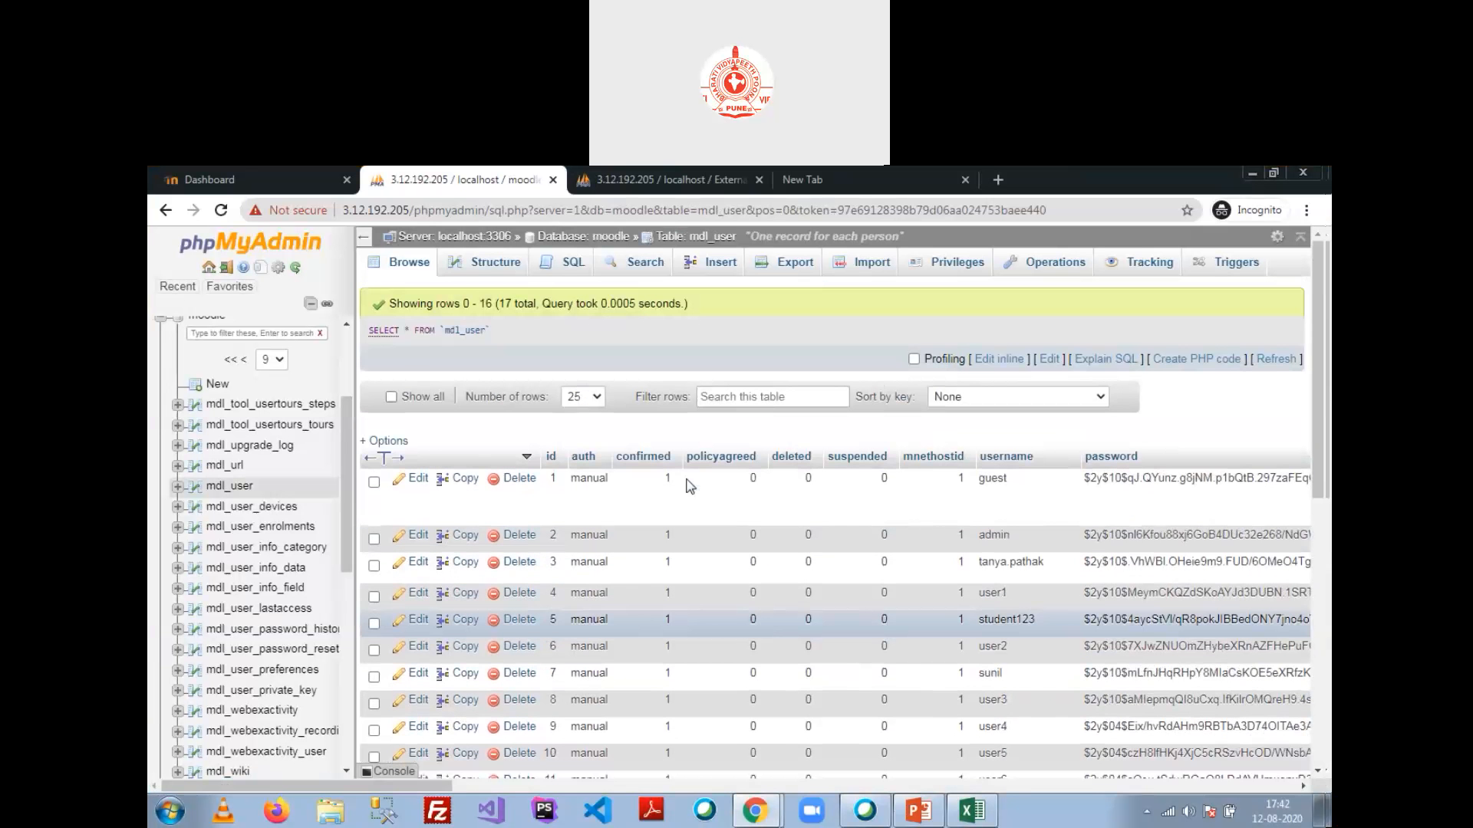
{"action": "left_click", "coordinate": [486, 262]}
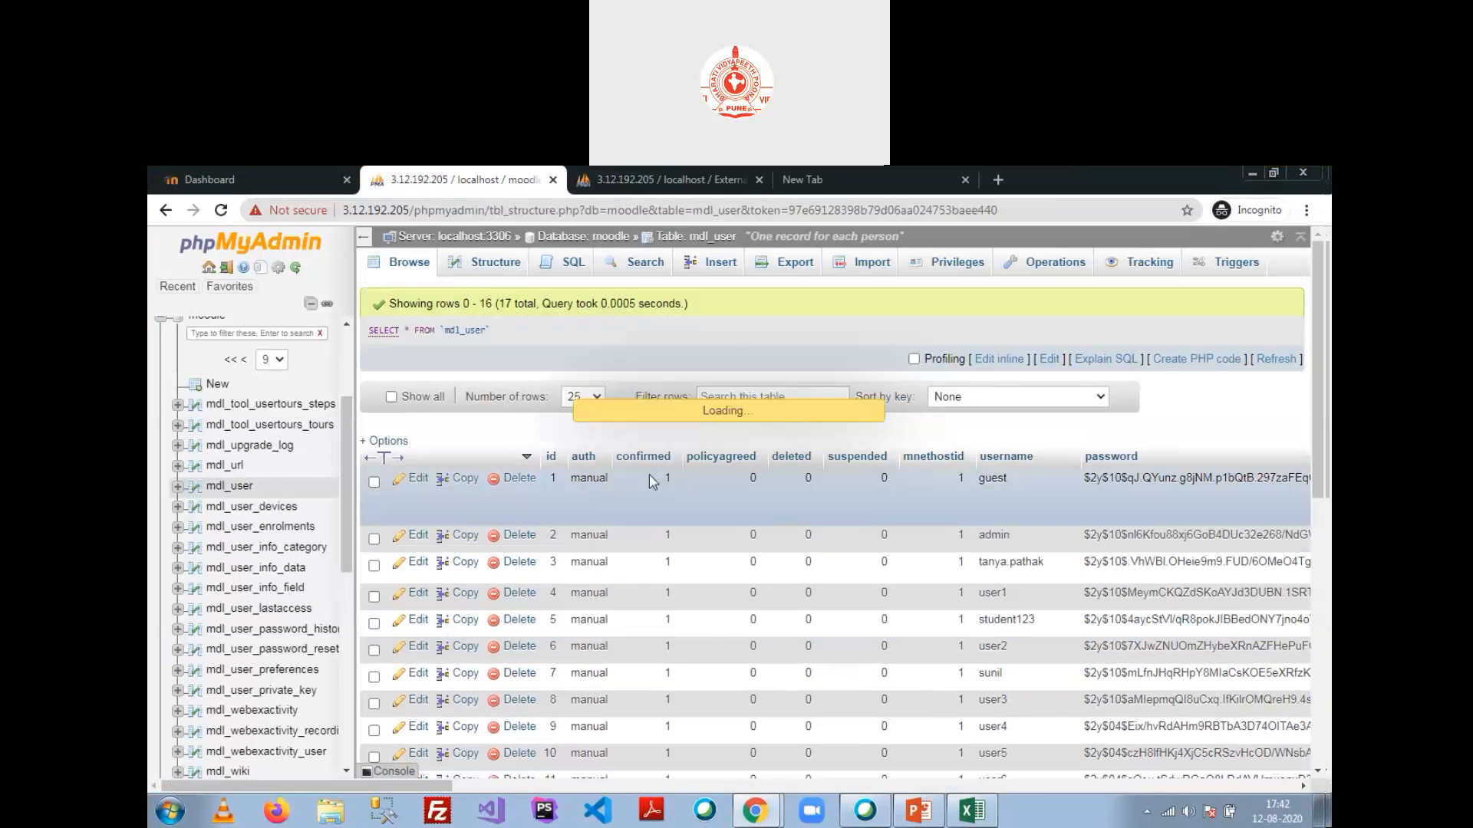
Step: Review the mdl_user structure, restore the window to a smaller size, and close that tab
{"action": "scroll", "coordinate": [649, 474], "scroll_direction": "down", "scroll_amount": 10}
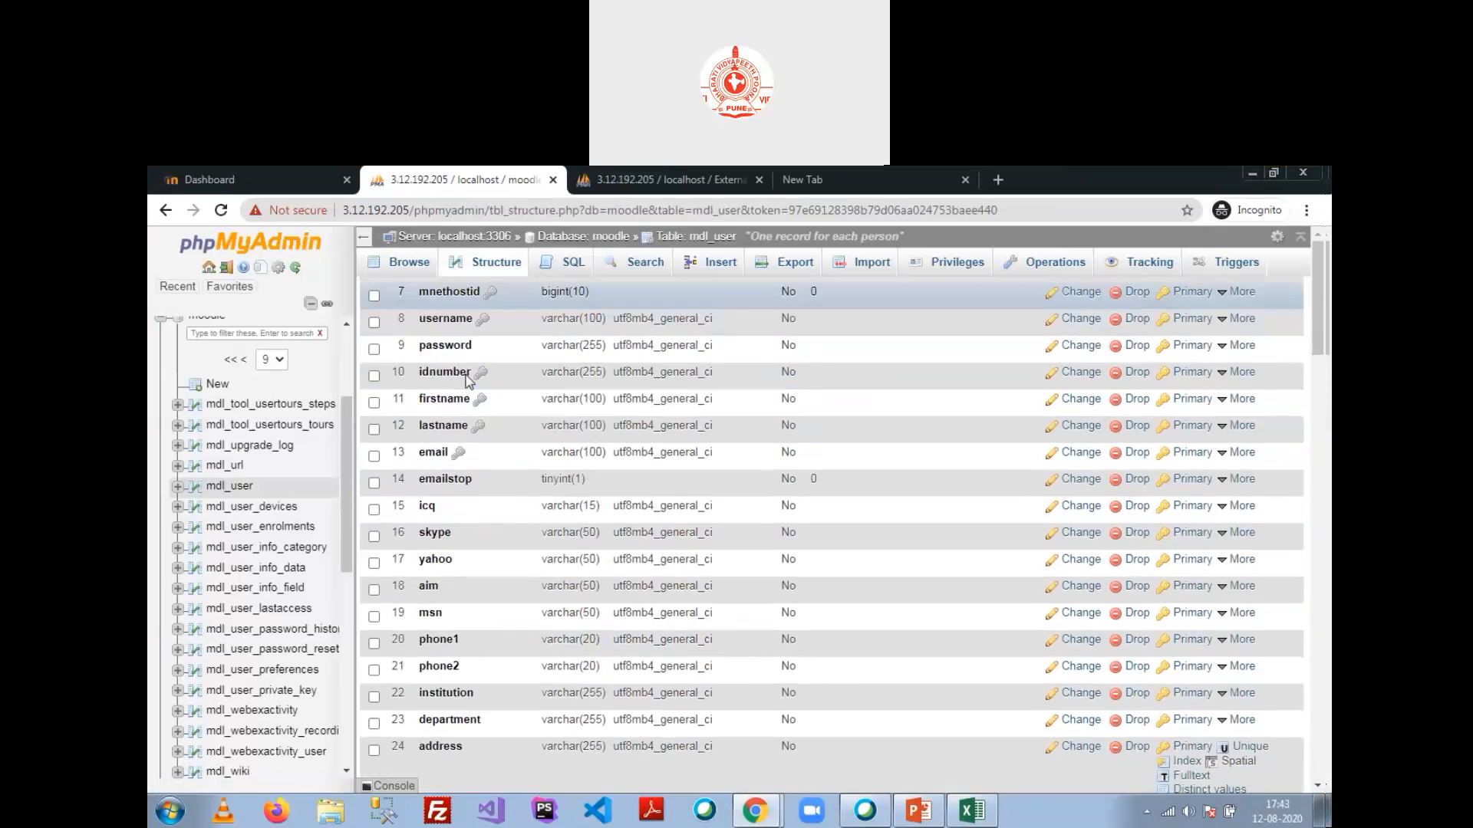
{"action": "scroll", "coordinate": [468, 385], "scroll_direction": "down", "scroll_amount": 10}
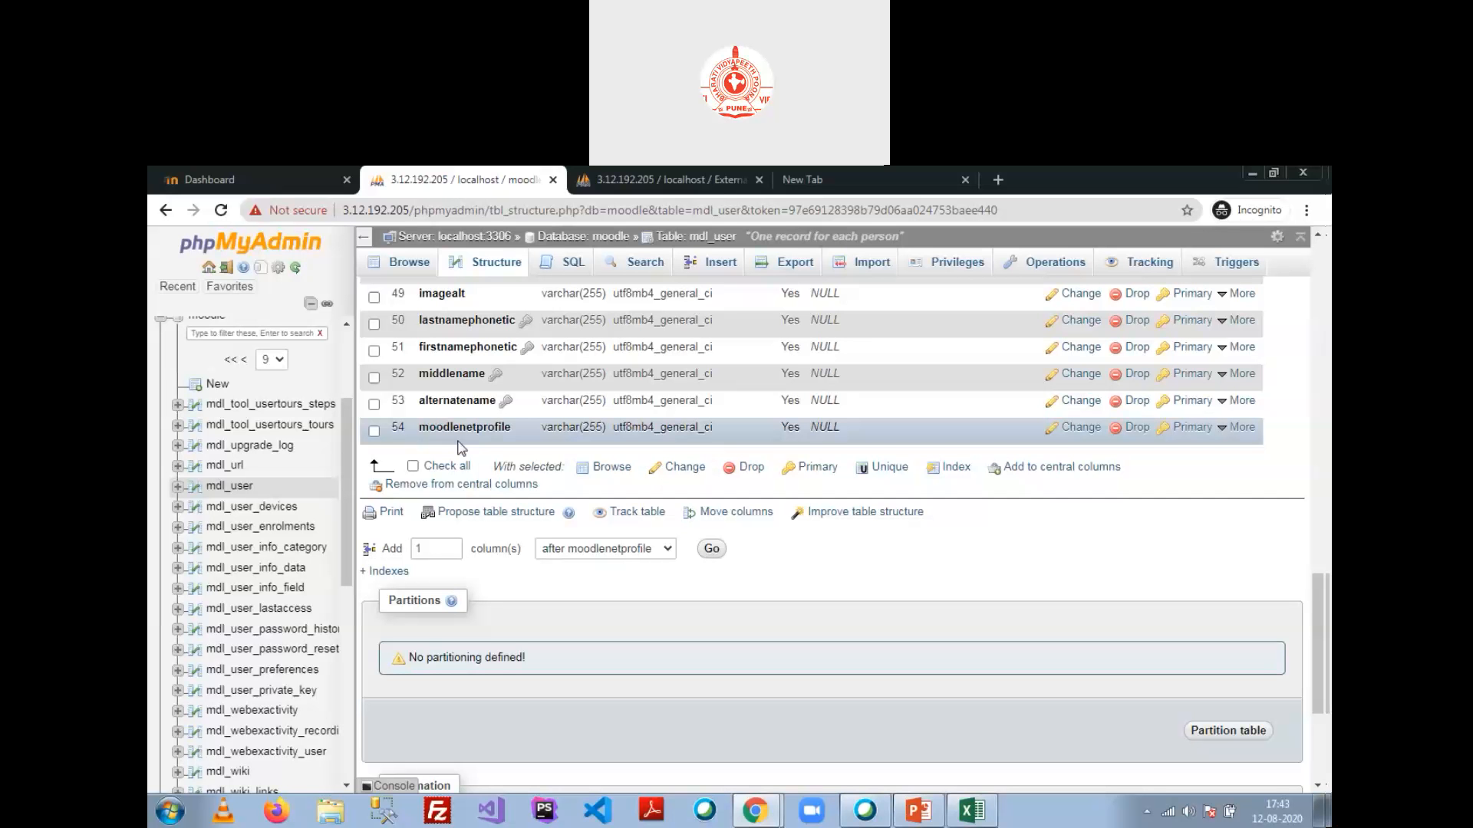
{"action": "scroll", "coordinate": [464, 445], "scroll_direction": "up", "scroll_amount": 5}
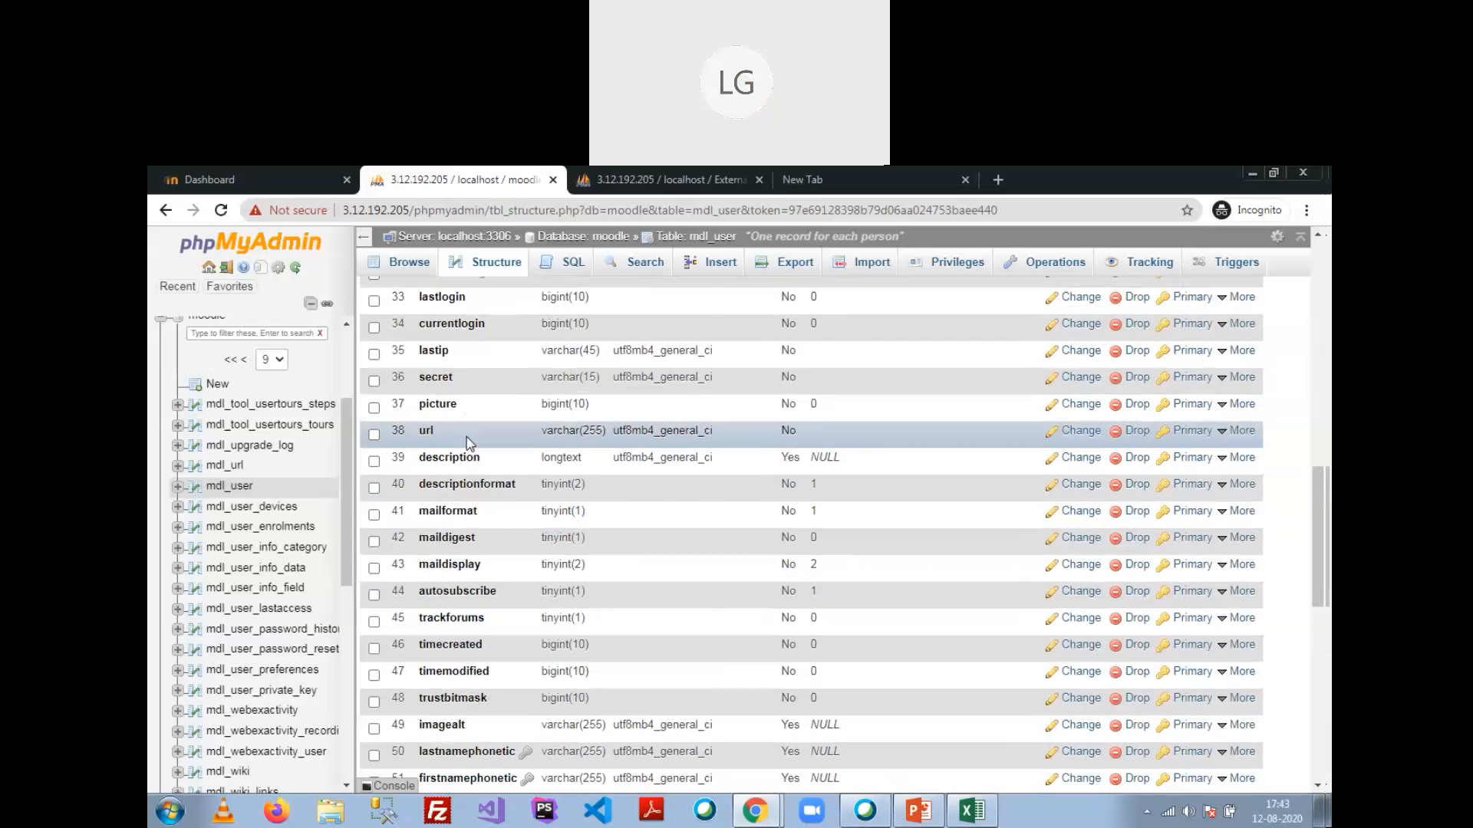
{"action": "scroll", "coordinate": [469, 443], "scroll_direction": "up", "scroll_amount": 5}
{"action": "scroll", "coordinate": [469, 443], "scroll_direction": "up", "scroll_amount": 4}
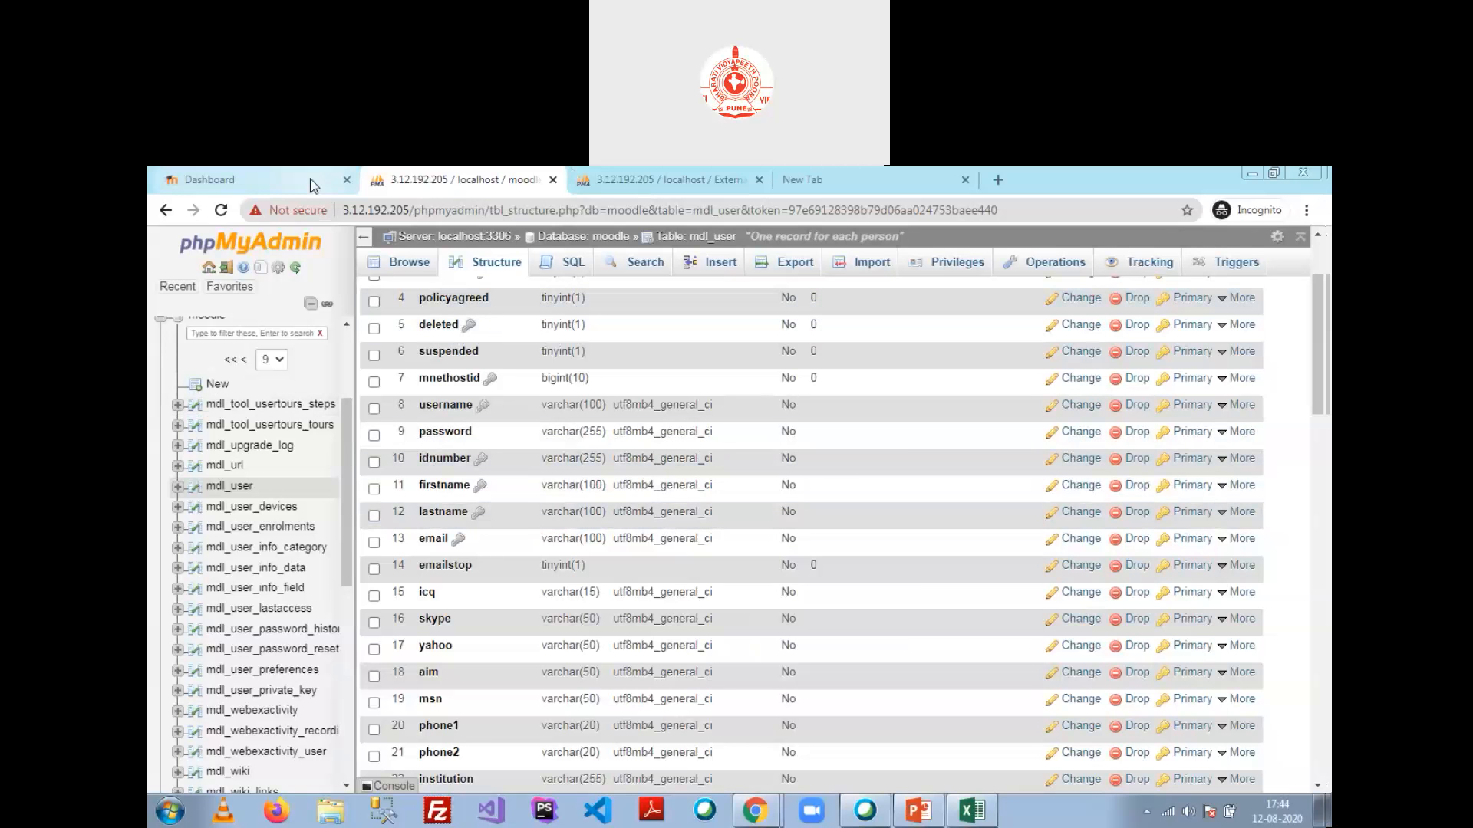
{"action": "left_click", "coordinate": [1273, 174]}
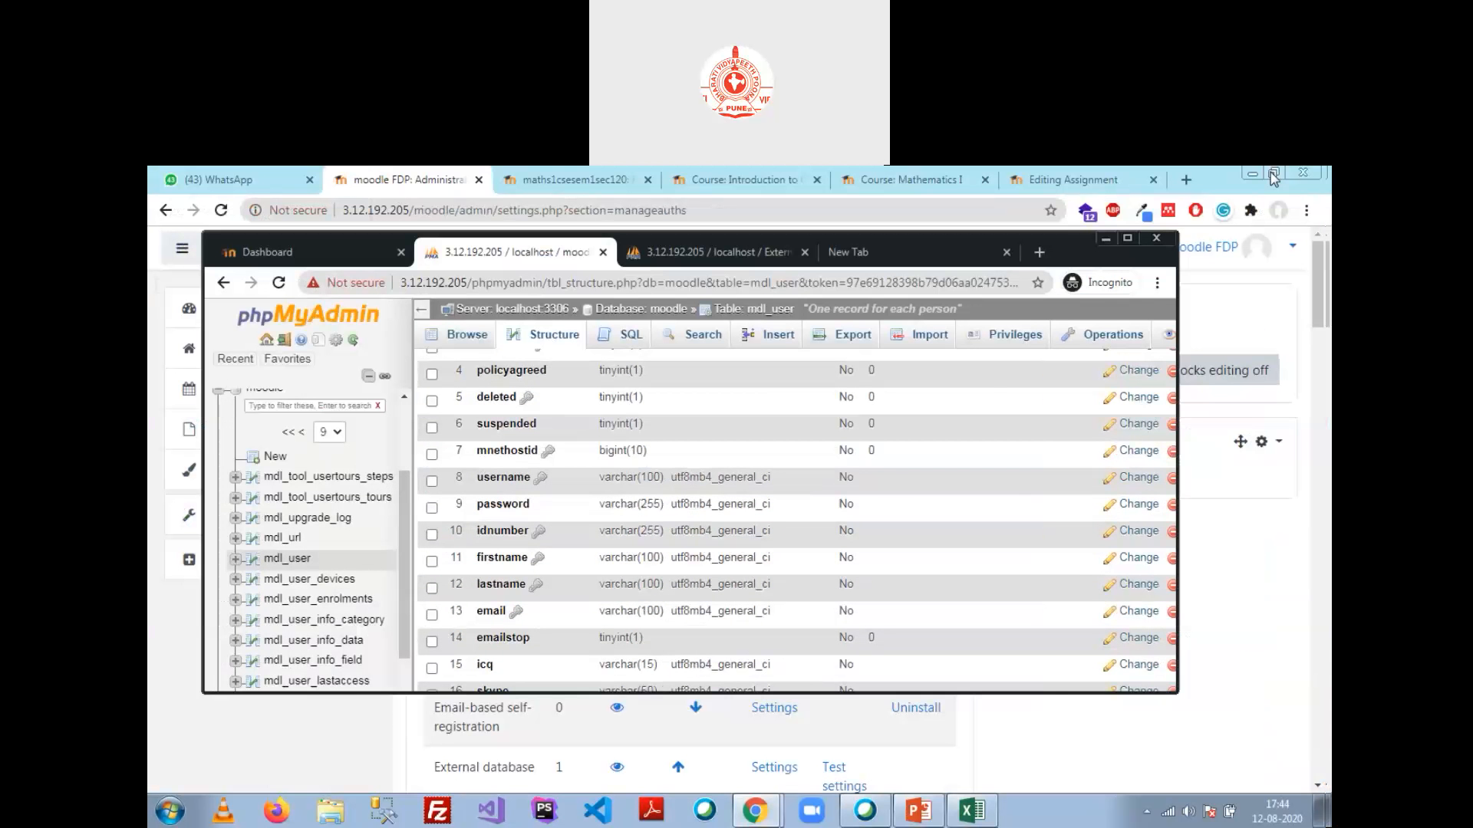
{"action": "left_click_drag", "start_coordinate": [1070, 238], "coordinate": [1085, 285]}
{"action": "left_click", "coordinate": [619, 299]}
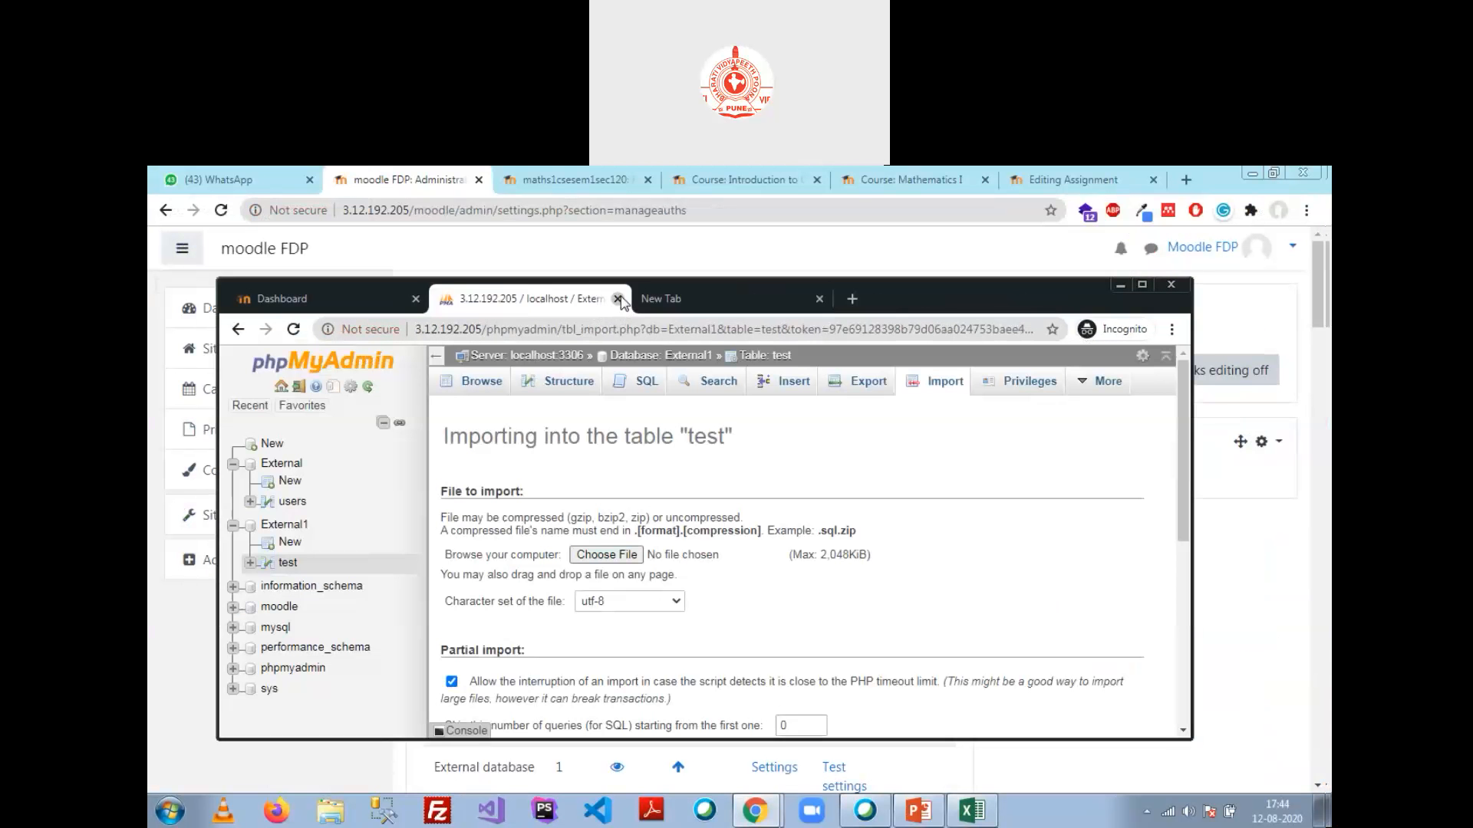
Step: Close the leftover blank and phpMyAdmin tabs and return to the Mathematics I participants page
{"action": "left_click", "coordinate": [632, 310]}
{"action": "left_click", "coordinate": [619, 300]}
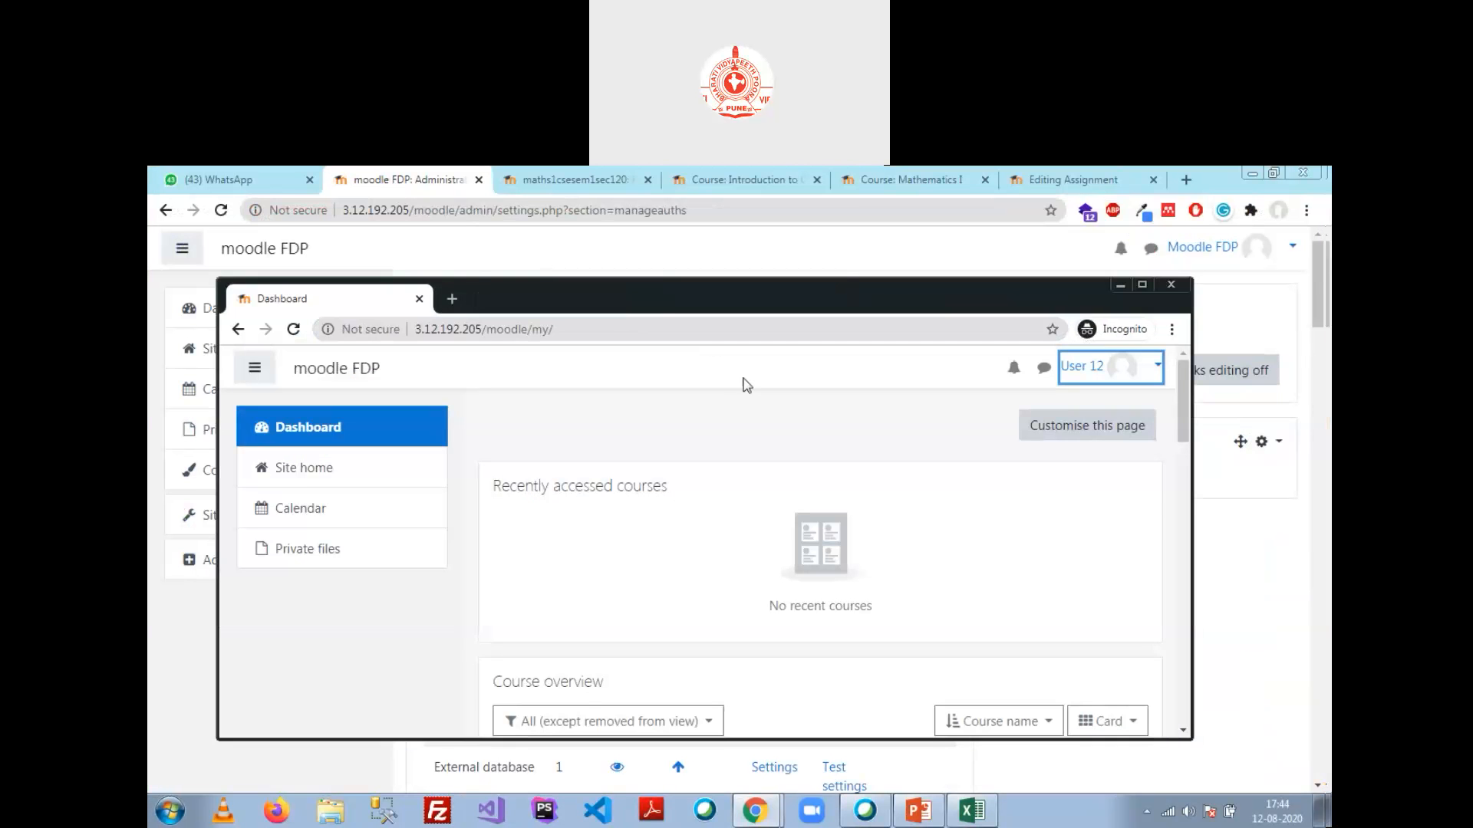
{"action": "left_click", "coordinate": [569, 180]}
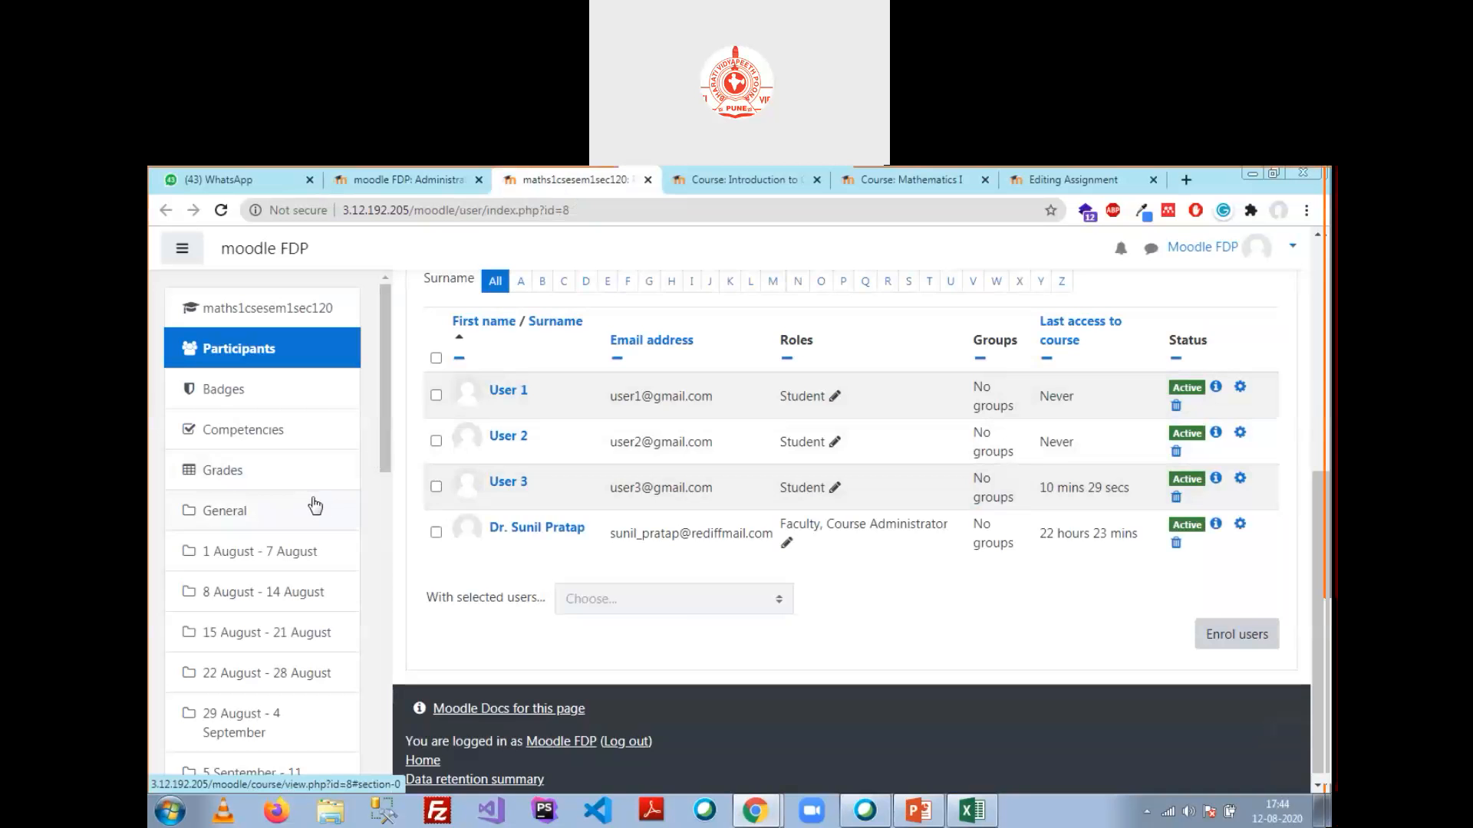
{"action": "scroll", "coordinate": [827, 369], "scroll_direction": "up", "scroll_amount": 1}
{"action": "scroll", "coordinate": [827, 368], "scroll_direction": "up", "scroll_amount": 5}
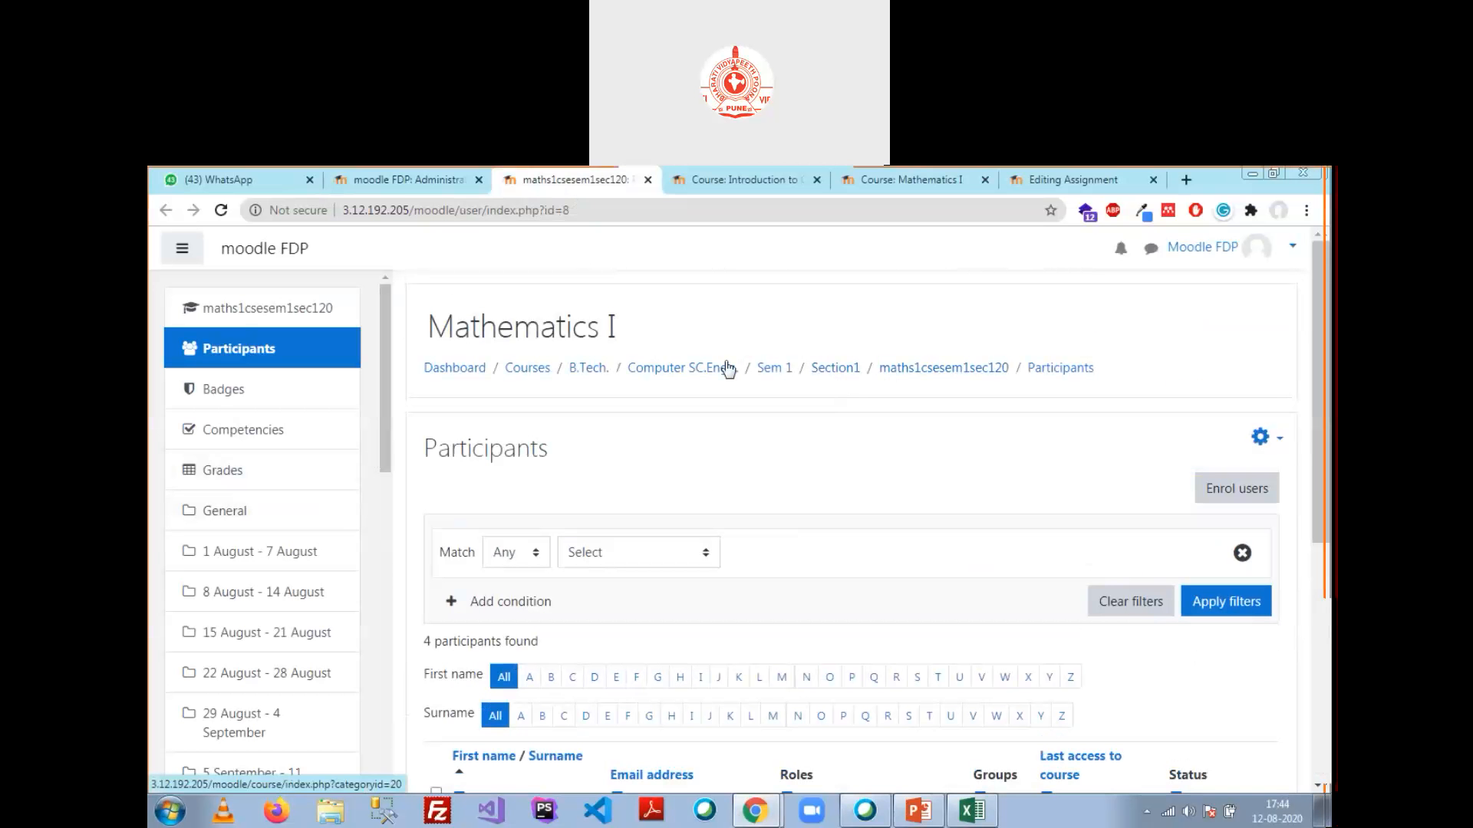
{"action": "scroll", "coordinate": [248, 391], "scroll_direction": "down", "scroll_amount": 10}
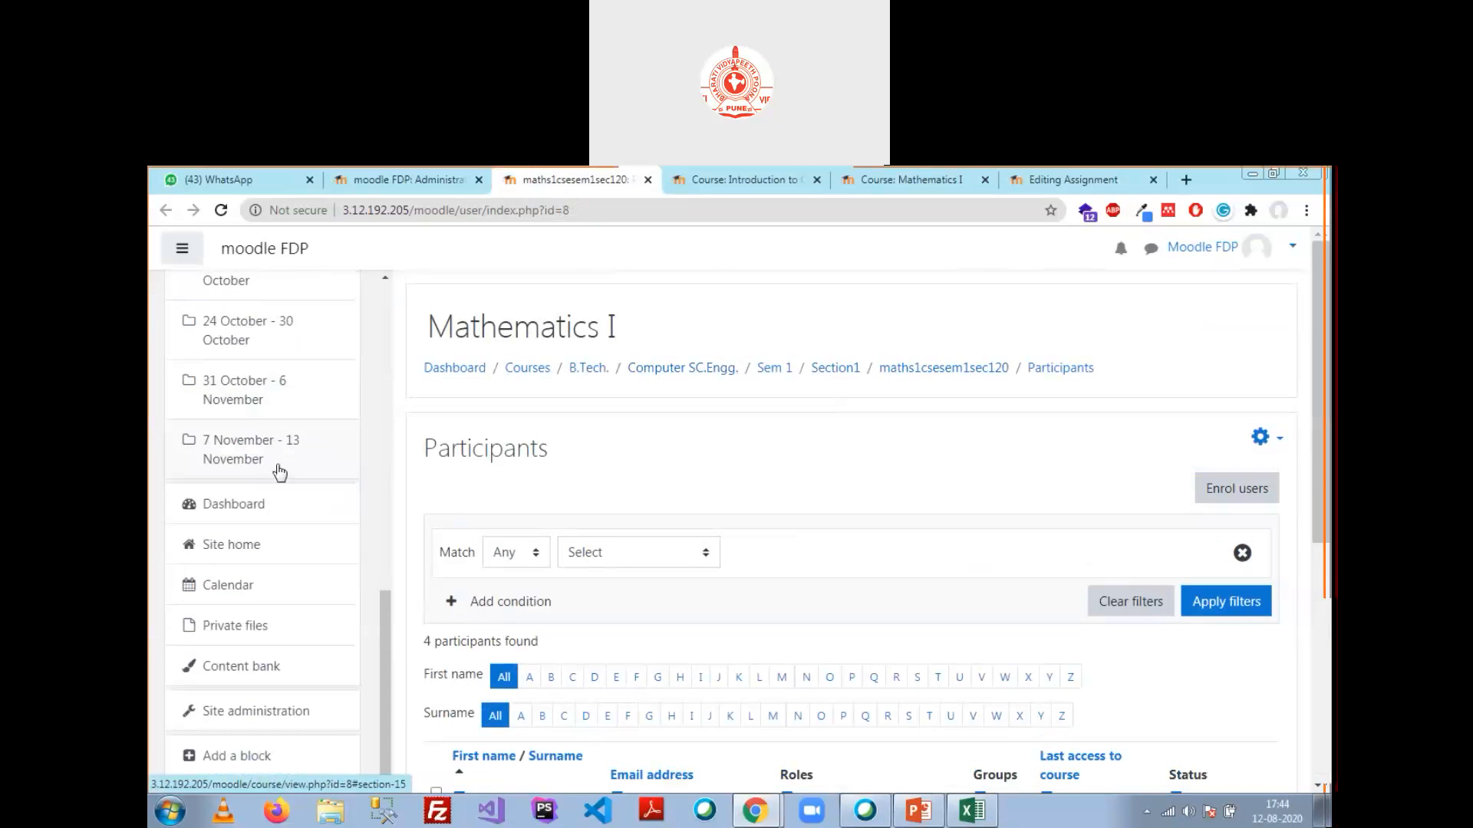
Step: Go to Site administration's Plugins tab and scroll down to the Enrolments category
{"action": "left_click", "coordinate": [257, 714]}
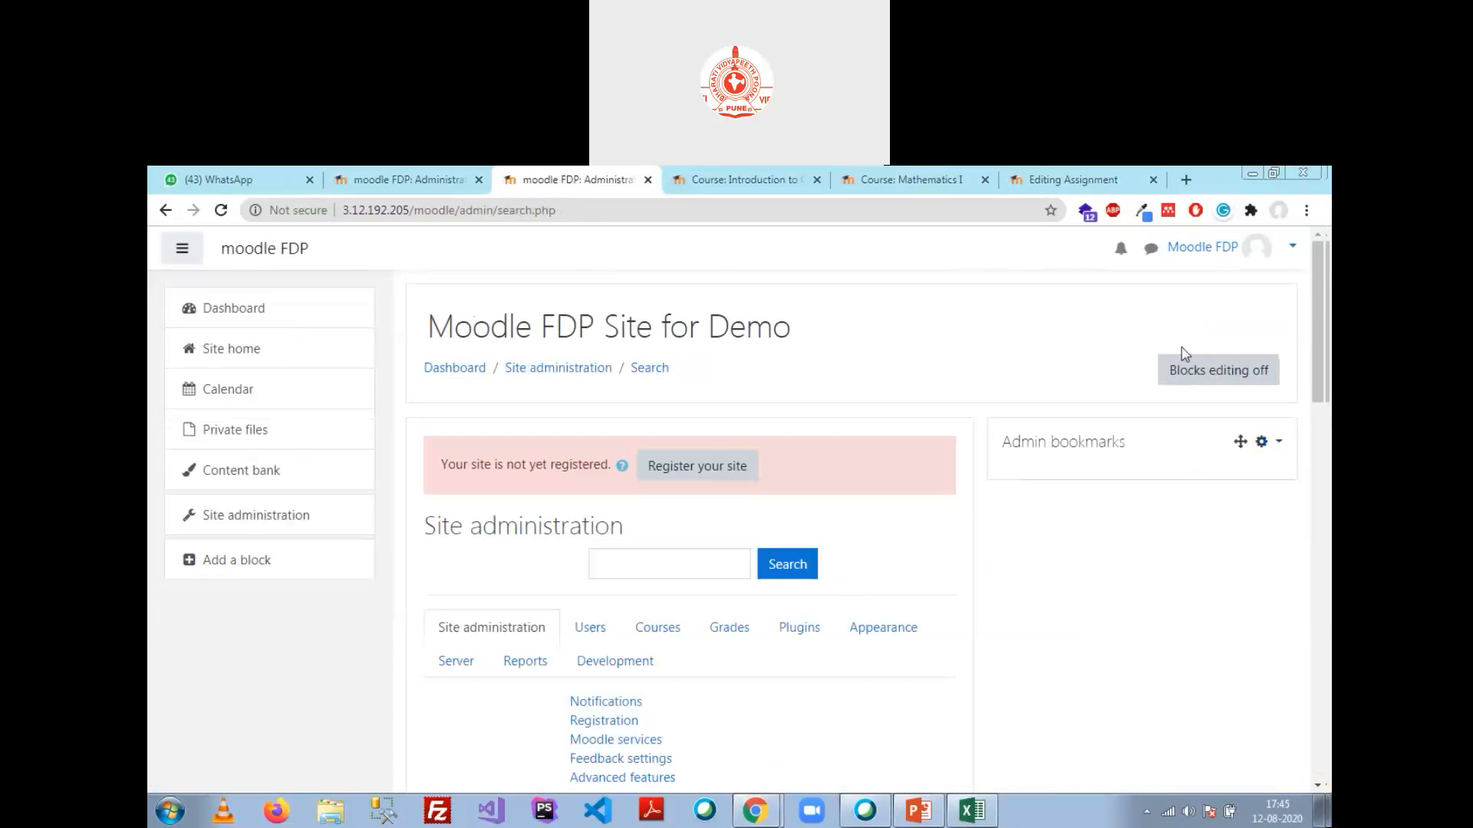
{"action": "left_click", "coordinate": [800, 629]}
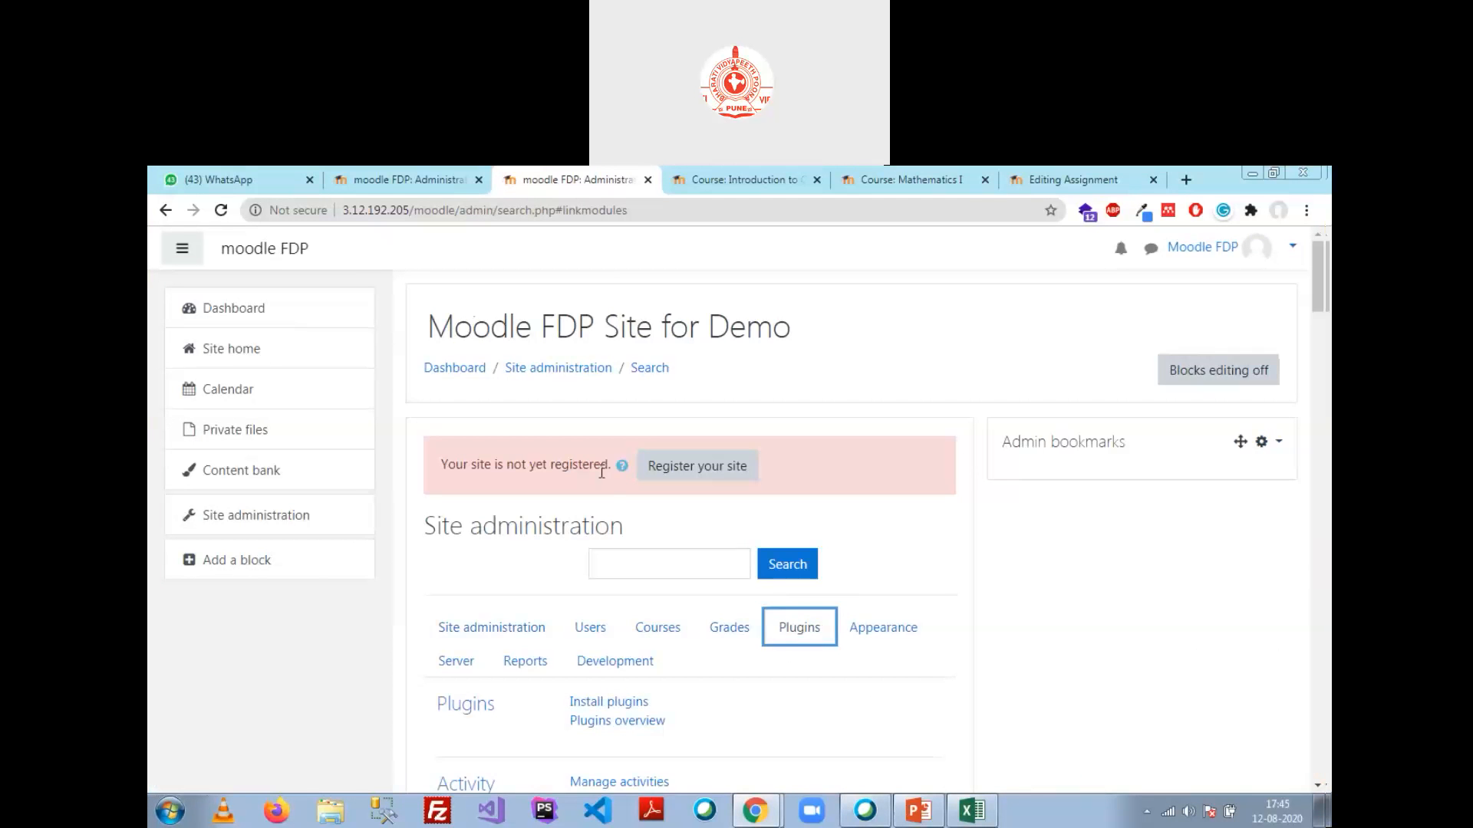
{"action": "scroll", "coordinate": [601, 473], "scroll_direction": "down", "scroll_amount": 12}
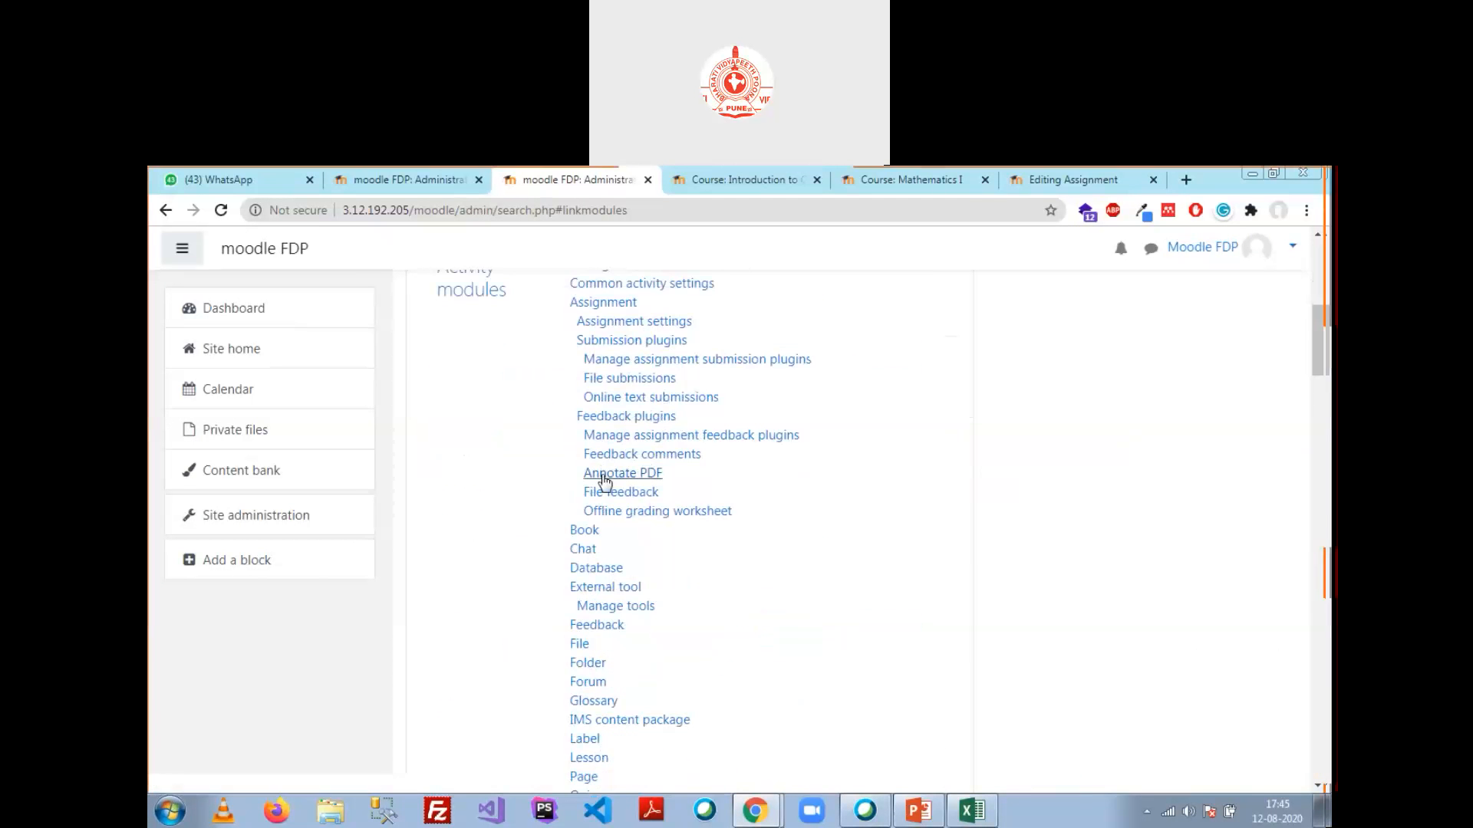
{"action": "scroll", "coordinate": [606, 483], "scroll_direction": "down", "scroll_amount": 9}
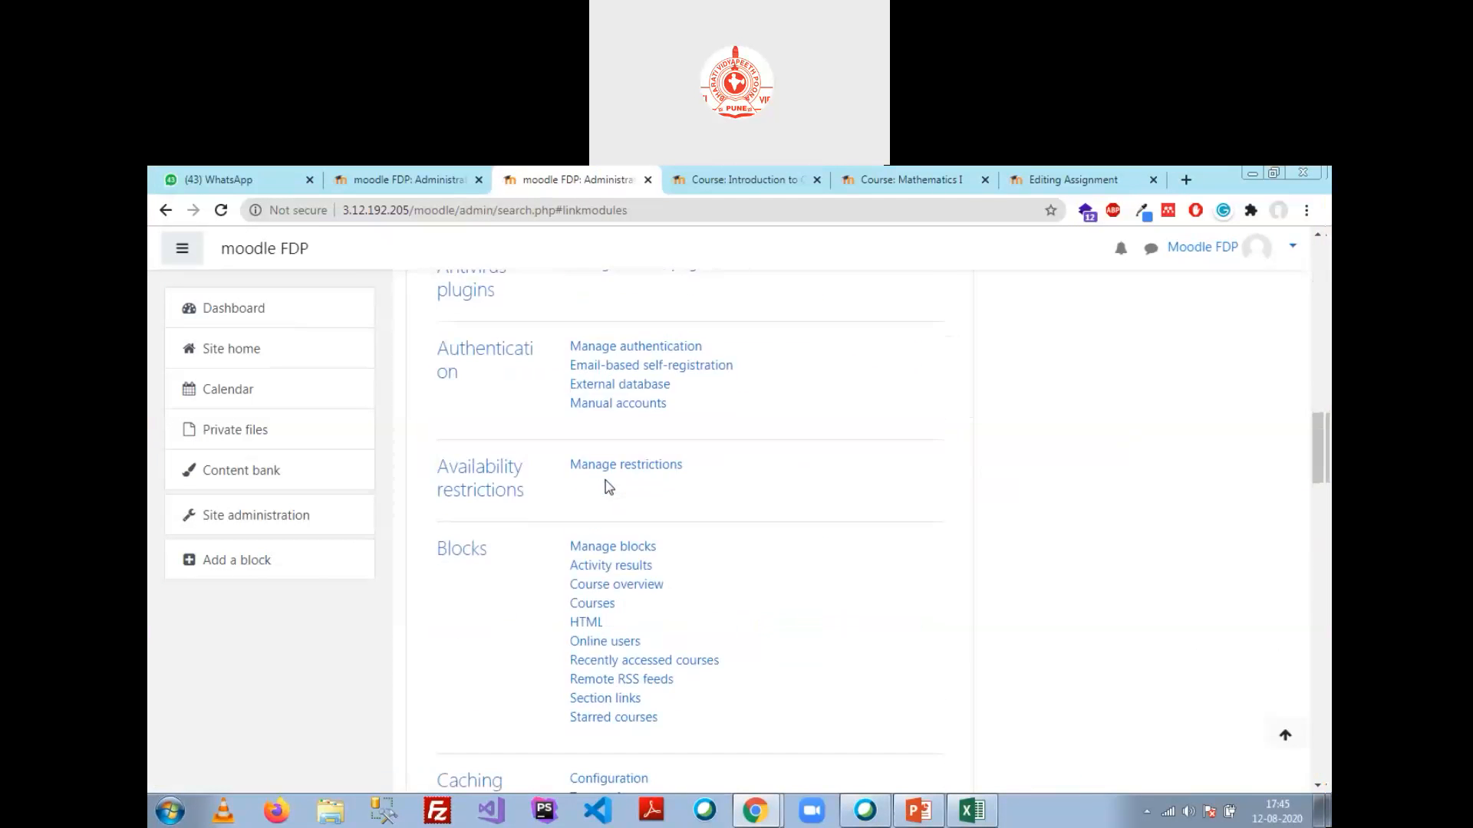
{"action": "scroll", "coordinate": [611, 488], "scroll_direction": "down", "scroll_amount": 7}
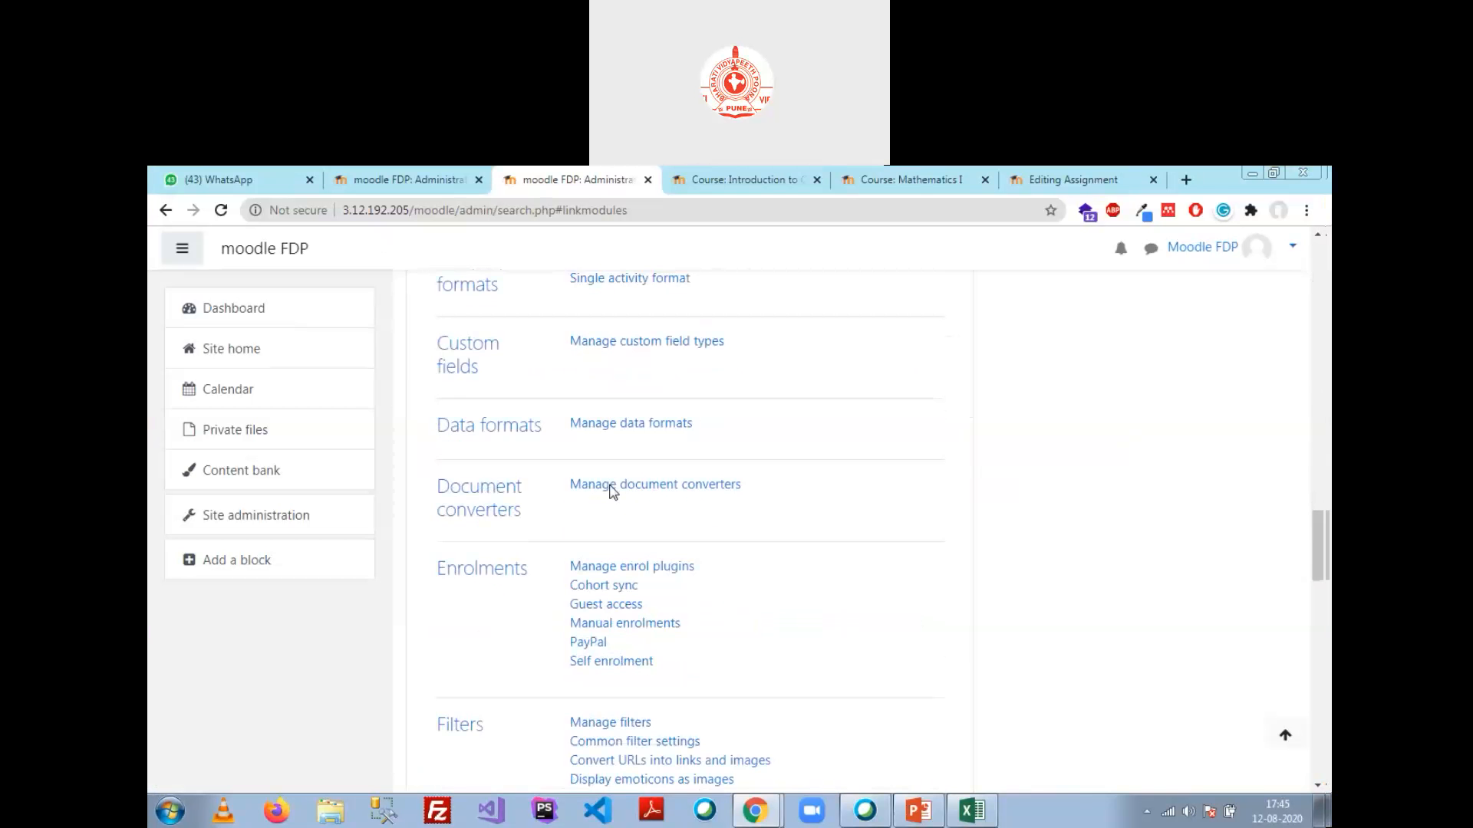
{"action": "scroll", "coordinate": [611, 488], "scroll_direction": "down", "scroll_amount": 1}
Step: Open the Enrolments category and scroll to PayPal in the Manage enrol plugins table
{"action": "left_click", "coordinate": [464, 482]}
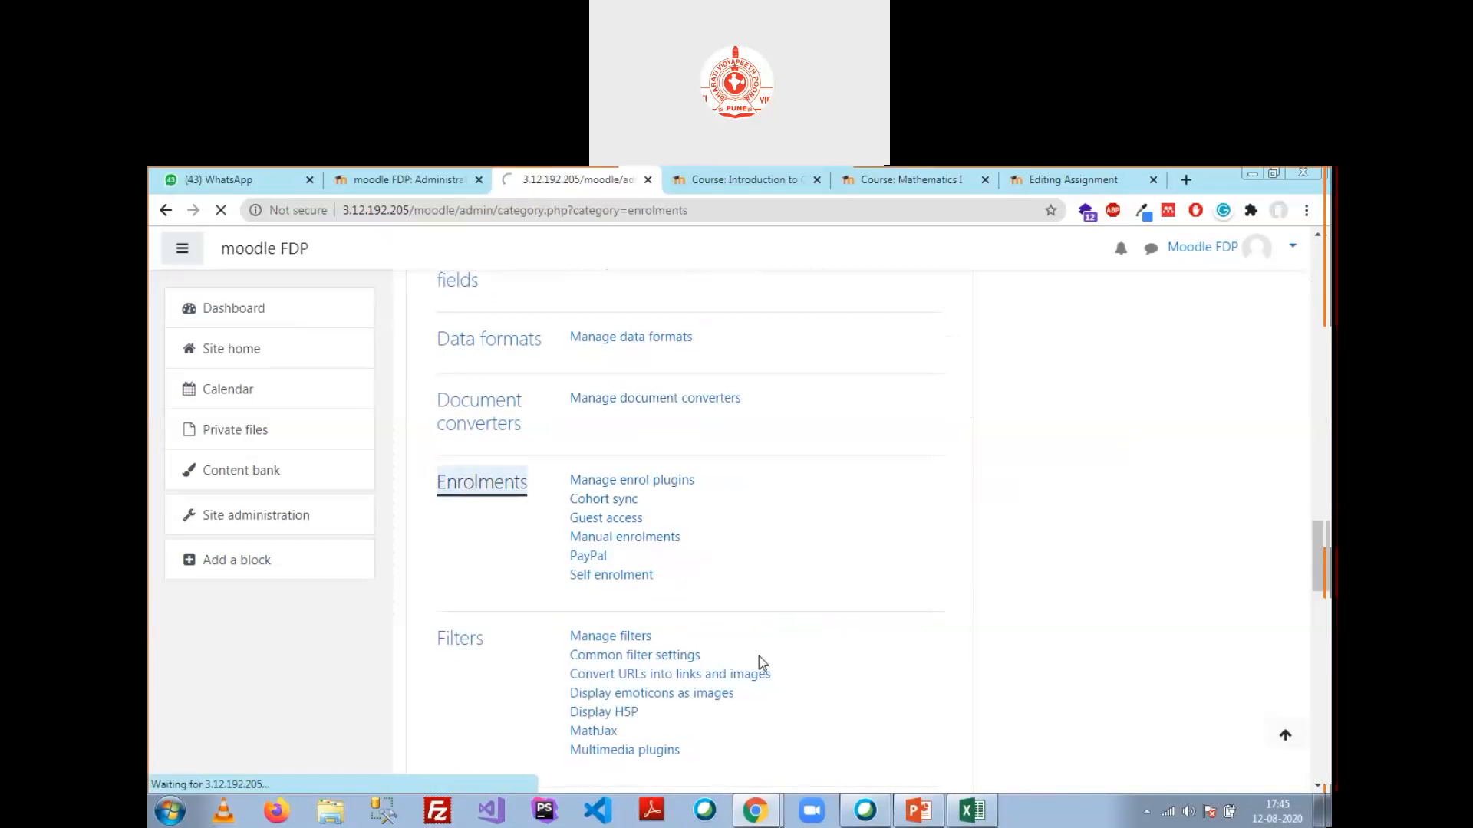
{"action": "scroll", "coordinate": [731, 559], "scroll_direction": "down", "scroll_amount": 3}
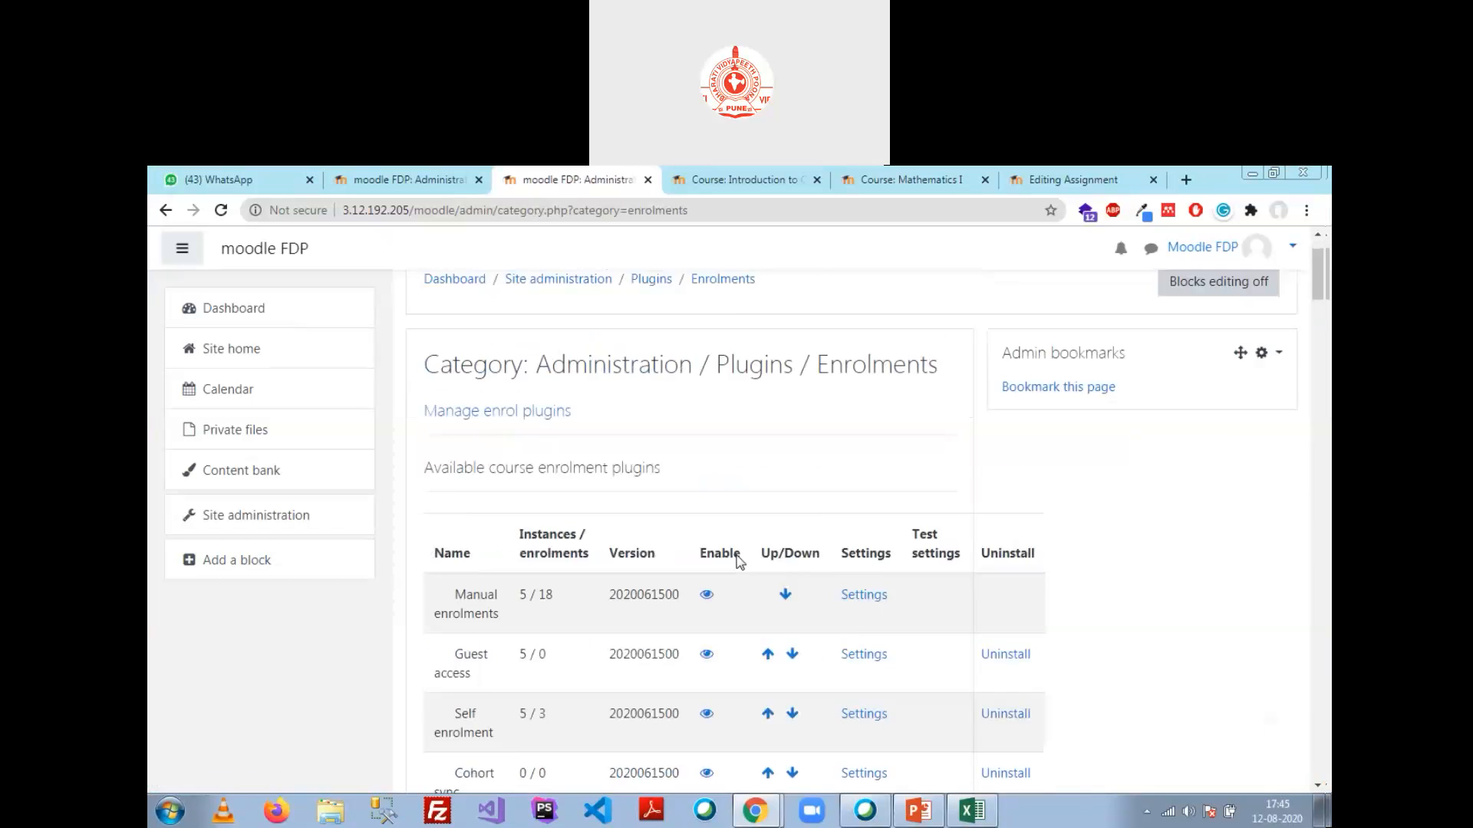
{"action": "scroll", "coordinate": [738, 556], "scroll_direction": "up", "scroll_amount": 3}
{"action": "scroll", "coordinate": [721, 559], "scroll_direction": "down", "scroll_amount": 1}
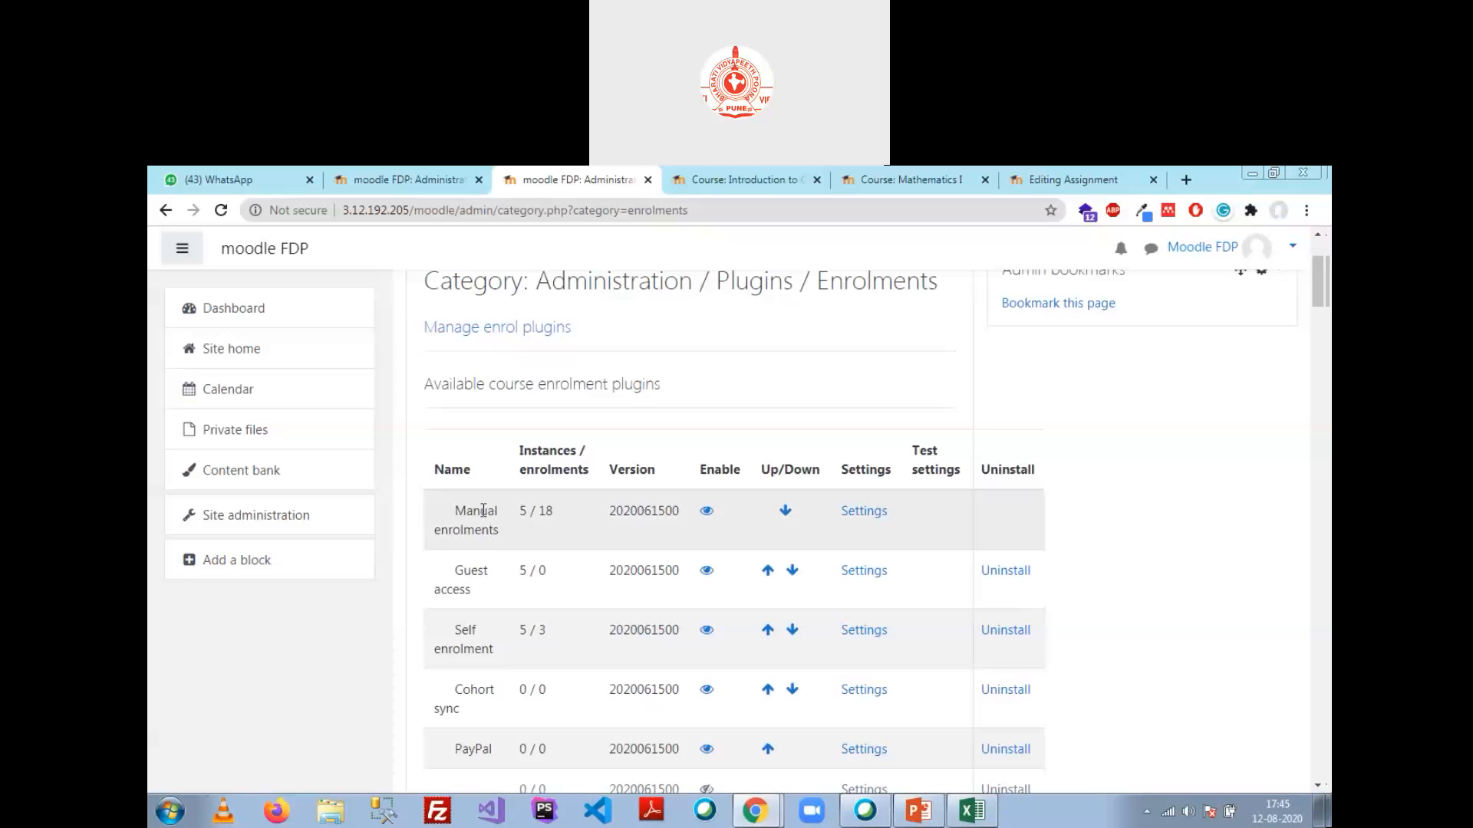
{"action": "scroll", "coordinate": [476, 511], "scroll_direction": "down", "scroll_amount": 2}
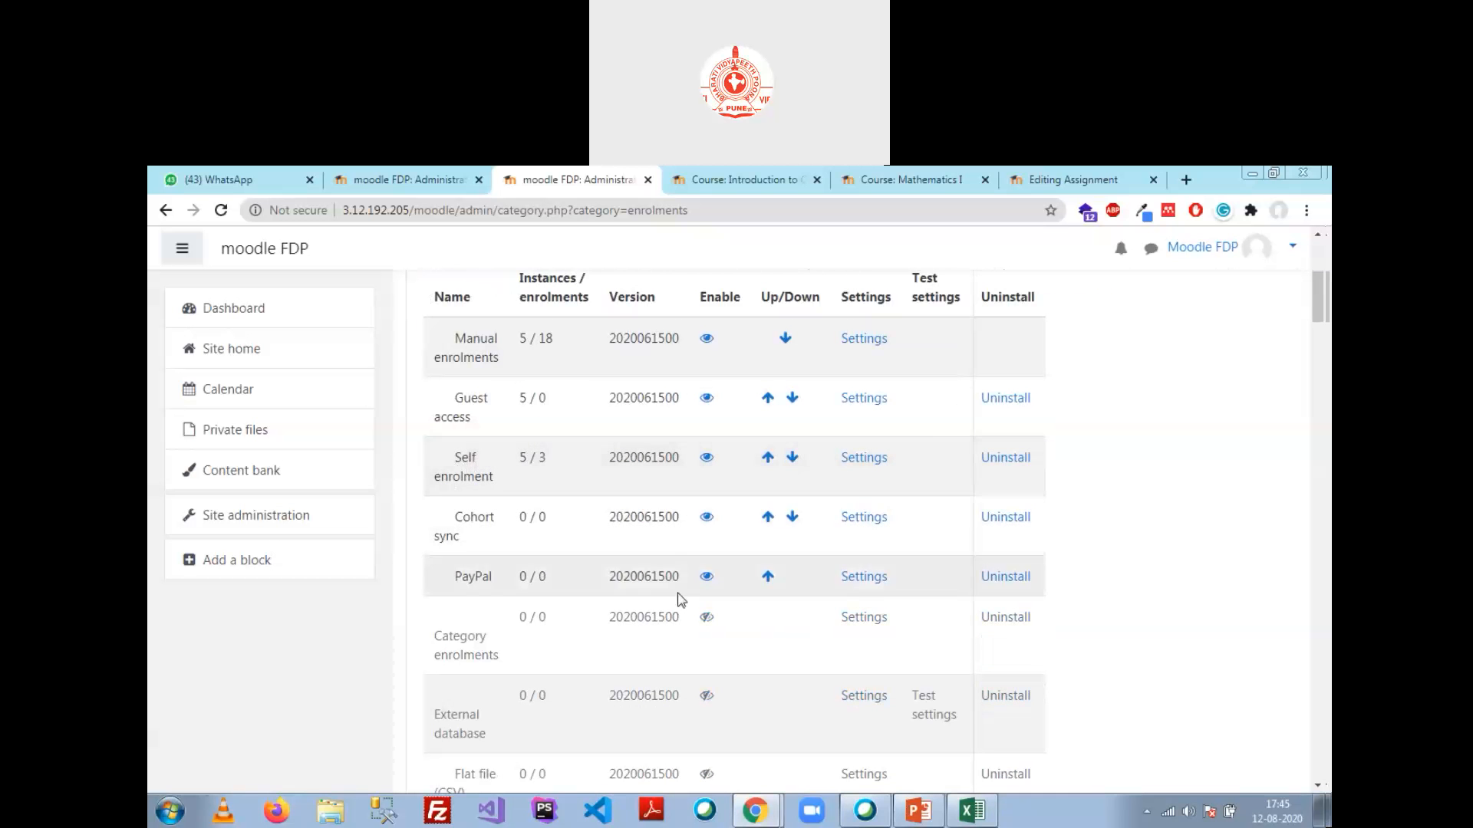
Step: Toggle PayPal's Enable eye icon off, then back on so PayPal is enabled
{"action": "left_click", "coordinate": [707, 576]}
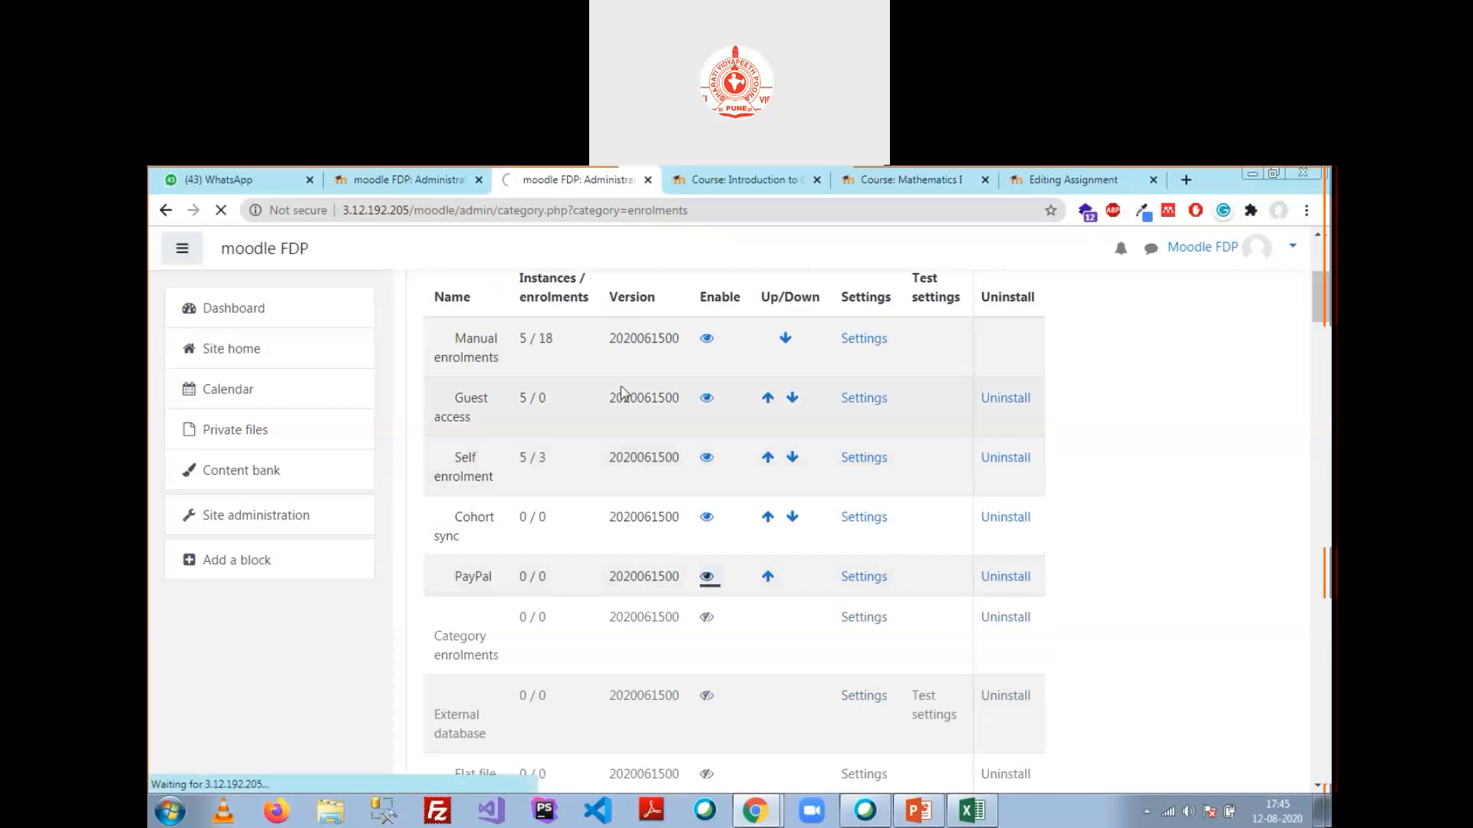
{"action": "scroll", "coordinate": [567, 546], "scroll_direction": "down", "scroll_amount": 3}
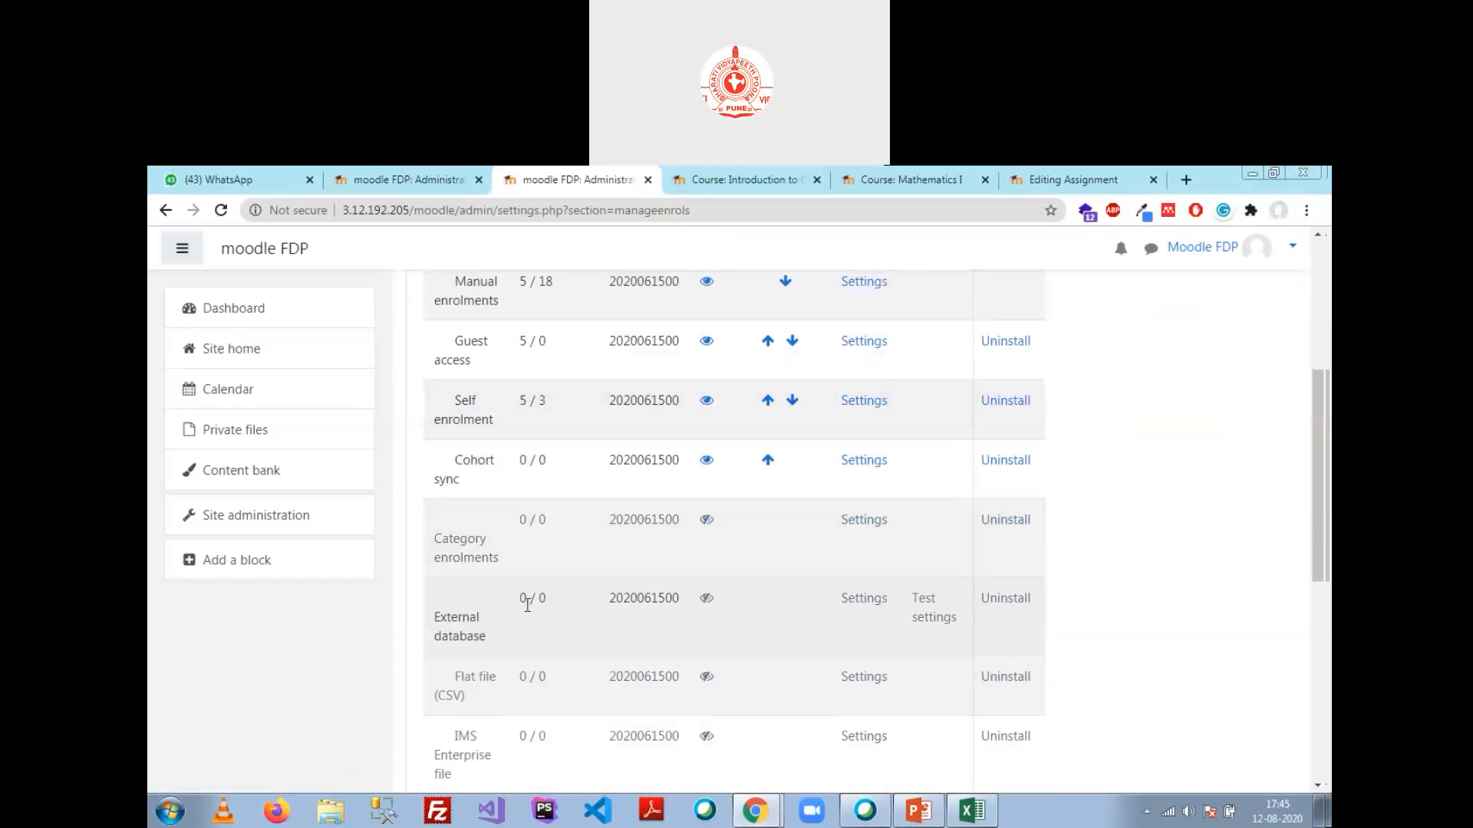
{"action": "scroll", "coordinate": [529, 567], "scroll_direction": "down", "scroll_amount": 2}
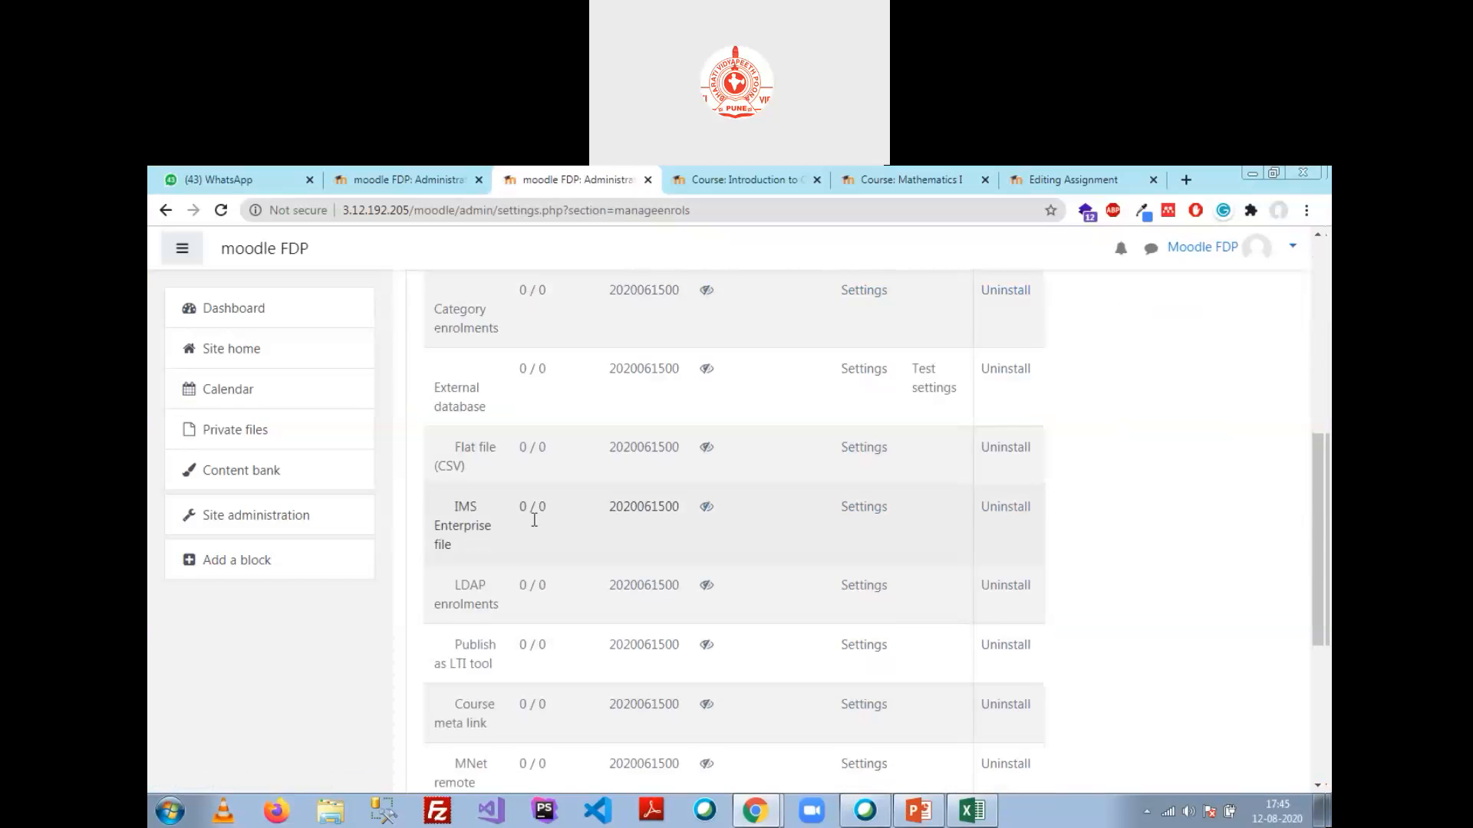
{"action": "scroll", "coordinate": [535, 520], "scroll_direction": "down", "scroll_amount": 1}
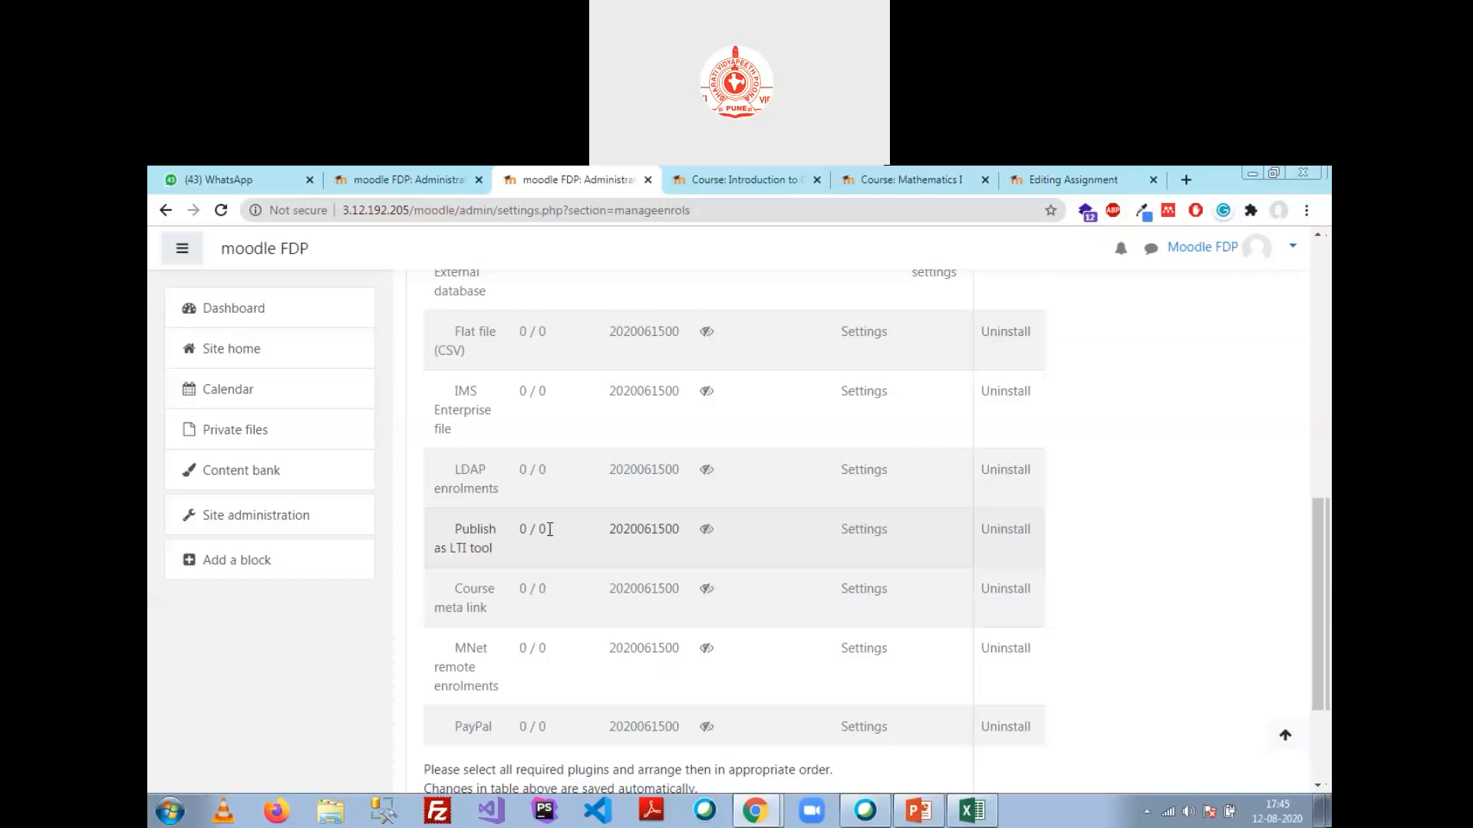
{"action": "scroll", "coordinate": [549, 529], "scroll_direction": "down", "scroll_amount": 3}
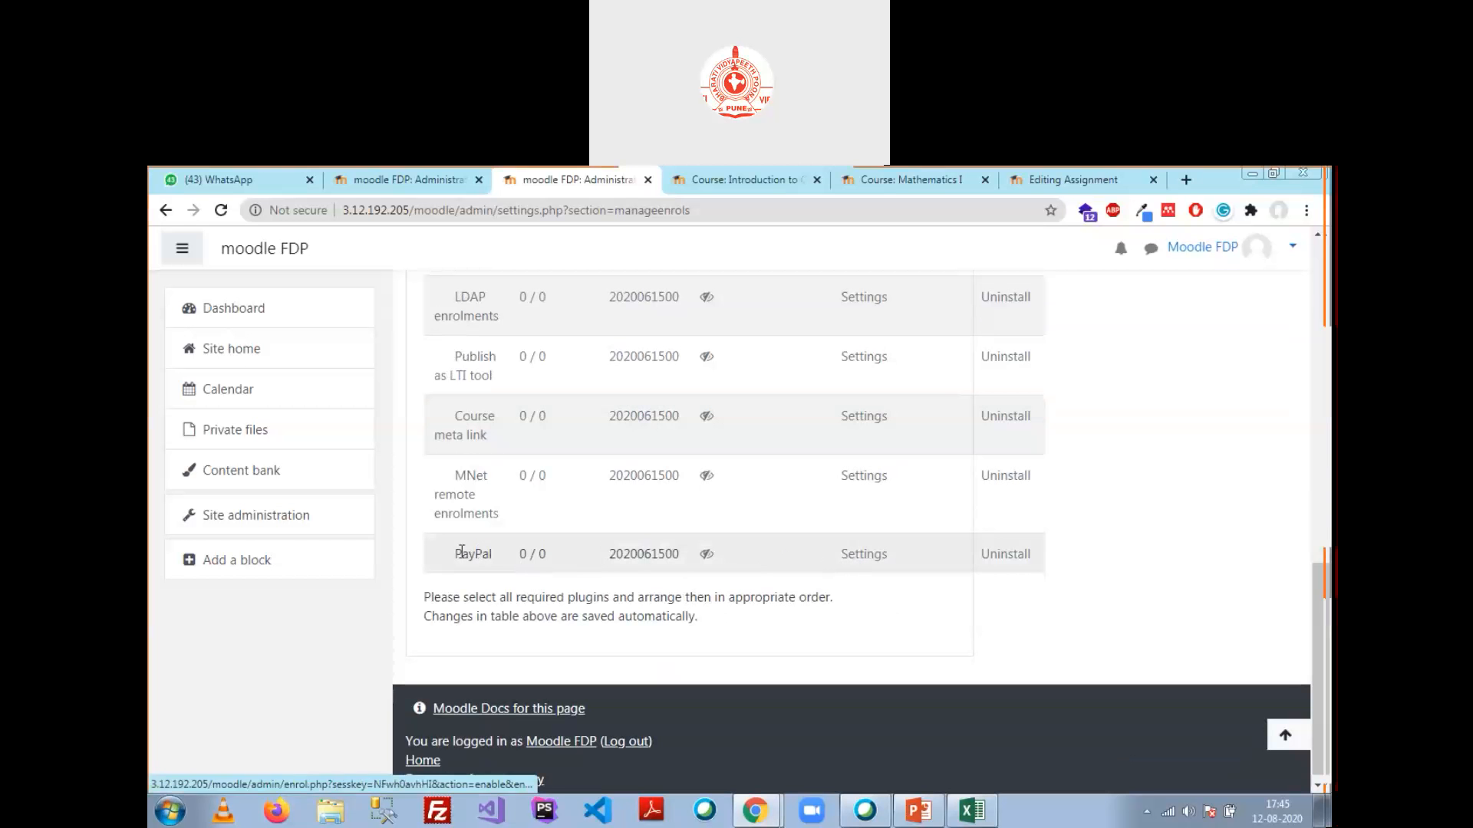
{"action": "left_click", "coordinate": [704, 556]}
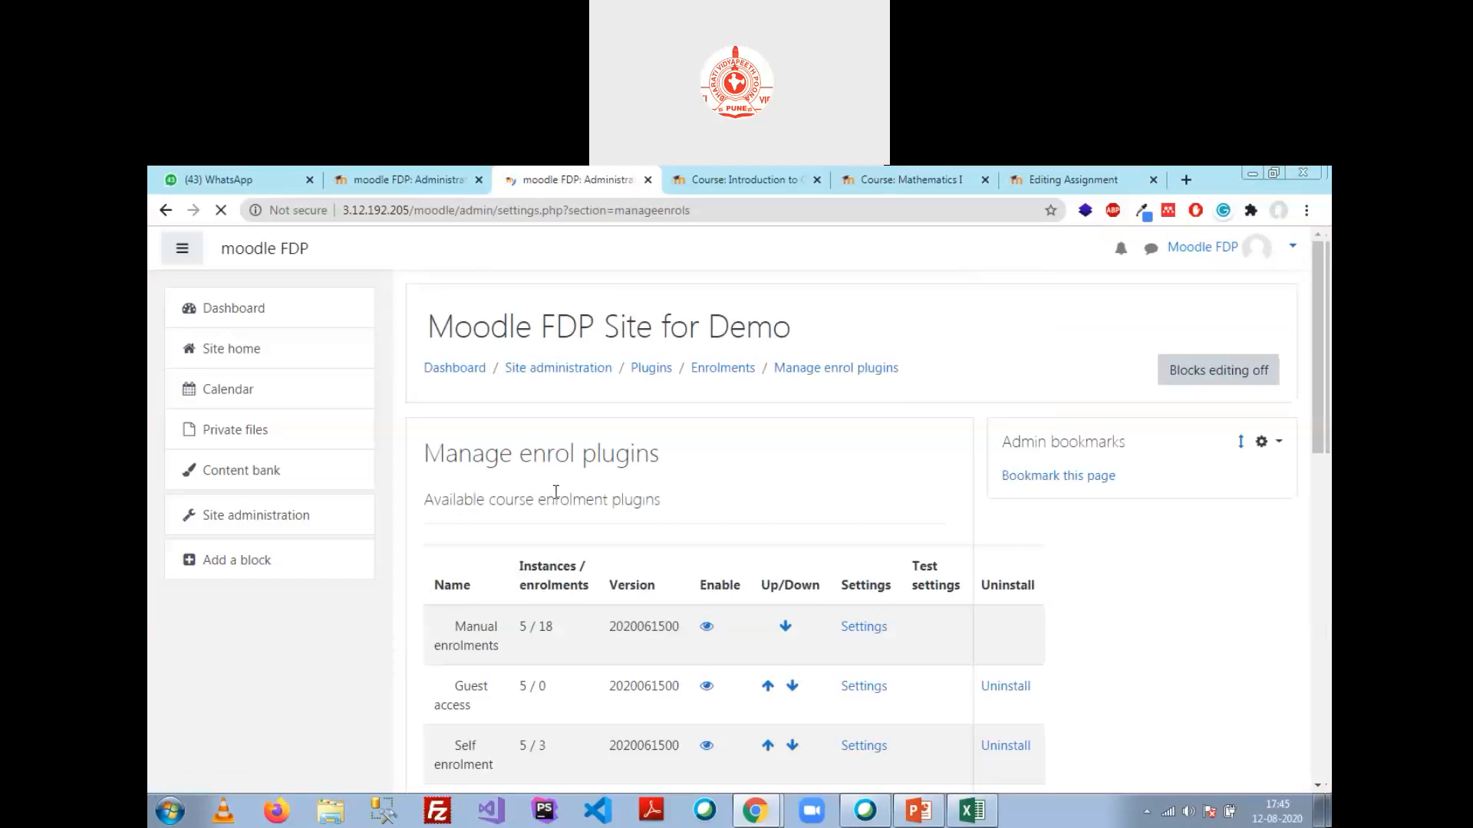
{"action": "scroll", "coordinate": [554, 560], "scroll_direction": "down", "scroll_amount": 2}
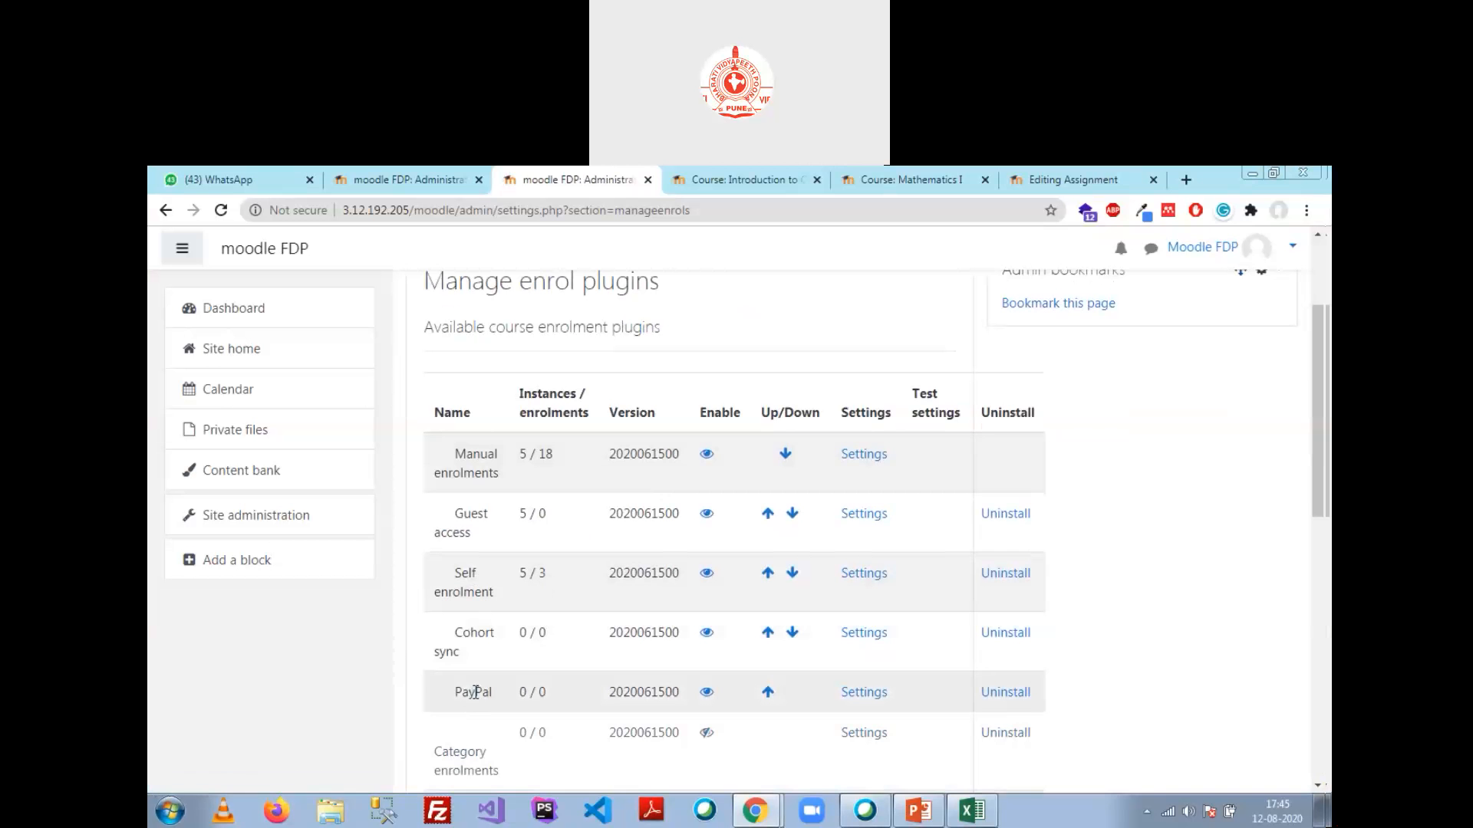
Step: Open the PayPal enrolment settings, leaving the business email and enrolment expiry action unchanged
{"action": "left_click", "coordinate": [869, 692]}
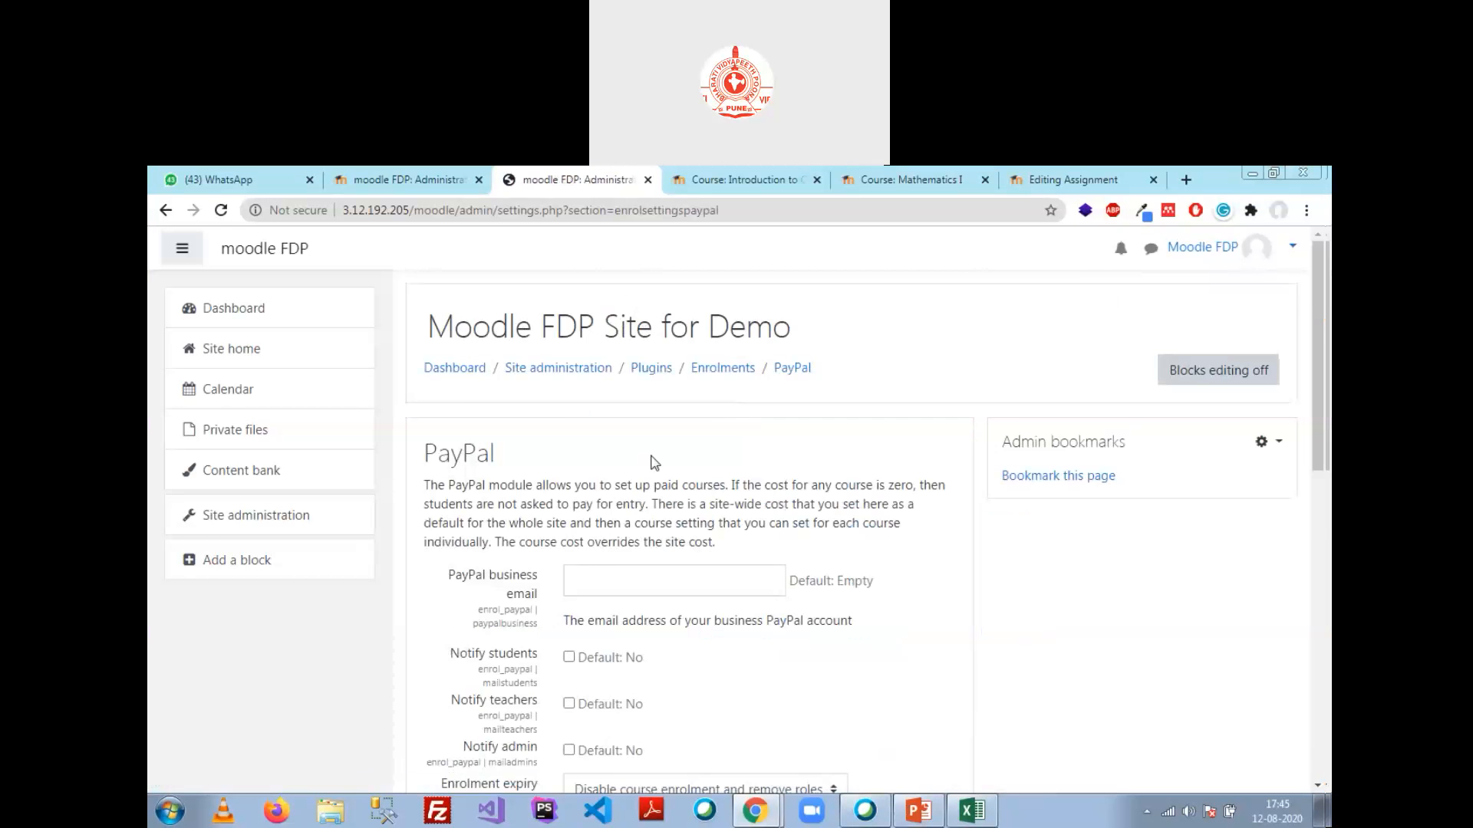
{"action": "scroll", "coordinate": [654, 463], "scroll_direction": "down", "scroll_amount": 2}
{"action": "left_click", "coordinate": [639, 410]}
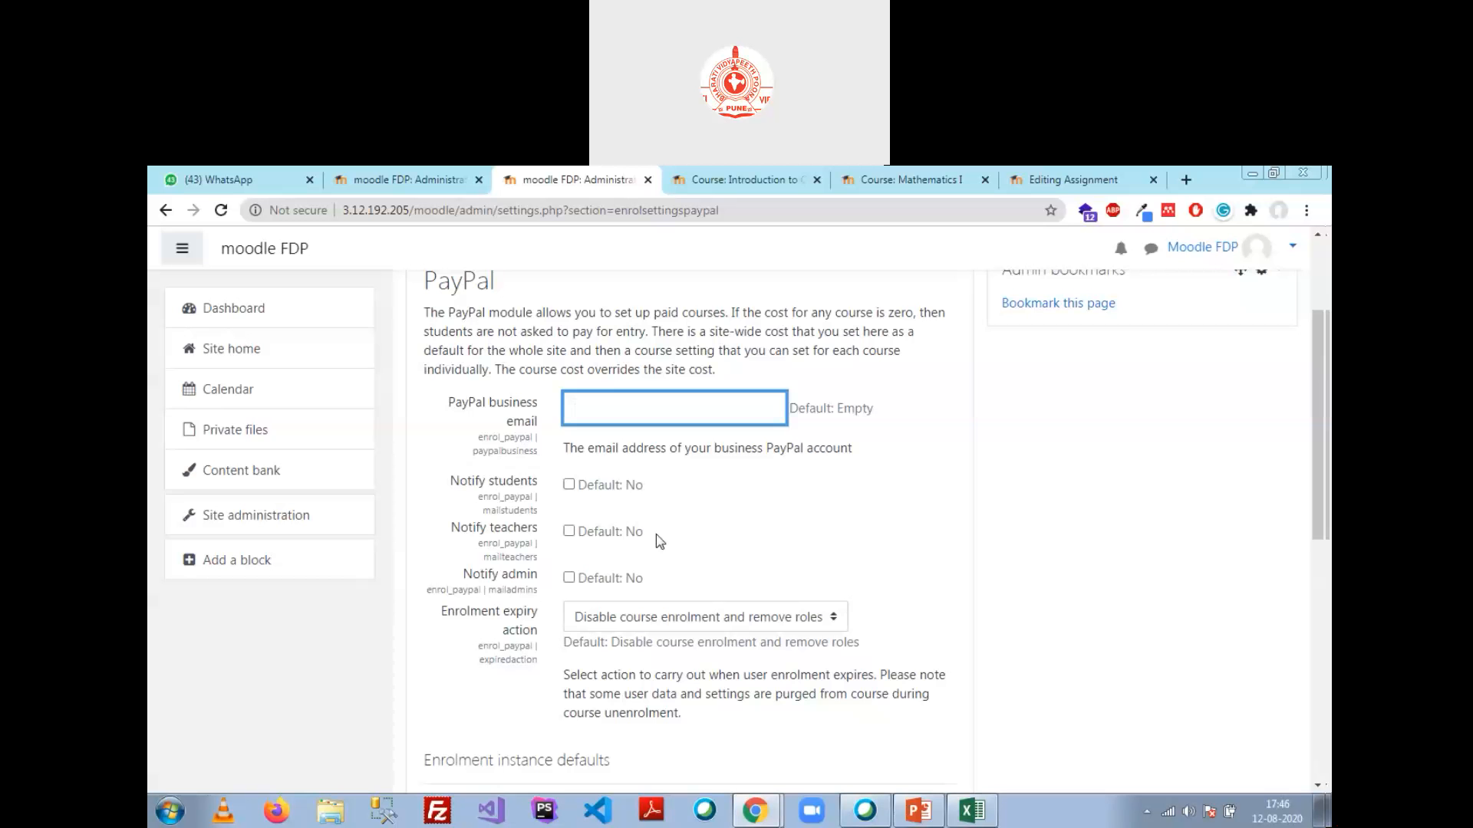
{"action": "scroll", "coordinate": [657, 537], "scroll_direction": "down", "scroll_amount": 3}
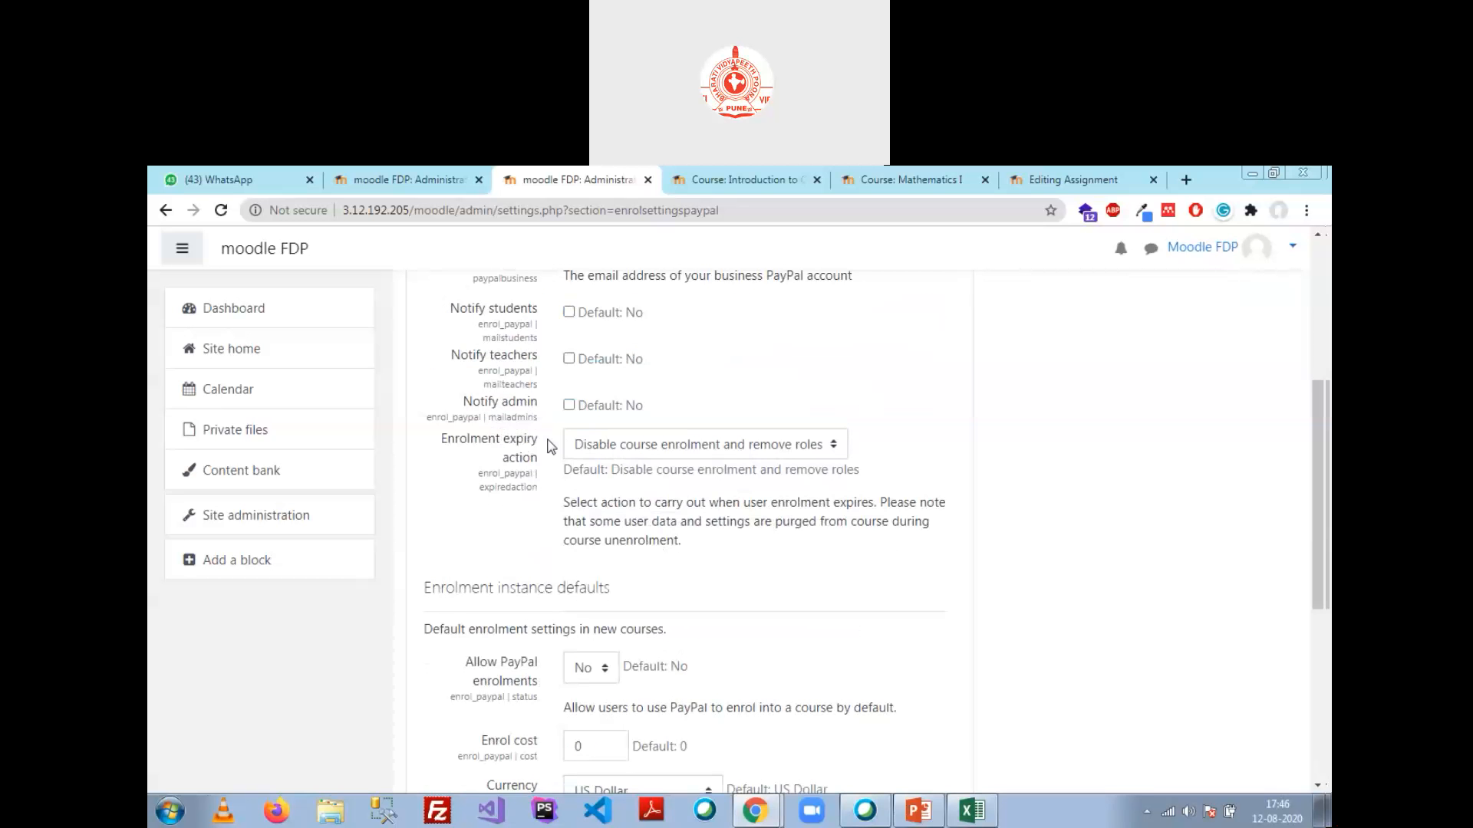
{"action": "left_click", "coordinate": [733, 444]}
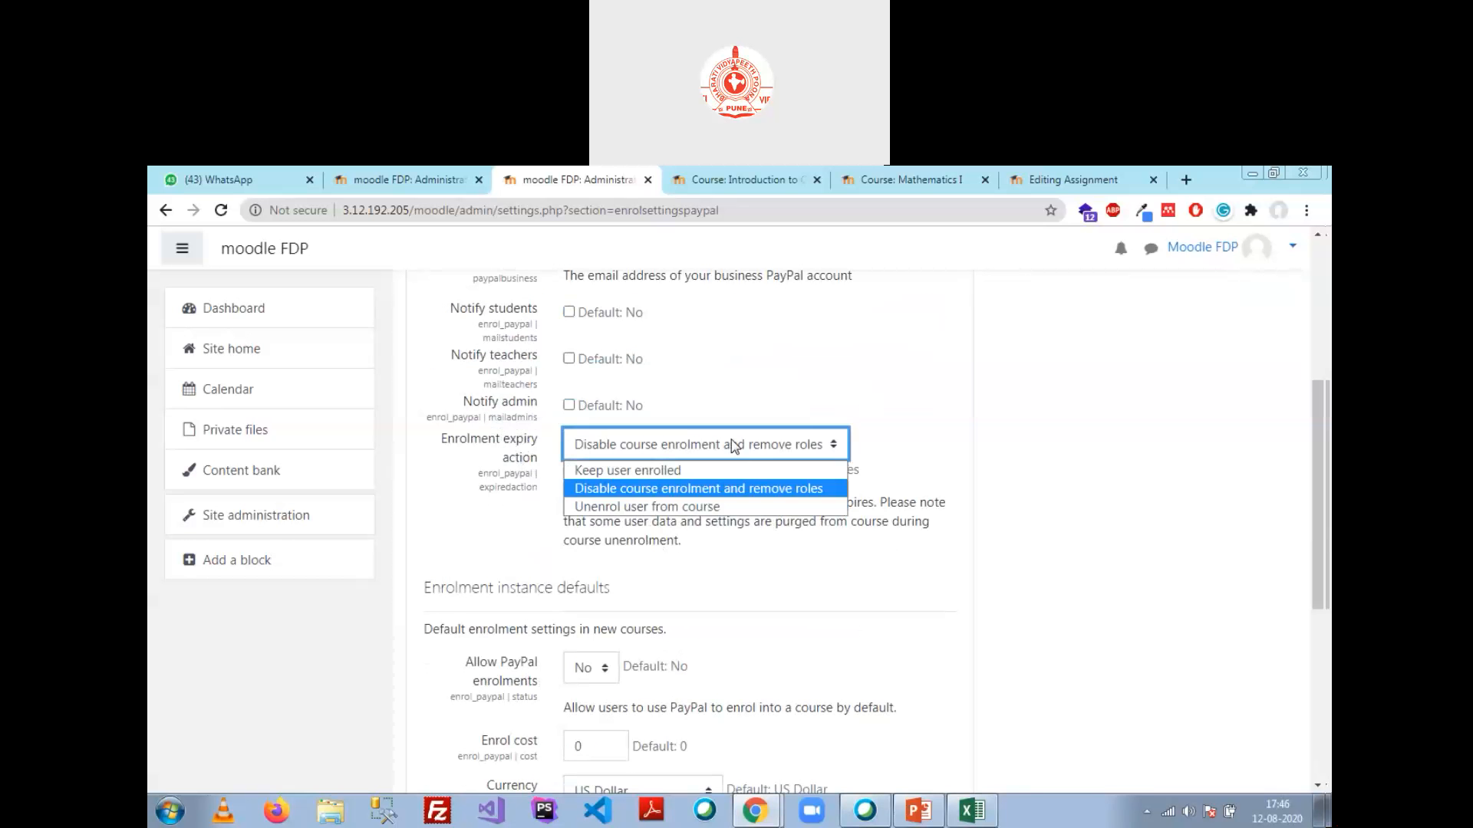
{"action": "left_click", "coordinate": [716, 539]}
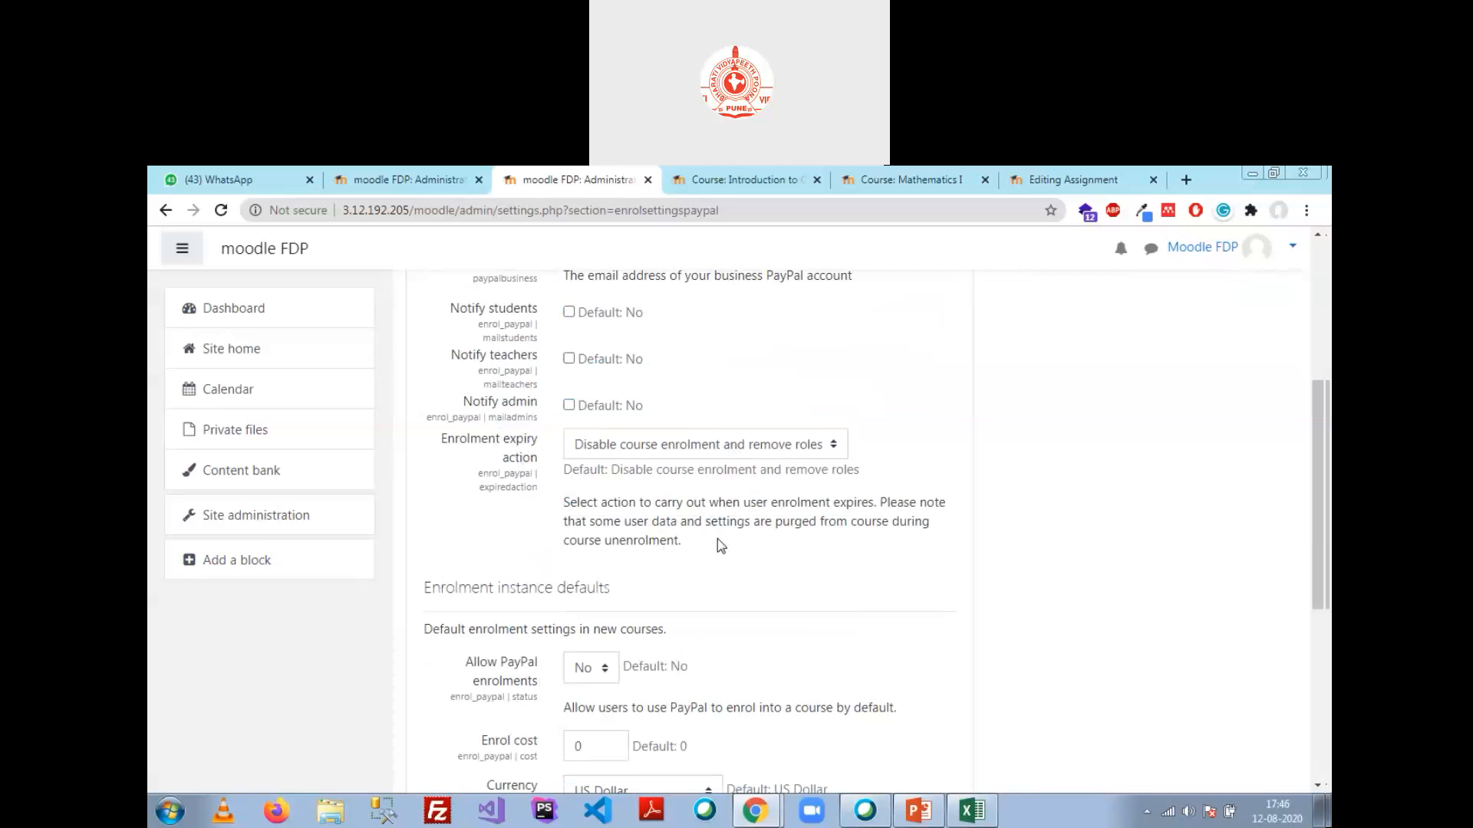
{"action": "scroll", "coordinate": [704, 544], "scroll_direction": "down", "scroll_amount": 3}
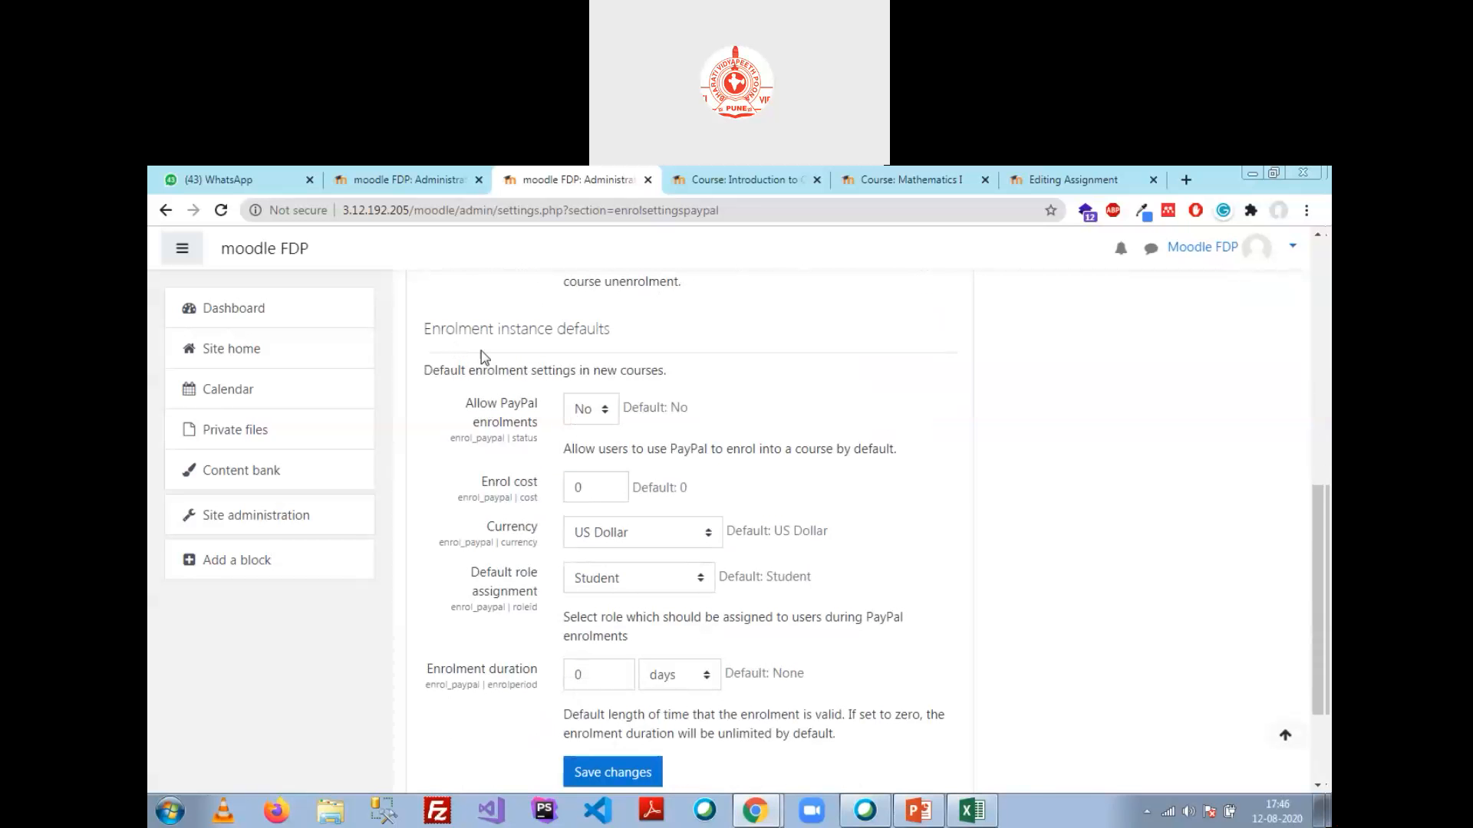
Step: Set Allow PayPal enrolments to Yes under Enrolment instance defaults
{"action": "left_click", "coordinate": [610, 414]}
{"action": "left_click", "coordinate": [602, 449]}
{"action": "scroll", "coordinate": [626, 479], "scroll_direction": "up", "scroll_amount": 1}
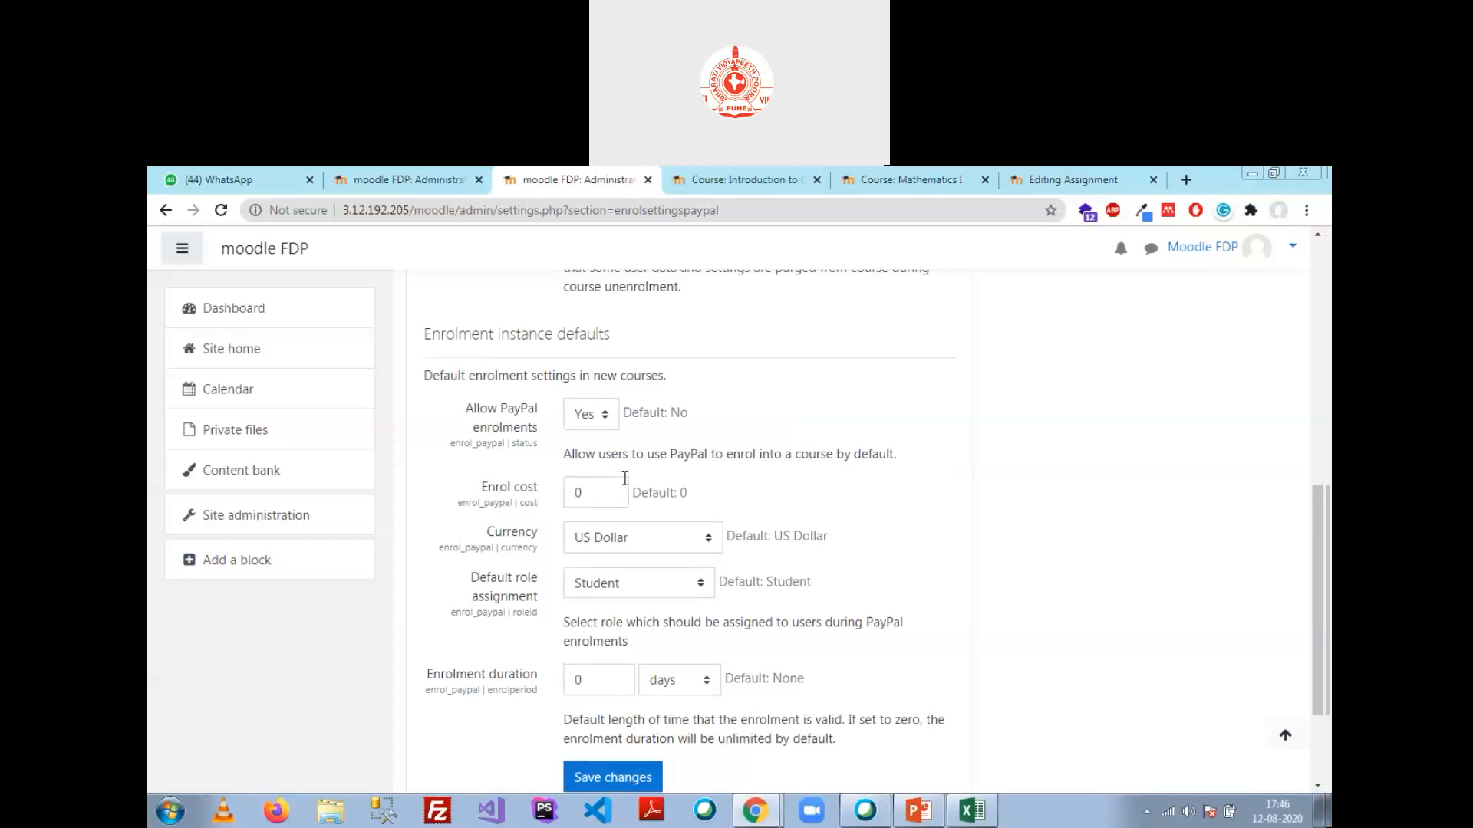
{"action": "scroll", "coordinate": [625, 479], "scroll_direction": "up", "scroll_amount": 6}
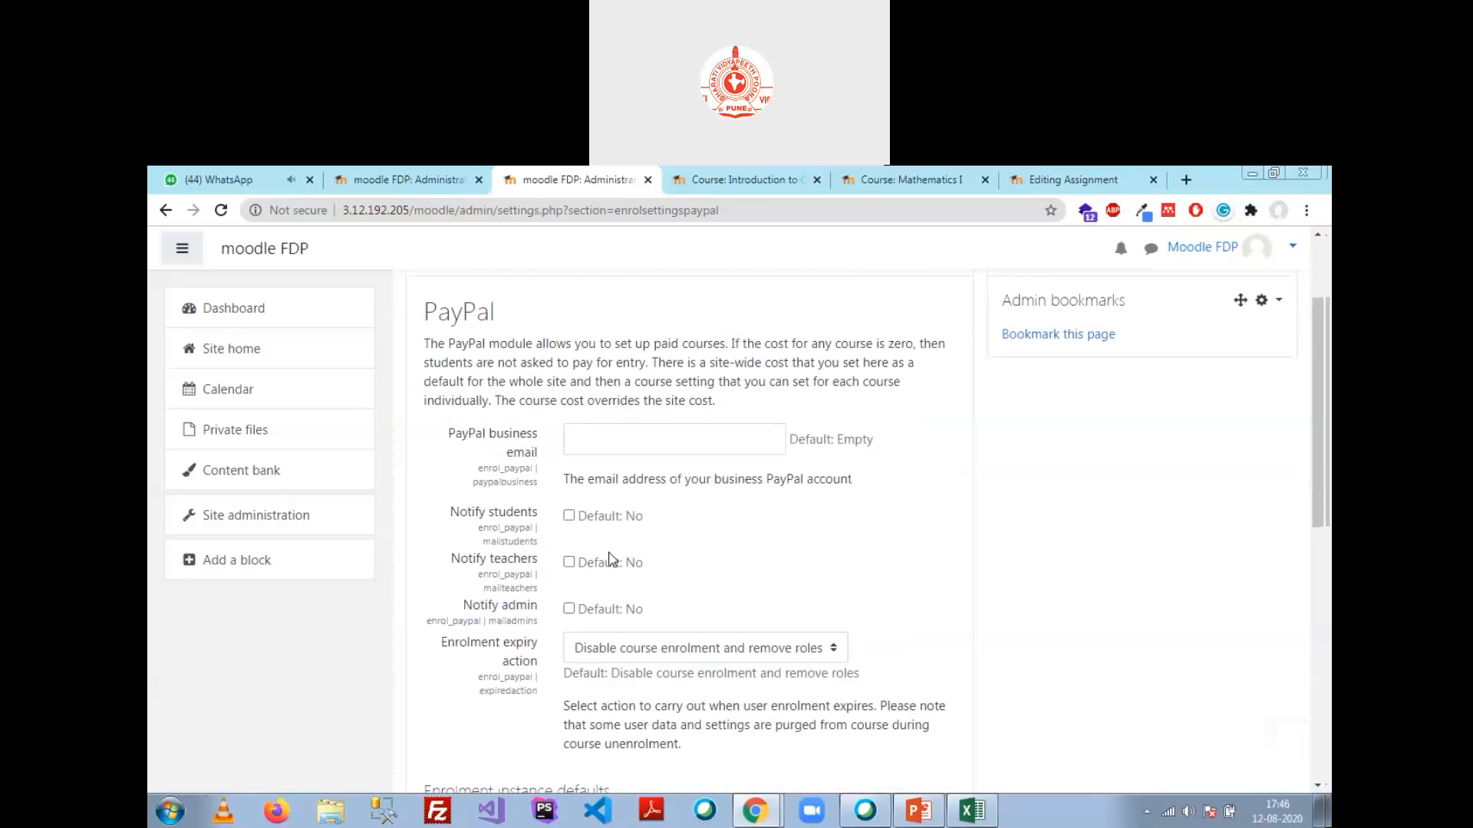
{"action": "scroll", "coordinate": [610, 558], "scroll_direction": "down", "scroll_amount": 2}
{"action": "scroll", "coordinate": [636, 537], "scroll_direction": "down", "scroll_amount": 4}
{"action": "scroll", "coordinate": [656, 524], "scroll_direction": "up", "scroll_amount": 1}
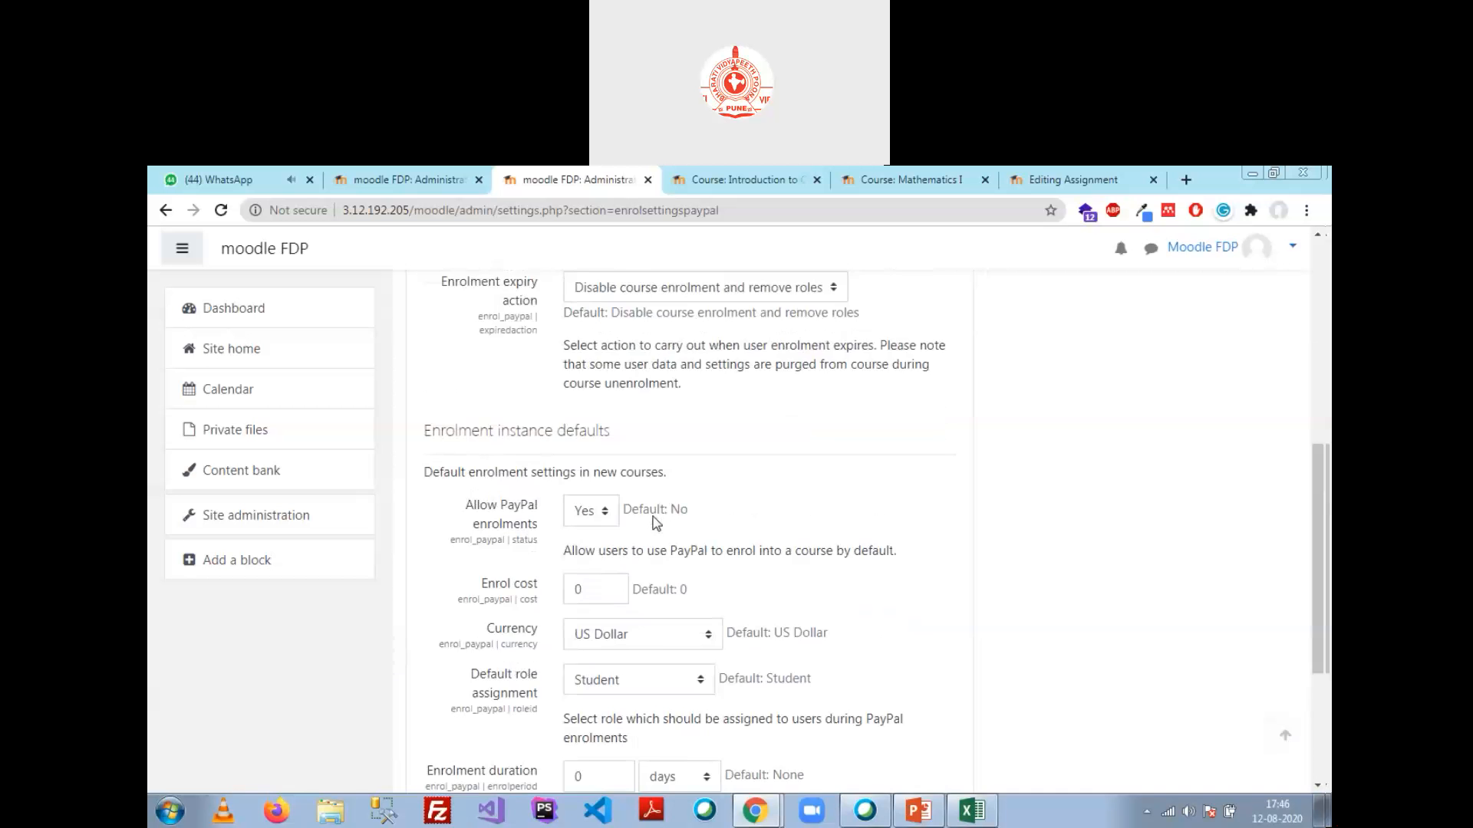
{"action": "scroll", "coordinate": [656, 524], "scroll_direction": "down", "scroll_amount": 2}
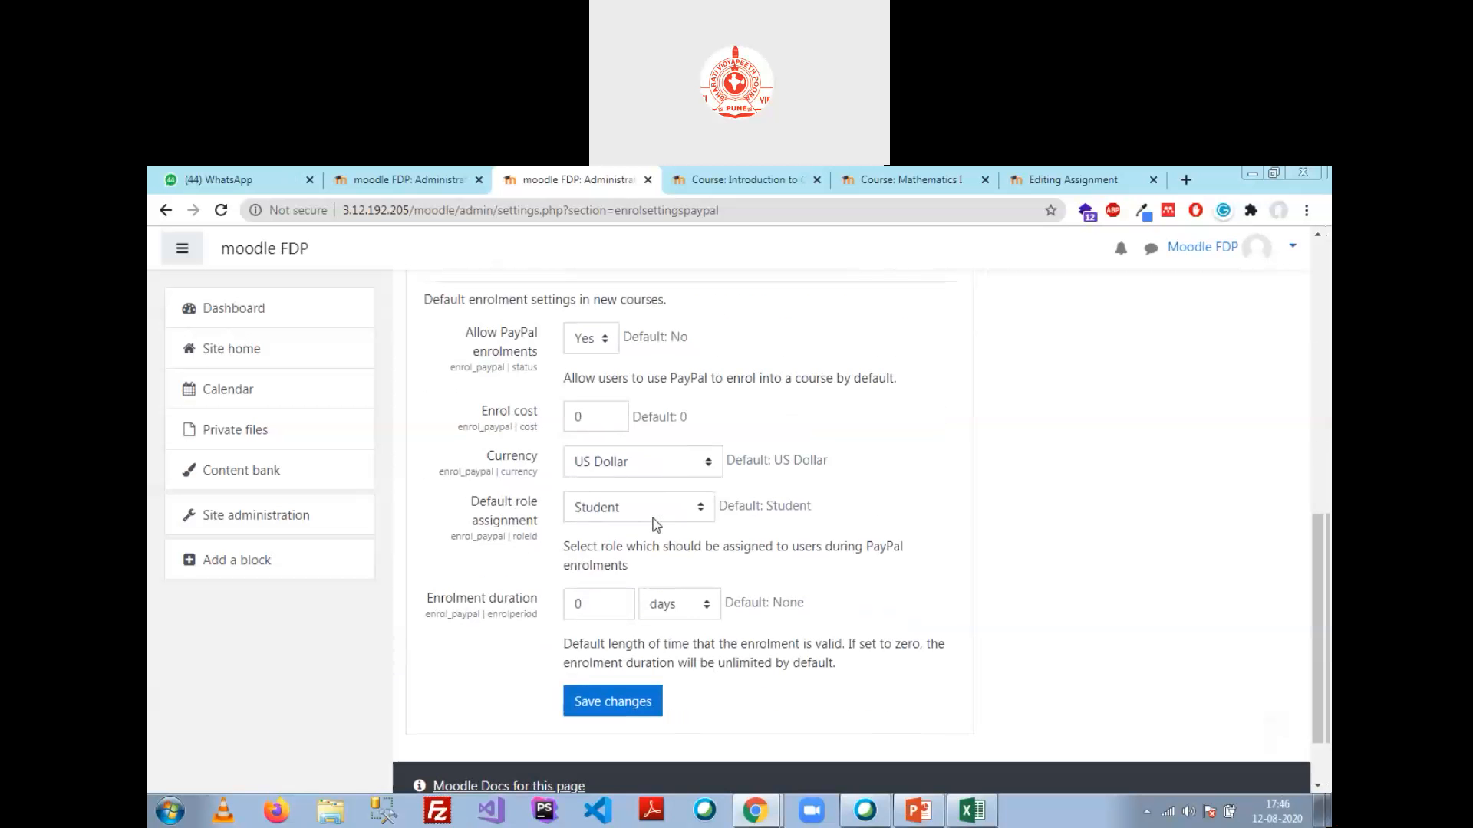
Step: Choose Indian Rupee as the default currency and select the enrolment duration value 0
{"action": "left_click", "coordinate": [688, 462]}
{"action": "scroll", "coordinate": [714, 629], "scroll_direction": "up", "scroll_amount": 2}
{"action": "mouse_move", "coordinate": [710, 622]}
{"action": "left_mouse_down"}
{"action": "mouse_move", "coordinate": [727, 503]}
{"action": "mouse_move", "coordinate": [738, 653]}
{"action": "mouse_move", "coordinate": [721, 623]}
{"action": "left_mouse_up"}
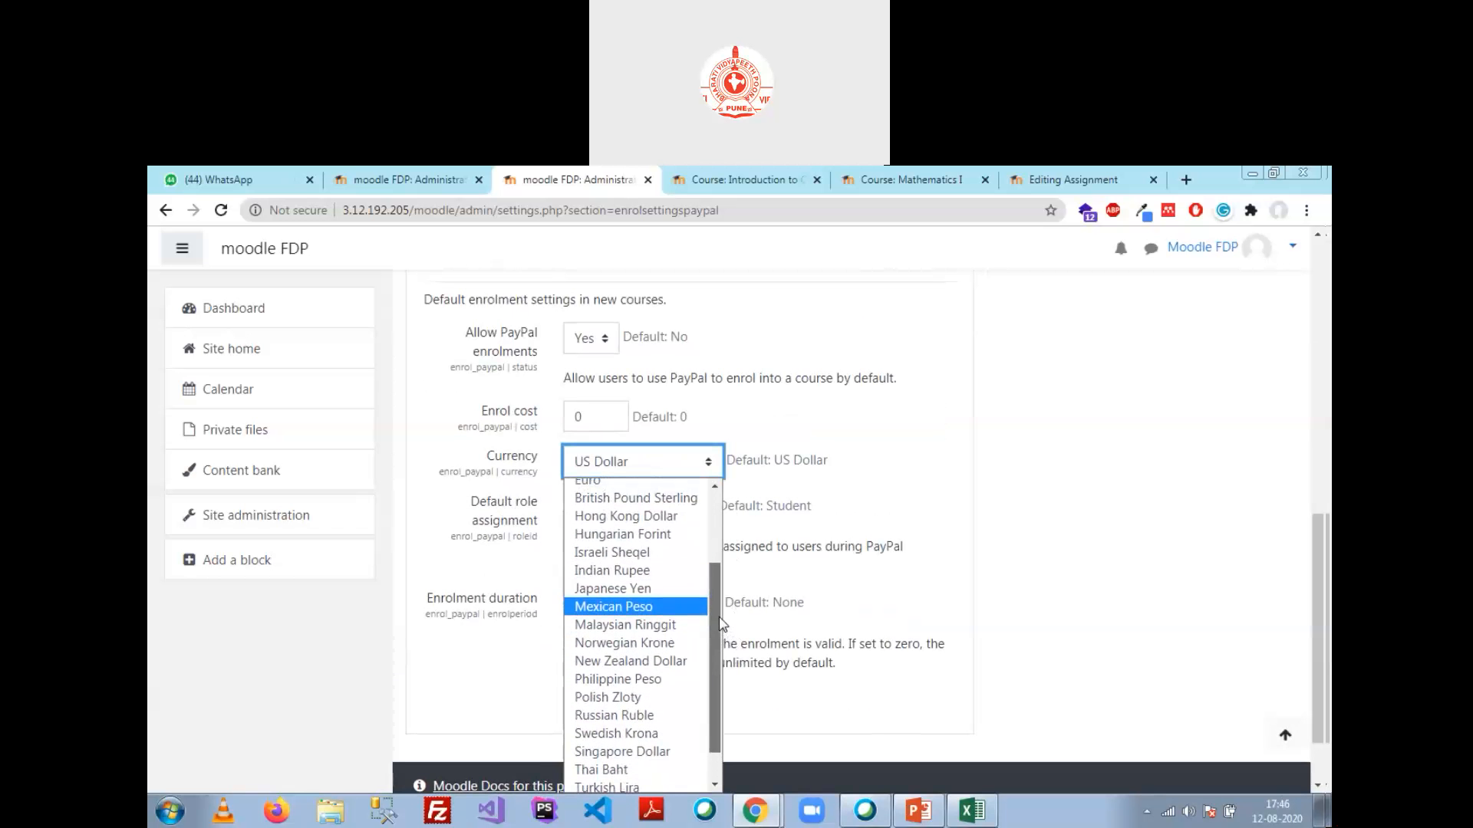
{"action": "left_click", "coordinate": [635, 571]}
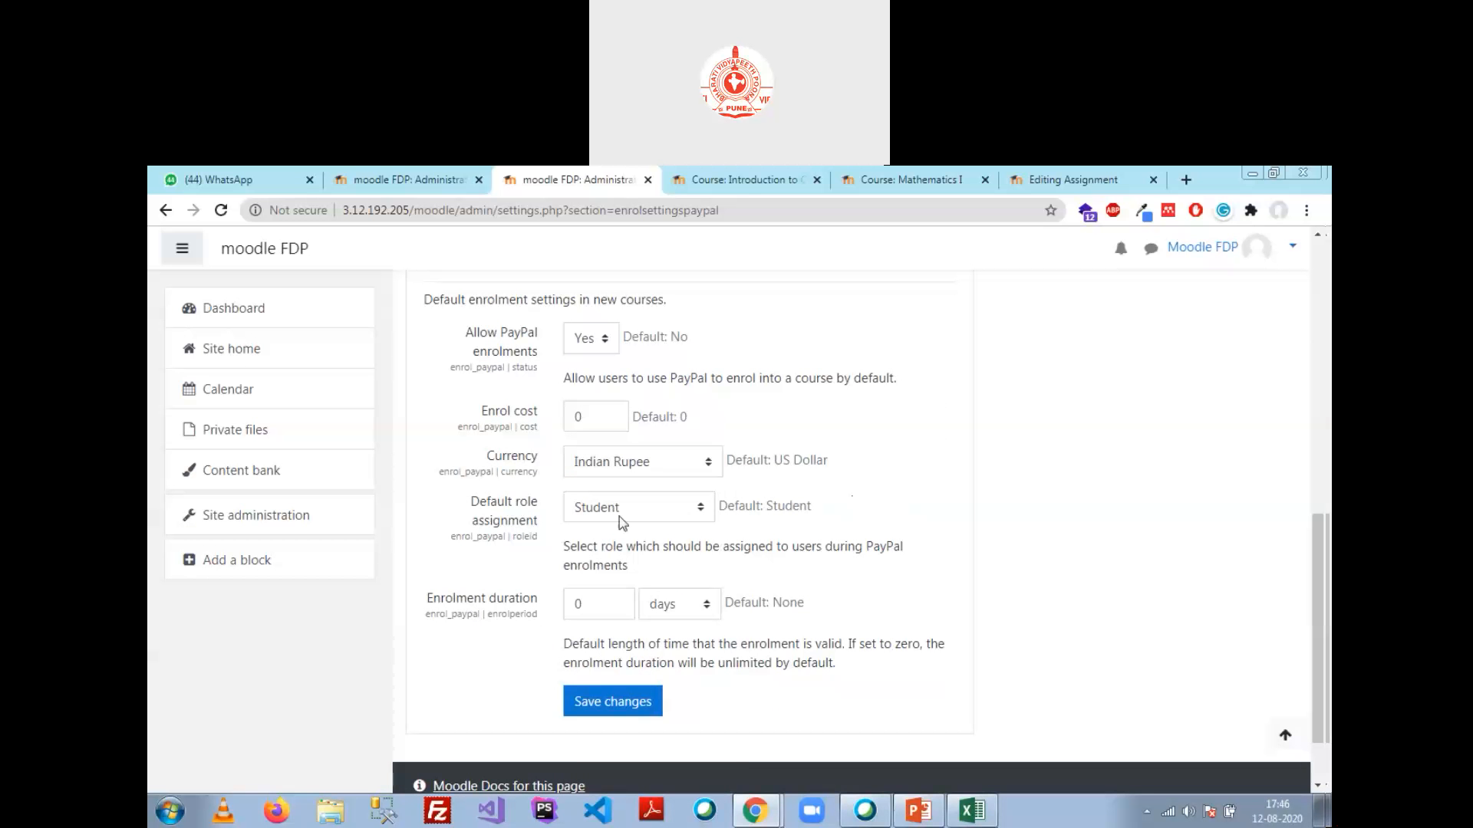
{"action": "left_click_drag", "start_coordinate": [583, 604], "coordinate": [558, 600]}
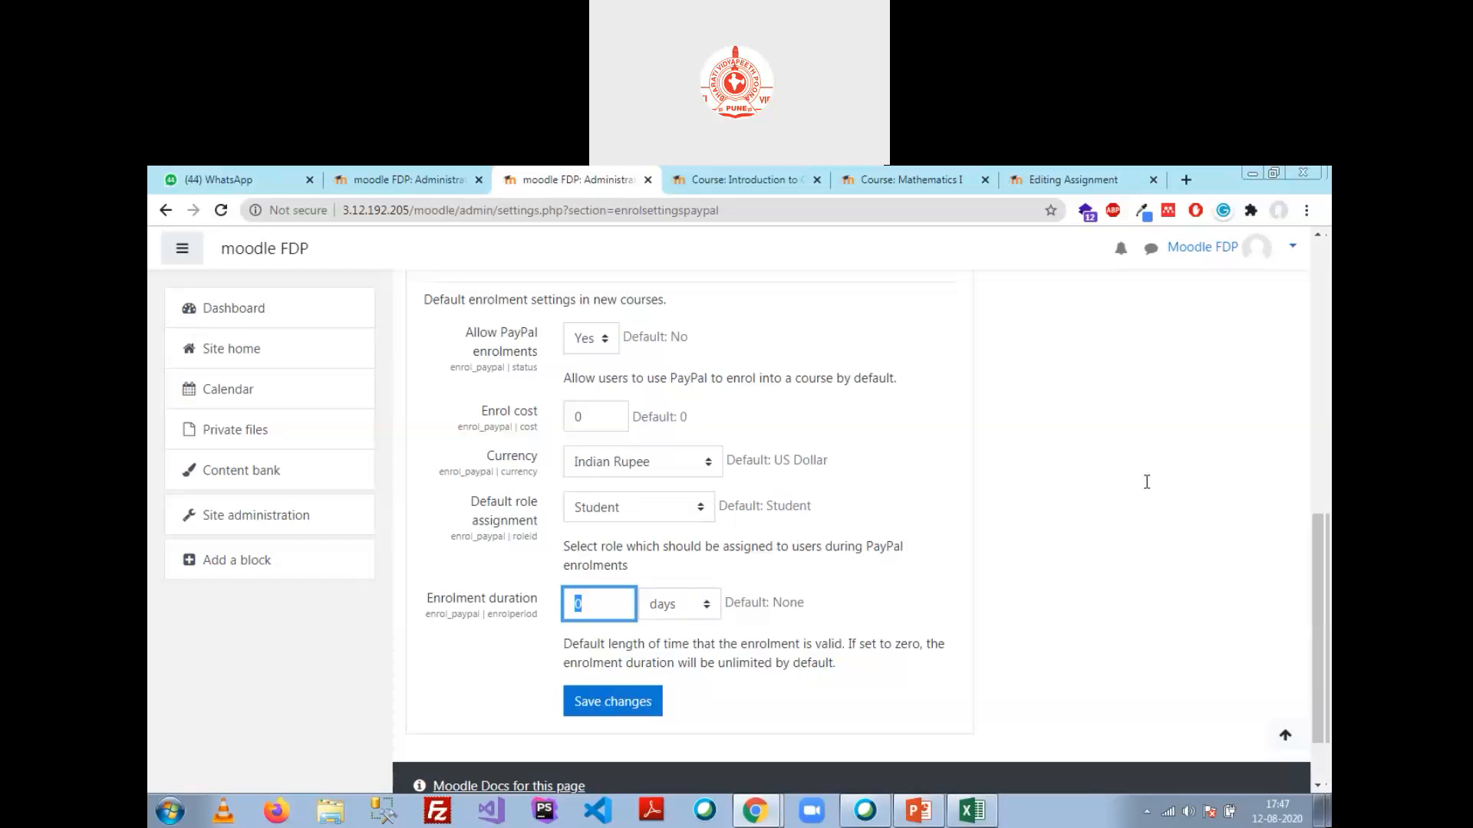
{"action": "left_click", "coordinate": [1159, 436]}
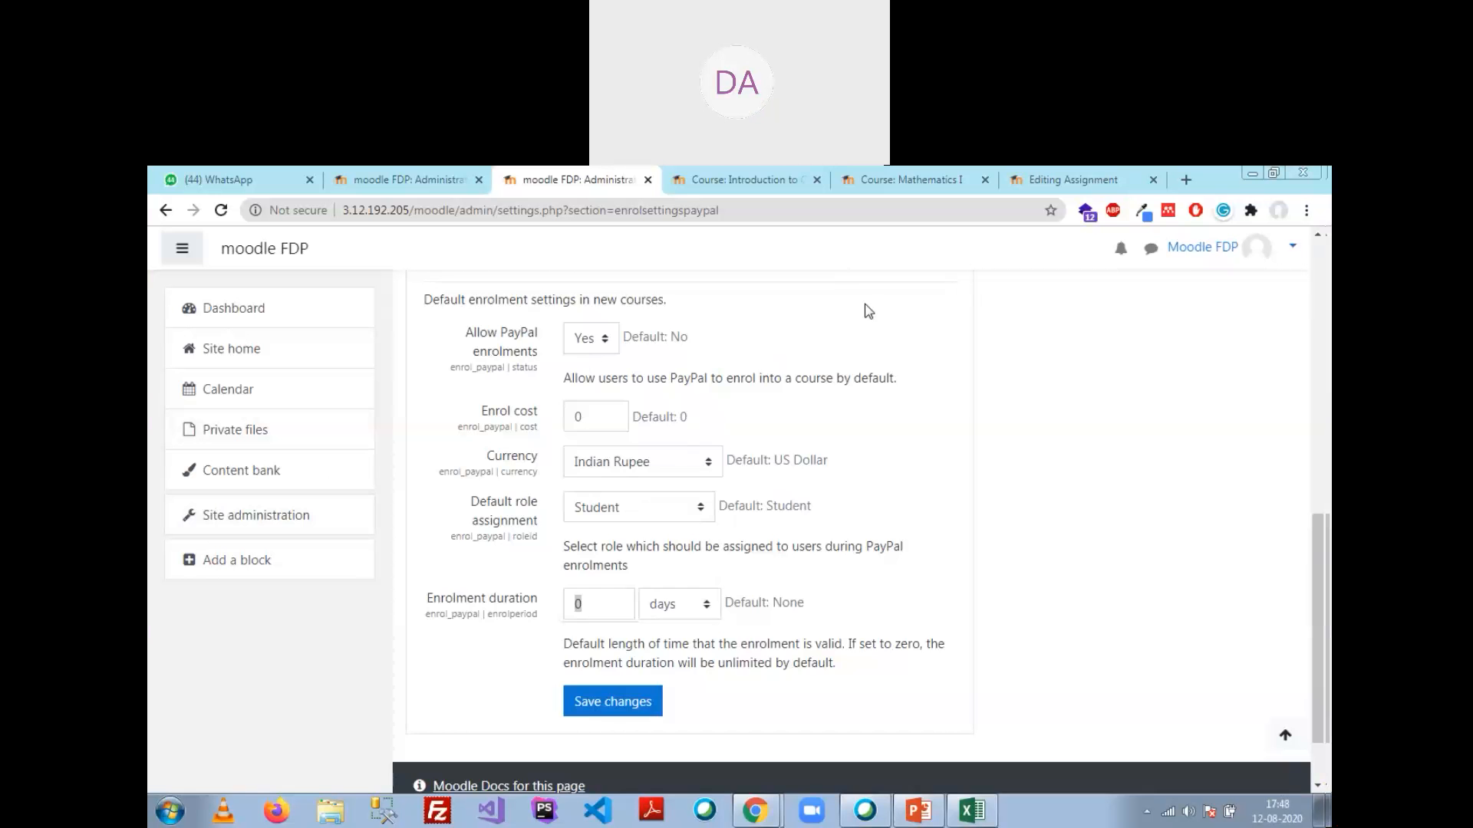
{"action": "scroll", "coordinate": [349, 458], "scroll_direction": "up", "scroll_amount": 5}
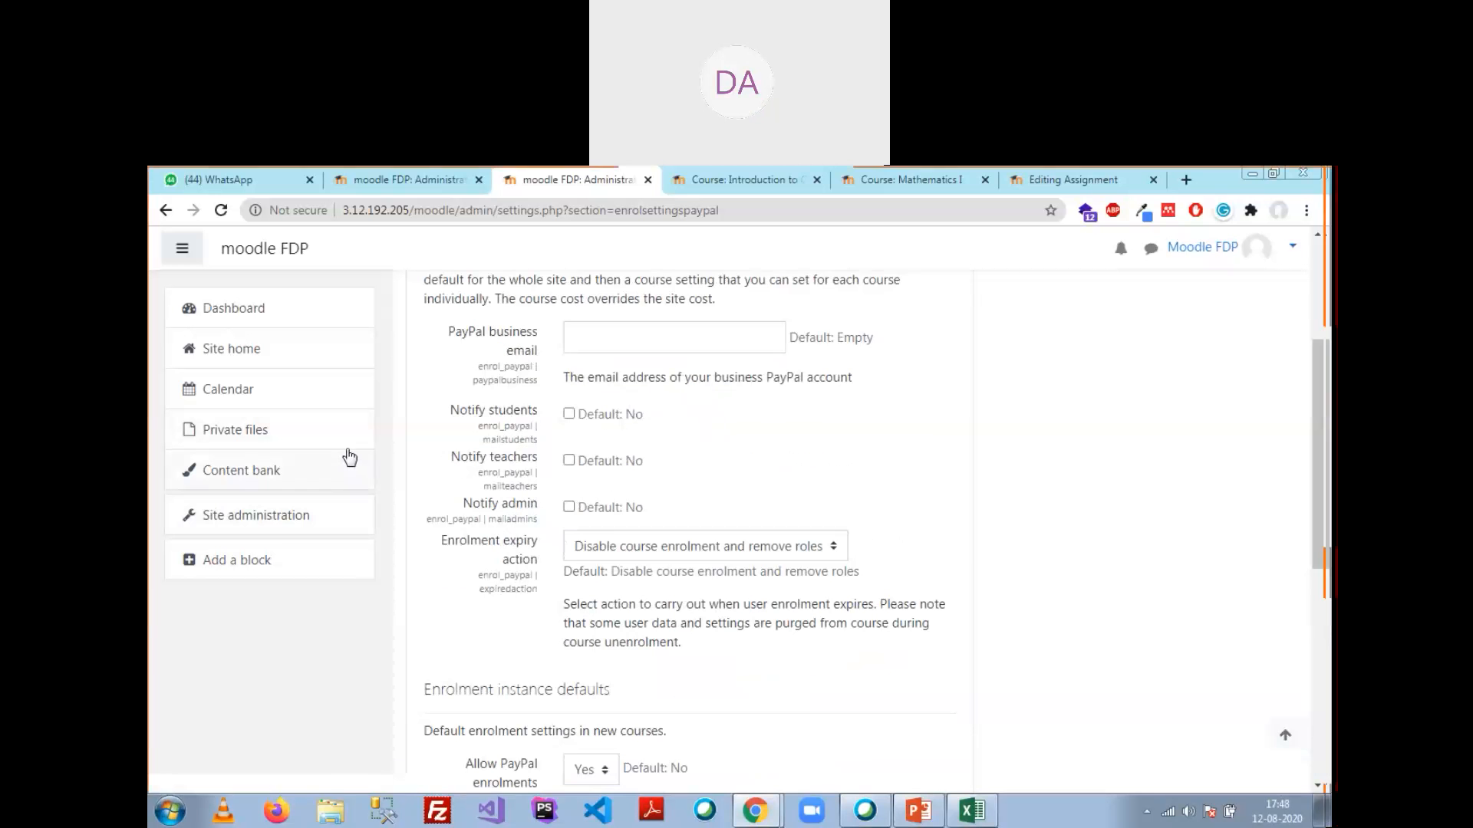
Step: Leave the PayPal settings without saving and reopen Plugins > Enrolments to view the plugin list
{"action": "left_click", "coordinate": [266, 519]}
{"action": "left_click", "coordinate": [842, 307]}
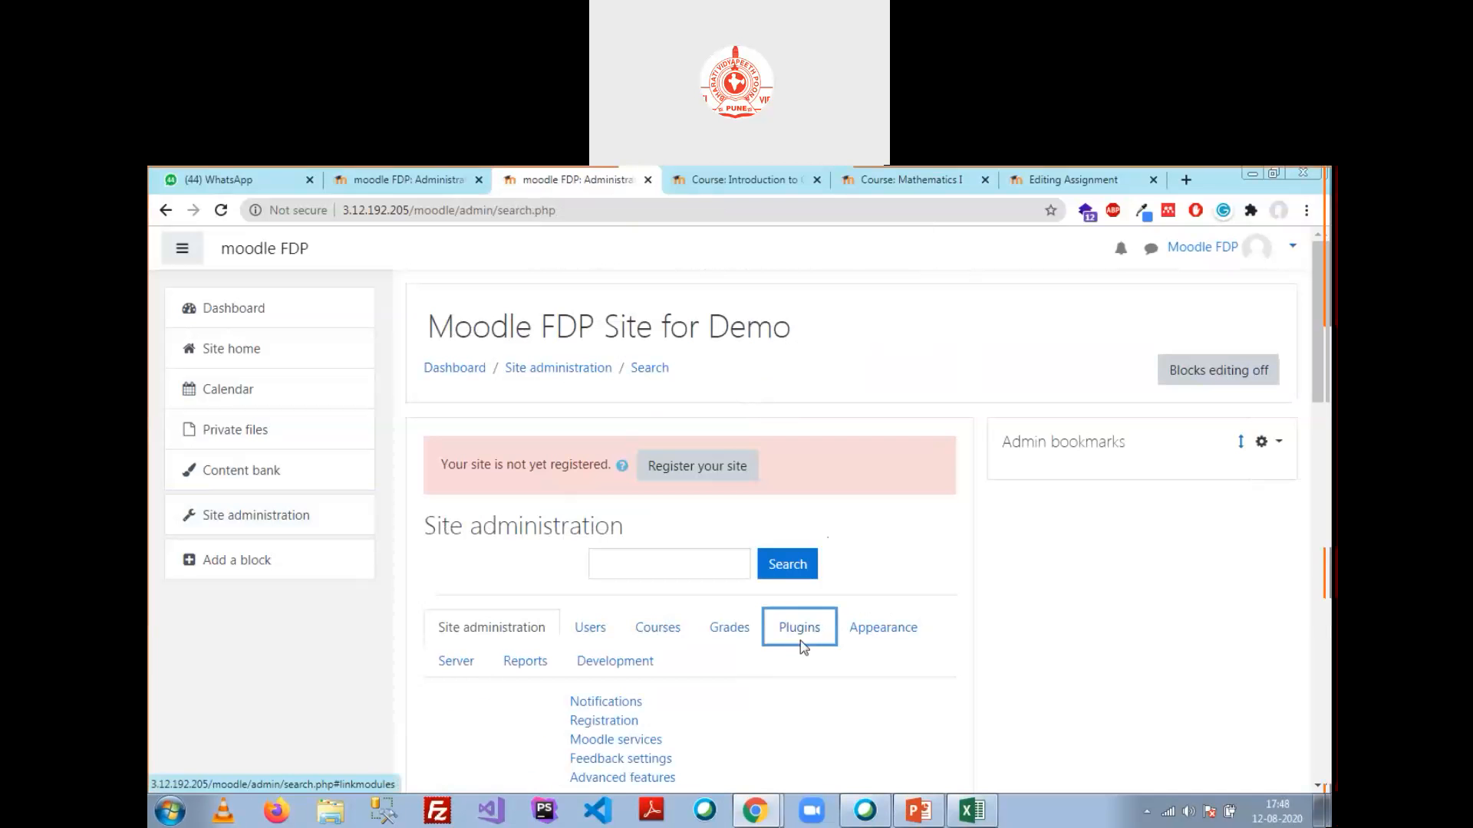
{"action": "left_click", "coordinate": [801, 633]}
{"action": "scroll", "coordinate": [856, 430], "scroll_direction": "down", "scroll_amount": 5}
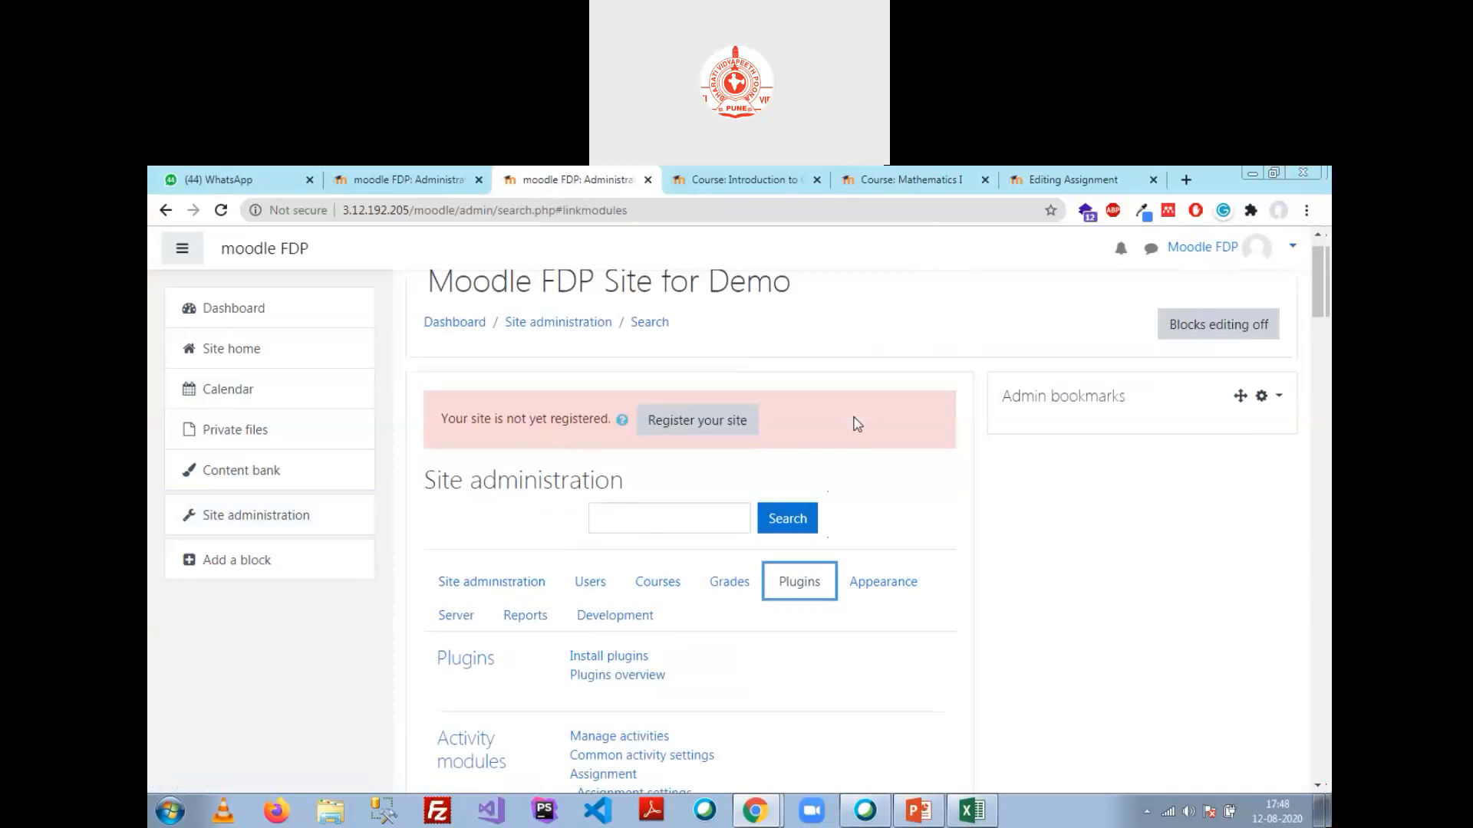
{"action": "scroll", "coordinate": [856, 435], "scroll_direction": "down", "scroll_amount": 15}
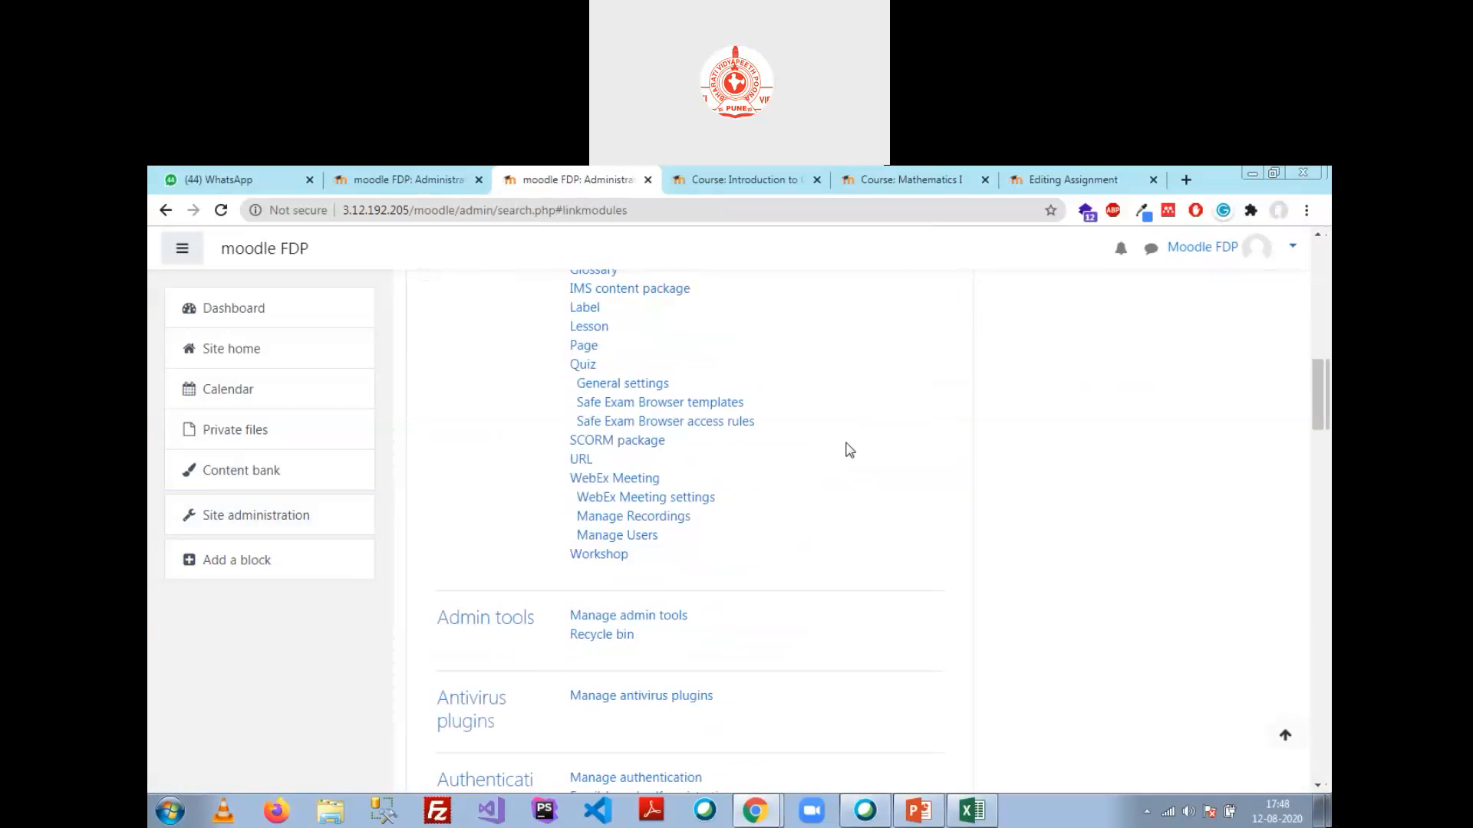
{"action": "scroll", "coordinate": [847, 457], "scroll_direction": "down", "scroll_amount": 15}
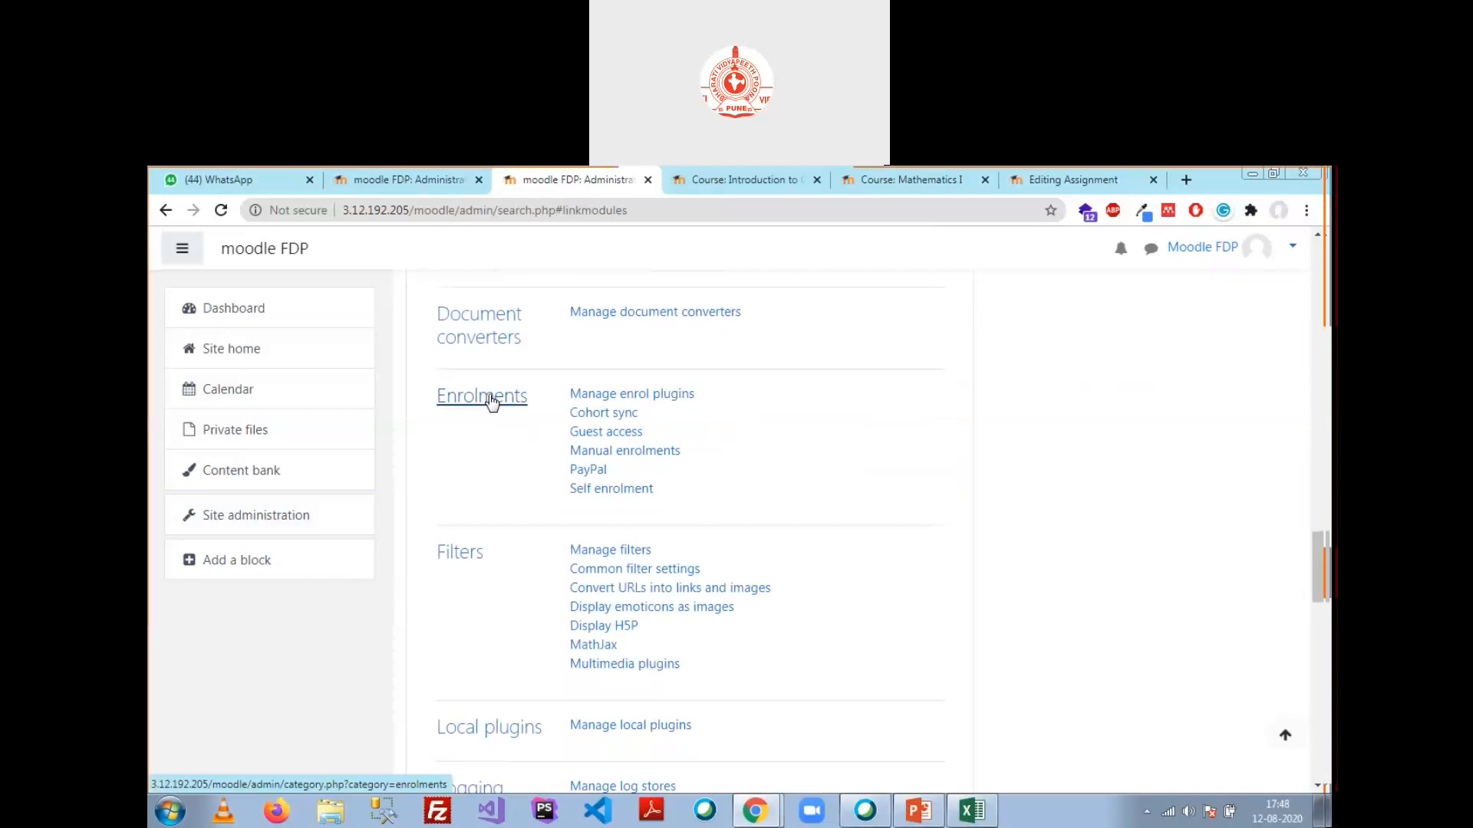
{"action": "left_click", "coordinate": [491, 401]}
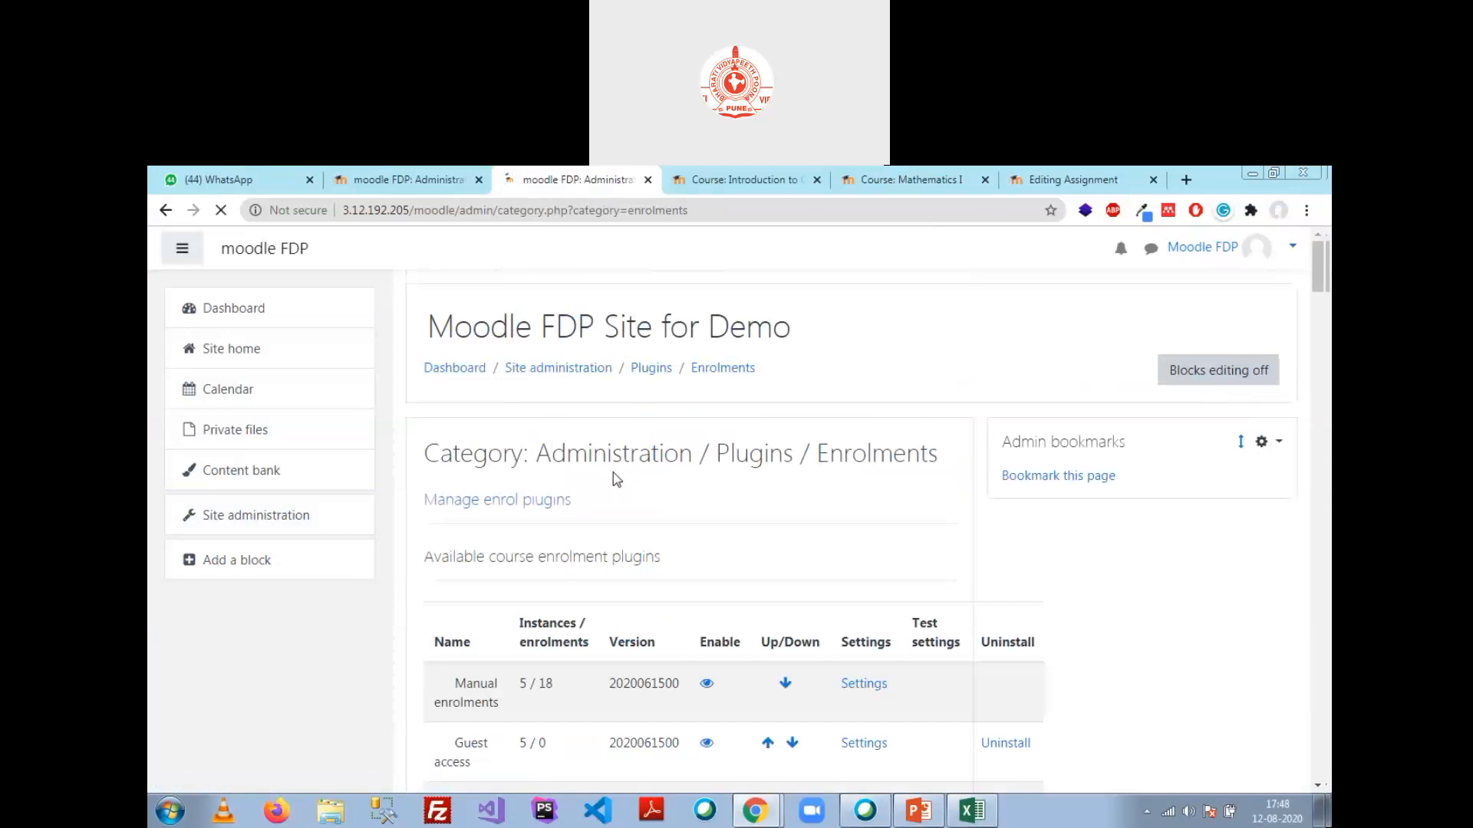
{"action": "scroll", "coordinate": [613, 476], "scroll_direction": "down", "scroll_amount": 15}
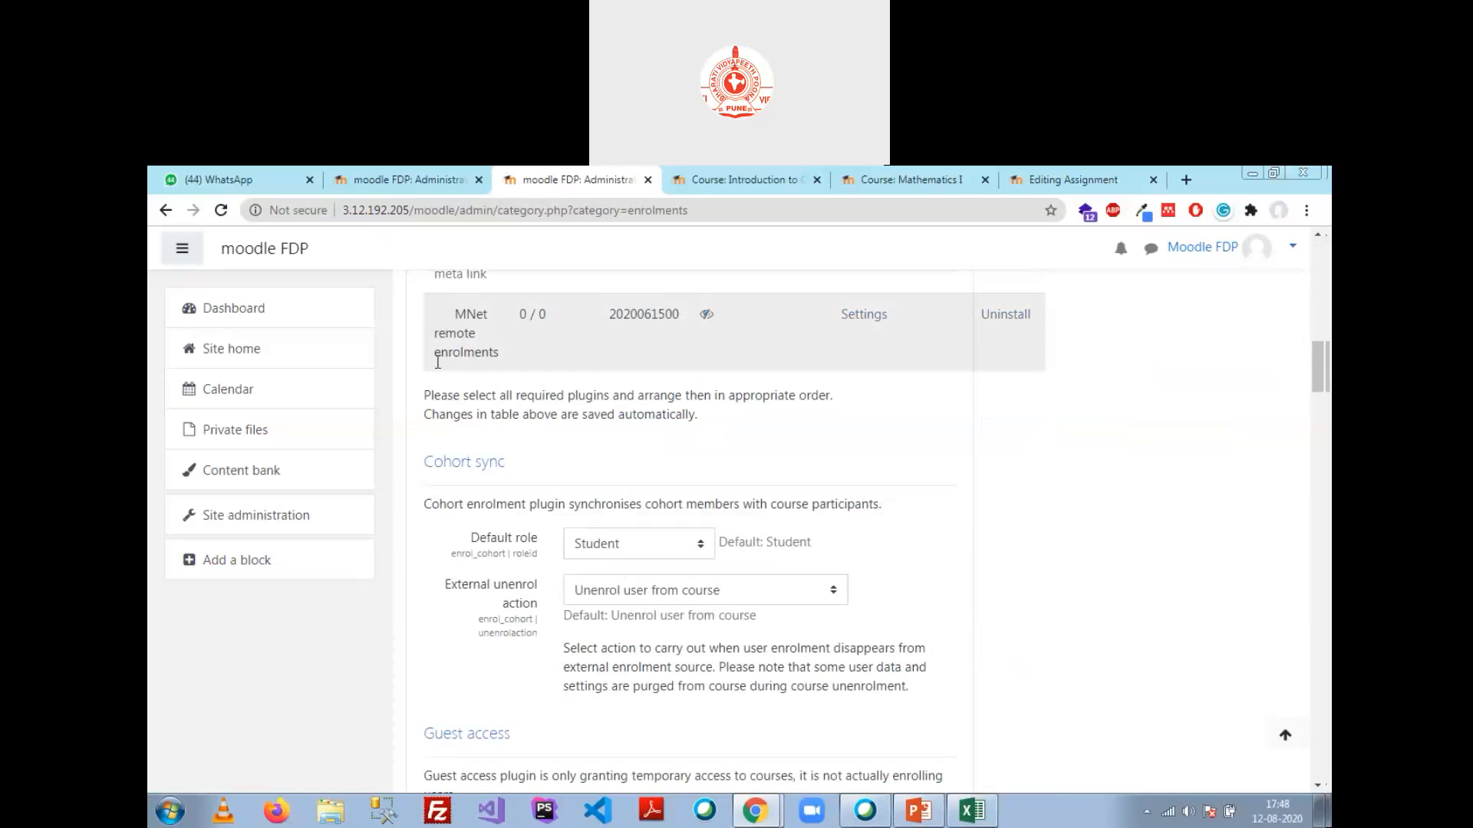
{"action": "scroll", "coordinate": [736, 476], "scroll_direction": "up", "scroll_amount": 2}
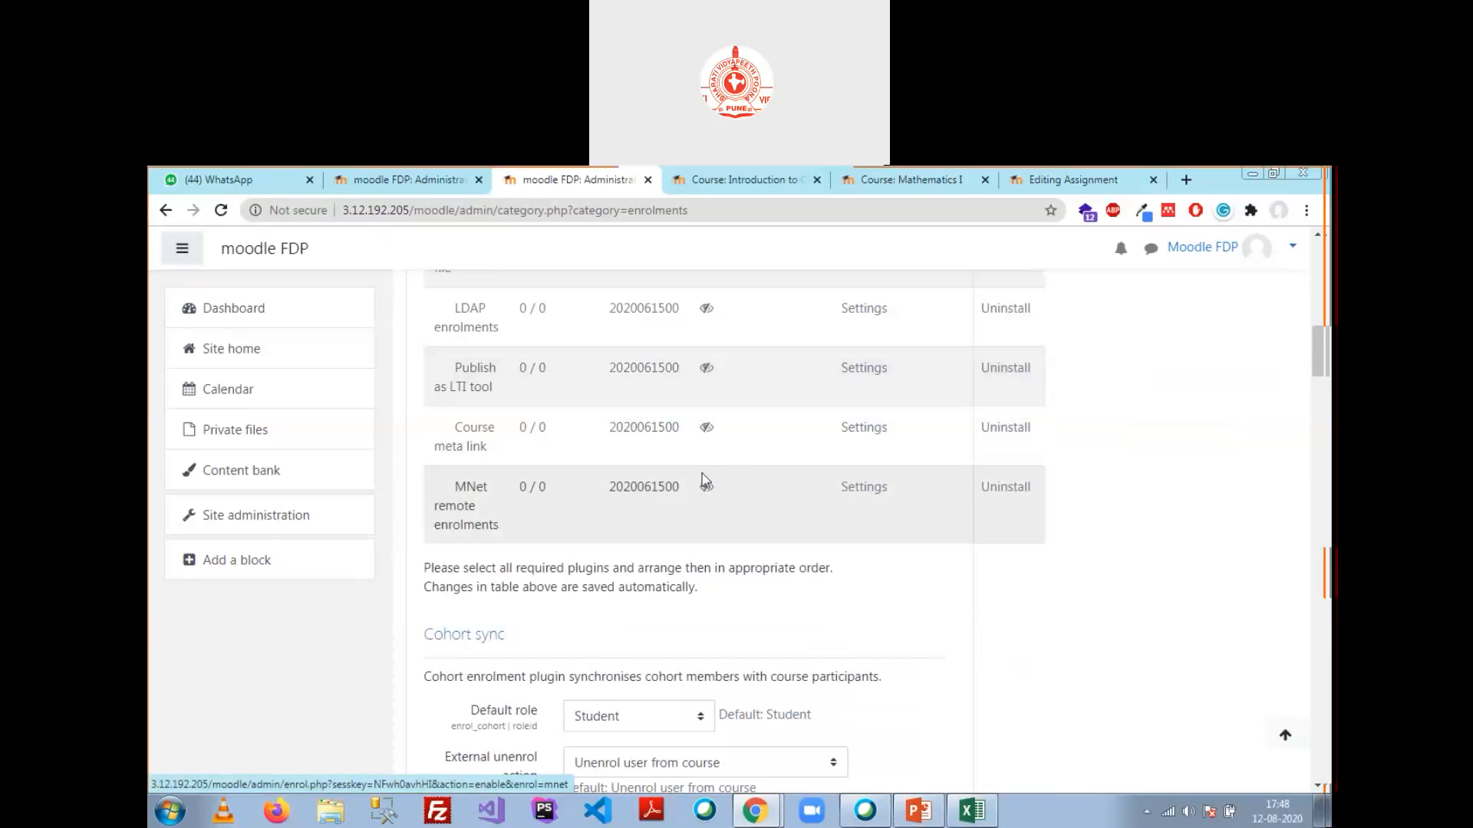
{"action": "scroll", "coordinate": [724, 491], "scroll_direction": "up", "scroll_amount": 7}
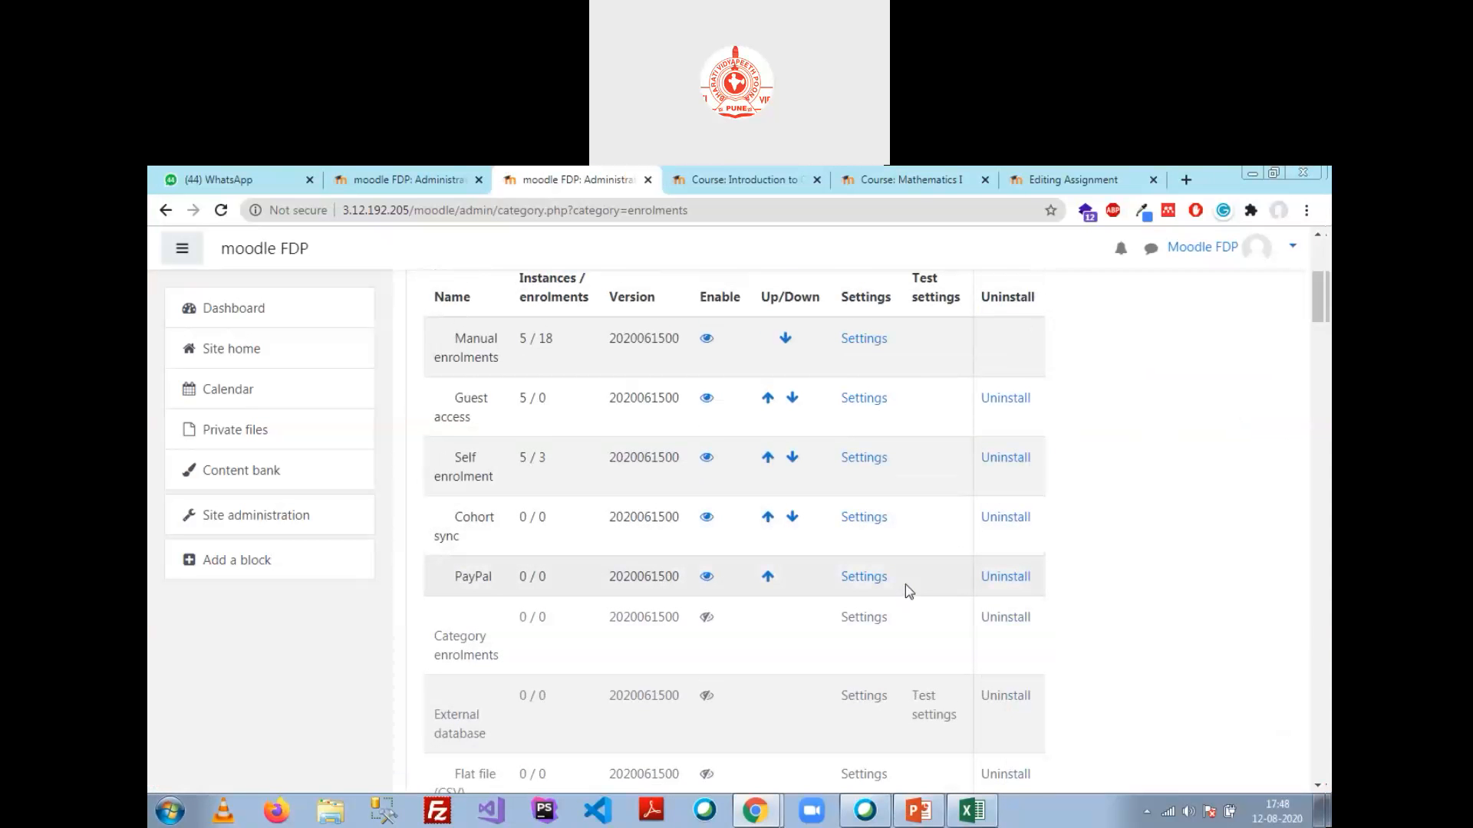
Step: Open PayPal's Settings, click into the empty business email field, then return via the Enrolments breadcrumb
{"action": "left_click", "coordinate": [875, 583]}
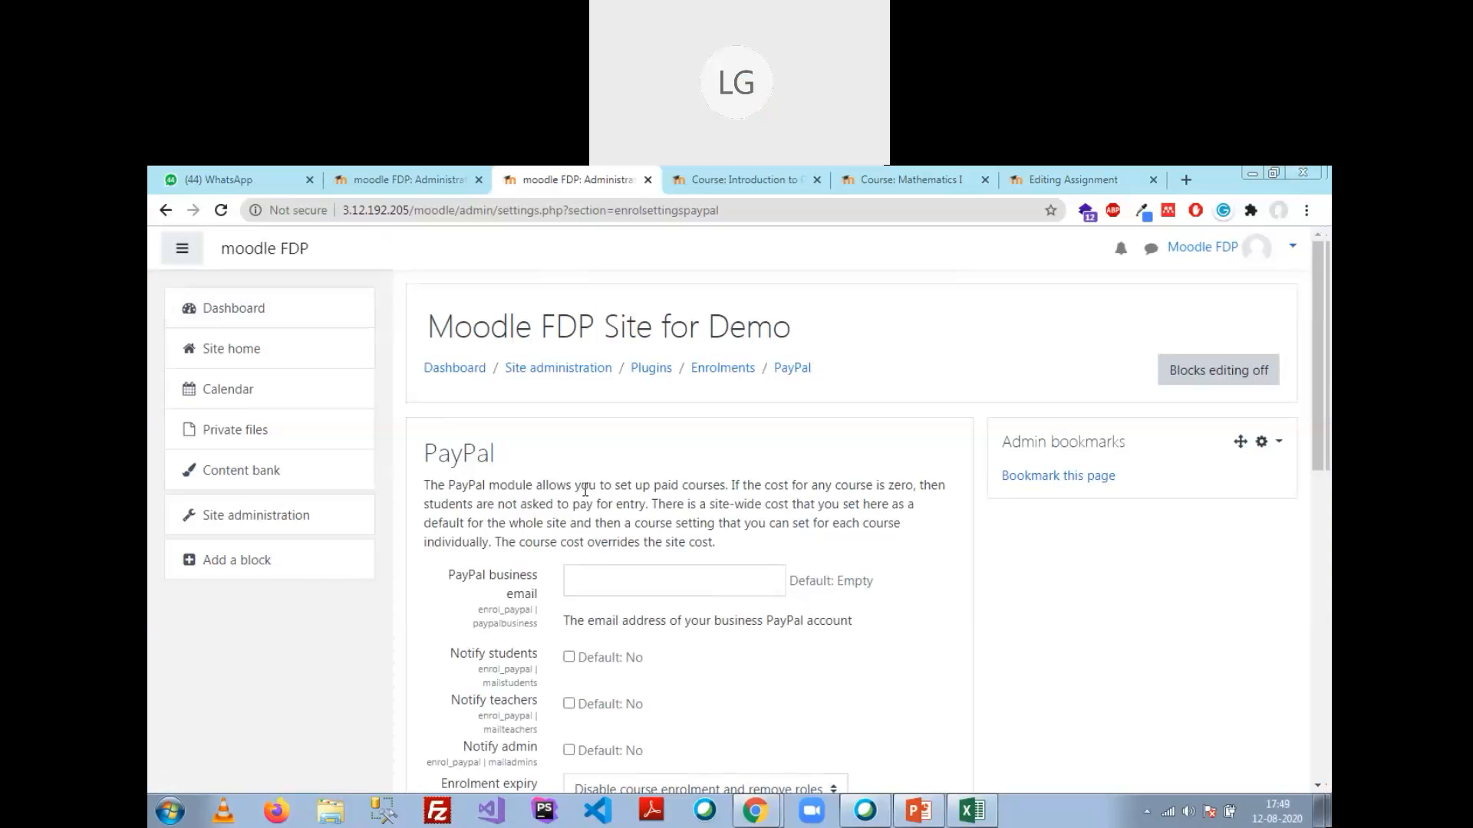
{"action": "left_click", "coordinate": [636, 584]}
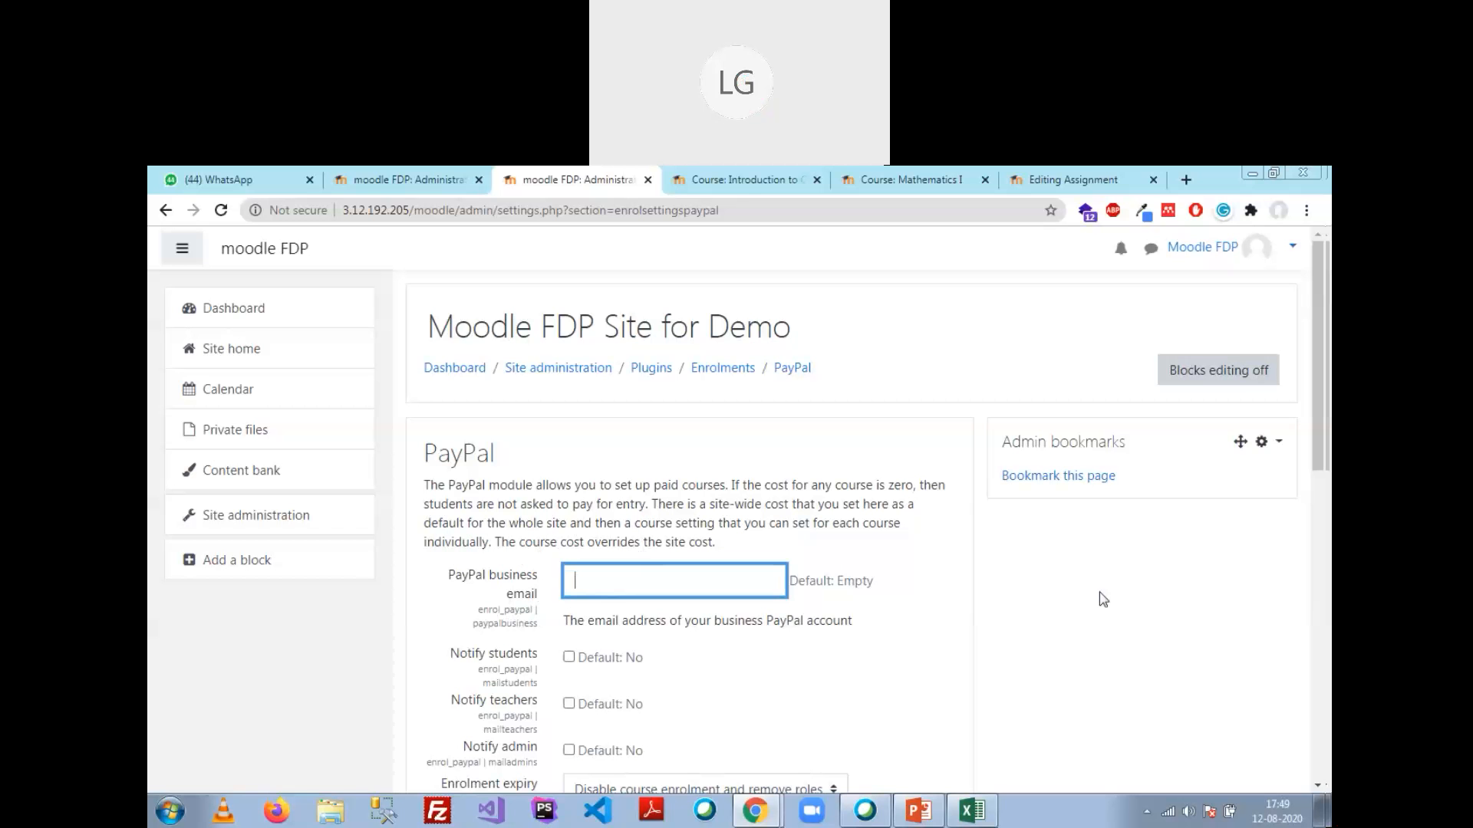
{"action": "left_click", "coordinate": [1146, 346]}
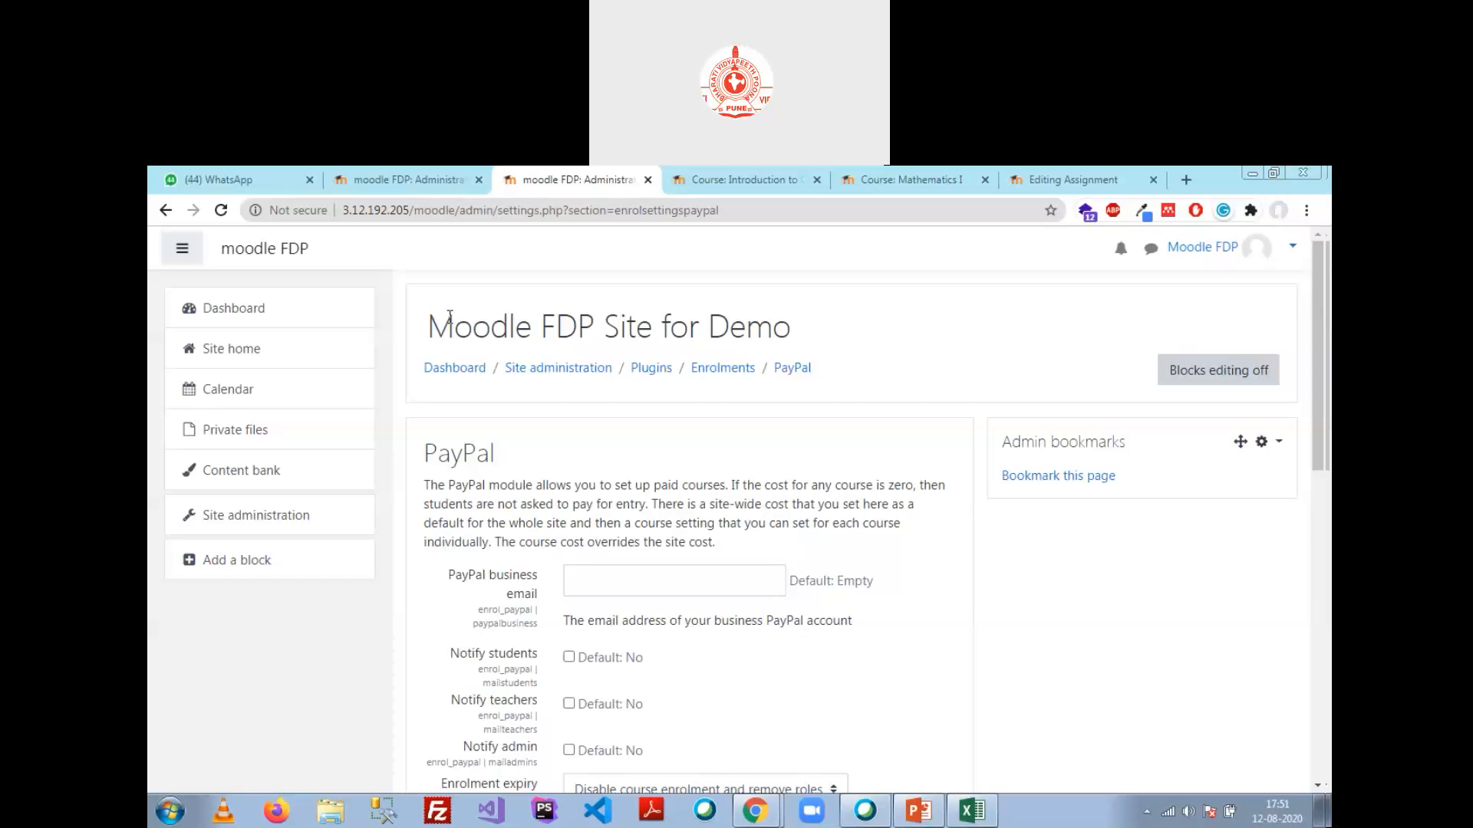
{"action": "left_click", "coordinate": [722, 368]}
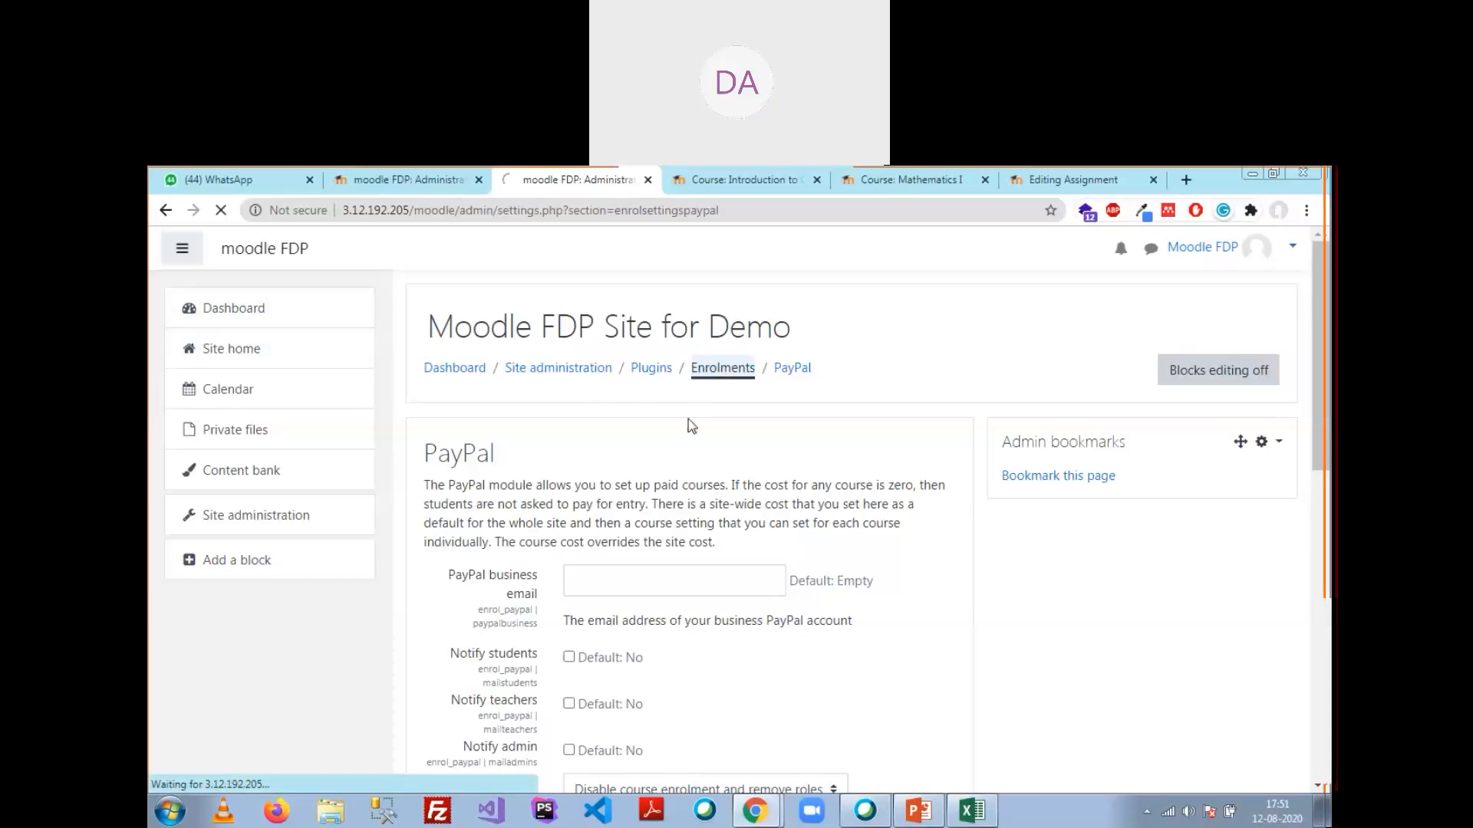
Step: Scroll through the Available course enrolment plugins table to confirm PayPal is enabled at 0/0
{"action": "scroll", "coordinate": [667, 521], "scroll_direction": "down", "scroll_amount": 3}
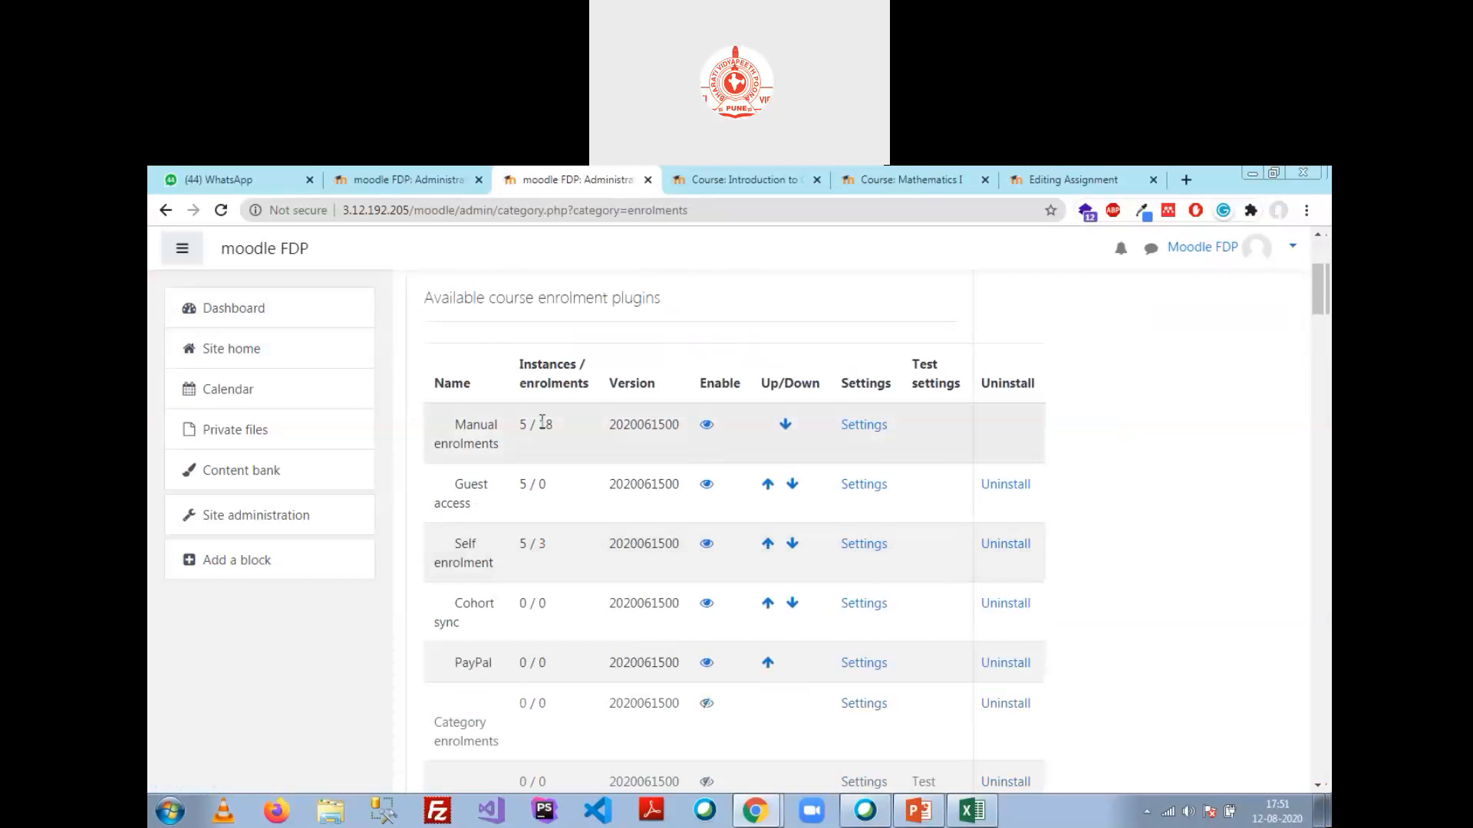
{"action": "scroll", "coordinate": [470, 660], "scroll_direction": "down", "scroll_amount": 2}
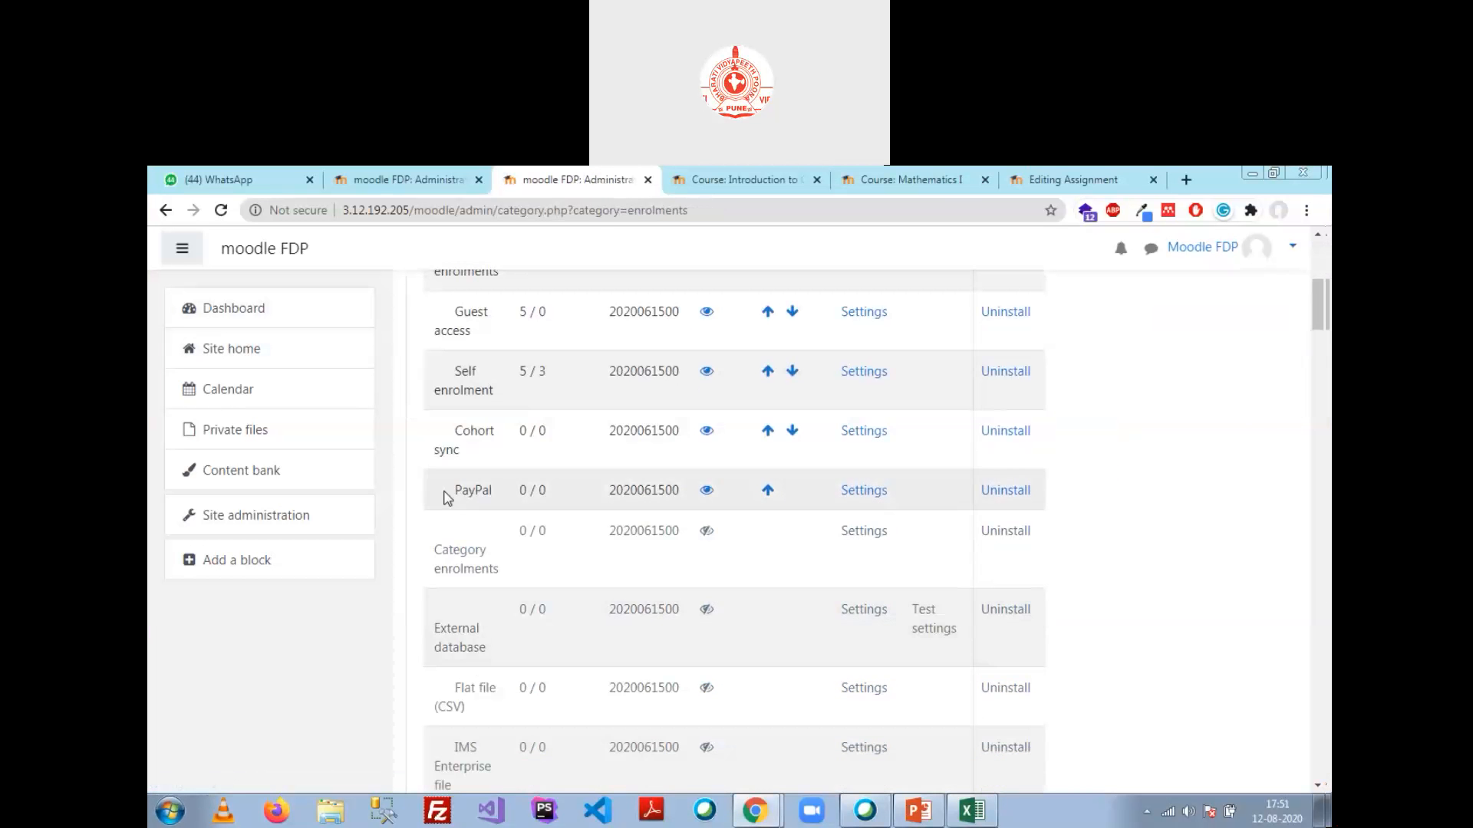
{"action": "scroll", "coordinate": [458, 522], "scroll_direction": "down", "scroll_amount": 6}
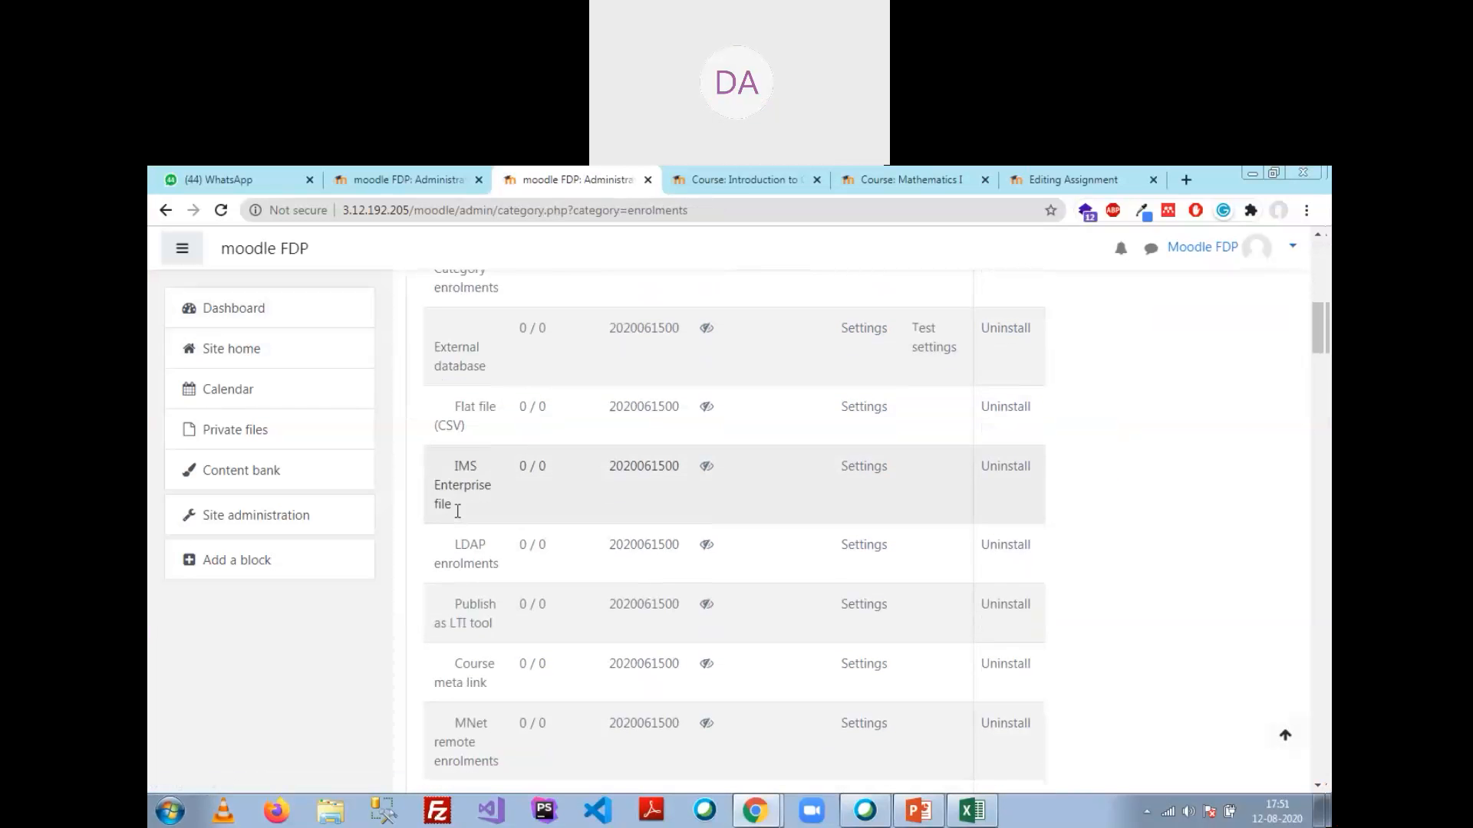
{"action": "scroll", "coordinate": [460, 519], "scroll_direction": "down", "scroll_amount": 2}
{"action": "scroll", "coordinate": [464, 456], "scroll_direction": "up", "scroll_amount": 10}
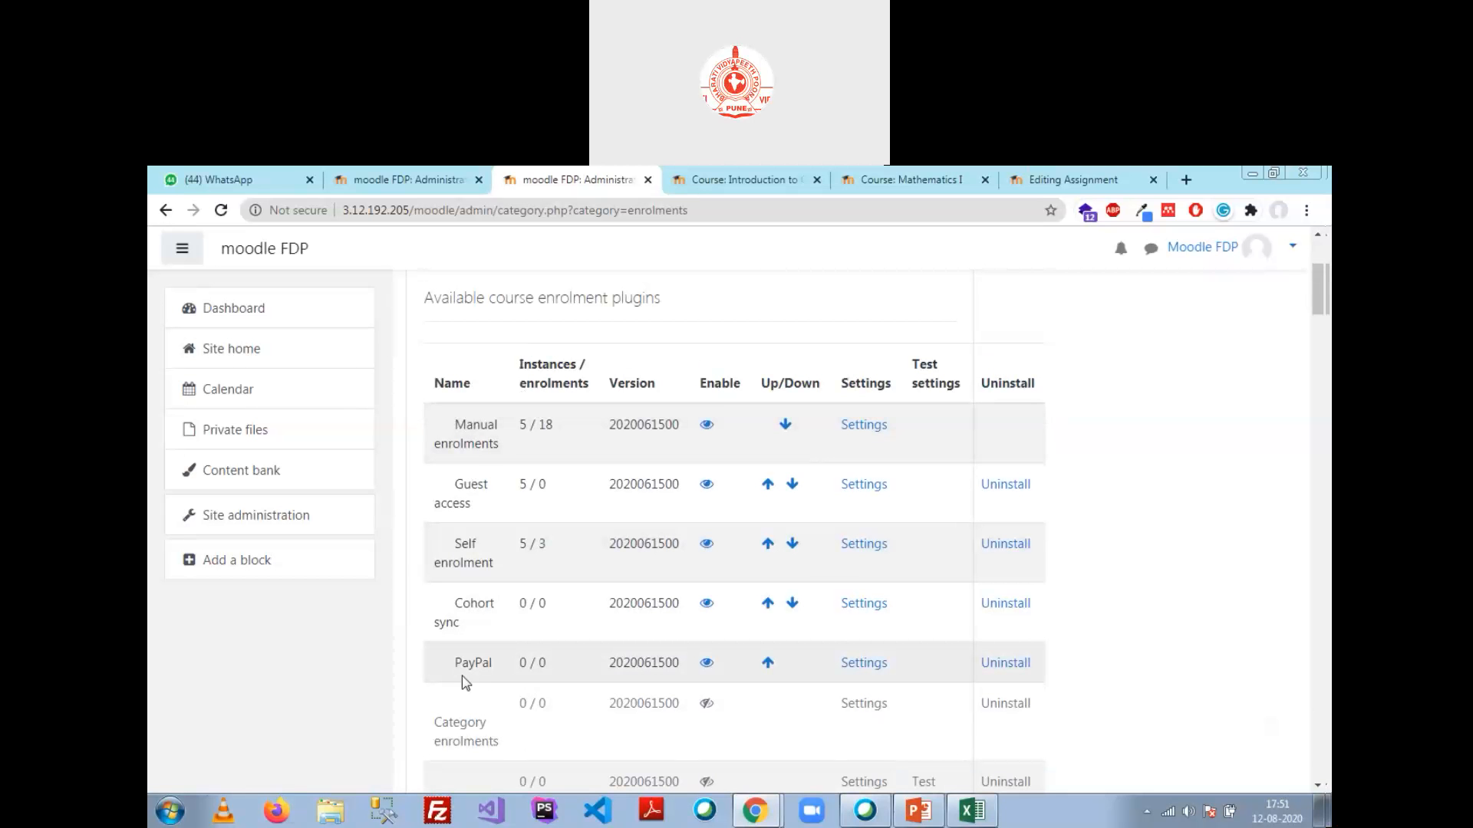
{"action": "scroll", "coordinate": [465, 683], "scroll_direction": "down", "scroll_amount": 9}
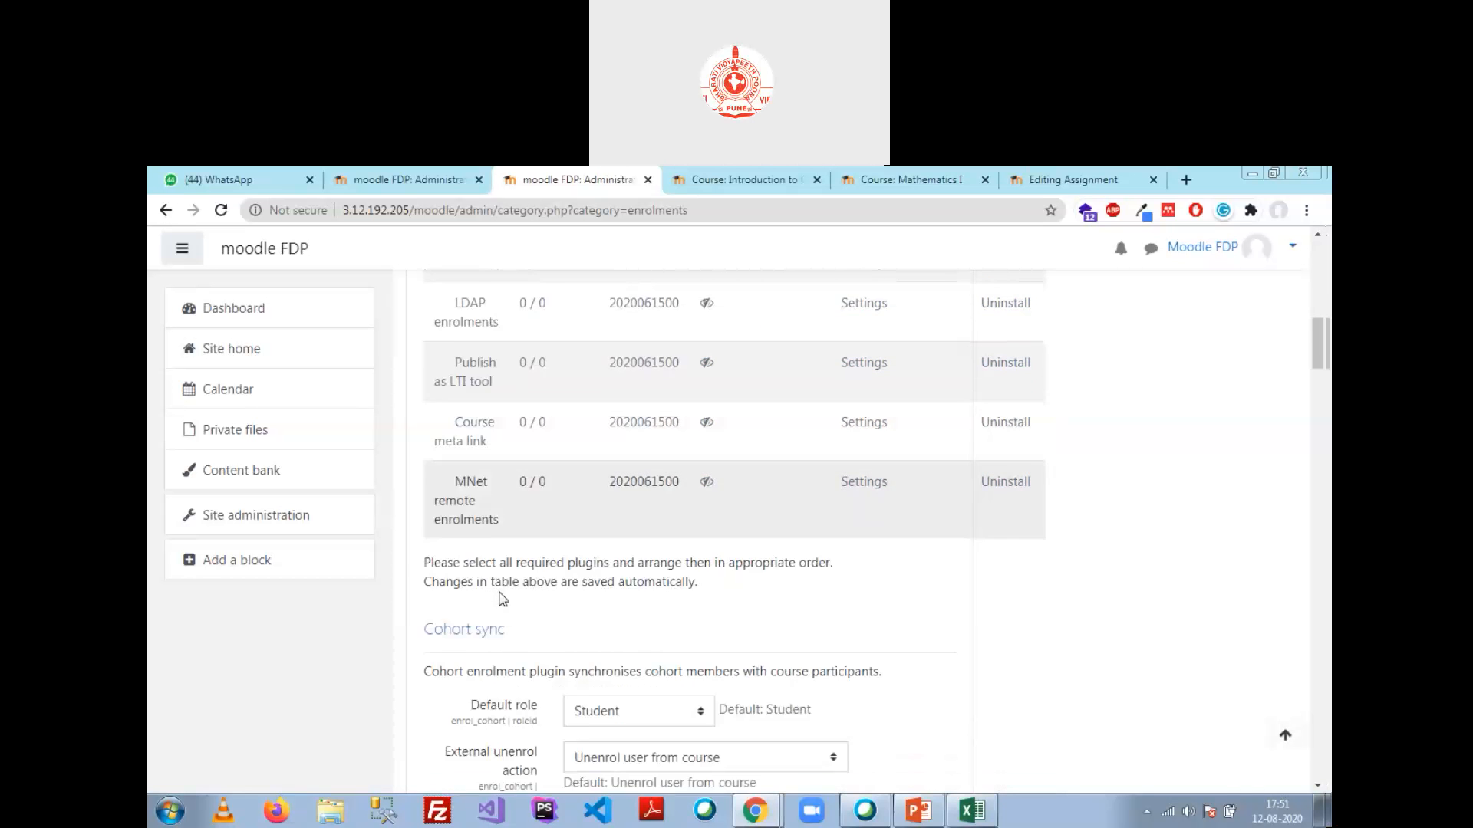
{"action": "scroll", "coordinate": [503, 599], "scroll_direction": "down", "scroll_amount": 1}
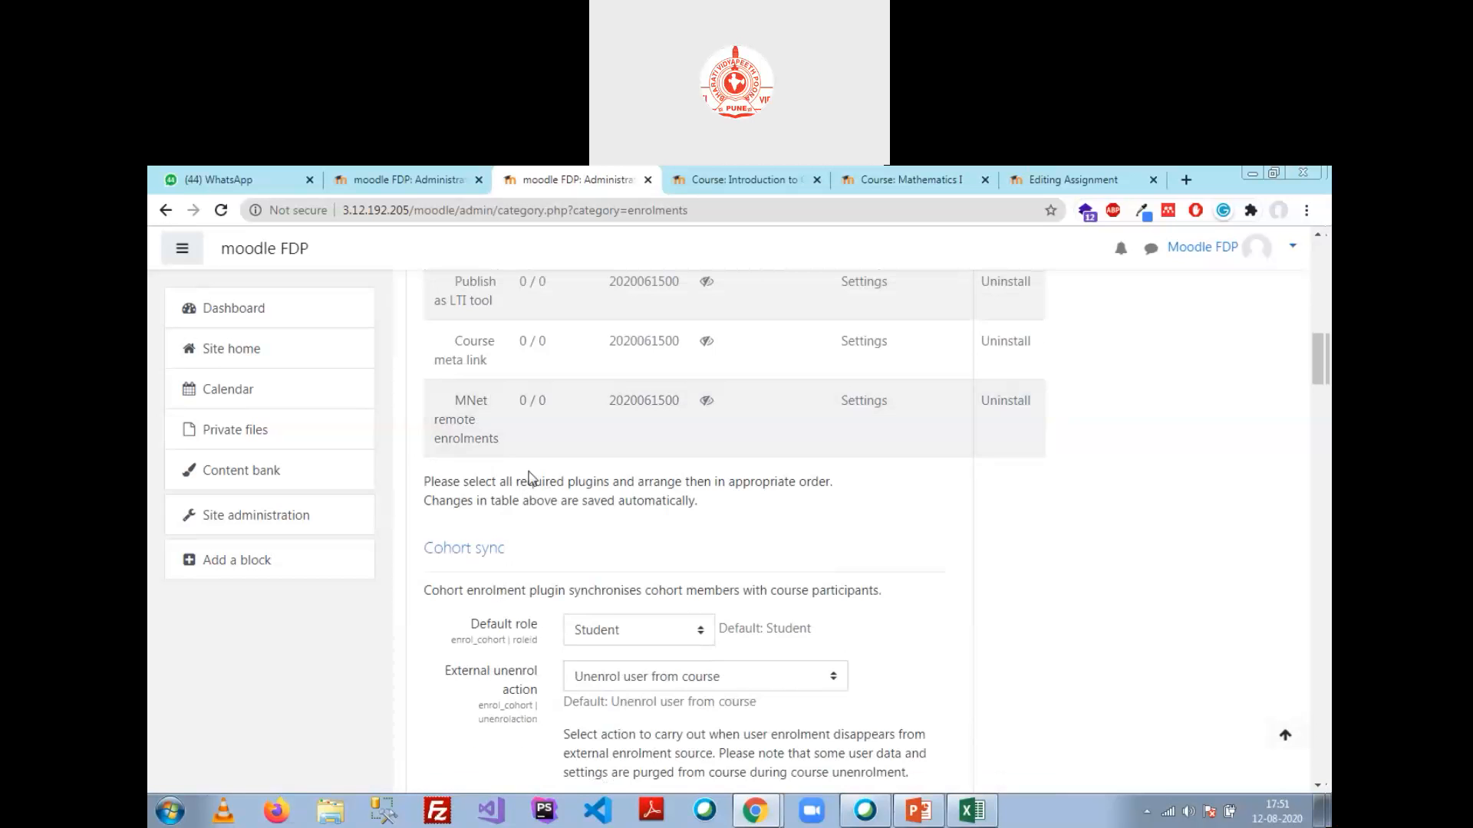
{"action": "scroll", "coordinate": [528, 476], "scroll_direction": "up", "scroll_amount": 9}
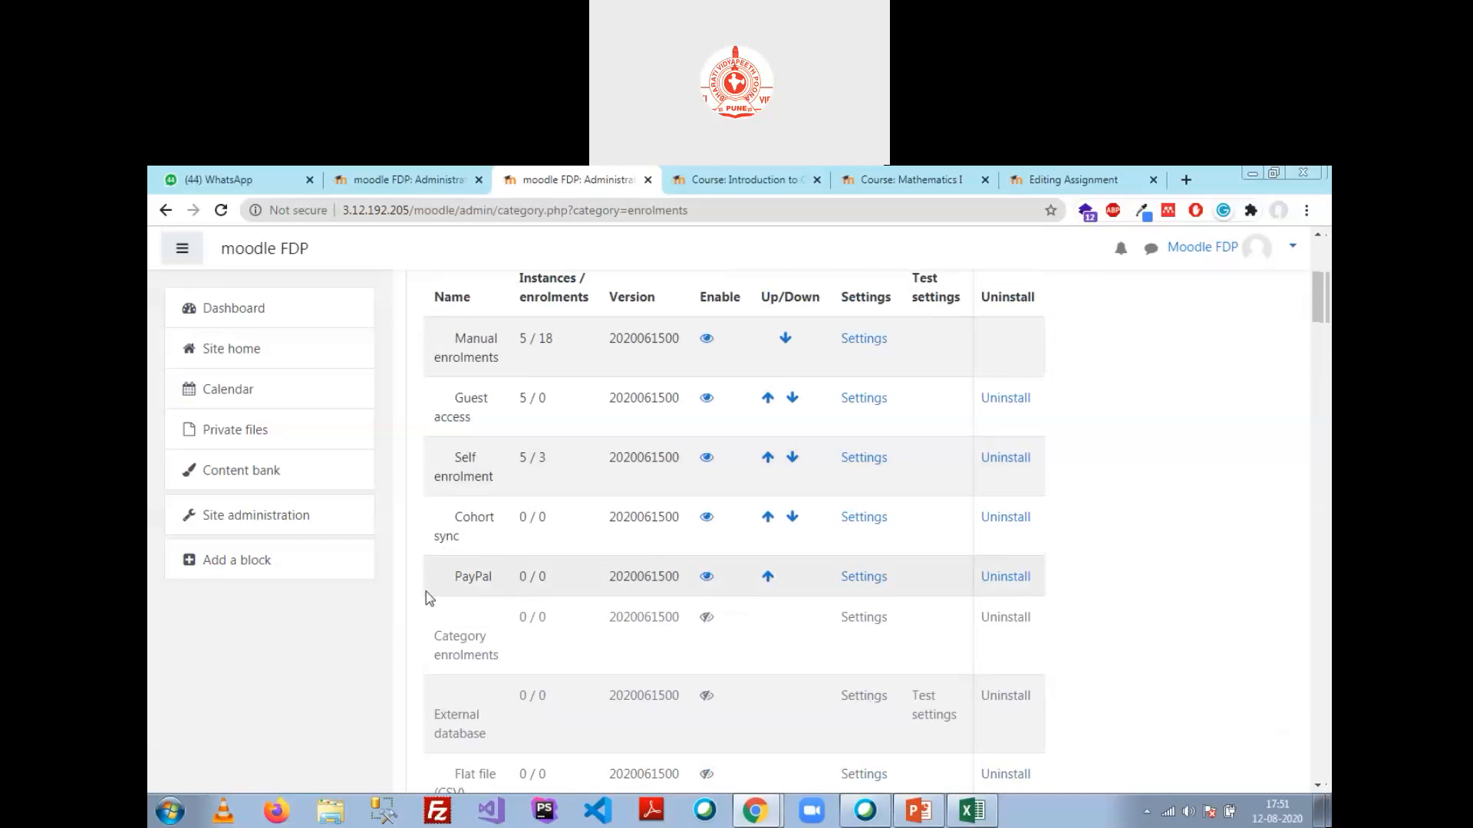